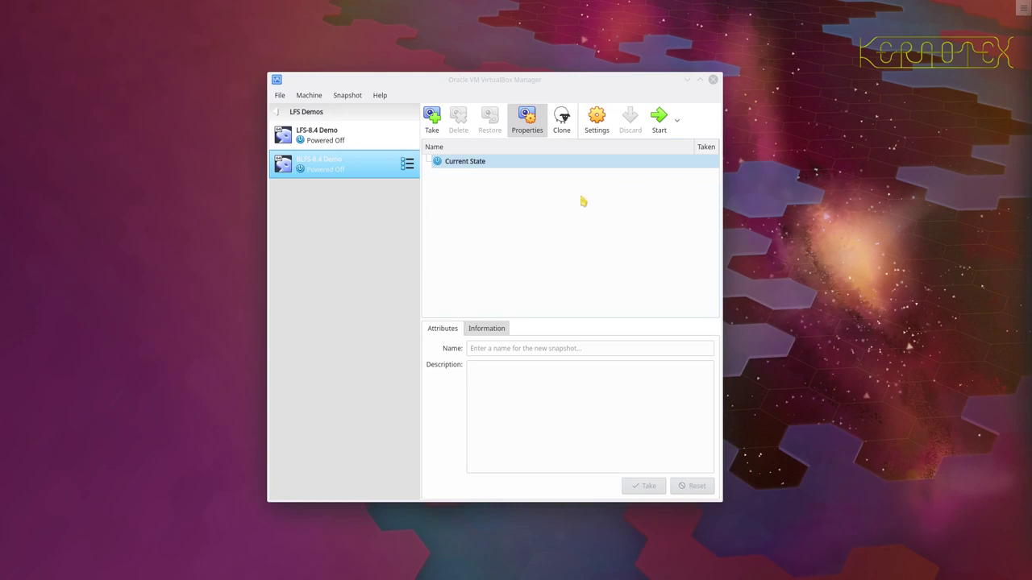
Start the BLFS-8.4 Demo virtual machine and log in as the blfs user with its password
{"action": "double_click", "coordinate": [348, 179]}
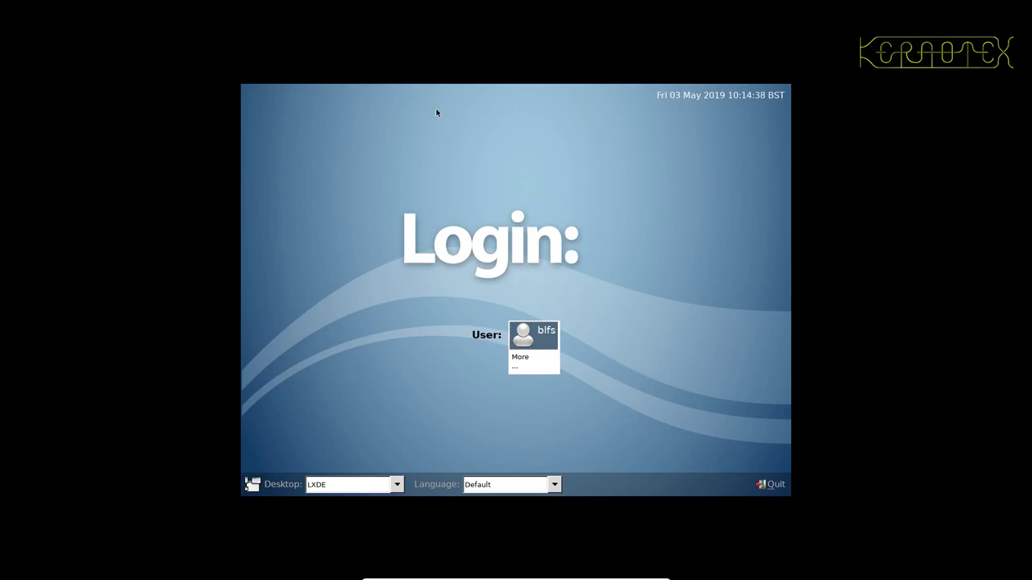
{"action": "left_click", "coordinate": [539, 344]}
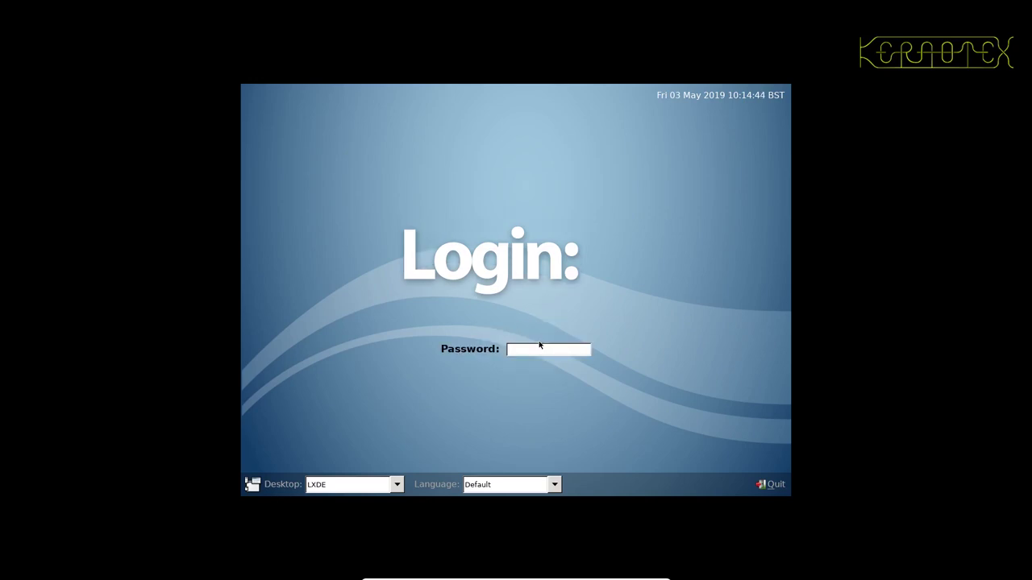
{"action": "key", "text": "Return"}
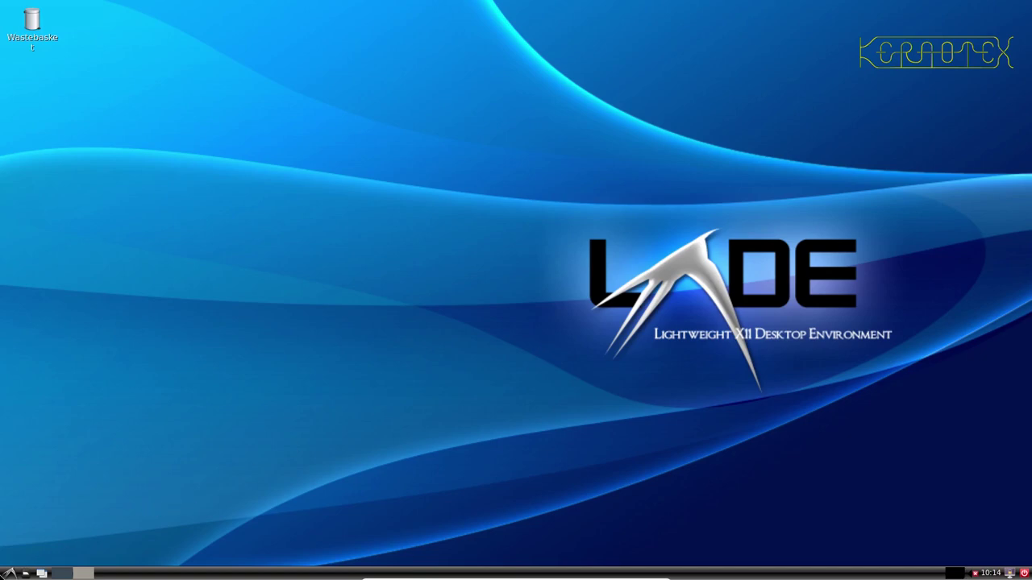
{"action": "left_click", "coordinate": [9, 573]}
{"action": "left_click", "coordinate": [86, 551]}
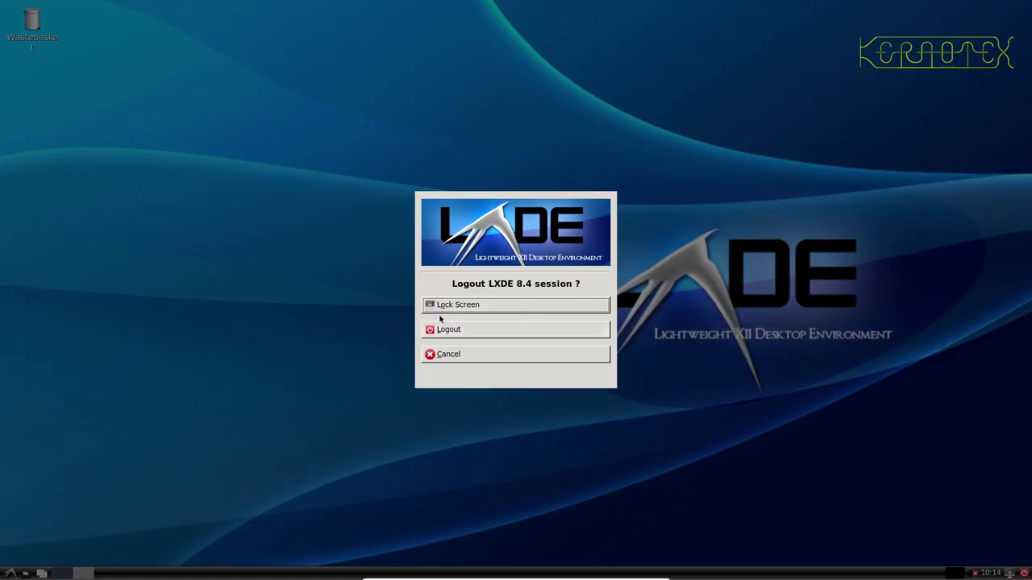
{"action": "left_click", "coordinate": [460, 335]}
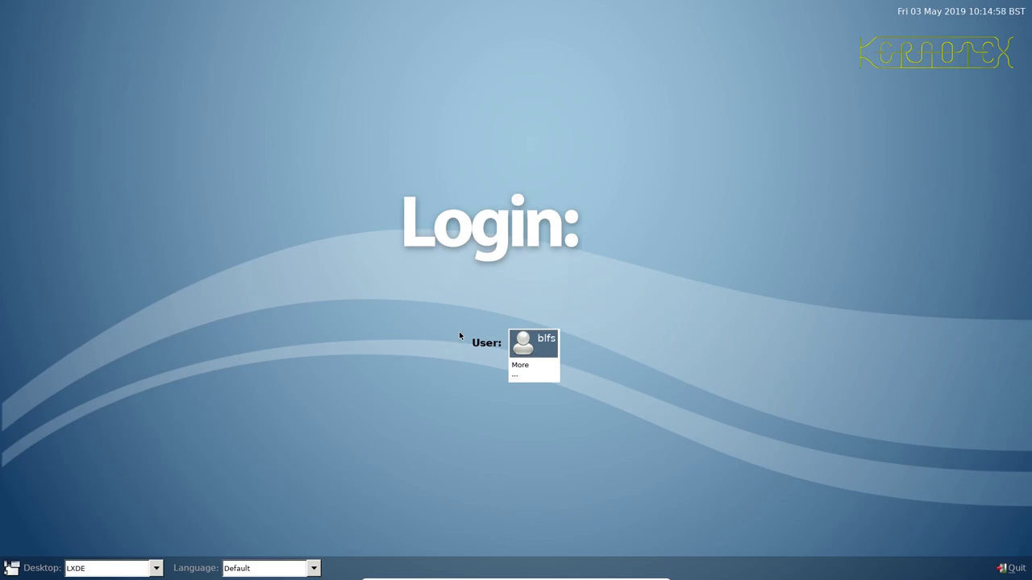
{"action": "left_click", "coordinate": [522, 343]}
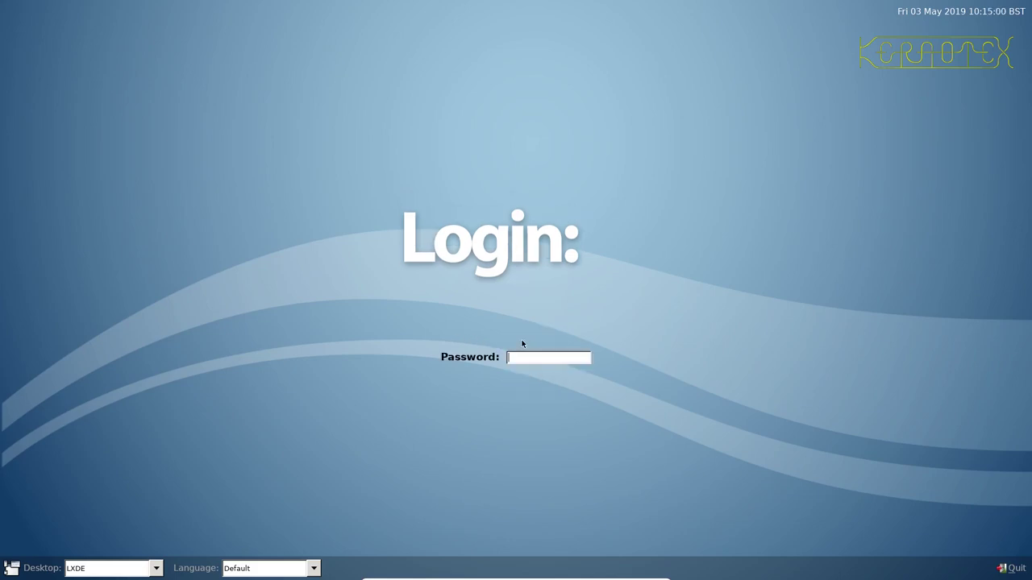
{"action": "key", "text": "Return"}
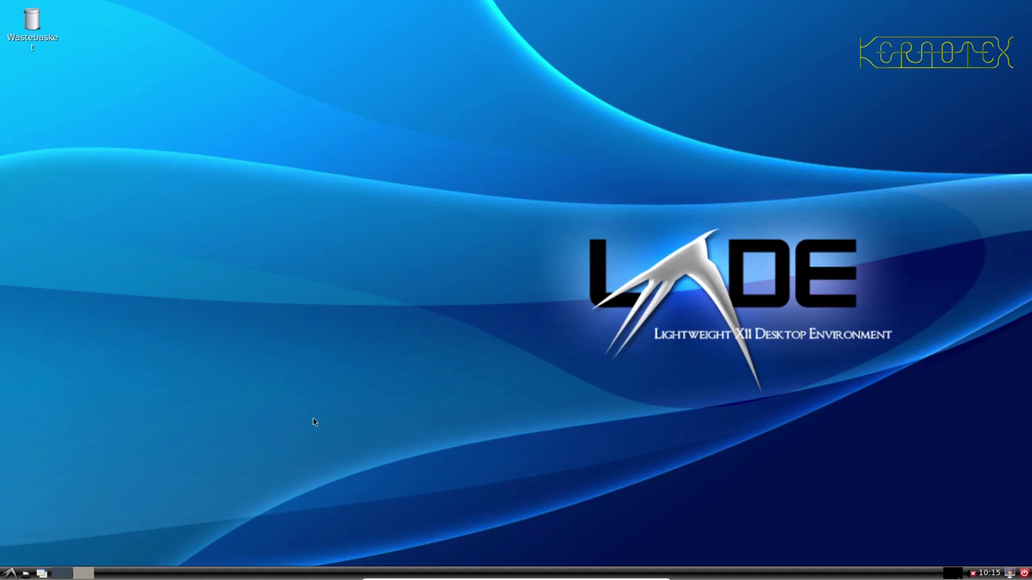
Launch SeaMonkey on the BLFS book contents and stretch its window taller
{"action": "left_click", "coordinate": [9, 574]}
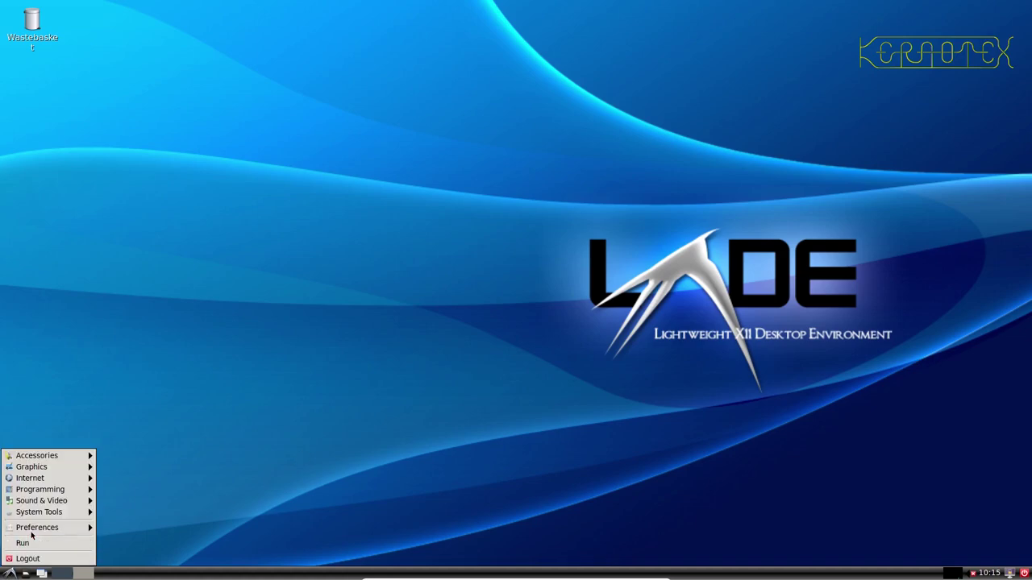
{"action": "left_click", "coordinate": [117, 502]}
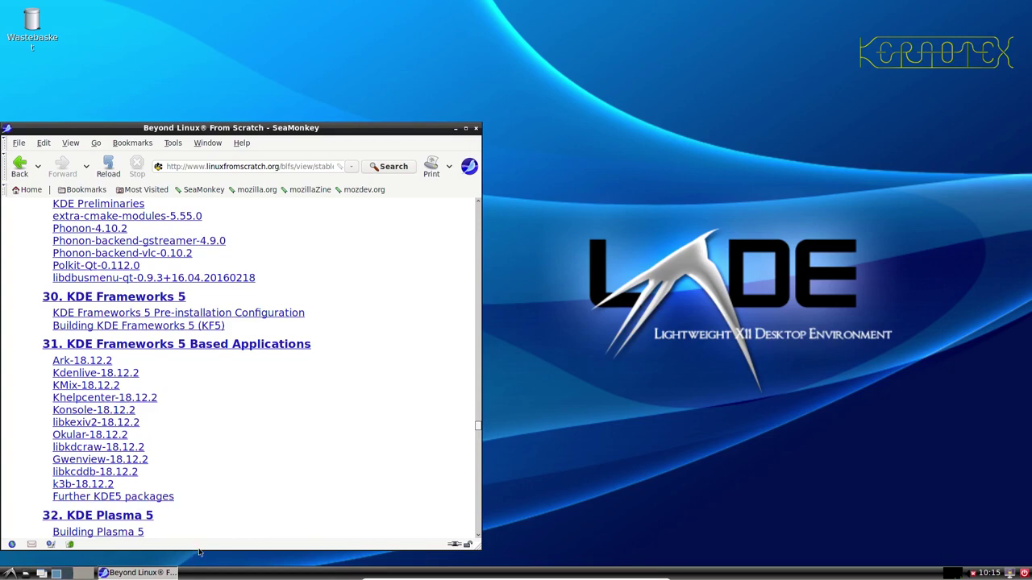
{"action": "left_click_drag", "start_coordinate": [198, 547], "coordinate": [187, 571]}
{"action": "left_click", "coordinate": [11, 574]}
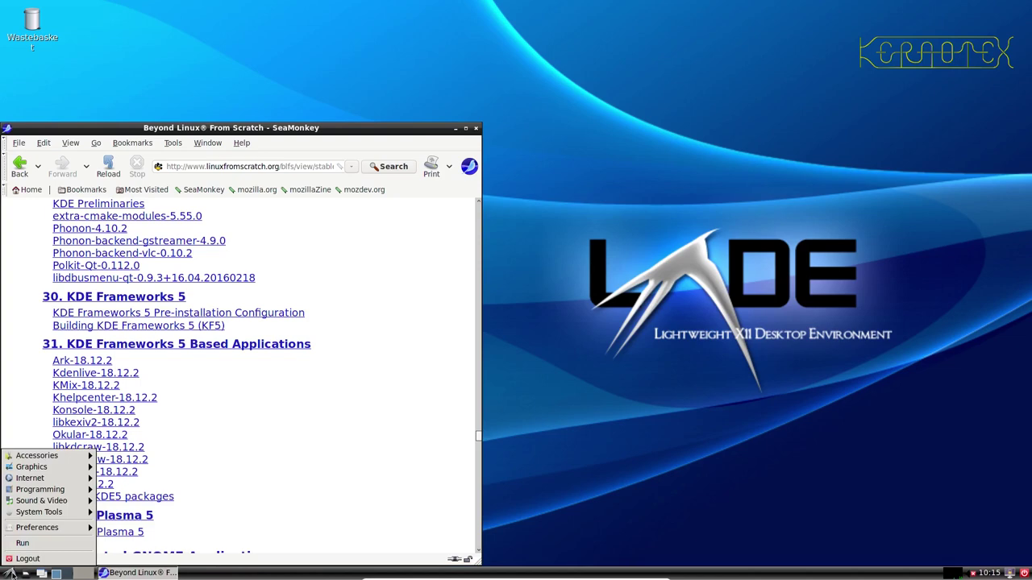
{"action": "mouse_move", "coordinate": [52, 504]}
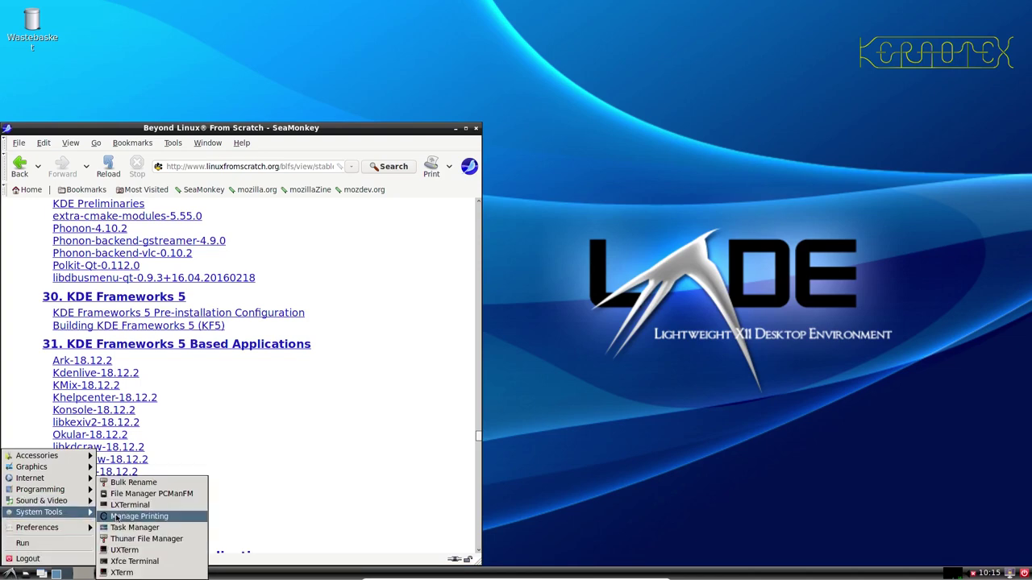
Run top in a new LXTerminal and move that window to the top-left corner
{"action": "left_click", "coordinate": [126, 507]}
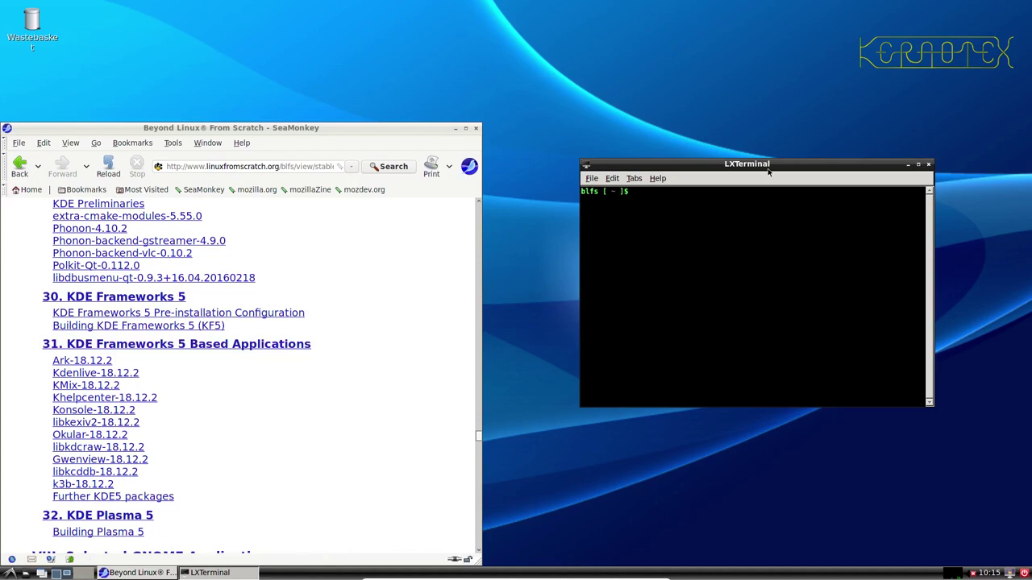
{"action": "type", "text": "top"}
{"action": "key", "text": "Return"}
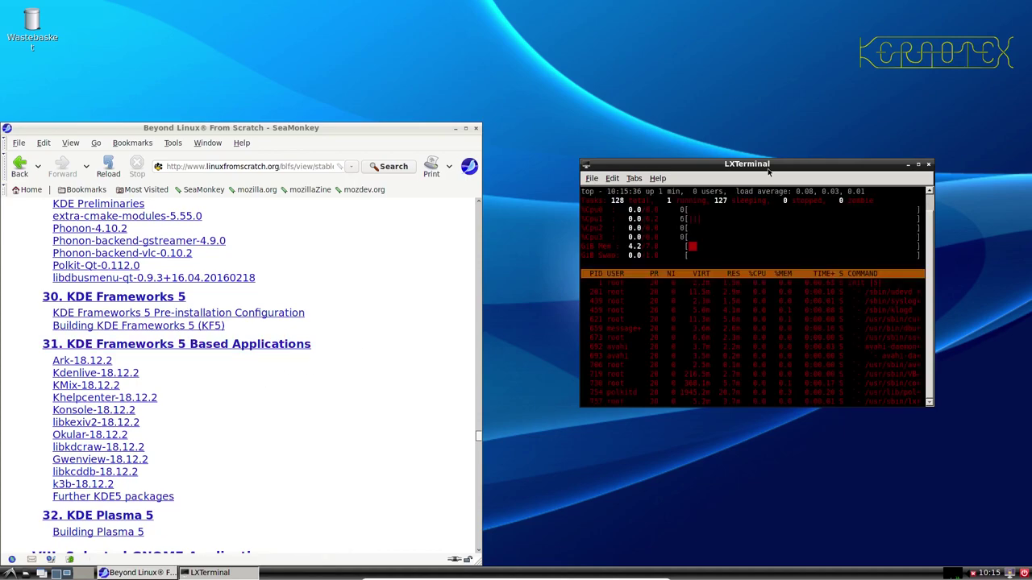
{"action": "left_click_drag", "start_coordinate": [768, 171], "coordinate": [188, 9]}
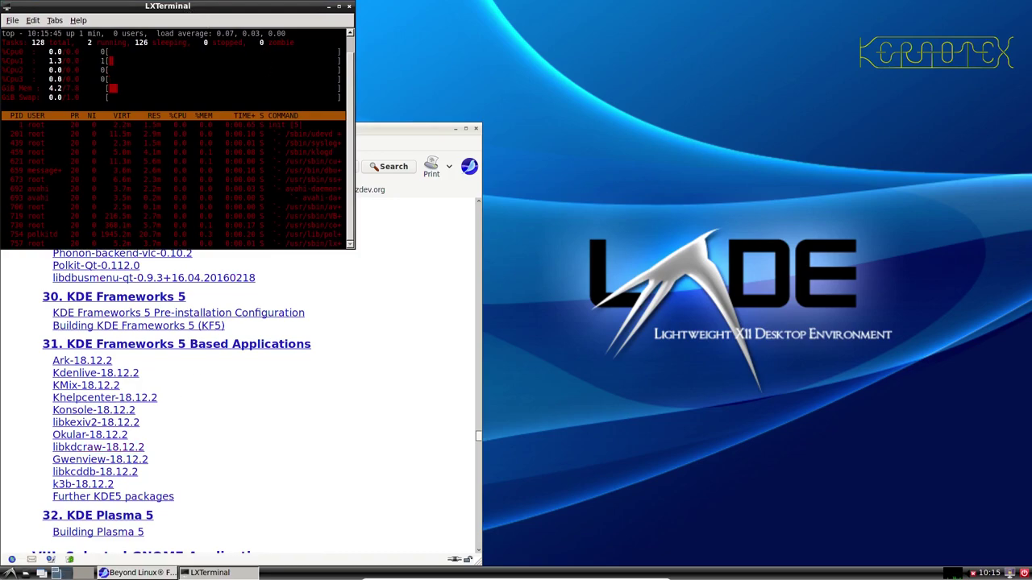
Open a second LXTerminal window, discarding a stray extra tab, and move it up the screen
{"action": "left_click", "coordinate": [16, 21]}
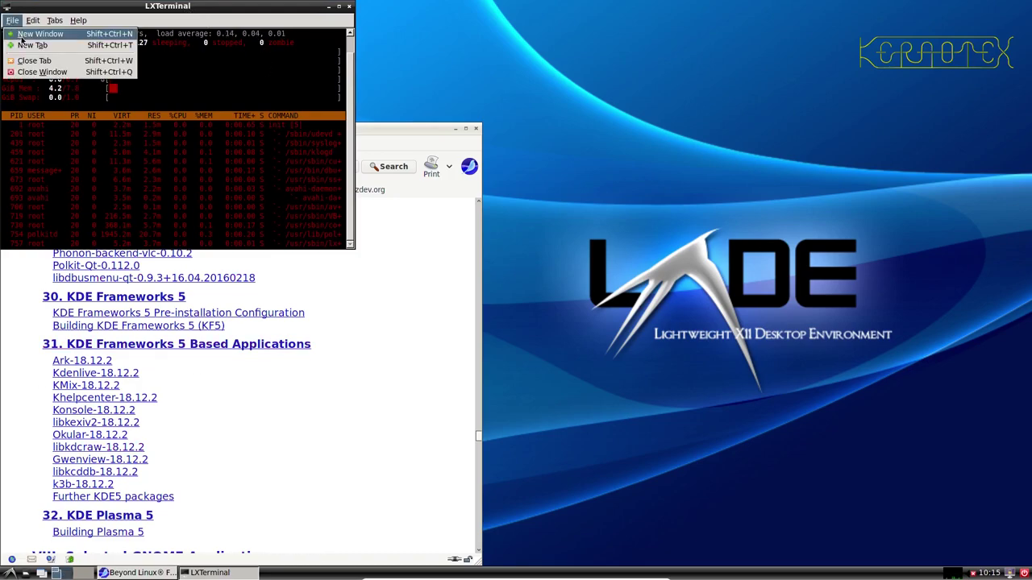
{"action": "left_click", "coordinate": [22, 46]}
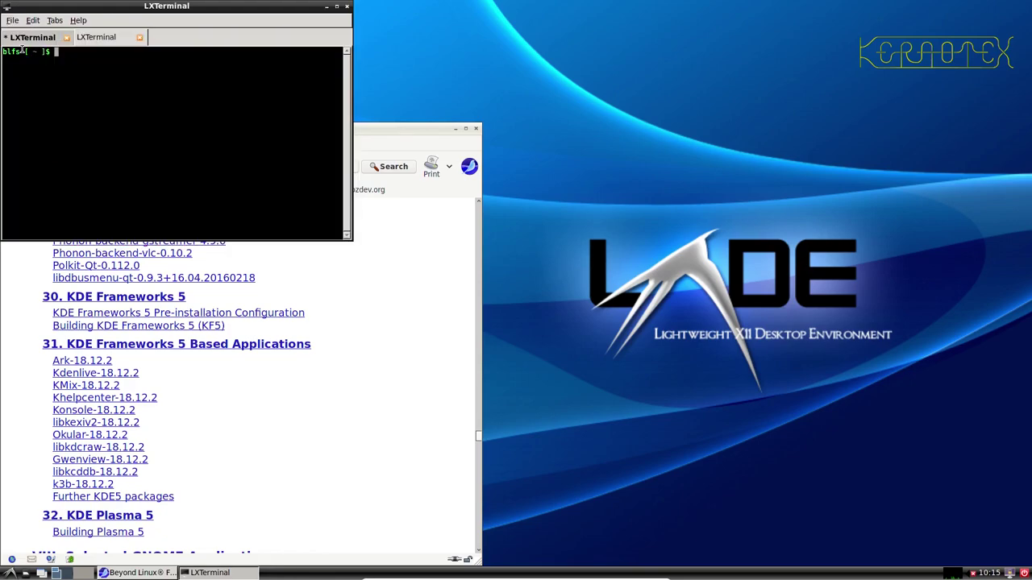
{"action": "left_click", "coordinate": [140, 38]}
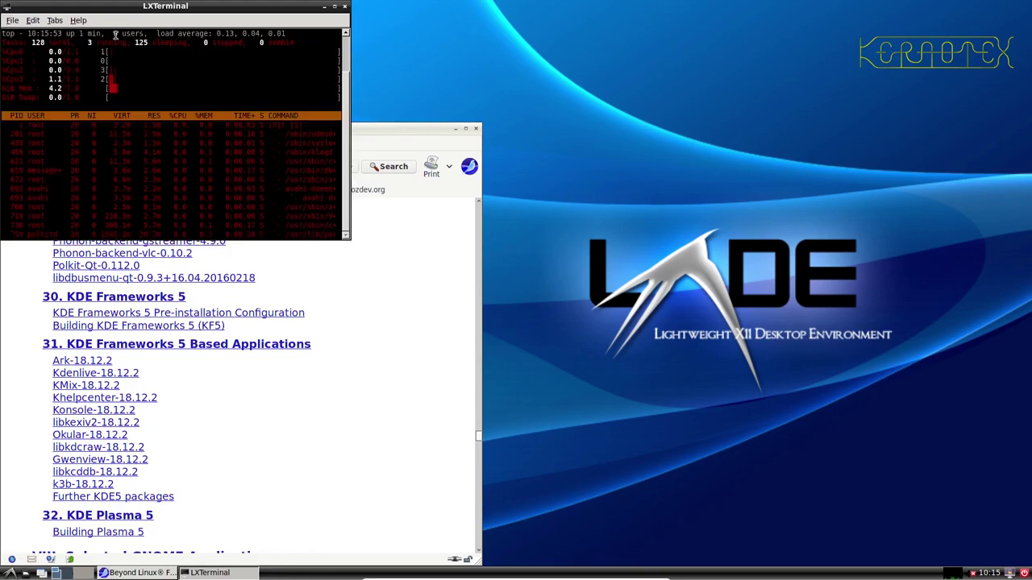
{"action": "left_click", "coordinate": [14, 21]}
{"action": "left_click", "coordinate": [17, 35]}
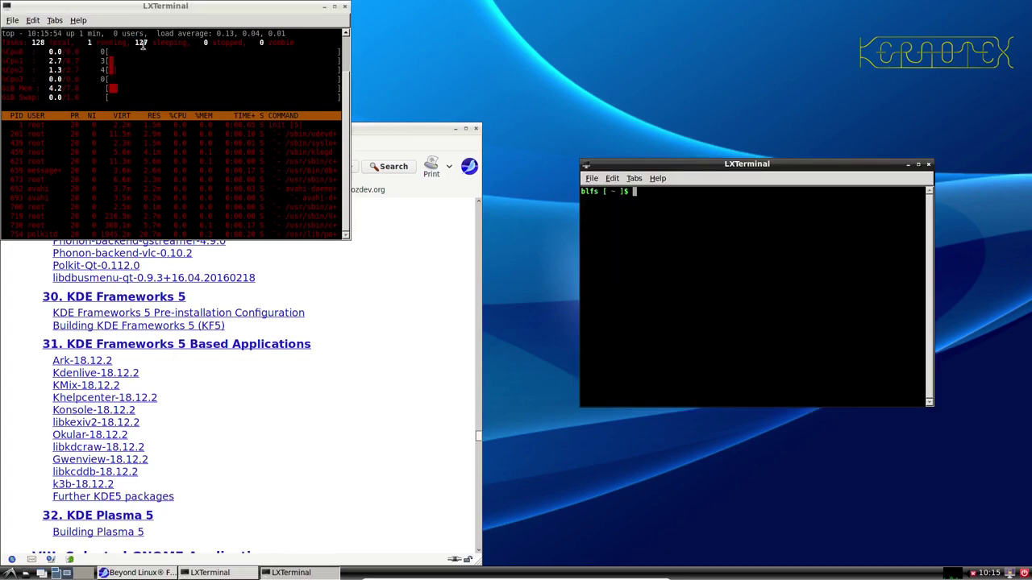
{"action": "left_click_drag", "start_coordinate": [637, 164], "coordinate": [541, 3]}
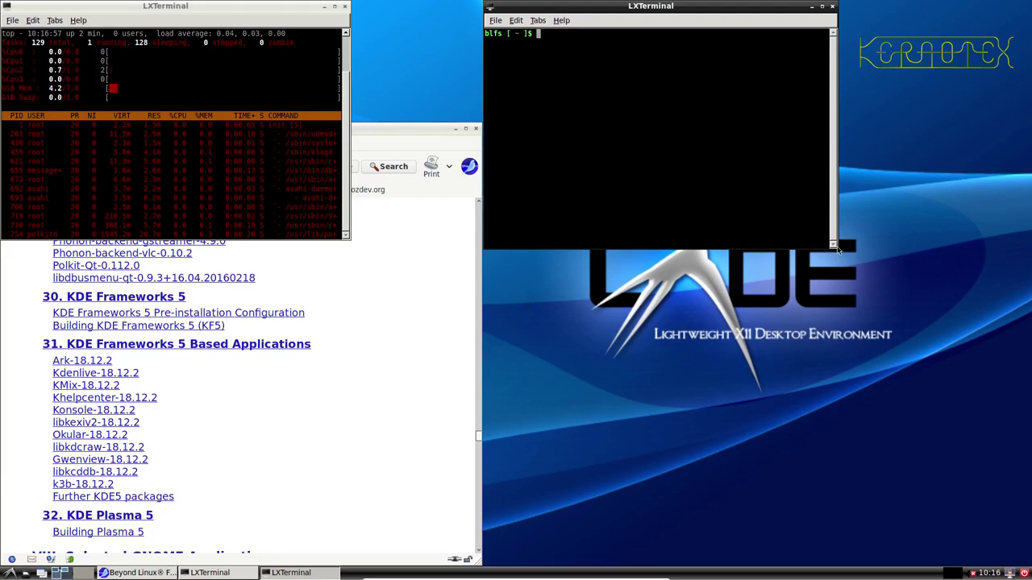
Stretch the second terminal window down to nearly the full screen height
{"action": "left_click_drag", "start_coordinate": [837, 251], "coordinate": [834, 556]}
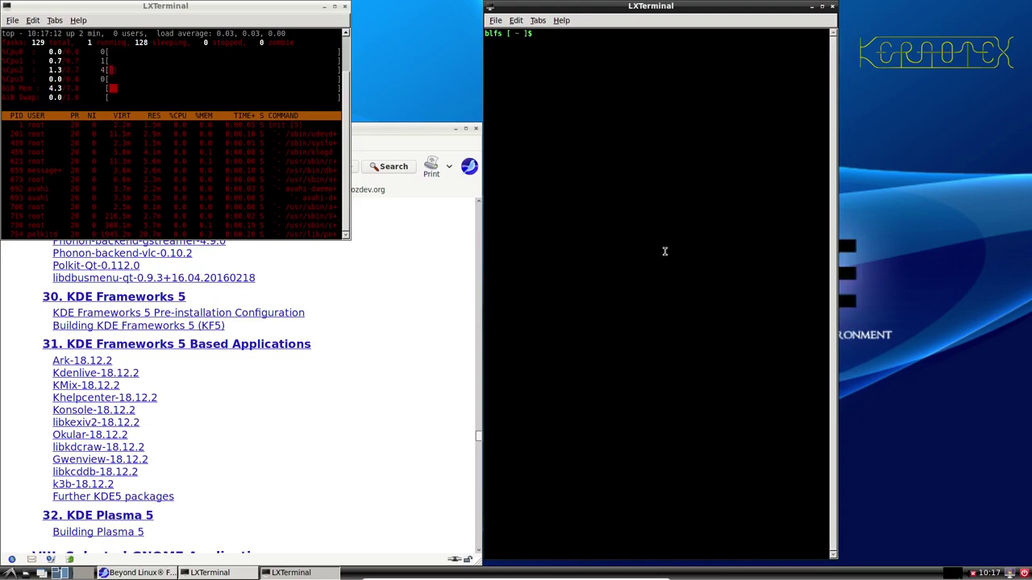
Shrink then twice enlarge the second terminal's text, and shorten the window from the top
{"action": "left_click", "coordinate": [493, 21]}
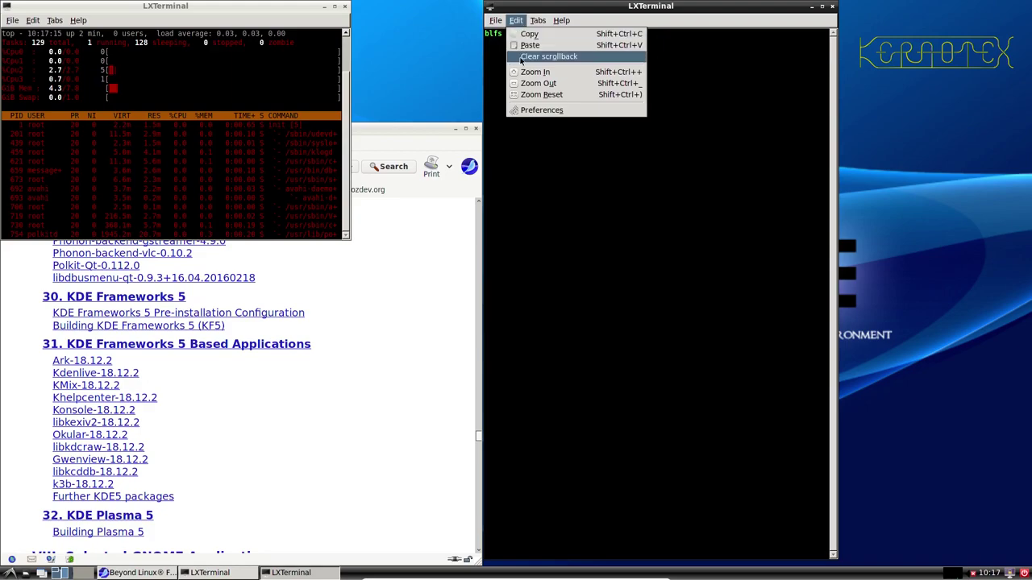
{"action": "left_click", "coordinate": [520, 81]}
{"action": "left_click", "coordinate": [524, 21]}
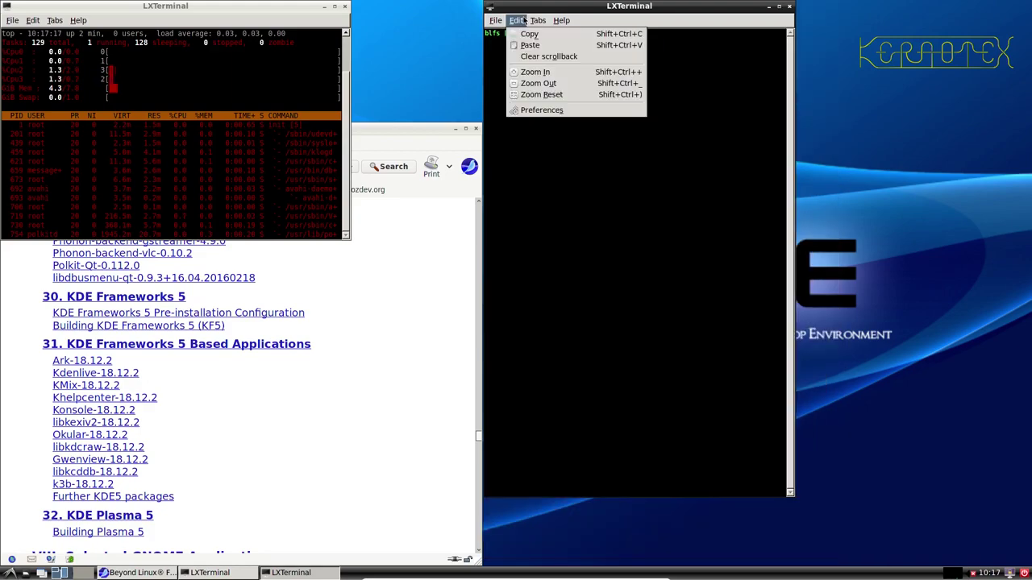
{"action": "left_click", "coordinate": [530, 73]}
{"action": "left_click", "coordinate": [523, 21]}
{"action": "left_click", "coordinate": [531, 72]}
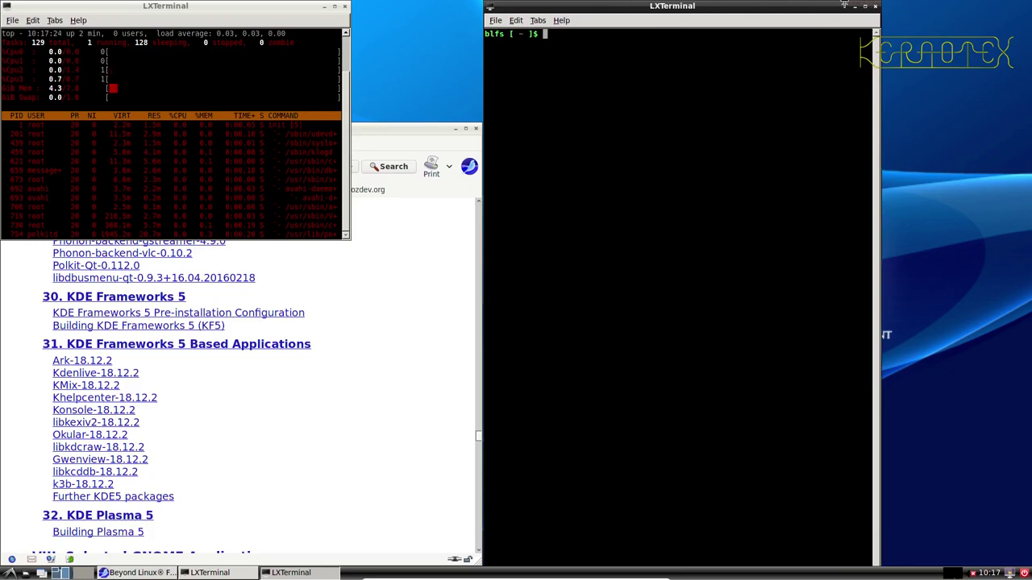
{"action": "left_click_drag", "start_coordinate": [847, 1], "coordinate": [847, 194]}
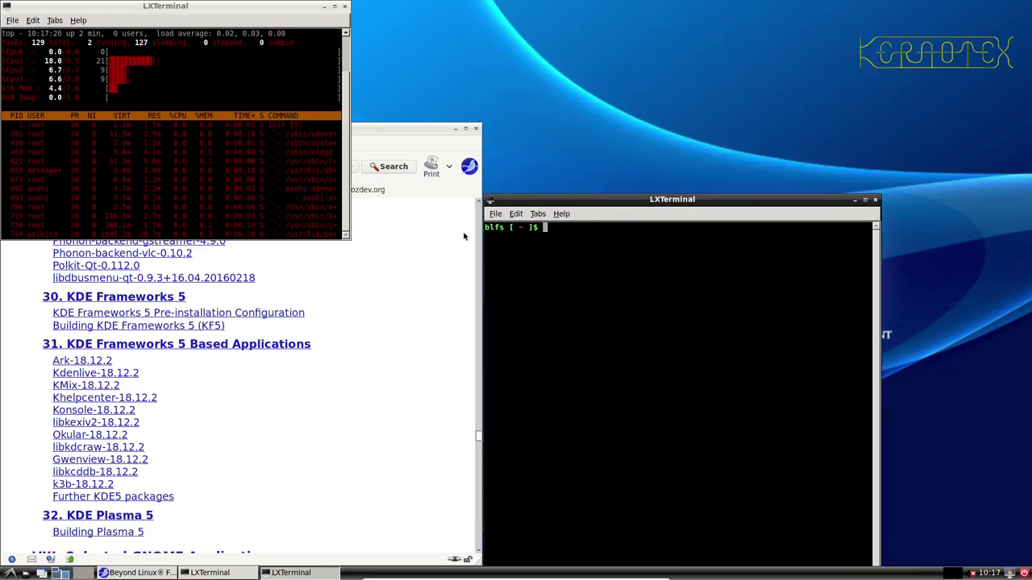
Enlarge the second terminal's text size four more times
{"action": "left_click", "coordinate": [516, 214]}
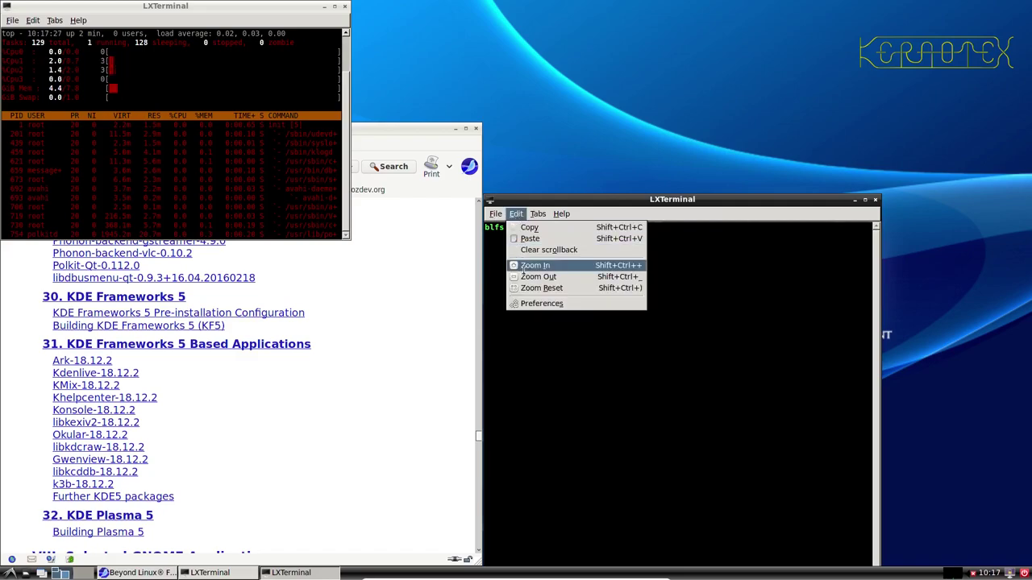
{"action": "left_click", "coordinate": [525, 266]}
{"action": "left_click", "coordinate": [516, 168]}
{"action": "left_click", "coordinate": [526, 226]}
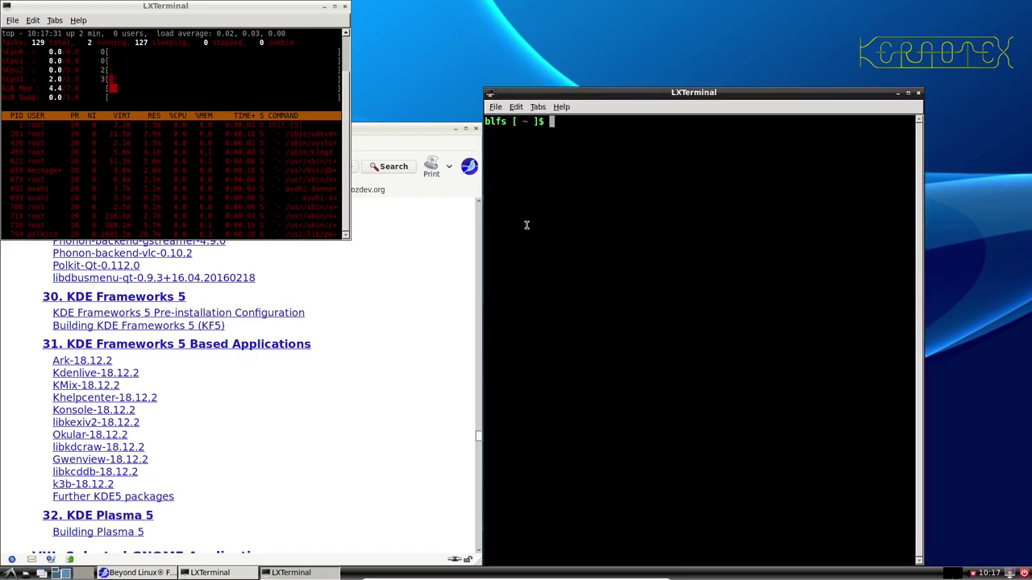
{"action": "left_click", "coordinate": [516, 107]}
{"action": "left_click", "coordinate": [526, 160]}
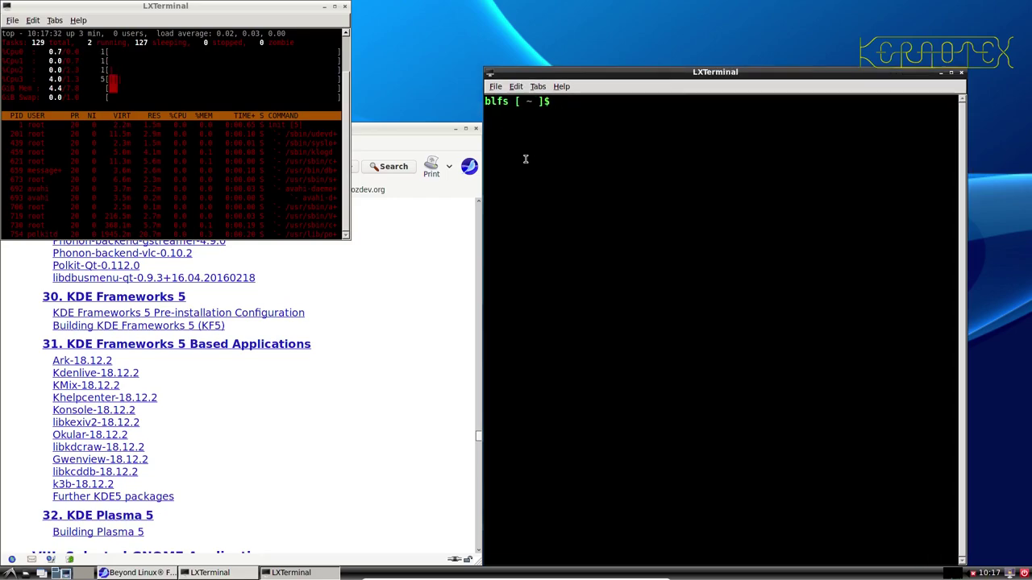
{"action": "left_click", "coordinate": [516, 87]}
{"action": "left_click", "coordinate": [526, 139]}
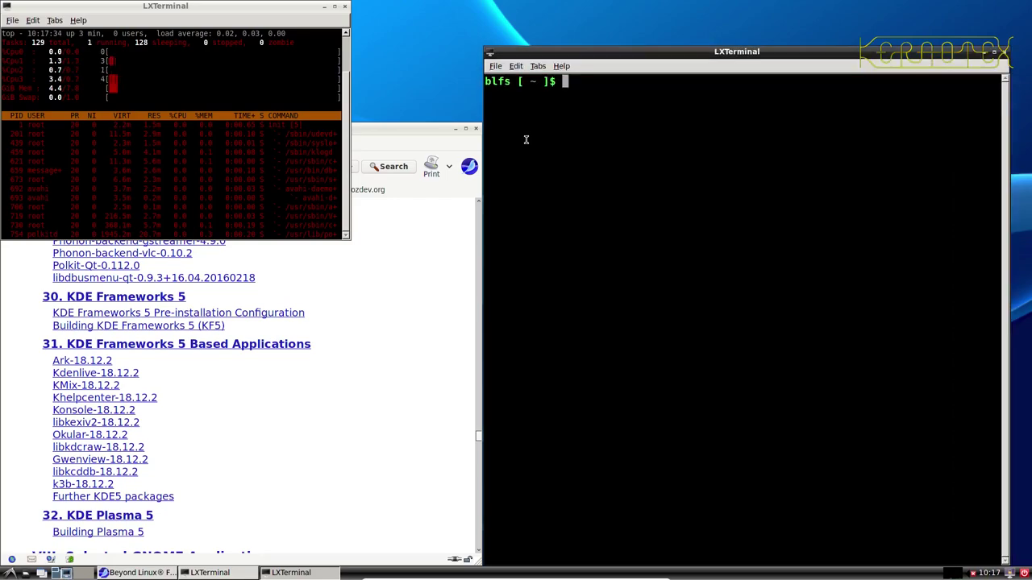
Move the terminal to the screen's top and stretch it to 80 x 41 characters
{"action": "left_click_drag", "start_coordinate": [608, 55], "coordinate": [602, 6]}
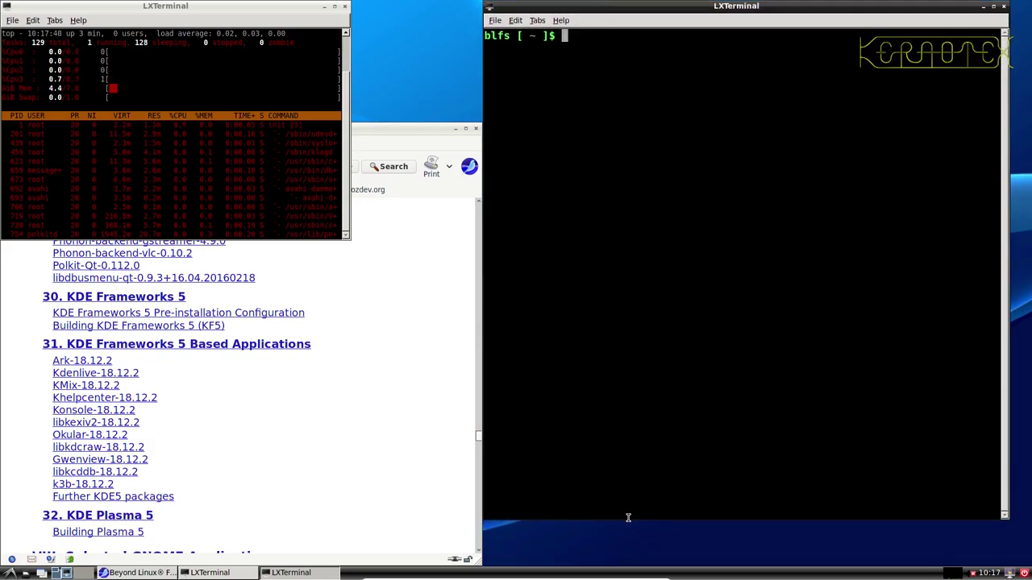
{"action": "left_click_drag", "start_coordinate": [626, 522], "coordinate": [618, 562]}
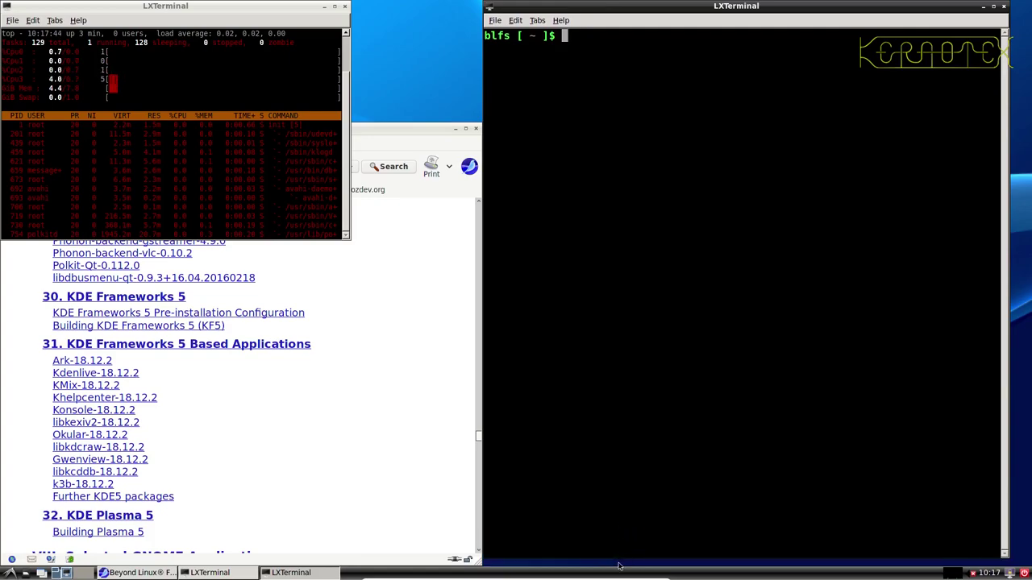
{"action": "left_click", "coordinate": [425, 414]}
Open the AbiWord-3.0.2 page in a new tab and scroll to its dependency list
{"action": "scroll", "coordinate": [396, 420], "scroll_direction": "down", "scroll_amount": 4}
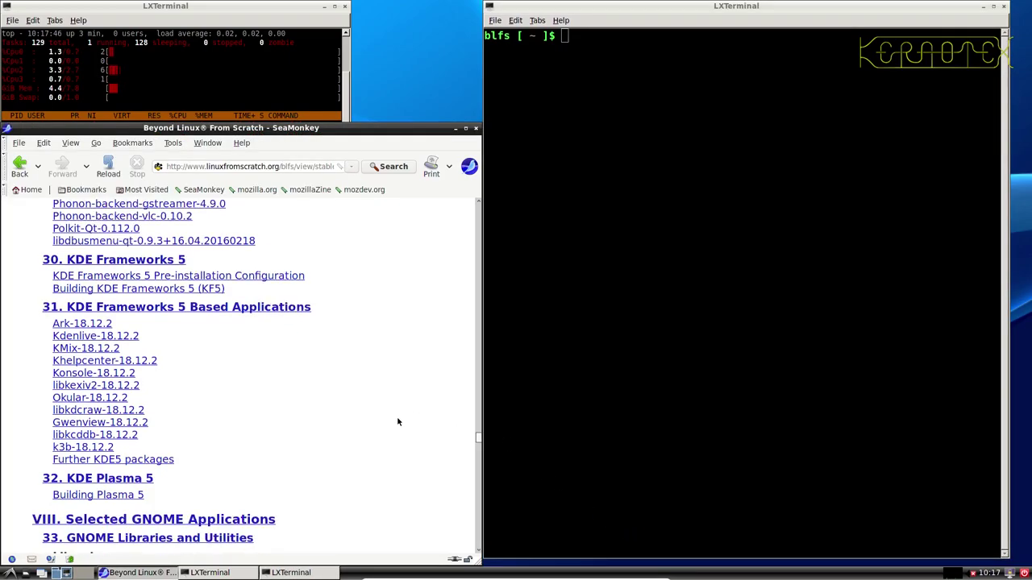
{"action": "scroll", "coordinate": [397, 422], "scroll_direction": "down", "scroll_amount": 20}
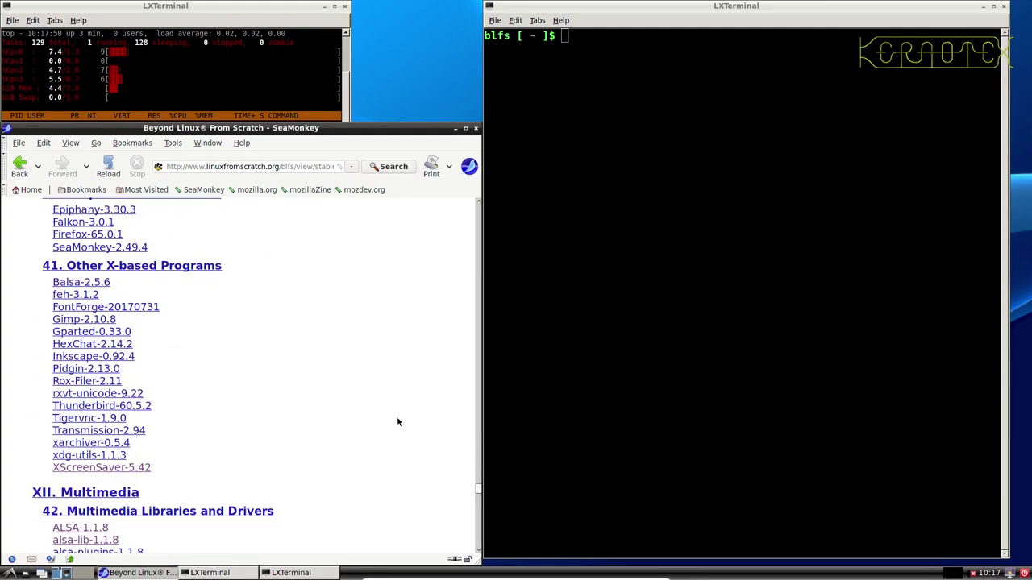
{"action": "scroll", "coordinate": [398, 422], "scroll_direction": "down", "scroll_amount": 17}
{"action": "scroll", "coordinate": [397, 422], "scroll_direction": "down", "scroll_amount": 17}
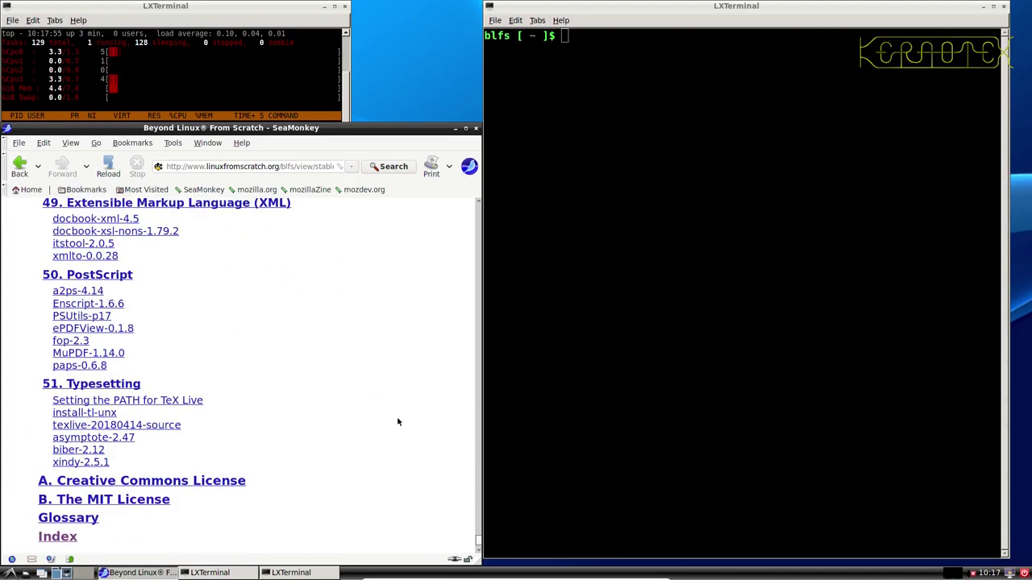
{"action": "scroll", "coordinate": [397, 422], "scroll_direction": "up", "scroll_amount": 17}
{"action": "scroll", "coordinate": [397, 422], "scroll_direction": "up", "scroll_amount": 12}
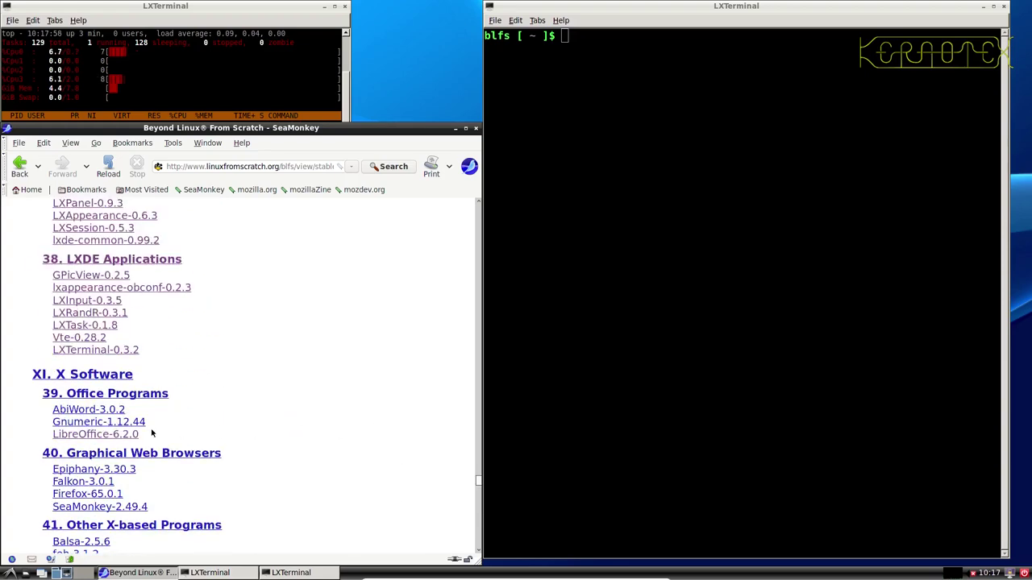
{"action": "scroll", "coordinate": [151, 434], "scroll_direction": "down", "scroll_amount": 1}
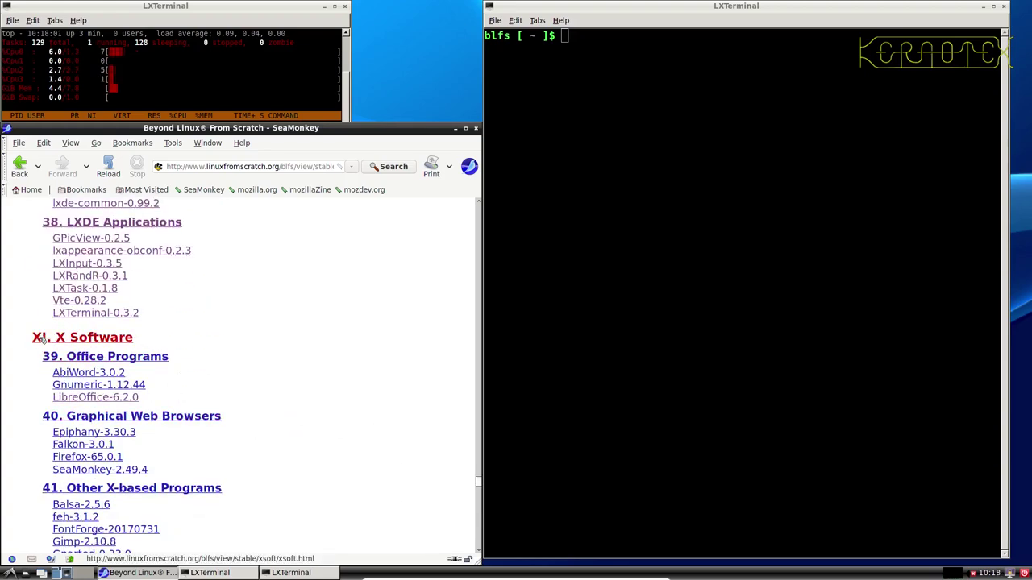
{"action": "scroll", "coordinate": [206, 361], "scroll_direction": "down", "scroll_amount": 2}
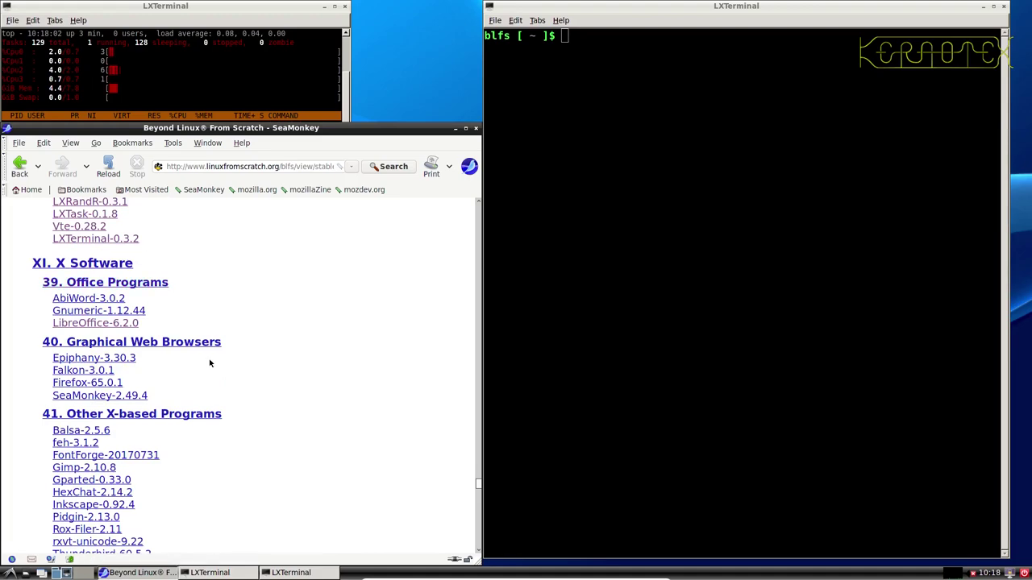
{"action": "middle_click", "coordinate": [98, 300]}
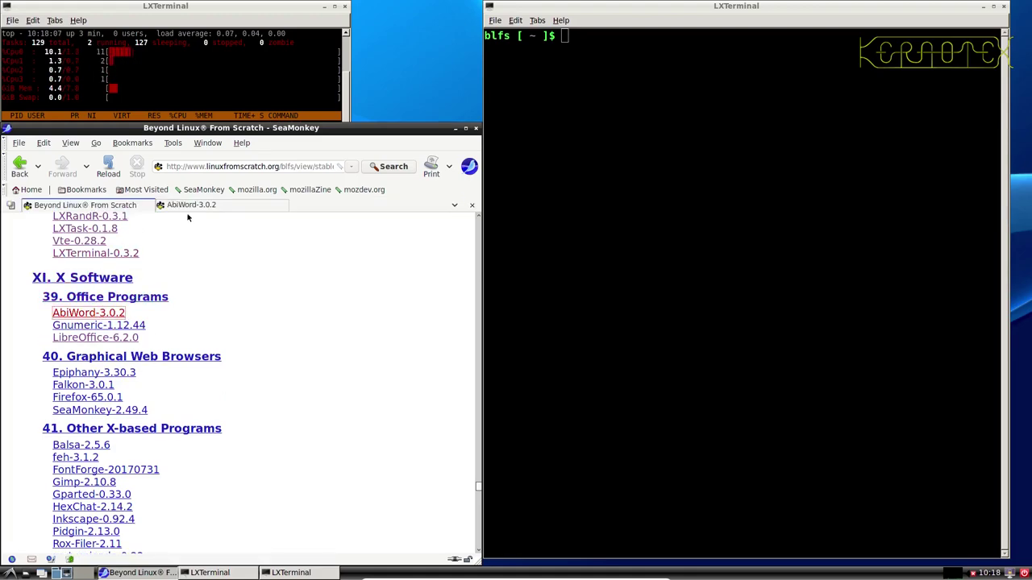
{"action": "scroll", "coordinate": [224, 394], "scroll_direction": "down", "scroll_amount": 5}
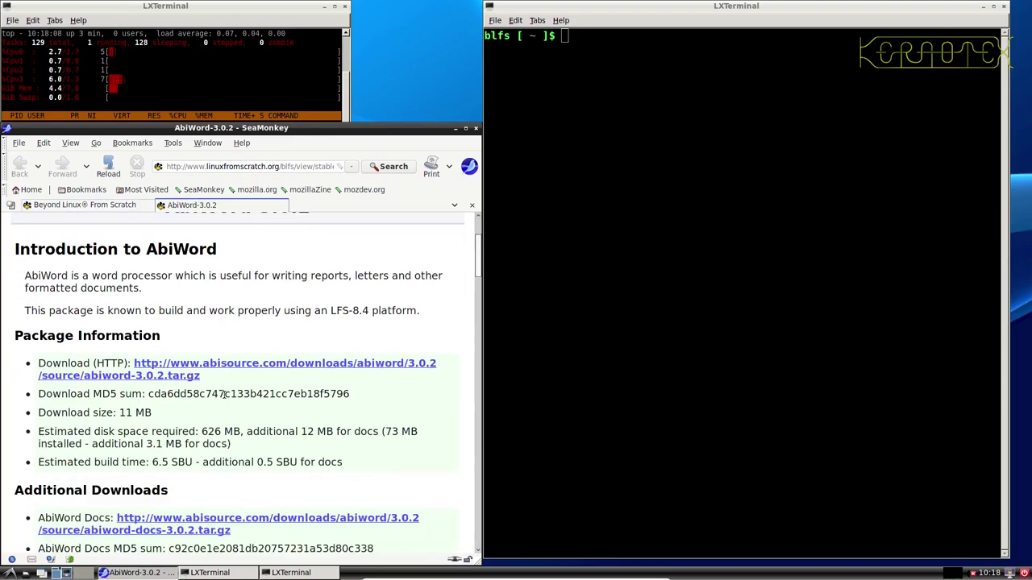
{"action": "scroll", "coordinate": [224, 393], "scroll_direction": "down", "scroll_amount": 1}
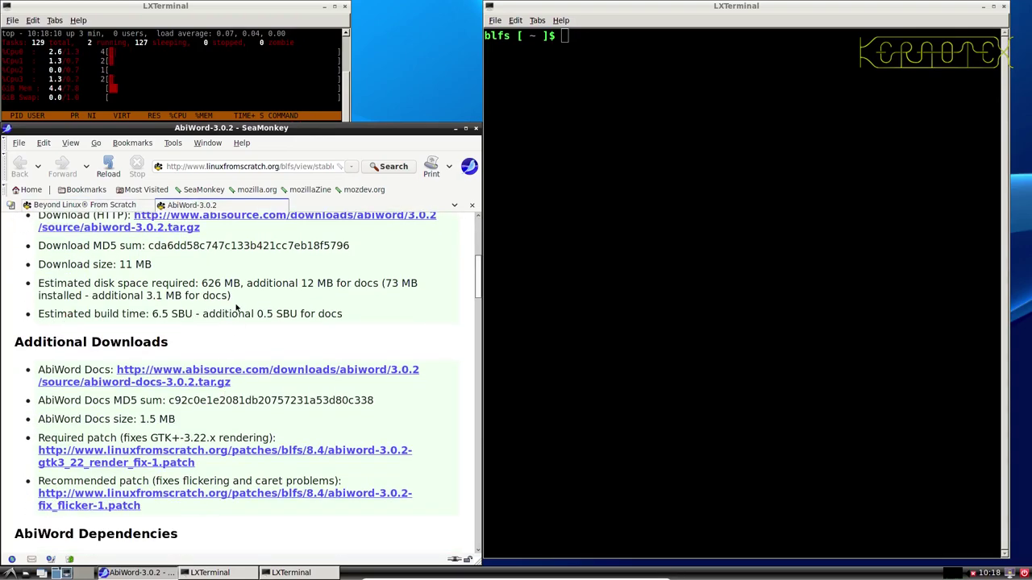
{"action": "scroll", "coordinate": [223, 423], "scroll_direction": "down", "scroll_amount": 3}
{"action": "scroll", "coordinate": [223, 427], "scroll_direction": "down", "scroll_amount": 2}
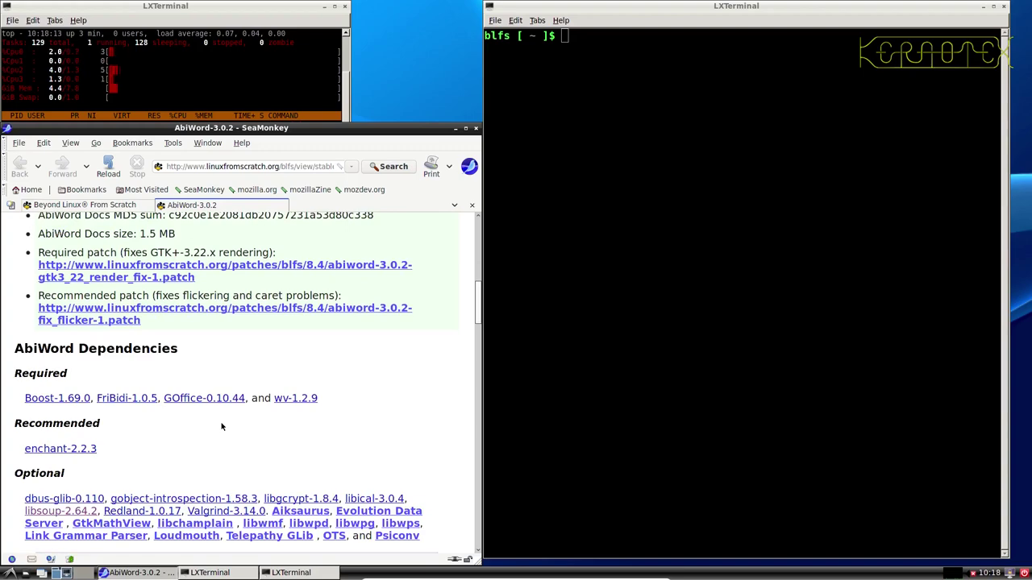
Change the terminal's directory to /sources/BLFS with Tab completion
{"action": "left_click", "coordinate": [522, 389]}
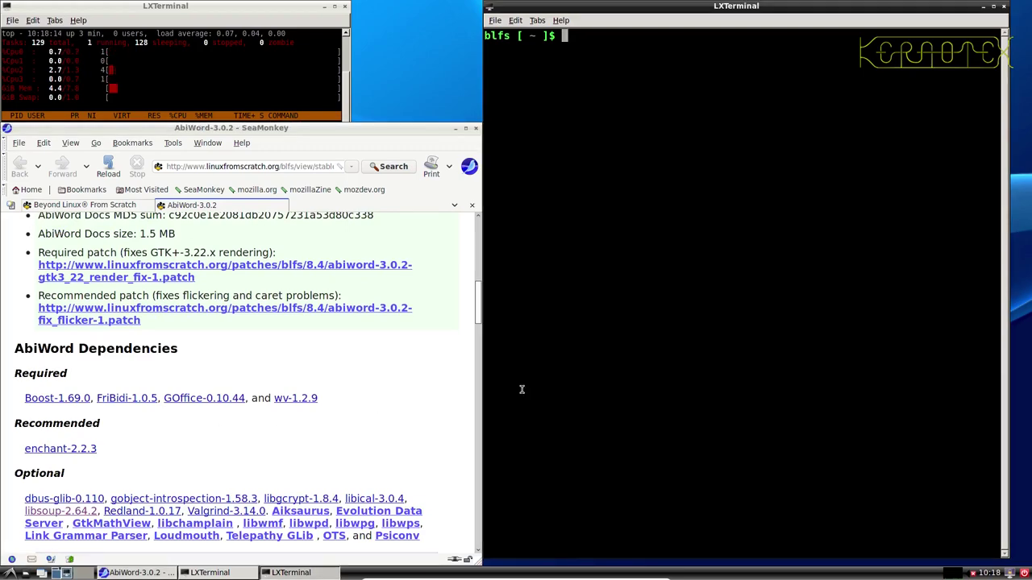
{"action": "type", "text": "cd /so"}
{"action": "key", "text": "Tab"}
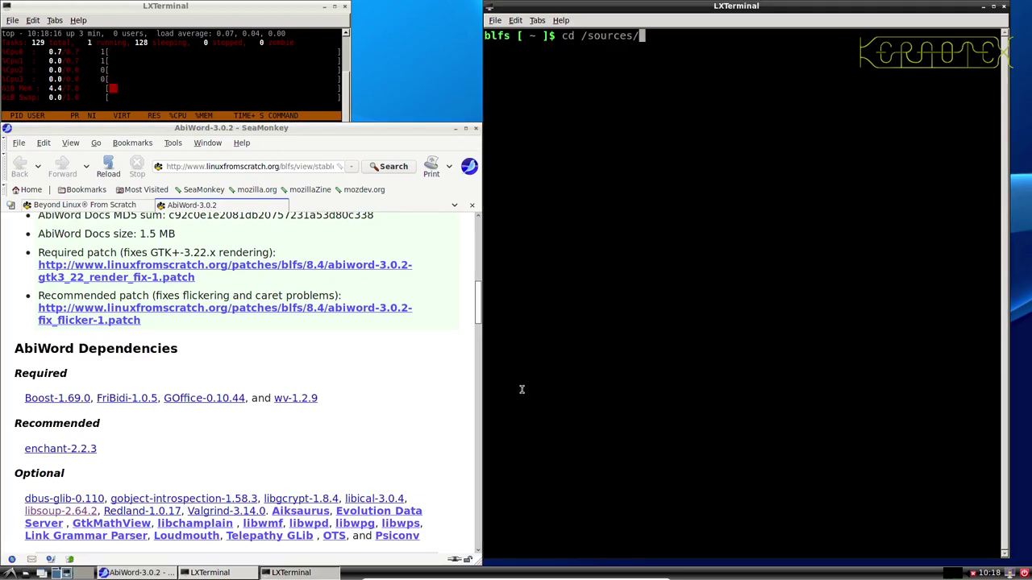
{"action": "type", "text": "BLFS"}
{"action": "key", "text": "Return"}
Begin an ls of the boost and fribidi tarballs, Tab-completing names, then add GO
{"action": "type", "text": "ls boost"}
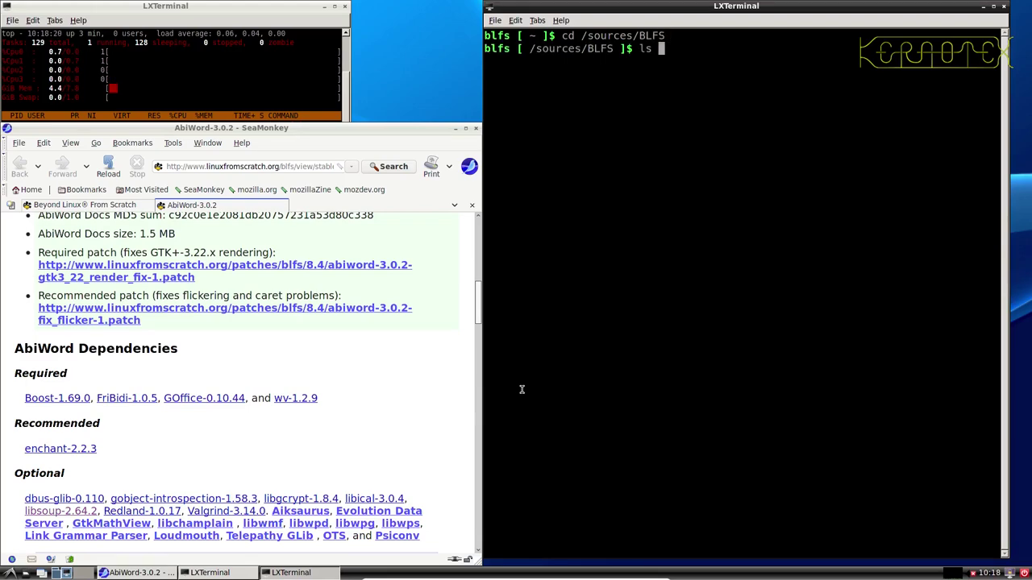
{"action": "key", "text": "Tab"}
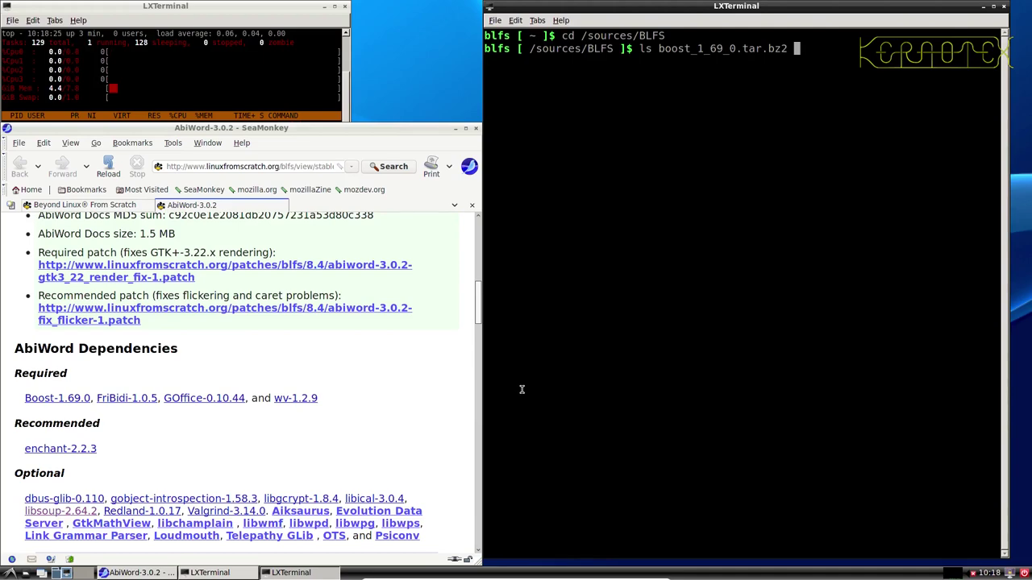
{"action": "type", "text": "fr"}
{"action": "key", "text": "Tab"}
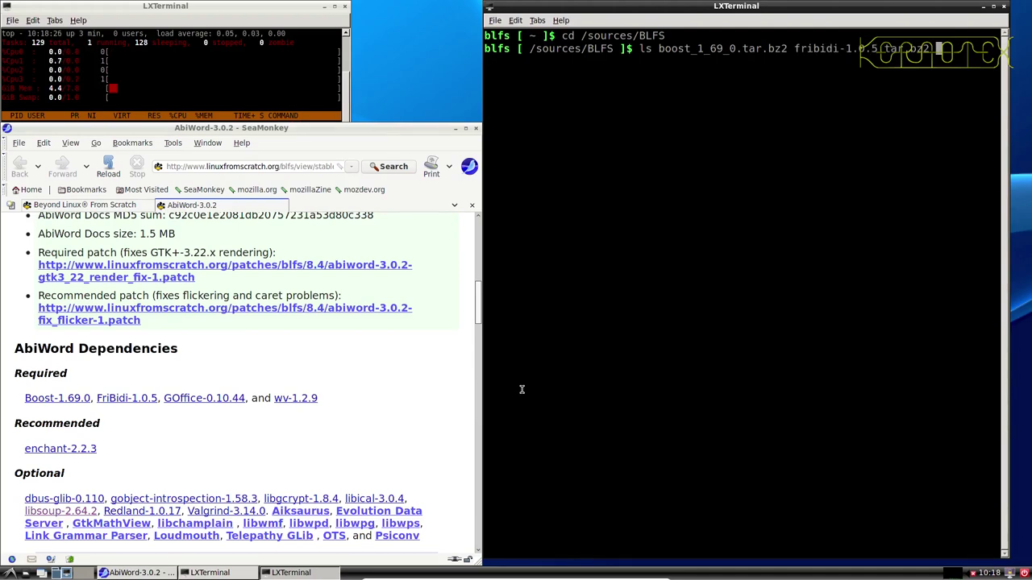
{"action": "type", "text": "Go"}
{"action": "key", "text": "BackSpace"}
{"action": "type", "text": "O"}
Open GOffice-0.10.44, wv-1.2.9 and enchant-2.2.3 pages in background tabs and append wv ench to the ls
{"action": "middle_click", "coordinate": [204, 400]}
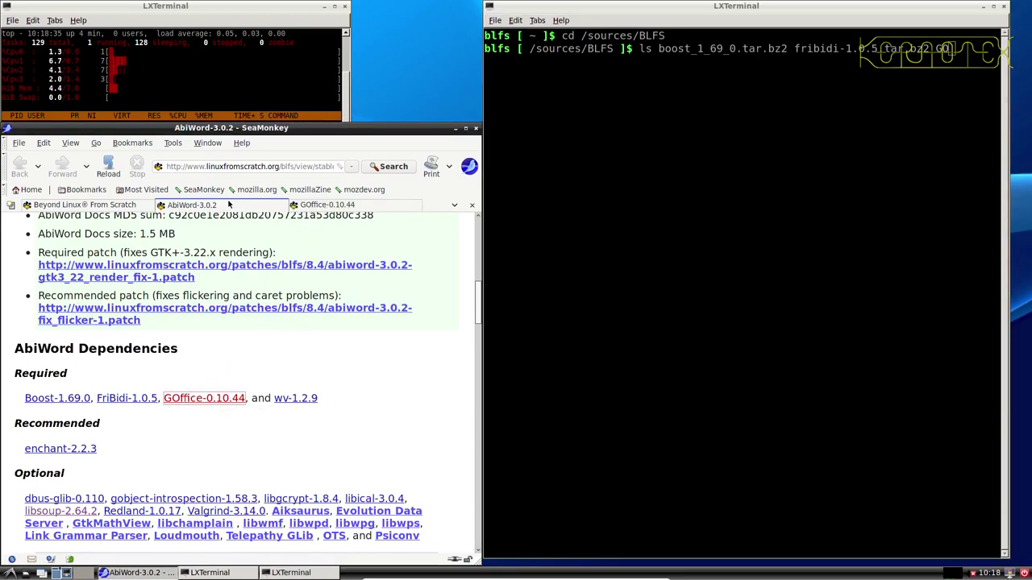
{"action": "middle_click", "coordinate": [291, 403]}
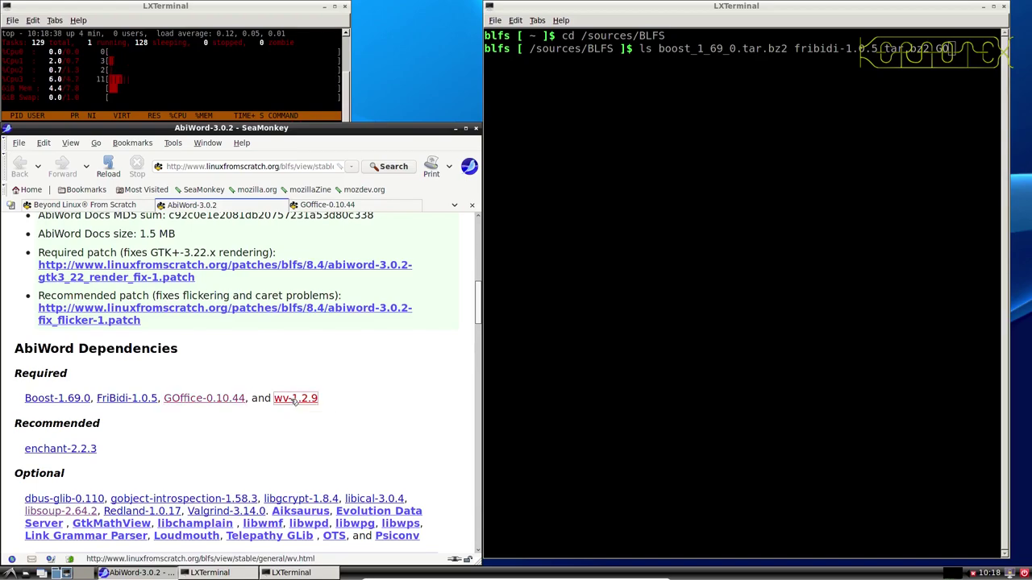
{"action": "middle_click", "coordinate": [71, 449]}
{"action": "left_click", "coordinate": [604, 405]}
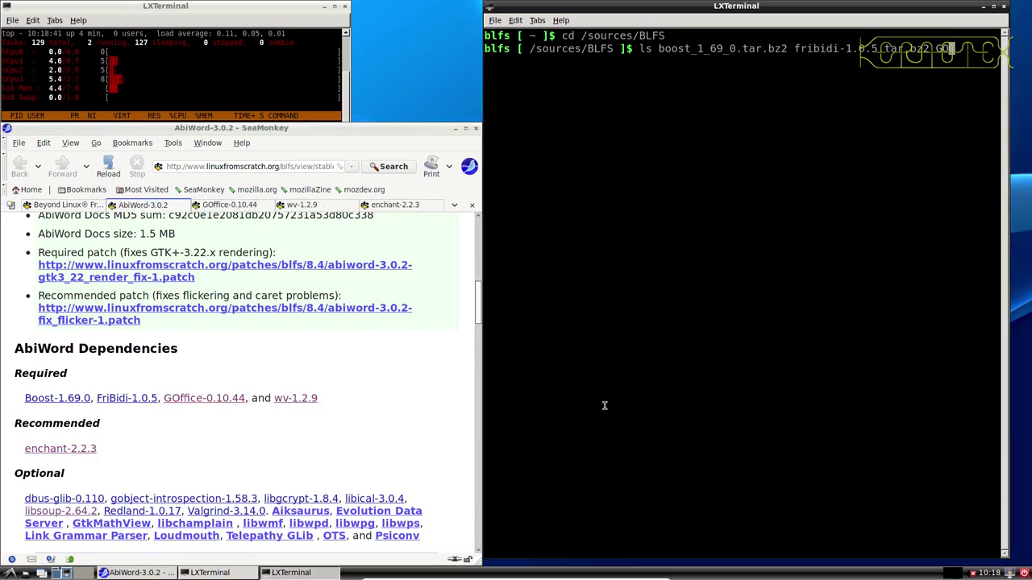
{"action": "type", "text": "wv ench"}
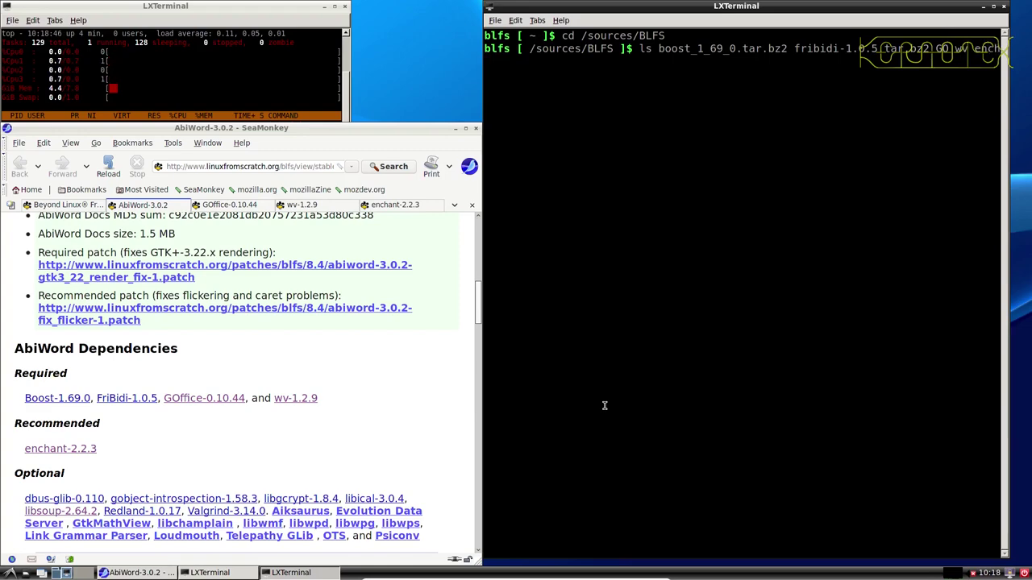
{"action": "scroll", "coordinate": [391, 449], "scroll_direction": "down", "scroll_amount": 2}
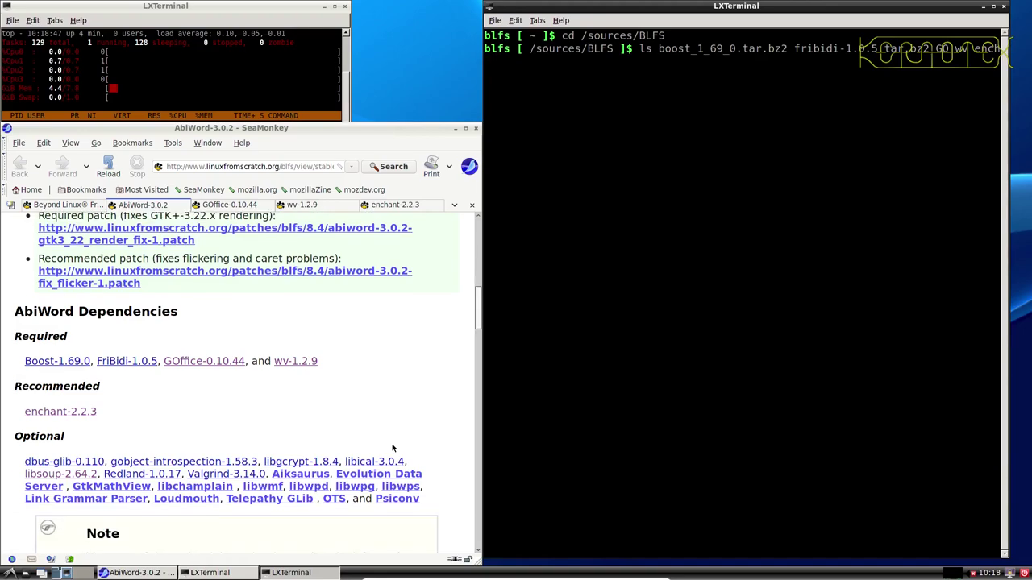
{"action": "scroll", "coordinate": [303, 453], "scroll_direction": "down", "scroll_amount": 1}
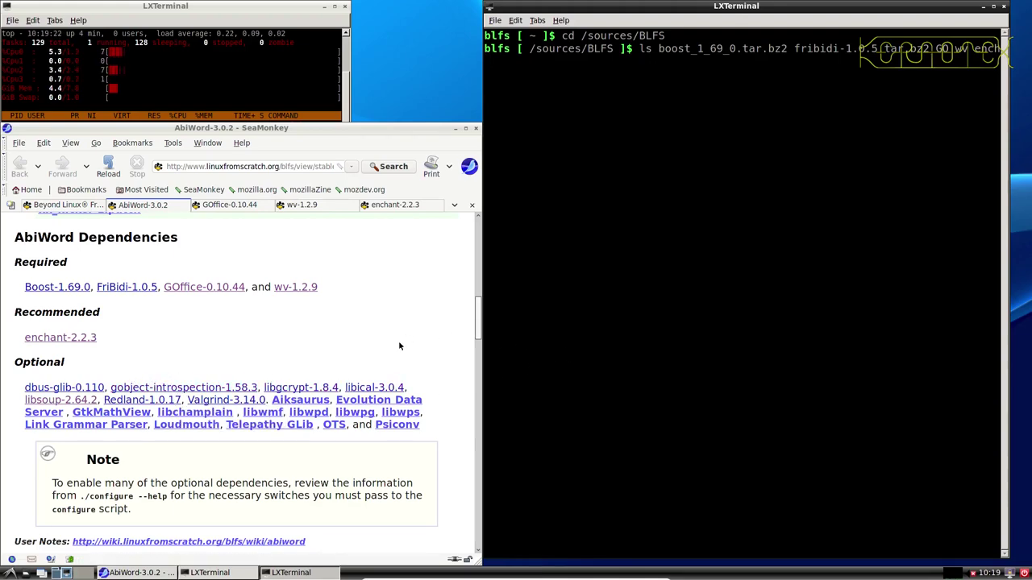
Cancel the ls, look over the enchant-2.2.3 page, and start typing ls asp
{"action": "key", "text": "ctrl+c"}
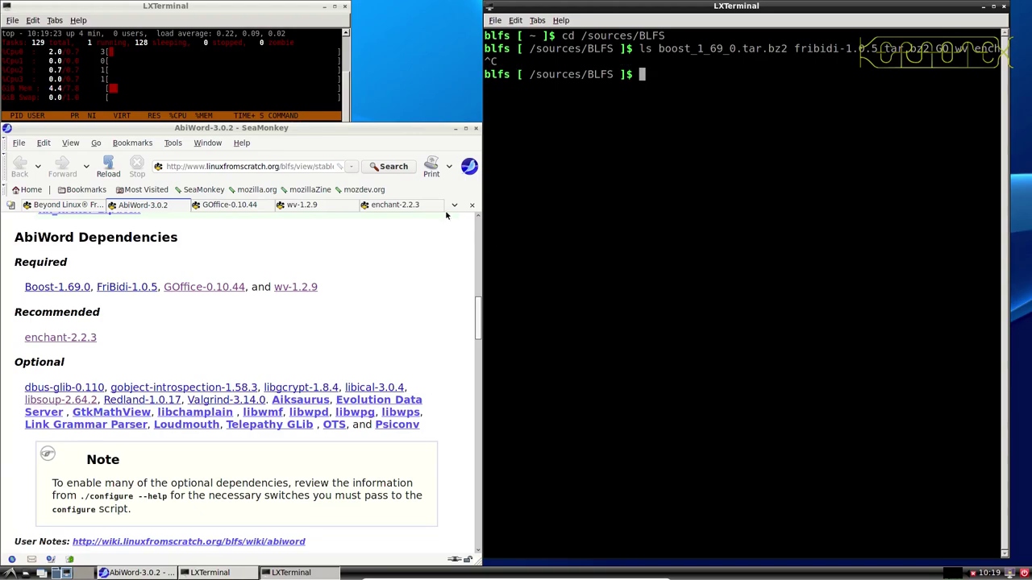
{"action": "left_click", "coordinate": [395, 204]}
{"action": "scroll", "coordinate": [369, 389], "scroll_direction": "down", "scroll_amount": 3}
{"action": "scroll", "coordinate": [370, 389], "scroll_direction": "down", "scroll_amount": 1}
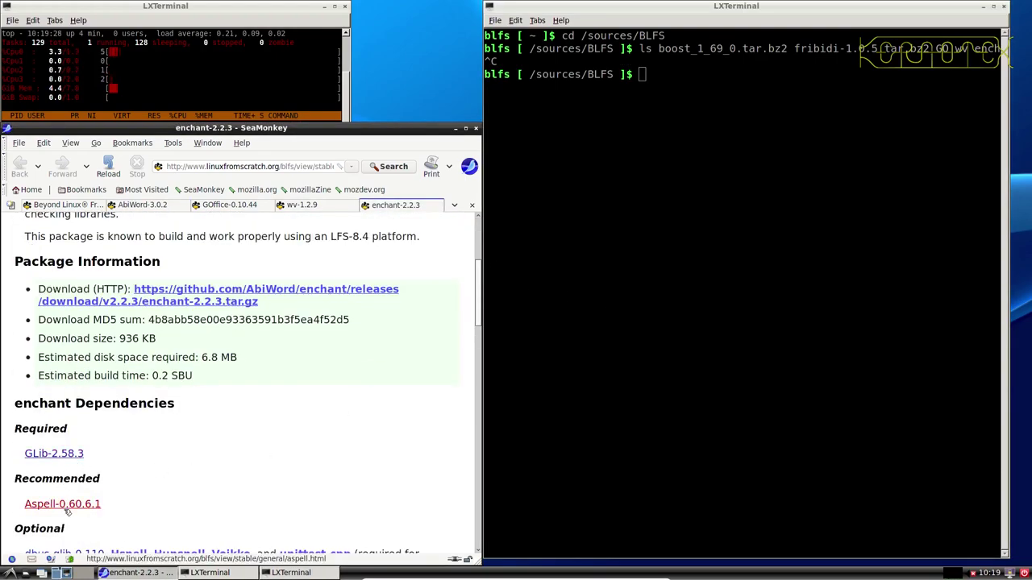
{"action": "left_click", "coordinate": [517, 432]}
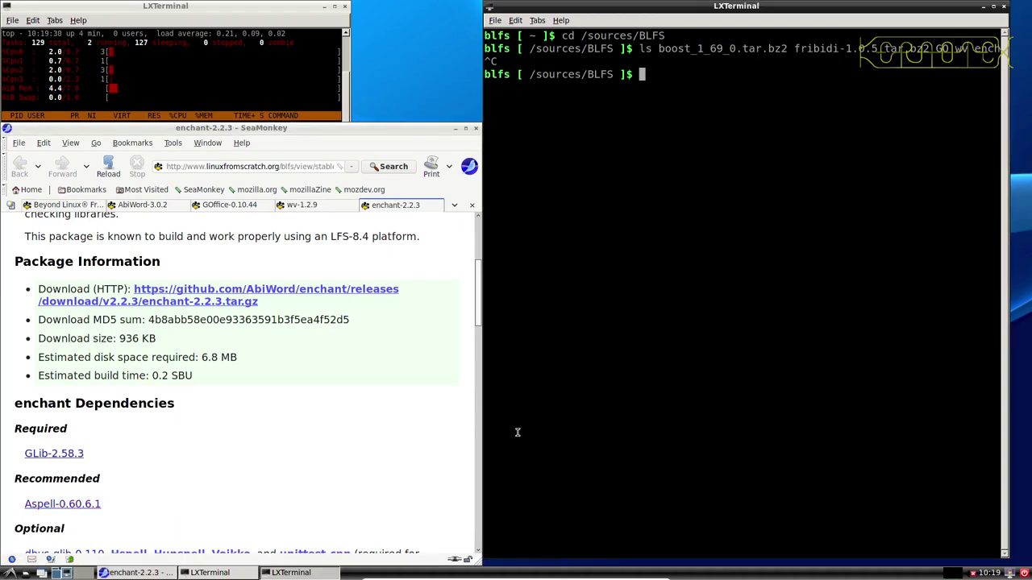
{"action": "type", "text": "ls asp"}
Open the Aspell-0.60.6.1 page in a new tab at Package Information and cancel the ls asp
{"action": "scroll", "coordinate": [218, 488], "scroll_direction": "down", "scroll_amount": 2}
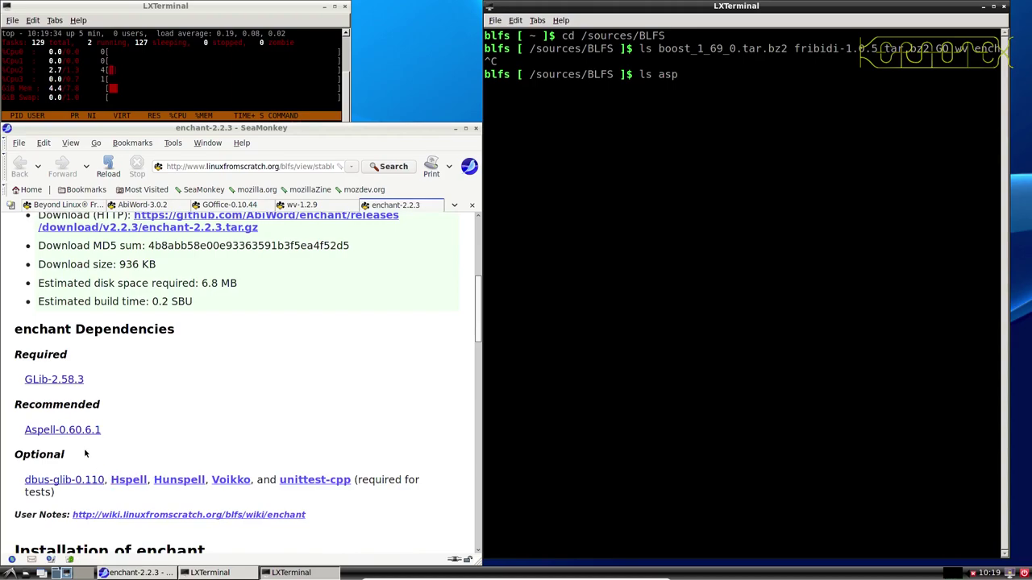
{"action": "middle_click", "coordinate": [63, 430]}
{"action": "key", "text": "ctrl+Tab"}
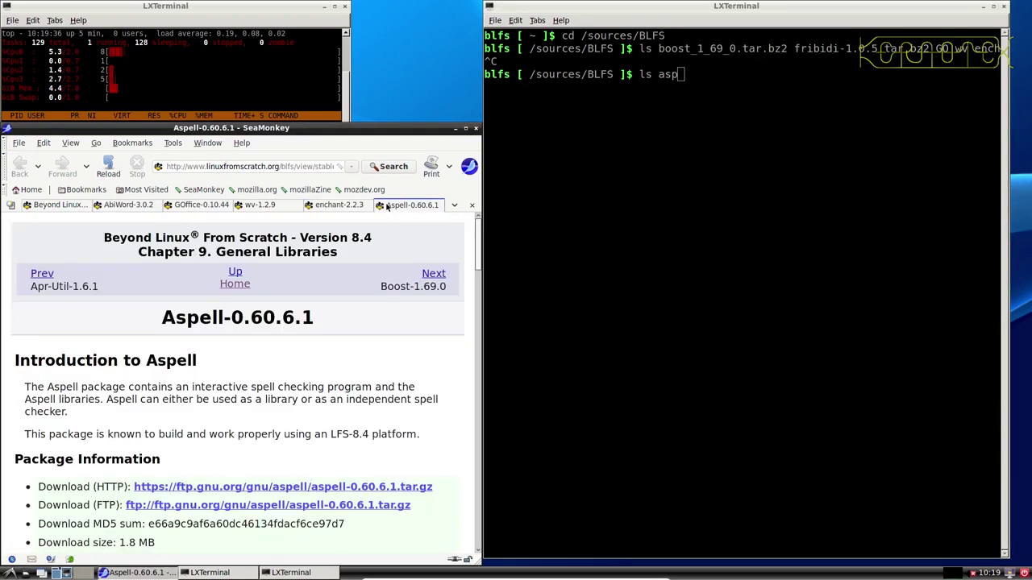
{"action": "scroll", "coordinate": [357, 413], "scroll_direction": "down", "scroll_amount": 2}
{"action": "scroll", "coordinate": [358, 413], "scroll_direction": "down", "scroll_amount": 5}
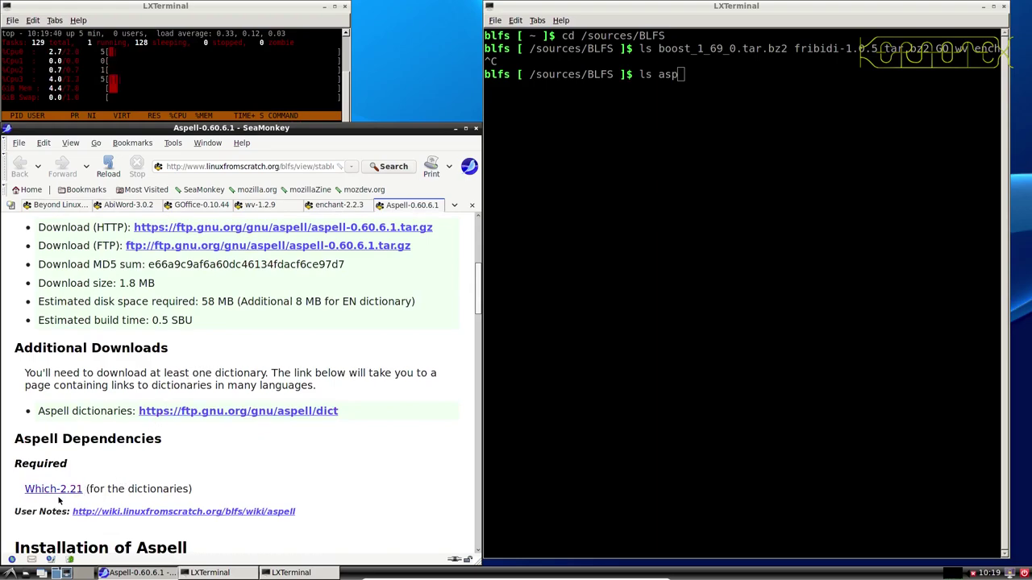
{"action": "scroll", "coordinate": [306, 483], "scroll_direction": "down", "scroll_amount": 2}
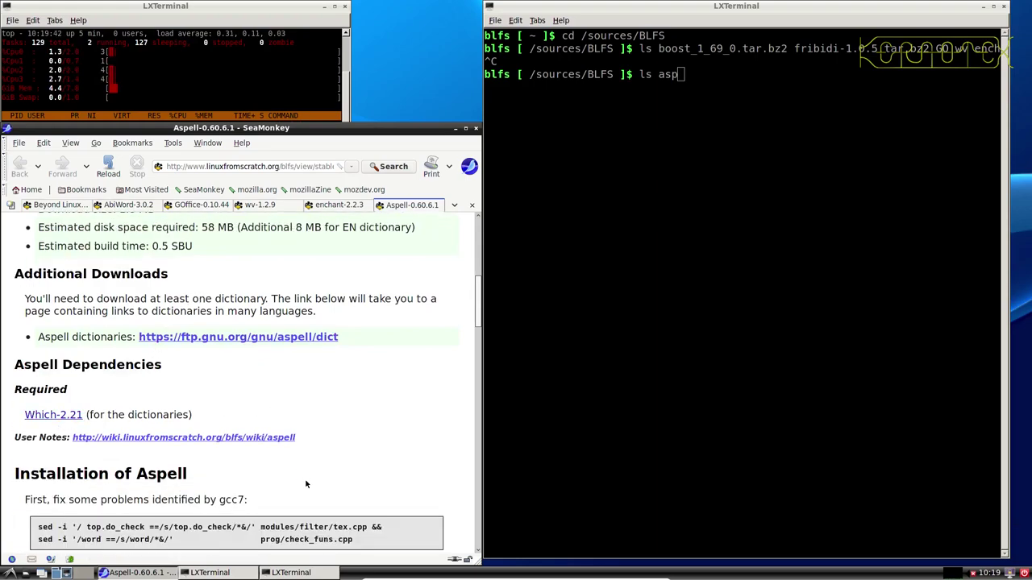
{"action": "scroll", "coordinate": [305, 484], "scroll_direction": "up", "scroll_amount": 4}
{"action": "left_click", "coordinate": [750, 393]}
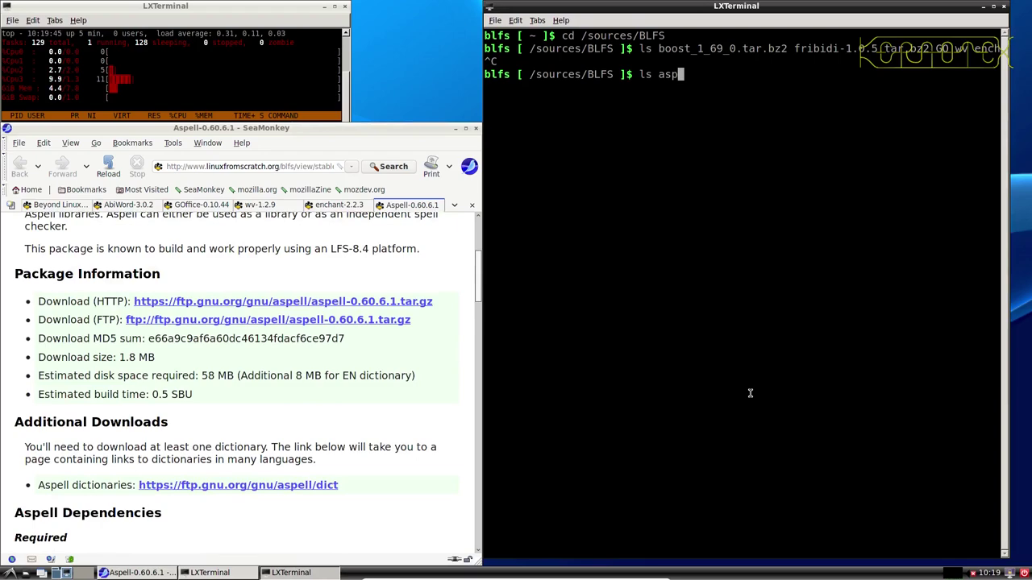
{"action": "key", "text": "ctrl+c"}
Download aspell-0.60.6.1.tar.gz into /sources/BLFS with wget using the copied HTTP link
{"action": "type", "text": "wget"}
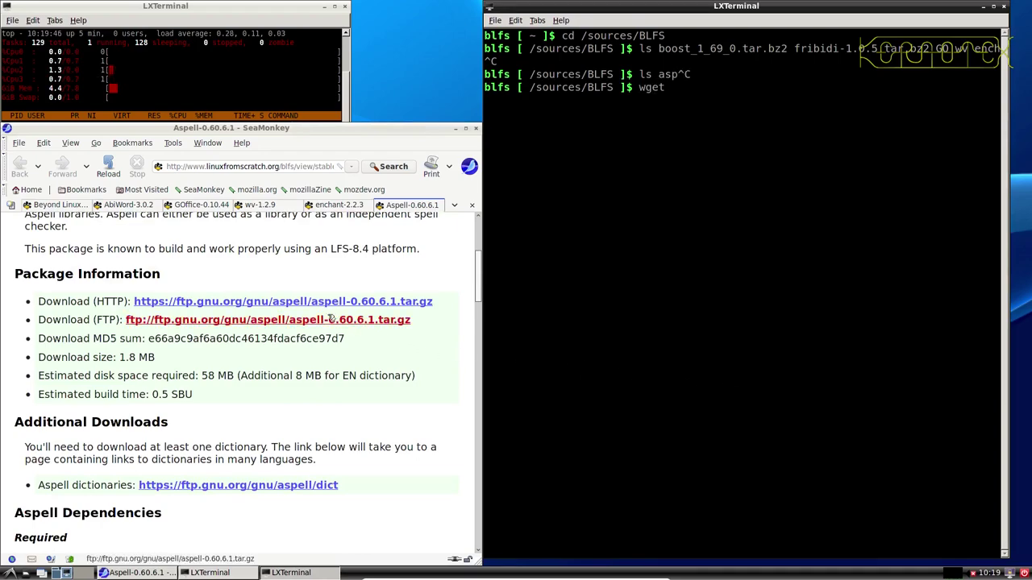
{"action": "right_click", "coordinate": [320, 312]}
{"action": "left_click", "coordinate": [359, 390]}
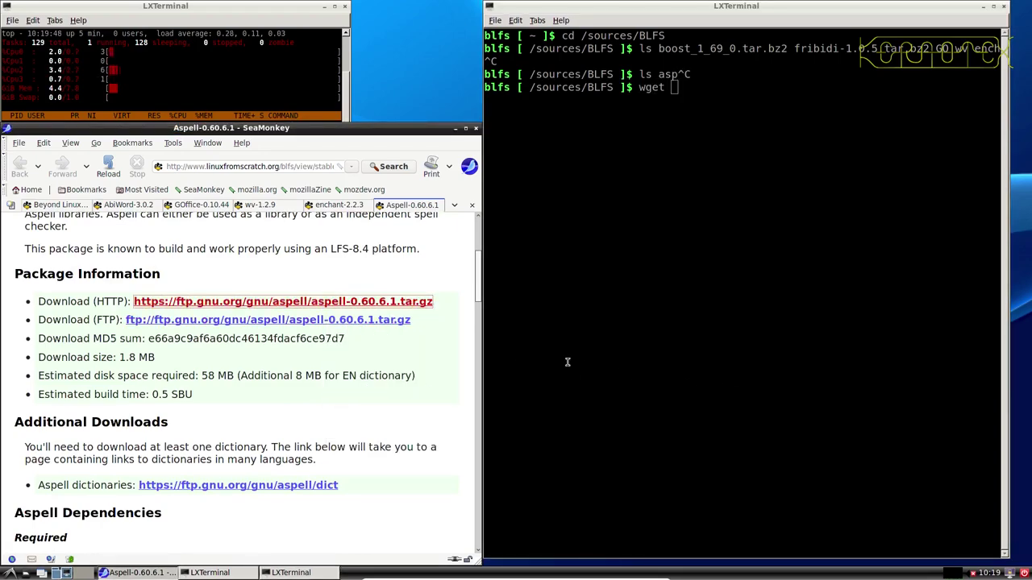
{"action": "key", "text": "ctrl+shift+v"}
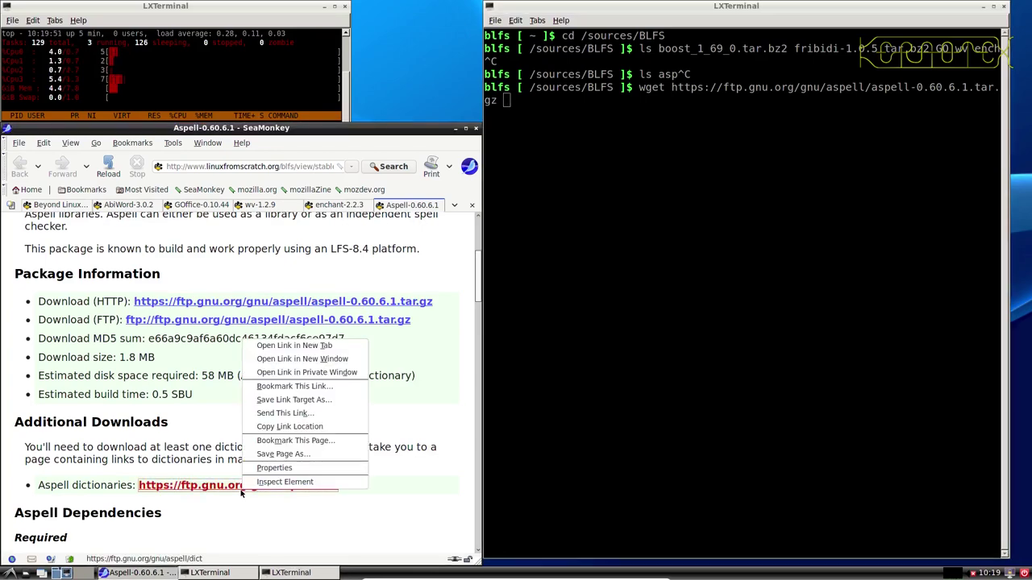
{"action": "right_click", "coordinate": [242, 486]}
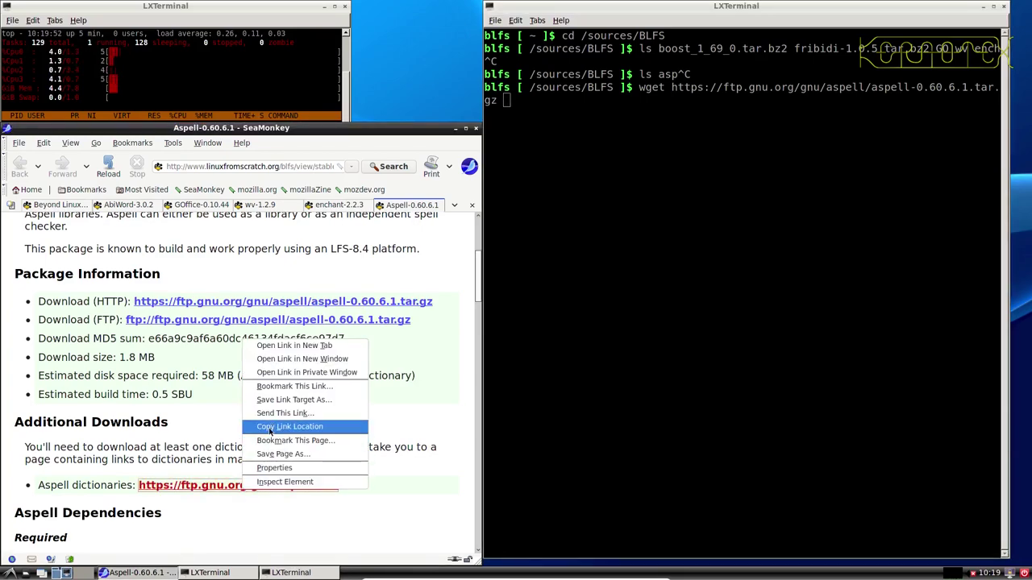
{"action": "left_click", "coordinate": [270, 428]}
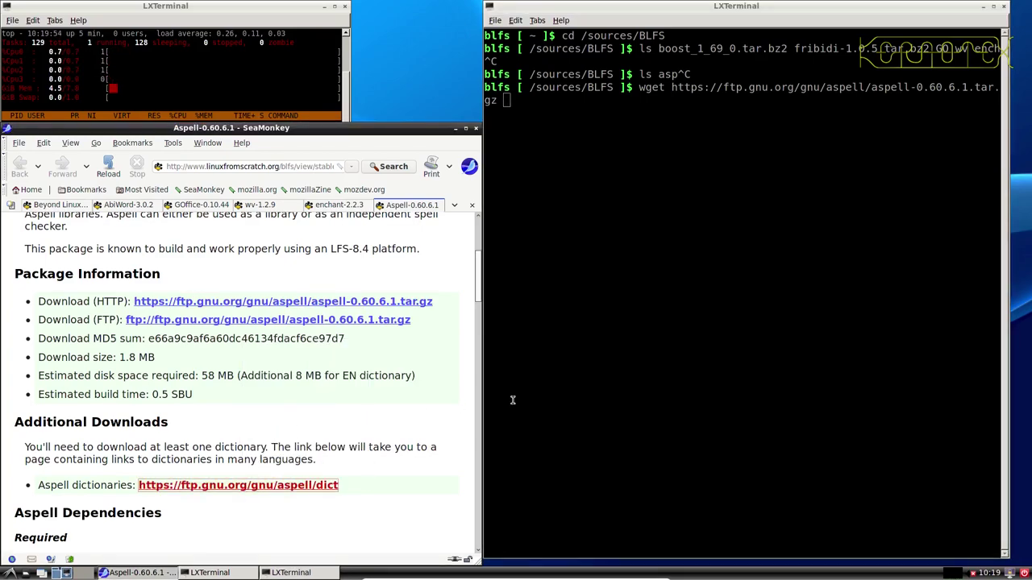
{"action": "left_click", "coordinate": [616, 395]}
{"action": "key", "text": "ctrl+shift+v"}
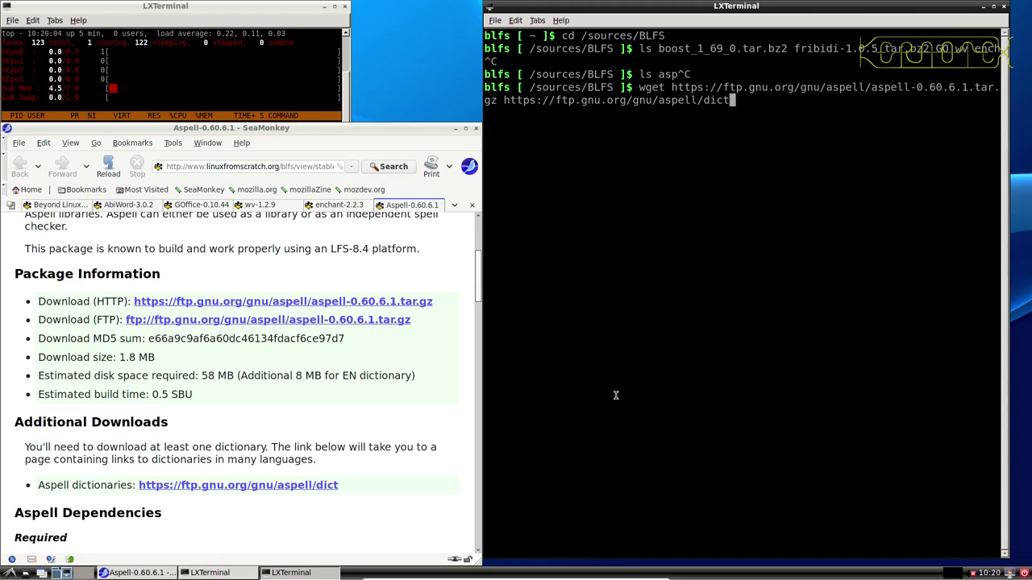
{"action": "key", "text": "BackSpace"}
{"action": "key", "text": "BackSpace"}
{"action": "key", "text": "BackSpace"}
{"action": "key", "text": "BackSpace"}
{"action": "key", "text": "BackSpace"}
{"action": "key", "text": "BackSpace"}
{"action": "key", "text": "BackSpace"}
{"action": "key", "text": "BackSpace"}
{"action": "key", "text": "BackSpace"}
{"action": "key", "text": "BackSpace"}
{"action": "key", "text": "BackSpace"}
{"action": "key", "text": "BackSpace"}
{"action": "key", "text": "BackSpace"}
{"action": "key", "text": "BackSpace"}
{"action": "key", "text": "BackSpace"}
{"action": "key", "text": "BackSpace"}
{"action": "key", "text": "BackSpace"}
{"action": "key", "text": "BackSpace"}
{"action": "key", "text": "BackSpace"}
{"action": "key", "text": "BackSpace"}
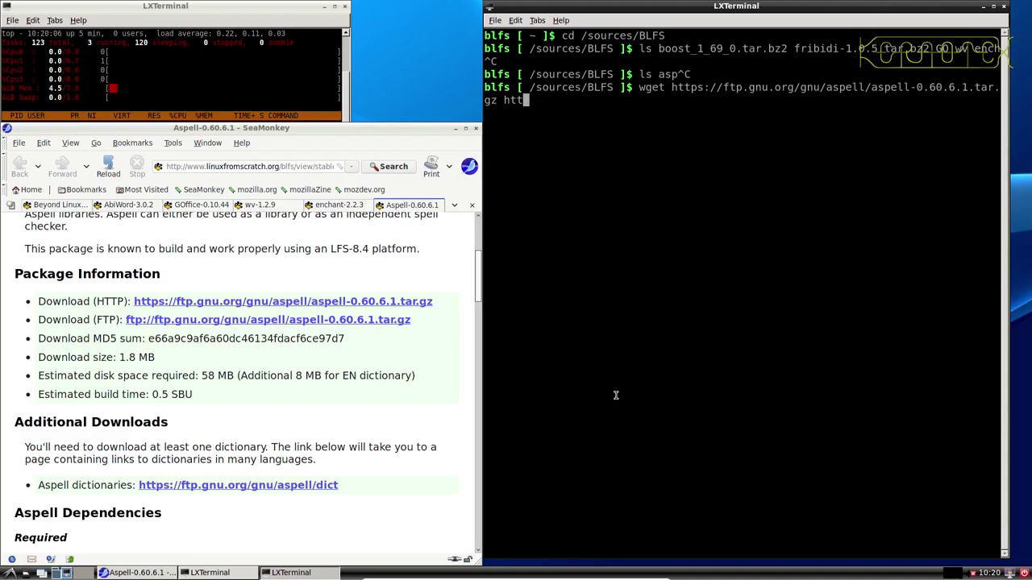
{"action": "key", "text": "BackSpace"}
{"action": "key", "text": "BackSpace"}
{"action": "key", "text": "Return"}
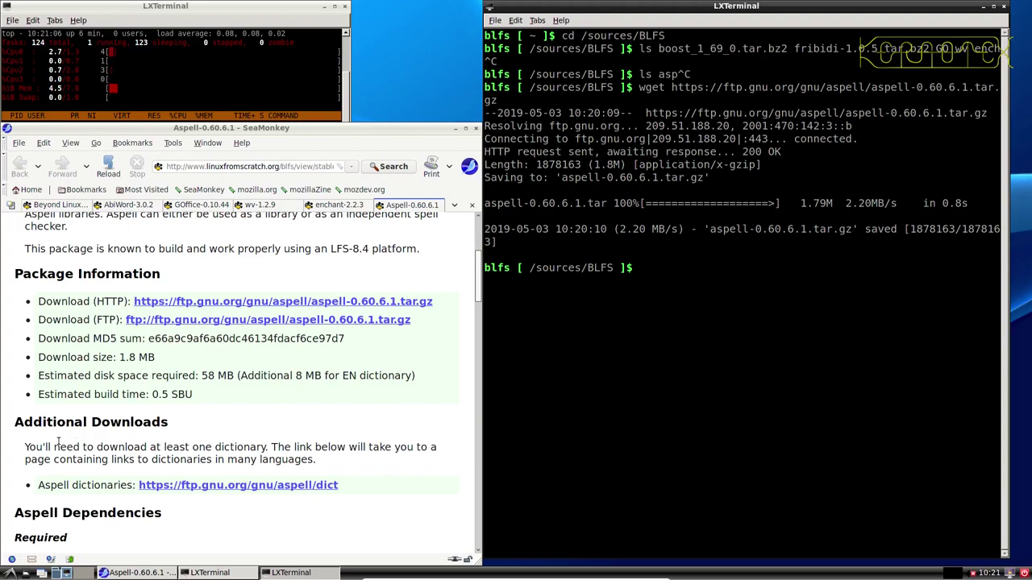
Open the Aspell dictionaries directory listing in a new tab and scroll through it
{"action": "middle_click", "coordinate": [230, 487]}
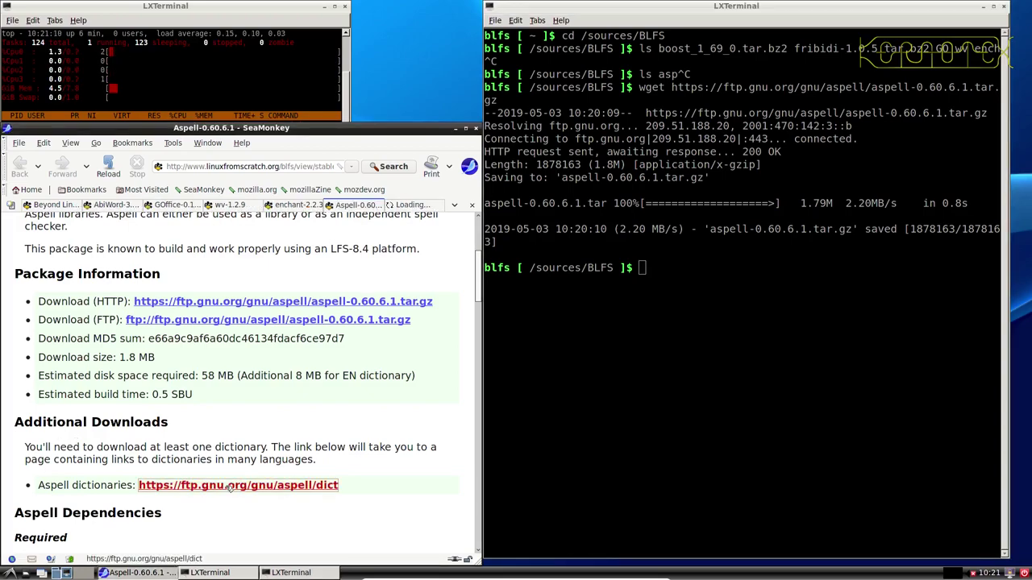
{"action": "left_click", "coordinate": [415, 205]}
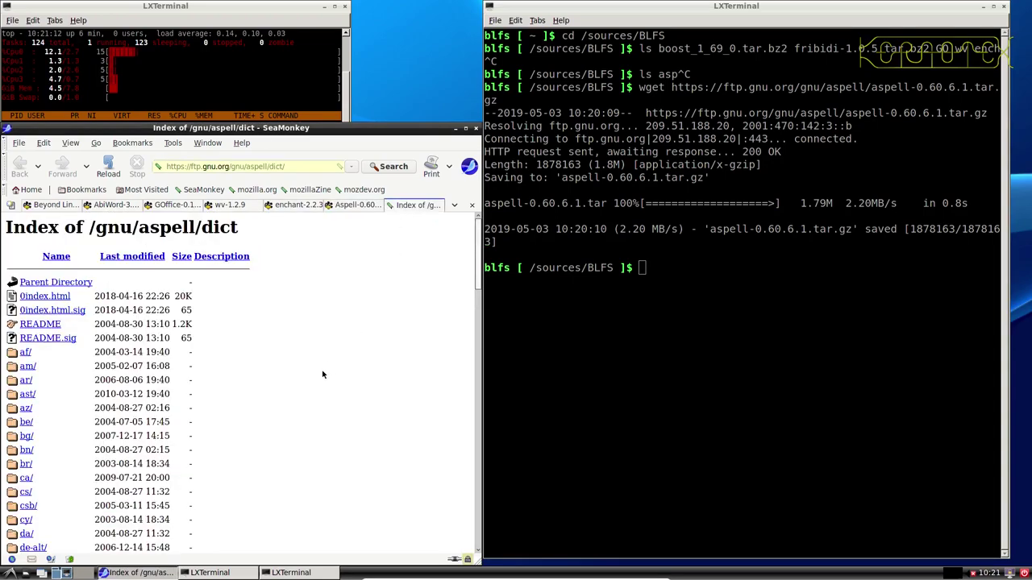
{"action": "scroll", "coordinate": [323, 374], "scroll_direction": "down", "scroll_amount": 5}
{"action": "scroll", "coordinate": [323, 375], "scroll_direction": "up", "scroll_amount": 3}
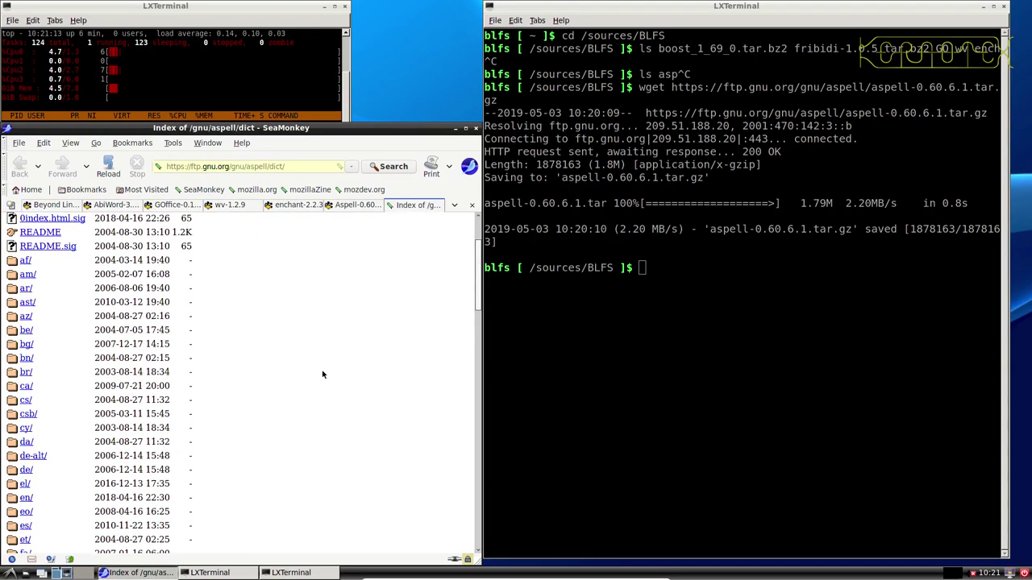
{"action": "scroll", "coordinate": [323, 374], "scroll_direction": "down", "scroll_amount": 3}
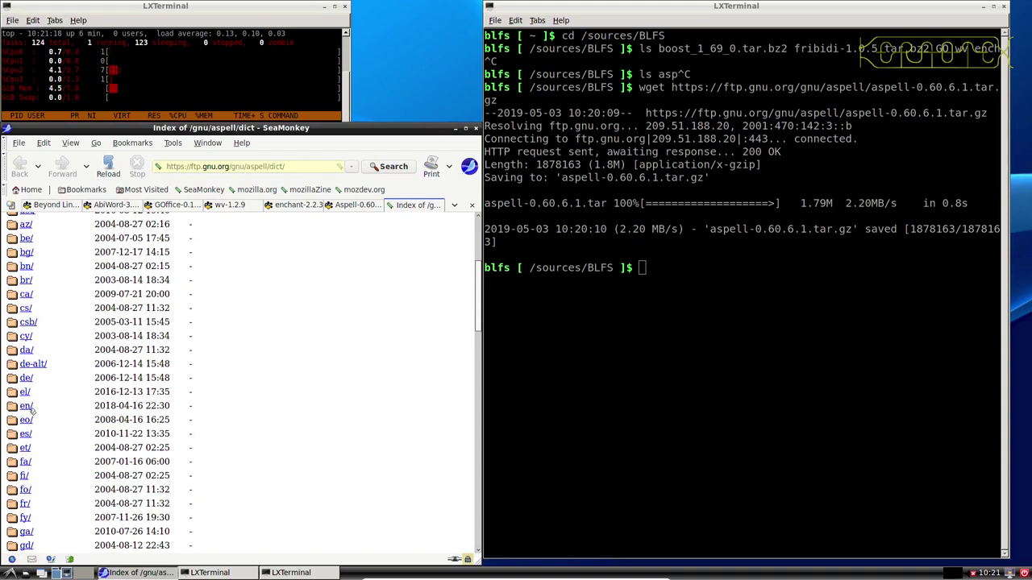
{"action": "scroll", "coordinate": [43, 417], "scroll_direction": "down", "scroll_amount": 15}
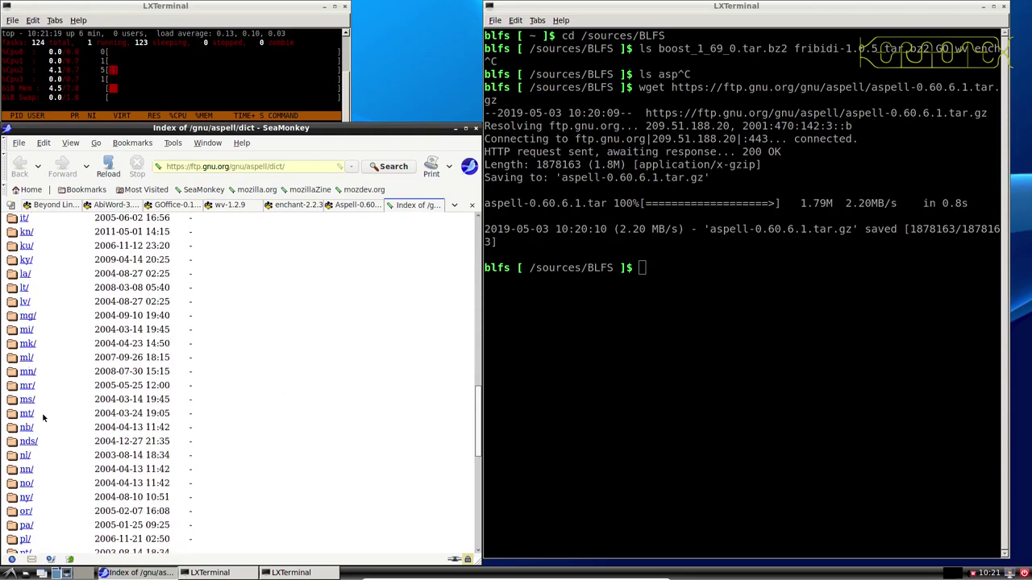
{"action": "scroll", "coordinate": [43, 417], "scroll_direction": "down", "scroll_amount": 2}
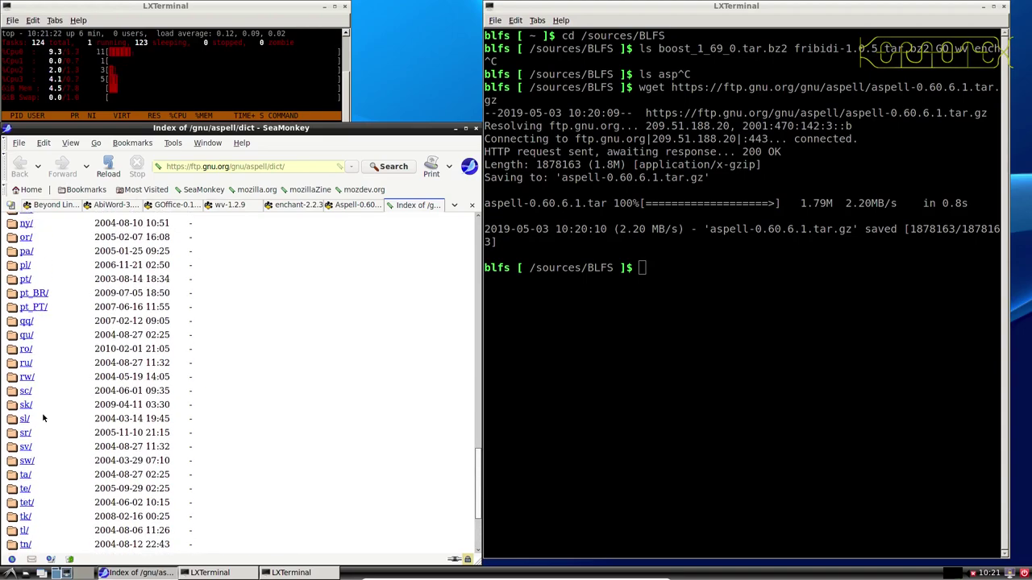
{"action": "scroll", "coordinate": [43, 417], "scroll_direction": "down", "scroll_amount": 3}
{"action": "scroll", "coordinate": [43, 417], "scroll_direction": "up", "scroll_amount": 4}
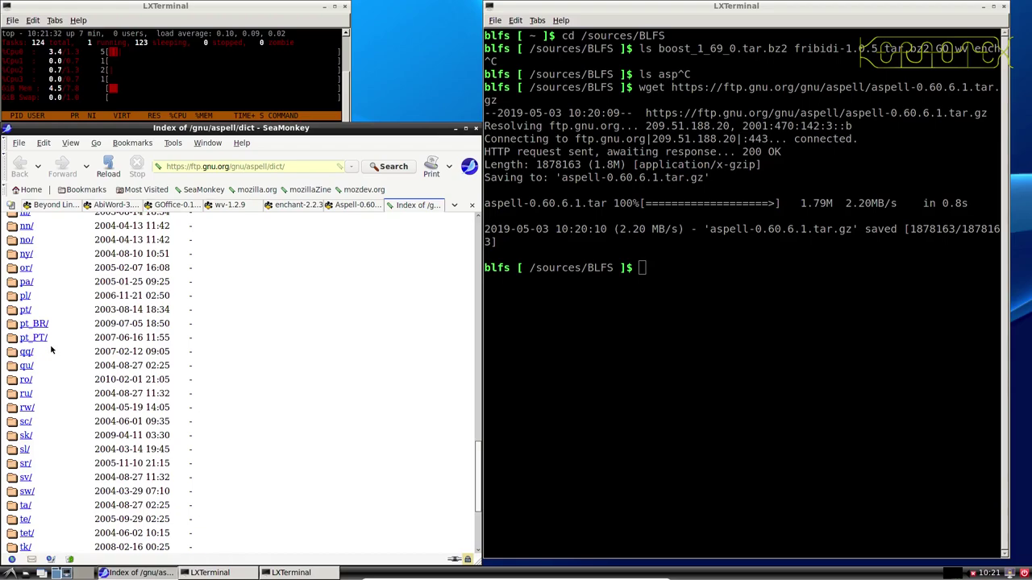
{"action": "scroll", "coordinate": [50, 348], "scroll_direction": "up", "scroll_amount": 10}
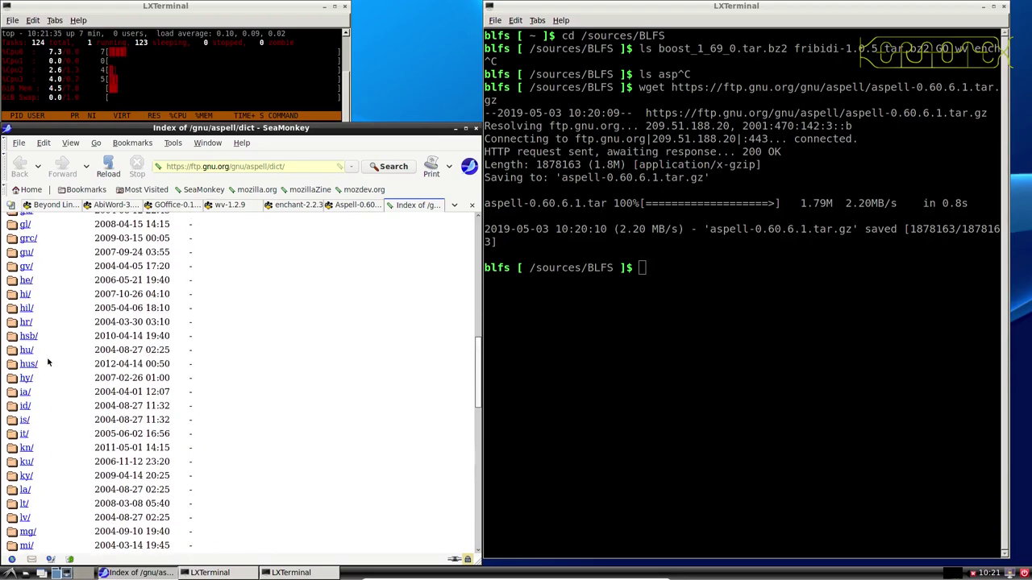
{"action": "scroll", "coordinate": [42, 369], "scroll_direction": "up", "scroll_amount": 4}
{"action": "scroll", "coordinate": [42, 369], "scroll_direction": "up", "scroll_amount": 2}
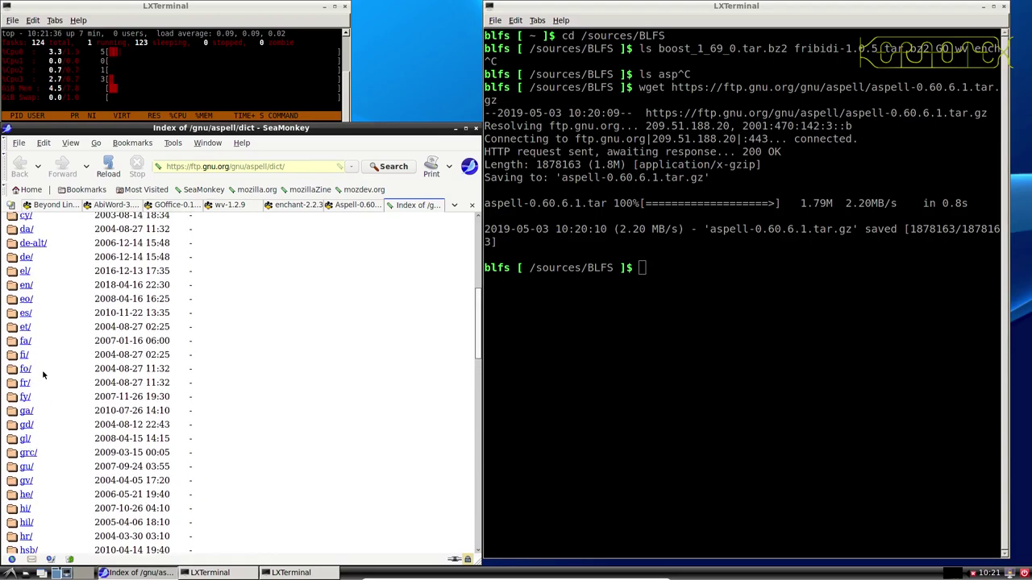
Open the en/ folder and bring up link options for aspell6-en-2018.04.16-0.tar.bz2
{"action": "left_click", "coordinate": [29, 285]}
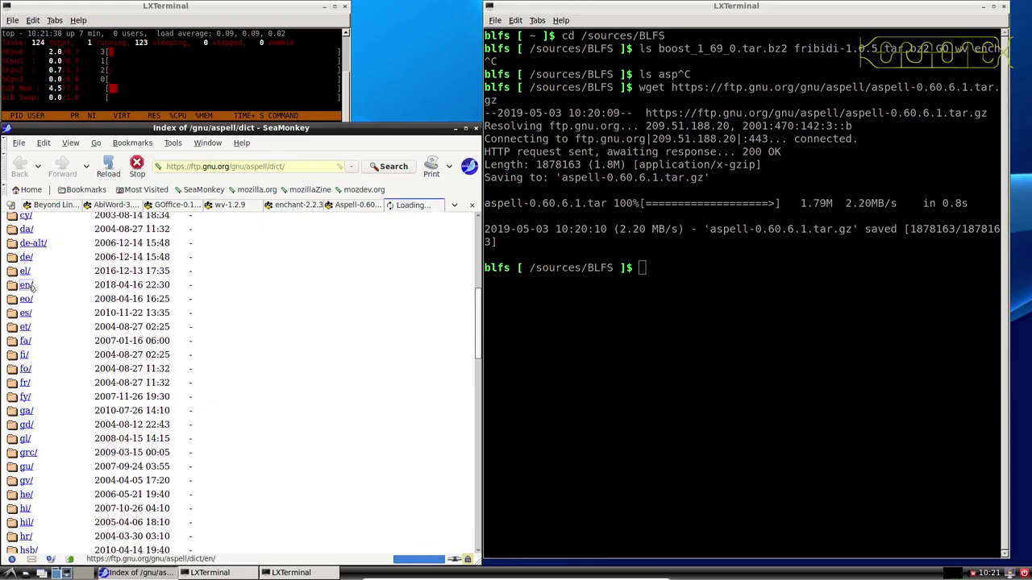
{"action": "scroll", "coordinate": [103, 416], "scroll_direction": "down", "scroll_amount": 3}
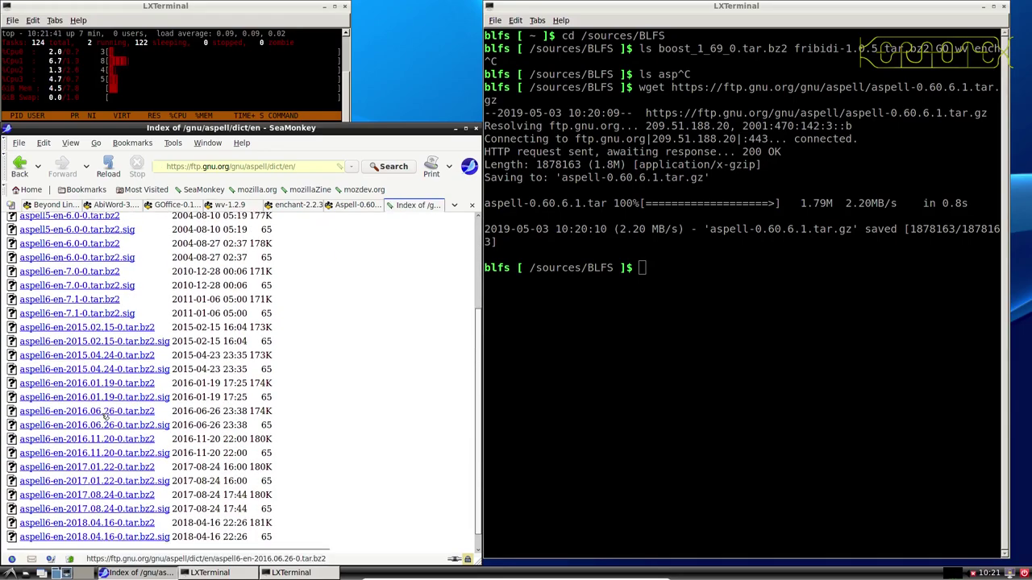
{"action": "scroll", "coordinate": [146, 415], "scroll_direction": "up", "scroll_amount": 2}
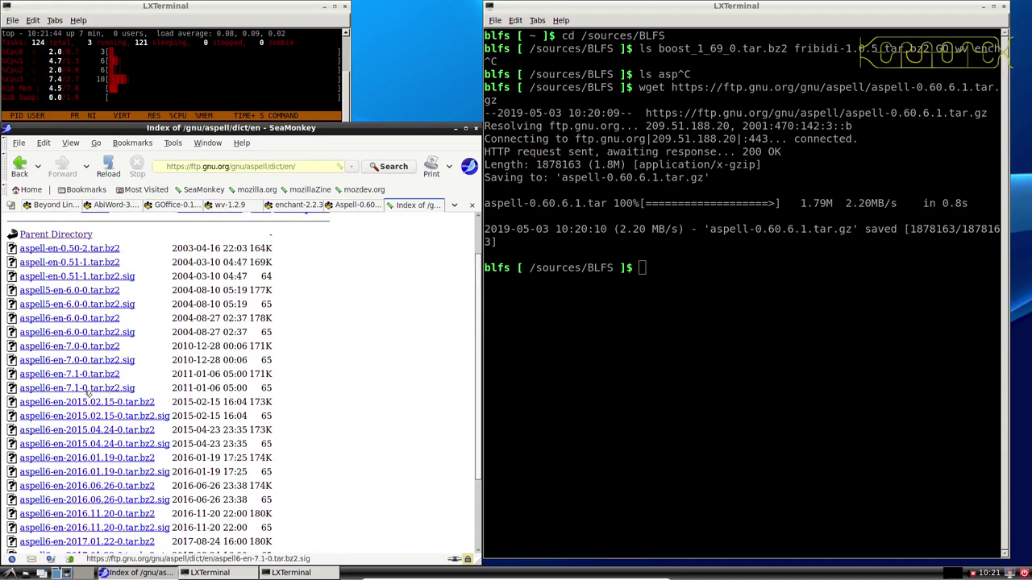
{"action": "scroll", "coordinate": [83, 475], "scroll_direction": "down", "scroll_amount": 3}
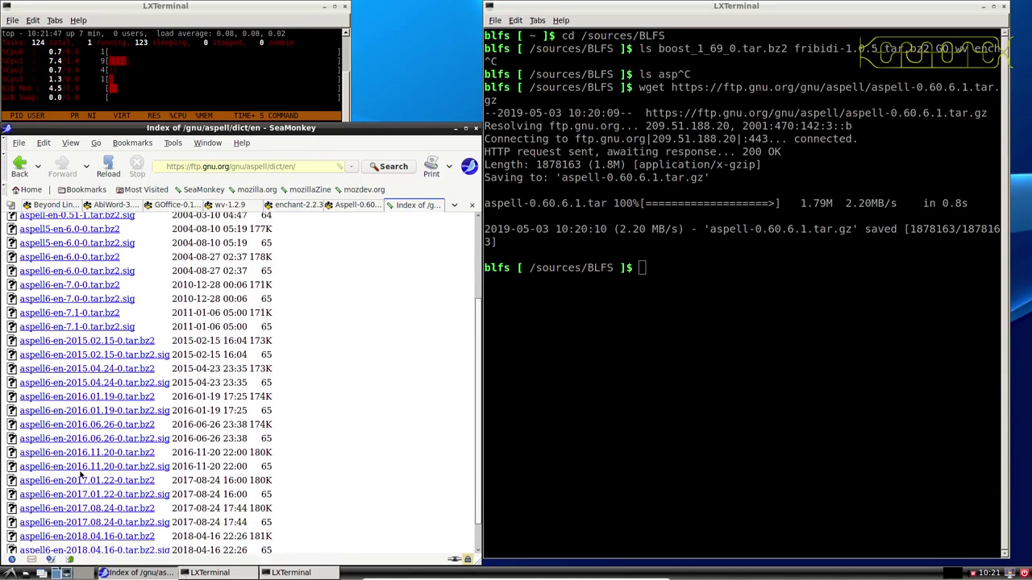
{"action": "scroll", "coordinate": [81, 475], "scroll_direction": "up", "scroll_amount": 5}
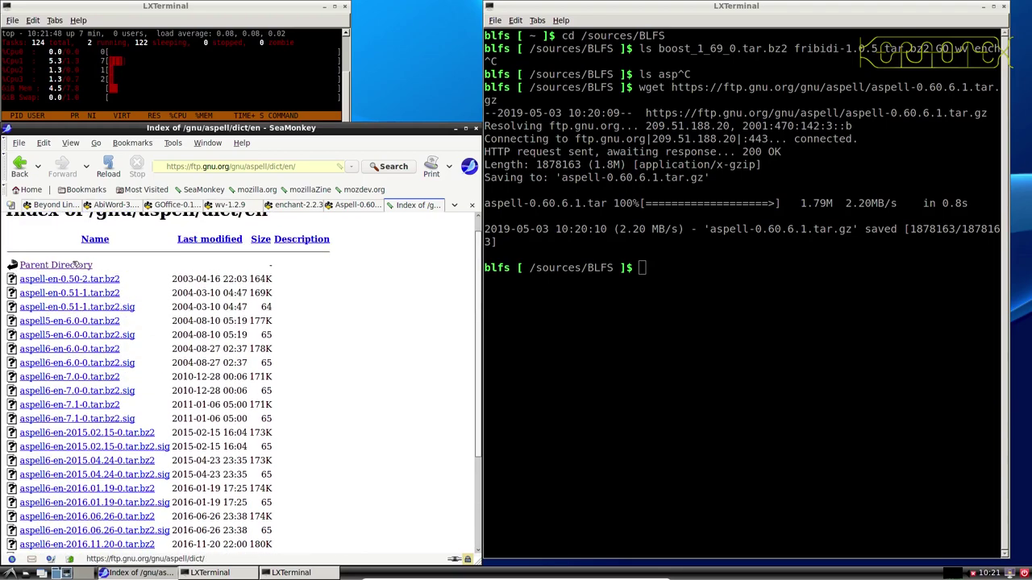
{"action": "left_click", "coordinate": [77, 266]}
{"action": "scroll", "coordinate": [53, 409], "scroll_direction": "down", "scroll_amount": 2}
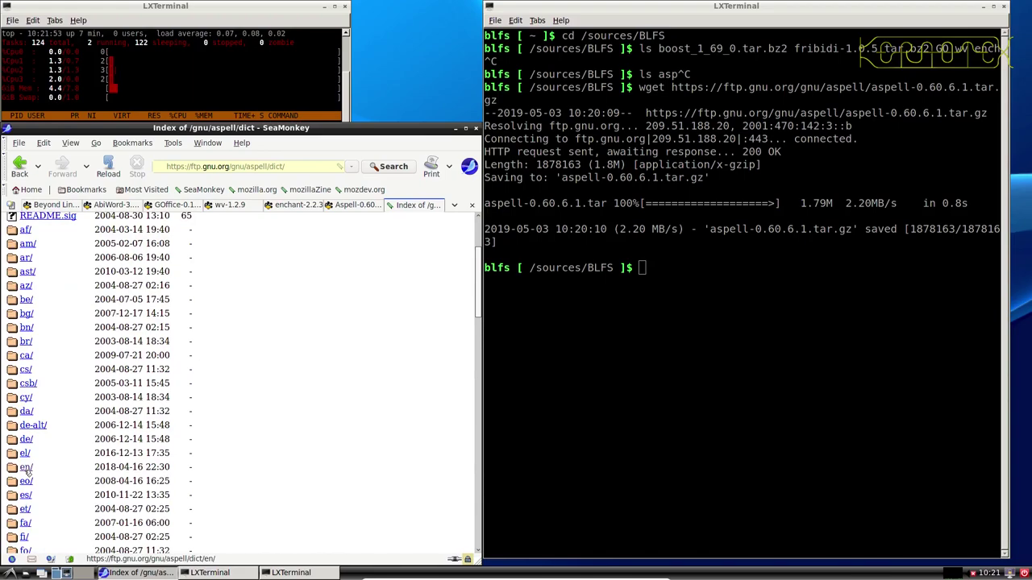
{"action": "left_click", "coordinate": [28, 469]}
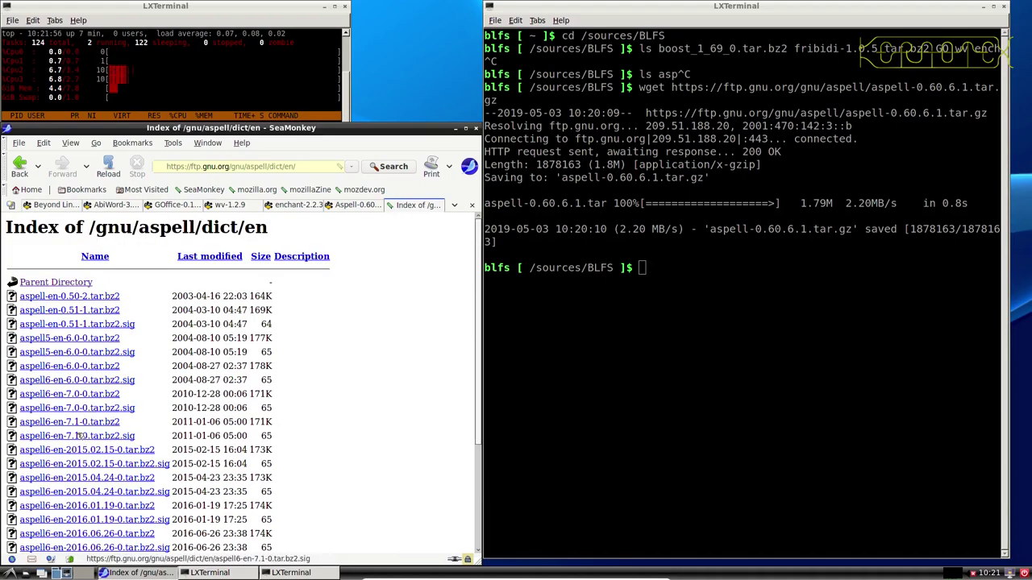
{"action": "scroll", "coordinate": [152, 442], "scroll_direction": "down", "scroll_amount": 5}
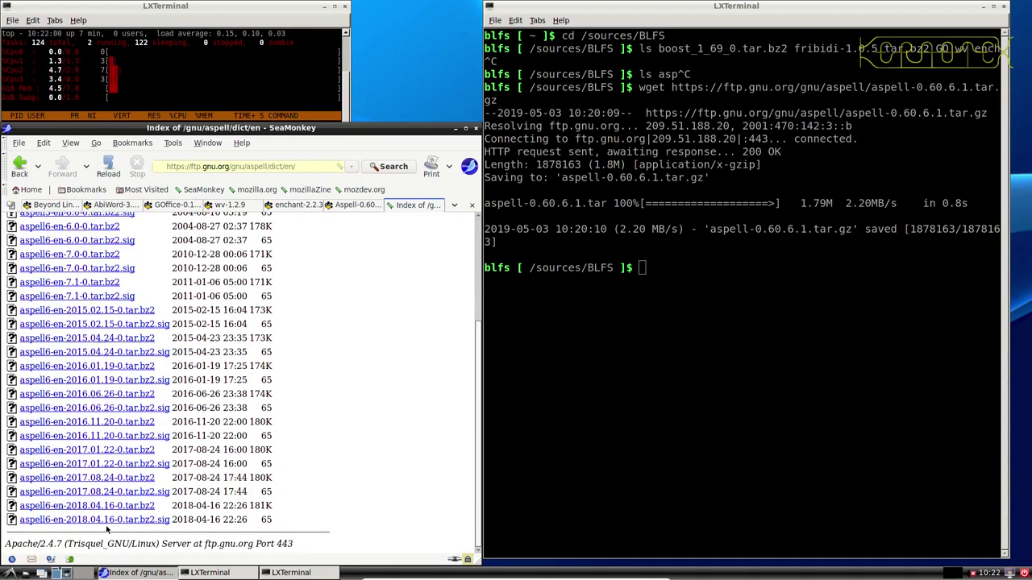
{"action": "right_click", "coordinate": [96, 506]}
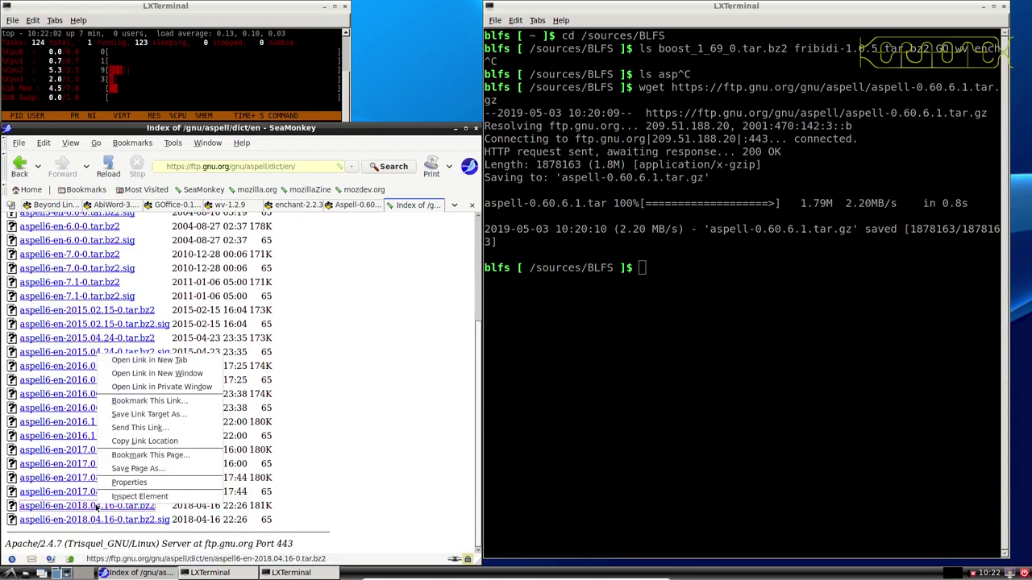
Download the aspell6-en-2018.04.16-0 English dictionary archive into /sources/BLFS with wget
{"action": "left_click", "coordinate": [144, 441]}
{"action": "left_click", "coordinate": [620, 405]}
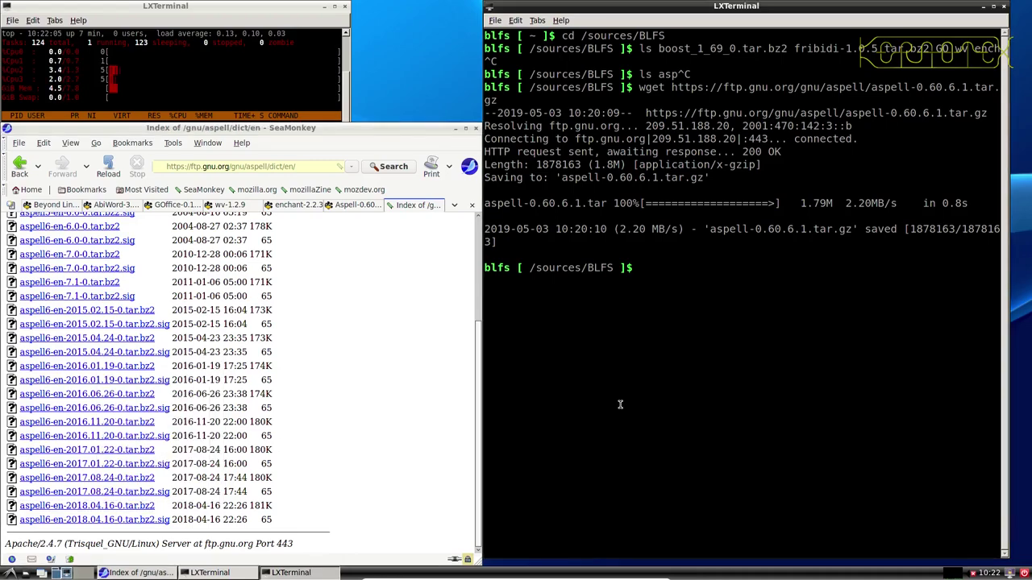
{"action": "type", "text": "wget"}
{"action": "key", "text": "ctrl+shift+v"}
{"action": "key", "text": "Return"}
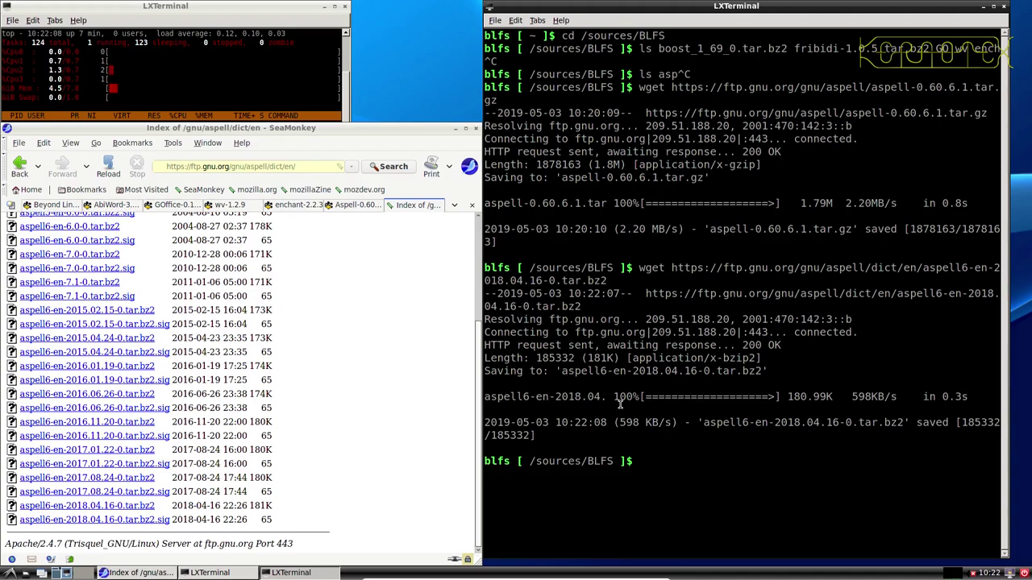
Extract the dictionary archive and look over its en_GB, AU and australian-variant files
{"action": "type", "text": "tar -xvf aspell"}
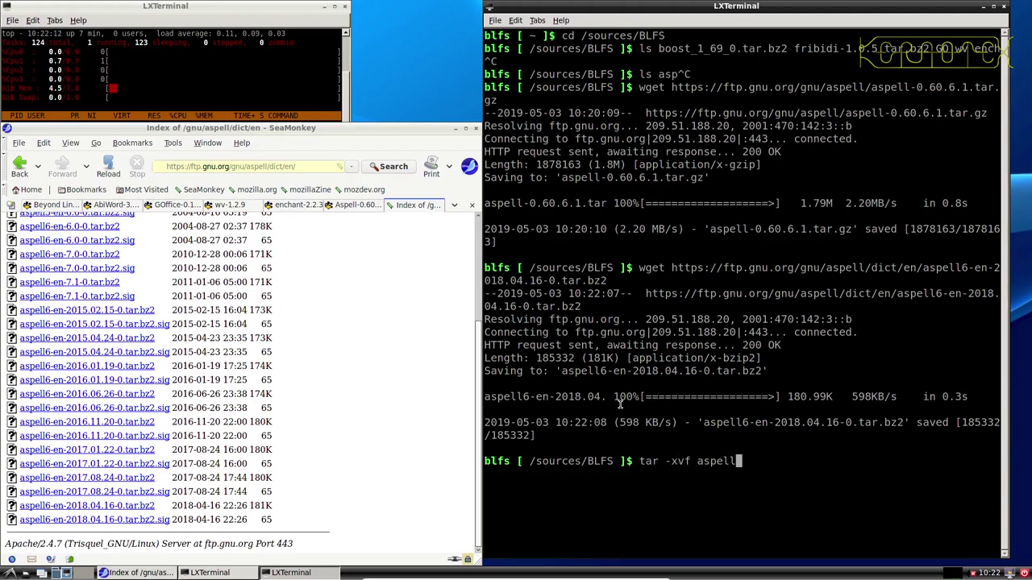
{"action": "type", "text": "6"}
{"action": "key", "text": "Tab"}
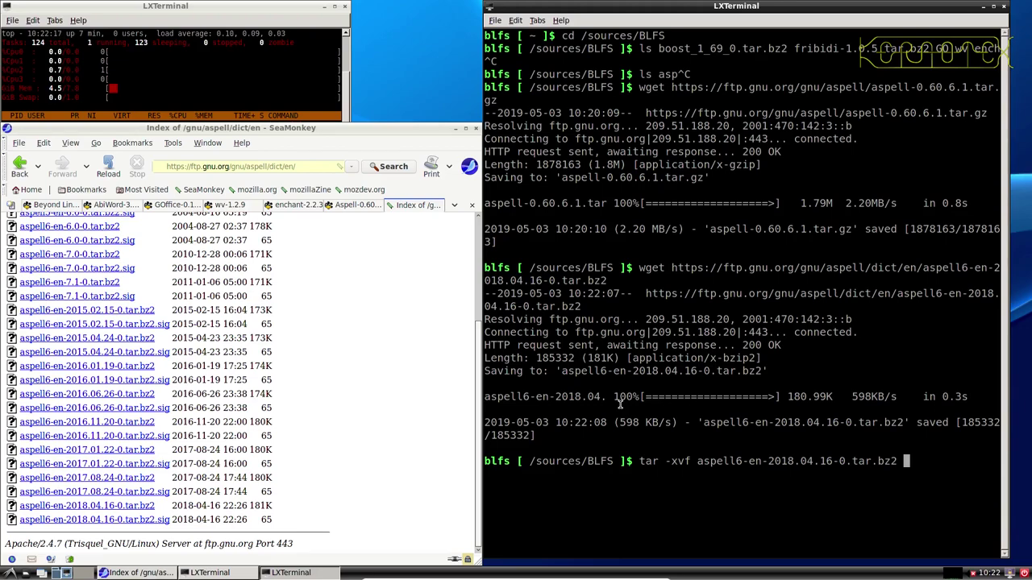
{"action": "key", "text": "Return"}
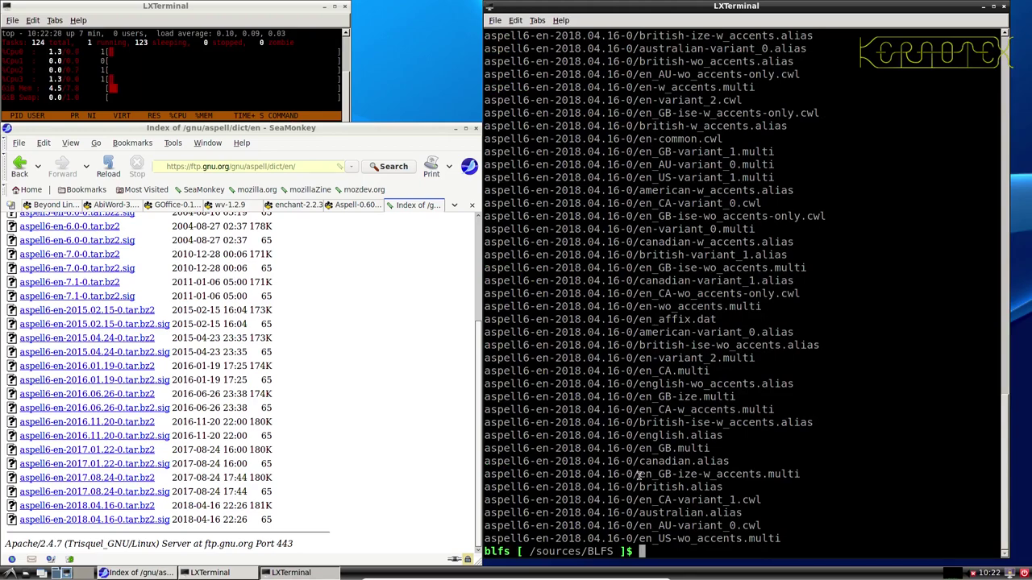
{"action": "left_click_drag", "start_coordinate": [639, 474], "coordinate": [671, 474]}
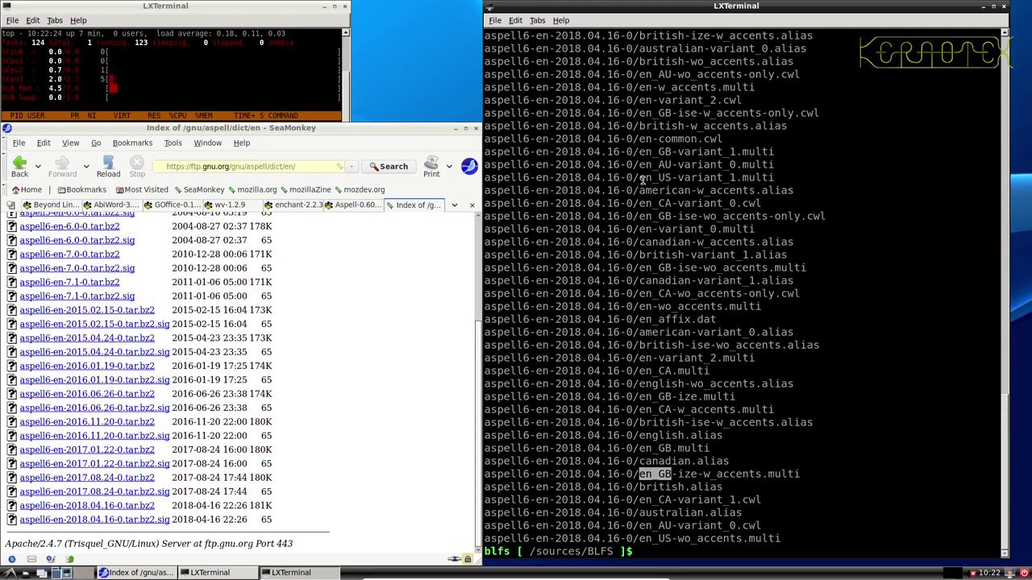
{"action": "left_click_drag", "start_coordinate": [658, 164], "coordinate": [670, 165]}
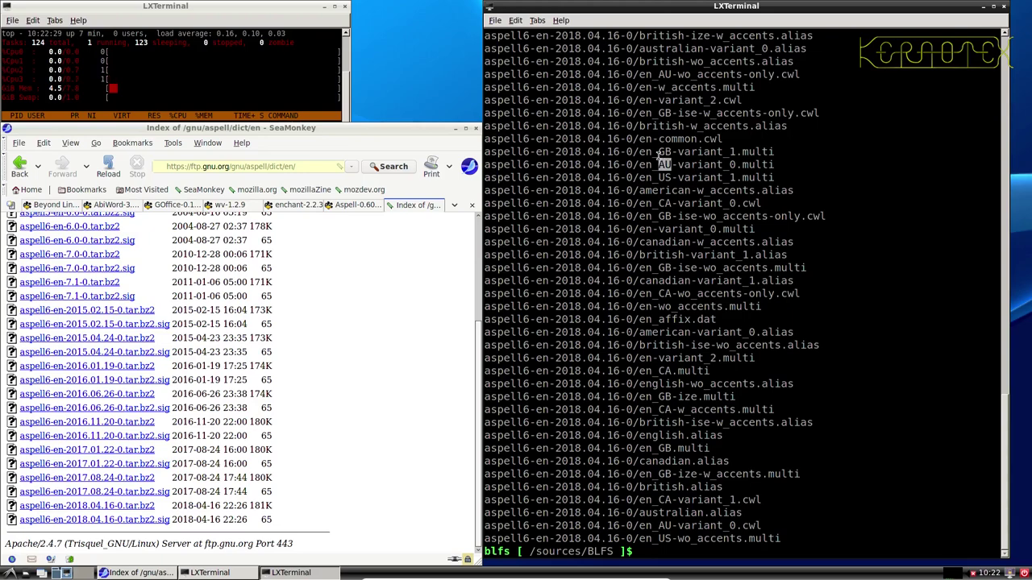
{"action": "left_click_drag", "start_coordinate": [640, 49], "coordinate": [762, 49]}
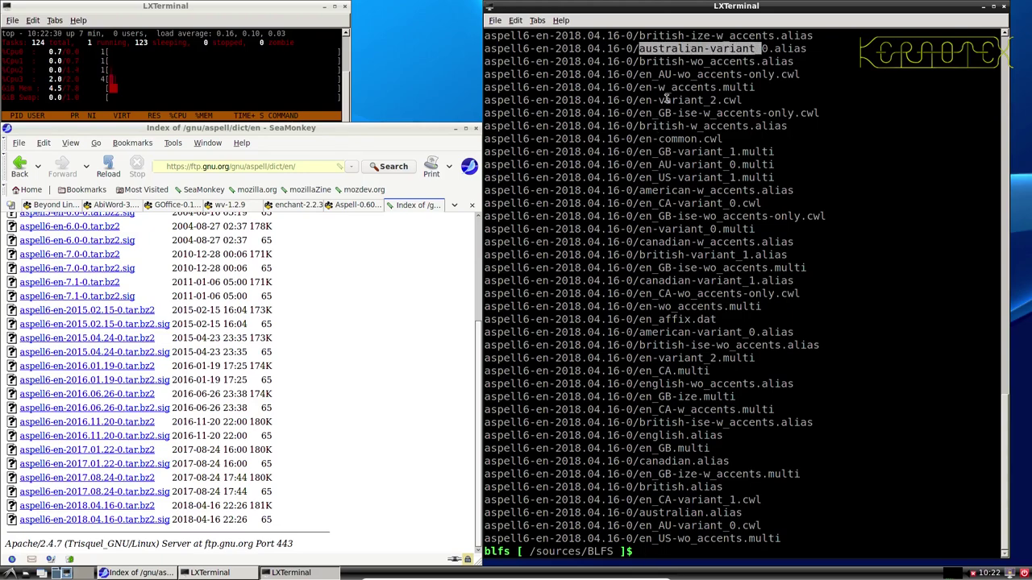
{"action": "left_click", "coordinate": [683, 256]}
Delete the extracted aspell6-en-2018.04.16-0 folder and close the dictionary index page
{"action": "type", "text": "r"}
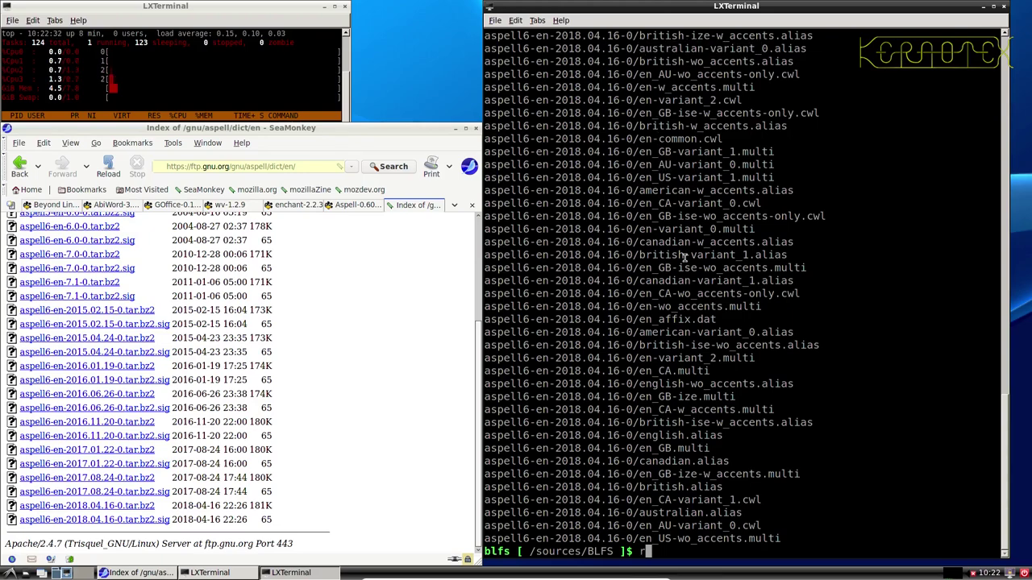
{"action": "type", "text": "m -Rf aspell"}
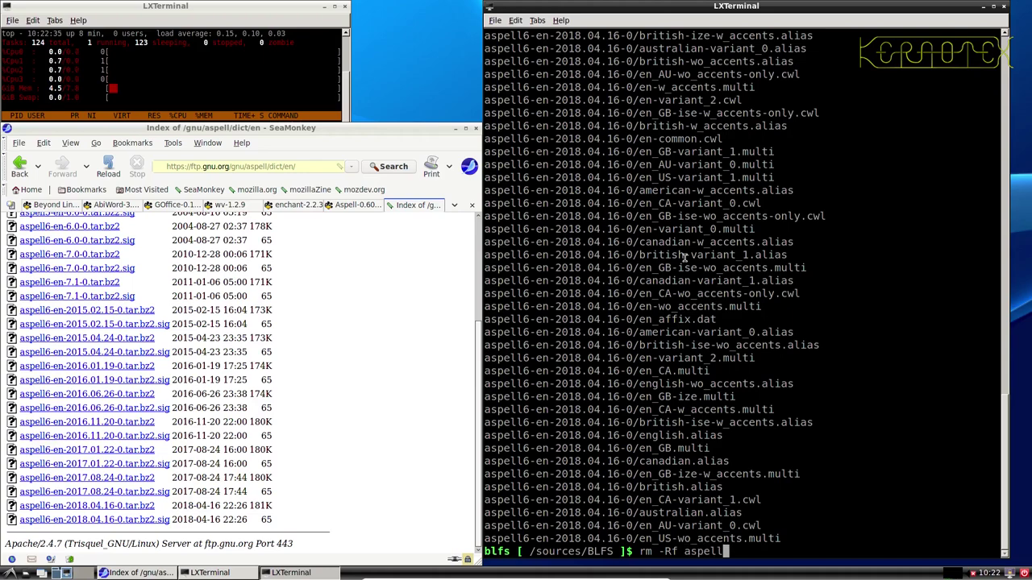
{"action": "key", "text": "Tab"}
{"action": "key", "text": "Return"}
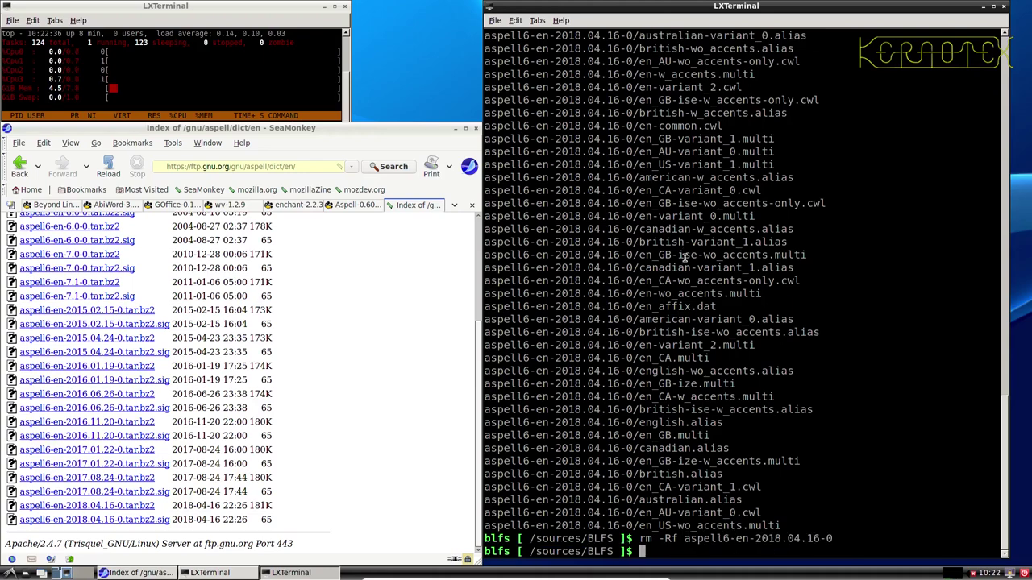
{"action": "left_click", "coordinate": [474, 207]}
{"action": "scroll", "coordinate": [375, 371], "scroll_direction": "down", "scroll_amount": 7}
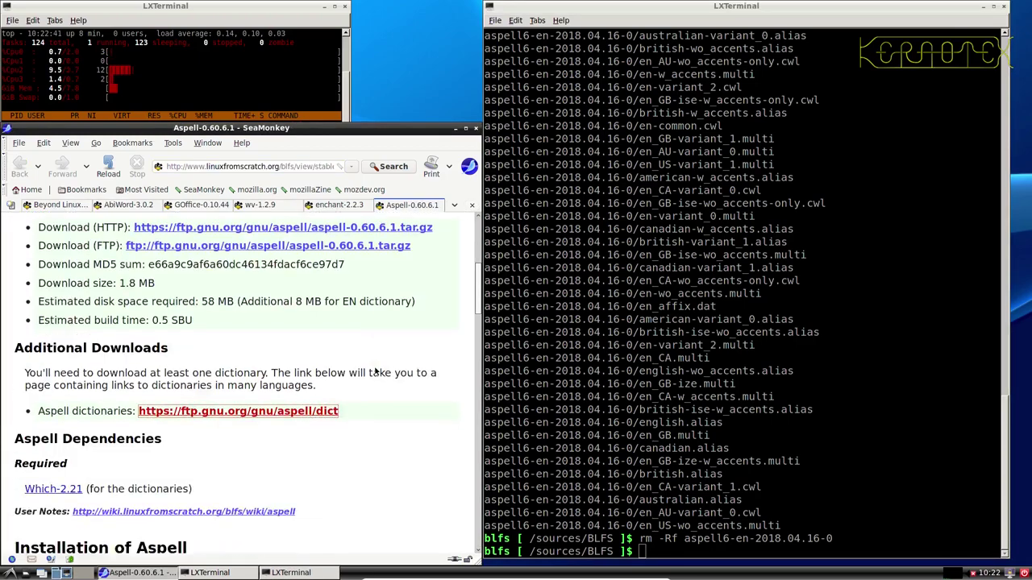
Extract the aspell-0.60.6.1.tar.gz source archive with tar -xvf
{"action": "left_click", "coordinate": [637, 331]}
{"action": "type", "text": "tar -xv"}
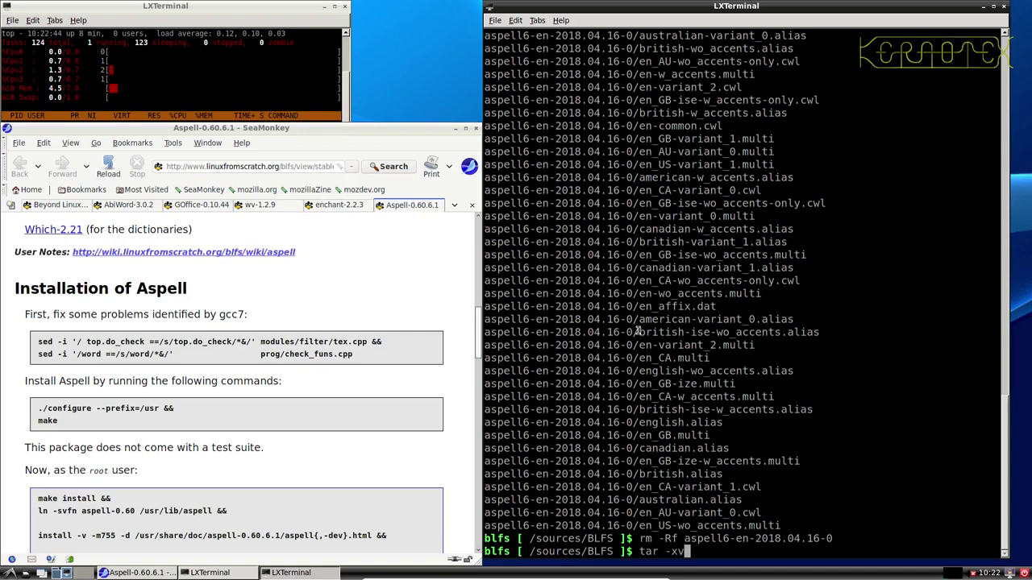
{"action": "type", "text": "f aspell"}
{"action": "key", "text": "Tab"}
{"action": "key", "text": "Tab"}
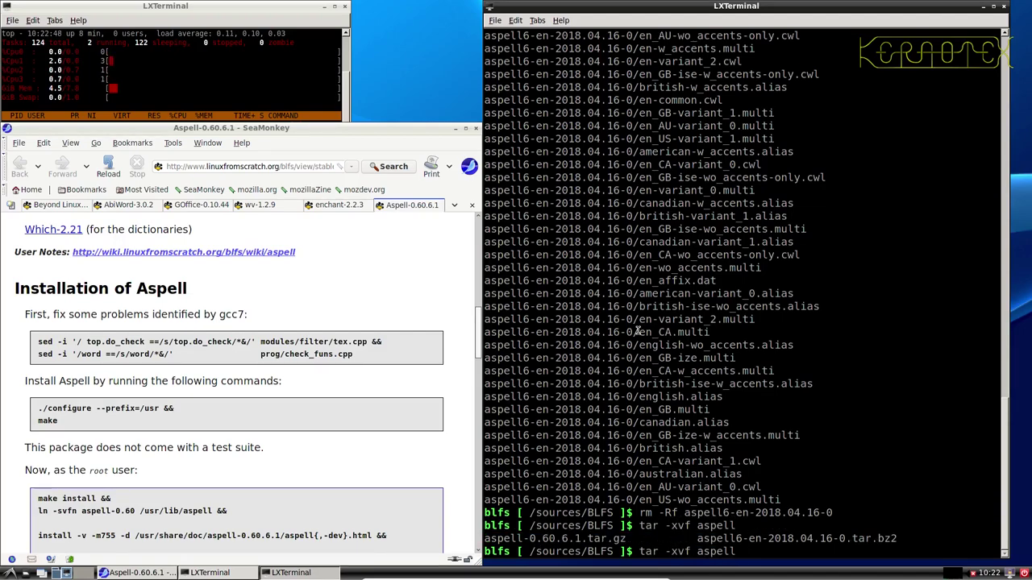
{"action": "type", "text": "-"}
{"action": "key", "text": "Tab"}
{"action": "key", "text": "Return"}
Change into the aspell-0.60.6.1 source folder
{"action": "type", "text": "cd a"}
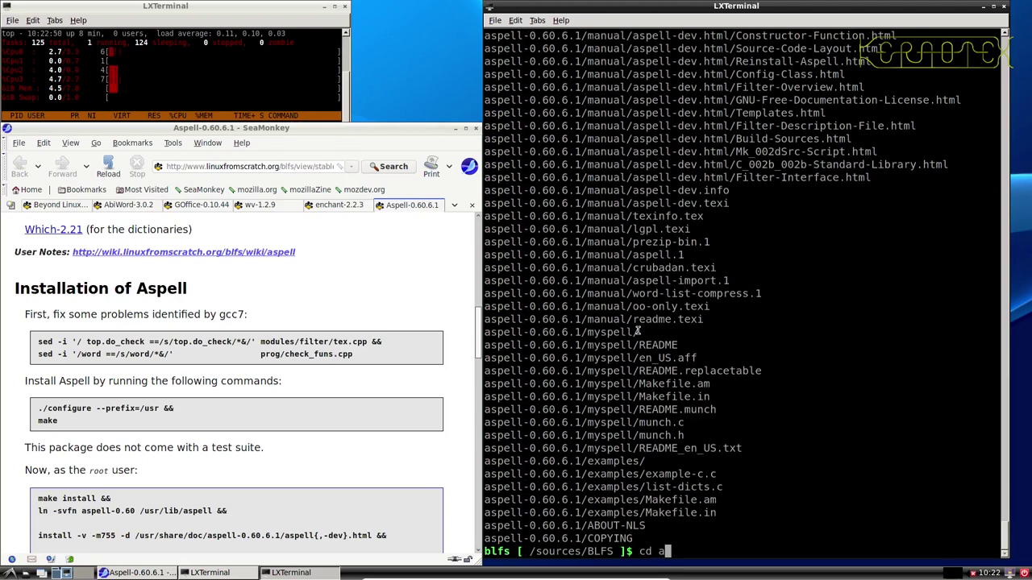
{"action": "type", "text": "spell"}
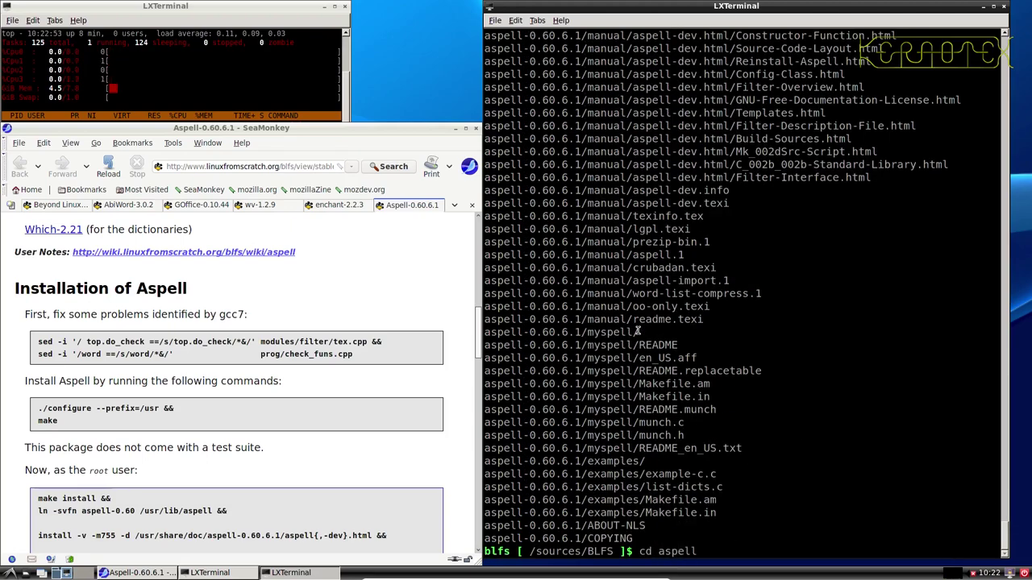
{"action": "key", "text": "Tab"}
{"action": "key", "text": "Return"}
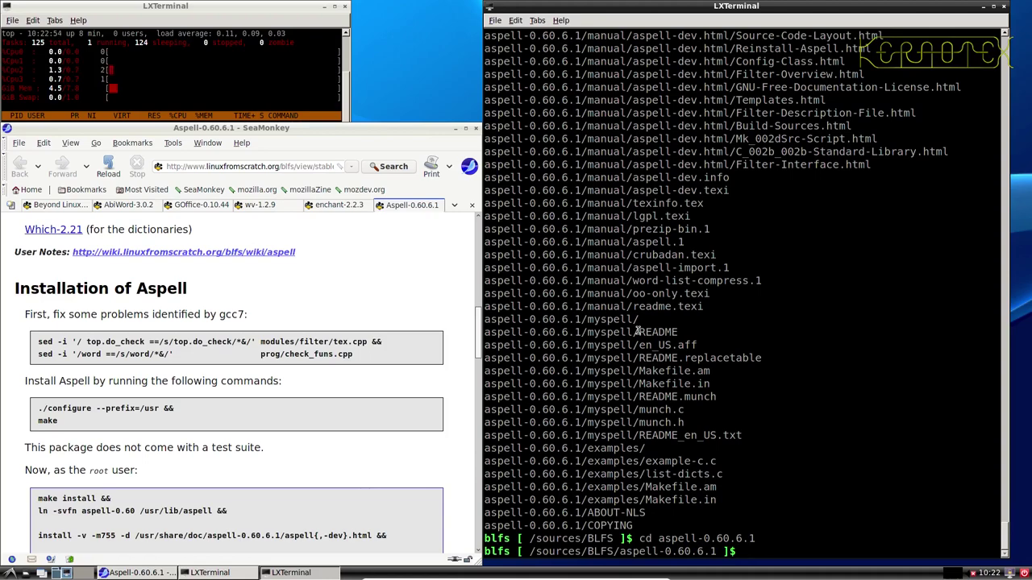
{"action": "scroll", "coordinate": [37, 284], "scroll_direction": "down", "scroll_amount": 2}
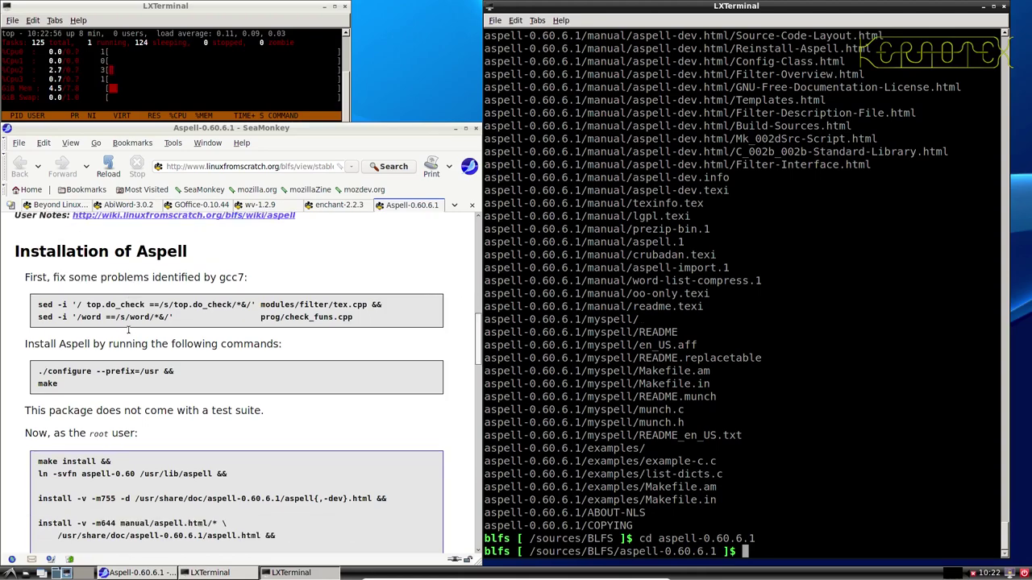
Run the book's two gcc7 sed fixes on tex.cpp and check_funs.cpp
{"action": "left_click_drag", "start_coordinate": [37, 267], "coordinate": [379, 284]}
{"action": "middle_click", "coordinate": [666, 345]}
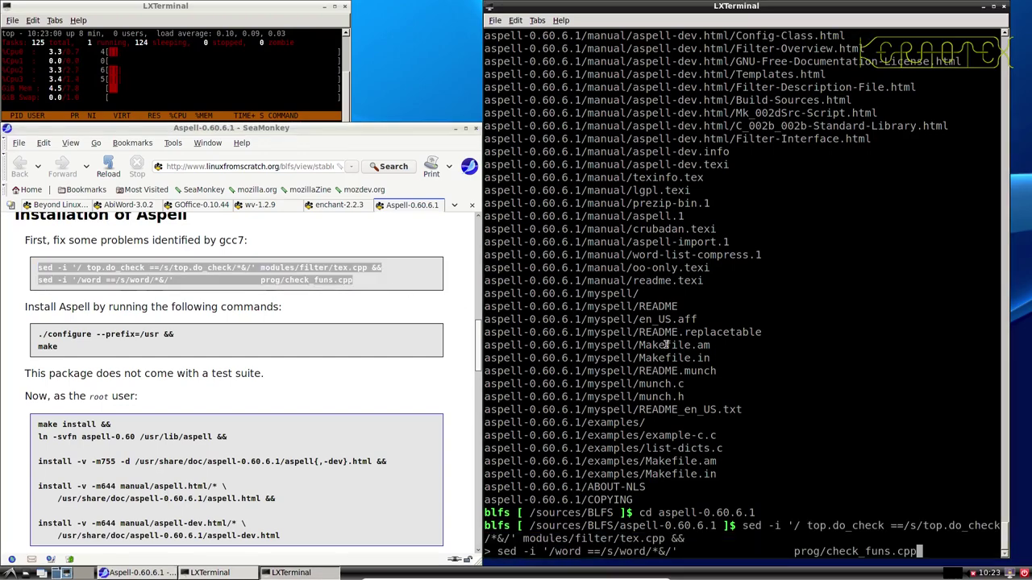
{"action": "key", "text": "Return"}
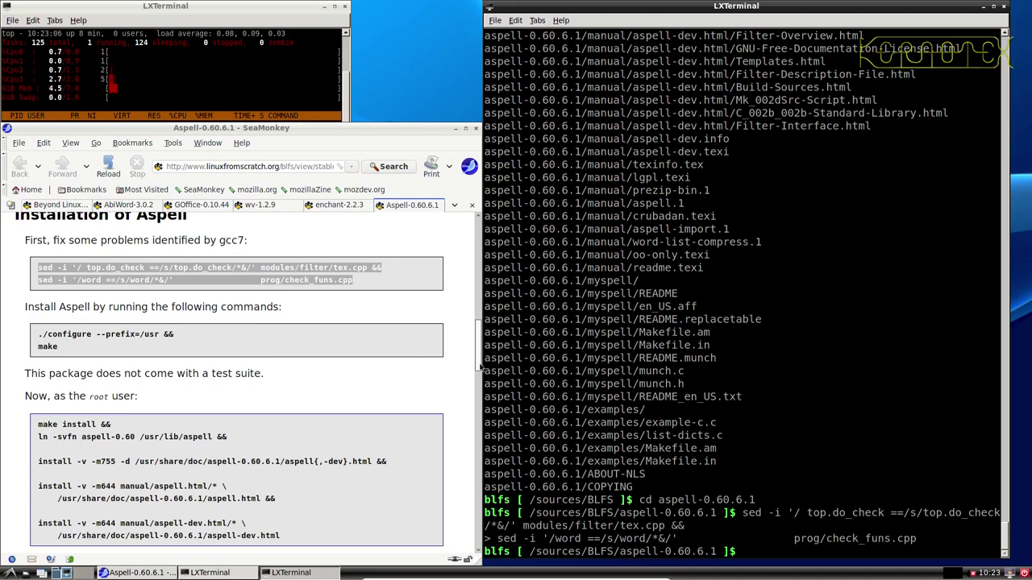
Check the compiler with gcc --version, confirming GCC 8.2.0
{"action": "type", "text": "gcc --version"}
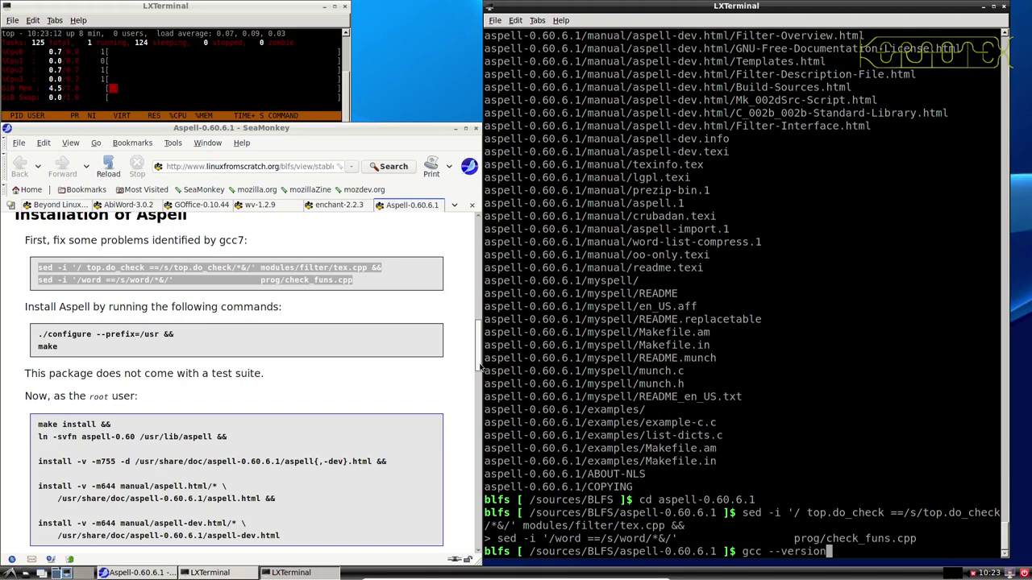
{"action": "key", "text": "Return"}
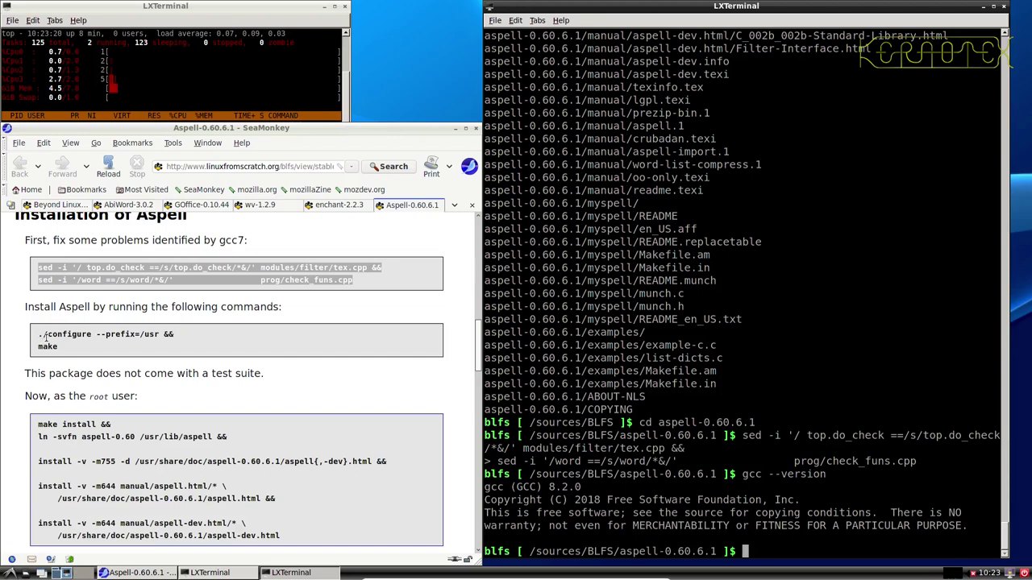
{"action": "scroll", "coordinate": [45, 335], "scroll_direction": "down", "scroll_amount": 8}
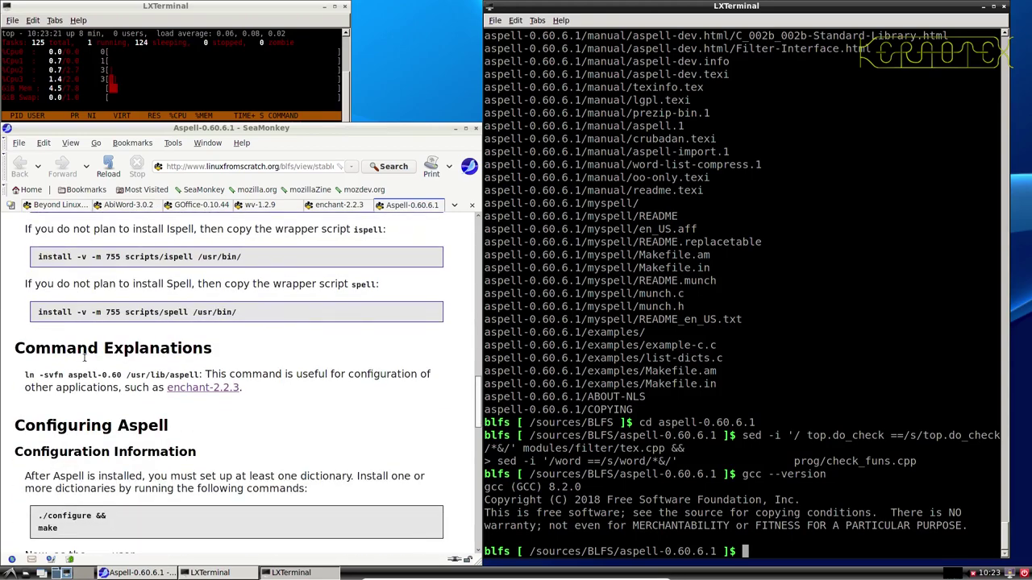
{"action": "scroll", "coordinate": [84, 357], "scroll_direction": "down", "scroll_amount": 2}
{"action": "scroll", "coordinate": [114, 449], "scroll_direction": "up", "scroll_amount": 4}
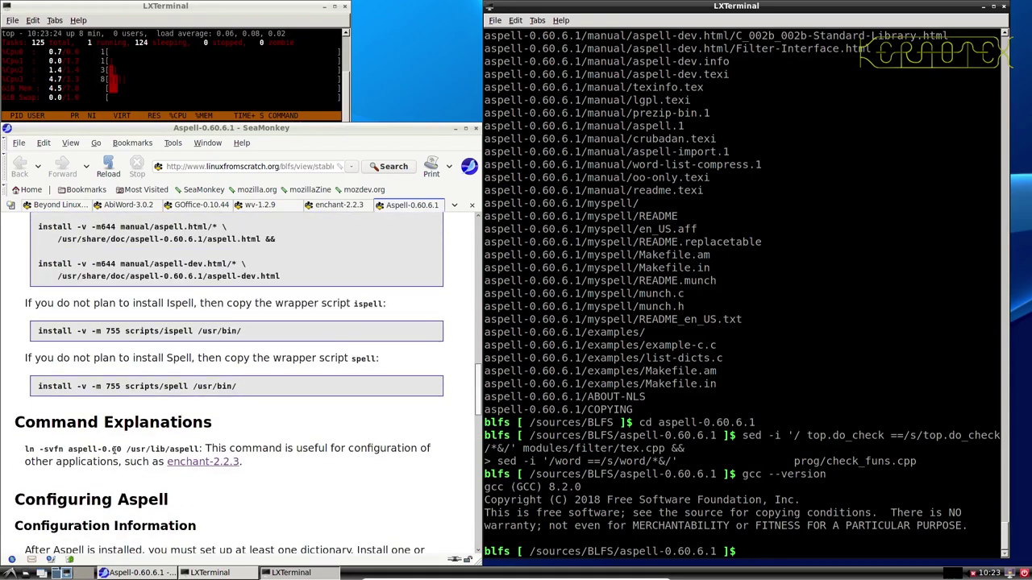
{"action": "scroll", "coordinate": [114, 450], "scroll_direction": "up", "scroll_amount": 6}
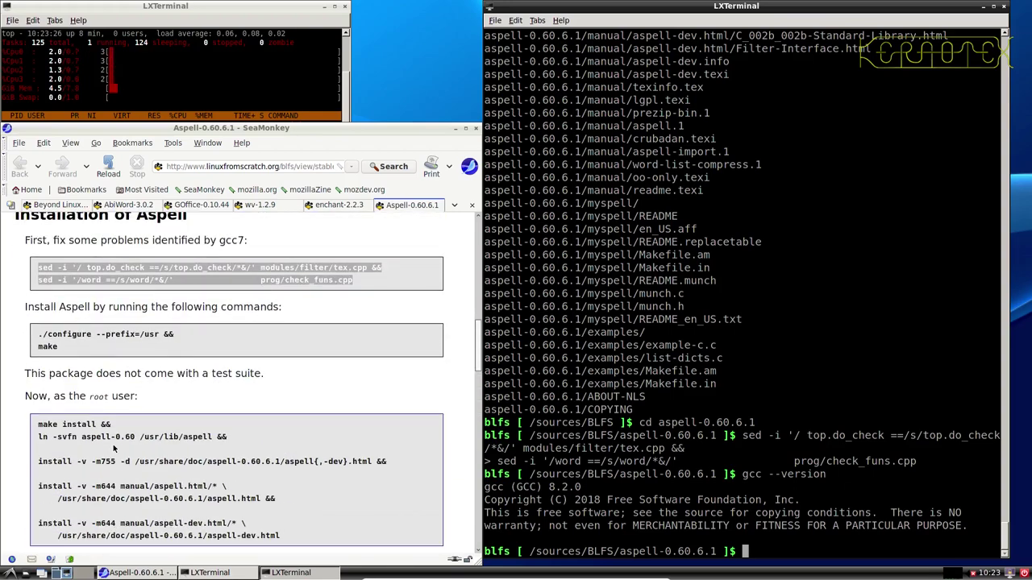
{"action": "left_click_drag", "start_coordinate": [38, 333], "coordinate": [65, 348]}
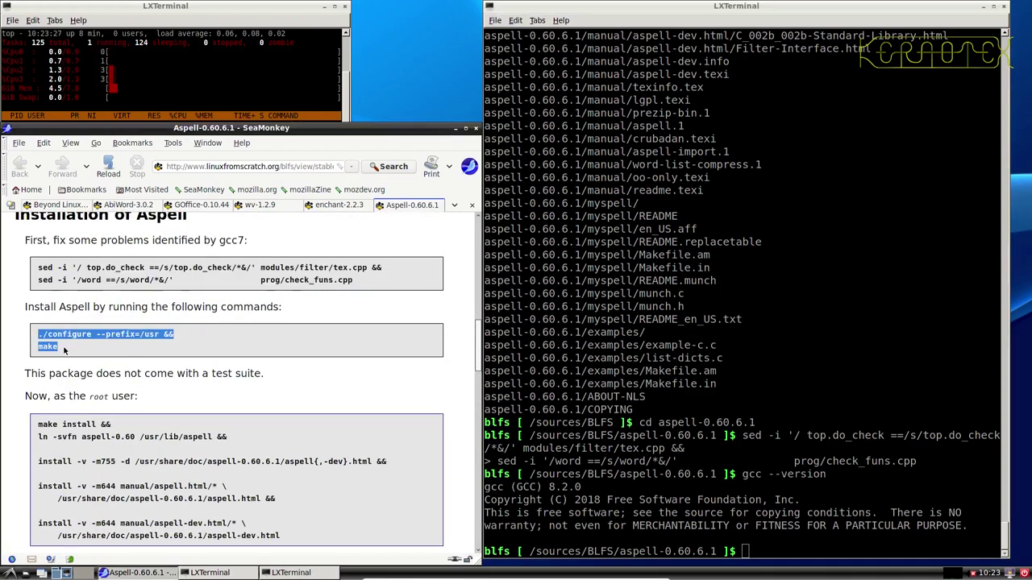
Run './configure --prefix=/usr && make' for Aspell and let the build finish
{"action": "middle_click", "coordinate": [606, 405]}
{"action": "key", "text": "Return"}
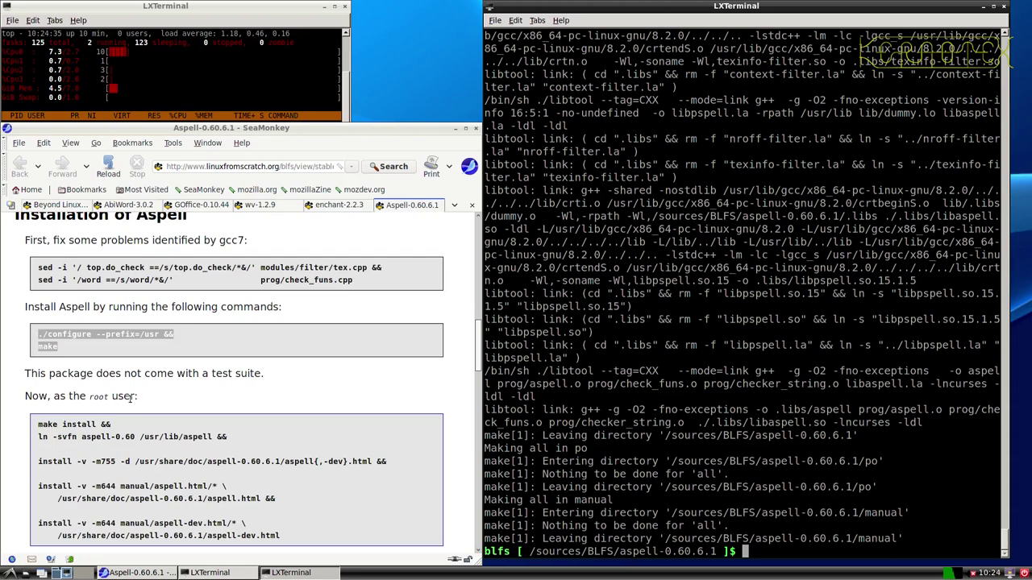
{"action": "scroll", "coordinate": [129, 400], "scroll_direction": "down", "scroll_amount": 3}
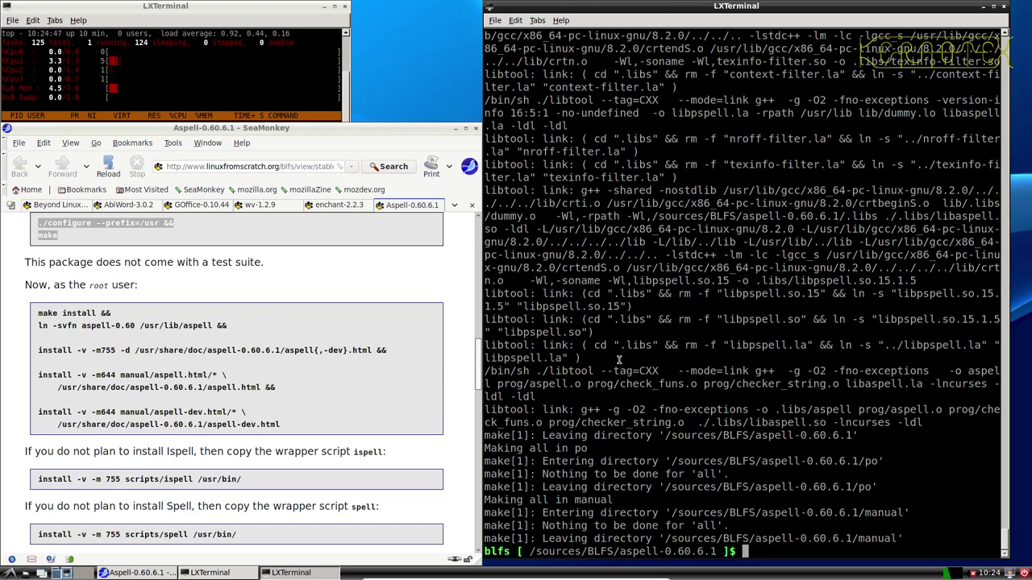
Become root with sudo -E su and run Aspell's make install and HTML documentation commands
{"action": "type", "text": "sudo -E "}
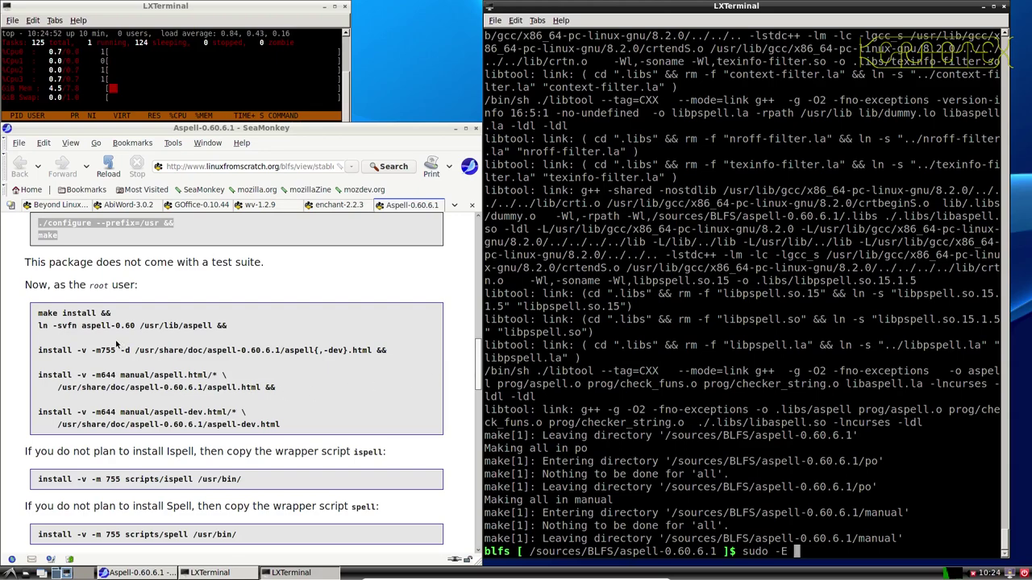
{"action": "type", "text": "su"}
{"action": "key", "text": "Return"}
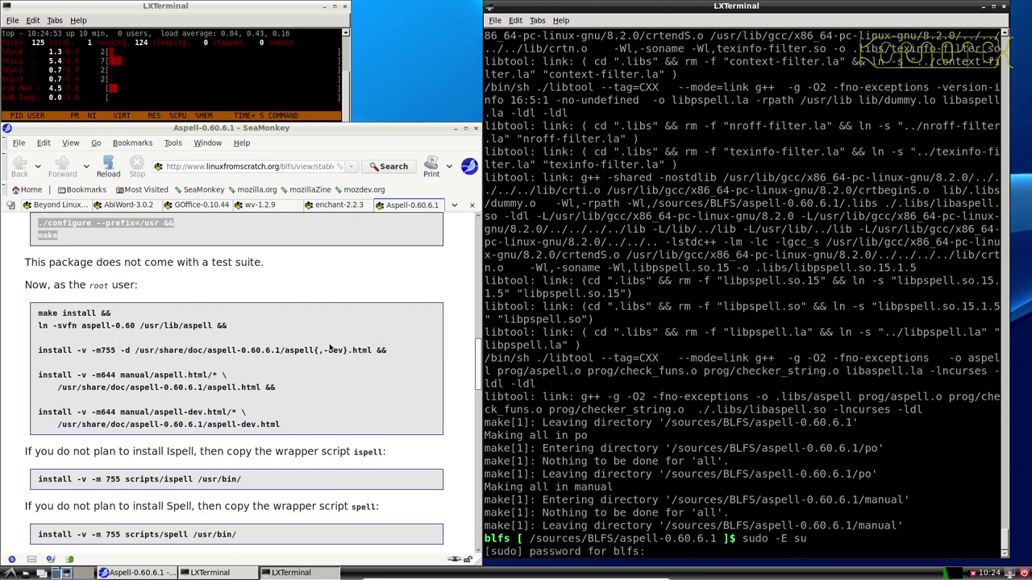
{"action": "key", "text": "Return"}
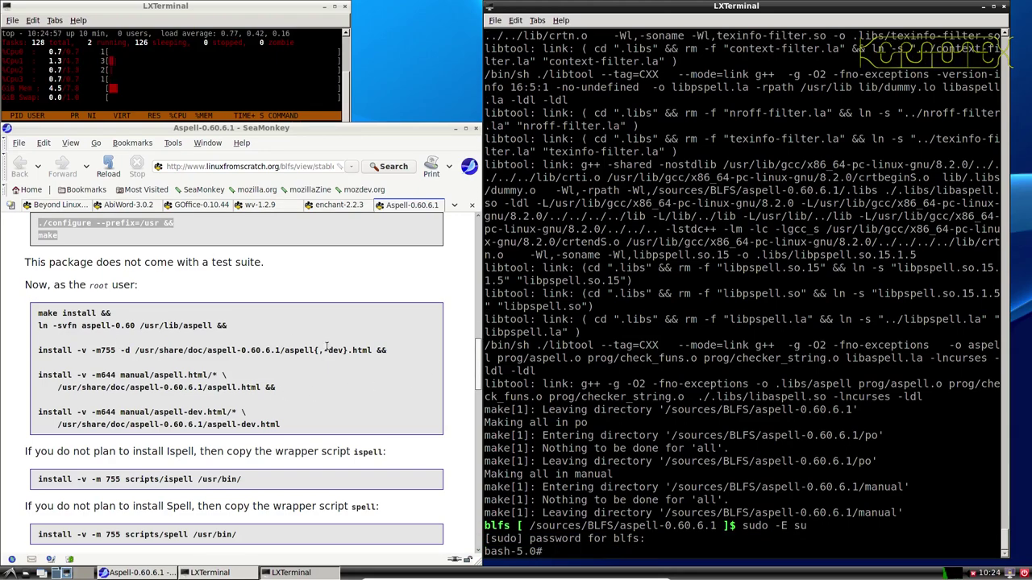
{"action": "left_click", "coordinate": [39, 313]}
{"action": "left_click_drag", "start_coordinate": [39, 313], "coordinate": [308, 433]}
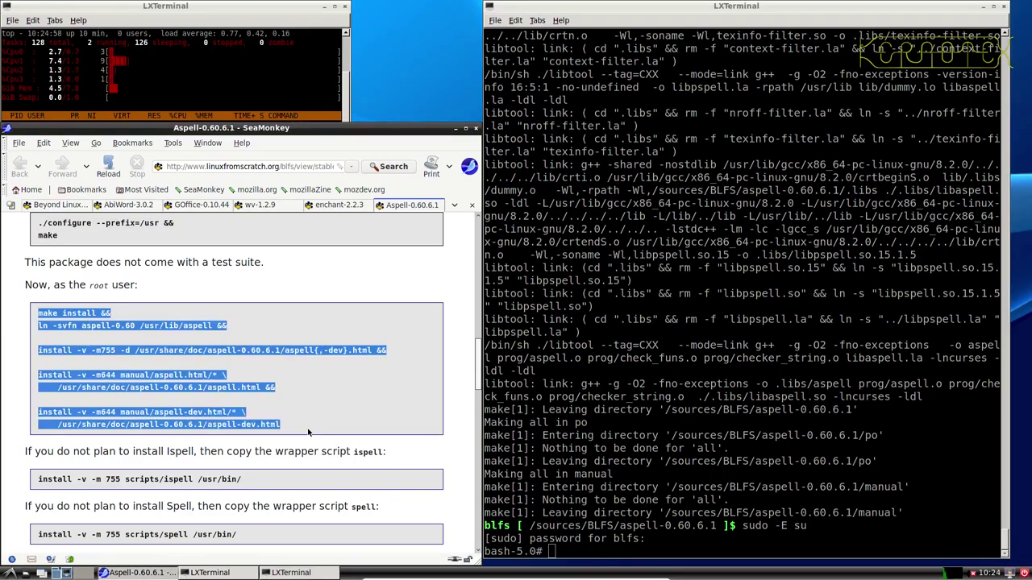
{"action": "middle_click", "coordinate": [624, 406]}
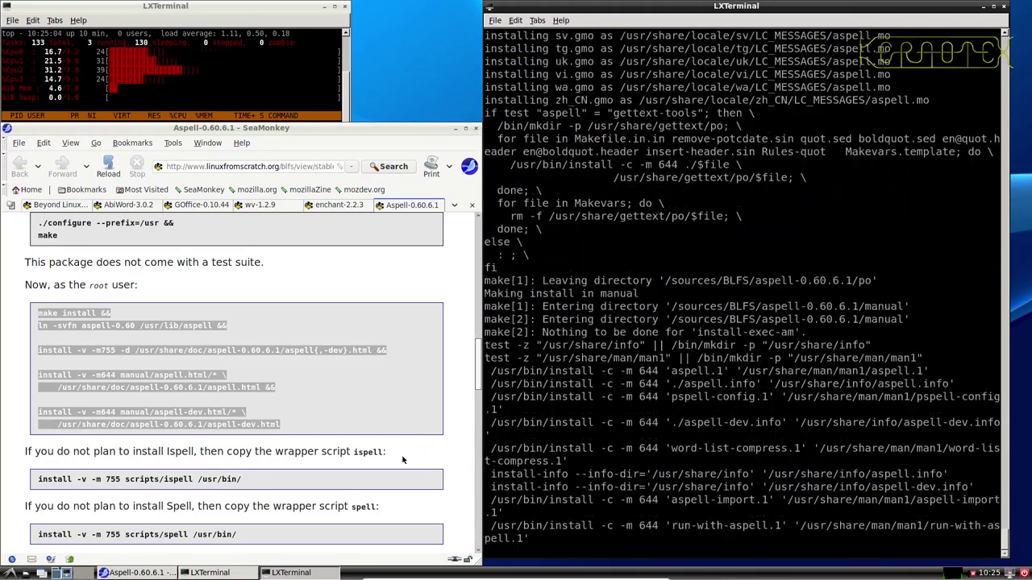
{"action": "scroll", "coordinate": [403, 460], "scroll_direction": "down", "scroll_amount": 1}
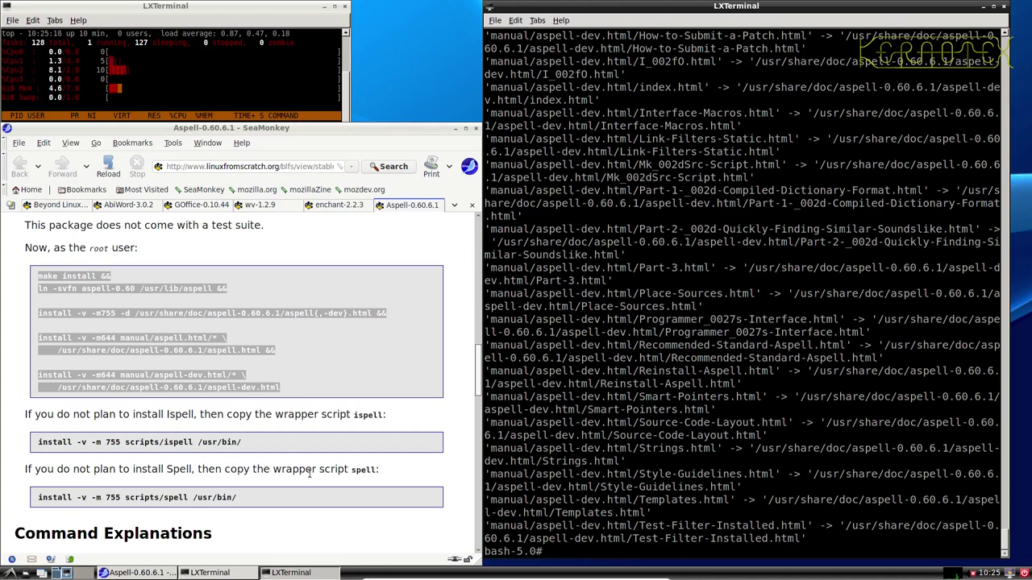
Scroll the Aspell page through Command Explanations, Configuring Aspell, Contents and Short Descriptions
{"action": "scroll", "coordinate": [373, 474], "scroll_direction": "down", "scroll_amount": 5}
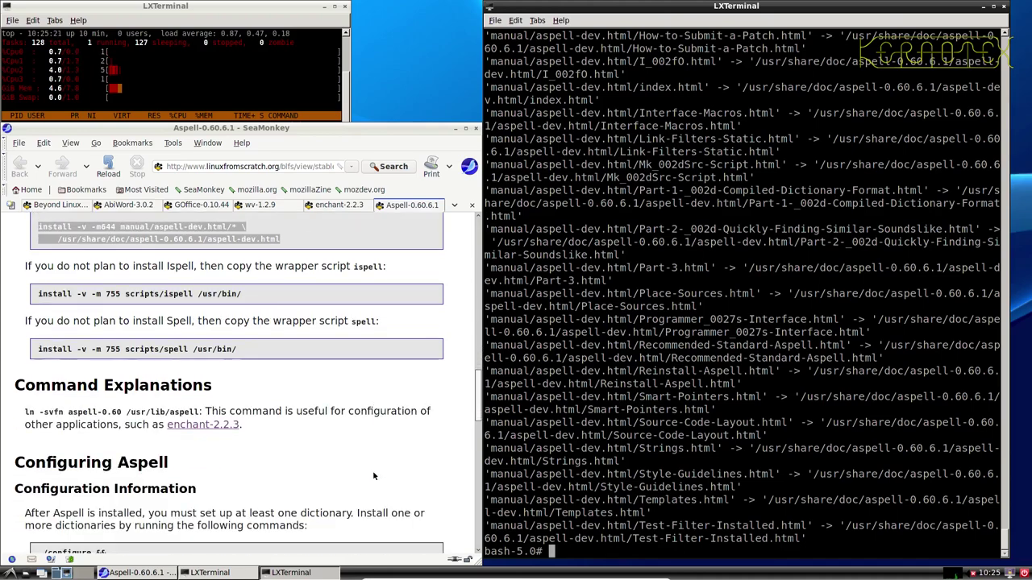
{"action": "scroll", "coordinate": [373, 474], "scroll_direction": "down", "scroll_amount": 1}
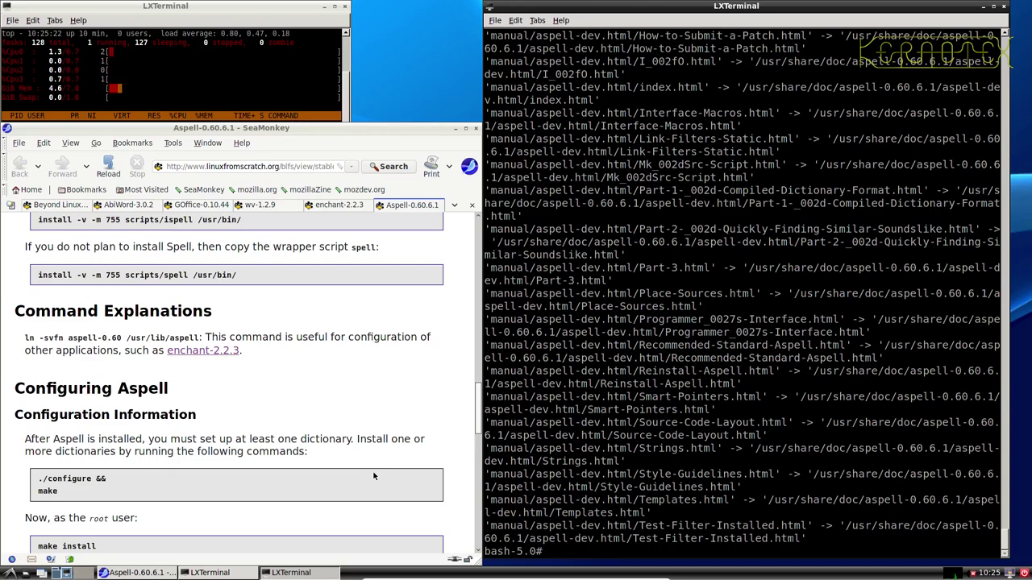
{"action": "scroll", "coordinate": [374, 476], "scroll_direction": "down", "scroll_amount": 7}
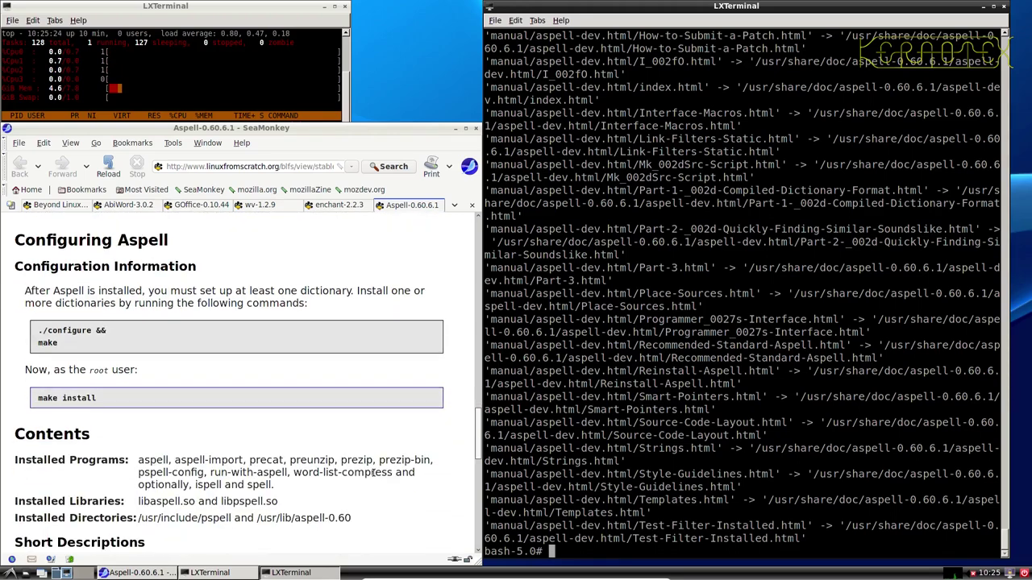
{"action": "scroll", "coordinate": [374, 474], "scroll_direction": "down", "scroll_amount": 4}
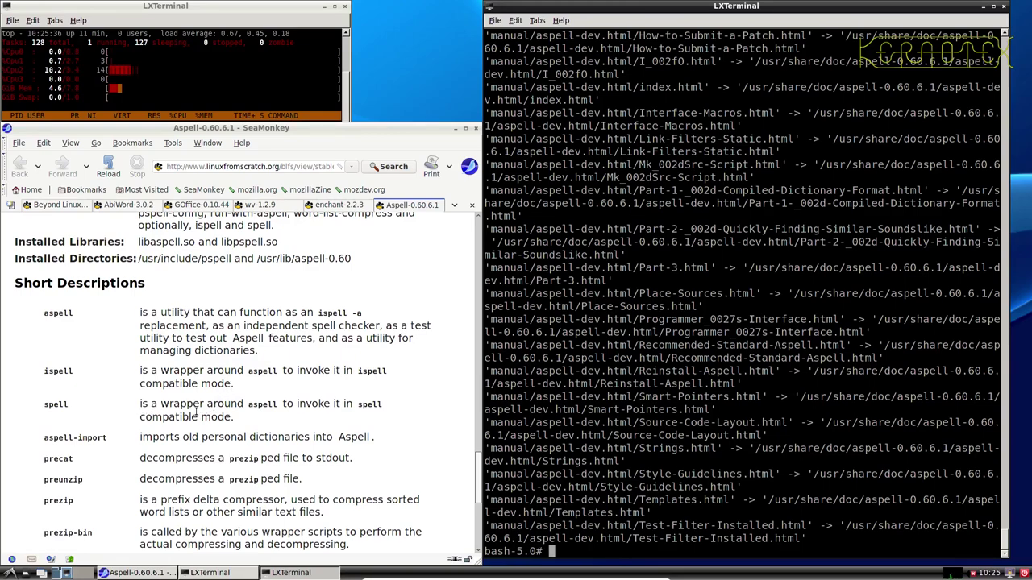
{"action": "scroll", "coordinate": [196, 413], "scroll_direction": "up", "scroll_amount": 15}
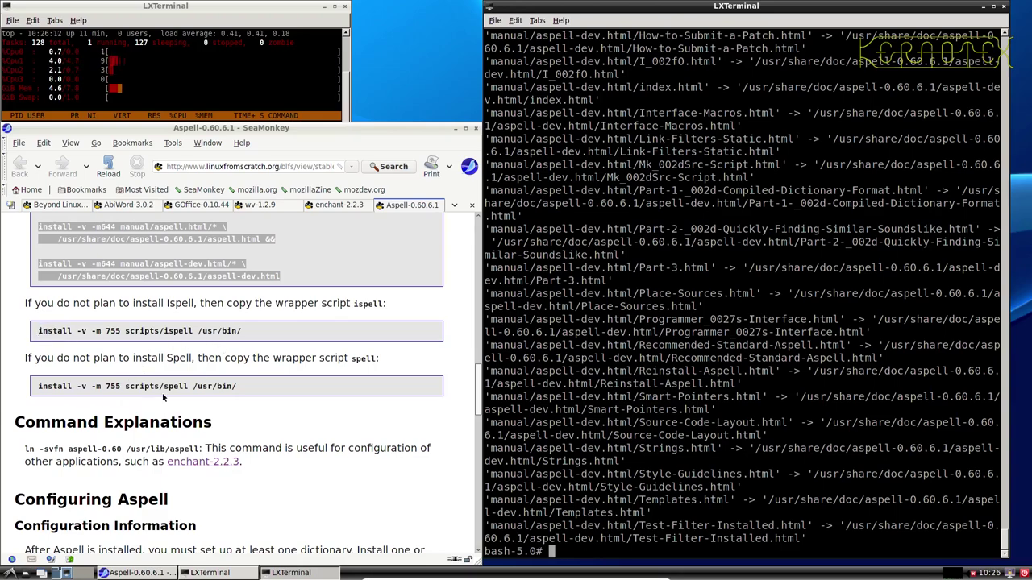
{"action": "scroll", "coordinate": [162, 397], "scroll_direction": "down", "scroll_amount": 1}
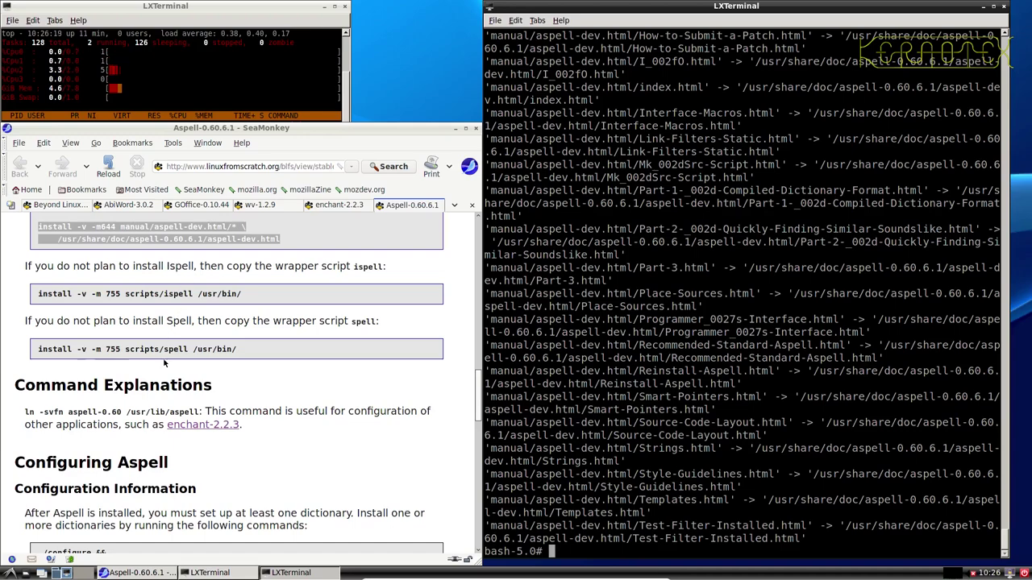
{"action": "scroll", "coordinate": [164, 363], "scroll_direction": "down", "scroll_amount": 3}
{"action": "scroll", "coordinate": [164, 361], "scroll_direction": "up", "scroll_amount": 1}
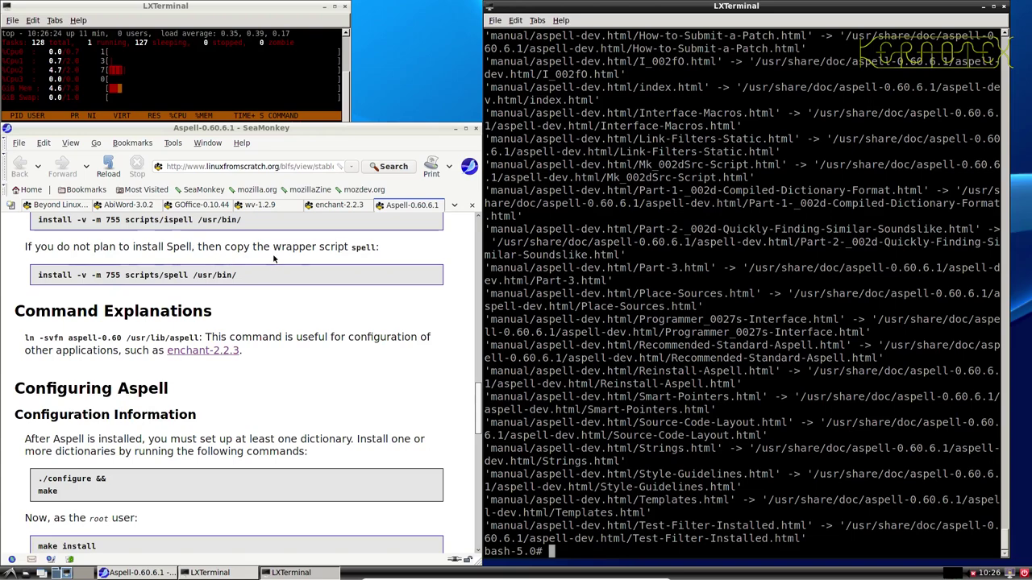
{"action": "scroll", "coordinate": [210, 368], "scroll_direction": "down", "scroll_amount": 3}
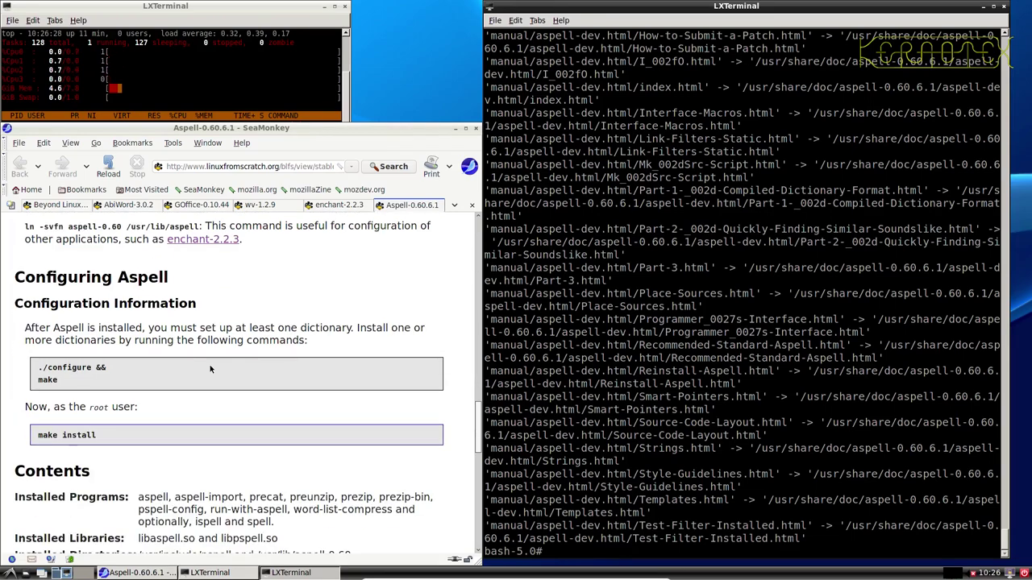
{"action": "scroll", "coordinate": [210, 368], "scroll_direction": "down", "scroll_amount": 1}
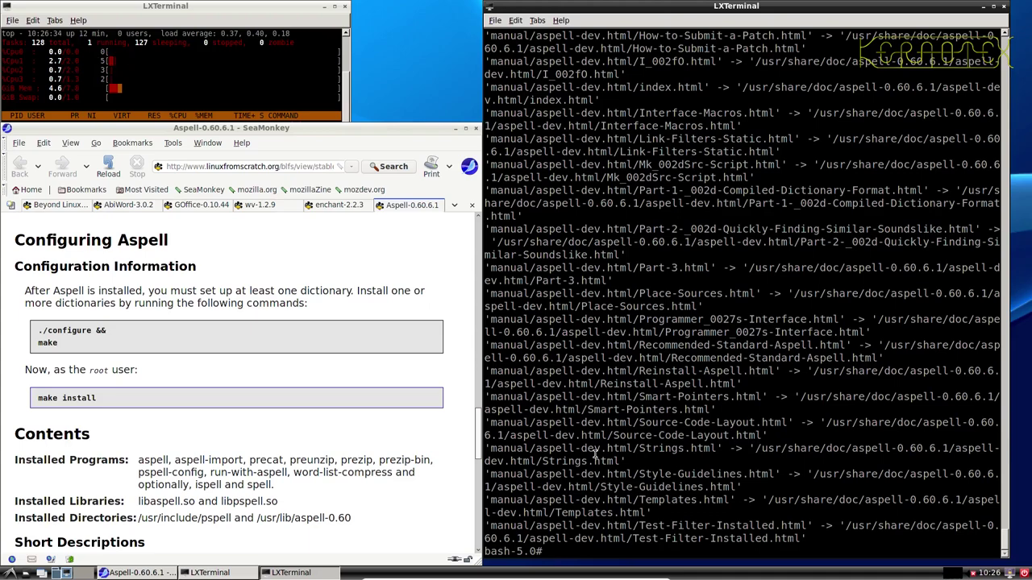
Refresh the file database with updatedb and run 'locate ispell' to find ispell's paths
{"action": "type", "text": "updatedb"}
{"action": "key", "text": "Return"}
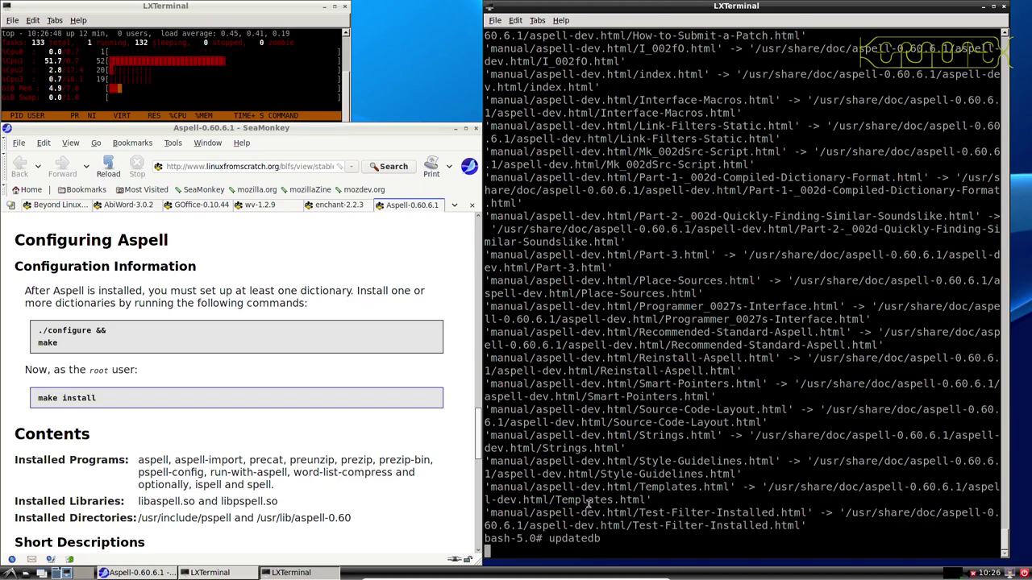
{"action": "type", "text": "lo"}
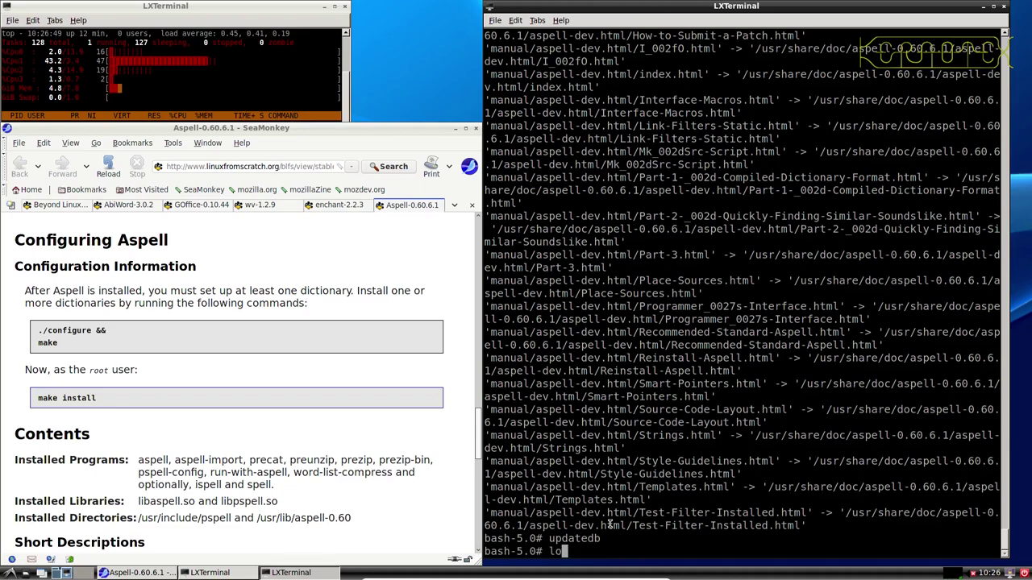
{"action": "type", "text": "ca"}
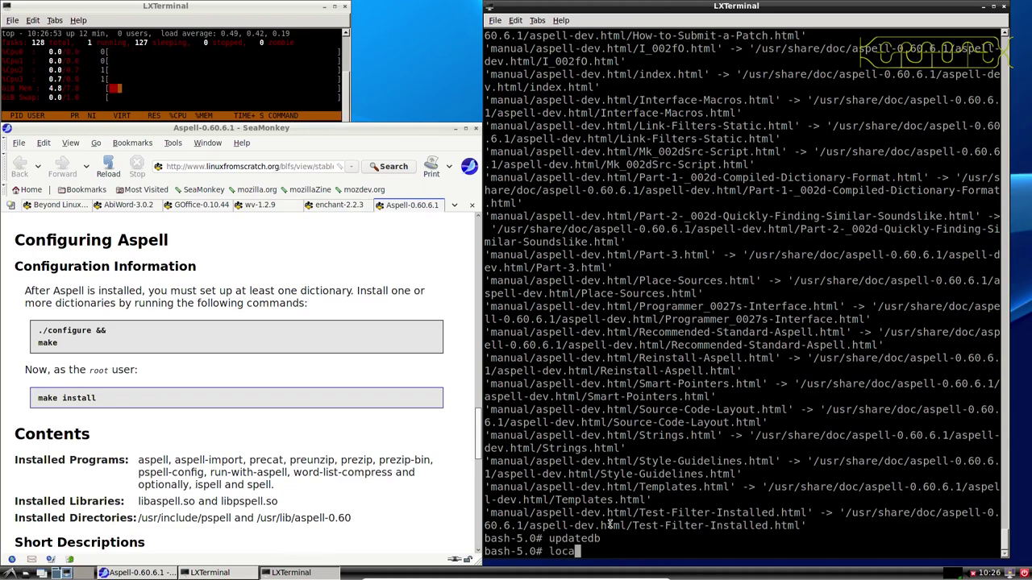
{"action": "type", "text": "te ispell"}
{"action": "key", "text": "Return"}
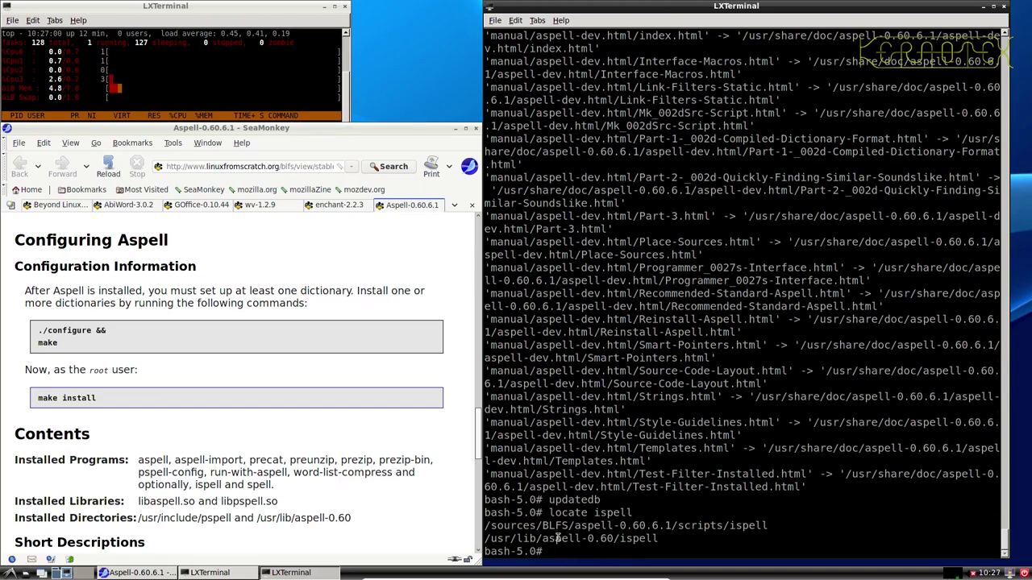
{"action": "left_click_drag", "start_coordinate": [498, 526], "coordinate": [594, 526]}
{"action": "left_click_drag", "start_coordinate": [504, 538], "coordinate": [659, 539]}
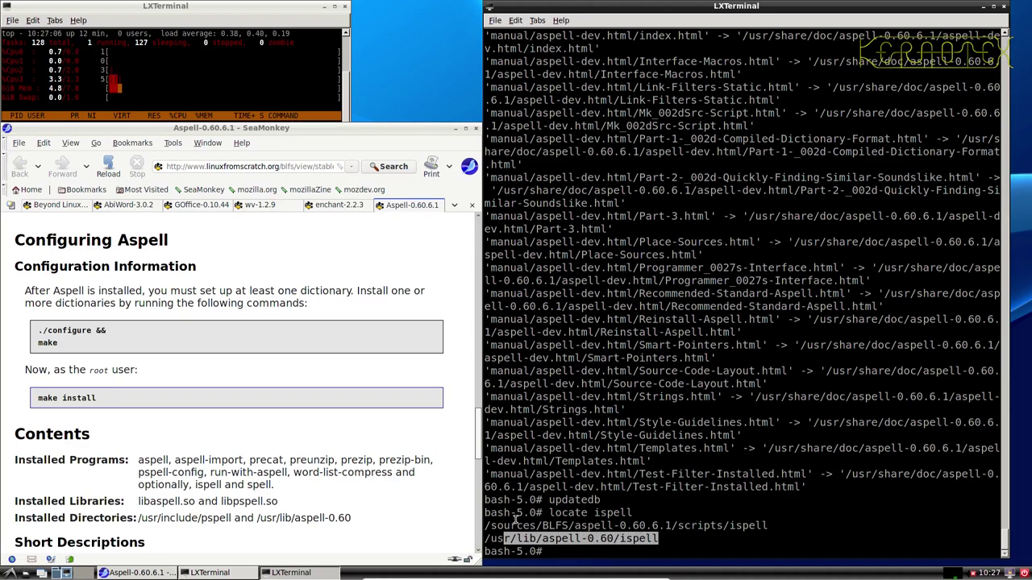
{"action": "scroll", "coordinate": [296, 453], "scroll_direction": "up", "scroll_amount": 6}
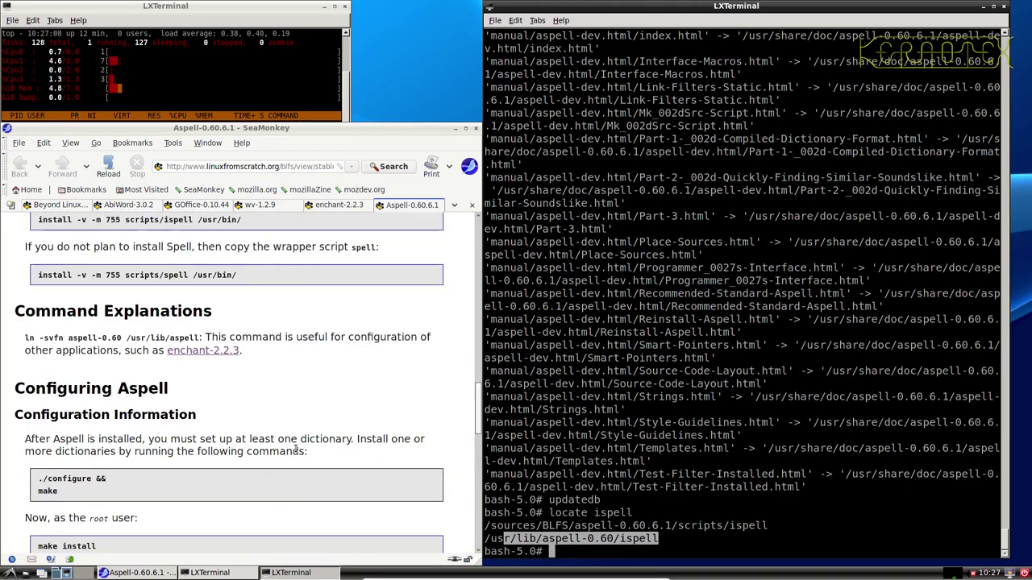
{"action": "left_click", "coordinate": [606, 459]}
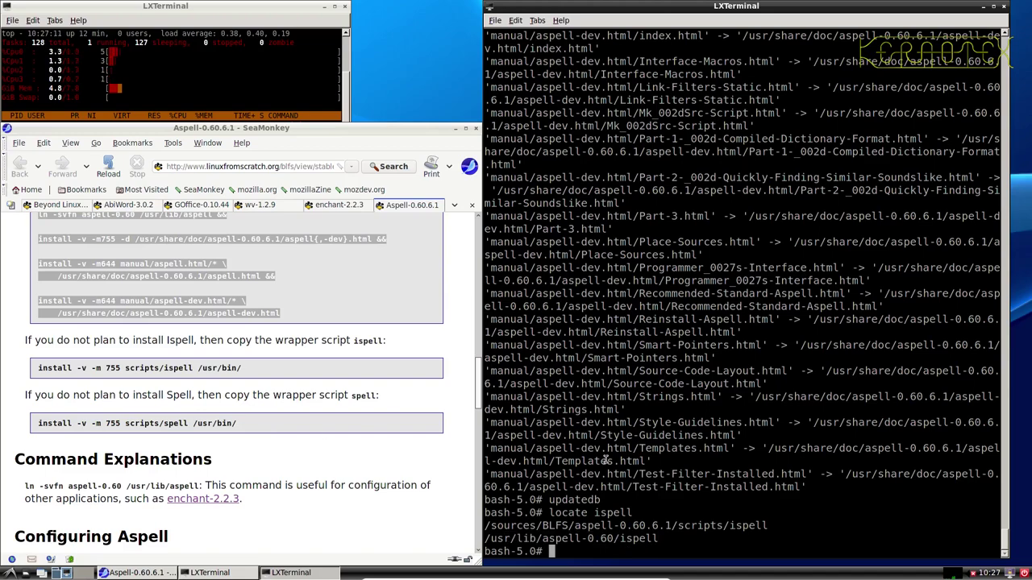
Broaden the search to 'locate spell' and scroll through the matches
{"action": "key", "text": "Up"}
{"action": "key", "text": "Left"}
{"action": "key", "text": "Left"}
{"action": "key", "text": "Left"}
{"action": "key", "text": "Left"}
{"action": "key", "text": "Left"}
{"action": "key", "text": "Left"}
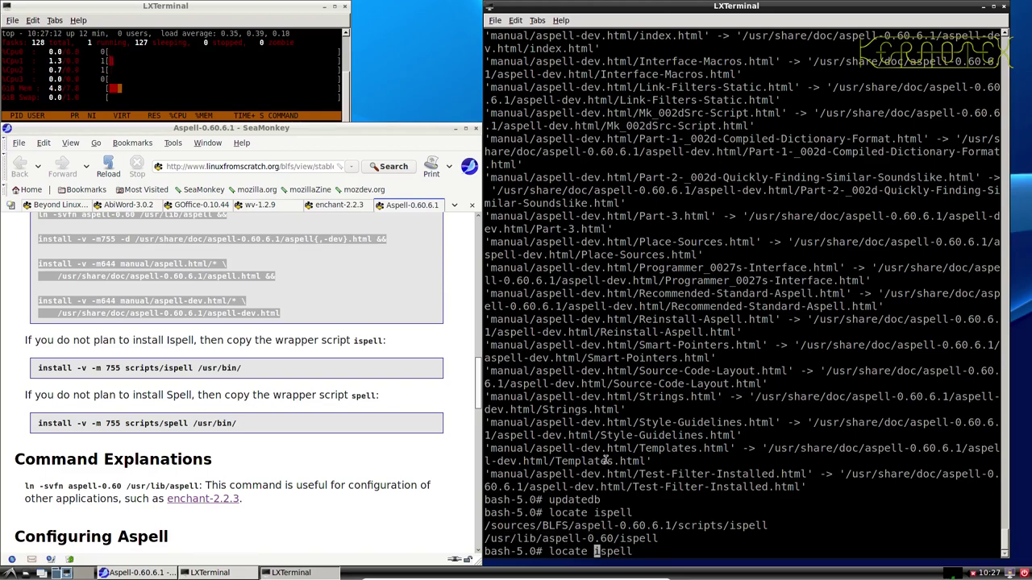
{"action": "key", "text": "Delete"}
{"action": "key", "text": "Return"}
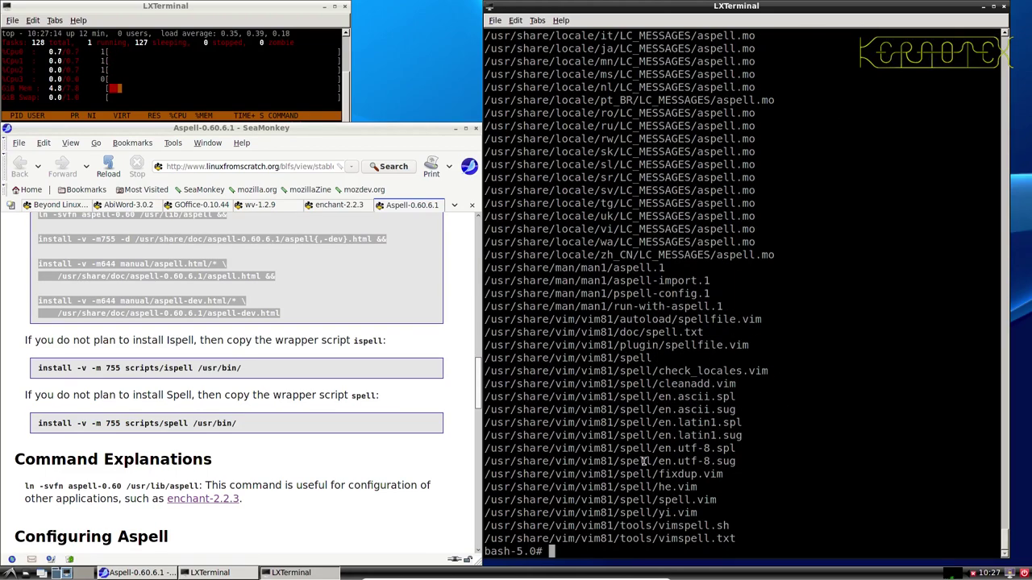
{"action": "scroll", "coordinate": [644, 462], "scroll_direction": "up", "scroll_amount": 13}
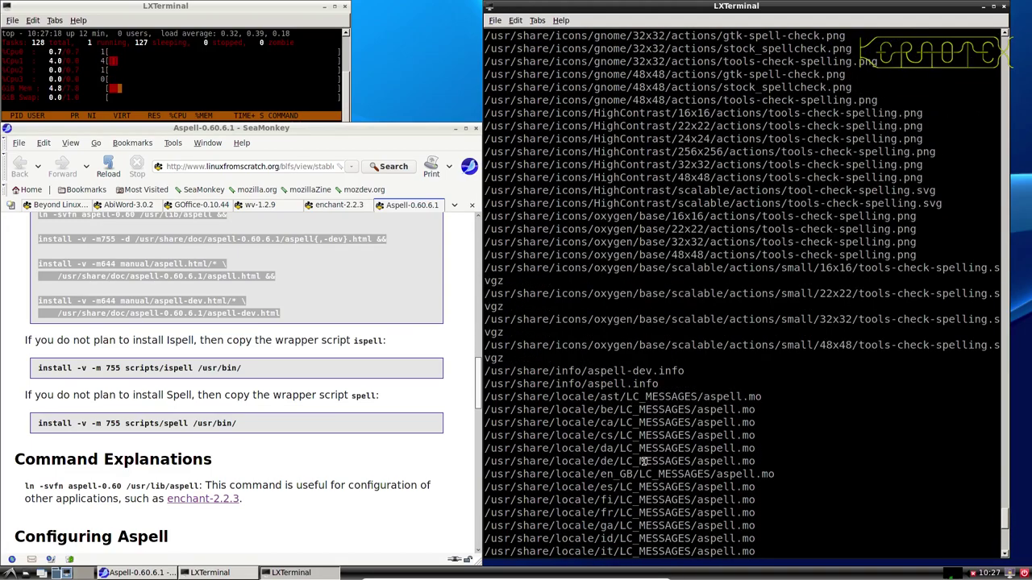
{"action": "scroll", "coordinate": [644, 461], "scroll_direction": "up", "scroll_amount": 20}
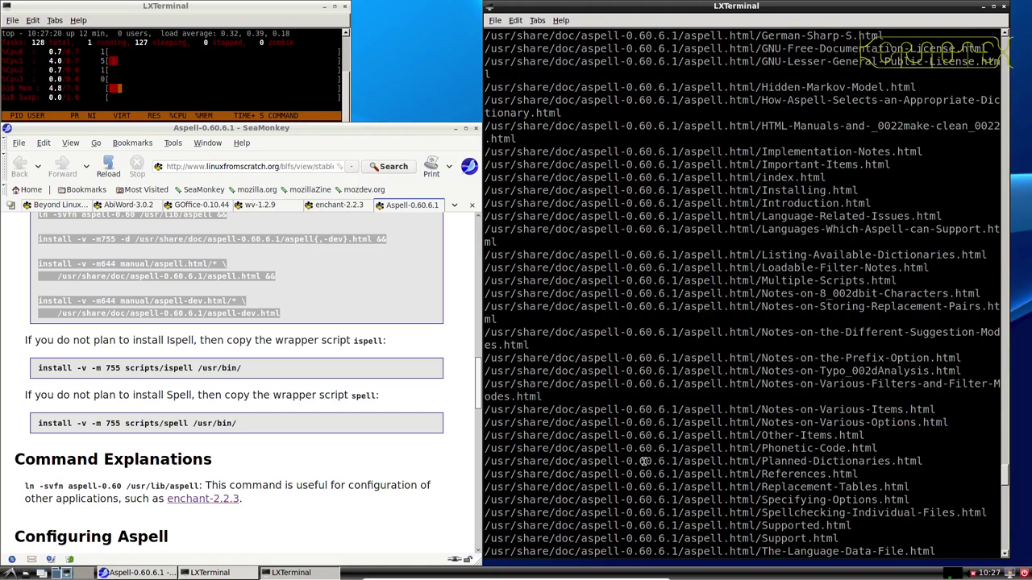
{"action": "scroll", "coordinate": [644, 461], "scroll_direction": "up", "scroll_amount": 20}
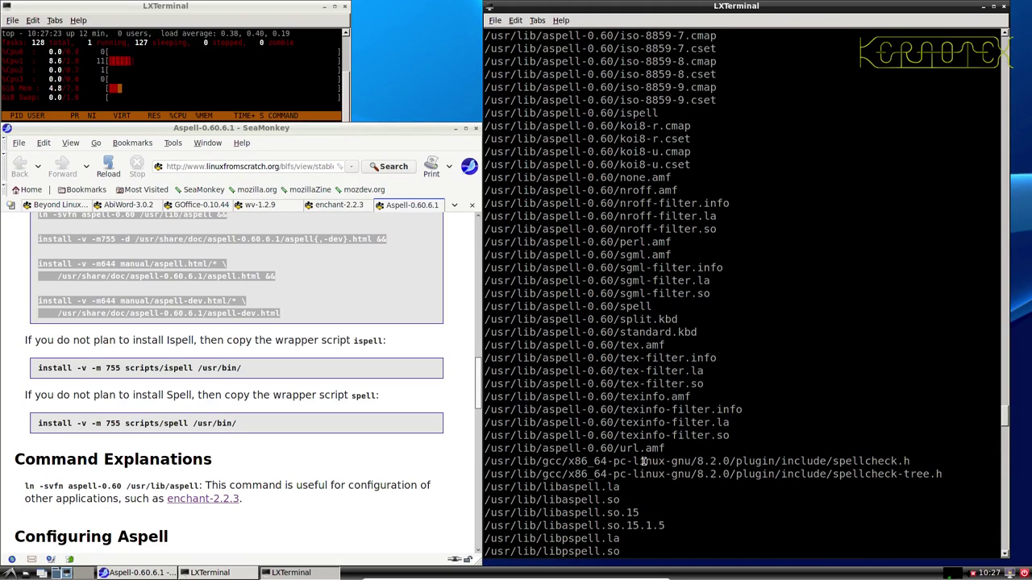
{"action": "scroll", "coordinate": [645, 461], "scroll_direction": "up", "scroll_amount": 20}
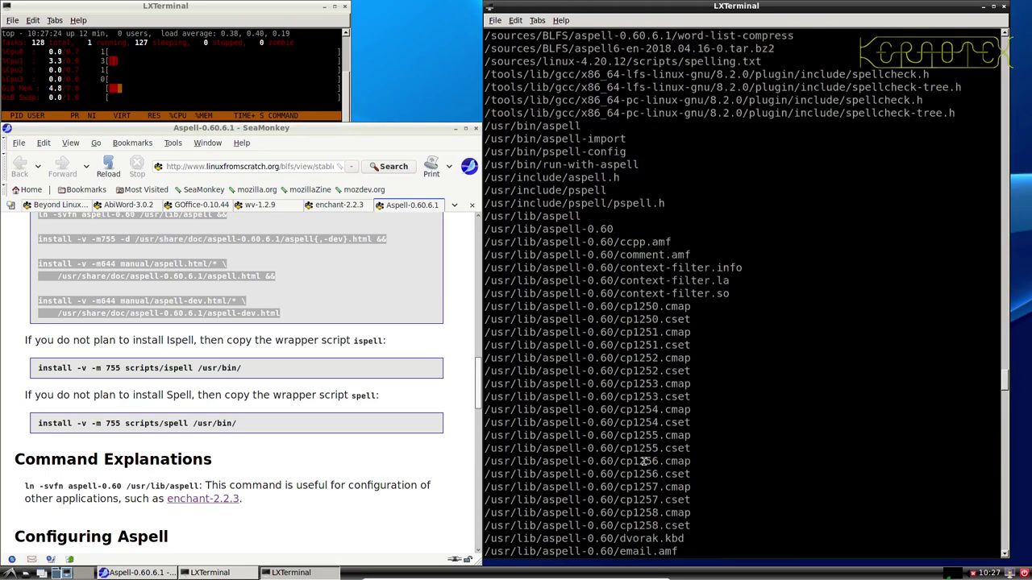
{"action": "scroll", "coordinate": [574, 468], "scroll_direction": "down", "scroll_amount": 2}
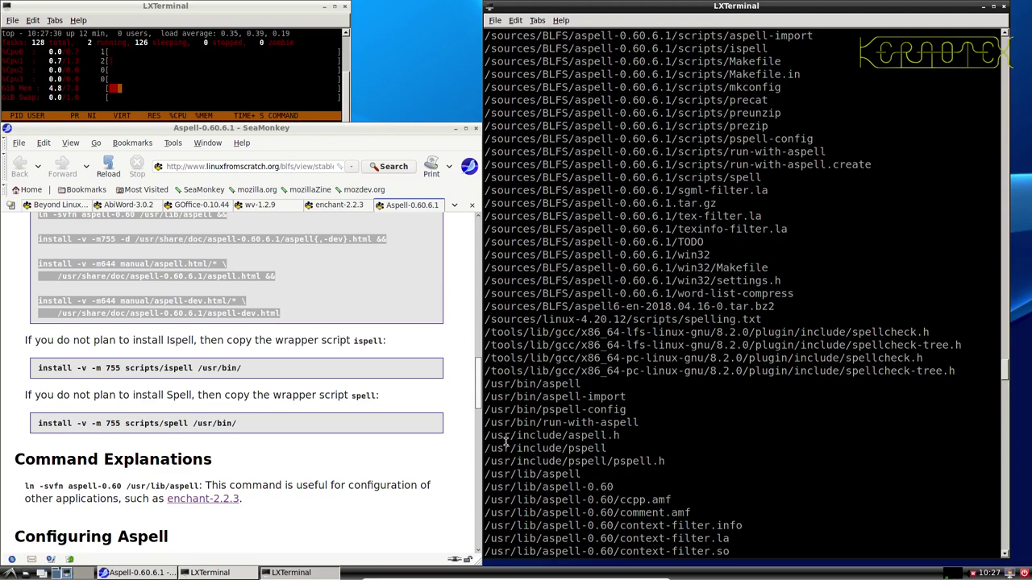
{"action": "scroll", "coordinate": [512, 462], "scroll_direction": "up", "scroll_amount": 5}
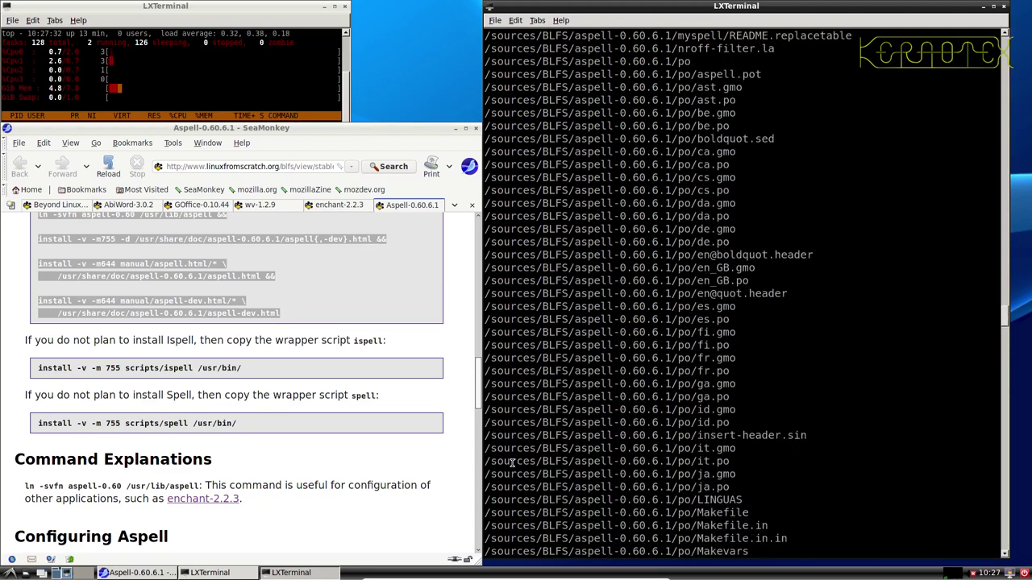
Rerun 'locate ispell' and enter the pipeline 'locate spell | grep usr | grep lib'
{"action": "type", "text": "locate ispell"}
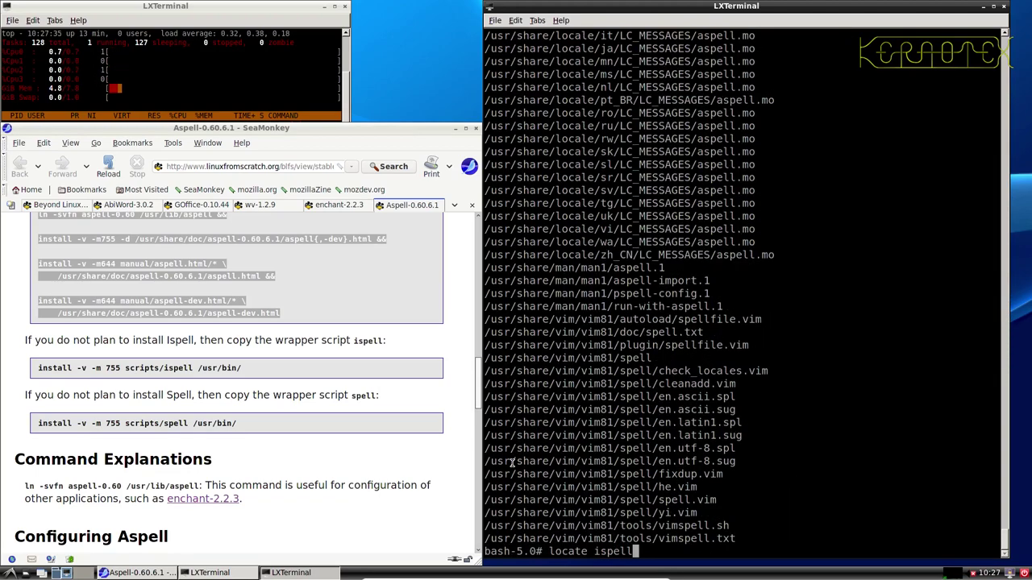
{"action": "key", "text": "Return"}
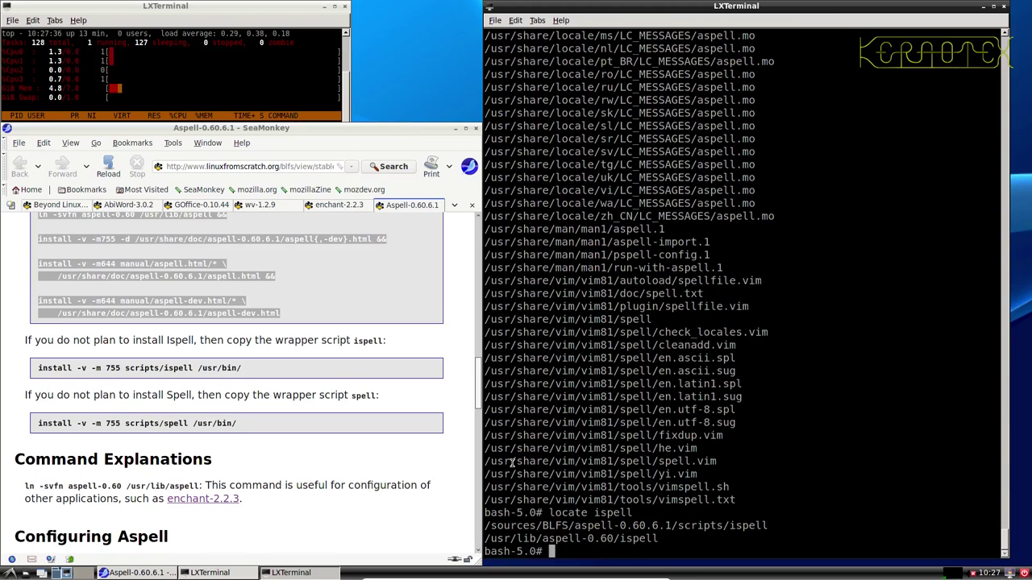
{"action": "type", "text": "locate spell"}
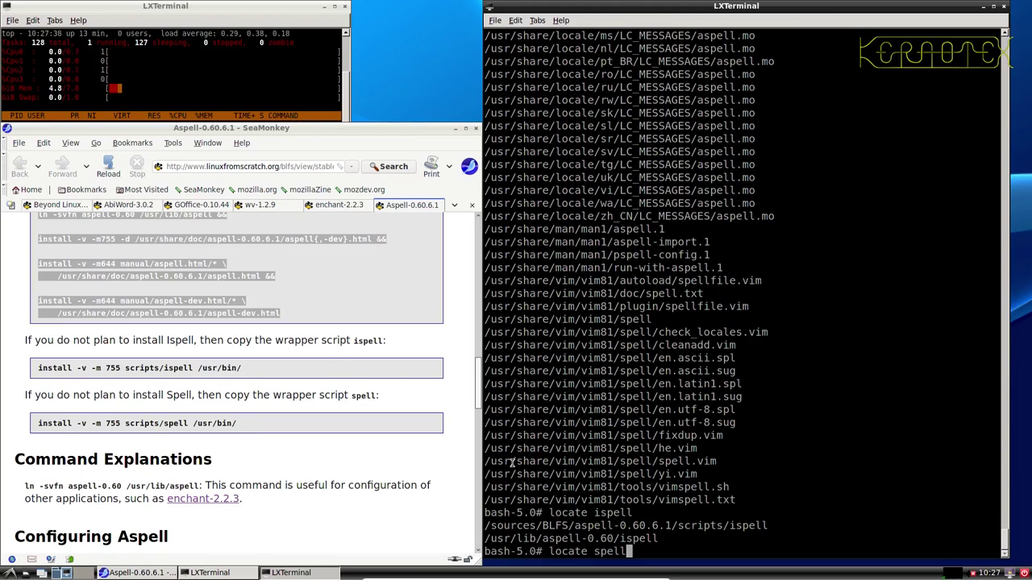
{"action": "type", "text": " | grep usr | grep lib"}
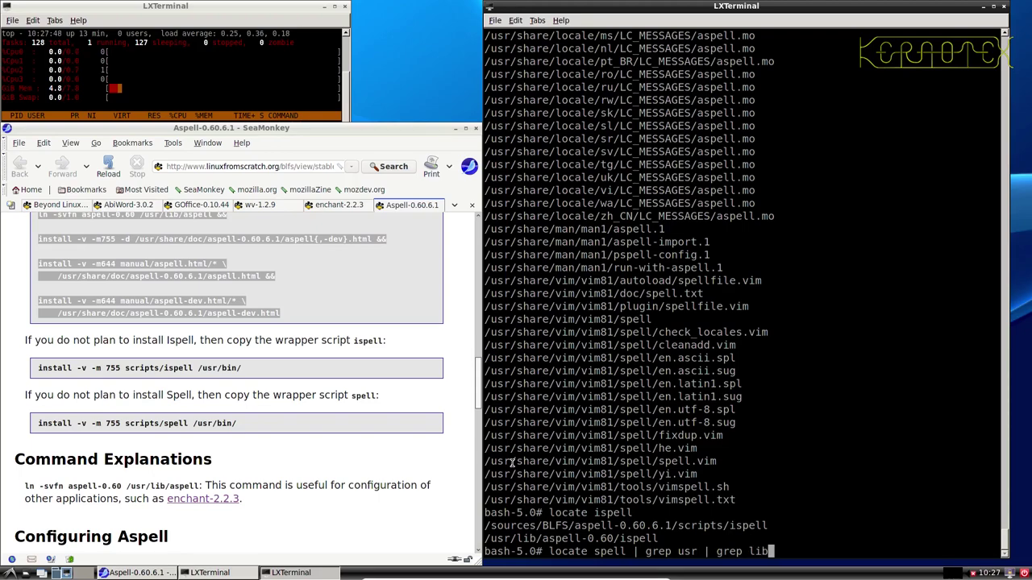
Run the locate/grep pipeline and review the spell and ispell entries under /usr/lib
{"action": "key", "text": "Return"}
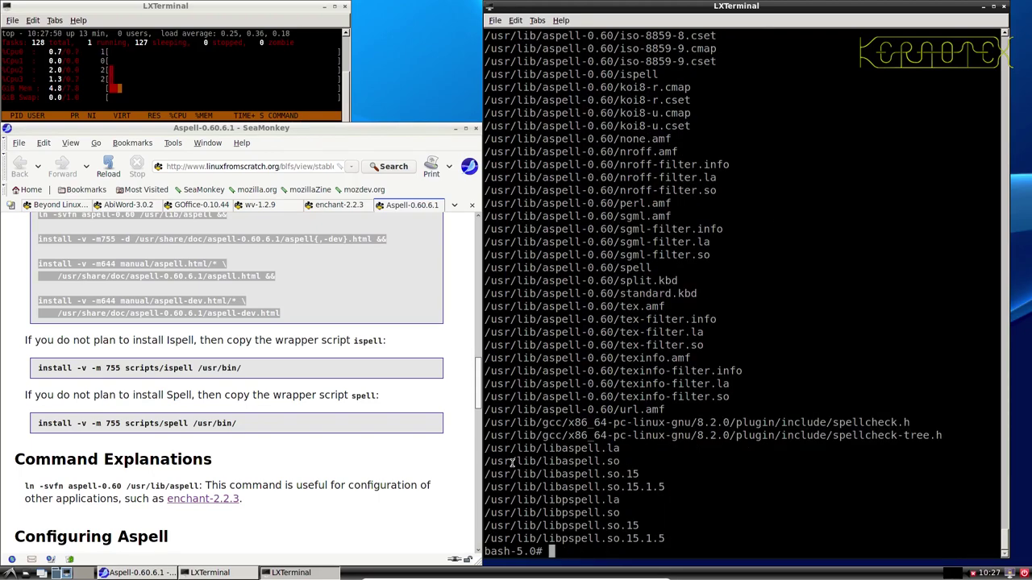
{"action": "scroll", "coordinate": [525, 464], "scroll_direction": "up", "scroll_amount": 15}
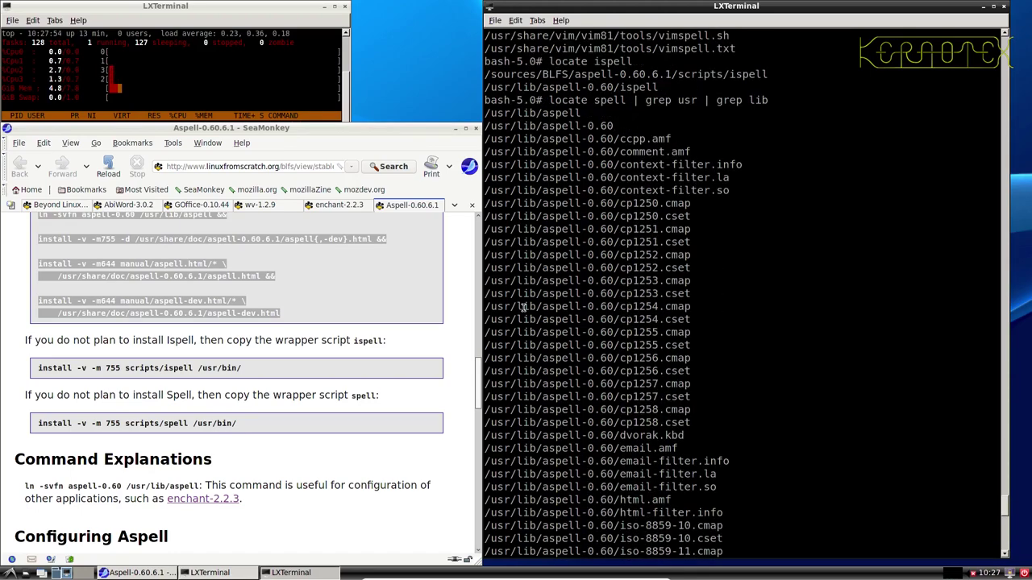
{"action": "scroll", "coordinate": [523, 306], "scroll_direction": "down", "scroll_amount": 20}
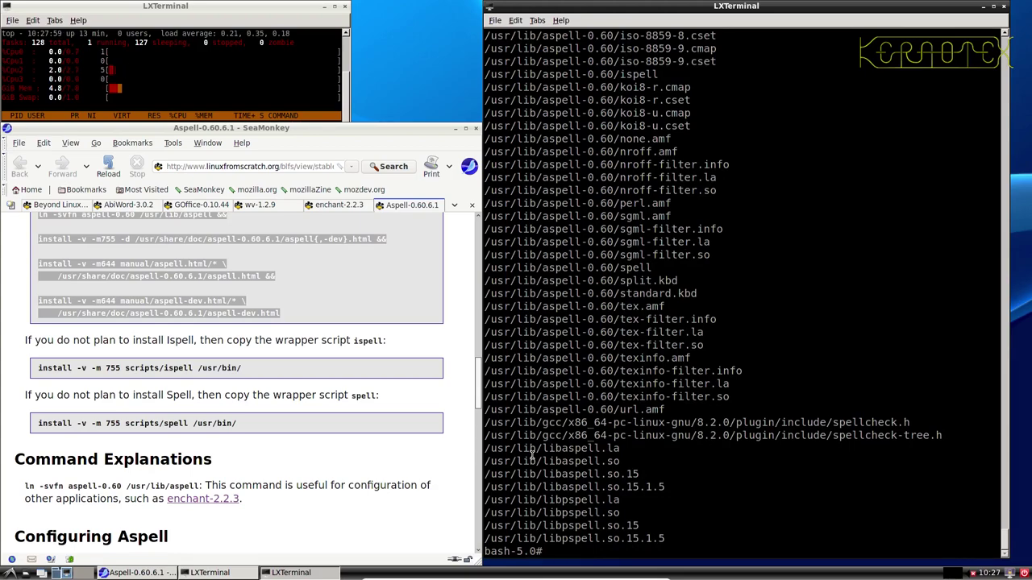
{"action": "scroll", "coordinate": [532, 518], "scroll_direction": "up", "scroll_amount": 3}
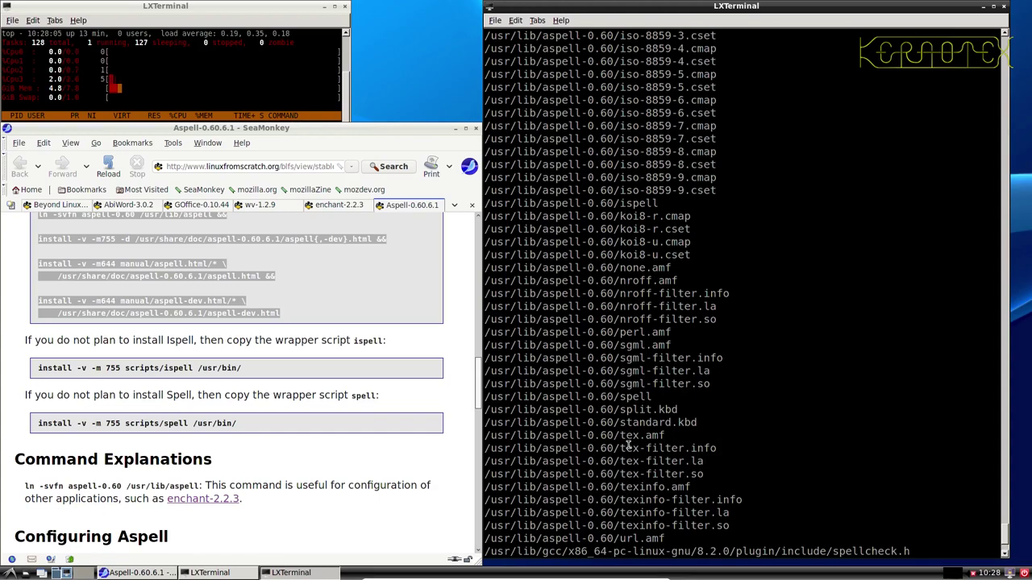
{"action": "left_click_drag", "start_coordinate": [619, 395], "coordinate": [655, 392]}
{"action": "left_click_drag", "start_coordinate": [622, 204], "coordinate": [660, 204]}
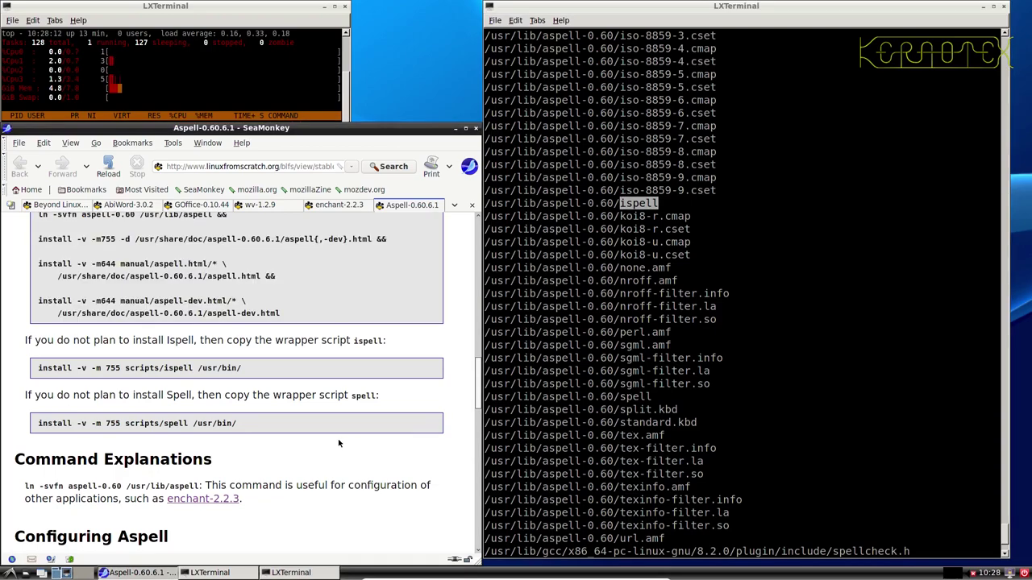
{"action": "scroll", "coordinate": [337, 438], "scroll_direction": "down", "scroll_amount": 5}
{"action": "scroll", "coordinate": [339, 442], "scroll_direction": "down", "scroll_amount": 1}
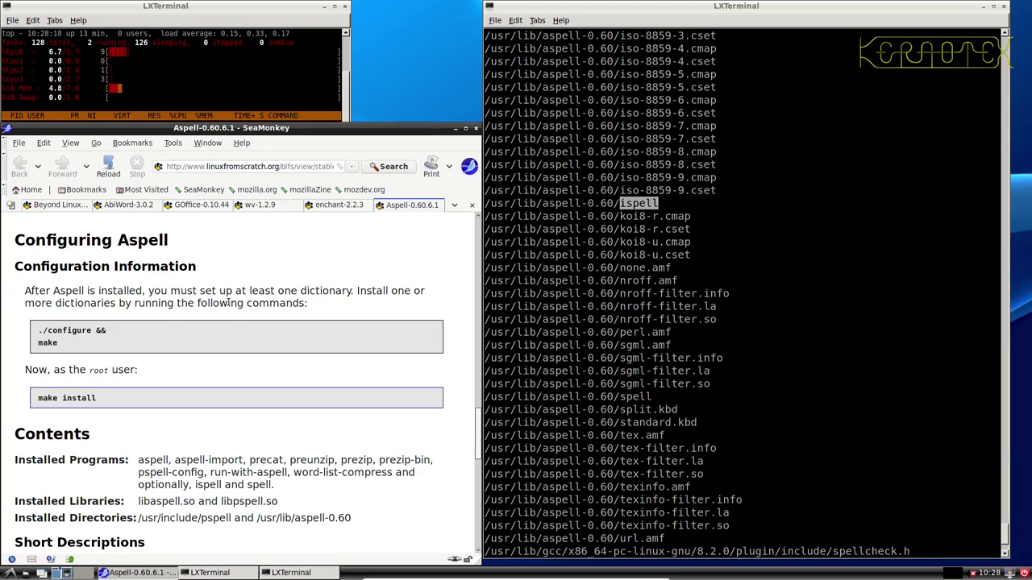
Cancel the command line and exit the root shell
{"action": "left_click", "coordinate": [603, 344]}
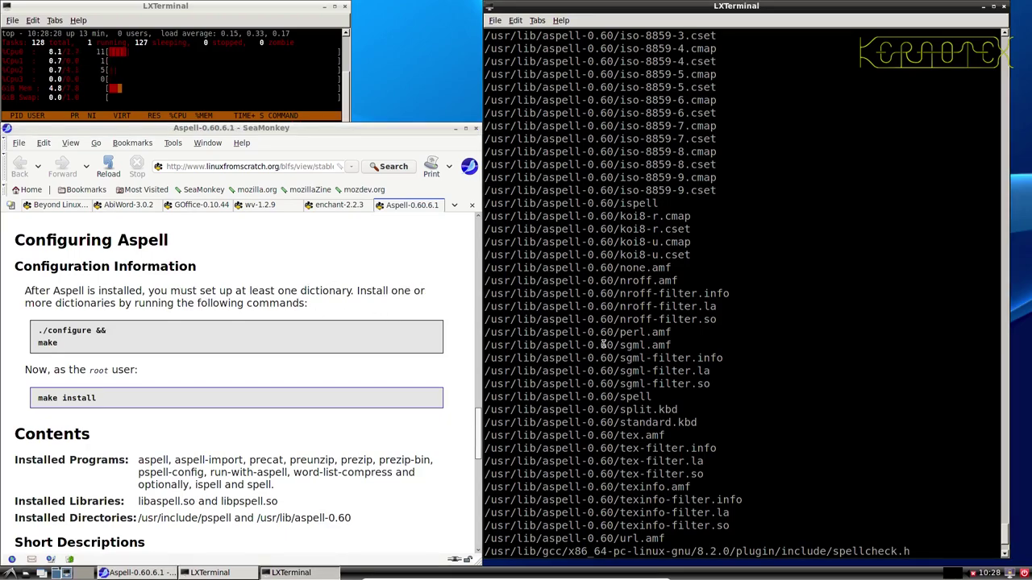
{"action": "key", "text": "ctrl+c"}
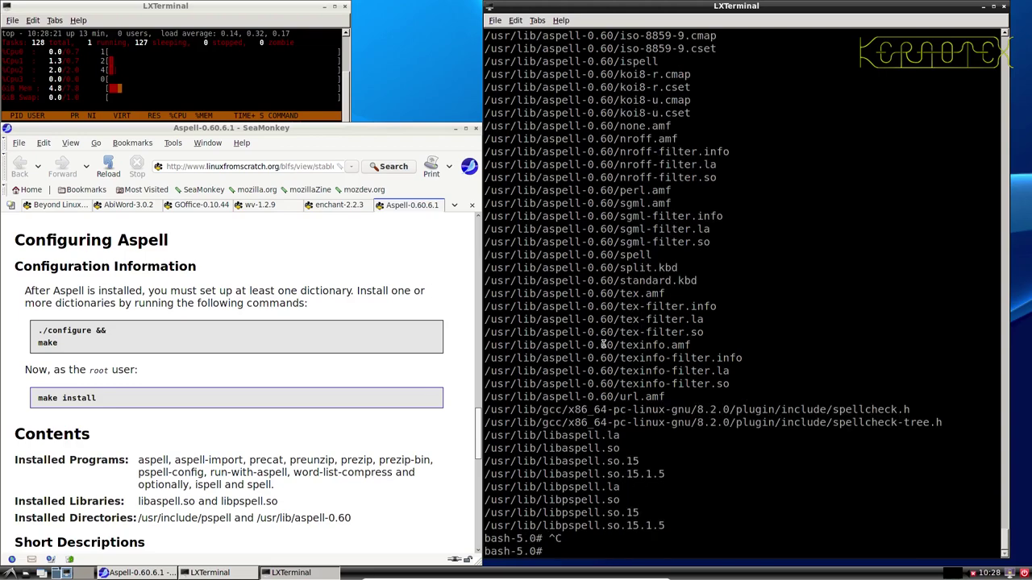
{"action": "key", "text": "ctrl+d"}
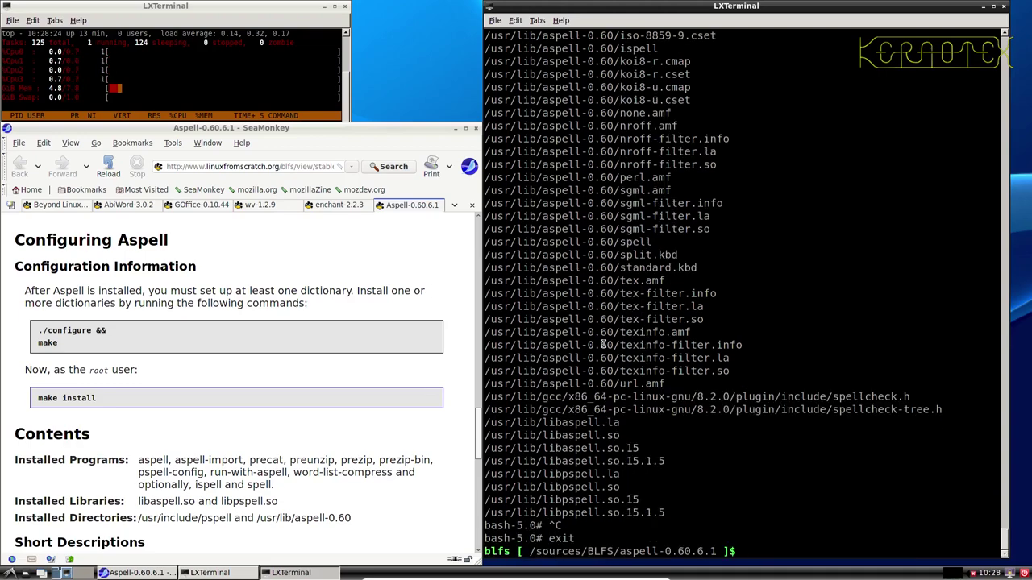
Unpack ../aspell6-en-2018.04.16-0.tar.bz2 and change into the extracted dictionary folder
{"action": "type", "text": "tar -xvf ../aspell"}
{"action": "key", "text": "Tab"}
{"action": "key", "text": "Tab"}
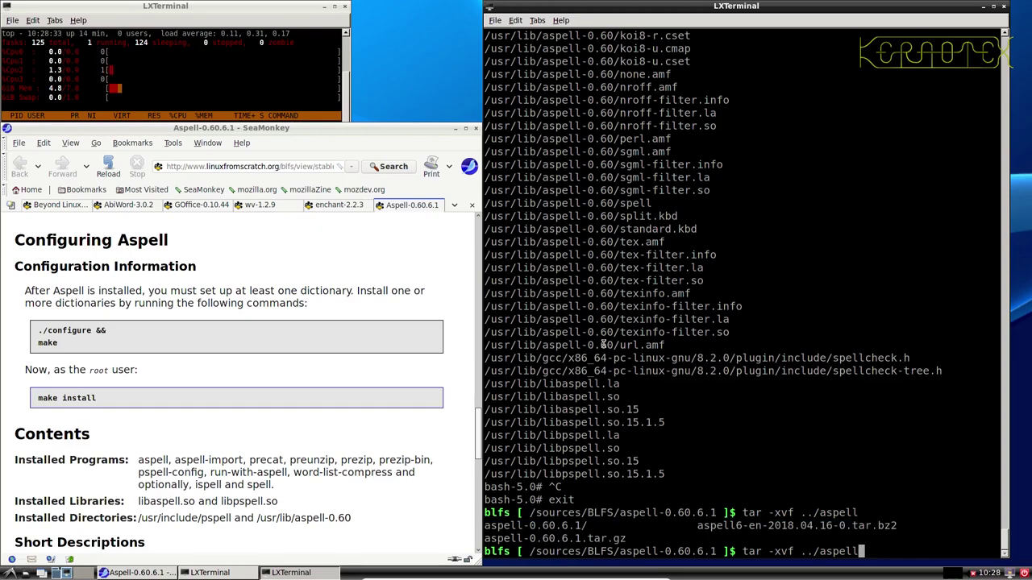
{"action": "type", "text": "6"}
{"action": "key", "text": "Tab"}
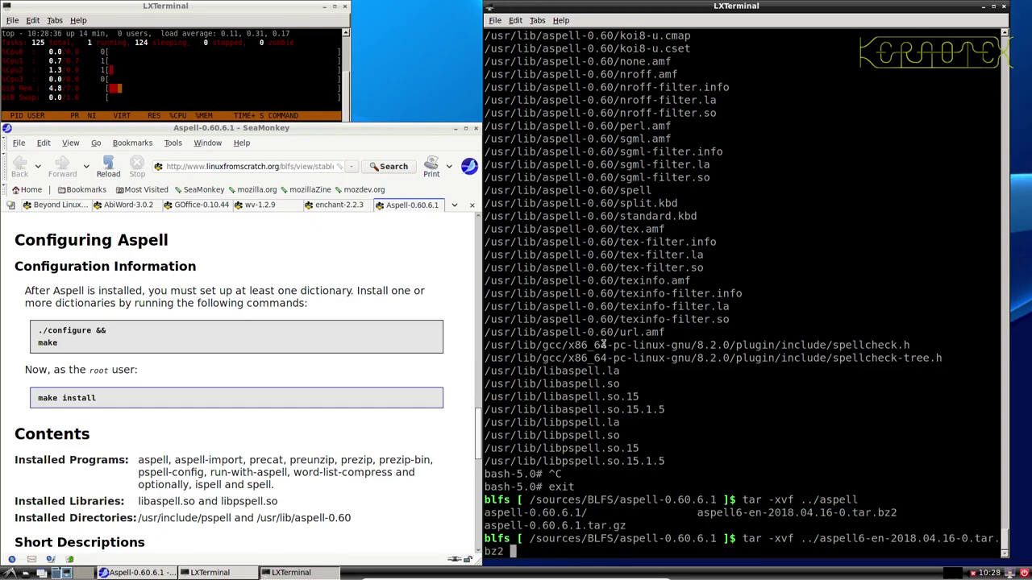
{"action": "key", "text": "Return"}
{"action": "type", "text": "cd asp"}
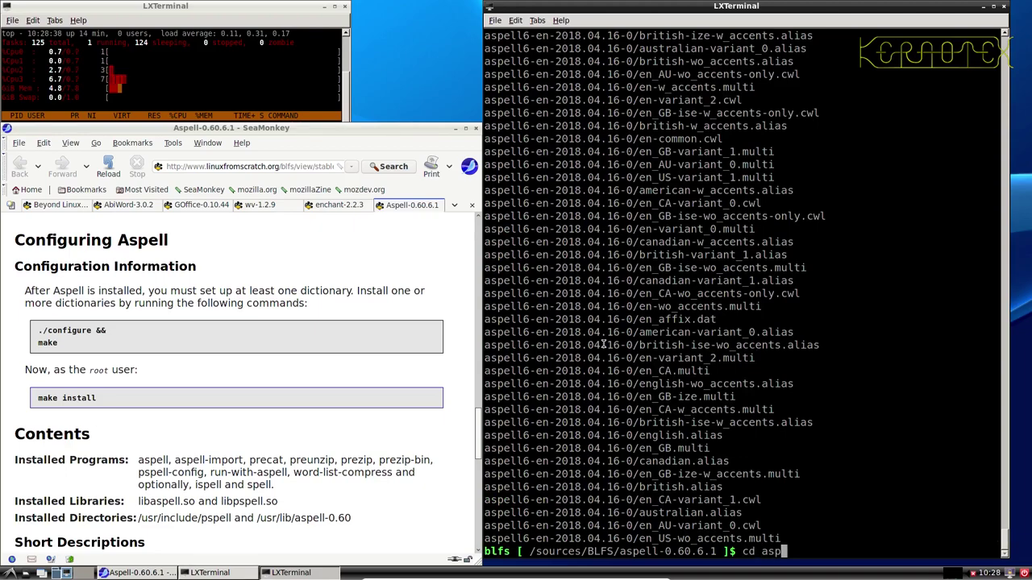
{"action": "type", "text": "ell6"}
{"action": "key", "text": "Tab"}
{"action": "key", "text": "Return"}
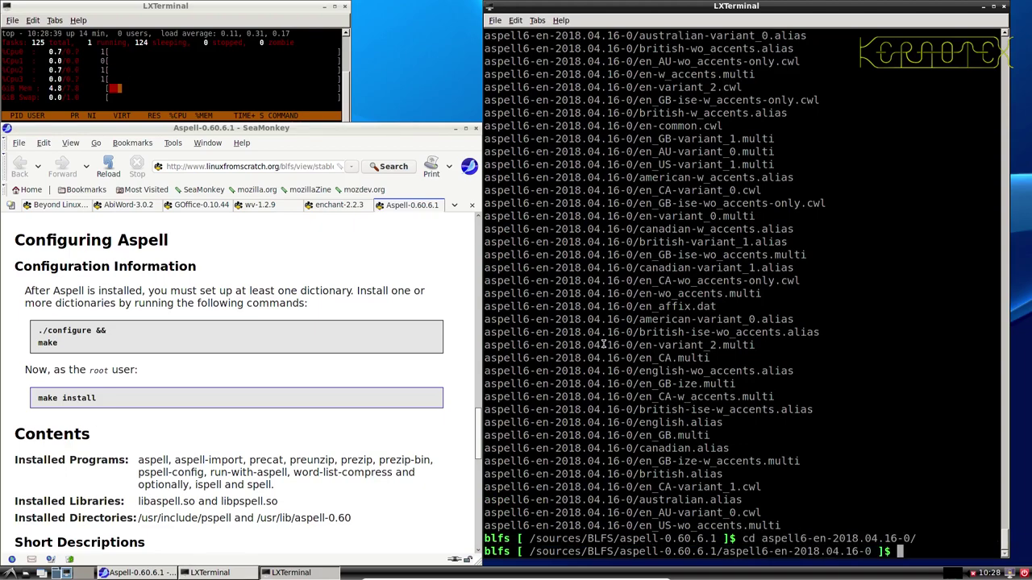
Build the English dictionary with './configure && make' and install it with 'sudo -E make install'
{"action": "left_click_drag", "start_coordinate": [40, 326], "coordinate": [79, 344]}
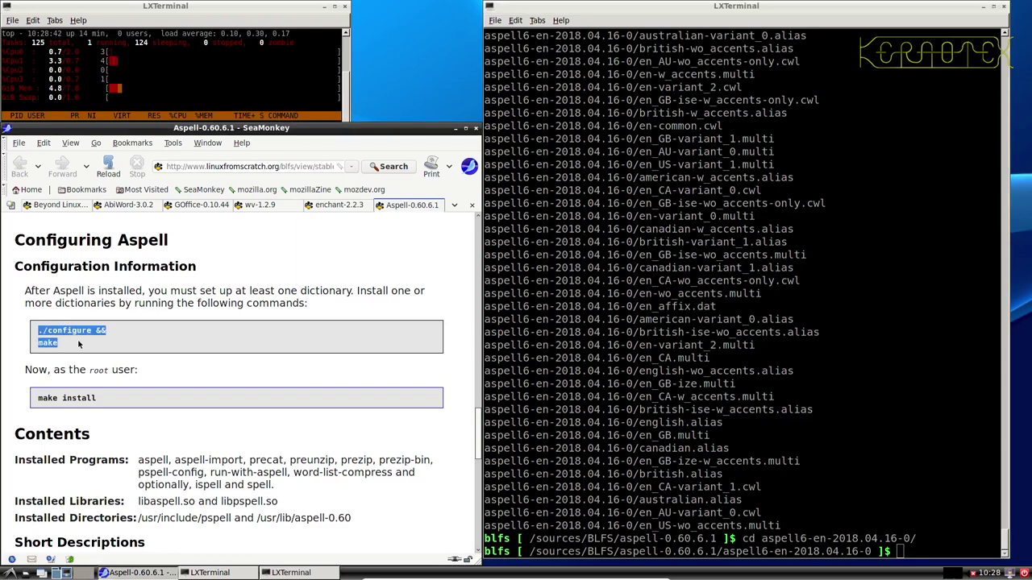
{"action": "middle_click", "coordinate": [577, 407]}
{"action": "key", "text": "Return"}
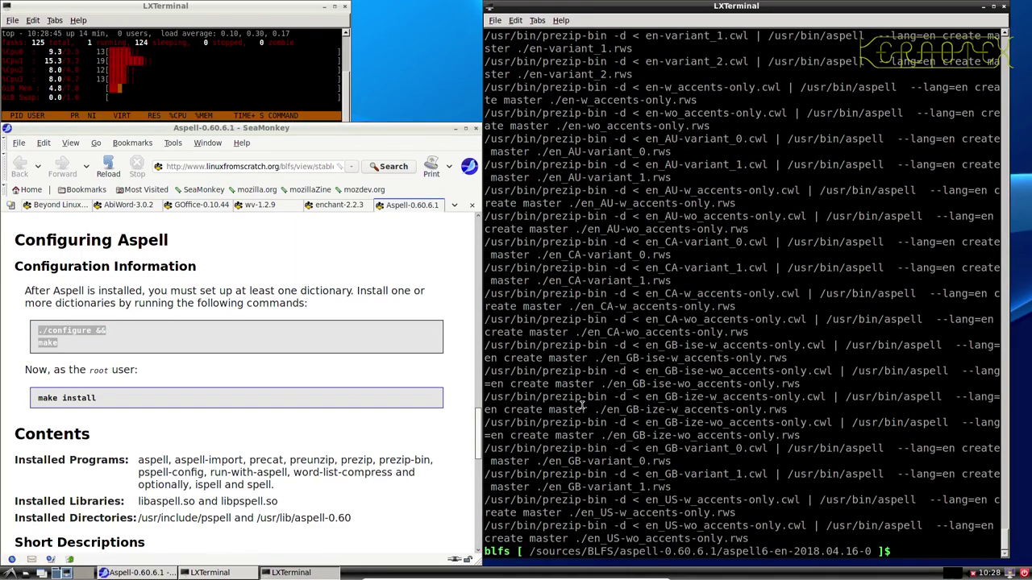
{"action": "type", "text": "sudo -E "}
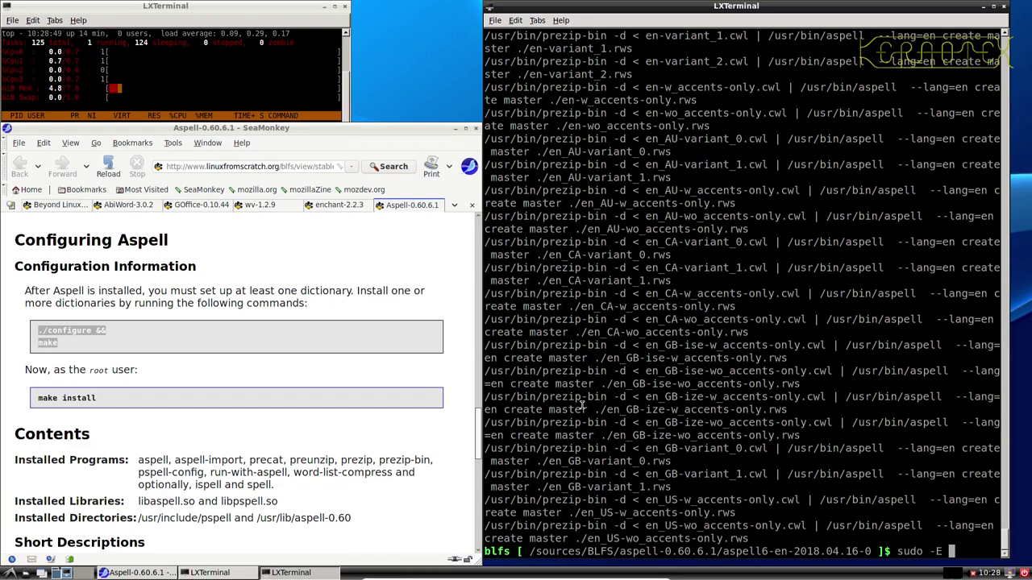
{"action": "type", "text": "make ins"}
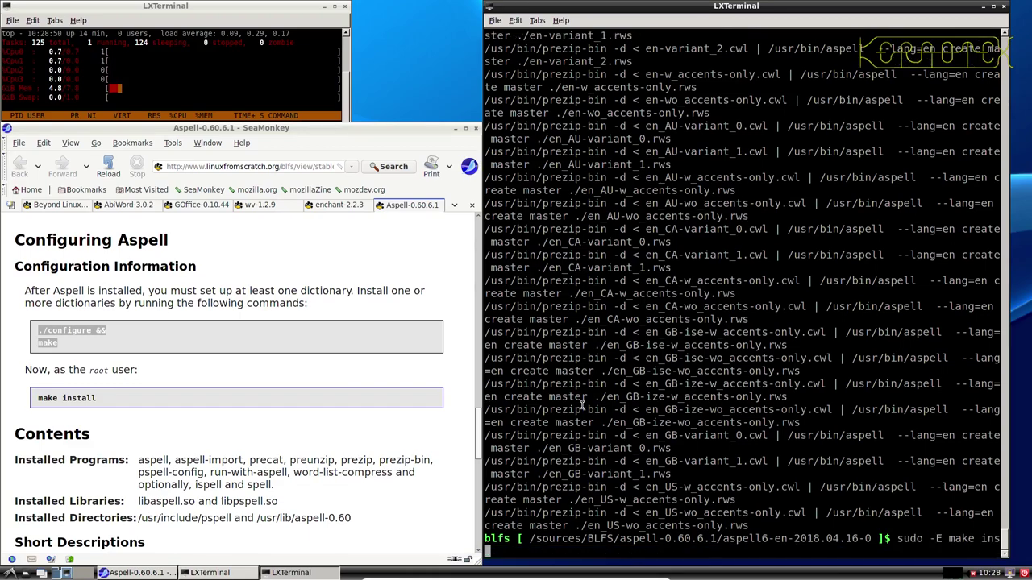
{"action": "type", "text": "tall"}
{"action": "key", "text": "Return"}
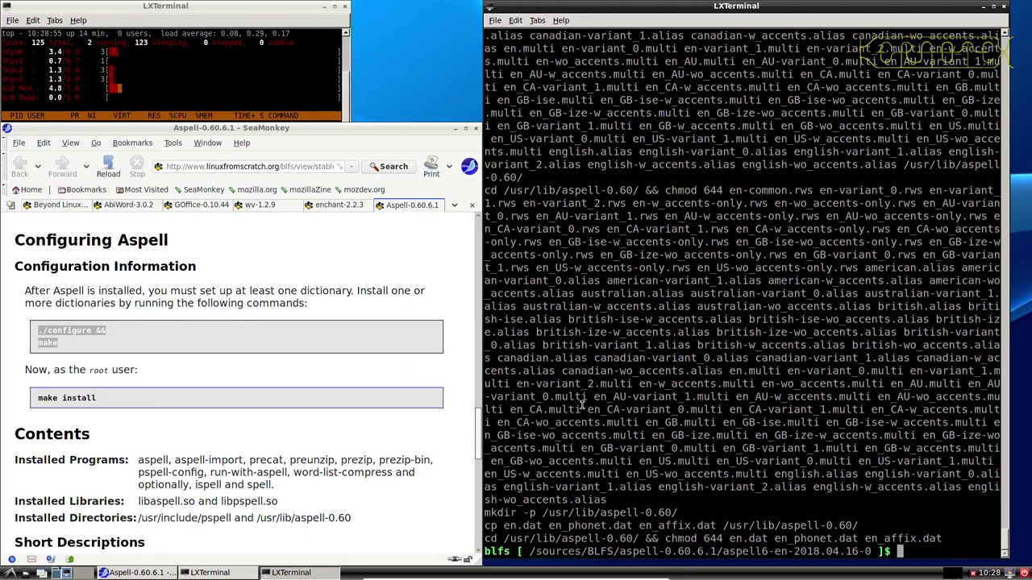
Return to /sources/BLFS and delete the aspell-0.60.6.1 source folder
{"action": "type", "text": "cd ../.."}
{"action": "key", "text": "Return"}
{"action": "type", "text": "rm -Rf aspell"}
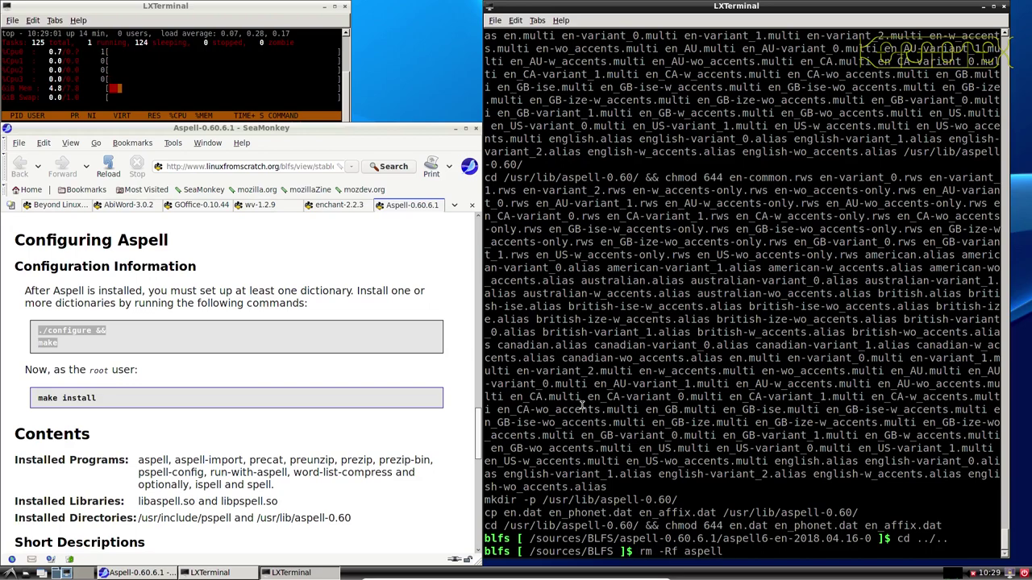
{"action": "key", "text": "Tab"}
{"action": "key", "text": "Return"}
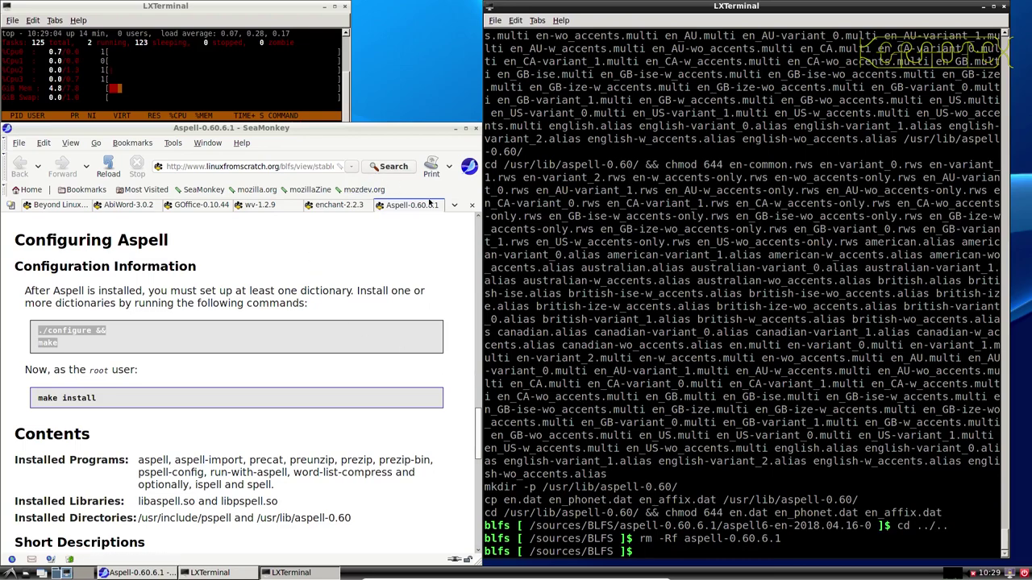
Download the enchant-2.2.3 source archive with wget using the link from the enchant page
{"action": "left_click", "coordinate": [472, 205]}
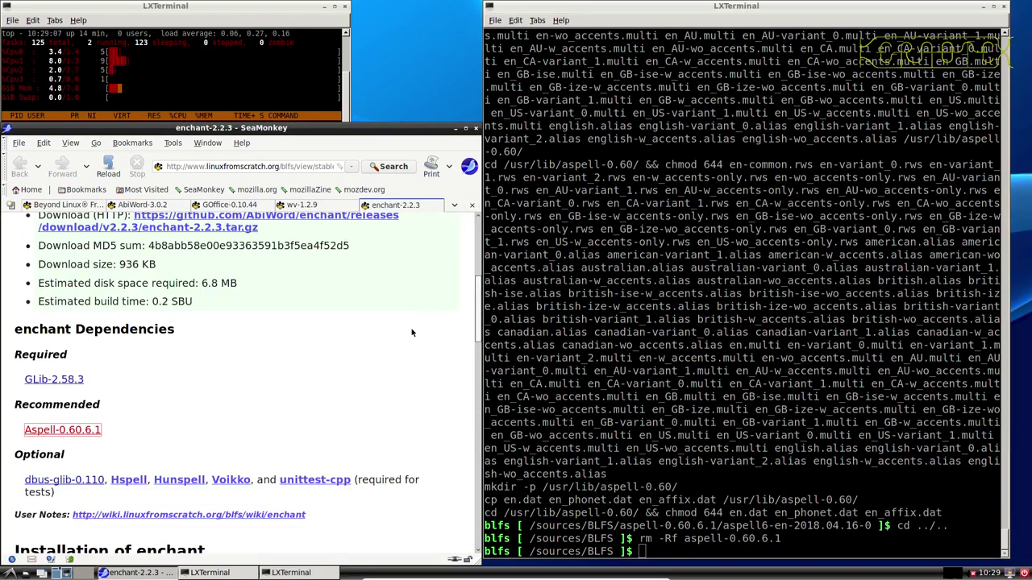
{"action": "scroll", "coordinate": [411, 332], "scroll_direction": "down", "scroll_amount": 1}
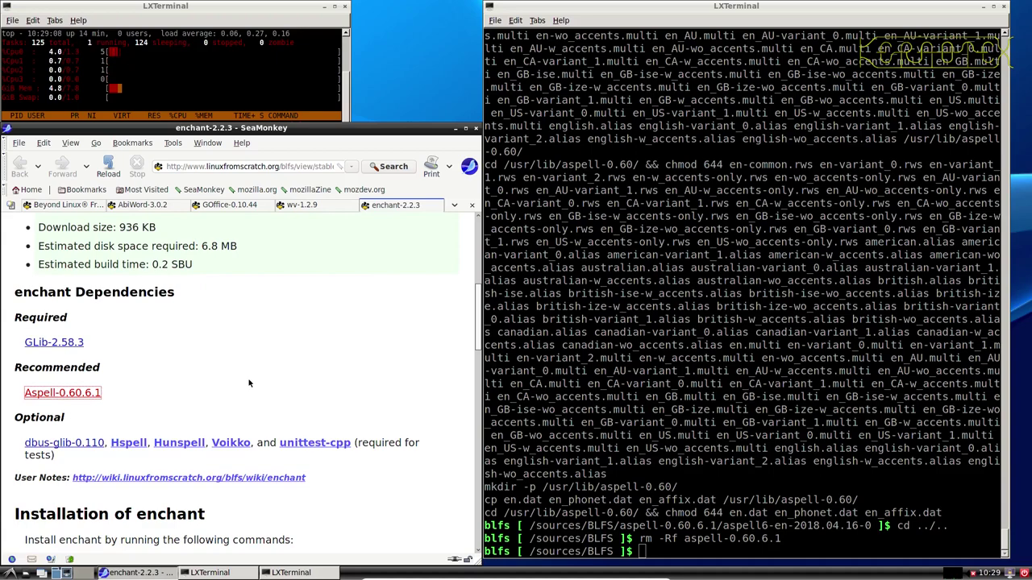
{"action": "scroll", "coordinate": [230, 412], "scroll_direction": "up", "scroll_amount": 3}
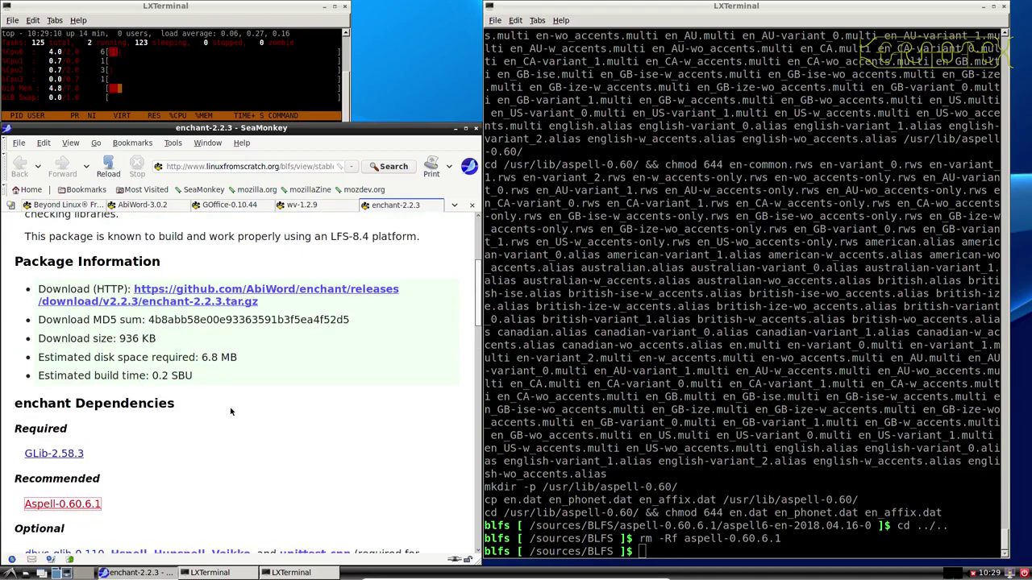
{"action": "right_click", "coordinate": [307, 292]}
{"action": "left_click", "coordinate": [326, 380]}
{"action": "left_click", "coordinate": [567, 395]}
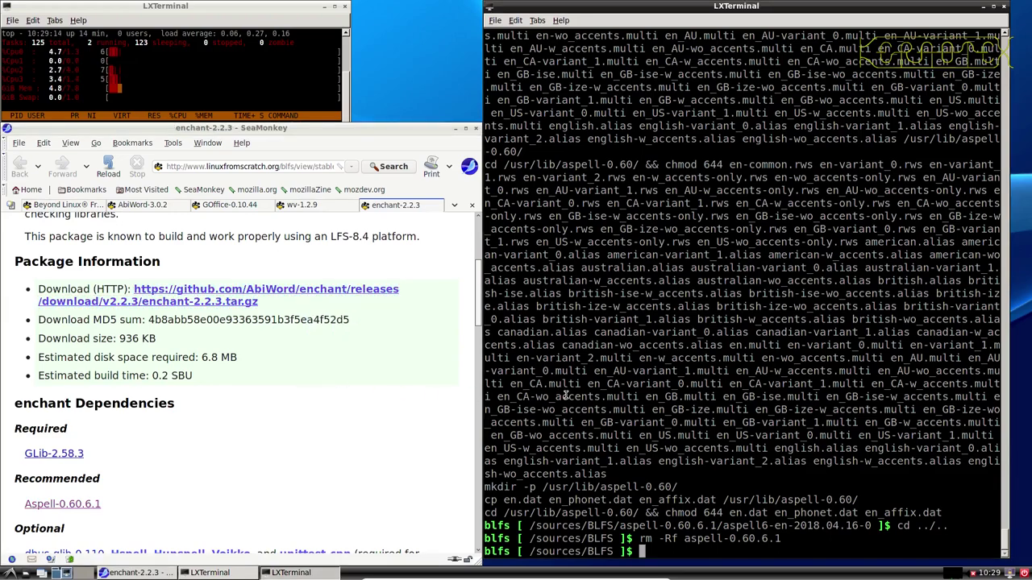
{"action": "type", "text": "wget"}
{"action": "key", "text": "ctrl+shift+v"}
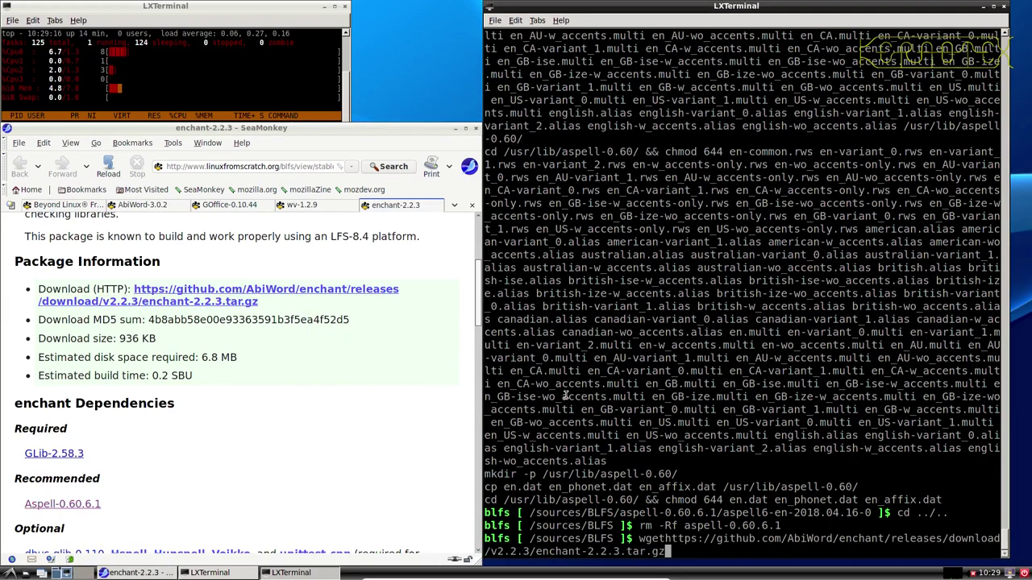
{"action": "key", "text": "Right"}
{"action": "key", "text": "Right"}
{"action": "key", "text": "Right"}
{"action": "key", "text": "Right"}
{"action": "key", "text": "Return"}
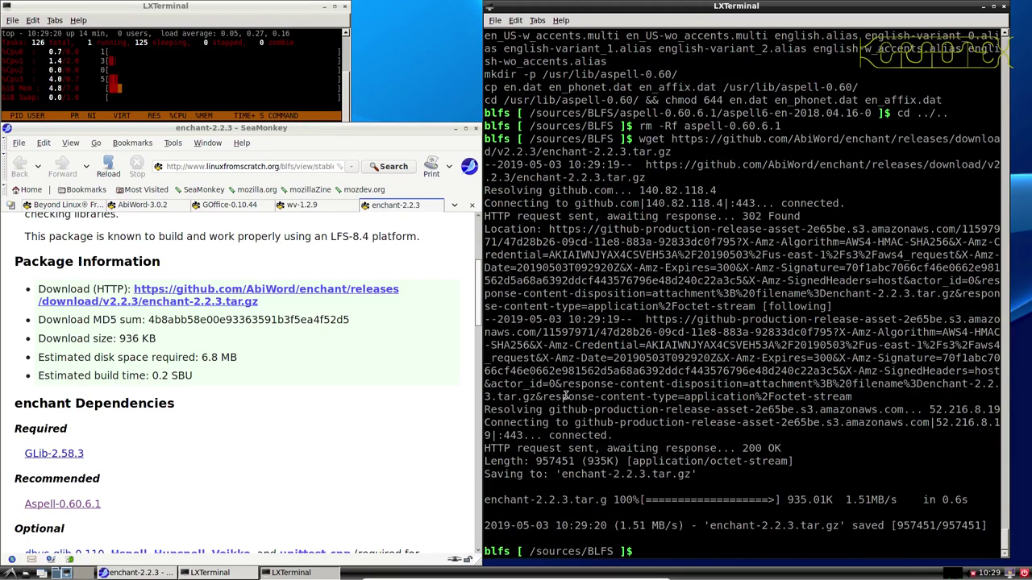
Extract enchant-2.2.3.tar.gz, enter enchant-2.2.3, and scroll the page to Installation of enchant
{"action": "type", "text": "tar -xvf enc"}
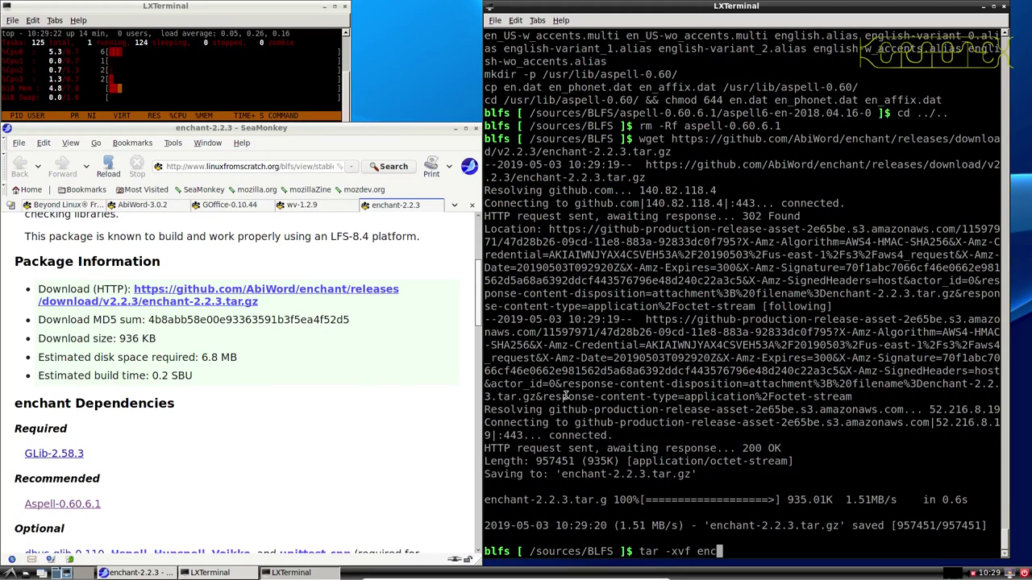
{"action": "key", "text": "Tab"}
{"action": "key", "text": "Return"}
{"action": "type", "text": "cd e"}
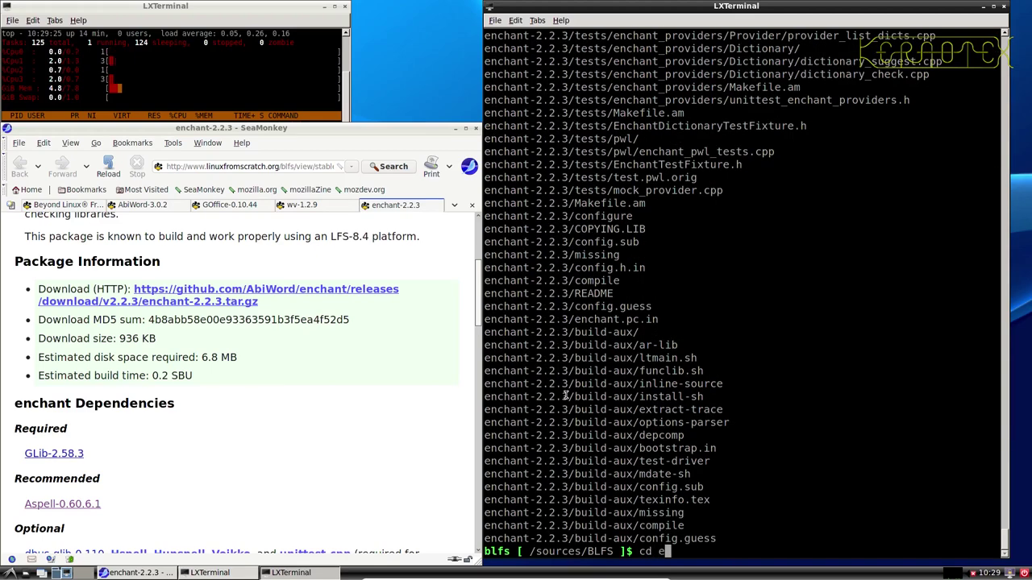
{"action": "type", "text": "nchant"}
{"action": "key", "text": "Tab"}
{"action": "key", "text": "Return"}
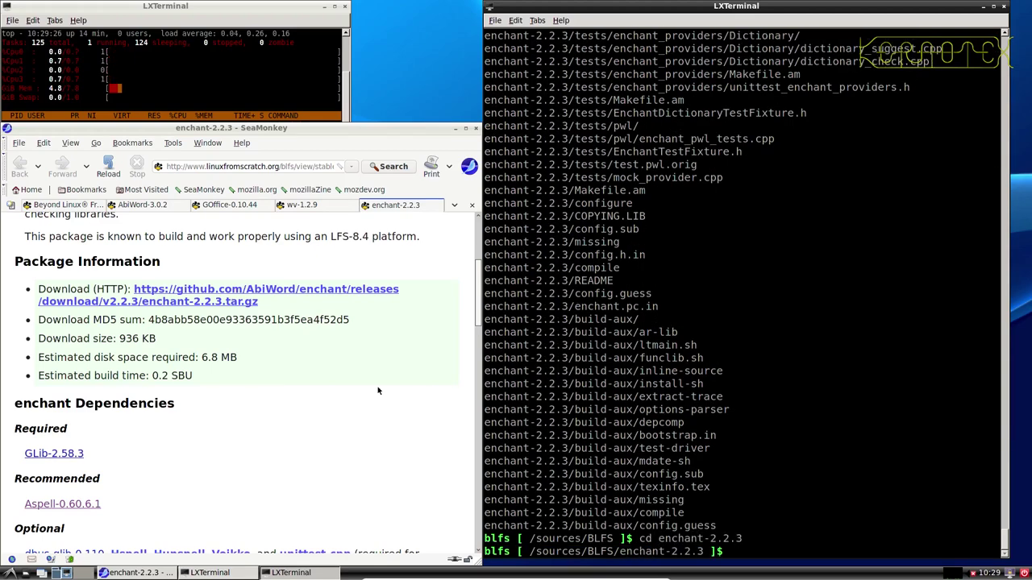
{"action": "scroll", "coordinate": [274, 399], "scroll_direction": "down", "scroll_amount": 4}
{"action": "scroll", "coordinate": [274, 399], "scroll_direction": "down", "scroll_amount": 3}
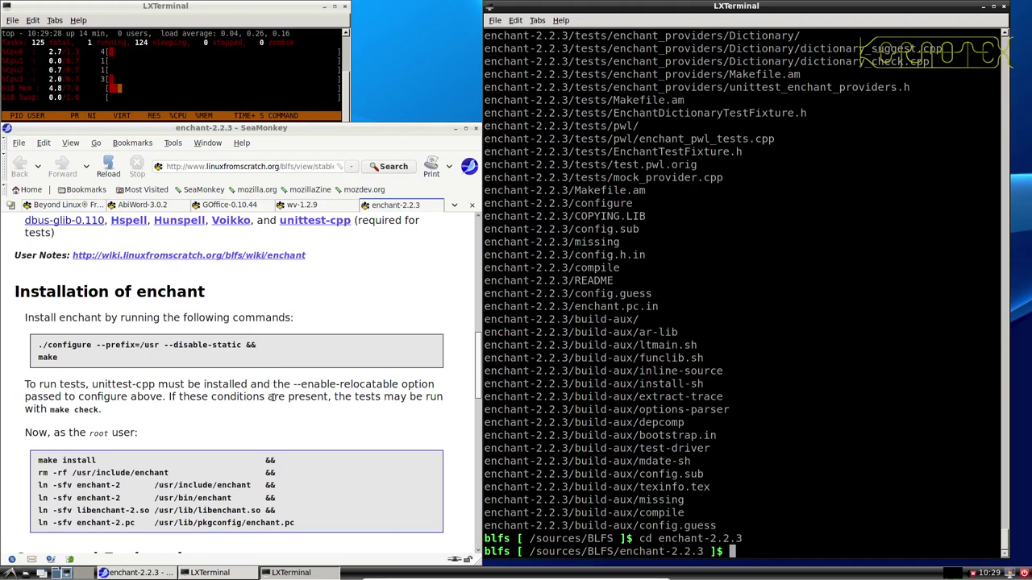
{"action": "scroll", "coordinate": [272, 401], "scroll_direction": "down", "scroll_amount": 3}
{"action": "scroll", "coordinate": [266, 403], "scroll_direction": "down", "scroll_amount": 1}
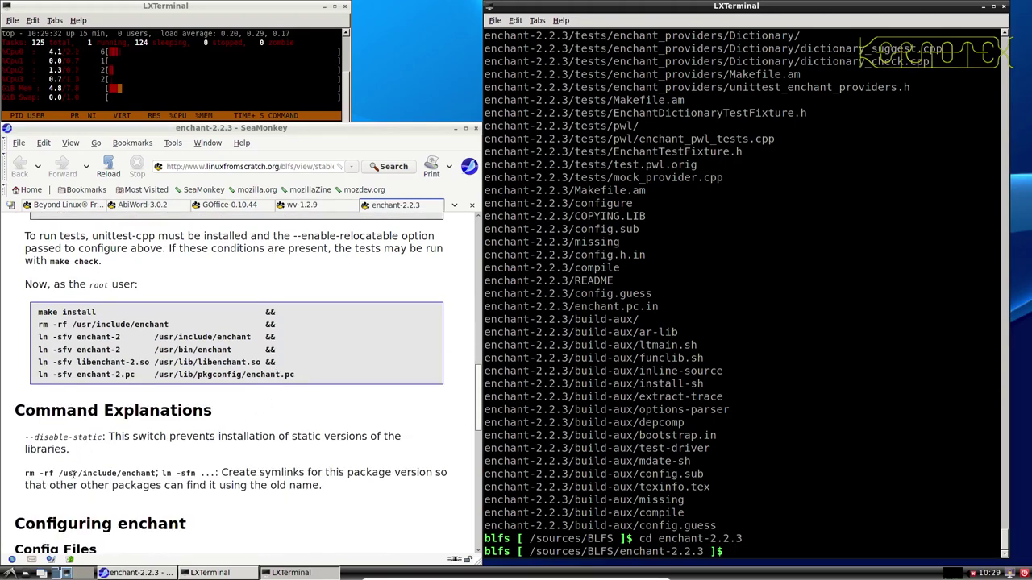
{"action": "scroll", "coordinate": [72, 476], "scroll_direction": "up", "scroll_amount": 4}
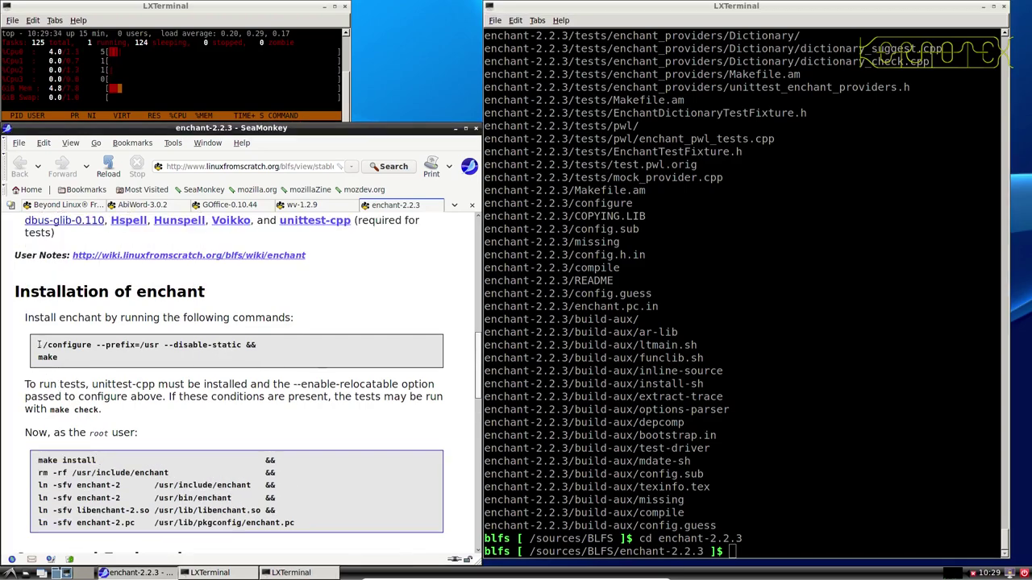
Run ./configure --prefix=/usr --disable-static && make for enchant 2.2.3, pasted from the page
{"action": "left_click_drag", "start_coordinate": [37, 344], "coordinate": [61, 359]}
{"action": "middle_click", "coordinate": [674, 384]}
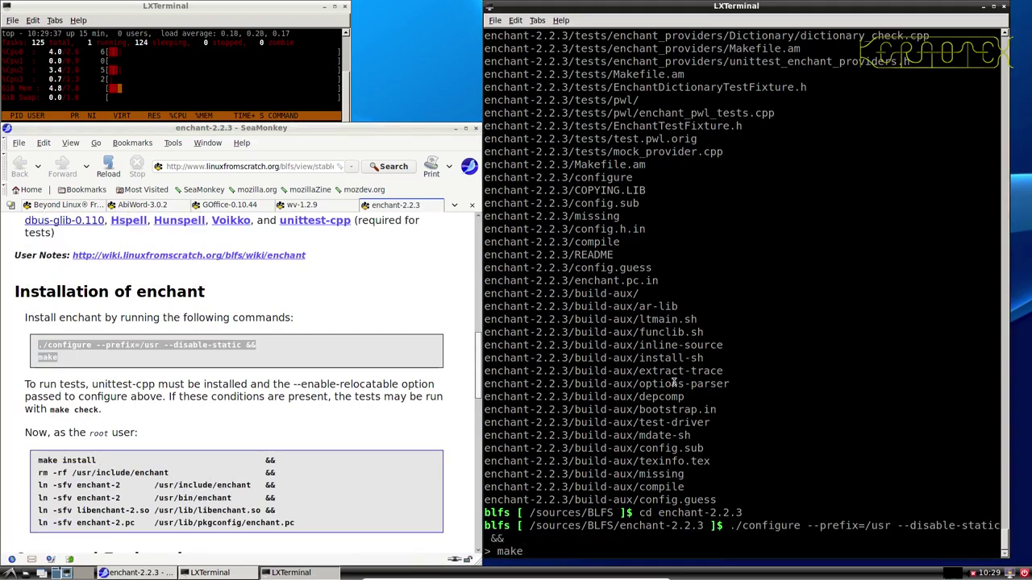
{"action": "key", "text": "Return"}
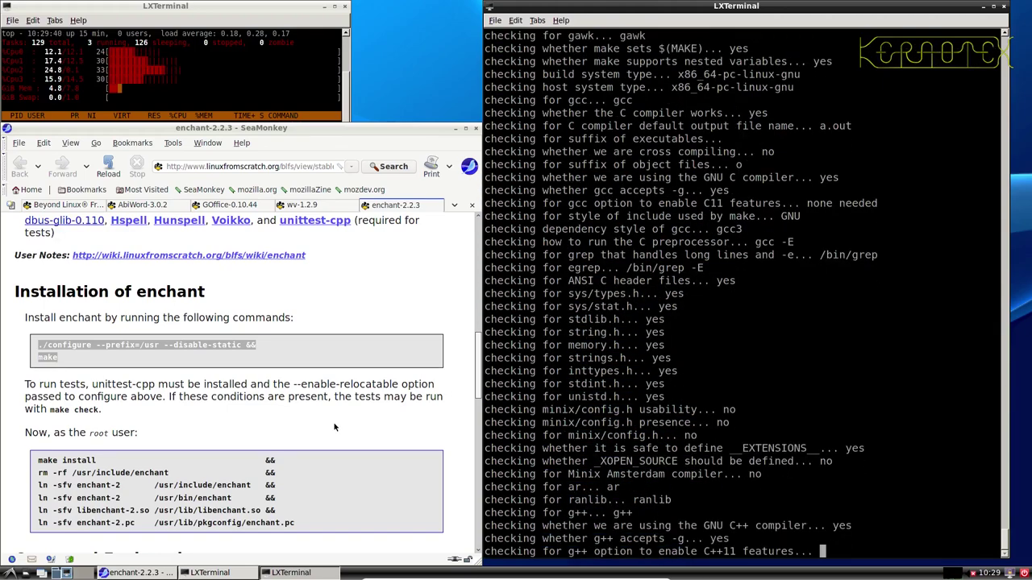
{"action": "scroll", "coordinate": [336, 428], "scroll_direction": "down", "scroll_amount": 2}
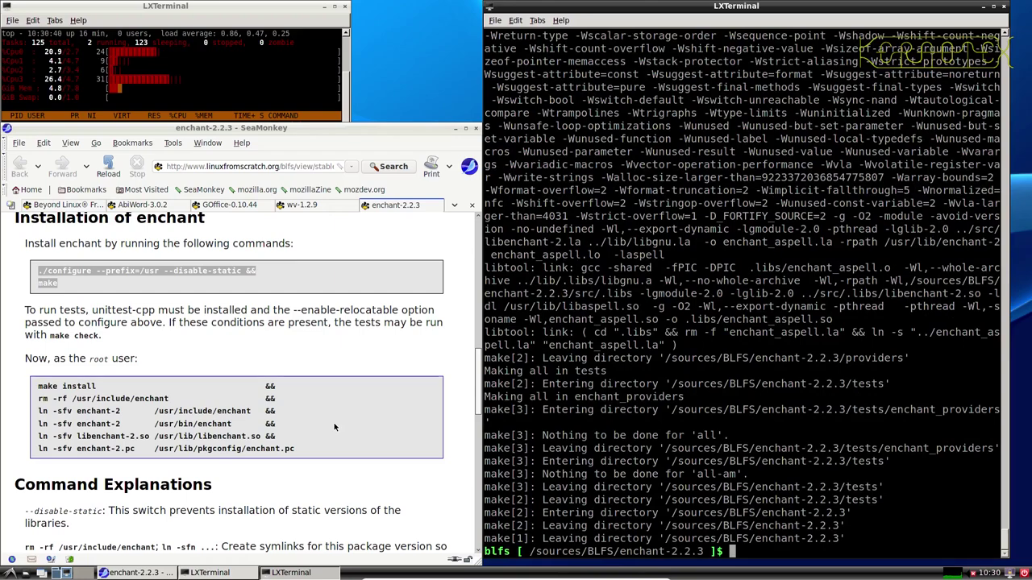
As root via sudo -E su, run enchant's make install and ln -sfv compatibility symlink commands
{"action": "type", "text": "sud"}
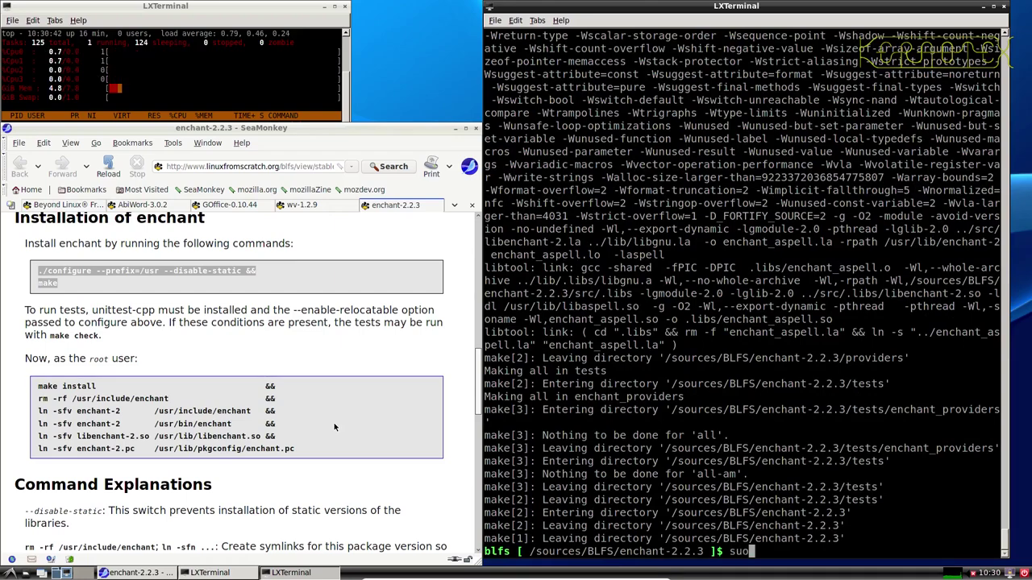
{"action": "type", "text": "o -E su"}
{"action": "key", "text": "Return"}
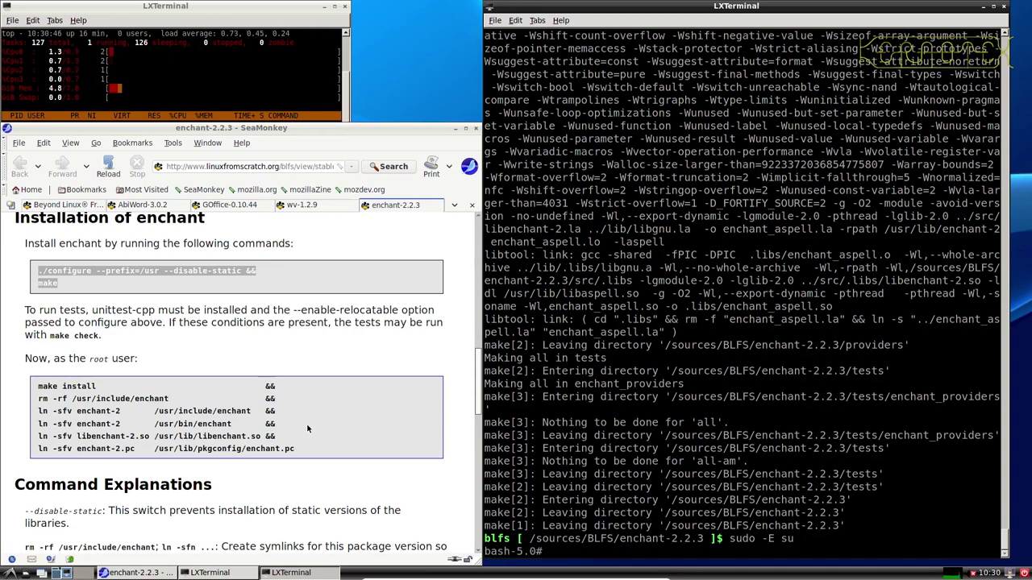
{"action": "left_click_drag", "start_coordinate": [37, 387], "coordinate": [330, 450]}
{"action": "middle_click", "coordinate": [556, 420]}
{"action": "key", "text": "Return"}
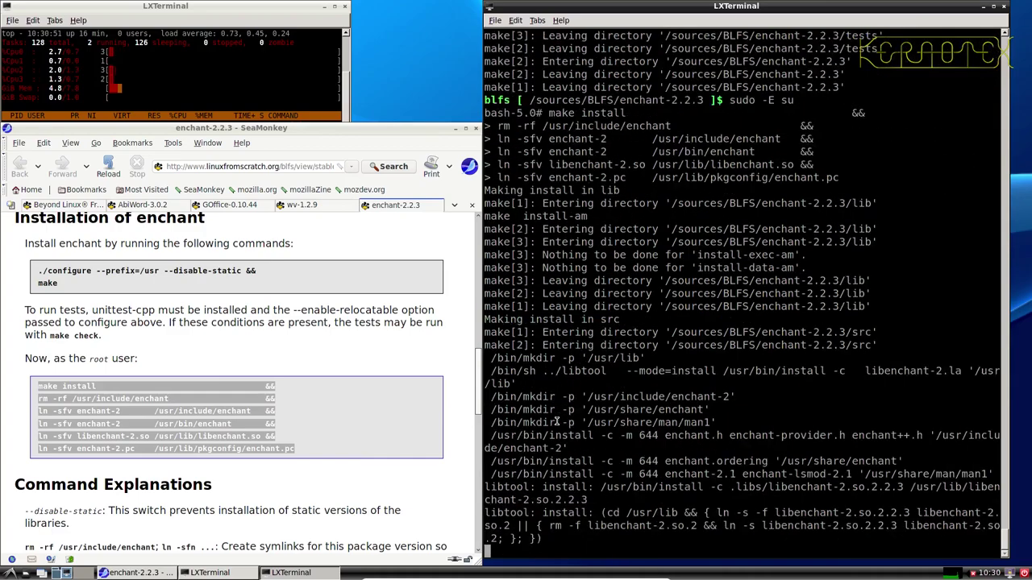
{"action": "scroll", "coordinate": [214, 456], "scroll_direction": "down", "scroll_amount": 2}
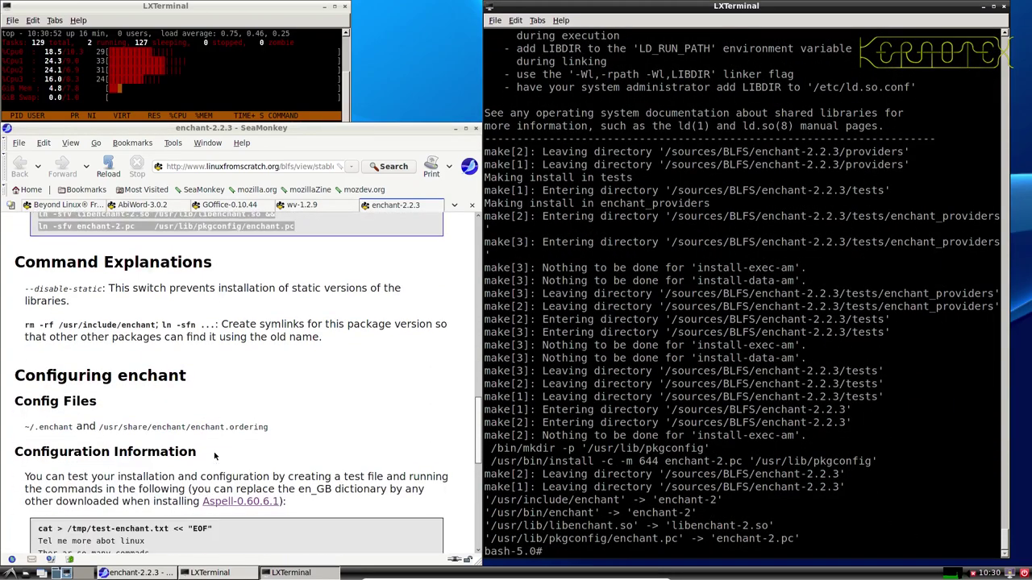
{"action": "scroll", "coordinate": [215, 457], "scroll_direction": "down", "scroll_amount": 3}
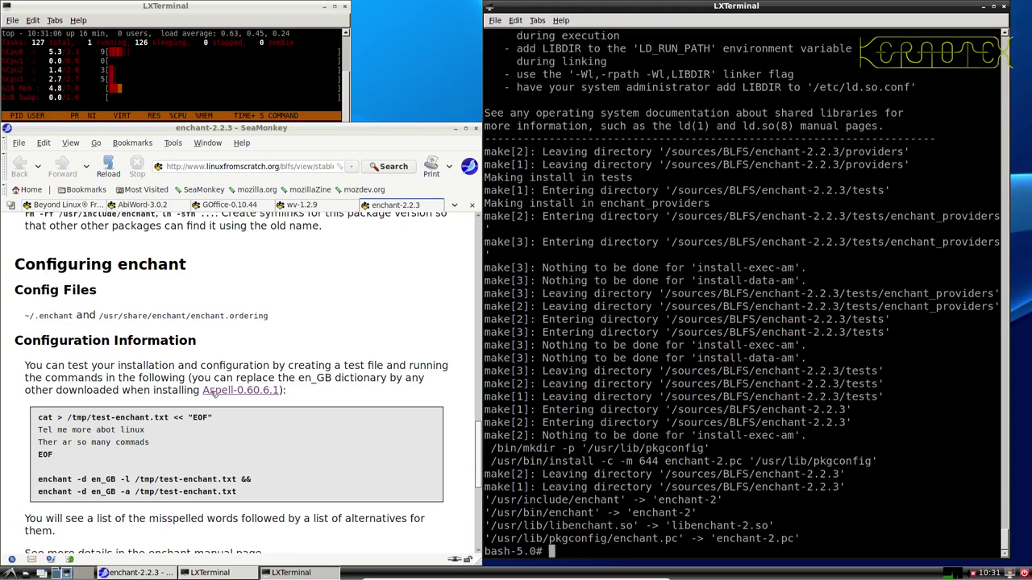
Create /tmp/test-enchant.txt and run enchant -d en_GB -l and -a on it
{"action": "scroll", "coordinate": [216, 415], "scroll_direction": "down", "scroll_amount": 1}
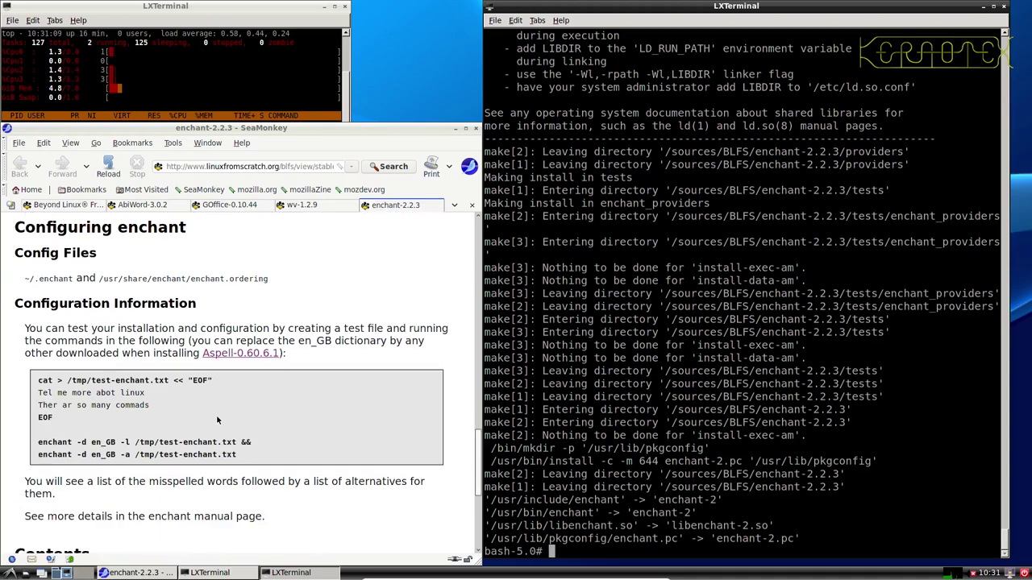
{"action": "left_click_drag", "start_coordinate": [92, 443], "coordinate": [113, 455]}
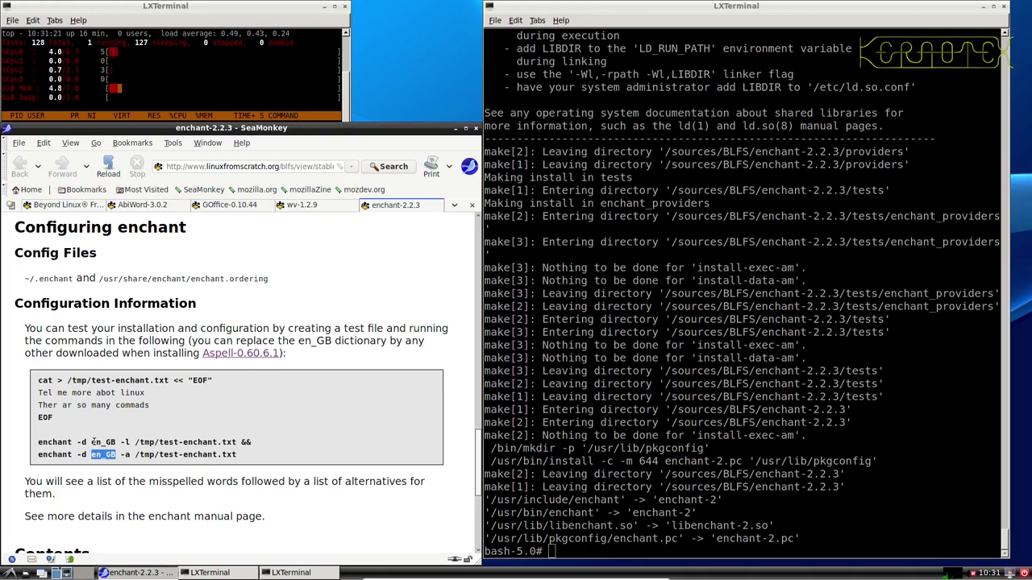
{"action": "left_click_drag", "start_coordinate": [95, 442], "coordinate": [118, 457]}
{"action": "left_click", "coordinate": [39, 384]}
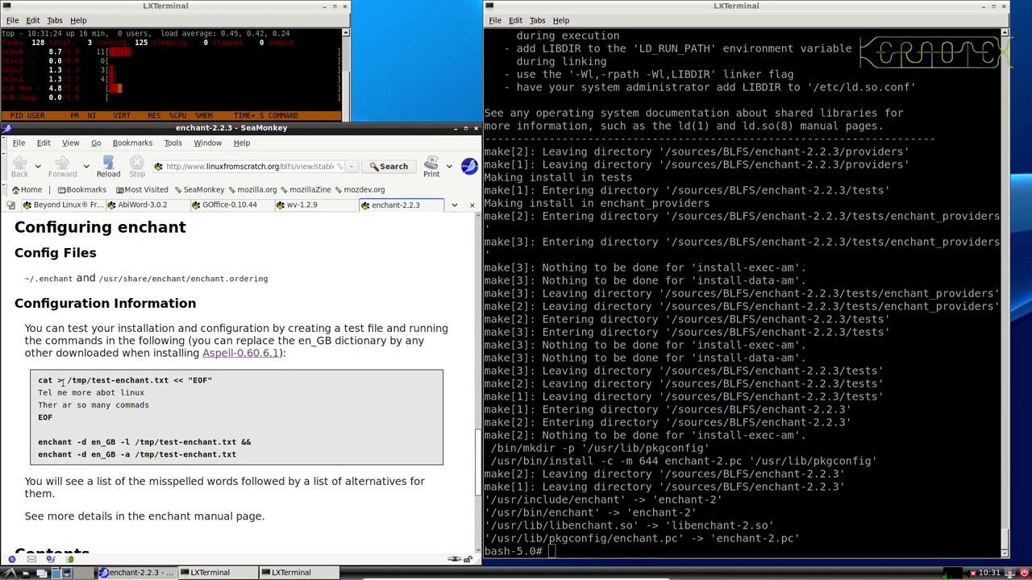
{"action": "left_click_drag", "start_coordinate": [60, 382], "coordinate": [240, 456]}
{"action": "key", "text": "ctrl+c"}
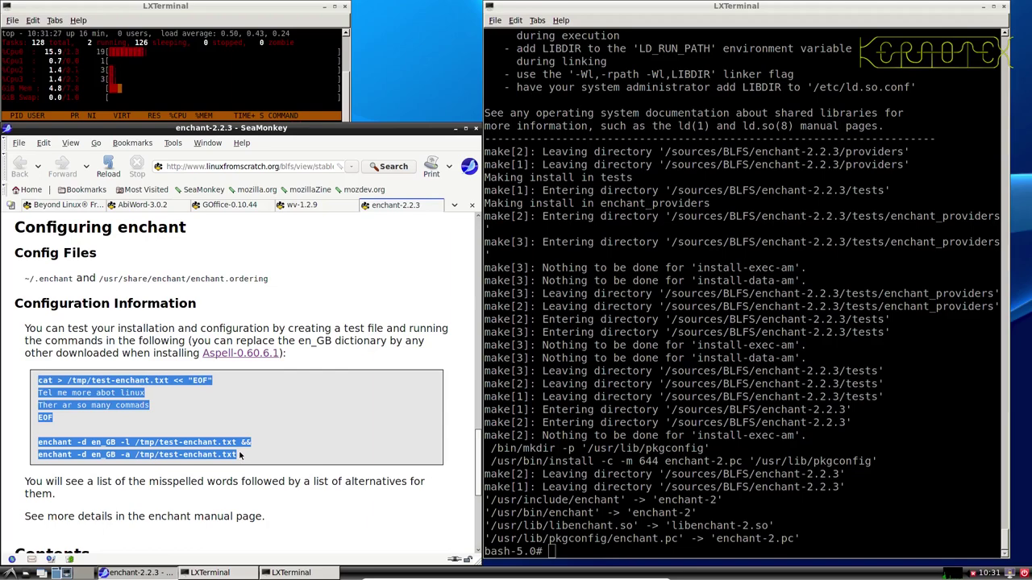
{"action": "left_click", "coordinate": [590, 474]}
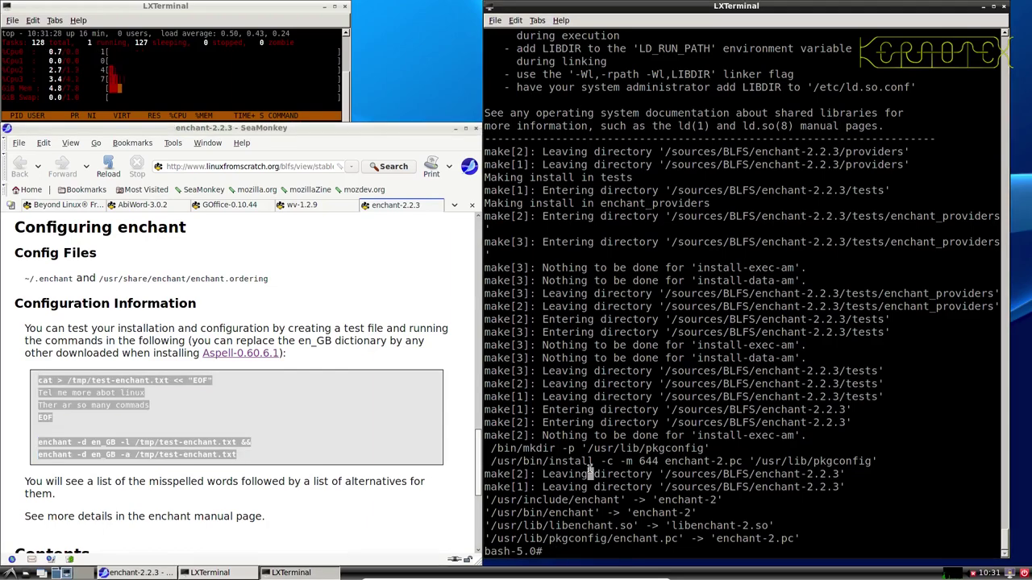
{"action": "key", "text": "alt+Tab"}
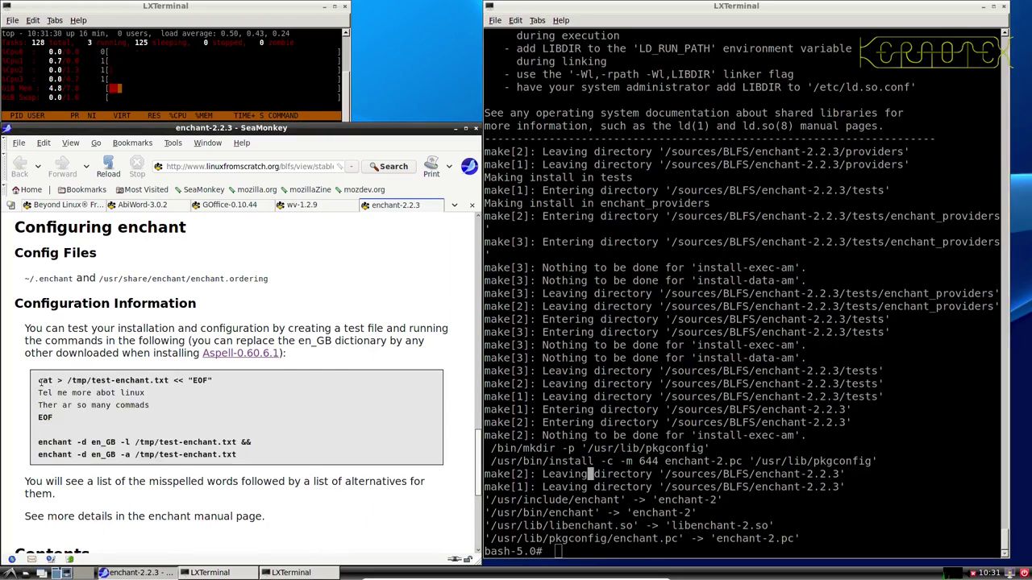
{"action": "left_click_drag", "start_coordinate": [41, 382], "coordinate": [240, 456]}
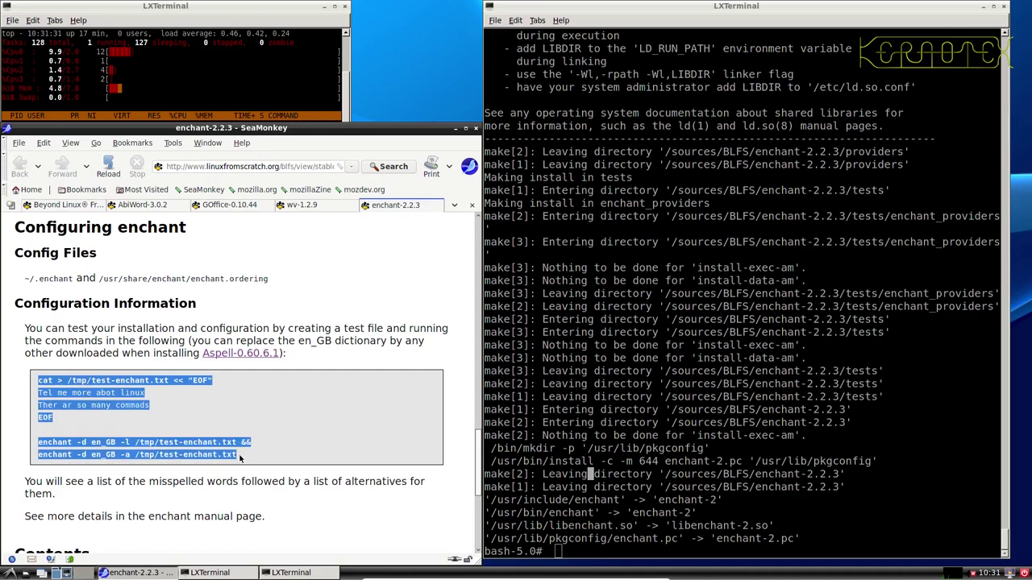
{"action": "middle_click", "coordinate": [690, 429]}
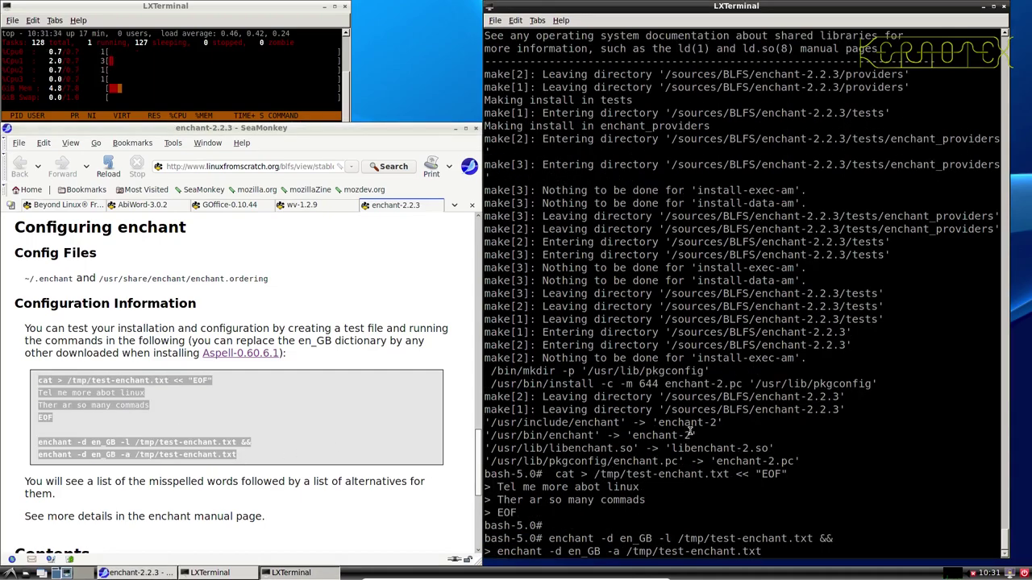
{"action": "key", "text": "Return"}
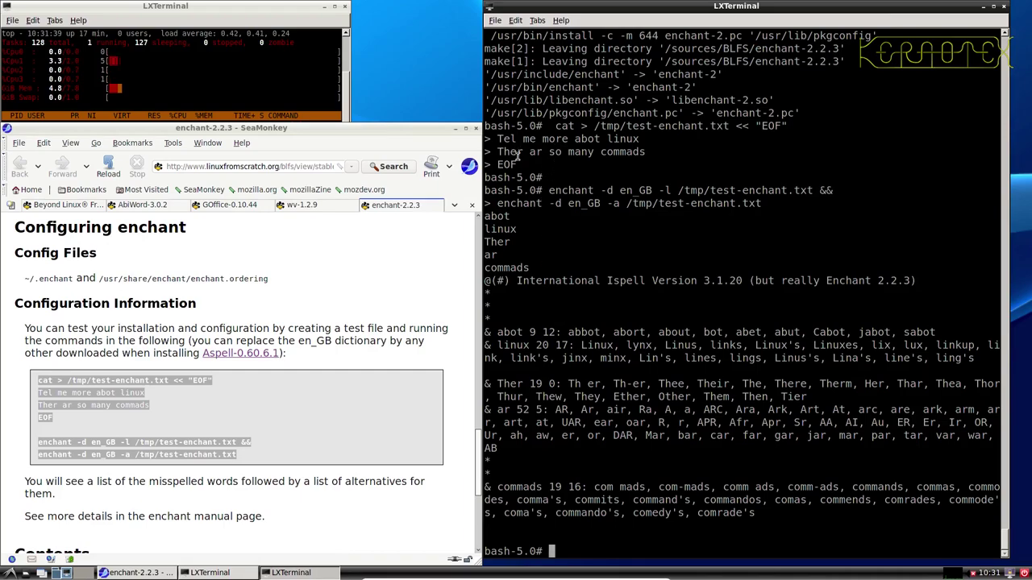
Review the flagged words abot, linux, Ther, ar, commads and suggestions like oar and ear
{"action": "left_click_drag", "start_coordinate": [520, 164], "coordinate": [507, 138]}
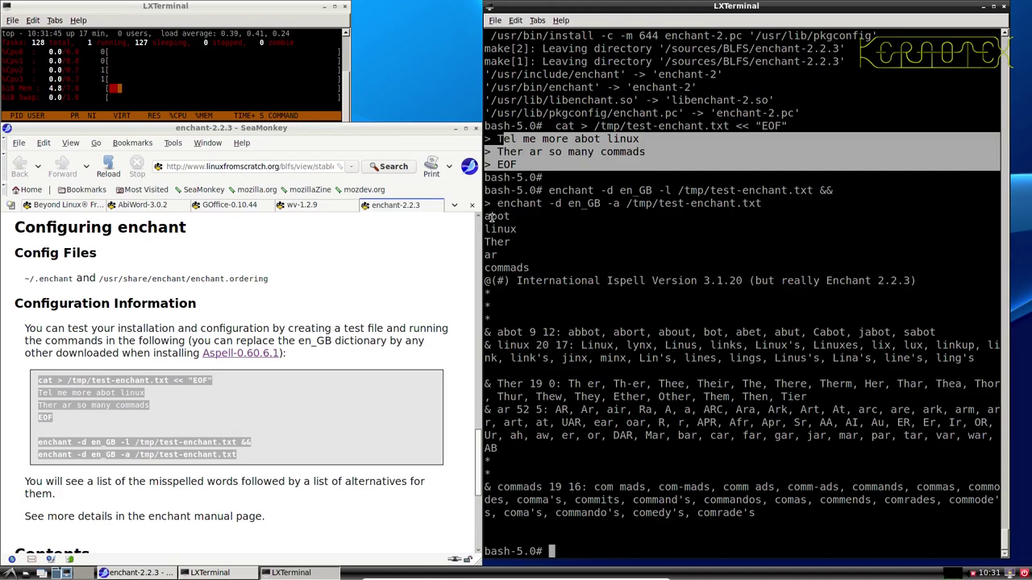
{"action": "left_click_drag", "start_coordinate": [488, 216], "coordinate": [522, 268]}
{"action": "left_click", "coordinate": [508, 332]}
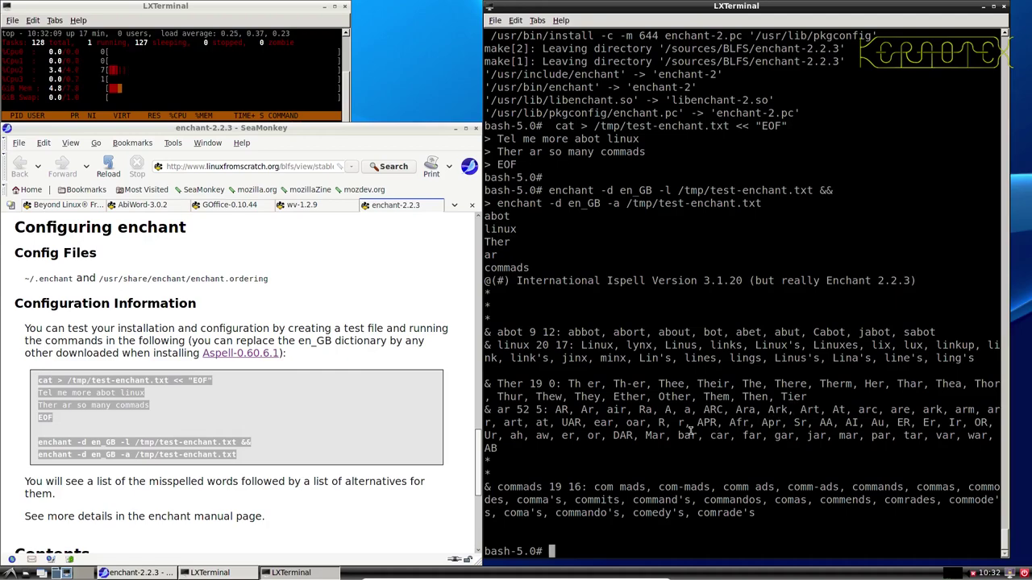
{"action": "left_click_drag", "start_coordinate": [684, 423], "coordinate": [663, 422]}
{"action": "double_click", "coordinate": [630, 420]}
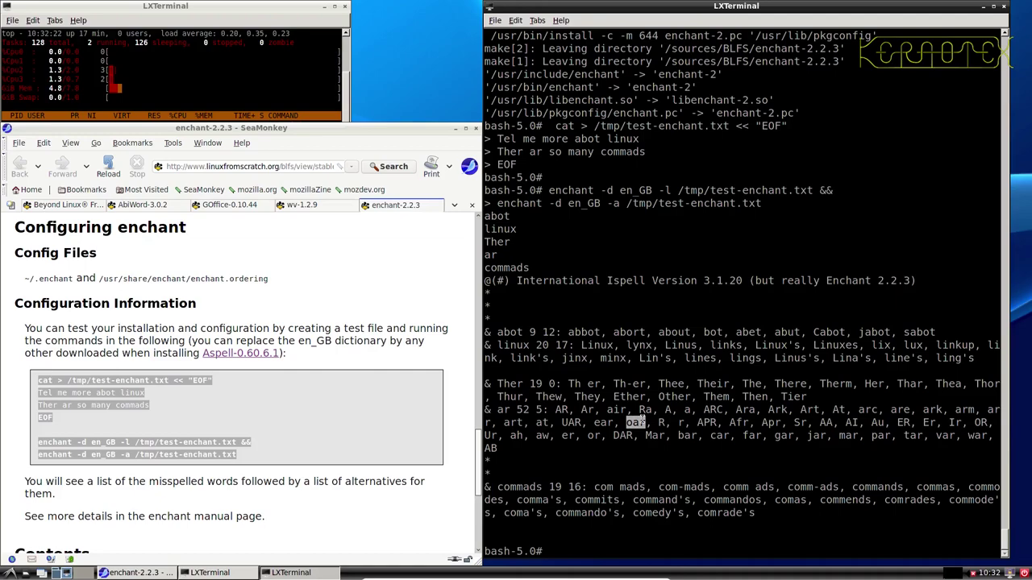
{"action": "left_click_drag", "start_coordinate": [612, 423], "coordinate": [596, 423]}
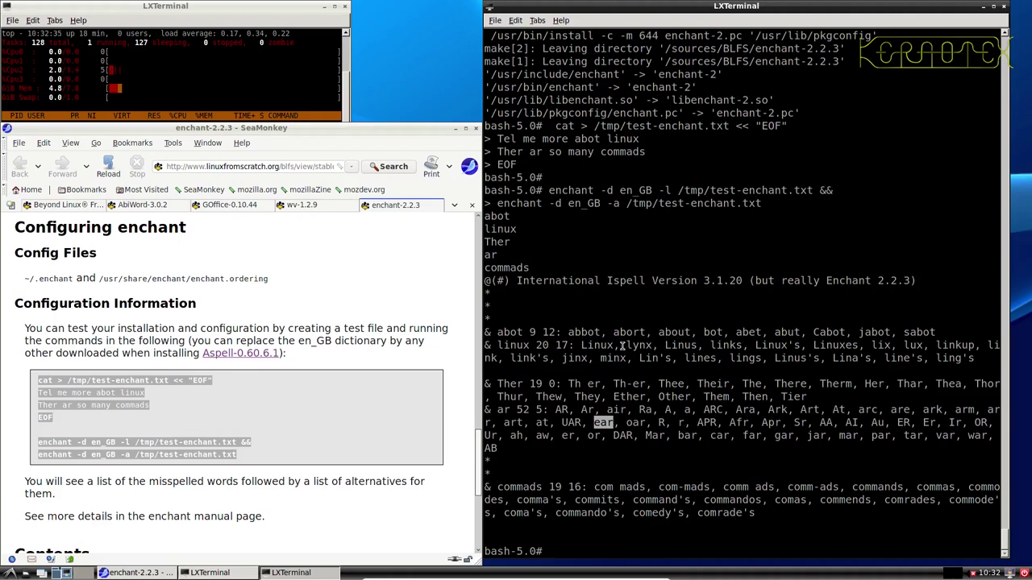
{"action": "scroll", "coordinate": [411, 482], "scroll_direction": "down", "scroll_amount": 3}
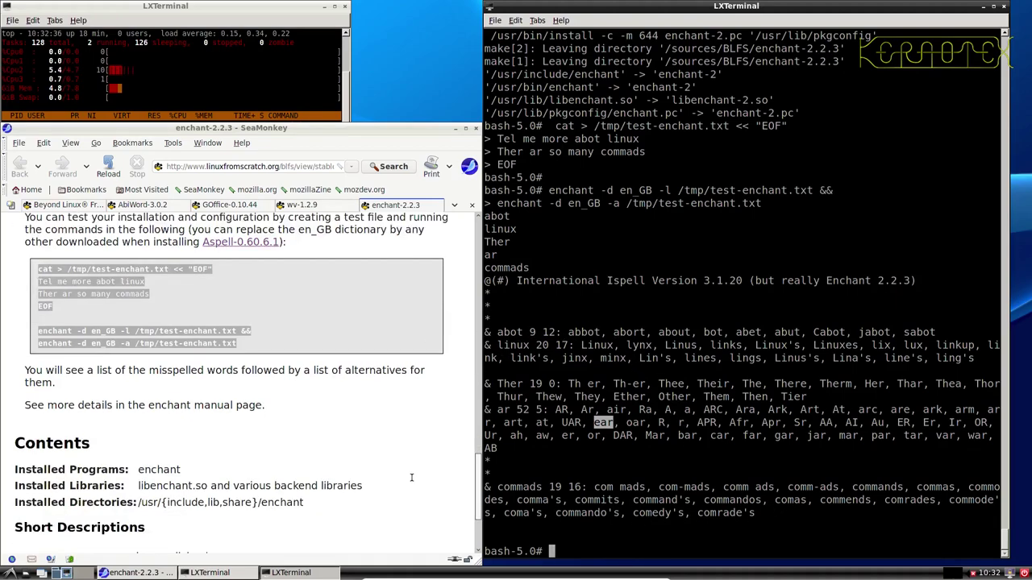
{"action": "scroll", "coordinate": [411, 481], "scroll_direction": "down", "scroll_amount": 2}
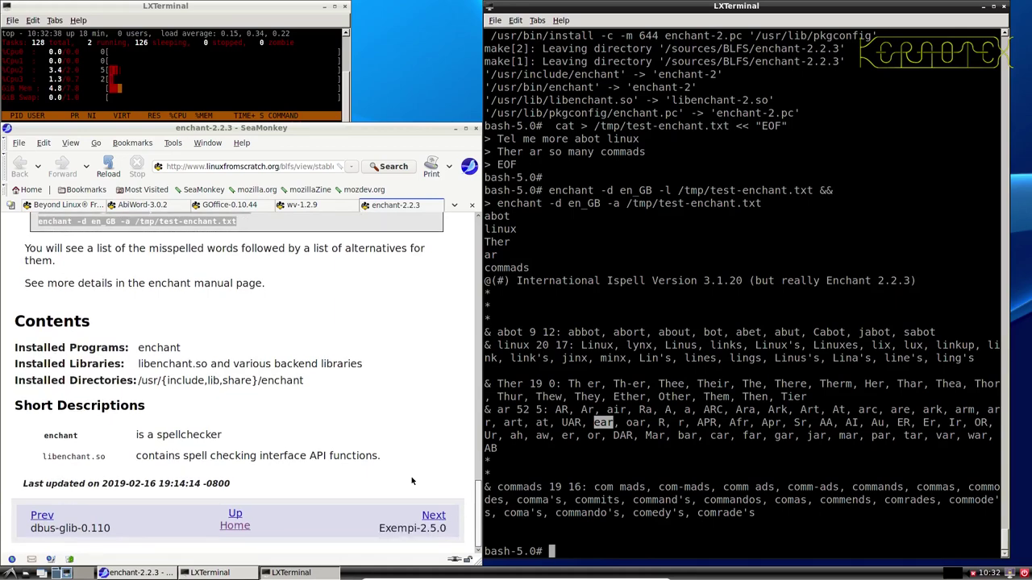
{"action": "scroll", "coordinate": [412, 482], "scroll_direction": "up", "scroll_amount": 6}
Exit root, cd .. to /sources/BLFS, rm -Rf enchant-2.2.3, and close its guide tab
{"action": "left_click", "coordinate": [617, 442]}
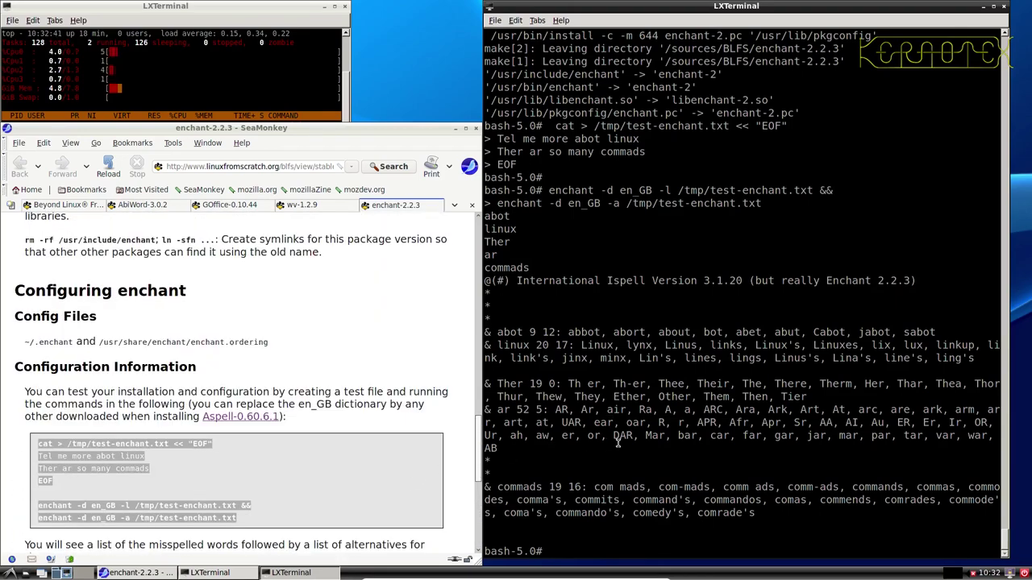
{"action": "type", "text": "exit"}
{"action": "key", "text": "Return"}
{"action": "type", "text": "cd .."}
{"action": "key", "text": "Return"}
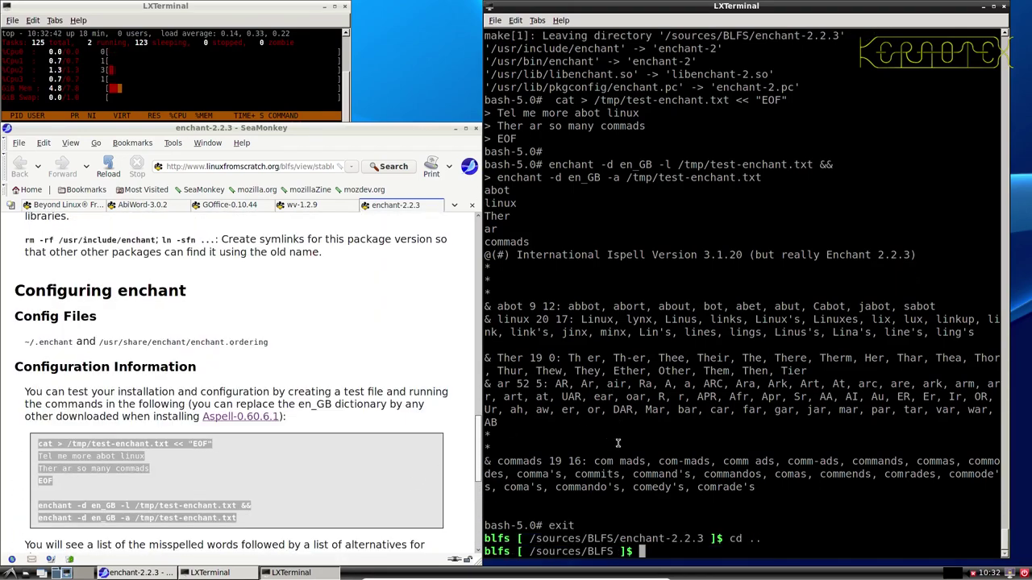
{"action": "type", "text": "rm -Rf ench"}
{"action": "key", "text": "Tab"}
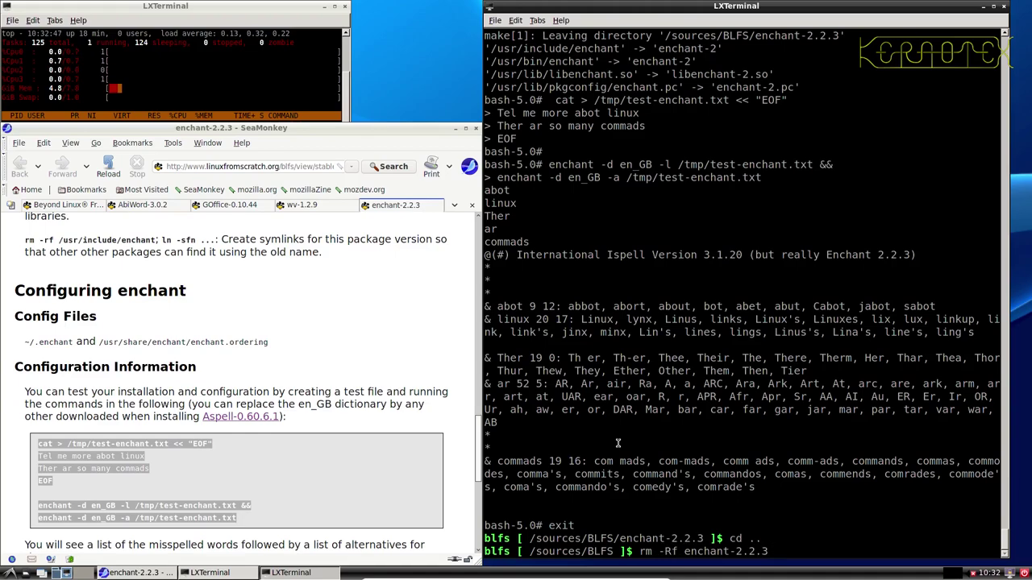
{"action": "key", "text": "Return"}
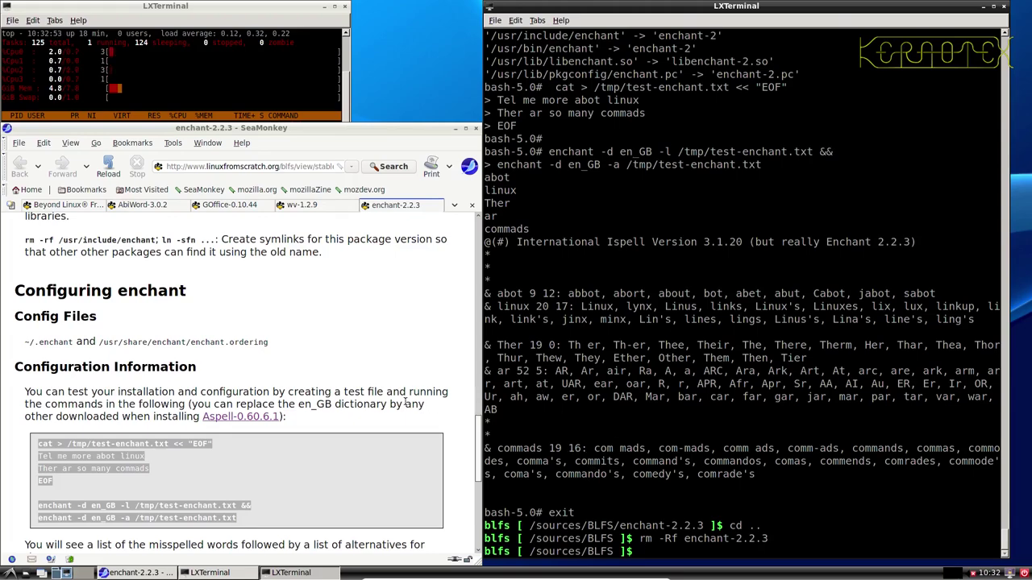
{"action": "left_click", "coordinate": [470, 206]}
Start checking the sources directory for a libgsf tarball with ls libgs
{"action": "scroll", "coordinate": [415, 363], "scroll_direction": "down", "scroll_amount": 2}
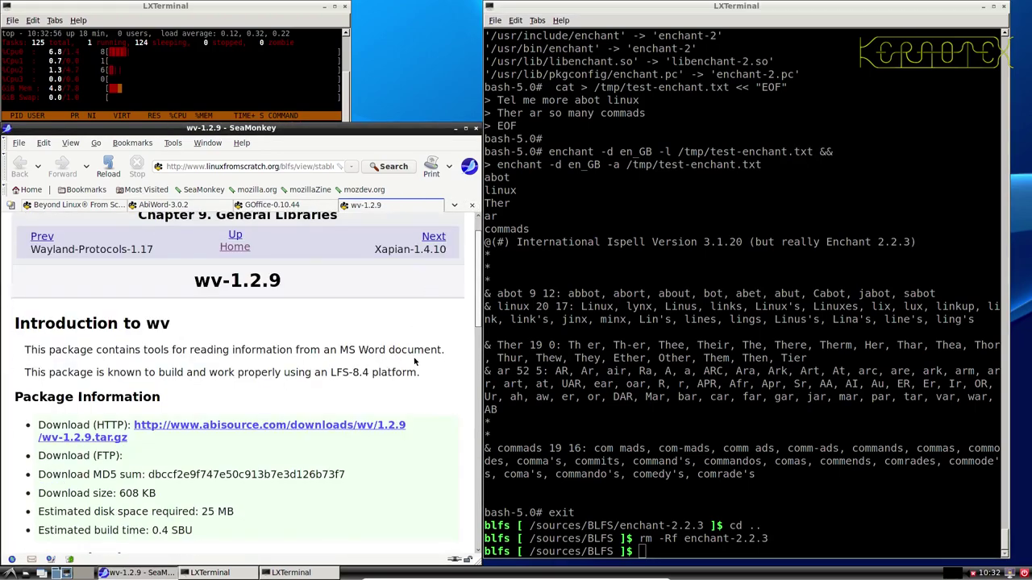
{"action": "scroll", "coordinate": [415, 363], "scroll_direction": "down", "scroll_amount": 3}
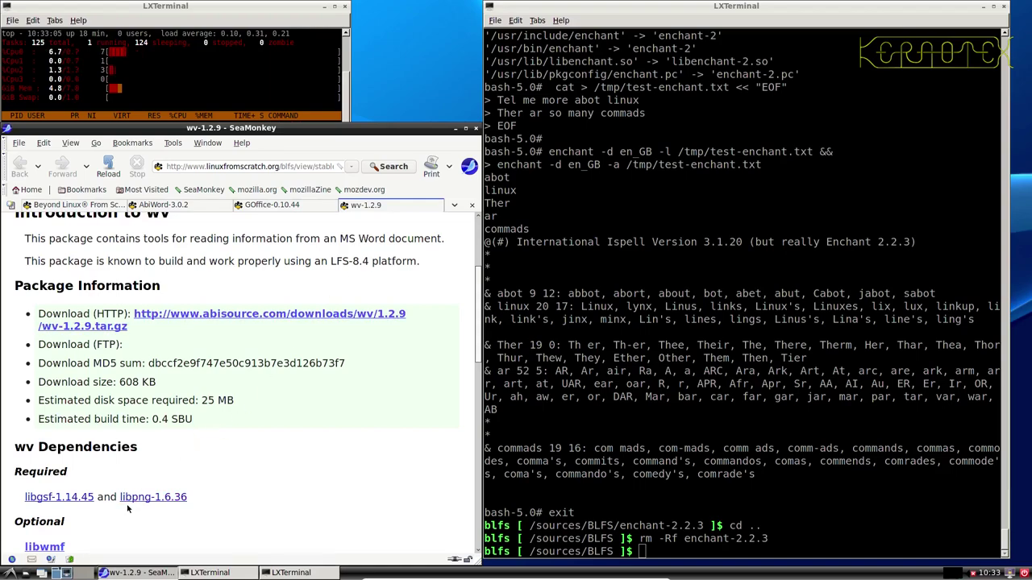
{"action": "left_click", "coordinate": [563, 445]}
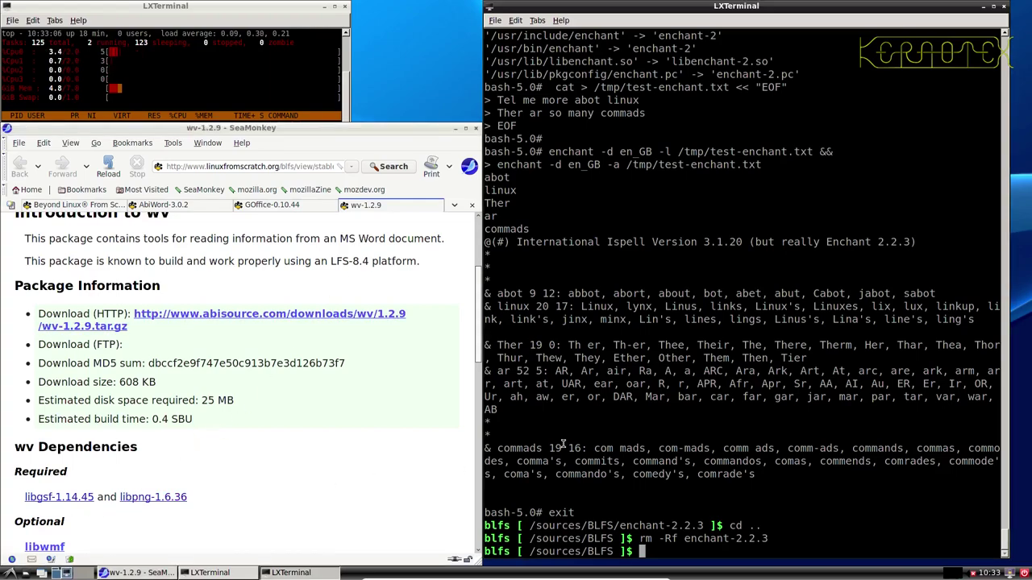
{"action": "type", "text": "ls libgs"}
Open the libgsf-1.14.45 page in a new tab, review its dependencies, and check for gdk-pixbuf
{"action": "middle_click", "coordinate": [74, 498]}
{"action": "left_click", "coordinate": [393, 205]}
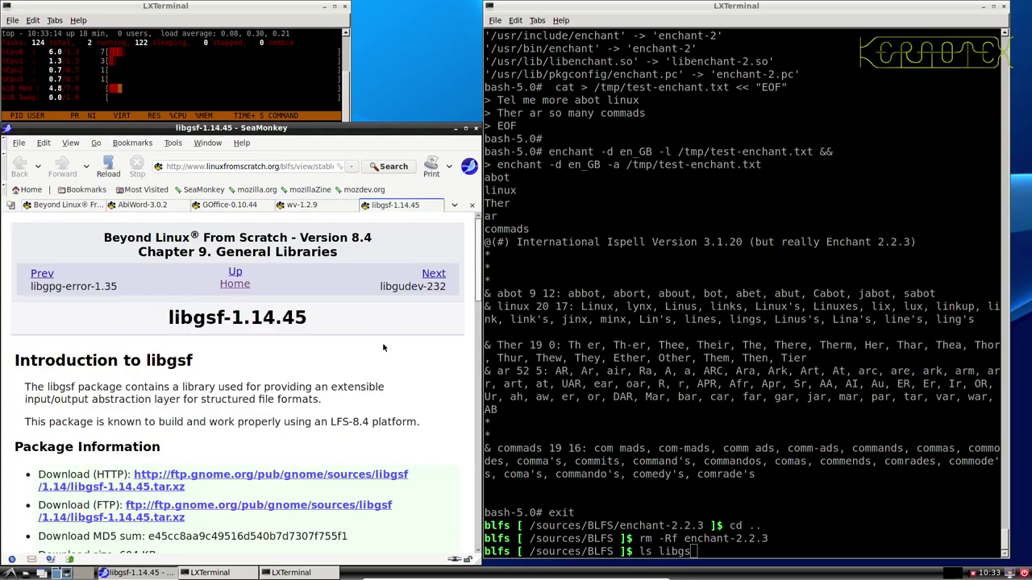
{"action": "scroll", "coordinate": [384, 379], "scroll_direction": "down", "scroll_amount": 5}
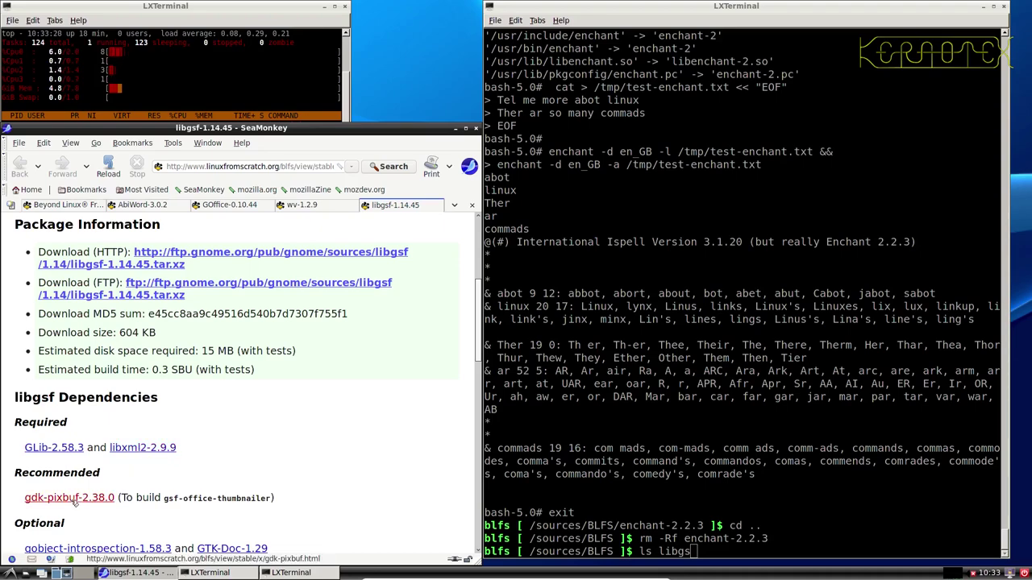
{"action": "scroll", "coordinate": [77, 508], "scroll_direction": "down", "scroll_amount": 1}
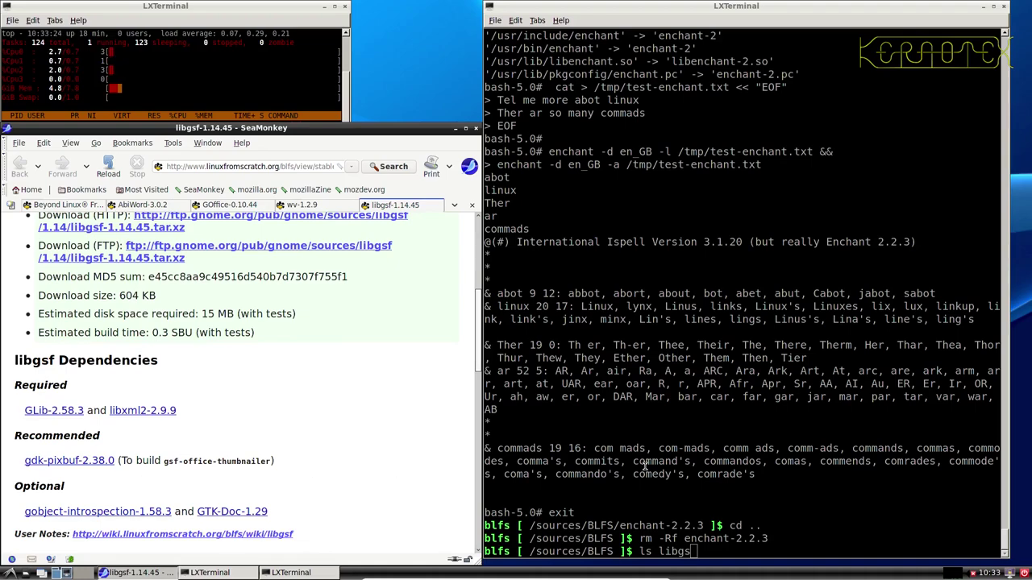
{"action": "left_click", "coordinate": [645, 466]}
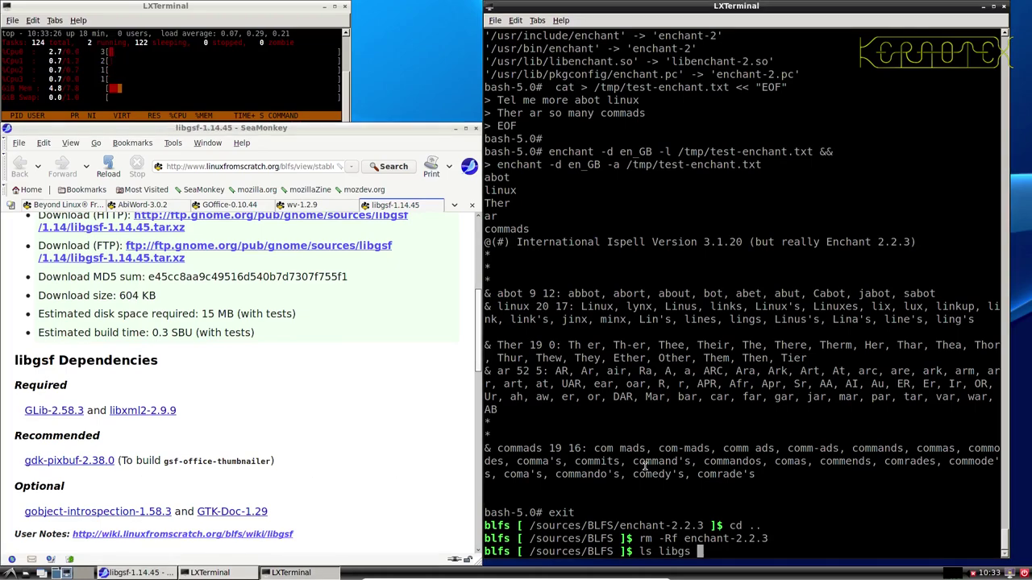
{"action": "type", "text": "gdk"}
Cancel the listing and download the libgsf-1.14.45 tarball with wget using the copied HTTP link
{"action": "key", "text": "Tab"}
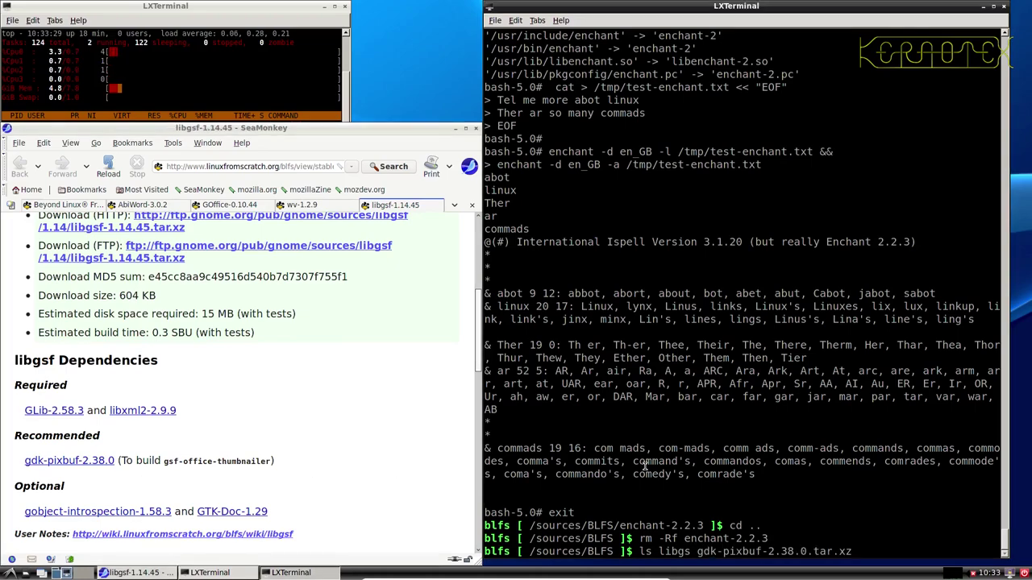
{"action": "key", "text": "ctrl+c"}
{"action": "type", "text": "wget"}
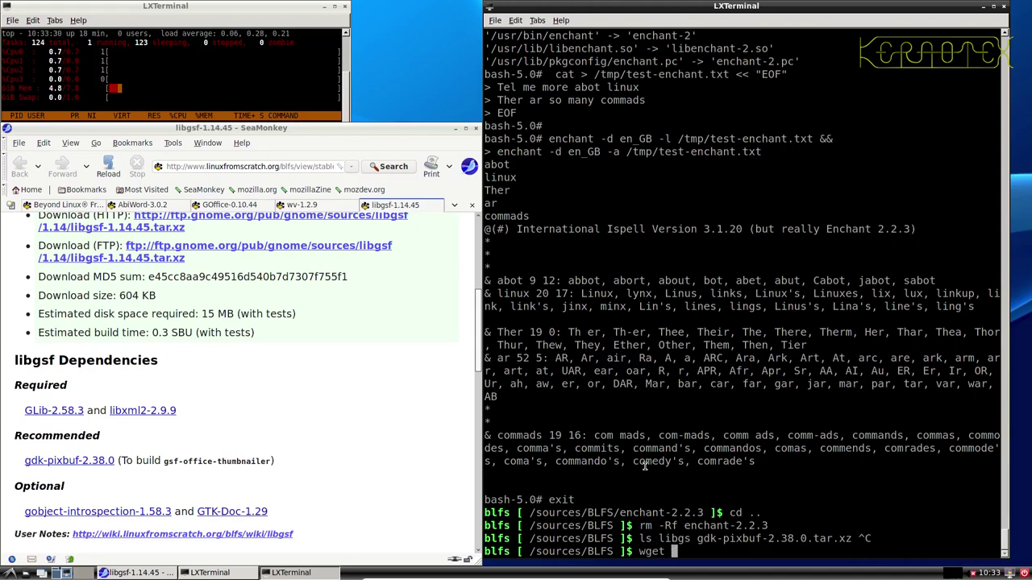
{"action": "scroll", "coordinate": [442, 441], "scroll_direction": "down", "scroll_amount": 3}
{"action": "scroll", "coordinate": [392, 442], "scroll_direction": "up", "scroll_amount": 9}
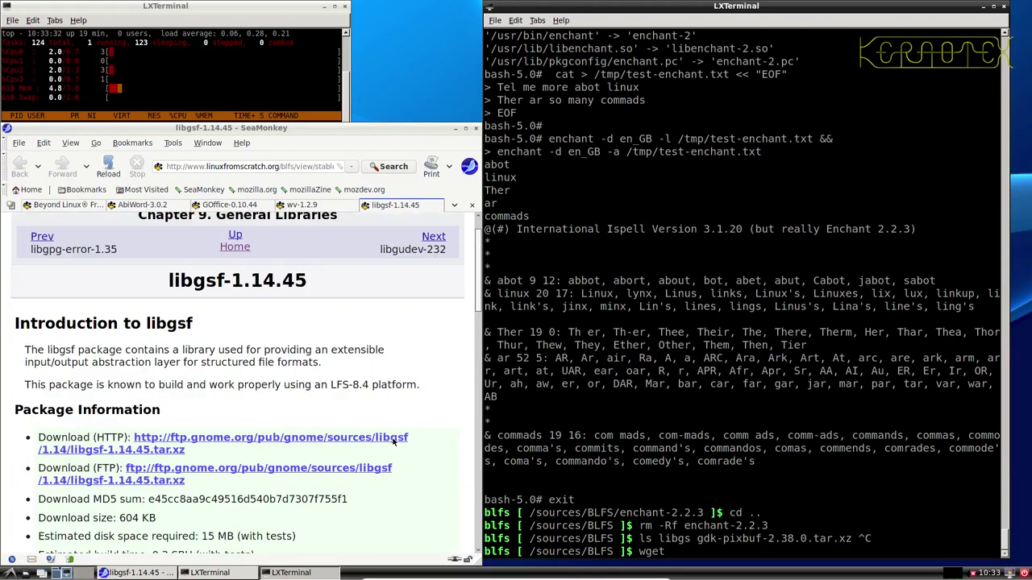
{"action": "right_click", "coordinate": [376, 437]}
{"action": "left_click", "coordinate": [422, 370]}
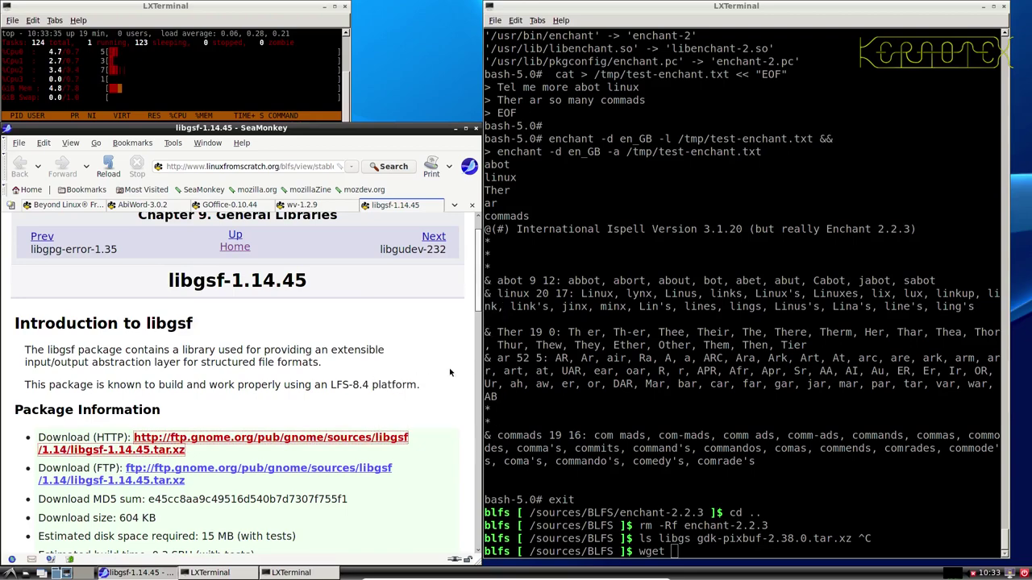
{"action": "middle_click", "coordinate": [610, 388]}
{"action": "key", "text": "Return"}
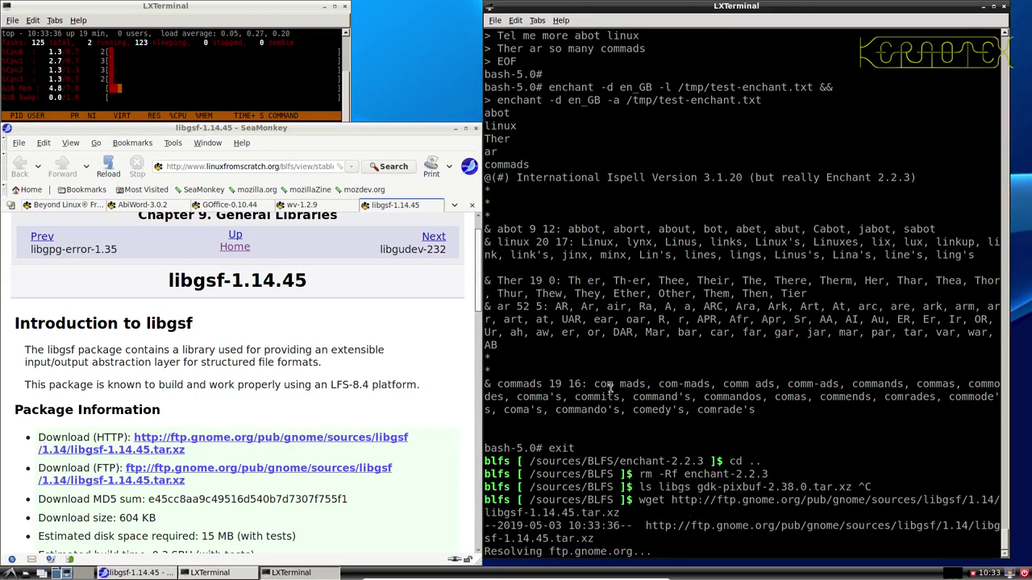
Extract libgsf-1.14.45.tar.xz with tar -xvf and enter the libgsf-1.14.45 directory
{"action": "type", "text": "t"}
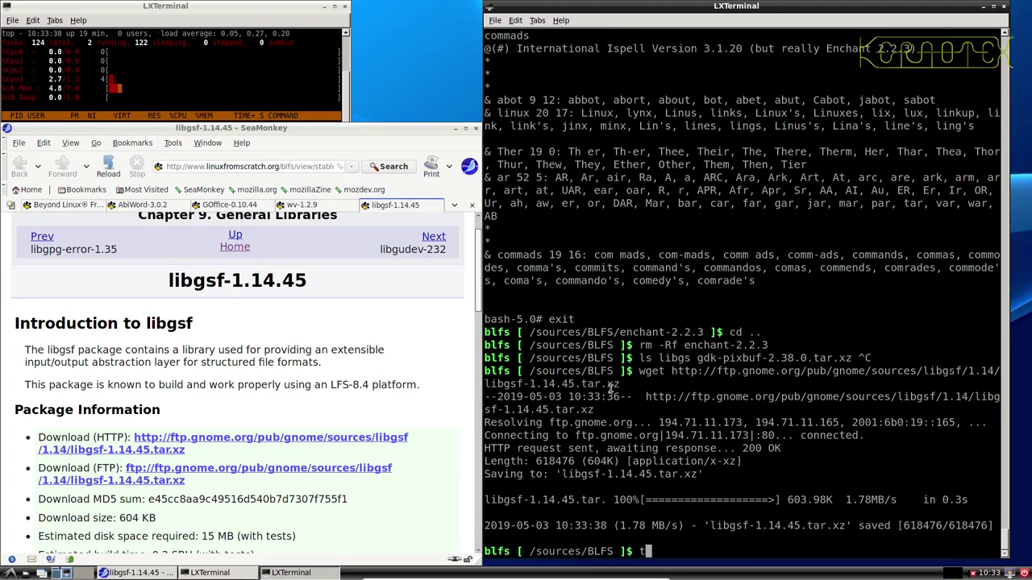
{"action": "type", "text": "ar -xvf libgsf"}
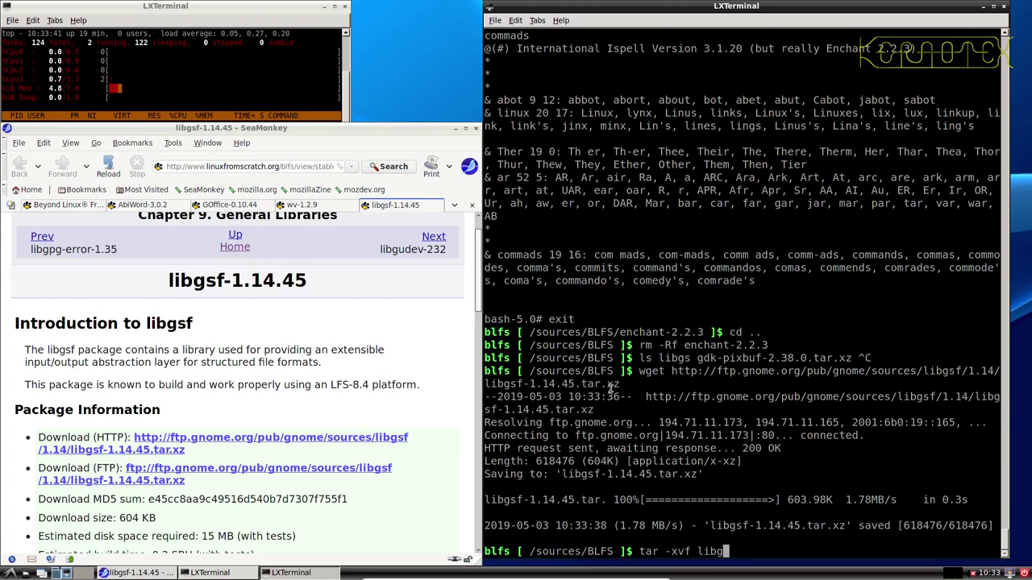
{"action": "key", "text": "Tab"}
{"action": "key", "text": "Return"}
{"action": "type", "text": "cd libgs"}
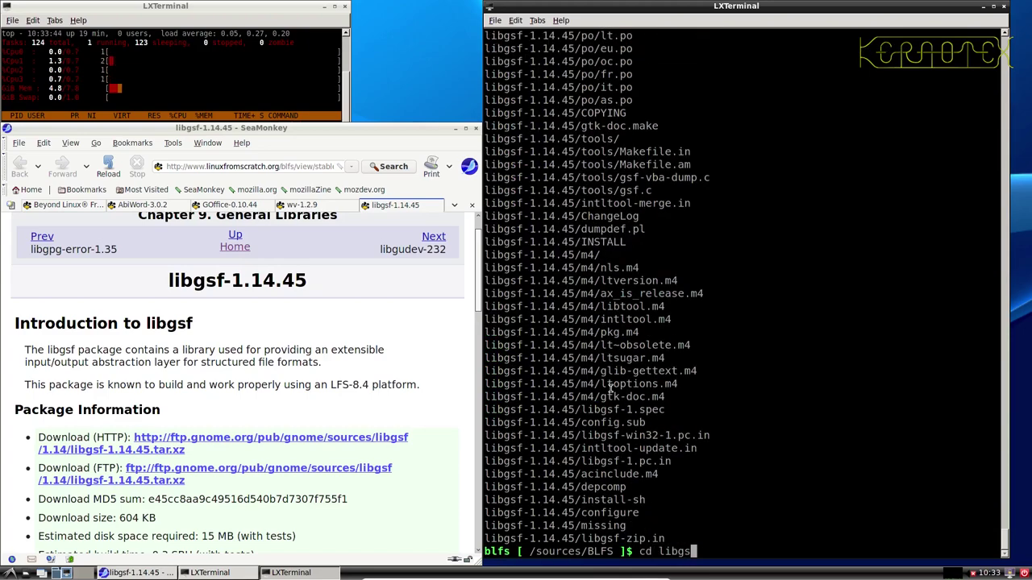
{"action": "key", "text": "Tab"}
{"action": "key", "text": "Return"}
{"action": "scroll", "coordinate": [383, 426], "scroll_direction": "down", "scroll_amount": 1}
{"action": "scroll", "coordinate": [384, 427], "scroll_direction": "down", "scroll_amount": 5}
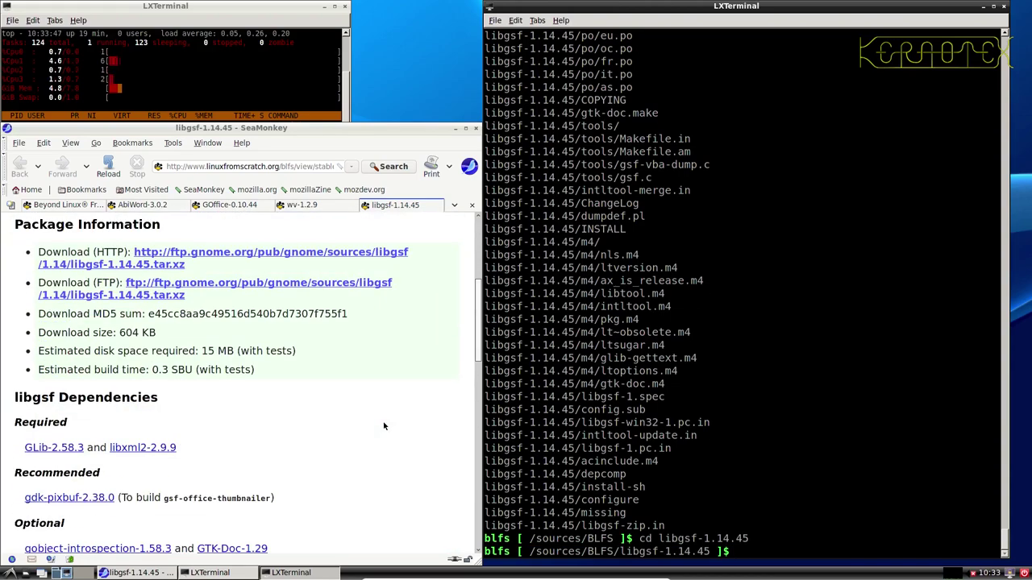
{"action": "scroll", "coordinate": [374, 425], "scroll_direction": "down", "scroll_amount": 2}
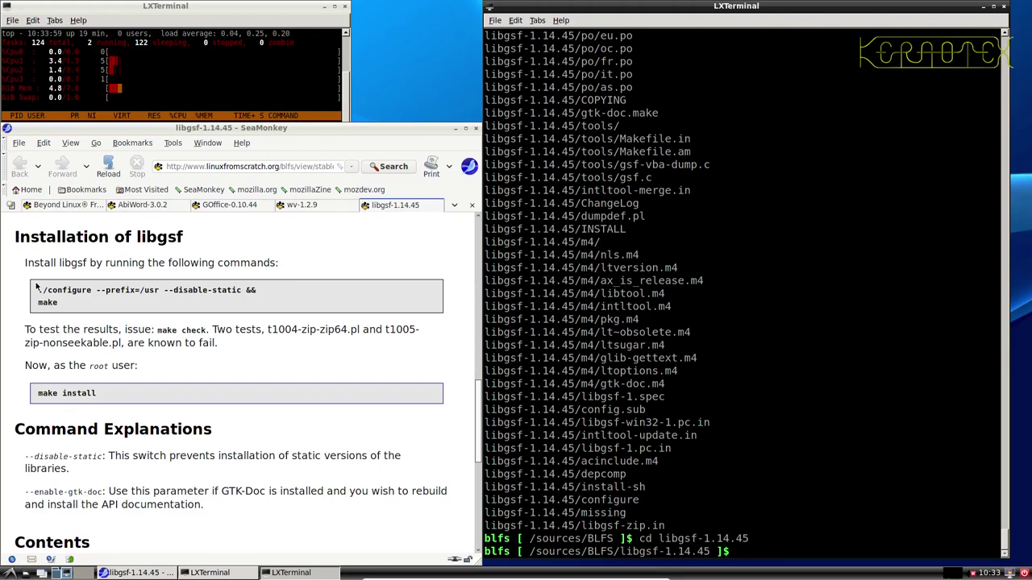
Run libgsf's configure and make commands pasted from the page
{"action": "left_click_drag", "start_coordinate": [36, 292], "coordinate": [105, 305]}
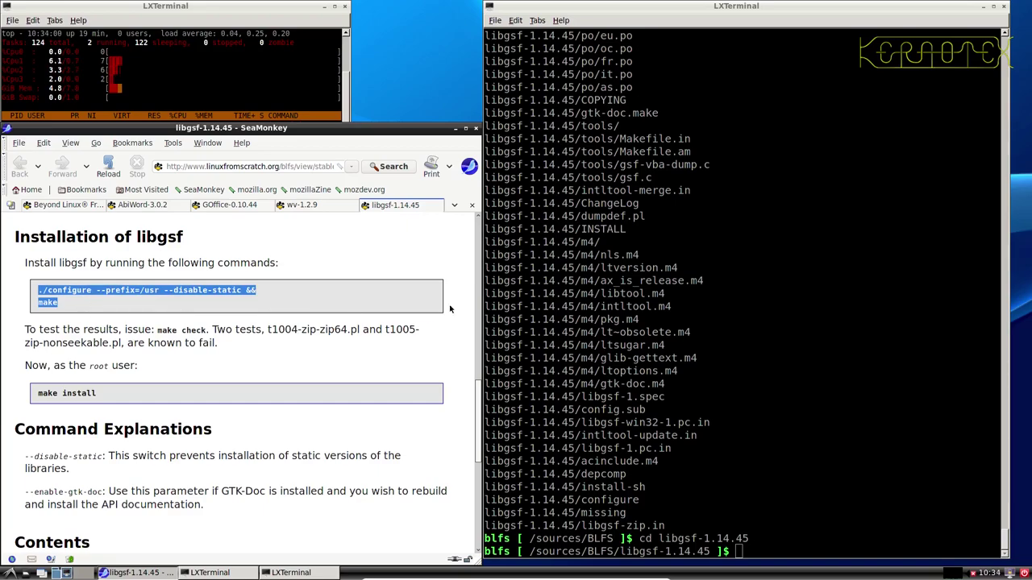
{"action": "middle_click", "coordinate": [628, 319]}
{"action": "key", "text": "Return"}
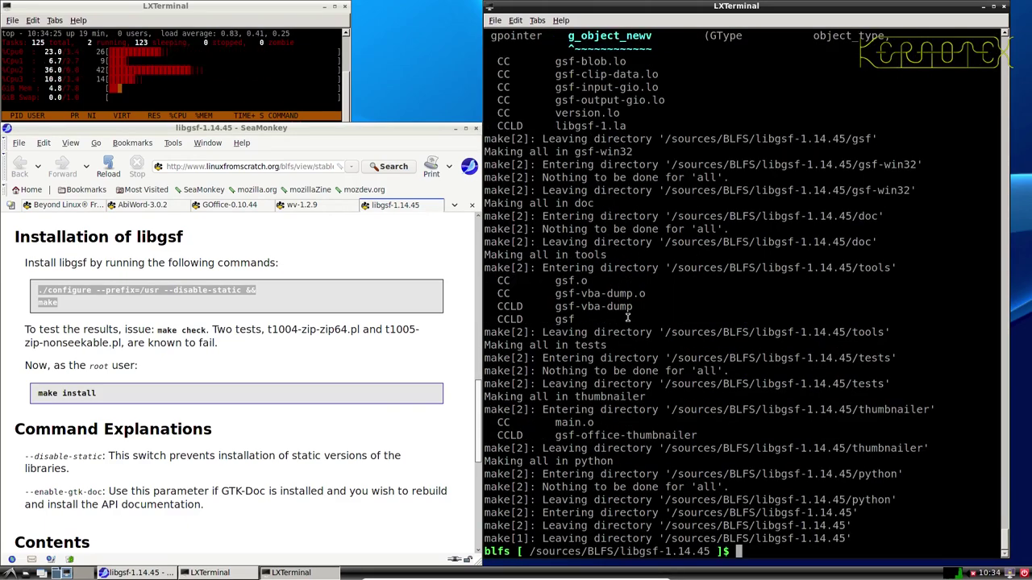
Install libgsf with sudo -E make install, delete libgsf-1.14.45, and close its page
{"action": "type", "text": "o -E make i"}
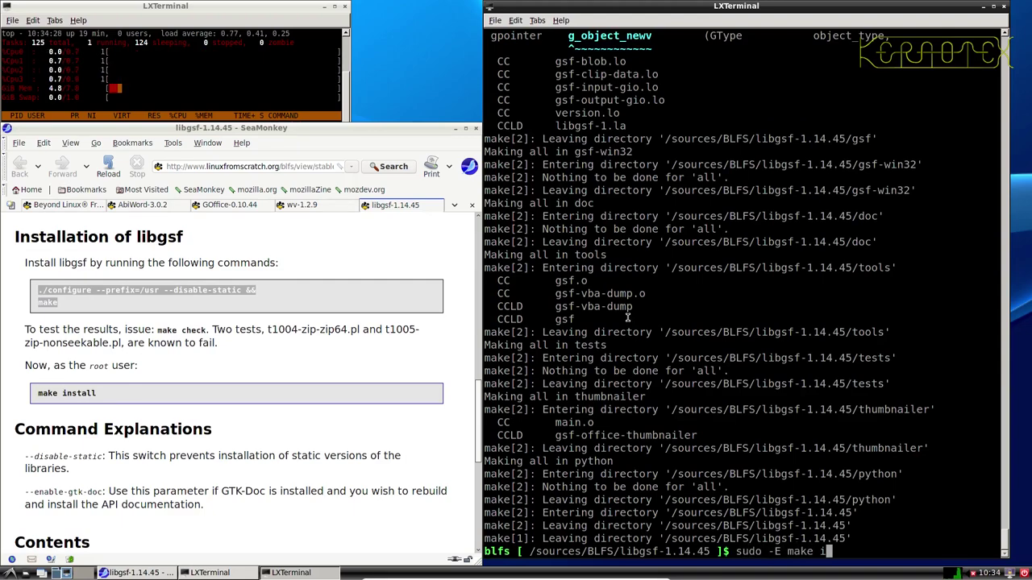
{"action": "type", "text": "nstall"}
{"action": "key", "text": "Return"}
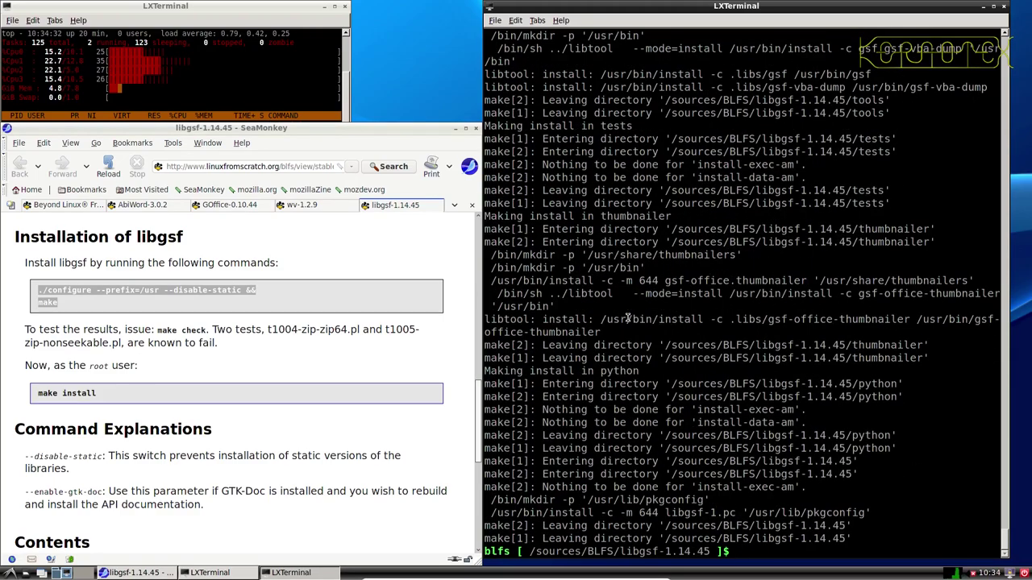
{"action": "type", "text": "cd .."}
{"action": "key", "text": "Return"}
{"action": "type", "text": "rm -Rf libgsf-1.14.45"}
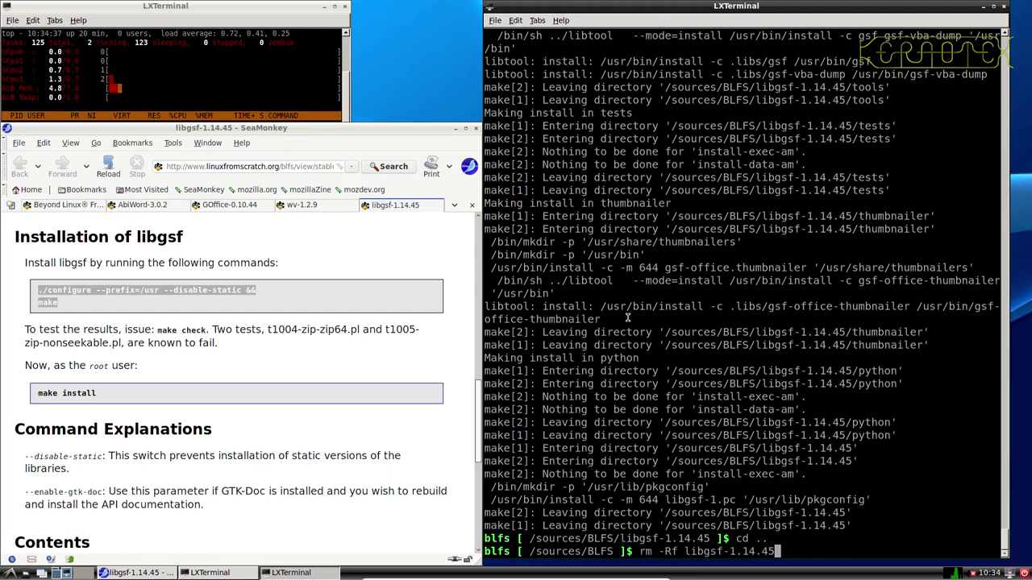
{"action": "key", "text": "Return"}
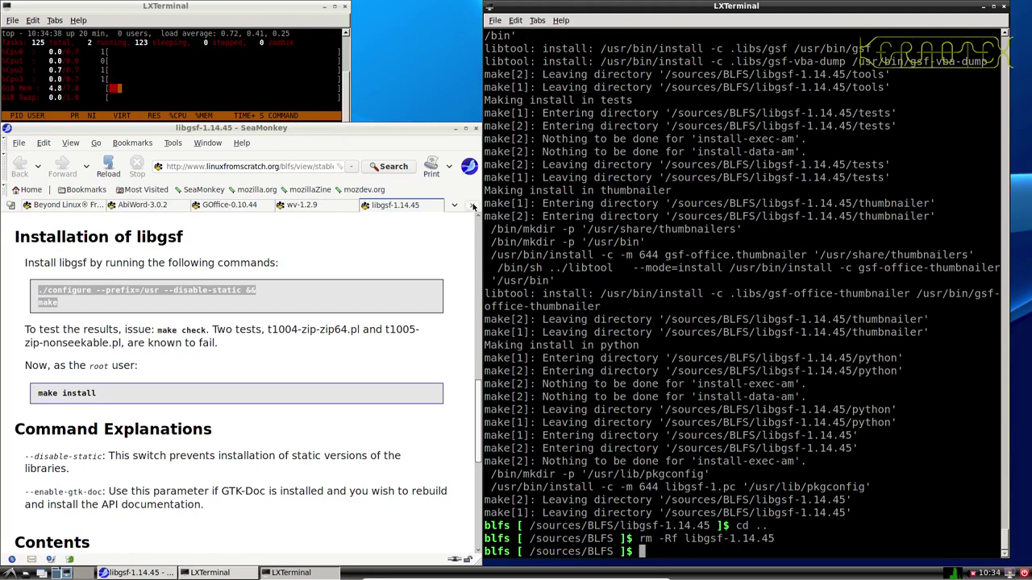
{"action": "left_click", "coordinate": [472, 205]}
Download wv-1.2.9 with wget from the copied link, unpack it, and enter its directory
{"action": "right_click", "coordinate": [383, 315]}
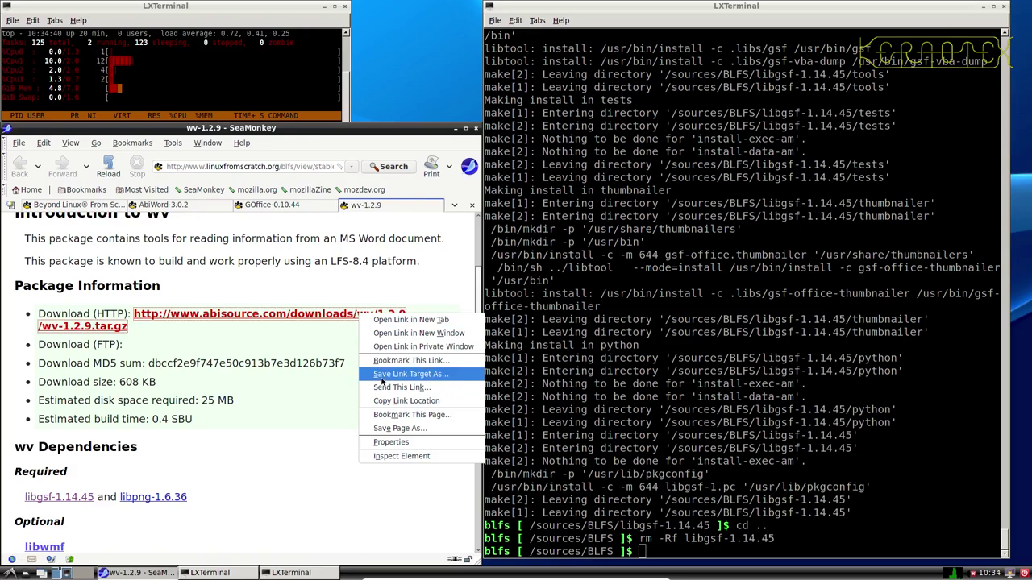
{"action": "left_click", "coordinate": [419, 400]}
{"action": "left_click", "coordinate": [597, 396]}
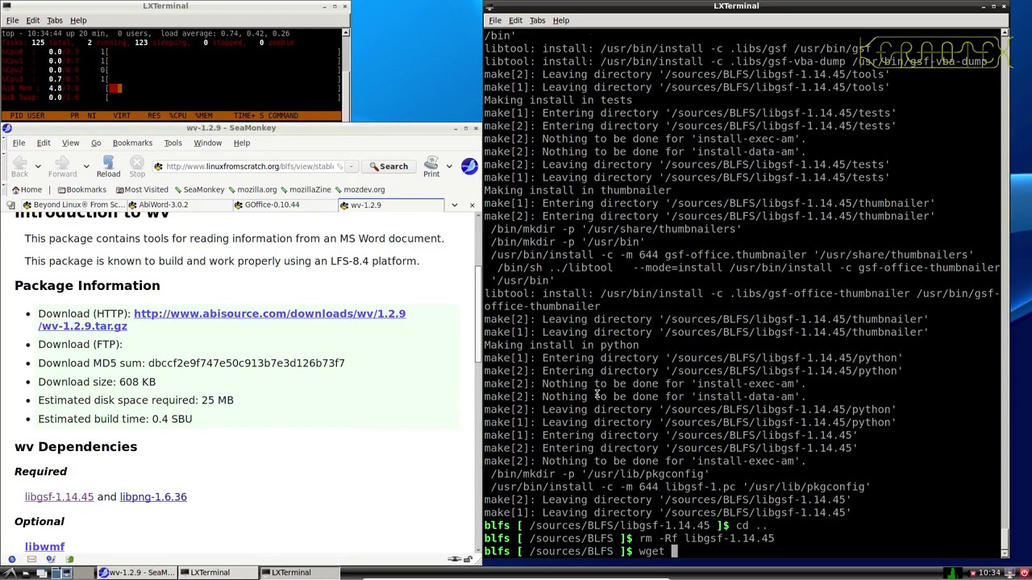
{"action": "type", "text": "wget"}
{"action": "key", "text": "ctrl+shift+v"}
{"action": "key", "text": "Return"}
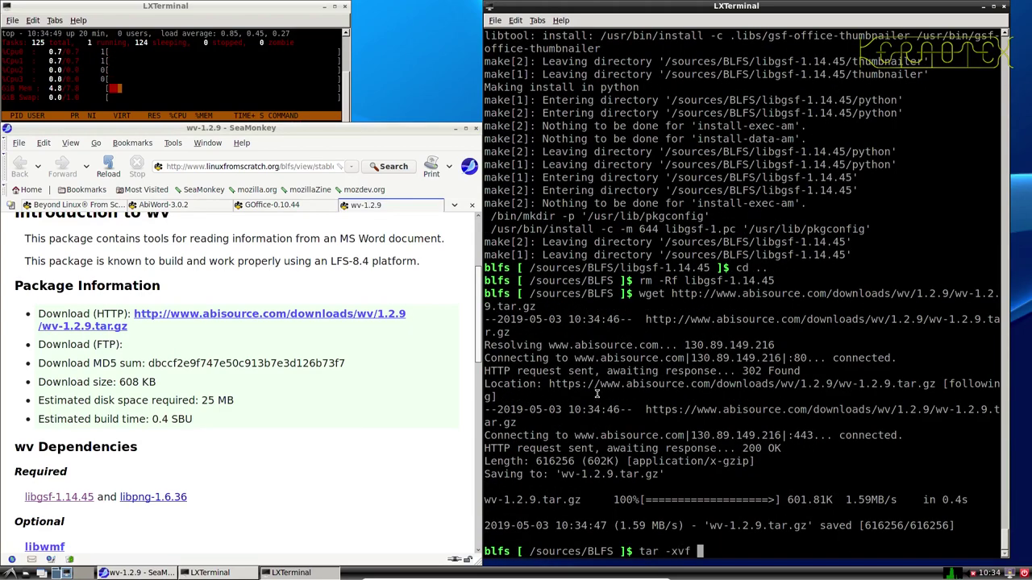
{"action": "key", "text": "Return"}
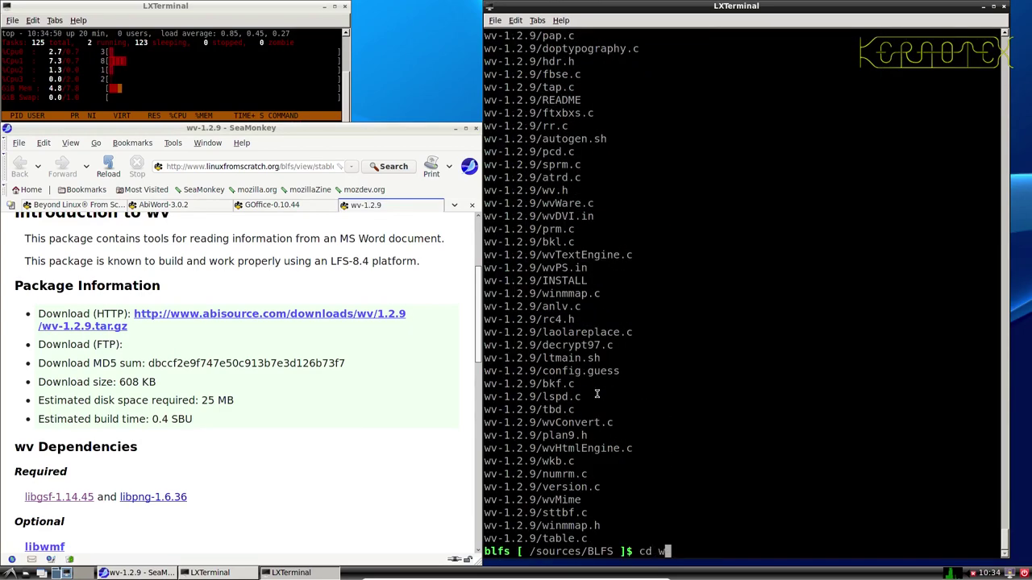
{"action": "key", "text": "Return"}
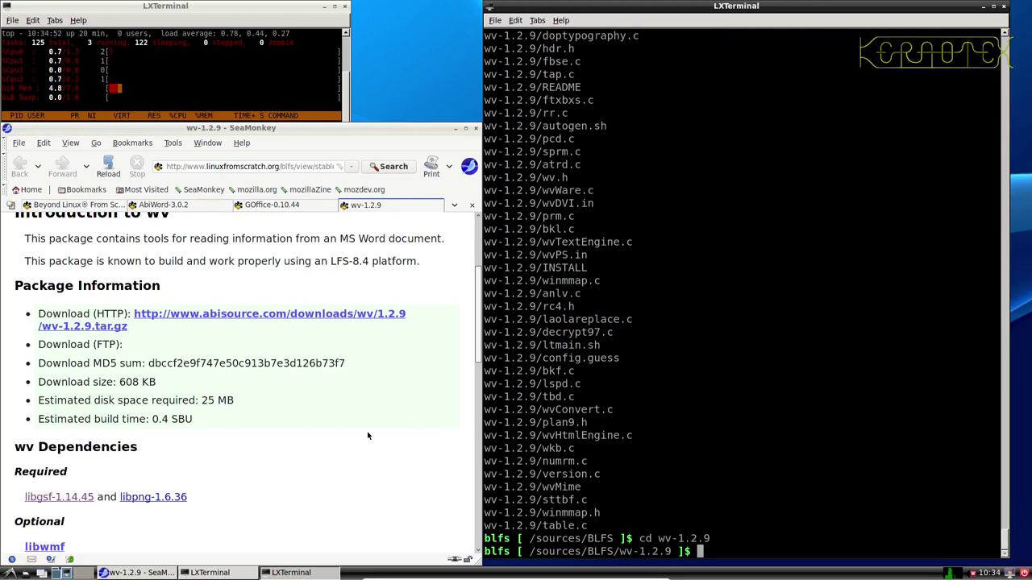
{"action": "scroll", "coordinate": [367, 435], "scroll_direction": "down", "scroll_amount": 9}
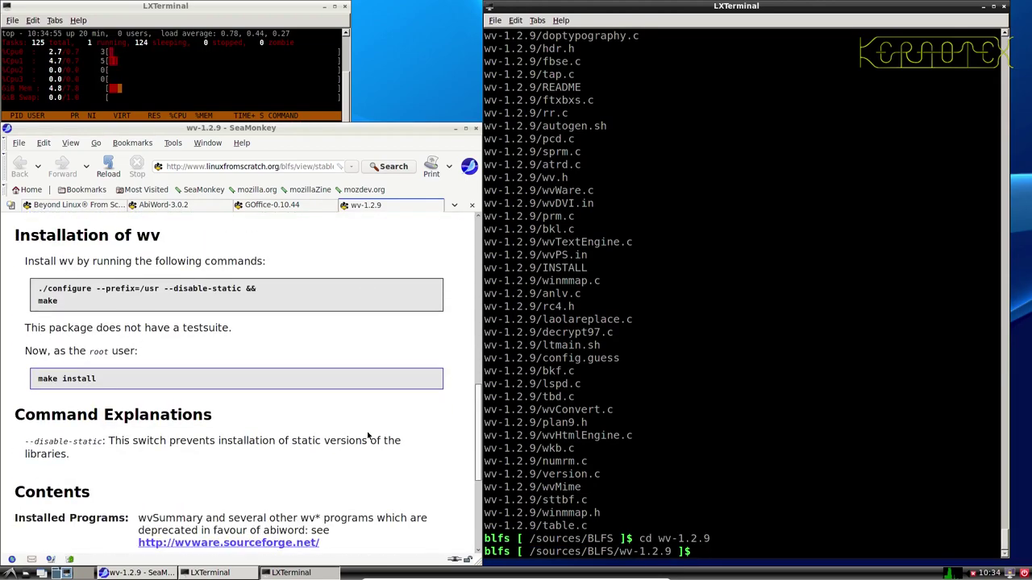
Configure and compile wv, then install it with the sudo -E make install recalled from history
{"action": "left_click_drag", "start_coordinate": [38, 289], "coordinate": [62, 301]}
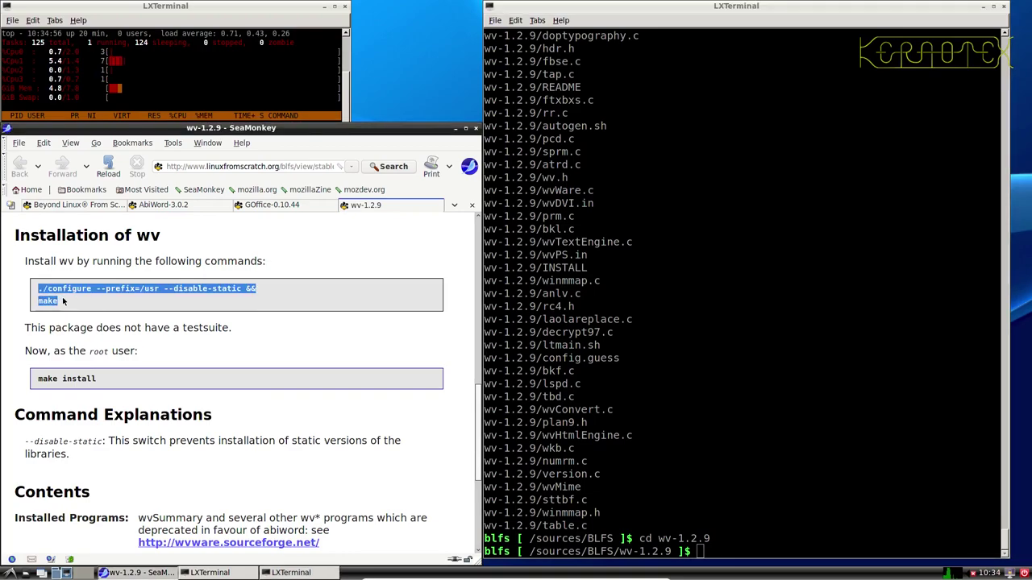
{"action": "middle_click", "coordinate": [655, 372]}
{"action": "key", "text": "Return"}
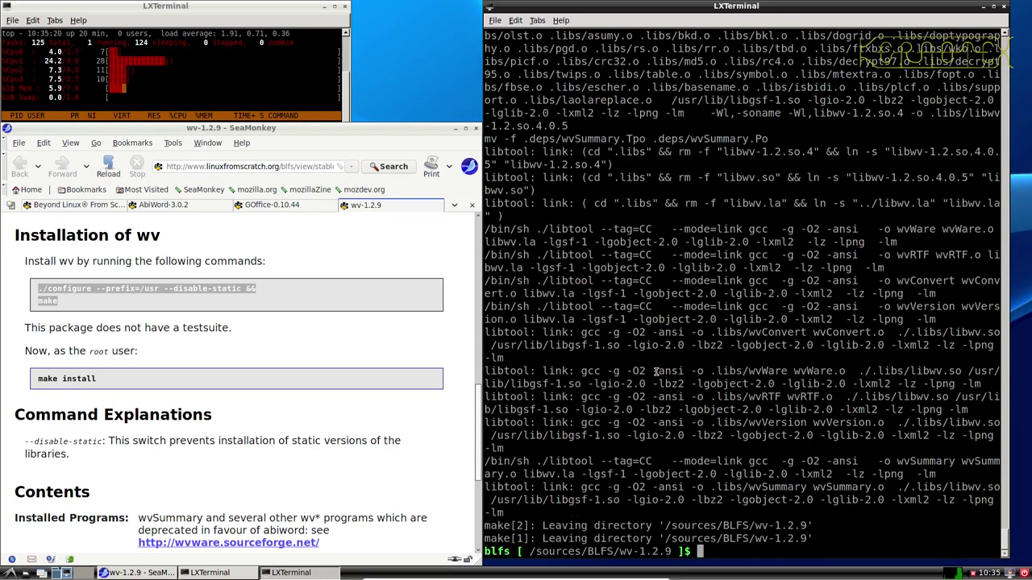
{"action": "key", "text": "ctrl+r"}
{"action": "type", "text": "in"}
{"action": "key", "text": "Escape"}
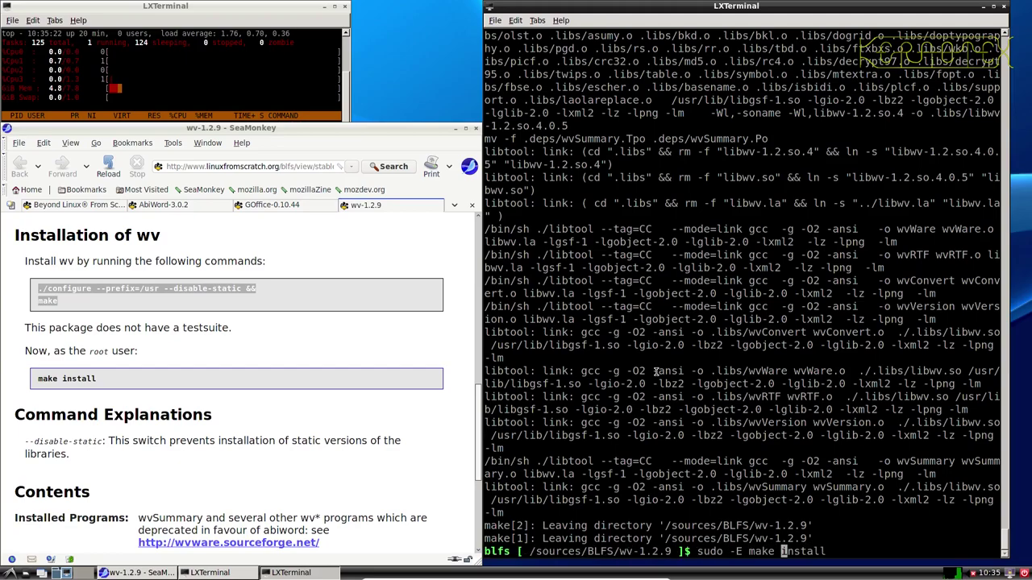
{"action": "key", "text": "Return"}
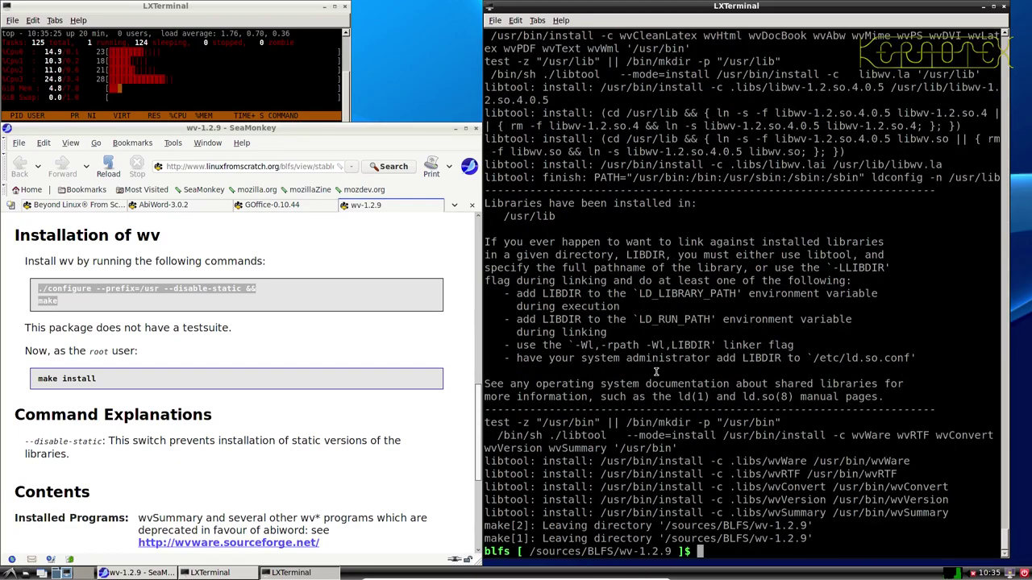
Delete the wv-1.2.9 source directory from /sources/BLFS and close the wv page
{"action": "type", "text": "cd .."}
{"action": "key", "text": "Return"}
{"action": "type", "text": "rm -Rf wv-1.2.9"}
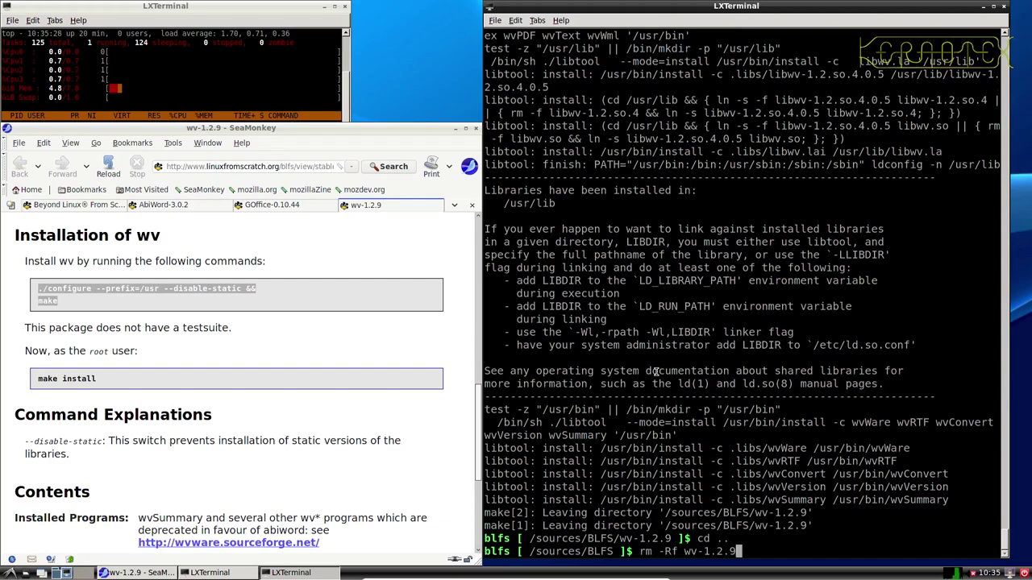
{"action": "key", "text": "Return"}
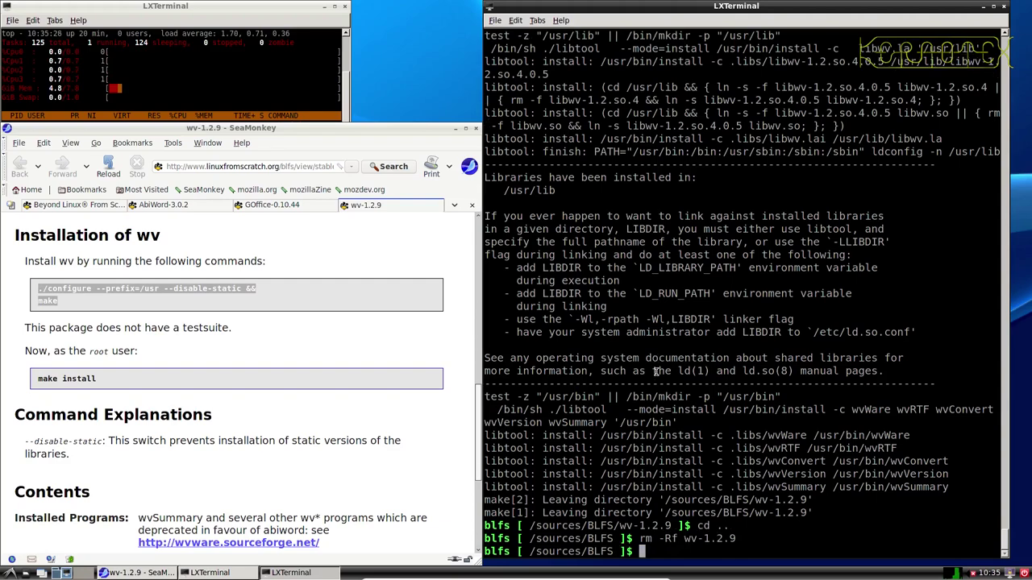
{"action": "left_click", "coordinate": [473, 206]}
Download the GOffice 0.10.44 tarball with wget from the copied link
{"action": "scroll", "coordinate": [363, 412], "scroll_direction": "down", "scroll_amount": 6}
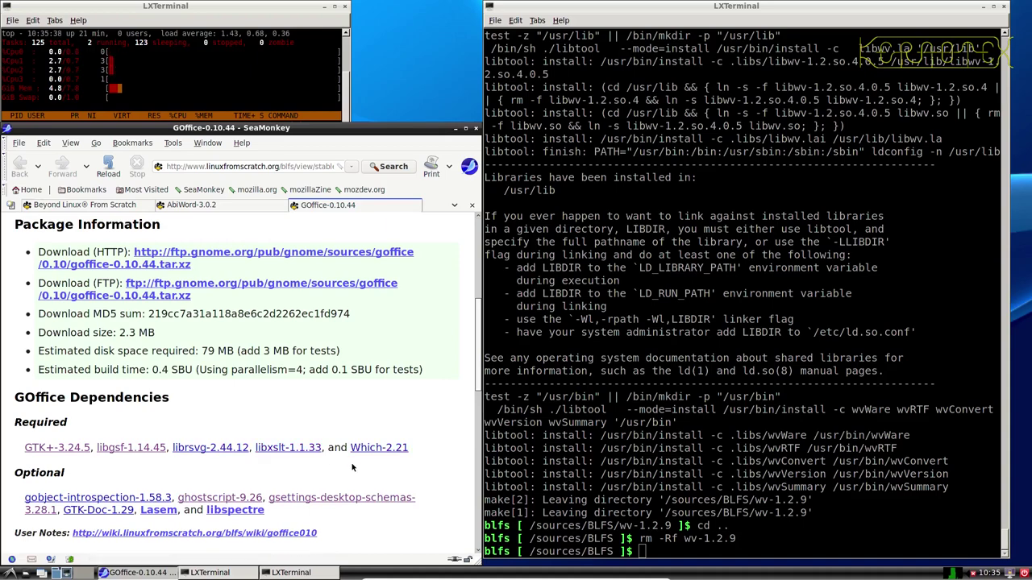
{"action": "scroll", "coordinate": [352, 467], "scroll_direction": "down", "scroll_amount": 2}
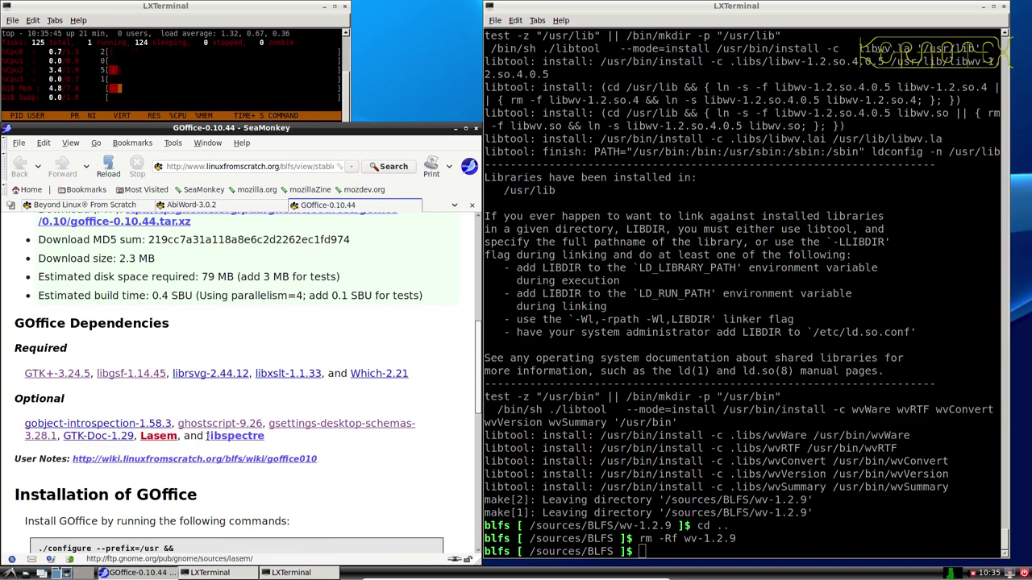
{"action": "scroll", "coordinate": [322, 449], "scroll_direction": "down", "scroll_amount": 3}
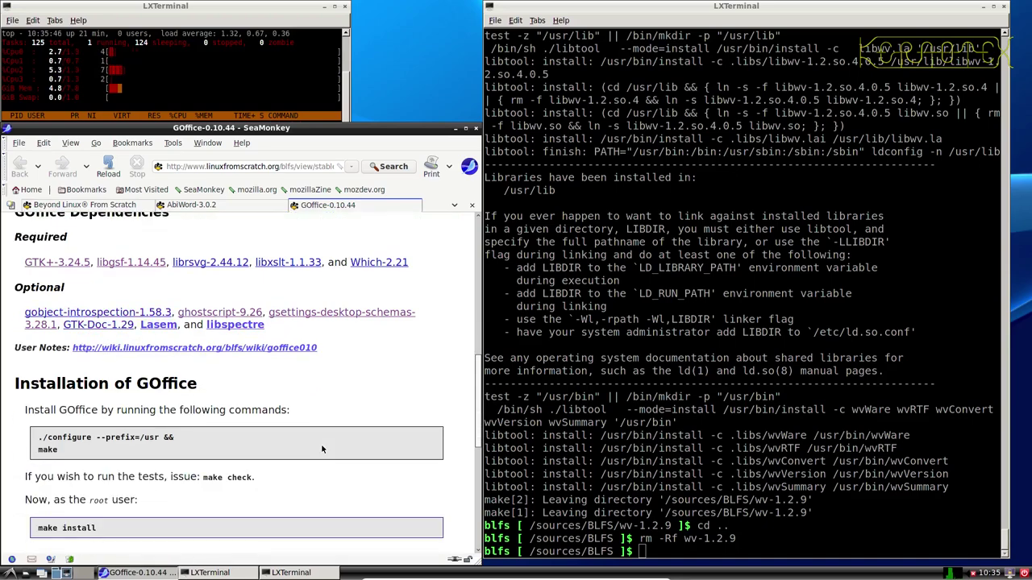
{"action": "scroll", "coordinate": [322, 449], "scroll_direction": "up", "scroll_amount": 4}
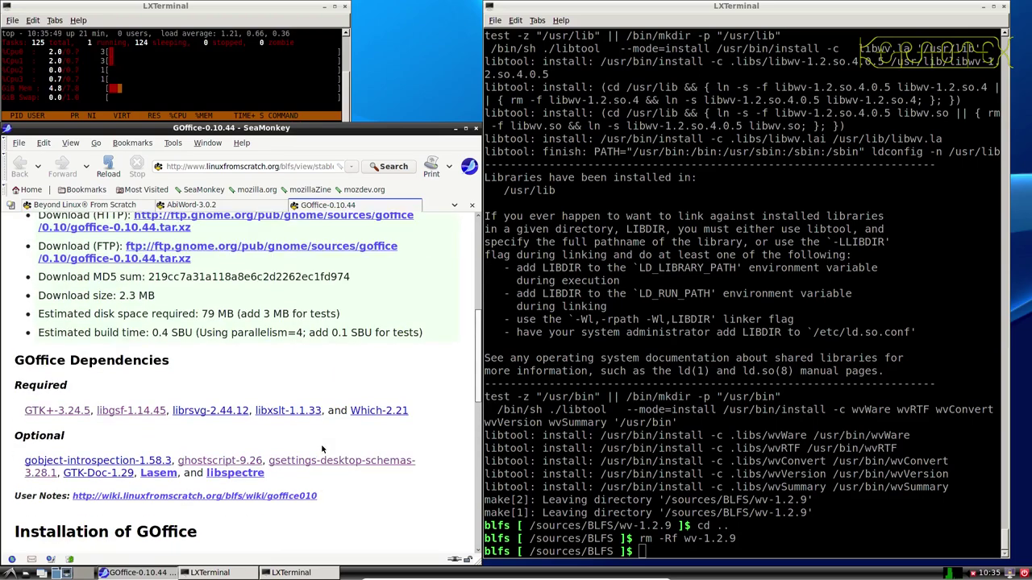
{"action": "scroll", "coordinate": [322, 449], "scroll_direction": "up", "scroll_amount": 3}
{"action": "right_click", "coordinate": [327, 340]}
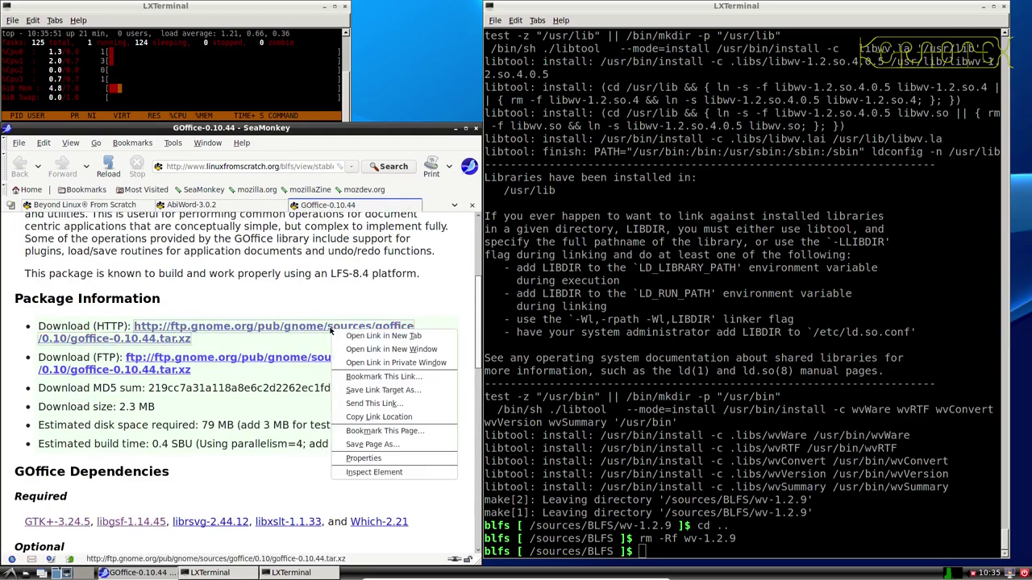
{"action": "left_click", "coordinate": [350, 410]}
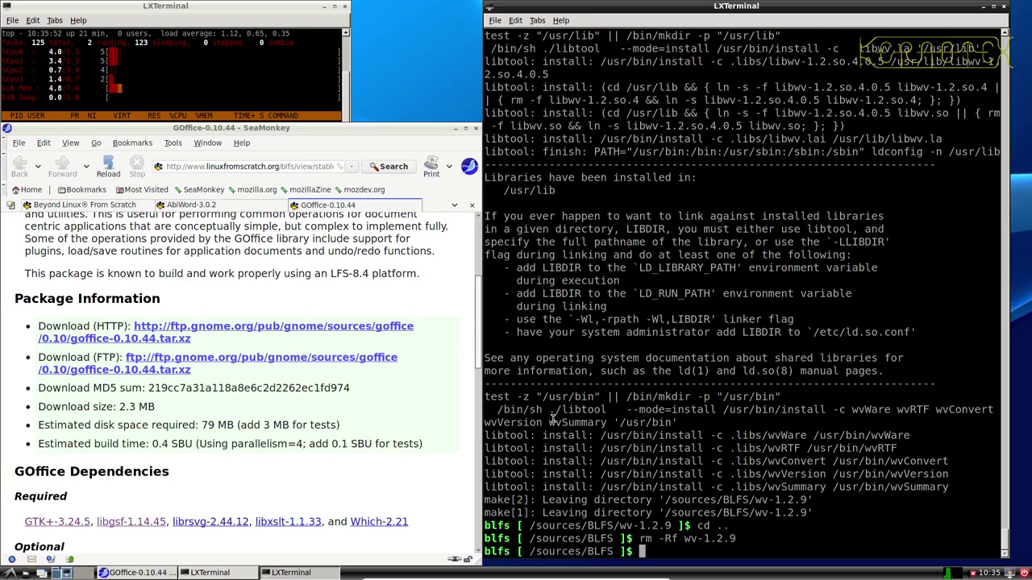
{"action": "type", "text": "t"}
{"action": "key", "text": "ctrl+shift+v"}
{"action": "key", "text": "Return"}
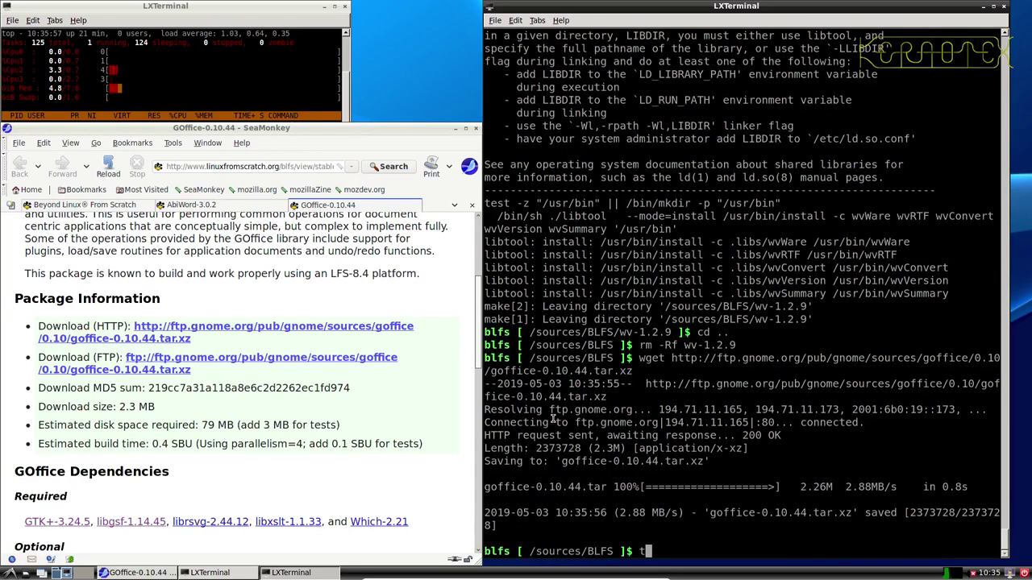
Unpack goffice-0.10.44, enter it, and start ./configure --prefix=/usr && make
{"action": "type", "text": "tar -xvf goff"}
{"action": "key", "text": "Tab"}
{"action": "key", "text": "Return"}
{"action": "type", "text": "cd g"}
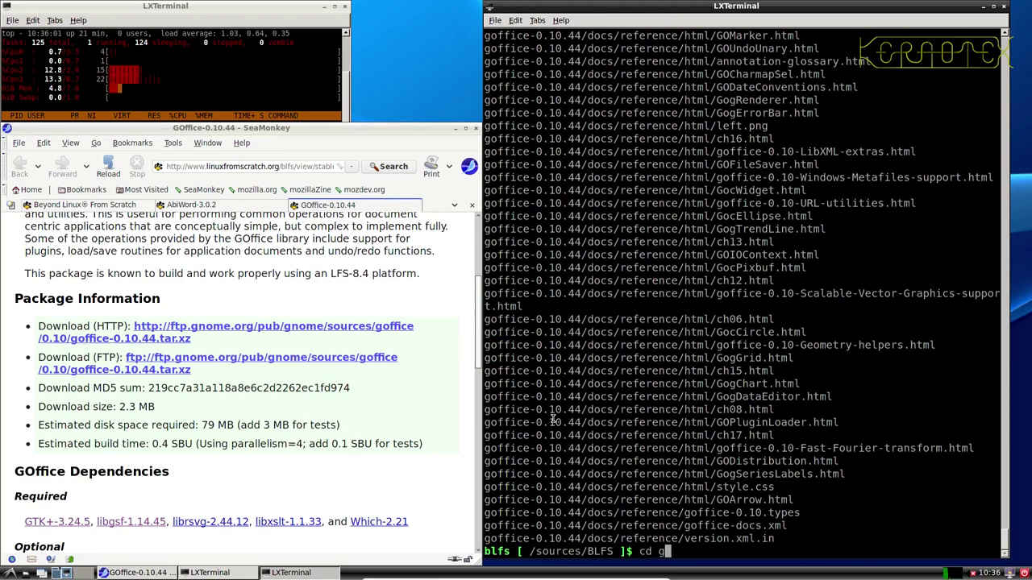
{"action": "type", "text": "of"}
{"action": "key", "text": "Tab"}
{"action": "key", "text": "Return"}
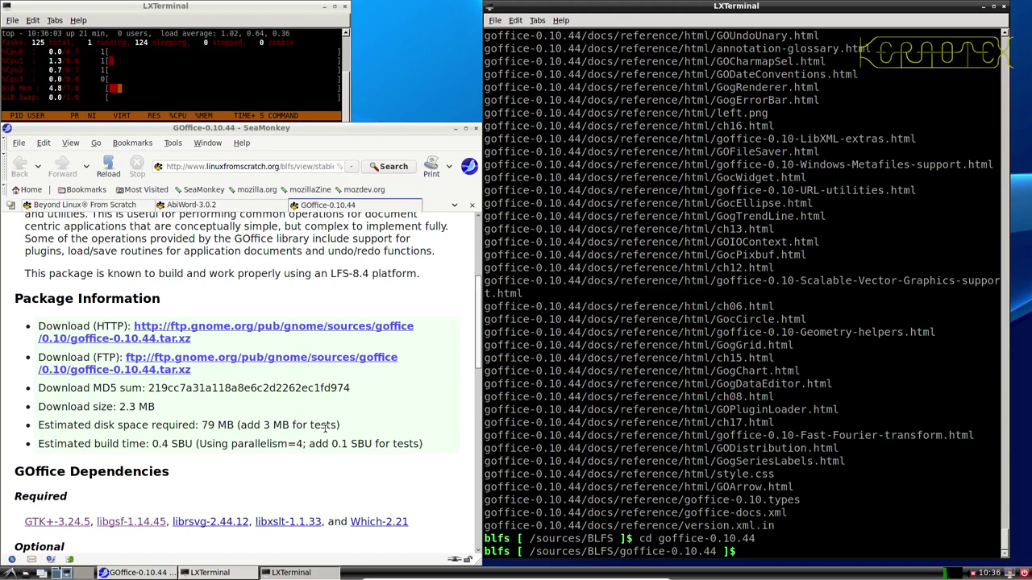
{"action": "scroll", "coordinate": [325, 428], "scroll_direction": "down", "scroll_amount": 10}
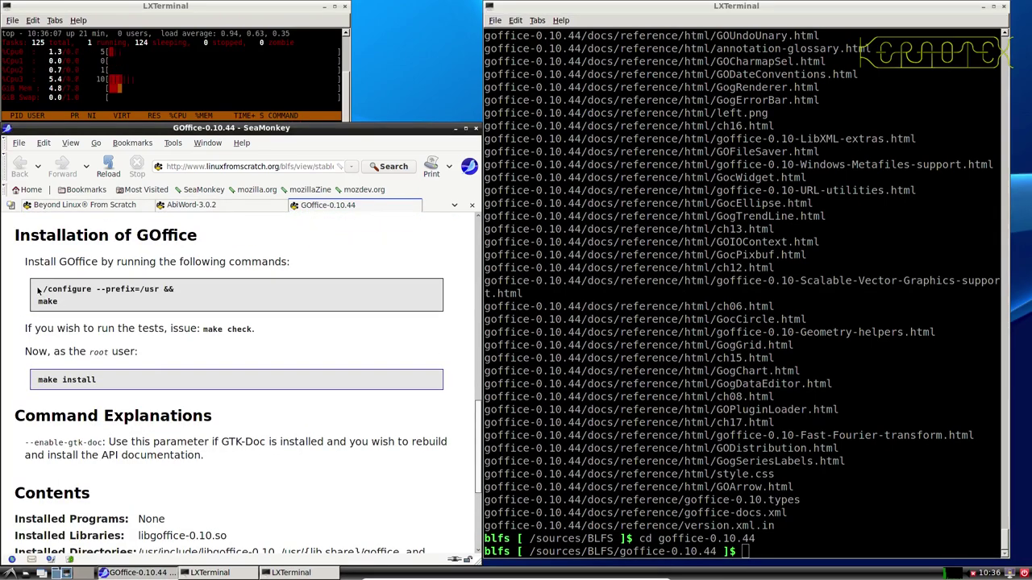
{"action": "left_click_drag", "start_coordinate": [37, 287], "coordinate": [60, 304]}
{"action": "middle_click", "coordinate": [614, 365]}
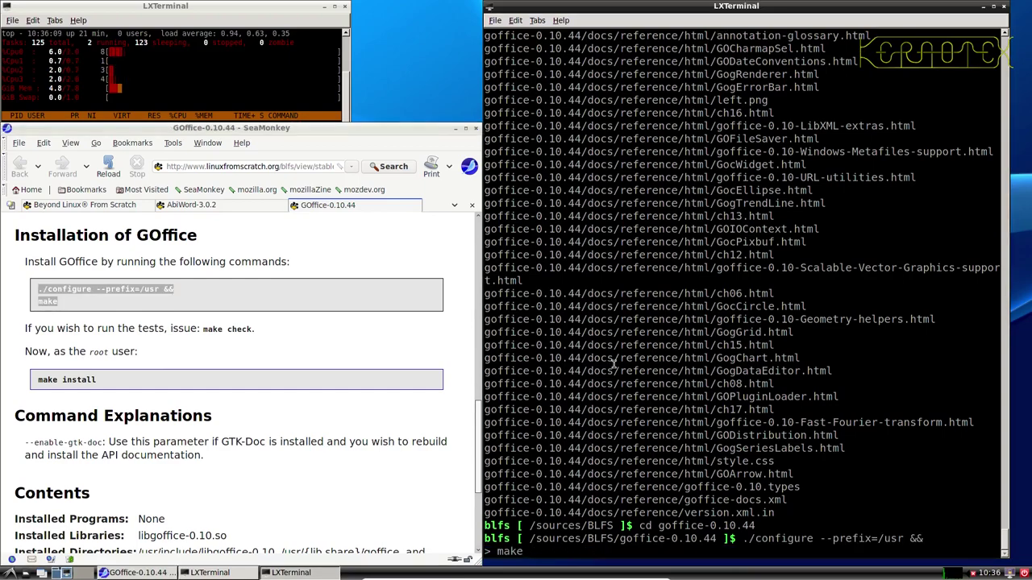
{"action": "key", "text": "Return"}
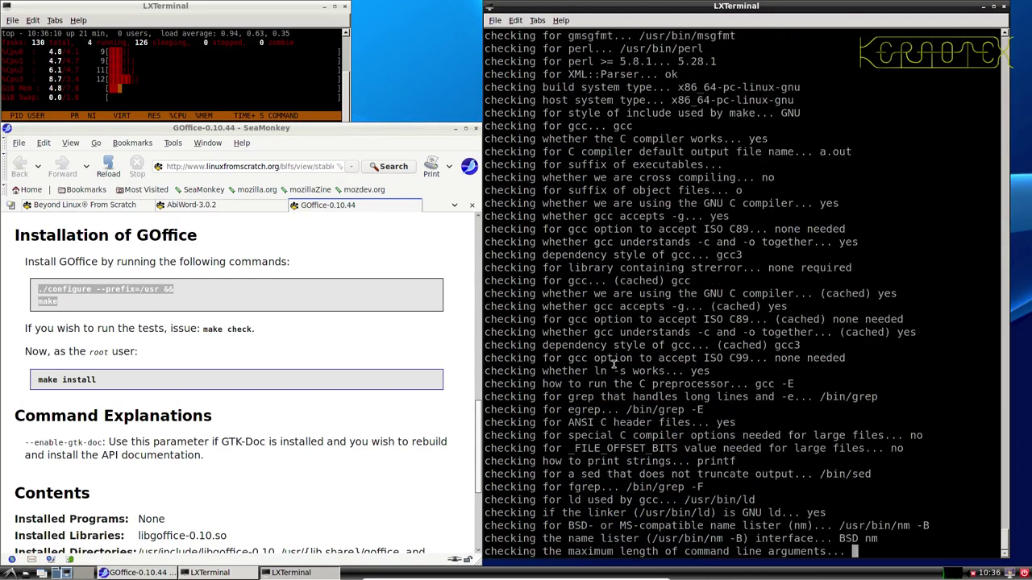
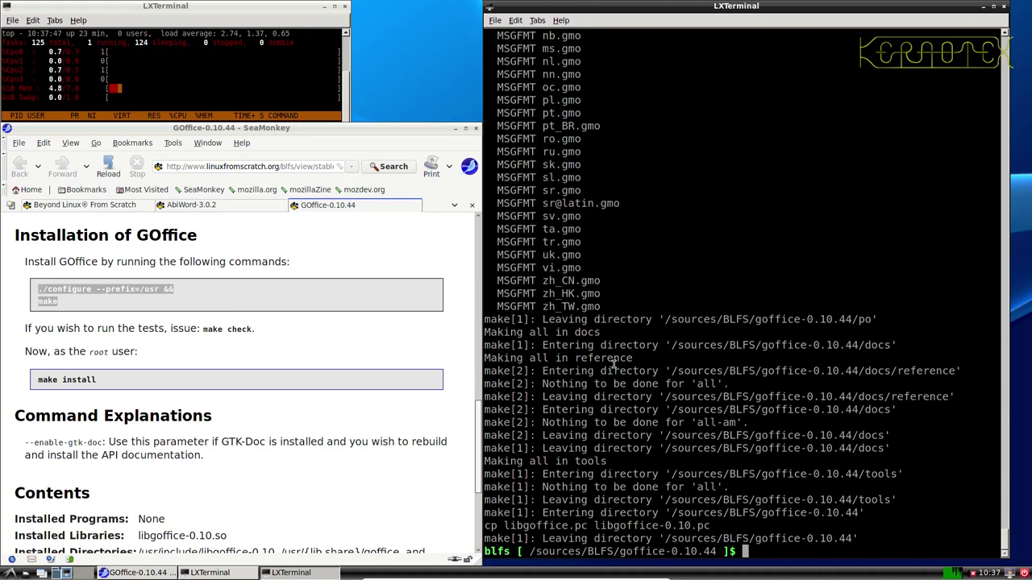
Recall sudo -E make install from history and install GOffice 0.10.44 system-wide
{"action": "key", "text": "ctrl+r"}
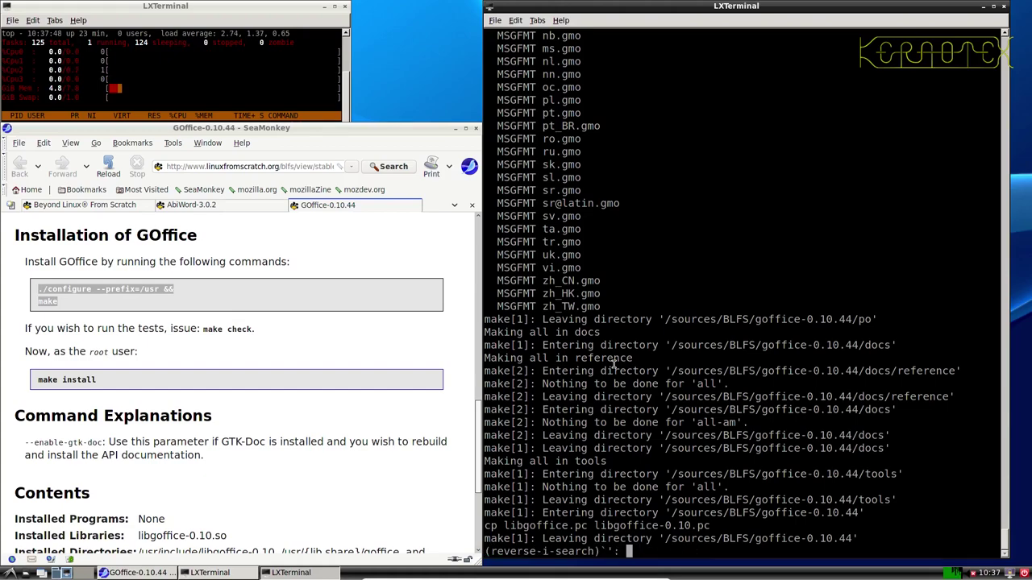
{"action": "type", "text": "ins"}
{"action": "key", "text": "Escape"}
{"action": "key", "text": "Return"}
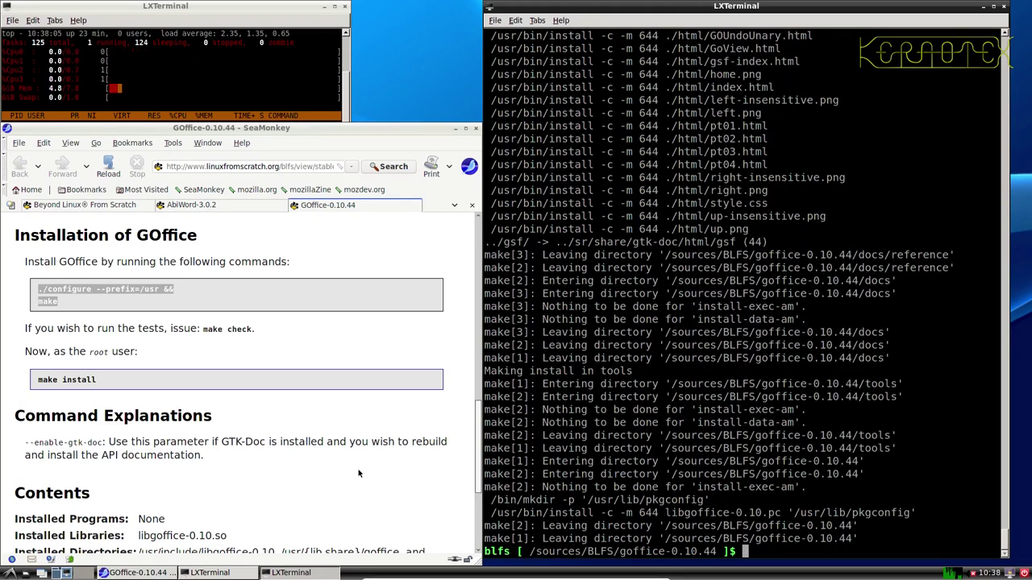
{"action": "scroll", "coordinate": [360, 474], "scroll_direction": "down", "scroll_amount": 4}
Go up to /sources/BLFS and delete the goffice-0.10.44 source directory with rm -Rf
{"action": "type", "text": "cd .."}
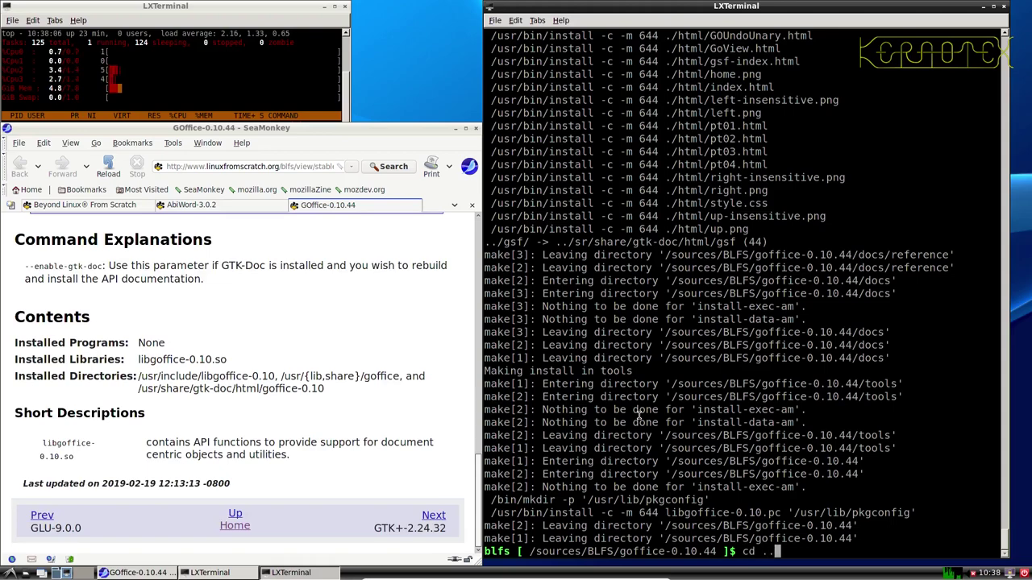
{"action": "key", "text": "Return"}
{"action": "type", "text": "rm -Rf goffice-0.10.44"}
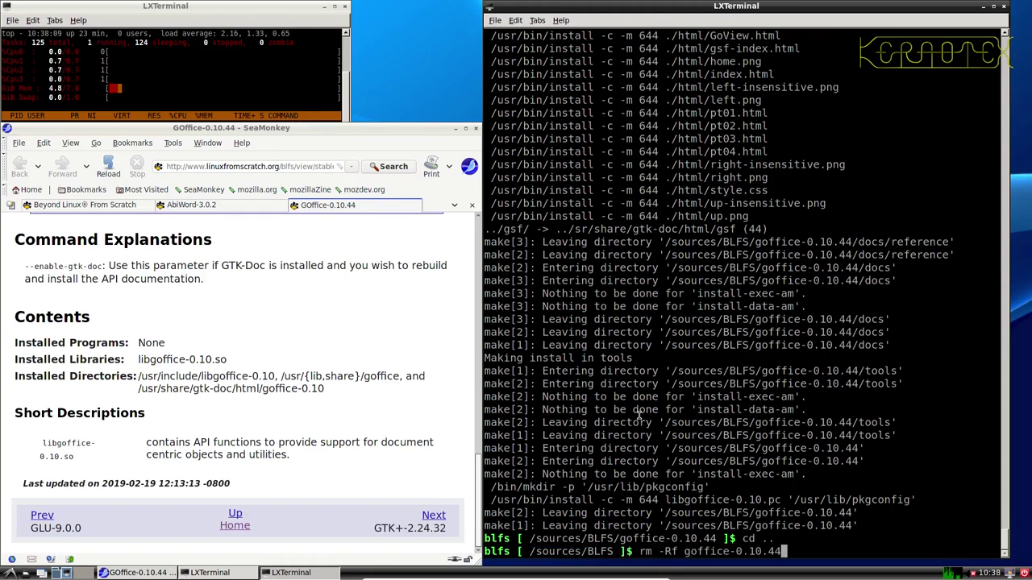
{"action": "key", "text": "Return"}
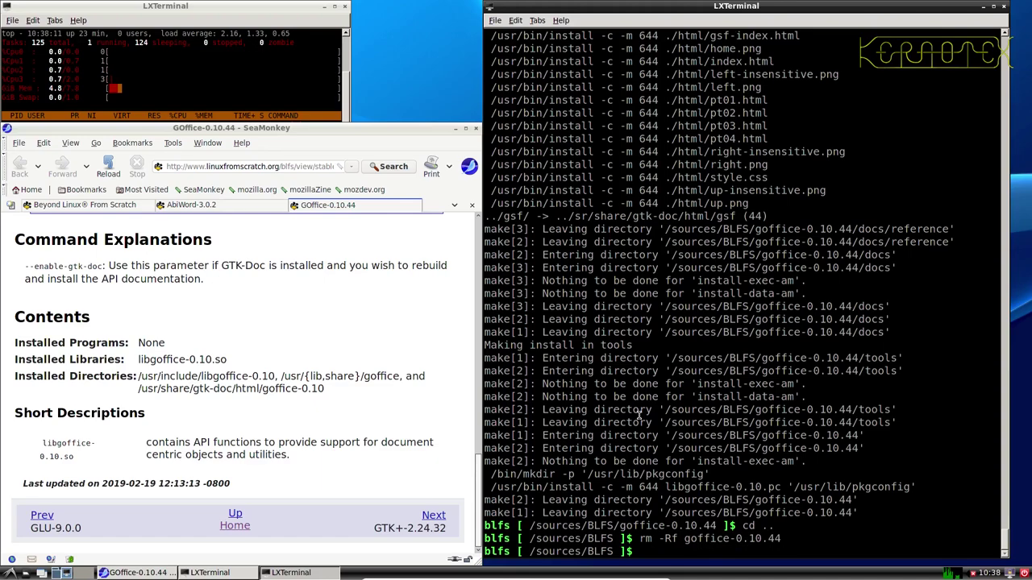
Close the GOffice page and start a wget command with the AbiWord 3.0.2 source URL
{"action": "left_click", "coordinate": [472, 205]}
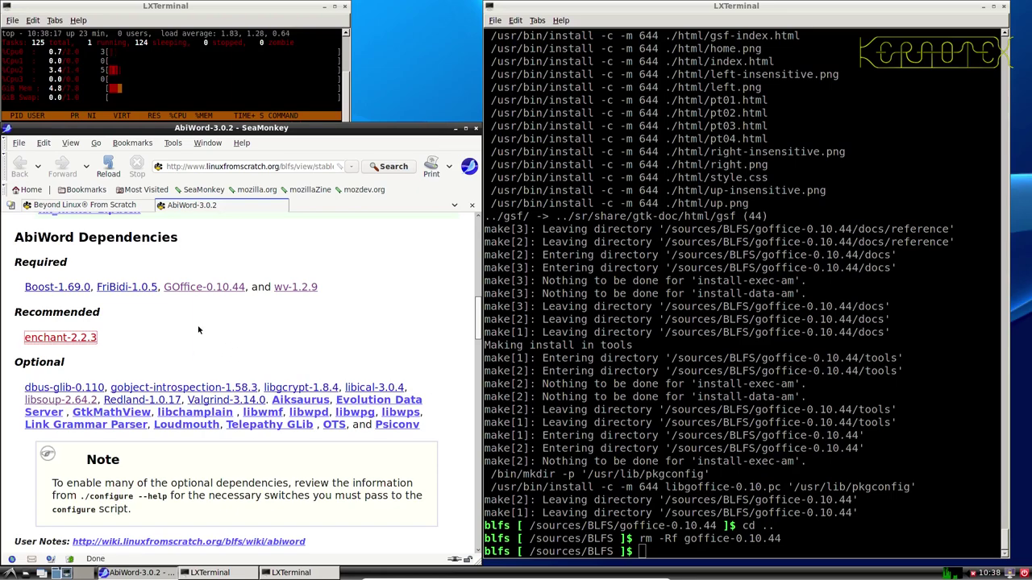
{"action": "scroll", "coordinate": [204, 356], "scroll_direction": "up", "scroll_amount": 10}
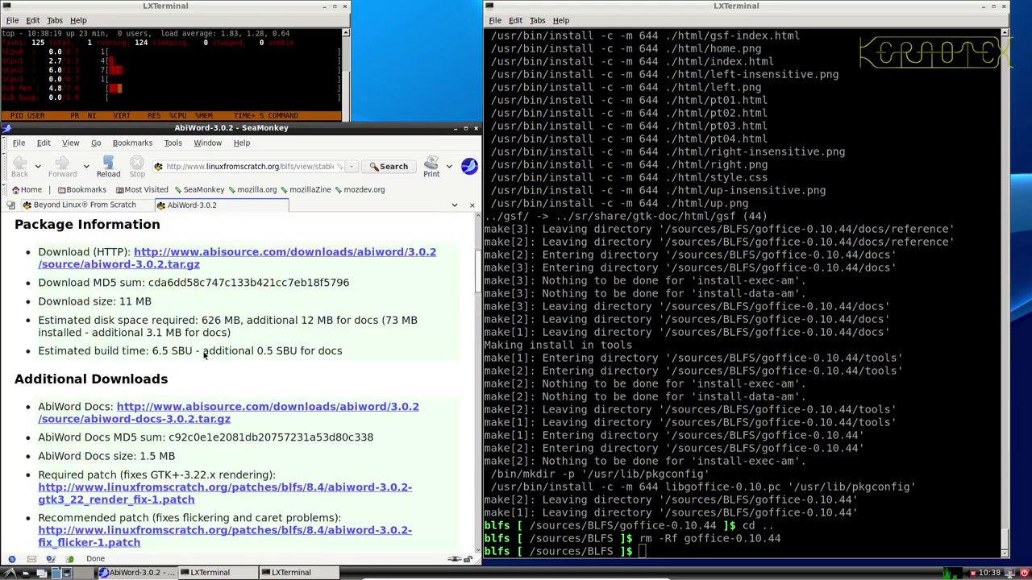
{"action": "right_click", "coordinate": [227, 328]}
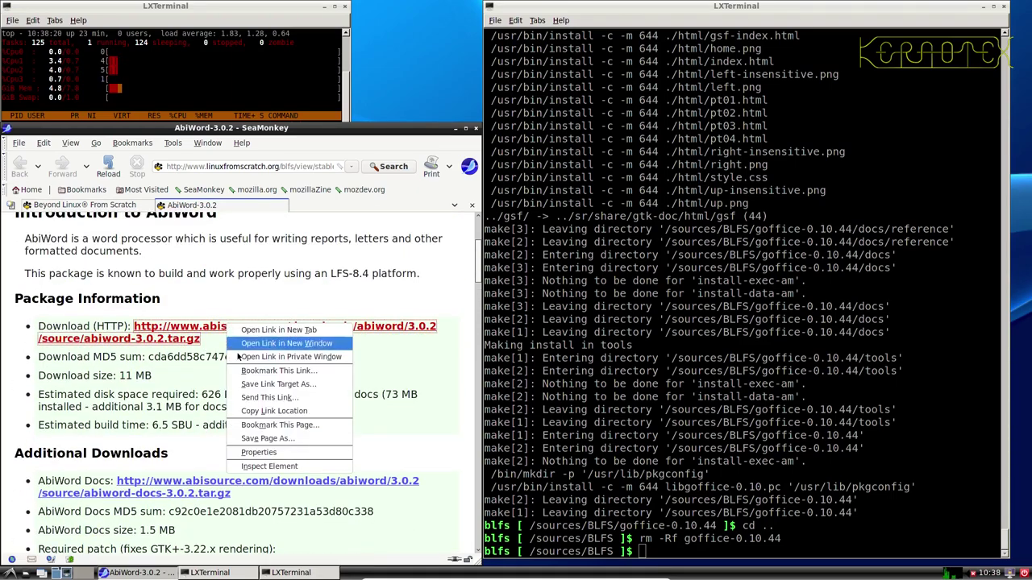
{"action": "left_click", "coordinate": [252, 412]}
{"action": "left_click", "coordinate": [627, 409]}
{"action": "type", "text": "wg"}
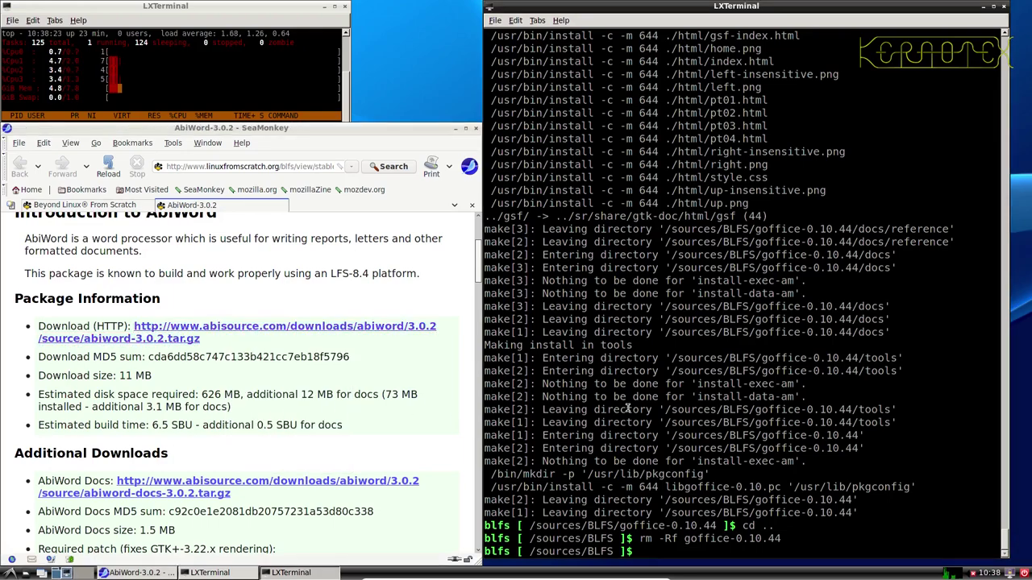
{"action": "type", "text": "et"}
{"action": "key", "text": "ctrl+shift+v"}
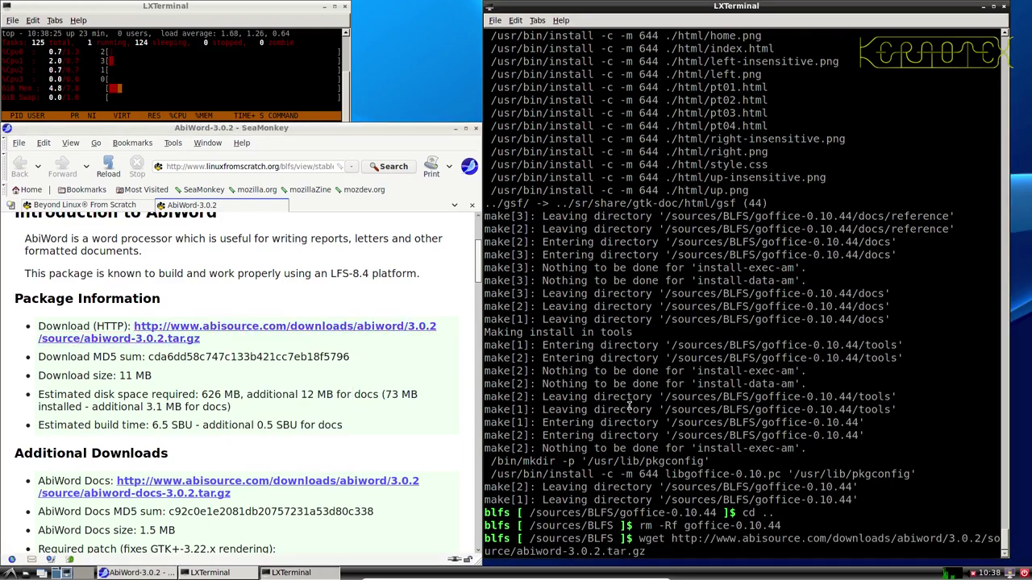
Append the AbiWord Docs archive URL to the wget command
{"action": "scroll", "coordinate": [399, 424], "scroll_direction": "down", "scroll_amount": 3}
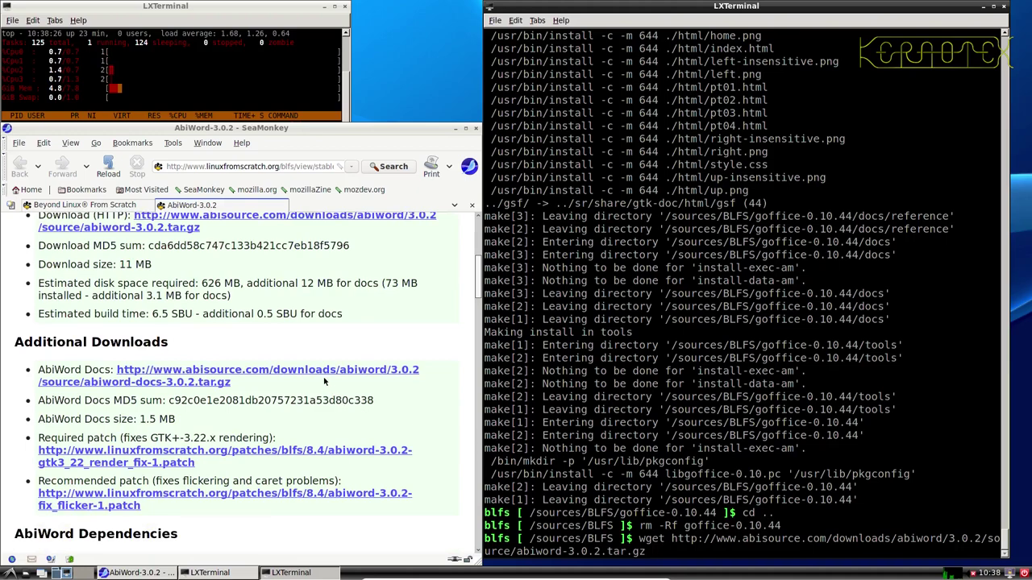
{"action": "right_click", "coordinate": [325, 381]}
{"action": "left_click", "coordinate": [379, 461]}
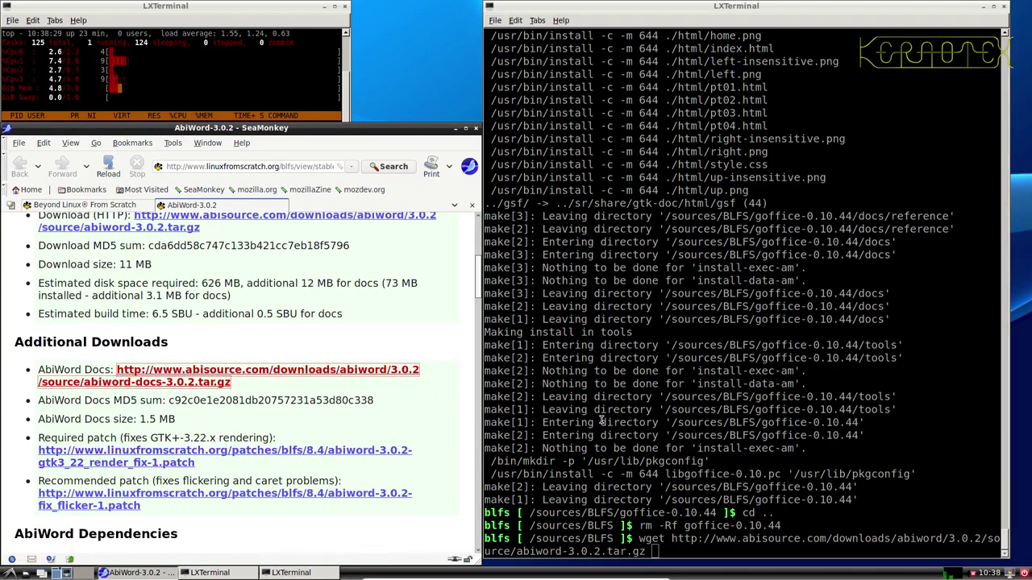
{"action": "left_click", "coordinate": [601, 419]}
{"action": "key", "text": "ctrl+shift+v"}
Append the gtk3_22 render fix and fix_flicker patch URLs and download all four files
{"action": "scroll", "coordinate": [405, 430], "scroll_direction": "down", "scroll_amount": 1}
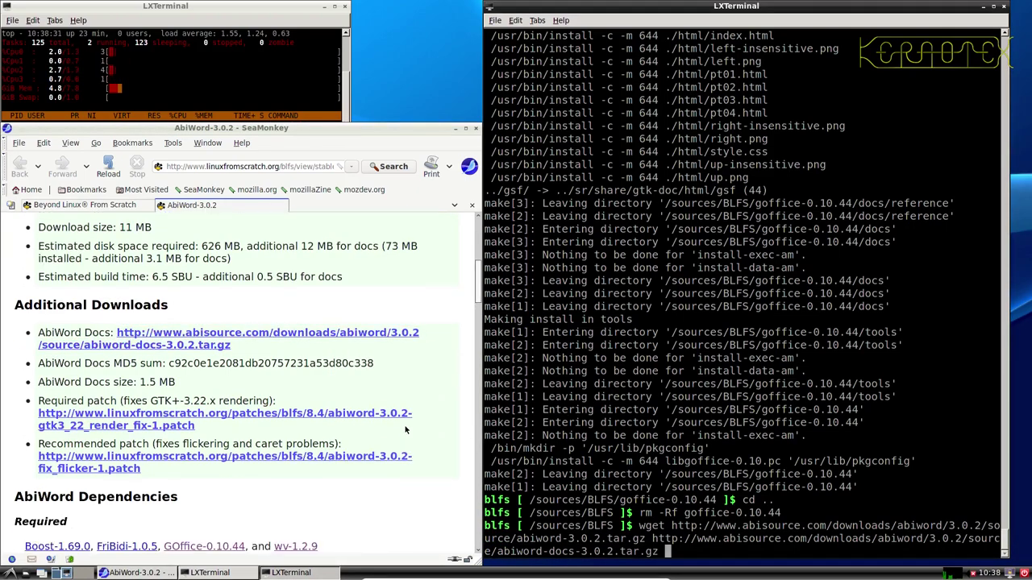
{"action": "right_click", "coordinate": [340, 416]}
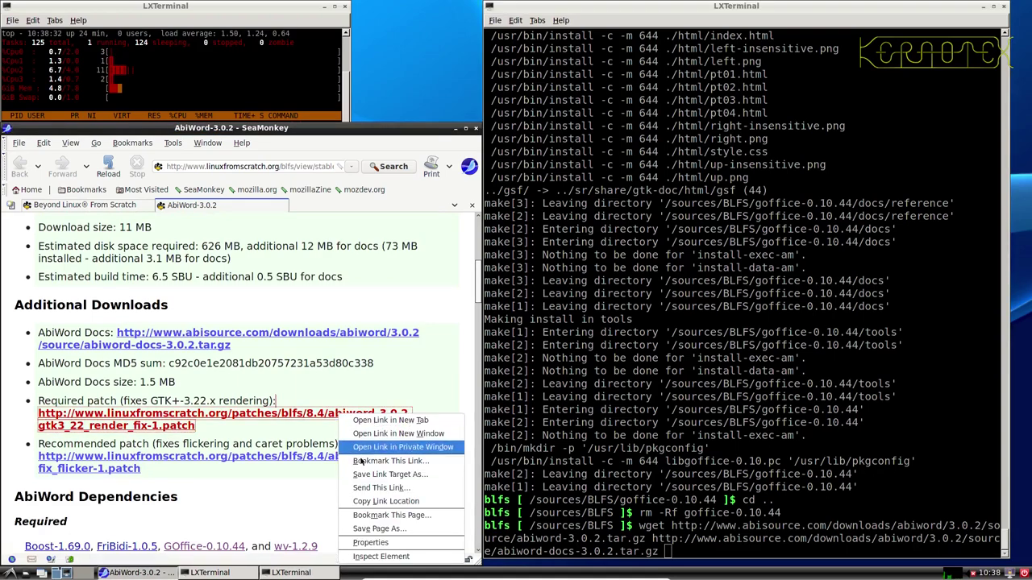
{"action": "left_click", "coordinate": [385, 500]}
{"action": "left_click", "coordinate": [604, 424]}
{"action": "key", "text": "ctrl+shift+v"}
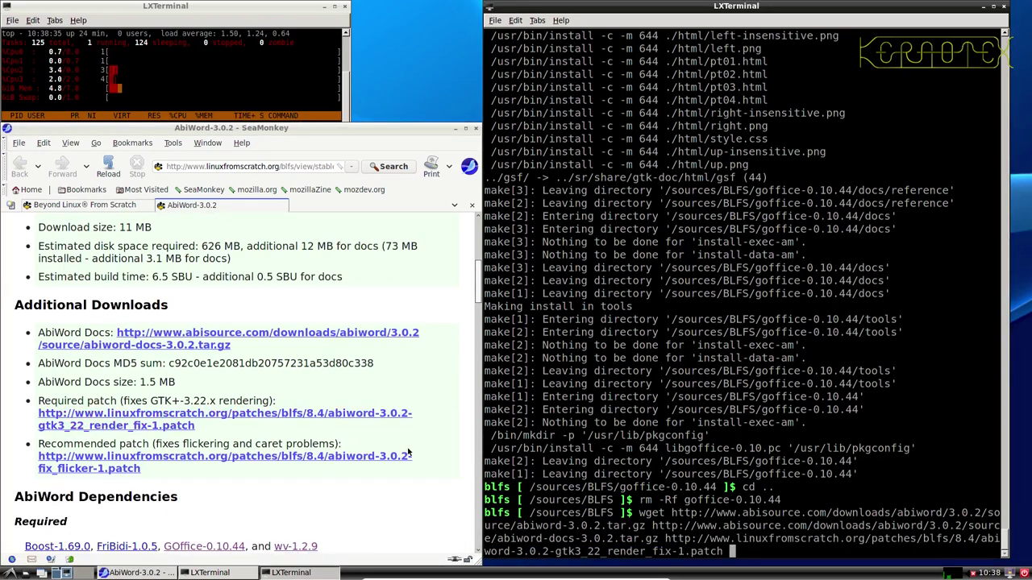
{"action": "right_click", "coordinate": [409, 454]}
{"action": "left_click", "coordinate": [414, 400]}
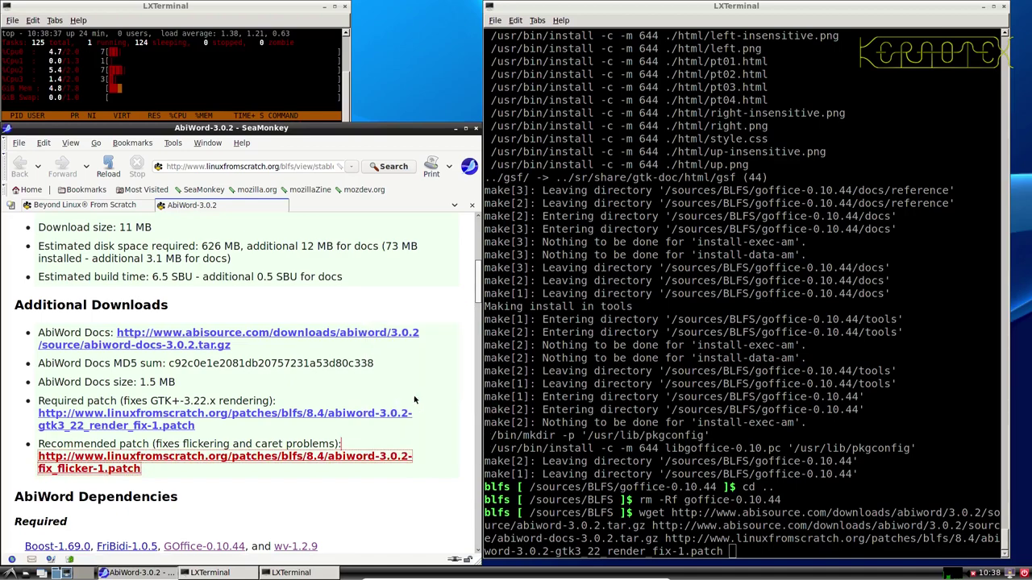
{"action": "left_click", "coordinate": [673, 427]}
{"action": "key", "text": "ctrl+shift+v"}
{"action": "key", "text": "Return"}
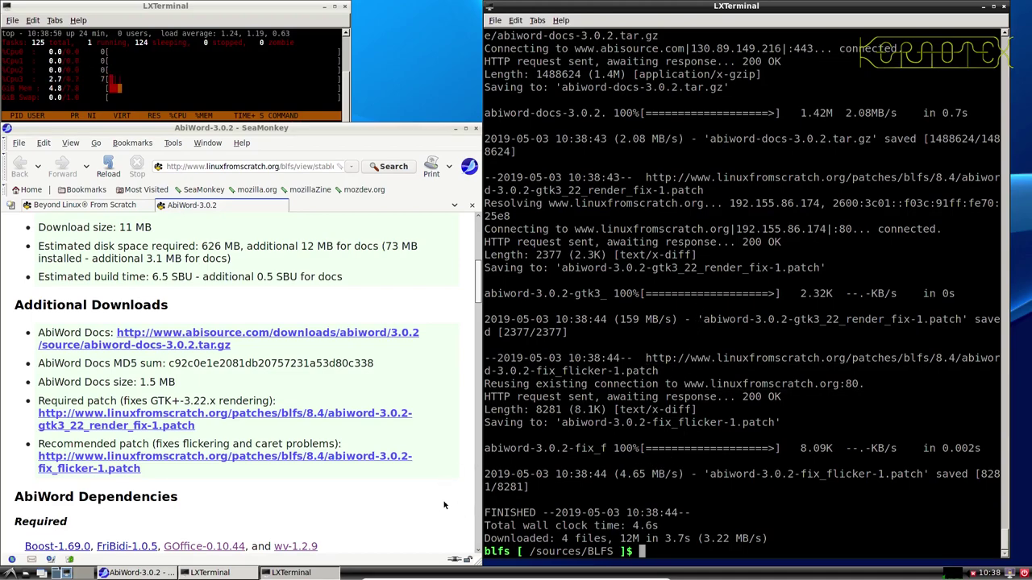
Extract abiword-3.0.2.tar.gz with tar -xvf and cd into abiword-3.0.2
{"action": "scroll", "coordinate": [444, 505], "scroll_direction": "down", "scroll_amount": 6}
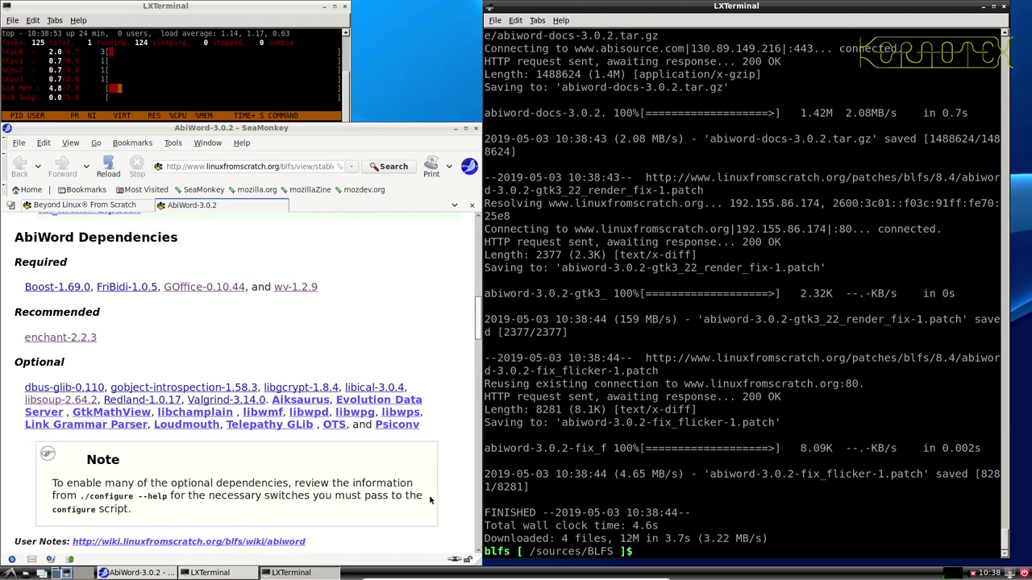
{"action": "scroll", "coordinate": [430, 500], "scroll_direction": "down", "scroll_amount": 4}
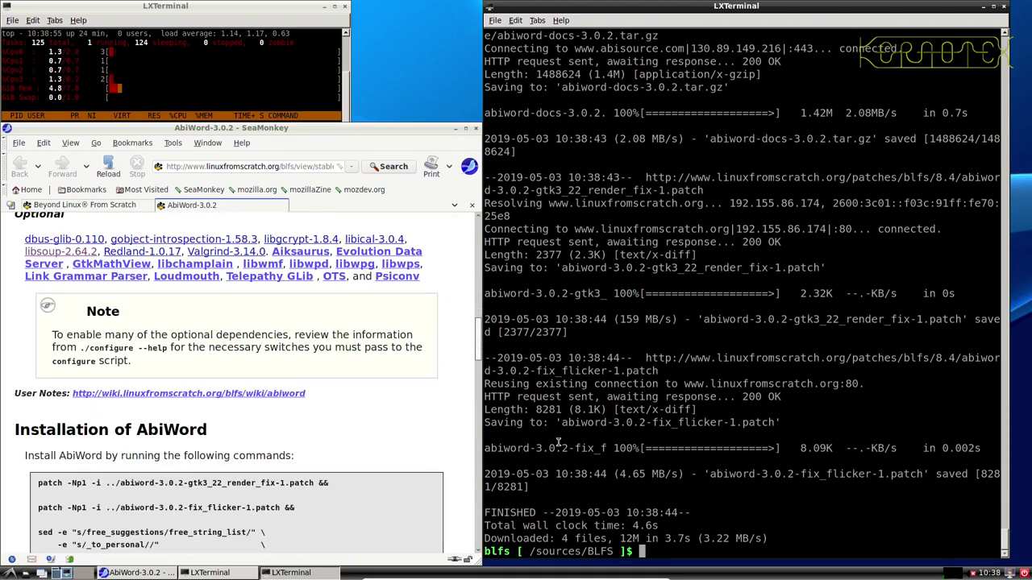
{"action": "type", "text": "tar -xvf ab"}
{"action": "key", "text": "Tab"}
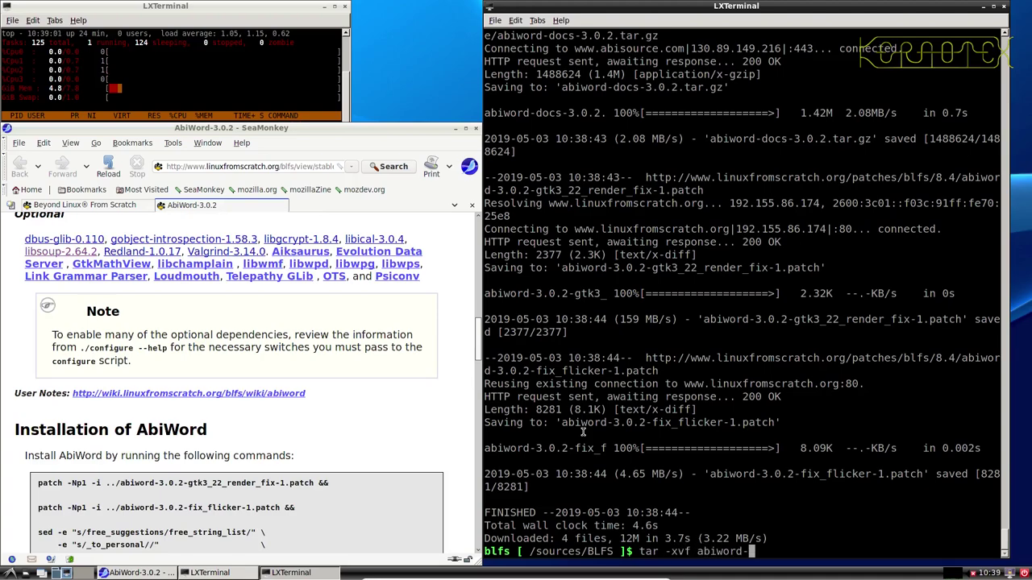
{"action": "key", "text": "Tab"}
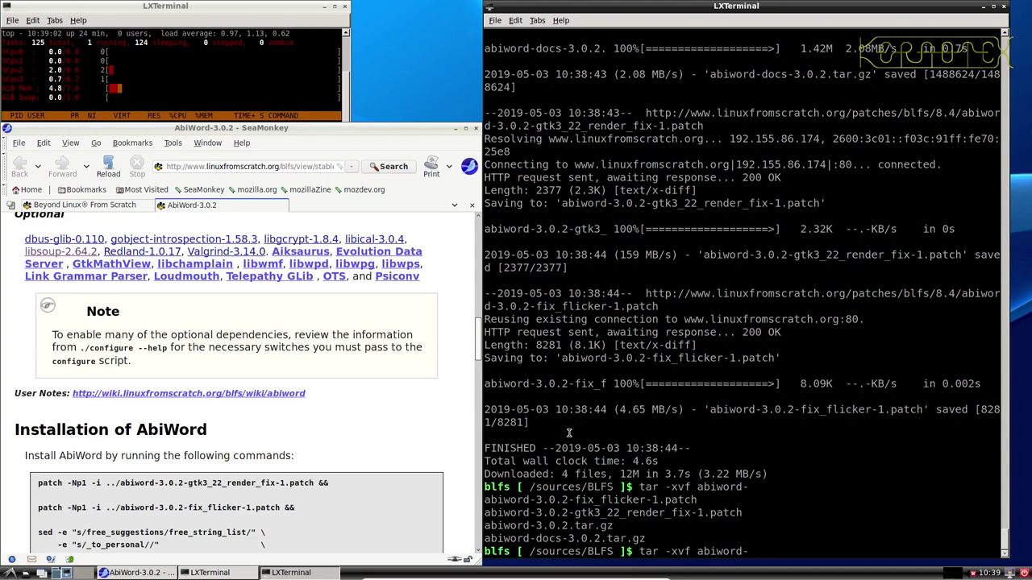
{"action": "type", "text": "3.0.2."}
{"action": "key", "text": "Tab"}
{"action": "key", "text": "Return"}
{"action": "type", "text": "cd abiword-"}
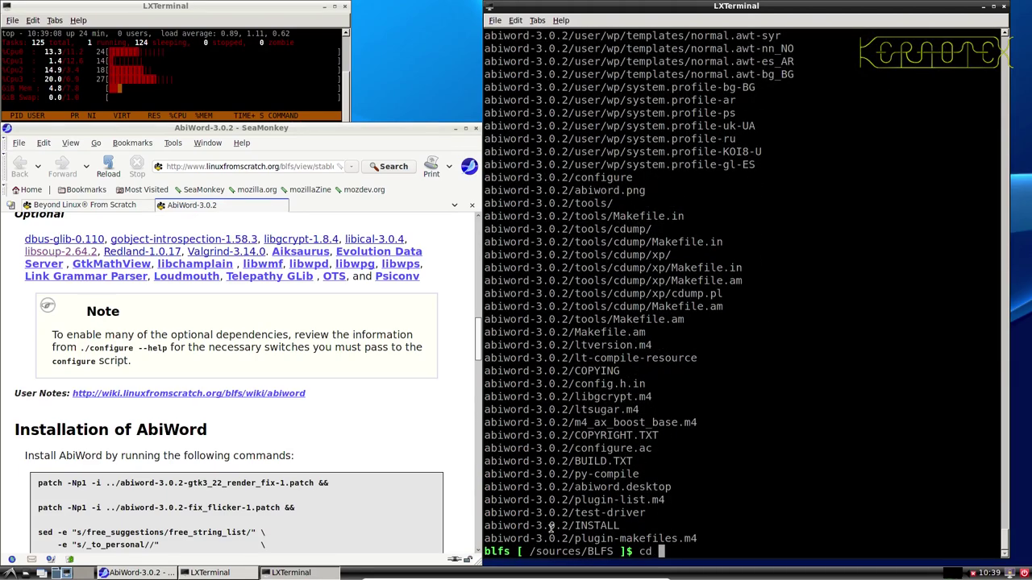
{"action": "type", "text": "3.0.2"}
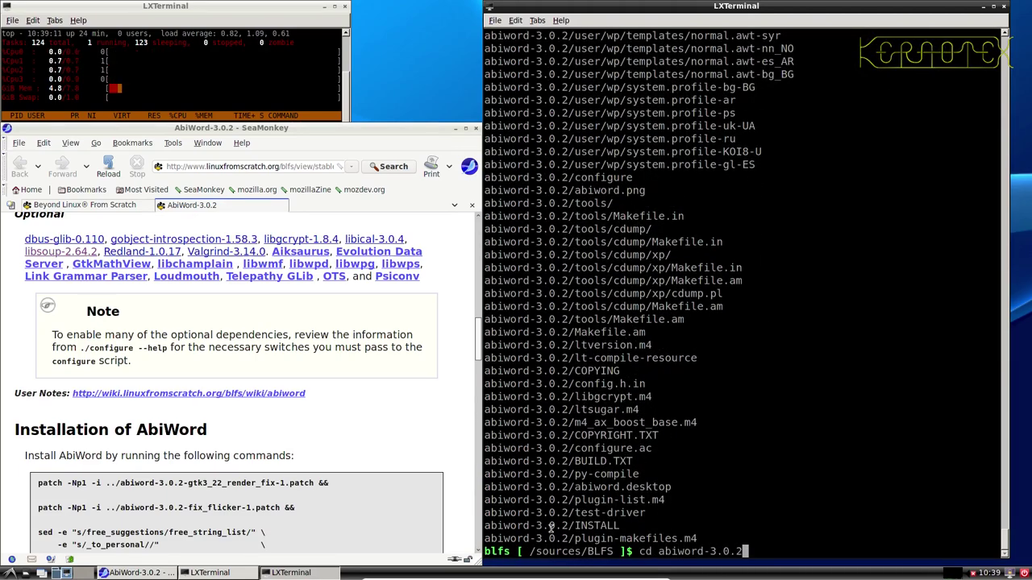
{"action": "key", "text": "Return"}
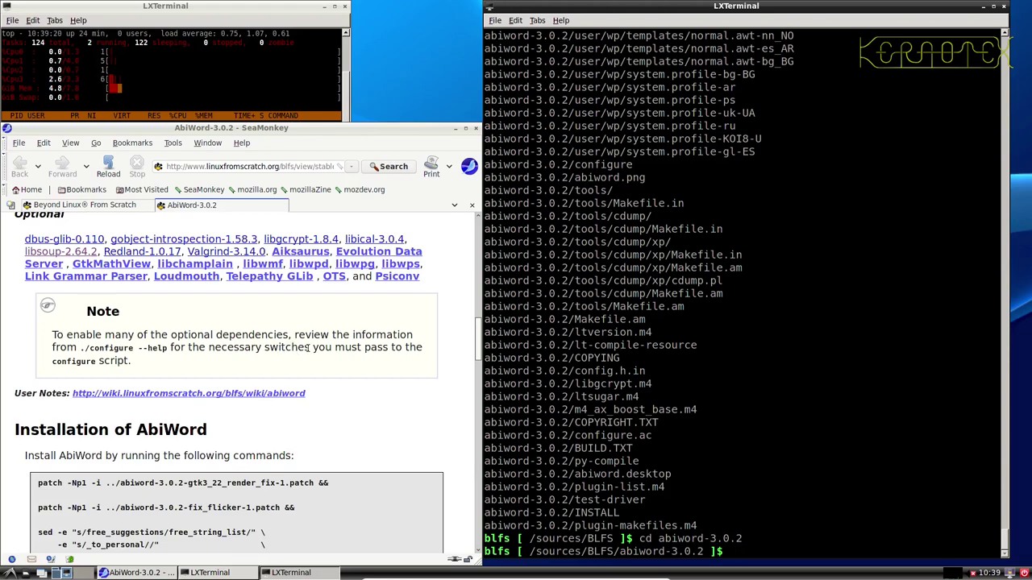
Review AbiWord's plugin options on the page, selecting the --enable-plugins text and 'grammar'
{"action": "scroll", "coordinate": [307, 346], "scroll_direction": "down", "scroll_amount": 4}
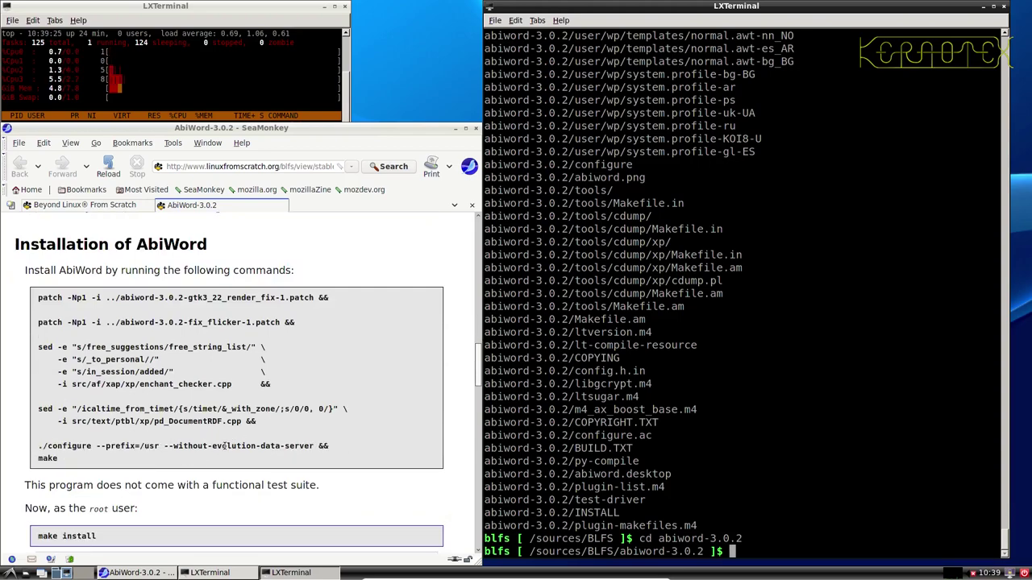
{"action": "scroll", "coordinate": [272, 446], "scroll_direction": "down", "scroll_amount": 15}
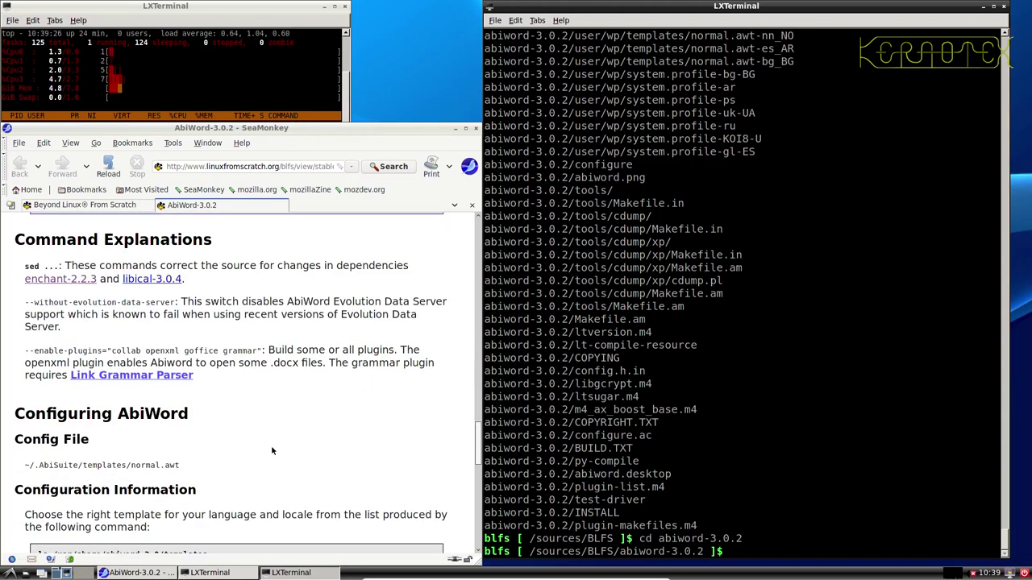
{"action": "scroll", "coordinate": [272, 452], "scroll_direction": "up", "scroll_amount": 2}
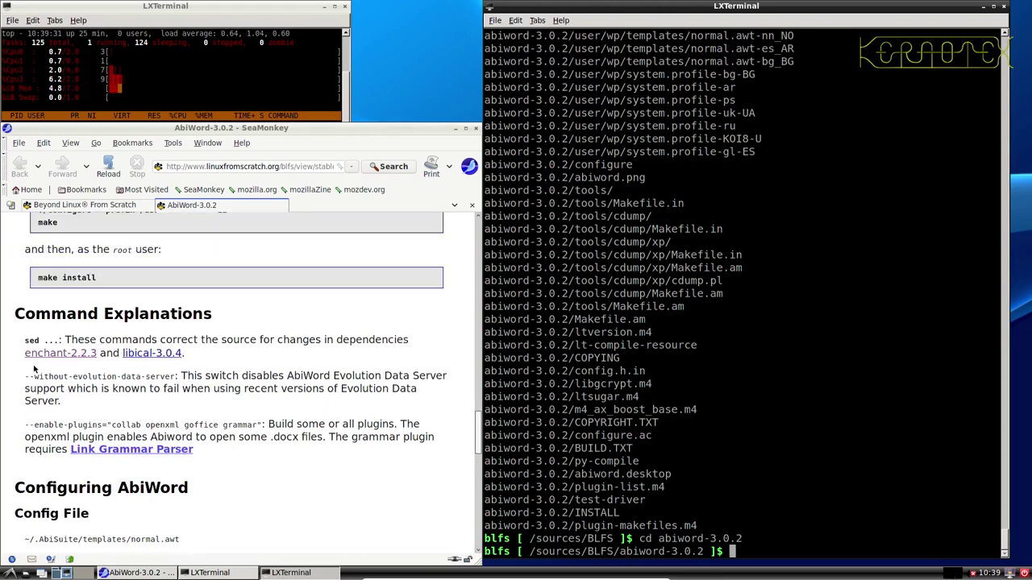
{"action": "left_click_drag", "start_coordinate": [26, 428], "coordinate": [253, 425]}
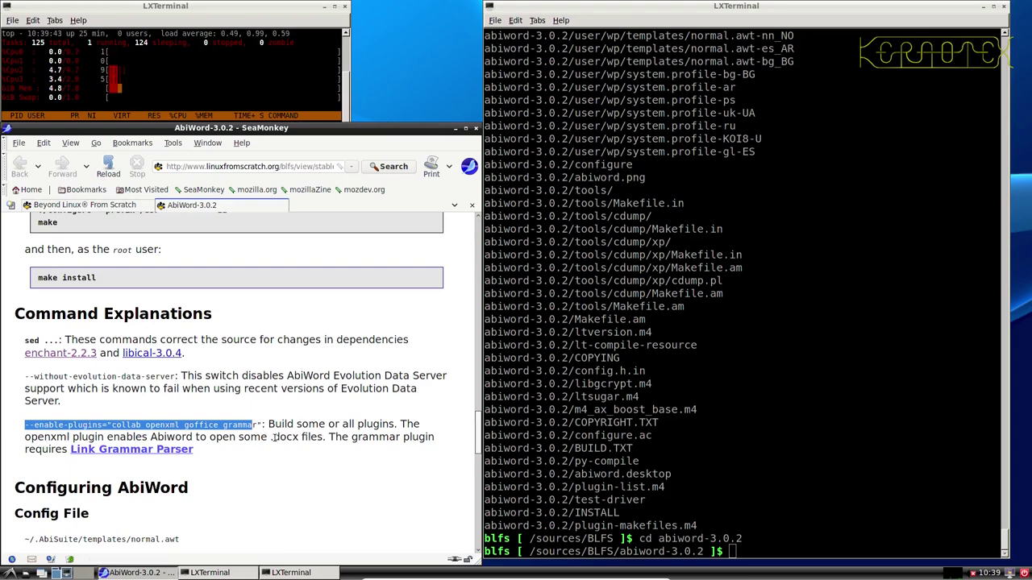
{"action": "left_click", "coordinate": [221, 422]}
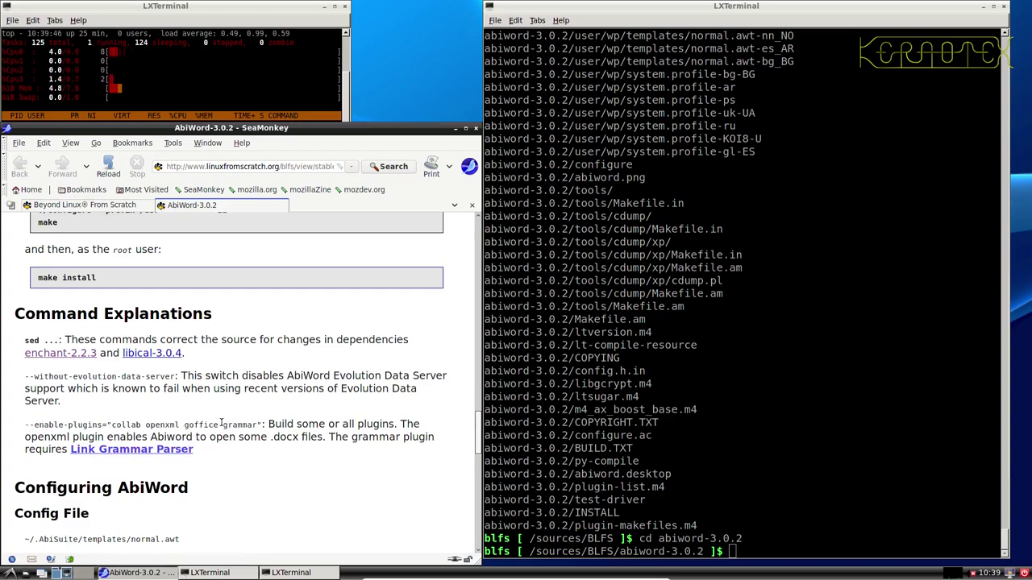
{"action": "left_click_drag", "start_coordinate": [223, 424], "coordinate": [233, 424]}
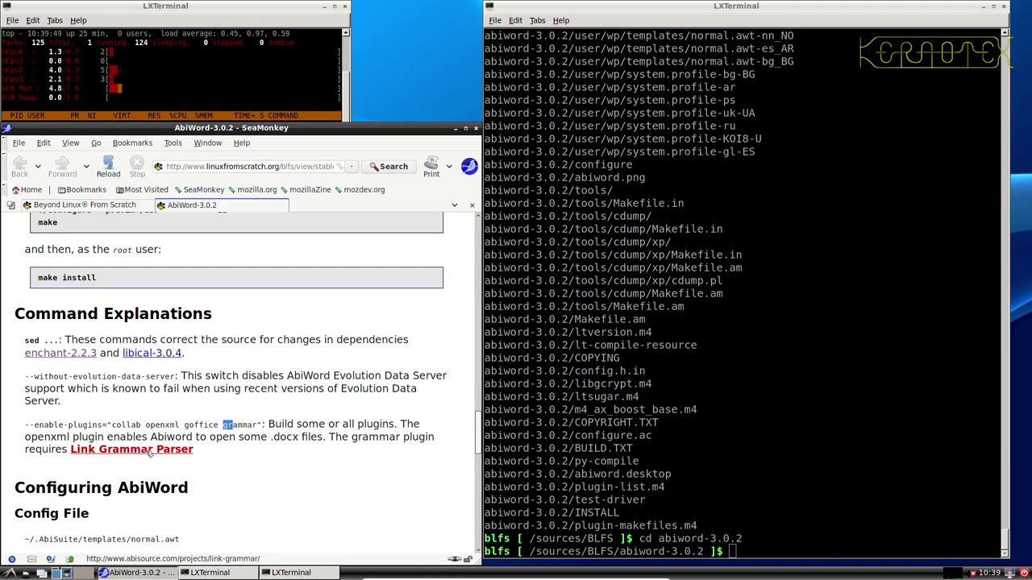
Copy './configure --help' from the Note onto the terminal prompt
{"action": "scroll", "coordinate": [158, 450], "scroll_direction": "up", "scroll_amount": 10}
{"action": "scroll", "coordinate": [158, 450], "scroll_direction": "up", "scroll_amount": 5}
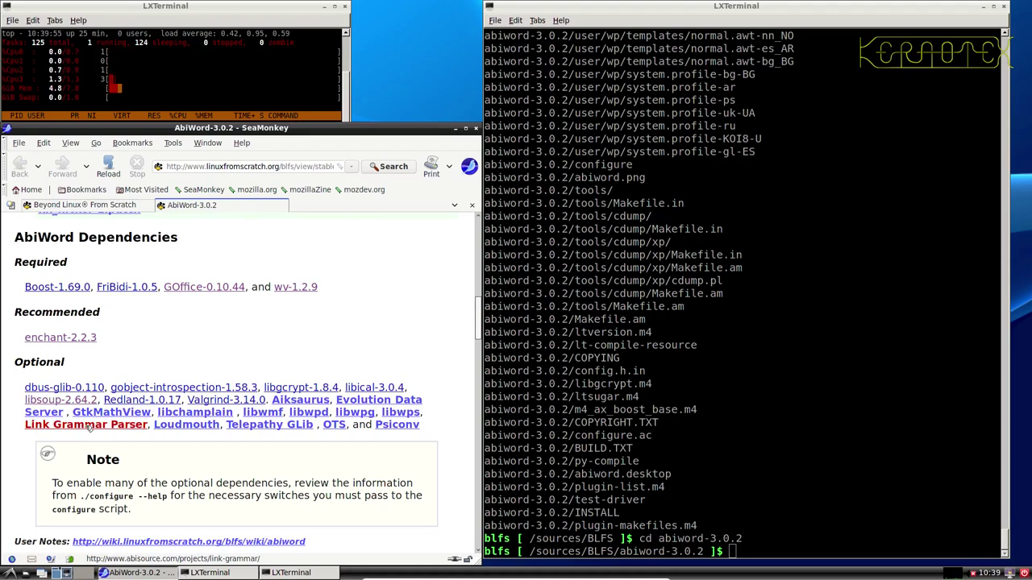
{"action": "scroll", "coordinate": [115, 481], "scroll_direction": "down", "scroll_amount": 1}
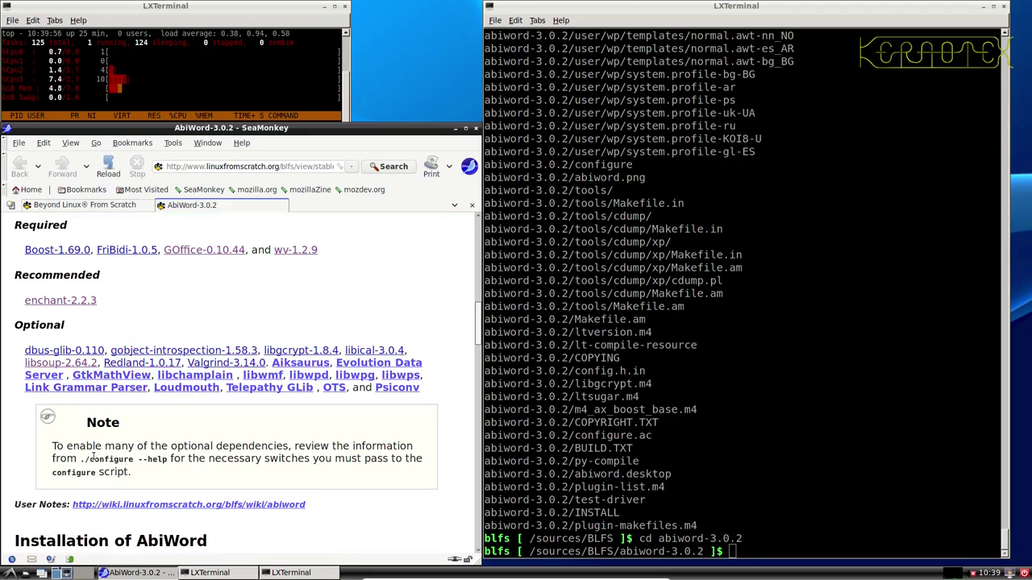
{"action": "left_click_drag", "start_coordinate": [81, 458], "coordinate": [167, 459]}
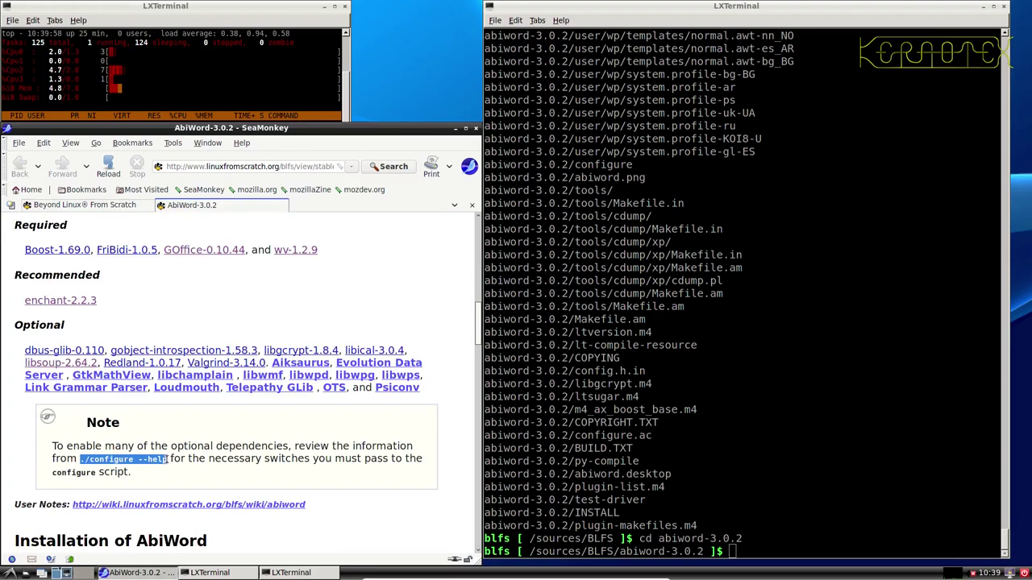
{"action": "middle_click", "coordinate": [665, 395]}
Pipe ./configure --help through less and page forward to the Optional Features list
{"action": "type", "text": "| less"}
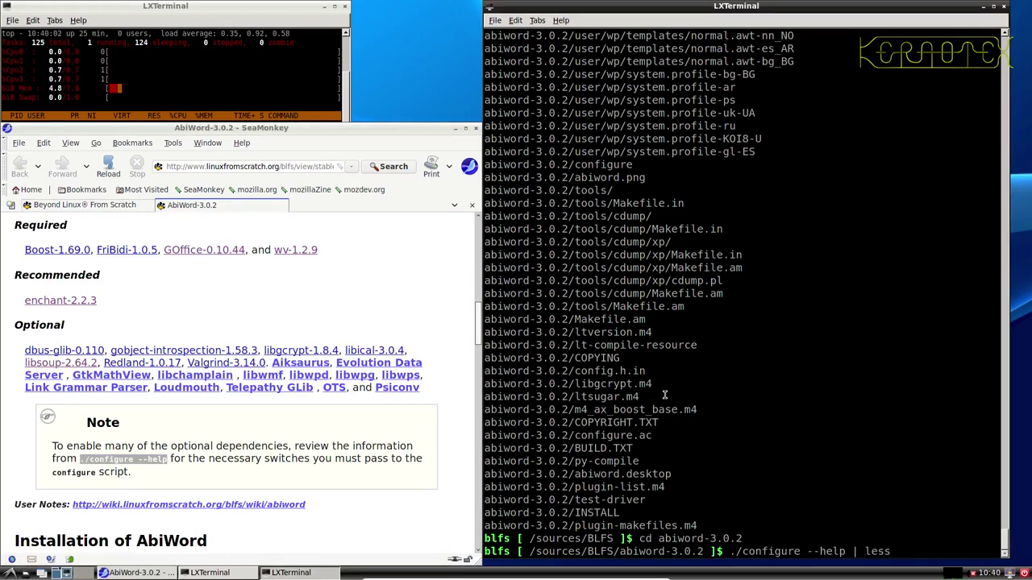
{"action": "key", "text": "Return"}
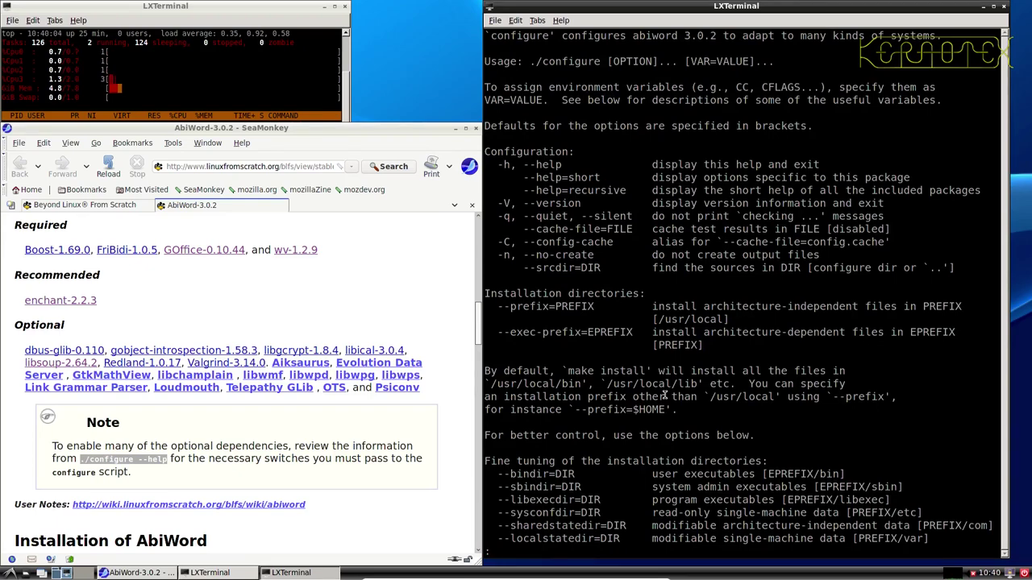
{"action": "scroll", "coordinate": [353, 455], "scroll_direction": "down", "scroll_amount": 6}
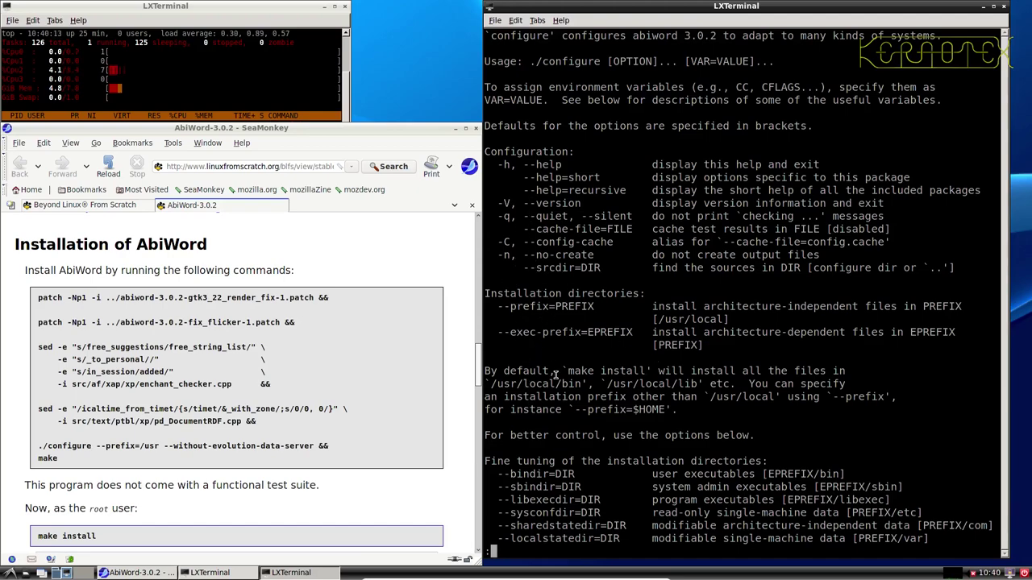
{"action": "key", "text": "space"}
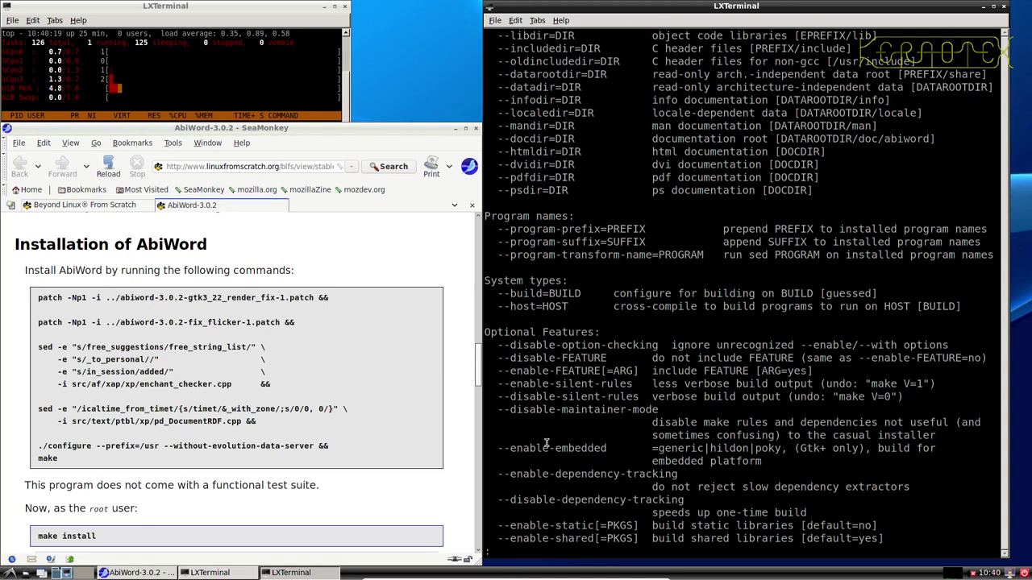
{"action": "scroll", "coordinate": [333, 409], "scroll_direction": "up", "scroll_amount": 7}
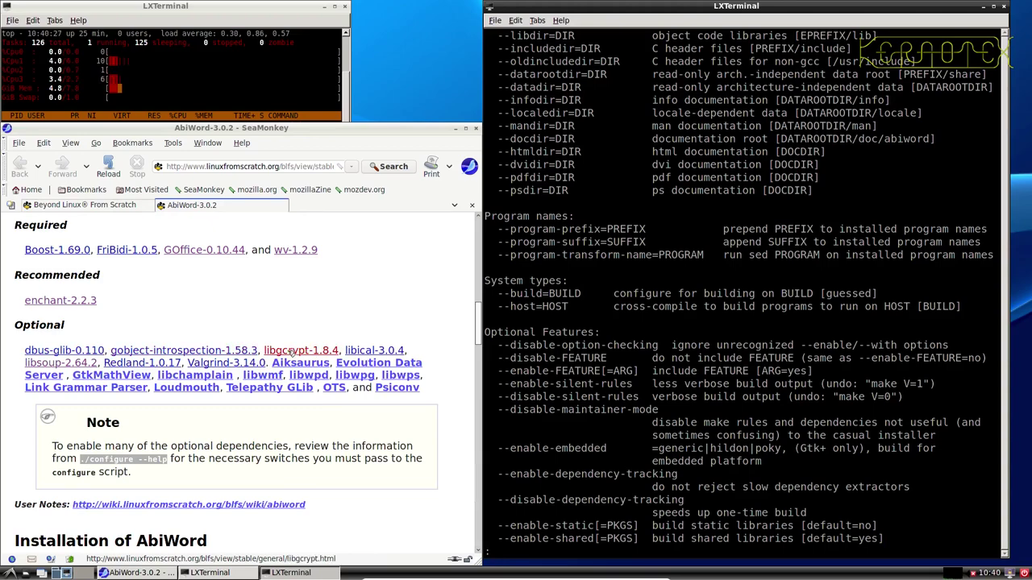
View the libical-3.0.4 page in a new tab, then close it and return to AbiWord
{"action": "middle_click", "coordinate": [374, 350]}
{"action": "key", "text": "ctrl+Tab"}
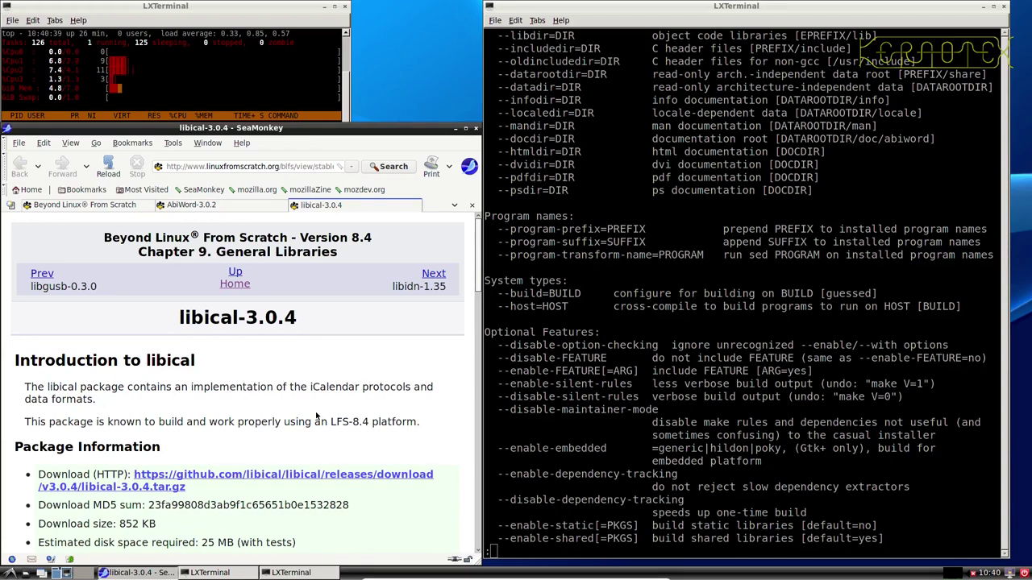
{"action": "left_click", "coordinate": [472, 205]}
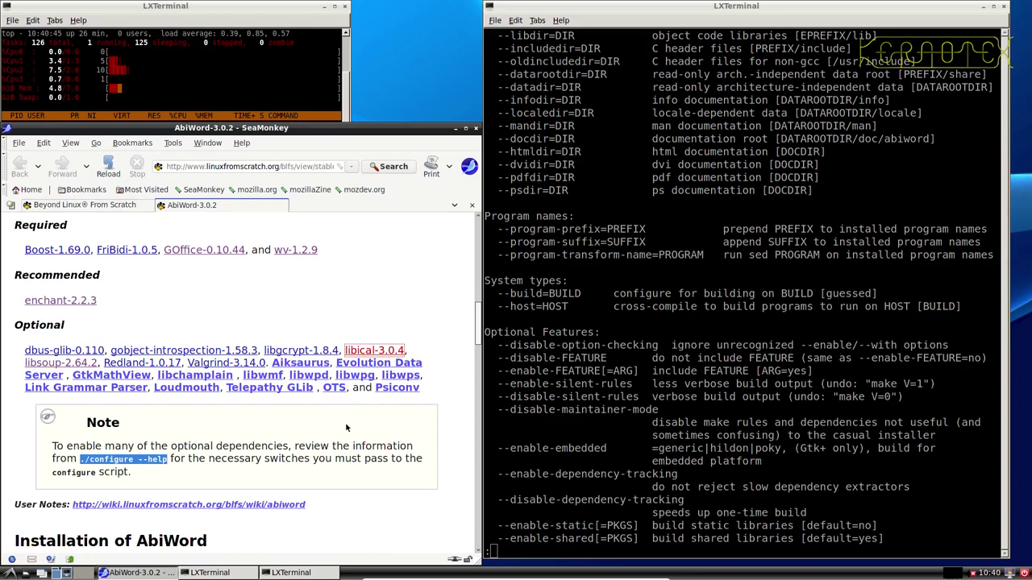
Scroll through the configure help past --enable-builtin-plugins and highlight --enable-clipart
{"action": "scroll", "coordinate": [347, 427], "scroll_direction": "down", "scroll_amount": 1}
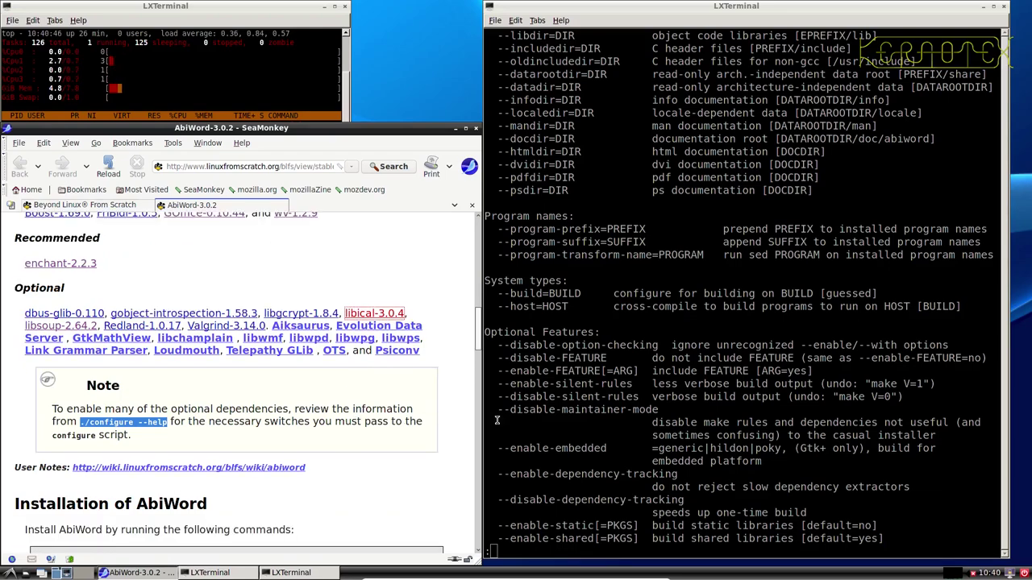
{"action": "scroll", "coordinate": [497, 420], "scroll_direction": "down", "scroll_amount": 5}
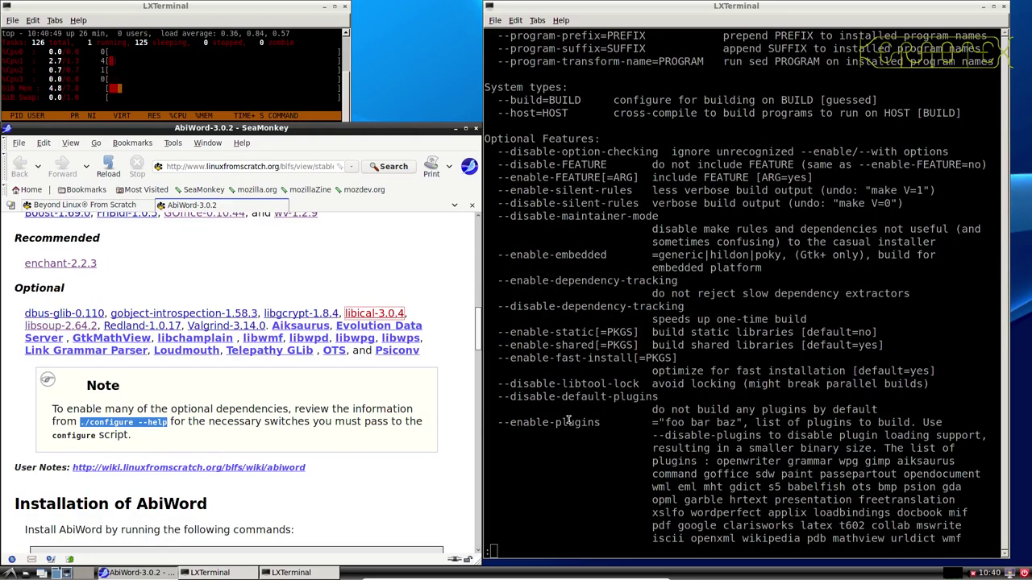
{"action": "key", "text": "Down"}
{"action": "key", "text": "Down"}
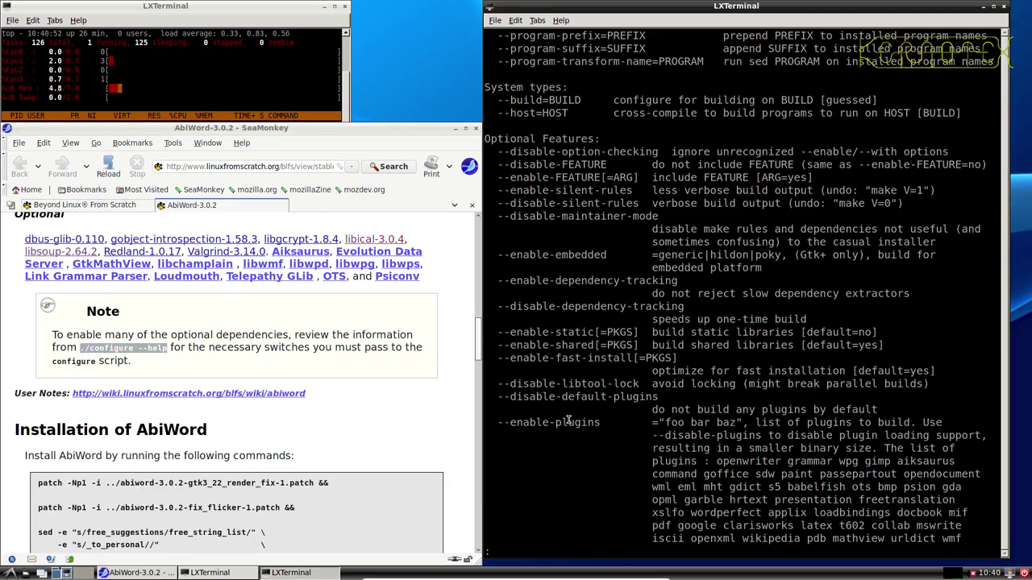
{"action": "key", "text": "Down"}
{"action": "key", "text": "Down"}
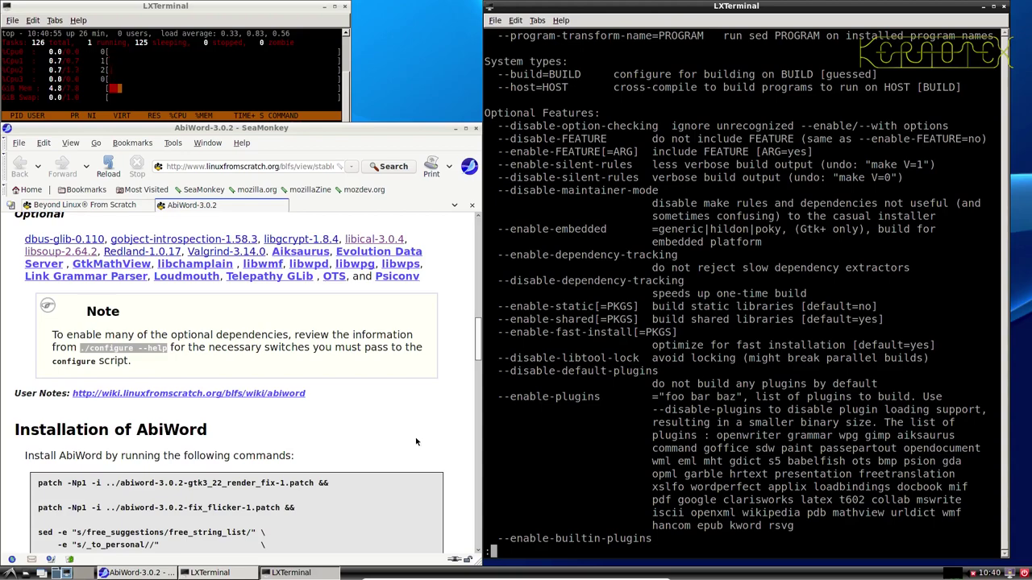
{"action": "scroll", "coordinate": [307, 473], "scroll_direction": "down", "scroll_amount": 10}
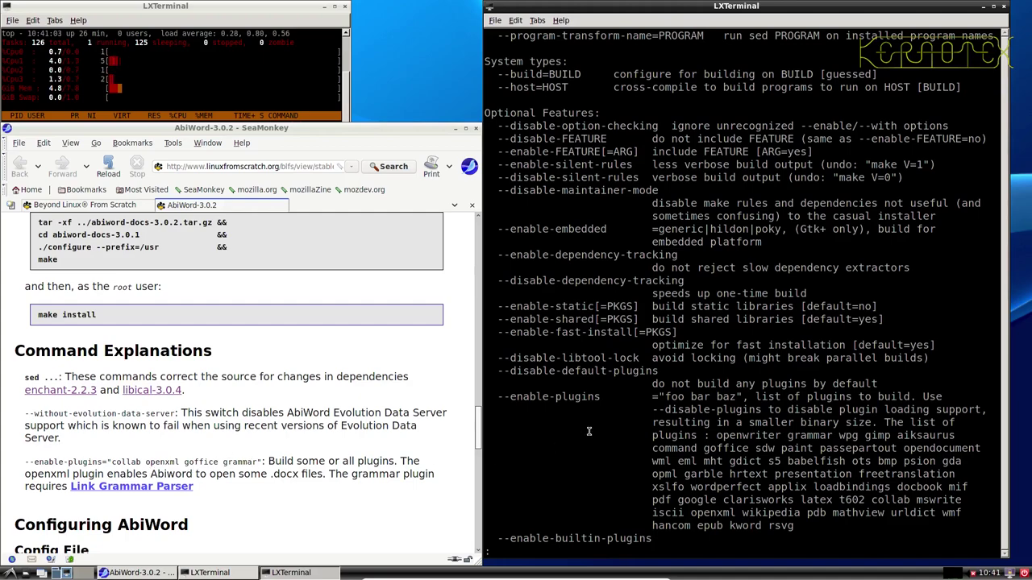
{"action": "scroll", "coordinate": [589, 431], "scroll_direction": "down", "scroll_amount": 3}
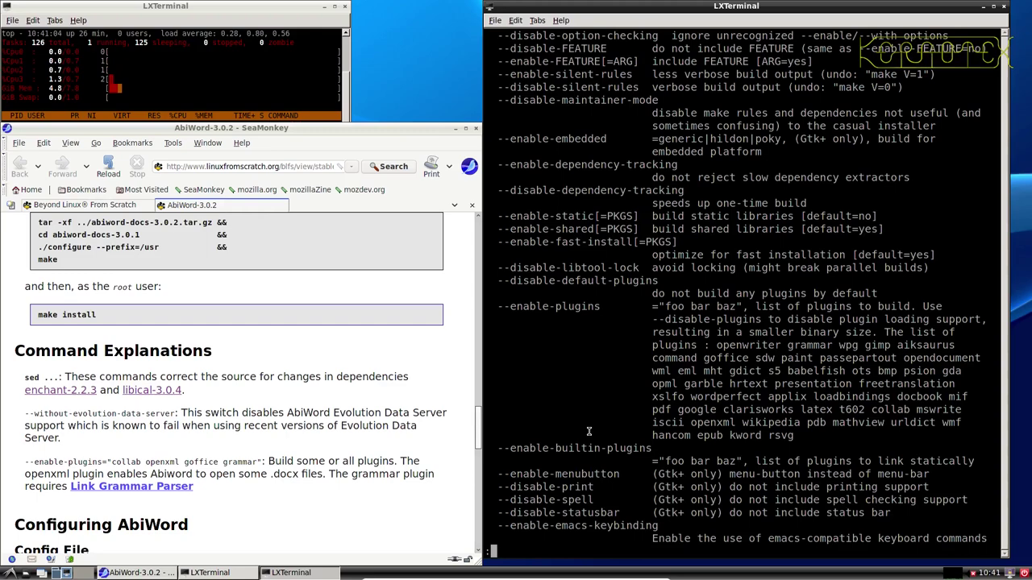
{"action": "scroll", "coordinate": [588, 431], "scroll_direction": "down", "scroll_amount": 5}
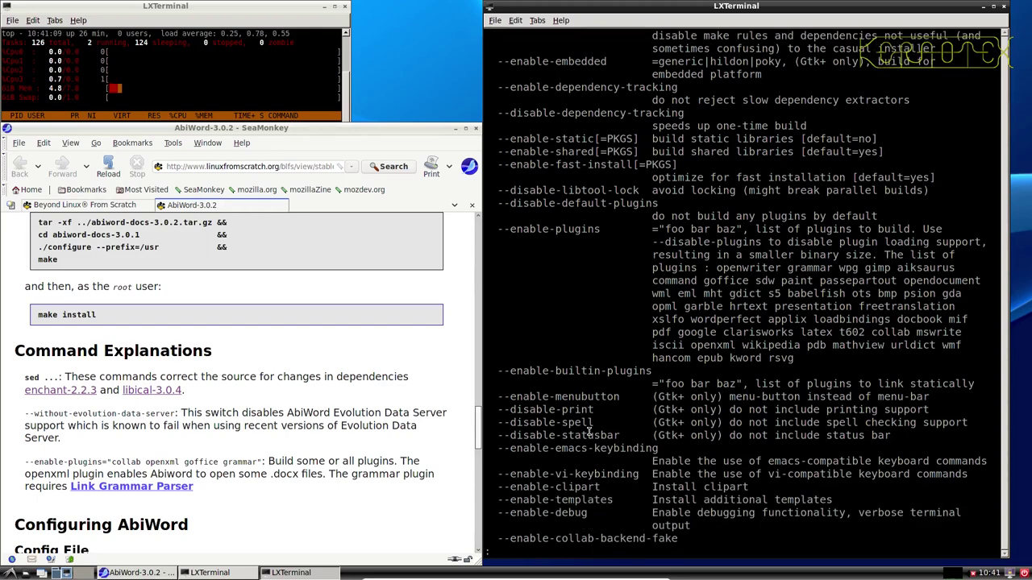
{"action": "scroll", "coordinate": [588, 431], "scroll_direction": "down", "scroll_amount": 3}
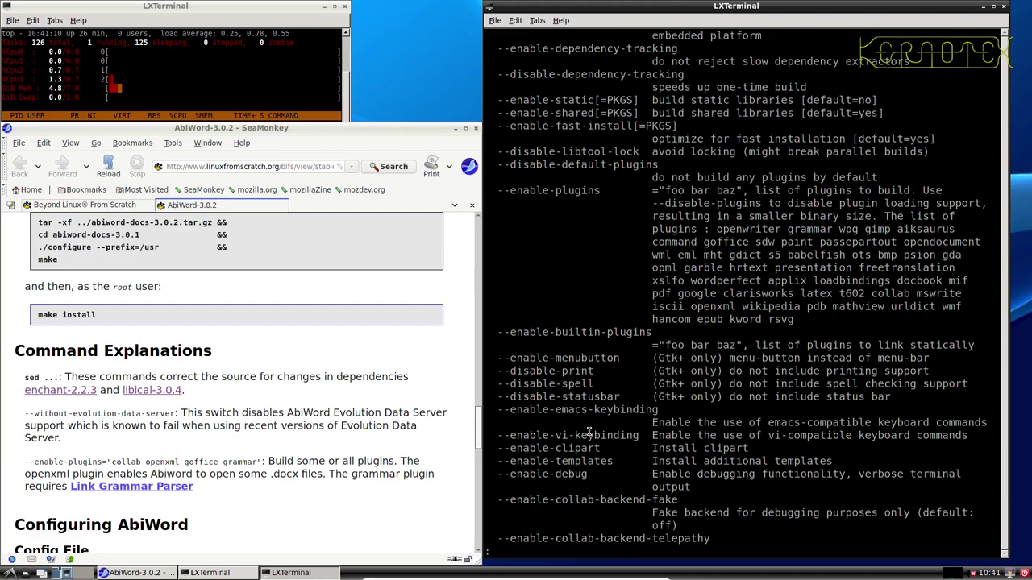
{"action": "scroll", "coordinate": [589, 432], "scroll_direction": "down", "scroll_amount": 4}
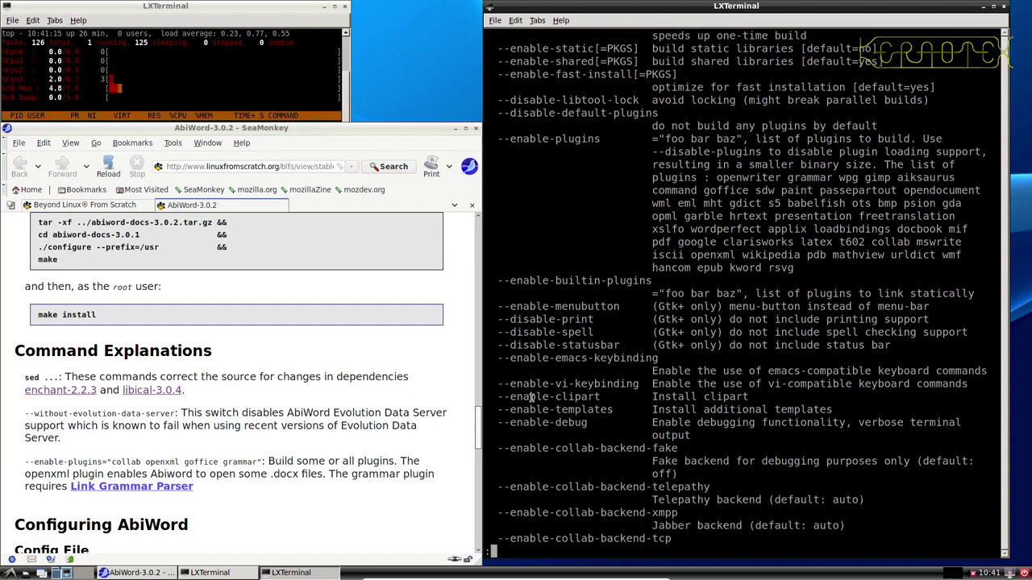
{"action": "left_click_drag", "start_coordinate": [498, 397], "coordinate": [615, 399]}
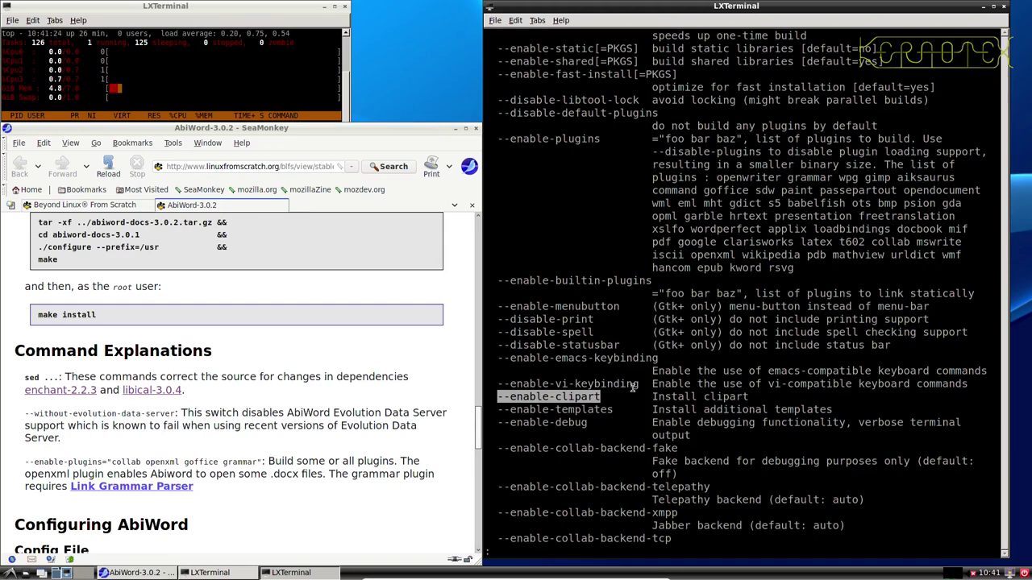
{"action": "scroll", "coordinate": [431, 334], "scroll_direction": "up", "scroll_amount": 10}
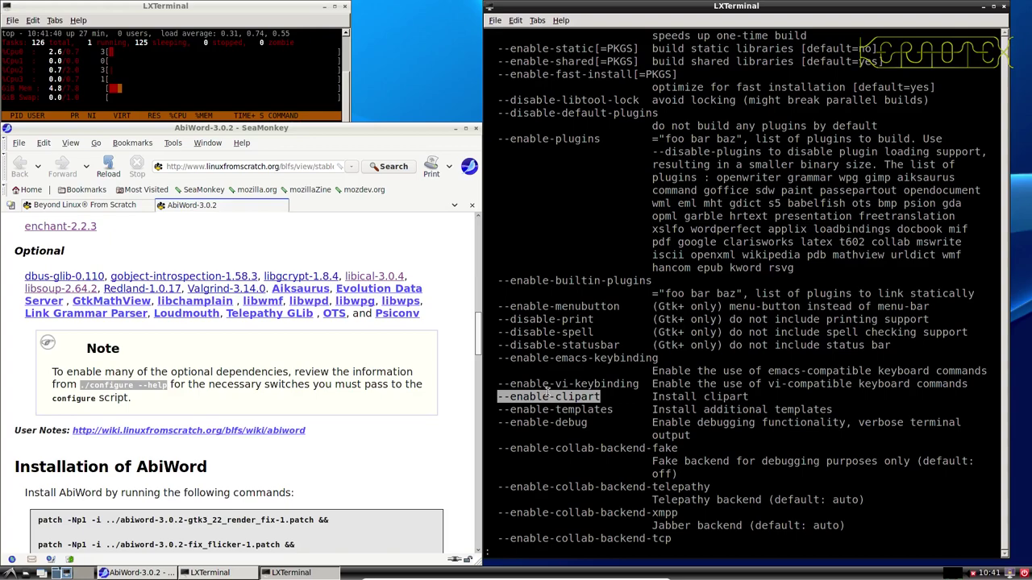
Scroll the help to Optional Packages like --with-redland and open the Redland-1.0.17 page in a new tab
{"action": "scroll", "coordinate": [546, 391], "scroll_direction": "down", "scroll_amount": 5}
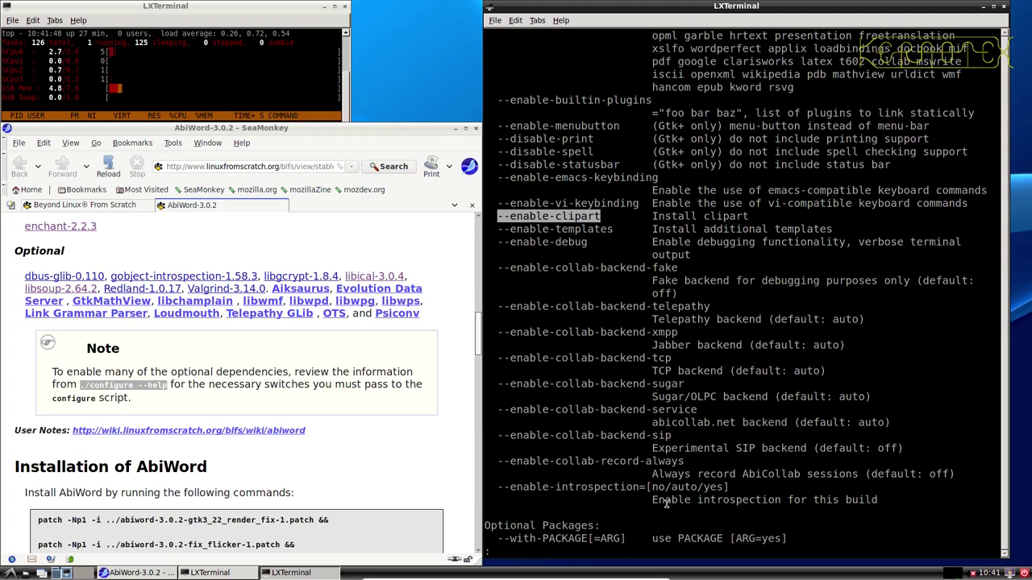
{"action": "scroll", "coordinate": [666, 504], "scroll_direction": "down", "scroll_amount": 6}
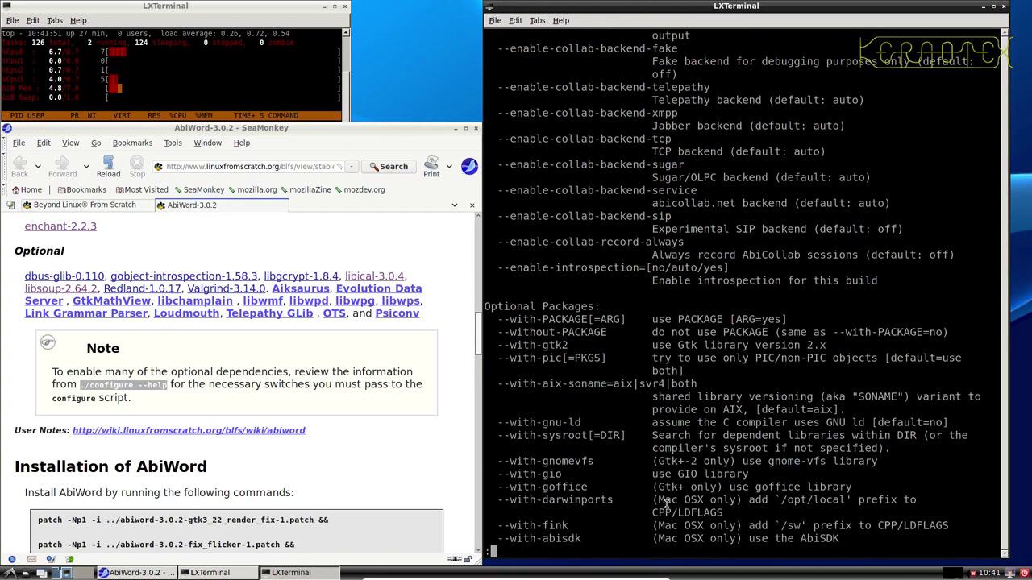
{"action": "scroll", "coordinate": [666, 504], "scroll_direction": "down", "scroll_amount": 3}
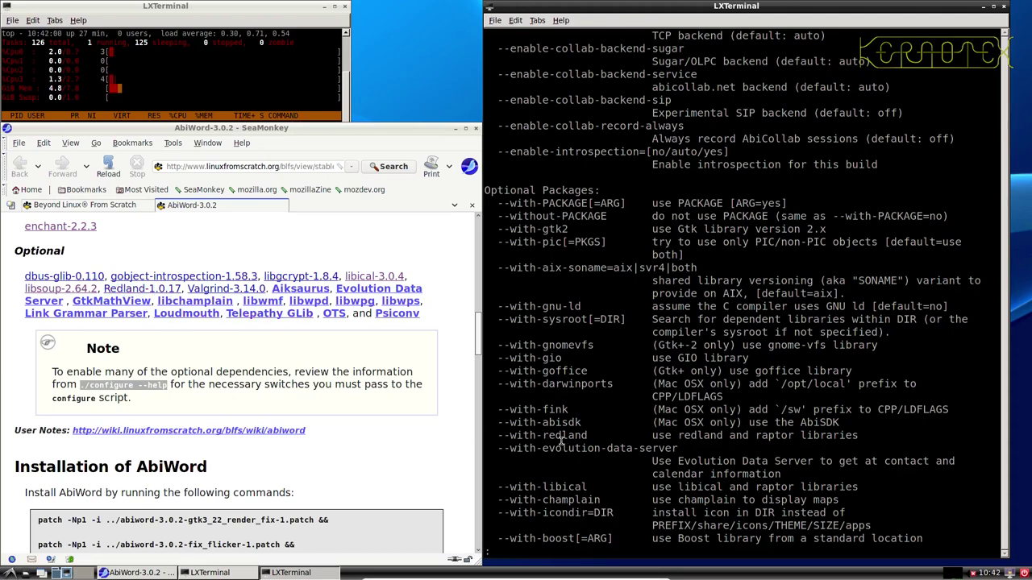
{"action": "middle_click", "coordinate": [145, 289]}
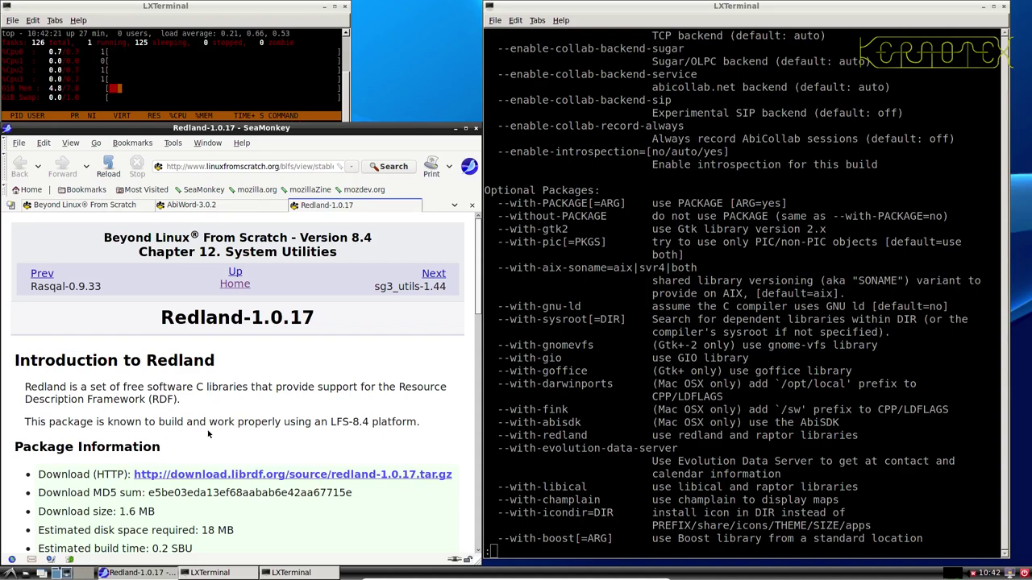
Open the Rasqal-0.9.33 and Raptor-2.0.15 pages in new tabs and view Raptor
{"action": "scroll", "coordinate": [208, 434], "scroll_direction": "down", "scroll_amount": 5}
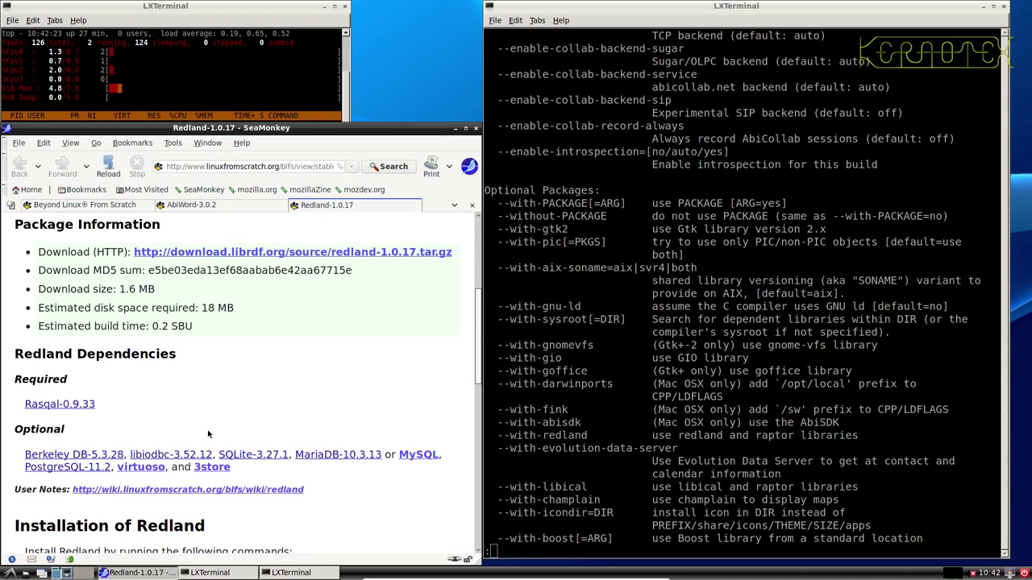
{"action": "middle_click", "coordinate": [52, 407]}
{"action": "scroll", "coordinate": [274, 363], "scroll_direction": "down", "scroll_amount": 3}
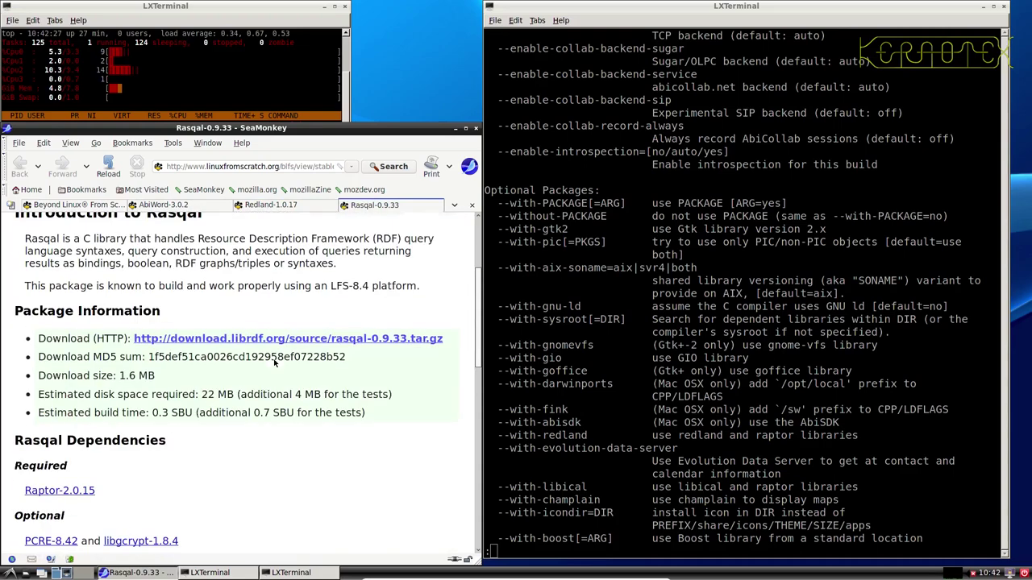
{"action": "scroll", "coordinate": [274, 363], "scroll_direction": "down", "scroll_amount": 2}
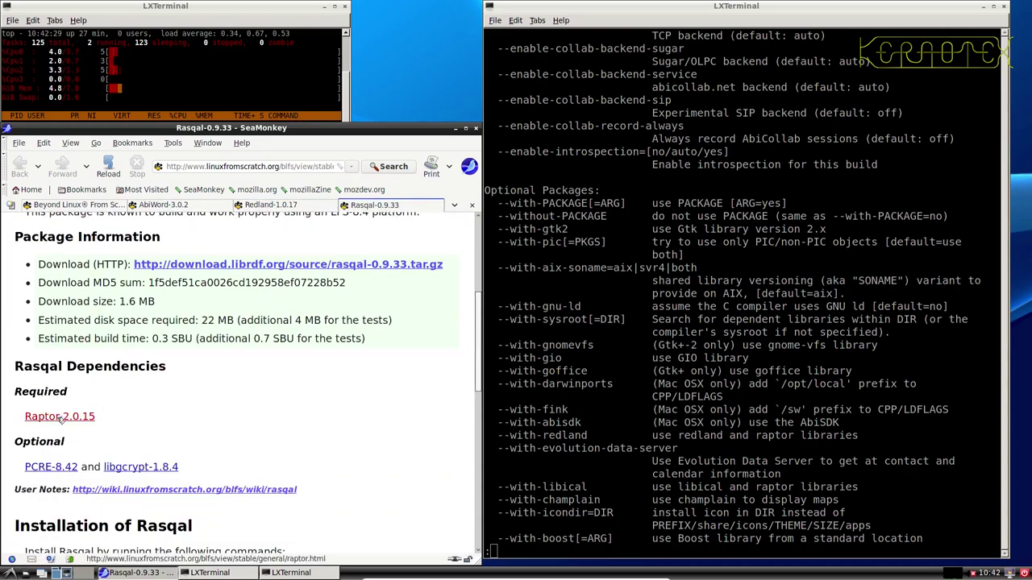
{"action": "middle_click", "coordinate": [60, 417]}
{"action": "left_click", "coordinate": [399, 207]}
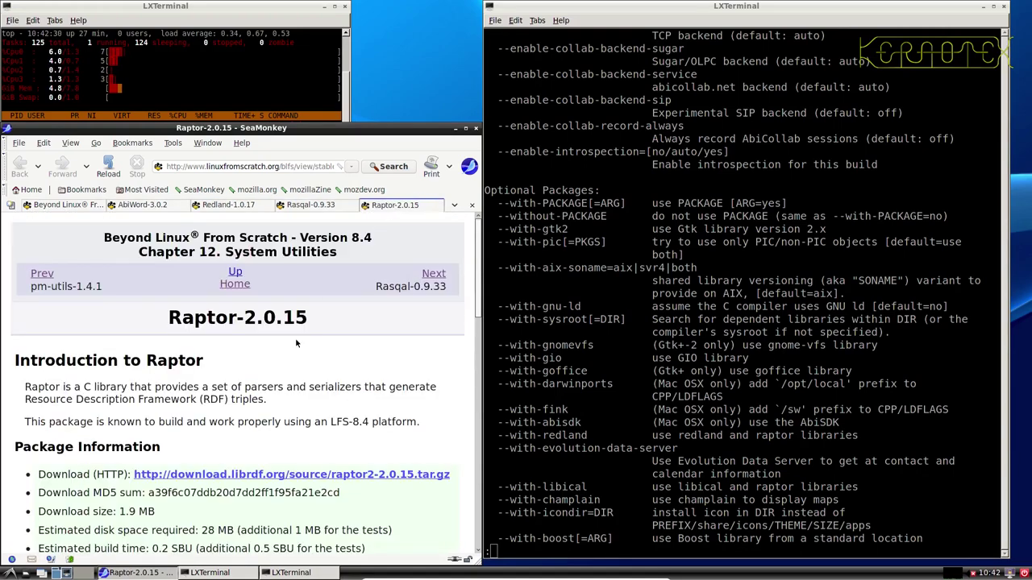
Quit the configure help pager in the terminal and type cd .
{"action": "scroll", "coordinate": [270, 382], "scroll_direction": "down", "scroll_amount": 4}
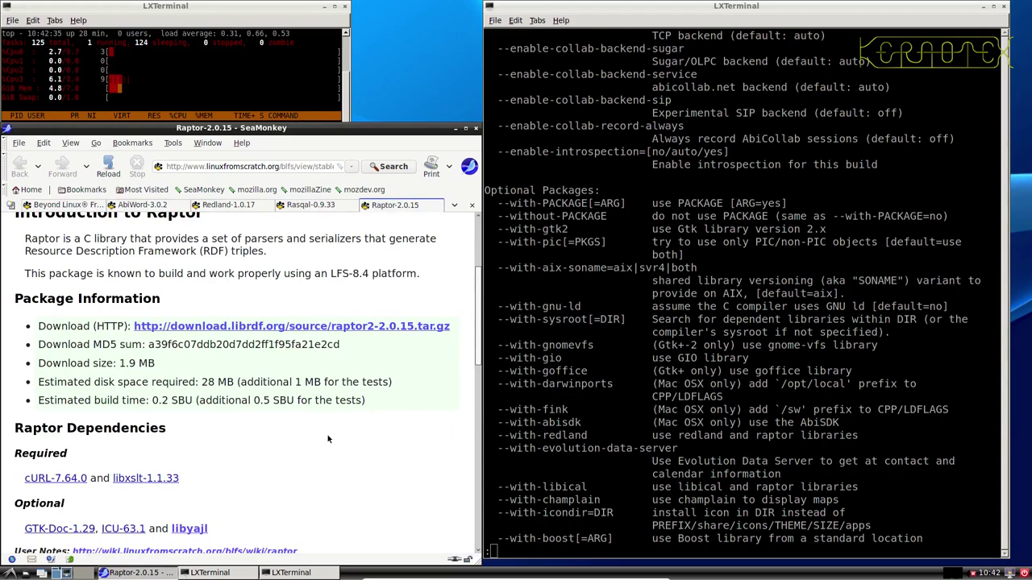
{"action": "scroll", "coordinate": [328, 439], "scroll_direction": "down", "scroll_amount": 3}
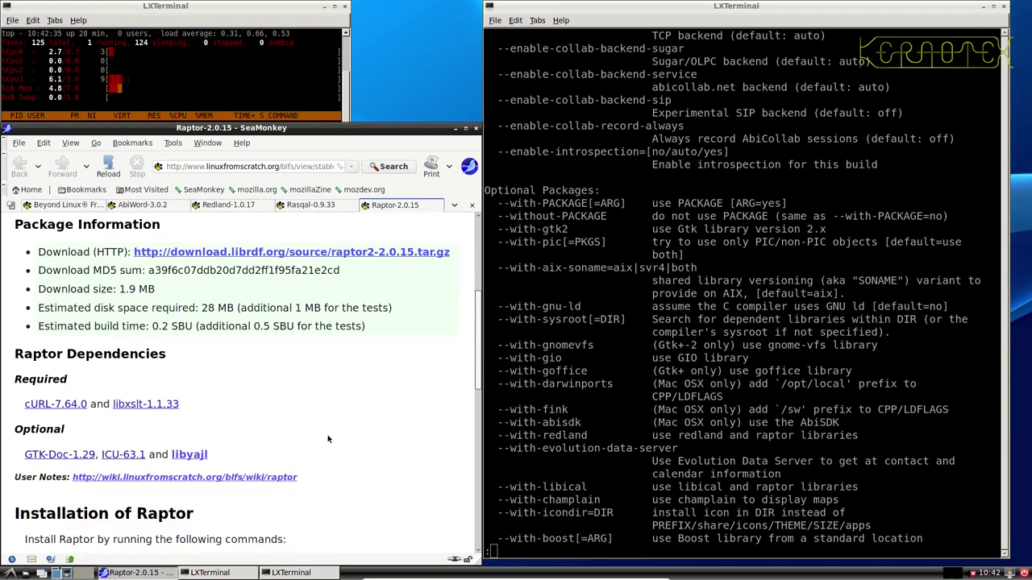
{"action": "left_click", "coordinate": [506, 426]}
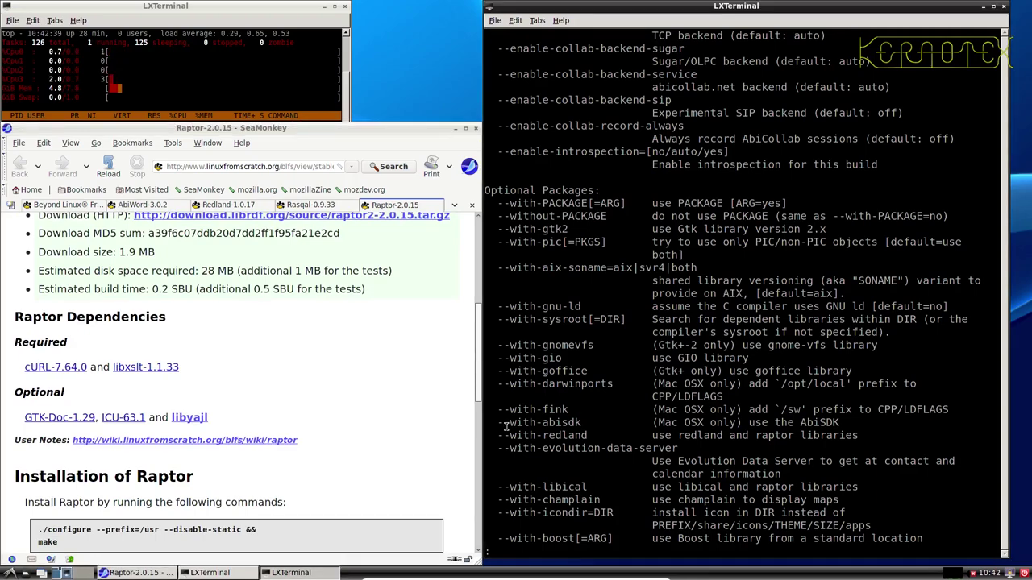
{"action": "type", "text": "q"}
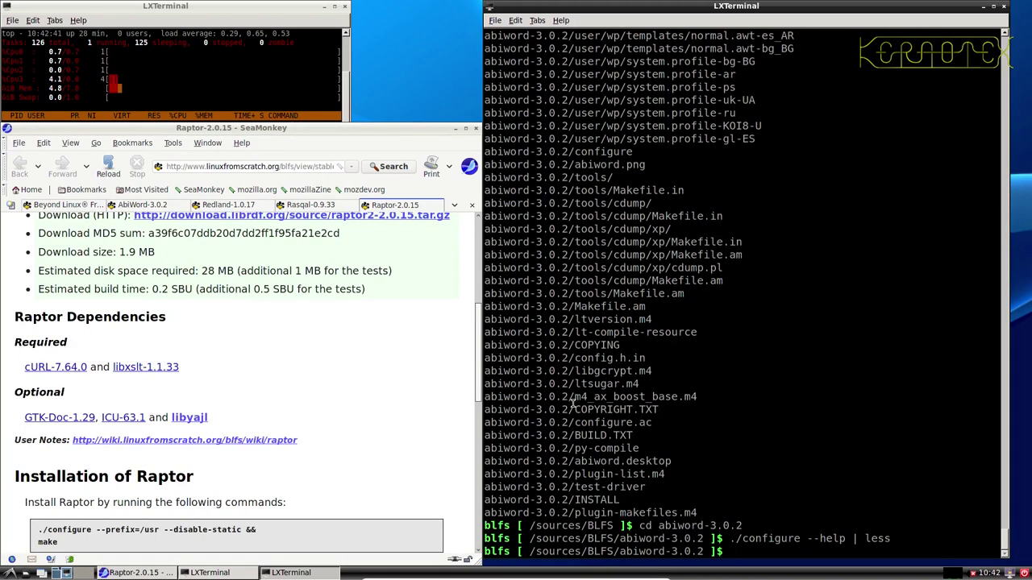
{"action": "type", "text": "cd .."}
Move up to /sources/BLFS and delete the abiword-3.0.2 source folder
{"action": "key", "text": "Return"}
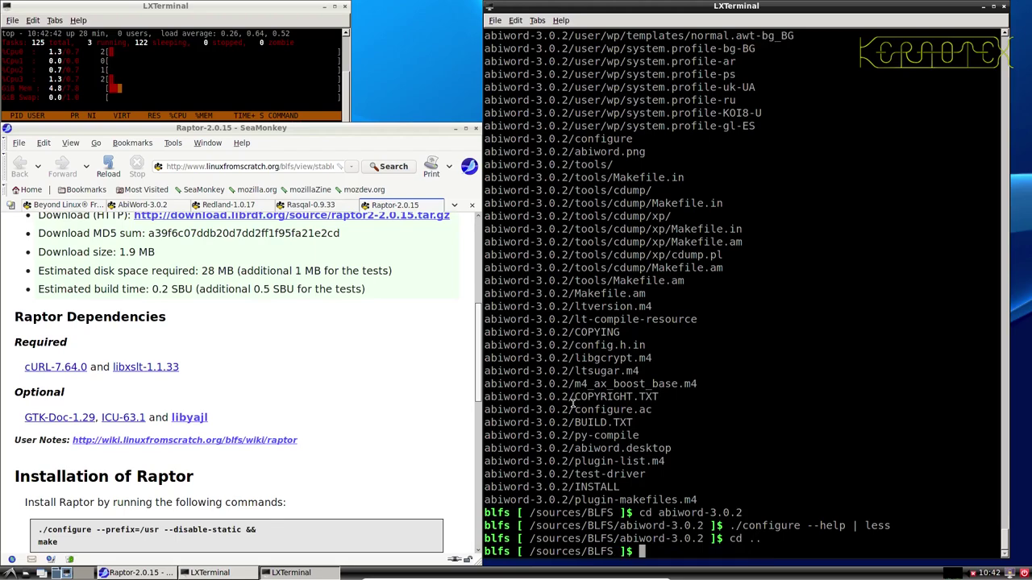
{"action": "type", "text": "rm -Rf abiword-"}
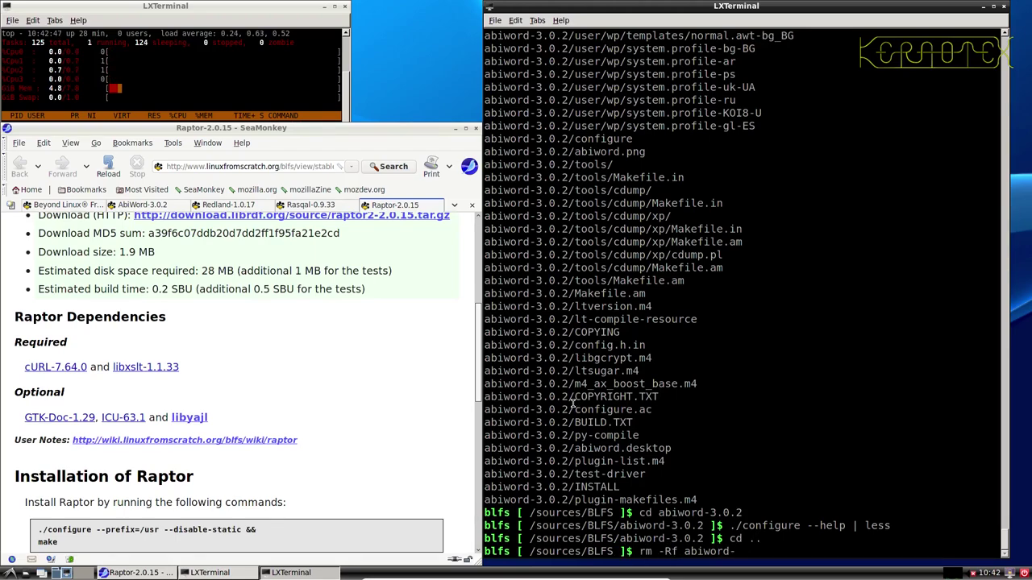
{"action": "type", "text": "2"}
{"action": "key", "text": "Tab"}
{"action": "key", "text": "Return"}
Download raptor2-2.0.15.tar.gz with wget using the link copied from the Raptor page
{"action": "type", "text": "wget"}
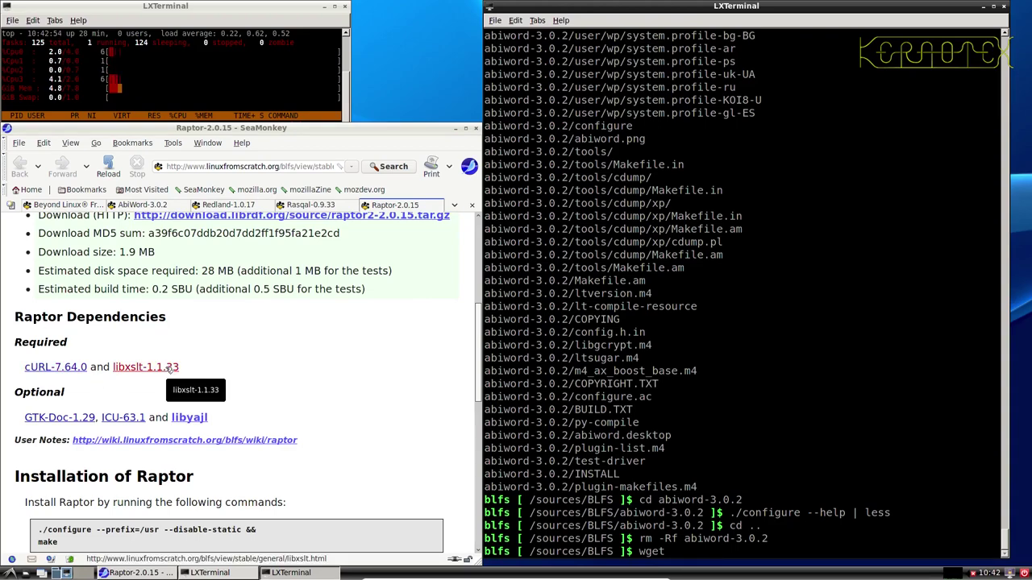
{"action": "scroll", "coordinate": [288, 378], "scroll_direction": "up", "scroll_amount": 3}
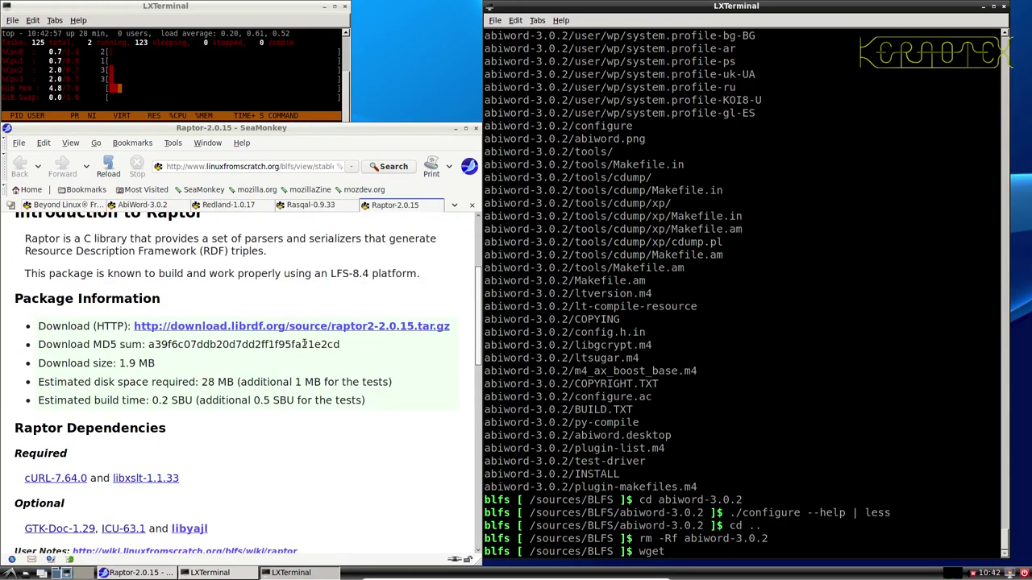
{"action": "right_click", "coordinate": [326, 326]}
{"action": "left_click", "coordinate": [328, 416]}
{"action": "left_click", "coordinate": [595, 397]}
{"action": "type", "text": "http://download.librdf.org/source/raptor2-2.0.15.tar.gz"}
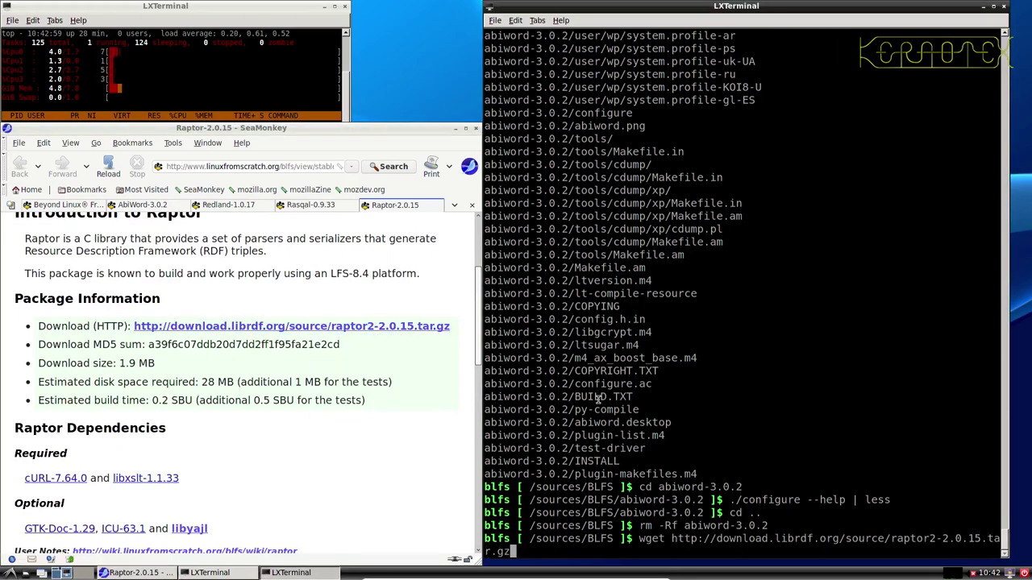
{"action": "key", "text": "Return"}
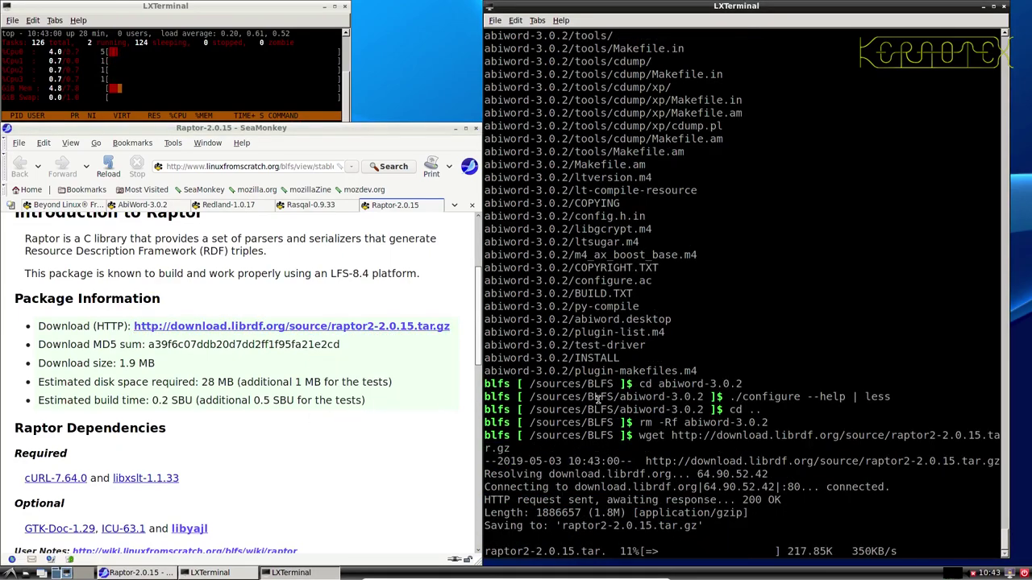
Extract the raptor2 archive and cd into raptor2-2.0.15
{"action": "type", "text": "tar"}
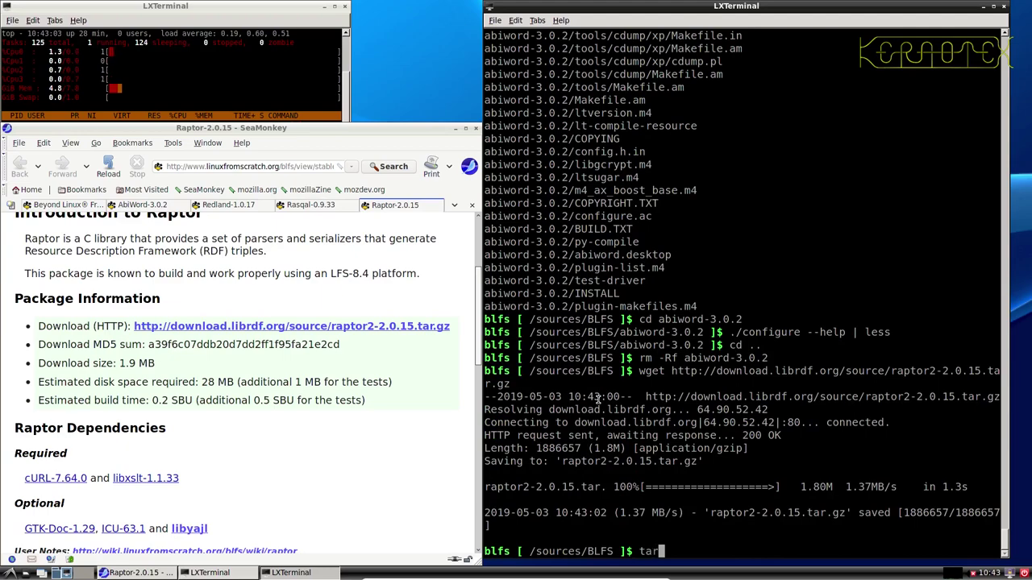
{"action": "type", "text": " -xvf rap"}
{"action": "key", "text": "Tab"}
{"action": "key", "text": "Return"}
{"action": "type", "text": "cd rap"}
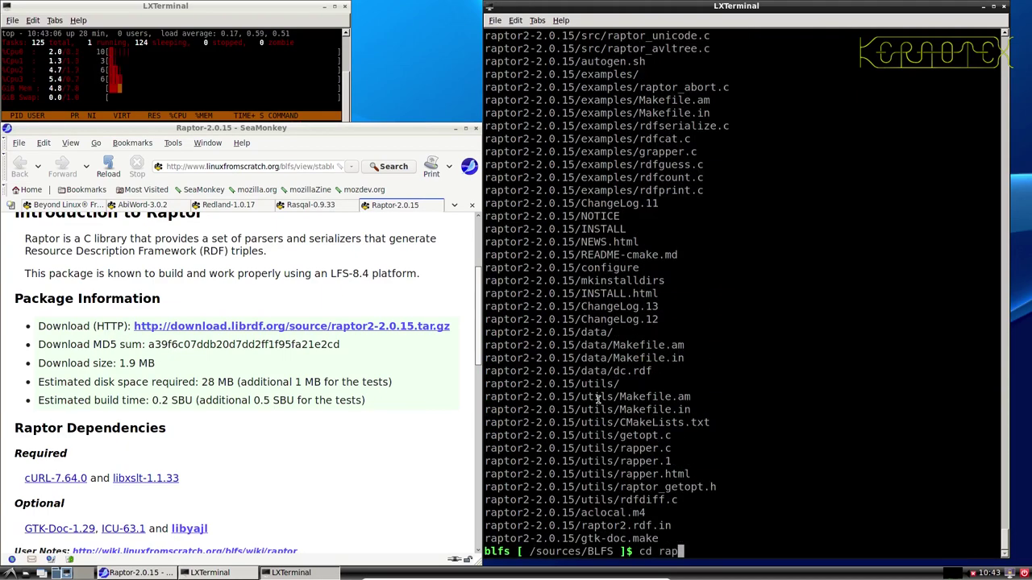
{"action": "key", "text": "Tab"}
{"action": "key", "text": "Return"}
Select Raptor's configure command, without make, on the BLFS page
{"action": "scroll", "coordinate": [361, 391], "scroll_direction": "down", "scroll_amount": 5}
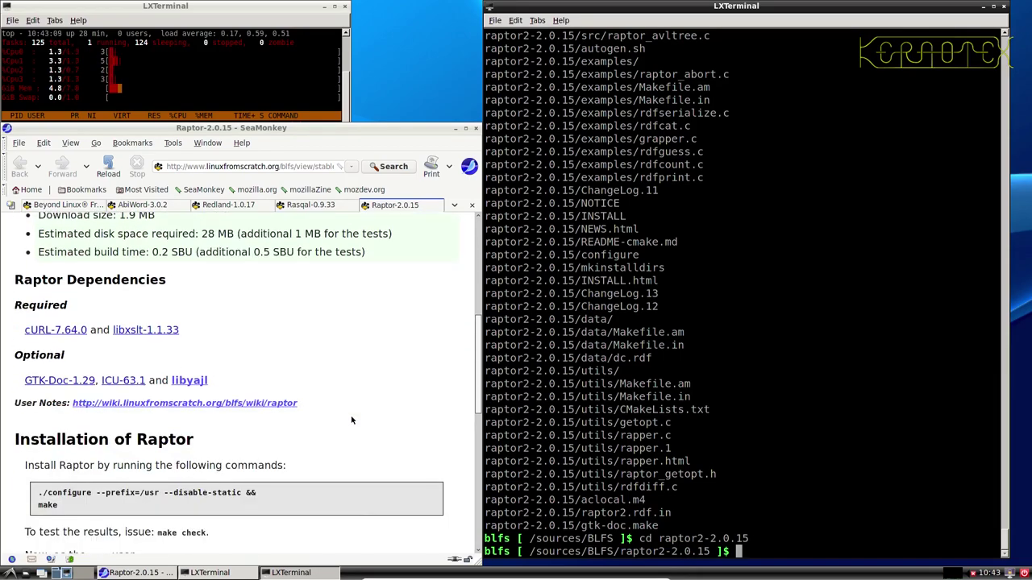
{"action": "scroll", "coordinate": [352, 420], "scroll_direction": "down", "scroll_amount": 3}
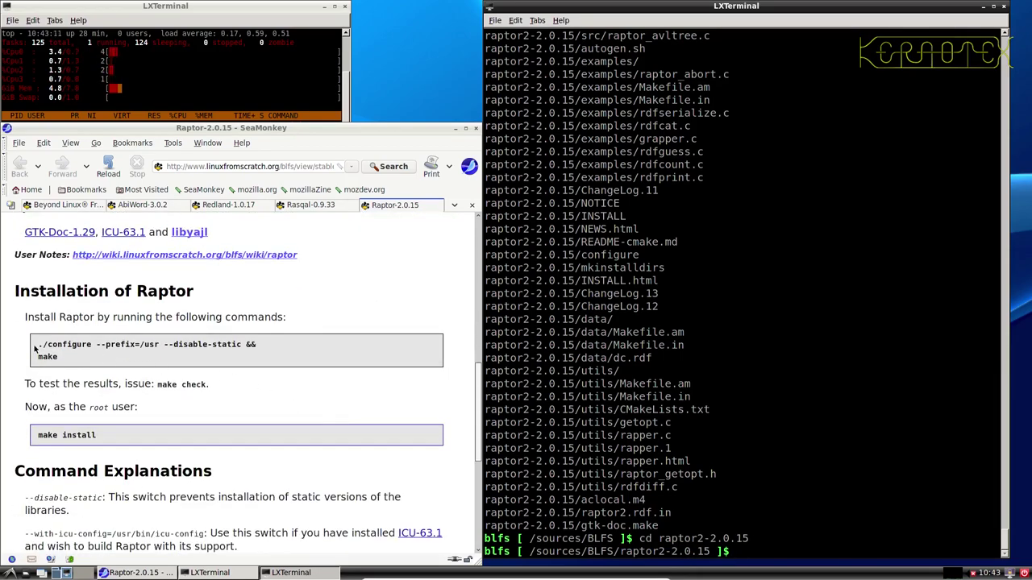
{"action": "left_click_drag", "start_coordinate": [37, 344], "coordinate": [59, 363]}
{"action": "scroll", "coordinate": [86, 504], "scroll_direction": "down", "scroll_amount": 1}
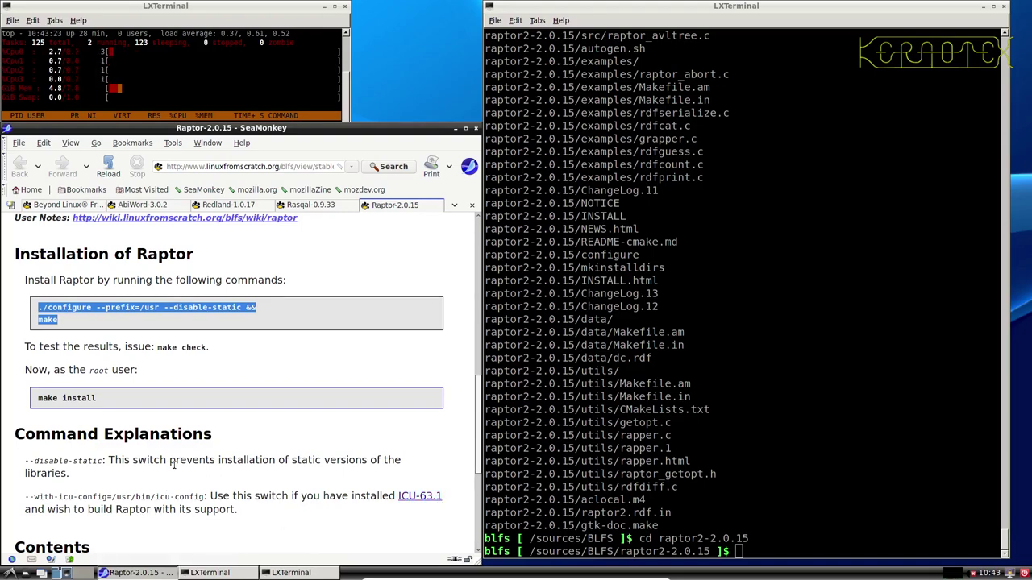
{"action": "left_click", "coordinate": [63, 307]}
{"action": "left_click_drag", "start_coordinate": [33, 308], "coordinate": [240, 303]}
{"action": "scroll", "coordinate": [240, 318], "scroll_direction": "up", "scroll_amount": 3}
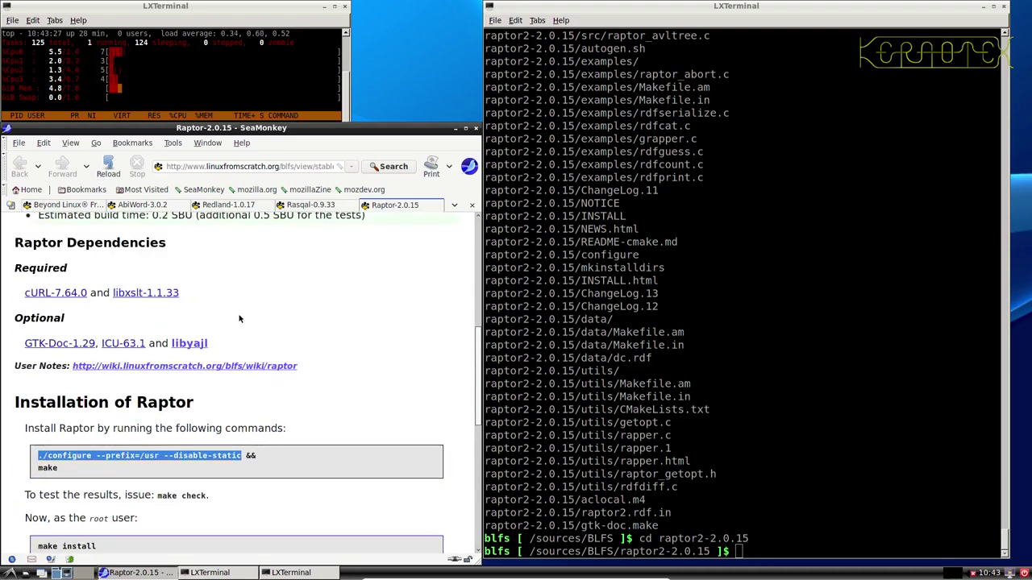
Start an ls -l listing of the ../icu archive, then cancel it
{"action": "left_click", "coordinate": [617, 376]}
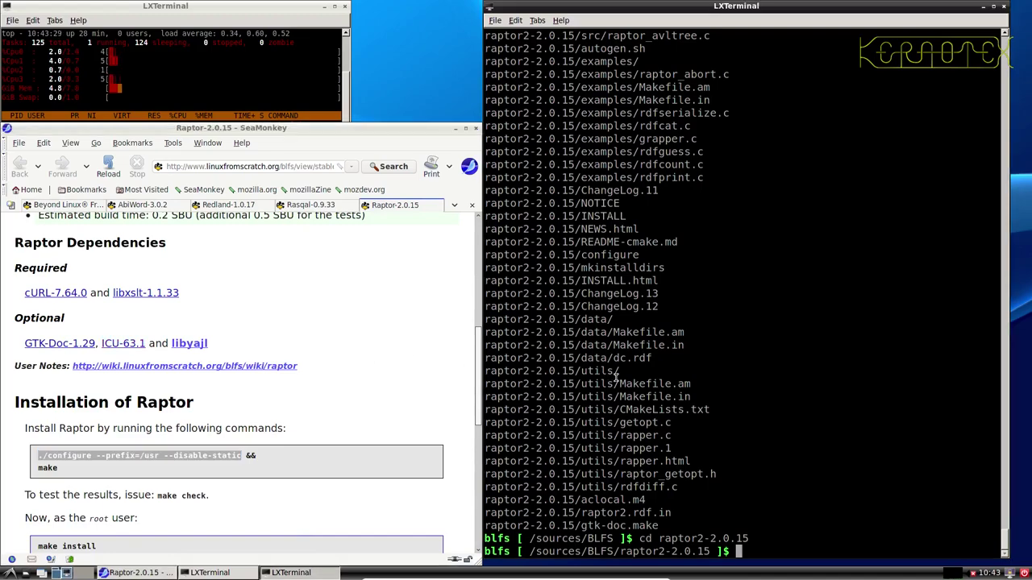
{"action": "type", "text": "ls -l .."}
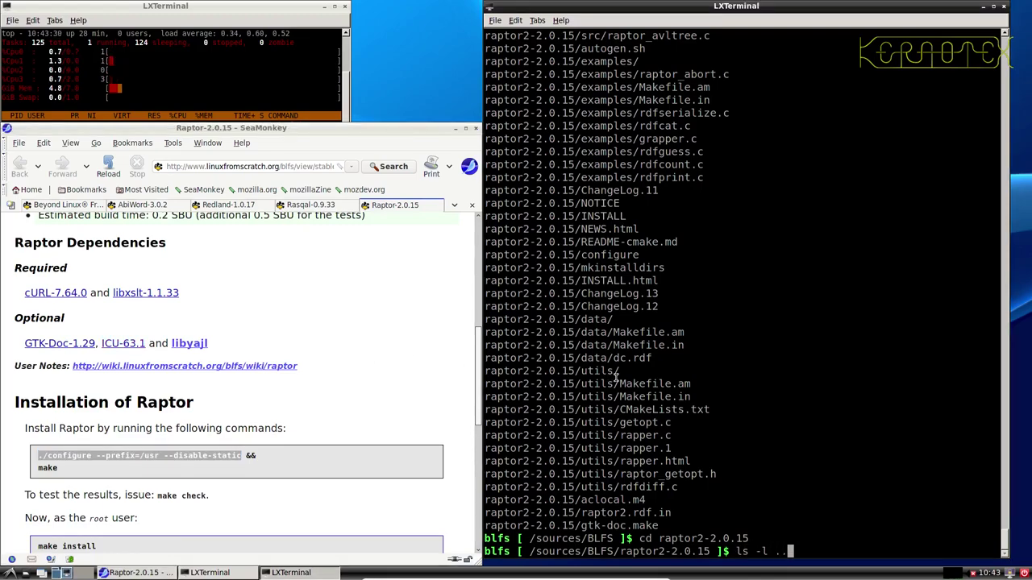
{"action": "type", "text": "/icu"}
{"action": "key", "text": "Tab"}
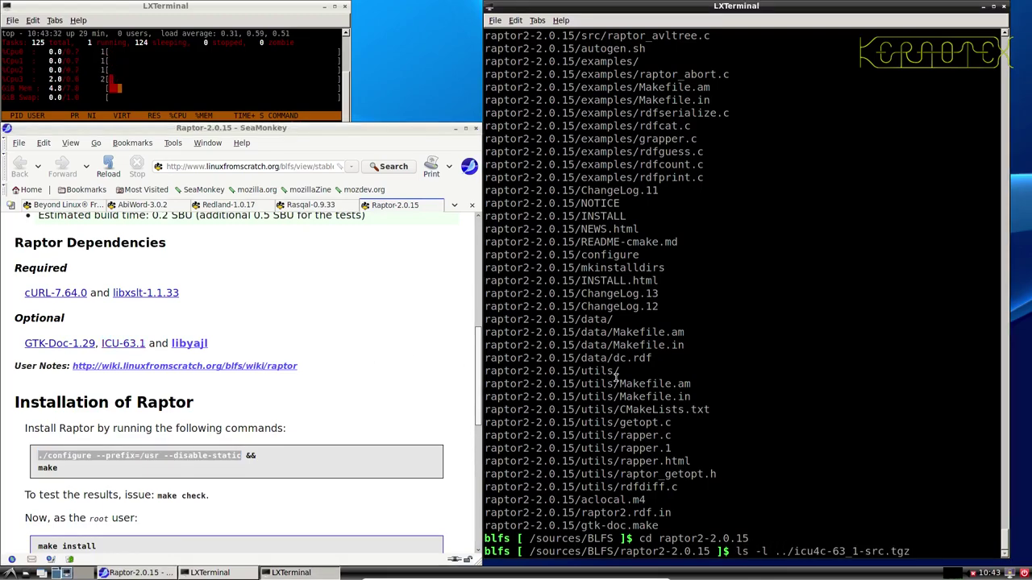
{"action": "key", "text": "ctrl+c"}
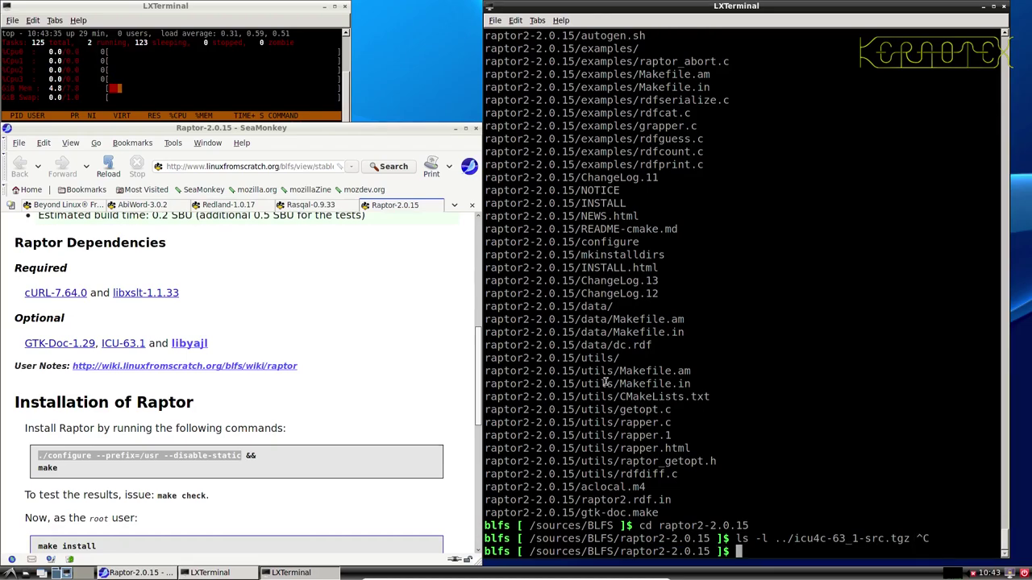
{"action": "scroll", "coordinate": [425, 419], "scroll_direction": "down", "scroll_amount": 3}
Run the pasted configure with --with-icu-config=/usr/bin/icu-config and highlight the ICU 63.1 check
{"action": "middle_click", "coordinate": [631, 374]}
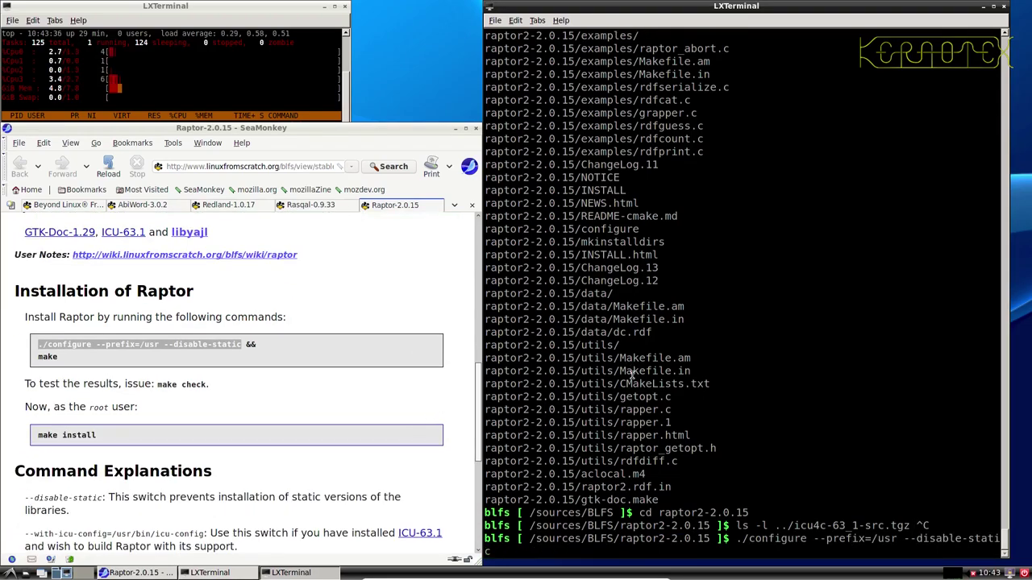
{"action": "scroll", "coordinate": [168, 403], "scroll_direction": "down", "scroll_amount": 3}
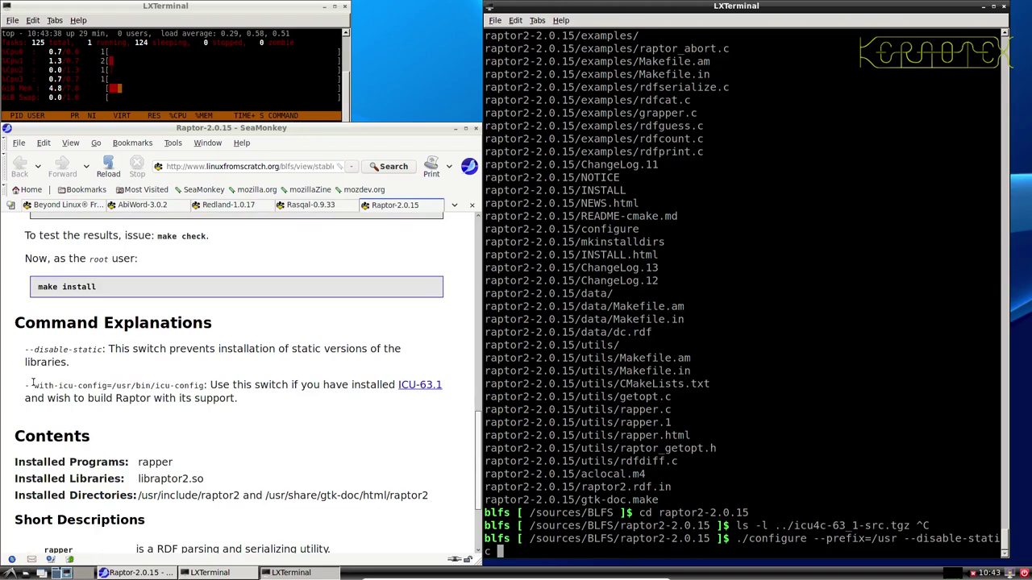
{"action": "left_click_drag", "start_coordinate": [25, 386], "coordinate": [202, 387]}
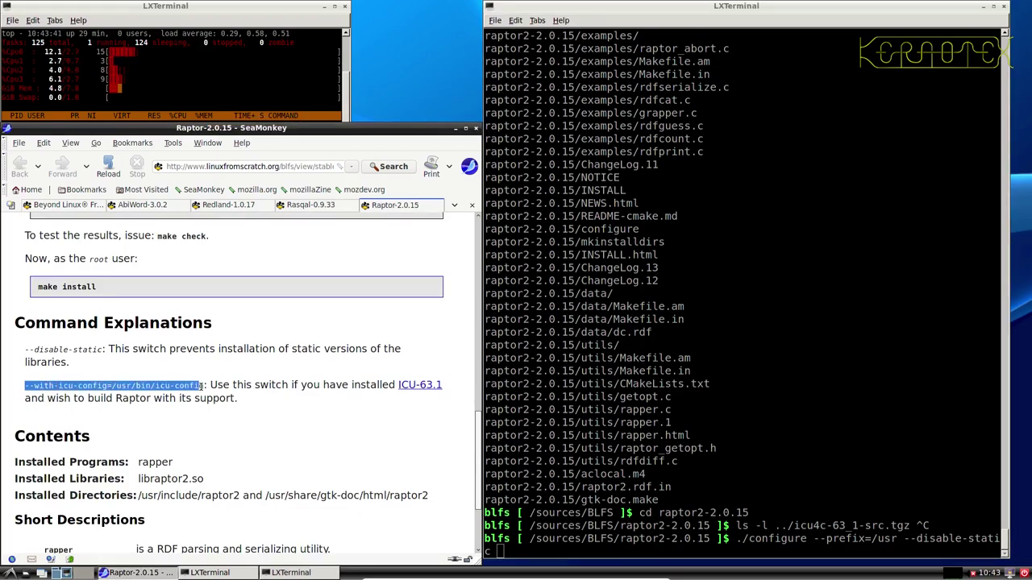
{"action": "middle_click", "coordinate": [657, 397]}
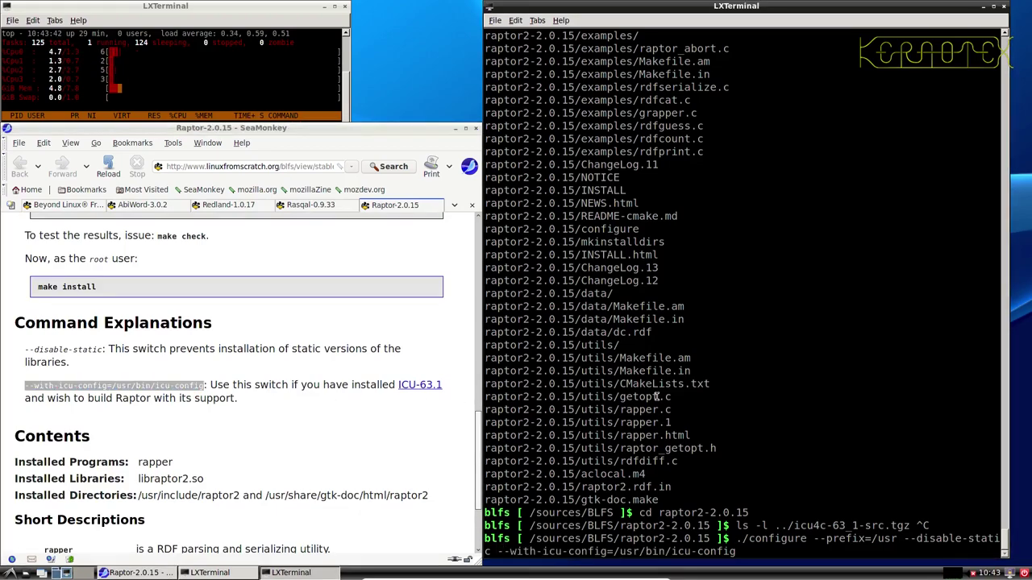
{"action": "key", "text": "Return"}
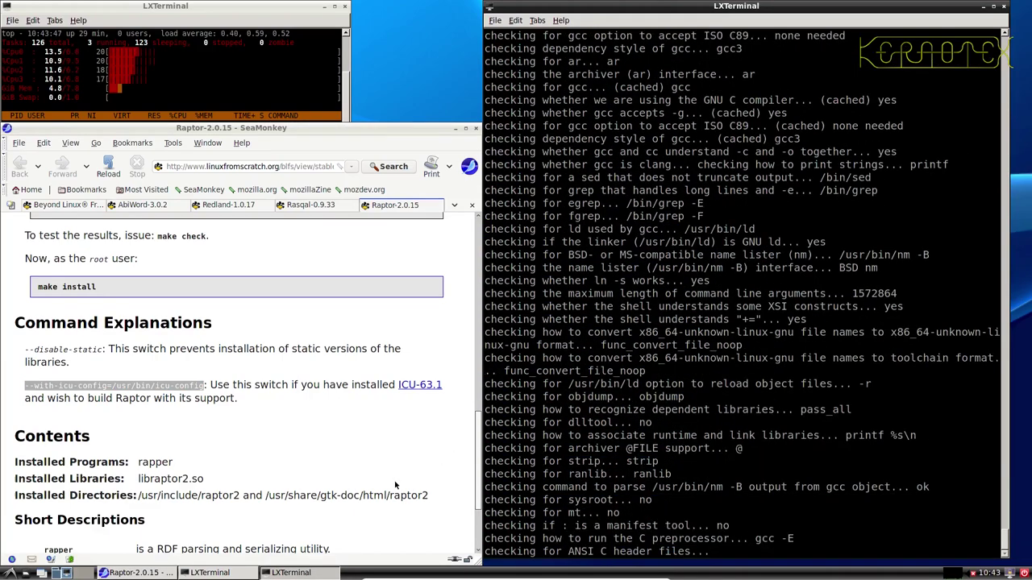
{"action": "scroll", "coordinate": [395, 484], "scroll_direction": "up", "scroll_amount": 2}
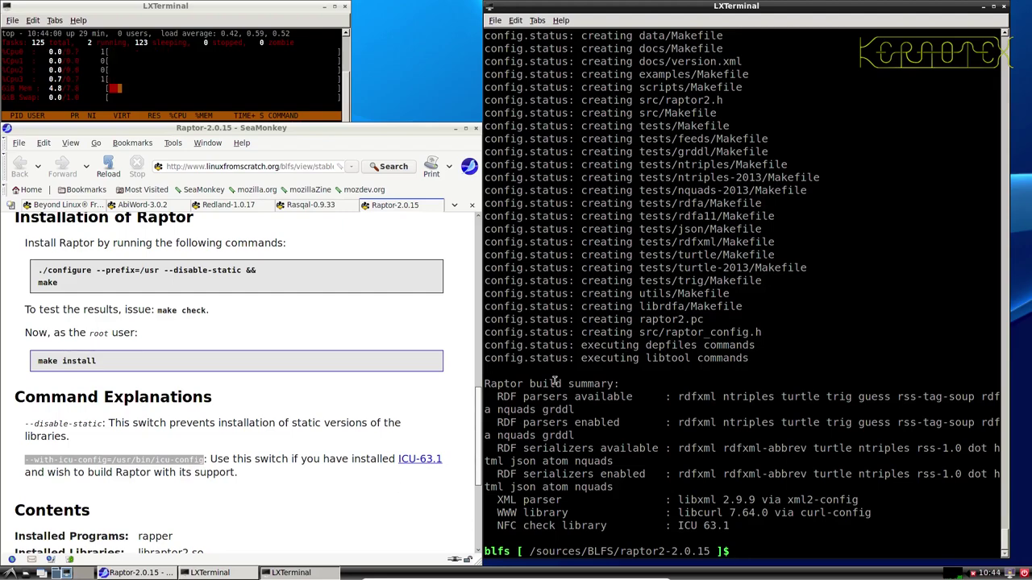
{"action": "left_click_drag", "start_coordinate": [494, 528], "coordinate": [734, 528]}
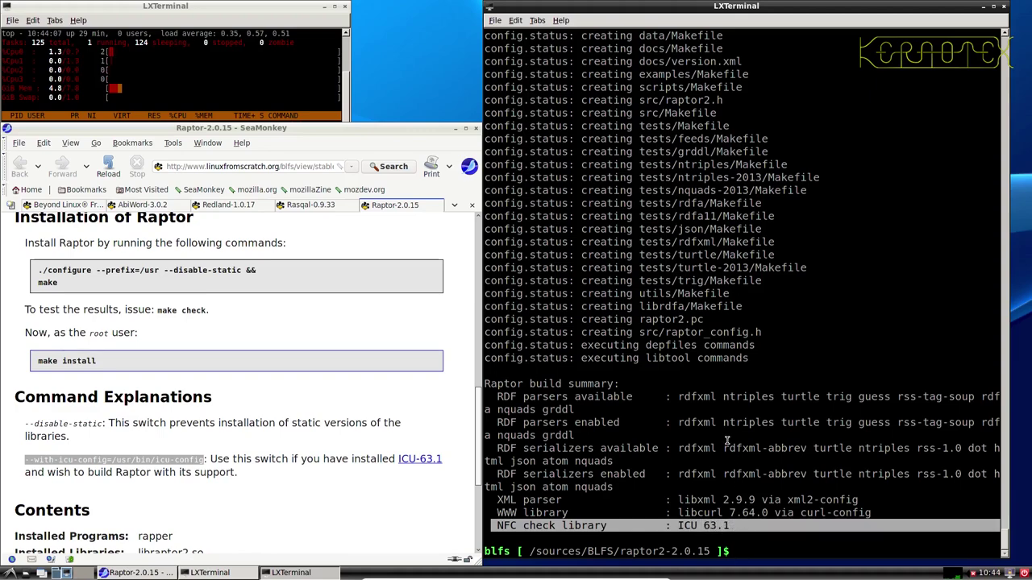
Compile raptor2-2.0.15 with make and install it using the recalled sudo -E make install
{"action": "type", "text": "ti"}
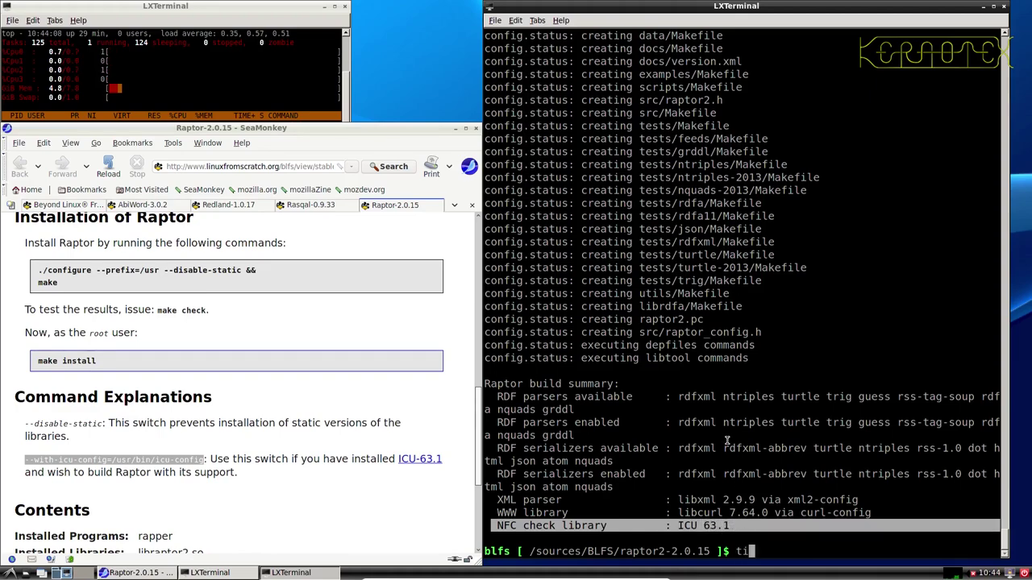
{"action": "type", "text": "make"}
{"action": "key", "text": "Return"}
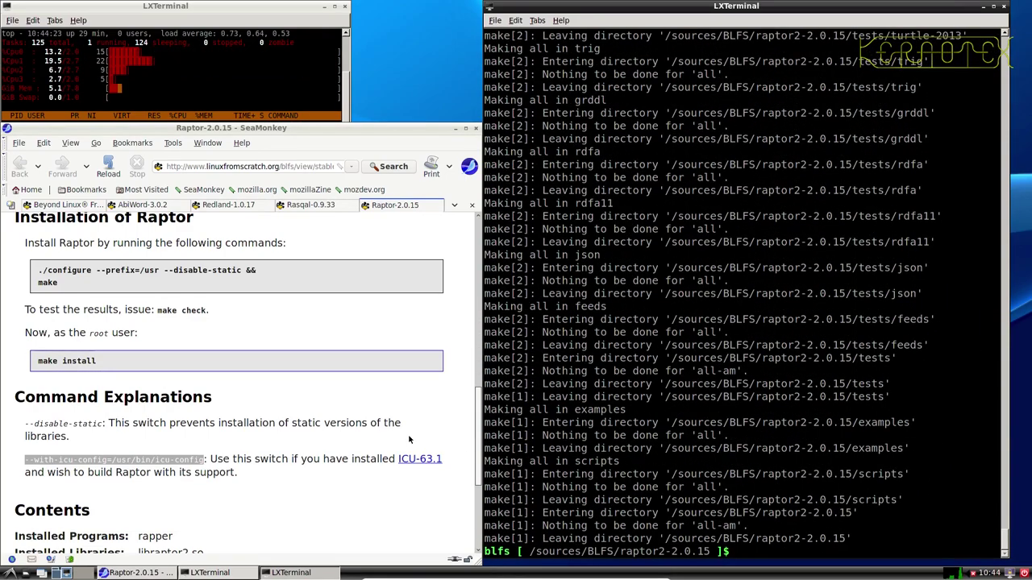
{"action": "key", "text": "ctrl+r"}
{"action": "type", "text": "inst"}
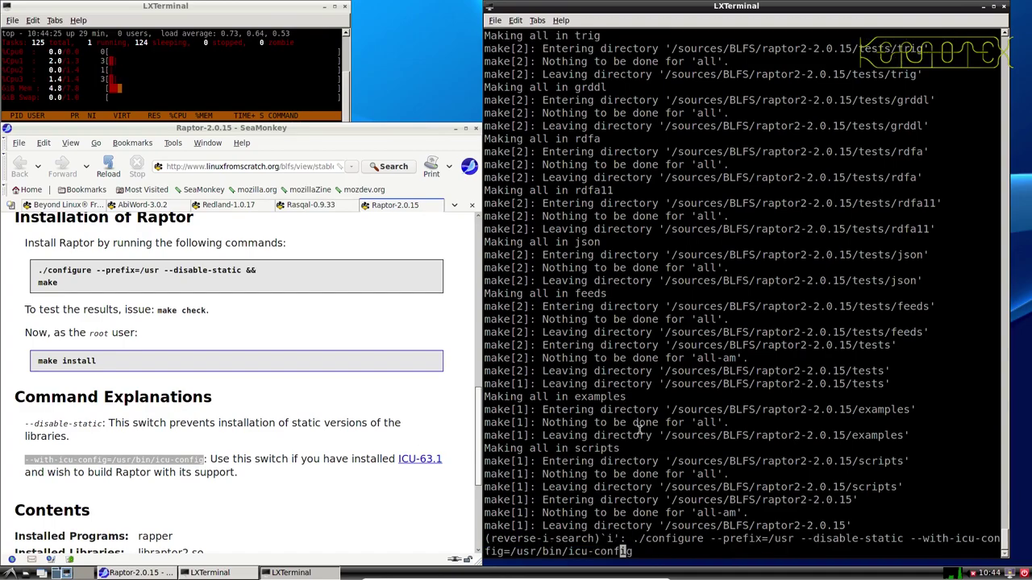
{"action": "key", "text": "Return"}
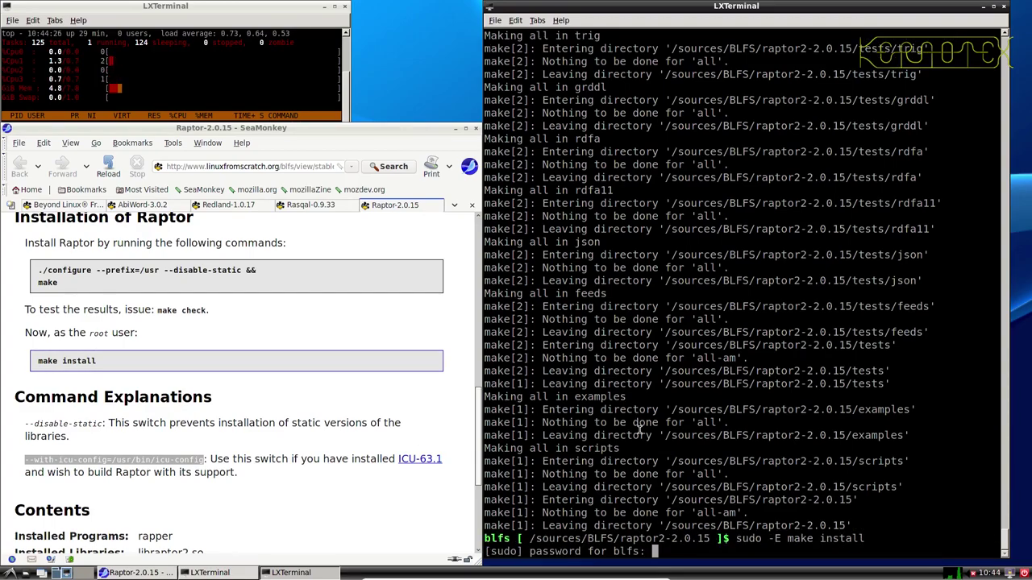
{"action": "key", "text": "Return"}
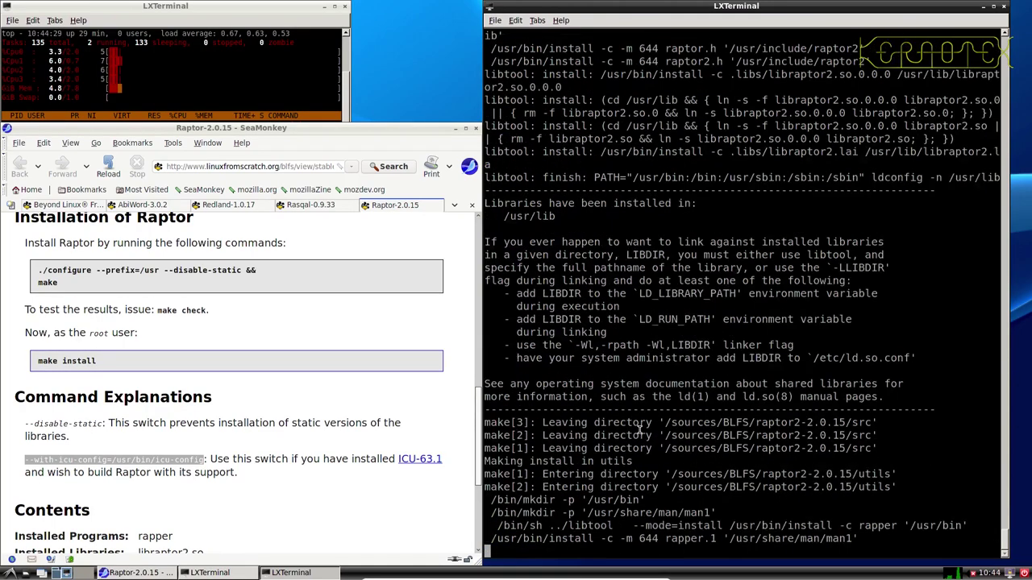
{"action": "scroll", "coordinate": [294, 471], "scroll_direction": "down", "scroll_amount": 3}
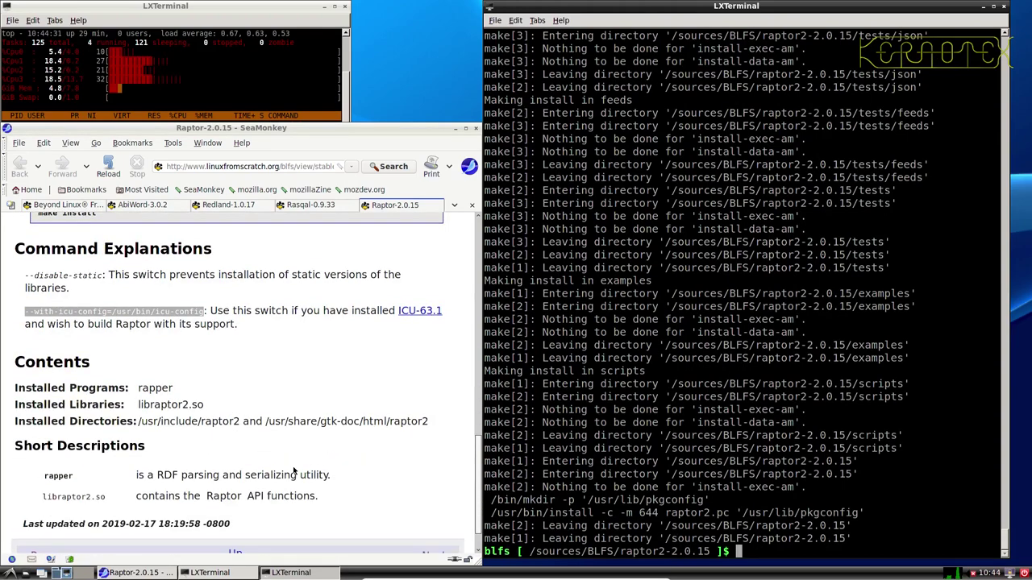
Go up to /sources/BLFS and delete the raptor2-2.0.15 source directory
{"action": "type", "text": "cd .."}
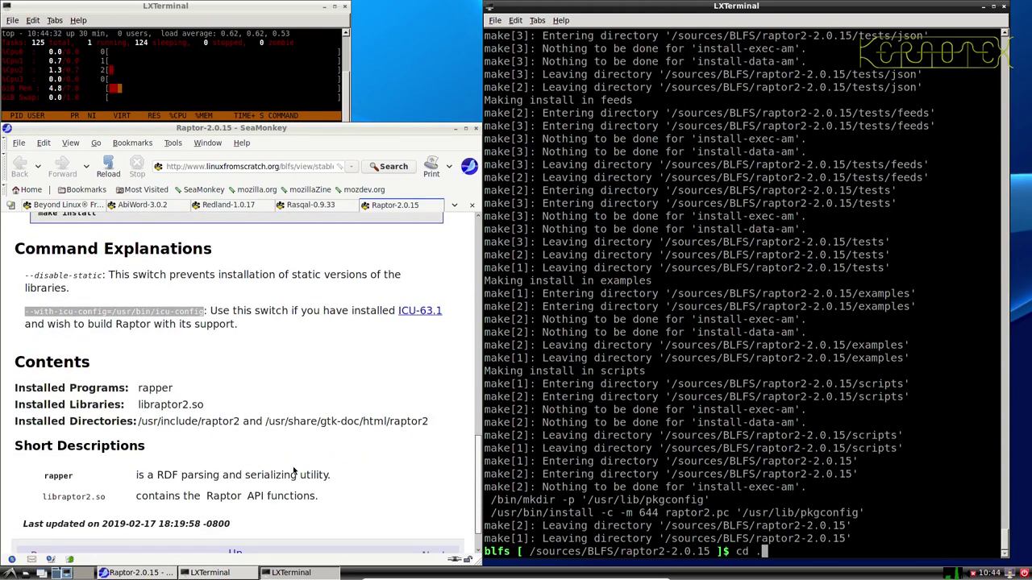
{"action": "key", "text": "Return"}
{"action": "type", "text": "rm -Rf raptor2-2.0.15"}
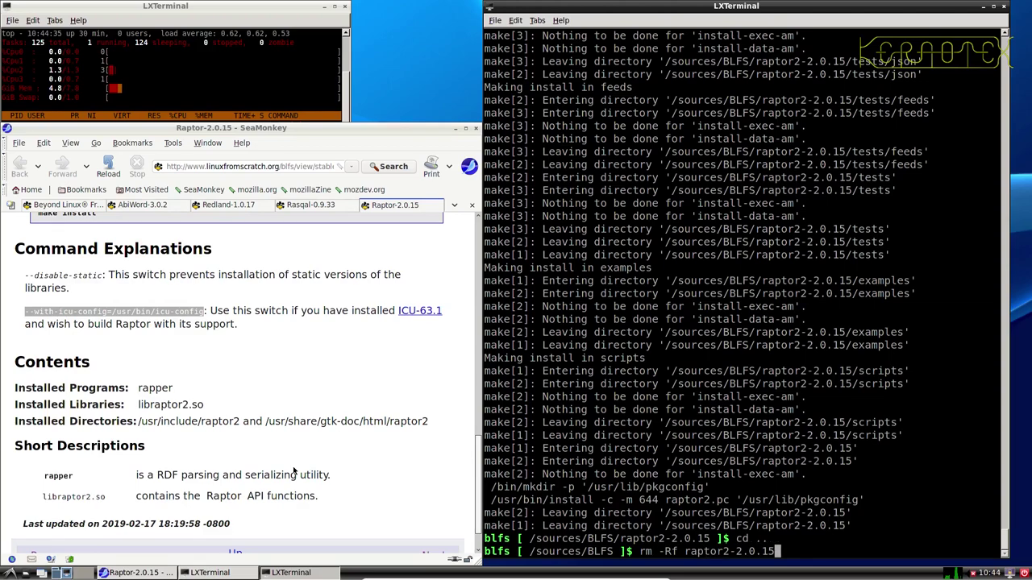
{"action": "key", "text": "Return"}
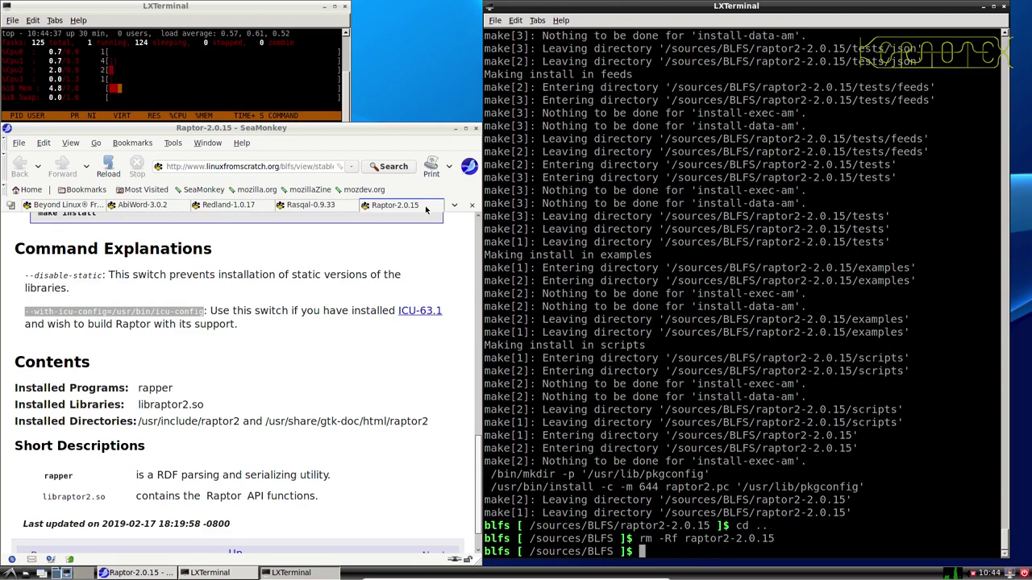
Copy the Rasqal 0.9.33 download link from SeaMonkey and download it with wget
{"action": "left_click", "coordinate": [472, 205]}
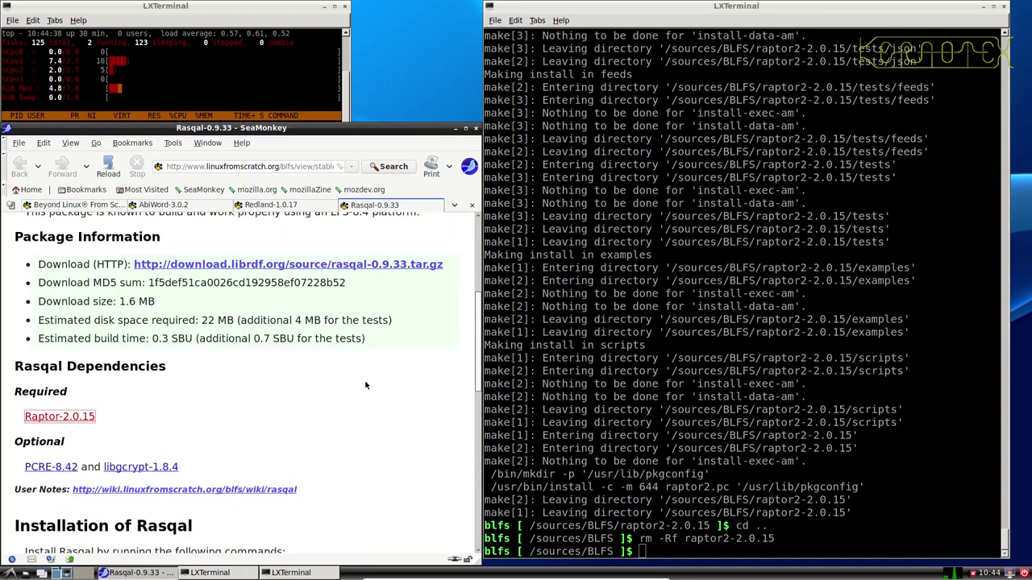
{"action": "scroll", "coordinate": [360, 380], "scroll_direction": "up", "scroll_amount": 1}
{"action": "scroll", "coordinate": [306, 331], "scroll_direction": "up", "scroll_amount": 1}
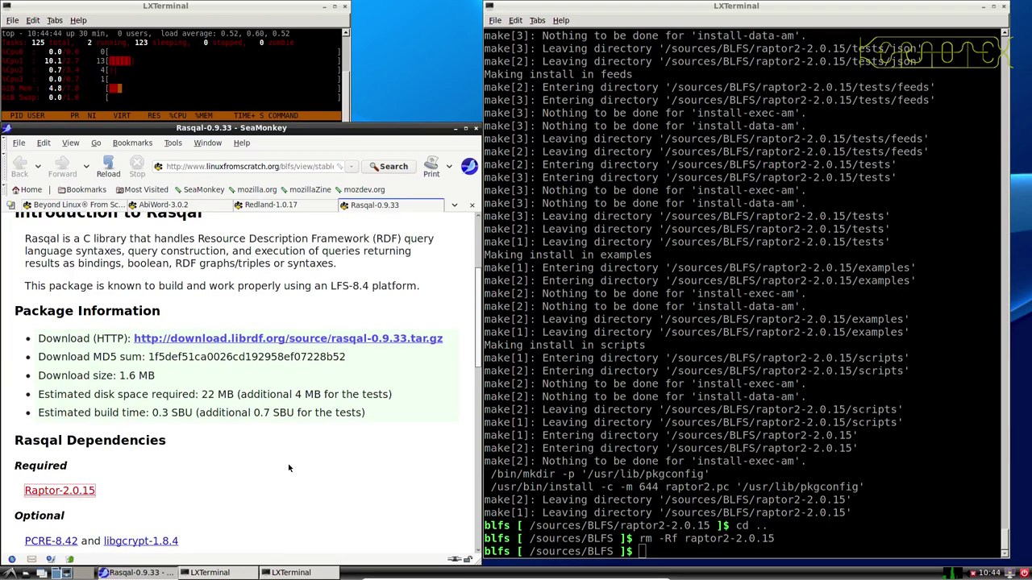
{"action": "scroll", "coordinate": [289, 468], "scroll_direction": "down", "scroll_amount": 6}
{"action": "scroll", "coordinate": [289, 467], "scroll_direction": "up", "scroll_amount": 6}
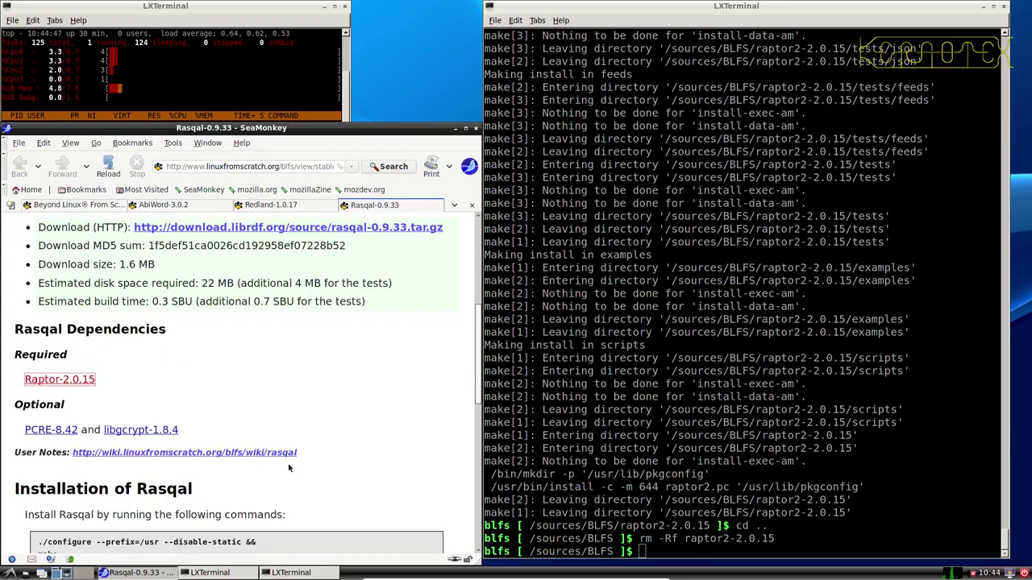
{"action": "right_click", "coordinate": [320, 375]}
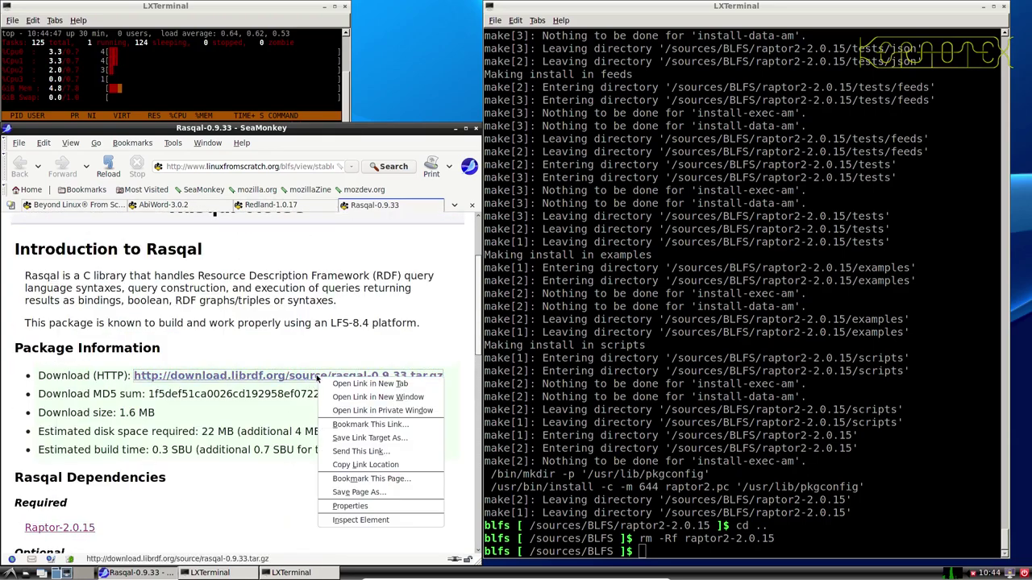
{"action": "left_click", "coordinate": [365, 464]}
{"action": "left_click", "coordinate": [645, 466]}
{"action": "type", "text": "wget"}
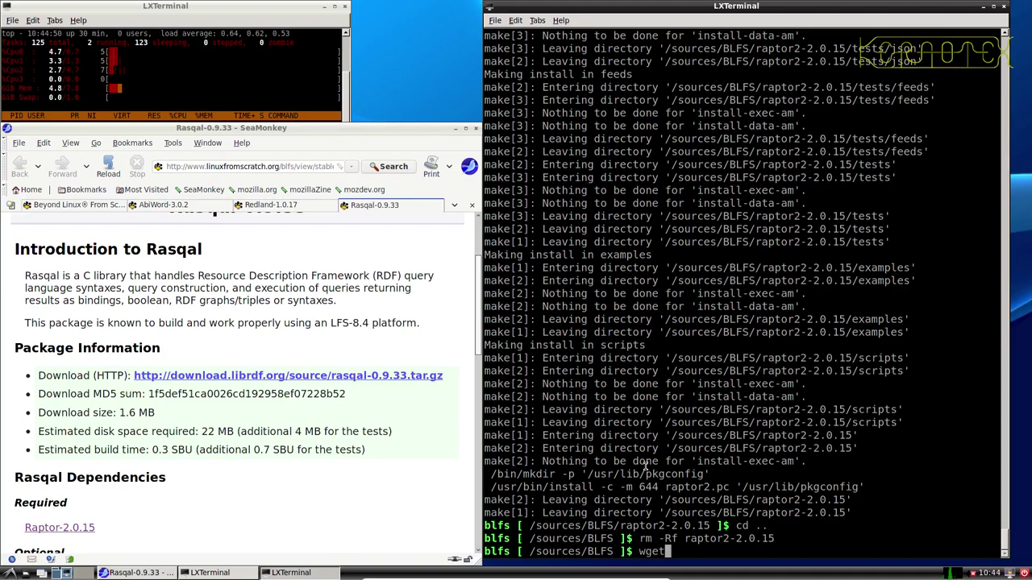
{"action": "key", "text": "ctrl+shift+v"}
{"action": "key", "text": "Return"}
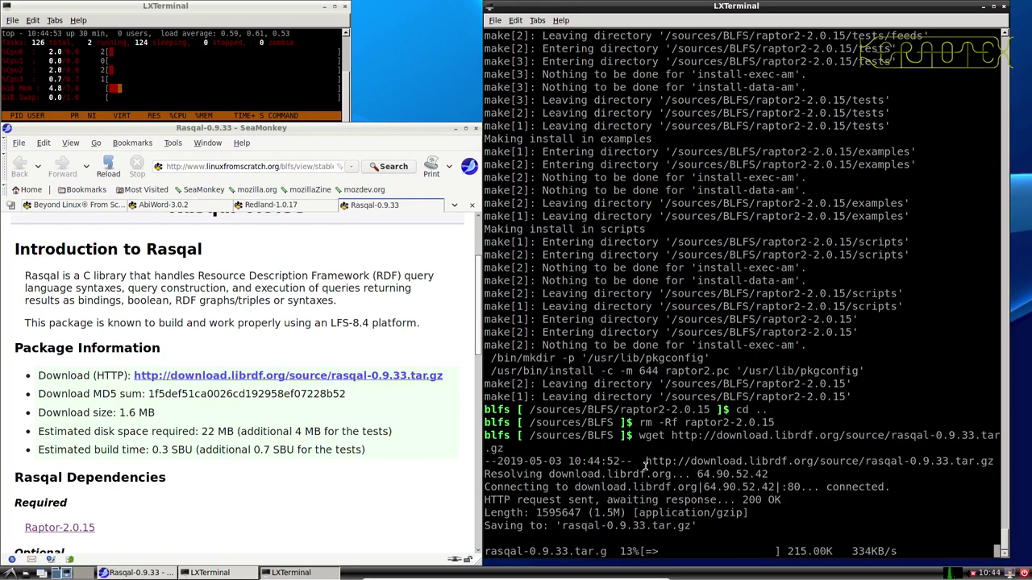
Extract the Rasqal archive with tar -xvf and enter the rasqal-0.9.33 folder
{"action": "type", "text": "tar -x"}
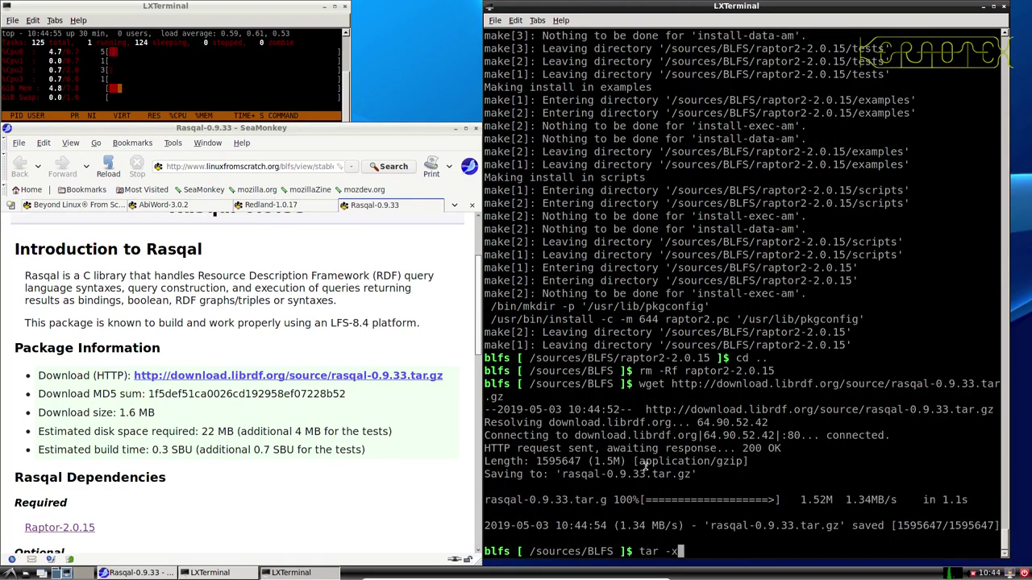
{"action": "type", "text": "vf rsa"}
{"action": "key", "text": "BackSpace"}
{"action": "key", "text": "BackSpace"}
{"action": "type", "text": "as"}
{"action": "key", "text": "Tab"}
{"action": "key", "text": "Return"}
{"action": "type", "text": "cd ras"}
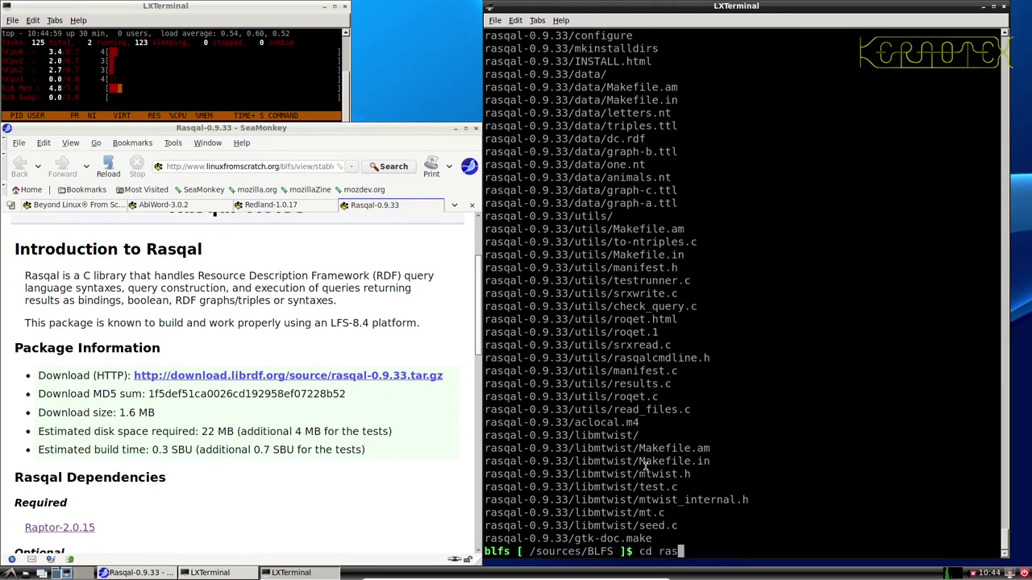
{"action": "key", "text": "Tab"}
{"action": "key", "text": "Return"}
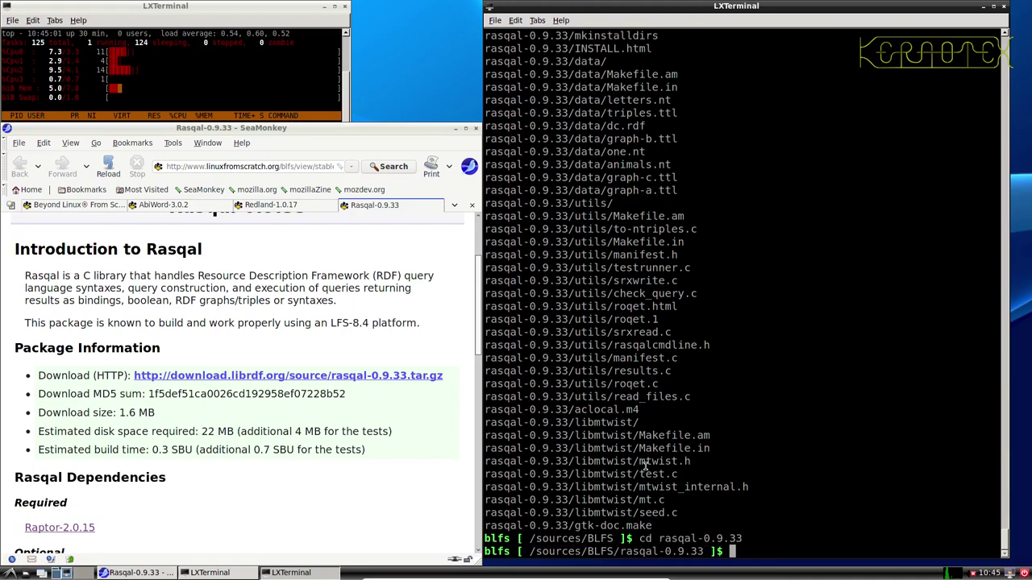
Paste ./configure --prefix=/usr --disable-static && make from the guide at the prompt
{"action": "scroll", "coordinate": [373, 475], "scroll_direction": "down", "scroll_amount": 6}
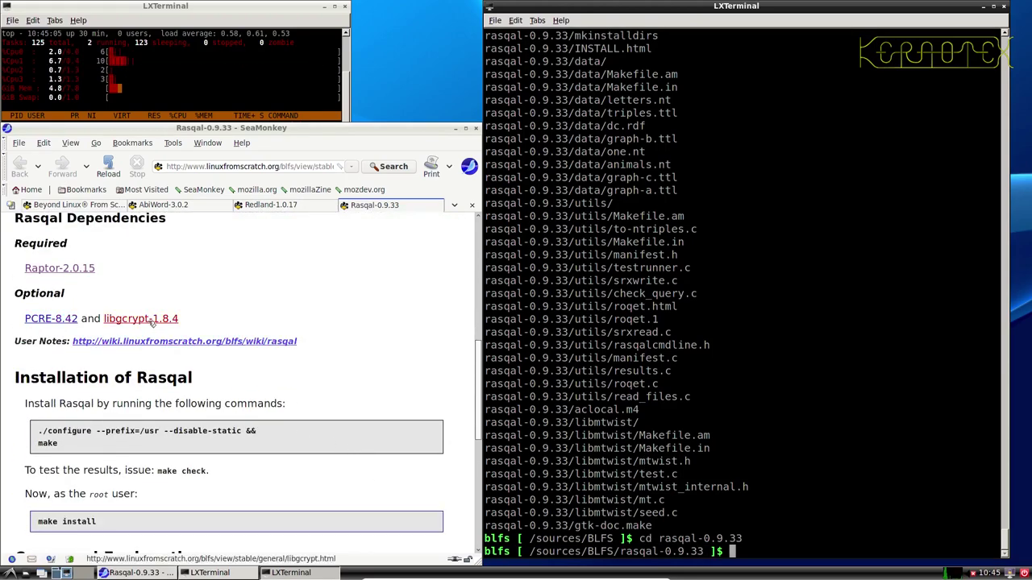
{"action": "scroll", "coordinate": [131, 426], "scroll_direction": "down", "scroll_amount": 4}
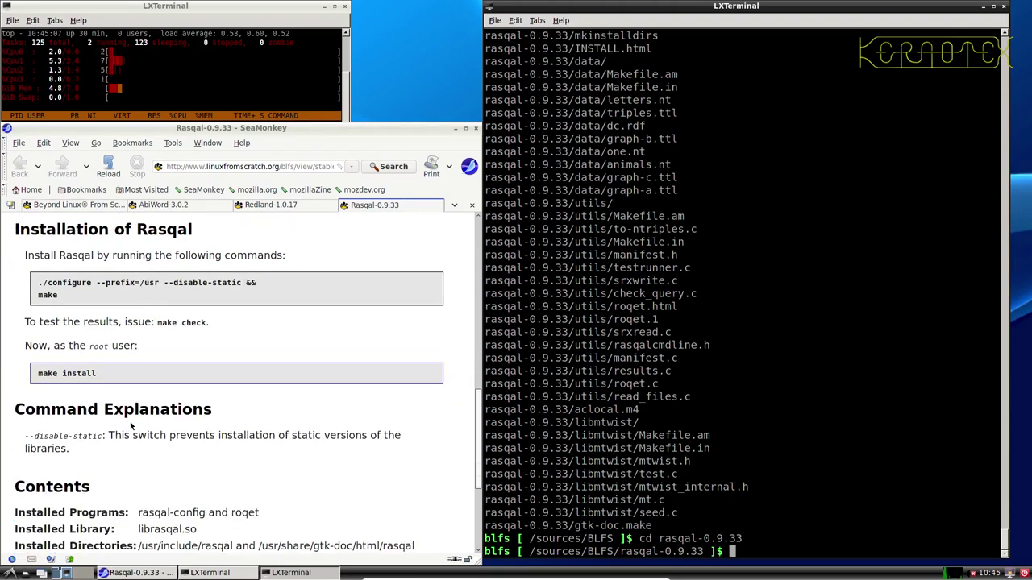
{"action": "left_click_drag", "start_coordinate": [38, 282], "coordinate": [58, 296]}
{"action": "middle_click", "coordinate": [653, 358]}
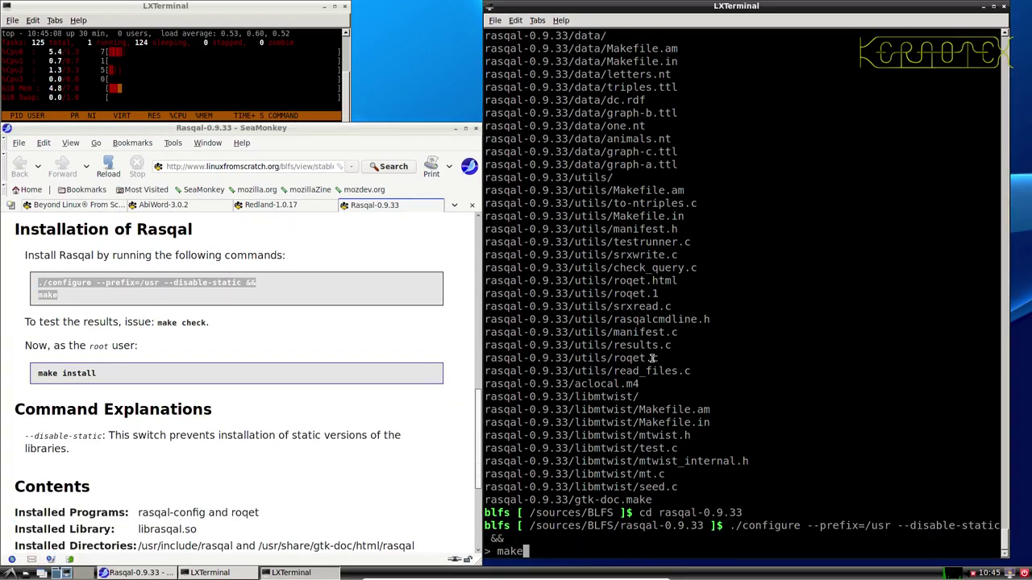
Run ./configure --prefix=/usr --disable-static && make to build Rasqal 0.9.33
{"action": "key", "text": "Return"}
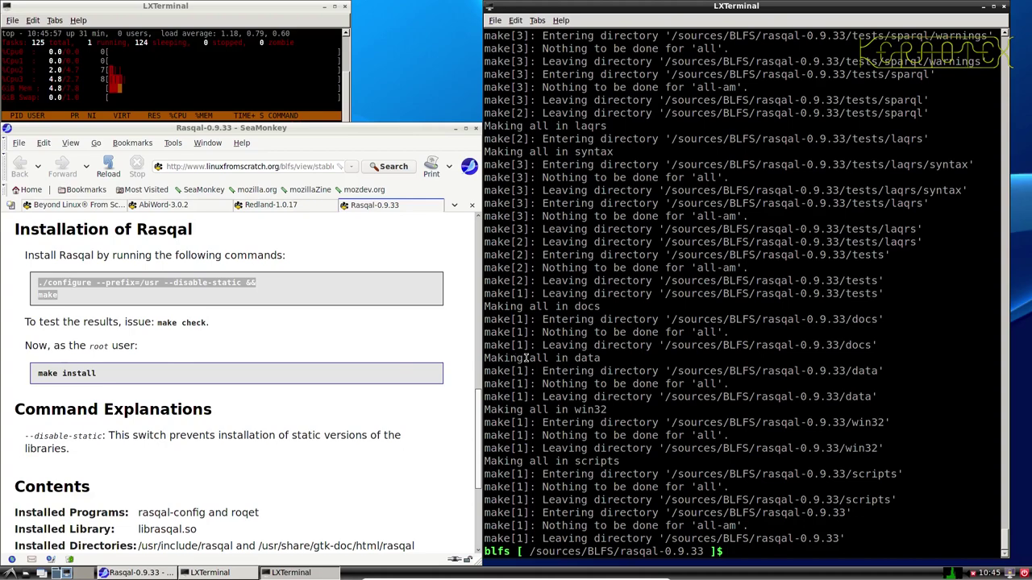
Install Rasqal 0.9.33 with the recalled sudo -E make install command
{"action": "key", "text": "ctrl+r"}
{"action": "type", "text": "instal"}
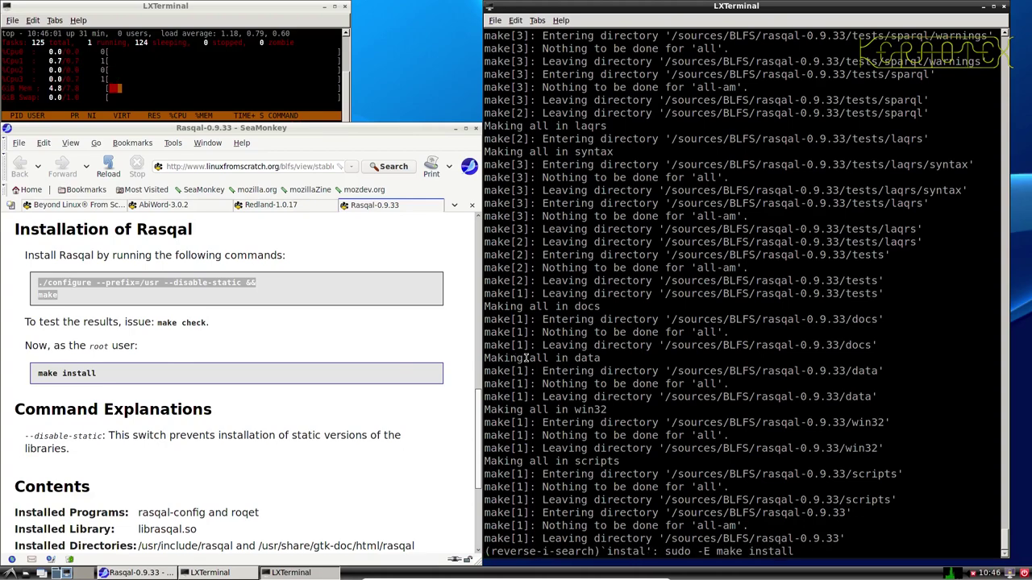
{"action": "key", "text": "Return"}
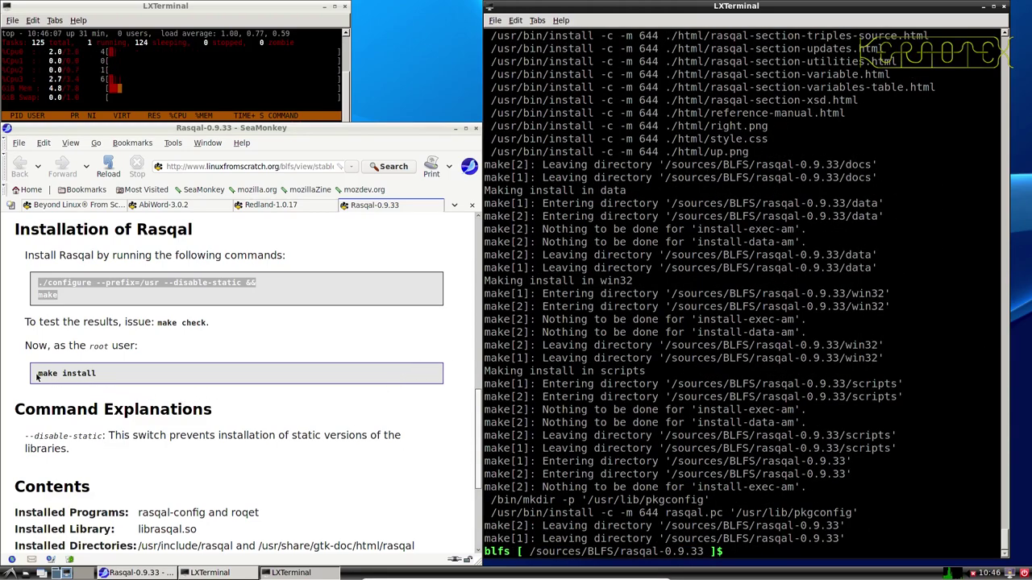
{"action": "left_click_drag", "start_coordinate": [37, 374], "coordinate": [101, 376]}
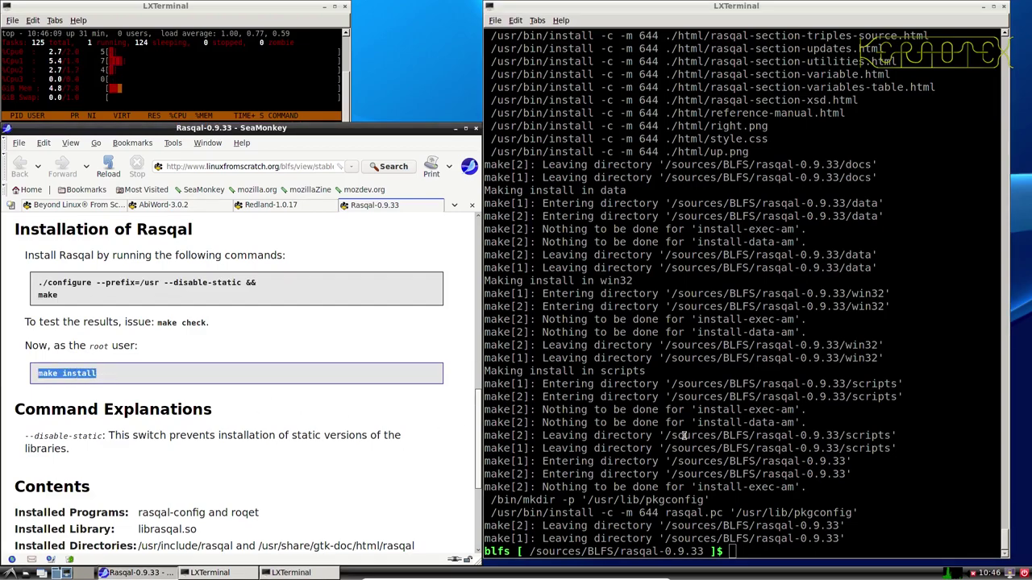
{"action": "left_click", "coordinate": [590, 407]}
{"action": "type", "text": "sudo -E"}
{"action": "middle_click", "coordinate": [590, 406]}
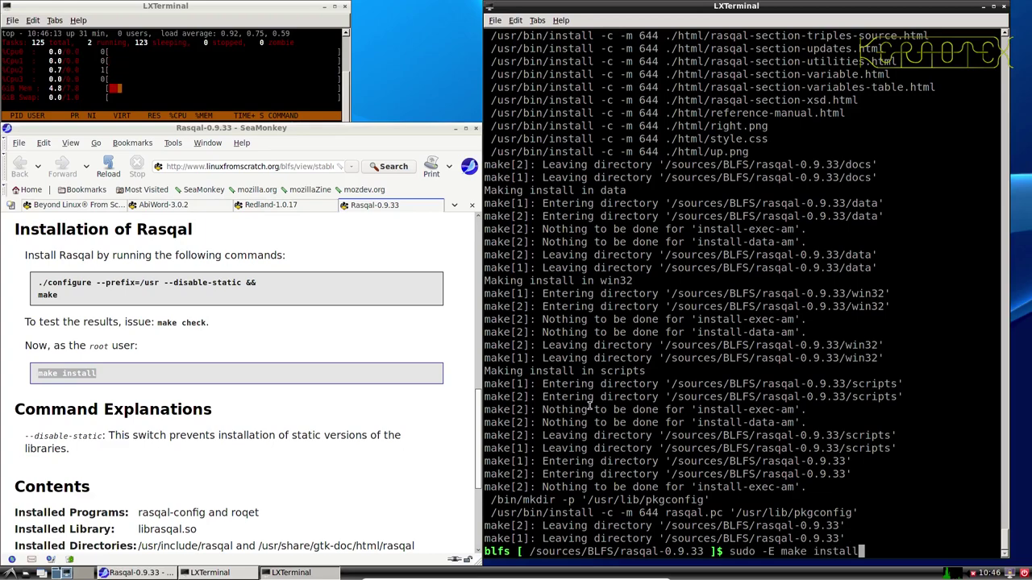
{"action": "key", "text": "ctrl+u"}
Return to /sources/BLFS and delete the rasqal-0.9.33 source directory
{"action": "type", "text": "c"}
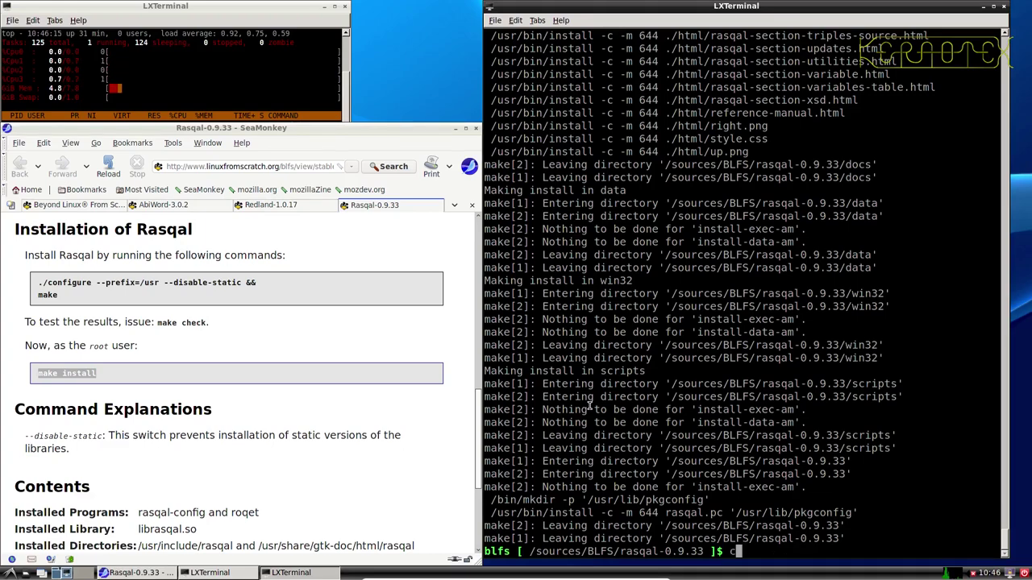
{"action": "type", "text": "d .."}
{"action": "key", "text": "Return"}
{"action": "type", "text": "rm -Rf "}
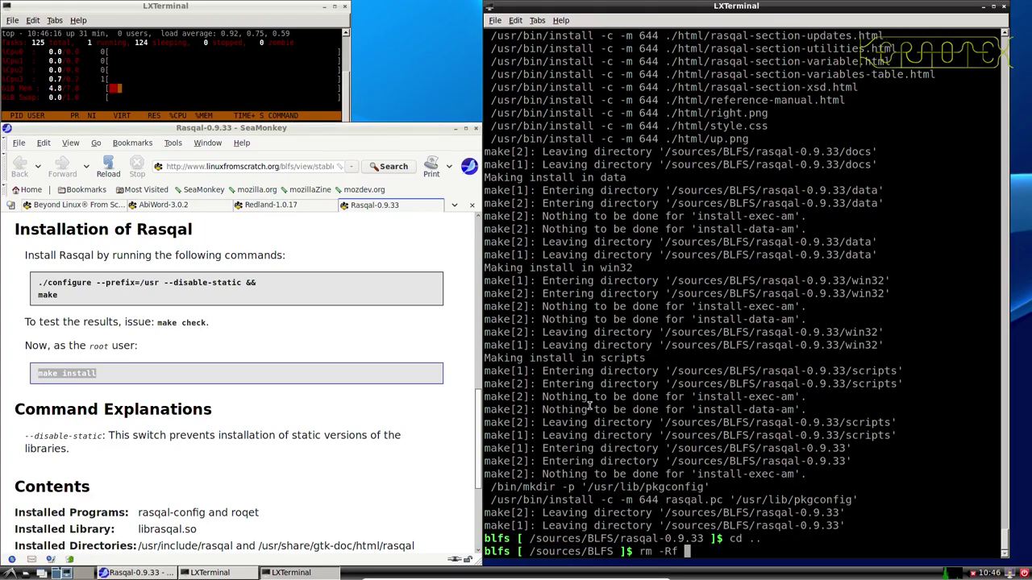
{"action": "type", "text": "rasq"}
{"action": "key", "text": "Tab"}
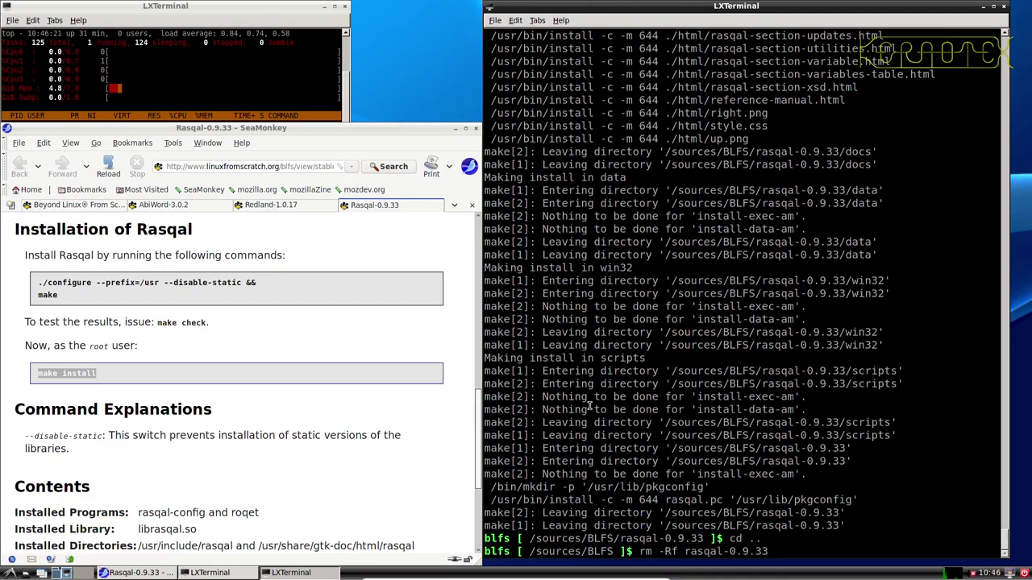
{"action": "key", "text": "Return"}
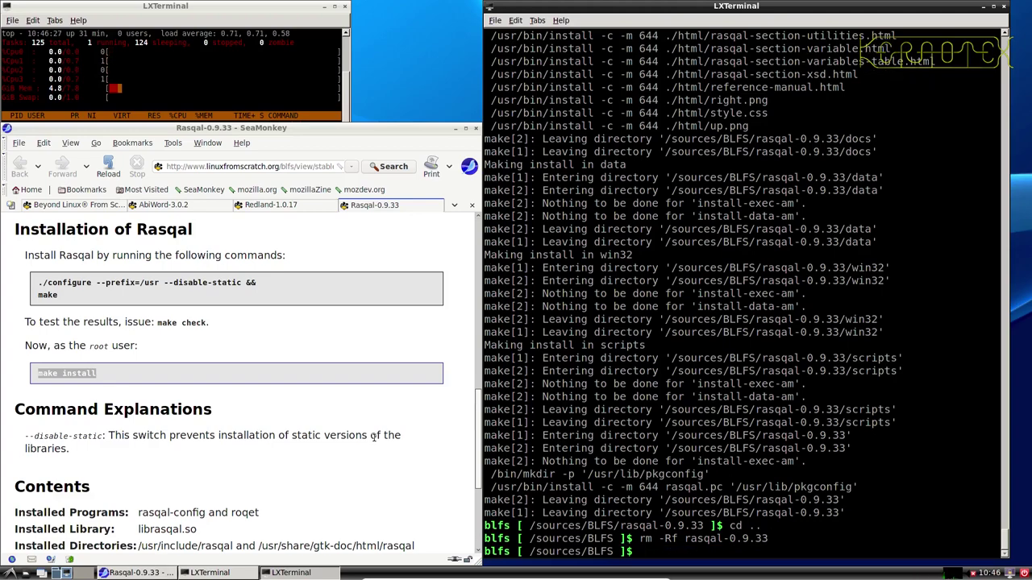
{"action": "scroll", "coordinate": [373, 436], "scroll_direction": "down", "scroll_amount": 5}
{"action": "scroll", "coordinate": [434, 263], "scroll_direction": "up", "scroll_amount": 5}
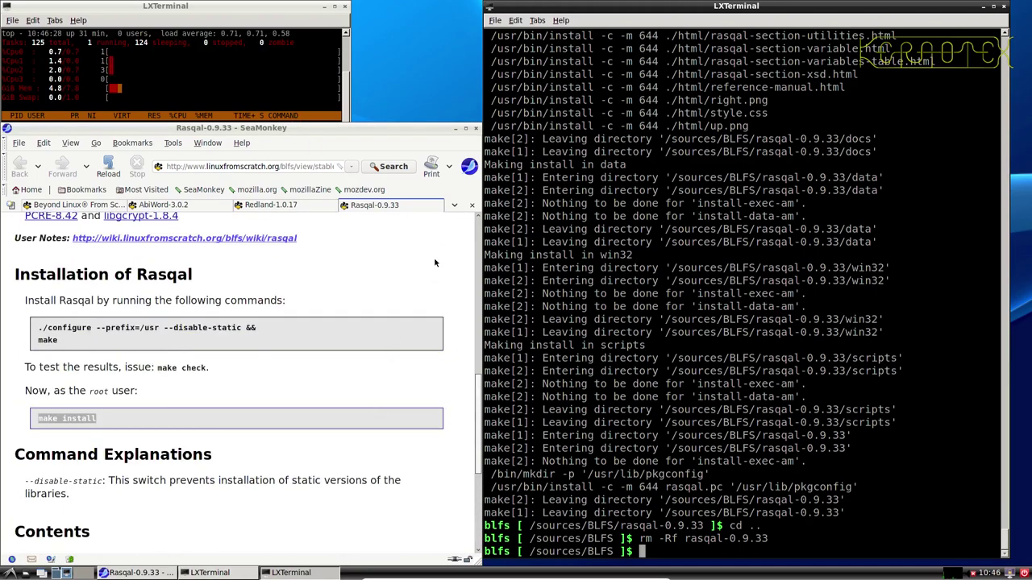
Copy the Redland 1.0.17 download link from SeaMonkey and download it with wget
{"action": "left_click", "coordinate": [473, 205]}
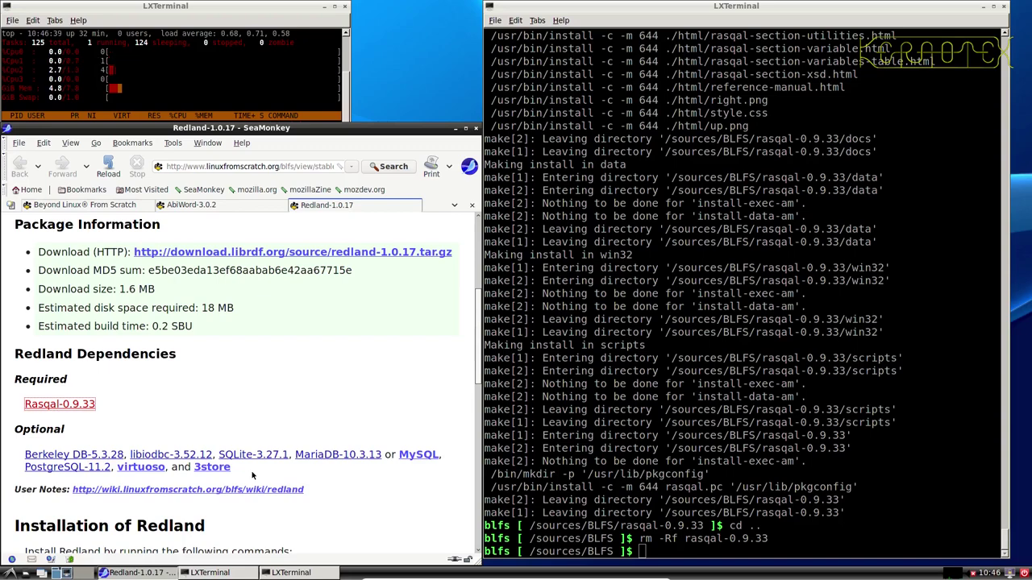
{"action": "right_click", "coordinate": [403, 253]}
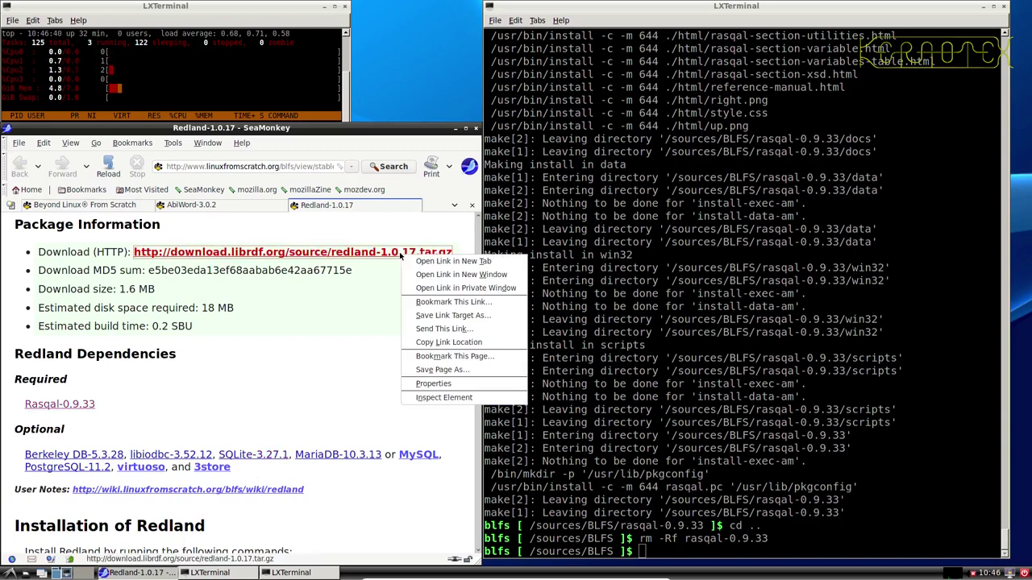
{"action": "left_click", "coordinate": [421, 343]}
{"action": "left_click", "coordinate": [595, 367]}
{"action": "type", "text": "wget"}
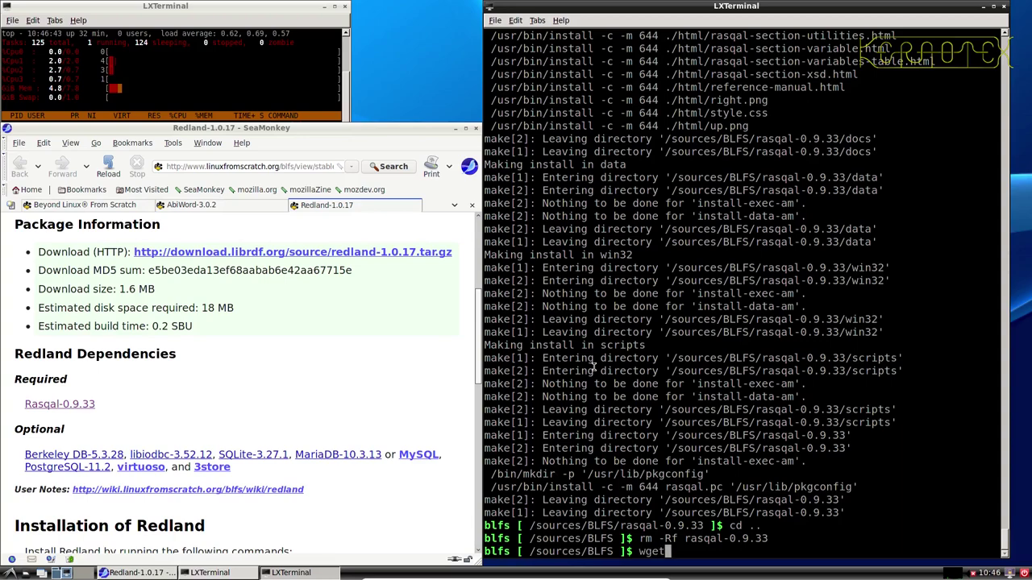
{"action": "key", "text": "ctrl+shift+v"}
{"action": "key", "text": "Return"}
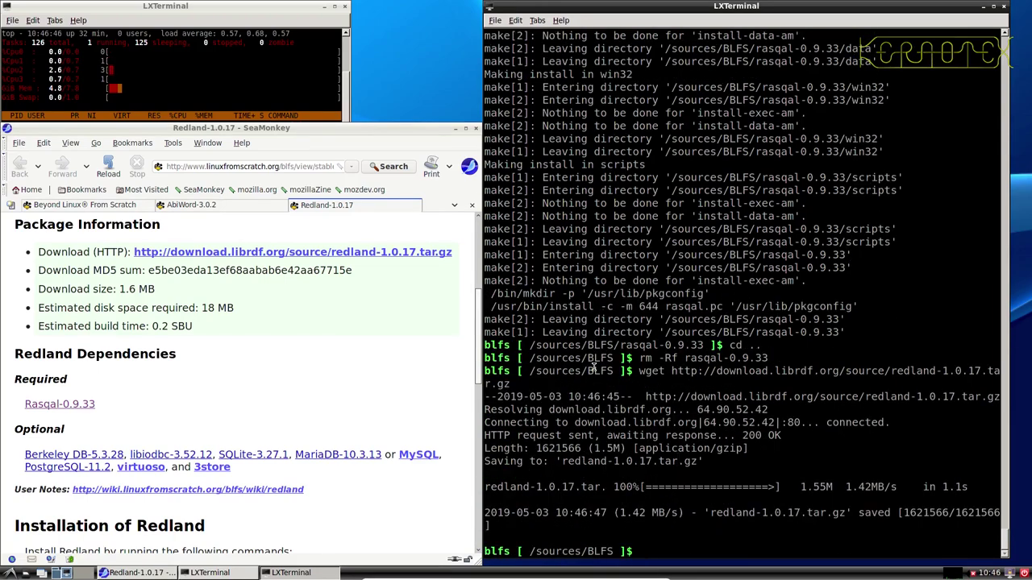
Extract the Redland archive with tar -xvf and enter the redland-1.0.17 folder
{"action": "type", "text": "tar -xvf re"}
{"action": "key", "text": "Tab"}
{"action": "key", "text": "Return"}
{"action": "type", "text": "cd re"}
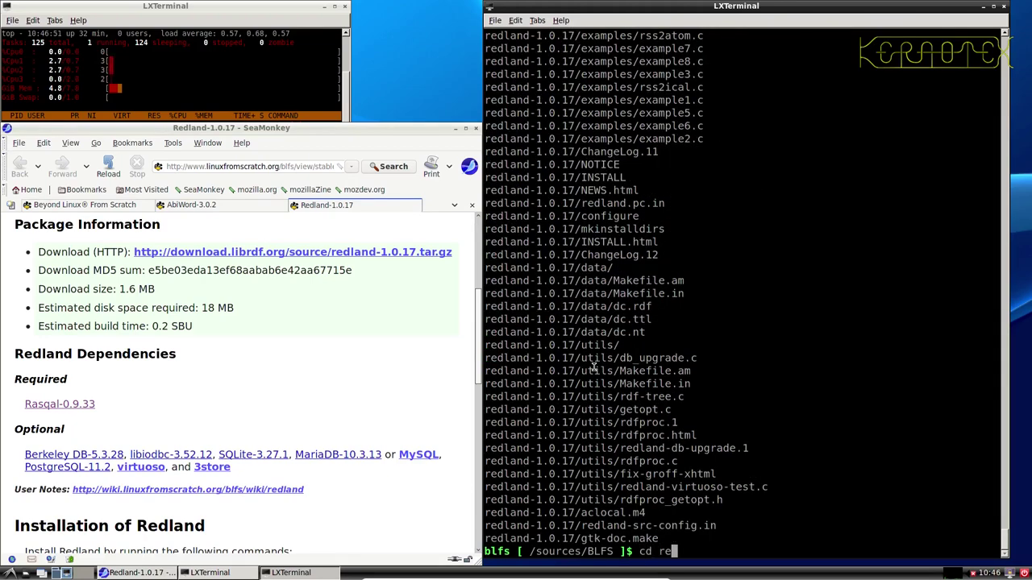
{"action": "key", "text": "Tab"}
{"action": "key", "text": "Return"}
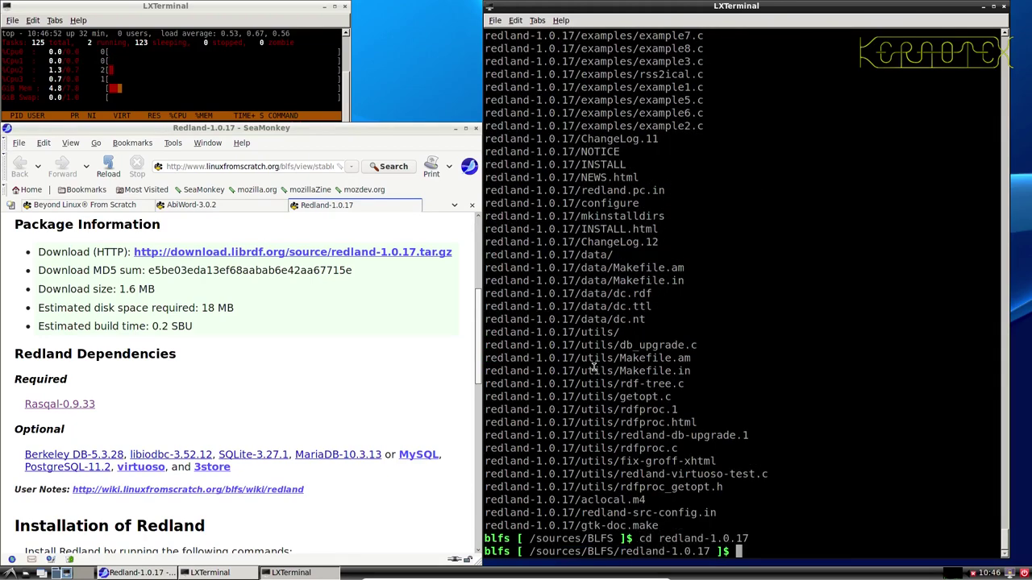
Paste and run ./configure --prefix=/usr --disable-static && make for Redland
{"action": "scroll", "coordinate": [395, 358], "scroll_direction": "down", "scroll_amount": 6}
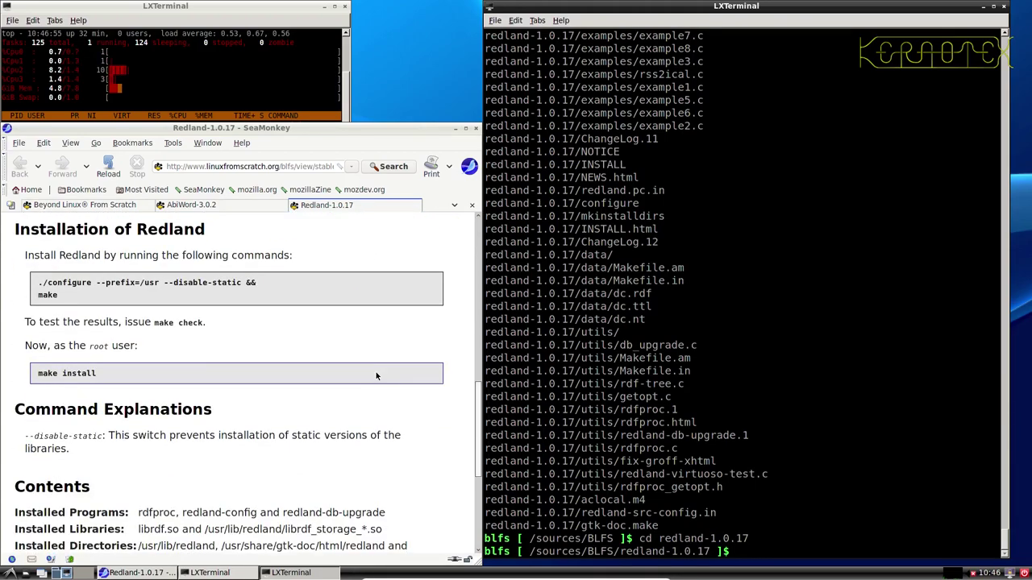
{"action": "left_click_drag", "start_coordinate": [38, 282], "coordinate": [75, 298]}
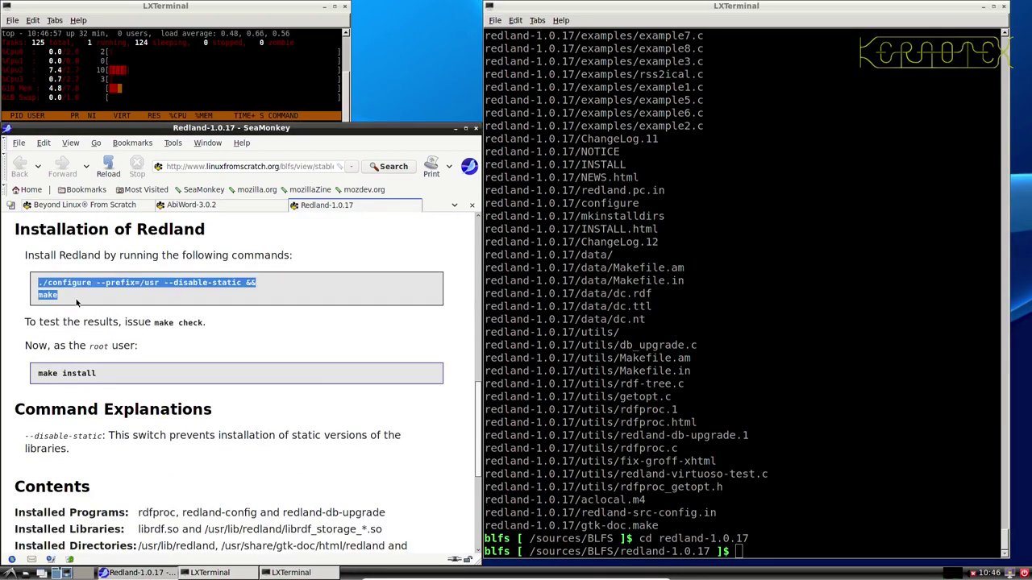
{"action": "middle_click", "coordinate": [622, 355]}
{"action": "key", "text": "Return"}
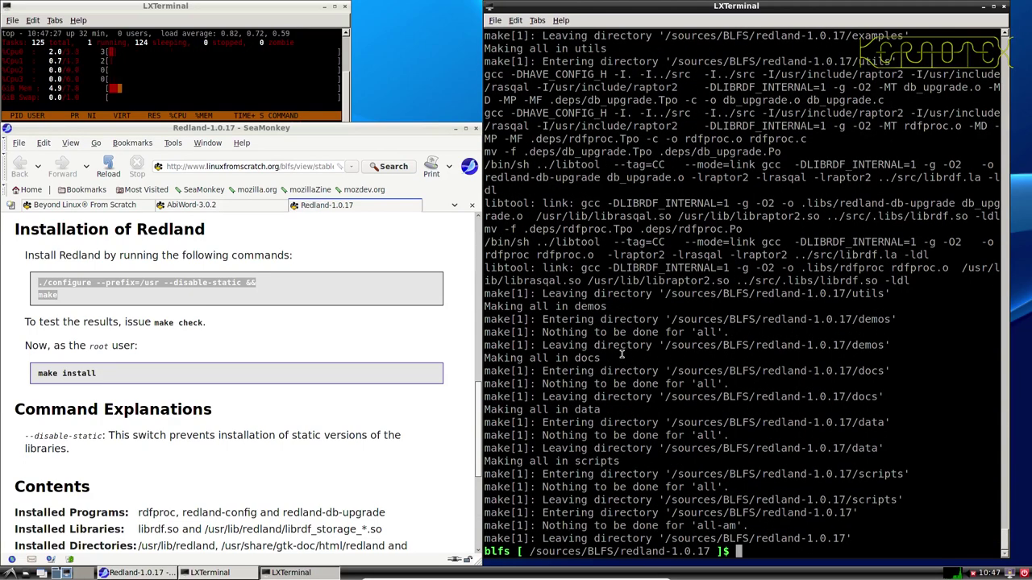
Install Redland 1.0.17 with sudo -E make install and remove the redland-1.0.17 directory
{"action": "type", "text": "i"}
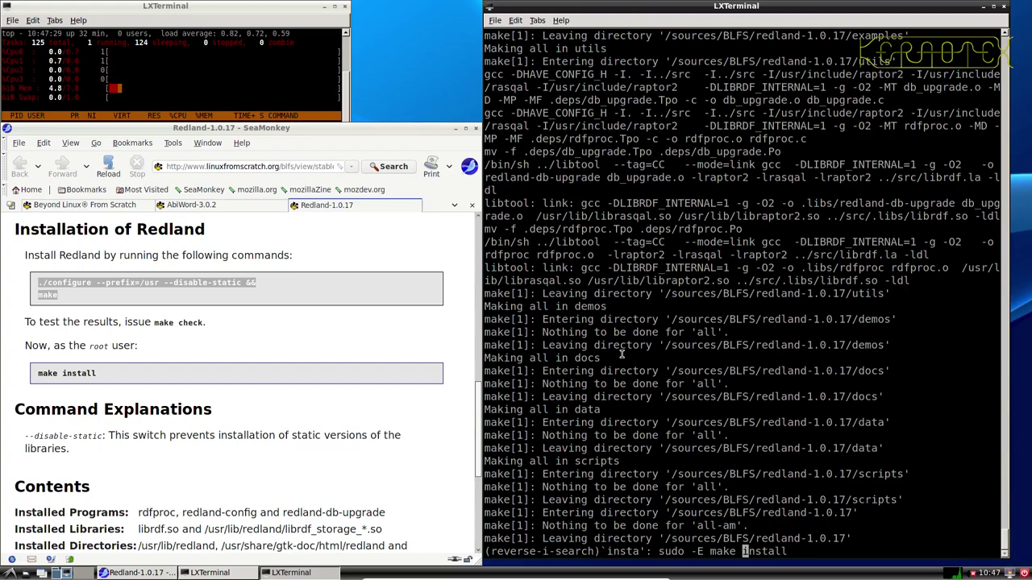
{"action": "type", "text": "nstal"}
{"action": "key", "text": "Return"}
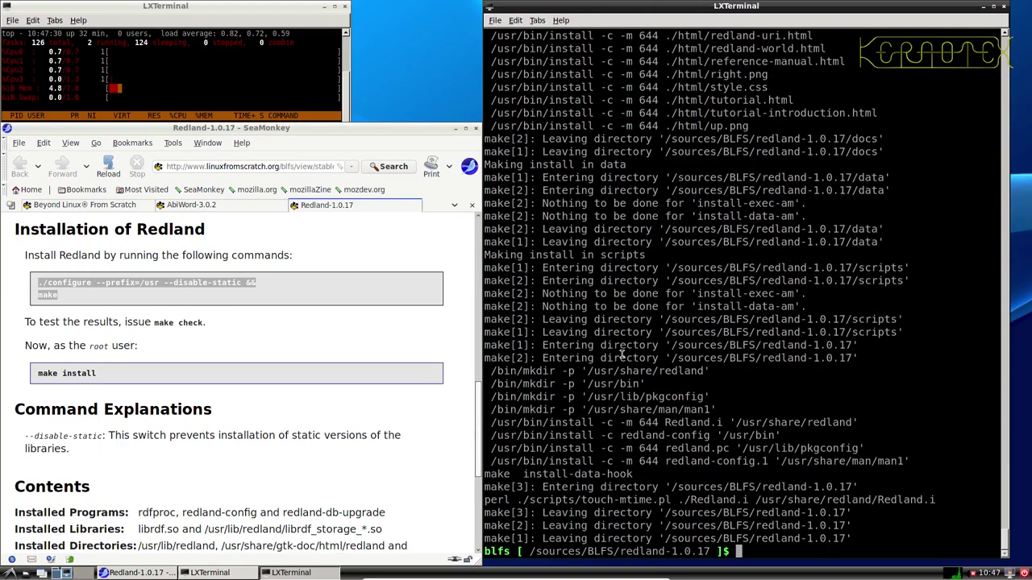
{"action": "type", "text": "rm -Rf redland-1.0.17"}
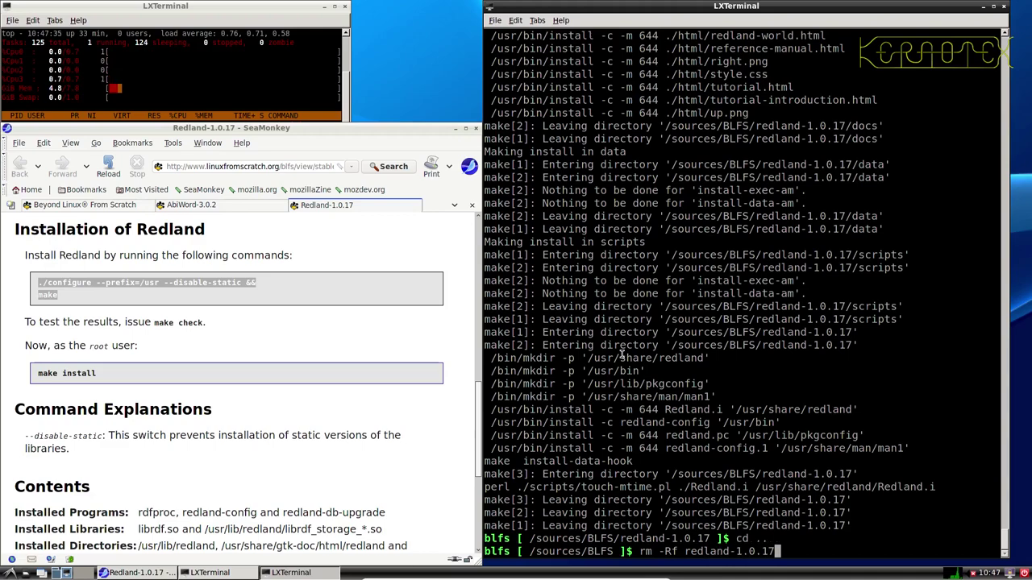
{"action": "key", "text": "Return"}
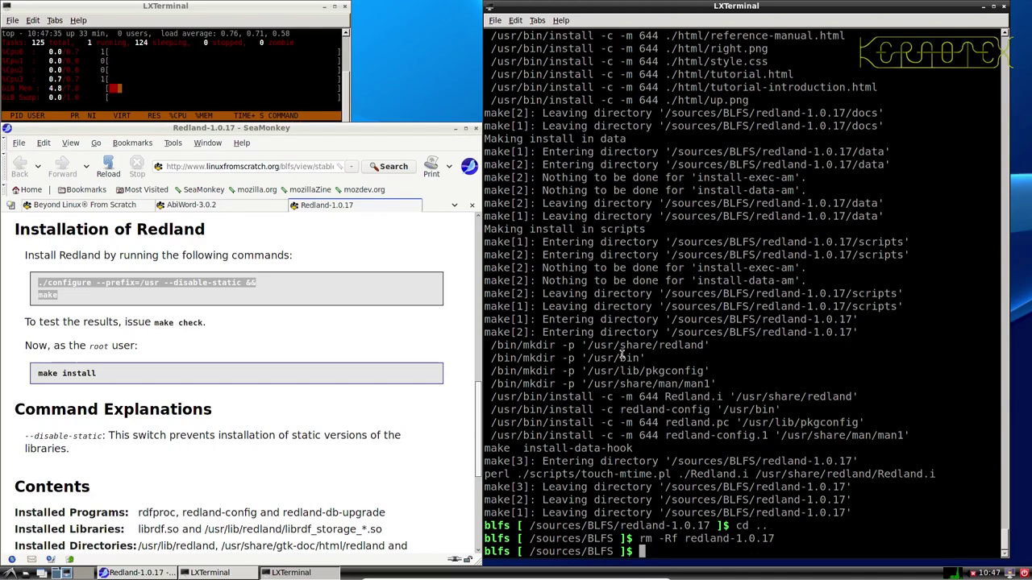
Extract the abiword-3.0.2 source archive with tar -xvf
{"action": "left_click", "coordinate": [473, 206]}
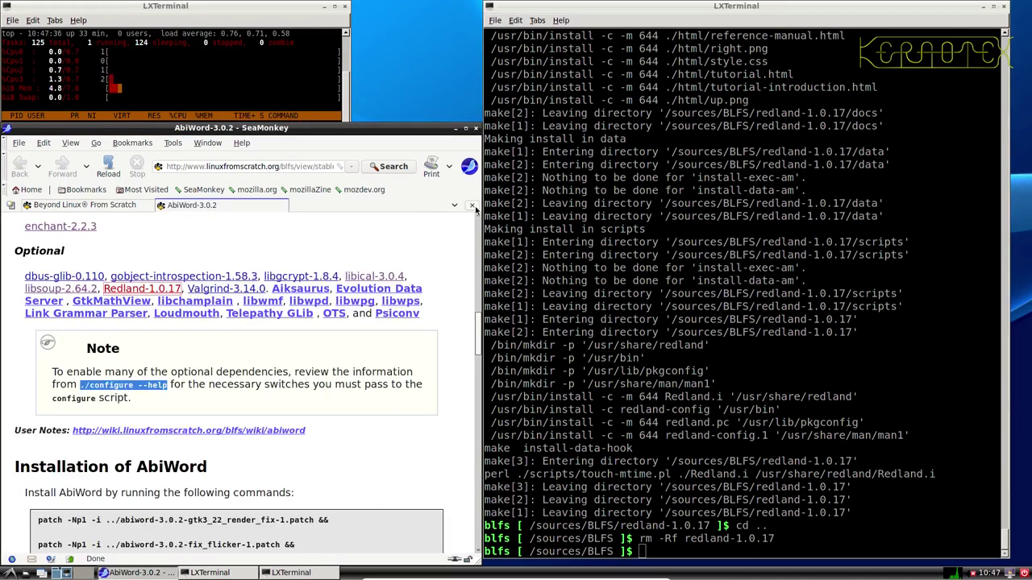
{"action": "type", "text": "tar -x"}
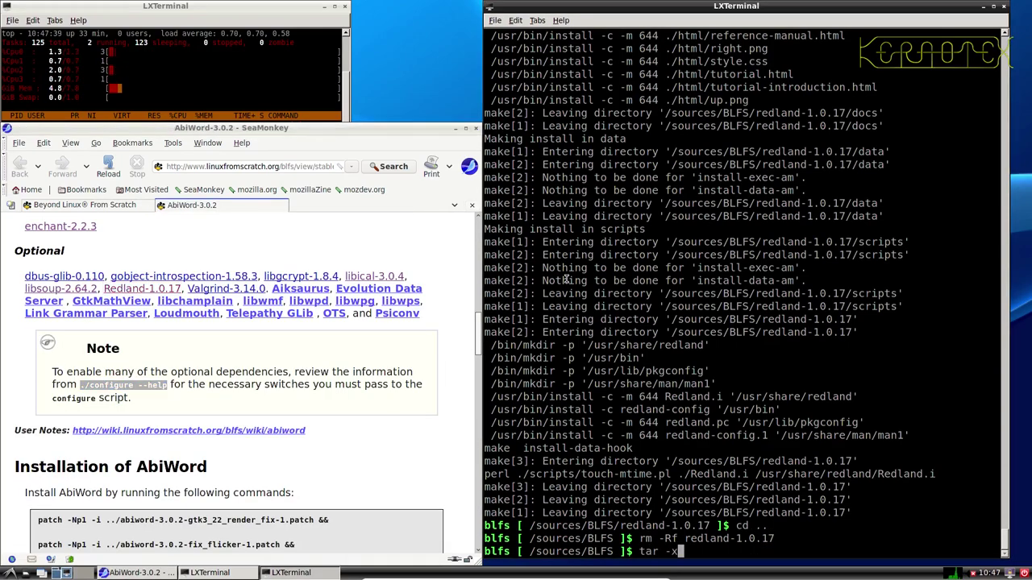
{"action": "type", "text": "vf abi"}
{"action": "key", "text": "Tab"}
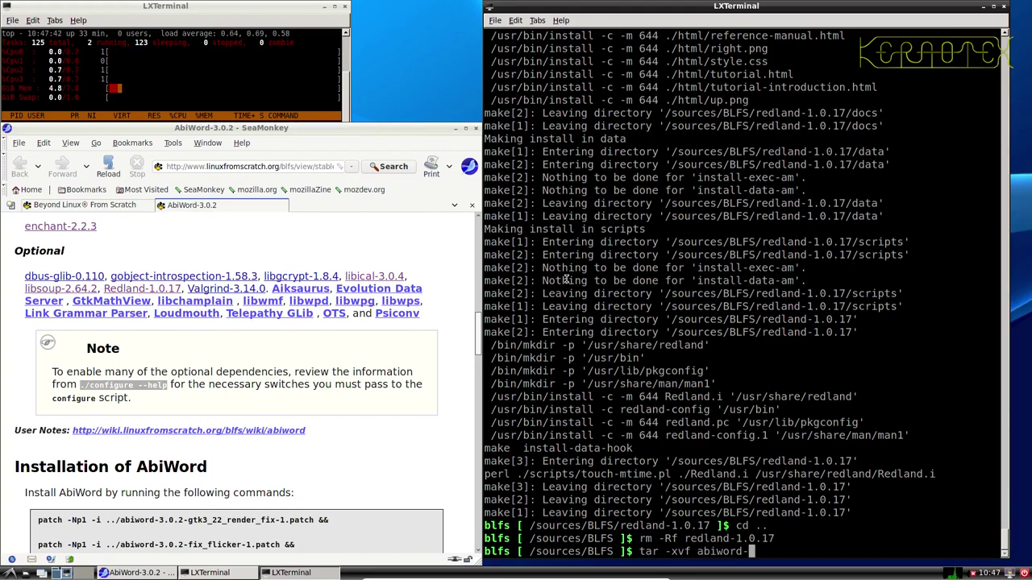
{"action": "type", "text": "3"}
{"action": "key", "text": "Tab"}
{"action": "key", "text": "Tab"}
{"action": "key", "text": "Return"}
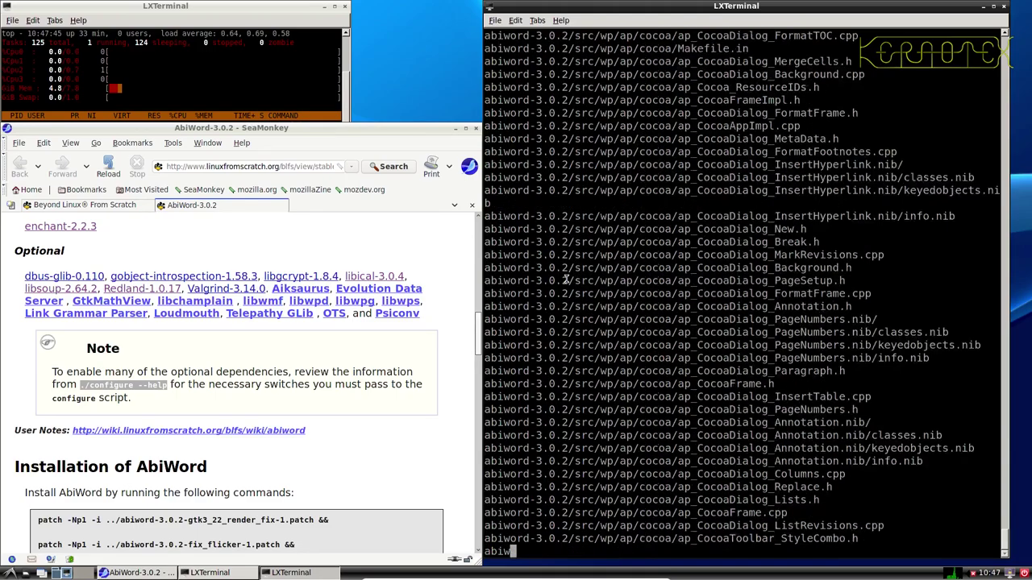
Enter the abiword-3.0.2 source directory
{"action": "type", "text": "cd abi"}
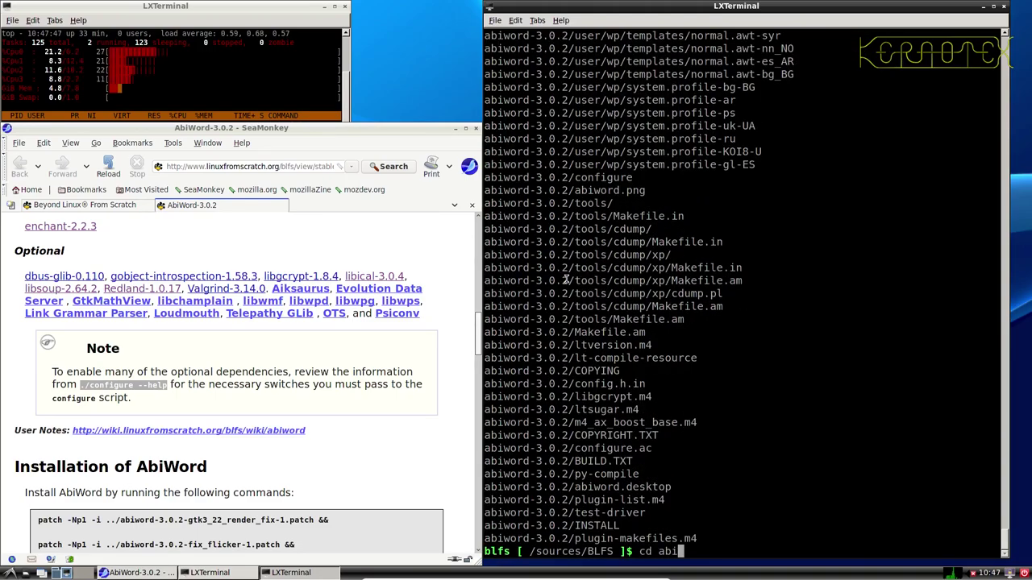
{"action": "key", "text": "Tab"}
{"action": "key", "text": "Return"}
{"action": "key", "text": "Up"}
{"action": "type", "text": "3"}
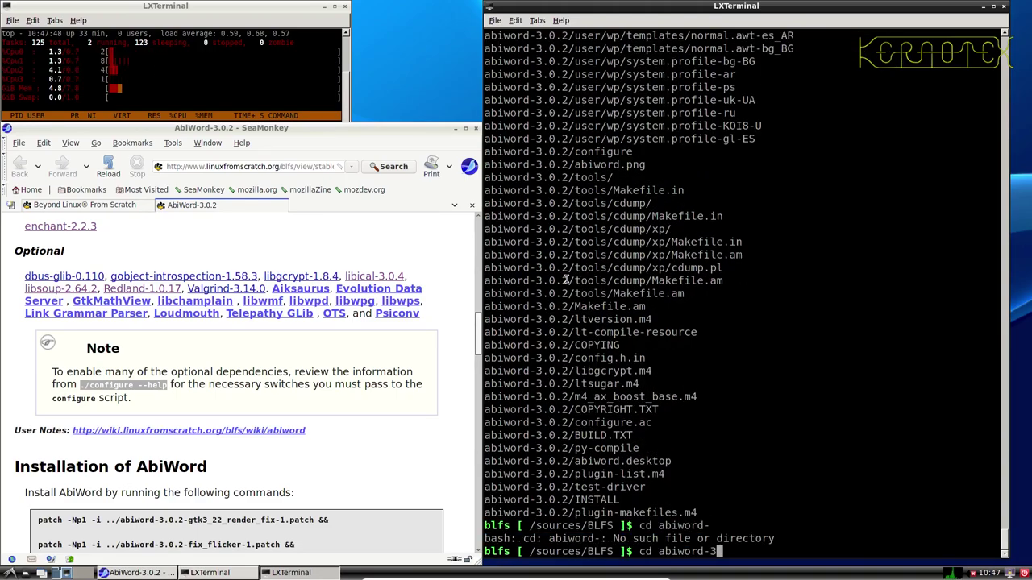
{"action": "key", "text": "Tab"}
{"action": "key", "text": "Return"}
Show the ./configure --help output in the less pager
{"action": "type", "text": "./configurte"}
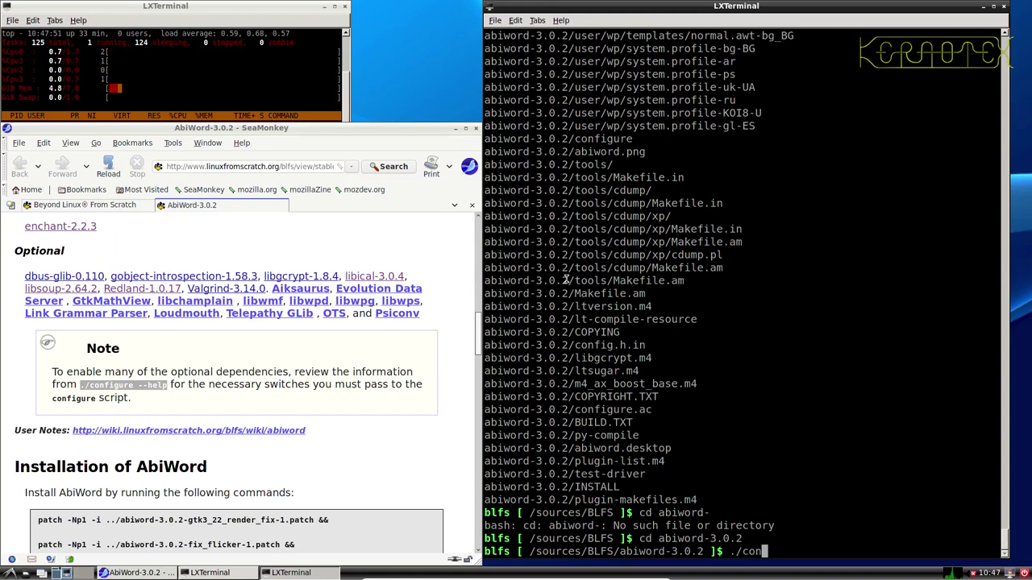
{"action": "key", "text": "BackSpace"}
{"action": "key", "text": "BackSpace"}
{"action": "type", "text": "e --help | "}
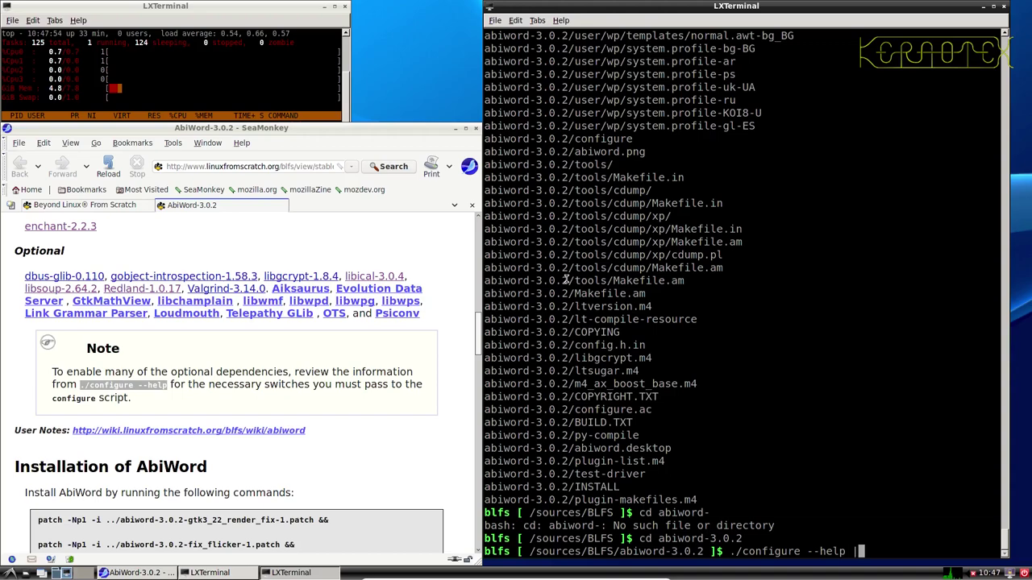
{"action": "type", "text": "less"}
{"action": "key", "text": "Return"}
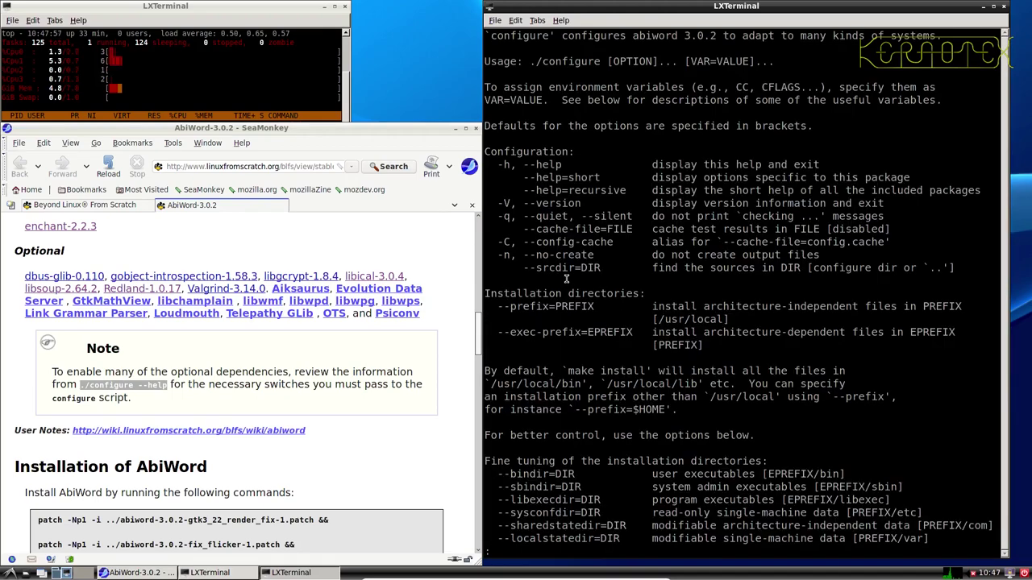
Page through configure's options to Optional Packages and begin opening a new terminal tab
{"action": "key", "text": "space"}
{"action": "key", "text": "space"}
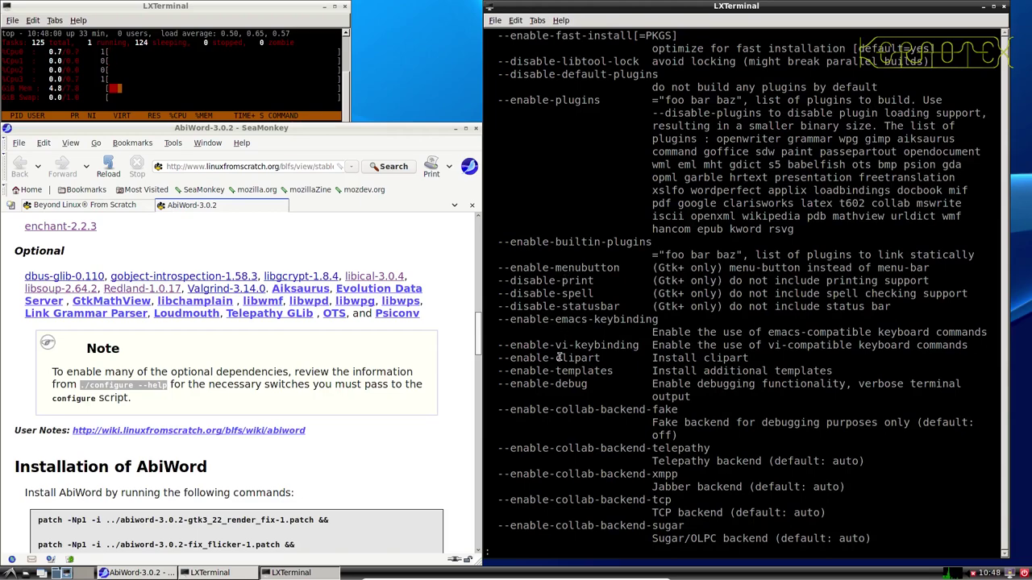
{"action": "key", "text": "space"}
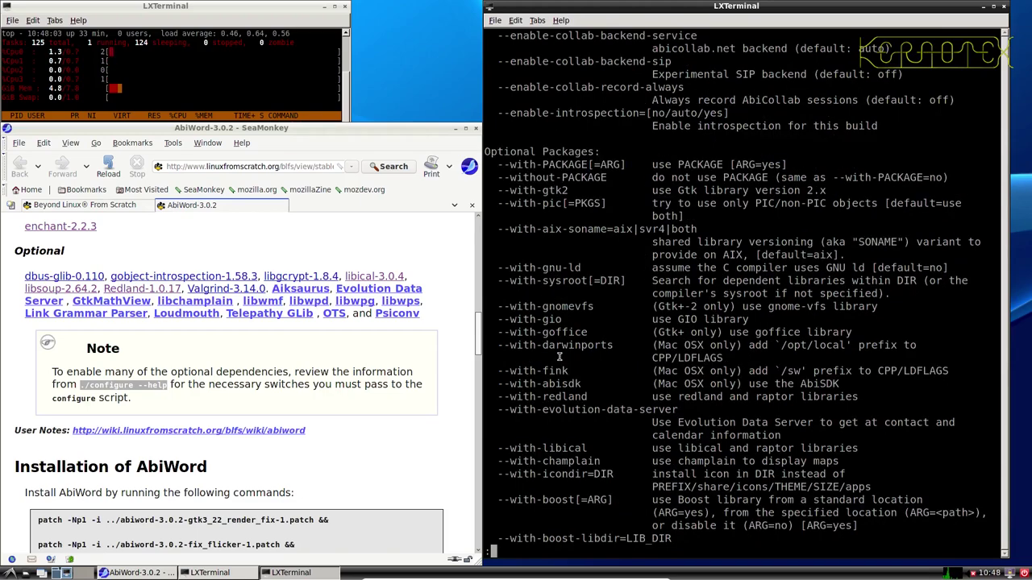
{"action": "left_click", "coordinate": [11, 574]}
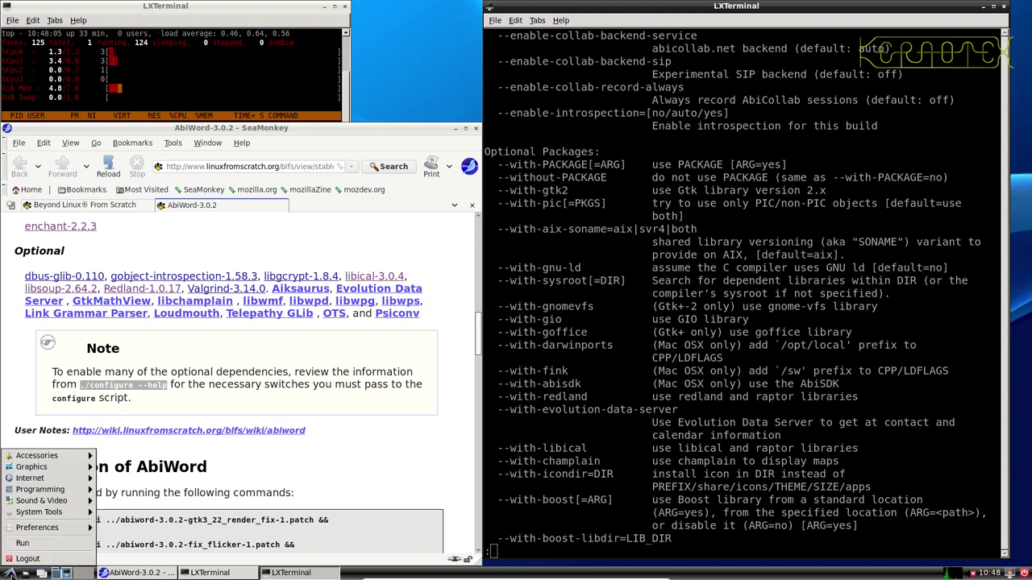
{"action": "mouse_move", "coordinate": [46, 470]}
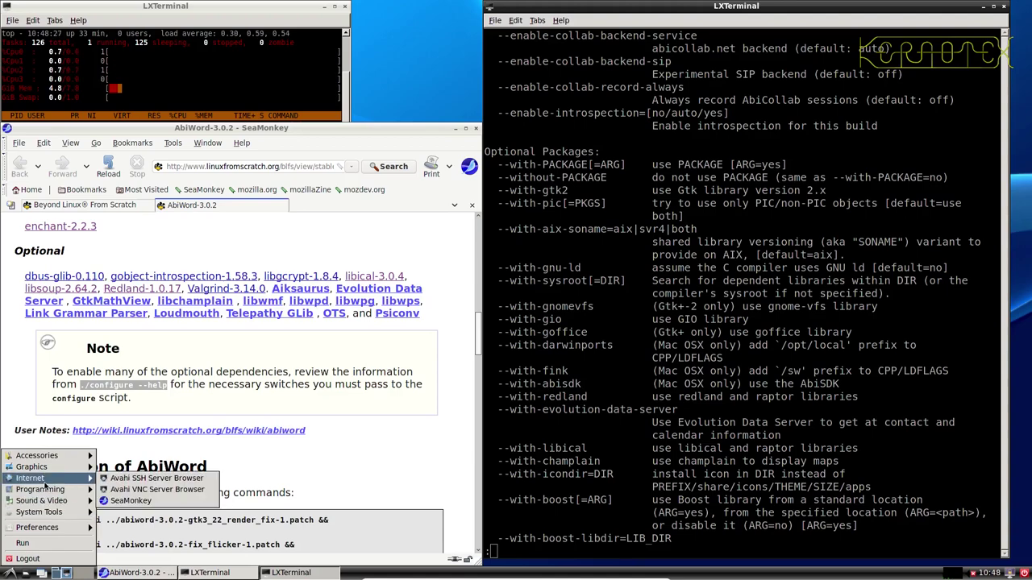
{"action": "left_click", "coordinate": [495, 18]}
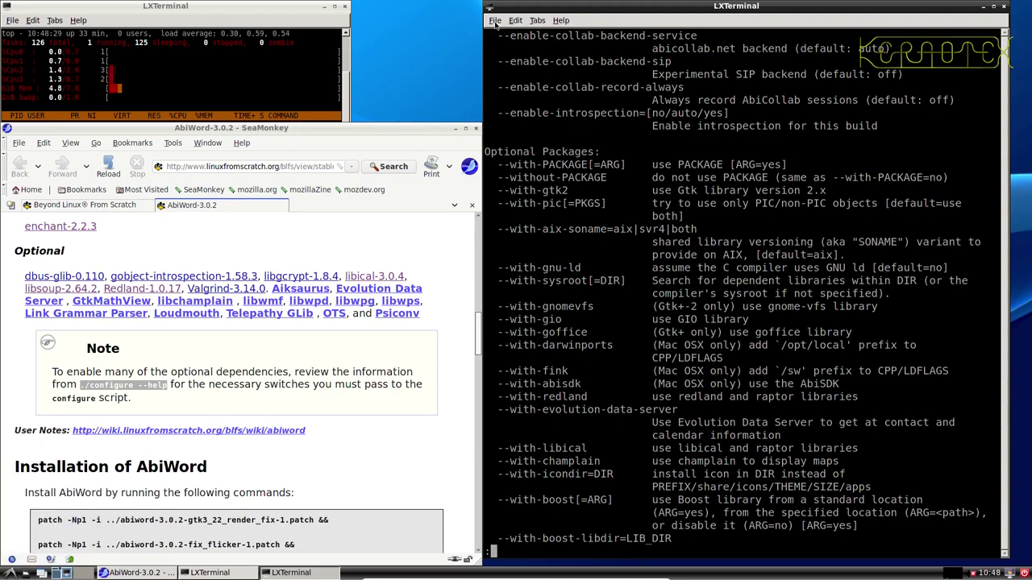
{"action": "left_click", "coordinate": [495, 20]}
In a second tab, start a vi temp file holding the book's AbiWord configure line
{"action": "left_click", "coordinate": [508, 47]}
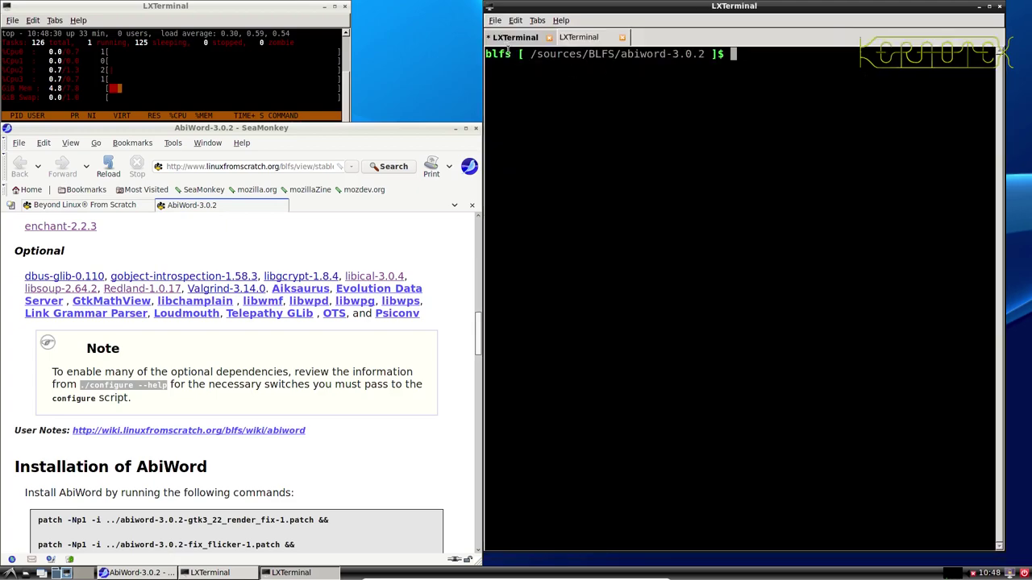
{"action": "type", "text": "vi temp"}
{"action": "key", "text": "Return"}
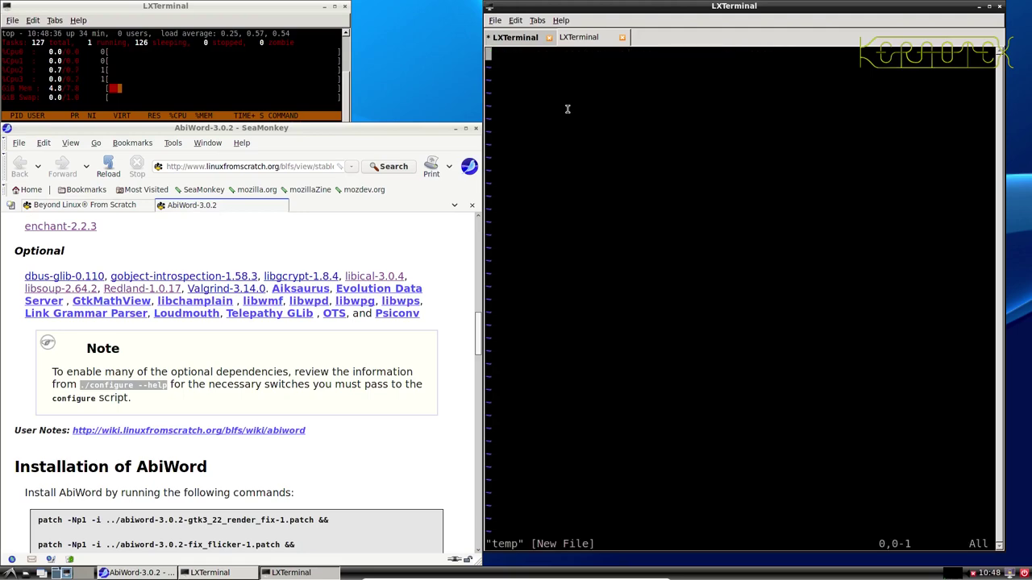
{"action": "key", "text": "i"}
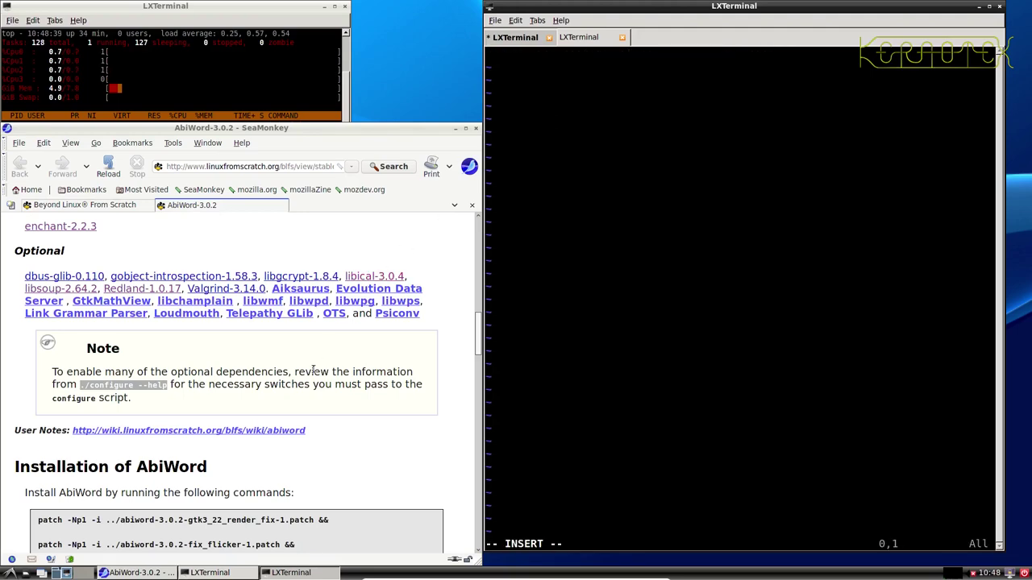
{"action": "scroll", "coordinate": [312, 370], "scroll_direction": "down", "scroll_amount": 5}
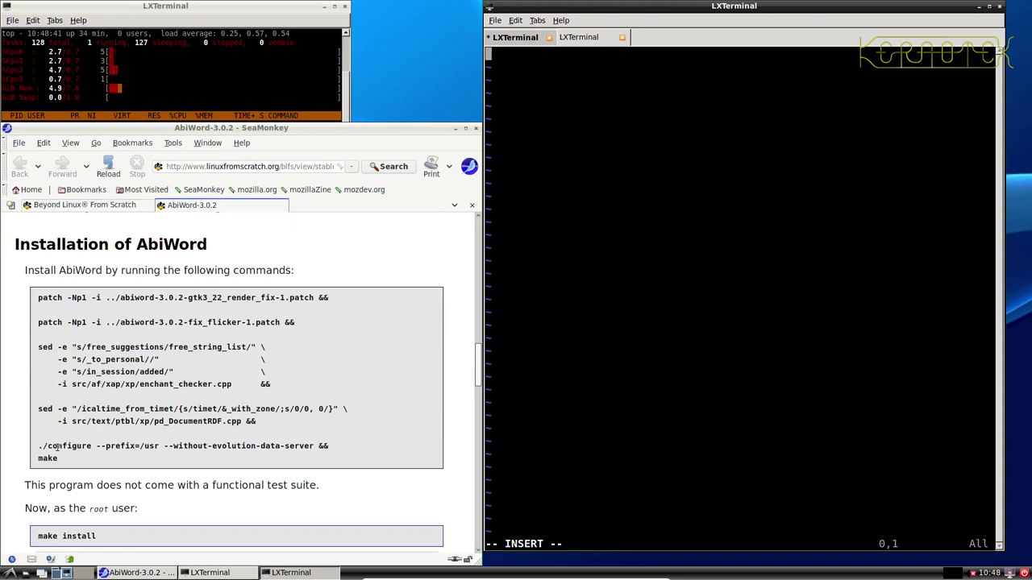
{"action": "left_click_drag", "start_coordinate": [38, 446], "coordinate": [307, 446]}
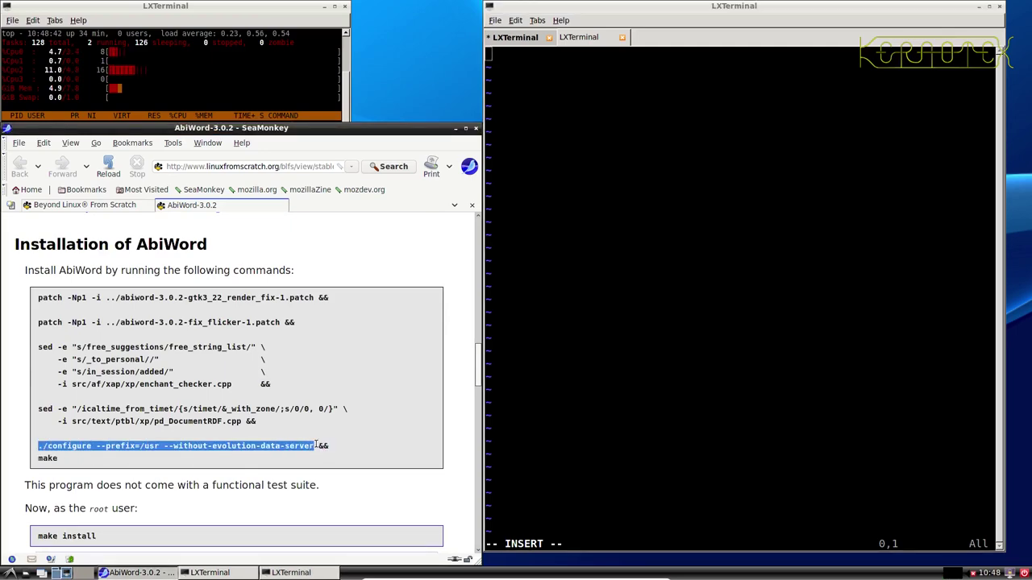
{"action": "middle_click", "coordinate": [644, 314]}
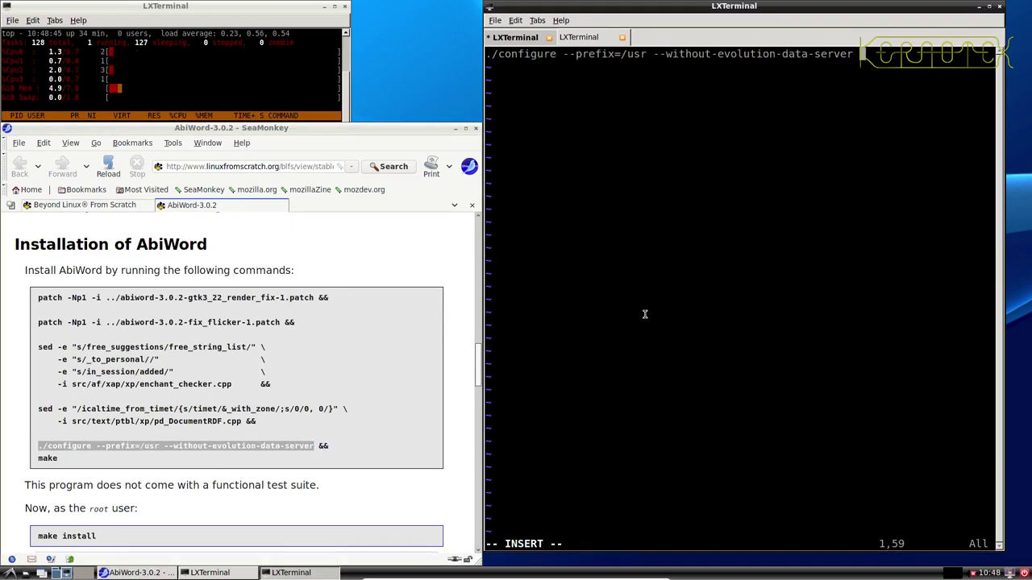
{"action": "key", "text": "Escape"}
{"action": "type", "text": ":wq"}
{"action": "key", "text": "Return"}
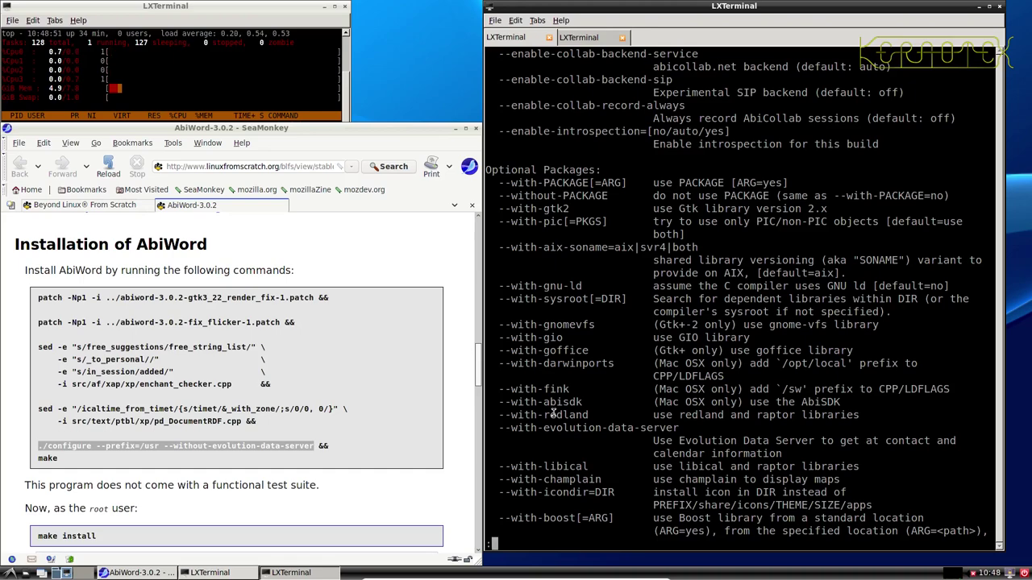
Append --with-redland from the configure help to the temp file's configure line
{"action": "scroll", "coordinate": [554, 413], "scroll_direction": "up", "scroll_amount": 2}
{"action": "scroll", "coordinate": [555, 413], "scroll_direction": "down", "scroll_amount": 2}
{"action": "left_click_drag", "start_coordinate": [497, 414], "coordinate": [590, 415]}
{"action": "left_click", "coordinate": [589, 37]}
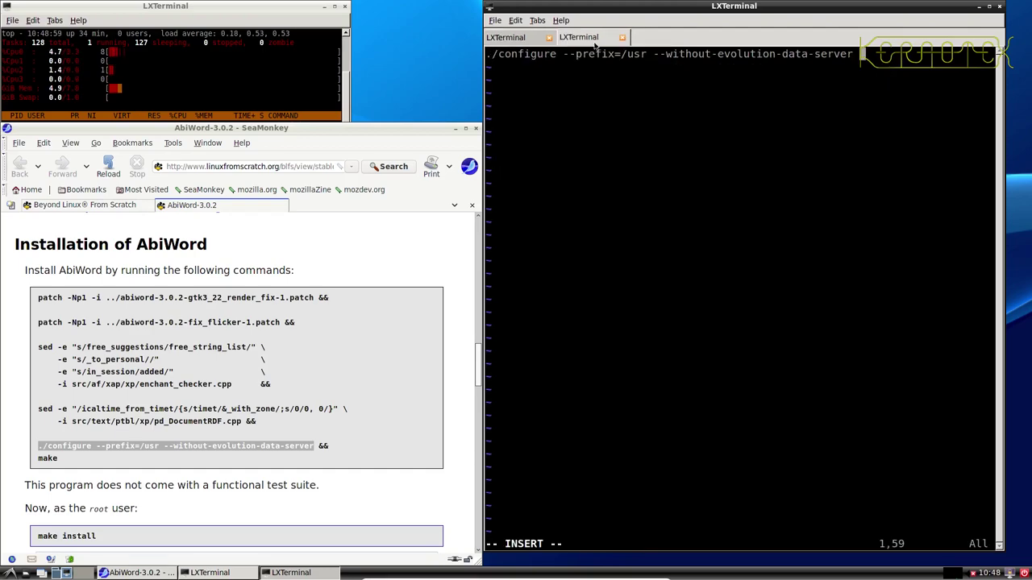
{"action": "middle_click", "coordinate": [726, 134]}
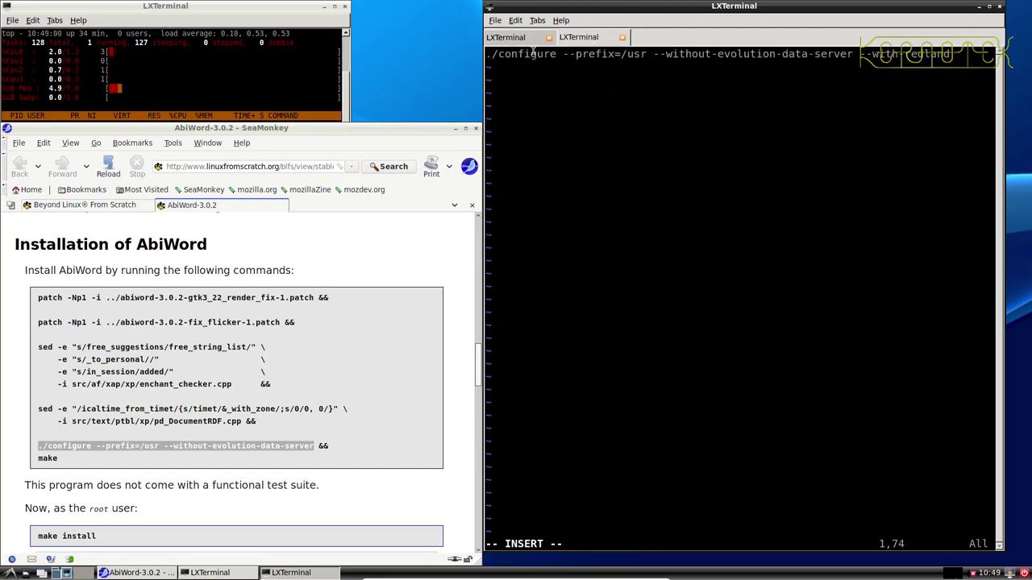
{"action": "left_click", "coordinate": [511, 38]}
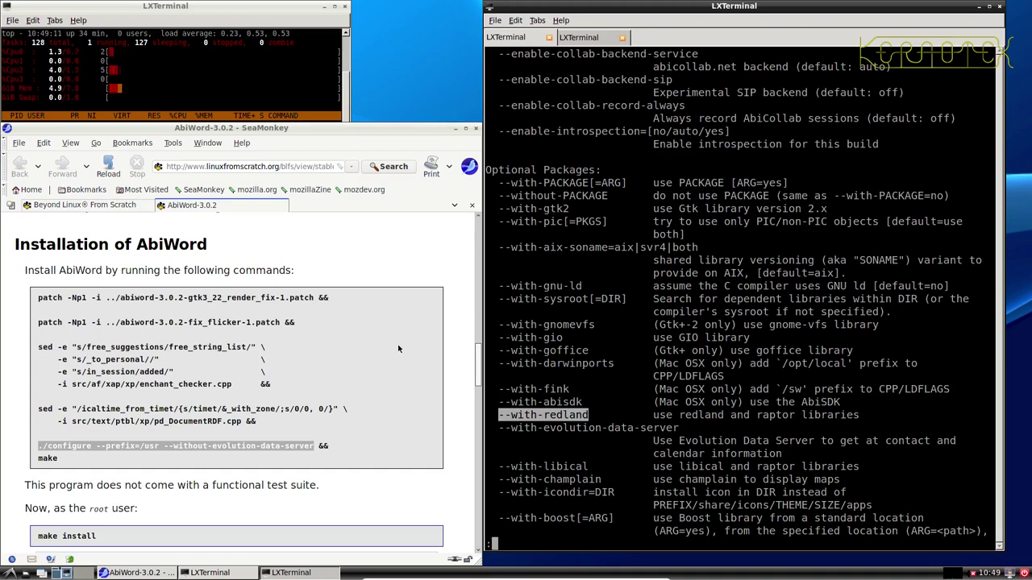
Append --enable-plugins="collab openxml goffice" to the configure line, dropping grammar
{"action": "scroll", "coordinate": [190, 484], "scroll_direction": "down", "scroll_amount": 5}
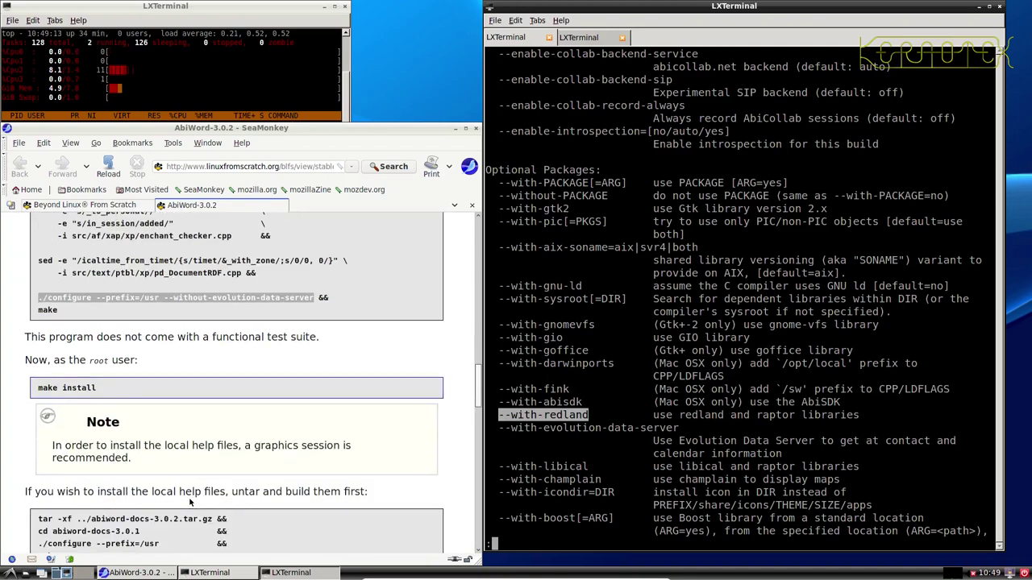
{"action": "scroll", "coordinate": [190, 502], "scroll_direction": "down", "scroll_amount": 4}
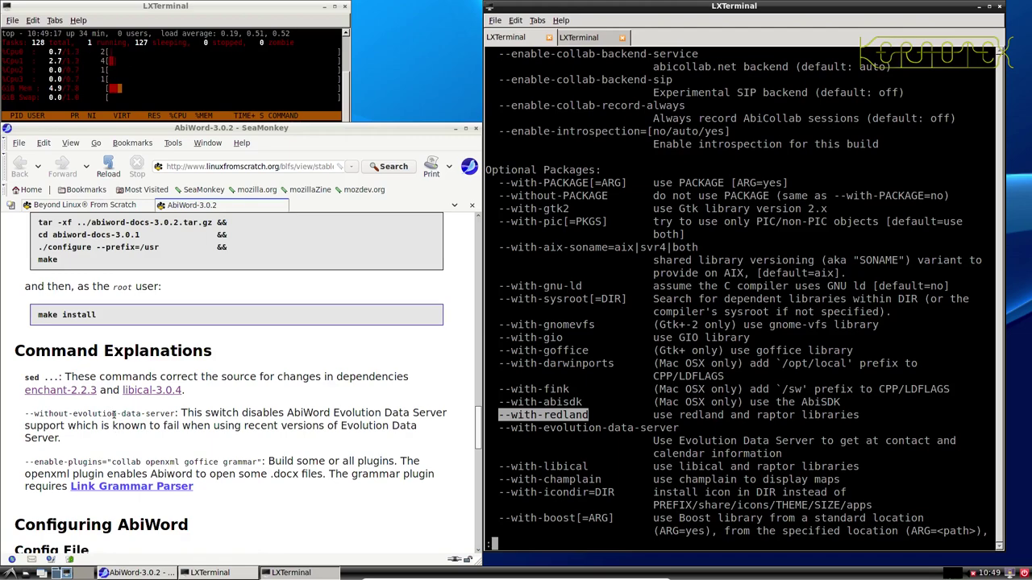
{"action": "left_click_drag", "start_coordinate": [25, 462], "coordinate": [263, 465]}
{"action": "key", "text": "ctrl+c"}
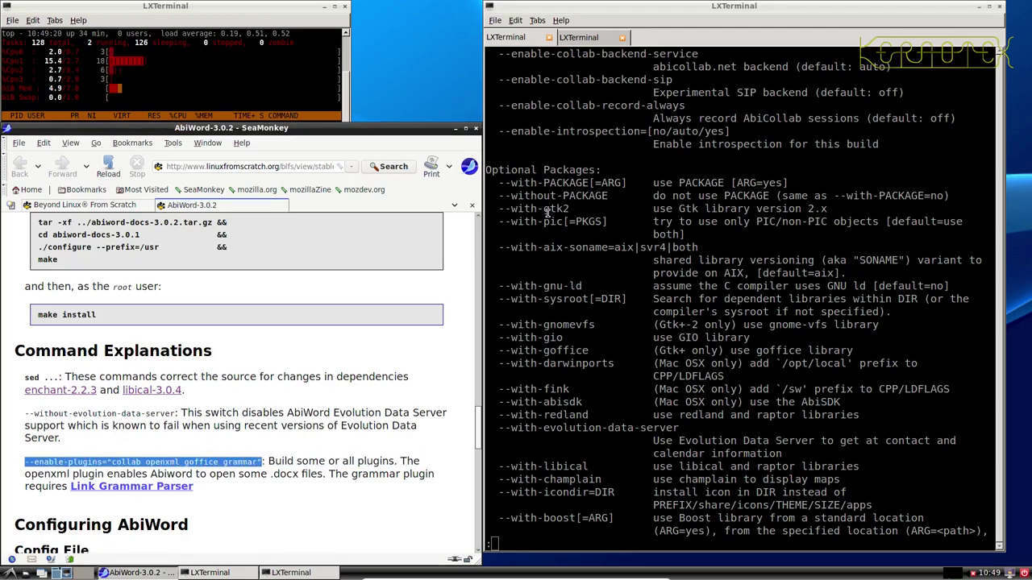
{"action": "left_click", "coordinate": [616, 248]}
{"action": "key", "text": "q"}
{"action": "middle_click", "coordinate": [616, 249]}
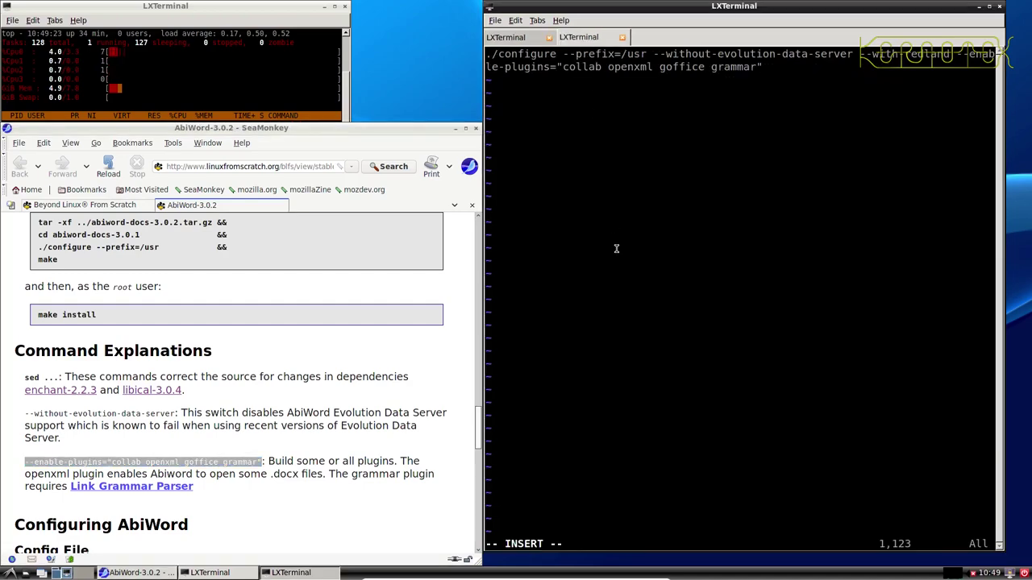
{"action": "key", "text": "BackSpace"}
{"action": "key", "text": "BackSpace"}
{"action": "key", "text": "BackSpace"}
{"action": "key", "text": "BackSpace"}
{"action": "key", "text": "BackSpace"}
{"action": "key", "text": "BackSpace"}
{"action": "key", "text": "BackSpace"}
{"action": "key", "text": "BackSpace"}
{"action": "key", "text": "Right"}
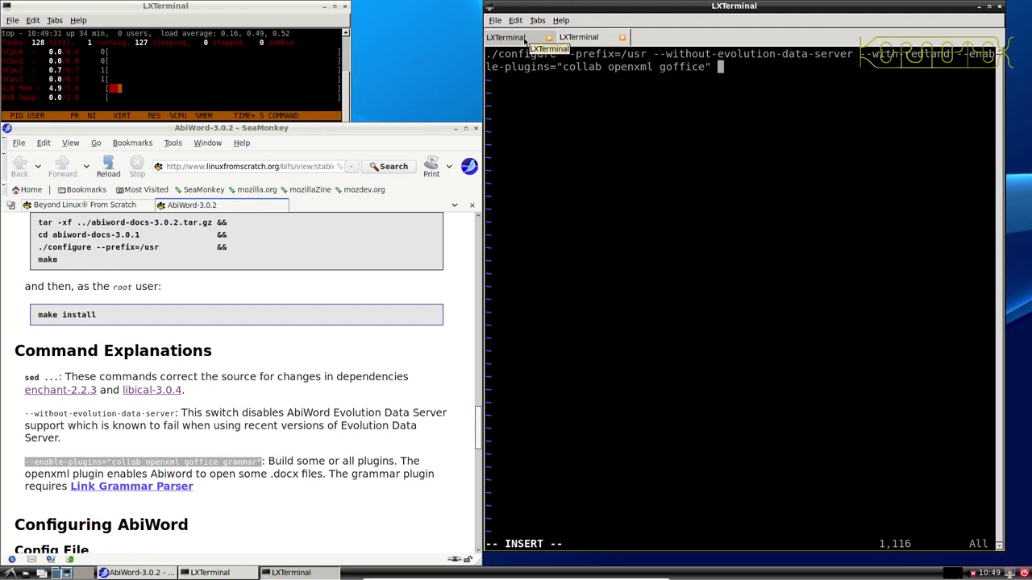
{"action": "left_click", "coordinate": [524, 39]}
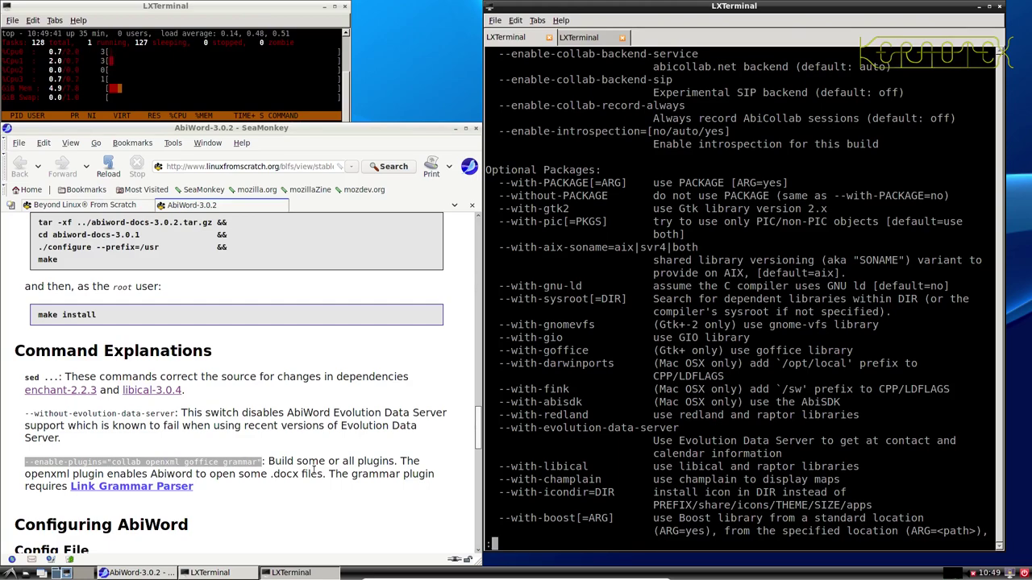
Page back in the configure help to the --with-libgcrypt-prefix option
{"action": "scroll", "coordinate": [313, 473], "scroll_direction": "up", "scroll_amount": 10}
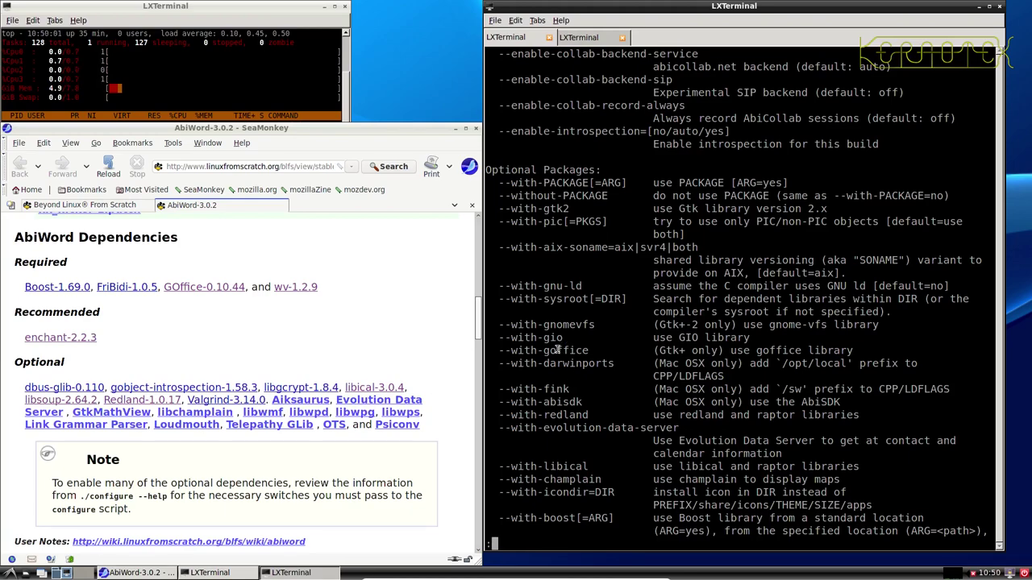
{"action": "left_click", "coordinate": [578, 38]}
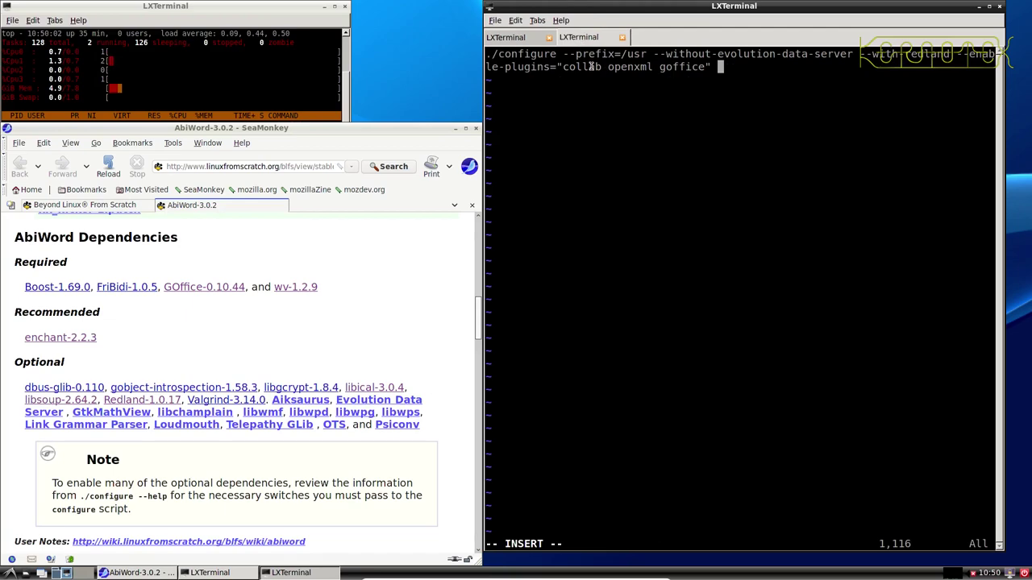
{"action": "left_click", "coordinate": [508, 38]}
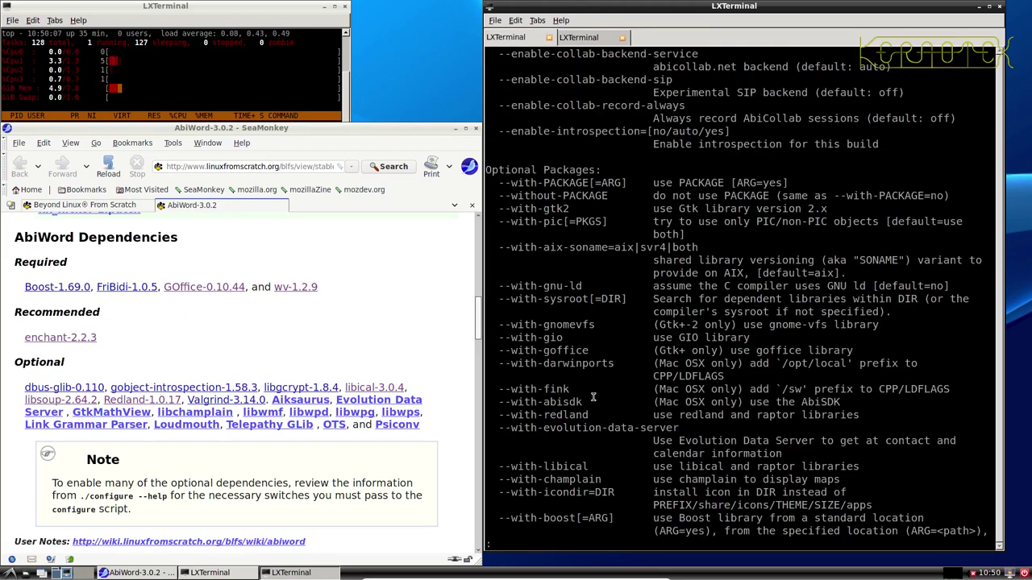
{"action": "key", "text": "Down"}
{"action": "key", "text": "Down"}
{"action": "key", "text": "Down"}
{"action": "key", "text": "Down"}
{"action": "key", "text": "Down"}
{"action": "key", "text": "Down"}
{"action": "key", "text": "Down"}
{"action": "key", "text": "Down"}
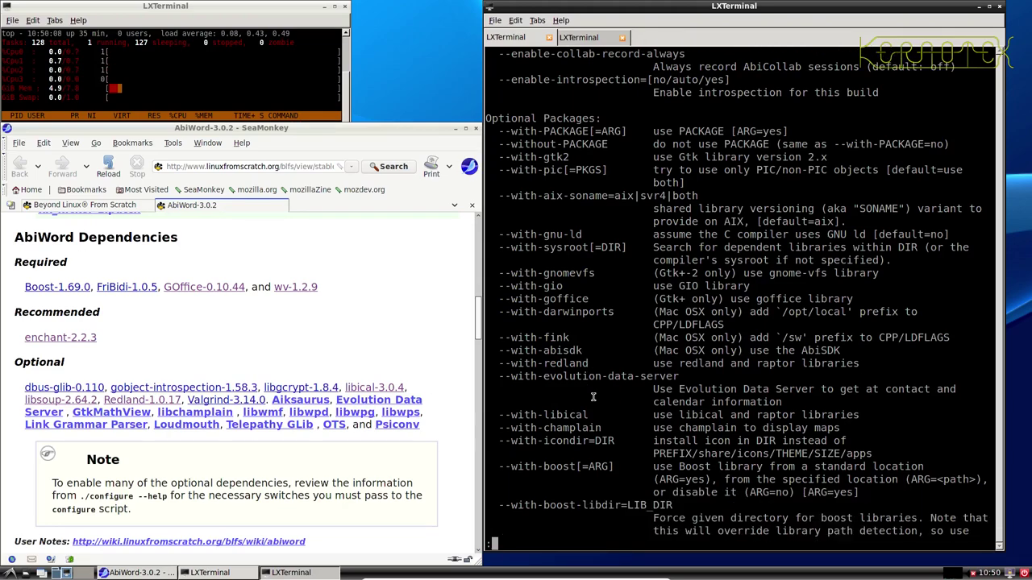
{"action": "key", "text": "Down"}
{"action": "key", "text": "Down"}
{"action": "key", "text": "Down"}
{"action": "key", "text": "Down"}
{"action": "key", "text": "Down"}
{"action": "key", "text": "Down"}
{"action": "key", "text": "Down"}
{"action": "key", "text": "Down"}
{"action": "key", "text": "Down"}
{"action": "key", "text": "Down"}
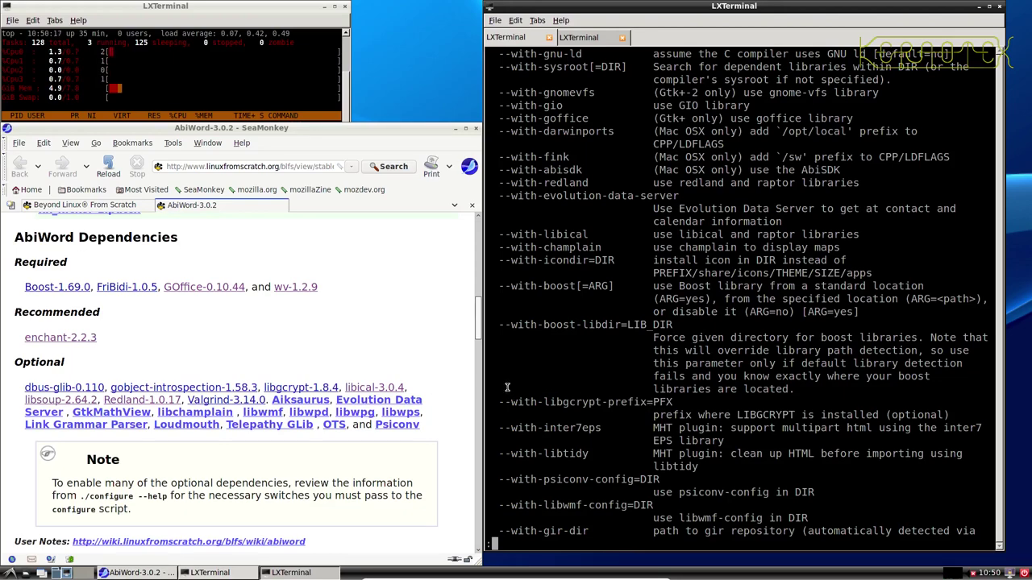
Open the libgcrypt-1.8.4 page in a new SeaMonkey tab and scroll to its Contents
{"action": "middle_click", "coordinate": [300, 387]}
{"action": "scroll", "coordinate": [319, 349], "scroll_direction": "down", "scroll_amount": 15}
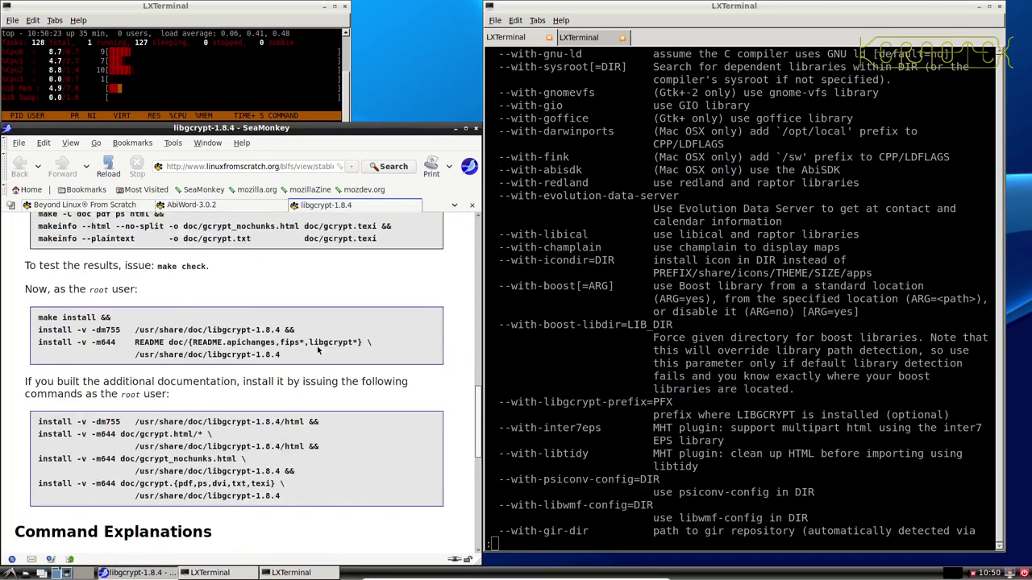
{"action": "scroll", "coordinate": [319, 349], "scroll_direction": "down", "scroll_amount": 5}
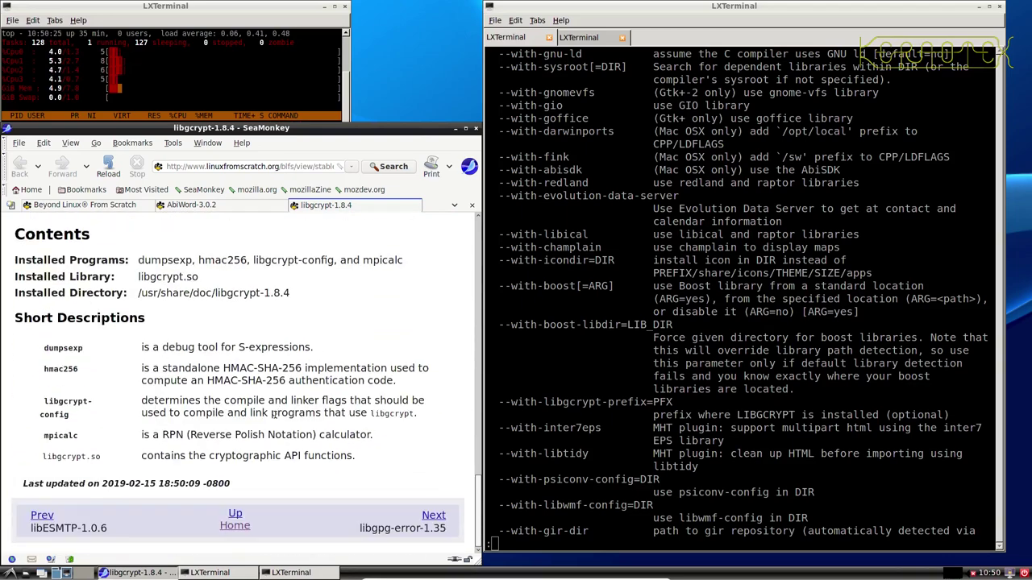
{"action": "scroll", "coordinate": [274, 413], "scroll_direction": "up", "scroll_amount": 2}
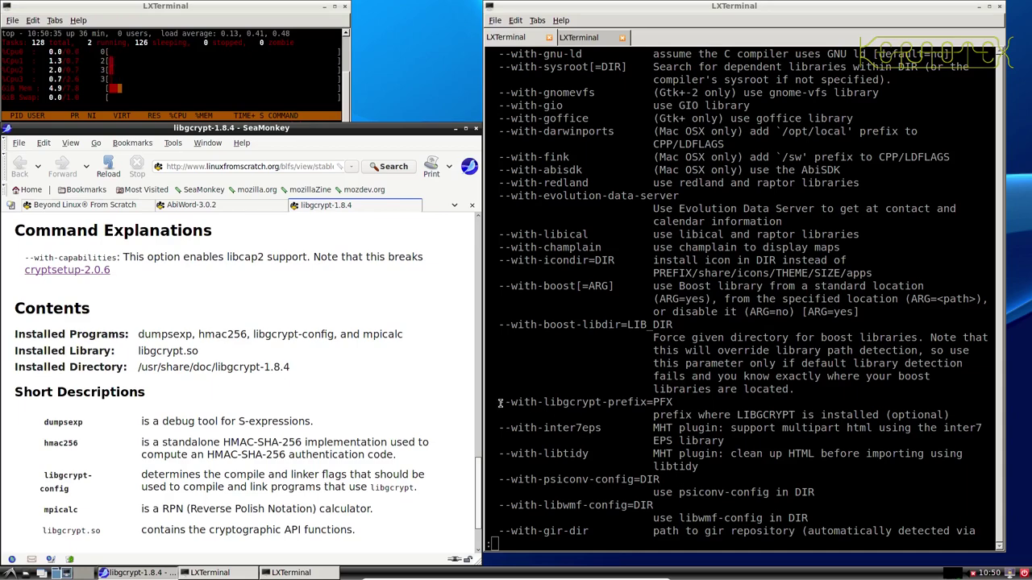
Paste --with-libgcrypt-prefix=/usr/share/doc/libgcrypt-1.8.4 onto the vim configure line, then close the libgcrypt-1.8.4 page
{"action": "left_click_drag", "start_coordinate": [498, 401], "coordinate": [651, 401]}
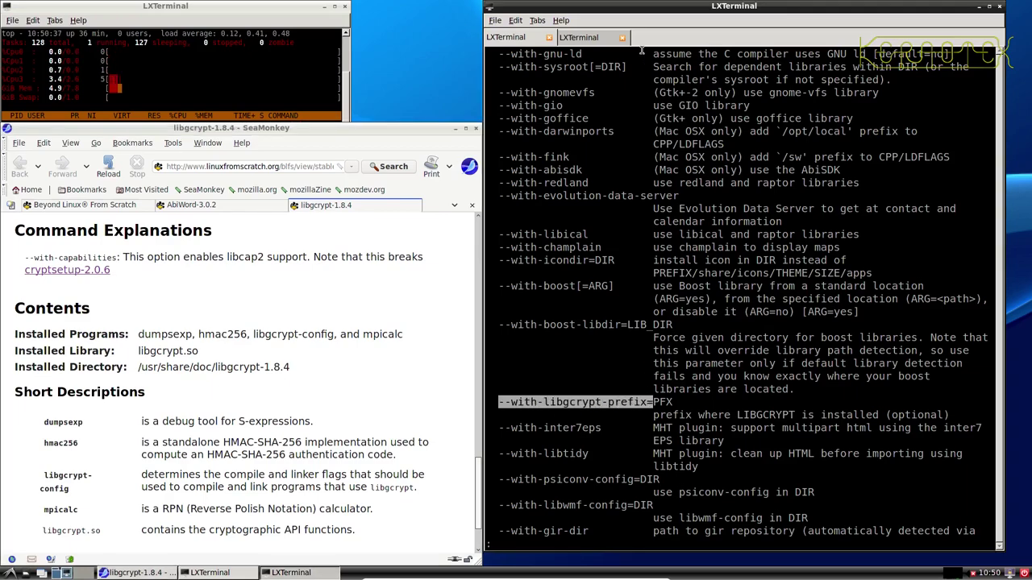
{"action": "left_click", "coordinate": [585, 40]}
{"action": "middle_click", "coordinate": [613, 248]}
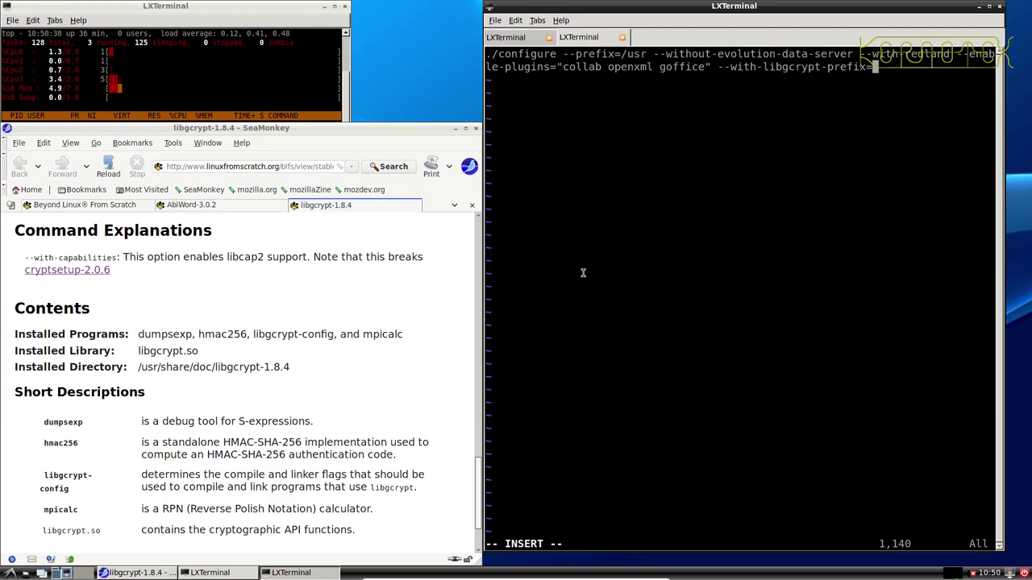
{"action": "left_click_drag", "start_coordinate": [138, 367], "coordinate": [292, 372]}
{"action": "middle_click", "coordinate": [702, 269]}
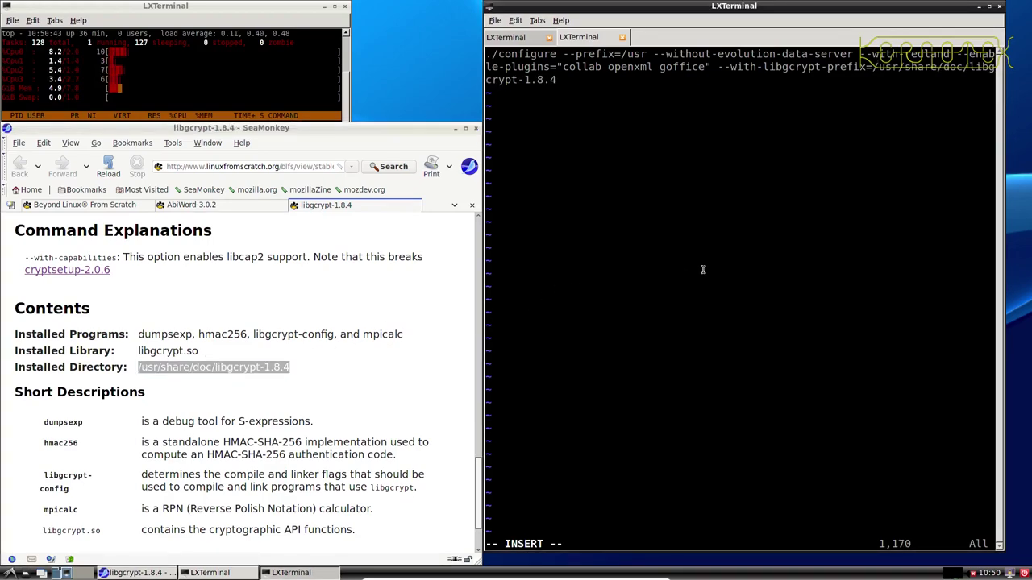
{"action": "left_click", "coordinate": [514, 42]}
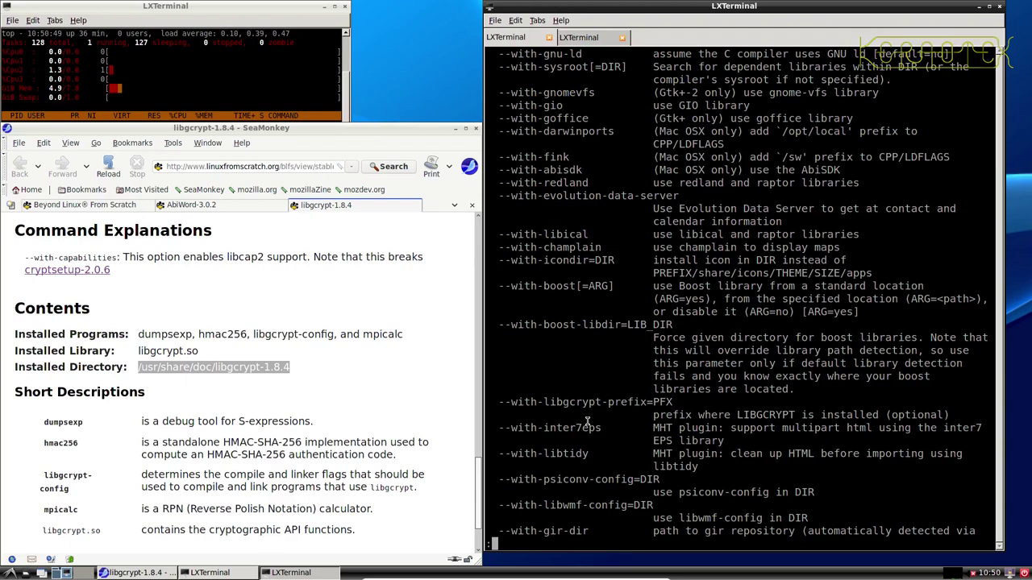
{"action": "left_click", "coordinate": [472, 205]}
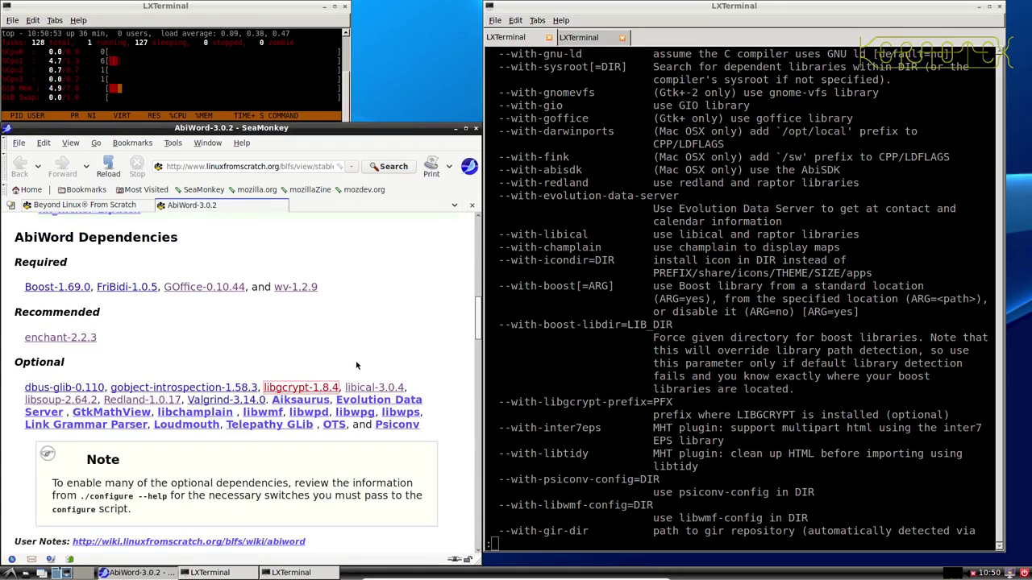
Scroll the ./configure --help output in less down to its end
{"action": "scroll", "coordinate": [357, 365], "scroll_direction": "down", "scroll_amount": 1}
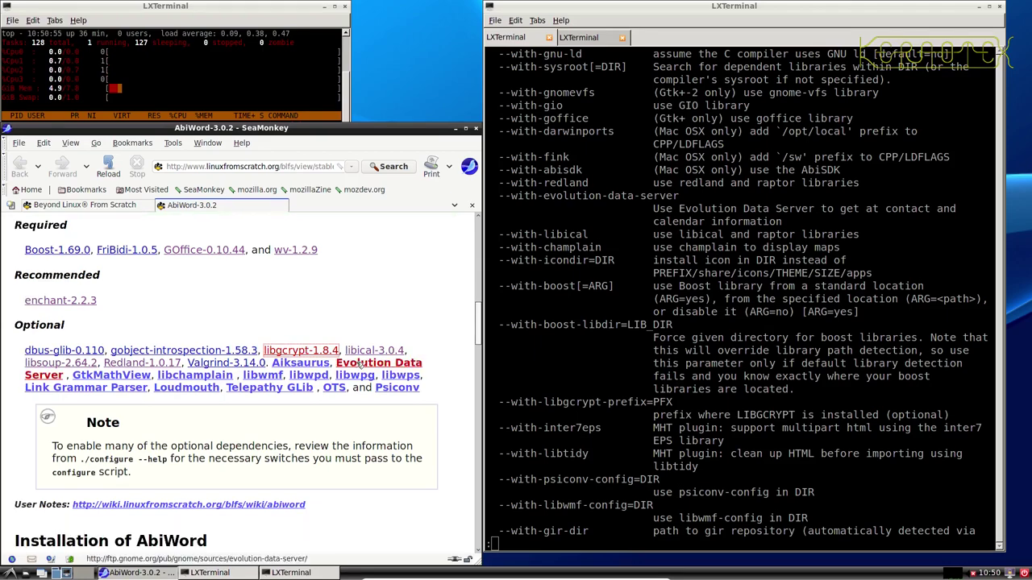
{"action": "left_click", "coordinate": [552, 368]}
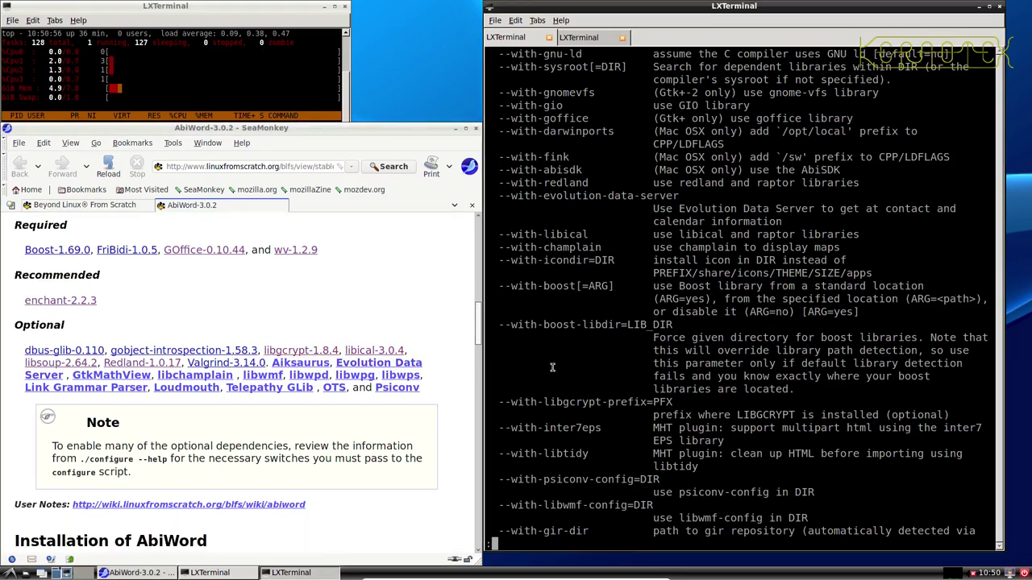
{"action": "scroll", "coordinate": [553, 368], "scroll_direction": "down", "scroll_amount": 3}
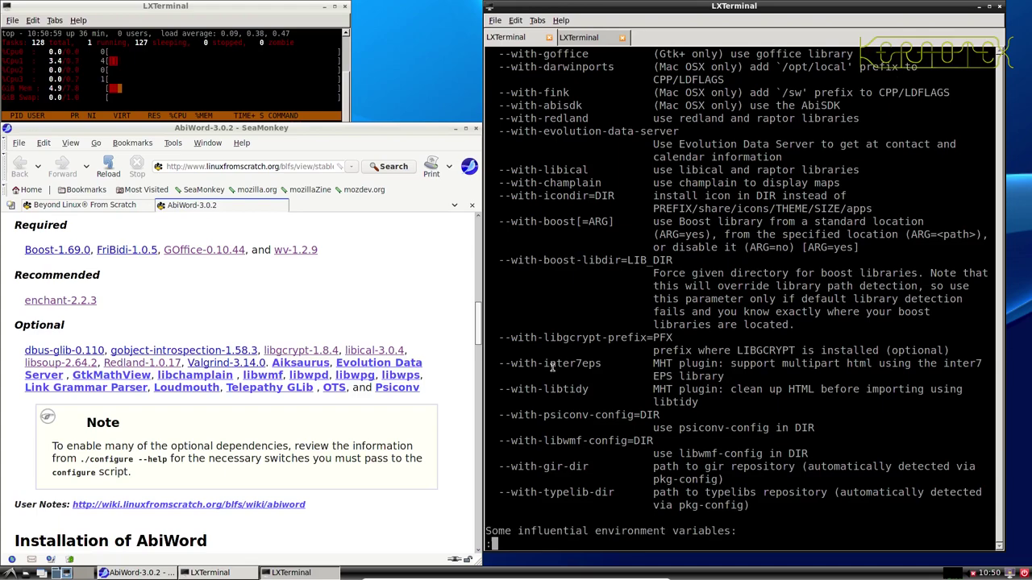
{"action": "scroll", "coordinate": [552, 367], "scroll_direction": "down", "scroll_amount": 1}
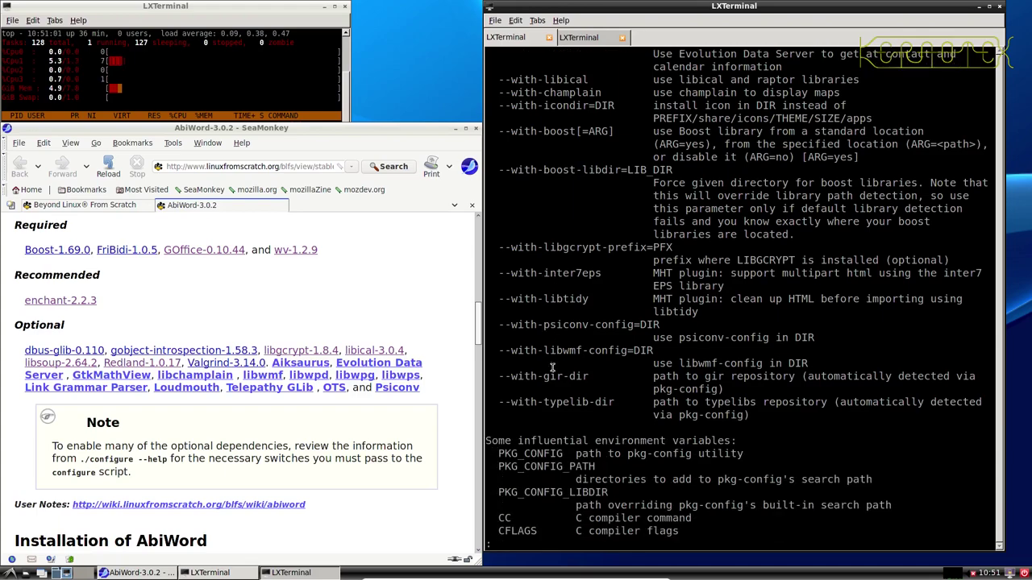
{"action": "scroll", "coordinate": [552, 368], "scroll_direction": "down", "scroll_amount": 1}
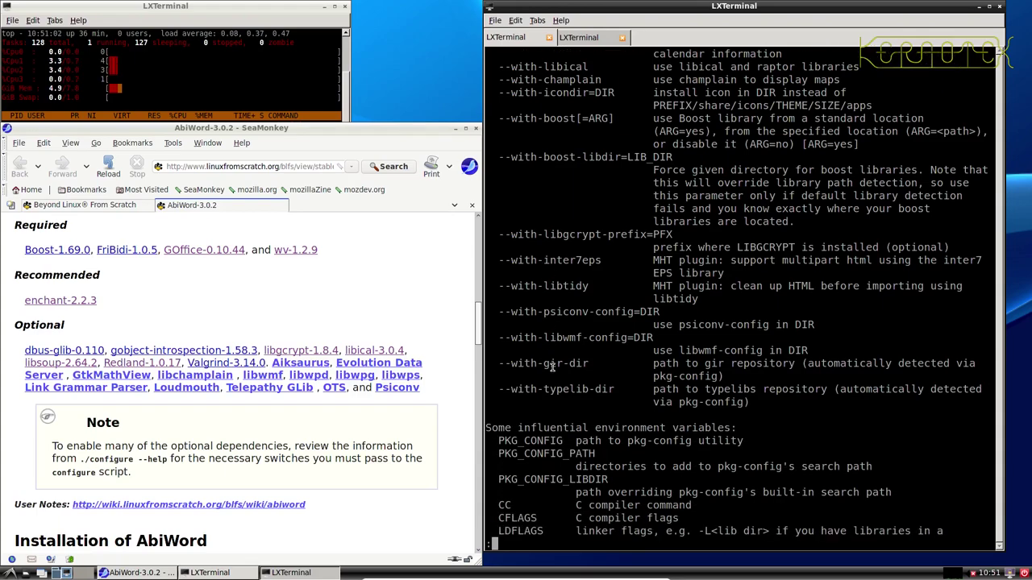
{"action": "scroll", "coordinate": [552, 367], "scroll_direction": "down", "scroll_amount": 10}
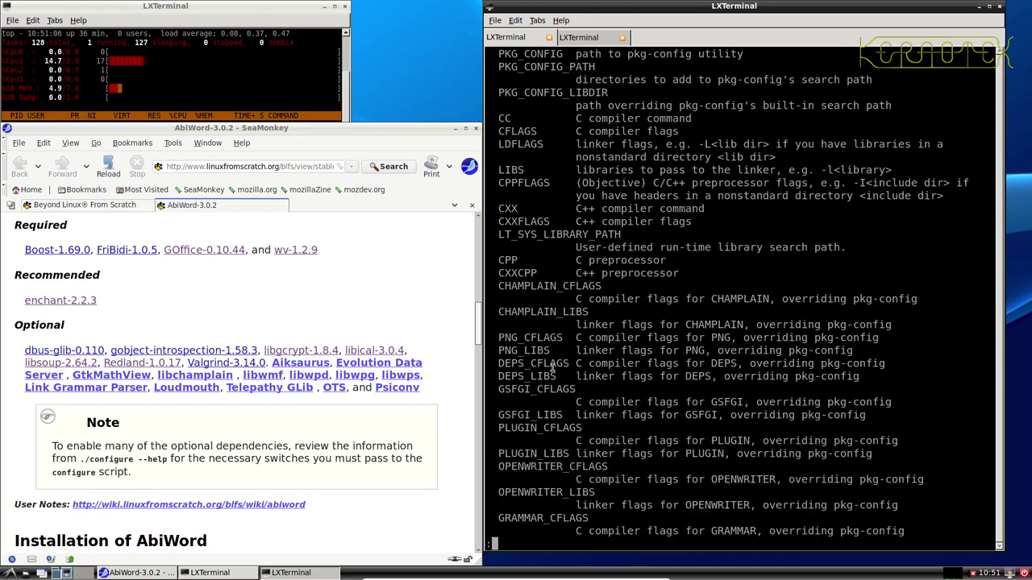
{"action": "scroll", "coordinate": [552, 367], "scroll_direction": "down", "scroll_amount": 20}
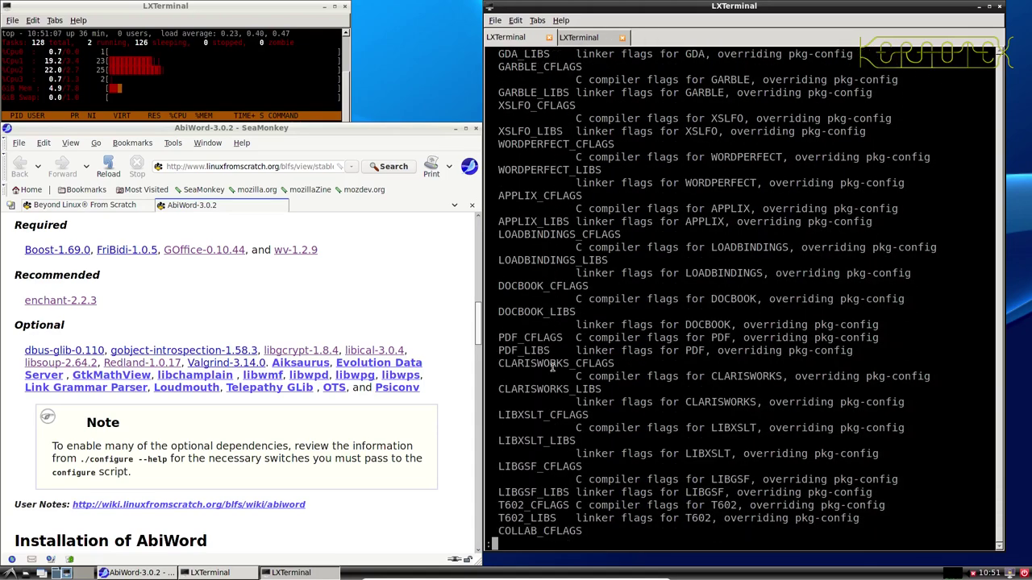
{"action": "scroll", "coordinate": [552, 368], "scroll_direction": "down", "scroll_amount": 15}
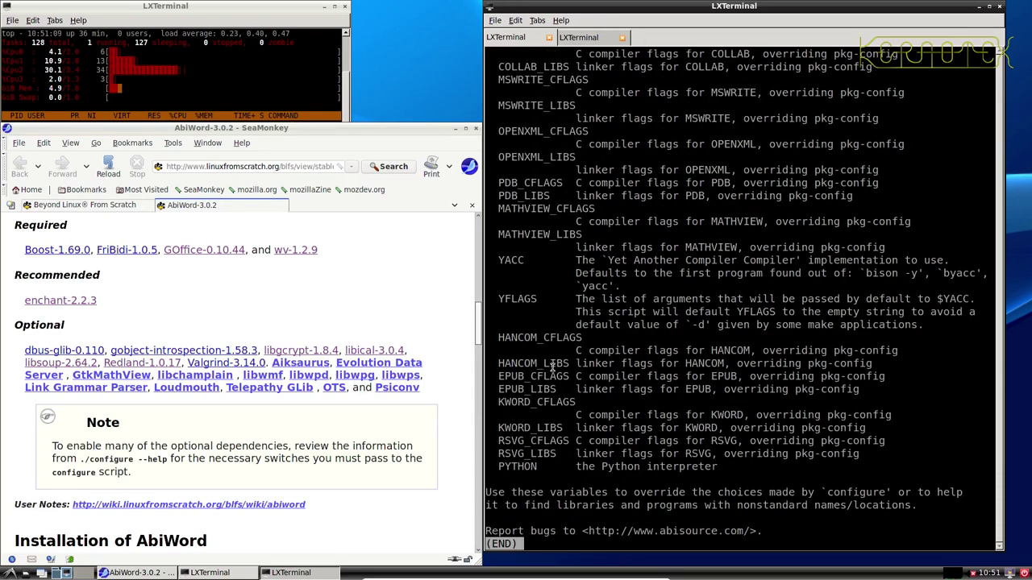
{"action": "scroll", "coordinate": [552, 367], "scroll_direction": "up", "scroll_amount": 5}
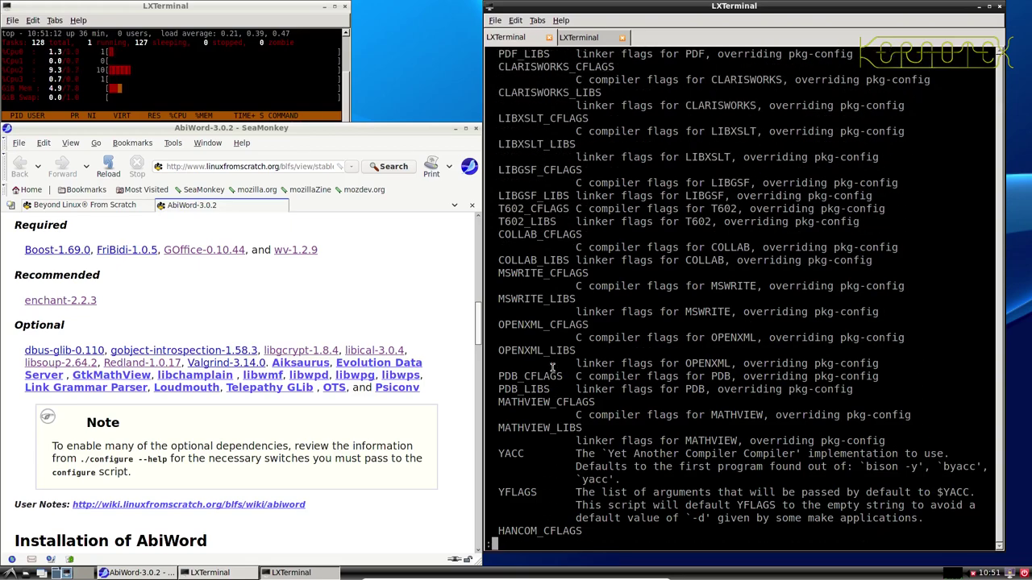
Quit the configure help pager, then paste the configure command at the prompt and cancel it
{"action": "key", "text": "q"}
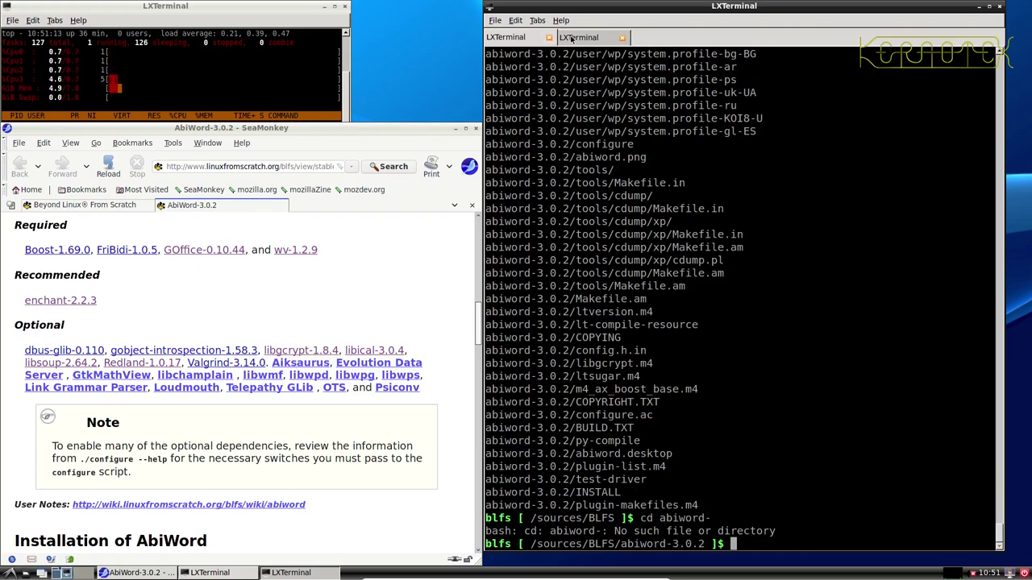
{"action": "left_click", "coordinate": [574, 38]}
{"action": "left_click_drag", "start_coordinate": [565, 81], "coordinate": [500, 46]}
{"action": "left_click", "coordinate": [505, 38]}
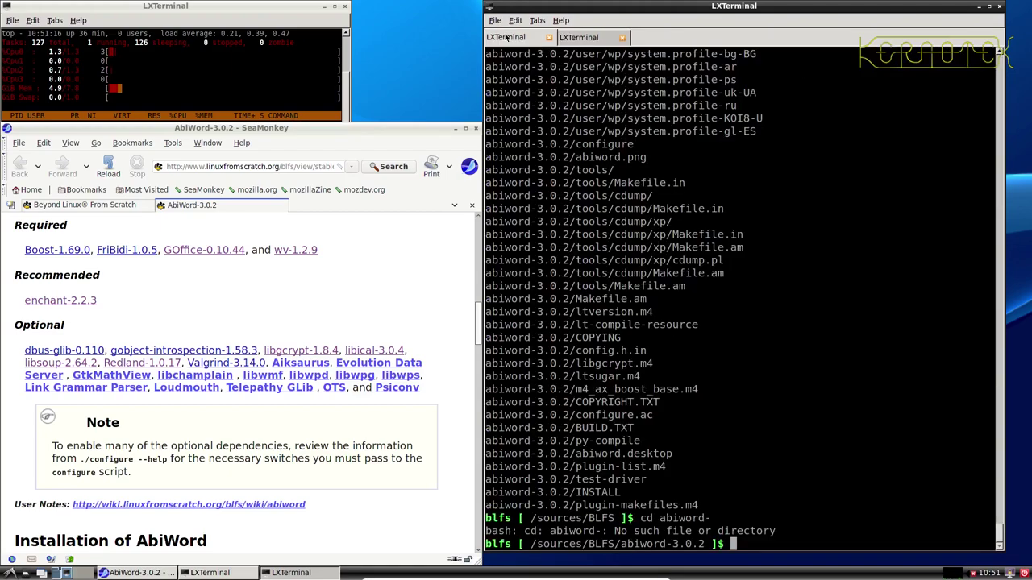
{"action": "middle_click", "coordinate": [589, 247]}
{"action": "key", "text": "ctrl+c"}
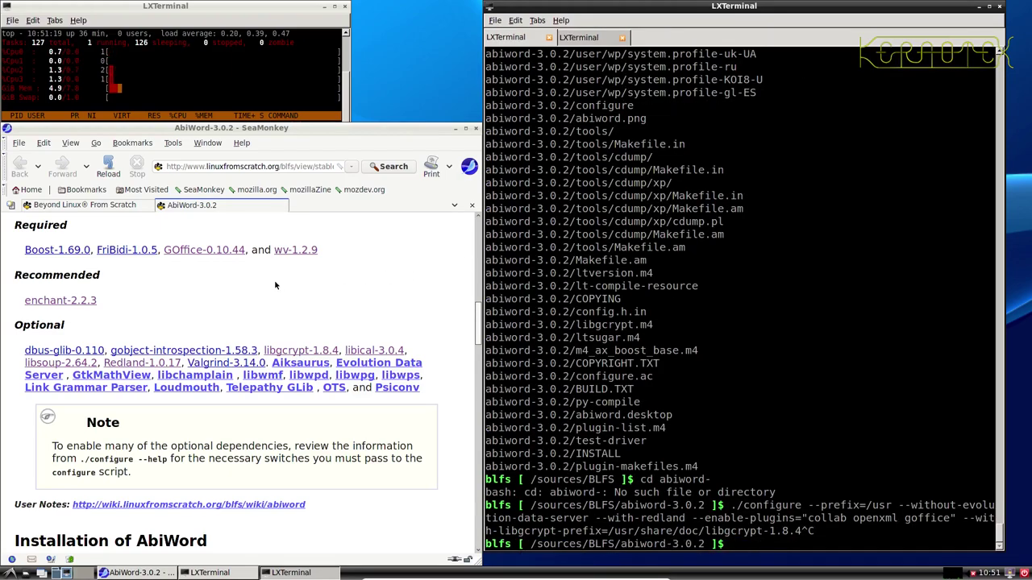
Apply the gtk3_22 render fix and fix_flicker AbiWord patches
{"action": "scroll", "coordinate": [274, 280], "scroll_direction": "up", "scroll_amount": 3}
{"action": "scroll", "coordinate": [269, 284], "scroll_direction": "down", "scroll_amount": 7}
{"action": "scroll", "coordinate": [268, 283], "scroll_direction": "down", "scroll_amount": 4}
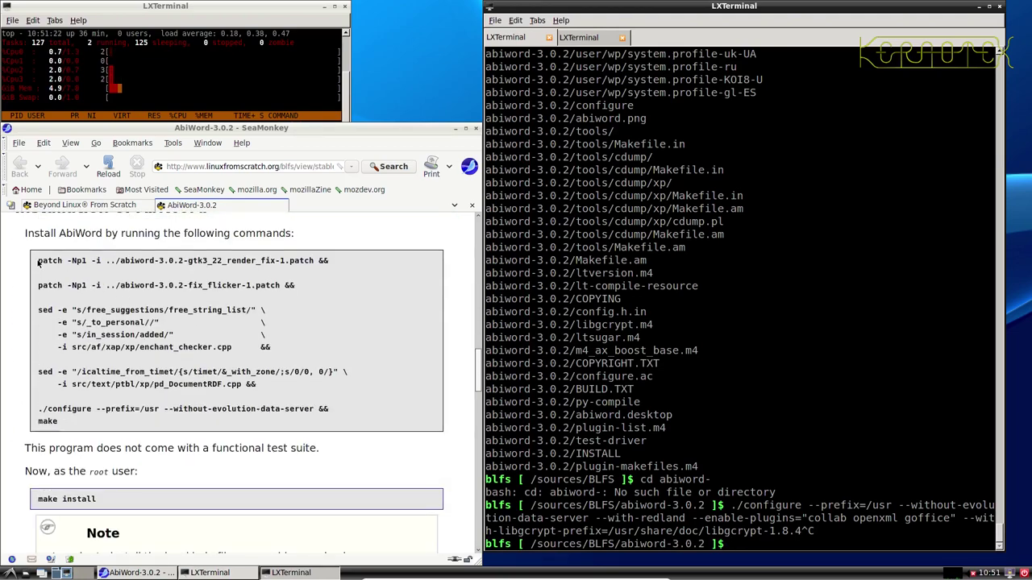
{"action": "left_click_drag", "start_coordinate": [36, 260], "coordinate": [280, 287]}
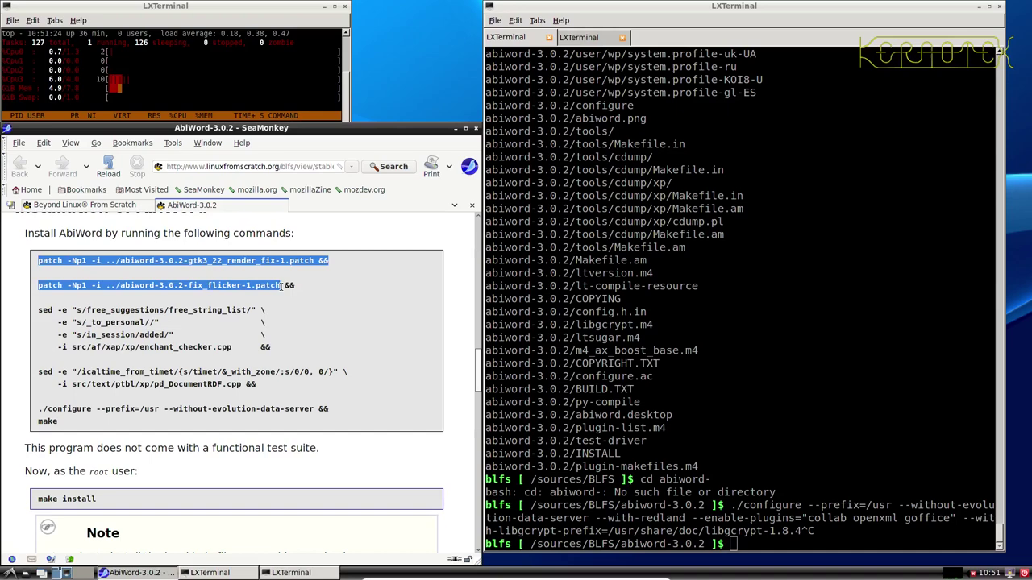
{"action": "middle_click", "coordinate": [607, 322]}
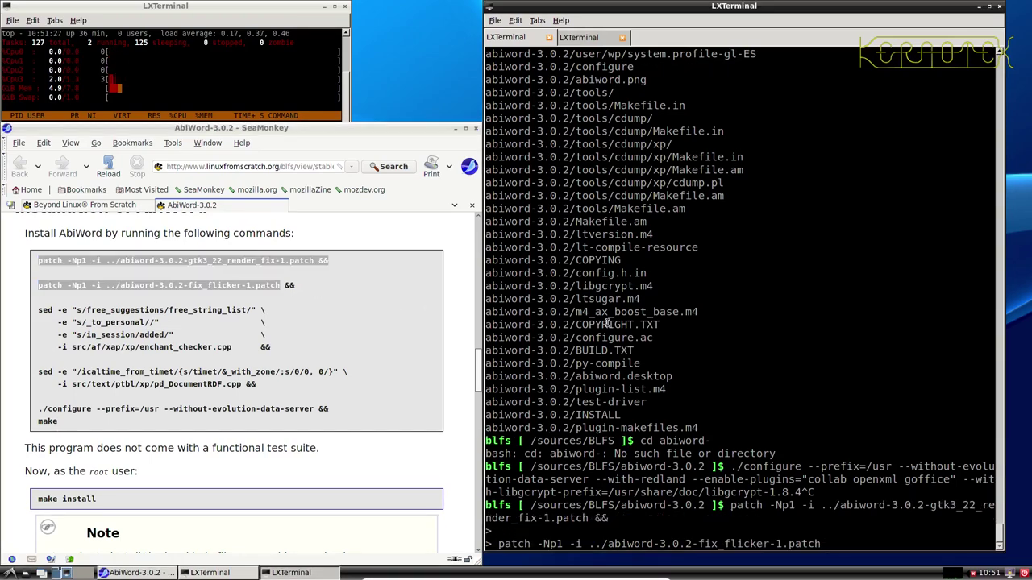
{"action": "key", "text": "Return"}
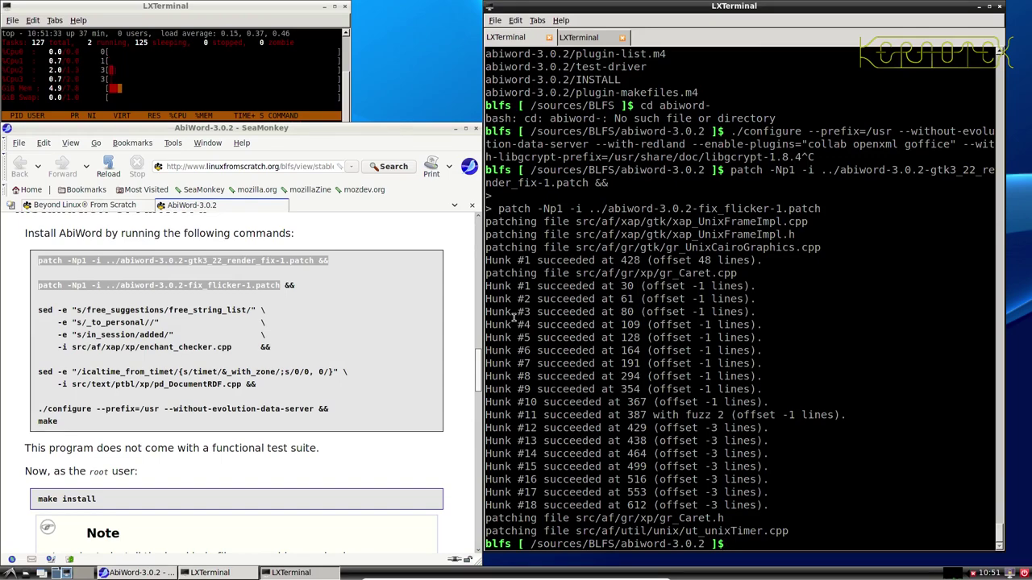
Run the sed fixes on enchant_checker.cpp and pd_DocumentRDF.cpp
{"action": "left_click_drag", "start_coordinate": [38, 310], "coordinate": [239, 383]}
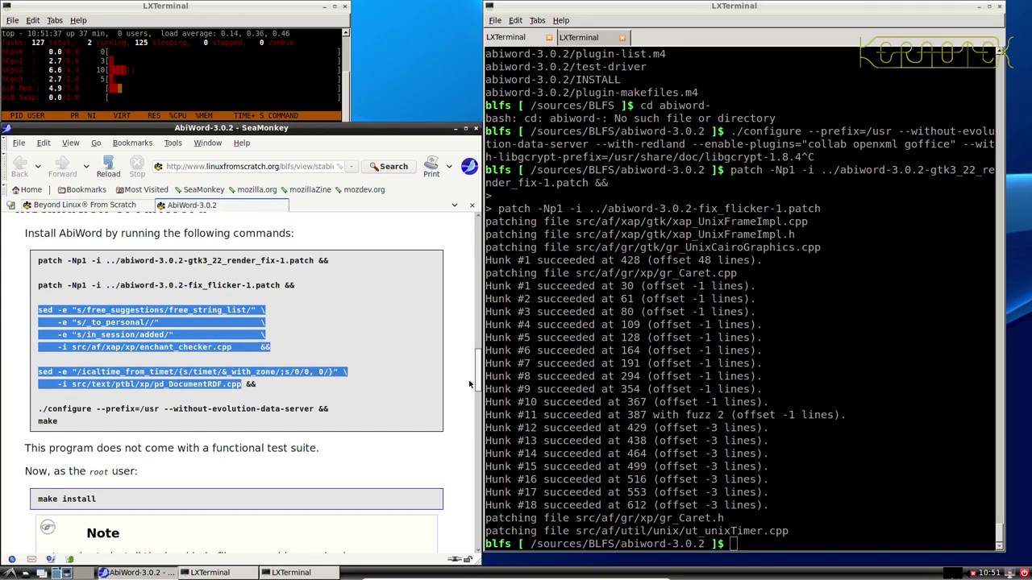
{"action": "middle_click", "coordinate": [756, 390]}
{"action": "key", "text": "Return"}
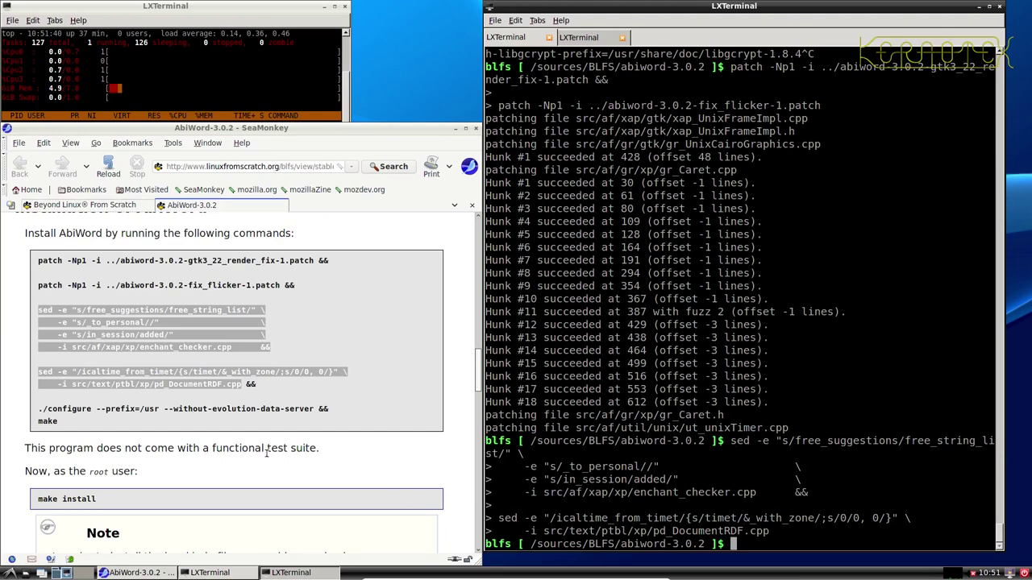
Run ./configure with redland, the collab, openxml and goffice plugins, and the libgcrypt prefix
{"action": "left_click", "coordinate": [580, 37]}
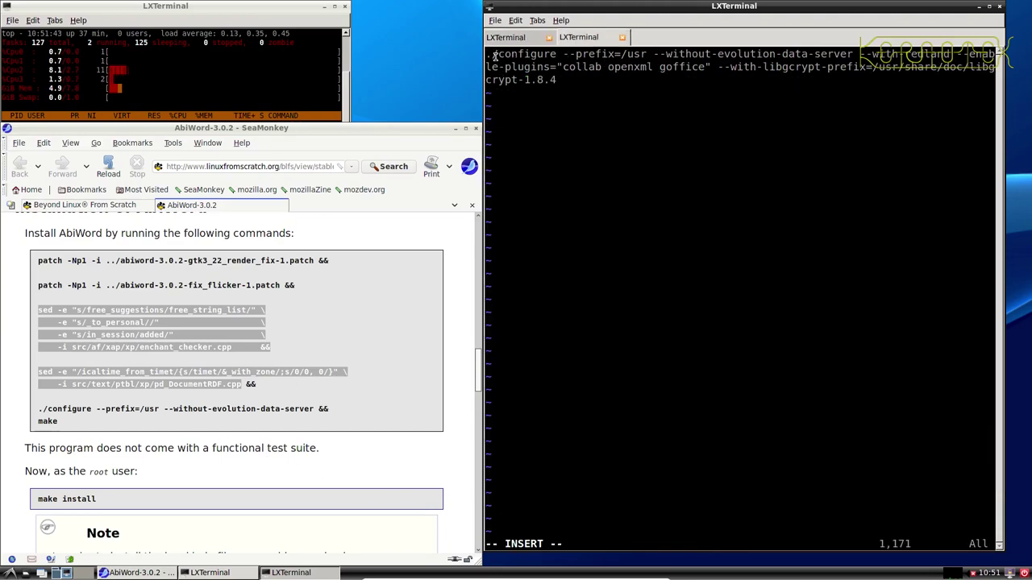
{"action": "left_click_drag", "start_coordinate": [487, 53], "coordinate": [564, 80]}
{"action": "left_click", "coordinate": [524, 37]}
{"action": "middle_click", "coordinate": [622, 231]}
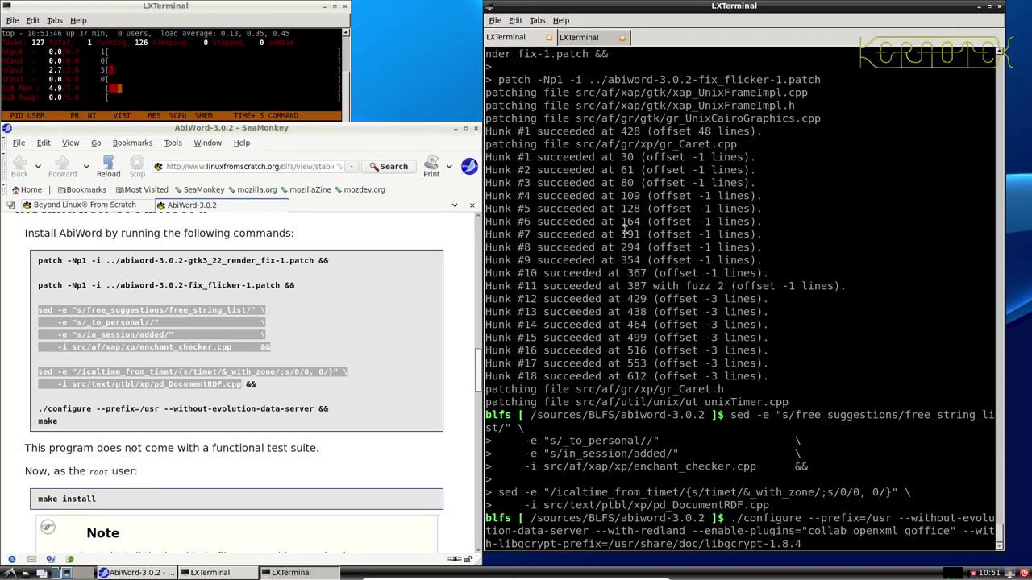
{"action": "key", "text": "Return"}
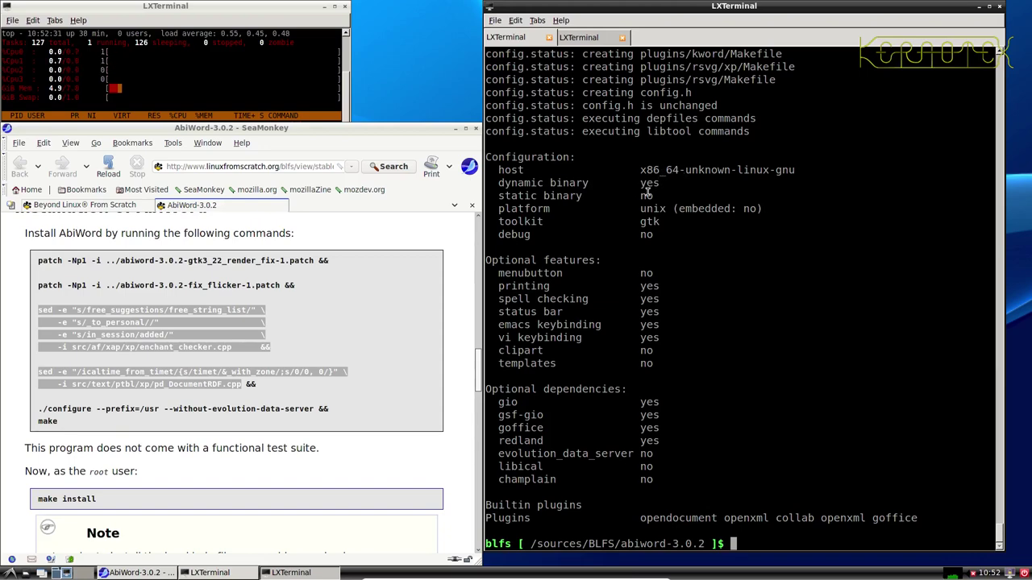
{"action": "left_click_drag", "start_coordinate": [641, 222], "coordinate": [650, 229]}
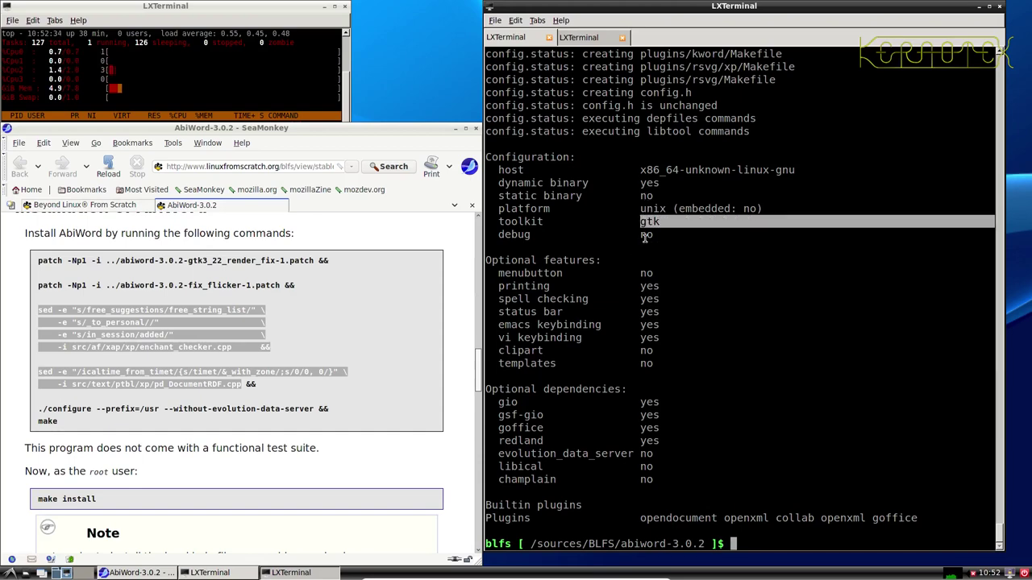
{"action": "double_click", "coordinate": [645, 234]}
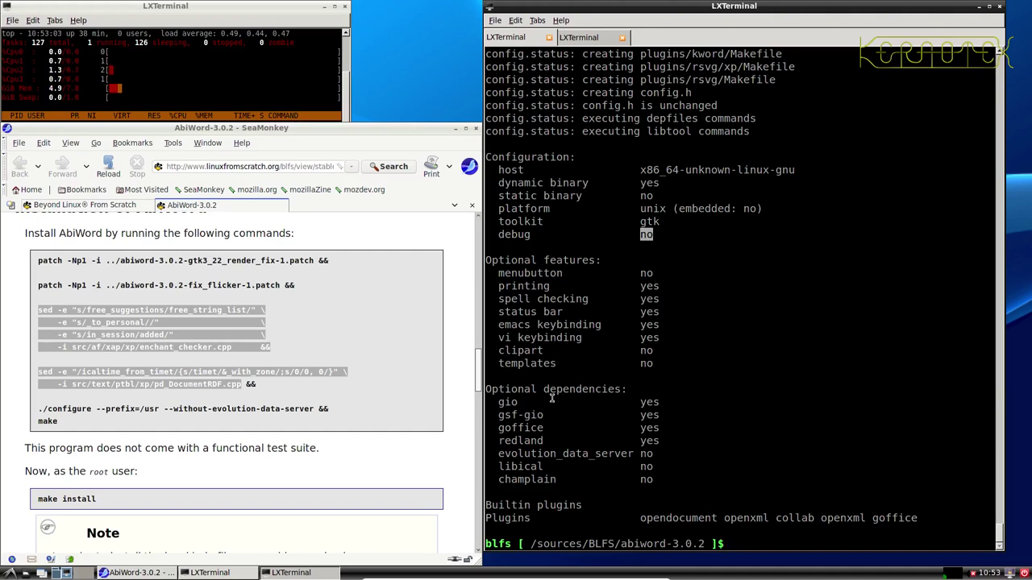
{"action": "left_click_drag", "start_coordinate": [519, 423], "coordinate": [657, 428]}
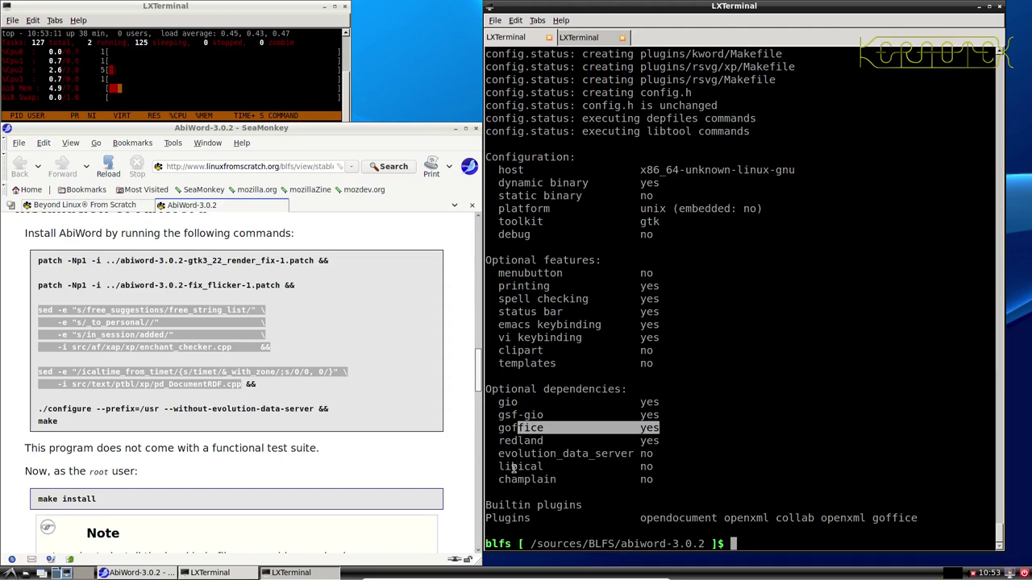
{"action": "left_click_drag", "start_coordinate": [520, 441], "coordinate": [658, 443]}
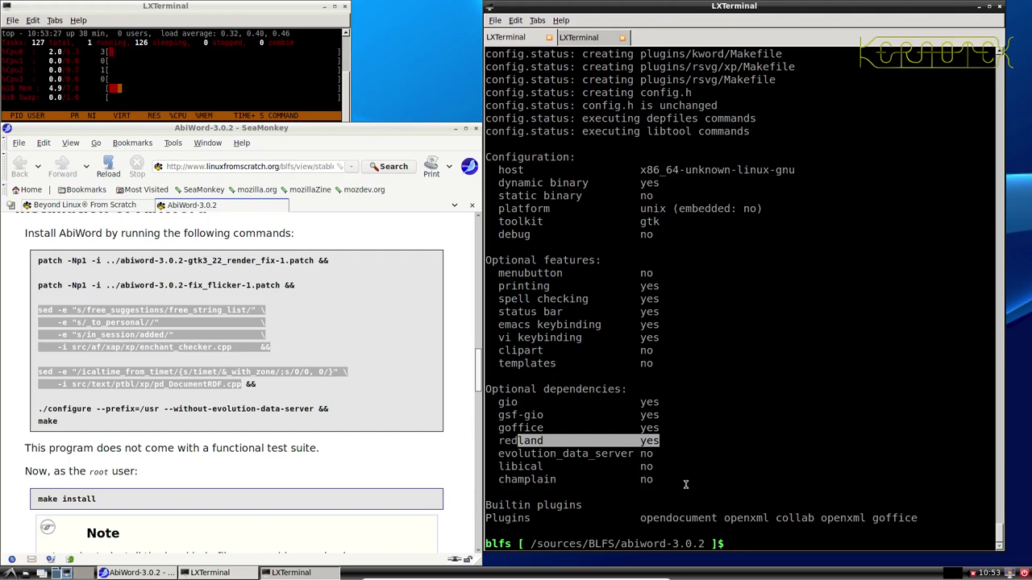
{"action": "double_click", "coordinate": [792, 520]}
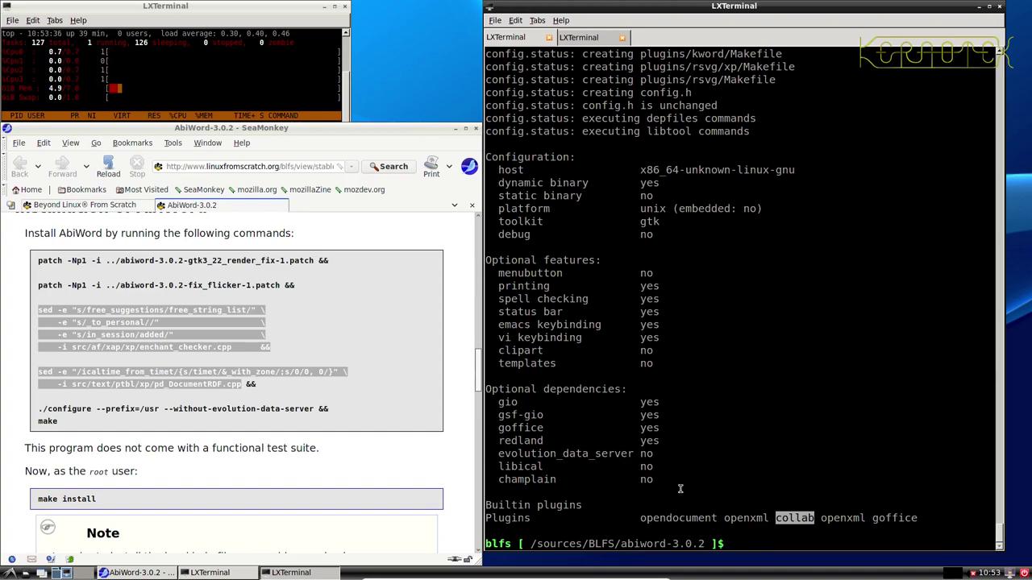
Recall and run ./configure --help | less, then scroll to the optional features list
{"action": "key", "text": "Up"}
{"action": "key", "text": "Up"}
{"action": "key", "text": "Up"}
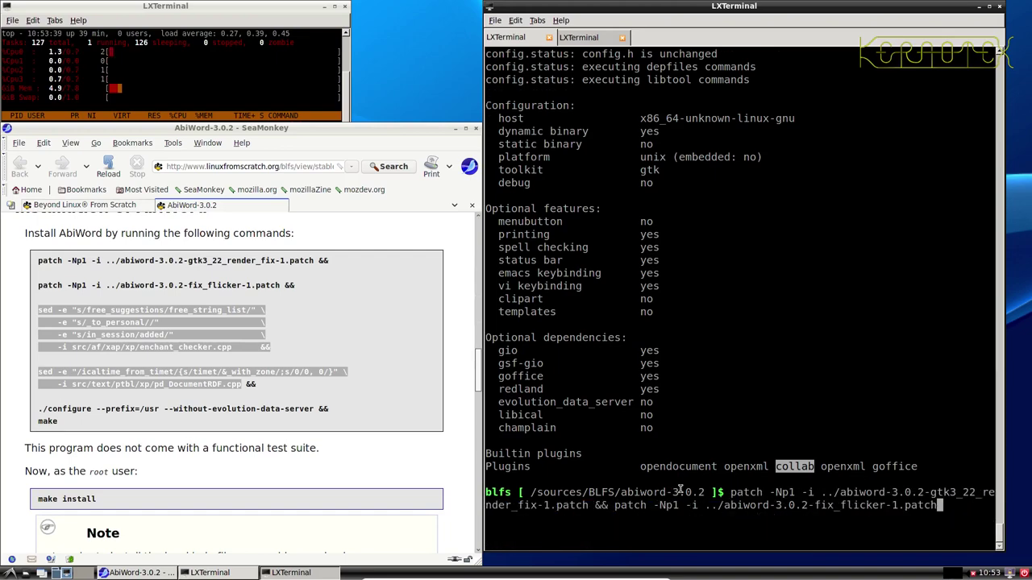
{"action": "key", "text": "Up"}
{"action": "key", "text": "Up"}
{"action": "key", "text": "Down"}
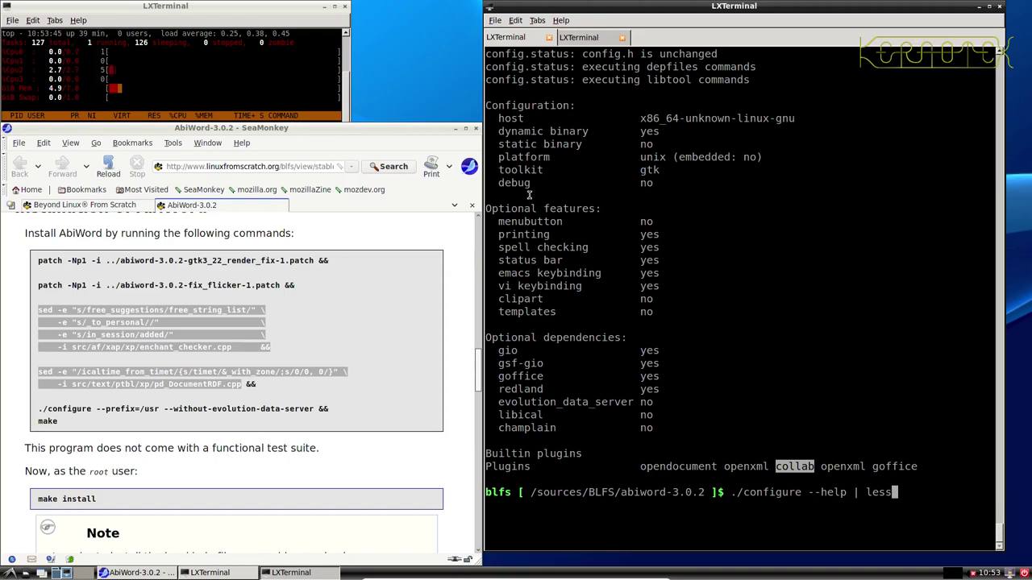
{"action": "key", "text": "Return"}
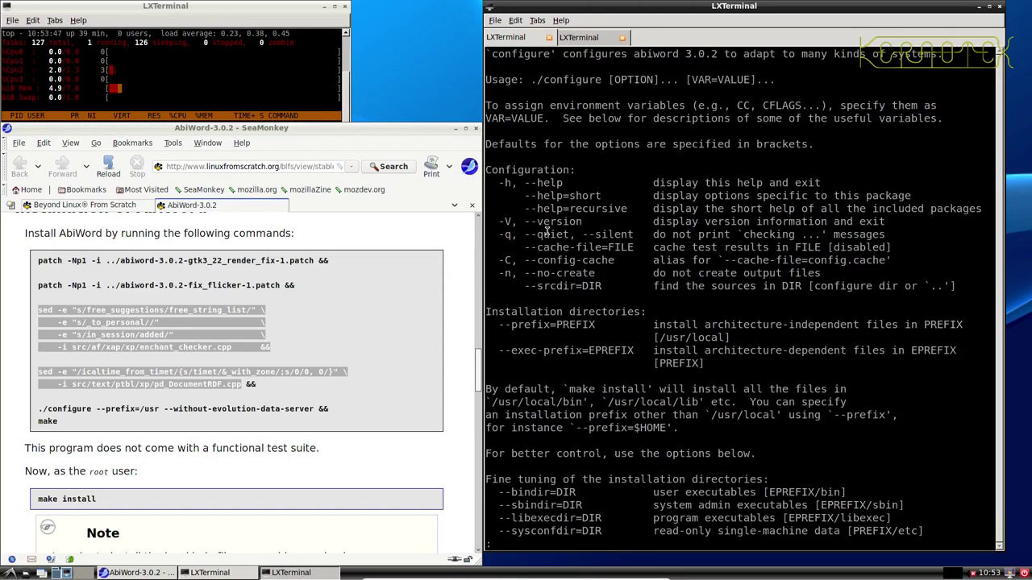
{"action": "scroll", "coordinate": [547, 231], "scroll_direction": "down", "scroll_amount": 12}
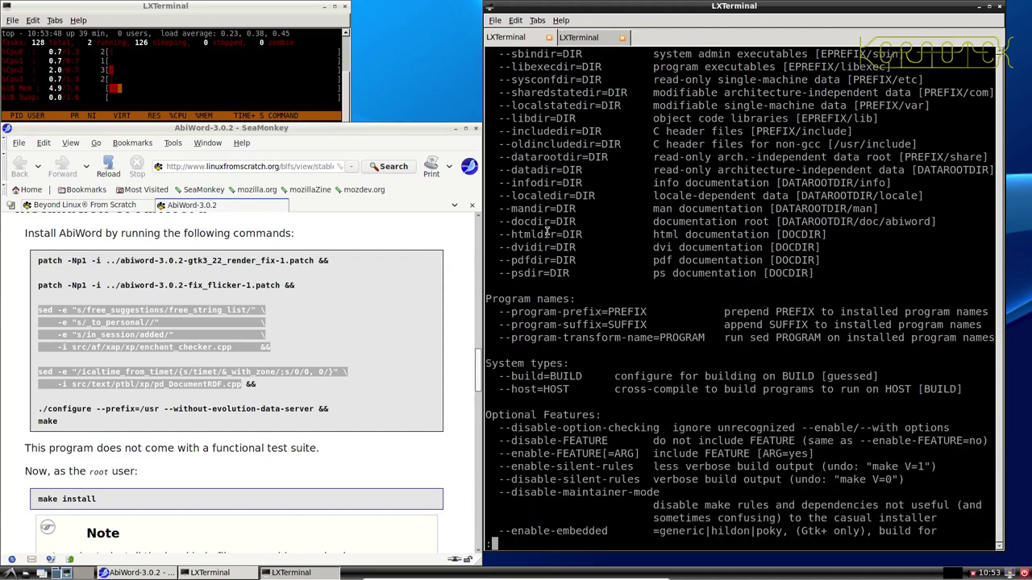
{"action": "scroll", "coordinate": [547, 232], "scroll_direction": "down", "scroll_amount": 6}
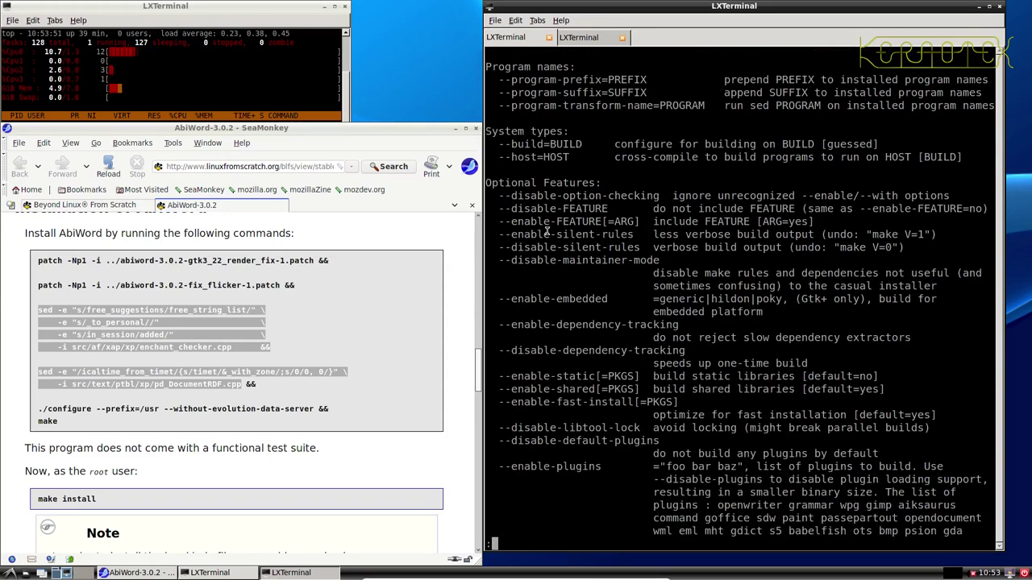
{"action": "scroll", "coordinate": [547, 232], "scroll_direction": "down", "scroll_amount": 4}
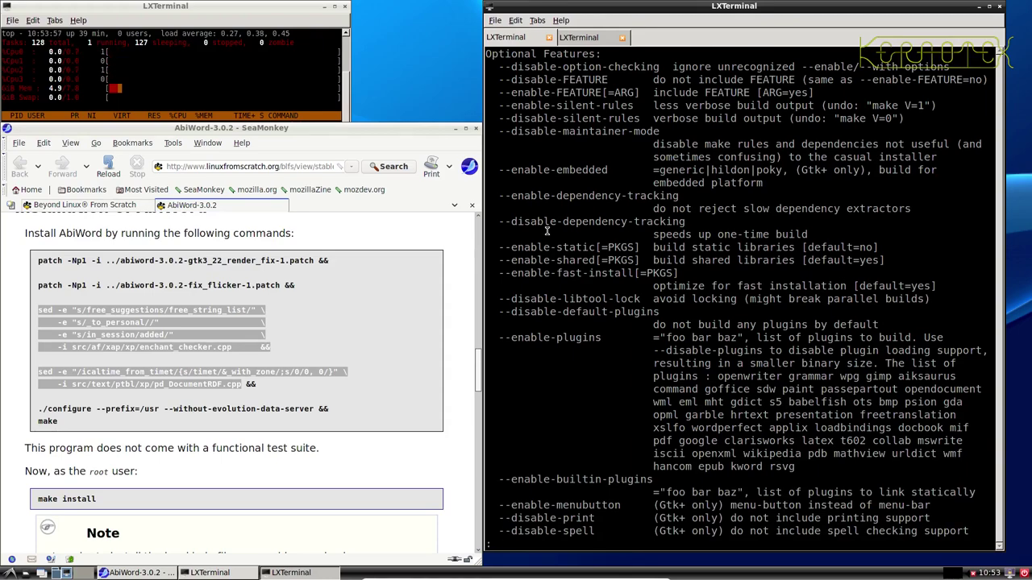
{"action": "scroll", "coordinate": [547, 231], "scroll_direction": "down", "scroll_amount": 1}
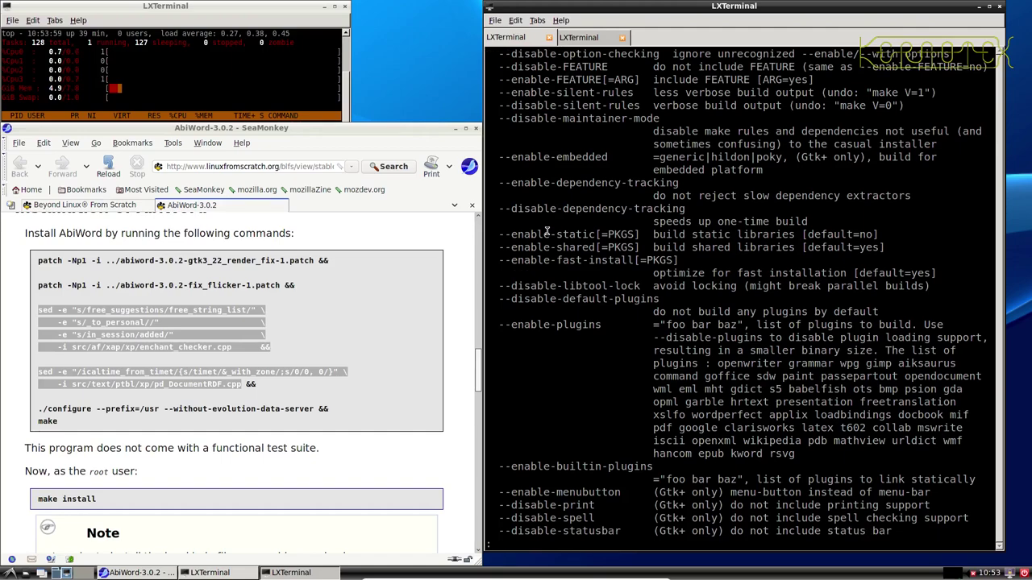
{"action": "scroll", "coordinate": [546, 231], "scroll_direction": "down", "scroll_amount": 1}
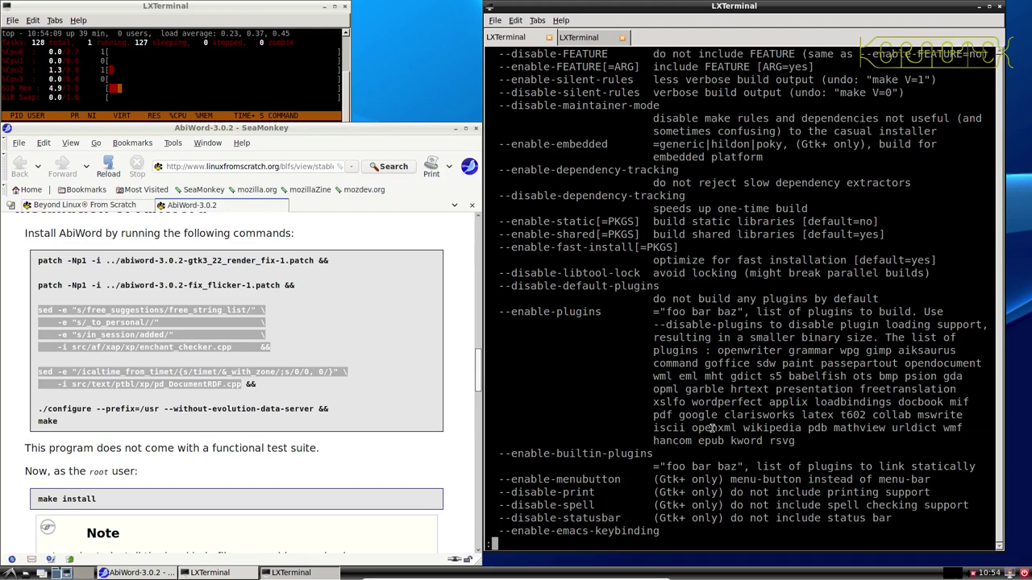
Append --enable-menubutton to the configure line in vim
{"action": "double_click", "coordinate": [712, 428]}
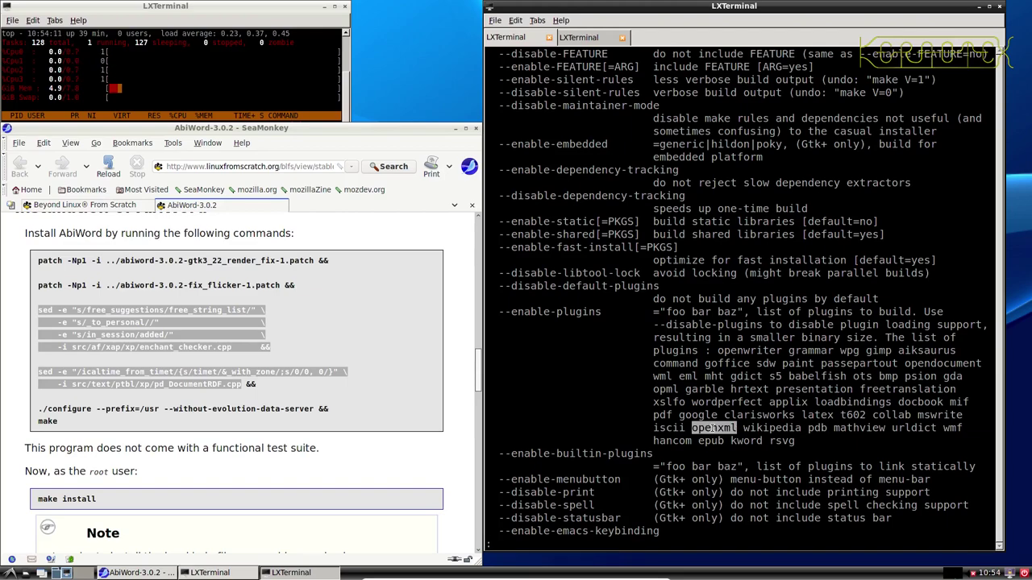
{"action": "left_click", "coordinate": [783, 441]}
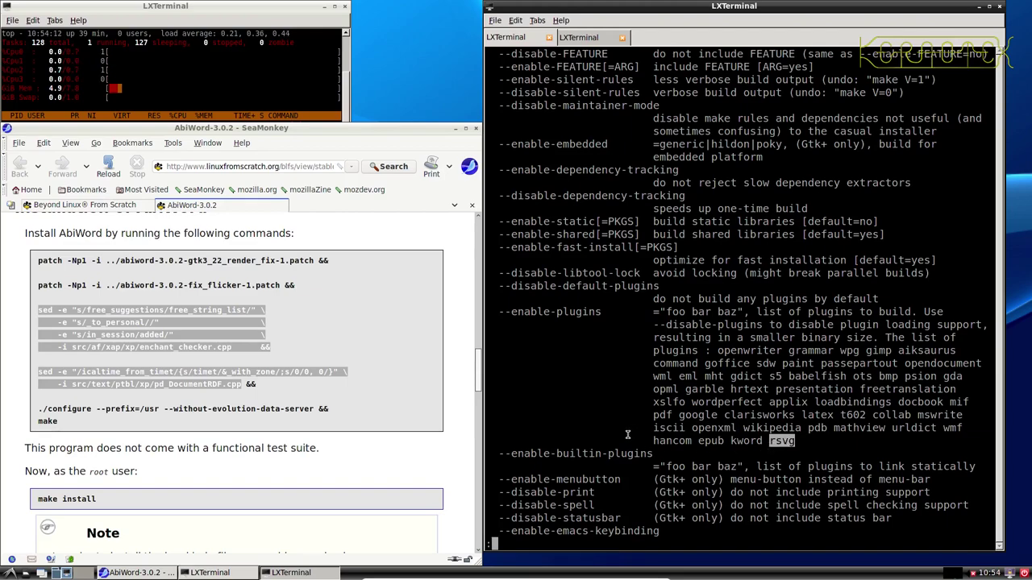
{"action": "left_click", "coordinate": [572, 431]}
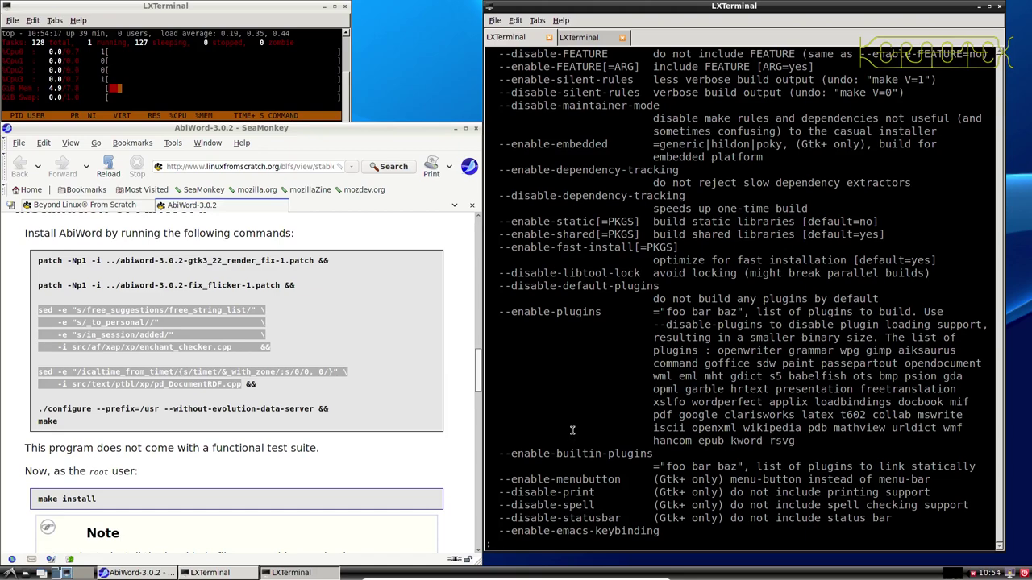
{"action": "left_click_drag", "start_coordinate": [500, 480], "coordinate": [621, 480]}
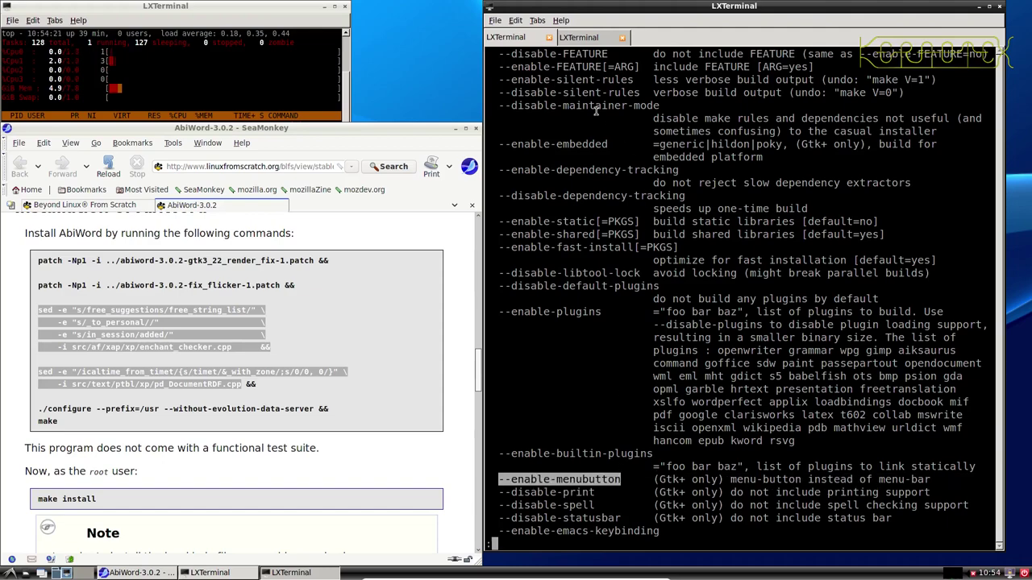
{"action": "left_click", "coordinate": [583, 44]}
{"action": "middle_click", "coordinate": [594, 83]}
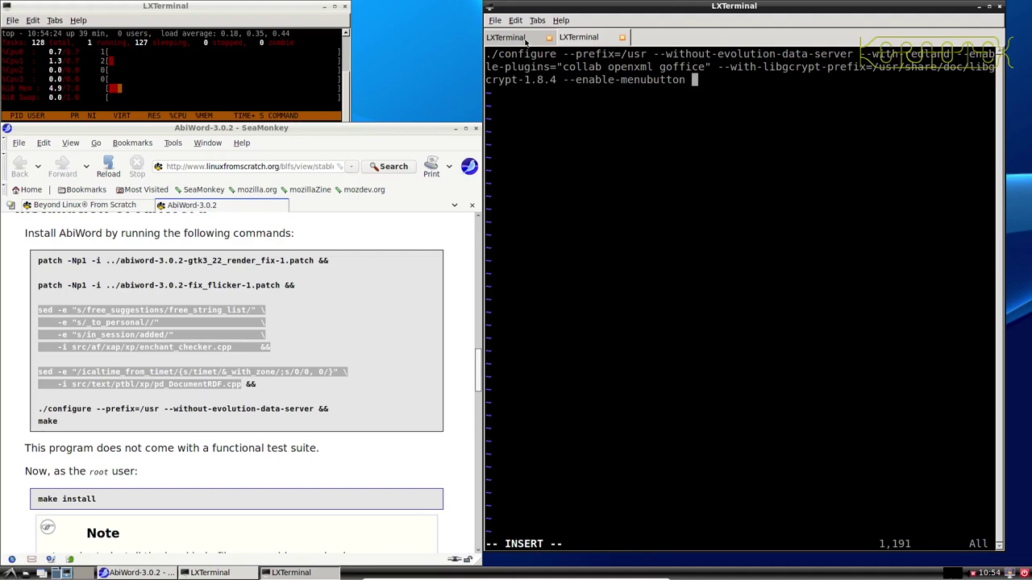
Append --enable-clipart and --enable-templates to the configure line
{"action": "key", "text": "ctrl+Page_Up"}
{"action": "scroll", "coordinate": [570, 273], "scroll_direction": "down", "scroll_amount": 4}
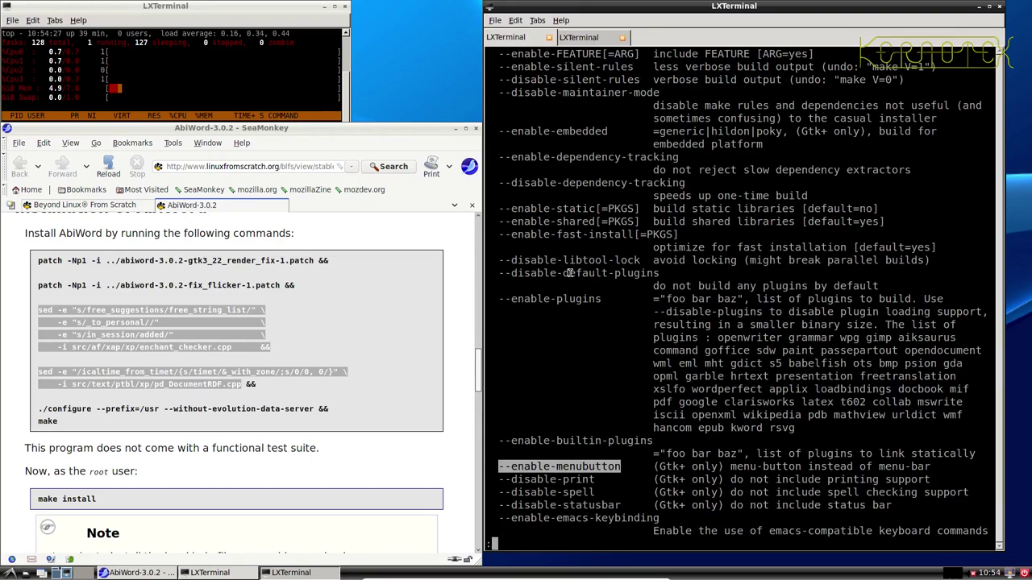
{"action": "scroll", "coordinate": [570, 272], "scroll_direction": "down", "scroll_amount": 1}
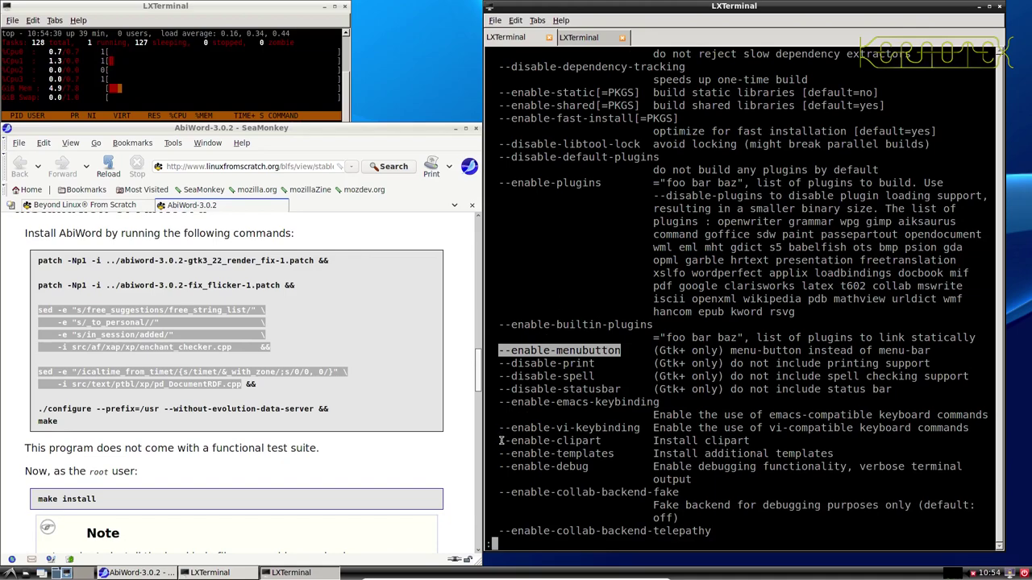
{"action": "left_click_drag", "start_coordinate": [499, 441], "coordinate": [603, 443]}
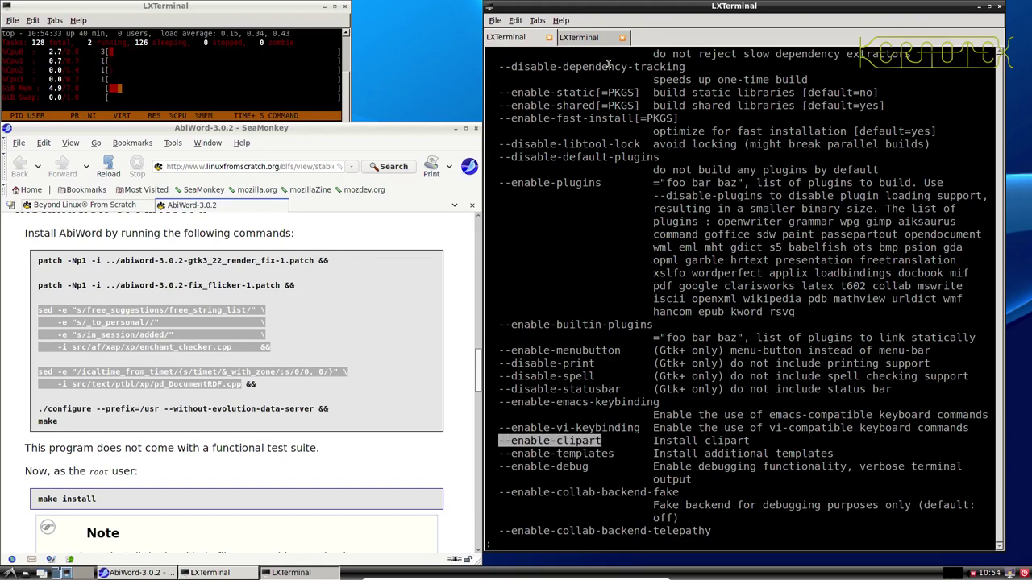
{"action": "left_click", "coordinate": [599, 40]}
{"action": "middle_click", "coordinate": [651, 204]}
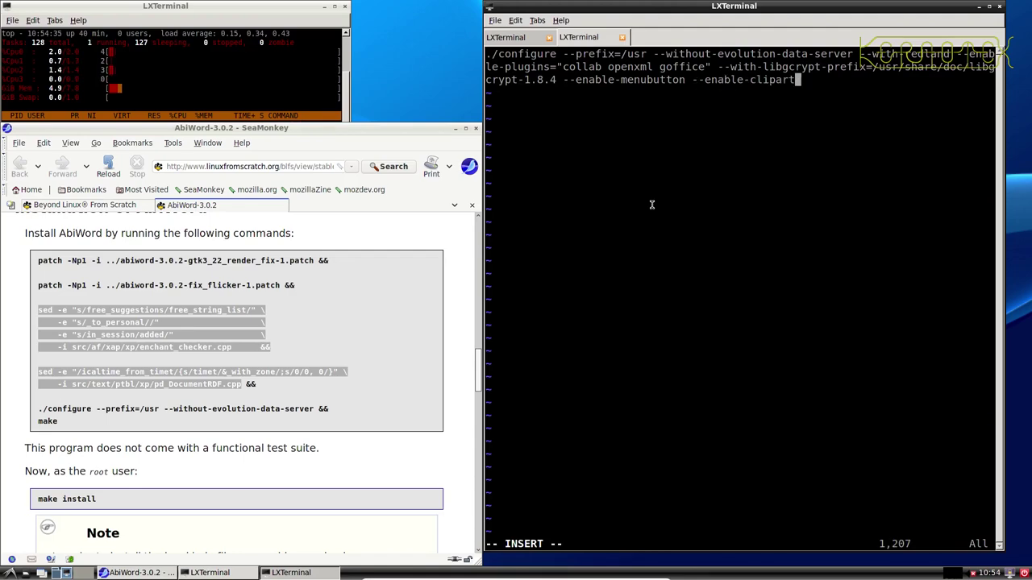
{"action": "left_click", "coordinate": [511, 38]}
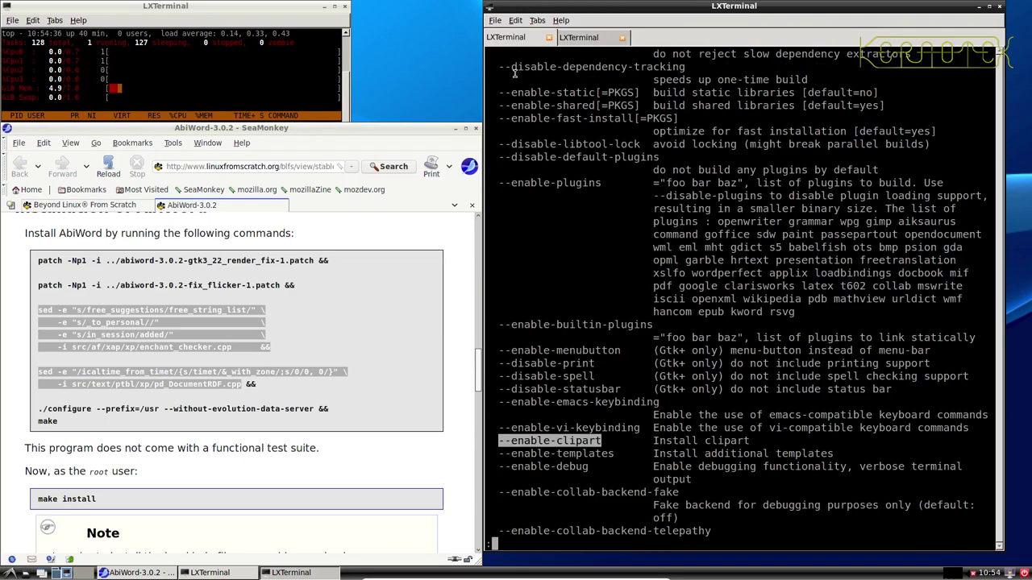
{"action": "left_click_drag", "start_coordinate": [493, 454], "coordinate": [571, 454]}
{"action": "left_click_drag", "start_coordinate": [498, 454], "coordinate": [612, 457]}
{"action": "key", "text": "ctrl+c"}
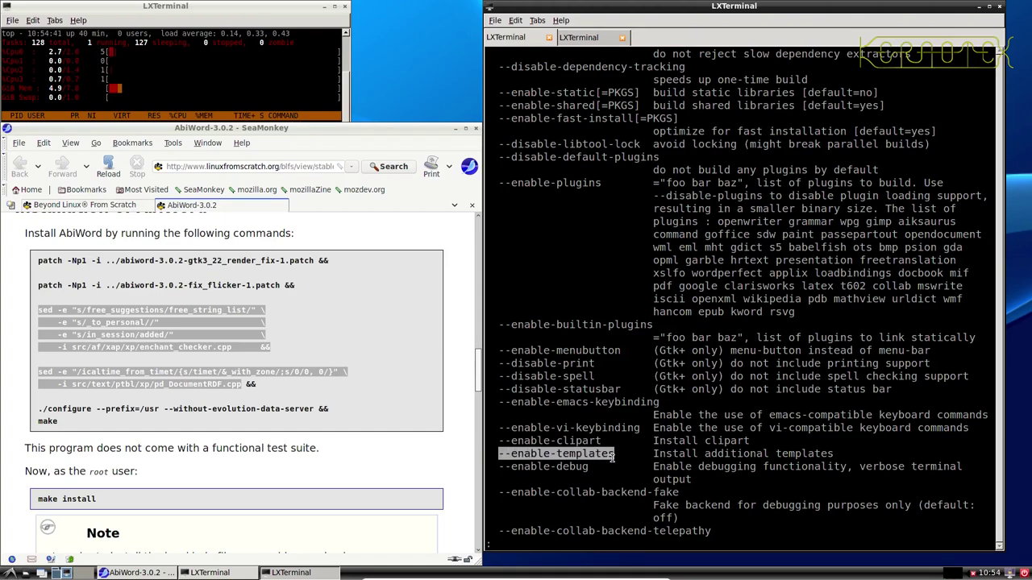
{"action": "left_click", "coordinate": [595, 40]}
{"action": "middle_click", "coordinate": [652, 217]}
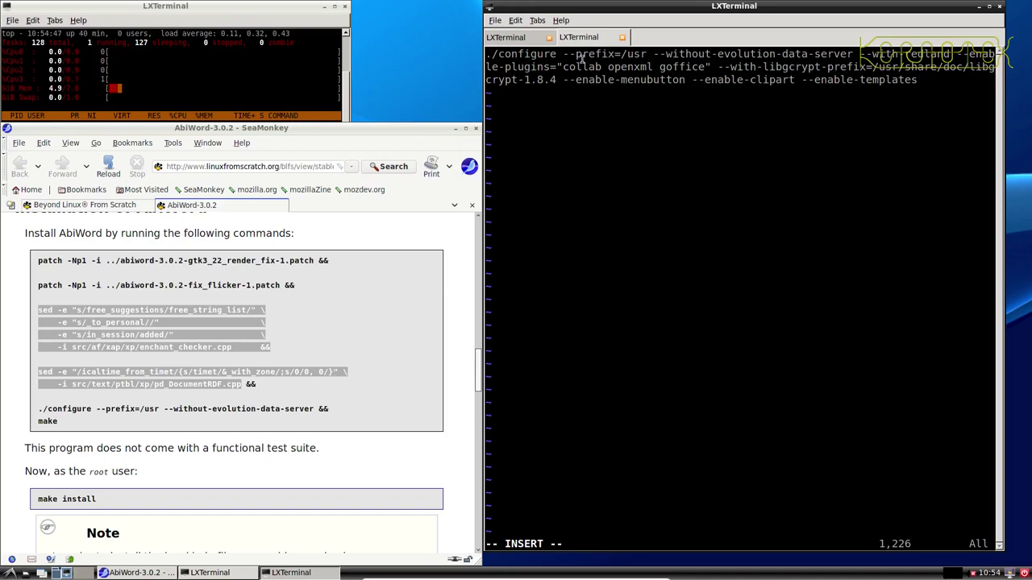
Quit the help pager and paste the full extended configure command at the shell prompt
{"action": "left_click", "coordinate": [526, 39]}
{"action": "key", "text": "q"}
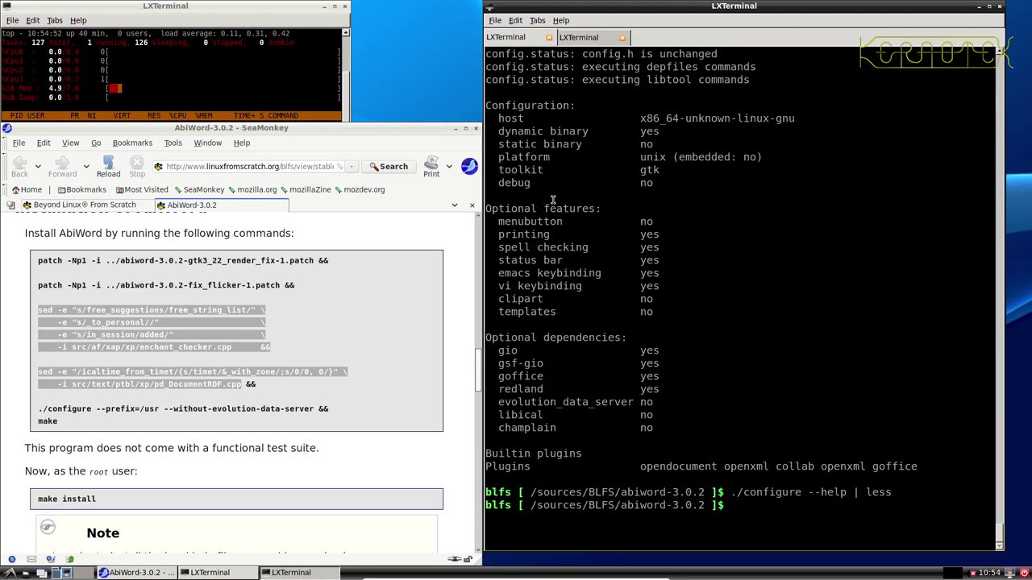
{"action": "left_click", "coordinate": [568, 38]}
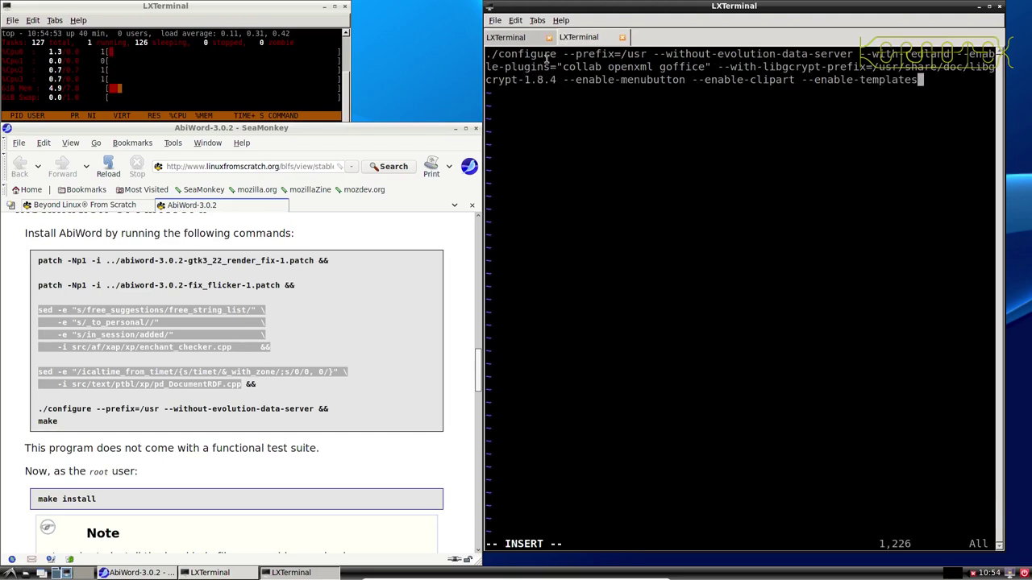
{"action": "left_click_drag", "start_coordinate": [486, 53], "coordinate": [915, 80]}
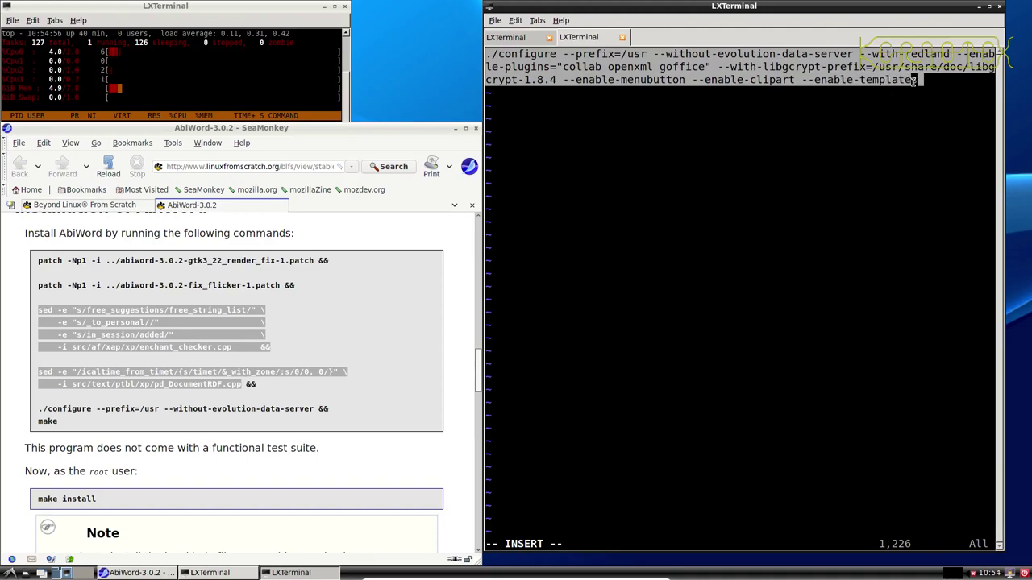
{"action": "left_click", "coordinate": [507, 38]}
{"action": "middle_click", "coordinate": [602, 188]}
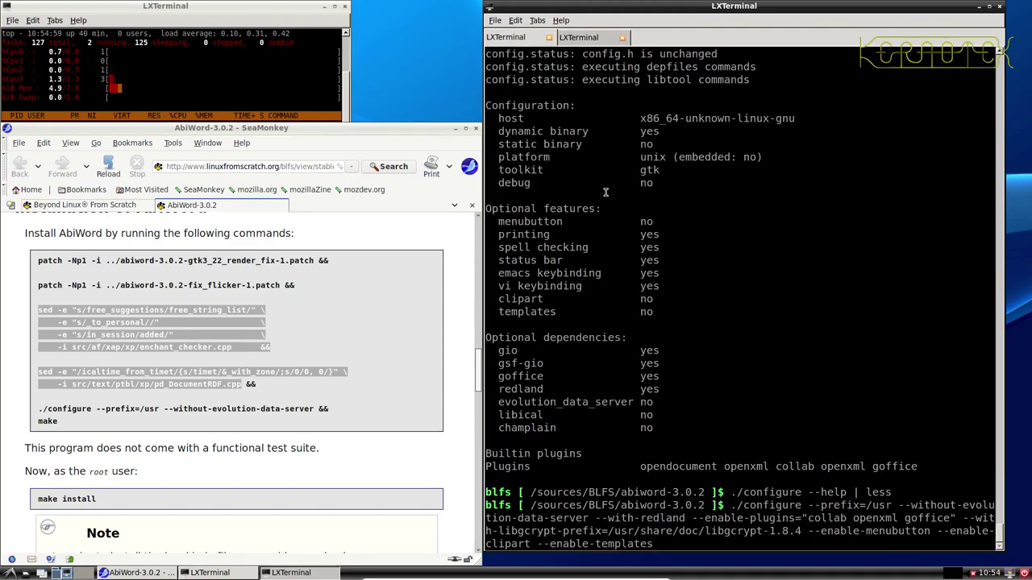
Run the extended configure and check that the summary shows menubutton, clipart and templates as yes
{"action": "key", "text": "Return"}
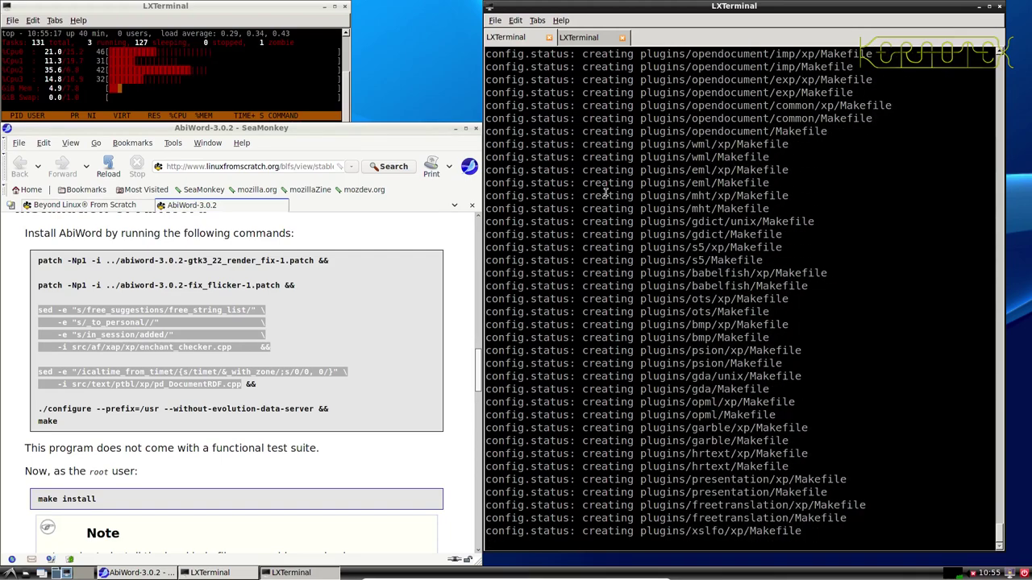
{"action": "scroll", "coordinate": [416, 457], "scroll_direction": "down", "scroll_amount": 2}
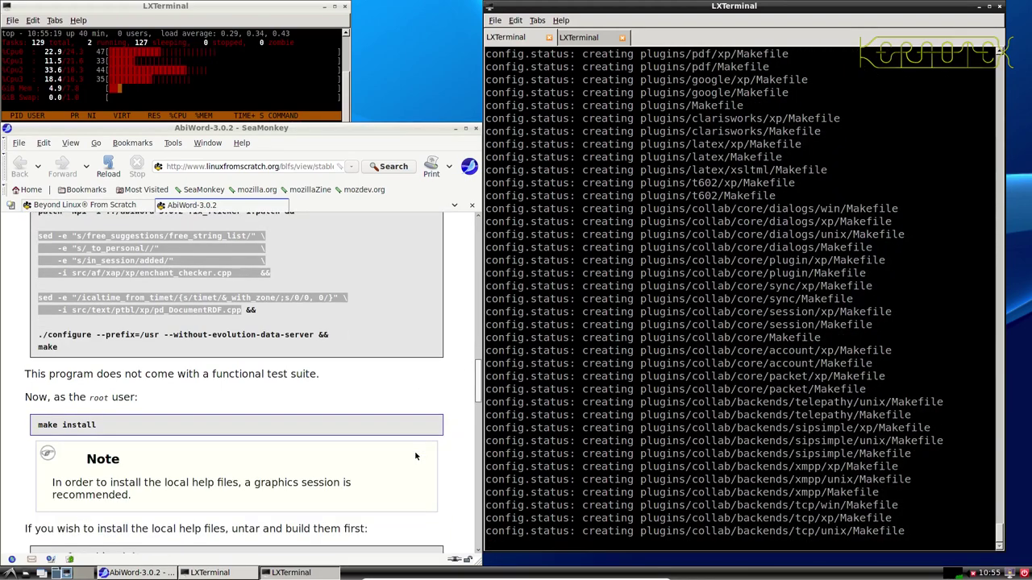
{"action": "scroll", "coordinate": [416, 456], "scroll_direction": "up", "scroll_amount": 8}
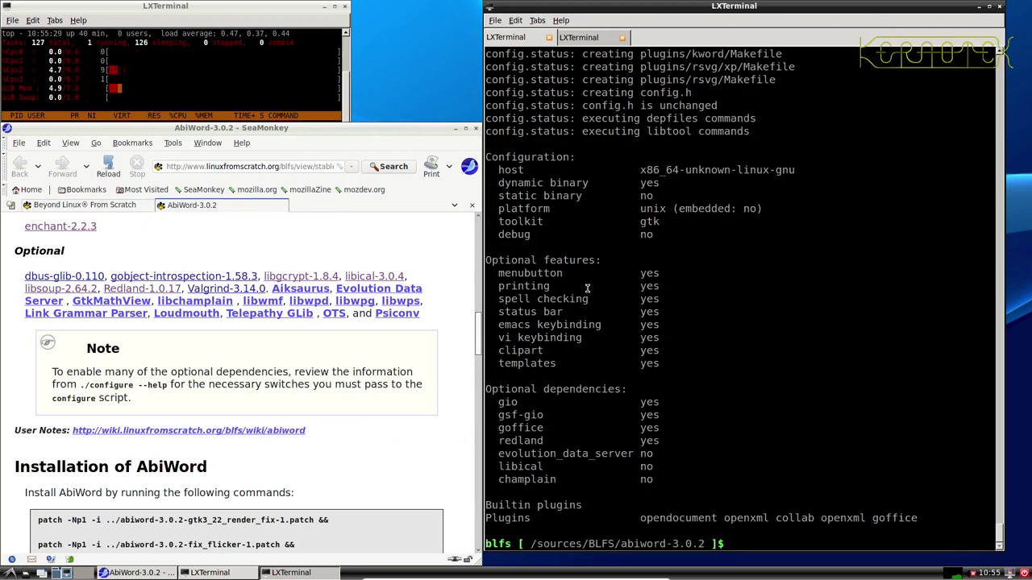
{"action": "left_click_drag", "start_coordinate": [517, 273], "coordinate": [659, 274]}
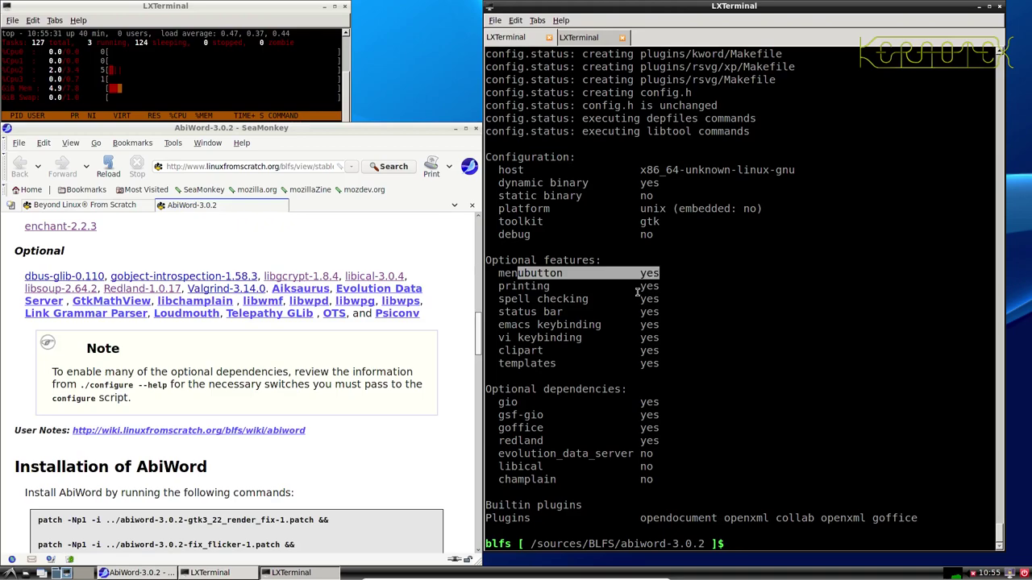
{"action": "left_click_drag", "start_coordinate": [518, 351], "coordinate": [648, 352]}
{"action": "left_click_drag", "start_coordinate": [575, 364], "coordinate": [656, 364]}
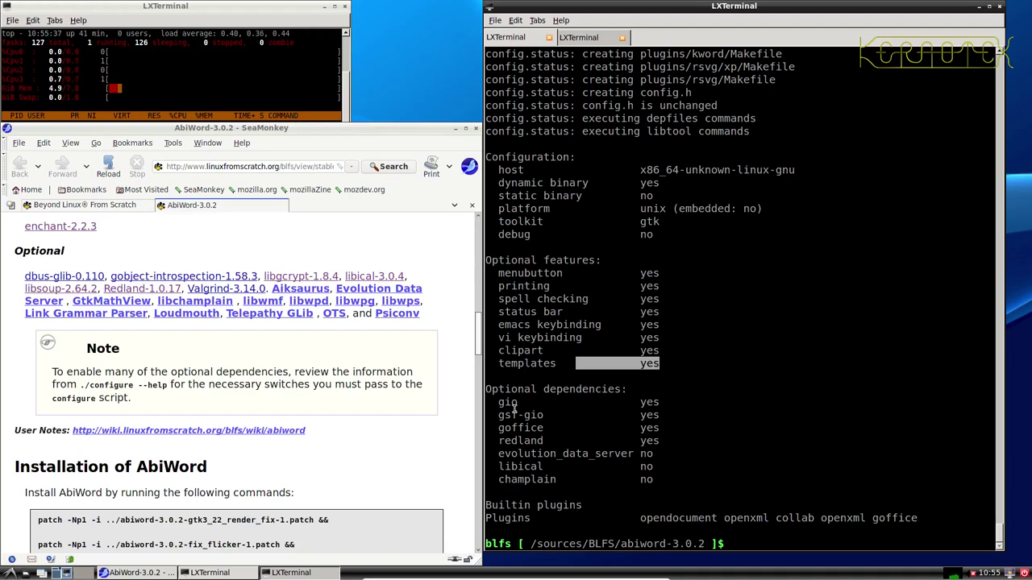
{"action": "scroll", "coordinate": [394, 469], "scroll_direction": "down", "scroll_amount": 5}
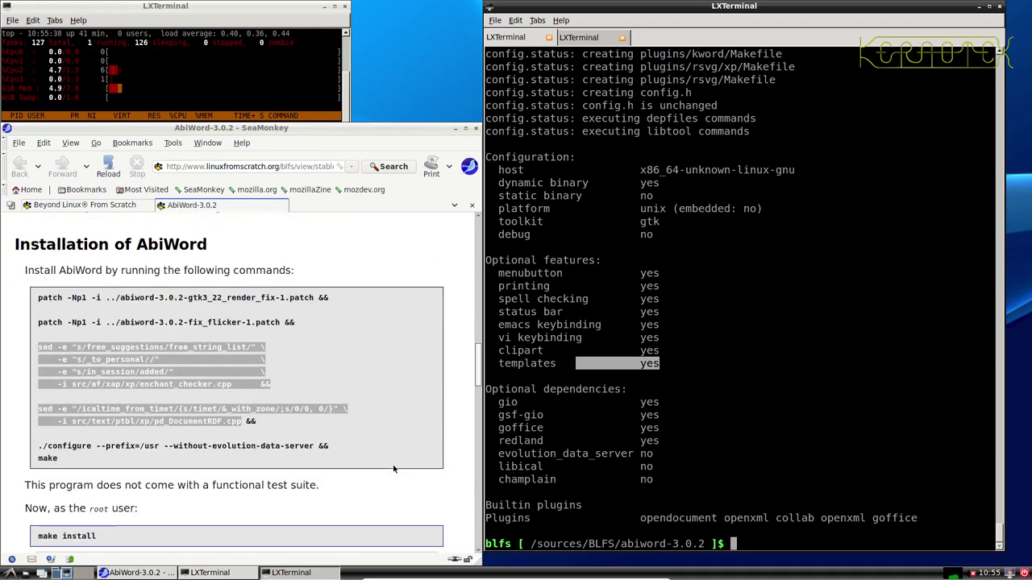
Run make to build AbiWord
{"action": "left_click", "coordinate": [683, 449]}
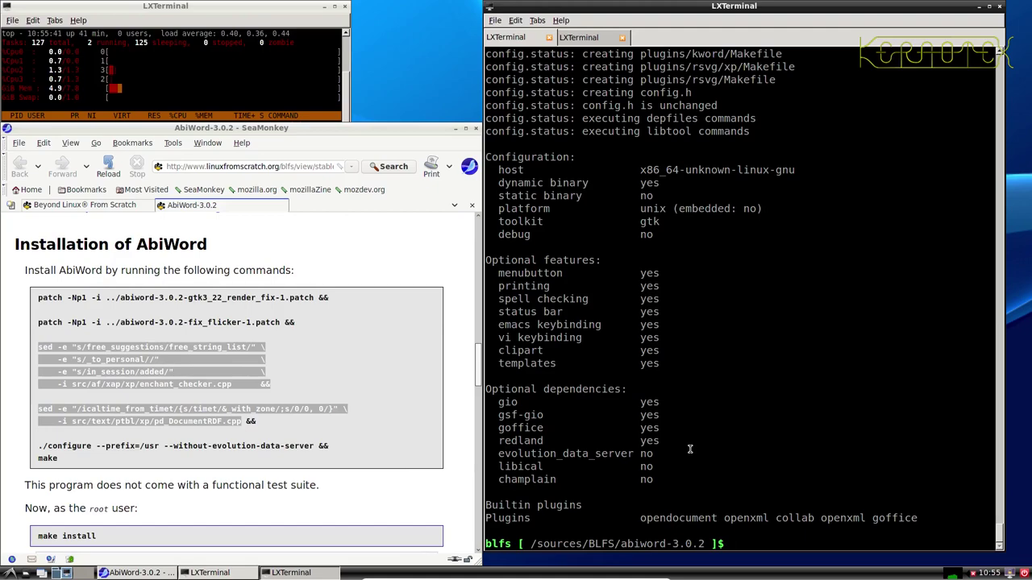
{"action": "type", "text": "make"}
{"action": "key", "text": "Return"}
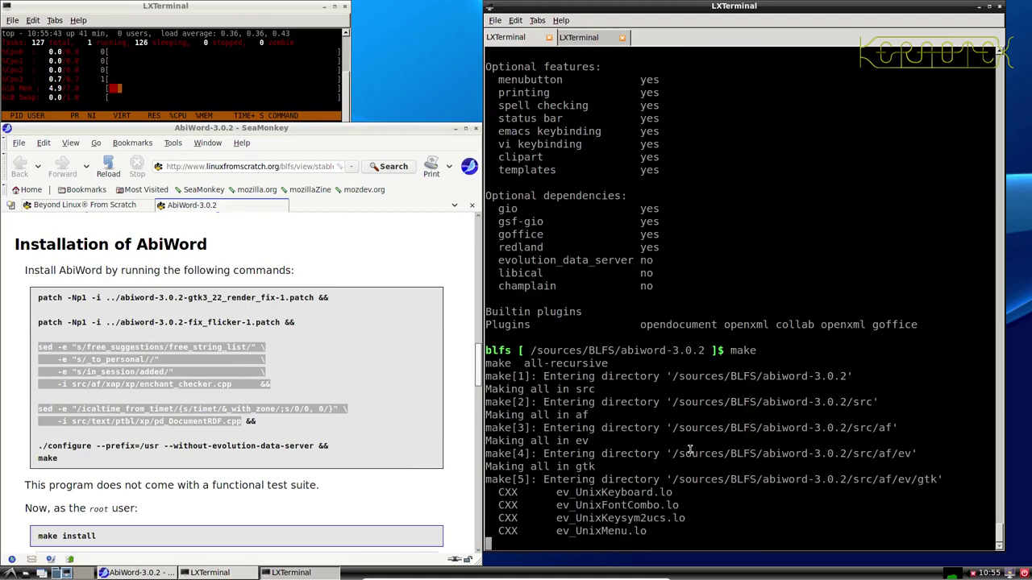
Scroll back through the build output to read the ev_UnixToolbar.cpp and ev_UnixMenu.cpp errors
{"action": "scroll", "coordinate": [378, 422], "scroll_direction": "up", "scroll_amount": 5}
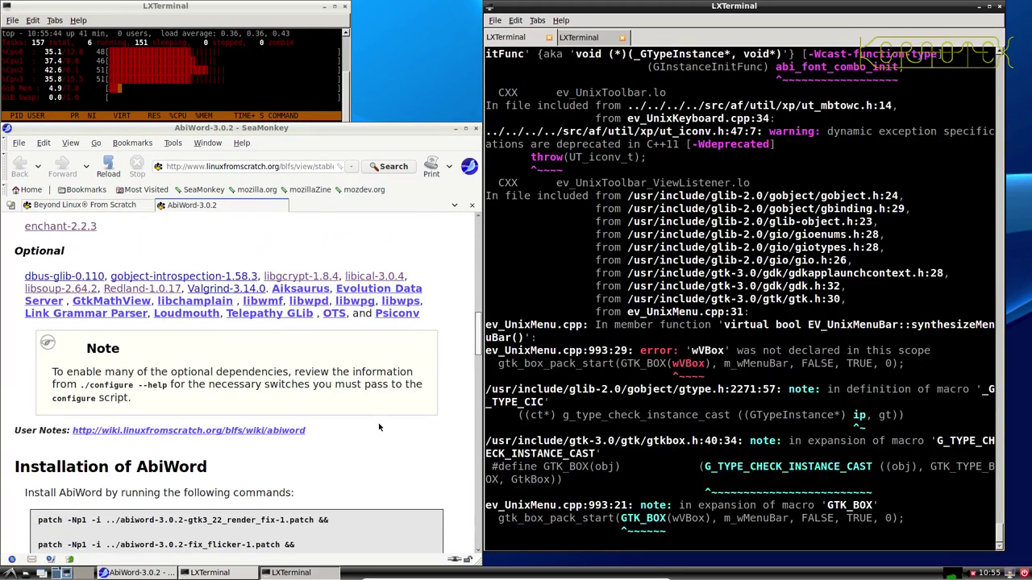
{"action": "scroll", "coordinate": [378, 423], "scroll_direction": "up", "scroll_amount": 7}
{"action": "scroll", "coordinate": [227, 411], "scroll_direction": "up", "scroll_amount": 3}
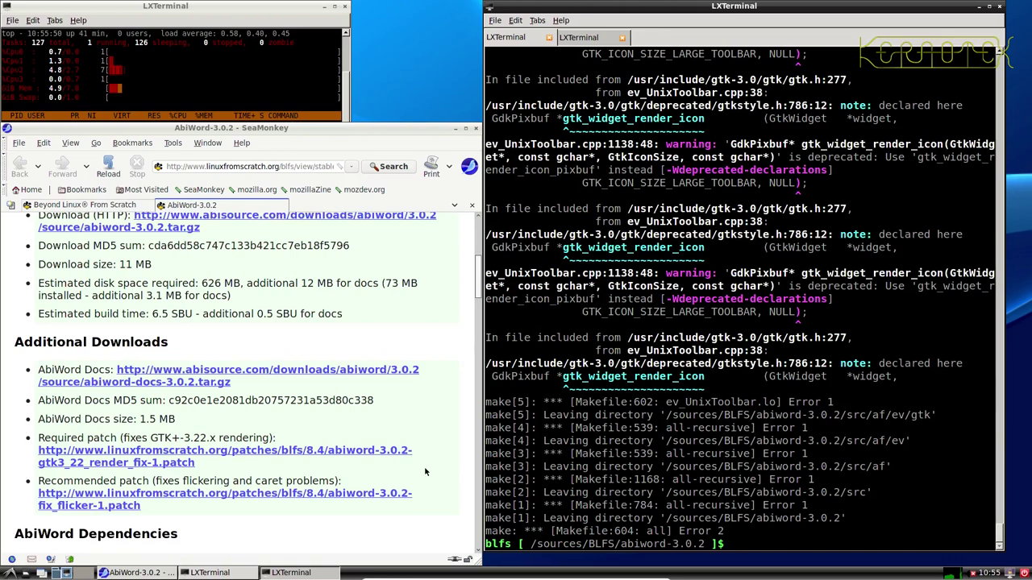
{"action": "scroll", "coordinate": [396, 486], "scroll_direction": "down", "scroll_amount": 10}
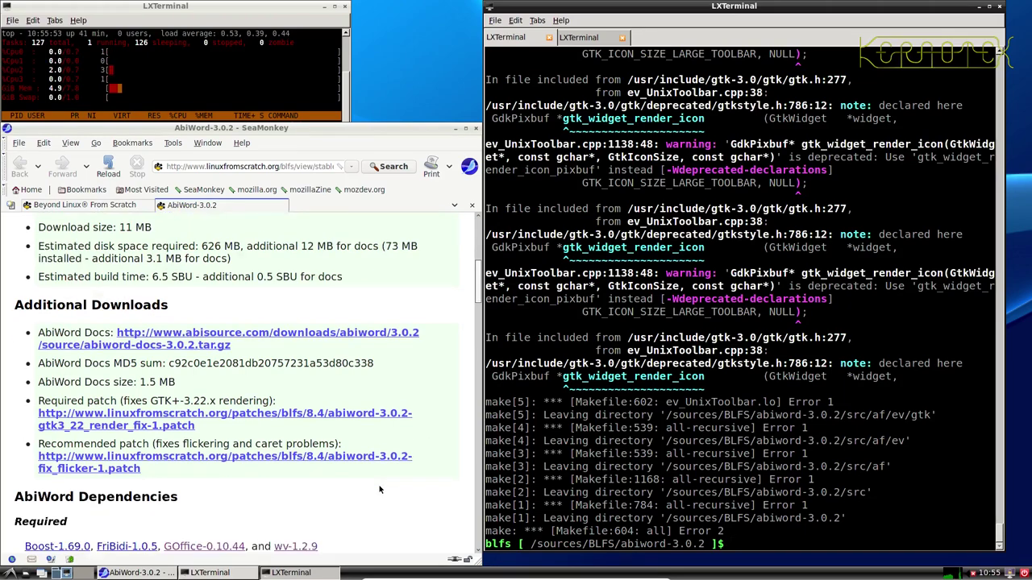
{"action": "scroll", "coordinate": [380, 490], "scroll_direction": "down", "scroll_amount": 5}
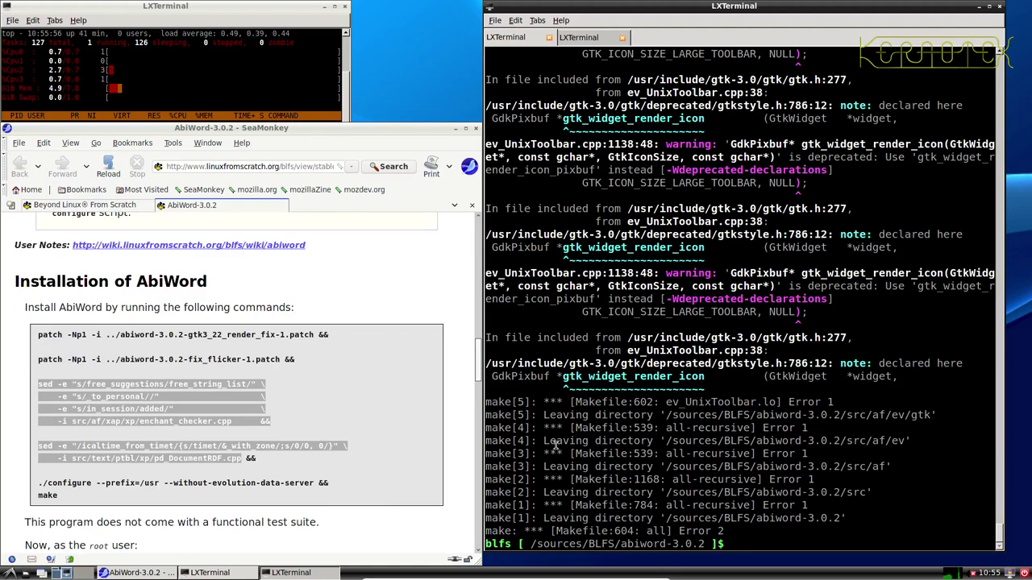
{"action": "scroll", "coordinate": [556, 445], "scroll_direction": "up", "scroll_amount": 7}
{"action": "scroll", "coordinate": [556, 445], "scroll_direction": "up", "scroll_amount": 10}
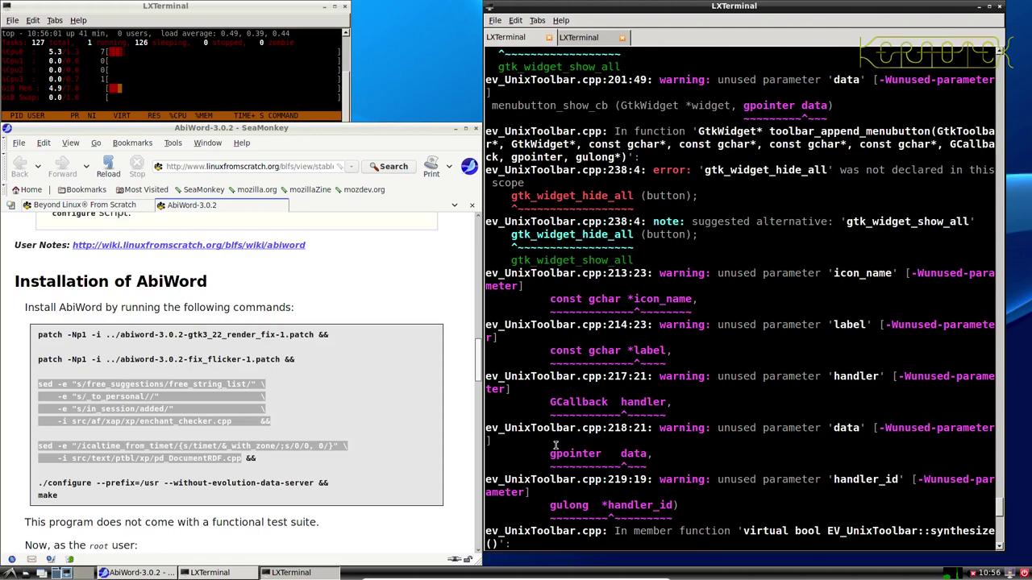
{"action": "scroll", "coordinate": [556, 445], "scroll_direction": "up", "scroll_amount": 9}
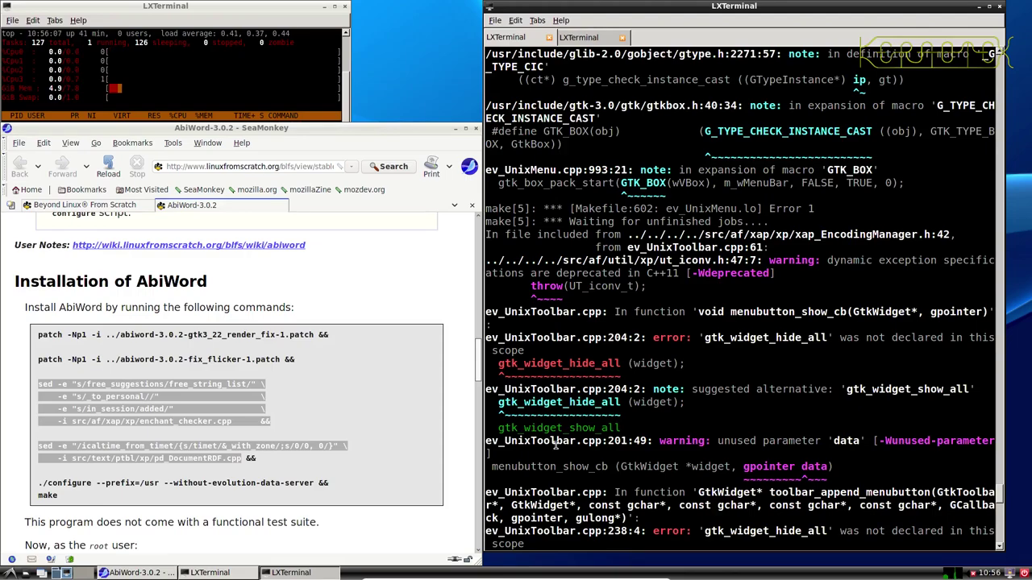
{"action": "scroll", "coordinate": [556, 445], "scroll_direction": "up", "scroll_amount": 7}
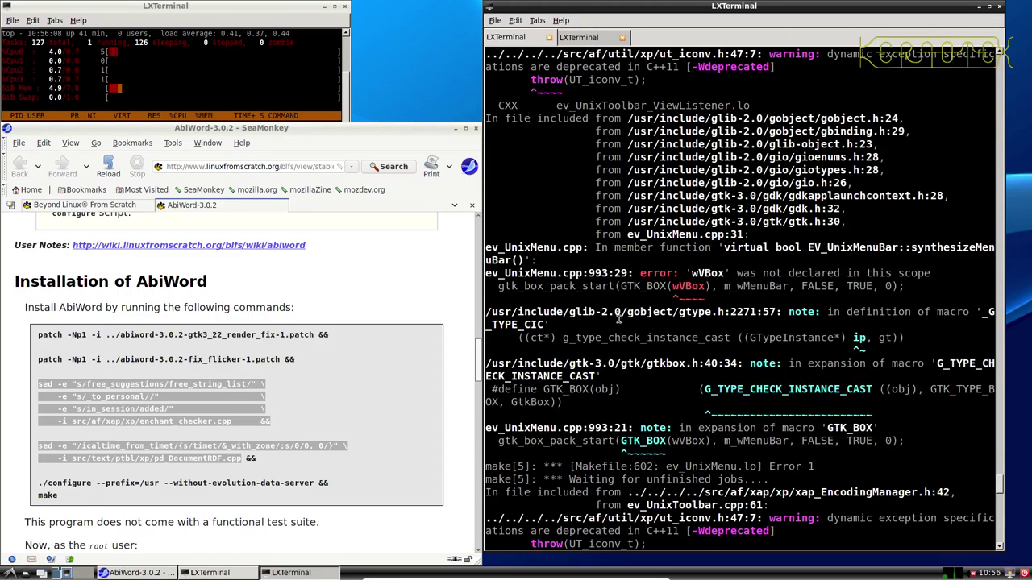
{"action": "scroll", "coordinate": [632, 294], "scroll_direction": "up", "scroll_amount": 20}
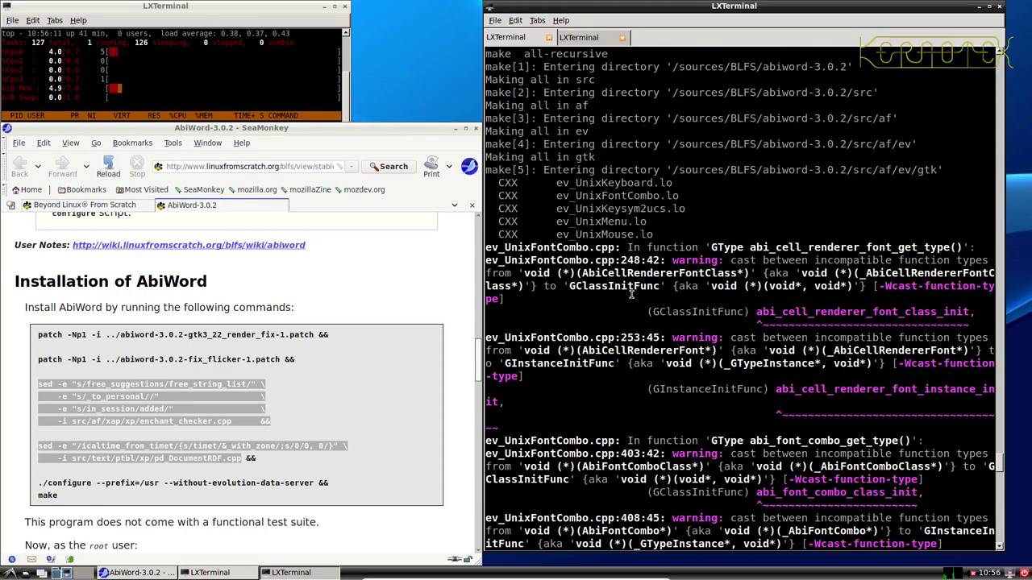
{"action": "scroll", "coordinate": [632, 295], "scroll_direction": "down", "scroll_amount": 7}
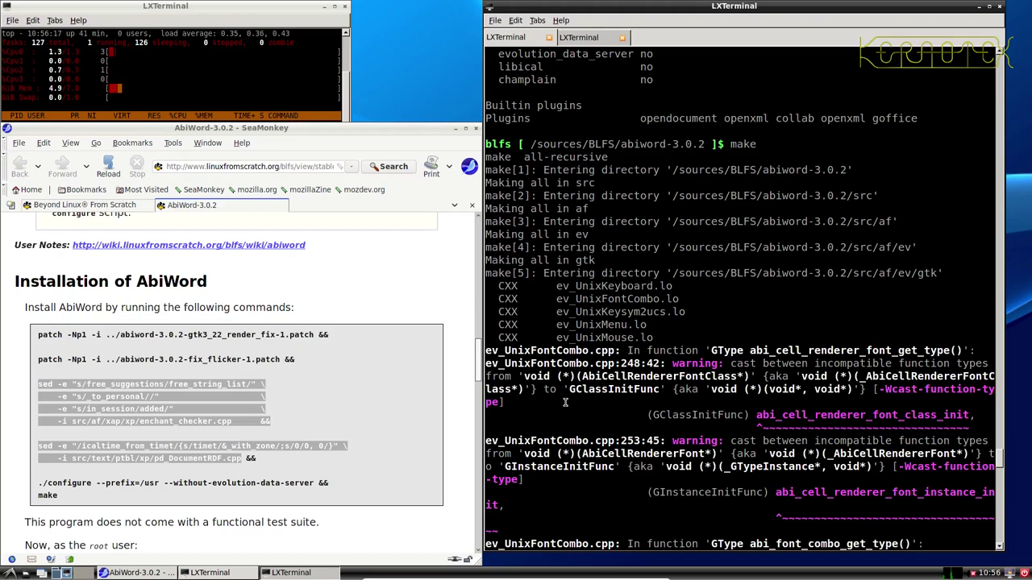
{"action": "scroll", "coordinate": [566, 401], "scroll_direction": "down", "scroll_amount": 7}
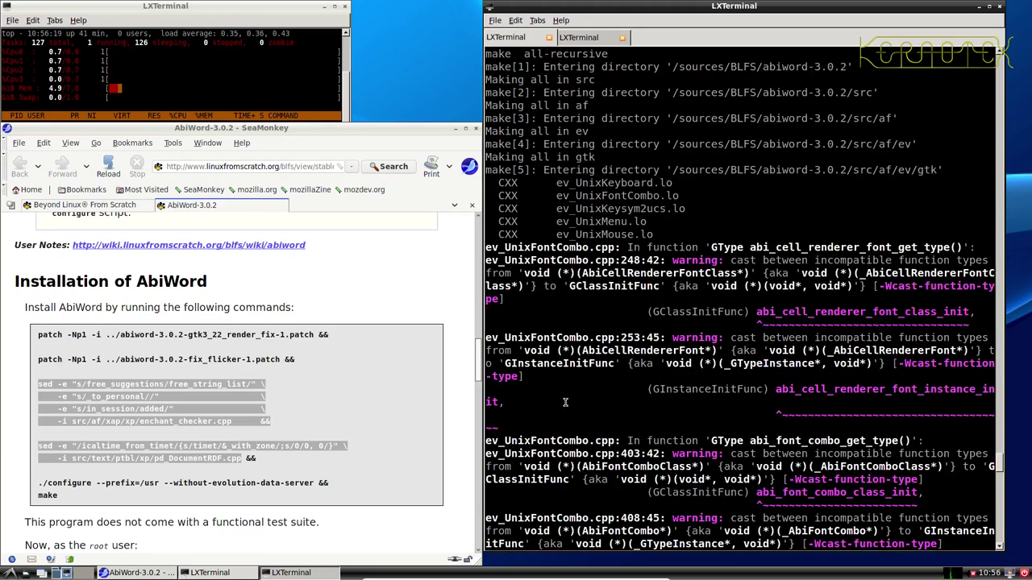
{"action": "scroll", "coordinate": [565, 402], "scroll_direction": "down", "scroll_amount": 1}
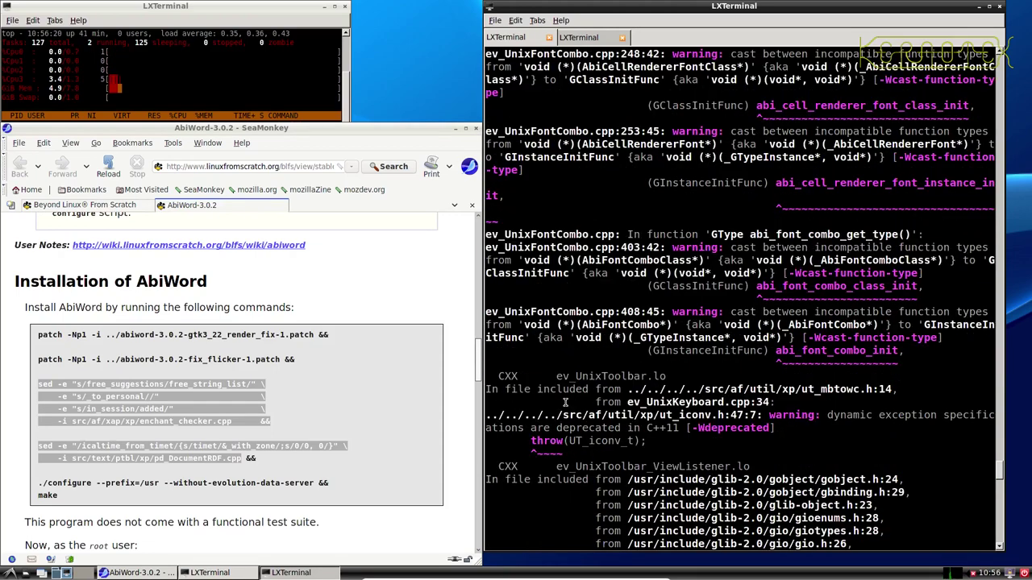
{"action": "scroll", "coordinate": [566, 401], "scroll_direction": "down", "scroll_amount": 4}
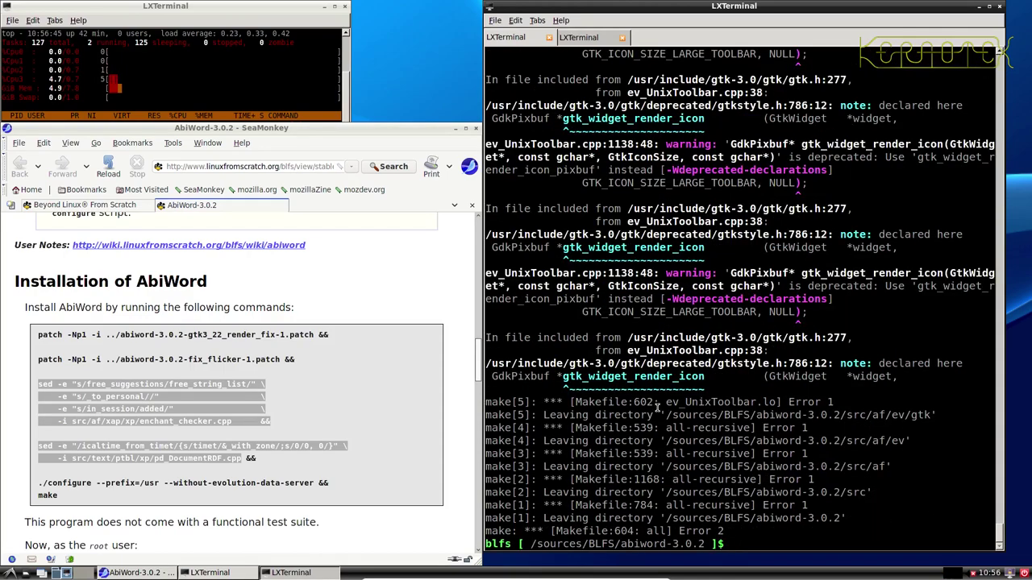
Remove --enable-menubutton from the recalled configure command and rerun configure
{"action": "left_click_drag", "start_coordinate": [666, 401], "coordinate": [754, 402]}
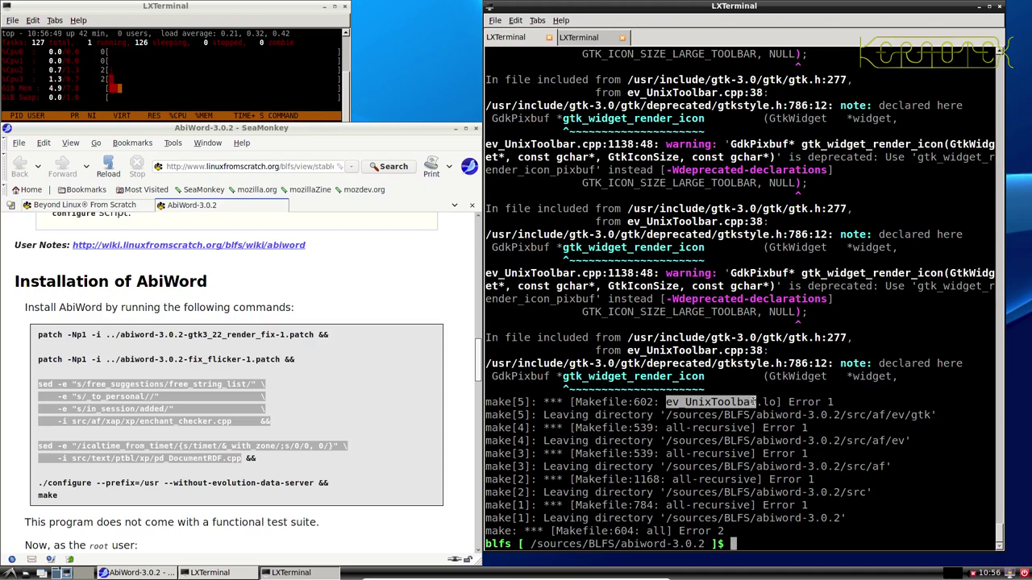
{"action": "type", "text": "./configure --prefix=/usr --without-evolution-data-server --with-redland --enable-plugins=\"collab openxml goffice\" --with-libgcrypt-prefix=/usr/share/doc/libgcrypt-1.8.4 --enable-menubutton --enable-clipart --enable-templates"}
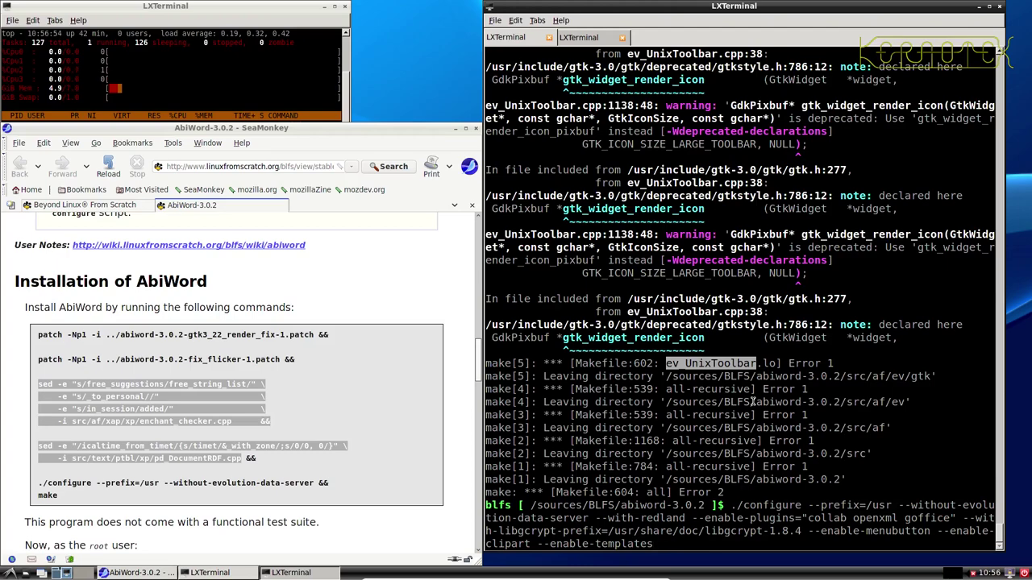
{"action": "key", "text": "Left"}
{"action": "key", "text": "Left"}
{"action": "key", "text": "Left"}
{"action": "key", "text": "Left"}
{"action": "key", "text": "Left"}
{"action": "key", "text": "Left"}
{"action": "key", "text": "Left"}
{"action": "key", "text": "Left"}
{"action": "key", "text": "Left"}
{"action": "key", "text": "Left"}
{"action": "key", "text": "Left"}
{"action": "key", "text": "Left"}
{"action": "key", "text": "Left"}
{"action": "key", "text": "Left"}
{"action": "key", "text": "Left"}
{"action": "key", "text": "Left"}
{"action": "key", "text": "Left"}
{"action": "key", "text": "Left"}
{"action": "key", "text": "Left"}
{"action": "key", "text": "Left"}
{"action": "key", "text": "Right"}
{"action": "key", "text": "Right"}
{"action": "key", "text": "Right"}
{"action": "key", "text": "Right"}
{"action": "key", "text": "Right"}
{"action": "key", "text": "Right"}
{"action": "key", "text": "Right"}
{"action": "key", "text": "Right"}
{"action": "key", "text": "Right"}
{"action": "key", "text": "Right"}
{"action": "key", "text": "Right"}
{"action": "key", "text": "Right"}
{"action": "key", "text": "Left"}
{"action": "key", "text": "Left"}
{"action": "key", "text": "Left"}
{"action": "key", "text": "Left"}
{"action": "key", "text": "Left"}
{"action": "key", "text": "BackSpace"}
{"action": "key", "text": "BackSpace"}
{"action": "key", "text": "BackSpace"}
{"action": "key", "text": "BackSpace"}
{"action": "key", "text": "BackSpace"}
{"action": "key", "text": "BackSpace"}
{"action": "key", "text": "BackSpace"}
{"action": "key", "text": "BackSpace"}
{"action": "key", "text": "BackSpace"}
{"action": "key", "text": "BackSpace"}
{"action": "key", "text": "BackSpace"}
{"action": "key", "text": "BackSpace"}
{"action": "key", "text": "BackSpace"}
{"action": "key", "text": "BackSpace"}
{"action": "key", "text": "BackSpace"}
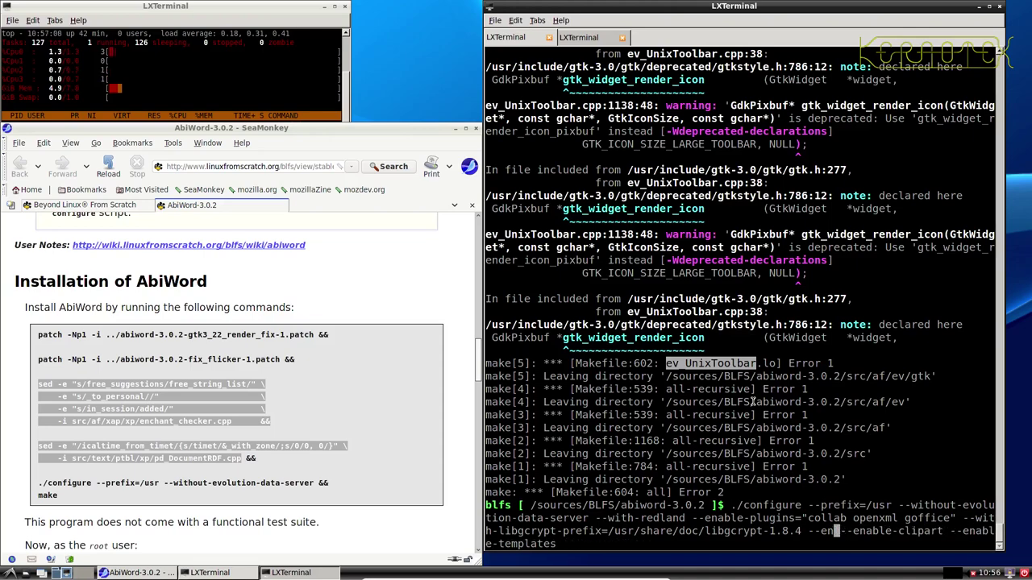
{"action": "key", "text": "BackSpace"}
{"action": "key", "text": "BackSpace"}
{"action": "key", "text": "BackSpace"}
{"action": "key", "text": "BackSpace"}
{"action": "key", "text": "BackSpace"}
{"action": "key", "text": "BackSpace"}
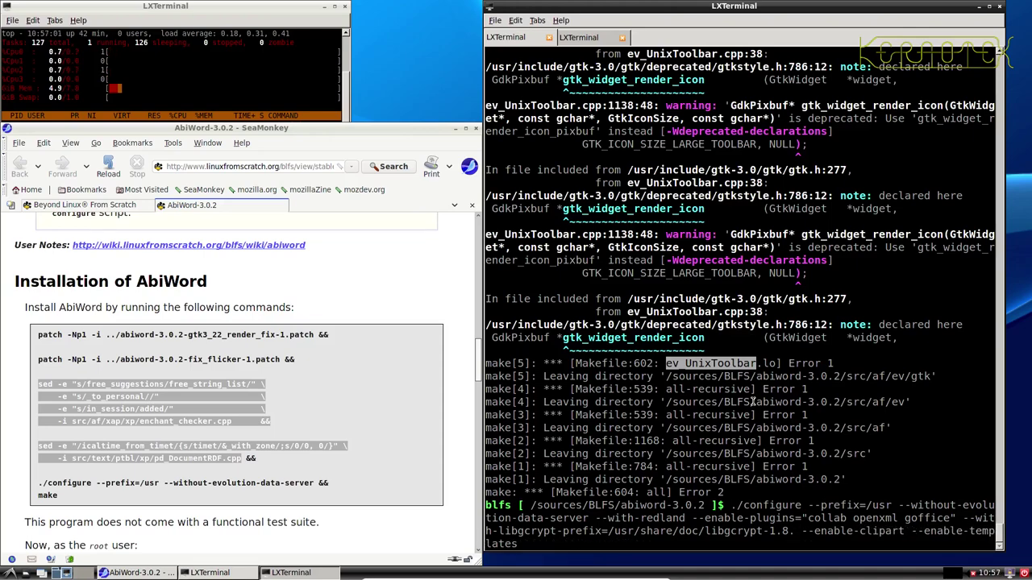
{"action": "key", "text": "ctrl+c"}
{"action": "key", "text": "Up"}
{"action": "key", "text": "Up"}
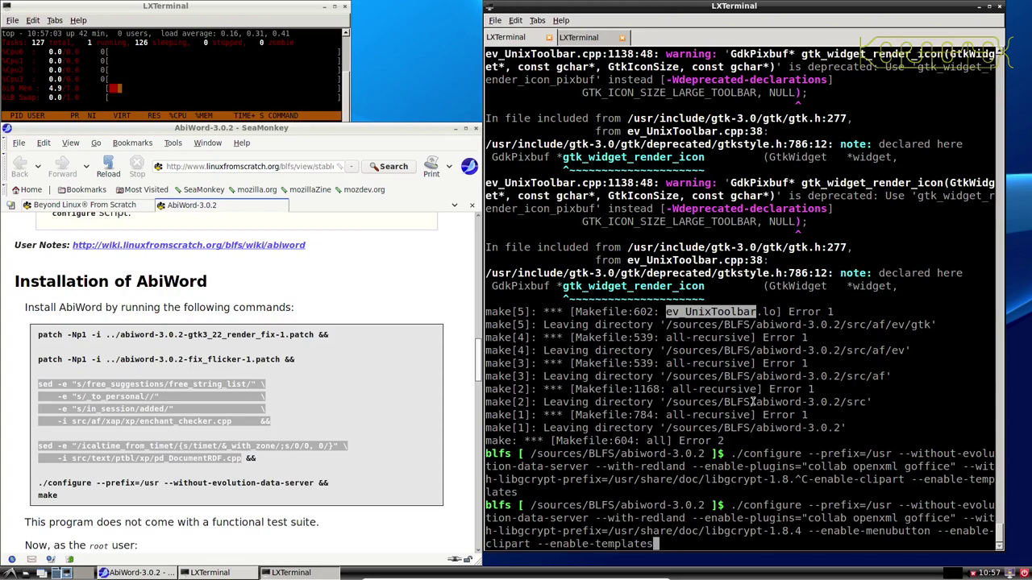
{"action": "key", "text": "Left"}
{"action": "key", "text": "Left"}
{"action": "key", "text": "Left"}
{"action": "key", "text": "Left"}
{"action": "key", "text": "Left"}
{"action": "key", "text": "Left"}
{"action": "key", "text": "Left"}
{"action": "key", "text": "Left"}
{"action": "key", "text": "Left"}
{"action": "key", "text": "Left"}
{"action": "key", "text": "Left"}
{"action": "key", "text": "Left"}
{"action": "key", "text": "Left"}
{"action": "key", "text": "Left"}
{"action": "key", "text": "Left"}
{"action": "key", "text": "Left"}
{"action": "key", "text": "Left"}
{"action": "key", "text": "Left"}
{"action": "key", "text": "Left"}
{"action": "key", "text": "Left"}
{"action": "key", "text": "BackSpace"}
{"action": "key", "text": "BackSpace"}
{"action": "key", "text": "BackSpace"}
{"action": "key", "text": "BackSpace"}
{"action": "key", "text": "BackSpace"}
{"action": "key", "text": "BackSpace"}
{"action": "key", "text": "BackSpace"}
{"action": "key", "text": "BackSpace"}
{"action": "key", "text": "BackSpace"}
{"action": "key", "text": "BackSpace"}
{"action": "key", "text": "BackSpace"}
{"action": "key", "text": "BackSpace"}
{"action": "key", "text": "BackSpace"}
{"action": "key", "text": "BackSpace"}
{"action": "key", "text": "BackSpace"}
{"action": "key", "text": "BackSpace"}
{"action": "key", "text": "BackSpace"}
{"action": "key", "text": "BackSpace"}
{"action": "key", "text": "BackSpace"}
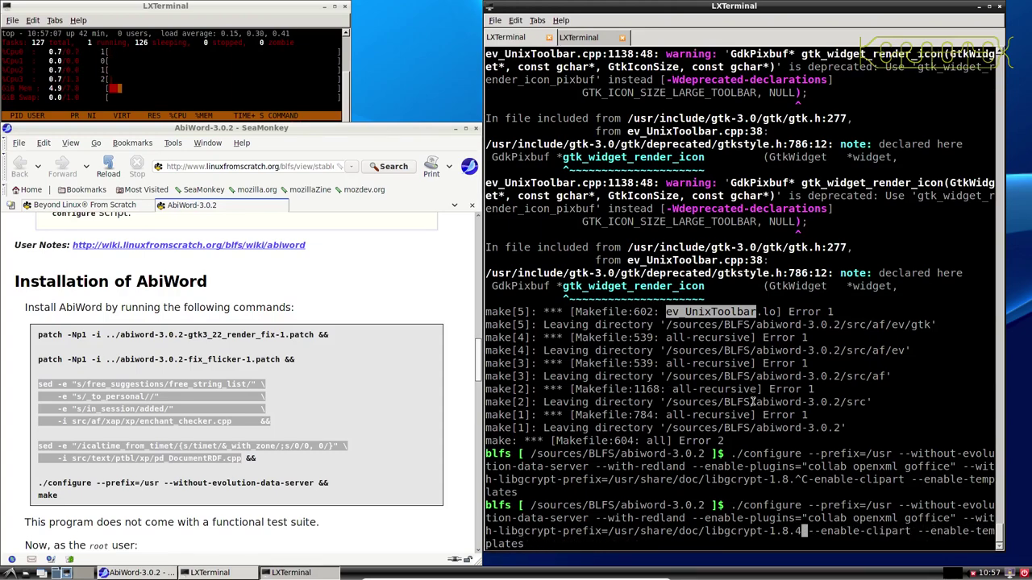
{"action": "key", "text": "Return"}
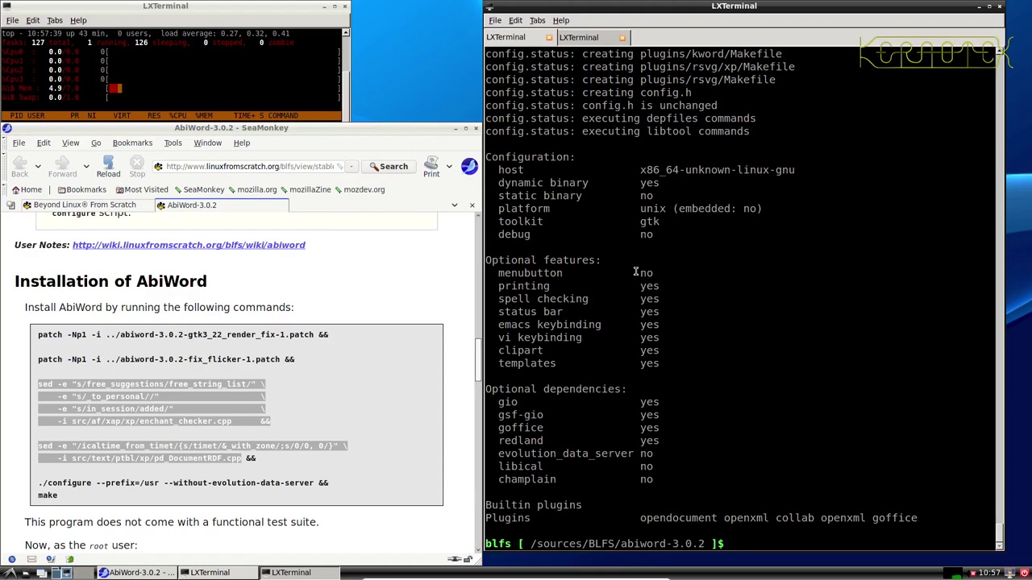
Run make again so AbiWord compiles past ev_UnixToolbar.cpp
{"action": "type", "text": "make"}
{"action": "key", "text": "Return"}
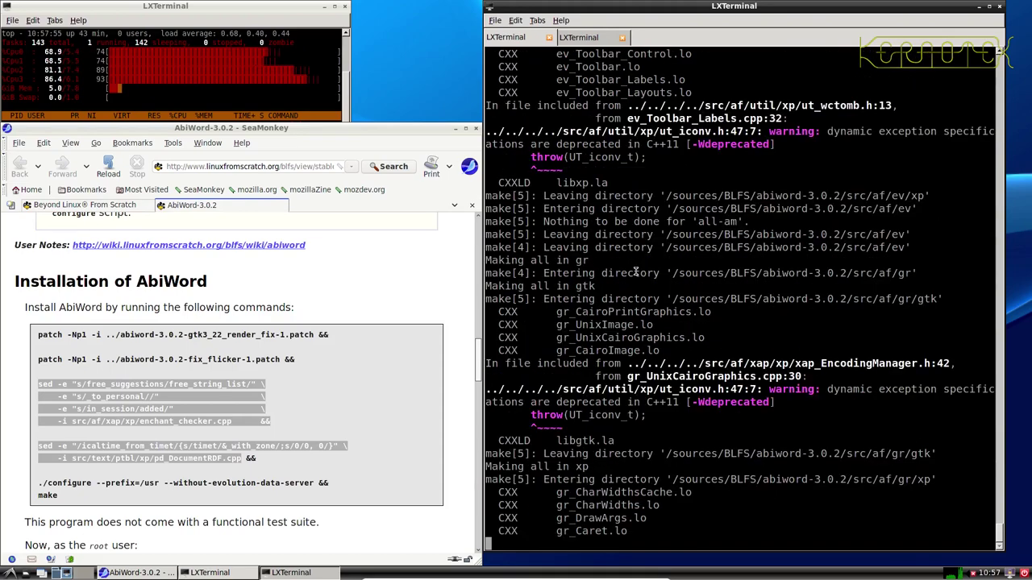
{"action": "scroll", "coordinate": [340, 330], "scroll_direction": "up", "scroll_amount": 2}
{"action": "scroll", "coordinate": [340, 330], "scroll_direction": "up", "scroll_amount": 2}
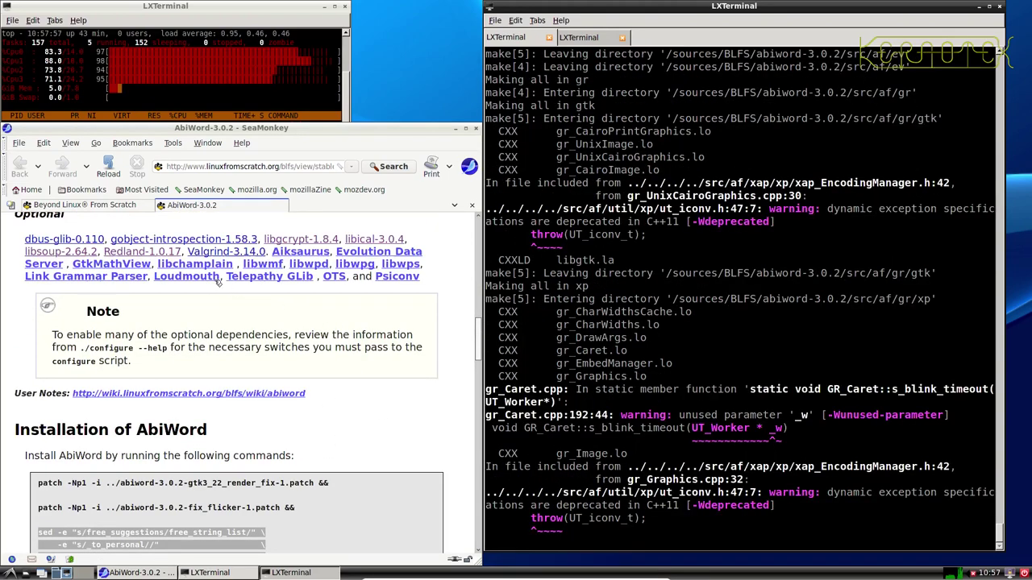
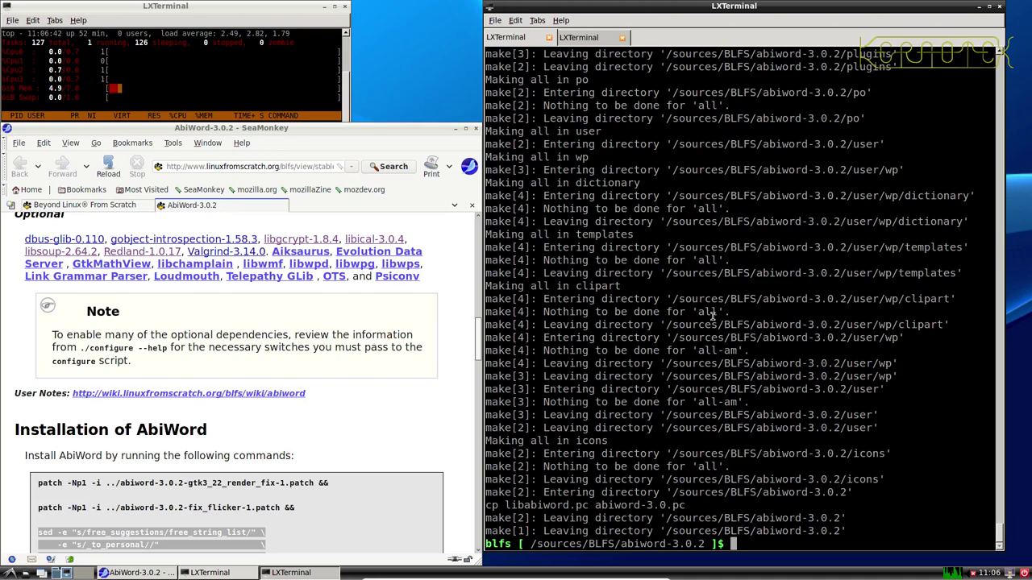
Install AbiWord 3.0.2 as root by recalling 'sudo -E make install' from history
{"action": "scroll", "coordinate": [421, 381], "scroll_direction": "down", "scroll_amount": 6}
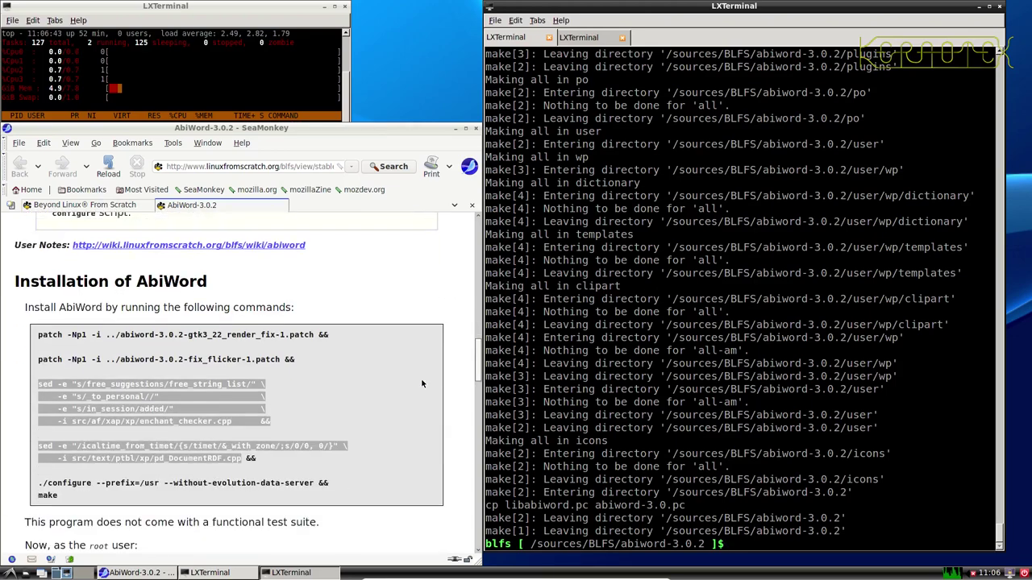
{"action": "scroll", "coordinate": [421, 383], "scroll_direction": "down", "scroll_amount": 1}
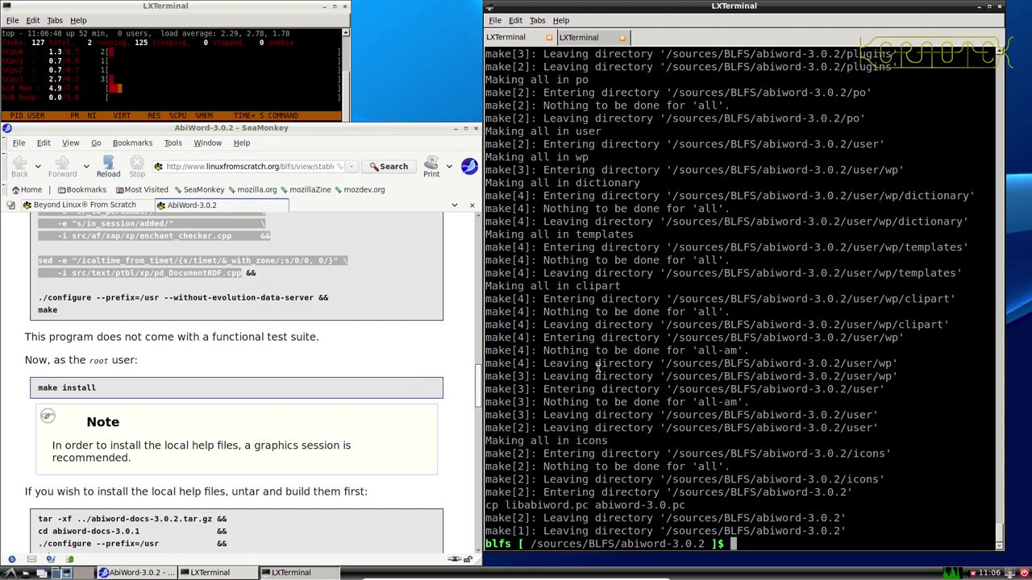
{"action": "key", "text": "ctrl+r"}
{"action": "type", "text": "install': sudo -E make install"}
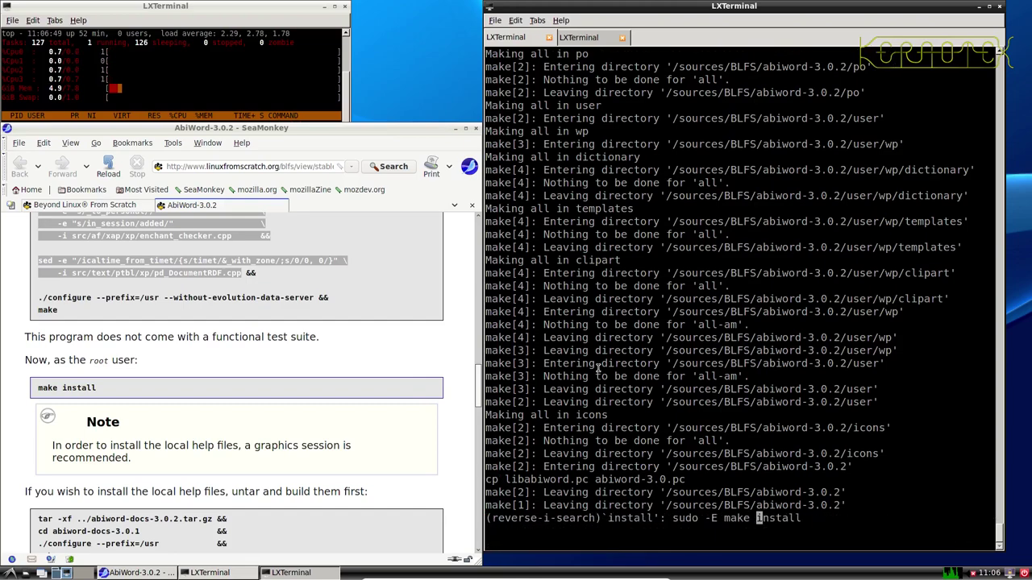
{"action": "key", "text": "Return"}
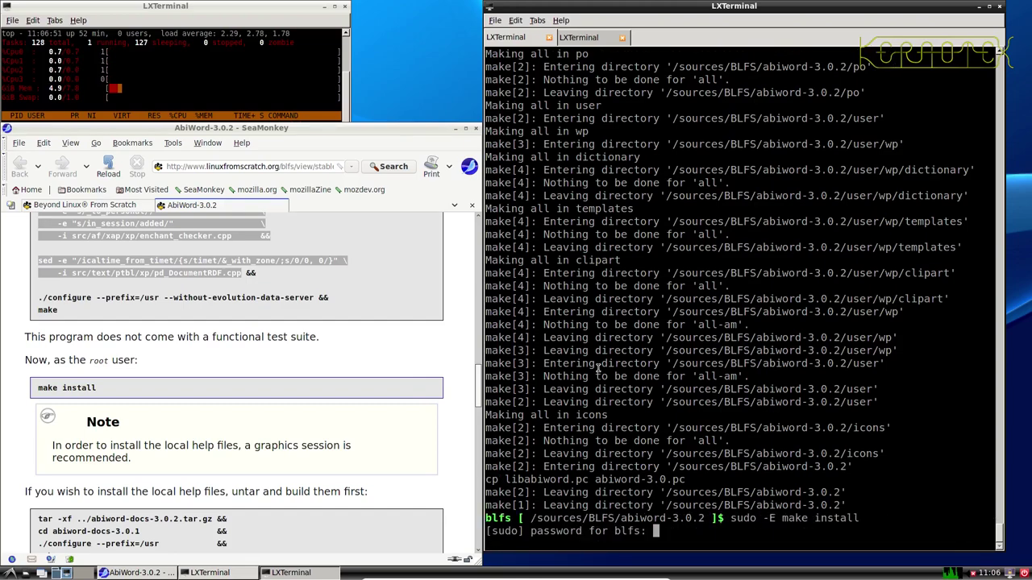
{"action": "key", "text": "Return"}
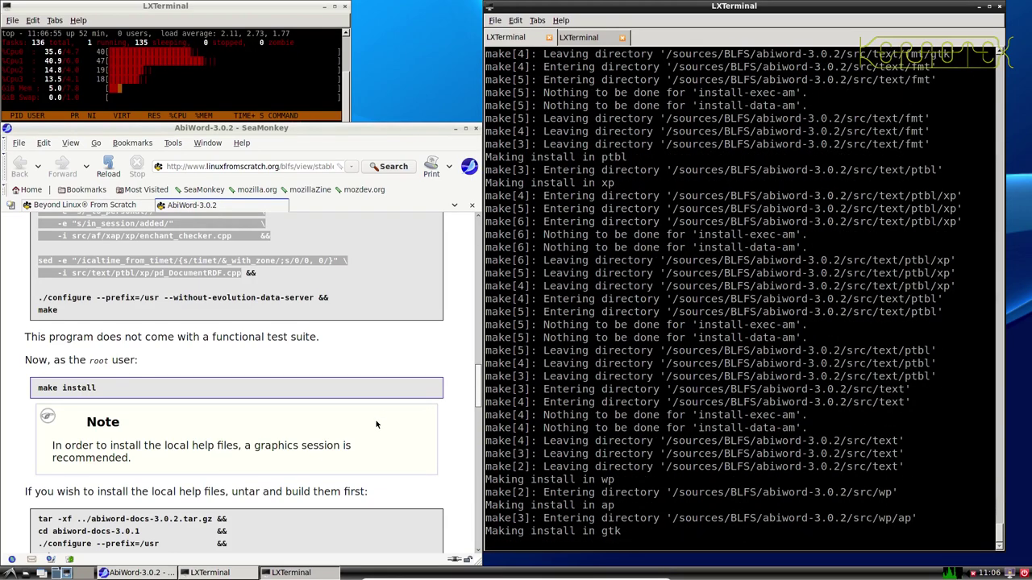
Select the abiword-docs help-file build commands on the BLFS page
{"action": "scroll", "coordinate": [376, 424], "scroll_direction": "down", "scroll_amount": 2}
{"action": "scroll", "coordinate": [375, 424], "scroll_direction": "down", "scroll_amount": 1}
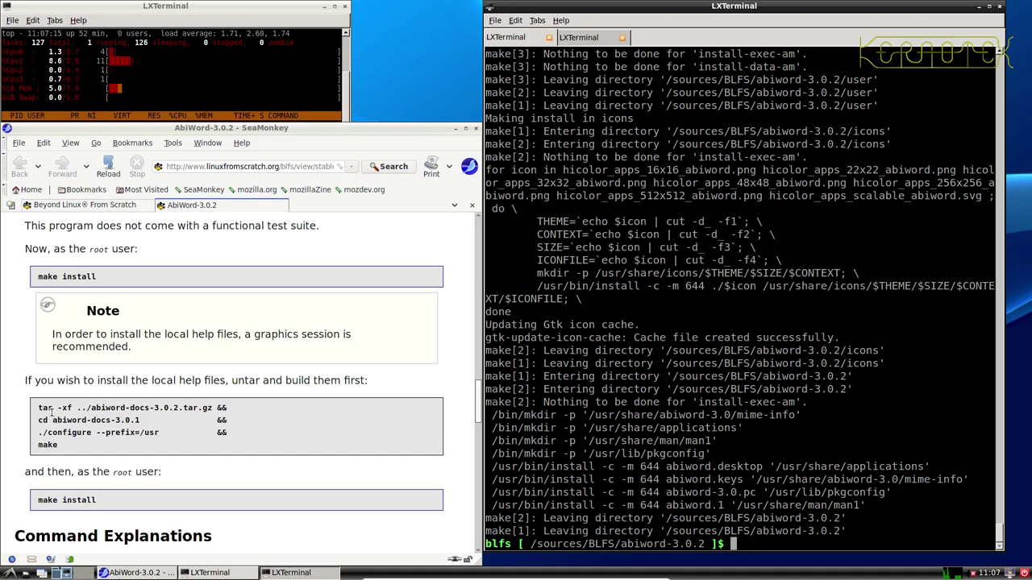
{"action": "left_click_drag", "start_coordinate": [36, 409], "coordinate": [56, 446]}
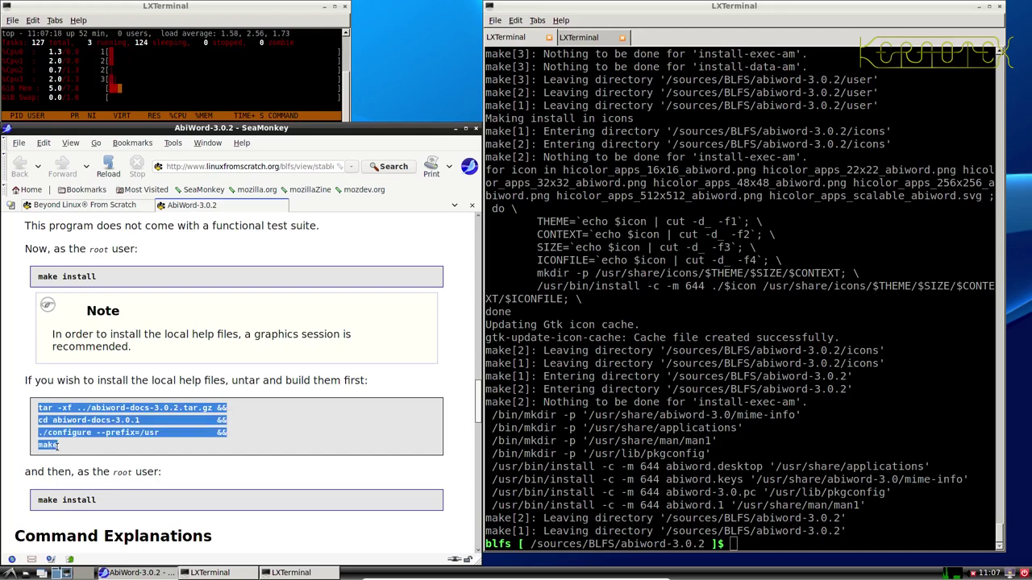
Paste and run the tar, cd, configure and make commands for abiword-docs-3.0.1
{"action": "middle_click", "coordinate": [652, 444]}
{"action": "key", "text": "Return"}
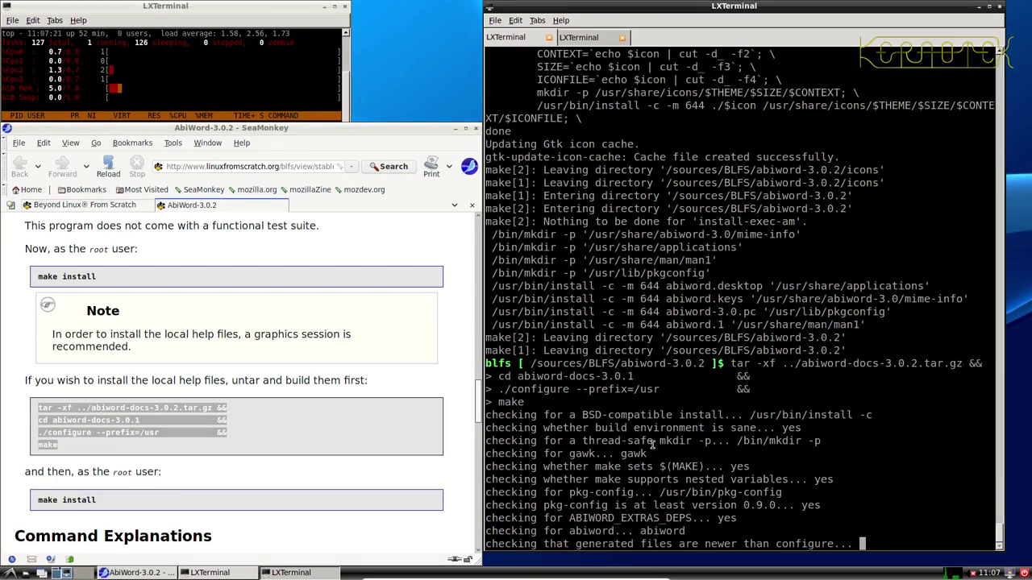
{"action": "scroll", "coordinate": [364, 483], "scroll_direction": "down", "scroll_amount": 3}
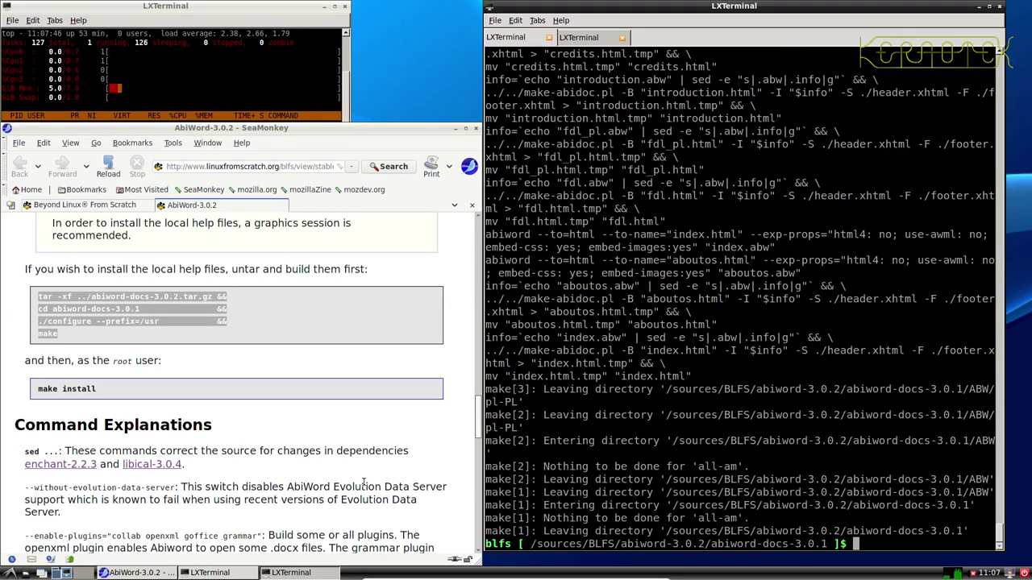
Install the built help files by rerunning 'sudo -E make install' from history
{"action": "key", "text": "ctrl+r"}
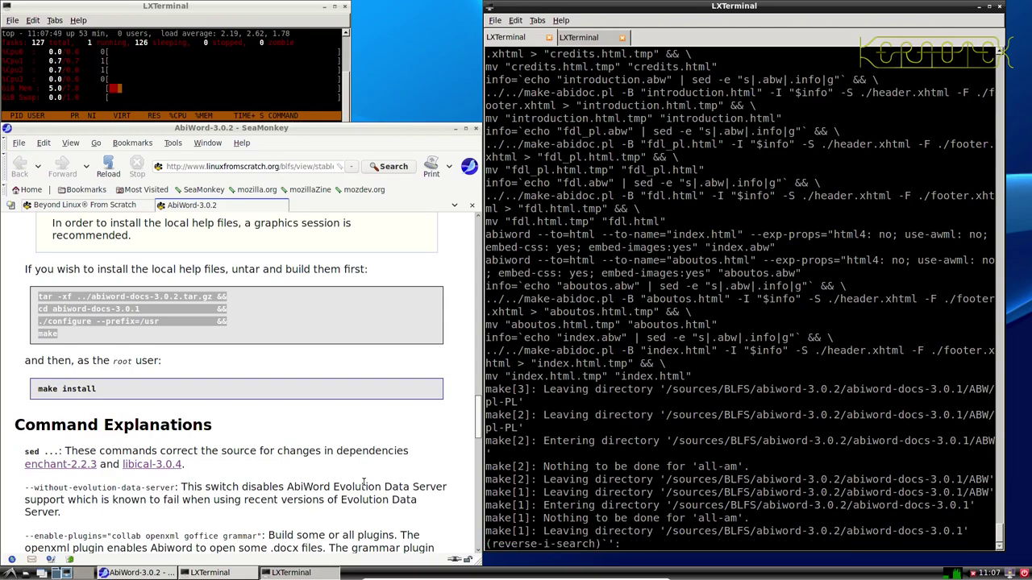
{"action": "type", "text": "make install"}
{"action": "key", "text": "Return"}
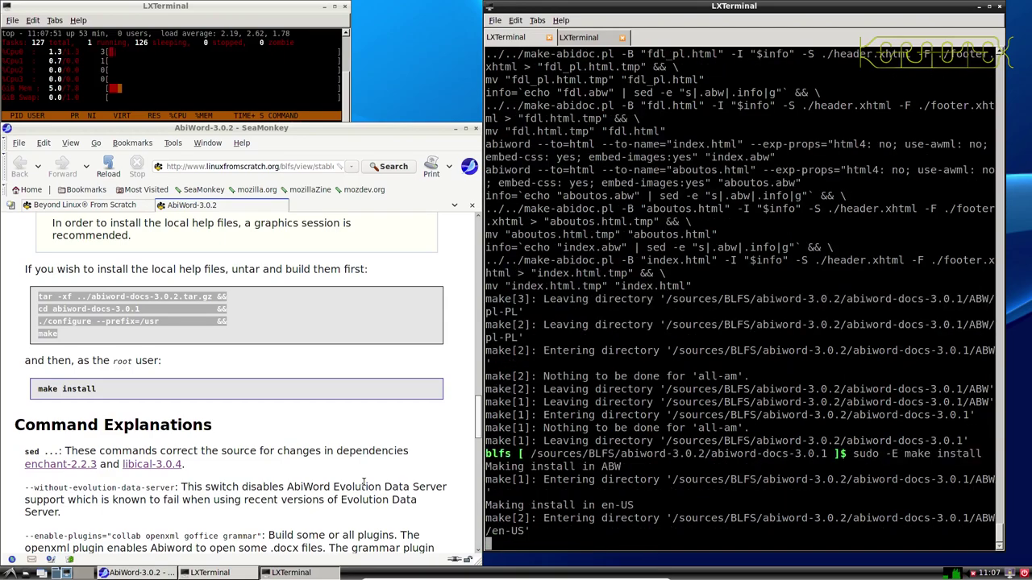
{"action": "scroll", "coordinate": [228, 456], "scroll_direction": "down", "scroll_amount": 3}
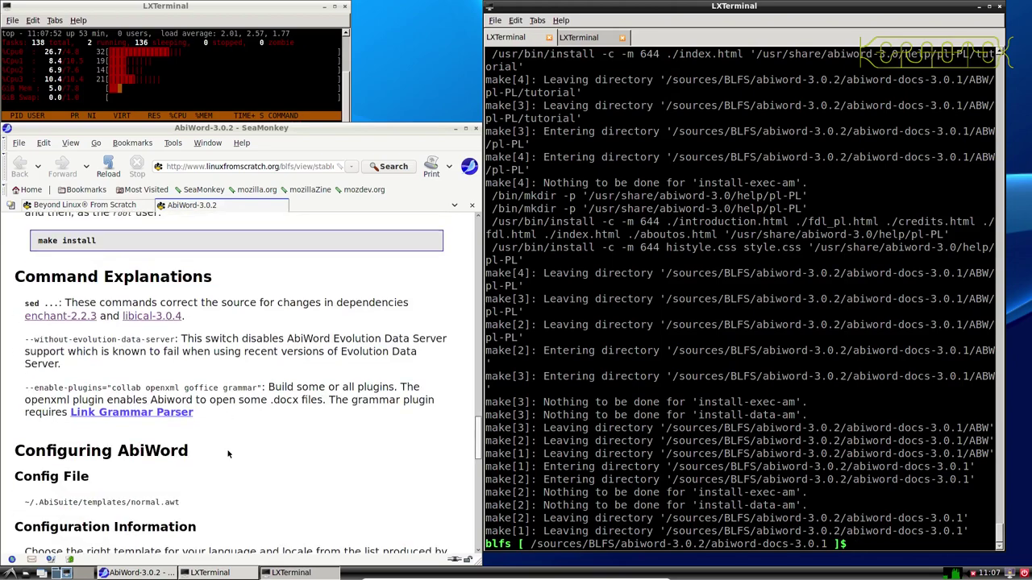
{"action": "scroll", "coordinate": [228, 456], "scroll_direction": "down", "scroll_amount": 2}
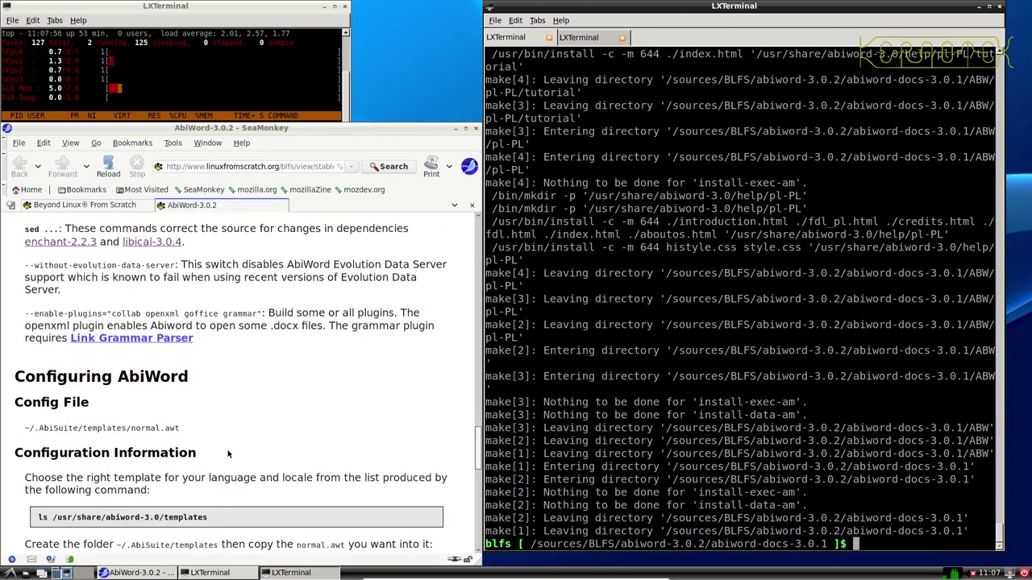
{"action": "scroll", "coordinate": [229, 455], "scroll_direction": "down", "scroll_amount": 1}
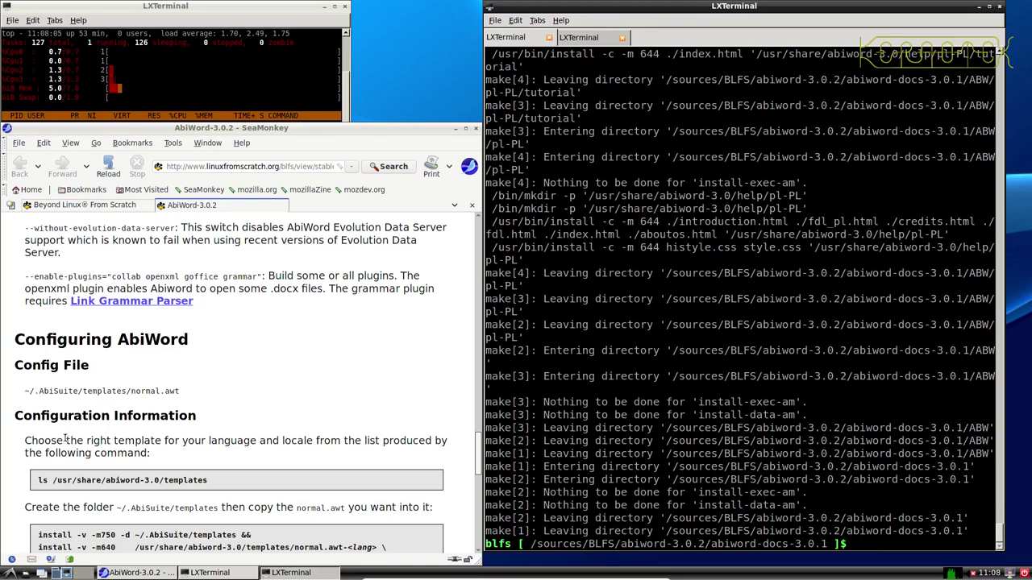
{"action": "scroll", "coordinate": [65, 442], "scroll_direction": "down", "scroll_amount": 1}
{"action": "scroll", "coordinate": [65, 439], "scroll_direction": "down", "scroll_amount": 1}
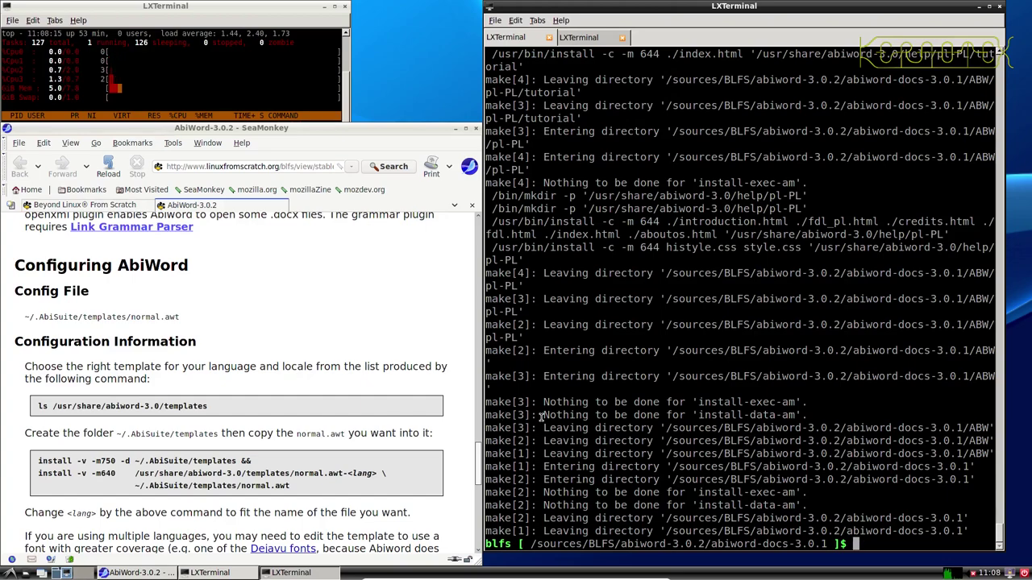
Open a fresh shell tab from the File menu
{"action": "key", "text": "ctrl+x"}
{"action": "key", "text": "ctrl+e"}
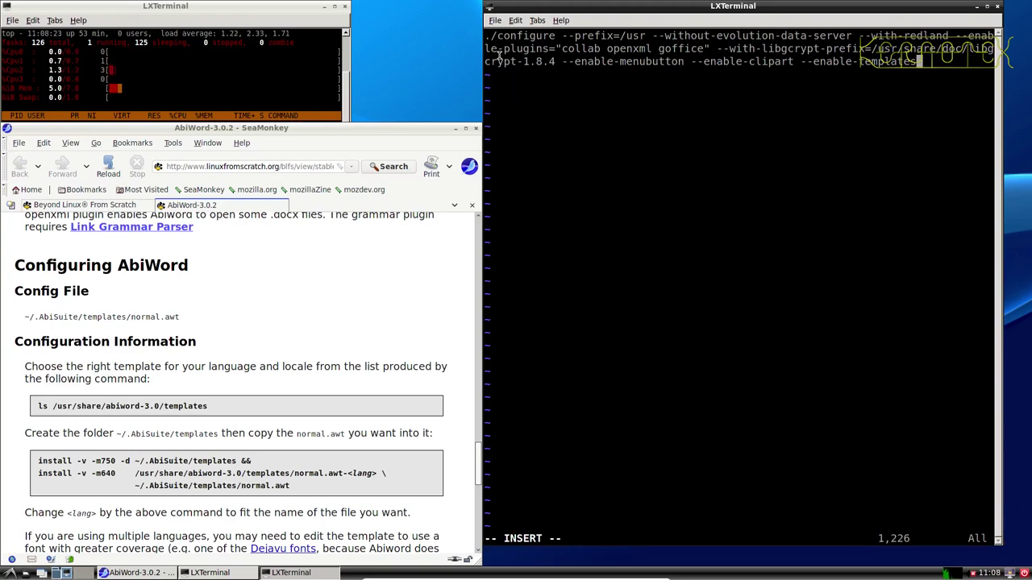
{"action": "left_click", "coordinate": [495, 20]}
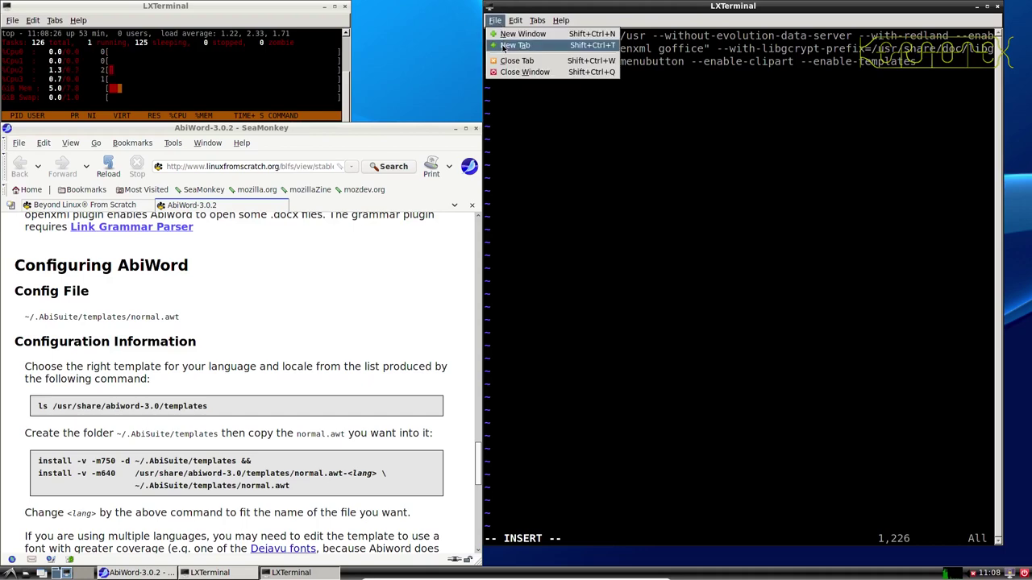
{"action": "left_click", "coordinate": [515, 45]}
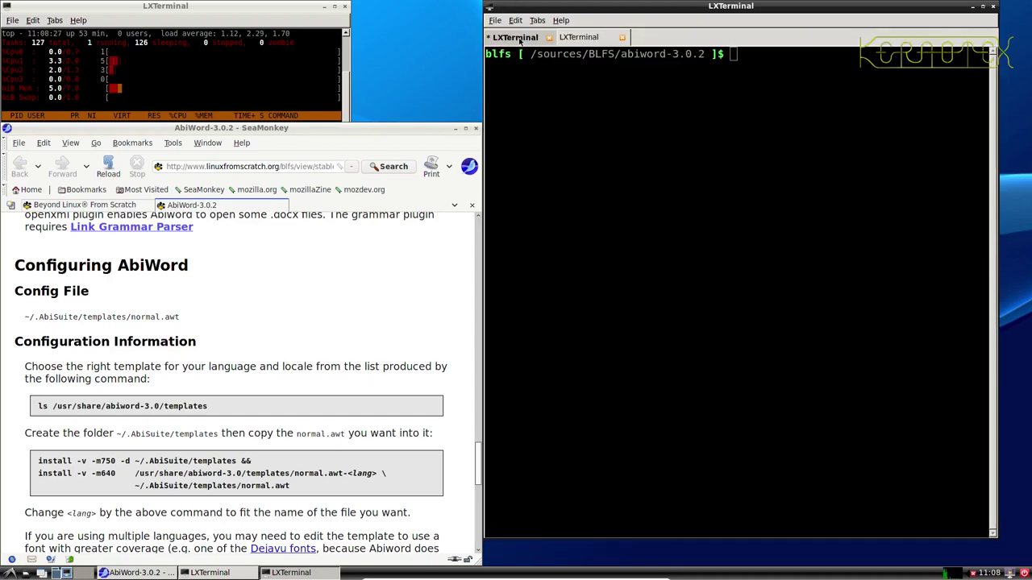
Quit vim with :q! without saving, close its tab, and make the window slightly taller
{"action": "left_click", "coordinate": [588, 39]}
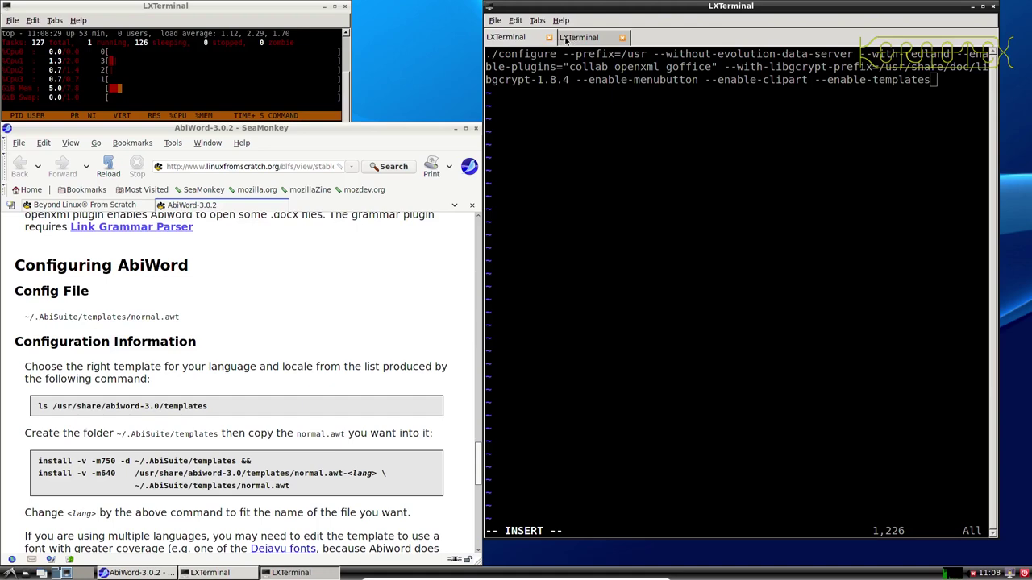
{"action": "left_click", "coordinate": [559, 141]}
{"action": "key", "text": "Escape"}
{"action": "type", "text": ":q!"}
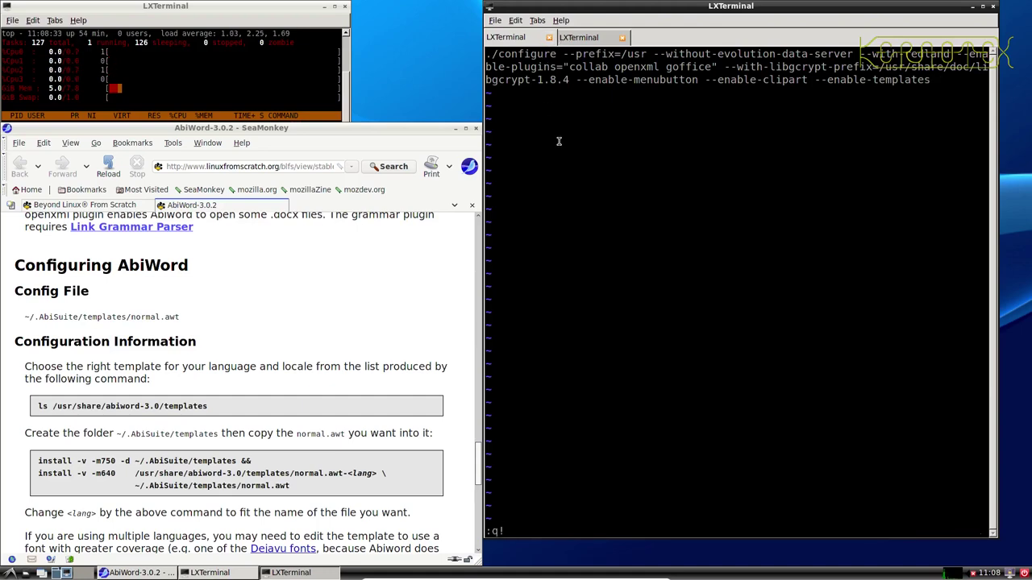
{"action": "key", "text": "Return"}
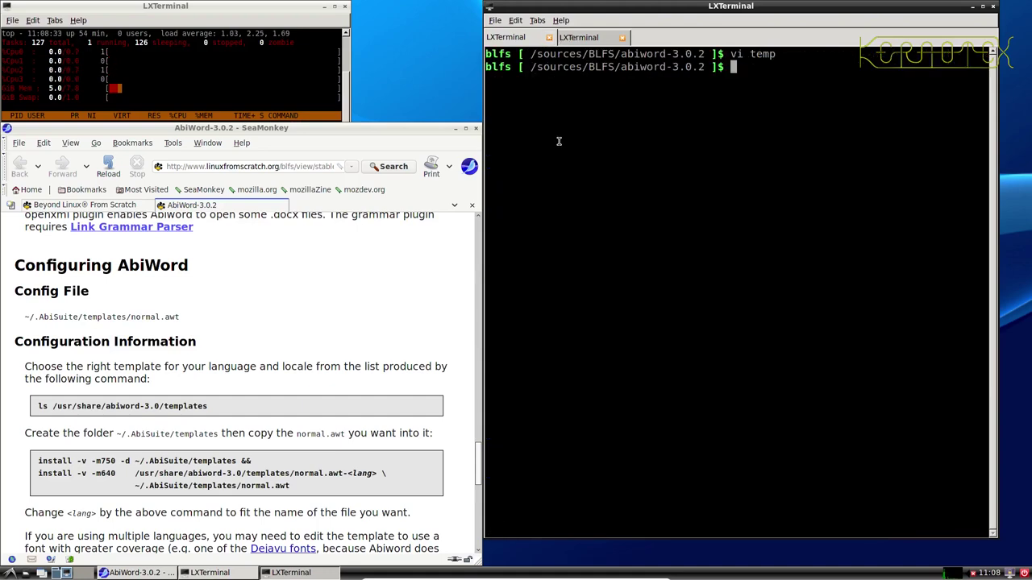
{"action": "key", "text": "ctrl+d"}
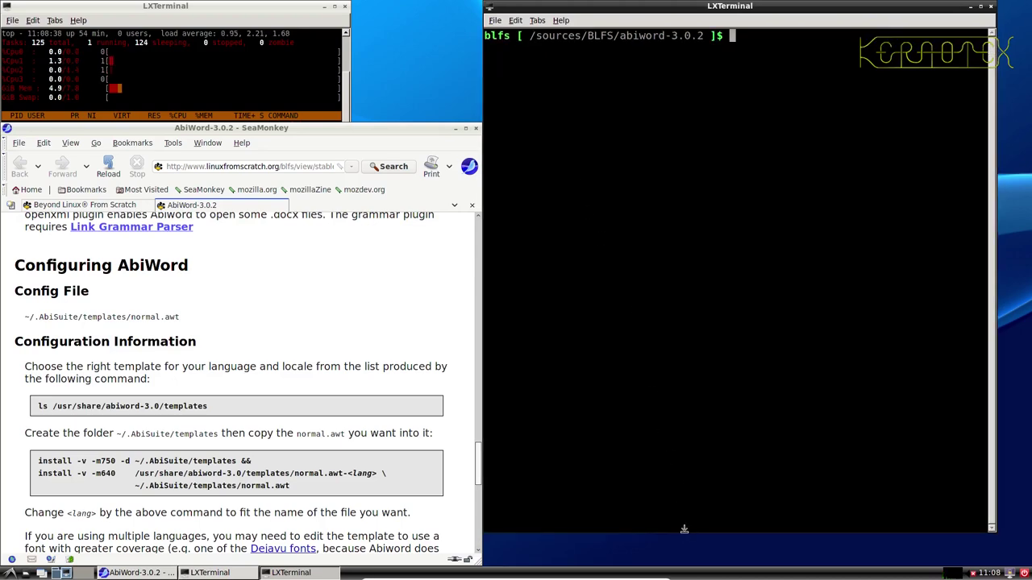
{"action": "left_click_drag", "start_coordinate": [685, 529], "coordinate": [685, 555]}
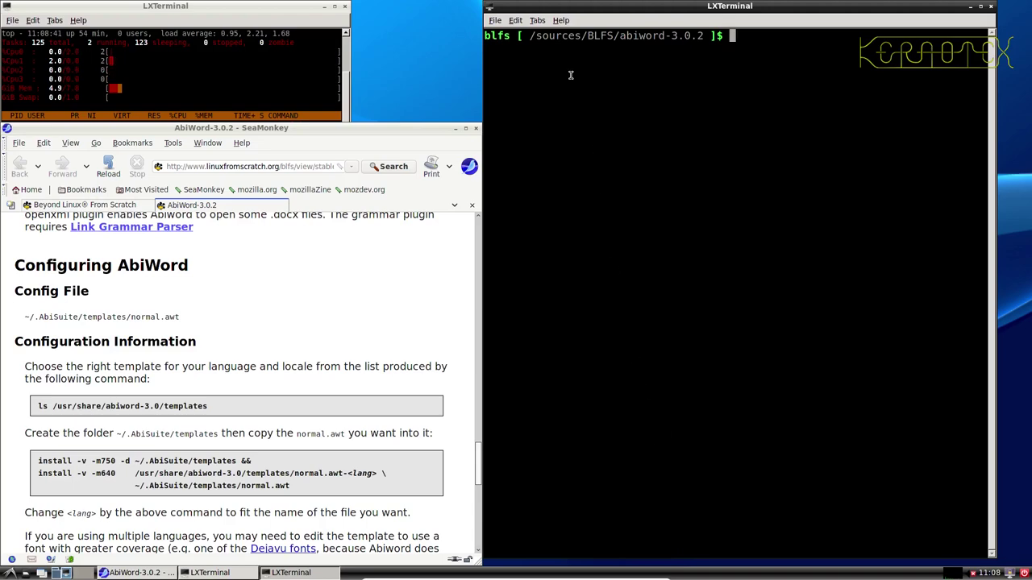
List the available AbiWord templates and pick out normal.awt-en_GB
{"action": "left_click", "coordinate": [38, 406]}
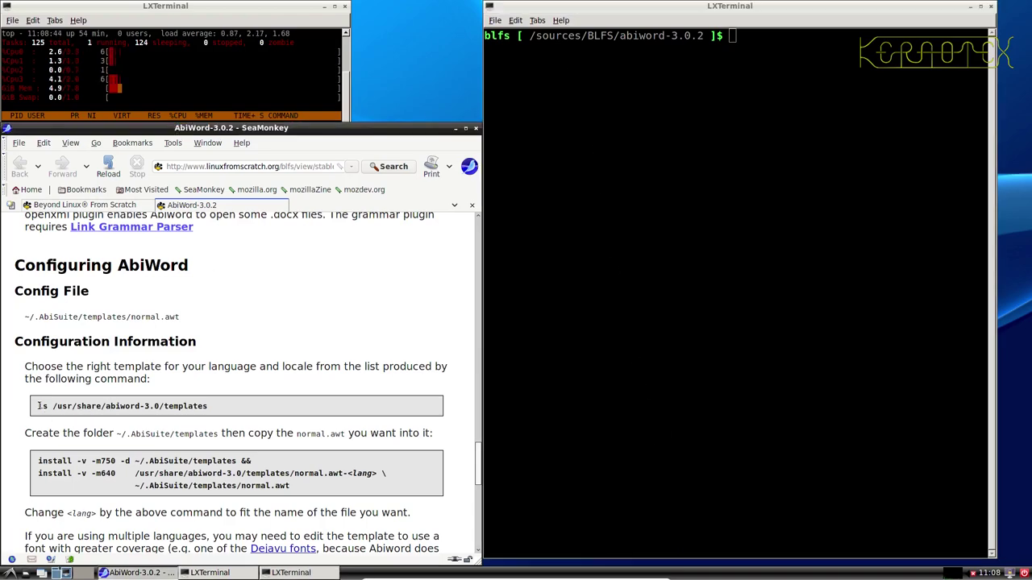
{"action": "left_click_drag", "start_coordinate": [38, 405], "coordinate": [219, 406]}
{"action": "middle_click", "coordinate": [669, 322]}
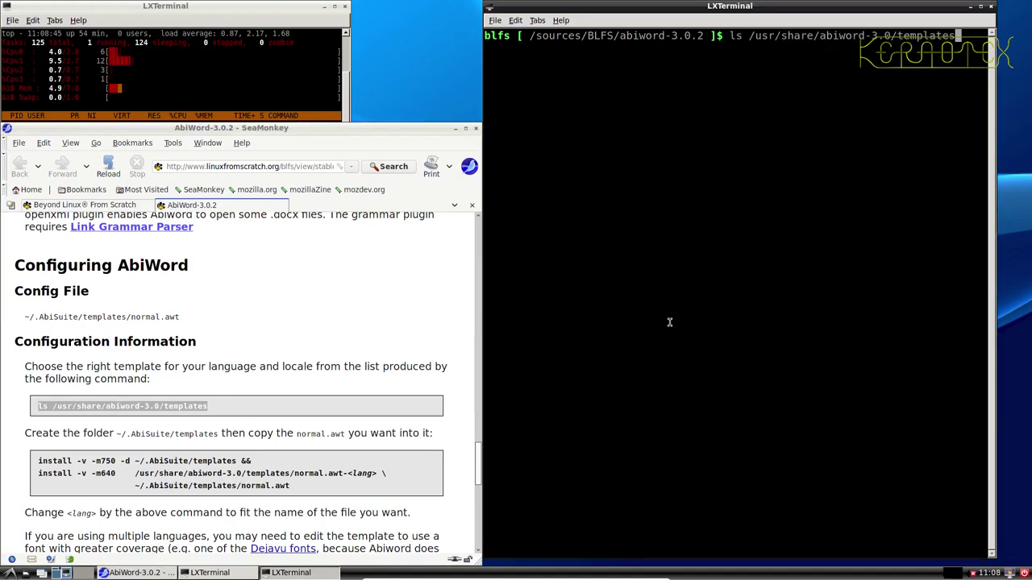
{"action": "key", "text": "Return"}
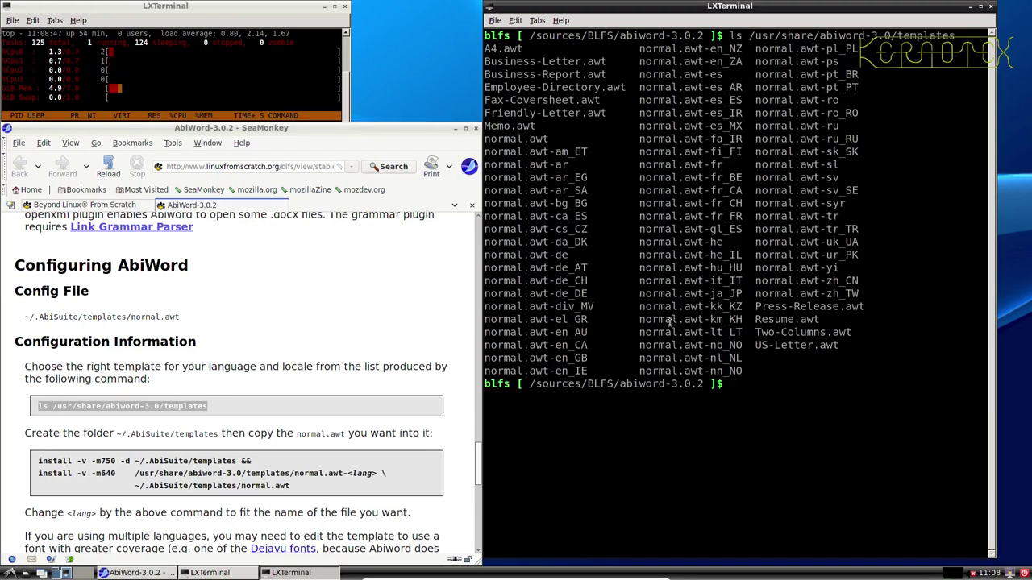
{"action": "left_click_drag", "start_coordinate": [588, 358], "coordinate": [484, 356]}
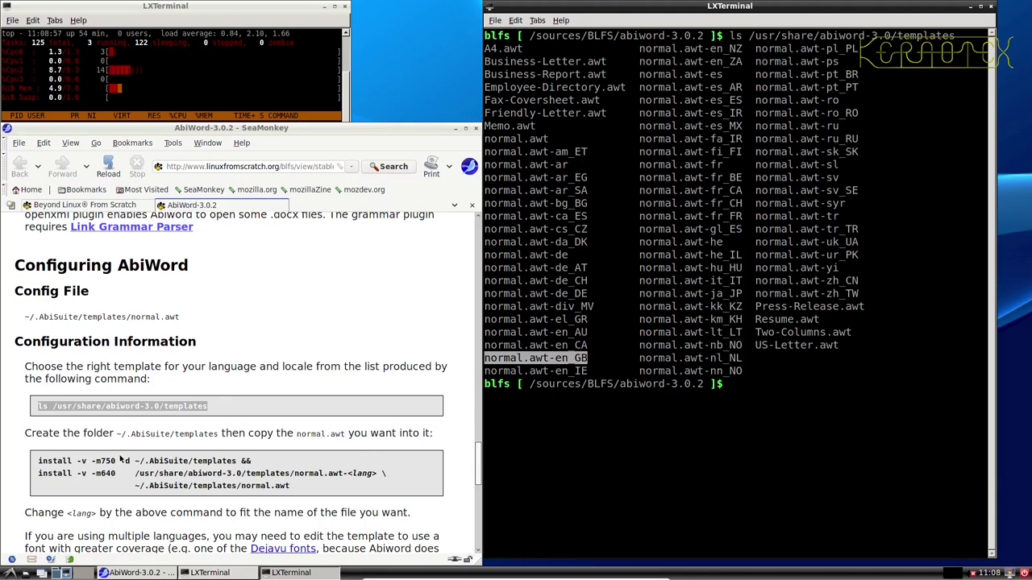
Run the template install commands with en_GB, copying it to ~/.AbiSuite/templates/normal.awt
{"action": "left_click_drag", "start_coordinate": [38, 464], "coordinate": [349, 474]}
{"action": "middle_click", "coordinate": [570, 454]}
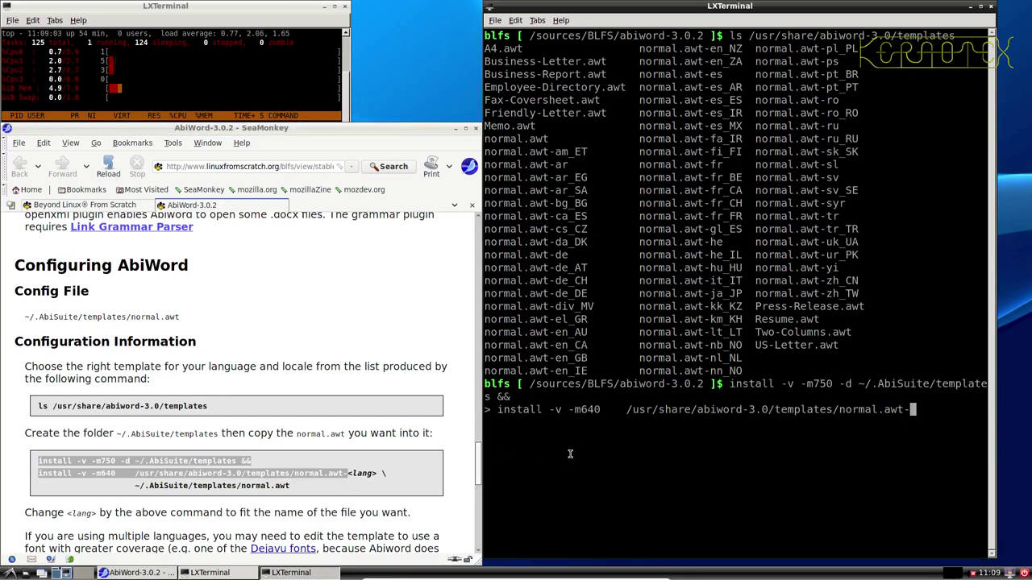
{"action": "left_click_drag", "start_coordinate": [554, 358], "coordinate": [587, 358]}
{"action": "middle_click", "coordinate": [587, 358]}
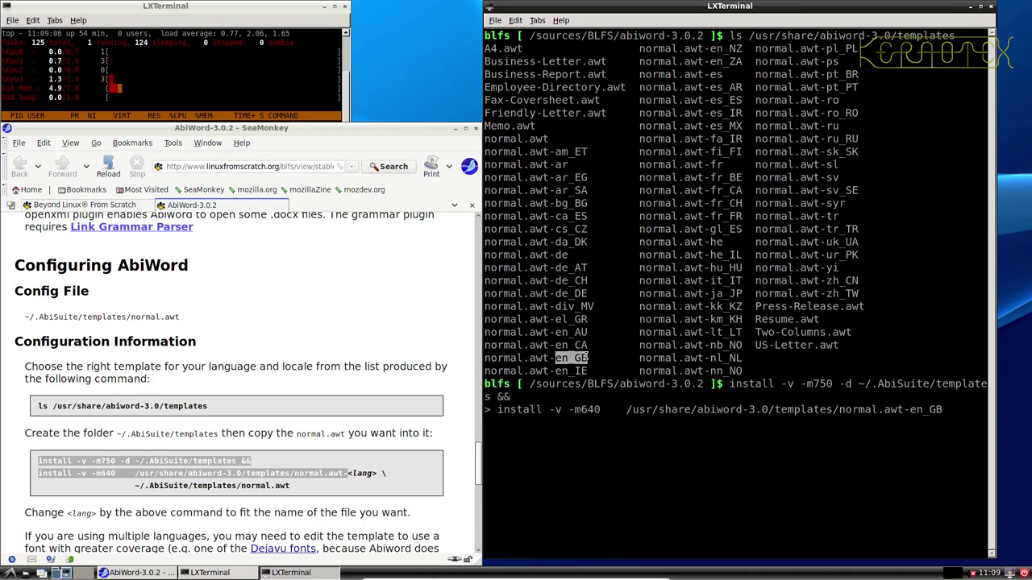
{"action": "left_click_drag", "start_coordinate": [376, 474], "coordinate": [371, 488]}
{"action": "middle_click", "coordinate": [633, 451]}
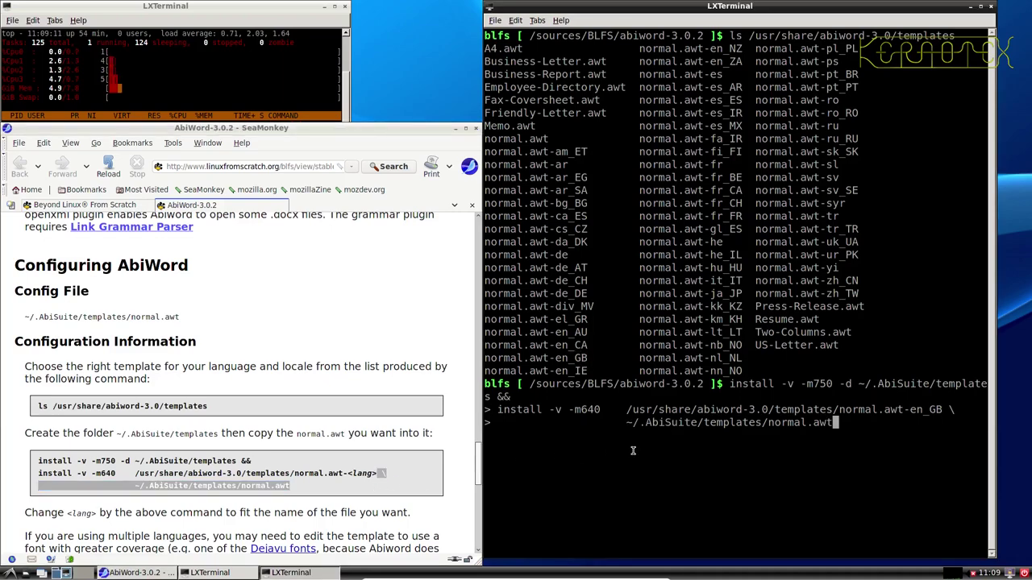
{"action": "key", "text": "Return"}
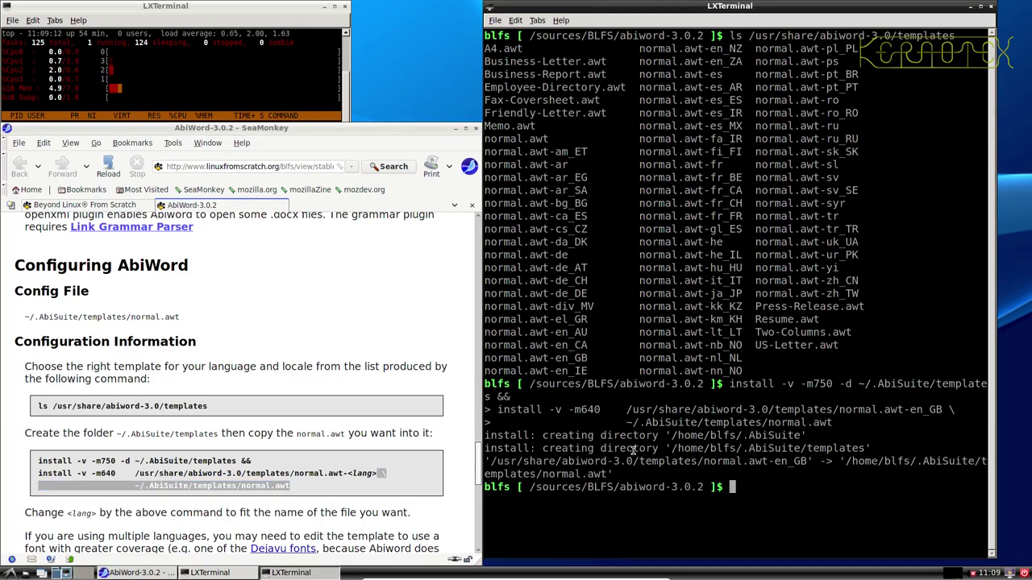
{"action": "scroll", "coordinate": [242, 451], "scroll_direction": "down", "scroll_amount": 2}
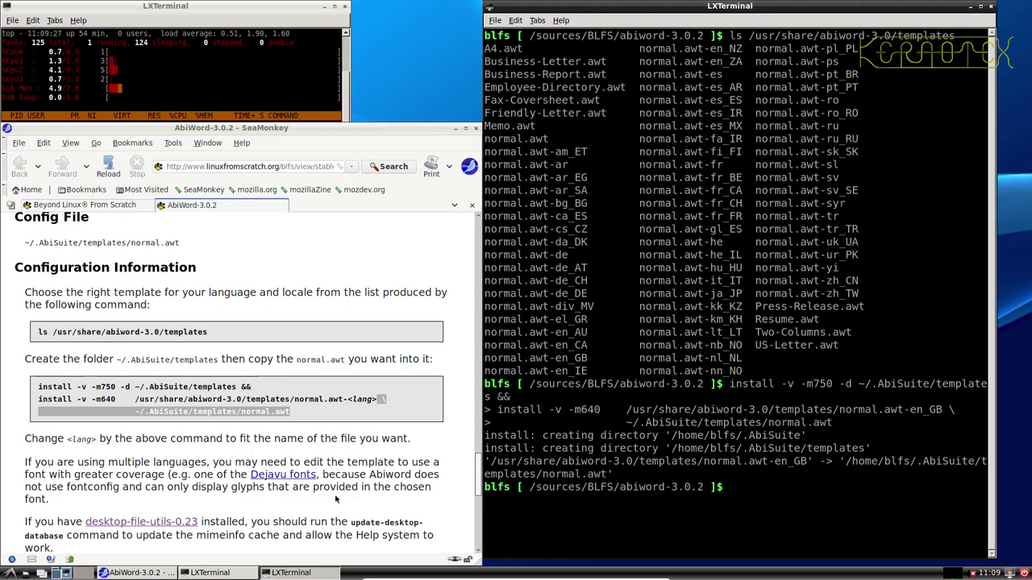
{"action": "scroll", "coordinate": [339, 480], "scroll_direction": "down", "scroll_amount": 2}
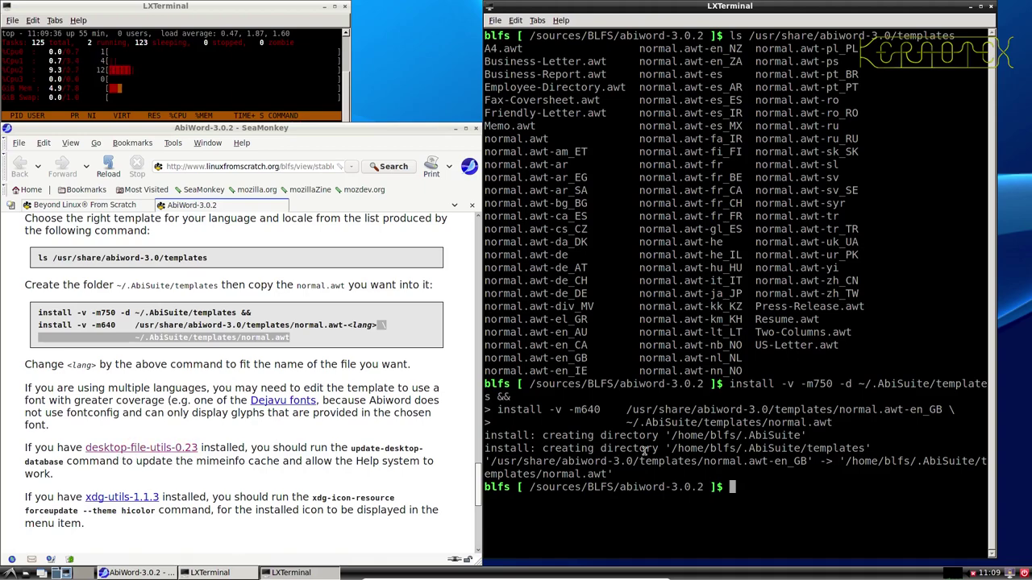
Start listing the desktop-file-utils tarball with 'ls -l ../de', then cancel it
{"action": "type", "text": "ls -l ../de"}
{"action": "key", "text": "Tab"}
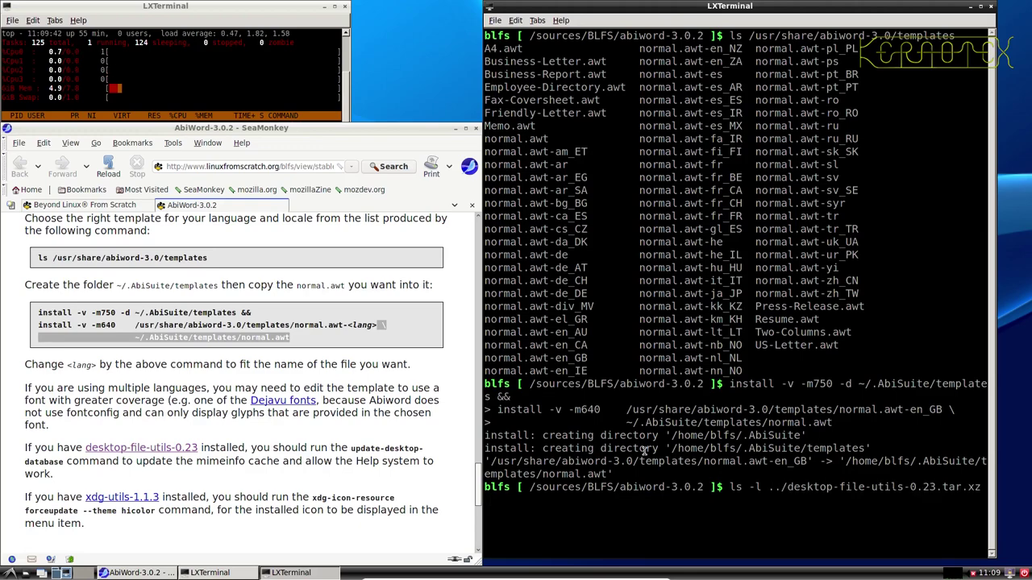
{"action": "key", "text": "ctrl+c"}
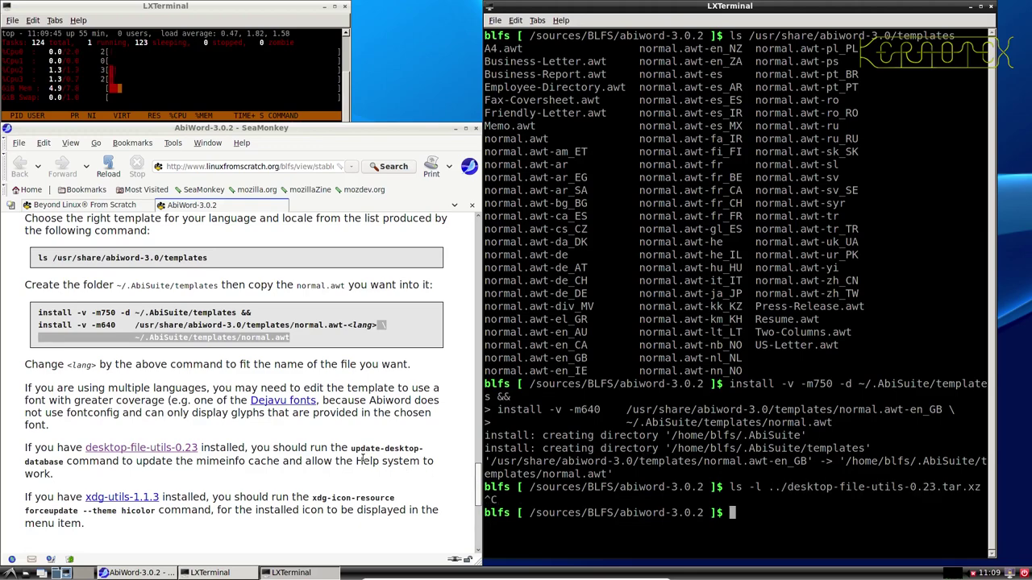
Run update-desktop-database copied from the BLFS page as a normal user
{"action": "left_click", "coordinate": [350, 448]}
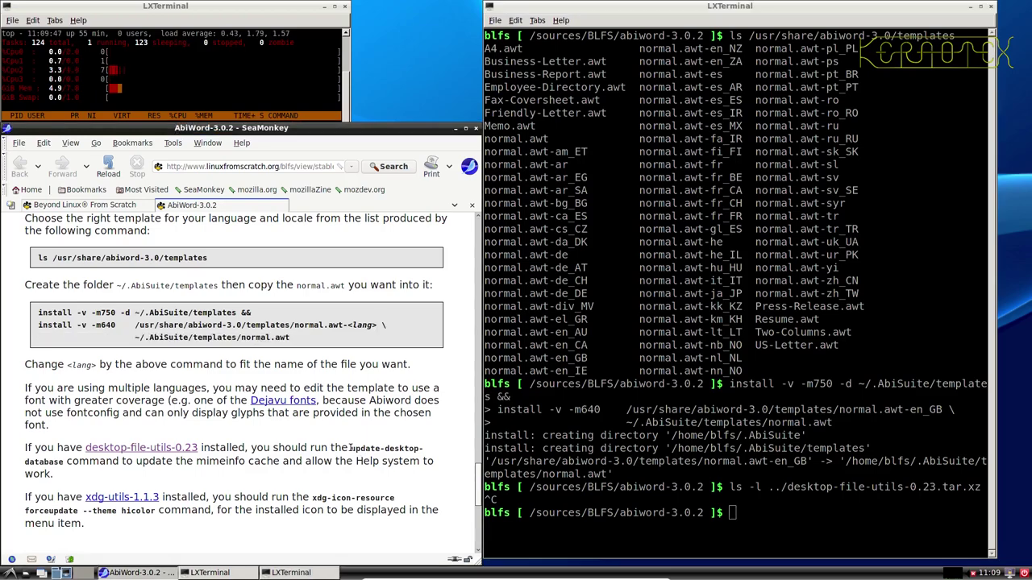
{"action": "left_click_drag", "start_coordinate": [350, 448], "coordinate": [64, 461]}
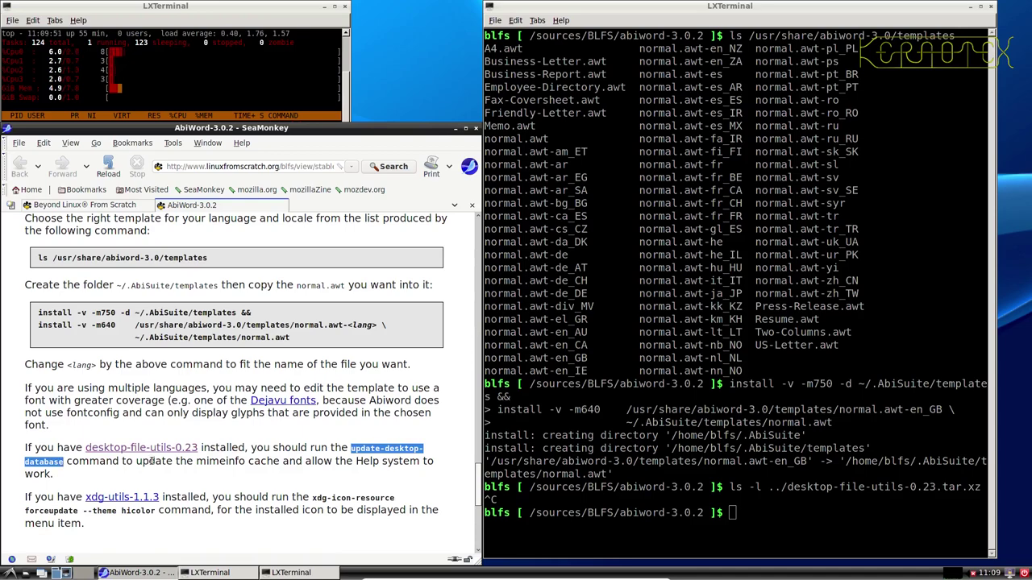
{"action": "middle_click", "coordinate": [675, 436]}
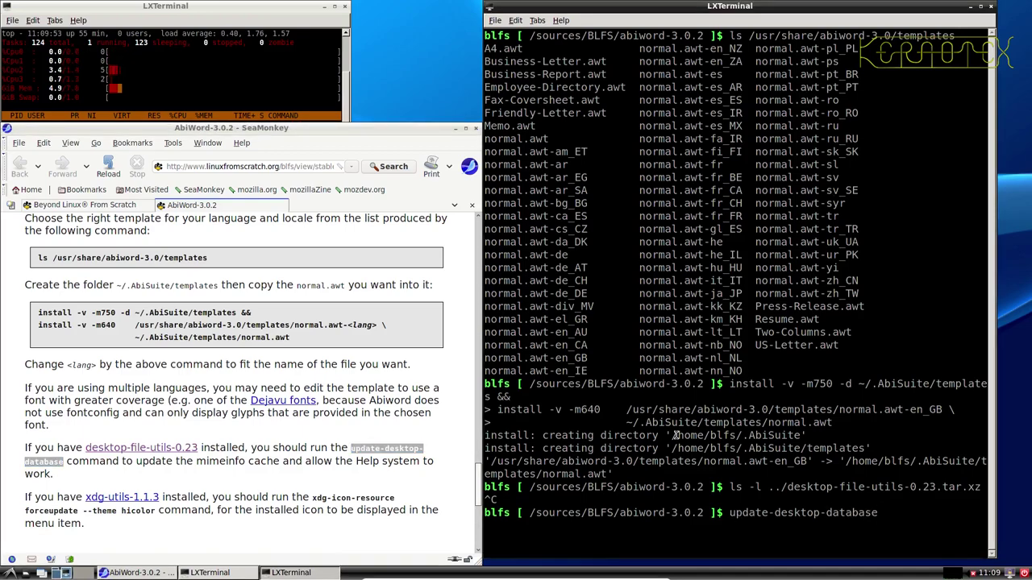
{"action": "key", "text": "Return"}
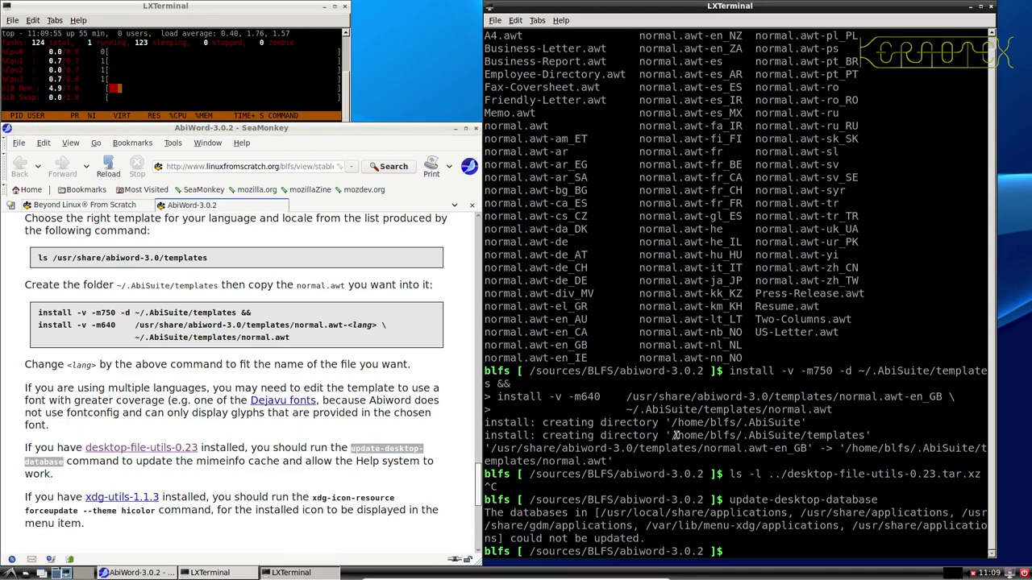
Rerun update-desktop-database prefixed with sudo -E and enter the password
{"action": "key", "text": "Up"}
{"action": "key", "text": "Home"}
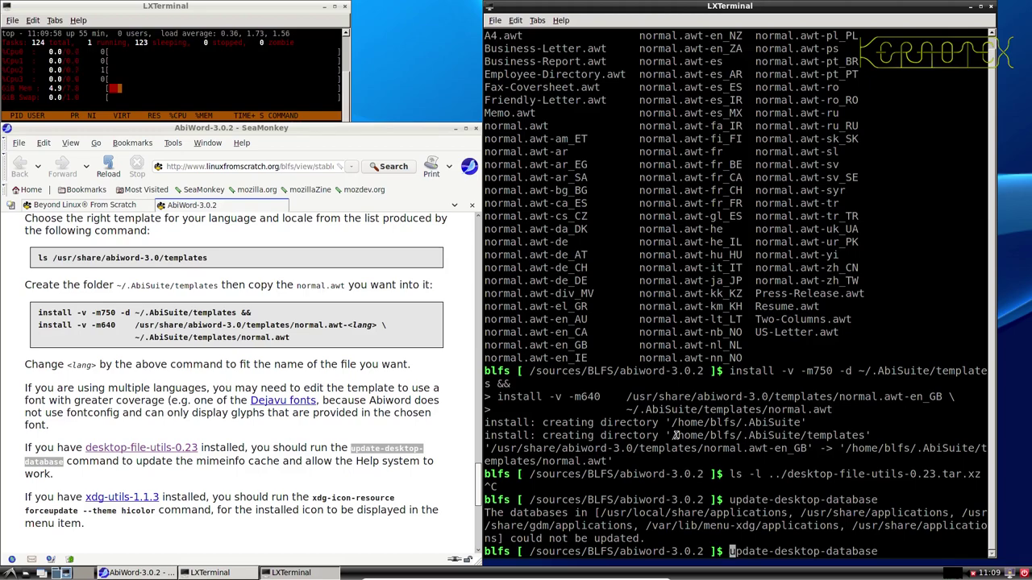
{"action": "type", "text": "sudo -E"}
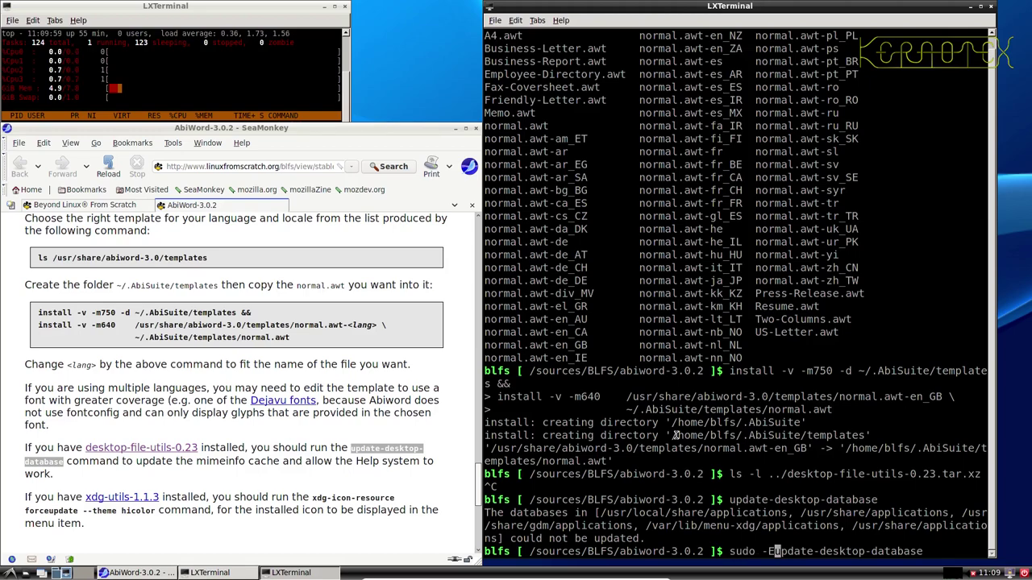
{"action": "key", "text": "Return"}
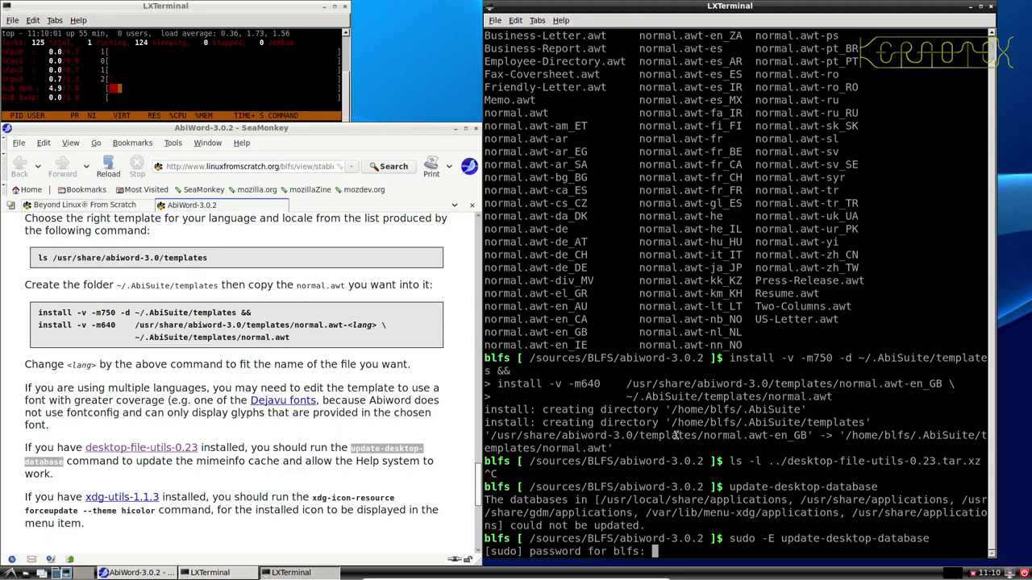
{"action": "key", "text": "Return"}
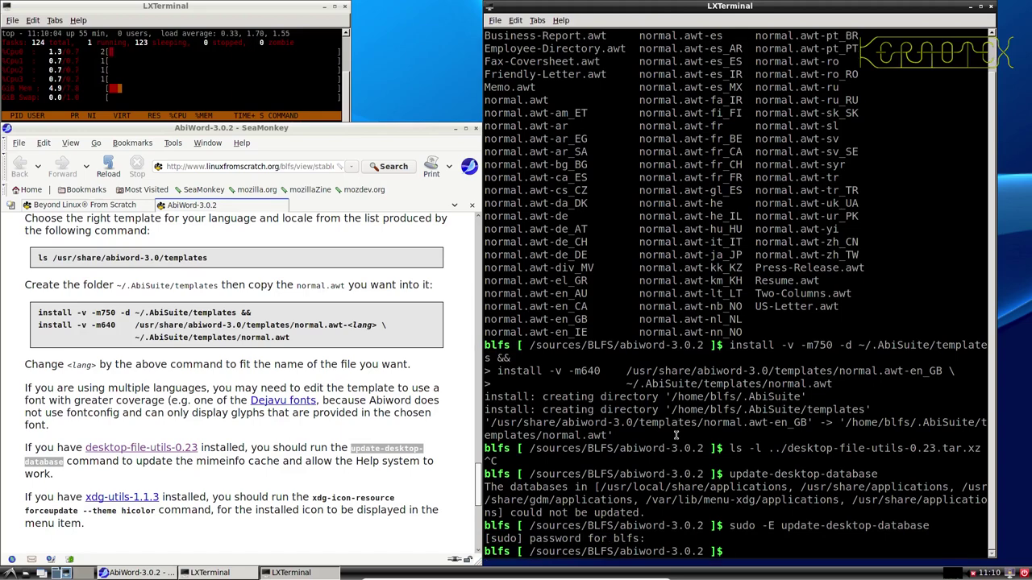
{"action": "scroll", "coordinate": [241, 465], "scroll_direction": "down", "scroll_amount": 1}
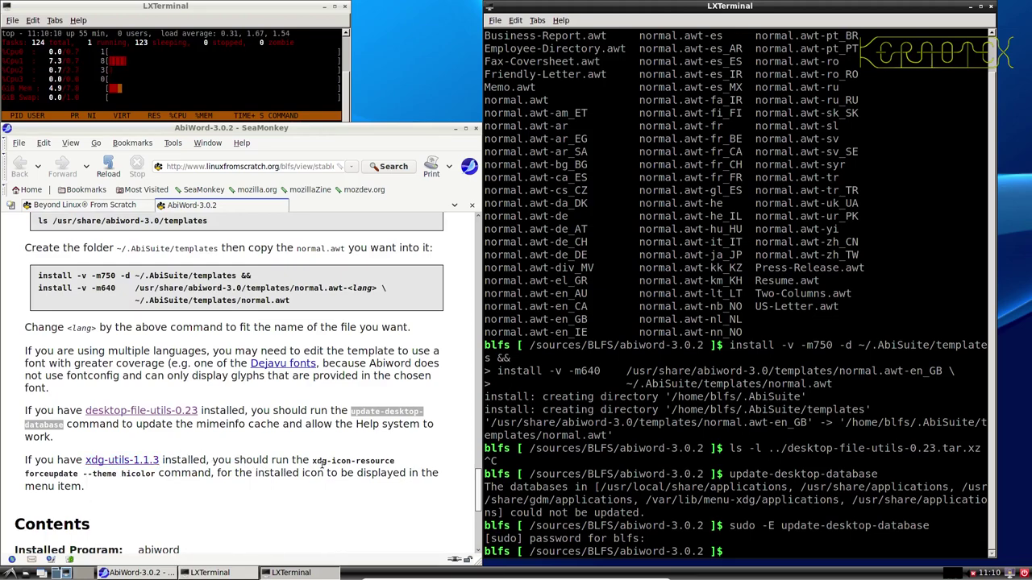
Run 'sudo -E xdg-icon-resource forceupdate --theme hicolor' using the command copied from the page
{"action": "left_click_drag", "start_coordinate": [314, 460], "coordinate": [150, 474]}
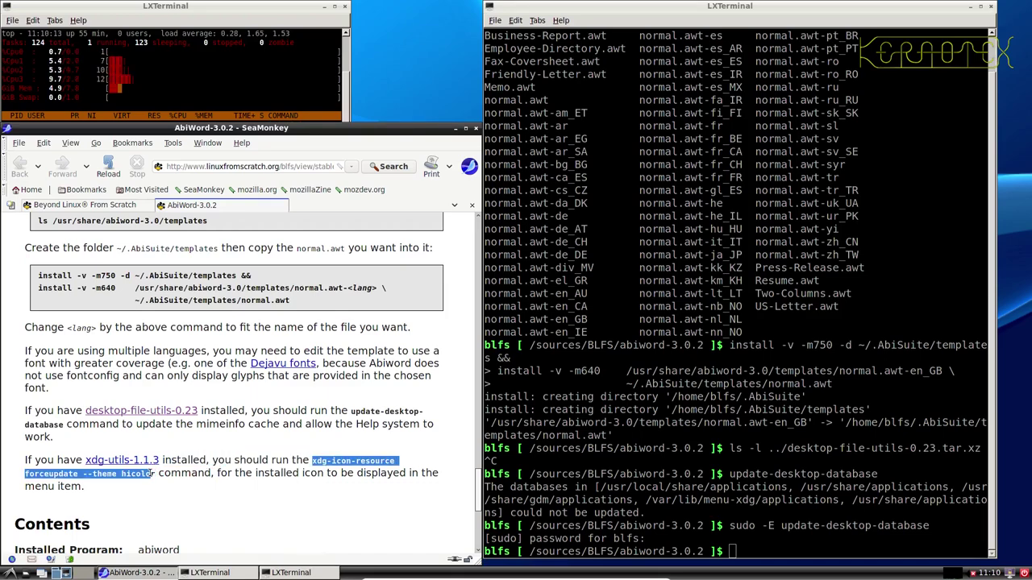
{"action": "left_click", "coordinate": [597, 440]}
{"action": "type", "text": "sudo "}
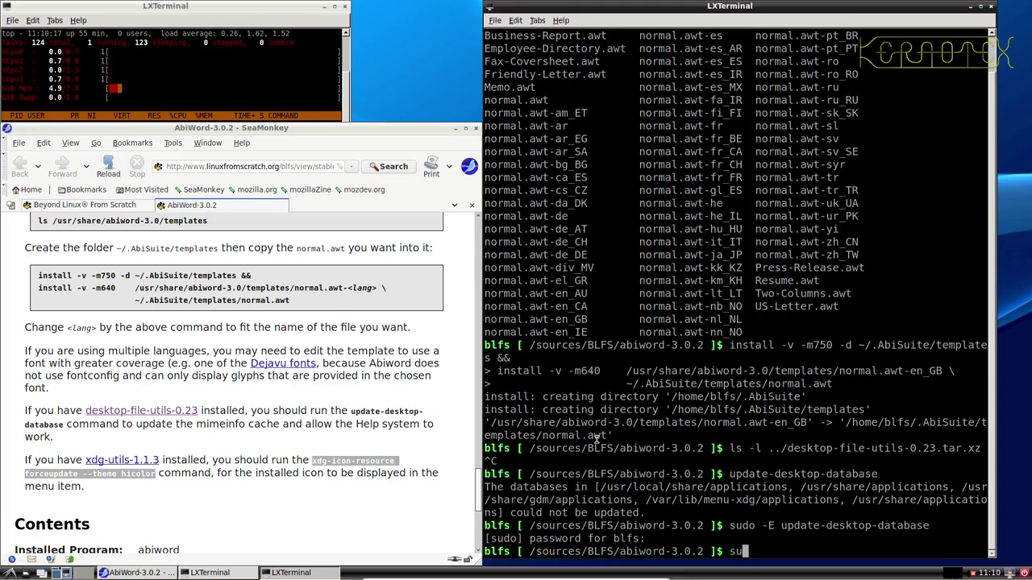
{"action": "type", "text": "-E"}
{"action": "middle_click", "coordinate": [596, 437]}
{"action": "key", "text": "Return"}
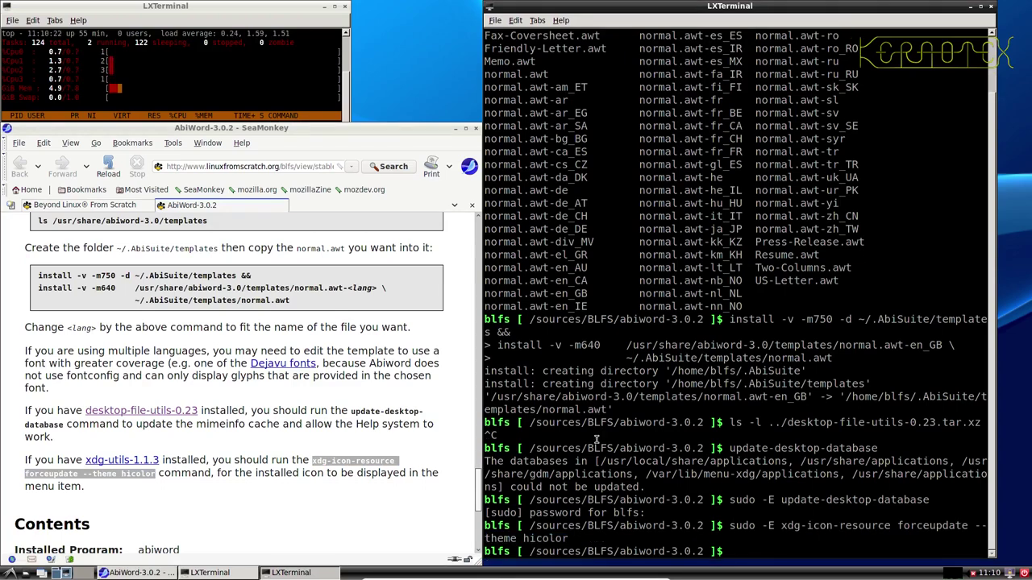
{"action": "scroll", "coordinate": [393, 488], "scroll_direction": "down", "scroll_amount": 5}
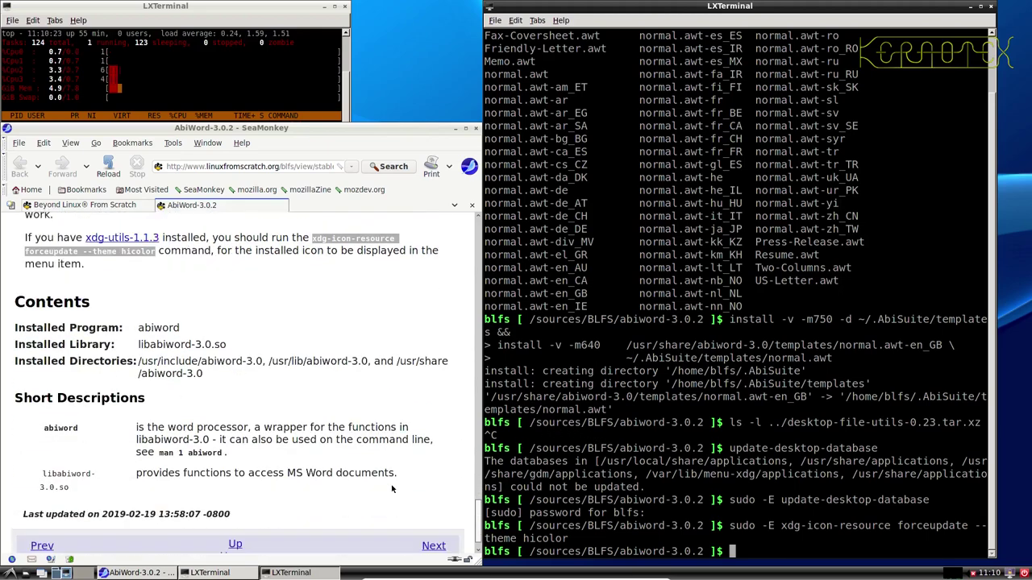
Launch AbiWord from the panel's Office menu and maximize the Untitled1 window
{"action": "left_click", "coordinate": [6, 573]}
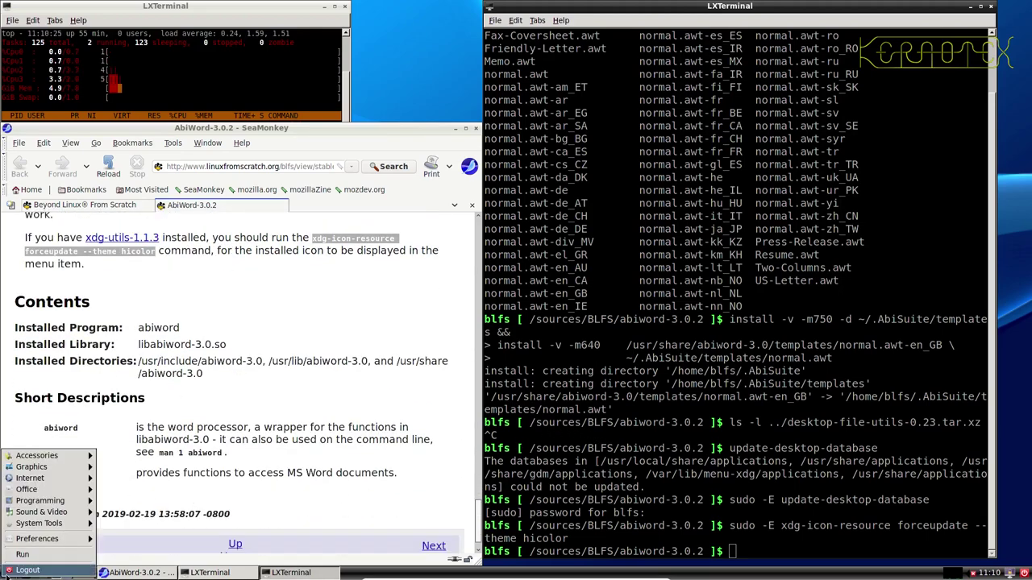
{"action": "mouse_move", "coordinate": [48, 494]}
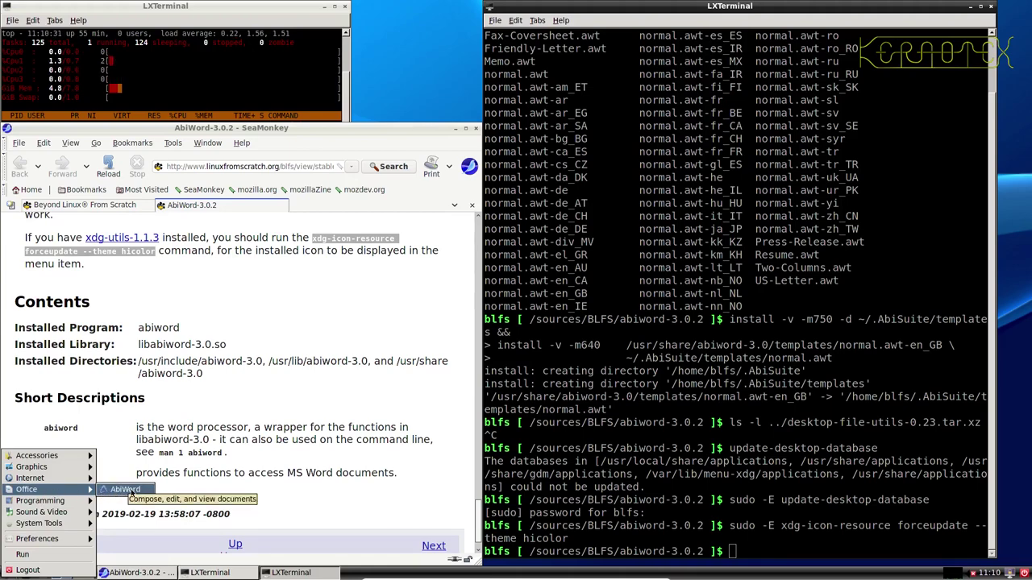
{"action": "left_click", "coordinate": [127, 490]}
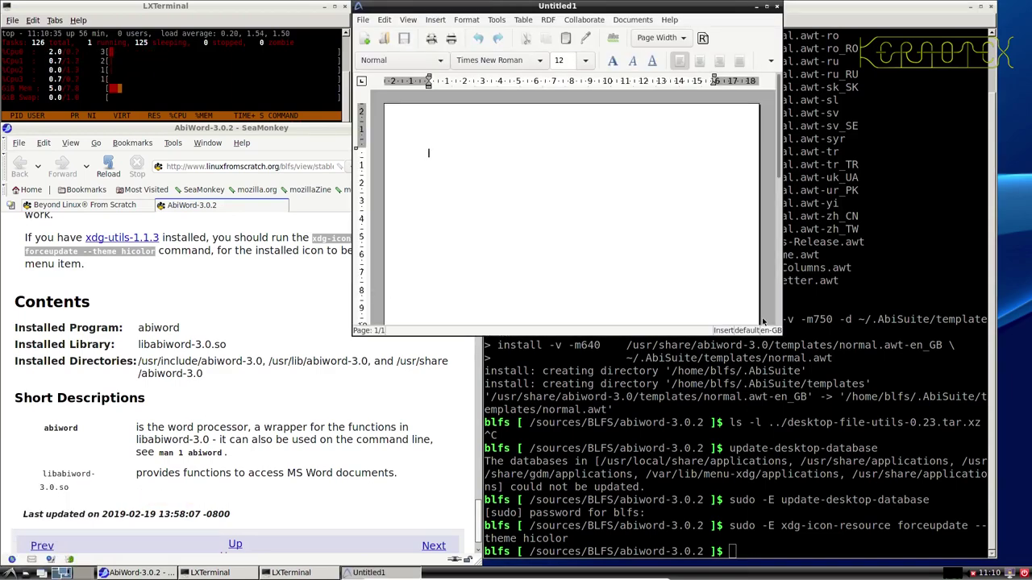
{"action": "left_click", "coordinate": [766, 7]}
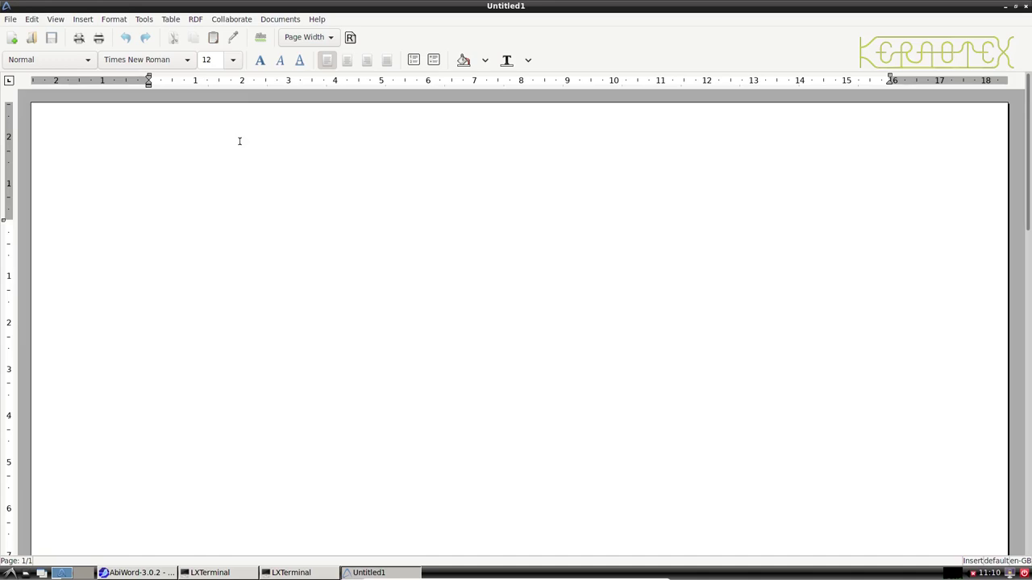
Type gibberish followed by the sentence 'Linux from scratch is great'
{"action": "type", "text": "sdfsdfj lkjjlk  lkljksdfljksf"}
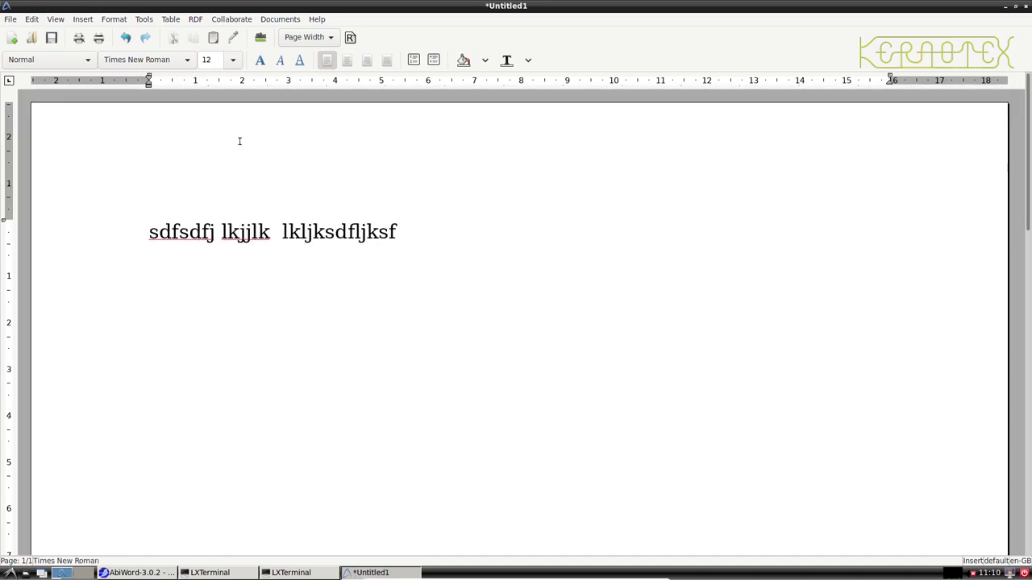
{"action": "type", "text": "dsdfsdf L"}
{"action": "type", "text": "inu"}
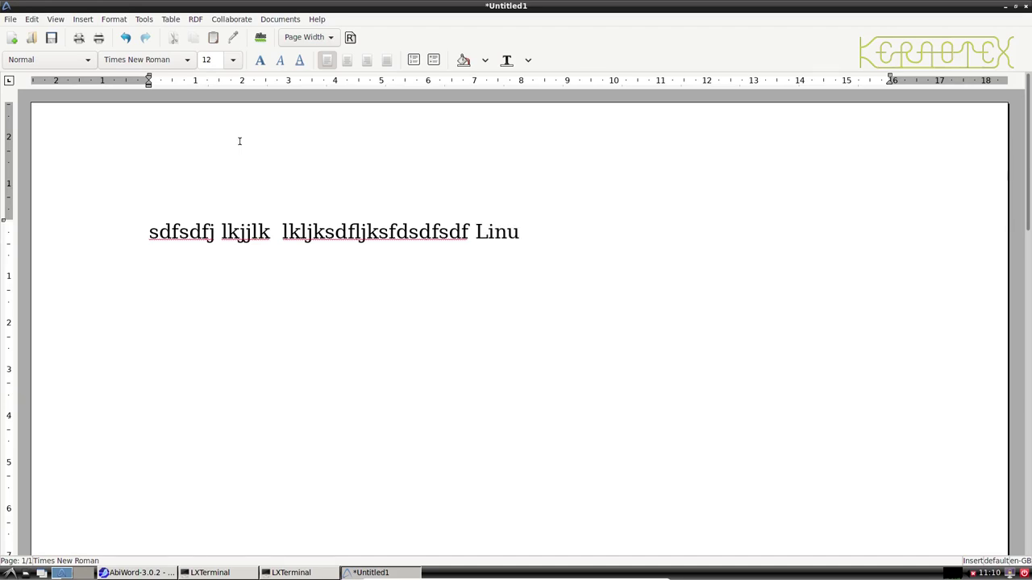
{"action": "type", "text": "x from scratch is greate"}
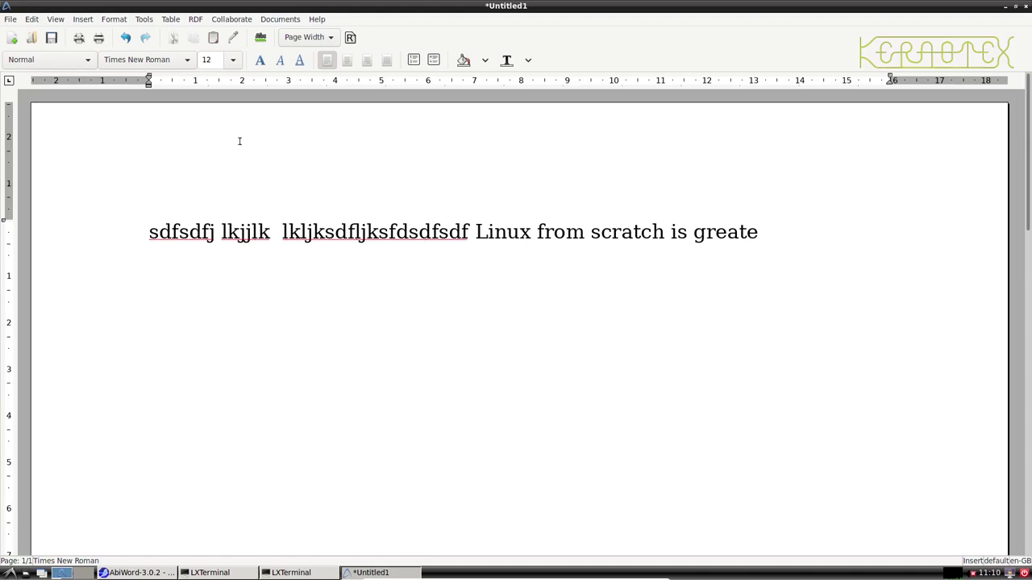
{"action": "key", "text": "BackSpace"}
Make 'Linux from scratch is great' bold, italic, underlined and yellow-green
{"action": "left_click_drag", "start_coordinate": [476, 230], "coordinate": [750, 233]}
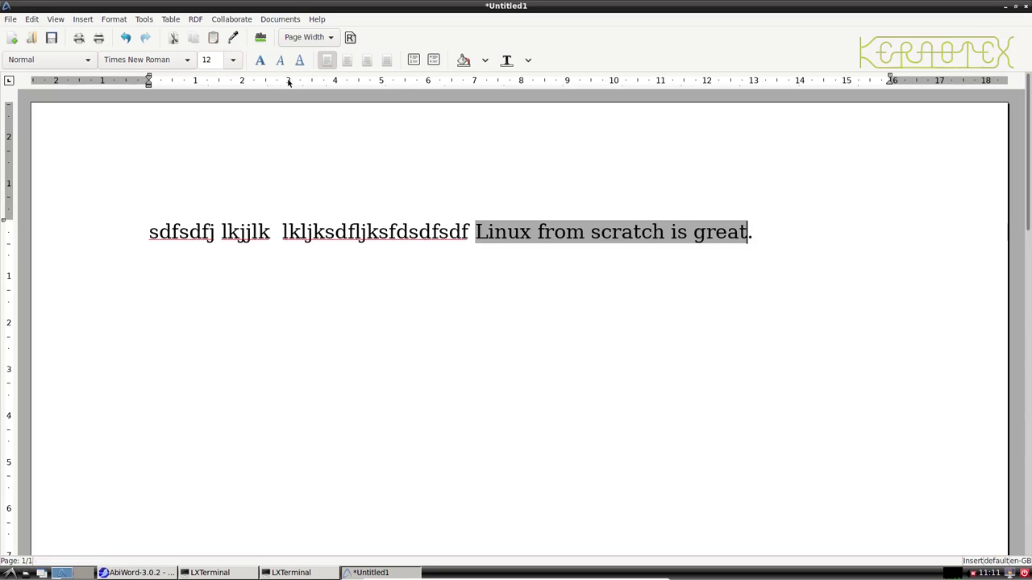
{"action": "left_click", "coordinate": [256, 63]}
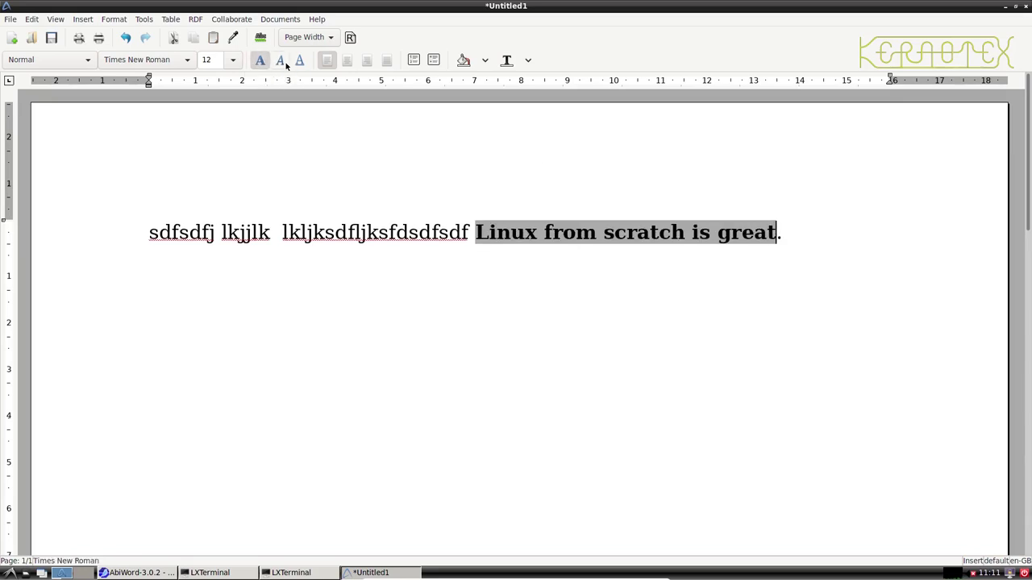
{"action": "left_click", "coordinate": [280, 64]}
{"action": "left_click", "coordinate": [298, 61]}
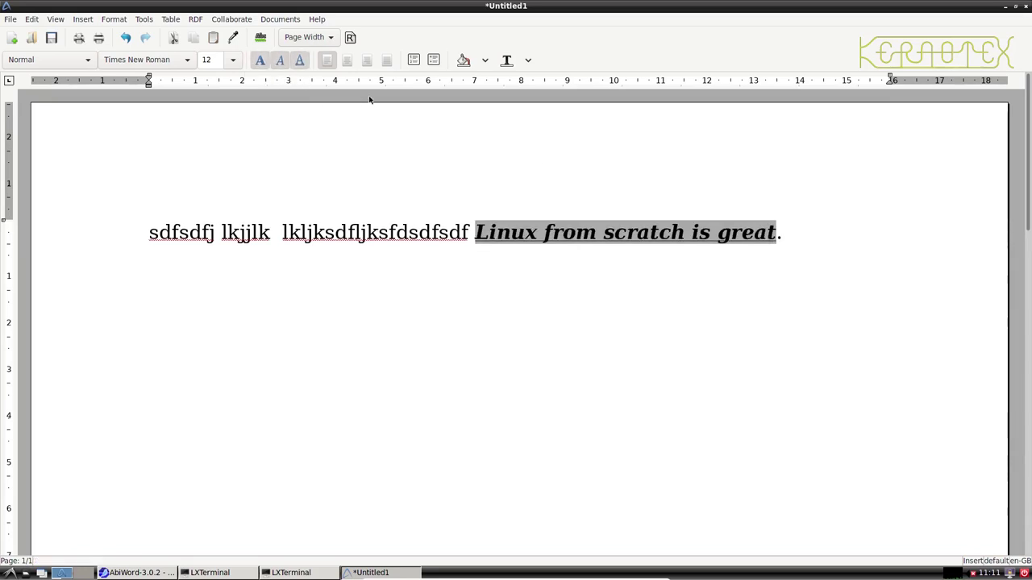
{"action": "left_click", "coordinate": [528, 60]}
{"action": "left_click", "coordinate": [534, 123]}
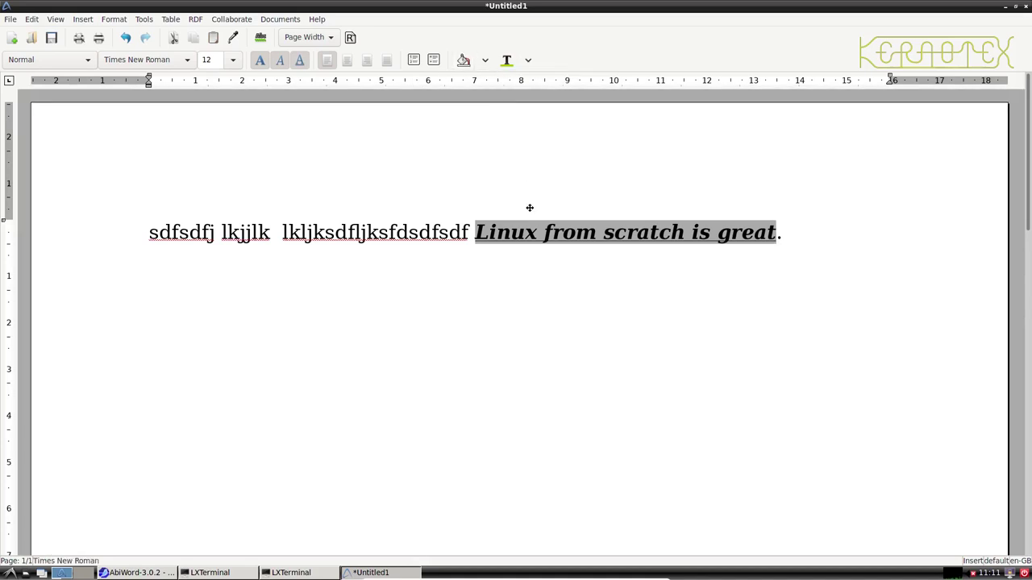
{"action": "left_click", "coordinate": [526, 263]}
{"action": "key", "text": "Right"}
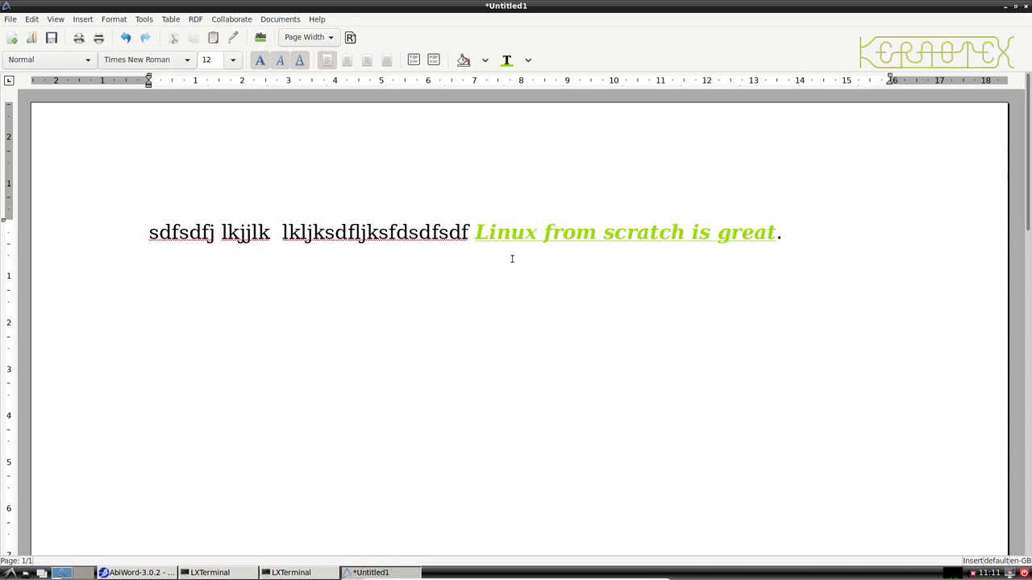
{"action": "key", "text": "Left"}
{"action": "key", "text": "Left"}
{"action": "key", "text": "Left"}
{"action": "left_click", "coordinate": [259, 36]}
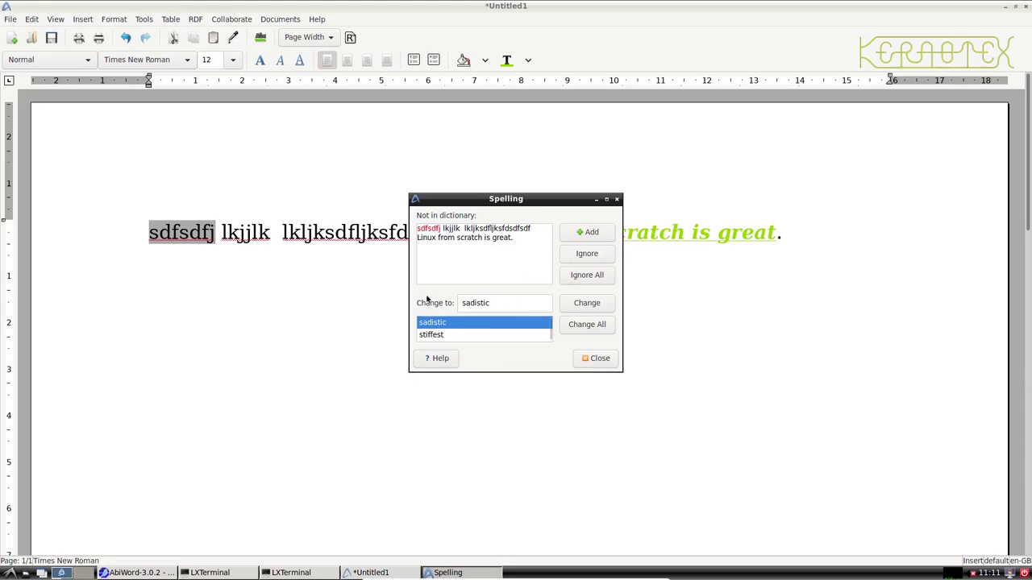
{"action": "left_click", "coordinate": [587, 255]}
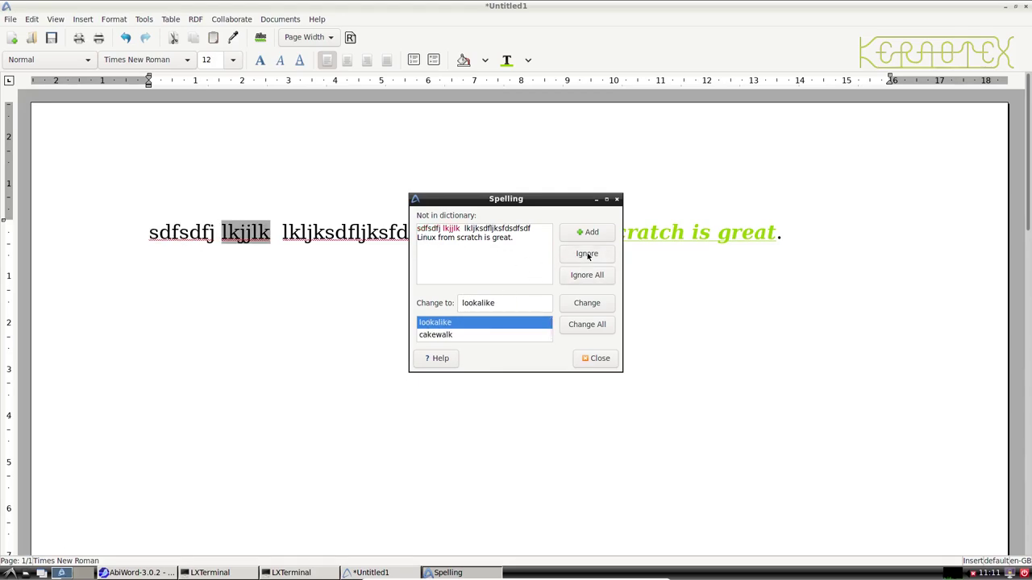
{"action": "left_click", "coordinate": [587, 254]}
{"action": "left_click", "coordinate": [587, 255]}
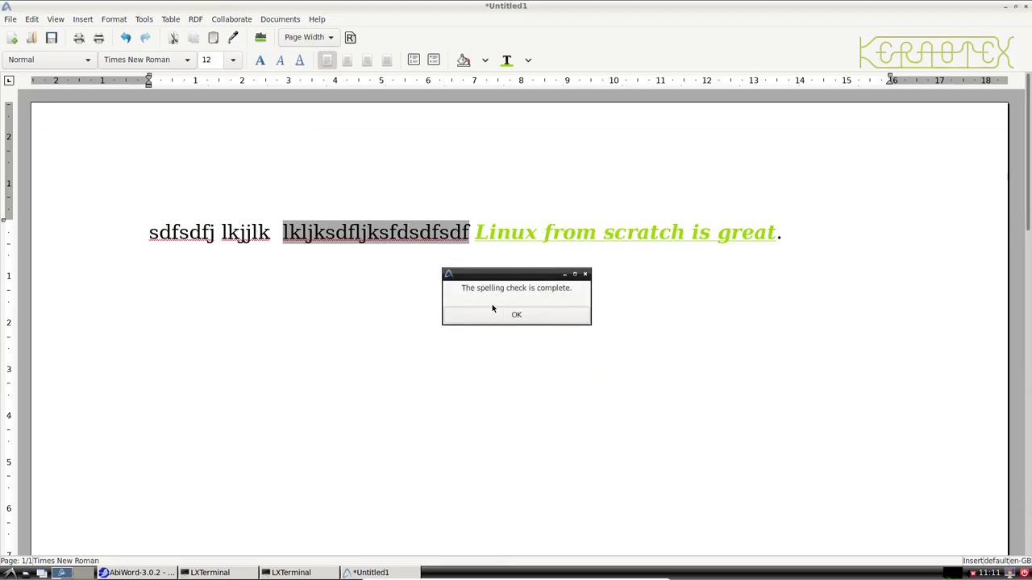
{"action": "left_click", "coordinate": [517, 314]}
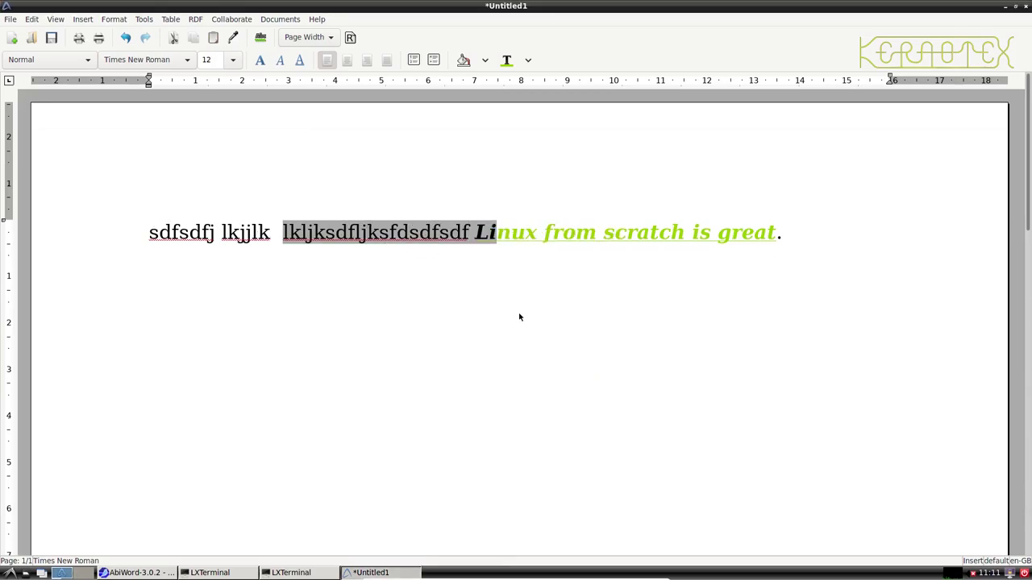
{"action": "left_click", "coordinate": [287, 173]}
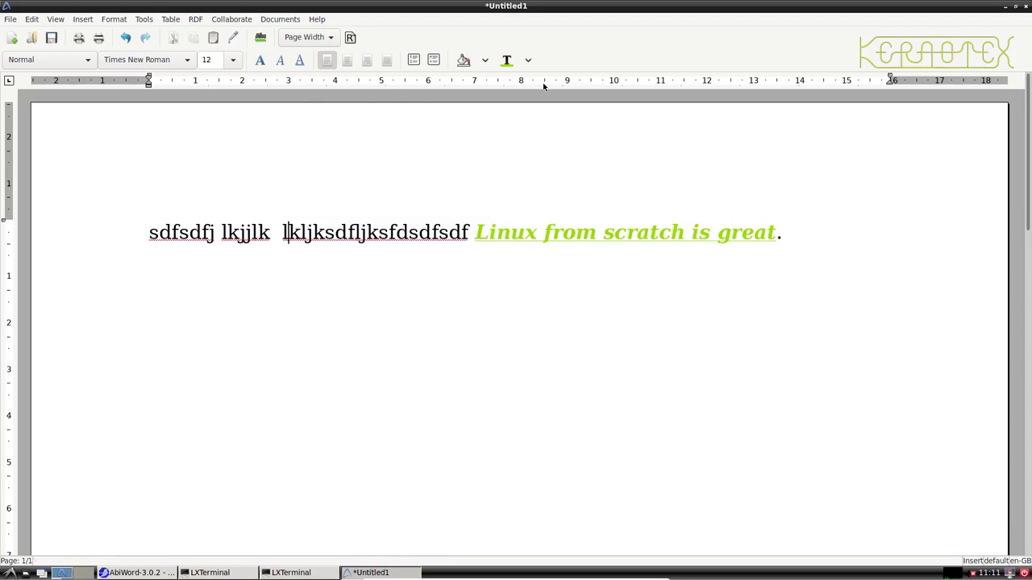
Cancel the Save As dialog, then close AbiWord and discard Untitled1 unsaved
{"action": "left_click", "coordinate": [50, 39]}
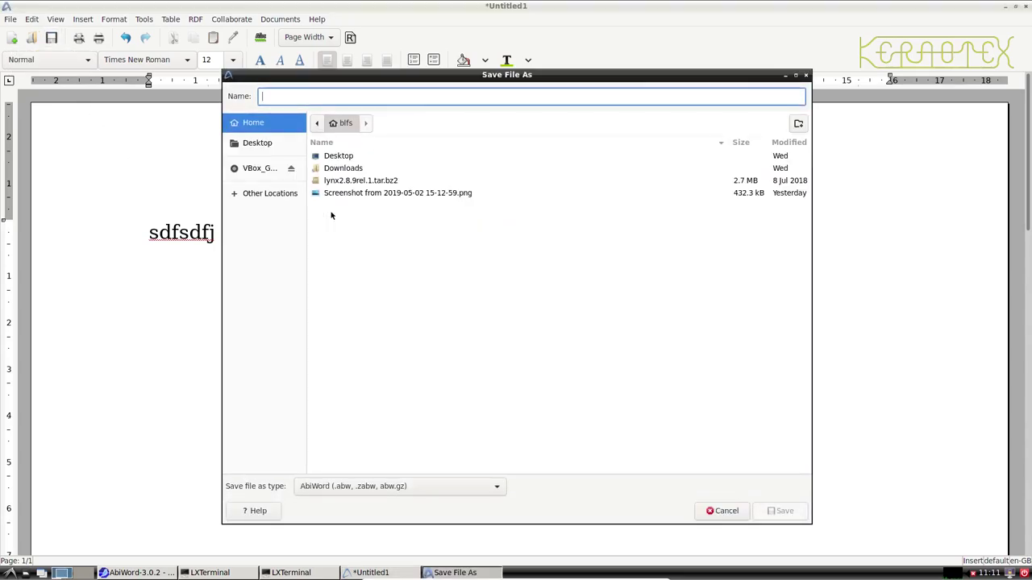
{"action": "left_click", "coordinate": [805, 76]}
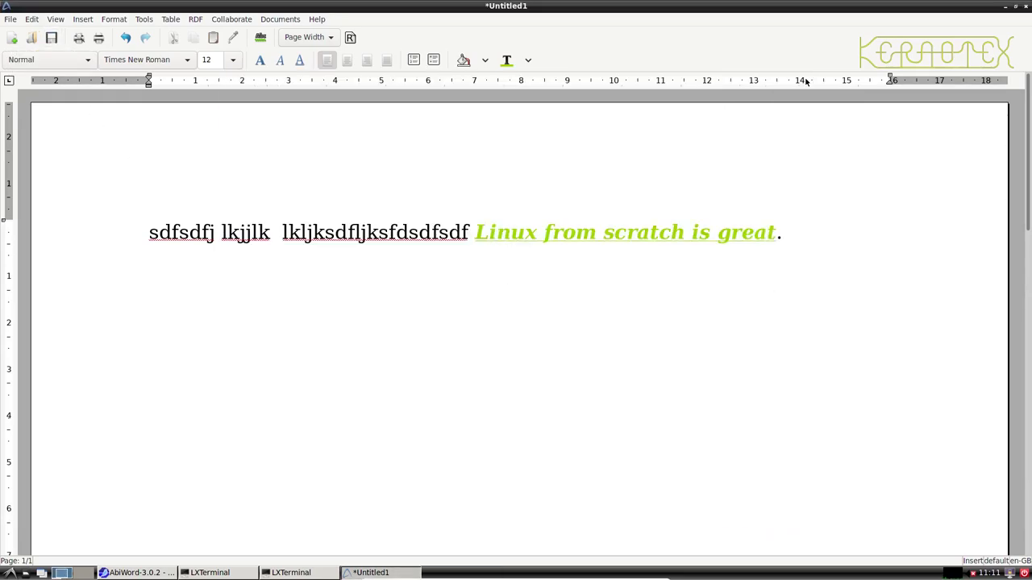
{"action": "left_click", "coordinate": [1025, 10]}
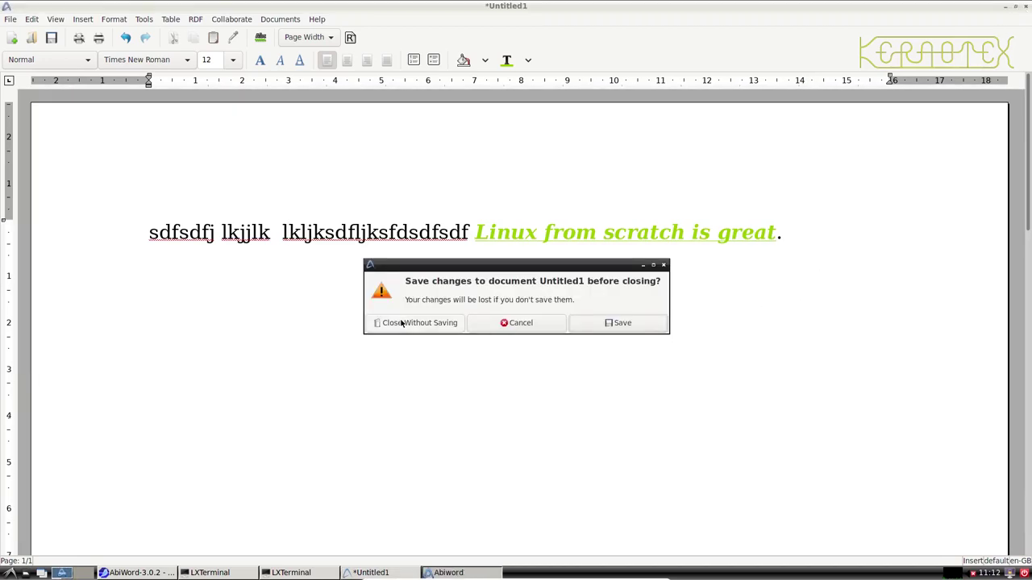
{"action": "left_click", "coordinate": [430, 323]}
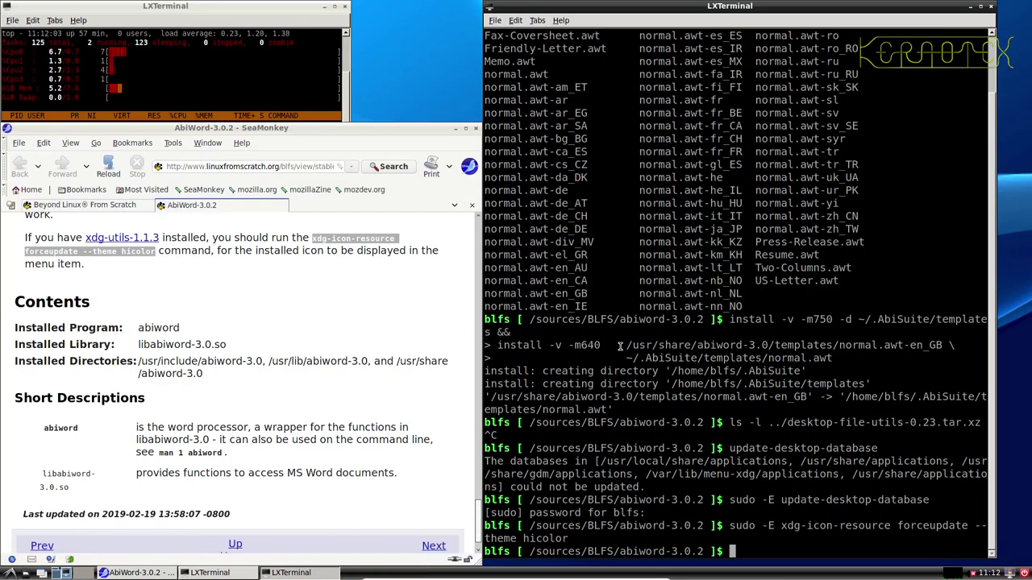
Go up to /sources/BLFS and remove abiword-3.0.2 with 'rm -Rf'
{"action": "type", "text": "cd .."}
{"action": "key", "text": "Return"}
{"action": "type", "text": "rm -"}
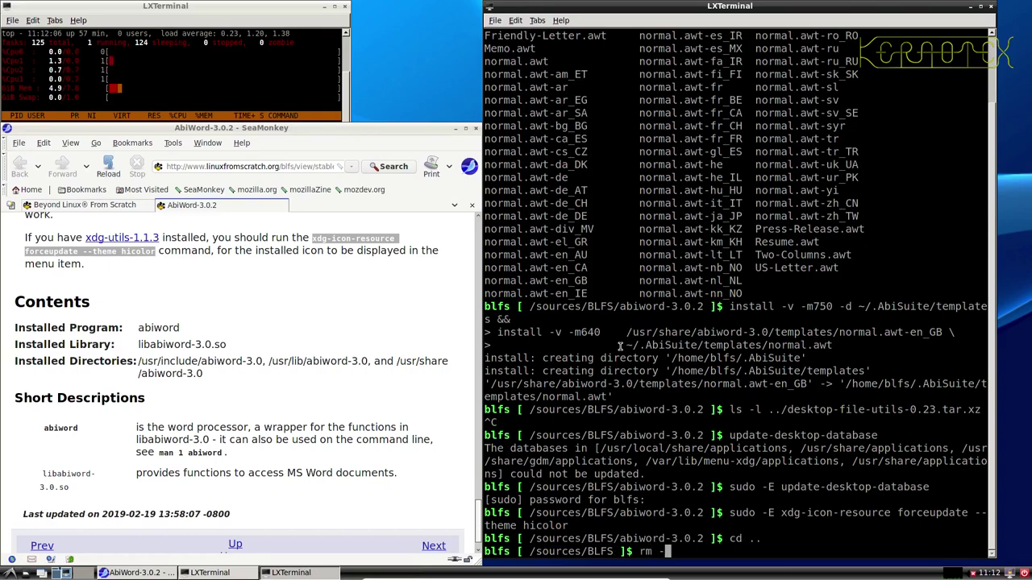
{"action": "type", "text": "Rf abiword-3.0.2"}
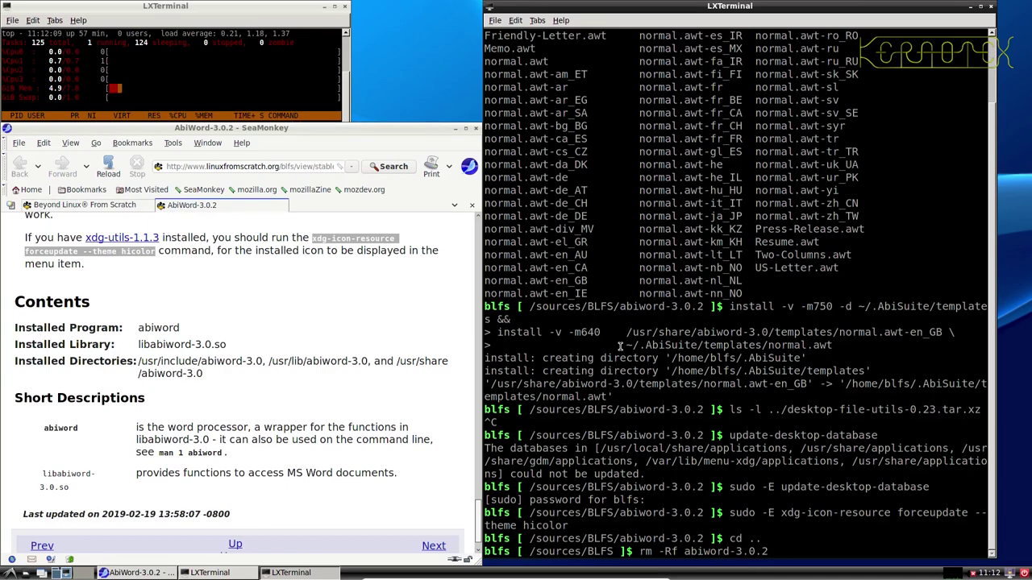
{"action": "key", "text": "Return"}
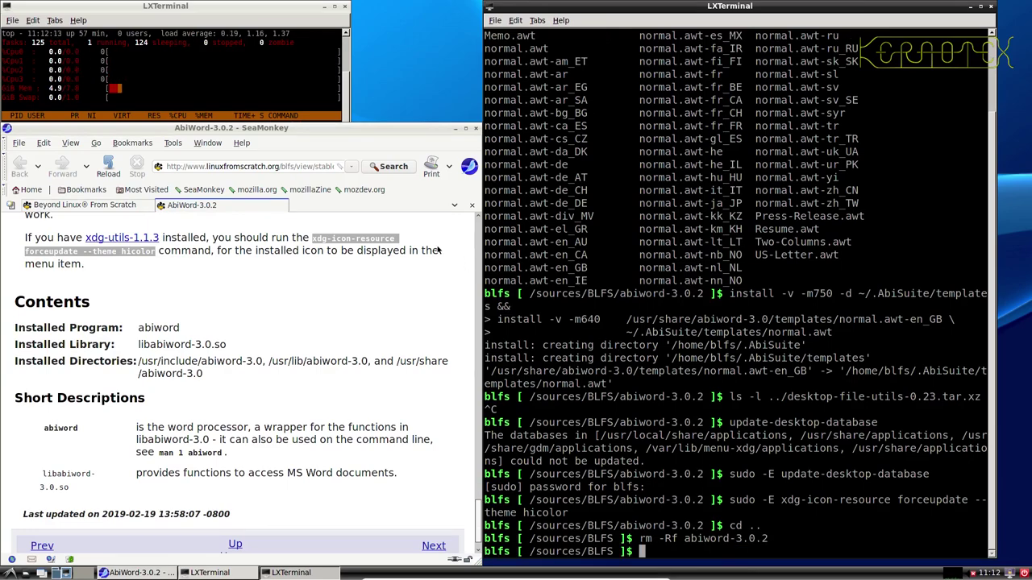
Swap the AbiWord-3.0.2 page for Gnumeric-1.12.44 and review its GOffice, itstool and Rarian dependencies
{"action": "left_click", "coordinate": [472, 205]}
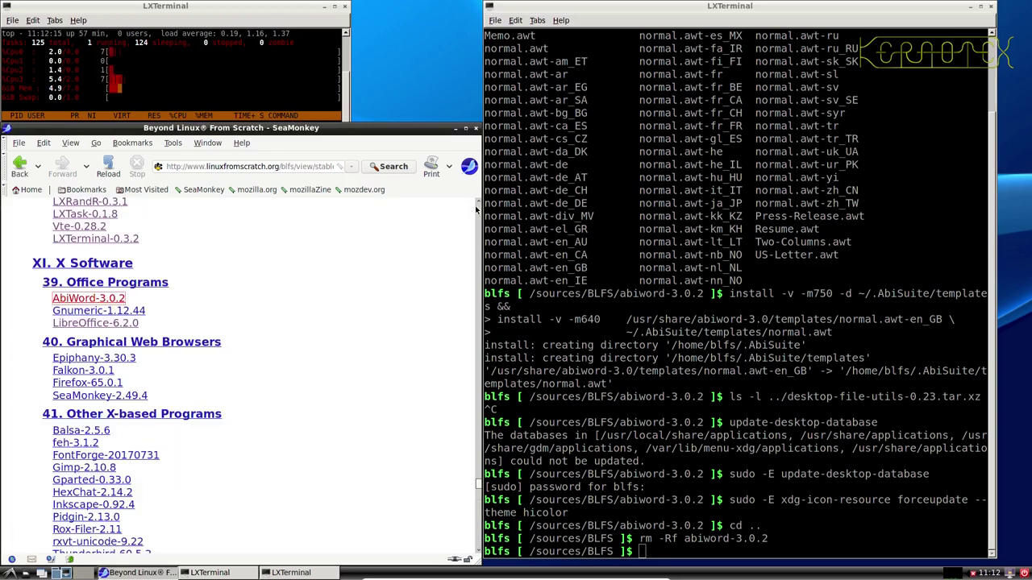
{"action": "middle_click", "coordinate": [121, 311]}
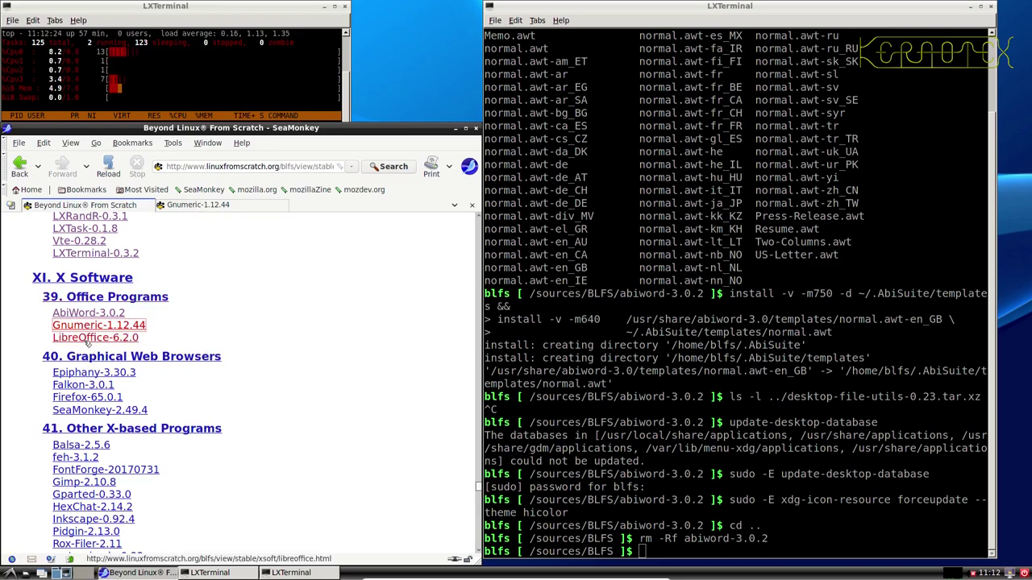
{"action": "left_click", "coordinate": [200, 207]}
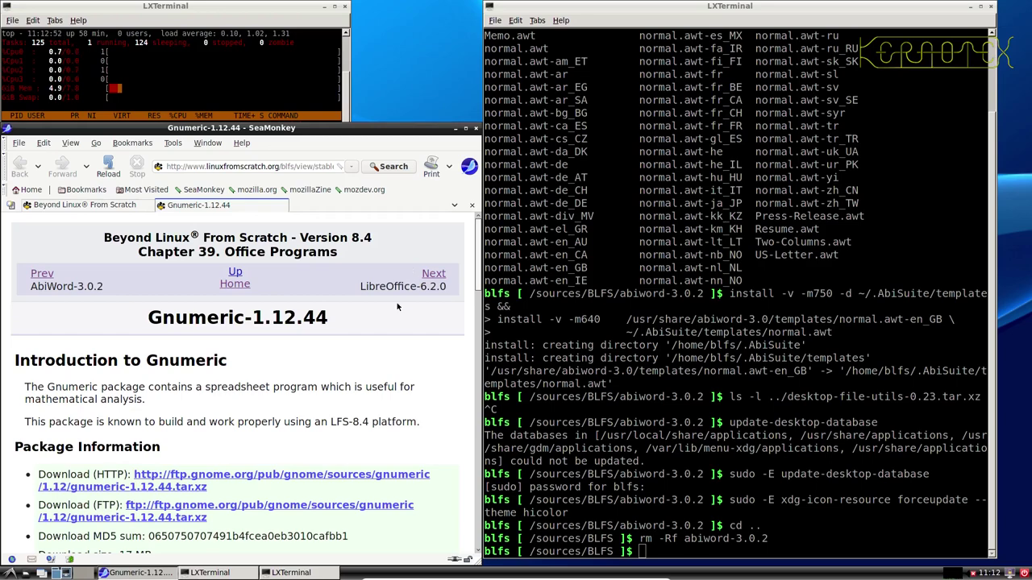
{"action": "scroll", "coordinate": [389, 348], "scroll_direction": "down", "scroll_amount": 3}
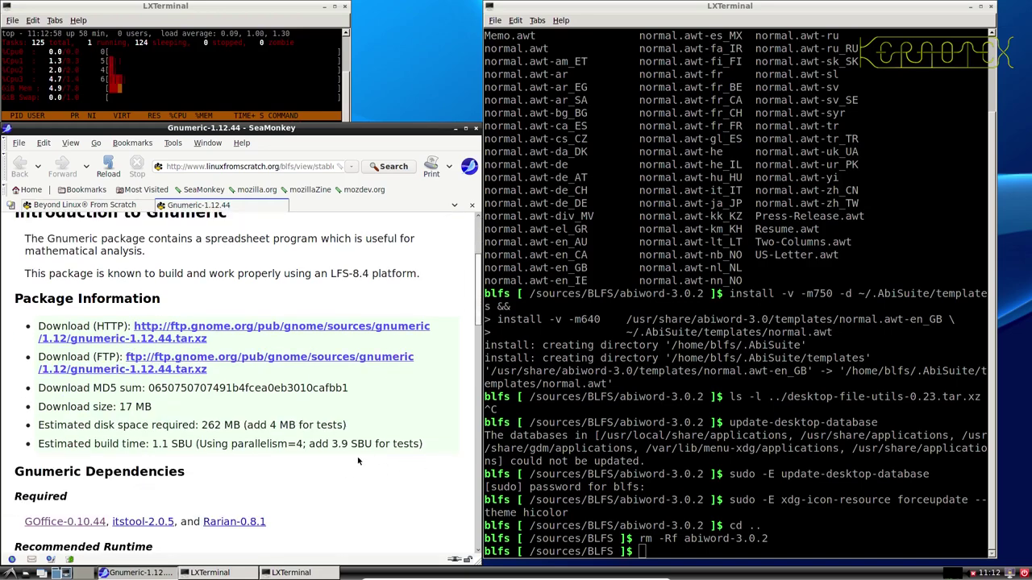
{"action": "scroll", "coordinate": [342, 487], "scroll_direction": "up", "scroll_amount": 1}
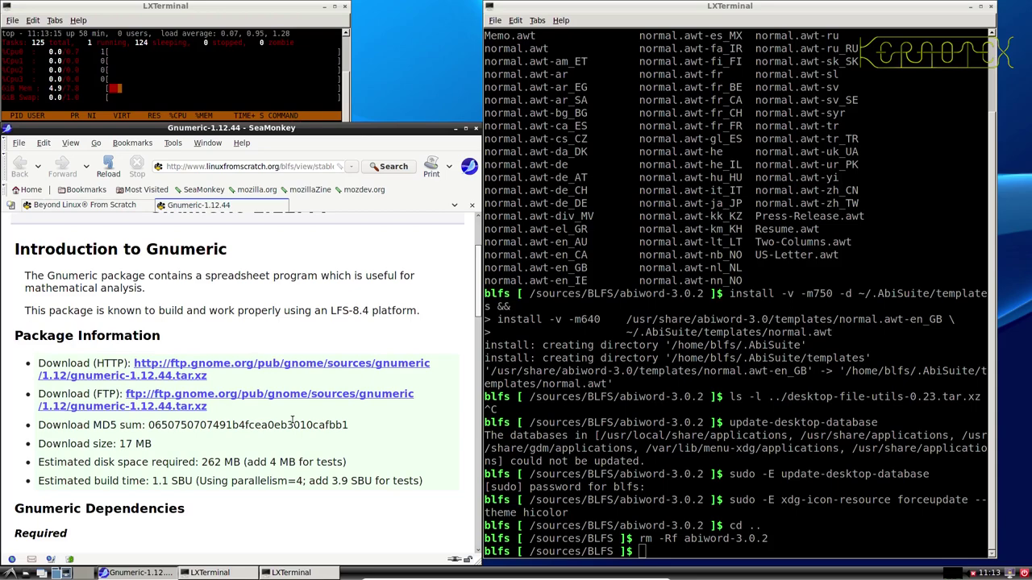
{"action": "scroll", "coordinate": [292, 420], "scroll_direction": "down", "scroll_amount": 3}
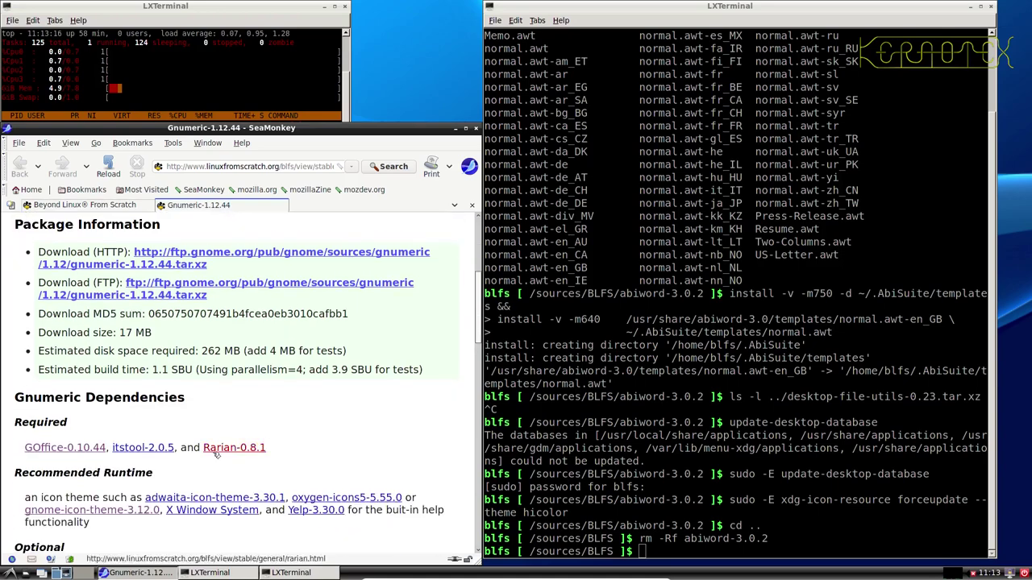
Begin listing the itstool and rarian tarballs in the right-hand terminal
{"action": "left_click", "coordinate": [670, 436]}
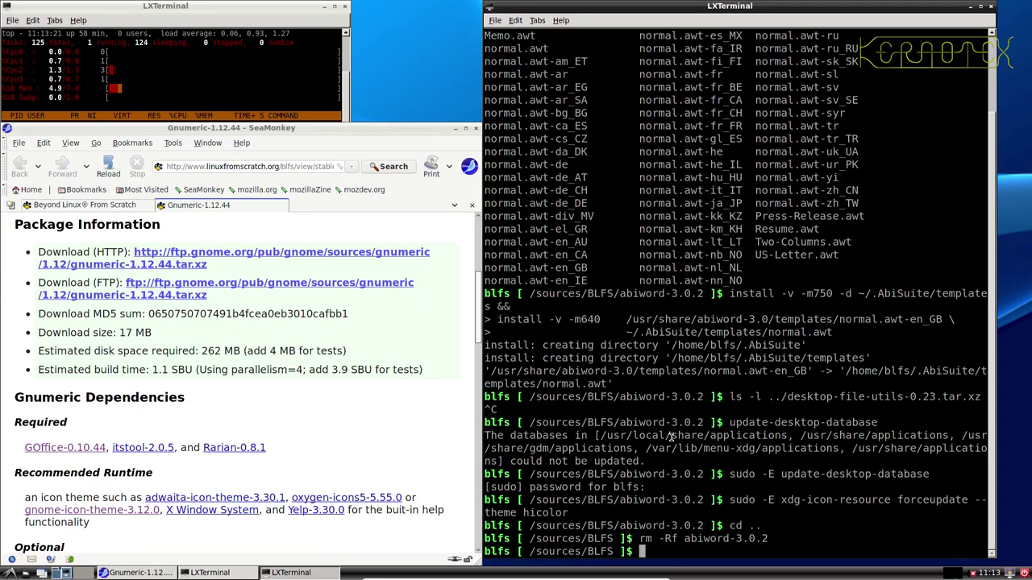
{"action": "type", "text": "ls its"}
{"action": "key", "text": "Tab"}
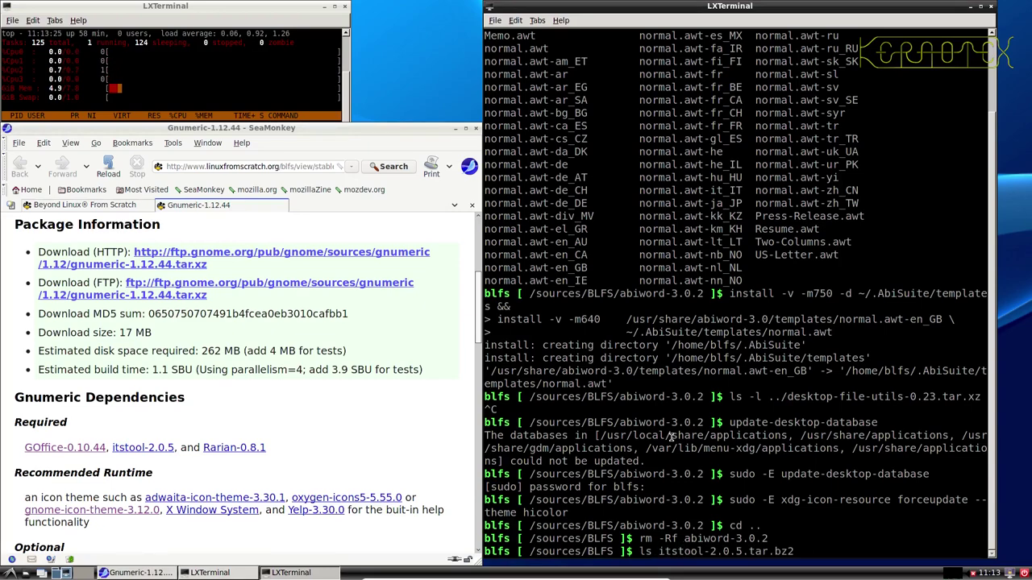
{"action": "type", "text": "rar"}
Open and read the Rarian-0.8.1 dependency page, then return to Gnumeric-1.12.44
{"action": "left_click", "coordinate": [223, 449]}
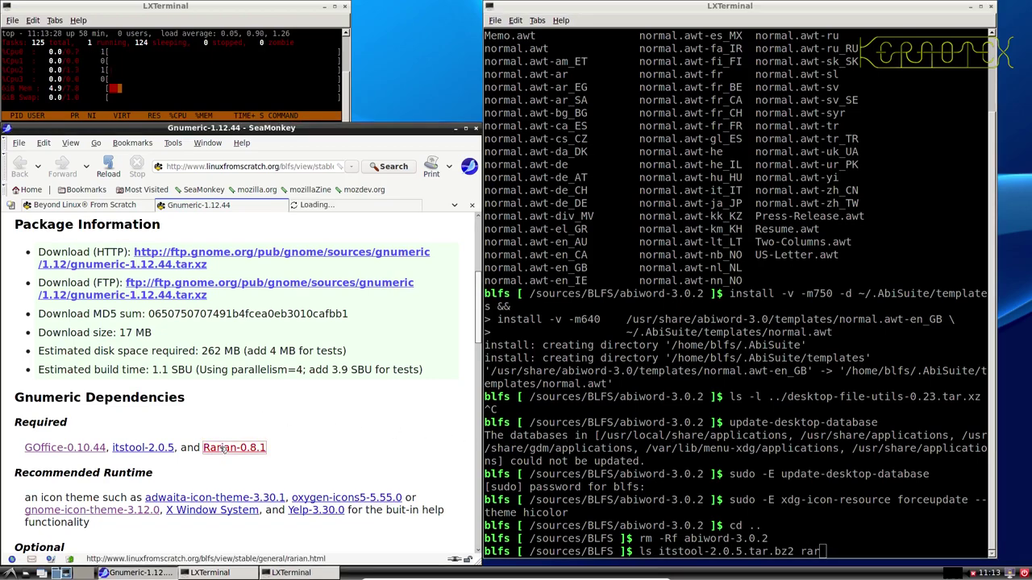
{"action": "left_click", "coordinate": [329, 206]}
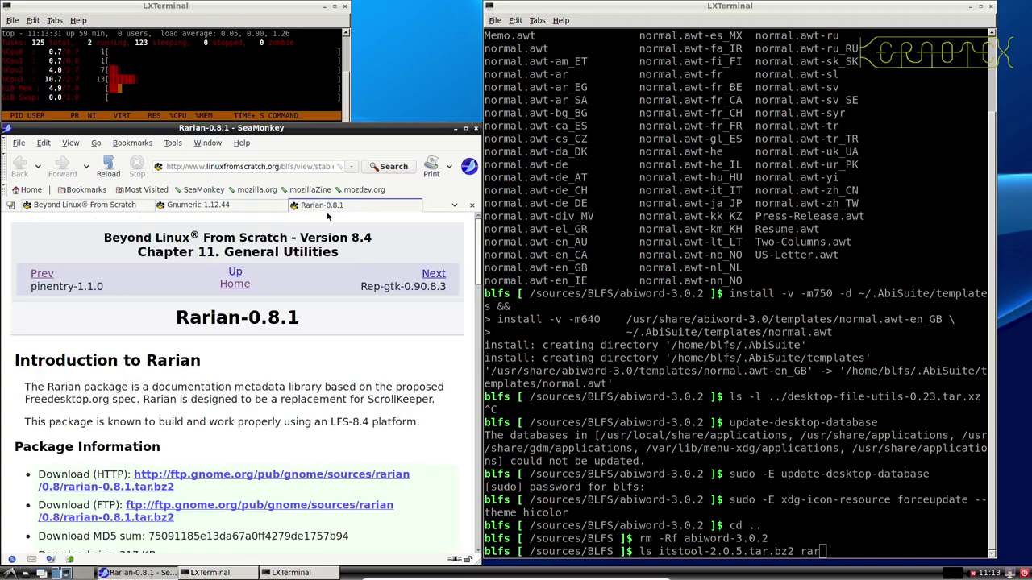
{"action": "scroll", "coordinate": [306, 397], "scroll_direction": "down", "scroll_amount": 5}
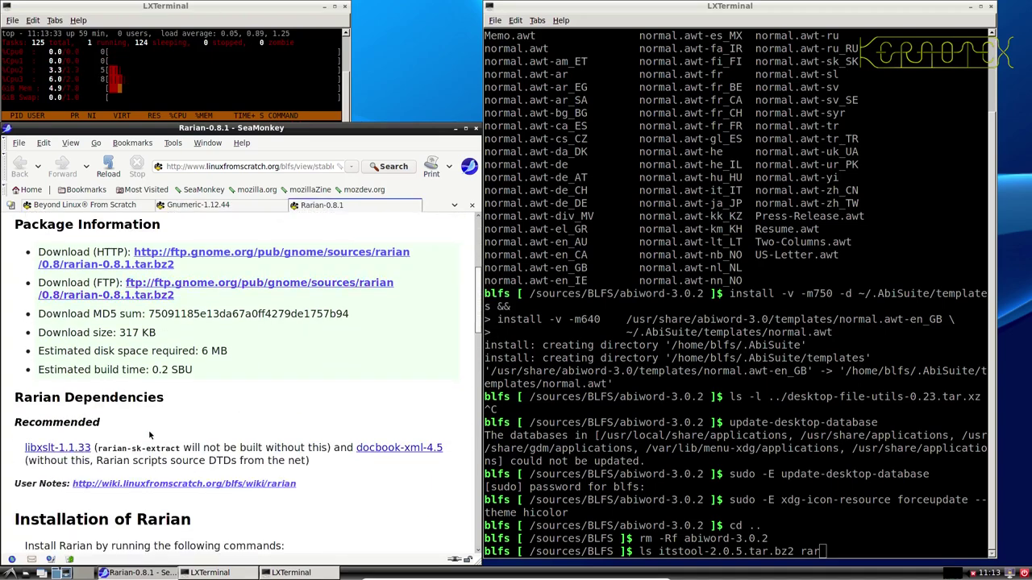
{"action": "scroll", "coordinate": [403, 454], "scroll_direction": "down", "scroll_amount": 1}
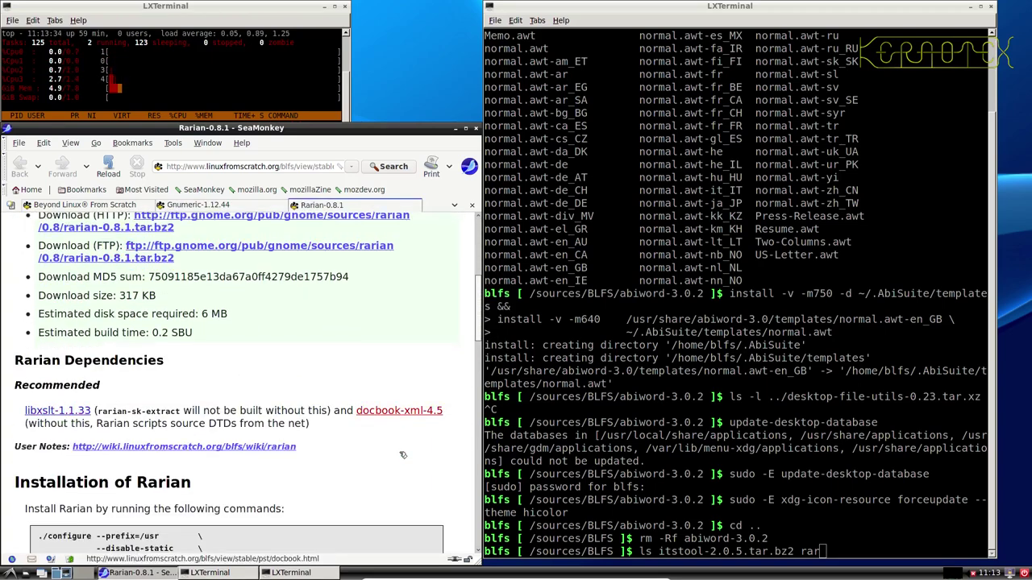
{"action": "left_click", "coordinate": [197, 205]}
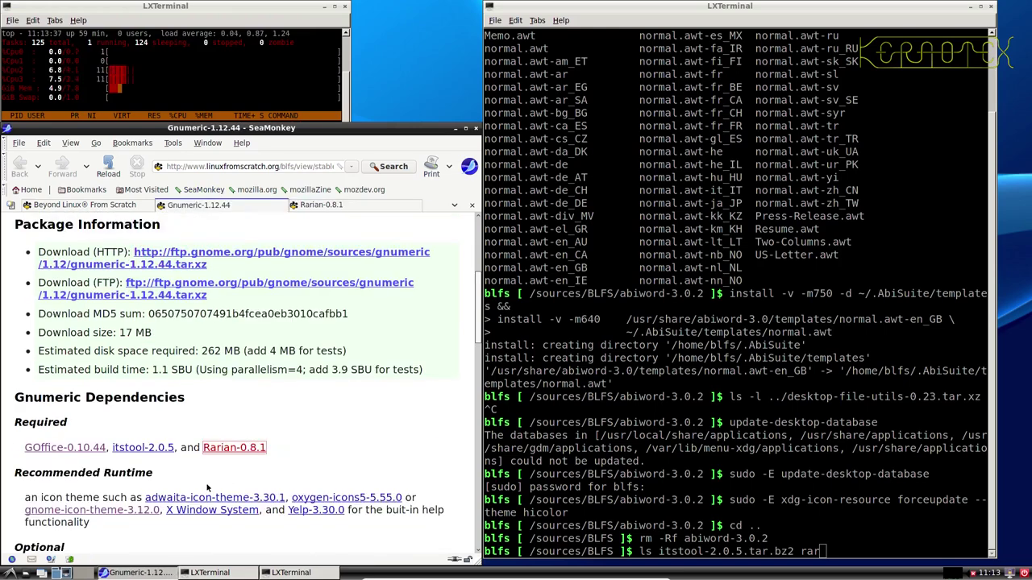
{"action": "scroll", "coordinate": [77, 498], "scroll_direction": "down", "scroll_amount": 1}
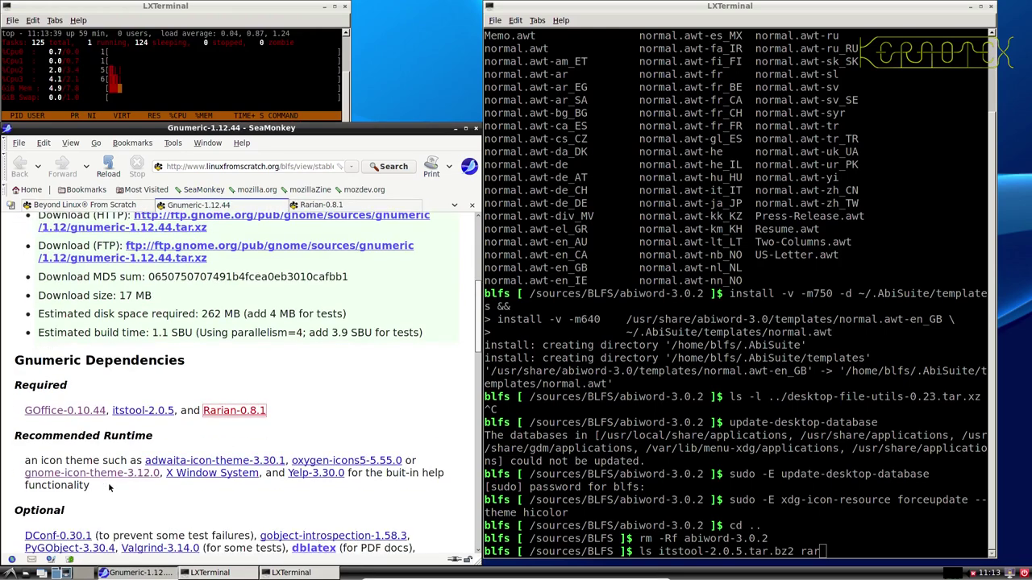
List the adwaita-icon-theme-3.30.1, oxygen-icons5-5.55.0 and gnome-icon-theme-3.12.0 tarballs
{"action": "key", "text": "ctrl+c"}
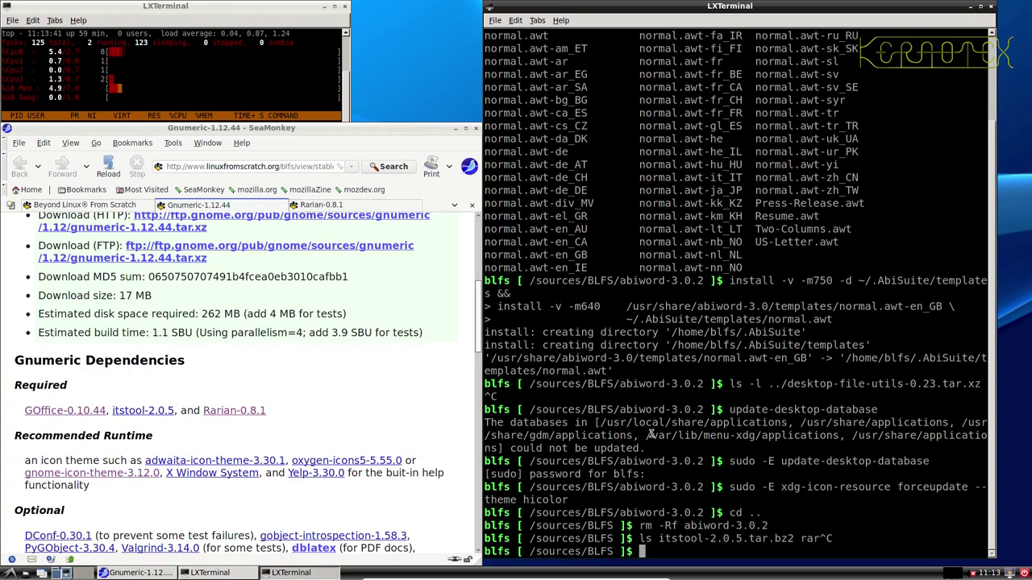
{"action": "type", "text": "ls adwa"}
{"action": "key", "text": "Tab"}
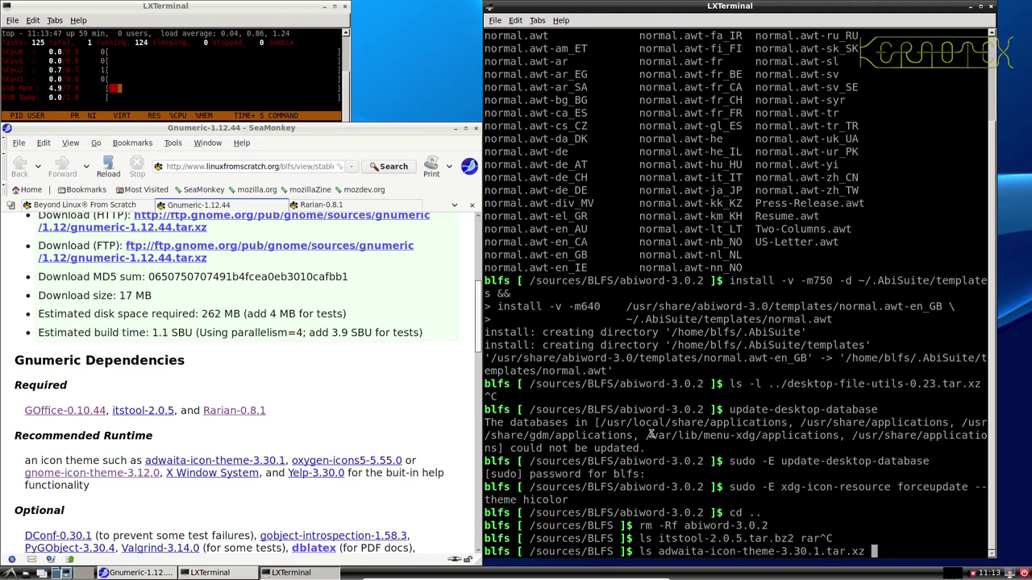
{"action": "type", "text": "ox"}
{"action": "key", "text": "Tab"}
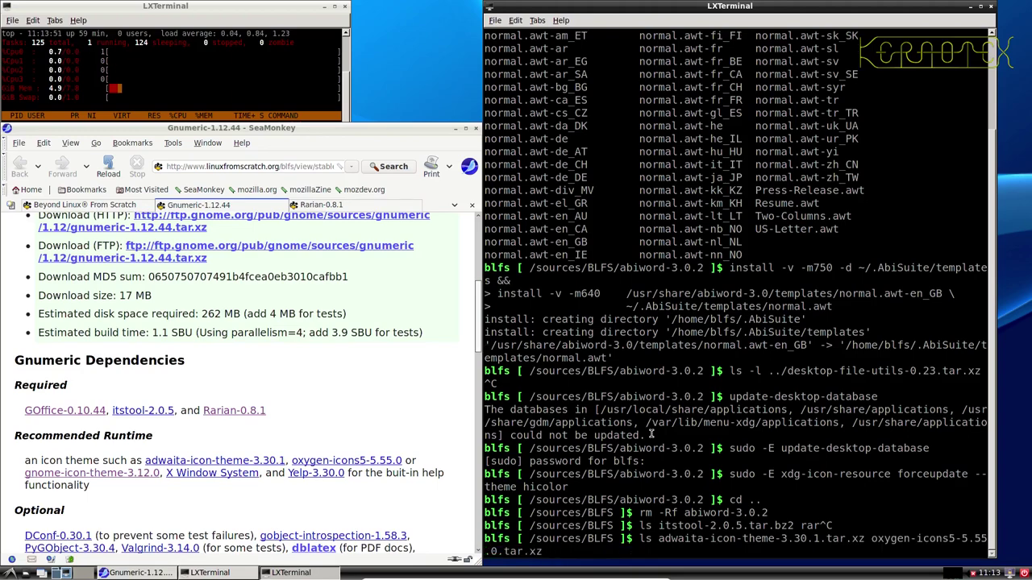
{"action": "type", "text": "gnome-"}
{"action": "type", "text": "i"}
{"action": "key", "text": "Tab"}
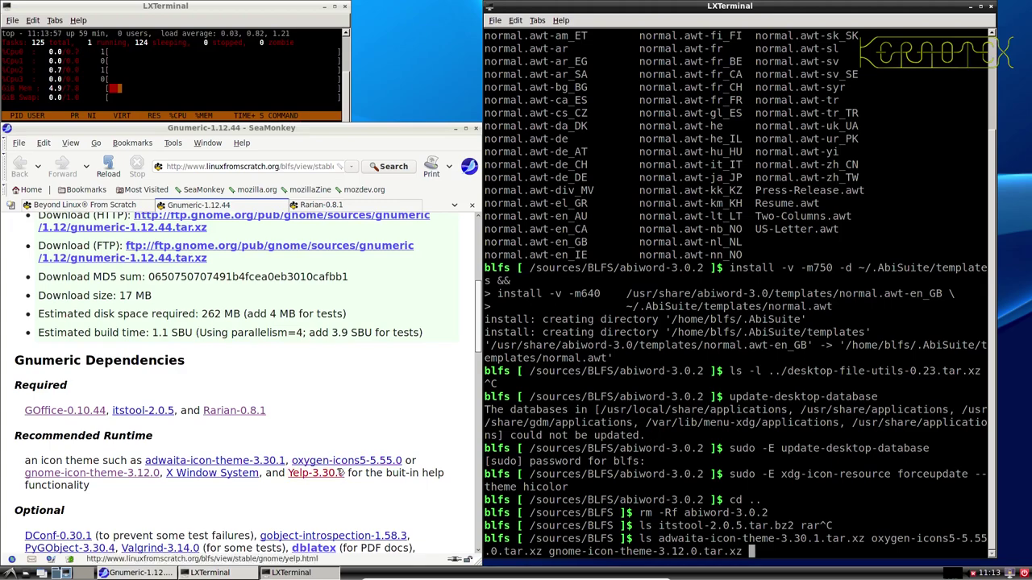
{"action": "type", "text": "ye"}
{"action": "key", "text": "BackSpace"}
{"action": "key", "text": "BackSpace"}
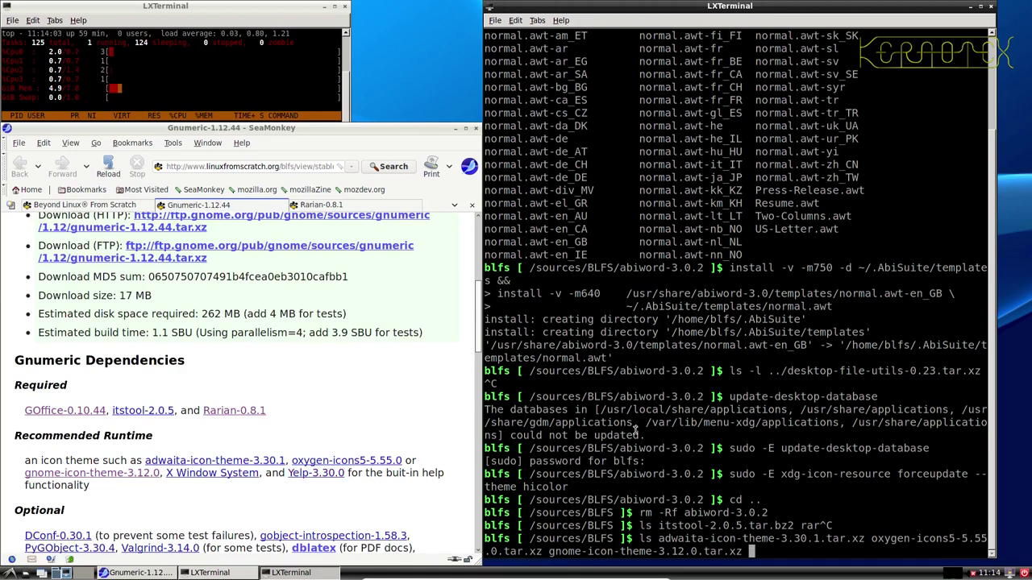
{"action": "type", "text": "Y"}
{"action": "key", "text": "BackSpace"}
{"action": "key", "text": "ctrl+c"}
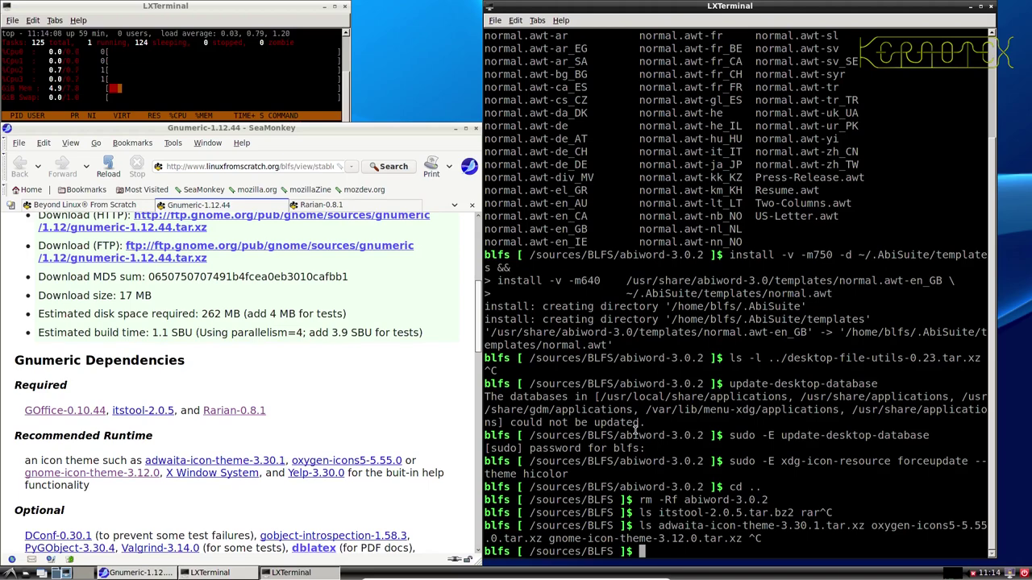
Search the sources folder for yelp files with find, then broaden the pattern to "*elp*"
{"action": "type", "text": "find . -name \"ye"}
{"action": "type", "text": "*\""}
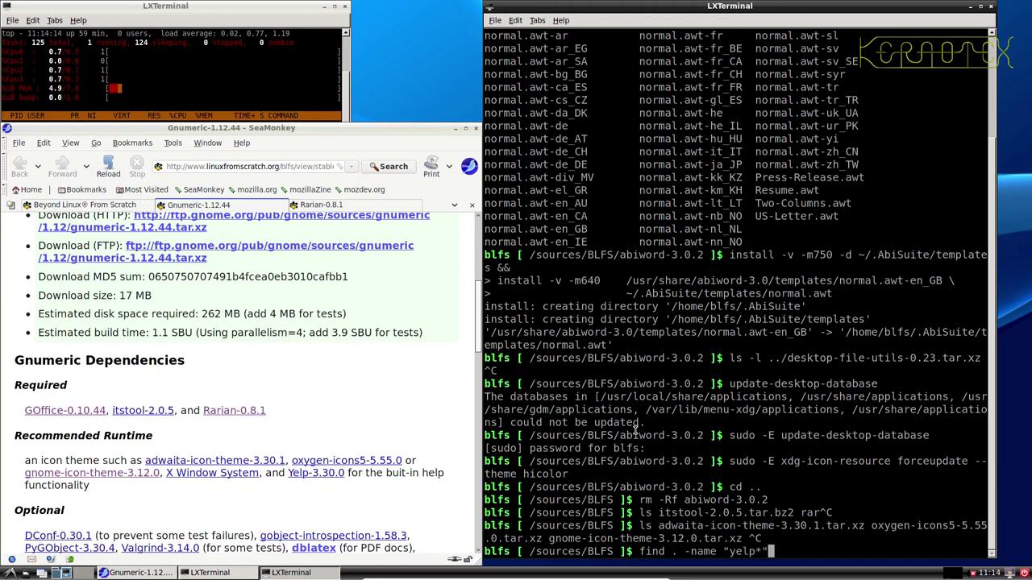
{"action": "key", "text": "Return"}
{"action": "key", "text": "Up"}
{"action": "key", "text": "Left"}
{"action": "key", "text": "Left"}
{"action": "key", "text": "Left"}
{"action": "key", "text": "Left"}
{"action": "key", "text": "Left"}
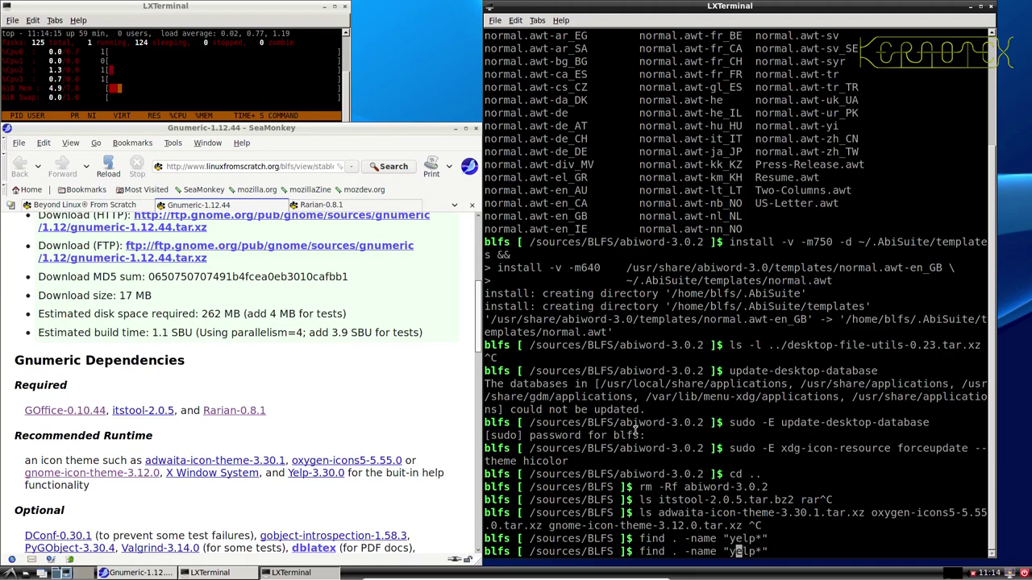
{"action": "key", "text": "BackSpace"}
{"action": "type", "text": "*"}
{"action": "key", "text": "Return"}
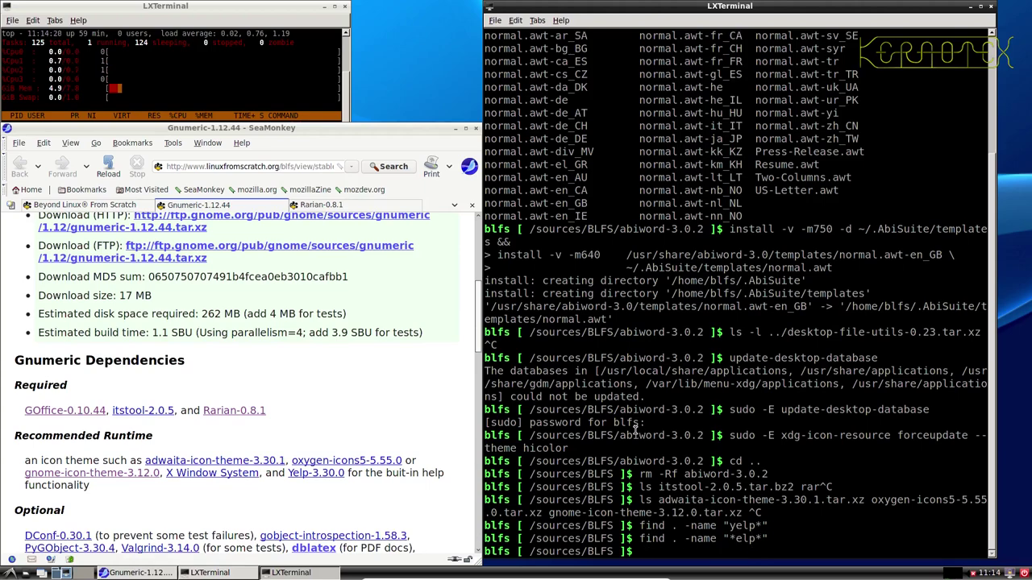
Open the Yelp-3.30.0 page and compare its dependencies with the Gnumeric page
{"action": "middle_click", "coordinate": [317, 474]}
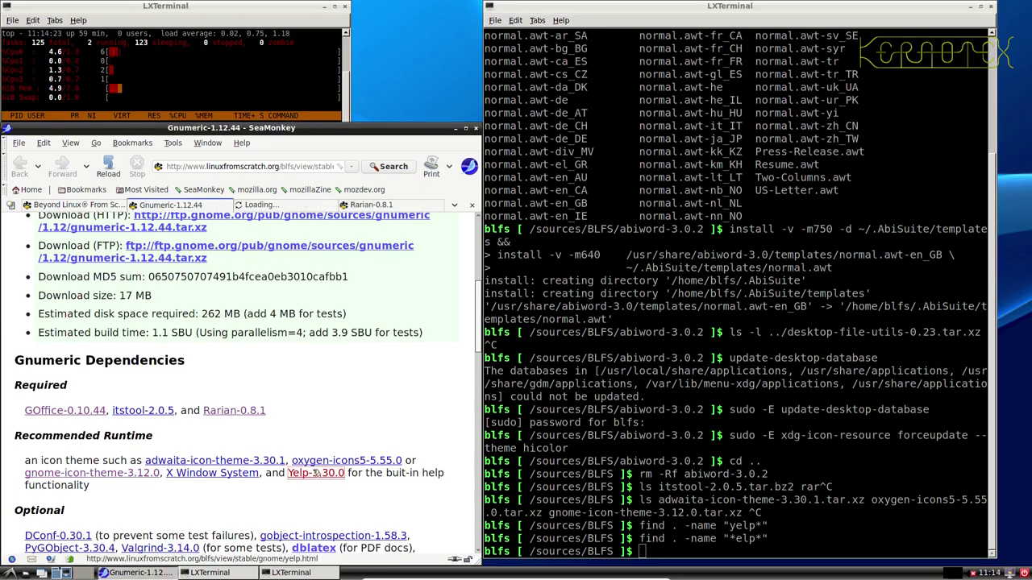
{"action": "left_click", "coordinate": [303, 206]}
{"action": "left_click_drag", "start_coordinate": [305, 210], "coordinate": [448, 213]}
{"action": "scroll", "coordinate": [326, 342], "scroll_direction": "down", "scroll_amount": 3}
{"action": "scroll", "coordinate": [327, 342], "scroll_direction": "down", "scroll_amount": 2}
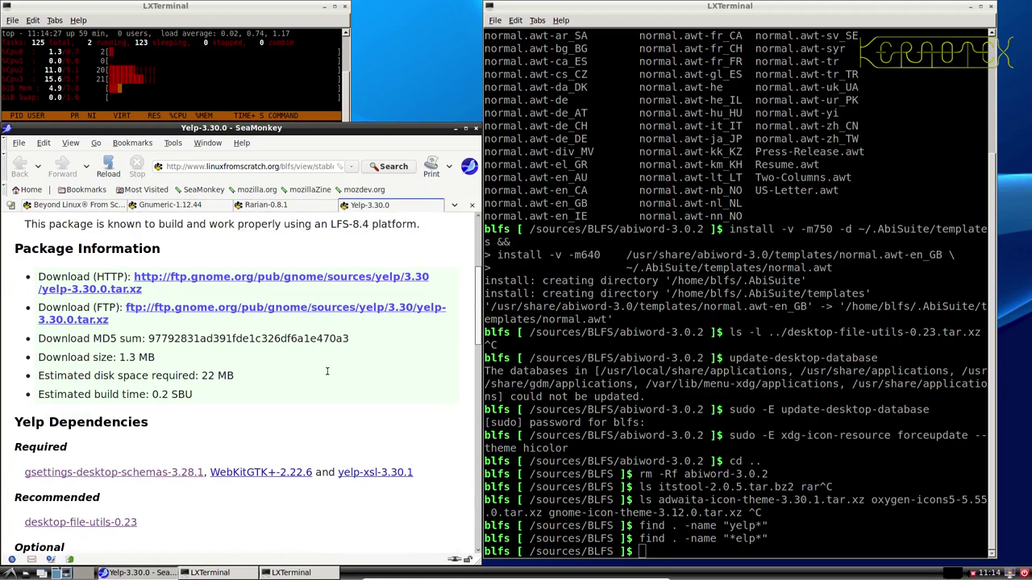
{"action": "scroll", "coordinate": [260, 280], "scroll_direction": "up", "scroll_amount": 1}
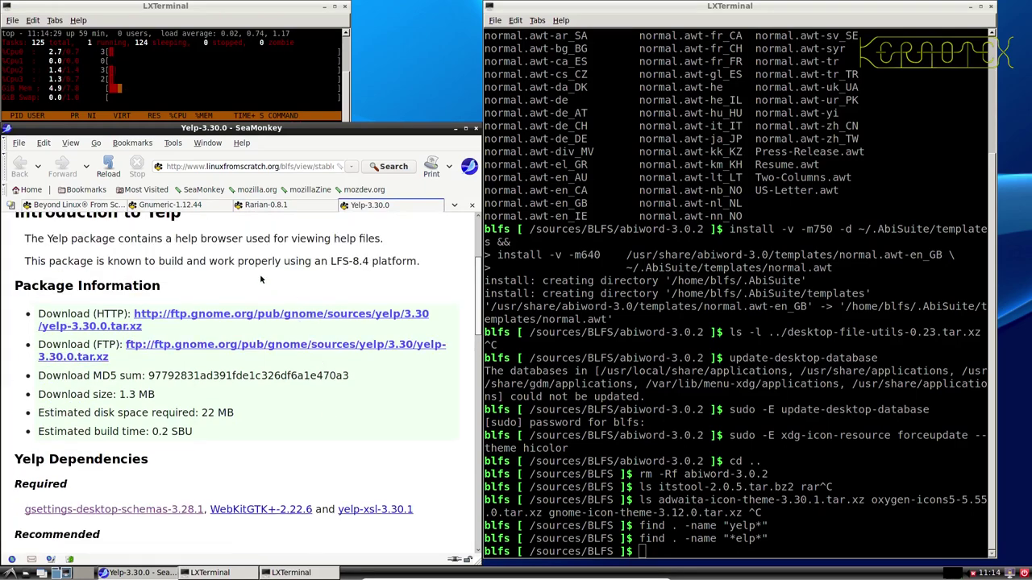
{"action": "left_click", "coordinate": [182, 206]}
{"action": "scroll", "coordinate": [136, 451], "scroll_direction": "down", "scroll_amount": 2}
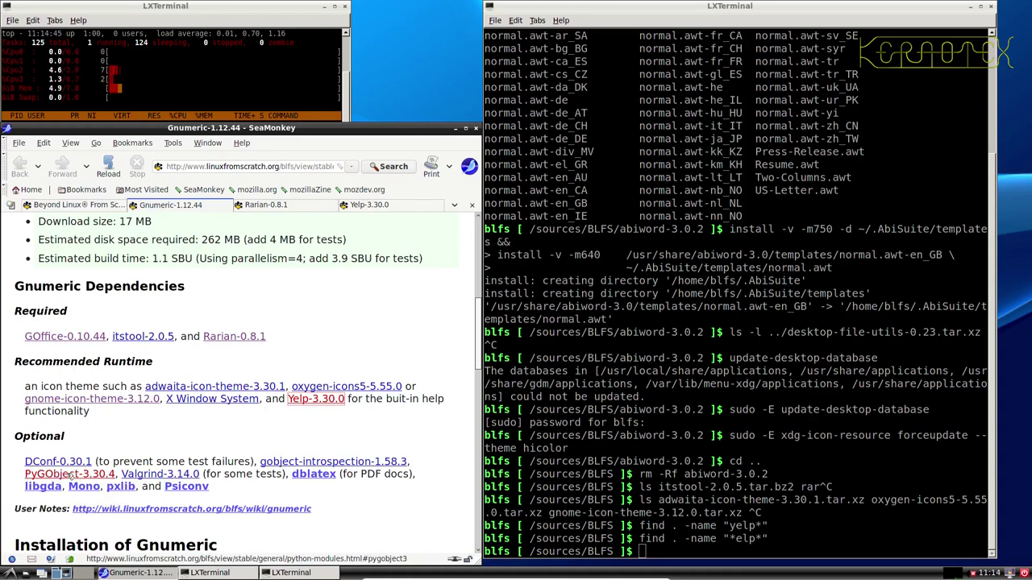
{"action": "left_click", "coordinate": [367, 206]}
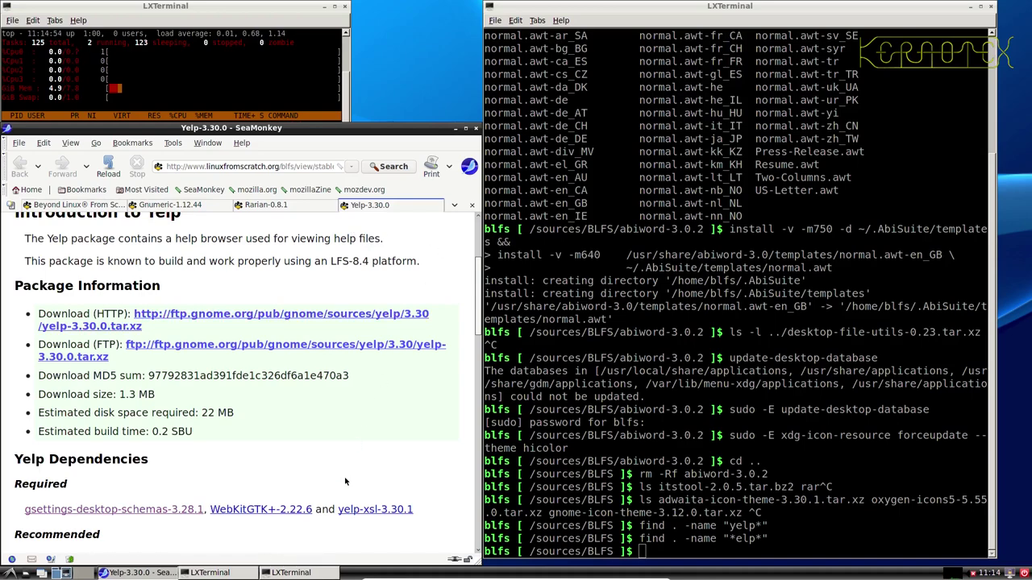
{"action": "scroll", "coordinate": [290, 427], "scroll_direction": "down", "scroll_amount": 1}
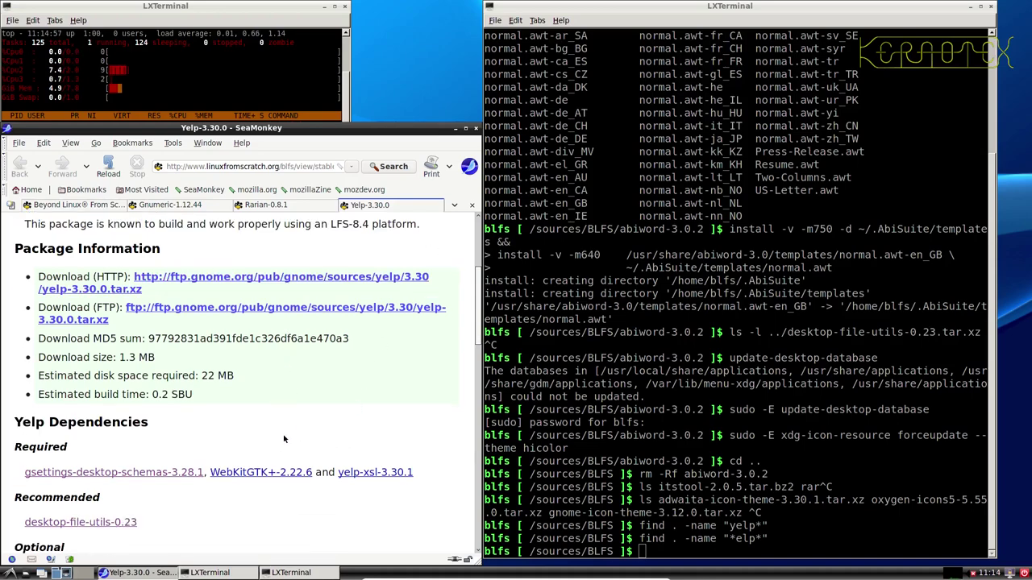
Open the WebKitGTK+-2.22.6 and yelp-xsl-3.30.1 pages in background tabs
{"action": "middle_click", "coordinate": [252, 477]}
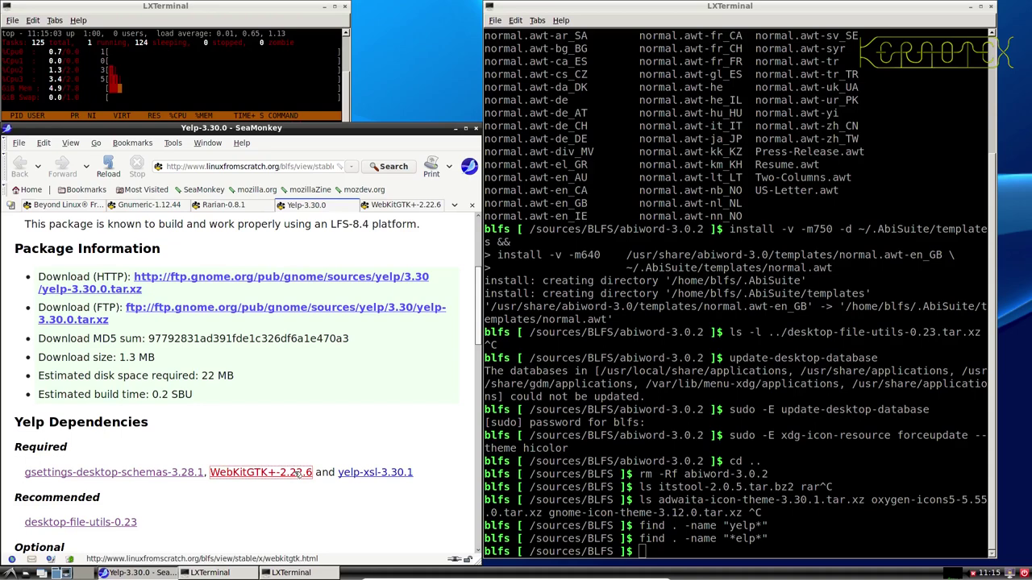
{"action": "middle_click", "coordinate": [365, 476]}
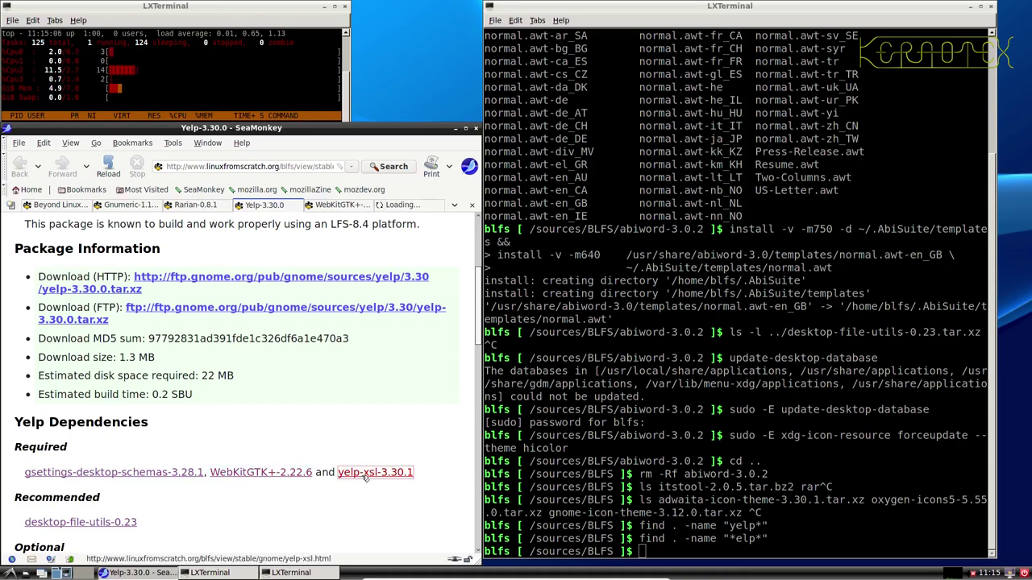
{"action": "left_click", "coordinate": [393, 206]}
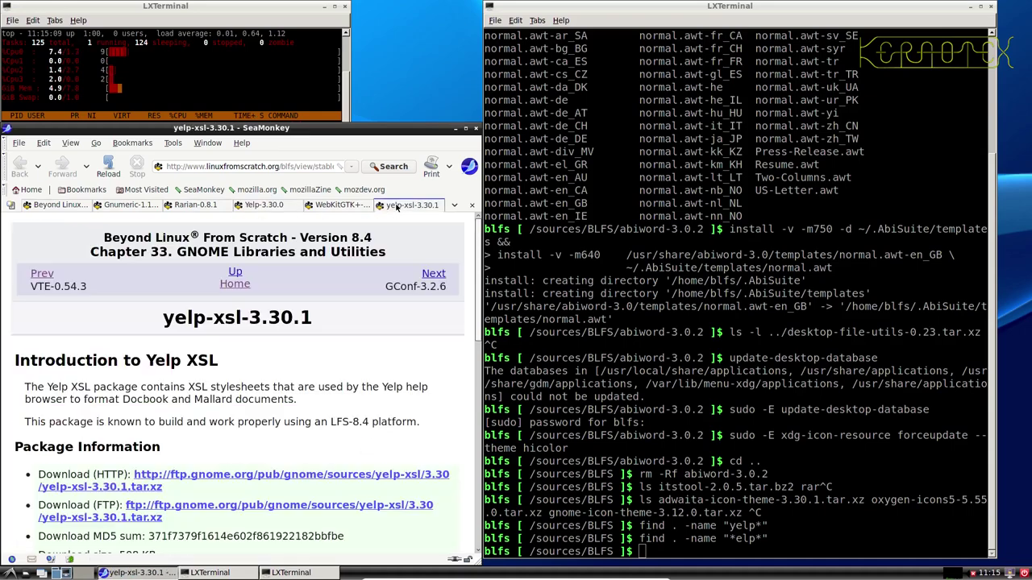
{"action": "left_click", "coordinate": [247, 206]}
{"action": "scroll", "coordinate": [262, 392], "scroll_direction": "down", "scroll_amount": 1}
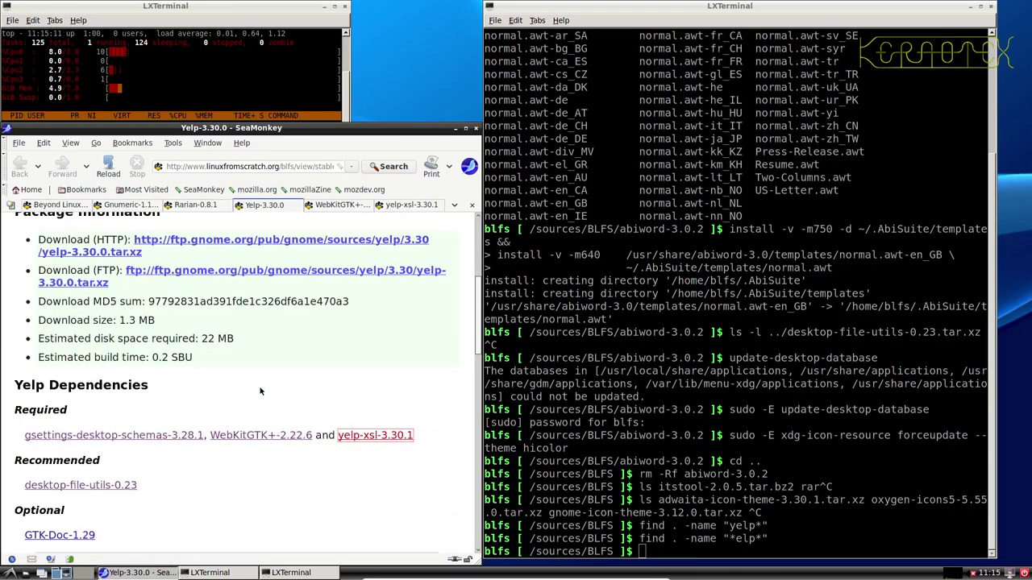
Check that desktop-file-utils-0.23.tar.xz is present in the sources folder
{"action": "left_click", "coordinate": [728, 501]}
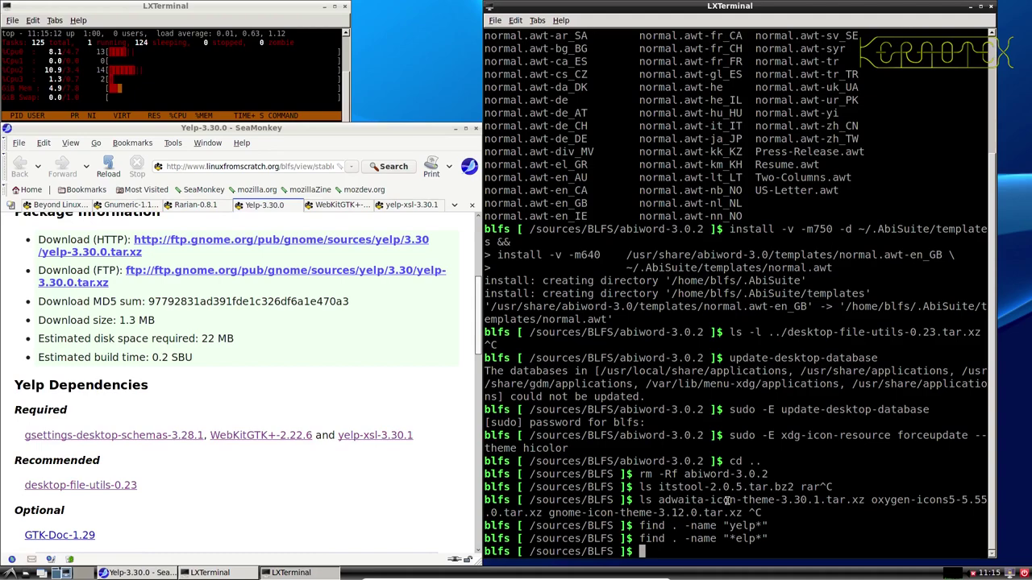
{"action": "type", "text": "ls des"}
{"action": "key", "text": "Tab"}
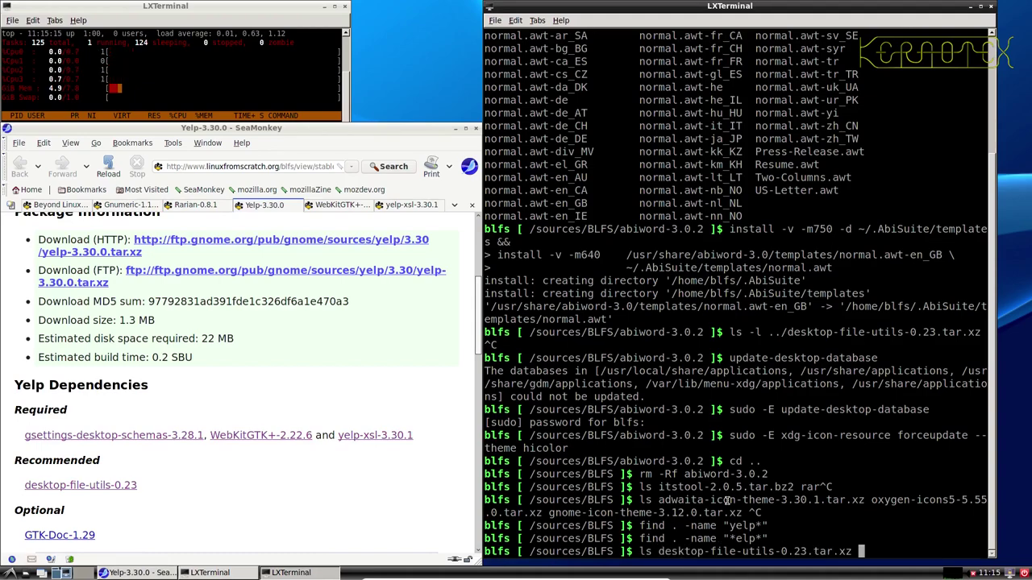
{"action": "scroll", "coordinate": [293, 514], "scroll_direction": "down", "scroll_amount": 1}
{"action": "scroll", "coordinate": [292, 514], "scroll_direction": "down", "scroll_amount": 3}
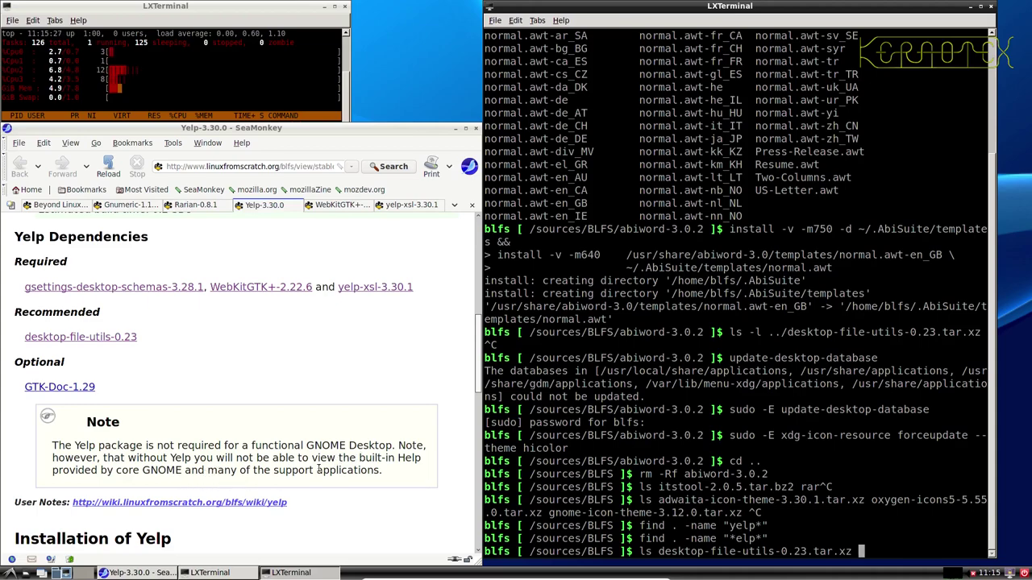
{"action": "scroll", "coordinate": [315, 462], "scroll_direction": "up", "scroll_amount": 1}
{"action": "scroll", "coordinate": [315, 462], "scroll_direction": "up", "scroll_amount": 1}
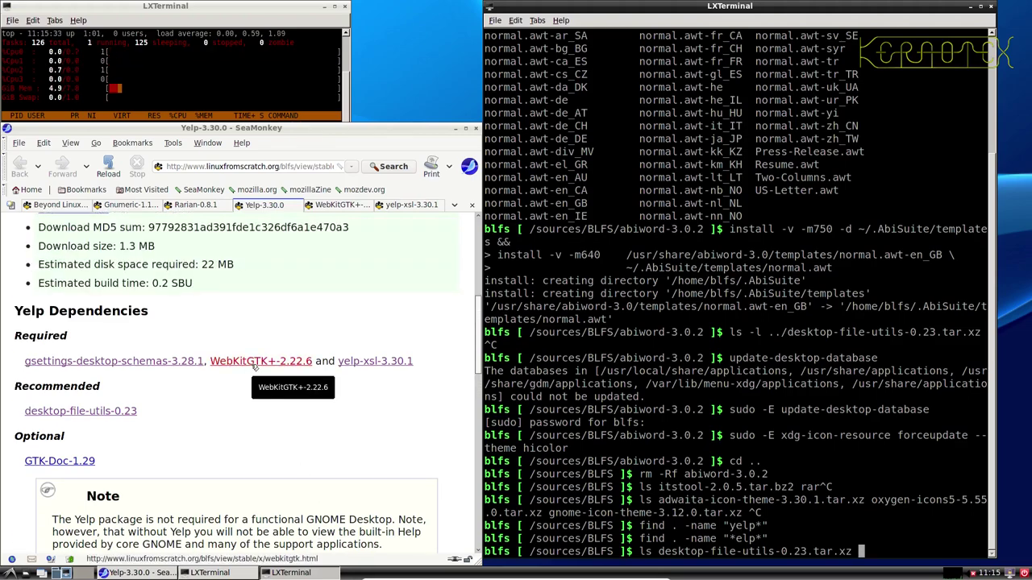
{"action": "scroll", "coordinate": [269, 481], "scroll_direction": "down", "scroll_amount": 1}
{"action": "scroll", "coordinate": [269, 481], "scroll_direction": "down", "scroll_amount": 2}
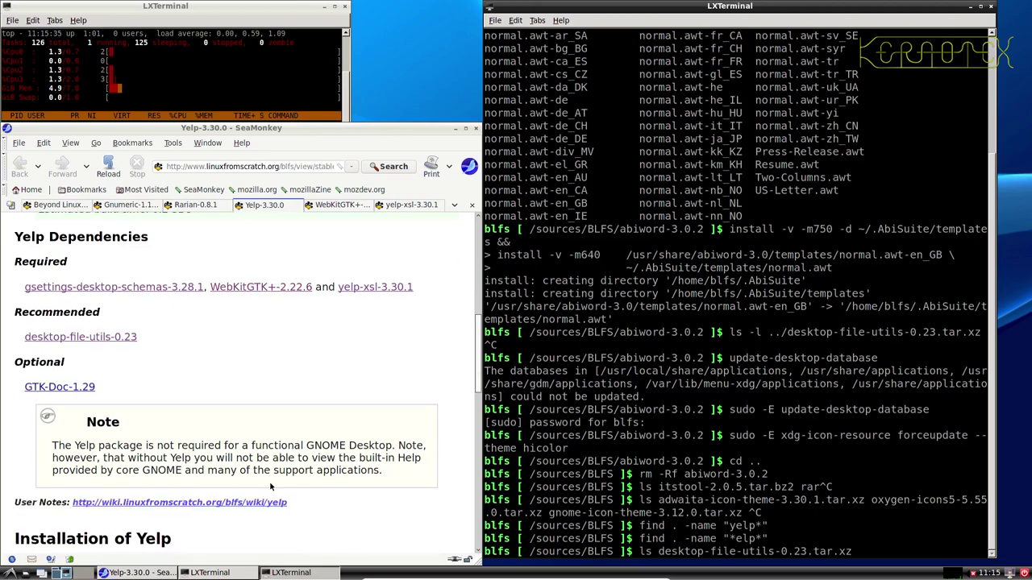
{"action": "scroll", "coordinate": [269, 481], "scroll_direction": "up", "scroll_amount": 4}
Copy the yelp-xsl-3.30.1 tarball's HTTP download address and clear the terminal prompt
{"action": "left_click", "coordinate": [403, 207]}
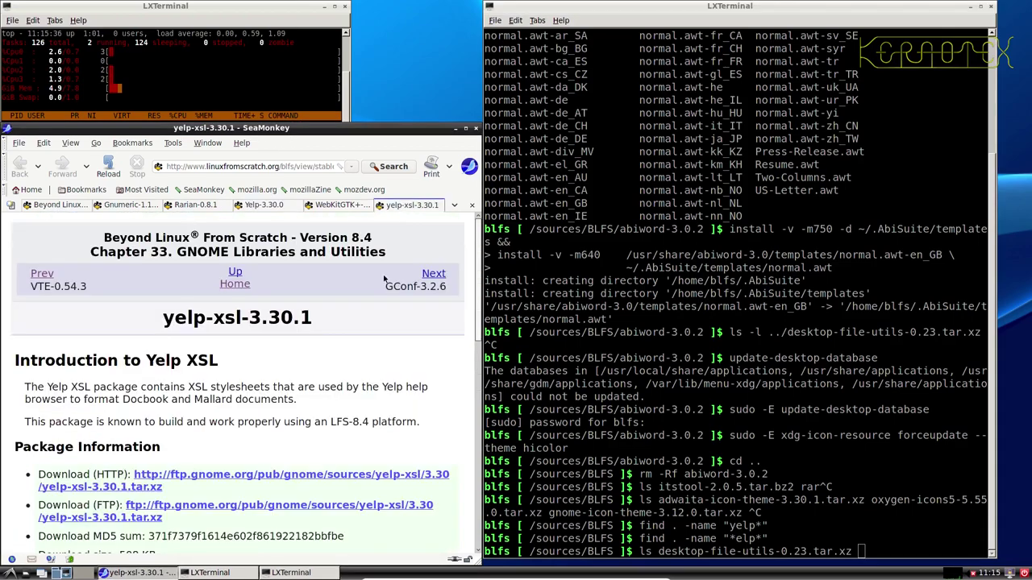
{"action": "scroll", "coordinate": [345, 440], "scroll_direction": "down", "scroll_amount": 5}
{"action": "scroll", "coordinate": [345, 440], "scroll_direction": "down", "scroll_amount": 3}
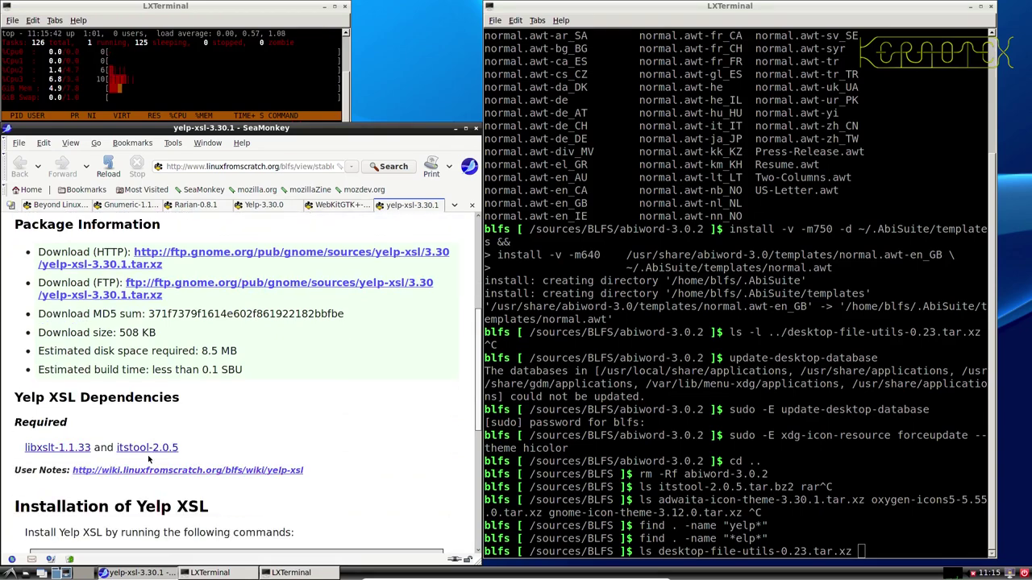
{"action": "scroll", "coordinate": [291, 460], "scroll_direction": "up", "scroll_amount": 2}
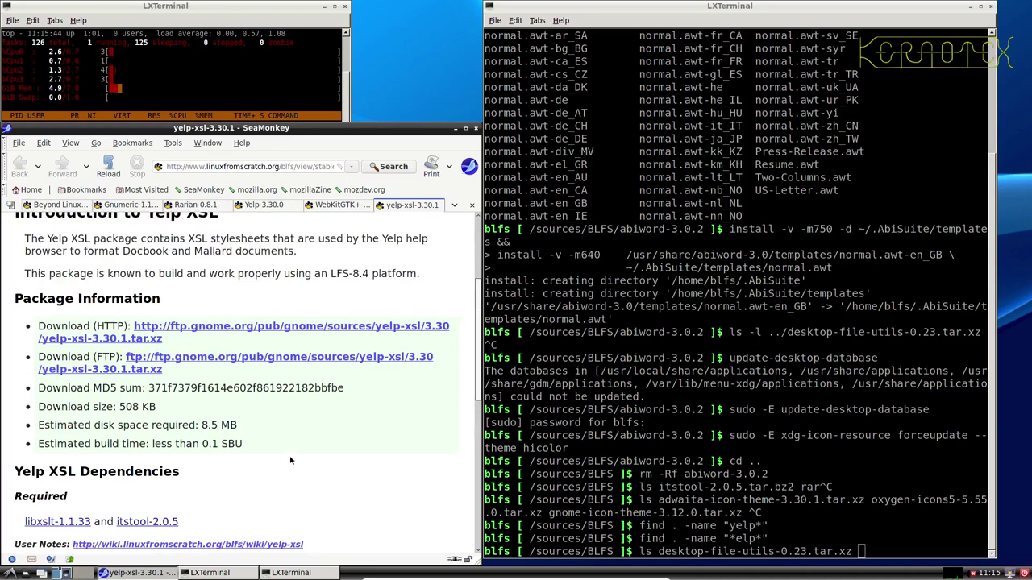
{"action": "right_click", "coordinate": [365, 327]}
{"action": "left_click", "coordinate": [396, 416]}
{"action": "left_click", "coordinate": [611, 423]}
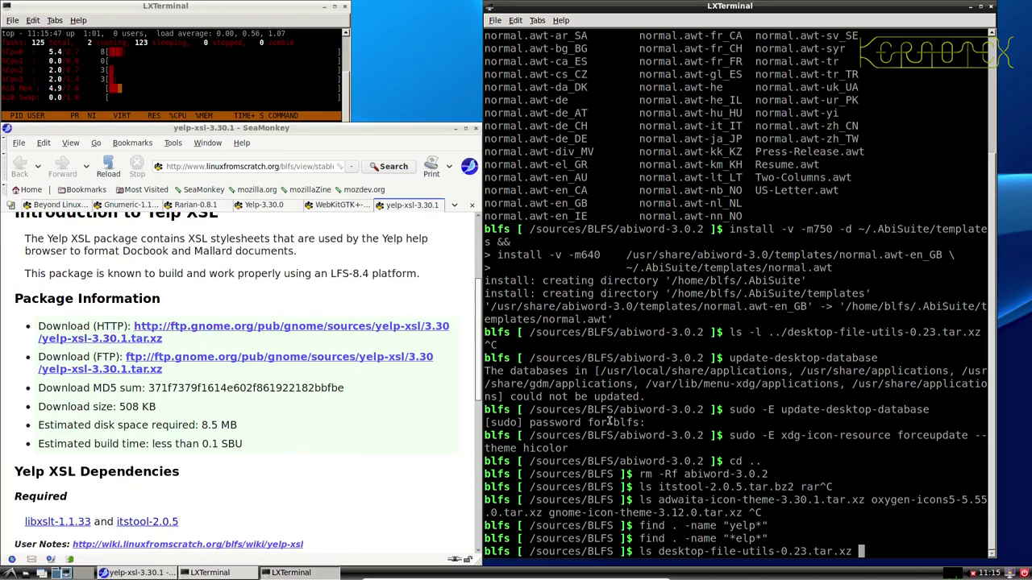
{"action": "key", "text": "ctrl+c"}
Download the yelp-xsl-3.30.1 tarball with wget using the copied address
{"action": "type", "text": "wget"}
{"action": "key", "text": "ctrl+shift+v"}
{"action": "key", "text": "Return"}
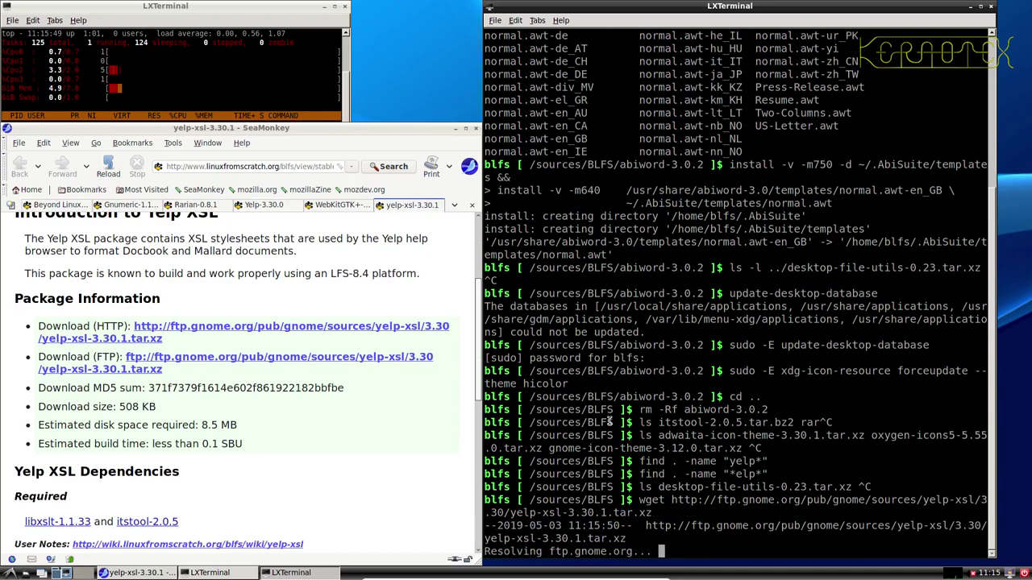
{"action": "scroll", "coordinate": [305, 493], "scroll_direction": "down", "scroll_amount": 7}
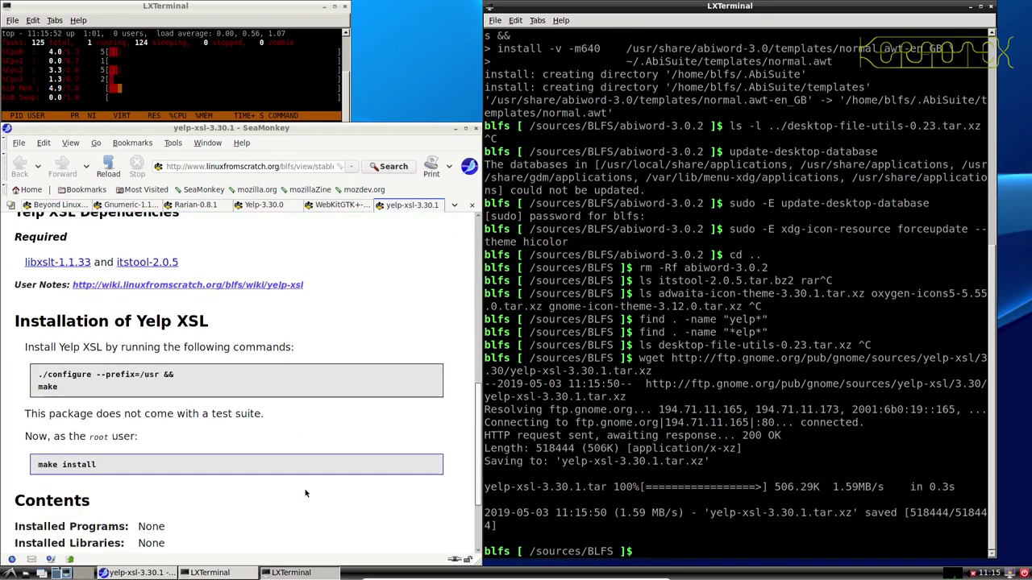
Extract the yelp-xsl archive and enter the yelp-xsl-3.30.1 source directory
{"action": "type", "text": "tar -xv"}
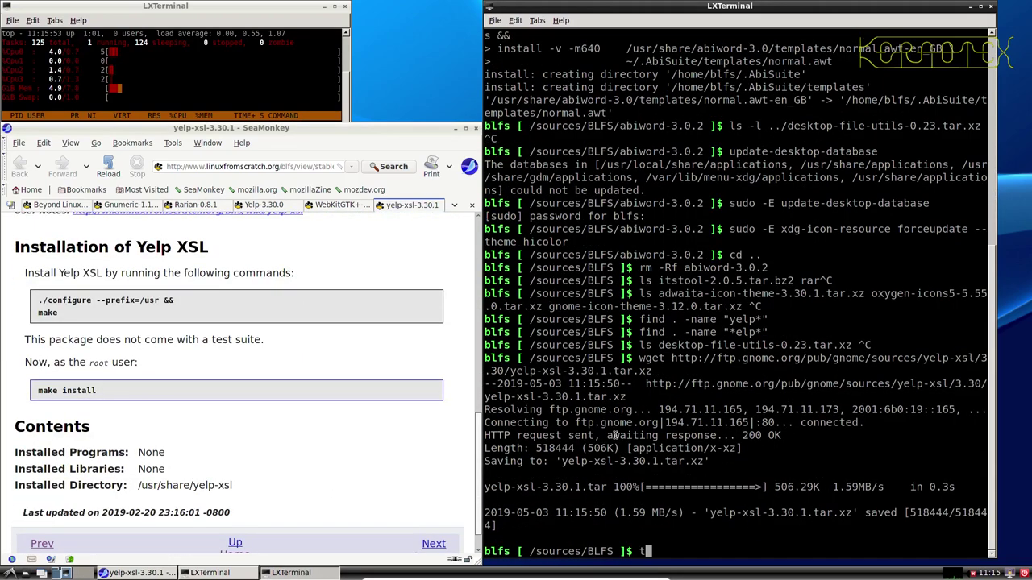
{"action": "type", "text": "f ye"}
{"action": "key", "text": "Tab"}
{"action": "key", "text": "Return"}
{"action": "type", "text": "cd ye"}
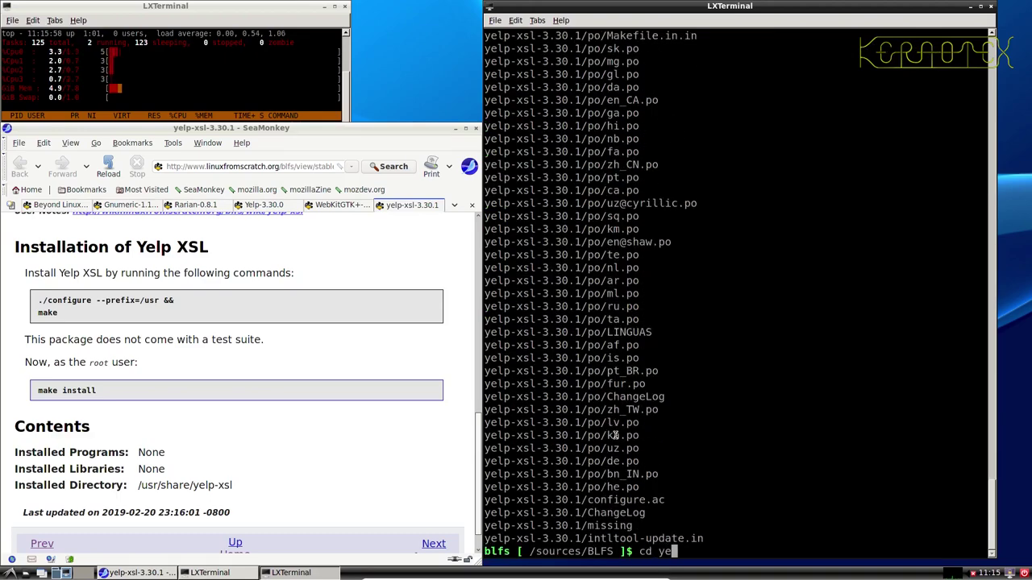
{"action": "key", "text": "Tab"}
{"action": "key", "text": "Return"}
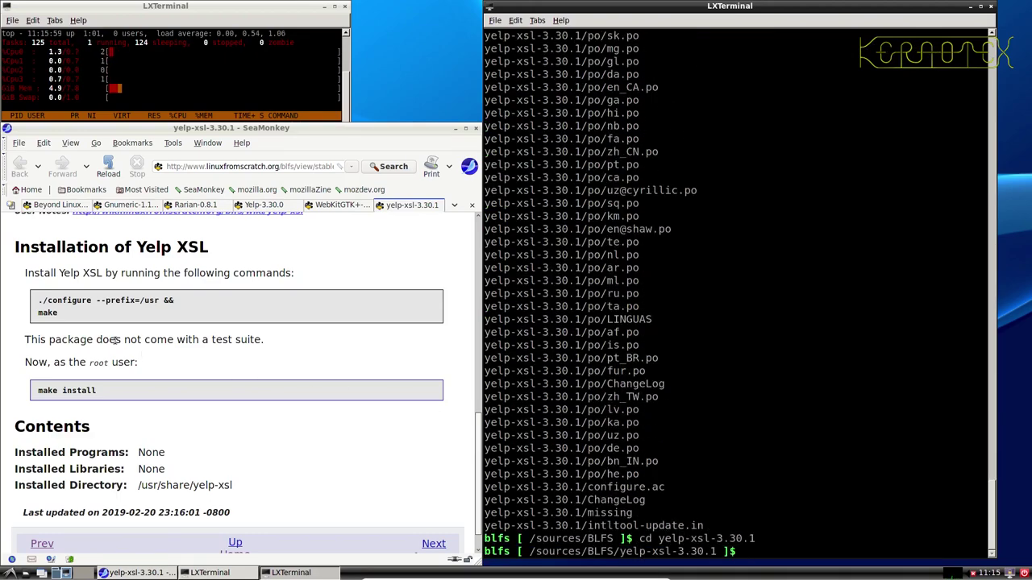
Run ./configure --prefix=/usr && make && sudo -E make install for yelp-xsl
{"action": "left_click", "coordinate": [47, 309]}
{"action": "triple_click", "coordinate": [47, 308]}
{"action": "left_click", "coordinate": [617, 360]}
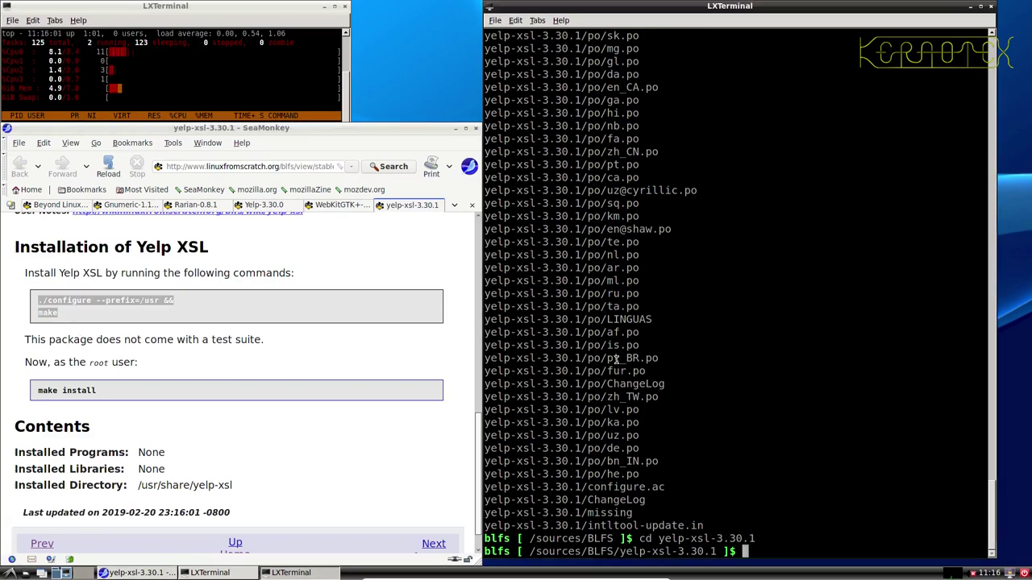
{"action": "middle_click", "coordinate": [617, 360]}
{"action": "type", "text": "&&"}
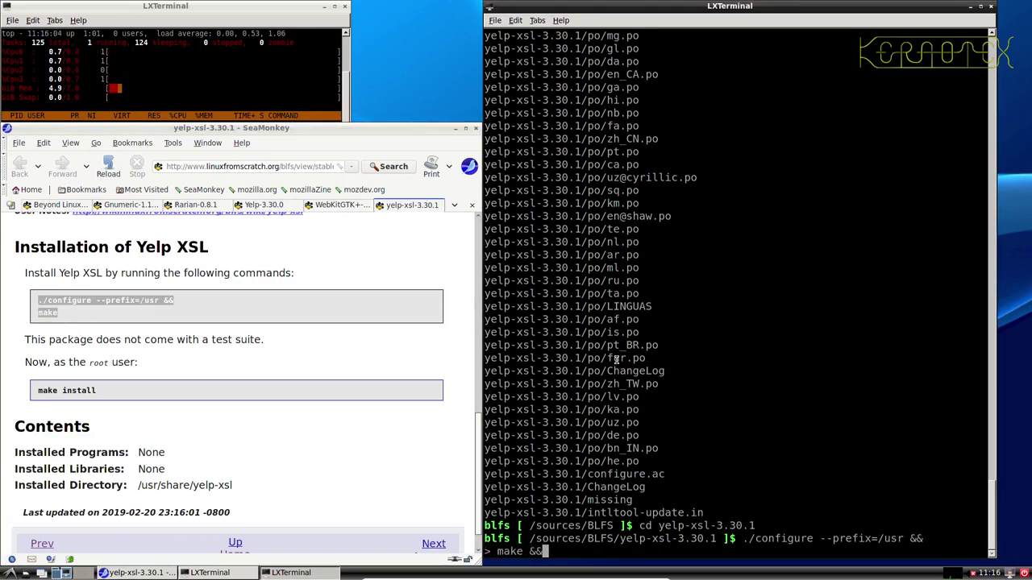
{"action": "type", "text": " sudo -E make install"}
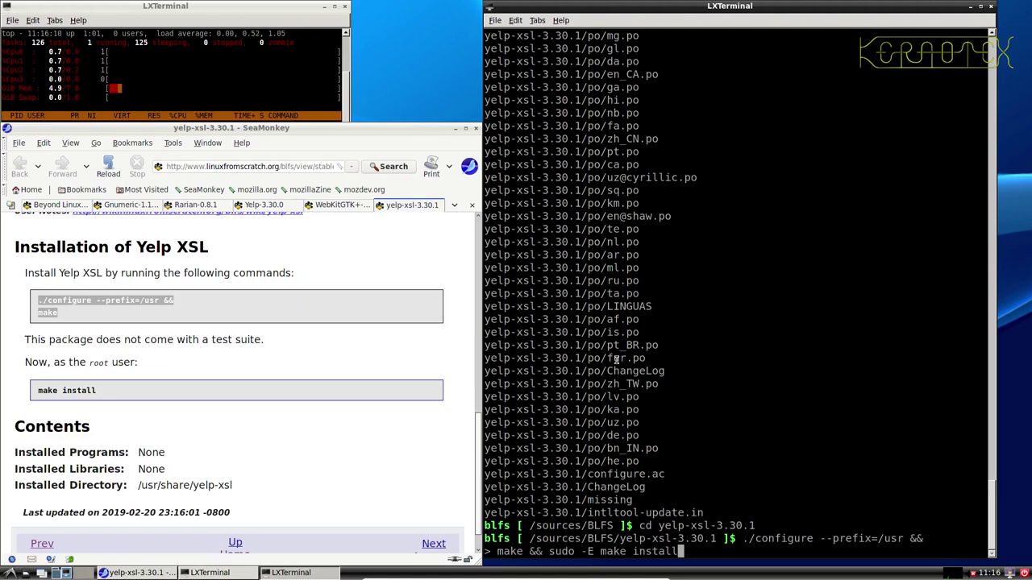
{"action": "key", "text": "Return"}
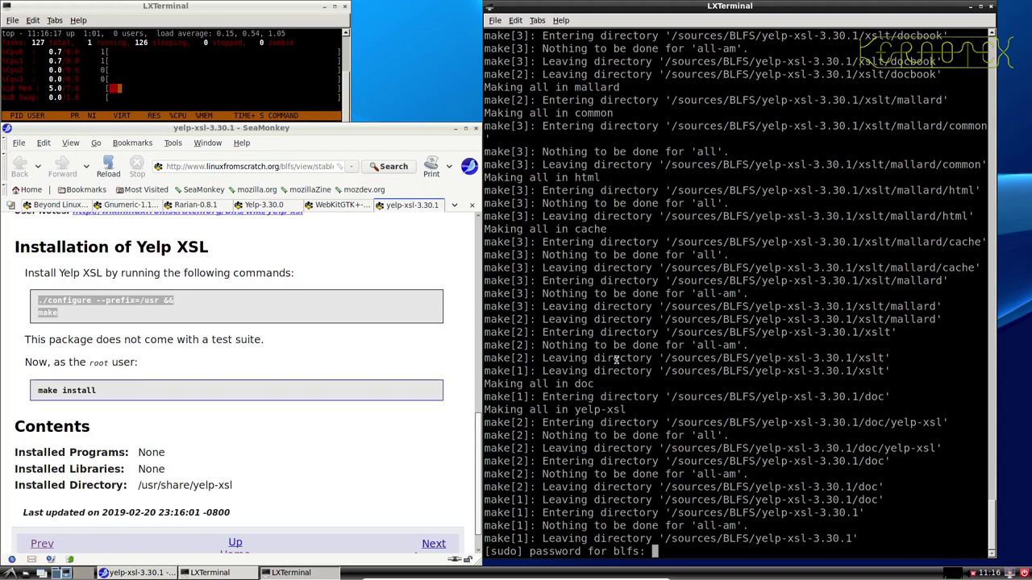
{"action": "key", "text": "Return"}
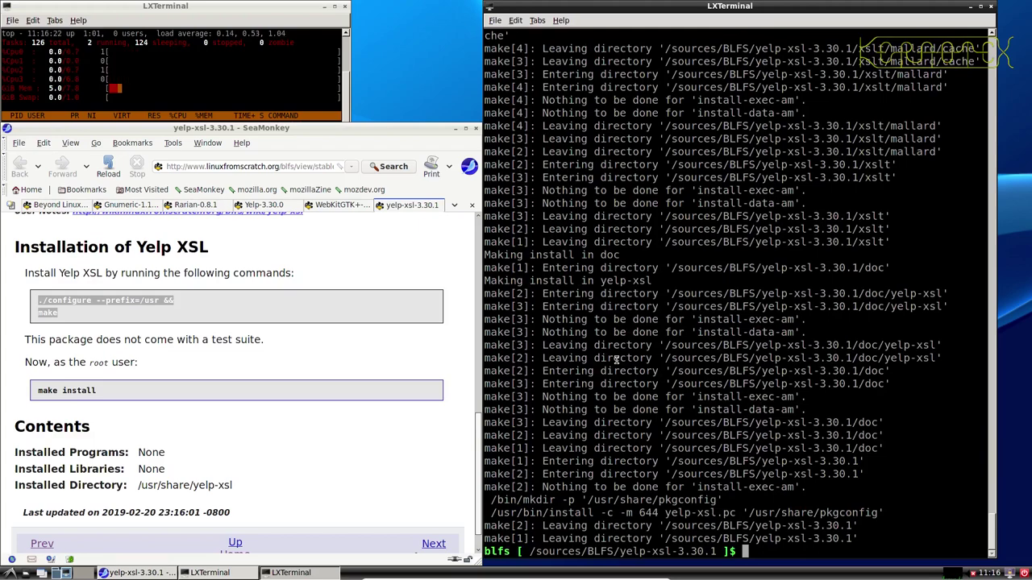
Go back to /sources/BLFS and delete the yelp-xsl-3.30.1 source directory with rm -Rf
{"action": "type", "text": "cd .."}
{"action": "key", "text": "Return"}
{"action": "type", "text": "rm"}
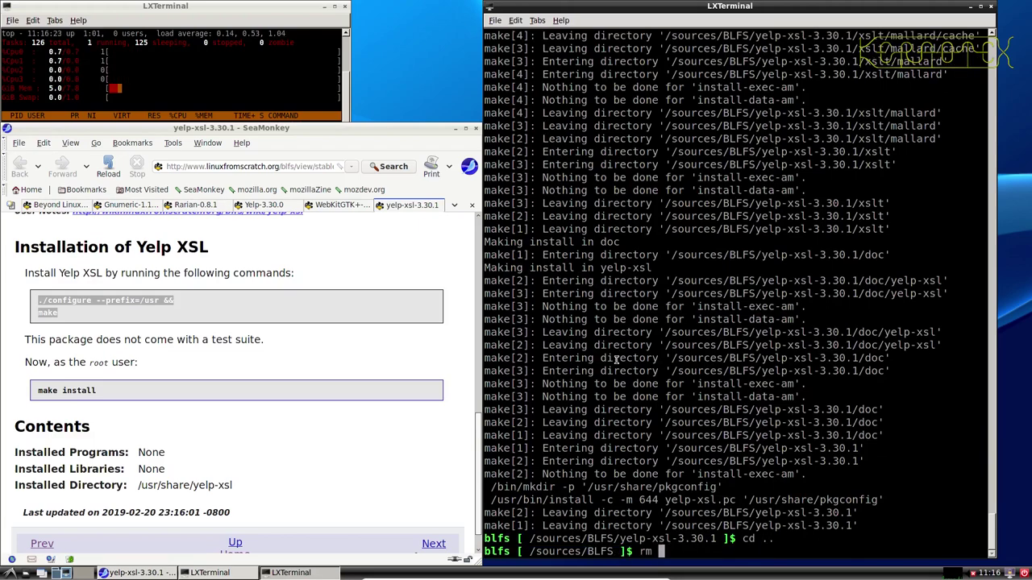
{"action": "type", "text": " -Rf ye"}
{"action": "key", "text": "Tab"}
{"action": "key", "text": "Return"}
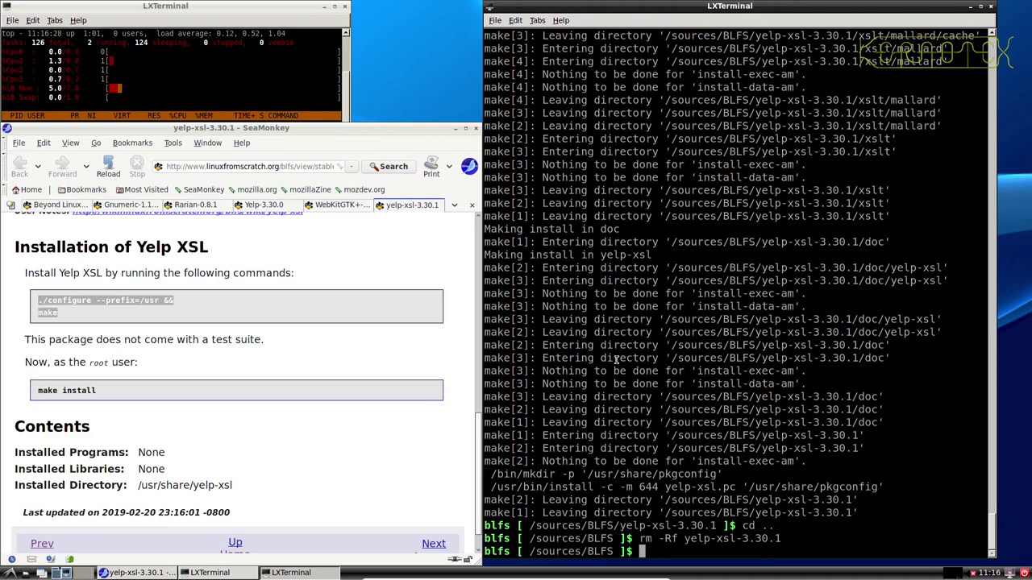
Close the yelp-xsl page and read through the WebKitGTK+ dependency list
{"action": "left_click", "coordinate": [472, 206]}
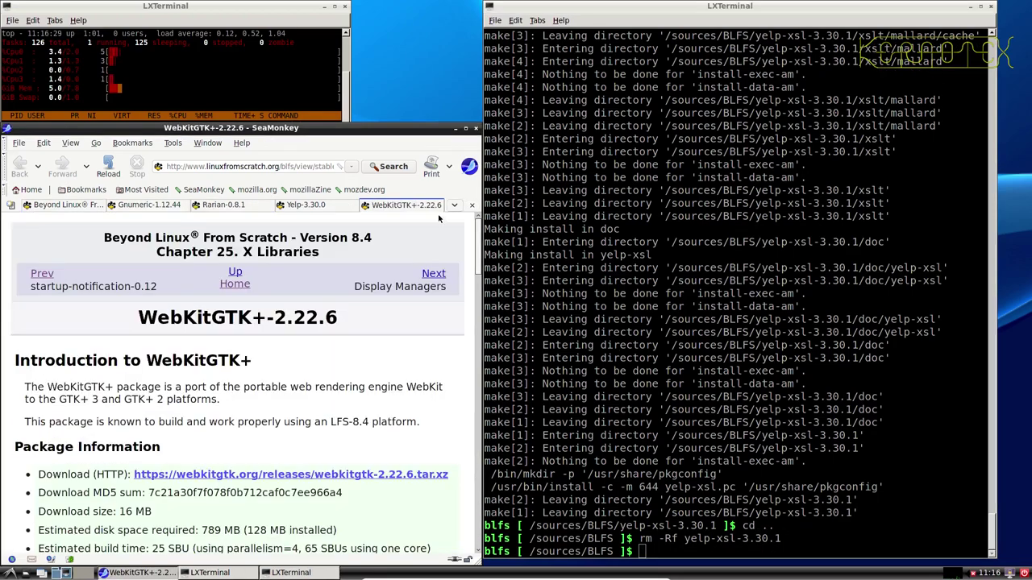
{"action": "scroll", "coordinate": [352, 347], "scroll_direction": "down", "scroll_amount": 2}
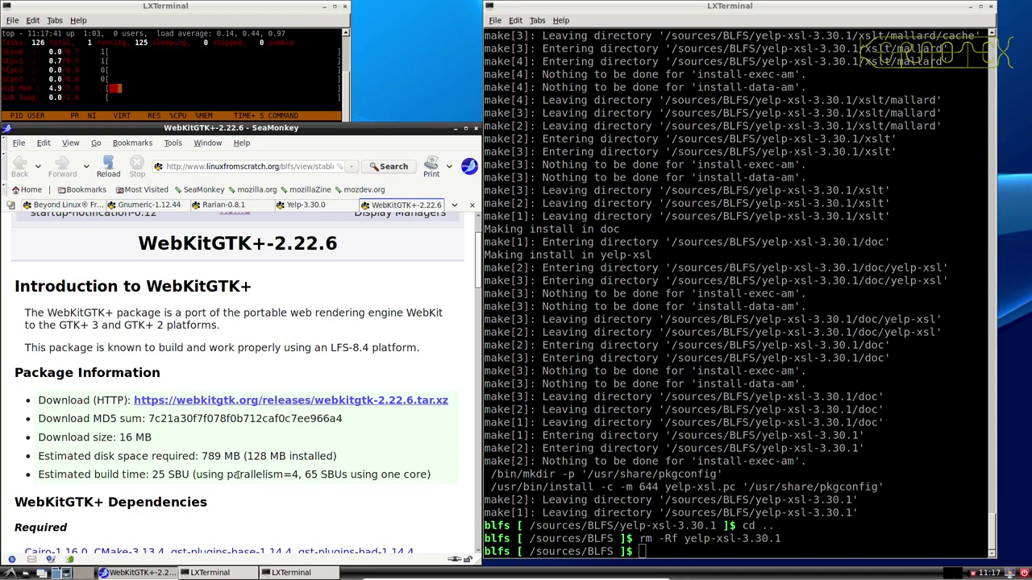
{"action": "scroll", "coordinate": [249, 438], "scroll_direction": "down", "scroll_amount": 1}
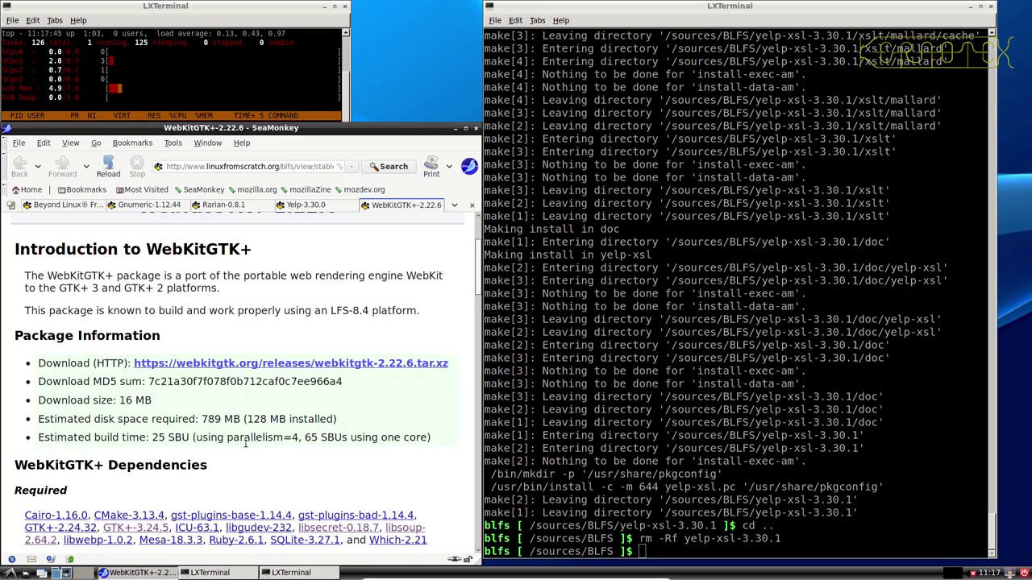
{"action": "scroll", "coordinate": [246, 445], "scroll_direction": "down", "scroll_amount": 2}
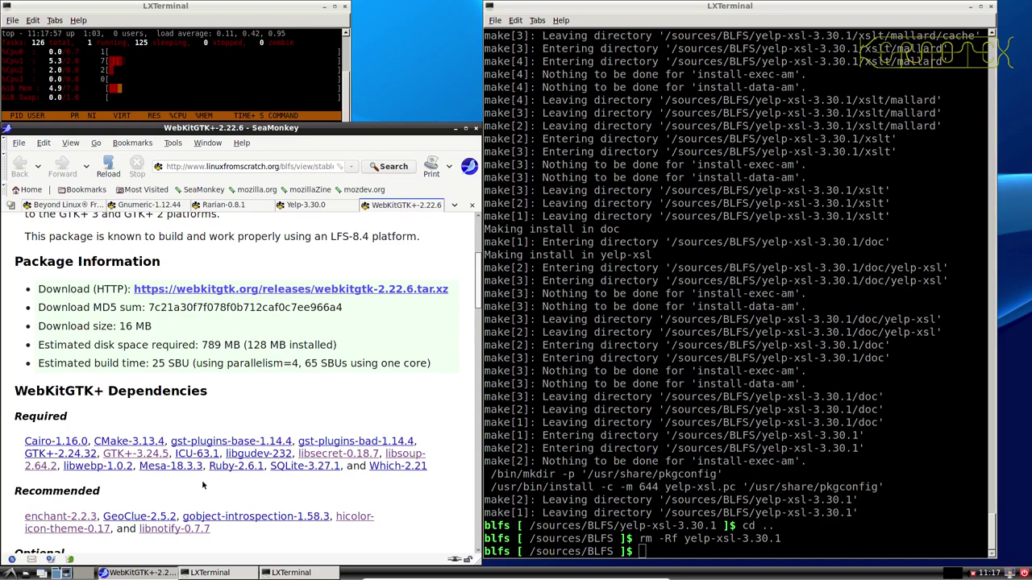
Check the cairo and gst-plugins archives with ls -l in the terminal
{"action": "left_click", "coordinate": [627, 397]}
{"action": "type", "text": "ls -l cair"}
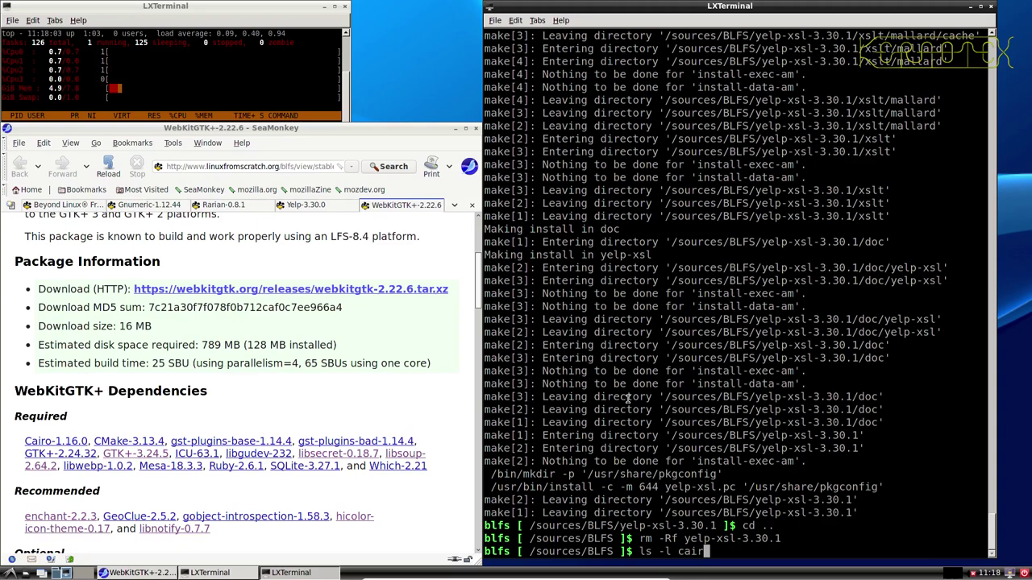
{"action": "key", "text": "Tab"}
{"action": "type", "text": "gst-"}
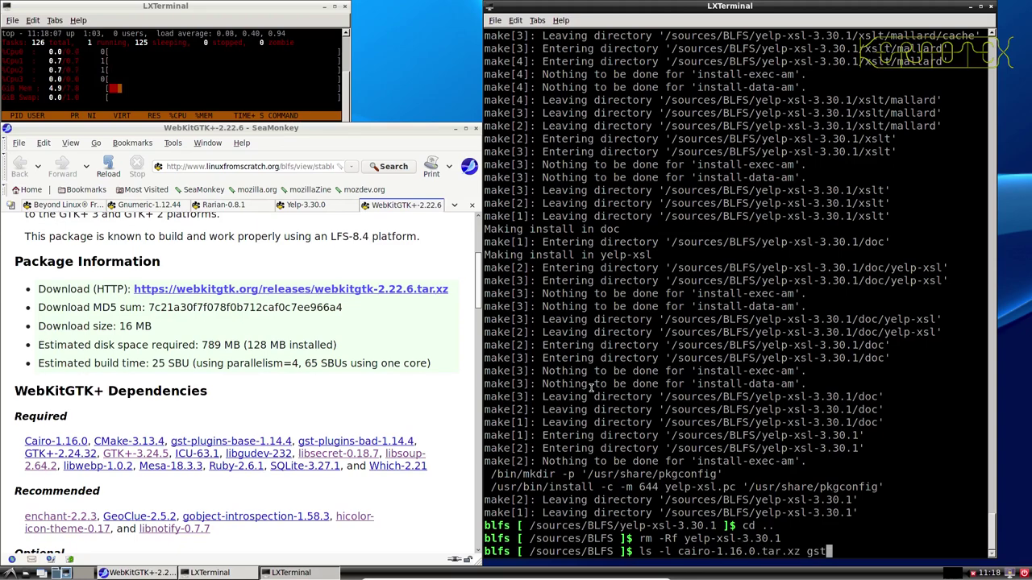
{"action": "key", "text": "Tab"}
{"action": "type", "text": "pl"}
{"action": "key", "text": "BackSpace"}
{"action": "key", "text": "BackSpace"}
{"action": "type", "text": "bas"}
{"action": "key", "text": "Tab"}
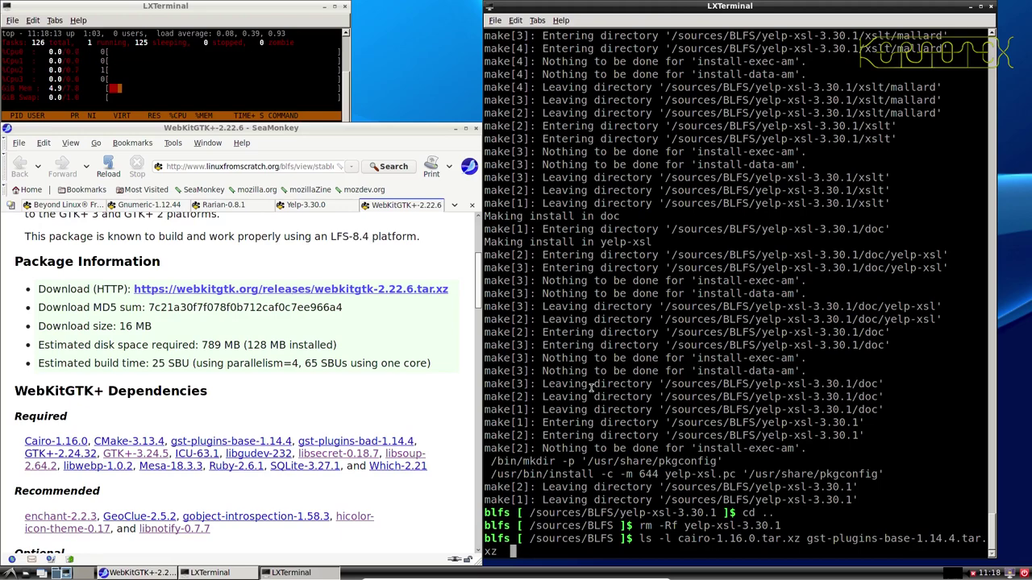
{"action": "type", "text": "gtl-plug"}
{"action": "key", "text": "Left"}
{"action": "key", "text": "Left"}
{"action": "key", "text": "Left"}
{"action": "key", "text": "Left"}
{"action": "key", "text": "Left"}
{"action": "key", "text": "Left"}
{"action": "key", "text": "Left"}
{"action": "key", "text": "Left"}
{"action": "key", "text": "Left"}
{"action": "key", "text": "Left"}
{"action": "key", "text": "Left"}
{"action": "key", "text": "End"}
Restart the listing with ls -l for the gst-plugins-base archive
{"action": "key", "text": "ctrl+c"}
{"action": "type", "text": "ls -l"}
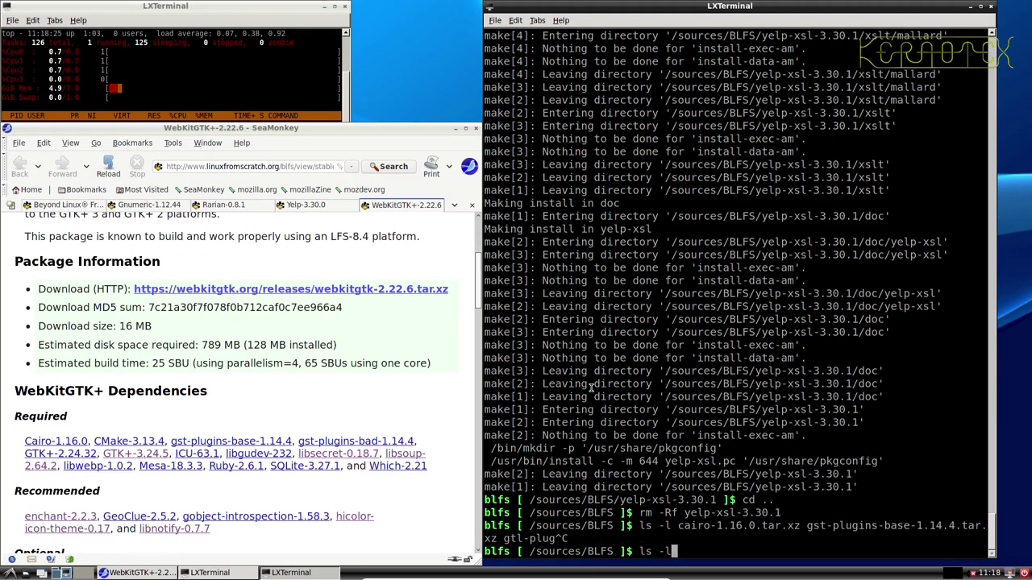
{"action": "type", "text": " gst-pl"}
{"action": "key", "text": "Tab"}
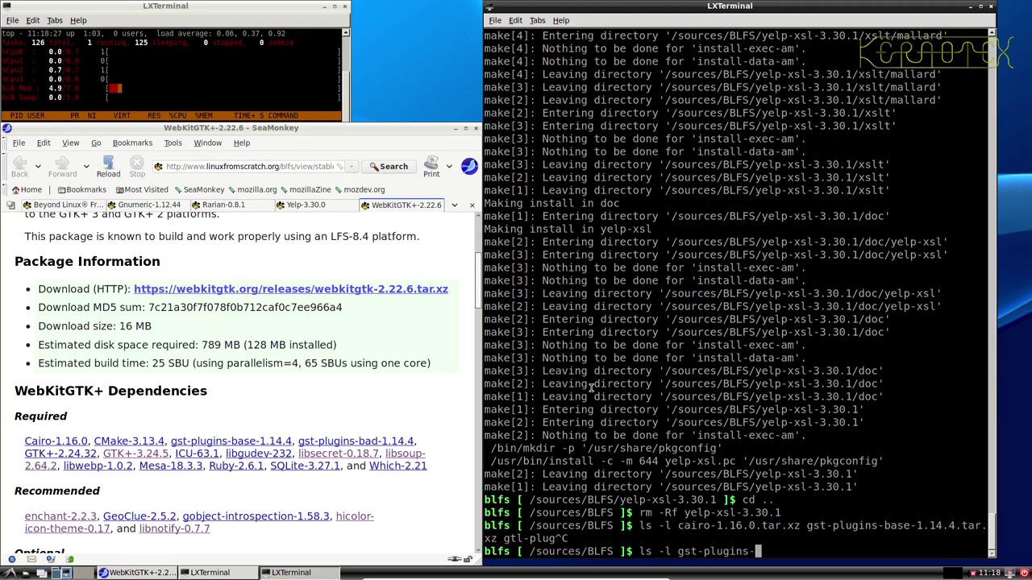
{"action": "type", "text": "bas"}
{"action": "key", "text": "Tab"}
Open gst-plugins-bad, Ruby-2.6.1 and GeoClue-2.5.2 pages, adding libwebp and sqlite to the listing
{"action": "middle_click", "coordinate": [373, 442]}
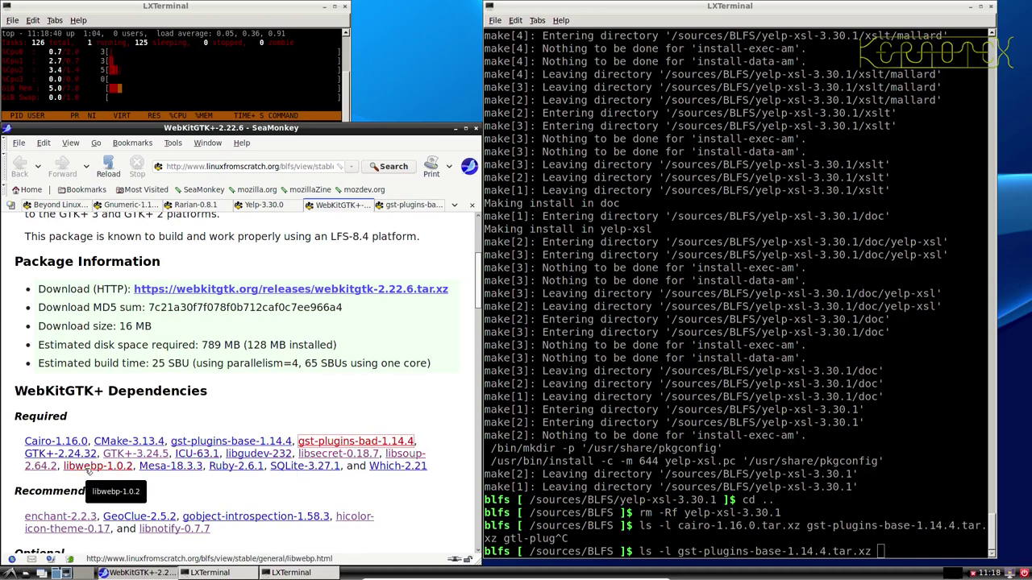
{"action": "left_click", "coordinate": [534, 436]}
{"action": "type", "text": "lib"}
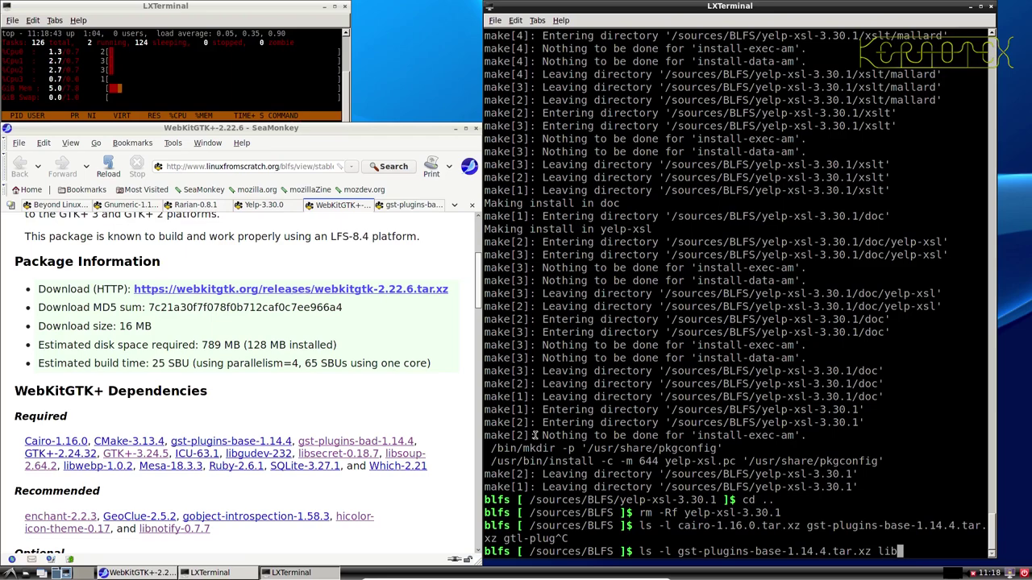
{"action": "type", "text": "web"}
{"action": "key", "text": "Tab"}
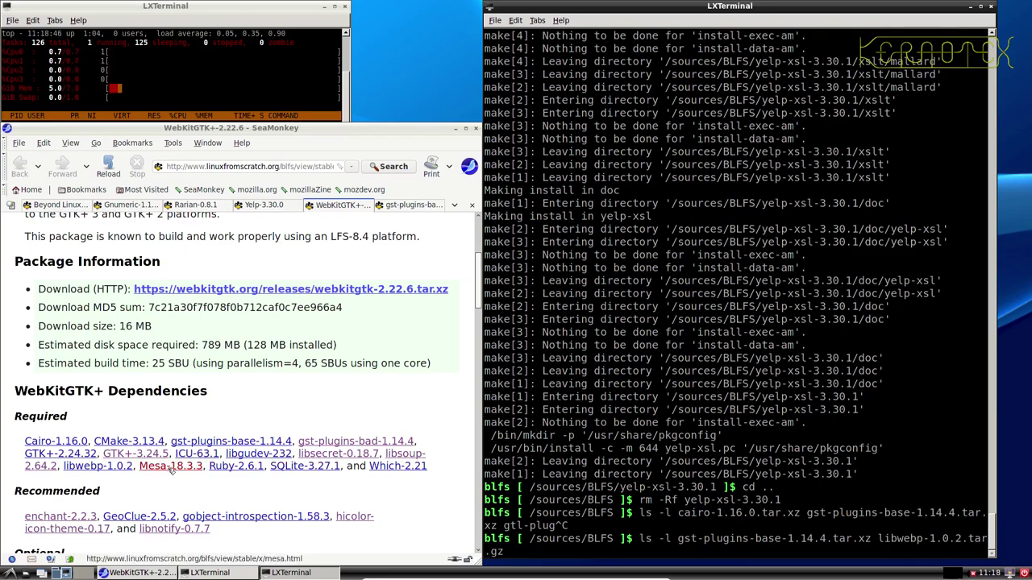
{"action": "middle_click", "coordinate": [234, 474]}
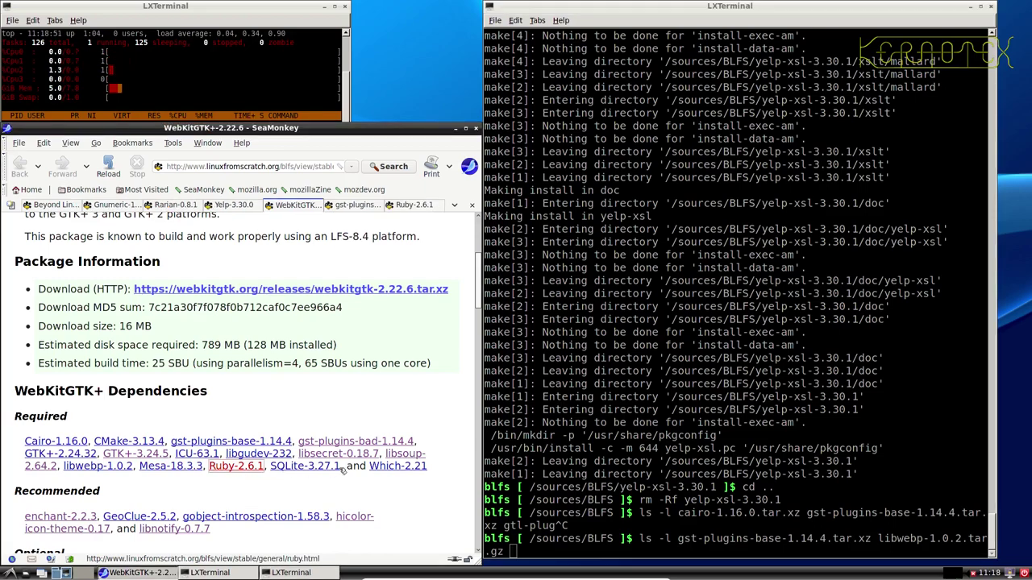
{"action": "type", "text": "sqlite-"}
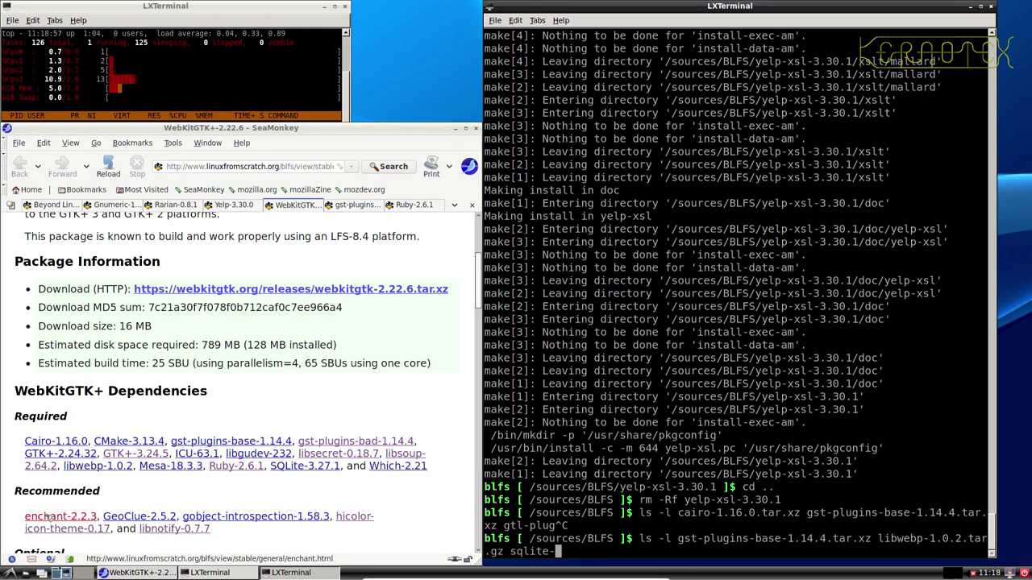
{"action": "scroll", "coordinate": [55, 489], "scroll_direction": "down", "scroll_amount": 2}
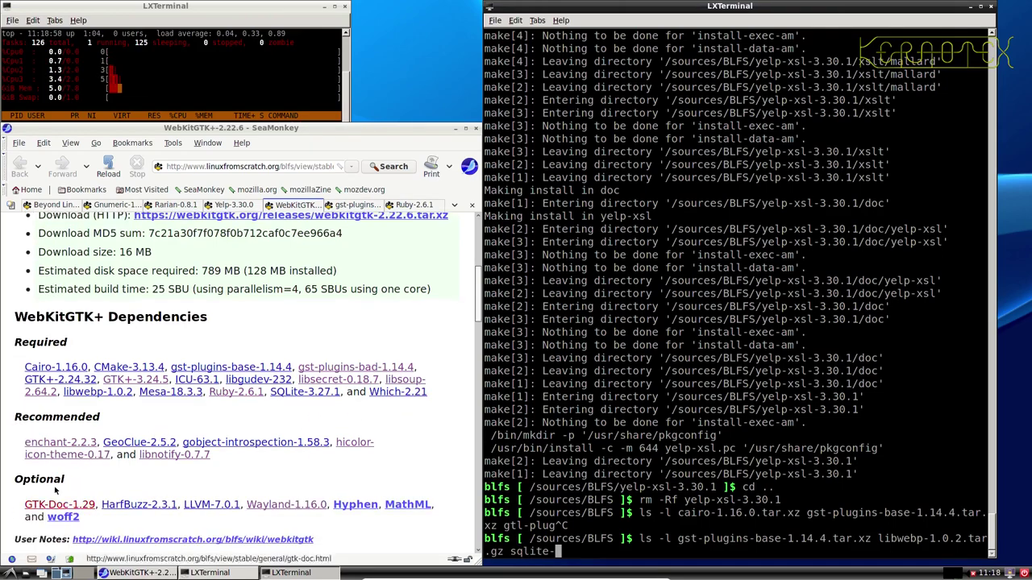
{"action": "middle_click", "coordinate": [139, 445]}
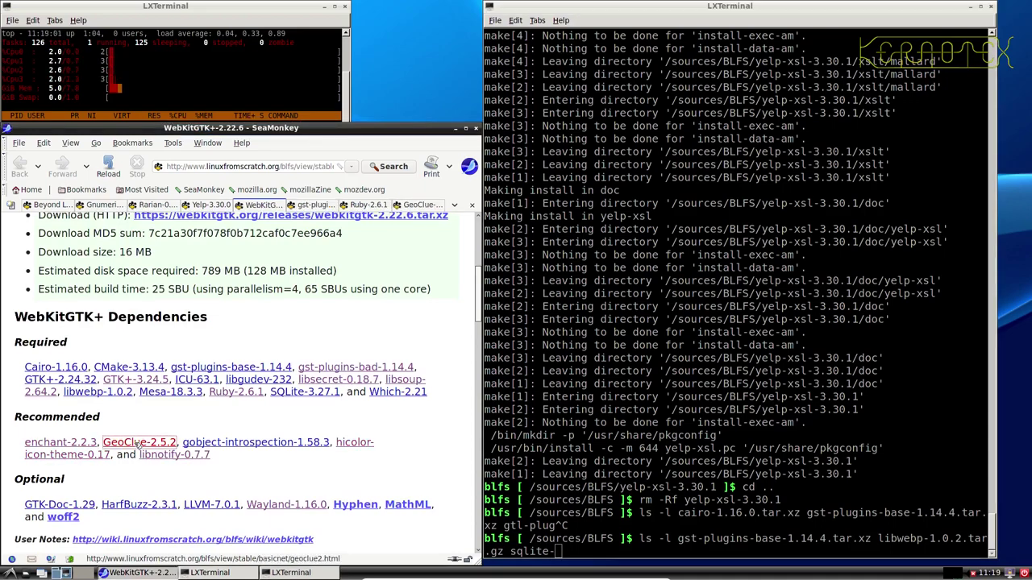
{"action": "left_click", "coordinate": [407, 206]}
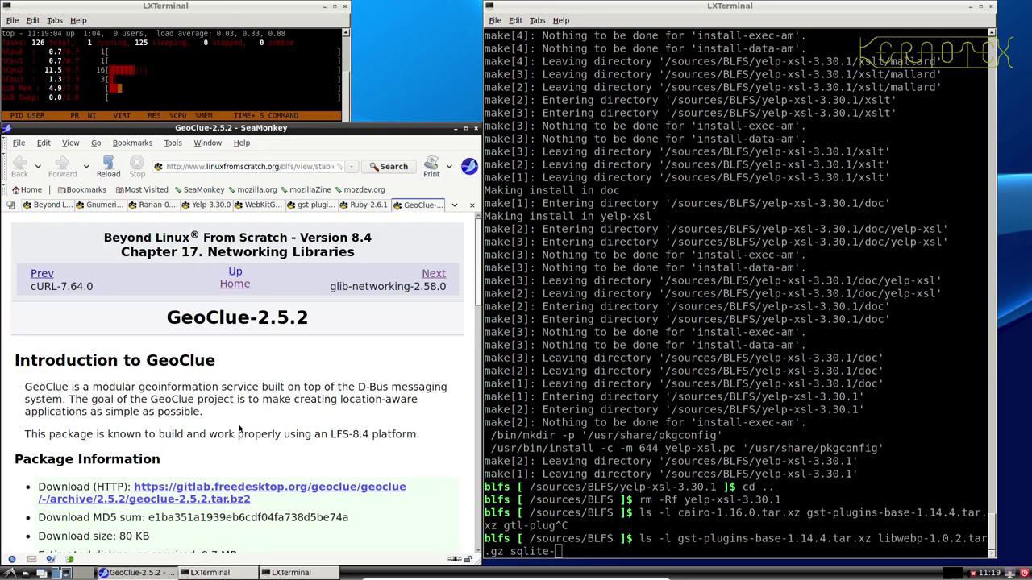
Look over the Ruby-2.6.1, gst-plugins-bad-1.14.4 and WebKitGTK+-2.22.6 pages in turn
{"action": "scroll", "coordinate": [239, 428], "scroll_direction": "down", "scroll_amount": 4}
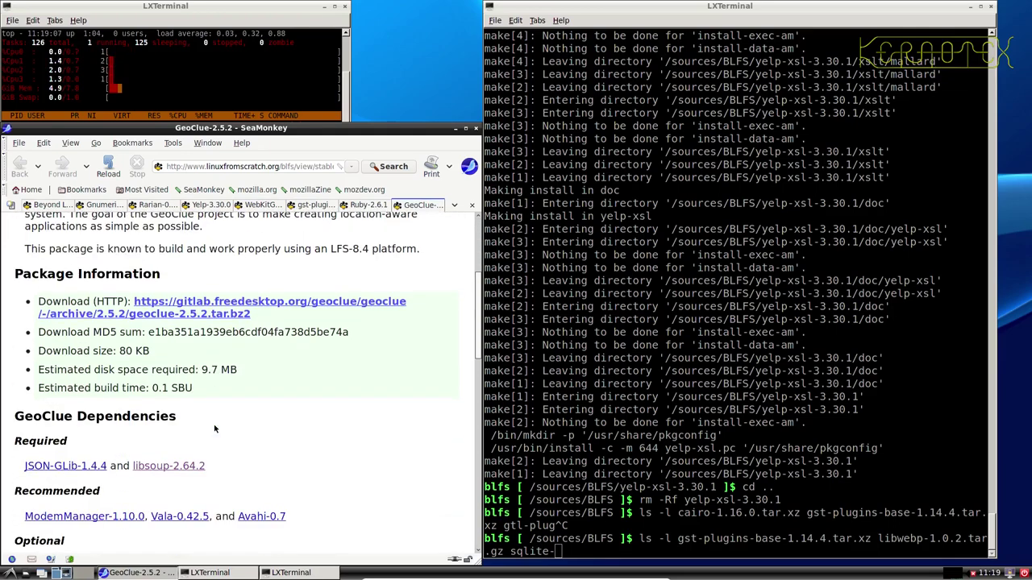
{"action": "scroll", "coordinate": [215, 429], "scroll_direction": "up", "scroll_amount": 4}
{"action": "left_click", "coordinate": [360, 206]}
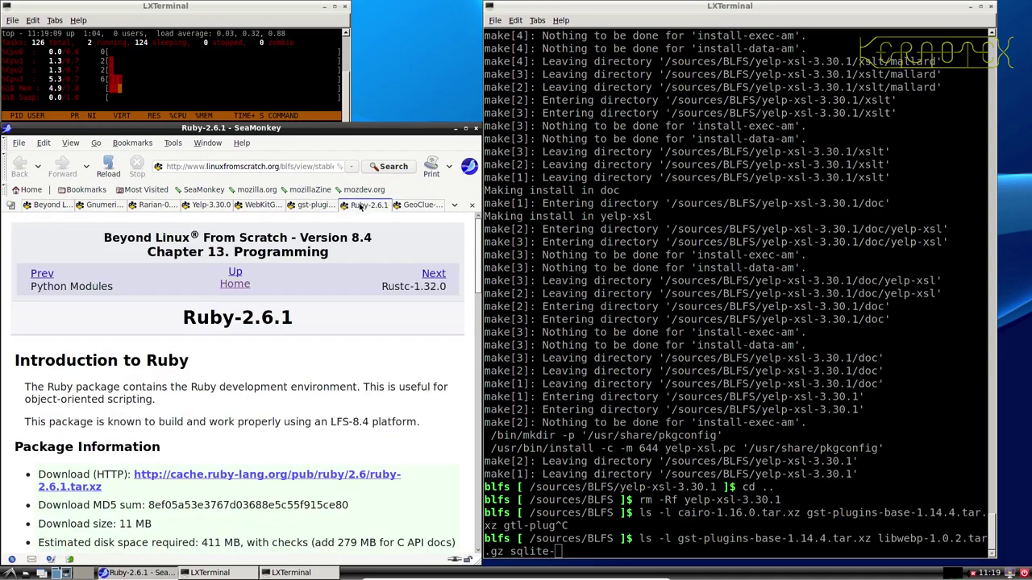
{"action": "left_click", "coordinate": [313, 206]}
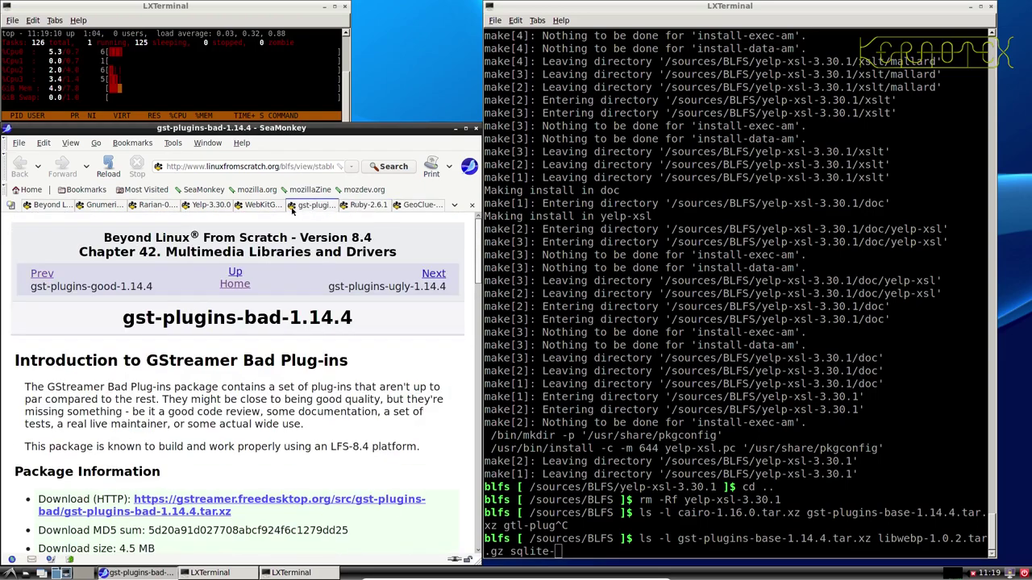
{"action": "left_click", "coordinate": [262, 207]}
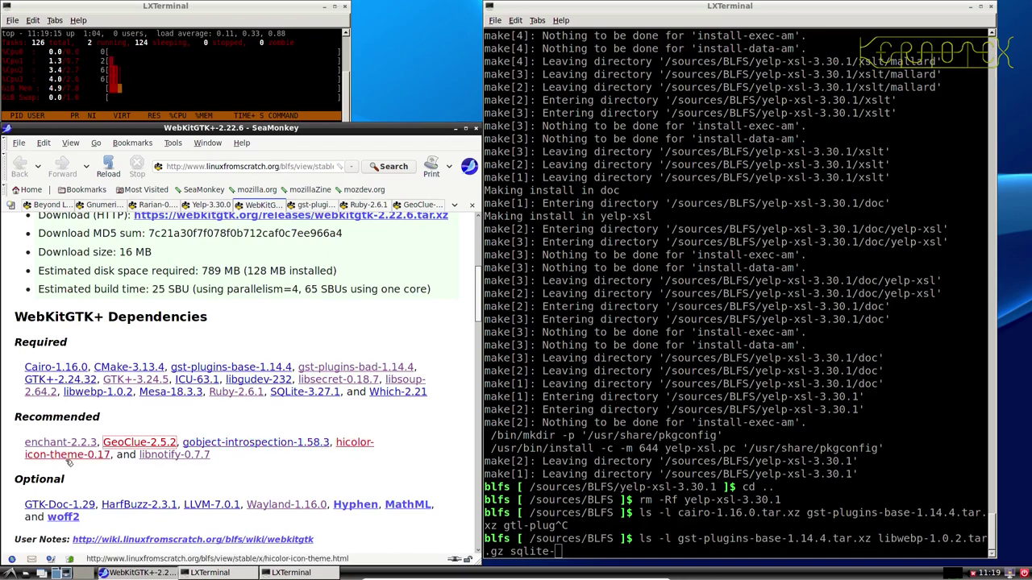
{"action": "scroll", "coordinate": [171, 464], "scroll_direction": "down", "scroll_amount": 1}
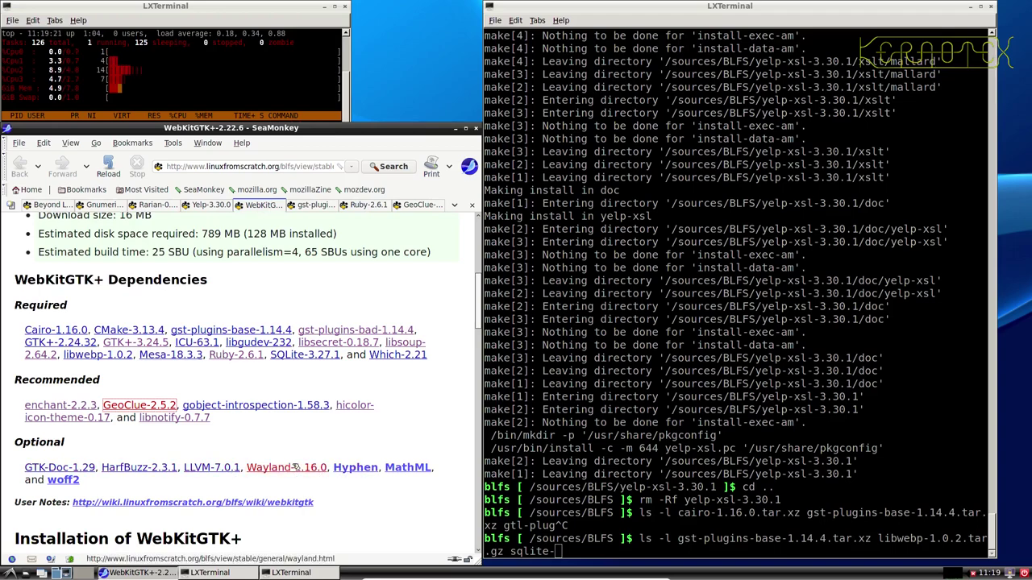
{"action": "scroll", "coordinate": [295, 468], "scroll_direction": "down", "scroll_amount": 2}
{"action": "scroll", "coordinate": [293, 466], "scroll_direction": "down", "scroll_amount": 1}
{"action": "scroll", "coordinate": [292, 467], "scroll_direction": "up", "scroll_amount": 4}
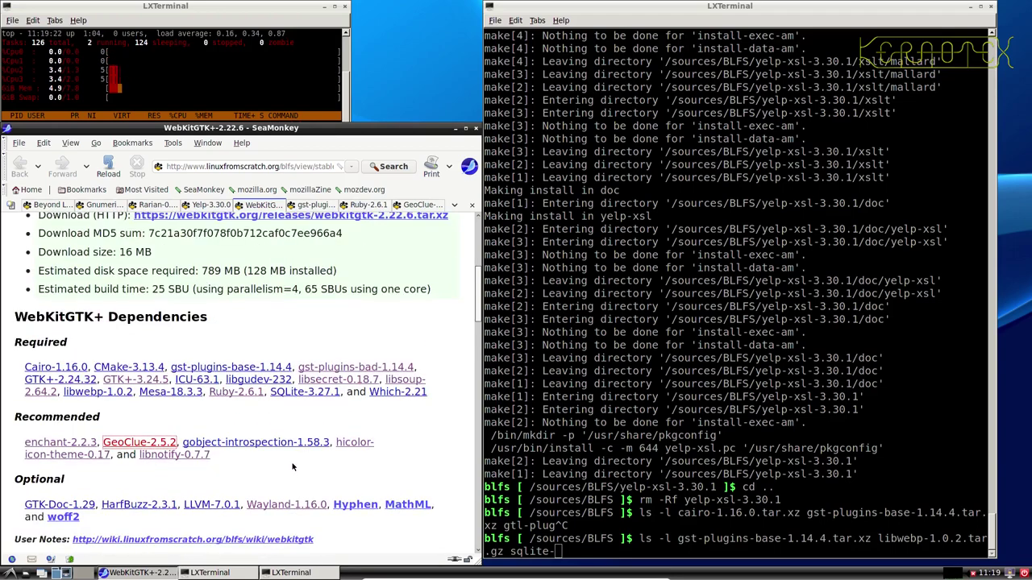
Back on GeoClue-2.5.2, check for a json-c tarball and open JSON-GLib-1.4.4 in a new tab
{"action": "left_click", "coordinate": [416, 204]}
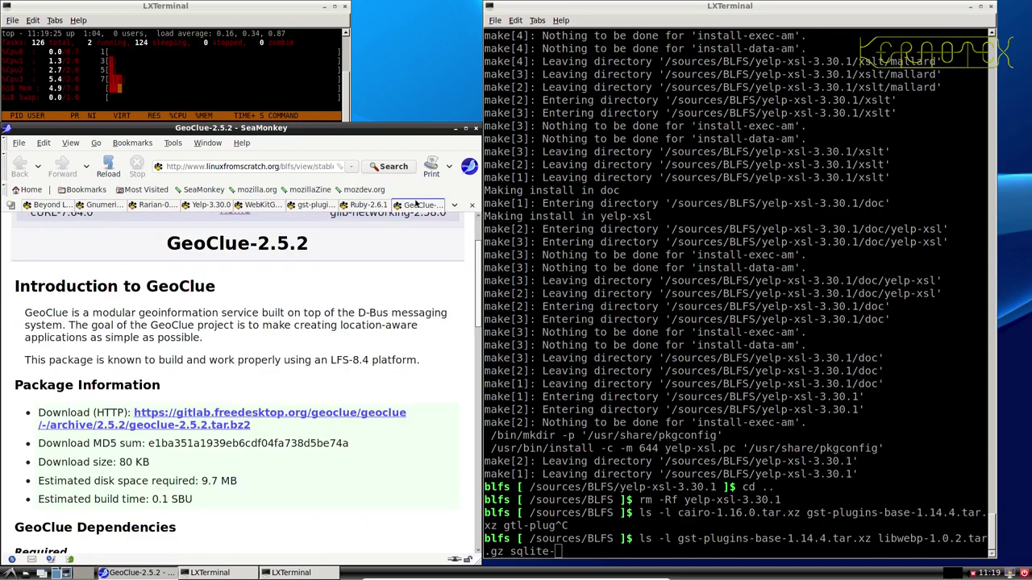
{"action": "scroll", "coordinate": [455, 434], "scroll_direction": "down", "scroll_amount": 3}
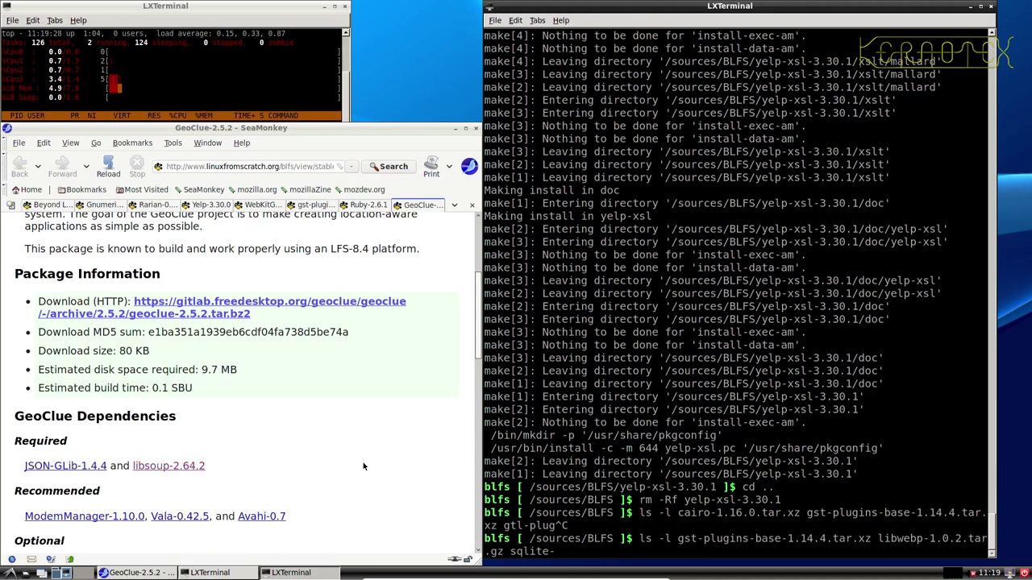
{"action": "key", "text": "ctrl+c"}
{"action": "type", "text": "ls js"}
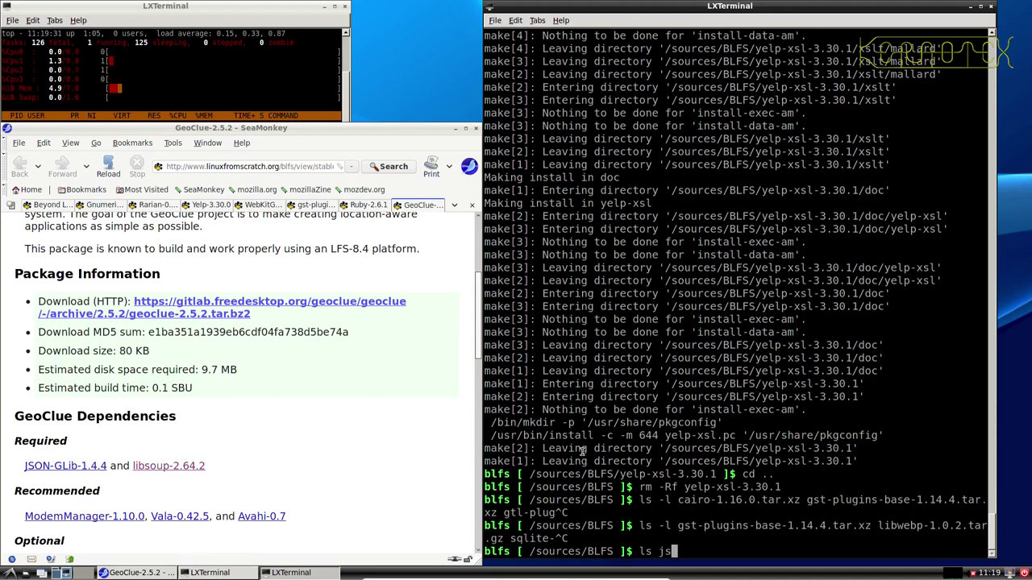
{"action": "key", "text": "Tab"}
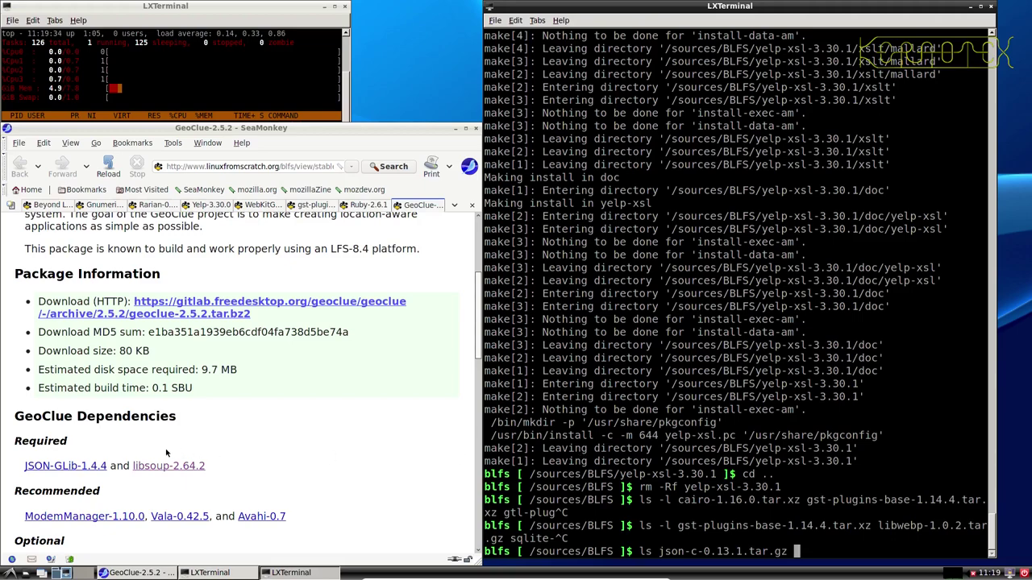
{"action": "left_click", "coordinate": [96, 466]}
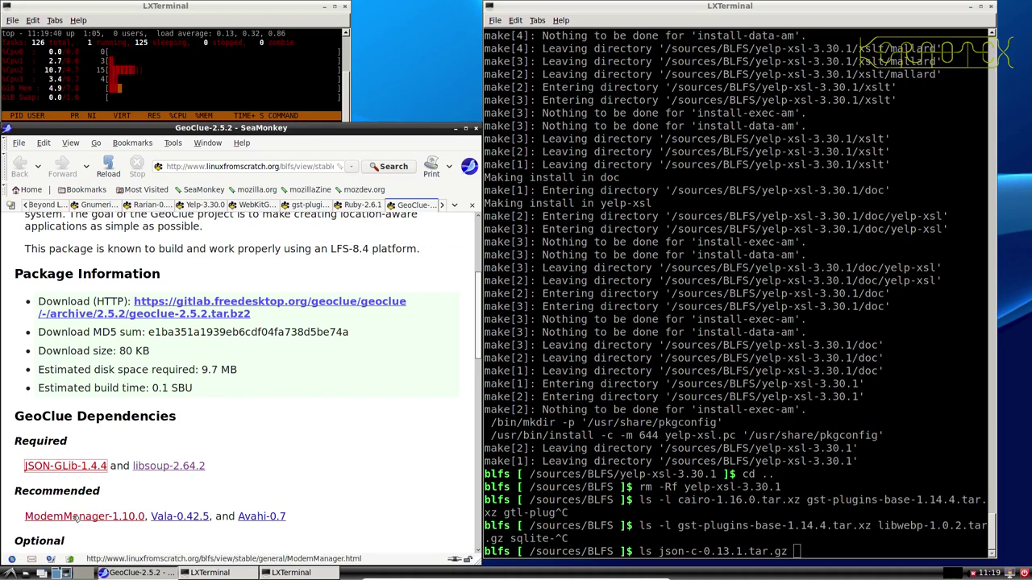
Check for a ModemManager tarball, then open ModemManager-1.10.0 and Avahi-0.7 in new tabs
{"action": "left_click", "coordinate": [647, 438]}
{"action": "key", "text": "ctrl+c"}
{"action": "type", "text": "l"}
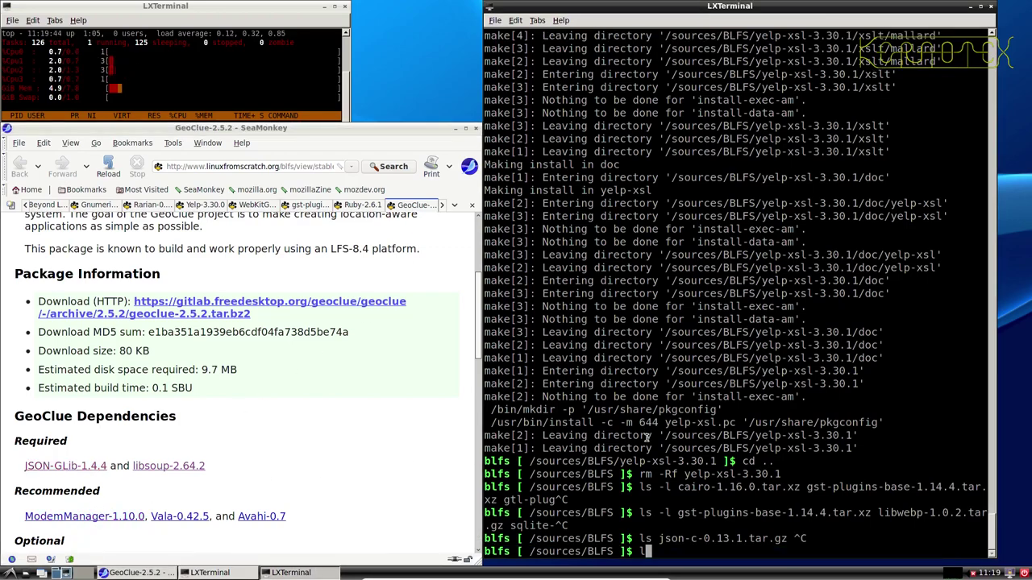
{"action": "type", "text": "s mode"}
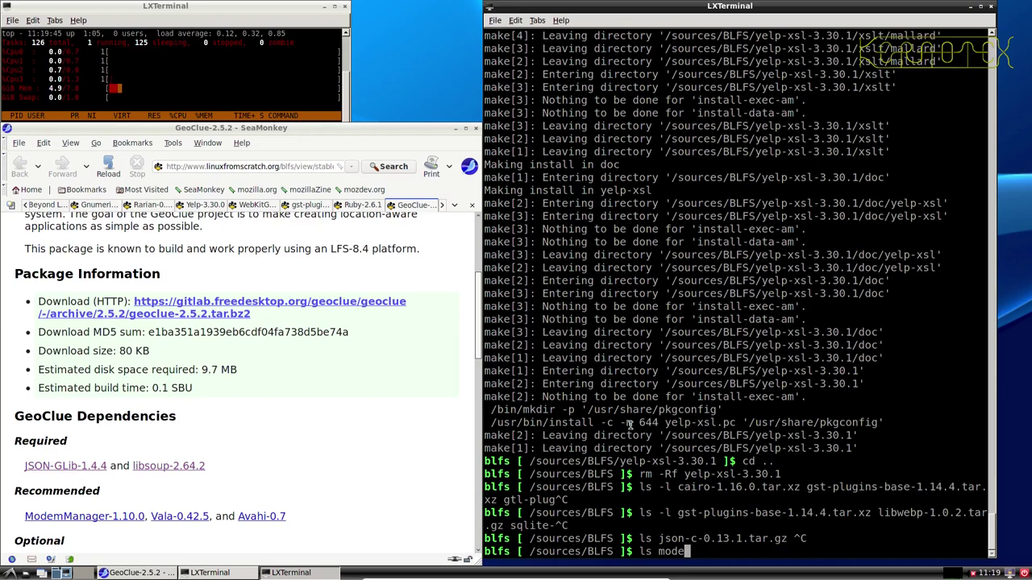
{"action": "middle_click", "coordinate": [117, 519]}
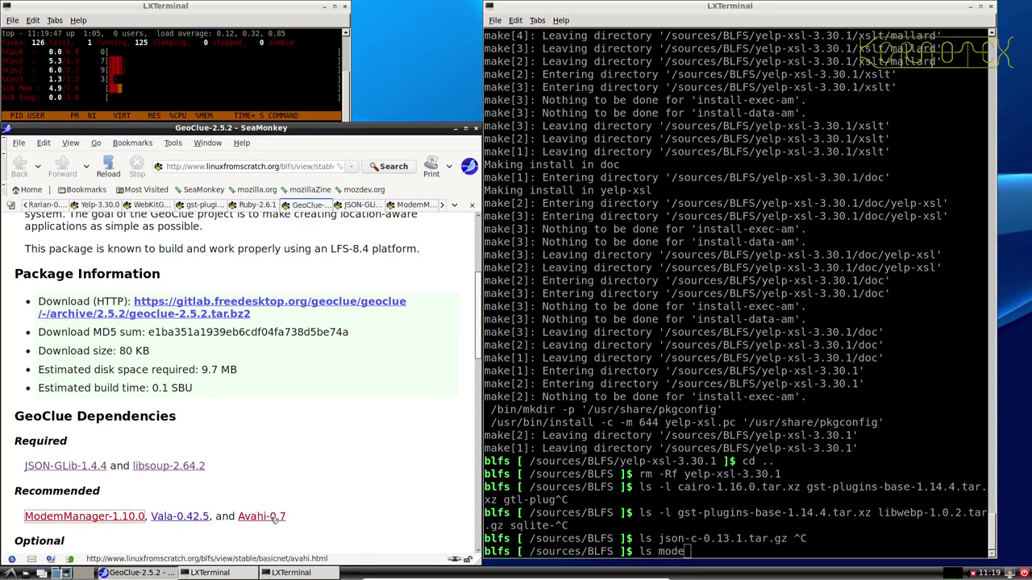
{"action": "middle_click", "coordinate": [274, 519]}
{"action": "scroll", "coordinate": [328, 503], "scroll_direction": "down", "scroll_amount": 2}
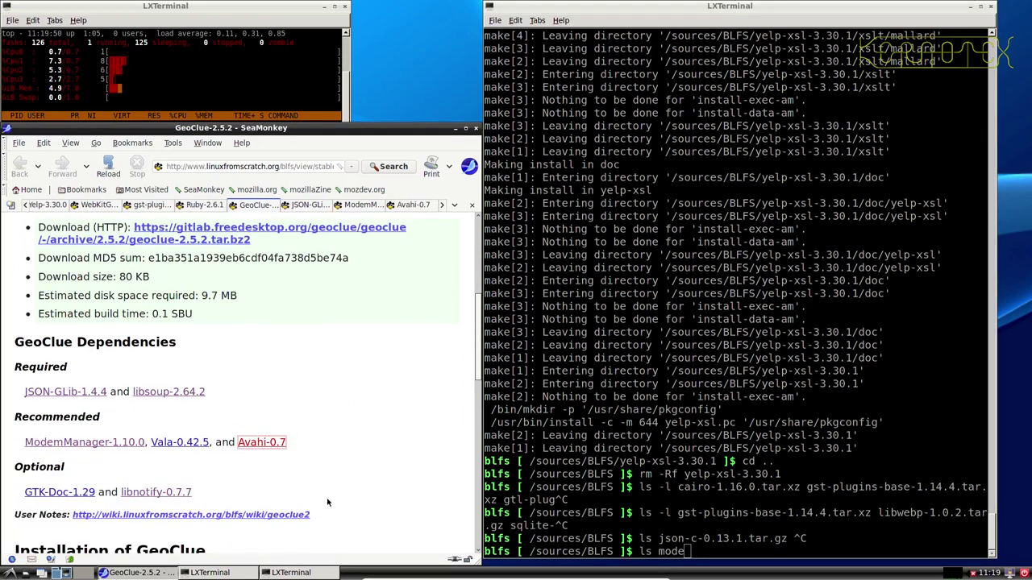
{"action": "scroll", "coordinate": [295, 505], "scroll_direction": "down", "scroll_amount": 2}
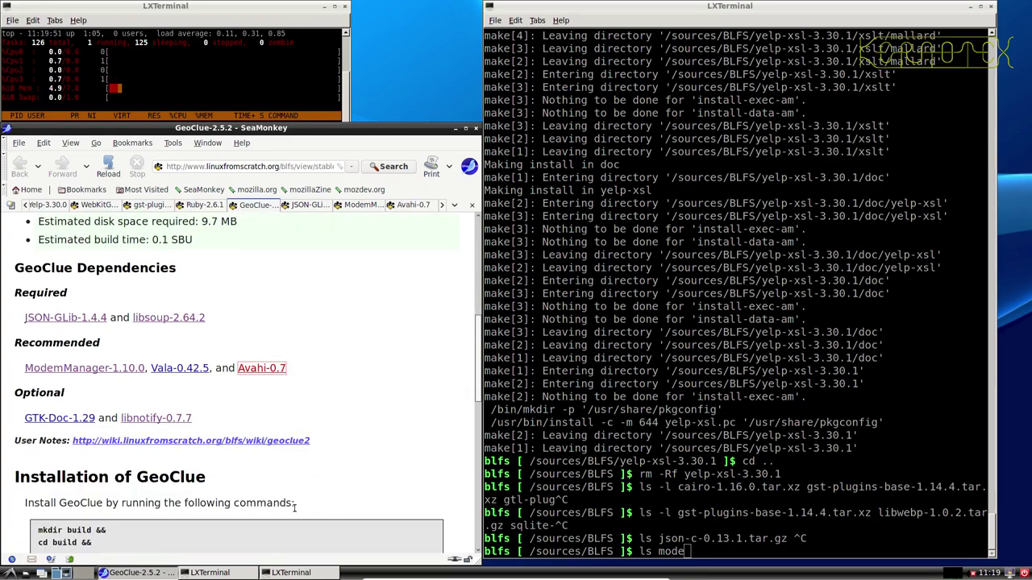
{"action": "scroll", "coordinate": [412, 274], "scroll_direction": "up", "scroll_amount": 3}
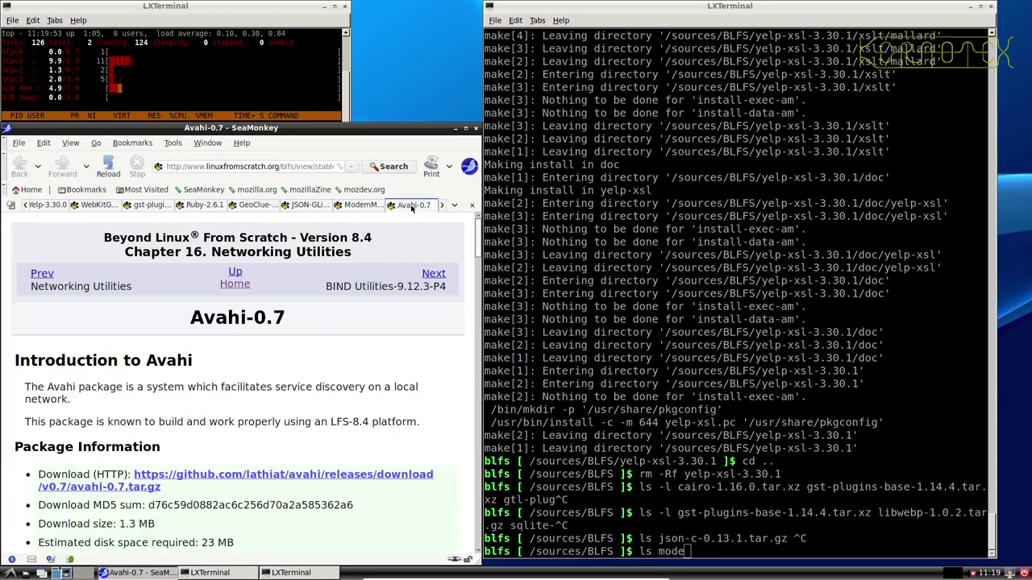
On the Avahi-0.7 page, check for a libdaemon tarball and open libdaemon-0.14 in a new tab
{"action": "left_click", "coordinate": [423, 206]}
{"action": "scroll", "coordinate": [381, 387], "scroll_direction": "down", "scroll_amount": 3}
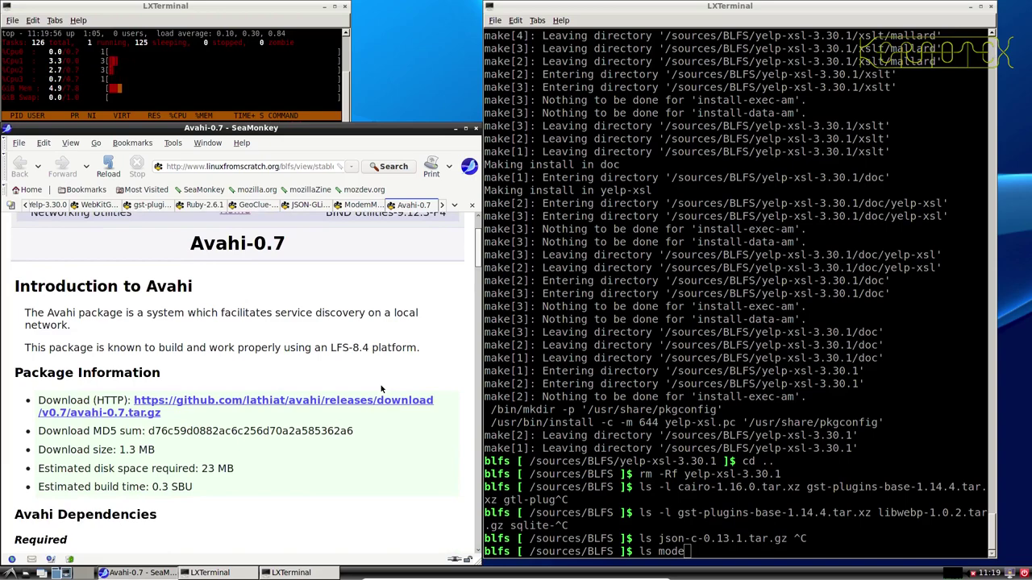
{"action": "scroll", "coordinate": [383, 389], "scroll_direction": "down", "scroll_amount": 3}
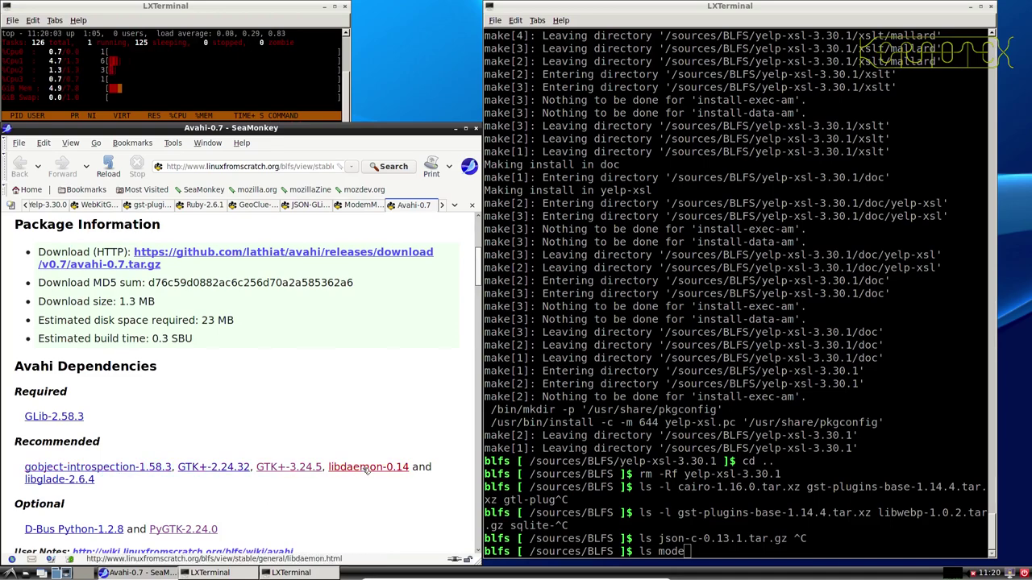
{"action": "key", "text": "ctrl+c"}
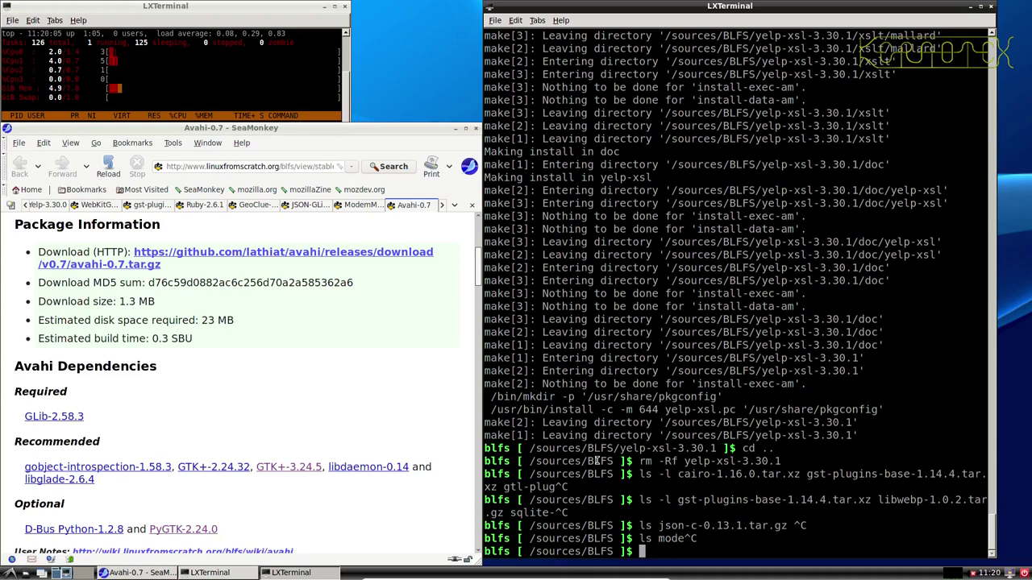
{"action": "type", "text": "ls libdae"}
{"action": "key", "text": "Tab"}
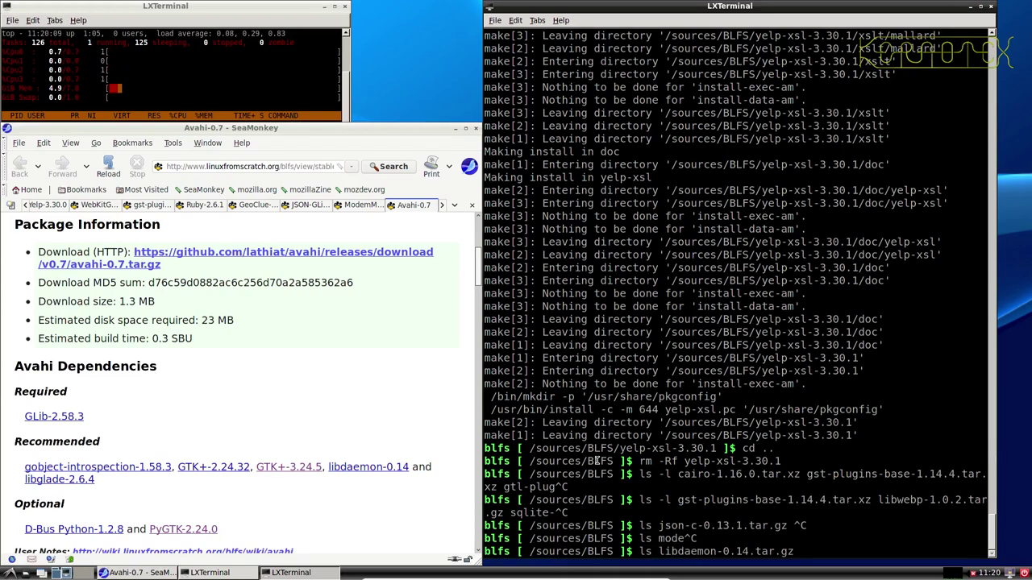
{"action": "left_click", "coordinate": [395, 470]}
Run 'locate libdaemon.so' to confirm libdaemon is installed, then close the libdaemon-0.14 tab
{"action": "left_click", "coordinate": [416, 206]}
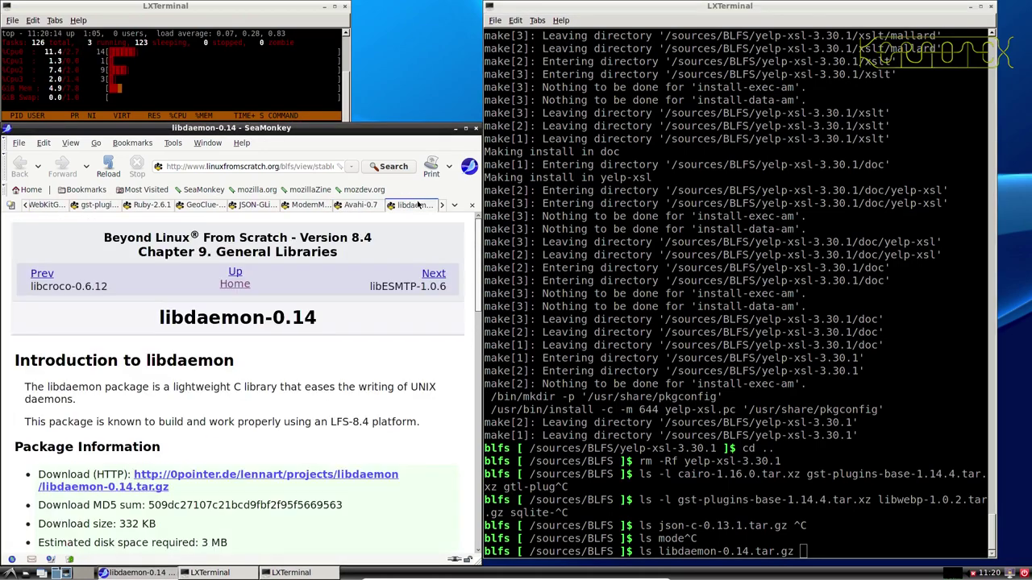
{"action": "scroll", "coordinate": [378, 403], "scroll_direction": "down", "scroll_amount": 15}
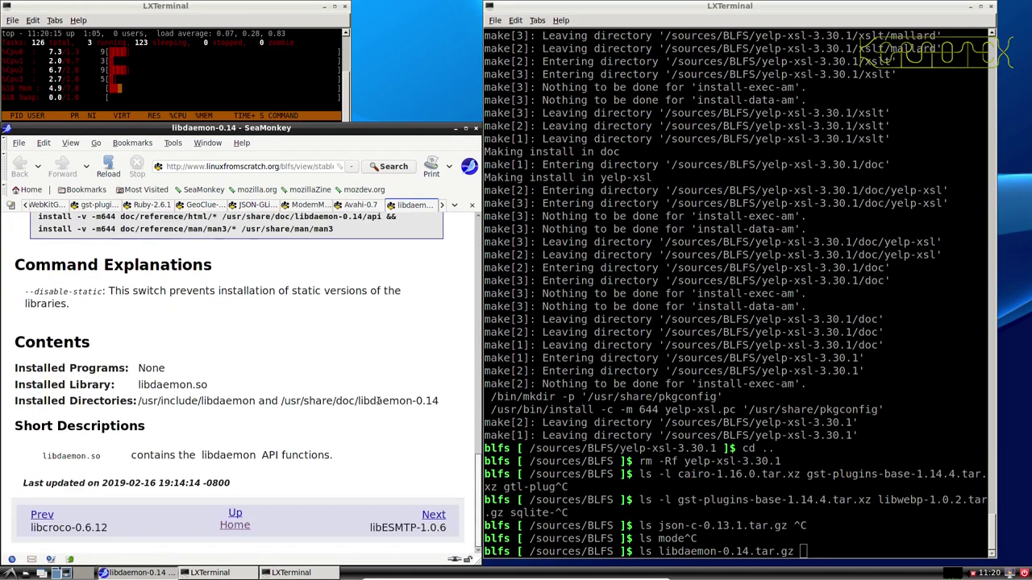
{"action": "left_click", "coordinate": [615, 414]}
{"action": "key", "text": "ctrl+c"}
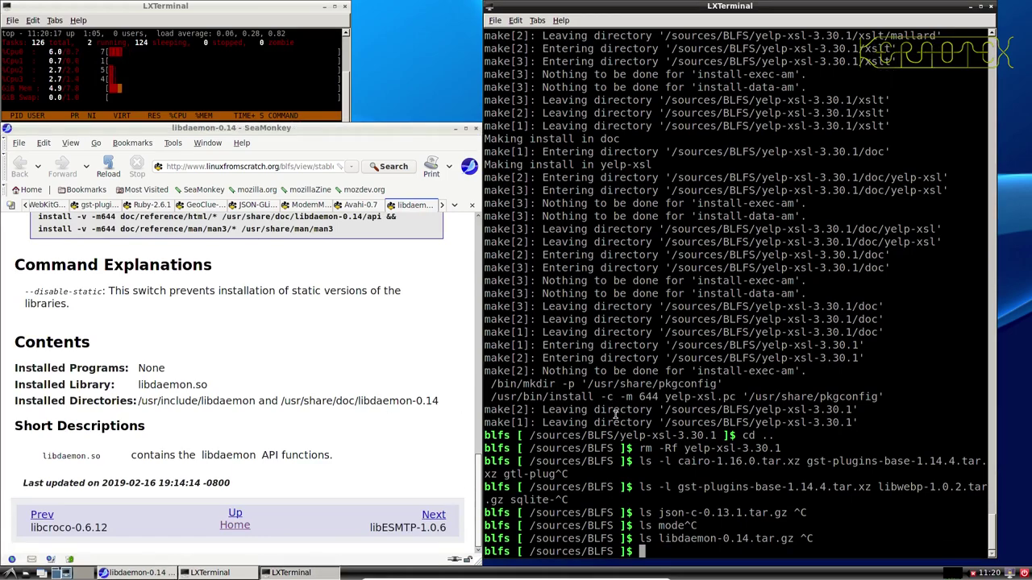
{"action": "type", "text": "locate libda"}
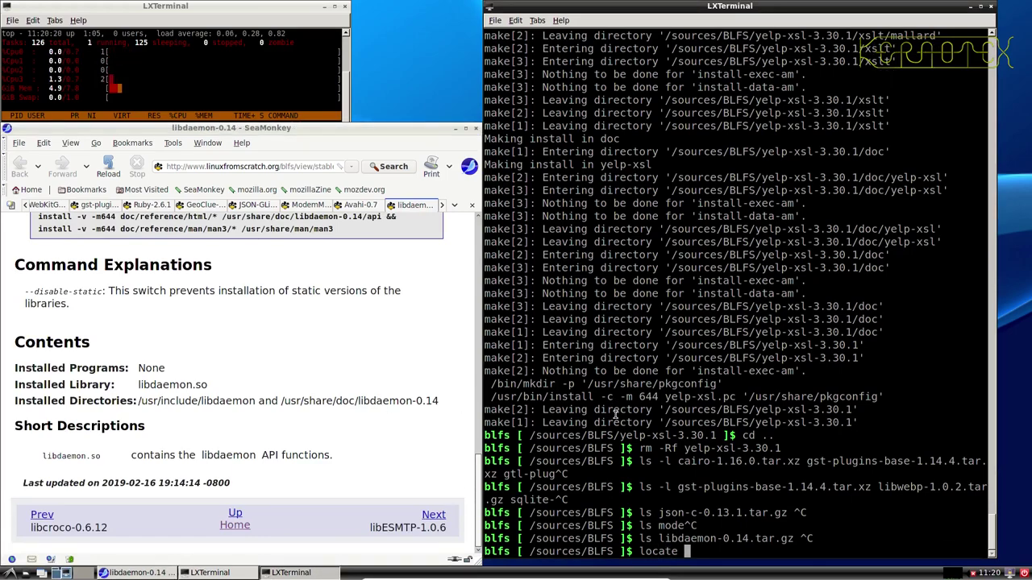
{"action": "type", "text": "e"}
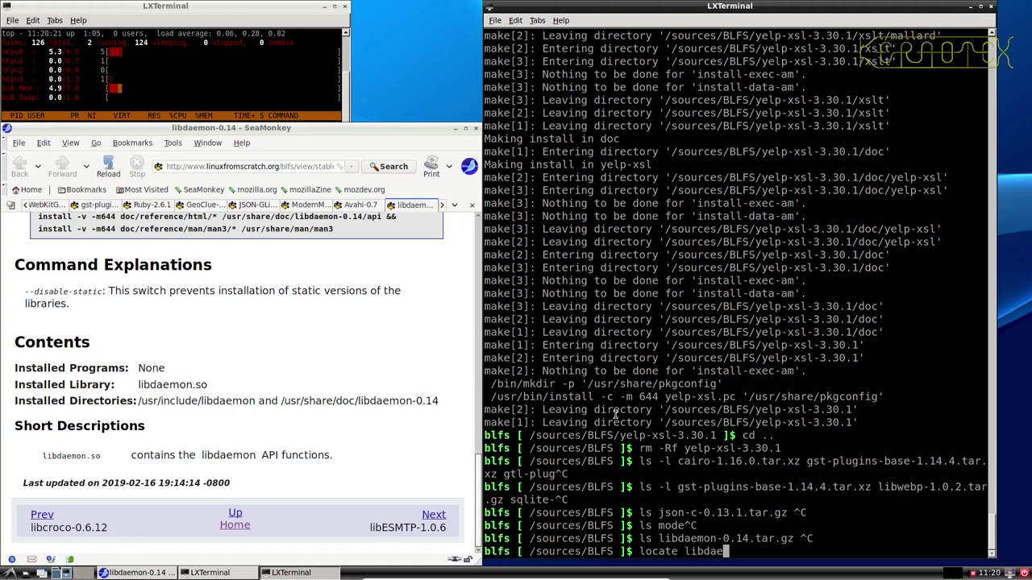
{"action": "type", "text": "mon.so"}
{"action": "key", "text": "Return"}
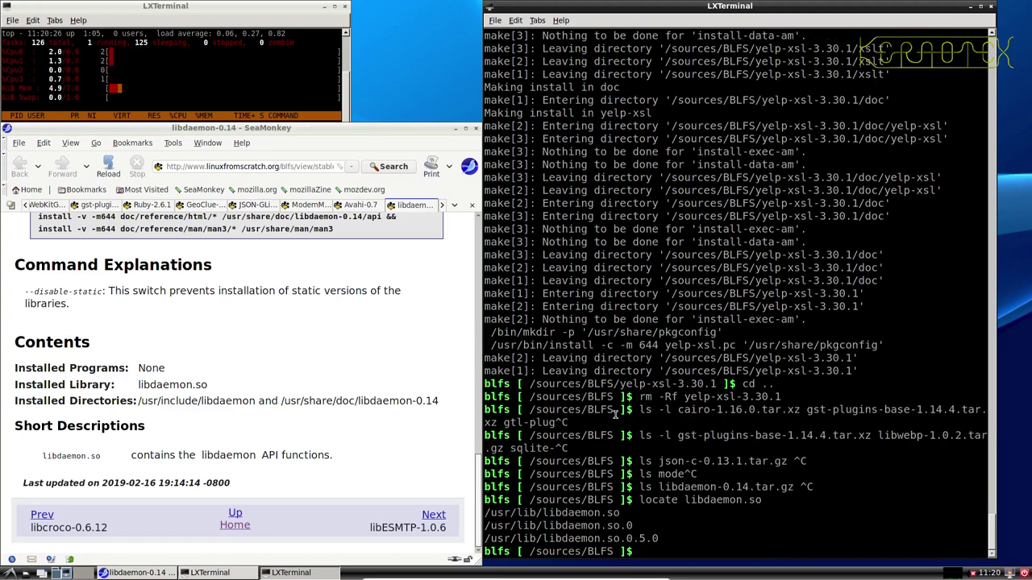
{"action": "left_click", "coordinate": [471, 206]}
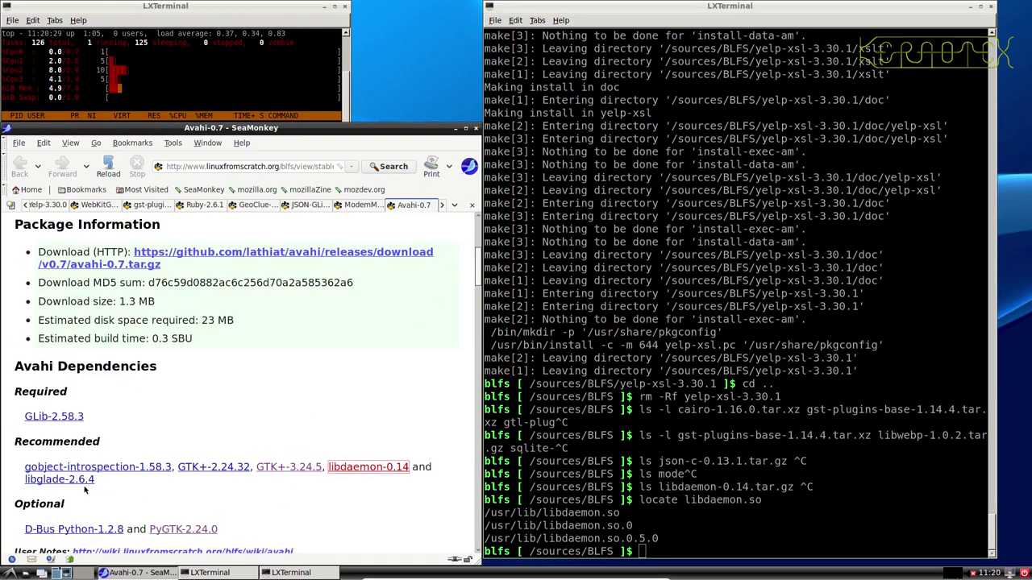
Download the avahi-0.7 tarball with wget using its copied link
{"action": "scroll", "coordinate": [81, 489], "scroll_direction": "down", "scroll_amount": 2}
{"action": "scroll", "coordinate": [79, 489], "scroll_direction": "up", "scroll_amount": 3}
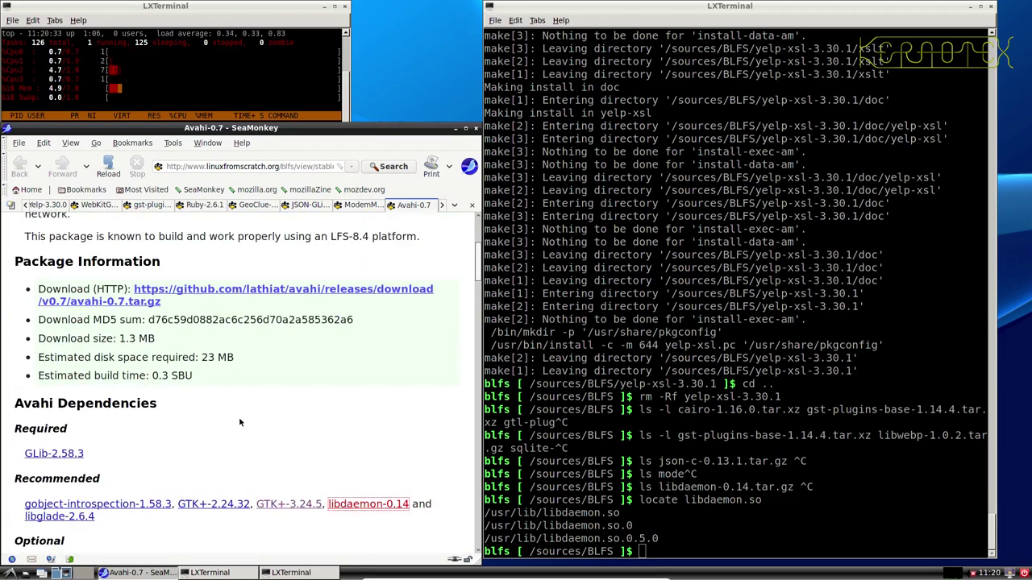
{"action": "right_click", "coordinate": [312, 298]}
{"action": "left_click", "coordinate": [347, 378]}
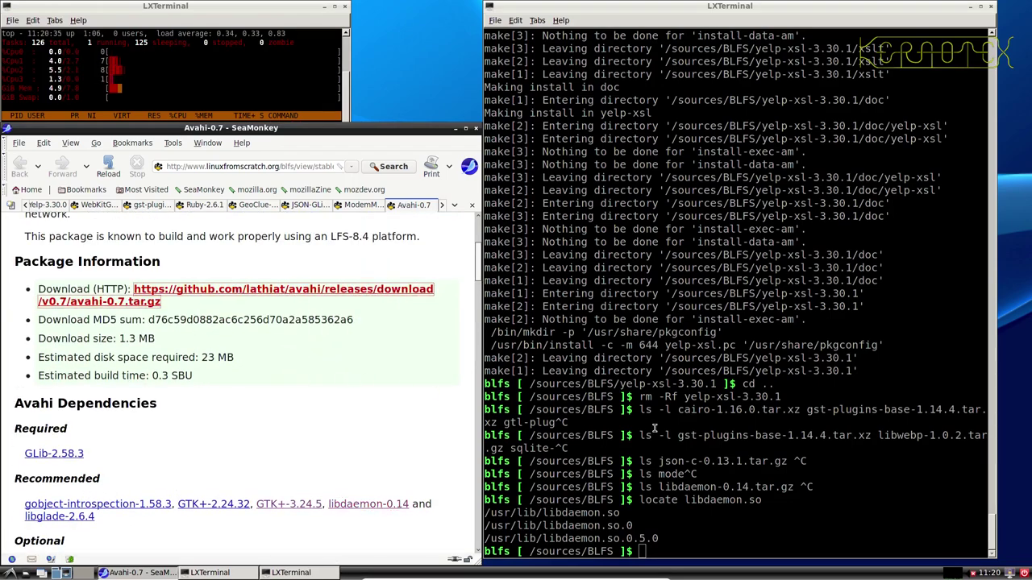
{"action": "left_click", "coordinate": [657, 429]}
{"action": "type", "text": "wget"}
{"action": "key", "text": "ctrl+shift+v"}
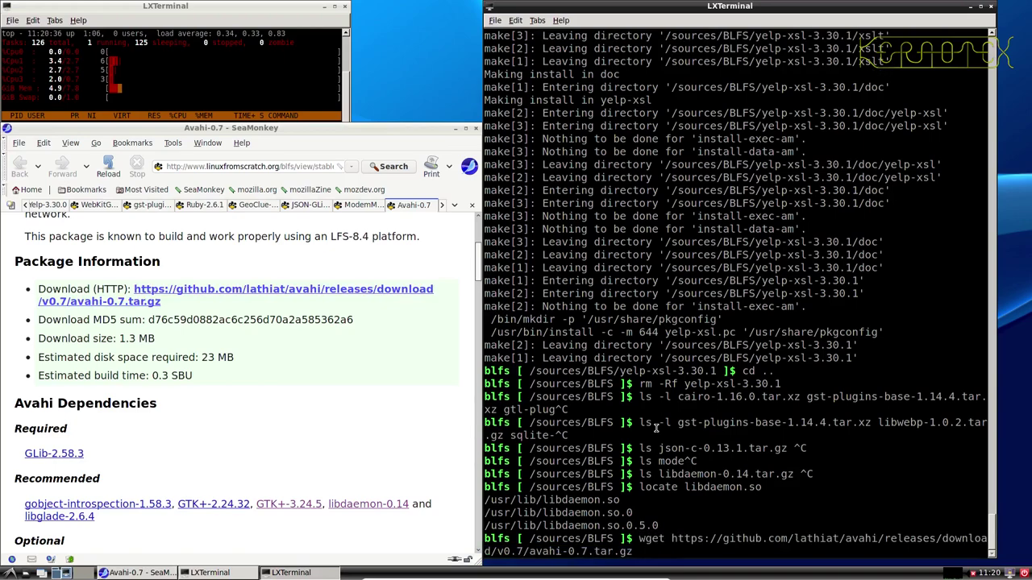
{"action": "key", "text": "Return"}
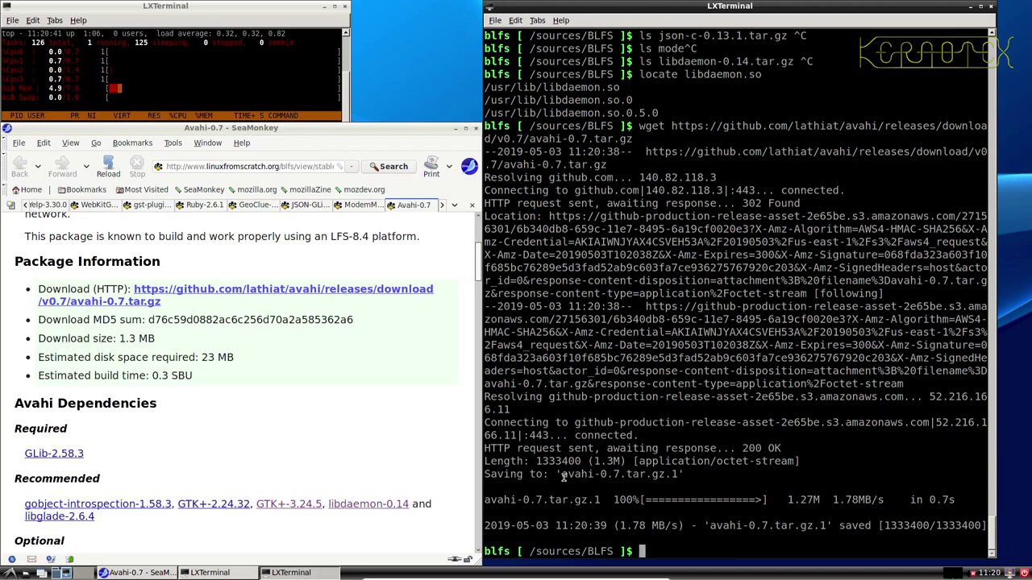
Delete the duplicate download avahi-0.7.tar.gz.1
{"action": "left_click_drag", "start_coordinate": [562, 476], "coordinate": [676, 474]}
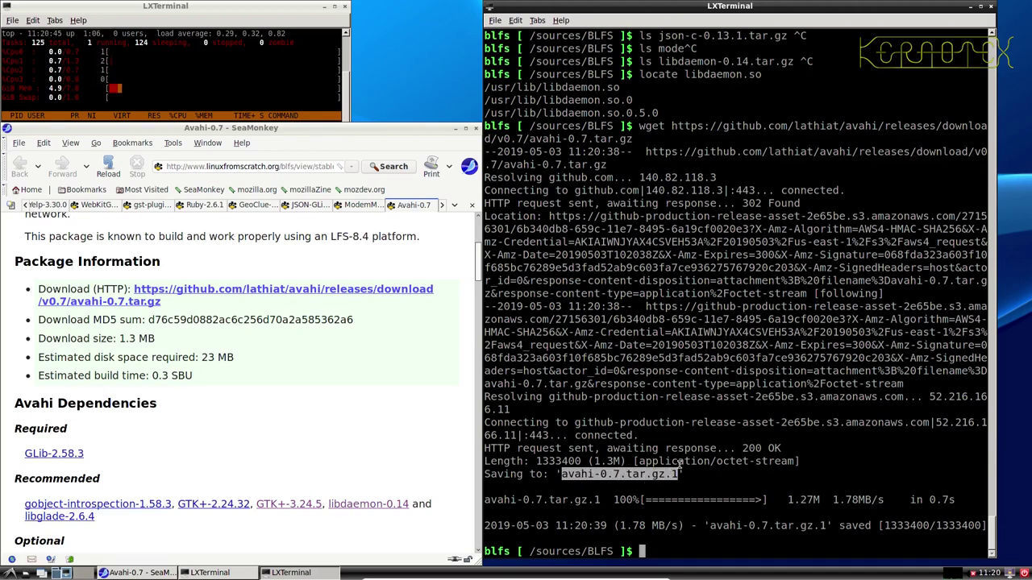
{"action": "type", "text": "rm"}
{"action": "double_click", "coordinate": [754, 525]}
{"action": "middle_click", "coordinate": [754, 526]}
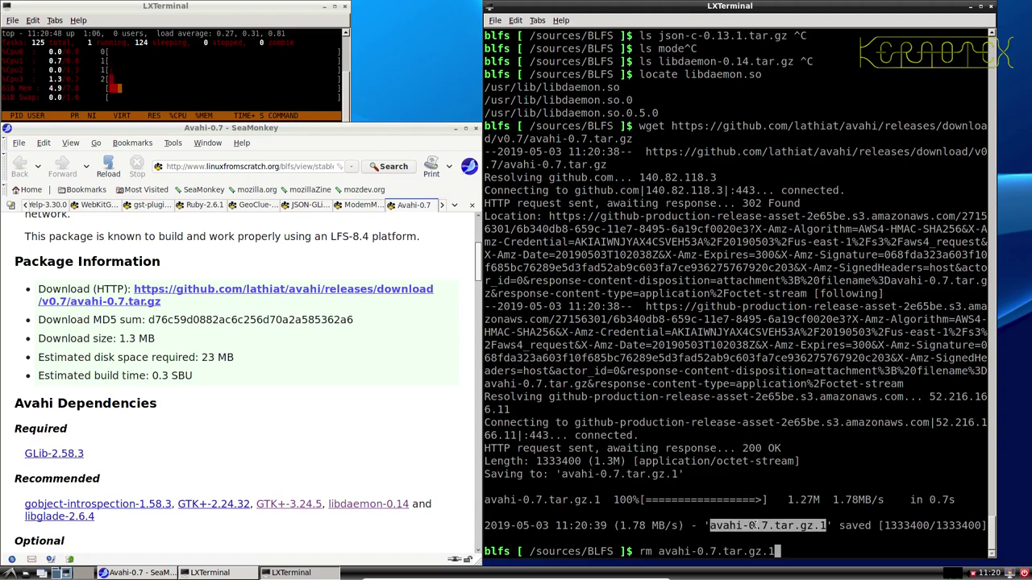
{"action": "key", "text": "Return"}
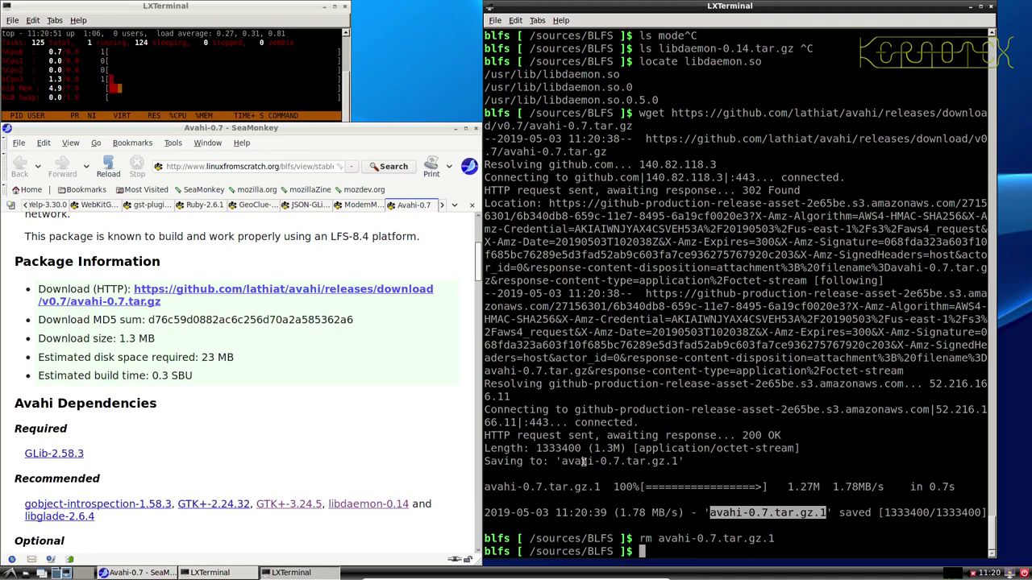
Run 'locate avahi-autoipd' to check that Avahi's program is installed
{"action": "scroll", "coordinate": [403, 484], "scroll_direction": "down", "scroll_amount": 15}
{"action": "scroll", "coordinate": [404, 483], "scroll_direction": "down", "scroll_amount": 15}
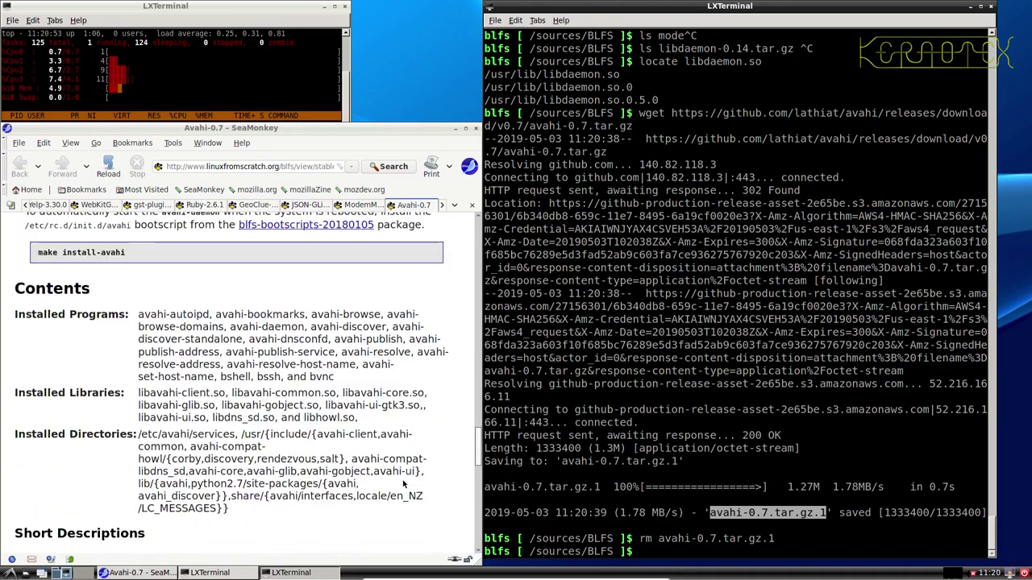
{"action": "scroll", "coordinate": [404, 484], "scroll_direction": "up", "scroll_amount": 10}
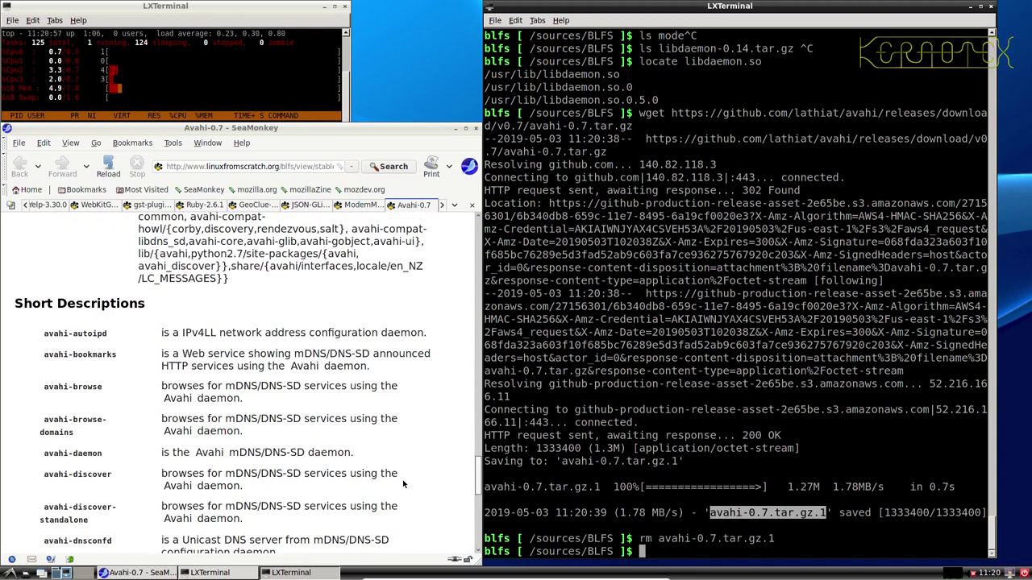
{"action": "left_click", "coordinate": [569, 445]}
{"action": "type", "text": "locate"}
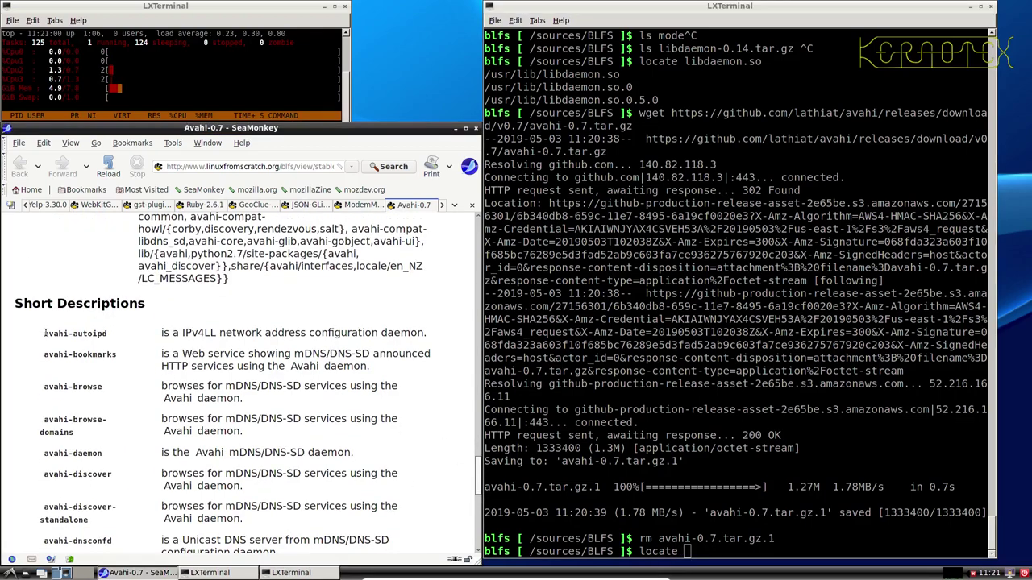
{"action": "left_click_drag", "start_coordinate": [43, 333], "coordinate": [109, 334]}
{"action": "middle_click", "coordinate": [609, 389]}
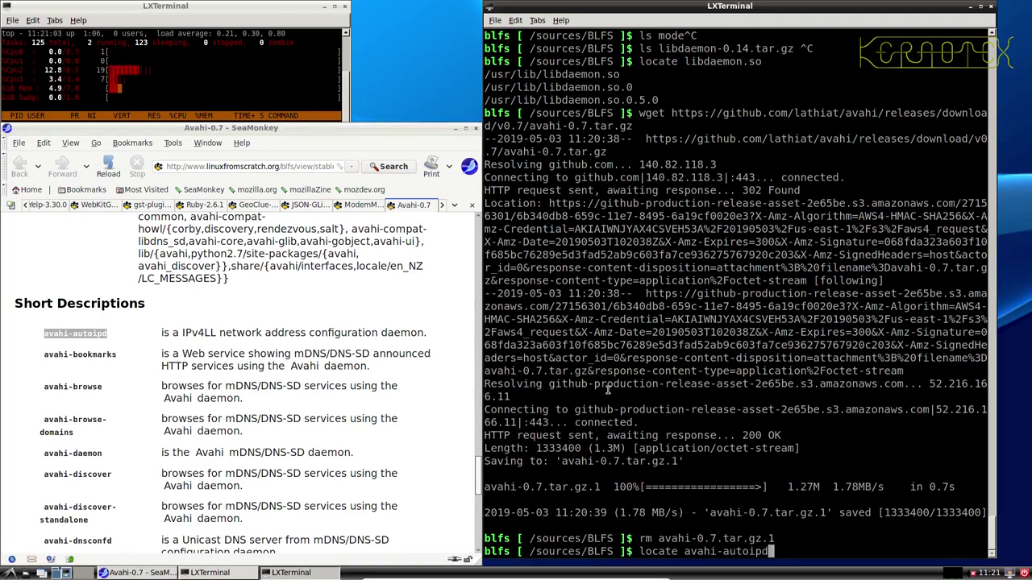
{"action": "key", "text": "Return"}
Run 'locate bvnc' to check for the bvnc program
{"action": "scroll", "coordinate": [75, 466], "scroll_direction": "down", "scroll_amount": 14}
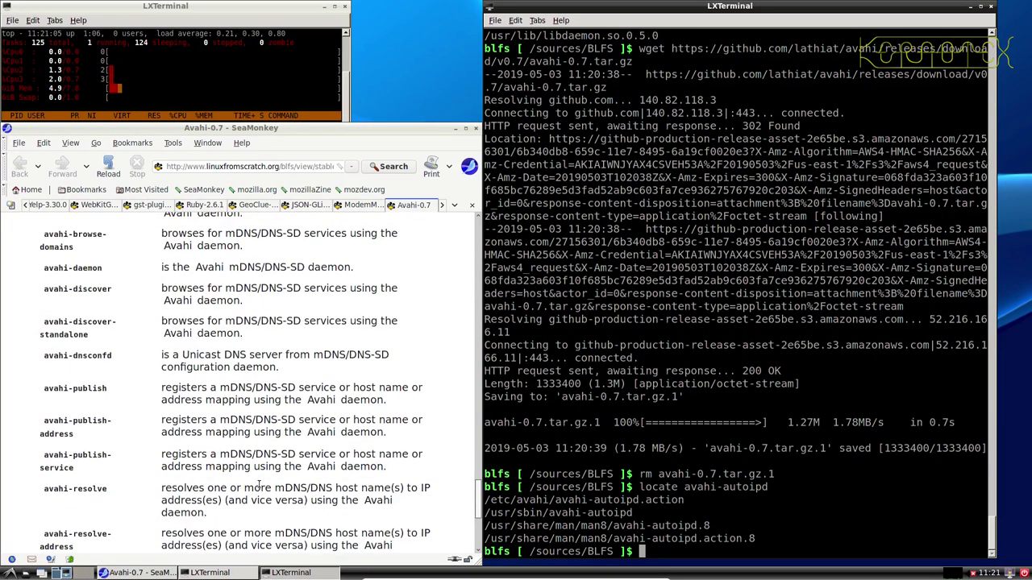
{"action": "double_click", "coordinate": [53, 456]}
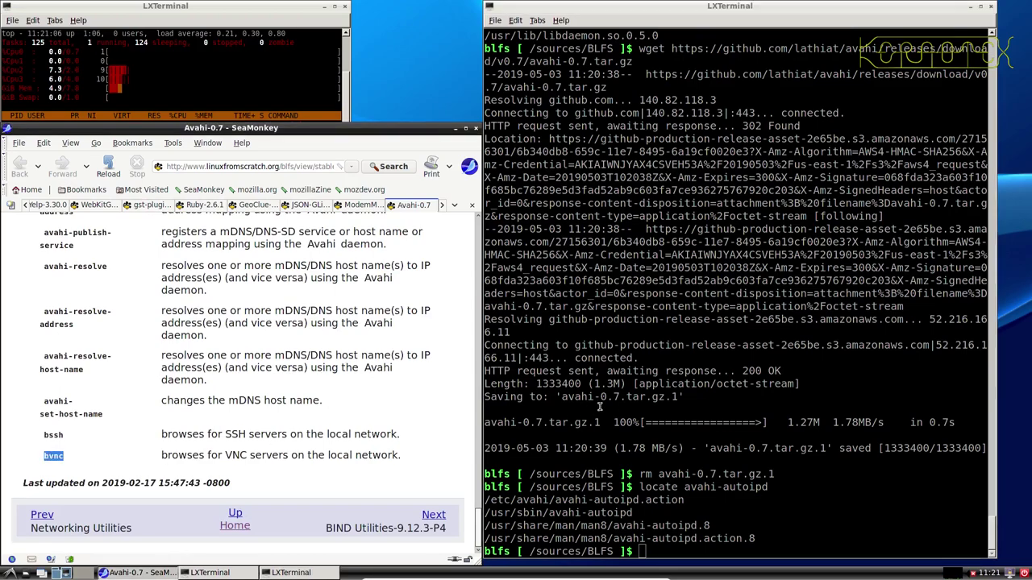
{"action": "left_click", "coordinate": [608, 403]}
{"action": "type", "text": "locate"}
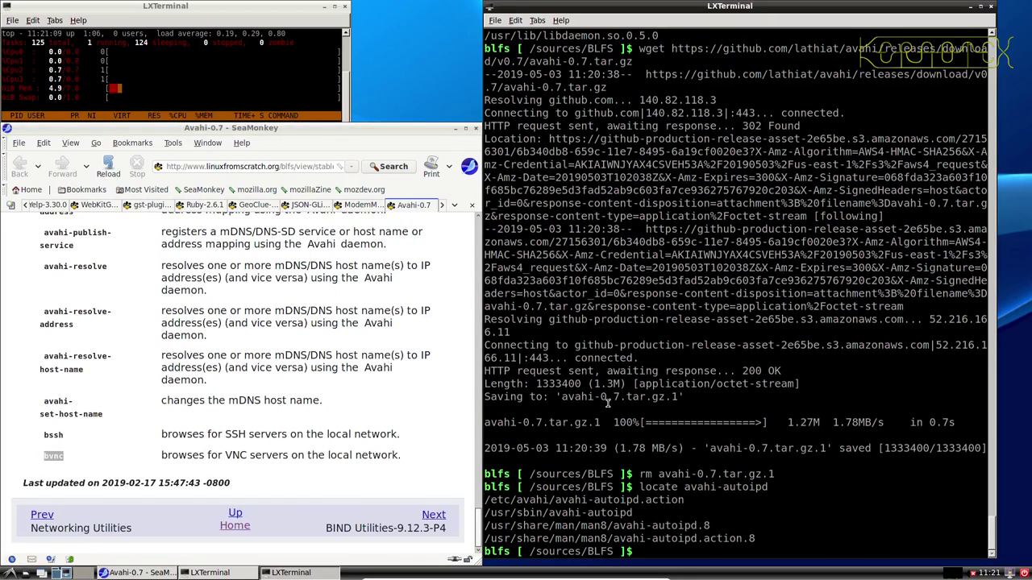
{"action": "middle_click", "coordinate": [608, 403]}
{"action": "key", "text": "Return"}
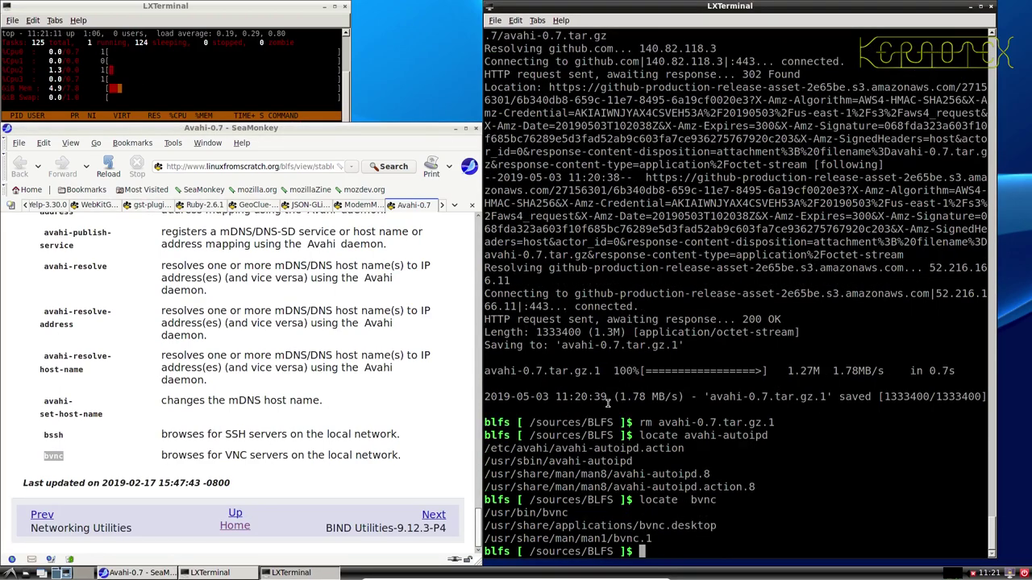
Close the Avahi-0.7 tab and confirm libgudev-232.tar.xz is already downloaded
{"action": "left_click", "coordinate": [473, 206]}
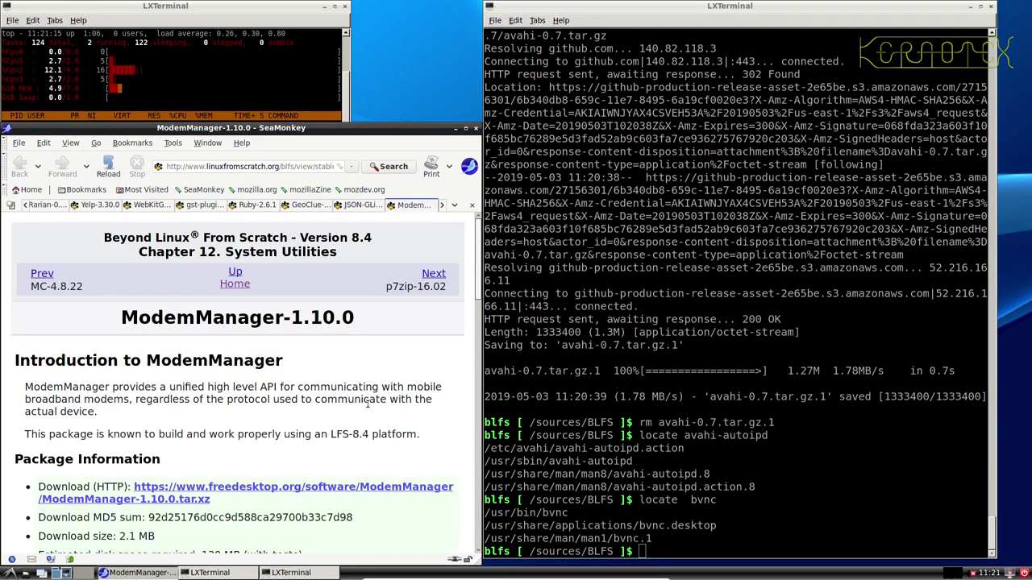
{"action": "scroll", "coordinate": [371, 395], "scroll_direction": "down", "scroll_amount": 3}
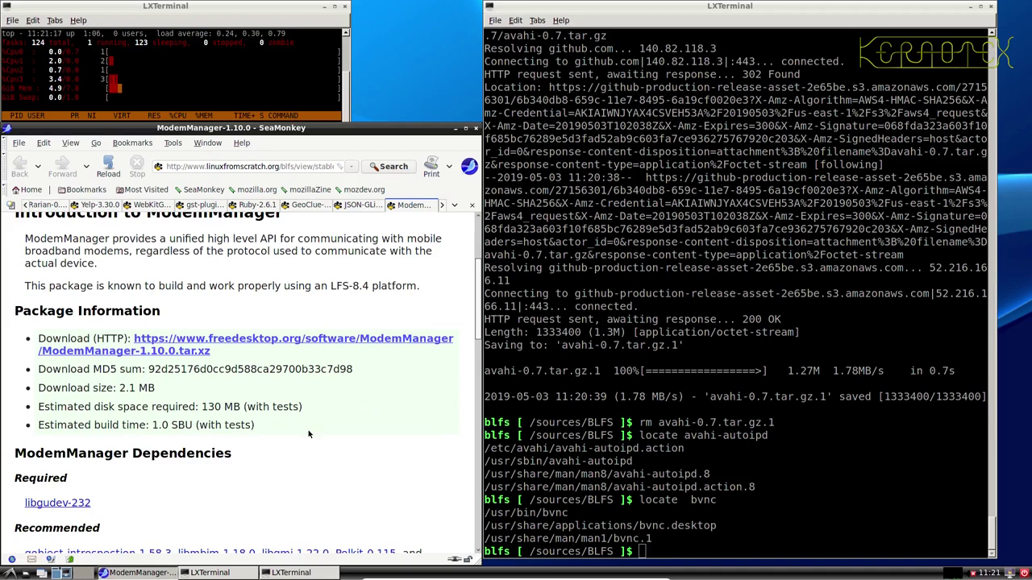
{"action": "left_click", "coordinate": [578, 431]}
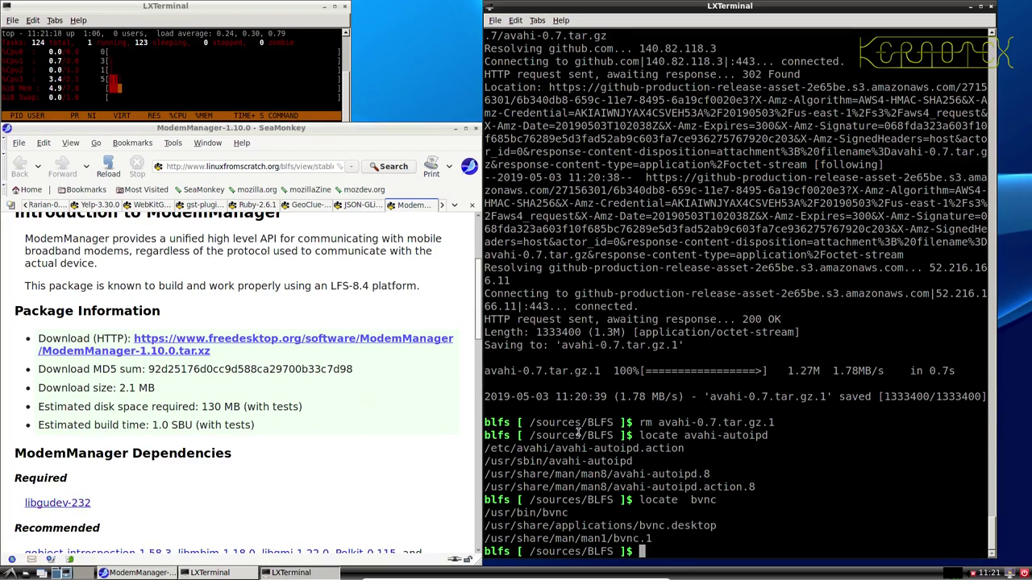
{"action": "type", "text": "ls libgu"}
{"action": "key", "text": "Tab"}
{"action": "key", "text": "Tab"}
{"action": "key", "text": "Tab"}
{"action": "key", "text": "Tab"}
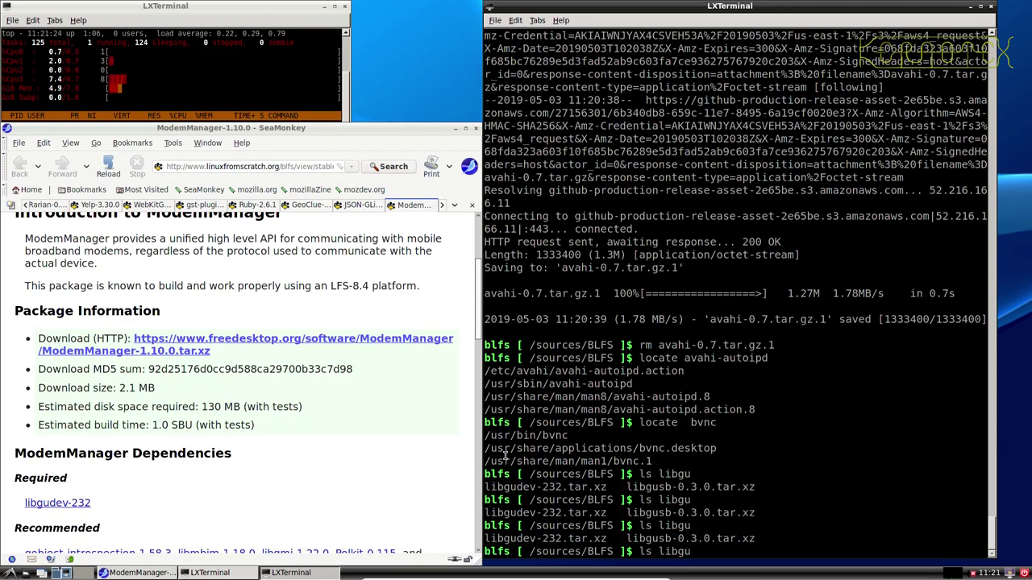
{"action": "key", "text": "ctrl+c"}
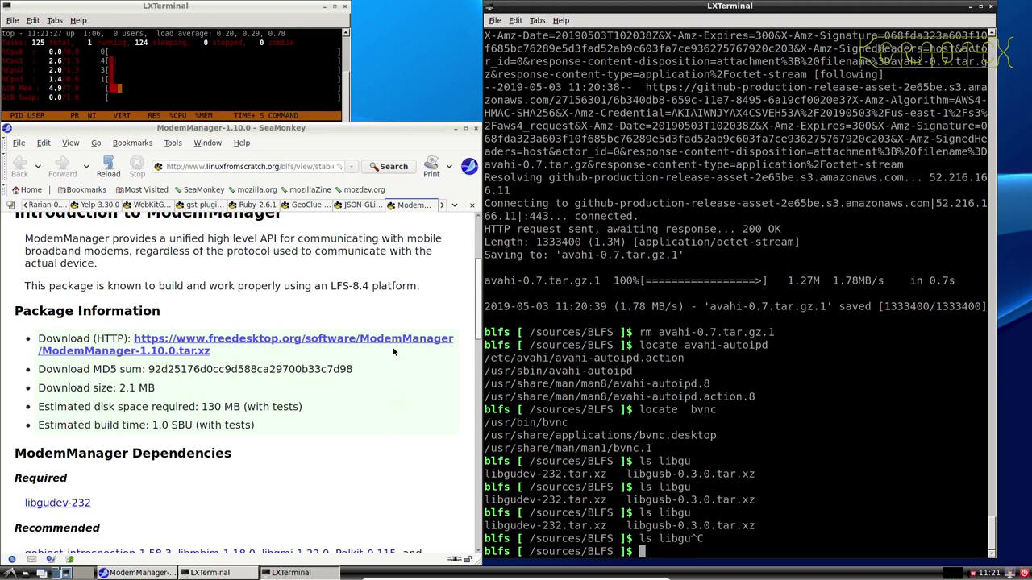
{"action": "scroll", "coordinate": [395, 351], "scroll_direction": "down", "scroll_amount": 3}
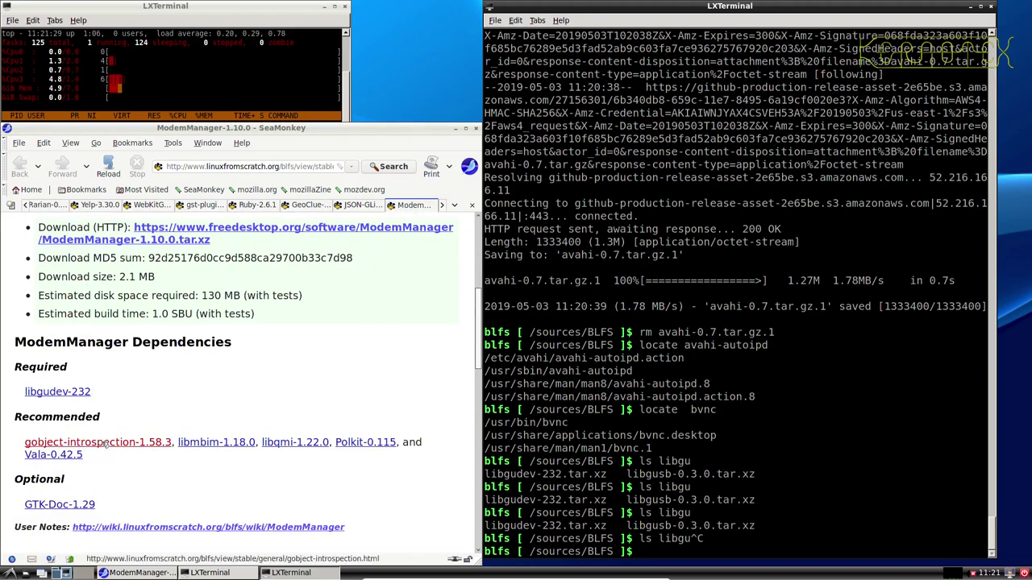
Open the libmbim and libqmi pages in background tabs and start listing polkit- tarballs
{"action": "middle_click", "coordinate": [216, 444]}
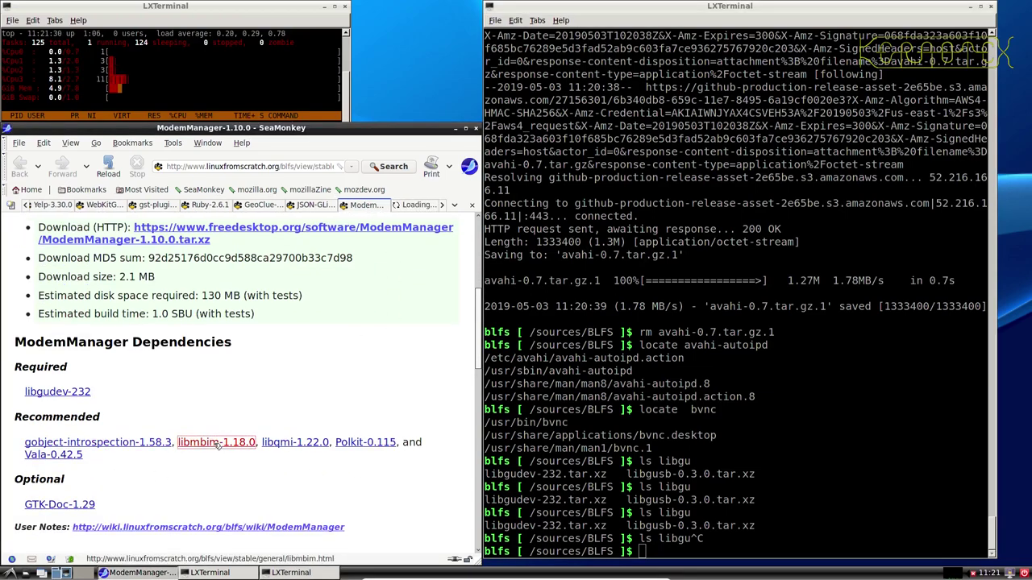
{"action": "middle_click", "coordinate": [297, 444]}
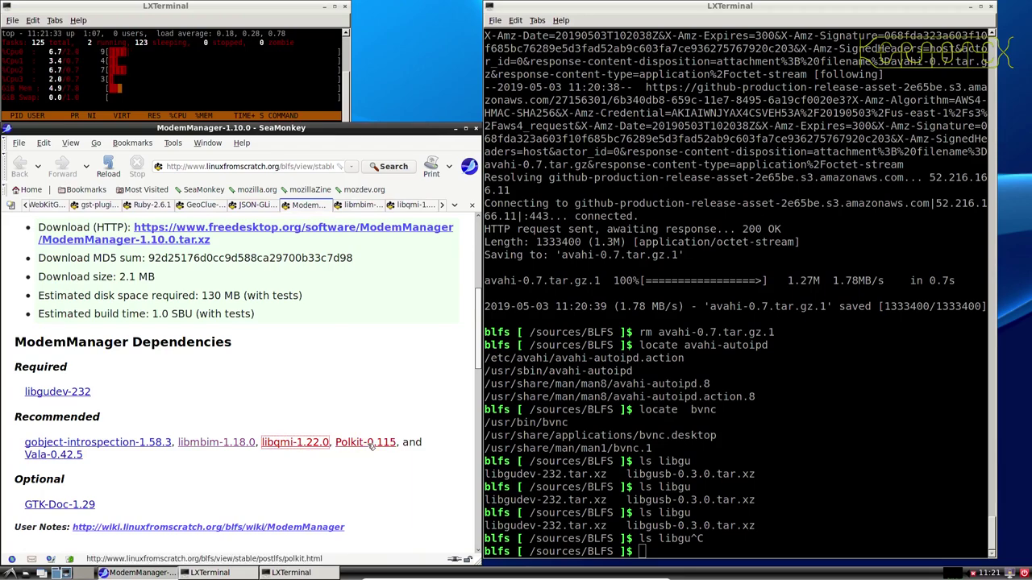
{"action": "left_click", "coordinate": [519, 460]}
{"action": "type", "text": "ls polkit-"}
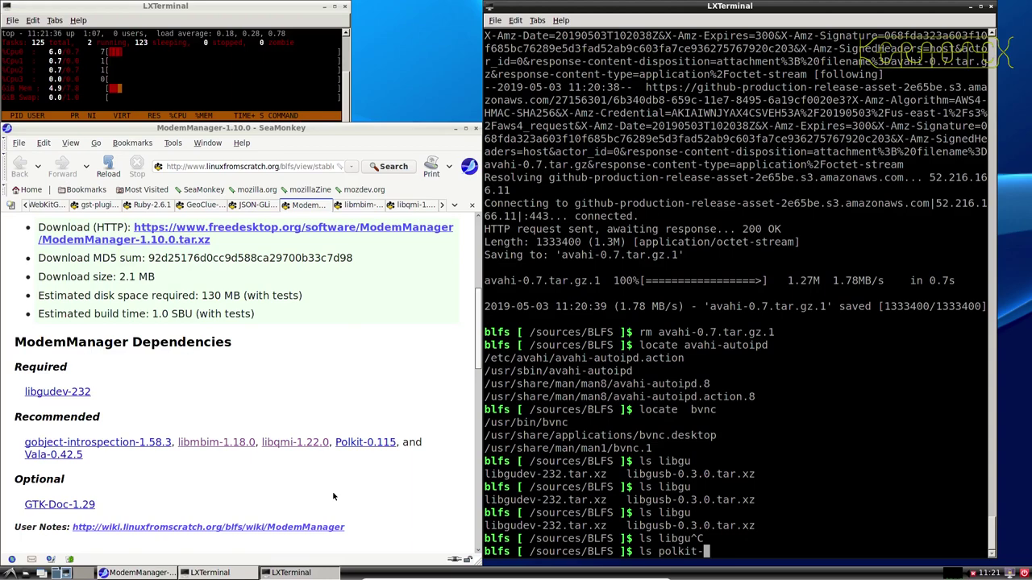
Reorder the tabs so libmbim-1.18.0 follows libqmi-1.22.0, then scroll to Package Information
{"action": "left_click", "coordinate": [405, 208]}
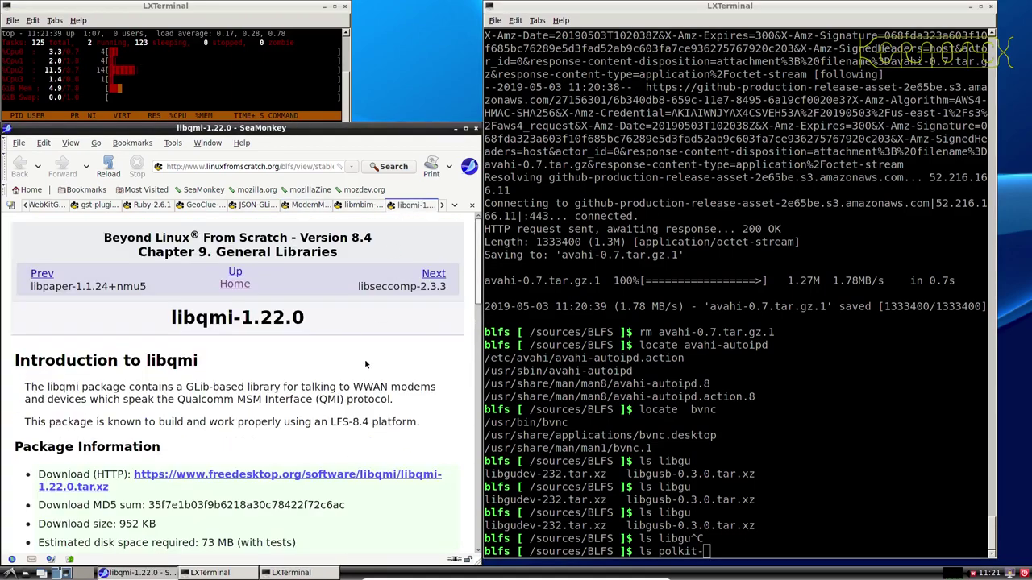
{"action": "scroll", "coordinate": [356, 385], "scroll_direction": "down", "scroll_amount": 2}
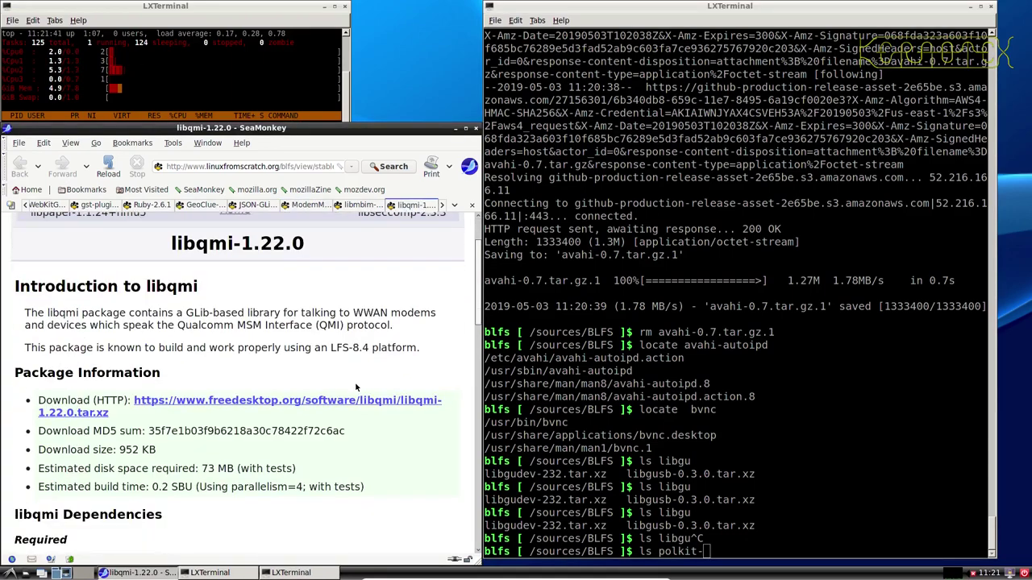
{"action": "scroll", "coordinate": [355, 388], "scroll_direction": "down", "scroll_amount": 3}
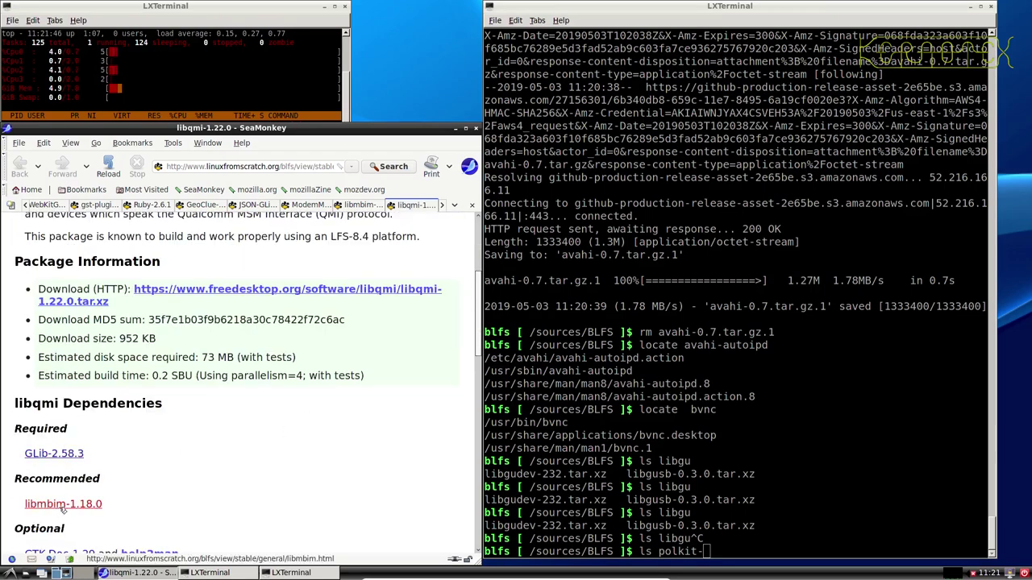
{"action": "left_click_drag", "start_coordinate": [360, 210], "coordinate": [431, 208]}
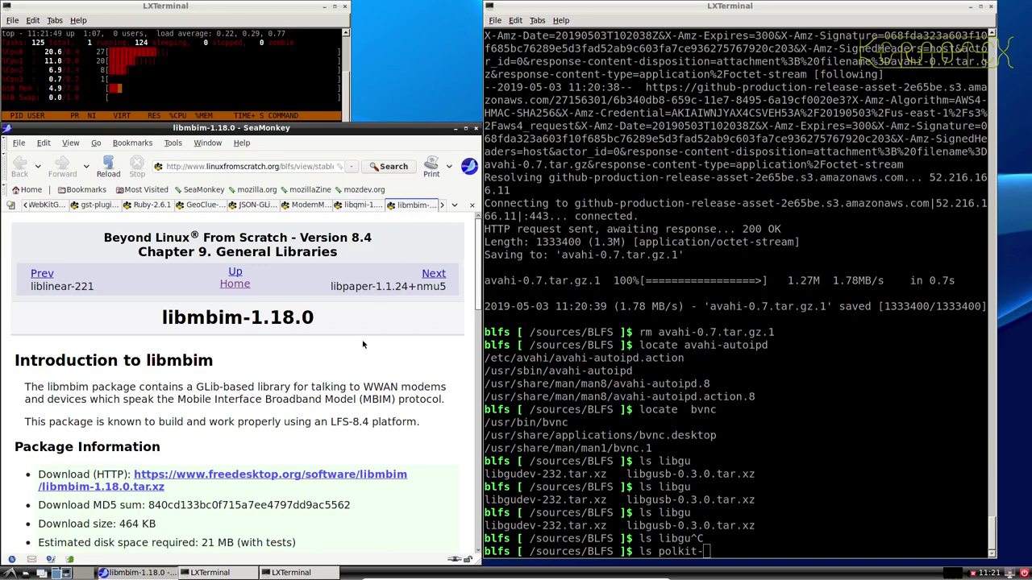
{"action": "scroll", "coordinate": [363, 344], "scroll_direction": "down", "scroll_amount": 4}
{"action": "scroll", "coordinate": [352, 355], "scroll_direction": "down", "scroll_amount": 1}
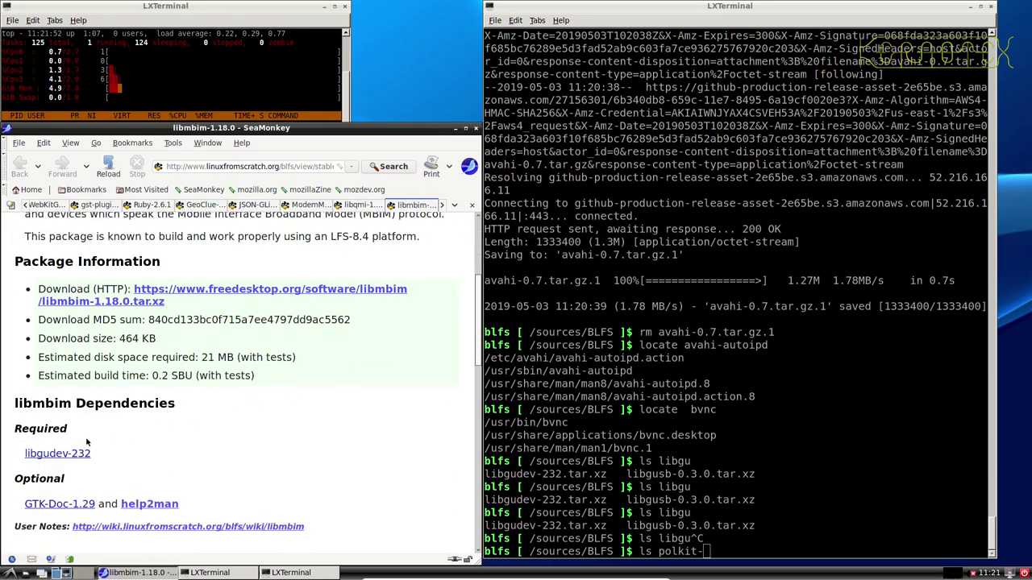
{"action": "scroll", "coordinate": [114, 466], "scroll_direction": "down", "scroll_amount": 1}
{"action": "scroll", "coordinate": [114, 465], "scroll_direction": "down", "scroll_amount": 2}
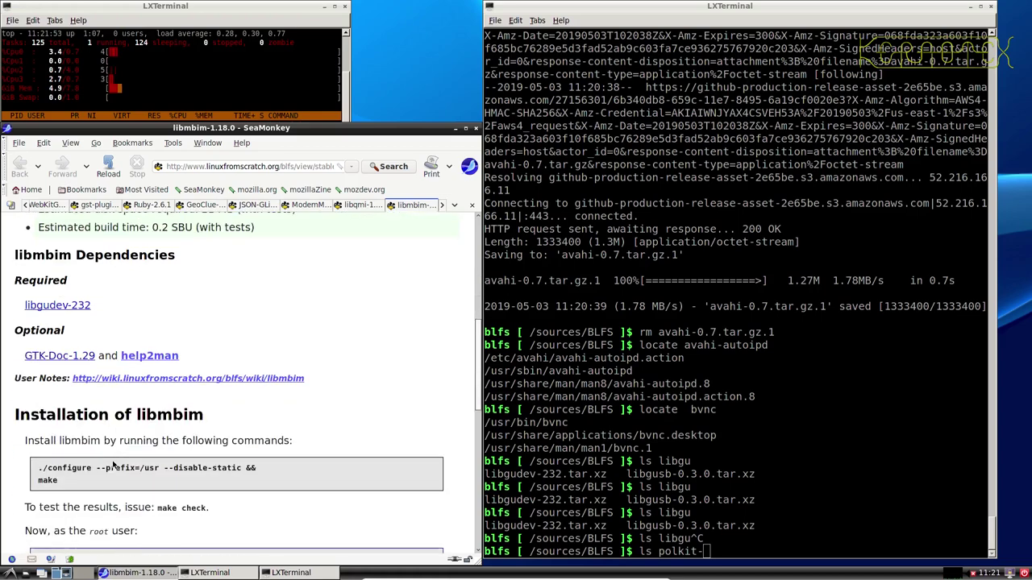
{"action": "scroll", "coordinate": [190, 453], "scroll_direction": "up", "scroll_amount": 3}
Download the libmbim-1.18.0 tarball with wget using its copied link
{"action": "right_click", "coordinate": [284, 290]}
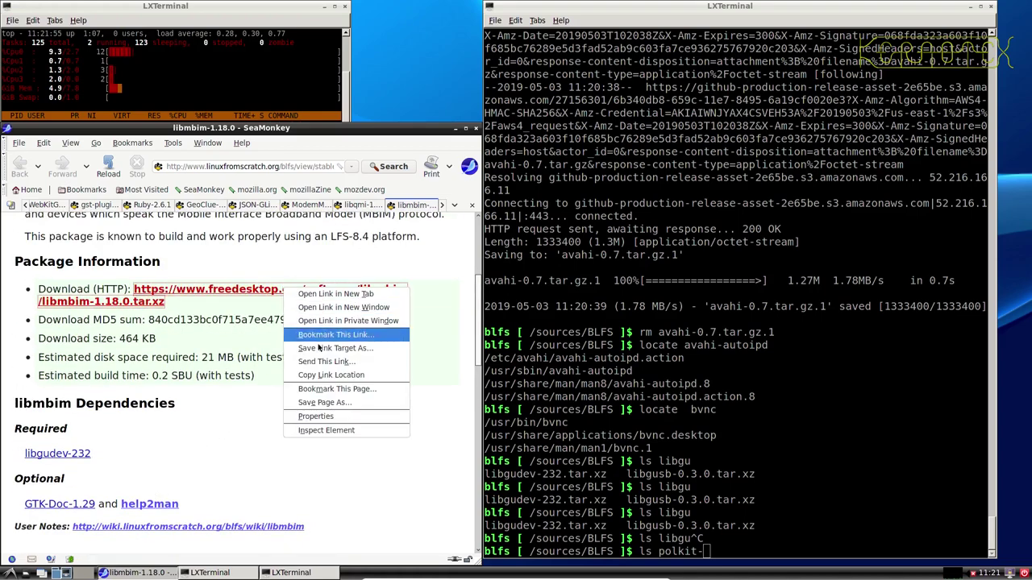
{"action": "left_click", "coordinate": [331, 374]}
{"action": "left_click", "coordinate": [571, 376]}
{"action": "key", "text": "ctrl+c"}
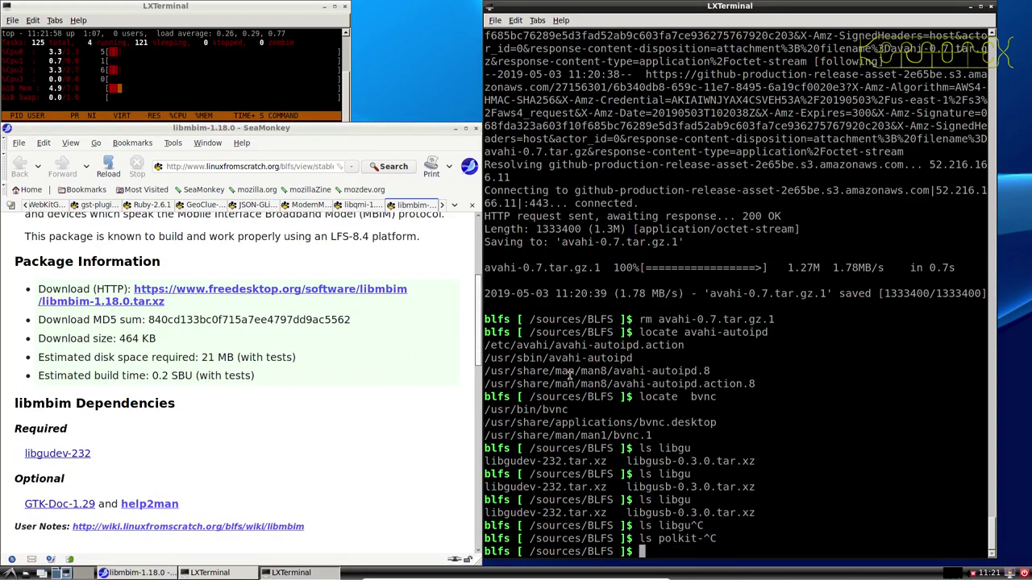
{"action": "type", "text": "wget"}
{"action": "key", "text": "ctrl+shift+v"}
{"action": "key", "text": "Return"}
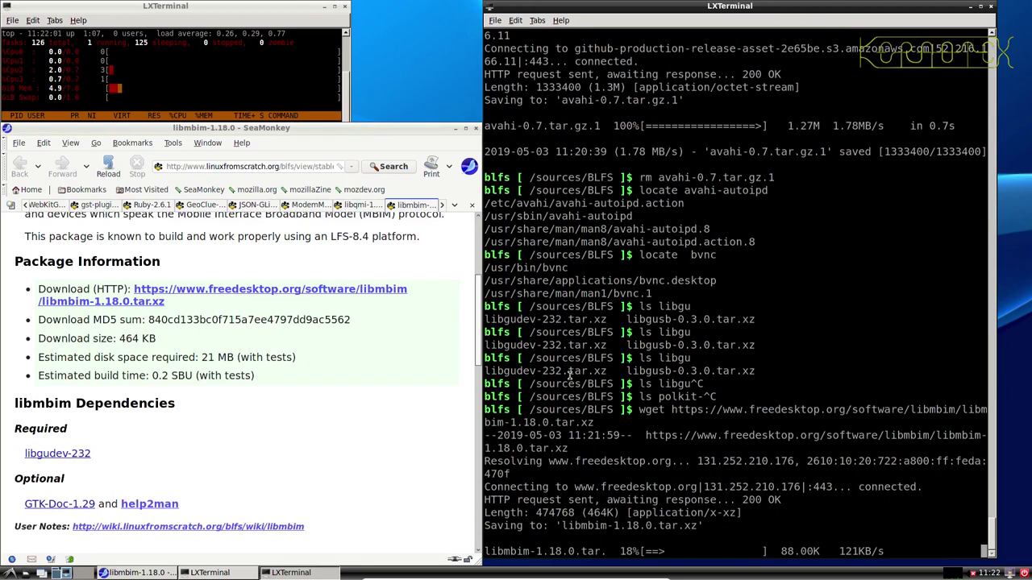
Unpack libmbim-1.18.0.tar.xz and enter the libmbim-1.18.0 source directory
{"action": "type", "text": "tar -xvf "}
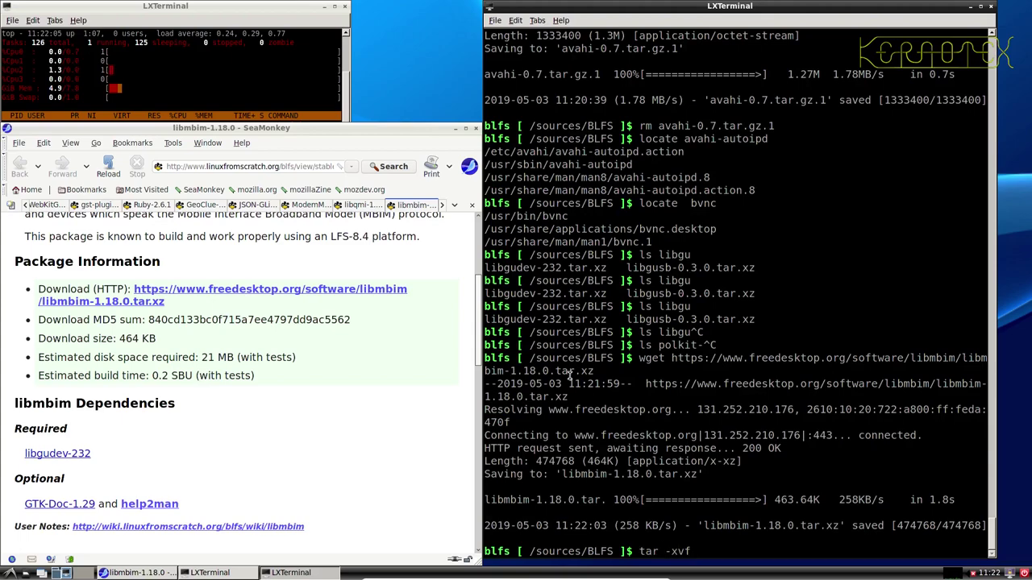
{"action": "type", "text": "libmbim"}
{"action": "key", "text": "Tab"}
{"action": "key", "text": "Return"}
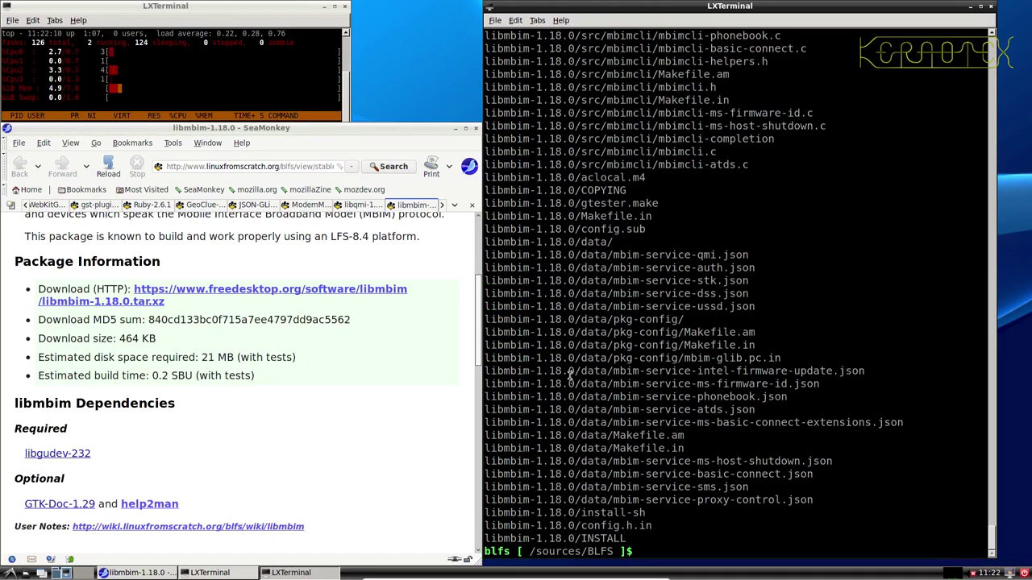
{"action": "type", "text": "cd libm"}
{"action": "key", "text": "Tab"}
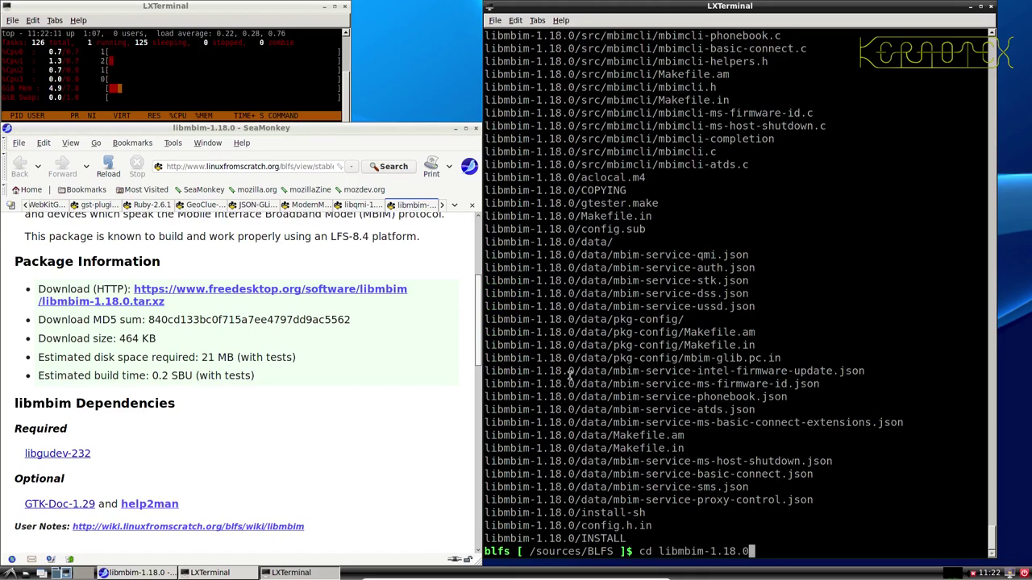
{"action": "key", "text": "Return"}
Run the guide's './configure --prefix=/usr --disable-static && make' for libmbim
{"action": "scroll", "coordinate": [363, 384], "scroll_direction": "down", "scroll_amount": 10}
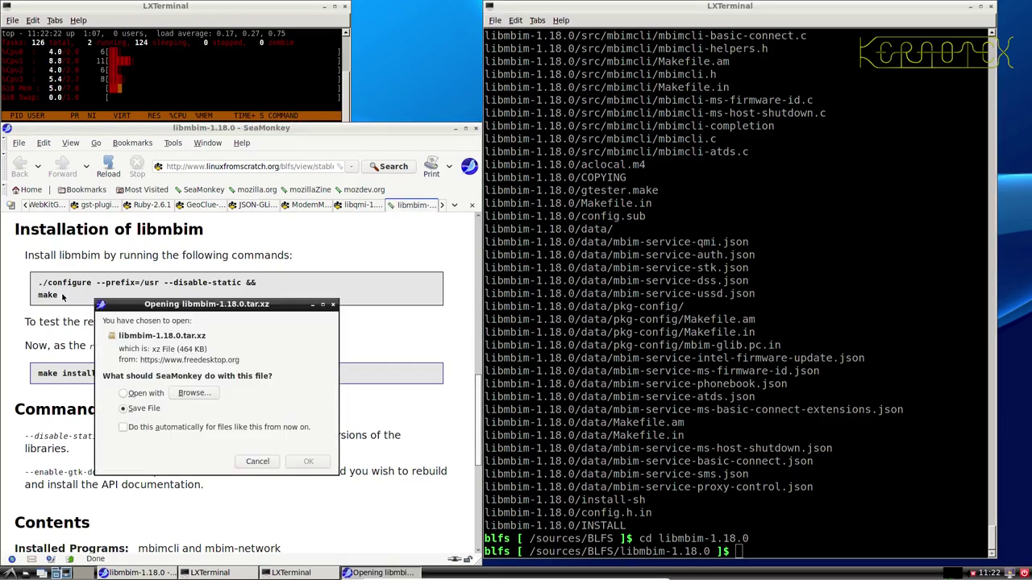
{"action": "left_click", "coordinate": [262, 463]}
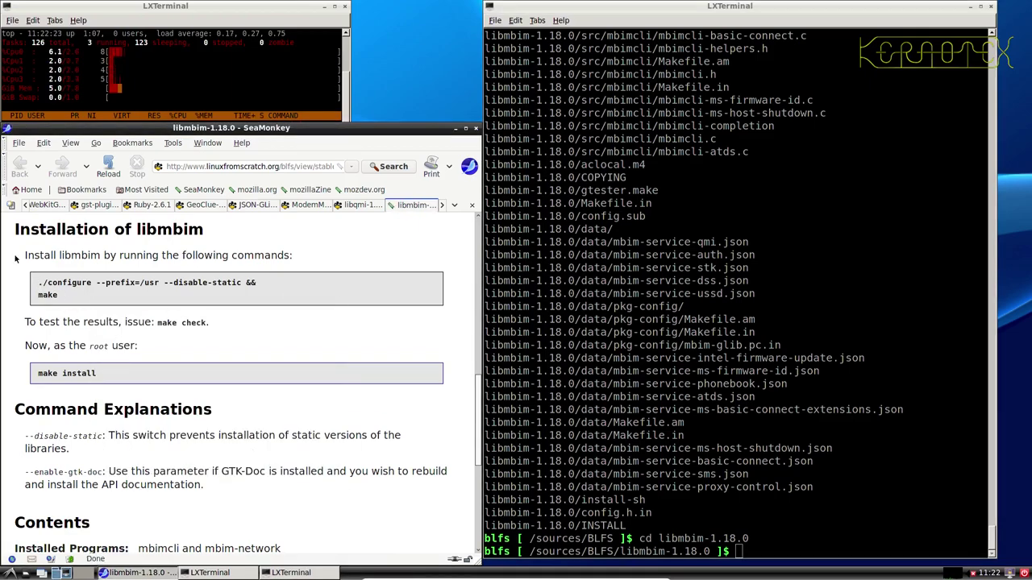
{"action": "left_click_drag", "start_coordinate": [34, 279], "coordinate": [70, 299]}
{"action": "middle_click", "coordinate": [719, 320]}
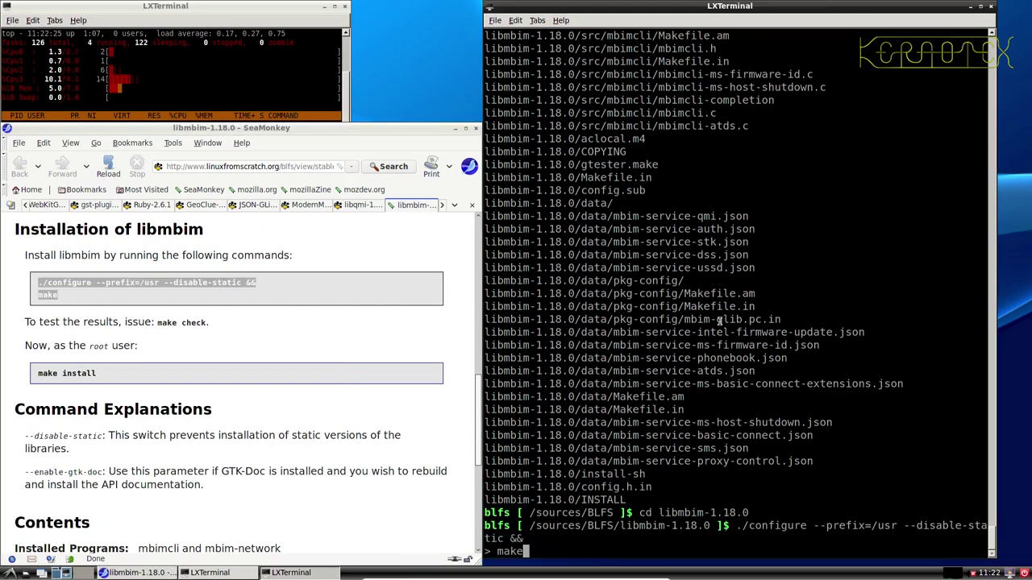
{"action": "key", "text": "Return"}
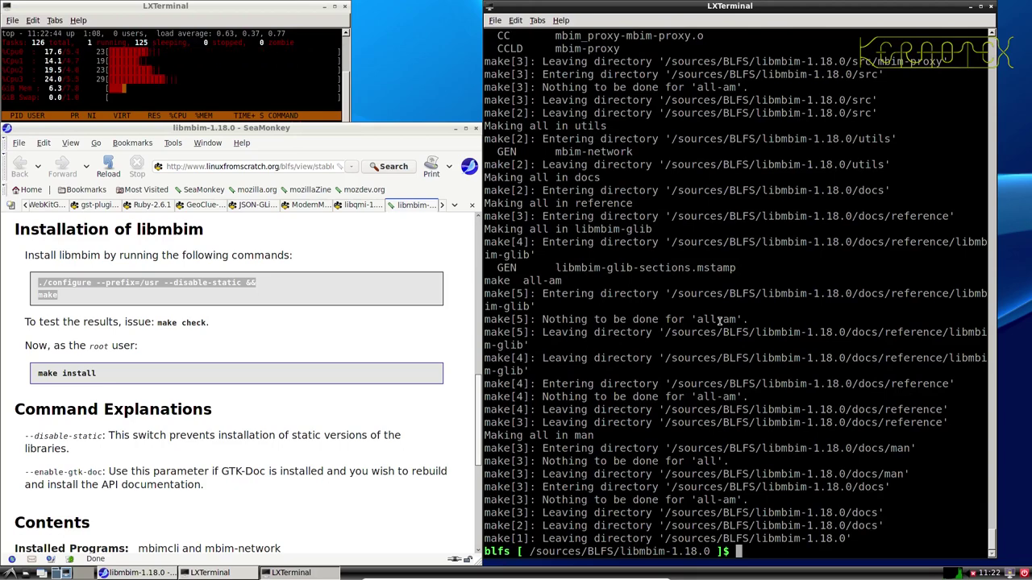
Install libmbim as root with 'sudo -E make install', recalled from history, entering the account password
{"action": "key", "text": "ctrl+r"}
{"action": "type", "text": "install"}
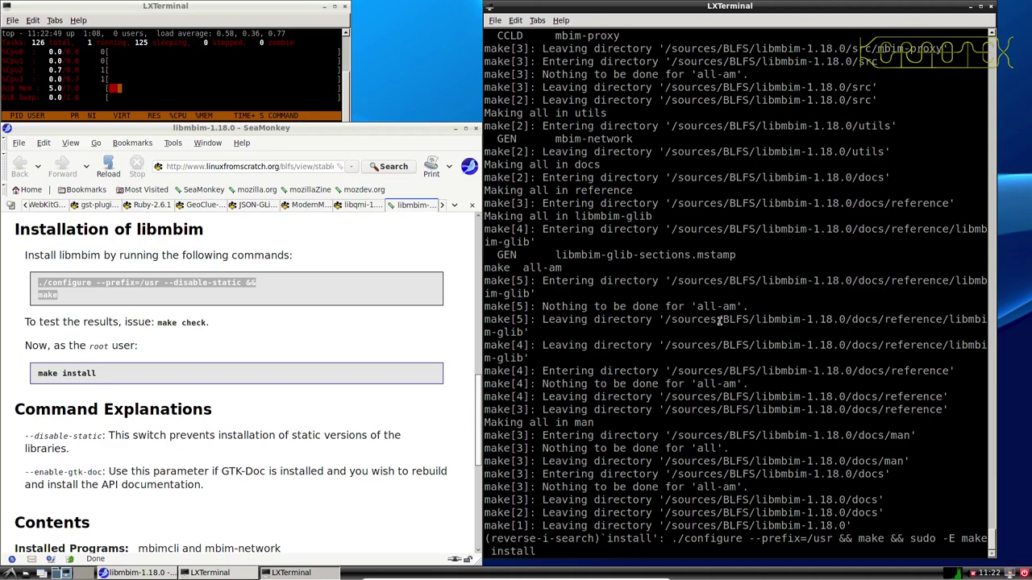
{"action": "key", "text": "ctrl+r"}
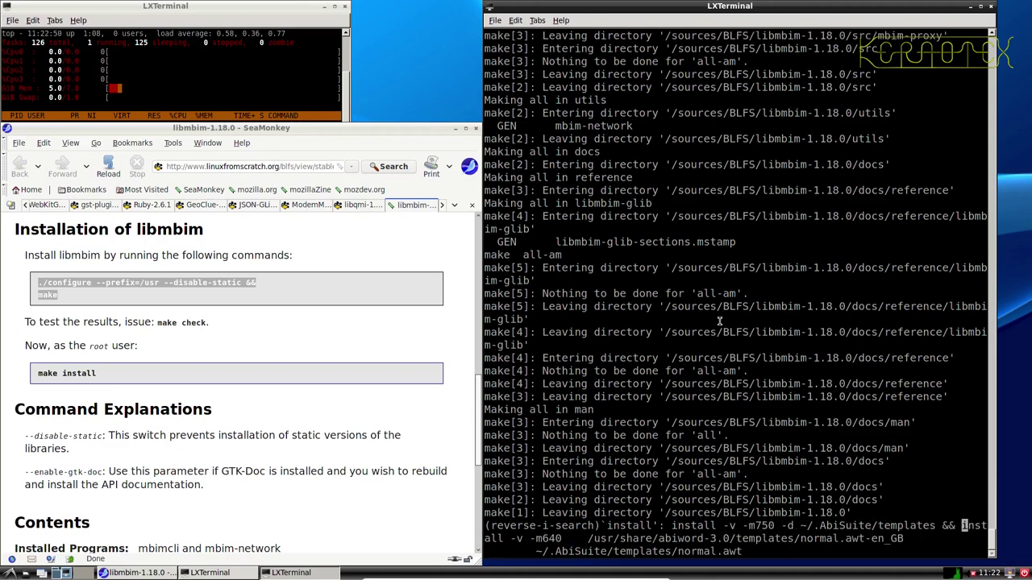
{"action": "key", "text": "ctrl+r"}
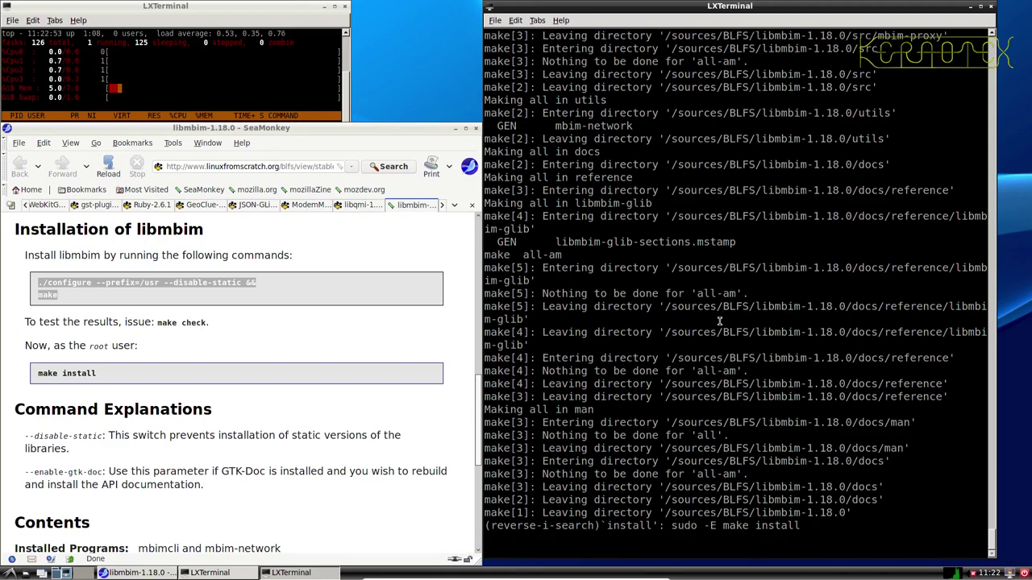
{"action": "key", "text": "Return"}
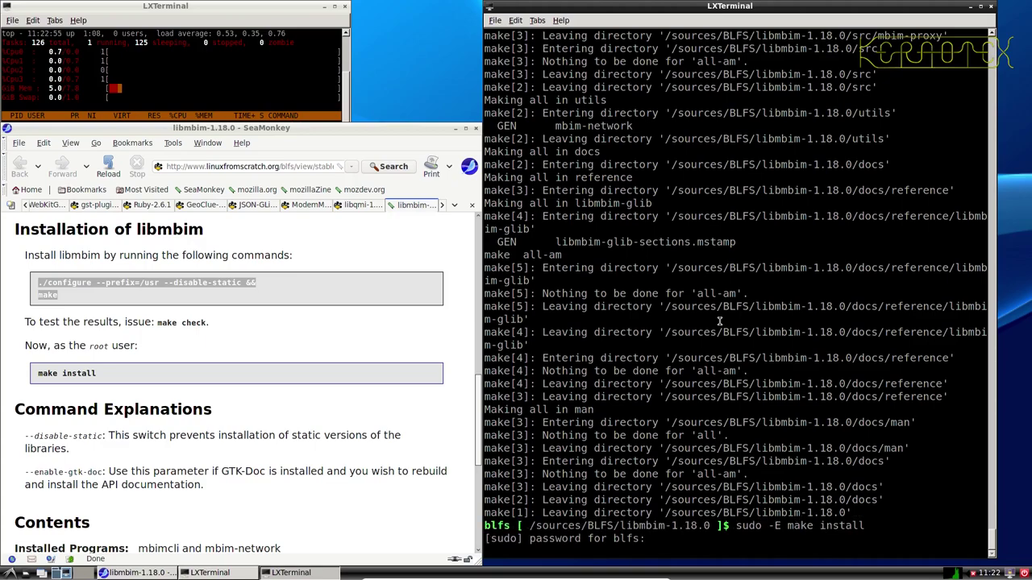
{"action": "key", "text": "Return"}
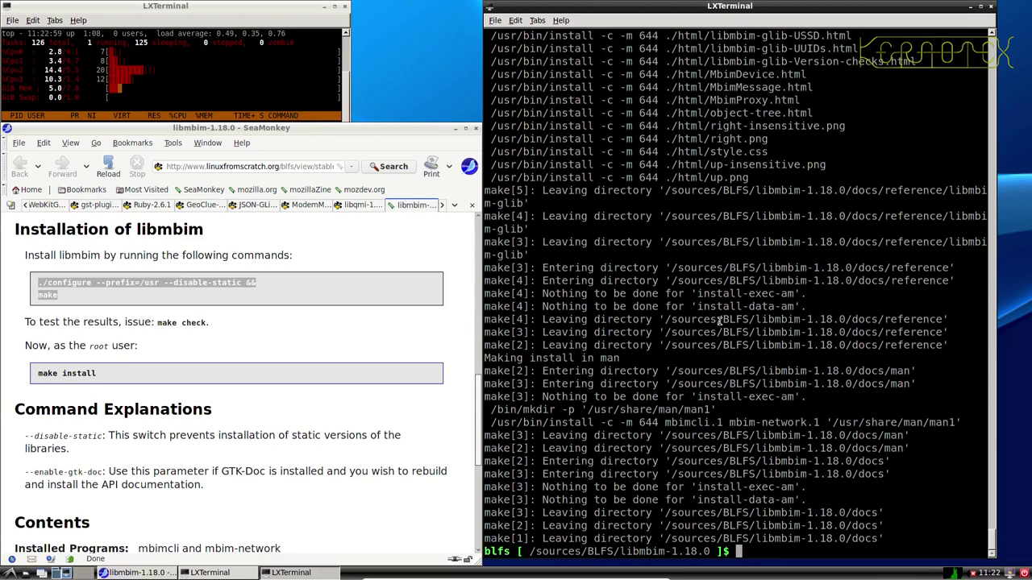
Return to /sources/BLFS, delete the libmbim-1.18.0 directory, and close the libmbim tab
{"action": "type", "text": "cd .."}
{"action": "key", "text": "Return"}
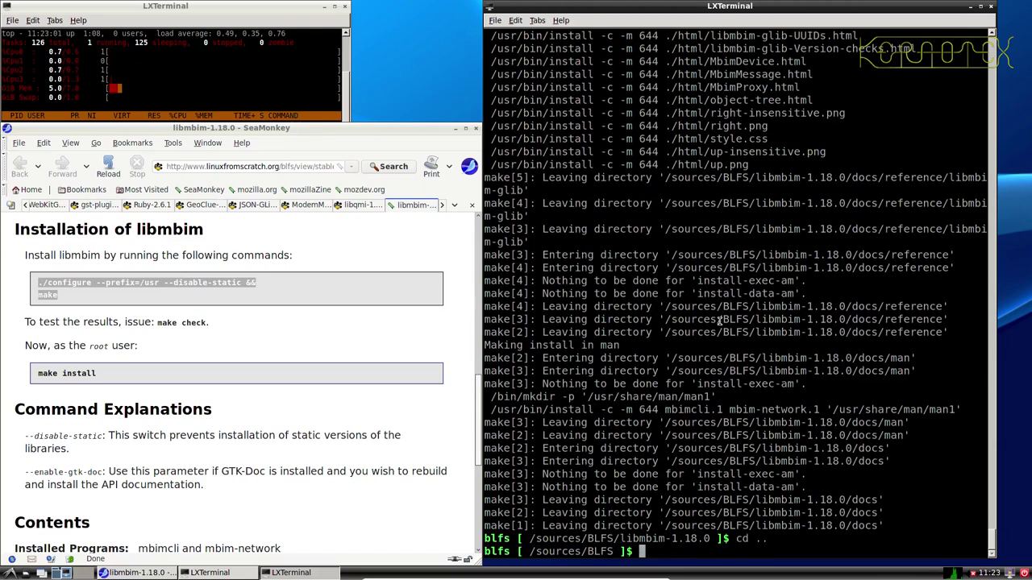
{"action": "type", "text": "rm -Rf libmbi"}
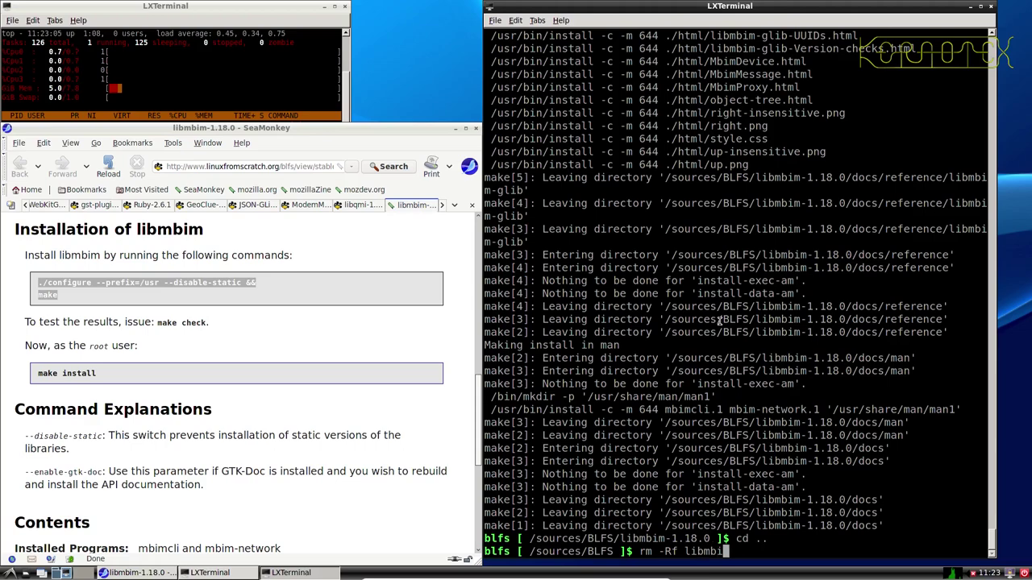
{"action": "key", "text": "Tab"}
{"action": "key", "text": "Return"}
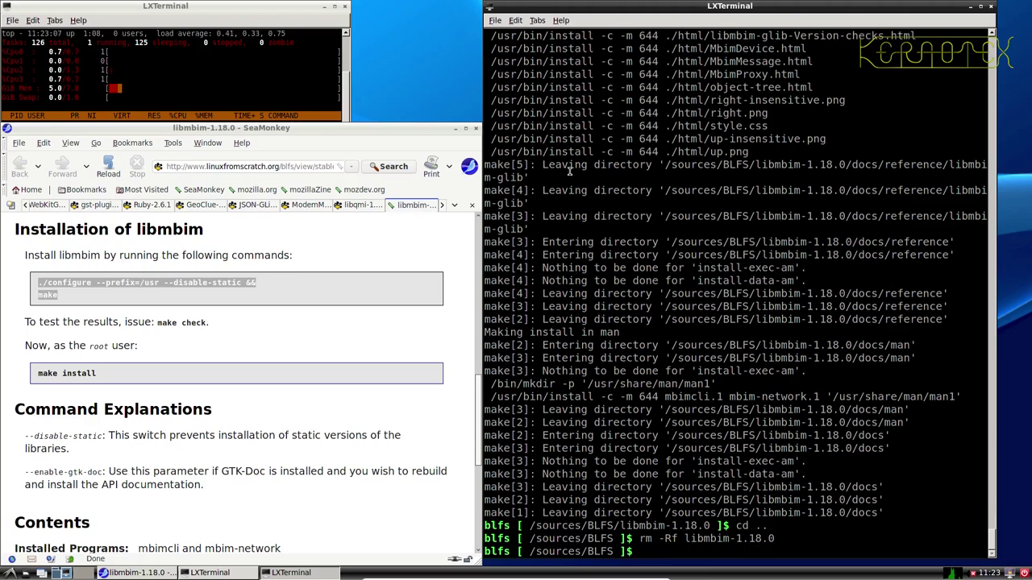
{"action": "left_click", "coordinate": [473, 204]}
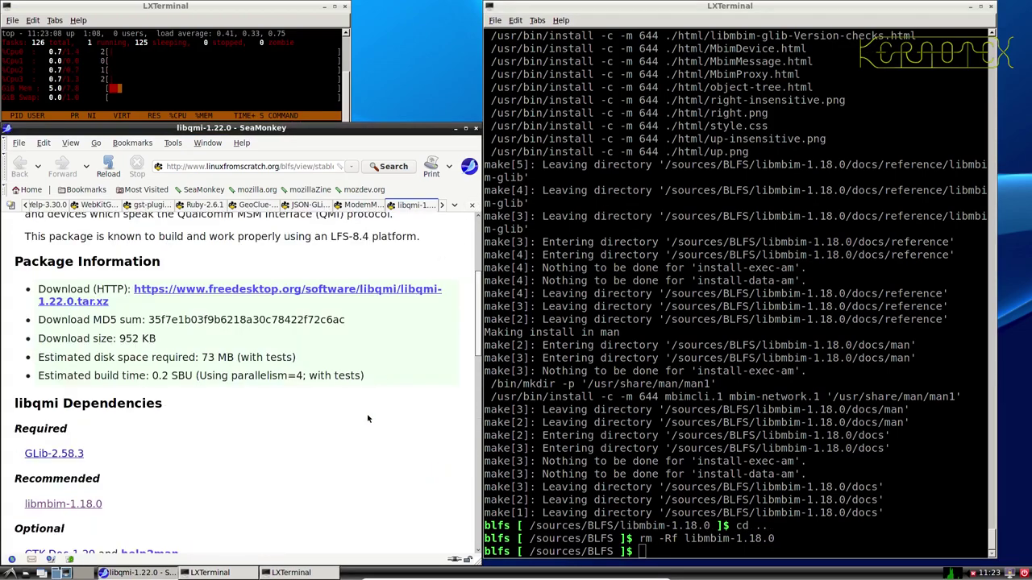
Download the libqmi-1.22.0 tarball with wget using its copied link
{"action": "right_click", "coordinate": [395, 292]}
{"action": "left_click", "coordinate": [427, 378]}
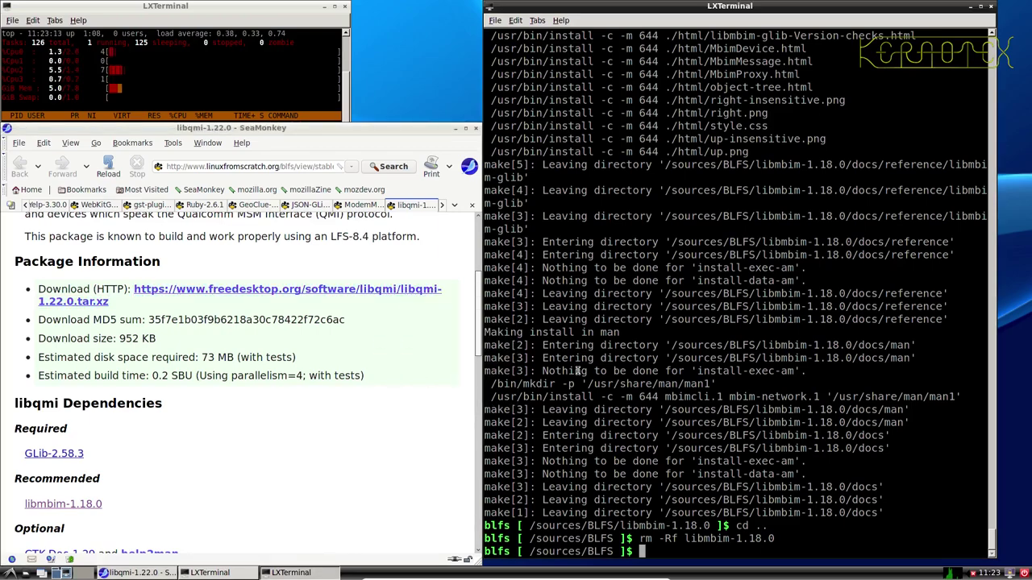
{"action": "type", "text": "wget"}
{"action": "scroll", "coordinate": [231, 425], "scroll_direction": "down", "scroll_amount": 1}
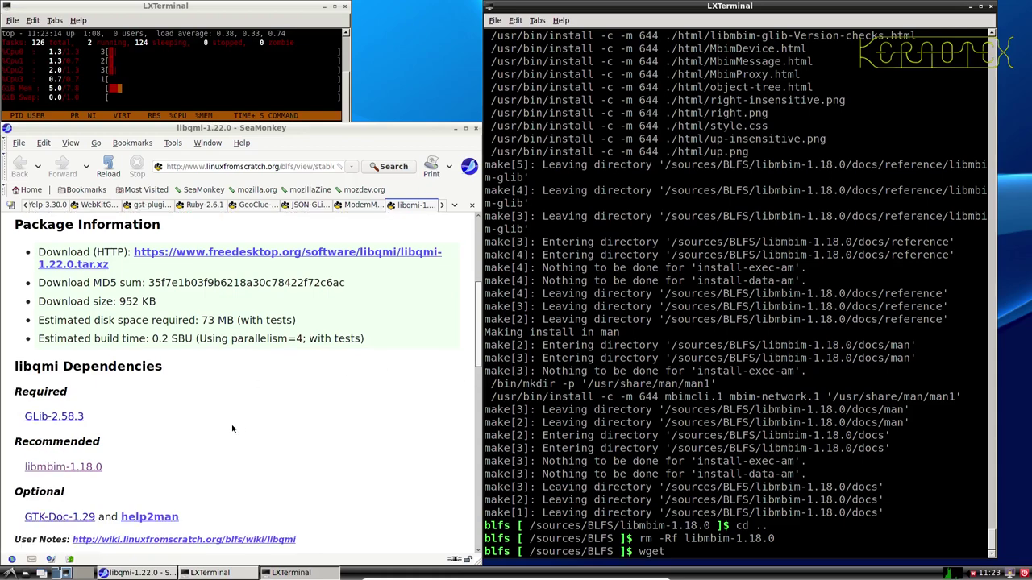
{"action": "key", "text": "ctrl+shift+v"}
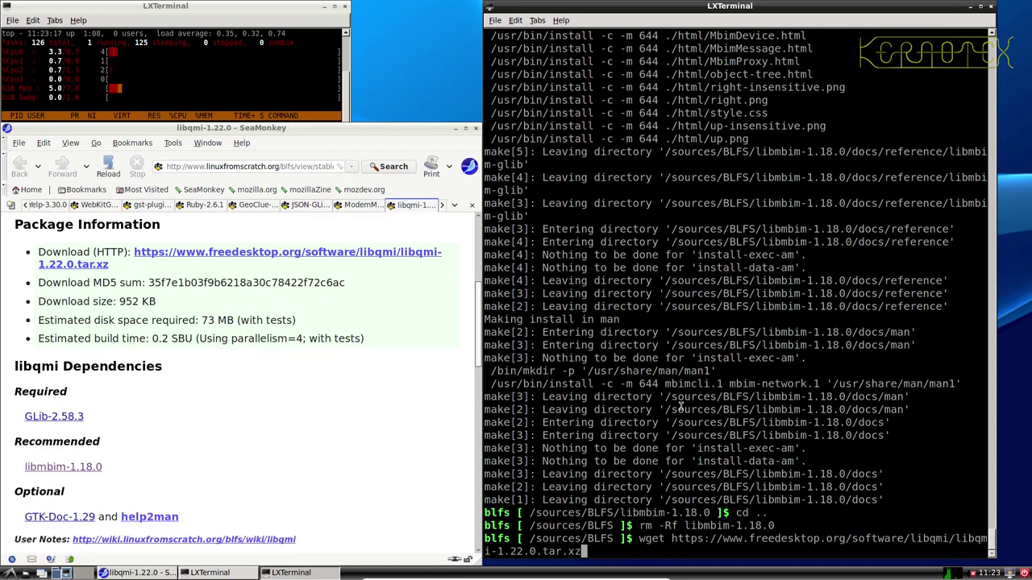
{"action": "key", "text": "Return"}
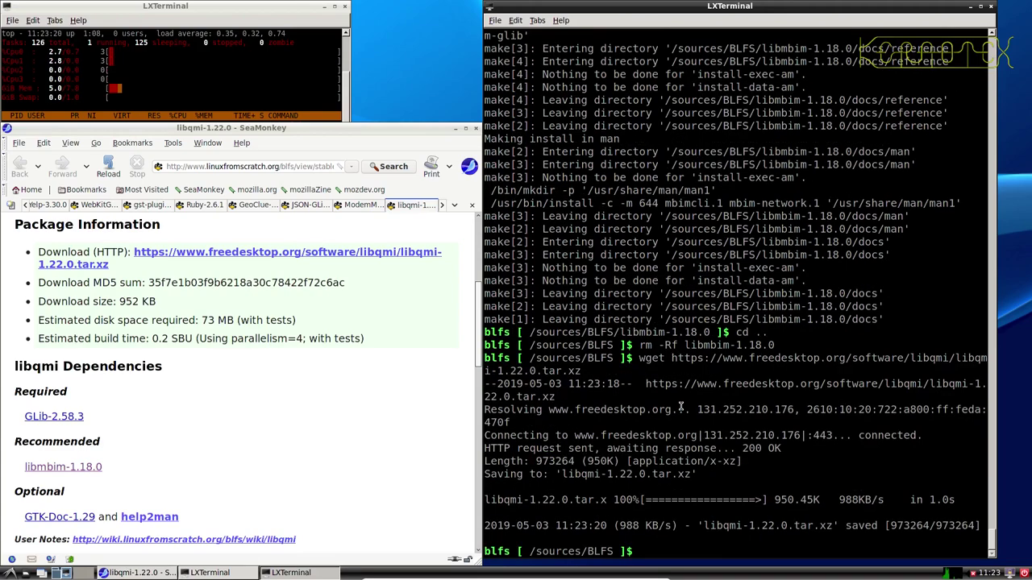
Unpack libqmi-1.22.0.tar.xz and change into the libqmi-1.22.0 directory
{"action": "type", "text": "tar -xvf libqm"}
{"action": "key", "text": "Tab"}
{"action": "key", "text": "Return"}
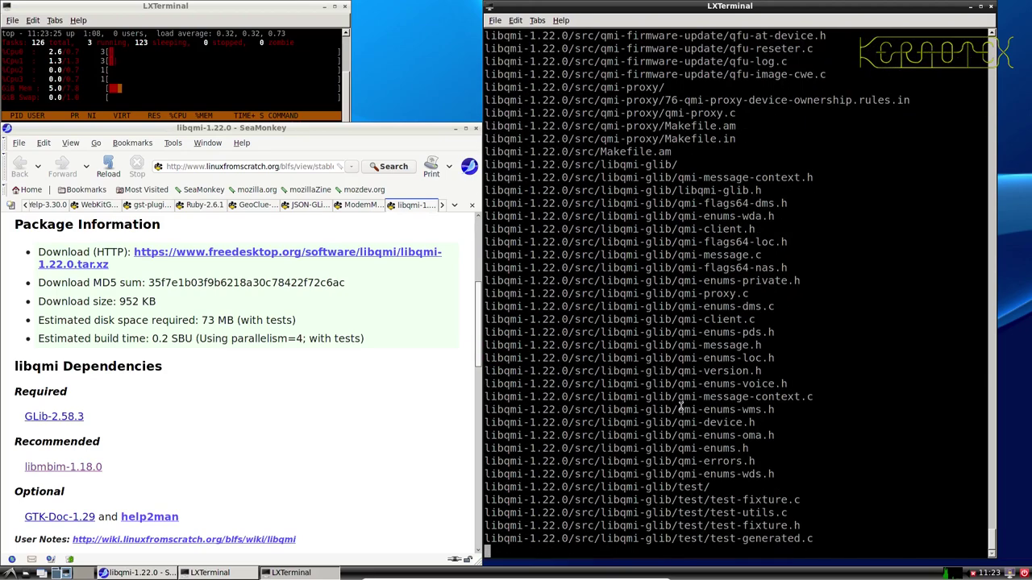
{"action": "type", "text": "cd libqmi"}
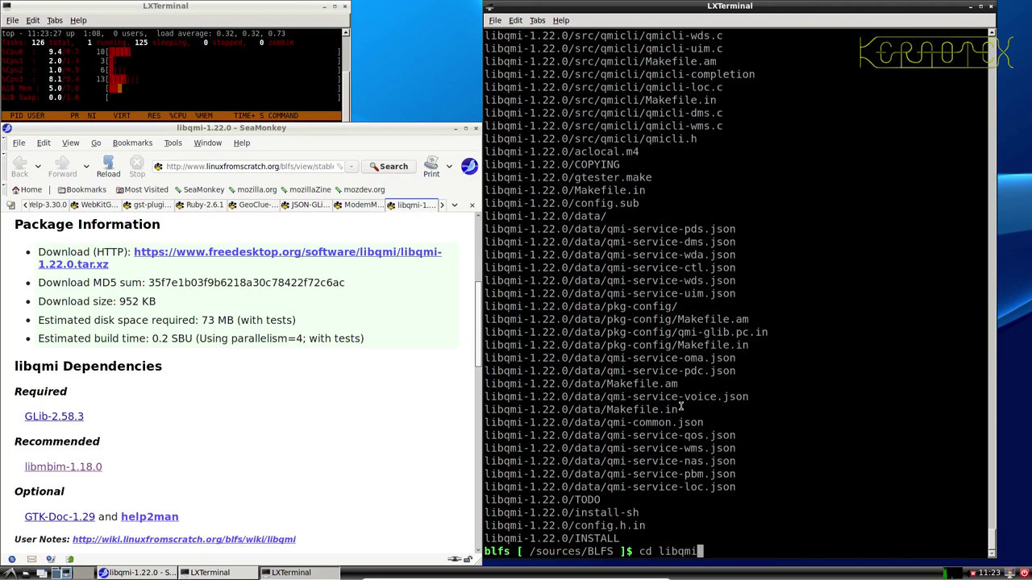
{"action": "key", "text": "Tab"}
{"action": "key", "text": "Return"}
{"action": "scroll", "coordinate": [382, 454], "scroll_direction": "down", "scroll_amount": 6}
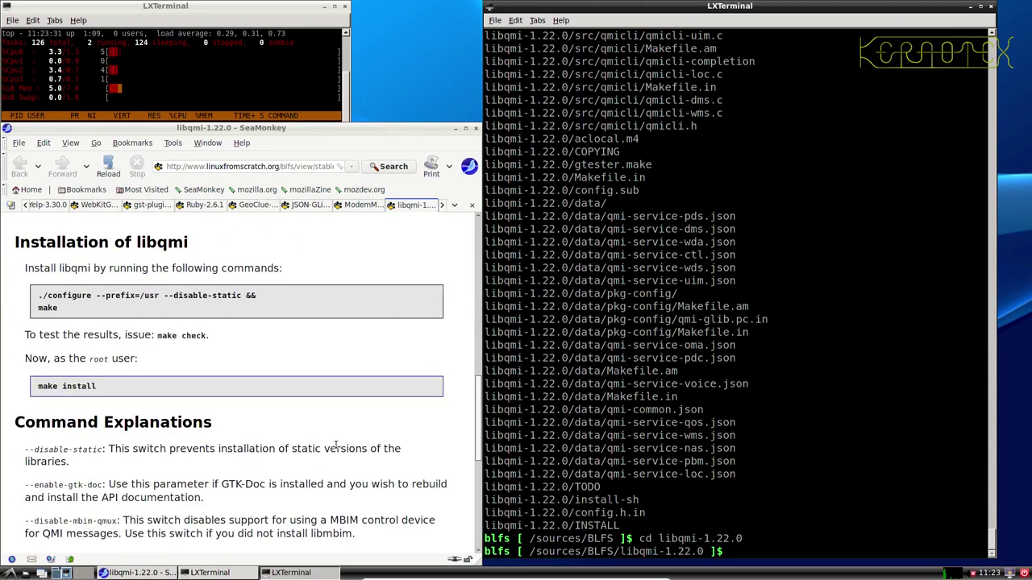
{"action": "scroll", "coordinate": [335, 449], "scroll_direction": "down", "scroll_amount": 1}
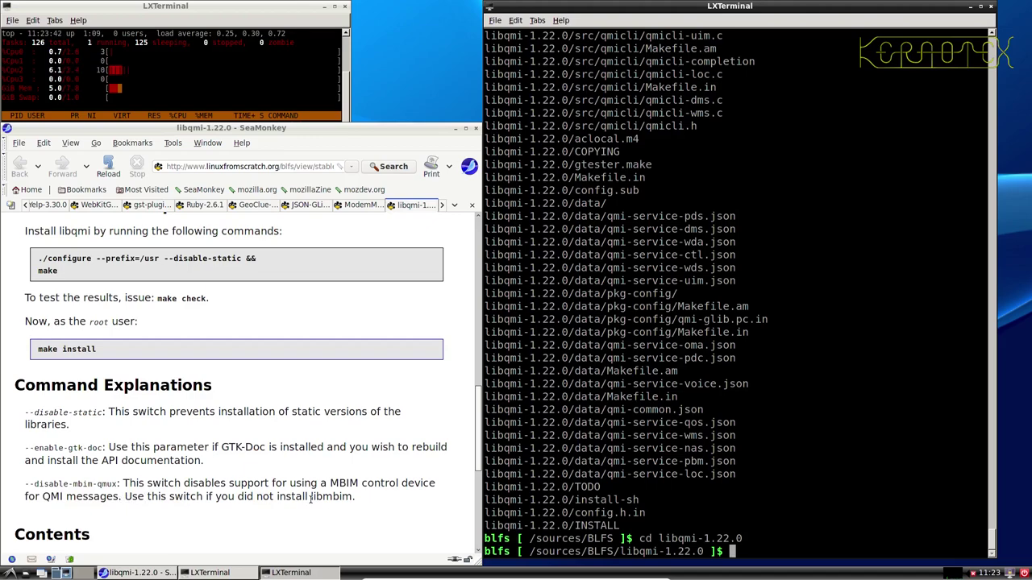
{"action": "scroll", "coordinate": [306, 501], "scroll_direction": "up", "scroll_amount": 1}
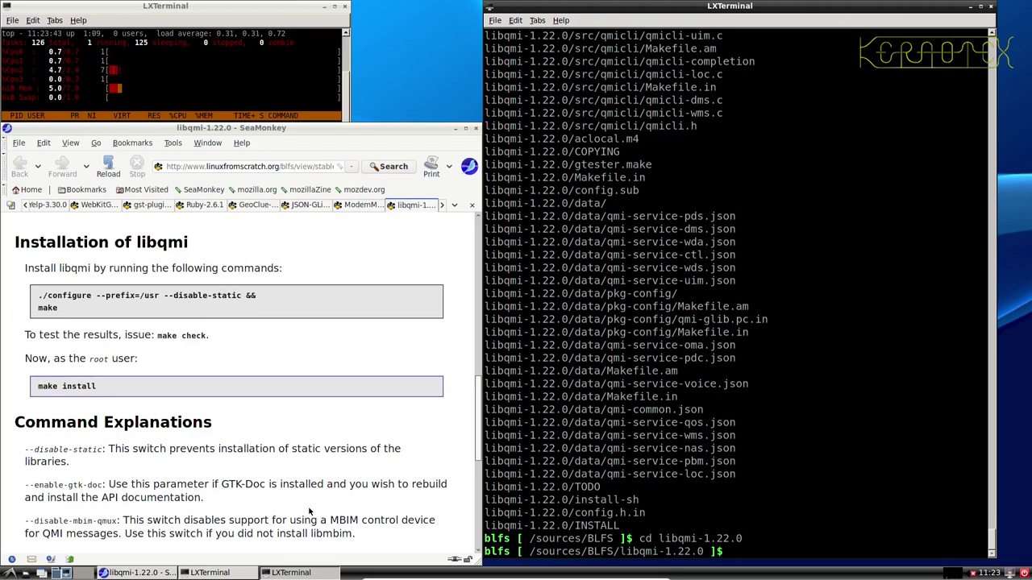
Run the guide's libqmi configure and make commands chained with '&& sudo -E make install'
{"action": "left_click_drag", "start_coordinate": [39, 295], "coordinate": [71, 309]}
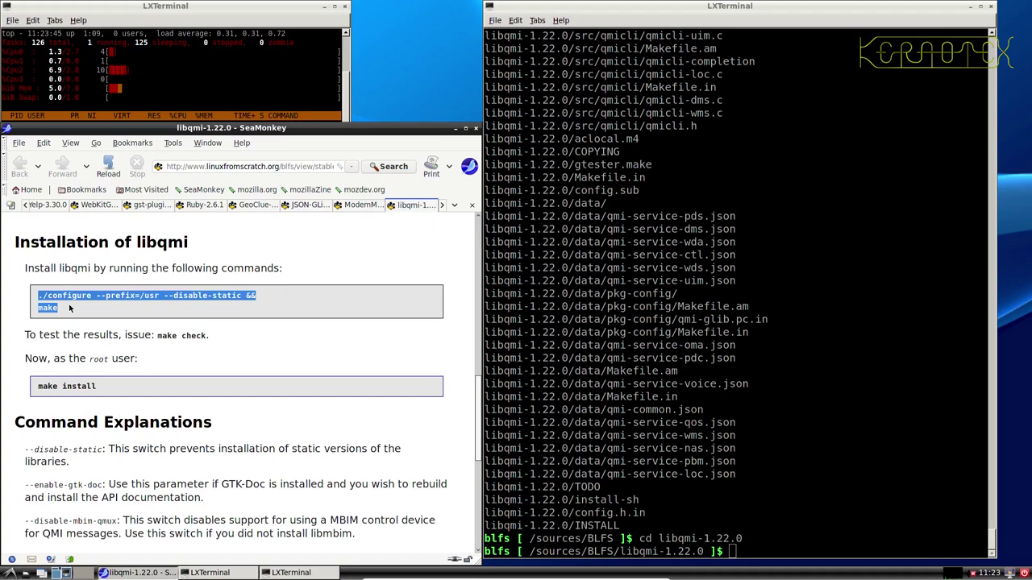
{"action": "middle_click", "coordinate": [661, 397]}
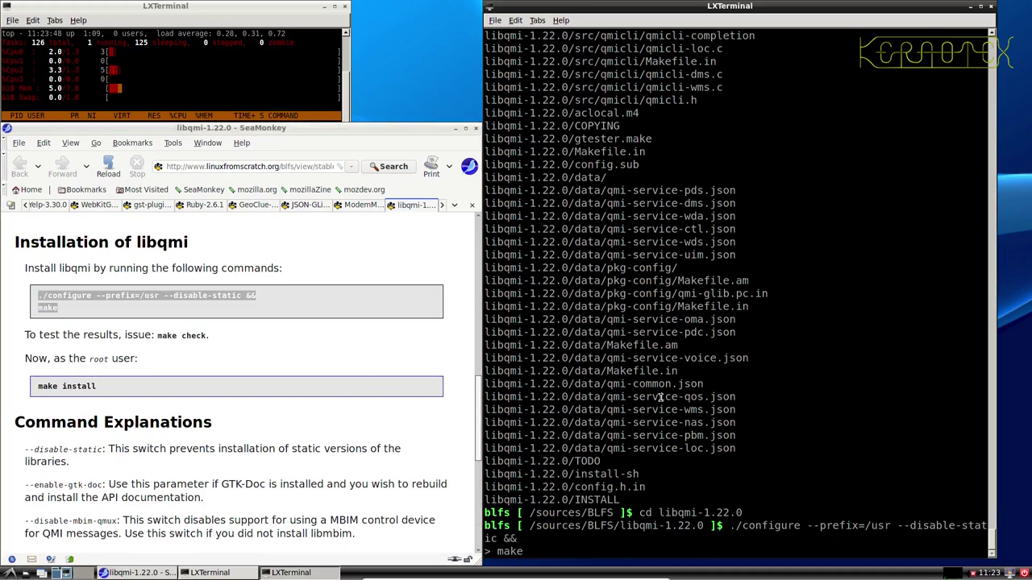
{"action": "type", "text": "&& su"}
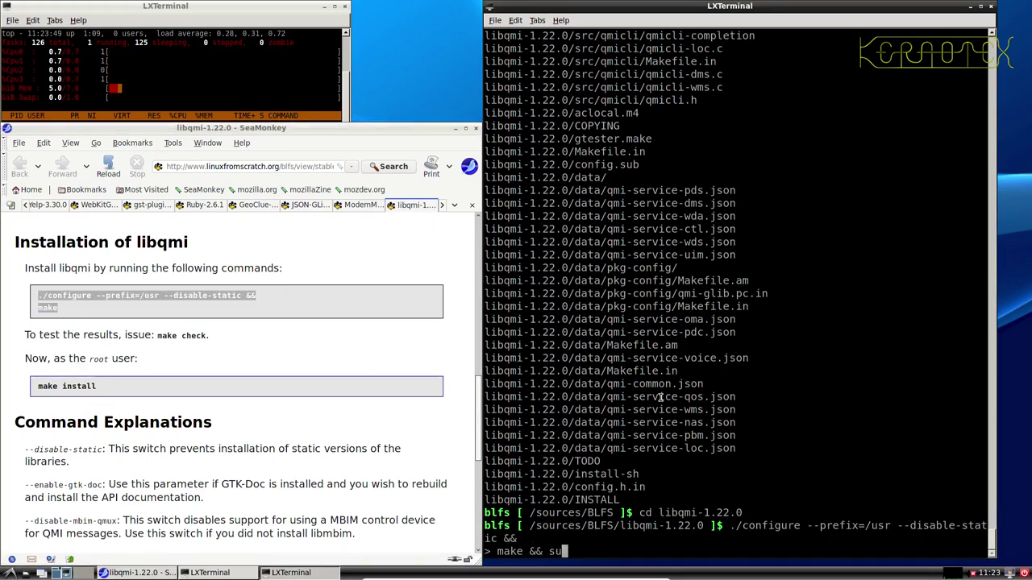
{"action": "type", "text": "do -E"}
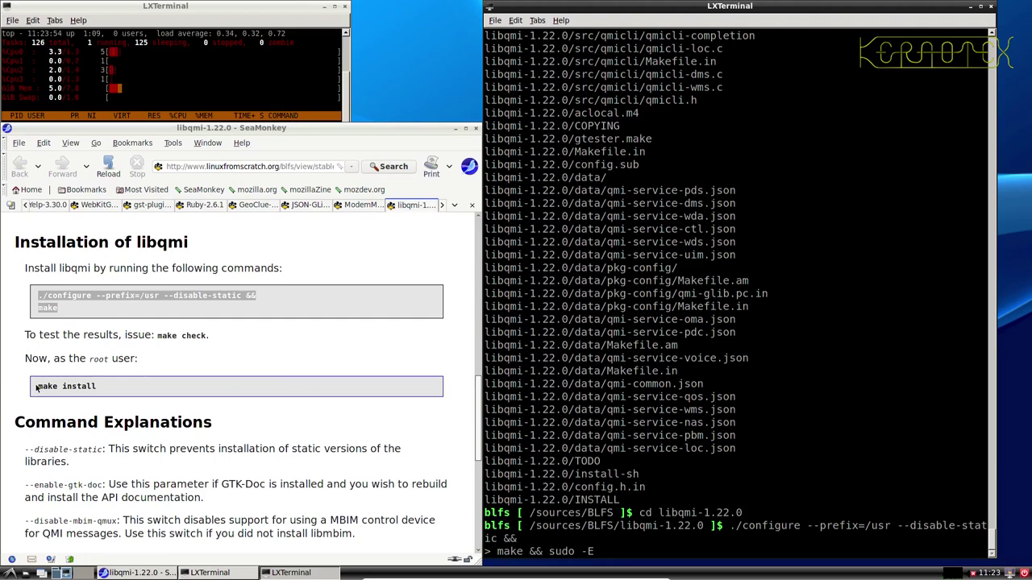
{"action": "left_click_drag", "start_coordinate": [35, 390], "coordinate": [98, 386]}
{"action": "middle_click", "coordinate": [762, 444]}
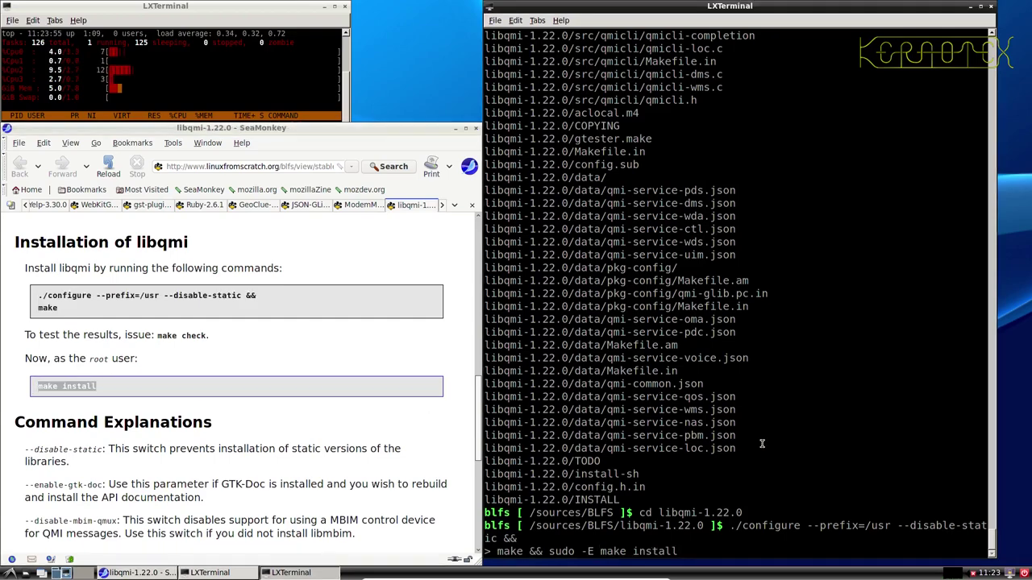
{"action": "key", "text": "Return"}
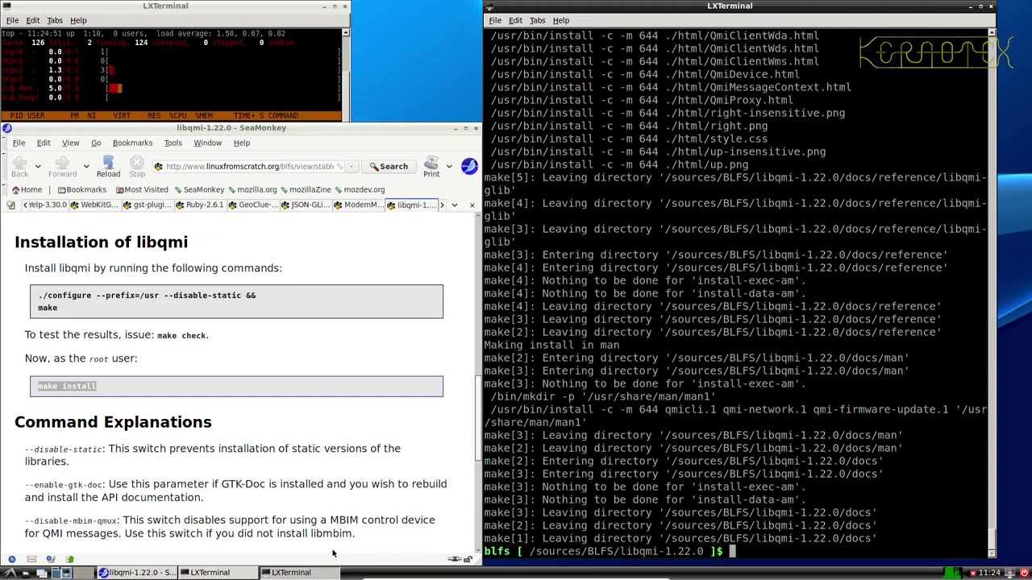
{"action": "scroll", "coordinate": [332, 553], "scroll_direction": "down", "scroll_amount": 7}
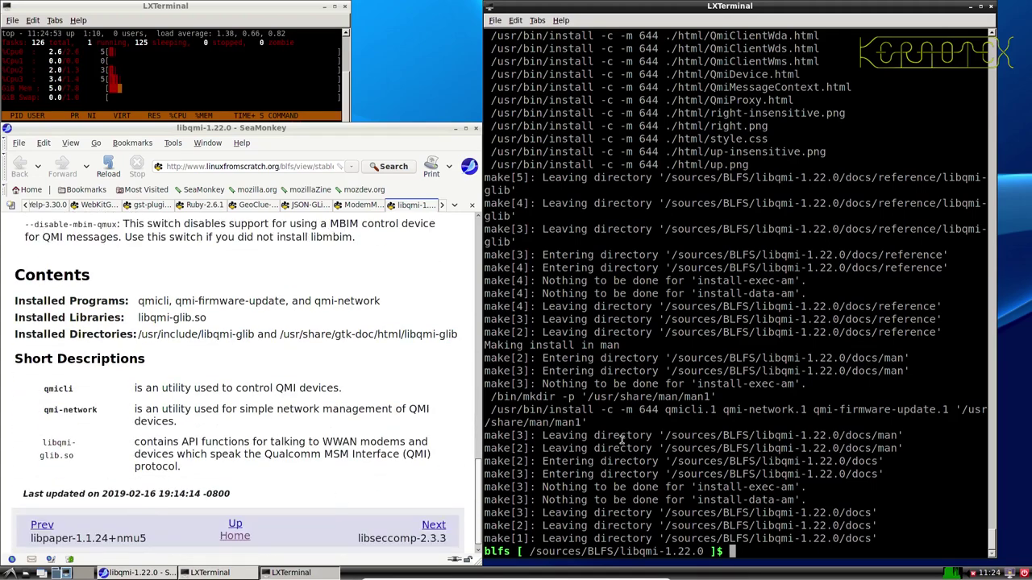
Go back to the sources directory and delete the libqmi-1.22.0 source tree
{"action": "key", "text": "Return"}
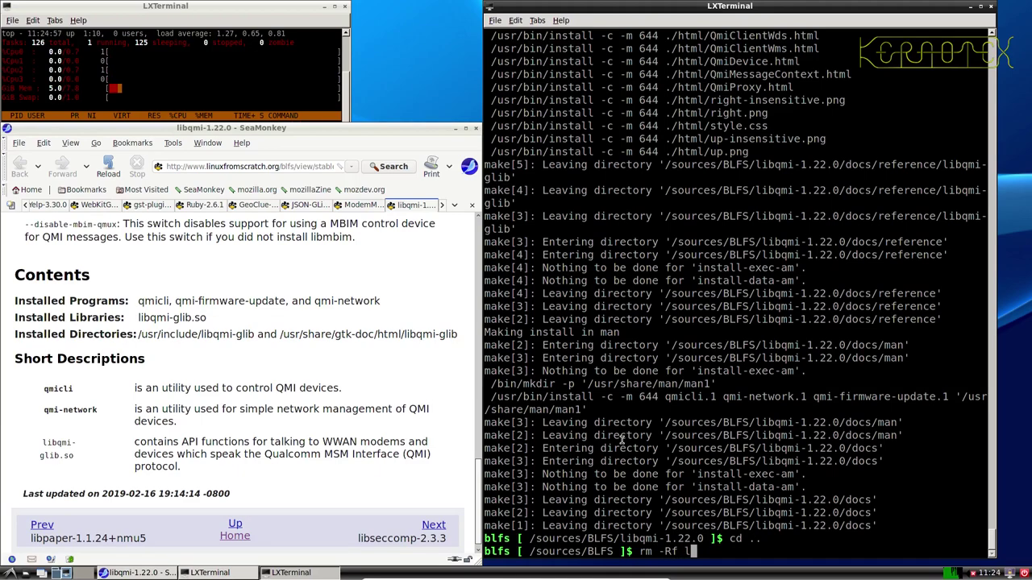
{"action": "type", "text": "rm -Rf libqmi-1.22.0"}
{"action": "key", "text": "Return"}
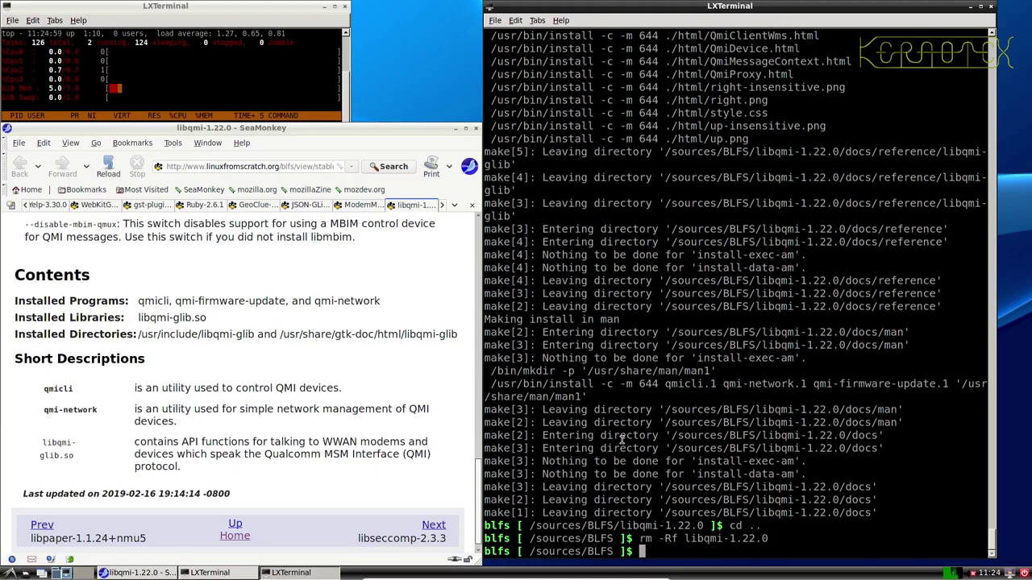
{"action": "left_click", "coordinate": [471, 207]}
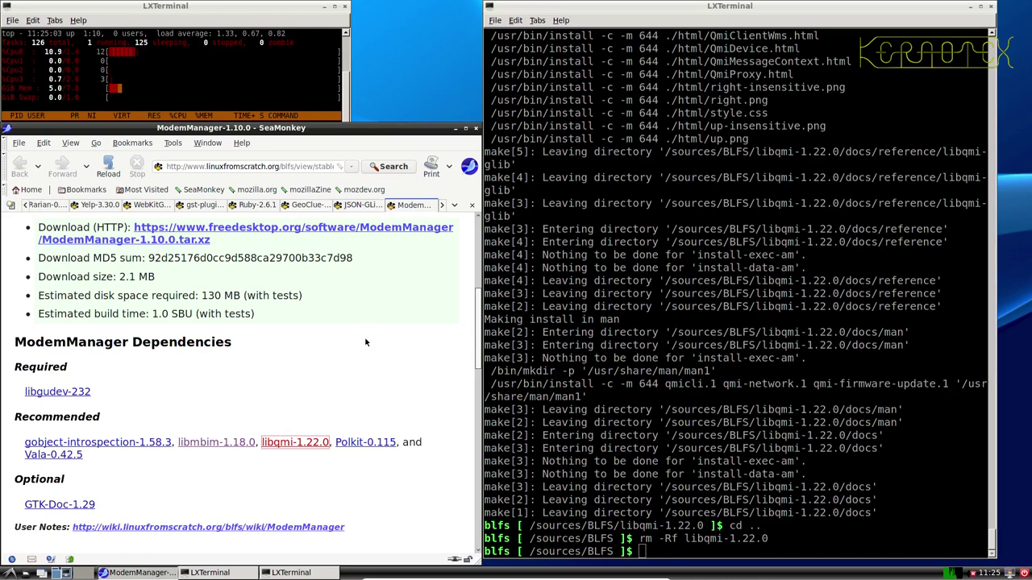
Download the ModemManager 1.10.0 tarball with wget using the guide's link
{"action": "scroll", "coordinate": [365, 343], "scroll_direction": "down", "scroll_amount": 3}
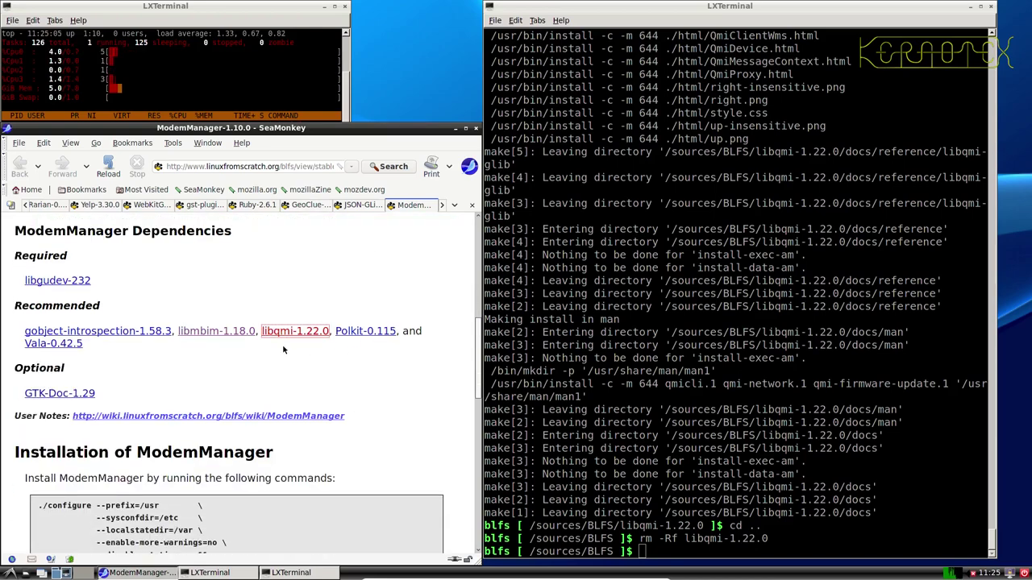
{"action": "scroll", "coordinate": [343, 407], "scroll_direction": "down", "scroll_amount": 5}
{"action": "scroll", "coordinate": [343, 406], "scroll_direction": "down", "scroll_amount": 3}
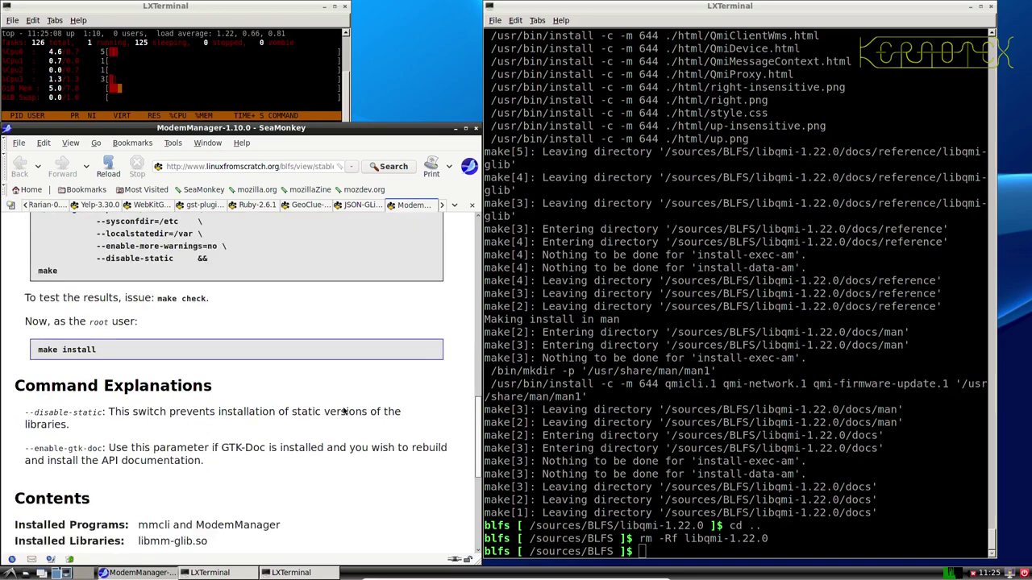
{"action": "scroll", "coordinate": [343, 406], "scroll_direction": "down", "scroll_amount": 1}
{"action": "scroll", "coordinate": [343, 406], "scroll_direction": "up", "scroll_amount": 20}
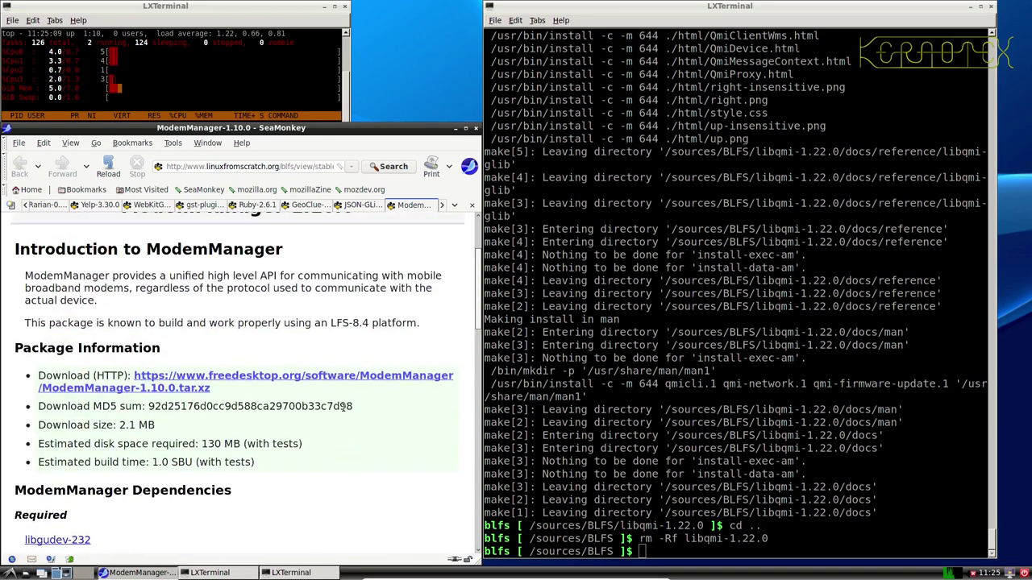
{"action": "right_click", "coordinate": [360, 383]}
{"action": "left_click", "coordinate": [403, 455]}
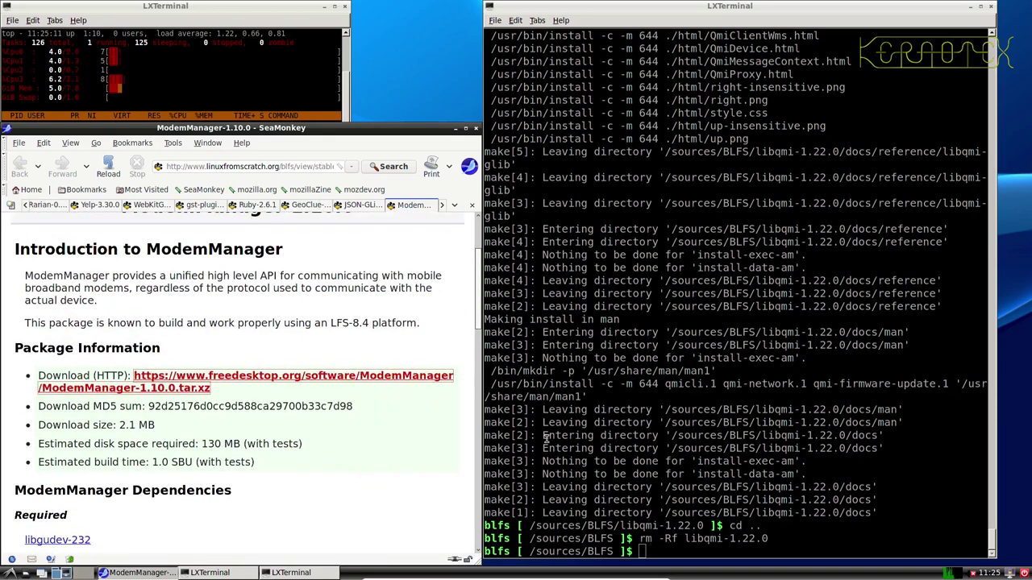
{"action": "left_click", "coordinate": [643, 436]}
{"action": "type", "text": "wget"}
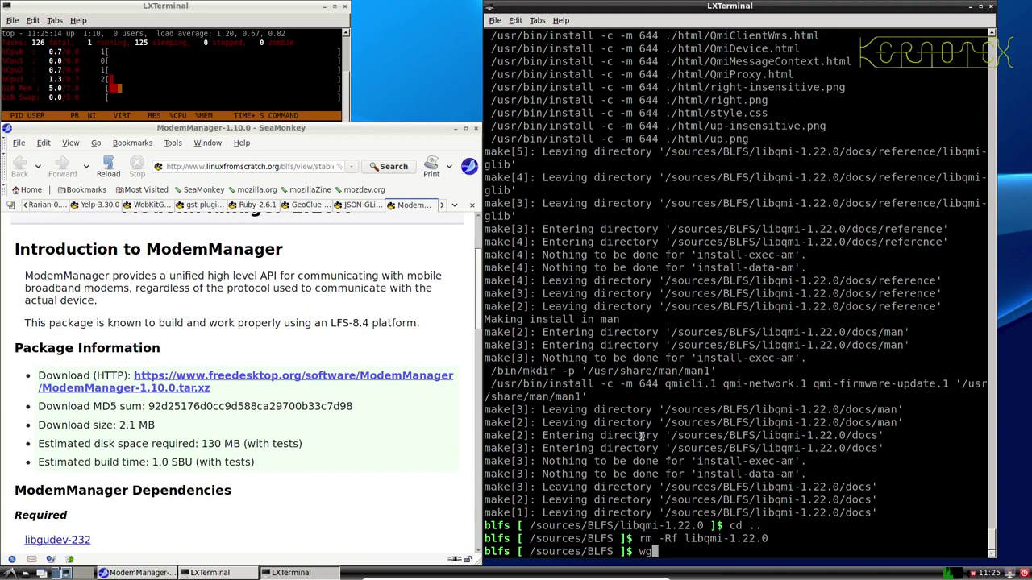
{"action": "key", "text": "ctrl+shift+v"}
{"action": "key", "text": "Return"}
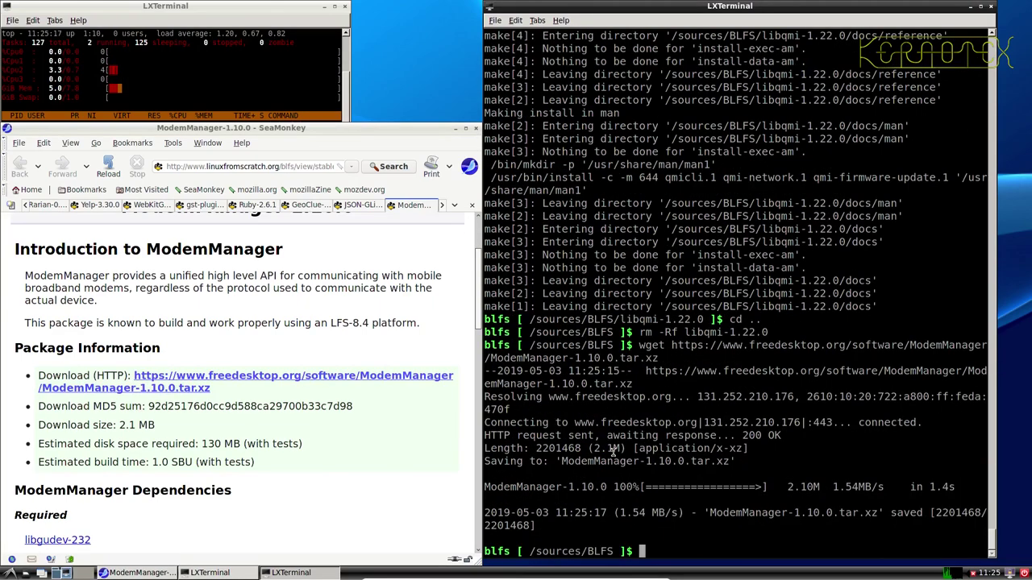
Extract the ModemManager tarball with tar -xvf and enter ModemManager-1.10.0
{"action": "scroll", "coordinate": [406, 489], "scroll_direction": "down", "scroll_amount": 6}
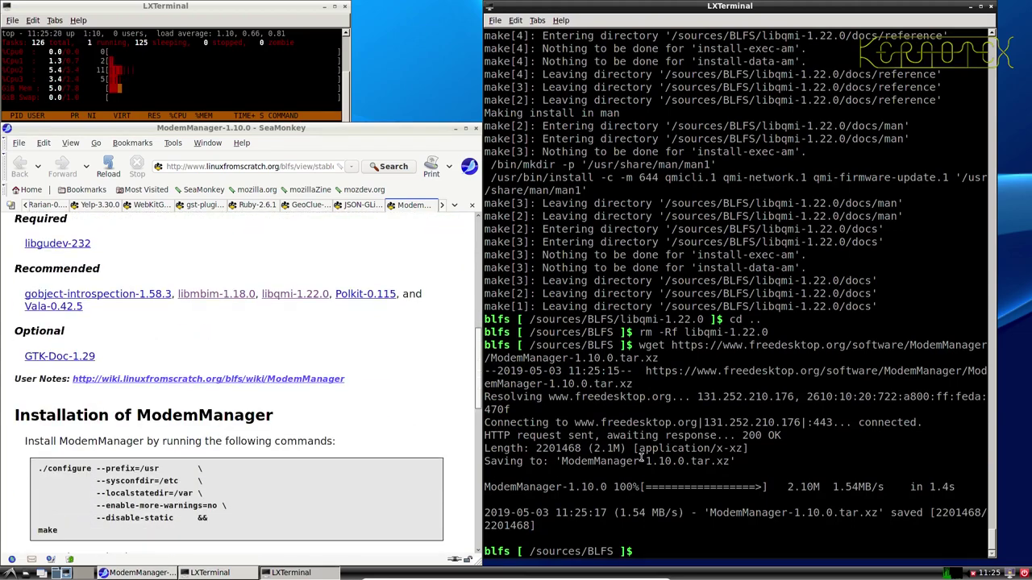
{"action": "type", "text": "tar -xvf"}
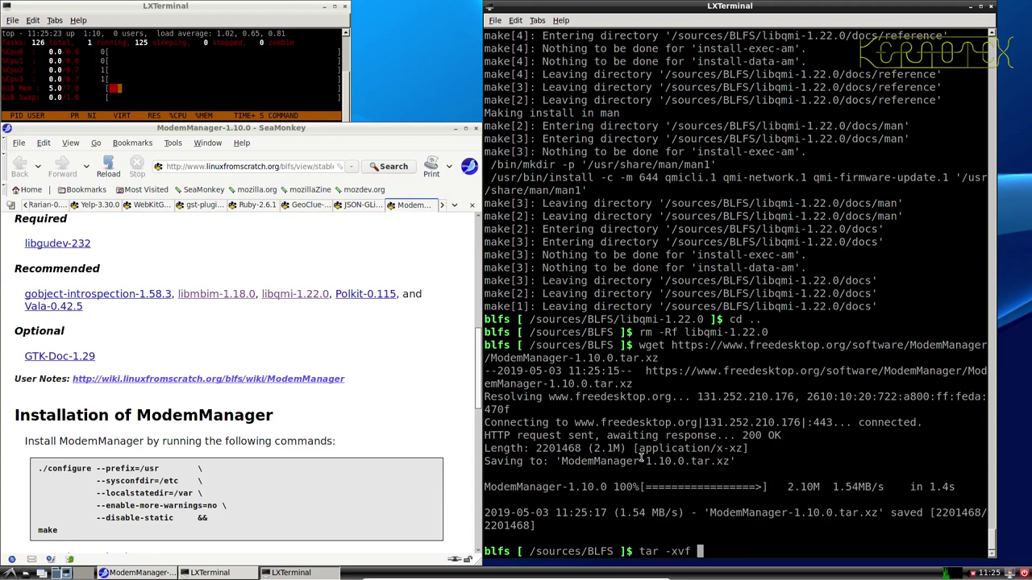
{"action": "type", "text": " Mo"}
{"action": "key", "text": "Tab"}
{"action": "key", "text": "Return"}
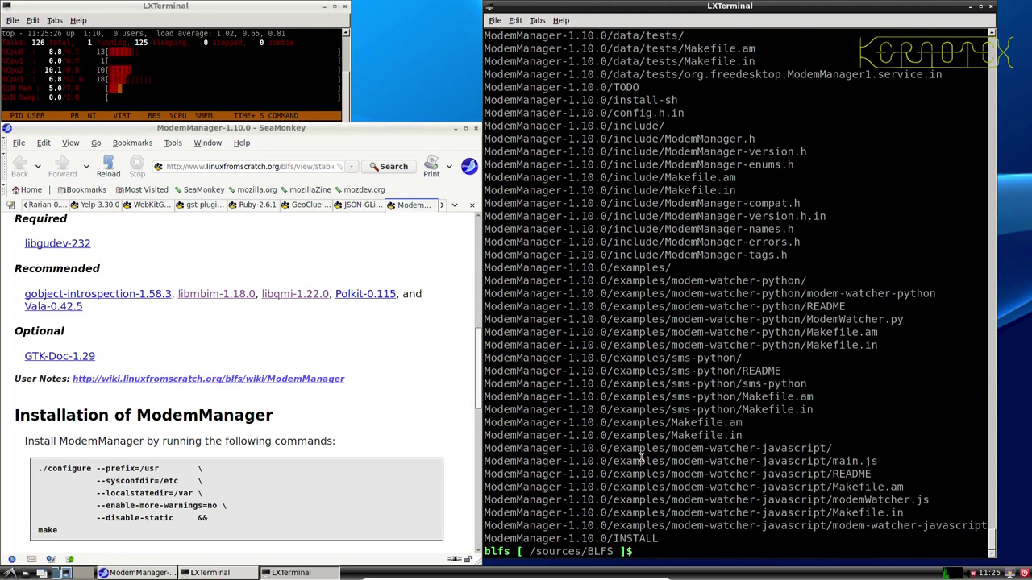
{"action": "type", "text": "cd Mo"}
{"action": "key", "text": "Tab"}
{"action": "key", "text": "Return"}
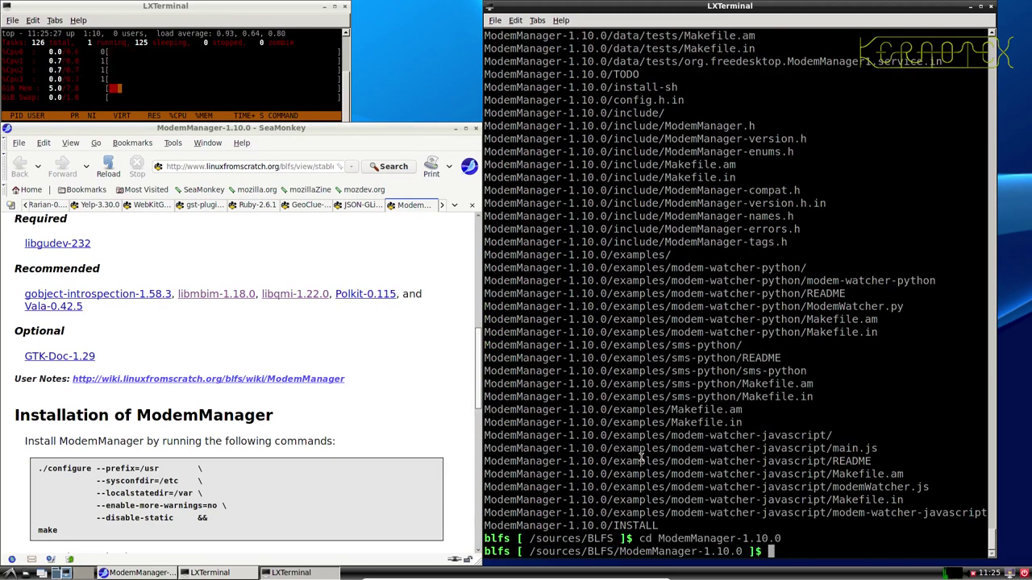
{"action": "scroll", "coordinate": [373, 426], "scroll_direction": "down", "scroll_amount": 4}
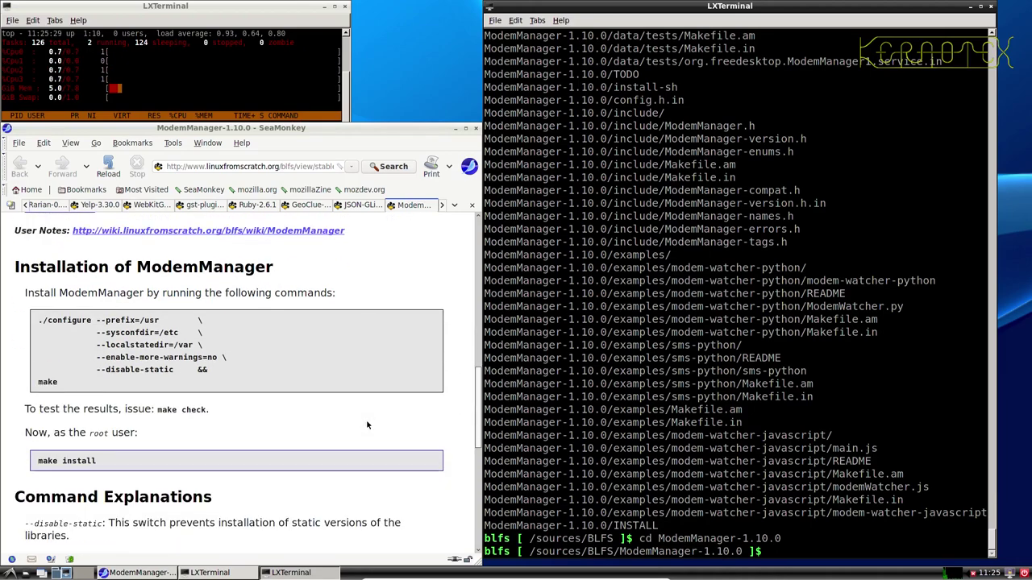
Run the guide's ModemManager configure and make commands chained with '&& sudo -E make install'
{"action": "left_click_drag", "start_coordinate": [34, 322], "coordinate": [67, 383]}
{"action": "middle_click", "coordinate": [608, 409]}
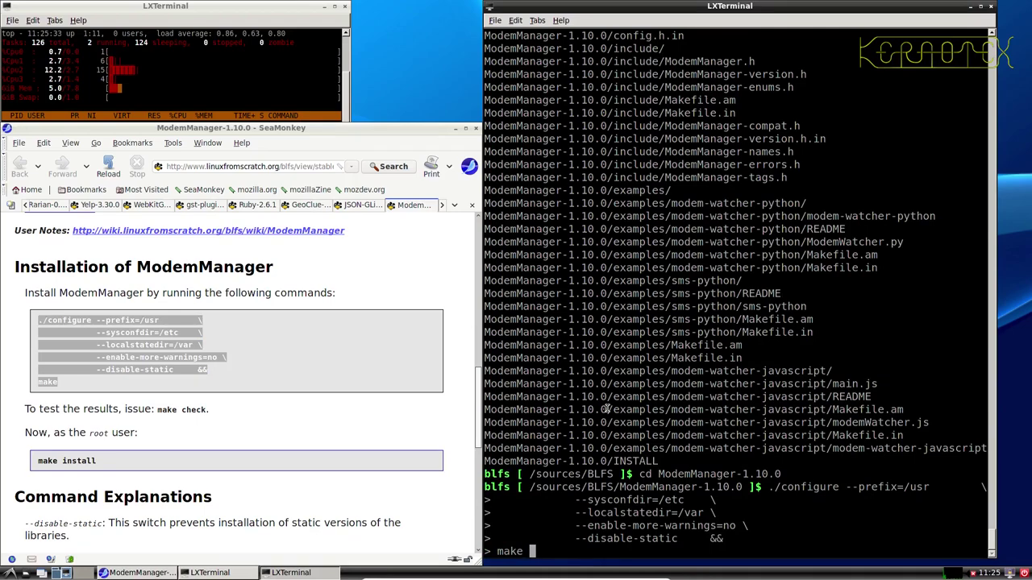
{"action": "type", "text": "& sudo -E"}
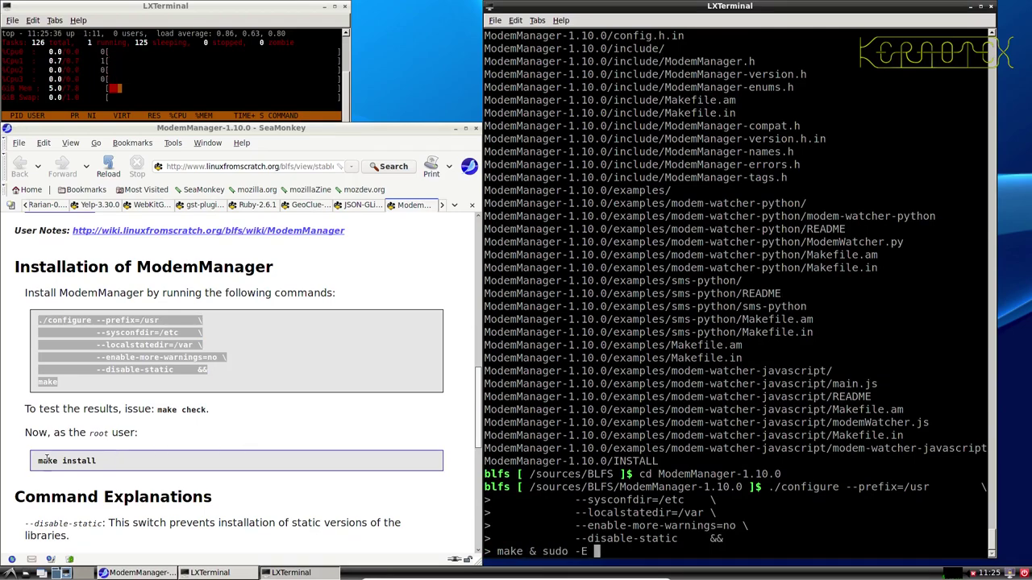
{"action": "left_click_drag", "start_coordinate": [39, 460], "coordinate": [82, 461]}
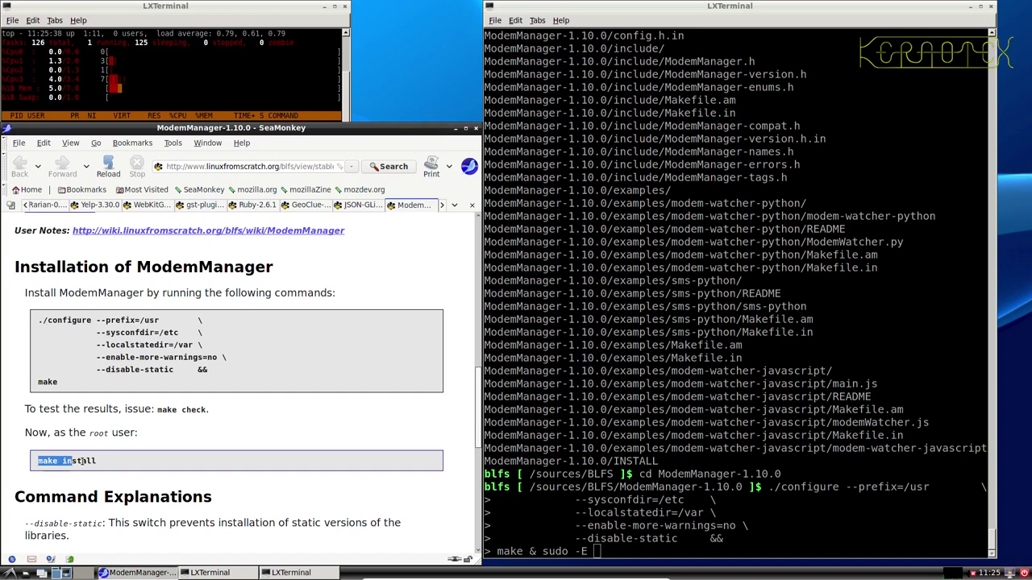
{"action": "middle_click", "coordinate": [603, 439]}
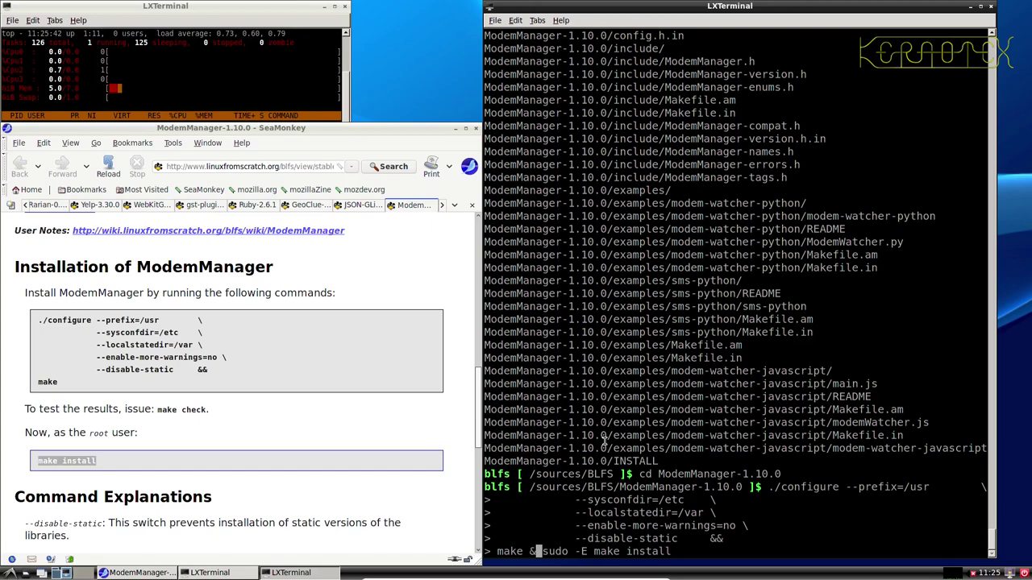
{"action": "type", "text": "&"}
{"action": "key", "text": "Return"}
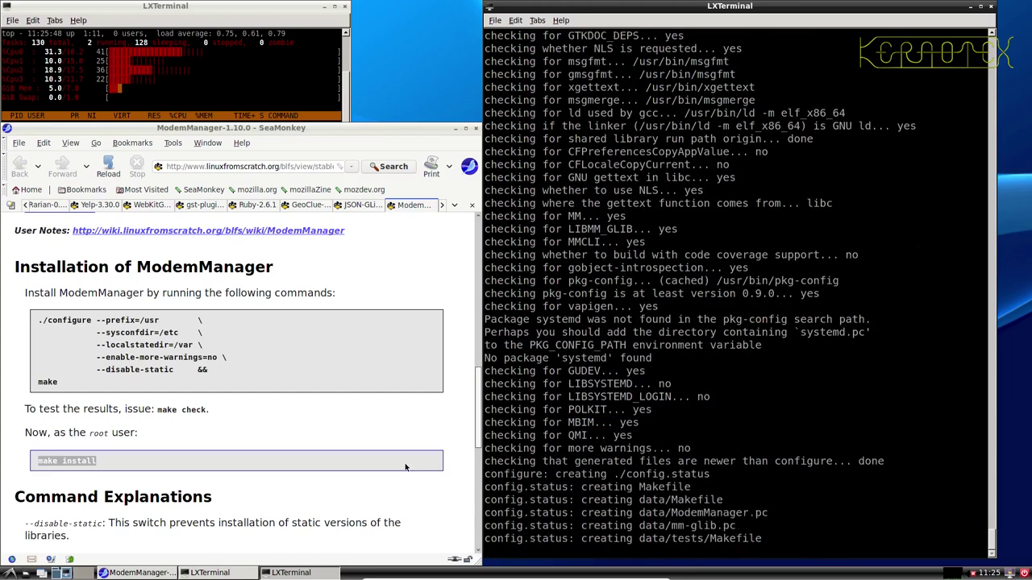
{"action": "scroll", "coordinate": [406, 467], "scroll_direction": "down", "scroll_amount": 3}
{"action": "scroll", "coordinate": [406, 467], "scroll_direction": "down", "scroll_amount": 2}
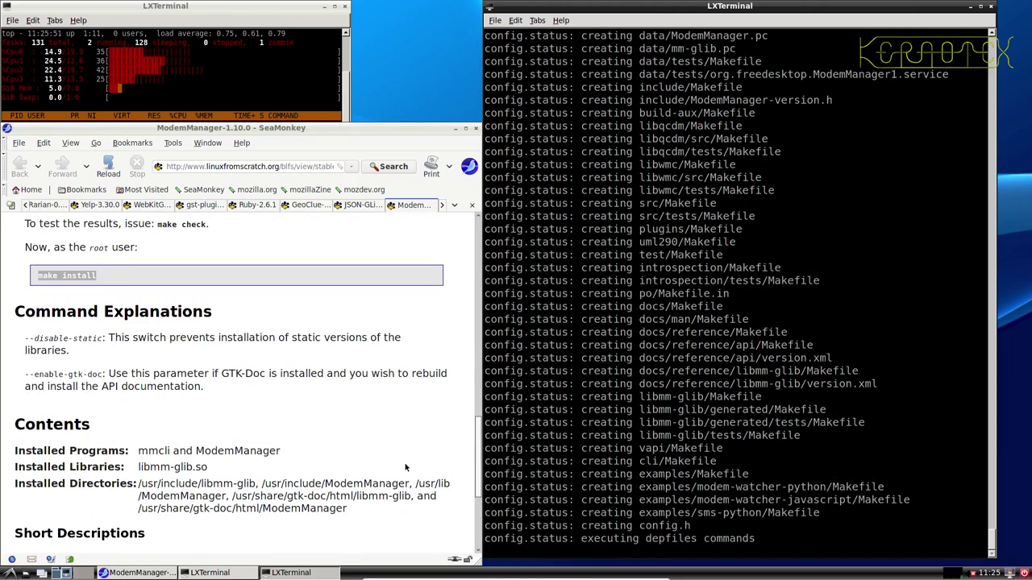
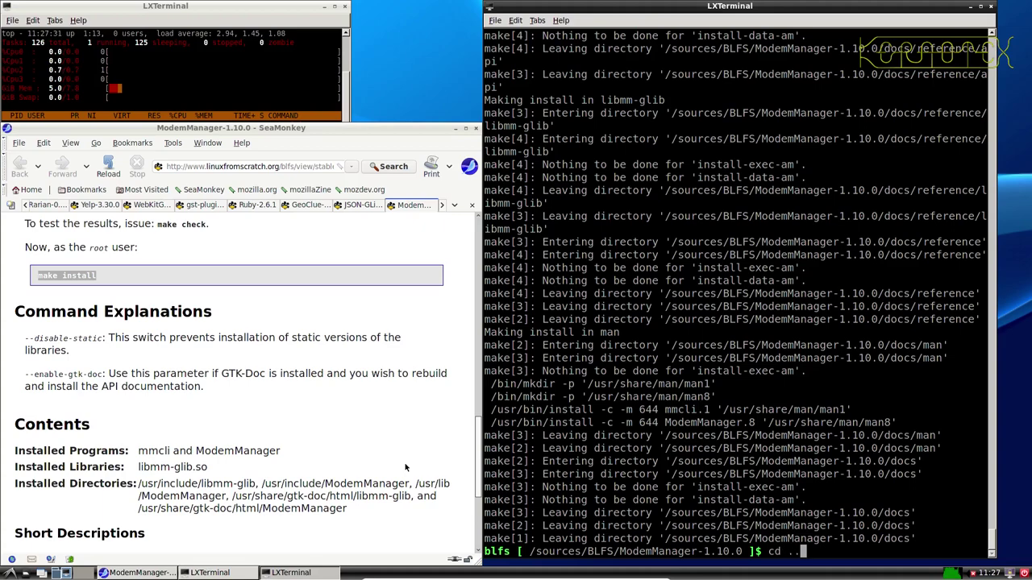
Go up to /sources/BLFS and delete the ModemManager-1.10.0 source folder with rm -Rf
{"action": "key", "text": "Return"}
{"action": "type", "text": "rm -Rf M"}
{"action": "type", "text": "odemManager-1.10.0"}
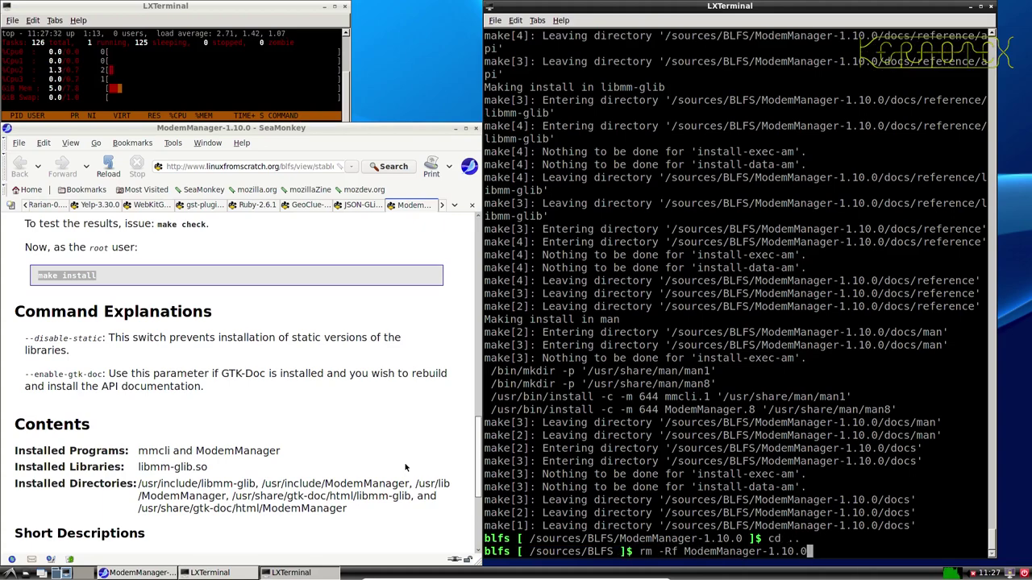
{"action": "key", "text": "Return"}
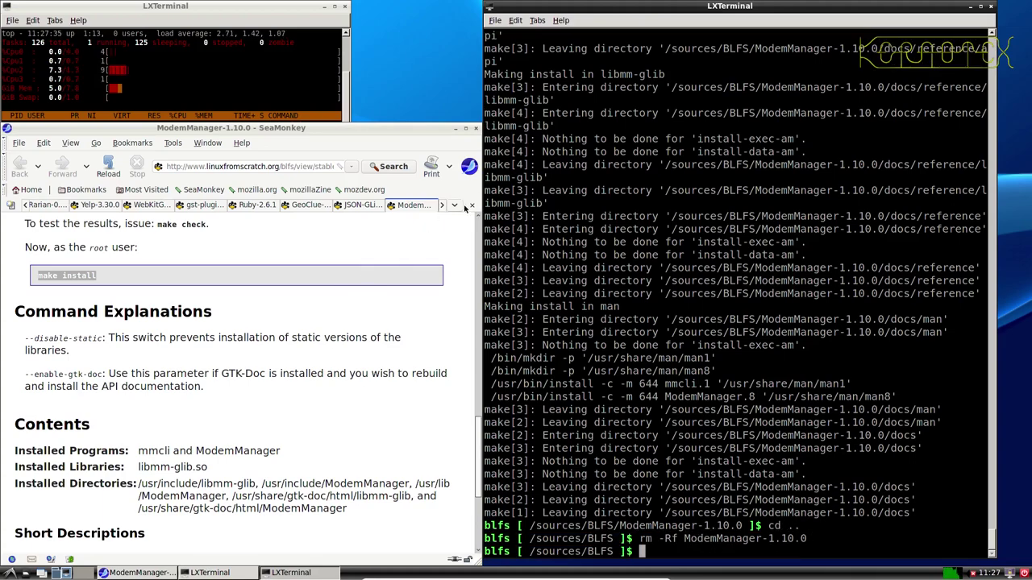
Close the ModemManager page and copy the JSON-GLib 1.4.4 download link
{"action": "left_click", "coordinate": [472, 205]}
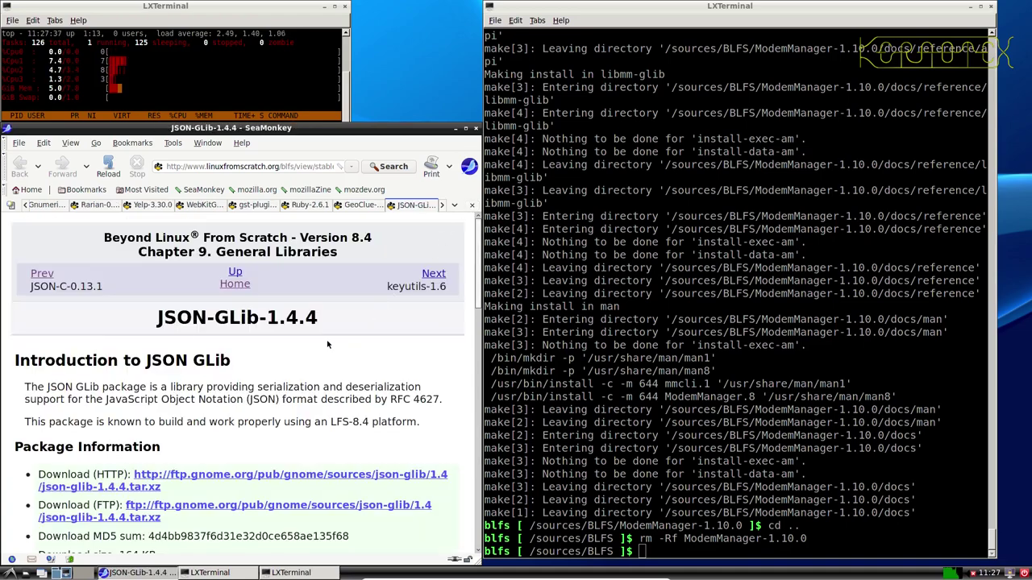
{"action": "scroll", "coordinate": [328, 344], "scroll_direction": "down", "scroll_amount": 5}
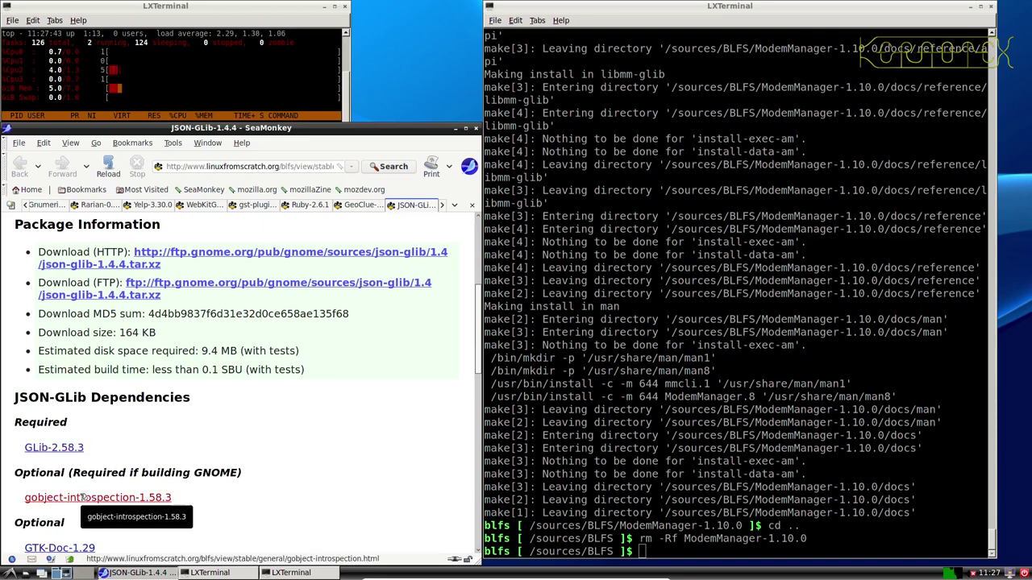
{"action": "scroll", "coordinate": [84, 498], "scroll_direction": "down", "scroll_amount": 2}
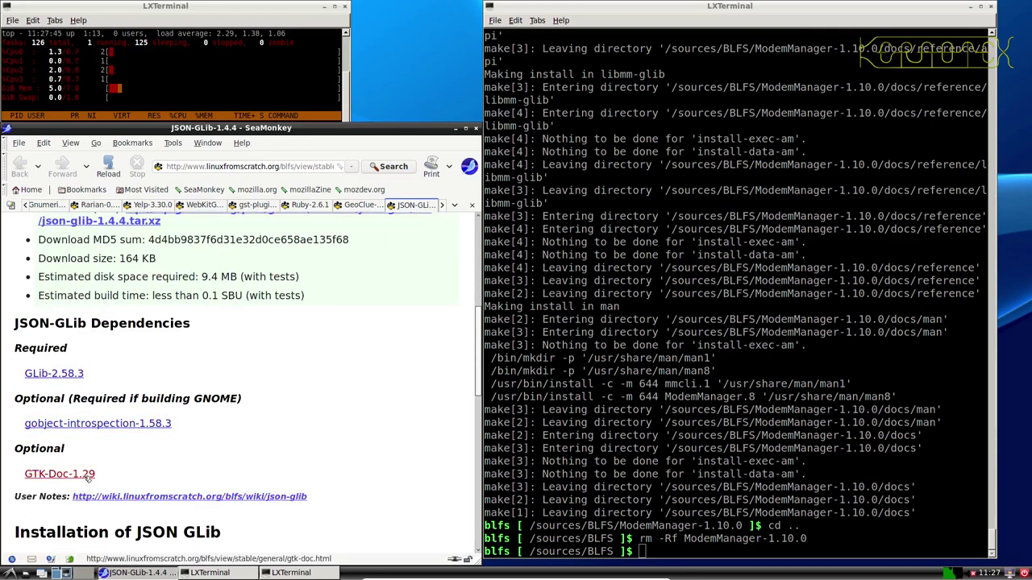
{"action": "scroll", "coordinate": [166, 473], "scroll_direction": "up", "scroll_amount": 5}
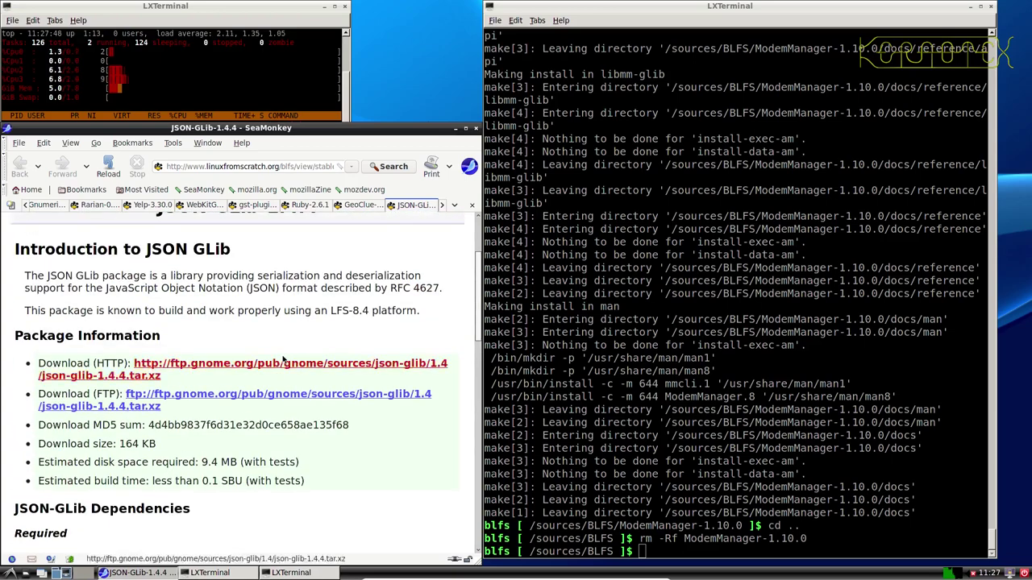
{"action": "right_click", "coordinate": [282, 365]}
{"action": "left_click", "coordinate": [334, 452]}
{"action": "left_click", "coordinate": [587, 438]}
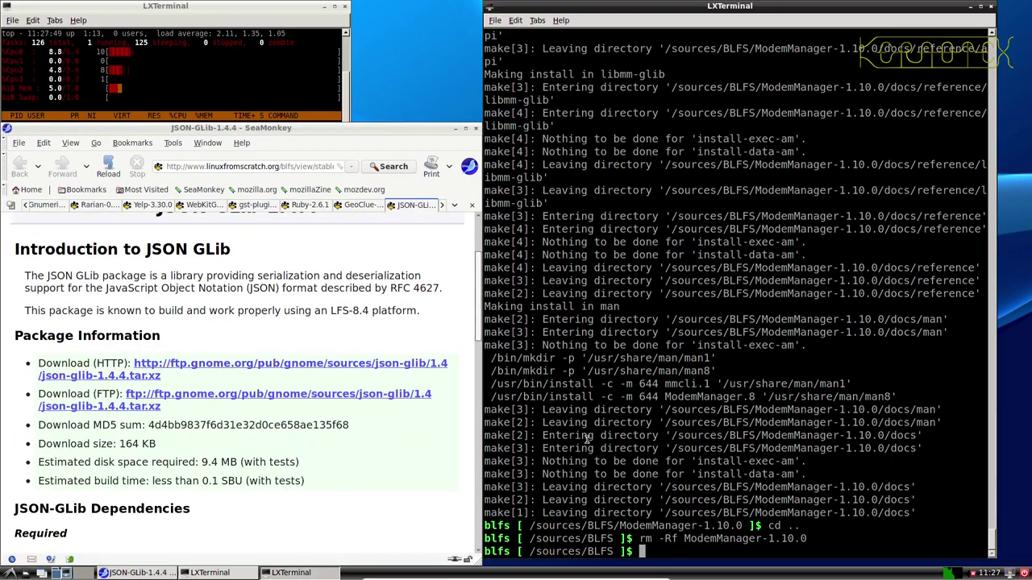
Download the JSON-GLib 1.4.4 tarball with wget, unpack it and enter json-glib-1.4.4
{"action": "type", "text": "wget"}
{"action": "key", "text": "ctrl+shift+v"}
{"action": "key", "text": "Return"}
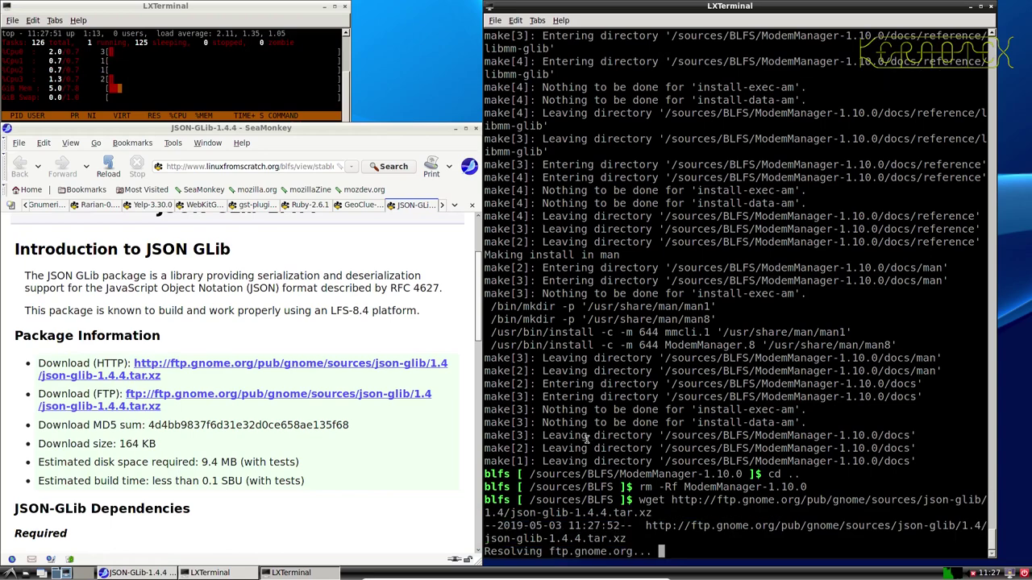
{"action": "type", "text": "tar "}
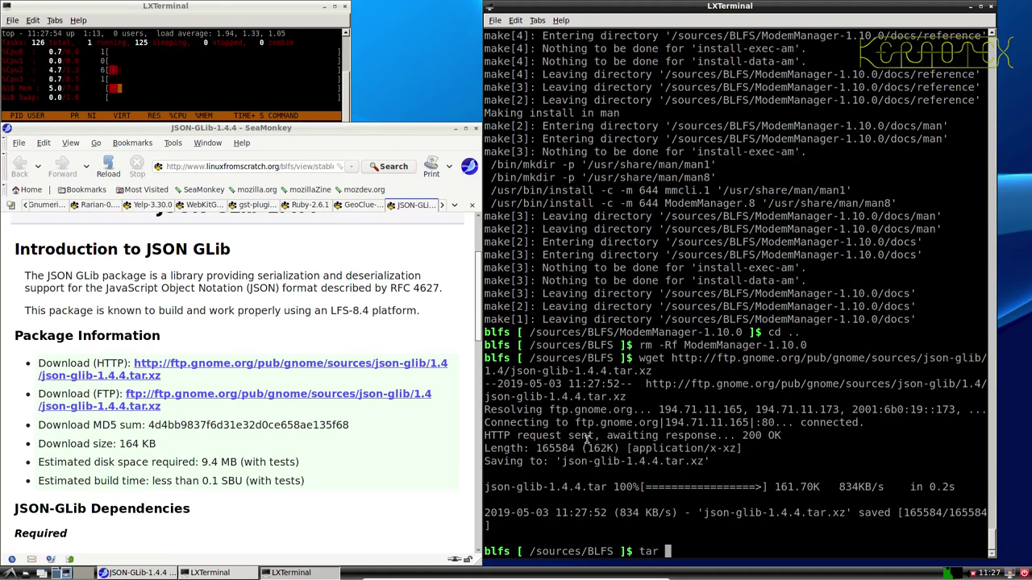
{"action": "type", "text": "-xvf json-gl"}
{"action": "key", "text": "Tab"}
{"action": "key", "text": "Return"}
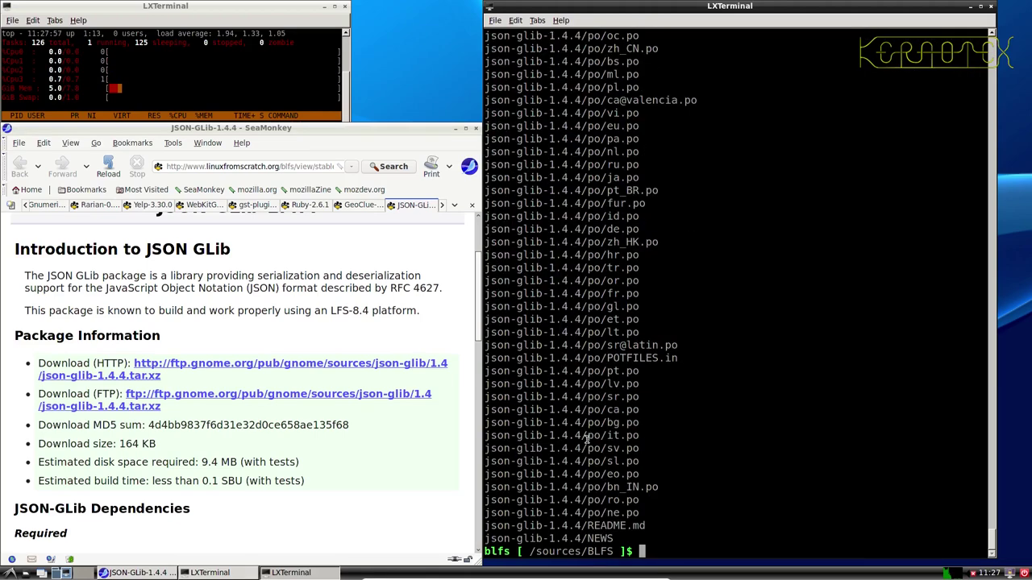
{"action": "type", "text": "cd json-gl"}
{"action": "key", "text": "Tab"}
{"action": "key", "text": "Return"}
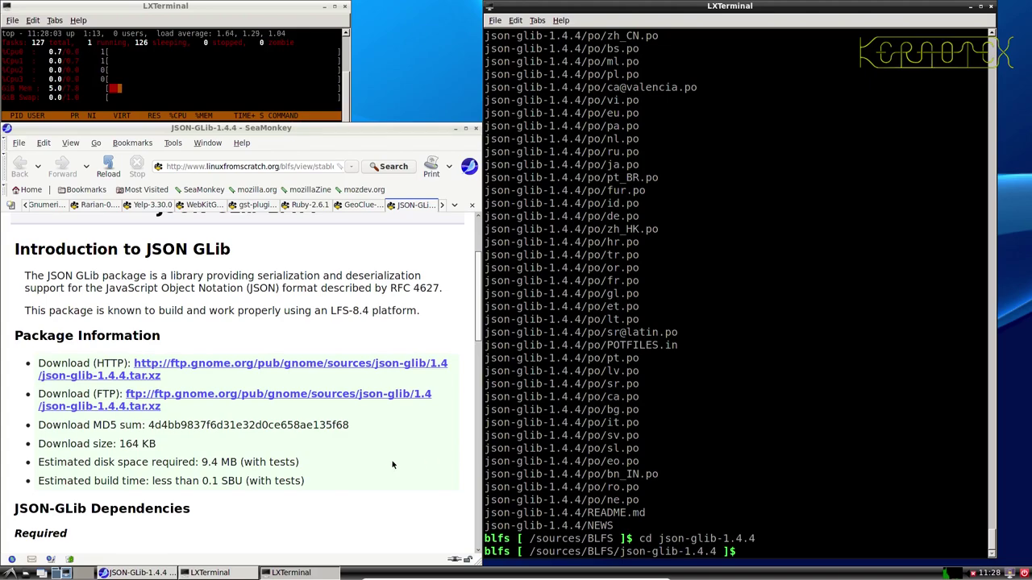
Build JSON-GLib in a build folder with meson --prefix=/usr, ninja and sudo -E ninja install
{"action": "scroll", "coordinate": [368, 468], "scroll_direction": "down", "scroll_amount": 6}
{"action": "scroll", "coordinate": [368, 469], "scroll_direction": "down", "scroll_amount": 3}
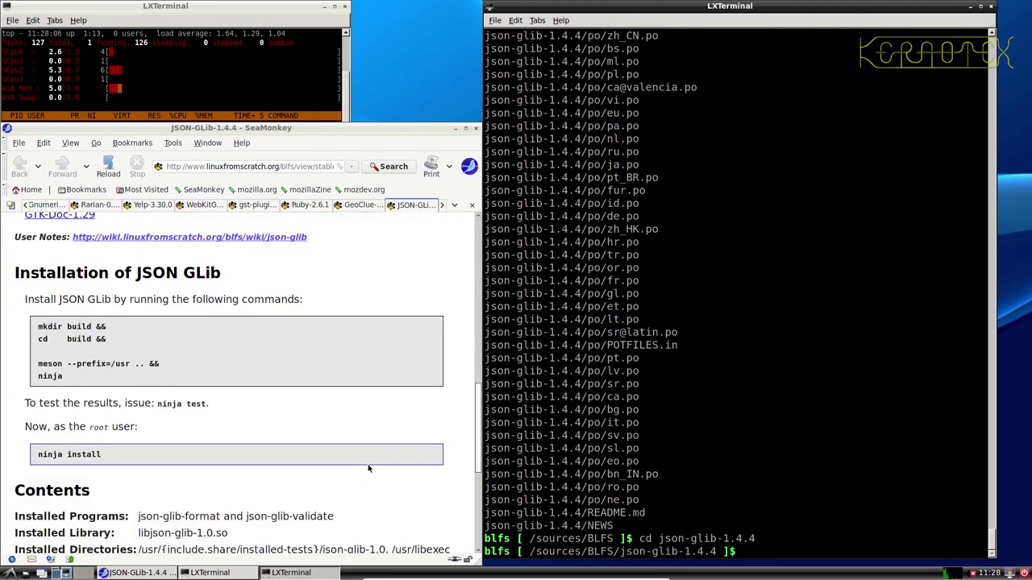
{"action": "left_click_drag", "start_coordinate": [37, 328], "coordinate": [69, 381]}
{"action": "middle_click", "coordinate": [682, 423]}
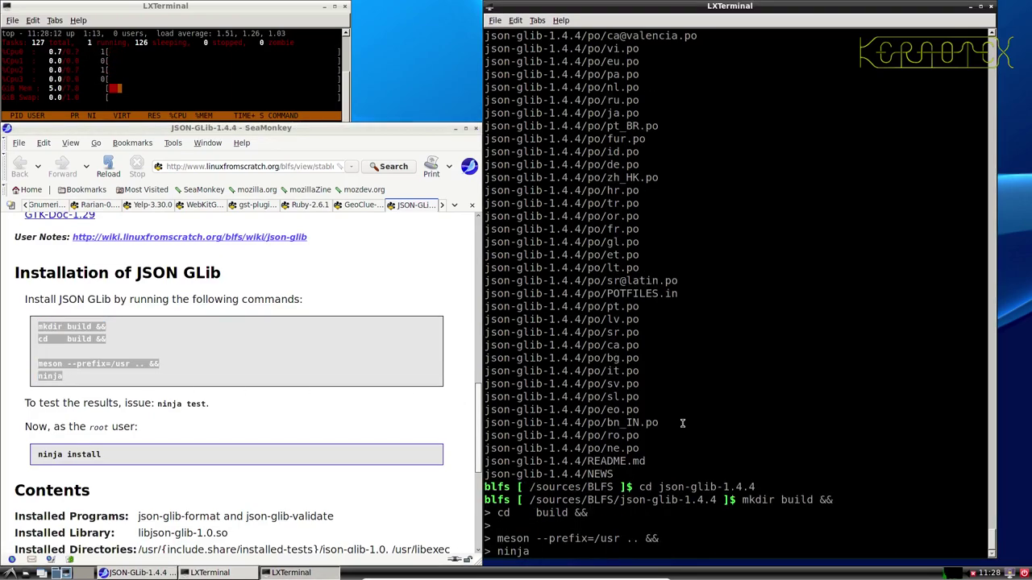
{"action": "type", "text": "&& sudo -E"}
{"action": "left_click_drag", "start_coordinate": [37, 455], "coordinate": [109, 455]}
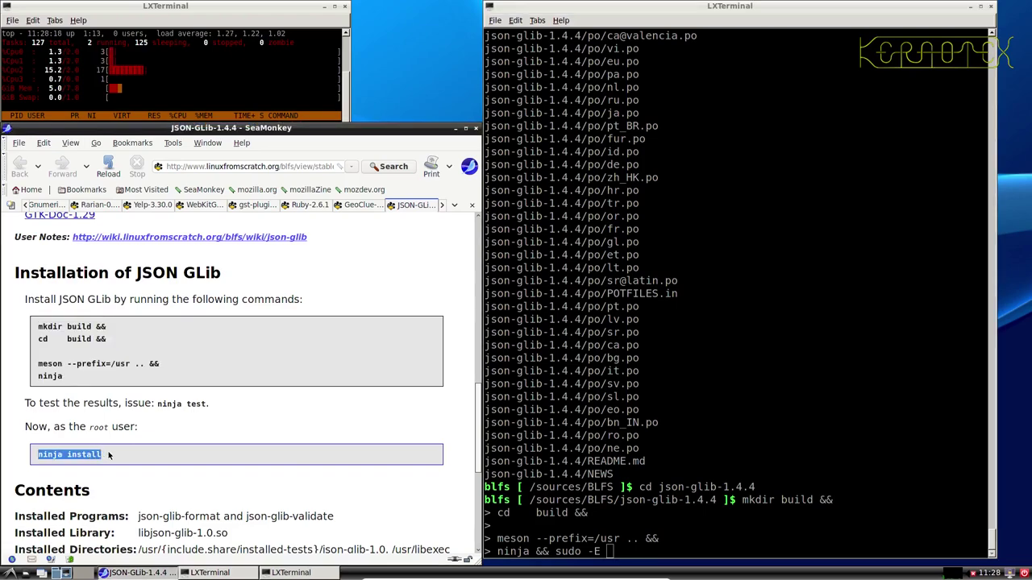
{"action": "middle_click", "coordinate": [626, 422]}
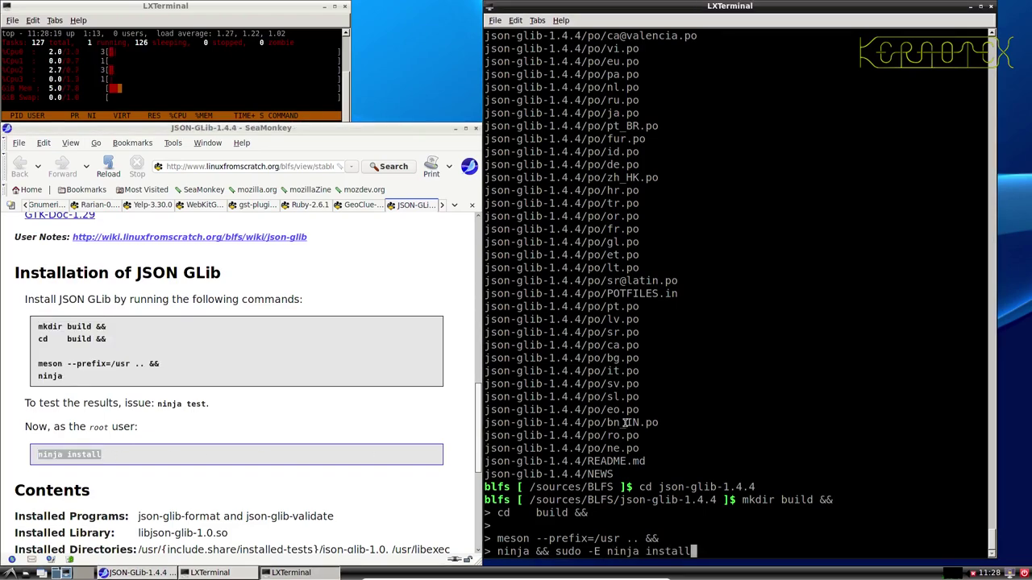
{"action": "key", "text": "Return"}
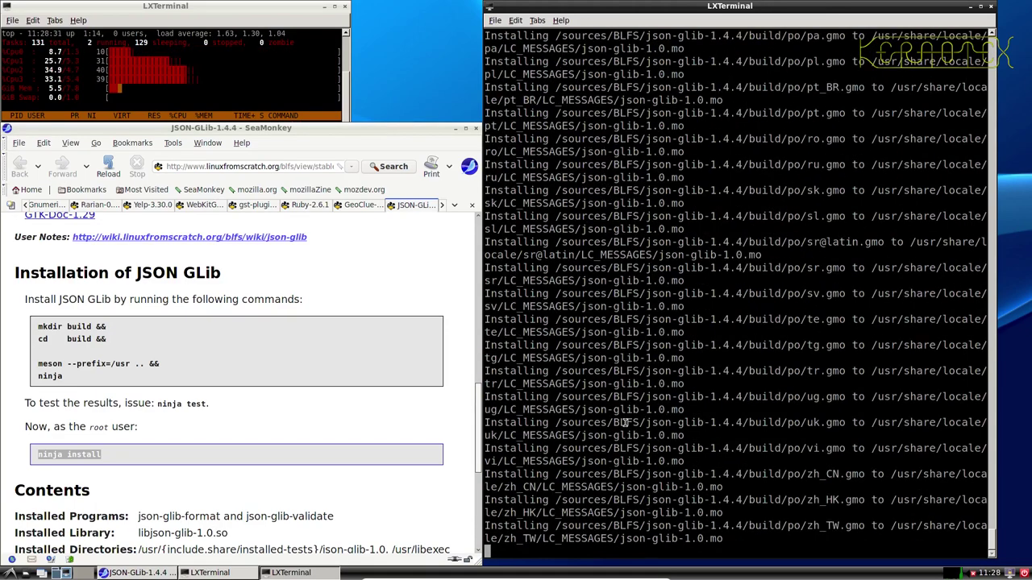
Return to /sources/BLFS and delete the json-glib-1.4.4 source folder
{"action": "type", "text": "cd ../.."}
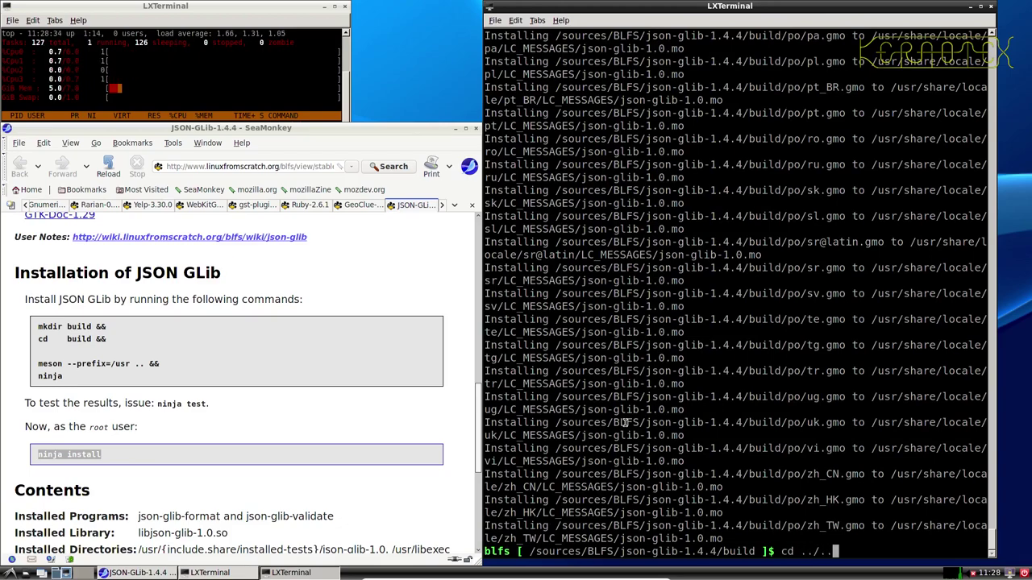
{"action": "key", "text": "Return"}
{"action": "type", "text": "rm -R"}
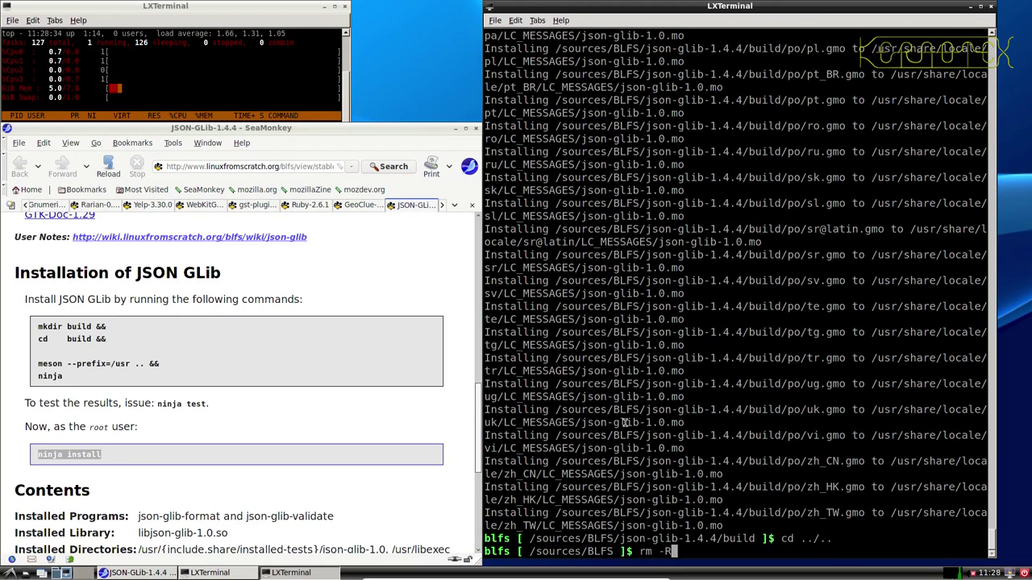
{"action": "type", "text": "f json-gli"}
{"action": "key", "text": "Tab"}
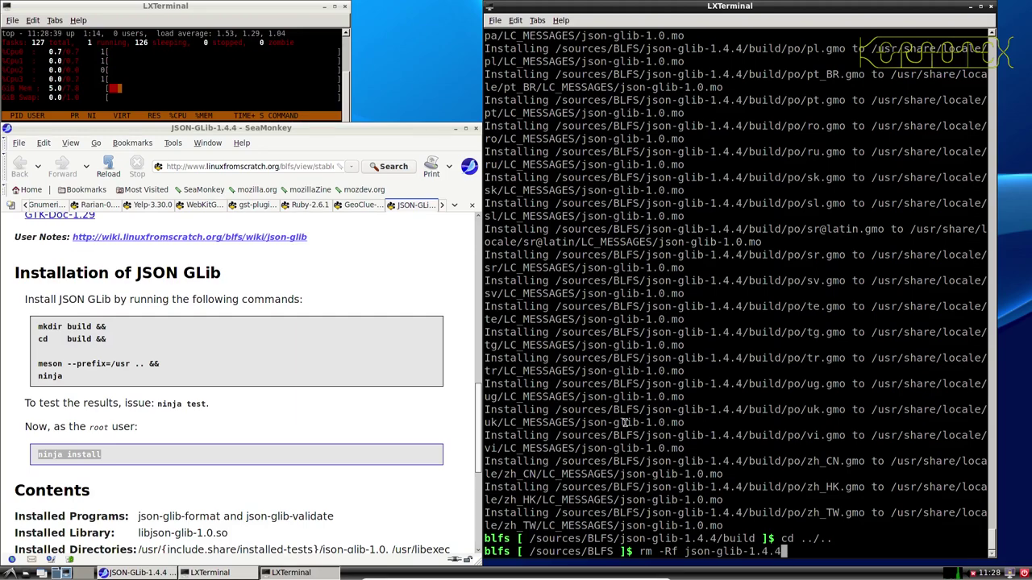
{"action": "key", "text": "Return"}
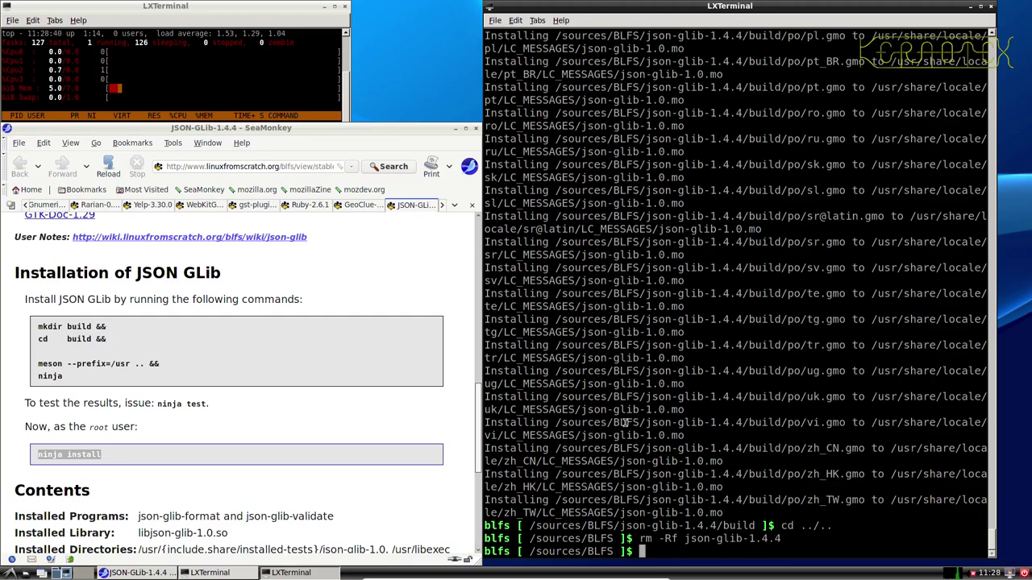
Close the JSON-GLib page and review GeoClue-2.5.2's dependencies: JSON-GLib-1.4.4 and libsoup-2.64.2
{"action": "left_click", "coordinate": [472, 205]}
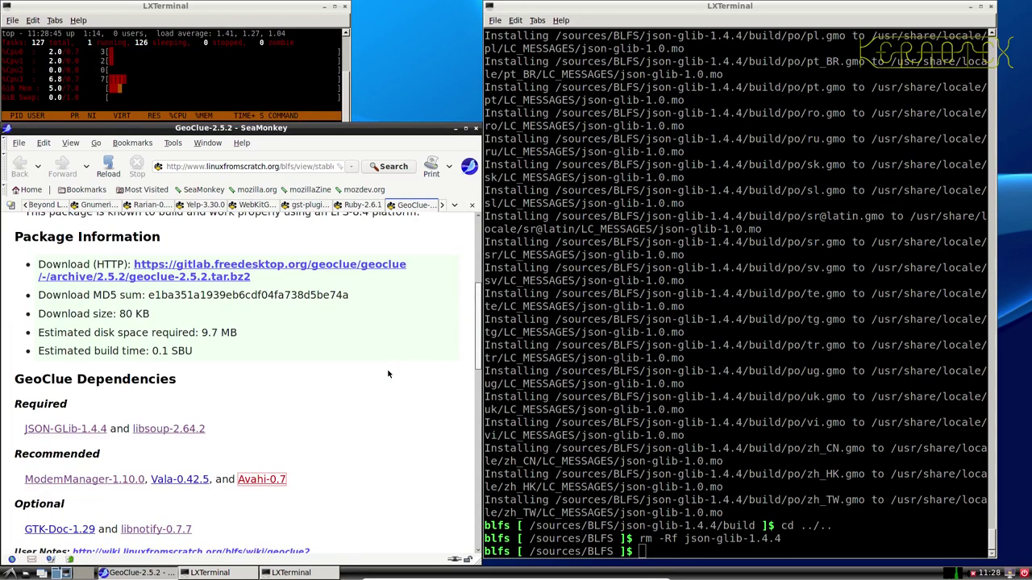
{"action": "scroll", "coordinate": [387, 373], "scroll_direction": "up", "scroll_amount": 2}
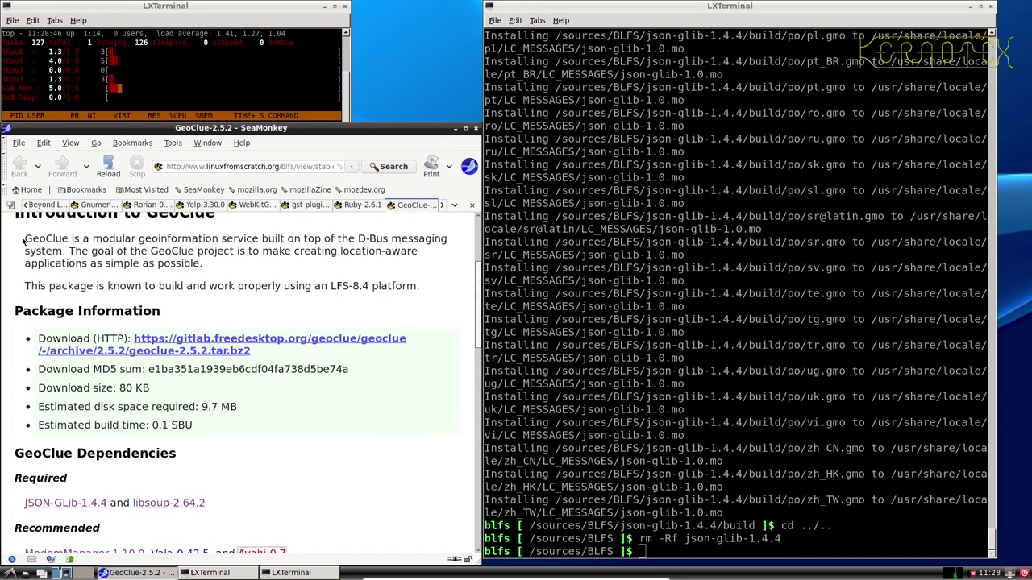
{"action": "scroll", "coordinate": [345, 419], "scroll_direction": "down", "scroll_amount": 1}
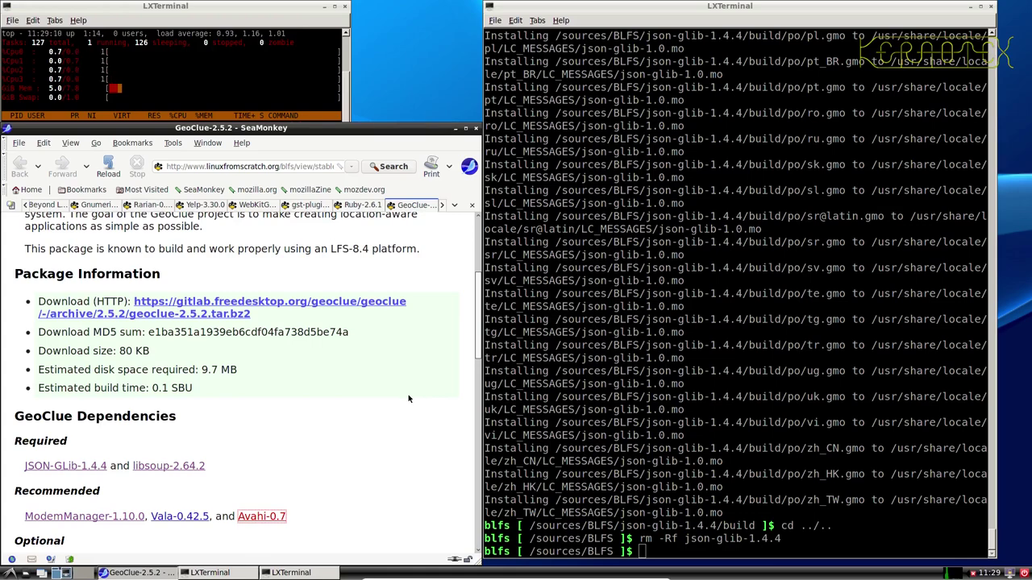
{"action": "scroll", "coordinate": [409, 398], "scroll_direction": "down", "scroll_amount": 1}
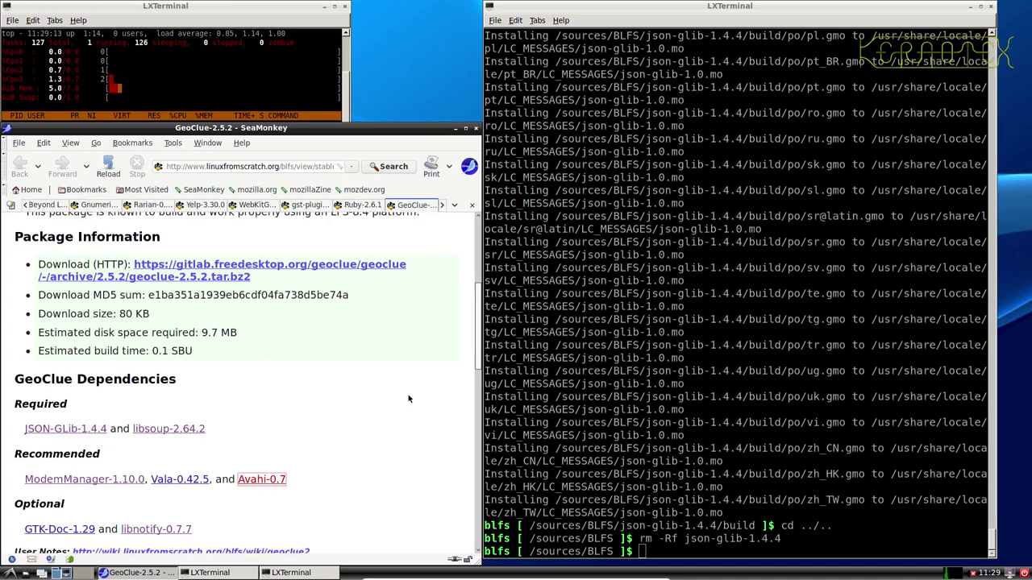
{"action": "scroll", "coordinate": [421, 393], "scroll_direction": "down", "scroll_amount": 3}
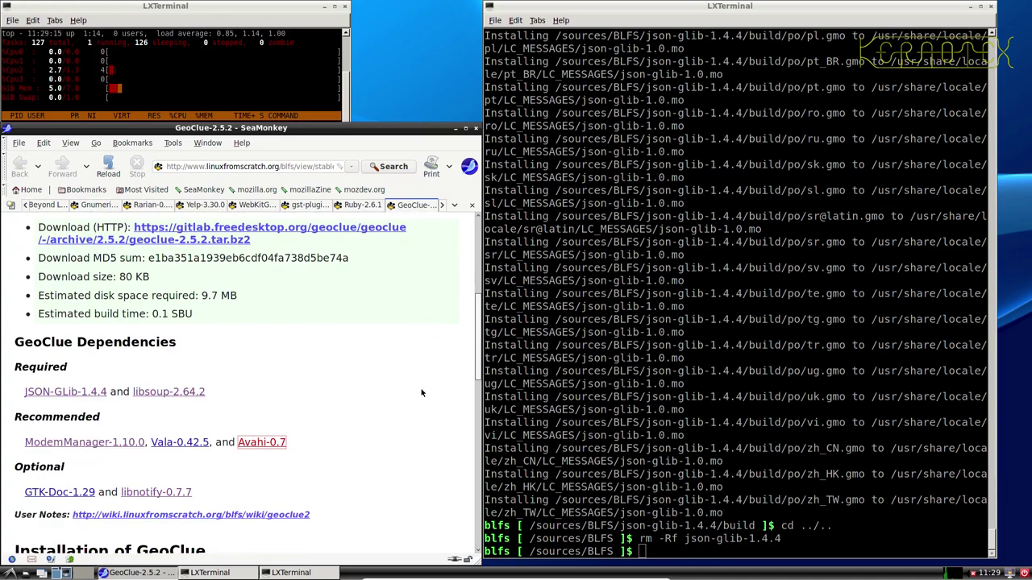
{"action": "scroll", "coordinate": [421, 393], "scroll_direction": "up", "scroll_amount": 3}
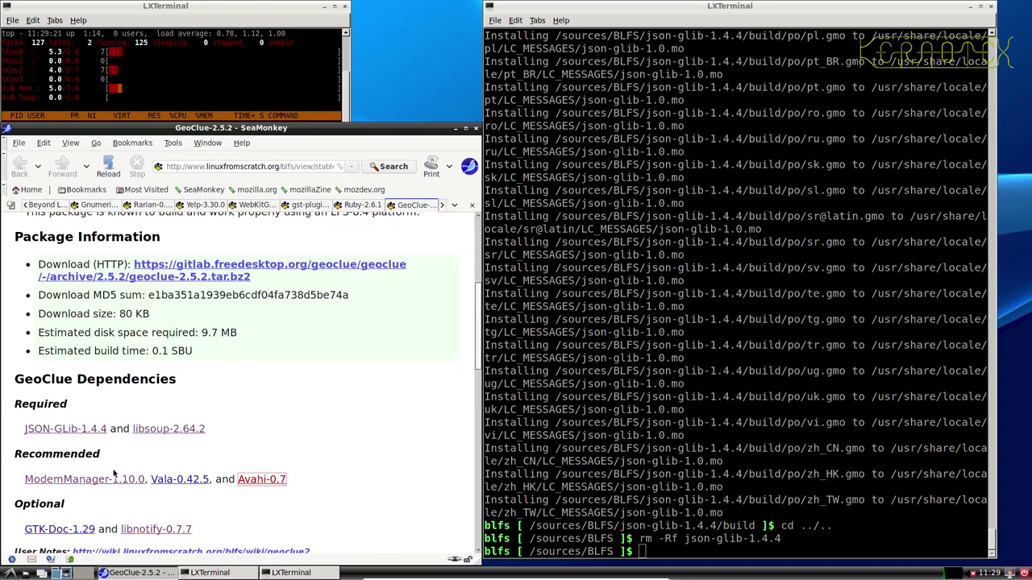
Copy the GeoClue 2.5.2 download link and fetch the tarball with wget
{"action": "right_click", "coordinate": [360, 267]}
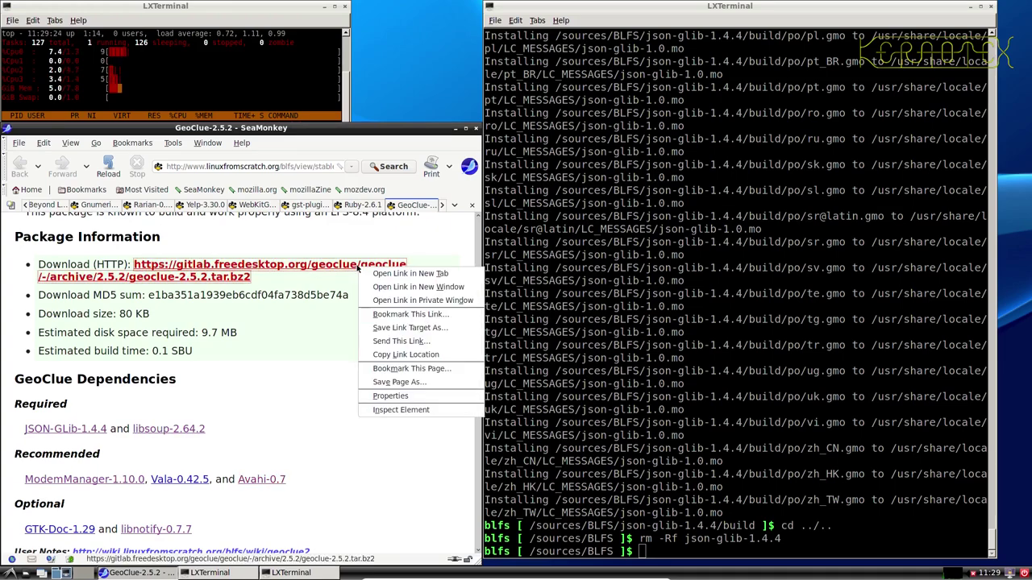
{"action": "left_click", "coordinate": [376, 355]}
{"action": "left_click", "coordinate": [613, 380]}
{"action": "type", "text": "wget"}
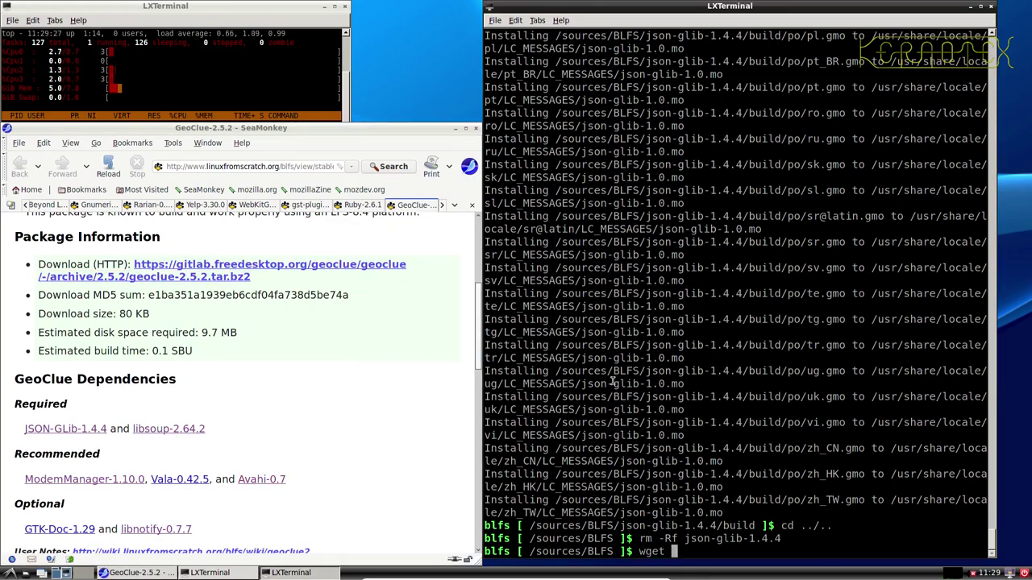
{"action": "key", "text": "ctrl+shift+v"}
{"action": "key", "text": "Return"}
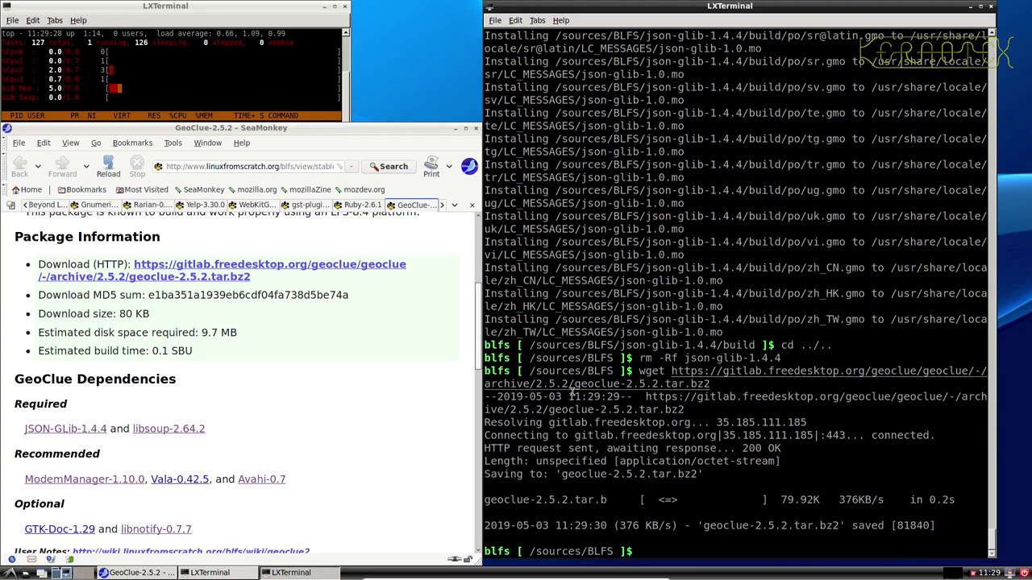
Unpack the GeoClue tarball and enter the geoclue-2.5.2 directory
{"action": "type", "text": "tar -xvf"}
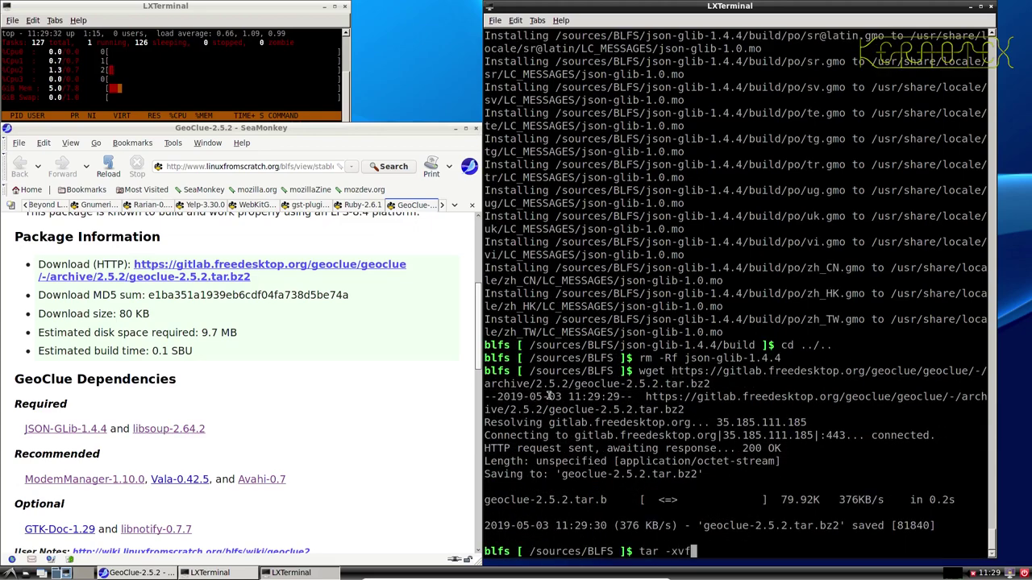
{"action": "type", "text": " ge"}
{"action": "key", "text": "Tab"}
{"action": "key", "text": "Return"}
{"action": "type", "text": "cd "}
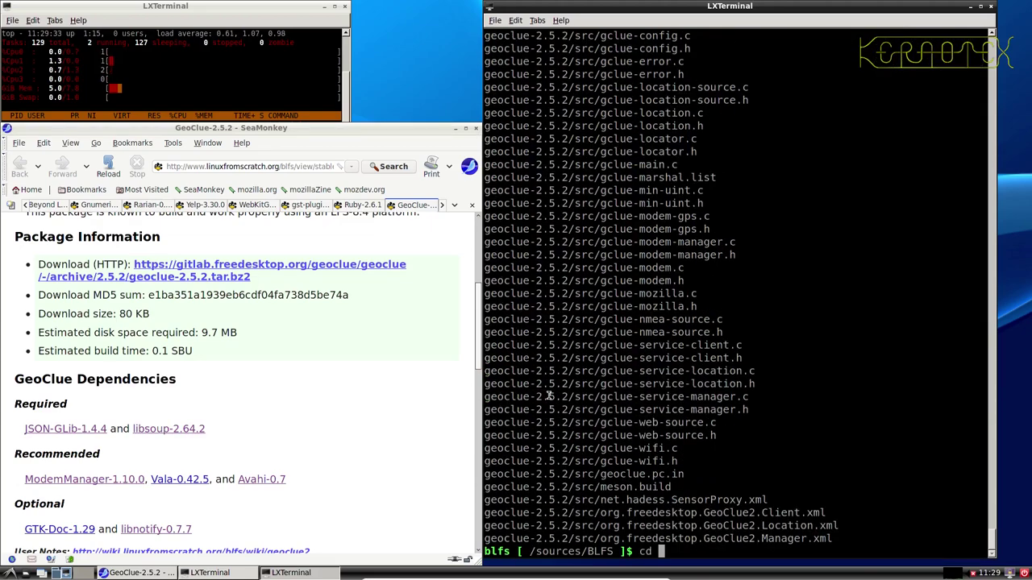
{"action": "type", "text": "ge"}
{"action": "key", "text": "Tab"}
{"action": "key", "text": "Return"}
Run mkdir build && cd build && meson --prefix=/usr --sysconfdir=/etc -Dgtk-doc=false .
{"action": "scroll", "coordinate": [303, 435], "scroll_direction": "down", "scroll_amount": 1}
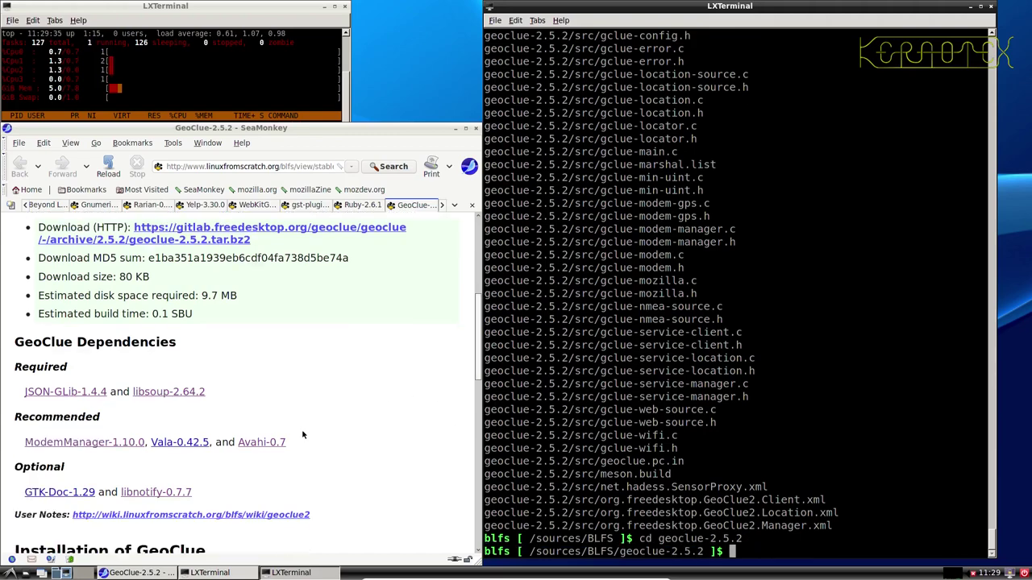
{"action": "scroll", "coordinate": [303, 435], "scroll_direction": "down", "scroll_amount": 7}
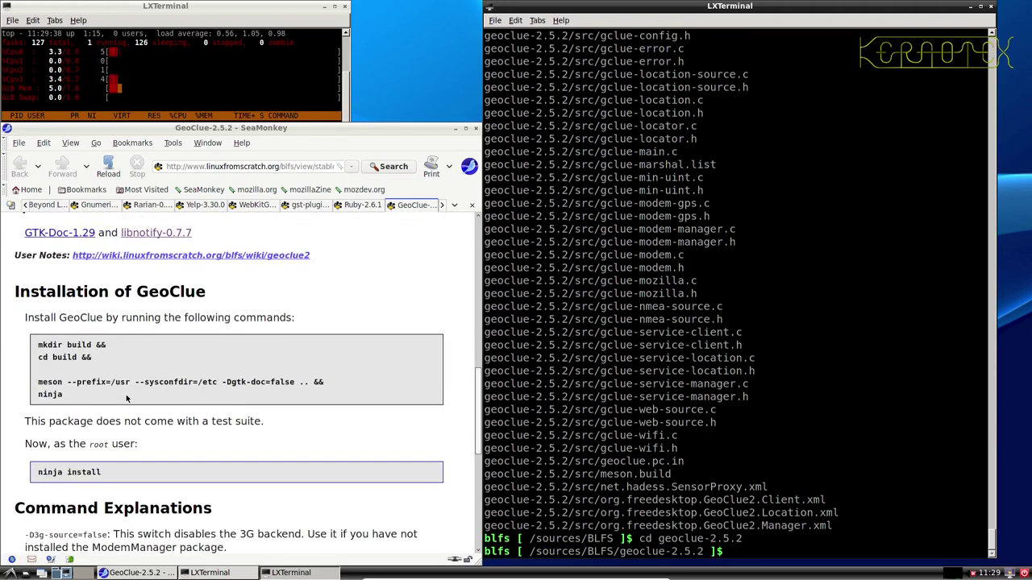
{"action": "scroll", "coordinate": [125, 398], "scroll_direction": "down", "scroll_amount": 1}
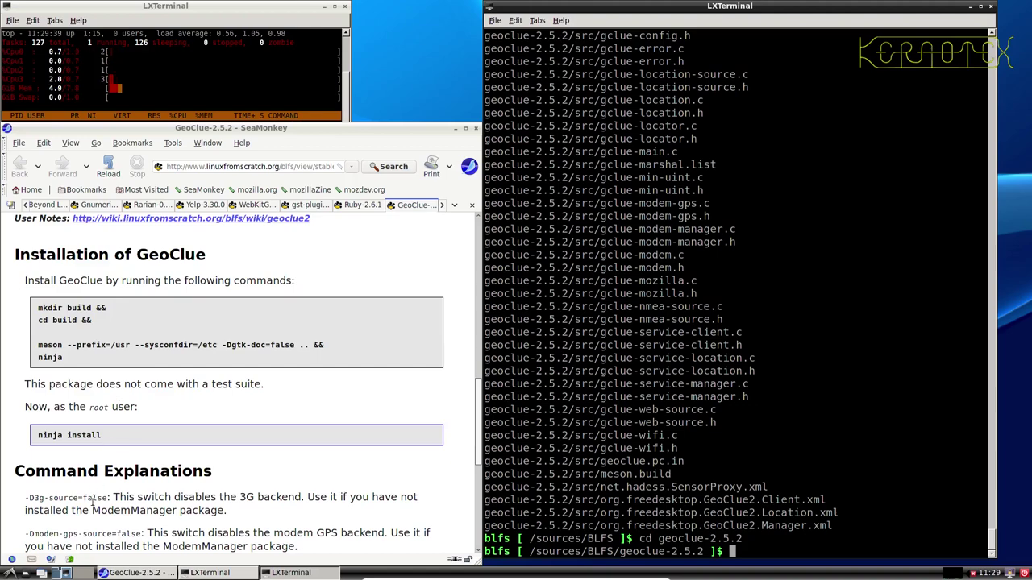
{"action": "scroll", "coordinate": [89, 504], "scroll_direction": "down", "scroll_amount": 2}
{"action": "scroll", "coordinate": [87, 506], "scroll_direction": "up", "scroll_amount": 2}
{"action": "left_click_drag", "start_coordinate": [37, 307], "coordinate": [292, 343]}
{"action": "middle_click", "coordinate": [681, 370]}
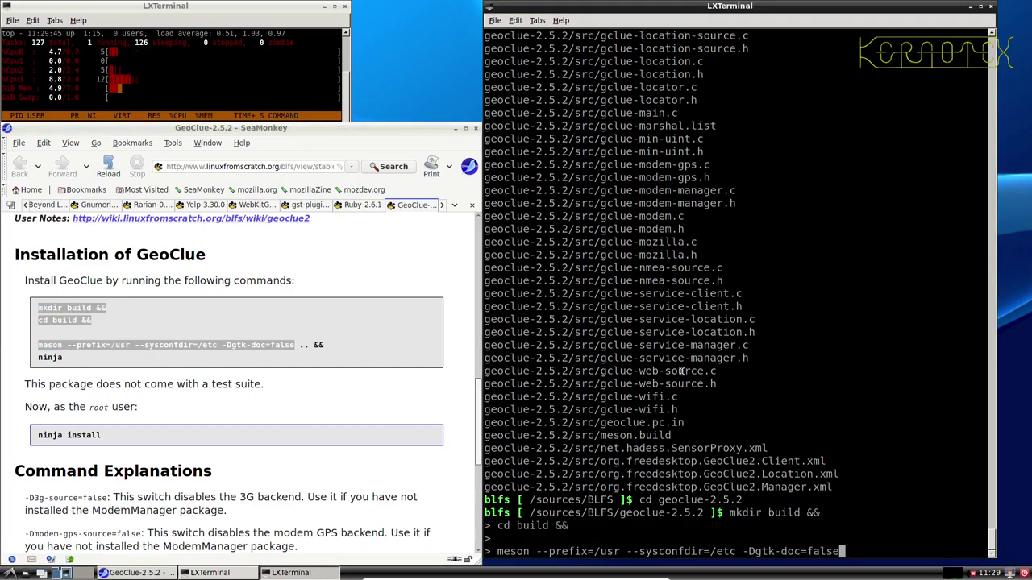
{"action": "scroll", "coordinate": [348, 469], "scroll_direction": "down", "scroll_amount": 1}
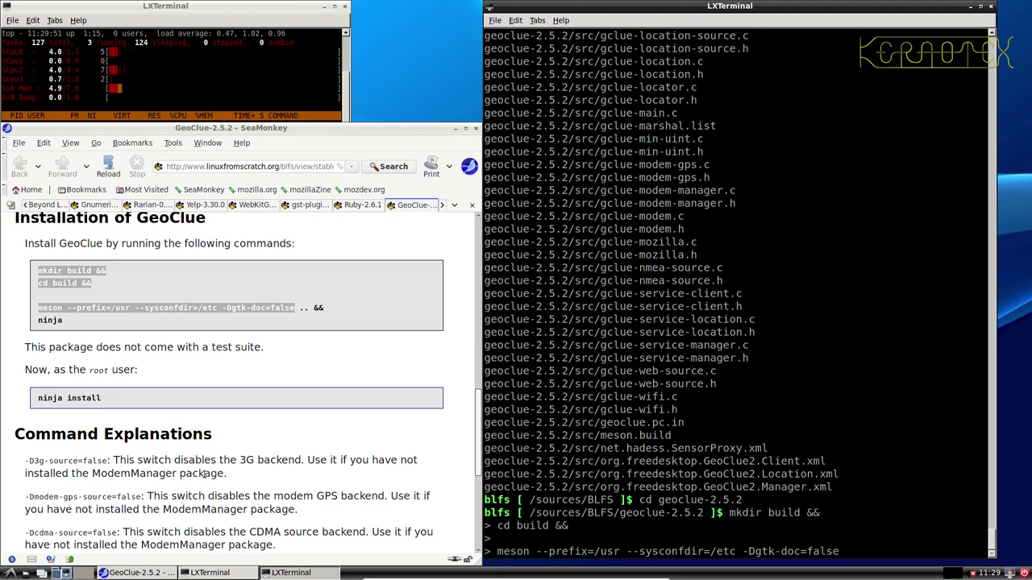
{"action": "scroll", "coordinate": [197, 475], "scroll_direction": "down", "scroll_amount": 1}
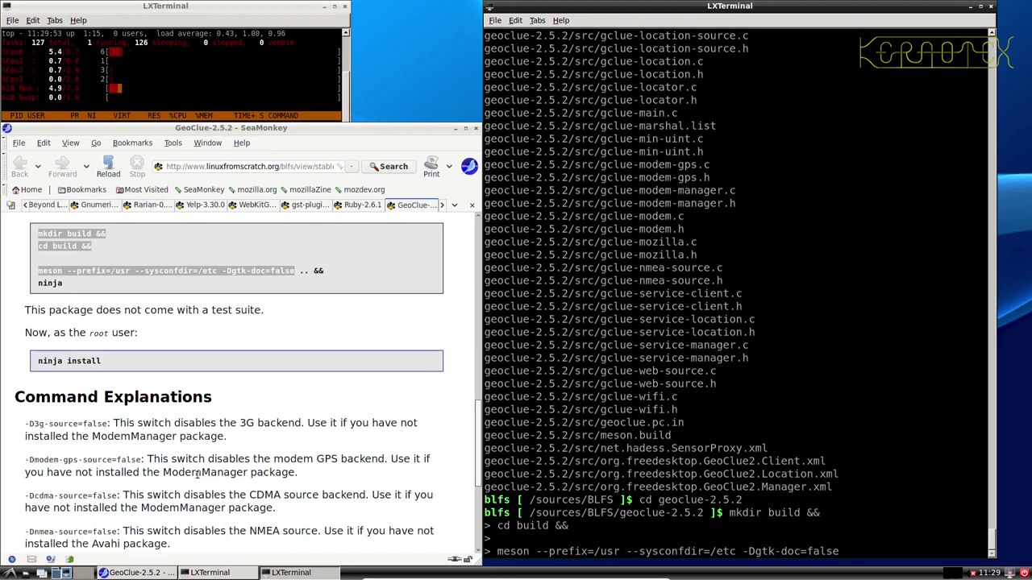
{"action": "scroll", "coordinate": [190, 460], "scroll_direction": "down", "scroll_amount": 1}
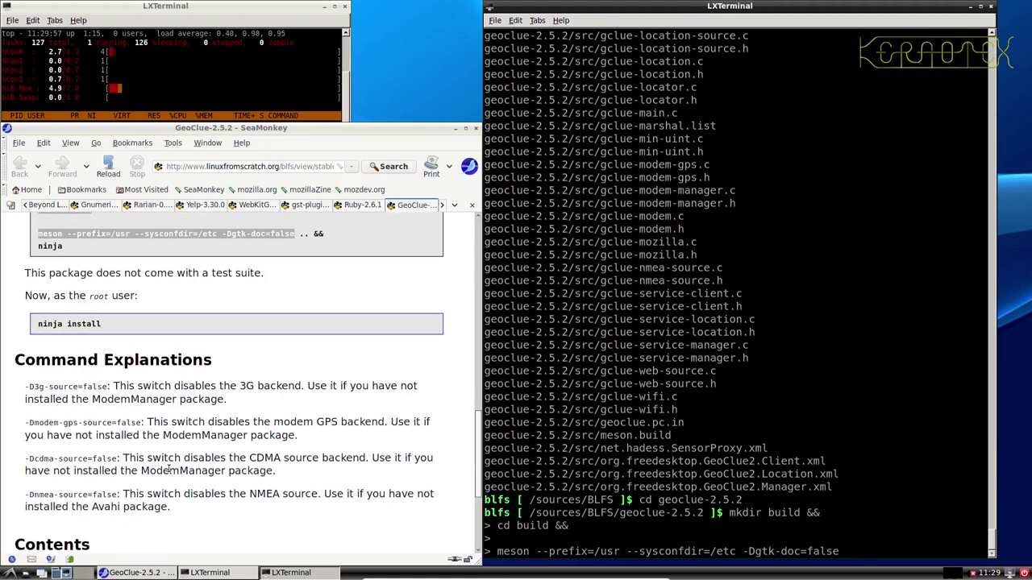
{"action": "scroll", "coordinate": [170, 468], "scroll_direction": "up", "scroll_amount": 8}
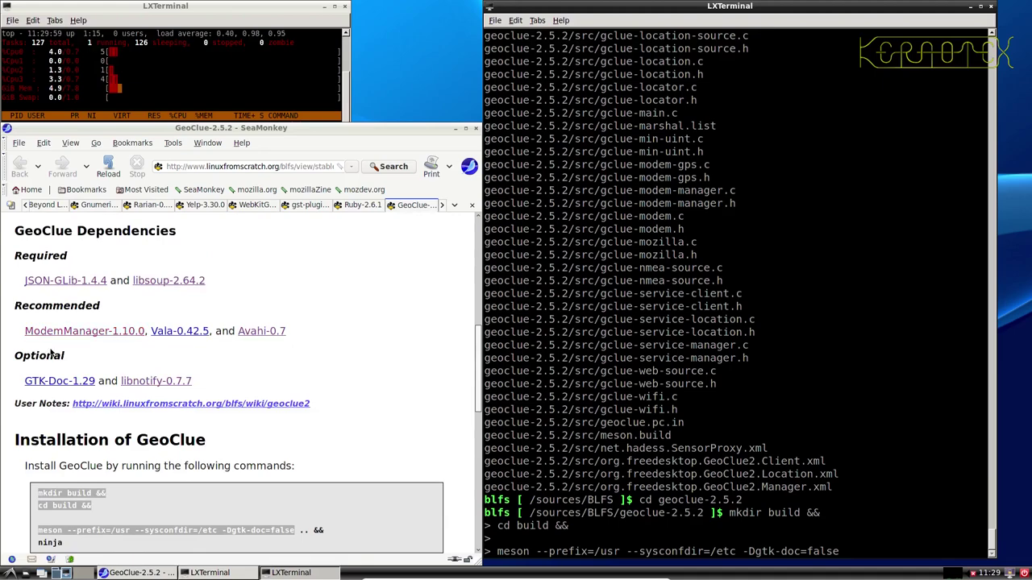
{"action": "scroll", "coordinate": [51, 355], "scroll_direction": "down", "scroll_amount": 10}
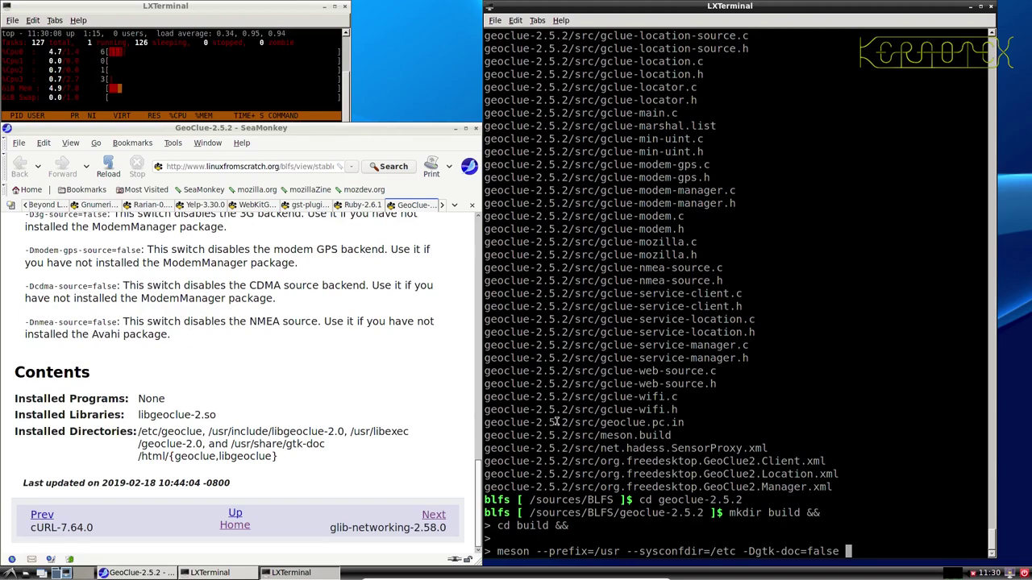
{"action": "scroll", "coordinate": [378, 419], "scroll_direction": "up", "scroll_amount": 6}
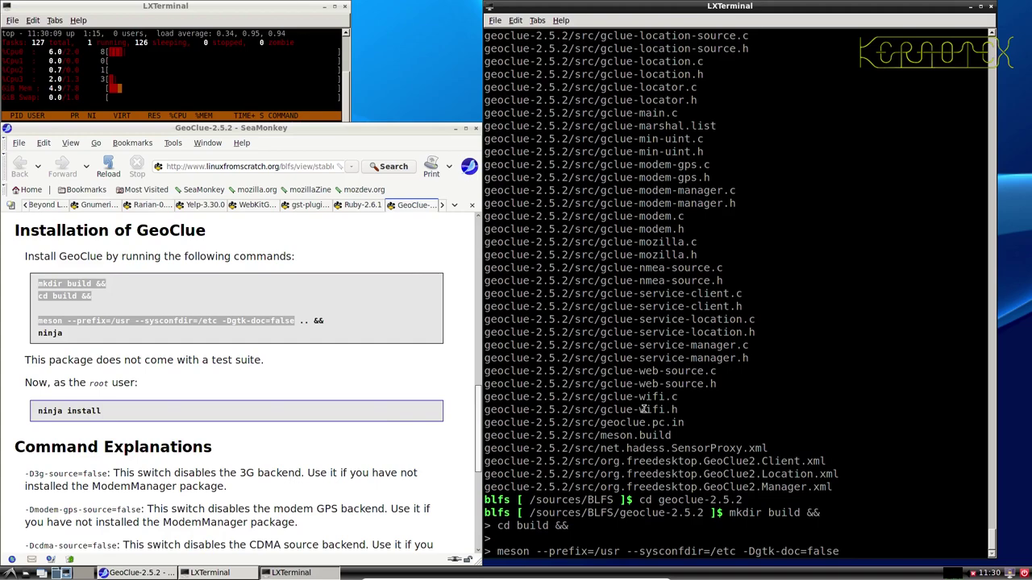
{"action": "key", "text": "Return"}
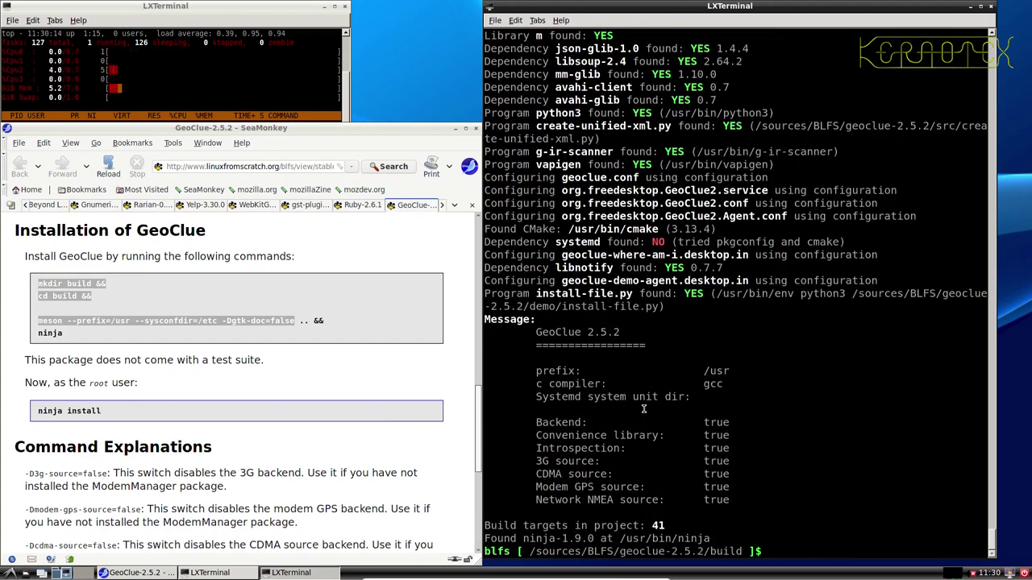
Compile GeoClue with ninja and install it with sudo -E ninja install
{"action": "type", "text": "ninja"}
{"action": "key", "text": "Return"}
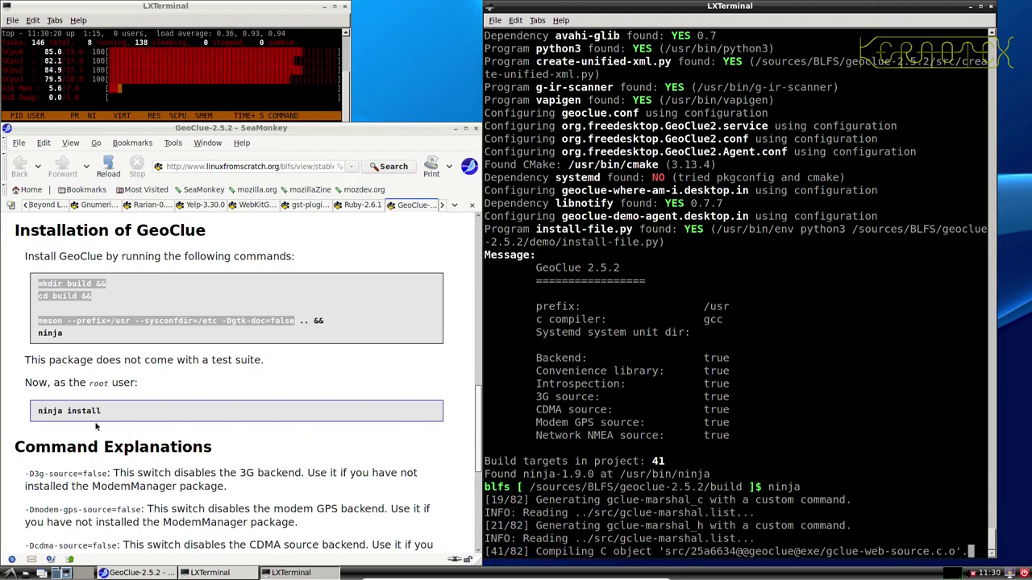
{"action": "left_click_drag", "start_coordinate": [37, 411], "coordinate": [103, 411]}
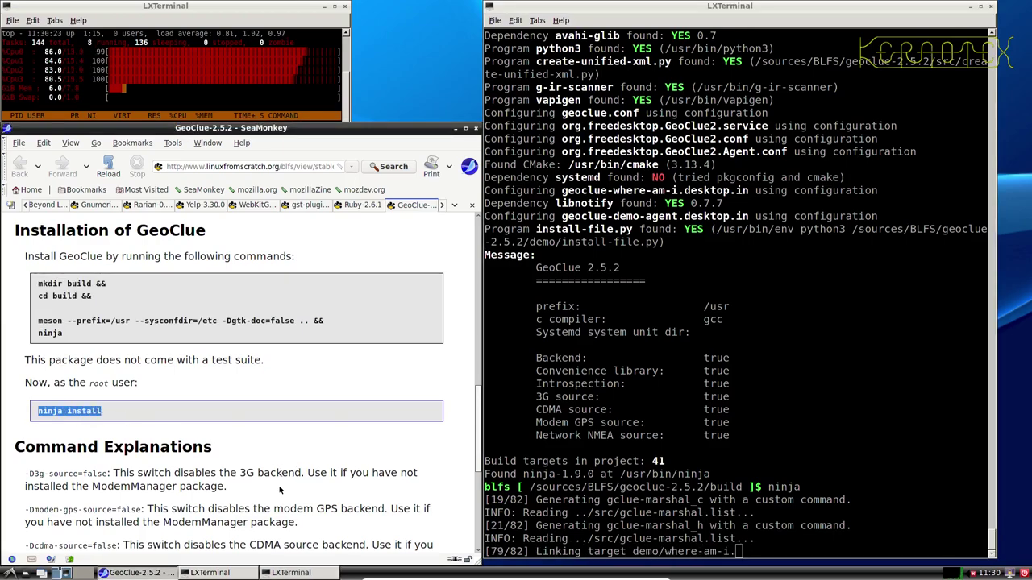
{"action": "left_click", "coordinate": [576, 492]}
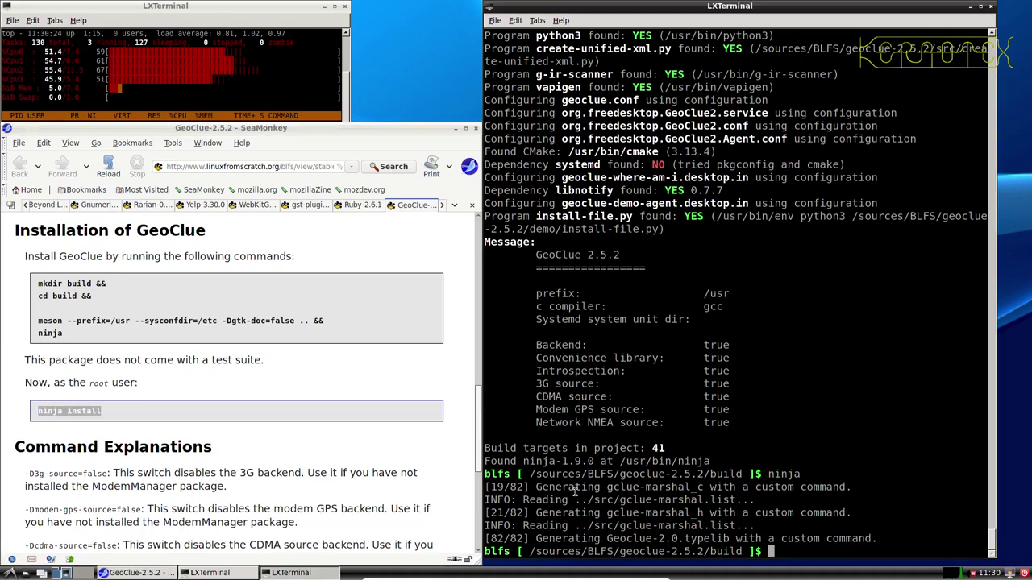
{"action": "type", "text": "sudo -E"}
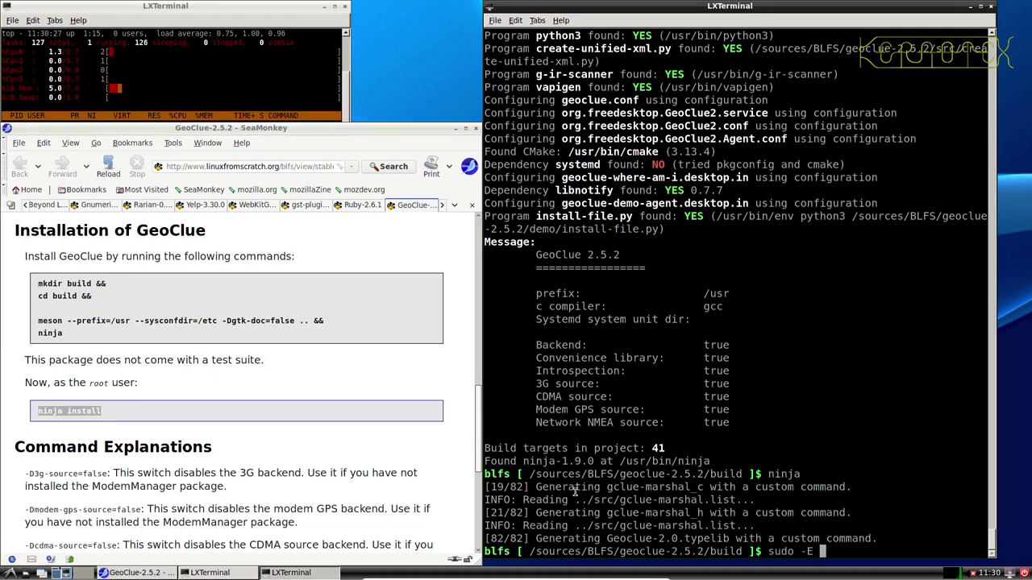
{"action": "type", "text": " ninja install"}
{"action": "key", "text": "Return"}
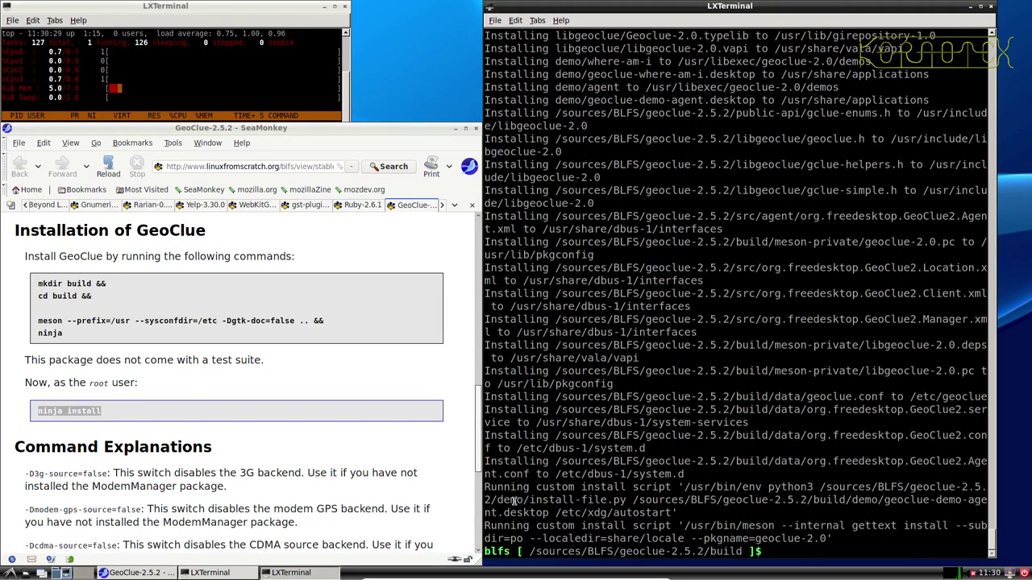
Return to the sources folder, delete geoclue-2.5.2 and close the GeoClue page
{"action": "scroll", "coordinate": [384, 500], "scroll_direction": "down", "scroll_amount": 5}
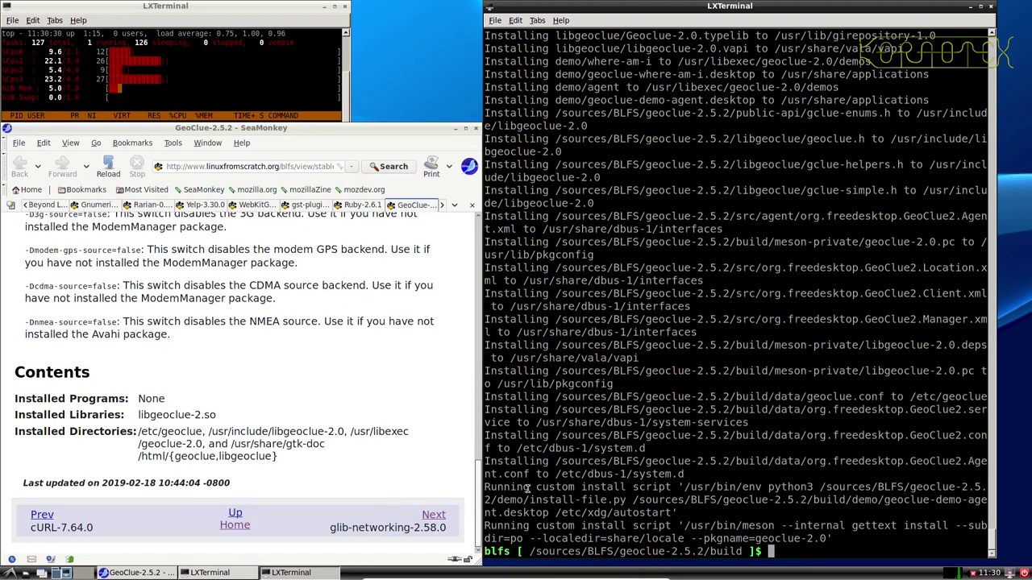
{"action": "type", "text": "cd ../.."}
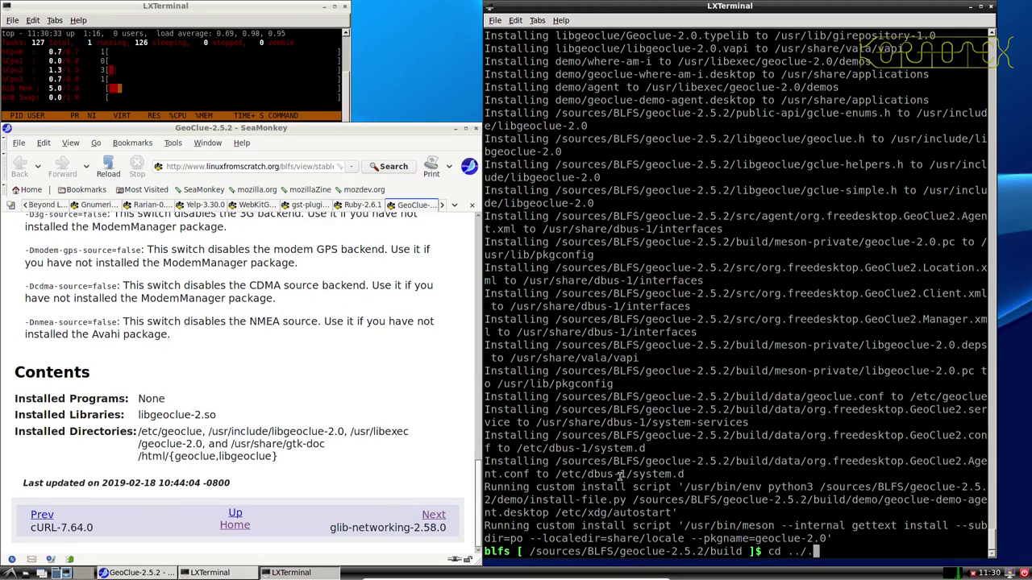
{"action": "key", "text": "Return"}
{"action": "type", "text": "rm -Rf geoclue-2.5.2"}
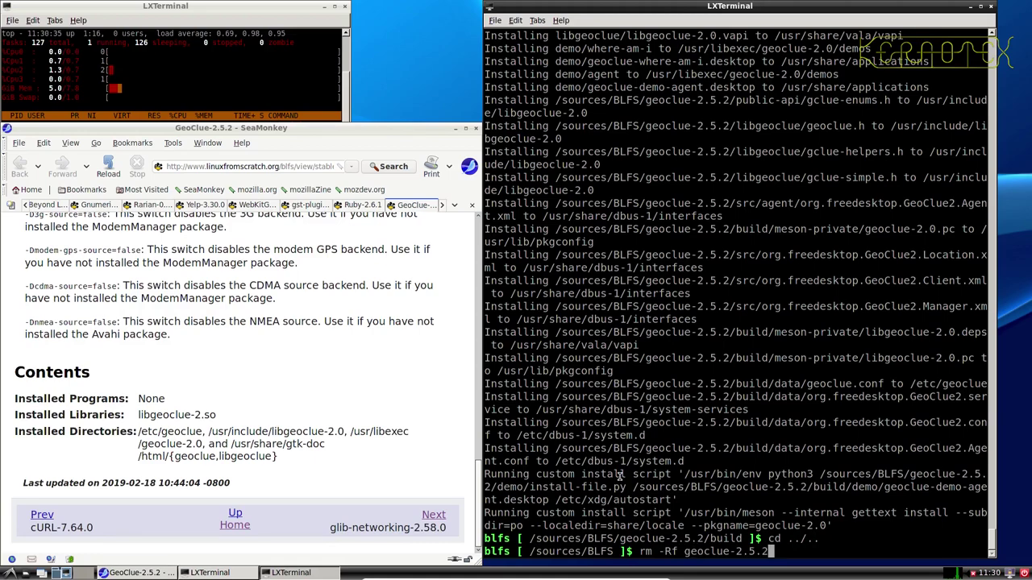
{"action": "key", "text": "Return"}
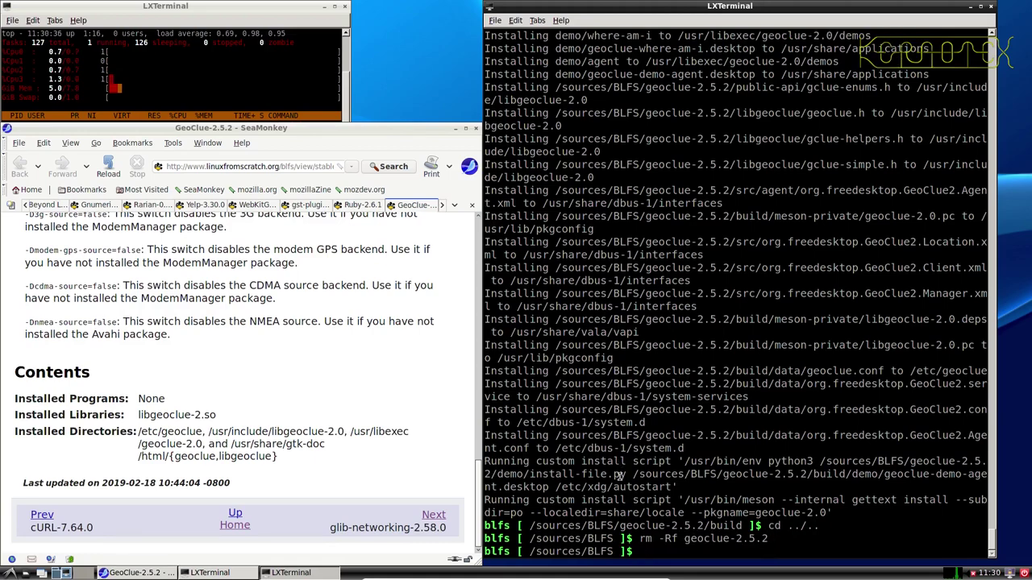
{"action": "left_click", "coordinate": [472, 205]}
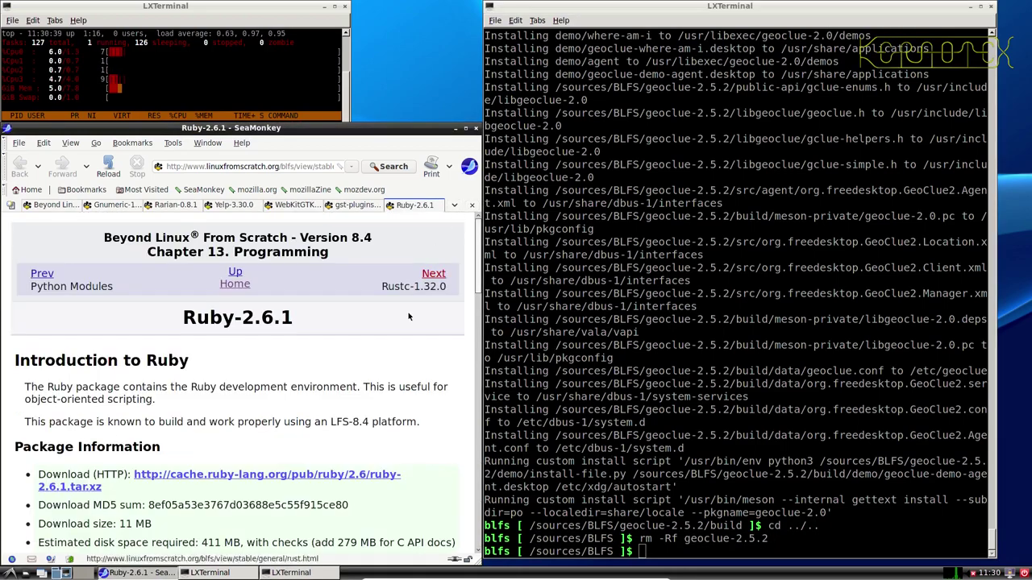
Copy the Ruby 2.6.1 tarball link and download it with wget
{"action": "scroll", "coordinate": [382, 371], "scroll_direction": "down", "scroll_amount": 5}
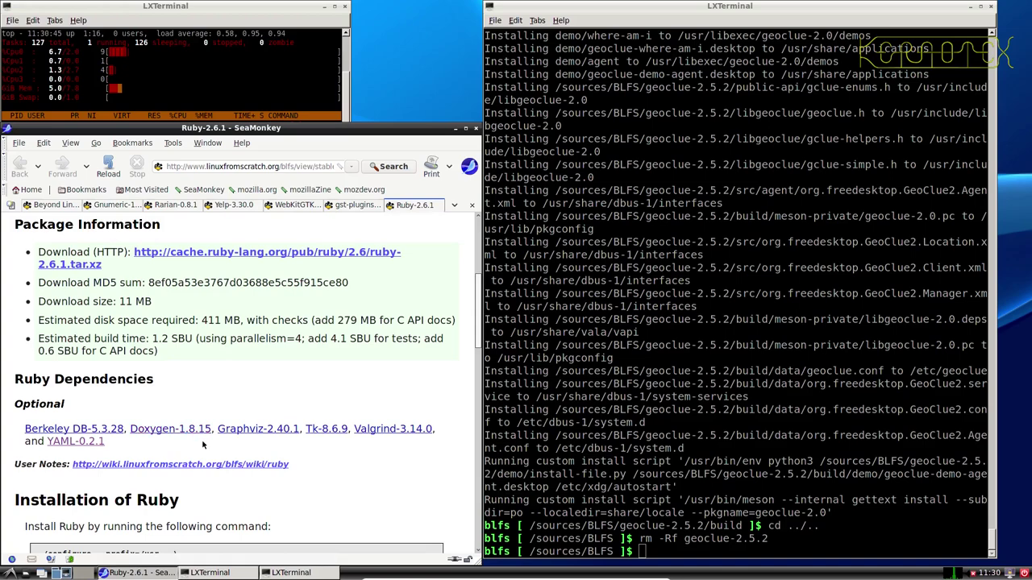
{"action": "scroll", "coordinate": [382, 446], "scroll_direction": "down", "scroll_amount": 1}
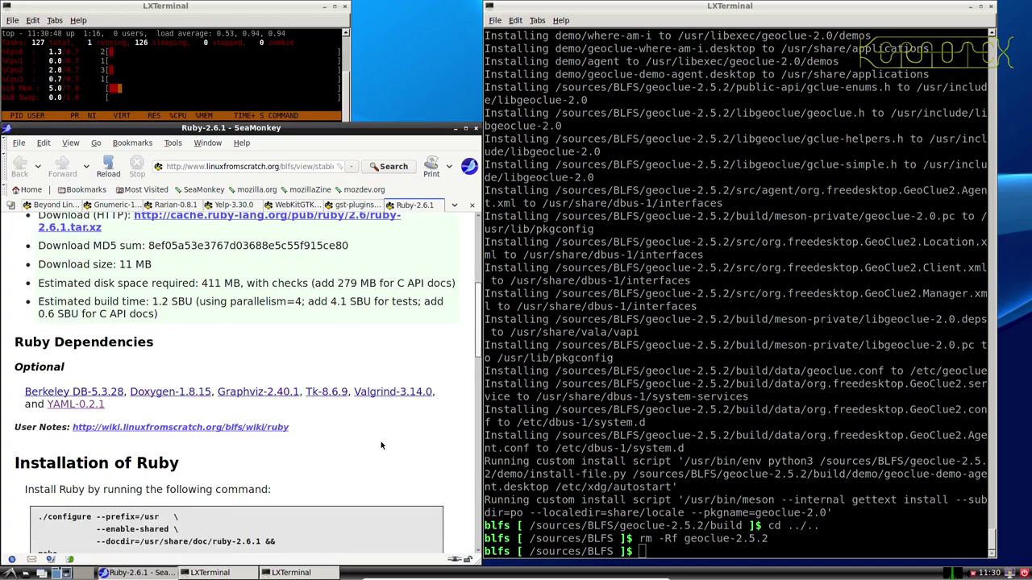
{"action": "scroll", "coordinate": [382, 446], "scroll_direction": "up", "scroll_amount": 6}
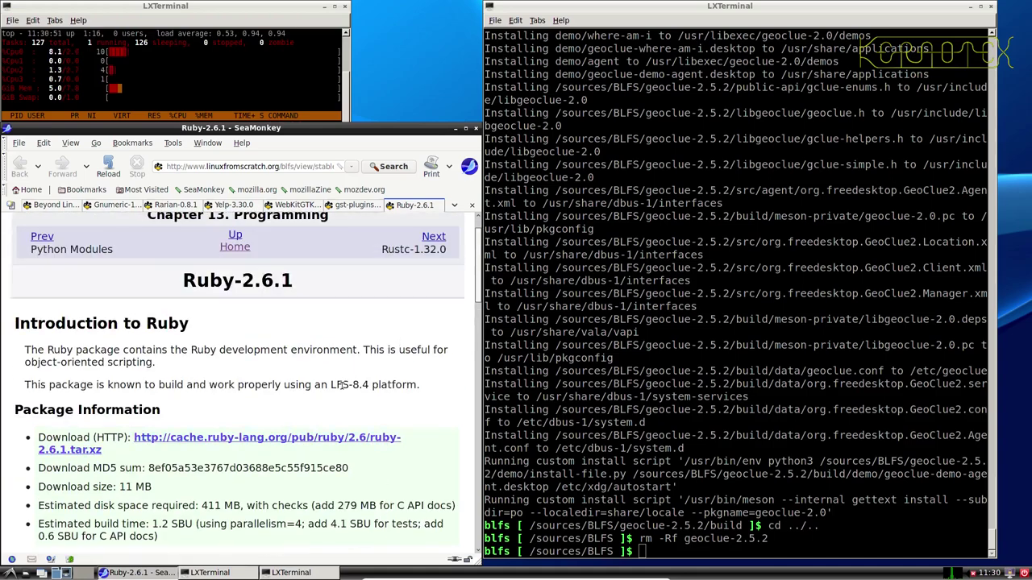
{"action": "right_click", "coordinate": [341, 437]}
{"action": "left_click", "coordinate": [354, 371]}
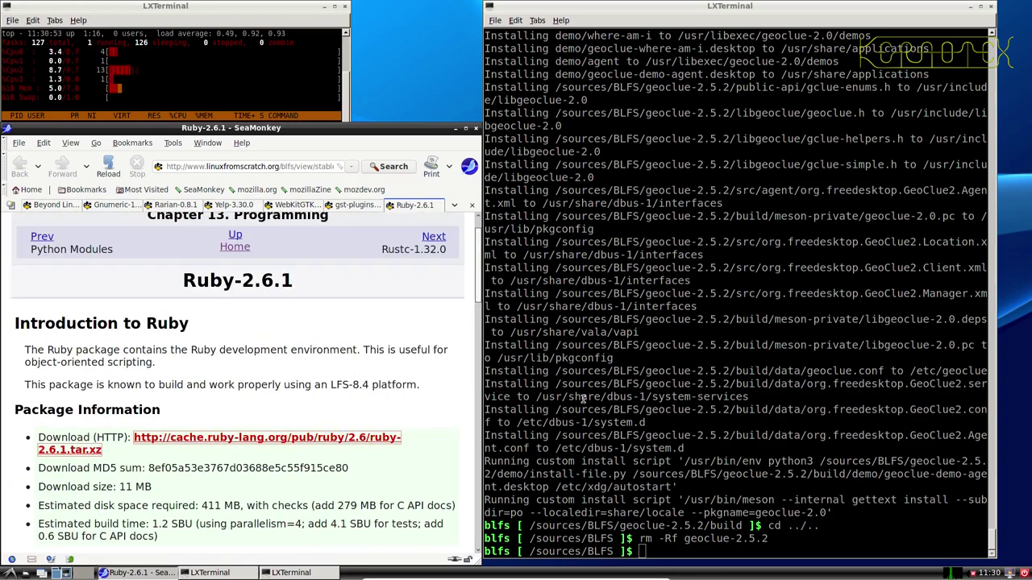
{"action": "left_click", "coordinate": [582, 399]}
{"action": "type", "text": "wget"}
{"action": "key", "text": "ctrl+shift+v"}
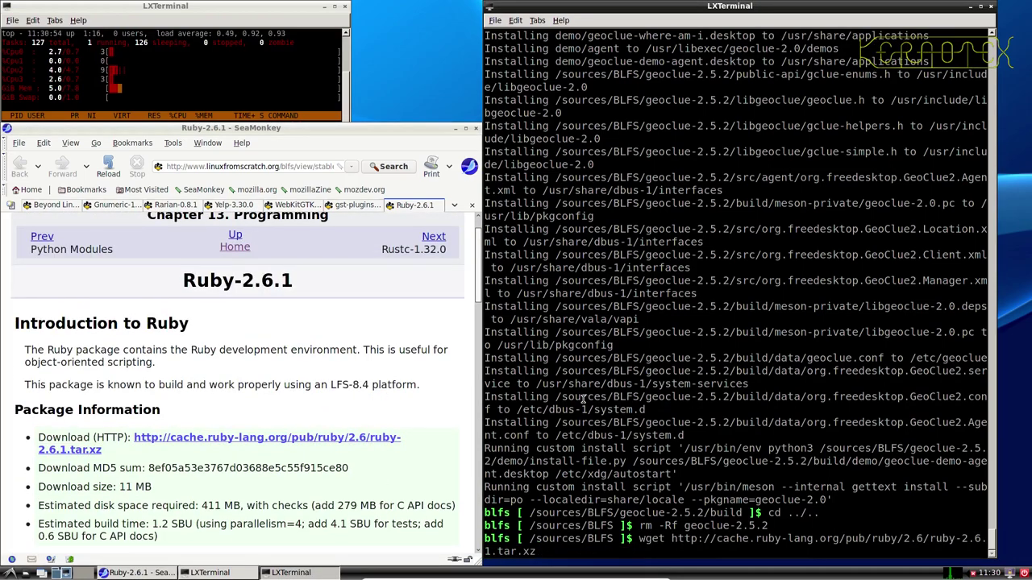
{"action": "key", "text": "Return"}
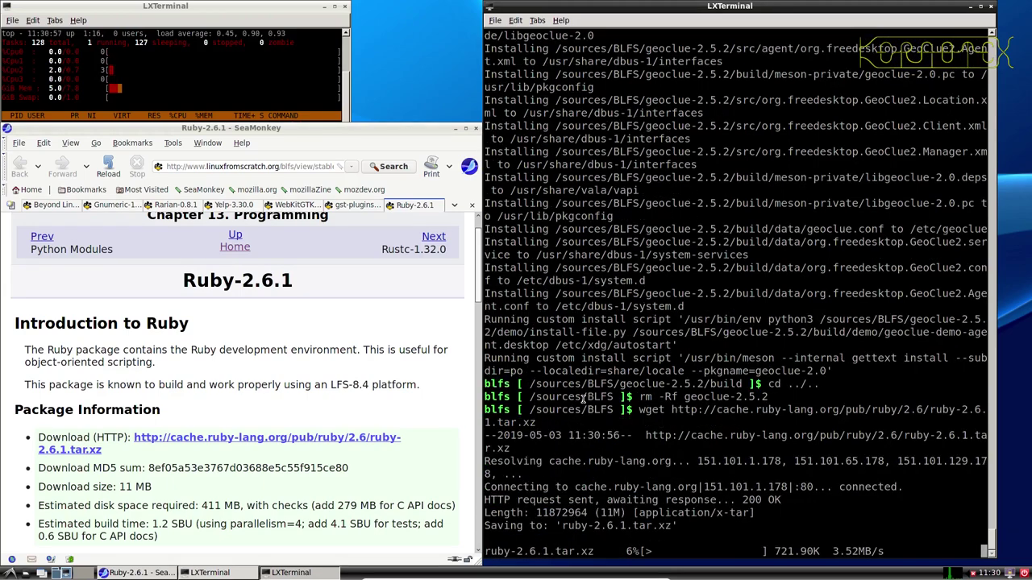
Extract ruby-2.6.1.tar.xz and enter the ruby-2.6.1 directory
{"action": "scroll", "coordinate": [391, 448], "scroll_direction": "down", "scroll_amount": 3}
{"action": "scroll", "coordinate": [391, 447], "scroll_direction": "down", "scroll_amount": 6}
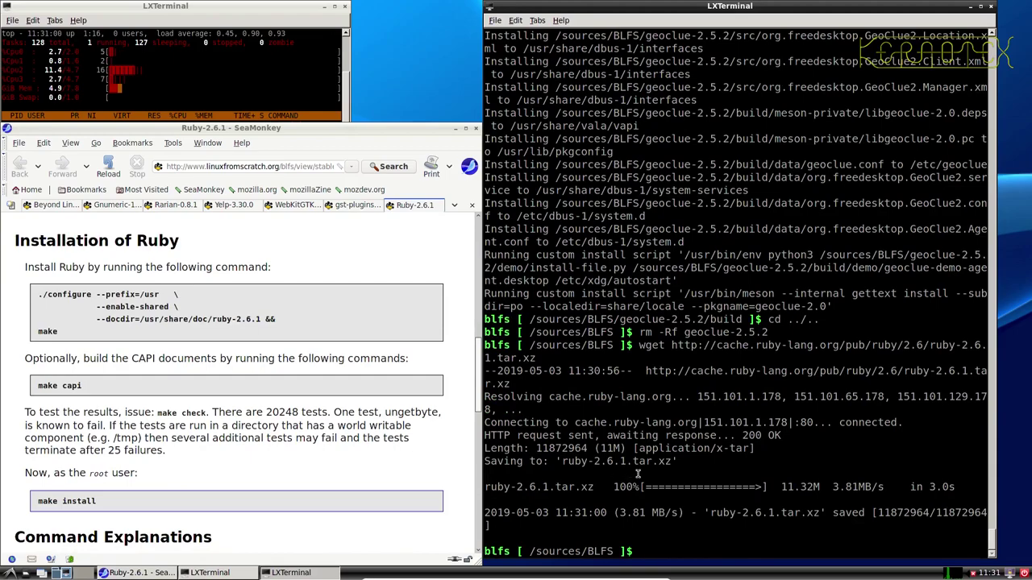
{"action": "type", "text": "tar -xvf ru"}
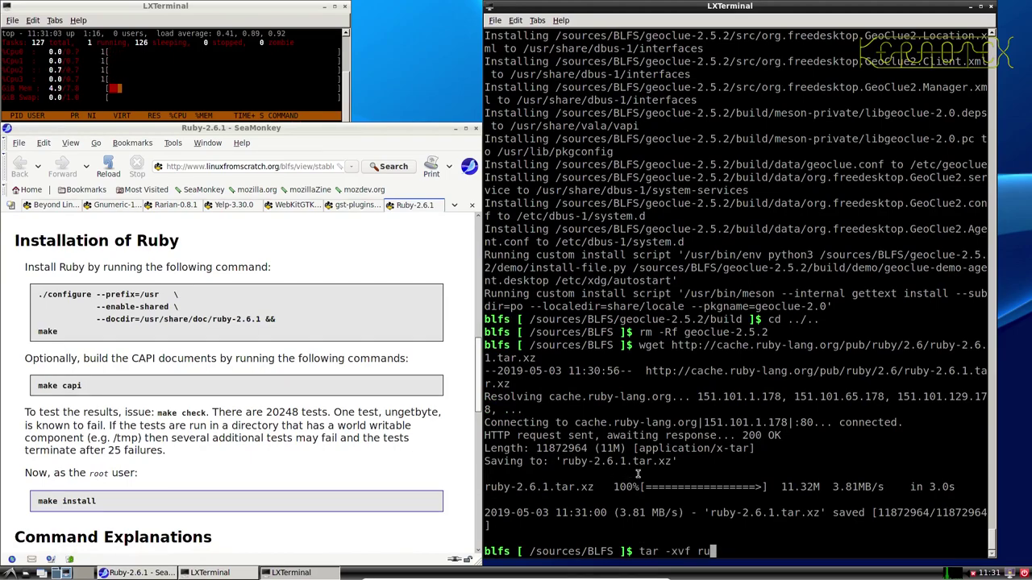
{"action": "key", "text": "Tab"}
{"action": "key", "text": "Return"}
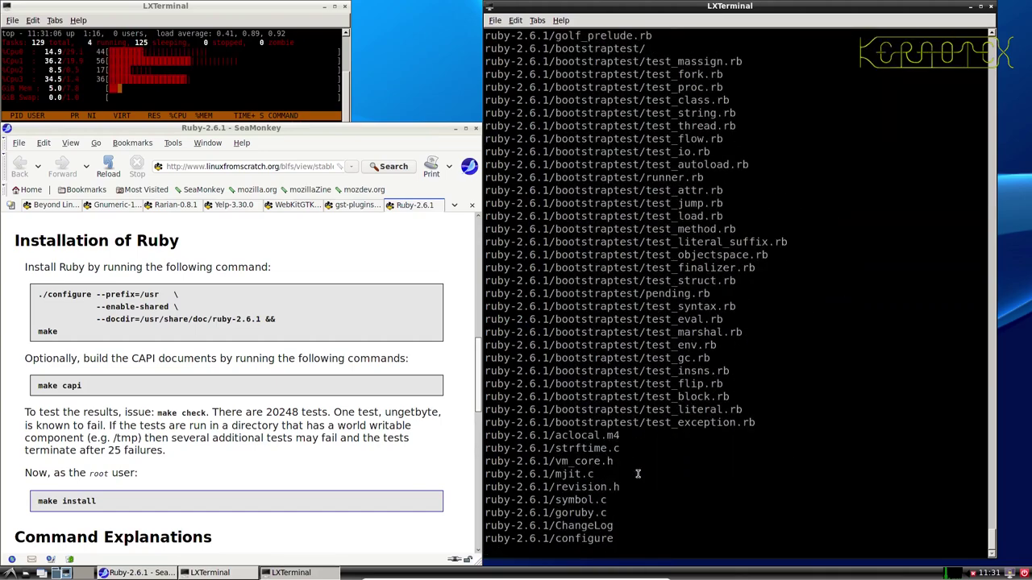
{"action": "type", "text": "cd ruby"}
{"action": "key", "text": "Tab"}
{"action": "key", "text": "Return"}
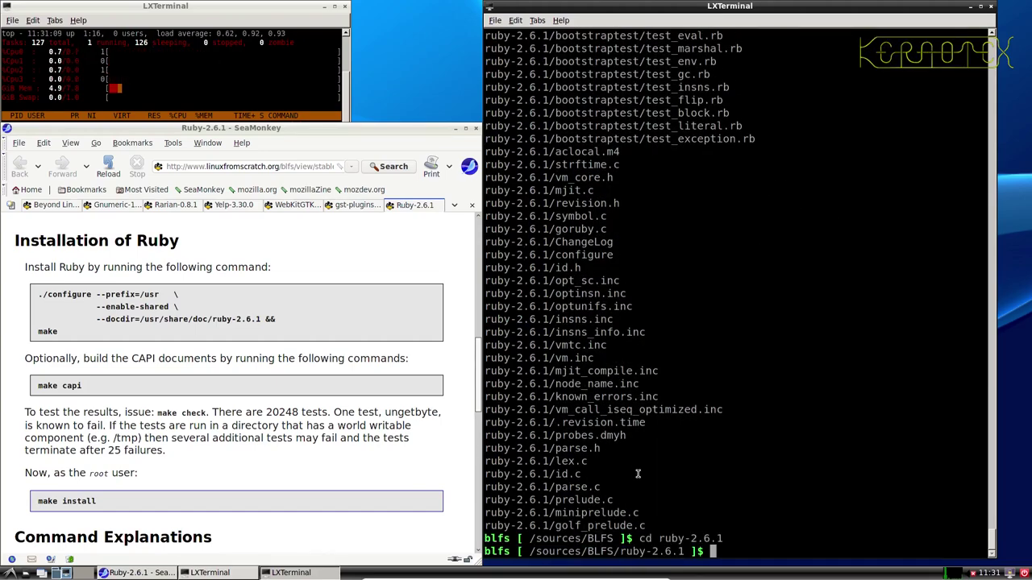
Paste Ruby's ./configure command with --prefix=/usr, --enable-shared and the ruby-2.6.1 docdir
{"action": "scroll", "coordinate": [368, 497], "scroll_direction": "down", "scroll_amount": 5}
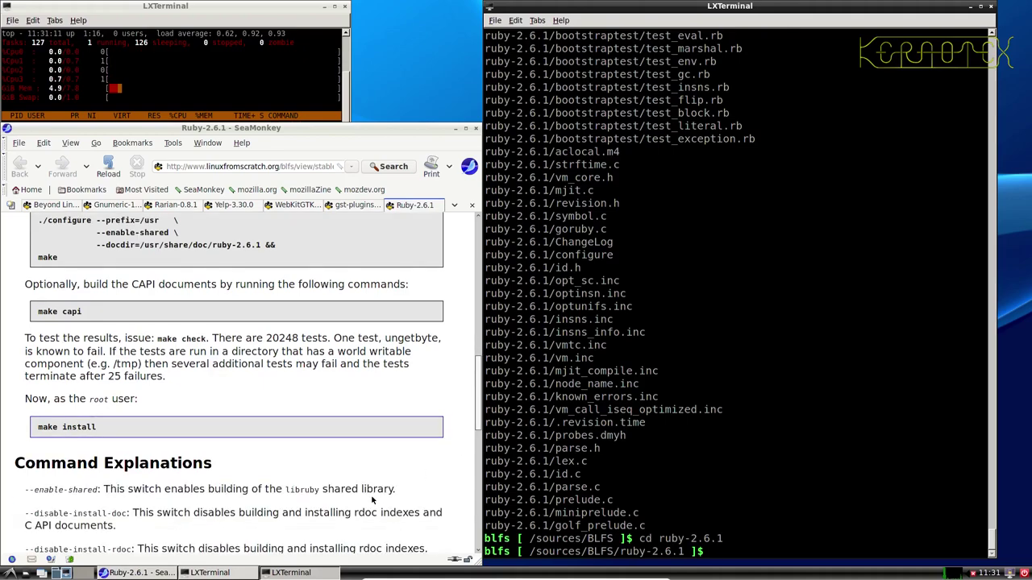
{"action": "scroll", "coordinate": [368, 496], "scroll_direction": "up", "scroll_amount": 2}
{"action": "scroll", "coordinate": [368, 497], "scroll_direction": "up", "scroll_amount": 2}
{"action": "scroll", "coordinate": [369, 497], "scroll_direction": "up", "scroll_amount": 1}
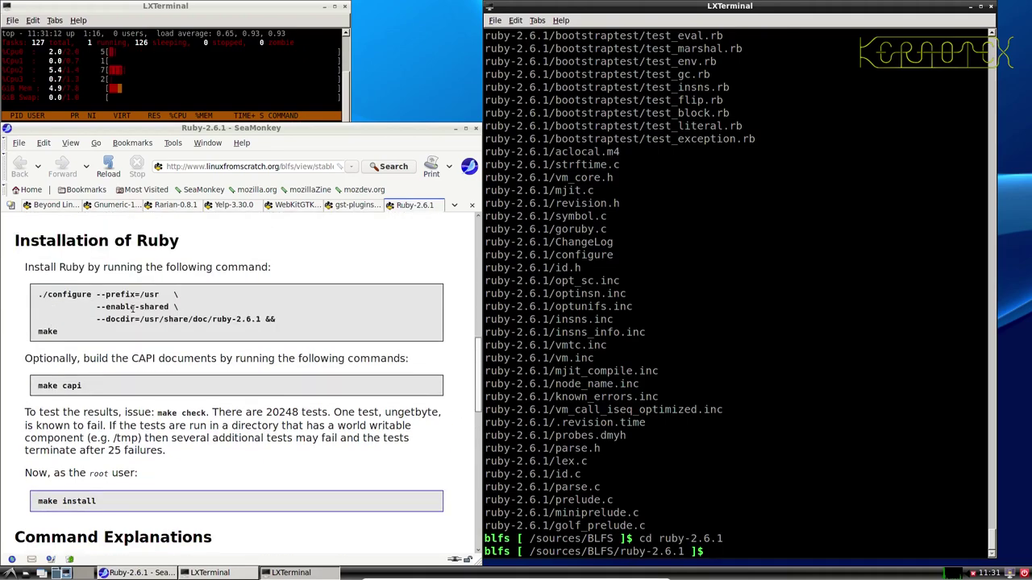
{"action": "left_click_drag", "start_coordinate": [38, 294], "coordinate": [261, 320]}
{"action": "middle_click", "coordinate": [646, 397]}
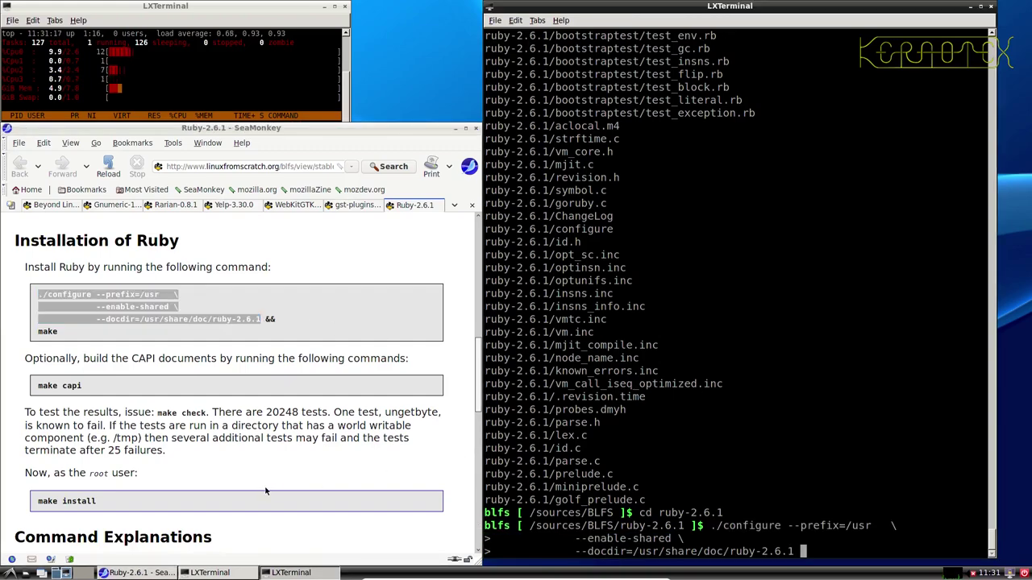
Replace --disable-install-doc with --disable-install-capi and run the configure command
{"action": "scroll", "coordinate": [239, 464], "scroll_direction": "down", "scroll_amount": 5}
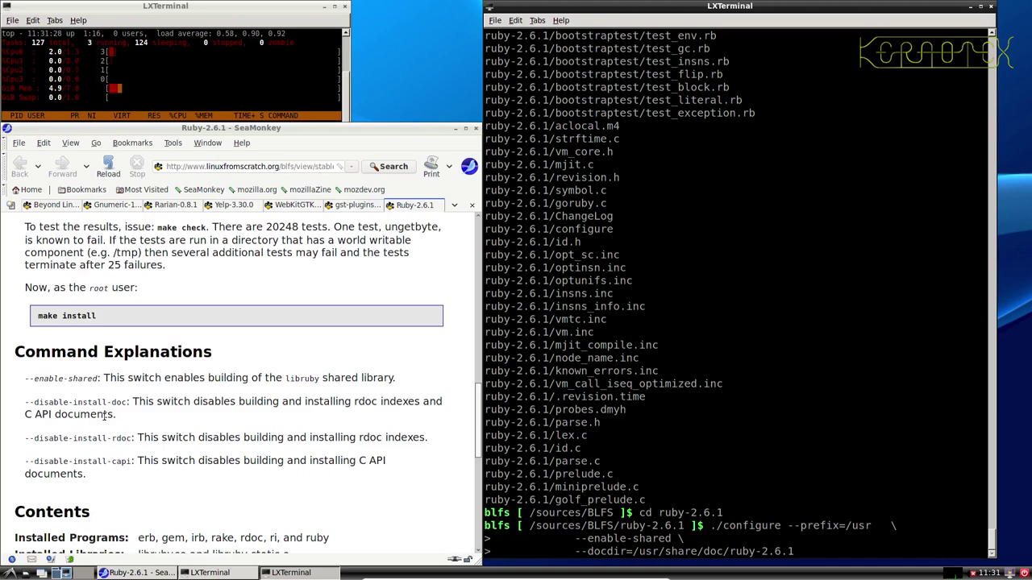
{"action": "scroll", "coordinate": [105, 415], "scroll_direction": "up", "scroll_amount": 5}
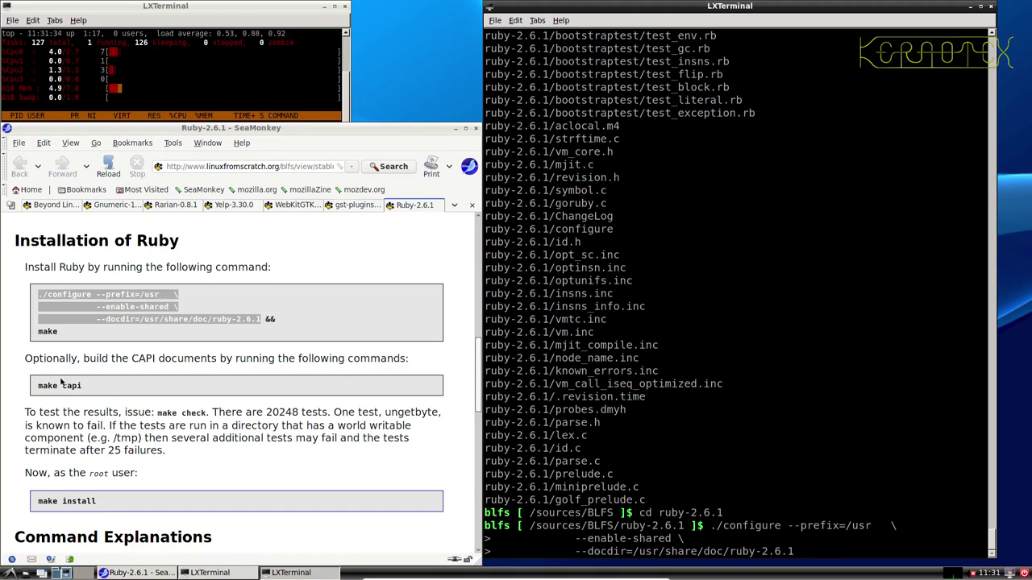
{"action": "scroll", "coordinate": [92, 425], "scroll_direction": "down", "scroll_amount": 5}
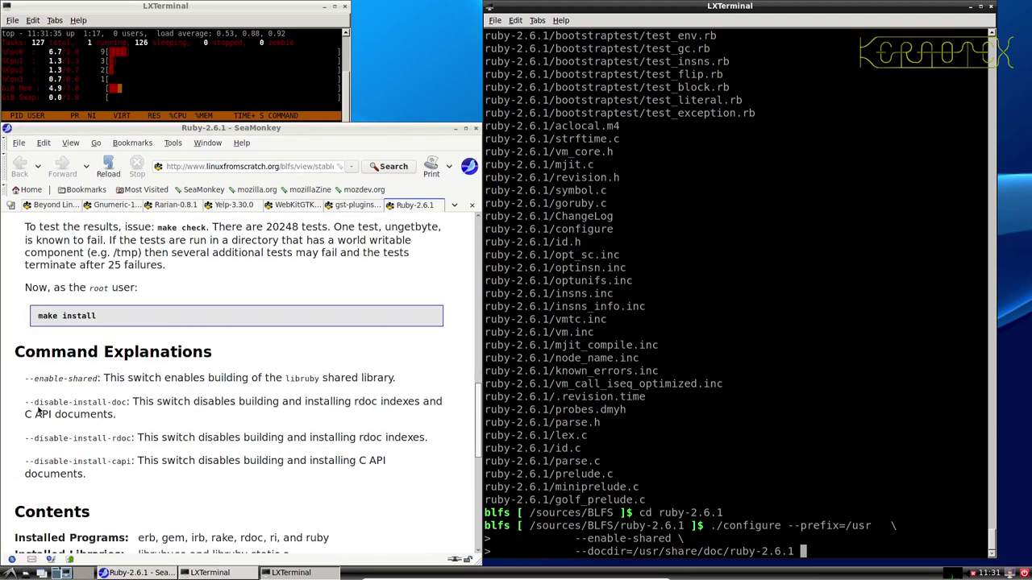
{"action": "left_click_drag", "start_coordinate": [25, 404], "coordinate": [123, 402]}
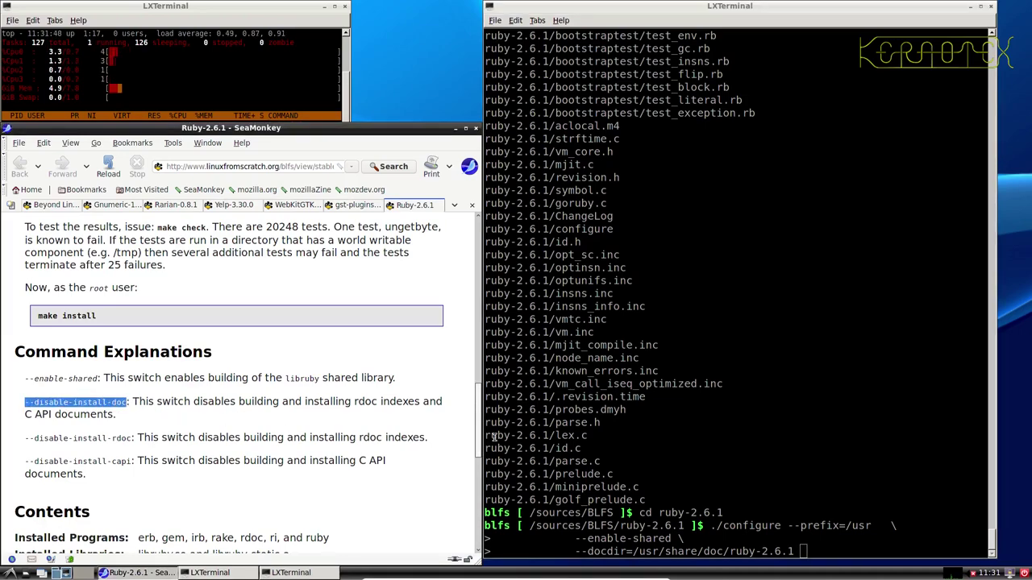
{"action": "middle_click", "coordinate": [599, 434]}
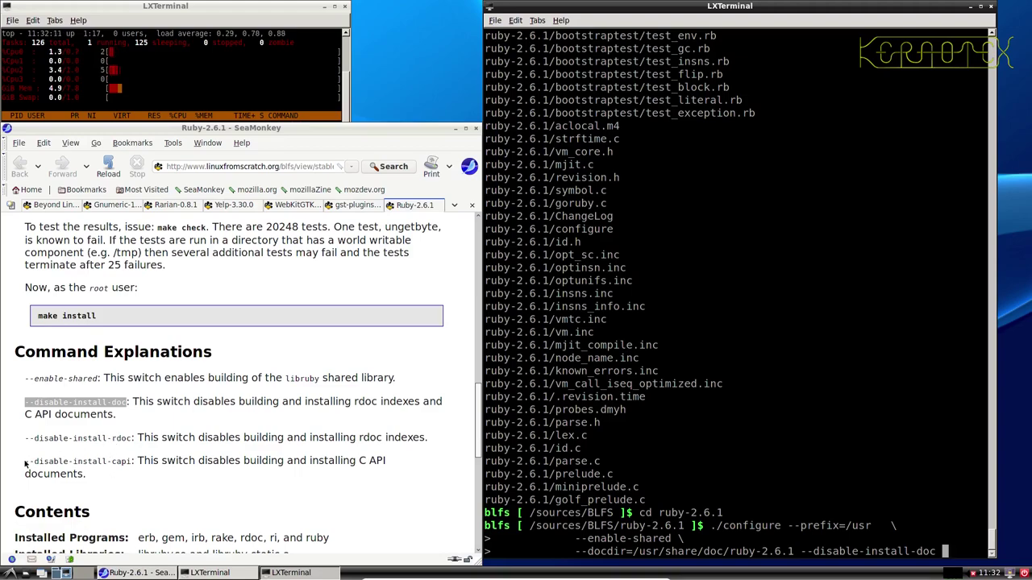
{"action": "left_click_drag", "start_coordinate": [26, 464], "coordinate": [130, 460]}
{"action": "left_click", "coordinate": [707, 429]}
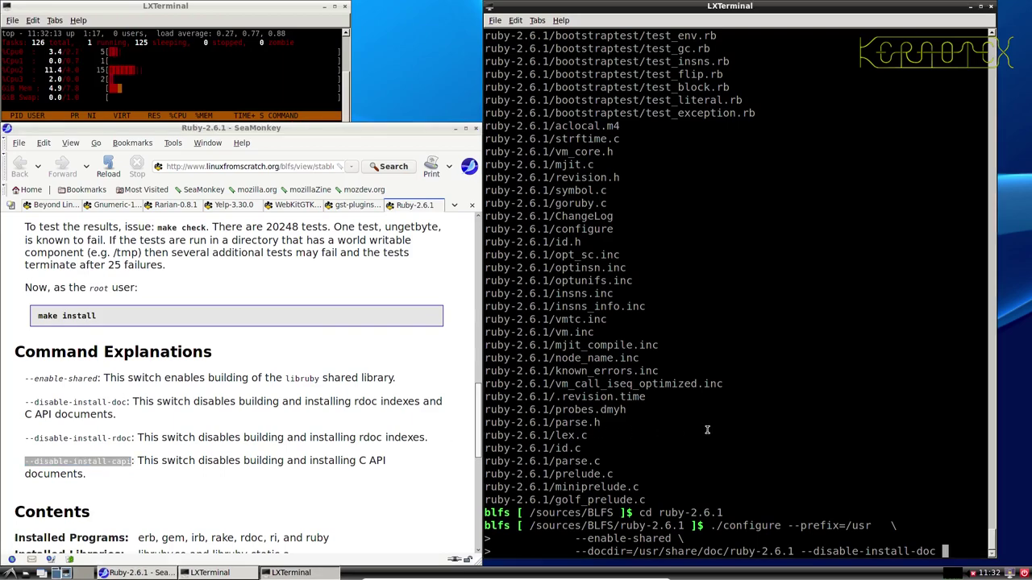
{"action": "key", "text": "BackSpace"}
{"action": "key", "text": "BackSpace"}
{"action": "key", "text": "BackSpace"}
{"action": "key", "text": "BackSpace"}
{"action": "key", "text": "BackSpace"}
{"action": "key", "text": "BackSpace"}
{"action": "key", "text": "BackSpace"}
{"action": "key", "text": "BackSpace"}
{"action": "key", "text": "BackSpace"}
{"action": "key", "text": "BackSpace"}
{"action": "key", "text": "BackSpace"}
{"action": "key", "text": "BackSpace"}
{"action": "key", "text": "BackSpace"}
{"action": "key", "text": "BackSpace"}
{"action": "key", "text": "BackSpace"}
{"action": "key", "text": "BackSpace"}
{"action": "key", "text": "BackSpace"}
{"action": "key", "text": "BackSpace"}
{"action": "key", "text": "BackSpace"}
{"action": "key", "text": "BackSpace"}
{"action": "key", "text": "BackSpace"}
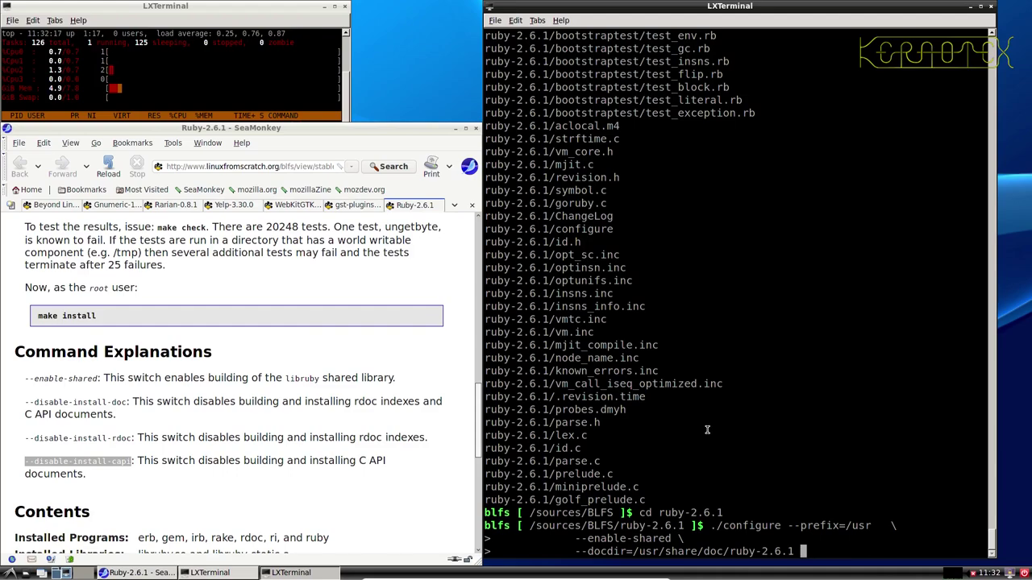
{"action": "middle_click", "coordinate": [707, 429]}
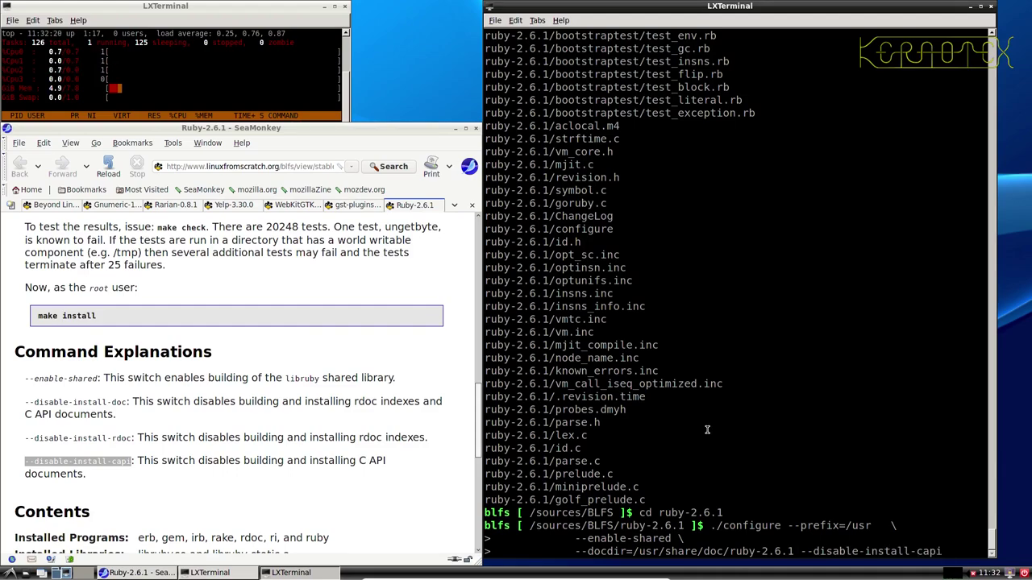
{"action": "key", "text": "Return"}
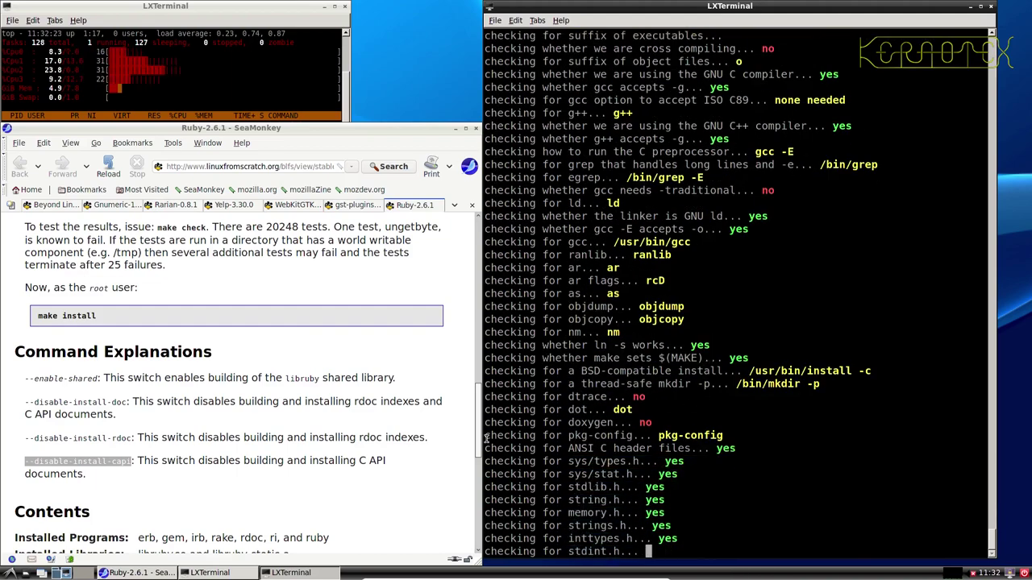
Review Ruby's configure summary and paste make at the new prompt
{"action": "scroll", "coordinate": [221, 458], "scroll_direction": "up", "scroll_amount": 5}
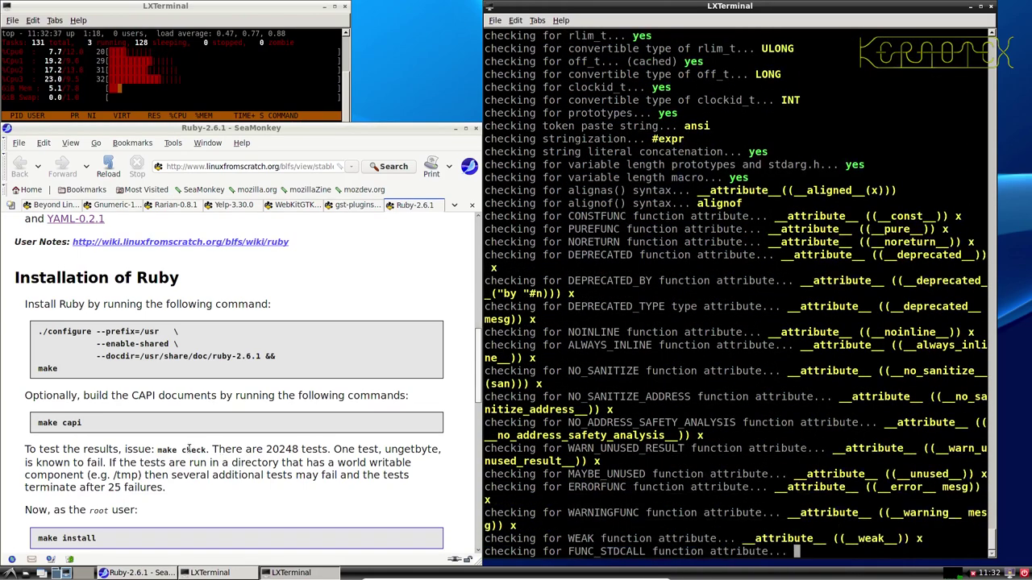
{"action": "scroll", "coordinate": [150, 436], "scroll_direction": "up", "scroll_amount": 3}
{"action": "scroll", "coordinate": [151, 436], "scroll_direction": "up", "scroll_amount": 3}
{"action": "scroll", "coordinate": [151, 436], "scroll_direction": "down", "scroll_amount": 9}
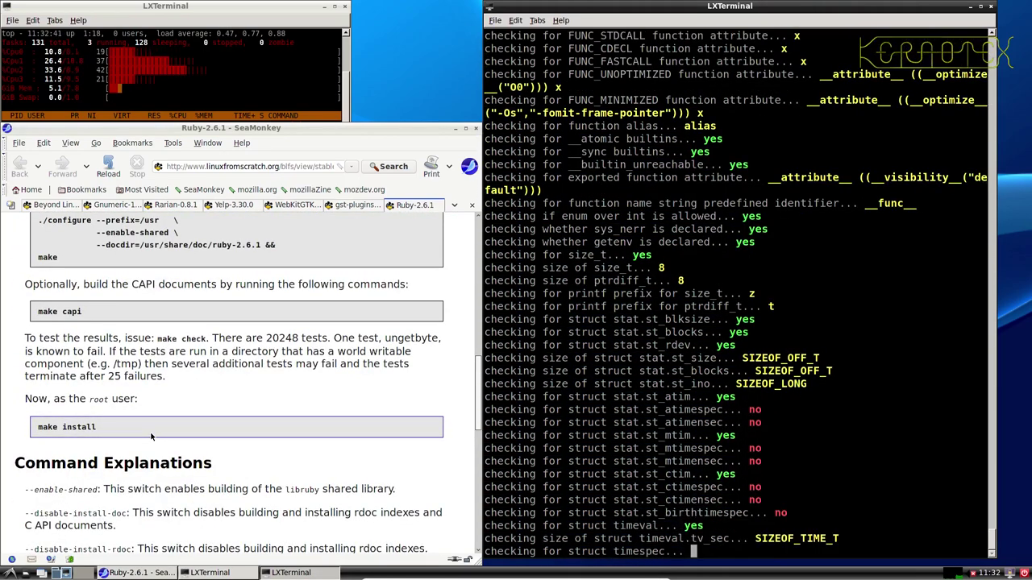
{"action": "double_click", "coordinate": [44, 258]}
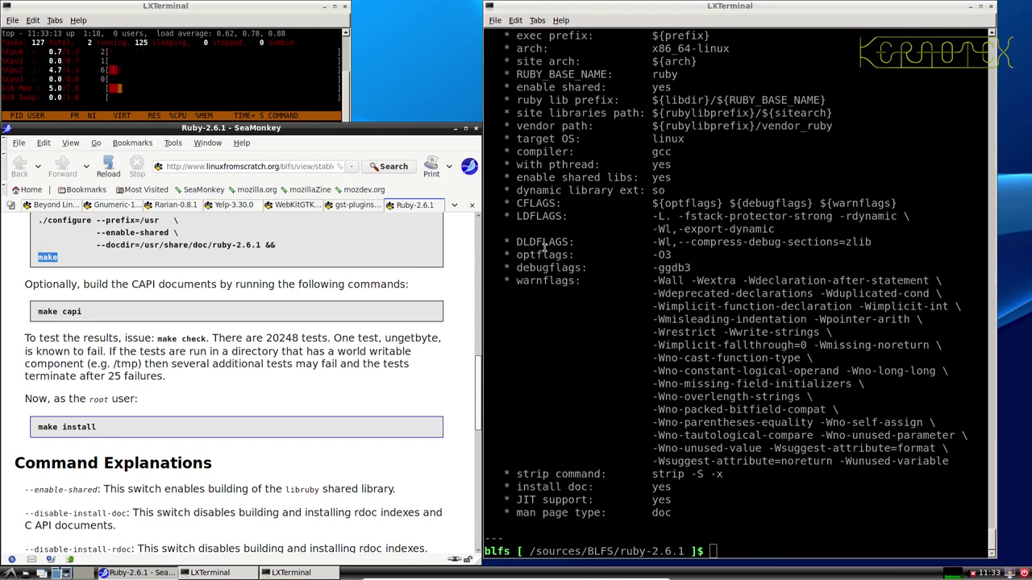
{"action": "scroll", "coordinate": [545, 247], "scroll_direction": "up", "scroll_amount": 5}
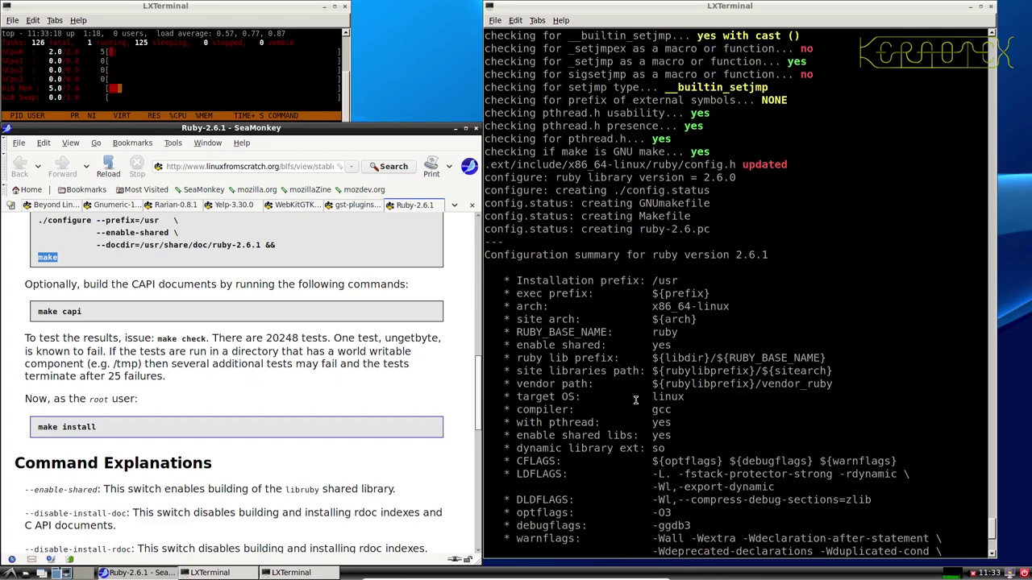
{"action": "scroll", "coordinate": [635, 400], "scroll_direction": "down", "scroll_amount": 5}
{"action": "scroll", "coordinate": [635, 400], "scroll_direction": "down", "scroll_amount": 2}
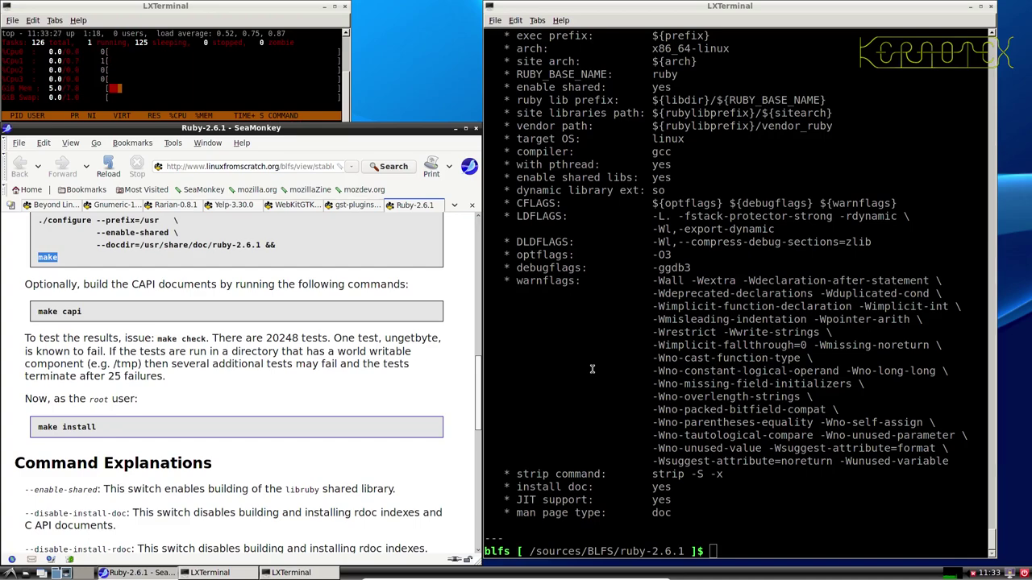
{"action": "left_click", "coordinate": [592, 370]}
{"action": "middle_click", "coordinate": [592, 369]}
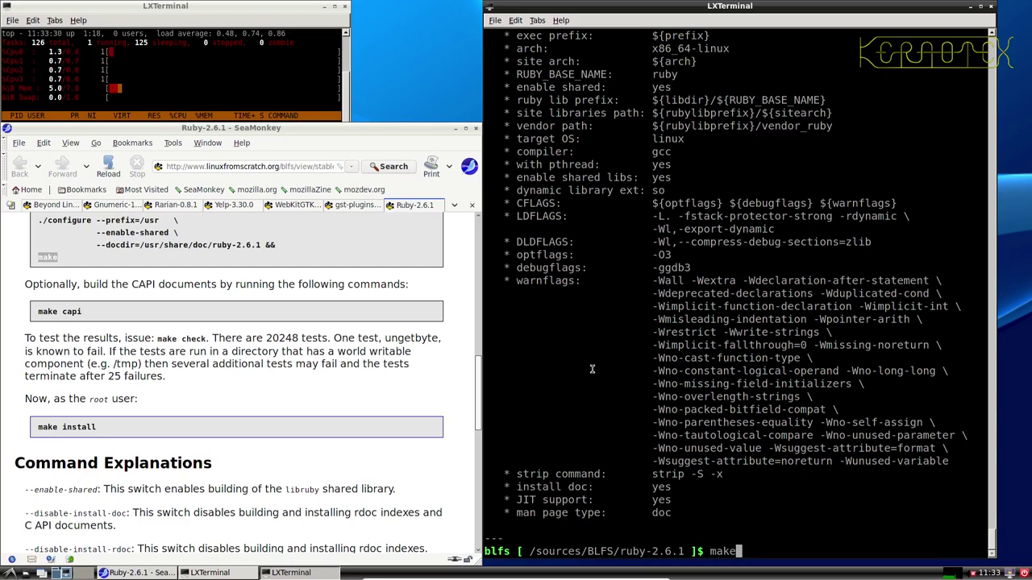
Run make to compile Ruby 2.6.1 and generate its RDoc and RI documentation
{"action": "key", "text": "Return"}
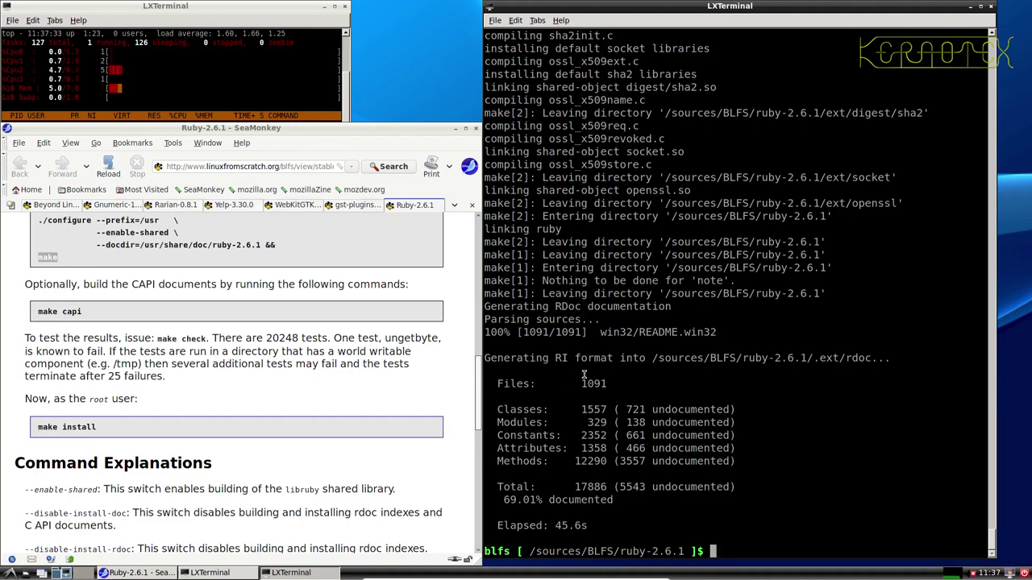
Recall 'sudo -E make install' from history and run it, answering the sudo password prompt
{"action": "key", "text": "ctrl+r"}
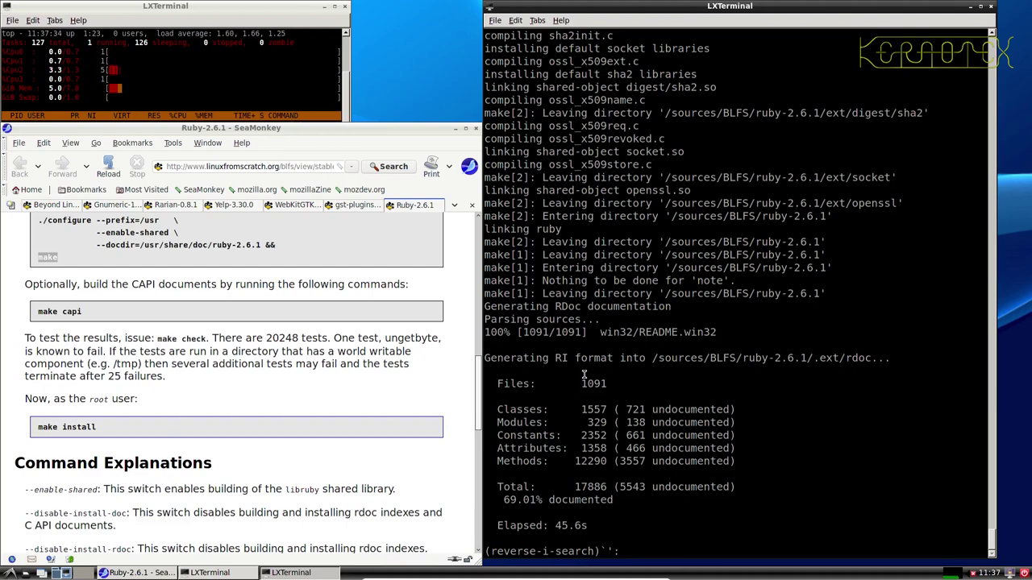
{"action": "type", "text": "install"}
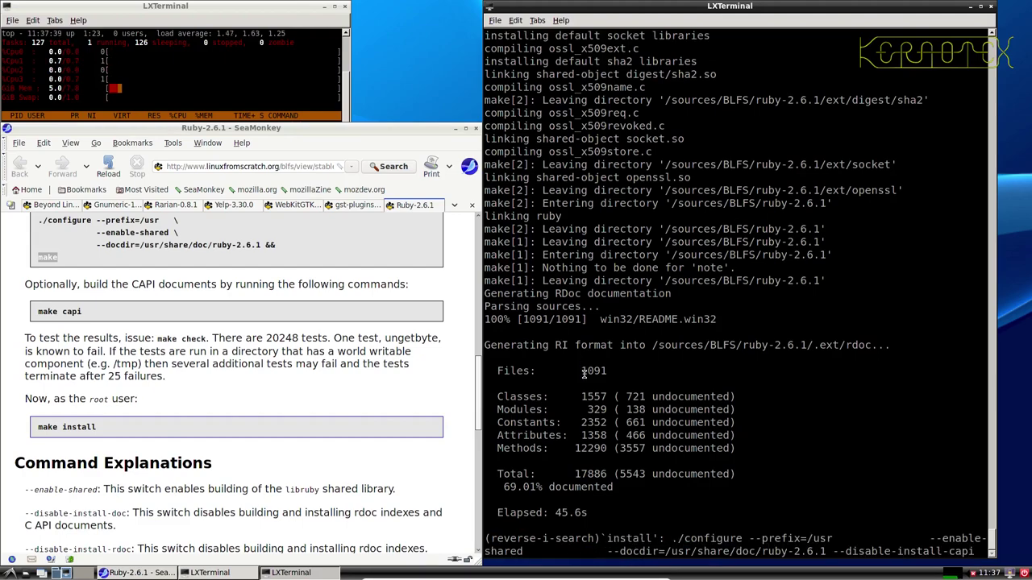
{"action": "key", "text": "ctrl+r"}
{"action": "key", "text": "ctrl+r"}
{"action": "key", "text": "ctrl+r"}
{"action": "key", "text": "ctrl+r"}
{"action": "key", "text": "ctrl+r"}
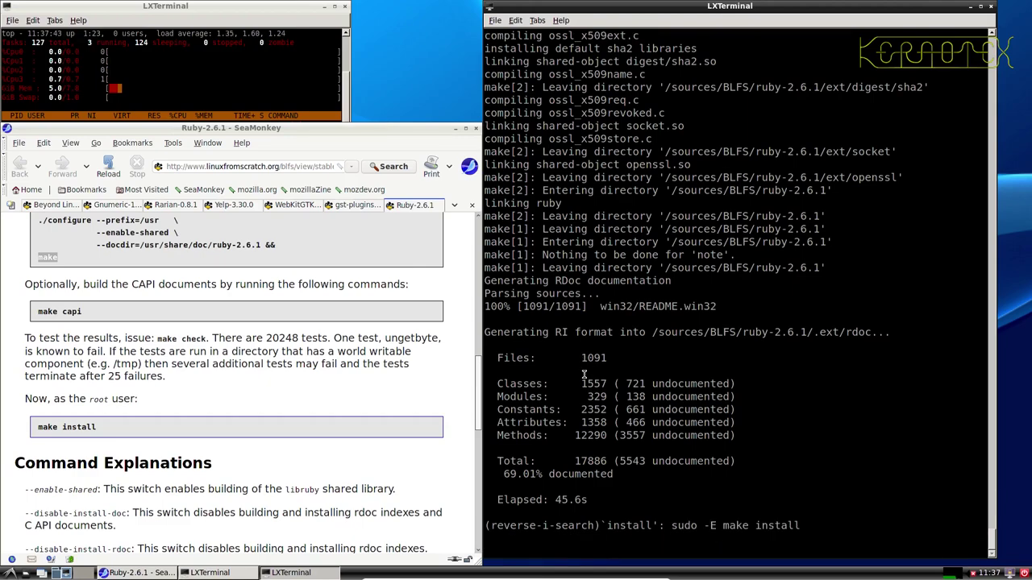
{"action": "key", "text": "Return"}
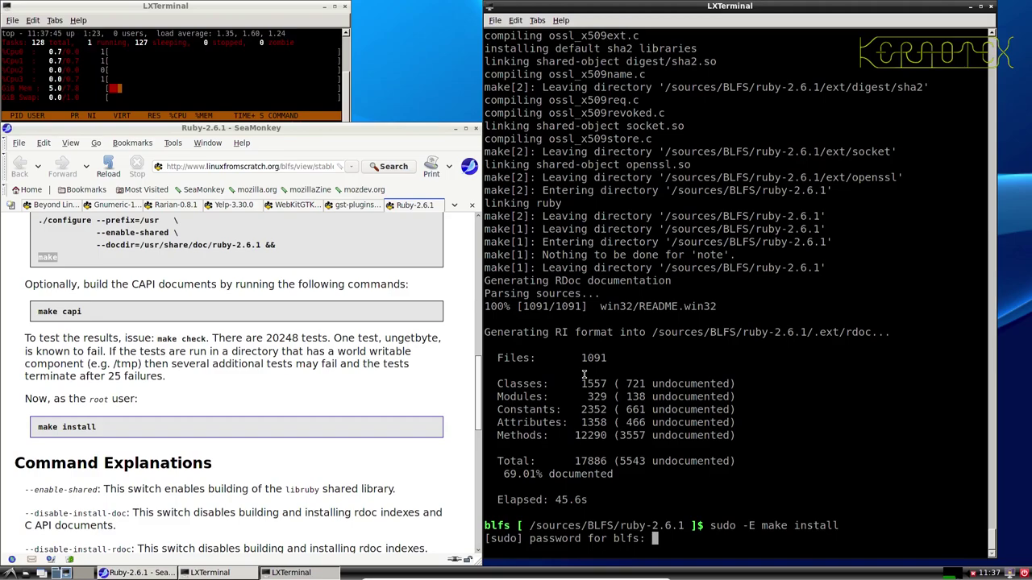
{"action": "key", "text": "Return"}
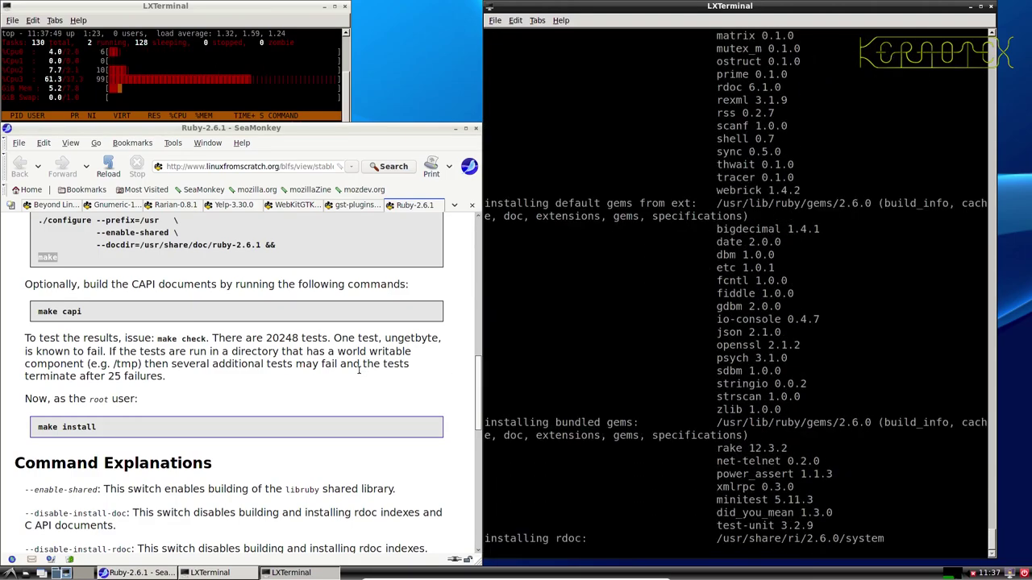
Go up to /sources/BLFS and remove the ruby-2.6.1 source directory with rm -Rf
{"action": "scroll", "coordinate": [359, 369], "scroll_direction": "down", "scroll_amount": 5}
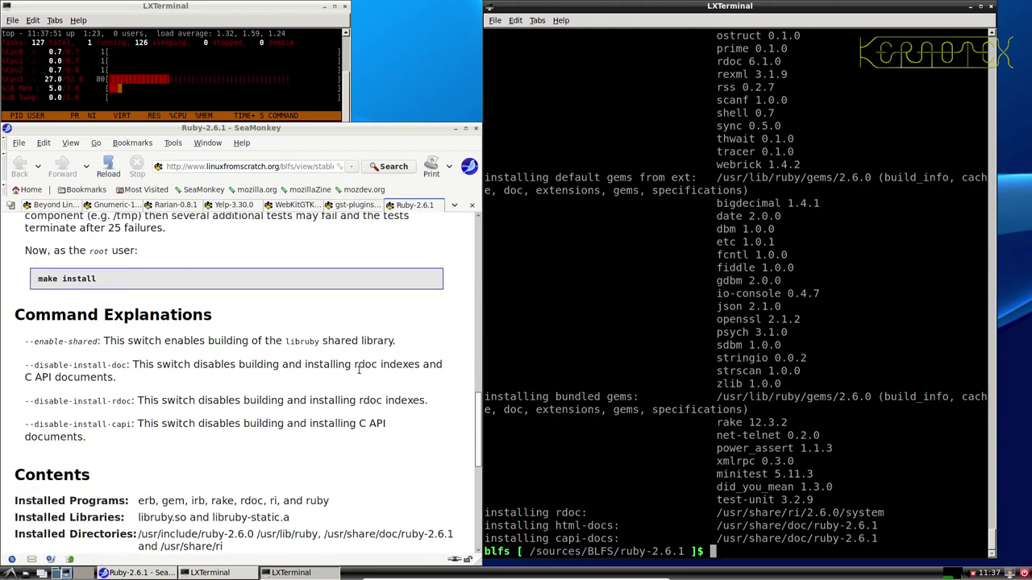
{"action": "scroll", "coordinate": [359, 369], "scroll_direction": "down", "scroll_amount": 3}
{"action": "scroll", "coordinate": [359, 370], "scroll_direction": "up", "scroll_amount": 3}
{"action": "scroll", "coordinate": [359, 369], "scroll_direction": "down", "scroll_amount": 5}
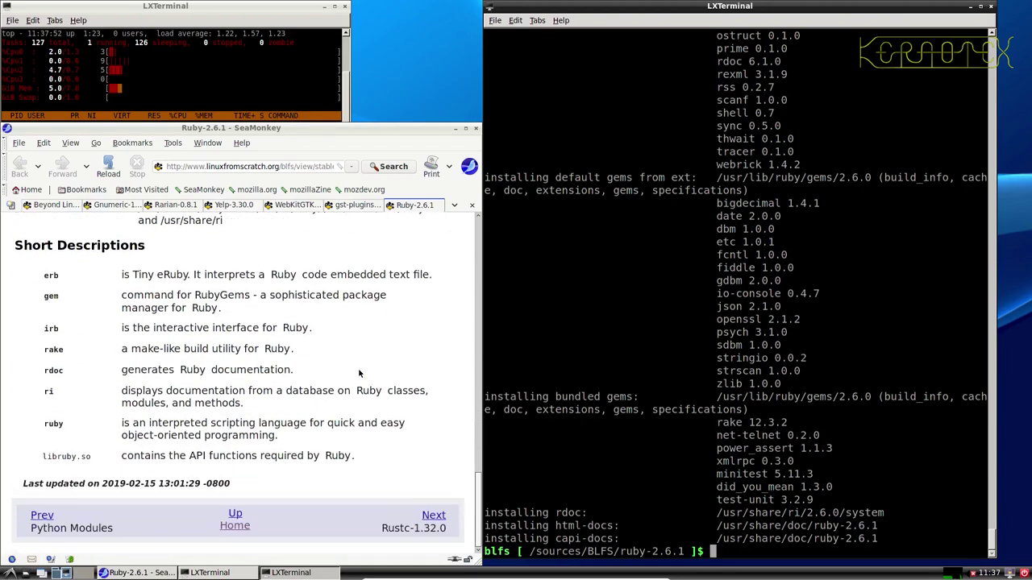
{"action": "type", "text": "cd .."}
{"action": "key", "text": "Return"}
{"action": "type", "text": "rm -Rf ruby-2.6.1"}
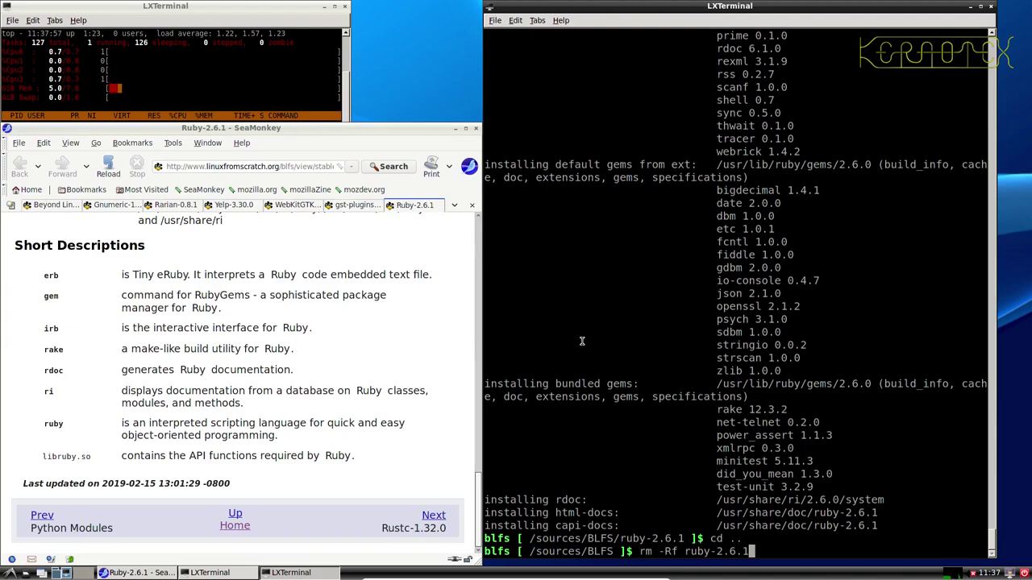
{"action": "key", "text": "Return"}
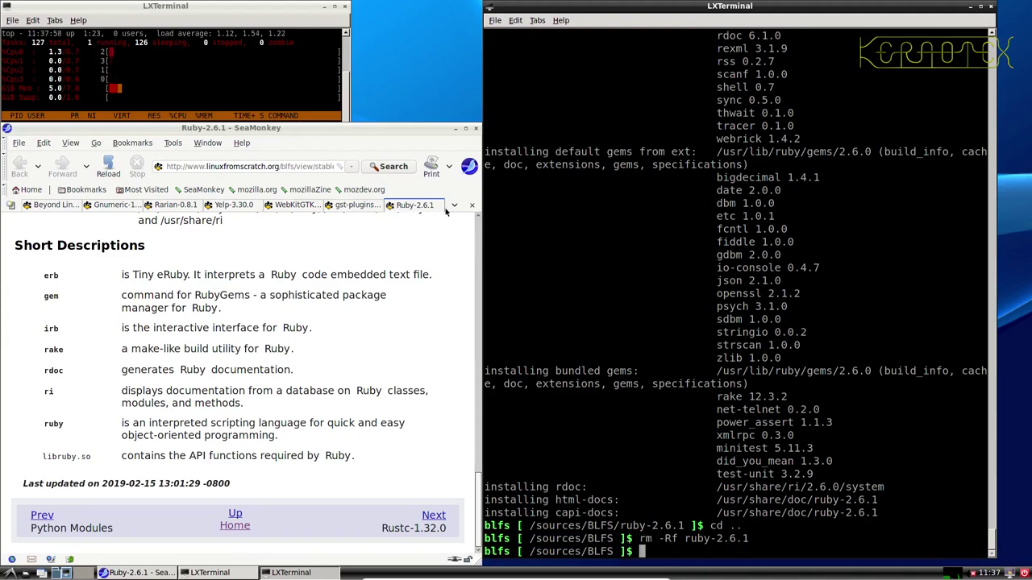
Close the Ruby-2.6.1 page and open the libdvdread, libdvdnav and SoundTouch links in background tabs
{"action": "left_click", "coordinate": [471, 205]}
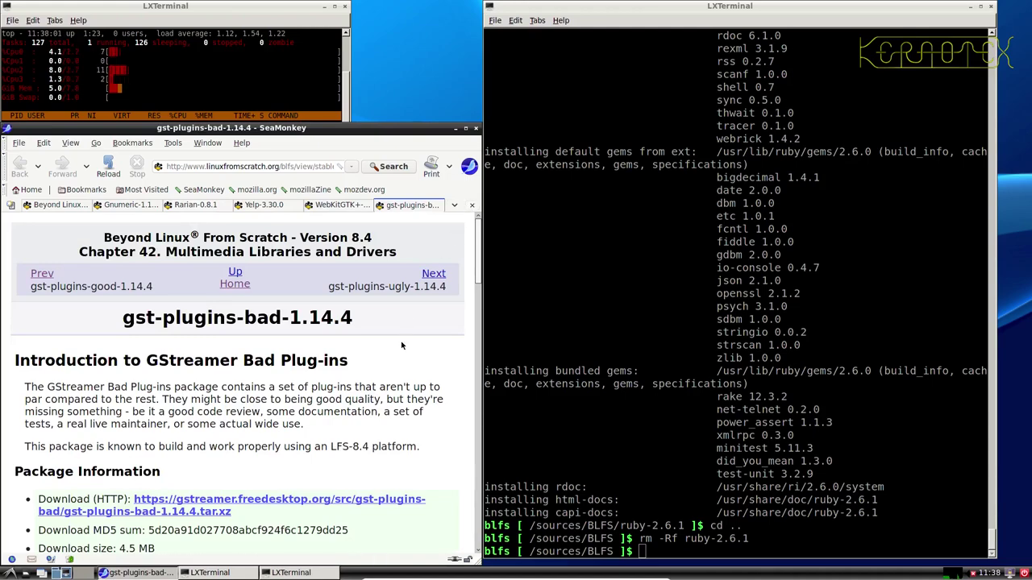
{"action": "scroll", "coordinate": [402, 345], "scroll_direction": "down", "scroll_amount": 3}
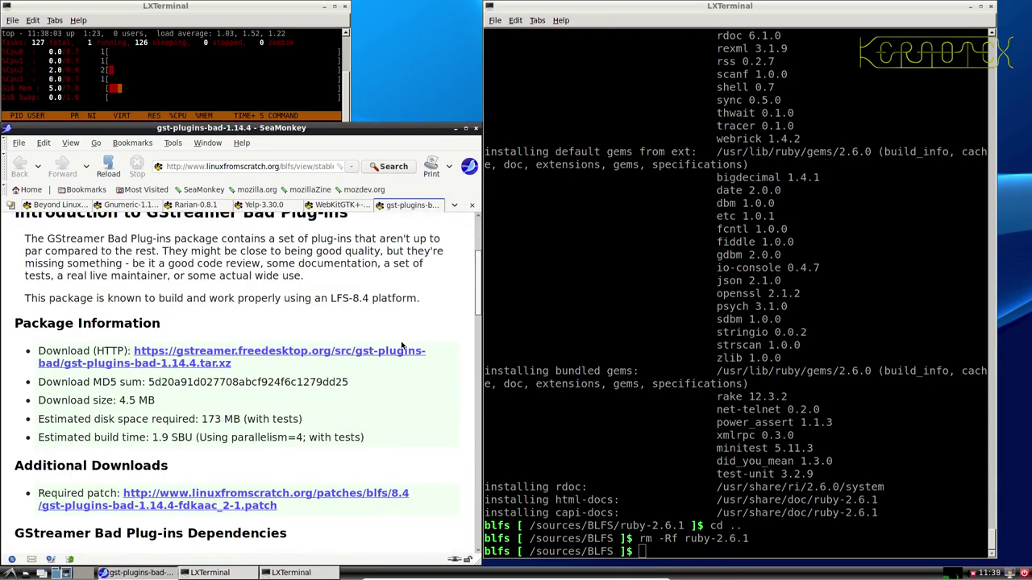
{"action": "scroll", "coordinate": [402, 346], "scroll_direction": "down", "scroll_amount": 2}
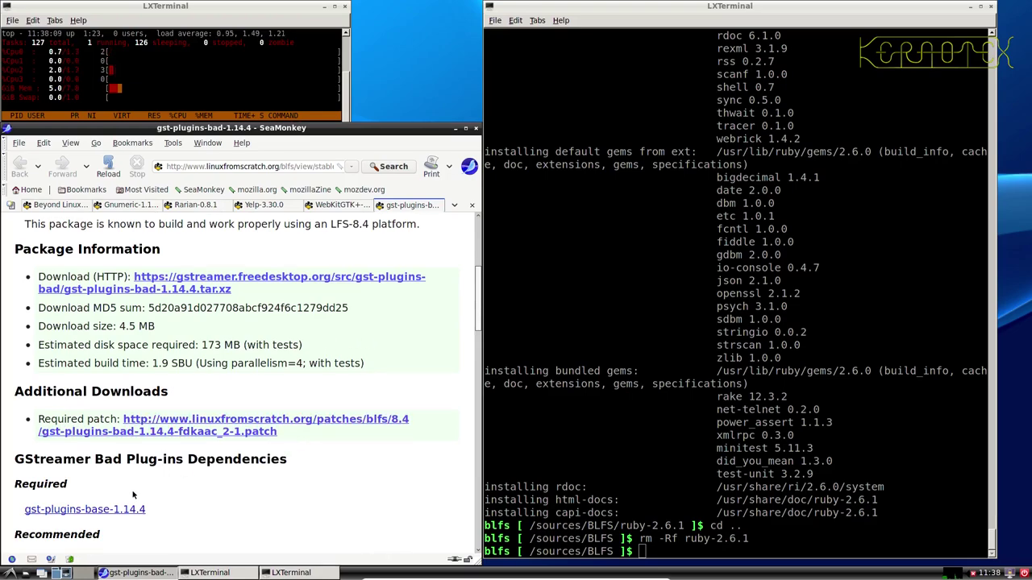
{"action": "scroll", "coordinate": [260, 450], "scroll_direction": "down", "scroll_amount": 2}
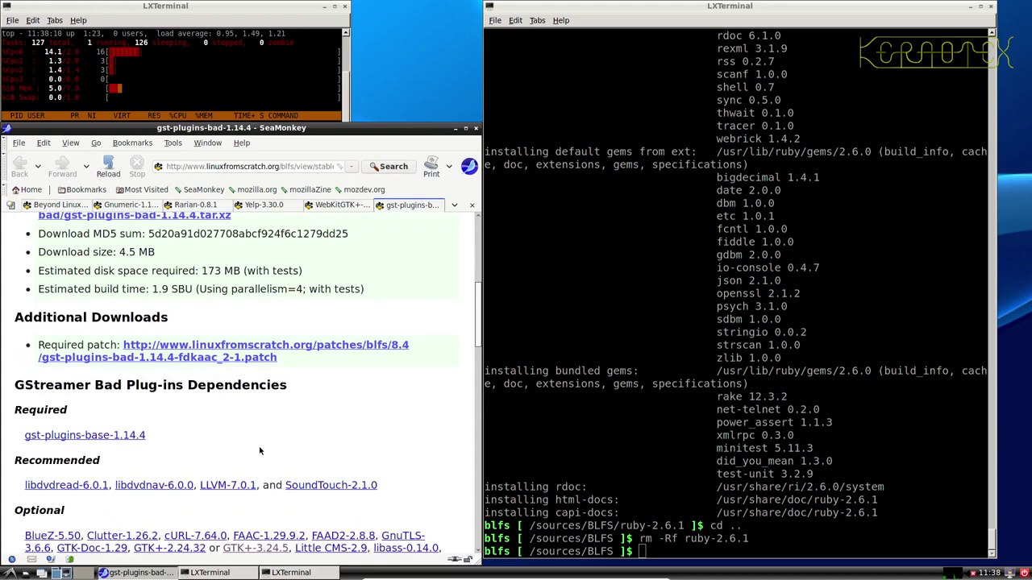
{"action": "middle_click", "coordinate": [78, 486]}
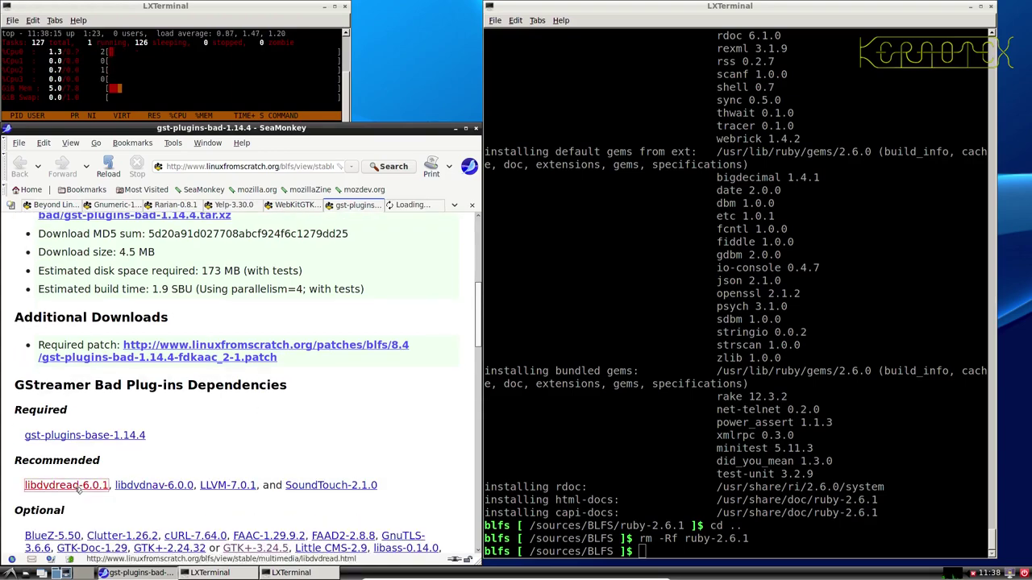
{"action": "middle_click", "coordinate": [153, 486]}
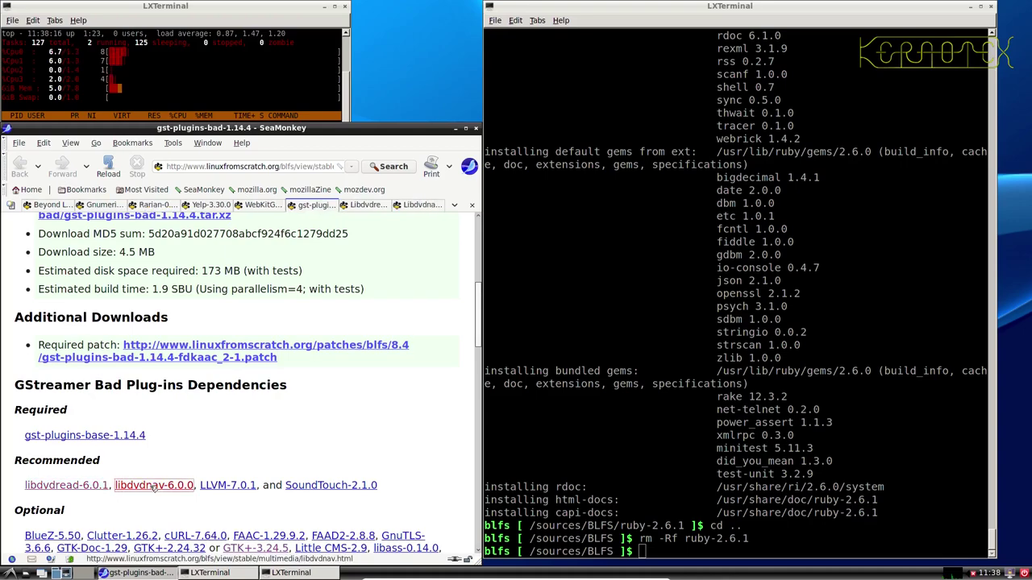
{"action": "middle_click", "coordinate": [324, 486]}
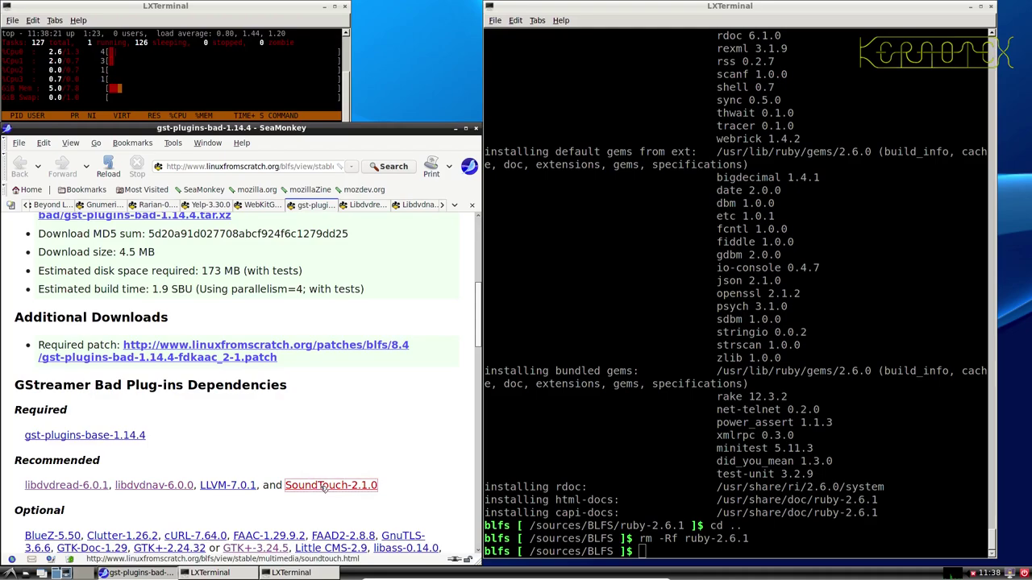
Switch to the SoundTouch-2.1.0 page and look over its instructions
{"action": "left_click", "coordinate": [443, 206]}
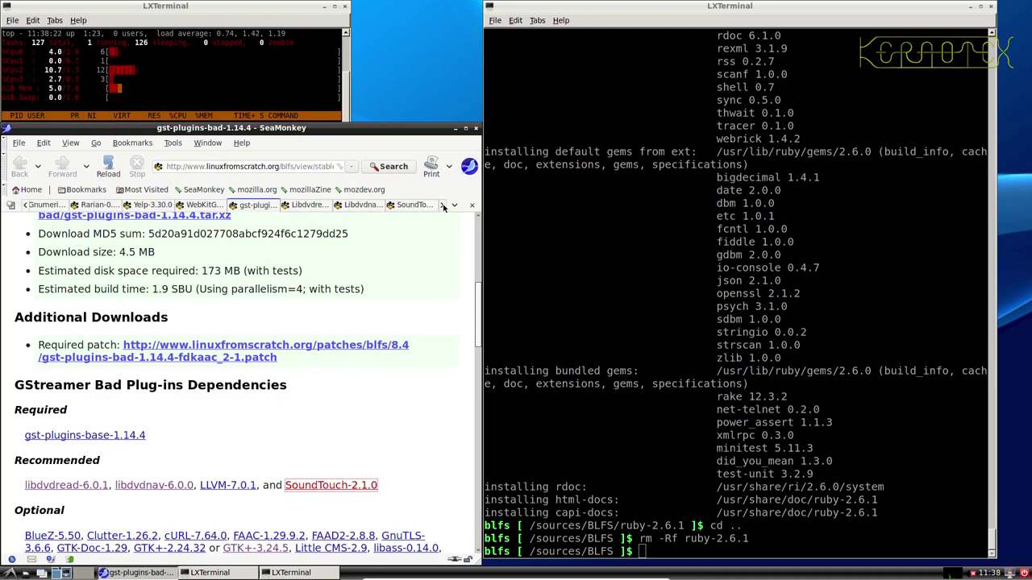
{"action": "left_click", "coordinate": [416, 206]}
{"action": "scroll", "coordinate": [374, 410], "scroll_direction": "down", "scroll_amount": 4}
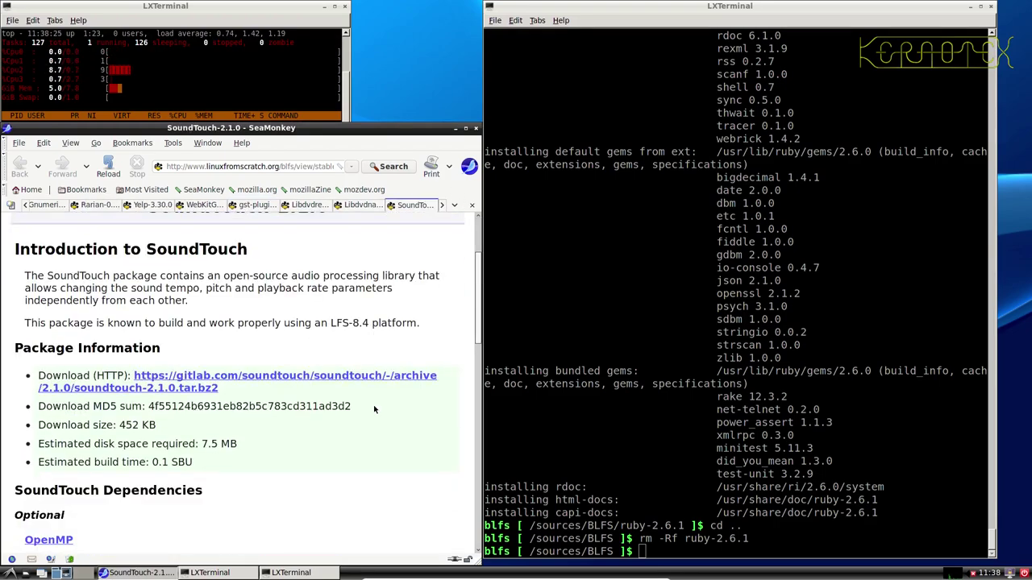
{"action": "scroll", "coordinate": [357, 451], "scroll_direction": "up", "scroll_amount": 2}
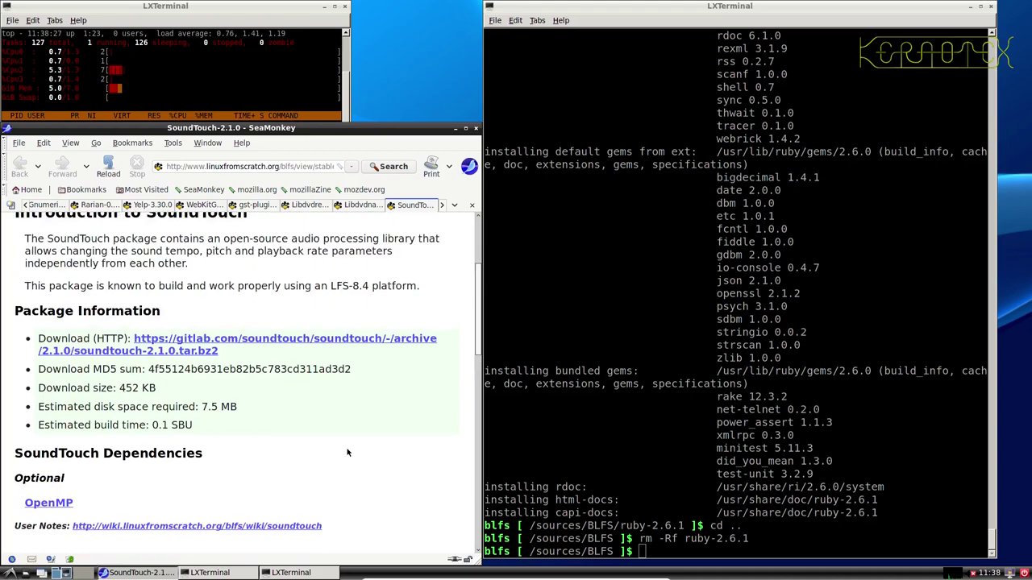
{"action": "left_click", "coordinate": [600, 387]}
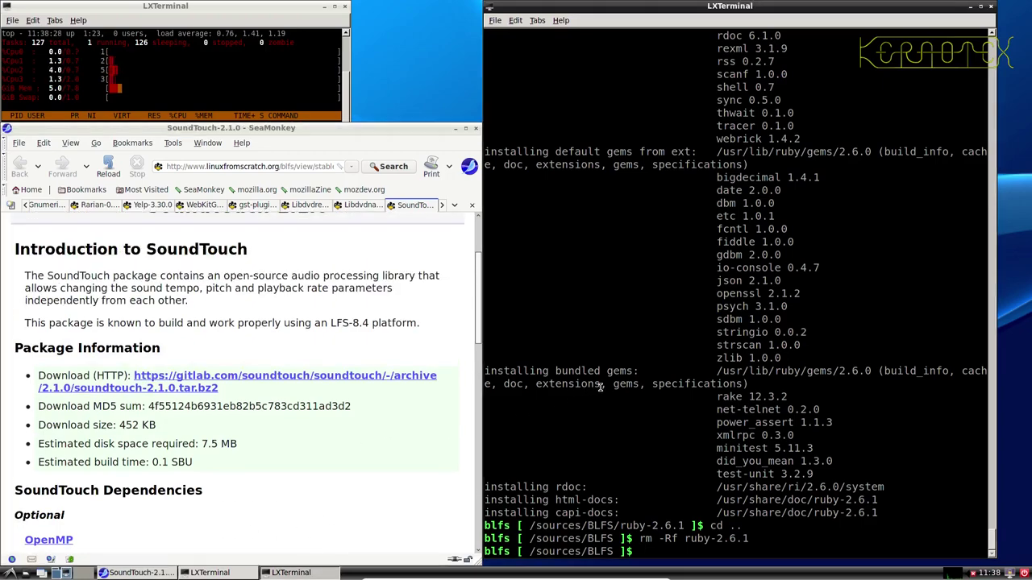
Download the soundtouch-2.1.0 tarball with wget using the copied link address
{"action": "type", "text": "wget"}
{"action": "right_click", "coordinate": [376, 379]}
{"action": "left_click", "coordinate": [423, 466]}
{"action": "left_click", "coordinate": [595, 430]}
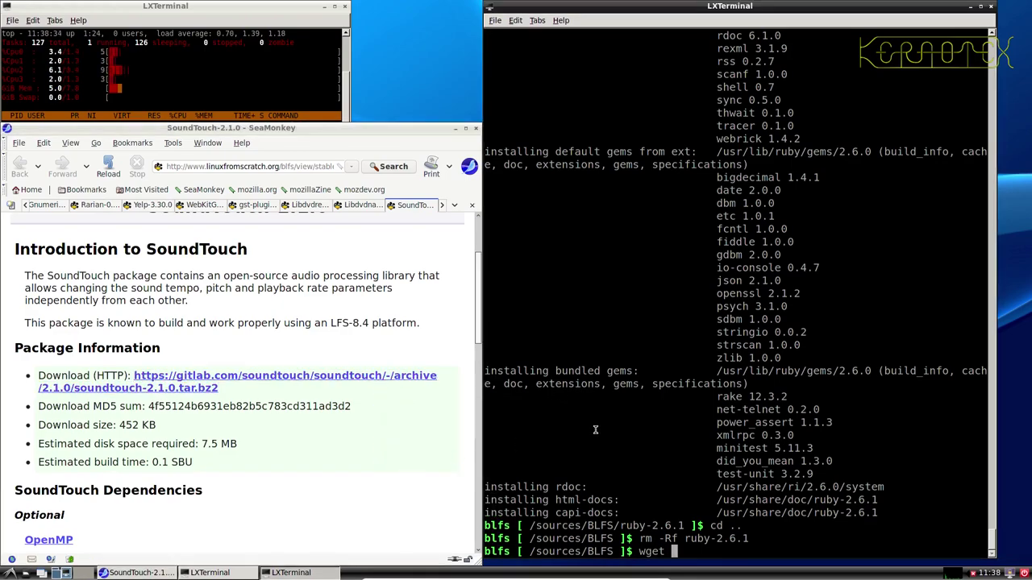
{"action": "type", "text": "wget"}
{"action": "key", "text": "ctrl+shift+v"}
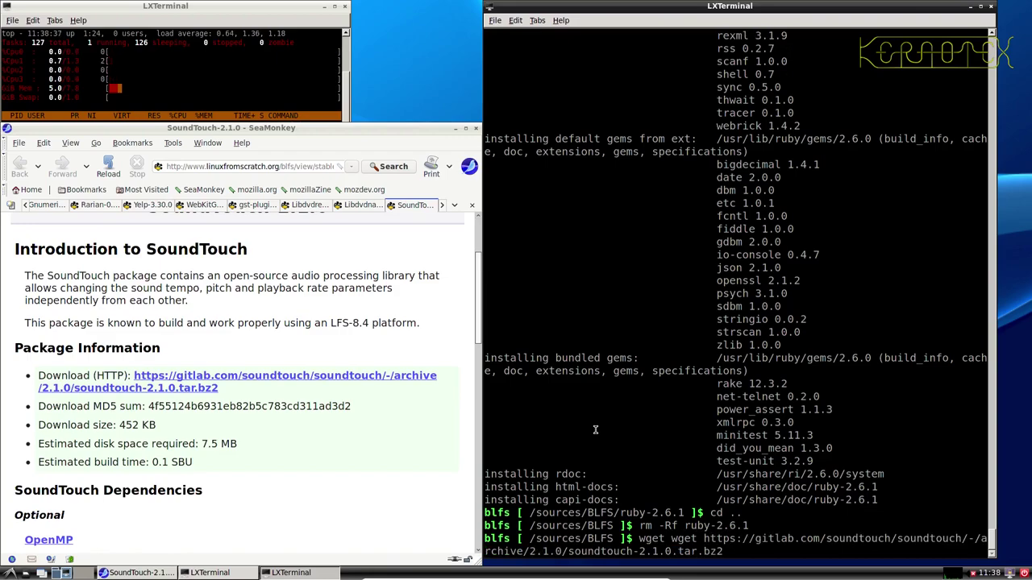
{"action": "key", "text": "Home"}
{"action": "key", "text": "Delete"}
{"action": "key", "text": "Delete"}
{"action": "key", "text": "Delete"}
{"action": "key", "text": "Delete"}
{"action": "key", "text": "Delete"}
{"action": "key", "text": "Return"}
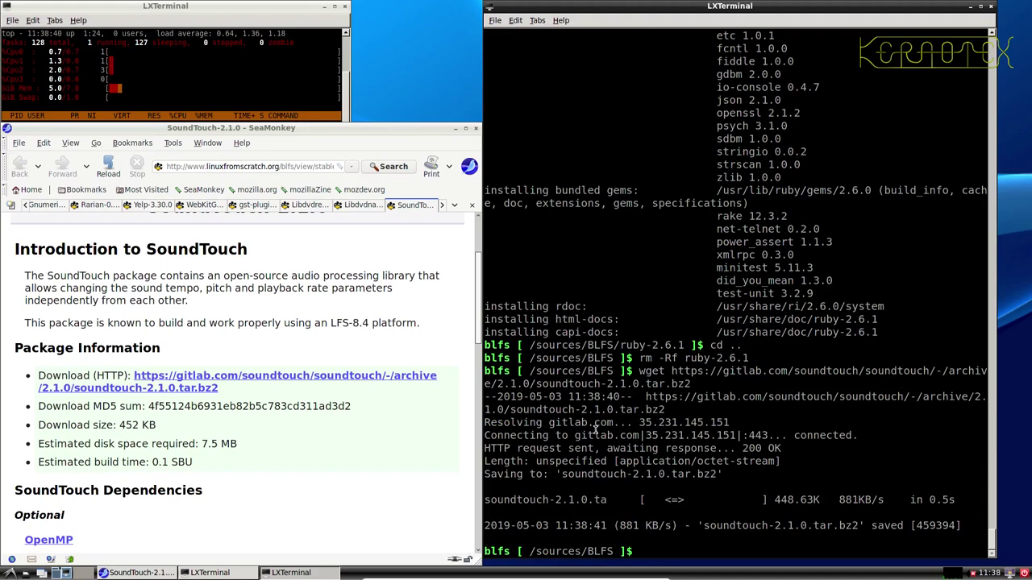
Unpack the soundtouch-2.1.0 tarball with tar -xvf and change into the soundtouch-2.1.0 directory
{"action": "type", "text": "tar -xvf sound"}
{"action": "key", "text": "Tab"}
{"action": "key", "text": "Return"}
{"action": "type", "text": "cd sou"}
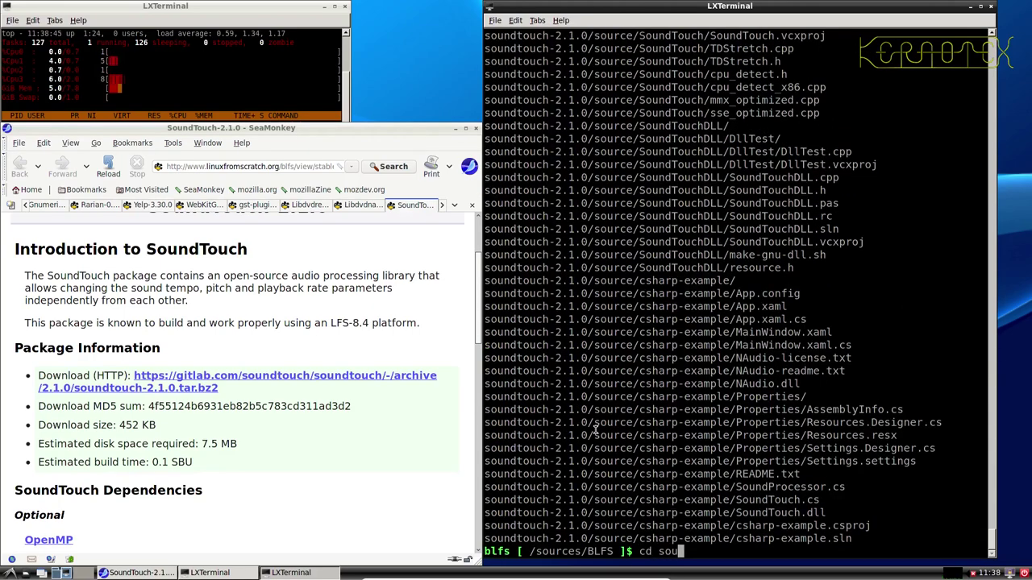
{"action": "key", "text": "Tab"}
{"action": "key", "text": "Return"}
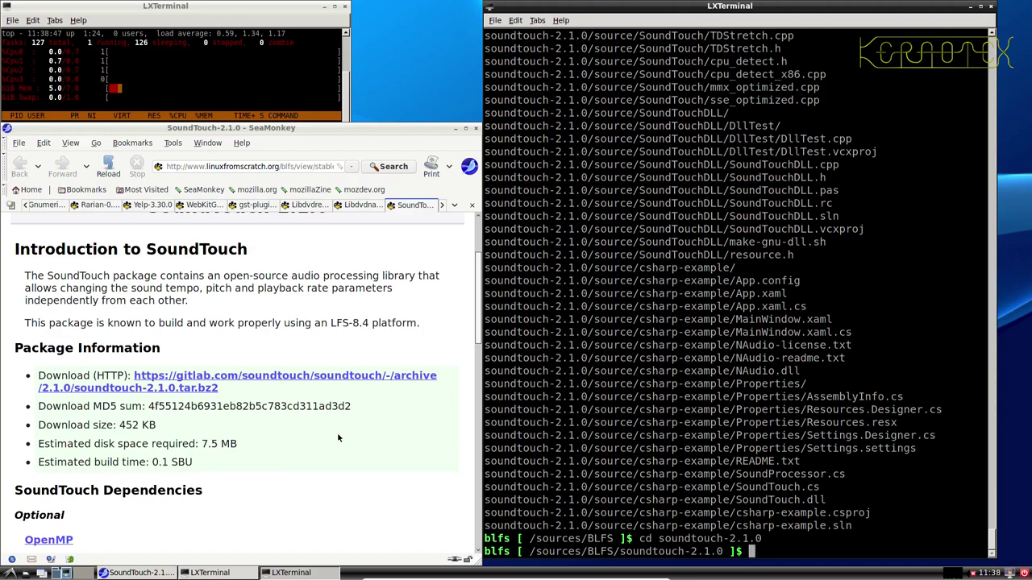
{"action": "scroll", "coordinate": [338, 438], "scroll_direction": "down", "scroll_amount": 4}
Run echo $ACLOCAL to confirm it is empty, then paste ./bootstrap from the book at the prompt
{"action": "scroll", "coordinate": [337, 432], "scroll_direction": "down", "scroll_amount": 2}
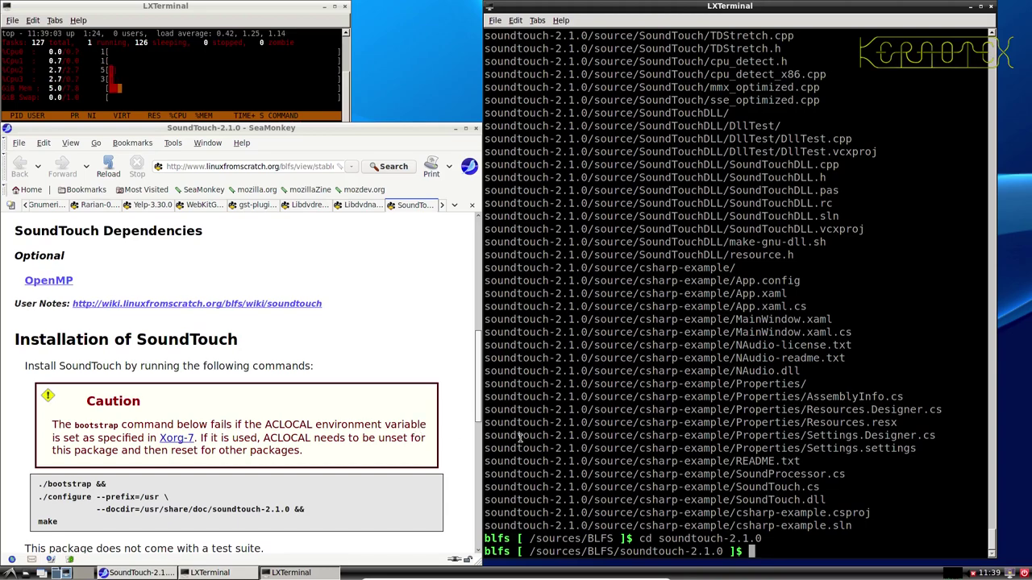
{"action": "type", "text": "echo $AC"}
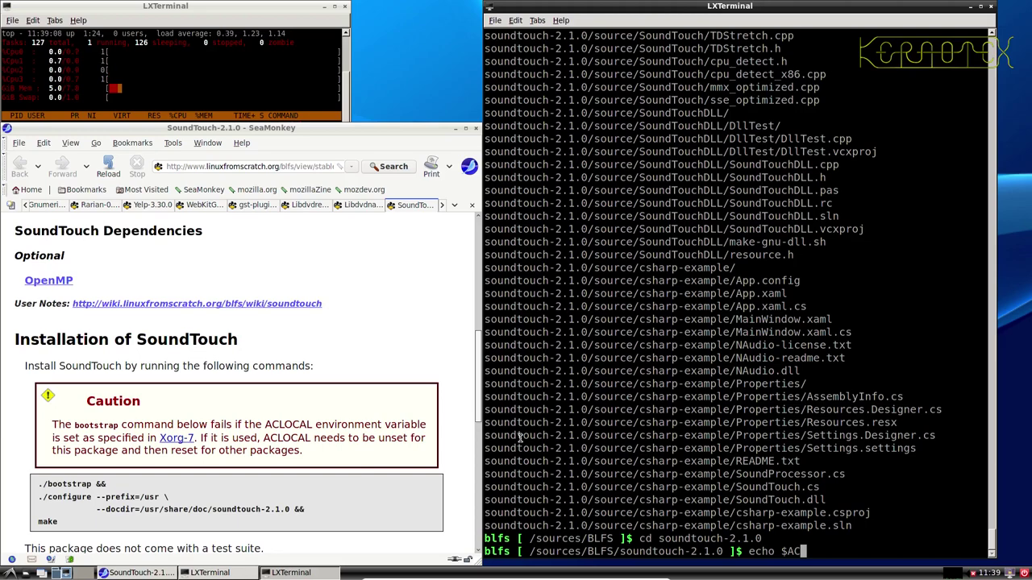
{"action": "type", "text": "LOCAL"}
{"action": "key", "text": "Return"}
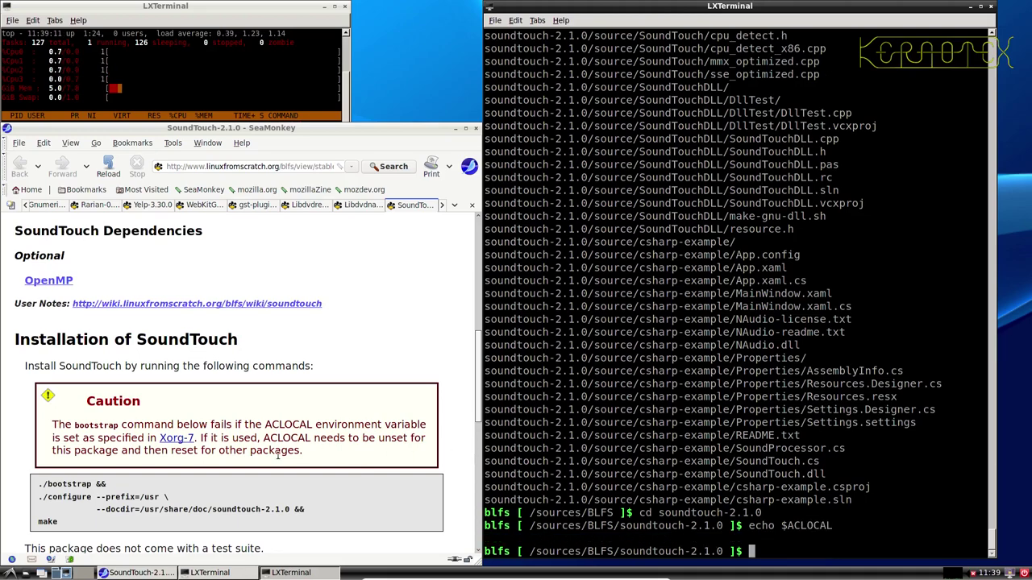
{"action": "scroll", "coordinate": [278, 456], "scroll_direction": "down", "scroll_amount": 2}
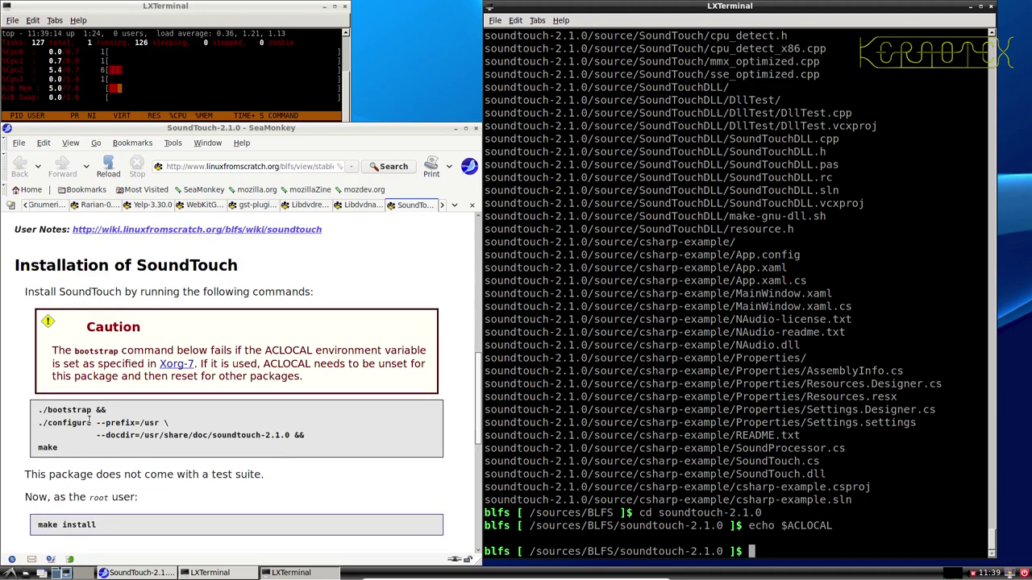
{"action": "left_click_drag", "start_coordinate": [39, 410], "coordinate": [93, 412]}
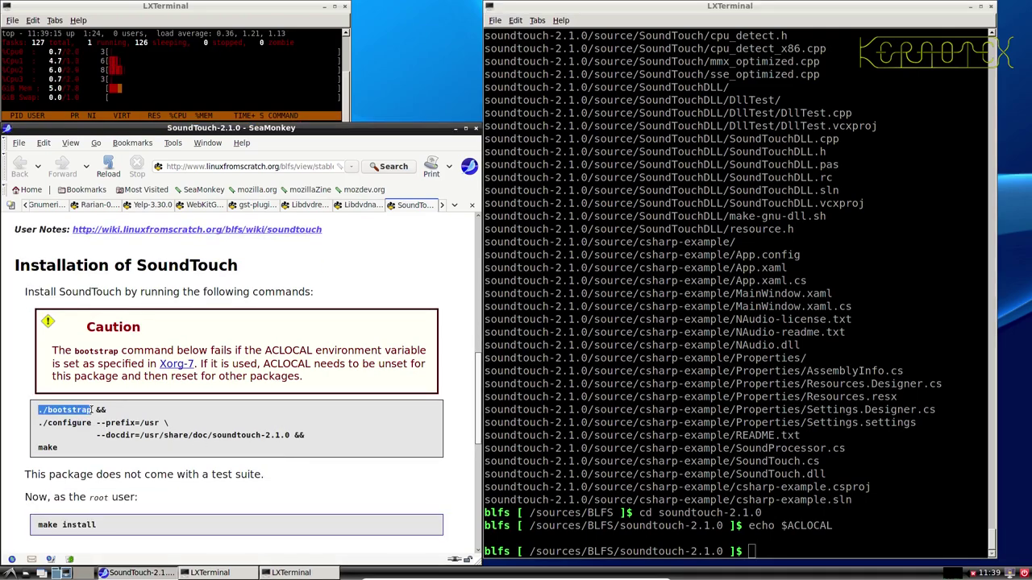
{"action": "middle_click", "coordinate": [602, 393]}
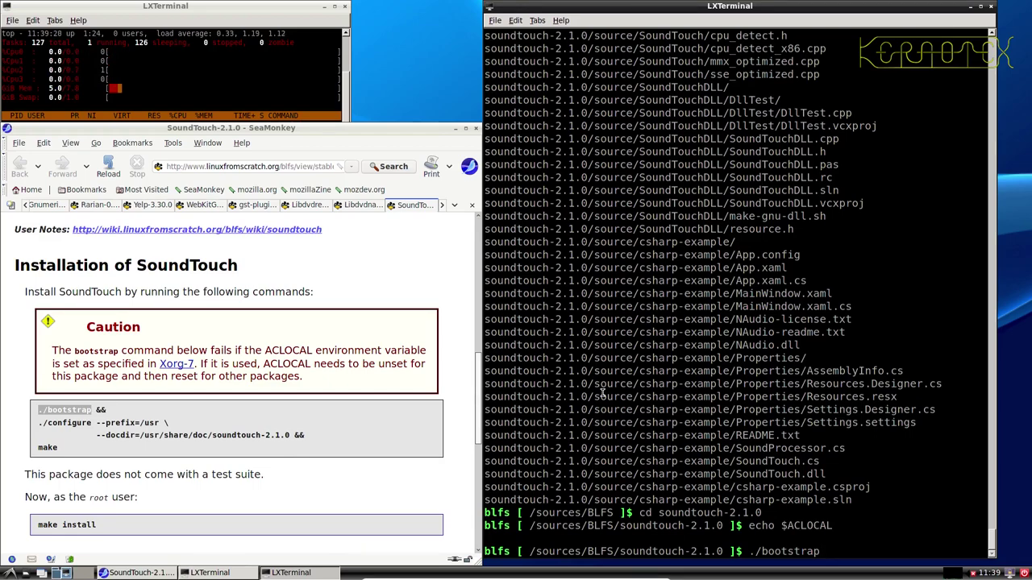
Open the Introduction to Xorg-7 page and search it for ACLOCAL
{"action": "left_click", "coordinate": [185, 366]}
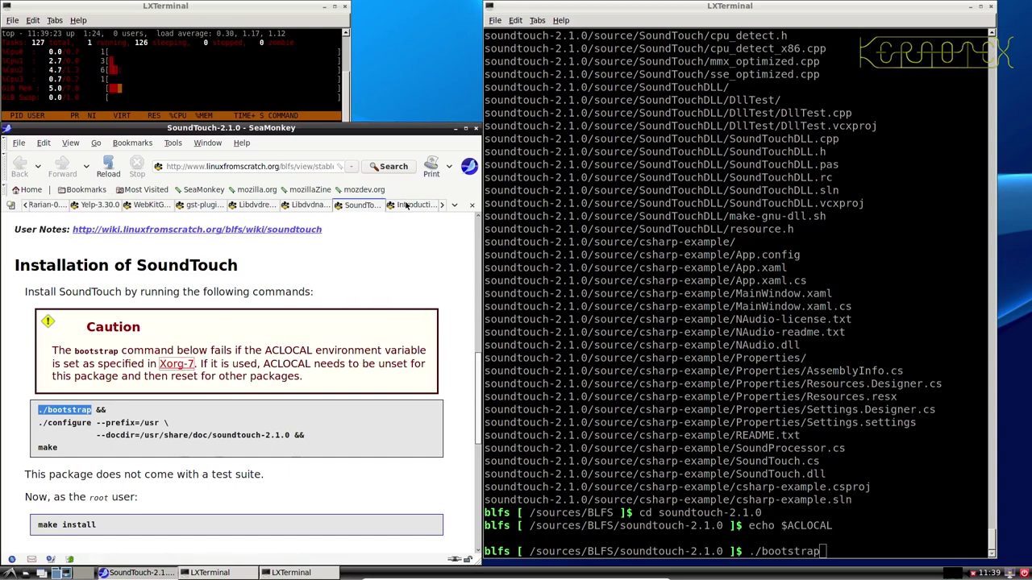
{"action": "scroll", "coordinate": [372, 310], "scroll_direction": "down", "scroll_amount": 1}
{"action": "scroll", "coordinate": [371, 309], "scroll_direction": "down", "scroll_amount": 5}
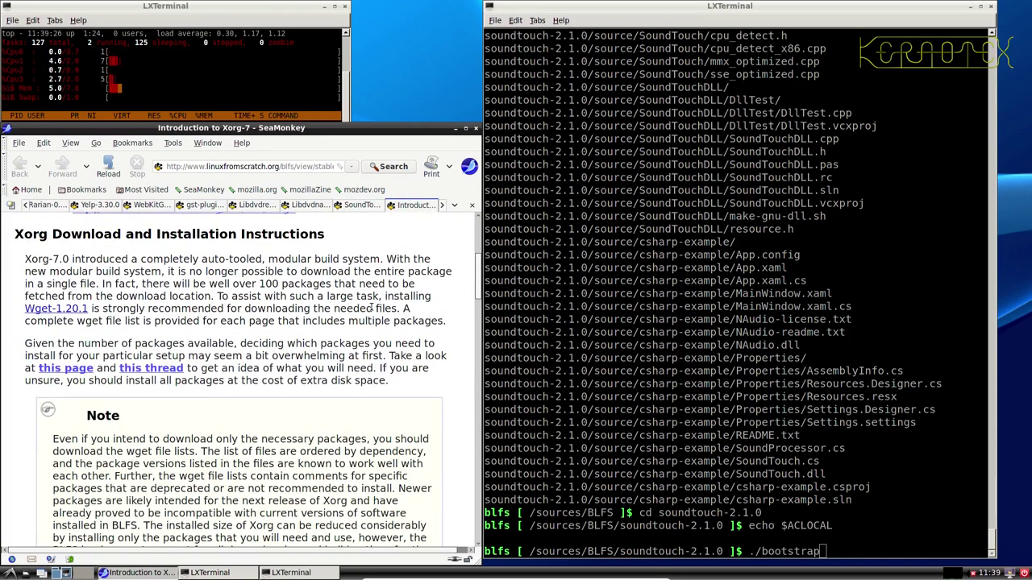
{"action": "key", "text": "ctrl+f"}
{"action": "type", "text": "aCLOC"}
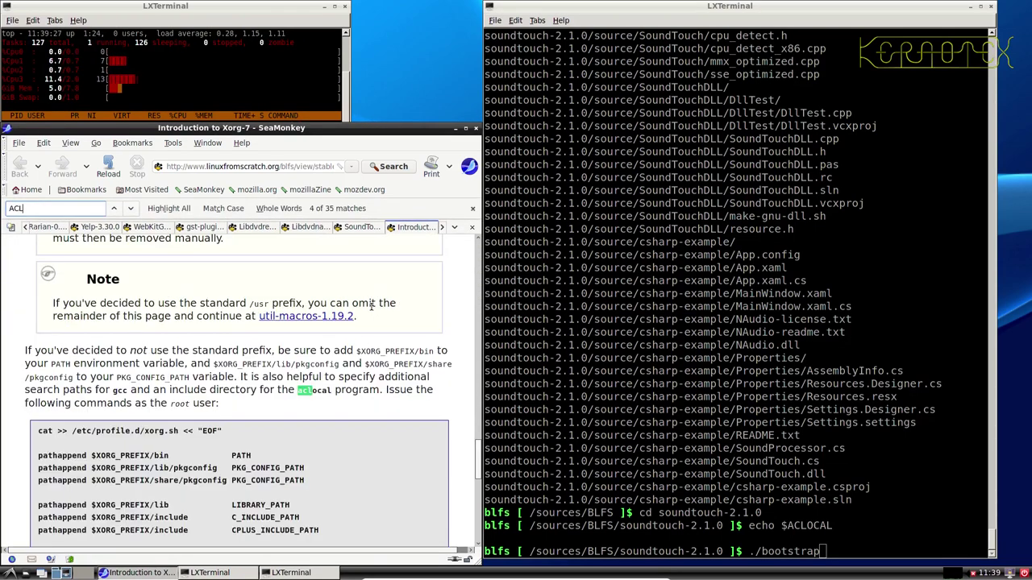
{"action": "type", "text": "L"}
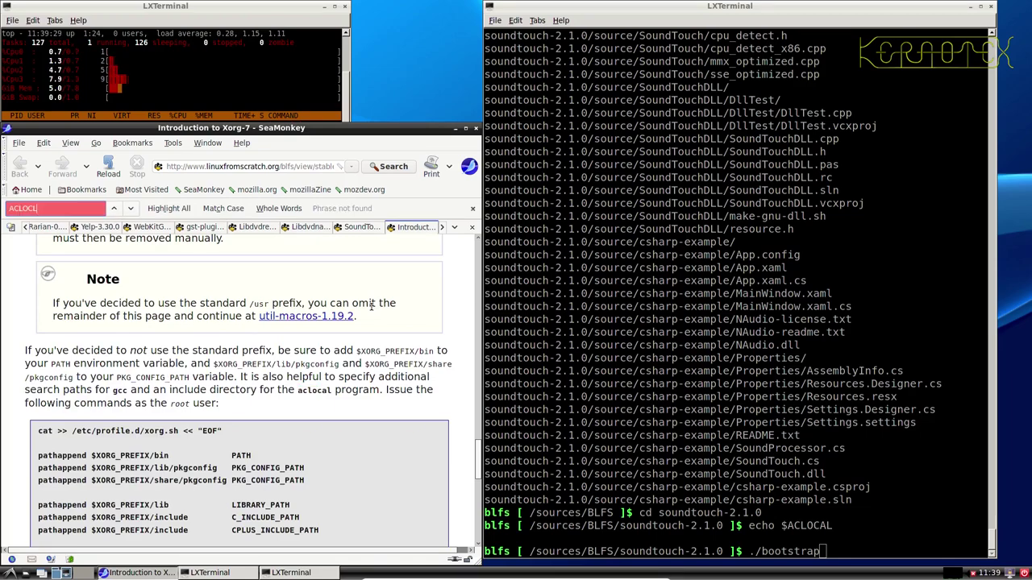
{"action": "key", "text": "BackSpace"}
{"action": "type", "text": "AL"}
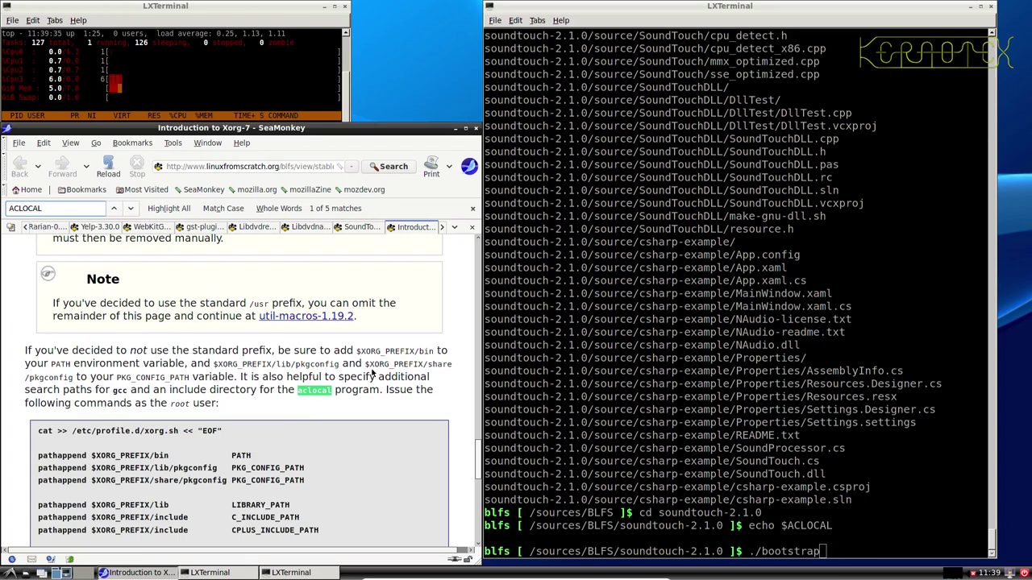
Step through the ACLOCAL matches to the export line, then close the Xorg-7 page
{"action": "scroll", "coordinate": [364, 381], "scroll_direction": "down", "scroll_amount": 1}
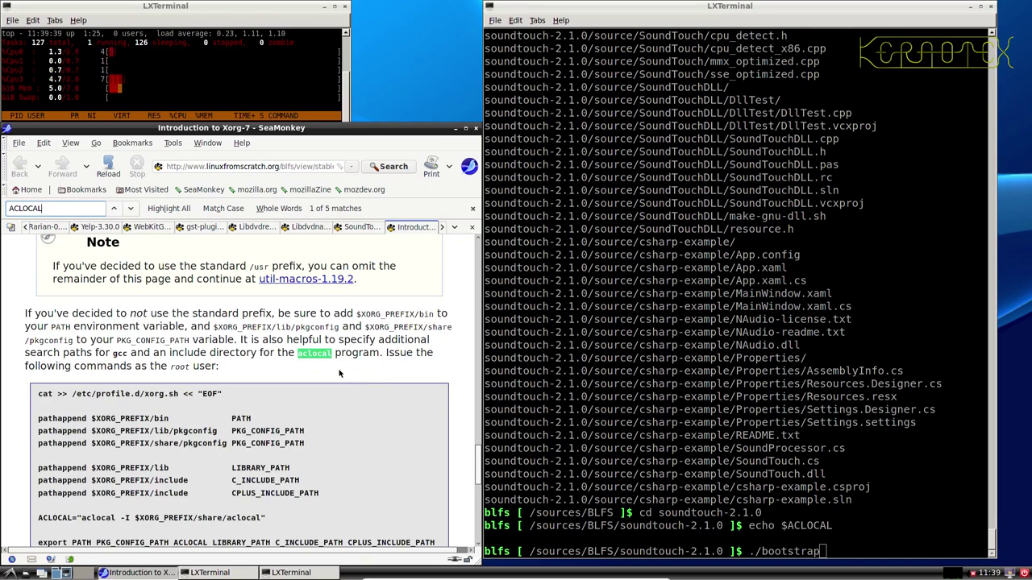
{"action": "scroll", "coordinate": [339, 373], "scroll_direction": "down", "scroll_amount": 1}
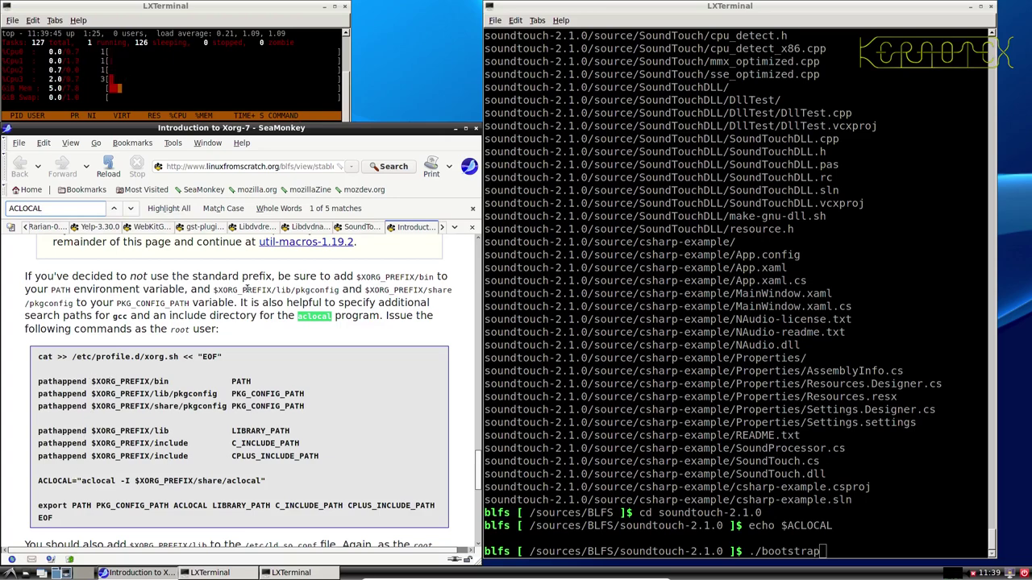
{"action": "scroll", "coordinate": [219, 418], "scroll_direction": "down", "scroll_amount": 3}
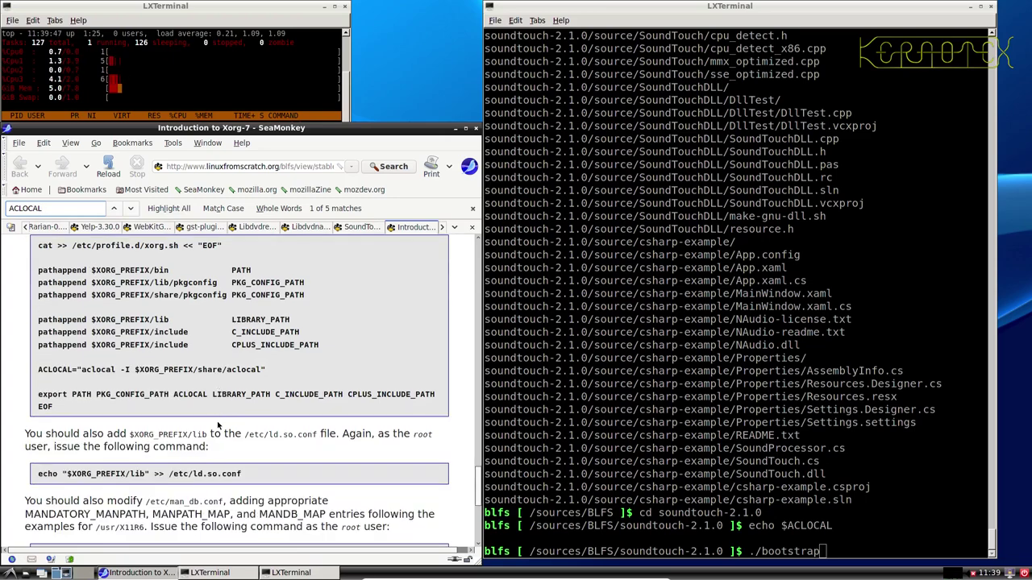
{"action": "scroll", "coordinate": [217, 425], "scroll_direction": "up", "scroll_amount": 1}
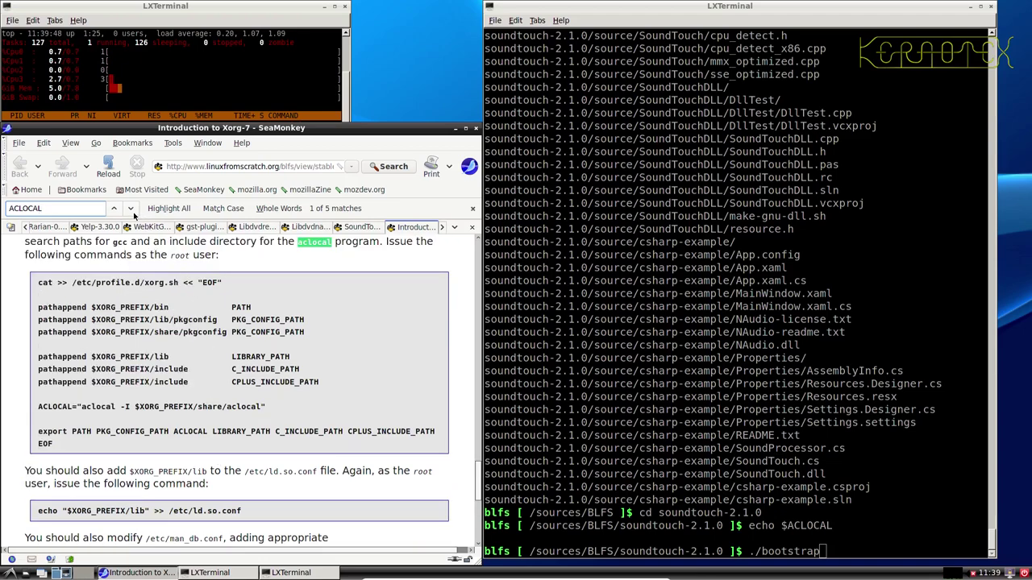
{"action": "left_click", "coordinate": [131, 210]}
{"action": "left_click", "coordinate": [131, 210]}
{"action": "left_click", "coordinate": [131, 209]}
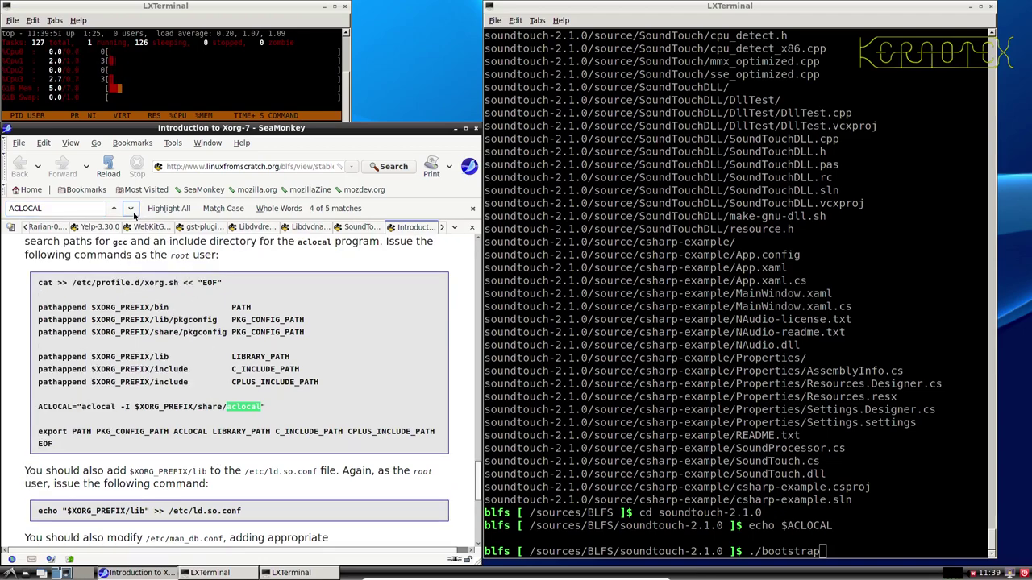
{"action": "left_click", "coordinate": [131, 209]}
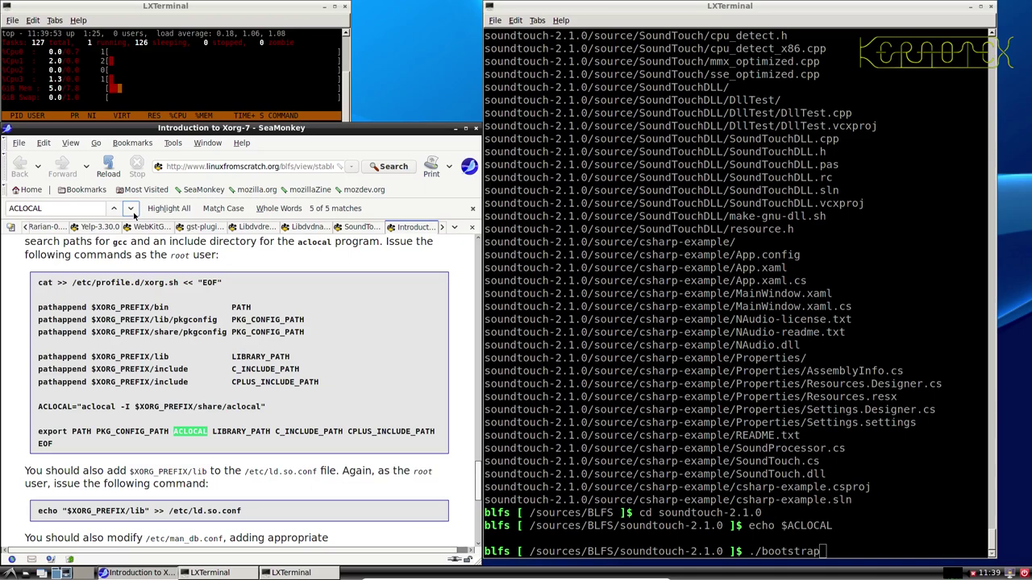
{"action": "left_click", "coordinate": [474, 229]}
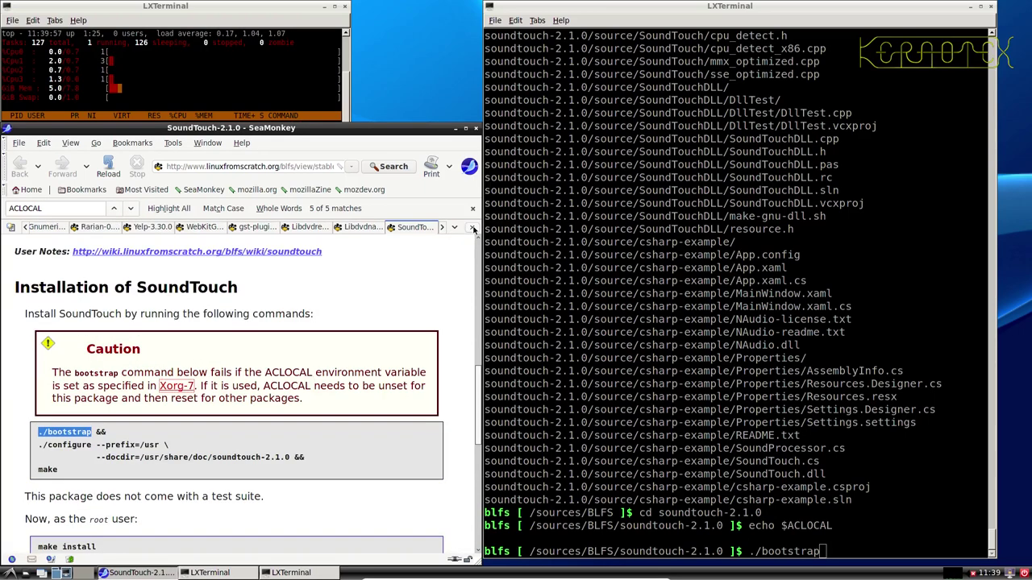
Run ./bootstrap in soundtouch-2.1.0 and review the autoreconf output
{"action": "left_click", "coordinate": [593, 386]}
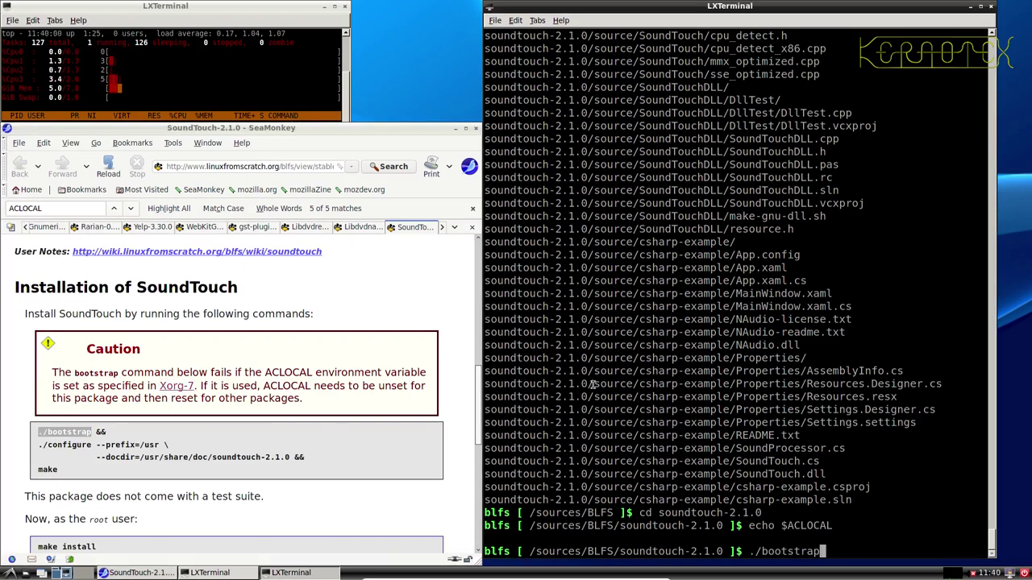
{"action": "key", "text": "Return"}
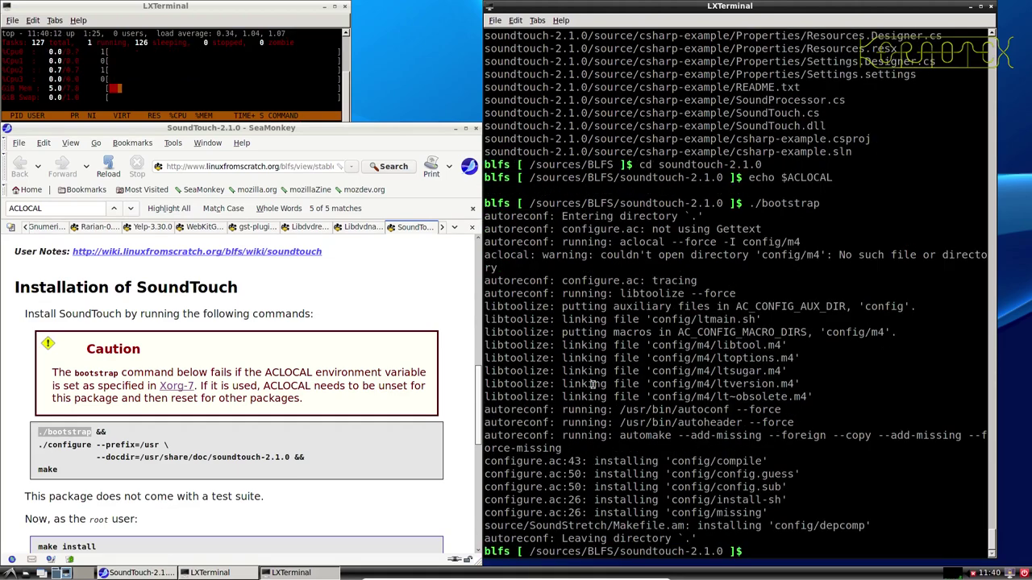
{"action": "scroll", "coordinate": [145, 408], "scroll_direction": "down", "scroll_amount": 3}
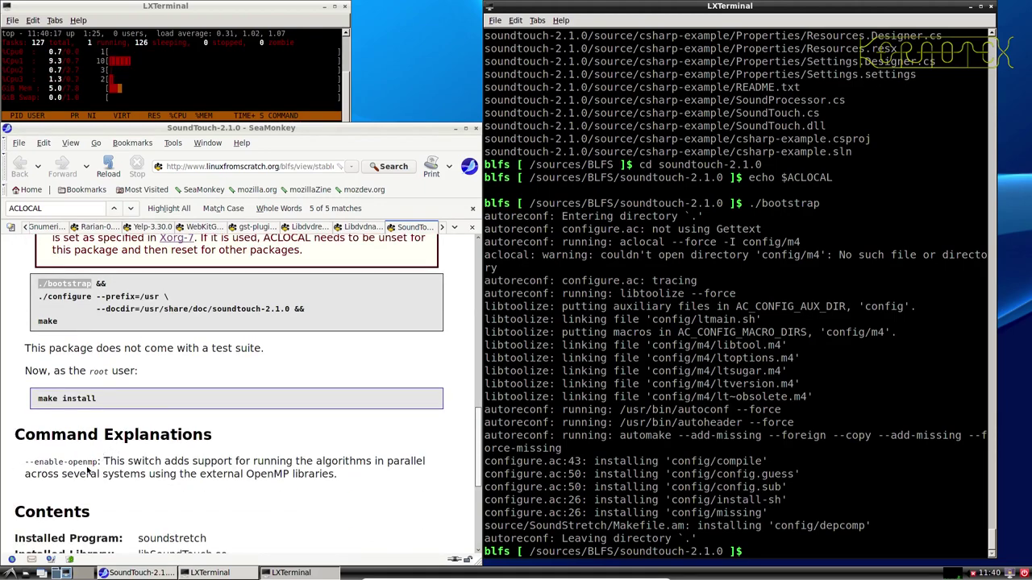
{"action": "scroll", "coordinate": [89, 470], "scroll_direction": "up", "scroll_amount": 3}
{"action": "scroll", "coordinate": [55, 359], "scroll_direction": "down", "scroll_amount": 2}
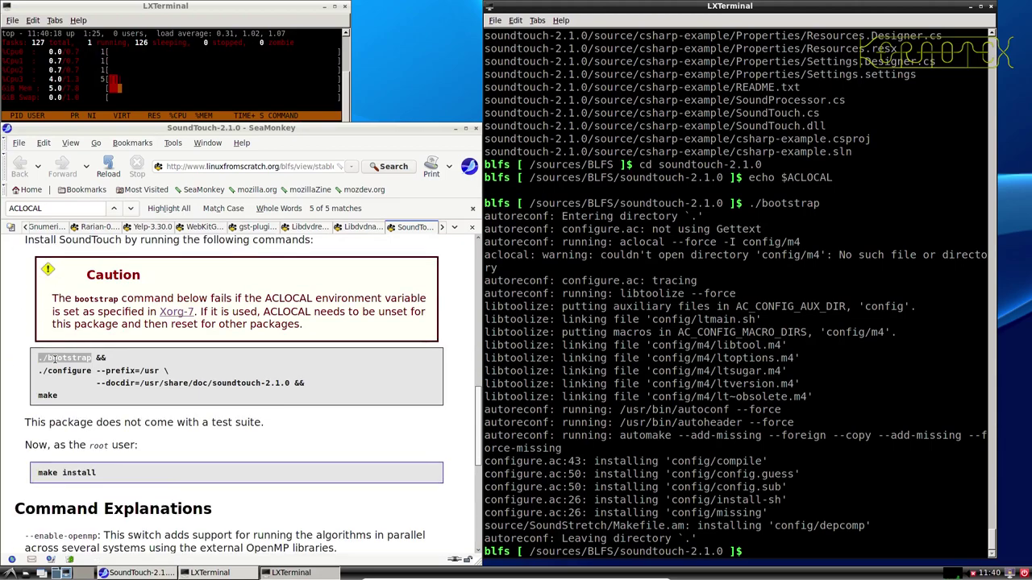
{"action": "scroll", "coordinate": [55, 358], "scroll_direction": "down", "scroll_amount": 1}
{"action": "scroll", "coordinate": [42, 355], "scroll_direction": "down", "scroll_amount": 1}
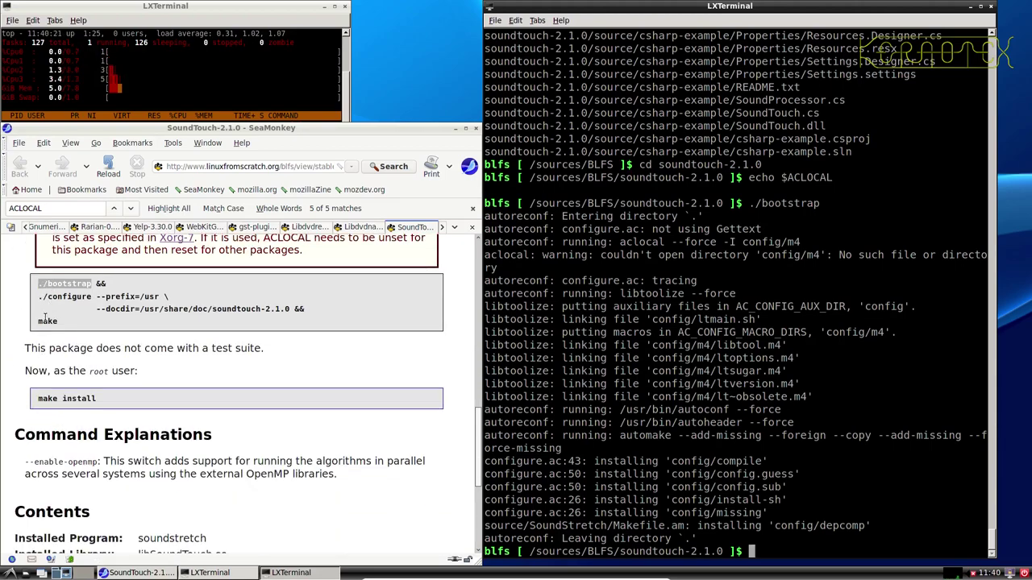
Configure and build SoundTouch 2.1.0, then rerun sudo -E make install from shell history
{"action": "left_click_drag", "start_coordinate": [39, 297], "coordinate": [58, 322]}
{"action": "middle_click", "coordinate": [604, 385]}
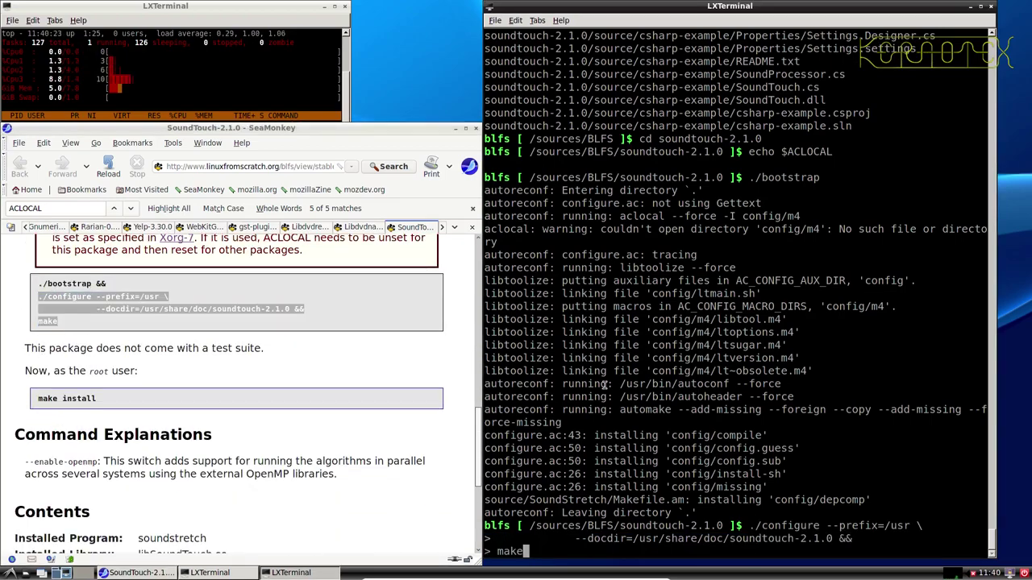
{"action": "key", "text": "Return"}
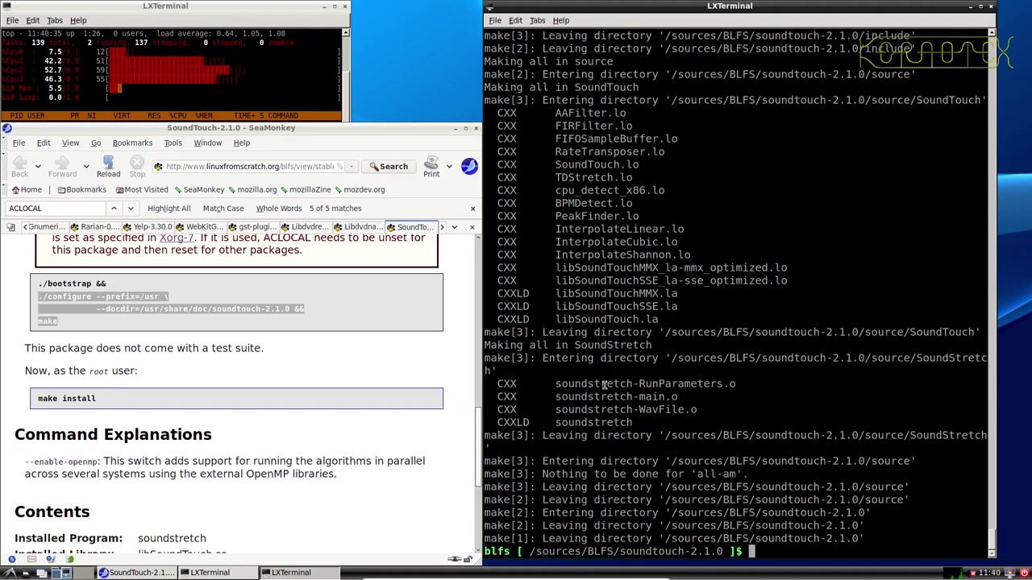
{"action": "key", "text": "ctrl+r"}
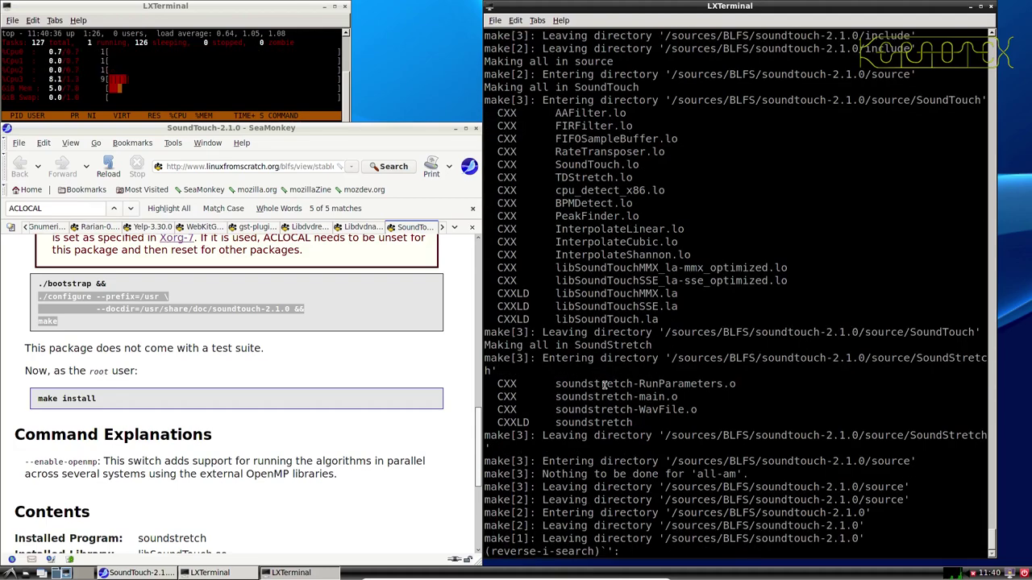
{"action": "type", "text": "instal"}
{"action": "key", "text": "Return"}
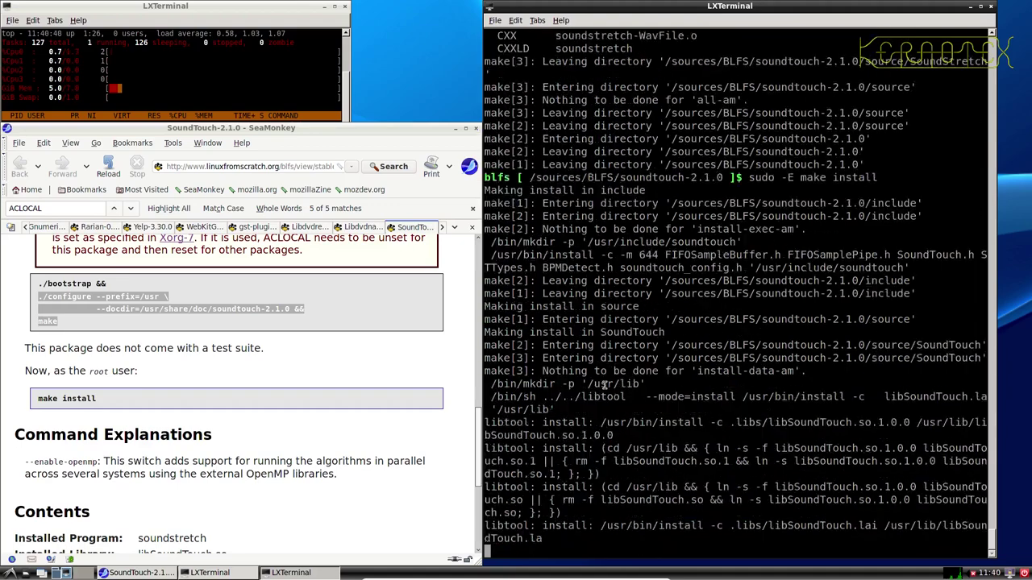
{"action": "scroll", "coordinate": [376, 441], "scroll_direction": "down", "scroll_amount": 1}
{"action": "scroll", "coordinate": [376, 440], "scroll_direction": "down", "scroll_amount": 2}
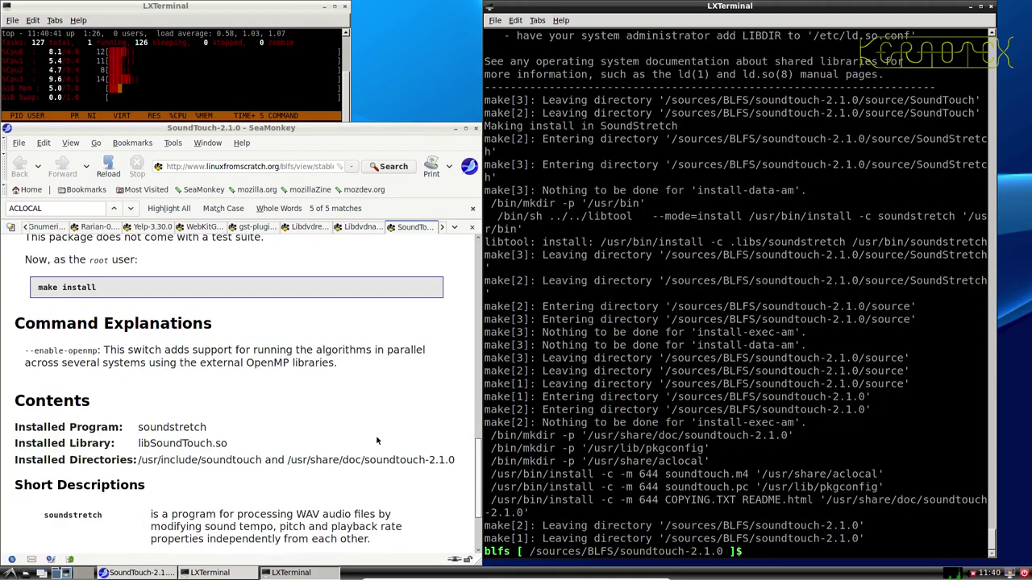
Go back to /sources/BLFS and delete the soundtouch-2.1.0 source directory
{"action": "type", "text": "cd .."}
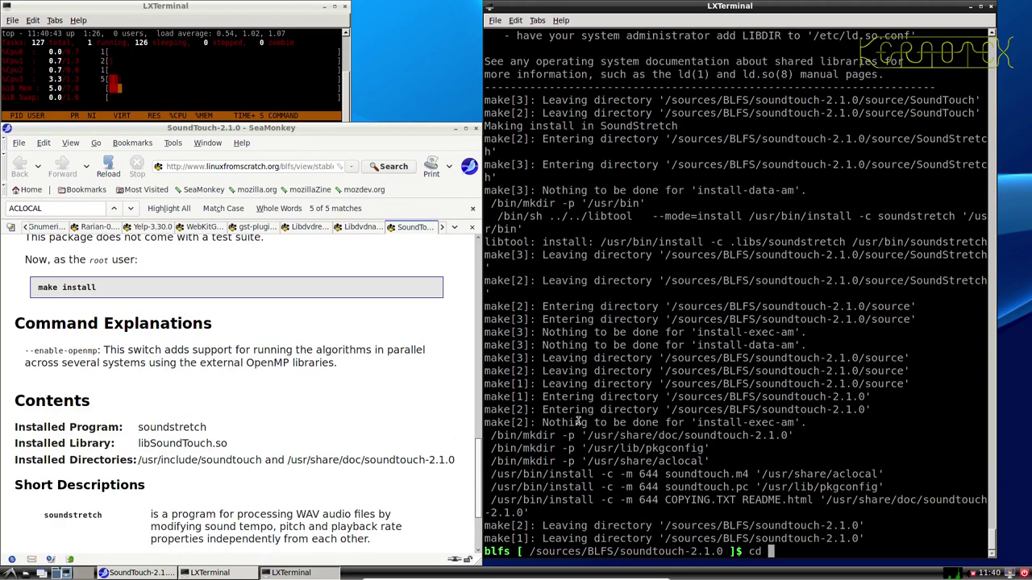
{"action": "key", "text": "Return"}
{"action": "type", "text": "rm -Rf sound"}
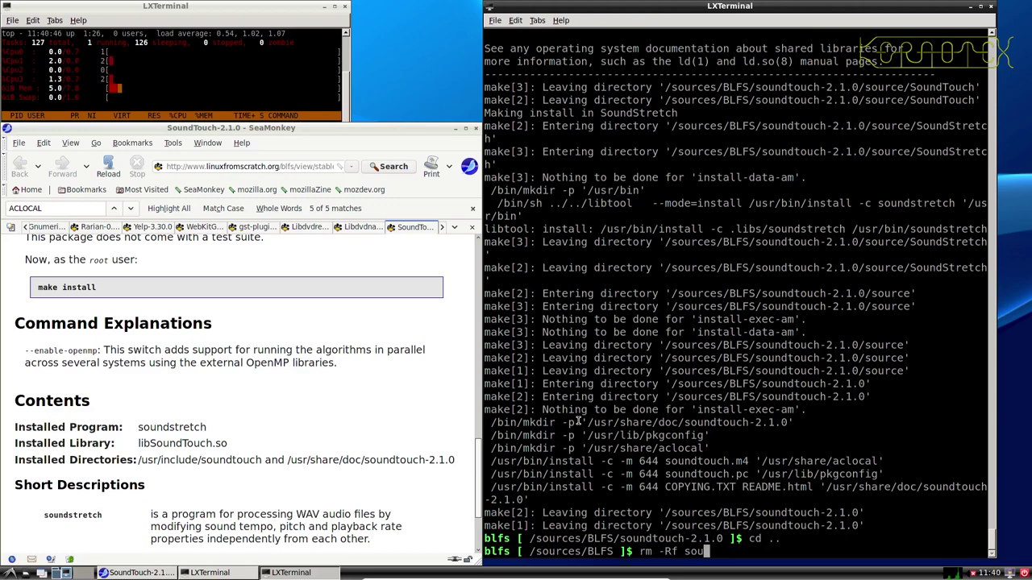
{"action": "key", "text": "Tab"}
{"action": "key", "text": "Return"}
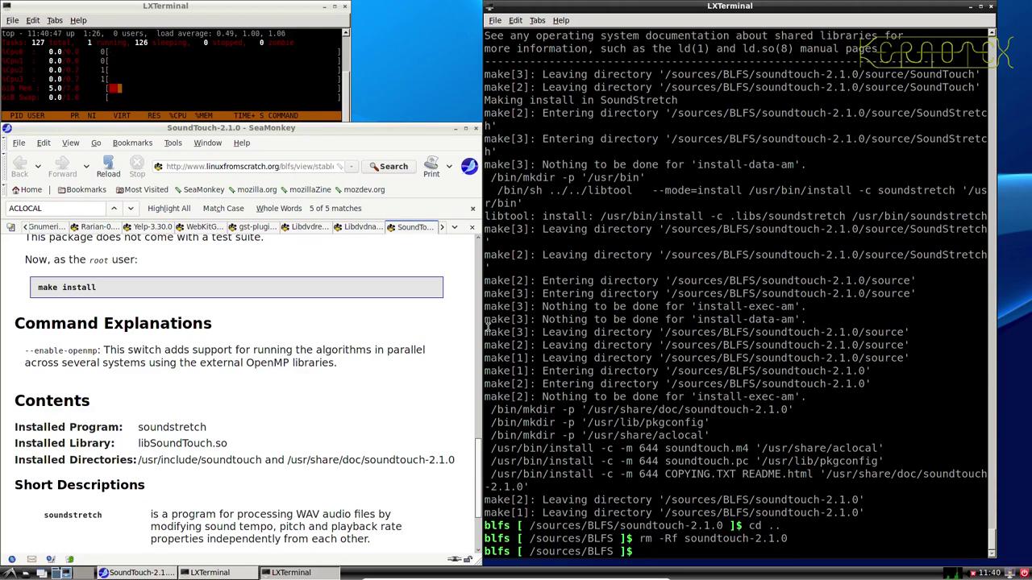
Close the SoundTouch page and move the Libdvdread tab to the right of Libdvdnav
{"action": "left_click", "coordinate": [472, 228]}
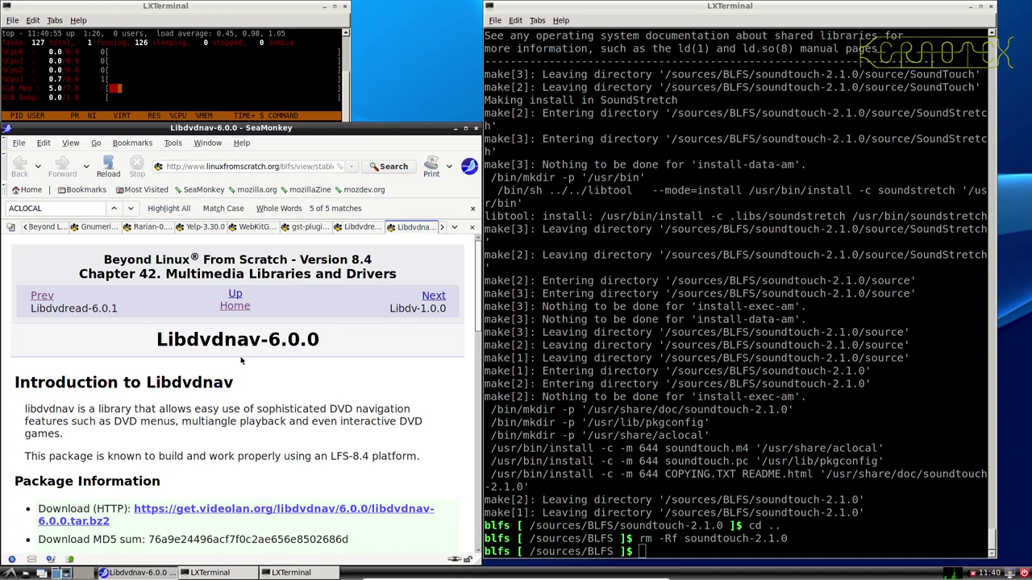
{"action": "scroll", "coordinate": [241, 360], "scroll_direction": "down", "scroll_amount": 3}
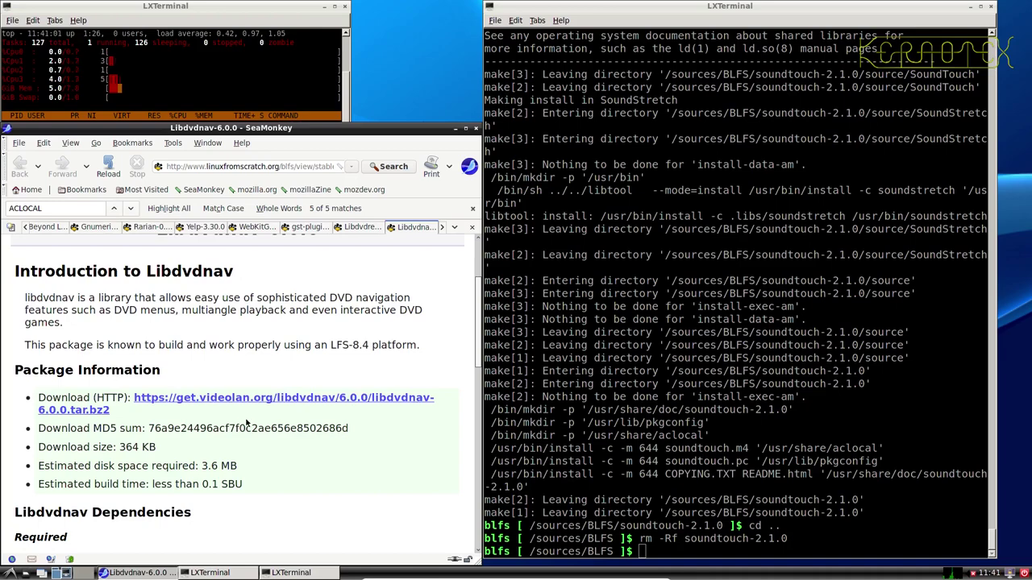
{"action": "scroll", "coordinate": [248, 435], "scroll_direction": "down", "scroll_amount": 1}
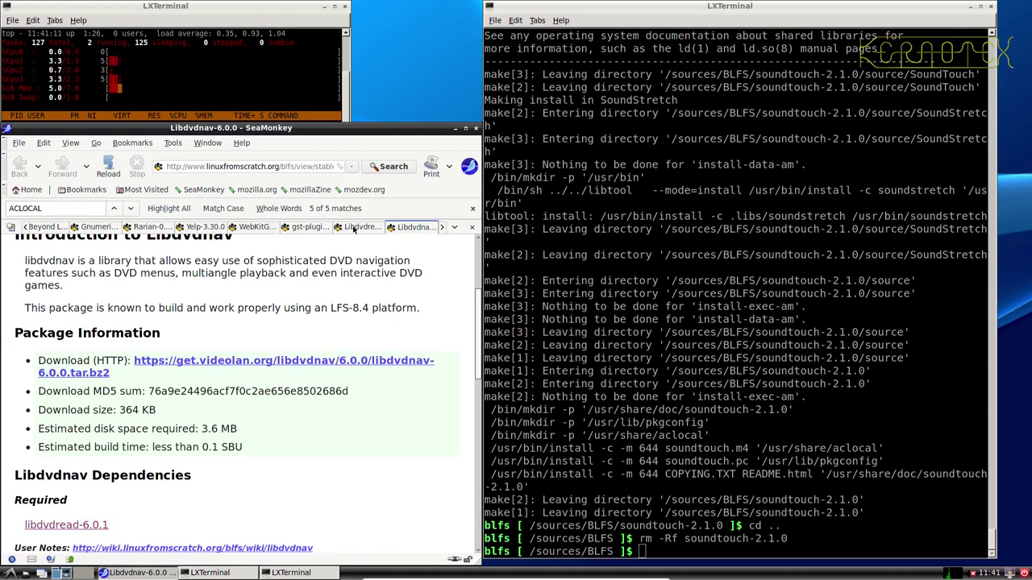
{"action": "left_click_drag", "start_coordinate": [354, 230], "coordinate": [431, 228]}
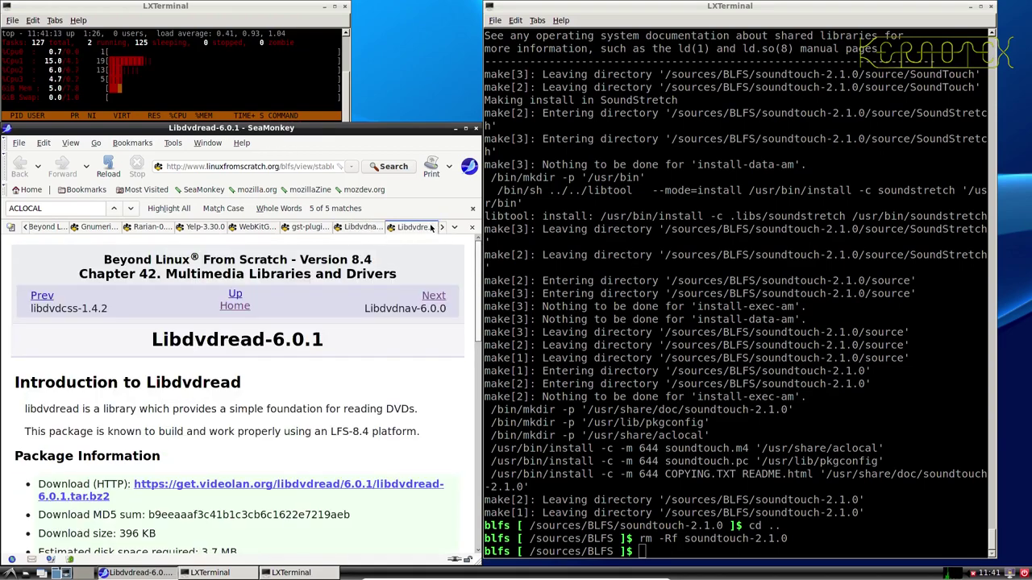
Copy the Libdvdread-6.0.1 tarball download link location
{"action": "scroll", "coordinate": [360, 348], "scroll_direction": "down", "scroll_amount": 4}
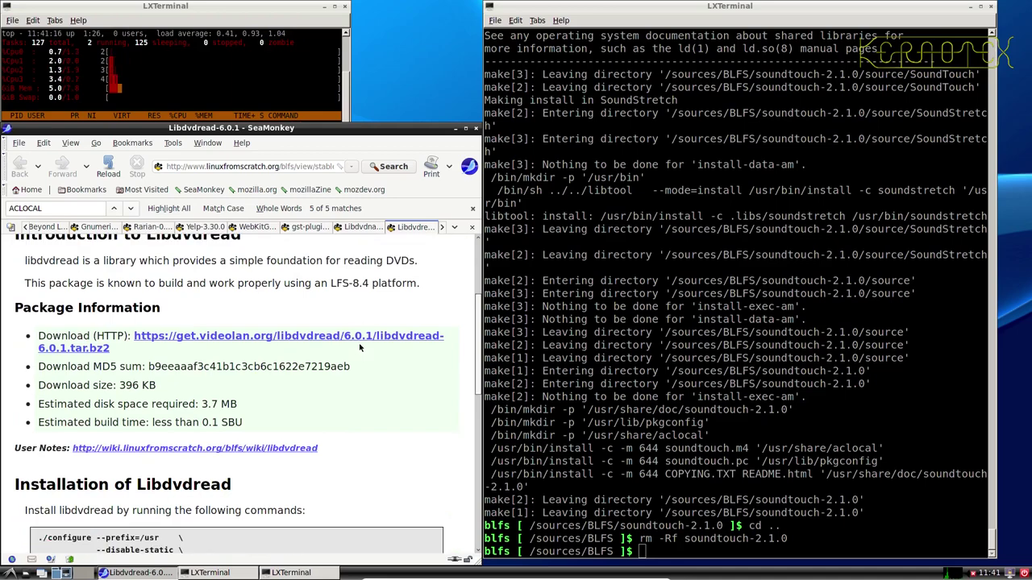
{"action": "scroll", "coordinate": [360, 348], "scroll_direction": "down", "scroll_amount": 2}
{"action": "scroll", "coordinate": [360, 348], "scroll_direction": "up", "scroll_amount": 2}
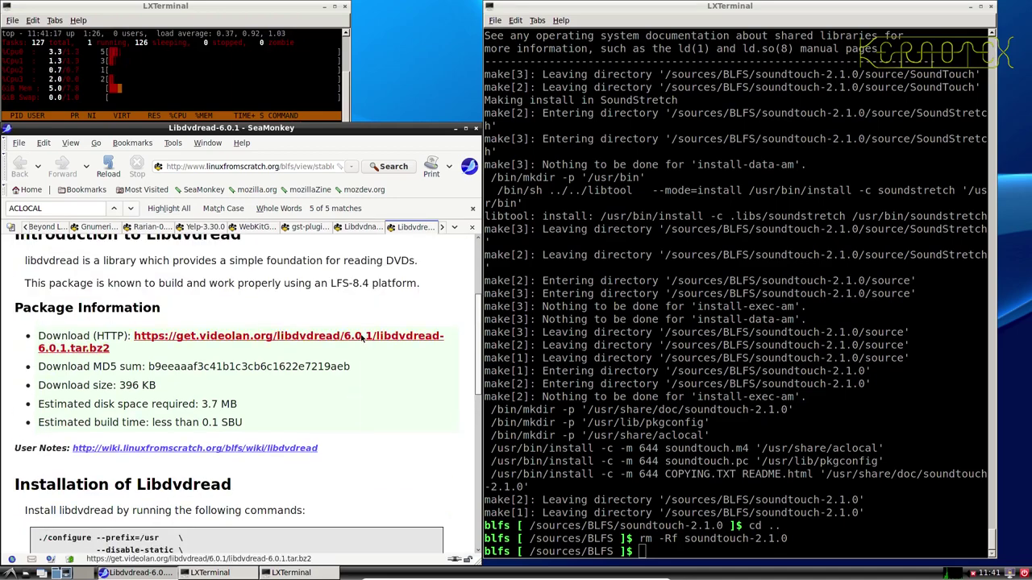
{"action": "right_click", "coordinate": [362, 339]}
{"action": "left_click", "coordinate": [380, 422]}
{"action": "left_click", "coordinate": [588, 428]}
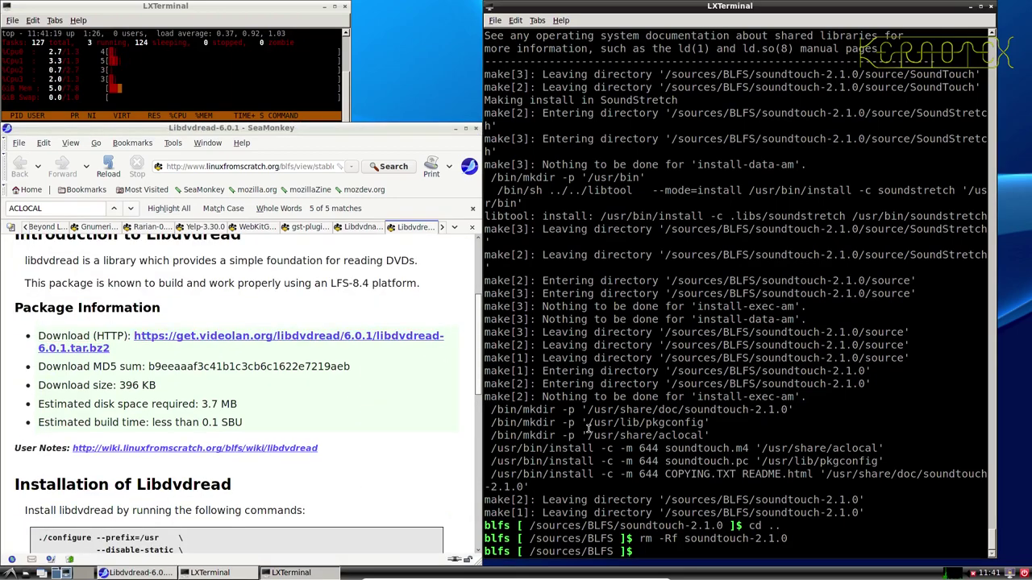
Download the libdvdread tarball with wget, extract it, and enter libdvdread-6.0.1
{"action": "type", "text": "wget"}
{"action": "key", "text": "ctrl+shift+v"}
{"action": "key", "text": "Return"}
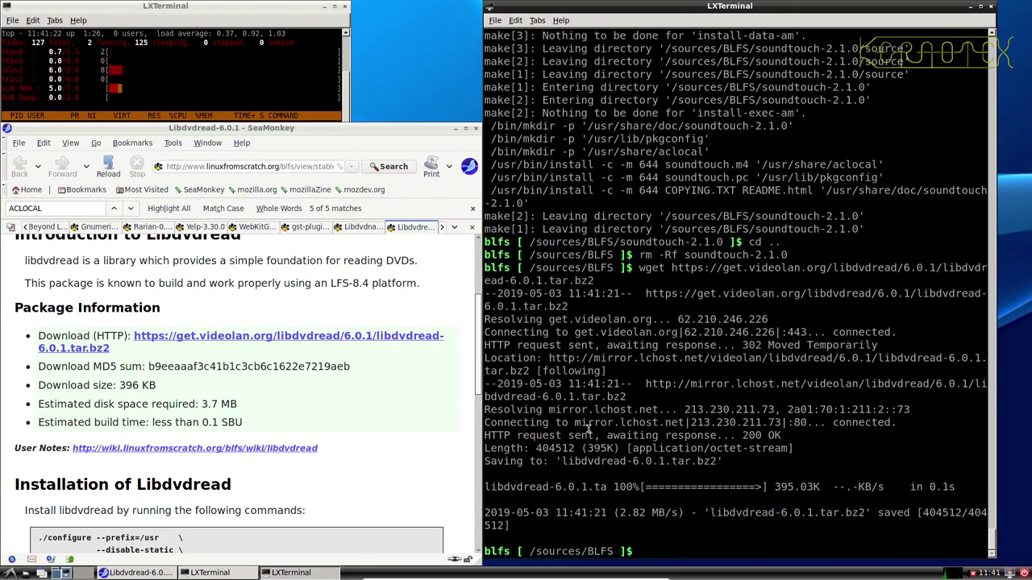
{"action": "type", "text": "tar -xvf libdv"}
{"action": "key", "text": "Tab"}
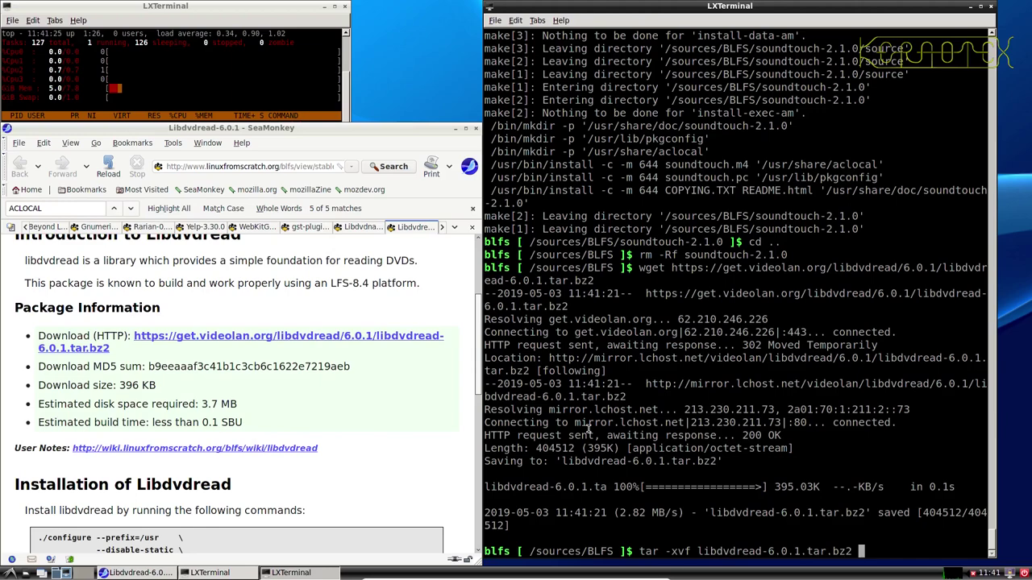
{"action": "key", "text": "Return"}
{"action": "type", "text": "cd li"}
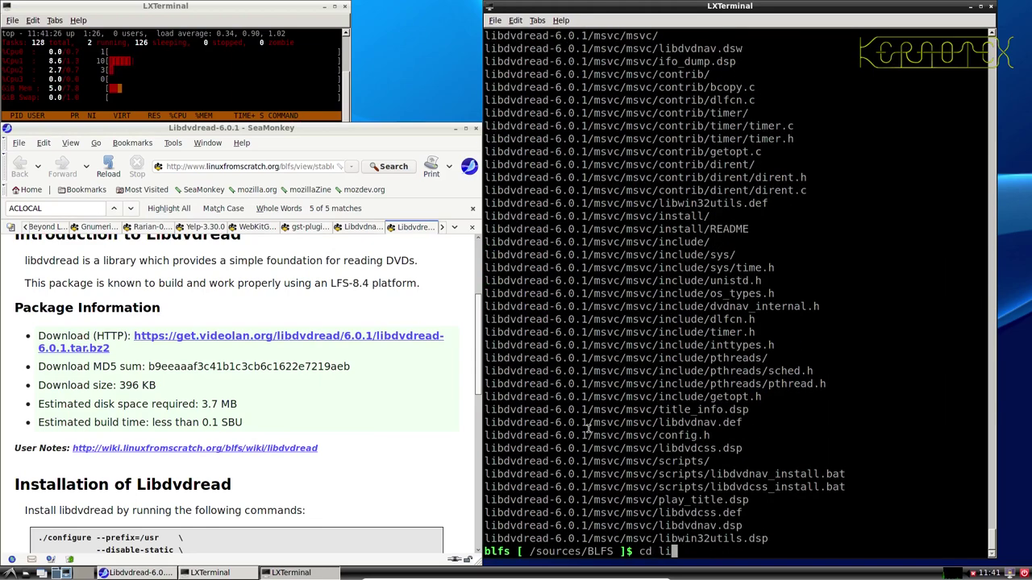
{"action": "type", "text": "bdv"}
{"action": "key", "text": "Tab"}
{"action": "key", "text": "Return"}
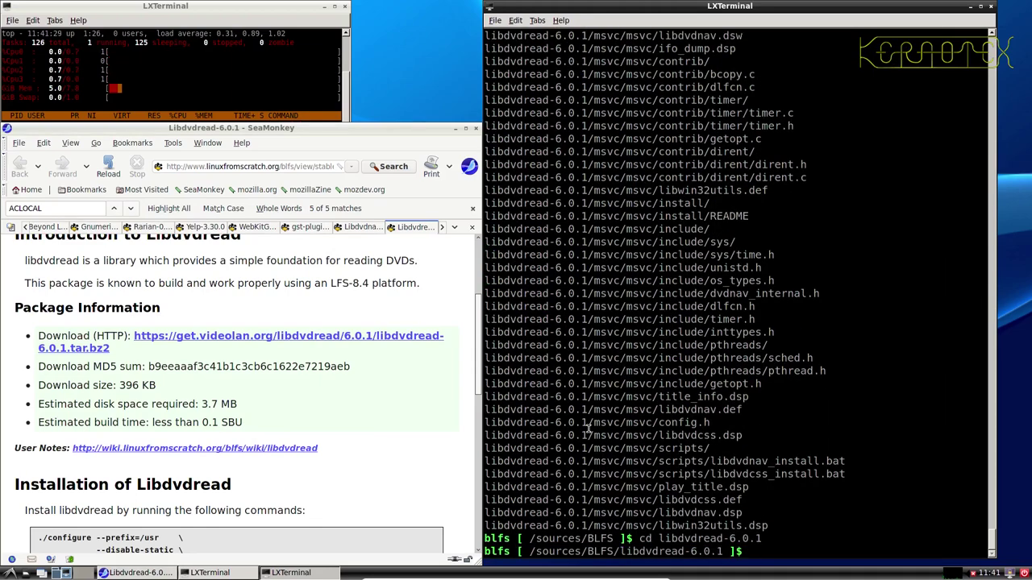
Configure, build and install libdvdread with the book's commands plus '&& sudo -E make install'
{"action": "scroll", "coordinate": [389, 411], "scroll_direction": "down", "scroll_amount": 5}
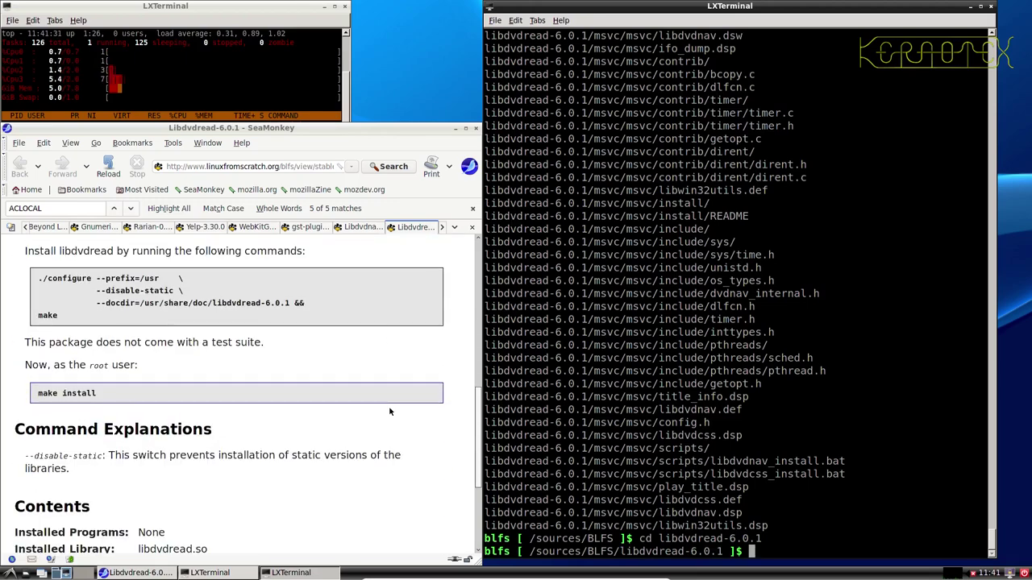
{"action": "left_click_drag", "start_coordinate": [37, 278], "coordinate": [67, 317]}
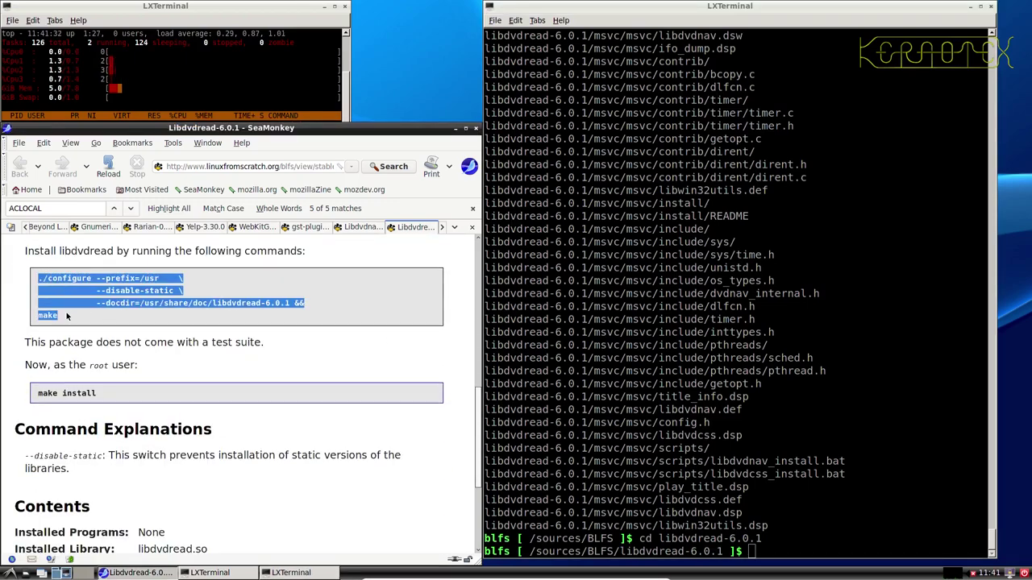
{"action": "middle_click", "coordinate": [652, 342]}
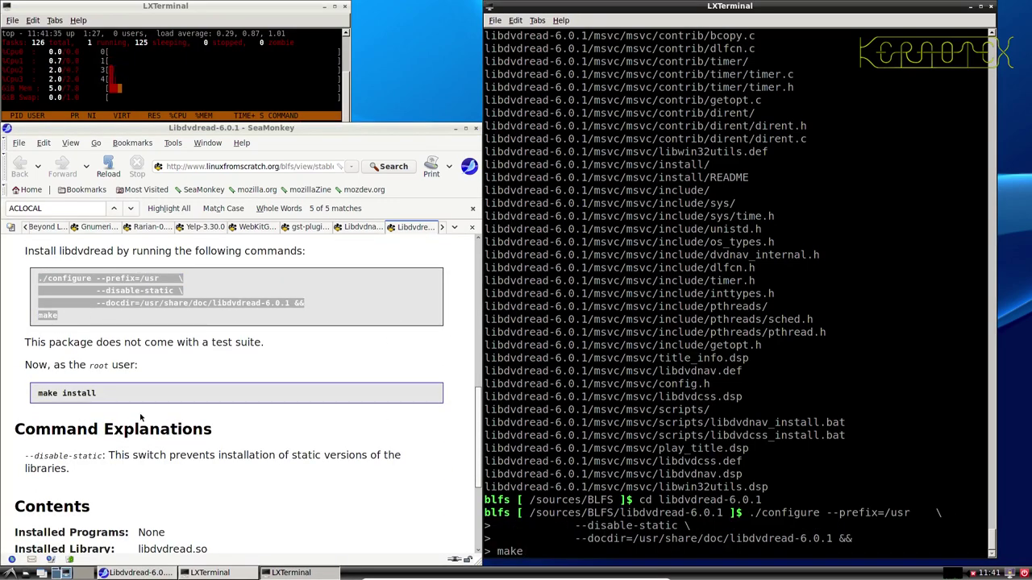
{"action": "left_click_drag", "start_coordinate": [37, 393], "coordinate": [108, 394]}
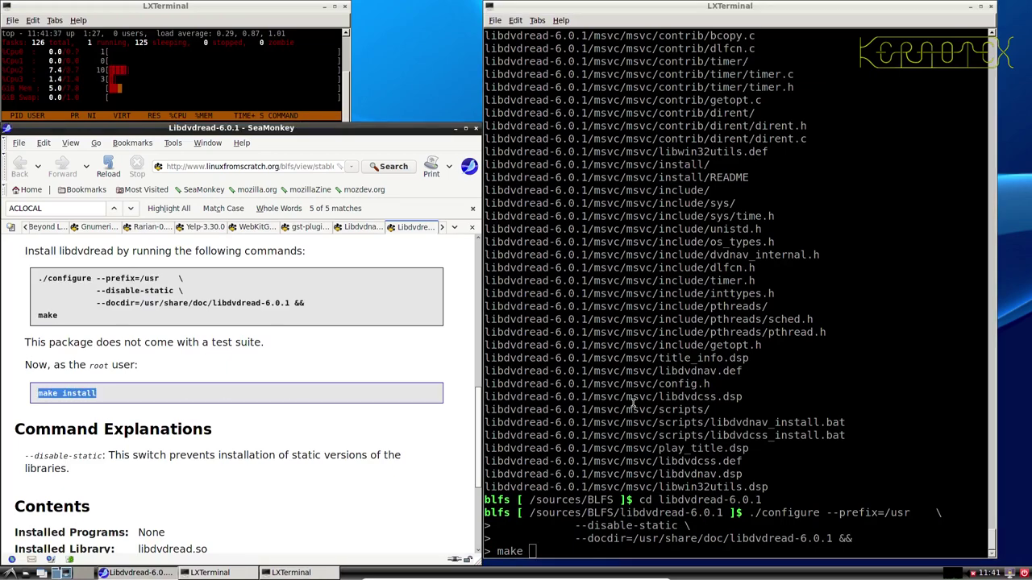
{"action": "type", "text": "&& s"}
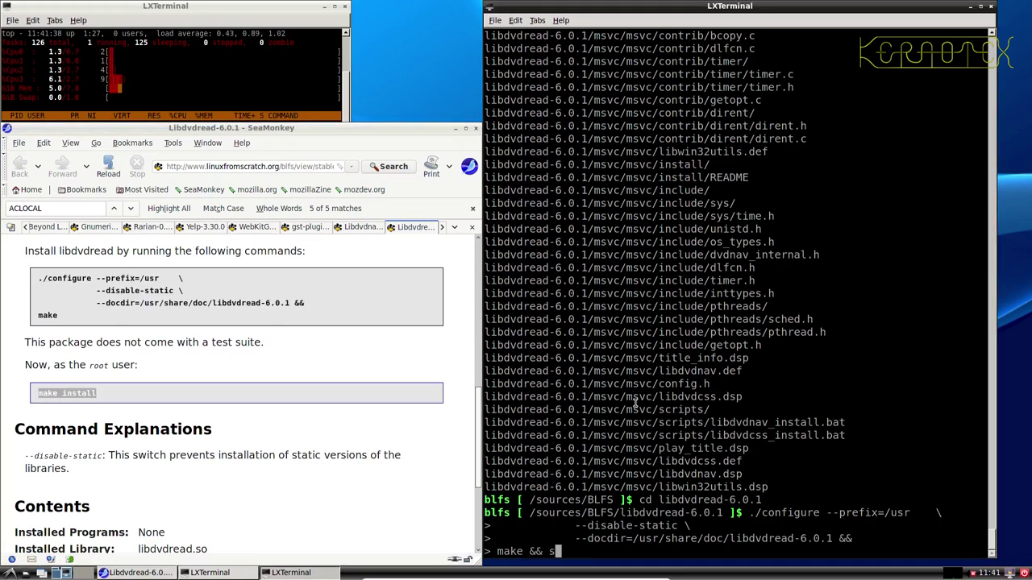
{"action": "type", "text": "udo -E"}
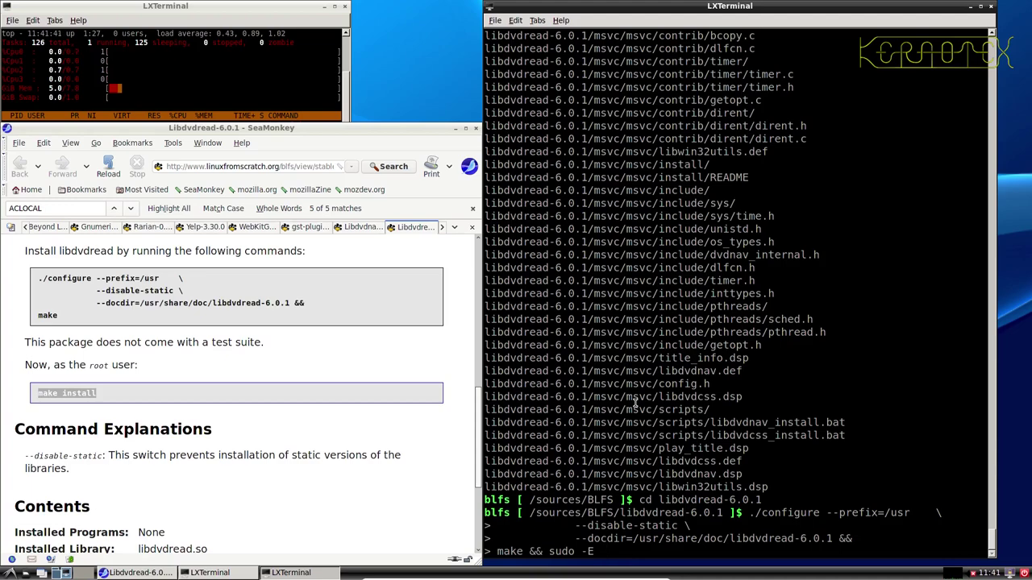
{"action": "middle_click", "coordinate": [634, 403]}
{"action": "key", "text": "Return"}
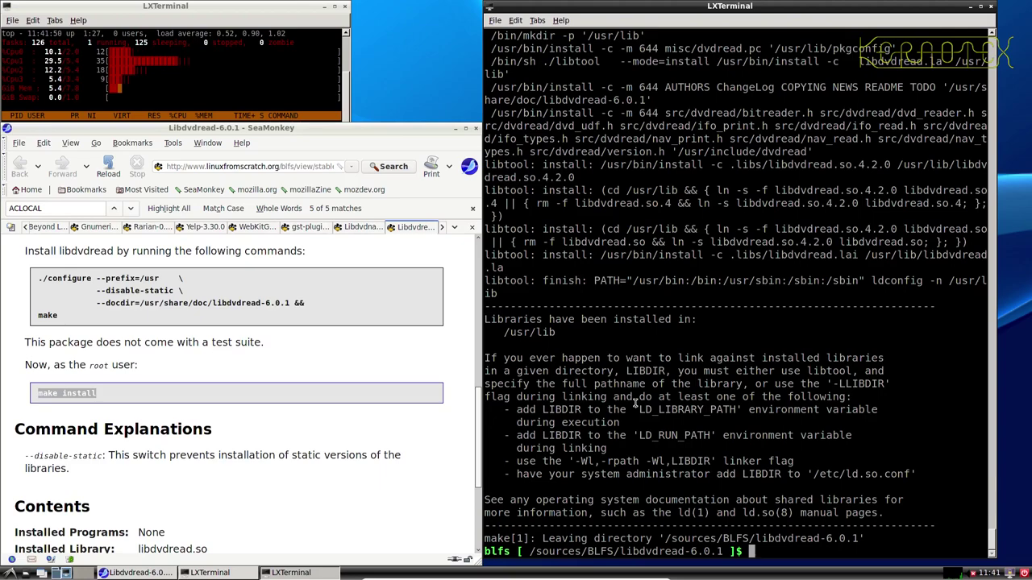
Return to /sources/BLFS and delete the libdvdread-6.0.1 source directory
{"action": "type", "text": "cd .."}
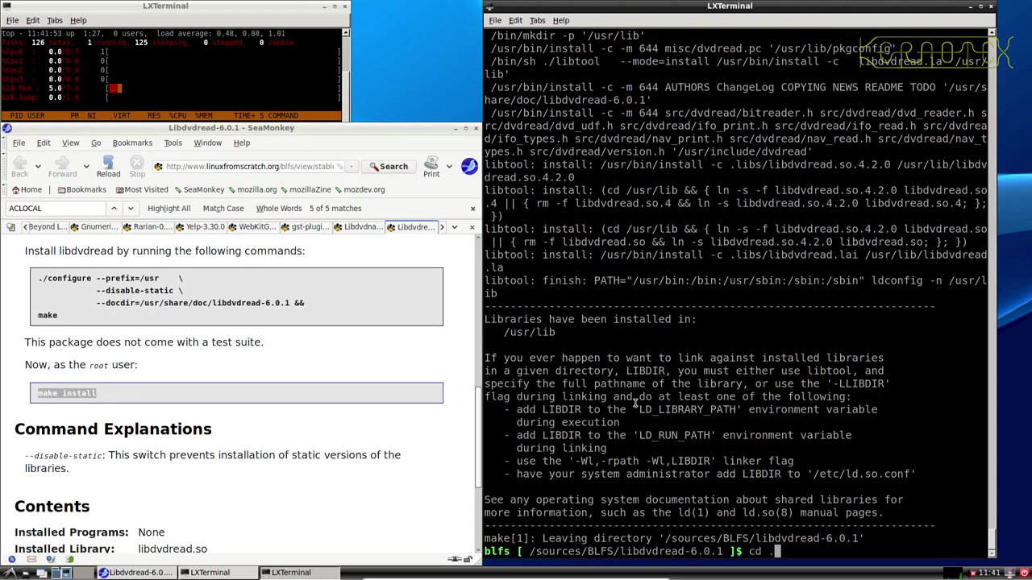
{"action": "key", "text": "Return"}
{"action": "type", "text": "rm -Rf libdv"}
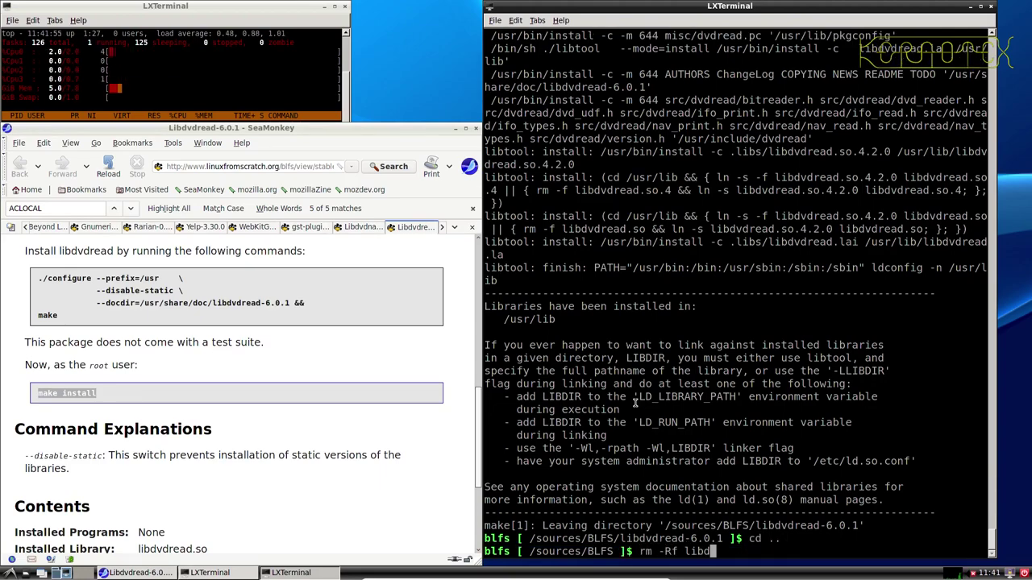
{"action": "key", "text": "Tab"}
{"action": "key", "text": "Return"}
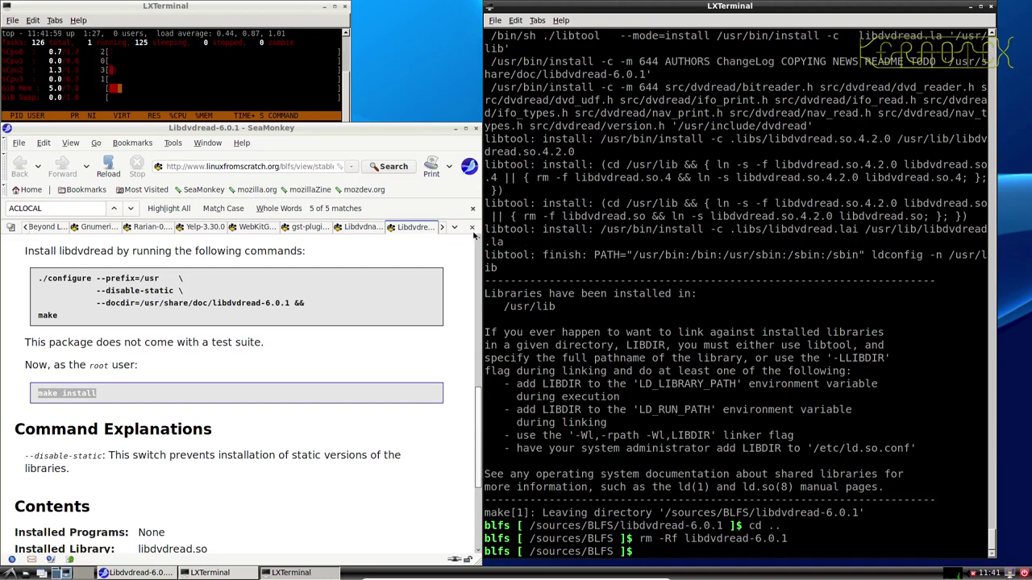
Close the libdvdread page and copy the libdvdnav-6.0.0 download link address
{"action": "left_click", "coordinate": [471, 227]}
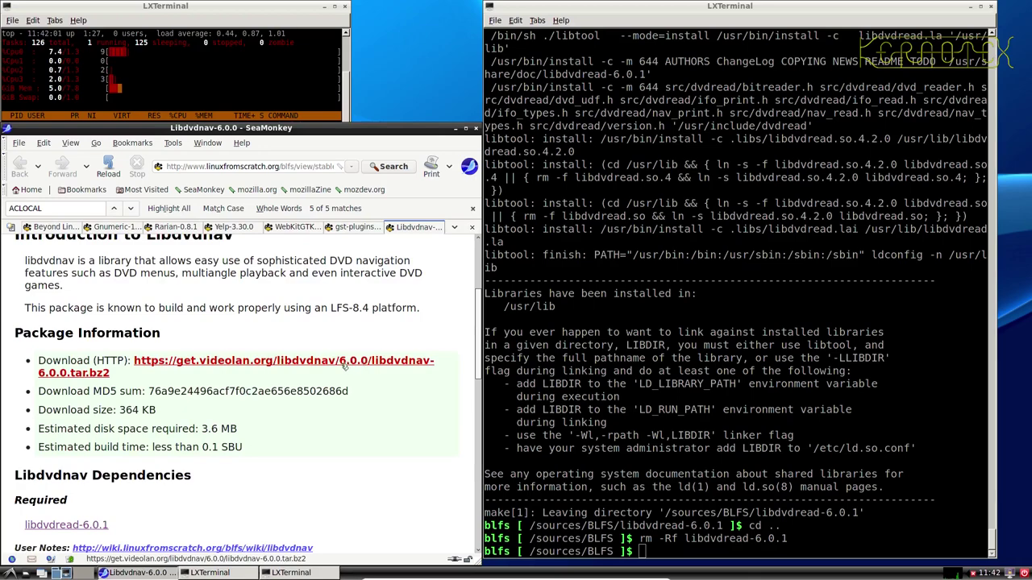
{"action": "scroll", "coordinate": [333, 393], "scroll_direction": "down", "scroll_amount": 3}
{"action": "scroll", "coordinate": [333, 393], "scroll_direction": "up", "scroll_amount": 1}
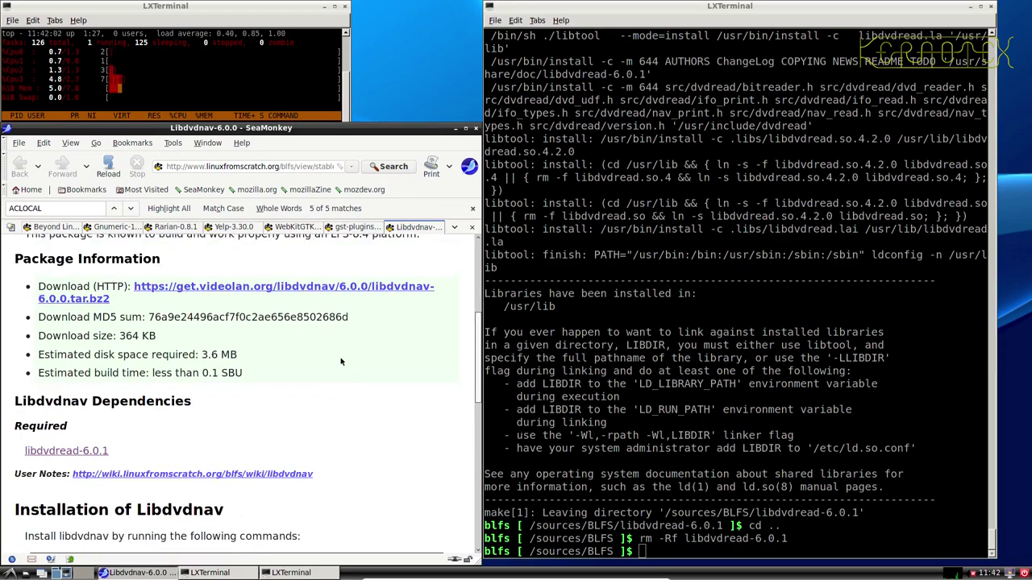
{"action": "right_click", "coordinate": [364, 288]}
{"action": "left_click", "coordinate": [383, 377]}
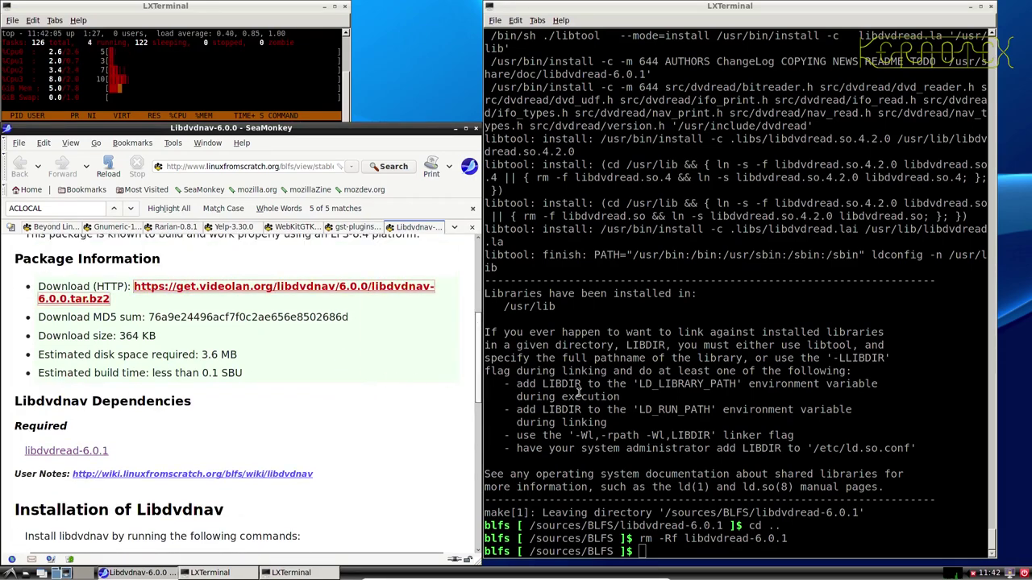
{"action": "left_click", "coordinate": [580, 390]}
Download libdvdnav-6.0.0.tar.bz2 with wget, extract it, and enter libdvdnav-6.0.0
{"action": "type", "text": "wget"}
{"action": "key", "text": "ctrl+shift+v"}
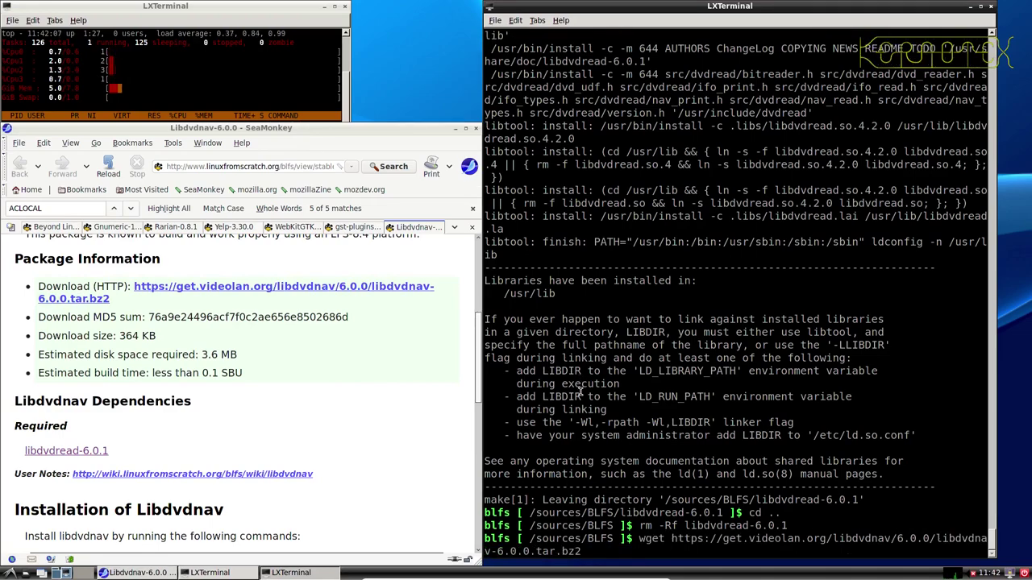
{"action": "key", "text": "Return"}
{"action": "type", "text": "tar -xvf lib"}
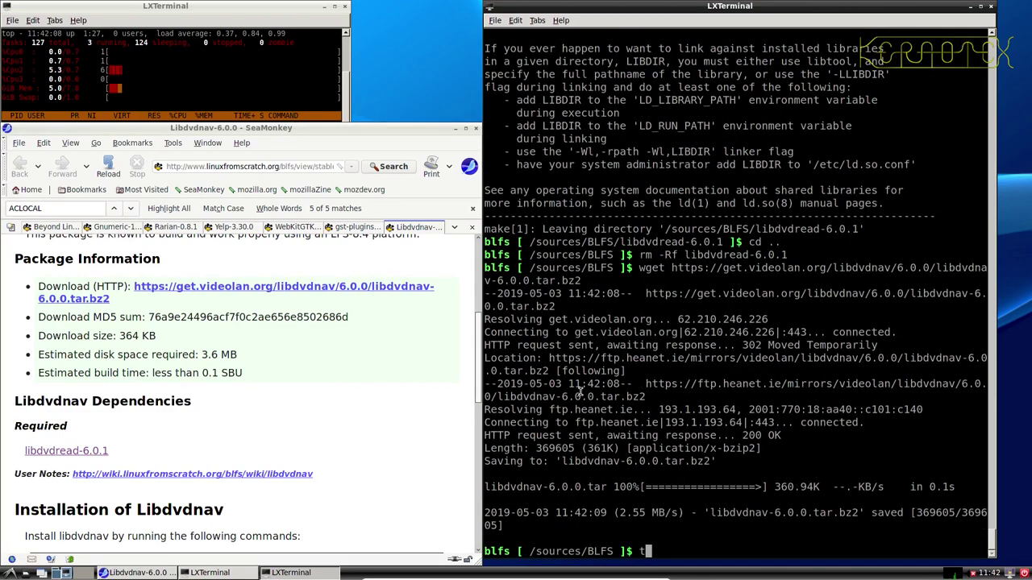
{"action": "type", "text": "dvdn"}
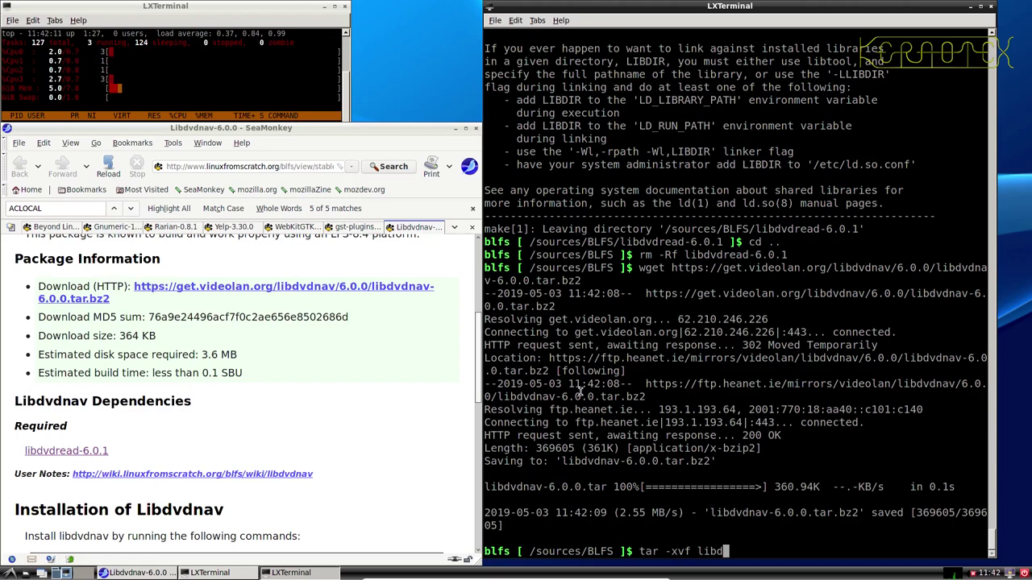
{"action": "key", "text": "Tab"}
{"action": "key", "text": "Return"}
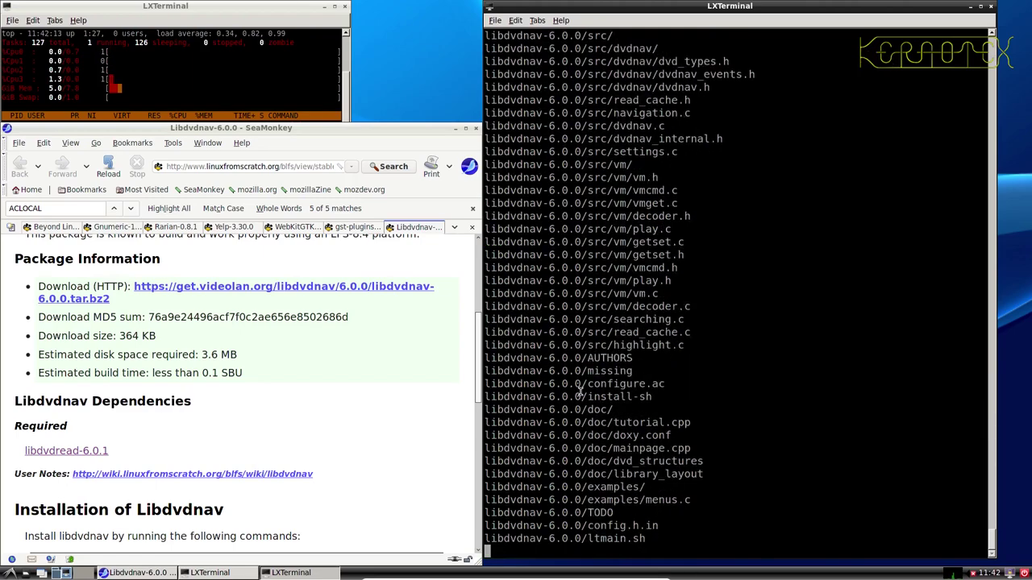
{"action": "type", "text": "cd lib"}
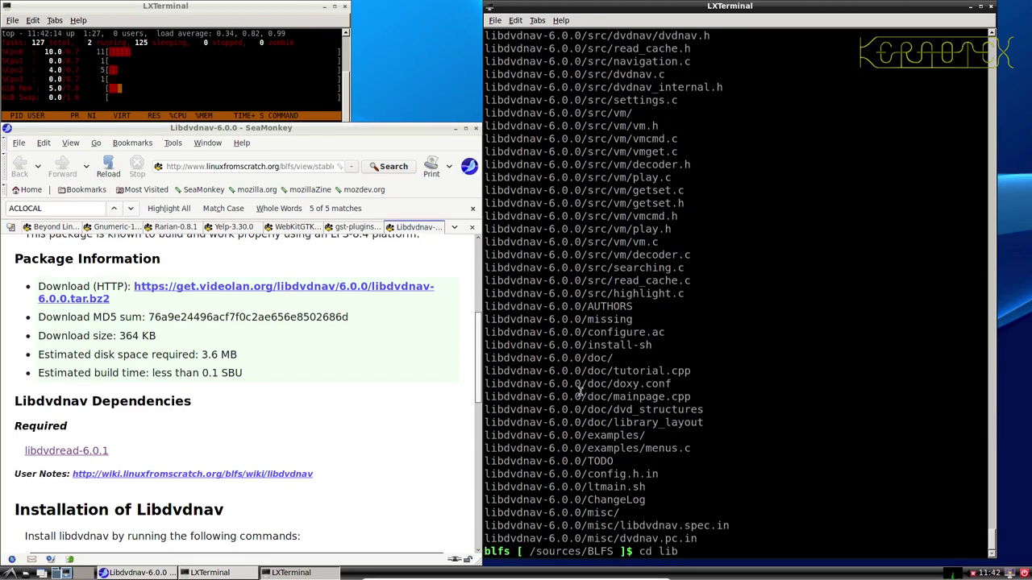
{"action": "type", "text": "dvdn"}
{"action": "key", "text": "Tab"}
{"action": "key", "text": "Return"}
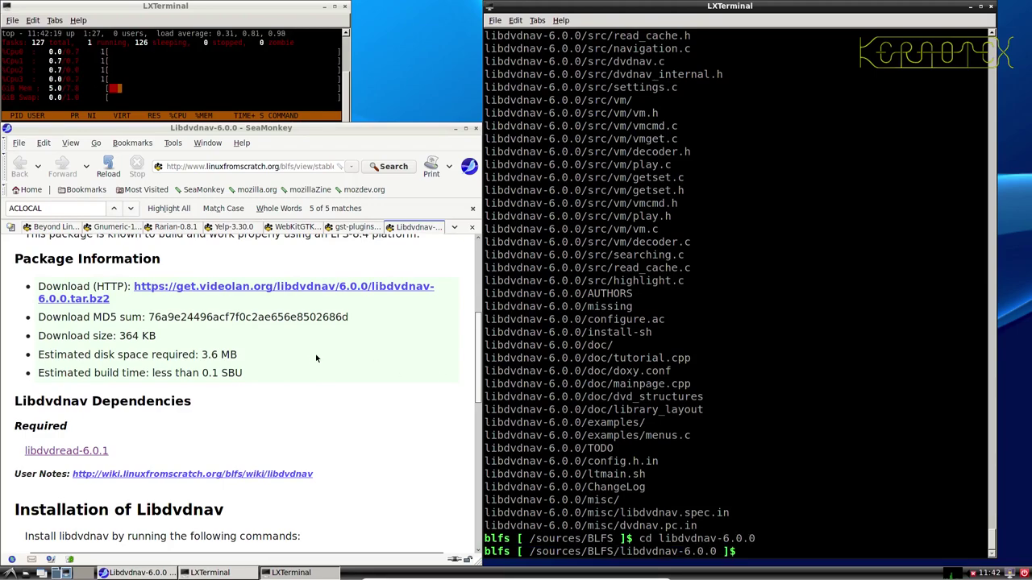
Configure, build and install libdvdnav with the book's commands plus '&& sudo -E make install'
{"action": "scroll", "coordinate": [298, 365], "scroll_direction": "down", "scroll_amount": 5}
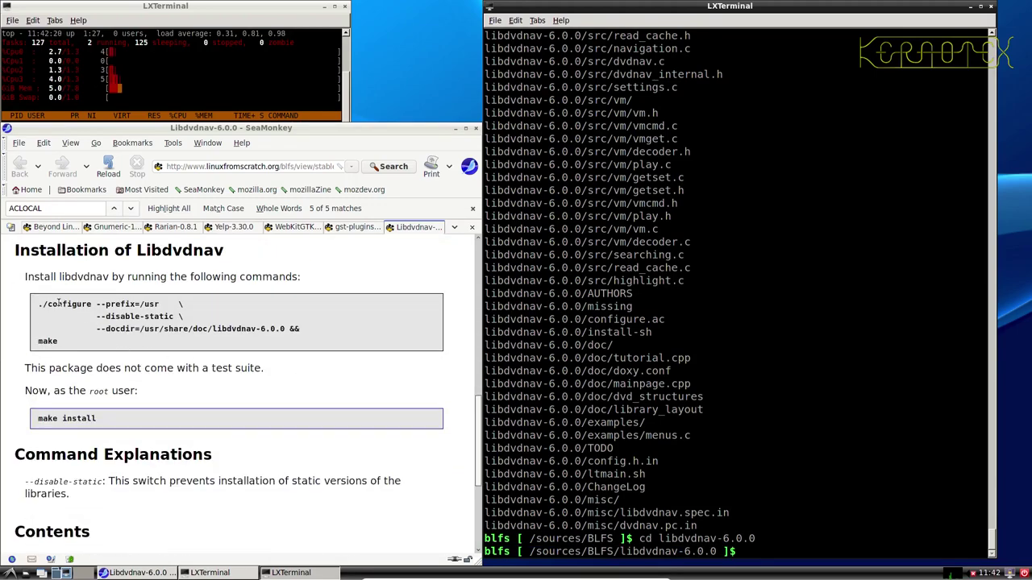
{"action": "left_click_drag", "start_coordinate": [37, 303], "coordinate": [66, 344]}
{"action": "middle_click", "coordinate": [628, 399]}
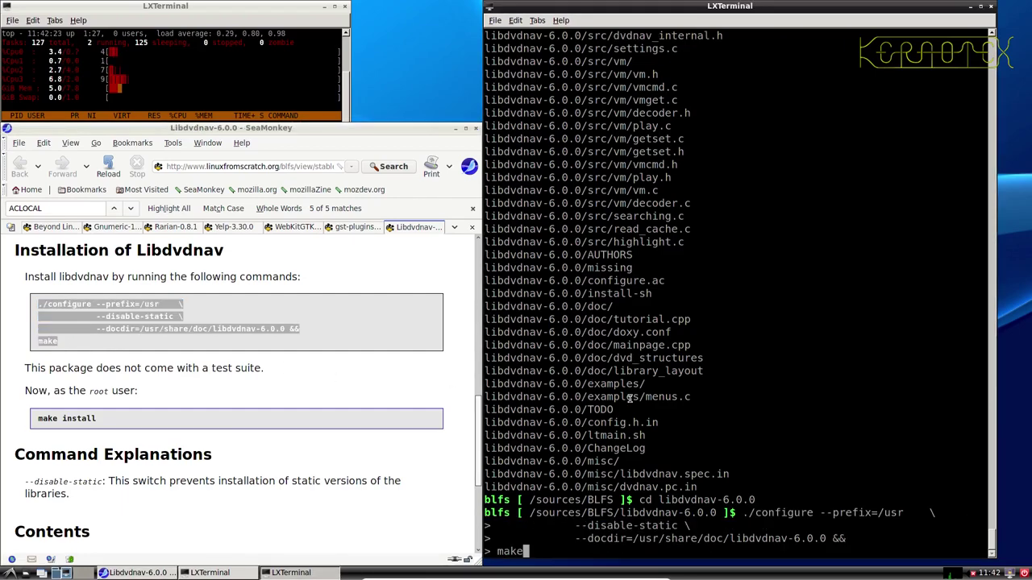
{"action": "type", "text": "&& sudo -E"}
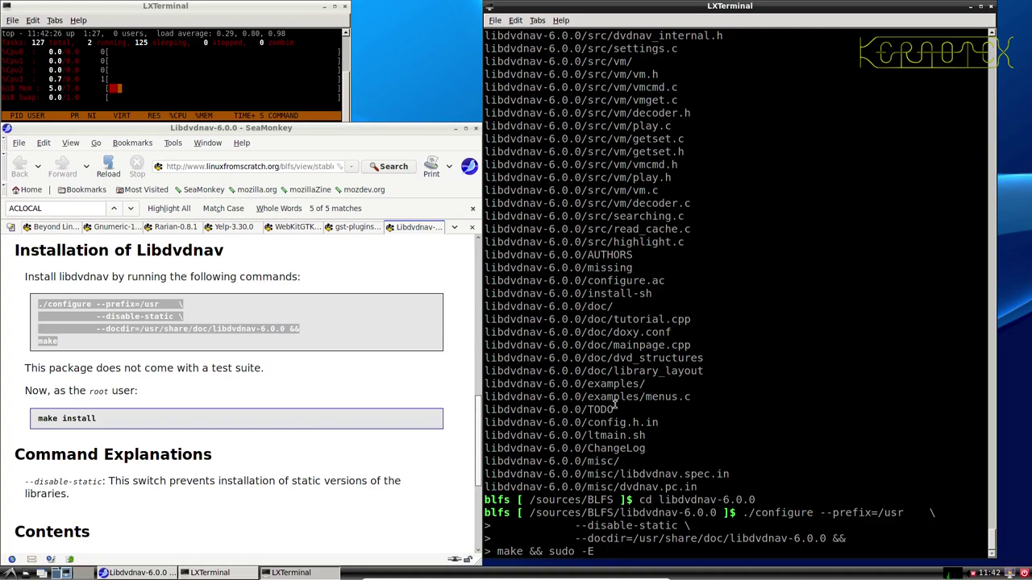
{"action": "left_click_drag", "start_coordinate": [38, 418], "coordinate": [98, 420]}
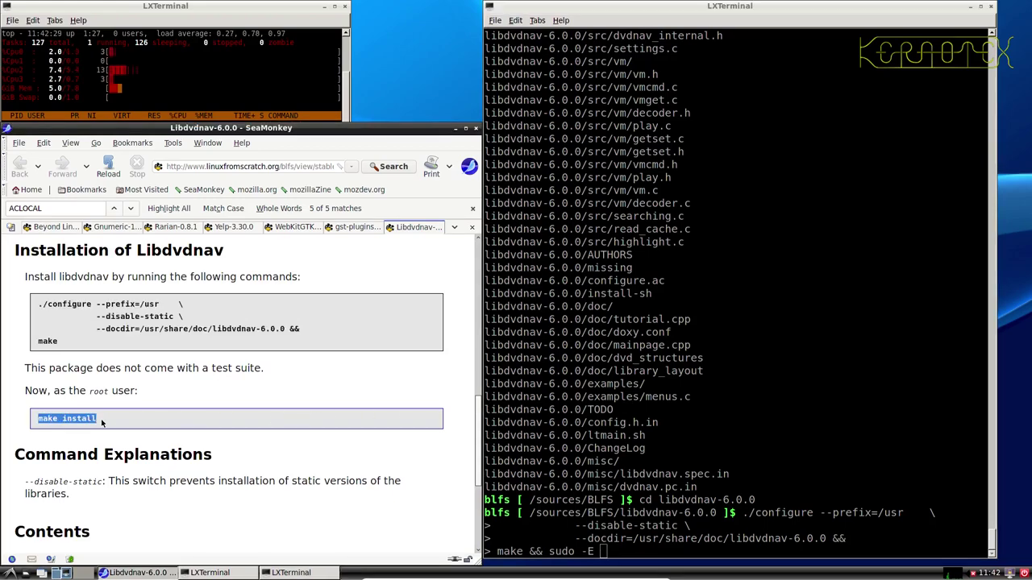
{"action": "middle_click", "coordinate": [645, 382]}
{"action": "key", "text": "Return"}
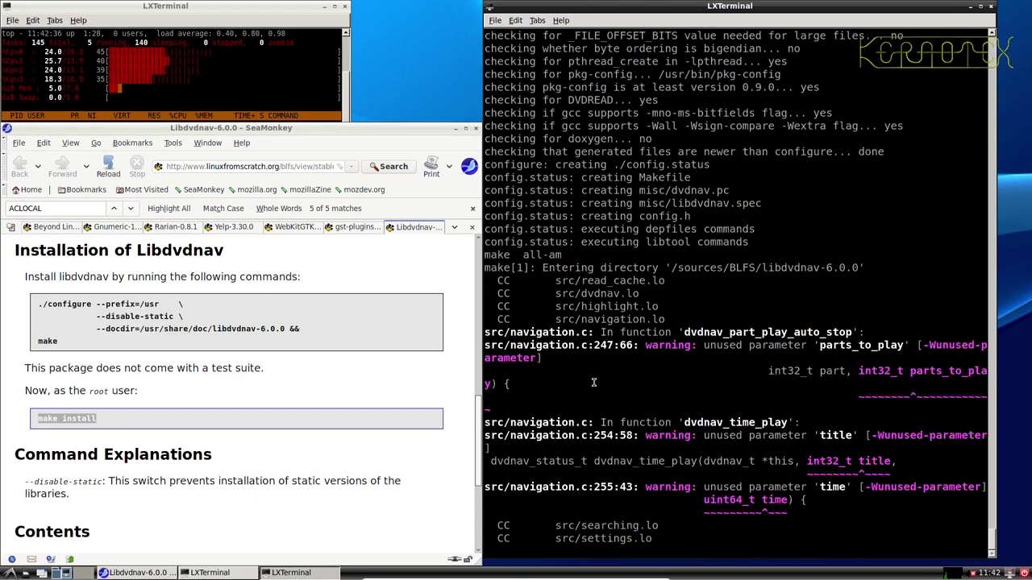
{"action": "scroll", "coordinate": [431, 427], "scroll_direction": "down", "scroll_amount": 3}
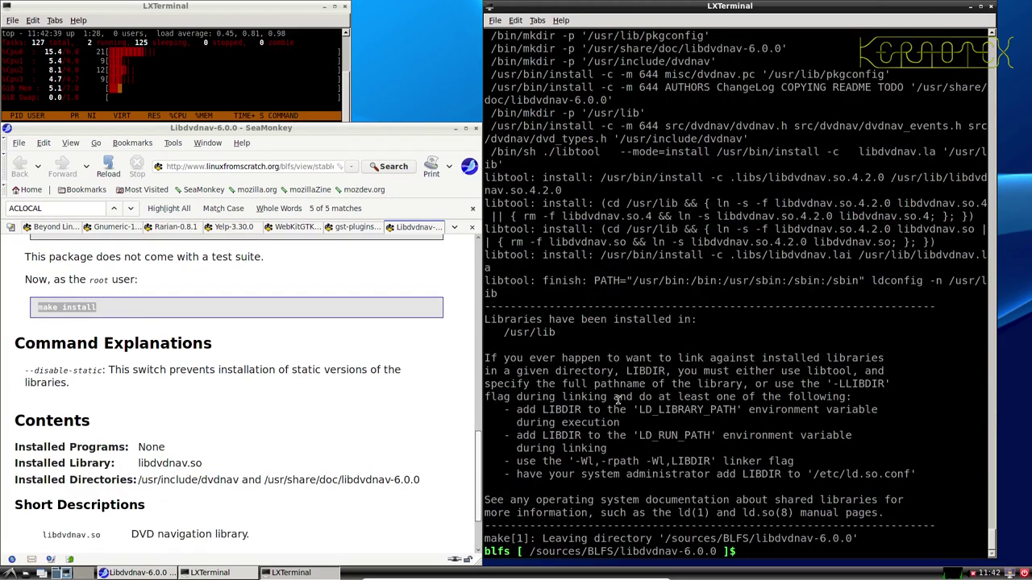
Delete the libdvdnav-6.0.0 source directory from /sources/BLFS and close the Libdvdnav page
{"action": "type", "text": "cd .."}
{"action": "key", "text": "Return"}
{"action": "type", "text": "rm -Rf libdvd"}
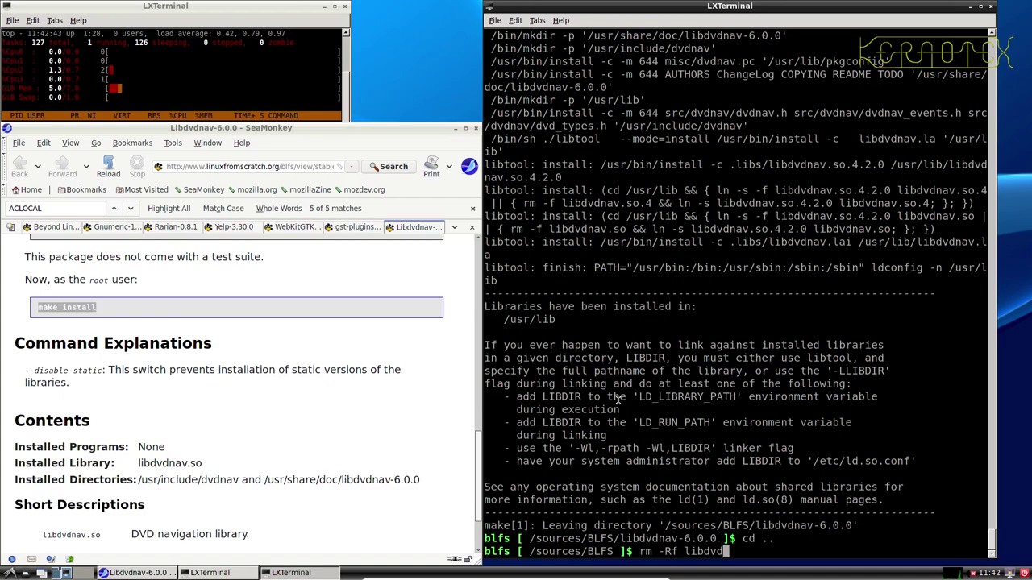
{"action": "key", "text": "Tab"}
{"action": "key", "text": "Return"}
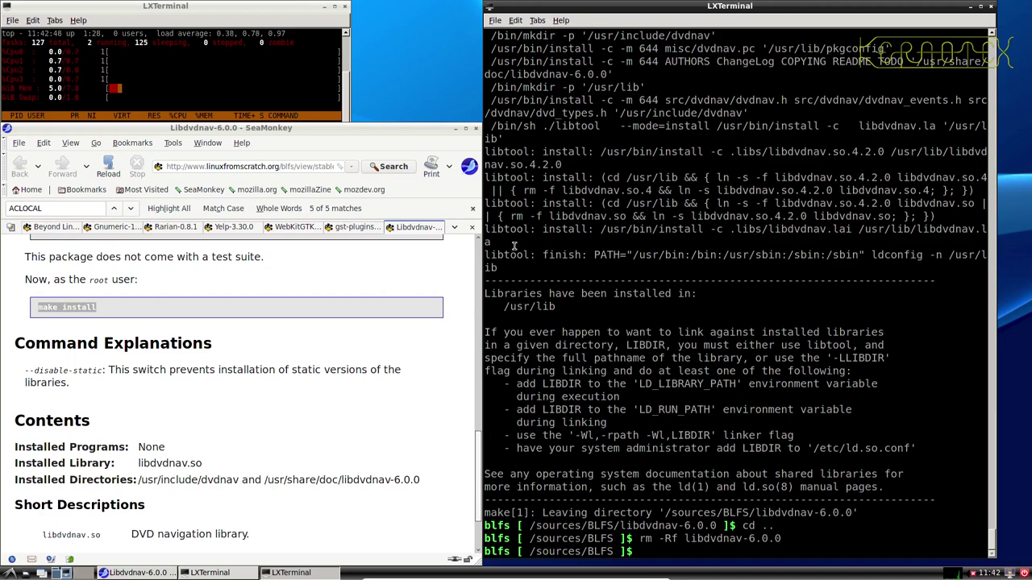
{"action": "left_click", "coordinate": [472, 226]}
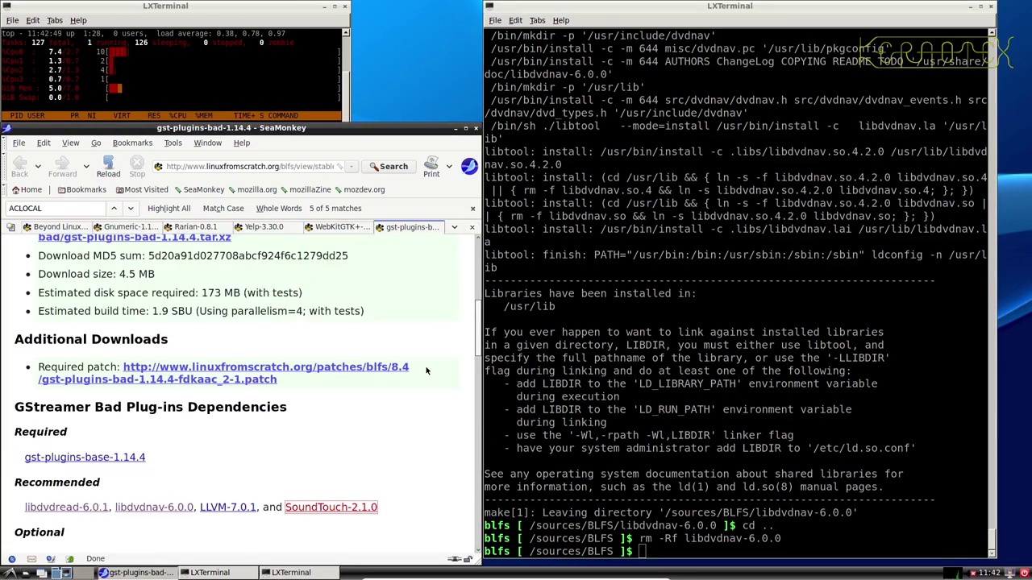
Scroll the gst-plugins-bad page down to its libdvdread, libdvdnav and SoundTouch optional dependencies
{"action": "scroll", "coordinate": [424, 391], "scroll_direction": "down", "scroll_amount": 3}
{"action": "scroll", "coordinate": [422, 386], "scroll_direction": "down", "scroll_amount": 1}
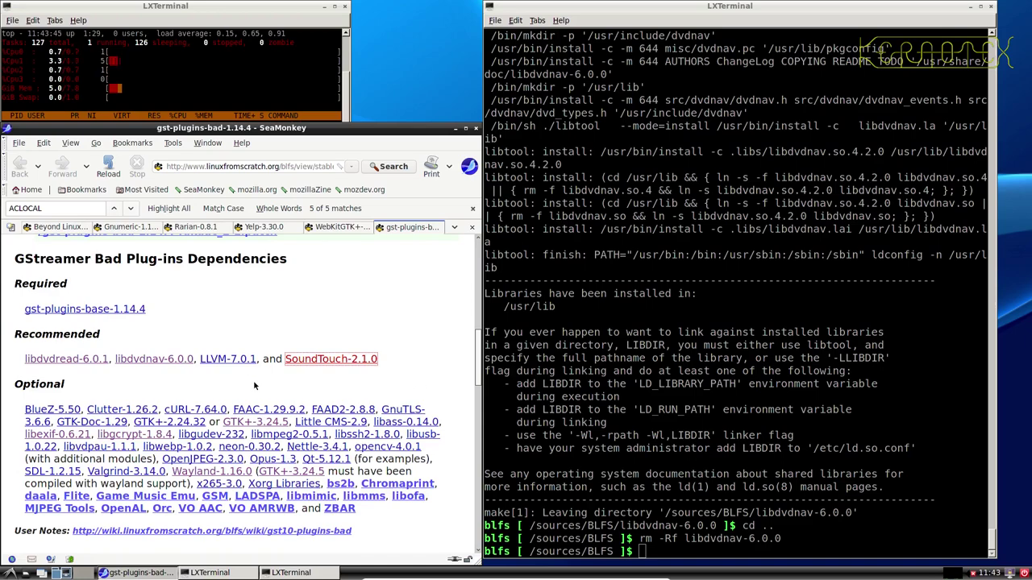
{"action": "left_click", "coordinate": [8, 573]}
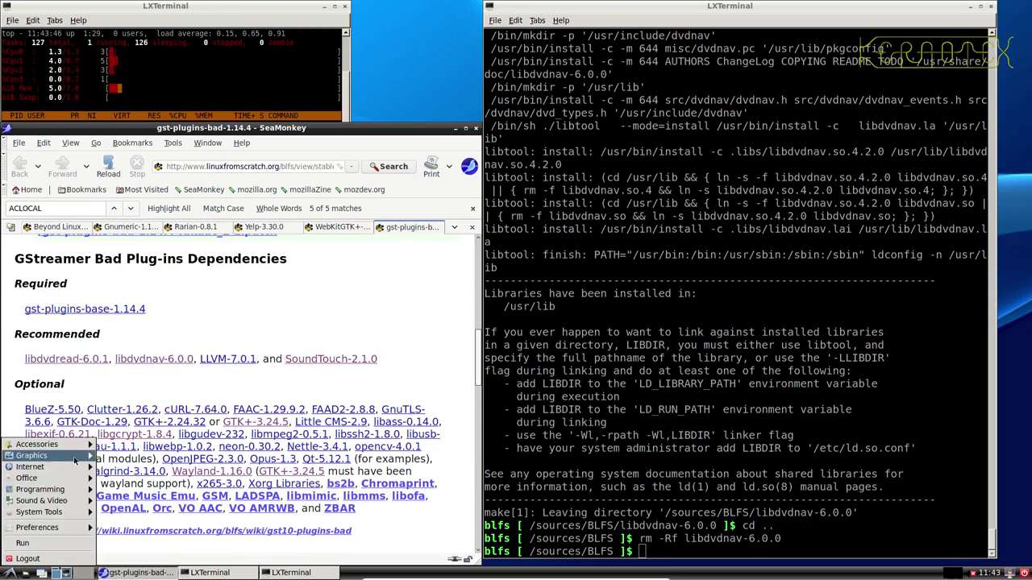
{"action": "mouse_move", "coordinate": [76, 452]}
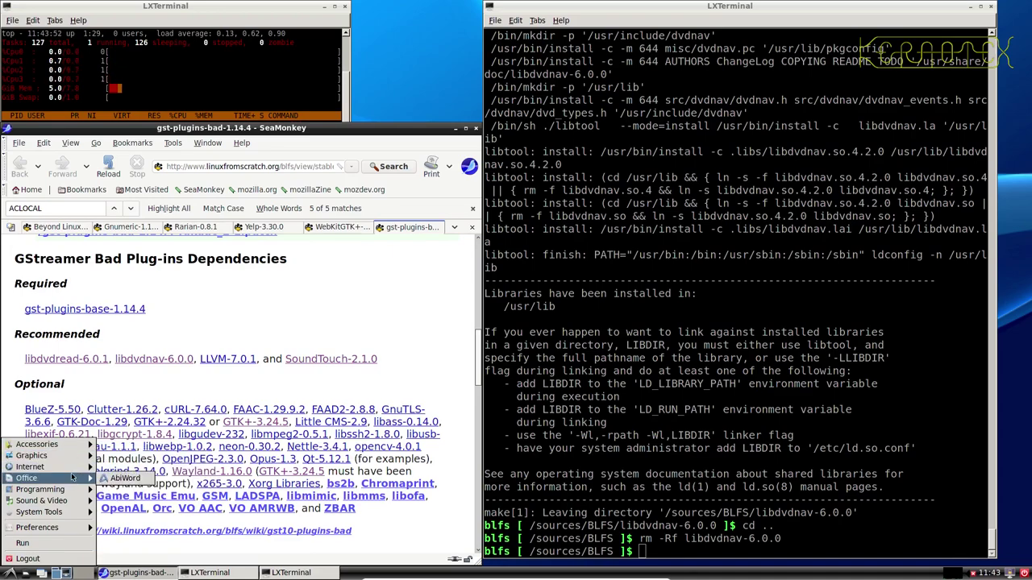
{"action": "mouse_move", "coordinate": [63, 502]}
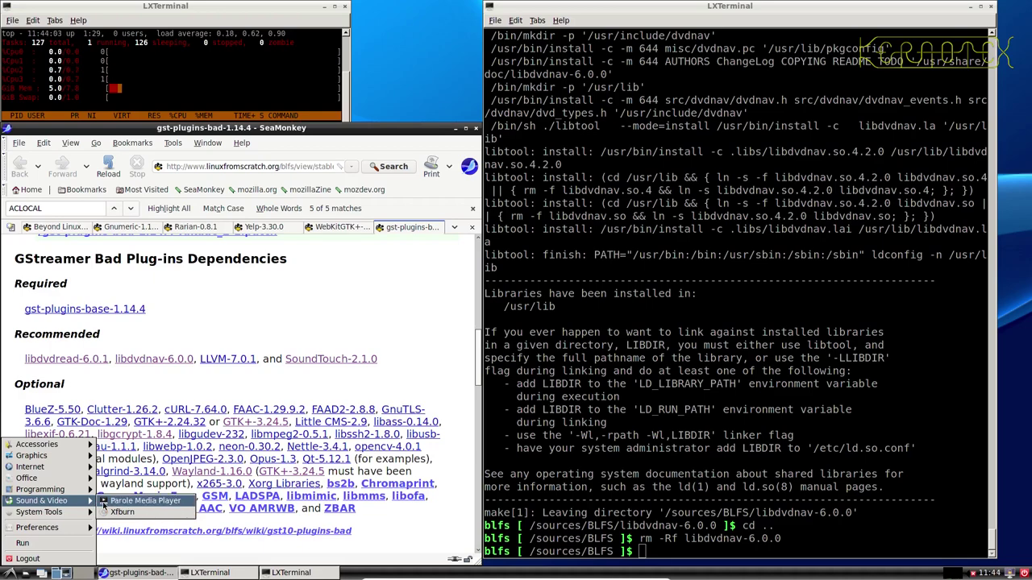
{"action": "left_click", "coordinate": [129, 387]}
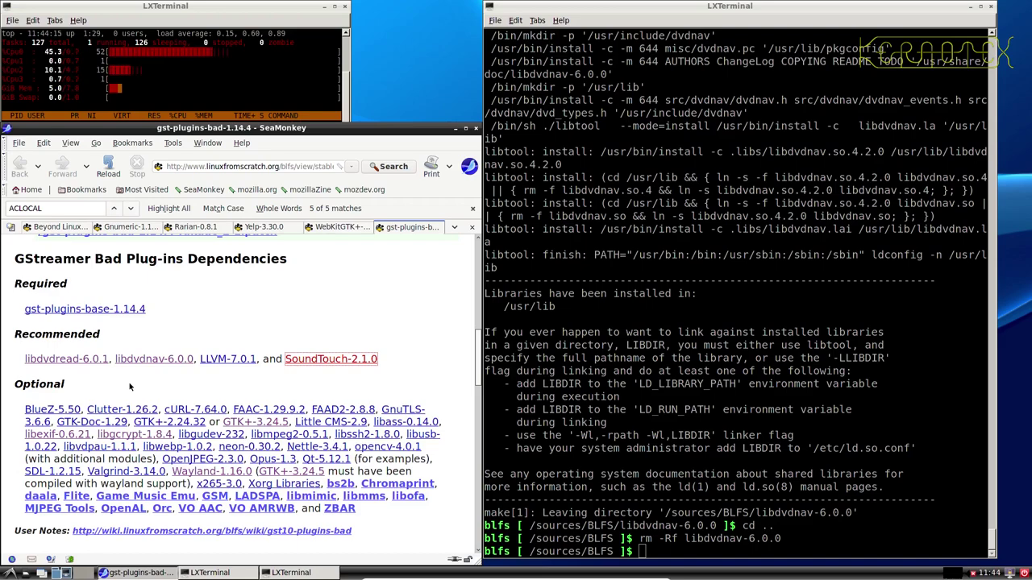
Copy the gst-plugins-bad-1.14.4 tarball link and start a wget command with it in the terminal
{"action": "scroll", "coordinate": [273, 309], "scroll_direction": "up", "scroll_amount": 5}
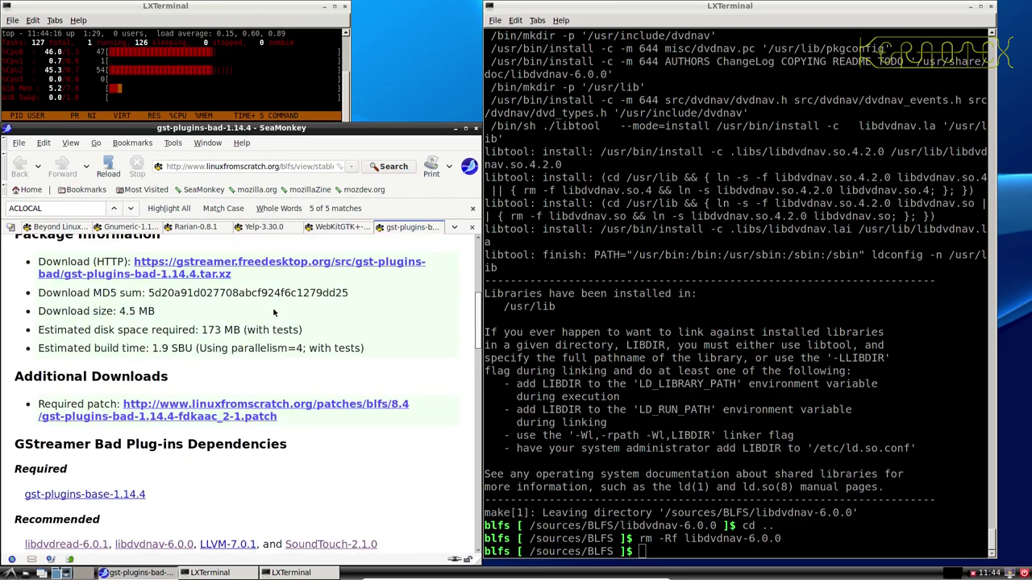
{"action": "right_click", "coordinate": [280, 309]}
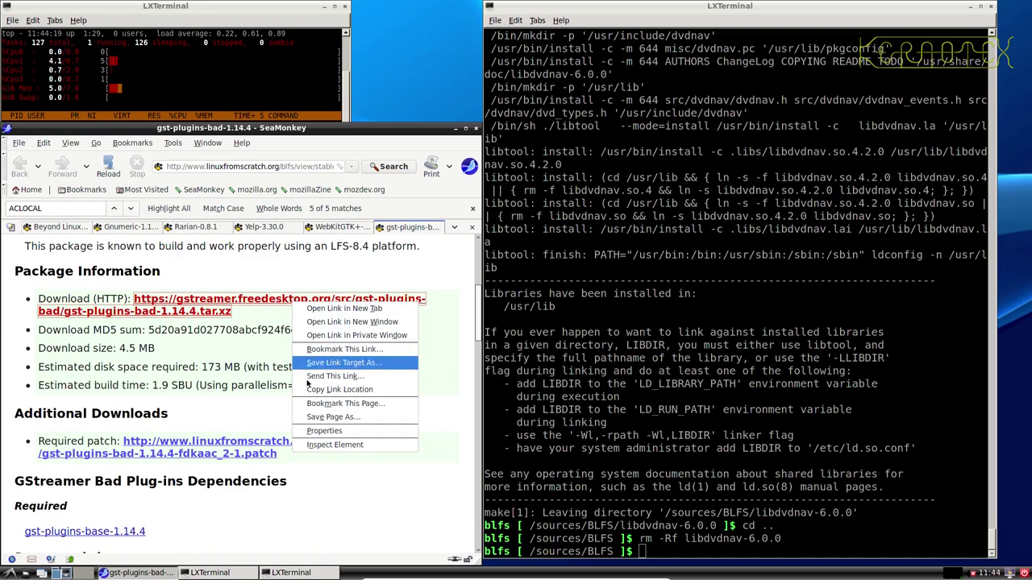
{"action": "left_click", "coordinate": [395, 390]}
{"action": "left_click", "coordinate": [605, 395]}
{"action": "type", "text": "wget"}
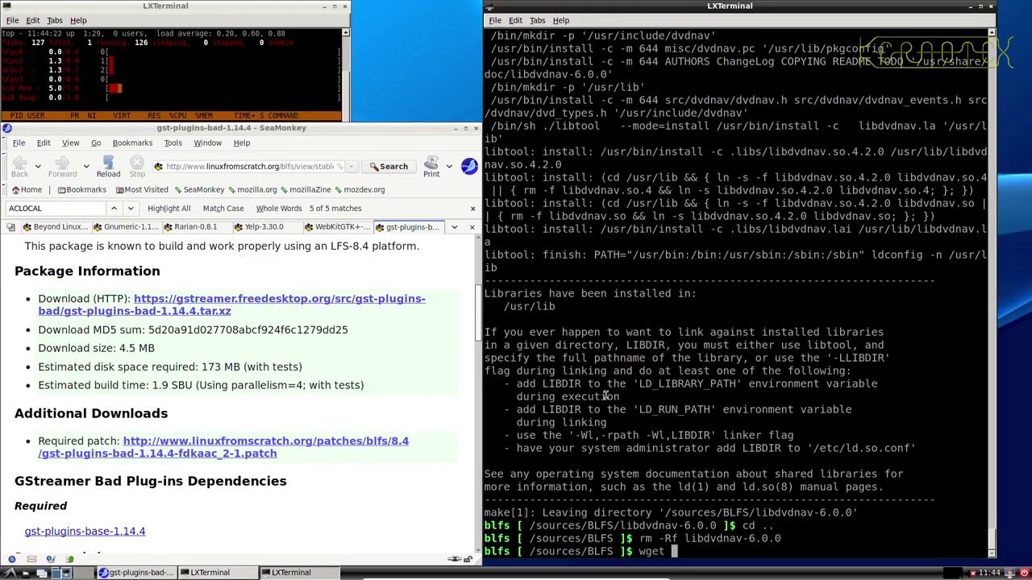
{"action": "key", "text": "ctrl+shift+v"}
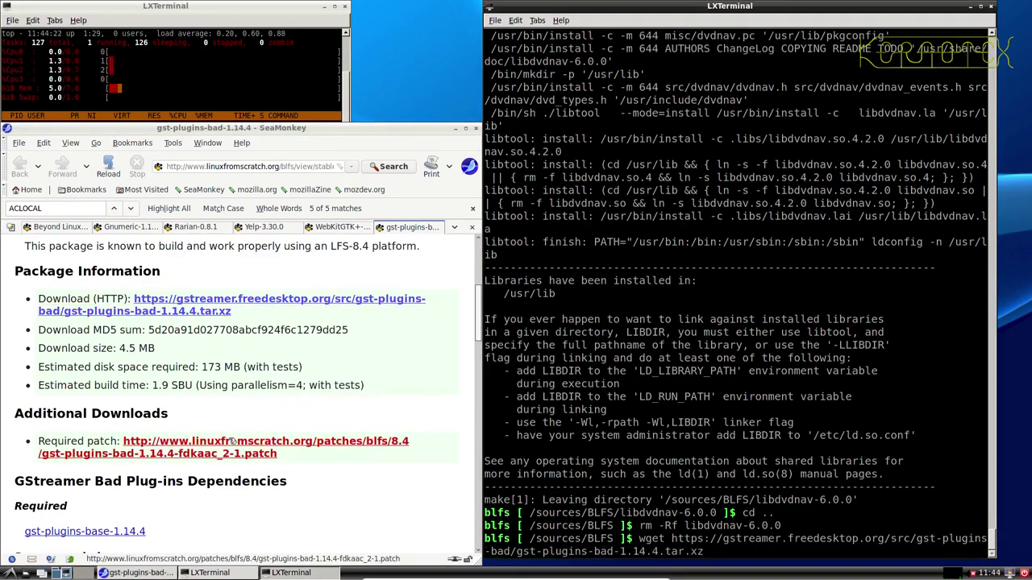
Add the fdkaac patch link to the wget command and download both files
{"action": "right_click", "coordinate": [232, 441]}
{"action": "left_click", "coordinate": [278, 374]}
{"action": "left_click", "coordinate": [618, 423]}
{"action": "key", "text": "ctrl+shift+v"}
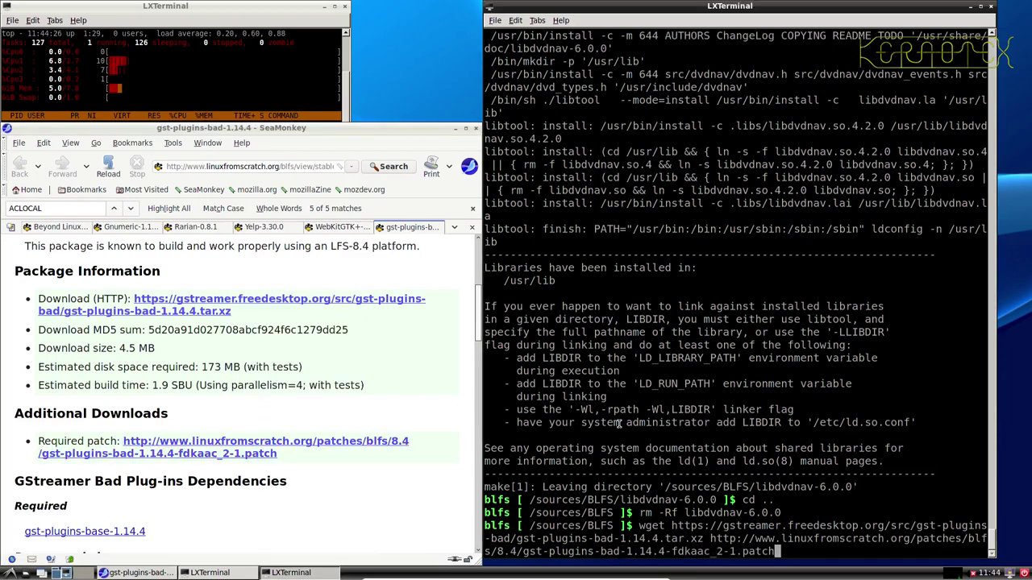
{"action": "key", "text": "Return"}
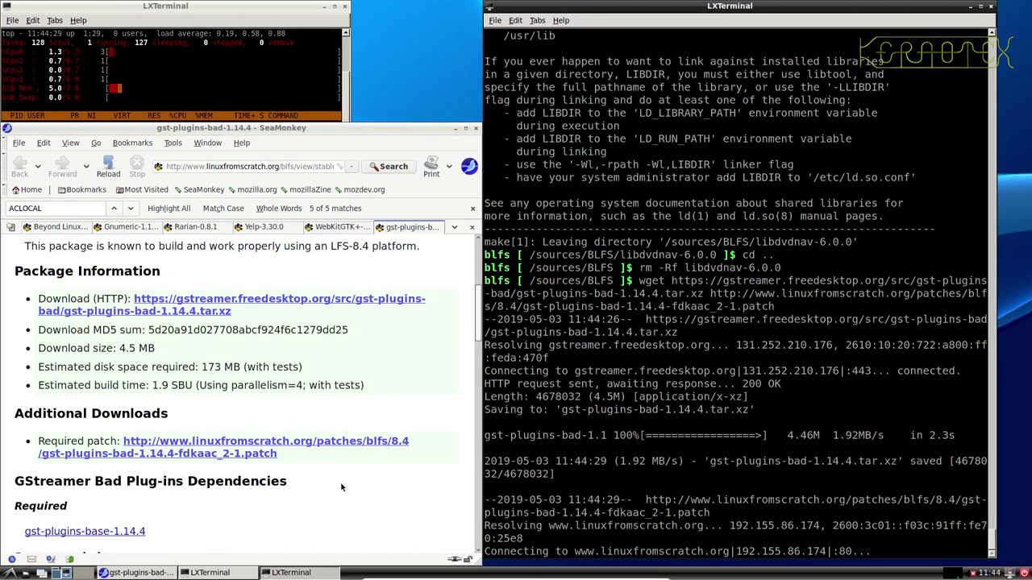
{"action": "scroll", "coordinate": [337, 489], "scroll_direction": "down", "scroll_amount": 15}
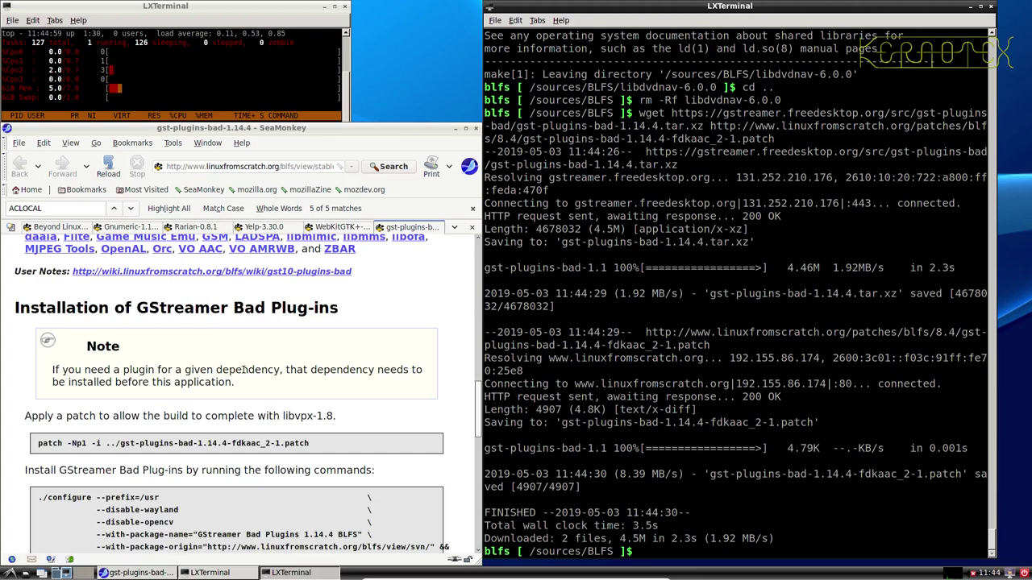
Extract gst-plugins-bad-1.14.4.tar.xz with tar -xvf
{"action": "scroll", "coordinate": [243, 369], "scroll_direction": "down", "scroll_amount": 2}
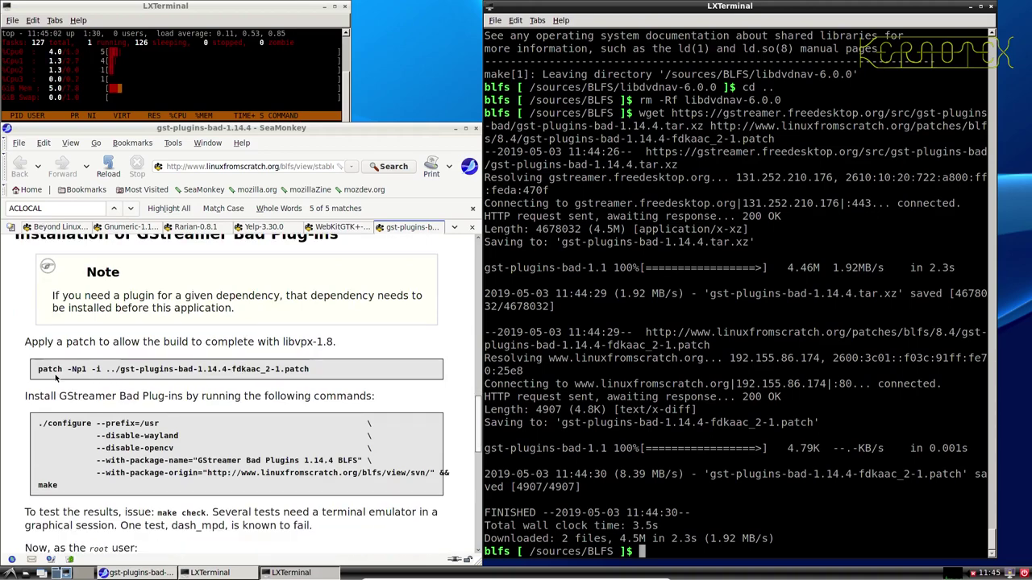
{"action": "type", "text": "t"}
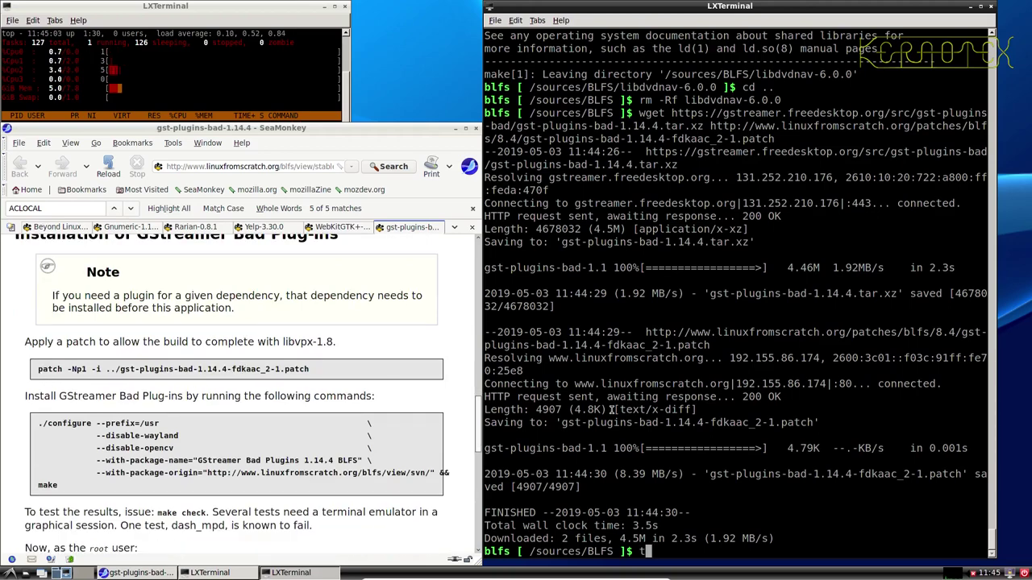
{"action": "type", "text": "ar -xvf gst-"}
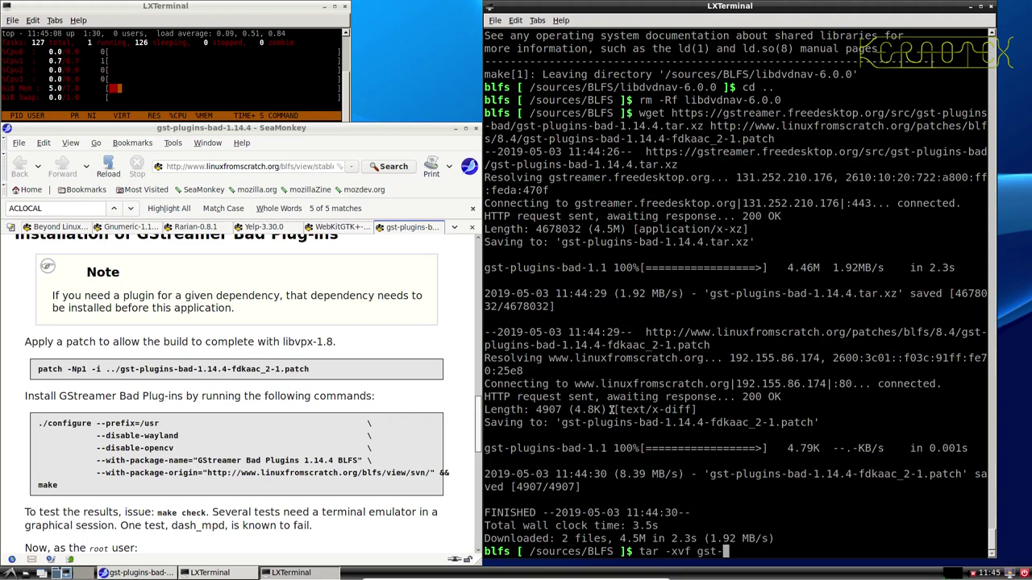
{"action": "type", "text": "pli"}
{"action": "key", "text": "Tab"}
{"action": "key", "text": "Tab"}
{"action": "key", "text": "Tab"}
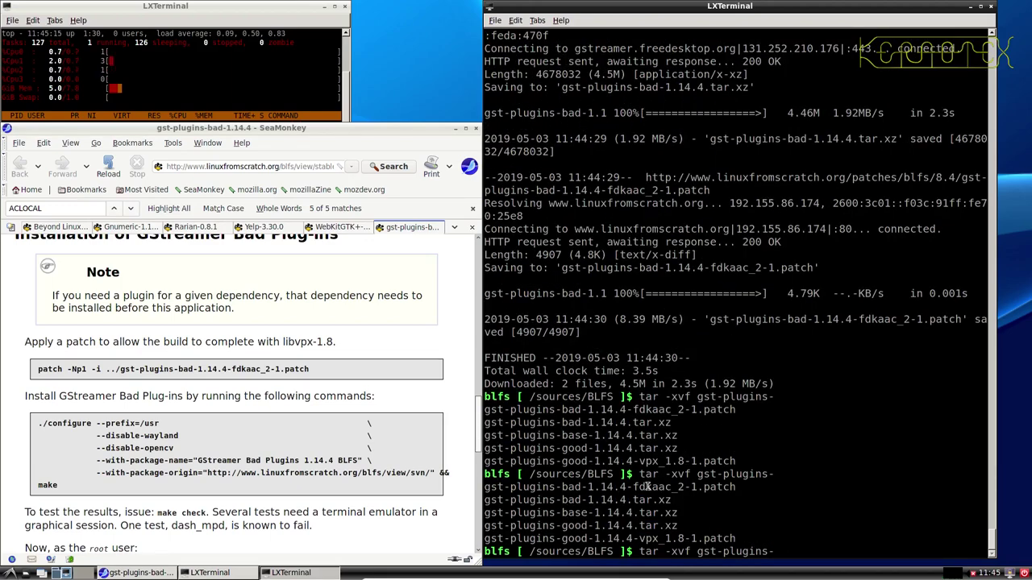
{"action": "type", "text": "bad"}
{"action": "key", "text": "Tab"}
{"action": "type", "text": "."}
{"action": "key", "text": "Tab"}
{"action": "key", "text": "Return"}
Change into the gst-plugins-bad-1.14.4 source directory
{"action": "type", "text": "cd "}
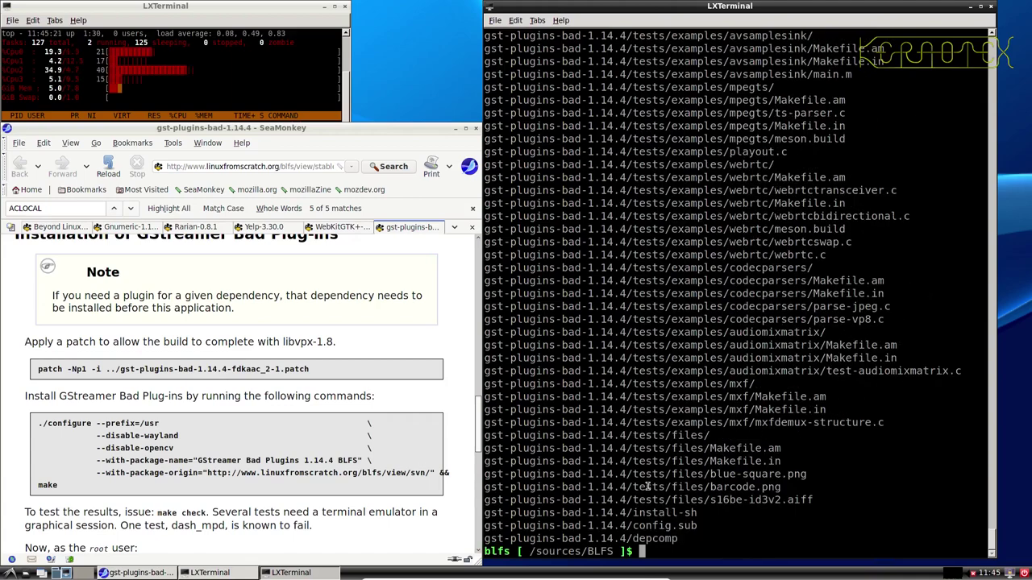
{"action": "type", "text": "gst-pl"}
{"action": "key", "text": "Tab"}
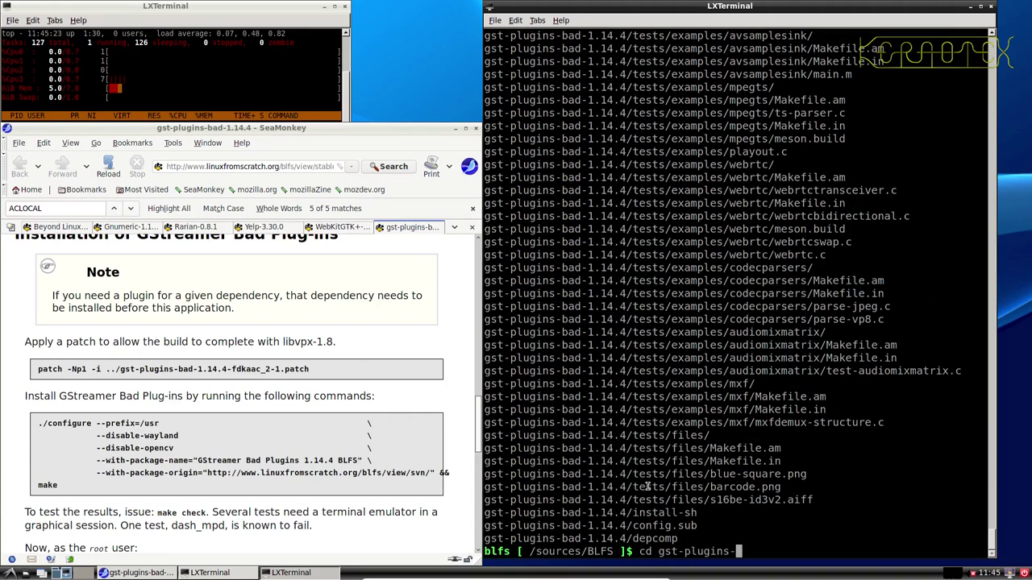
{"action": "type", "text": "ba"}
{"action": "type", "text": "d"}
{"action": "key", "text": "Tab"}
{"action": "key", "text": "Return"}
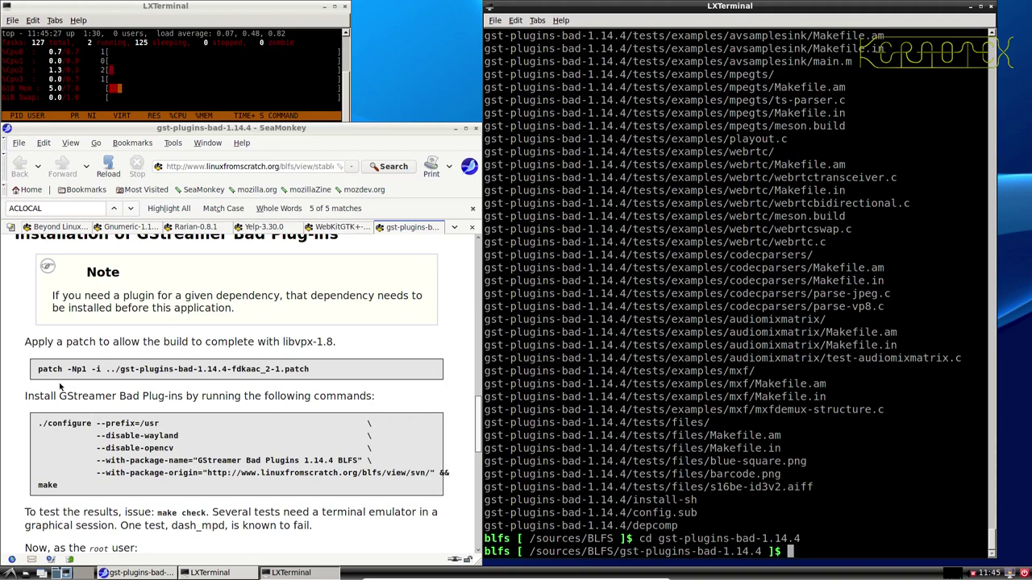
Paste the fdkaac patch command from the instructions into the terminal and run it
{"action": "left_click_drag", "start_coordinate": [38, 369], "coordinate": [339, 378]}
{"action": "middle_click", "coordinate": [660, 379]}
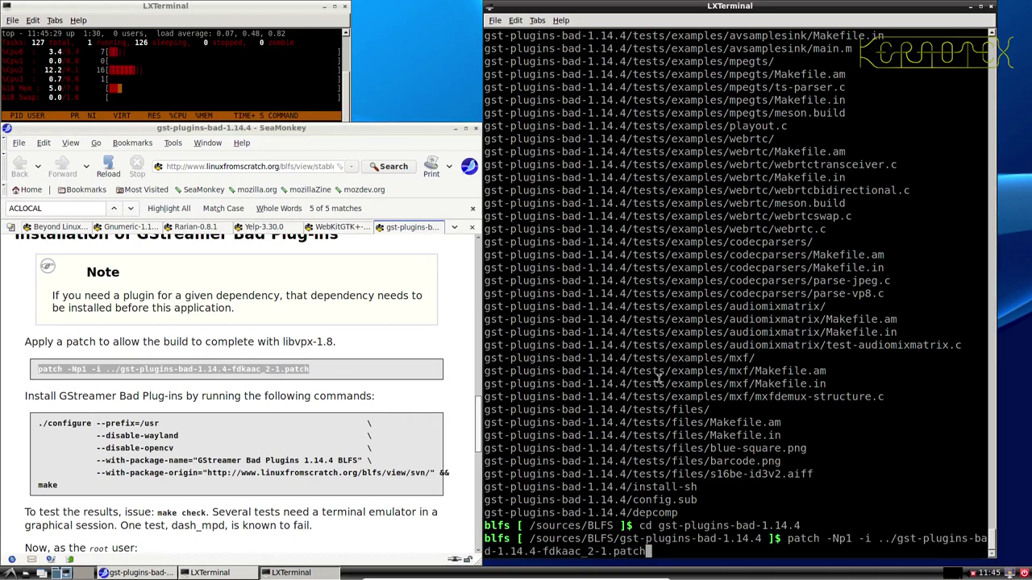
{"action": "key", "text": "Return"}
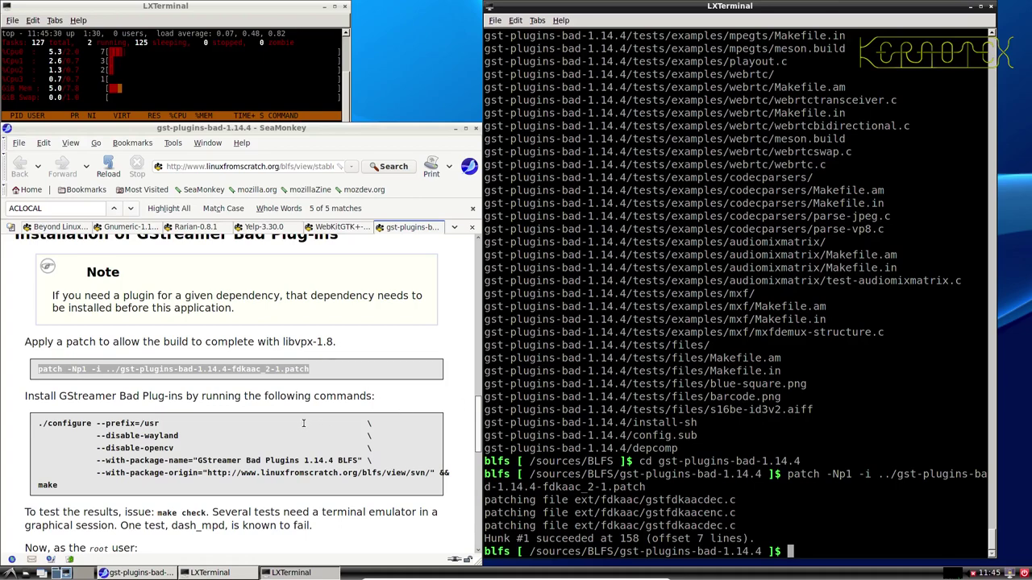
{"action": "scroll", "coordinate": [303, 424], "scroll_direction": "down", "scroll_amount": 3}
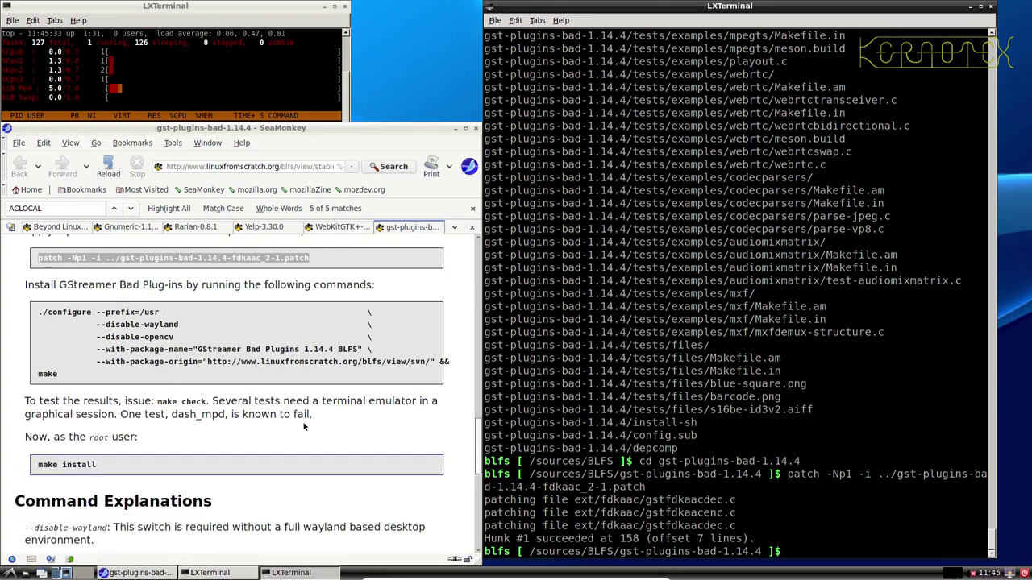
{"action": "scroll", "coordinate": [304, 425], "scroll_direction": "down", "scroll_amount": 2}
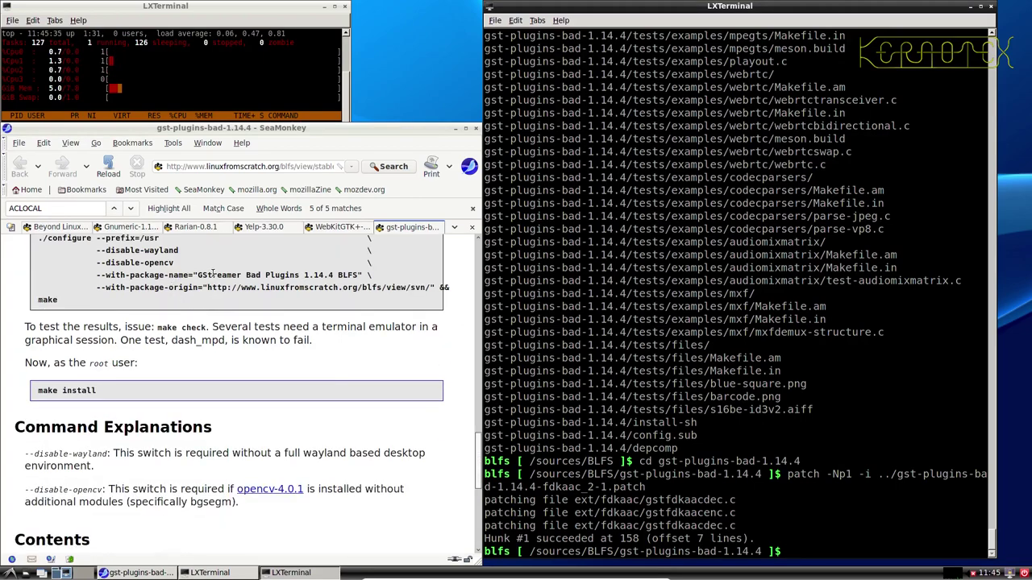
Highlight the package name and origin URL in the page's configure command
{"action": "left_click_drag", "start_coordinate": [199, 275], "coordinate": [359, 275]}
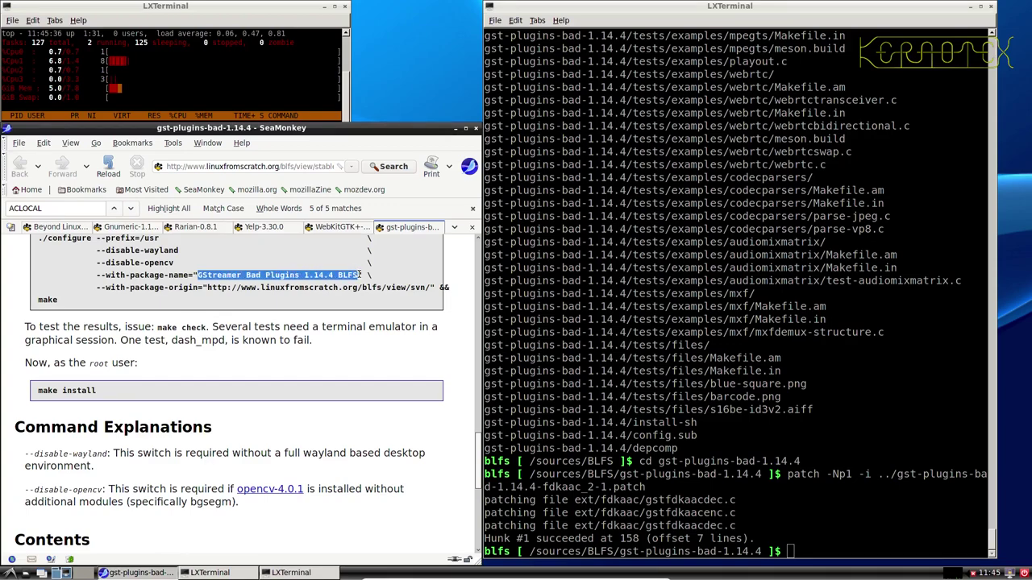
{"action": "left_click_drag", "start_coordinate": [207, 288], "coordinate": [428, 287]}
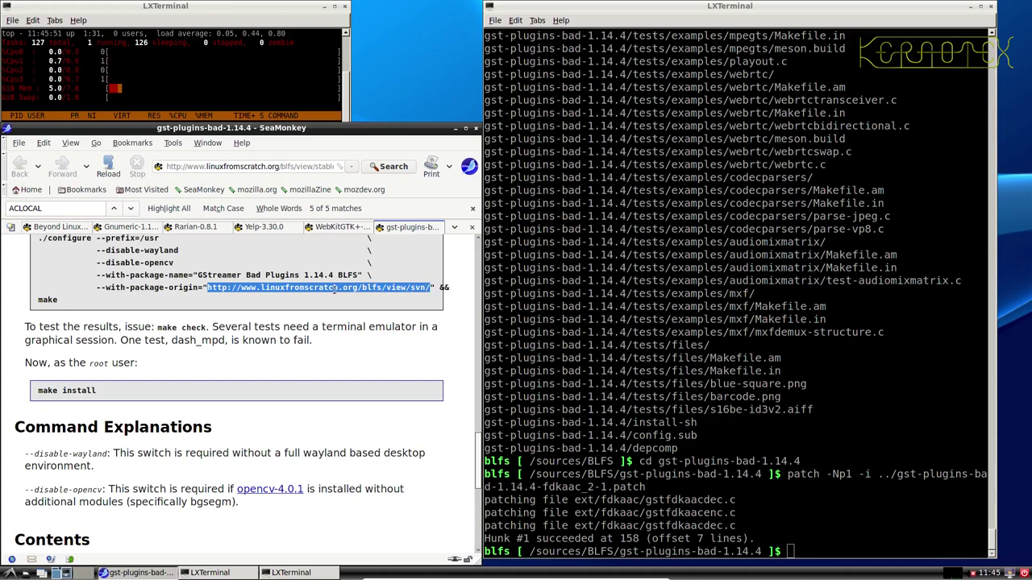
{"action": "scroll", "coordinate": [333, 291], "scroll_direction": "up", "scroll_amount": 1}
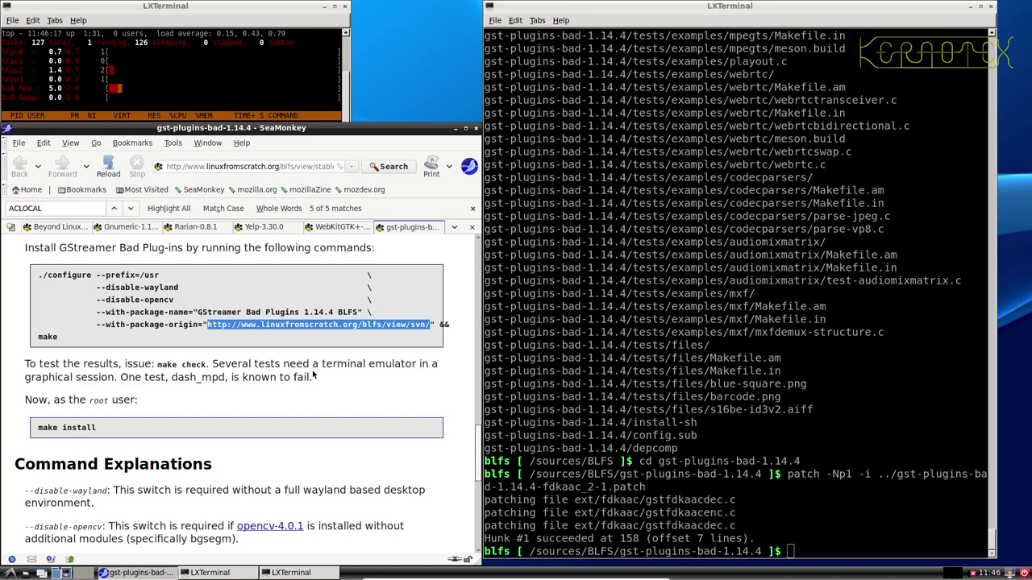
{"action": "scroll", "coordinate": [314, 375], "scroll_direction": "down", "scroll_amount": 4}
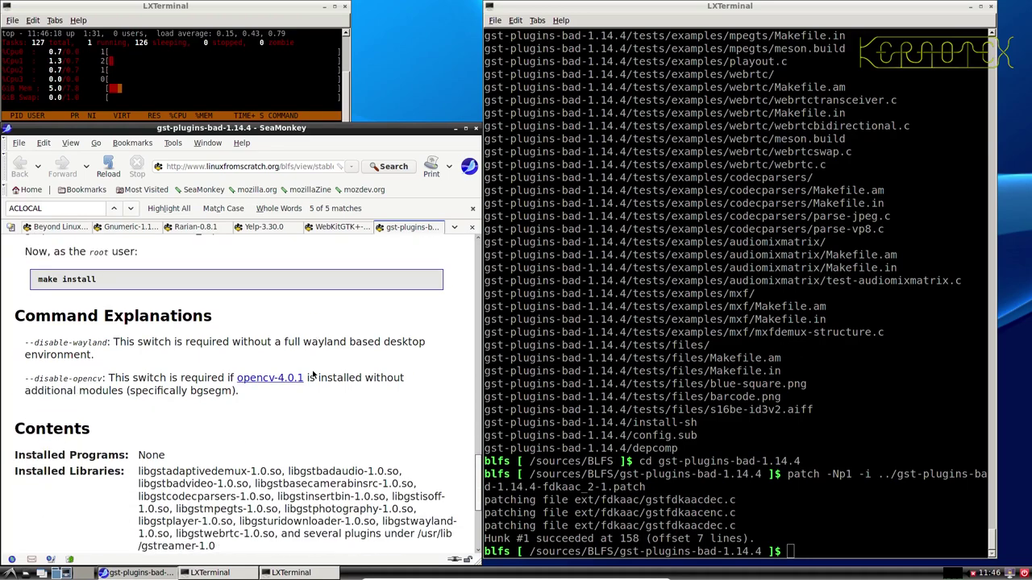
{"action": "scroll", "coordinate": [314, 375], "scroll_direction": "up", "scroll_amount": 2}
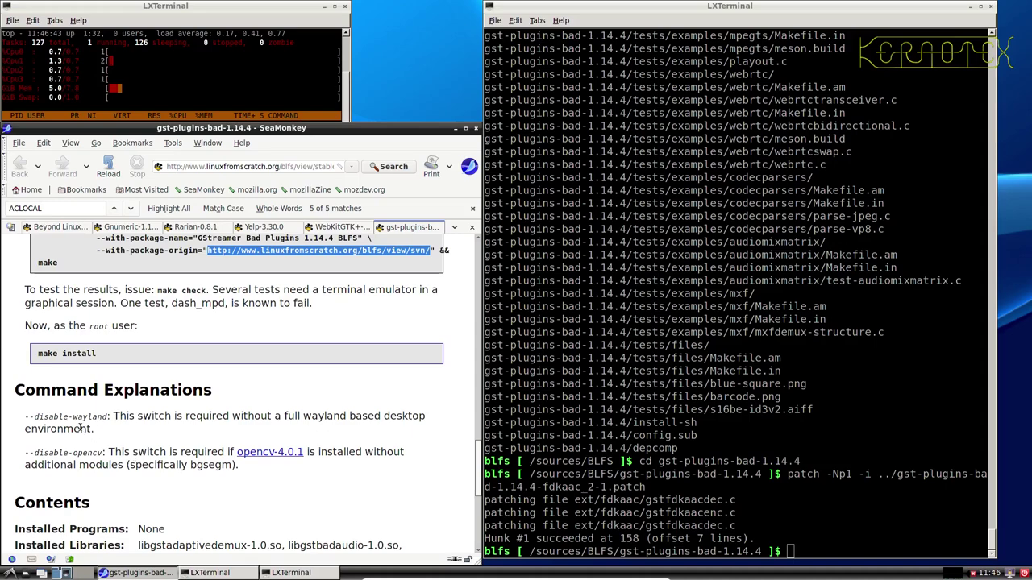
{"action": "scroll", "coordinate": [82, 425], "scroll_direction": "up", "scroll_amount": 3}
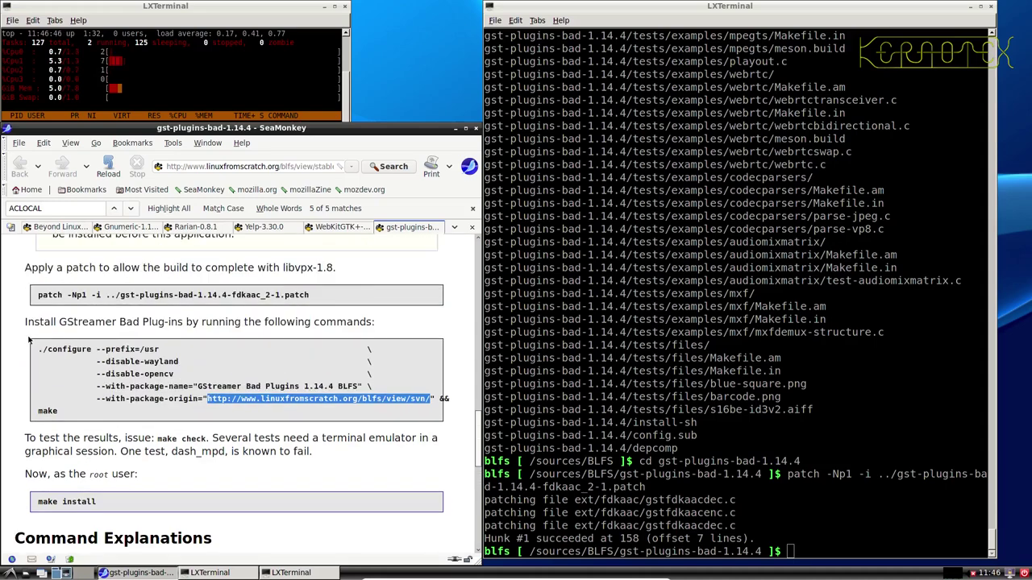
Paste the gst-plugins-bad configure and make command block into the terminal and run it
{"action": "left_click_drag", "start_coordinate": [34, 349], "coordinate": [65, 413]}
{"action": "left_click", "coordinate": [735, 458]}
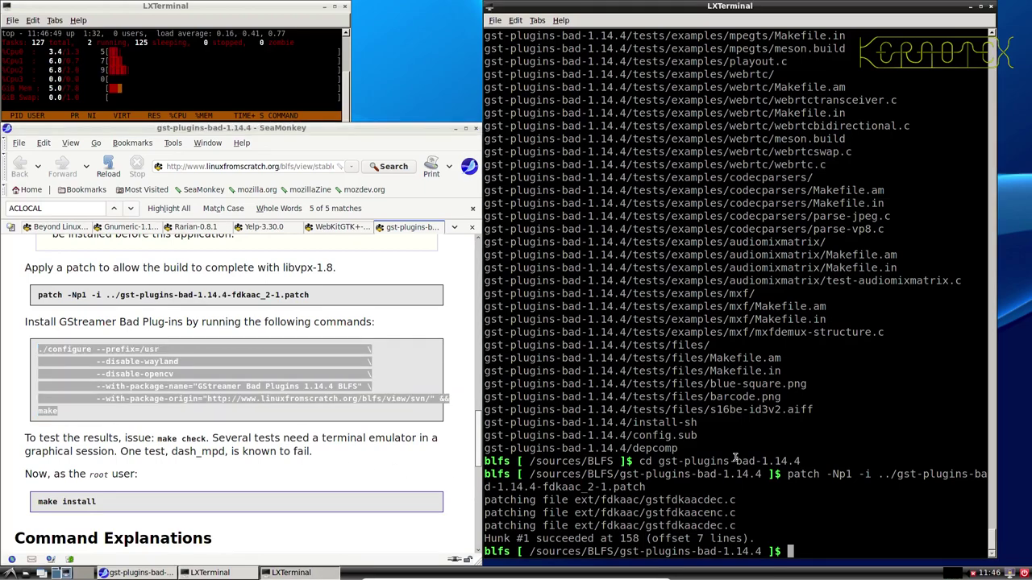
{"action": "middle_click", "coordinate": [735, 458]}
{"action": "key", "text": "Return"}
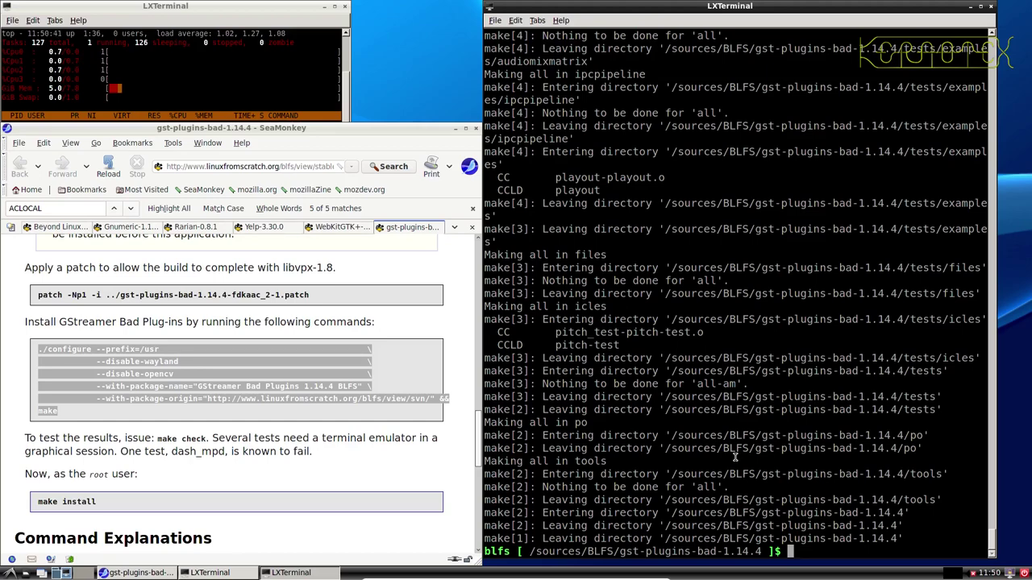
Clear the stray pasted command and run 'sudo -E make install' for gst-plugins-bad
{"action": "middle_click", "coordinate": [735, 457]}
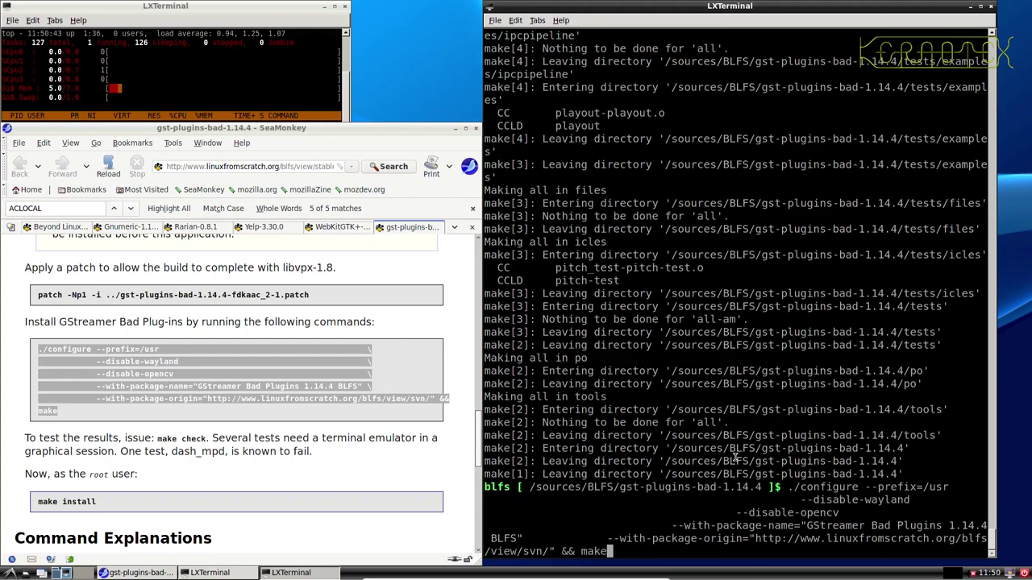
{"action": "key", "text": "ctrl+u"}
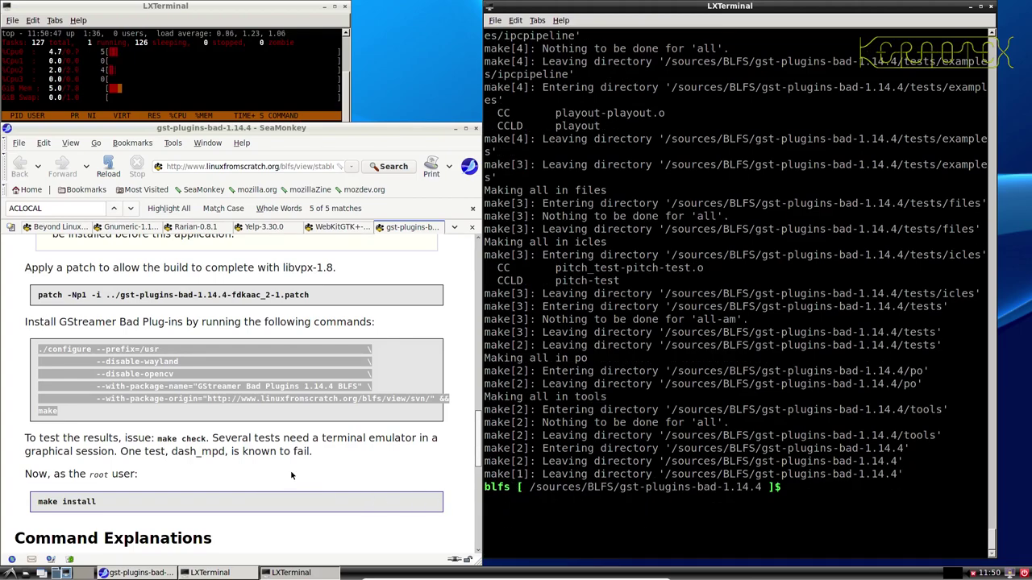
{"action": "type", "text": "sudo -E make install"}
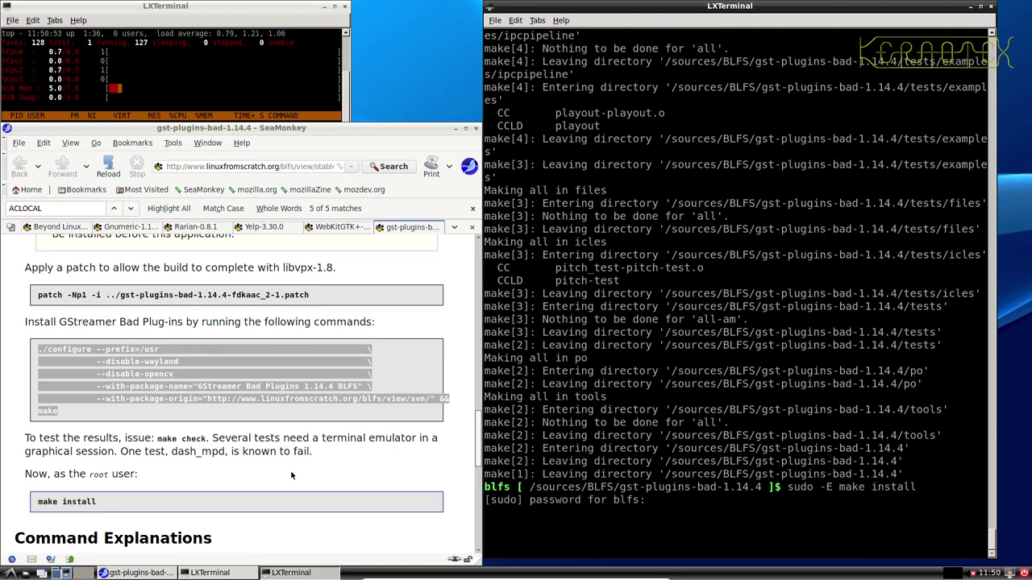
{"action": "key", "text": "Return"}
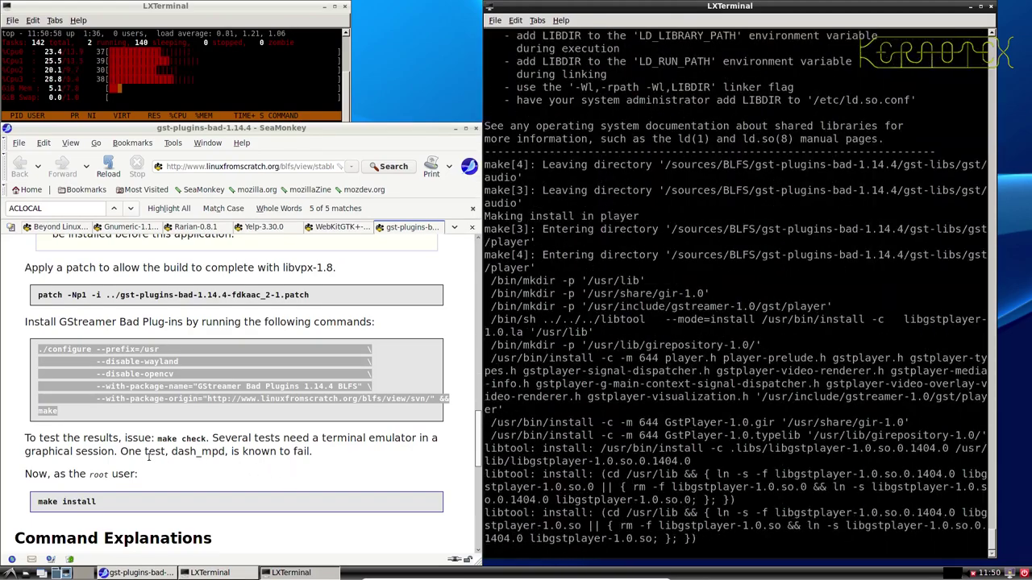
{"action": "scroll", "coordinate": [149, 456], "scroll_direction": "down", "scroll_amount": 3}
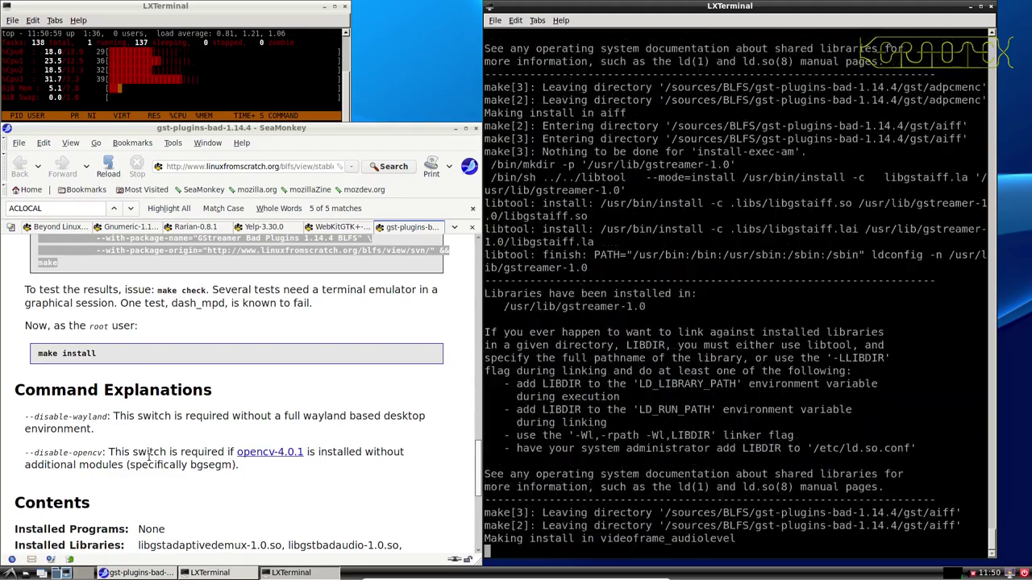
{"action": "scroll", "coordinate": [148, 456], "scroll_direction": "down", "scroll_amount": 3}
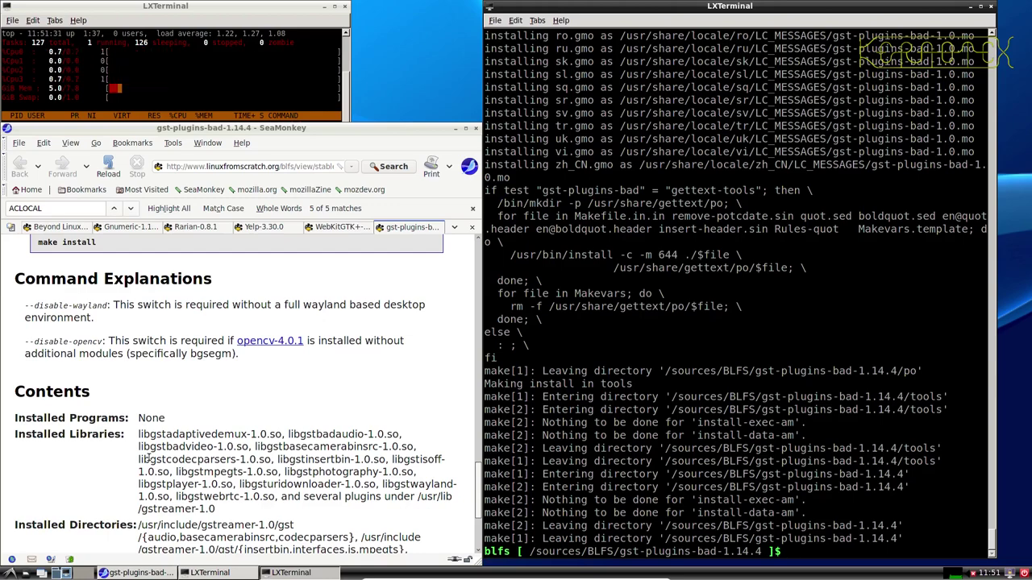
Return to /sources/BLFS, remove gst-plugins-bad-1.14.4 with rm -Rf, and close its instructions tab
{"action": "type", "text": "cd .."}
{"action": "key", "text": "Return"}
{"action": "type", "text": "rm -Rf "}
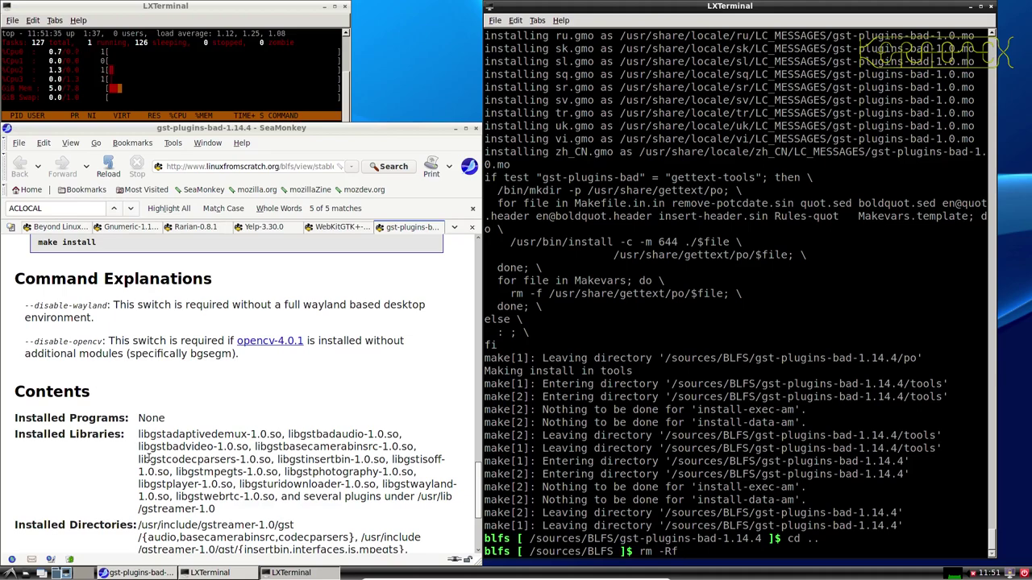
{"action": "type", "text": "gst-l"}
{"action": "key", "text": "Tab"}
{"action": "type", "text": "ba"}
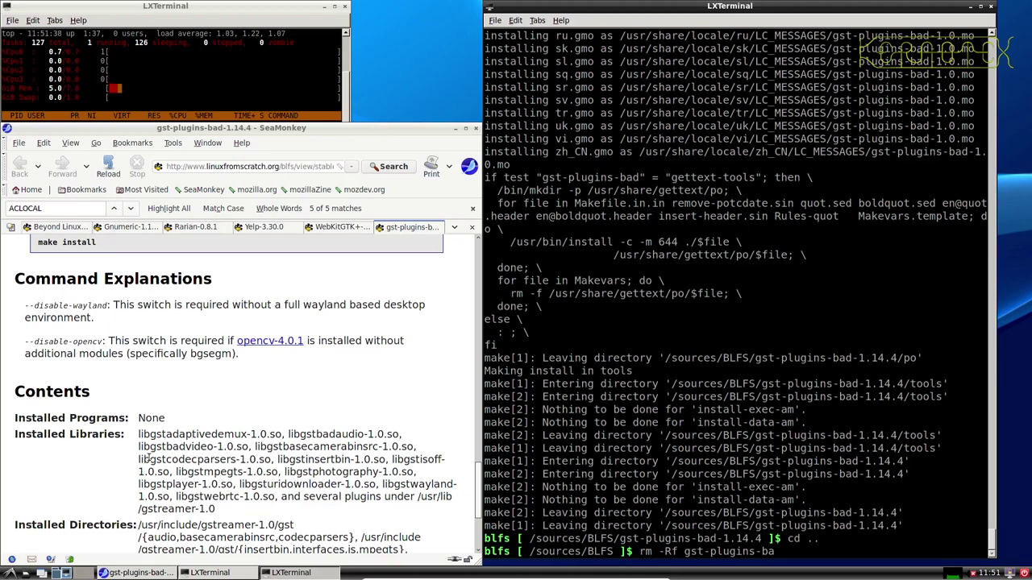
{"action": "type", "text": "d"}
{"action": "key", "text": "Tab"}
{"action": "key", "text": "Return"}
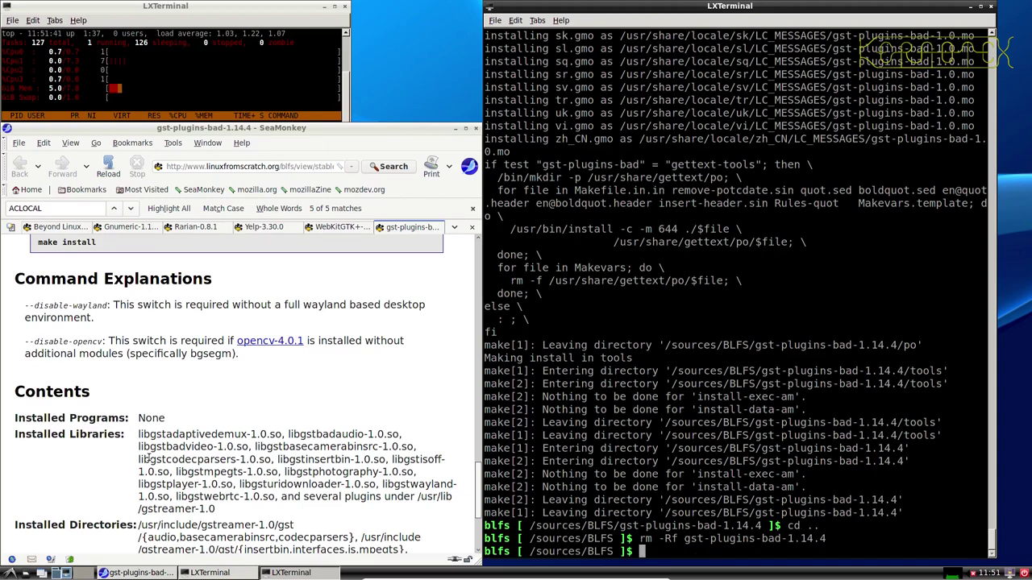
{"action": "left_click", "coordinate": [467, 231]}
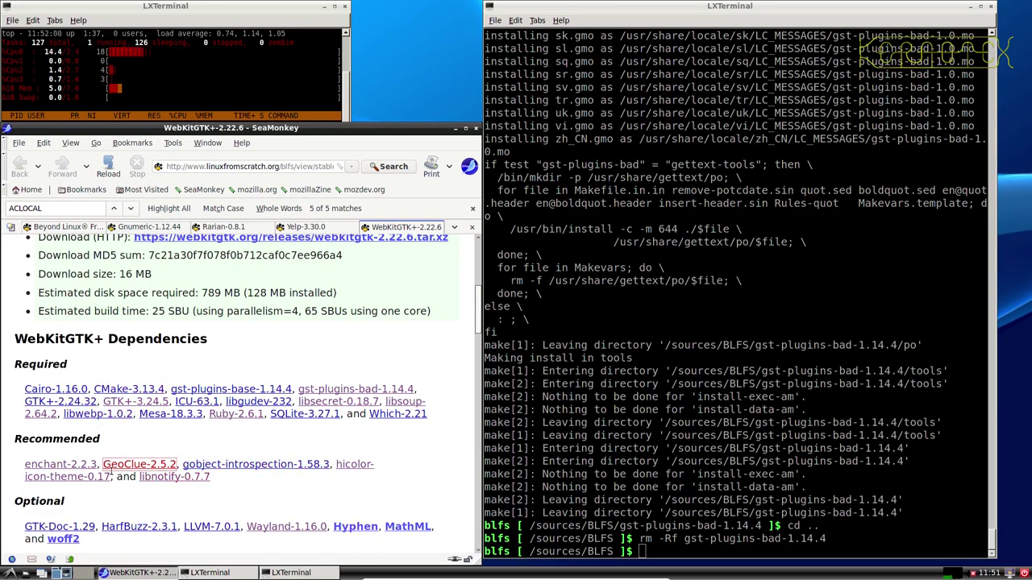
Find WebKitGTK+ 2.22.6's Package Information and bring up the Download (HTTP) link's context menu
{"action": "scroll", "coordinate": [121, 484], "scroll_direction": "down", "scroll_amount": 3}
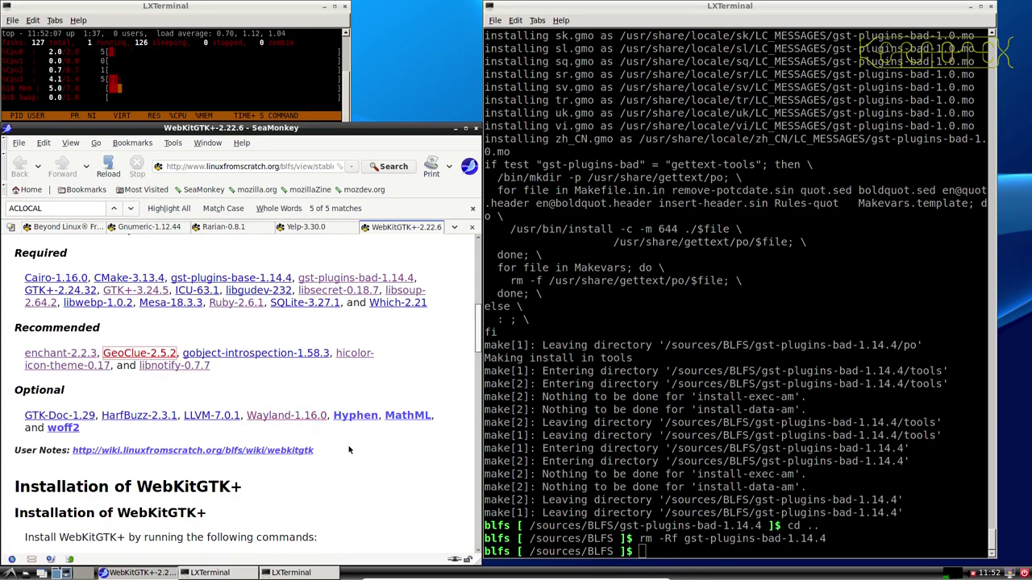
{"action": "scroll", "coordinate": [349, 450], "scroll_direction": "up", "scroll_amount": 5}
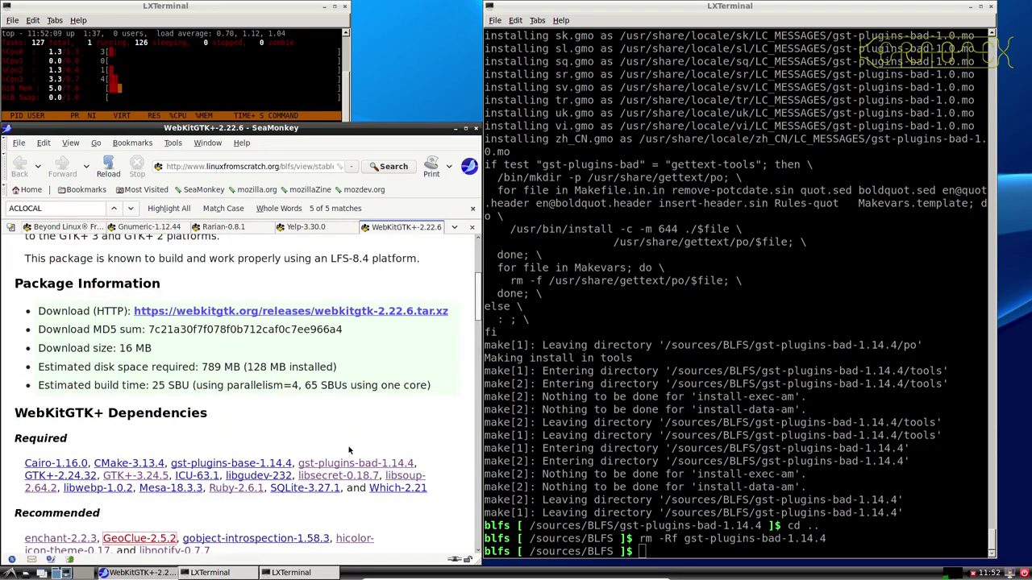
{"action": "right_click", "coordinate": [374, 314]}
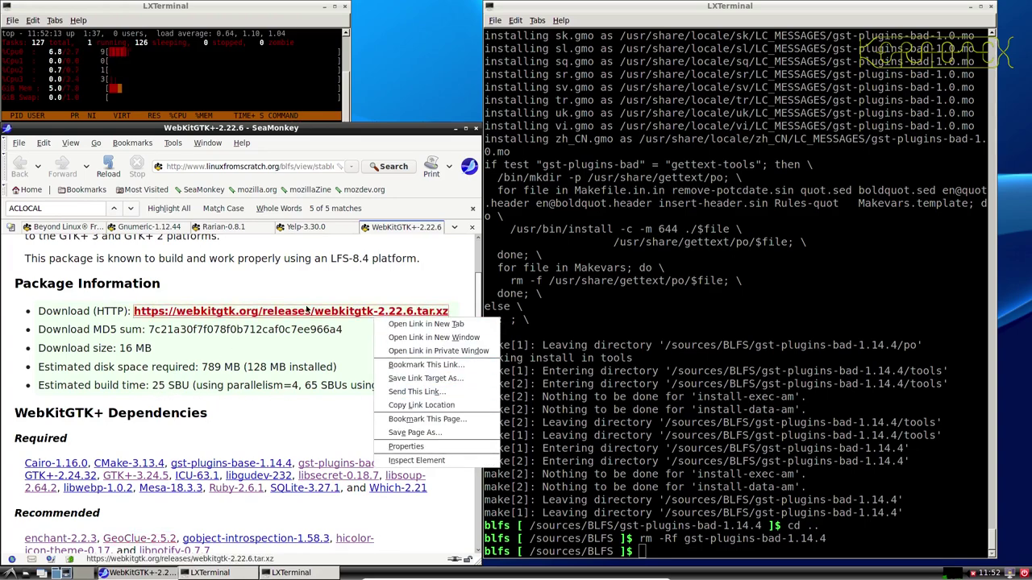
Copy the WebKitGTK tarball link and download it with wget in the terminal
{"action": "left_click", "coordinate": [420, 406]}
{"action": "left_click", "coordinate": [668, 403]}
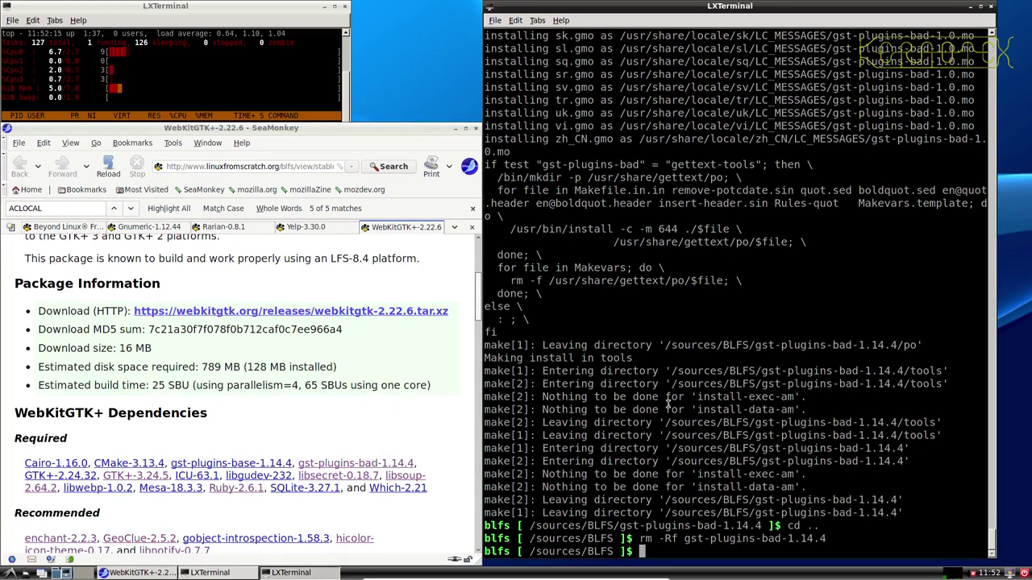
{"action": "type", "text": "wget"}
{"action": "key", "text": "ctrl+shift+v"}
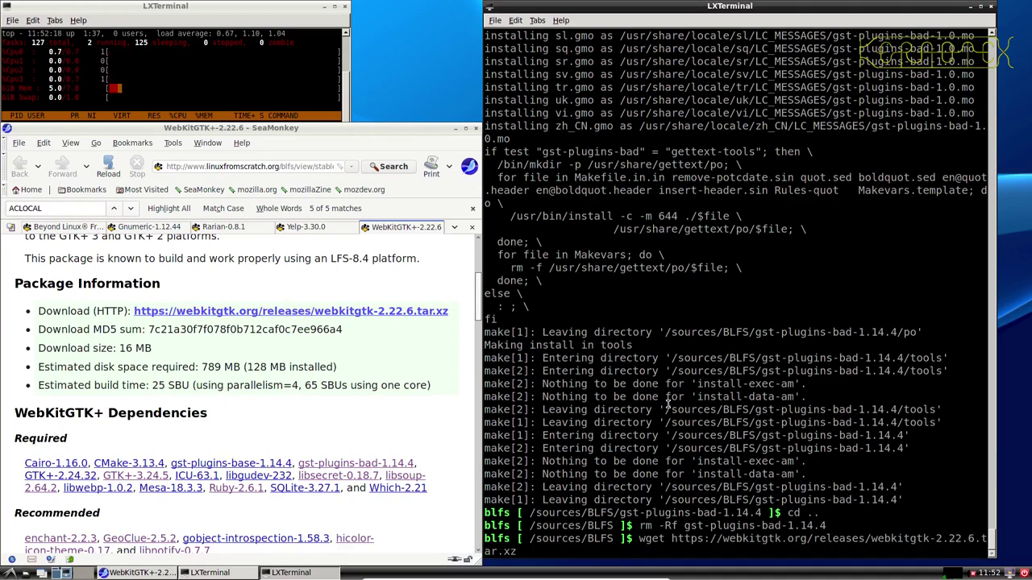
{"action": "key", "text": "Return"}
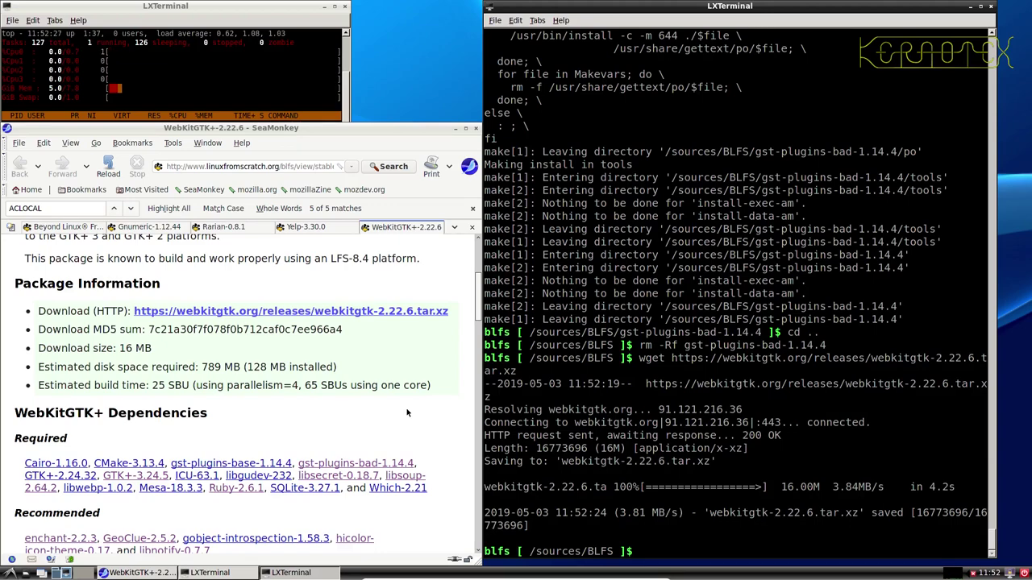
Extract webkitgtk-2.22.6.tar.xz with tar -xvf
{"action": "type", "text": "tar -xvf web"}
{"action": "key", "text": "Tab"}
{"action": "key", "text": "Return"}
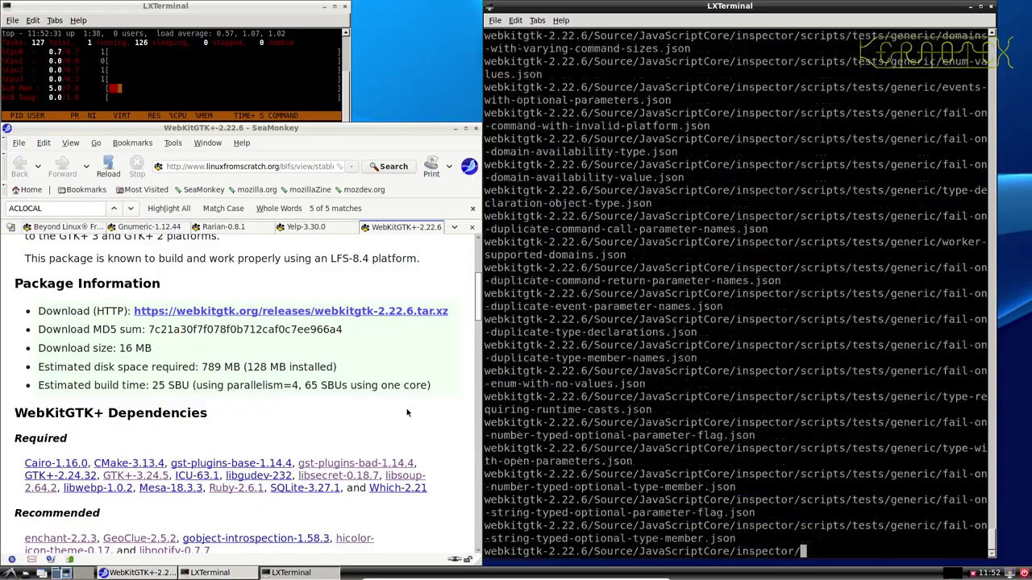
{"action": "scroll", "coordinate": [299, 407], "scroll_direction": "down", "scroll_amount": 3}
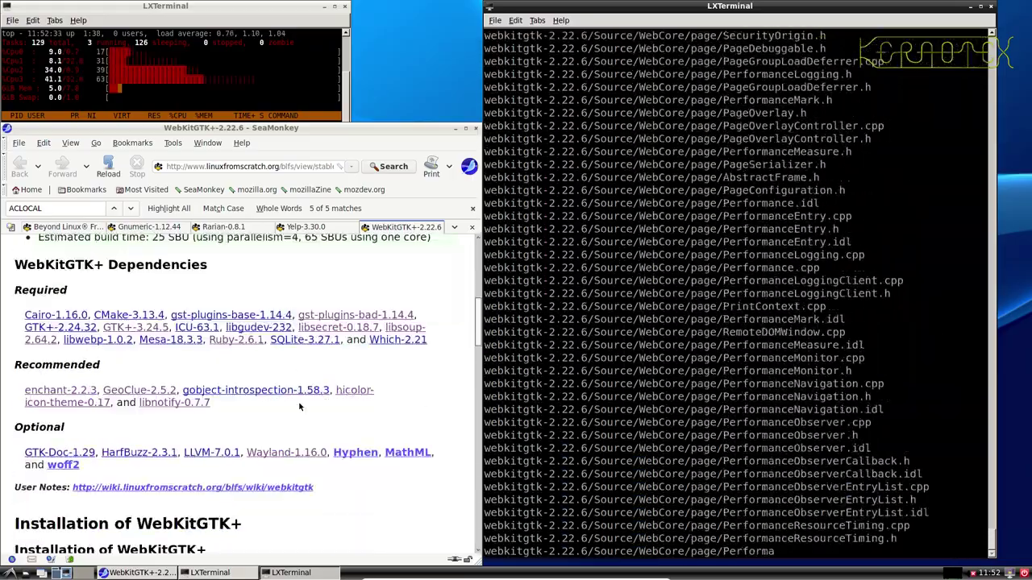
{"action": "scroll", "coordinate": [299, 407], "scroll_direction": "down", "scroll_amount": 6}
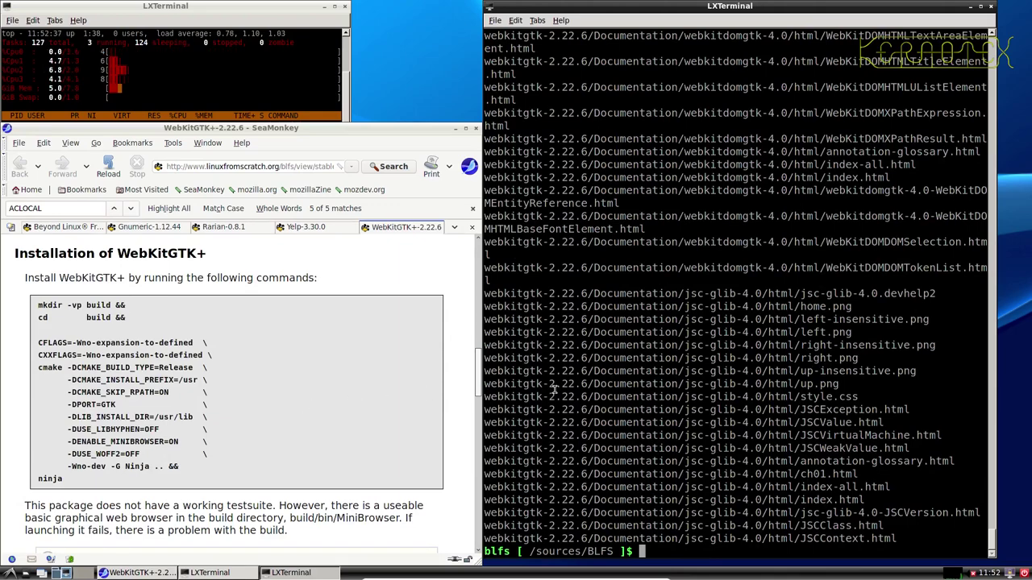
Change into the webkitgtk-2.22.6 source directory
{"action": "type", "text": "cd webk"}
{"action": "key", "text": "Tab"}
{"action": "type", "text": "6"}
{"action": "key", "text": "Return"}
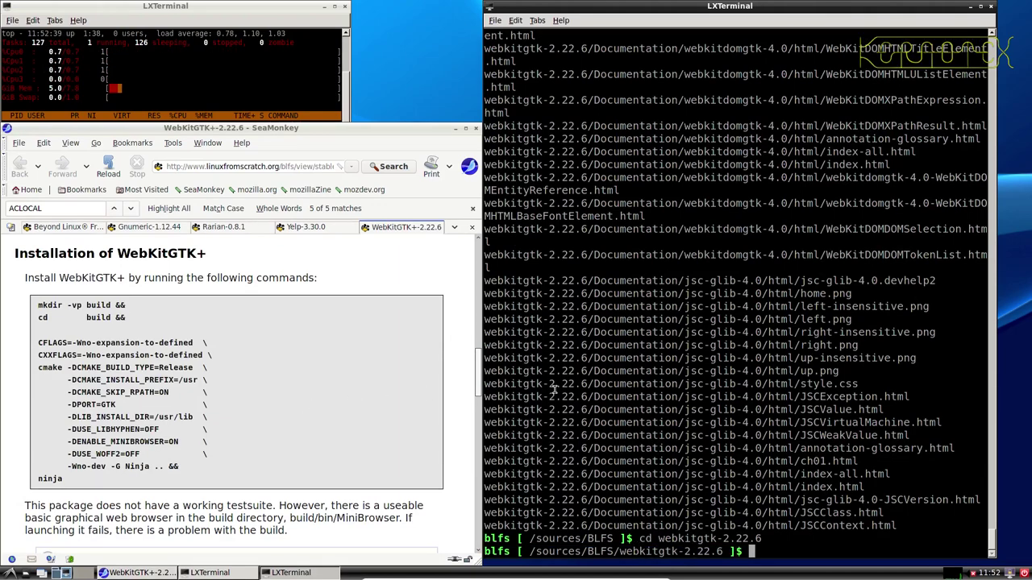
{"action": "scroll", "coordinate": [355, 431], "scroll_direction": "down", "scroll_amount": 2}
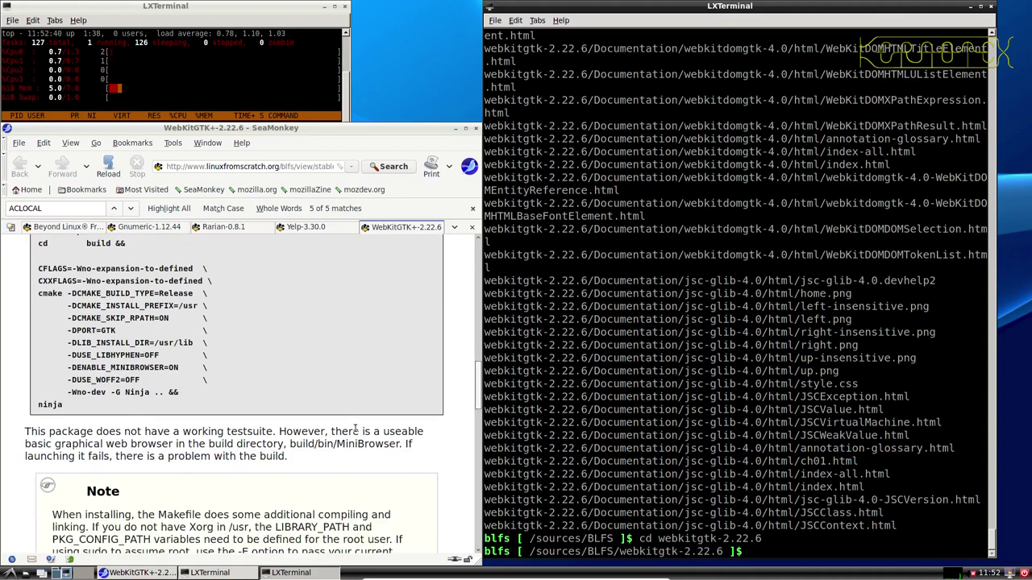
{"action": "scroll", "coordinate": [354, 428], "scroll_direction": "down", "scroll_amount": 8}
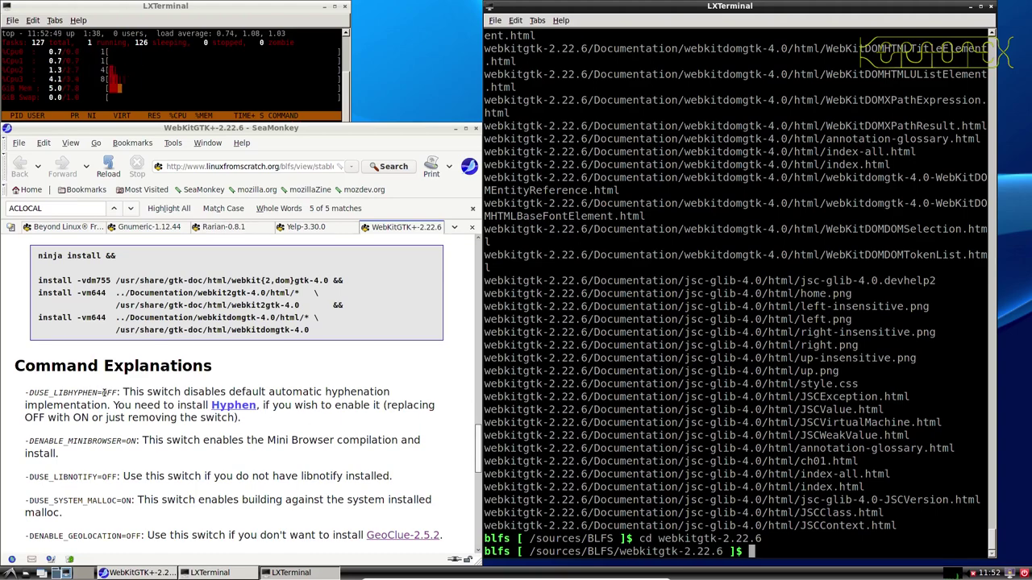
{"action": "scroll", "coordinate": [105, 393], "scroll_direction": "up", "scroll_amount": 12}
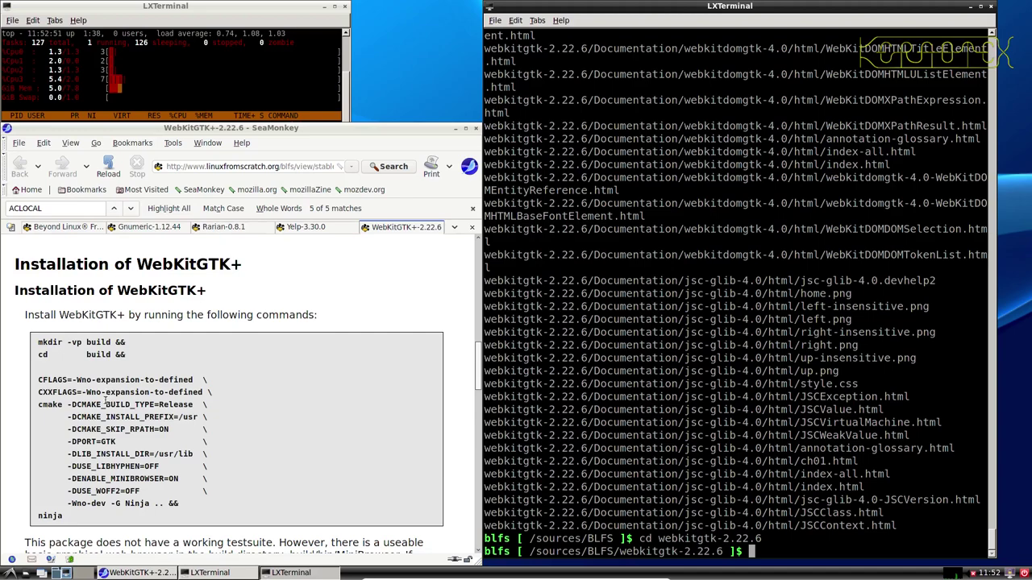
{"action": "left_click_drag", "start_coordinate": [96, 466], "coordinate": [134, 466]}
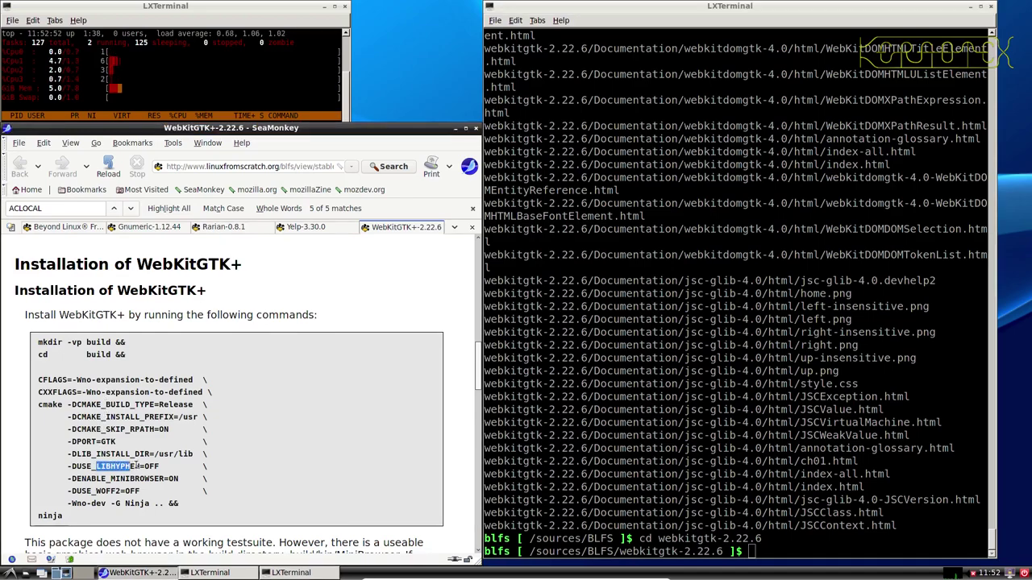
{"action": "scroll", "coordinate": [137, 459], "scroll_direction": "down", "scroll_amount": 18}
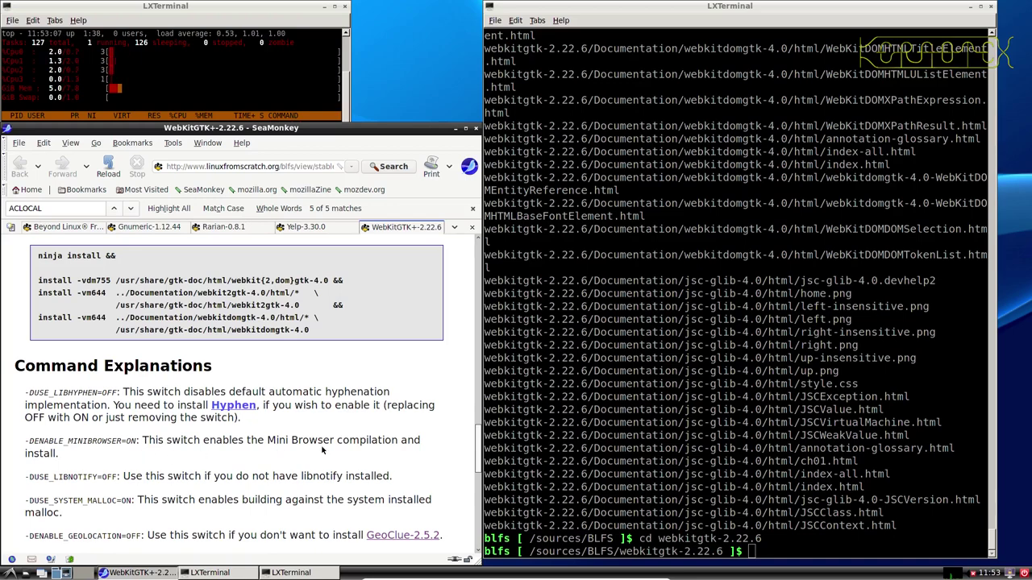
{"action": "scroll", "coordinate": [205, 442], "scroll_direction": "up", "scroll_amount": 5}
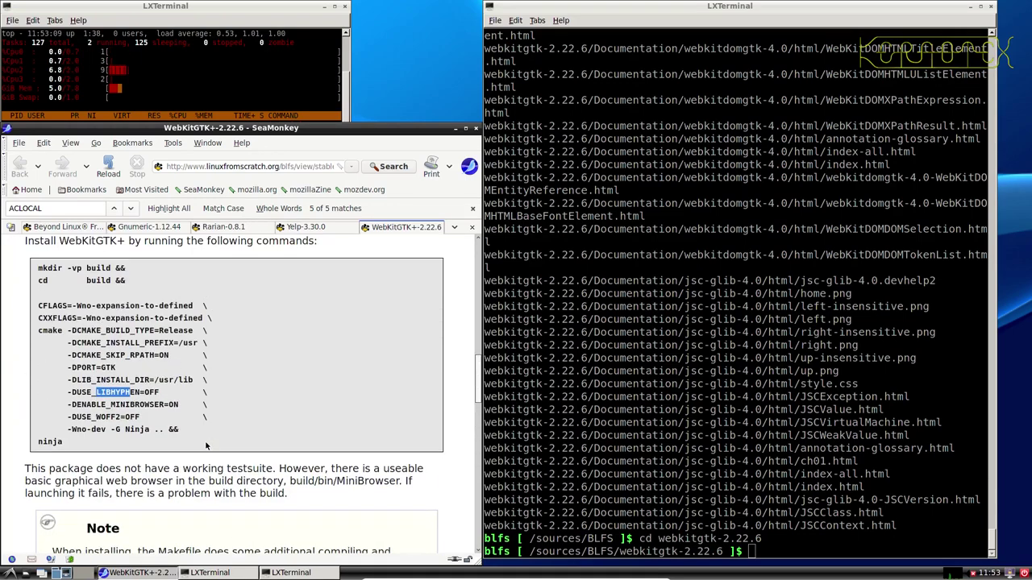
{"action": "scroll", "coordinate": [173, 413], "scroll_direction": "down", "scroll_amount": 5}
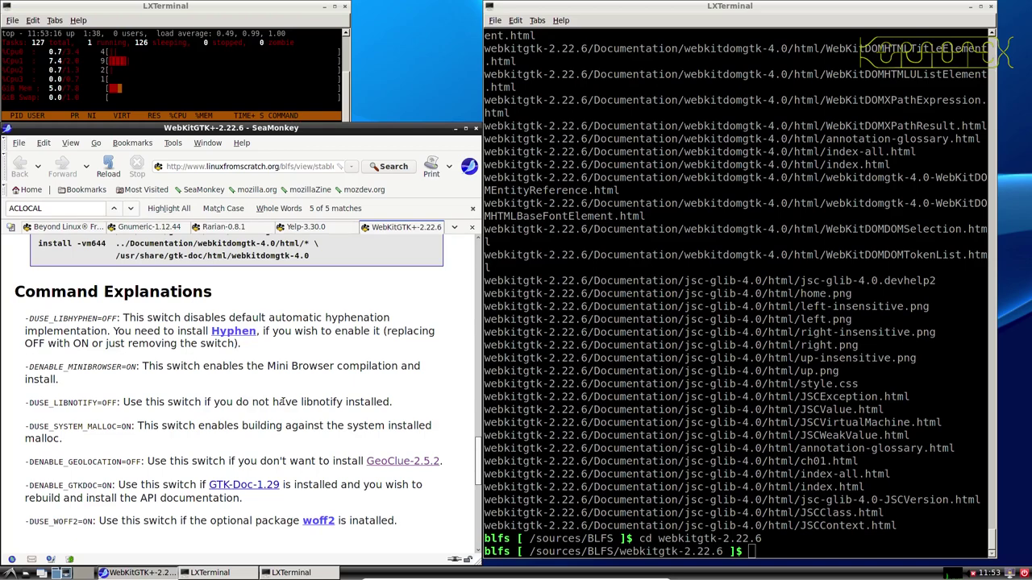
{"action": "type", "text": "ls -l "}
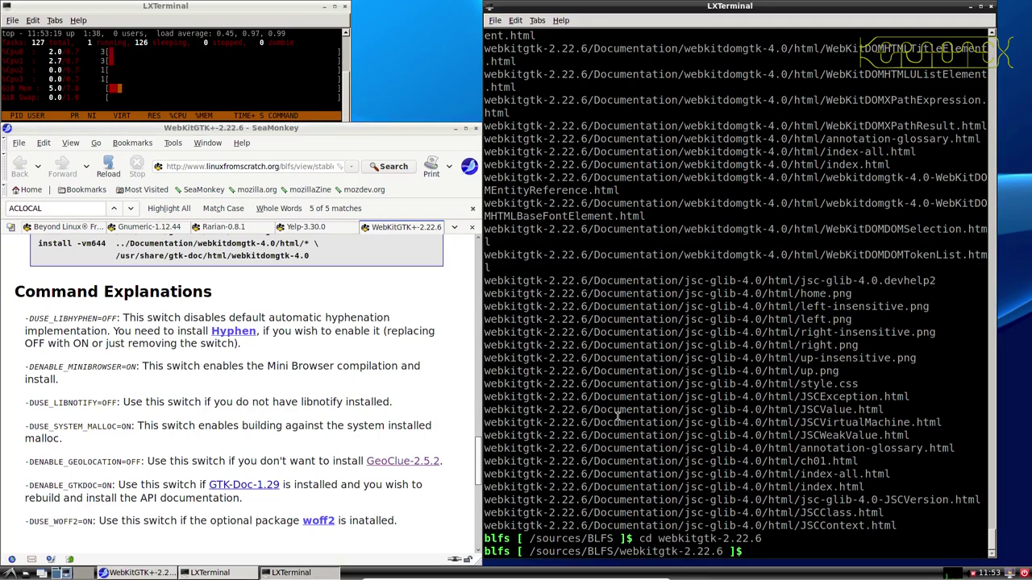
{"action": "type", "text": "../libn"}
{"action": "key", "text": "Tab"}
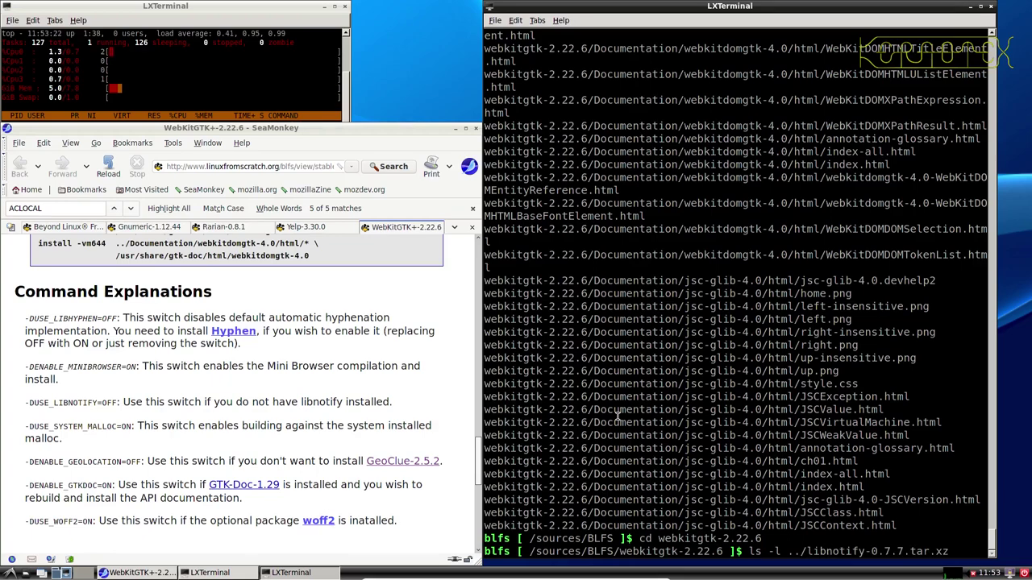
{"action": "scroll", "coordinate": [217, 324], "scroll_direction": "up", "scroll_amount": 7}
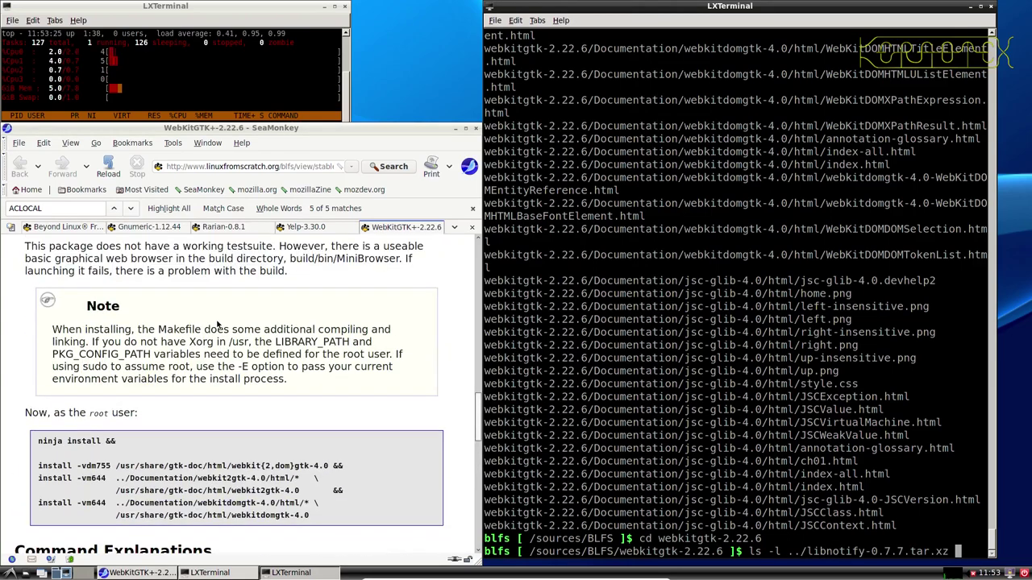
{"action": "scroll", "coordinate": [217, 324], "scroll_direction": "up", "scroll_amount": 2}
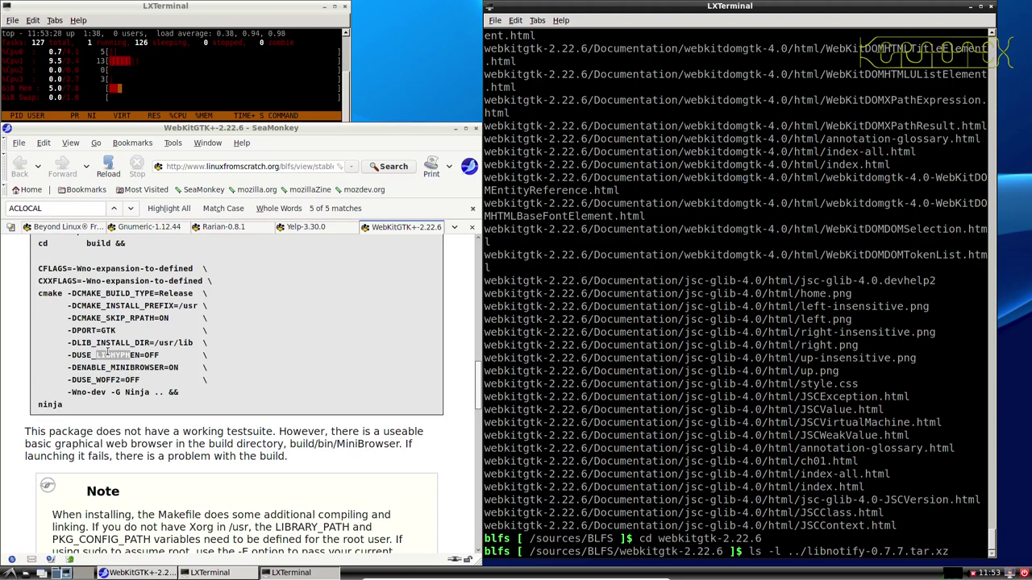
{"action": "scroll", "coordinate": [100, 392], "scroll_direction": "down", "scroll_amount": 10}
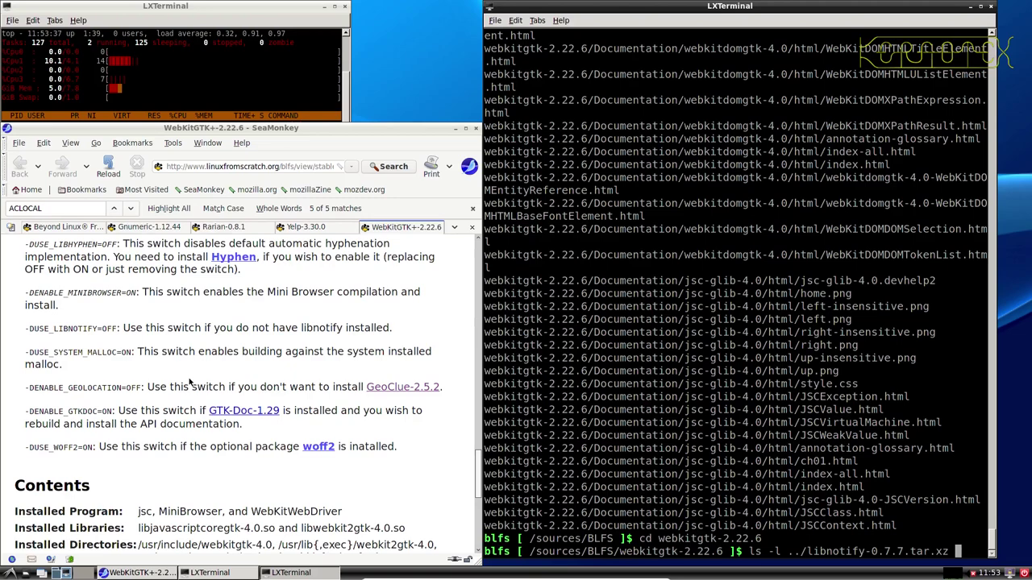
{"action": "scroll", "coordinate": [191, 378], "scroll_direction": "up", "scroll_amount": 10}
{"action": "scroll", "coordinate": [191, 379], "scroll_direction": "up", "scroll_amount": 1}
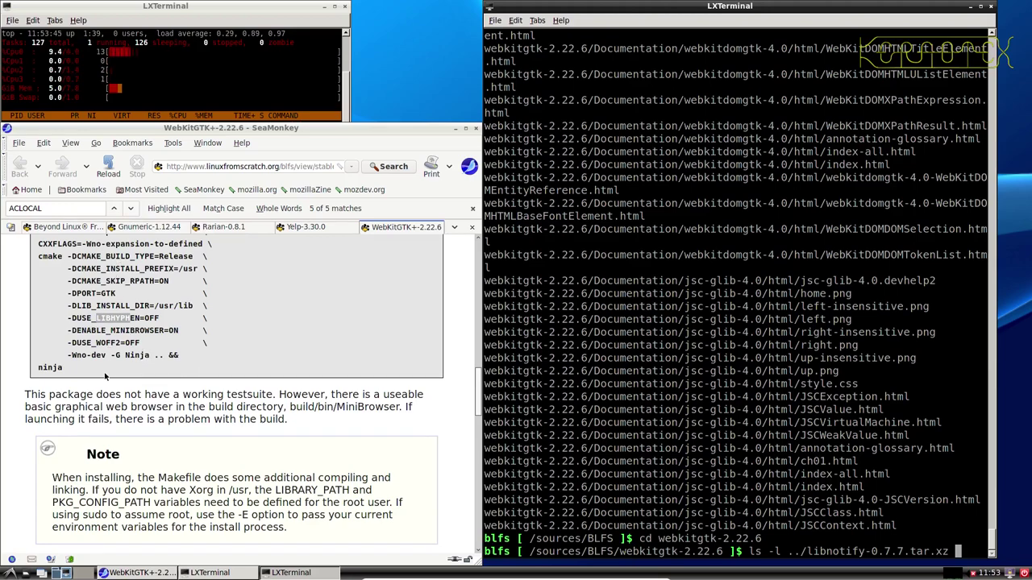
{"action": "scroll", "coordinate": [104, 375], "scroll_direction": "down", "scroll_amount": 10}
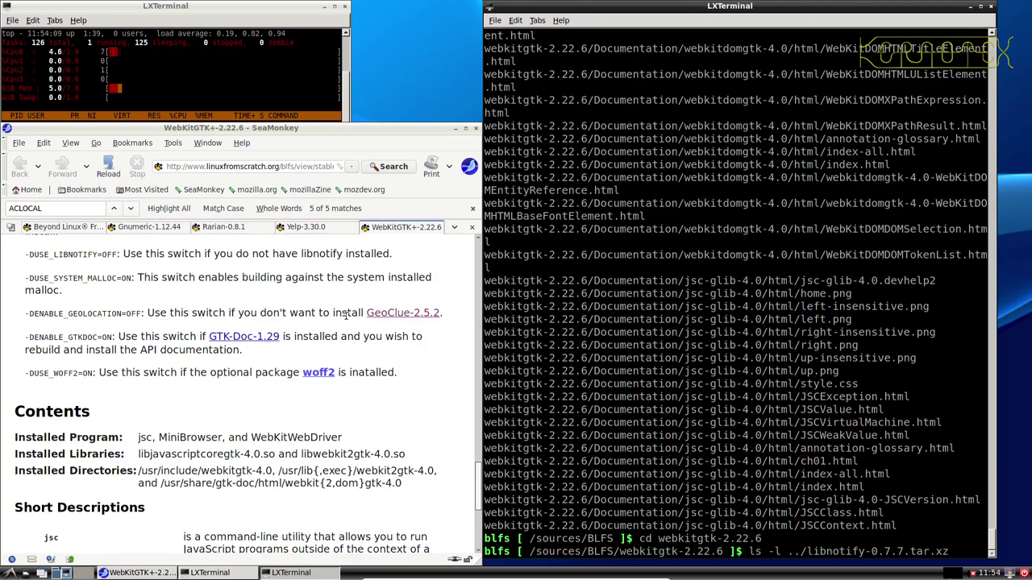
{"action": "scroll", "coordinate": [334, 321], "scroll_direction": "up", "scroll_amount": 5}
{"action": "scroll", "coordinate": [335, 321], "scroll_direction": "up", "scroll_amount": 12}
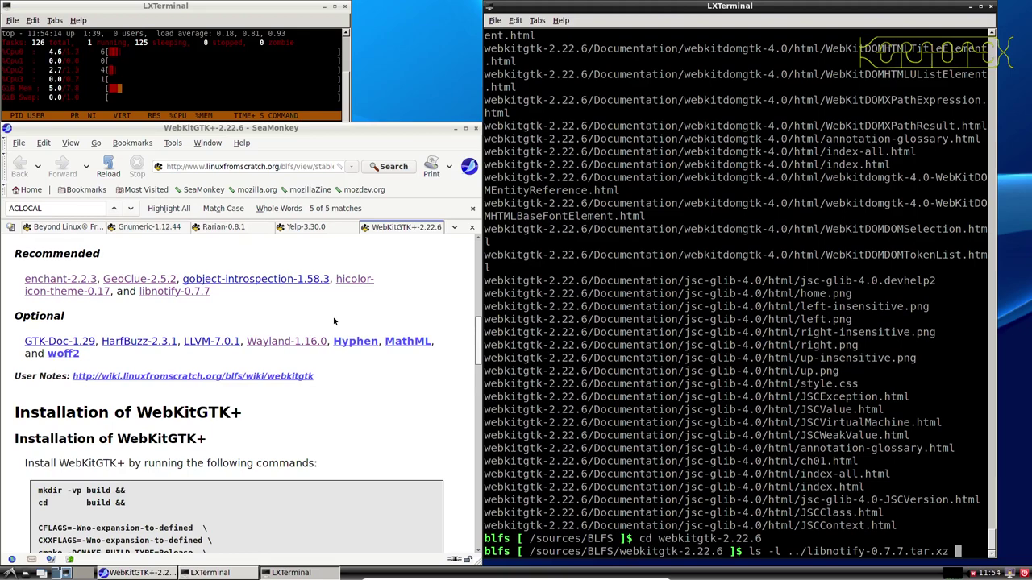
{"action": "scroll", "coordinate": [181, 342], "scroll_direction": "down", "scroll_amount": 3}
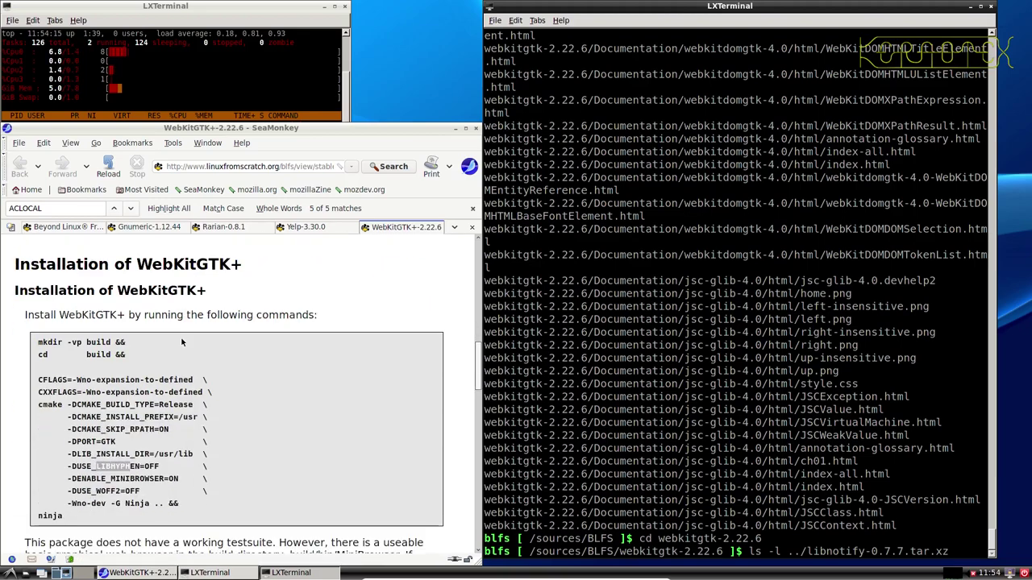
{"action": "scroll", "coordinate": [177, 355], "scroll_direction": "down", "scroll_amount": 15}
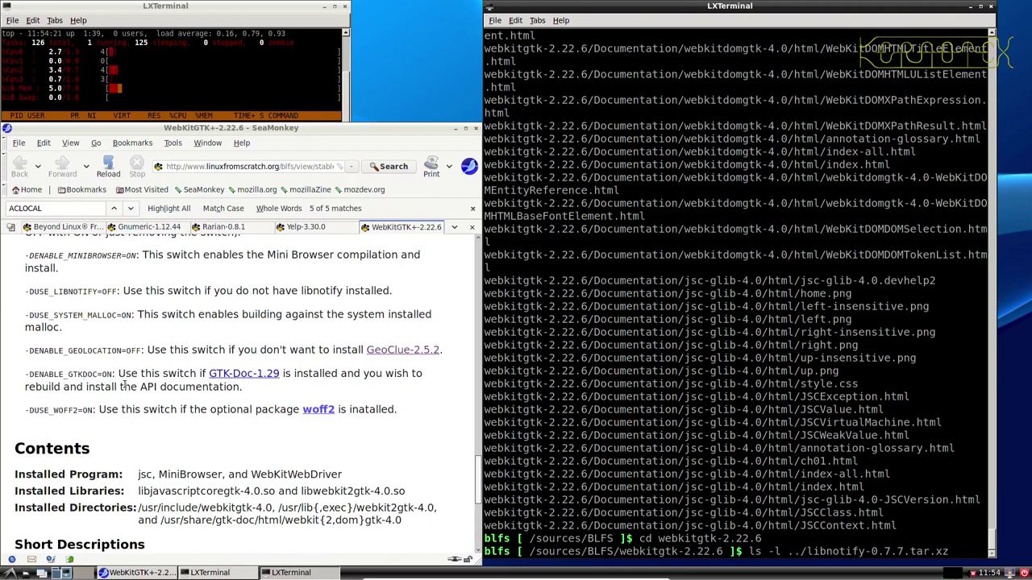
{"action": "scroll", "coordinate": [146, 389], "scroll_direction": "up", "scroll_amount": 10}
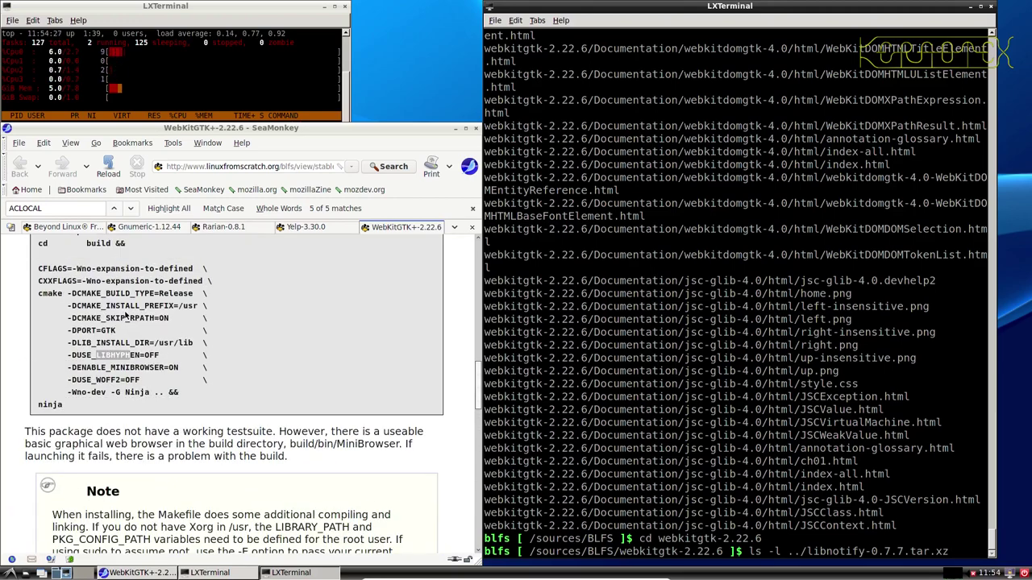
{"action": "scroll", "coordinate": [125, 315], "scroll_direction": "down", "scroll_amount": 10}
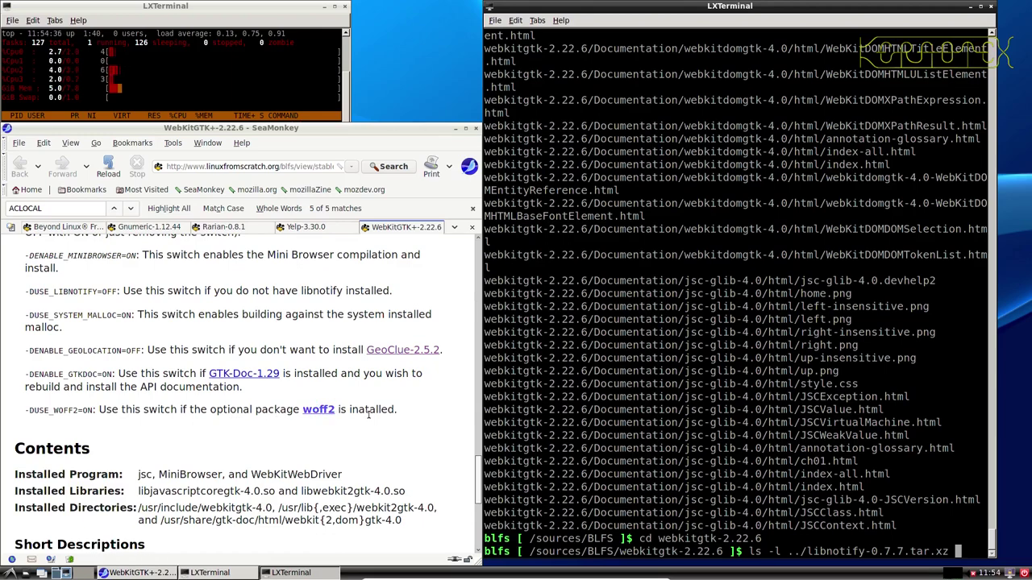
{"action": "scroll", "coordinate": [289, 388], "scroll_direction": "up", "scroll_amount": 5}
{"action": "scroll", "coordinate": [288, 388], "scroll_direction": "up", "scroll_amount": 9}
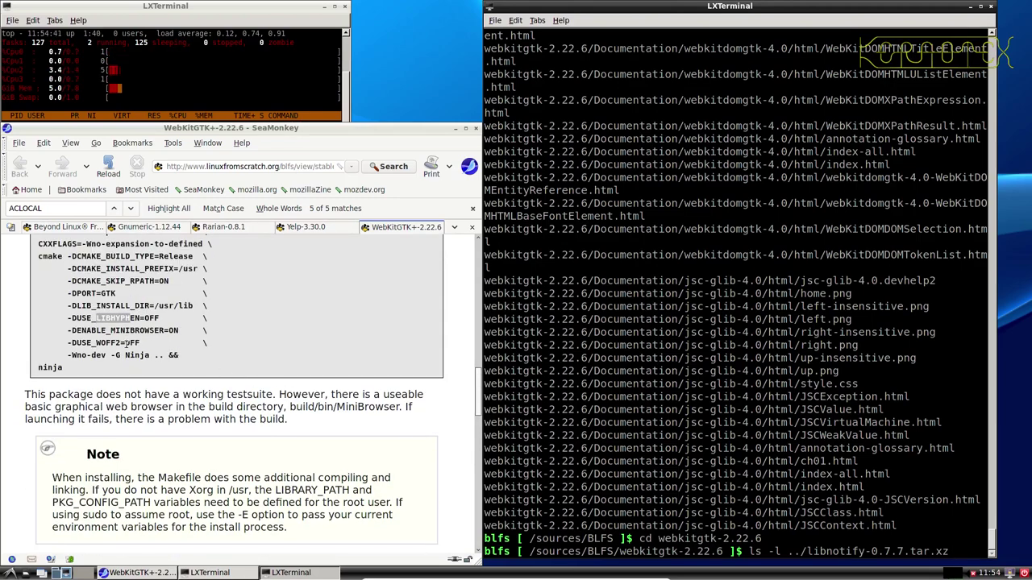
{"action": "scroll", "coordinate": [81, 333], "scroll_direction": "down", "scroll_amount": 10}
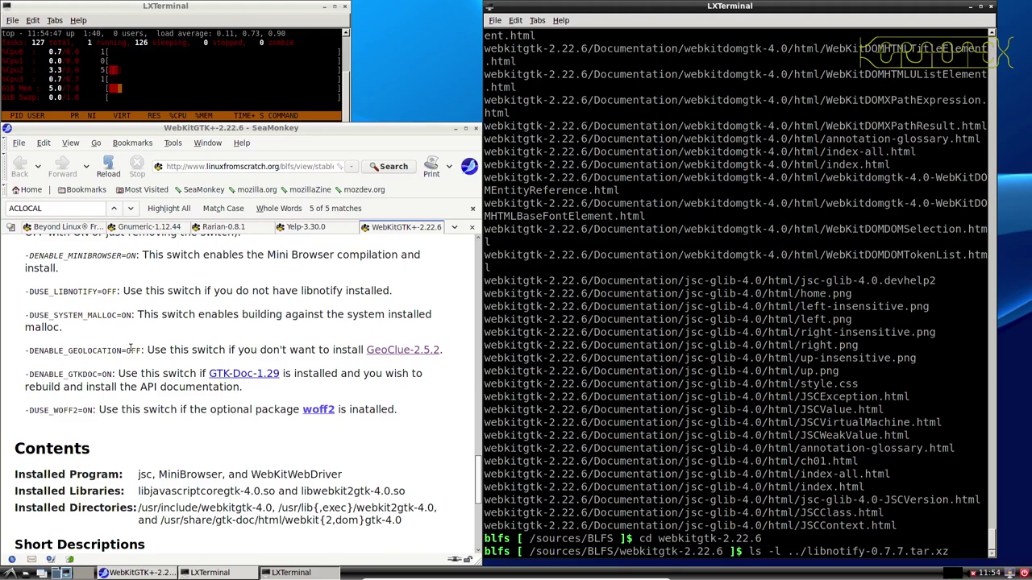
{"action": "scroll", "coordinate": [131, 349], "scroll_direction": "up", "scroll_amount": 10}
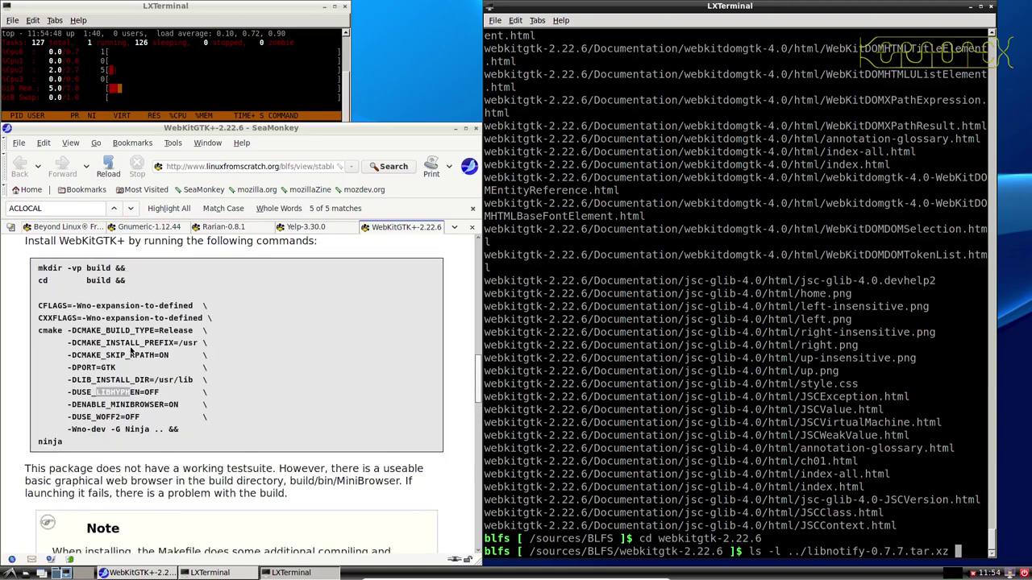
Paste the mkdir, cd and cmake build commands through -DUSE_WOFF2=OFF at a fresh prompt
{"action": "left_click_drag", "start_coordinate": [37, 265], "coordinate": [149, 431]}
{"action": "key", "text": "ctrl+c"}
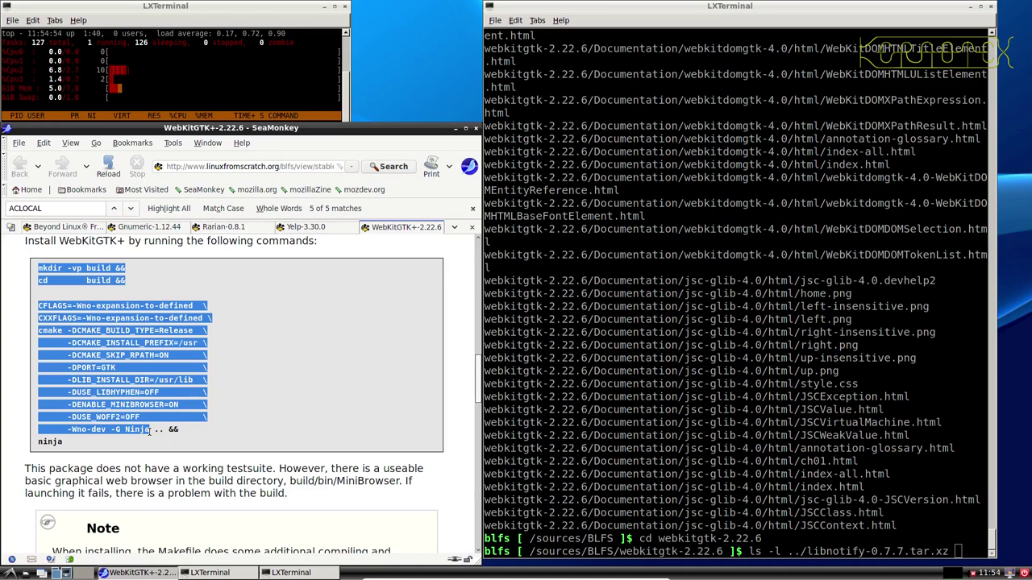
{"action": "left_click_drag", "start_coordinate": [150, 432], "coordinate": [227, 411]}
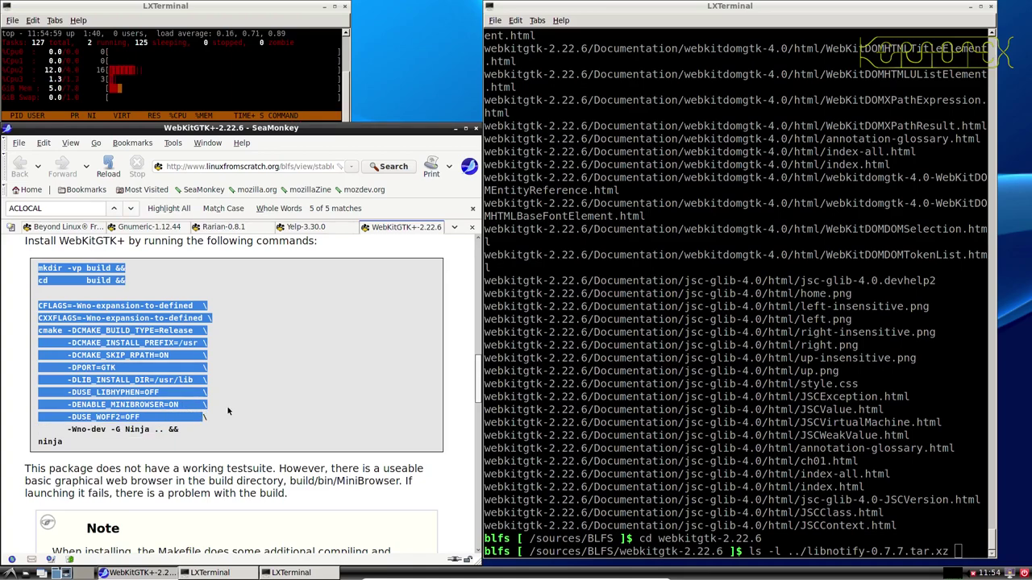
{"action": "middle_click", "coordinate": [640, 395]}
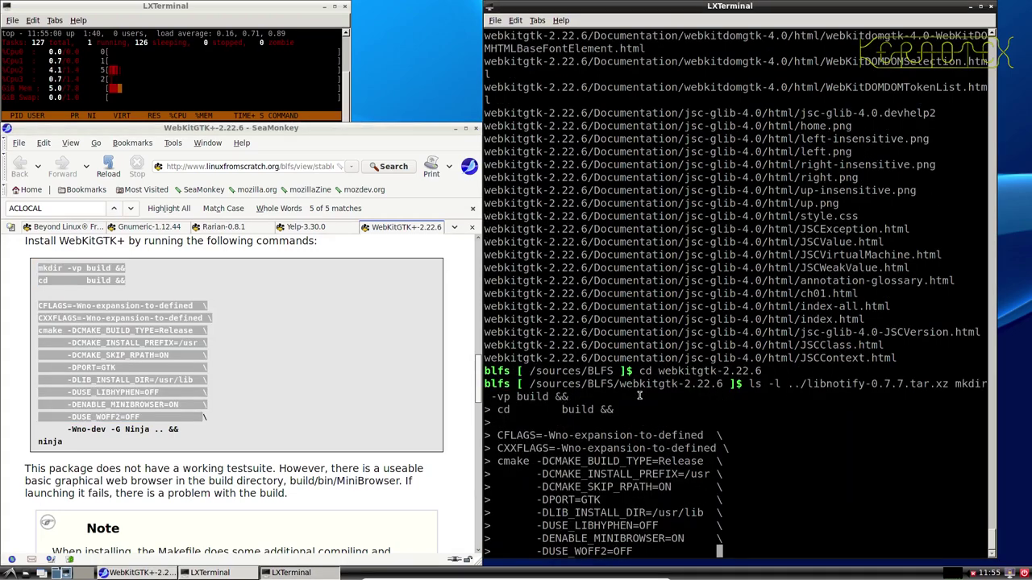
{"action": "key", "text": "ctrl+c"}
{"action": "middle_click", "coordinate": [640, 395]}
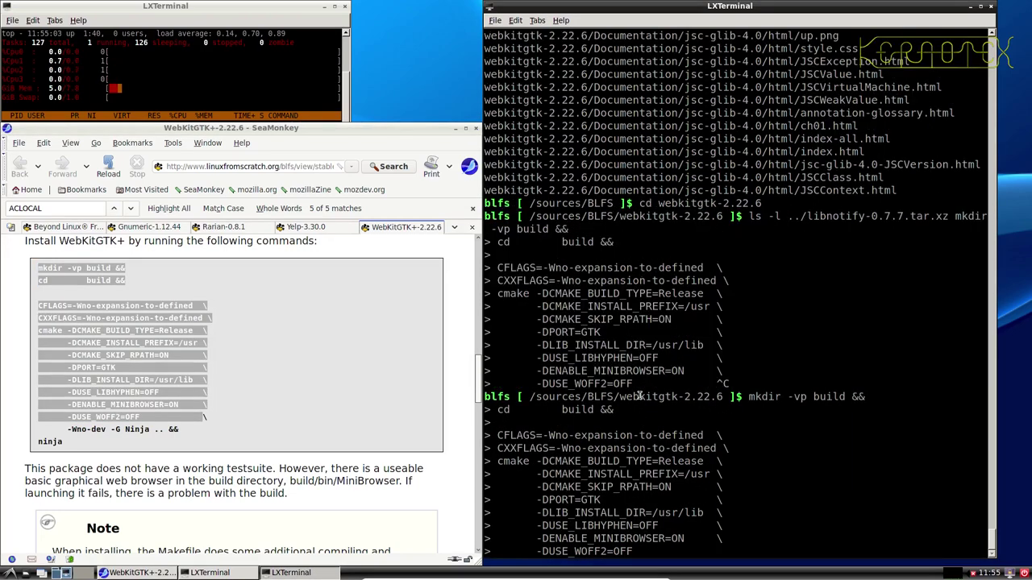
Append -DUSE_SYSTEM_MALLOC=ON and -Wno-dev -G Ninja .. to the cmake command
{"action": "scroll", "coordinate": [218, 375], "scroll_direction": "down", "scroll_amount": 8}
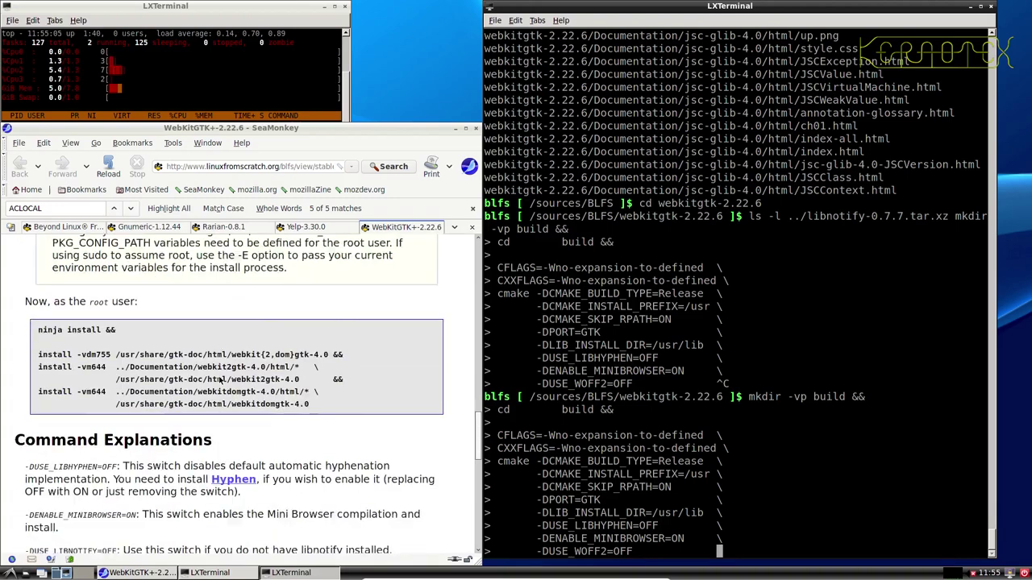
{"action": "scroll", "coordinate": [218, 376], "scroll_direction": "down", "scroll_amount": 5}
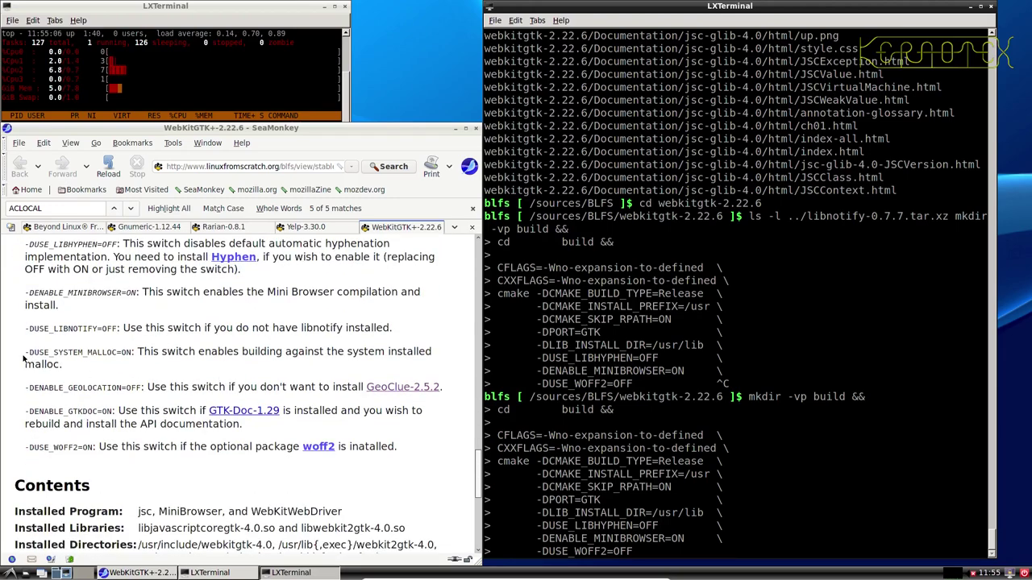
{"action": "left_click_drag", "start_coordinate": [25, 353], "coordinate": [127, 353]}
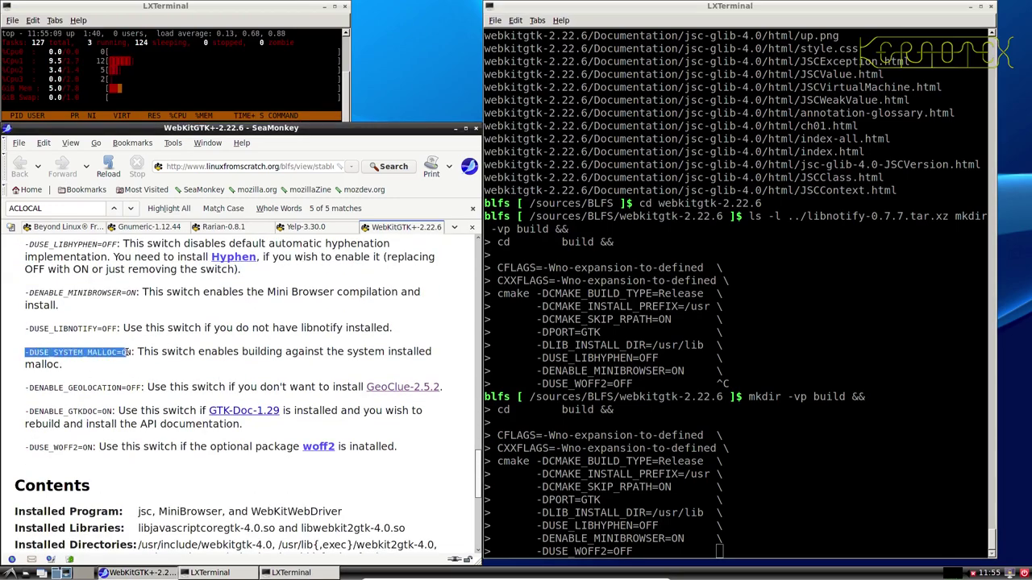
{"action": "middle_click", "coordinate": [698, 408]}
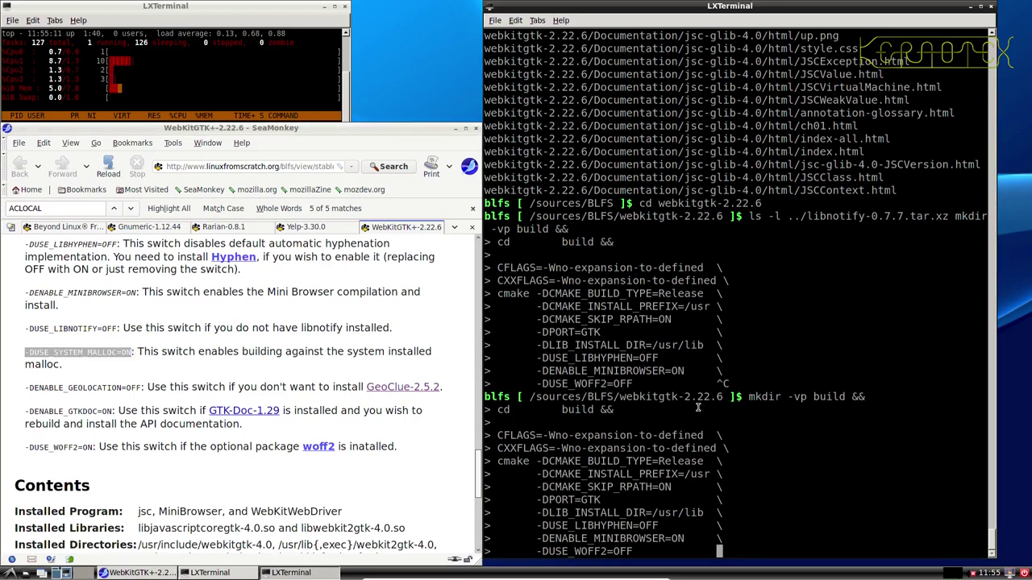
{"action": "scroll", "coordinate": [251, 411], "scroll_direction": "up", "scroll_amount": 5}
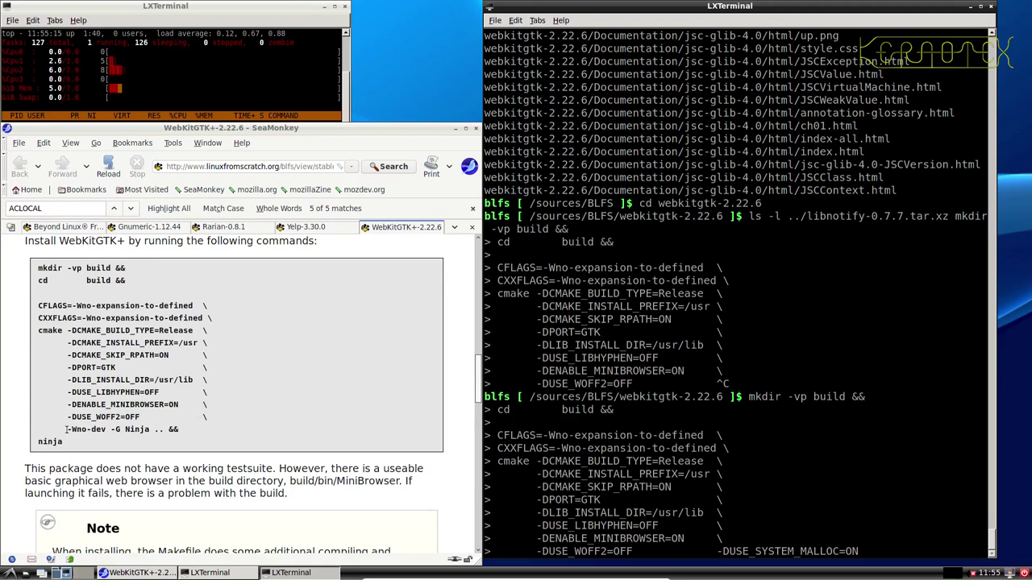
{"action": "left_click_drag", "start_coordinate": [67, 429], "coordinate": [163, 437]}
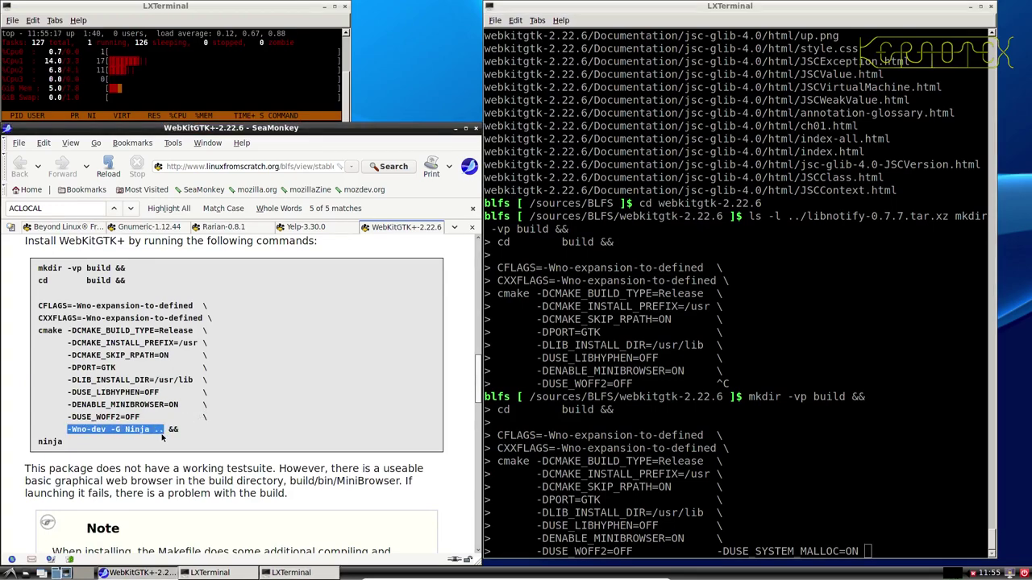
{"action": "middle_click", "coordinate": [651, 416]}
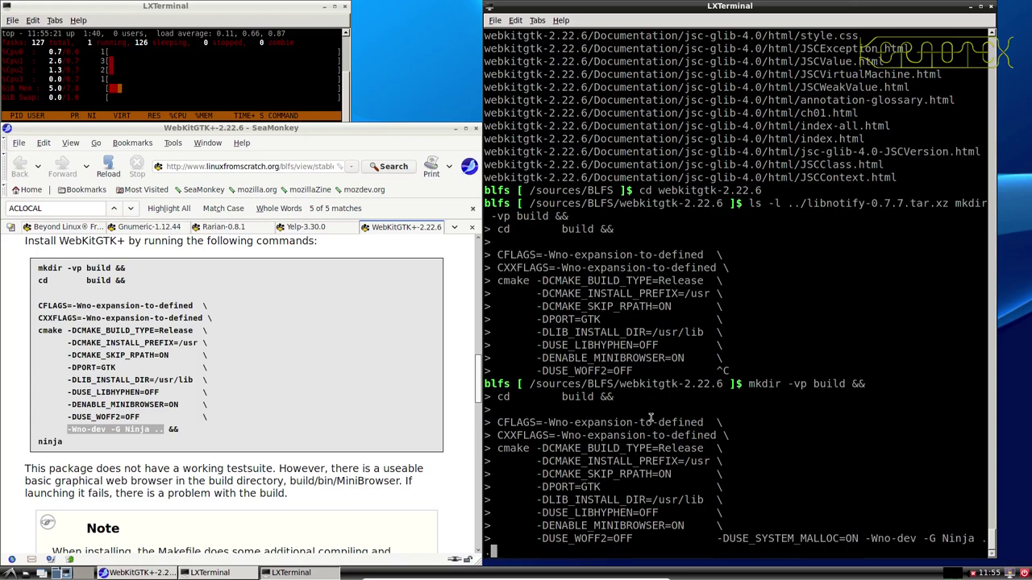
Run the cmake configure, then highlight the GEOLOCATION, TOUCH_EVENTS, USE_LIBHYPHEN and USE_WOFF2 feature lines
{"action": "key", "text": "Return"}
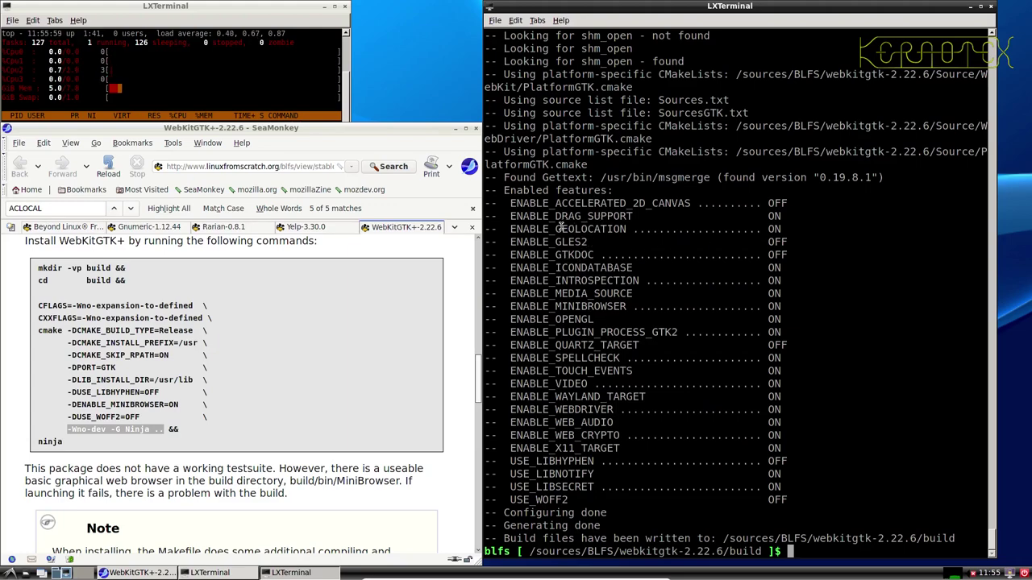
{"action": "left_click_drag", "start_coordinate": [562, 229], "coordinate": [782, 230]}
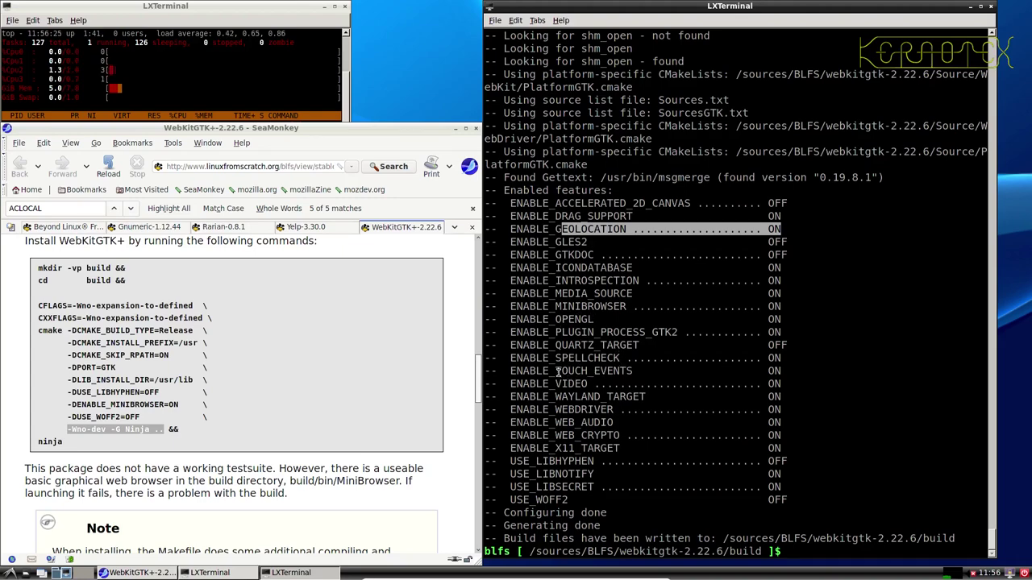
{"action": "left_click_drag", "start_coordinate": [554, 371], "coordinate": [634, 372]}
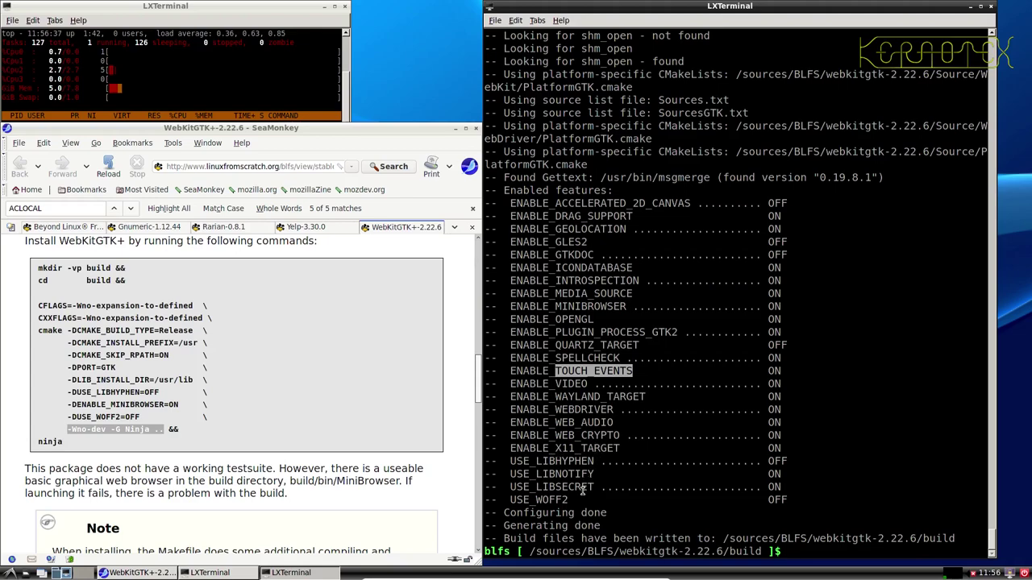
{"action": "left_click_drag", "start_coordinate": [538, 463], "coordinate": [613, 463]}
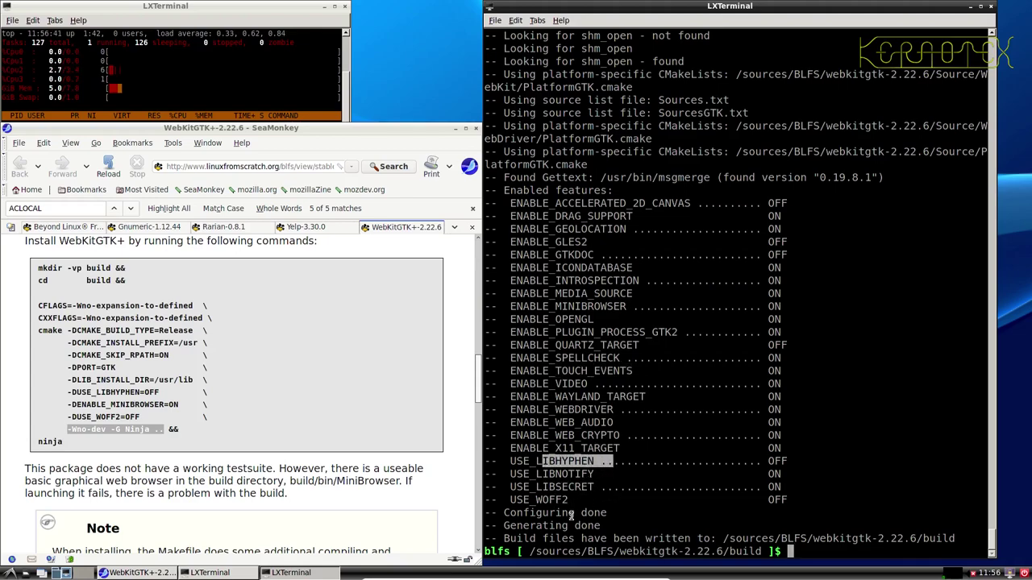
{"action": "left_click_drag", "start_coordinate": [542, 500], "coordinate": [574, 499]}
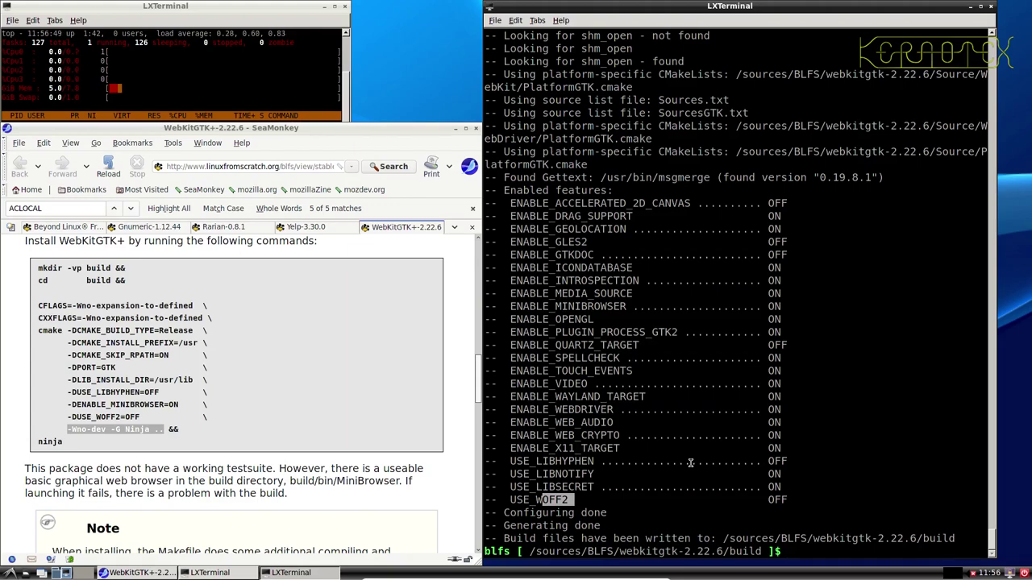
Start the build with 'time ninja' so the compilation is timed
{"action": "type", "text": "ninja"}
{"action": "key", "text": "Home"}
{"action": "type", "text": "time"}
{"action": "key", "text": "Return"}
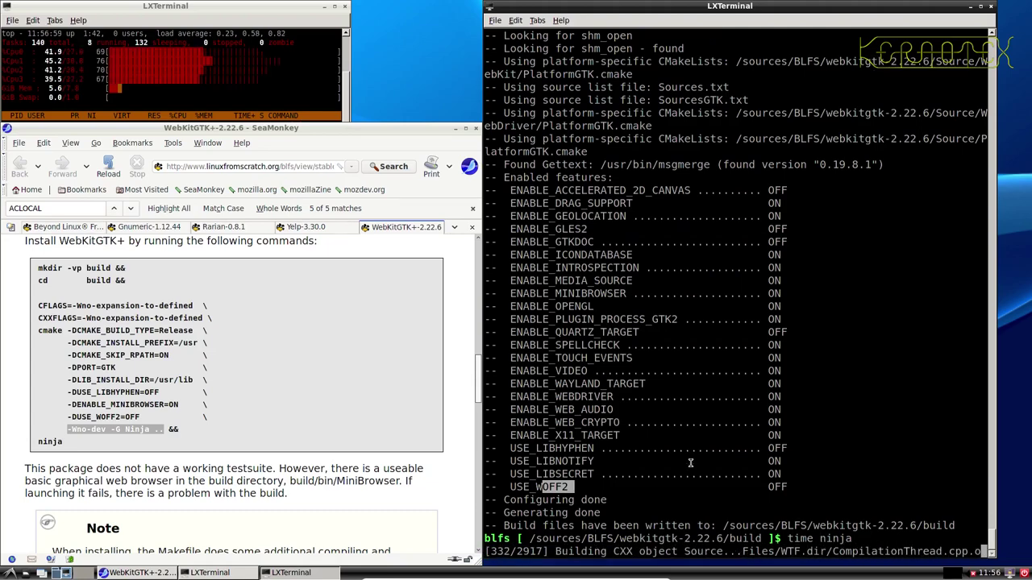
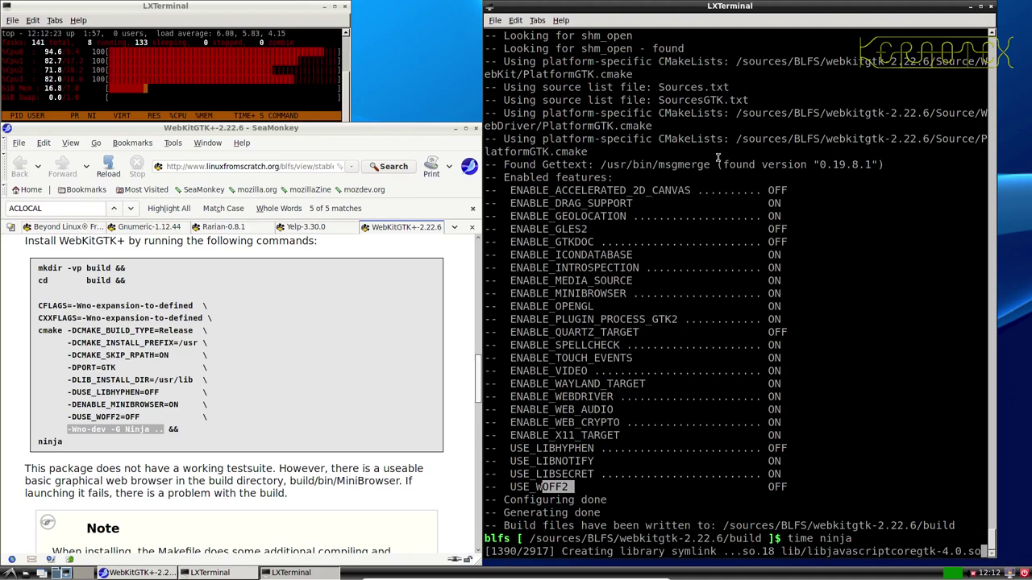
Nudge the ninja build terminal rightward and widen the SeaMonkey BLFS instructions window next to it
{"action": "left_click_drag", "start_coordinate": [751, 8], "coordinate": [785, 8]}
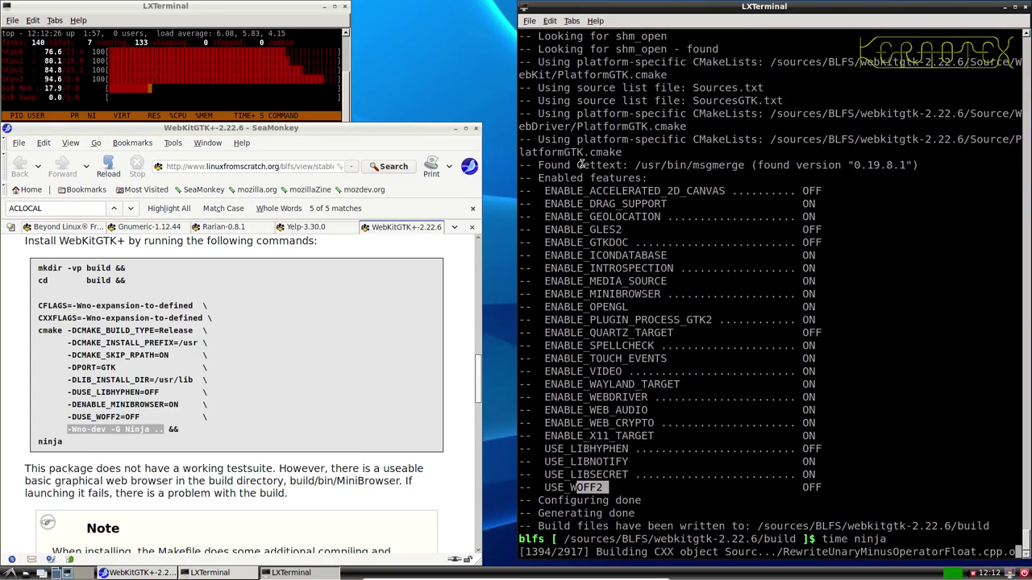
{"action": "left_click", "coordinate": [478, 189]}
{"action": "left_click_drag", "start_coordinate": [478, 189], "coordinate": [516, 190]}
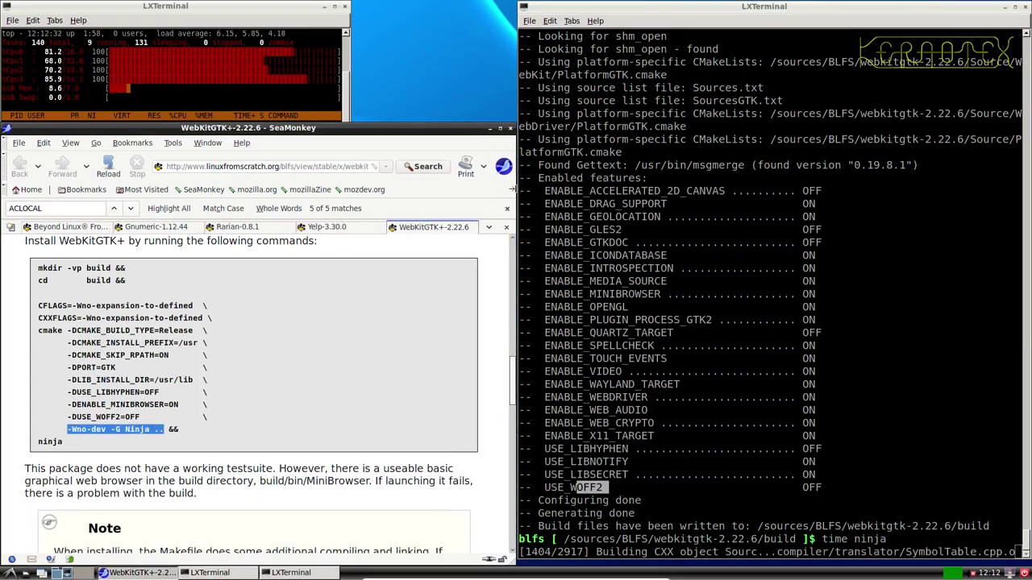
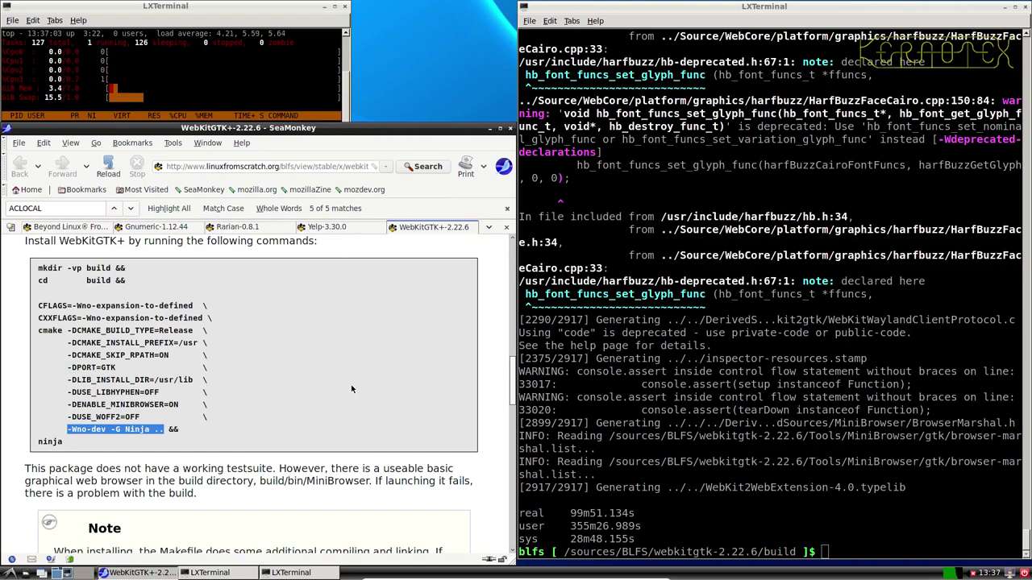
Run build/bin/MiniBrowser, then bin/MiniBrowser; both fail to load libwebkit2gtk-4.0.so.37
{"action": "scroll", "coordinate": [351, 388], "scroll_direction": "down", "scroll_amount": 2}
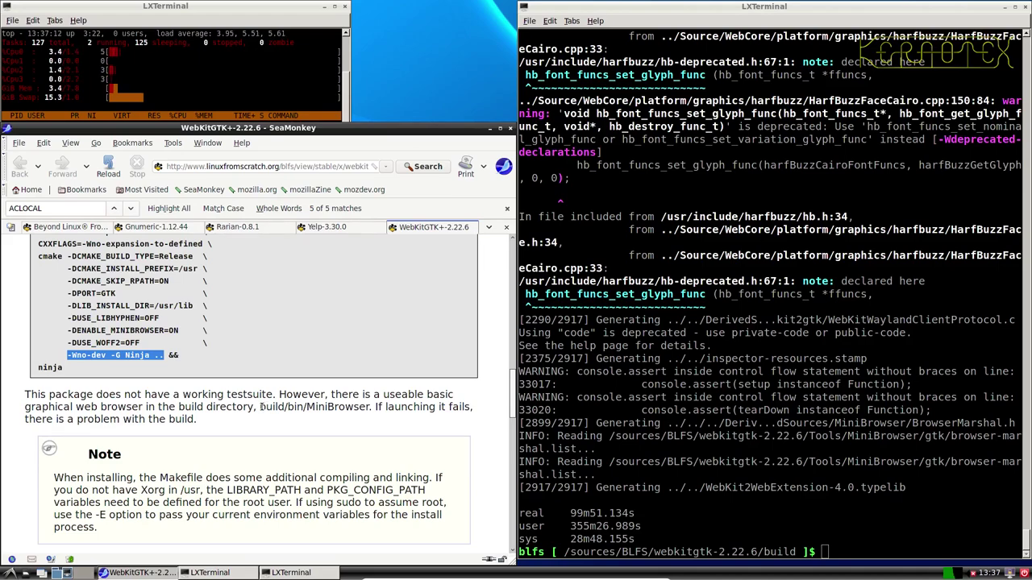
{"action": "left_click_drag", "start_coordinate": [261, 408], "coordinate": [370, 408]}
{"action": "middle_click", "coordinate": [660, 397]}
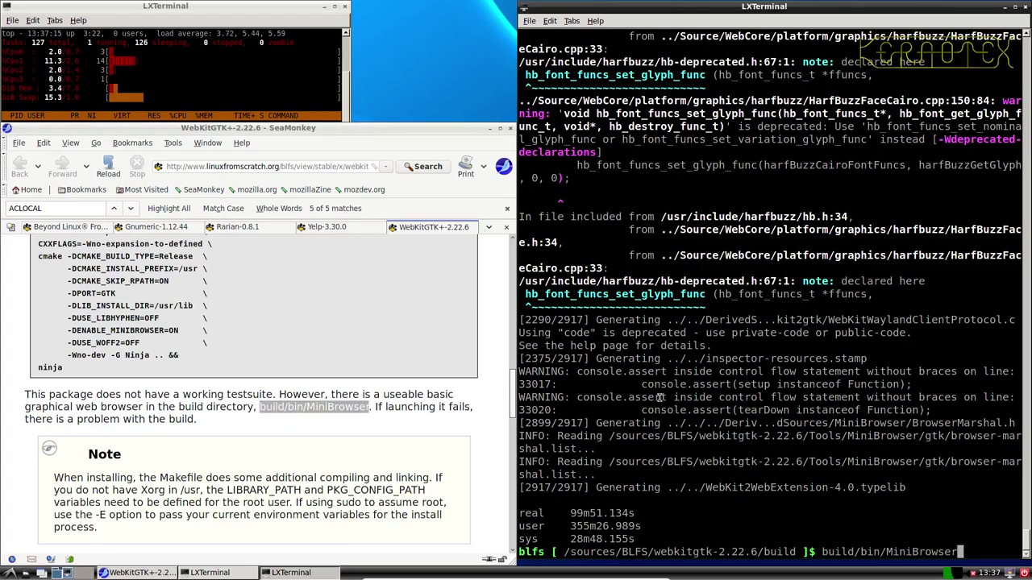
{"action": "key", "text": "Return"}
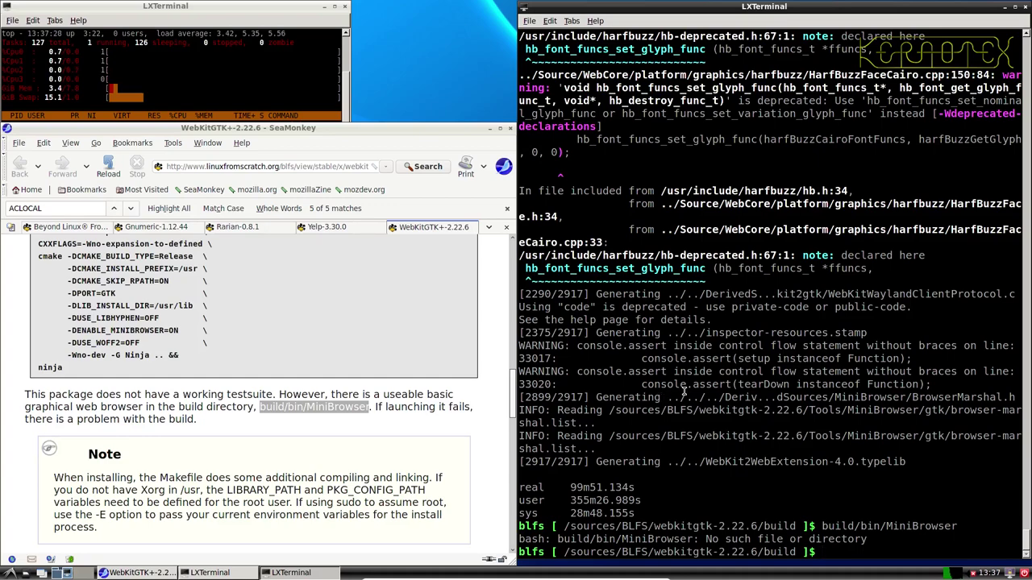
{"action": "key", "text": "Up"}
{"action": "key", "text": "Home"}
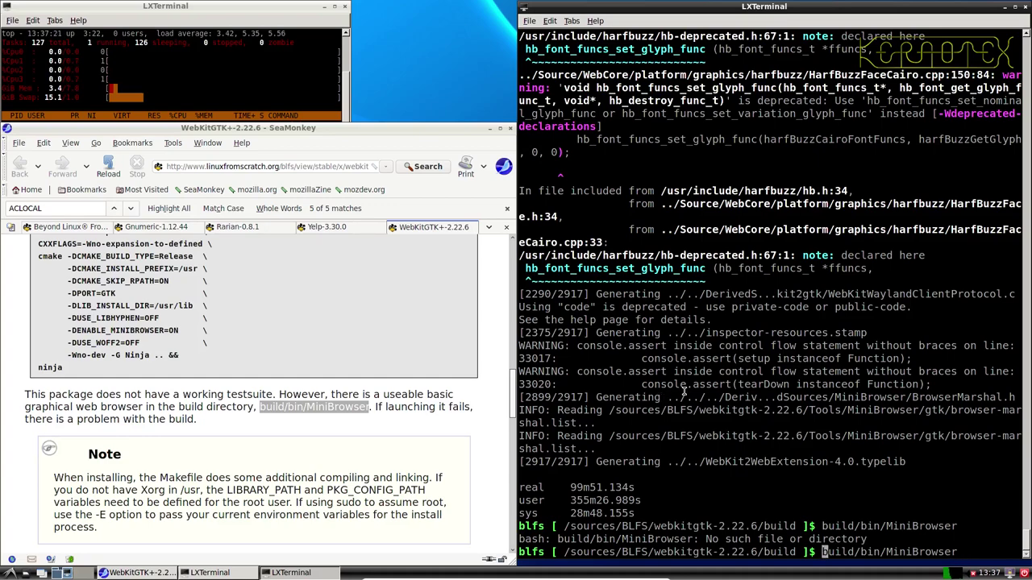
{"action": "key", "text": "Delete"}
{"action": "key", "text": "Delete"}
{"action": "key", "text": "Delete"}
{"action": "key", "text": "Delete"}
{"action": "key", "text": "Delete"}
{"action": "key", "text": "Delete"}
{"action": "key", "text": "Return"}
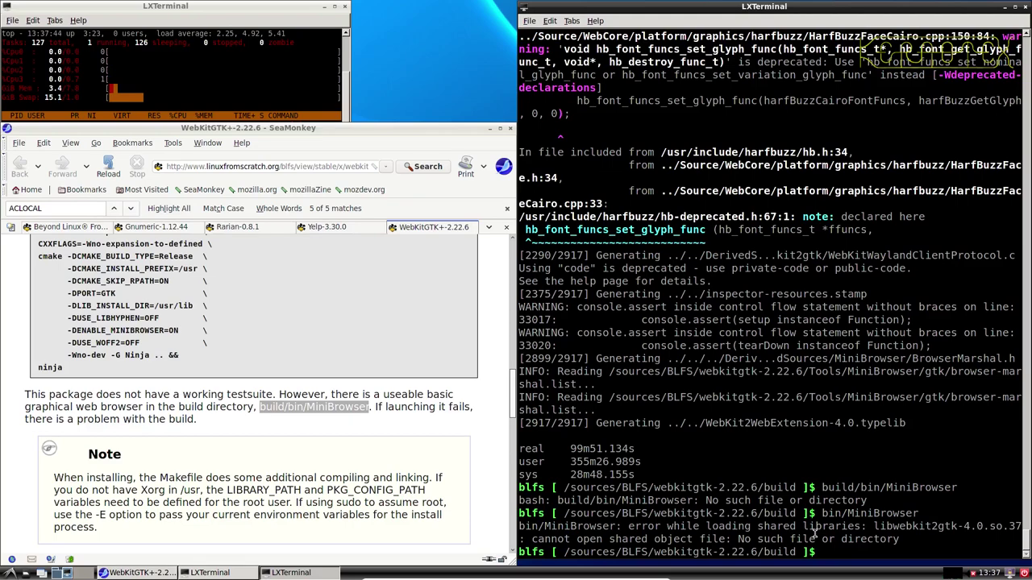
Retry build/bin/MiniBrowser from the parent source directory, then return to build/
{"action": "type", "text": "cd .."}
{"action": "key", "text": "Return"}
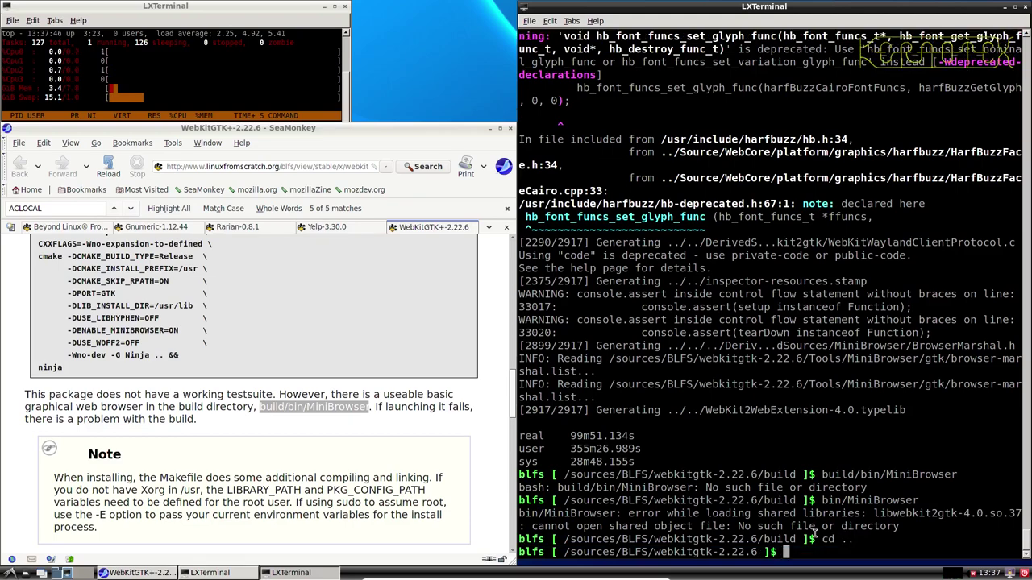
{"action": "key", "text": "Up"}
{"action": "key", "text": "Up"}
{"action": "key", "text": "Up"}
{"action": "key", "text": "Return"}
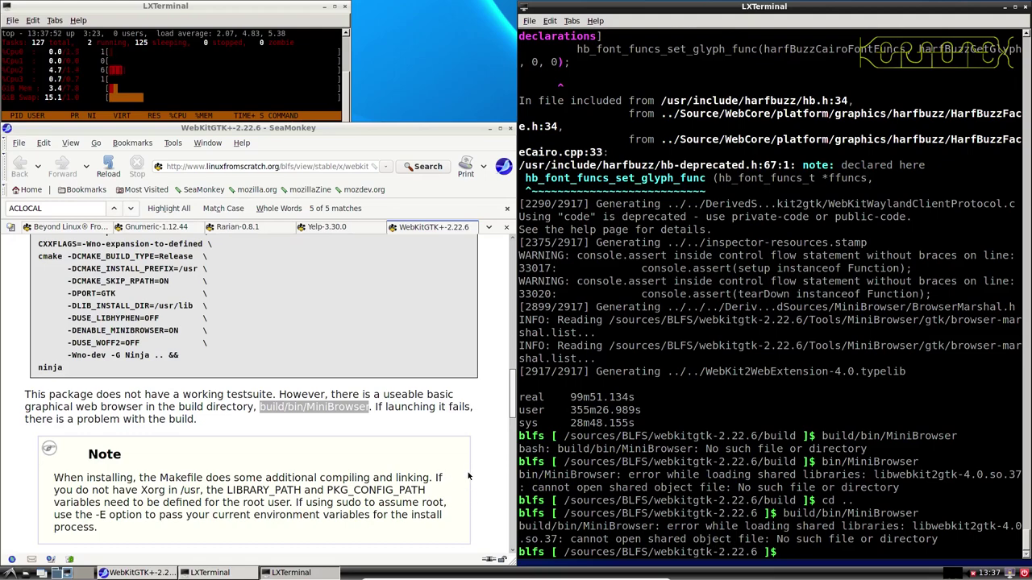
{"action": "type", "text": "cd build/"}
{"action": "key", "text": "Return"}
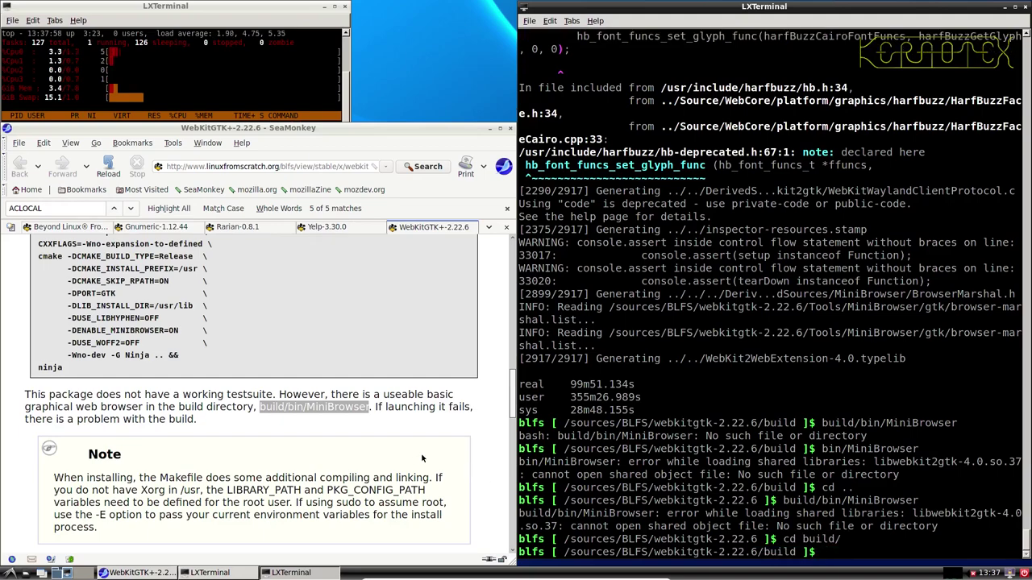
{"action": "scroll", "coordinate": [422, 458], "scroll_direction": "down", "scroll_amount": 2}
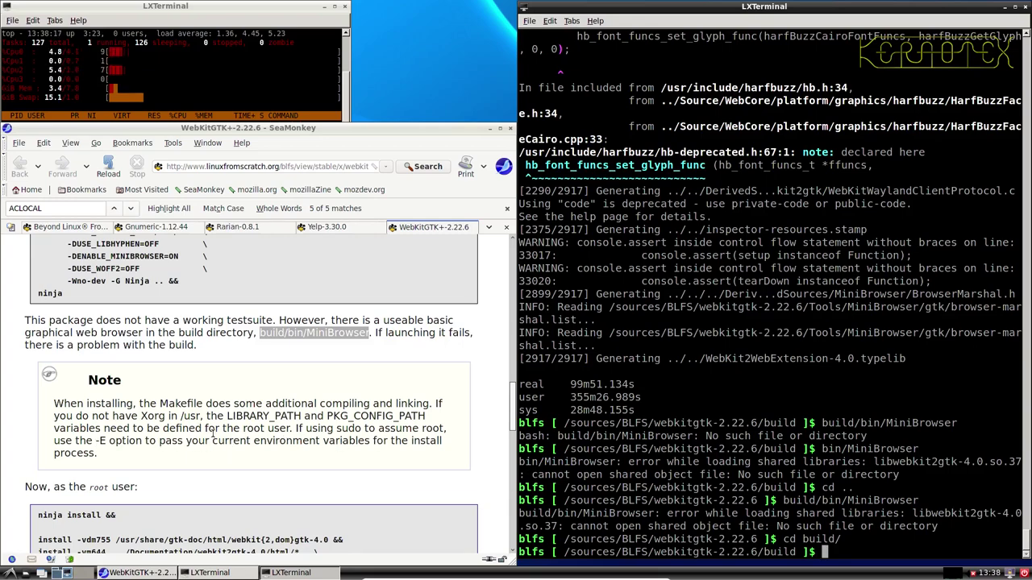
Open a root shell that keeps the environment with sudo -E su
{"action": "scroll", "coordinate": [214, 439], "scroll_direction": "down", "scroll_amount": 3}
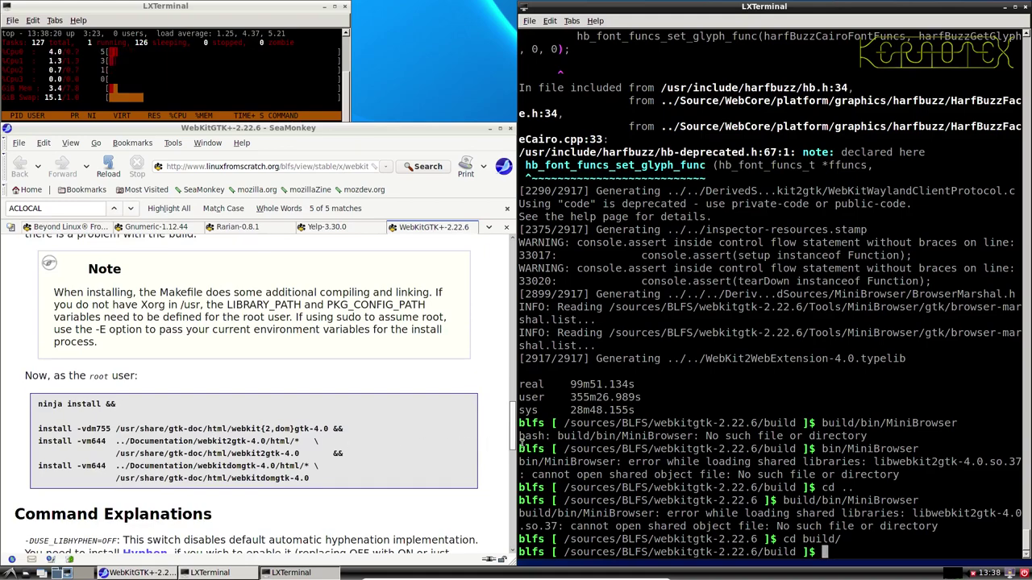
{"action": "type", "text": "sudo"}
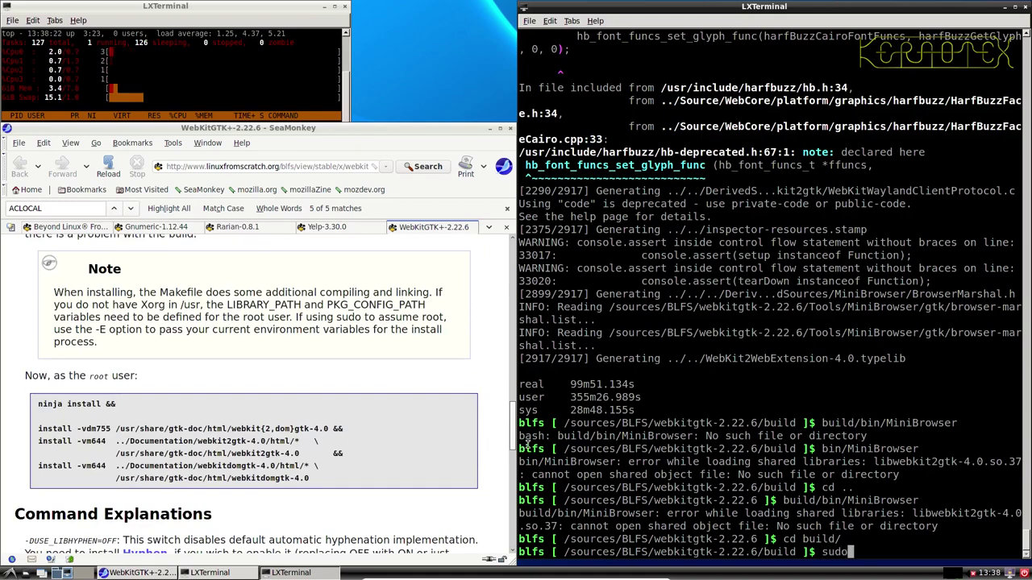
{"action": "type", "text": " -E su"}
{"action": "key", "text": "Return"}
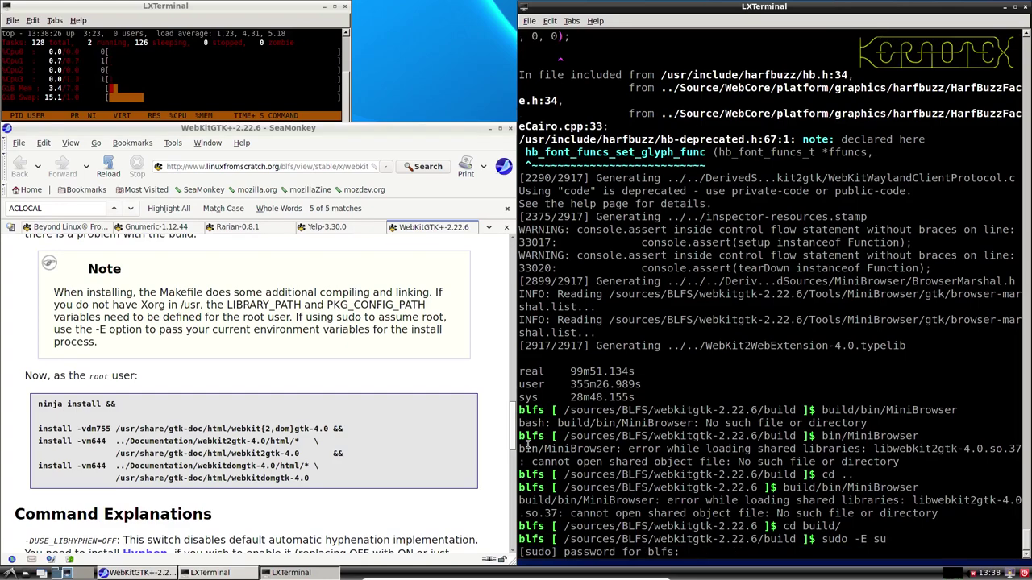
{"action": "key", "text": "Return"}
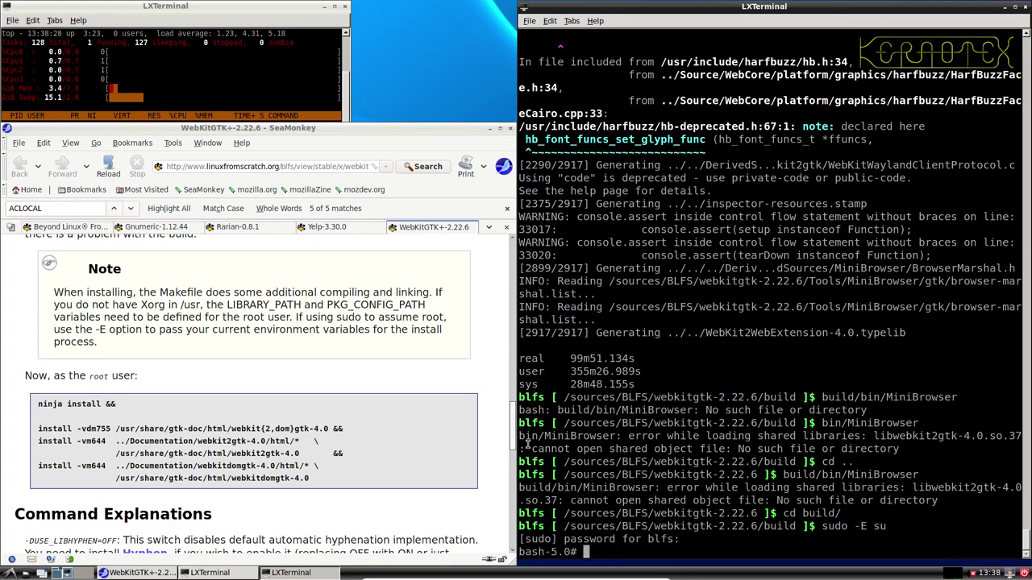
Print $XORG_CONFIG and $XORG_PREFIX to confirm the prefix is /usr/
{"action": "type", "text": "echo $XORG"}
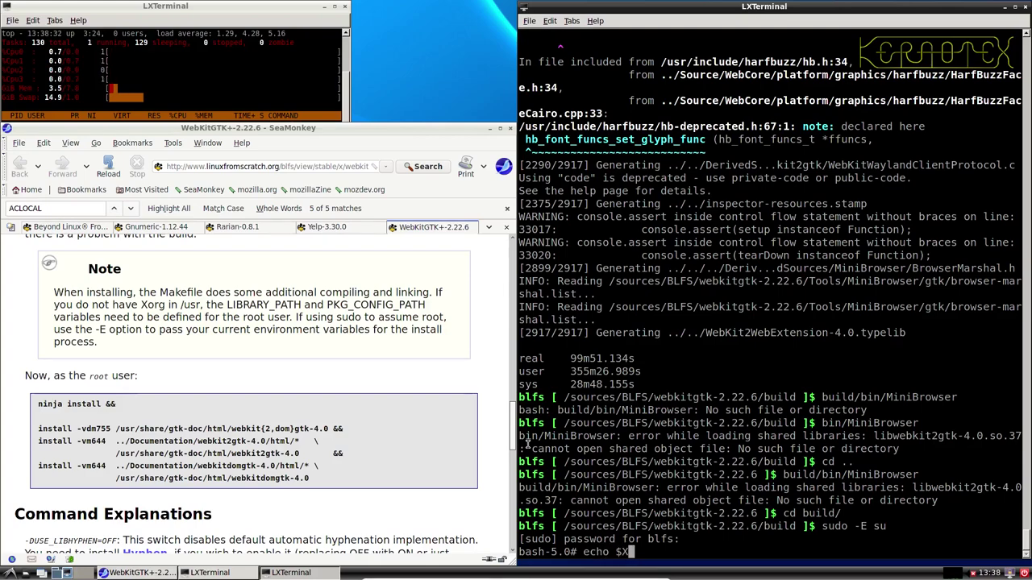
{"action": "key", "text": "Tab"}
{"action": "key", "text": "Tab"}
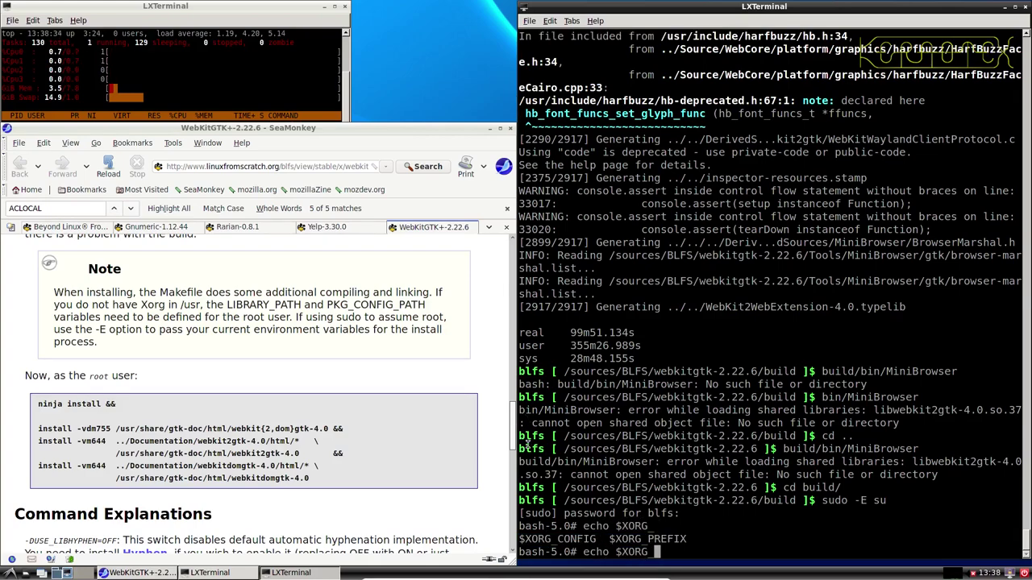
{"action": "type", "text": "CONFIG"}
{"action": "key", "text": "Return"}
{"action": "key", "text": "Up"}
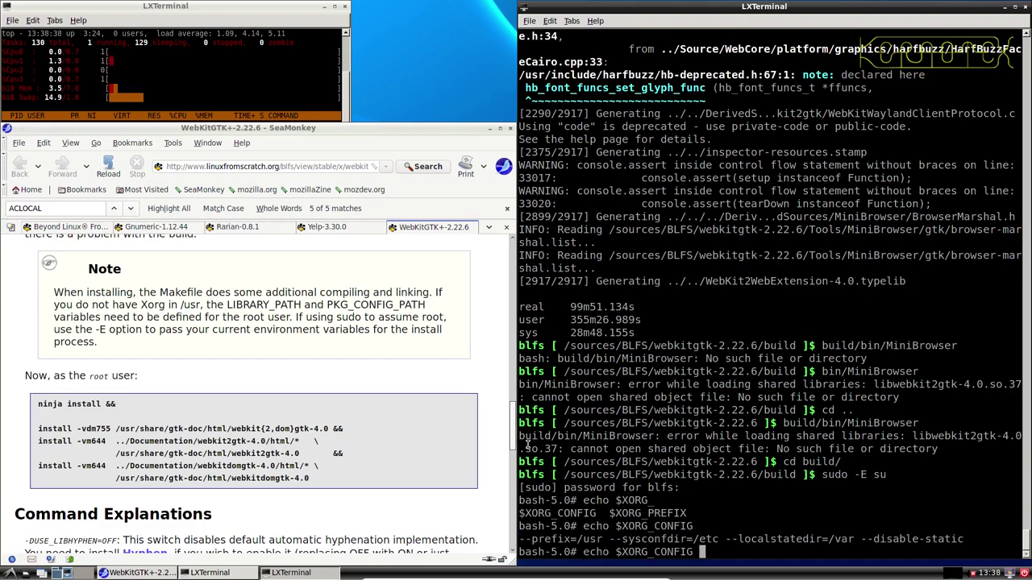
{"action": "key", "text": "BackSpace"}
{"action": "key", "text": "BackSpace"}
{"action": "key", "text": "BackSpace"}
{"action": "key", "text": "BackSpace"}
{"action": "key", "text": "BackSpace"}
{"action": "key", "text": "BackSpace"}
{"action": "type", "text": "PReFIX/"}
{"action": "key", "text": "Return"}
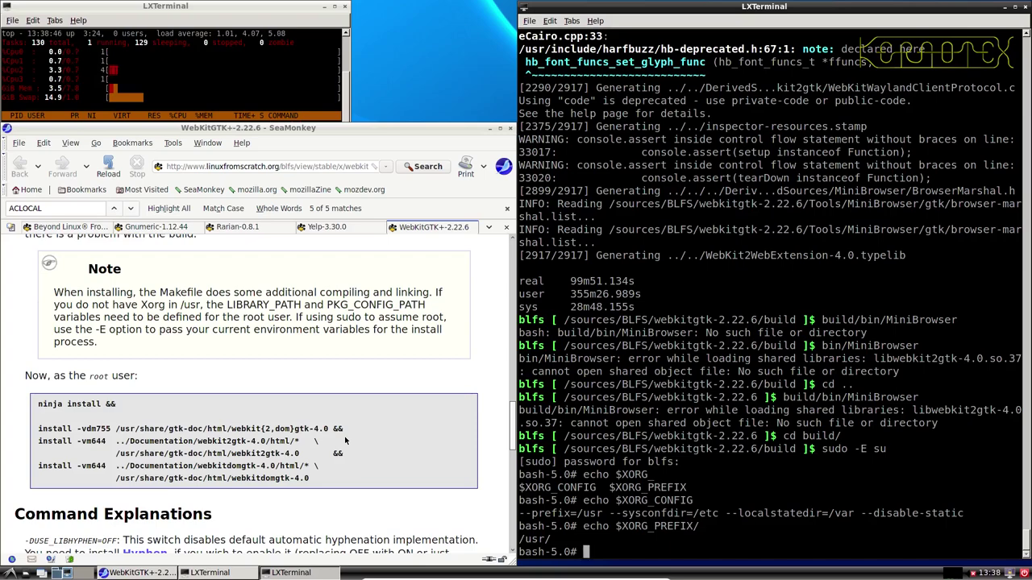
Run the book's ninja install block to install WebKitGTK 2.22.6 and its documentation
{"action": "left_click_drag", "start_coordinate": [38, 403], "coordinate": [313, 482]}
{"action": "middle_click", "coordinate": [633, 443]}
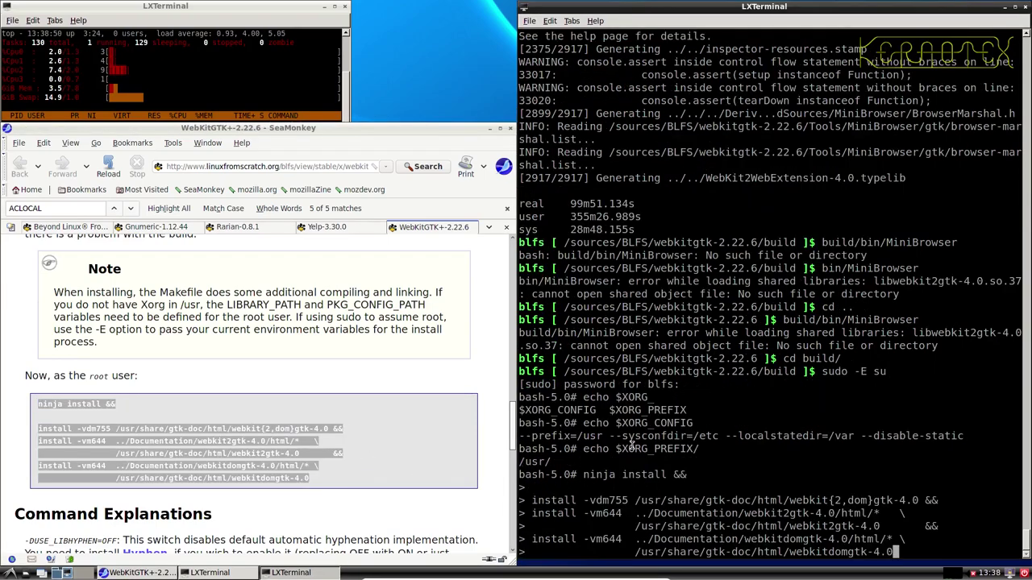
{"action": "key", "text": "Return"}
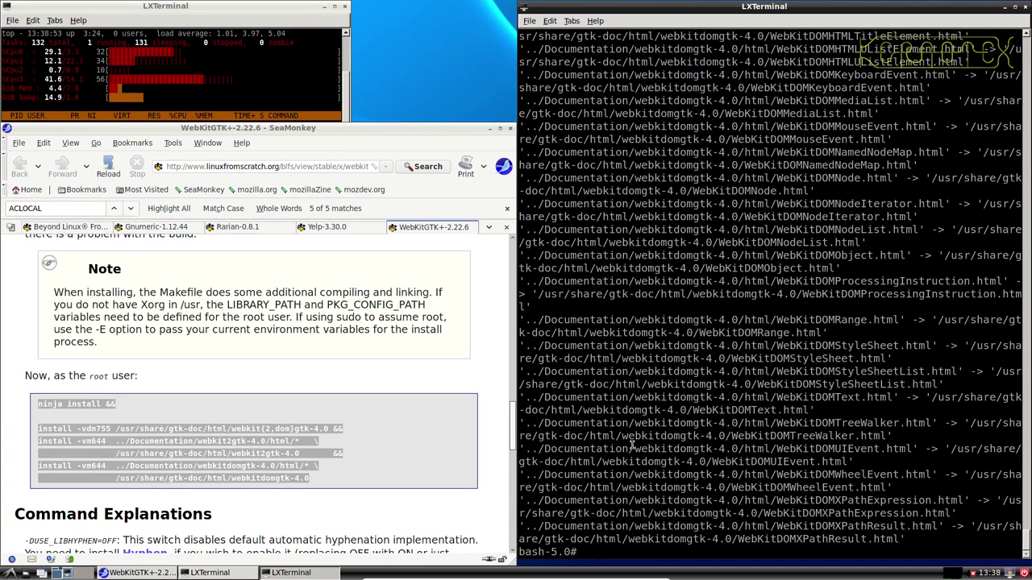
{"action": "left_click", "coordinate": [427, 448]}
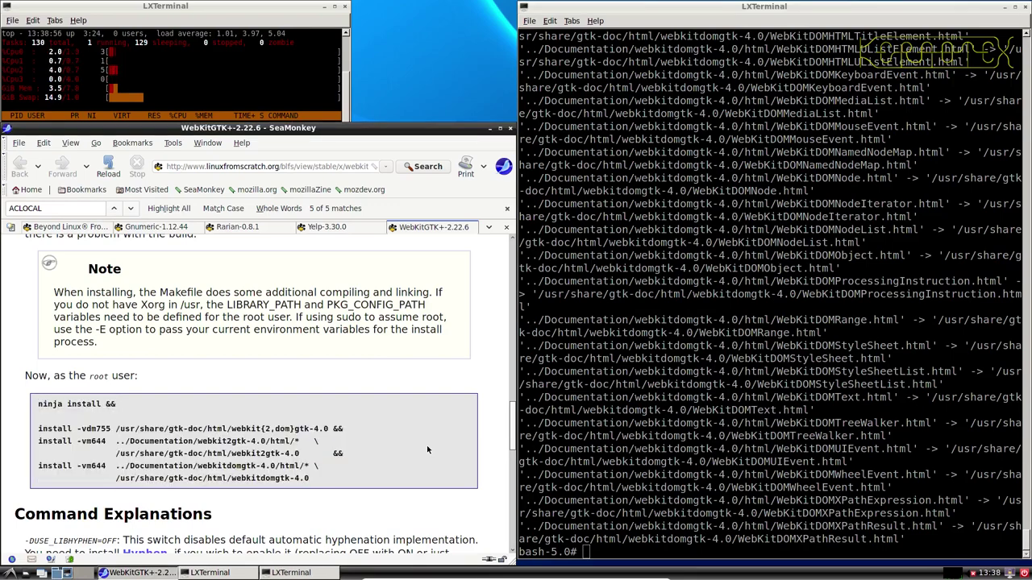
{"action": "key", "text": "ctrl+d"}
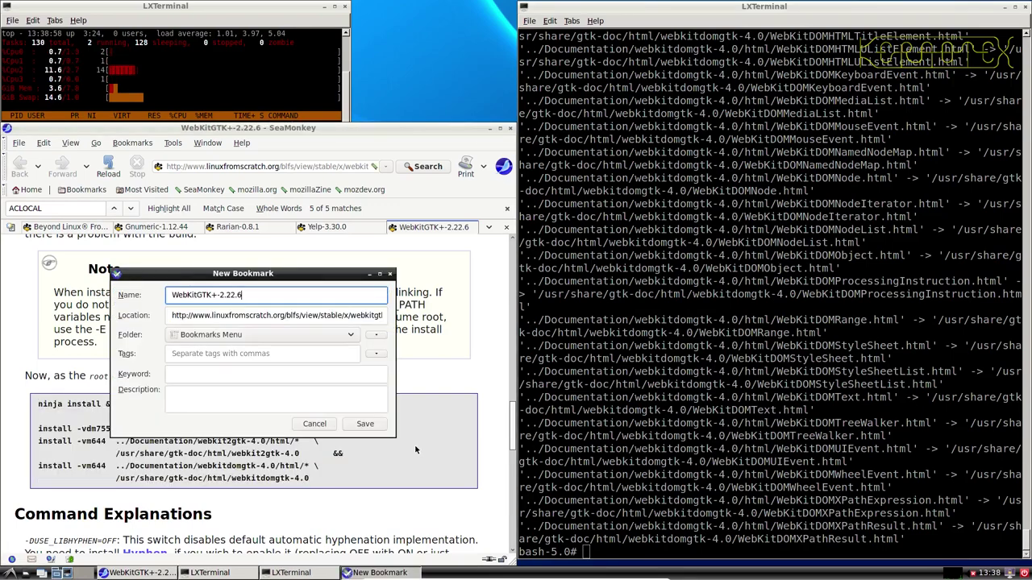
{"action": "left_click", "coordinate": [313, 425]}
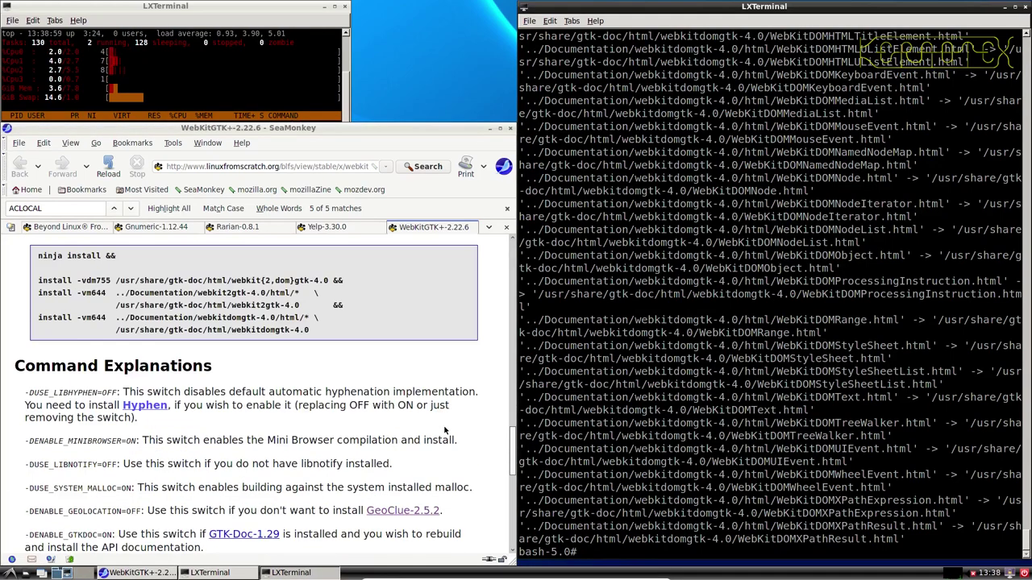
{"action": "scroll", "coordinate": [445, 431], "scroll_direction": "down", "scroll_amount": 3}
{"action": "scroll", "coordinate": [444, 432], "scroll_direction": "down", "scroll_amount": 1}
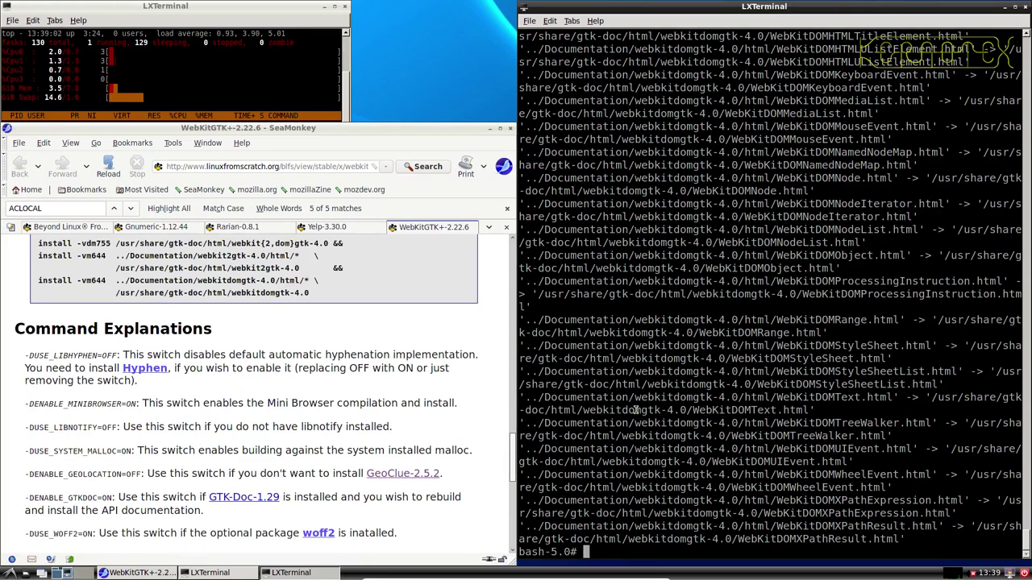
Leave the root shell and put bin/MiniBrowser at the prompt
{"action": "key", "text": "ctrl+d"}
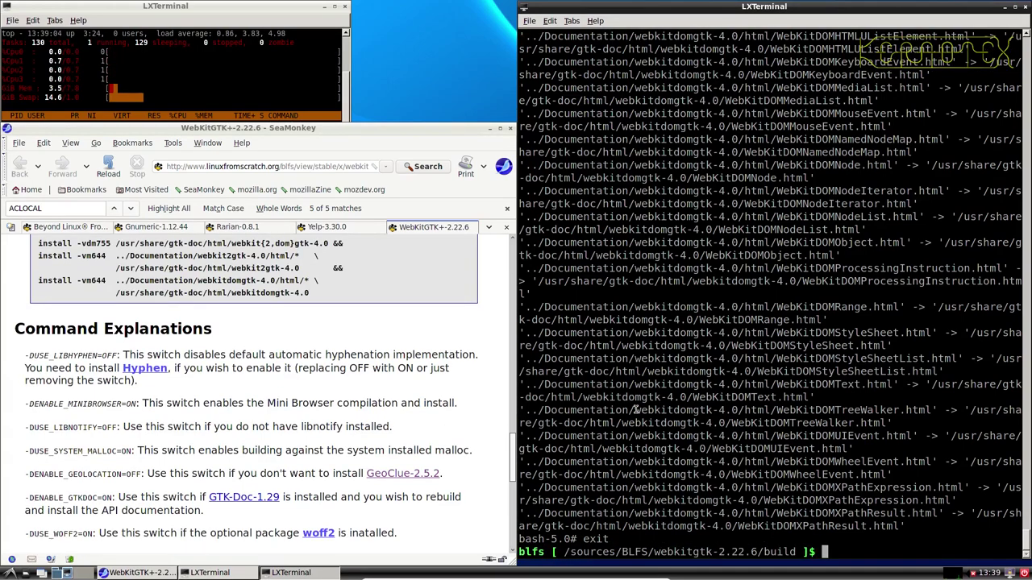
{"action": "scroll", "coordinate": [350, 319], "scroll_direction": "up", "scroll_amount": 6}
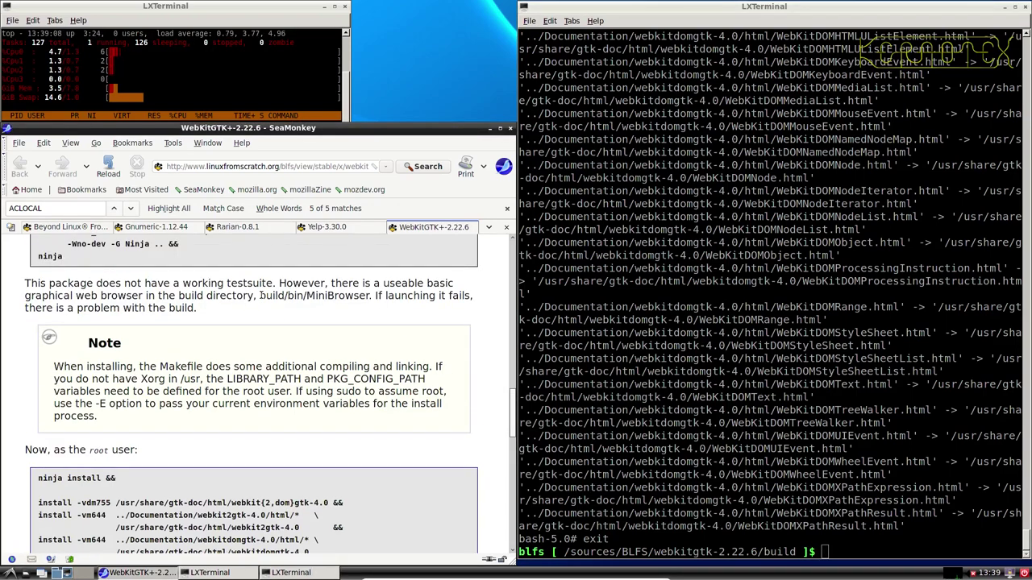
{"action": "left_click_drag", "start_coordinate": [287, 296], "coordinate": [369, 296]}
{"action": "middle_click", "coordinate": [610, 344]}
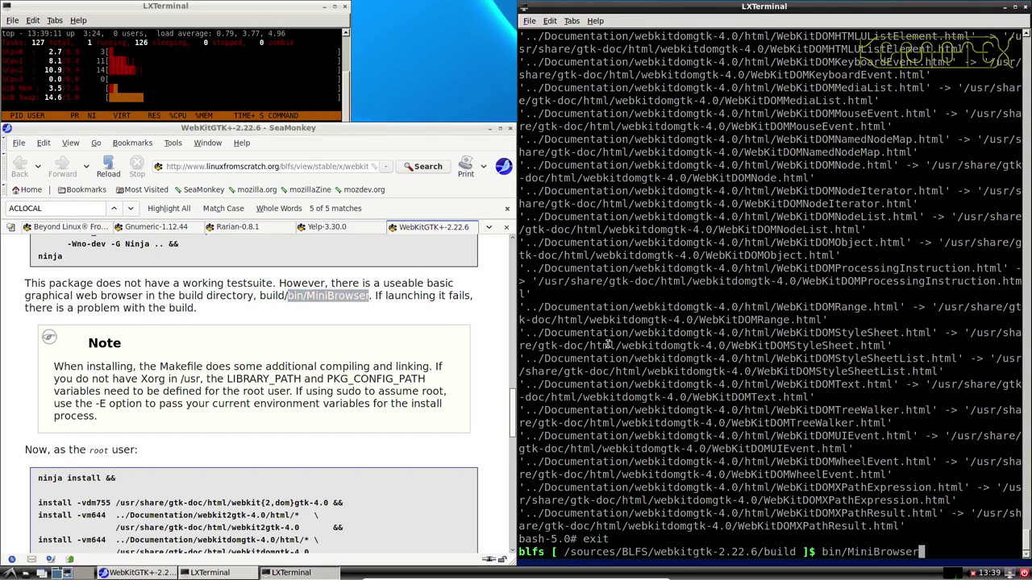
Launch the installed MiniBrowser and enlarge its window
{"action": "key", "text": "Return"}
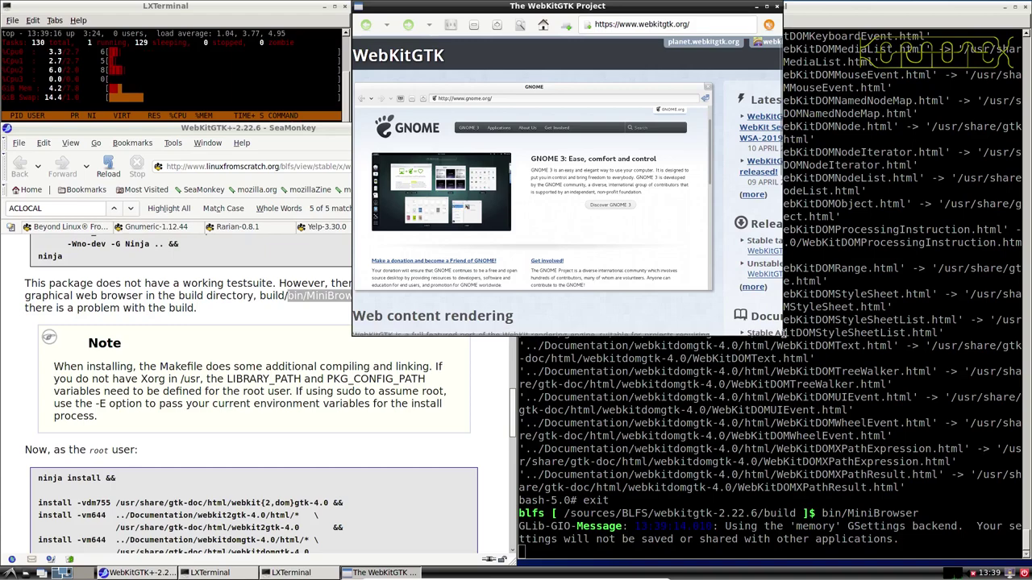
{"action": "scroll", "coordinate": [732, 322], "scroll_direction": "right", "scroll_amount": 2}
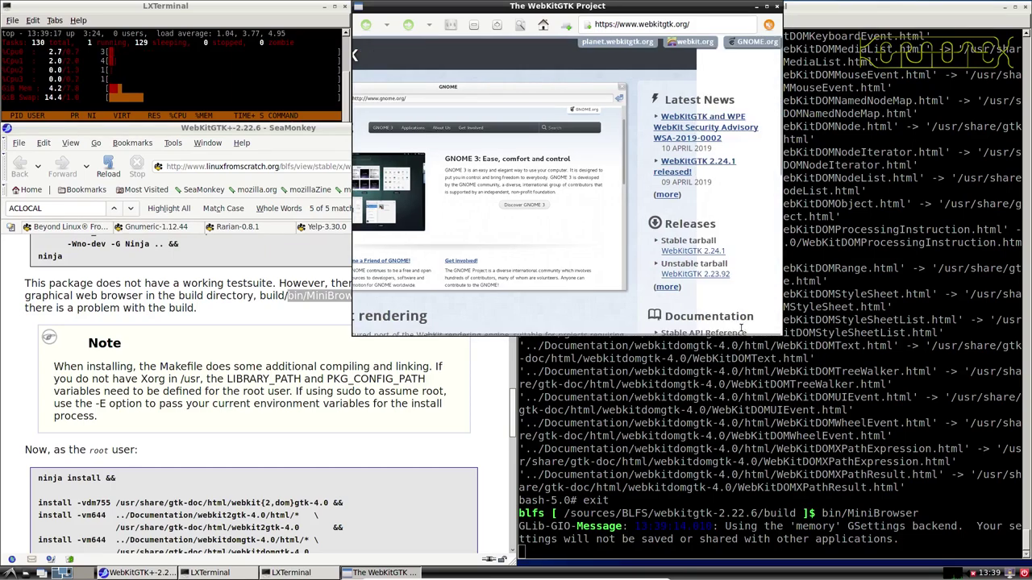
{"action": "scroll", "coordinate": [732, 334], "scroll_direction": "left", "scroll_amount": 2}
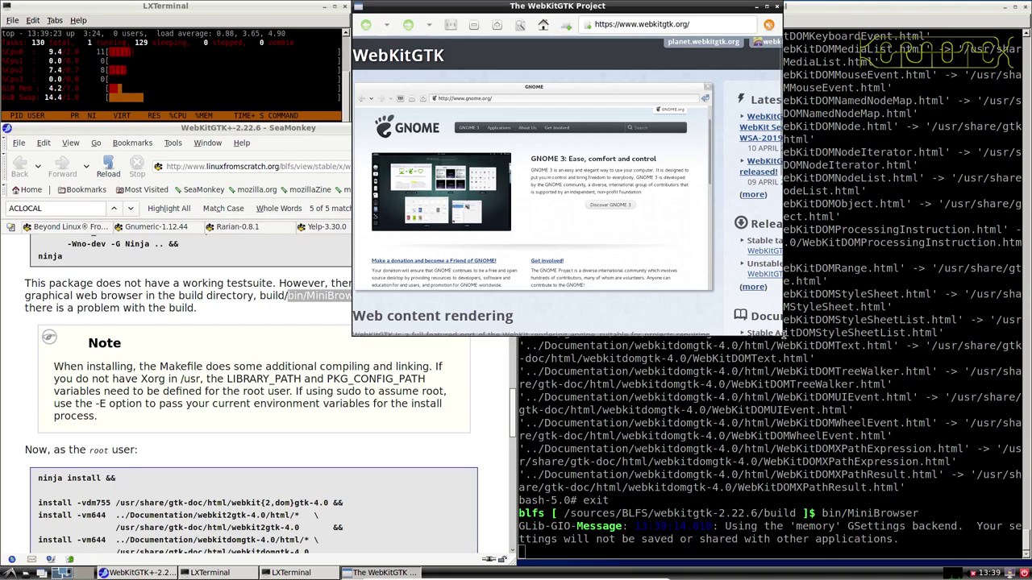
{"action": "left_click_drag", "start_coordinate": [779, 333], "coordinate": [987, 478]}
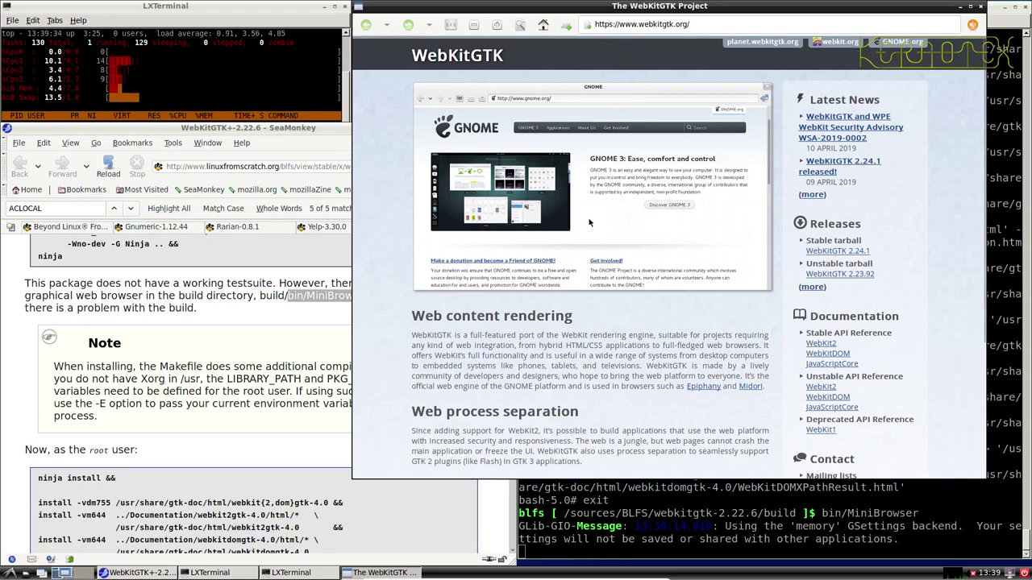
View the WSA-2019-0002 advisory and the CVE-2019-8503 record, then close MiniBrowser
{"action": "left_click", "coordinate": [856, 121]}
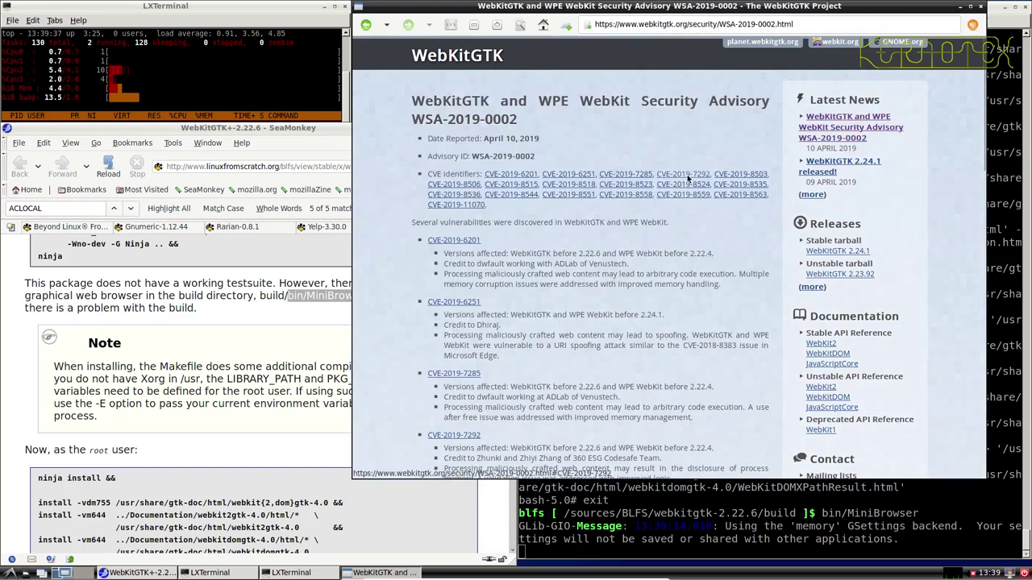
{"action": "left_click", "coordinate": [687, 176]}
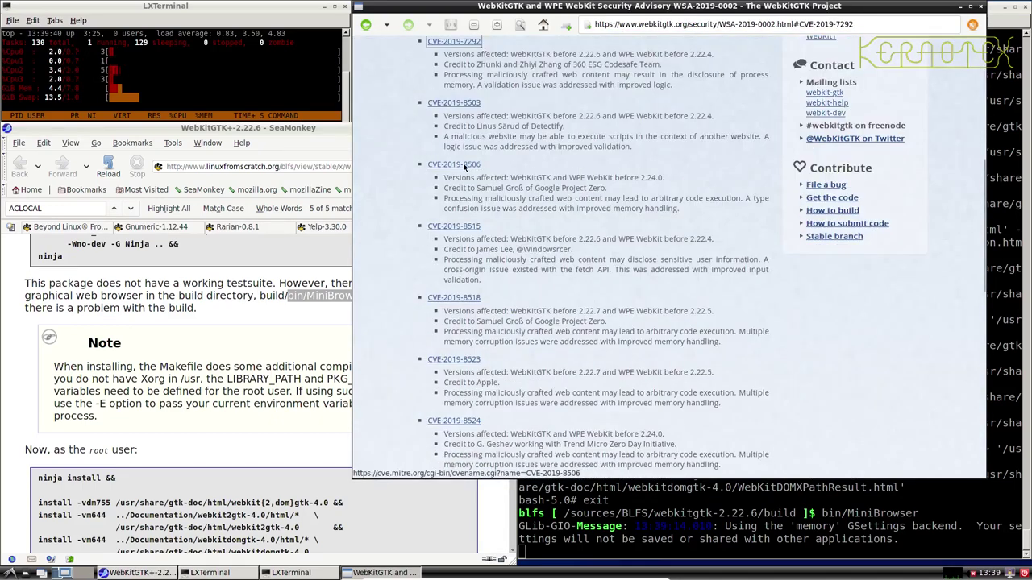
{"action": "left_click", "coordinate": [460, 105]}
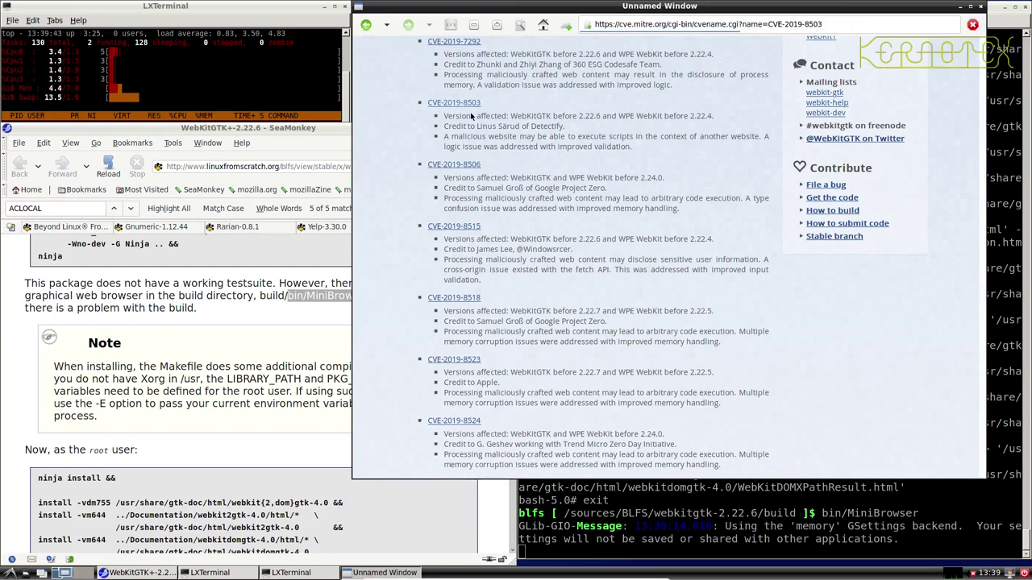
{"action": "scroll", "coordinate": [642, 247], "scroll_direction": "down", "scroll_amount": 3}
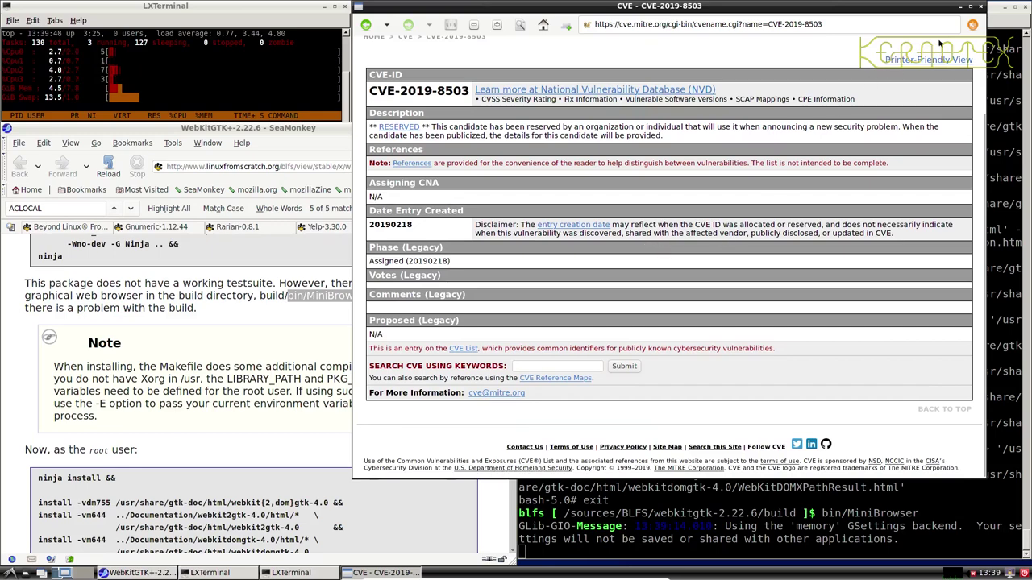
{"action": "left_click", "coordinate": [981, 6]}
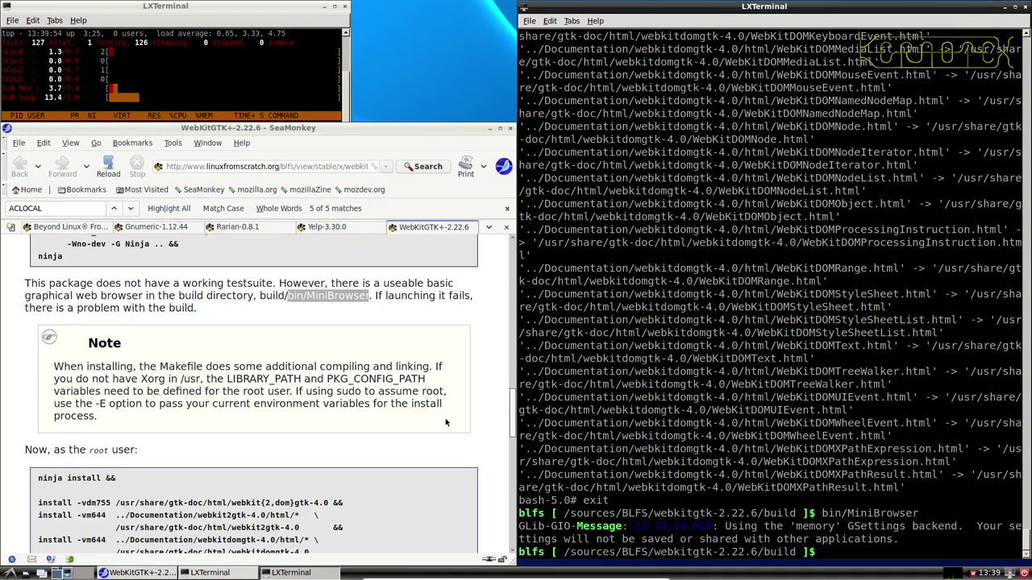
Go up twice to /sources/BLFS, delete webkitgtk-2.22.6, and close the WebKitGTK+ book page
{"action": "scroll", "coordinate": [442, 424], "scroll_direction": "down", "scroll_amount": 15}
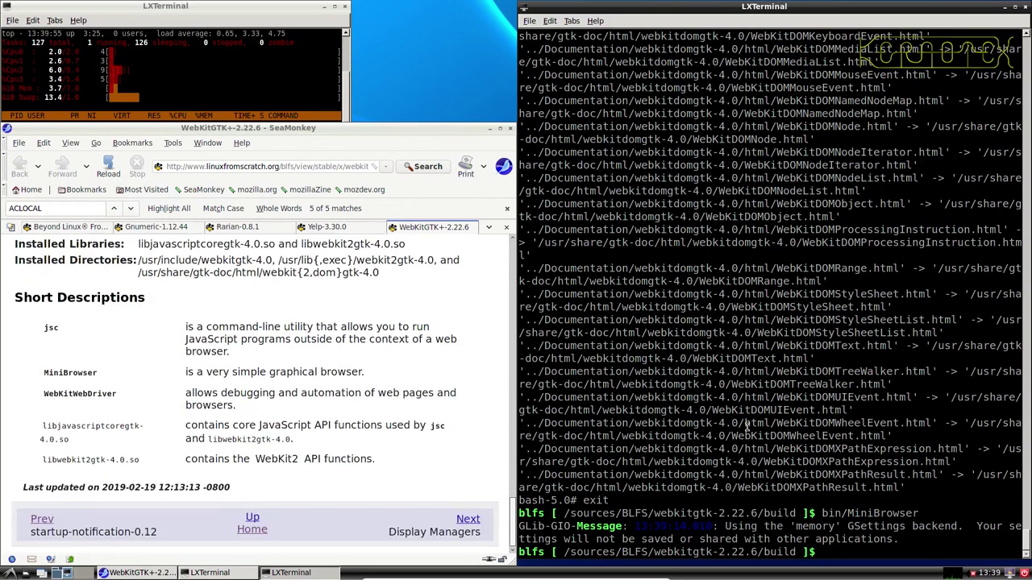
{"action": "type", "text": "cd .."}
{"action": "key", "text": "Return"}
{"action": "type", "text": "cd .."}
{"action": "key", "text": "Return"}
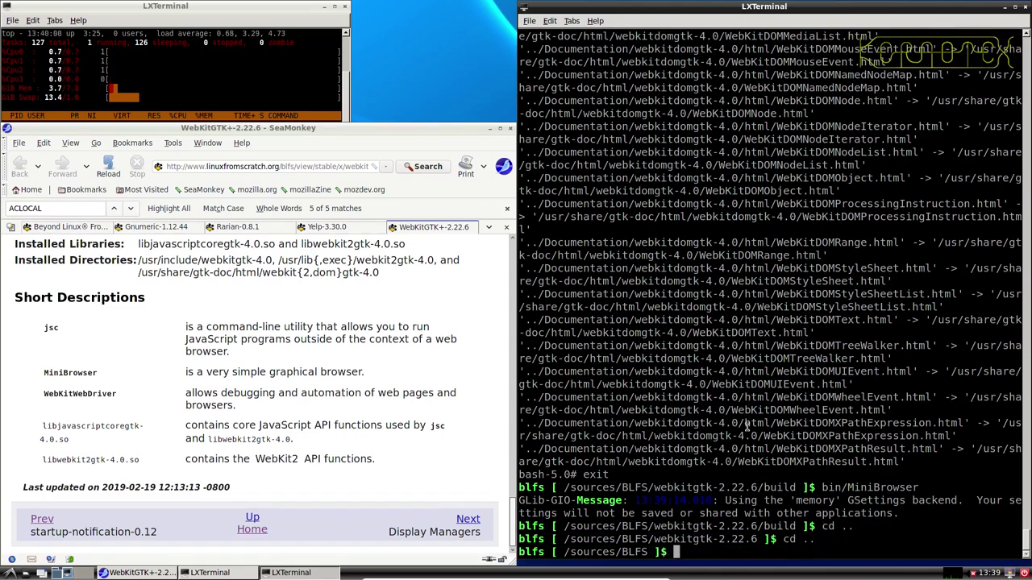
{"action": "type", "text": "rm -Rf webk"}
{"action": "key", "text": "Tab"}
{"action": "key", "text": "Return"}
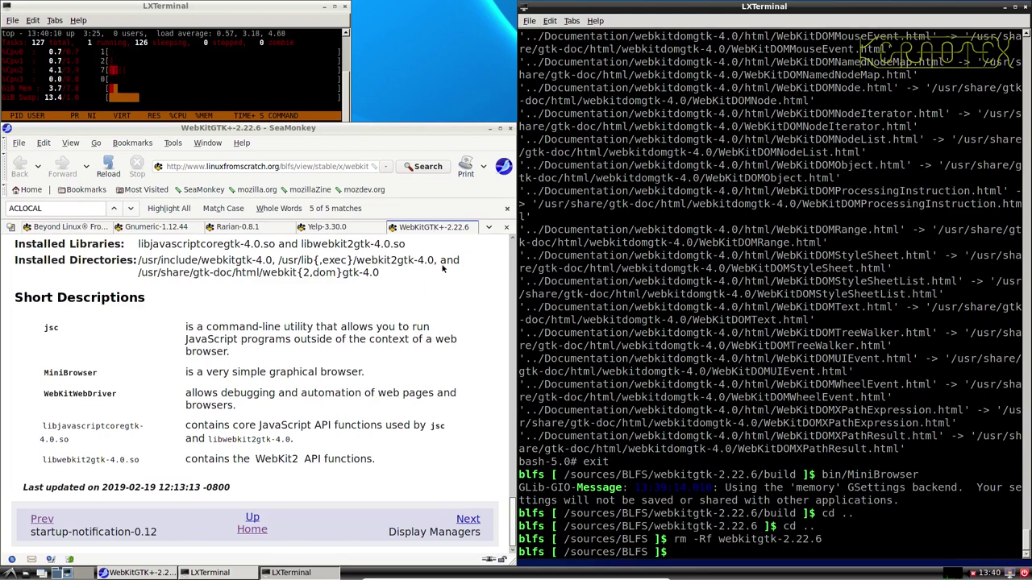
{"action": "left_click", "coordinate": [506, 228]}
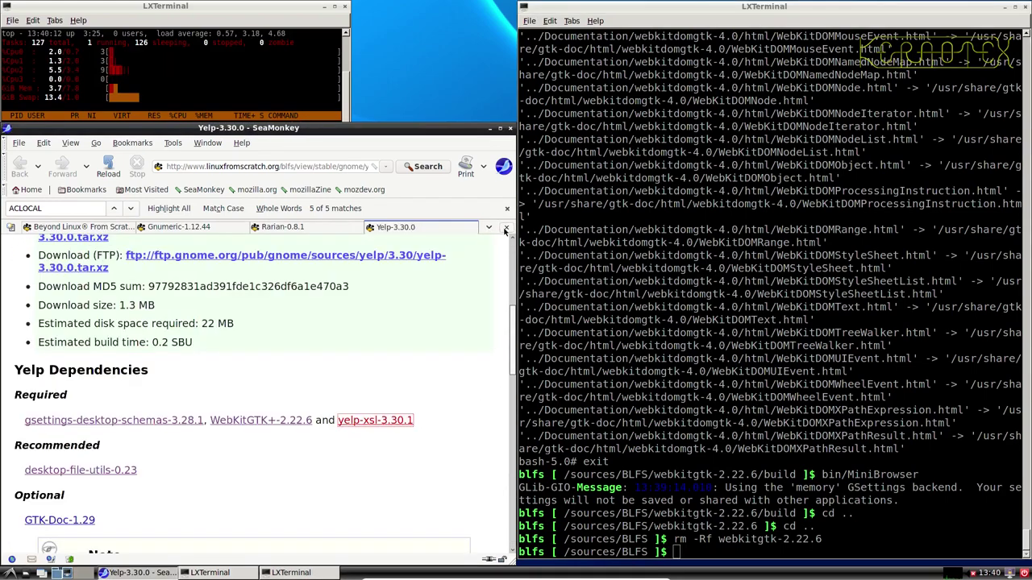
{"action": "scroll", "coordinate": [414, 393], "scroll_direction": "down", "scroll_amount": 2}
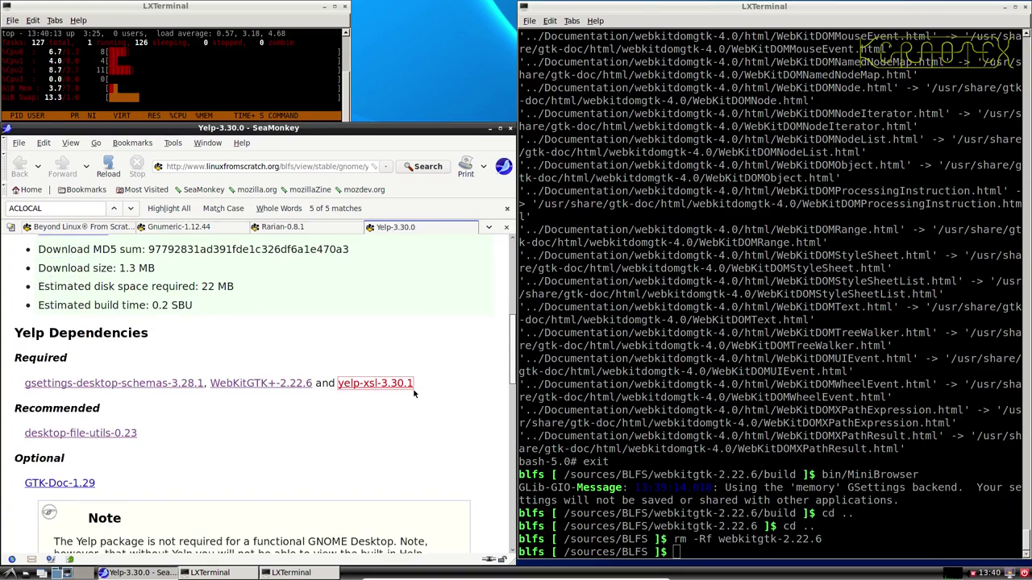
{"action": "scroll", "coordinate": [414, 393], "scroll_direction": "up", "scroll_amount": 5}
Download yelp-3.30.0.tar.xz with wget using the copied HTTP link
{"action": "right_click", "coordinate": [420, 337]}
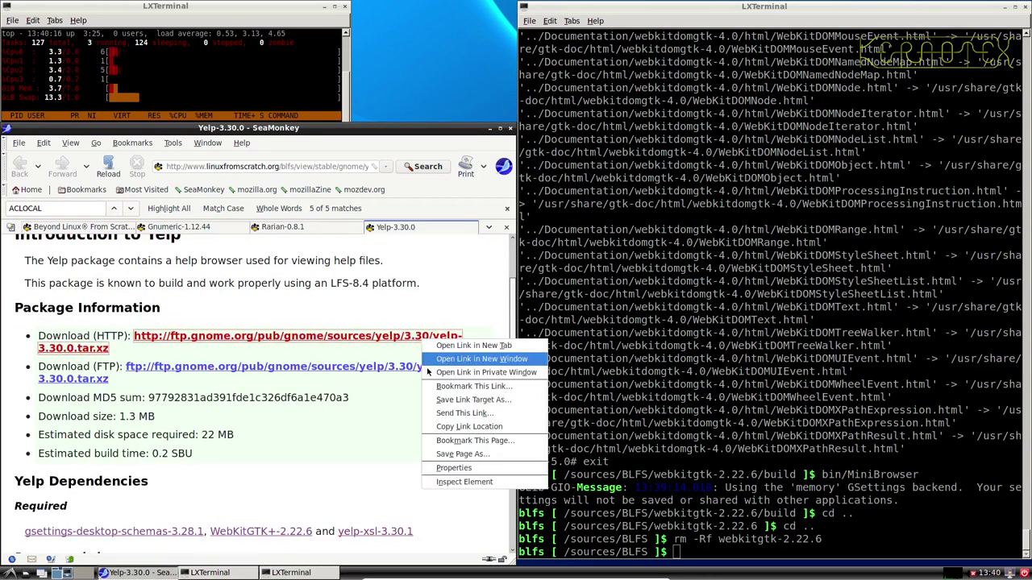
{"action": "left_click", "coordinate": [435, 432]}
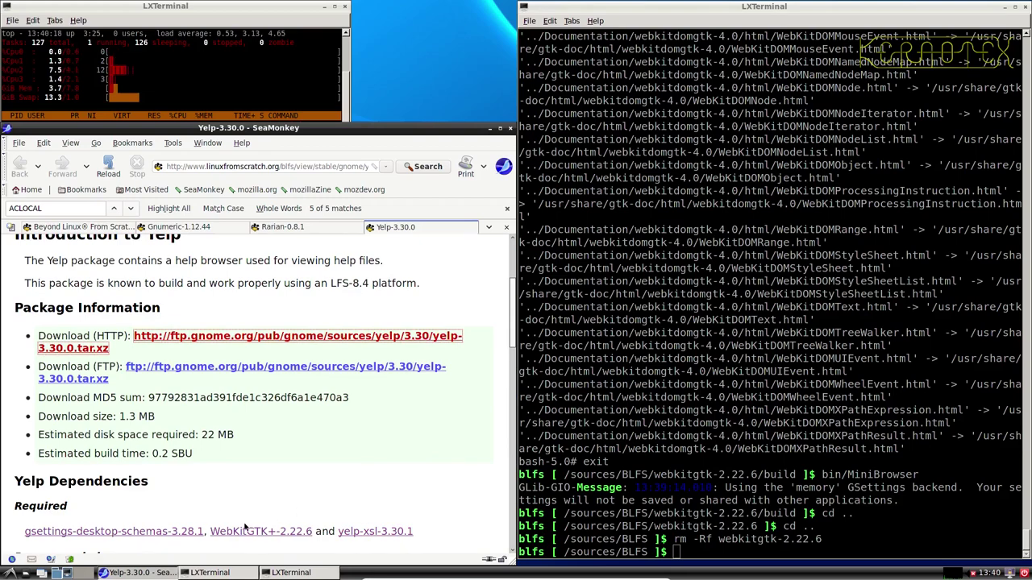
{"action": "scroll", "coordinate": [246, 526], "scroll_direction": "down", "scroll_amount": 2}
{"action": "left_click", "coordinate": [645, 437]}
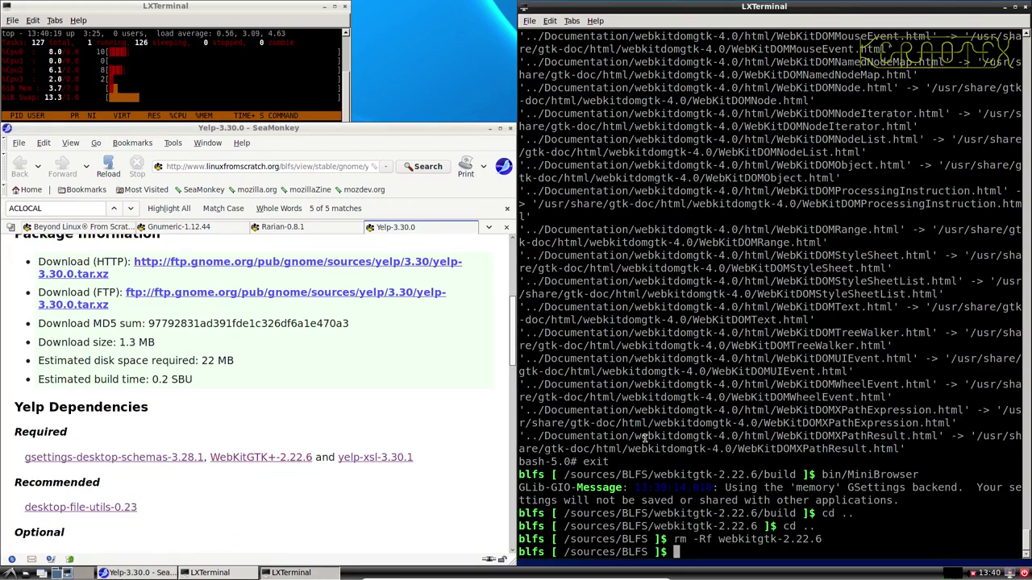
{"action": "type", "text": "wget"}
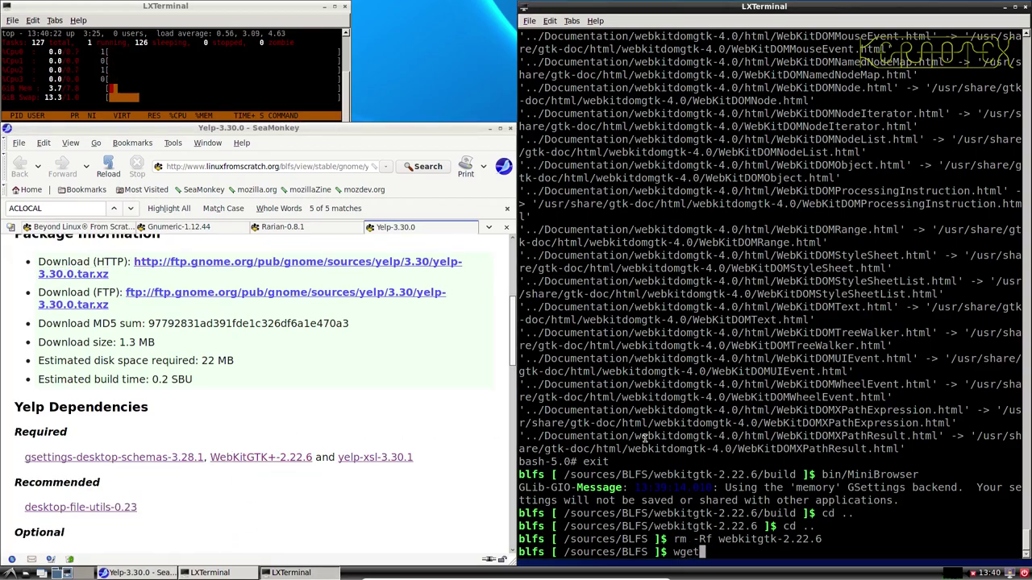
{"action": "key", "text": "ctrl+shift+v"}
{"action": "key", "text": "Return"}
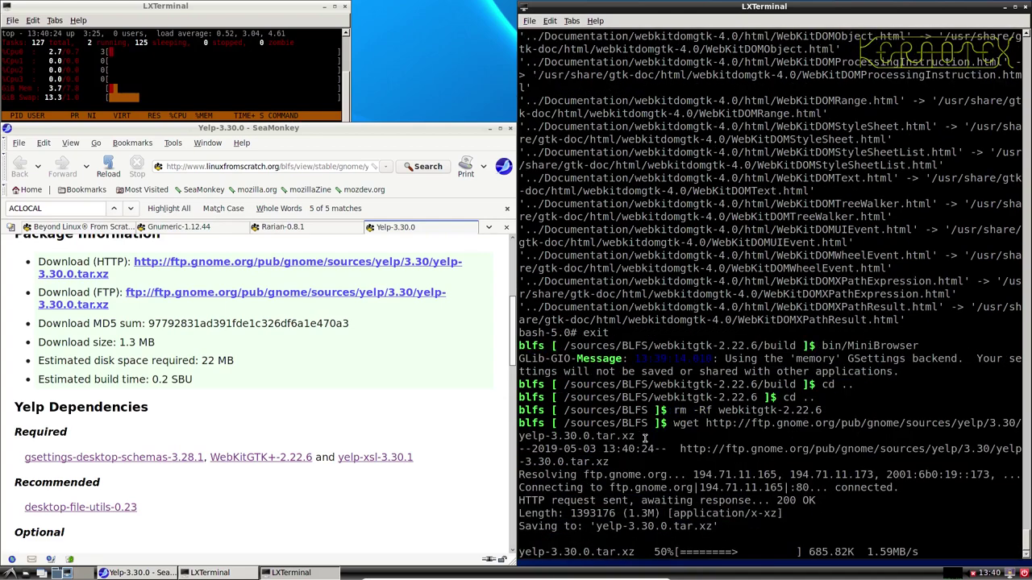
Extract yelp-3.30.0.tar.xz and enter the yelp-3.30.0 directory
{"action": "type", "text": "tar -"}
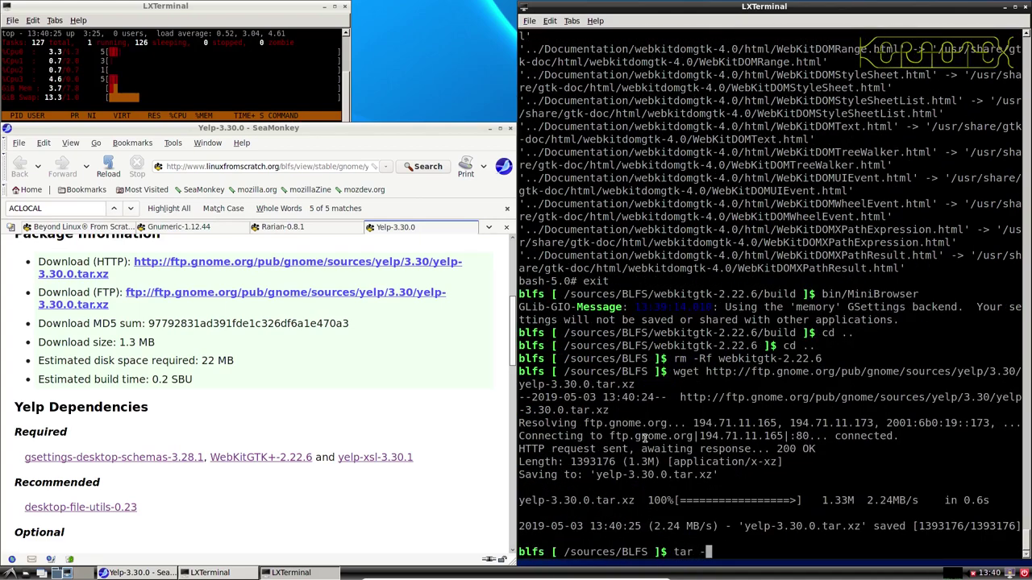
{"action": "type", "text": "xvf yelp-"}
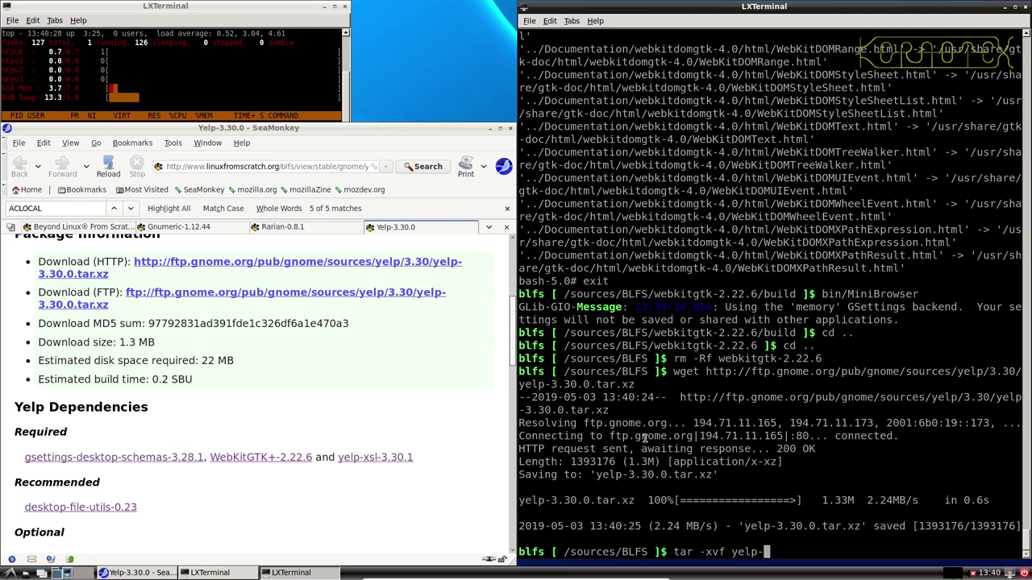
{"action": "key", "text": "Tab"}
{"action": "key", "text": "Tab"}
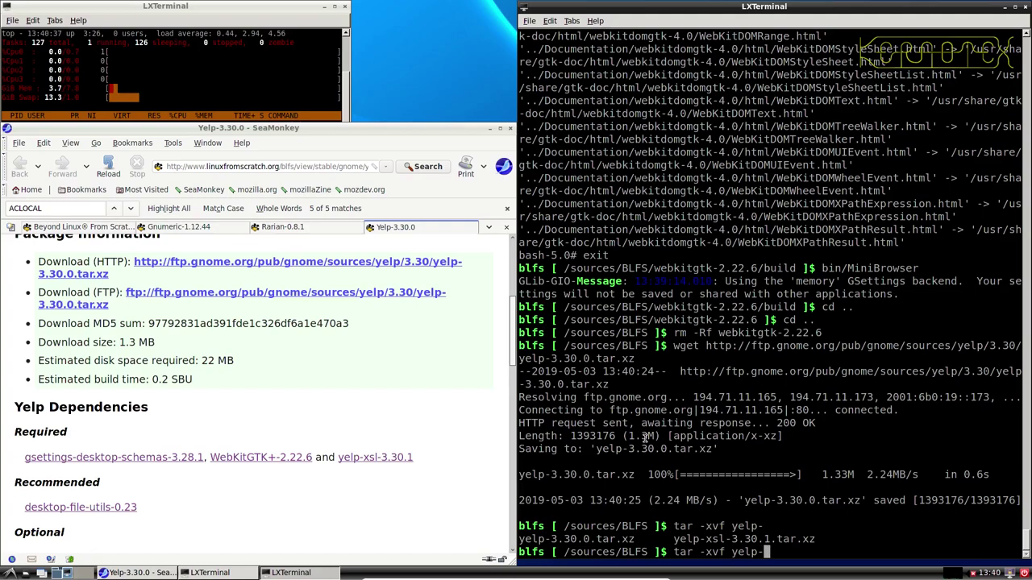
{"action": "type", "text": "3"}
{"action": "key", "text": "Tab"}
{"action": "key", "text": "Return"}
{"action": "type", "text": "cd yelp-"}
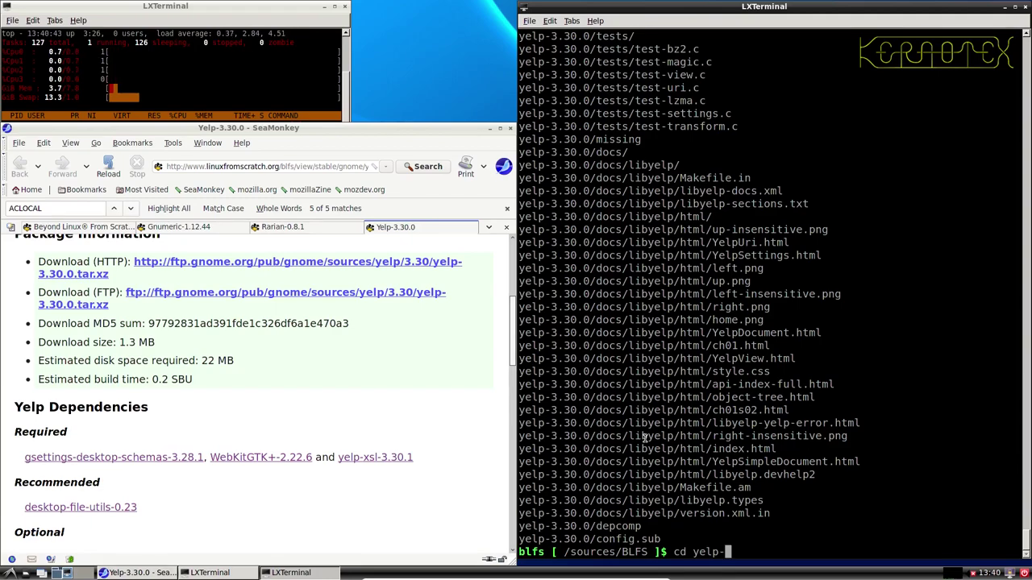
{"action": "key", "text": "Tab"}
{"action": "key", "text": "Return"}
{"action": "scroll", "coordinate": [292, 393], "scroll_direction": "down", "scroll_amount": 6}
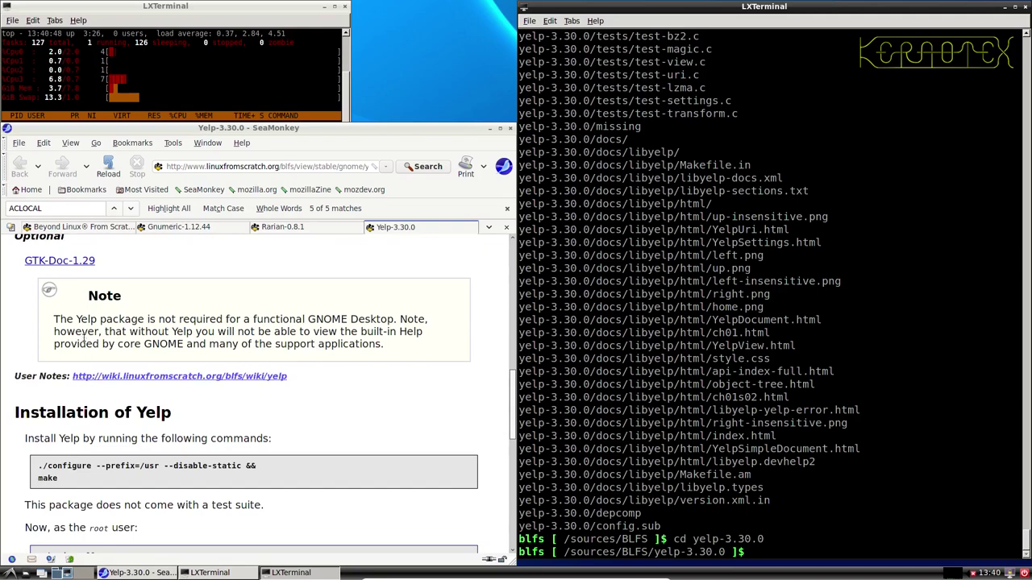
Paste and run the book's ./configure && make block to build Yelp 3.30.0
{"action": "scroll", "coordinate": [242, 377], "scroll_direction": "down", "scroll_amount": 1}
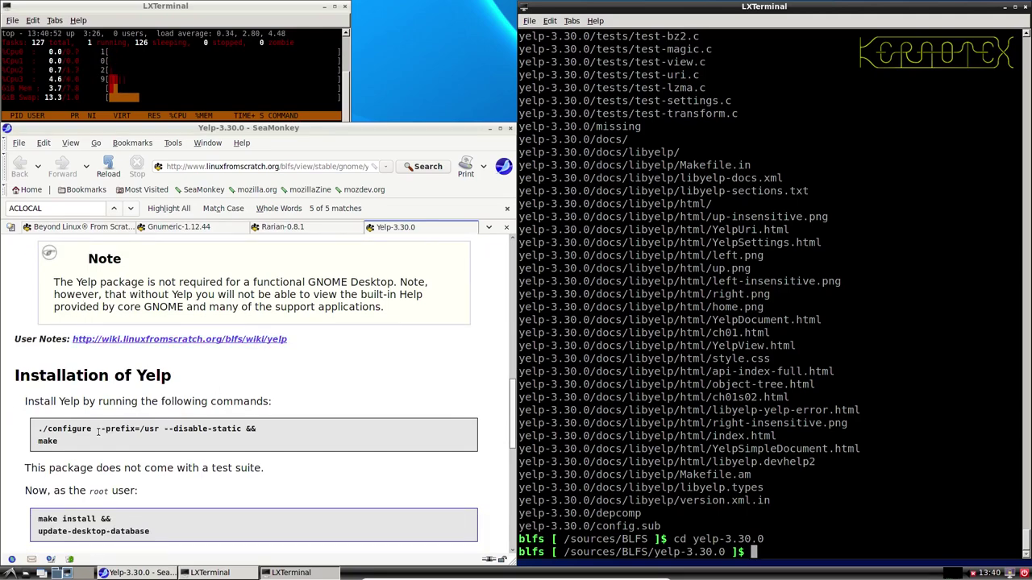
{"action": "scroll", "coordinate": [91, 444], "scroll_direction": "down", "scroll_amount": 4}
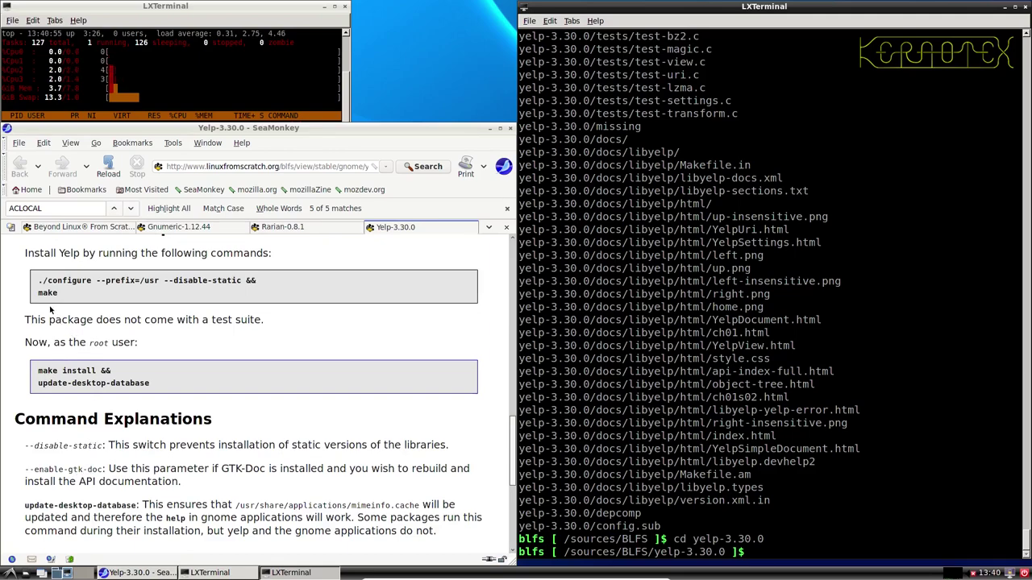
{"action": "left_click_drag", "start_coordinate": [38, 280], "coordinate": [66, 293]}
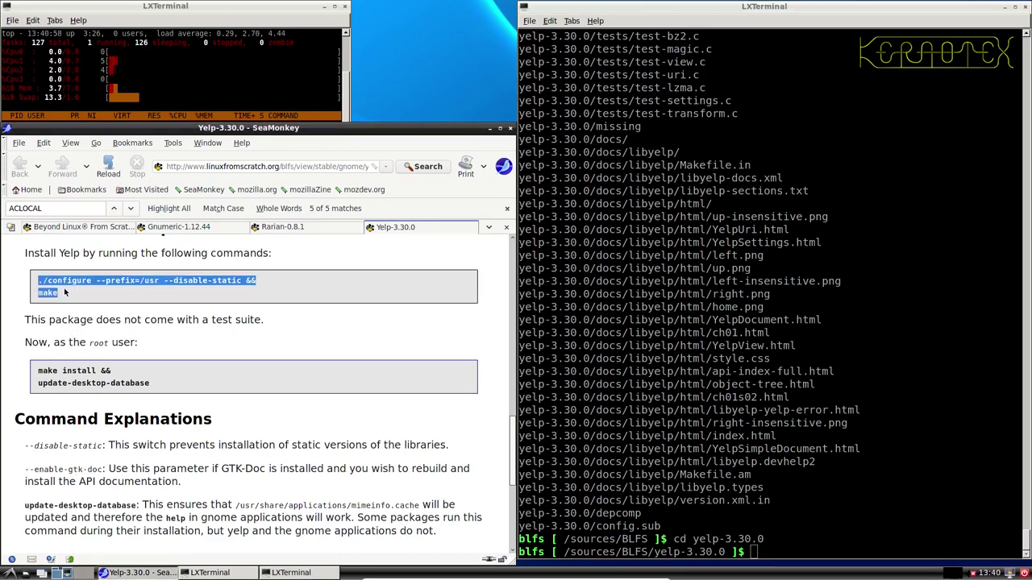
{"action": "middle_click", "coordinate": [721, 384]}
{"action": "key", "text": "Return"}
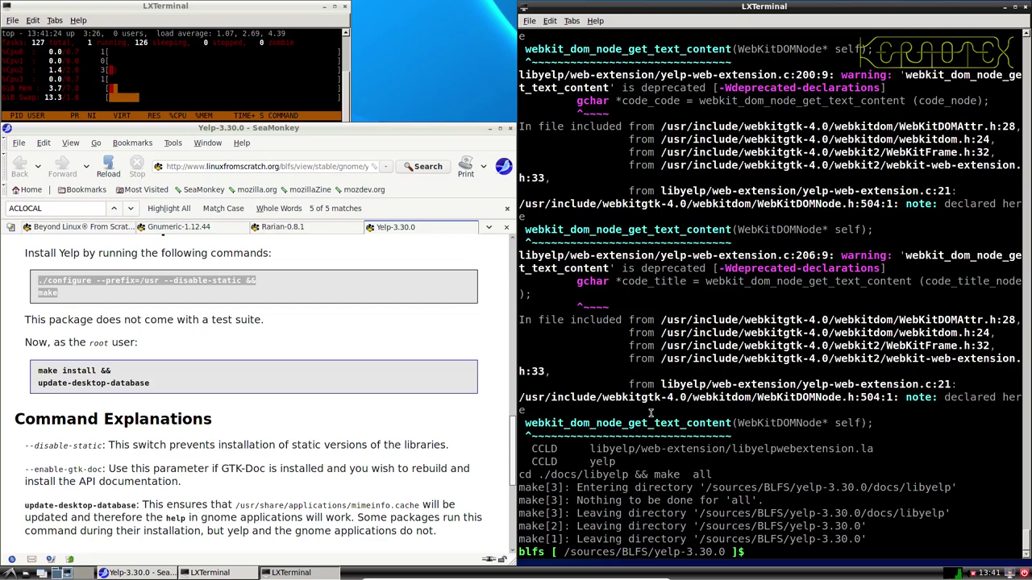
Open a root shell that keeps the environment with sudo -E su
{"action": "type", "text": "sudp"}
{"action": "key", "text": "BackSpace"}
{"action": "type", "text": "o -R"}
{"action": "key", "text": "BackSpace"}
{"action": "type", "text": "E"}
{"action": "type", "text": " su"}
{"action": "key", "text": "Return"}
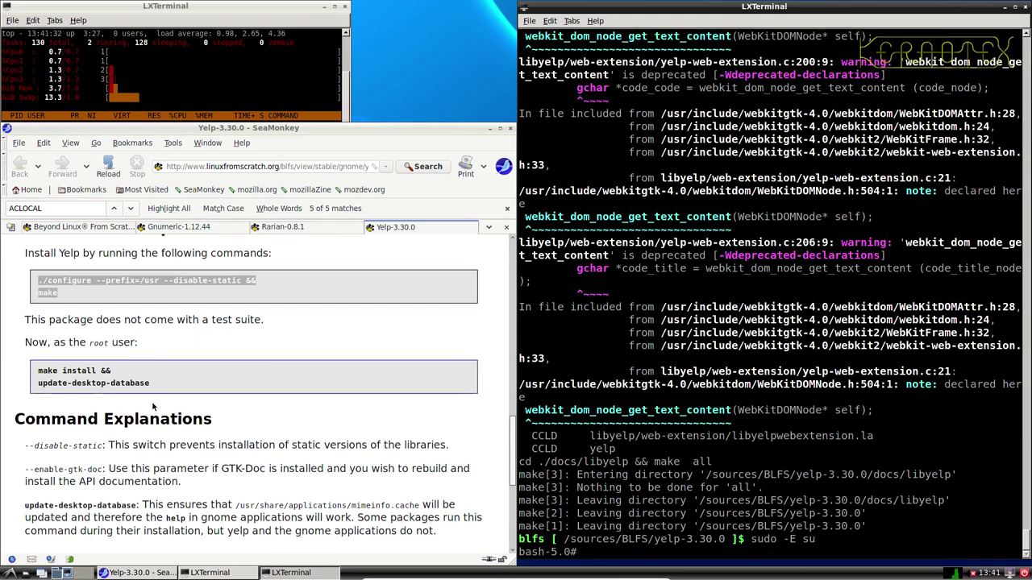
Install Yelp and update the desktop database as root, then exit the root shell
{"action": "left_click", "coordinate": [40, 372]}
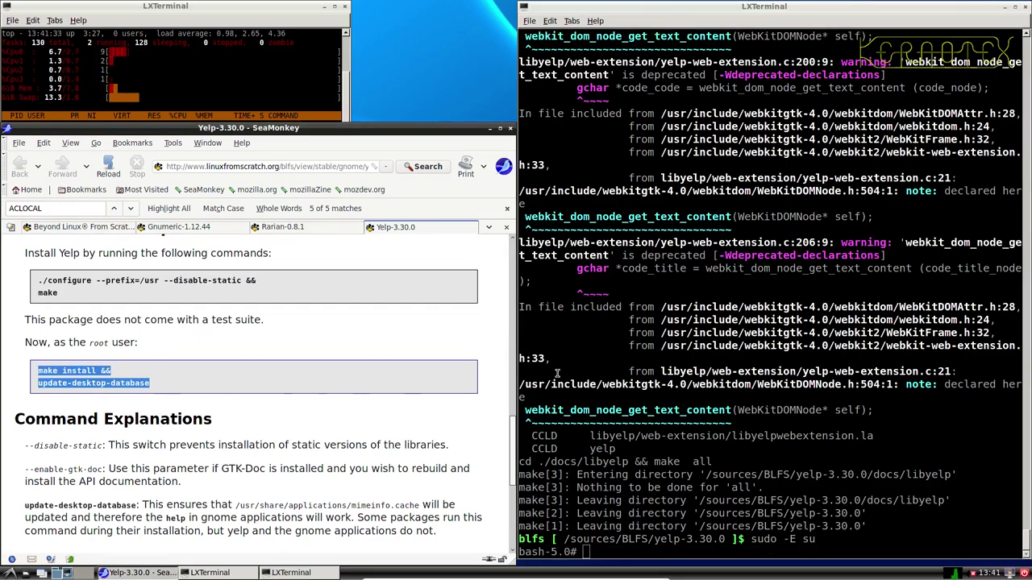
{"action": "middle_click", "coordinate": [582, 371]}
{"action": "key", "text": "Return"}
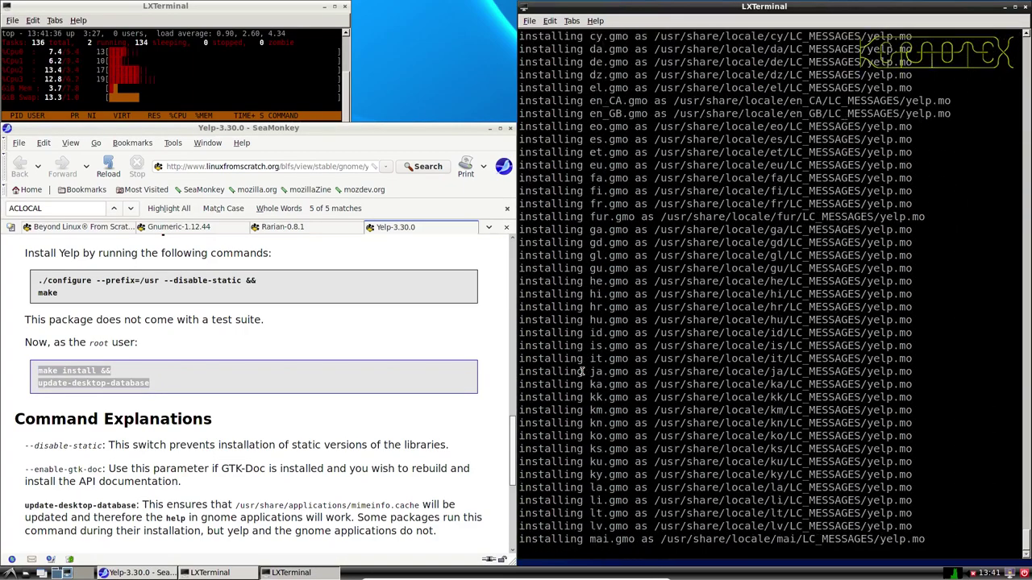
{"action": "scroll", "coordinate": [305, 414], "scroll_direction": "down", "scroll_amount": 5}
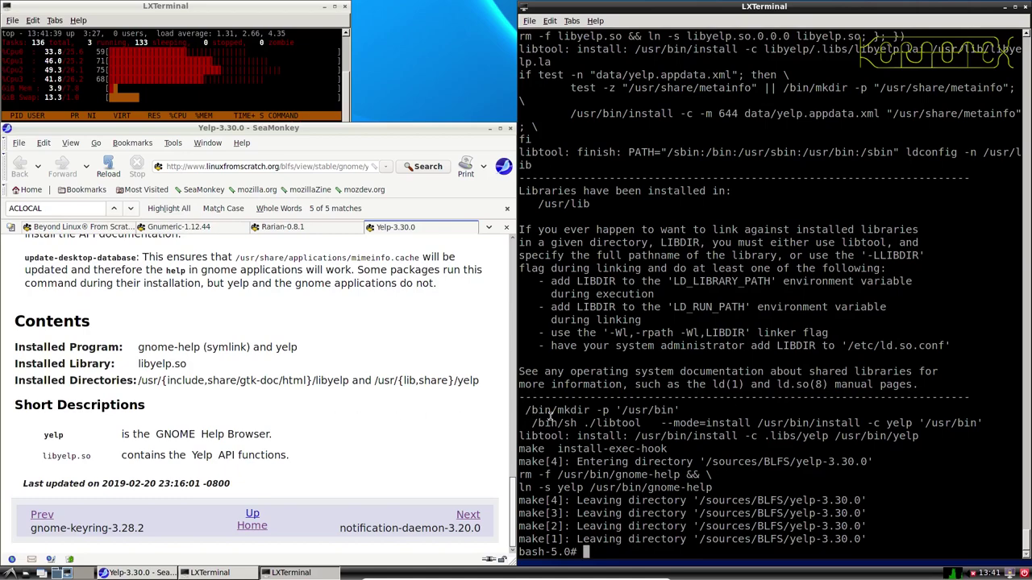
{"action": "key", "text": "ctrl+d"}
Return to /sources/BLFS, remove yelp-3.30.0, and switch the book to Rarian-0.8.1
{"action": "type", "text": "cd .."}
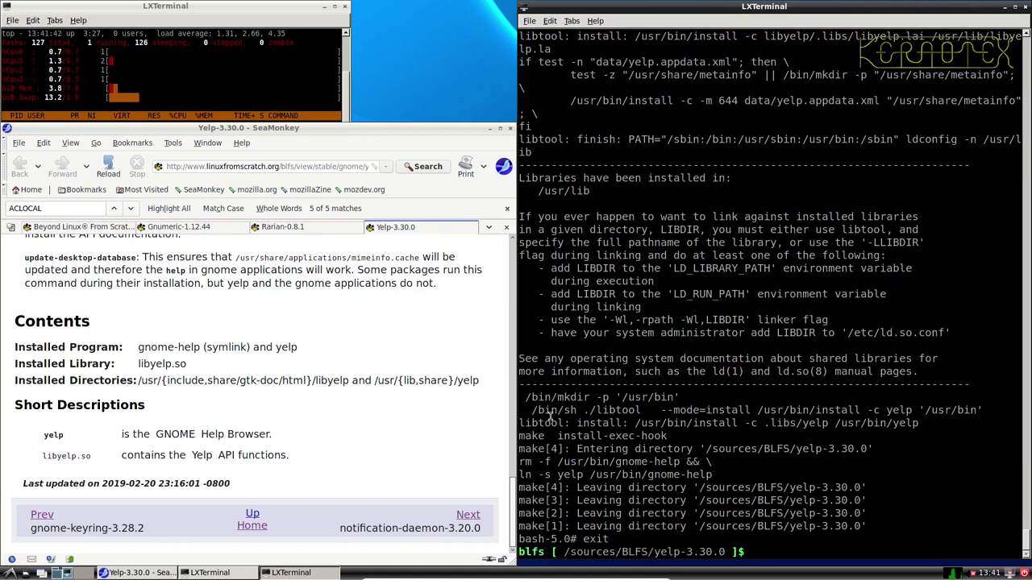
{"action": "key", "text": "Return"}
{"action": "type", "text": "rm "}
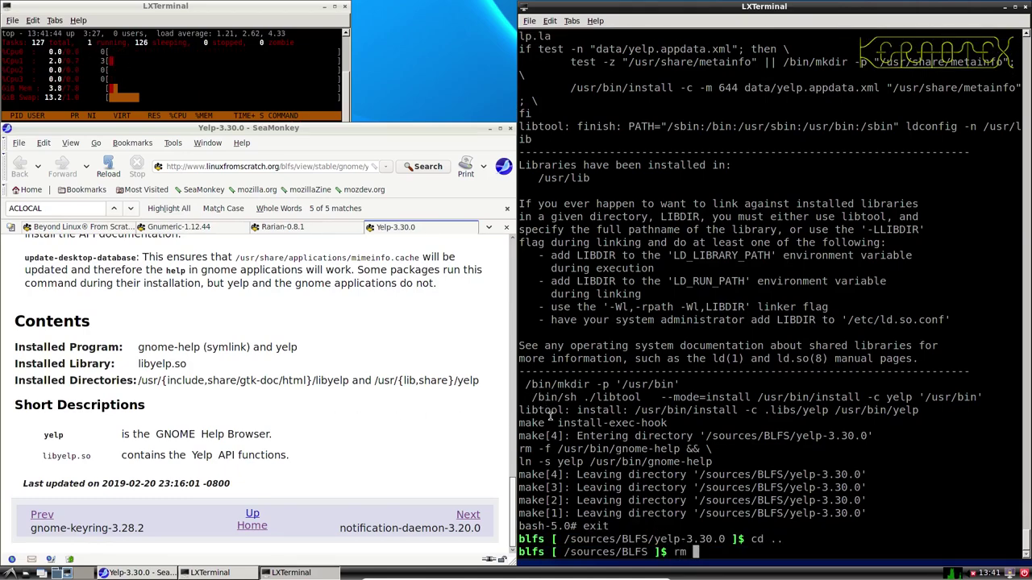
{"action": "type", "text": "-Rf yelp-3.30.0"}
{"action": "key", "text": "Return"}
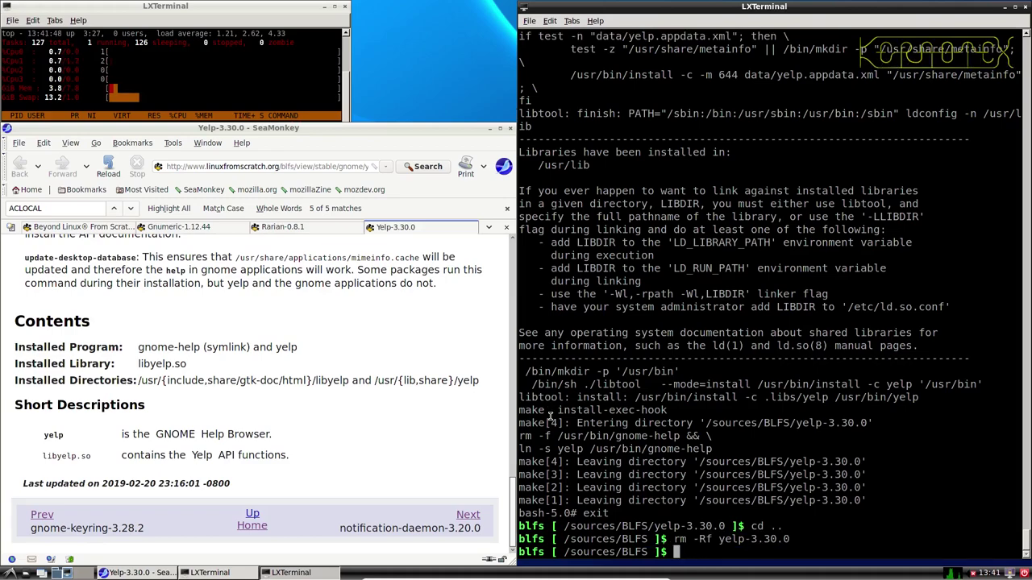
{"action": "left_click", "coordinate": [507, 228]}
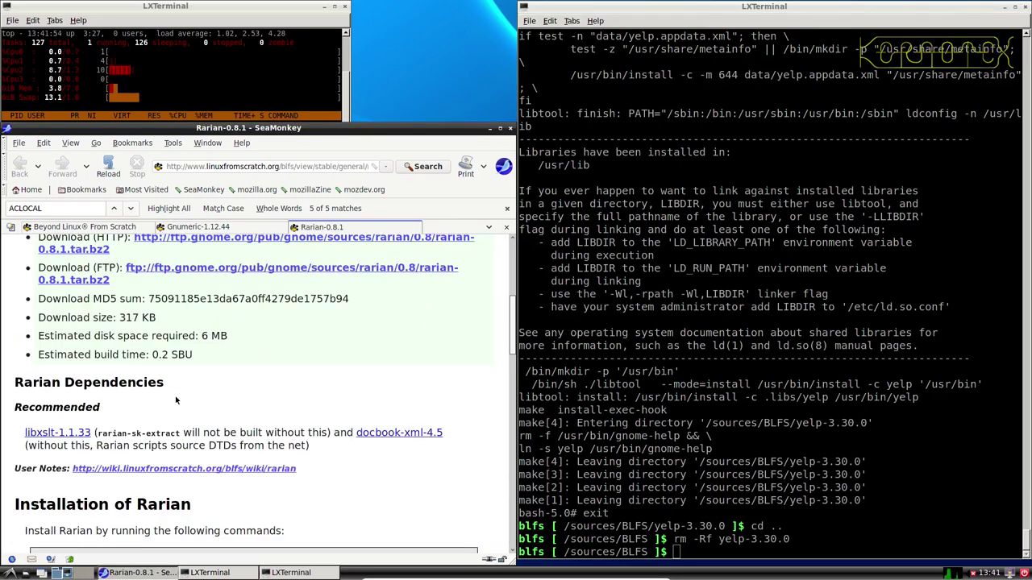
Download rarian-0.8.1.tar.bz2 with wget using the copied HTTP link
{"action": "scroll", "coordinate": [176, 400], "scroll_direction": "down", "scroll_amount": 1}
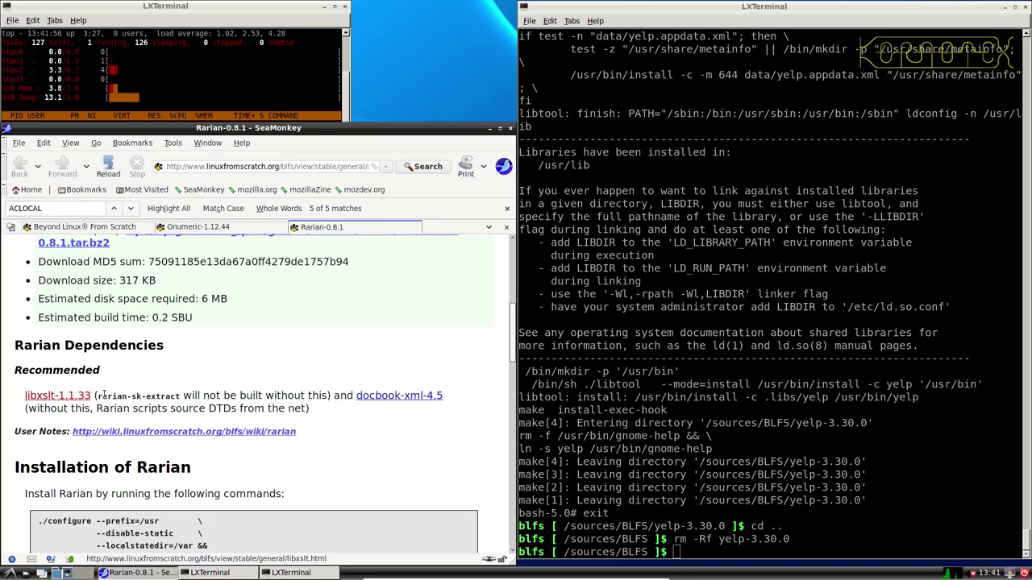
{"action": "scroll", "coordinate": [374, 413], "scroll_direction": "up", "scroll_amount": 3}
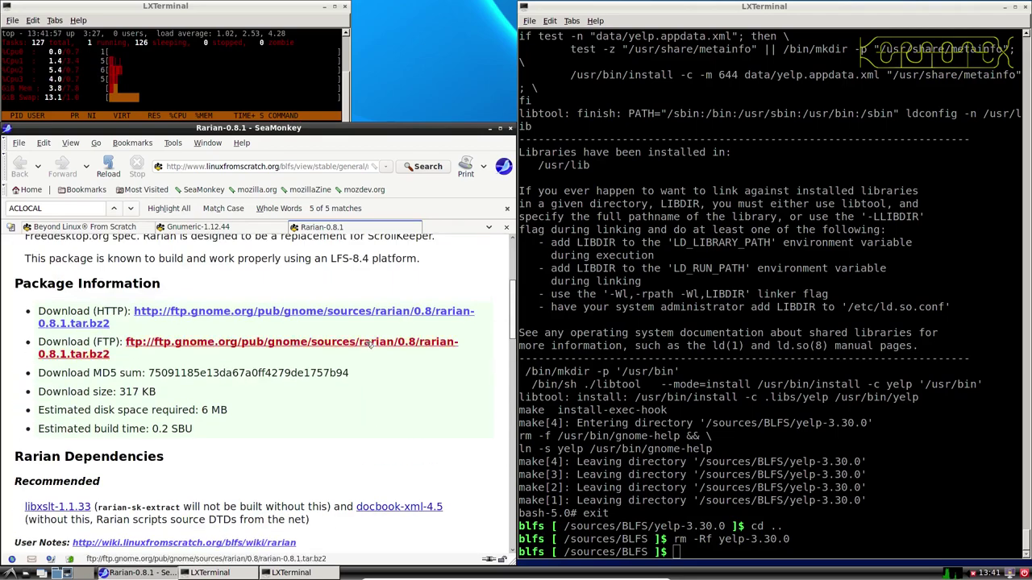
{"action": "right_click", "coordinate": [375, 311]}
{"action": "left_click", "coordinate": [420, 403]}
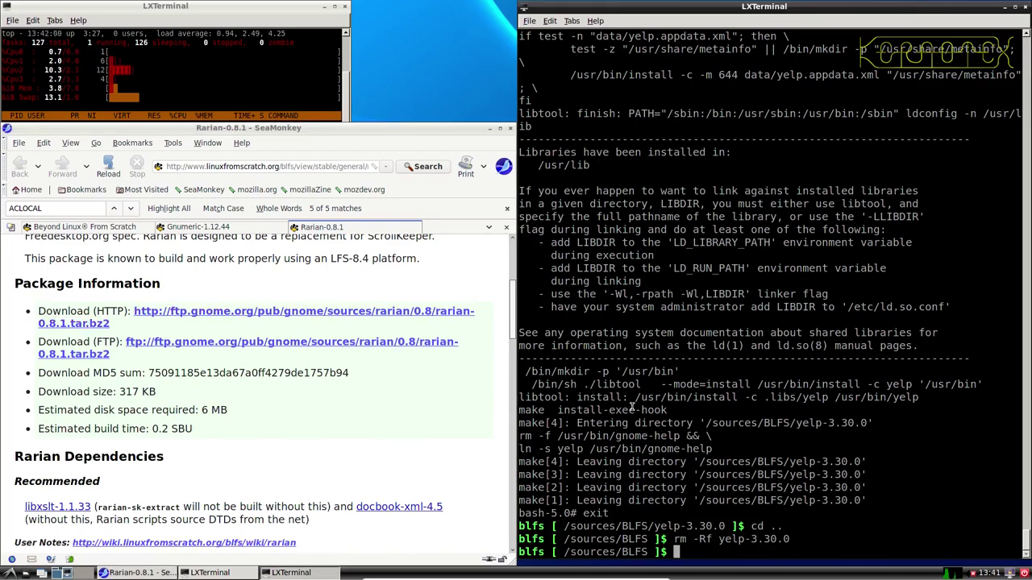
{"action": "scroll", "coordinate": [632, 408], "scroll_direction": "up", "scroll_amount": 2}
{"action": "key", "text": "ctrl+shift+v"}
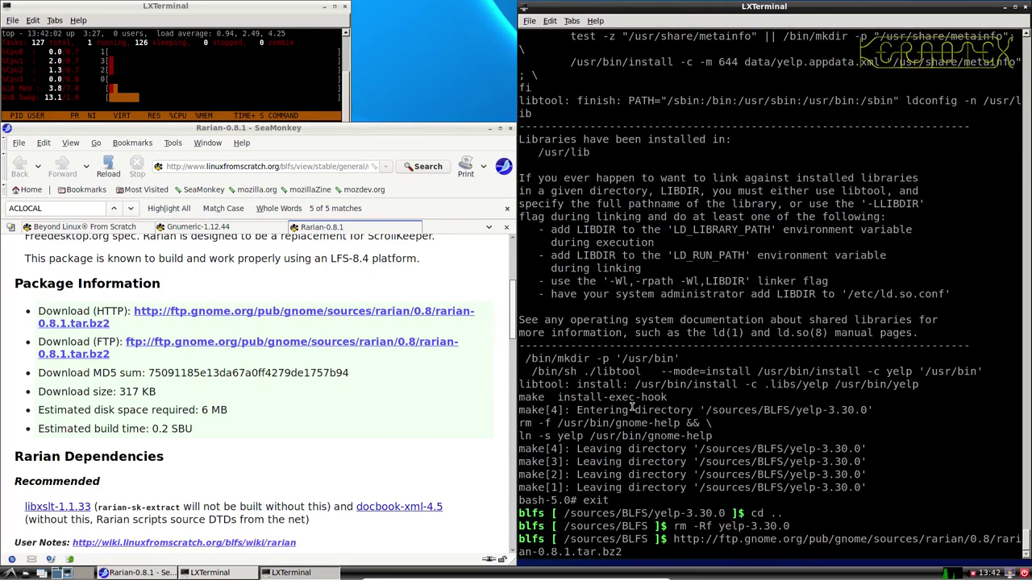
{"action": "key", "text": "Return"}
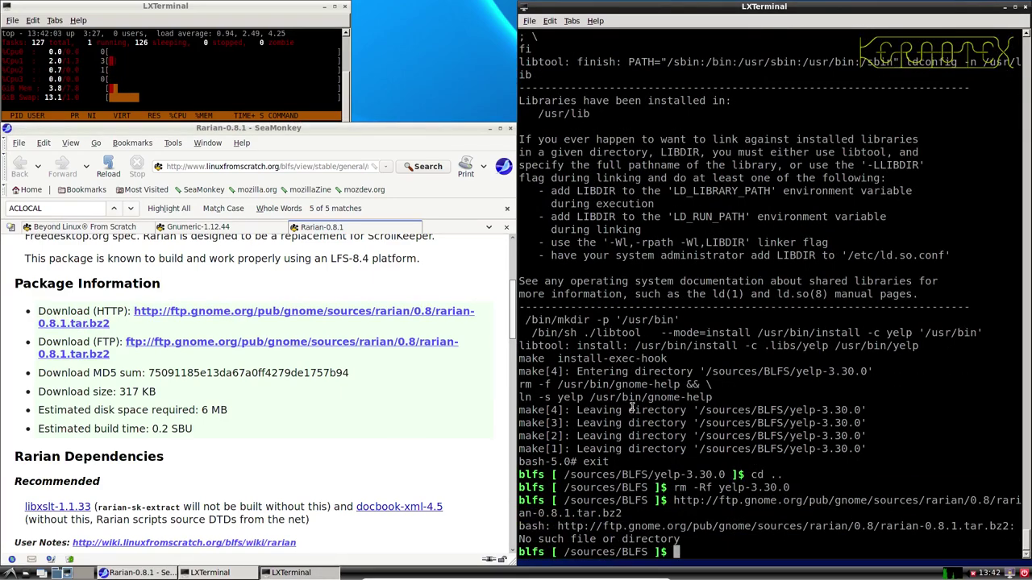
{"action": "key", "text": "Up"}
{"action": "key", "text": "Home"}
{"action": "type", "text": "wget"}
{"action": "key", "text": "Return"}
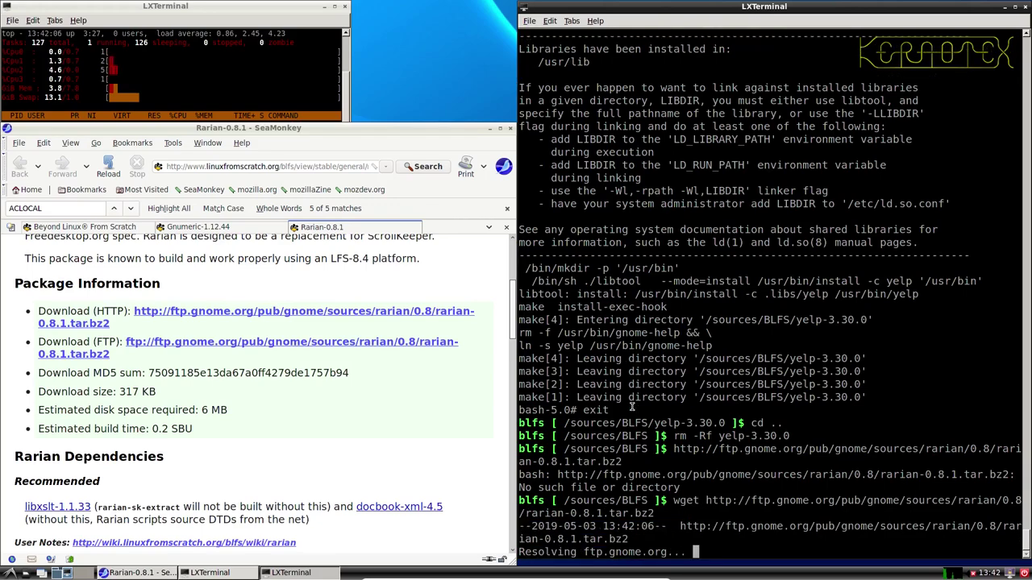
Extract rarian-0.8.1.tar.bz2 and enter the rarian-0.8.1 folder
{"action": "type", "text": "tar -xvf "}
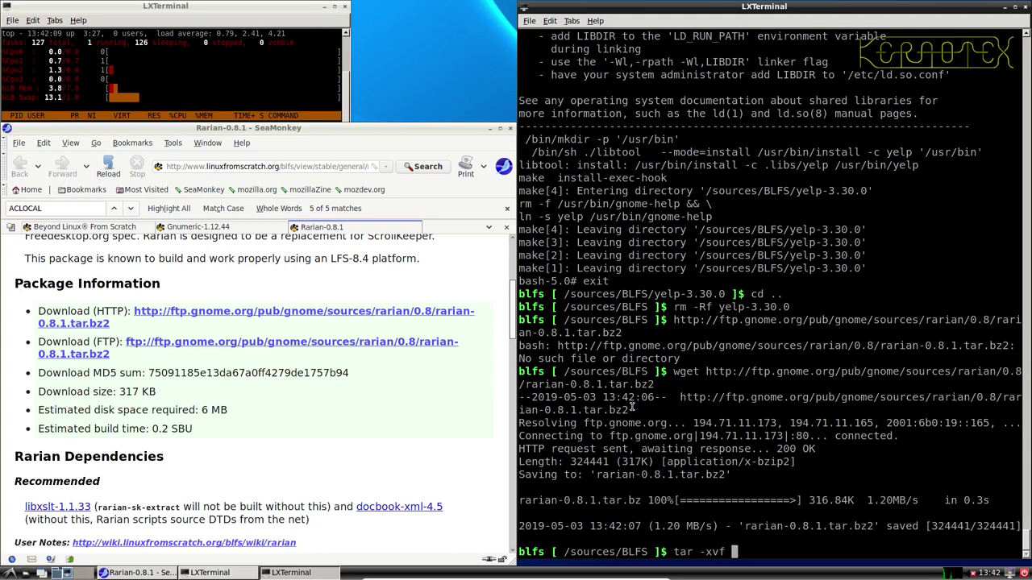
{"action": "type", "text": "ra"}
{"action": "key", "text": "Tab"}
{"action": "key", "text": "Return"}
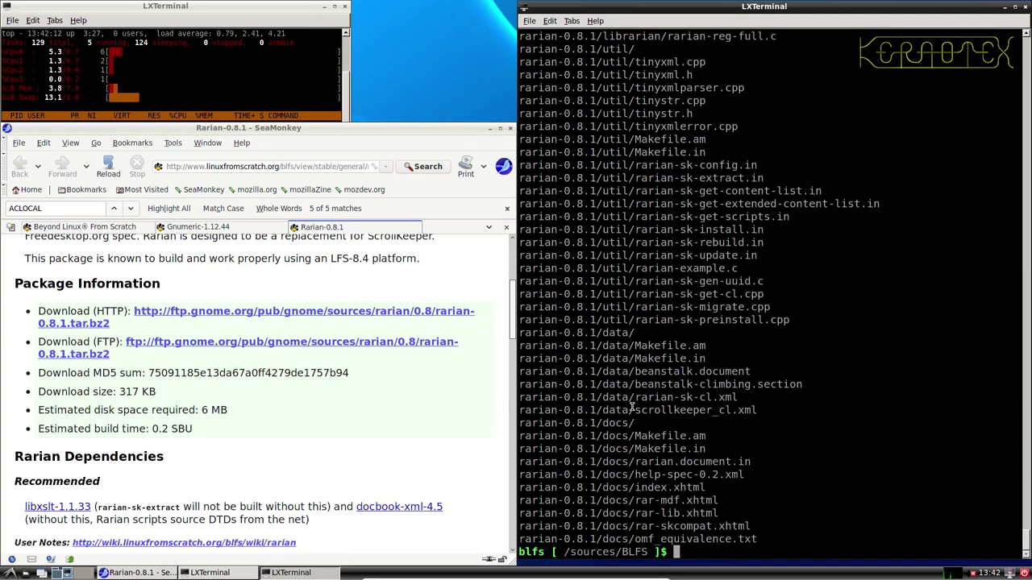
{"action": "type", "text": "cd ra"}
{"action": "key", "text": "Tab"}
{"action": "key", "text": "Return"}
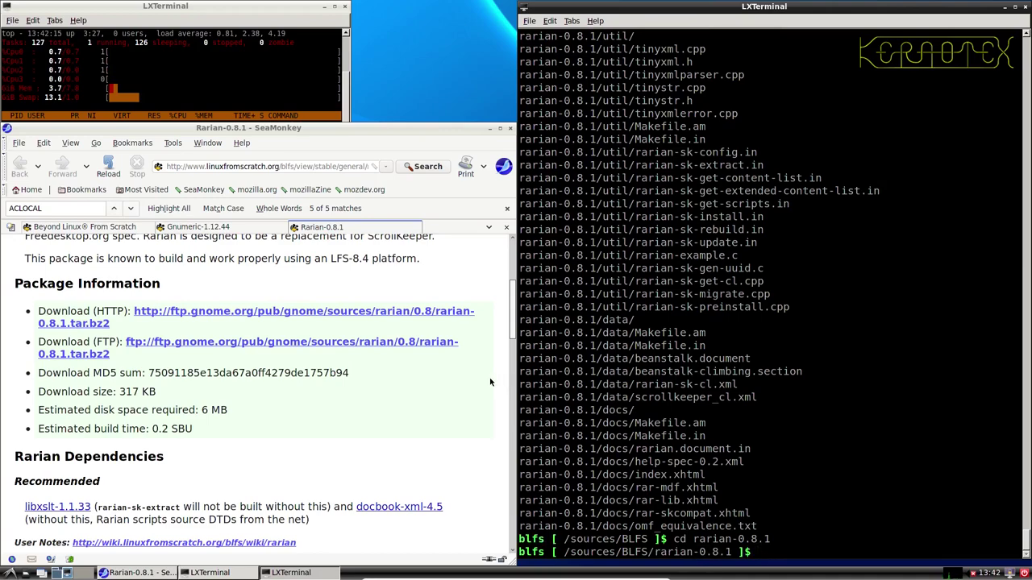
Run Rarian's configure block (/usr prefix, no static libraries, /var state) and make
{"action": "scroll", "coordinate": [424, 412], "scroll_direction": "down", "scroll_amount": 6}
{"action": "scroll", "coordinate": [424, 412], "scroll_direction": "down", "scroll_amount": 2}
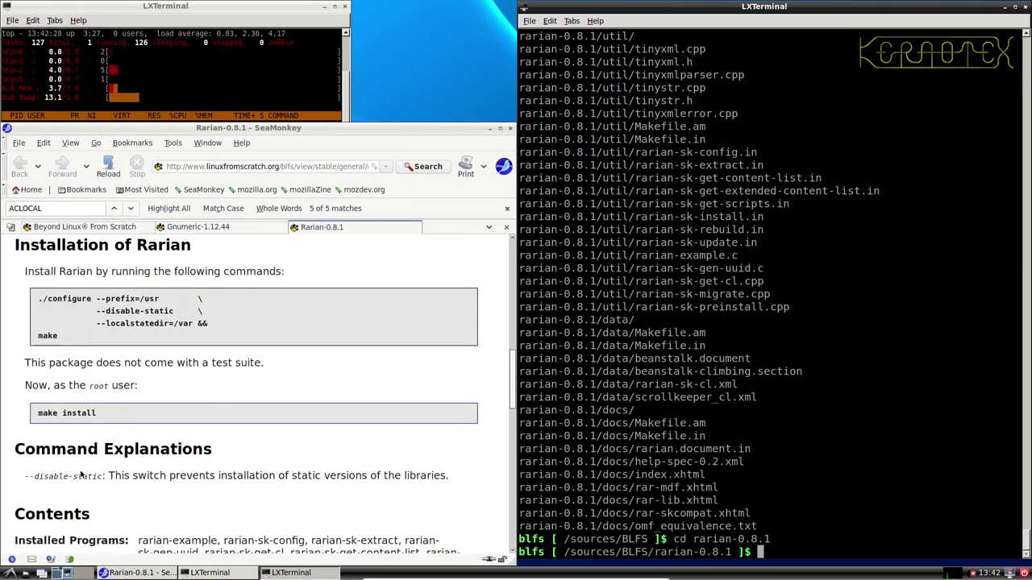
{"action": "left_click_drag", "start_coordinate": [38, 299], "coordinate": [321, 372]}
{"action": "middle_click", "coordinate": [648, 364]}
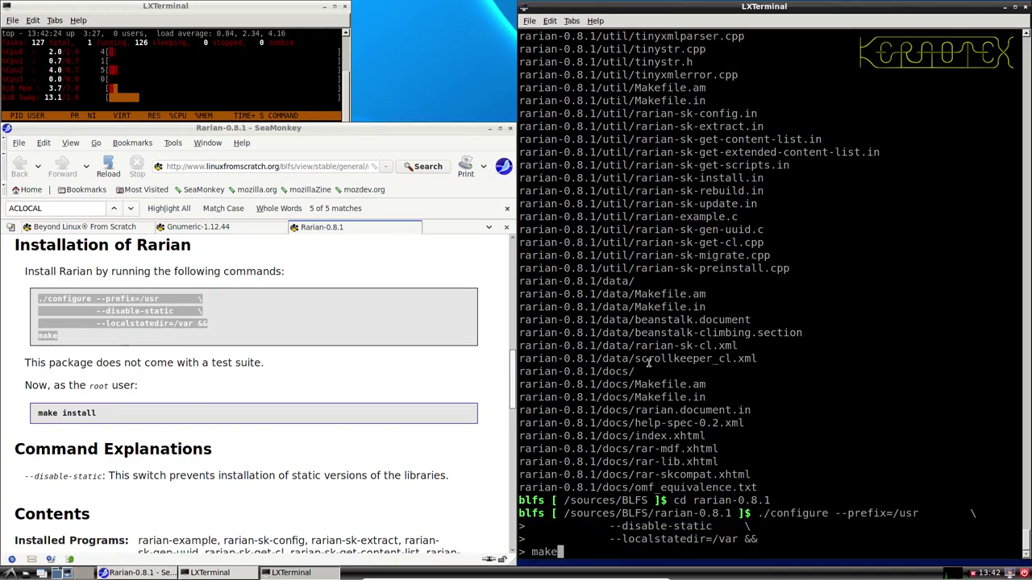
{"action": "key", "text": "Return"}
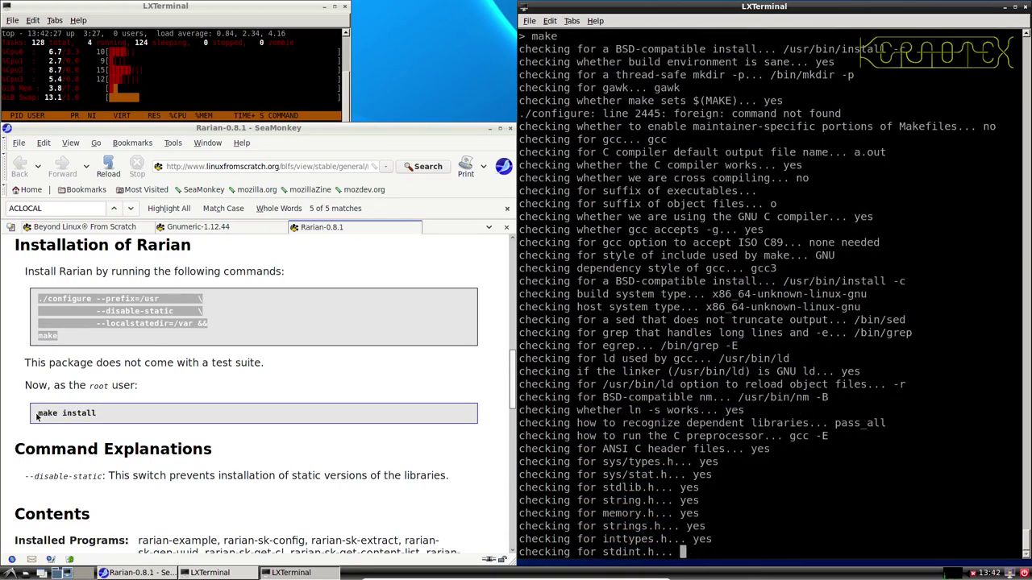
{"action": "left_click_drag", "start_coordinate": [38, 413], "coordinate": [96, 413]}
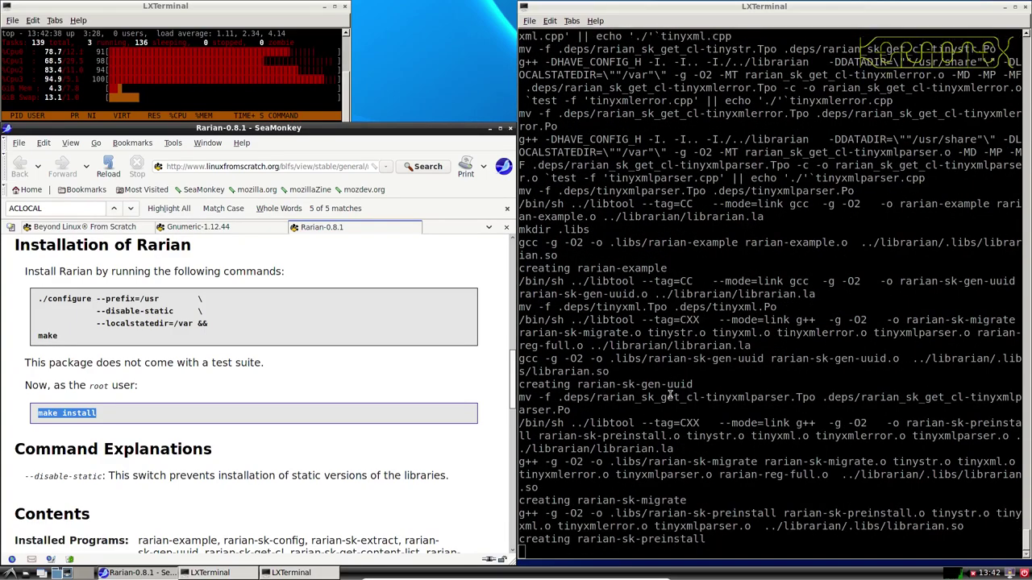
{"action": "left_click", "coordinate": [670, 394]}
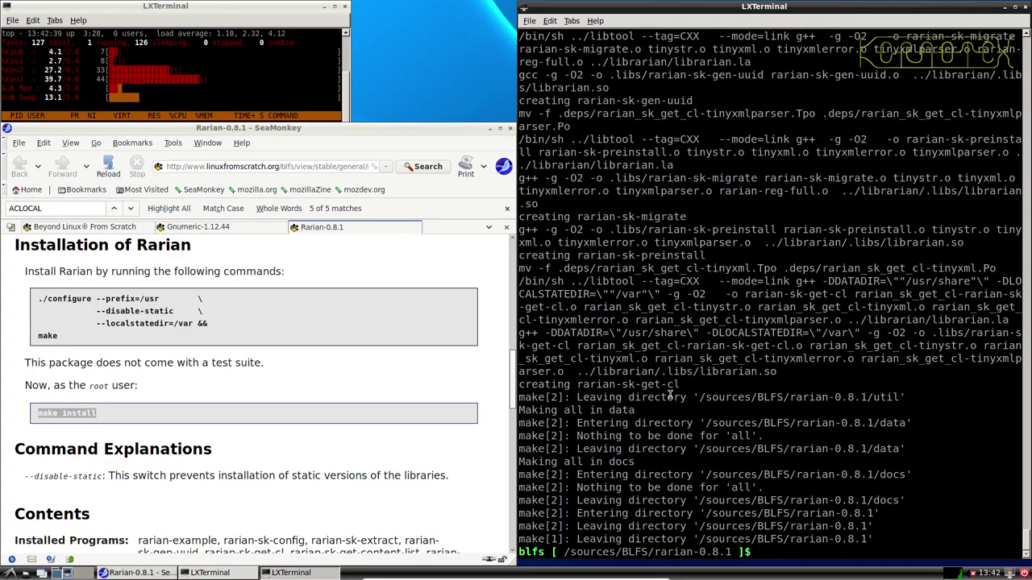
Install Rarian with sudo -E make install, then close the build terminal
{"action": "type", "text": "sudo -E"}
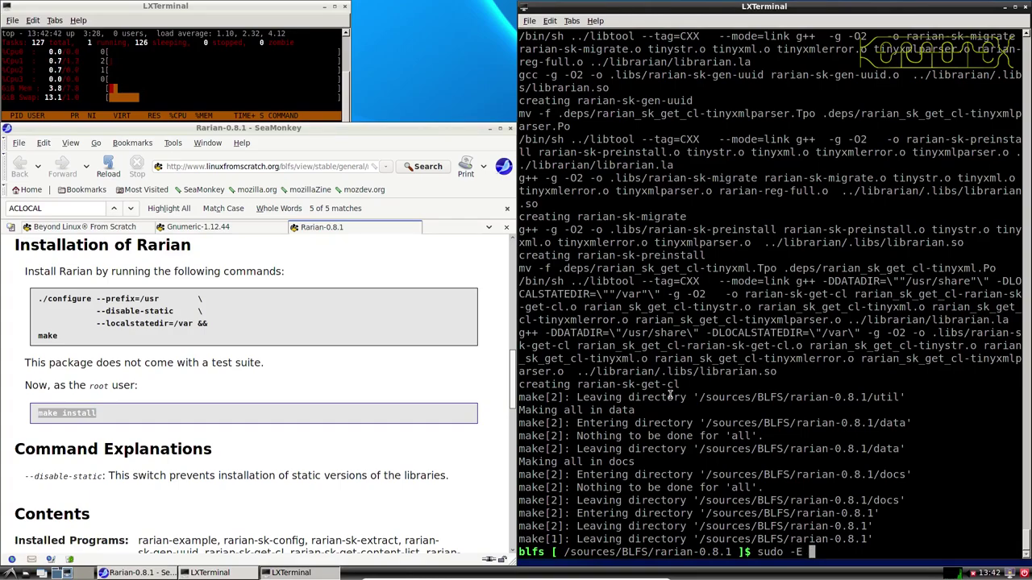
{"action": "middle_click", "coordinate": [701, 397]}
{"action": "key", "text": "Return"}
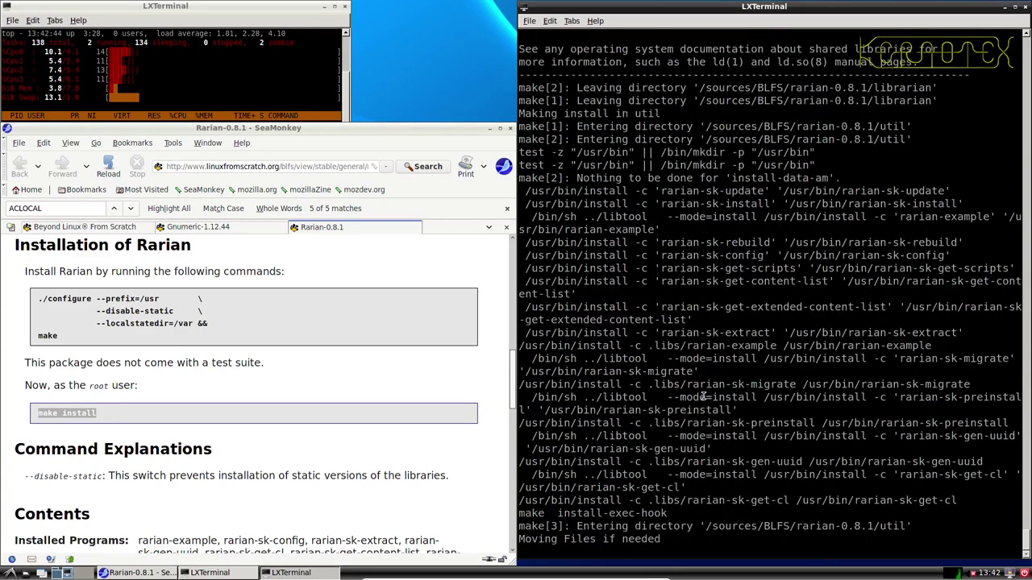
{"action": "scroll", "coordinate": [420, 420], "scroll_direction": "down", "scroll_amount": 15}
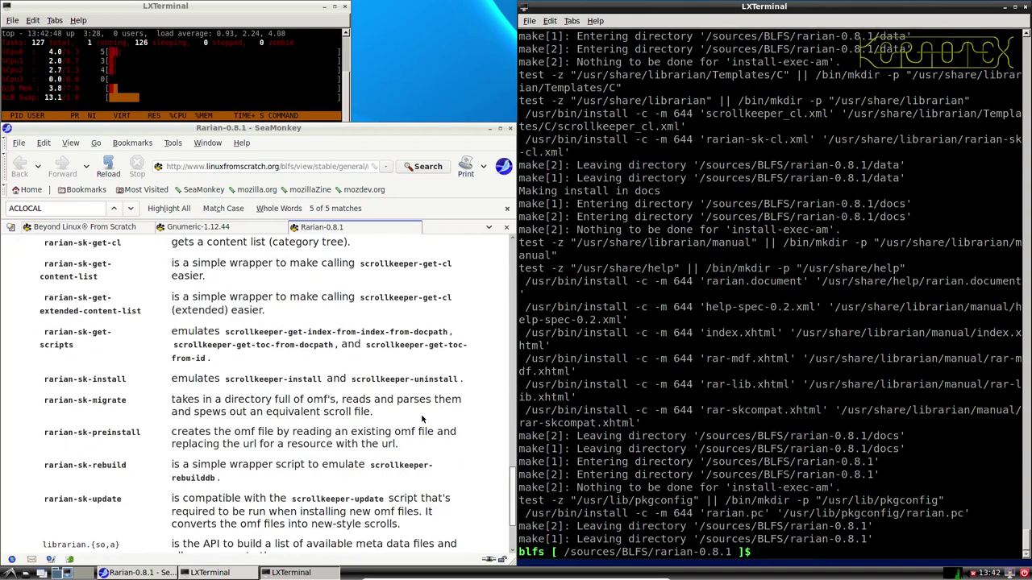
{"action": "key", "text": "ctrl+d"}
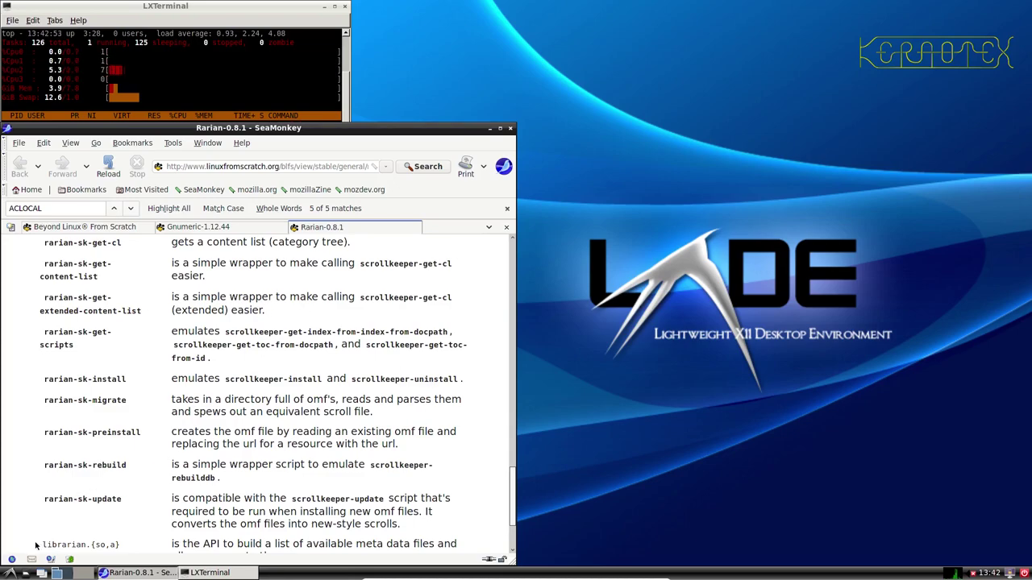
Open a new LXTerminal window and move it to the top of the screen
{"action": "left_click", "coordinate": [9, 571]}
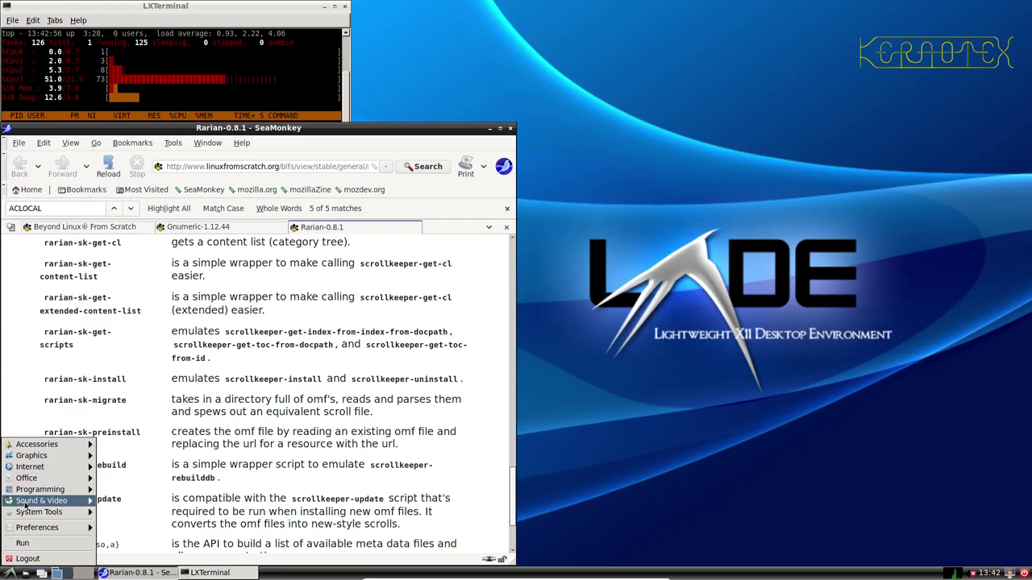
{"action": "mouse_move", "coordinate": [25, 504]}
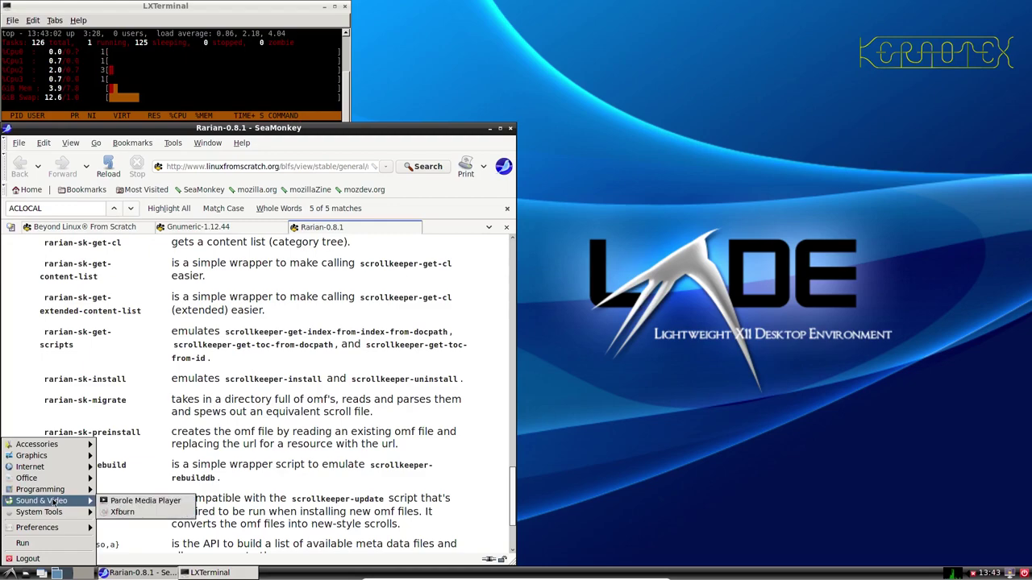
{"action": "left_click", "coordinate": [11, 16]}
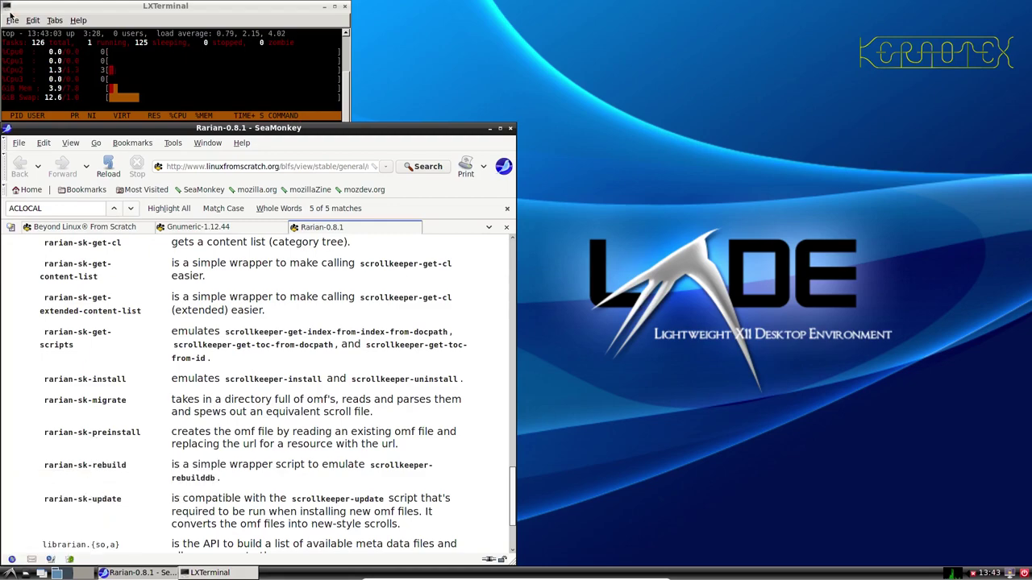
{"action": "left_click", "coordinate": [12, 19]}
{"action": "left_click", "coordinate": [15, 45]}
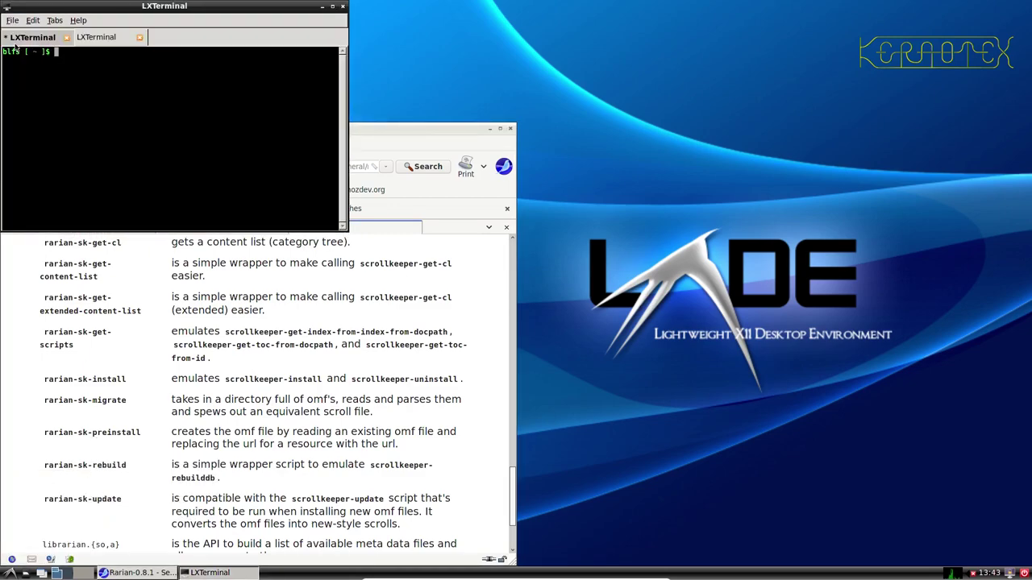
{"action": "left_click", "coordinate": [138, 37]}
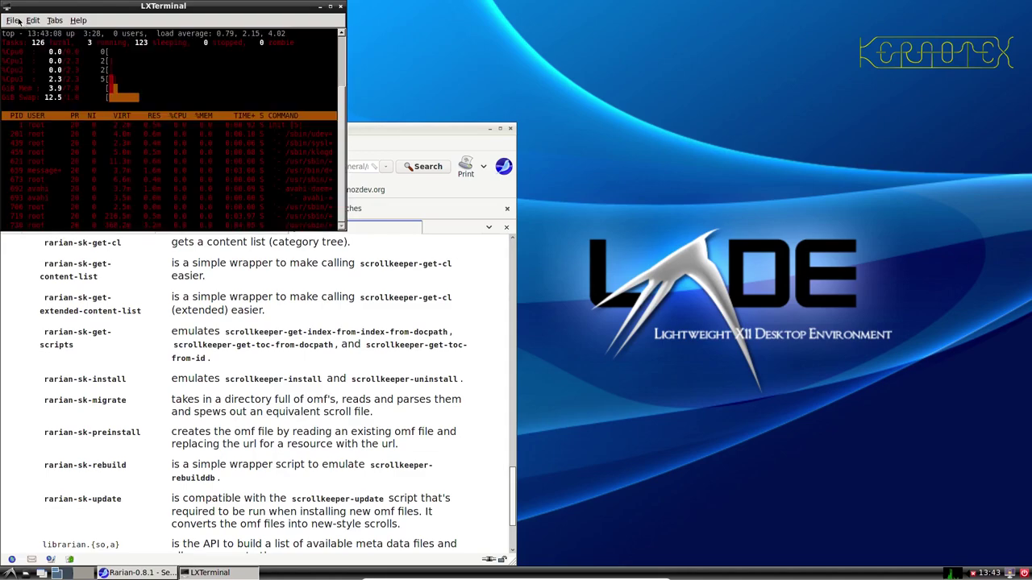
{"action": "left_click", "coordinate": [12, 20]}
{"action": "left_click", "coordinate": [38, 30]}
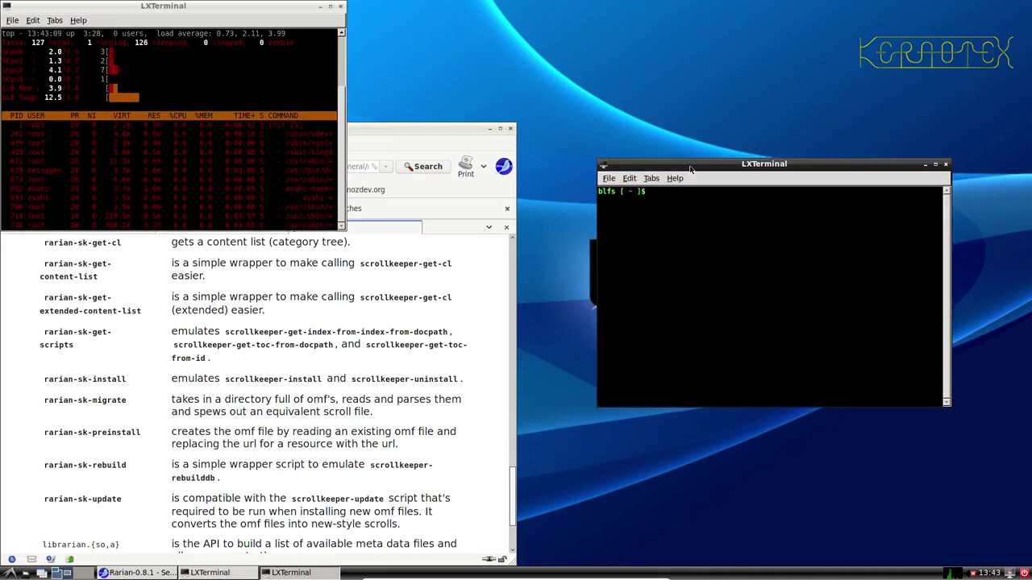
{"action": "left_click_drag", "start_coordinate": [690, 167], "coordinate": [608, 5]}
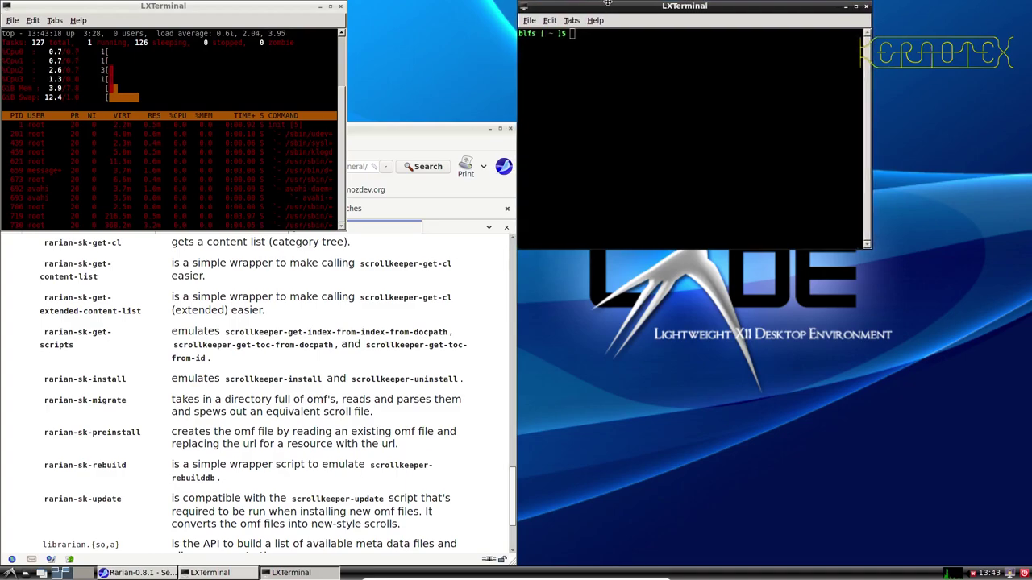
Open LXTerminal Preferences and look through its Advanced, Display and Shortcuts tabs
{"action": "left_click", "coordinate": [532, 20]}
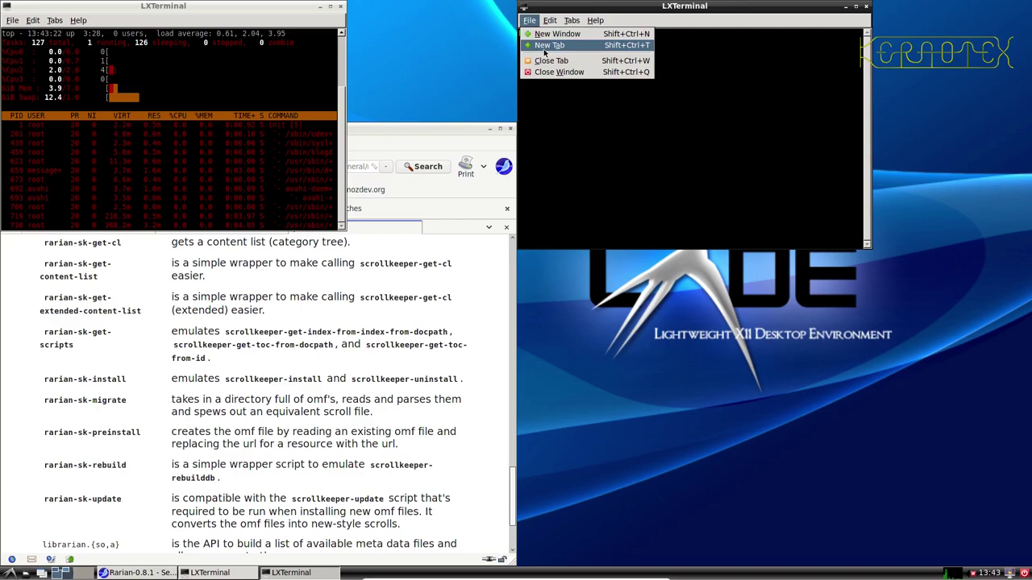
{"action": "mouse_move", "coordinate": [555, 21]}
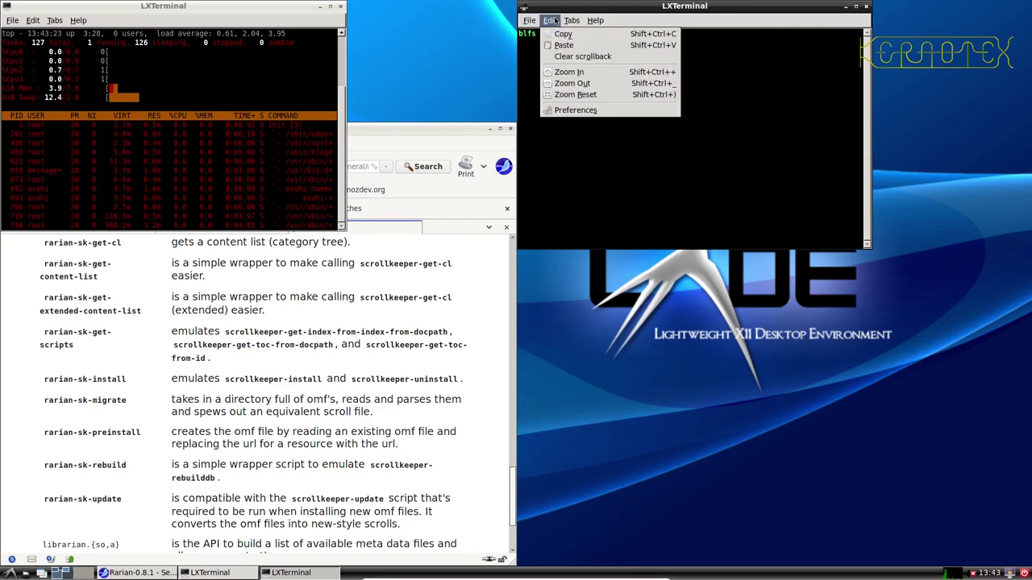
{"action": "left_click", "coordinate": [559, 111]}
{"action": "left_click", "coordinate": [613, 27]}
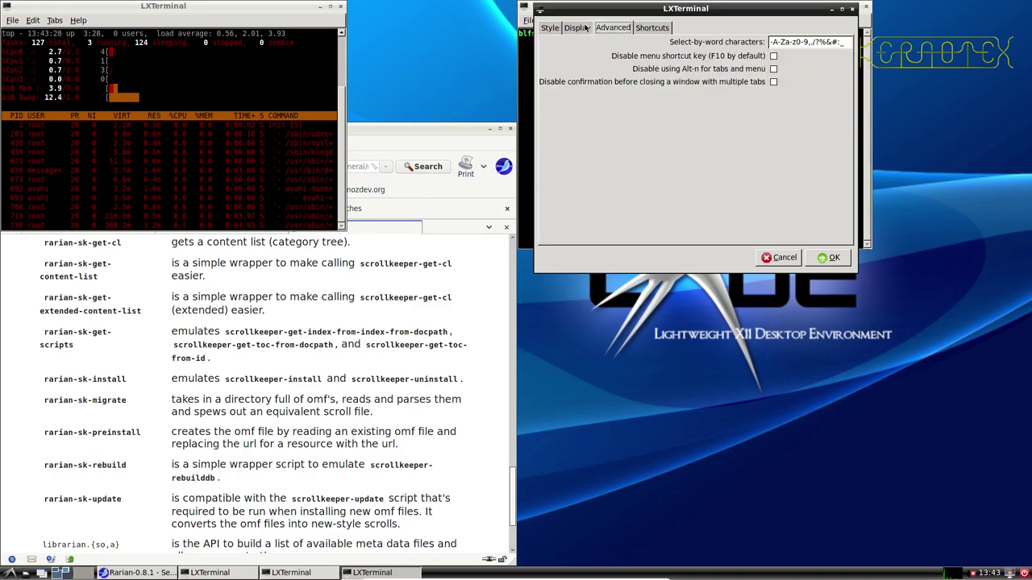
{"action": "left_click", "coordinate": [584, 28]}
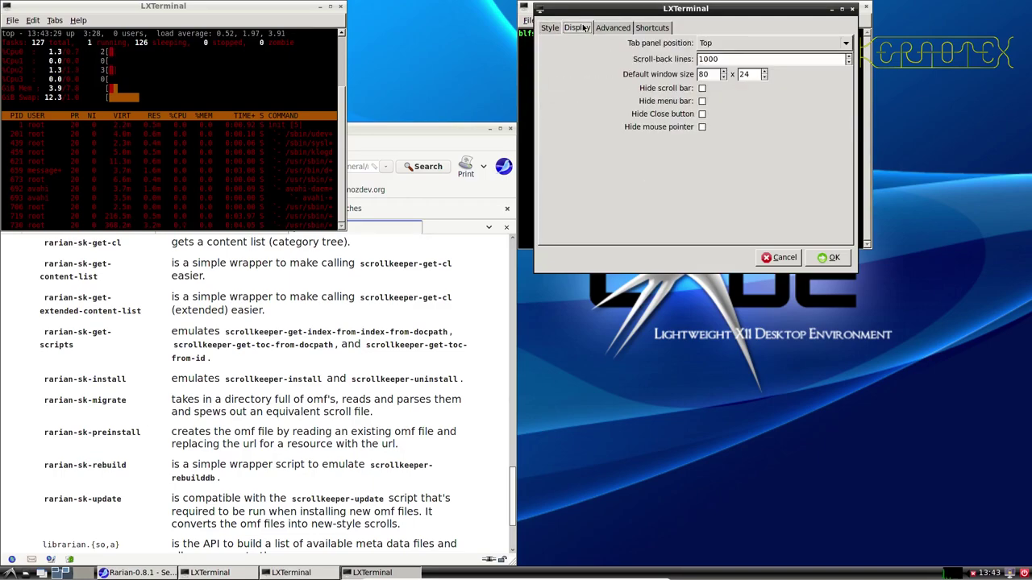
{"action": "left_click", "coordinate": [645, 28]}
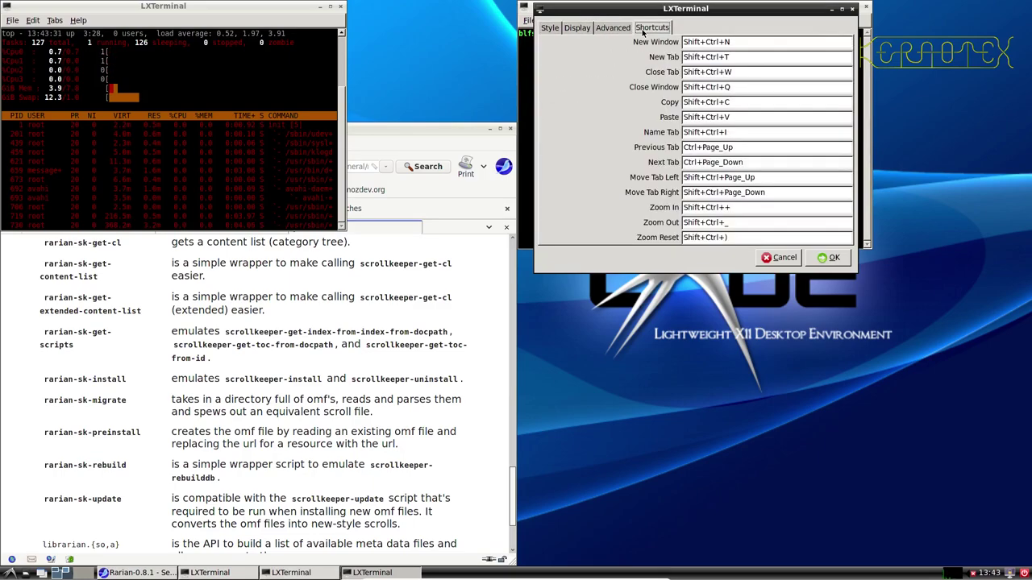
Close the terminal preferences with OK and show the desktop menu's Preferences submenu
{"action": "left_click", "coordinate": [829, 257]}
{"action": "left_click", "coordinate": [11, 572]}
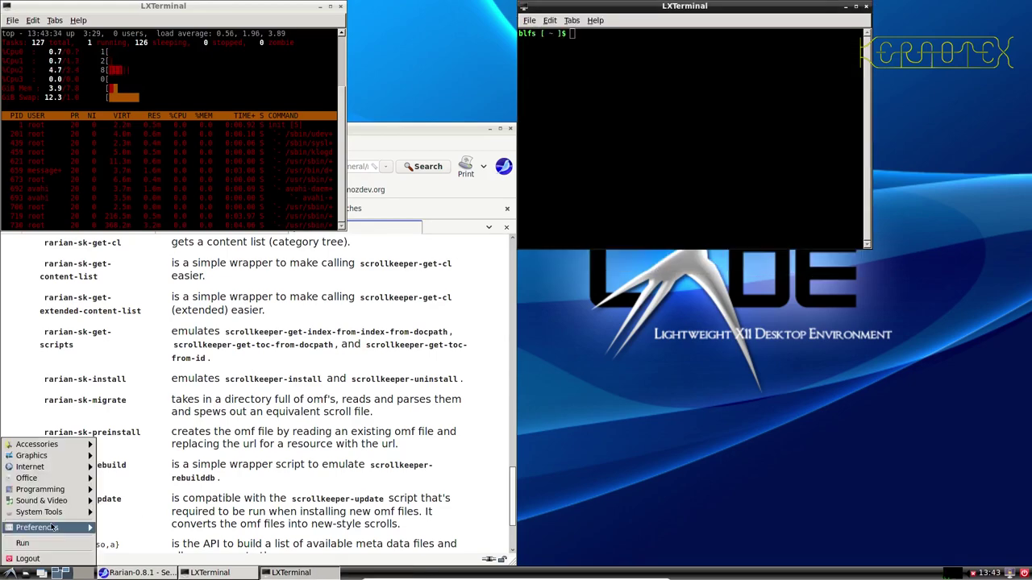
{"action": "mouse_move", "coordinate": [49, 527]}
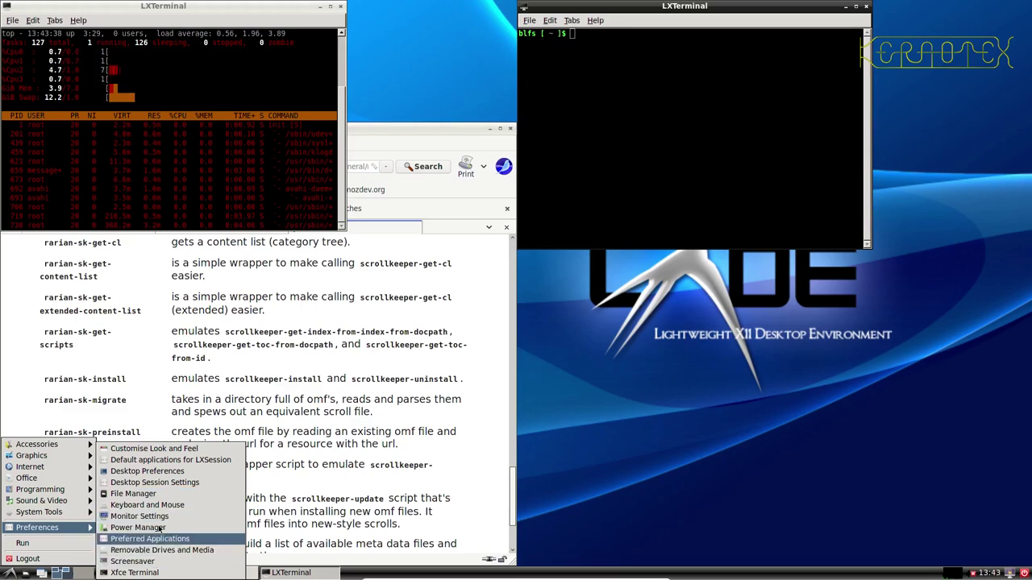
{"action": "left_click", "coordinate": [146, 471]}
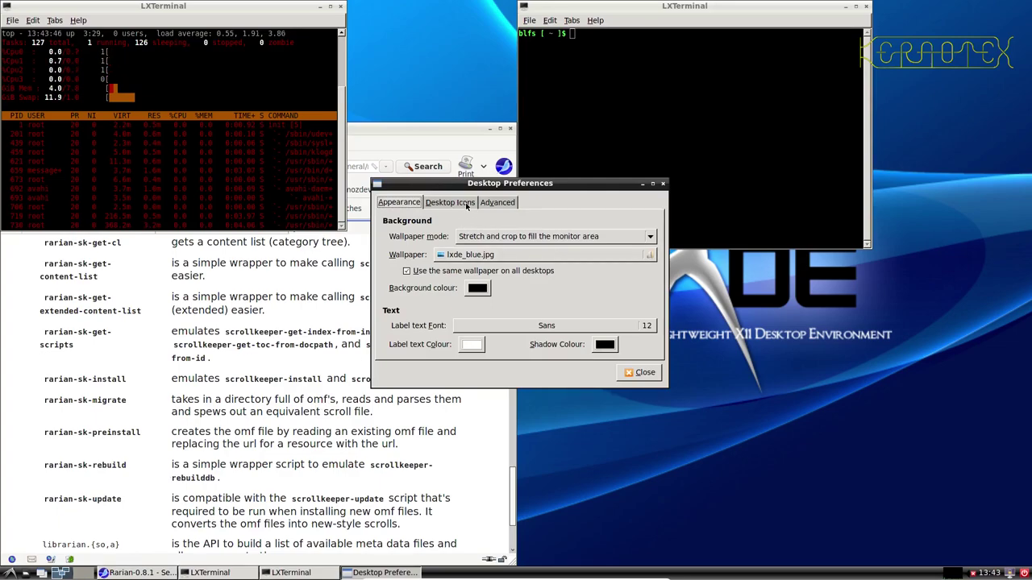
{"action": "left_click", "coordinate": [466, 205]}
{"action": "left_click", "coordinate": [494, 204]}
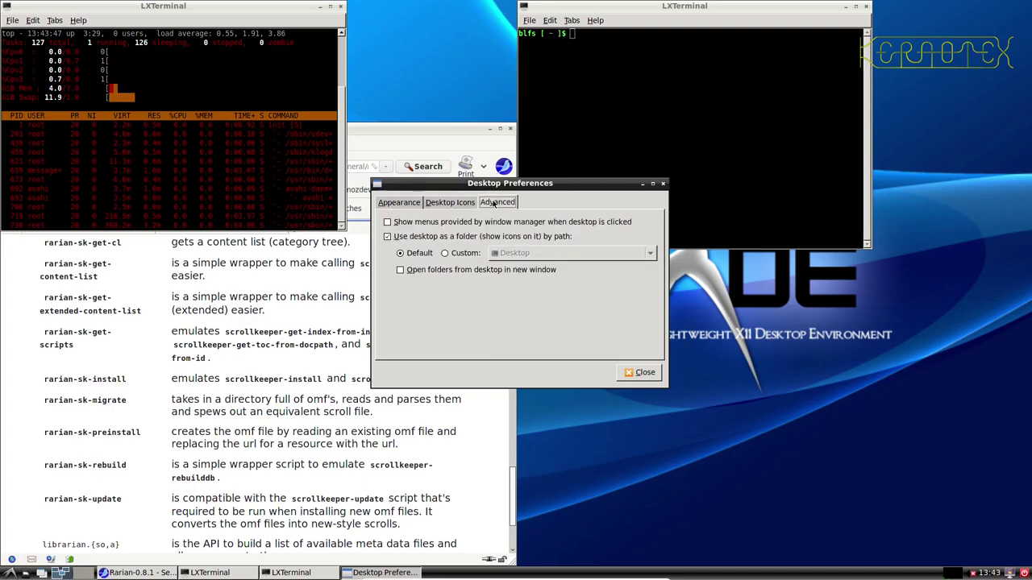
{"action": "left_click", "coordinate": [639, 372]}
{"action": "left_click", "coordinate": [11, 573]}
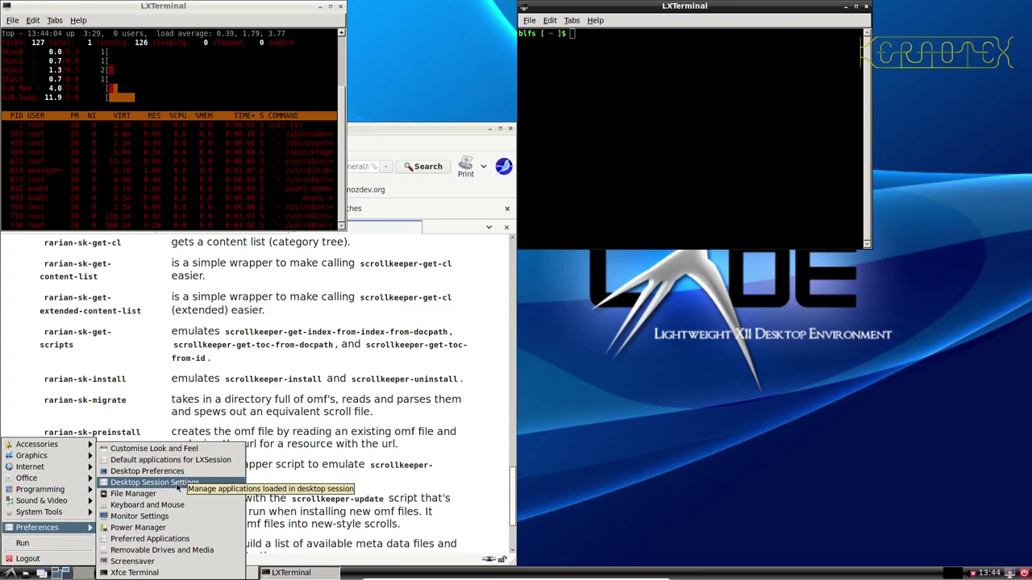
Review Desktop Session Settings, including Advanced Options, and close them unchanged
{"action": "left_click", "coordinate": [153, 482]}
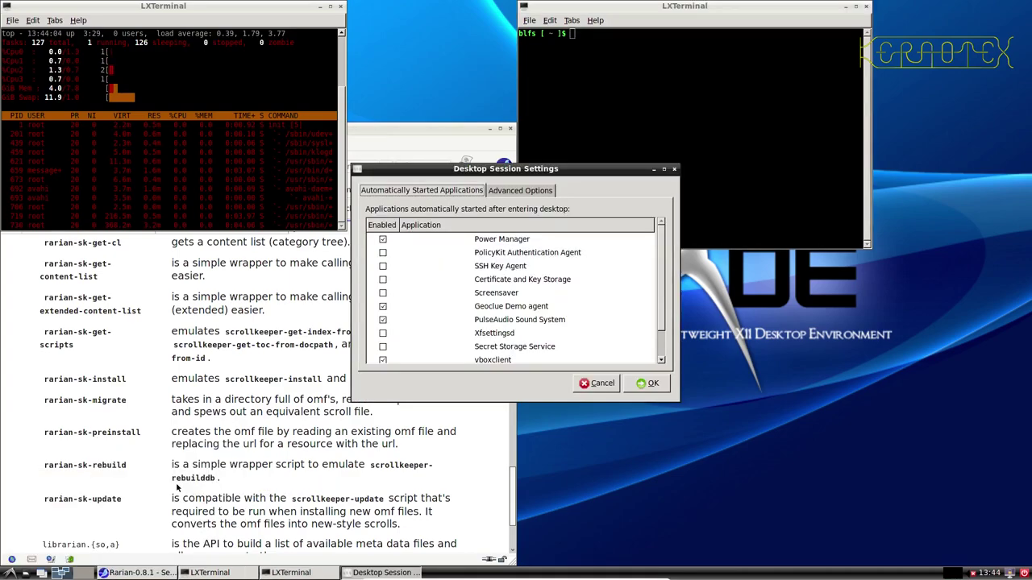
{"action": "left_click", "coordinate": [522, 191]}
{"action": "left_click", "coordinate": [456, 191]}
{"action": "scroll", "coordinate": [499, 306], "scroll_direction": "down", "scroll_amount": 1}
{"action": "left_click", "coordinate": [604, 386]}
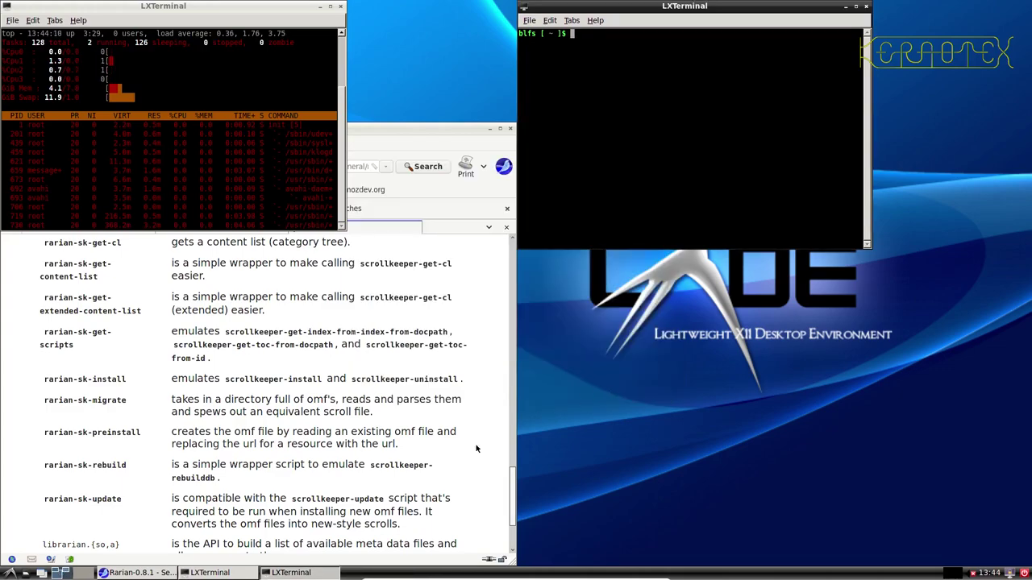
Zoom the right terminal's text in four times and stretch that window taller
{"action": "left_click", "coordinate": [549, 21]}
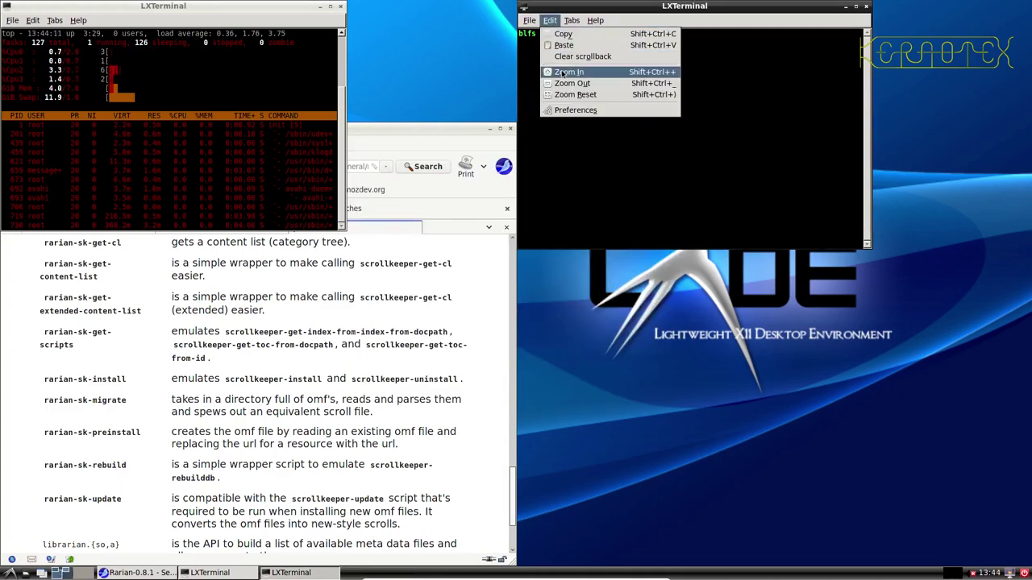
{"action": "left_click", "coordinate": [565, 73]}
{"action": "left_click", "coordinate": [553, 23]}
{"action": "left_click", "coordinate": [562, 71]}
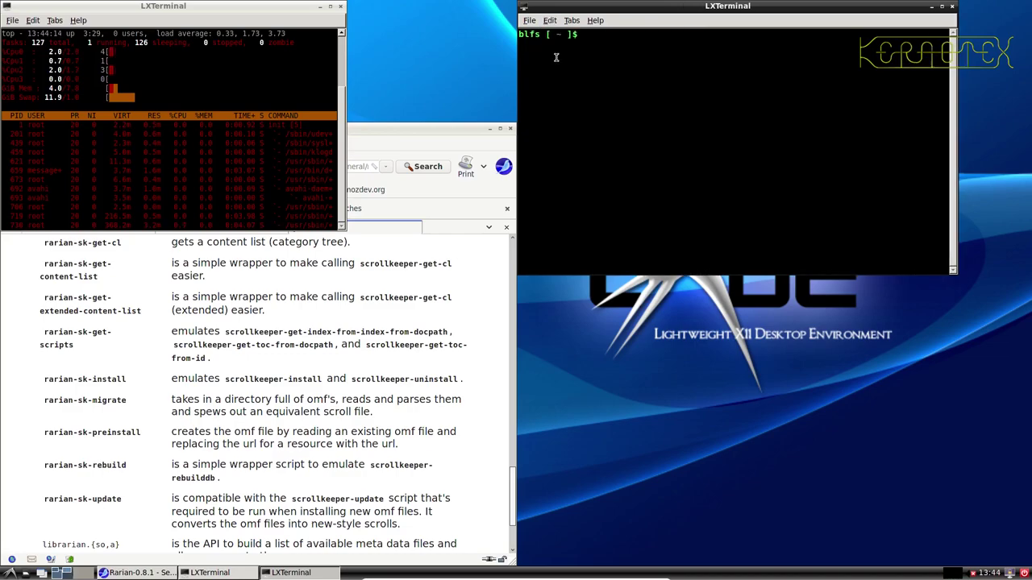
{"action": "left_click", "coordinate": [553, 22]}
{"action": "left_click", "coordinate": [562, 73]}
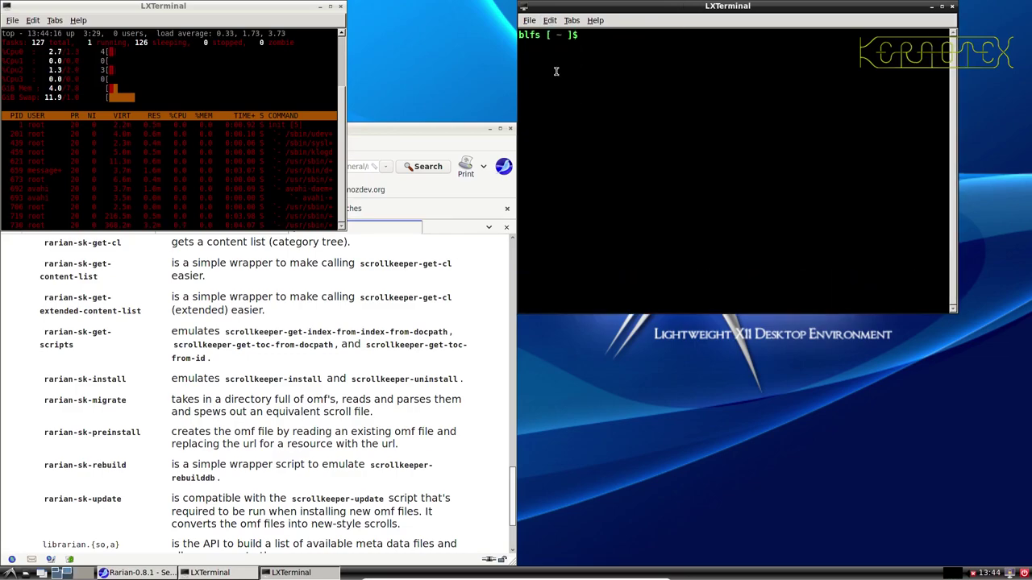
{"action": "left_click", "coordinate": [555, 28]}
{"action": "left_click", "coordinate": [556, 71]}
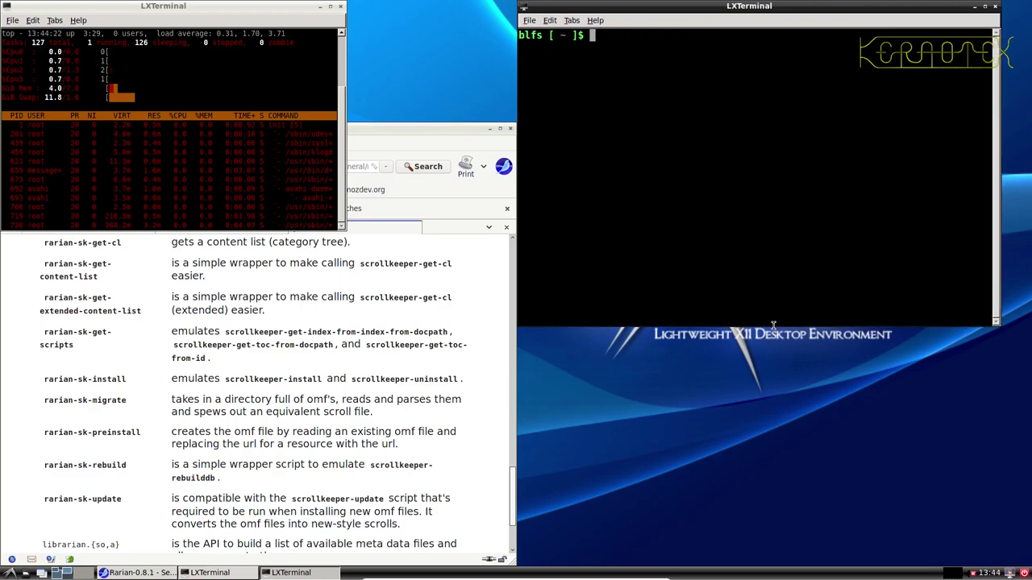
{"action": "left_click_drag", "start_coordinate": [772, 327], "coordinate": [763, 562]}
Run cd /sources/BLFS/ and rm -Rf rarian-0.8.1, then close the browser's Rarian-0.8.1 page
{"action": "type", "text": "d /sources/"}
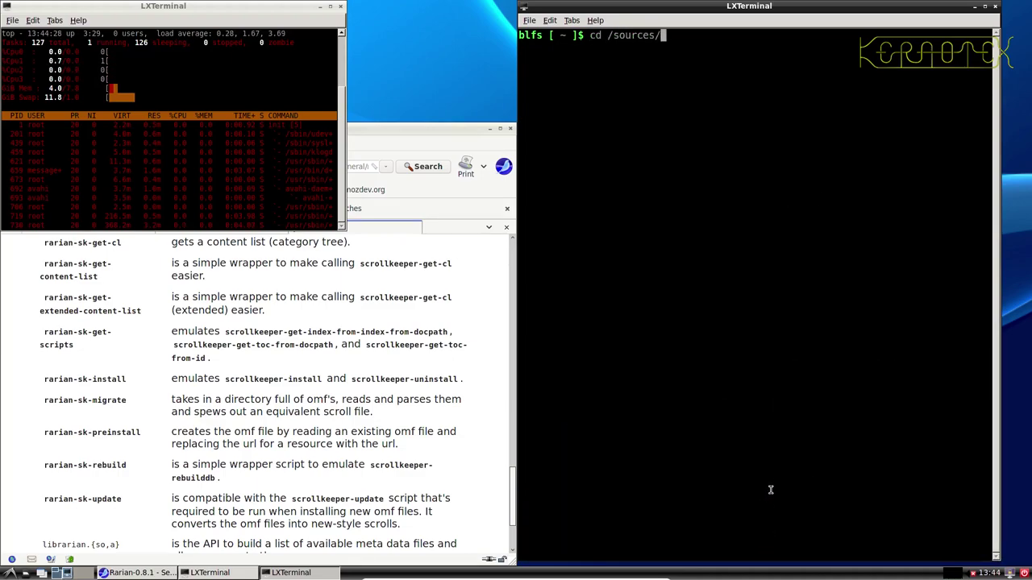
{"action": "type", "text": "BLFS/"}
{"action": "key", "text": "Return"}
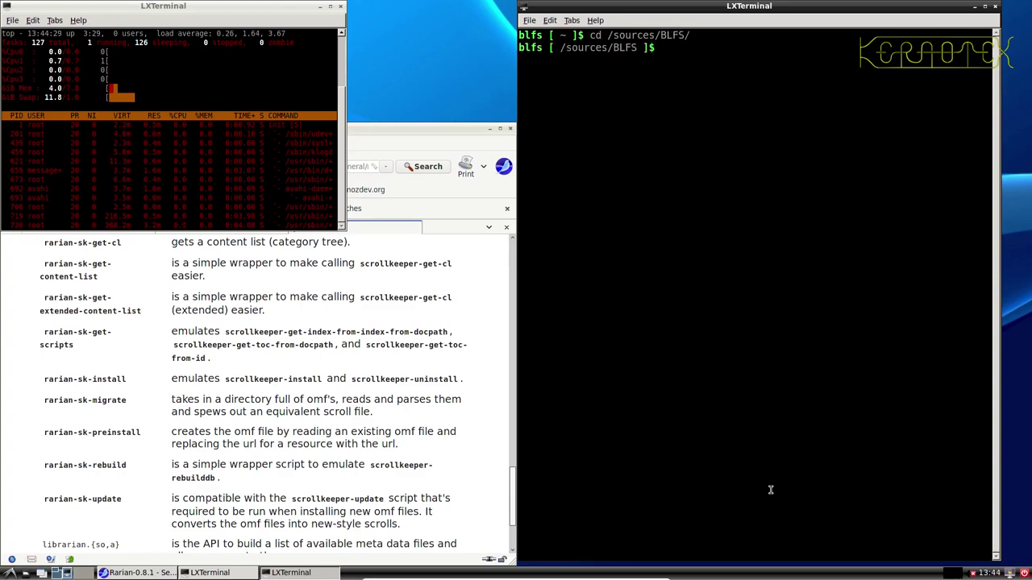
{"action": "type", "text": "rm -Rf rar"}
{"action": "key", "text": "Tab"}
{"action": "key", "text": "Return"}
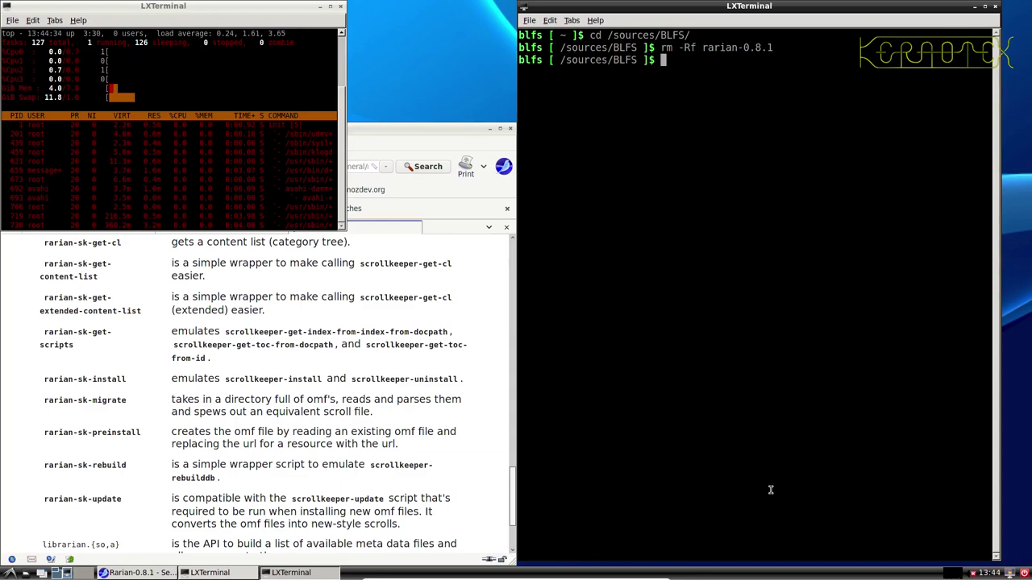
{"action": "left_click", "coordinate": [479, 194]}
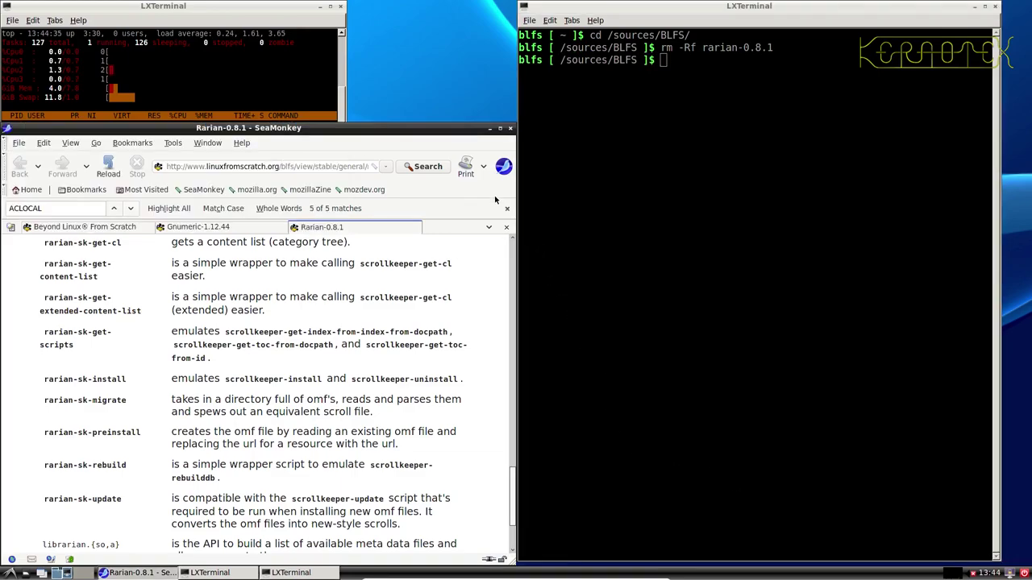
{"action": "left_click", "coordinate": [506, 229]}
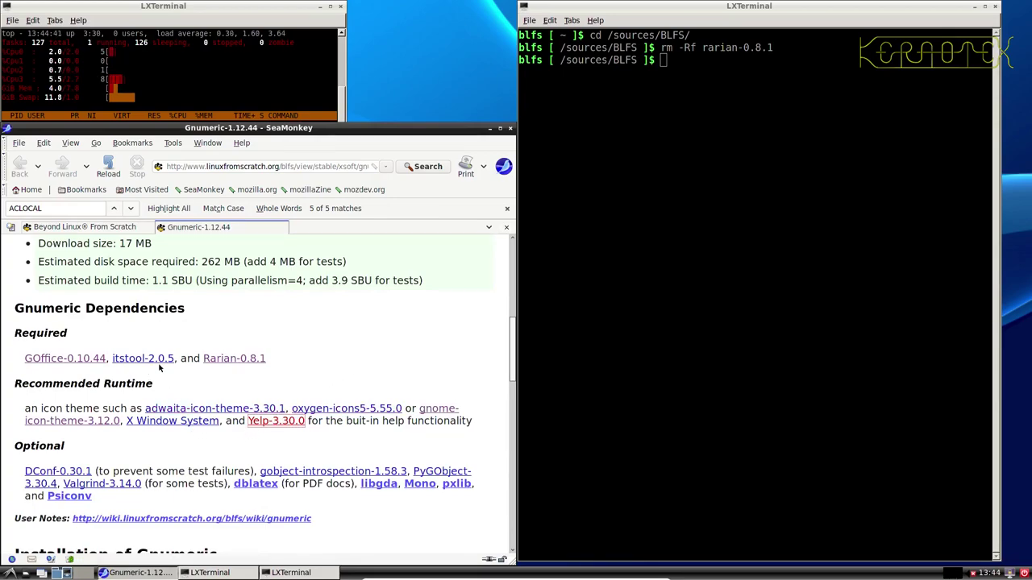
Copy the address of the book's Gnumeric HTTP download link
{"action": "scroll", "coordinate": [203, 387], "scroll_direction": "up", "scroll_amount": 5}
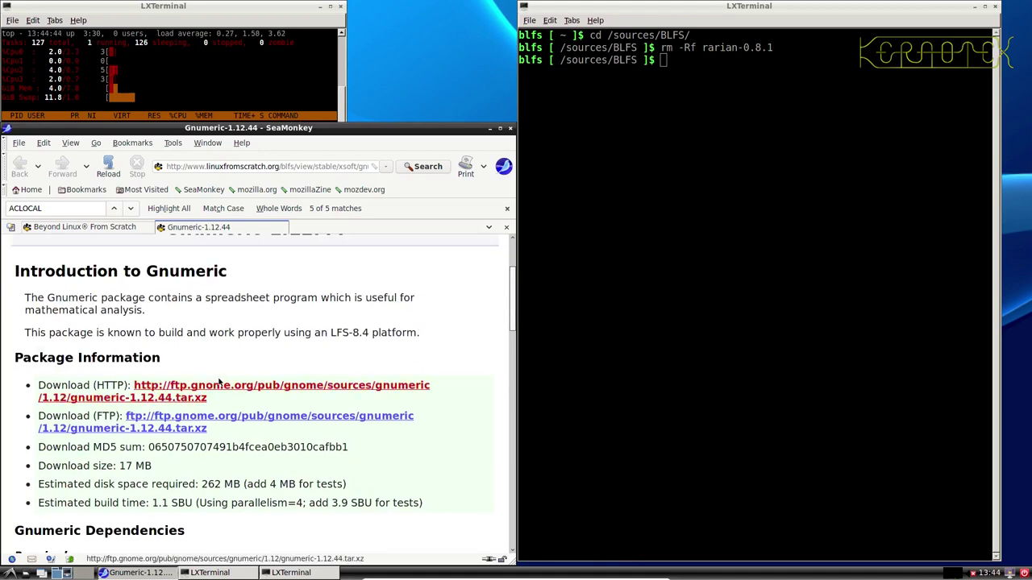
{"action": "right_click", "coordinate": [241, 387]}
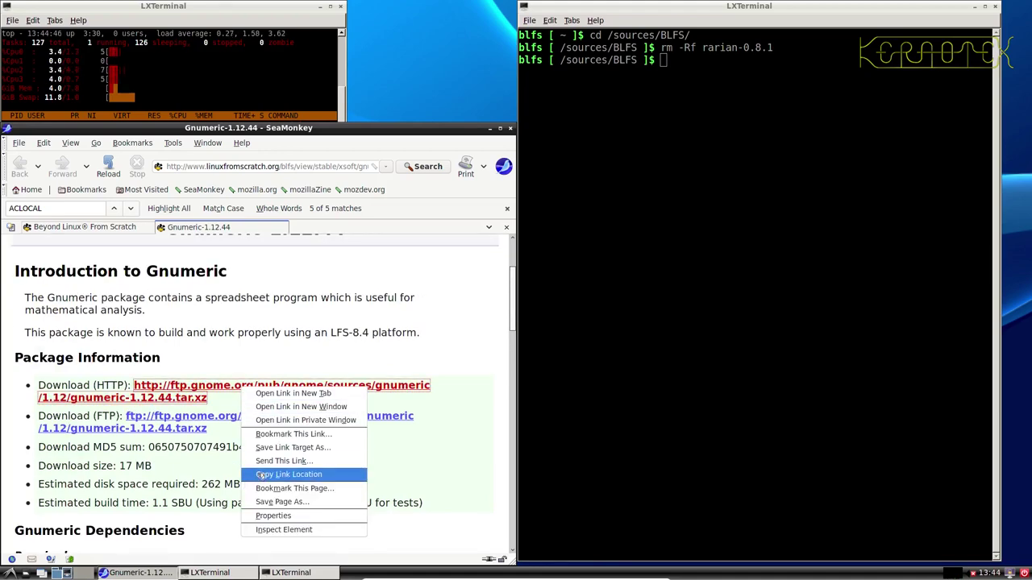
{"action": "left_click", "coordinate": [288, 475]}
Run wget with the pasted address to download gnumeric-1.12.44.tar.xz into /sources/BLFS
{"action": "left_click", "coordinate": [586, 385]}
{"action": "type", "text": "wget"}
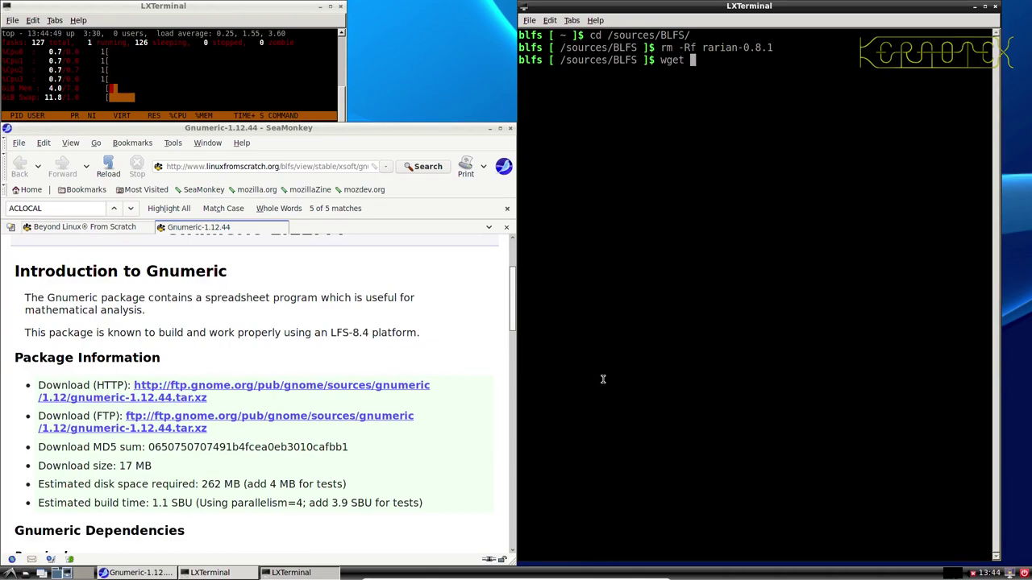
{"action": "key", "text": "ctrl+shift+v"}
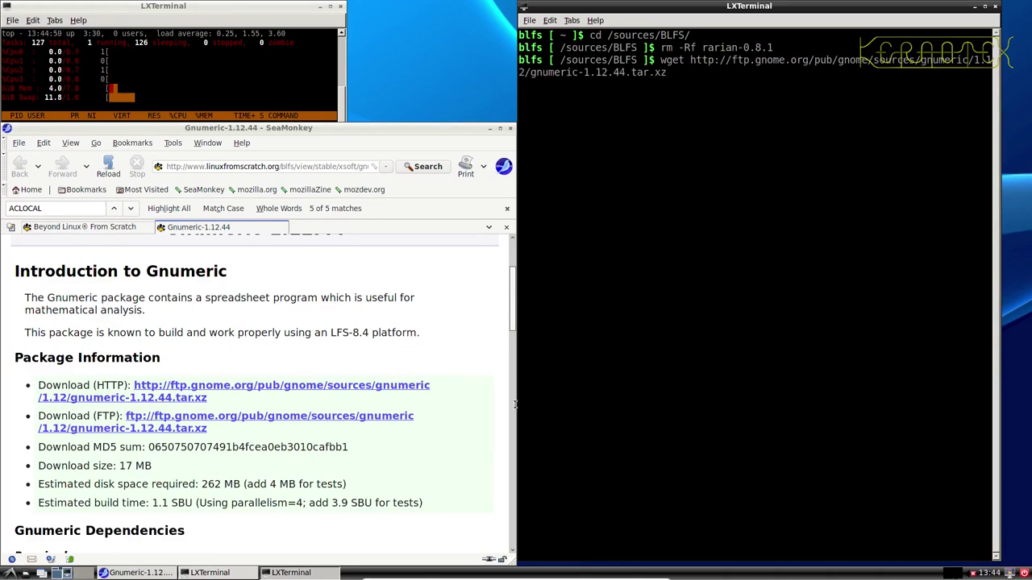
{"action": "scroll", "coordinate": [461, 425], "scroll_direction": "down", "scroll_amount": 6}
{"action": "scroll", "coordinate": [461, 426], "scroll_direction": "down", "scroll_amount": 2}
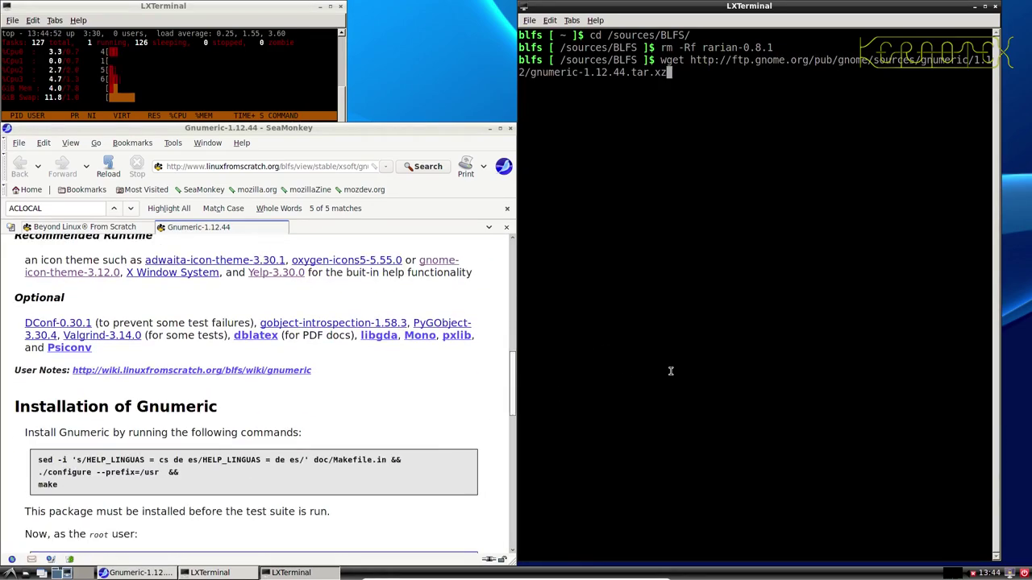
{"action": "key", "text": "Return"}
{"action": "scroll", "coordinate": [486, 405], "scroll_direction": "down", "scroll_amount": 5}
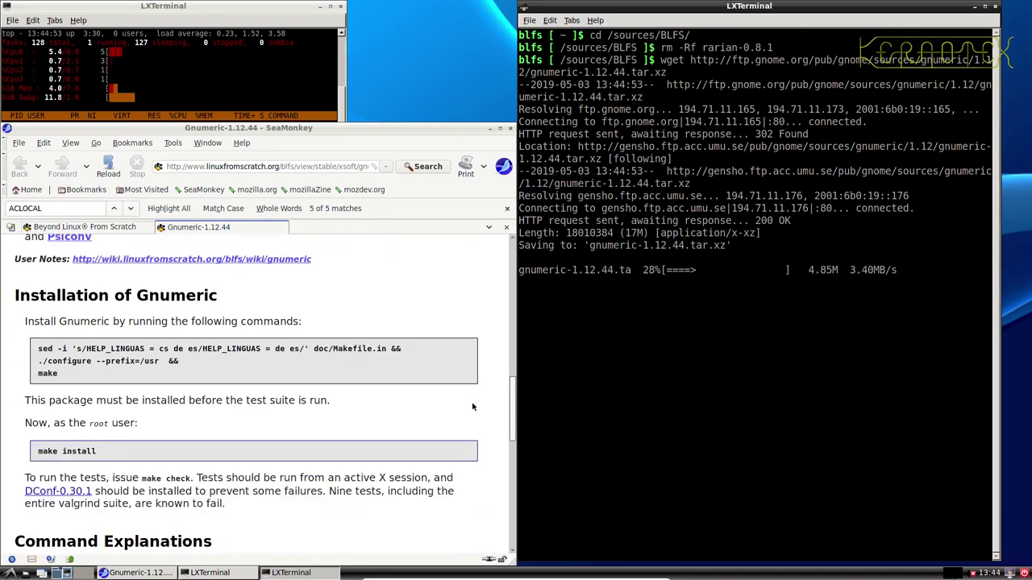
{"action": "scroll", "coordinate": [476, 407], "scroll_direction": "up", "scroll_amount": 6}
{"action": "scroll", "coordinate": [475, 409], "scroll_direction": "up", "scroll_amount": 1}
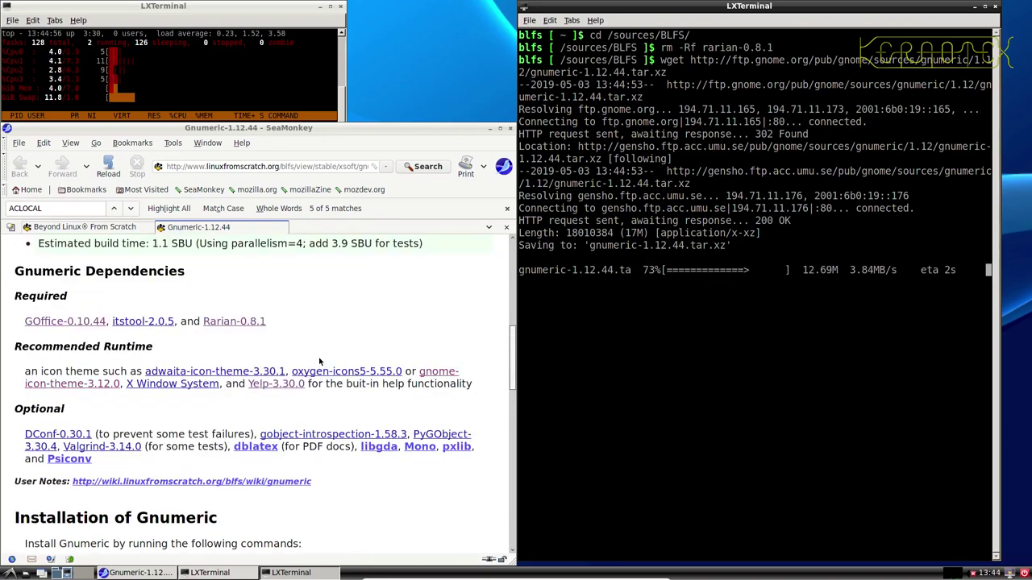
{"action": "scroll", "coordinate": [156, 265], "scroll_direction": "up", "scroll_amount": 1}
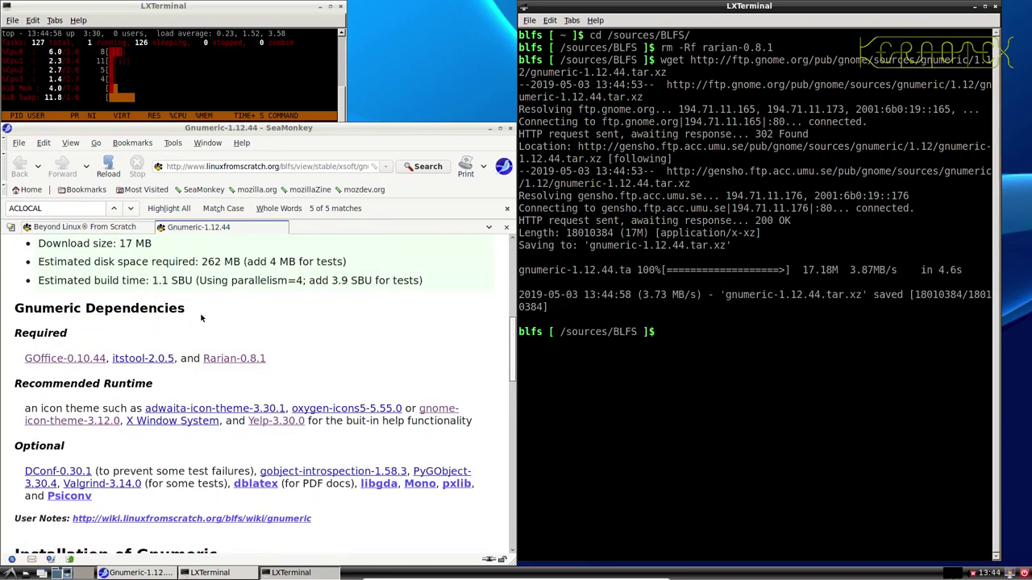
{"action": "scroll", "coordinate": [232, 320], "scroll_direction": "down", "scroll_amount": 4}
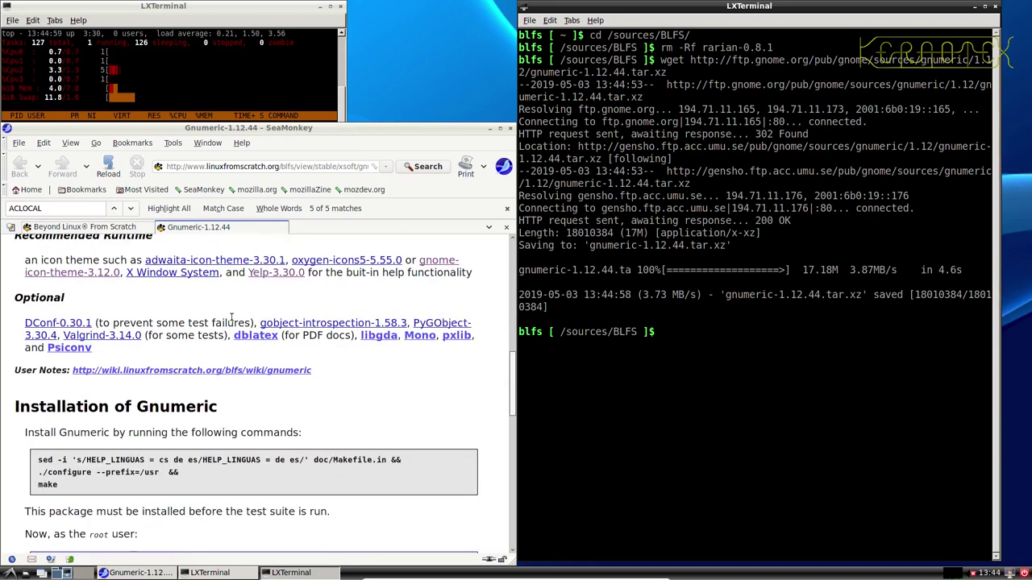
{"action": "scroll", "coordinate": [232, 320], "scroll_direction": "down", "scroll_amount": 2}
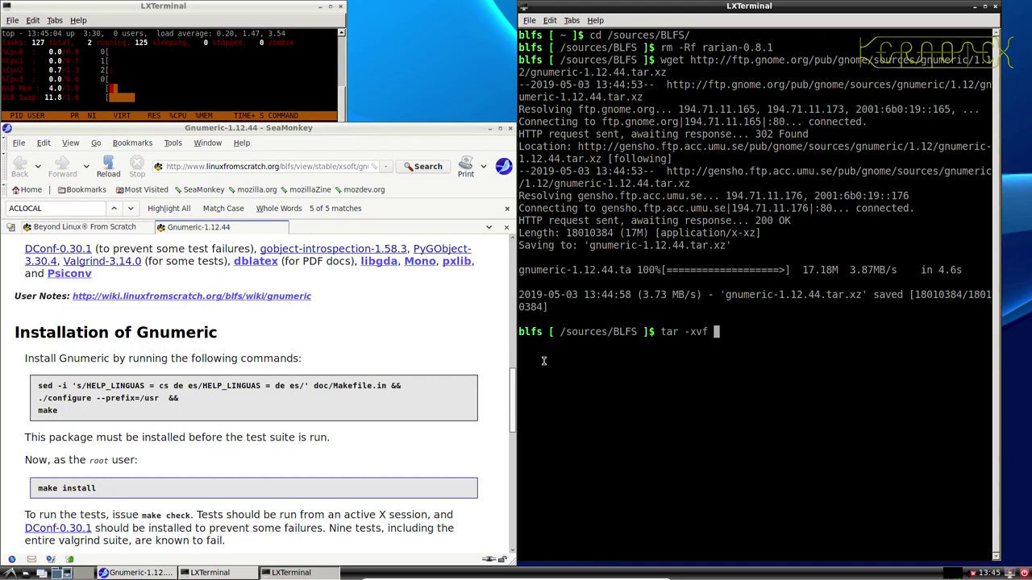
Extract the gnumeric-1.12.44 tarball and change into the gnumeric-1.12.44 directory
{"action": "key", "text": "Tab"}
{"action": "key", "text": "Tab"}
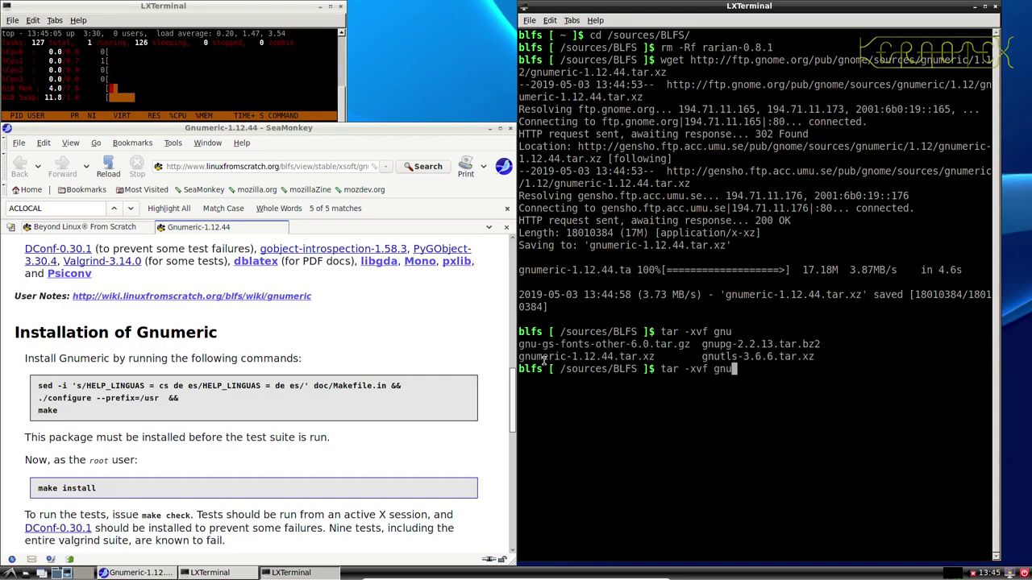
{"action": "key", "text": "Return"}
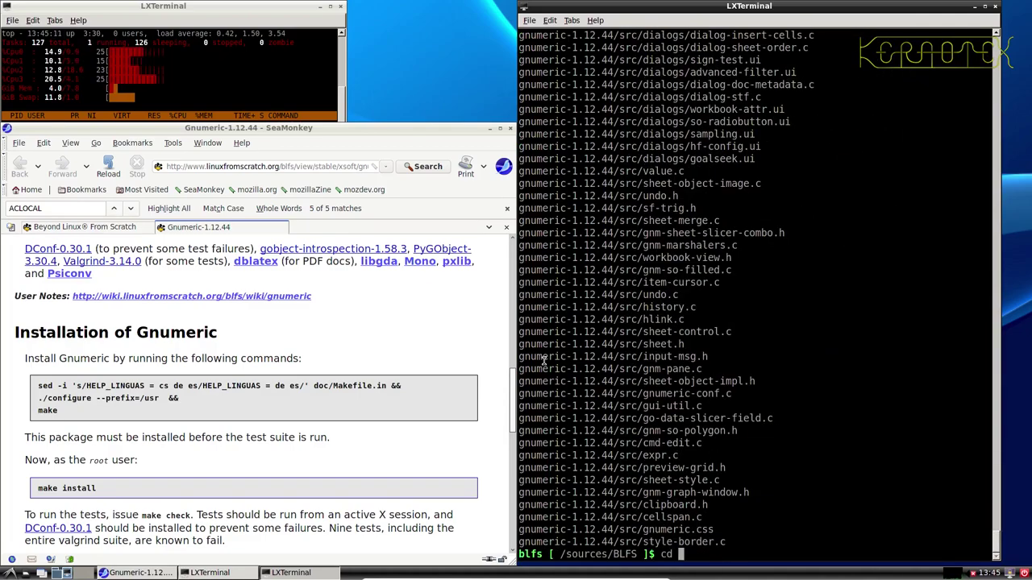
{"action": "type", "text": "cd gnumeric-1.12.44"}
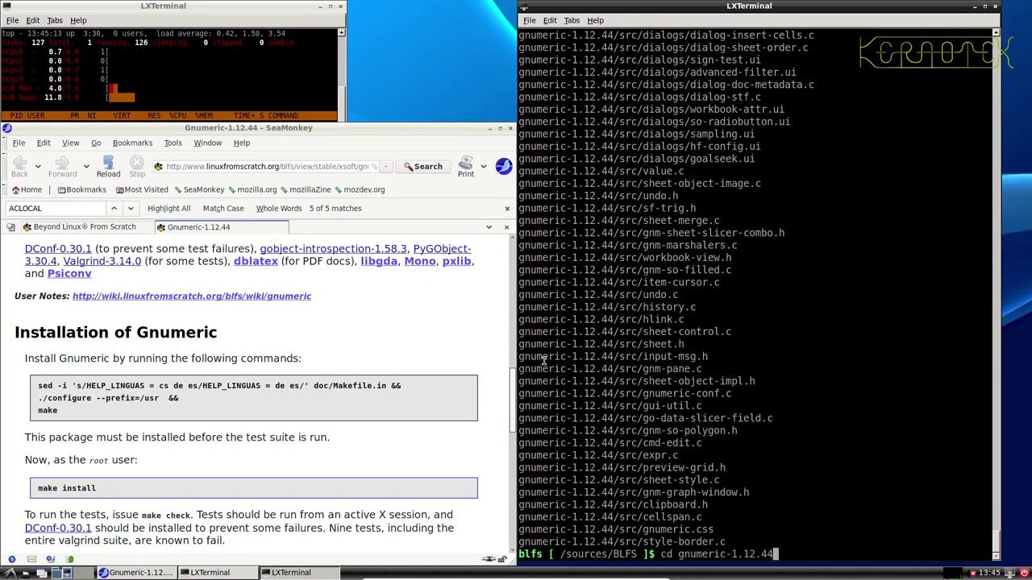
{"action": "key", "text": "Return"}
{"action": "scroll", "coordinate": [366, 340], "scroll_direction": "down", "scroll_amount": 4}
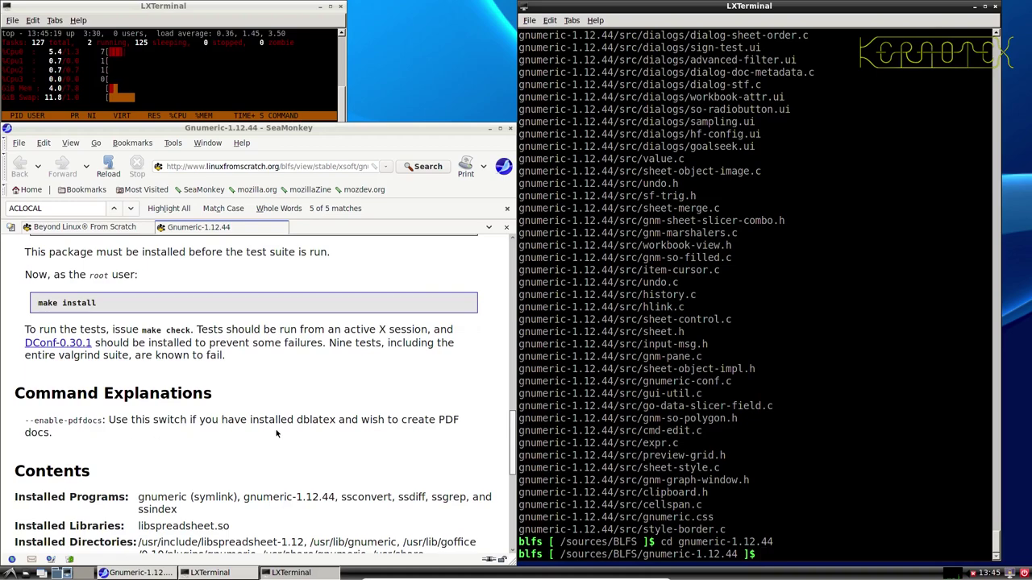
{"action": "scroll", "coordinate": [277, 433], "scroll_direction": "up", "scroll_amount": 1}
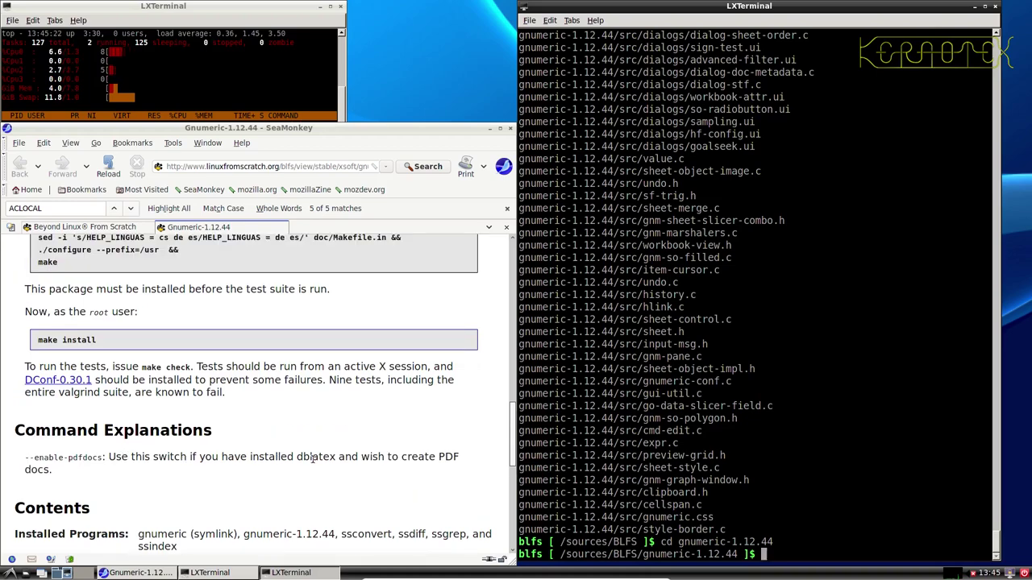
Paste the book's sed, configure and make block into the terminal and run it to build Gnumeric
{"action": "scroll", "coordinate": [318, 458], "scroll_direction": "up", "scroll_amount": 5}
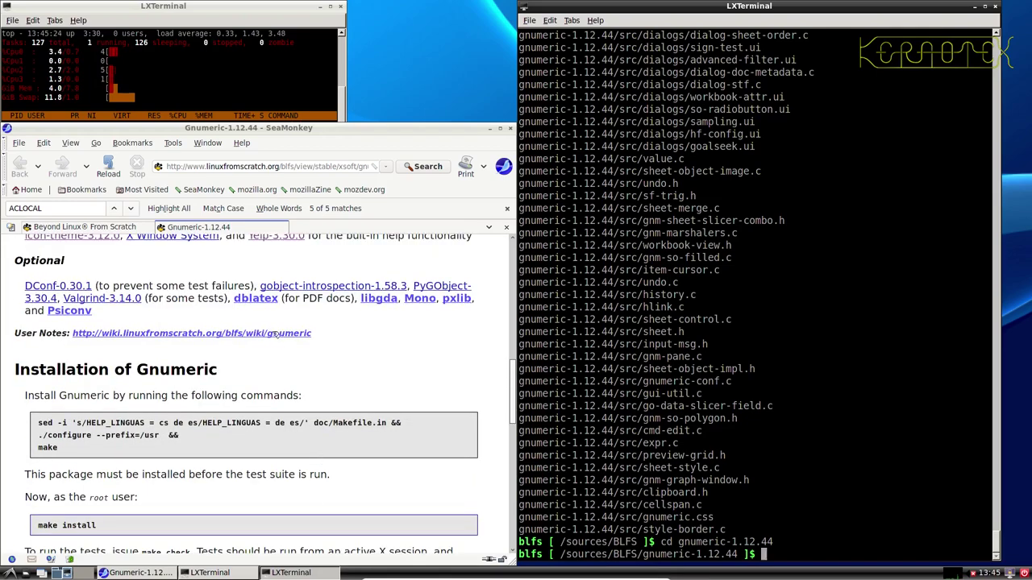
{"action": "scroll", "coordinate": [253, 302], "scroll_direction": "down", "scroll_amount": 1}
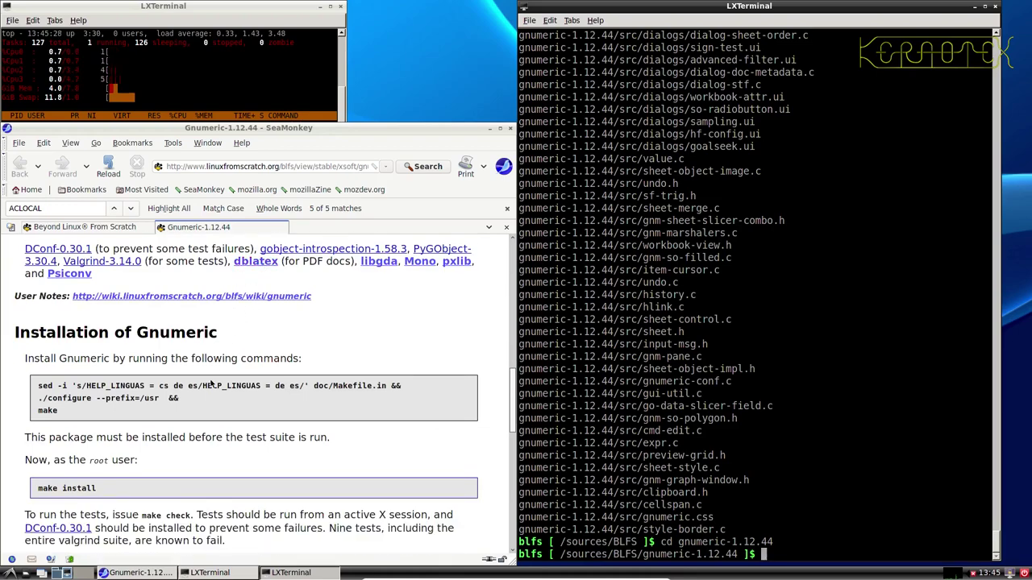
{"action": "scroll", "coordinate": [39, 333], "scroll_direction": "down", "scroll_amount": 2}
{"action": "left_click_drag", "start_coordinate": [35, 314], "coordinate": [67, 340]}
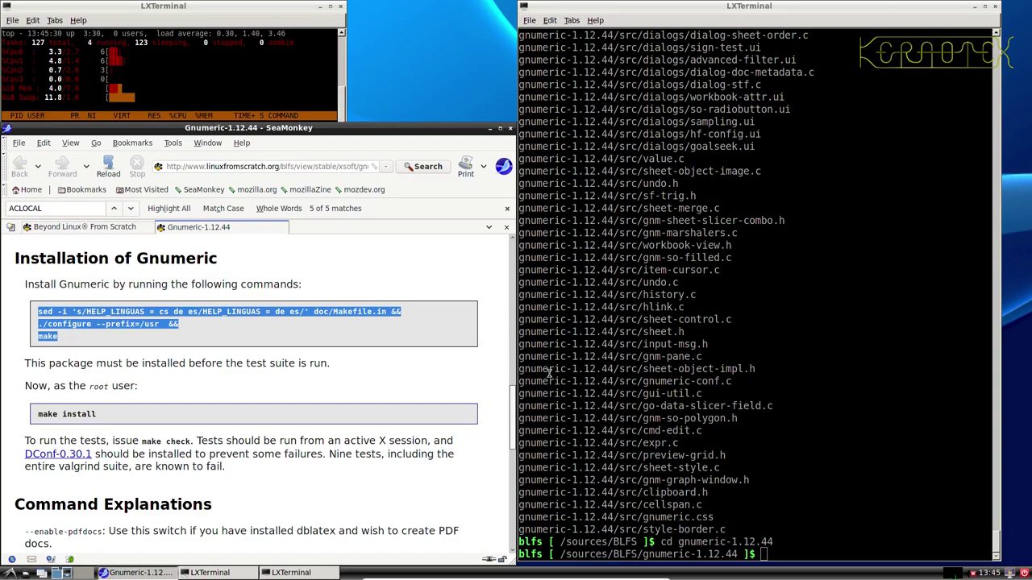
{"action": "middle_click", "coordinate": [598, 376]}
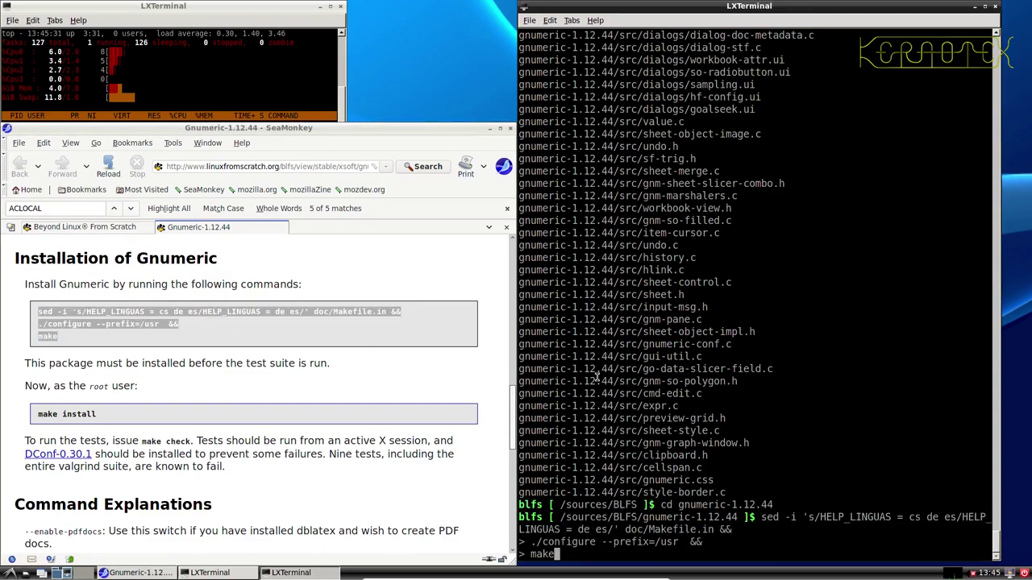
{"action": "key", "text": "Return"}
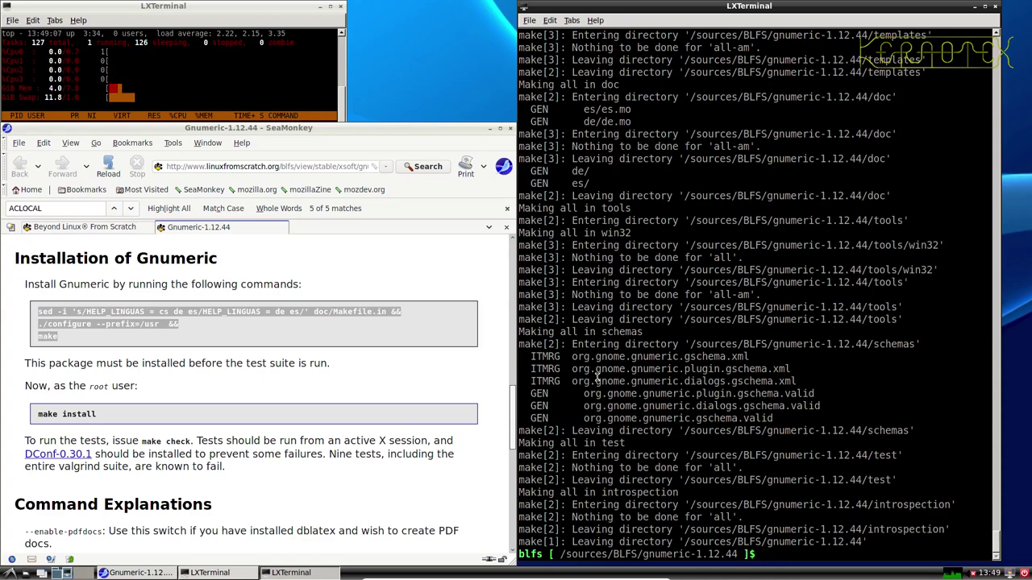
{"action": "type", "text": "sudo -E make install"}
Install Gnumeric 1.12.44 with sudo -E make install, supplying the password
{"action": "key", "text": "Return"}
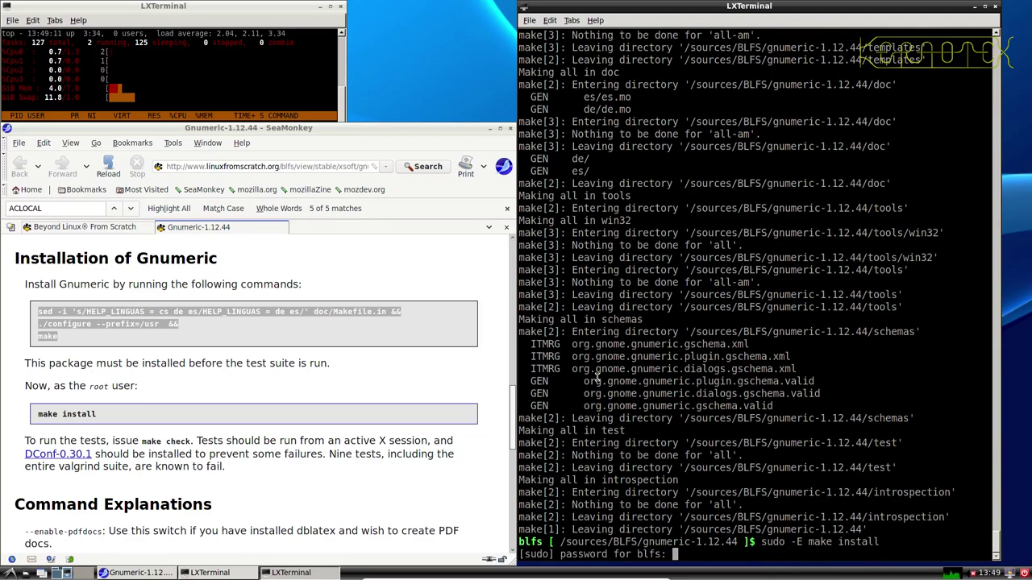
{"action": "key", "text": "Return"}
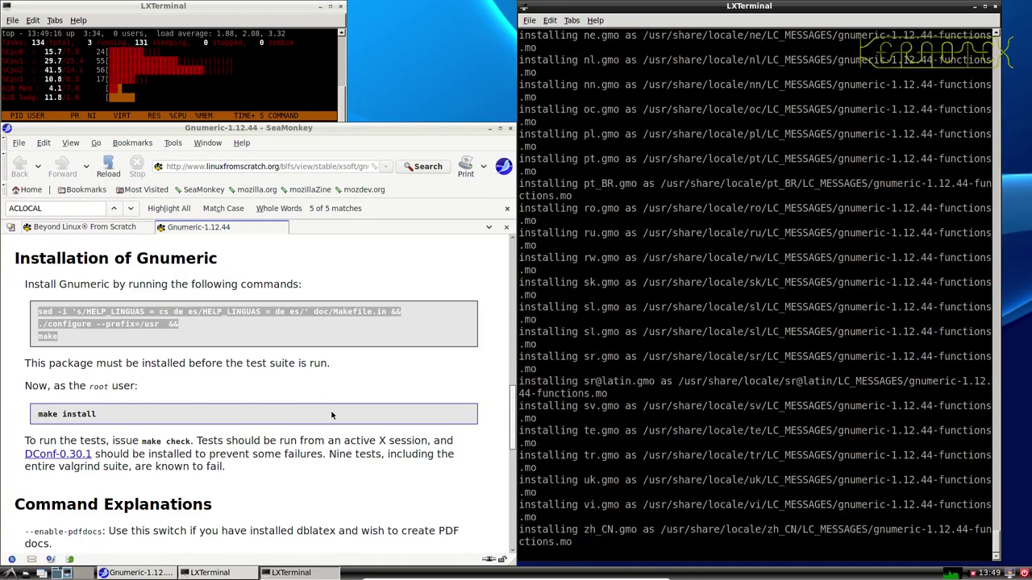
{"action": "scroll", "coordinate": [331, 414], "scroll_direction": "down", "scroll_amount": 4}
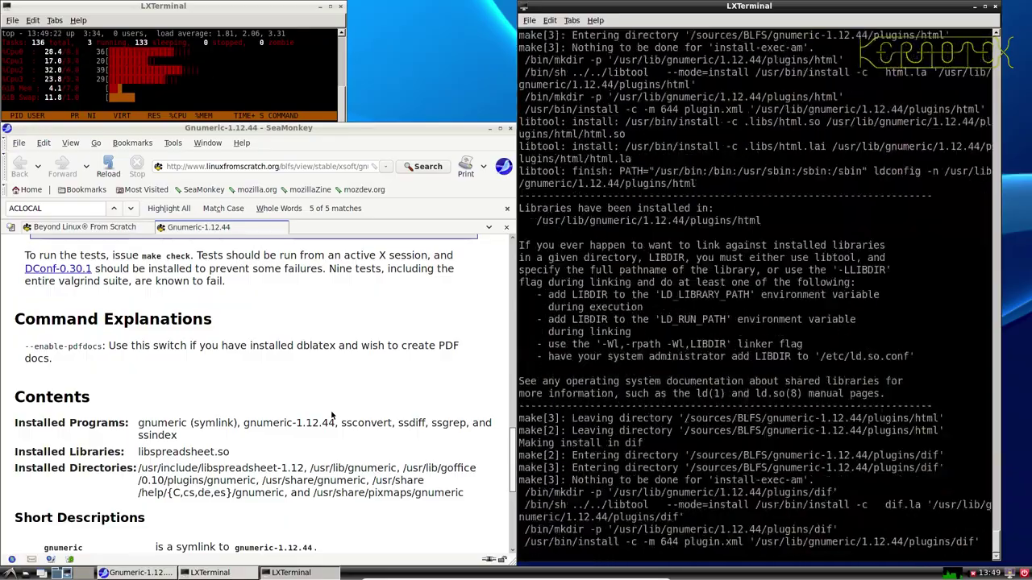
{"action": "scroll", "coordinate": [331, 415], "scroll_direction": "down", "scroll_amount": 1}
{"action": "scroll", "coordinate": [331, 414], "scroll_direction": "up", "scroll_amount": 2}
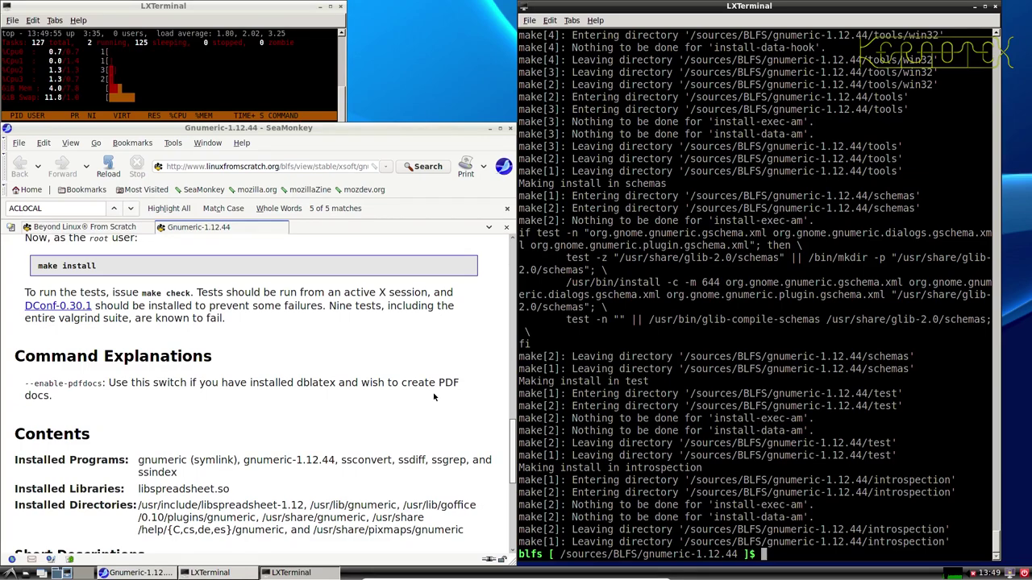
Go up with cd .. and delete the gnumeric-1.12.44 directory using rm -Rf
{"action": "type", "text": "cd .."}
{"action": "key", "text": "Return"}
{"action": "type", "text": "rm -R$f"}
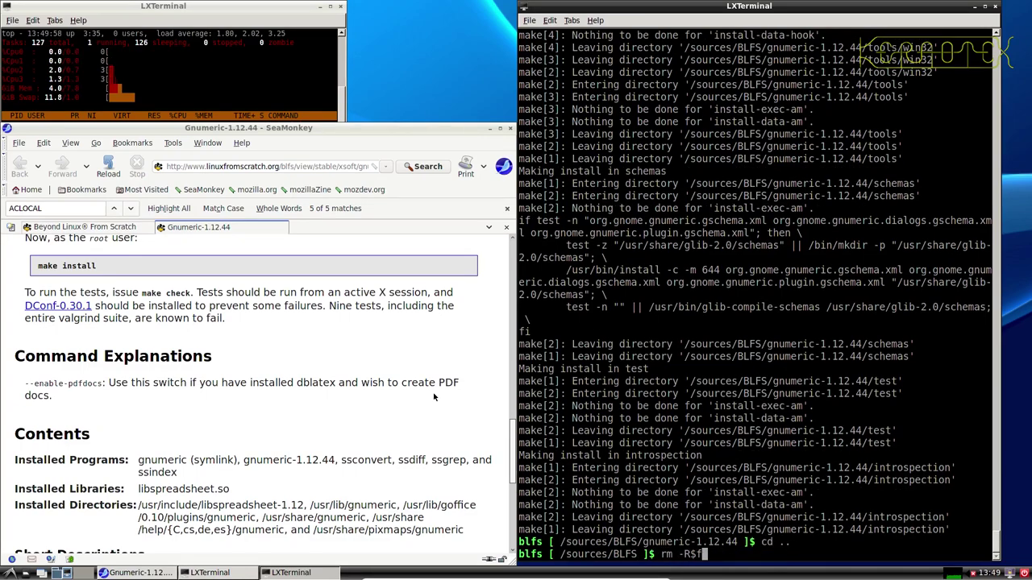
{"action": "key", "text": "BackSpace"}
{"action": "type", "text": "f gnu"}
{"action": "key", "text": "Tab"}
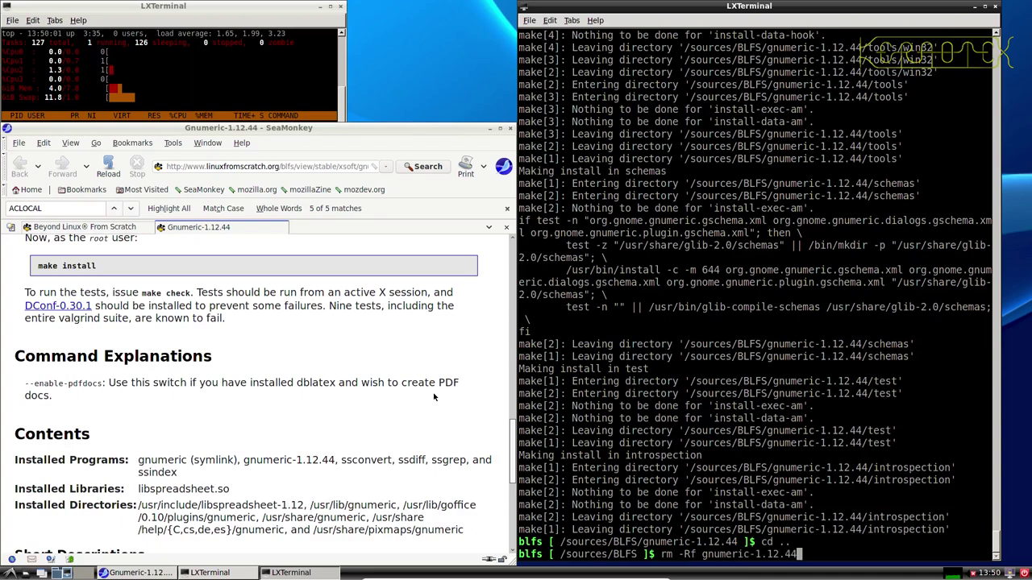
{"action": "key", "text": "Return"}
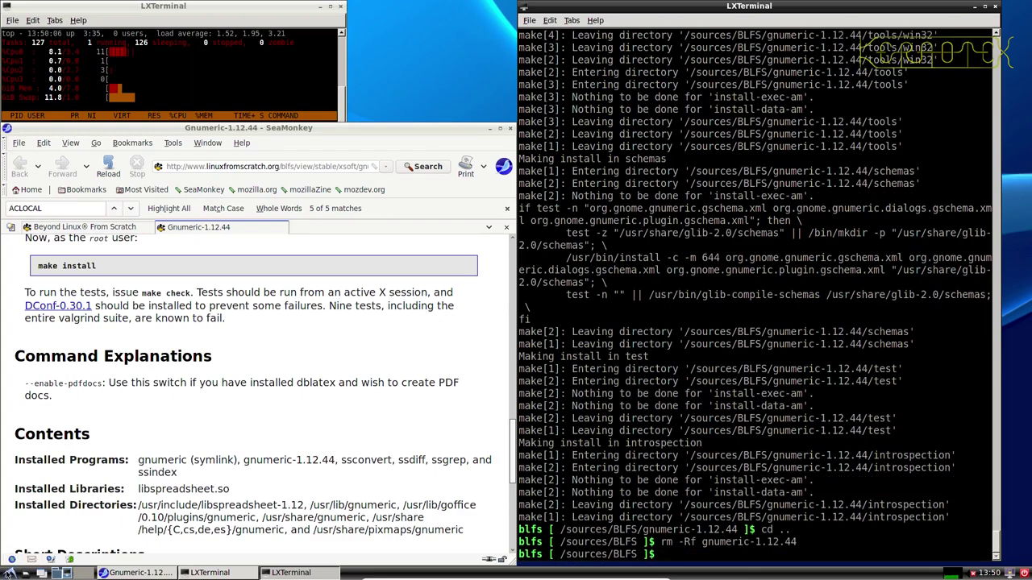
{"action": "left_click", "coordinate": [10, 572]}
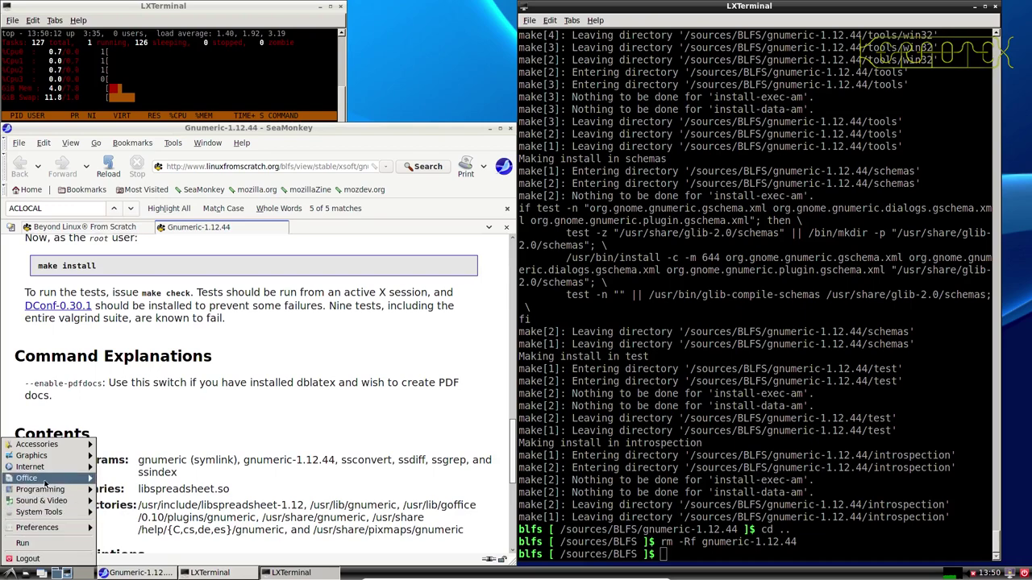
Launch Gnumeric with a blank workbook and enter 1 through 7 in B5:B11
{"action": "mouse_move", "coordinate": [94, 480]}
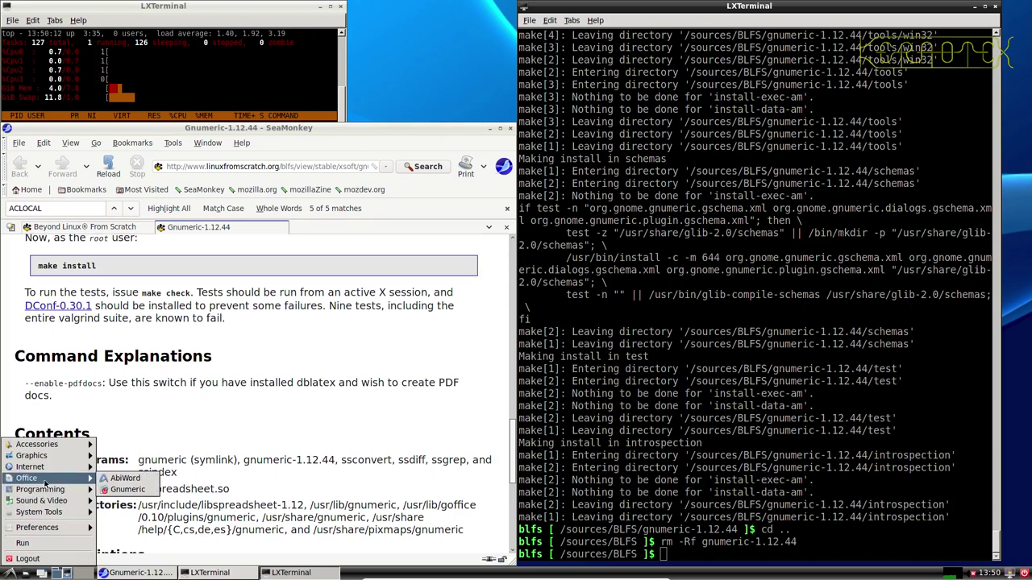
{"action": "left_click", "coordinate": [125, 490]}
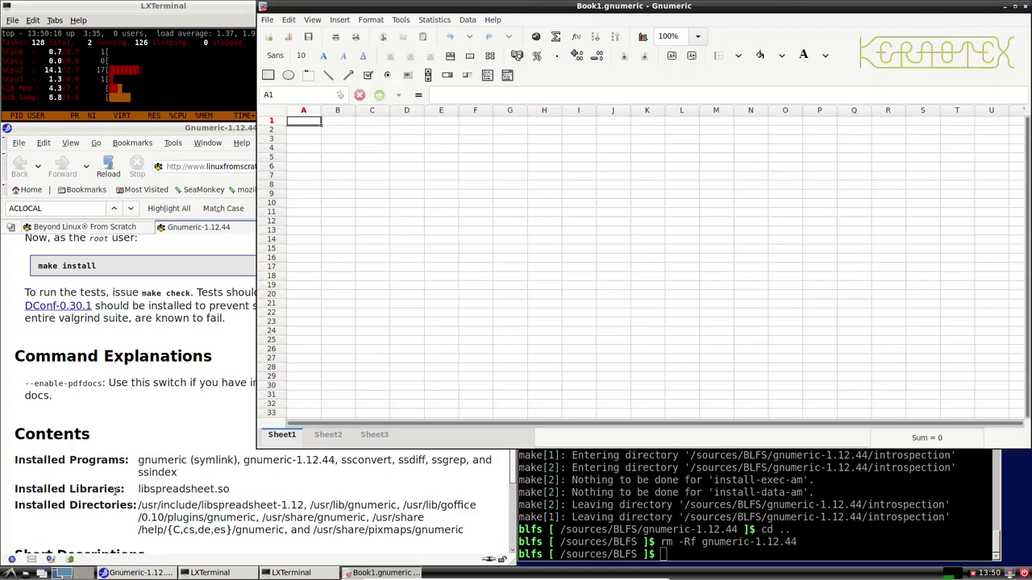
{"action": "left_click", "coordinate": [347, 155]}
{"action": "type", "text": "1 2 "}
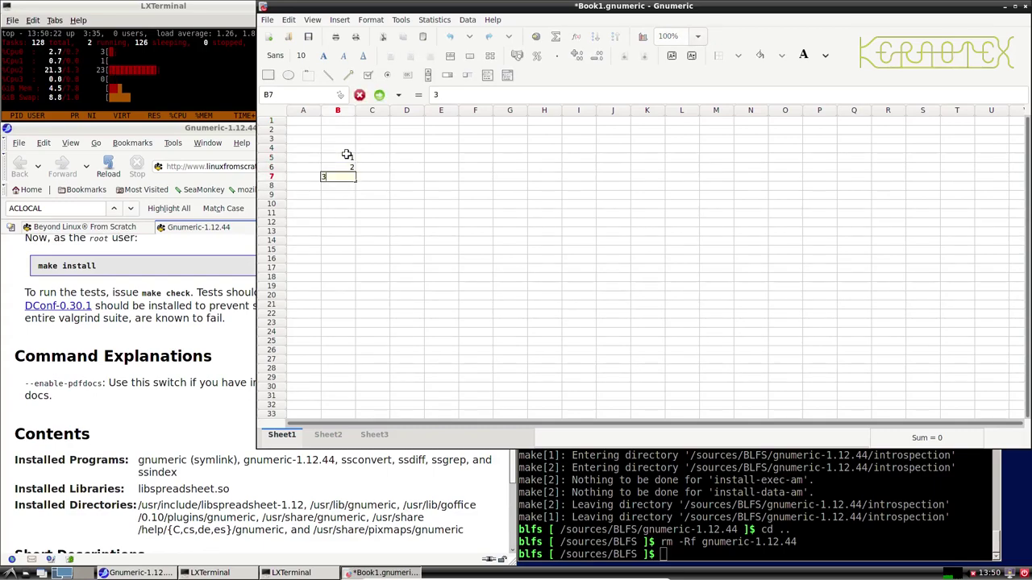
{"action": "type", "text": "3 4 5 6 7"}
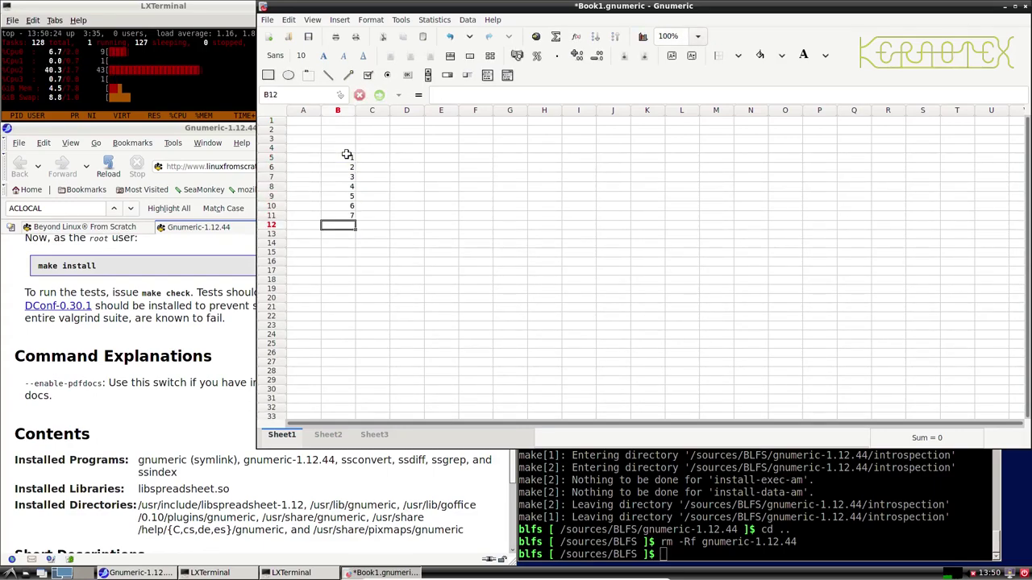
{"action": "key", "text": "Up"}
Enter =B5+1 in C5 and copy it down through C11
{"action": "key", "text": "Up"}
{"action": "key", "text": "Up"}
{"action": "key", "text": "Up"}
{"action": "key", "text": "Right"}
{"action": "key", "text": "Right"}
{"action": "key", "text": "Up"}
{"action": "key", "text": "Up"}
{"action": "key", "text": "Left"}
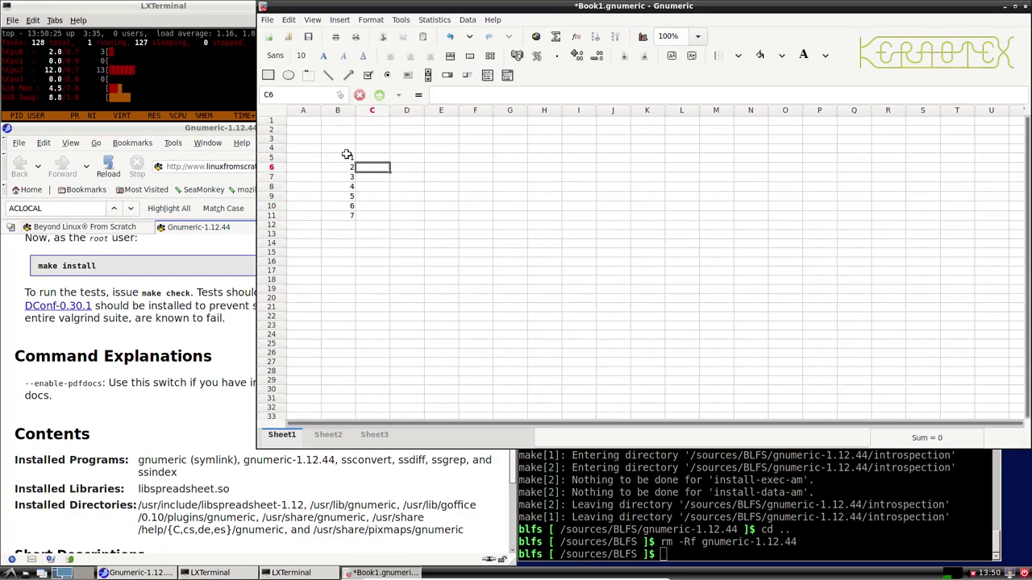
{"action": "key", "text": "Left"}
{"action": "key", "text": "Up"}
{"action": "key", "text": "Right"}
{"action": "type", "text": "="}
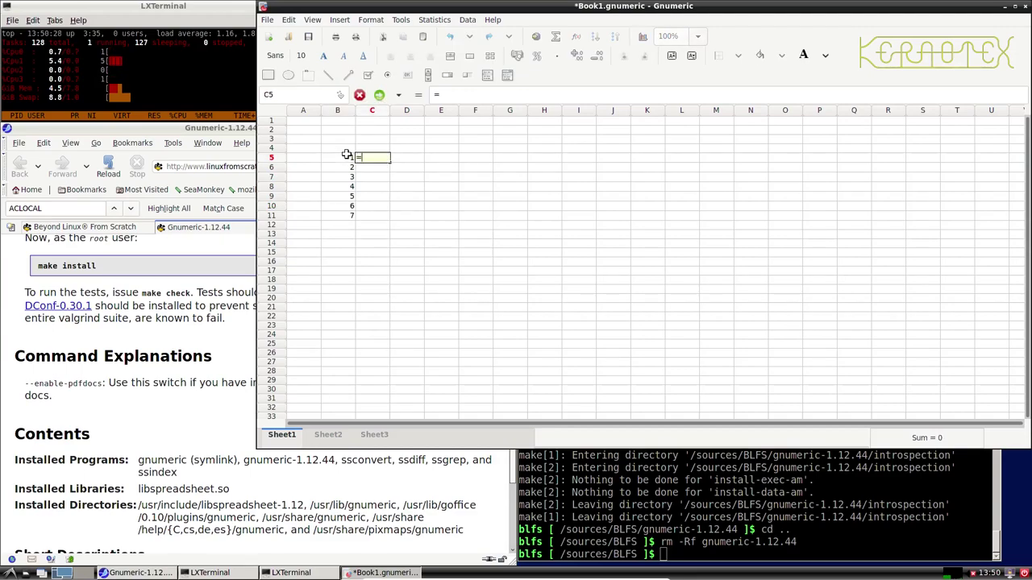
{"action": "key", "text": "Left"}
{"action": "type", "text": "+1"}
{"action": "key", "text": "Return"}
{"action": "key", "text": "Up"}
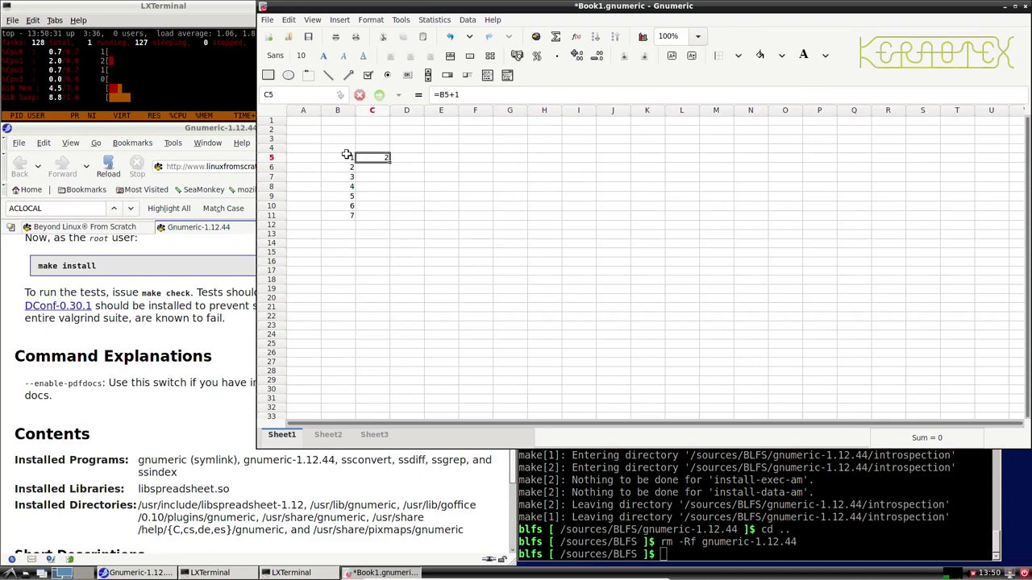
{"action": "key", "text": "ctrl+c"}
{"action": "key", "text": "Down"}
{"action": "key", "text": "shift+Down"}
{"action": "key", "text": "shift+Down"}
{"action": "key", "text": "shift+Down"}
{"action": "key", "text": "shift+Down"}
{"action": "key", "text": "shift+Down"}
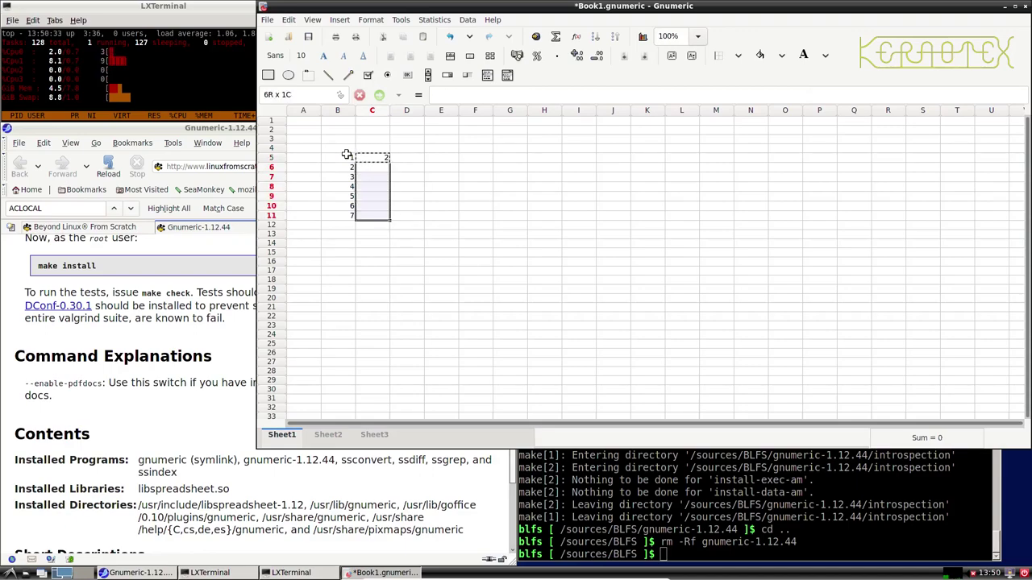
{"action": "key", "text": "ctrl+v"}
{"action": "key", "text": "Up"}
{"action": "key", "text": "Up"}
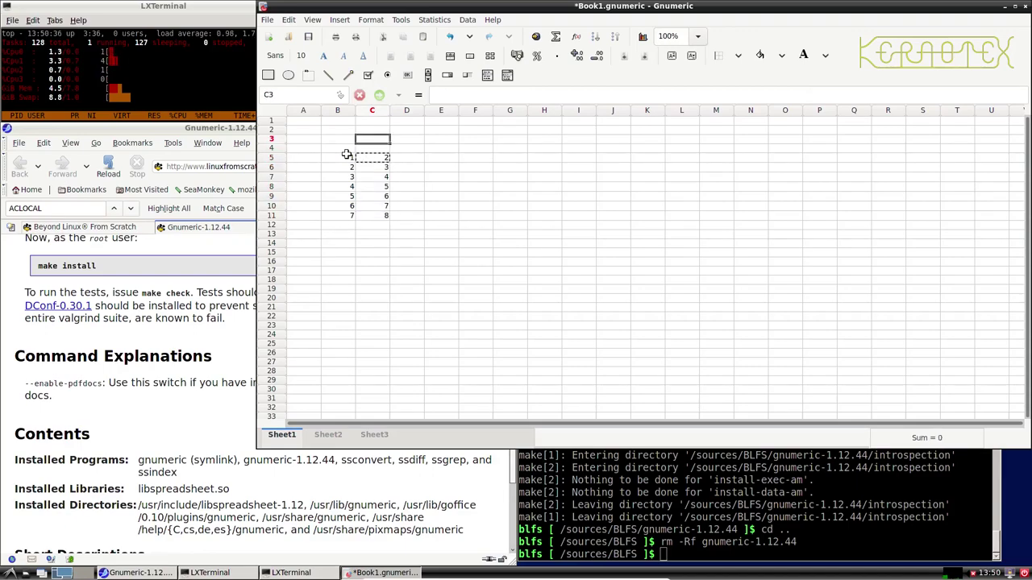
Enter the doubling formula =B5*2 in D5 and copy it down through D11
{"action": "key", "text": "Down"}
{"action": "key", "text": "Right"}
{"action": "type", "text": "="}
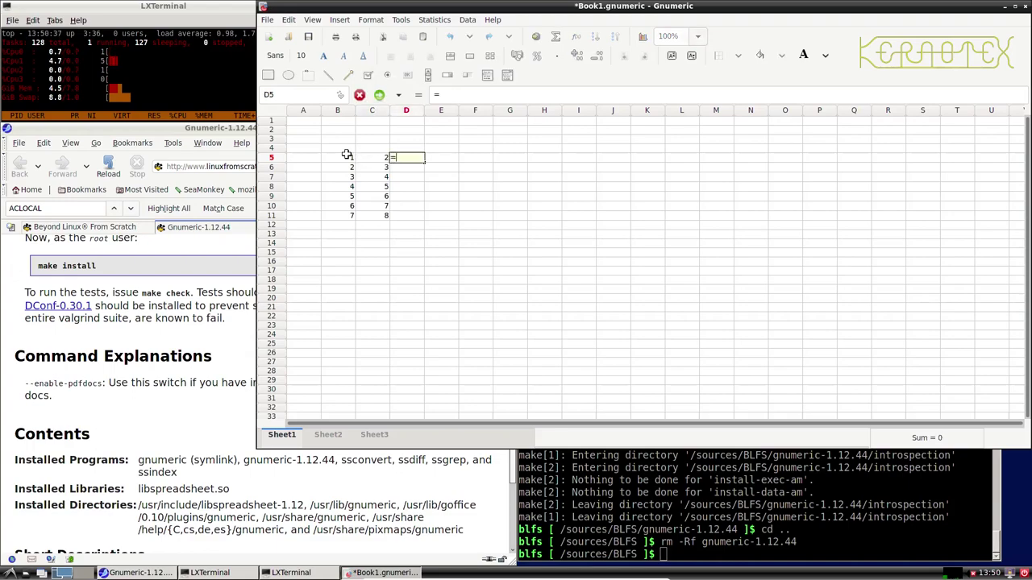
{"action": "key", "text": "Left"}
{"action": "key", "text": "Left"}
{"action": "type", "text": "+1"}
{"action": "key", "text": "Return"}
{"action": "key", "text": "Up"}
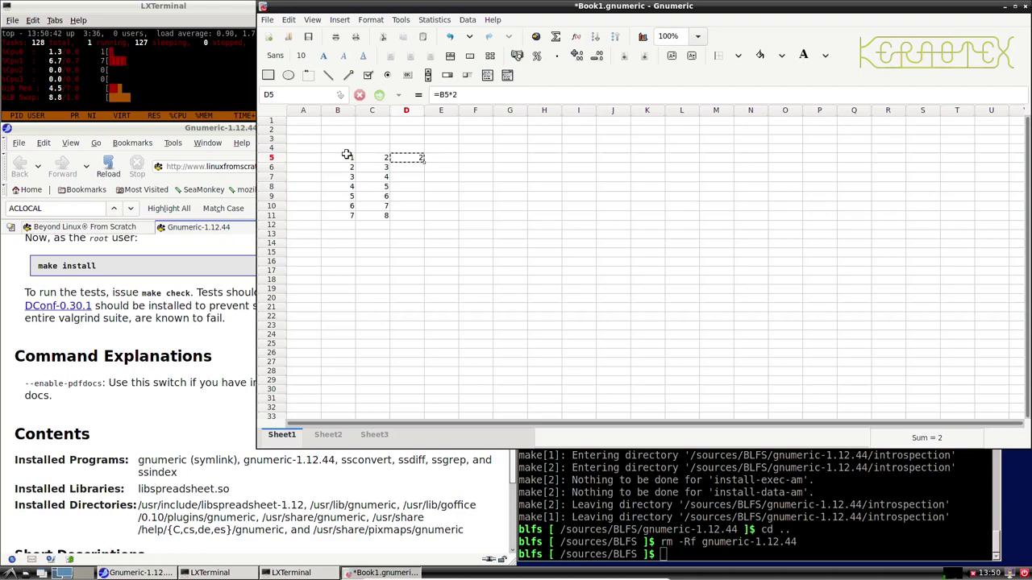
{"action": "key", "text": "ctrl+c"}
{"action": "key", "text": "Down"}
{"action": "key", "text": "shift+Down"}
{"action": "key", "text": "shift+Down"}
{"action": "key", "text": "shift+Down"}
{"action": "key", "text": "shift+Down"}
{"action": "key", "text": "shift+Down"}
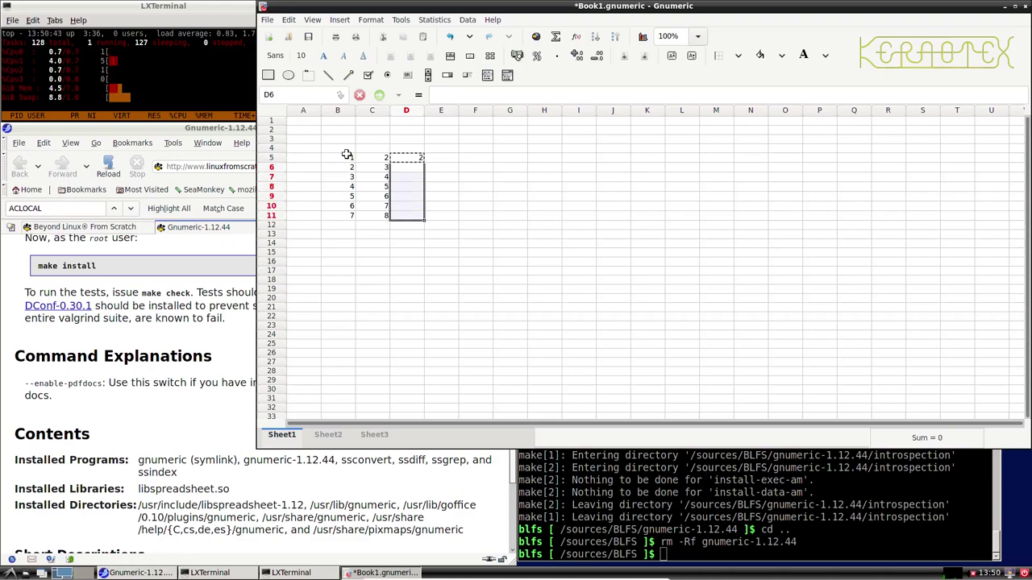
{"action": "key", "text": "ctrl+v"}
{"action": "key", "text": "Up"}
{"action": "key", "text": "Right"}
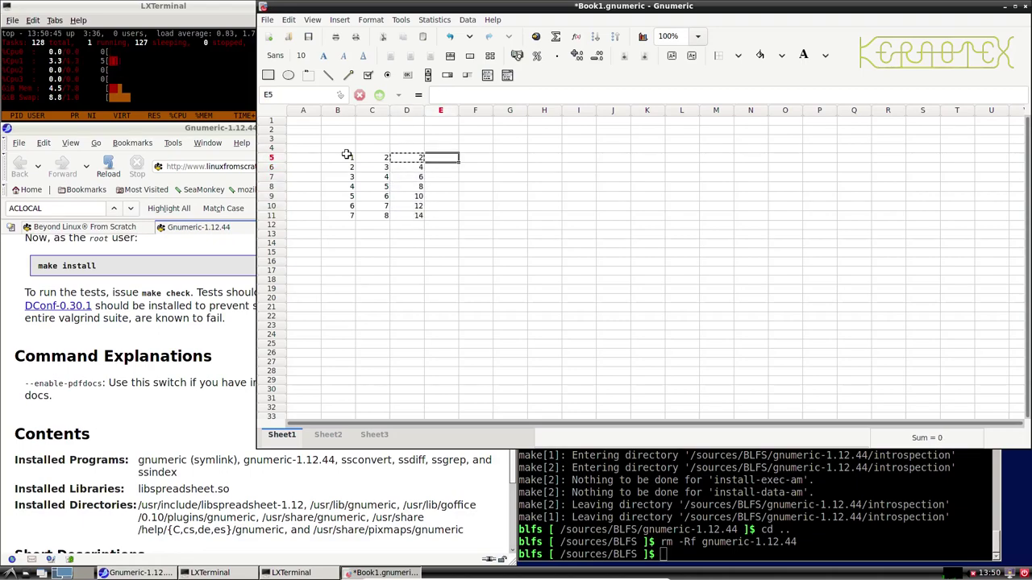
Enter =sum(B5:D5) in E5 and copy it down through E11
{"action": "type", "text": "=sum("}
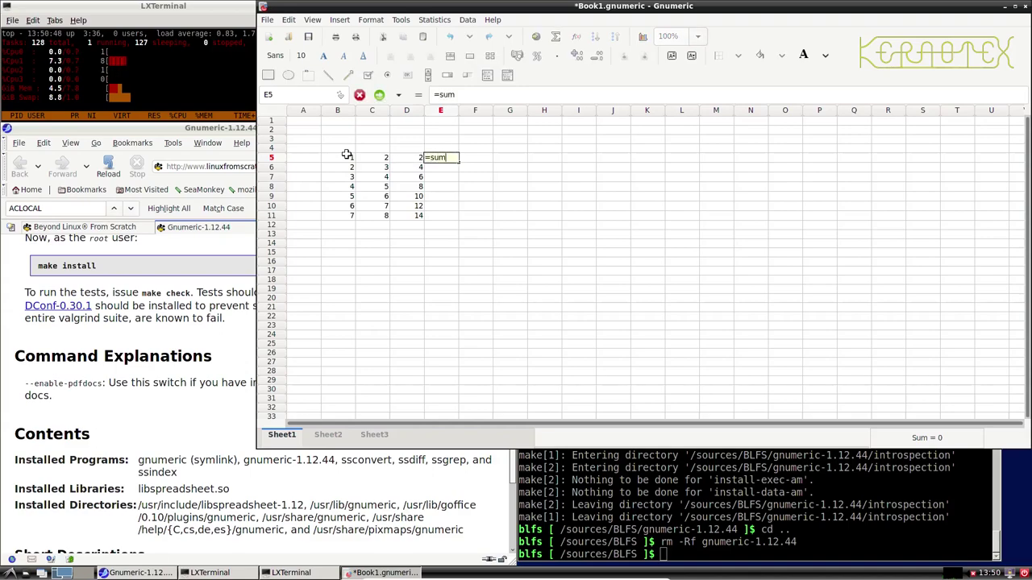
{"action": "key", "text": "Left"}
{"action": "key", "text": "Left"}
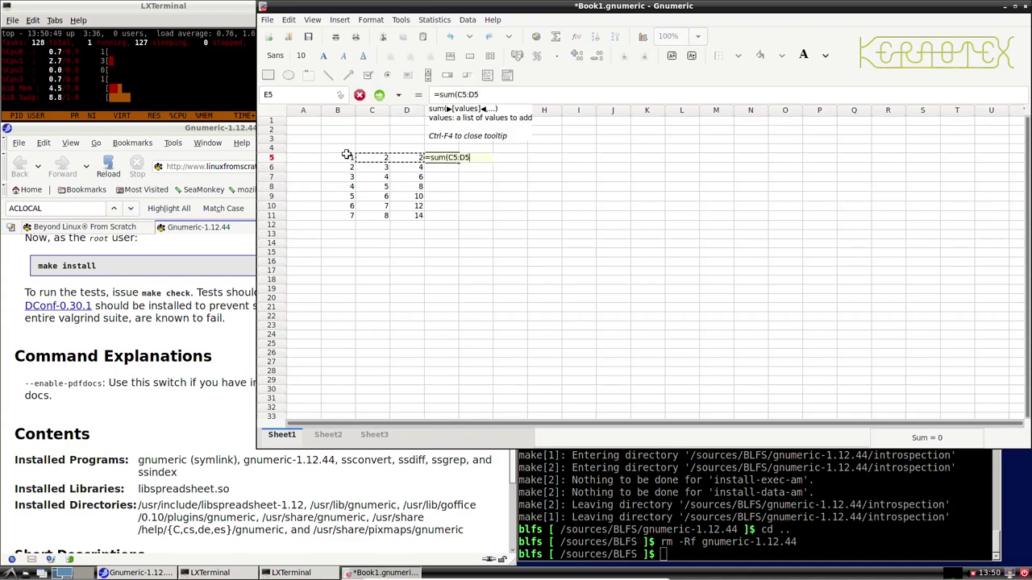
{"action": "key", "text": "Left"}
{"action": "key", "text": "Left"}
{"action": "key", "text": "Right"}
{"action": "key", "text": "shift+Right"}
{"action": "key", "text": "shift+Right"}
{"action": "type", "text": ")"}
{"action": "key", "text": "Return"}
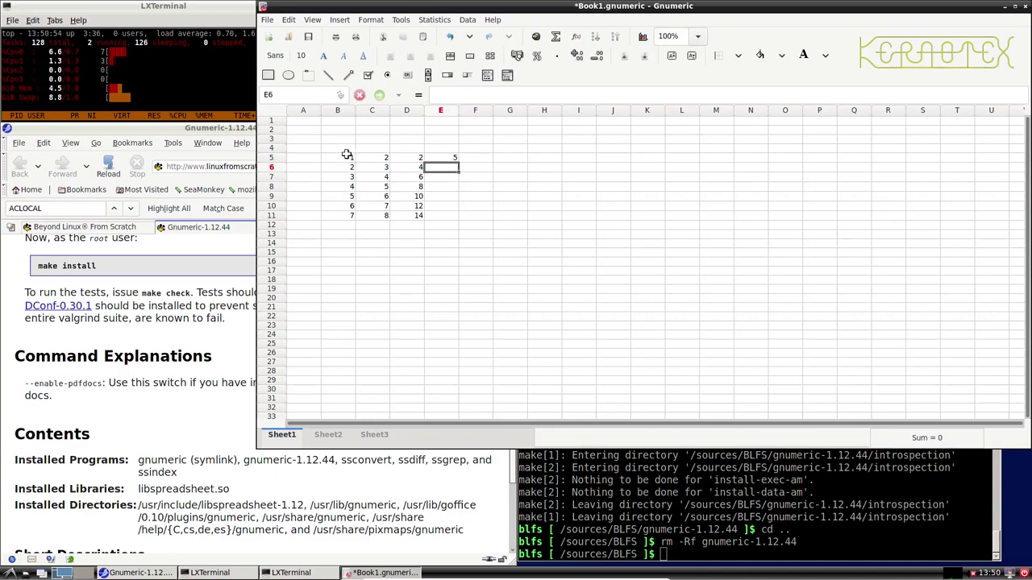
{"action": "key", "text": "Up"}
{"action": "key", "text": "ctrl+c"}
{"action": "key", "text": "Down"}
{"action": "key", "text": "shift+Down"}
{"action": "key", "text": "shift+Down"}
{"action": "key", "text": "shift+Down"}
{"action": "key", "text": "shift+Down"}
{"action": "key", "text": "shift+Down"}
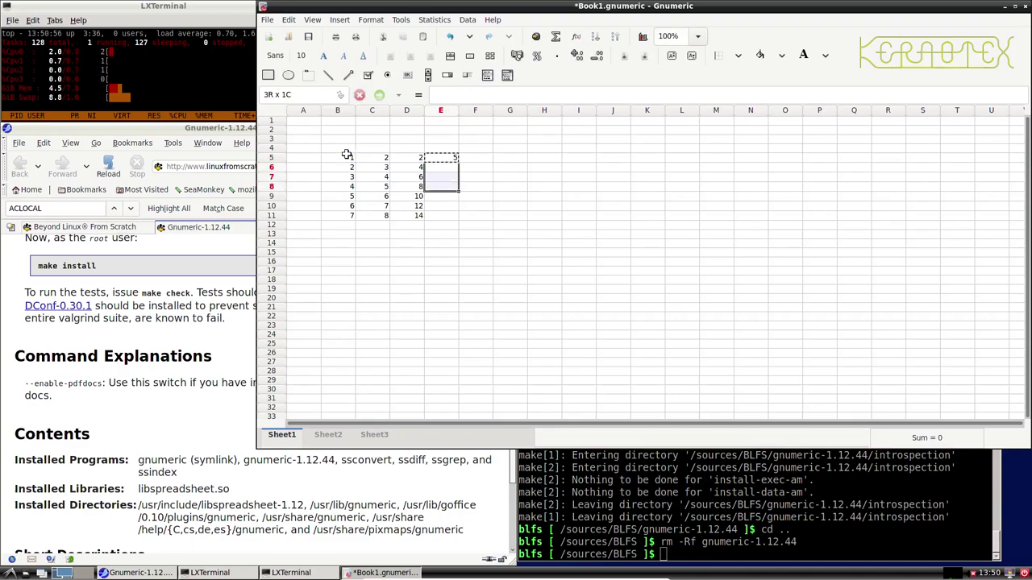
{"action": "type", "text": "V"}
{"action": "key", "text": "Escape"}
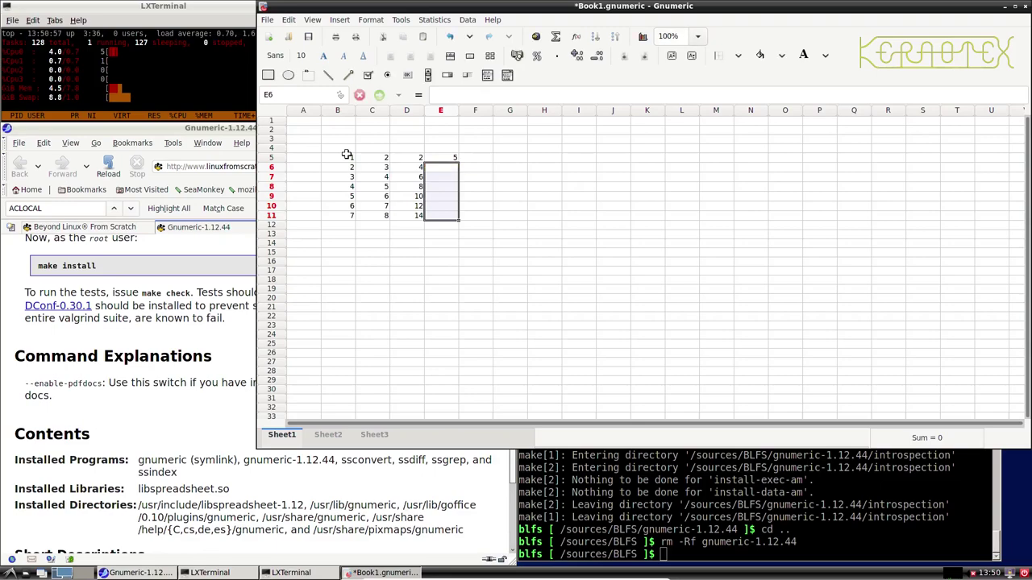
{"action": "key", "text": "ctrl+v"}
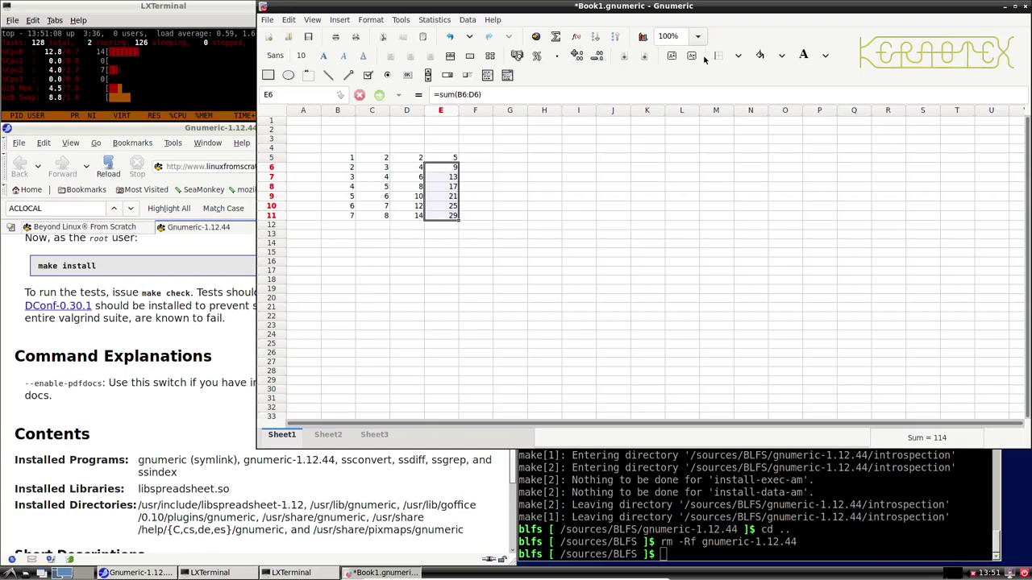
Look over the background and font colour choices without applying any, then select empty cell G13
{"action": "left_click", "coordinate": [782, 56]}
{"action": "left_click", "coordinate": [826, 56]}
{"action": "left_click", "coordinate": [826, 56]}
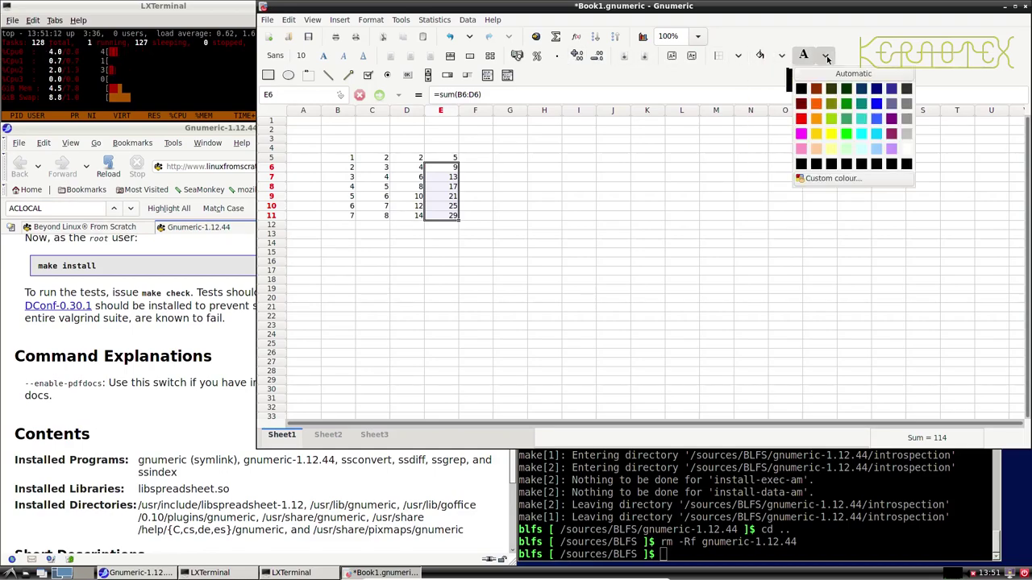
{"action": "left_click", "coordinate": [691, 58]}
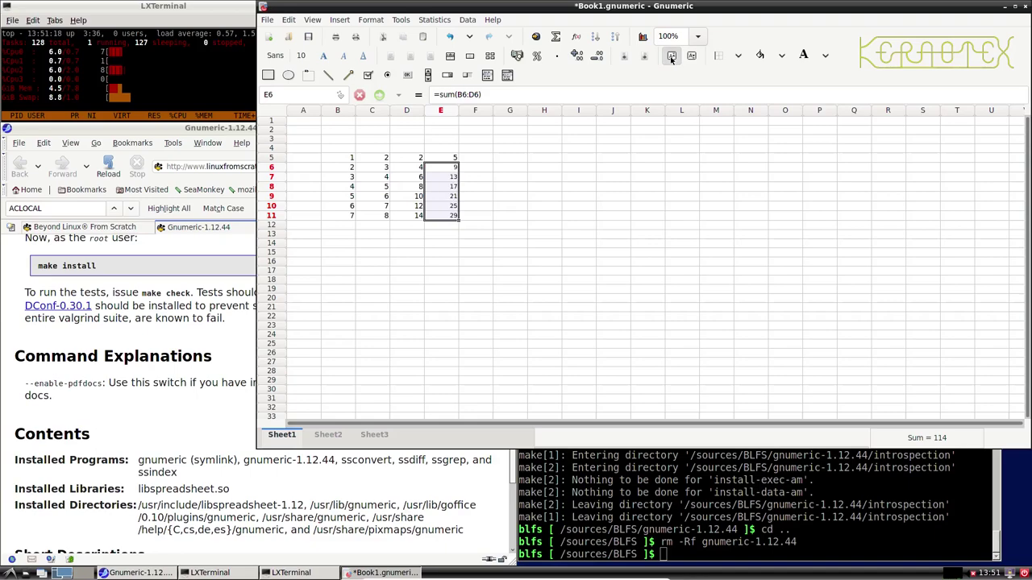
{"action": "left_click", "coordinate": [545, 214]}
{"action": "left_click", "coordinate": [510, 233]}
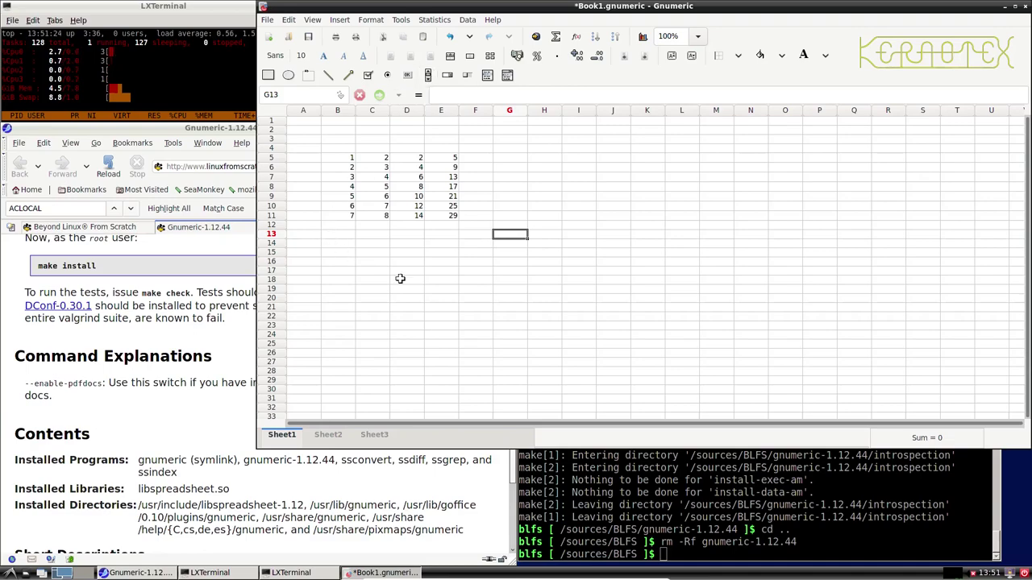
Browse Sheet2 and Sheet3, return to Sheet1, then close Gnumeric discarding the changes
{"action": "left_click", "coordinate": [328, 435]}
{"action": "left_click", "coordinate": [369, 436]}
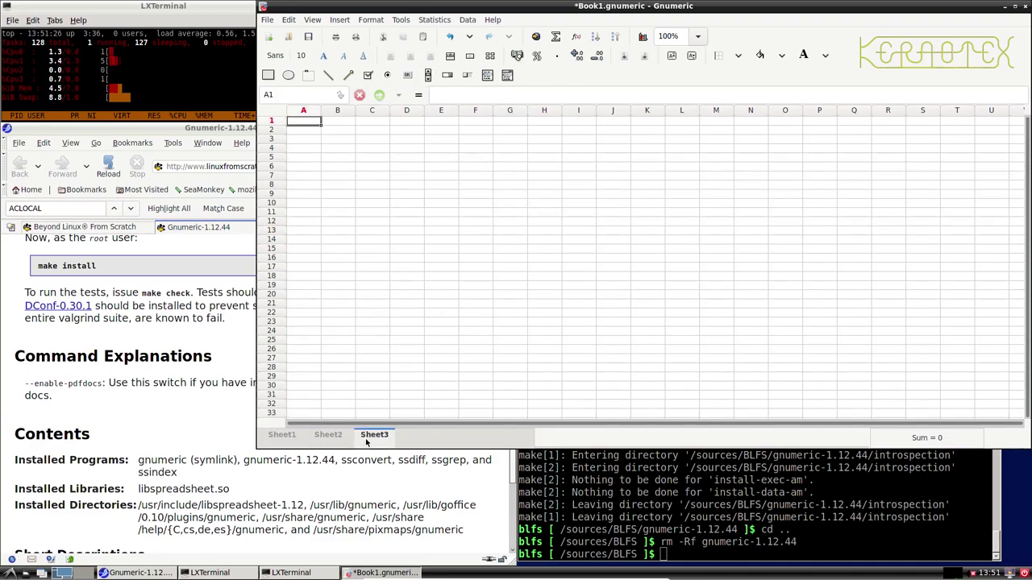
{"action": "left_click", "coordinate": [281, 434]}
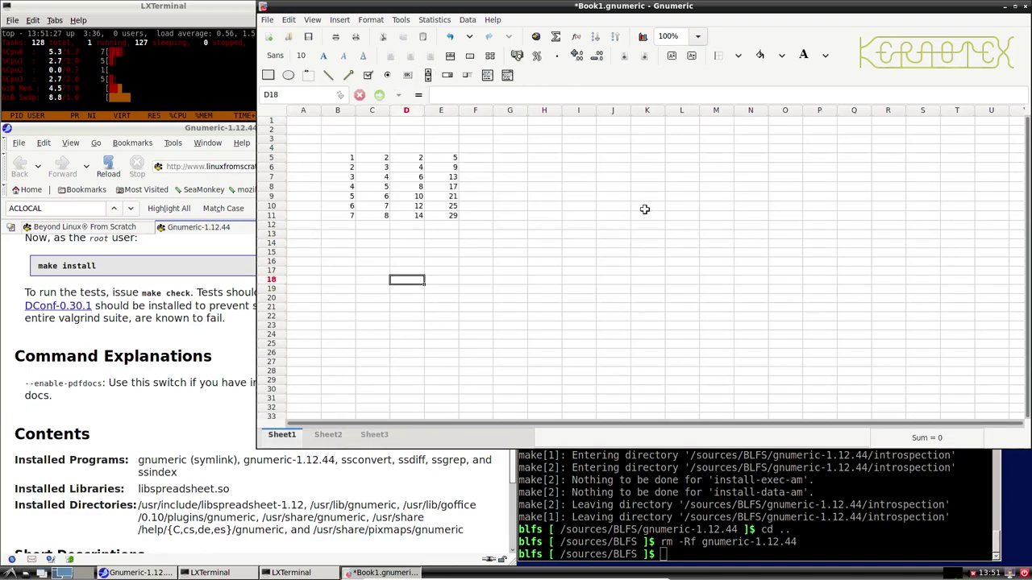
{"action": "left_click", "coordinate": [1024, 7]}
{"action": "left_click", "coordinate": [622, 264]}
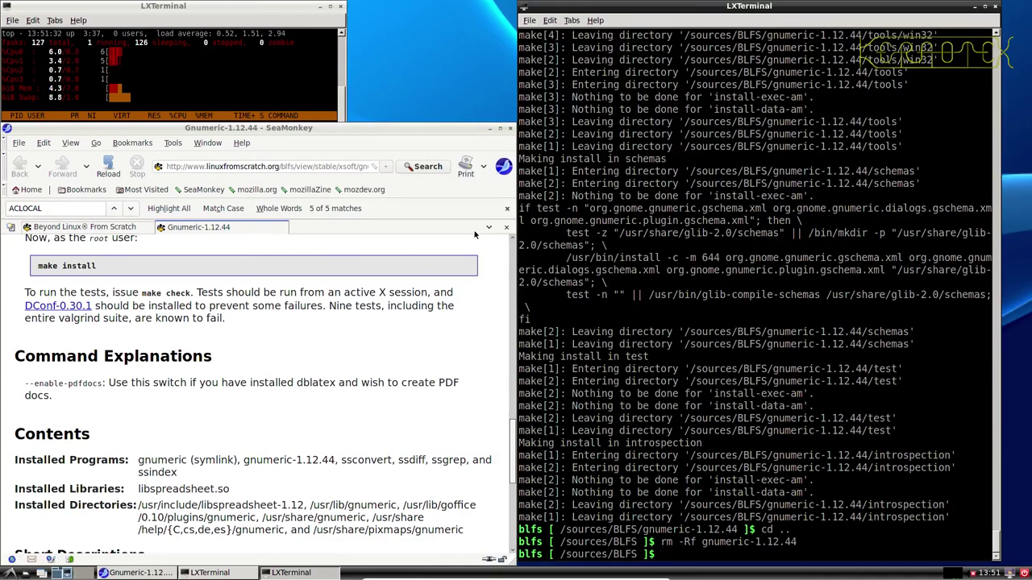
Close the Gnumeric page and open LibreOffice-6.2.0 from the book index in a new tab
{"action": "left_click", "coordinate": [507, 229]}
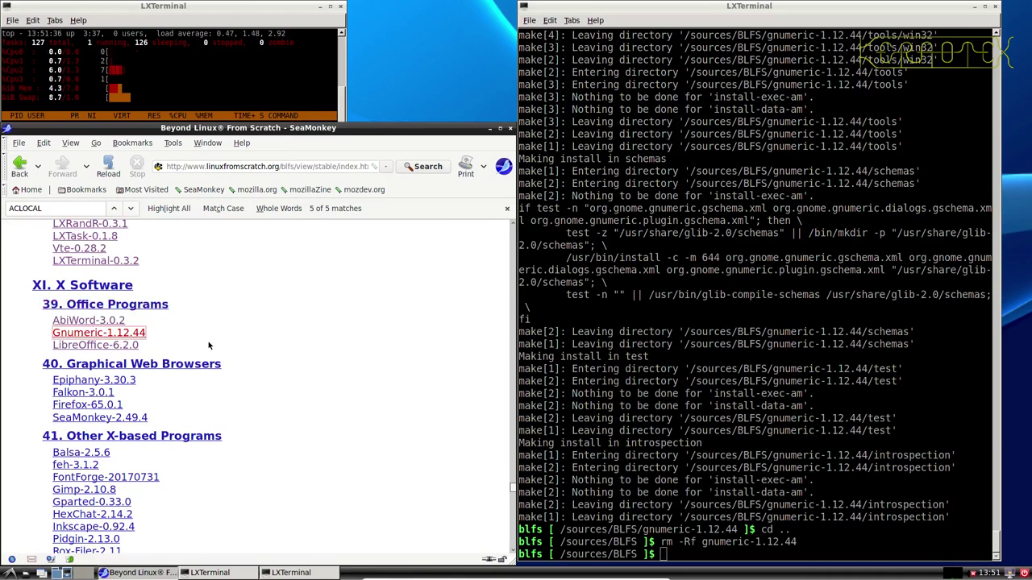
{"action": "middle_click", "coordinate": [128, 347]}
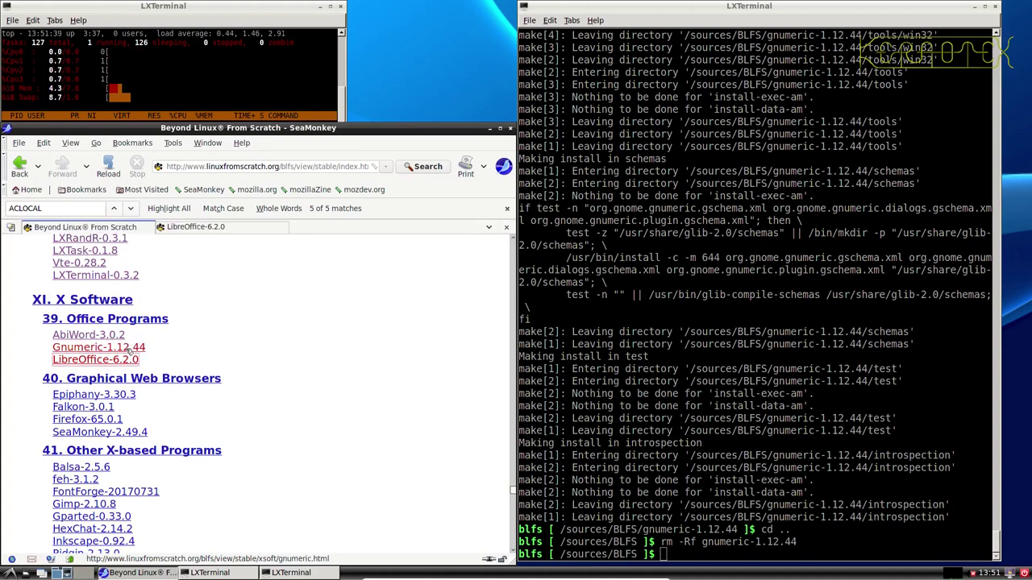
{"action": "left_click", "coordinate": [196, 227]}
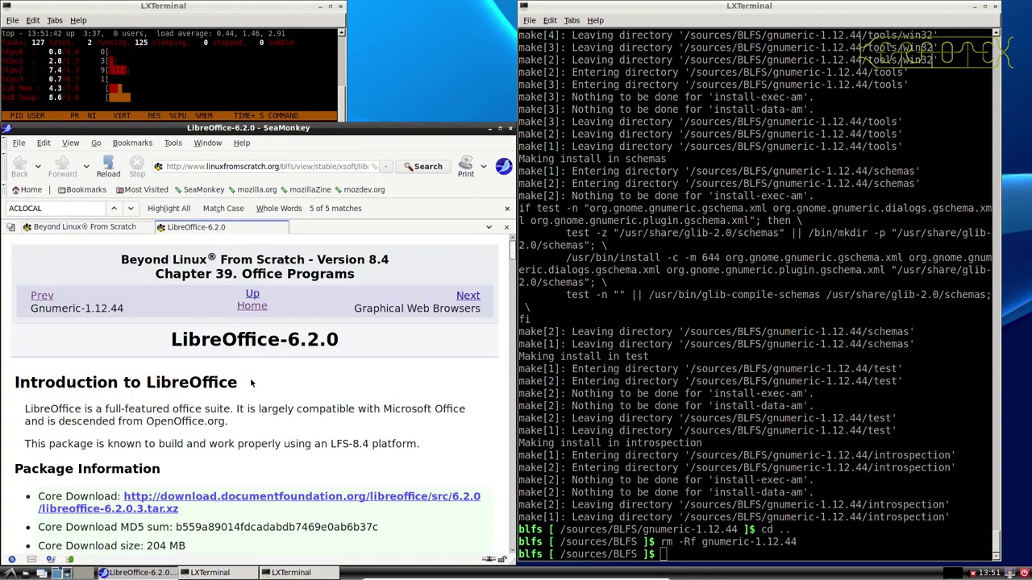
Scroll through the LibreOffice-6.2.0 page's Package Information, Additional Downloads and LibreOffice Dependencies sections
{"action": "scroll", "coordinate": [251, 384], "scroll_direction": "down", "scroll_amount": 3}
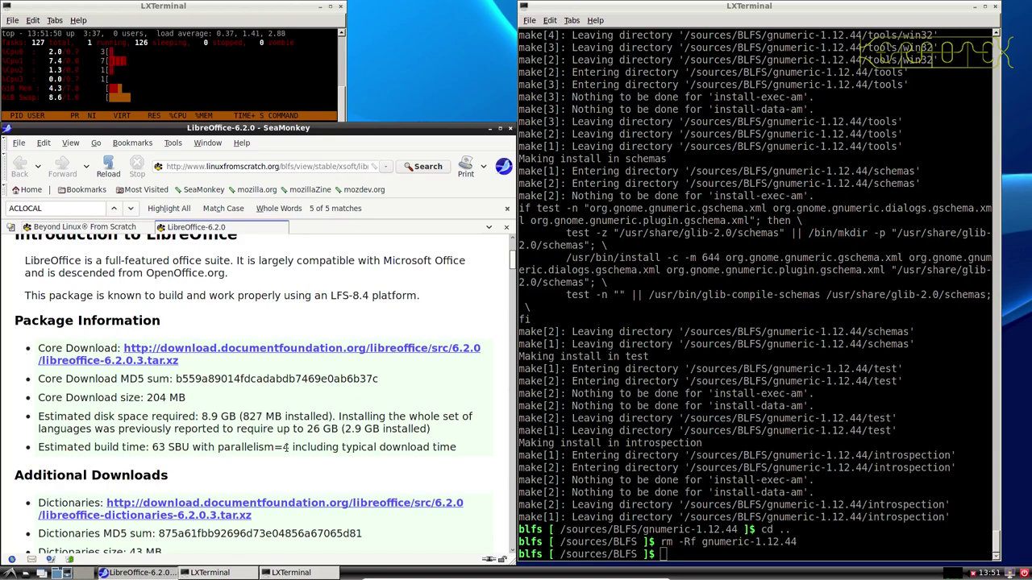
{"action": "scroll", "coordinate": [286, 450], "scroll_direction": "down", "scroll_amount": 1}
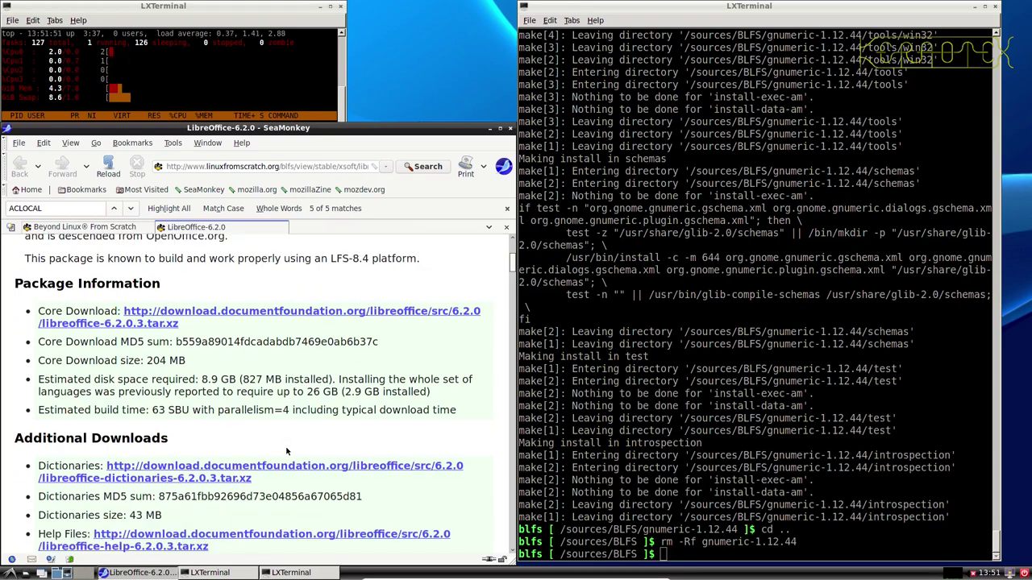
{"action": "scroll", "coordinate": [286, 450], "scroll_direction": "down", "scroll_amount": 7}
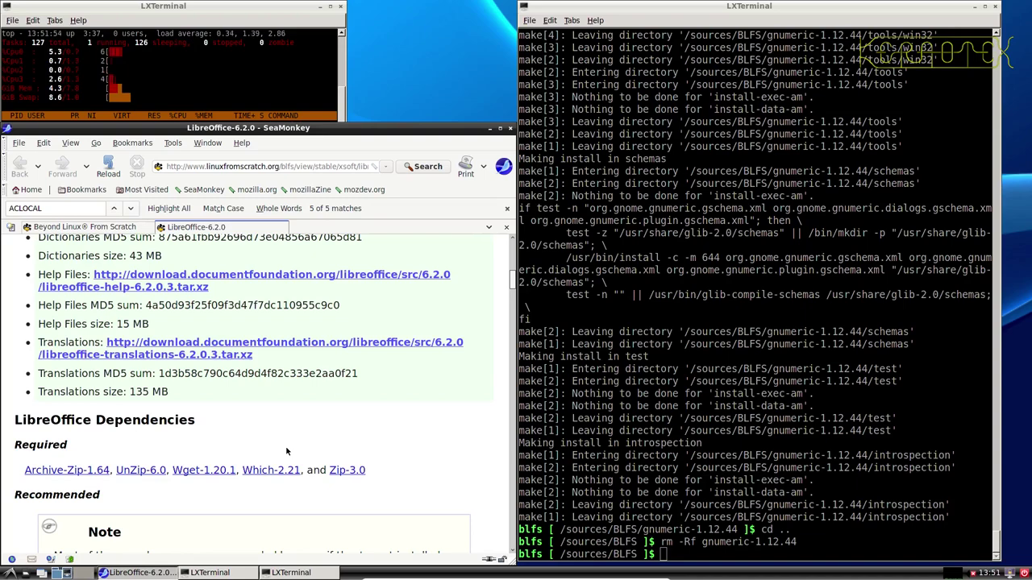
{"action": "scroll", "coordinate": [286, 452], "scroll_direction": "down", "scroll_amount": 3}
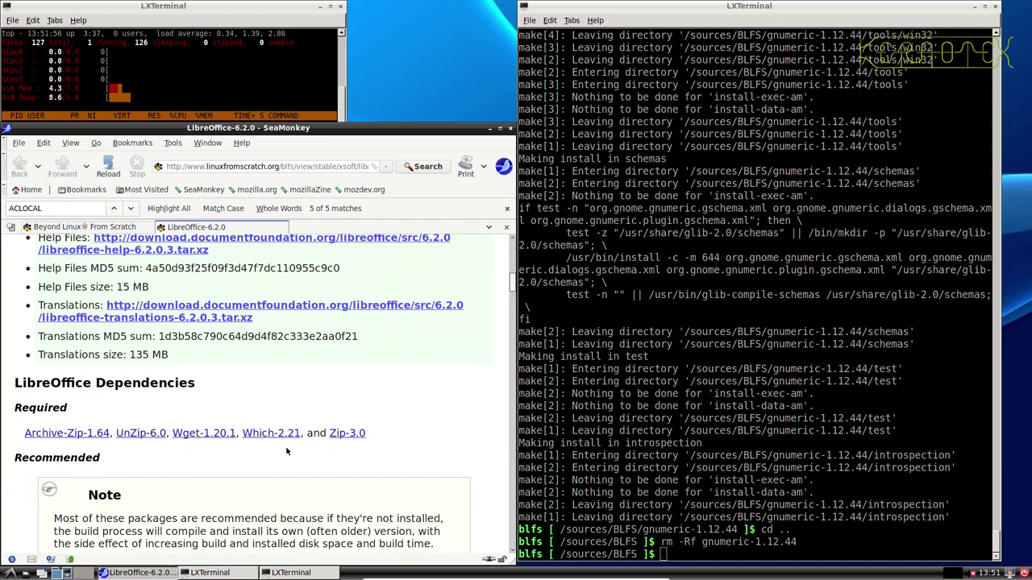
{"action": "scroll", "coordinate": [286, 450], "scroll_direction": "up", "scroll_amount": 1}
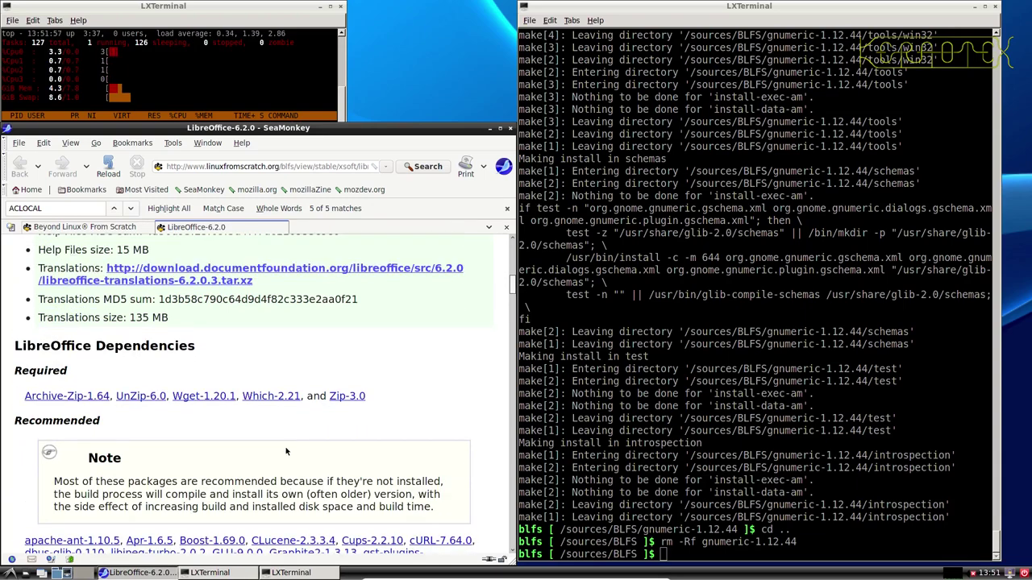
{"action": "scroll", "coordinate": [165, 419], "scroll_direction": "down", "scroll_amount": 3}
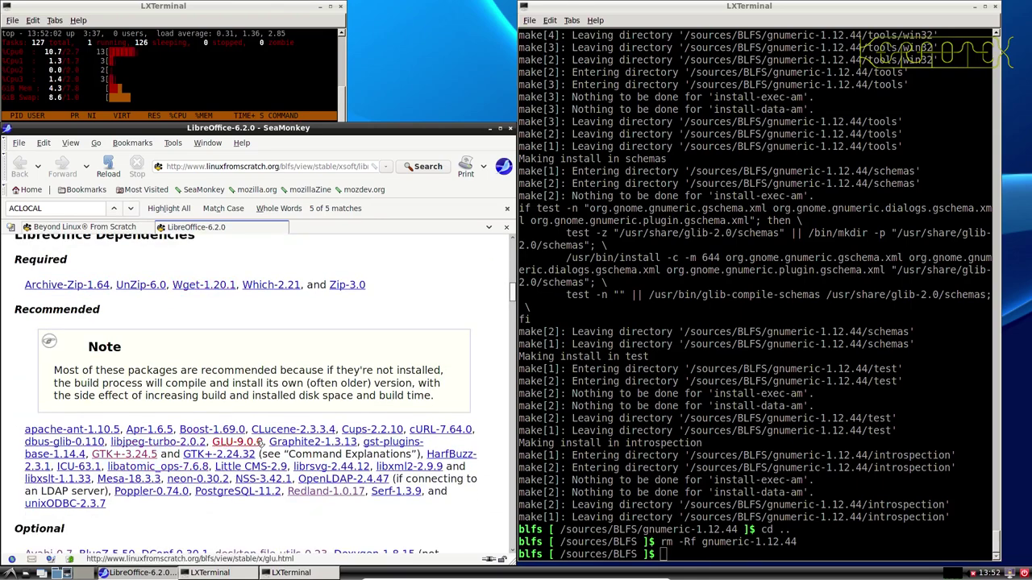
{"action": "scroll", "coordinate": [262, 443], "scroll_direction": "up", "scroll_amount": 3}
{"action": "scroll", "coordinate": [240, 475], "scroll_direction": "down", "scroll_amount": 3}
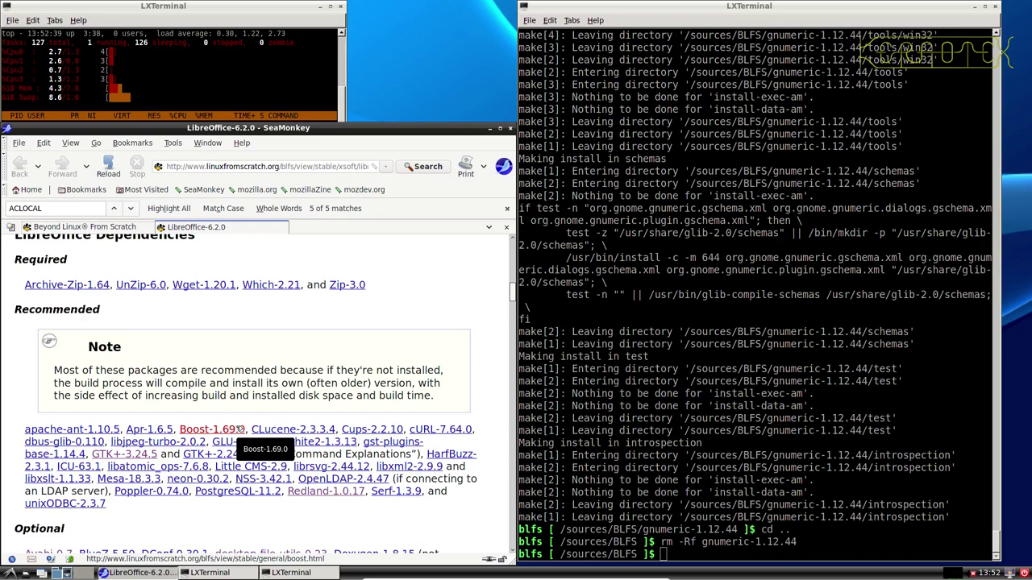
{"action": "scroll", "coordinate": [239, 429], "scroll_direction": "up", "scroll_amount": 6}
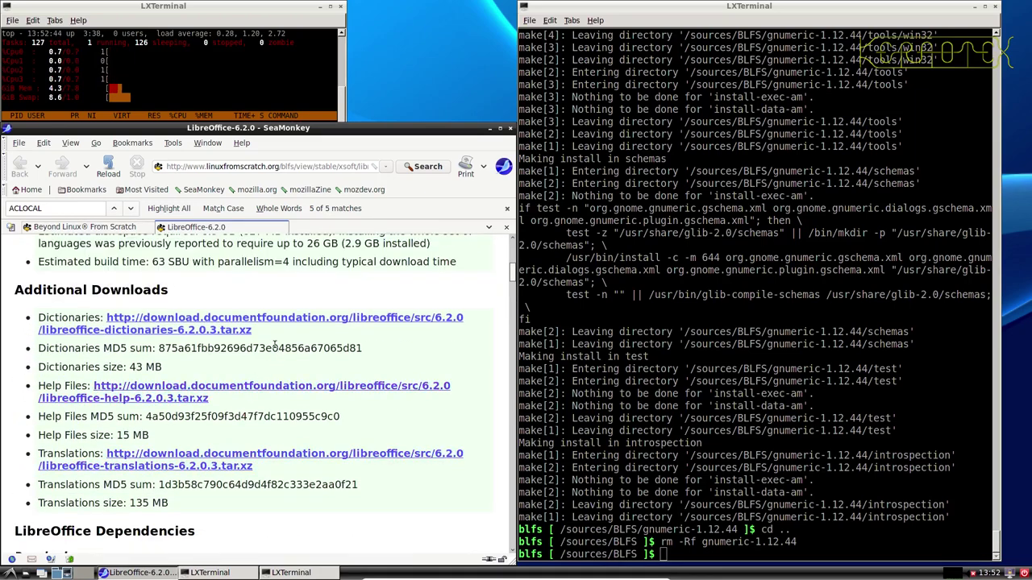
Fetch libreoffice-6.2.0.3.tar.xz with wget using the copied Core Download link address
{"action": "right_click", "coordinate": [288, 318]}
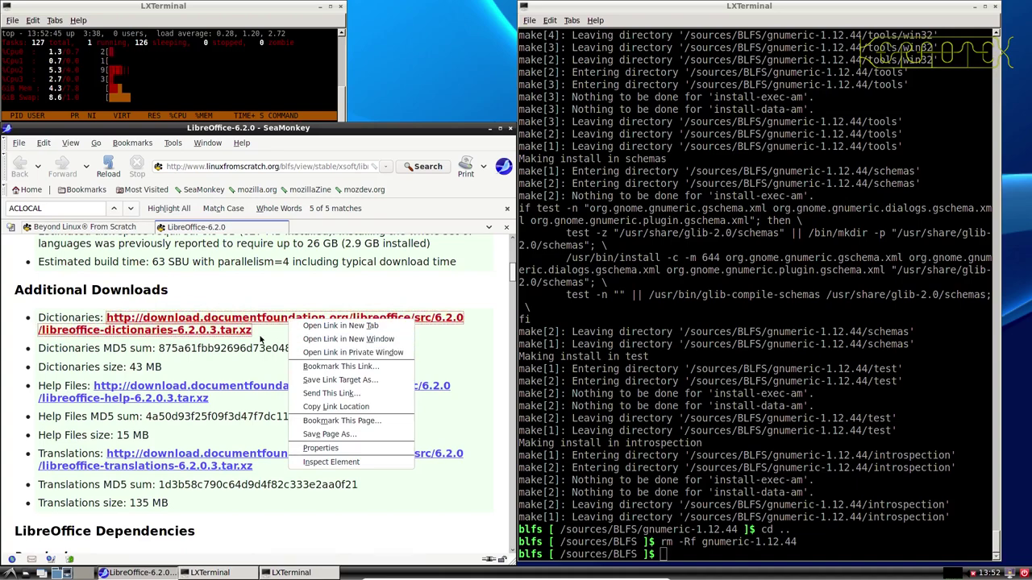
{"action": "left_click", "coordinate": [261, 300]}
{"action": "scroll", "coordinate": [261, 299], "scroll_direction": "up", "scroll_amount": 4}
{"action": "right_click", "coordinate": [259, 311]}
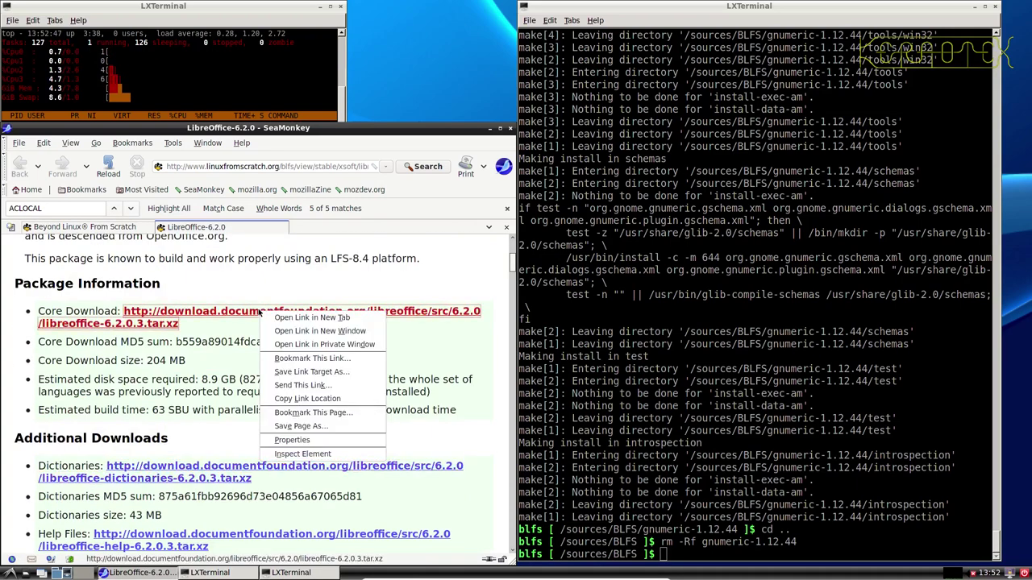
{"action": "left_click", "coordinate": [288, 398]}
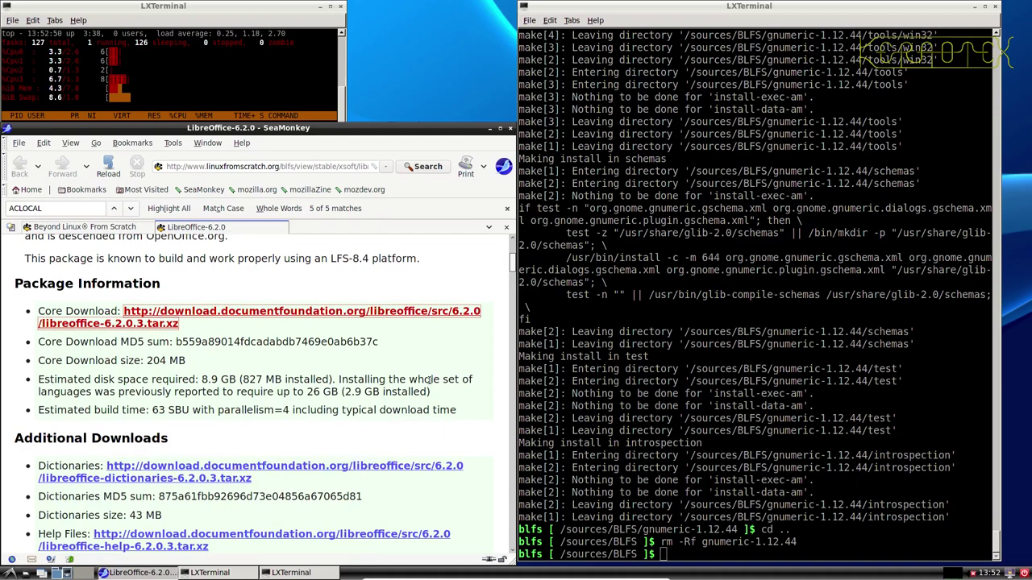
{"action": "left_click", "coordinate": [575, 382]}
{"action": "type", "text": "wget"}
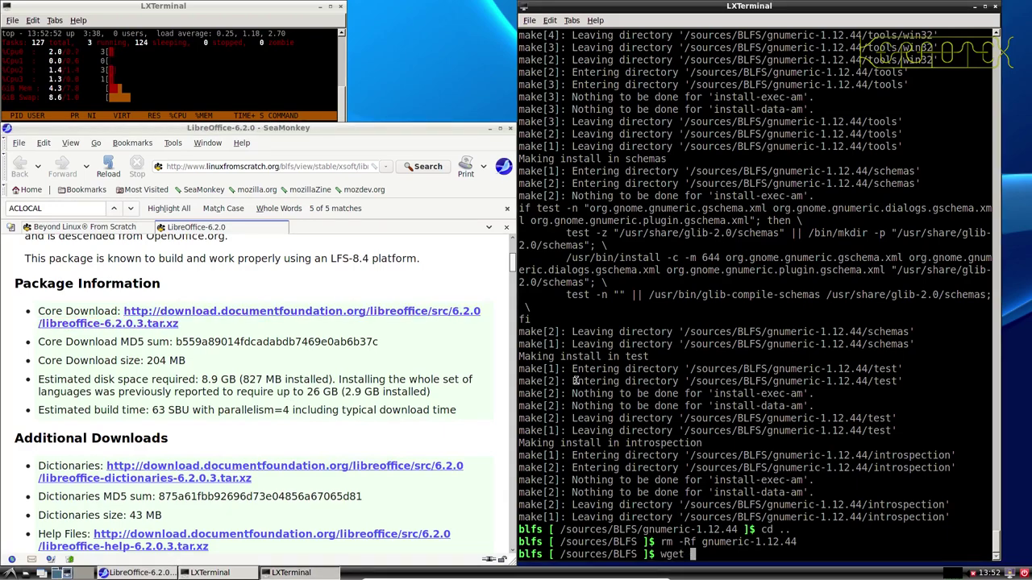
{"action": "key", "text": "ctrl+shift+v"}
{"action": "key", "text": "Return"}
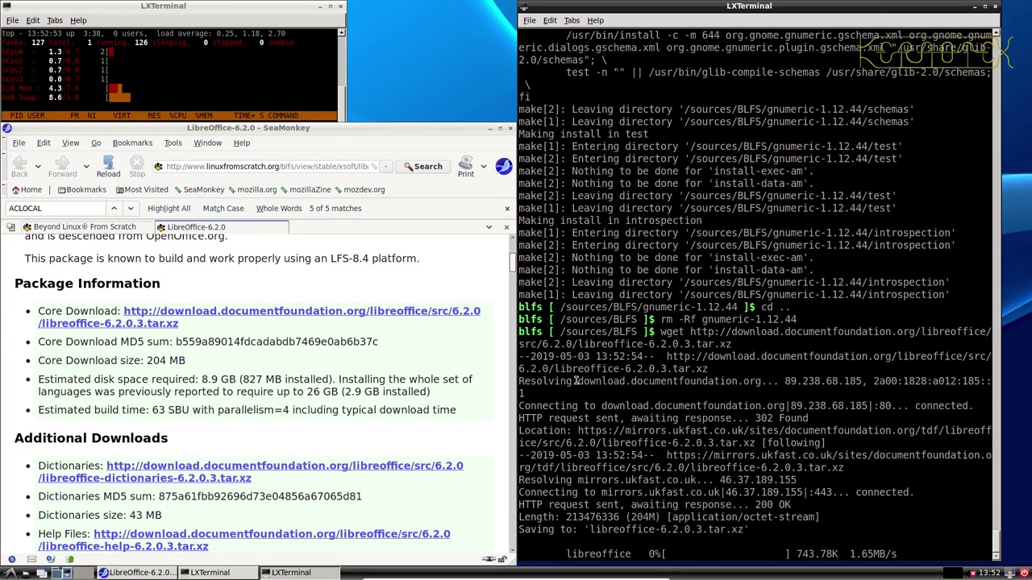
{"action": "scroll", "coordinate": [462, 407], "scroll_direction": "down", "scroll_amount": 3}
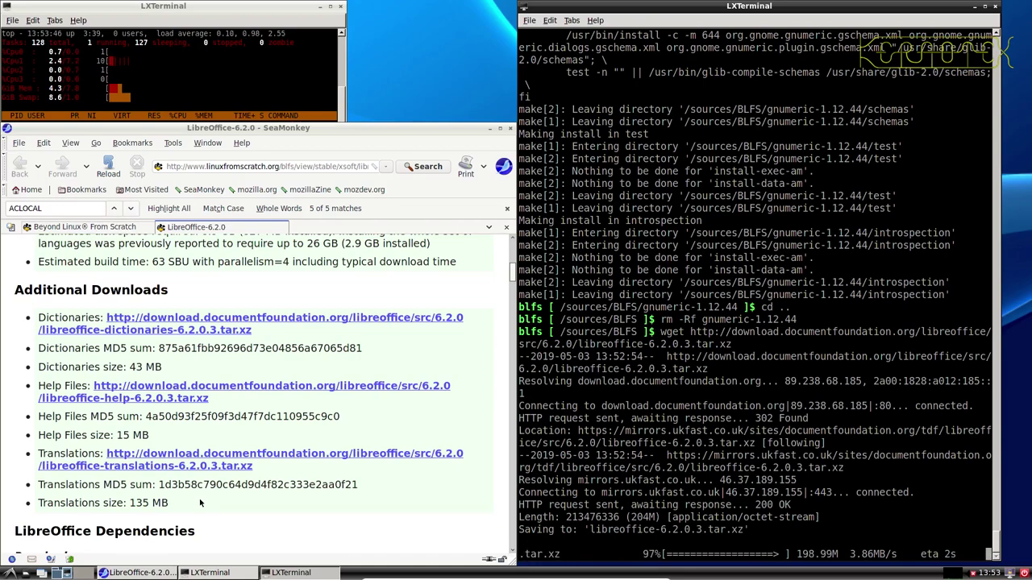
Download the LibreOffice dictionaries tarball with wget from the copied Dictionaries link
{"action": "right_click", "coordinate": [201, 320]}
{"action": "left_click", "coordinate": [224, 407]}
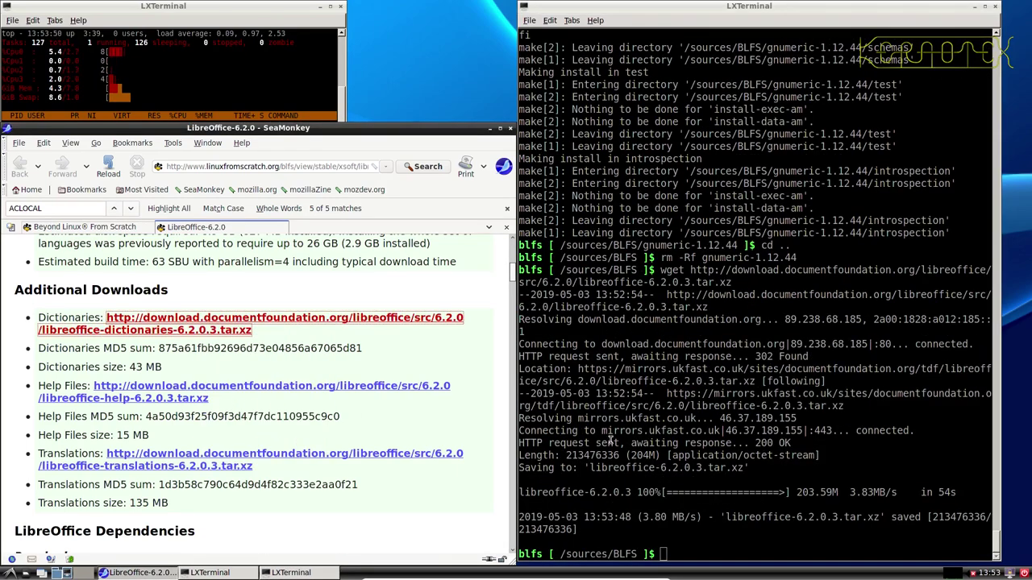
{"action": "left_click", "coordinate": [610, 441]}
{"action": "type", "text": "wget"}
{"action": "key", "text": "ctrl+shift+v"}
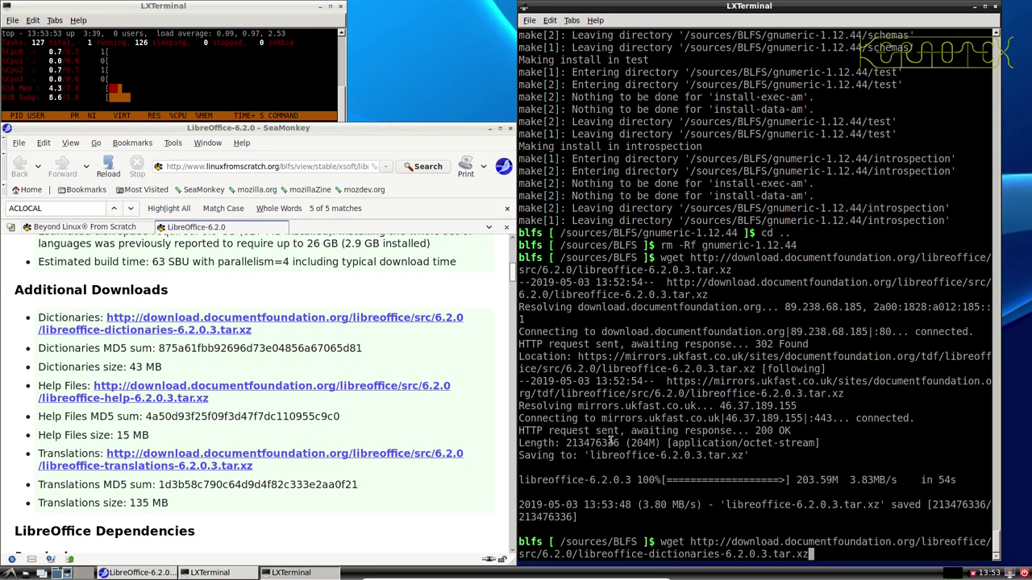
{"action": "key", "text": "Return"}
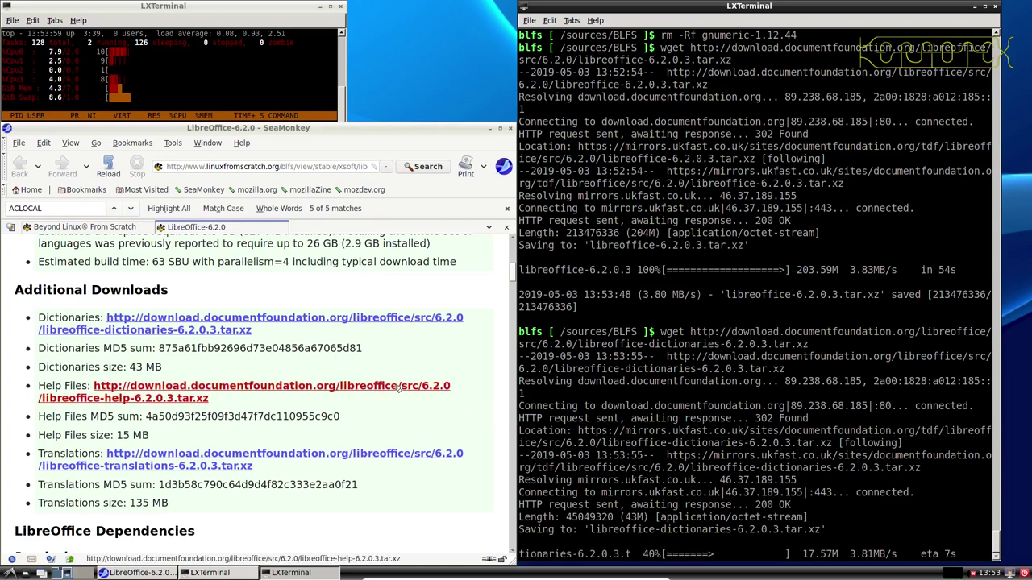
Download the LibreOffice help files tarball with wget from the copied Help Files link
{"action": "right_click", "coordinate": [395, 390]}
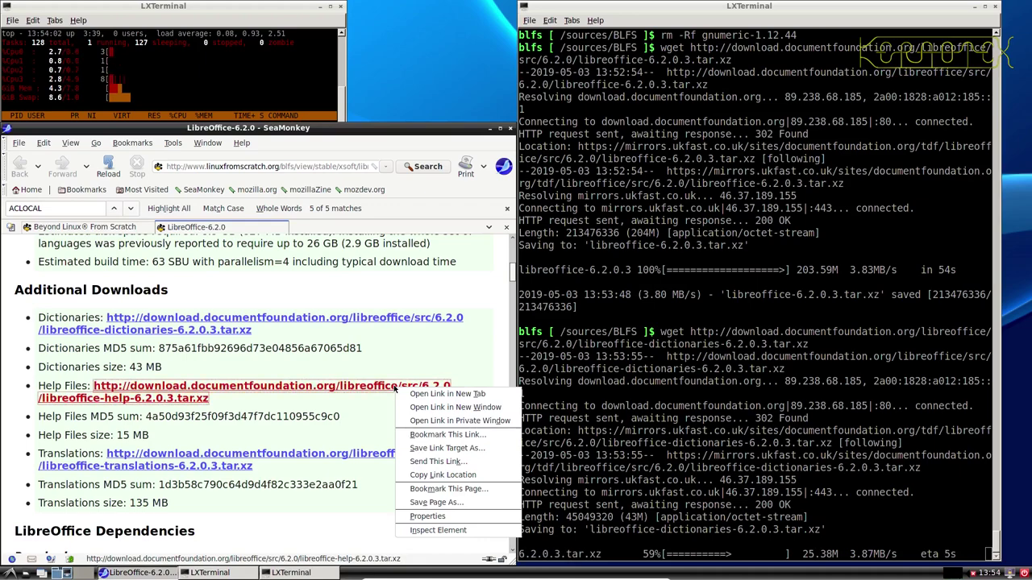
{"action": "left_click", "coordinate": [423, 474]}
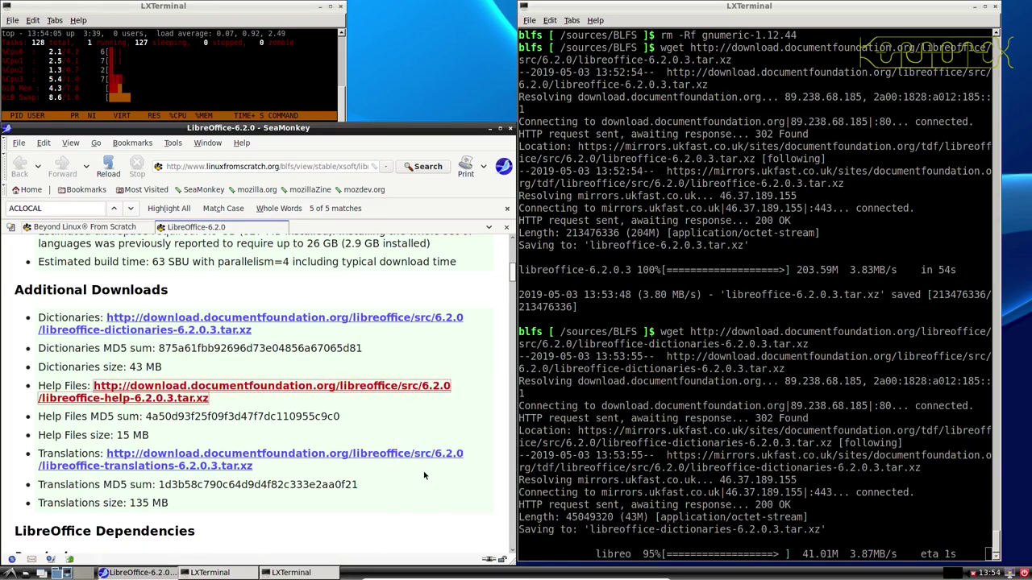
{"action": "left_click", "coordinate": [603, 481]}
{"action": "type", "text": "w"}
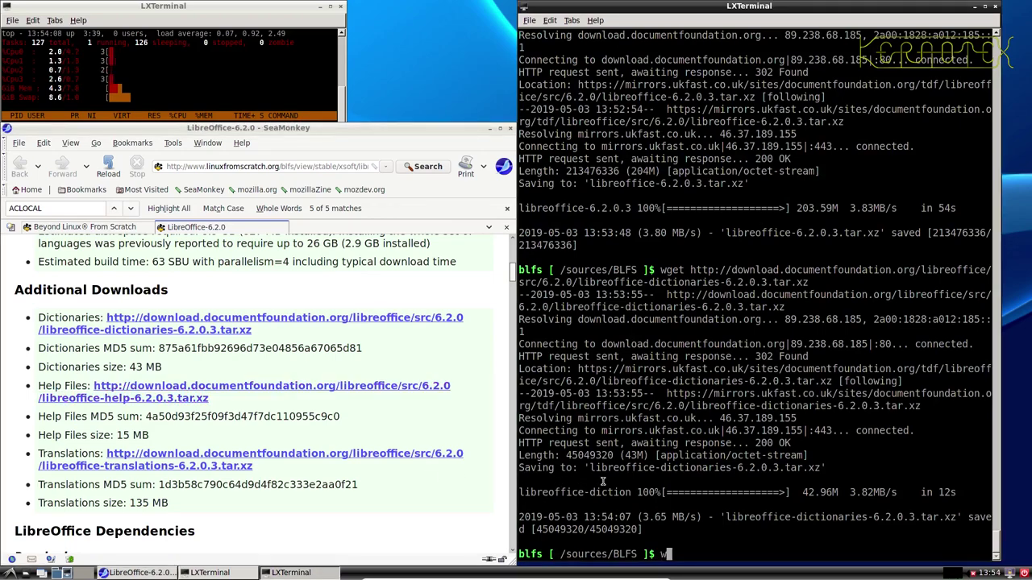
{"action": "type", "text": "get"}
{"action": "key", "text": "ctrl+shift+v"}
{"action": "key", "text": "Return"}
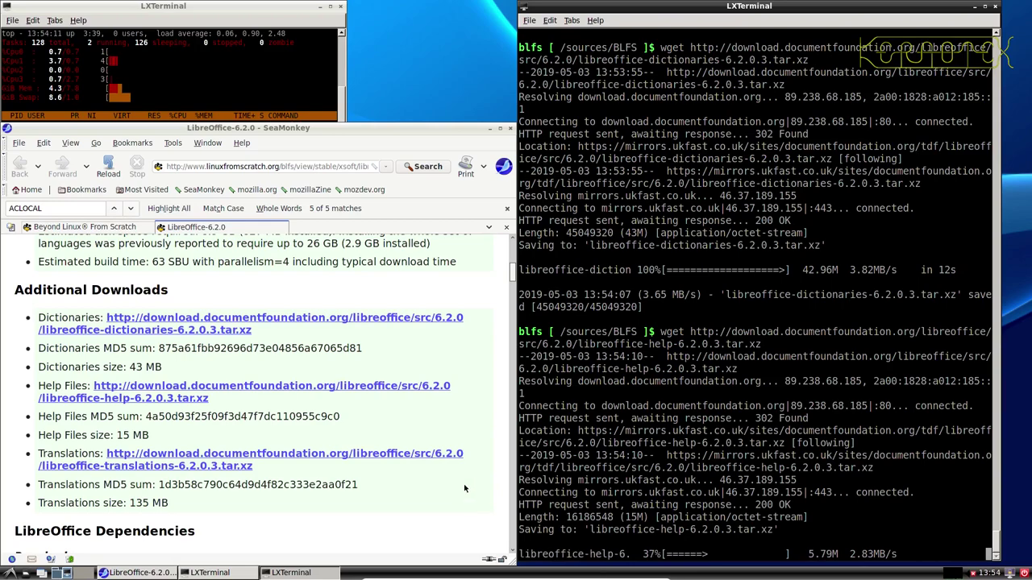
Start a wget download of the LibreOffice translations tarball from the copied Translations link
{"action": "right_click", "coordinate": [414, 459]}
{"action": "left_click", "coordinate": [438, 395]}
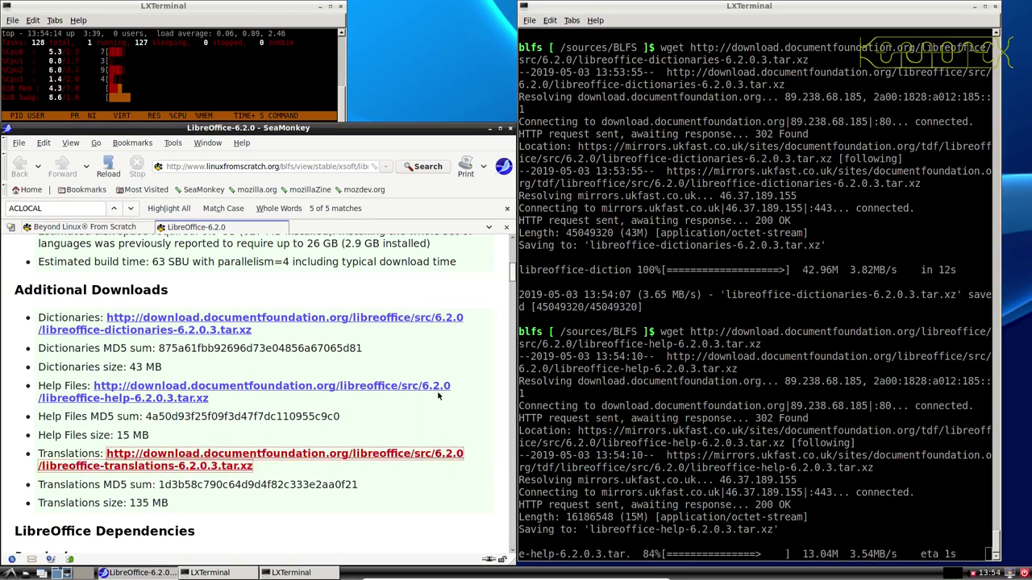
{"action": "left_click", "coordinate": [633, 474]}
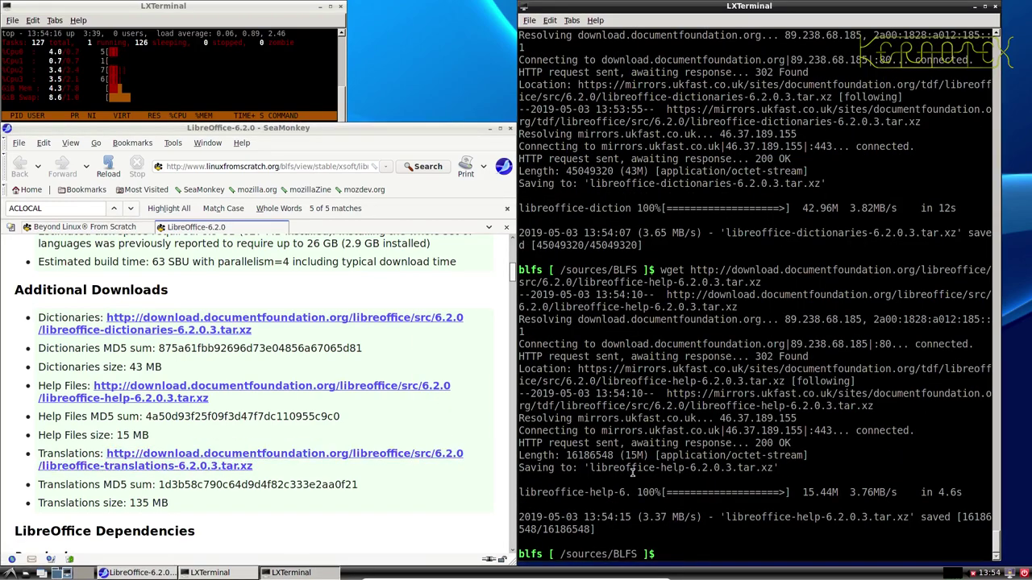
{"action": "type", "text": "wget"}
{"action": "key", "text": "ctrl+shift+v"}
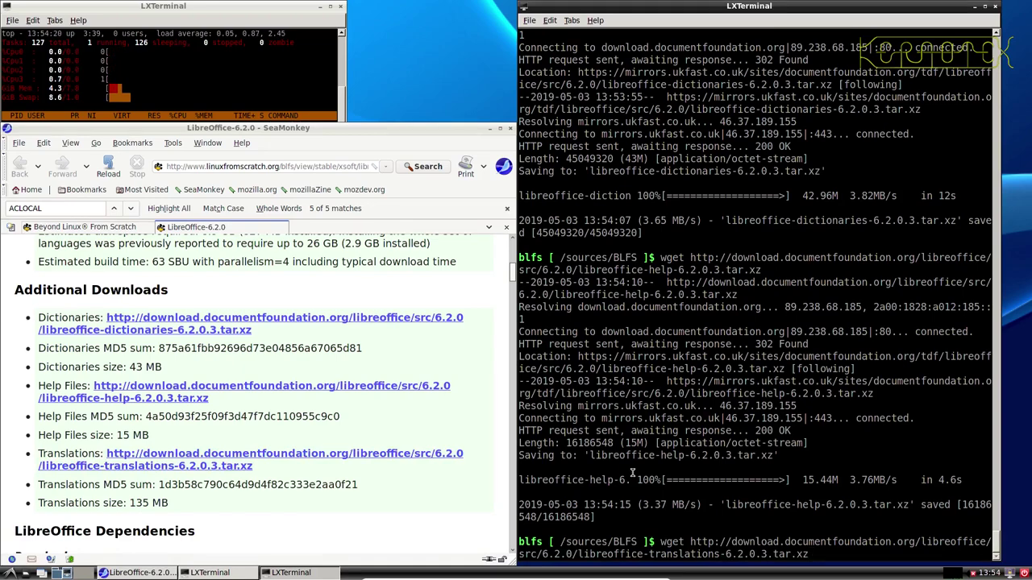
{"action": "key", "text": "Return"}
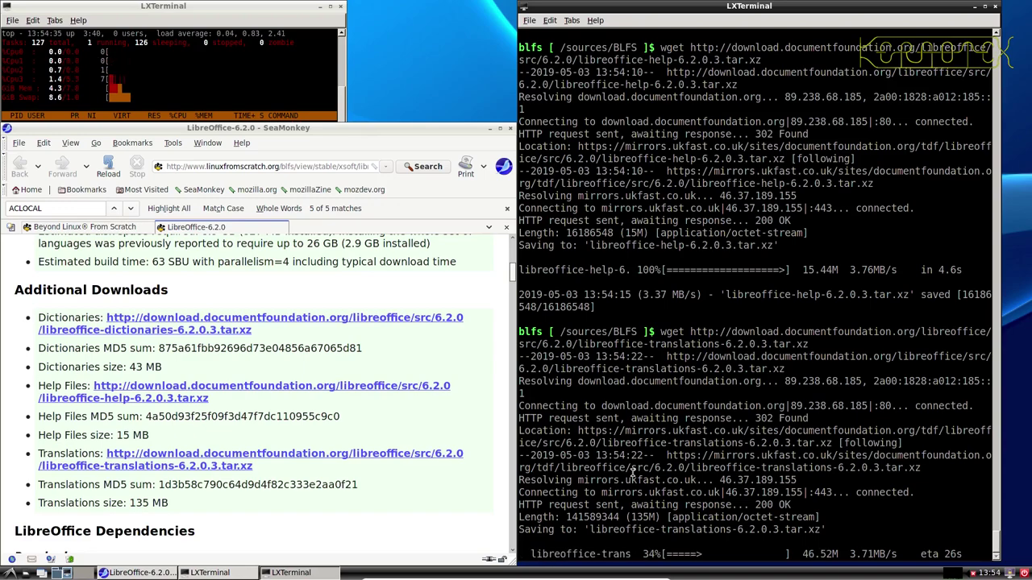
Scroll the BLFS page down to LibreOffice Dependencies while the 135M translations tarball finishes
{"action": "scroll", "coordinate": [439, 503], "scroll_direction": "down", "scroll_amount": 2}
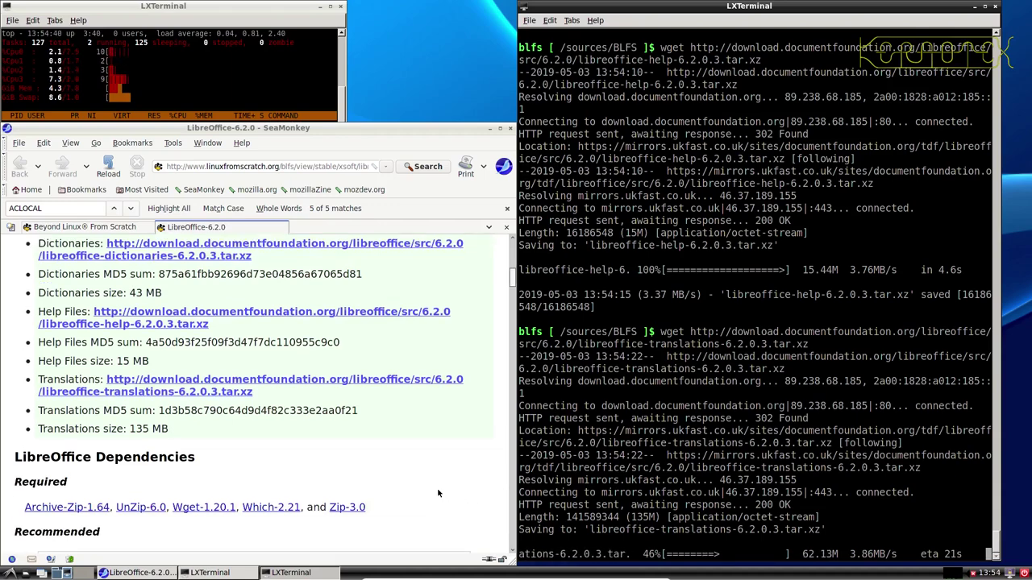
{"action": "scroll", "coordinate": [437, 493], "scroll_direction": "down", "scroll_amount": 2}
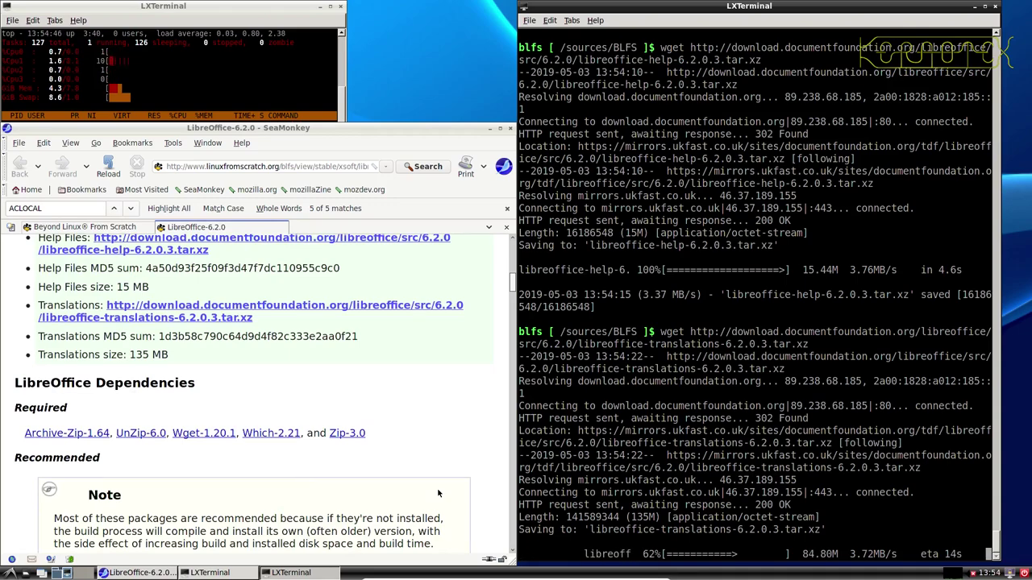
{"action": "scroll", "coordinate": [437, 493], "scroll_direction": "down", "scroll_amount": 3}
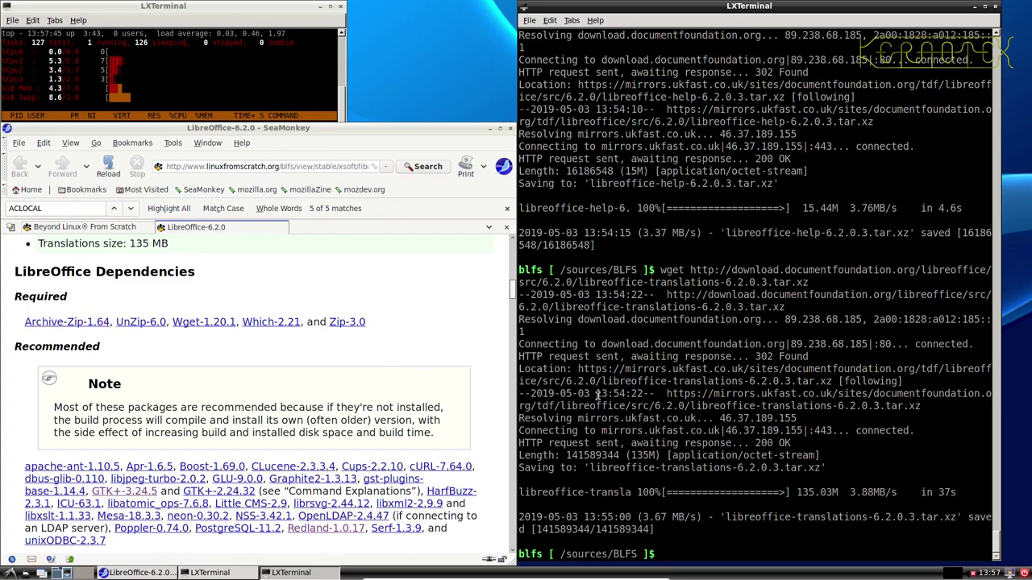
Open the Archive-Zip-1.64 page in a background SeaMonkey tab
{"action": "type", "text": "ls arch"}
{"action": "middle_click", "coordinate": [101, 325]}
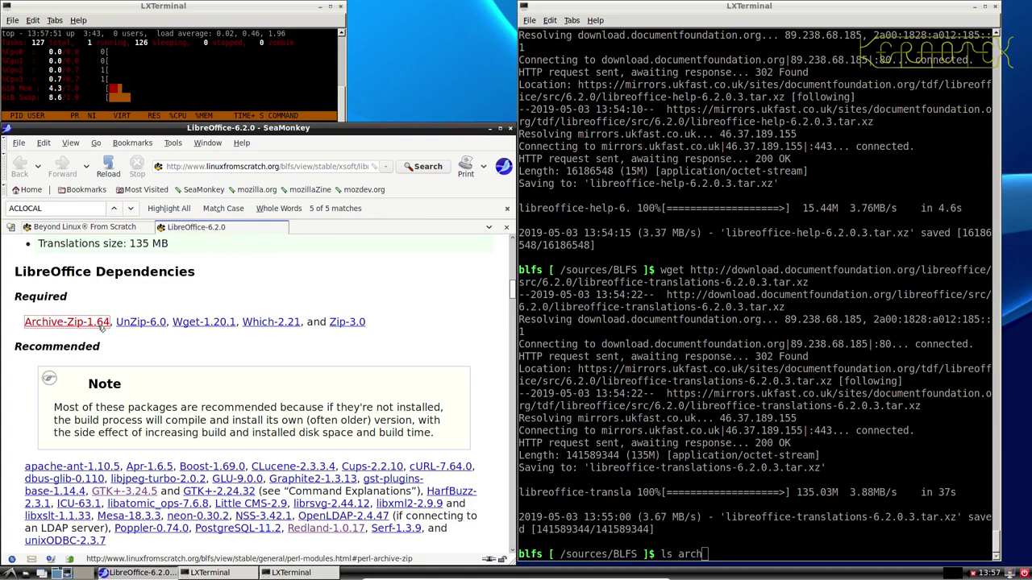
{"action": "left_click", "coordinate": [594, 383]}
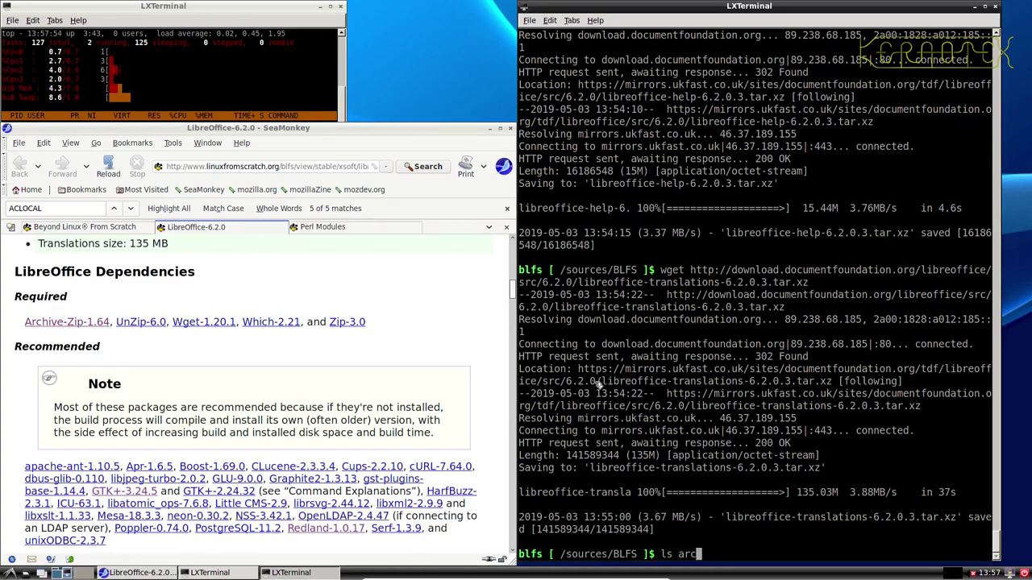
{"action": "key", "text": "BackSpace"}
{"action": "key", "text": "BackSpace"}
{"action": "key", "text": "BackSpace"}
{"action": "key", "text": "BackSpace"}
Confirm unzip60, wget-1.20.1, which-2.21 and zip30 tarballs exist via ls Tab-completion, then view Archive::Zip
{"action": "type", "text": "unzip"}
{"action": "key", "text": "Tab"}
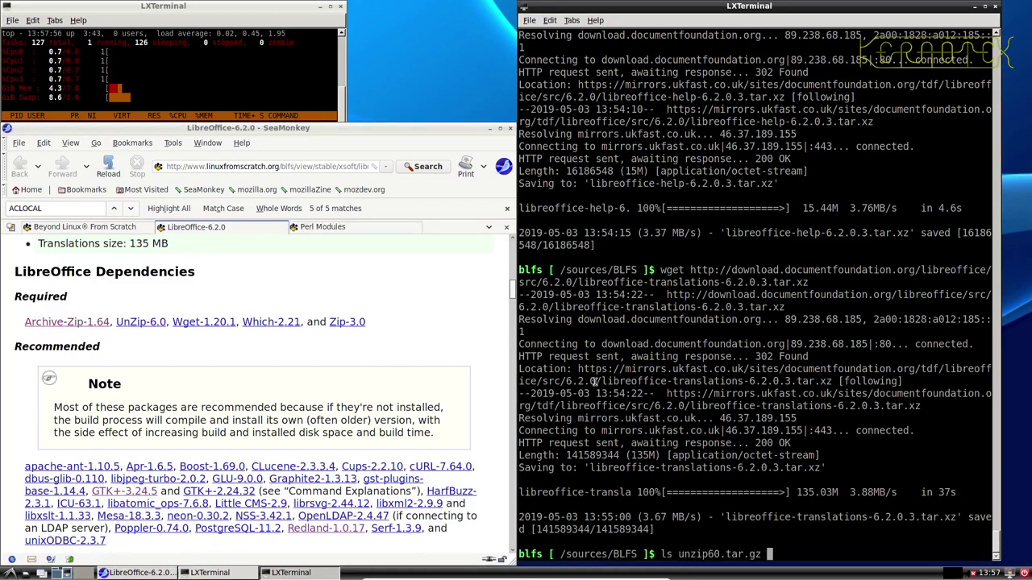
{"action": "type", "text": "wget"}
{"action": "key", "text": "Tab"}
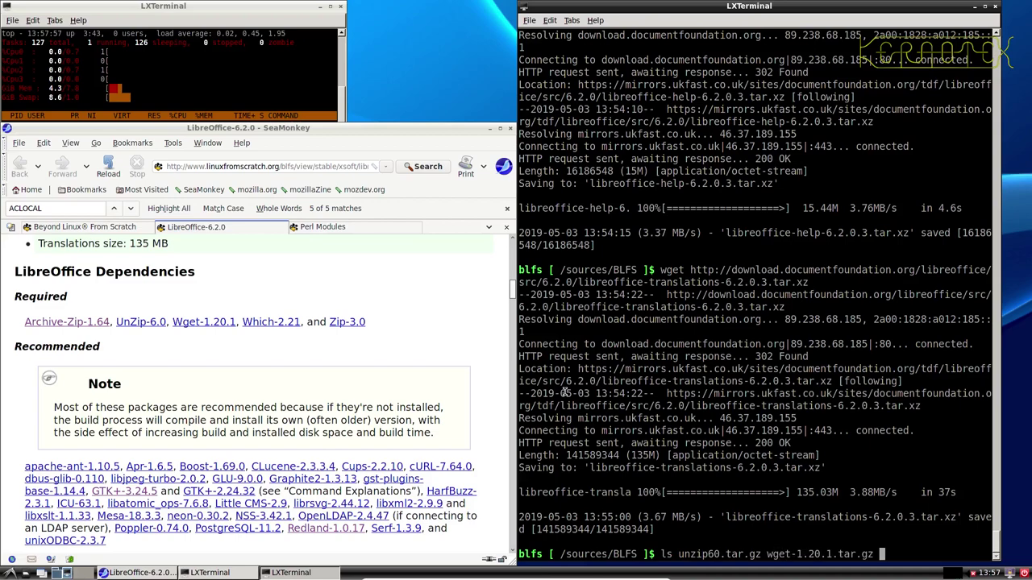
{"action": "type", "text": "which"}
{"action": "key", "text": "Tab"}
{"action": "type", "text": "zip"}
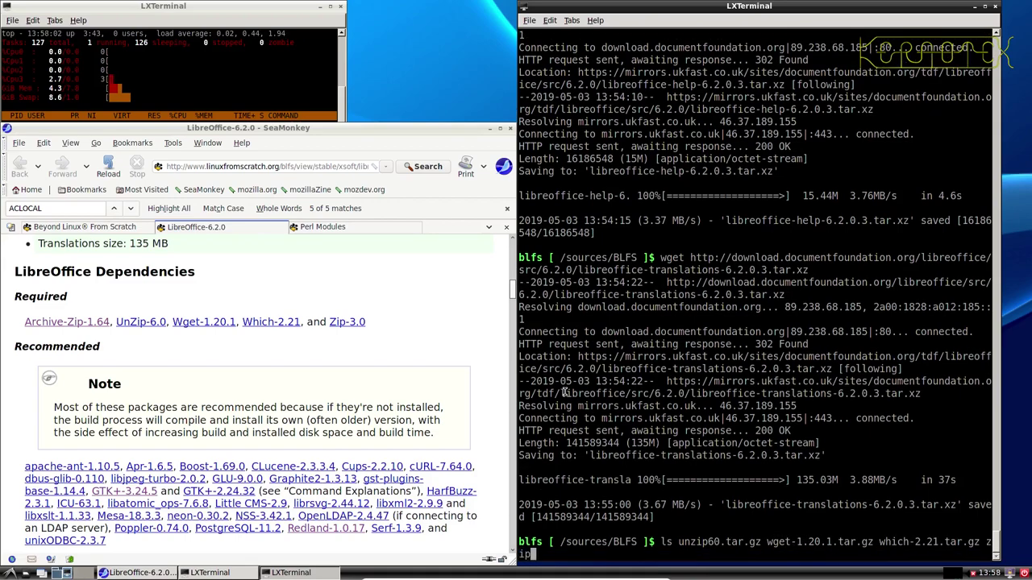
{"action": "key", "text": "Tab"}
{"action": "key", "text": "ctrl+c"}
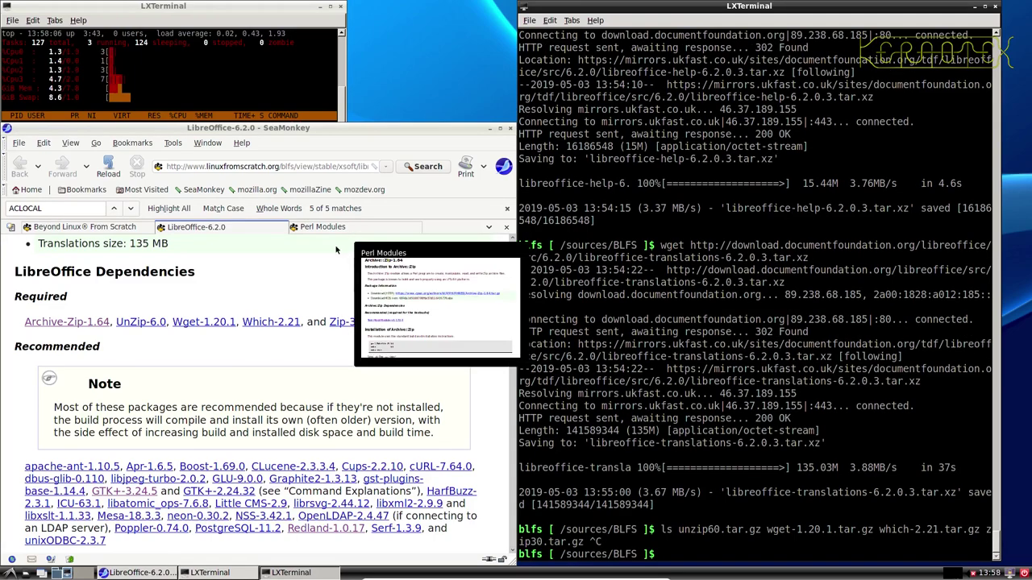
{"action": "left_click", "coordinate": [325, 228]}
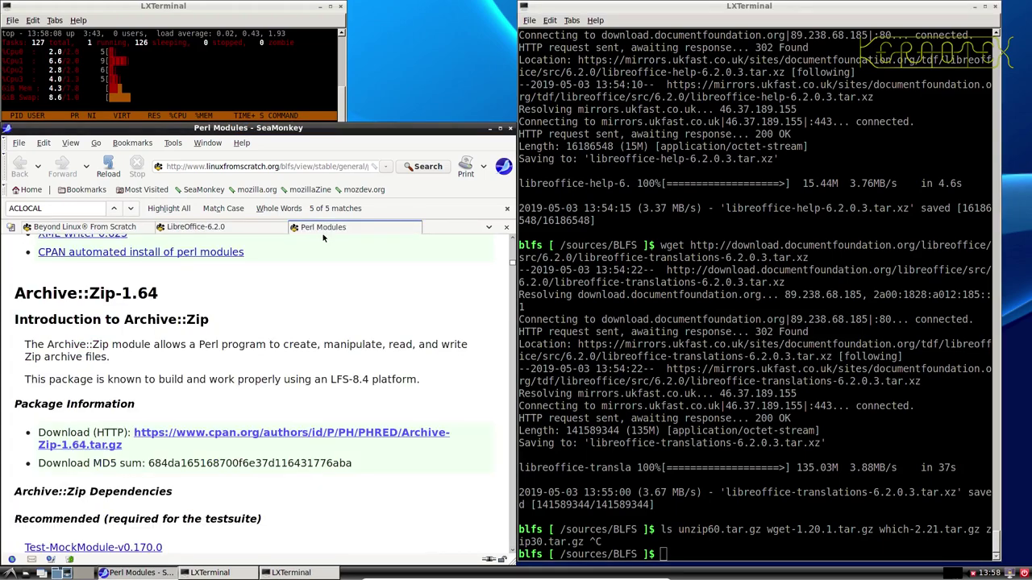
Open Test-MockModule-v0.170.0 in a new tab and view the Test::File::ShareDir-1.001002 entry
{"action": "scroll", "coordinate": [304, 300], "scroll_direction": "down", "scroll_amount": 1}
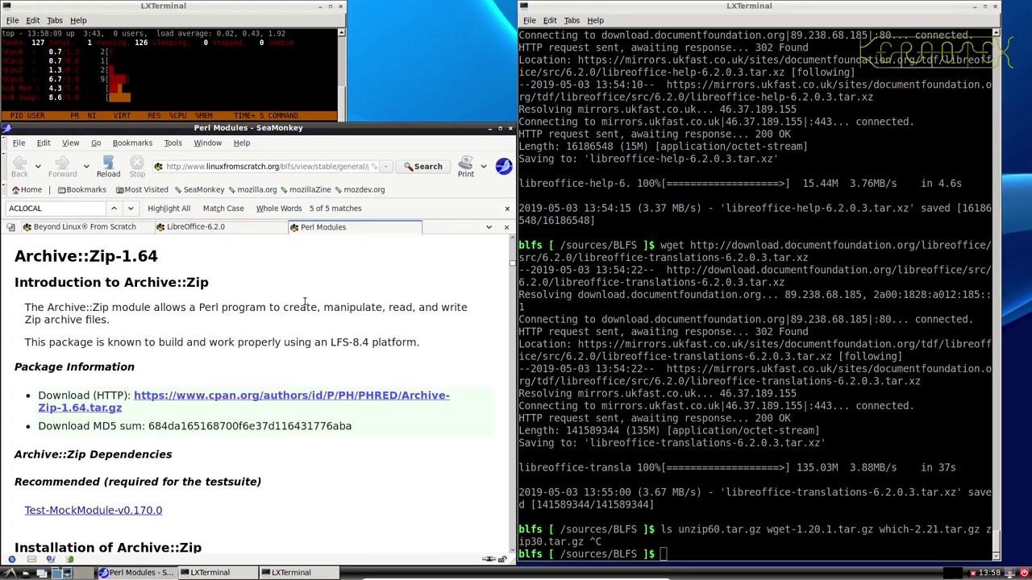
{"action": "middle_click", "coordinate": [107, 512]}
{"action": "left_click", "coordinate": [385, 226]}
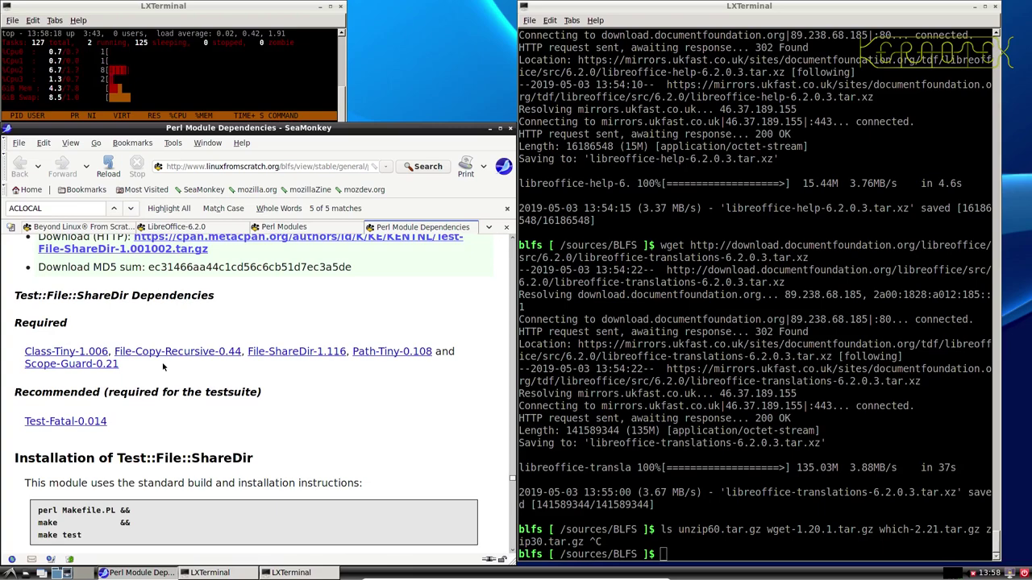
{"action": "scroll", "coordinate": [163, 368], "scroll_direction": "up", "scroll_amount": 3}
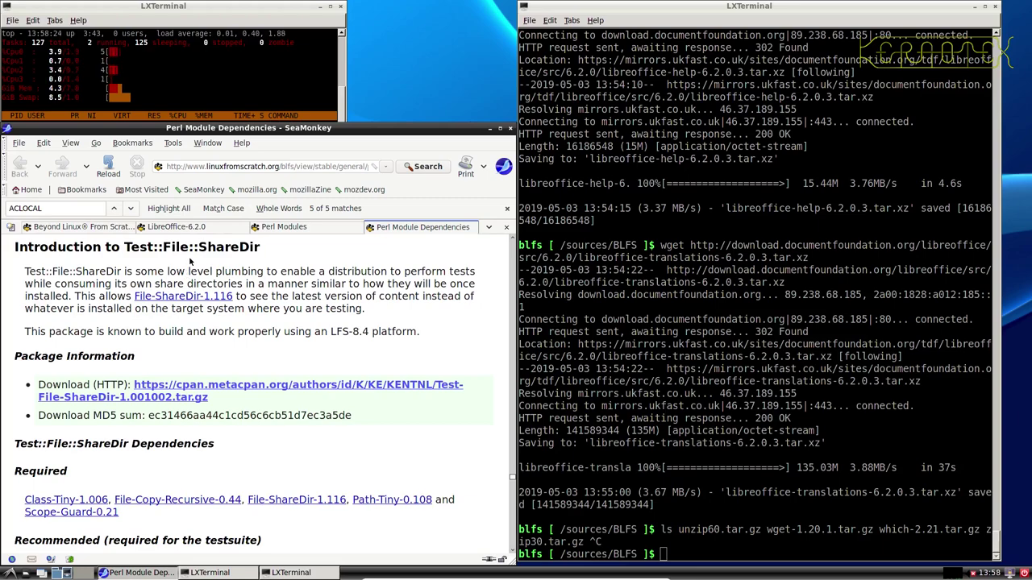
{"action": "scroll", "coordinate": [189, 260], "scroll_direction": "up", "scroll_amount": 2}
{"action": "scroll", "coordinate": [186, 258], "scroll_direction": "down", "scroll_amount": 1}
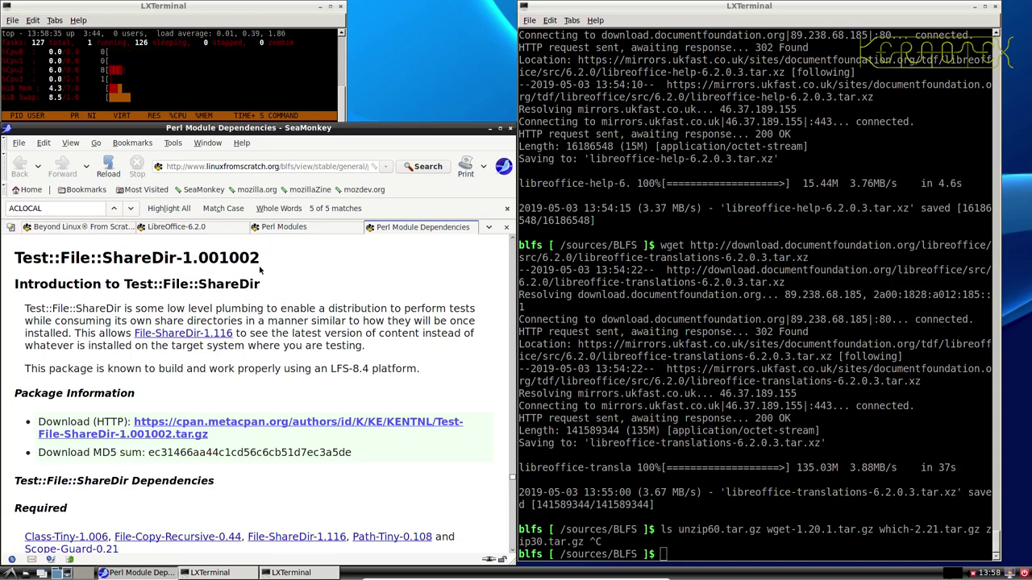
Check Archive::Zip's entry, then open Module-Build-0.4224 from Test::MockModule's dependencies in a background tab
{"action": "left_click", "coordinate": [283, 227]}
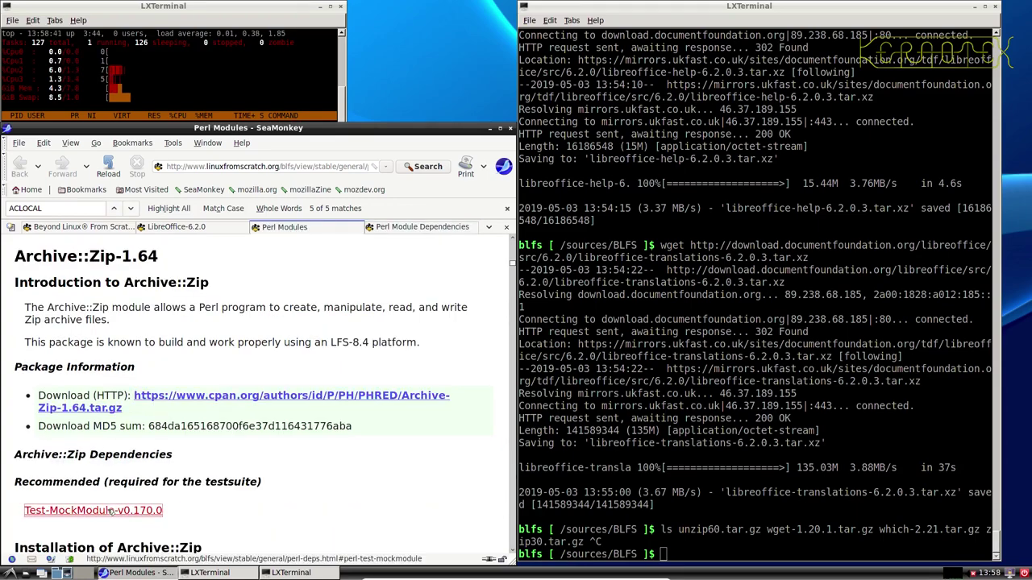
{"action": "left_click", "coordinate": [399, 228]}
{"action": "scroll", "coordinate": [237, 283], "scroll_direction": "down", "scroll_amount": 5}
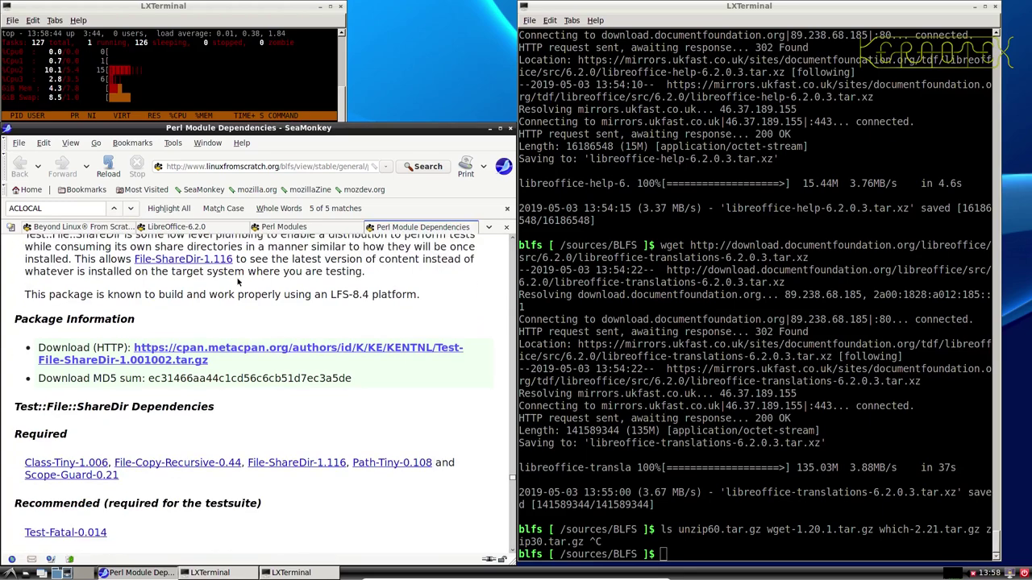
{"action": "scroll", "coordinate": [237, 282], "scroll_direction": "down", "scroll_amount": 5}
{"action": "scroll", "coordinate": [238, 282], "scroll_direction": "up", "scroll_amount": 20}
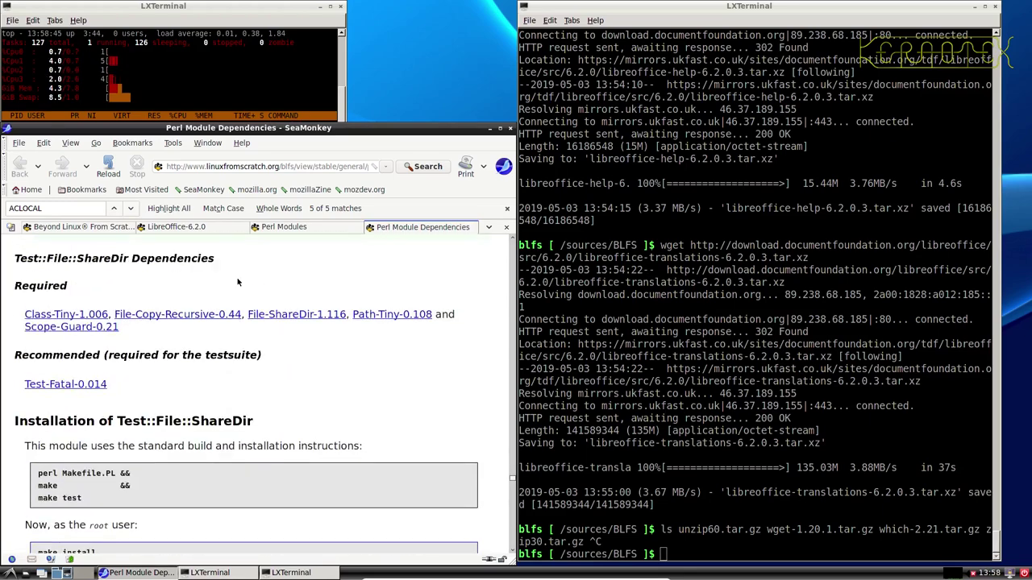
{"action": "scroll", "coordinate": [238, 283], "scroll_direction": "up", "scroll_amount": 10}
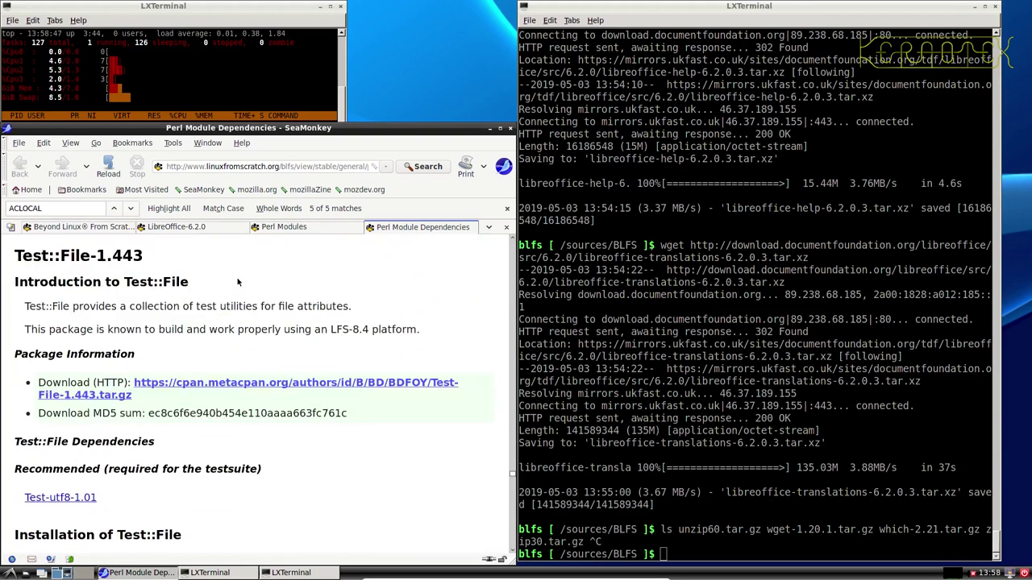
{"action": "scroll", "coordinate": [238, 282], "scroll_direction": "down", "scroll_amount": 20}
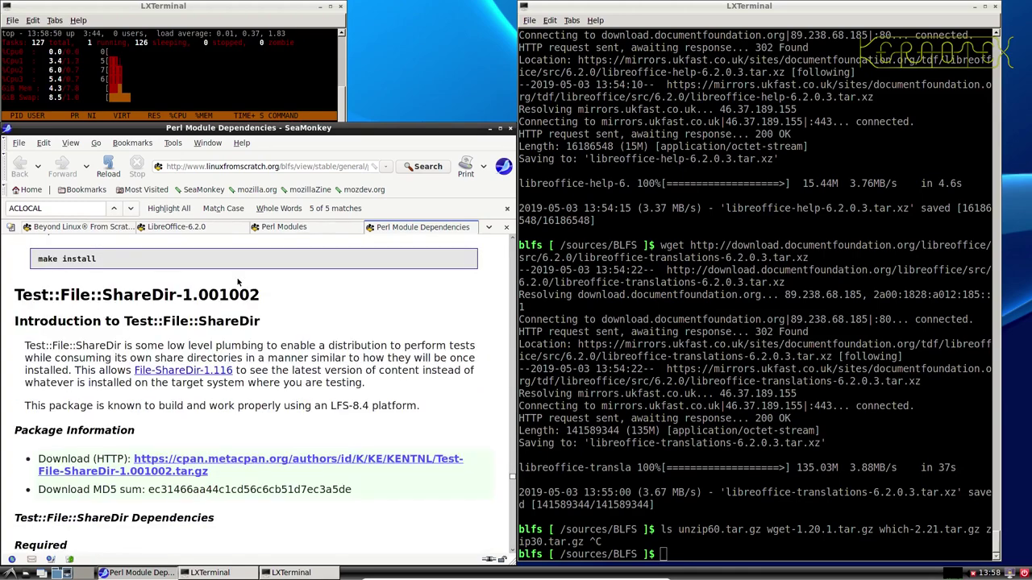
{"action": "scroll", "coordinate": [238, 281], "scroll_direction": "down", "scroll_amount": 8}
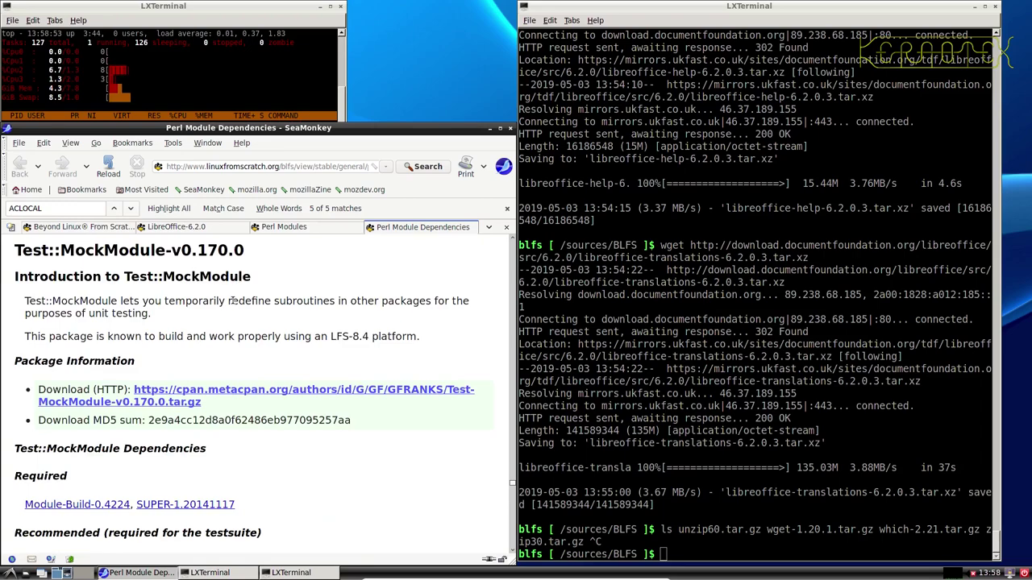
{"action": "scroll", "coordinate": [172, 407], "scroll_direction": "down", "scroll_amount": 2}
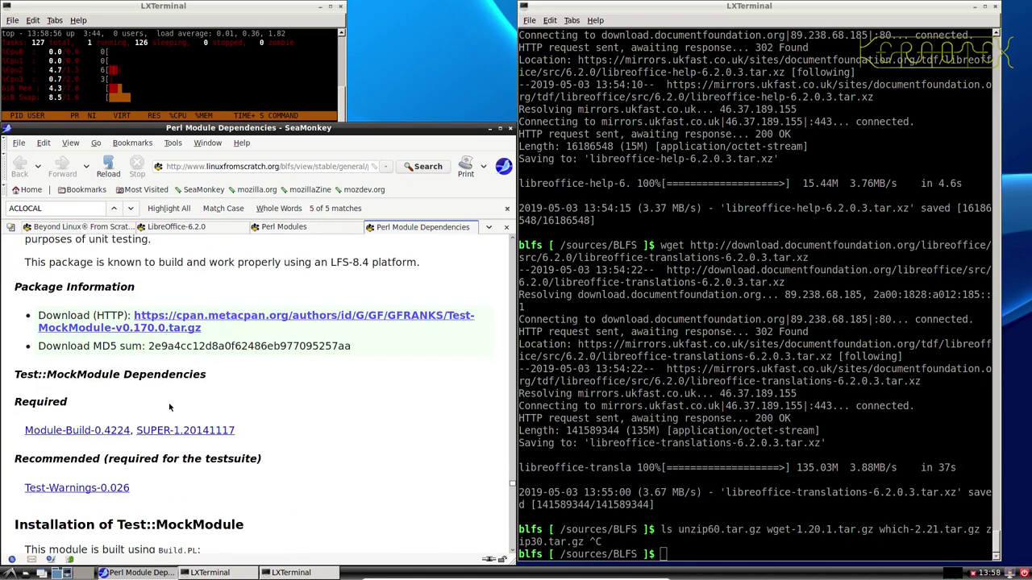
{"action": "middle_click", "coordinate": [101, 431]}
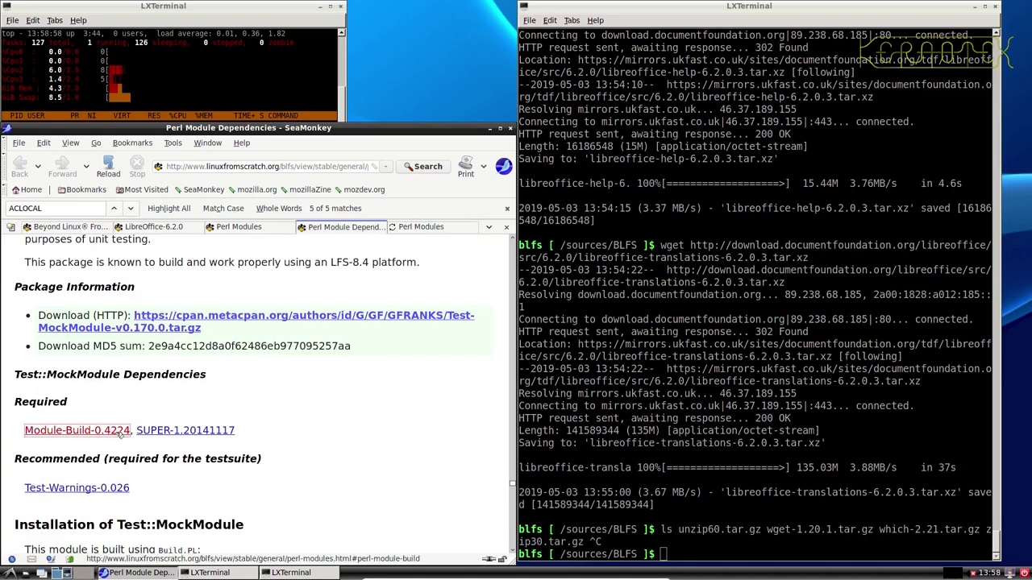
Open SUPER-1.20141117 and Test-Warnings-0.026 in background tabs and read the Test-Warnings page
{"action": "middle_click", "coordinate": [172, 431]}
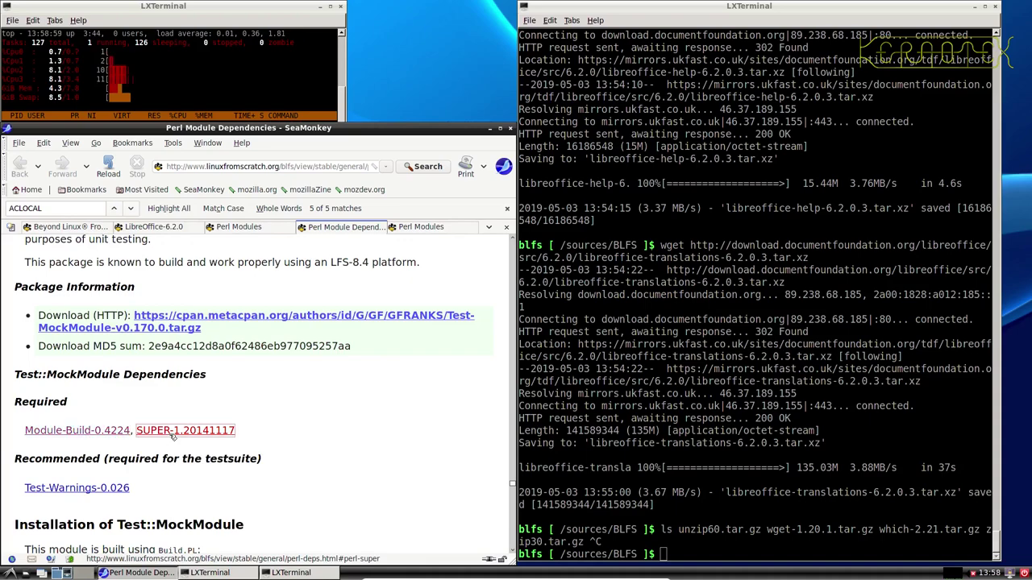
{"action": "middle_click", "coordinate": [71, 489]}
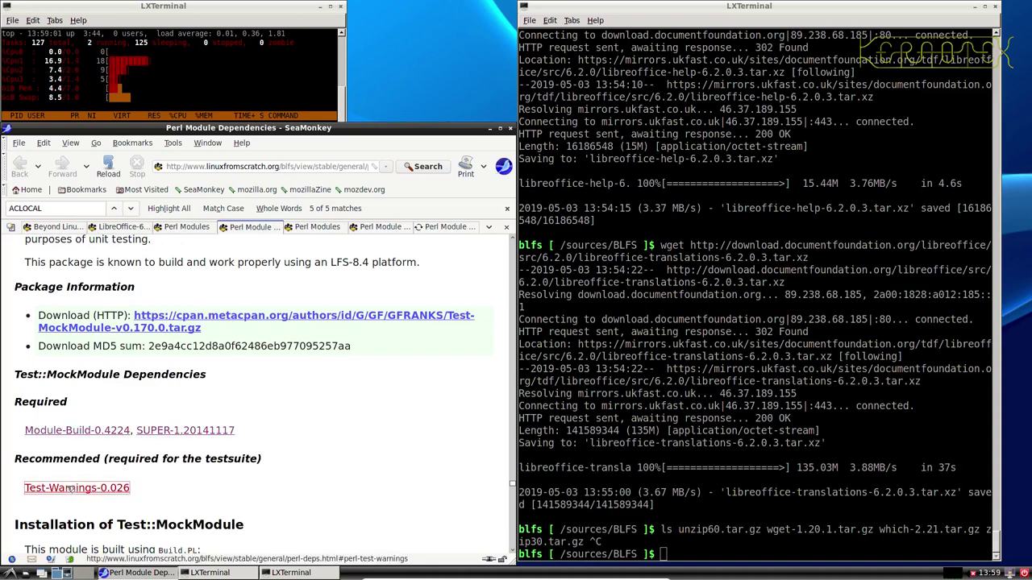
{"action": "left_click", "coordinate": [454, 228]}
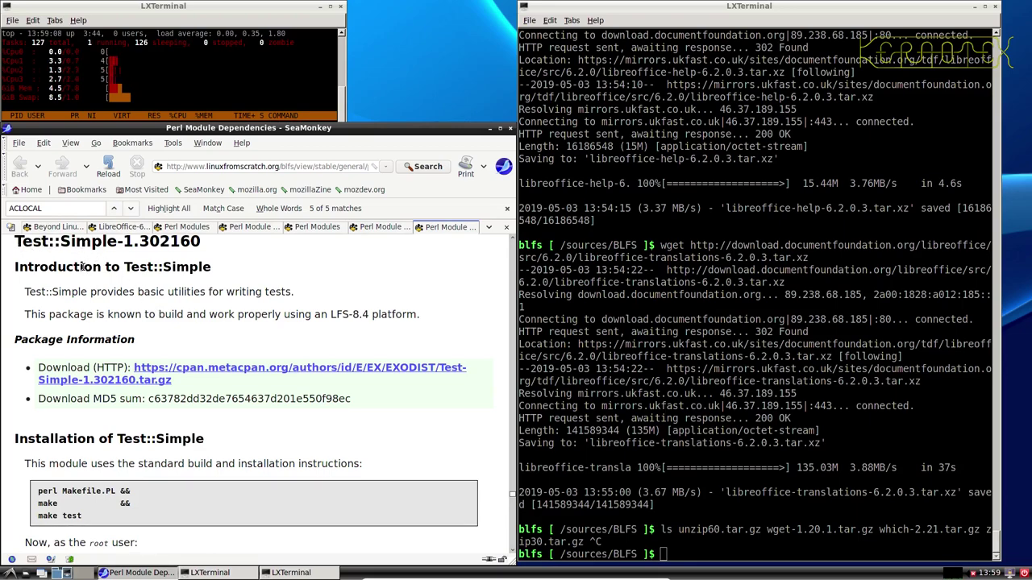
{"action": "scroll", "coordinate": [88, 267], "scroll_direction": "down", "scroll_amount": 15}
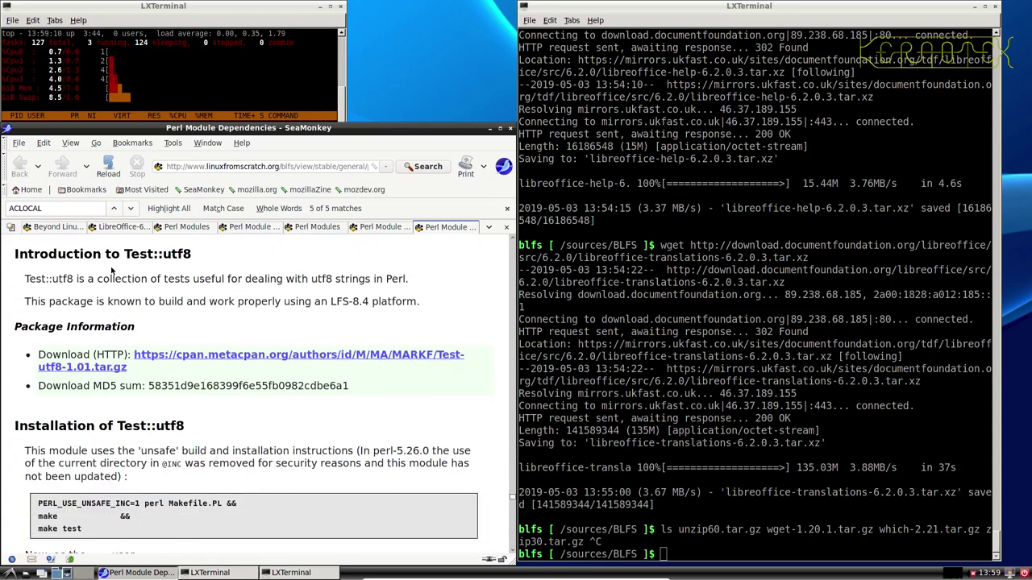
{"action": "scroll", "coordinate": [111, 270], "scroll_direction": "down", "scroll_amount": 5}
{"action": "scroll", "coordinate": [112, 271], "scroll_direction": "down", "scroll_amount": 3}
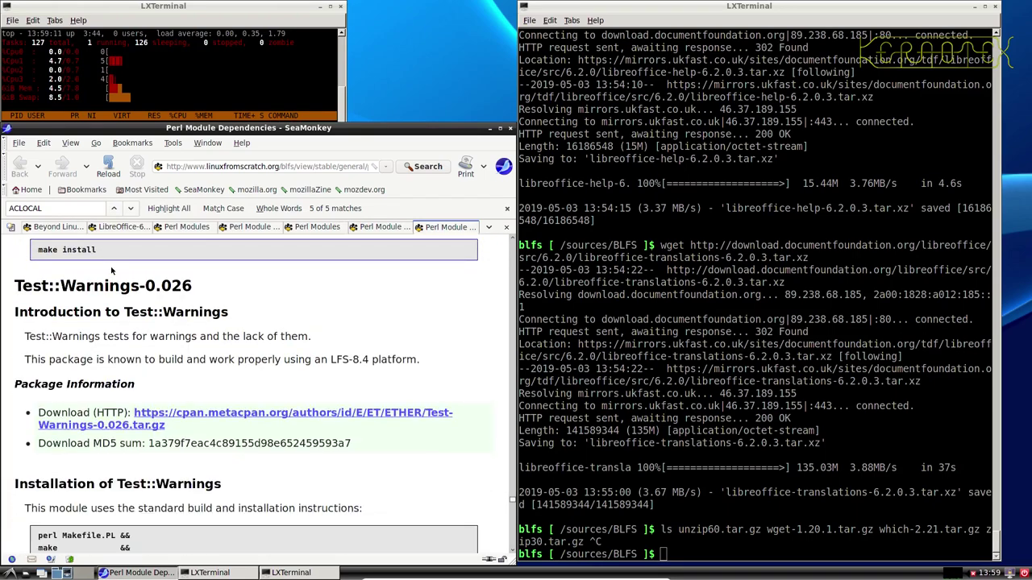
{"action": "scroll", "coordinate": [121, 371], "scroll_direction": "down", "scroll_amount": 3}
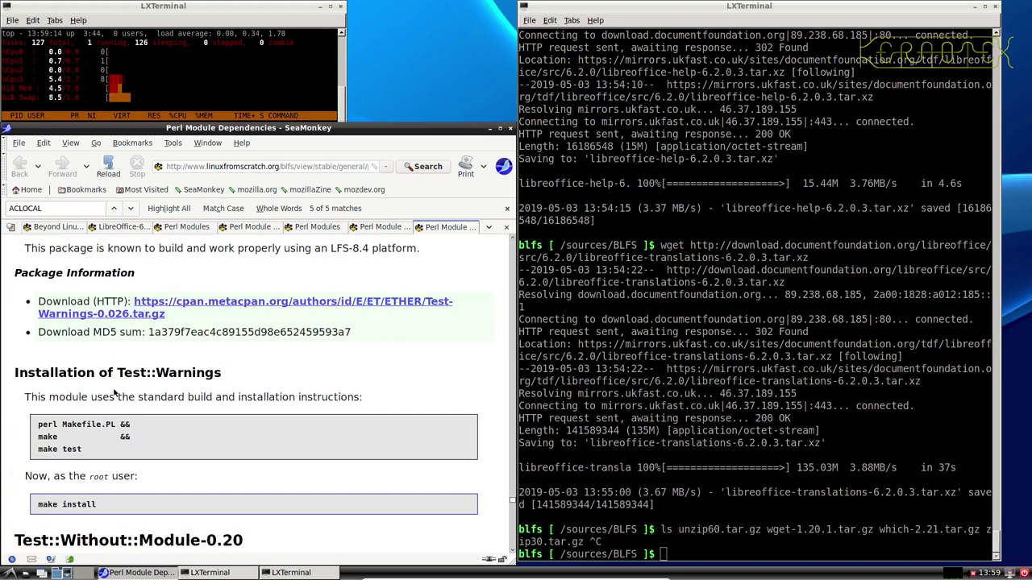
{"action": "scroll", "coordinate": [120, 387], "scroll_direction": "up", "scroll_amount": 3}
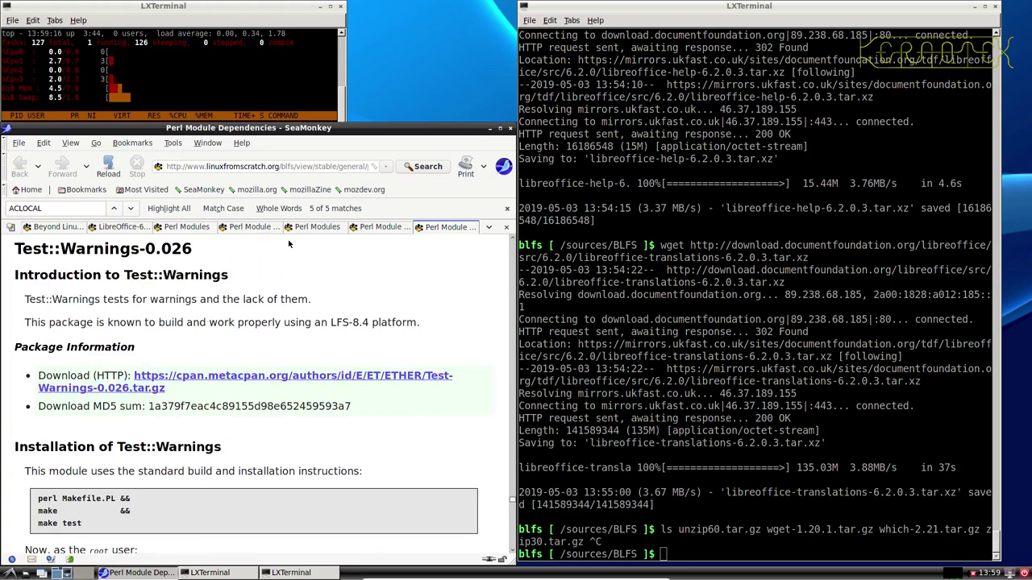
Read the SUPER-1.20141117 page and open its Sub-Identify-0.14 dependency in a new tab
{"action": "left_click", "coordinate": [262, 231]}
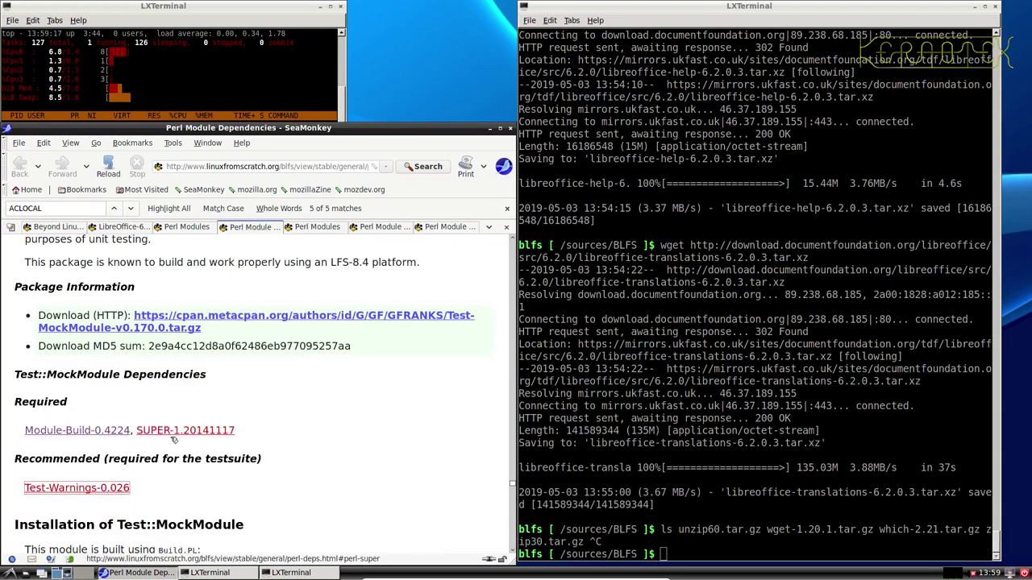
{"action": "left_click", "coordinate": [392, 227]}
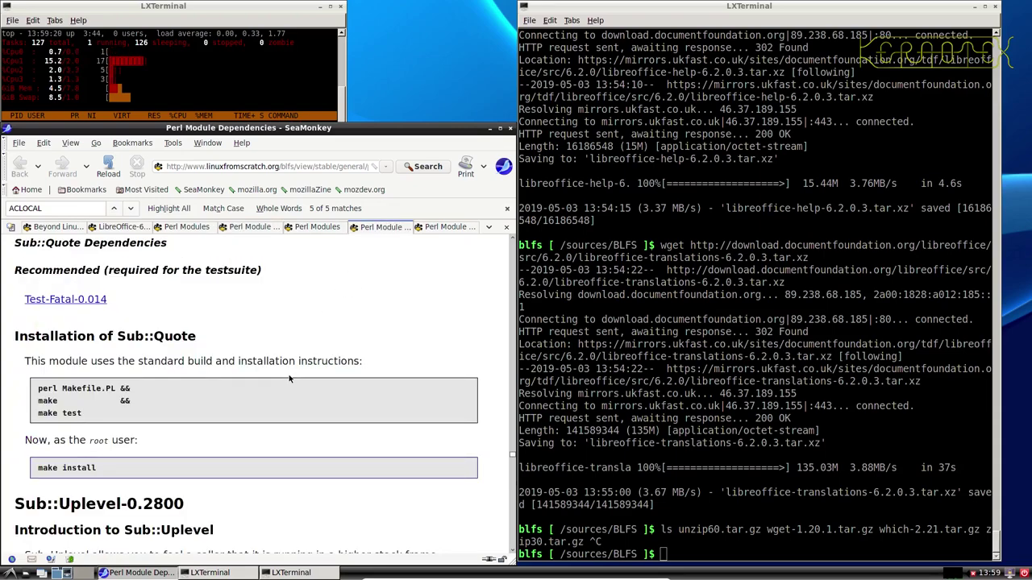
{"action": "scroll", "coordinate": [289, 378], "scroll_direction": "down", "scroll_amount": 12}
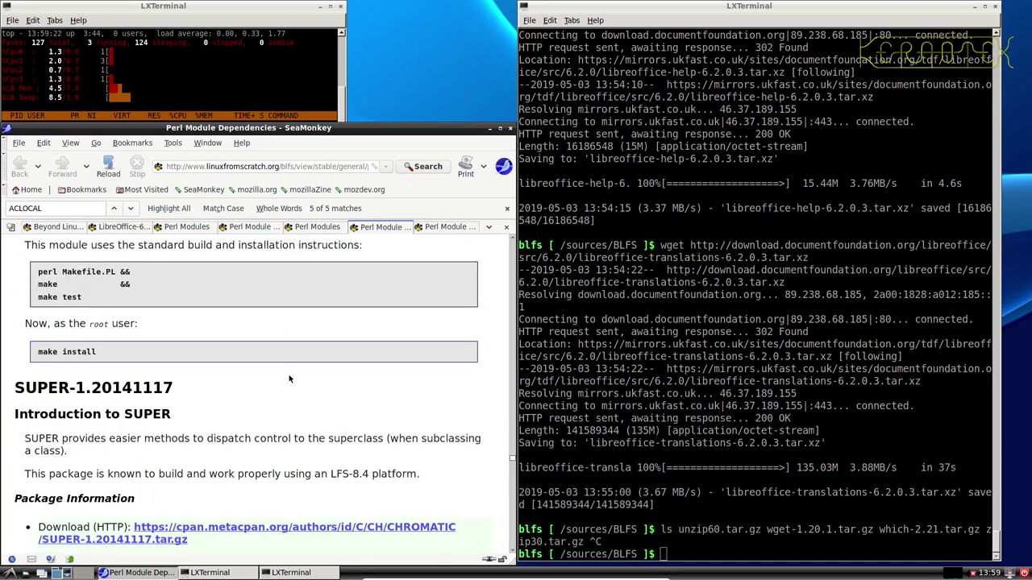
{"action": "scroll", "coordinate": [289, 378], "scroll_direction": "down", "scroll_amount": 2}
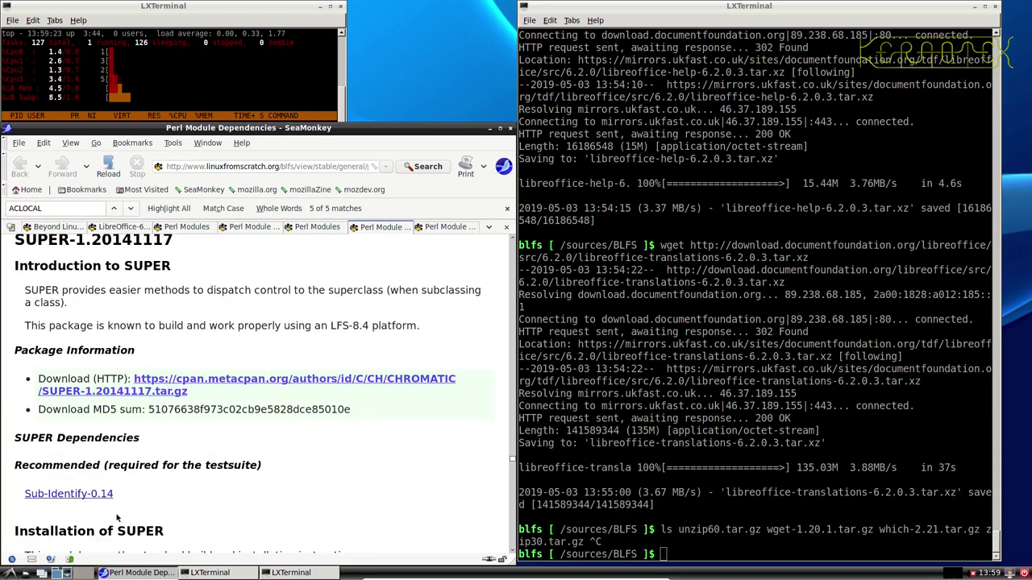
{"action": "middle_click", "coordinate": [89, 495]}
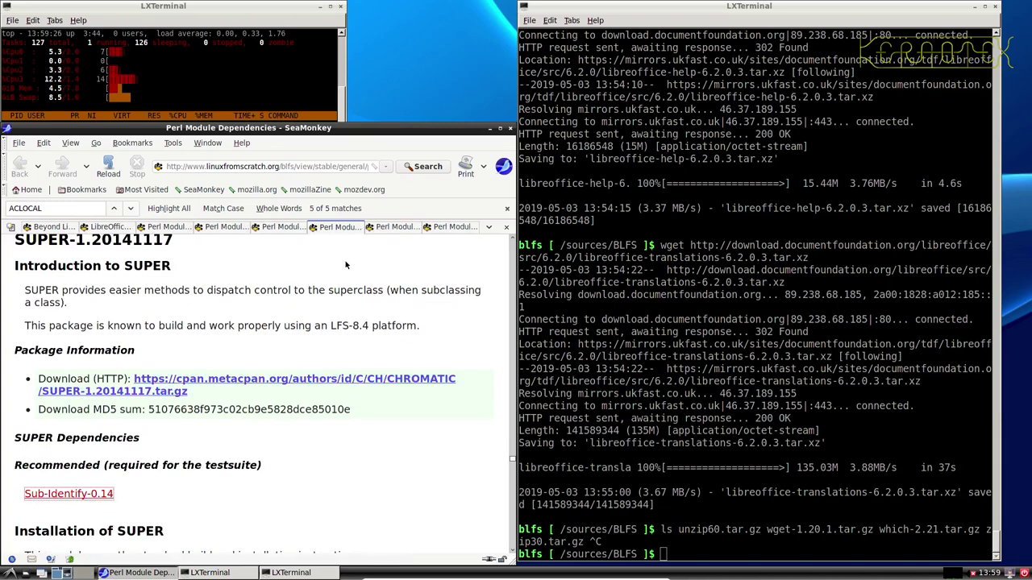
{"action": "left_click", "coordinate": [379, 233]}
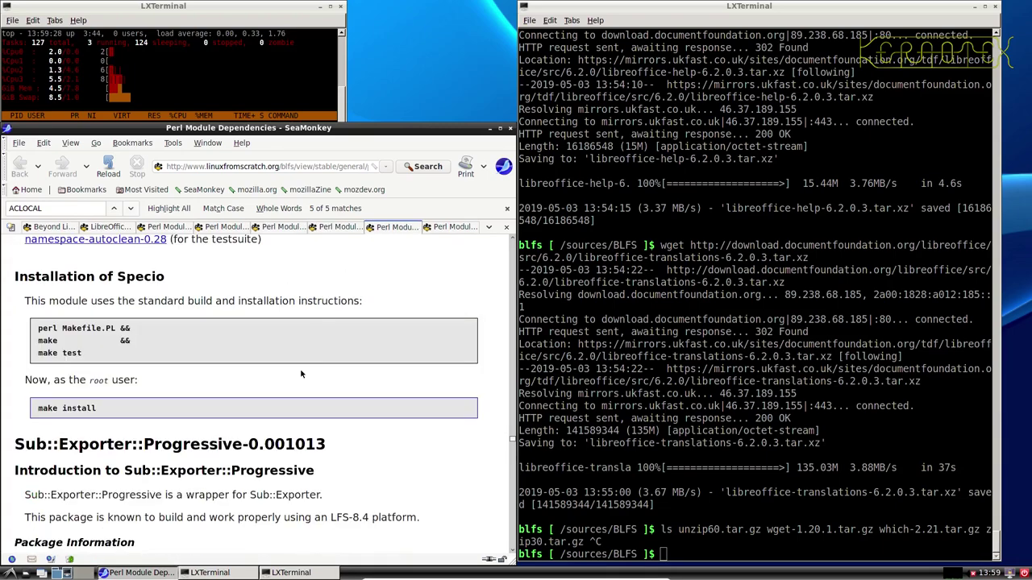
{"action": "scroll", "coordinate": [301, 374], "scroll_direction": "down", "scroll_amount": 10}
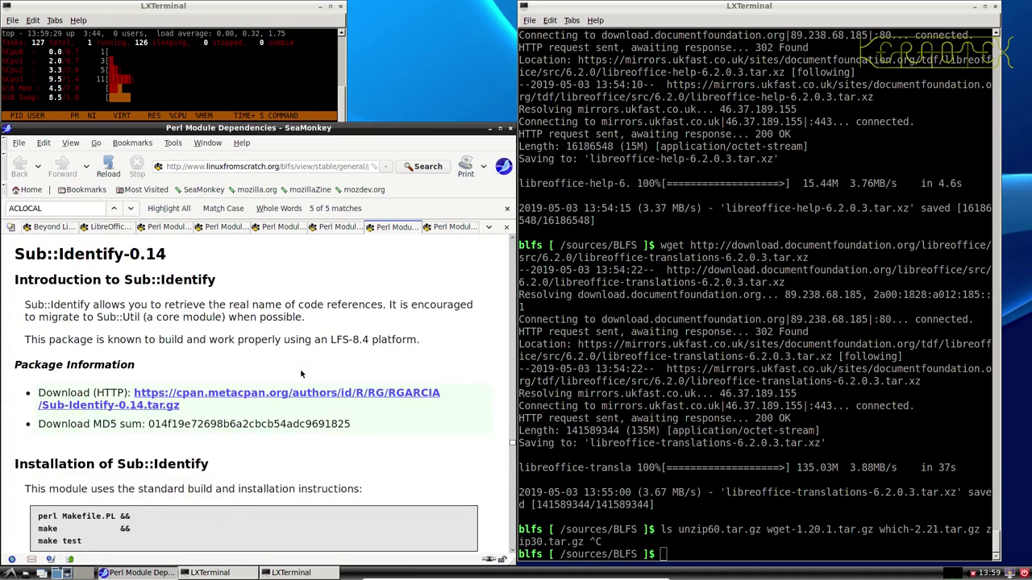
{"action": "left_click", "coordinate": [328, 231]}
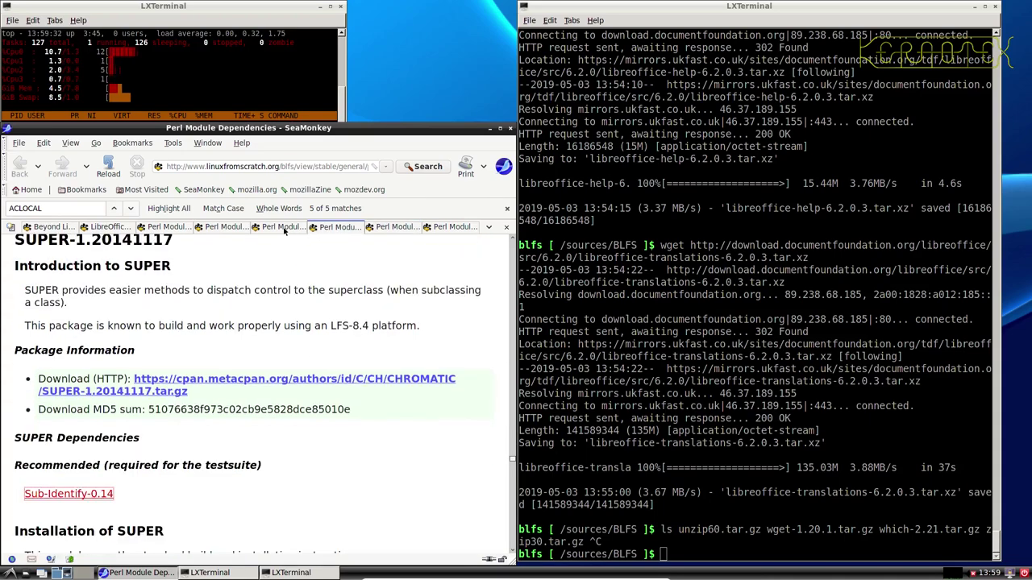
Review the Module-Build, Test::MockModule dependencies and Archive::Zip pages
{"action": "left_click", "coordinate": [279, 229]}
{"action": "left_click", "coordinate": [217, 230]}
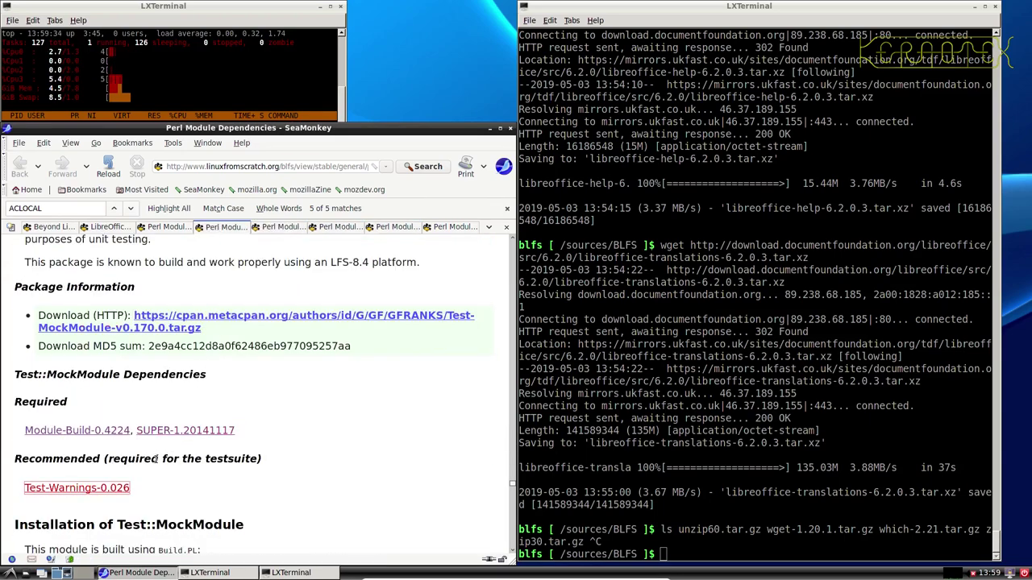
{"action": "left_click", "coordinate": [277, 228]}
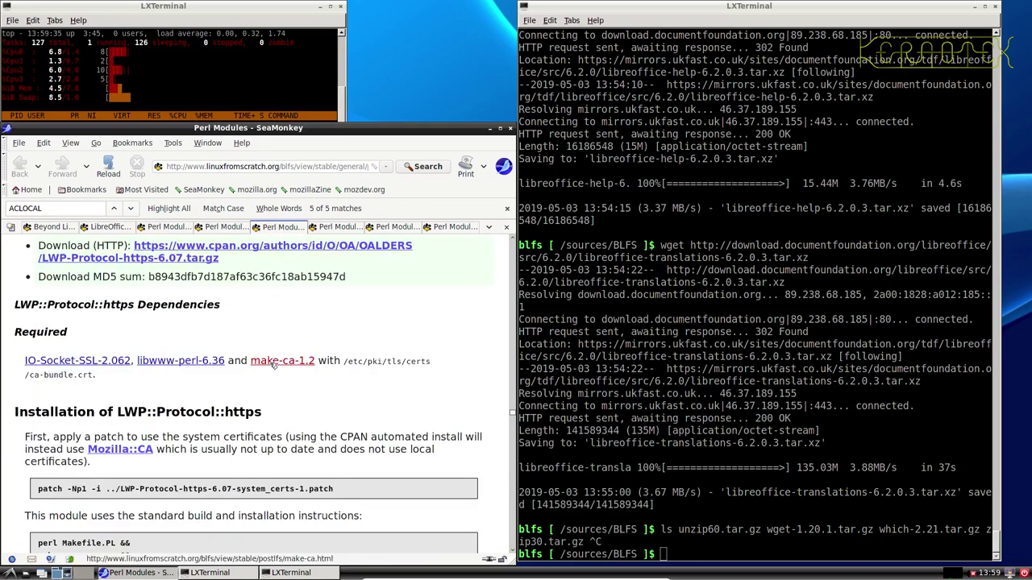
{"action": "scroll", "coordinate": [270, 367], "scroll_direction": "down", "scroll_amount": 8}
{"action": "scroll", "coordinate": [270, 367], "scroll_direction": "down", "scroll_amount": 2}
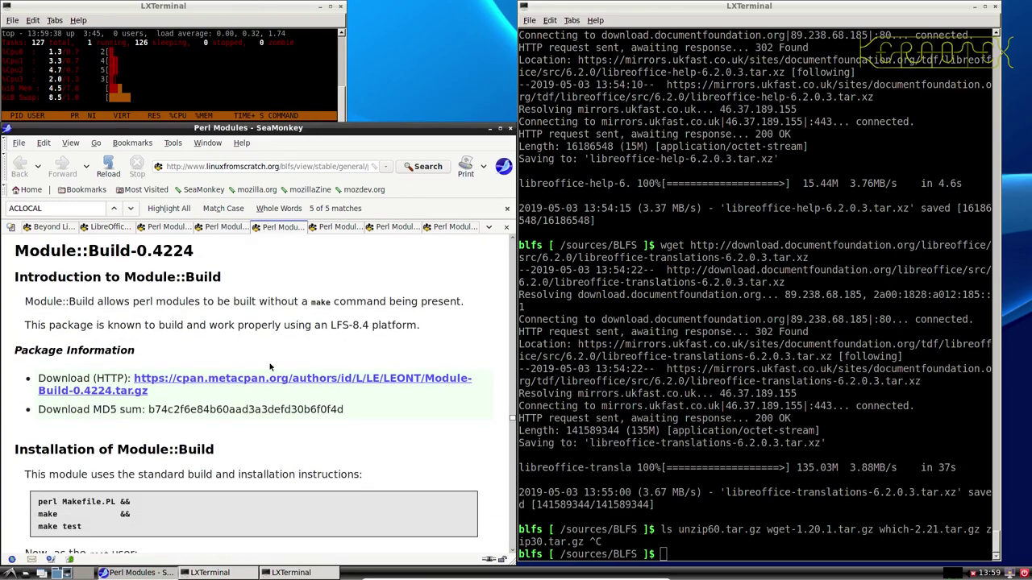
{"action": "left_click", "coordinate": [224, 227]}
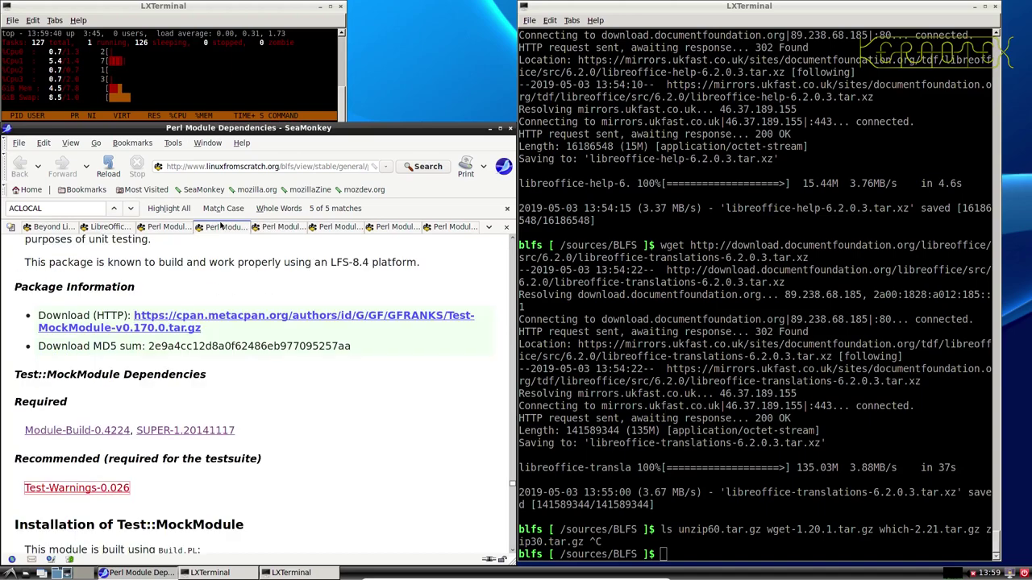
{"action": "left_click", "coordinate": [159, 228]}
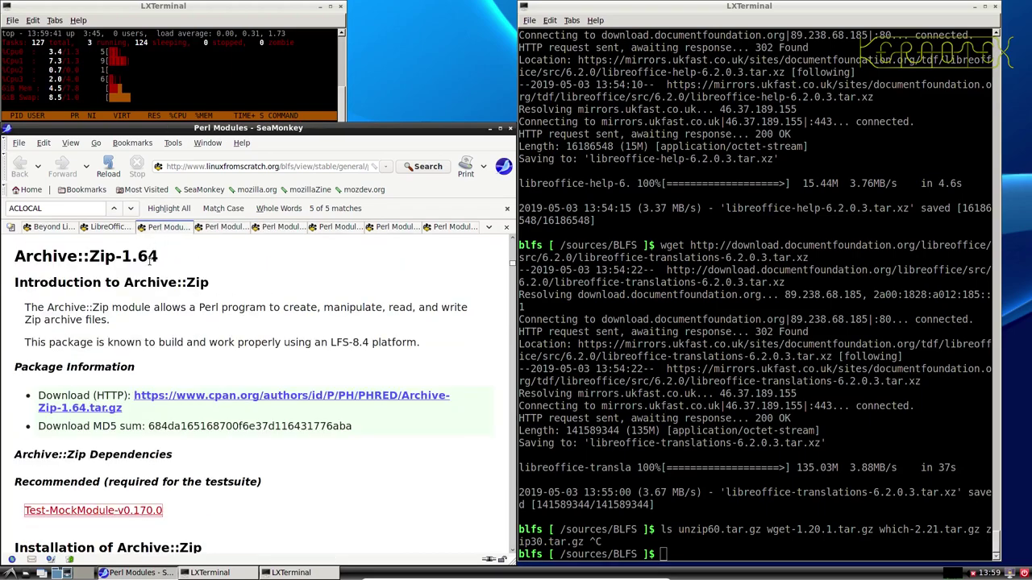
{"action": "left_click", "coordinate": [216, 229]}
{"action": "scroll", "coordinate": [100, 306], "scroll_direction": "up", "scroll_amount": 2}
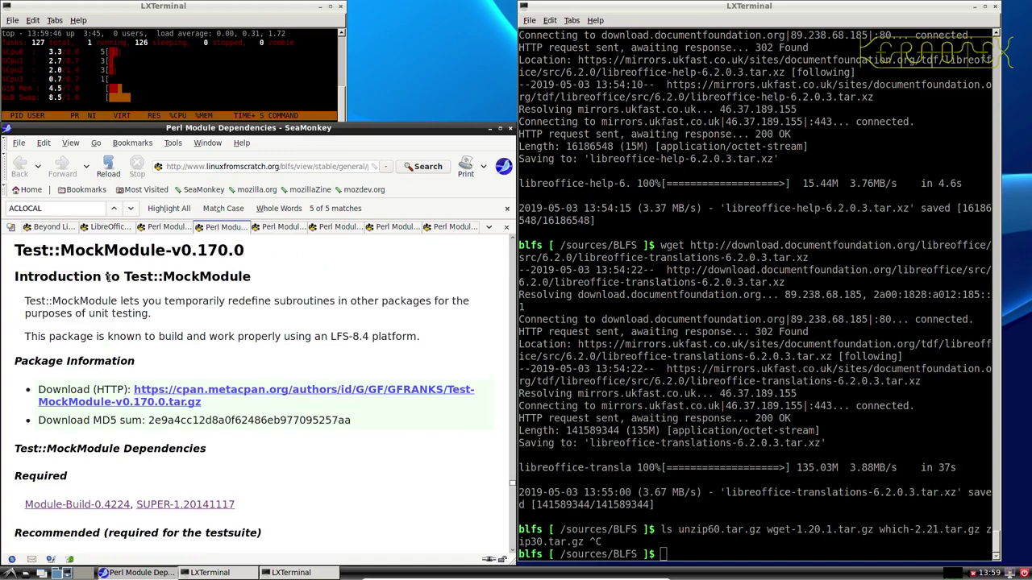
{"action": "left_click", "coordinate": [162, 228]}
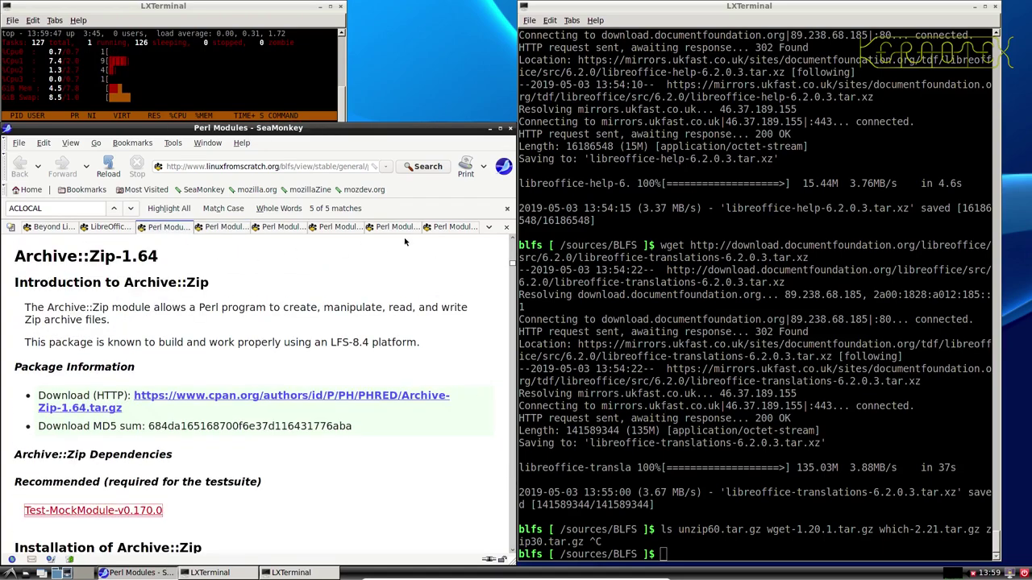
Bring up the Test::Warnings-0.026 page and focus the LXTerminal window
{"action": "left_click", "coordinate": [441, 229]}
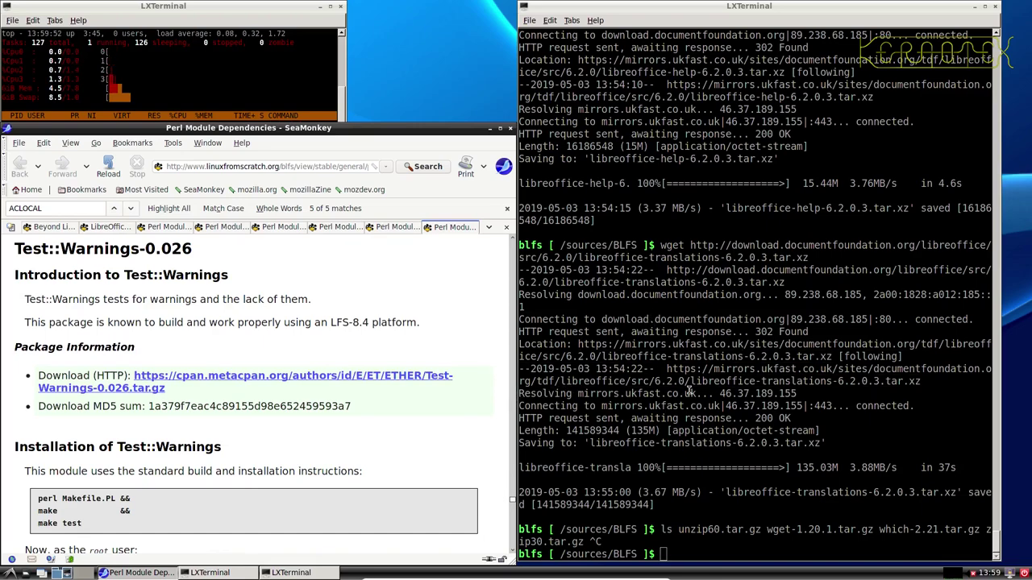
{"action": "scroll", "coordinate": [459, 407], "scroll_direction": "down", "scroll_amount": 1}
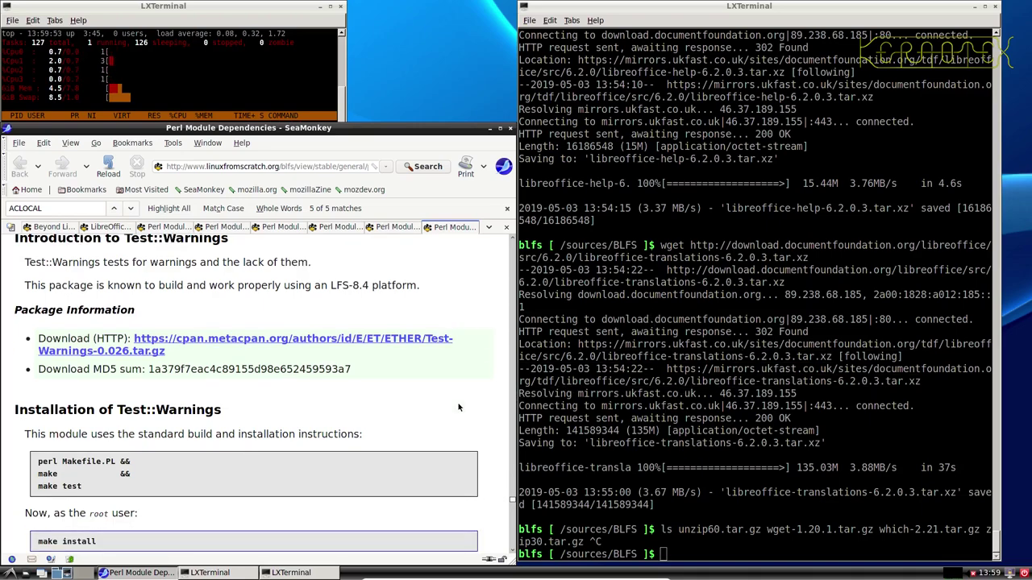
{"action": "left_click", "coordinate": [700, 418]}
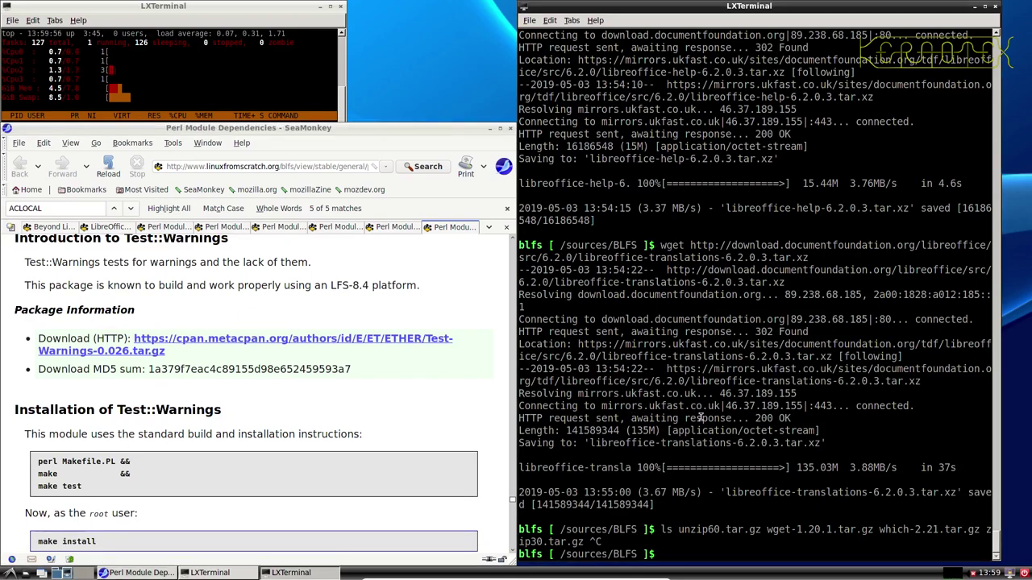
{"action": "scroll", "coordinate": [451, 447], "scroll_direction": "down", "scroll_amount": 2}
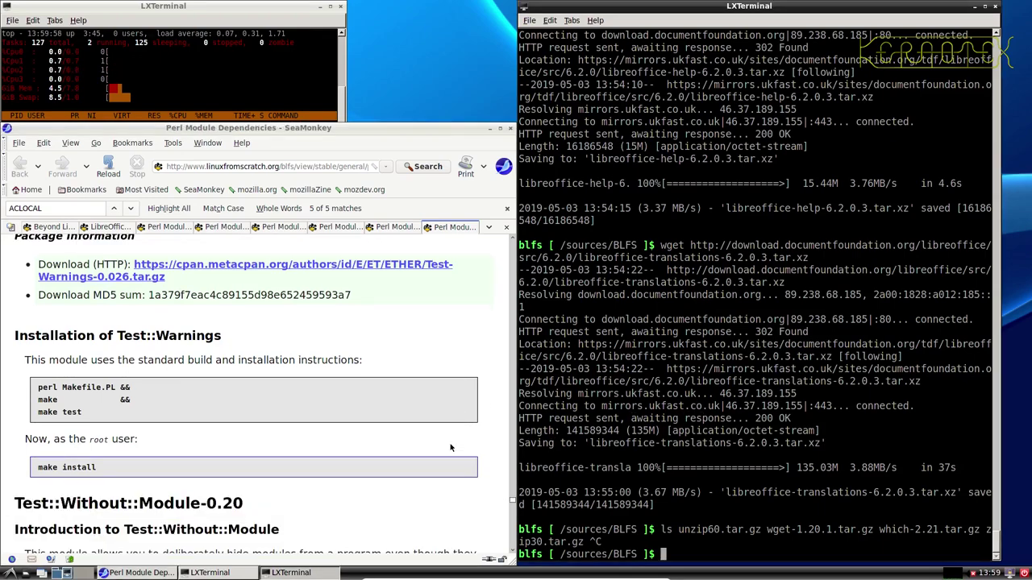
{"action": "scroll", "coordinate": [451, 448], "scroll_direction": "up", "scroll_amount": 1}
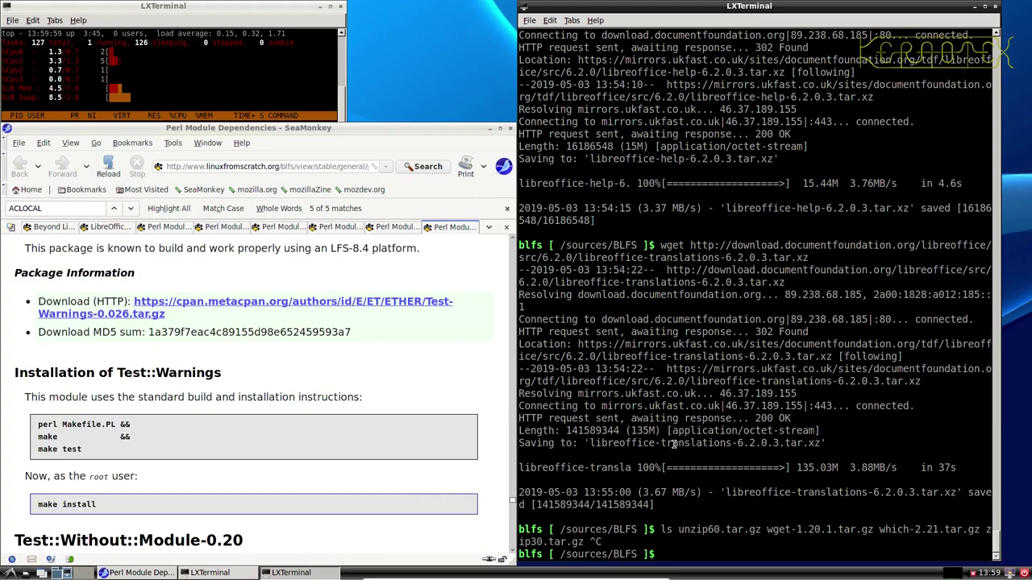
Begin a wget command, then recheck the Sub::Identify-0.14 and SUPER-1.20141117 pages
{"action": "type", "text": "wget"}
{"action": "scroll", "coordinate": [391, 306], "scroll_direction": "up", "scroll_amount": 2}
{"action": "left_click", "coordinate": [388, 231]}
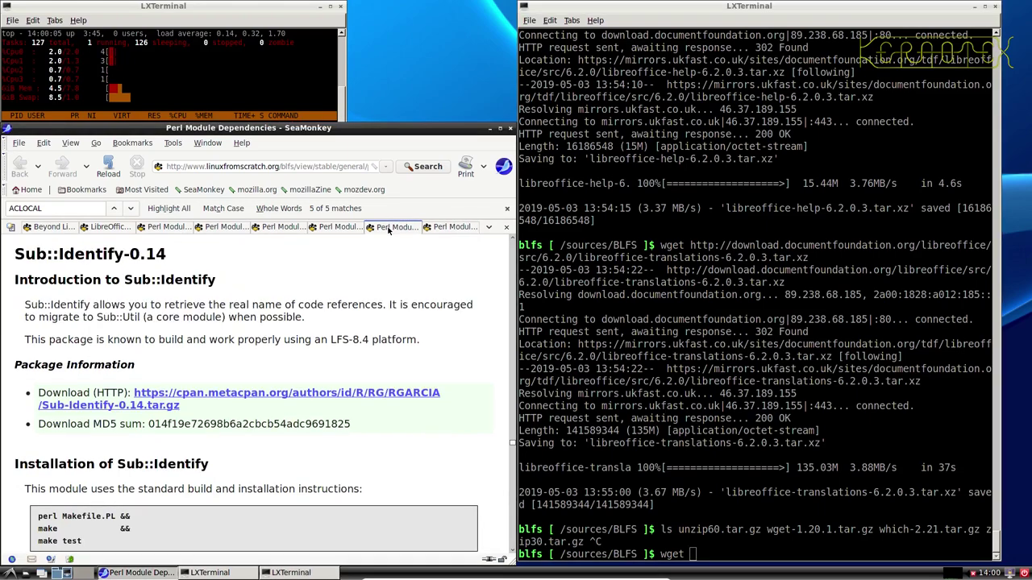
{"action": "scroll", "coordinate": [365, 297], "scroll_direction": "down", "scroll_amount": 5}
{"action": "scroll", "coordinate": [361, 304], "scroll_direction": "up", "scroll_amount": 5}
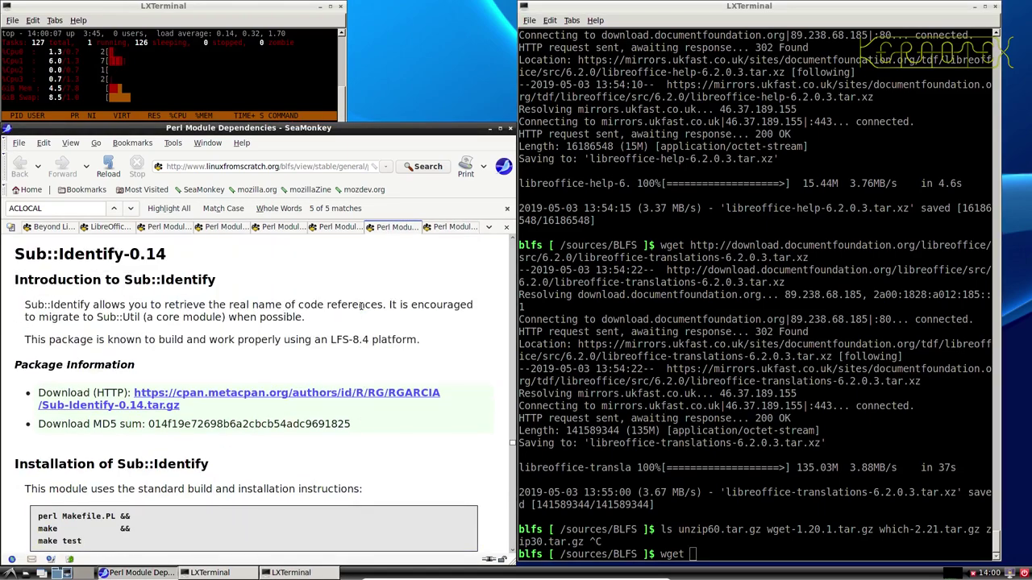
{"action": "left_click", "coordinate": [336, 229]}
{"action": "scroll", "coordinate": [345, 323], "scroll_direction": "down", "scroll_amount": 2}
{"action": "scroll", "coordinate": [345, 325], "scroll_direction": "up", "scroll_amount": 2}
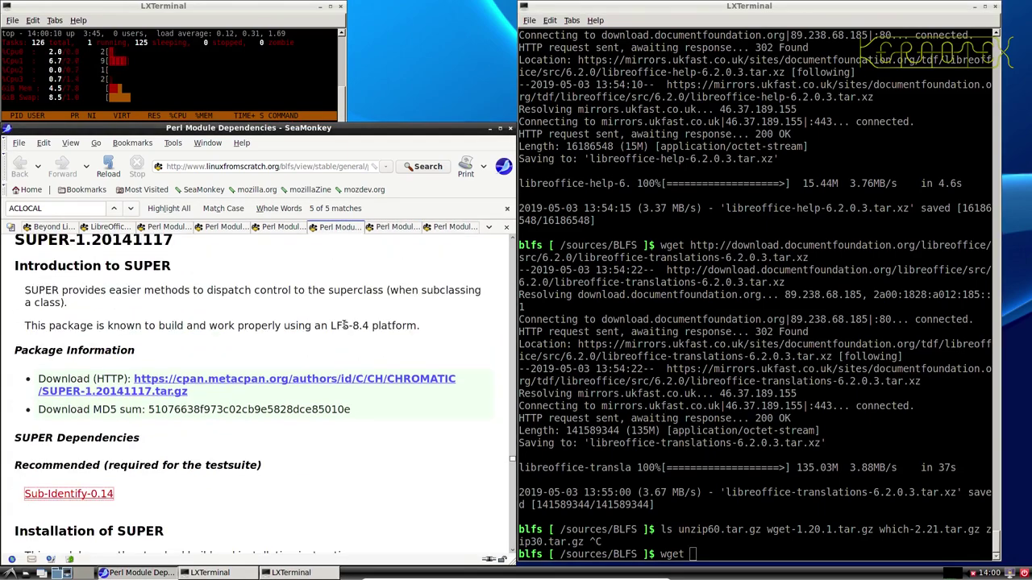
Recheck the Module::Build-0.4224 and Test::MockModule pages, returning to Test::Warnings-0.026
{"action": "left_click", "coordinate": [282, 228]}
{"action": "scroll", "coordinate": [302, 262], "scroll_direction": "down", "scroll_amount": 5}
{"action": "scroll", "coordinate": [331, 343], "scroll_direction": "up", "scroll_amount": 5}
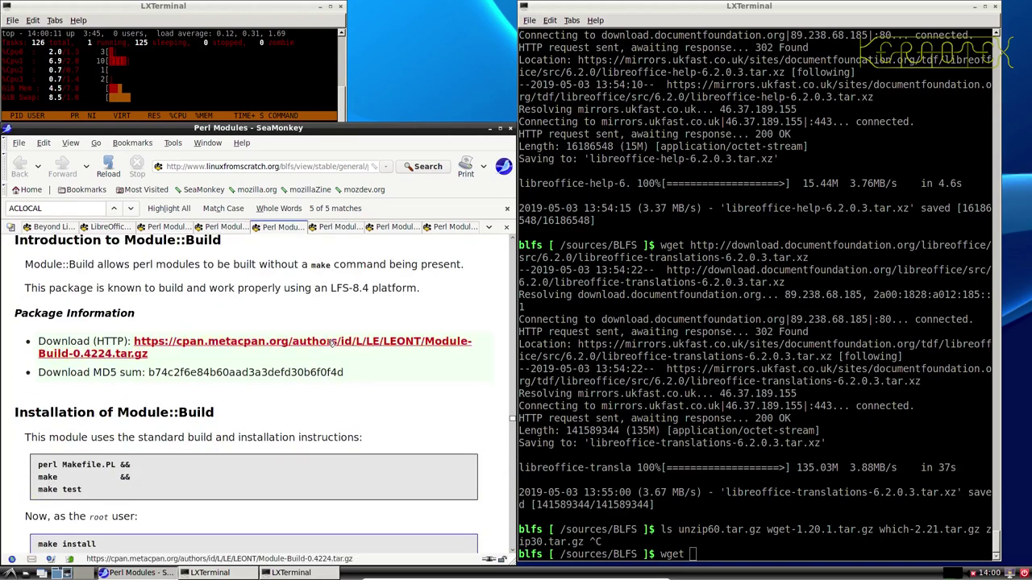
{"action": "left_click", "coordinate": [224, 228]}
{"action": "scroll", "coordinate": [259, 351], "scroll_direction": "down", "scroll_amount": 1}
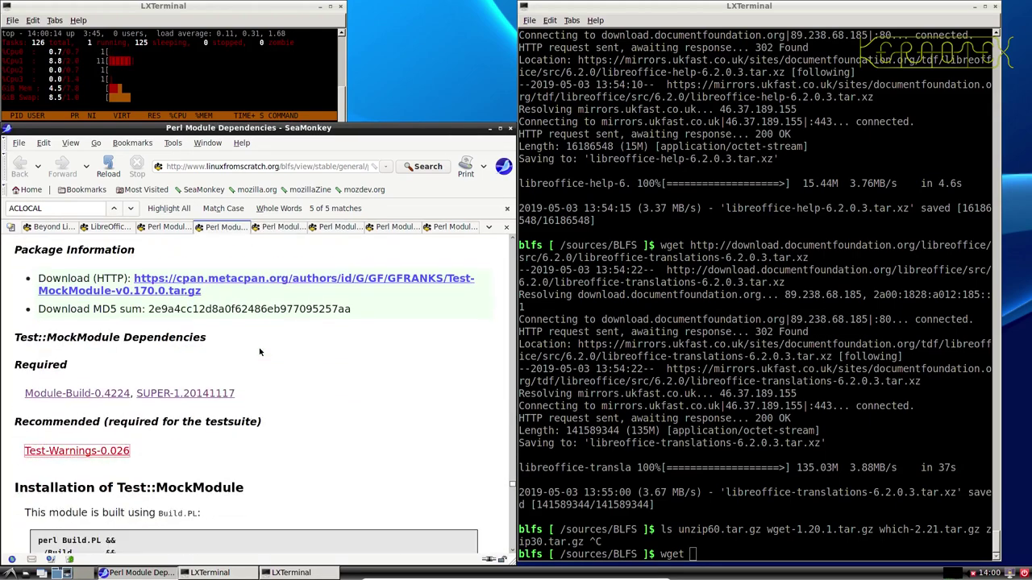
{"action": "scroll", "coordinate": [260, 352], "scroll_direction": "up", "scroll_amount": 3}
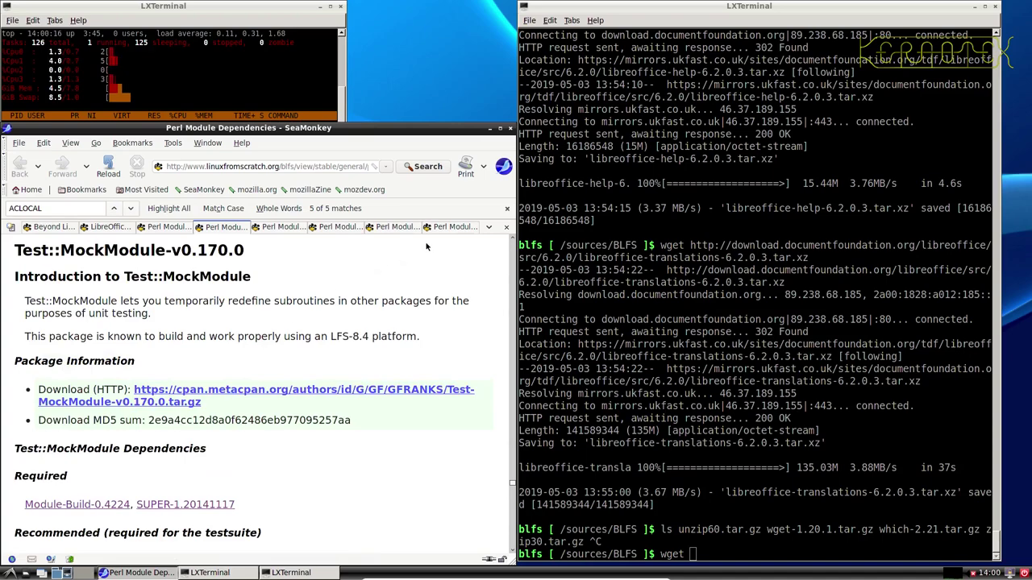
{"action": "left_click", "coordinate": [445, 228]}
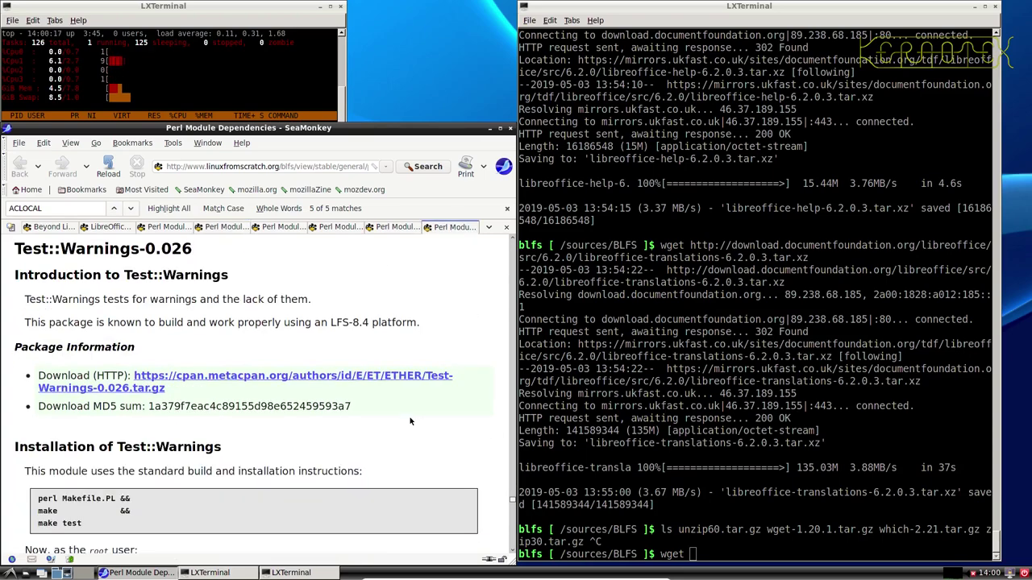
Download the Test-Warnings-0.026 tarball with wget, unpack it and enter its directory
{"action": "right_click", "coordinate": [400, 375]}
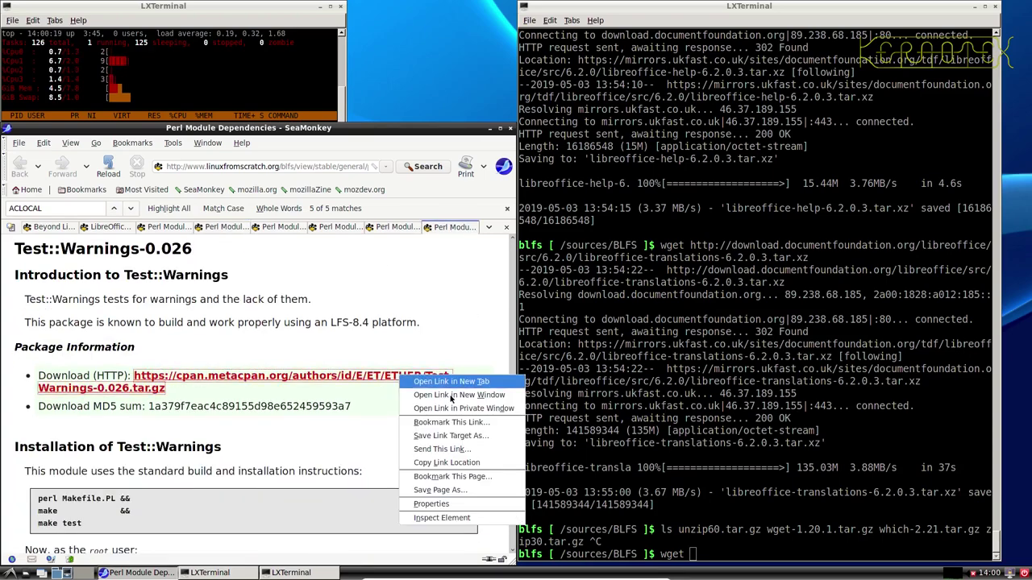
{"action": "left_click", "coordinate": [440, 463]}
{"action": "key", "text": "ctrl+shift+v"}
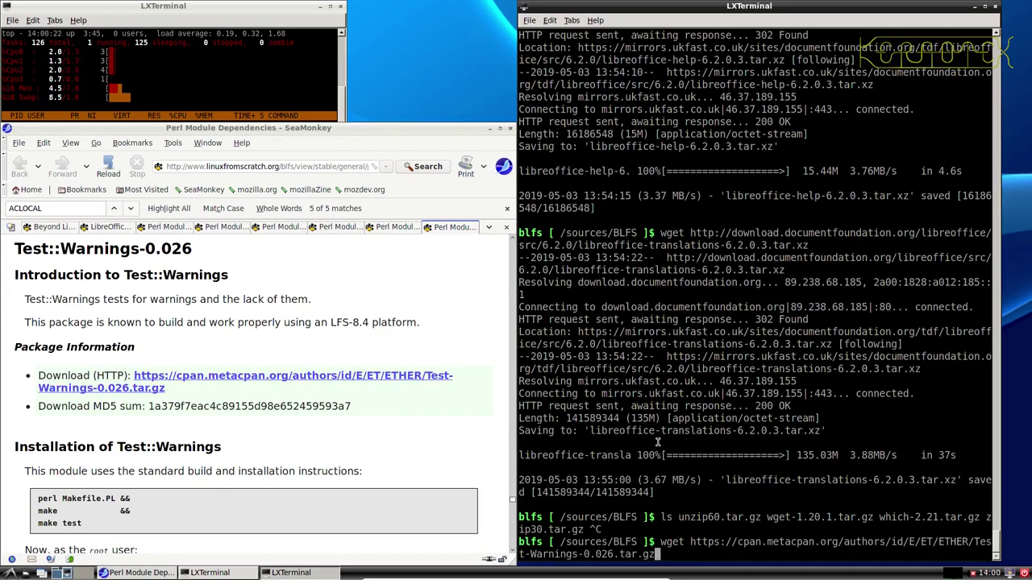
{"action": "key", "text": "Return"}
{"action": "type", "text": "tar "}
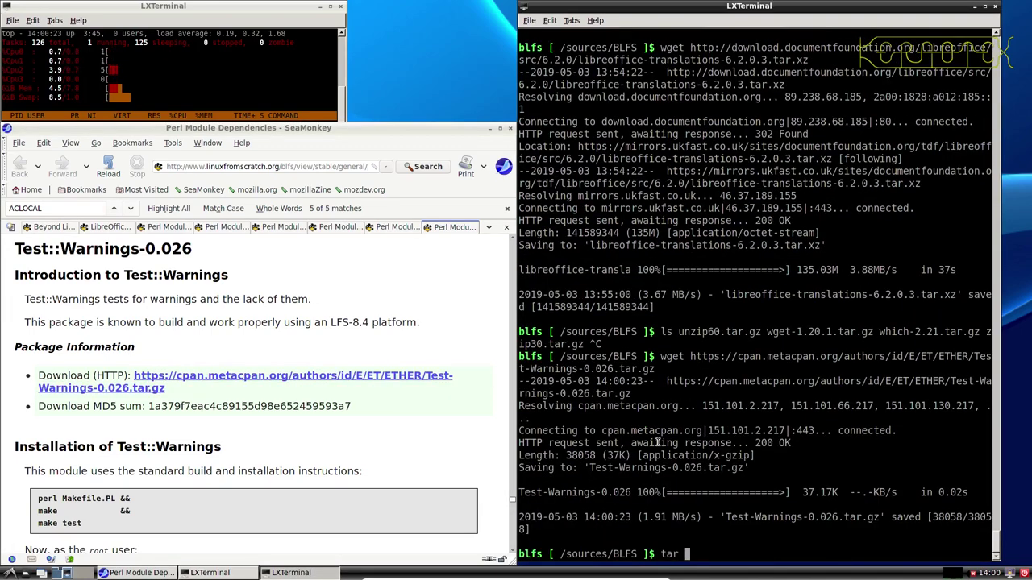
{"action": "type", "text": "-xvf Test-W"}
{"action": "key", "text": "Tab"}
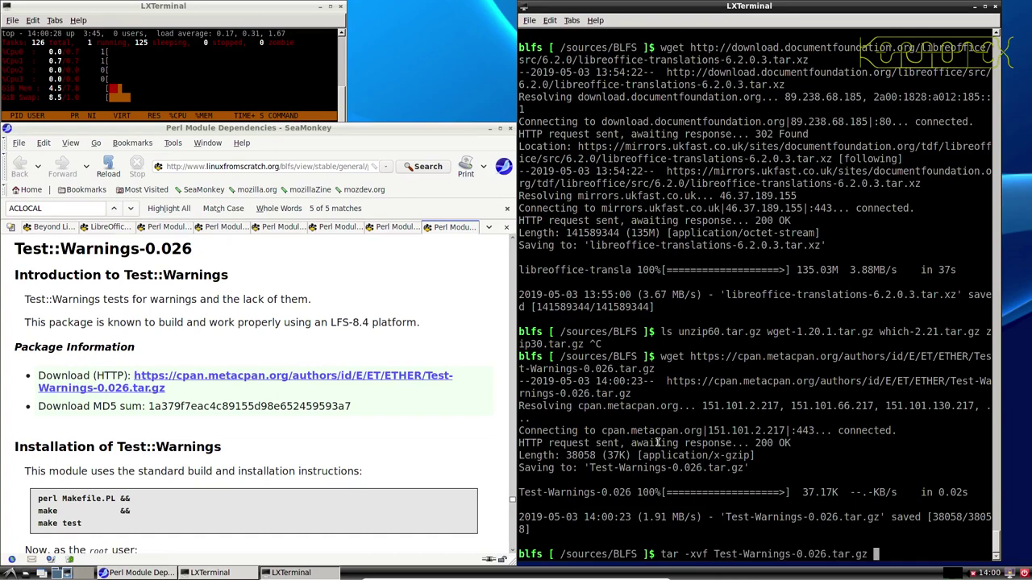
{"action": "key", "text": "Return"}
{"action": "type", "text": "cd Test-W"}
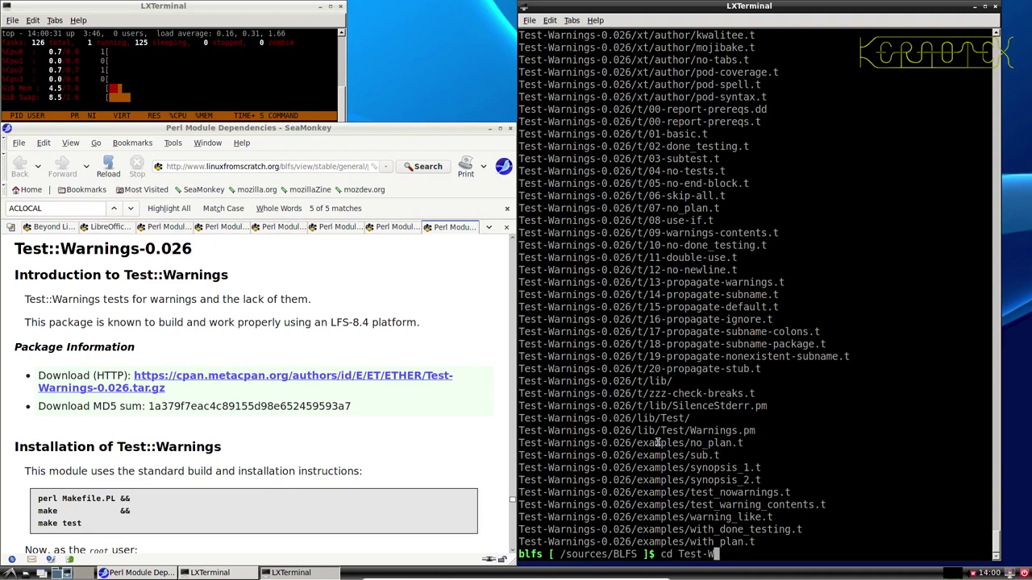
{"action": "key", "text": "Tab"}
{"action": "key", "text": "Return"}
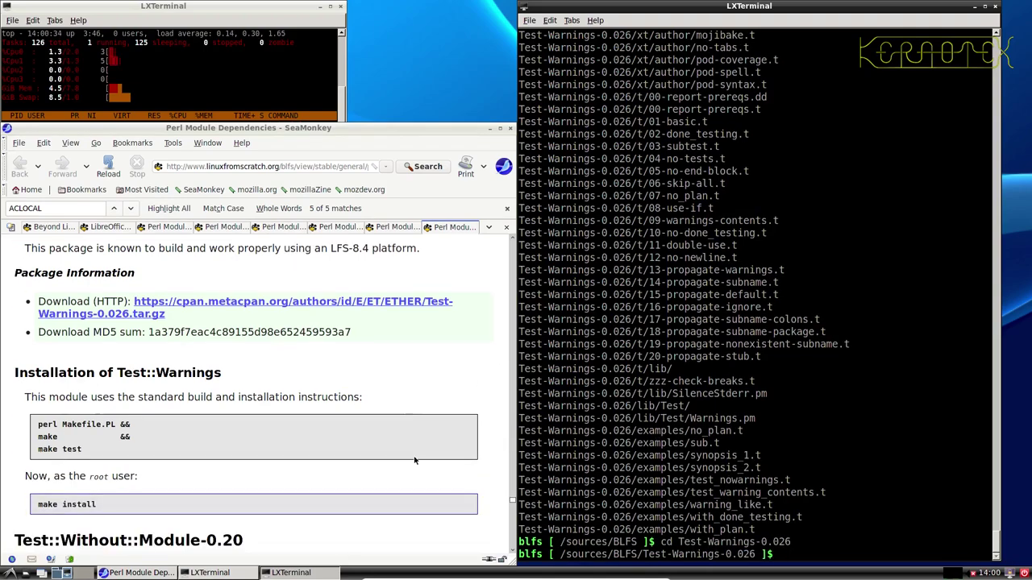
Run perl Makefile.PL && make && make test && sudo -E make install for Test-Warnings
{"action": "scroll", "coordinate": [414, 461], "scroll_direction": "down", "scroll_amount": 2}
{"action": "left_click_drag", "start_coordinate": [36, 425], "coordinate": [186, 456]}
{"action": "middle_click", "coordinate": [633, 445]}
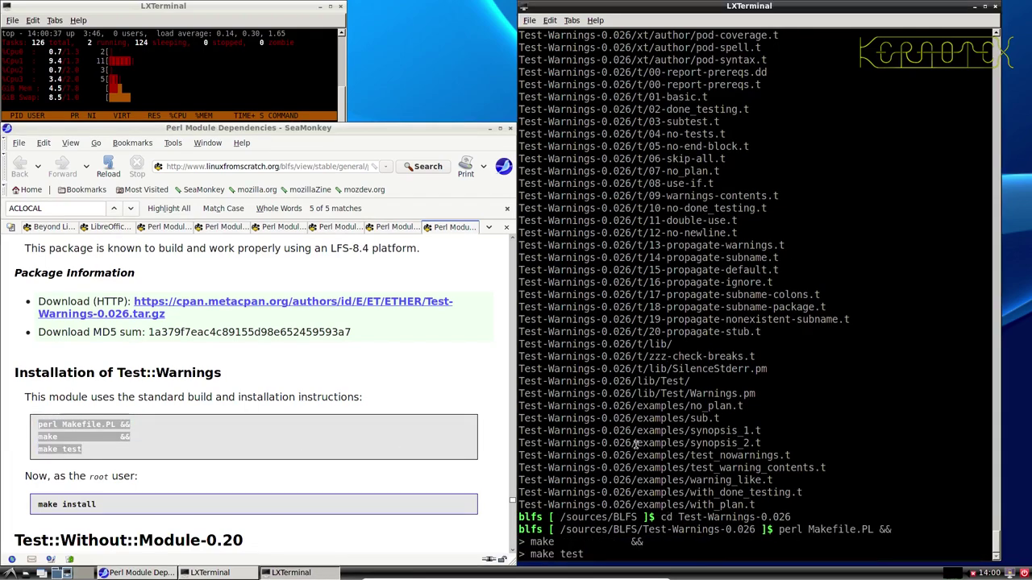
{"action": "type", "text": "&& sudo -"}
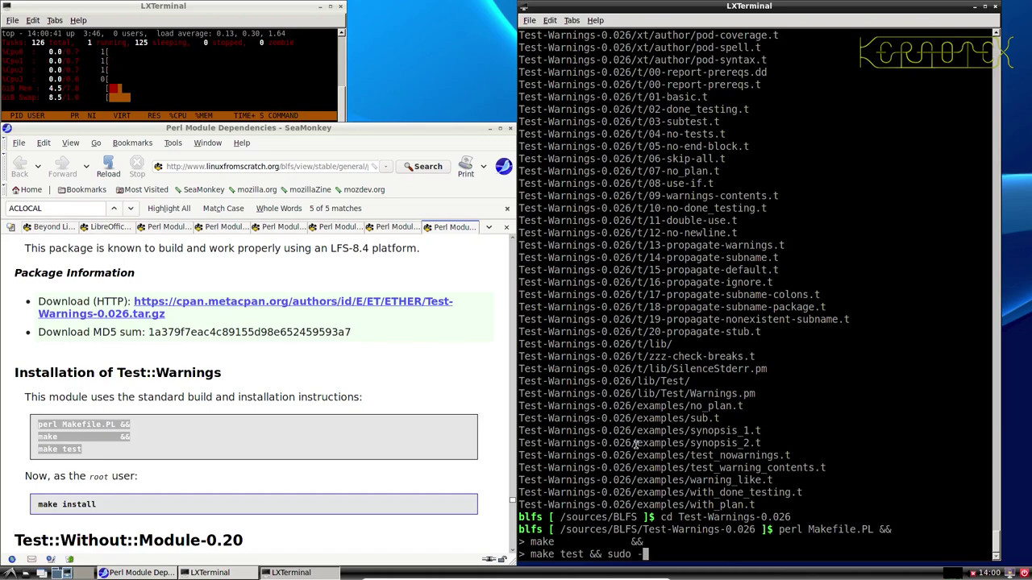
{"action": "type", "text": "E make install"}
{"action": "key", "text": "Return"}
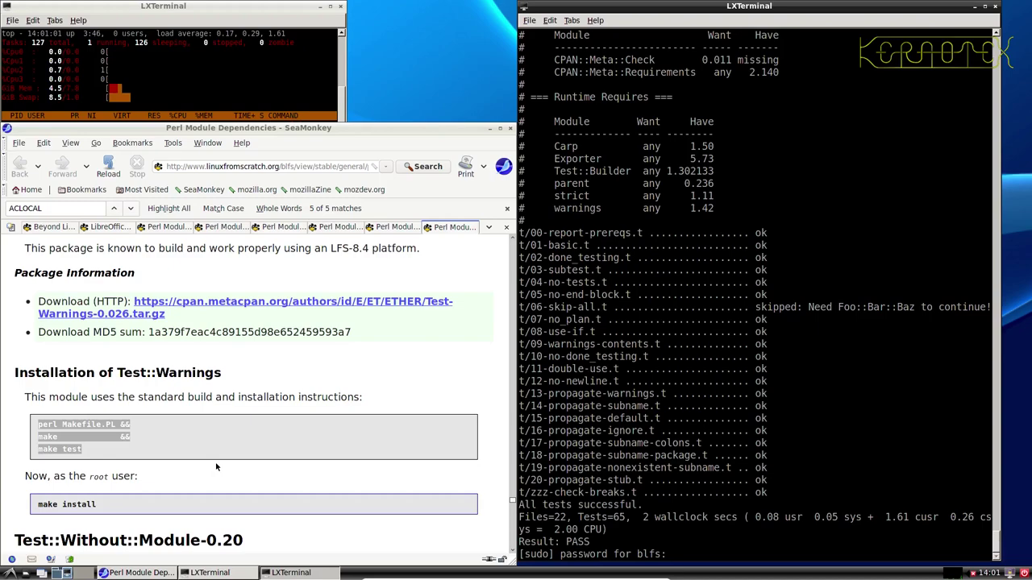
{"action": "key", "text": "Return"}
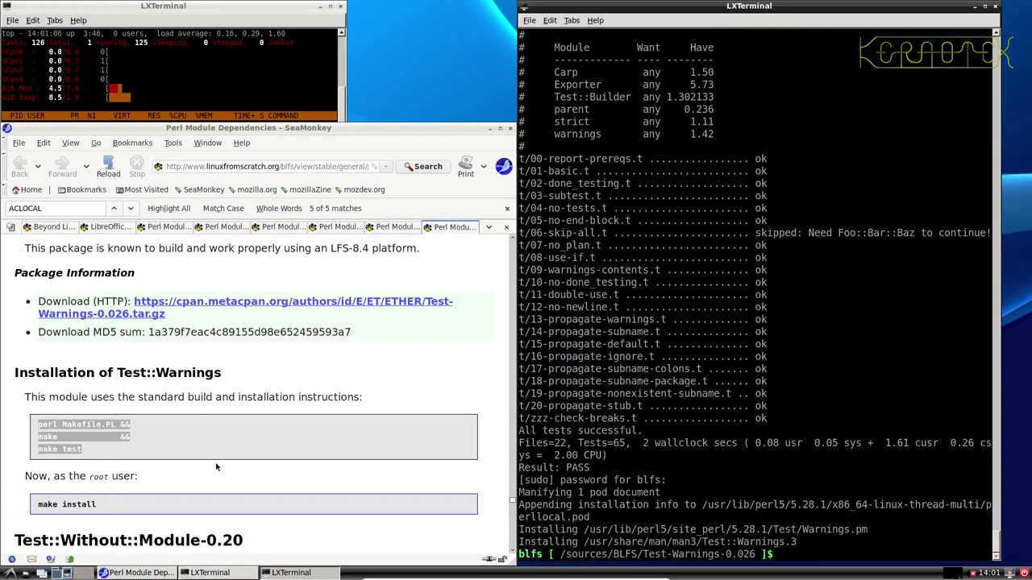
Delete the Test-Warnings-0.026 source directory from /sources/BLFS and close its page
{"action": "type", "text": "cd .."}
{"action": "key", "text": "Return"}
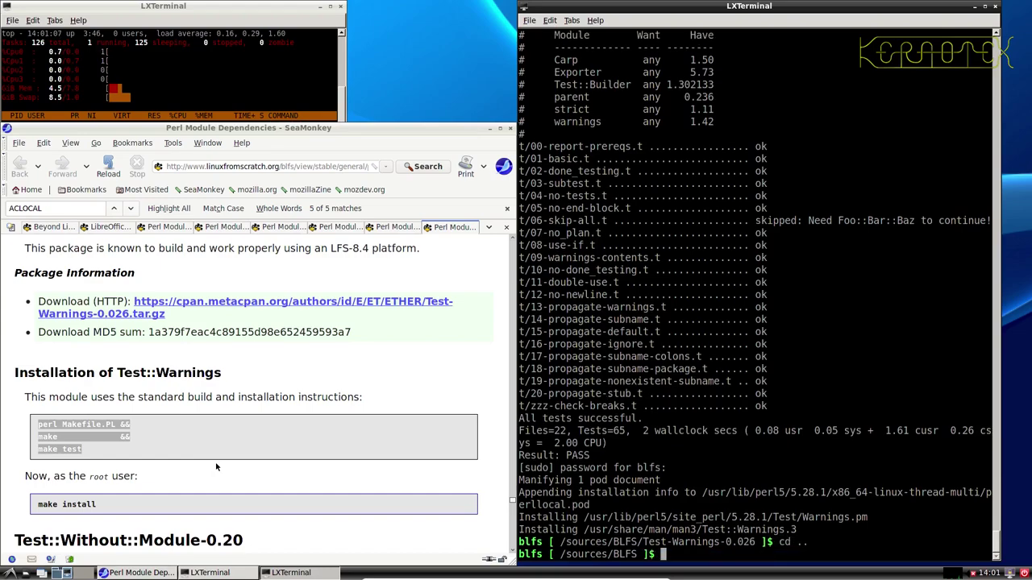
{"action": "type", "text": "rm -Rf Test-Wa"}
{"action": "key", "text": "Tab"}
{"action": "key", "text": "Return"}
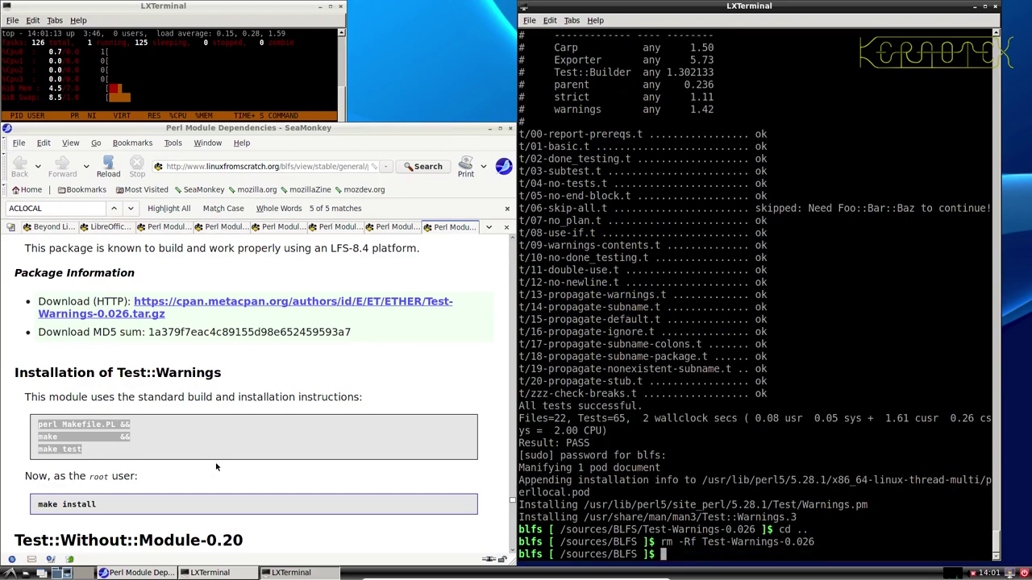
{"action": "left_click", "coordinate": [507, 228]}
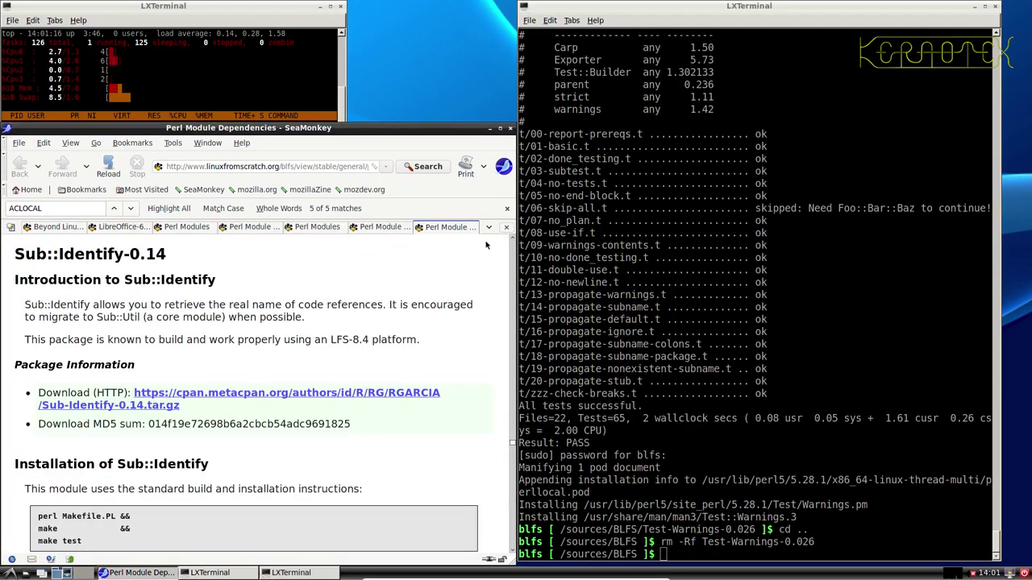
Download Sub-Identify-0.14.tar.gz with wget, unpack it and enter Sub-Identify-0.14
{"action": "right_click", "coordinate": [266, 393]}
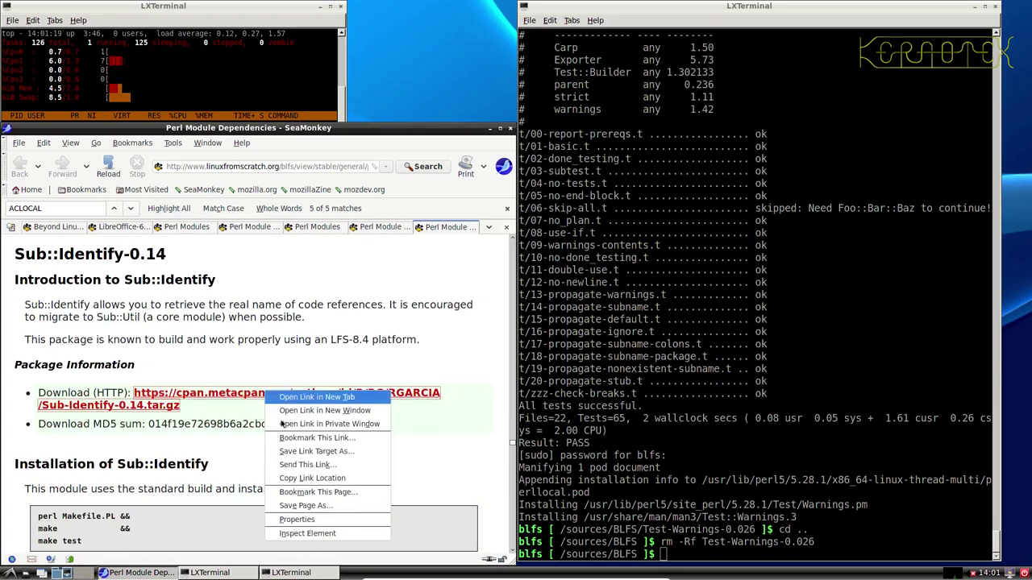
{"action": "left_click", "coordinate": [306, 477]}
{"action": "left_click", "coordinate": [598, 455]}
{"action": "type", "text": "wget"}
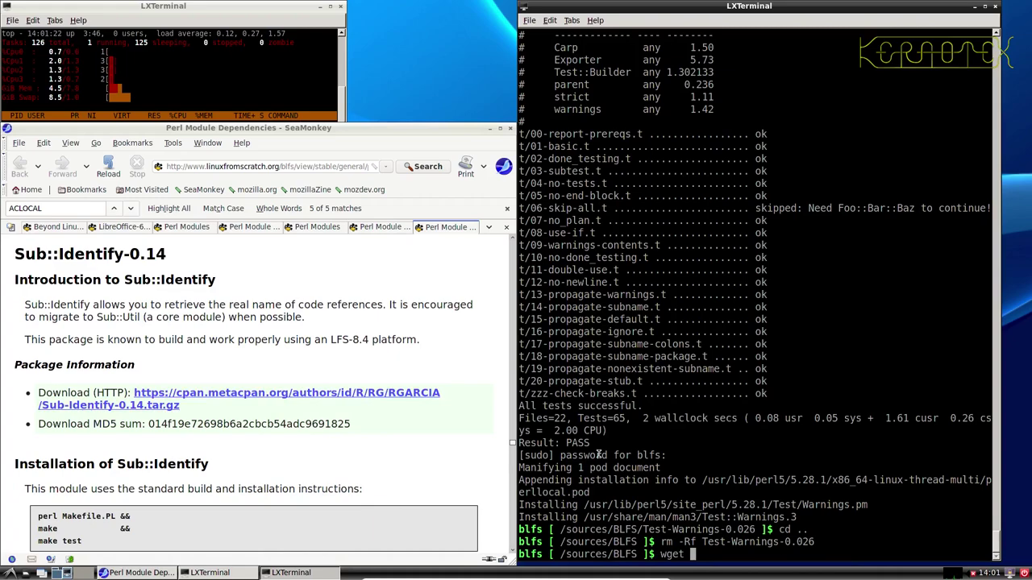
{"action": "key", "text": "ctrl+shift+v"}
{"action": "key", "text": "Return"}
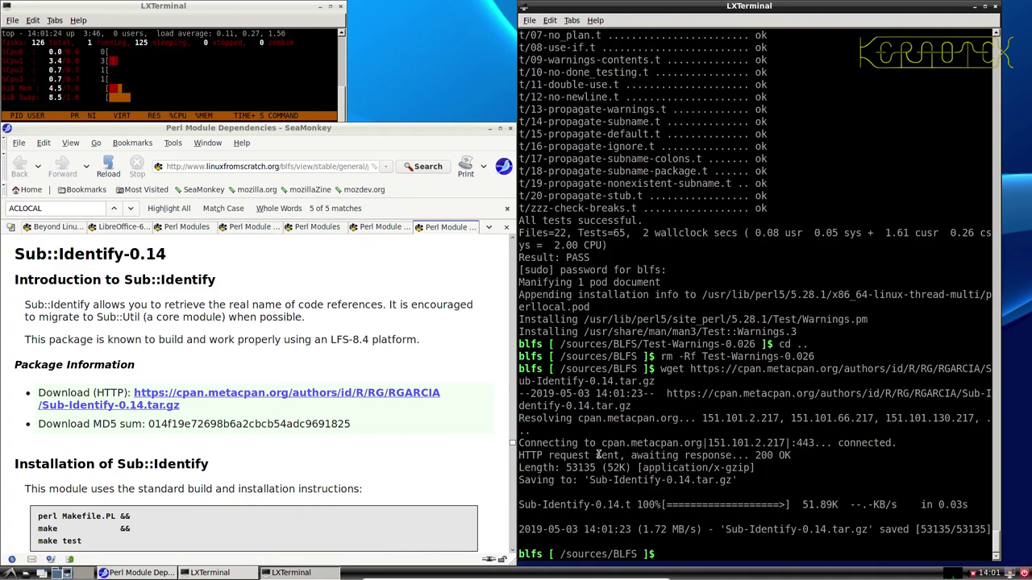
{"action": "type", "text": "tar -xvf Sub-Identify-0.14.tar.gz"}
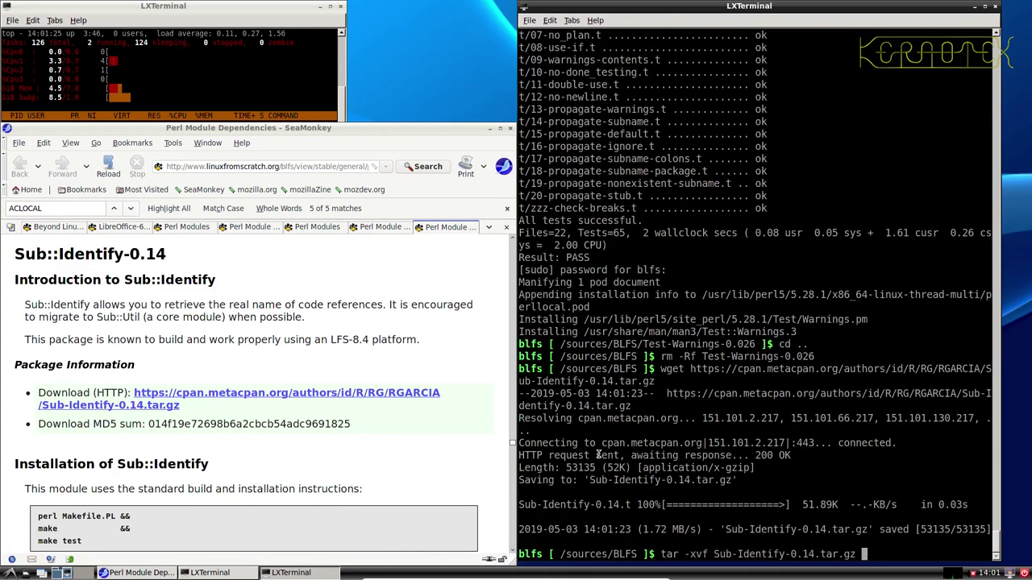
{"action": "key", "text": "Return"}
{"action": "type", "text": "cd Sub-Identify-0.14"}
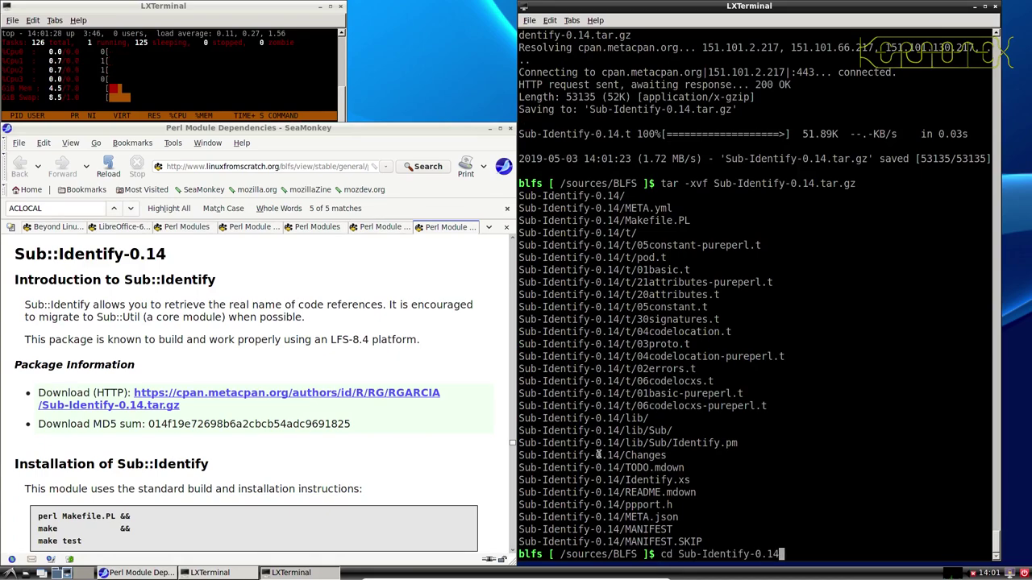
{"action": "key", "text": "Return"}
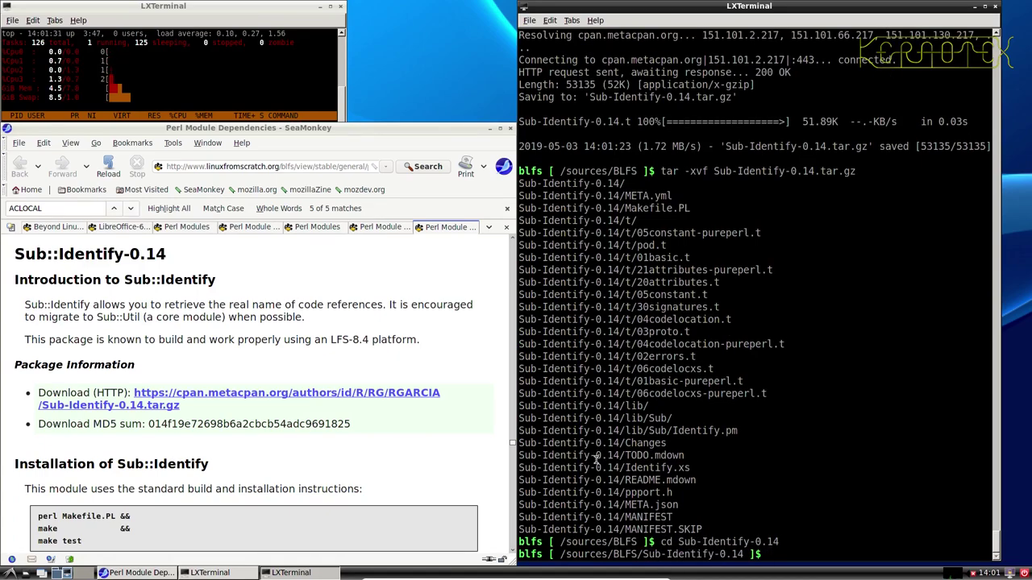
Build, test and install Sub-Identify-0.14 via the recalled perl command, delete its source, close the tab
{"action": "key", "text": "ctrl+r"}
{"action": "type", "text": "p"}
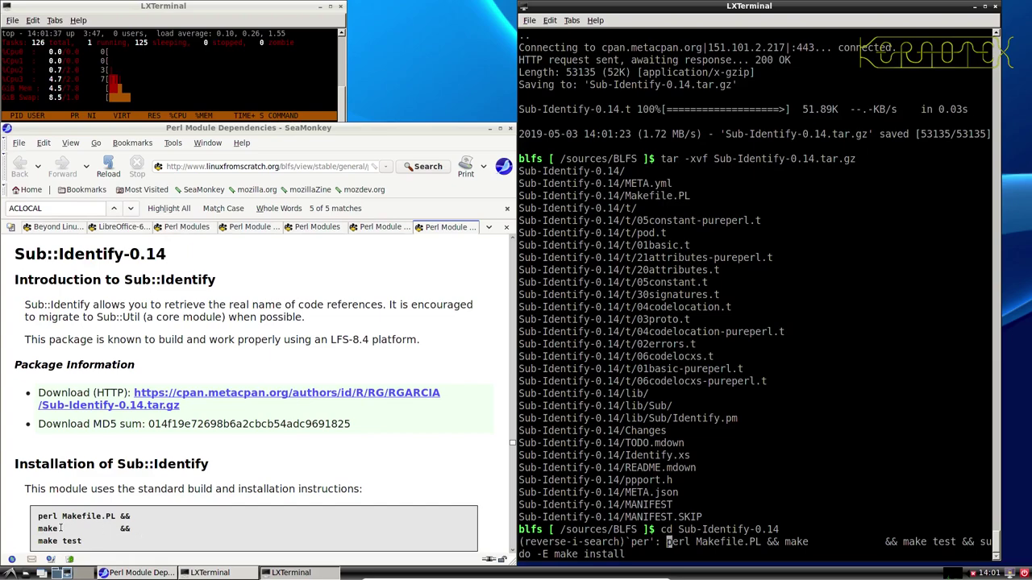
{"action": "scroll", "coordinate": [58, 541], "scroll_direction": "down", "scroll_amount": 2}
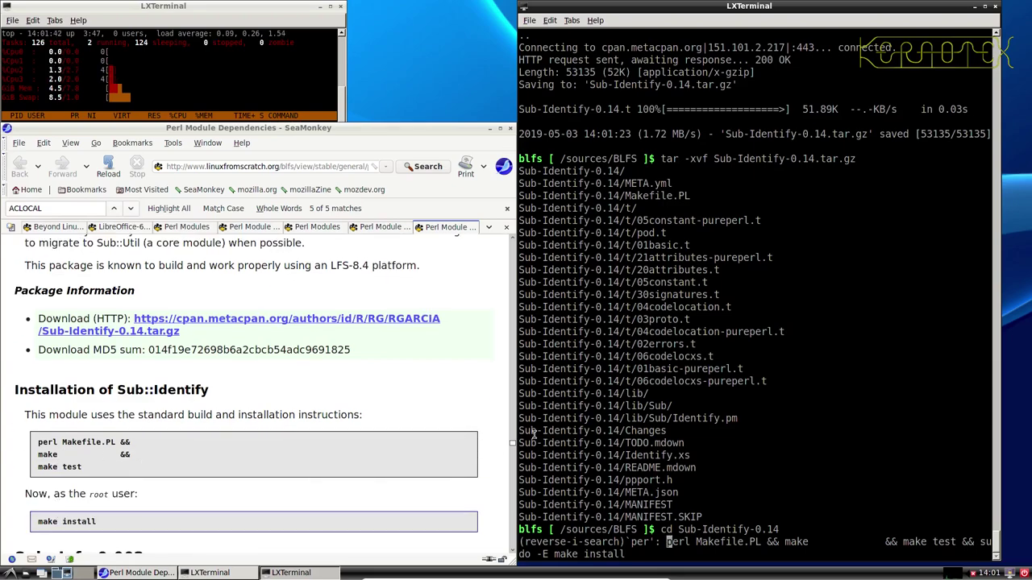
{"action": "key", "text": "Return"}
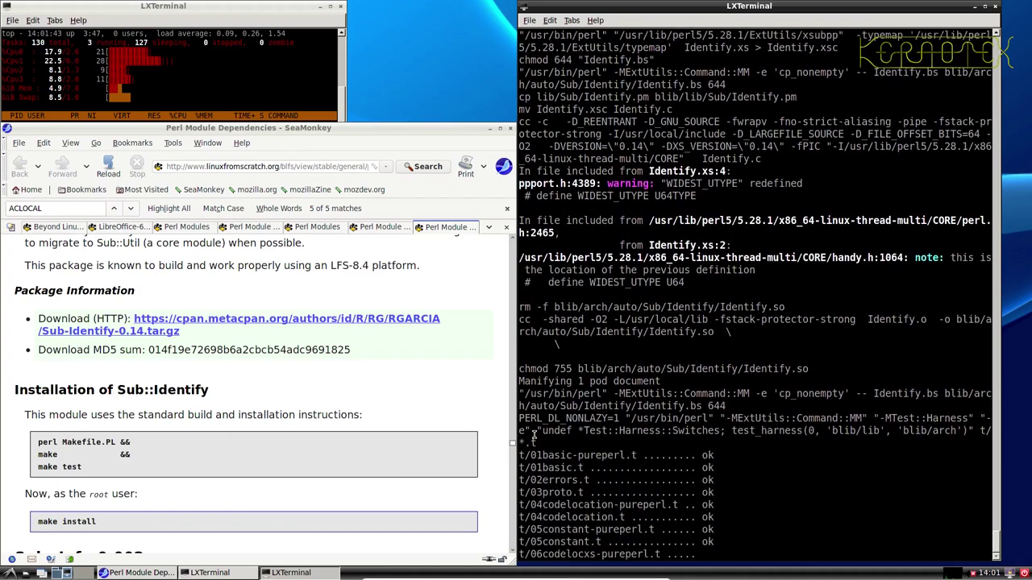
{"action": "scroll", "coordinate": [397, 485], "scroll_direction": "down", "scroll_amount": 5}
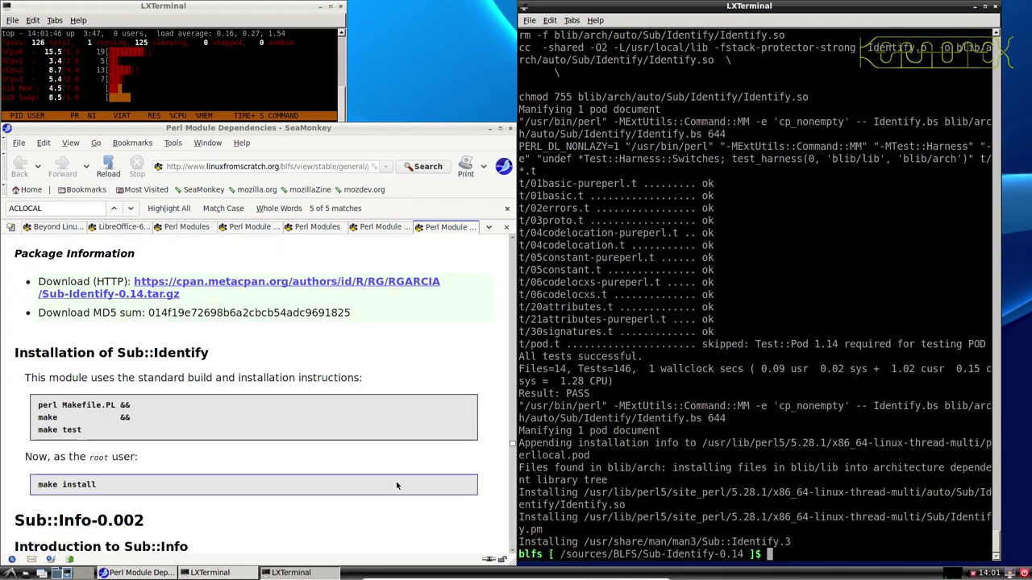
{"action": "scroll", "coordinate": [397, 485], "scroll_direction": "up", "scroll_amount": 5}
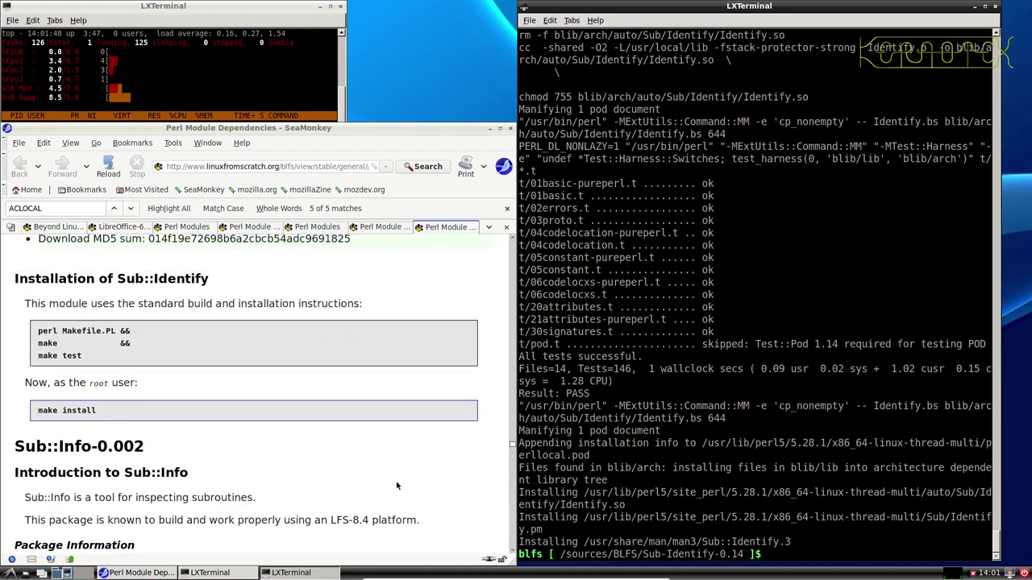
{"action": "type", "text": "cd .."}
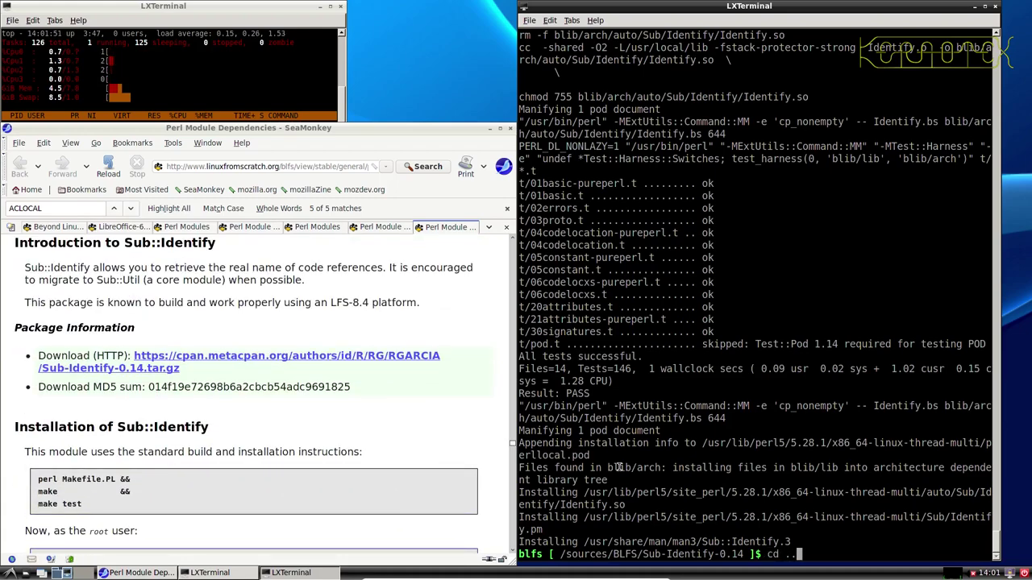
{"action": "key", "text": "Return"}
{"action": "type", "text": "rm -Rf Sub-Identify-0.14"}
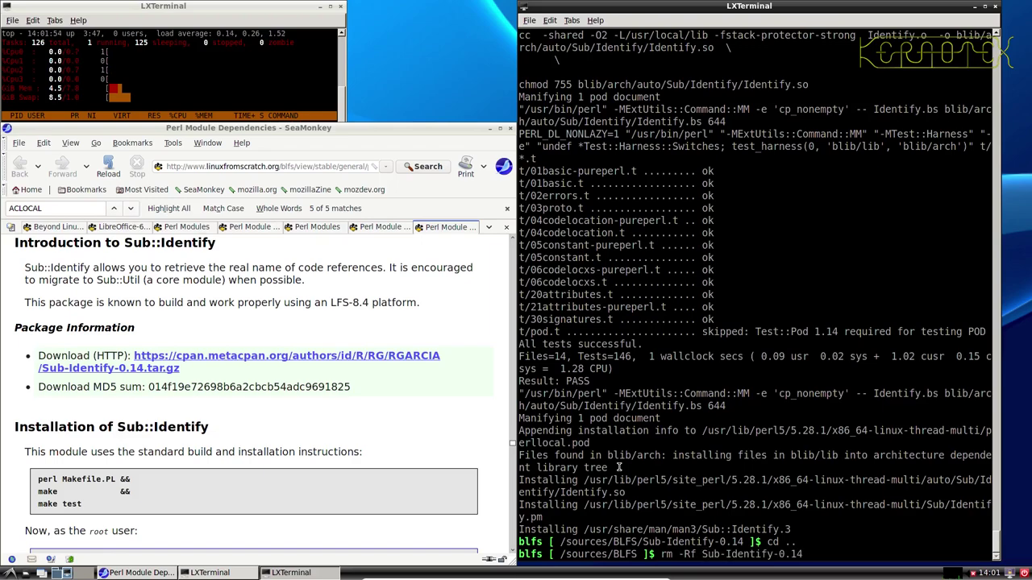
{"action": "key", "text": "Return"}
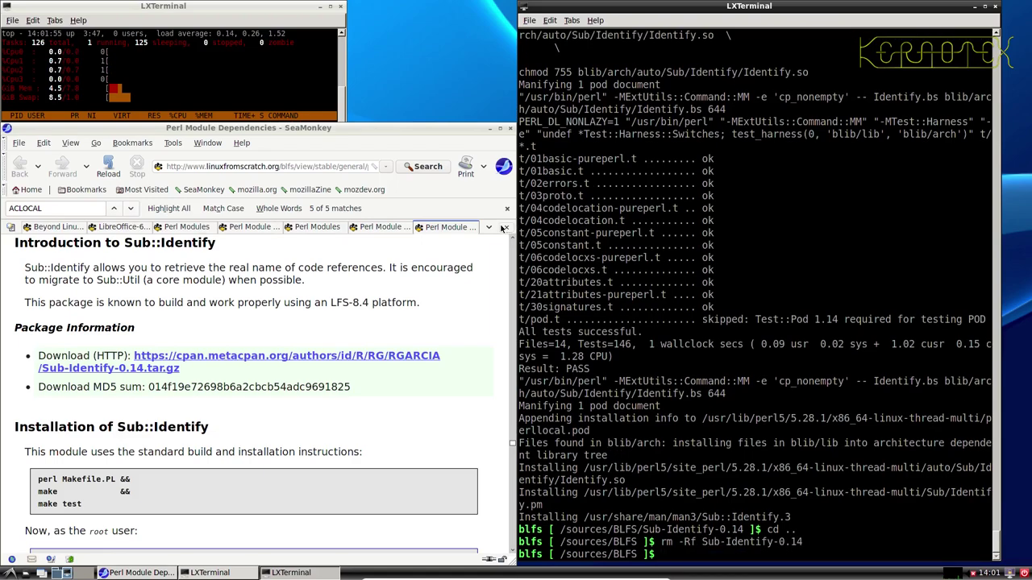
{"action": "left_click", "coordinate": [507, 228]}
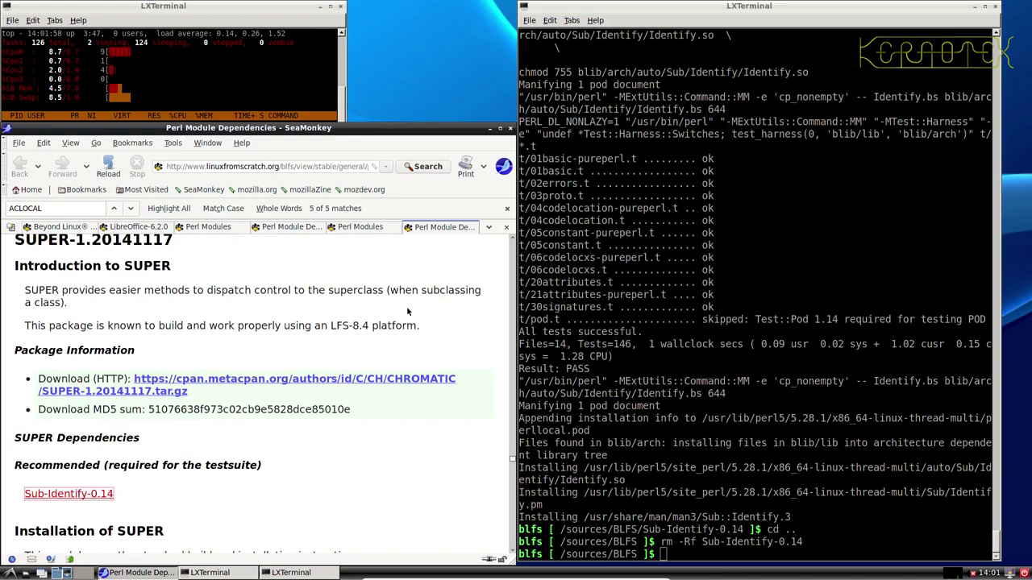
Download the SUPER-1.20141117 tarball via its copied link, extract it and enter its folder
{"action": "right_click", "coordinate": [363, 378]}
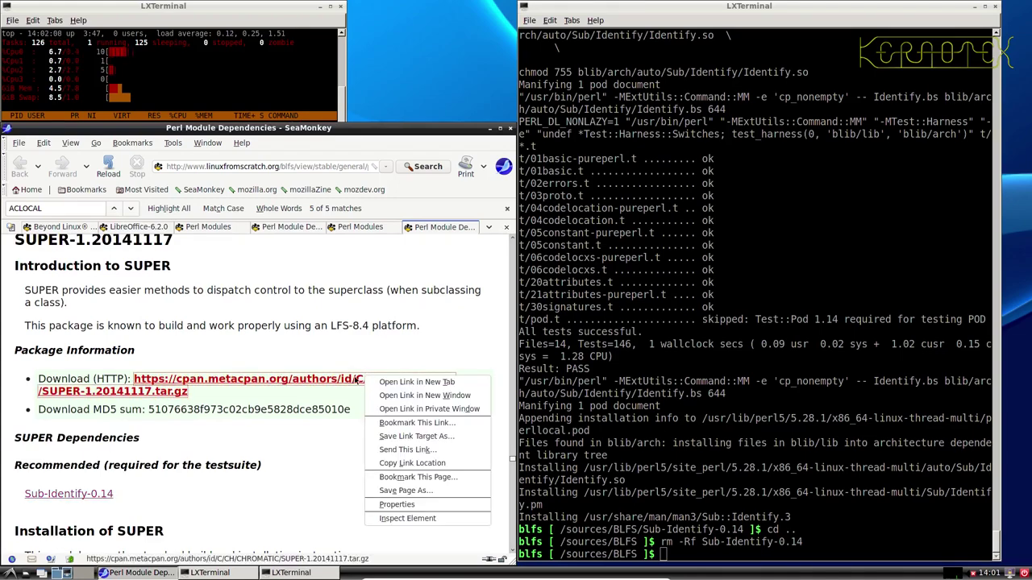
{"action": "left_click", "coordinate": [389, 465]}
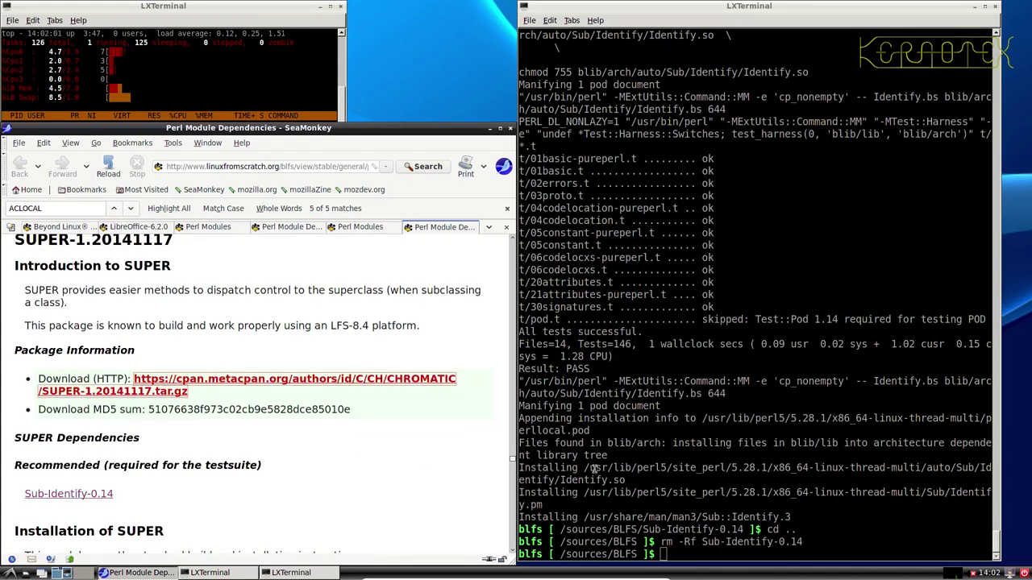
{"action": "left_click", "coordinate": [650, 469]}
{"action": "type", "text": "wget"}
{"action": "key", "text": "ctrl+shift+v"}
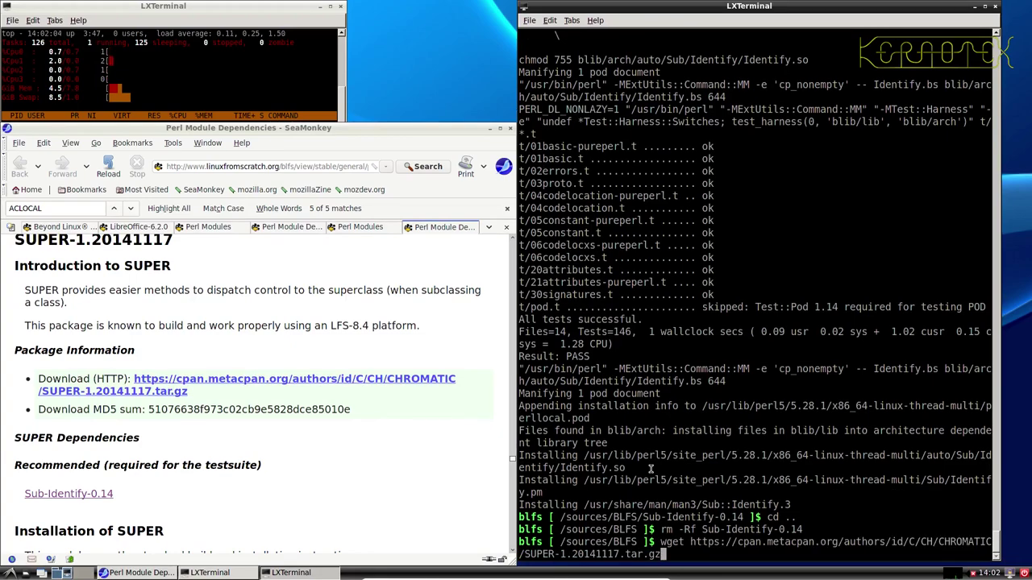
{"action": "key", "text": "Return"}
{"action": "type", "text": "tar "}
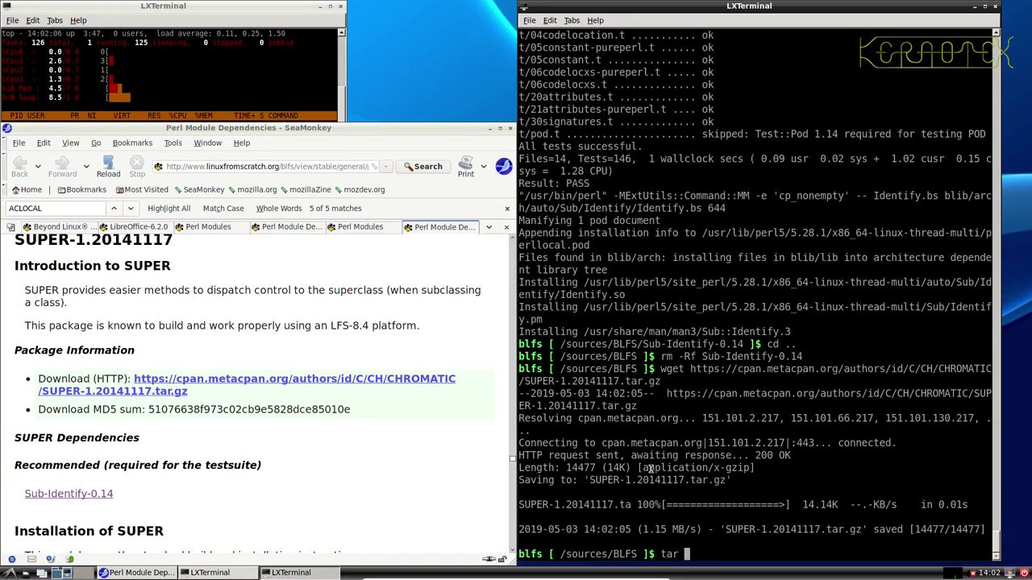
{"action": "type", "text": "-xvf SUPER"}
{"action": "key", "text": "Tab"}
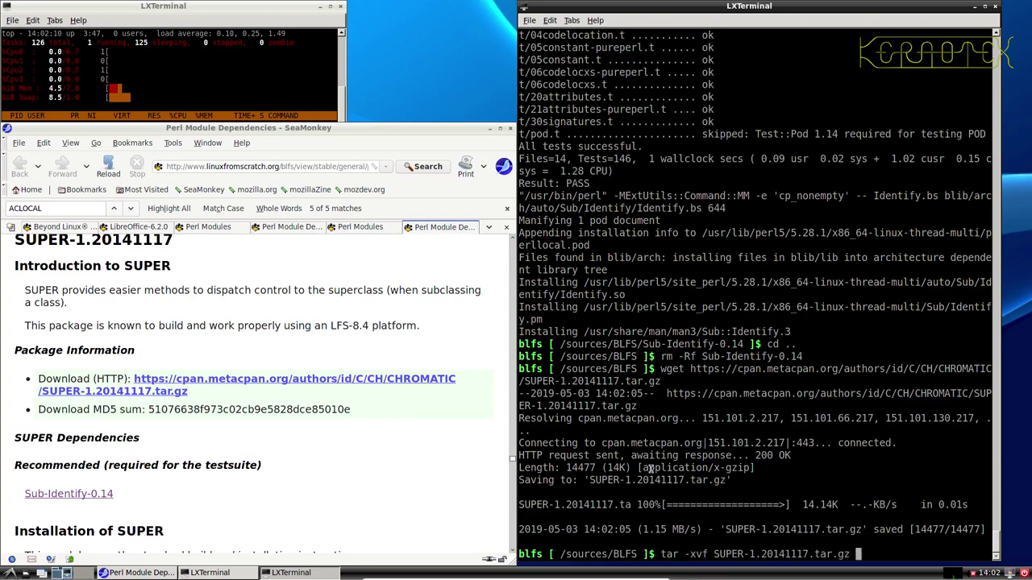
{"action": "key", "text": "Return"}
{"action": "type", "text": "cd SUP"}
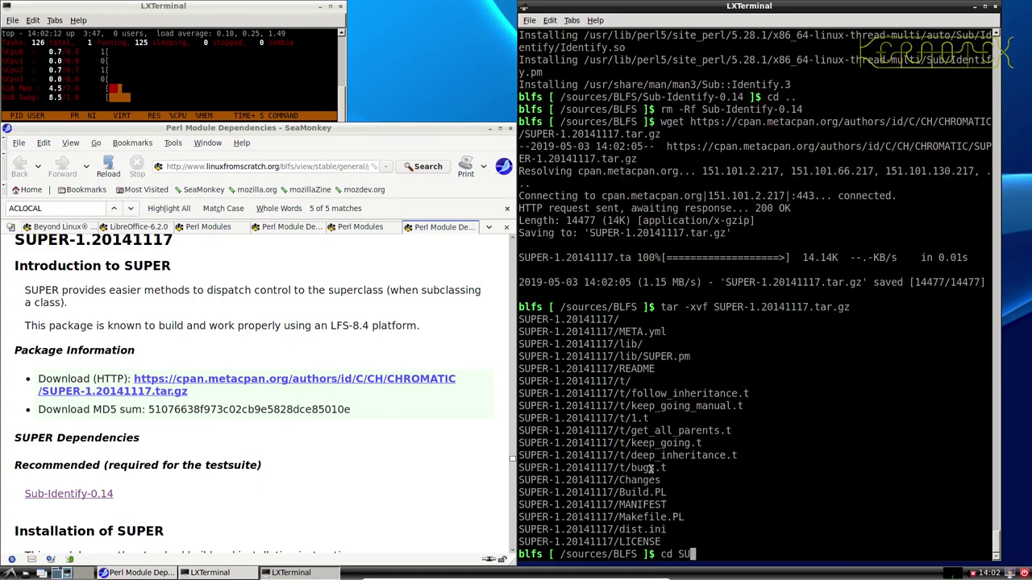
{"action": "key", "text": "Tab"}
{"action": "key", "text": "Return"}
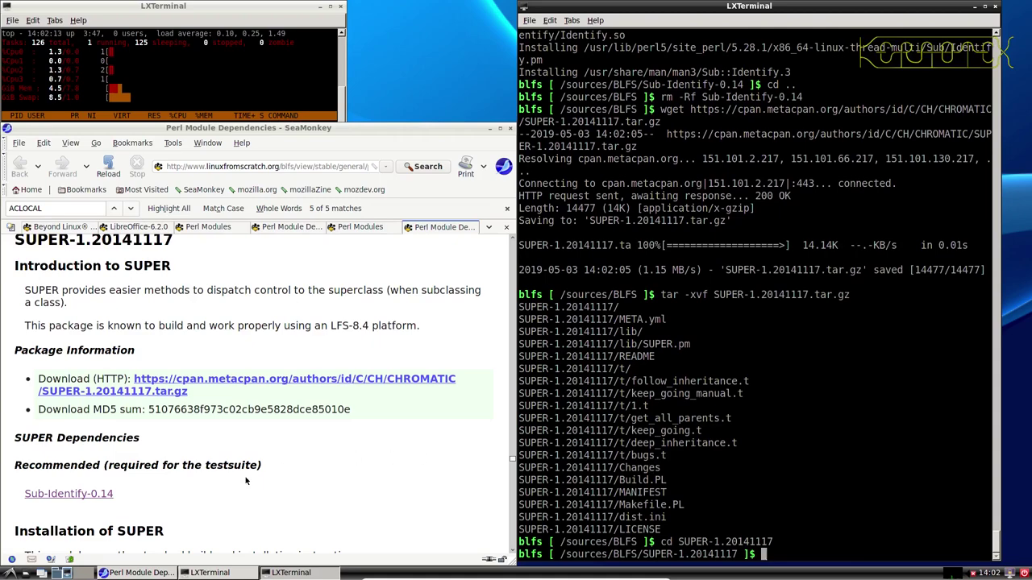
Build, test and install SUPER-1.20141117 via the recalled perl command, then delete its source folder
{"action": "scroll", "coordinate": [247, 476], "scroll_direction": "down", "scroll_amount": 3}
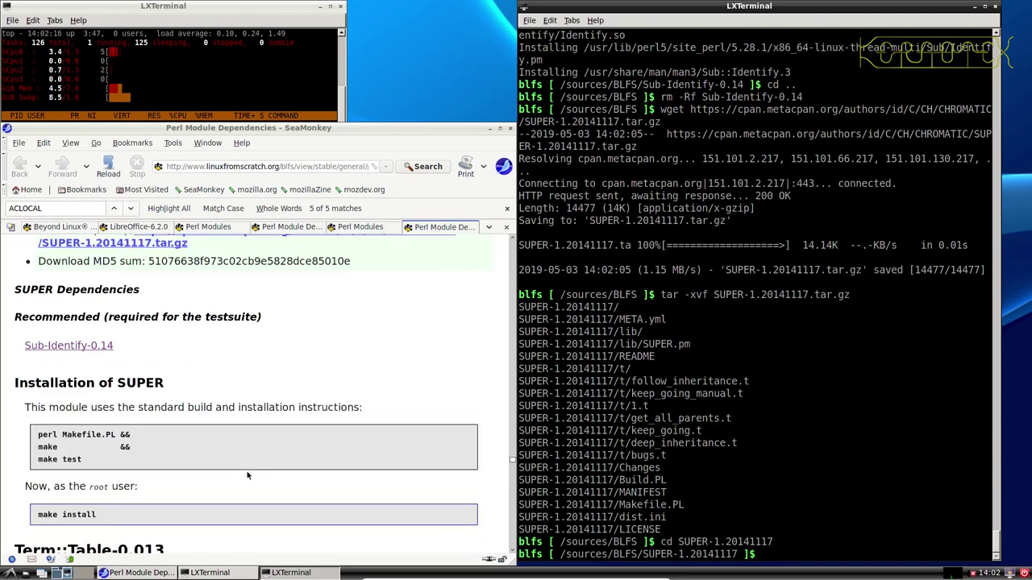
{"action": "key", "text": "ctrl+r"}
{"action": "type", "text": "per"}
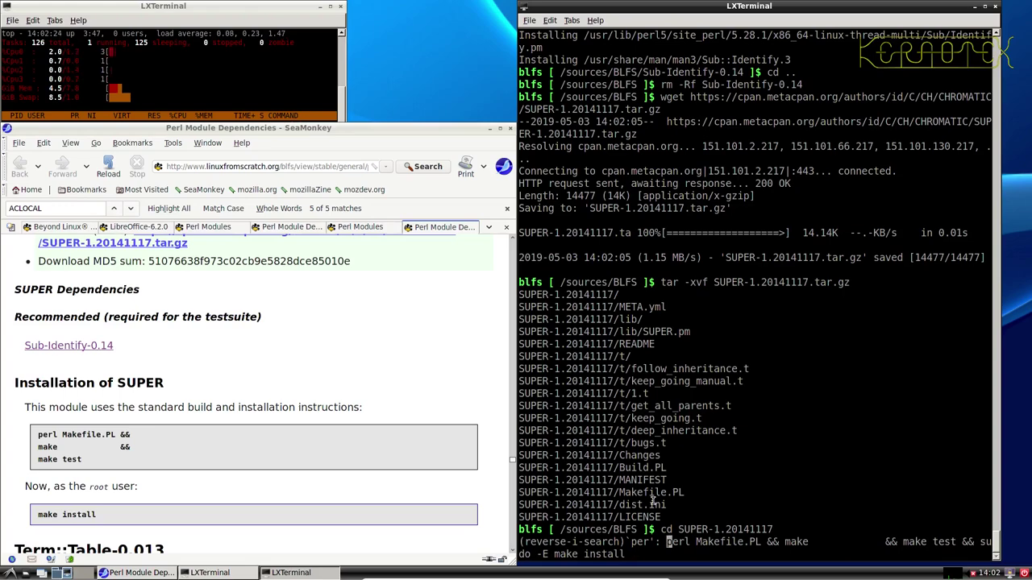
{"action": "key", "text": "Return"}
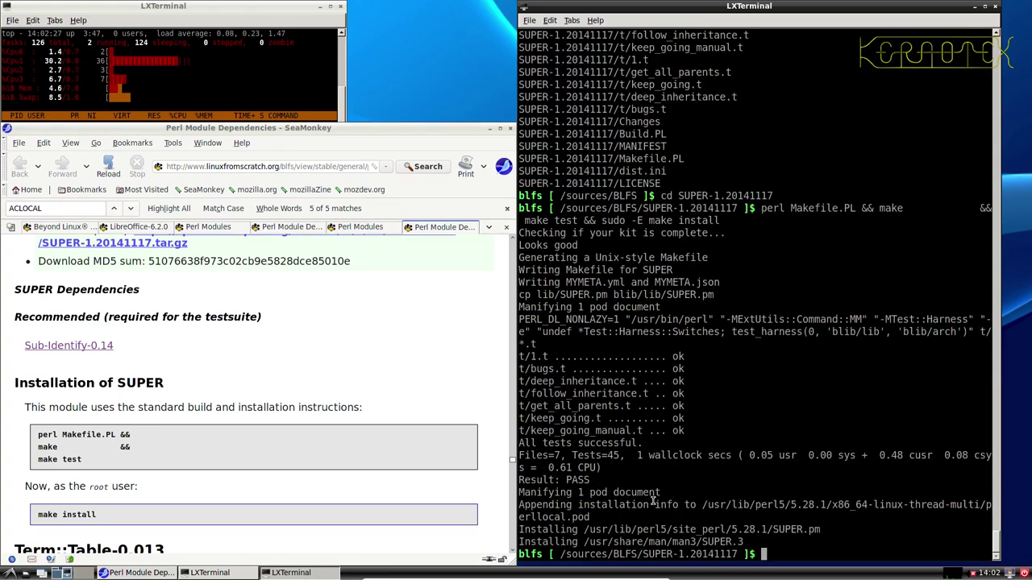
{"action": "type", "text": "cd .."}
{"action": "key", "text": "Return"}
{"action": "type", "text": "rm -Rf "}
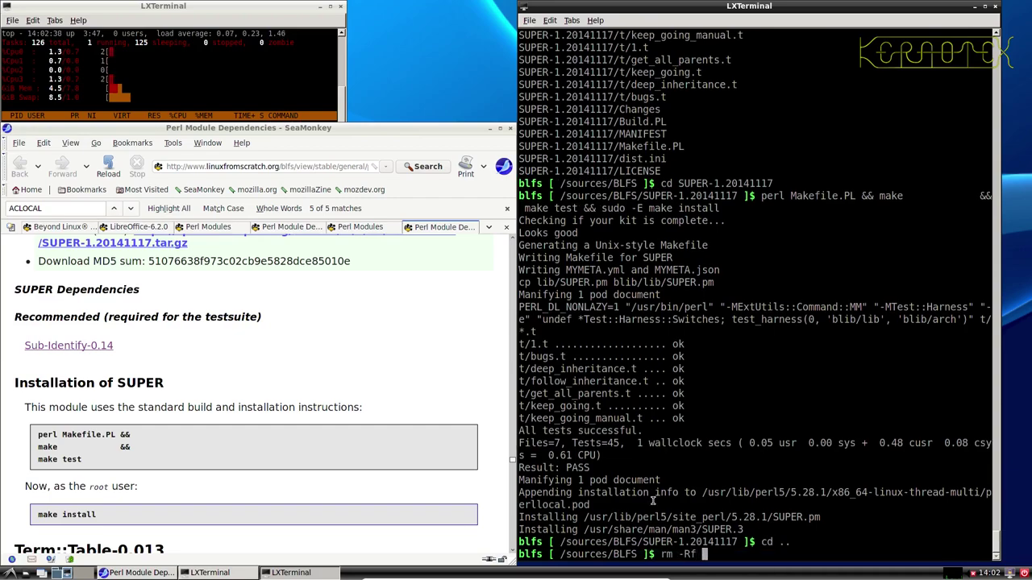
{"action": "type", "text": "SUP"}
{"action": "key", "text": "Tab"}
{"action": "key", "text": "Return"}
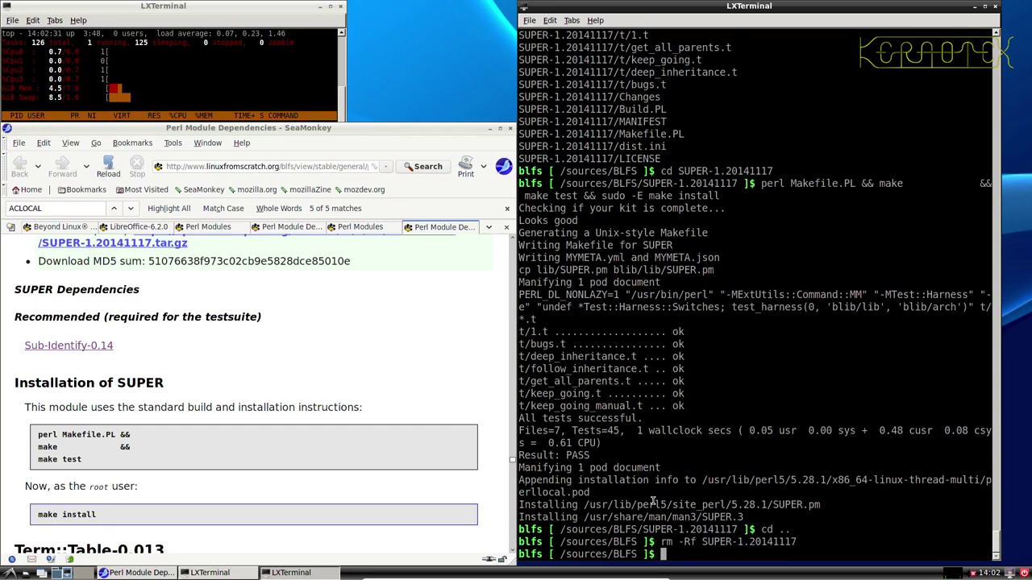
Close the finished SUPER page and scroll through the remaining dependencies page
{"action": "left_click", "coordinate": [507, 228]}
{"action": "scroll", "coordinate": [420, 358], "scroll_direction": "up", "scroll_amount": 2}
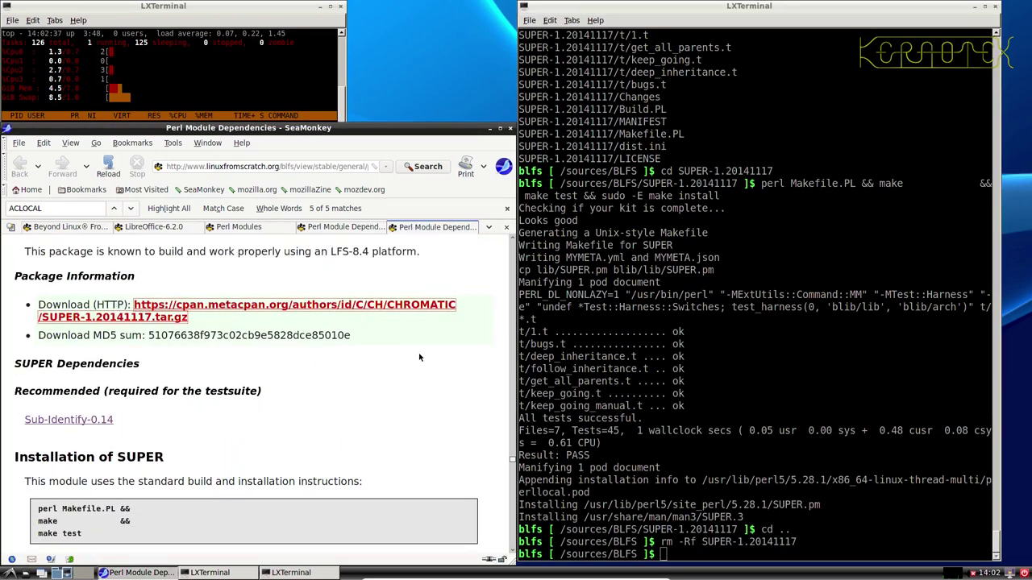
{"action": "scroll", "coordinate": [419, 357], "scroll_direction": "down", "scroll_amount": 3}
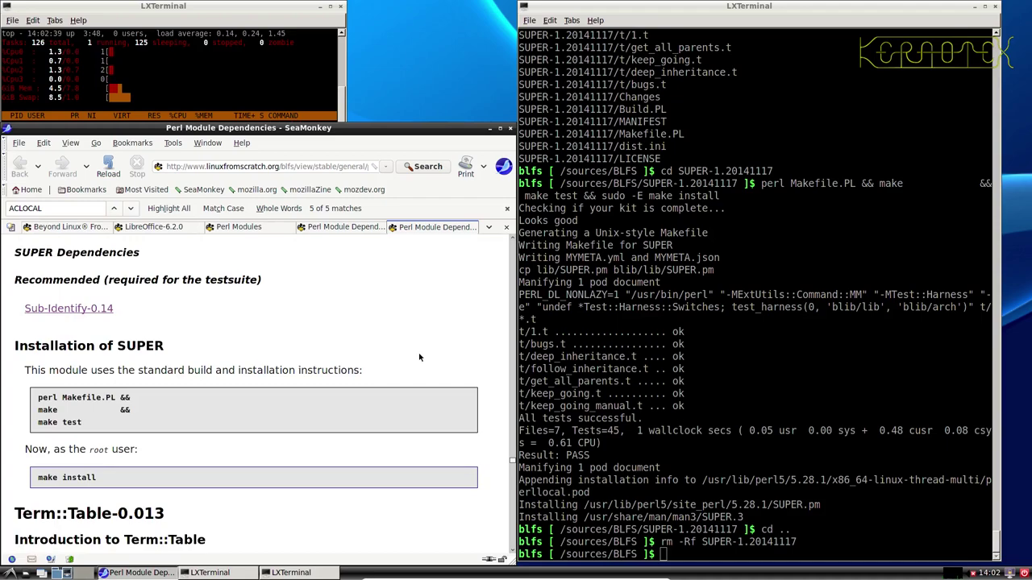
{"action": "scroll", "coordinate": [420, 358], "scroll_direction": "down", "scroll_amount": 2}
{"action": "scroll", "coordinate": [419, 358], "scroll_direction": "up", "scroll_amount": 10}
{"action": "scroll", "coordinate": [419, 357], "scroll_direction": "up", "scroll_amount": 4}
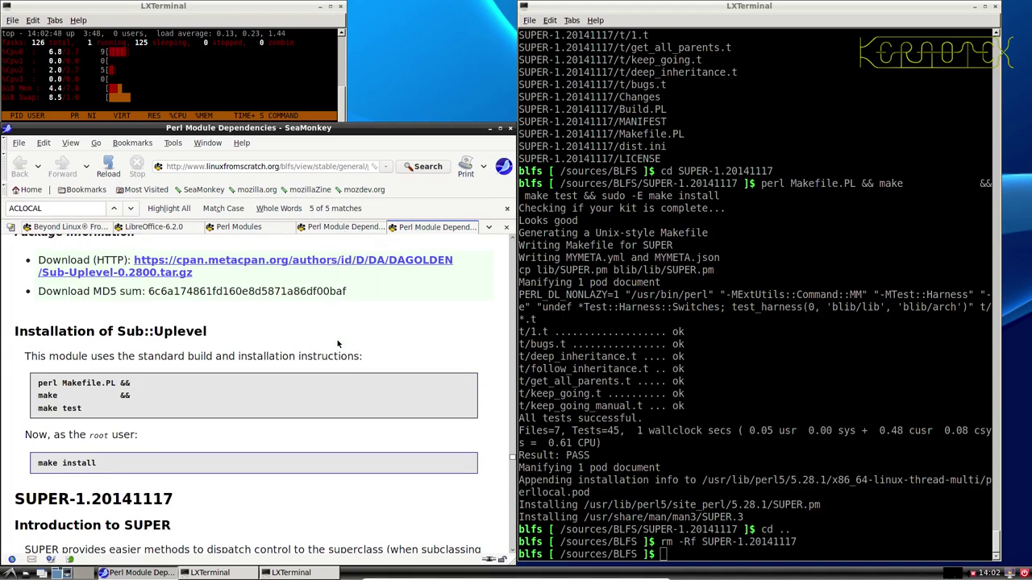
{"action": "scroll", "coordinate": [338, 344], "scroll_direction": "up", "scroll_amount": 4}
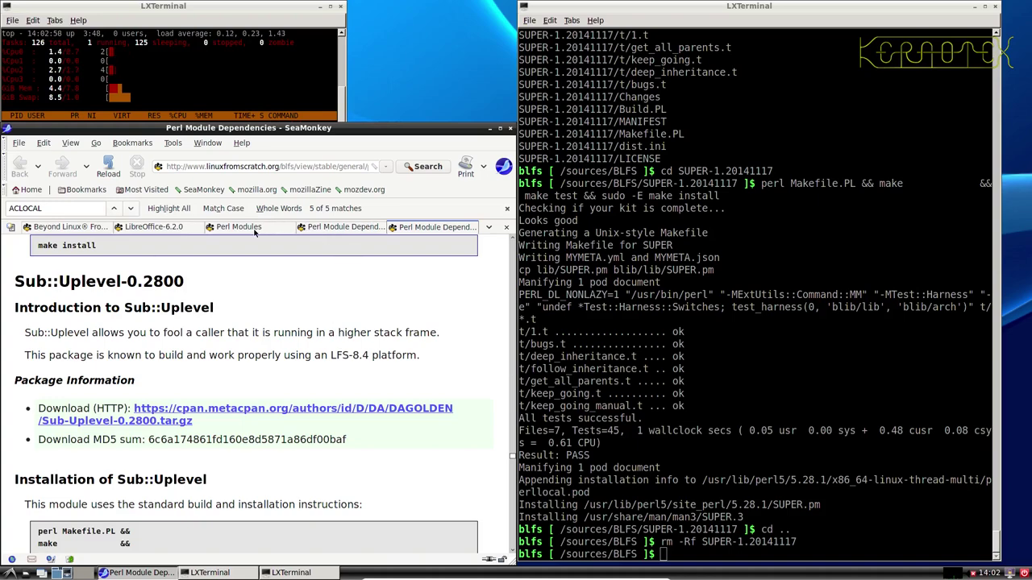
Check the Sub::Uplevel dependencies page, close it, and return to Test::MockModule's dependencies
{"action": "left_click", "coordinate": [255, 231]}
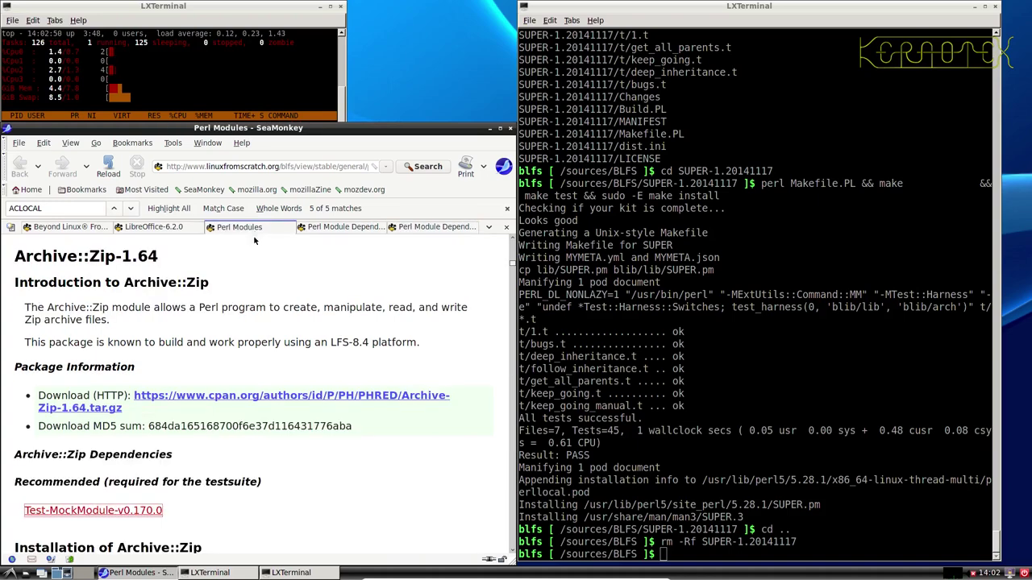
{"action": "left_click", "coordinate": [309, 229]}
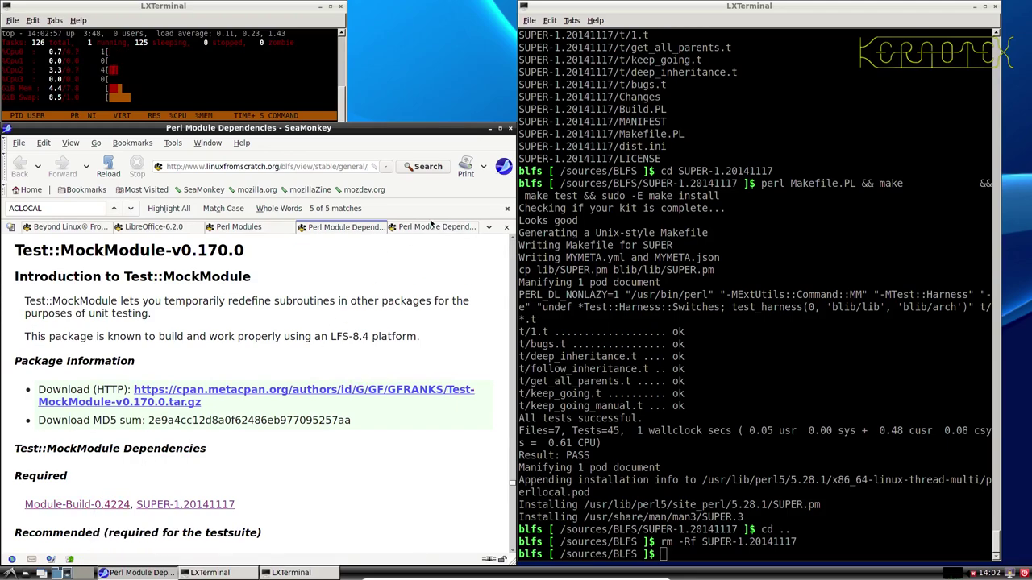
{"action": "left_click", "coordinate": [432, 228]}
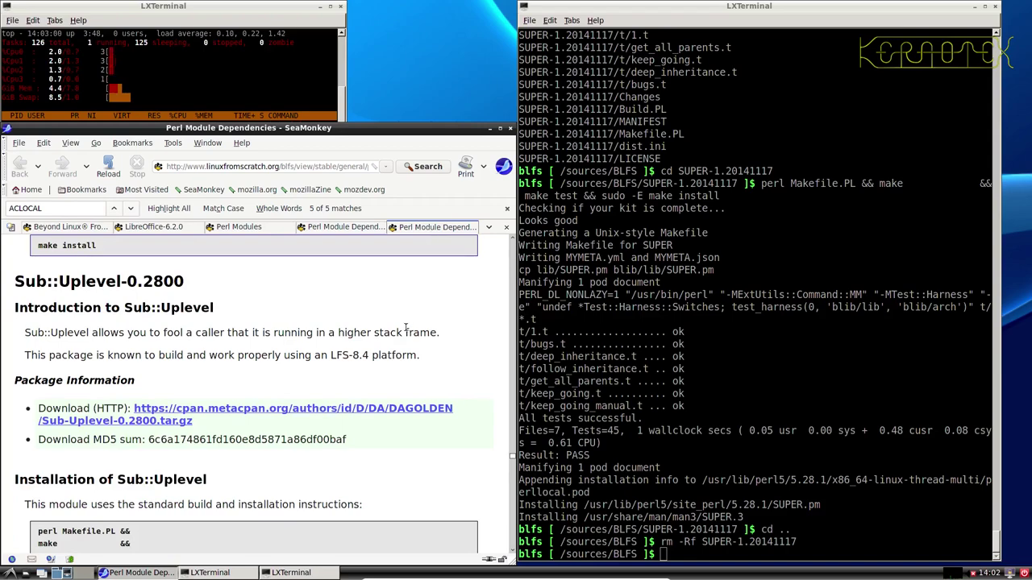
{"action": "scroll", "coordinate": [406, 328], "scroll_direction": "up", "scroll_amount": 8}
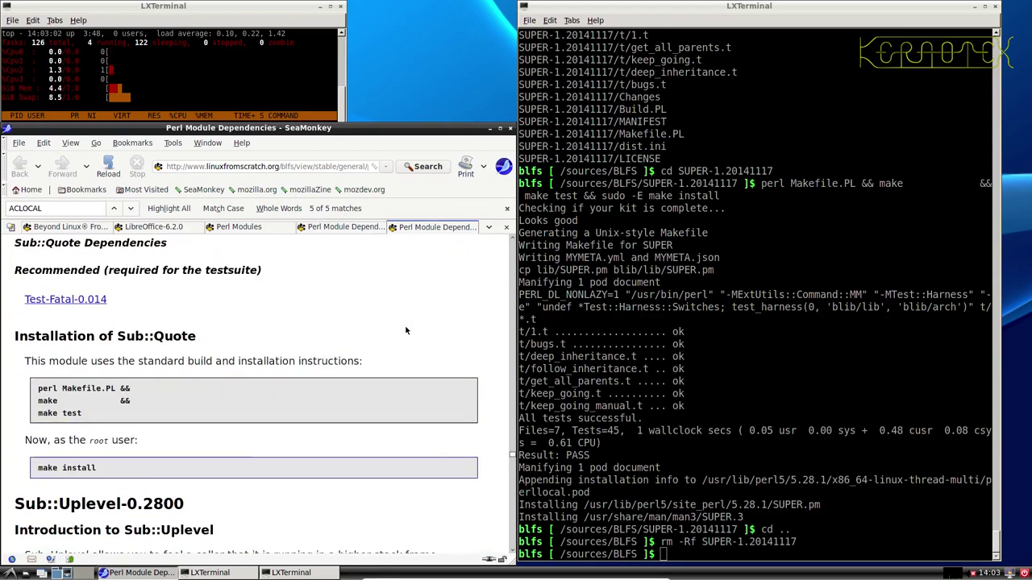
{"action": "scroll", "coordinate": [406, 330], "scroll_direction": "up", "scroll_amount": 15}
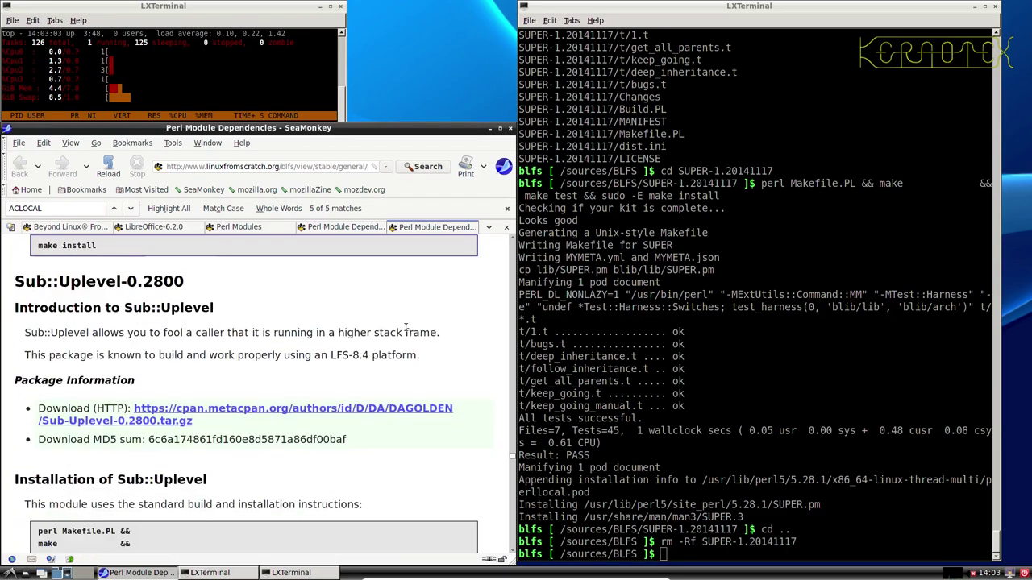
{"action": "scroll", "coordinate": [405, 328], "scroll_direction": "down", "scroll_amount": 5}
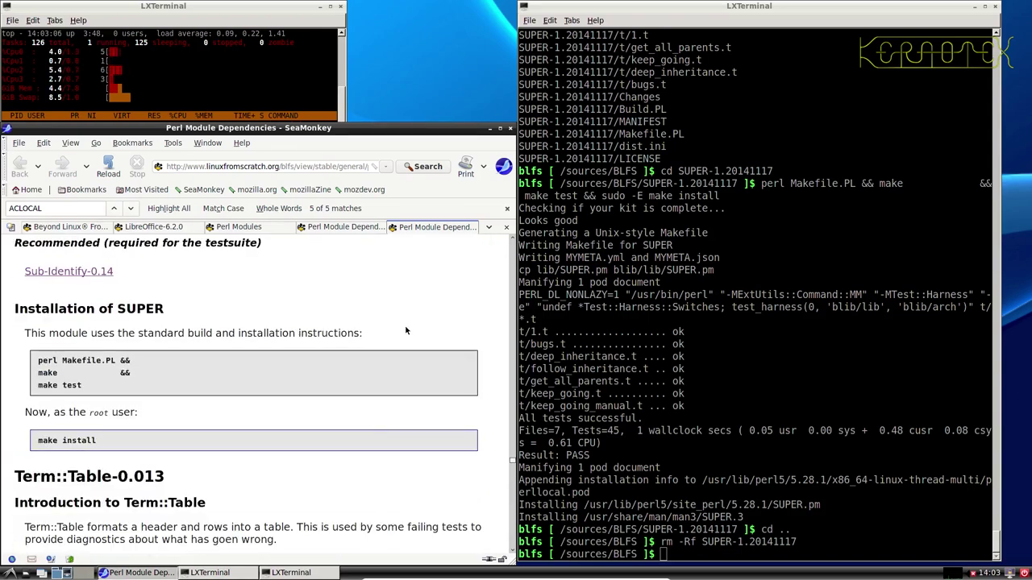
{"action": "scroll", "coordinate": [406, 328], "scroll_direction": "up", "scroll_amount": 3}
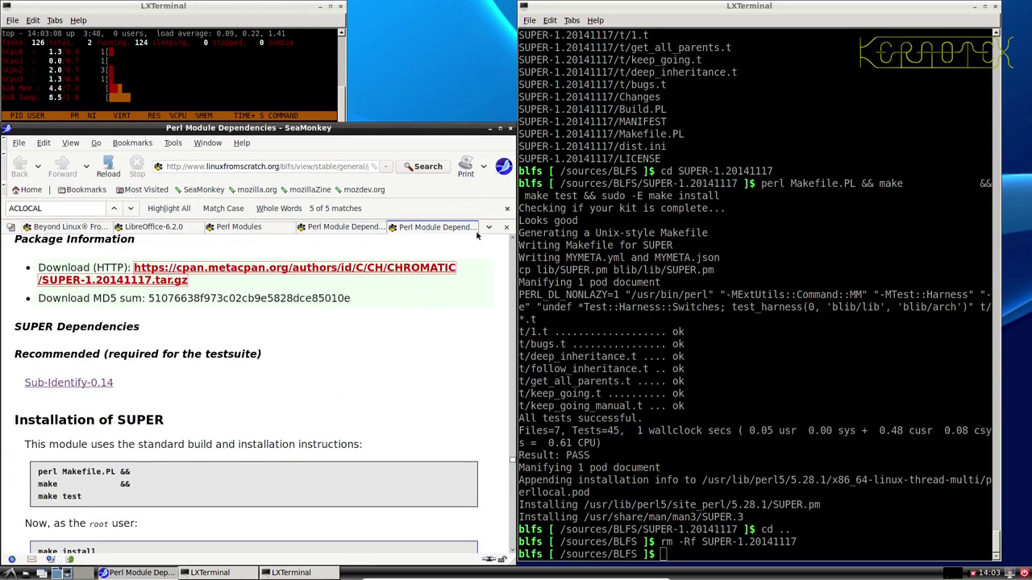
{"action": "left_click", "coordinate": [506, 226]}
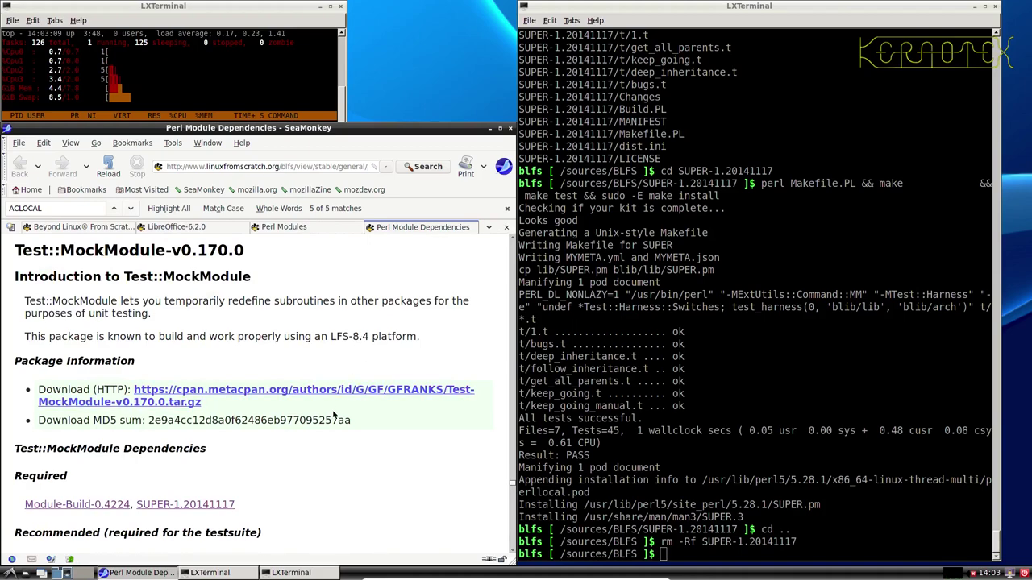
{"action": "left_click", "coordinate": [306, 230]}
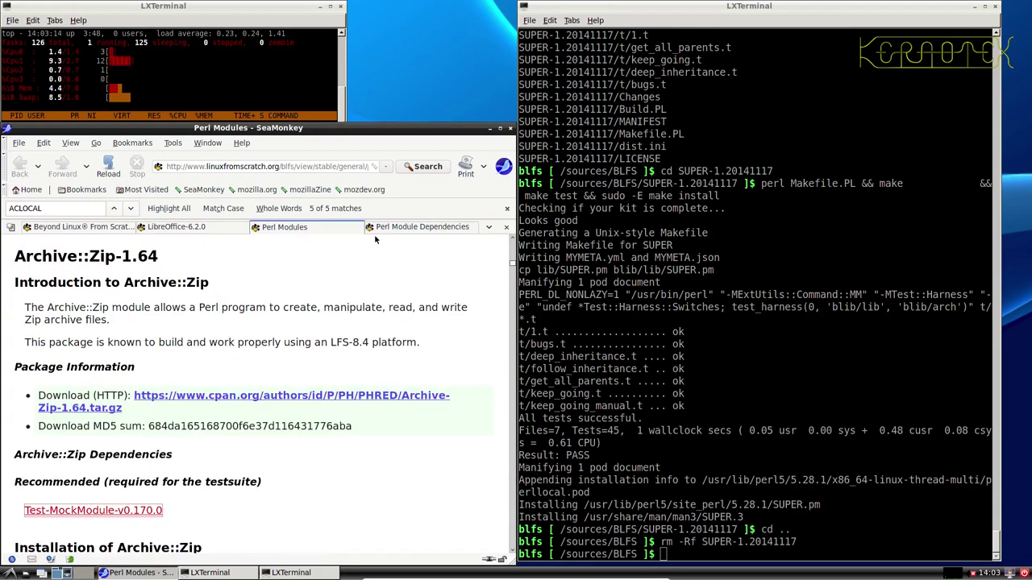
{"action": "left_click", "coordinate": [402, 231]}
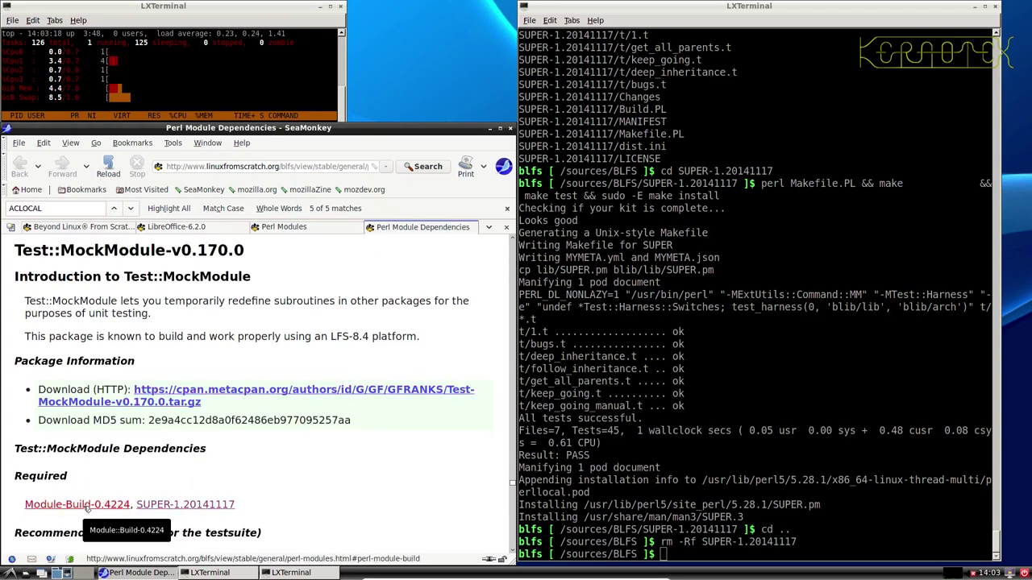
Start 'ls Modu' in the terminal, scroll to the Required modules, and cancel the accidental SUPER download
{"action": "left_click", "coordinate": [677, 435]}
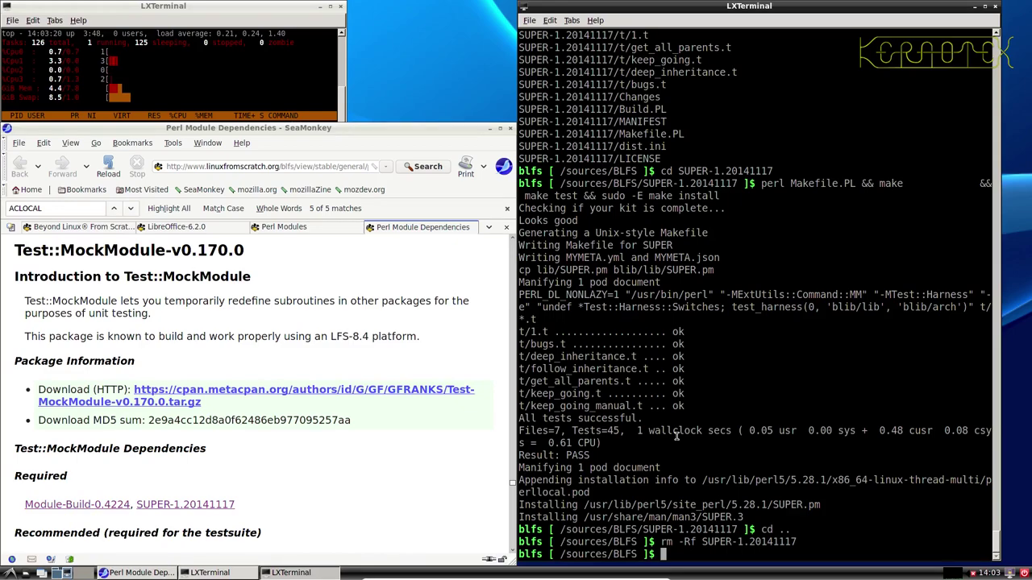
{"action": "type", "text": "ls Modu"}
{"action": "scroll", "coordinate": [198, 475], "scroll_direction": "down", "scroll_amount": 2}
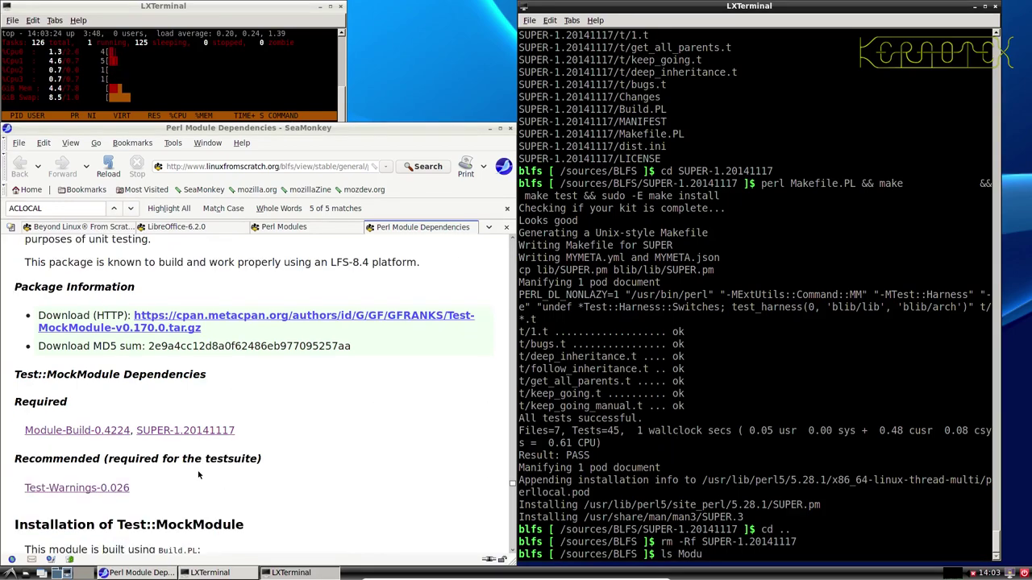
{"action": "scroll", "coordinate": [112, 452], "scroll_direction": "down", "scroll_amount": 1}
{"action": "left_click", "coordinate": [186, 392]}
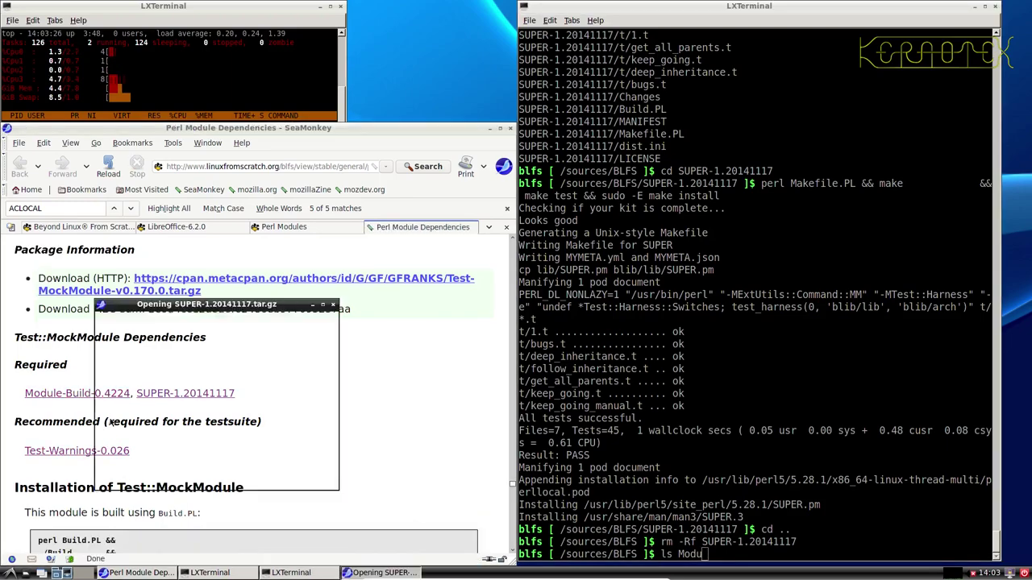
{"action": "left_click", "coordinate": [292, 466]}
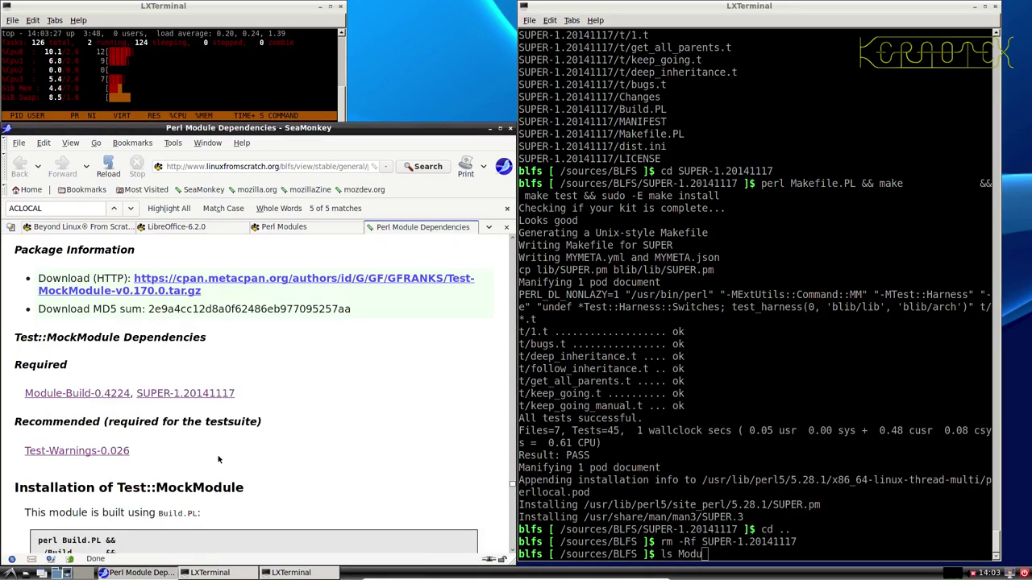
Open the Module-Build-0.4224 entry in a new tab and copy its tarball link
{"action": "middle_click", "coordinate": [86, 399]}
{"action": "left_click", "coordinate": [417, 228]}
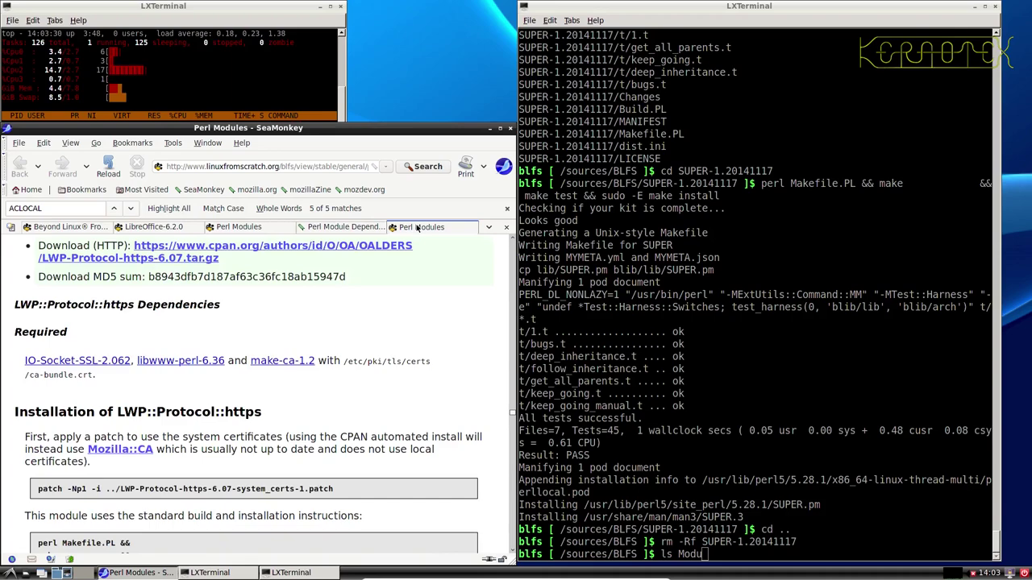
{"action": "scroll", "coordinate": [372, 357], "scroll_direction": "down", "scroll_amount": 10}
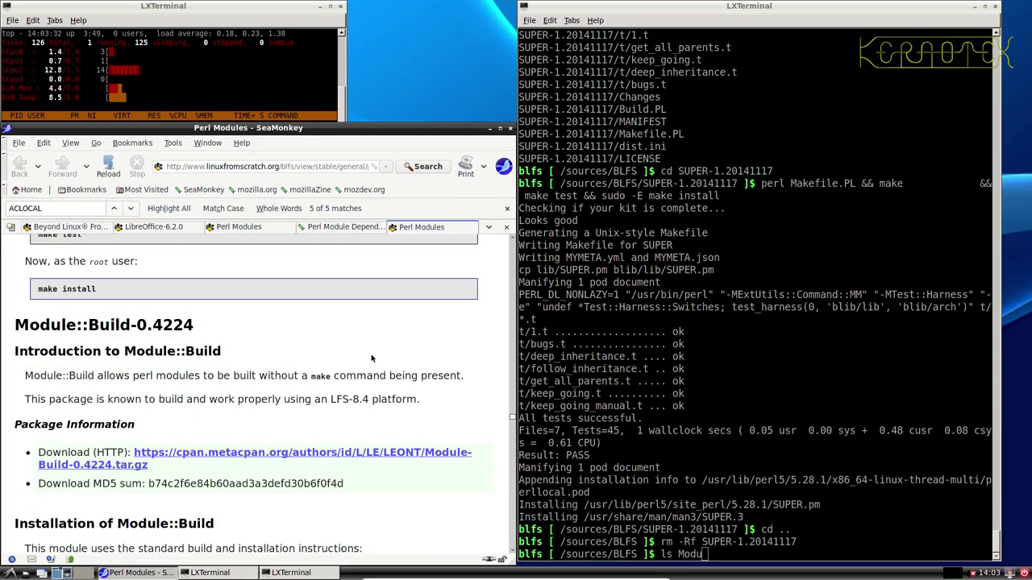
{"action": "scroll", "coordinate": [371, 358], "scroll_direction": "down", "scroll_amount": 2}
{"action": "right_click", "coordinate": [371, 353]}
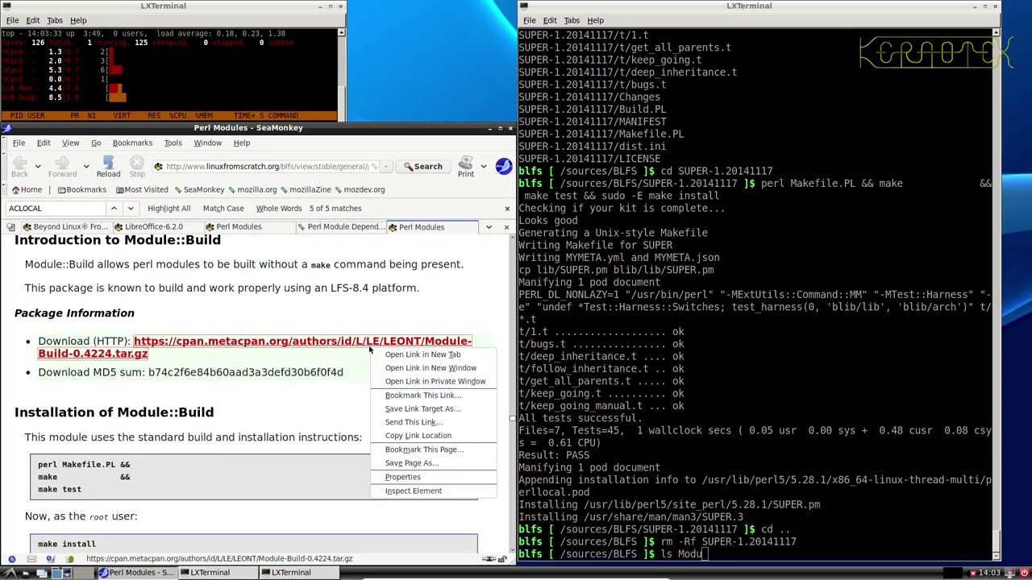
{"action": "left_click", "coordinate": [392, 437]}
Download the Module-Build-0.4224 tarball with wget and unpack it with tar -xvf
{"action": "left_click", "coordinate": [639, 441]}
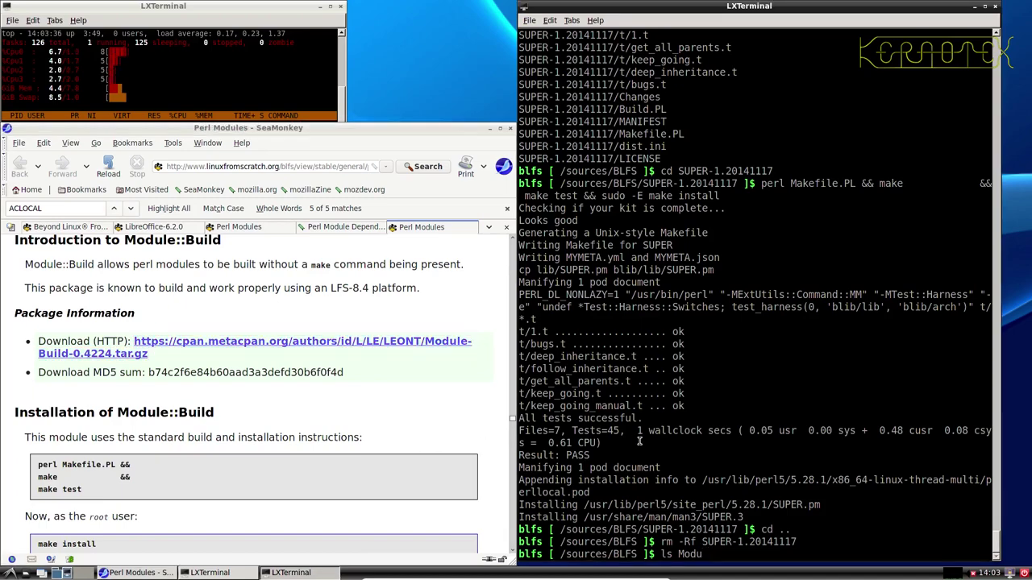
{"action": "key", "text": "ctrl+c"}
{"action": "type", "text": "wget"}
{"action": "key", "text": "ctrl+shift+v"}
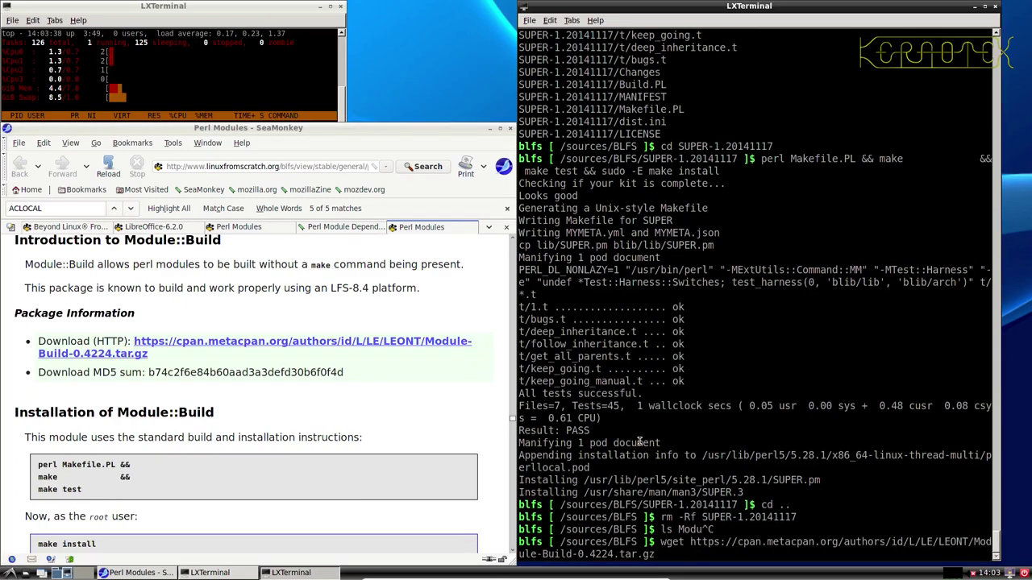
{"action": "key", "text": "Return"}
{"action": "type", "text": "tar -xvf Modu"}
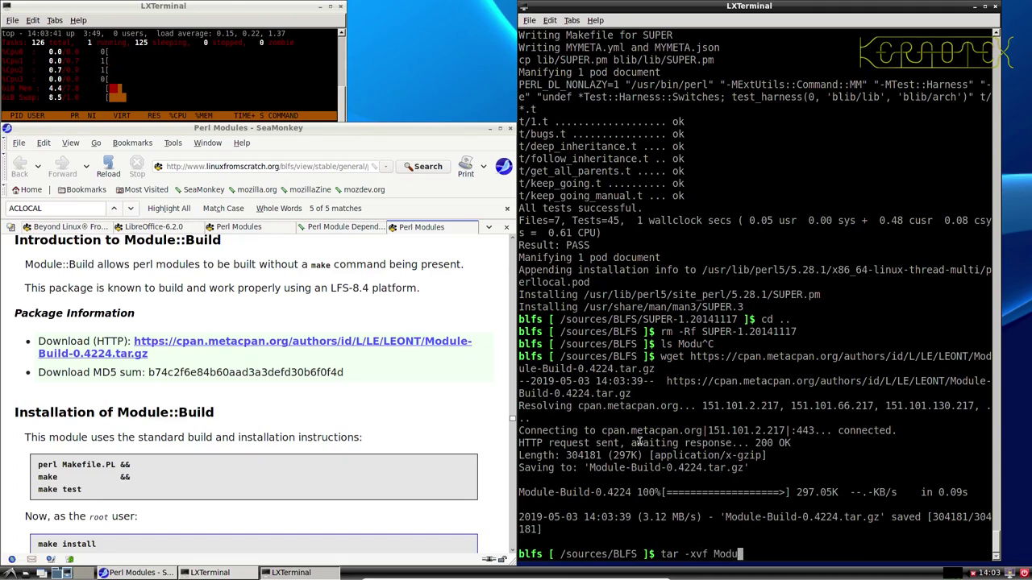
{"action": "key", "text": "Tab"}
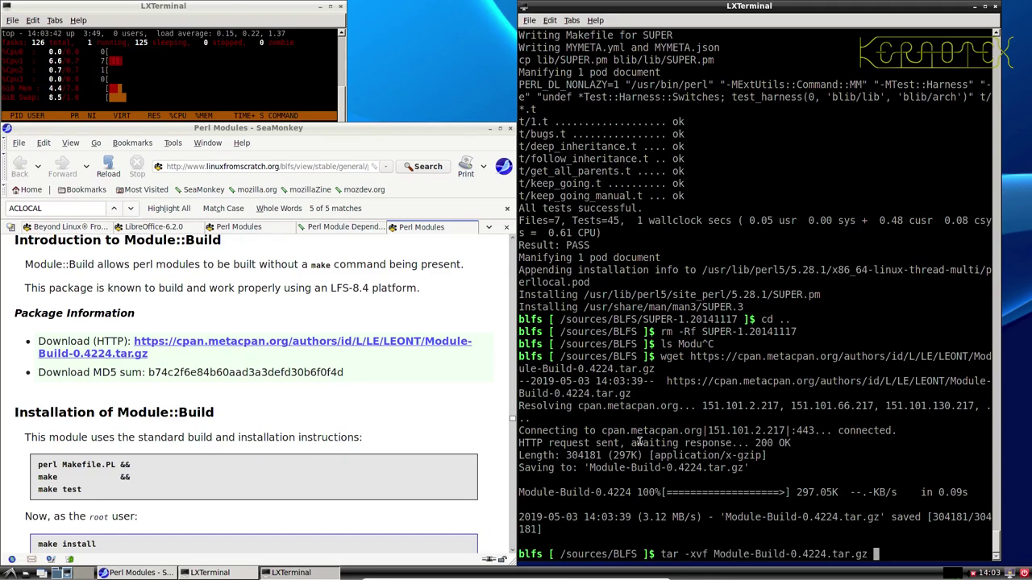
{"action": "key", "text": "Return"}
Enter Module-Build-0.4224 and rerun the recalled perl build, test and install command
{"action": "type", "text": "cd Modu"}
{"action": "key", "text": "Tab"}
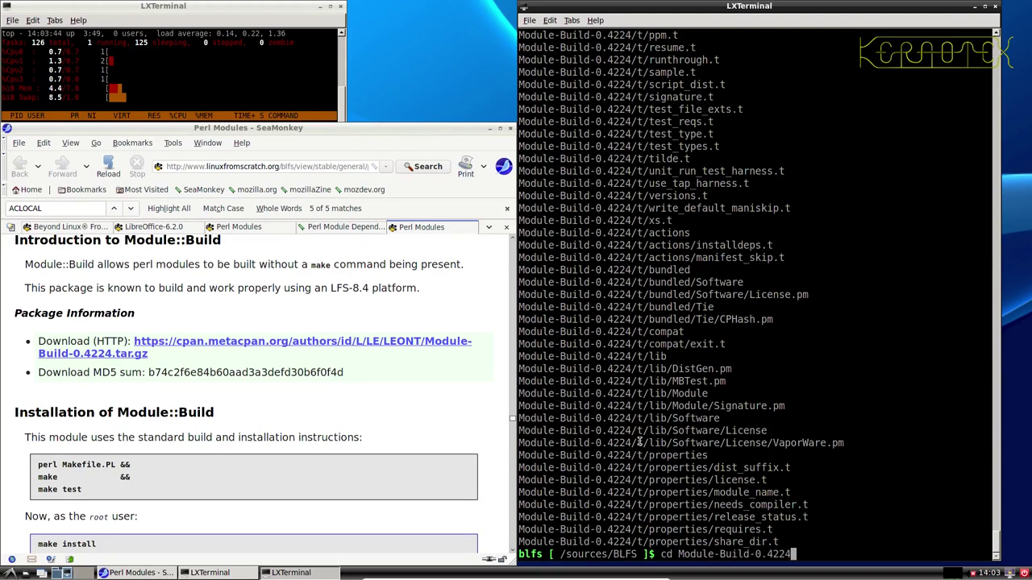
{"action": "key", "text": "Return"}
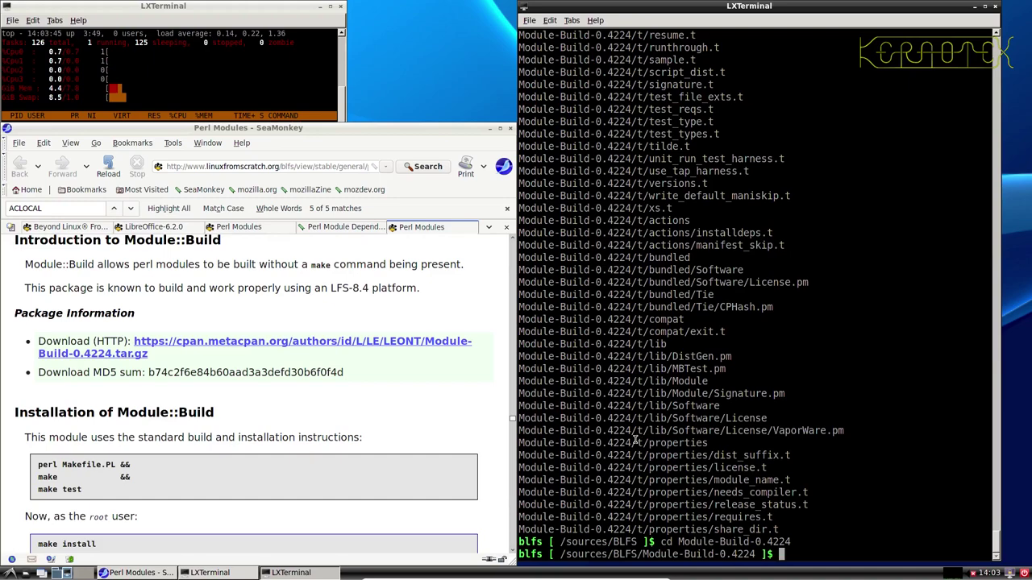
{"action": "key", "text": "ctrl+r"}
{"action": "type", "text": "per"}
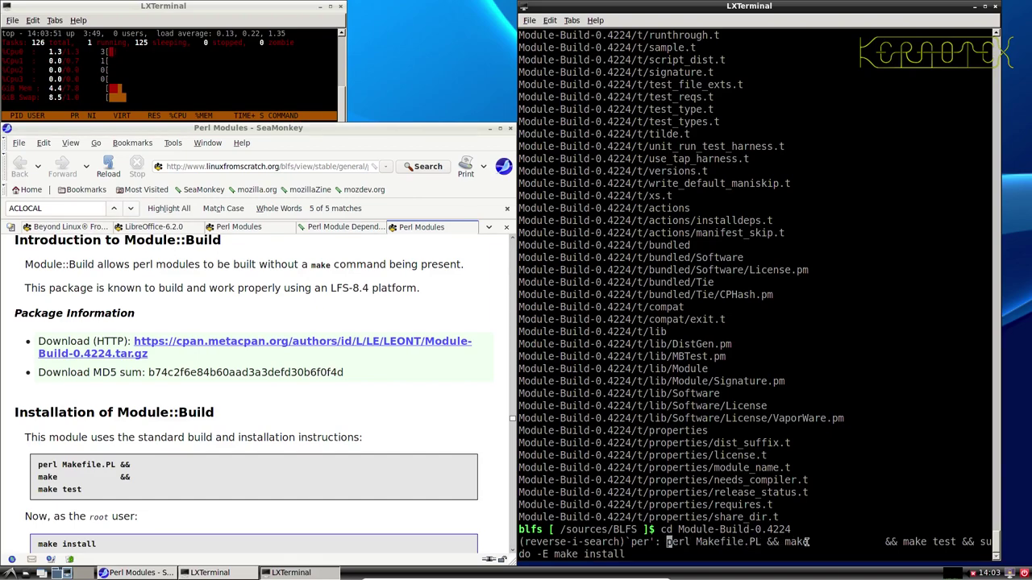
{"action": "scroll", "coordinate": [405, 499], "scroll_direction": "down", "scroll_amount": 1}
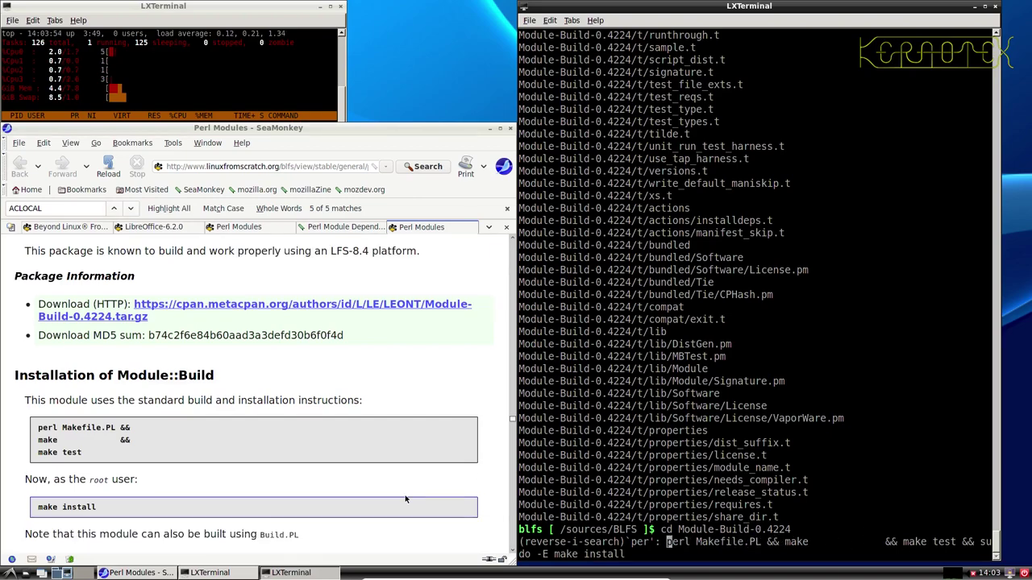
{"action": "scroll", "coordinate": [406, 499], "scroll_direction": "down", "scroll_amount": 1}
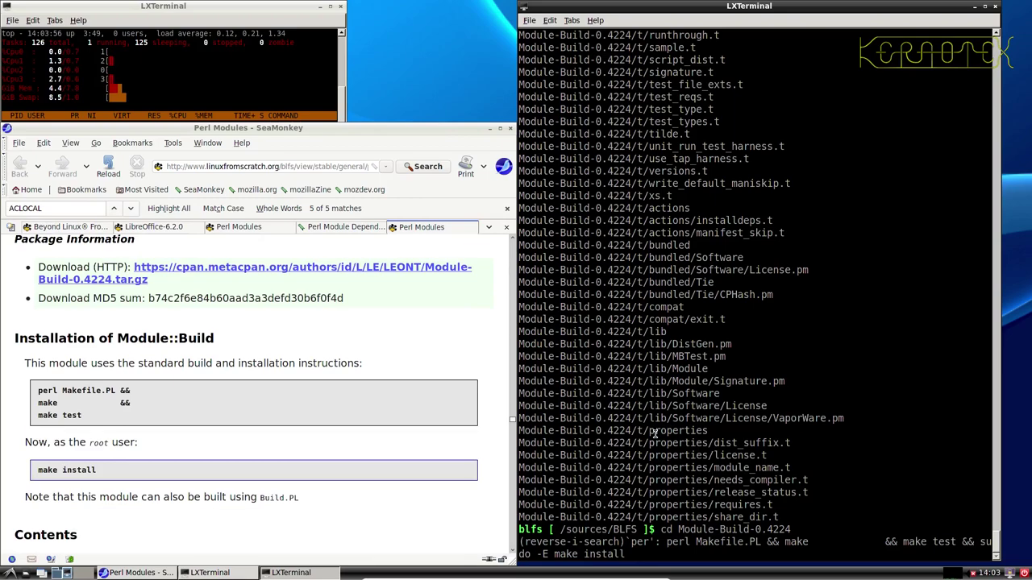
{"action": "key", "text": "Return"}
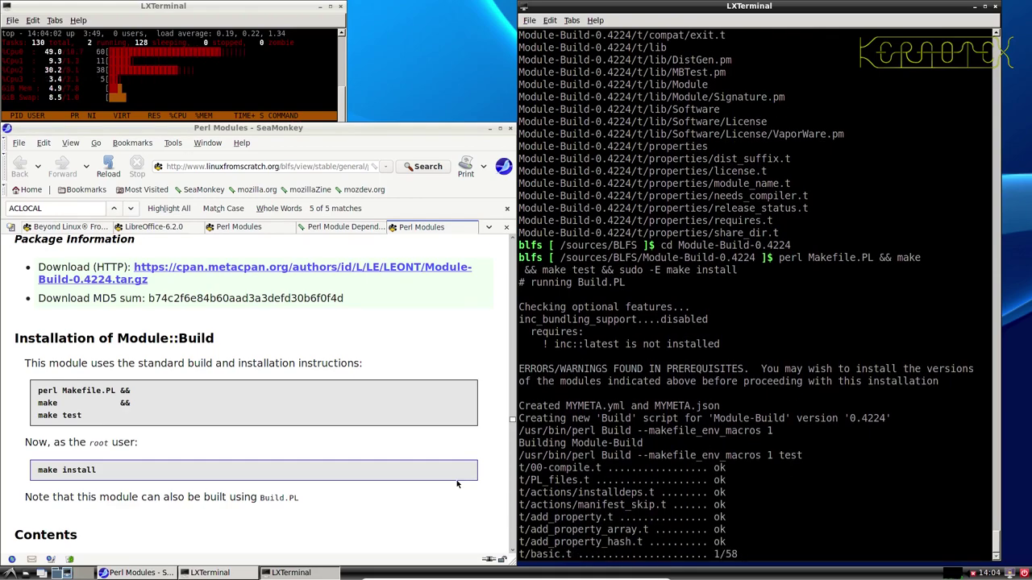
After the install finishes, delete the Module-Build-0.4224 source folder from /sources/BLFS
{"action": "scroll", "coordinate": [457, 484], "scroll_direction": "down", "scroll_amount": 1}
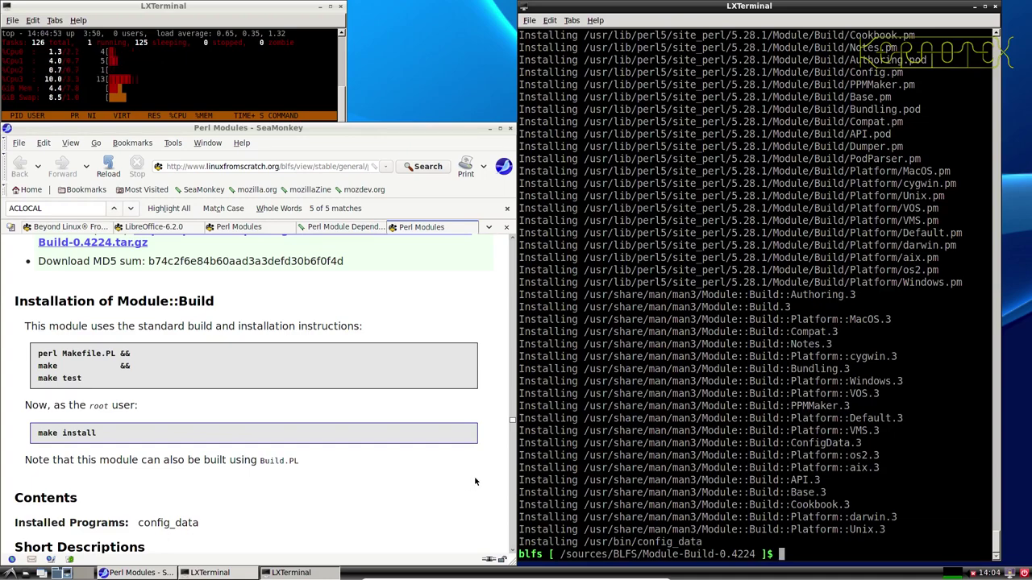
{"action": "type", "text": "cd .."}
{"action": "key", "text": "Return"}
{"action": "type", "text": "rm -Rf "}
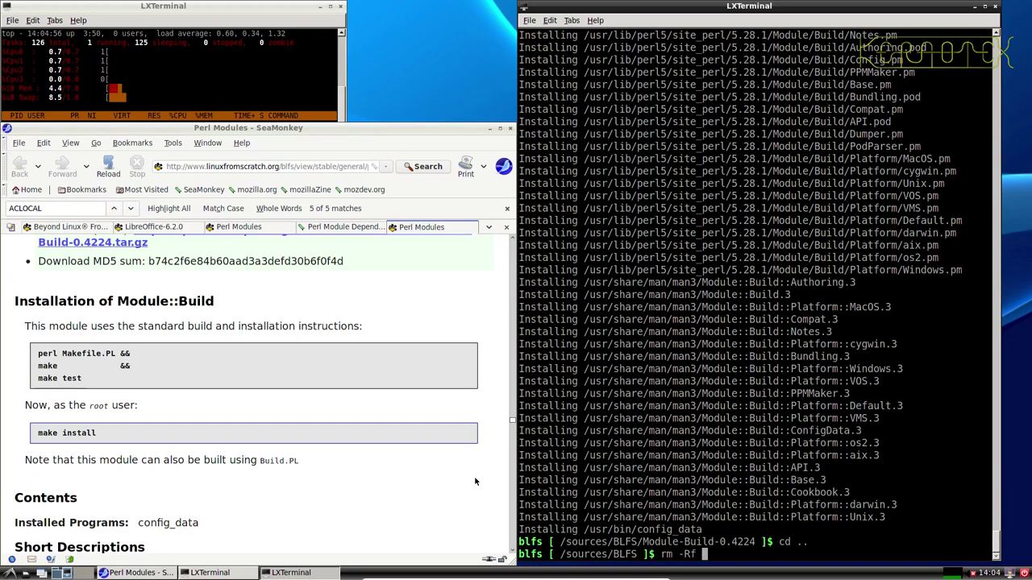
{"action": "type", "text": "Mod"}
{"action": "key", "text": "Tab"}
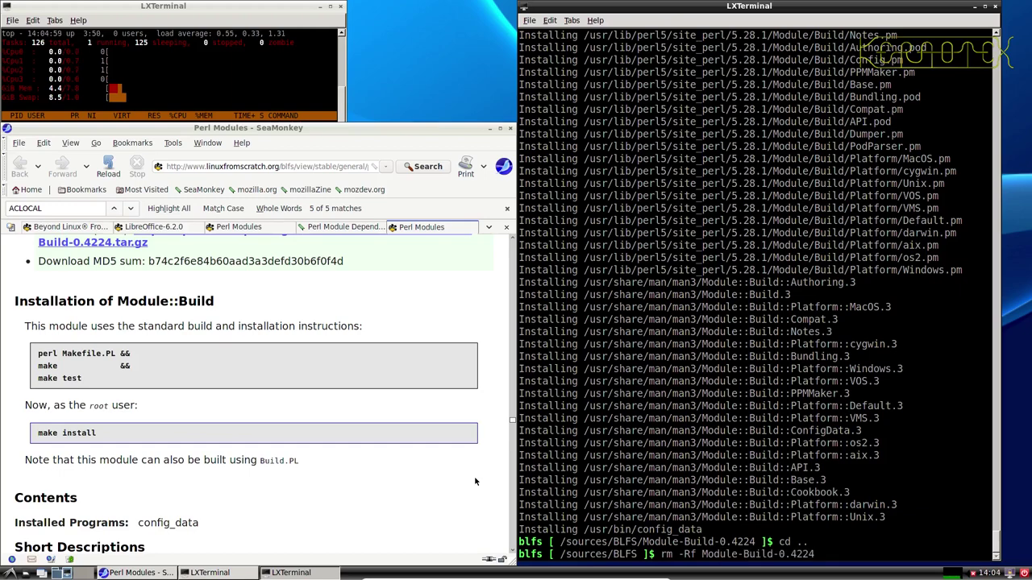
{"action": "key", "text": "Return"}
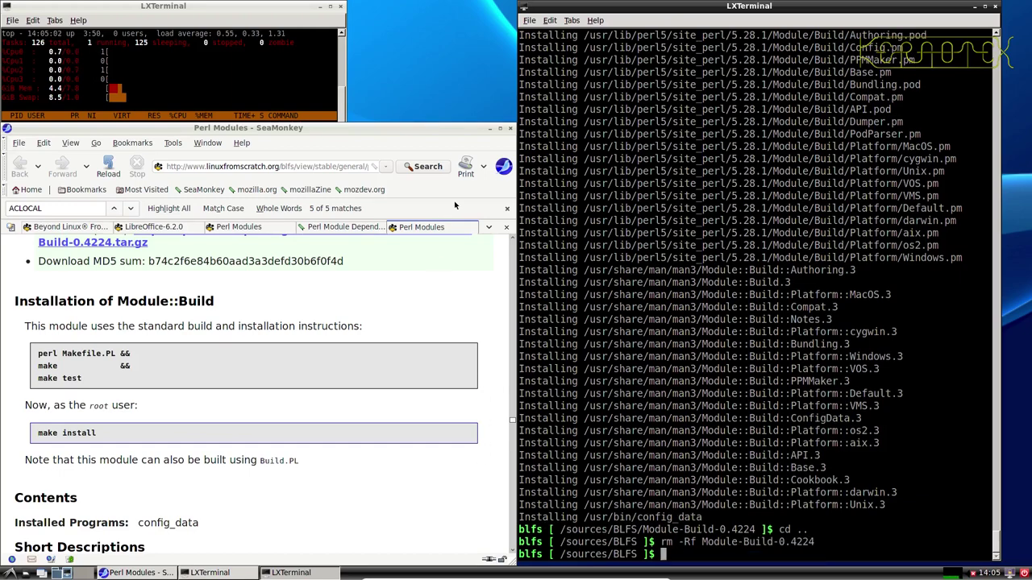
Close the Module::Build page and download the Test-MockModule tarball with wget
{"action": "left_click", "coordinate": [506, 226]}
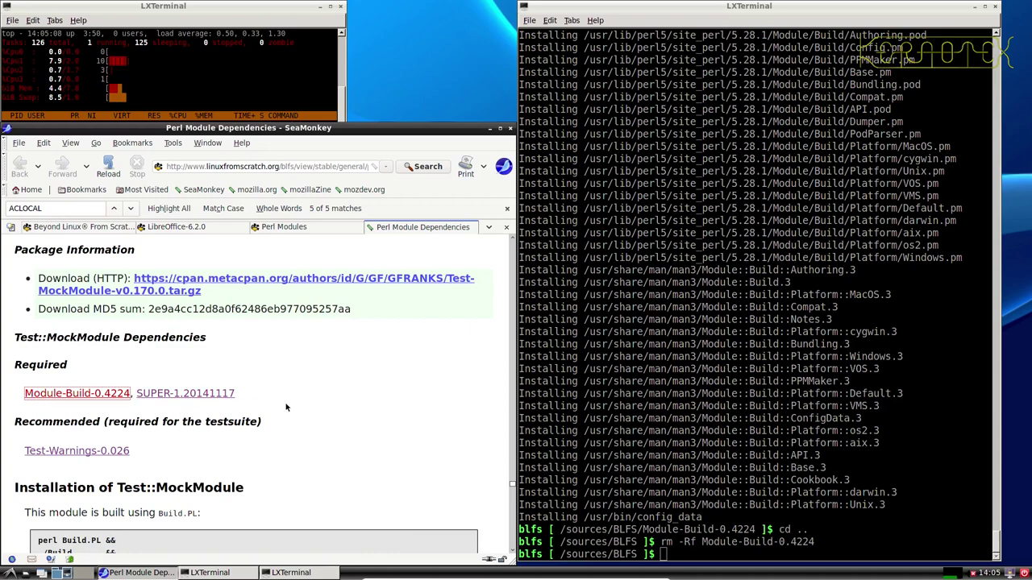
{"action": "scroll", "coordinate": [285, 407], "scroll_direction": "up", "scroll_amount": 3}
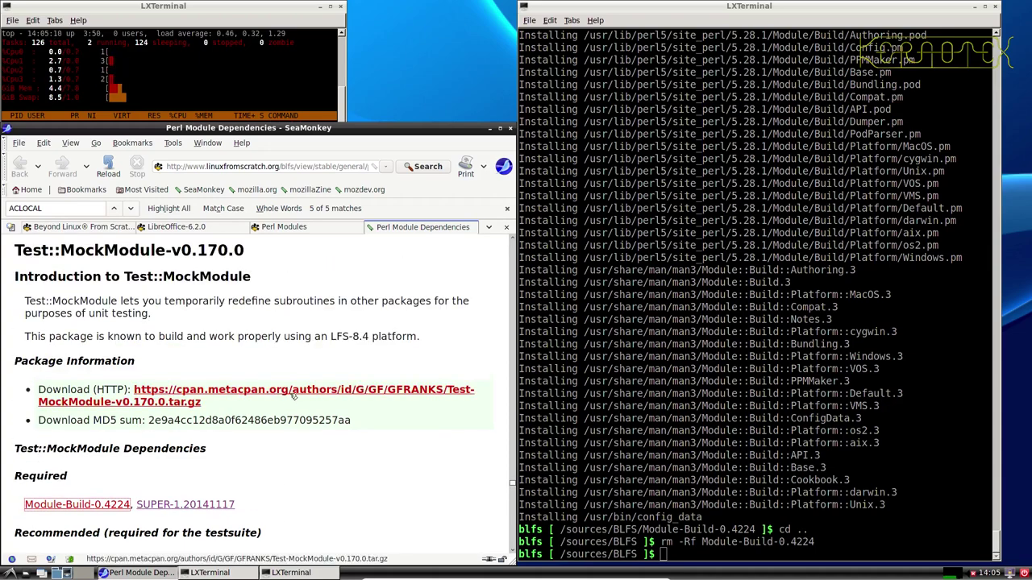
{"action": "right_click", "coordinate": [292, 396]}
{"action": "left_click", "coordinate": [327, 482]}
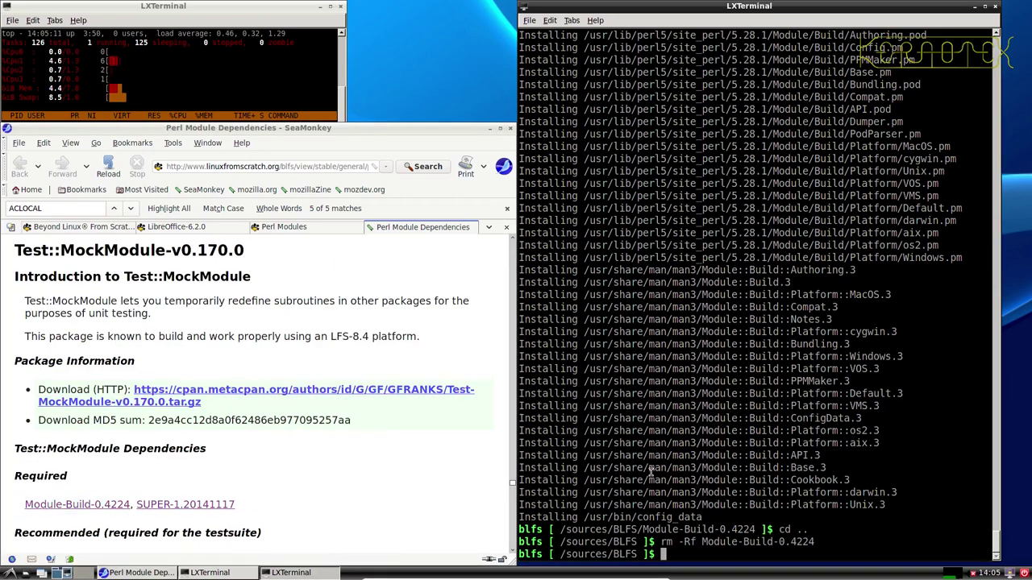
{"action": "left_click", "coordinate": [650, 470]}
{"action": "type", "text": "wget"}
{"action": "key", "text": "ctrl+shift+v"}
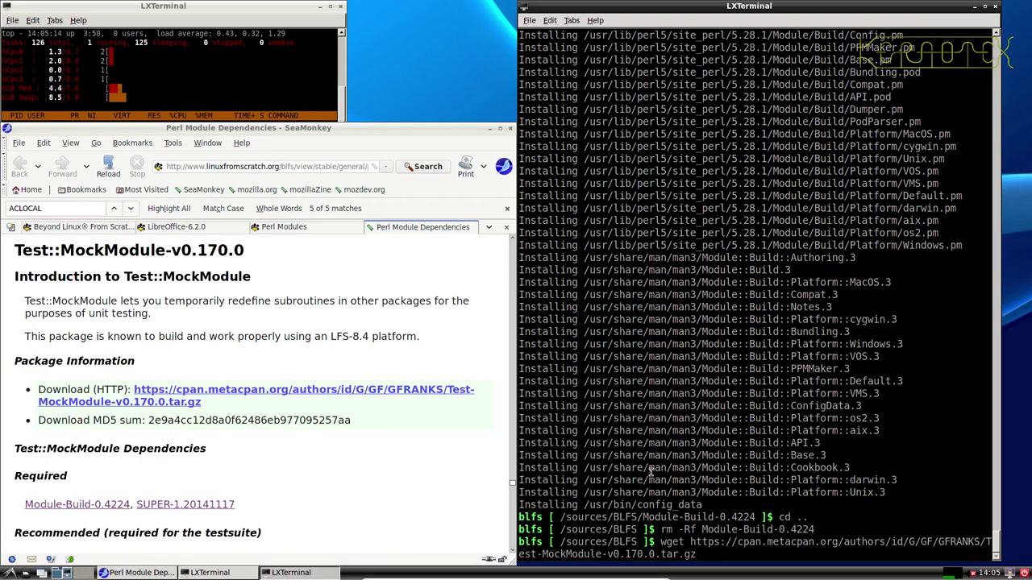
{"action": "key", "text": "Return"}
Unpack the Test-MockModule tarball and enter the Test-MockModule-v0.170.0 folder
{"action": "type", "text": "tar"}
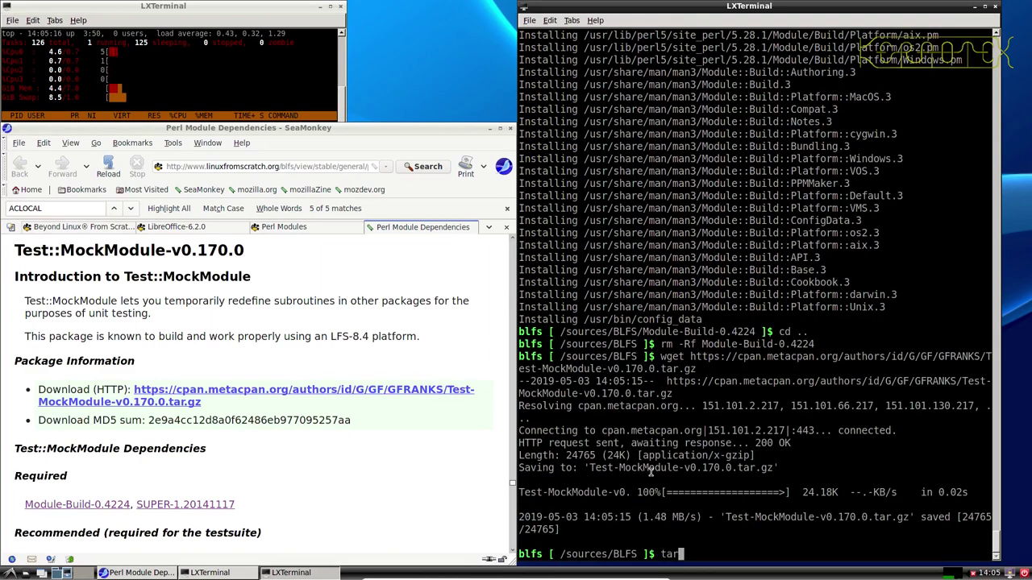
{"action": "type", "text": " -xvf Test-Mo"}
{"action": "key", "text": "Tab"}
{"action": "key", "text": "Return"}
{"action": "type", "text": "cd Test-M"}
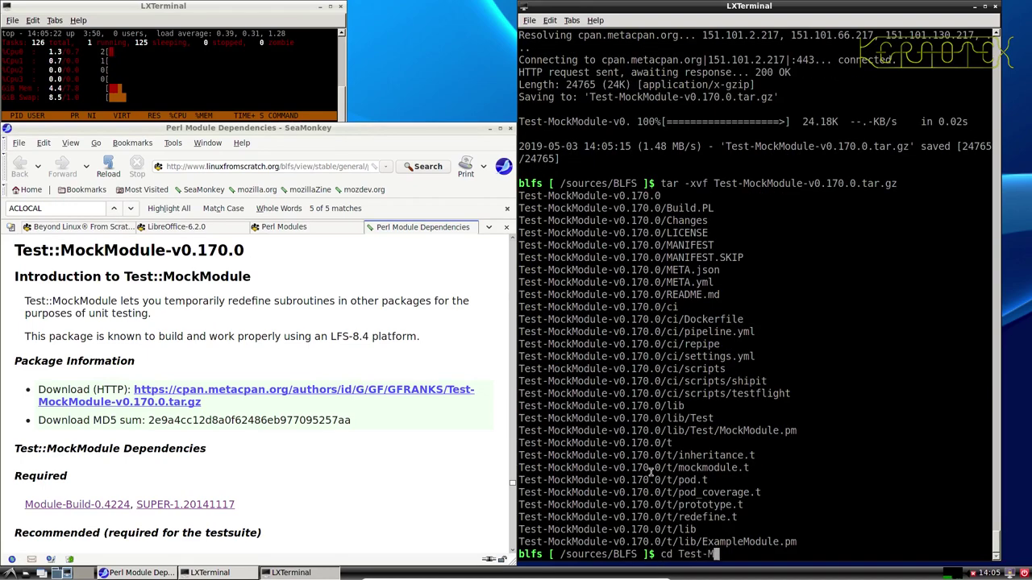
{"action": "key", "text": "Tab"}
{"action": "key", "text": "Return"}
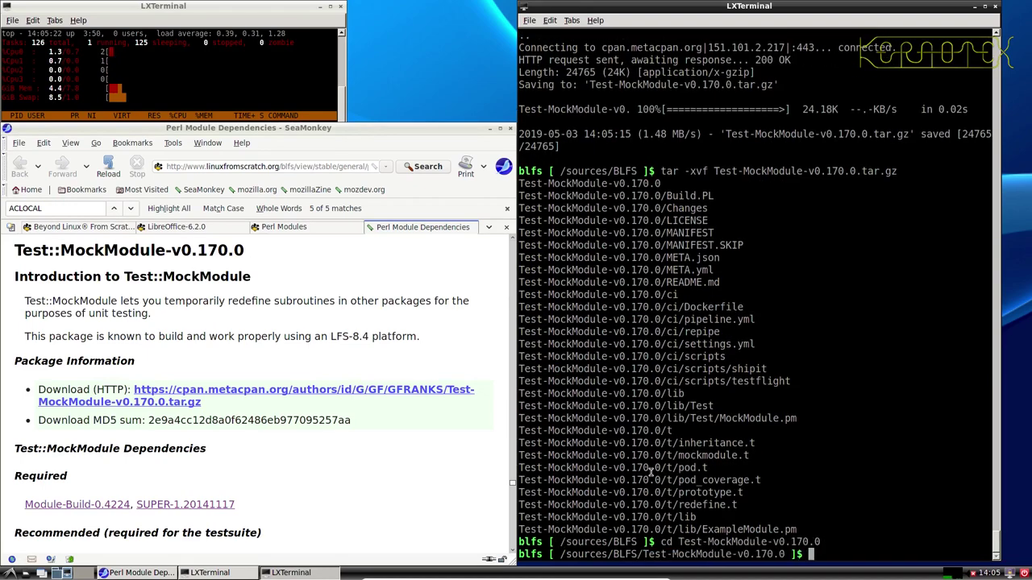
Run the page's build and test commands, then install with sudo -E ./Build install
{"action": "scroll", "coordinate": [405, 445], "scroll_direction": "down", "scroll_amount": 4}
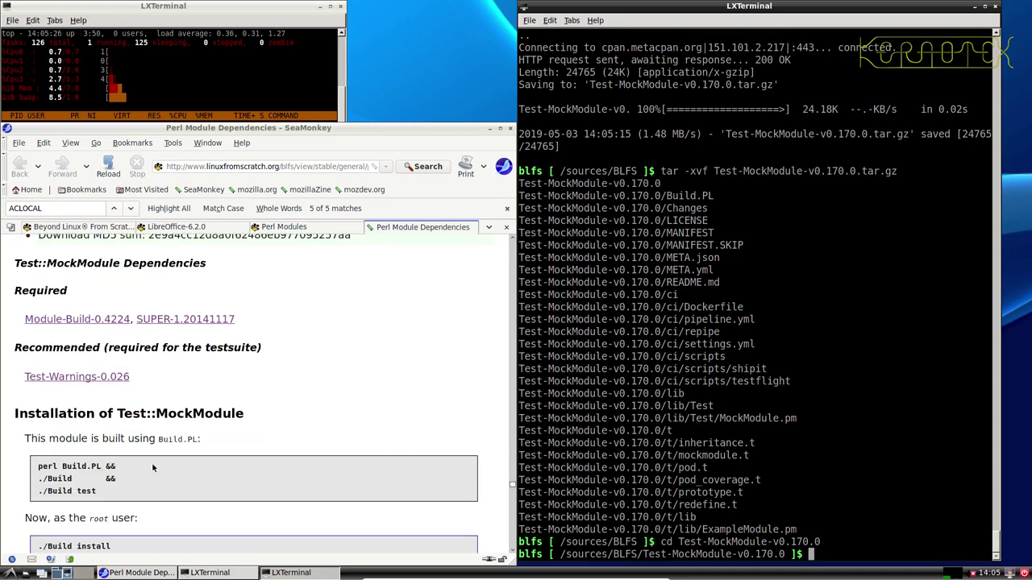
{"action": "scroll", "coordinate": [121, 461], "scroll_direction": "down", "scroll_amount": 1}
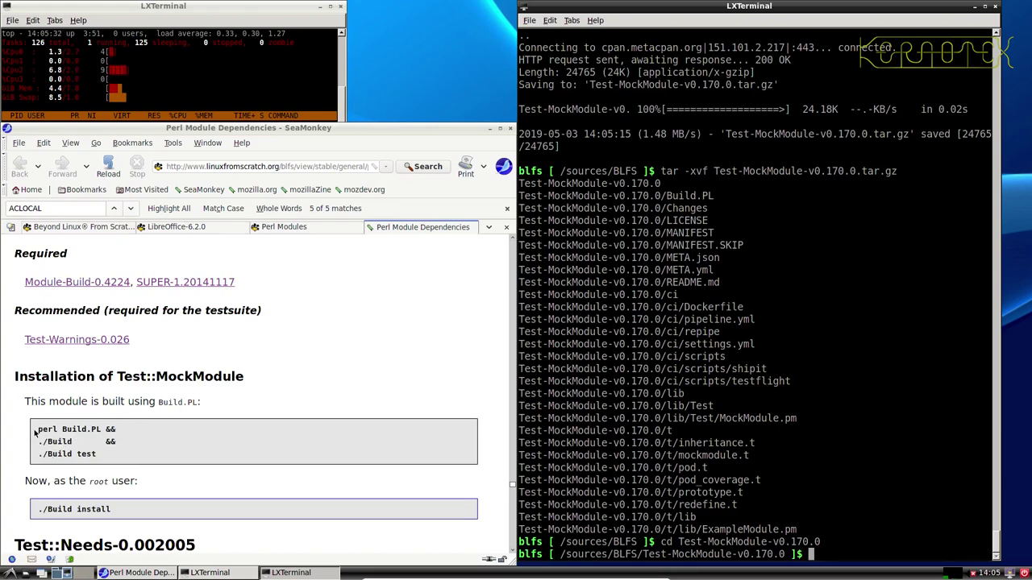
{"action": "left_click_drag", "start_coordinate": [38, 429], "coordinate": [142, 466]}
{"action": "middle_click", "coordinate": [649, 454]}
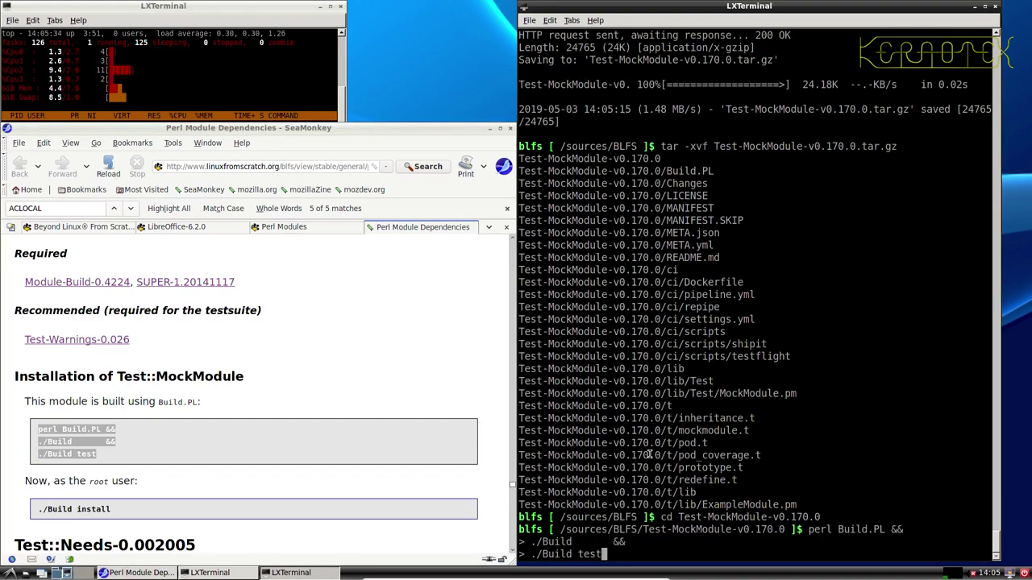
{"action": "key", "text": "Return"}
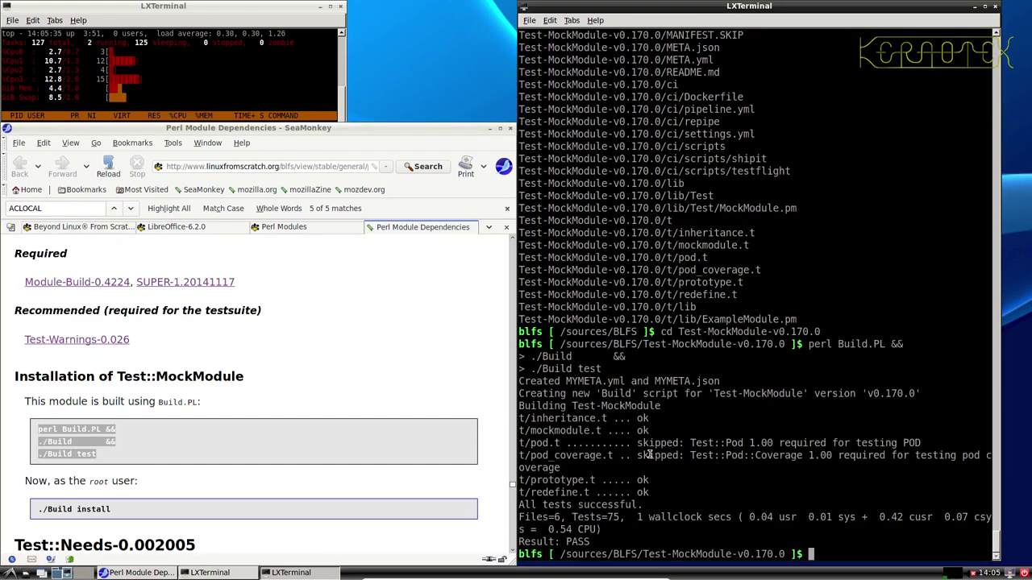
{"action": "type", "text": "sudo -E"}
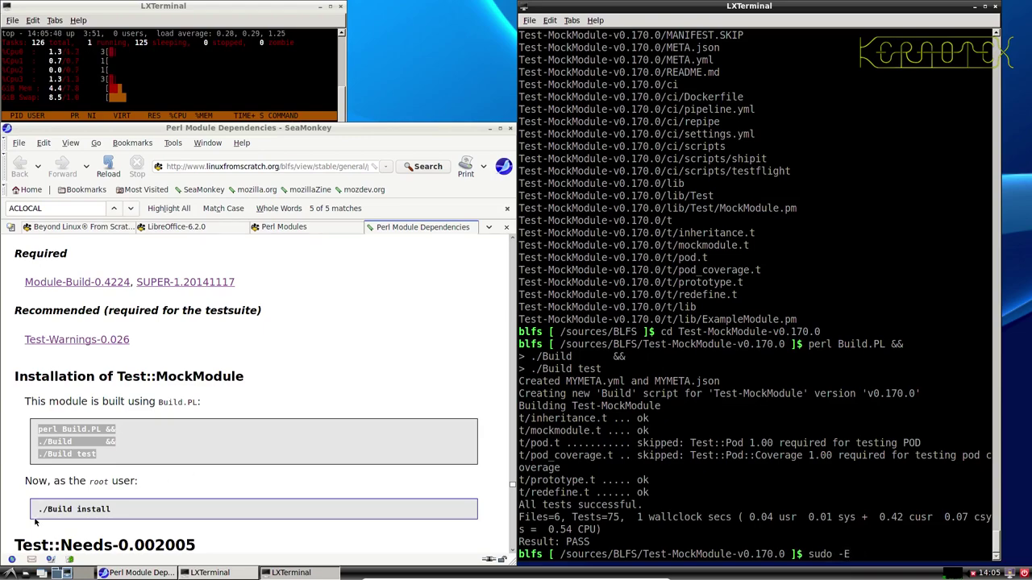
{"action": "left_click_drag", "start_coordinate": [38, 510], "coordinate": [142, 510]}
{"action": "middle_click", "coordinate": [685, 497]}
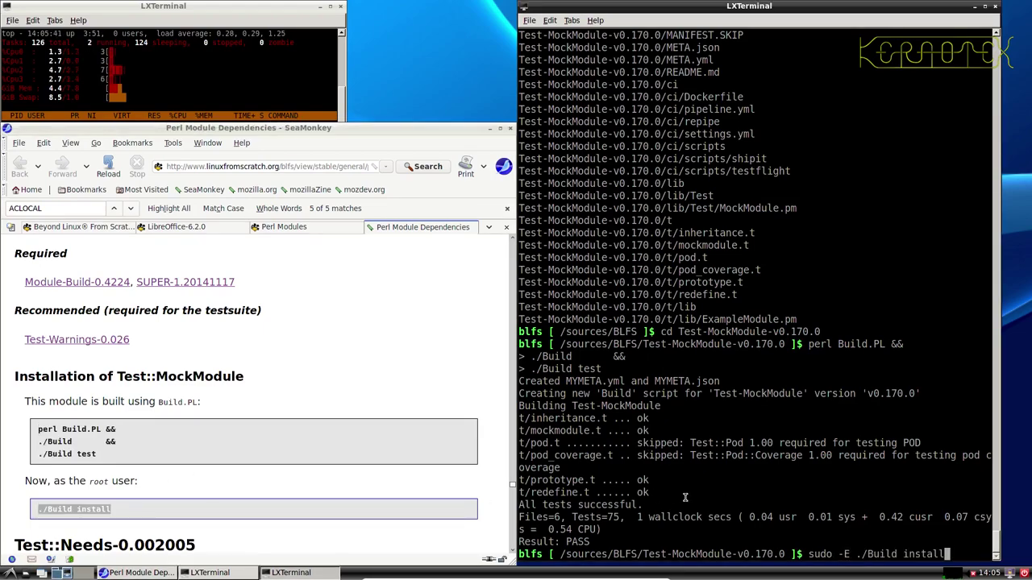
{"action": "key", "text": "Return"}
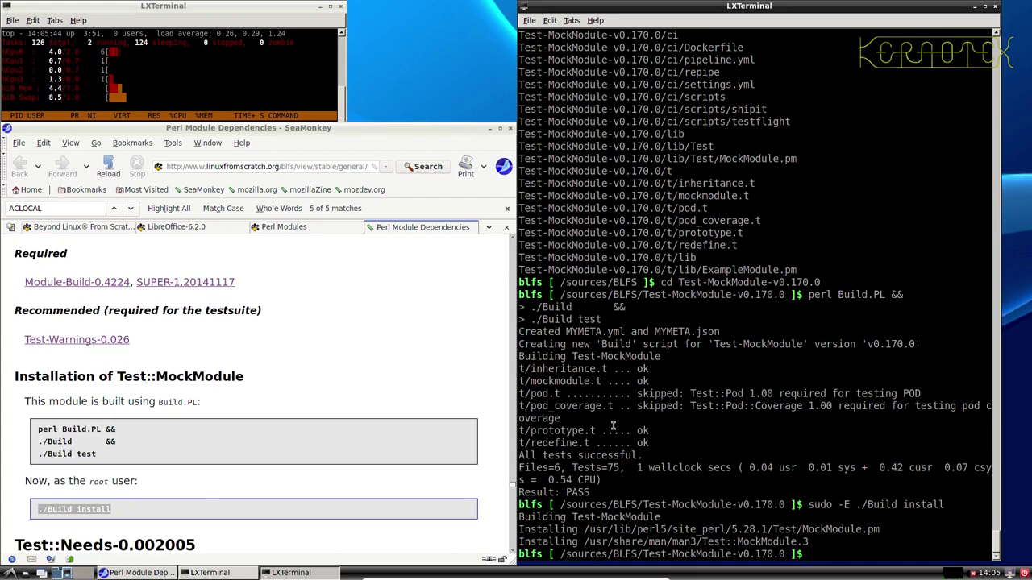
Delete the Test-MockModule-v0.170.0 source folder from /sources/BLFS
{"action": "type", "text": "cd .."}
{"action": "key", "text": "Return"}
{"action": "type", "text": "rm -R"}
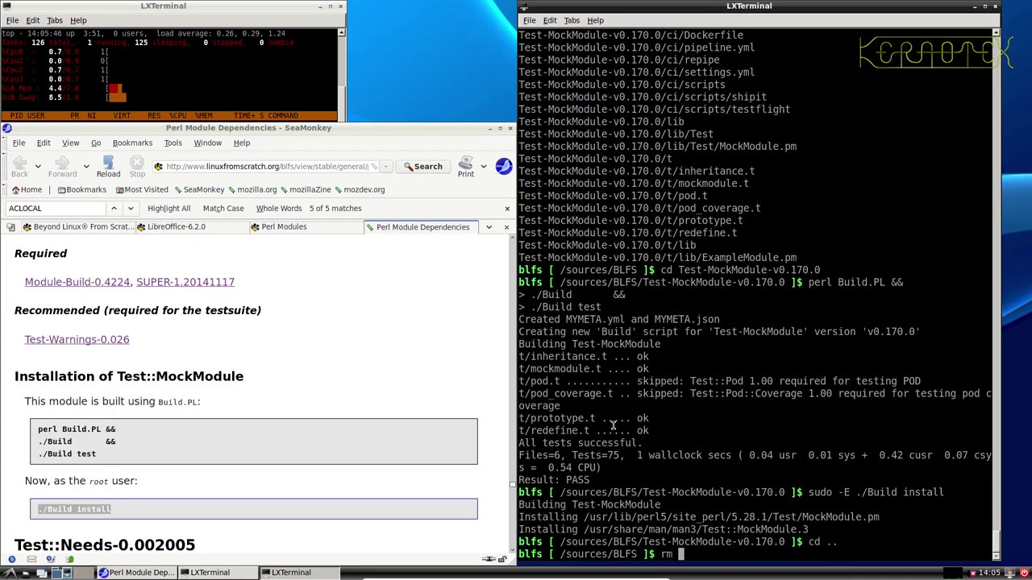
{"action": "type", "text": "f Test-Moc"}
{"action": "key", "text": "Tab"}
{"action": "key", "text": "Return"}
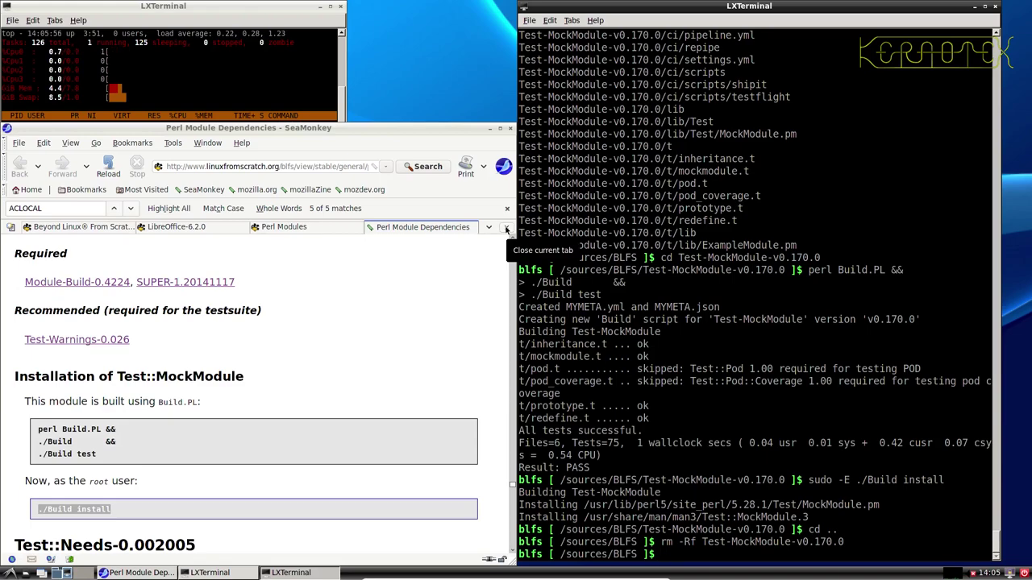
Close the dependencies page and download the Archive-Zip-1.64 tarball with wget
{"action": "left_click", "coordinate": [506, 231]}
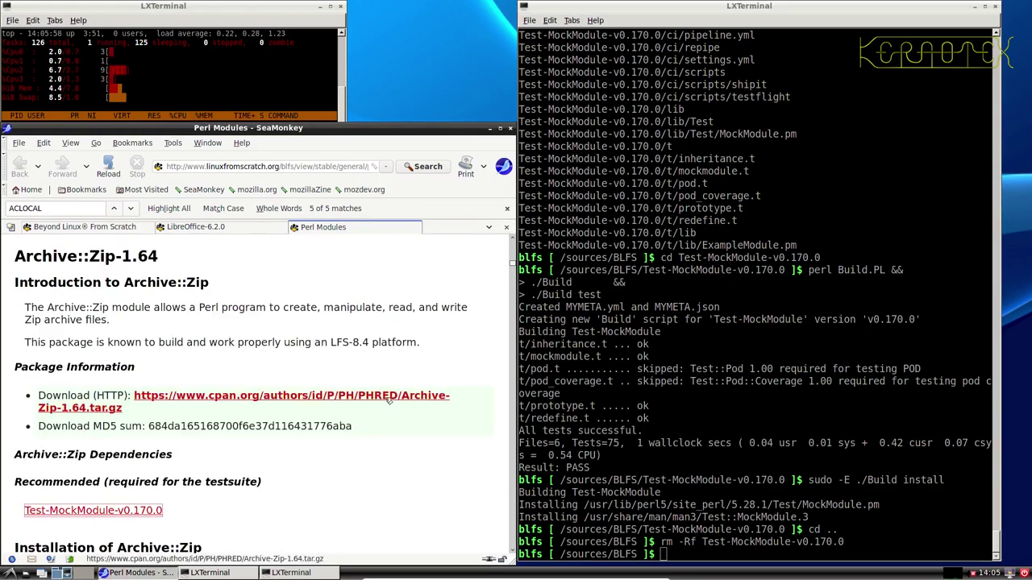
{"action": "right_click", "coordinate": [354, 397]}
{"action": "left_click", "coordinate": [403, 483]}
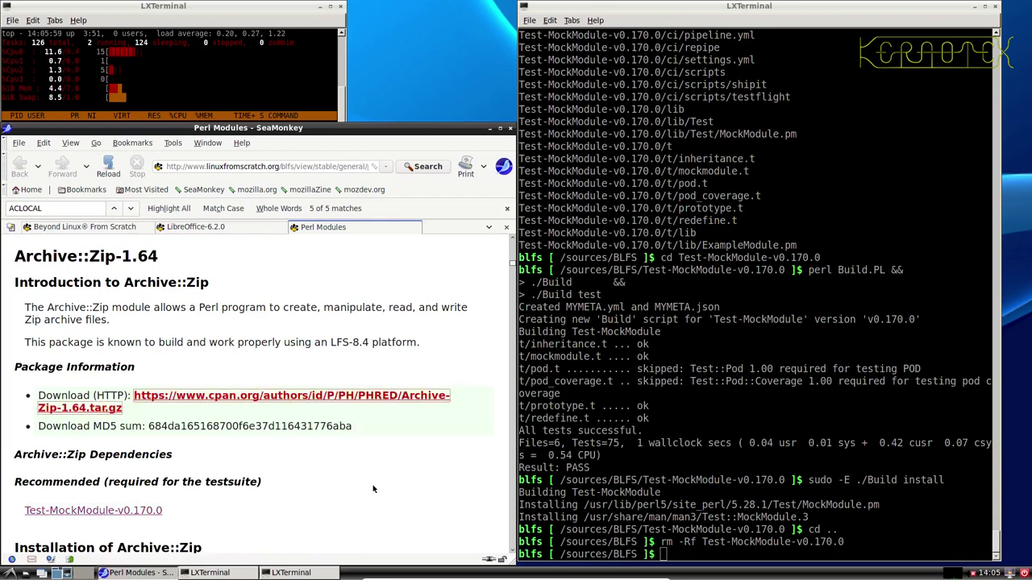
{"action": "left_click", "coordinate": [668, 457]}
{"action": "type", "text": "wget"}
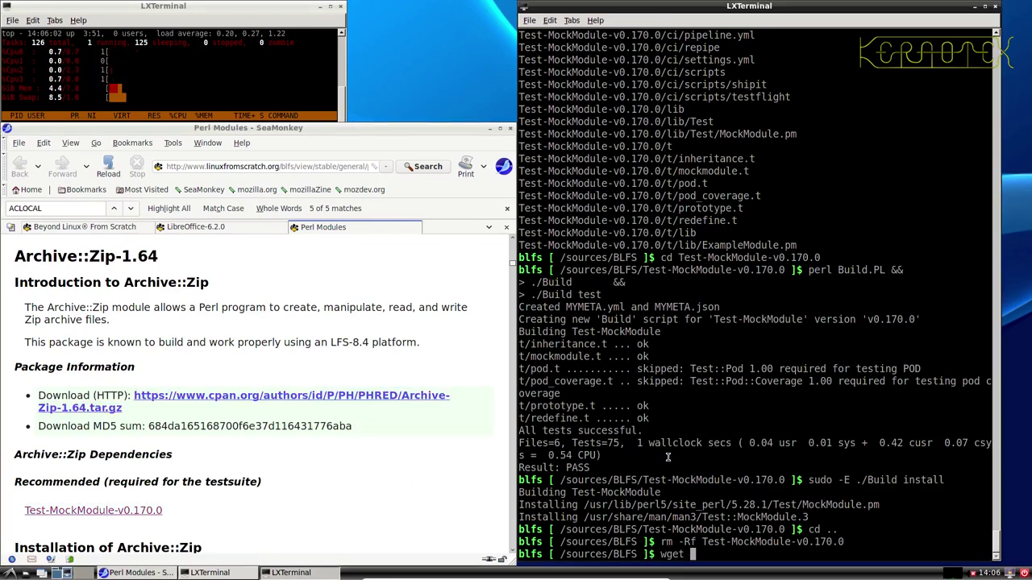
{"action": "key", "text": "ctrl+shift+v"}
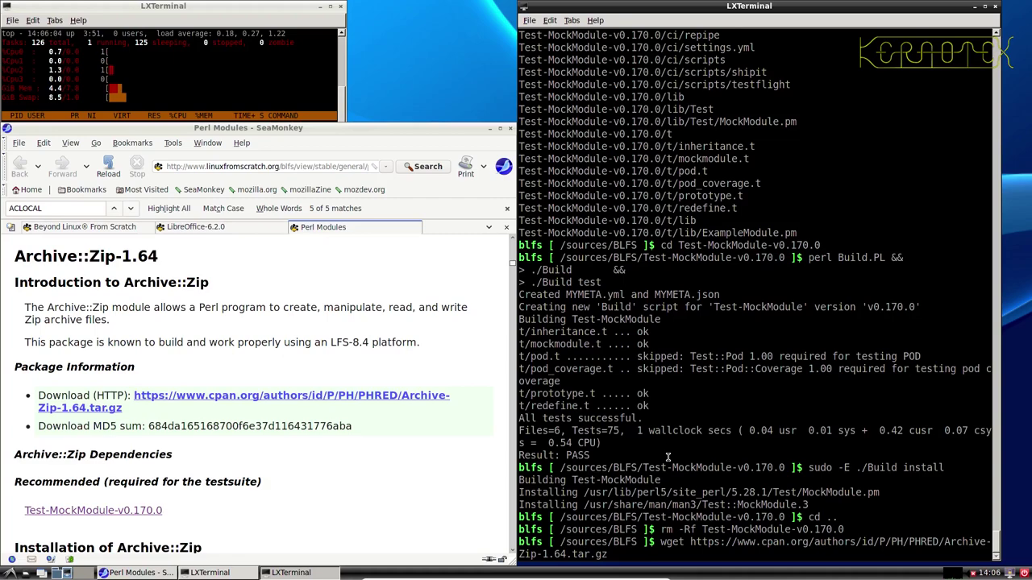
{"action": "key", "text": "Return"}
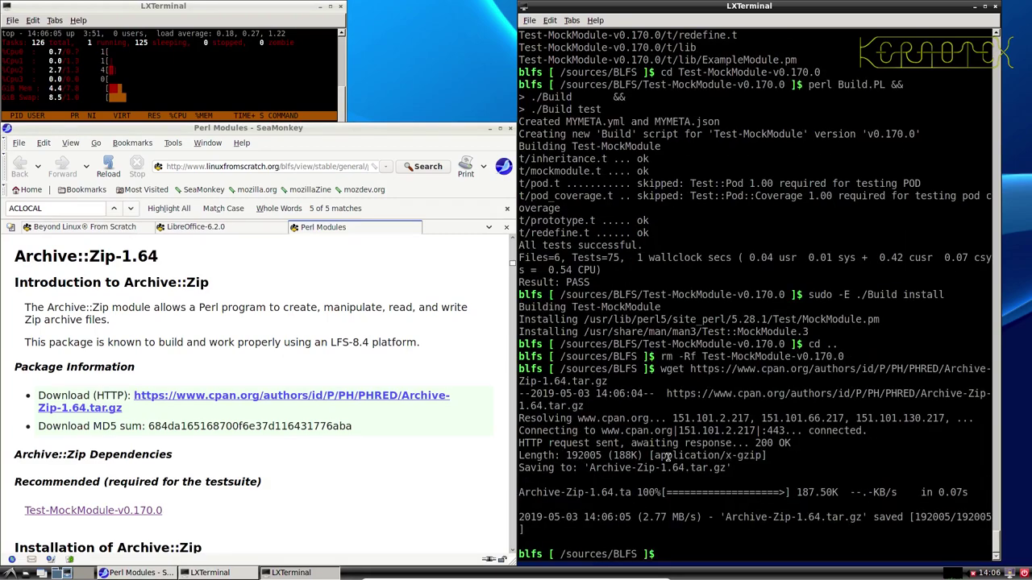
Extract Archive-Zip-1.64 and change into its source folder
{"action": "type", "text": "tar -xvf Ar"}
{"action": "key", "text": "Tab"}
{"action": "key", "text": "Return"}
{"action": "type", "text": "cd Arc"}
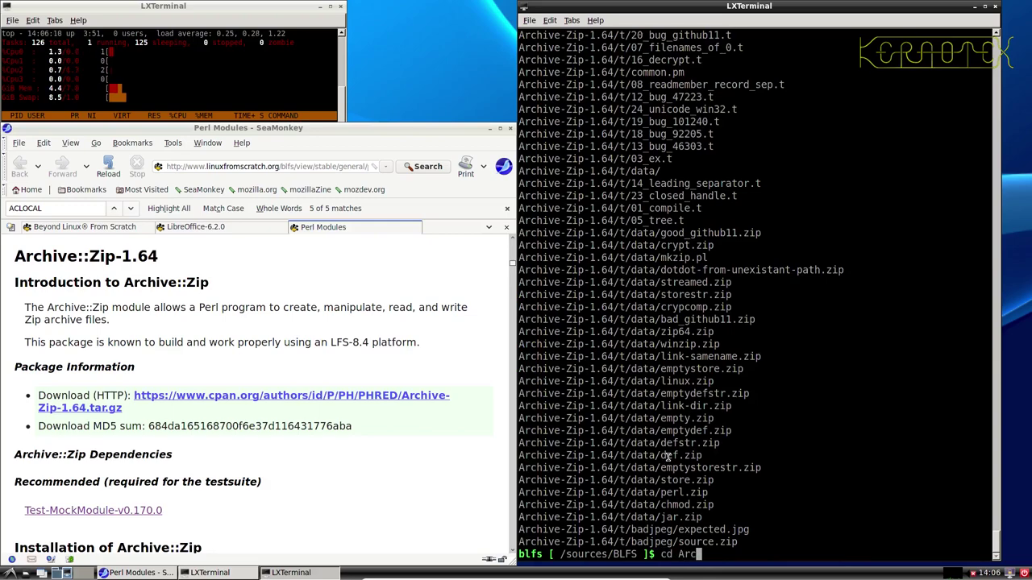
{"action": "key", "text": "Tab"}
{"action": "key", "text": "Return"}
Recall the earlier perl Makefile.PL command to build, test and install Archive-Zip
{"action": "scroll", "coordinate": [465, 468], "scroll_direction": "down", "scroll_amount": 3}
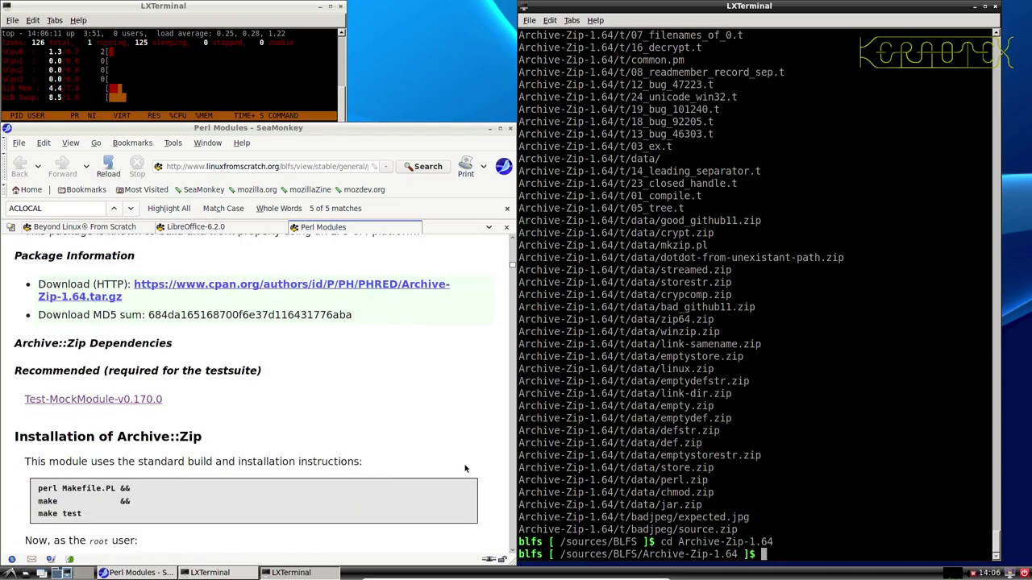
{"action": "scroll", "coordinate": [450, 467], "scroll_direction": "down", "scroll_amount": 3}
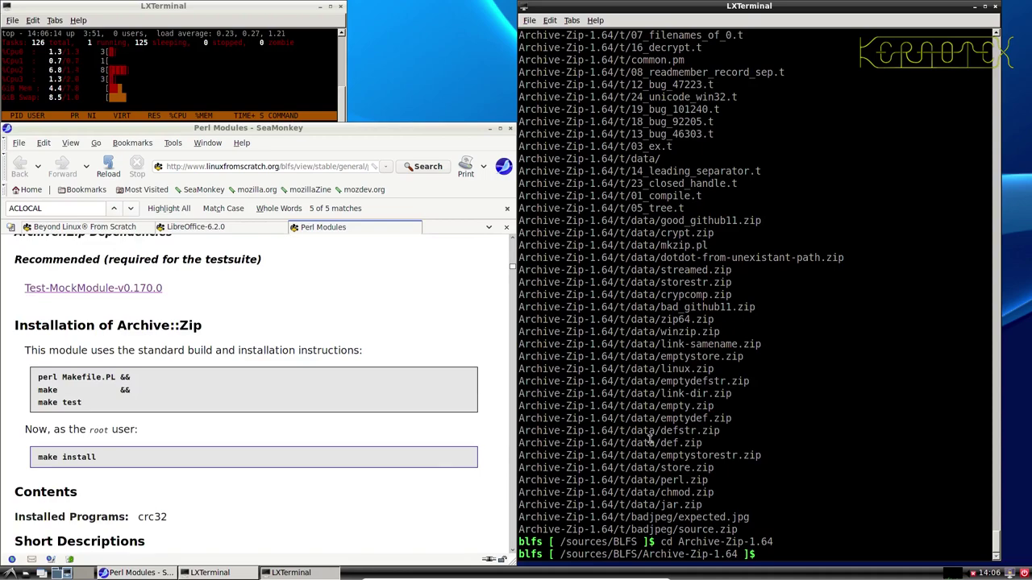
{"action": "left_click", "coordinate": [637, 416]}
{"action": "key", "text": "ctrl+r"}
{"action": "type", "text": "perl"}
{"action": "key", "text": "ctrl+r"}
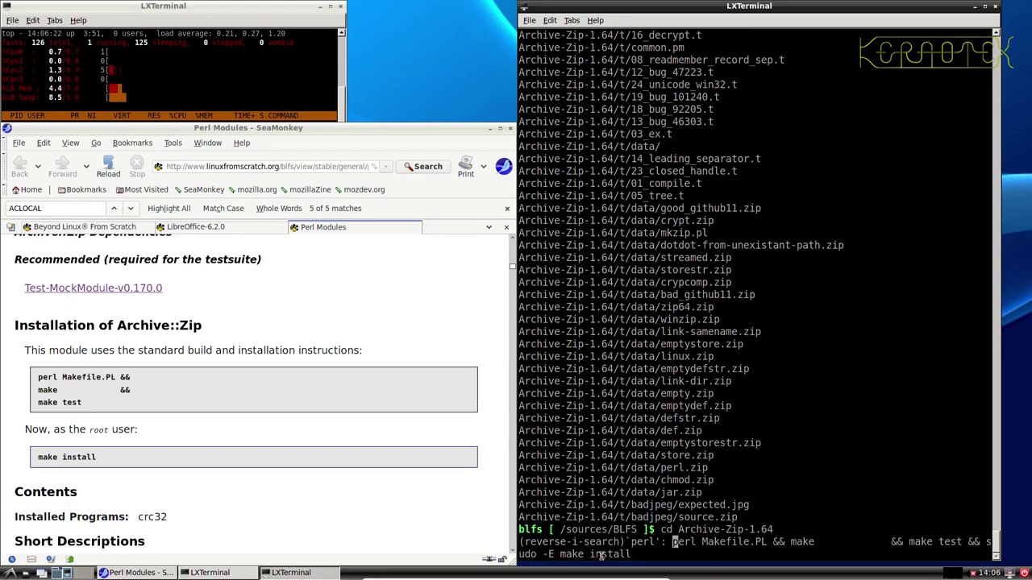
{"action": "key", "text": "Return"}
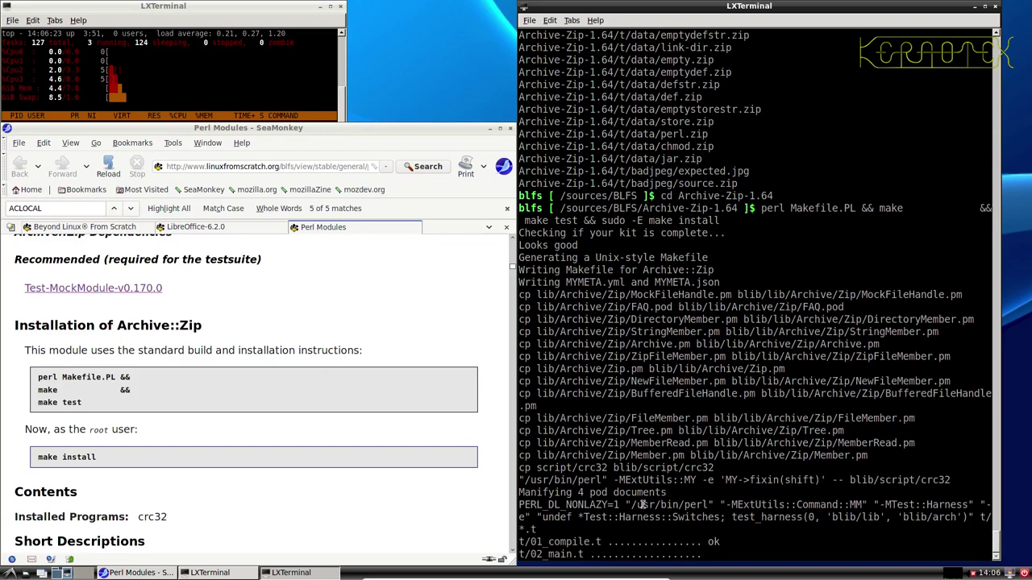
{"action": "scroll", "coordinate": [431, 478], "scroll_direction": "down", "scroll_amount": 1}
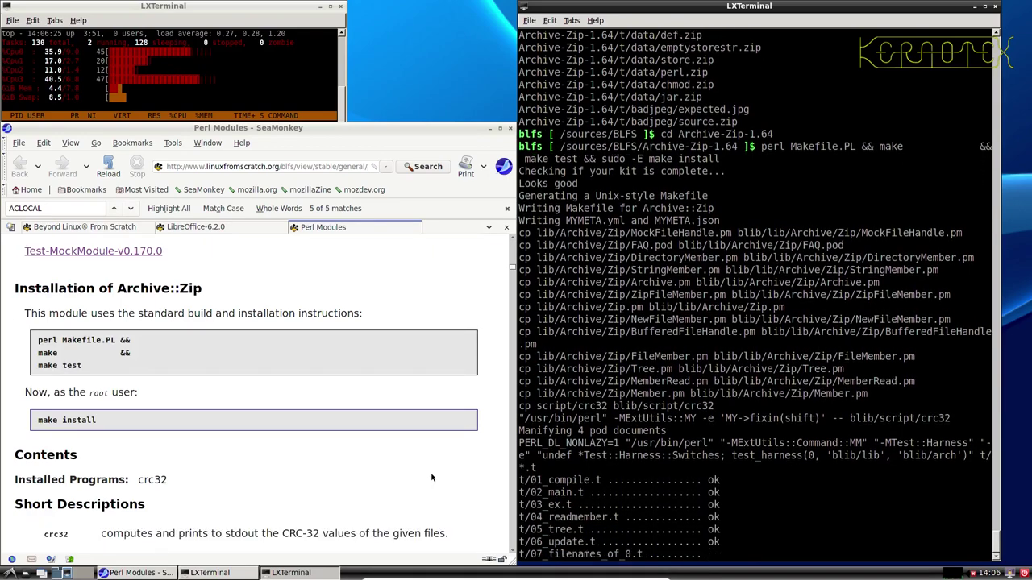
{"action": "scroll", "coordinate": [432, 478], "scroll_direction": "down", "scroll_amount": 2}
{"action": "scroll", "coordinate": [431, 478], "scroll_direction": "up", "scroll_amount": 3}
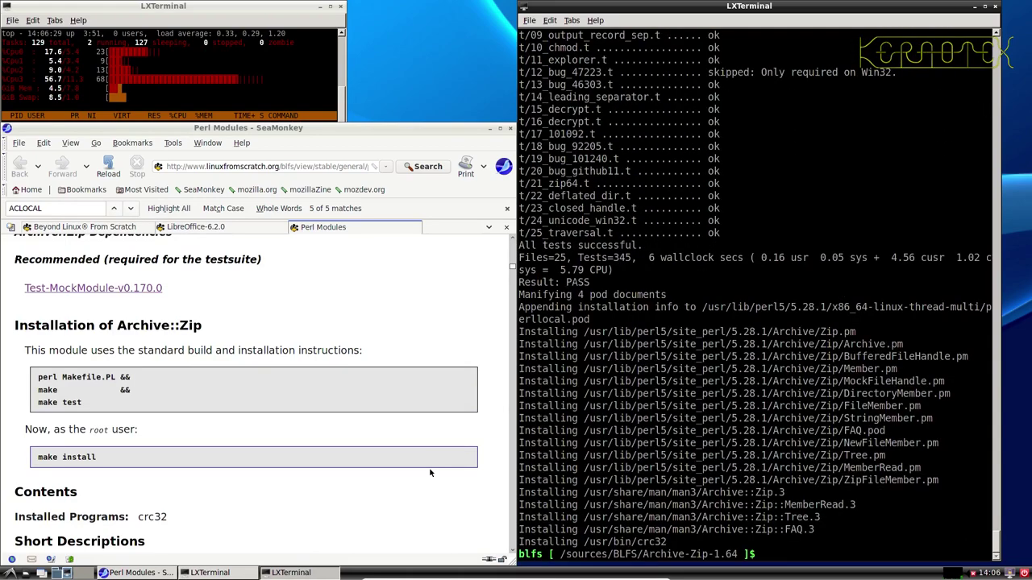
Delete the Archive-Zip-1.64 source folder and close the Perl Modules page
{"action": "type", "text": "cd .."}
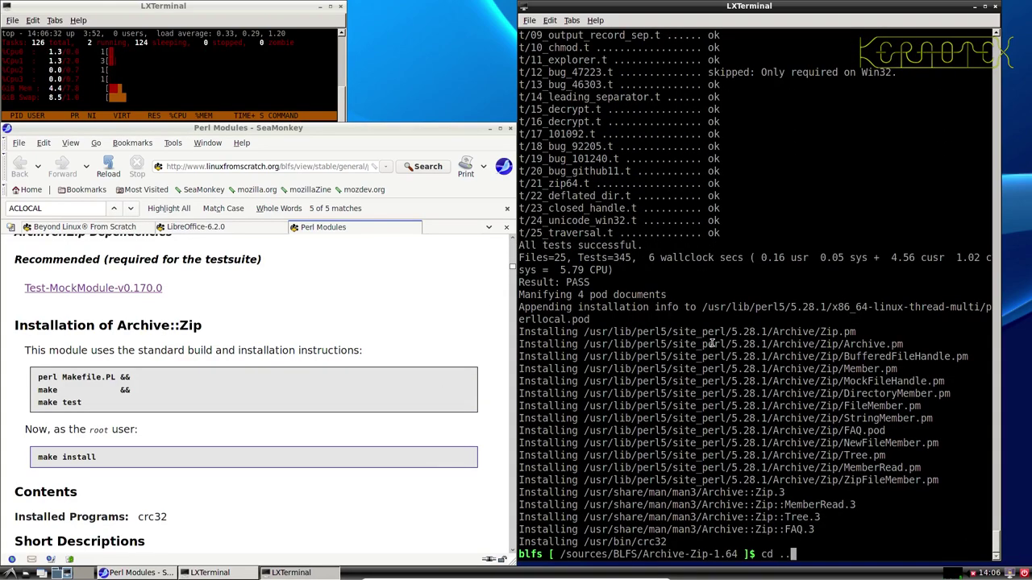
{"action": "key", "text": "Return"}
{"action": "type", "text": "rm -Rf Arc"}
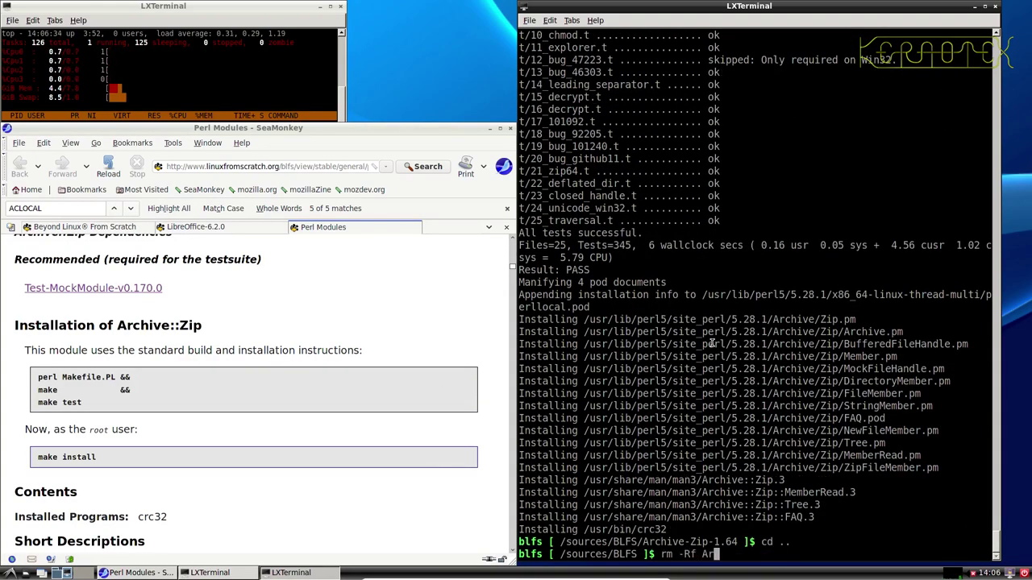
{"action": "key", "text": "Tab"}
{"action": "key", "text": "Return"}
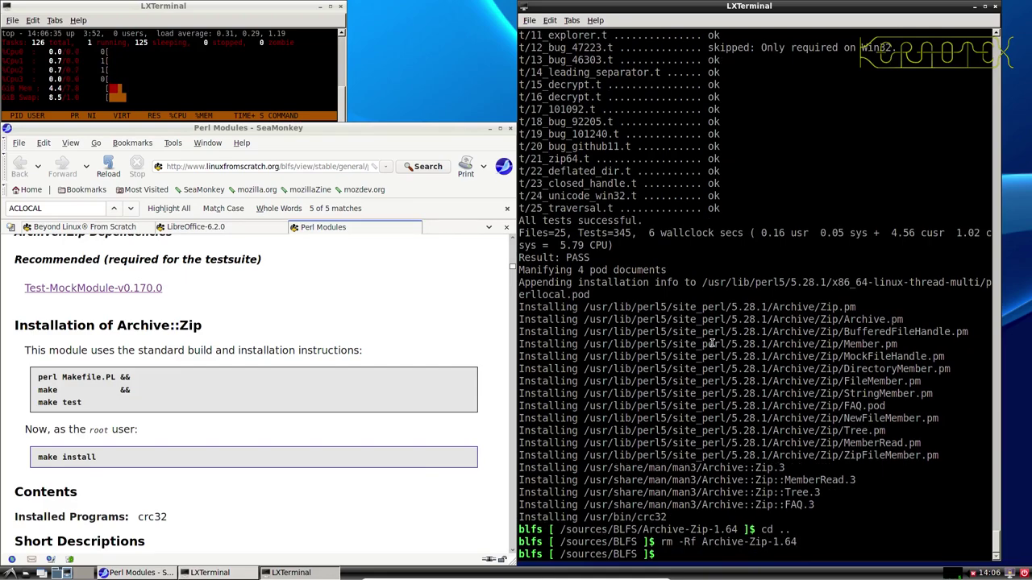
{"action": "left_click", "coordinate": [507, 228]}
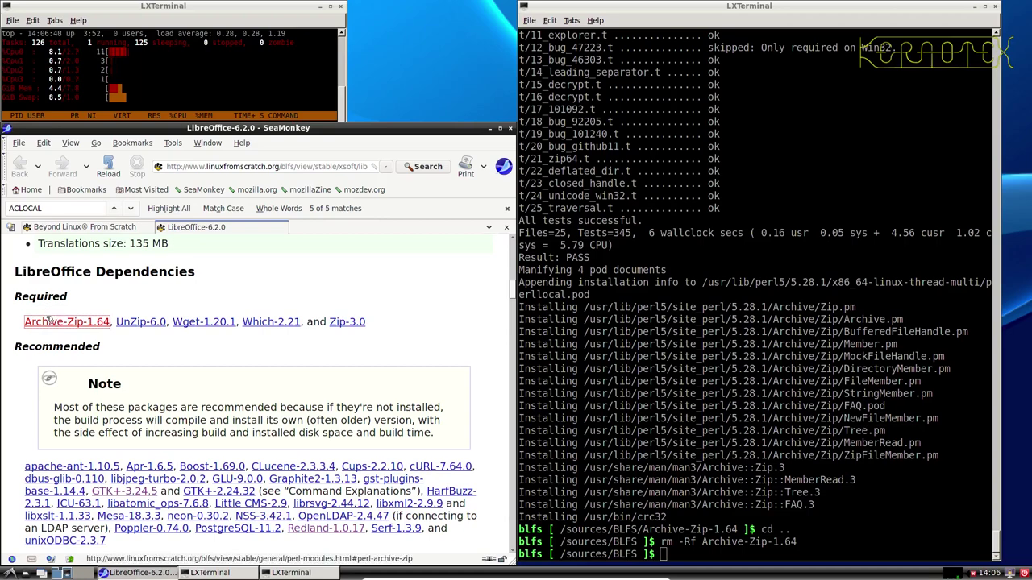
Check for the apache-ant tarball in the terminal and review the apache-ant-1.10.5 page
{"action": "scroll", "coordinate": [49, 330], "scroll_direction": "down", "scroll_amount": 2}
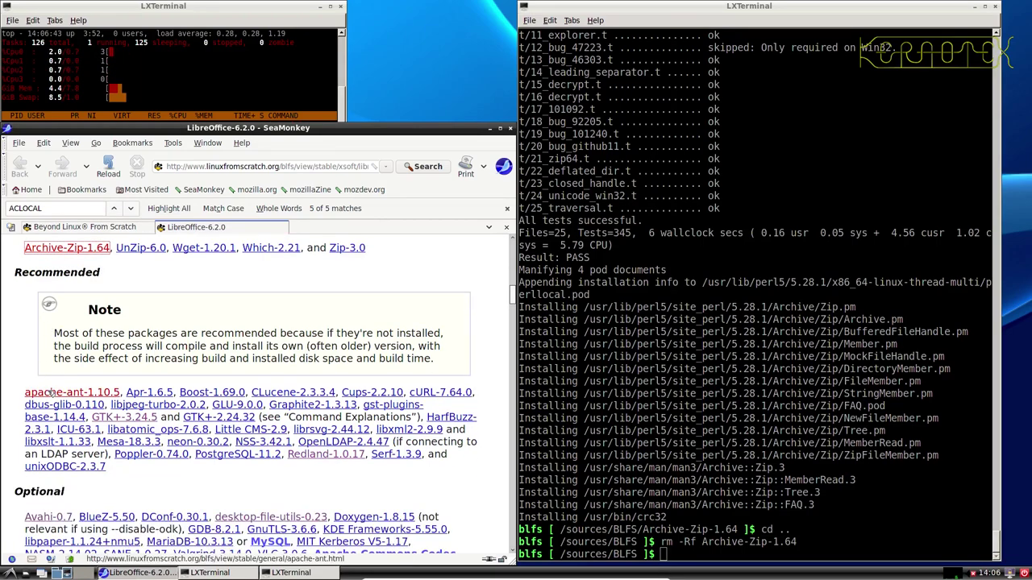
{"action": "left_click", "coordinate": [591, 420]}
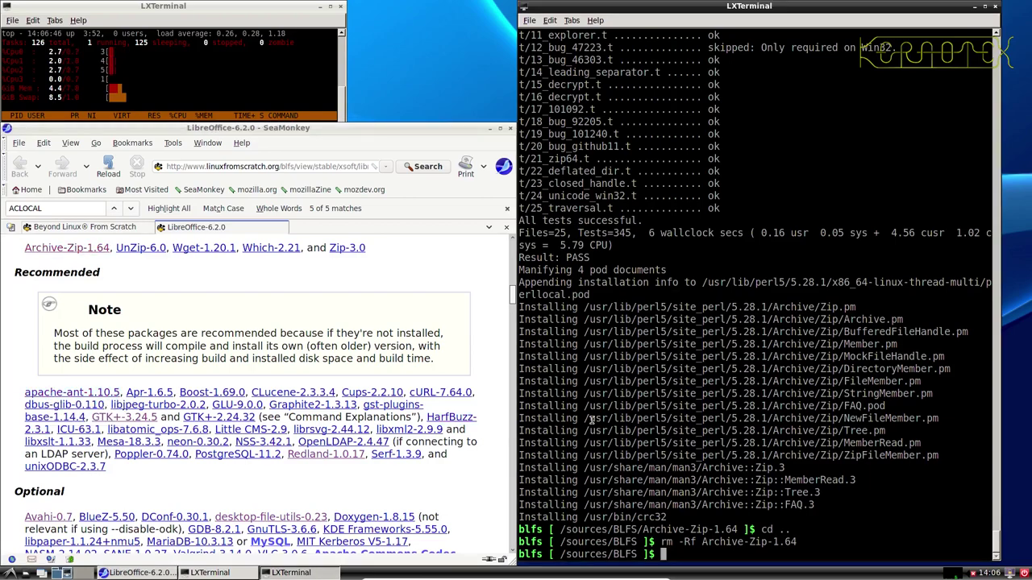
{"action": "type", "text": "ls apa"}
{"action": "key", "text": "Tab"}
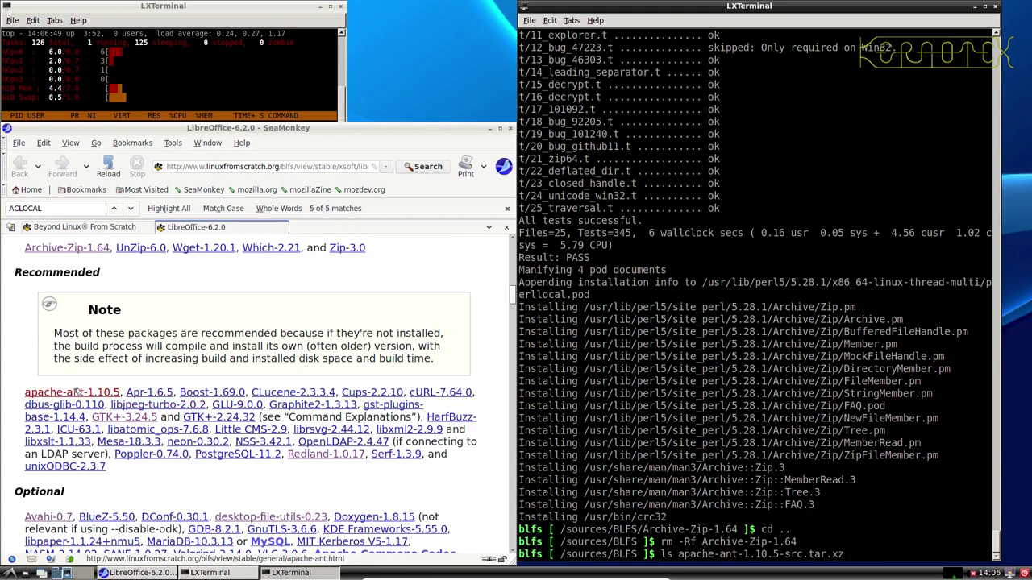
{"action": "middle_click", "coordinate": [74, 392]}
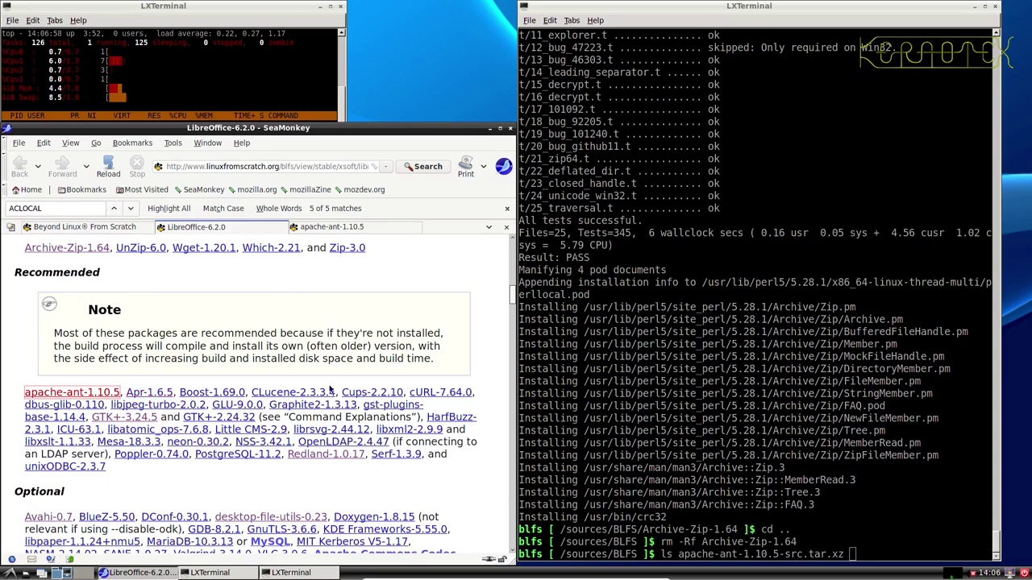
{"action": "type", "text": "apr"}
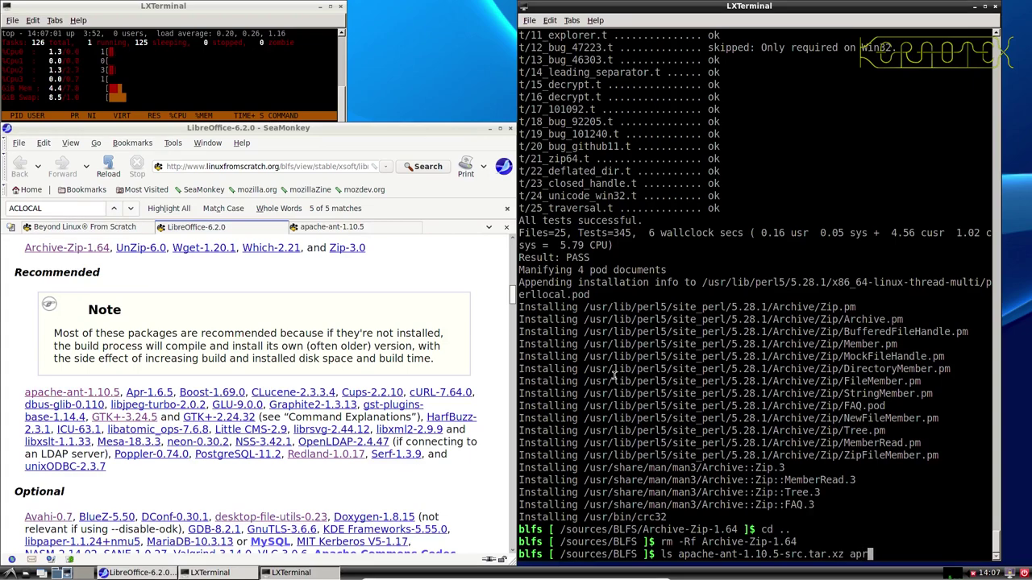
{"action": "left_click", "coordinate": [373, 228]}
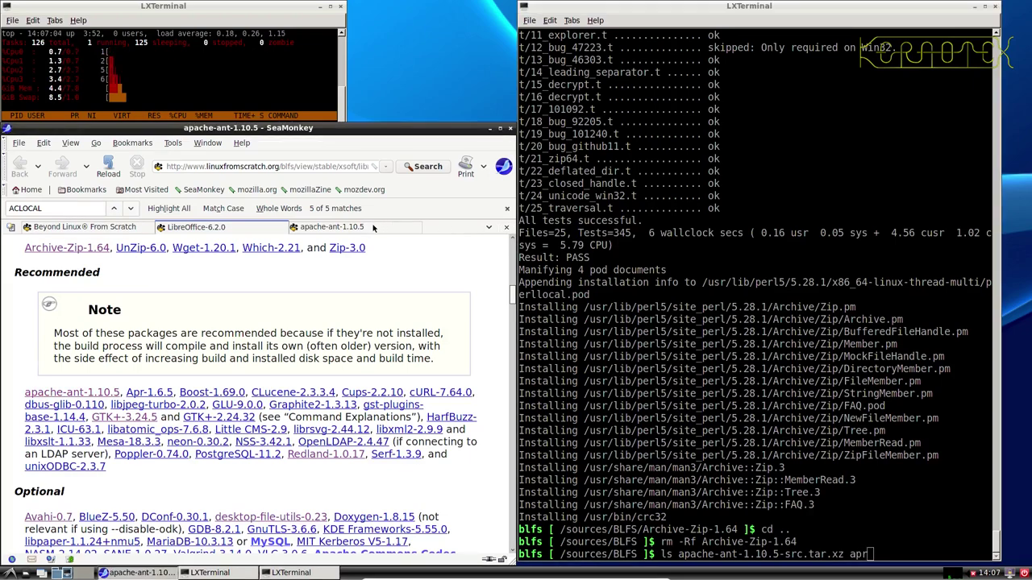
{"action": "left_click", "coordinate": [507, 228]}
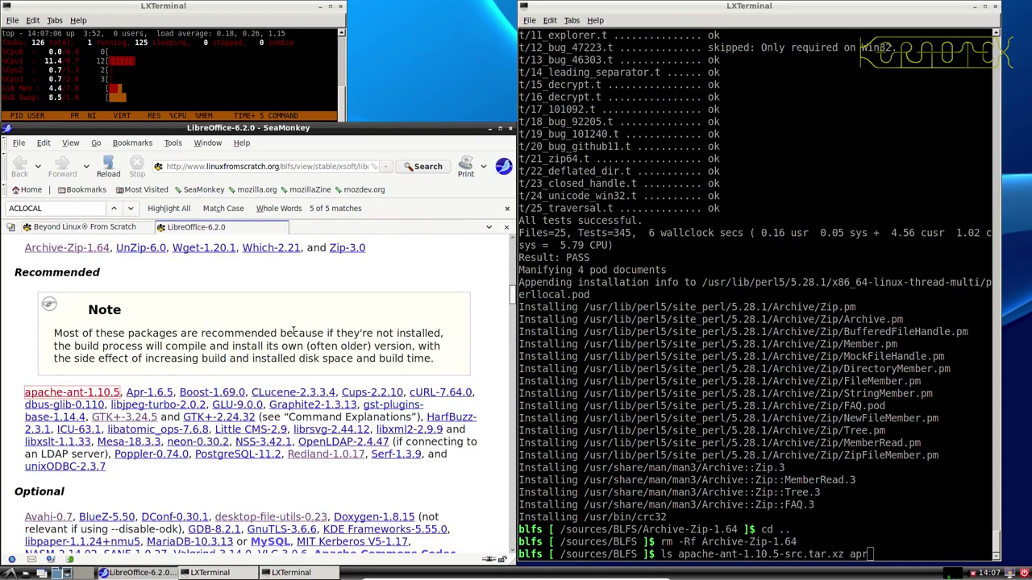
Open the Apr-1.6.5 and CLucene pages in background tabs while checking the boost and class3.crt files
{"action": "middle_click", "coordinate": [133, 393]}
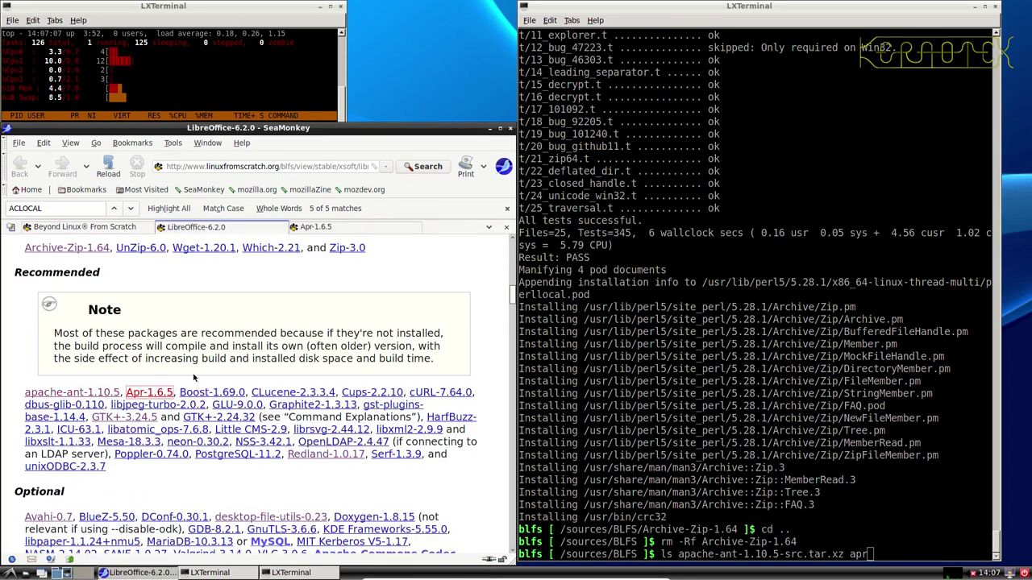
{"action": "left_click", "coordinate": [599, 303]}
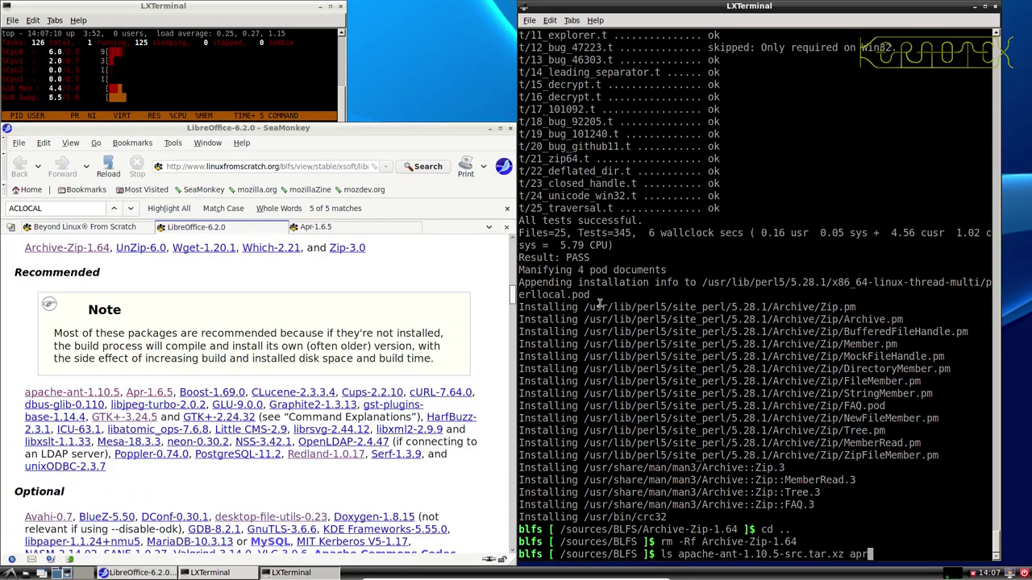
{"action": "type", "text": "boos"}
{"action": "key", "text": "Tab"}
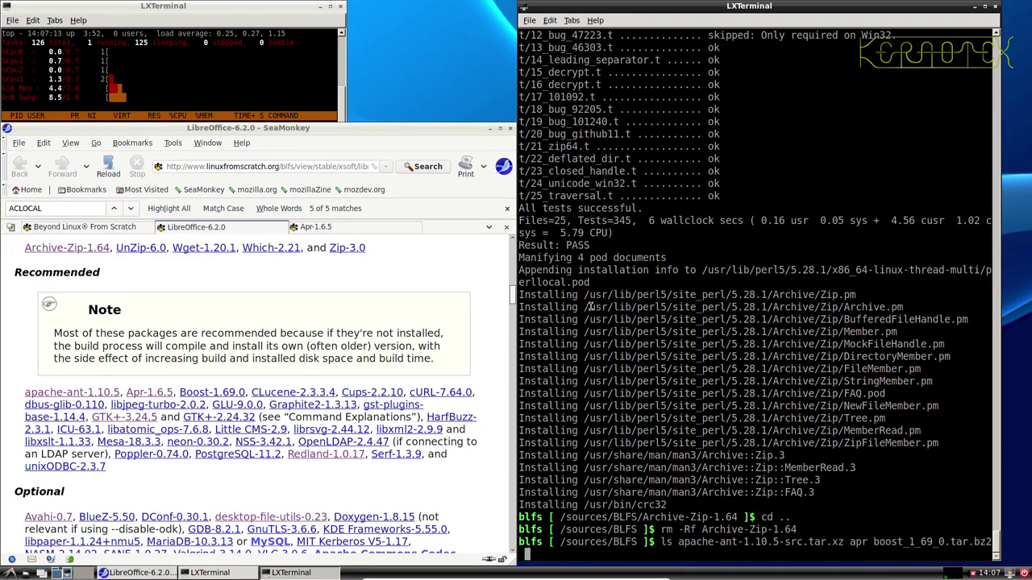
{"action": "type", "text": "cle"}
{"action": "key", "text": "Tab"}
{"action": "middle_click", "coordinate": [280, 393]}
Review the Boost-1.69.0, Cups-2.2.10 and cURL-7.64.0 pages in separate windows, closing each
{"action": "right_click", "coordinate": [231, 393]}
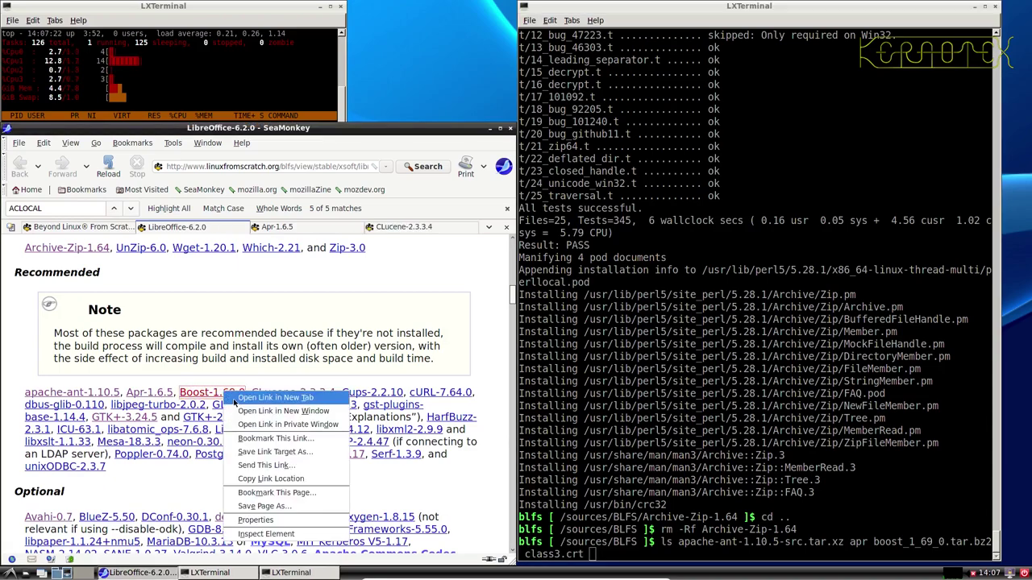
{"action": "left_click", "coordinate": [243, 412]}
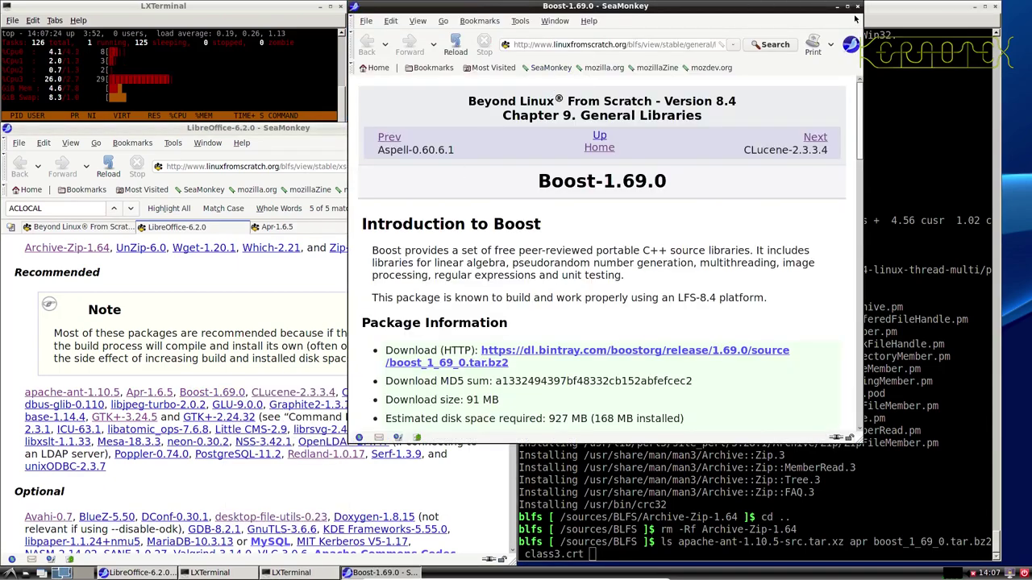
{"action": "left_click", "coordinate": [858, 7]}
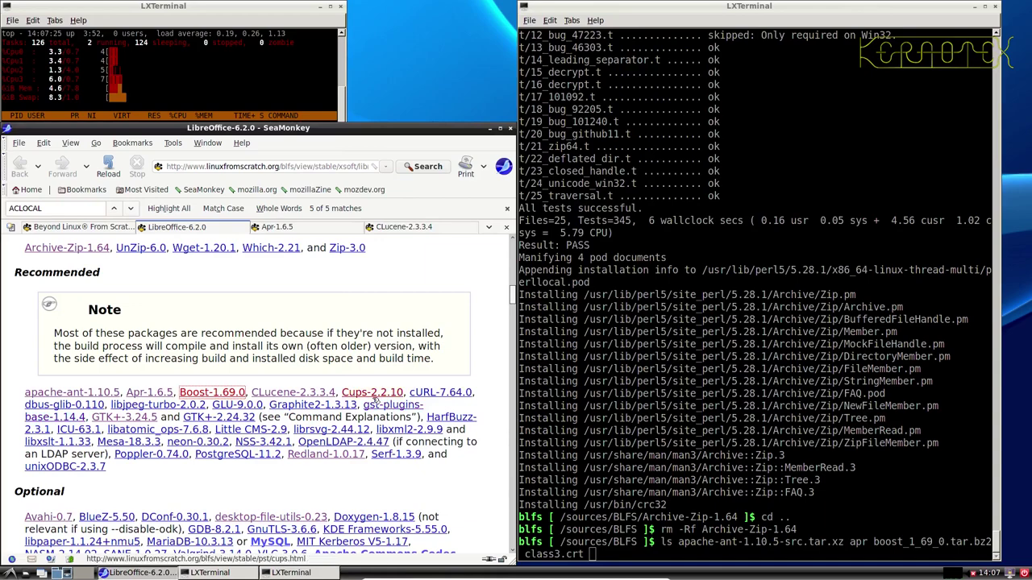
{"action": "right_click", "coordinate": [381, 393]}
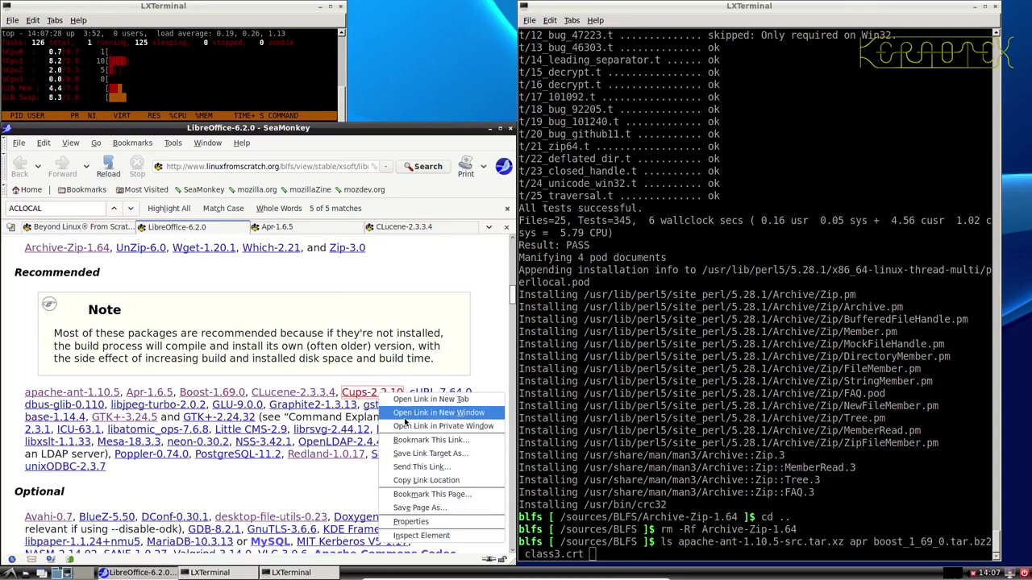
{"action": "left_click", "coordinate": [406, 412]}
{"action": "left_click", "coordinate": [848, 7]}
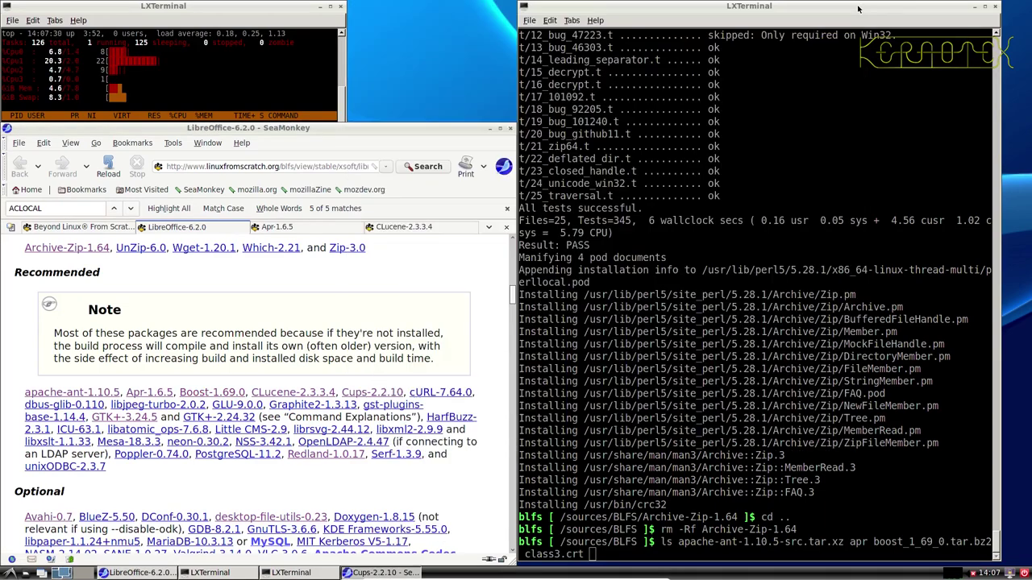
{"action": "right_click", "coordinate": [466, 392]}
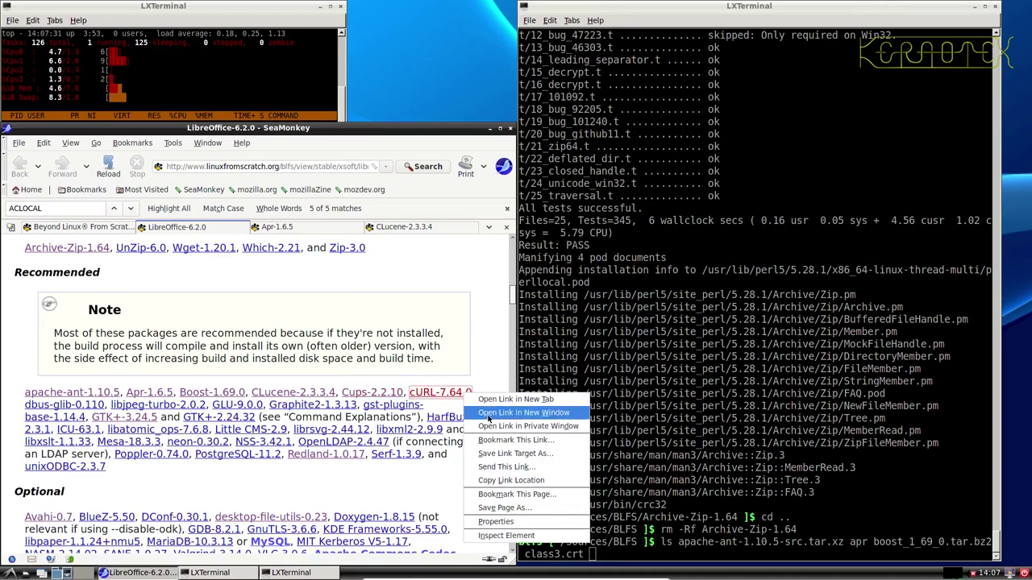
{"action": "left_click", "coordinate": [488, 414]}
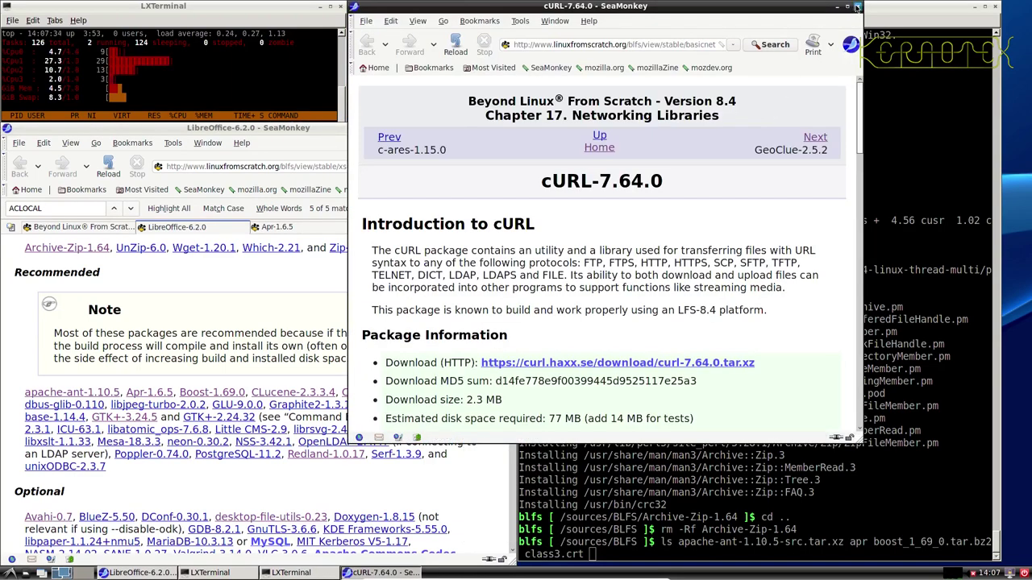
{"action": "left_click", "coordinate": [851, 7]}
List the cu tarballs in /sources/BLFS: cups-2.2.10, cups-filters-1.22.0 and curl-7.64.0
{"action": "key", "text": "ctrl+c"}
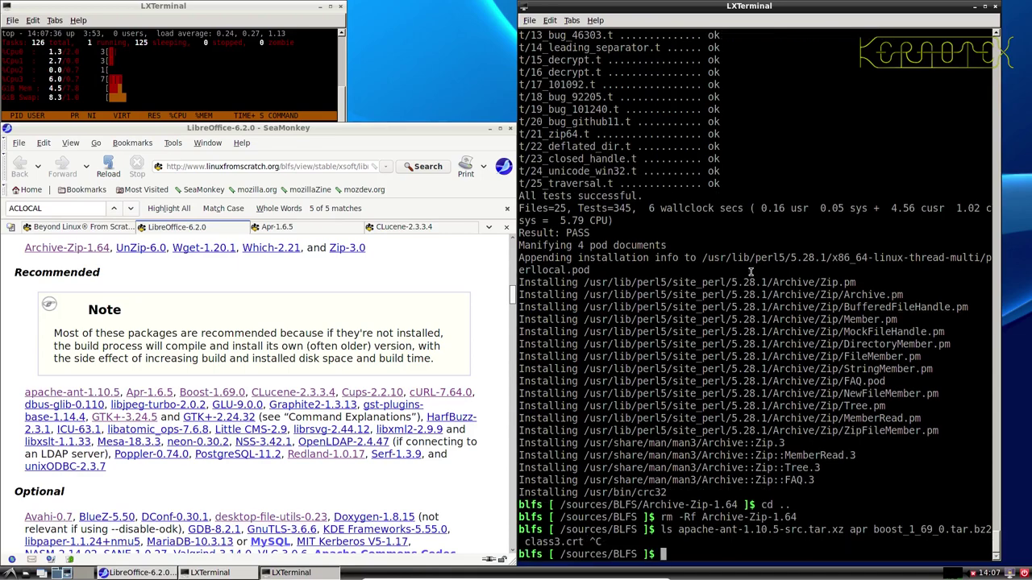
{"action": "type", "text": "ls cu"}
{"action": "key", "text": "Tab"}
{"action": "key", "text": "Tab"}
{"action": "key", "text": "Tab"}
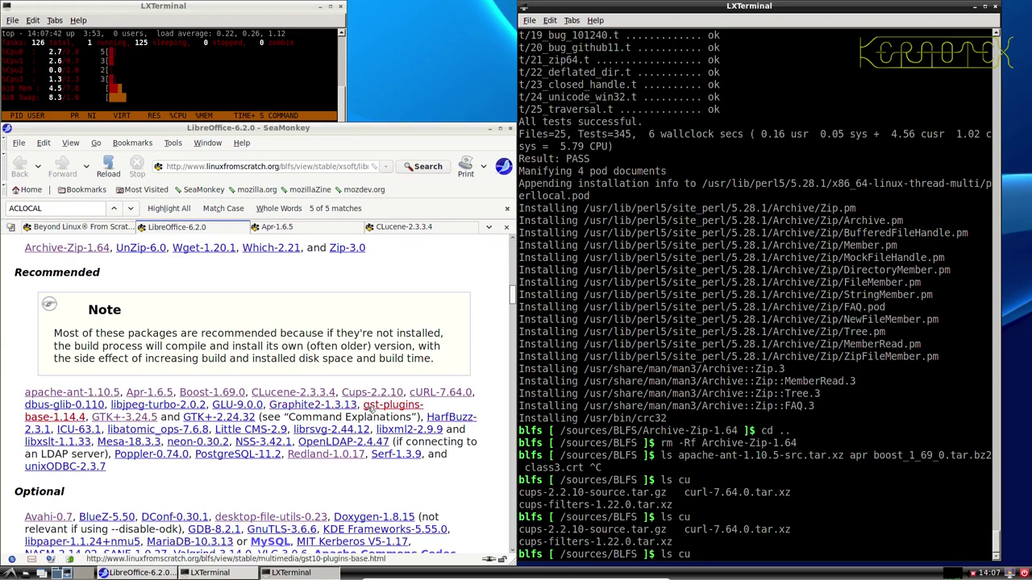
Open the dbus-glib-0.110 link in a new SeaMonkey window
{"action": "right_click", "coordinate": [84, 410]}
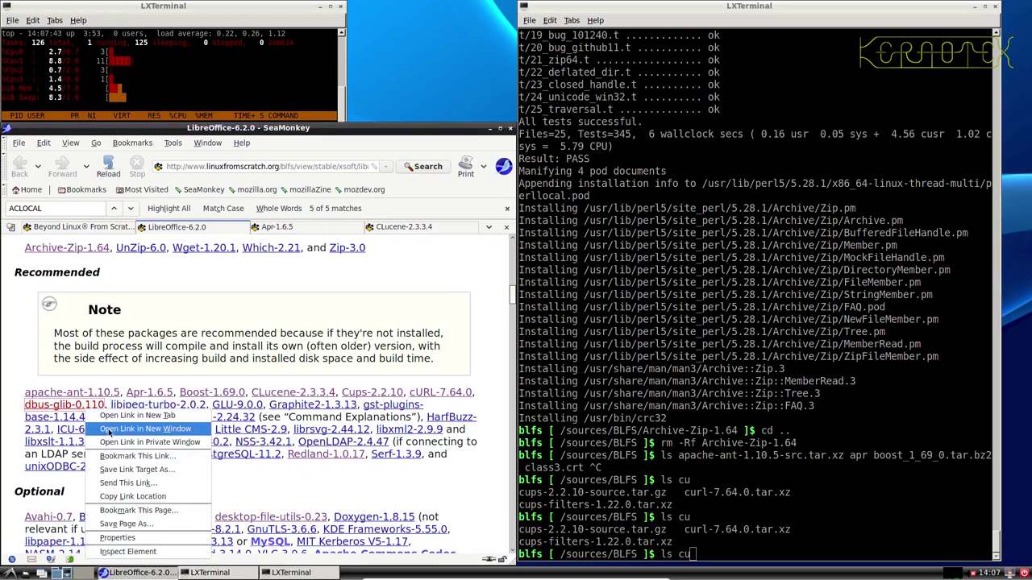
{"action": "left_click", "coordinate": [110, 431]}
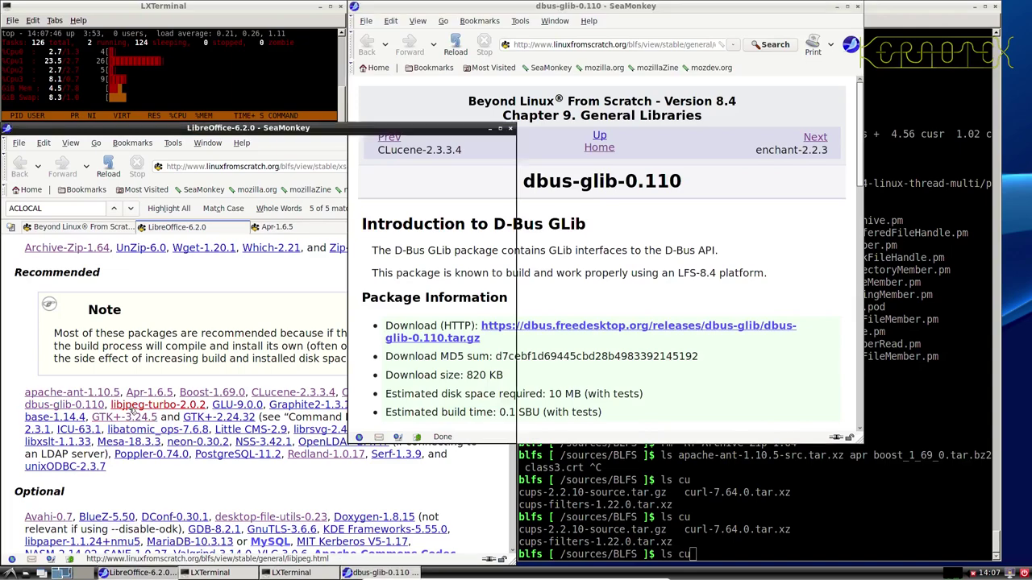
{"action": "right_click", "coordinate": [140, 408]}
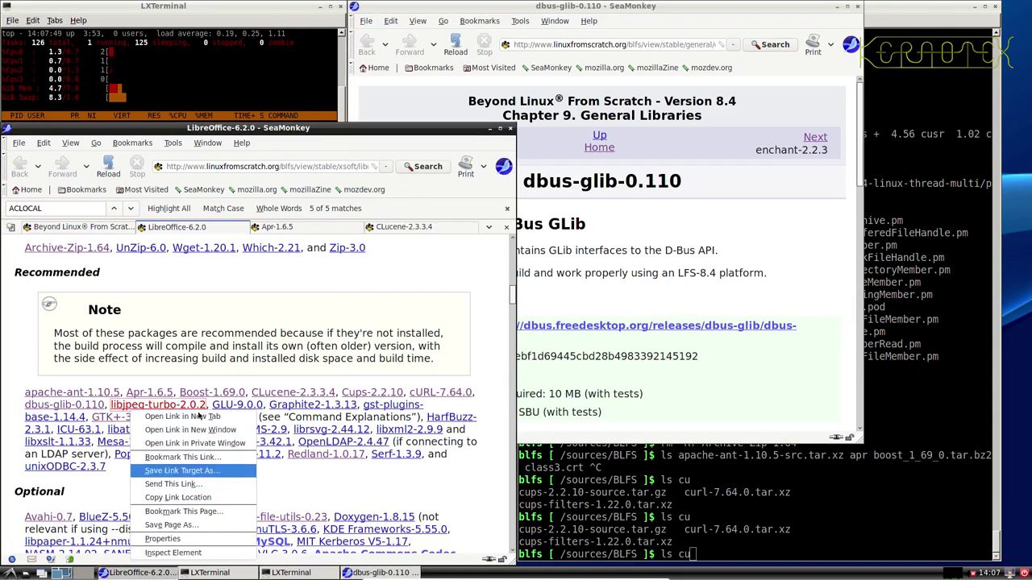
{"action": "left_click", "coordinate": [858, 7]}
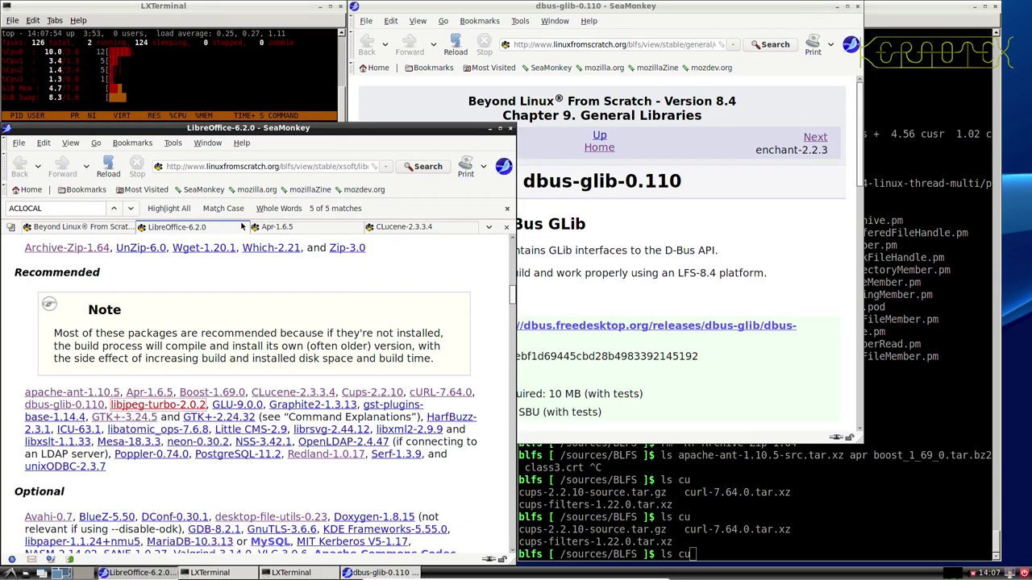
Load the LibreOffice-6.2.0 page's URL in that window and scroll down to its dependency lists
{"action": "left_click", "coordinate": [247, 167]}
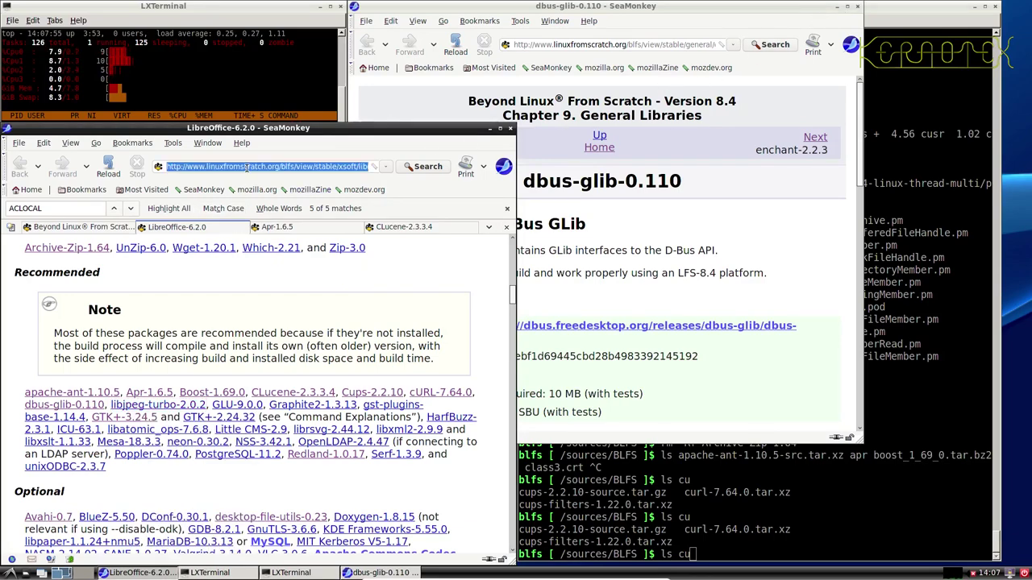
{"action": "left_click", "coordinate": [624, 42]}
{"action": "key", "text": "ctrl+a"}
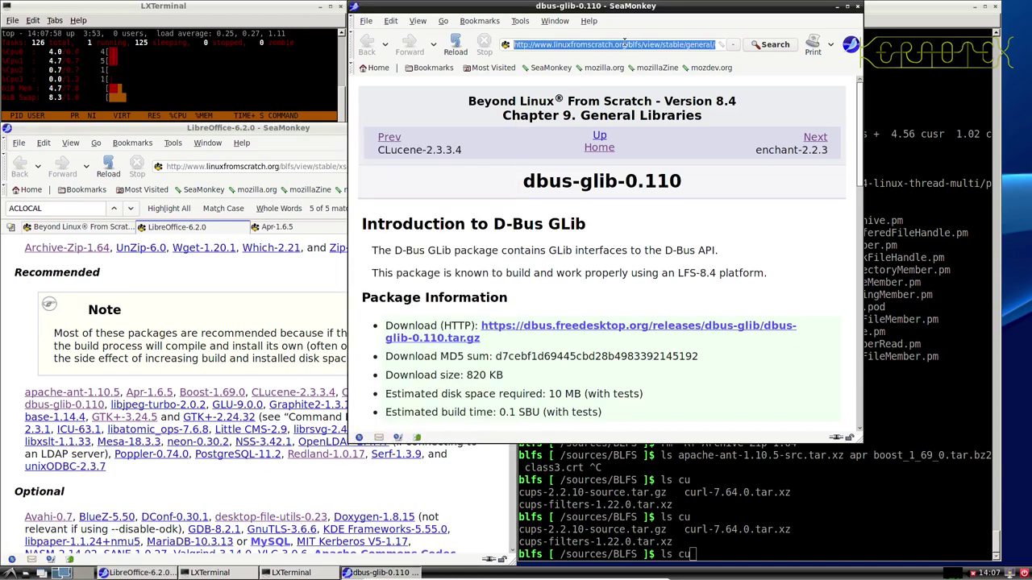
{"action": "key", "text": "ctrl+v"}
{"action": "key", "text": "Return"}
{"action": "scroll", "coordinate": [618, 236], "scroll_direction": "down", "scroll_amount": 10}
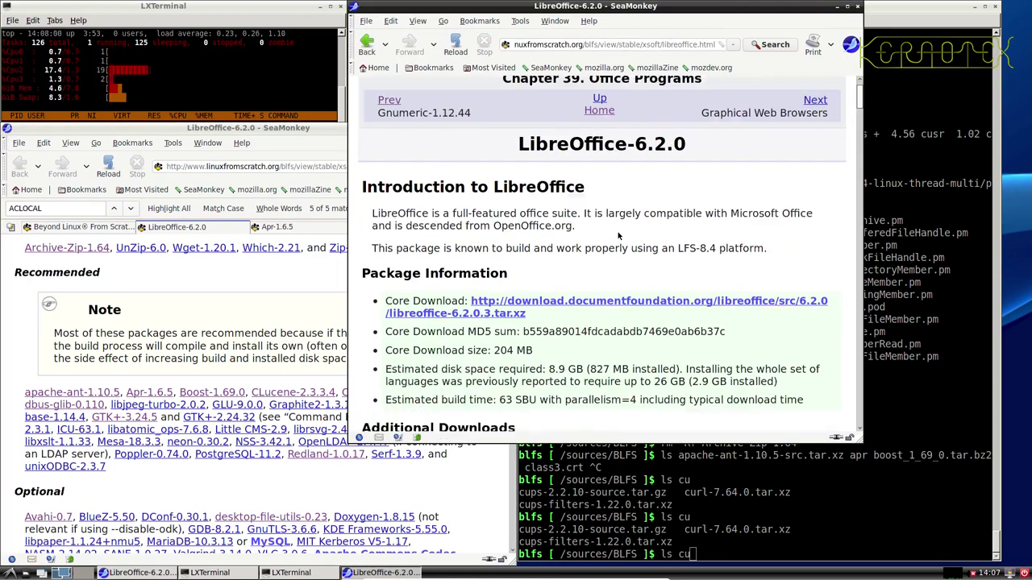
{"action": "scroll", "coordinate": [618, 236], "scroll_direction": "down", "scroll_amount": 2}
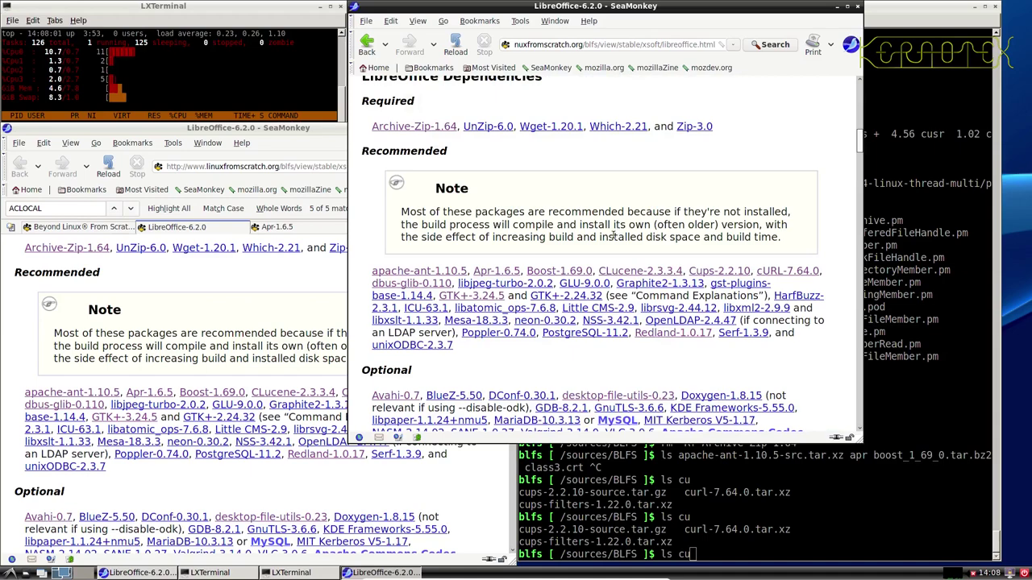
Tab-complete the dbus-glib-0.110, libjpeg-turbo-2.0.2 and glu-9.0.0 tarball names on the ls line
{"action": "left_click", "coordinate": [576, 505]}
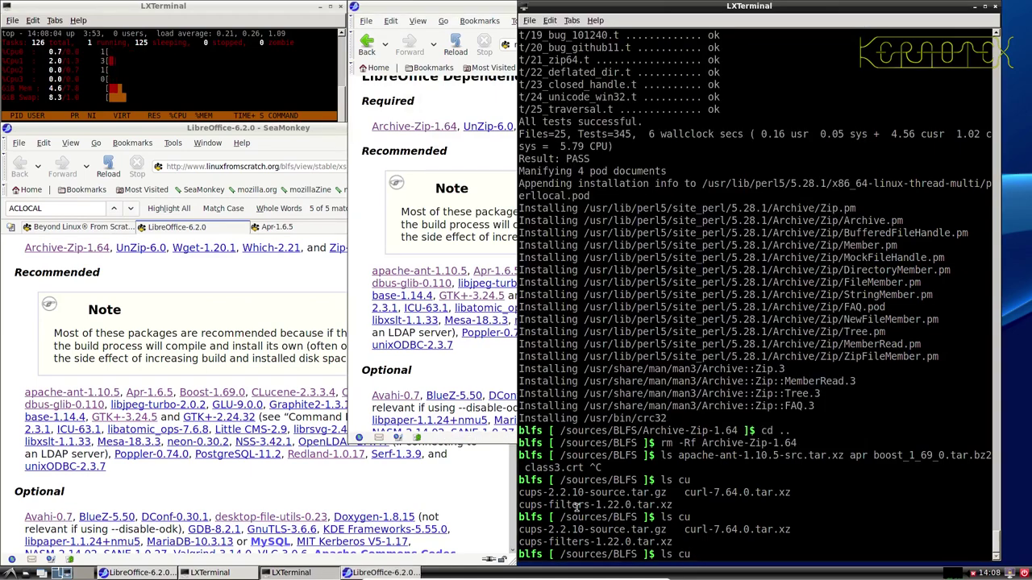
{"action": "key", "text": "BackSpace"}
{"action": "key", "text": "BackSpace"}
{"action": "type", "text": "dbus-g"}
{"action": "key", "text": "Tab"}
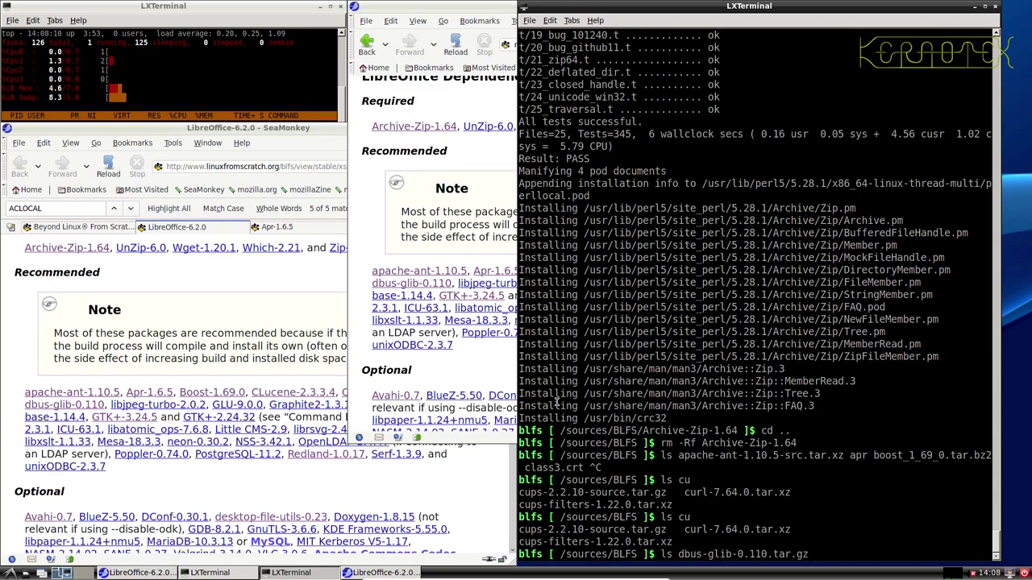
{"action": "type", "text": "libjp"}
{"action": "key", "text": "Tab"}
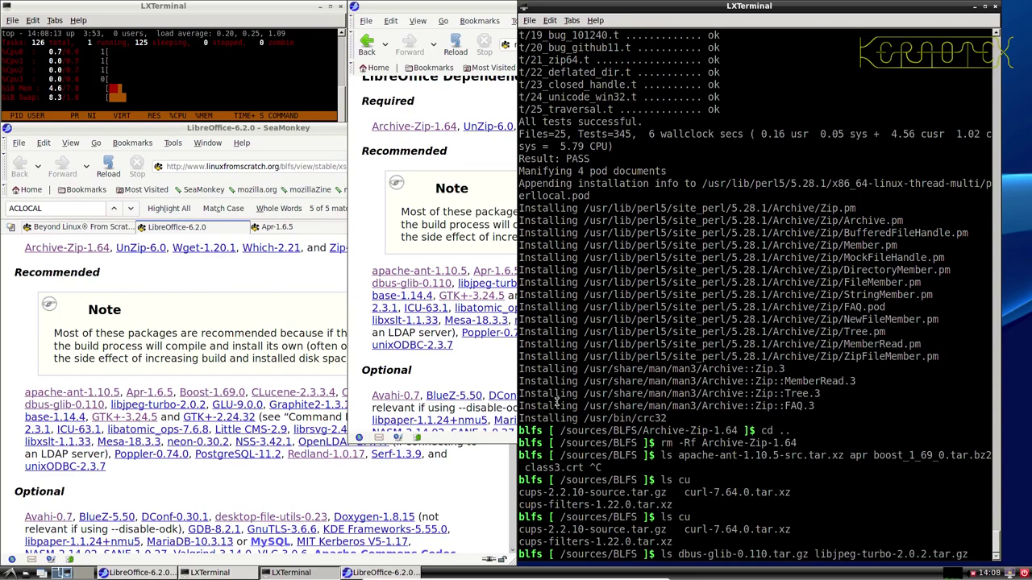
{"action": "type", "text": "glu"}
{"action": "key", "text": "Tab"}
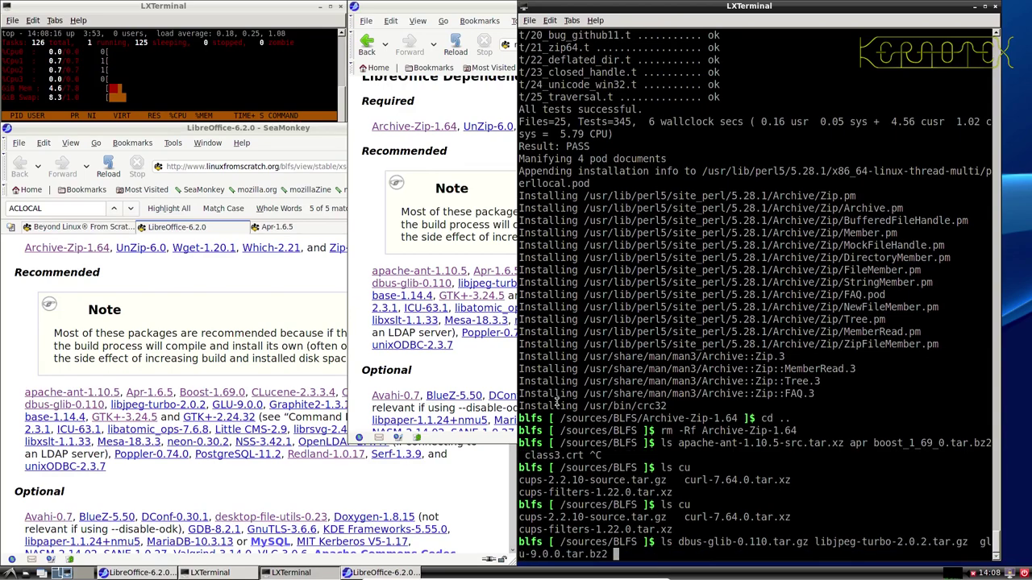
Open libjpeg-turbo-2.0.2, GLU-9.0.0 and Graphite2-1.3.13 as background tabs, adding graphite2-1.3.13 to ls
{"action": "left_click", "coordinate": [430, 264]}
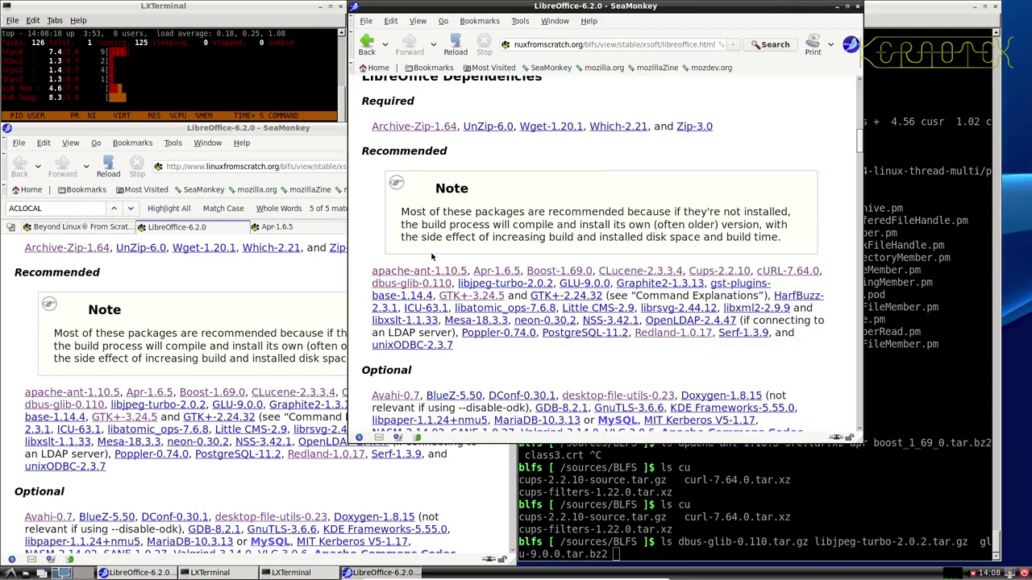
{"action": "middle_click", "coordinate": [505, 283]}
{"action": "middle_click", "coordinate": [585, 298]}
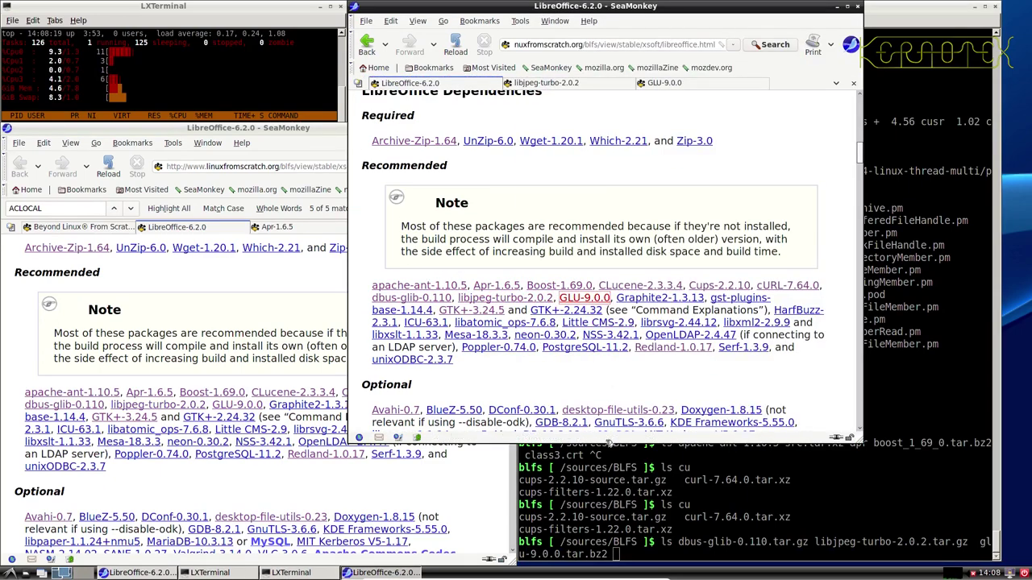
{"action": "left_click", "coordinate": [606, 497]}
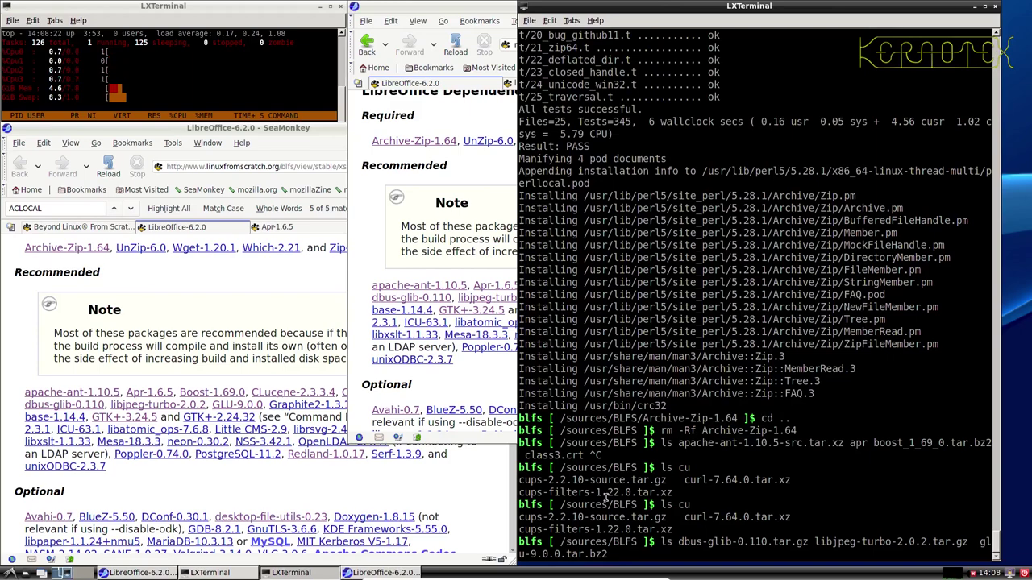
{"action": "type", "text": "graph"}
{"action": "key", "text": "Tab"}
{"action": "left_click", "coordinate": [432, 241]}
{"action": "scroll", "coordinate": [650, 295], "scroll_direction": "down", "scroll_amount": 1}
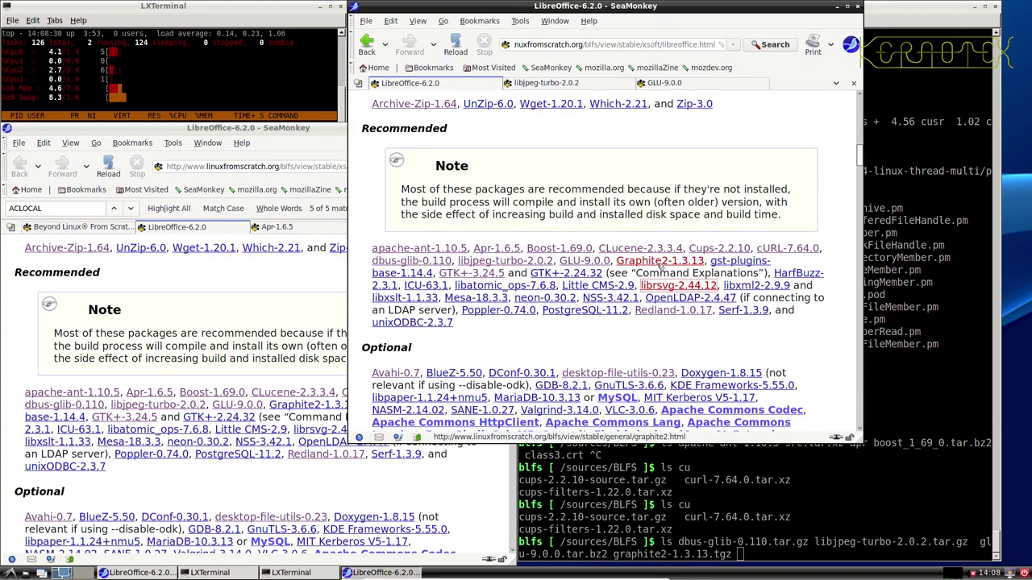
{"action": "middle_click", "coordinate": [660, 261]}
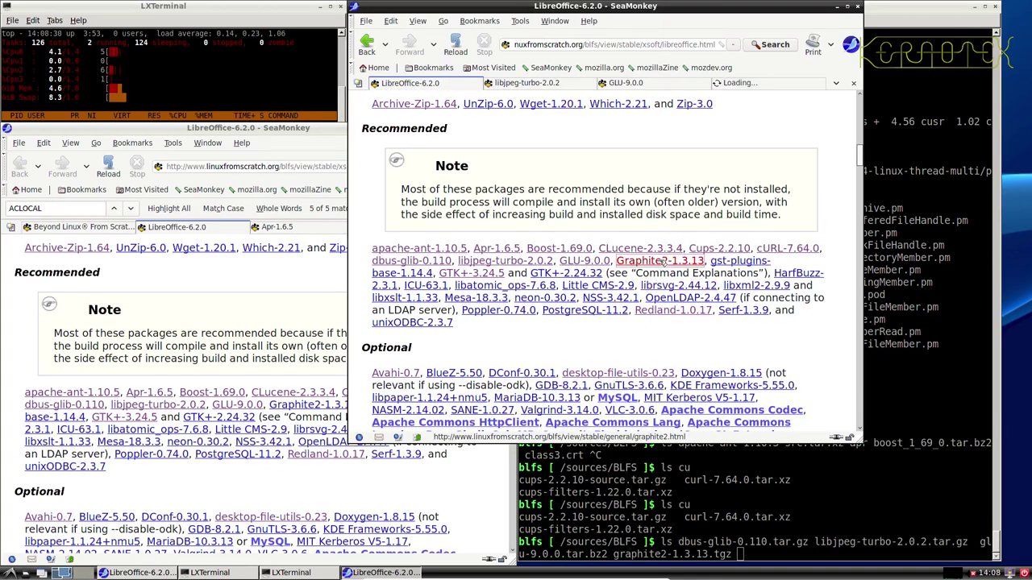
Tab-complete the gst-plugins tarball prefix on the ls line
{"action": "left_click", "coordinate": [628, 543]}
{"action": "type", "text": "gst"}
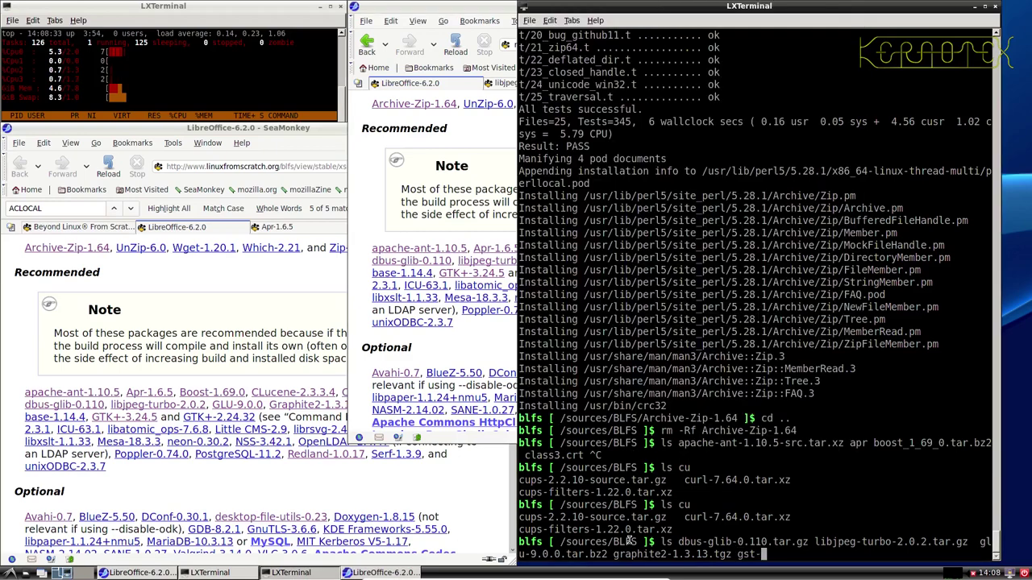
{"action": "type", "text": "-plu"}
{"action": "key", "text": "Tab"}
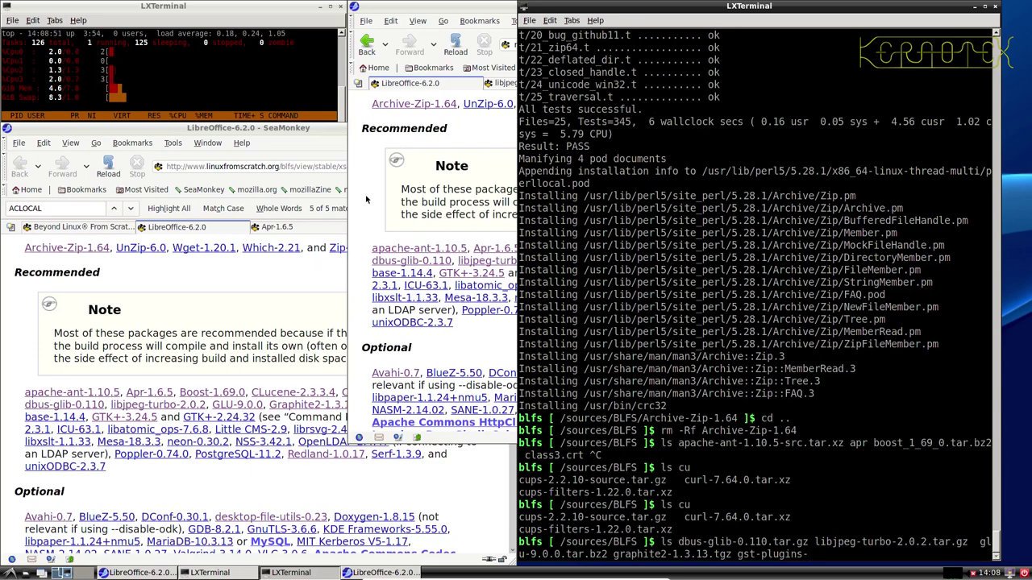
{"action": "left_click", "coordinate": [366, 199]}
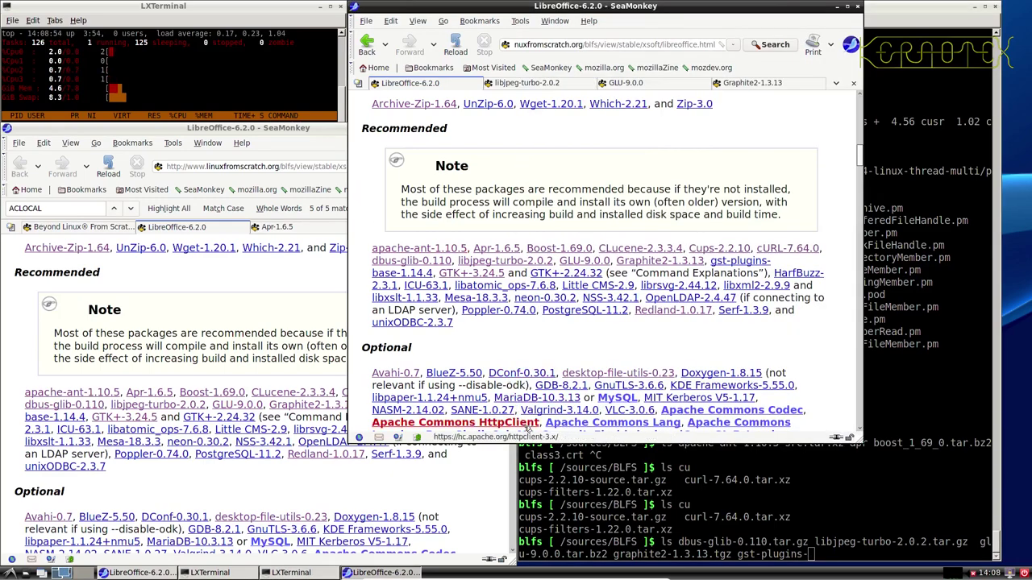
Add gst-plugins-base-1.14.4 to ls and open gst-plugins-base, GTK+-3.24.5, GTK+-2.24.32 and HarfBuzz-2.3.1 tabs
{"action": "left_click", "coordinate": [565, 471]}
{"action": "type", "text": "bas"}
{"action": "key", "text": "Tab"}
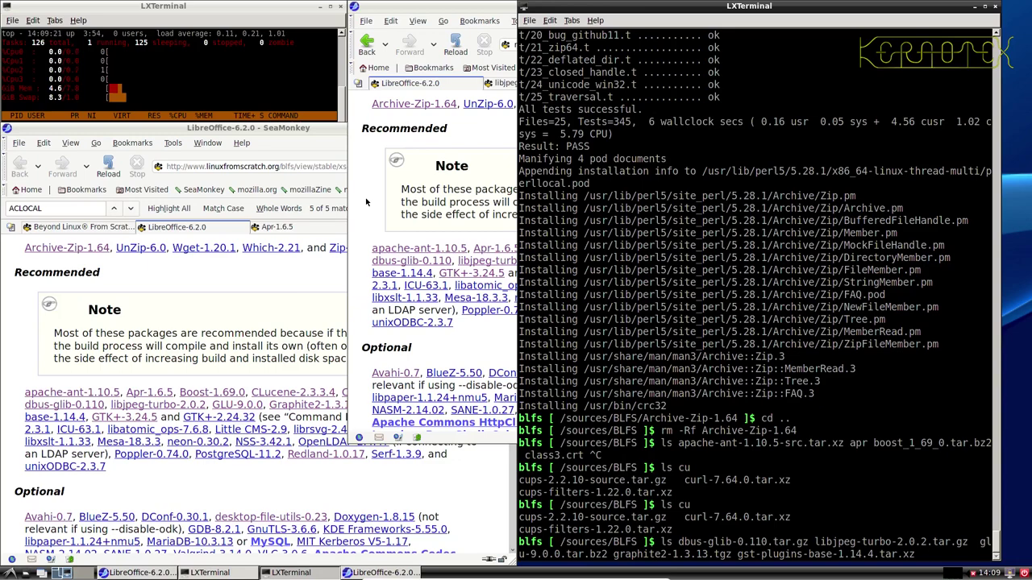
{"action": "left_click", "coordinate": [366, 202]}
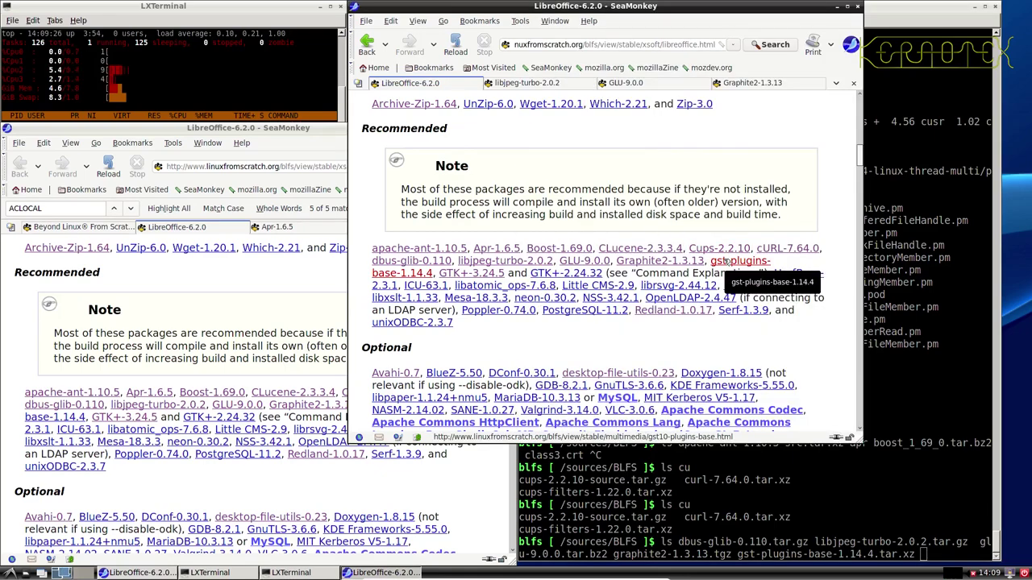
{"action": "middle_click", "coordinate": [728, 262]}
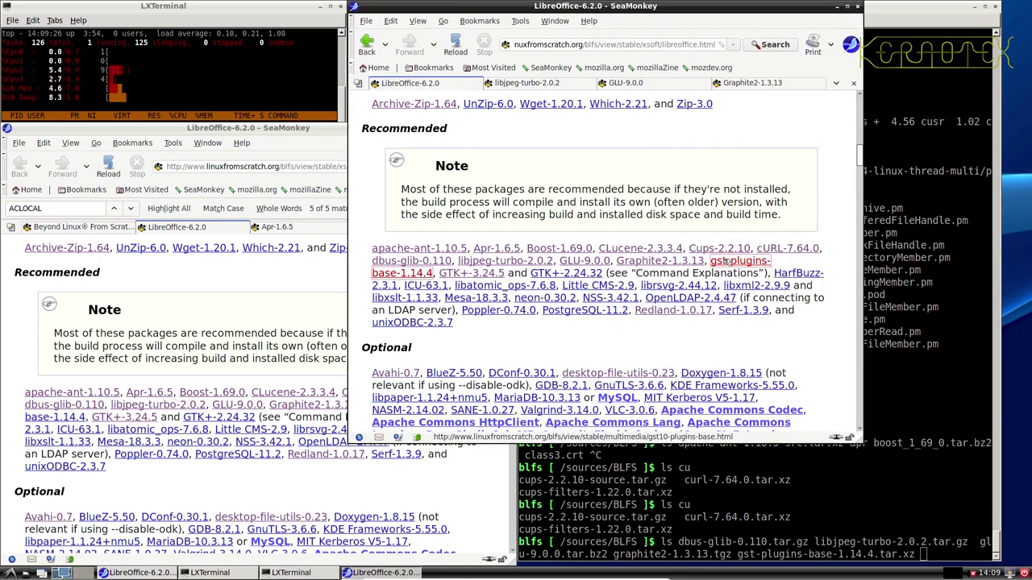
{"action": "middle_click", "coordinate": [506, 274]}
{"action": "middle_click", "coordinate": [558, 276]}
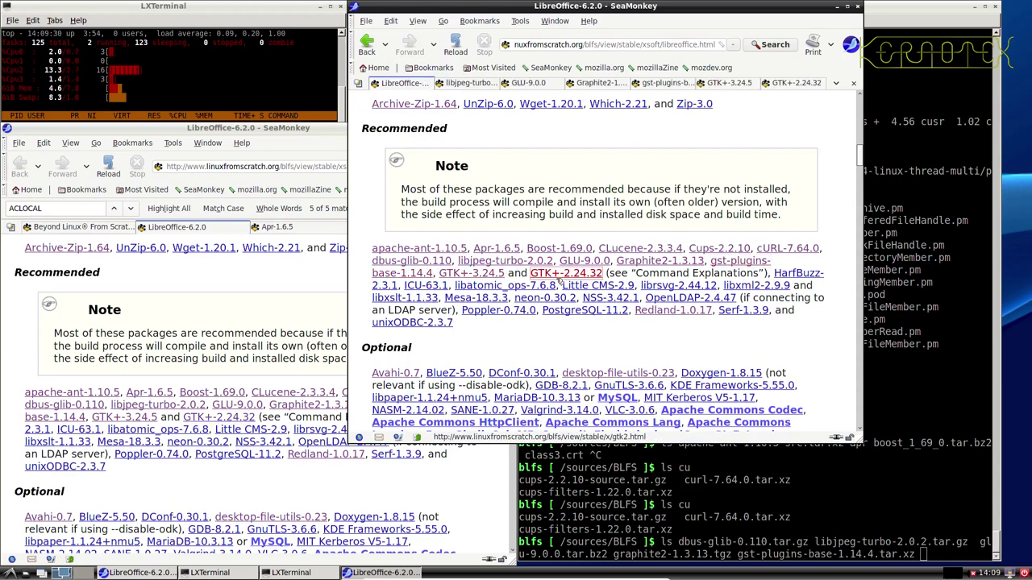
{"action": "middle_click", "coordinate": [784, 274]}
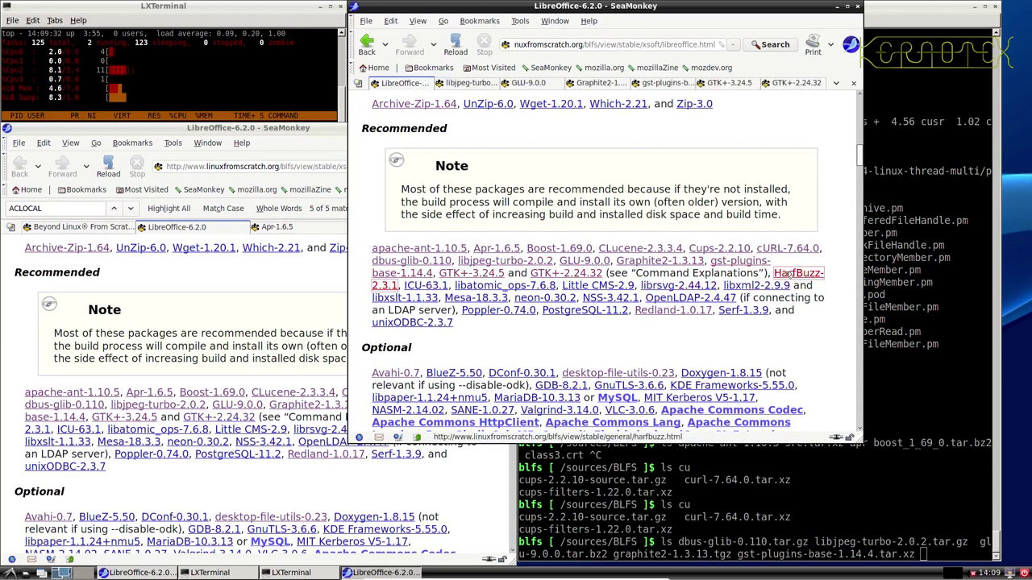
Tab-complete the harfbuzz-2.3.1 and icu4c-63_1 tarball names on the ls line
{"action": "left_click", "coordinate": [697, 467]}
{"action": "type", "text": "har"}
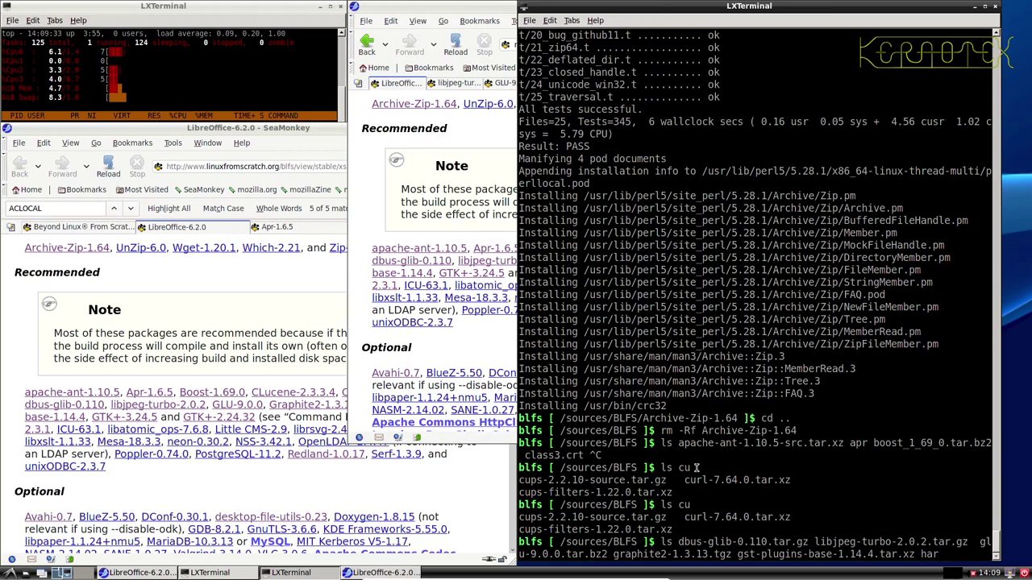
{"action": "key", "text": "Tab"}
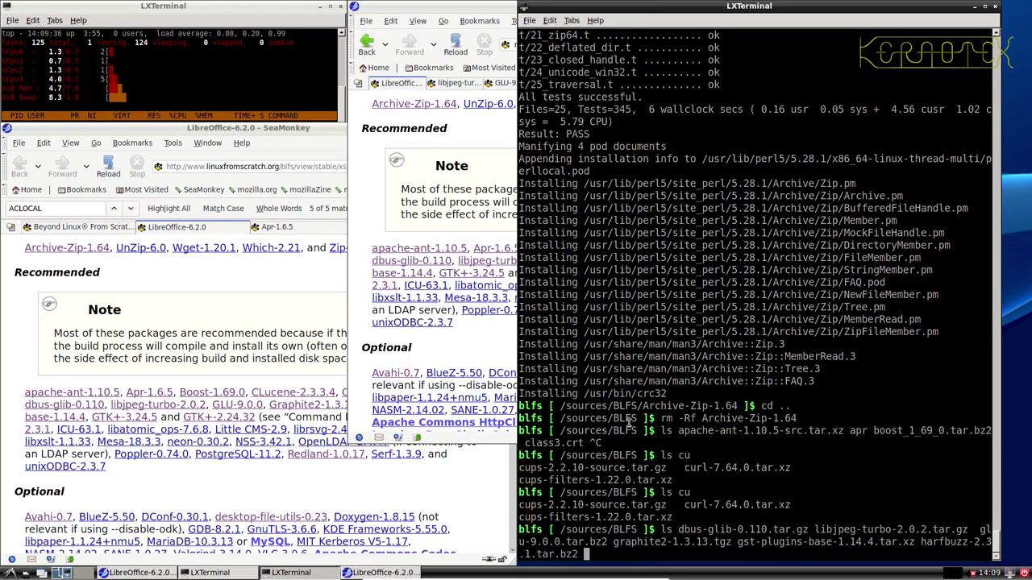
{"action": "left_click", "coordinate": [487, 354]}
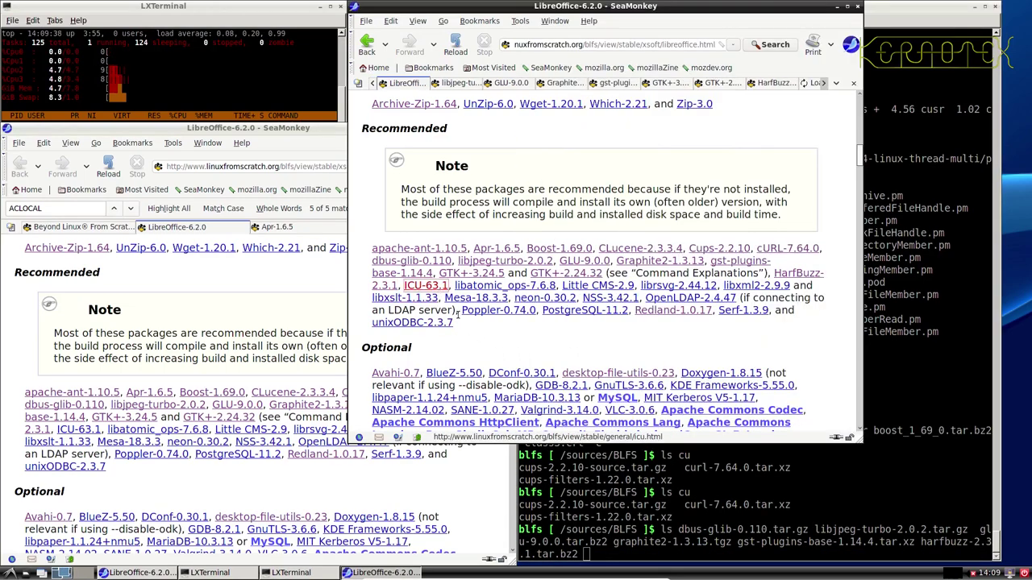
{"action": "left_click", "coordinate": [667, 539]}
{"action": "type", "text": "icu"}
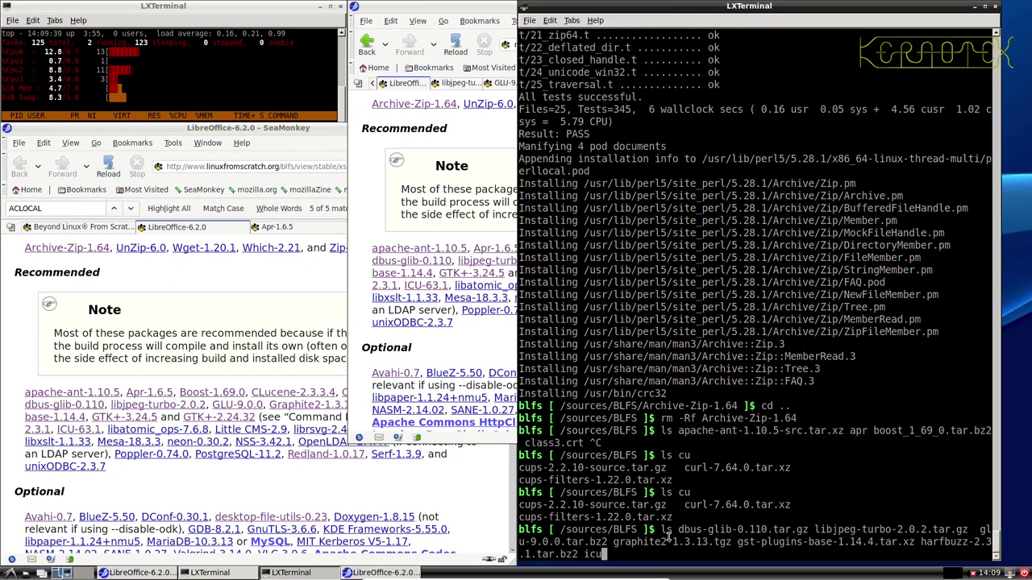
{"action": "key", "text": "Tab"}
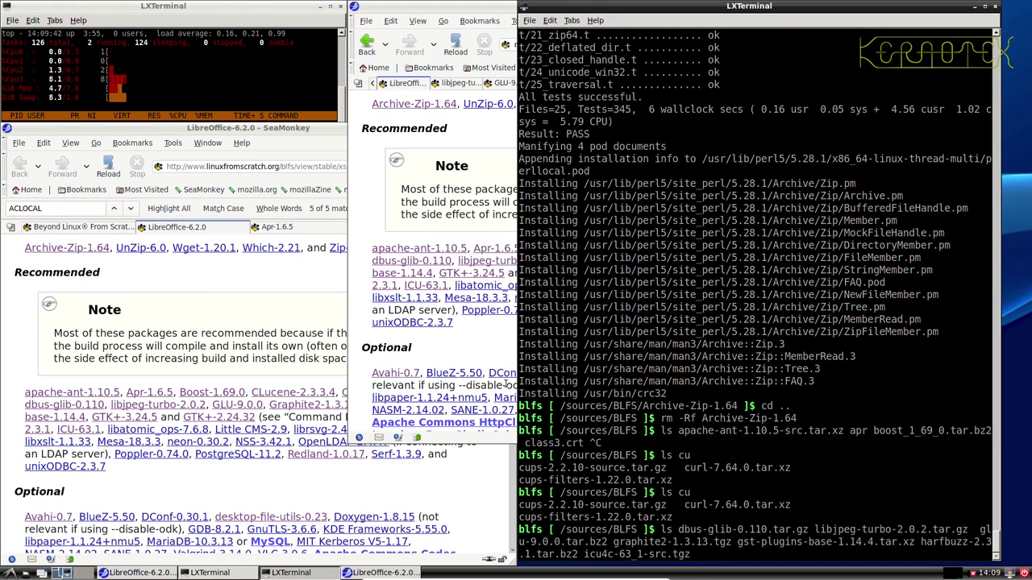
{"action": "left_click", "coordinate": [500, 375]}
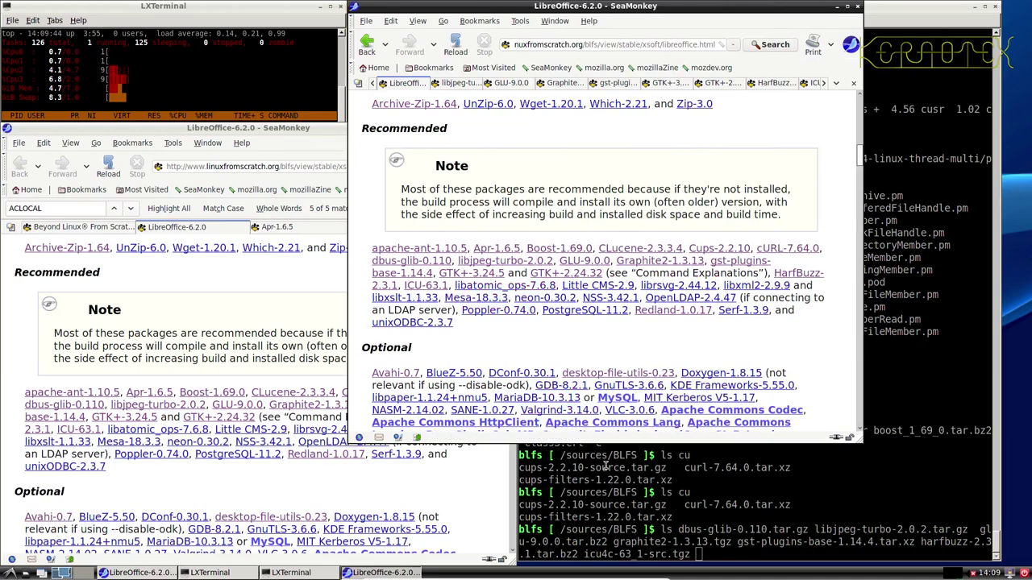
{"action": "left_click", "coordinate": [615, 493]}
Try libatomic_ops (not found) and add lcms2-2.9, opening the libatomic_ops and Little CMS-2.9 pages
{"action": "type", "text": "libato"}
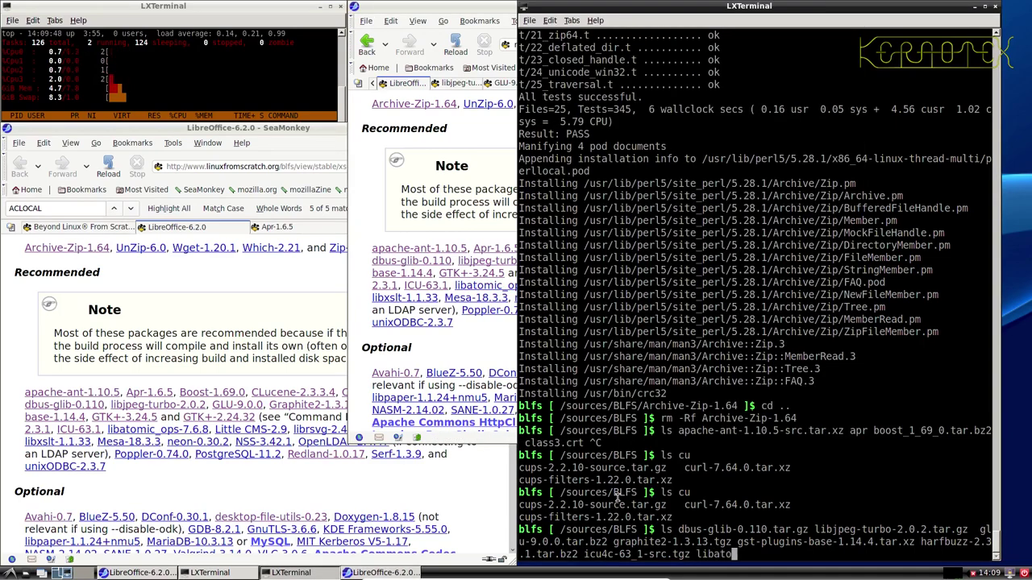
{"action": "left_click", "coordinate": [477, 345]}
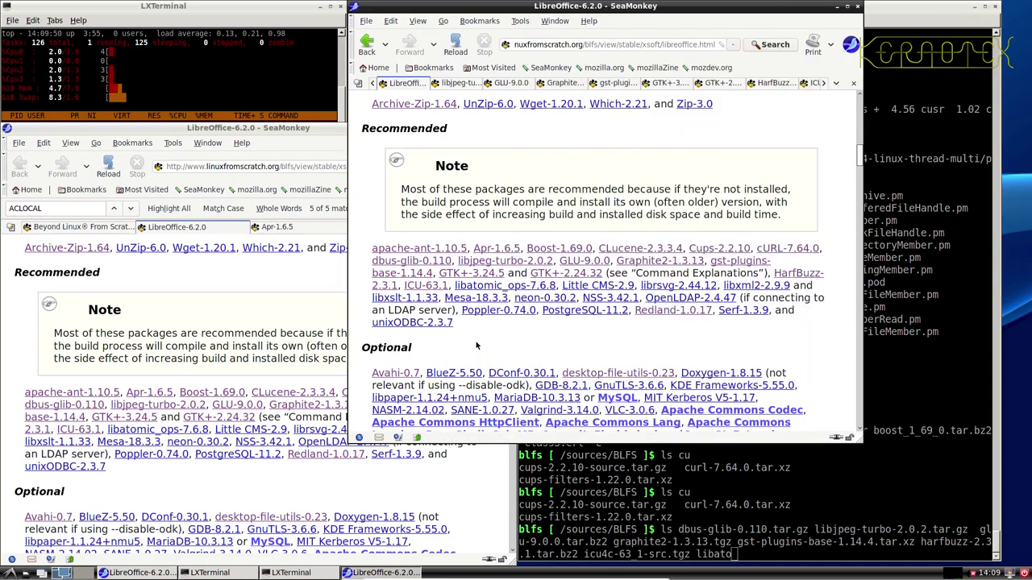
{"action": "middle_click", "coordinate": [505, 289]}
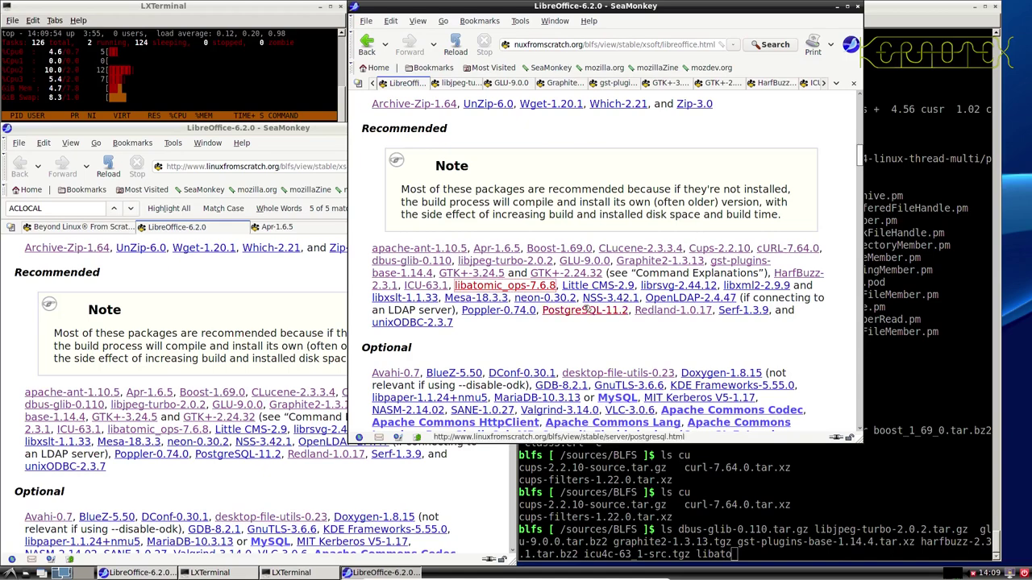
{"action": "left_click", "coordinate": [599, 505]}
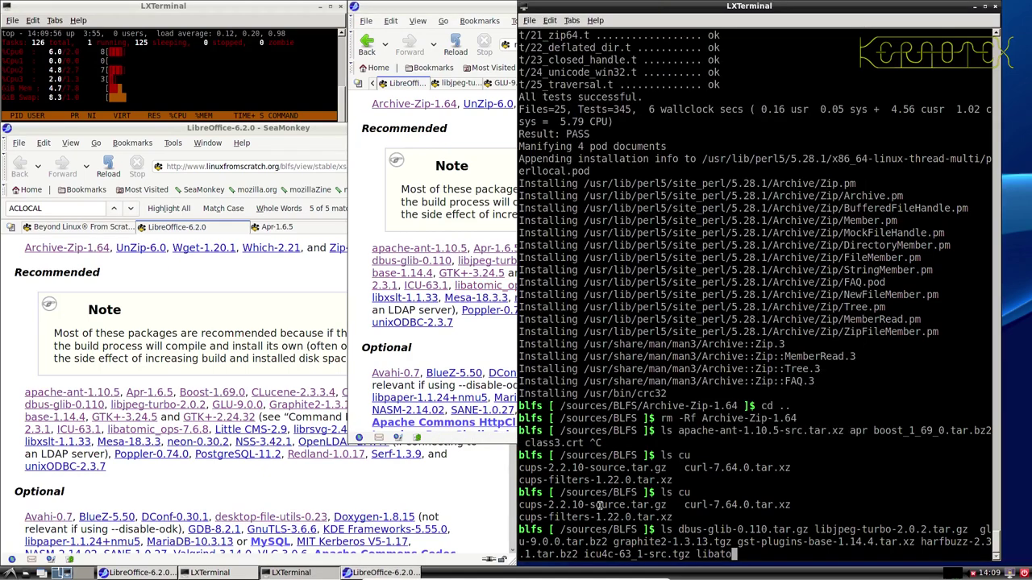
{"action": "type", "text": "lcms"}
{"action": "key", "text": "Tab"}
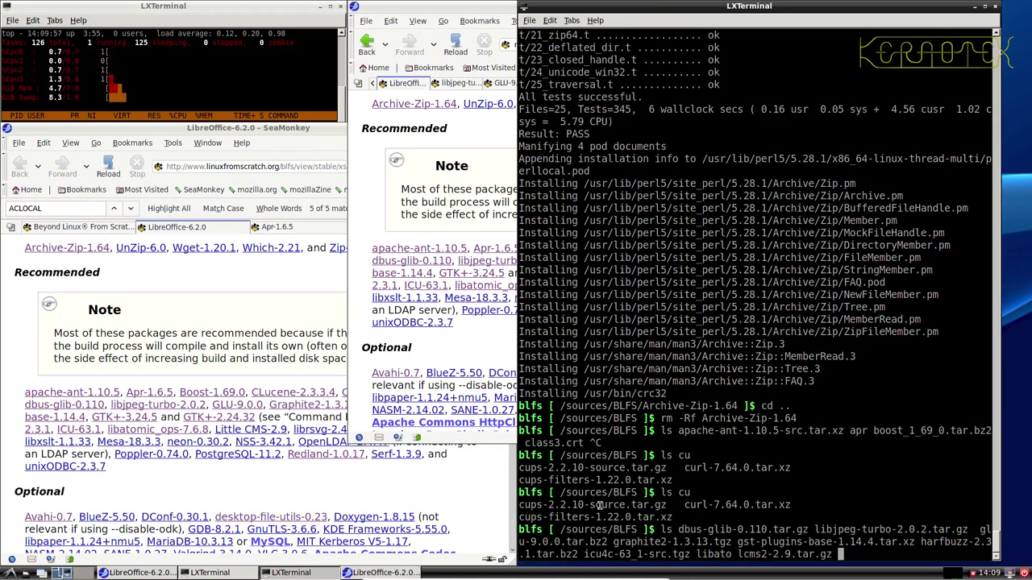
{"action": "left_click", "coordinate": [463, 344]}
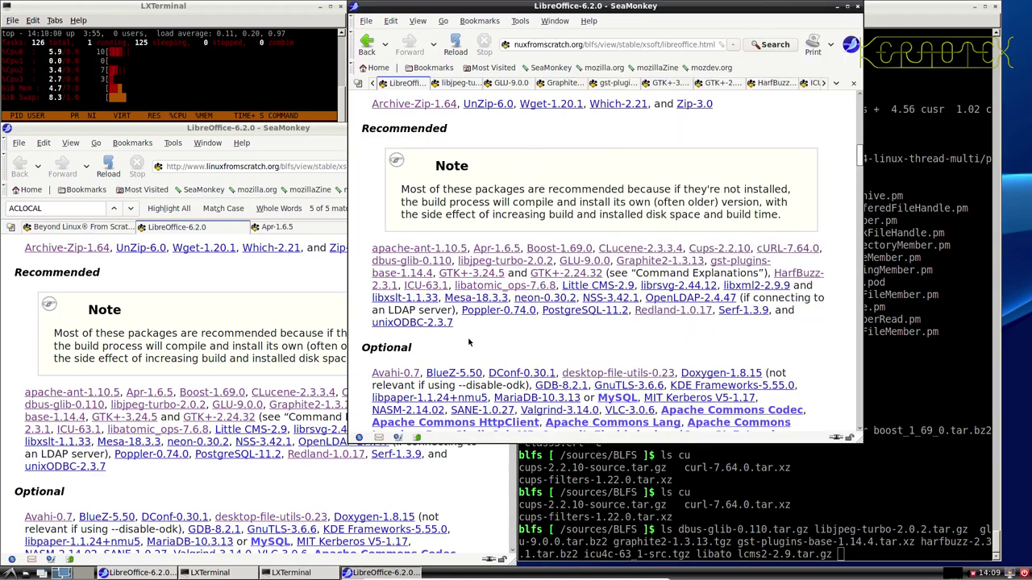
{"action": "left_click", "coordinate": [621, 287]}
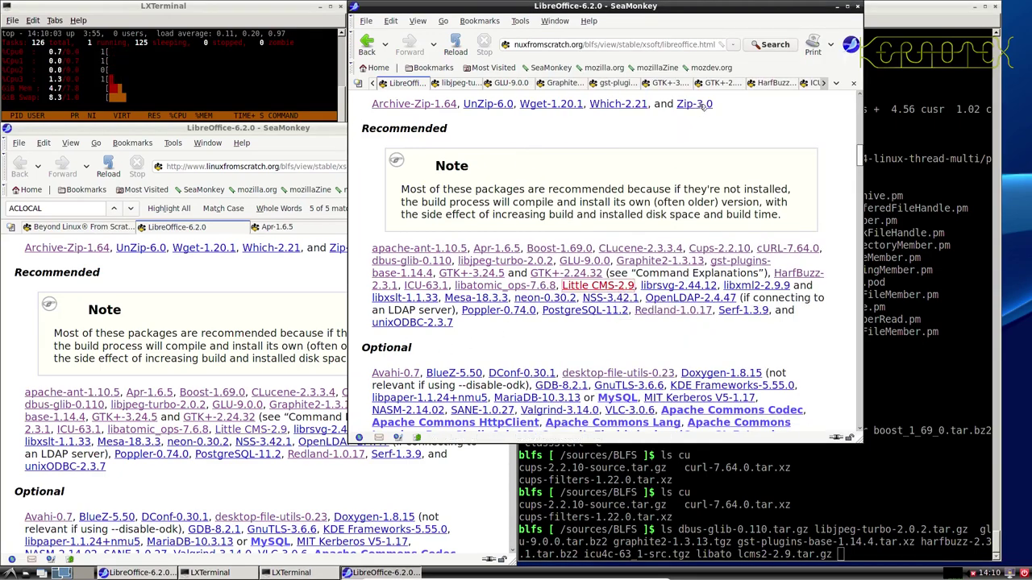
{"action": "left_click", "coordinate": [806, 84]}
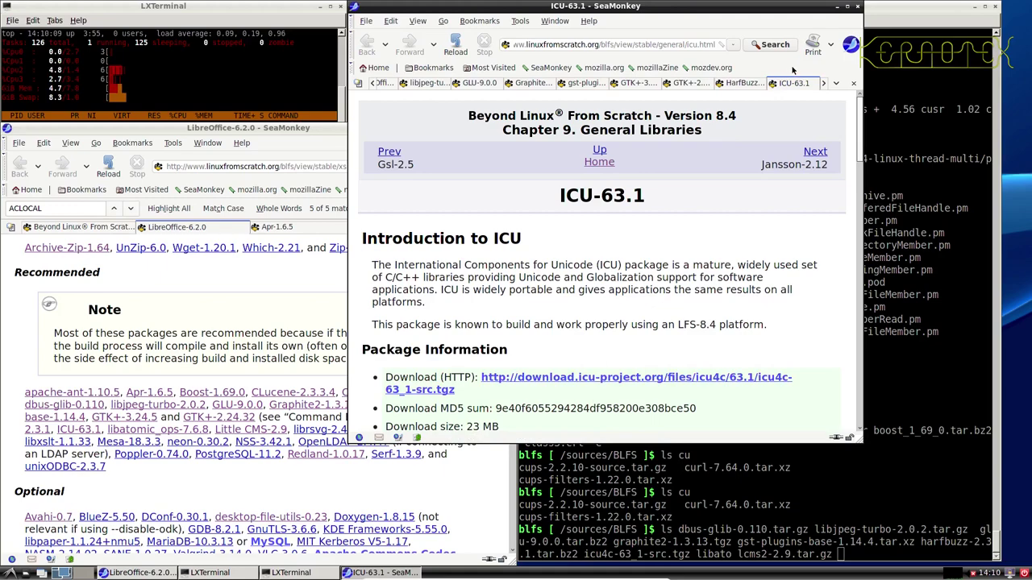
Close the ICU-63.1 tab, then open and close the libatomic_ops-7.6.8 page
{"action": "left_click", "coordinate": [853, 83]}
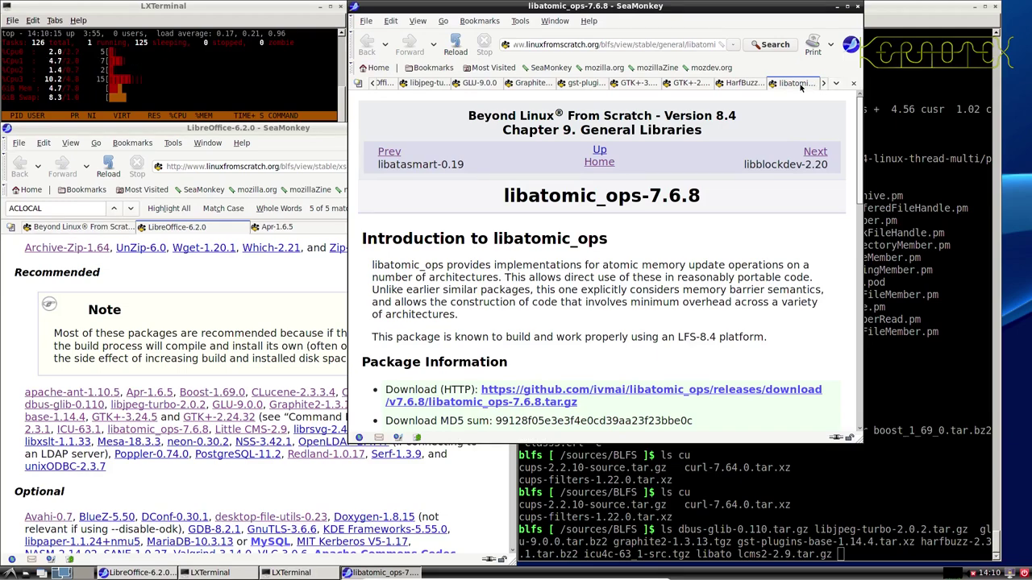
{"action": "left_click", "coordinate": [255, 325]}
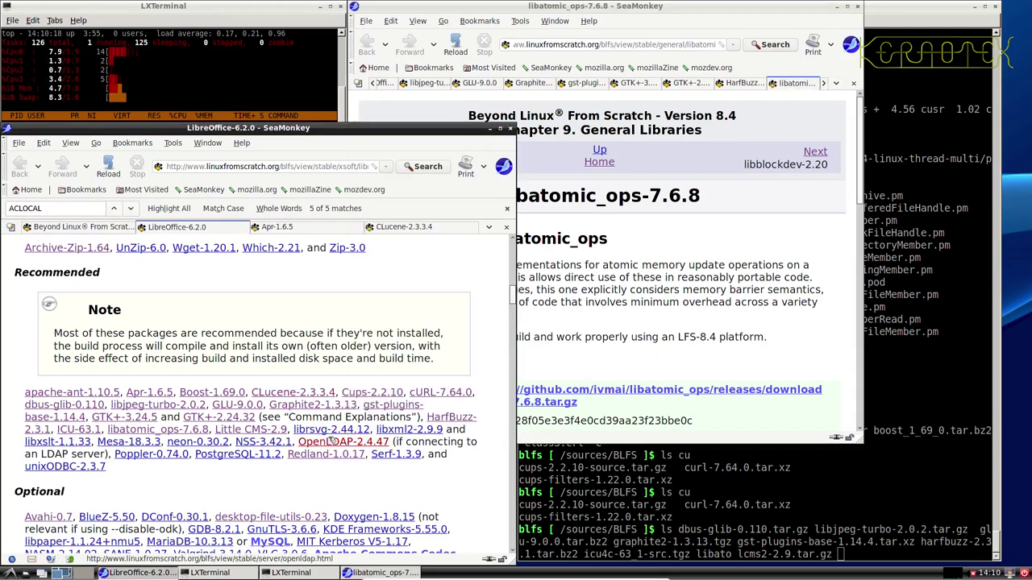
{"action": "middle_click", "coordinate": [174, 432]}
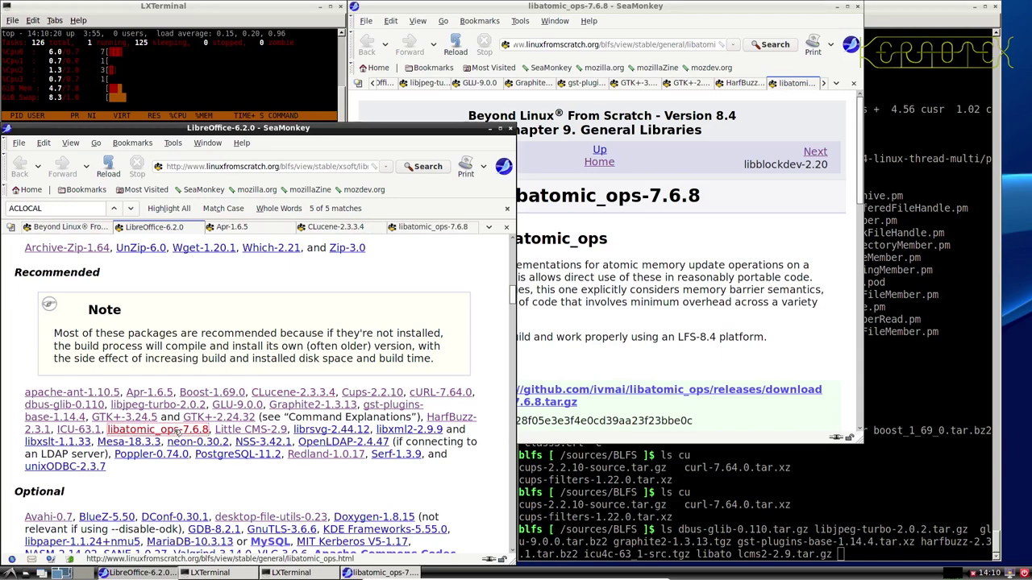
{"action": "left_click", "coordinate": [731, 190]}
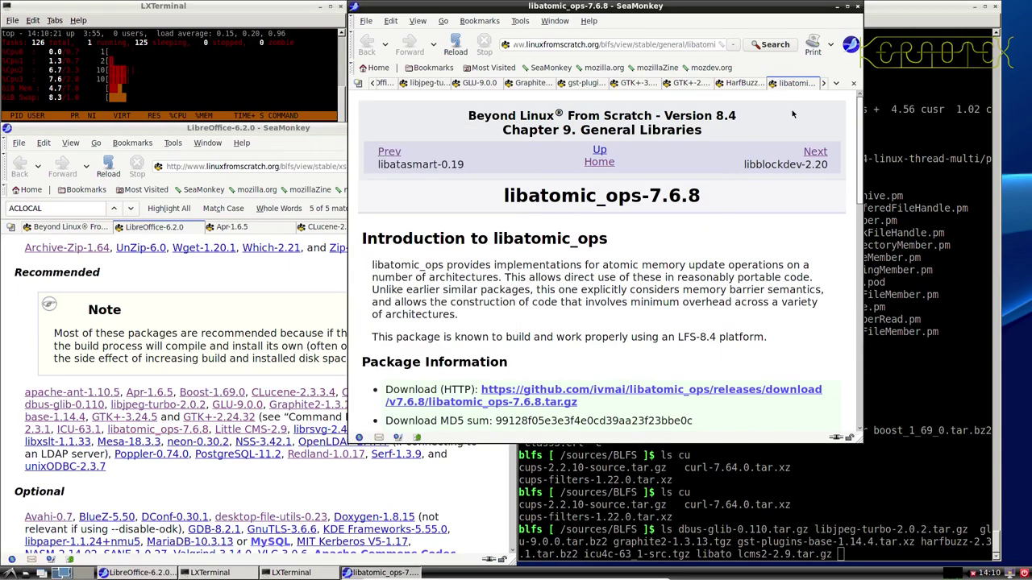
{"action": "left_click", "coordinate": [852, 86]}
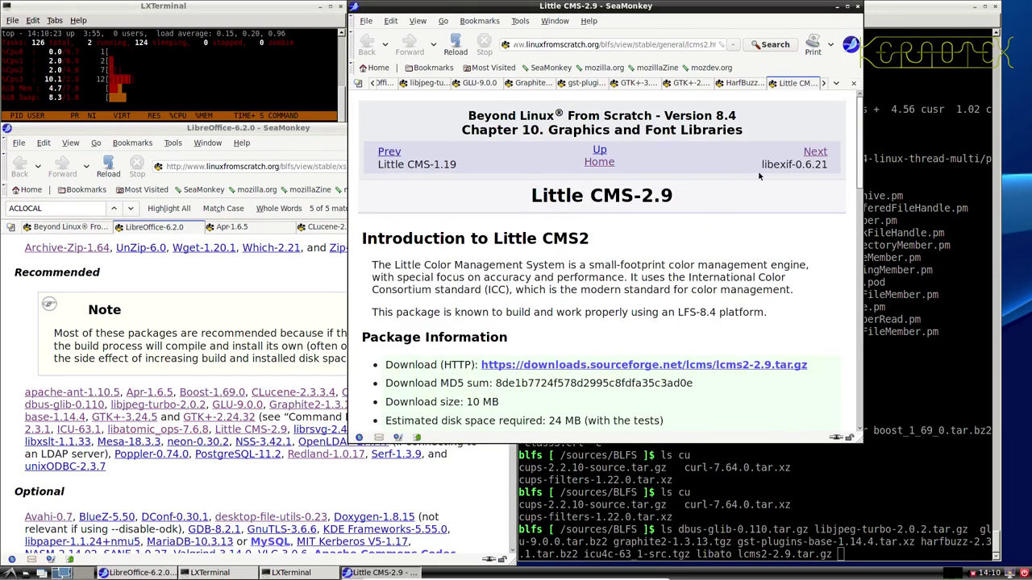
Close the Little CMS, HarfBuzz, both GTK+, gst-plugins-base, Graphite2, GLU and libjpeg-turbo tabs
{"action": "left_click", "coordinate": [854, 84]}
{"action": "left_click", "coordinate": [854, 84]}
{"action": "left_click", "coordinate": [853, 83]}
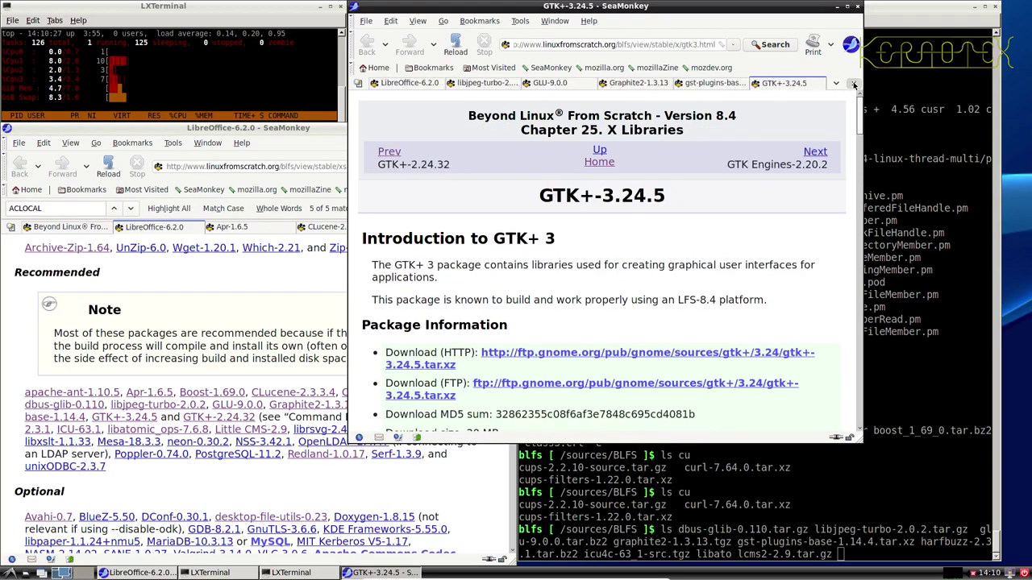
{"action": "left_click", "coordinate": [854, 84]}
{"action": "left_click", "coordinate": [854, 84]}
{"action": "left_click", "coordinate": [854, 84]}
{"action": "left_click", "coordinate": [854, 84]}
{"action": "left_click", "coordinate": [854, 84]}
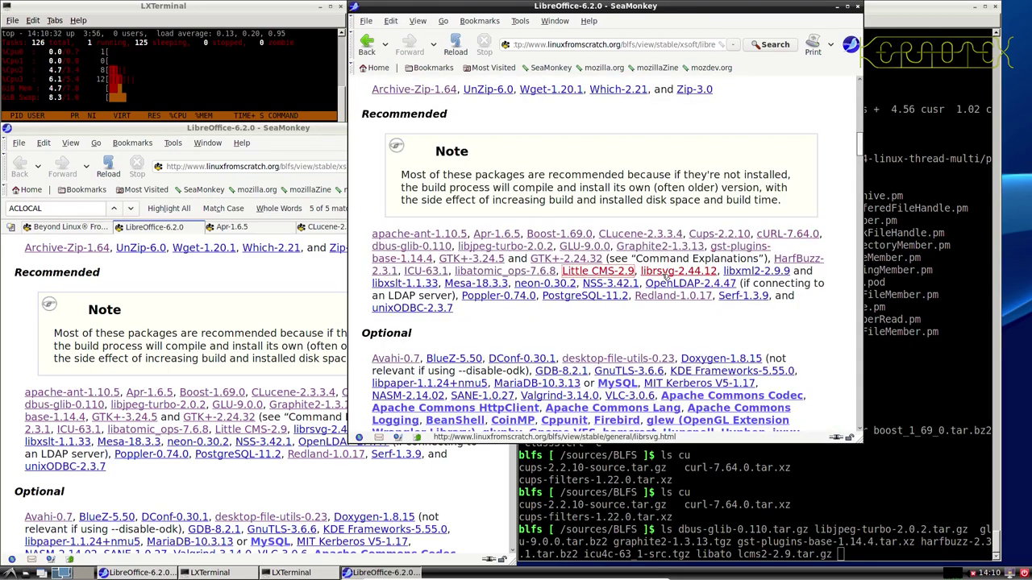
Add the librsvg-2.44.12 tarball to the ls line and open its page in a background tab
{"action": "left_click", "coordinate": [638, 478]}
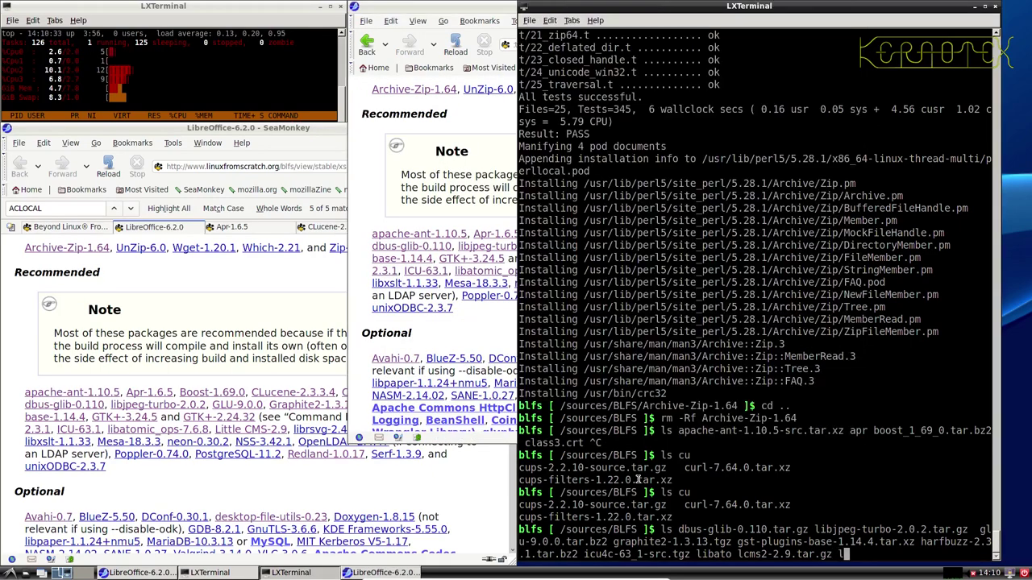
{"action": "type", "text": "ibrs"}
{"action": "key", "text": "Tab"}
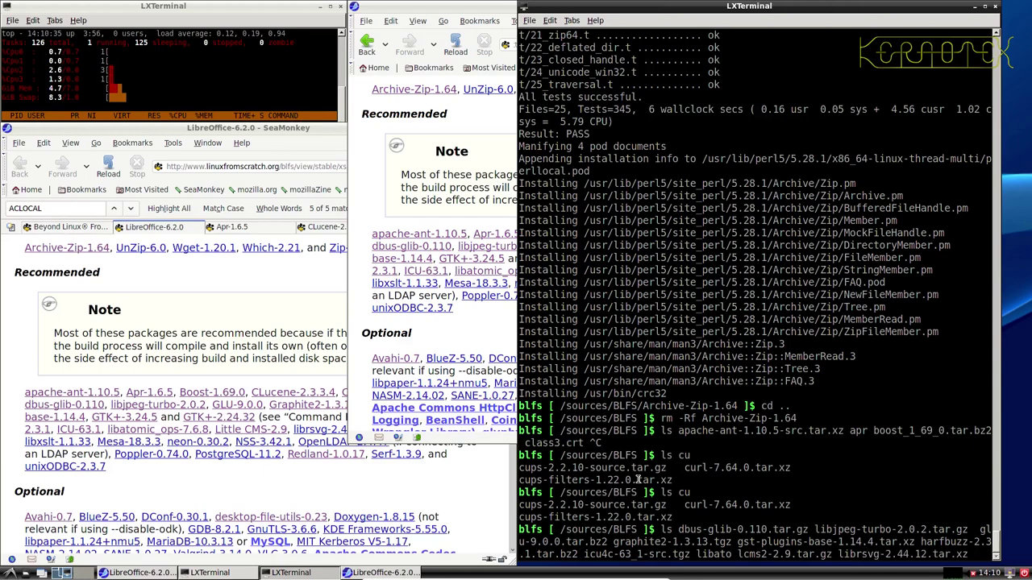
{"action": "left_click", "coordinate": [482, 327]}
{"action": "middle_click", "coordinate": [655, 275]}
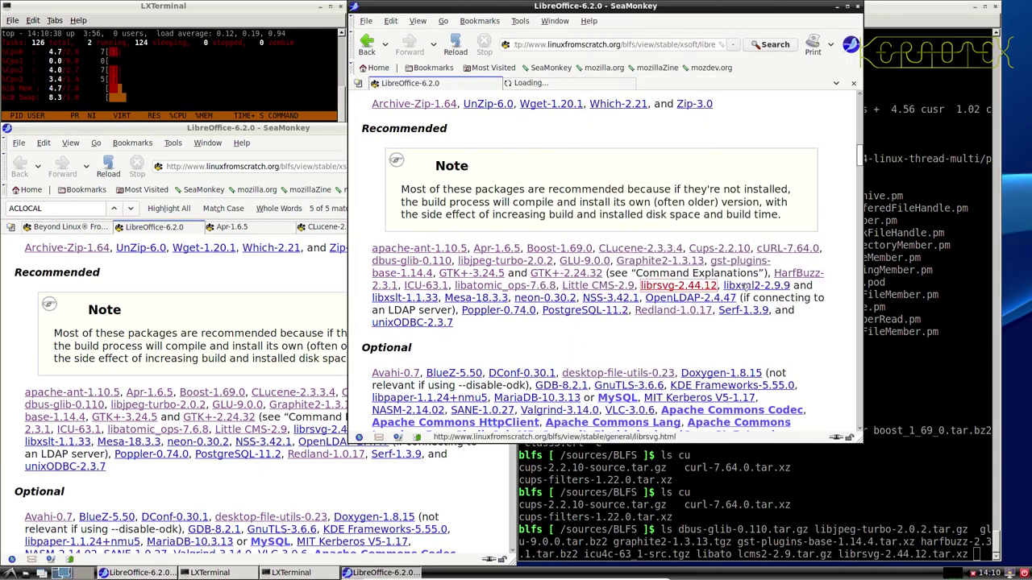
Add the libxml2-2.9.9 and libxslt-1.1.33 tarballs to ls, opening the libxslt-1.1.33 page as a tab
{"action": "left_click", "coordinate": [702, 500]}
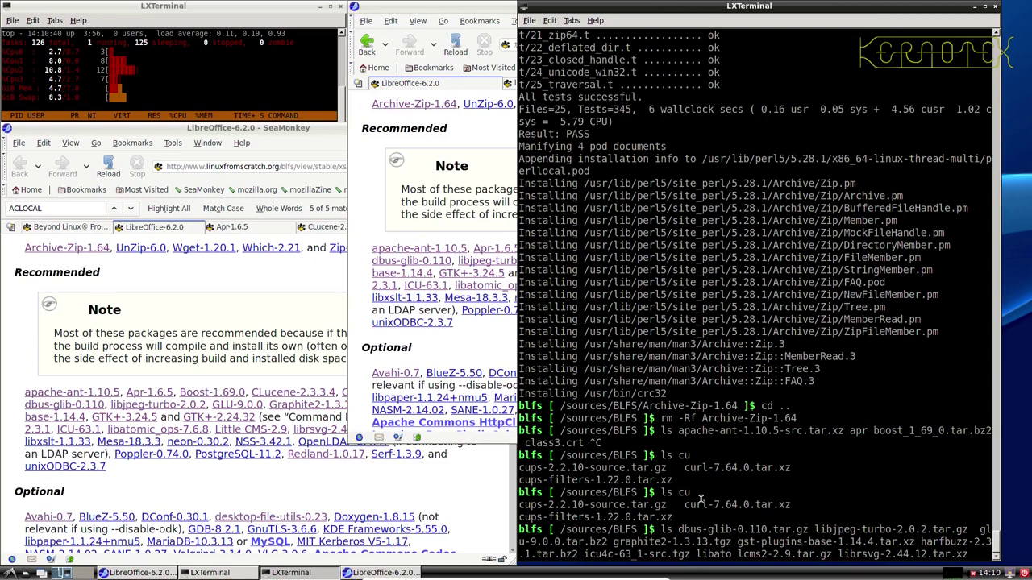
{"action": "type", "text": "libxml2"}
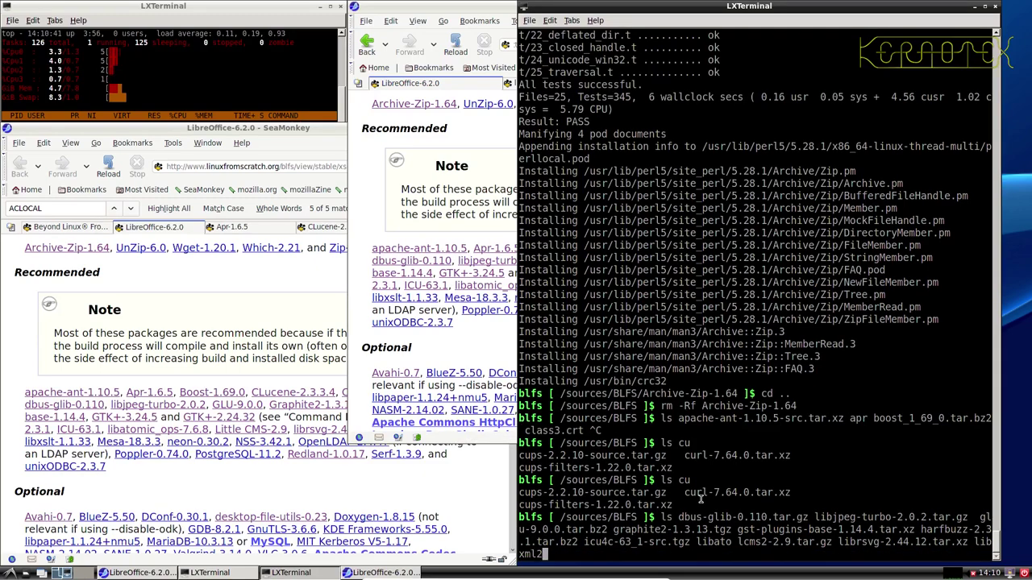
{"action": "key", "text": "Tab"}
{"action": "left_click", "coordinate": [492, 350]}
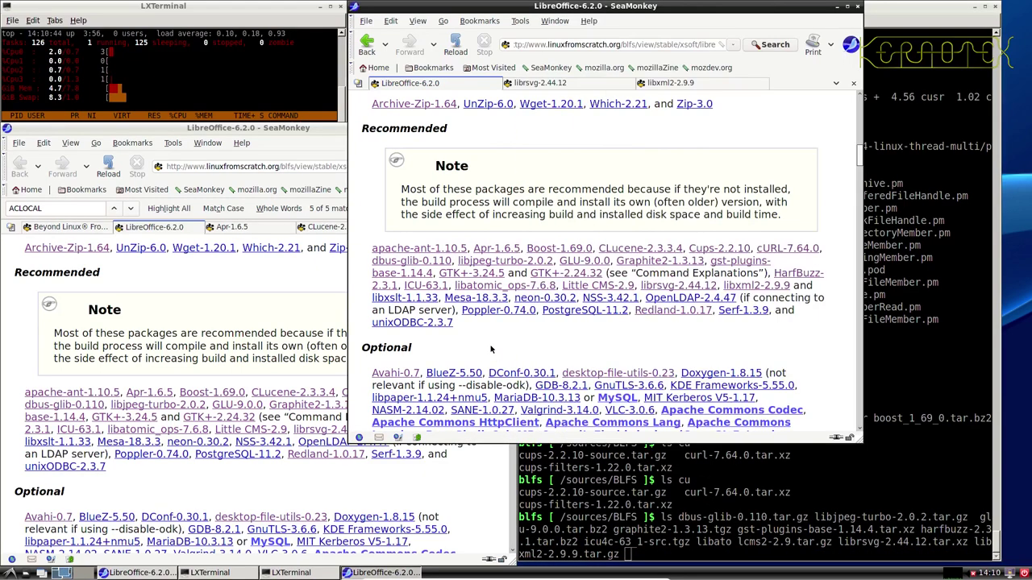
{"action": "middle_click", "coordinate": [409, 298]}
{"action": "left_click", "coordinate": [567, 446]}
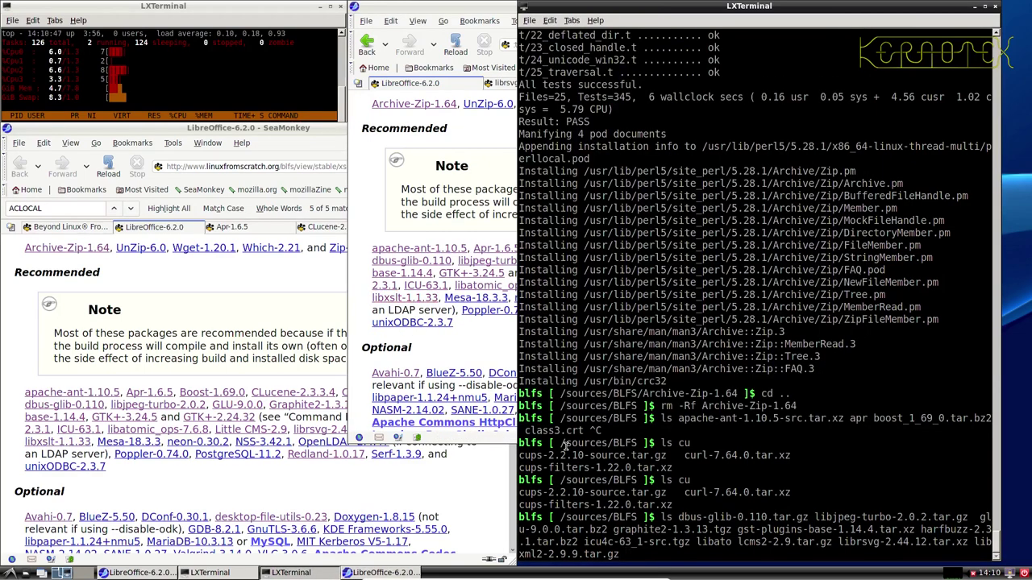
{"action": "type", "text": "libx"}
{"action": "key", "text": "Tab"}
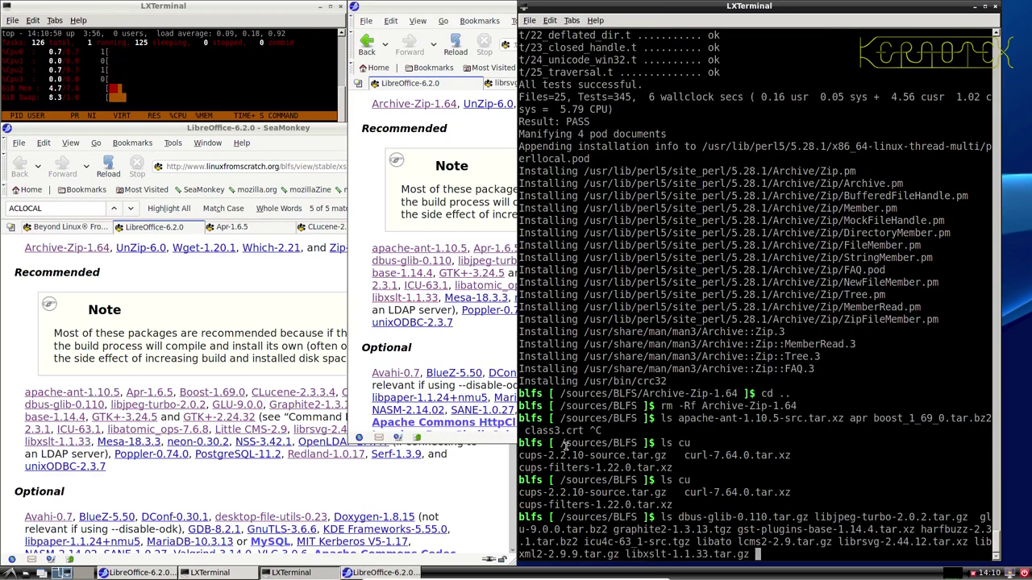
Cancel the unfinished ls command and type find . -name "mesa*" instead
{"action": "left_click", "coordinate": [502, 362]}
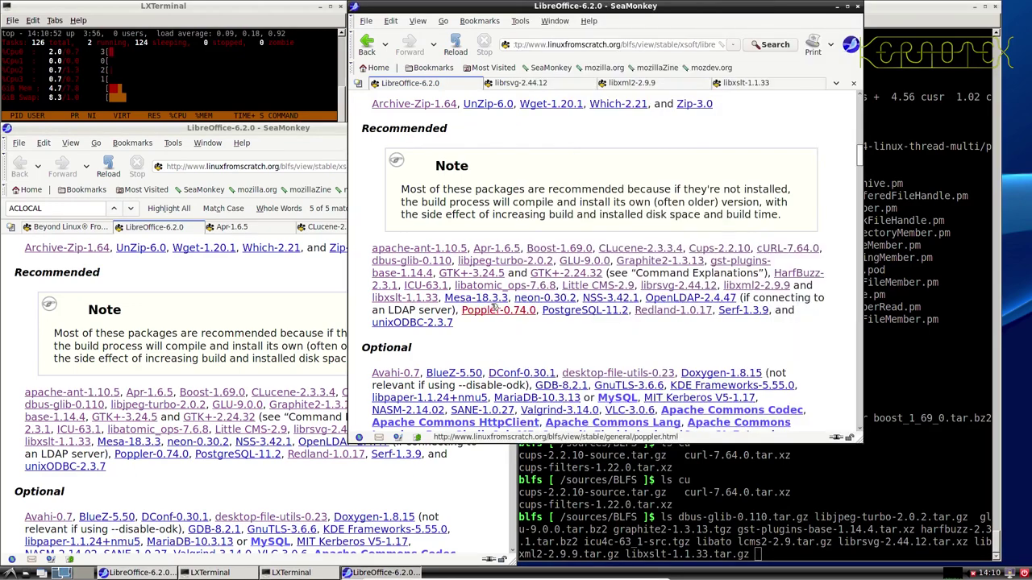
{"action": "left_click", "coordinate": [632, 542]}
{"action": "type", "text": "mes"}
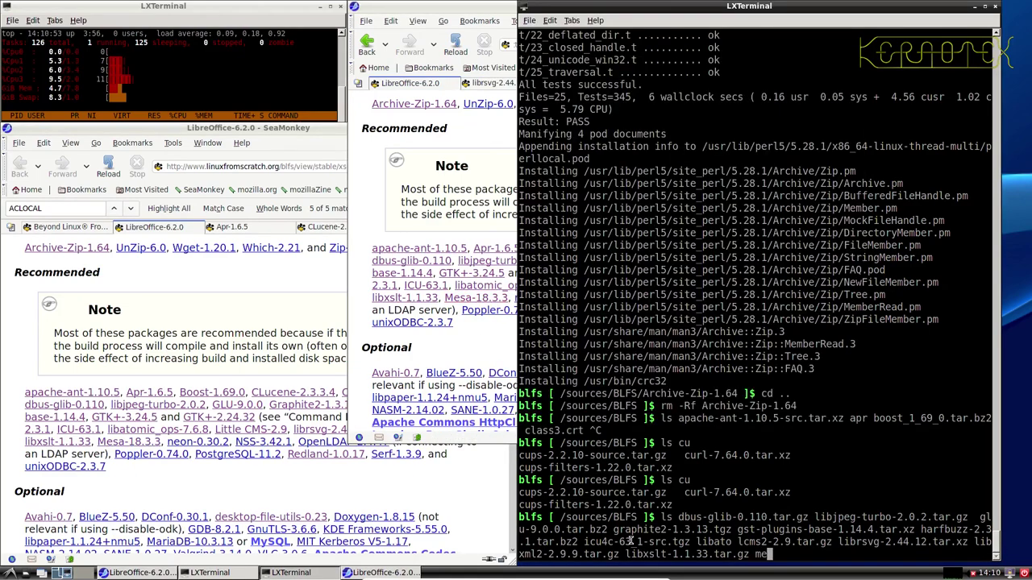
{"action": "key", "text": "BackSpace"}
{"action": "key", "text": "BackSpace"}
{"action": "key", "text": "BackSpace"}
{"action": "type", "text": "Mes"}
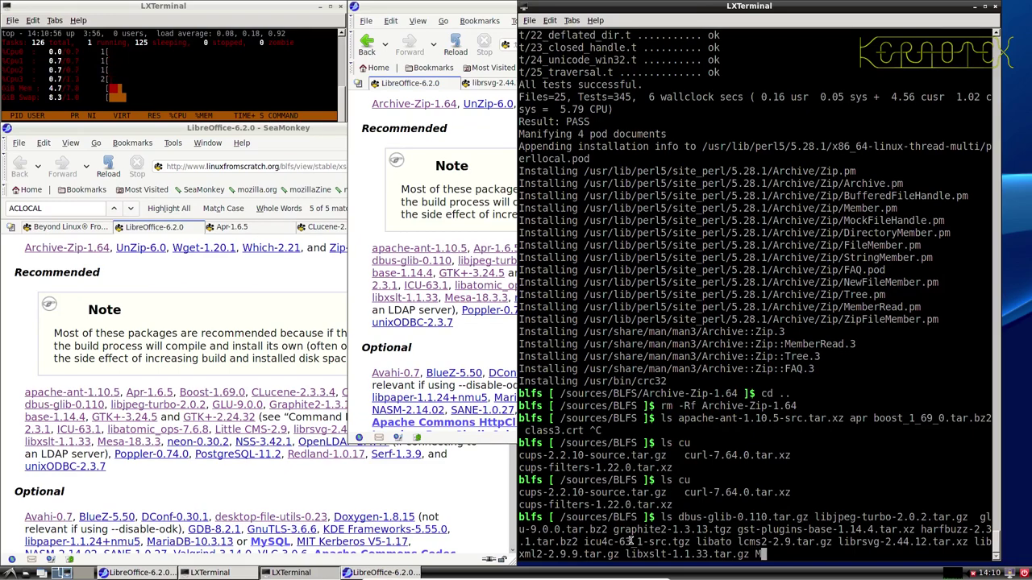
{"action": "key", "text": "BackSpace"}
{"action": "key", "text": "BackSpace"}
{"action": "key", "text": "BackSpace"}
{"action": "key", "text": "ctrl+c"}
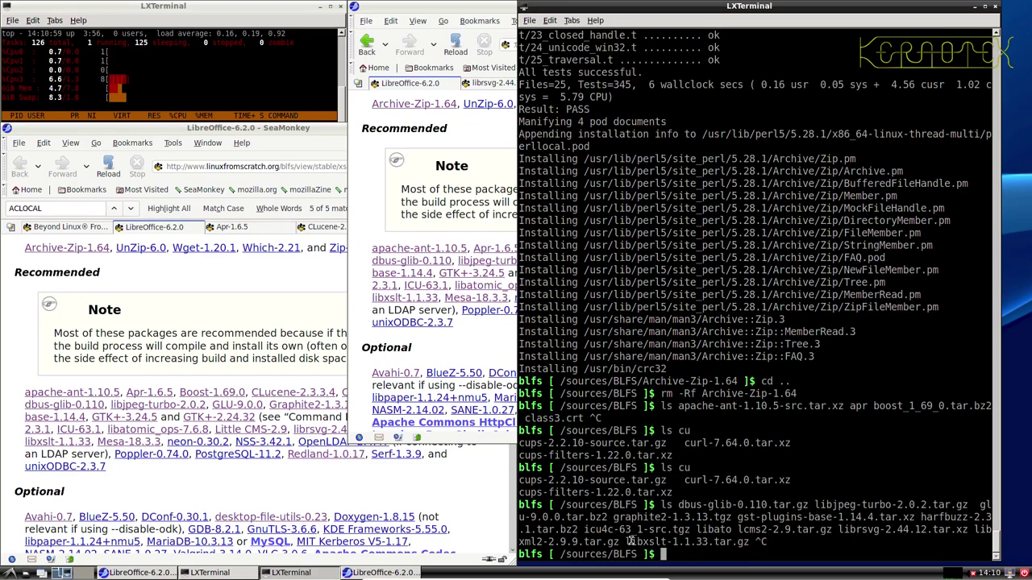
{"action": "type", "text": "find . -name \"mesa"}
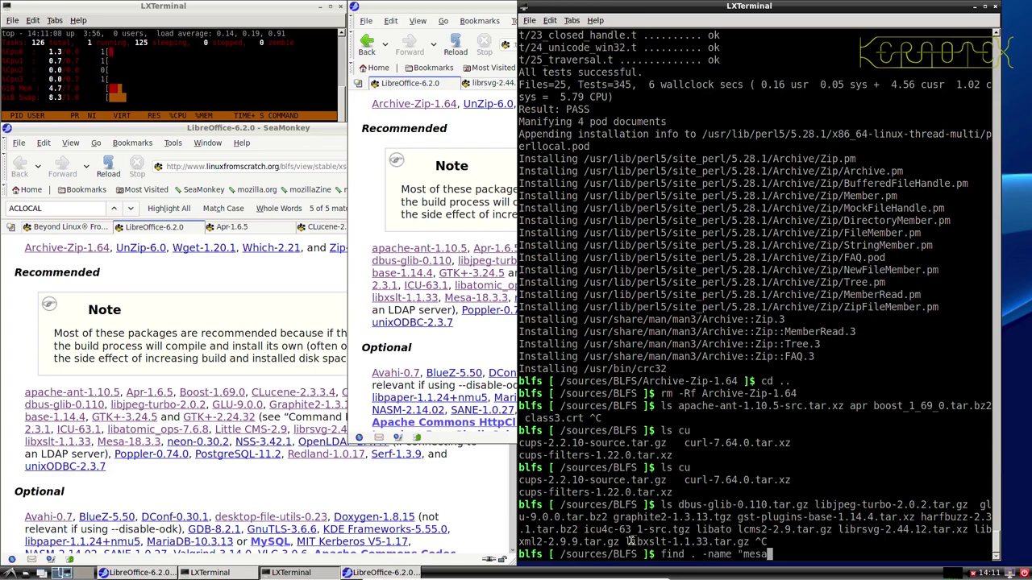
{"action": "type", "text": "*\""}
Run find searches for mesa* and libatom* files in /sources/BLFS
{"action": "key", "text": "Return"}
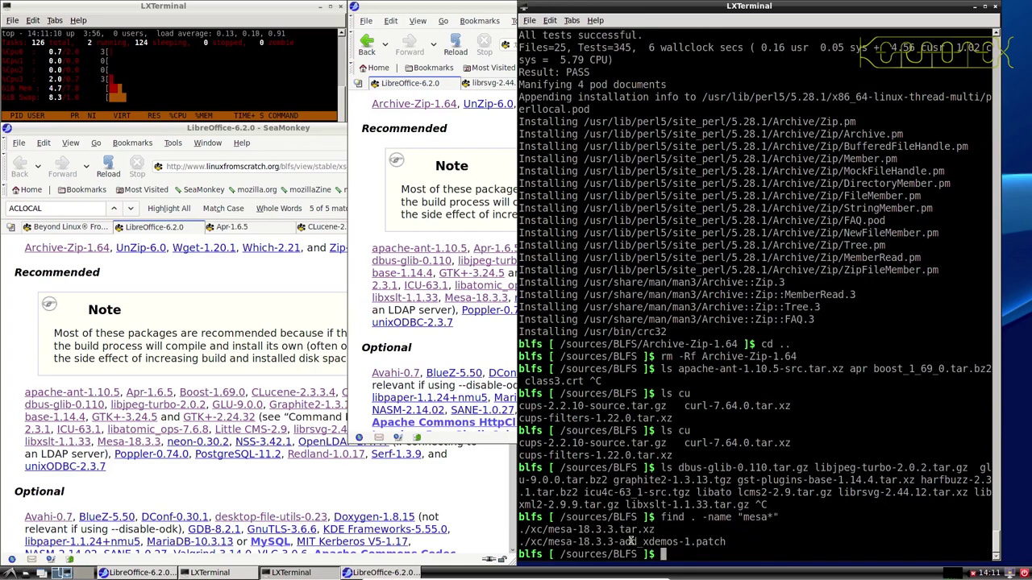
{"action": "key", "text": "Up"}
{"action": "key", "text": "Left"}
{"action": "key", "text": "Left"}
{"action": "key", "text": "BackSpace"}
{"action": "key", "text": "BackSpace"}
{"action": "key", "text": "BackSpace"}
{"action": "key", "text": "BackSpace"}
{"action": "type", "text": "liba"}
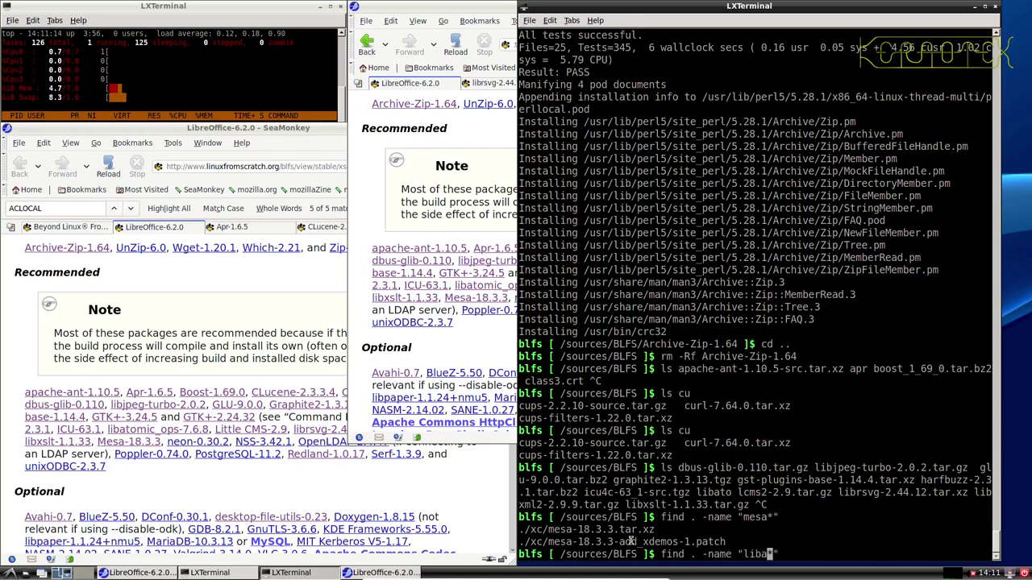
{"action": "type", "text": "tom"}
{"action": "key", "text": "Return"}
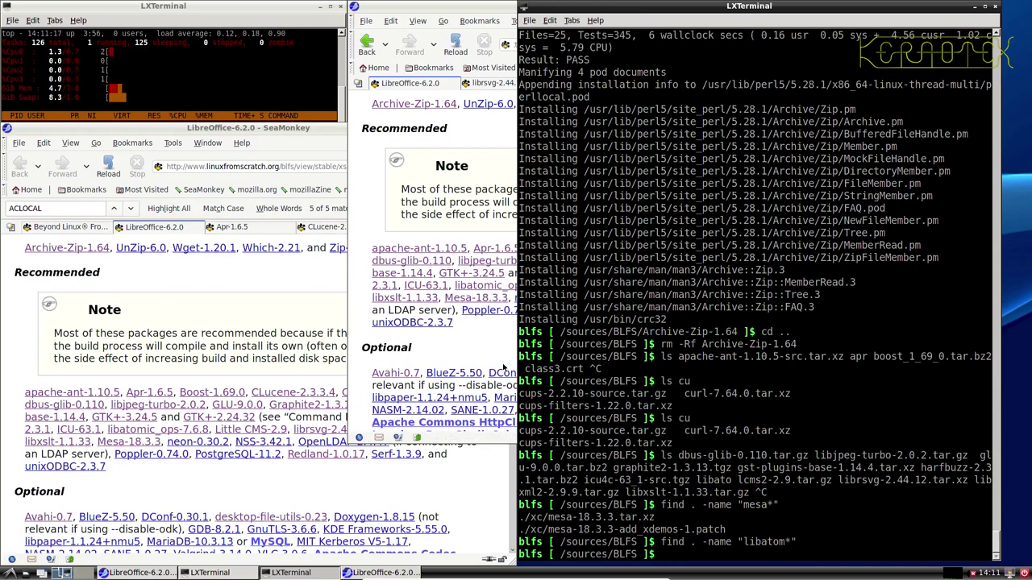
Open the neon-0.30.2 and NSS-3.42.1 pages as tabs and type ls -l neo nss-3.42.1
{"action": "left_click", "coordinate": [516, 374]}
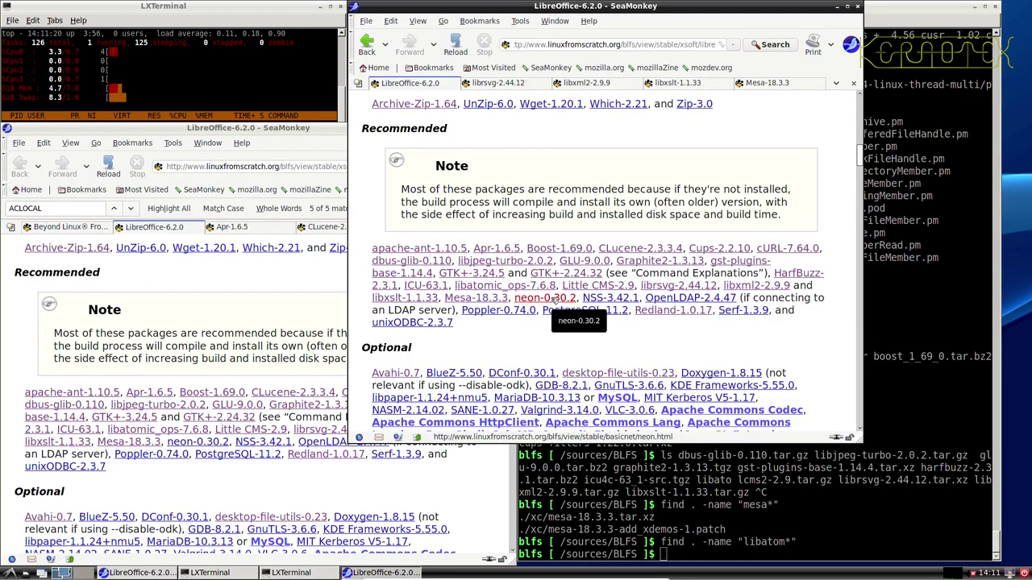
{"action": "left_click", "coordinate": [244, 310]}
{"action": "middle_click", "coordinate": [199, 442]}
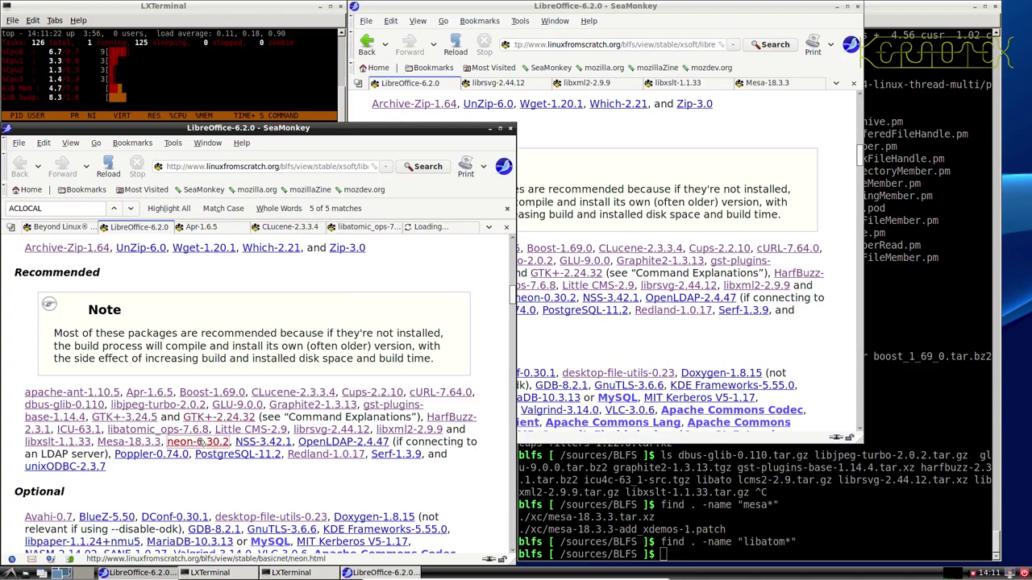
{"action": "left_click", "coordinate": [634, 466]}
{"action": "type", "text": "ls "}
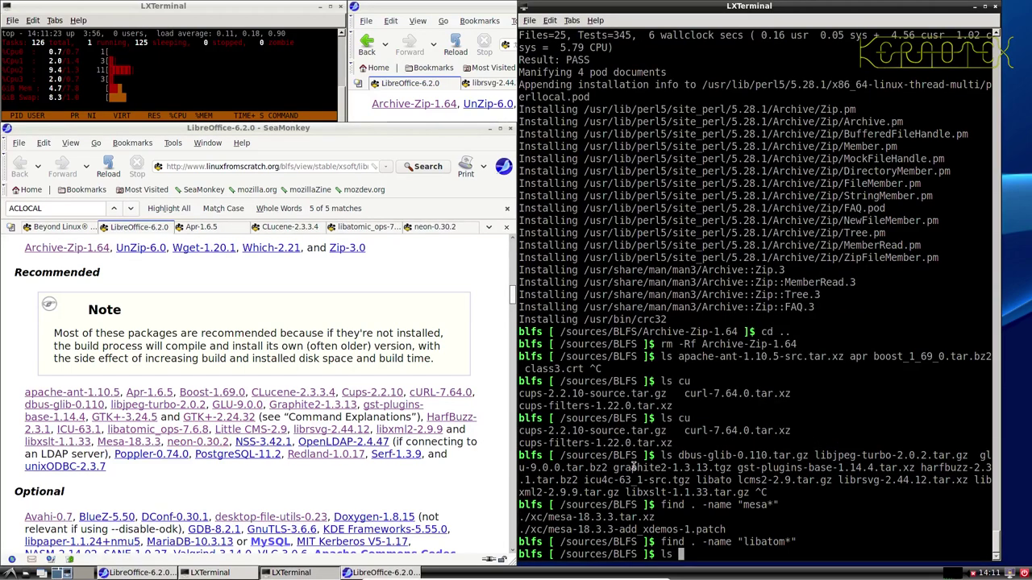
{"action": "type", "text": "-l neo"}
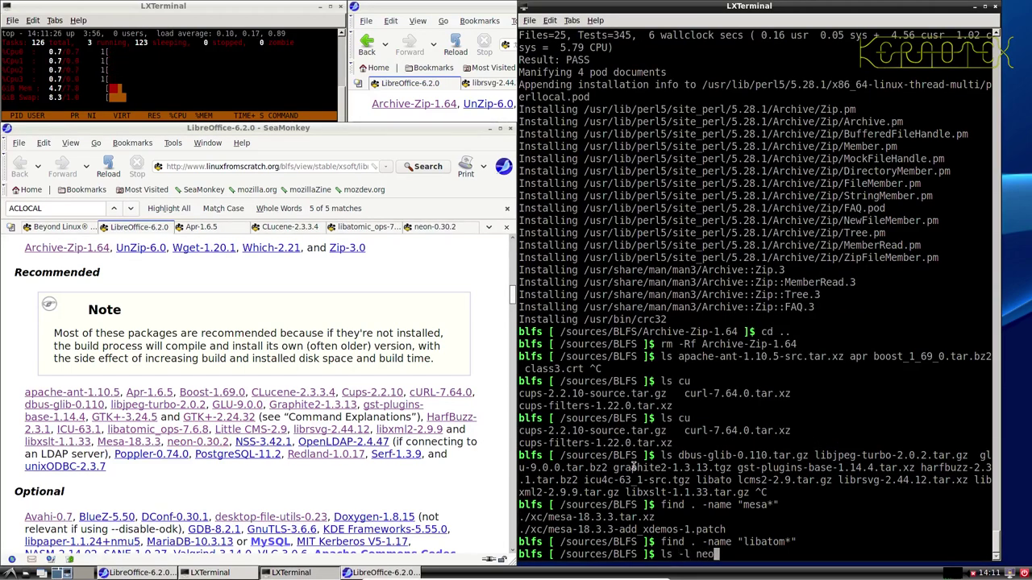
{"action": "left_click", "coordinate": [580, 304]}
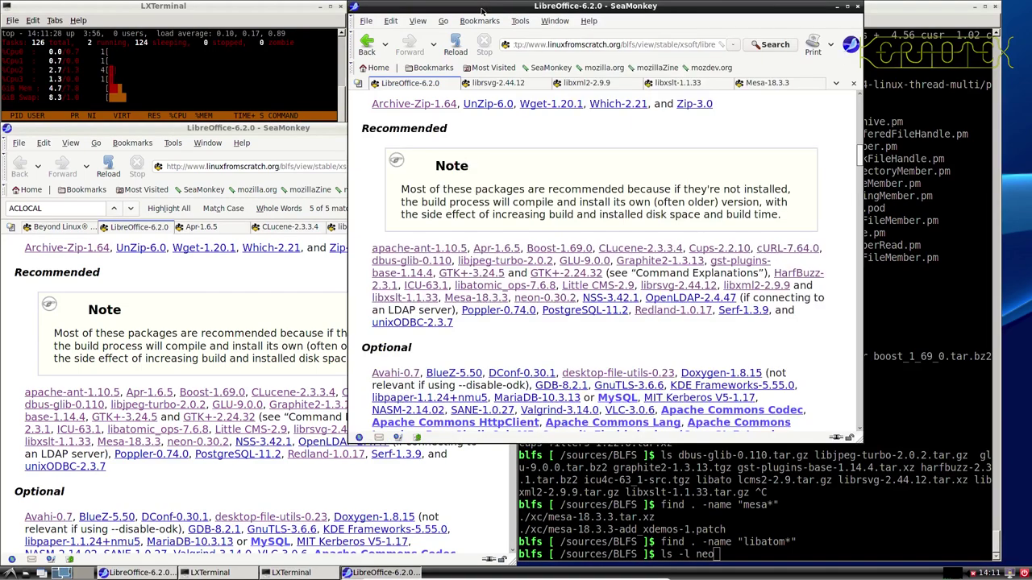
{"action": "middle_click", "coordinate": [610, 299]}
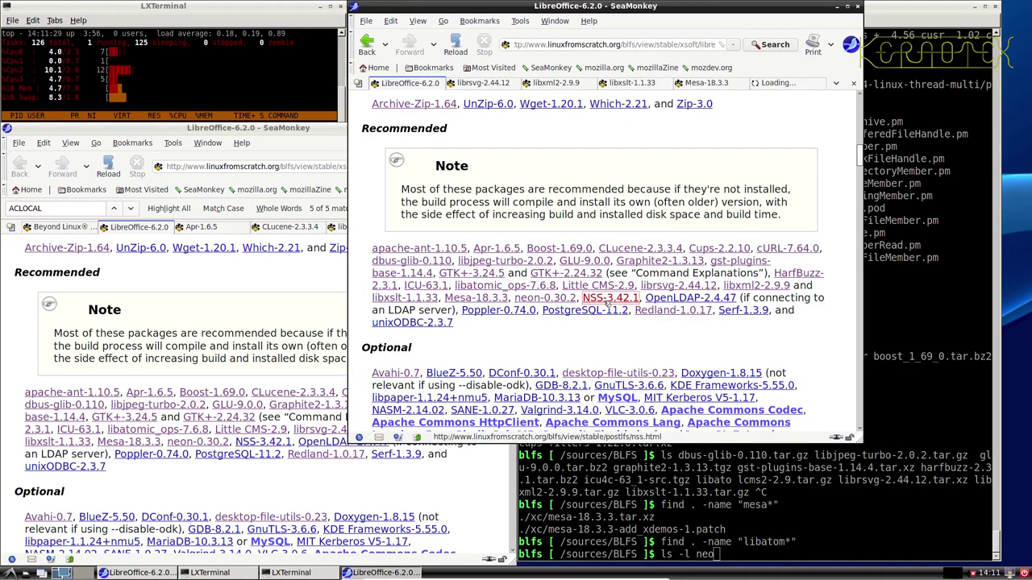
{"action": "left_click", "coordinate": [643, 470]}
{"action": "type", "text": "nss-3.42.1"}
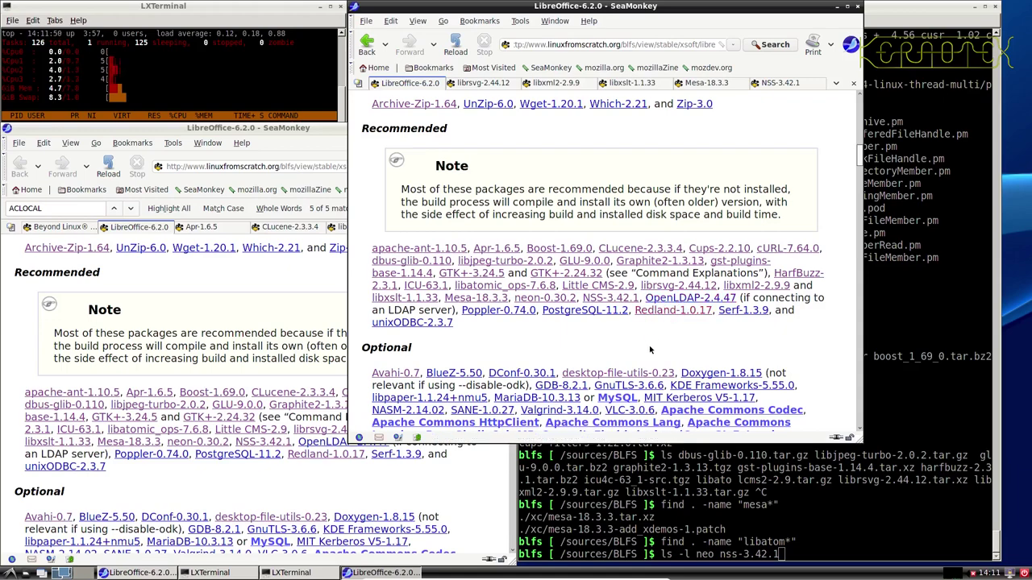
Tab-complete poppler- to list the poppler-0.74.0 and poppler-data-0.4.9 tarballs
{"action": "left_click", "coordinate": [641, 470]}
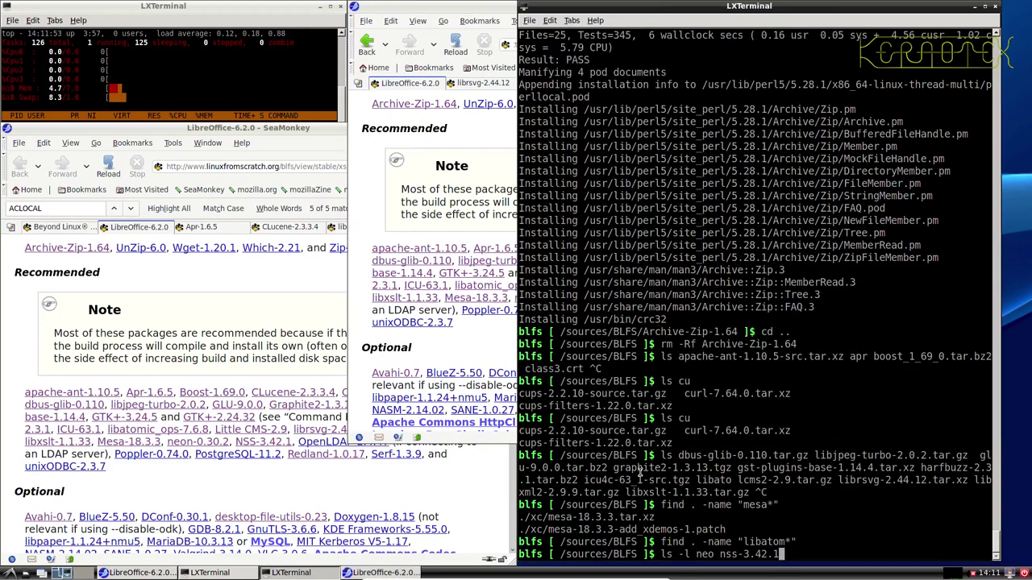
{"action": "left_click", "coordinate": [510, 349]}
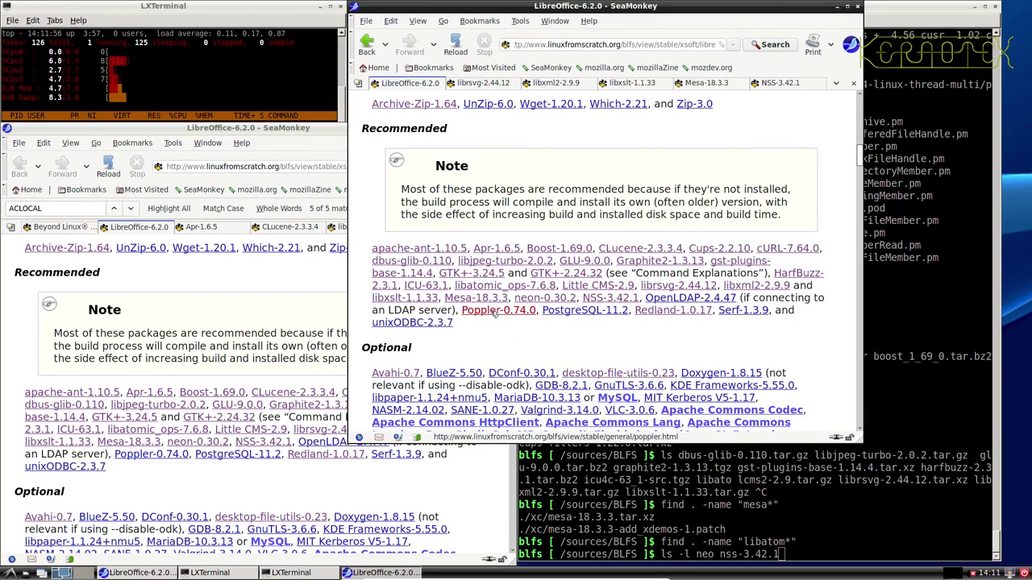
{"action": "left_click", "coordinate": [634, 518]}
{"action": "type", "text": "poppler-"}
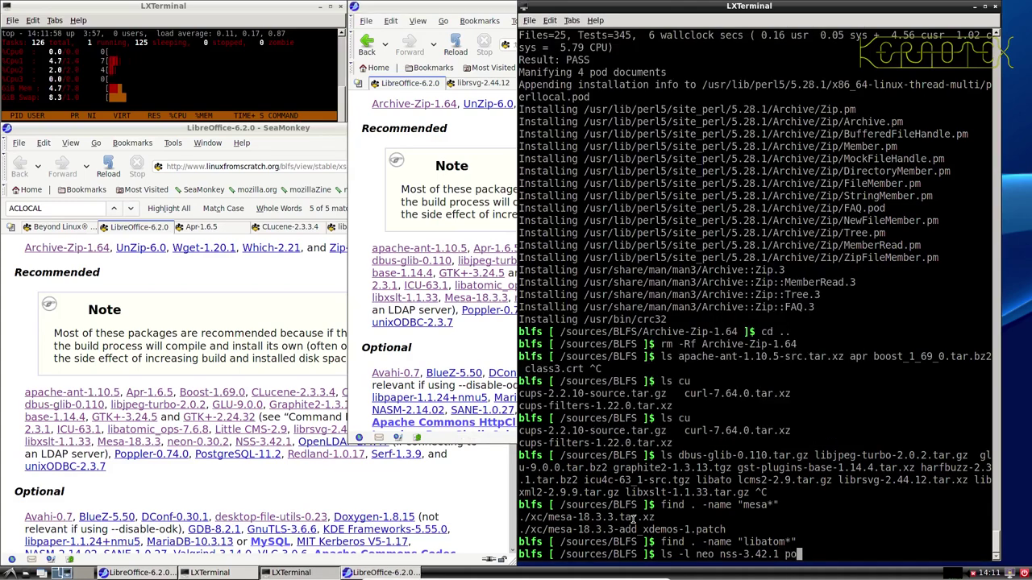
{"action": "key", "text": "Tab"}
{"action": "key", "text": "Tab"}
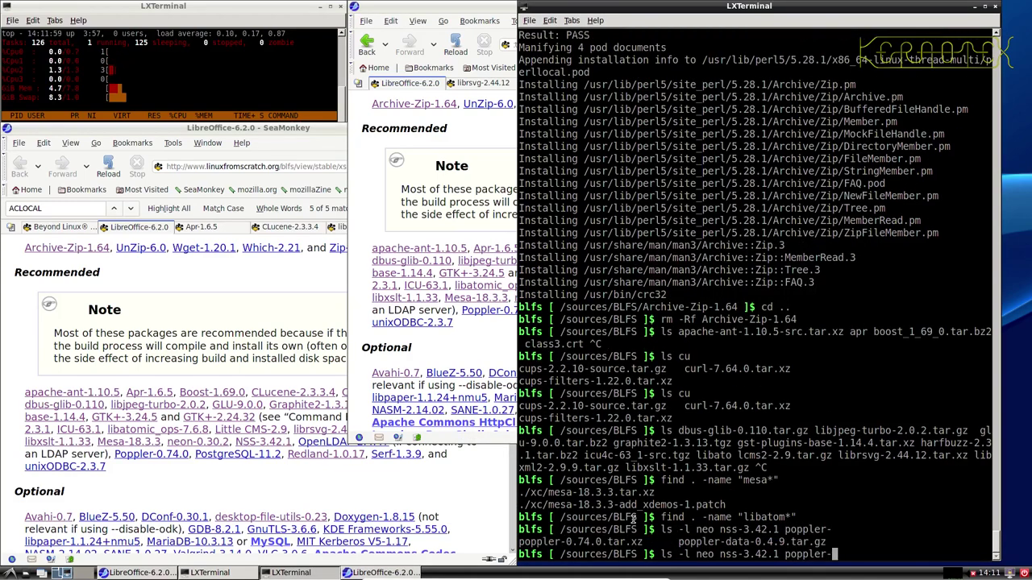
Open the Poppler-0.74.0 and PostgreSQL-11.2 pages in background tabs
{"action": "left_click", "coordinate": [489, 358]}
{"action": "middle_click", "coordinate": [513, 316]}
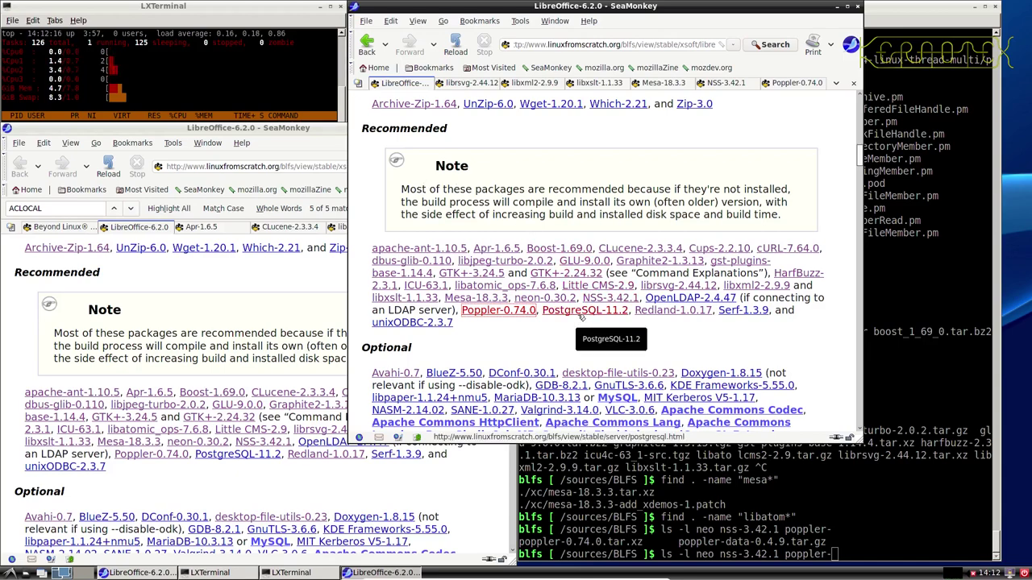
{"action": "left_click", "coordinate": [252, 463]}
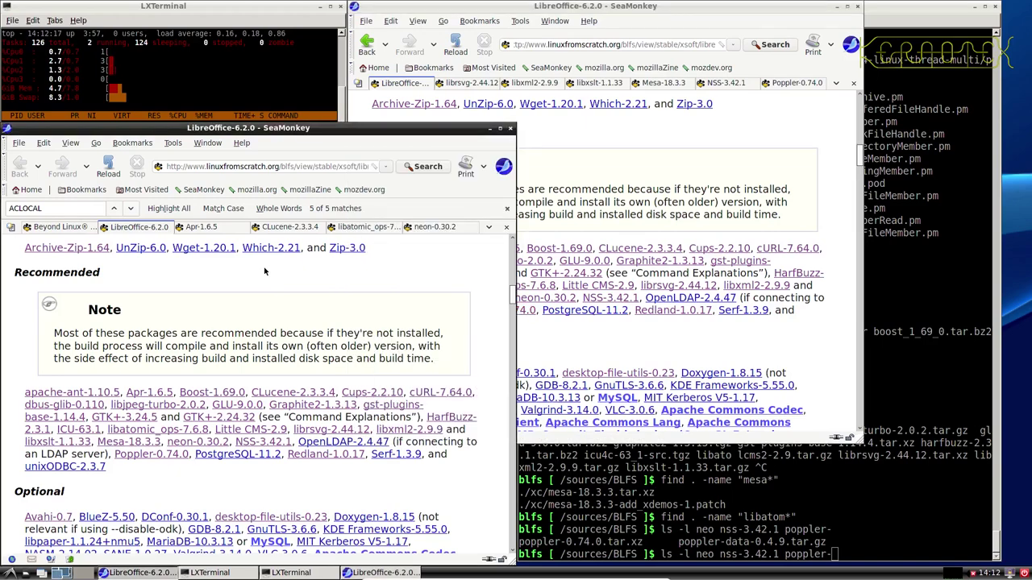
{"action": "middle_click", "coordinate": [252, 458]}
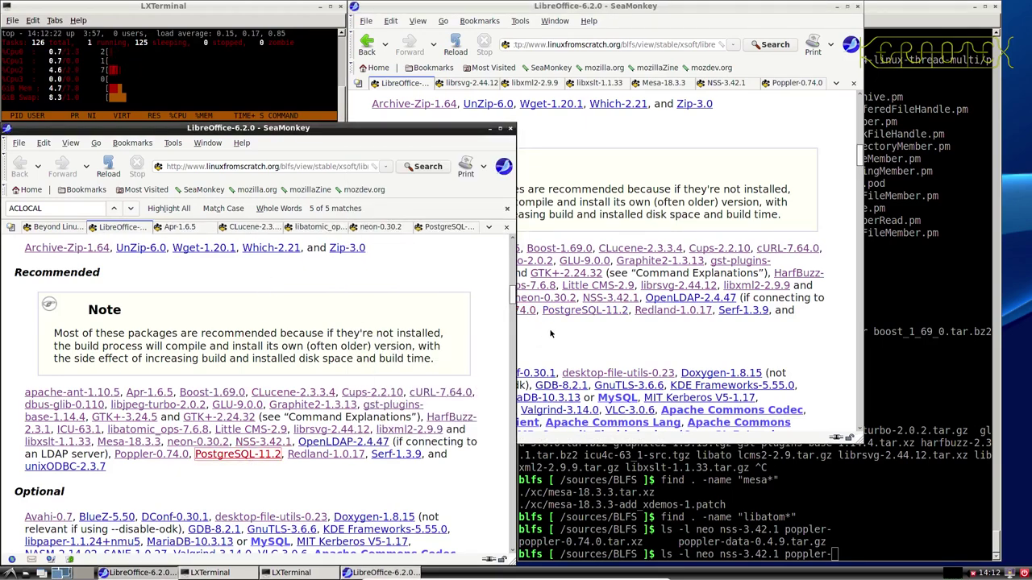
Open the Serf-1.3.9 and unixODBC-2.3.7 pages in background tabs, then scroll toward the Optional list
{"action": "left_click", "coordinate": [551, 333]}
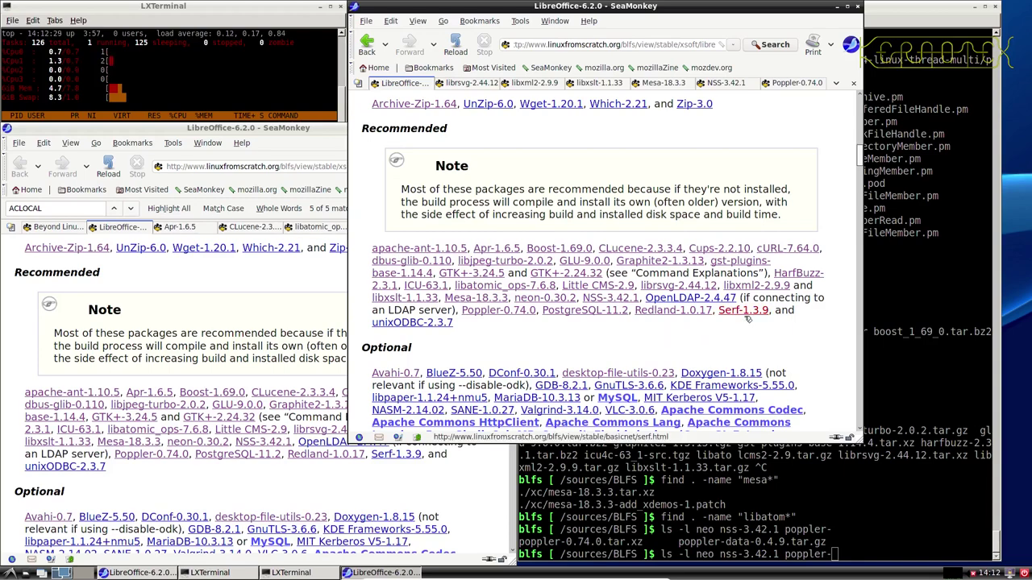
{"action": "left_click", "coordinate": [340, 323]}
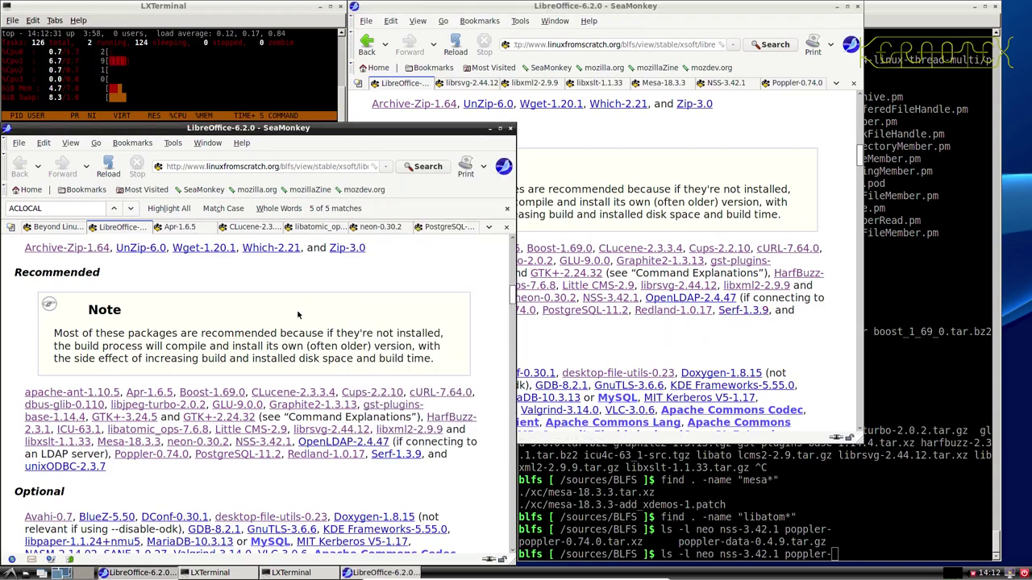
{"action": "middle_click", "coordinate": [395, 455]}
{"action": "key", "text": "alt+Tab"}
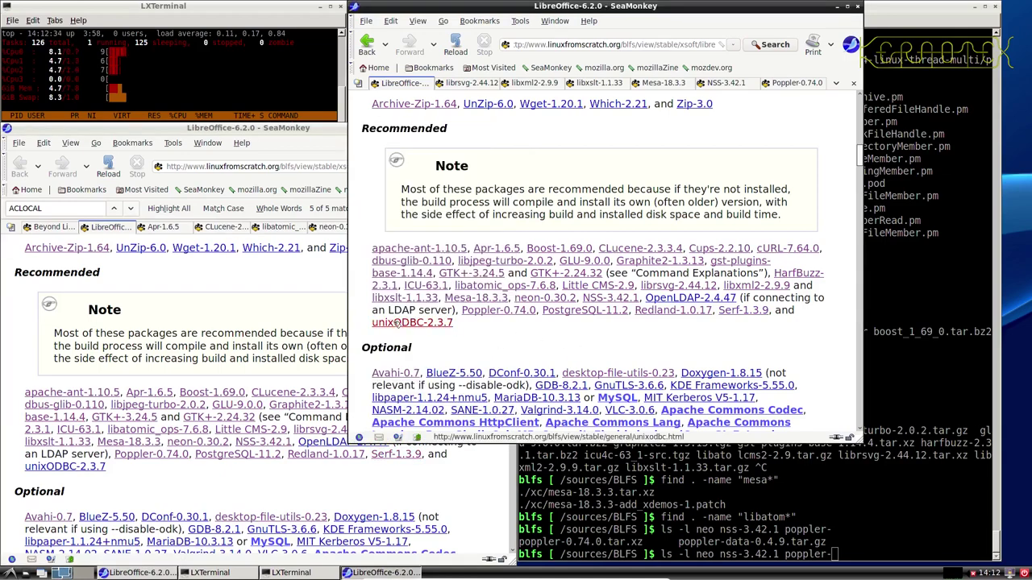
{"action": "key", "text": "alt+Tab"}
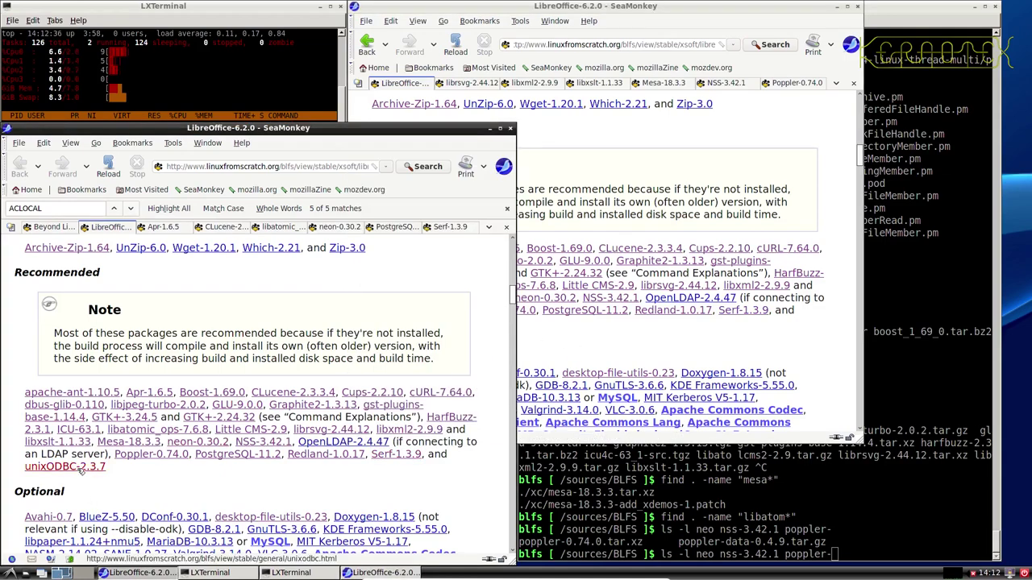
{"action": "middle_click", "coordinate": [79, 468]}
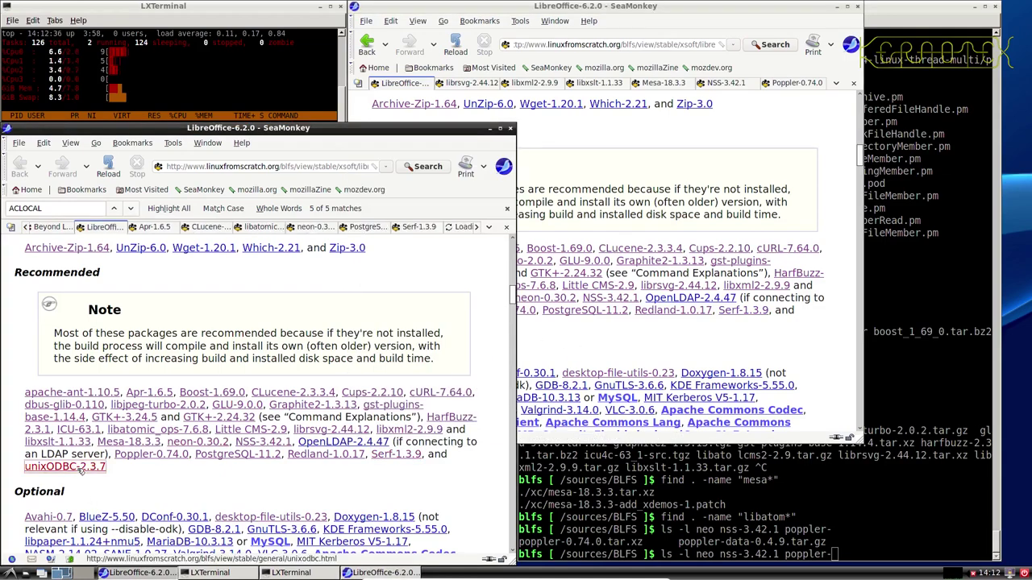
{"action": "left_click", "coordinate": [602, 345]}
{"action": "scroll", "coordinate": [602, 347], "scroll_direction": "down", "scroll_amount": 4}
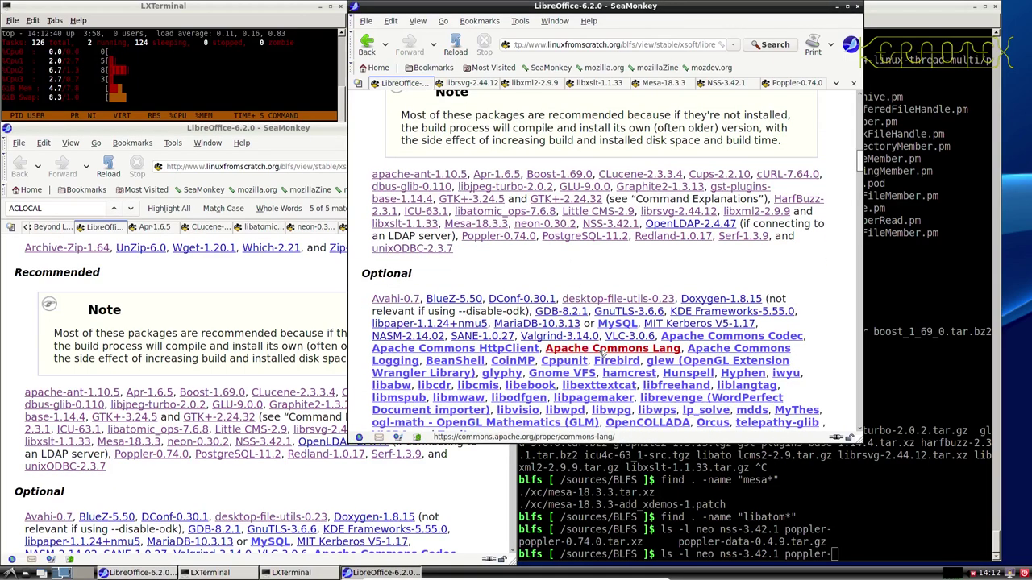
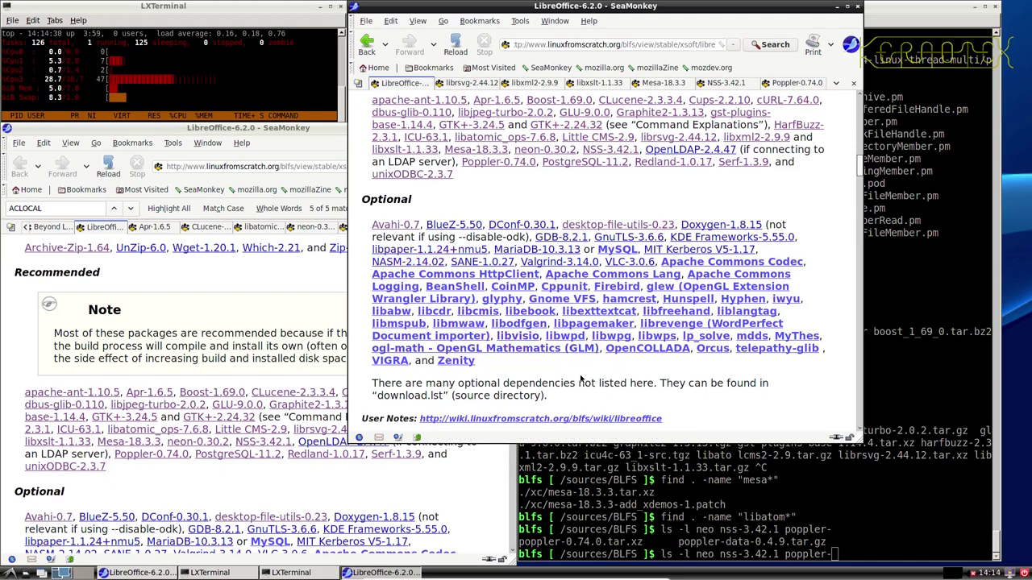
Close the extra SeaMonkey window with its seven LibreOffice tabs
{"action": "scroll", "coordinate": [578, 371], "scroll_direction": "down", "scroll_amount": 4}
{"action": "scroll", "coordinate": [581, 378], "scroll_direction": "down", "scroll_amount": 1}
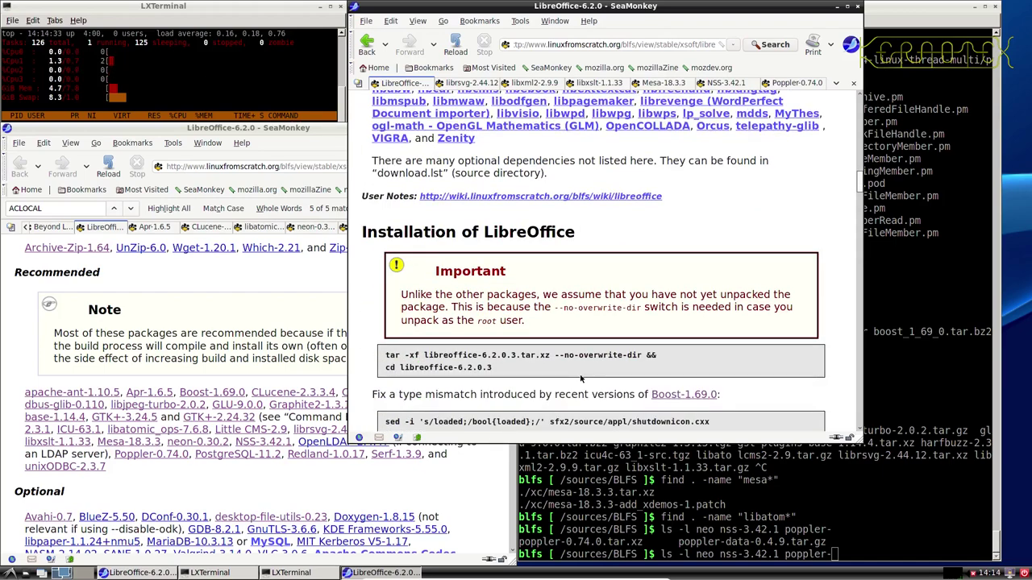
{"action": "scroll", "coordinate": [581, 378], "scroll_direction": "up", "scroll_amount": 7}
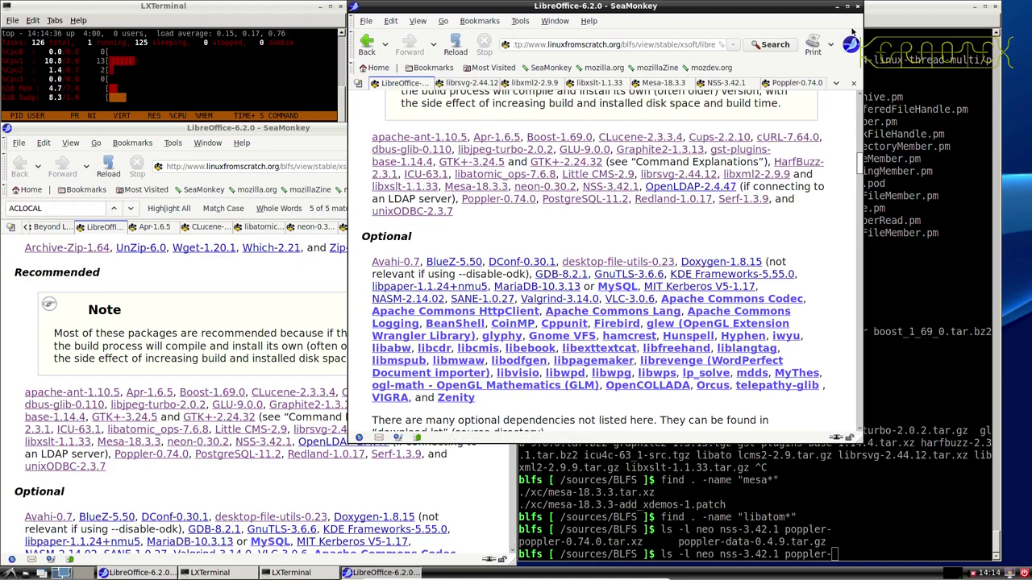
{"action": "left_click", "coordinate": [859, 7]}
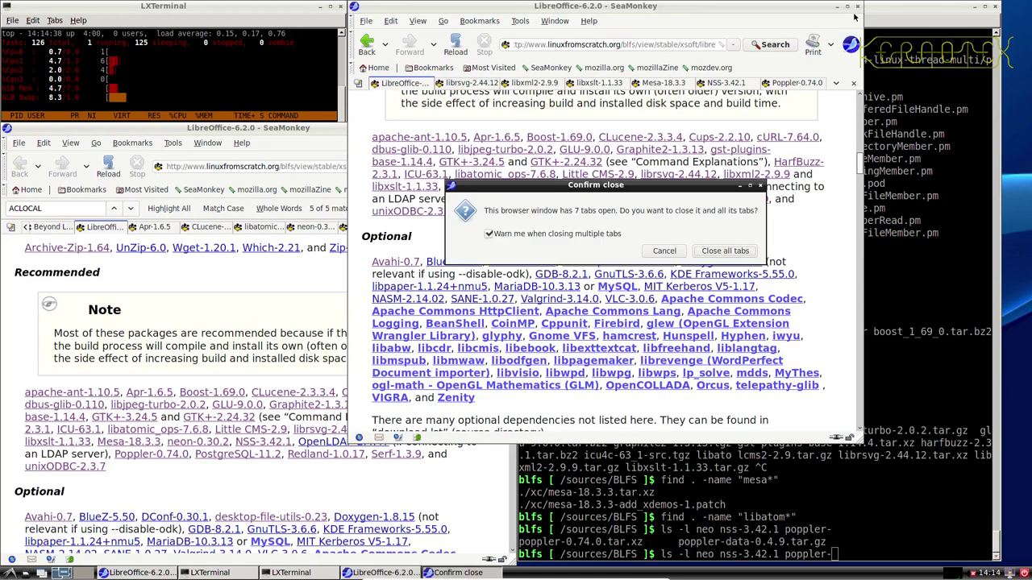
{"action": "left_click", "coordinate": [725, 251]}
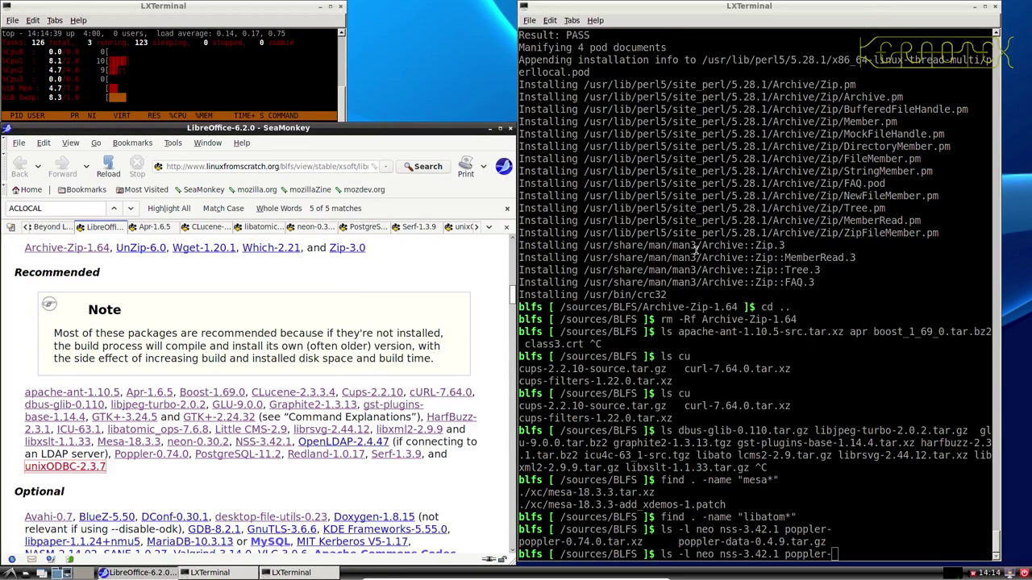
Copy the FTP download address from the unixODBC-2.3.7 page and clear the terminal prompt
{"action": "left_click", "coordinate": [476, 227]}
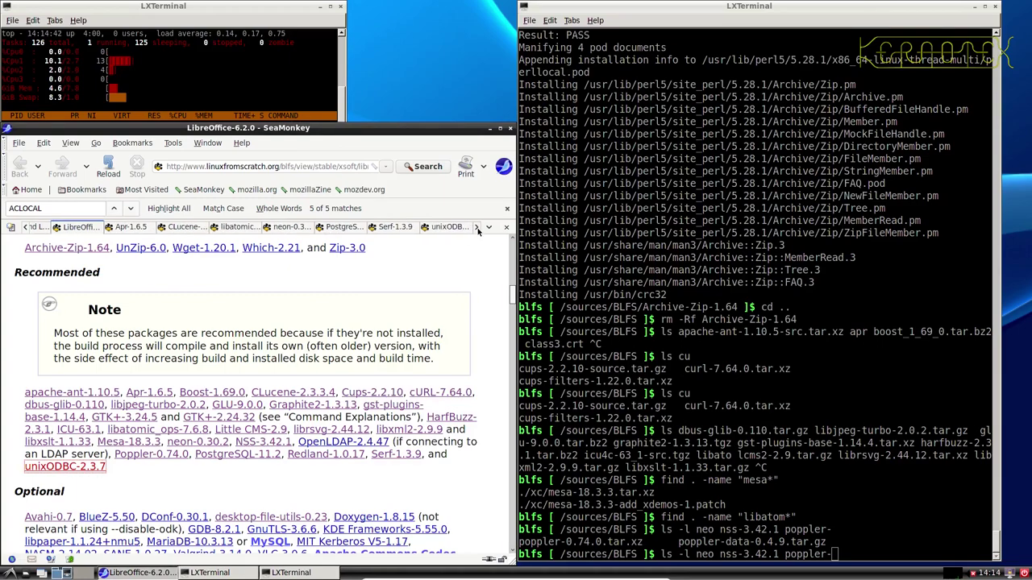
{"action": "left_click", "coordinate": [450, 228]}
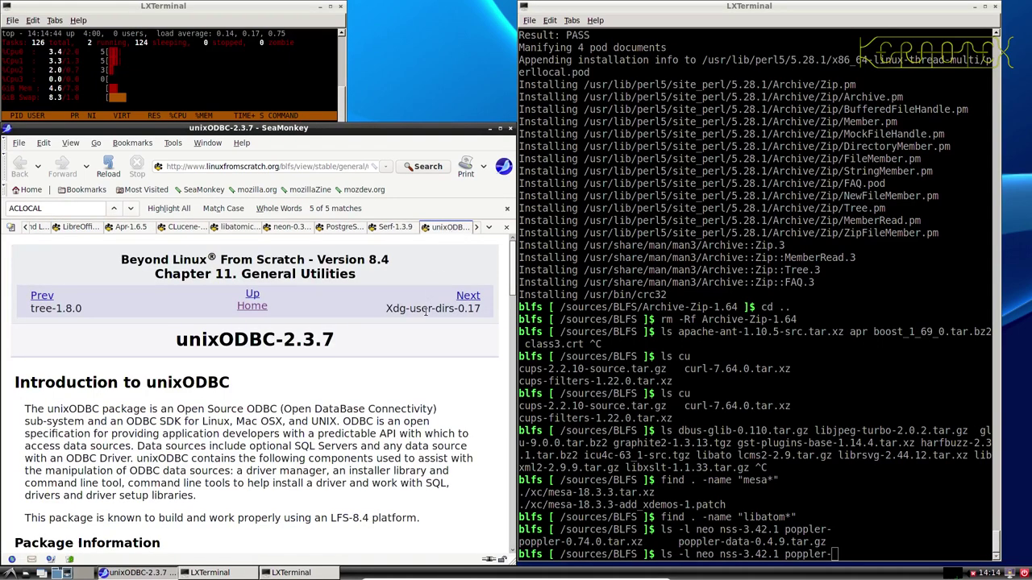
{"action": "scroll", "coordinate": [426, 312], "scroll_direction": "down", "scroll_amount": 6}
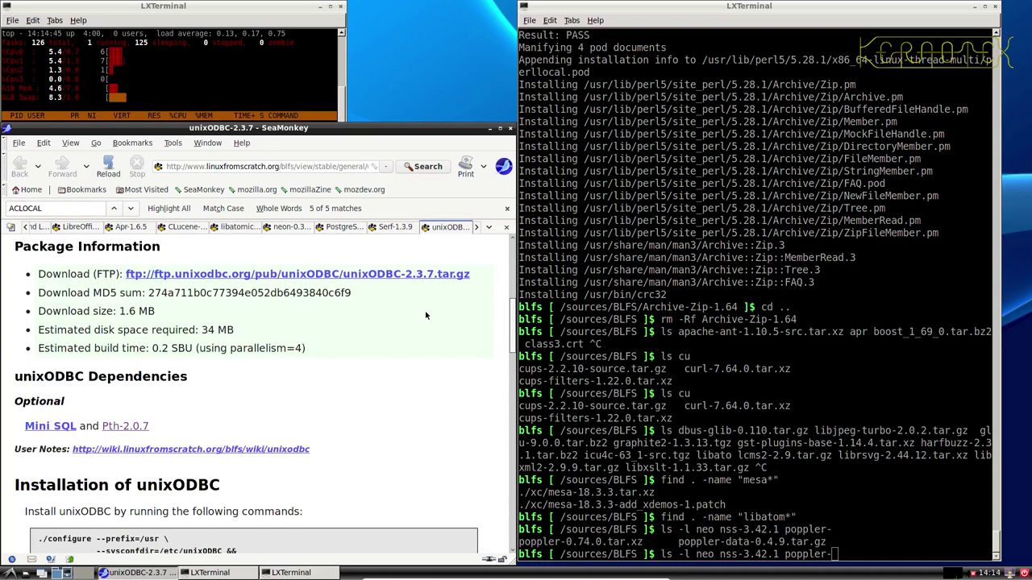
{"action": "scroll", "coordinate": [329, 356], "scroll_direction": "up", "scroll_amount": 2}
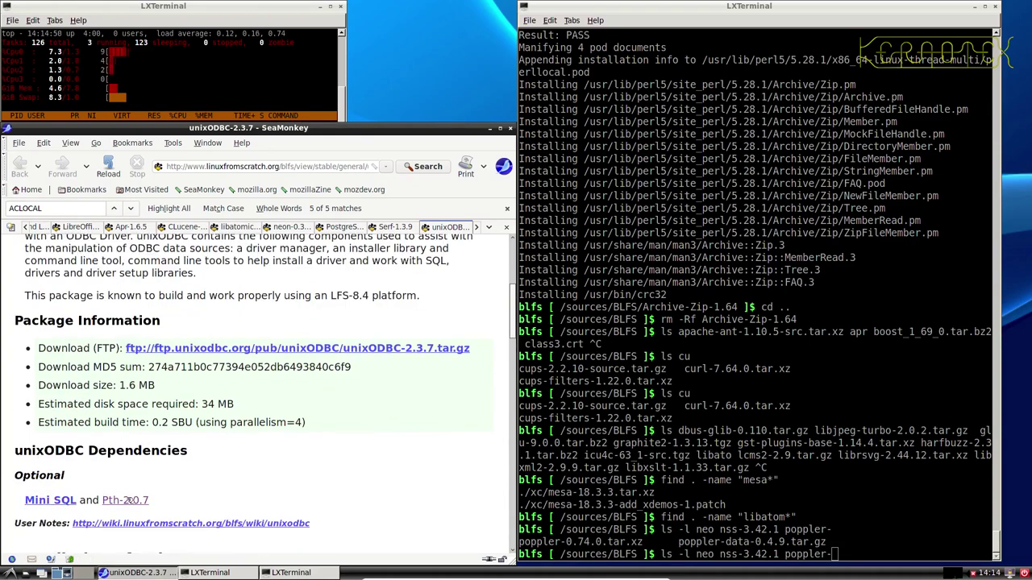
{"action": "left_click", "coordinate": [64, 500]}
{"action": "right_click", "coordinate": [407, 348]}
{"action": "left_click", "coordinate": [437, 440]}
{"action": "left_click", "coordinate": [652, 446]}
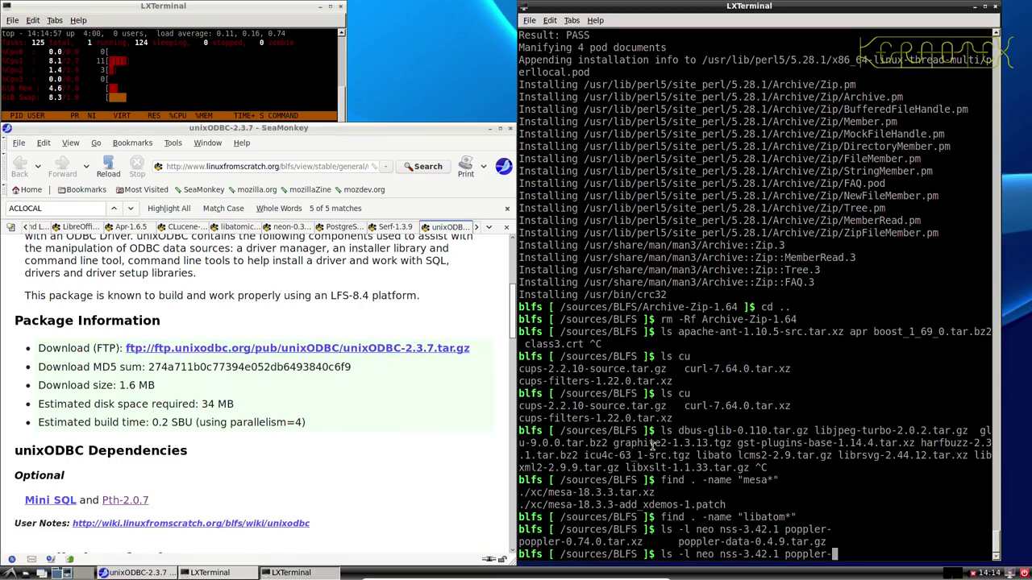
{"action": "key", "text": "ctrl+c"}
Download the unixODBC-2.3.7 tarball with wget from the copied FTP URL
{"action": "type", "text": "wget"}
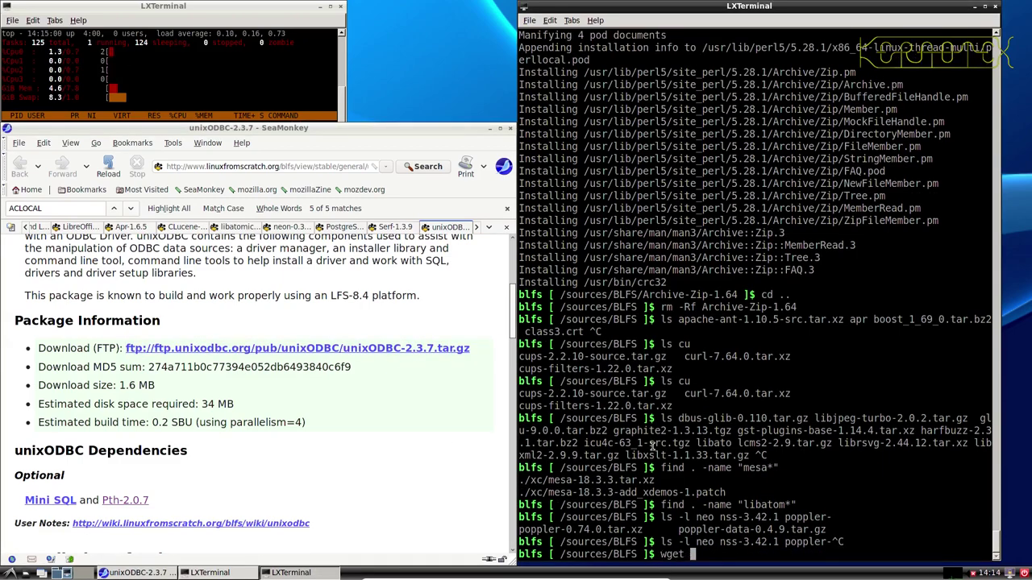
{"action": "key", "text": "ctrl+shift+v"}
{"action": "key", "text": "Return"}
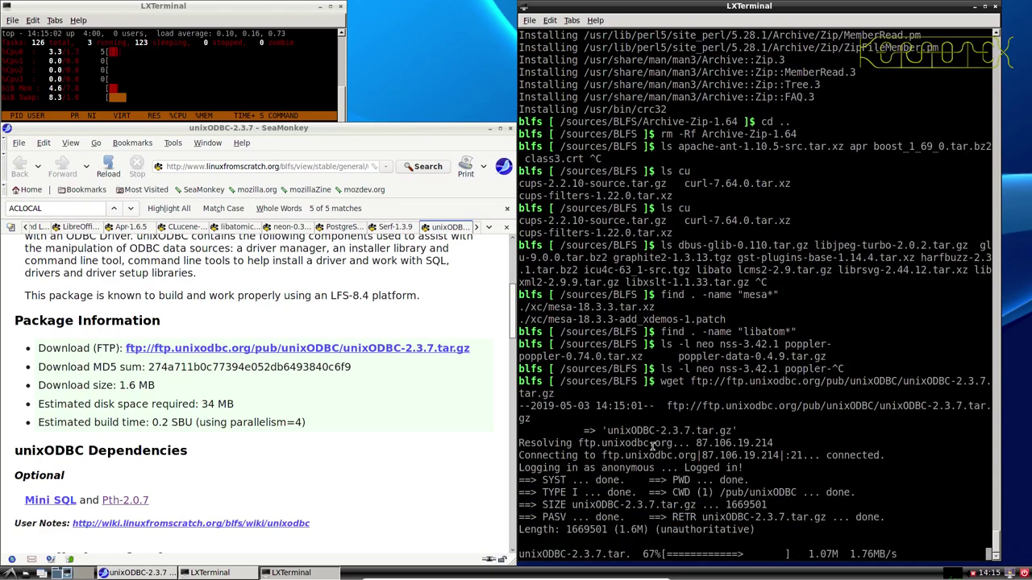
Unpack unixODBC-2.3.7.tar.gz and change into the unixODBC-2.3.7 directory
{"action": "type", "text": "tar -x"}
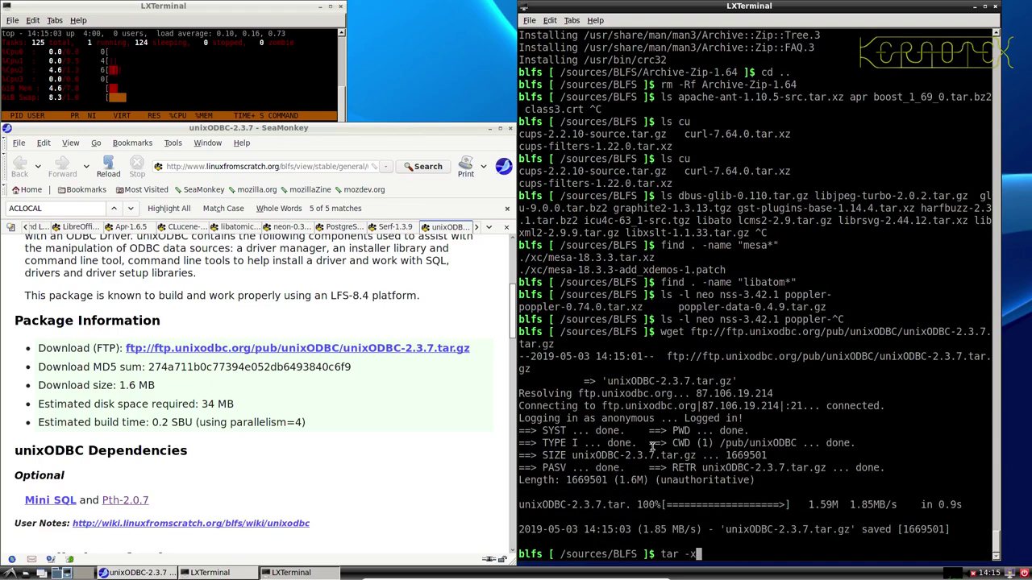
{"action": "type", "text": "vf unix"}
{"action": "key", "text": "Tab"}
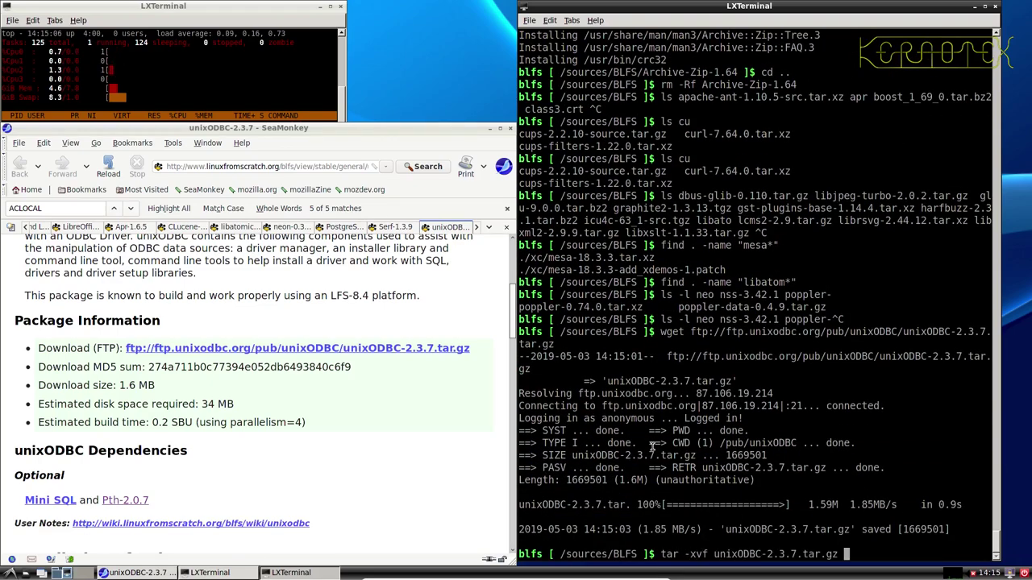
{"action": "key", "text": "Return"}
{"action": "type", "text": "cd unix"}
{"action": "key", "text": "Tab"}
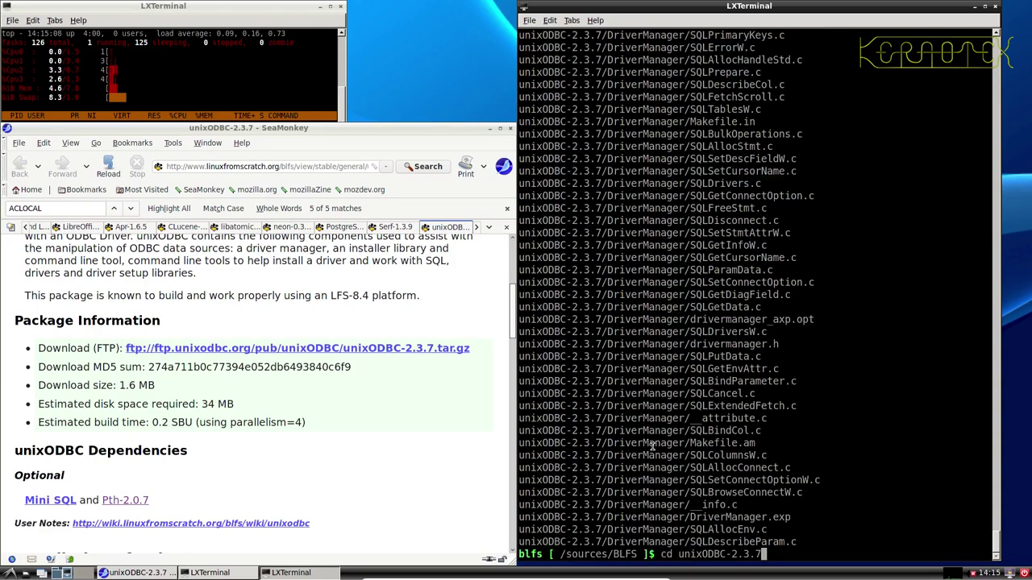
{"action": "key", "text": "Return"}
{"action": "scroll", "coordinate": [428, 451], "scroll_direction": "down", "scroll_amount": 9}
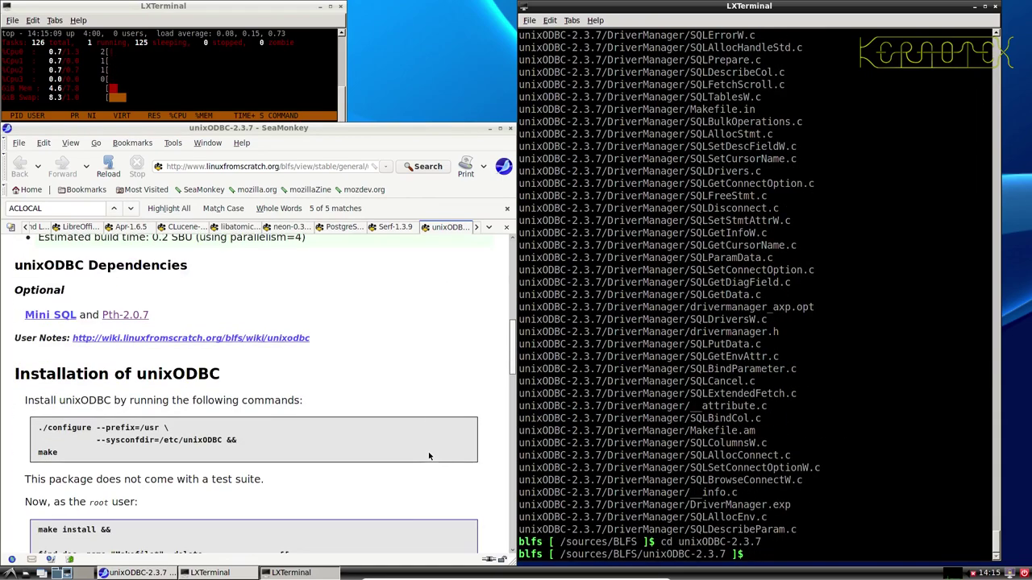
{"action": "scroll", "coordinate": [404, 439], "scroll_direction": "down", "scroll_amount": 2}
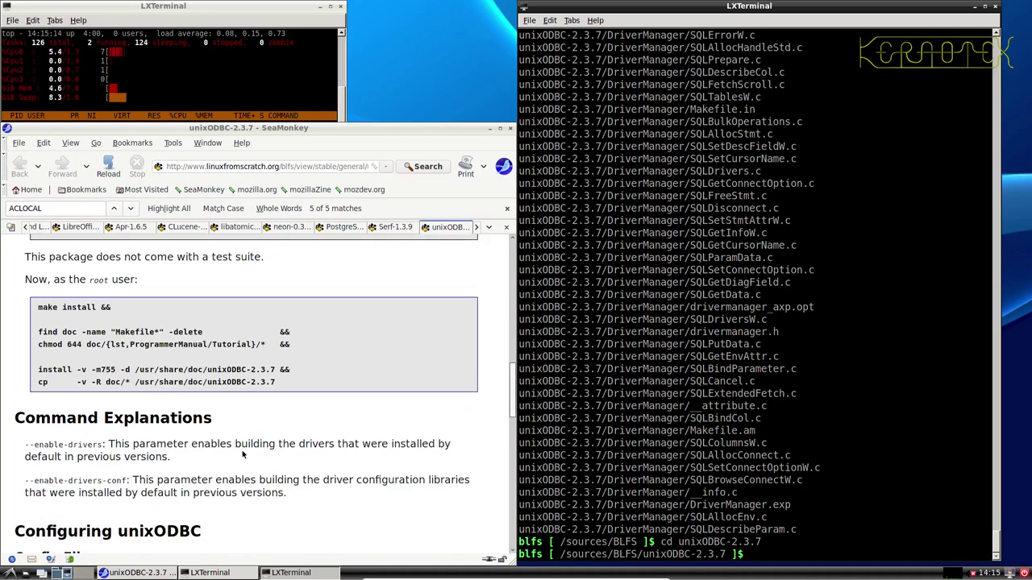
{"action": "scroll", "coordinate": [243, 455], "scroll_direction": "up", "scroll_amount": 1}
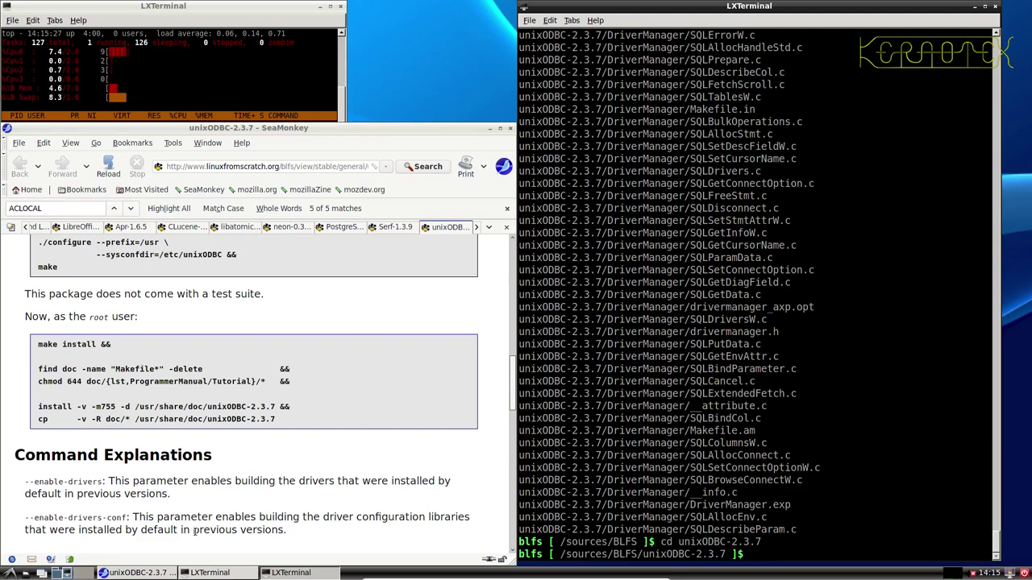
{"action": "scroll", "coordinate": [199, 520], "scroll_direction": "up", "scroll_amount": 1}
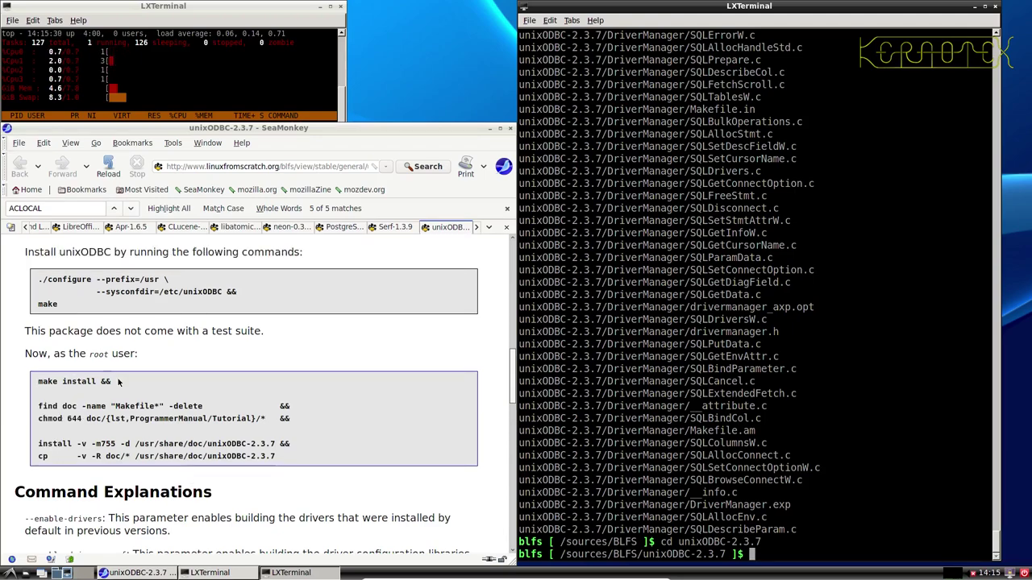
Run unixODBC's configure with prefix /usr, sysconfdir /etc/unixODBC, --enable-drivers and --enable-drivers-conf
{"action": "left_click_drag", "start_coordinate": [37, 279], "coordinate": [222, 292]}
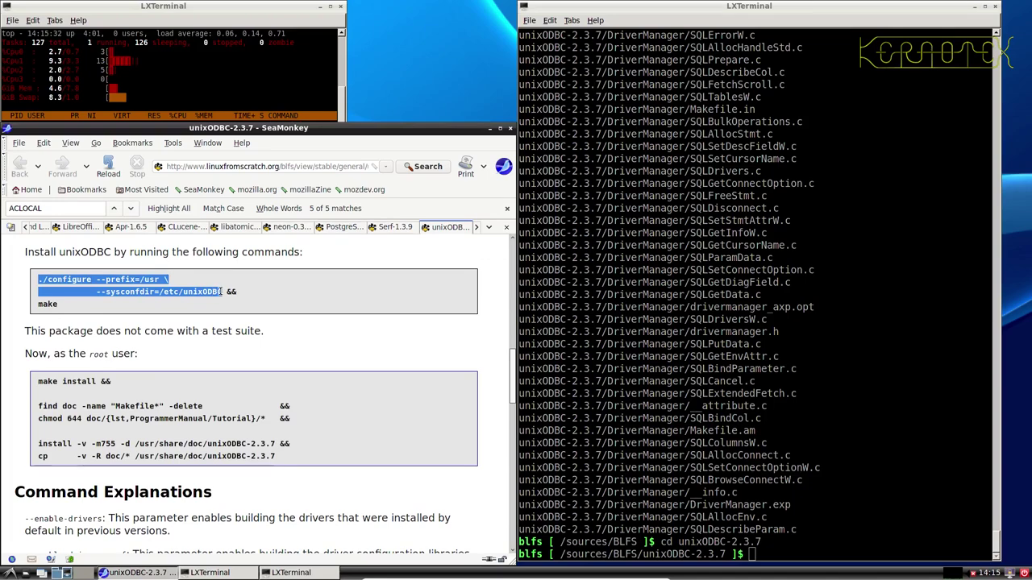
{"action": "middle_click", "coordinate": [648, 403]}
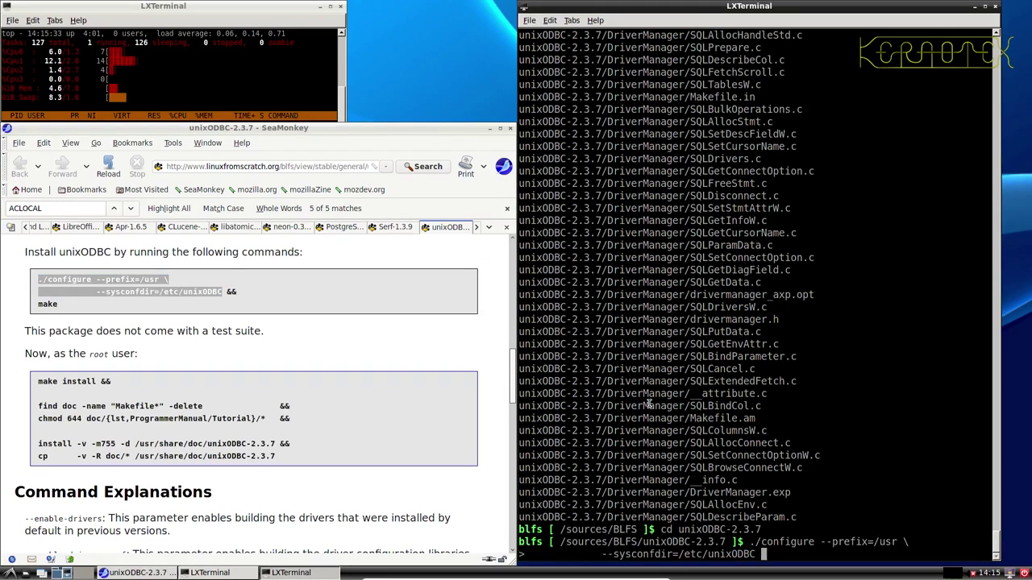
{"action": "scroll", "coordinate": [151, 403], "scroll_direction": "down", "scroll_amount": 2}
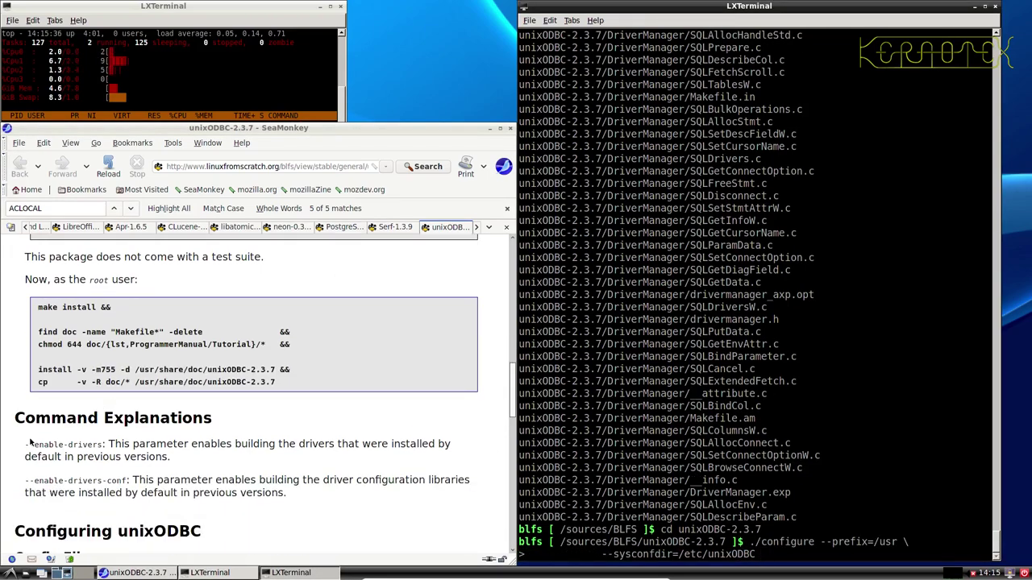
{"action": "left_click_drag", "start_coordinate": [30, 442], "coordinate": [102, 443]}
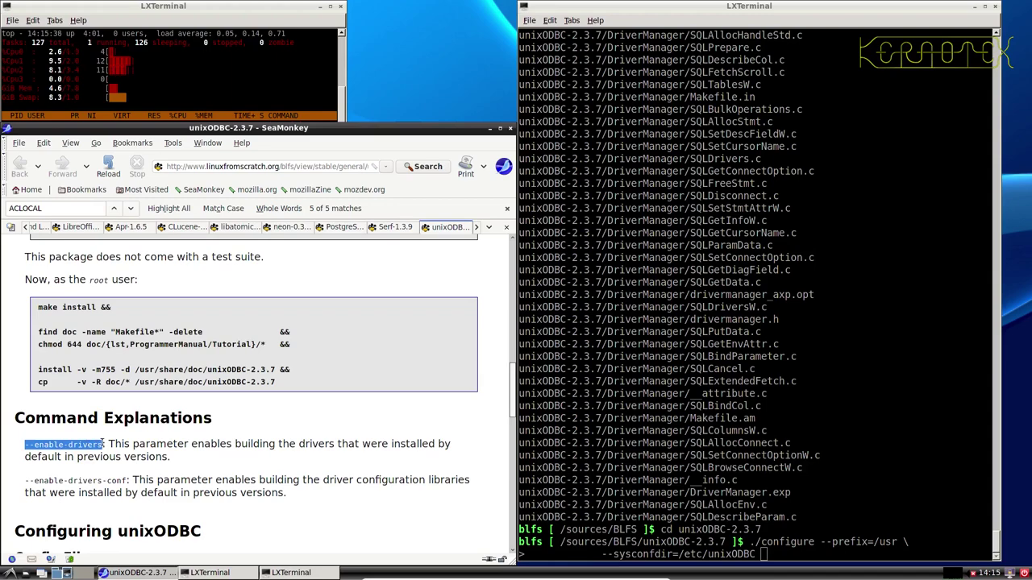
{"action": "middle_click", "coordinate": [672, 396]}
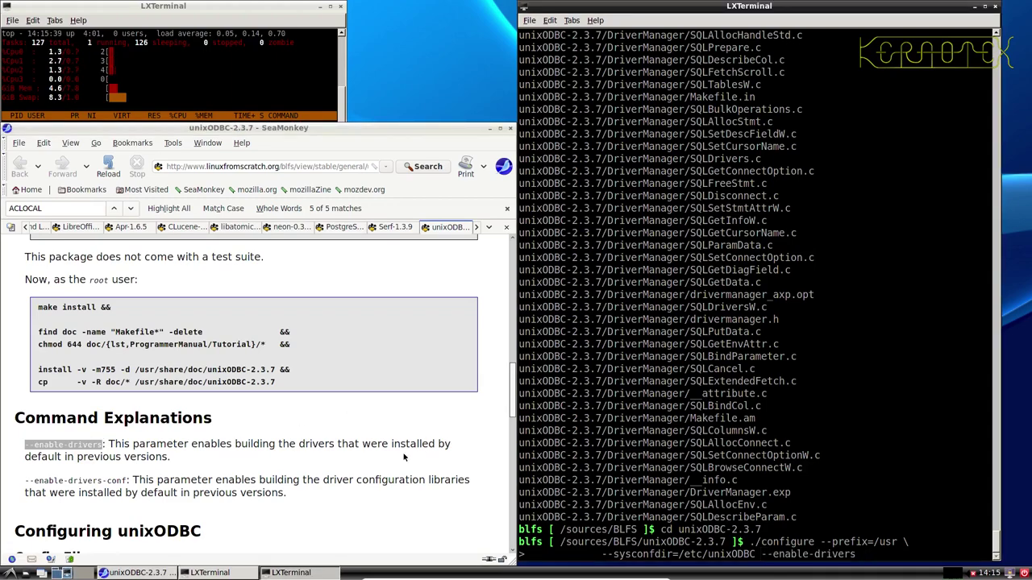
{"action": "left_click_drag", "start_coordinate": [25, 481], "coordinate": [123, 481]}
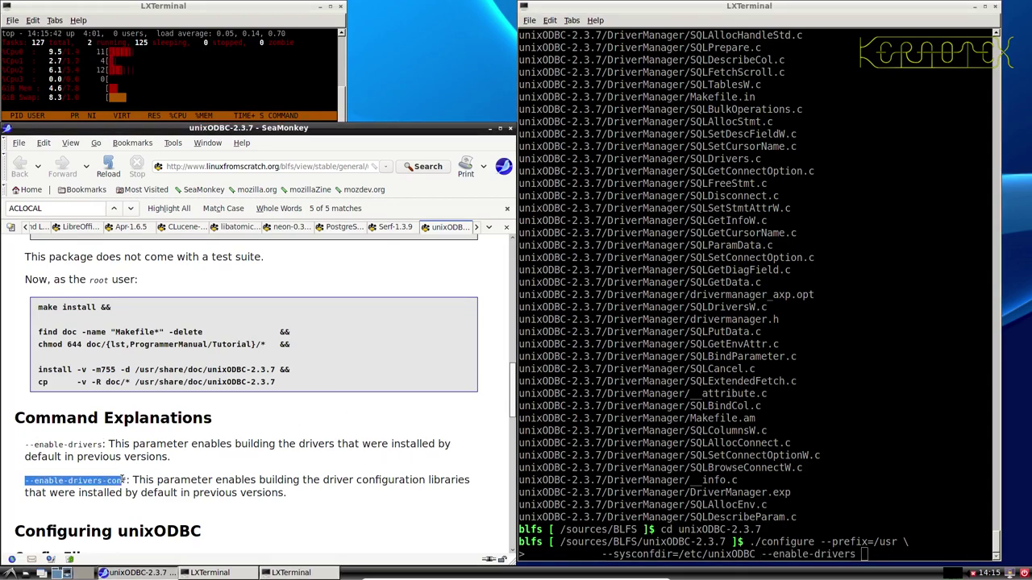
{"action": "middle_click", "coordinate": [618, 456]}
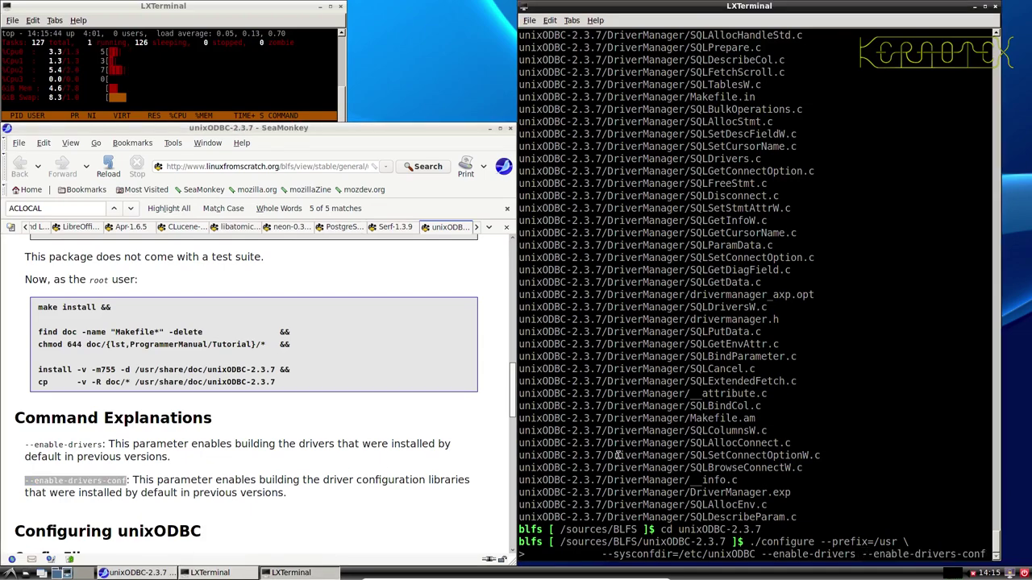
{"action": "key", "text": "Return"}
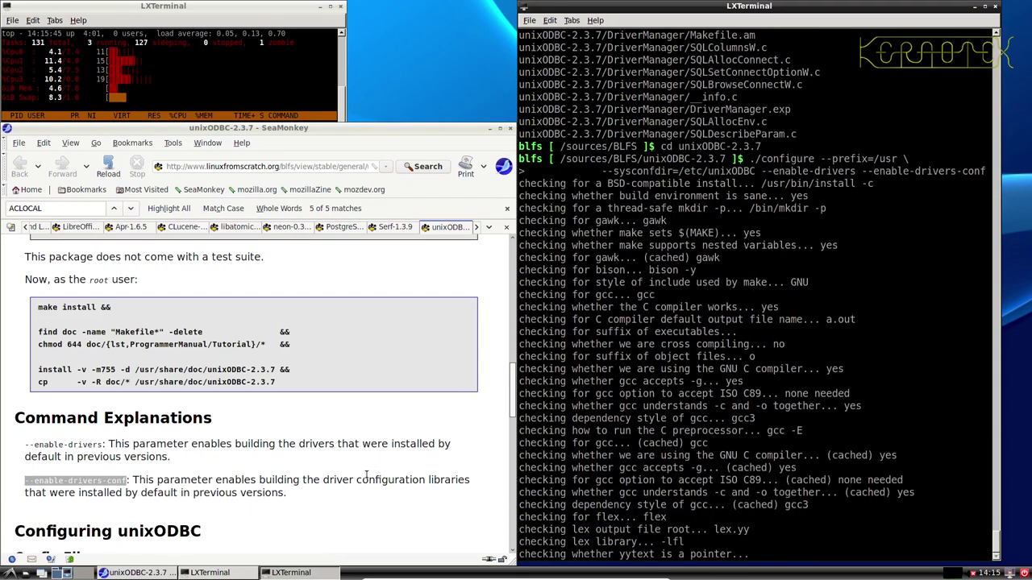
Review the configure output and copy the make command from the book page
{"action": "scroll", "coordinate": [367, 476], "scroll_direction": "up", "scroll_amount": 2}
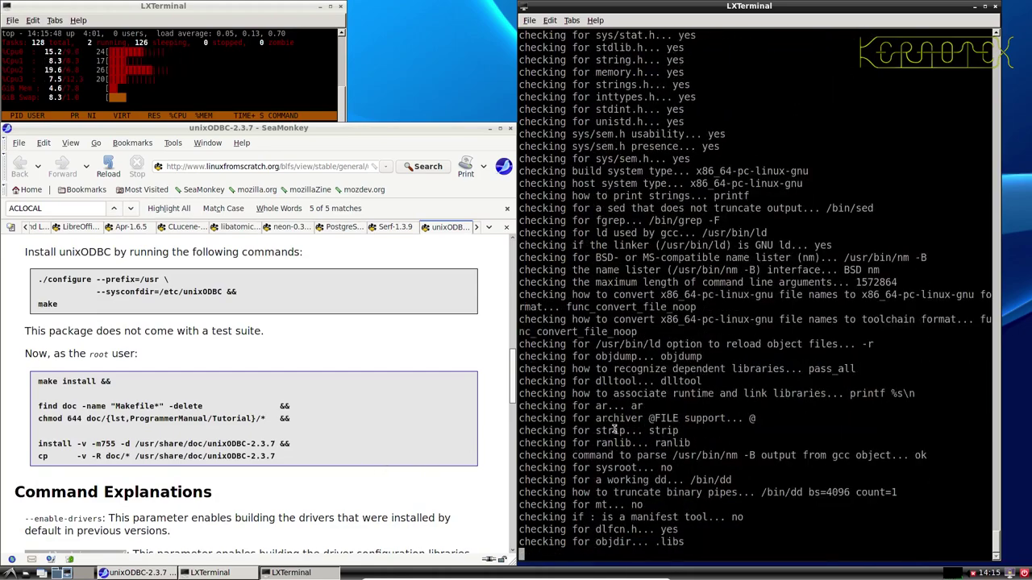
{"action": "scroll", "coordinate": [416, 455], "scroll_direction": "up", "scroll_amount": 4}
{"action": "scroll", "coordinate": [416, 457], "scroll_direction": "up", "scroll_amount": 2}
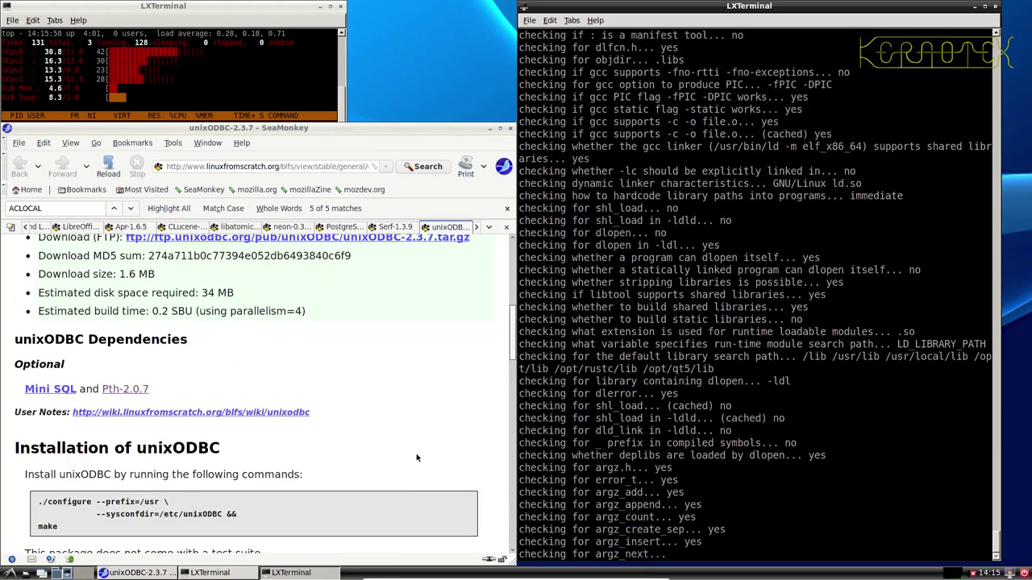
{"action": "scroll", "coordinate": [416, 457], "scroll_direction": "down", "scroll_amount": 6}
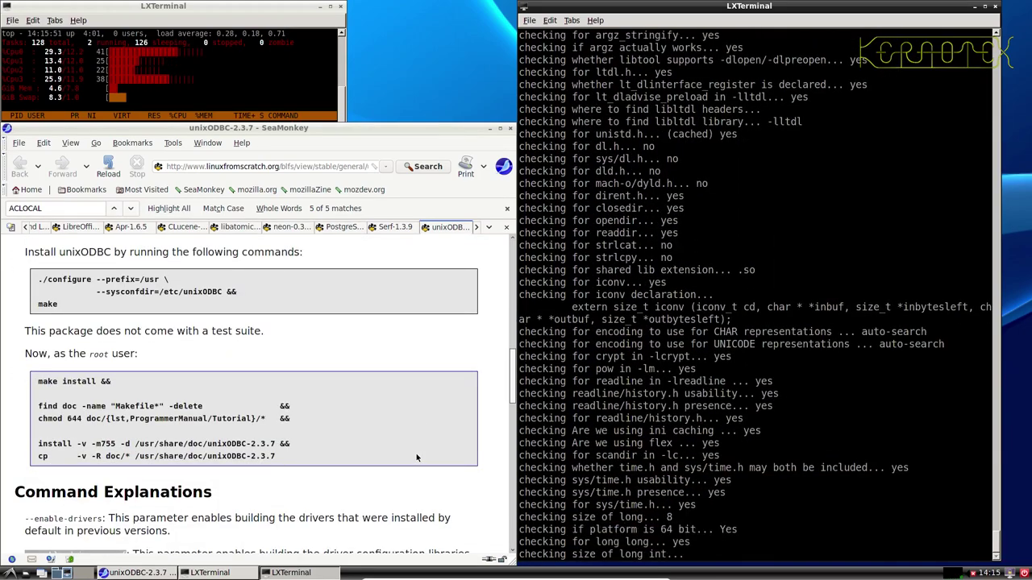
{"action": "double_click", "coordinate": [50, 303]}
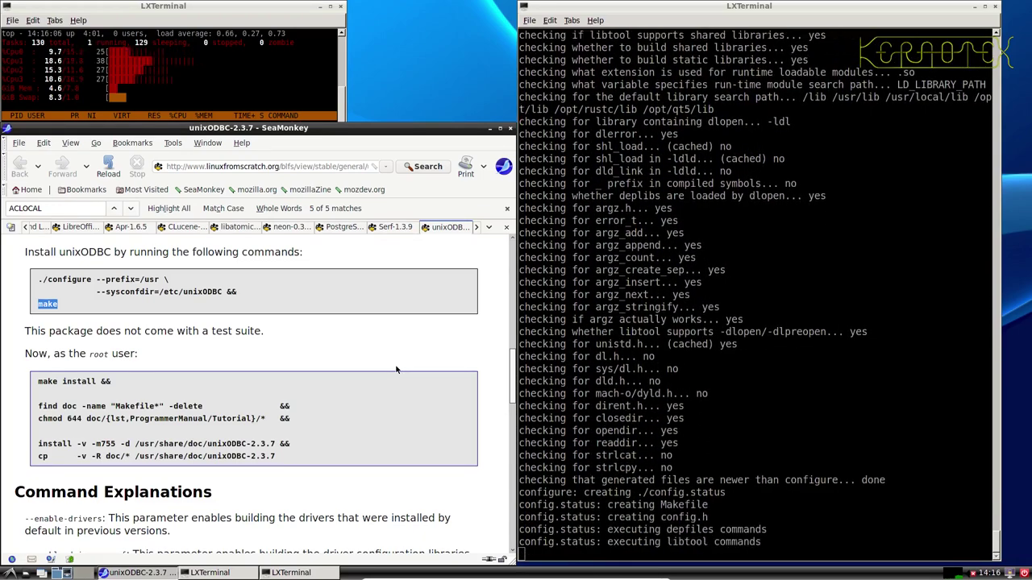
Build unixODBC-2.3.7 with make, then open a root shell with sudo -E su
{"action": "middle_click", "coordinate": [683, 397]}
{"action": "key", "text": "Return"}
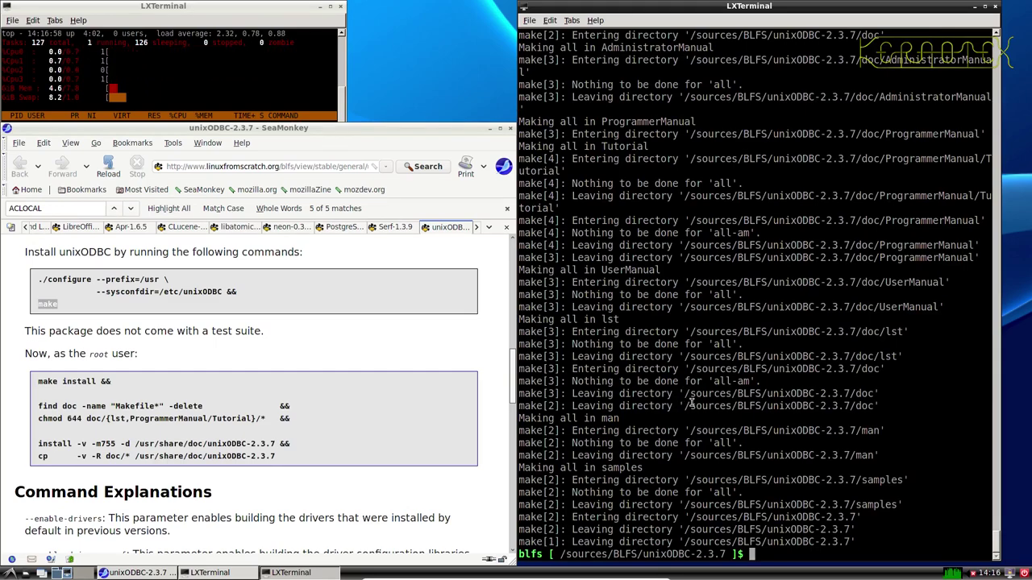
{"action": "type", "text": "sudo -E su"}
{"action": "key", "text": "Return"}
{"action": "key", "text": "Return"}
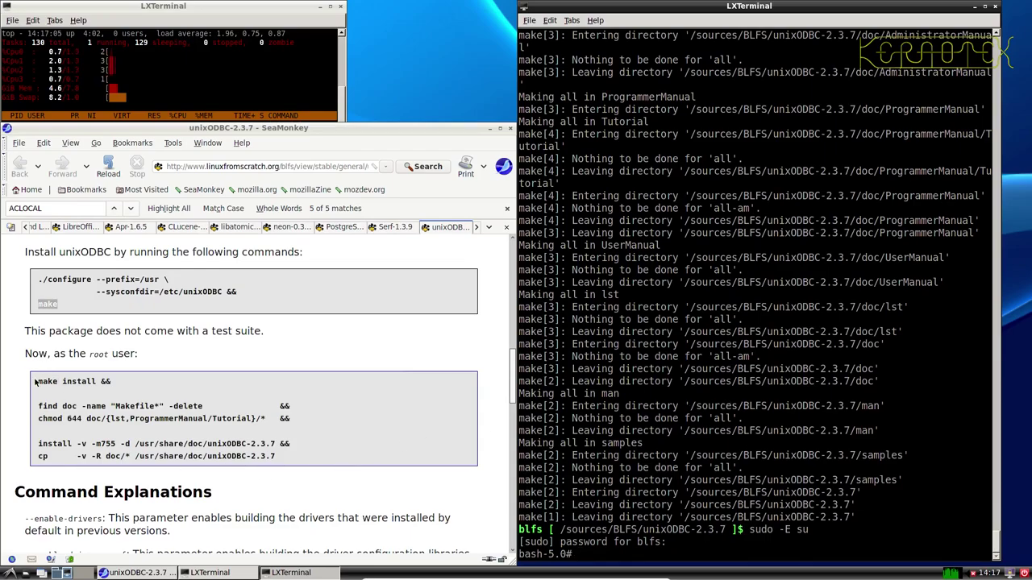
Run the book's root install commands for unixODBC-2.3.7 and its documentation
{"action": "left_click_drag", "start_coordinate": [38, 378], "coordinate": [343, 469]}
{"action": "middle_click", "coordinate": [689, 428]}
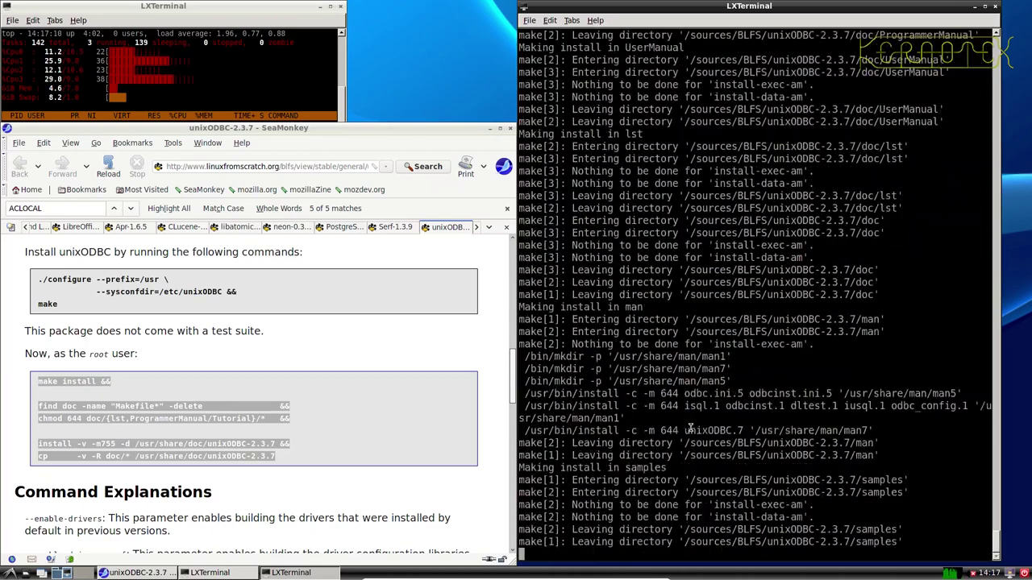
{"action": "scroll", "coordinate": [435, 479], "scroll_direction": "down", "scroll_amount": 6}
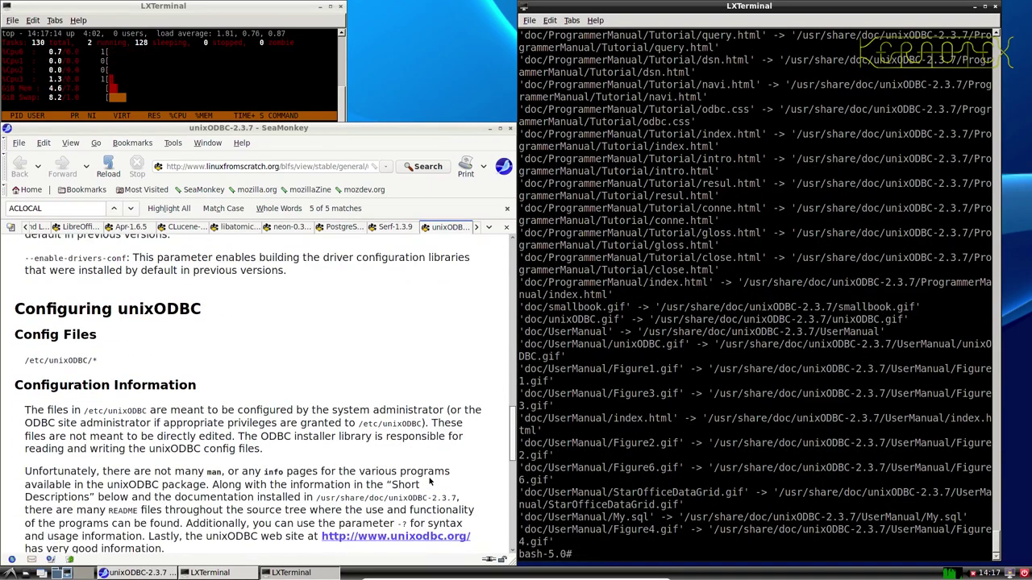
{"action": "scroll", "coordinate": [429, 481], "scroll_direction": "down", "scroll_amount": 3}
{"action": "scroll", "coordinate": [430, 481], "scroll_direction": "up", "scroll_amount": 2}
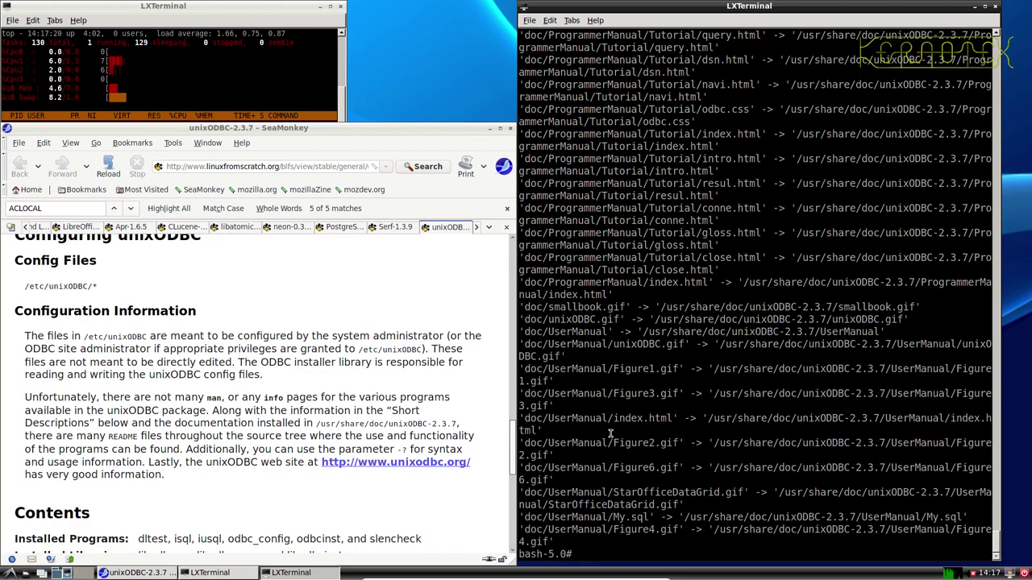
Leave root, go up to /sources/BLFS, and delete the unixODBC-2.3.7 source directory
{"action": "key", "text": "ctrl+d"}
{"action": "type", "text": "cd .."}
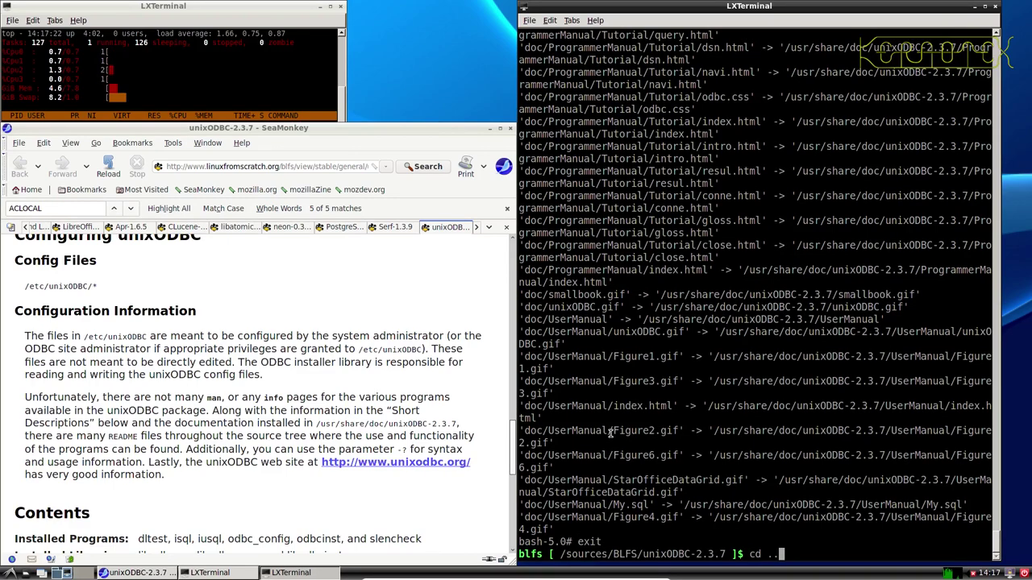
{"action": "key", "text": "Return"}
{"action": "type", "text": "rm "}
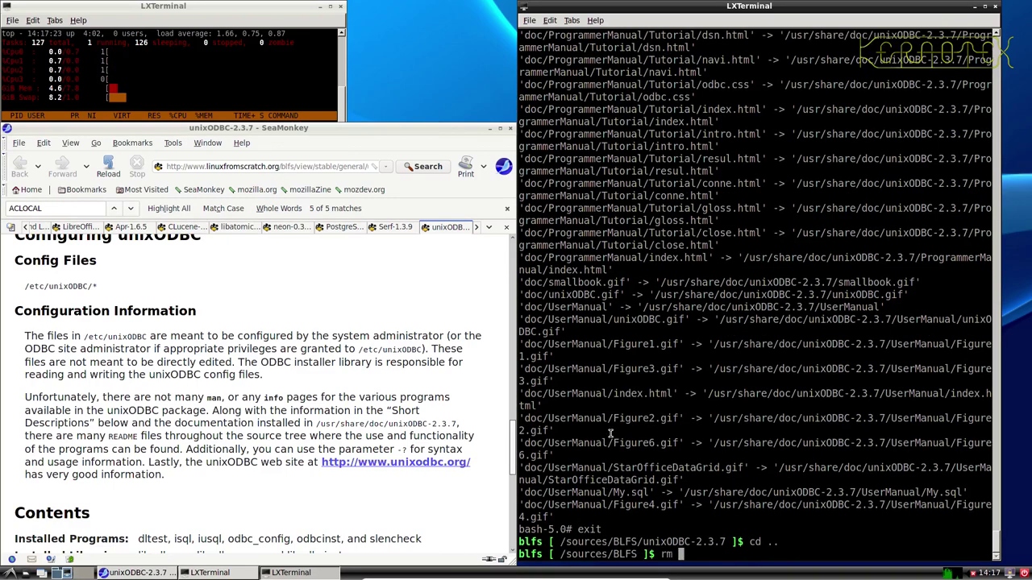
{"action": "type", "text": "-Rf uni"}
{"action": "key", "text": "Tab"}
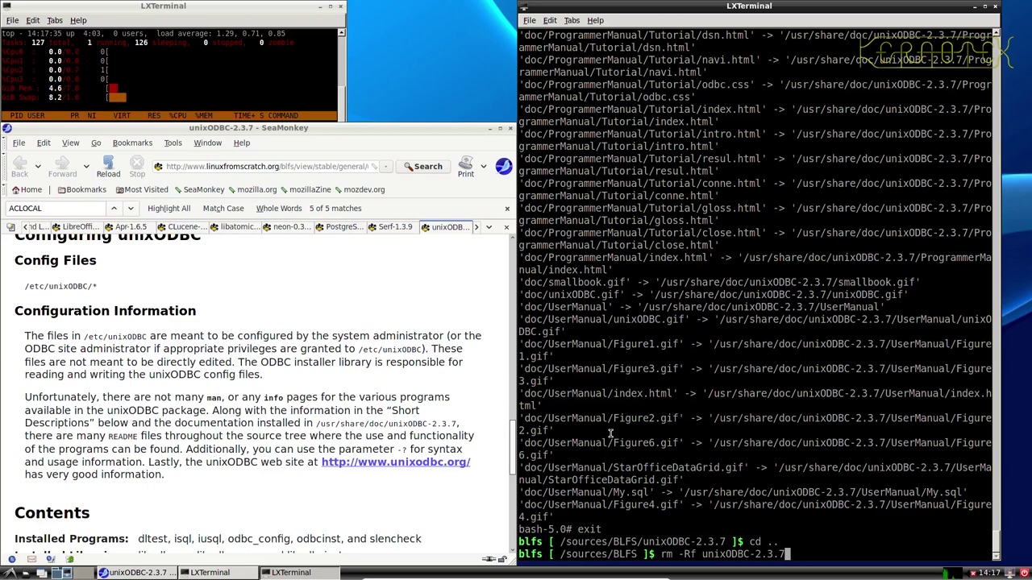
{"action": "key", "text": "Return"}
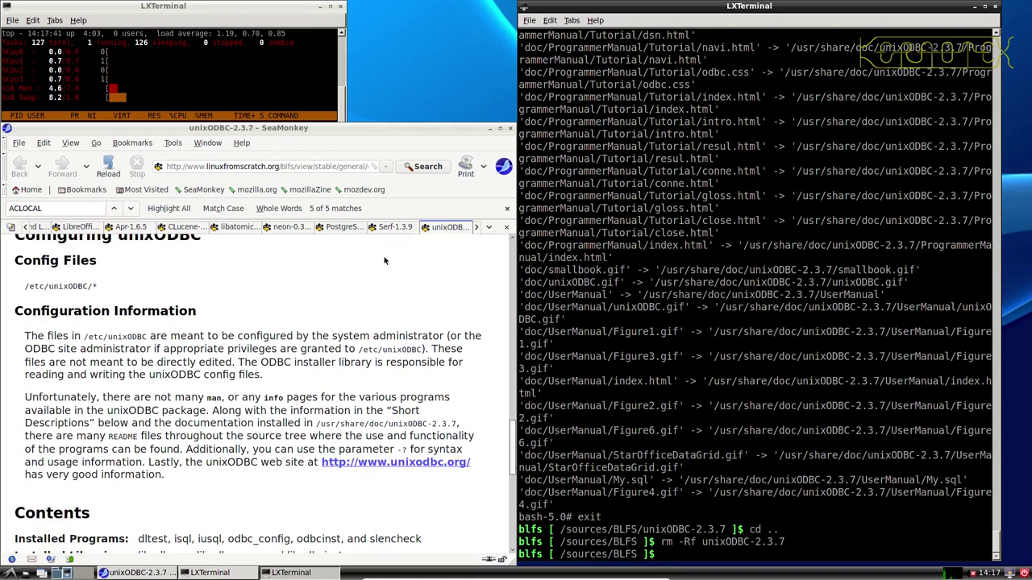
Close the unixODBC page and start searching the sources for the Apr archives
{"action": "left_click", "coordinate": [506, 228]}
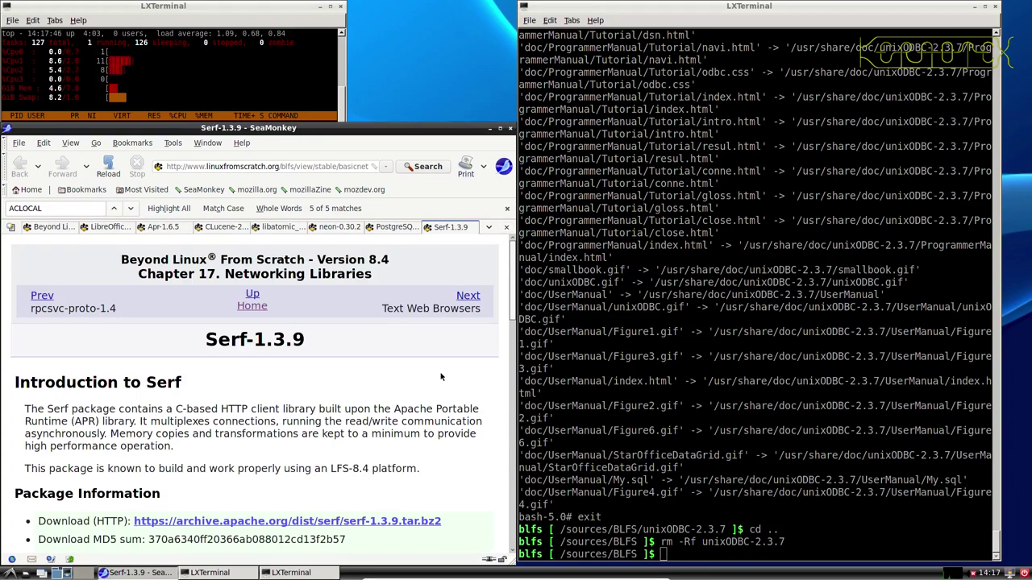
{"action": "scroll", "coordinate": [441, 377], "scroll_direction": "down", "scroll_amount": 5}
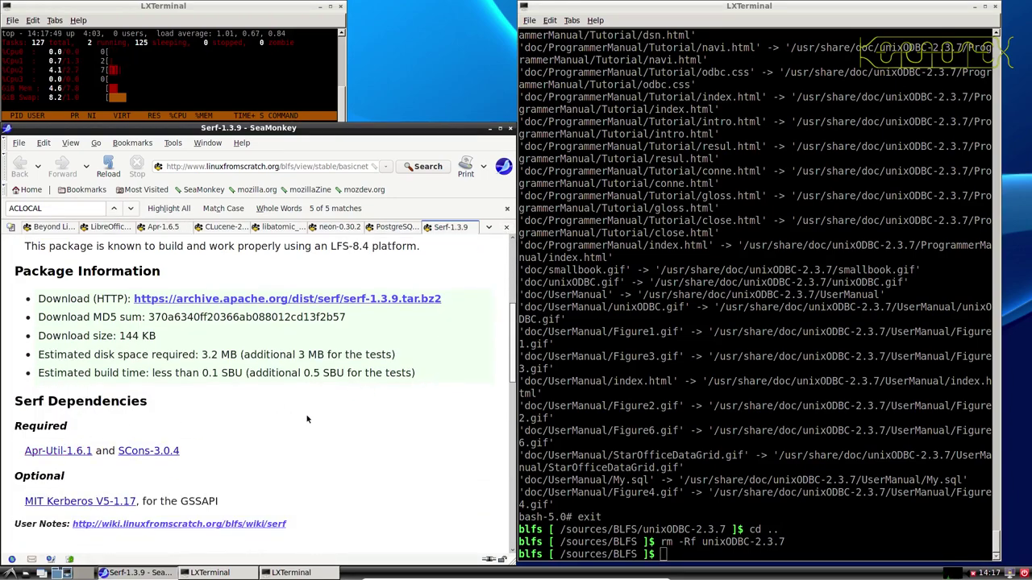
{"action": "left_click", "coordinate": [674, 385]}
{"action": "type", "text": "ls -l ap"}
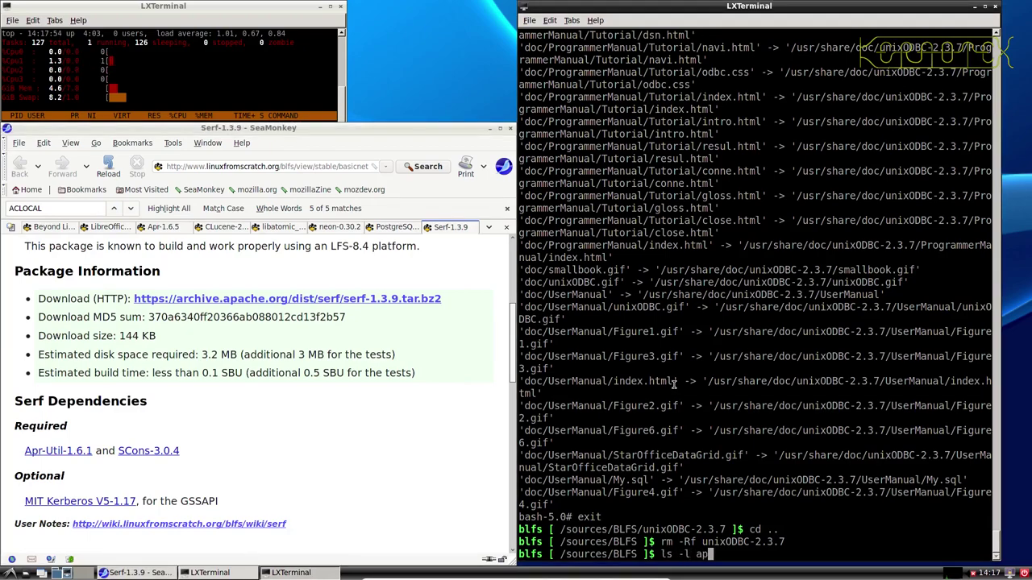
{"action": "type", "text": "r"}
{"action": "key", "text": "BackSpace"}
{"action": "key", "text": "BackSpace"}
{"action": "key", "text": "BackSpace"}
{"action": "key", "text": "BackSpace"}
{"action": "key", "text": "BackSpace"}
{"action": "key", "text": "BackSpace"}
{"action": "key", "text": "BackSpace"}
{"action": "key", "text": "BackSpace"}
{"action": "key", "text": "BackSpace"}
{"action": "type", "text": "ls Ap"}
{"action": "key", "text": "BackSpace"}
{"action": "key", "text": "BackSpace"}
{"action": "key", "text": "BackSpace"}
{"action": "key", "text": "BackSpace"}
{"action": "key", "text": "BackSpace"}
{"action": "type", "text": "find . -name"}
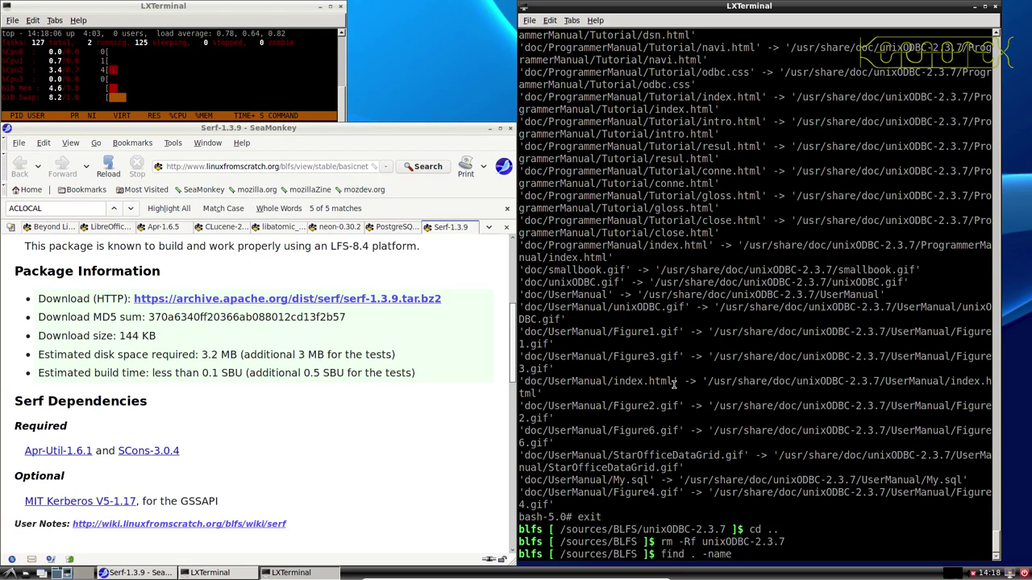
Check the Apr-1.6.5 page, cancel the find, and open SCons-3.0.4 in a new tab
{"action": "left_click", "coordinate": [153, 227]}
{"action": "scroll", "coordinate": [196, 409], "scroll_direction": "down", "scroll_amount": 10}
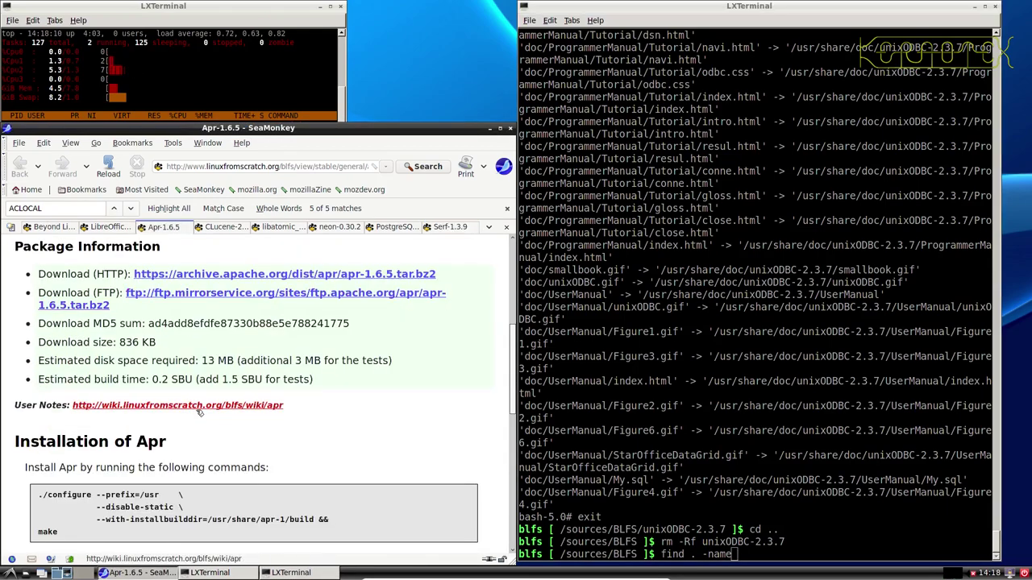
{"action": "scroll", "coordinate": [195, 411], "scroll_direction": "up", "scroll_amount": 5}
{"action": "scroll", "coordinate": [195, 411], "scroll_direction": "up", "scroll_amount": 5}
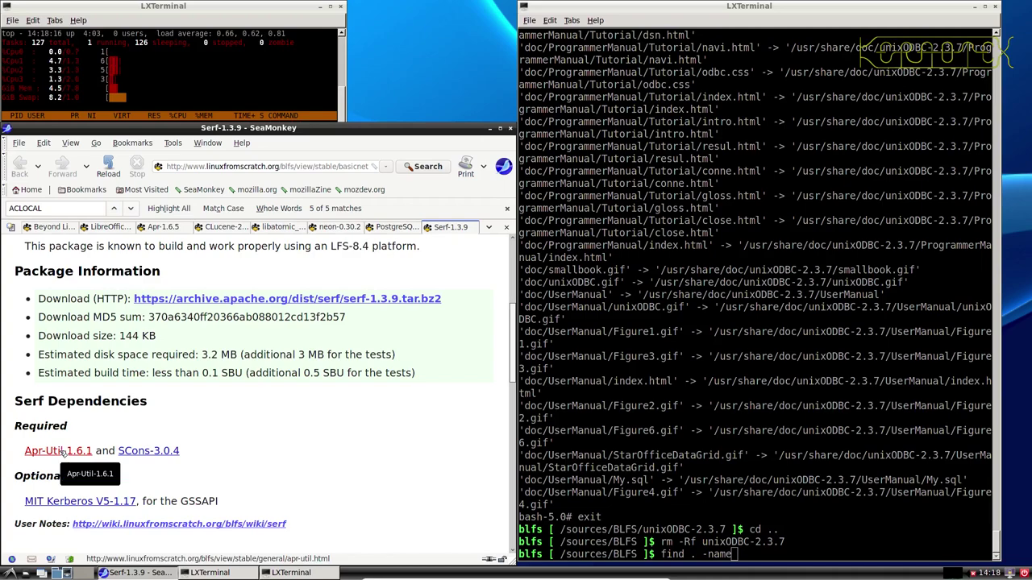
{"action": "left_click_drag", "start_coordinate": [625, 418], "coordinate": [628, 417]}
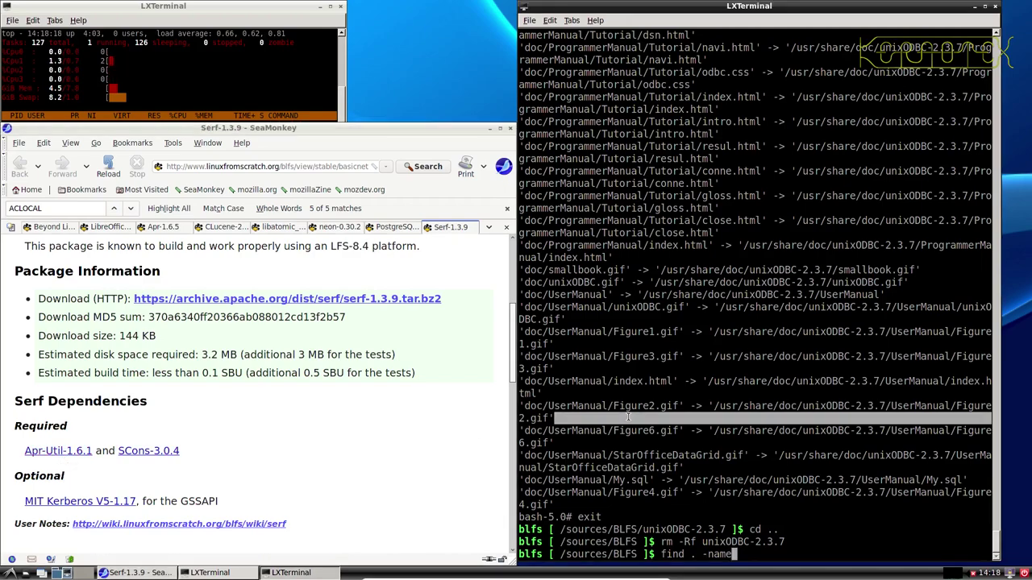
{"action": "key", "text": "ctrl+c"}
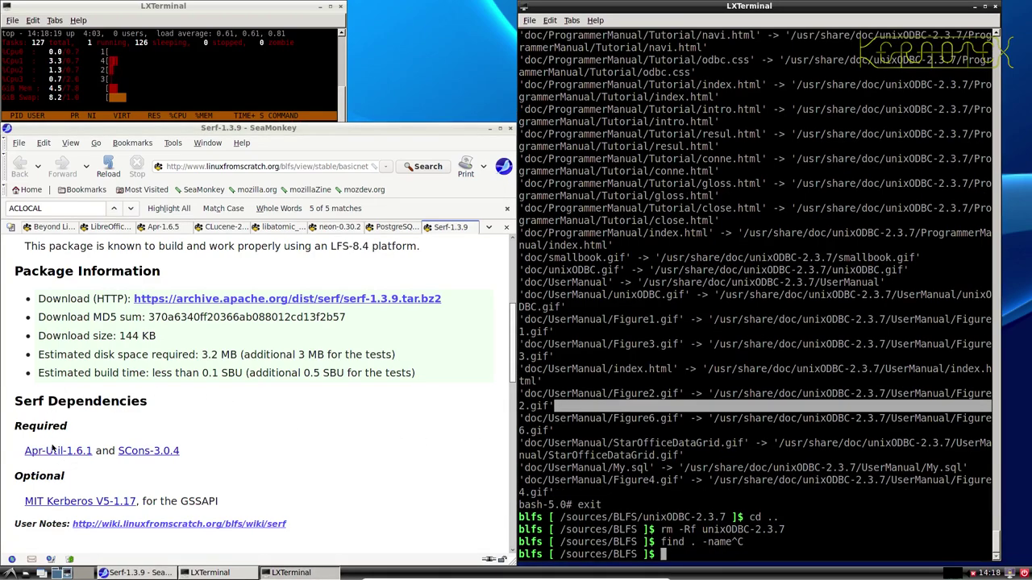
{"action": "middle_click", "coordinate": [161, 453]}
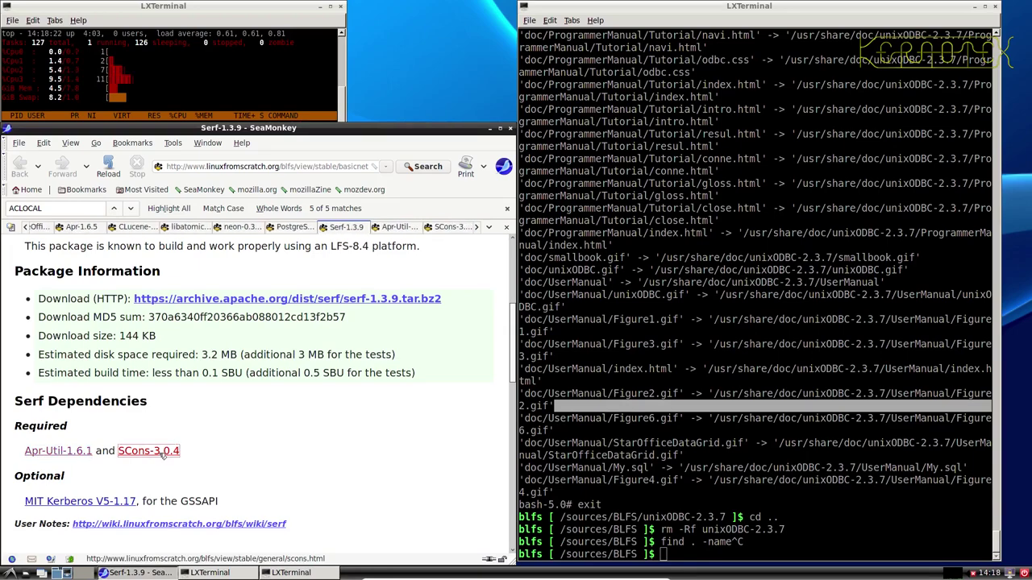
{"action": "left_click", "coordinate": [445, 228]}
{"action": "scroll", "coordinate": [374, 377], "scroll_direction": "down", "scroll_amount": 5}
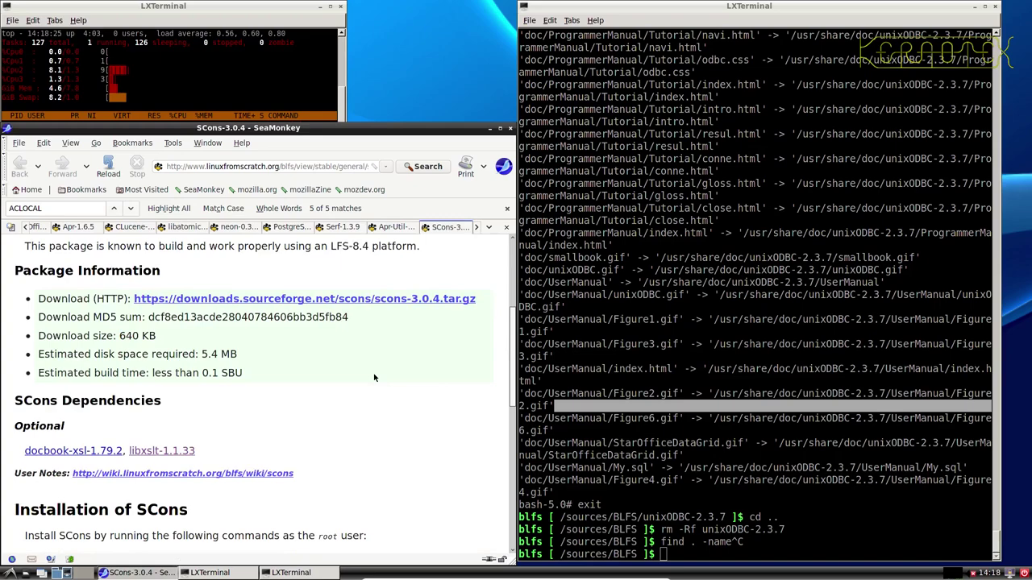
Glance at the docbook-xsl-1.79.2 page, then list the downloaded docbook-xsl files
{"action": "middle_click", "coordinate": [90, 453]}
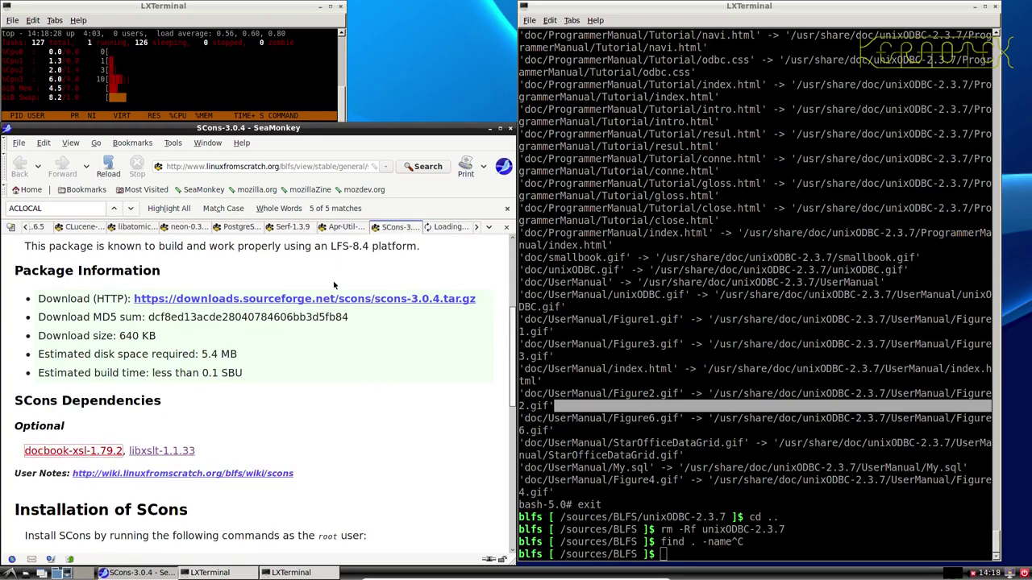
{"action": "left_click", "coordinate": [452, 228]}
{"action": "left_click", "coordinate": [508, 229]}
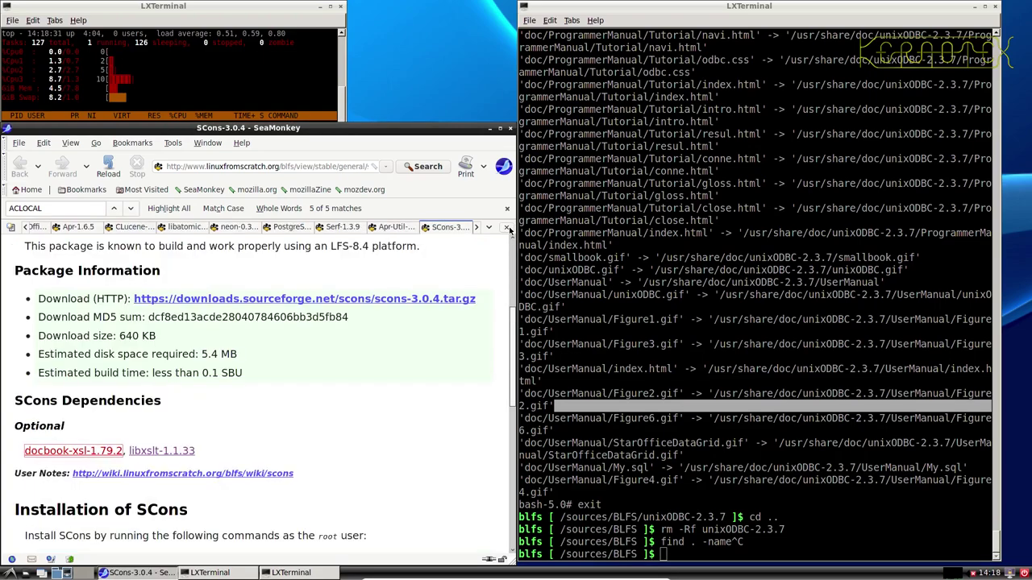
{"action": "left_click", "coordinate": [596, 343]}
{"action": "type", "text": "l"}
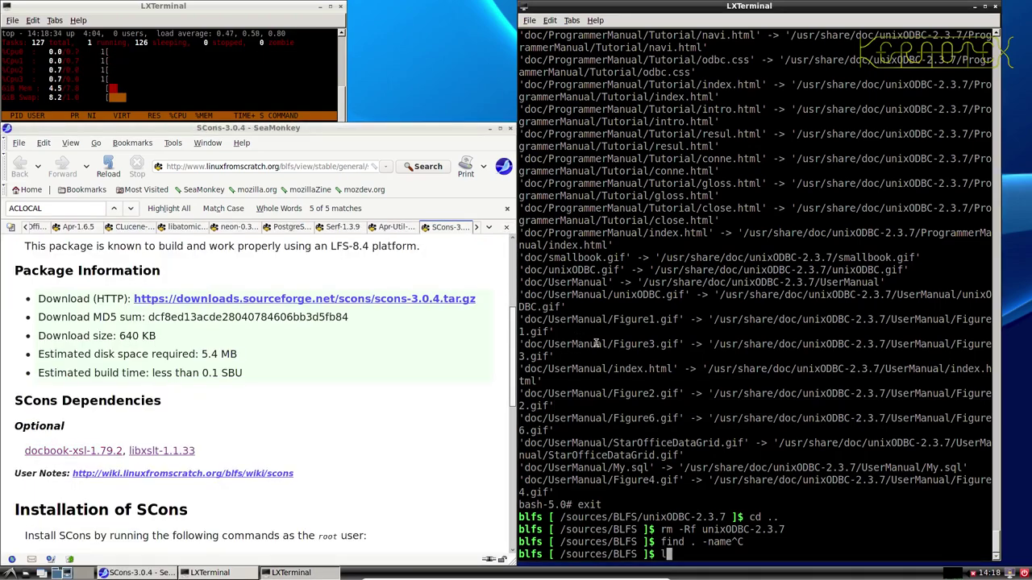
{"action": "type", "text": "s -l docbook-xsl-"}
{"action": "key", "text": "Tab"}
{"action": "key", "text": "Tab"}
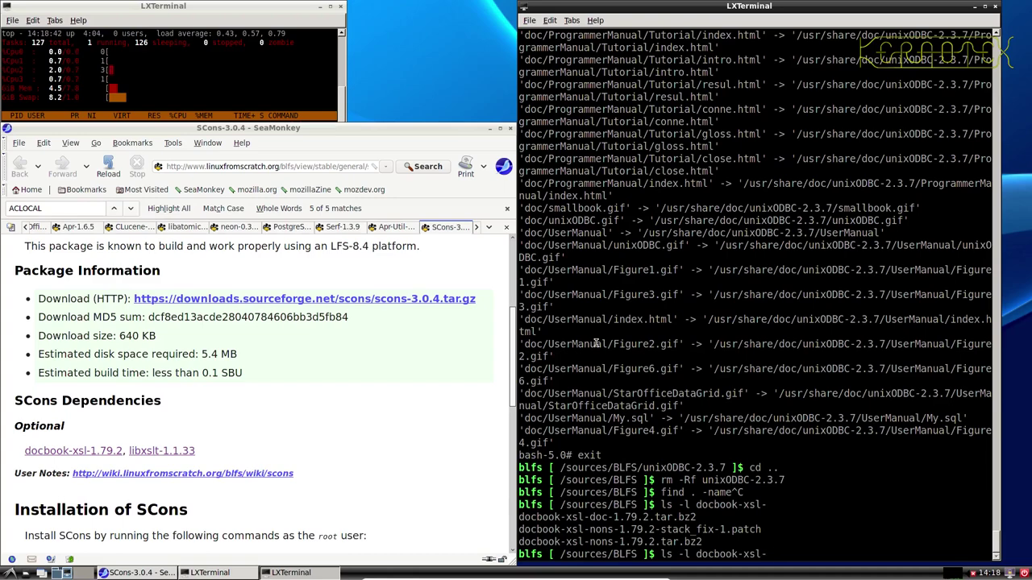
{"action": "key", "text": "ctrl+c"}
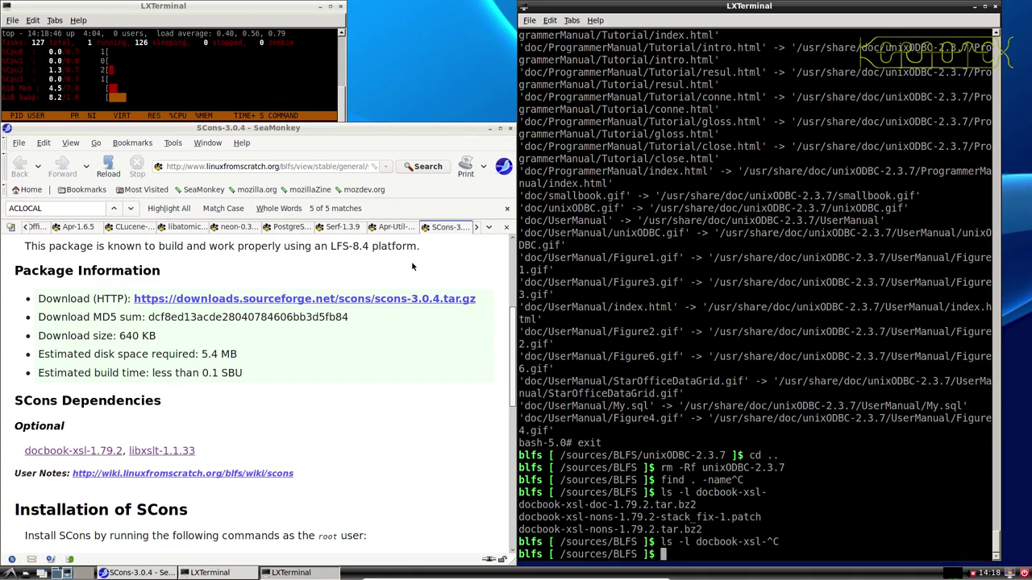
Download the scons-3.0.4 tarball with wget using the copied link address
{"action": "type", "text": "wget"}
{"action": "right_click", "coordinate": [292, 299]}
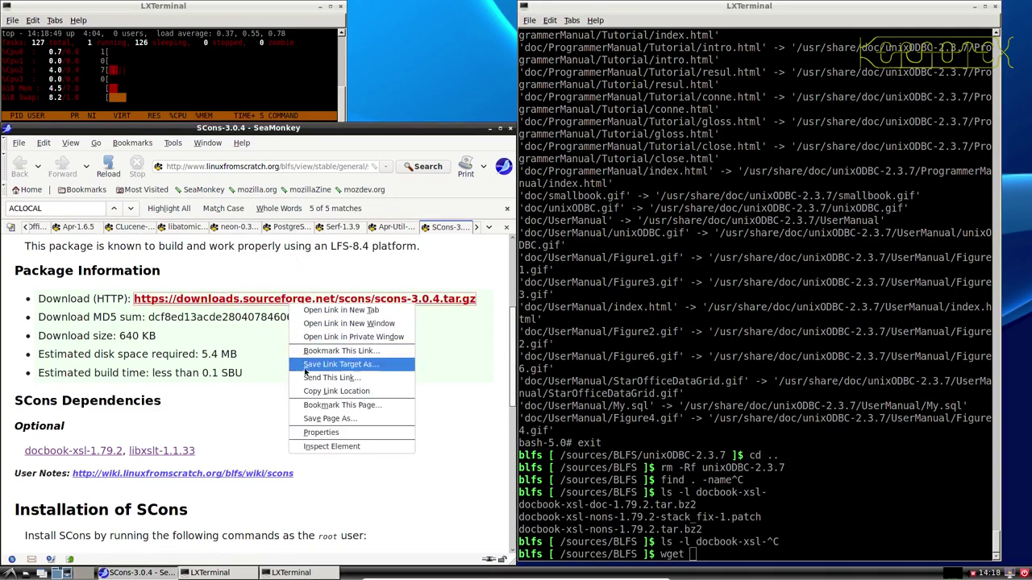
{"action": "left_click", "coordinate": [318, 392]}
{"action": "middle_click", "coordinate": [624, 356]}
{"action": "key", "text": "Return"}
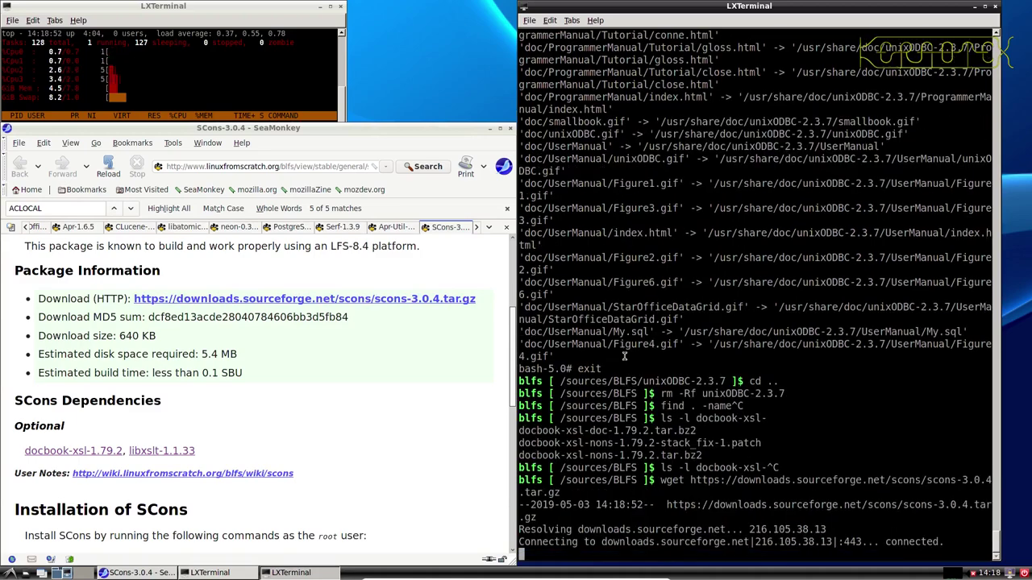
{"action": "scroll", "coordinate": [379, 431], "scroll_direction": "down", "scroll_amount": 4}
{"action": "scroll", "coordinate": [376, 435], "scroll_direction": "down", "scroll_amount": 2}
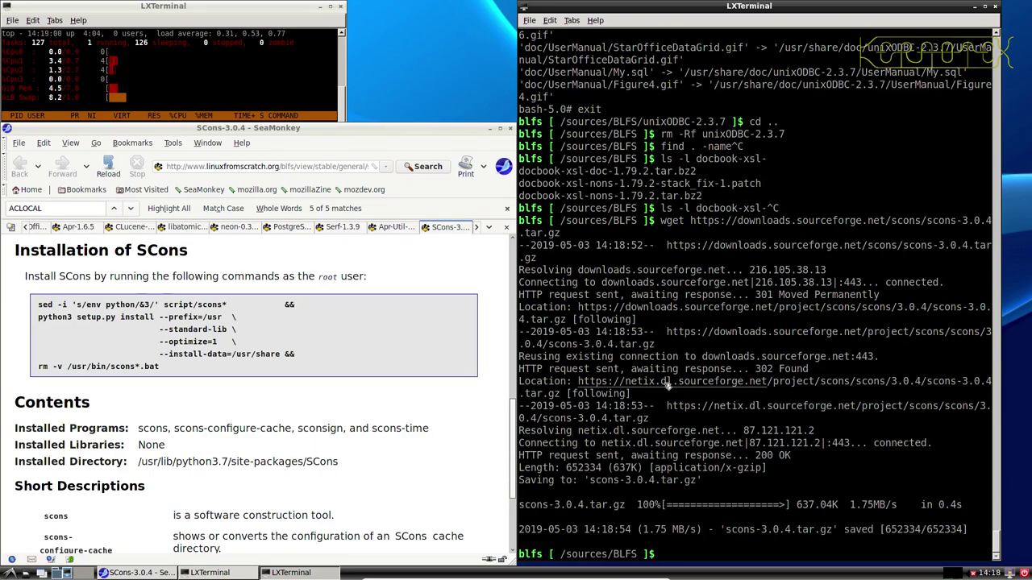
Extract scons-3.0.4.tar.gz and enter the scons-3.0.4 folder
{"action": "type", "text": "tar -xvf"}
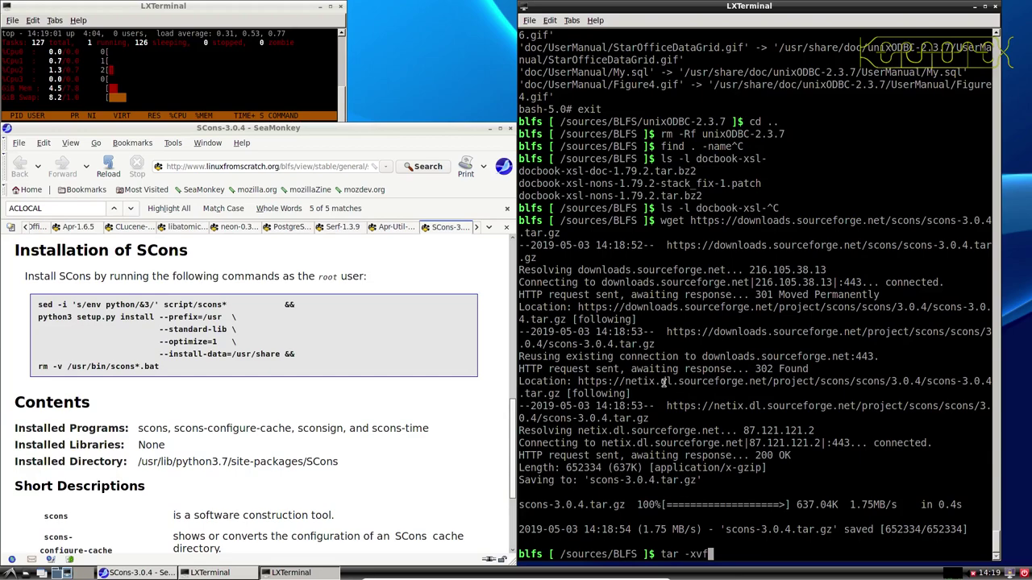
{"action": "type", "text": " s"}
{"action": "key", "text": "Tab"}
{"action": "key", "text": "Return"}
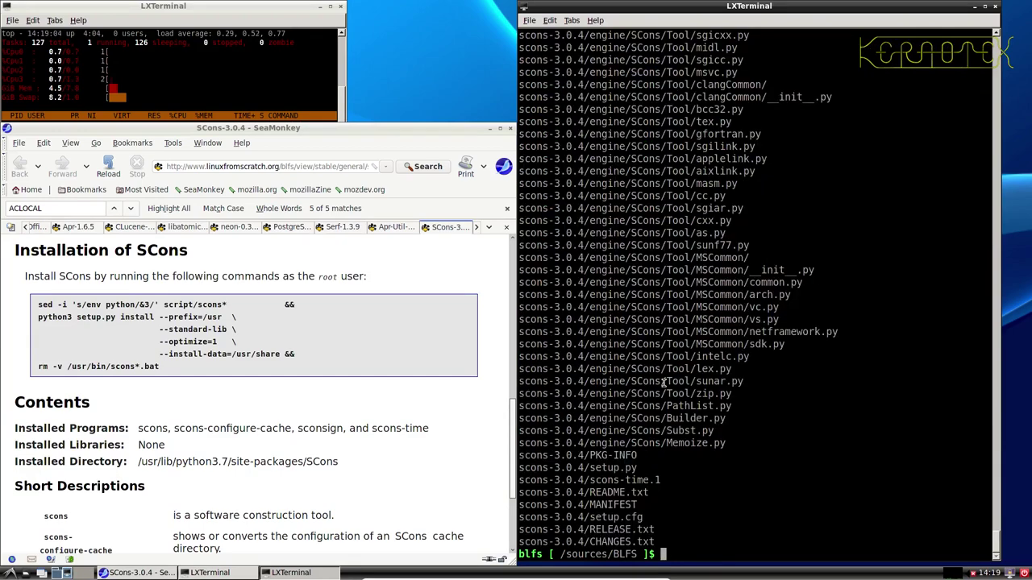
{"action": "type", "text": "cd sco"}
{"action": "key", "text": "Tab"}
{"action": "key", "text": "Return"}
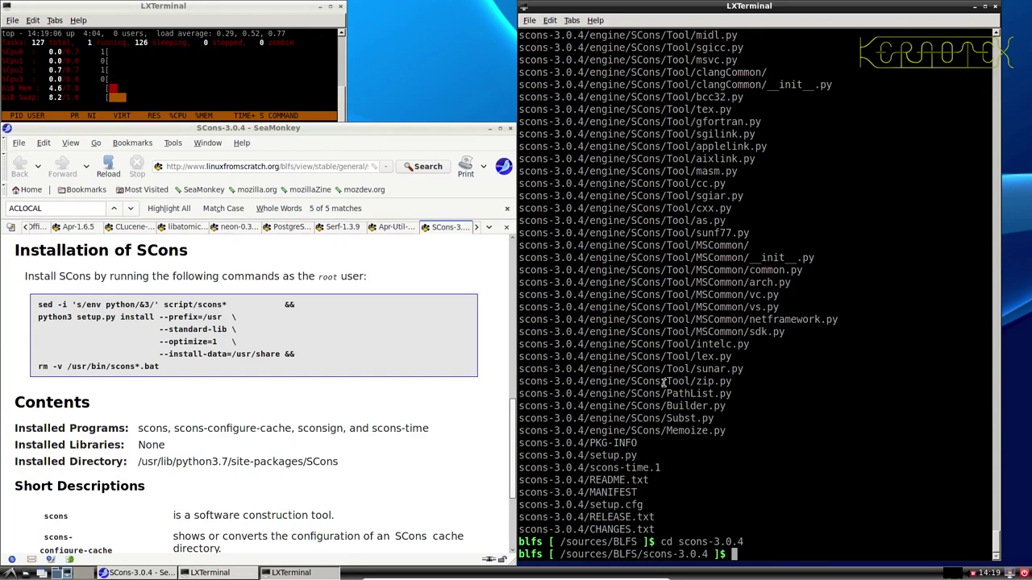
Start a root shell with sudo -E su and run the book's SCons install commands
{"action": "type", "text": "su"}
{"action": "key", "text": "Left"}
{"action": "key", "text": "Left"}
{"action": "type", "text": "do"}
{"action": "key", "text": "End"}
{"action": "key", "text": "BackSpace"}
{"action": "key", "text": "BackSpace"}
{"action": "key", "text": "BackSpace"}
{"action": "key", "text": "BackSpace"}
{"action": "type", "text": "E s"}
{"action": "key", "text": "Return"}
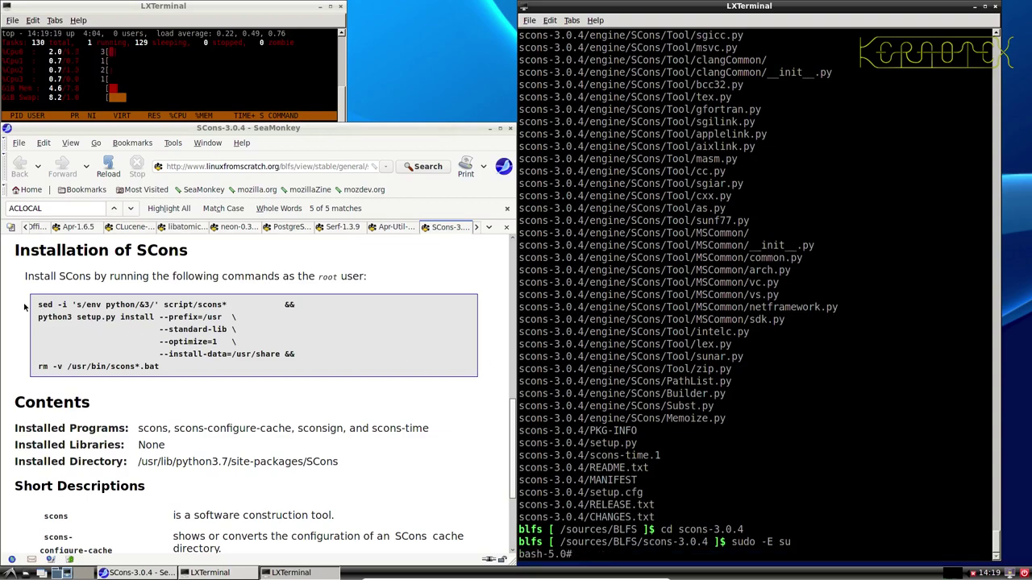
{"action": "left_click_drag", "start_coordinate": [35, 304], "coordinate": [192, 367]}
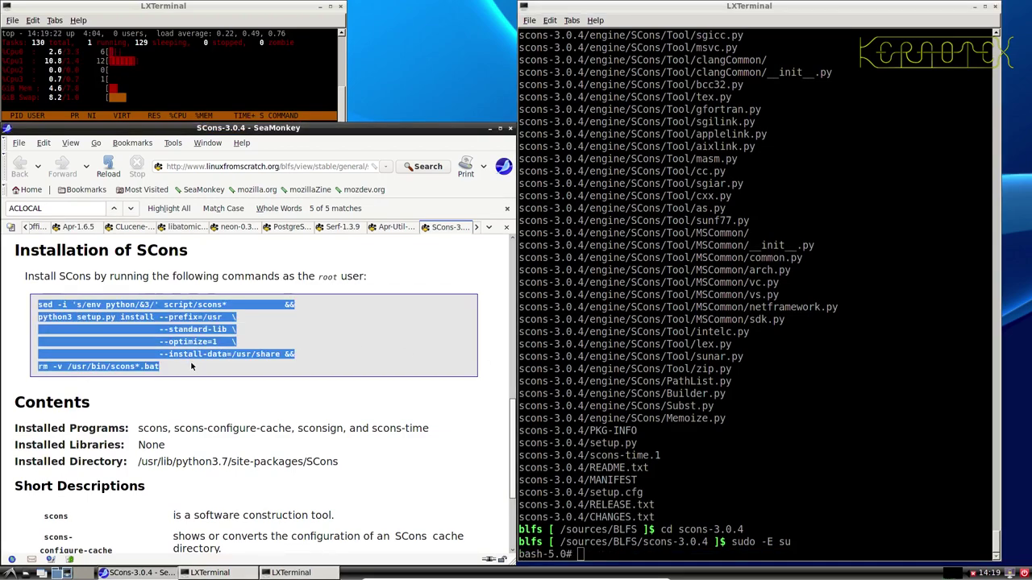
{"action": "middle_click", "coordinate": [653, 373]}
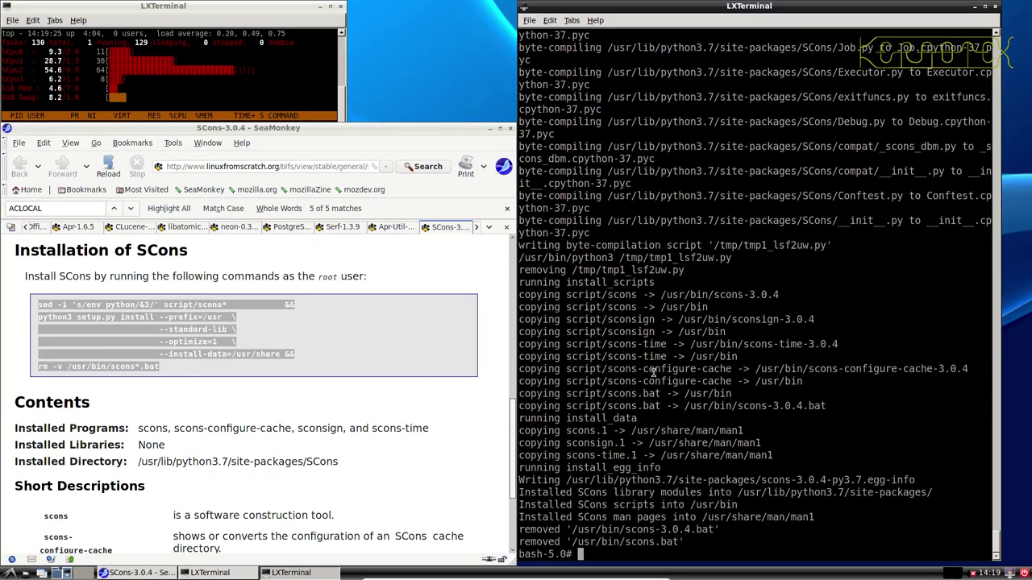
Exit root, go up a directory, and delete scons-3.0.4 with sudo rm -Rf
{"action": "key", "text": "ctrl+d"}
{"action": "type", "text": "cd"}
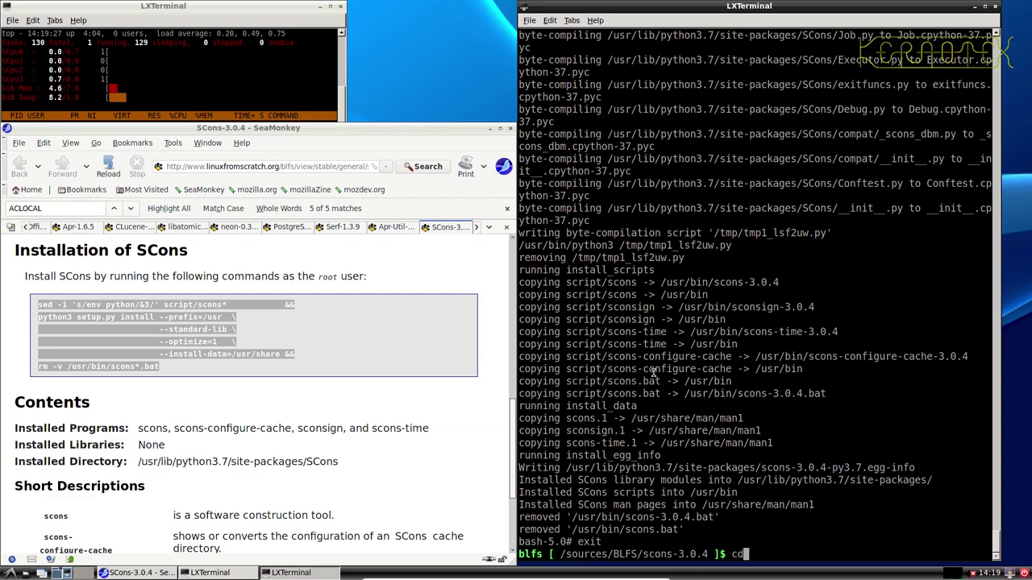
{"action": "type", "text": " .."}
{"action": "key", "text": "Return"}
{"action": "type", "text": "rm -Rf s"}
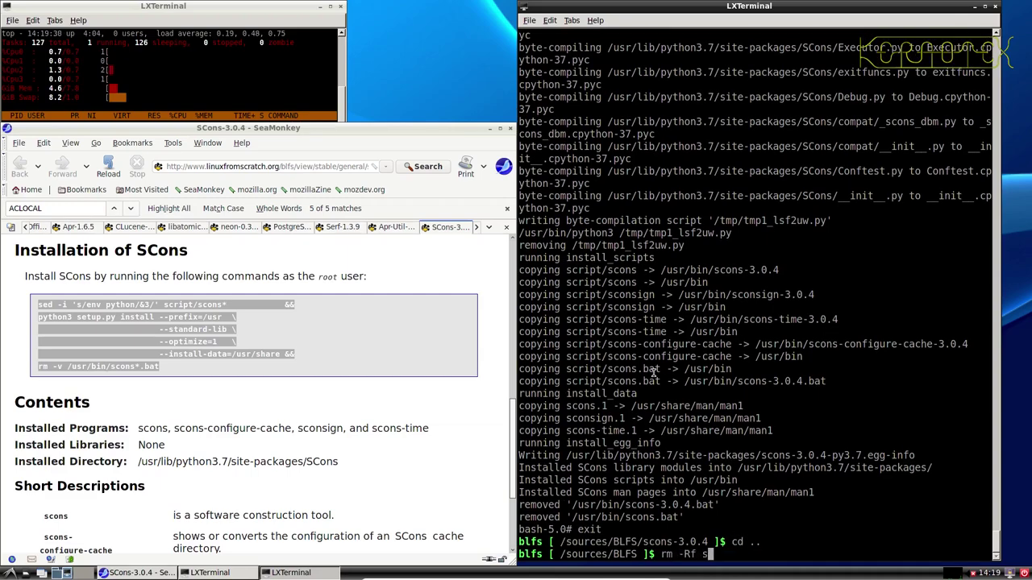
{"action": "type", "text": "cons-3.0.4/"}
{"action": "key", "text": "Return"}
{"action": "key", "text": "Up"}
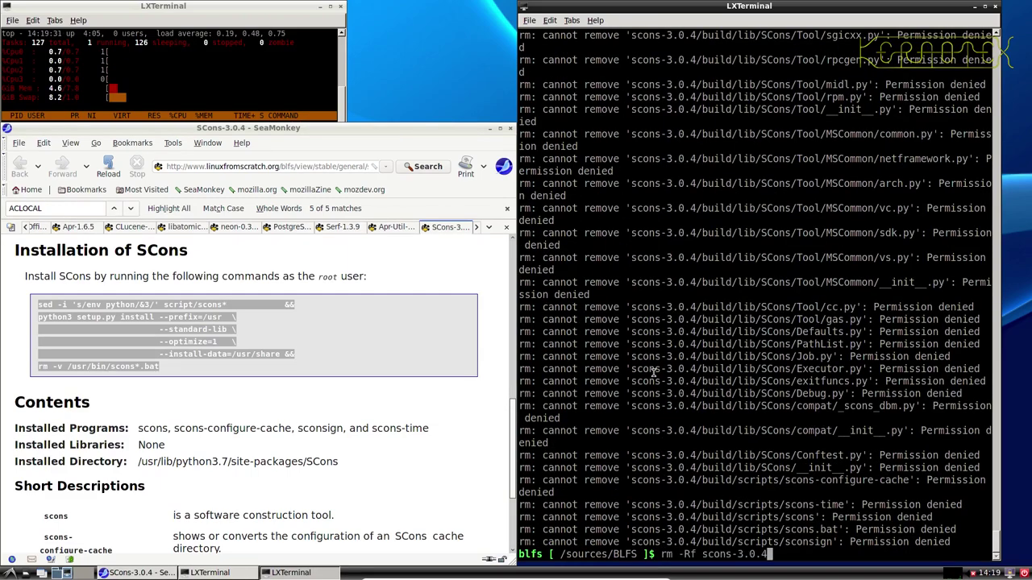
{"action": "key", "text": "Home"}
{"action": "type", "text": "sudo"}
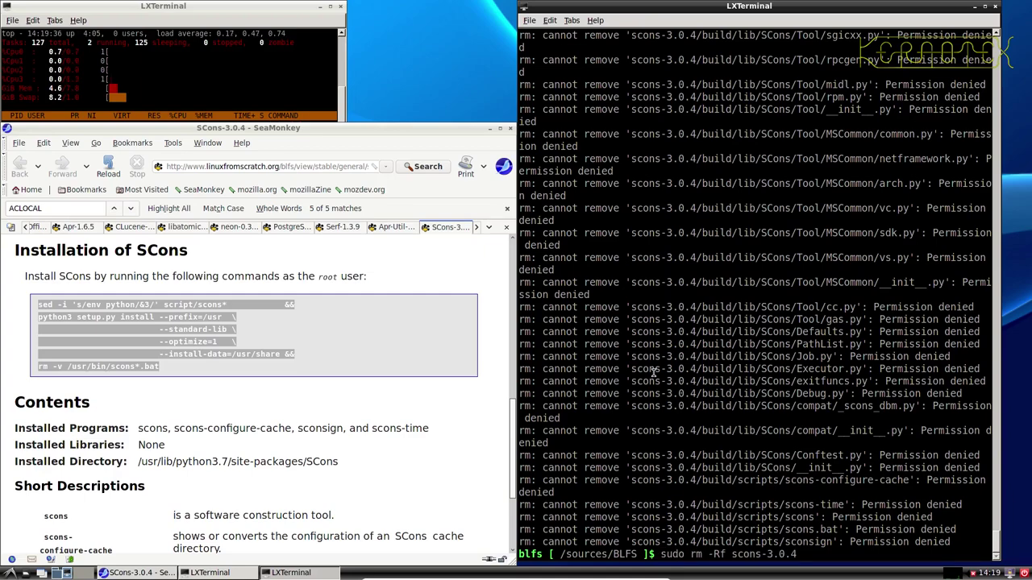
{"action": "key", "text": "Return"}
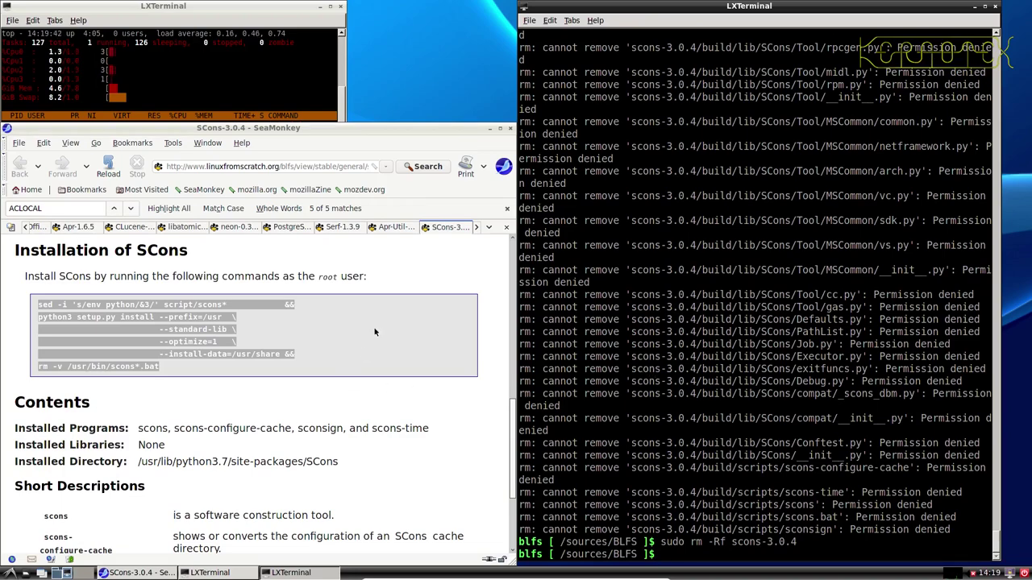
Close the SCons page and move the Apr-1.6.5 tab after Apr-Util
{"action": "left_click", "coordinate": [507, 226]}
{"action": "scroll", "coordinate": [439, 349], "scroll_direction": "down", "scroll_amount": 5}
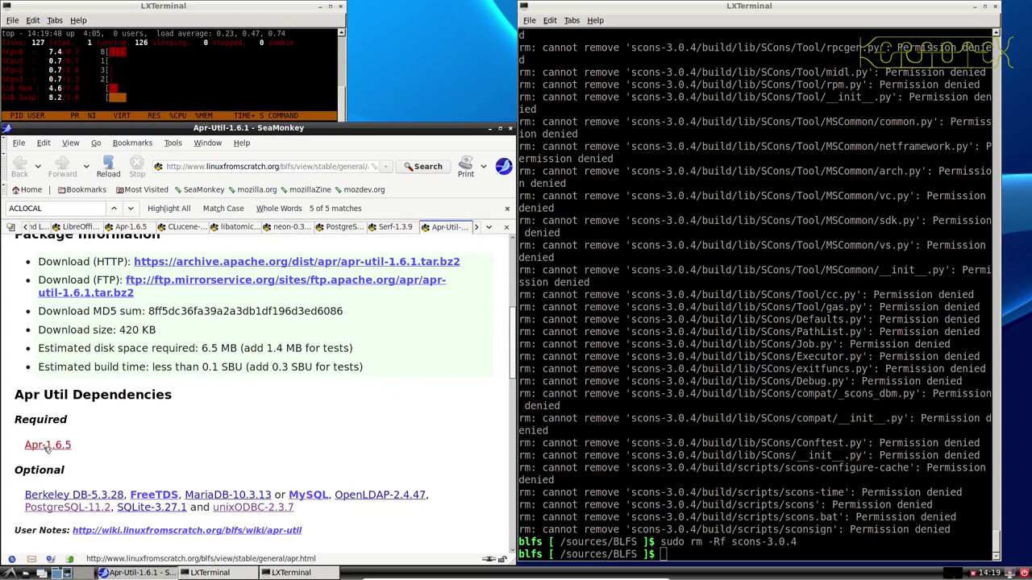
{"action": "left_click", "coordinate": [128, 229]}
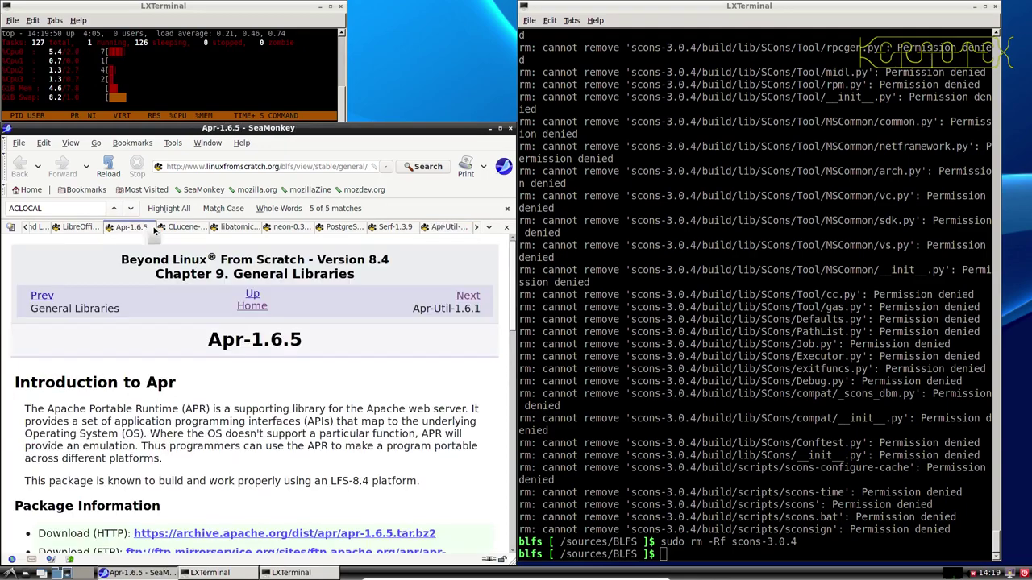
{"action": "left_click_drag", "start_coordinate": [281, 225], "coordinate": [468, 229]}
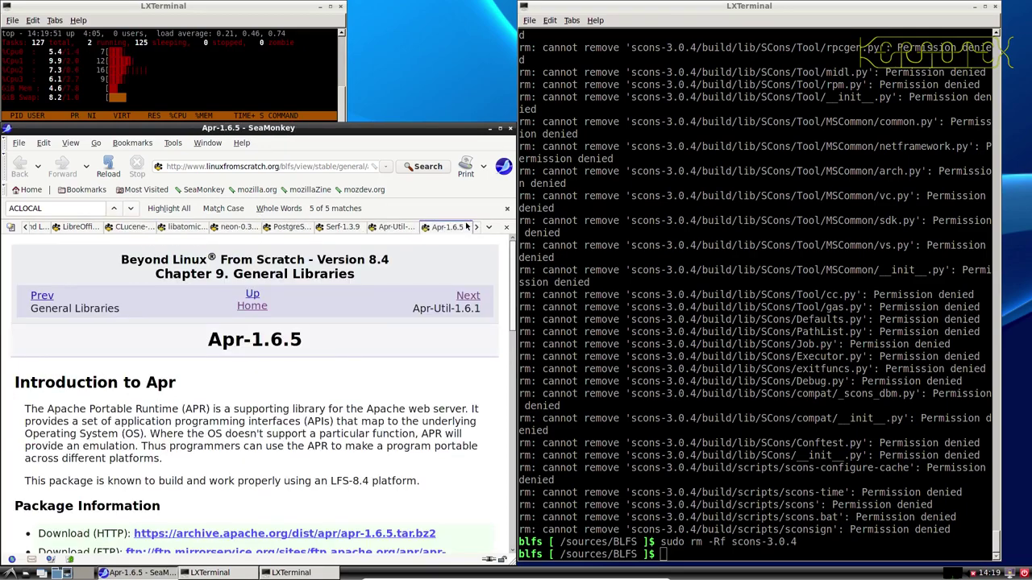
{"action": "scroll", "coordinate": [398, 336], "scroll_direction": "down", "scroll_amount": 10}
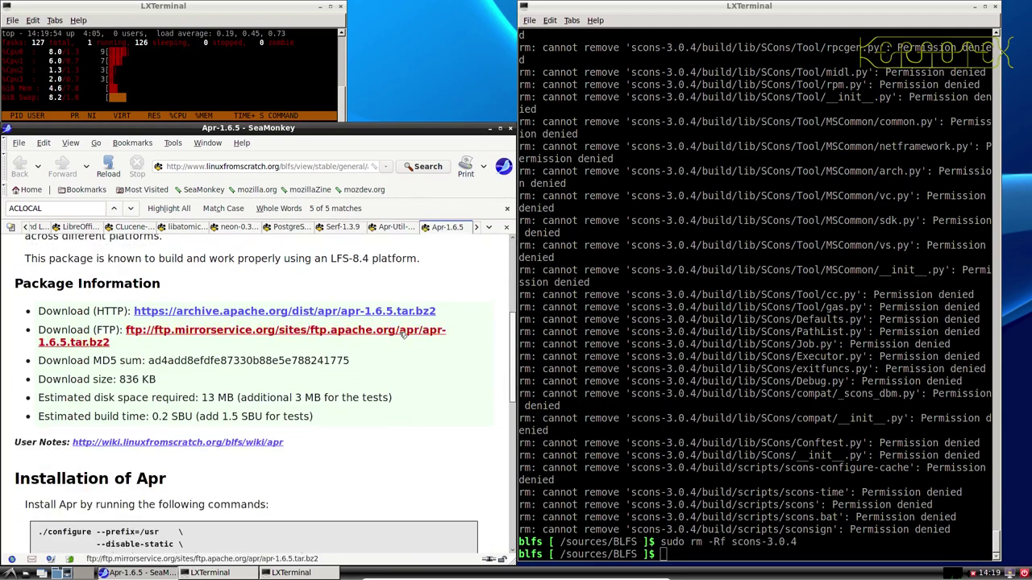
{"action": "scroll", "coordinate": [398, 335], "scroll_direction": "up", "scroll_amount": 6}
Download apr-1.6.5.tar.bz2 with wget using the copied HTTP link
{"action": "right_click", "coordinate": [385, 350]}
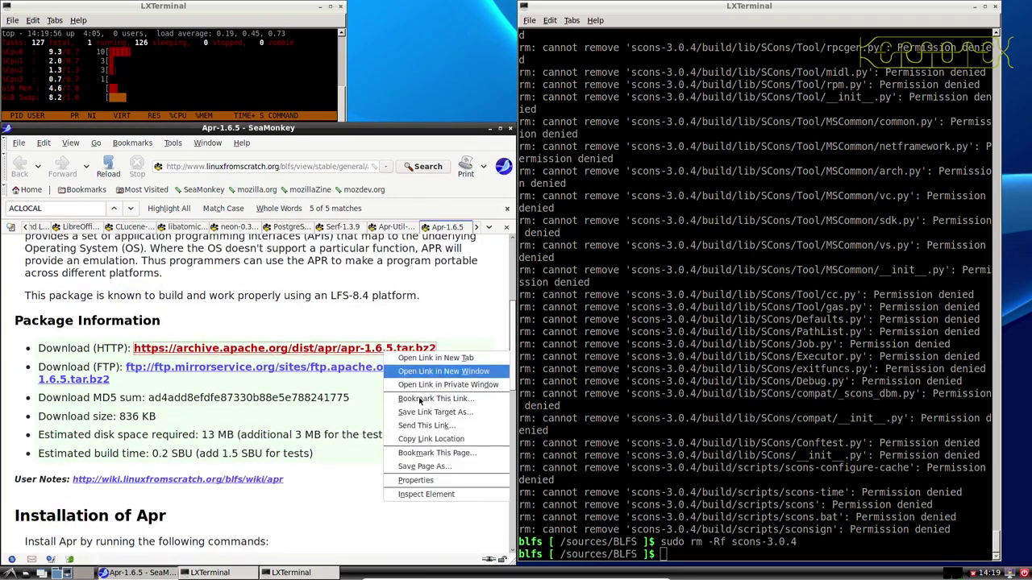
{"action": "left_click", "coordinate": [420, 439]}
{"action": "left_click", "coordinate": [595, 417]}
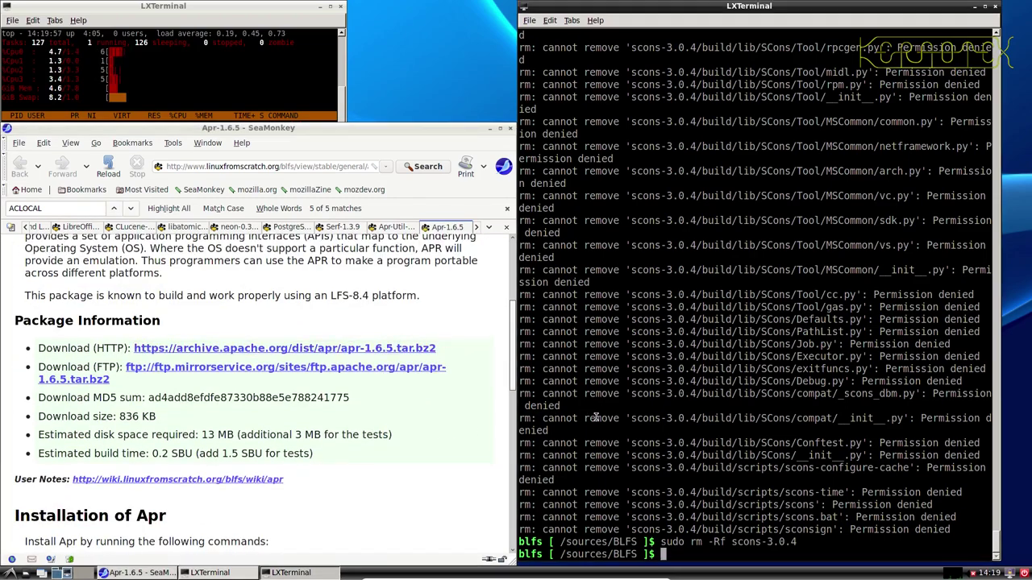
{"action": "type", "text": "wget"}
{"action": "key", "text": "ctrl+shift+v"}
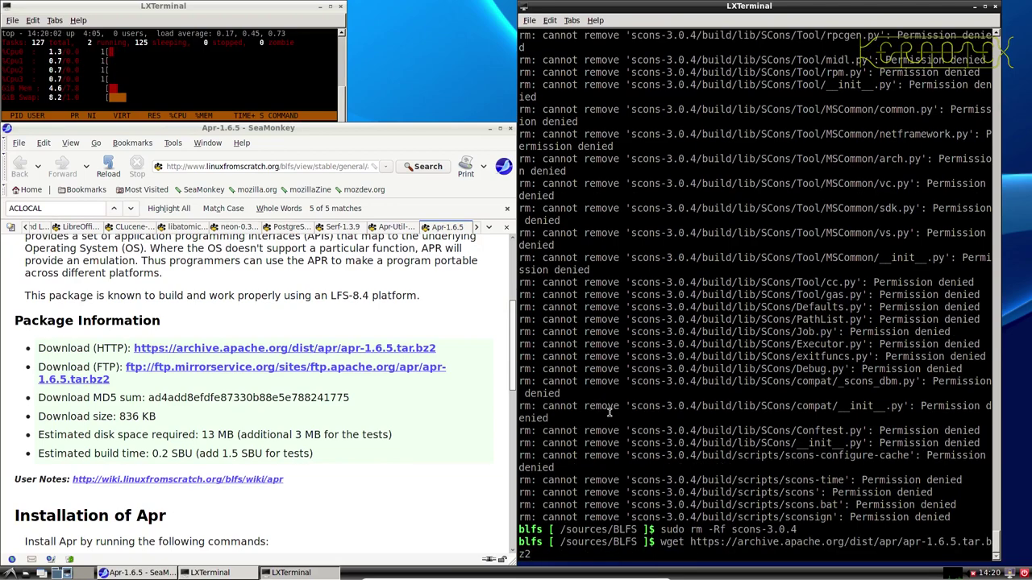
{"action": "key", "text": "Return"}
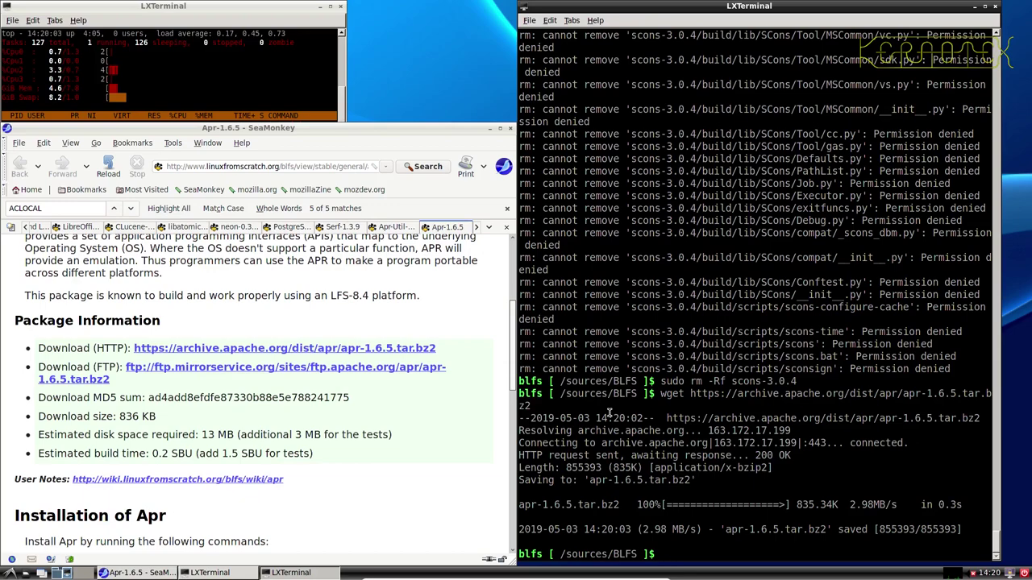
Extract apr-1.6.5.tar.bz2 with tar -xvf
{"action": "type", "text": "tar -xvf ap"}
{"action": "key", "text": "Tab"}
{"action": "key", "text": "Return"}
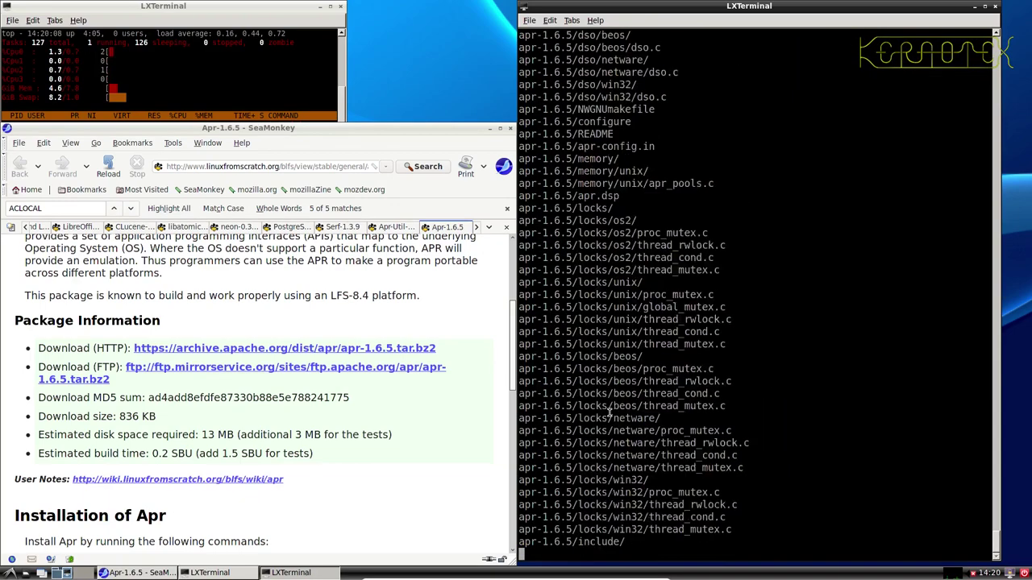
Enter the apr-1.6.5 folder and run its configure and make commands pasted from the book
{"action": "type", "text": "cd "}
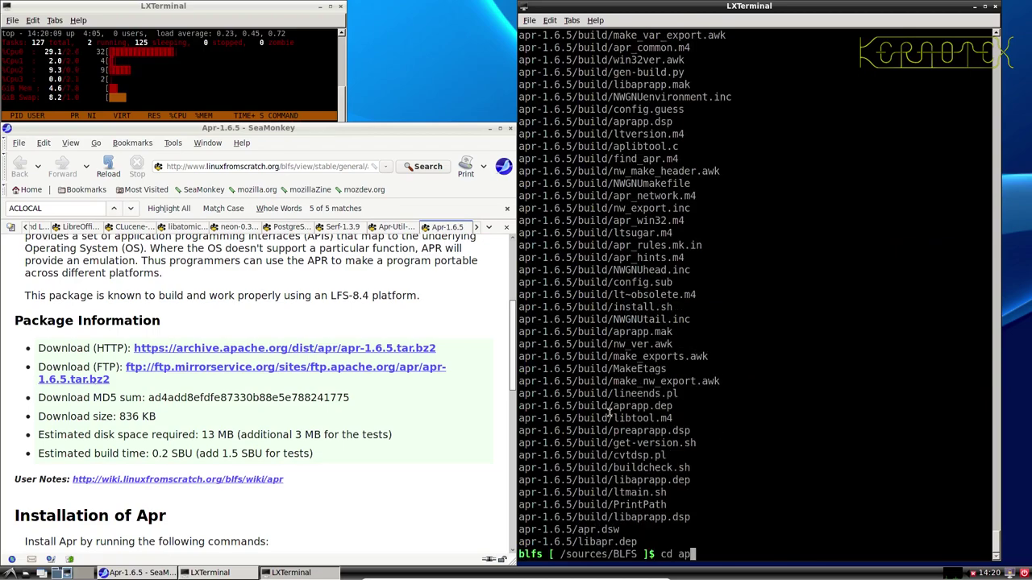
{"action": "type", "text": "ap"}
{"action": "key", "text": "Tab"}
{"action": "key", "text": "Tab"}
{"action": "type", "text": "r"}
{"action": "key", "text": "Tab"}
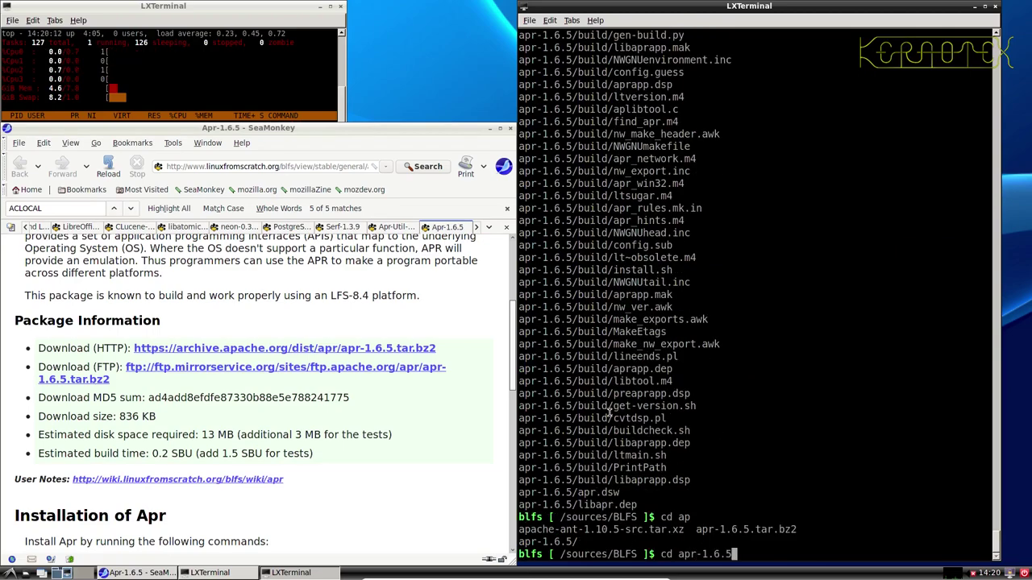
{"action": "key", "text": "Return"}
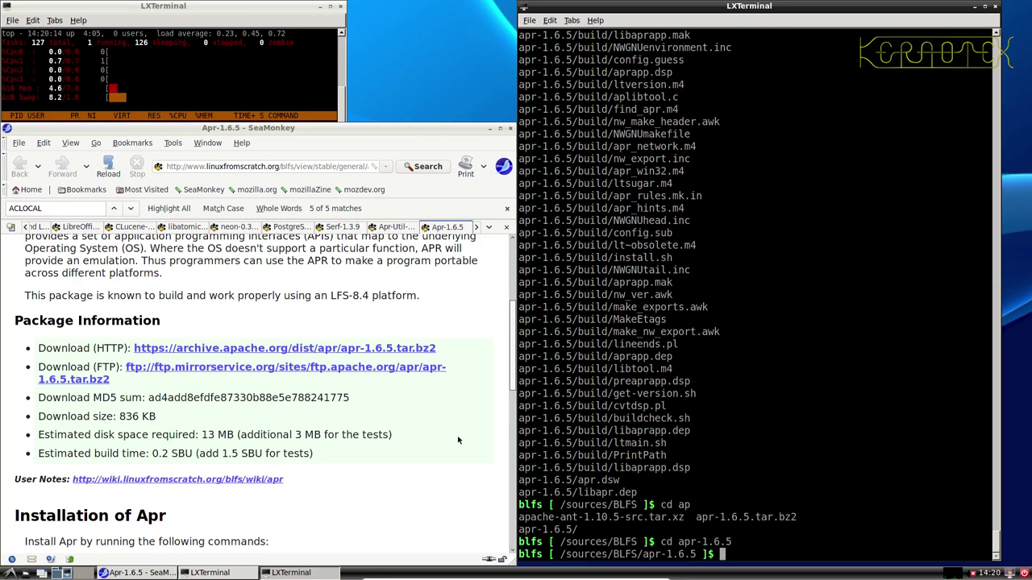
{"action": "scroll", "coordinate": [399, 457], "scroll_direction": "down", "scroll_amount": 6}
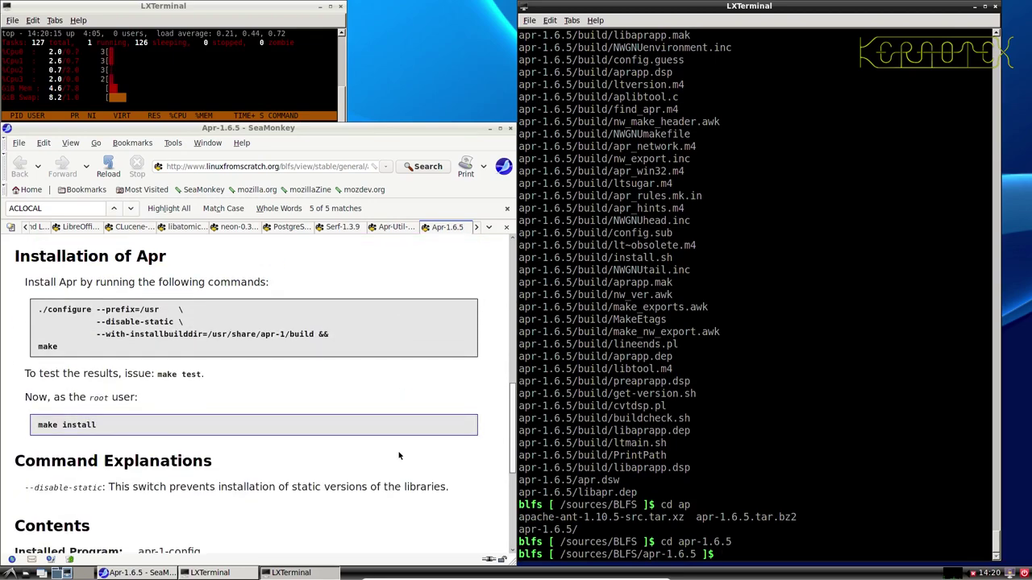
{"action": "left_click_drag", "start_coordinate": [29, 315], "coordinate": [60, 348]}
{"action": "middle_click", "coordinate": [671, 367]}
{"action": "key", "text": "Return"}
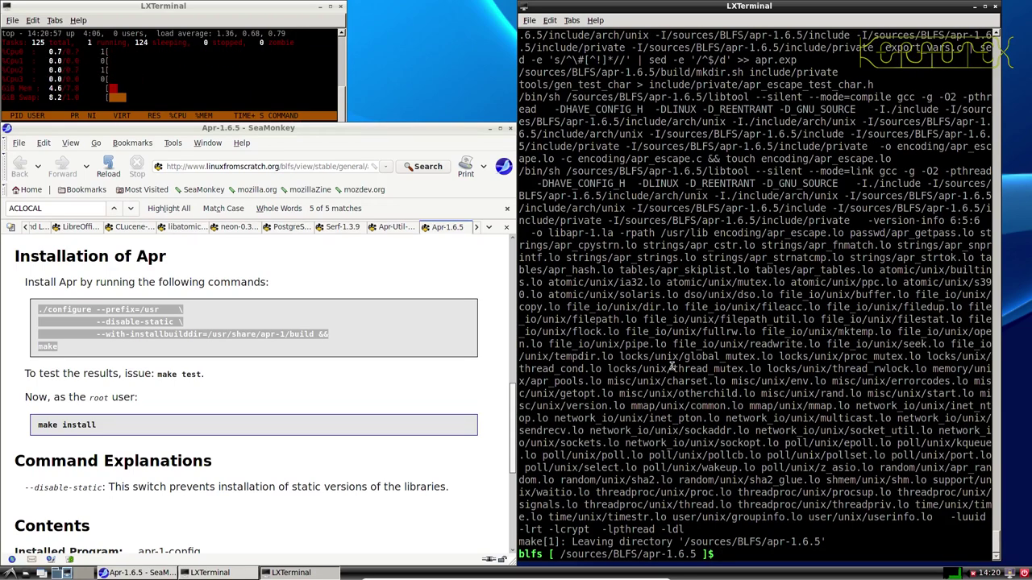
Install Apr as root with sudo -E make install, then delete the apr-1.6.5 source folder
{"action": "type", "text": "sudo -E make install"}
{"action": "key", "text": "Return"}
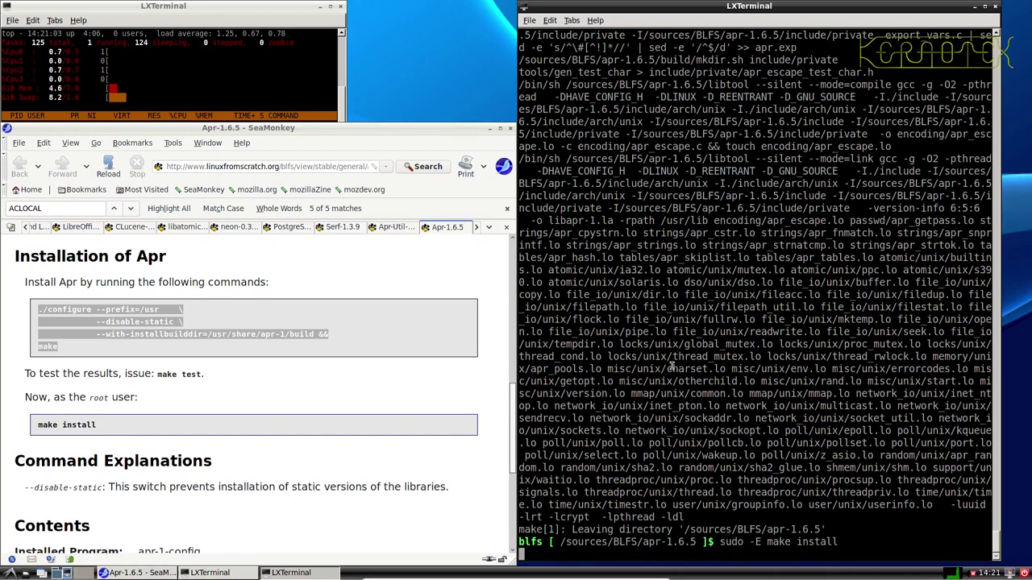
{"action": "type", "text": "cd .."}
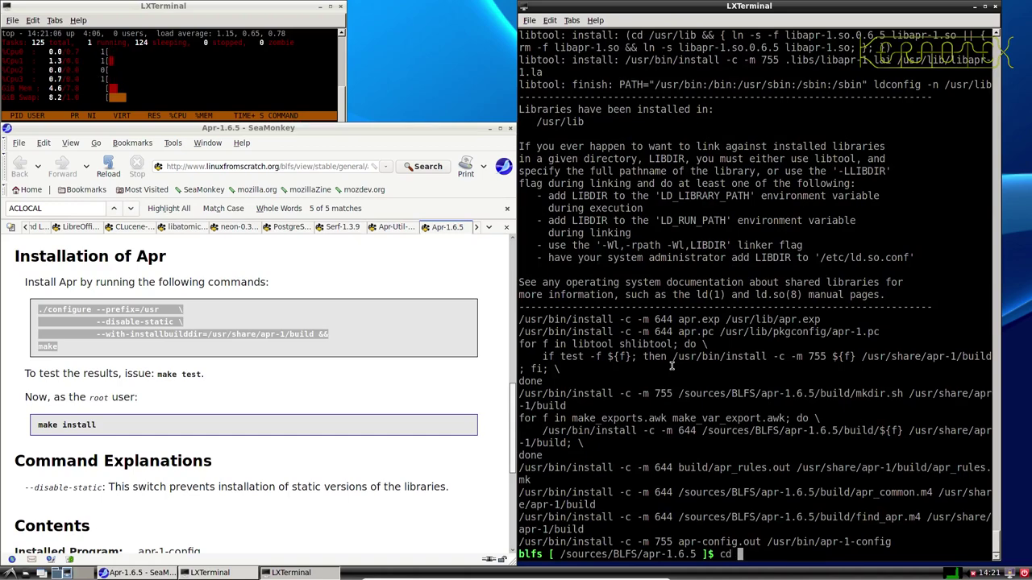
{"action": "key", "text": "Return"}
{"action": "type", "text": "rm -Rf a"}
{"action": "key", "text": "Tab"}
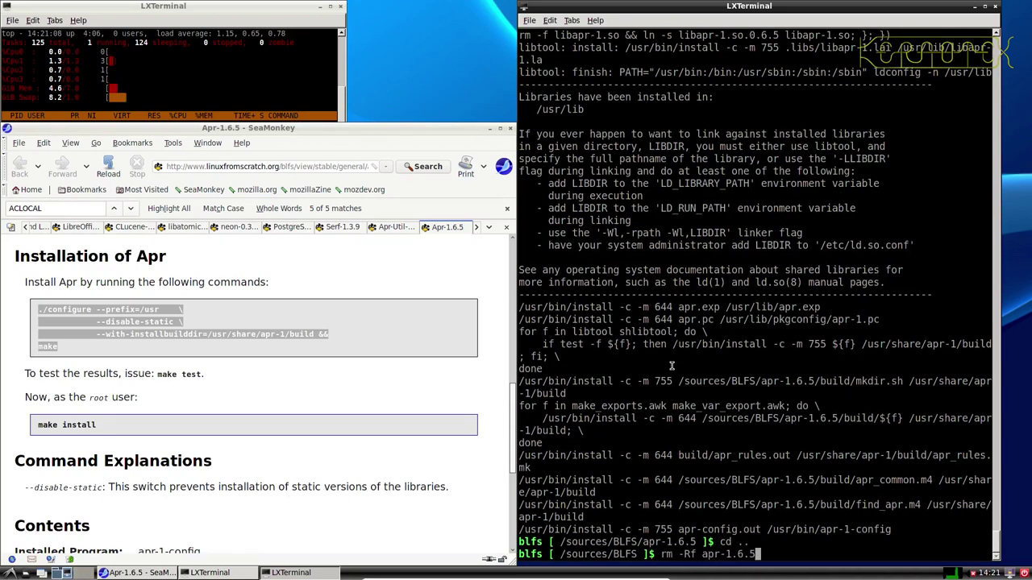
{"action": "key", "text": "Return"}
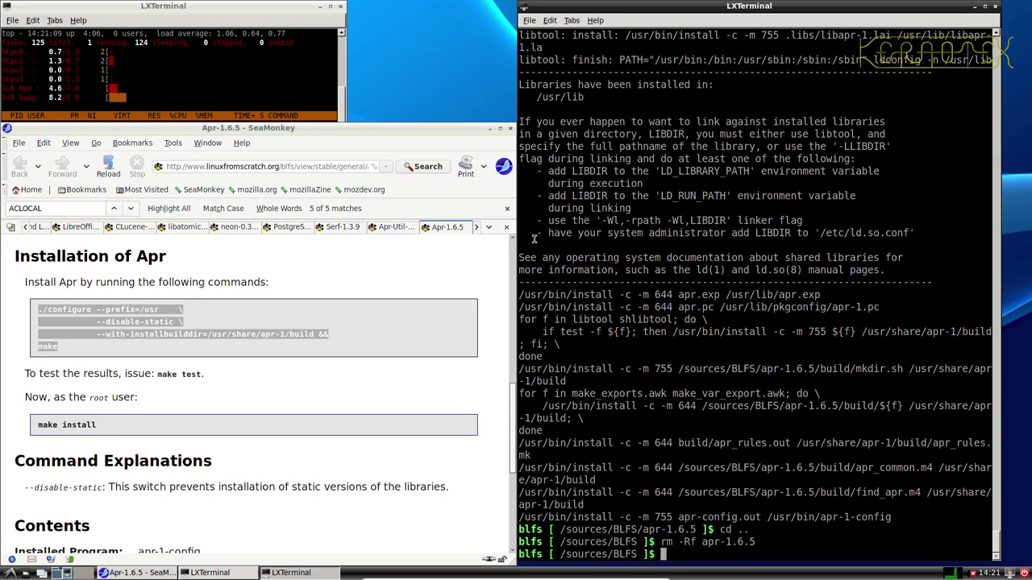
{"action": "left_click", "coordinate": [506, 228]}
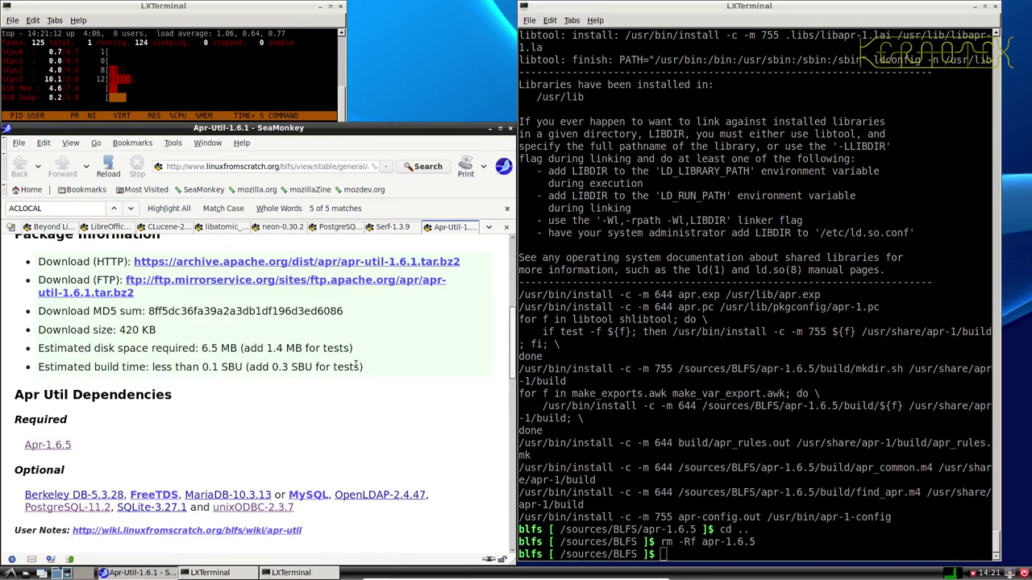
Download the apr-util-1.6.1 tarball with wget using the page's copied HTTP link
{"action": "right_click", "coordinate": [377, 262]}
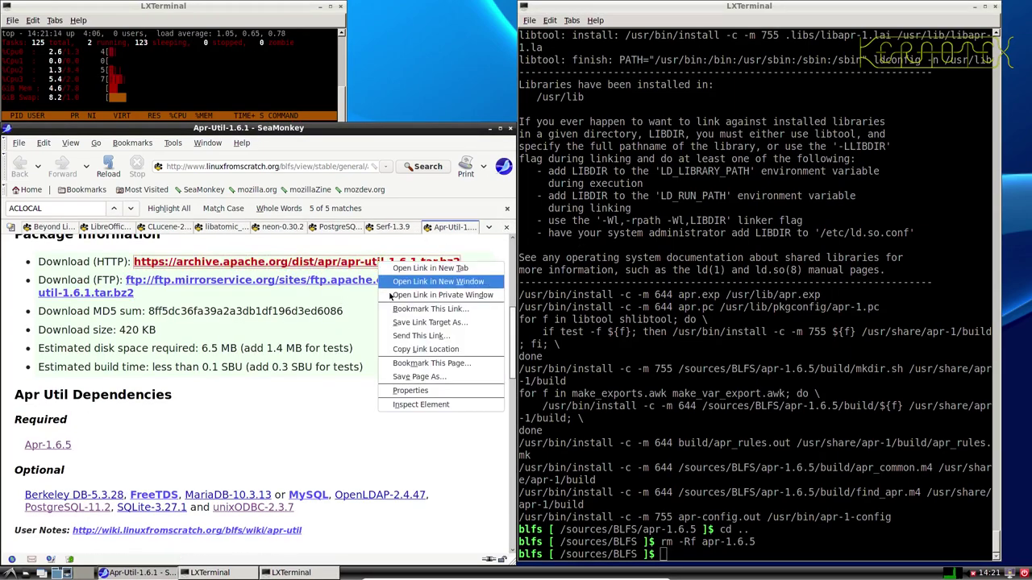
{"action": "left_click", "coordinate": [391, 296]}
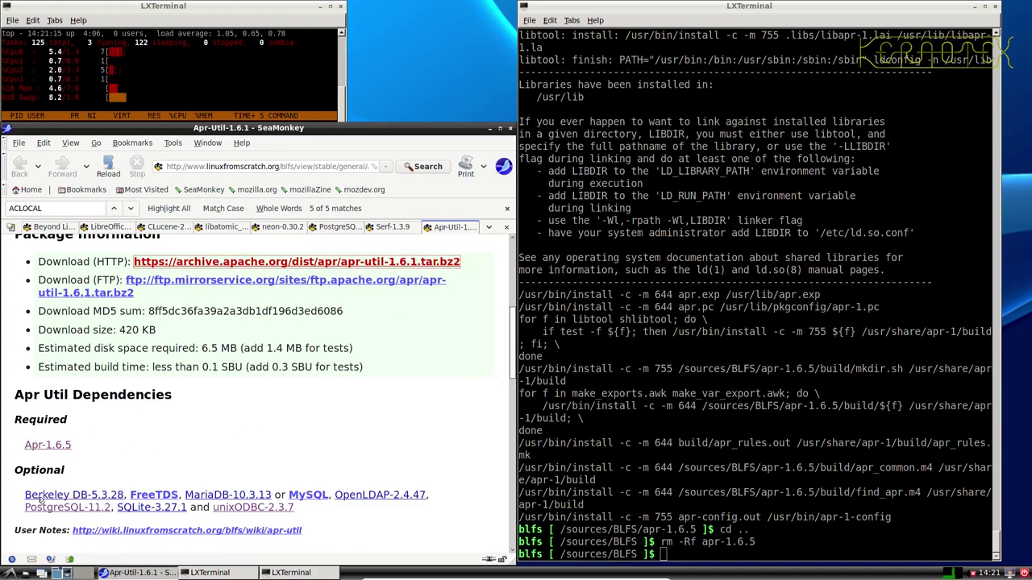
{"action": "right_click", "coordinate": [424, 263]}
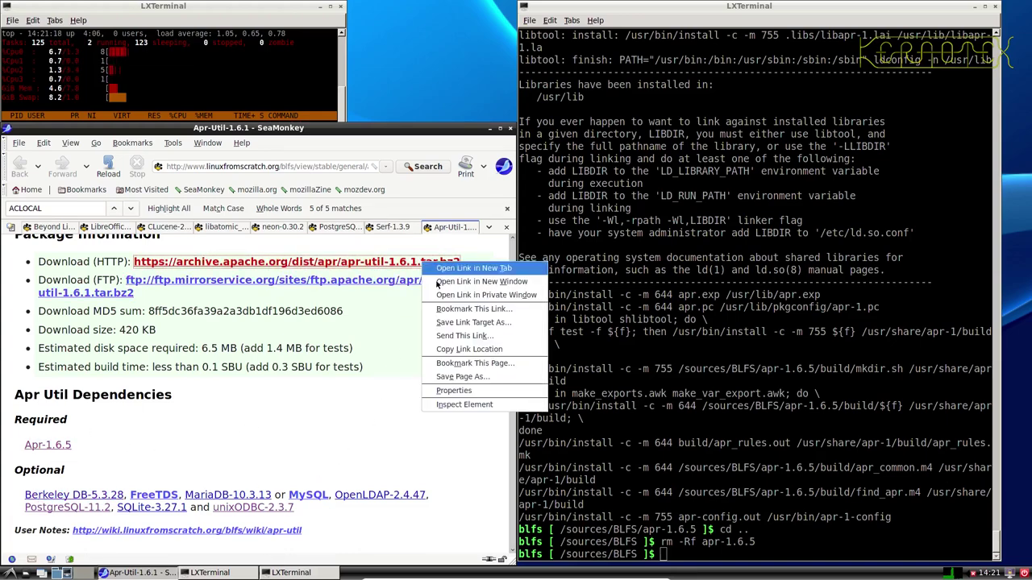
{"action": "left_click", "coordinate": [446, 356]}
{"action": "left_click", "coordinate": [687, 391]}
{"action": "type", "text": "wget"}
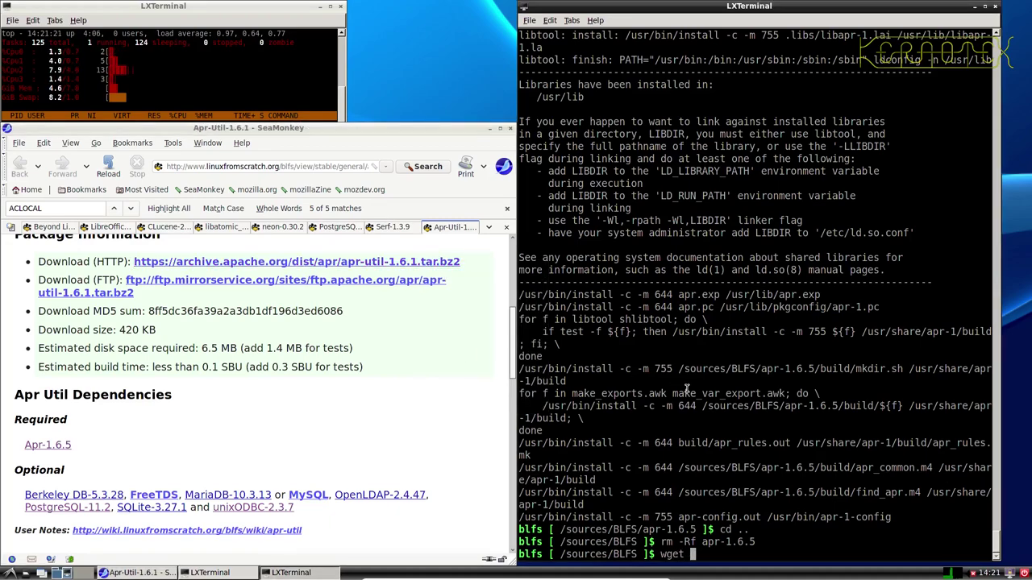
{"action": "key", "text": "ctrl+shift+v"}
{"action": "key", "text": "Return"}
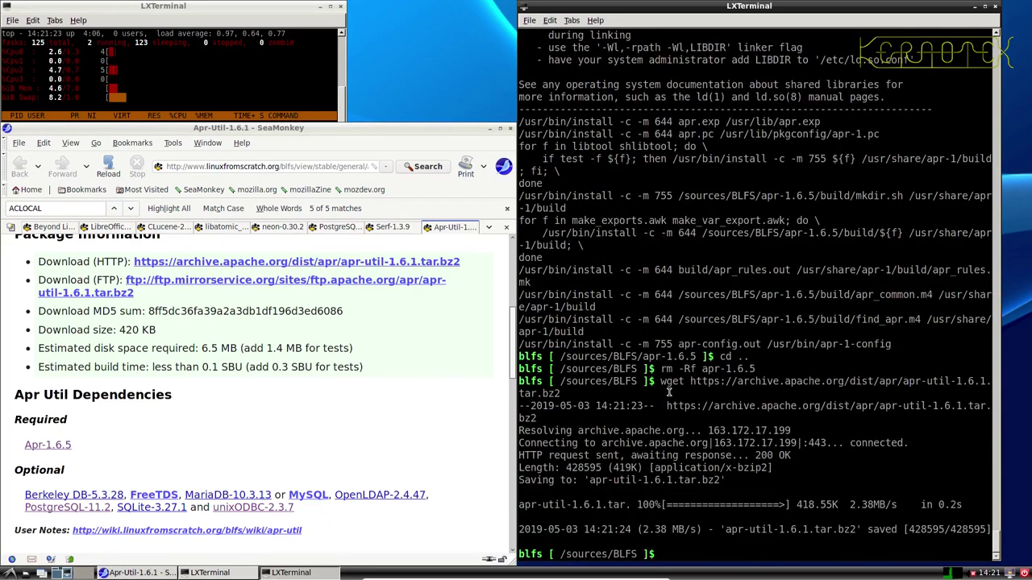
Extract apr-util-1.6.1.tar.bz2 and change into the apr-util-1.6.1 folder
{"action": "type", "text": "tar -xvf apr-"}
{"action": "key", "text": "Tab"}
{"action": "key", "text": "Return"}
{"action": "type", "text": "cd apr-u"}
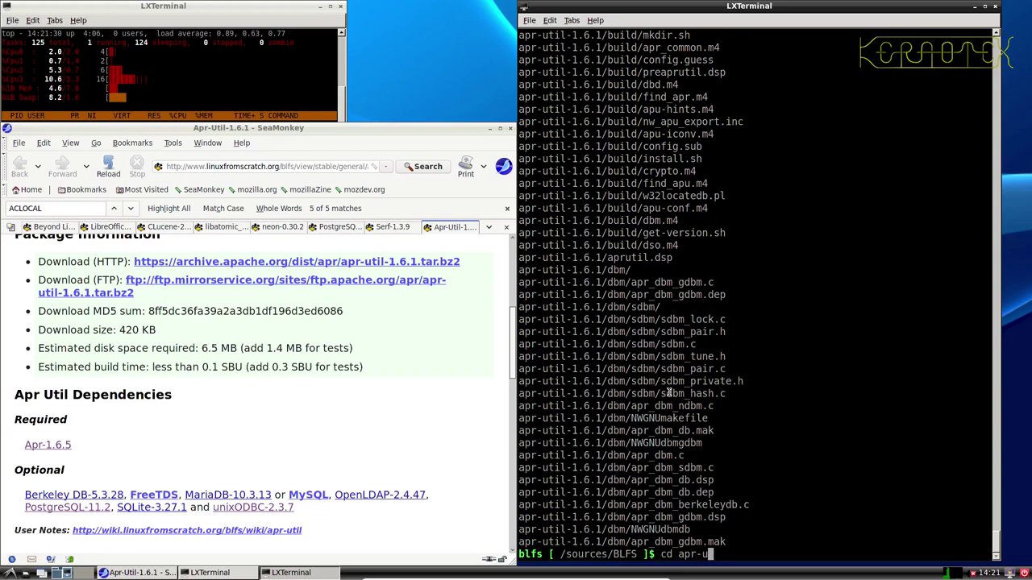
{"action": "key", "text": "Tab"}
{"action": "key", "text": "Return"}
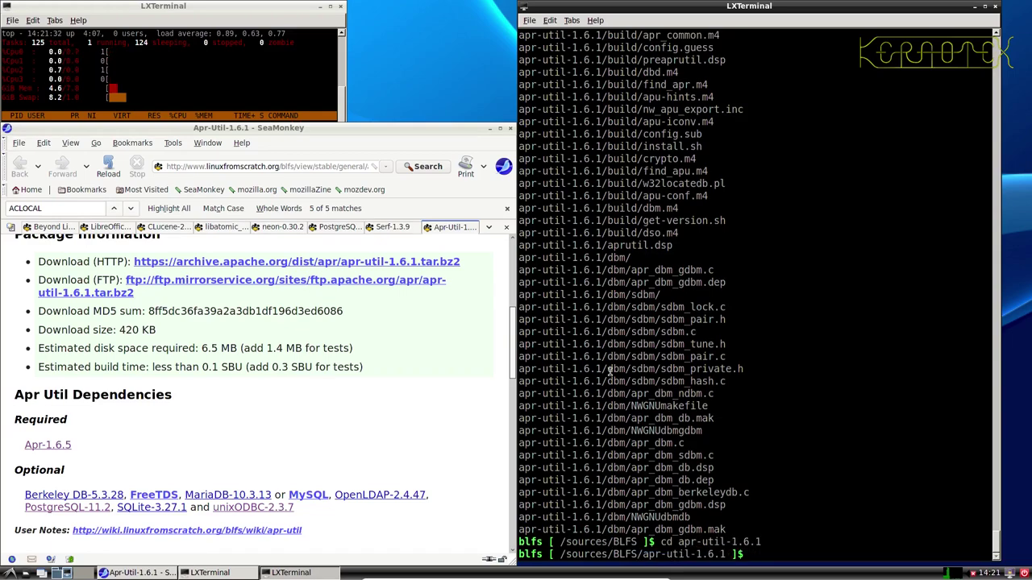
{"action": "scroll", "coordinate": [384, 358], "scroll_direction": "down", "scroll_amount": 6}
{"action": "scroll", "coordinate": [385, 359], "scroll_direction": "down", "scroll_amount": 2}
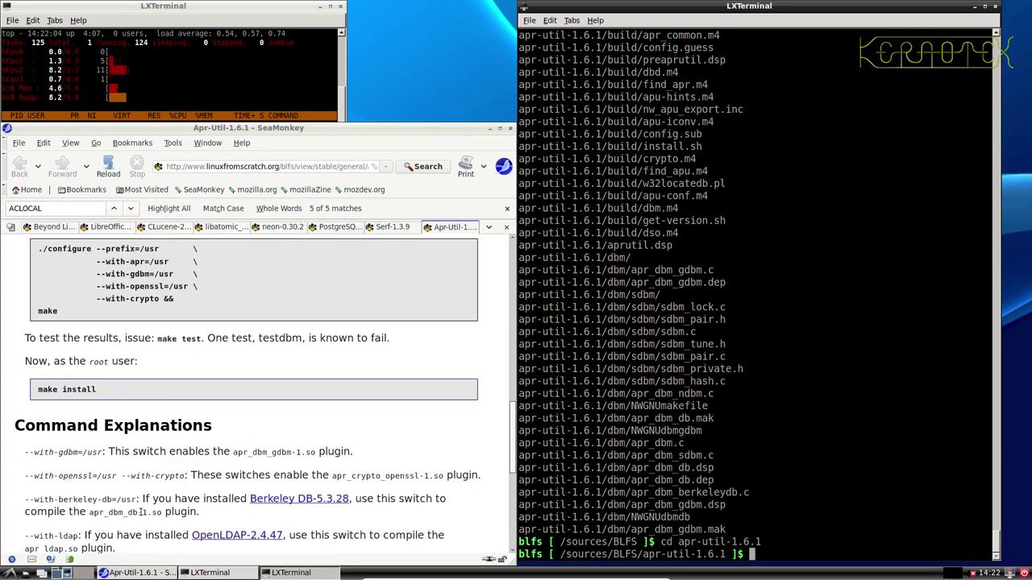
{"action": "scroll", "coordinate": [149, 513], "scroll_direction": "down", "scroll_amount": 1}
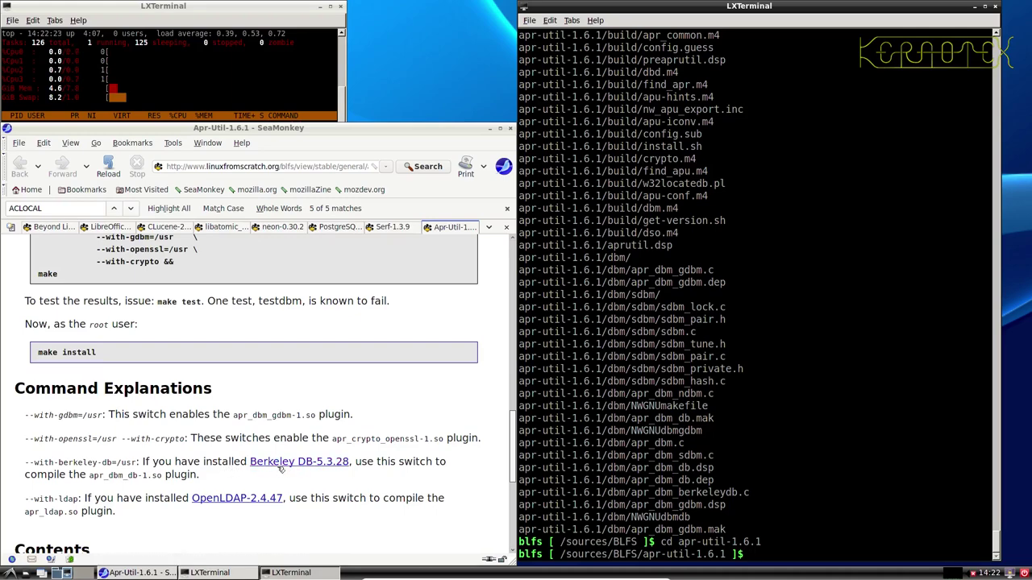
{"action": "scroll", "coordinate": [277, 467], "scroll_direction": "up", "scroll_amount": 5}
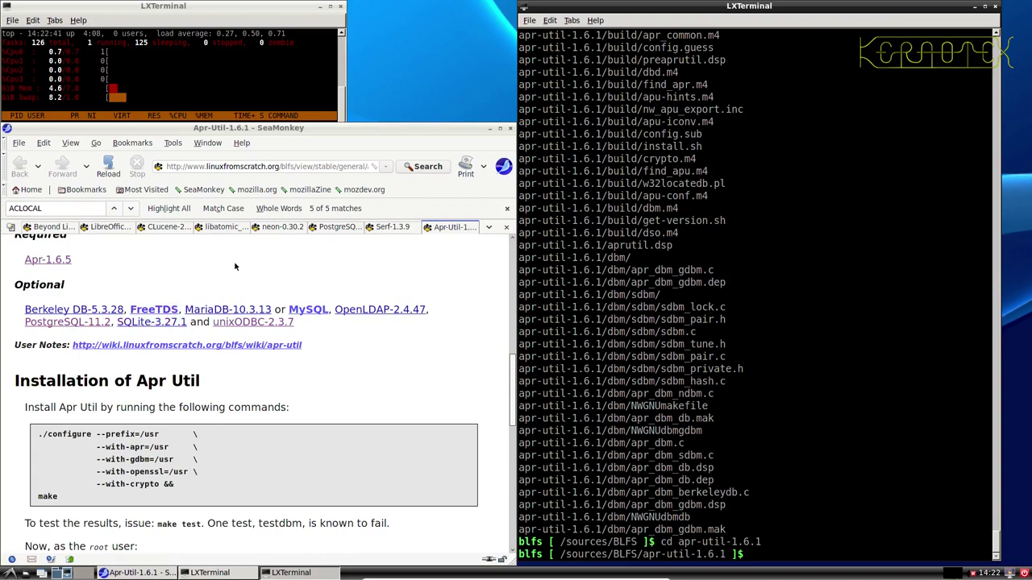
{"action": "left_click", "coordinate": [334, 227]}
Go back to /sources/BLFS and delete the apr-util-1.6.1 source folder
{"action": "left_click_drag", "start_coordinate": [334, 228], "coordinate": [480, 230]}
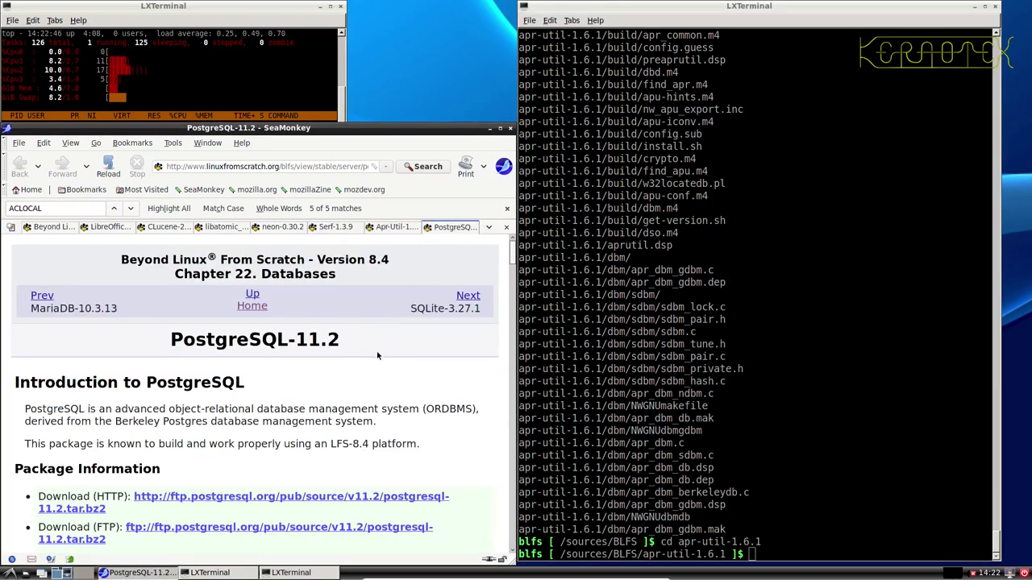
{"action": "left_click", "coordinate": [642, 379]}
{"action": "type", "text": "cd .."}
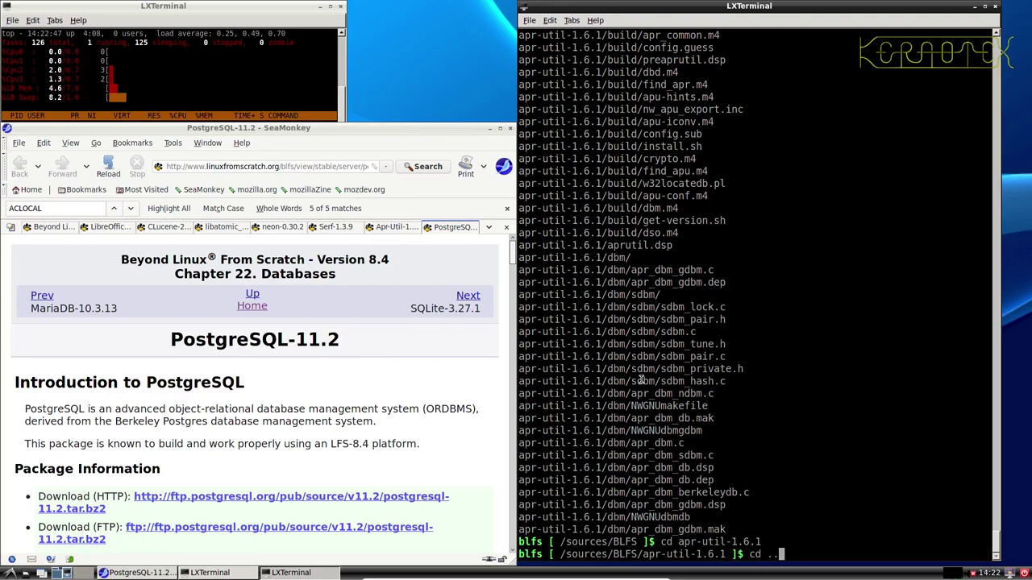
{"action": "key", "text": "Return"}
{"action": "type", "text": "rm -Rf "}
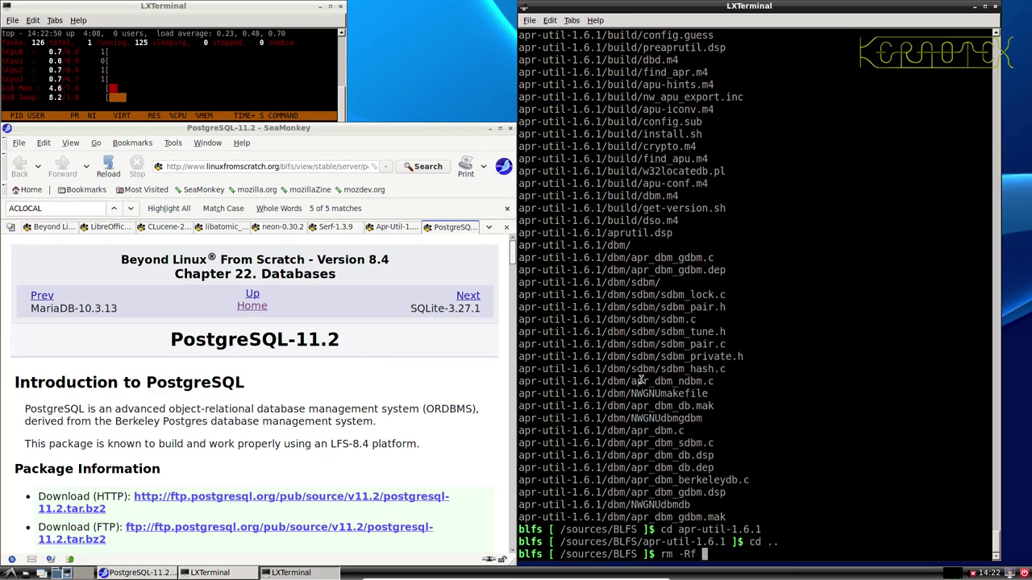
{"action": "type", "text": "apr-u"}
{"action": "key", "text": "Tab"}
{"action": "key", "text": "Return"}
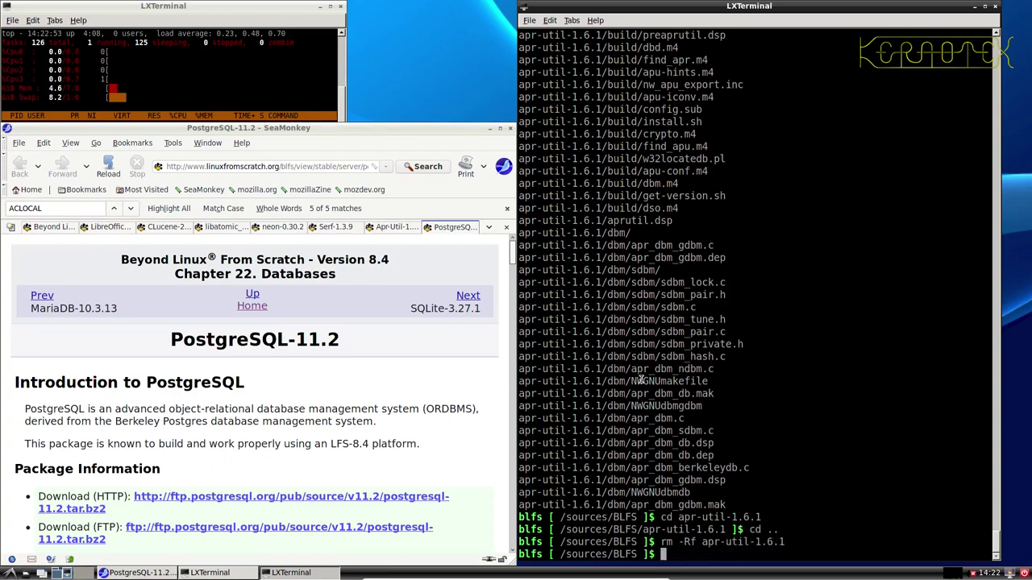
Download the PostgreSQL 11.2 tarball with wget using the copied HTTP link
{"action": "left_click", "coordinate": [398, 379]}
{"action": "scroll", "coordinate": [399, 379], "scroll_direction": "down", "scroll_amount": 4}
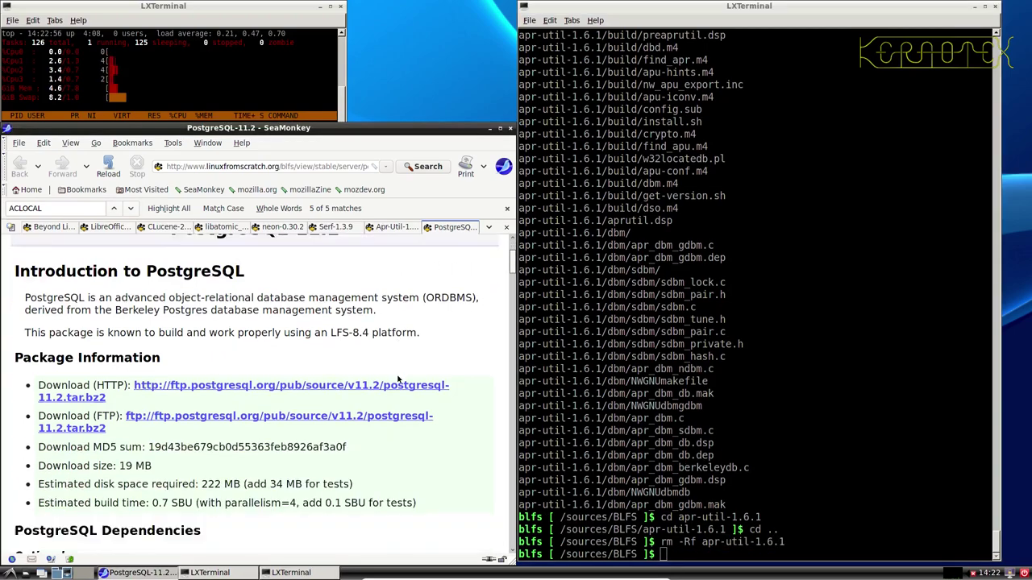
{"action": "scroll", "coordinate": [397, 379], "scroll_direction": "down", "scroll_amount": 3}
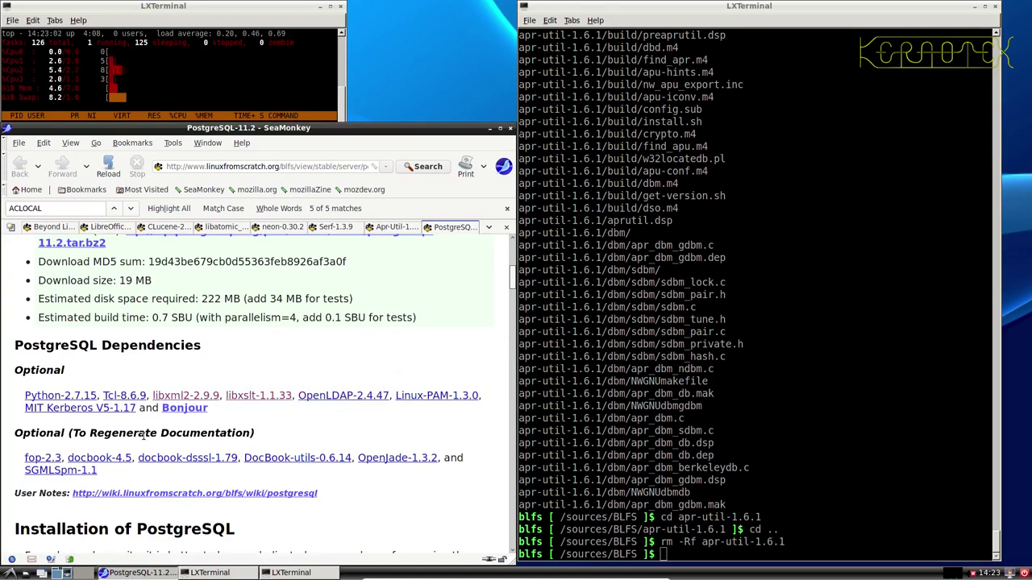
{"action": "scroll", "coordinate": [144, 439], "scroll_direction": "down", "scroll_amount": 6}
{"action": "scroll", "coordinate": [144, 440], "scroll_direction": "up", "scroll_amount": 14}
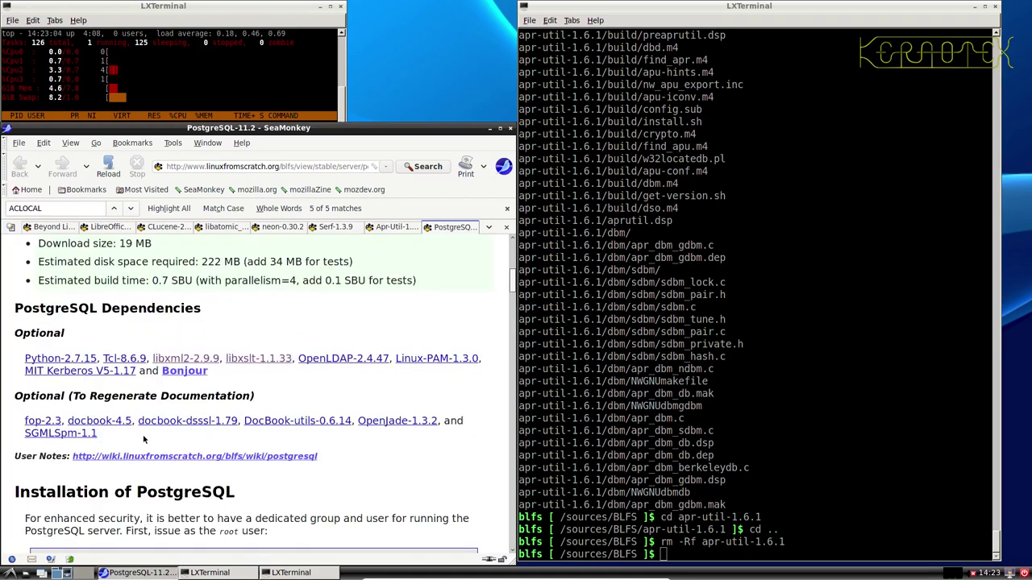
{"action": "right_click", "coordinate": [253, 349]}
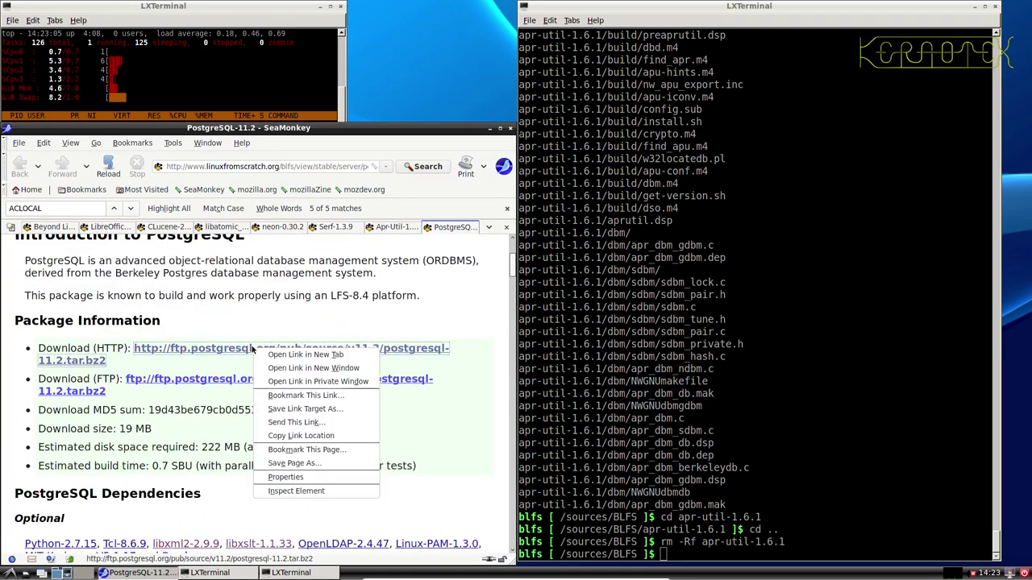
{"action": "left_click", "coordinate": [278, 435]}
{"action": "left_click", "coordinate": [643, 445]}
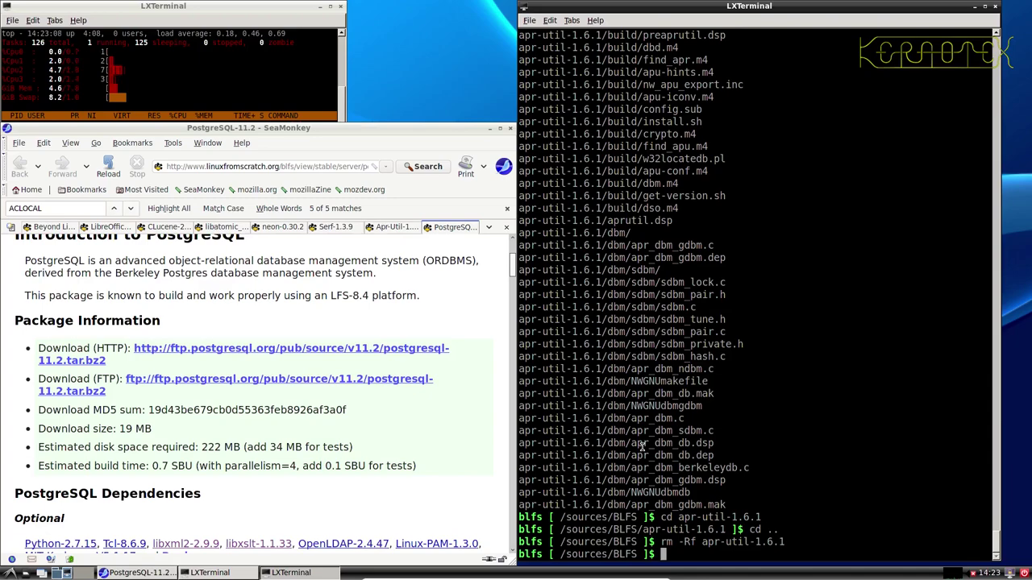
{"action": "type", "text": "wget"}
{"action": "key", "text": "ctrl+shift+v"}
{"action": "key", "text": "Return"}
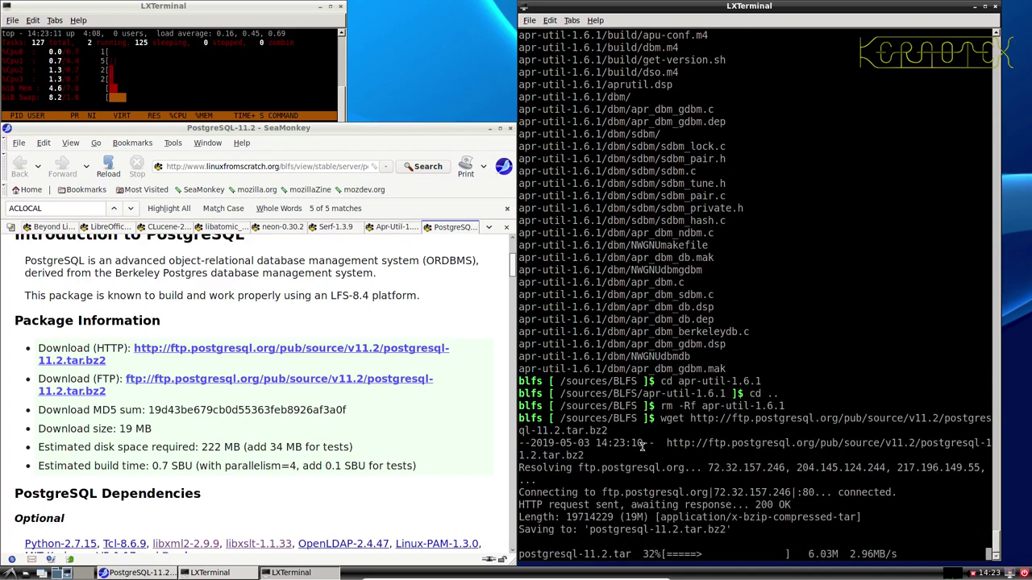
Extract postgresql-11.2.tar.bz2 with tar -xvf
{"action": "scroll", "coordinate": [425, 463], "scroll_direction": "down", "scroll_amount": 5}
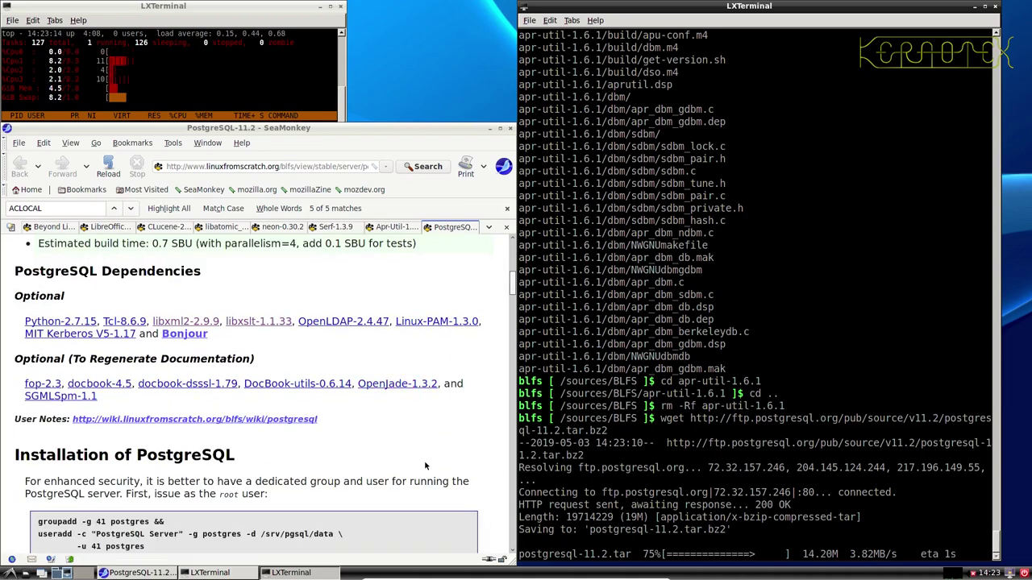
{"action": "scroll", "coordinate": [426, 466], "scroll_direction": "down", "scroll_amount": 4}
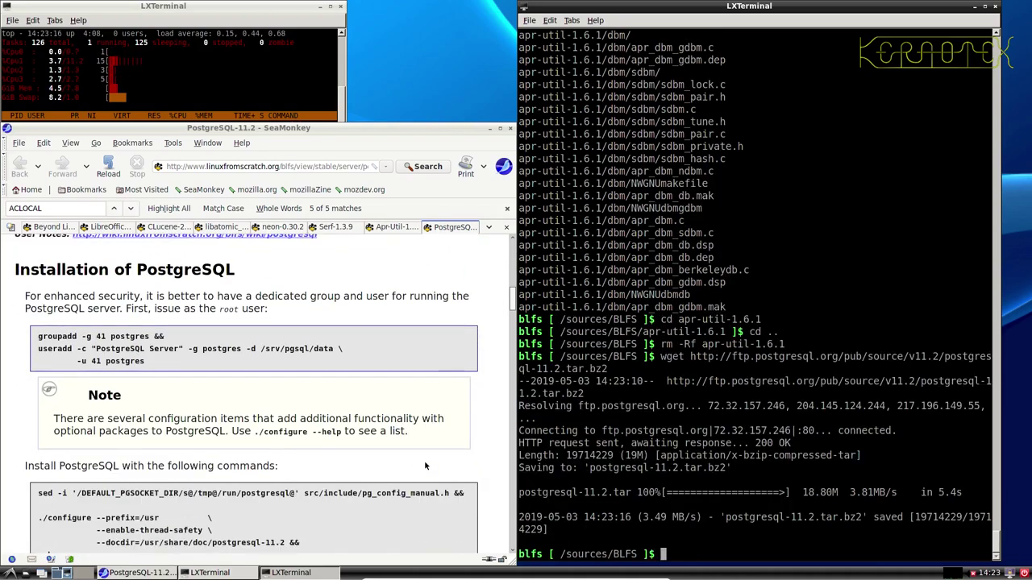
{"action": "type", "text": "tar"}
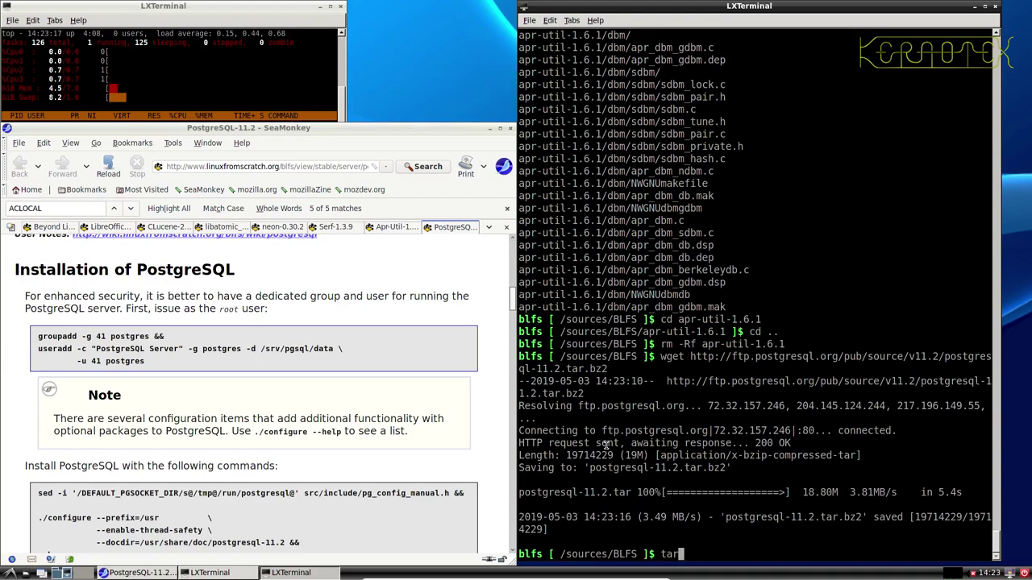
{"action": "type", "text": " -xvf pos"}
{"action": "key", "text": "Tab"}
{"action": "key", "text": "Return"}
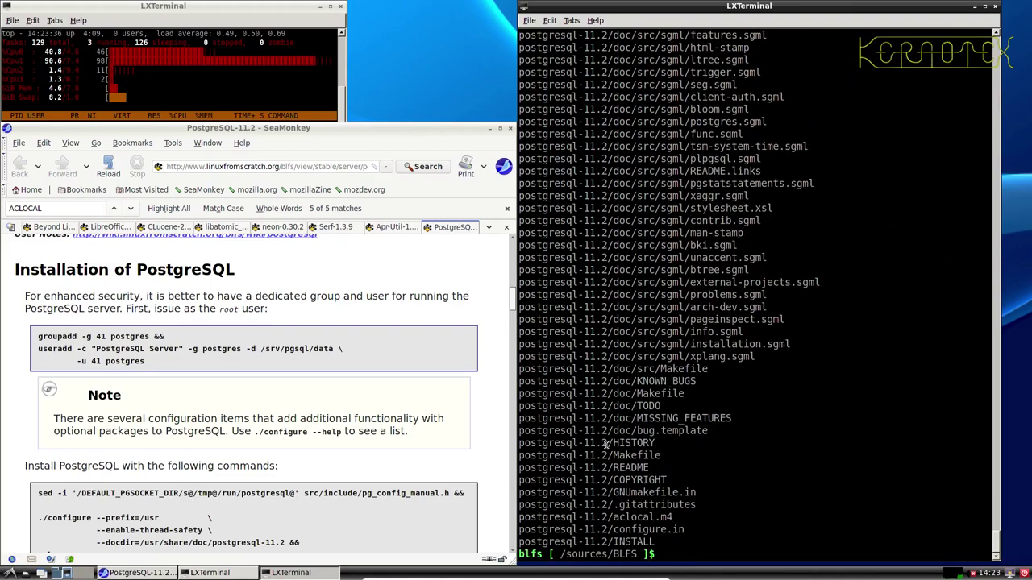
Enter the postgresql-11.2 folder and switch to a root shell with sudo -E su
{"action": "type", "text": "cd pos"}
{"action": "key", "text": "Tab"}
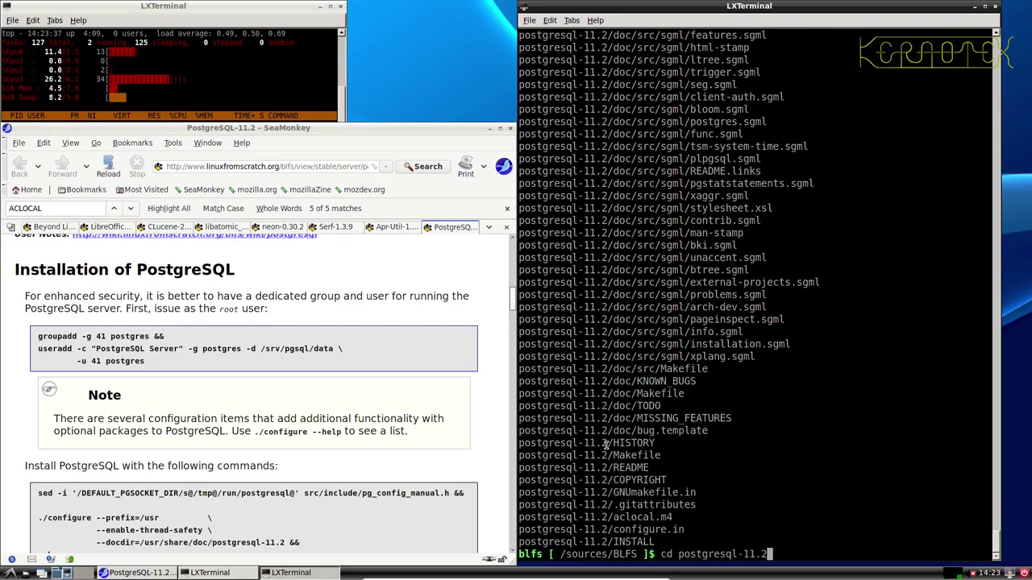
{"action": "key", "text": "Return"}
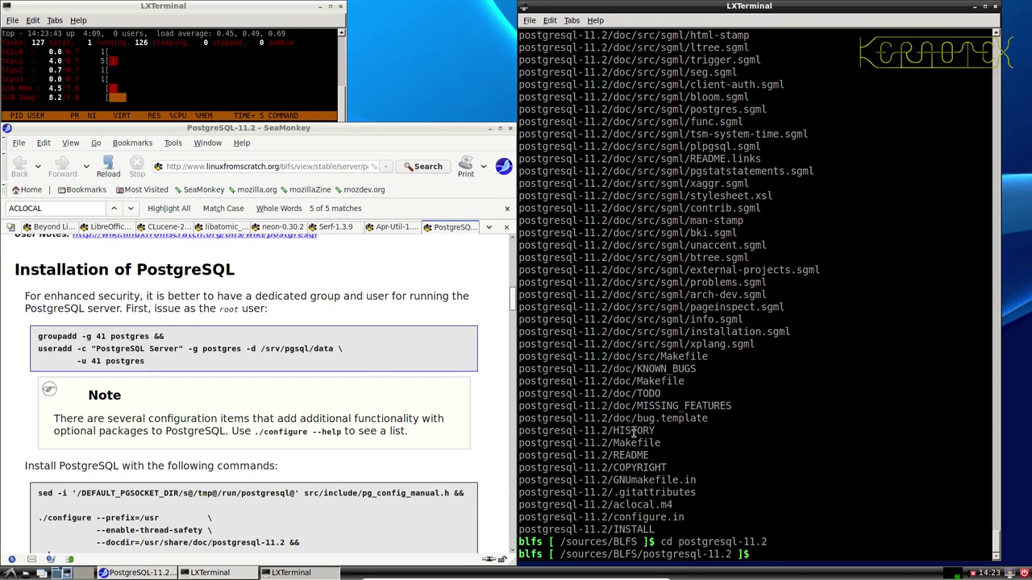
{"action": "type", "text": "sudo -E su"}
{"action": "key", "text": "Return"}
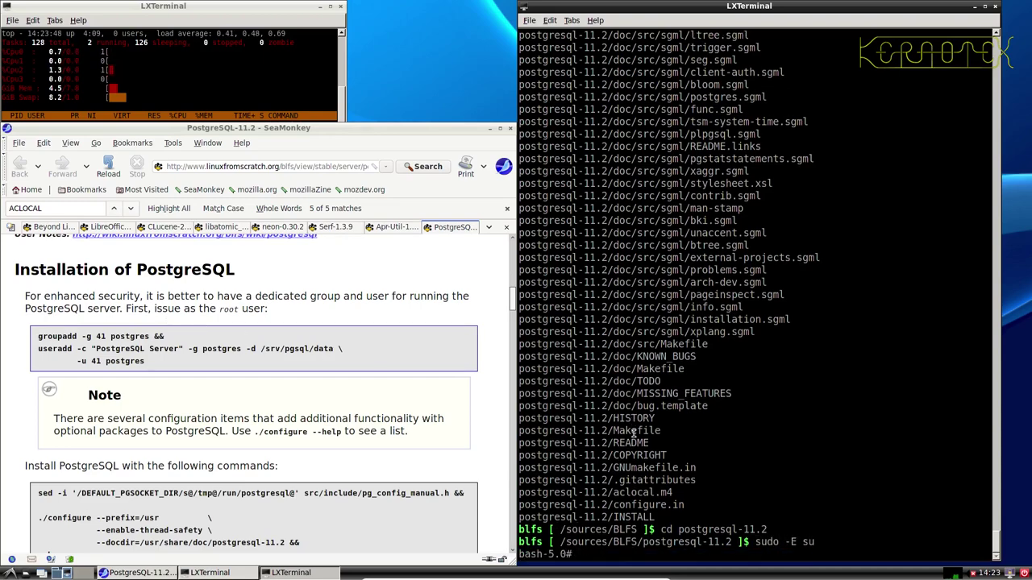
Run groupadd and useradd to create postgres with ID 41 and home /srv/pgsql/data
{"action": "left_click_drag", "start_coordinate": [37, 336], "coordinate": [150, 363]}
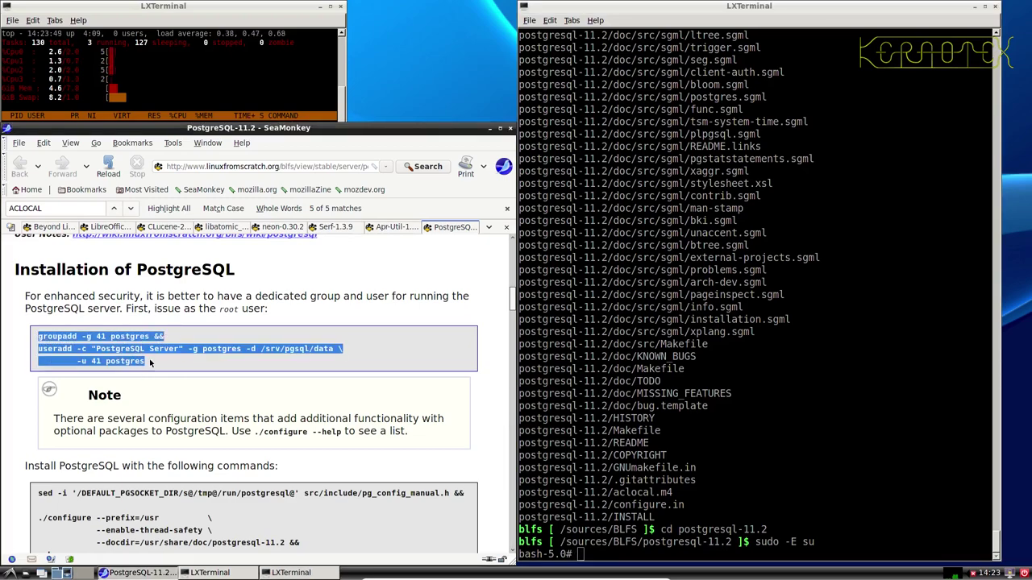
{"action": "middle_click", "coordinate": [582, 405]}
{"action": "key", "text": "Return"}
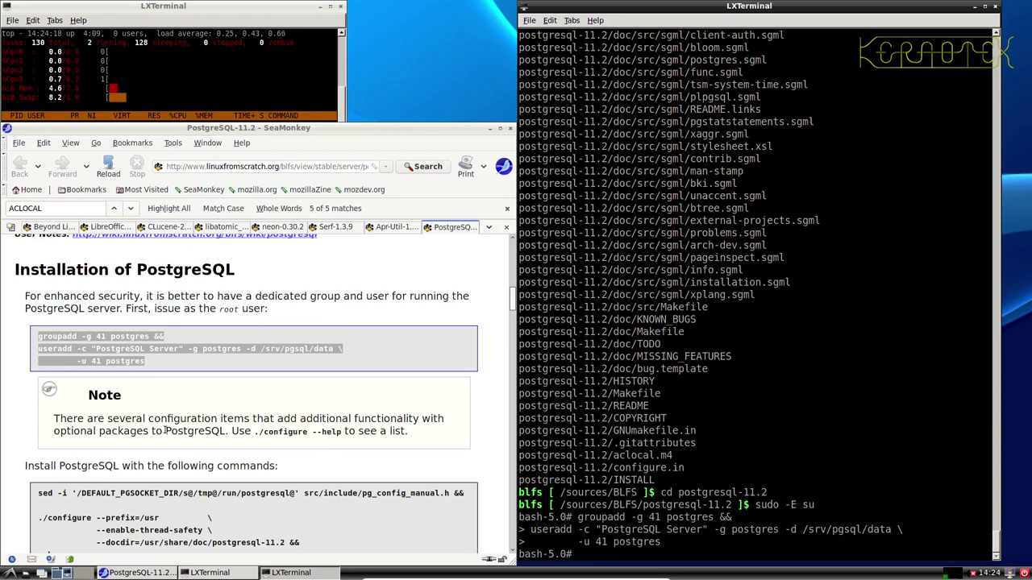
{"action": "scroll", "coordinate": [164, 430], "scroll_direction": "down", "scroll_amount": 3}
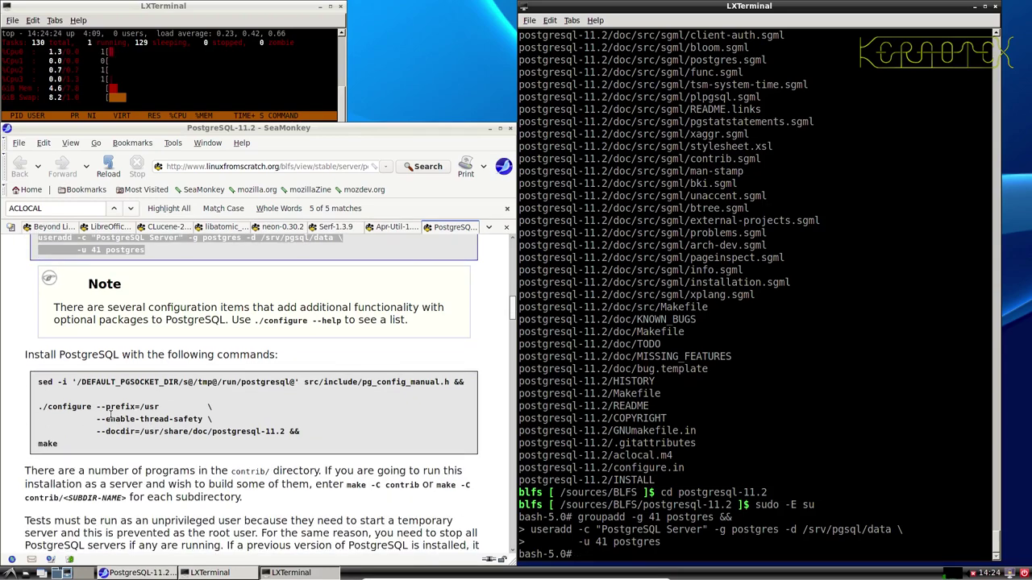
Exit the root shell back to the regular user prompt
{"action": "type", "text": "exit"}
{"action": "key", "text": "Return"}
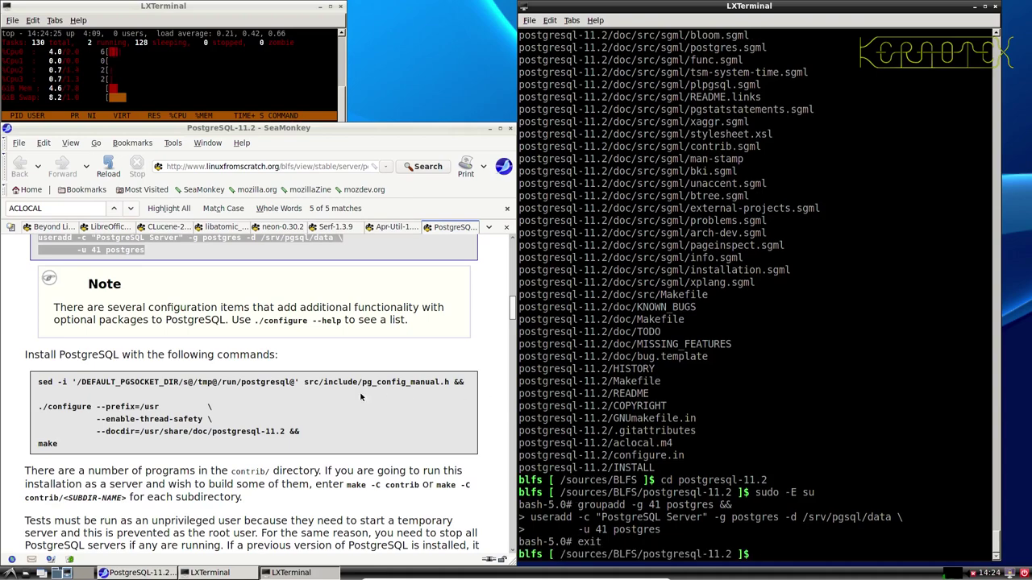
{"action": "left_click", "coordinate": [36, 384]}
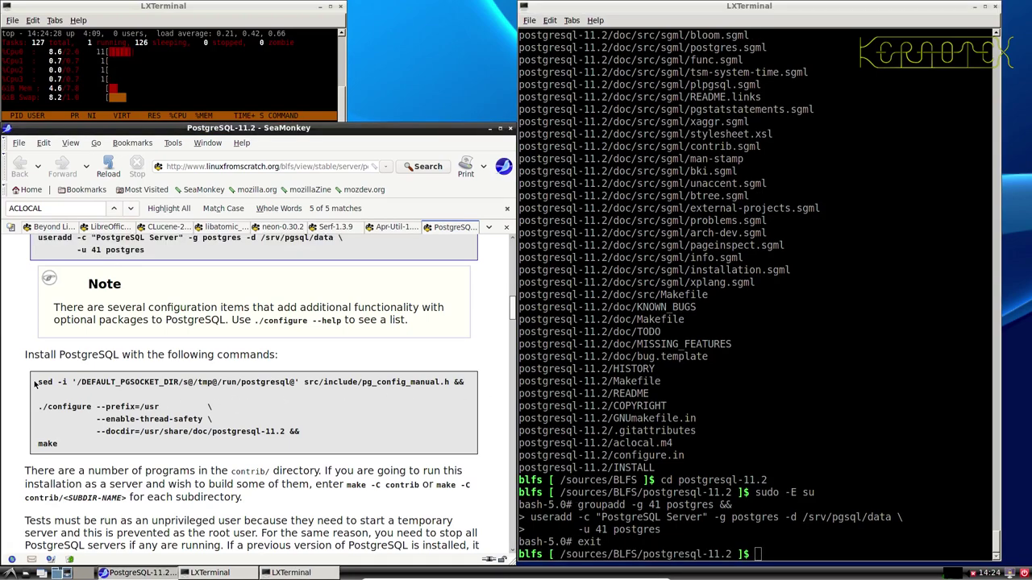
Read the configure option explanations such as --with-perl on the BLFS page
{"action": "scroll", "coordinate": [36, 385], "scroll_direction": "down", "scroll_amount": 7}
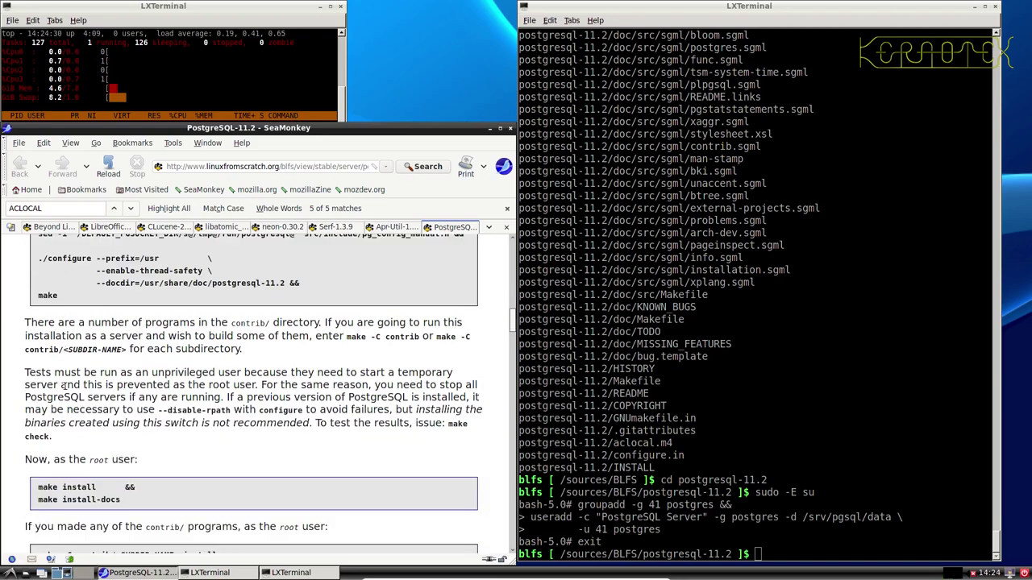
{"action": "scroll", "coordinate": [64, 388], "scroll_direction": "down", "scroll_amount": 7}
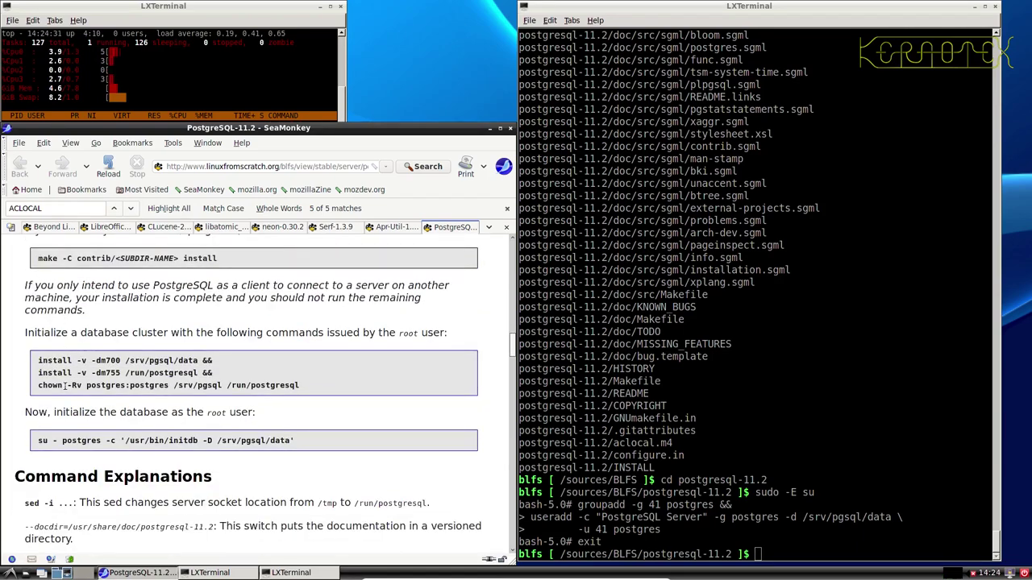
{"action": "scroll", "coordinate": [64, 388], "scroll_direction": "down", "scroll_amount": 1}
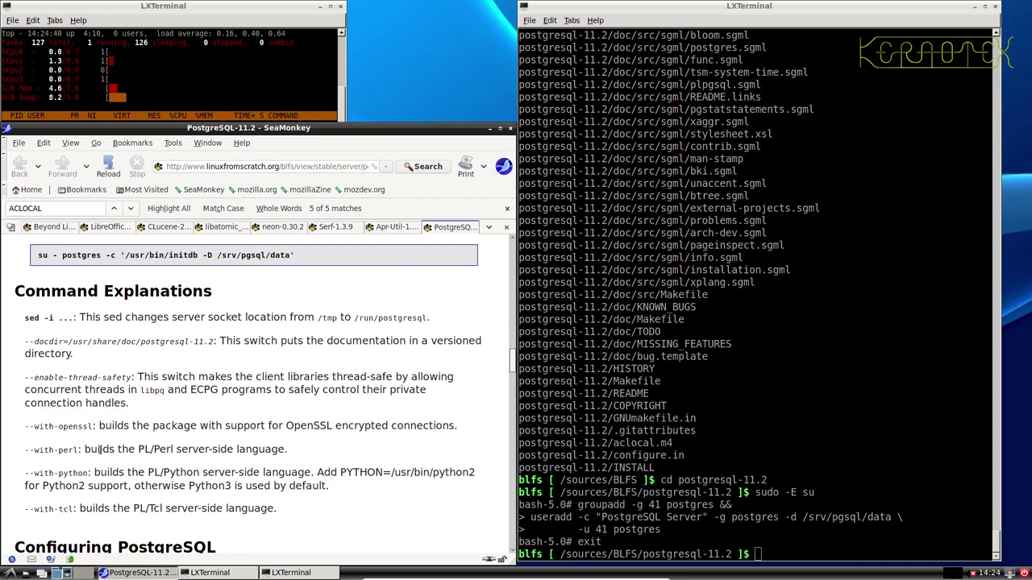
{"action": "left_click_drag", "start_coordinate": [181, 452], "coordinate": [110, 474]}
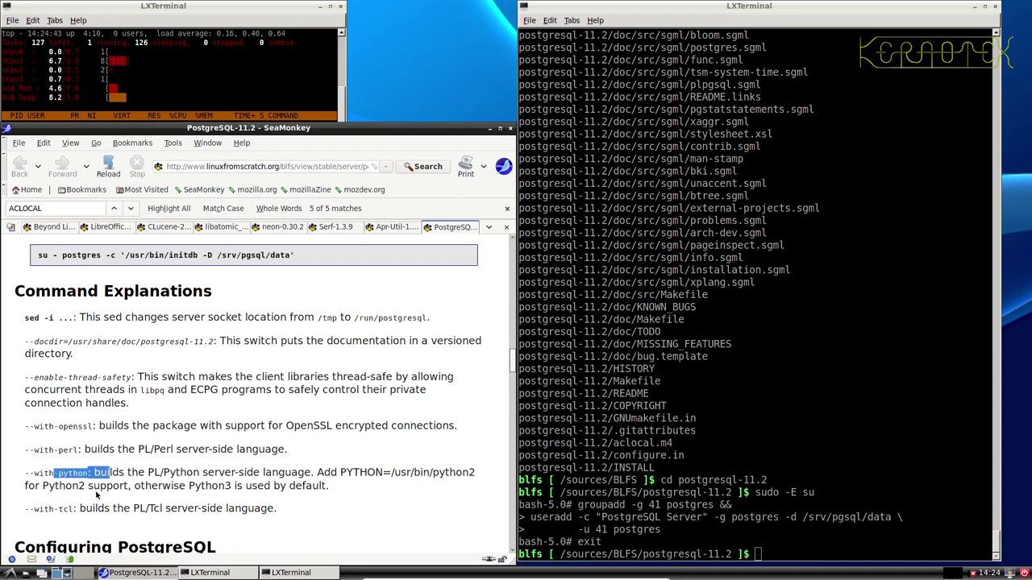
{"action": "left_click_drag", "start_coordinate": [51, 509], "coordinate": [87, 509]}
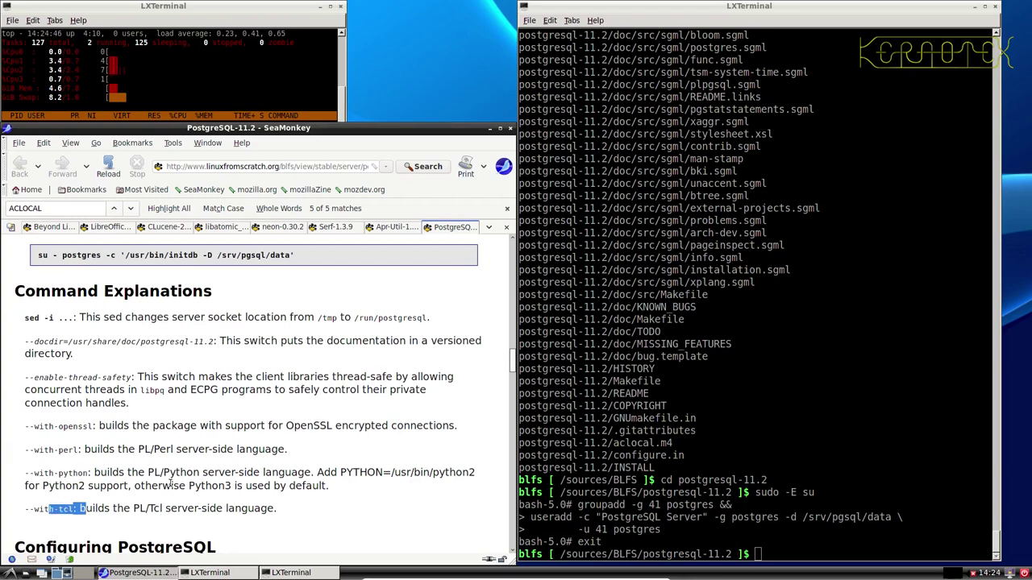
{"action": "scroll", "coordinate": [170, 487], "scroll_direction": "up", "scroll_amount": 4}
{"action": "scroll", "coordinate": [171, 486], "scroll_direction": "up", "scroll_amount": 7}
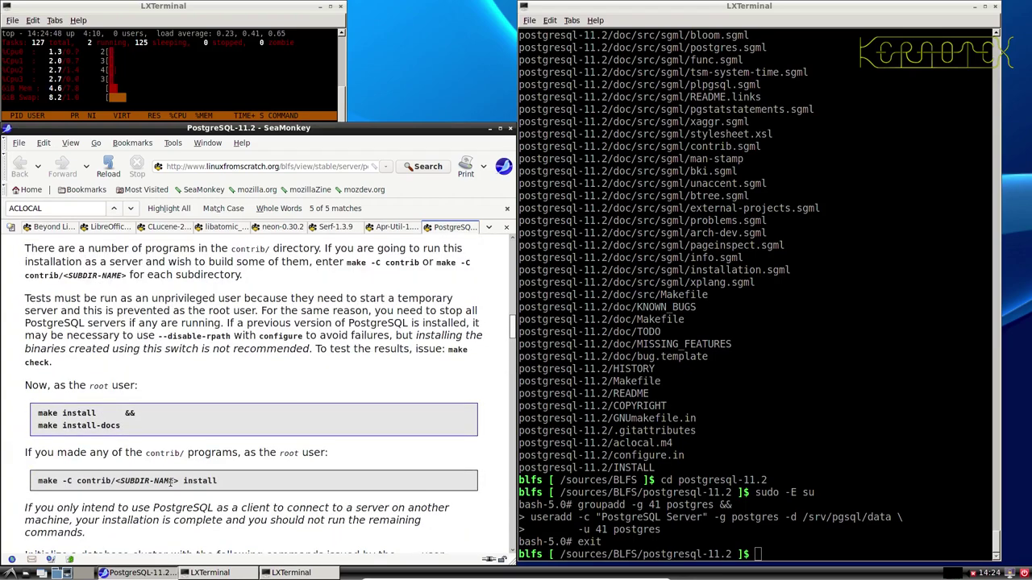
{"action": "scroll", "coordinate": [170, 484], "scroll_direction": "up", "scroll_amount": 5}
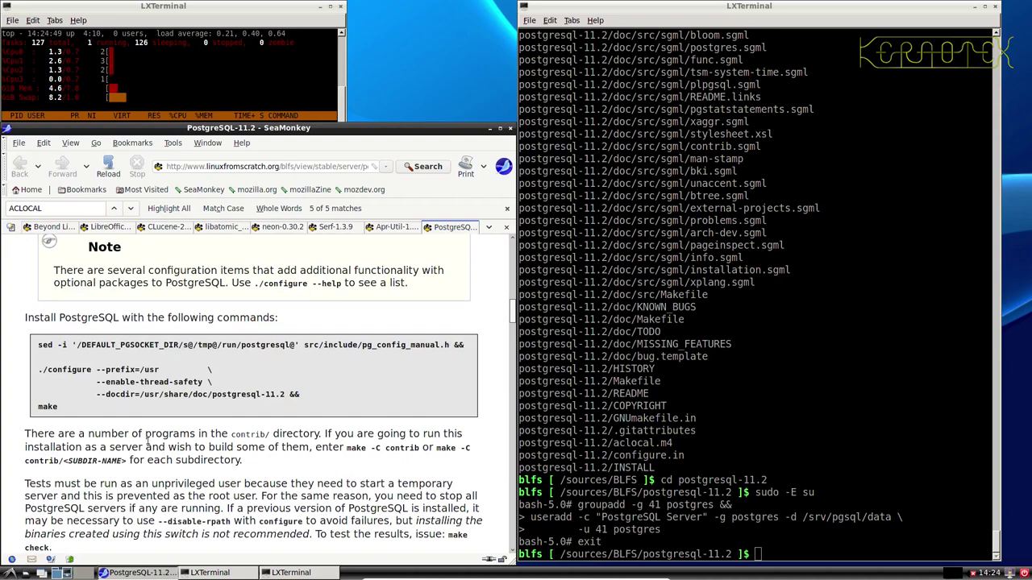
Run the sed fix moving the socket directory to /run/postgresql, then paste the ./configure lines
{"action": "left_click_drag", "start_coordinate": [37, 345], "coordinate": [452, 345]}
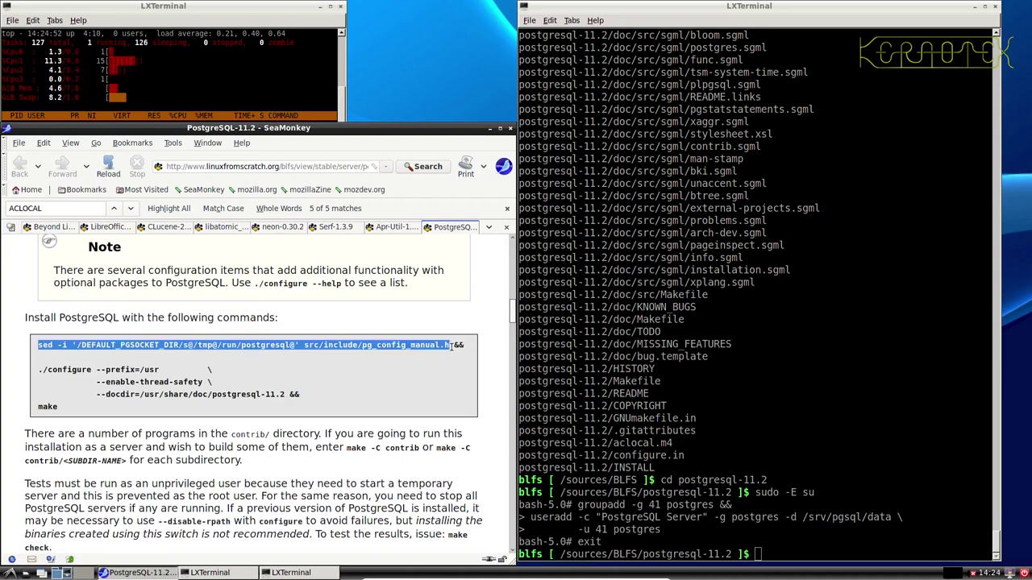
{"action": "middle_click", "coordinate": [652, 409]}
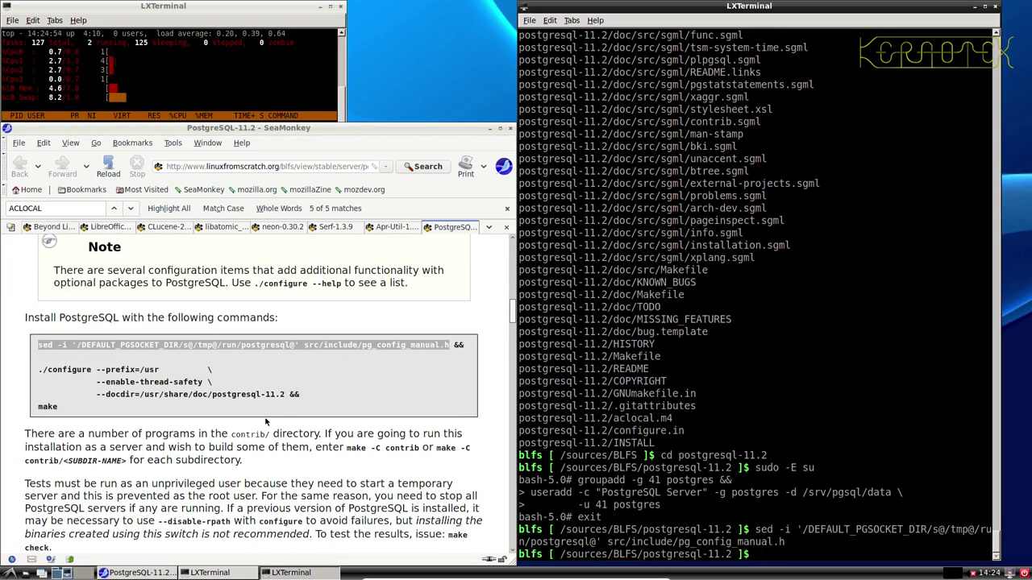
{"action": "left_click_drag", "start_coordinate": [38, 371], "coordinate": [284, 395]}
{"action": "middle_click", "coordinate": [610, 433]}
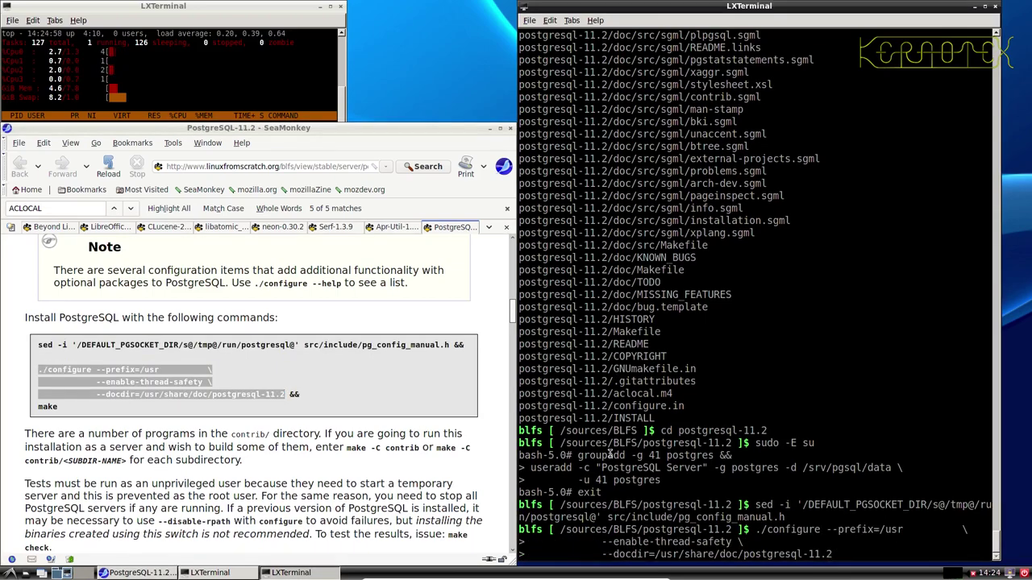
{"action": "scroll", "coordinate": [352, 476], "scroll_direction": "down", "scroll_amount": 12}
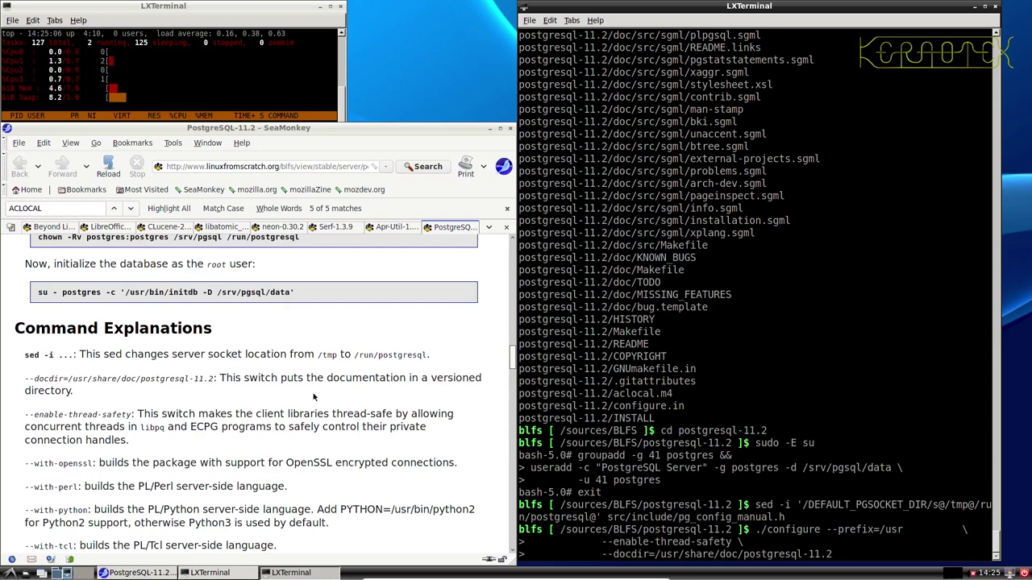
{"action": "scroll", "coordinate": [272, 392], "scroll_direction": "down", "scroll_amount": 1}
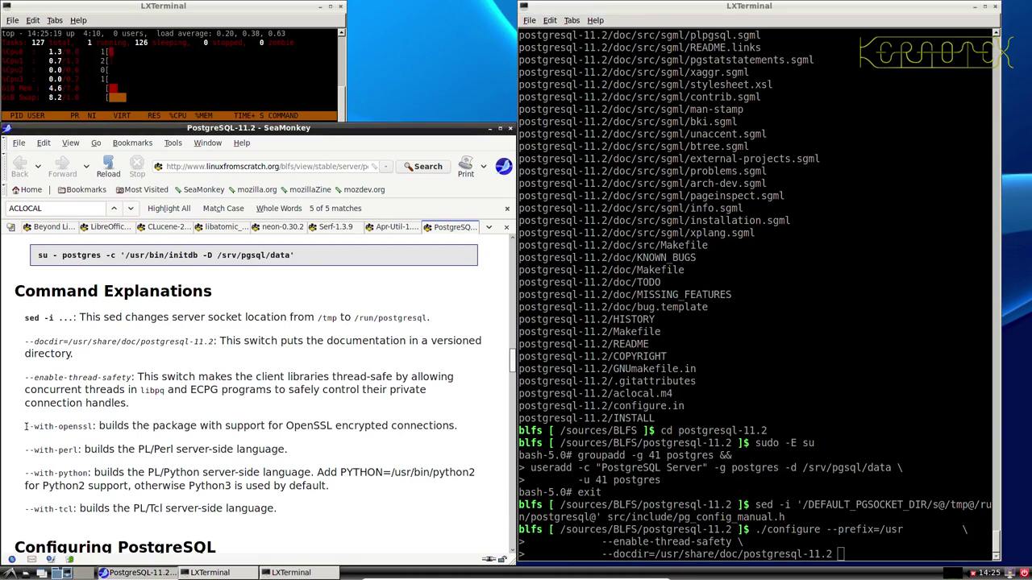
Append --with-openssl, --with-perl, --with-python and --with-tcl to configure and run it
{"action": "left_click_drag", "start_coordinate": [26, 426], "coordinate": [95, 426]}
{"action": "left_click", "coordinate": [93, 420]}
{"action": "left_click_drag", "start_coordinate": [25, 426], "coordinate": [93, 426]}
{"action": "key", "text": "ctrl+c"}
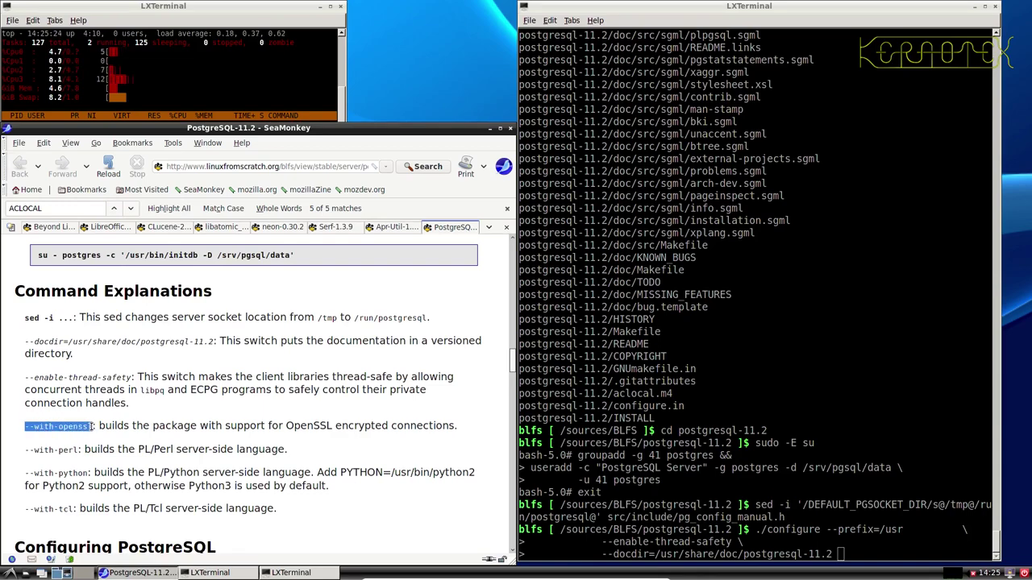
{"action": "left_click", "coordinate": [651, 433]}
{"action": "middle_click", "coordinate": [651, 433]}
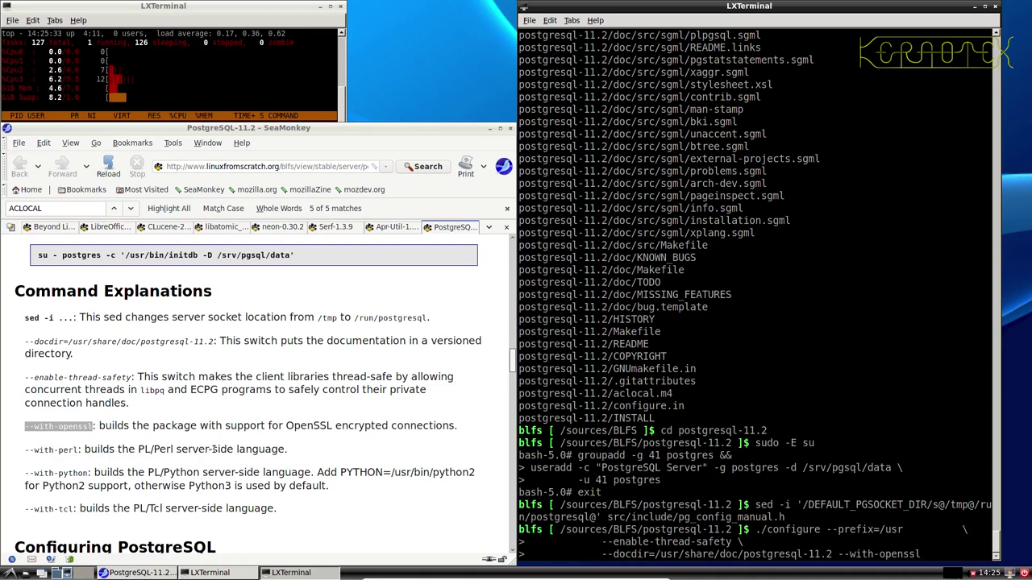
{"action": "left_click", "coordinate": [27, 451]}
{"action": "left_click_drag", "start_coordinate": [27, 451], "coordinate": [78, 447]}
{"action": "middle_click", "coordinate": [626, 436]}
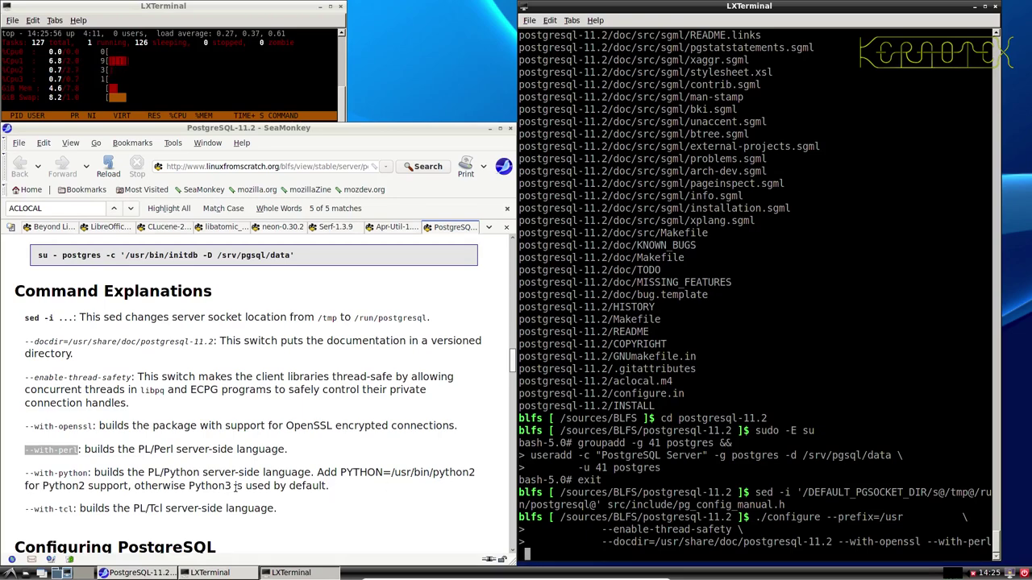
{"action": "left_click_drag", "start_coordinate": [26, 473], "coordinate": [78, 474]}
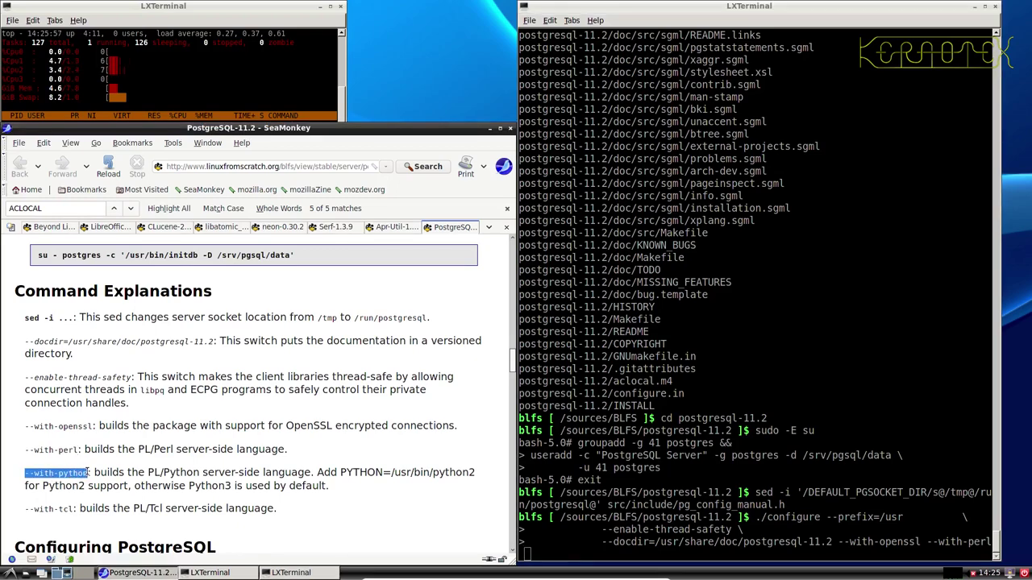
{"action": "middle_click", "coordinate": [625, 480]}
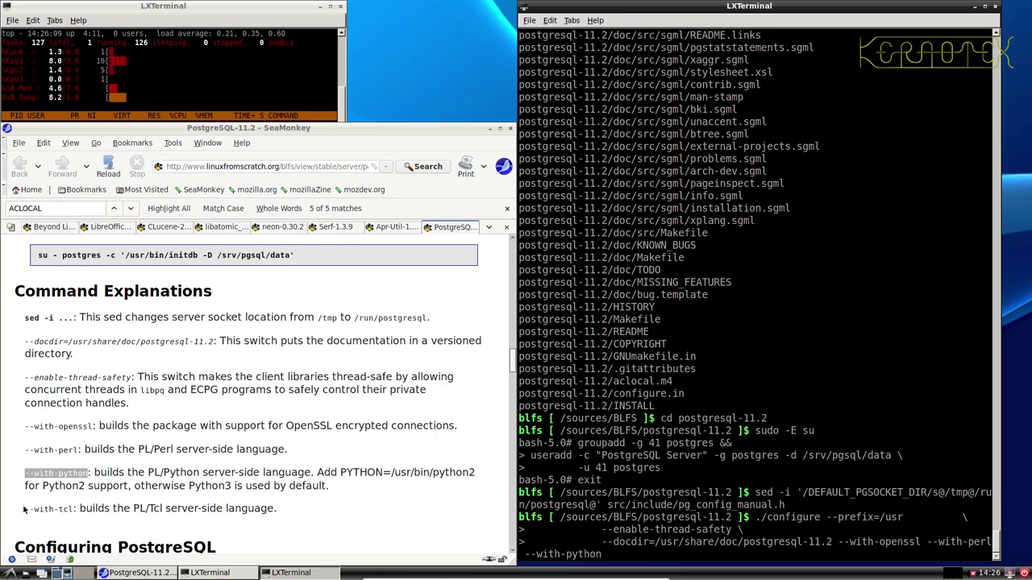
{"action": "left_click_drag", "start_coordinate": [24, 509], "coordinate": [75, 509]}
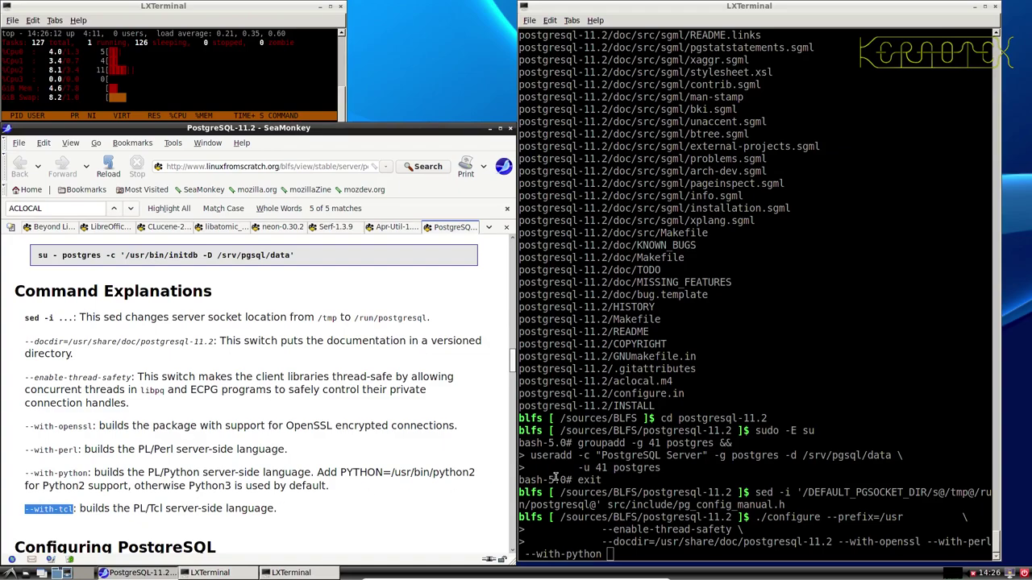
{"action": "middle_click", "coordinate": [639, 466]}
{"action": "key", "text": "Return"}
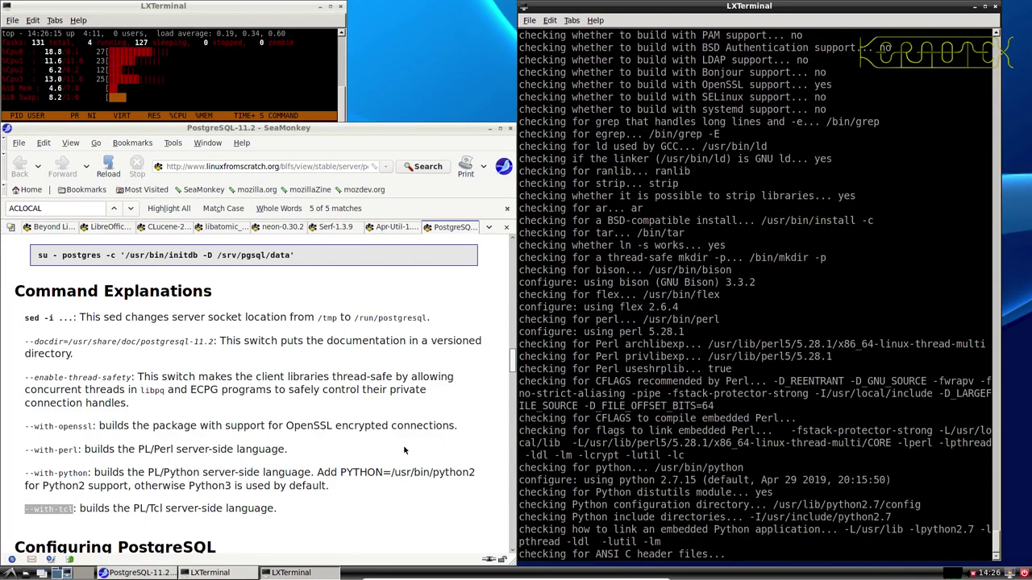
Check the configure output ending in 'Tcl shell not found' and recall the configure command
{"action": "scroll", "coordinate": [405, 450], "scroll_direction": "down", "scroll_amount": 4}
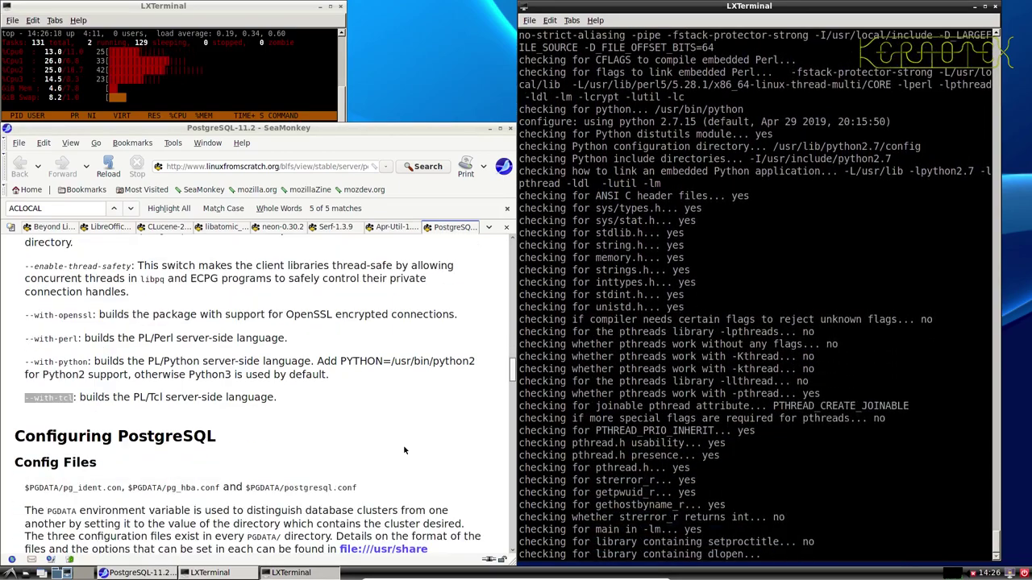
{"action": "scroll", "coordinate": [405, 450], "scroll_direction": "up", "scroll_amount": 10}
{"action": "scroll", "coordinate": [405, 450], "scroll_direction": "up", "scroll_amount": 8}
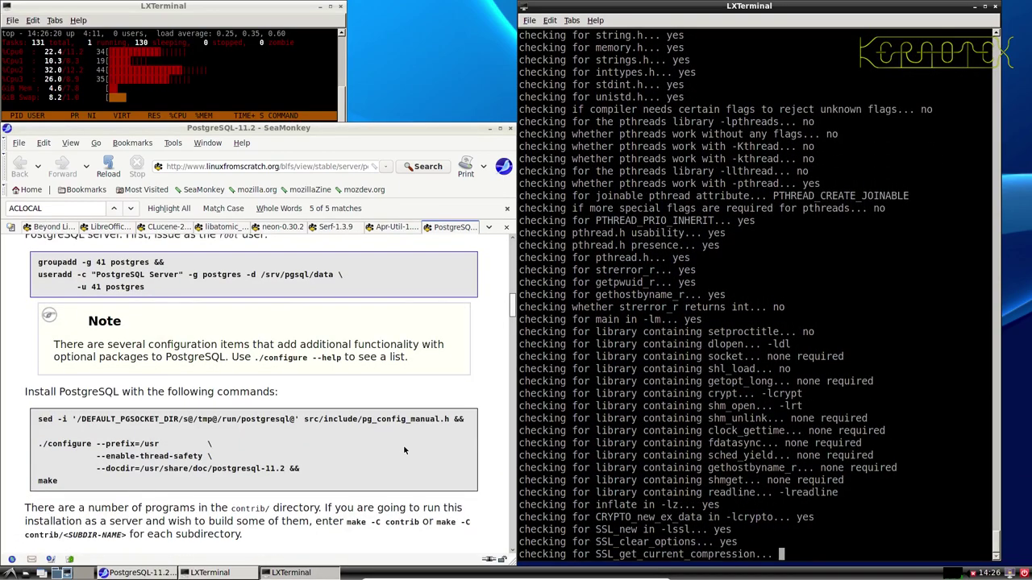
{"action": "scroll", "coordinate": [403, 447], "scroll_direction": "down", "scroll_amount": 2}
{"action": "scroll", "coordinate": [403, 446], "scroll_direction": "down", "scroll_amount": 1}
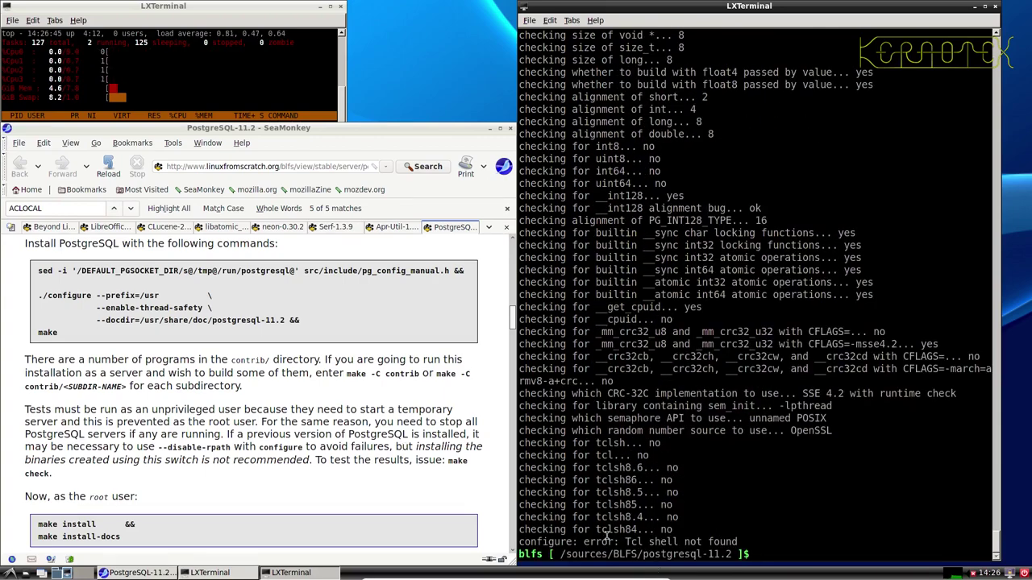
{"action": "scroll", "coordinate": [432, 510], "scroll_direction": "down", "scroll_amount": 10}
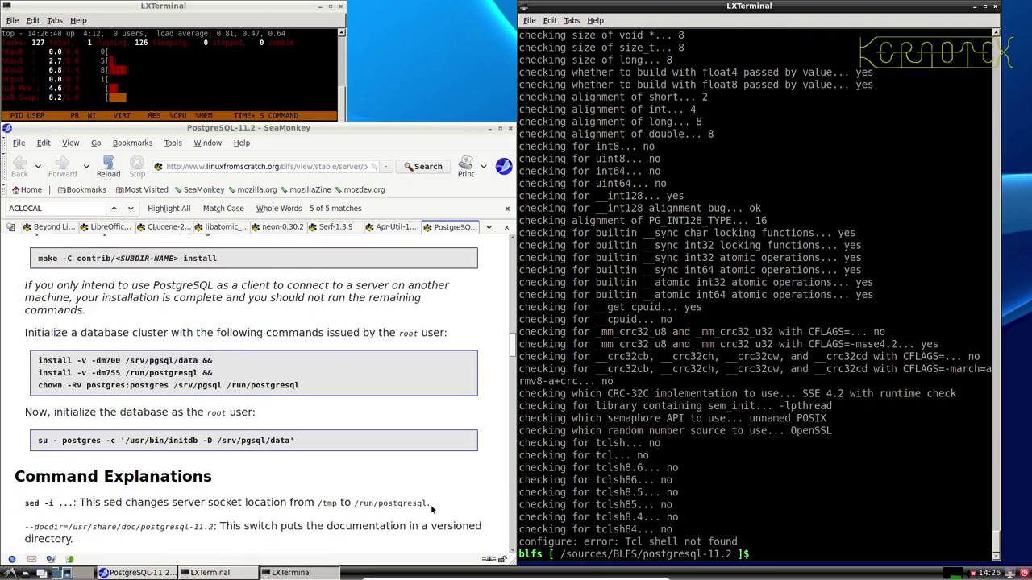
{"action": "scroll", "coordinate": [432, 509], "scroll_direction": "down", "scroll_amount": 6}
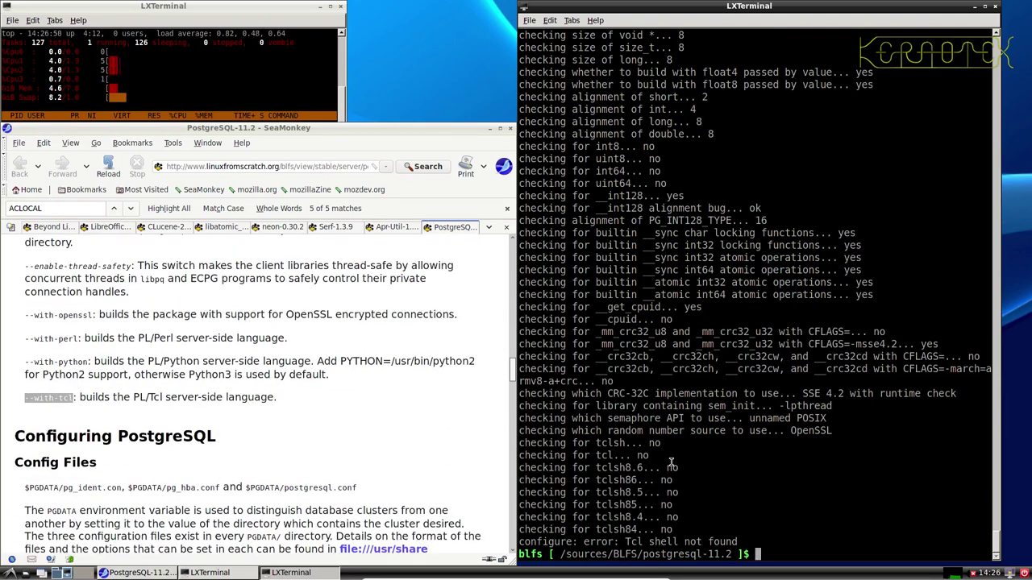
{"action": "key", "text": "Up"}
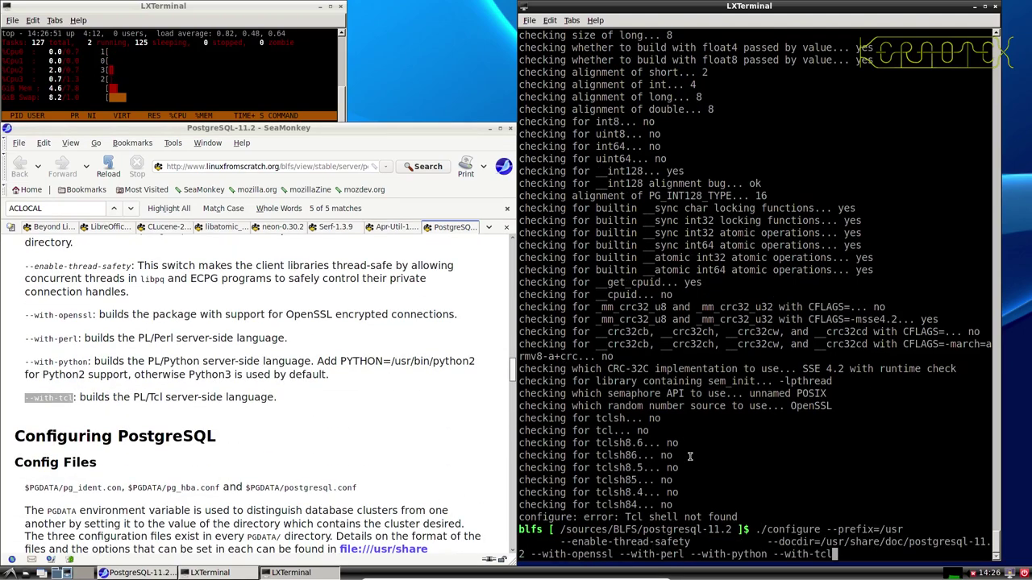
Rerun configure with --with-tcl removed, keeping OpenSSL, Perl and Python support
{"action": "key", "text": "BackSpace"}
{"action": "key", "text": "BackSpace"}
{"action": "key", "text": "BackSpace"}
{"action": "type", "text": "h-python"}
{"action": "key", "text": "Return"}
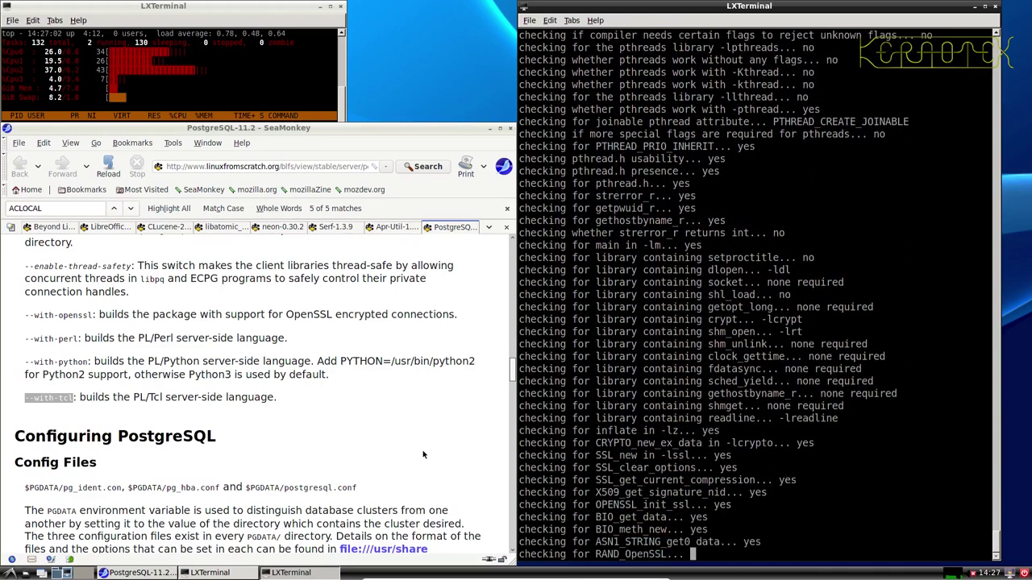
Select the make command on the BLFS page once configure completes
{"action": "scroll", "coordinate": [424, 456], "scroll_direction": "up", "scroll_amount": 10}
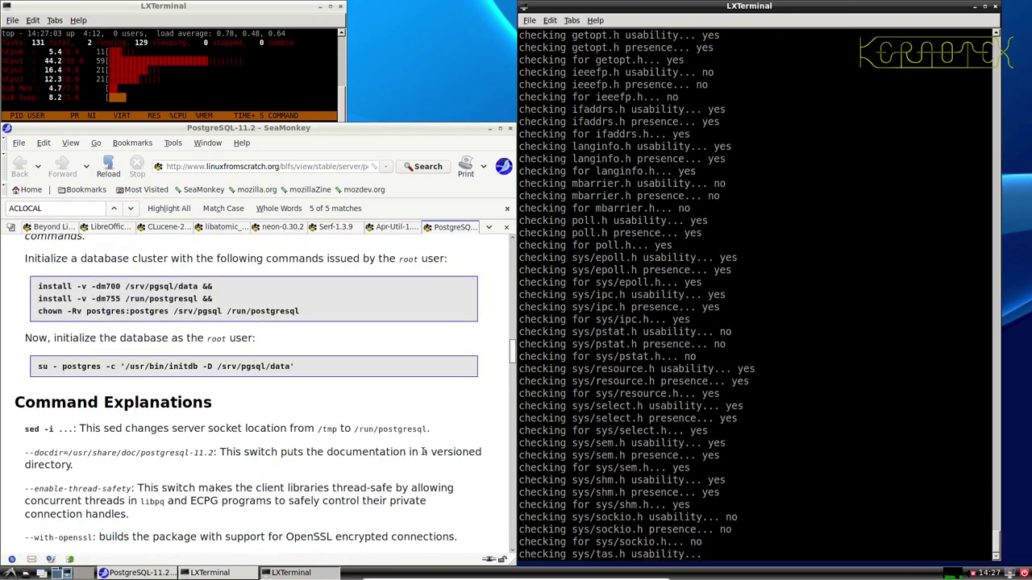
{"action": "scroll", "coordinate": [424, 455], "scroll_direction": "up", "scroll_amount": 3}
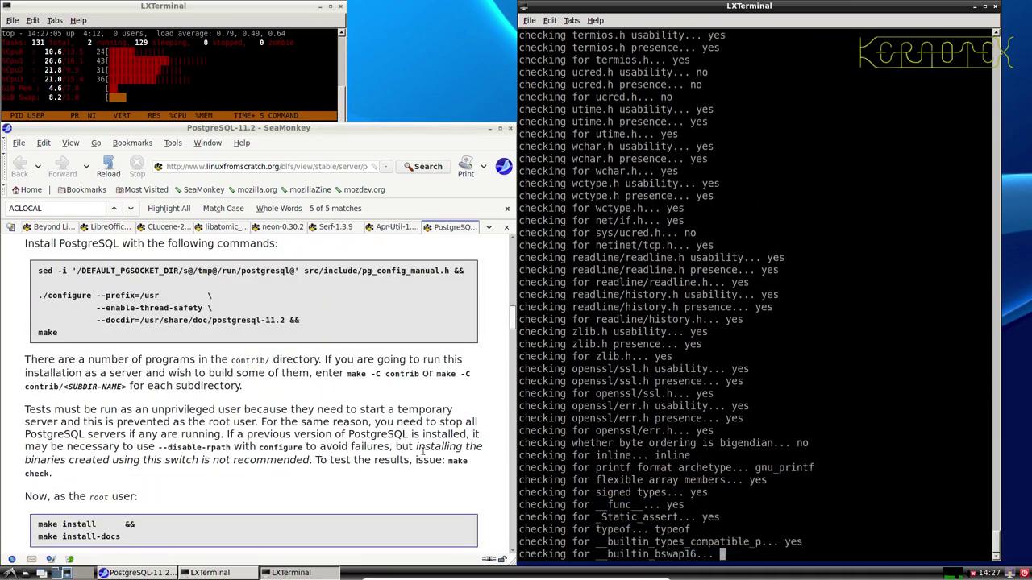
{"action": "double_click", "coordinate": [46, 332]}
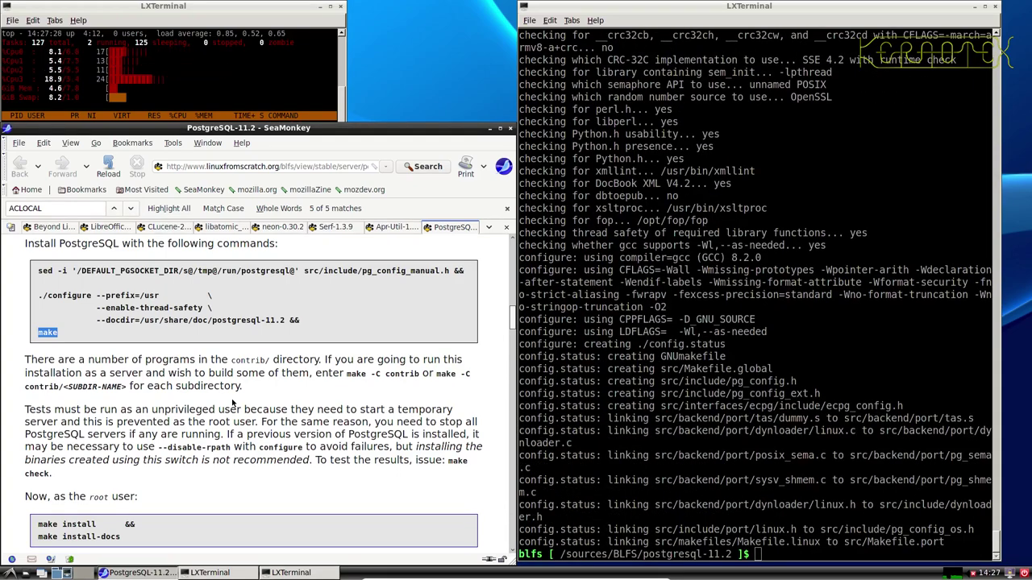
{"action": "left_click", "coordinate": [684, 380]}
{"action": "scroll", "coordinate": [684, 379], "scroll_direction": "up", "scroll_amount": 2}
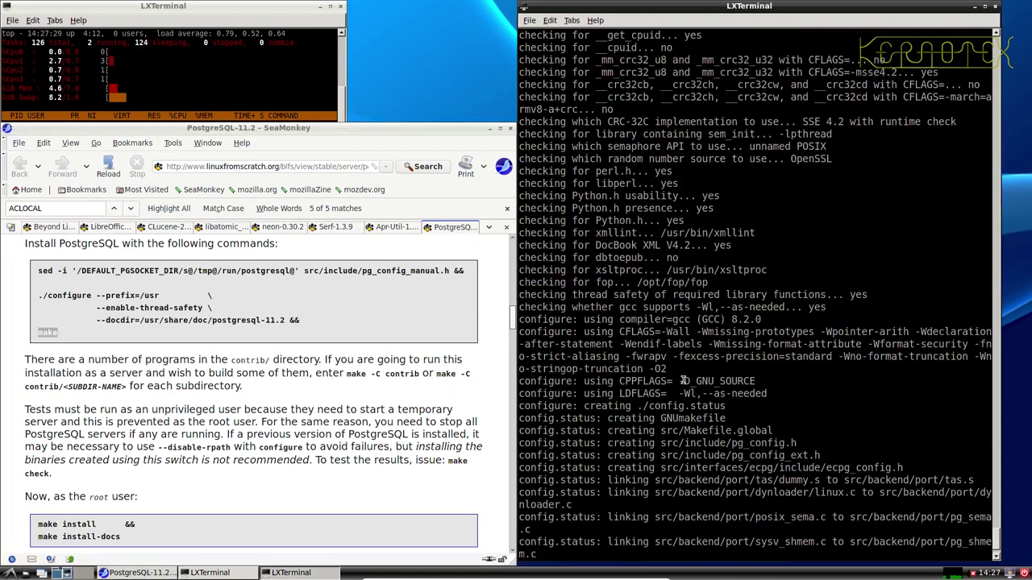
Paste and run make to compile PostgreSQL 11.2 until it is ready to install
{"action": "middle_click", "coordinate": [685, 390]}
{"action": "key", "text": "Return"}
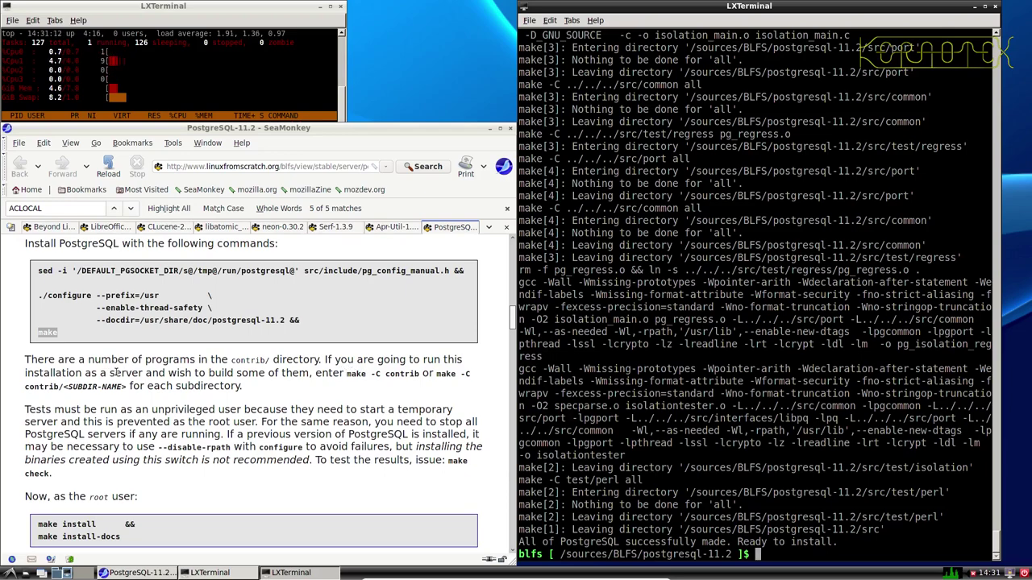
Become root and run make install && make install-docs for PostgreSQL 11.2
{"action": "scroll", "coordinate": [169, 379], "scroll_direction": "down", "scroll_amount": 2}
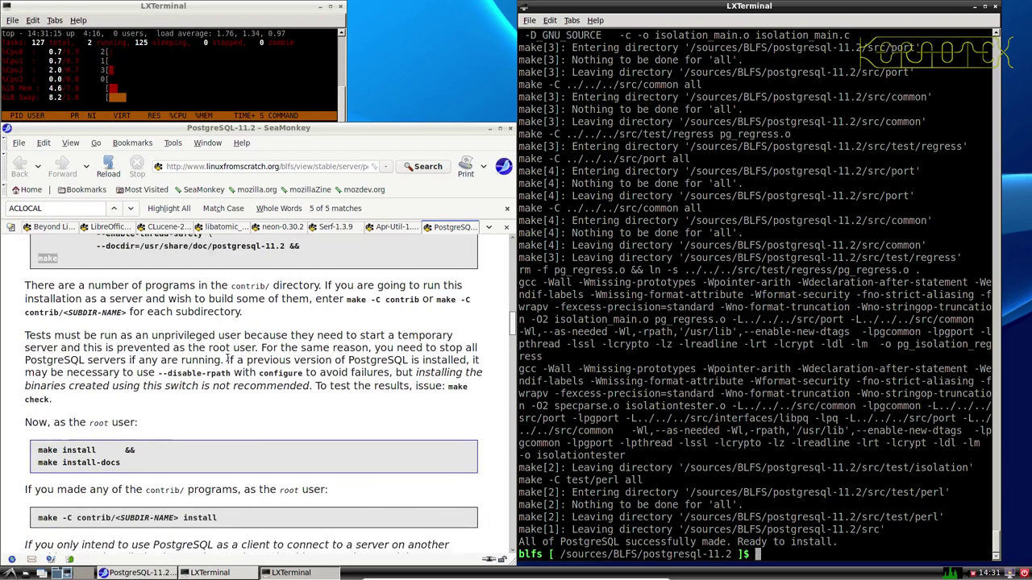
{"action": "scroll", "coordinate": [161, 374], "scroll_direction": "down", "scroll_amount": 1}
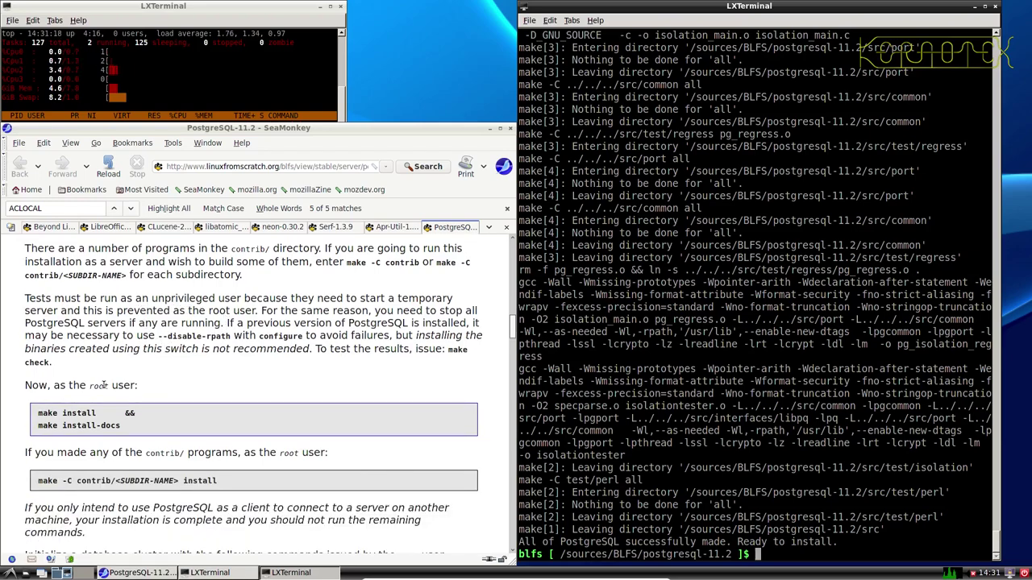
{"action": "scroll", "coordinate": [87, 410], "scroll_direction": "down", "scroll_amount": 1}
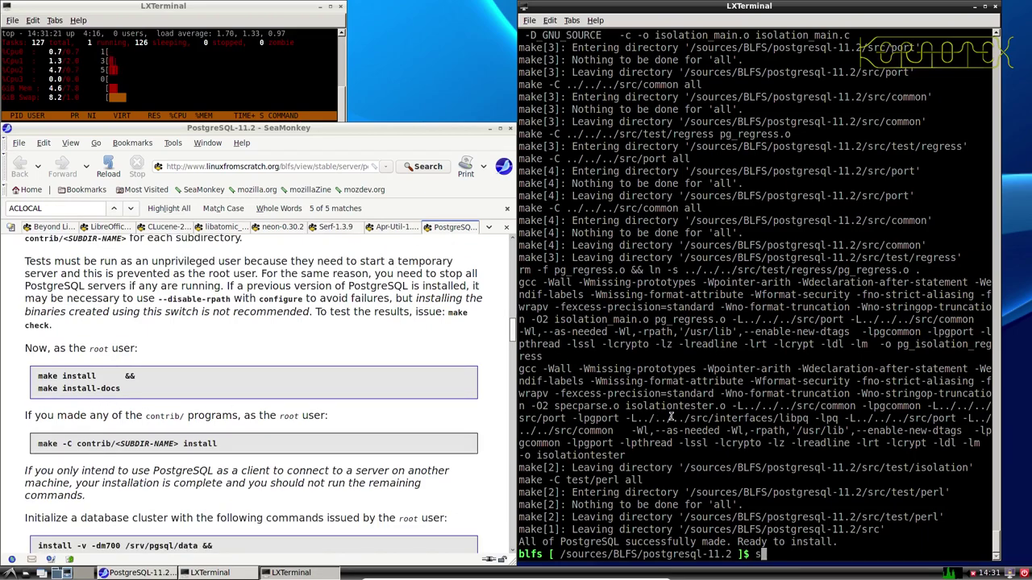
{"action": "key", "text": "Return"}
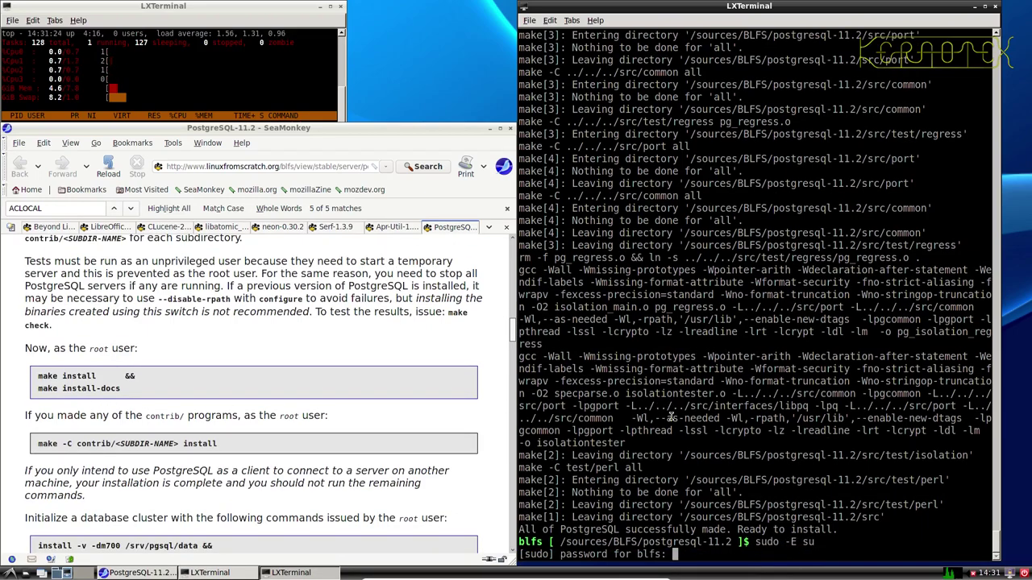
{"action": "key", "text": "Return"}
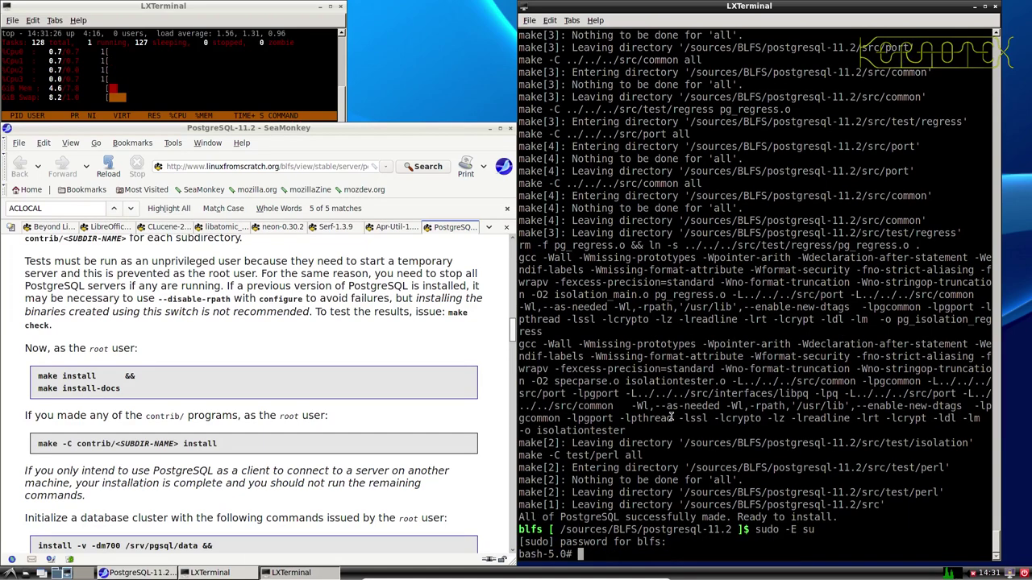
{"action": "left_click_drag", "start_coordinate": [34, 376], "coordinate": [119, 388]}
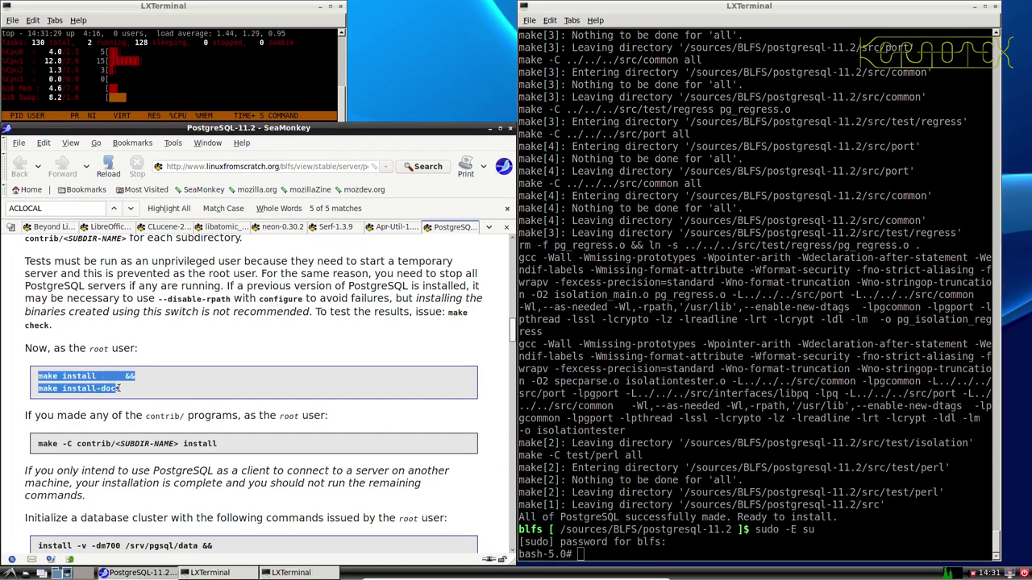
{"action": "middle_click", "coordinate": [649, 456]}
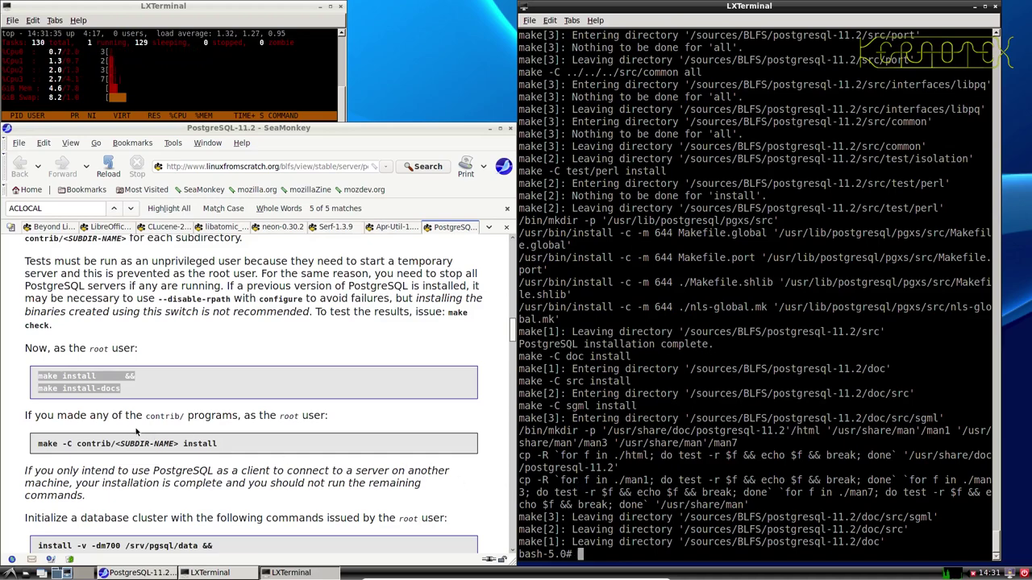
{"action": "scroll", "coordinate": [139, 433], "scroll_direction": "down", "scroll_amount": 2}
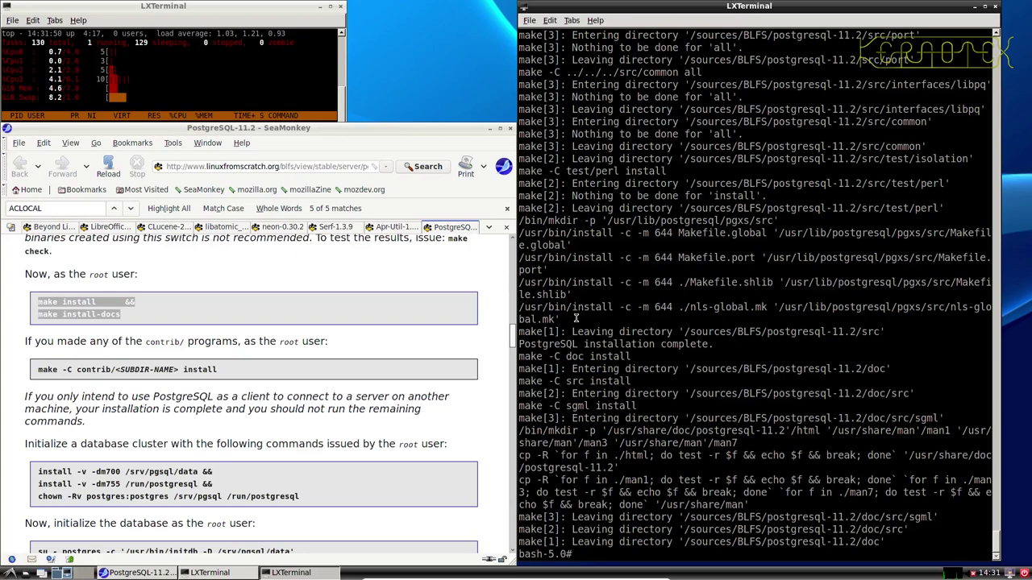
Leave the root shell, return to the sources folder and delete the postgresql-11.2 directory
{"action": "type", "text": "cd .."}
{"action": "key", "text": "Return"}
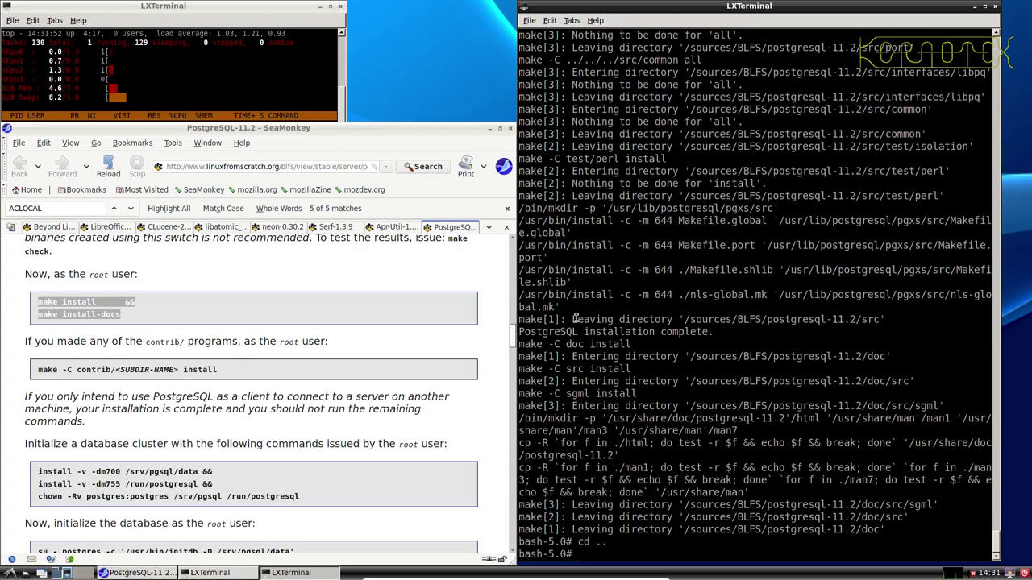
{"action": "key", "text": "ctrl+d"}
{"action": "type", "text": "cd "}
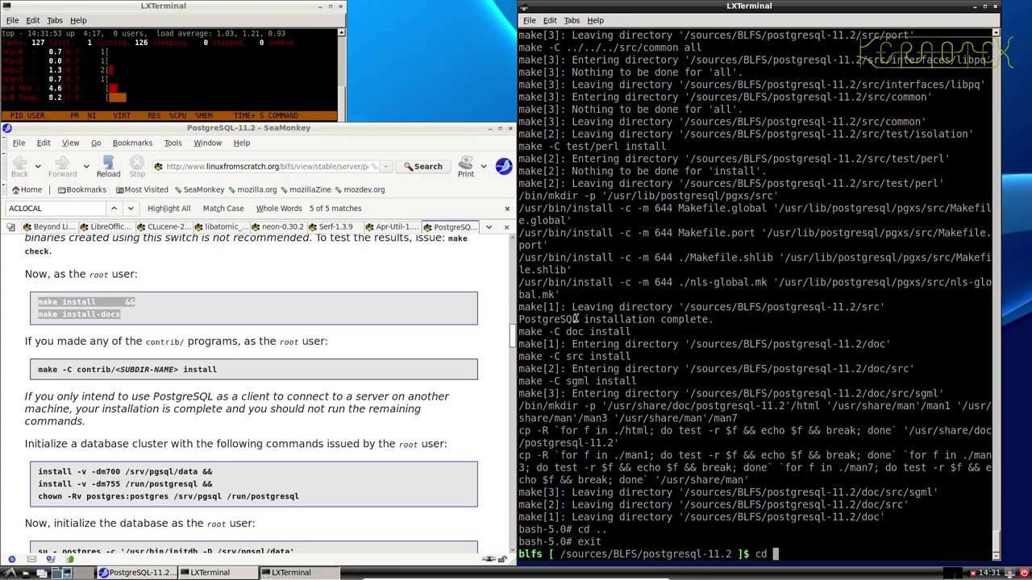
{"action": "type", "text": ".."}
{"action": "key", "text": "Return"}
{"action": "type", "text": "rm -Rf pos"}
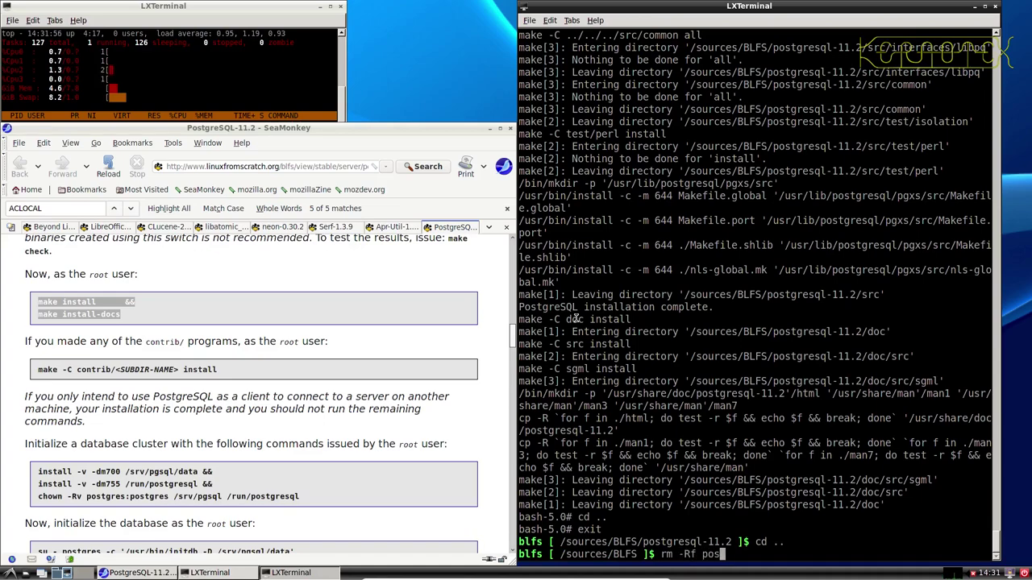
{"action": "key", "text": "Tab"}
{"action": "key", "text": "Return"}
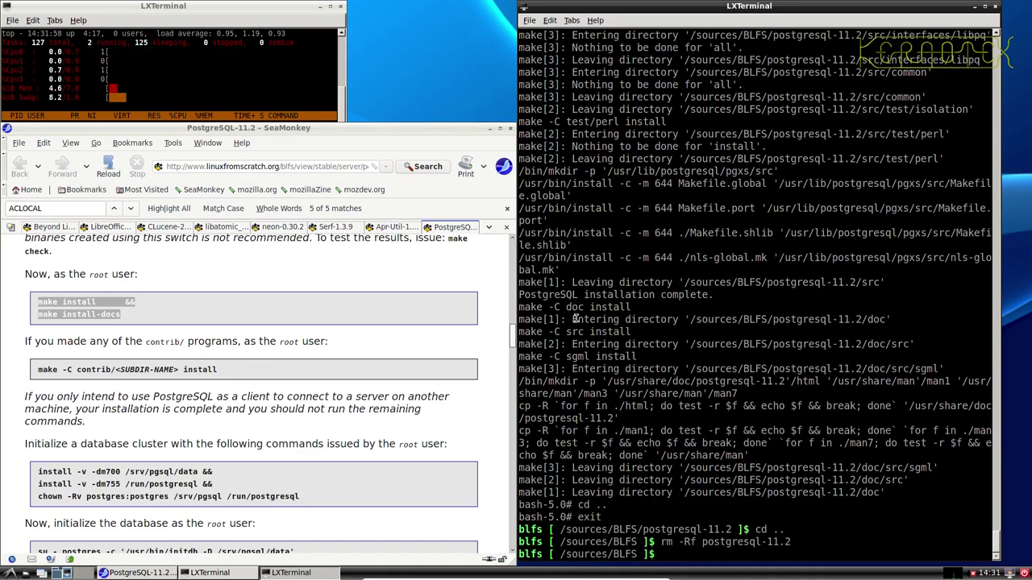
Close the PostgreSQL-11.2 guide page and extract the apr-util-1.6.1 archive with tar -xvf
{"action": "left_click", "coordinate": [506, 229]}
{"action": "left_click", "coordinate": [661, 368]}
{"action": "type", "text": "tar -x"}
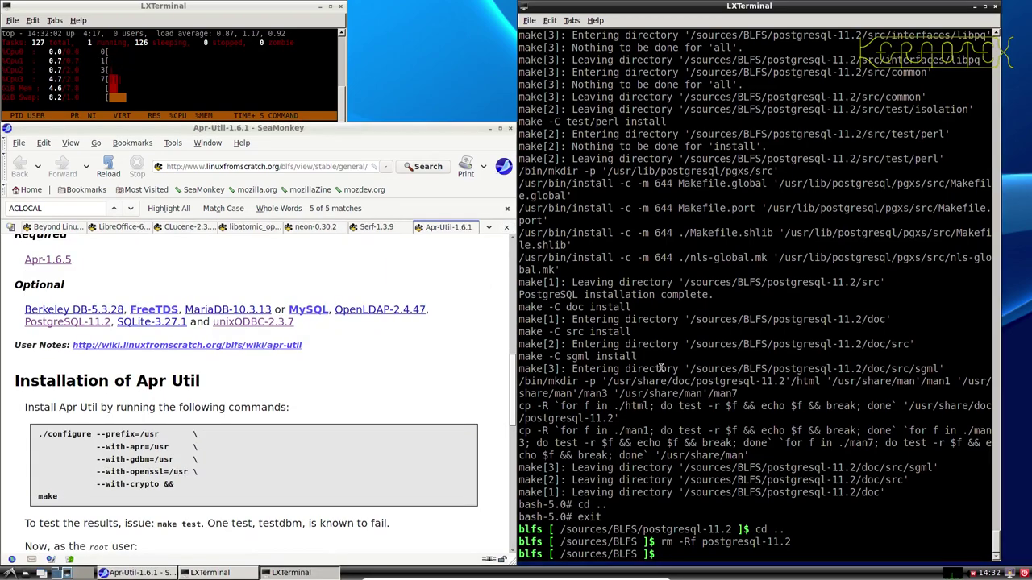
{"action": "type", "text": "vf apr-"}
{"action": "key", "text": "Tab"}
{"action": "key", "text": "Return"}
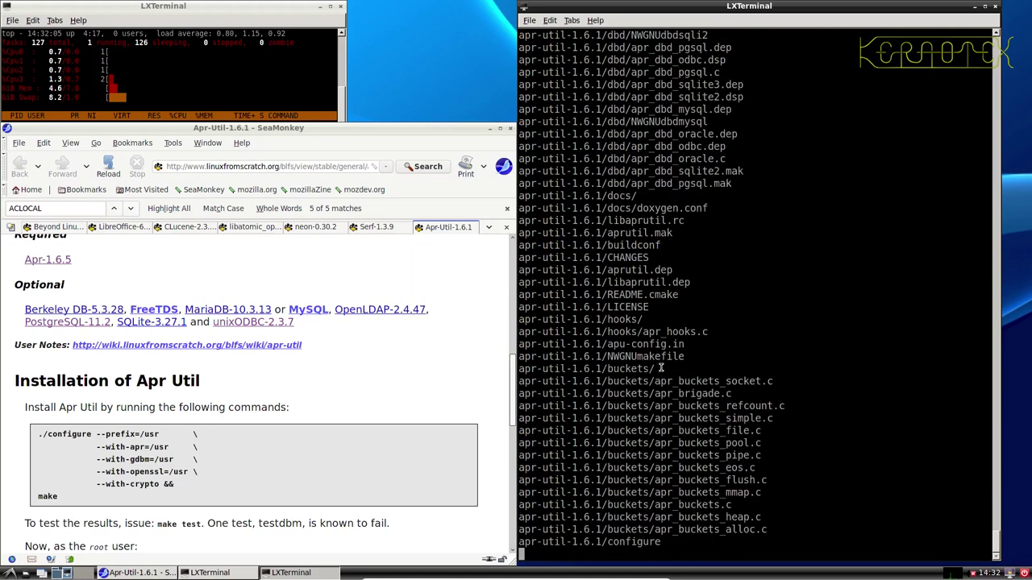
Enter the apr-util-1.6.1 source directory
{"action": "type", "text": "cd apr-u"}
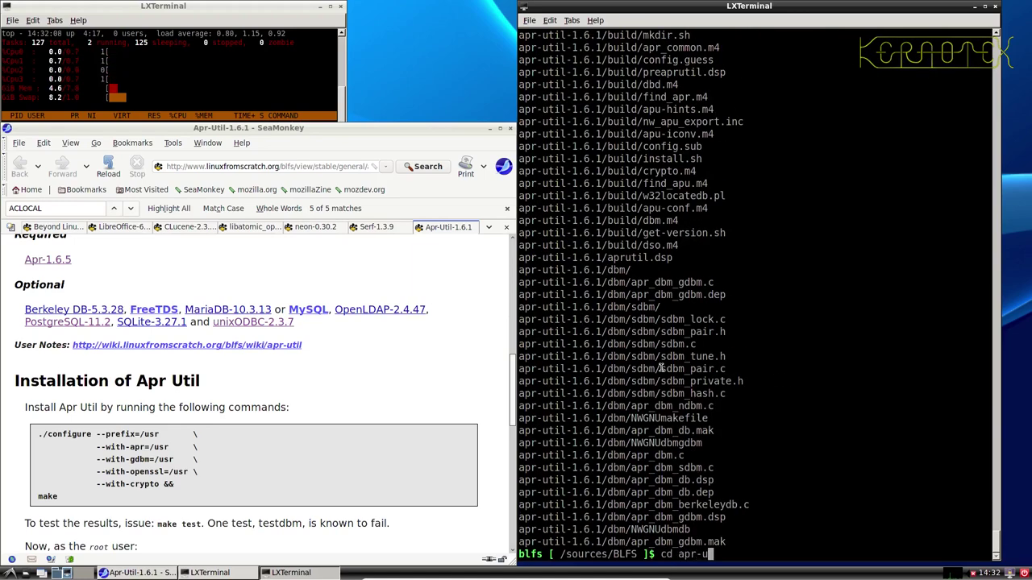
{"action": "key", "text": "Tab"}
{"action": "key", "text": "Return"}
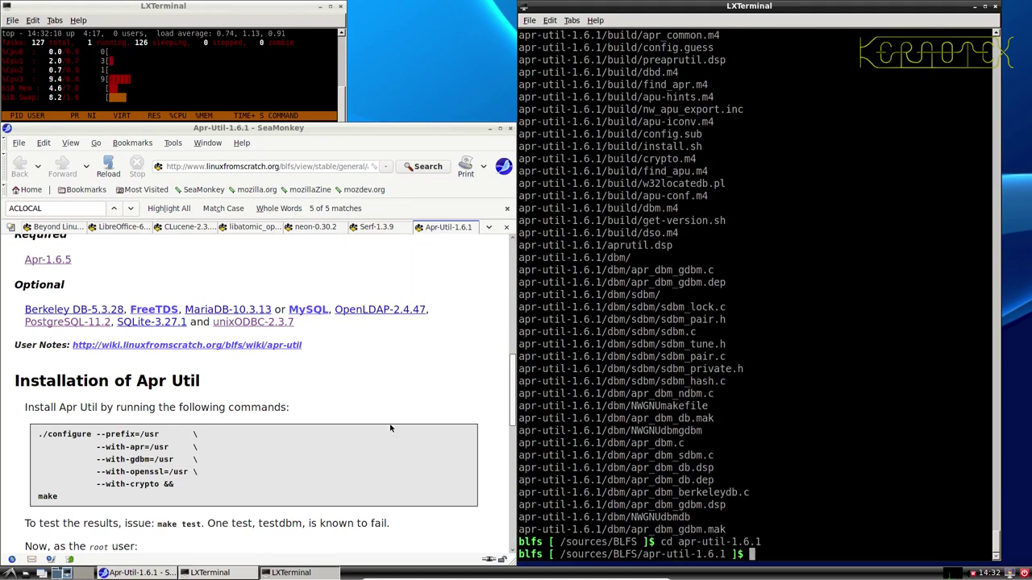
Paste and run configure with --prefix=/usr, --with-apr, --with-gdbm, --with-openssl and --with-crypto
{"action": "scroll", "coordinate": [335, 414], "scroll_direction": "down", "scroll_amount": 2}
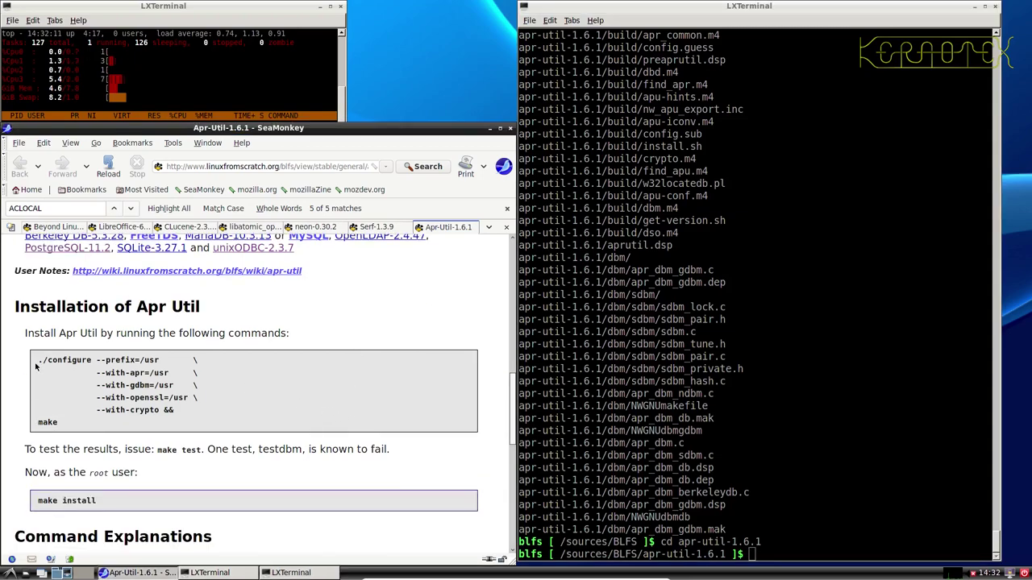
{"action": "left_click_drag", "start_coordinate": [38, 360], "coordinate": [158, 411]}
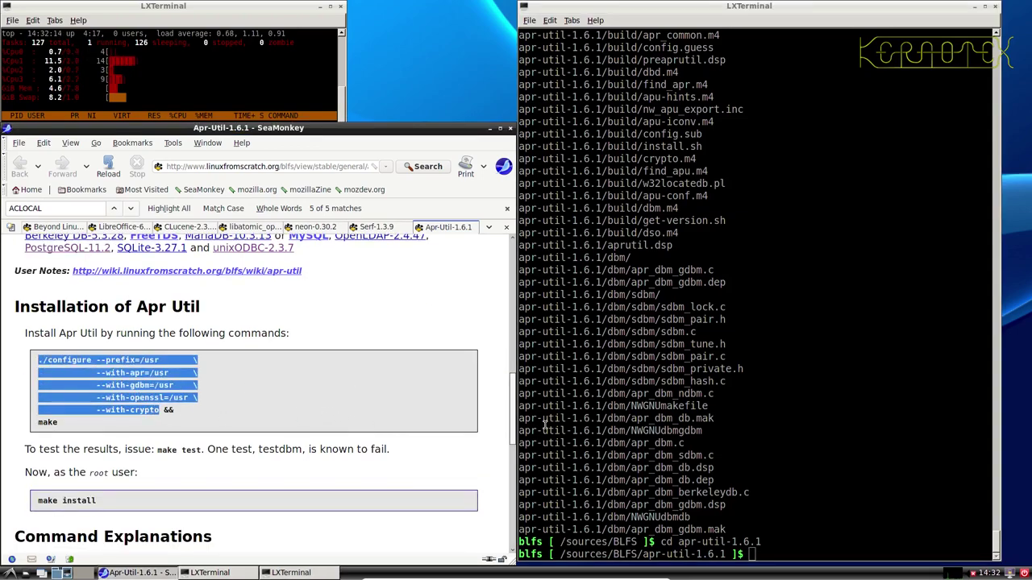
{"action": "middle_click", "coordinate": [606, 431]}
{"action": "scroll", "coordinate": [385, 476], "scroll_direction": "down", "scroll_amount": 3}
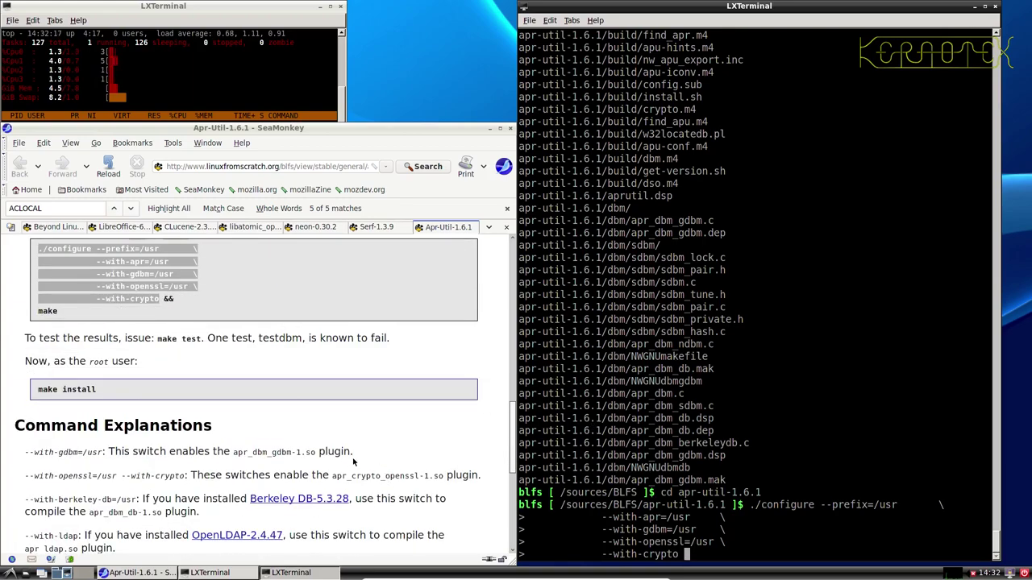
{"action": "scroll", "coordinate": [352, 462], "scroll_direction": "down", "scroll_amount": 2}
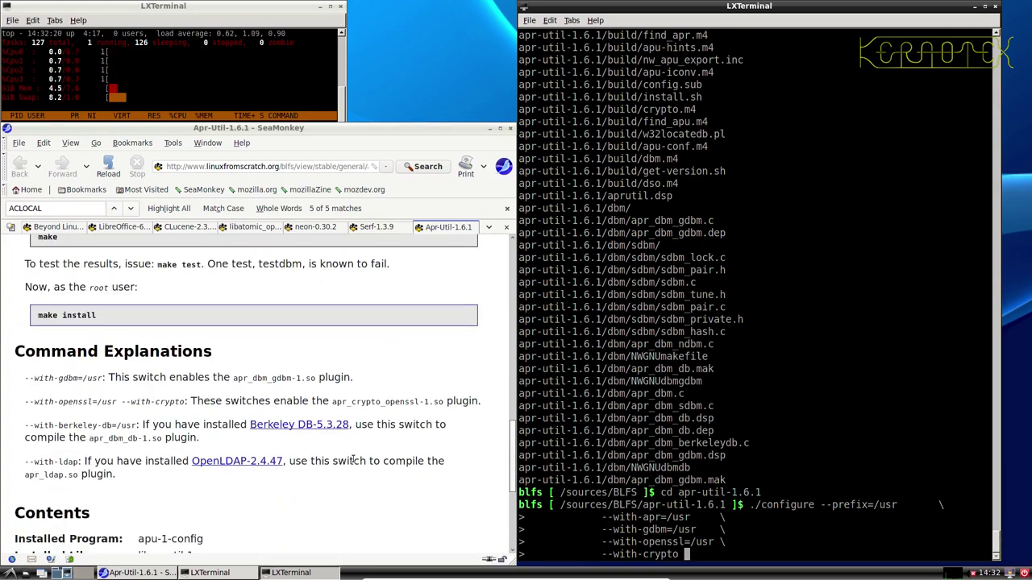
{"action": "scroll", "coordinate": [352, 458], "scroll_direction": "up", "scroll_amount": 1}
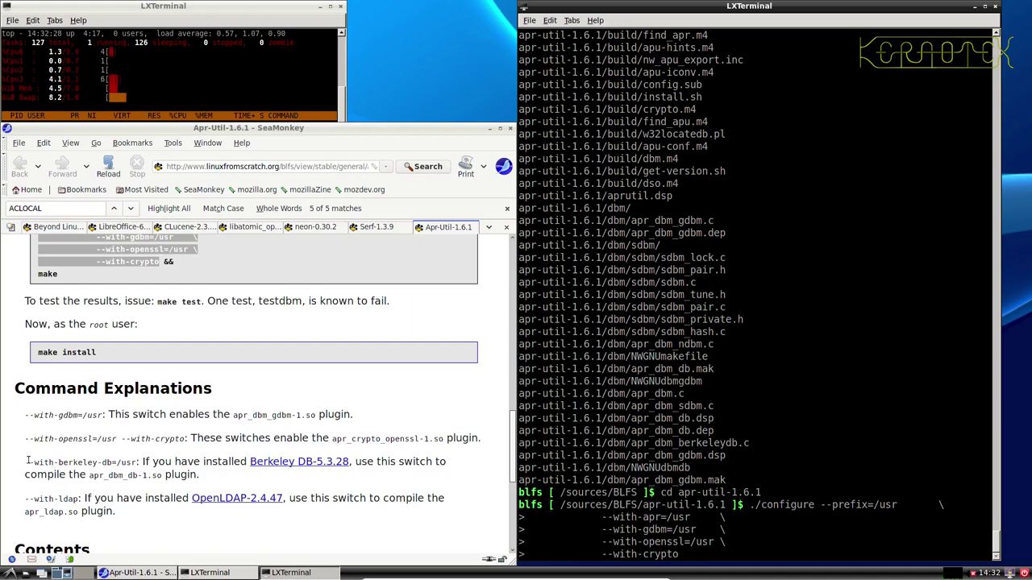
{"action": "scroll", "coordinate": [95, 499], "scroll_direction": "up", "scroll_amount": 9}
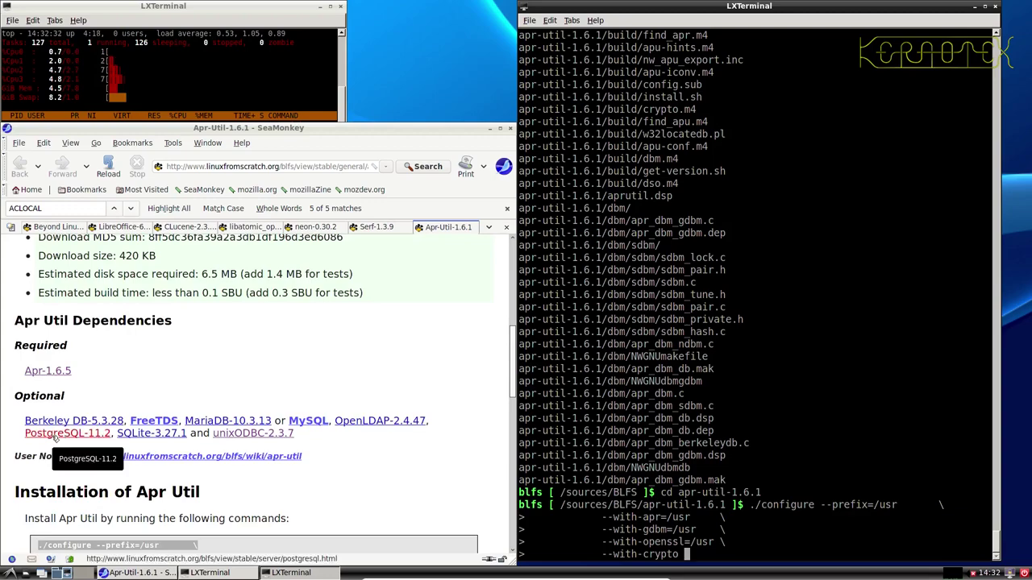
{"action": "scroll", "coordinate": [368, 455], "scroll_direction": "down", "scroll_amount": 8}
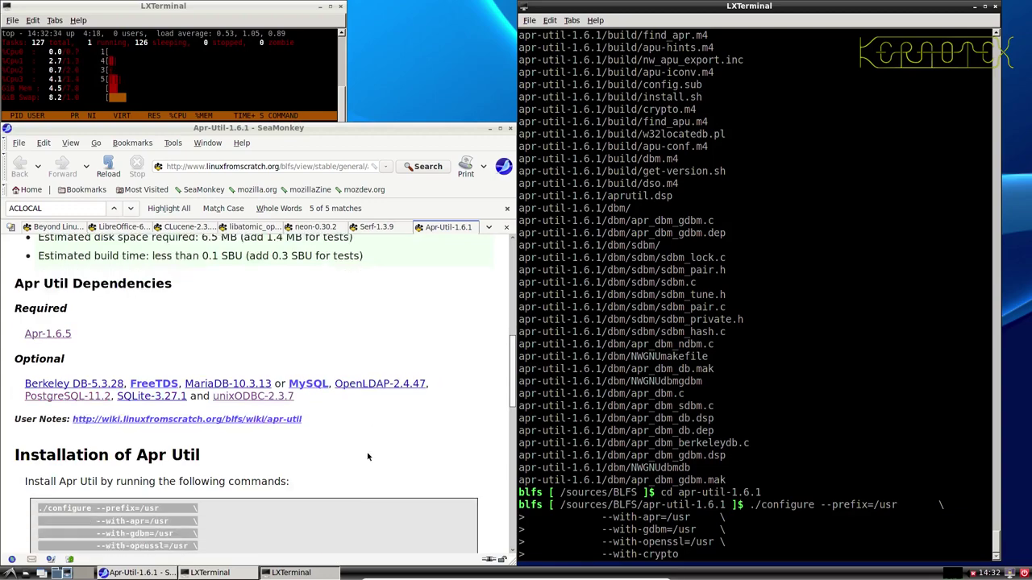
{"action": "scroll", "coordinate": [367, 458], "scroll_direction": "up", "scroll_amount": 6}
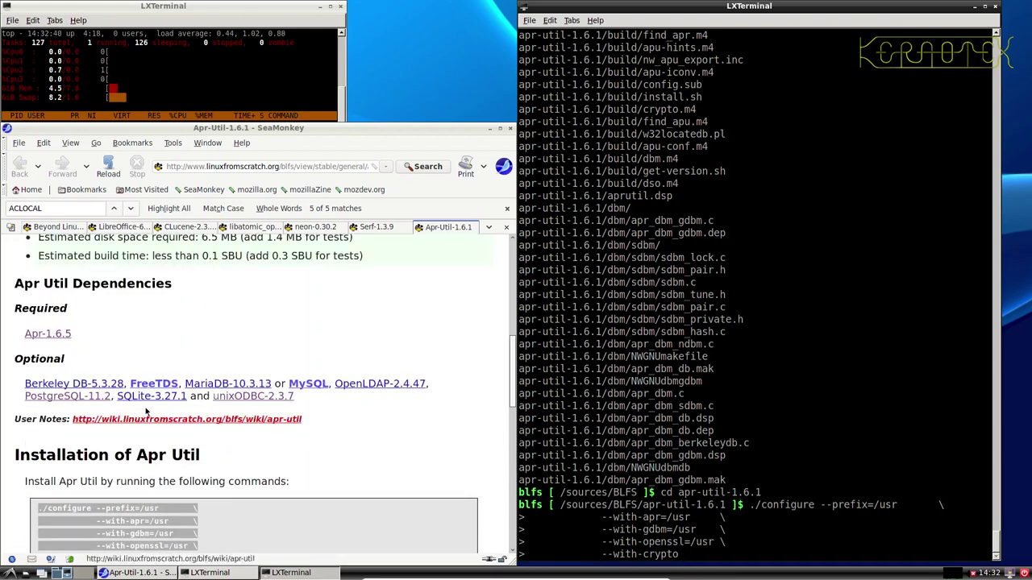
{"action": "scroll", "coordinate": [139, 469], "scroll_direction": "down", "scroll_amount": 8}
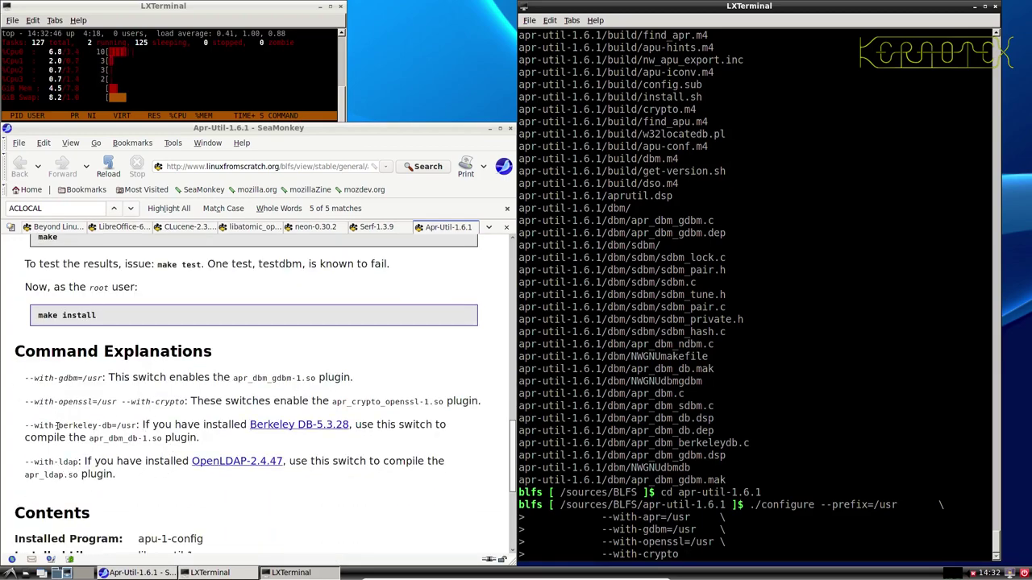
{"action": "key", "text": "Return"}
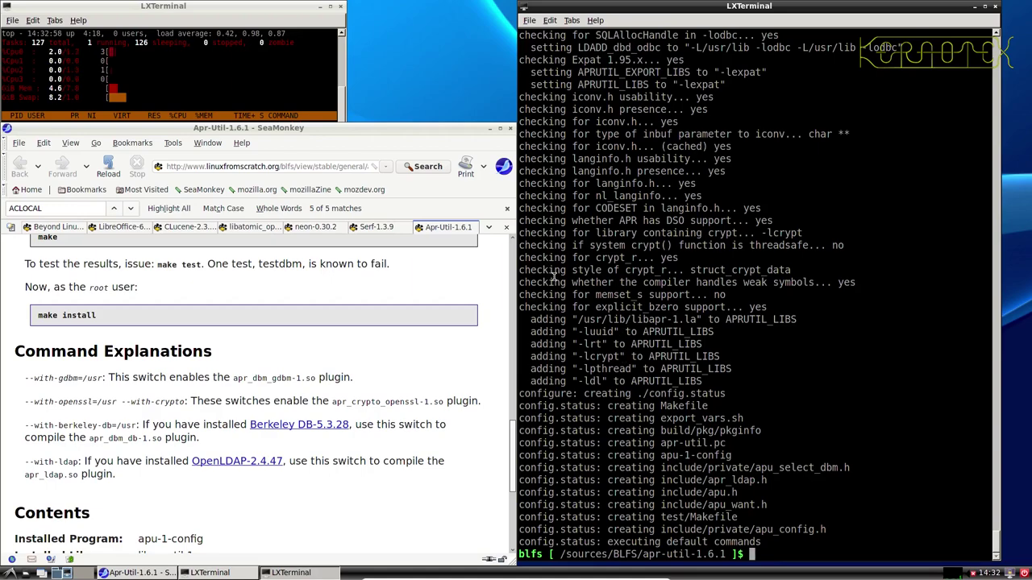
Review the configure checks in the output, then type ./configure --help | grep postgre
{"action": "scroll", "coordinate": [553, 276], "scroll_direction": "up", "scroll_amount": 5}
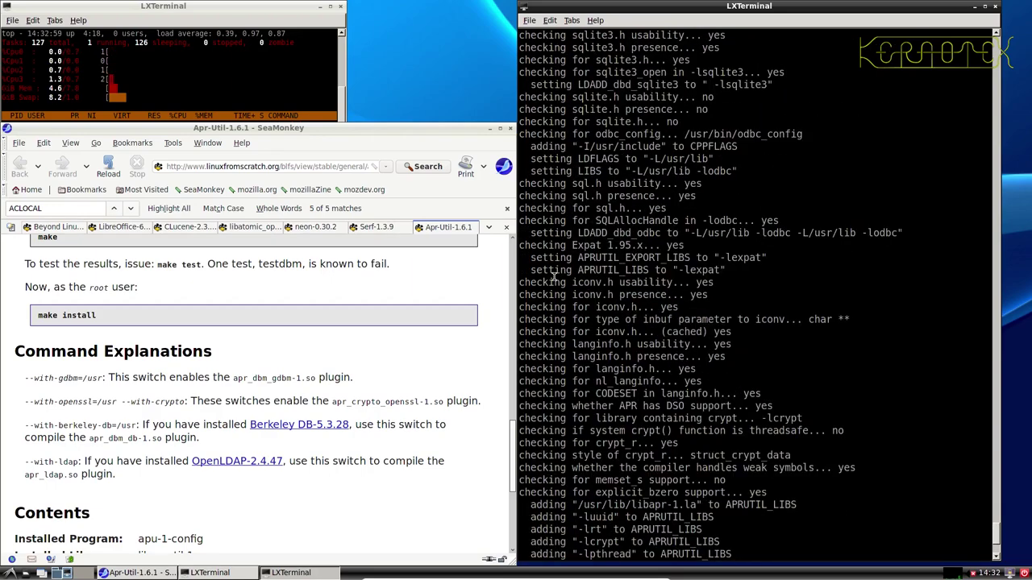
{"action": "scroll", "coordinate": [554, 277], "scroll_direction": "up", "scroll_amount": 3}
{"action": "scroll", "coordinate": [554, 277], "scroll_direction": "up", "scroll_amount": 5}
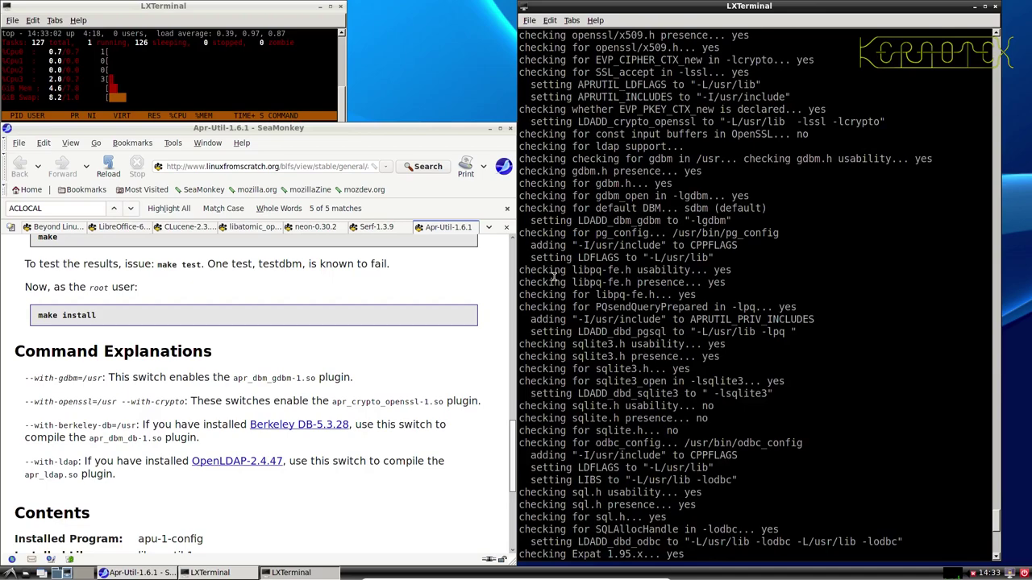
{"action": "scroll", "coordinate": [554, 277], "scroll_direction": "up", "scroll_amount": 3}
{"action": "scroll", "coordinate": [554, 276], "scroll_direction": "up", "scroll_amount": 3}
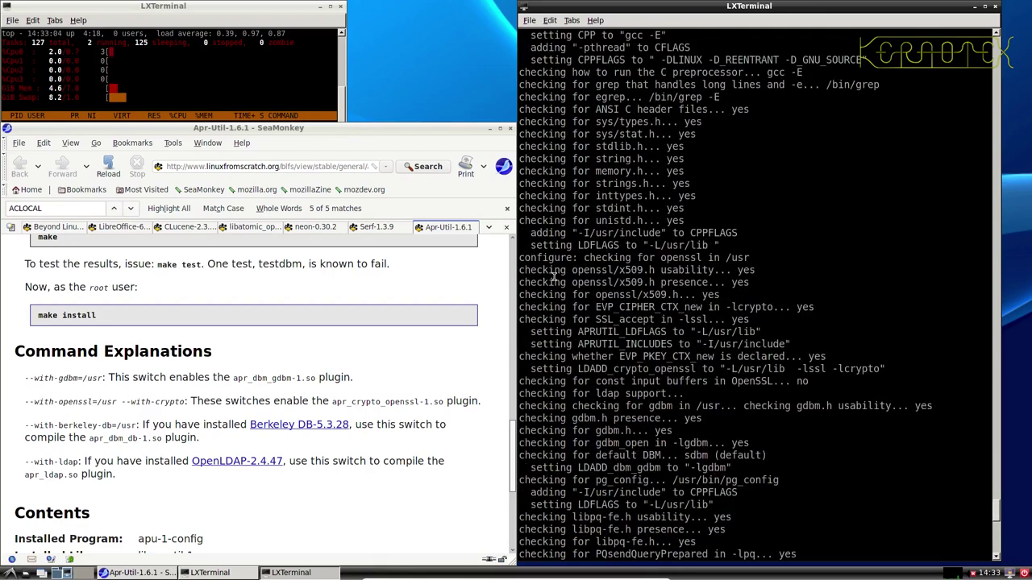
{"action": "scroll", "coordinate": [554, 277], "scroll_direction": "up", "scroll_amount": 10}
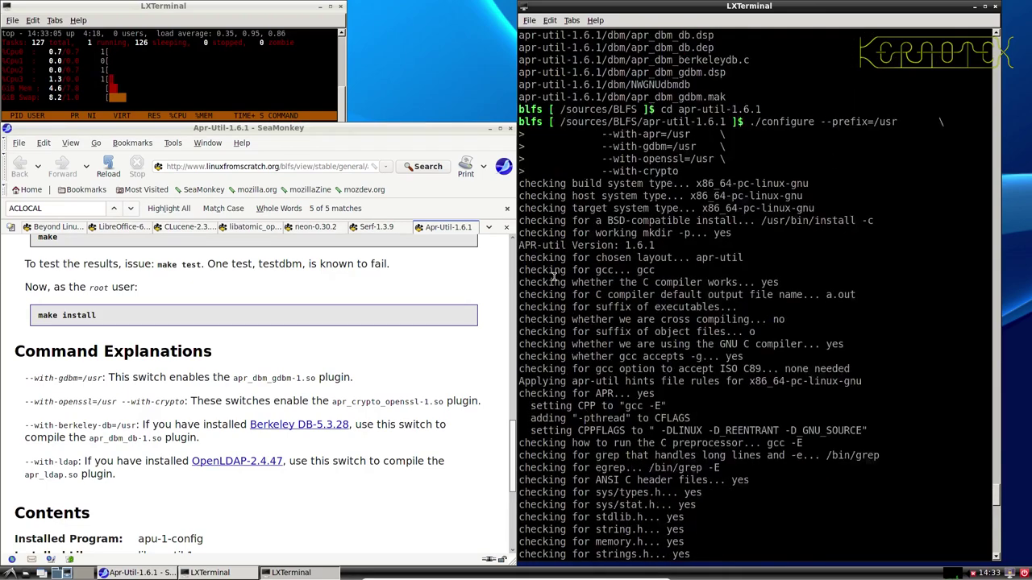
{"action": "scroll", "coordinate": [554, 277], "scroll_direction": "up", "scroll_amount": 2}
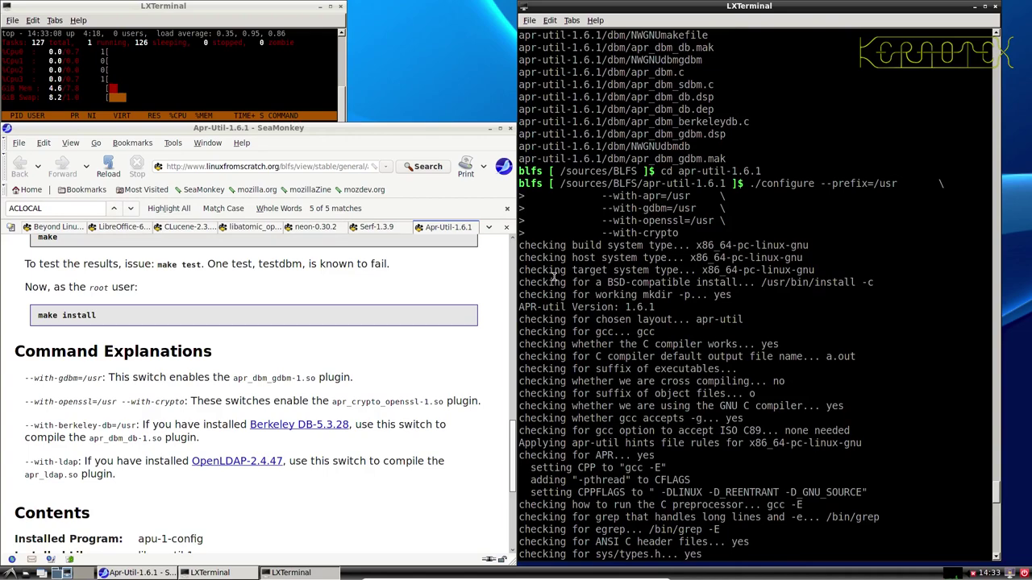
{"action": "type", "text": "./"}
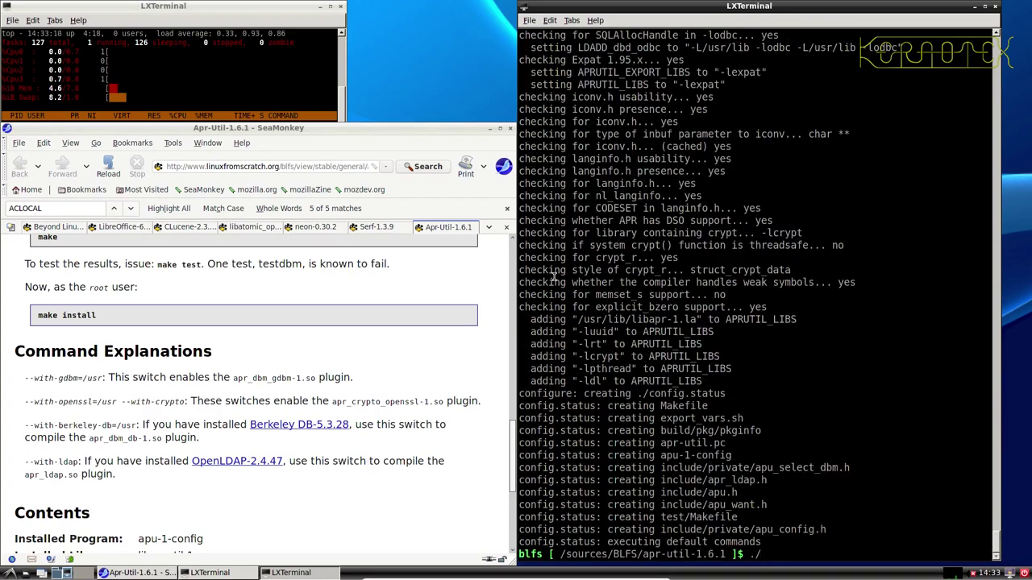
{"action": "type", "text": "configure --help | grep pos"}
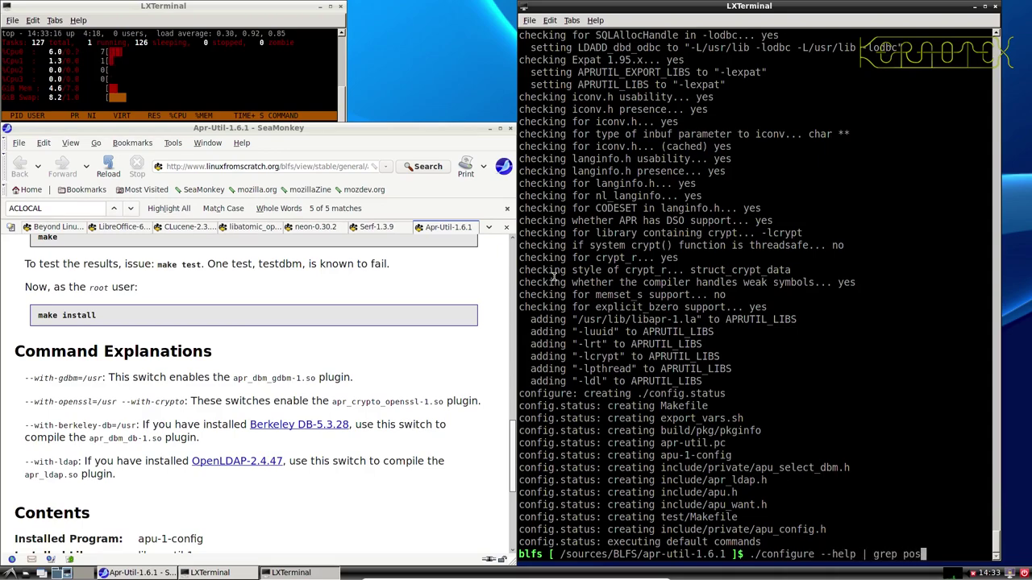
{"action": "type", "text": "tgre"}
Search configure help for 'postgre', then 'ostgre', then list the full help text
{"action": "key", "text": "Return"}
{"action": "key", "text": "Up"}
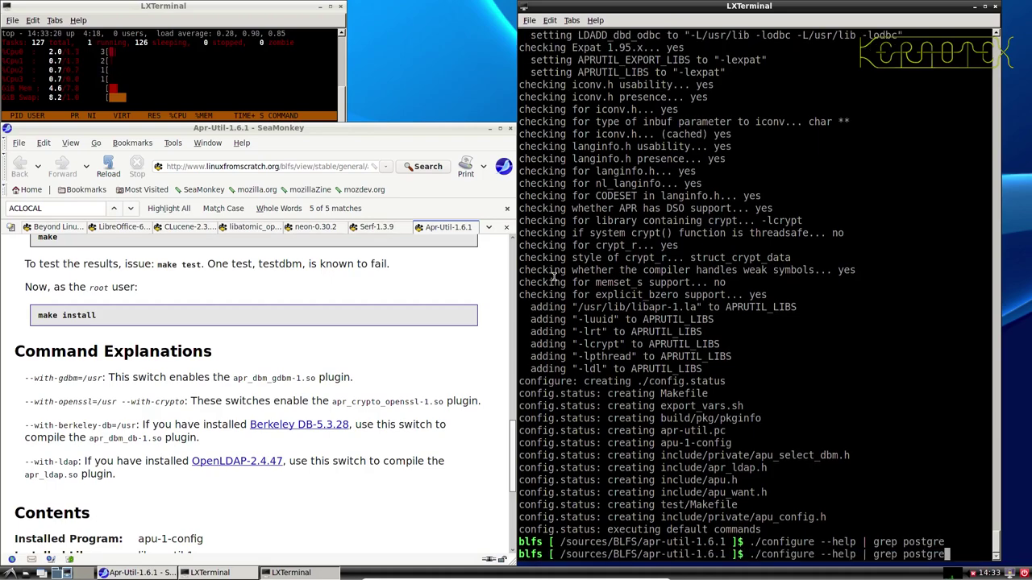
{"action": "key", "text": "Left"}
{"action": "key", "text": "Left"}
{"action": "key", "text": "Left"}
{"action": "key", "text": "Left"}
{"action": "key", "text": "Left"}
{"action": "key", "text": "Left"}
{"action": "key", "text": "BackSpace"}
{"action": "key", "text": "Return"}
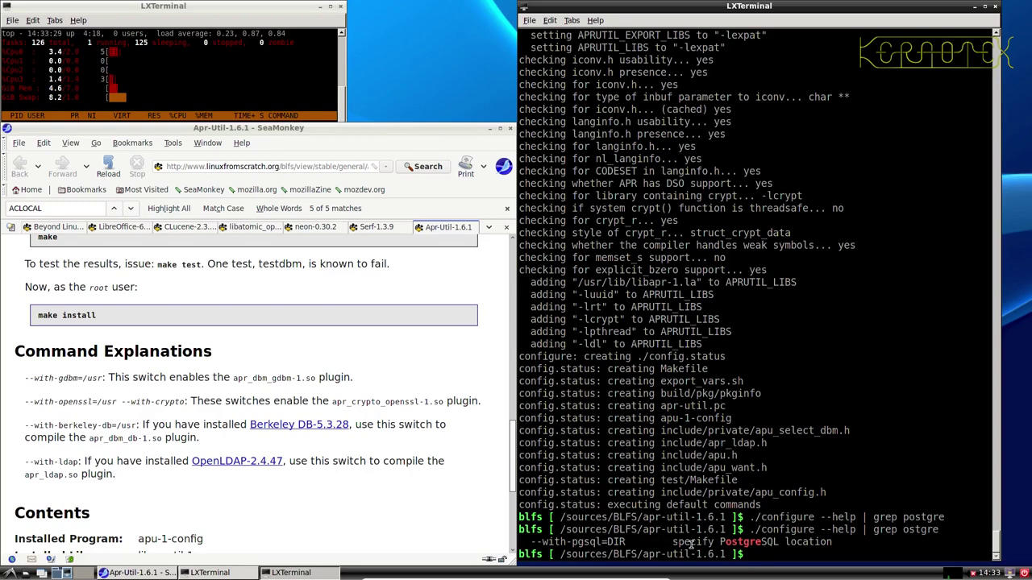
{"action": "key", "text": "Up"}
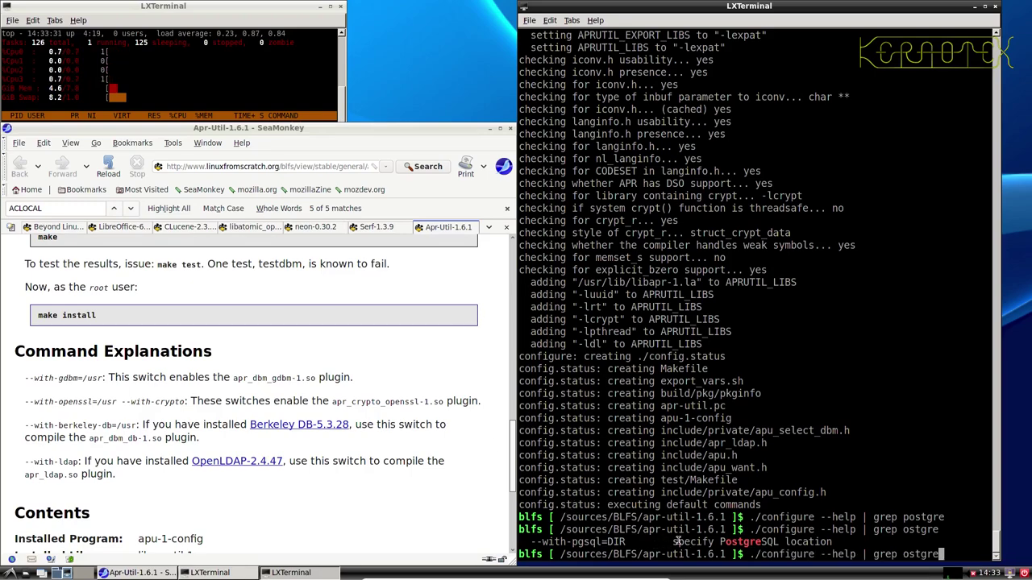
{"action": "key", "text": "BackSpace"}
{"action": "key", "text": "BackSpace"}
{"action": "key", "text": "BackSpace"}
{"action": "key", "text": "BackSpace"}
{"action": "key", "text": "BackSpace"}
{"action": "key", "text": "BackSpace"}
{"action": "key", "text": "BackSpace"}
{"action": "key", "text": "BackSpace"}
{"action": "key", "text": "BackSpace"}
{"action": "key", "text": "BackSpace"}
{"action": "key", "text": "BackSpace"}
{"action": "key", "text": "BackSpace"}
{"action": "key", "text": "BackSpace"}
{"action": "key", "text": "BackSpace"}
{"action": "key", "text": "BackSpace"}
{"action": "key", "text": "Return"}
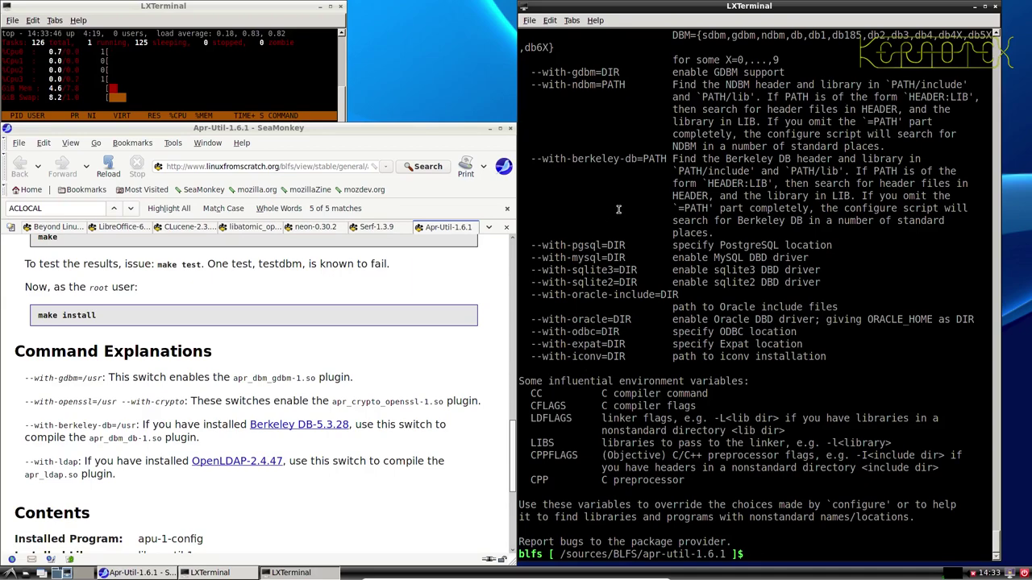
Find the --with-pgsql=DIR option in the help and reopen the PostgreSQL-11.2 book page
{"action": "scroll", "coordinate": [618, 215], "scroll_direction": "up", "scroll_amount": 3}
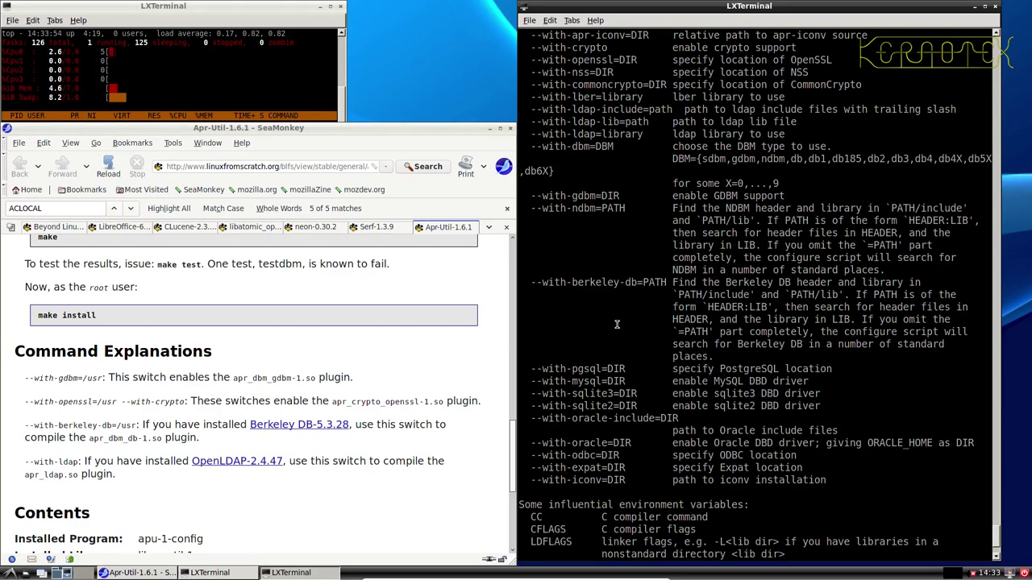
{"action": "scroll", "coordinate": [617, 324], "scroll_direction": "down", "scroll_amount": 2}
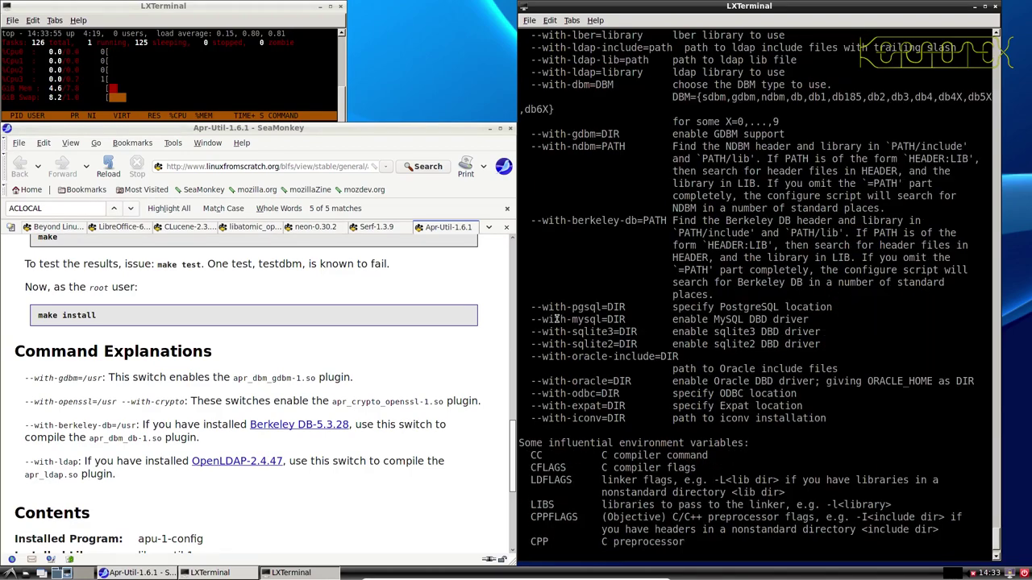
{"action": "scroll", "coordinate": [355, 345], "scroll_direction": "up", "scroll_amount": 3}
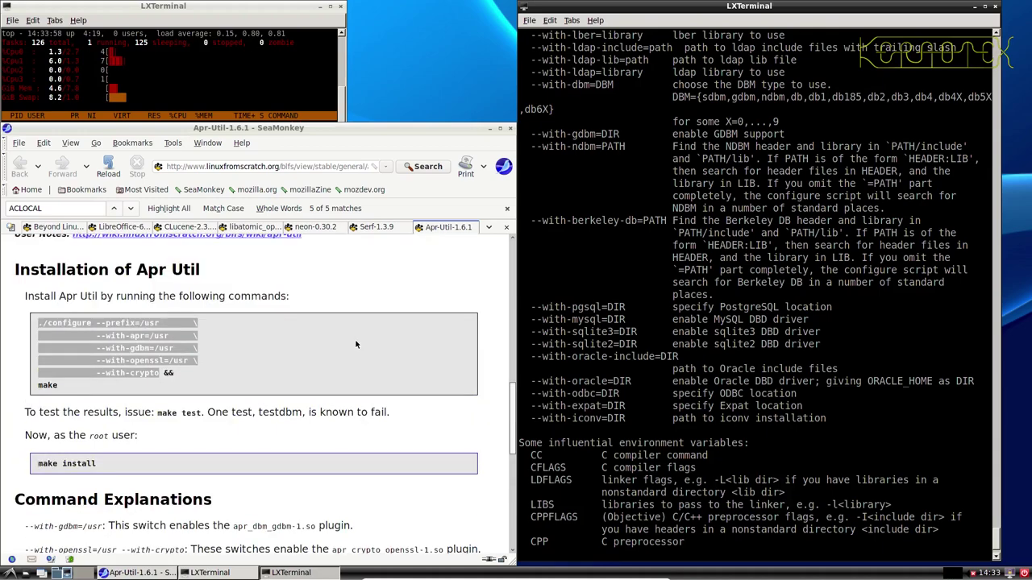
{"action": "scroll", "coordinate": [355, 344], "scroll_direction": "up", "scroll_amount": 10}
{"action": "scroll", "coordinate": [355, 344], "scroll_direction": "down", "scroll_amount": 3}
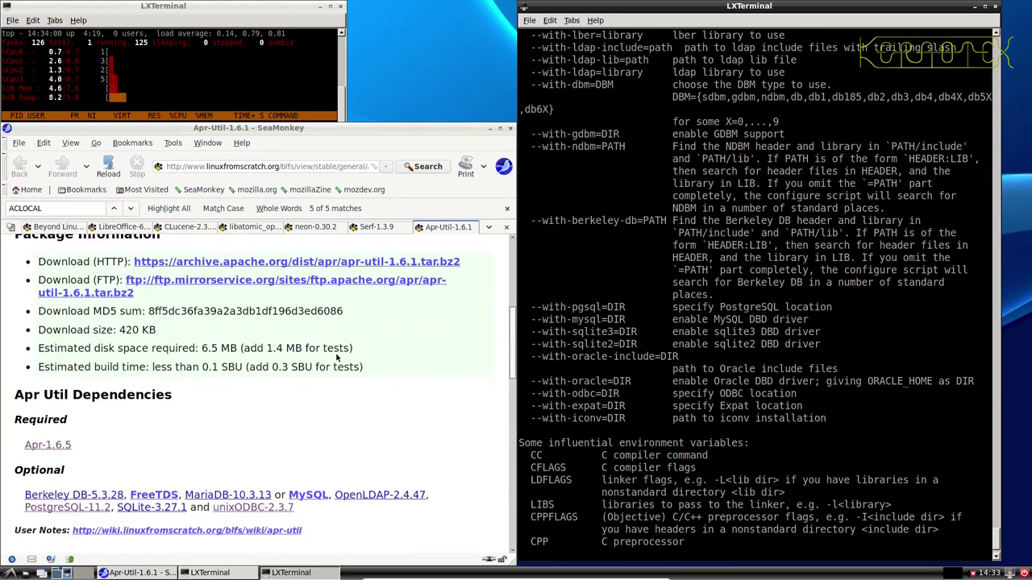
{"action": "middle_click", "coordinate": [68, 396]}
{"action": "left_click", "coordinate": [450, 227]}
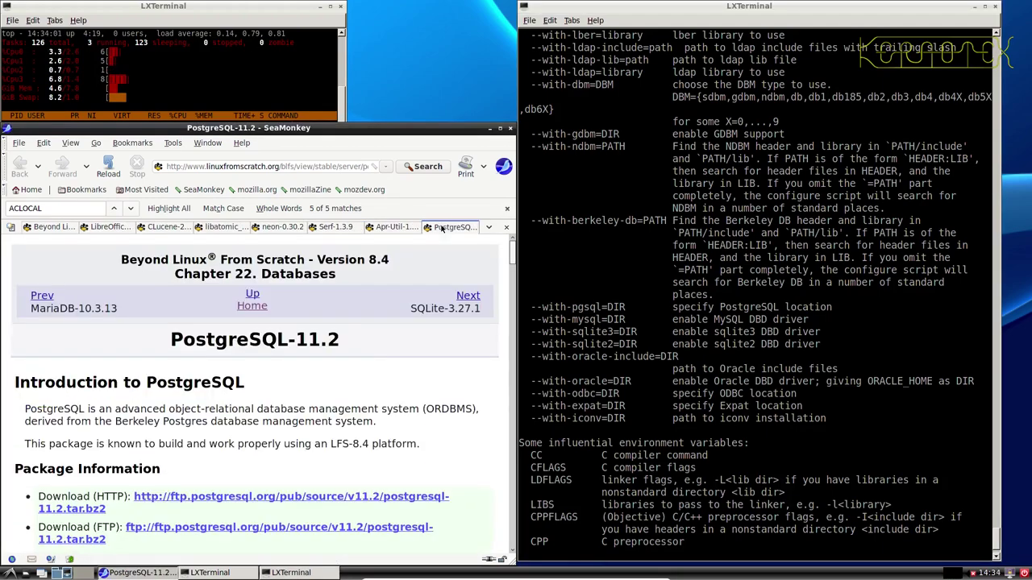
{"action": "scroll", "coordinate": [340, 436], "scroll_direction": "down", "scroll_amount": 15}
{"action": "scroll", "coordinate": [341, 436], "scroll_direction": "down", "scroll_amount": 20}
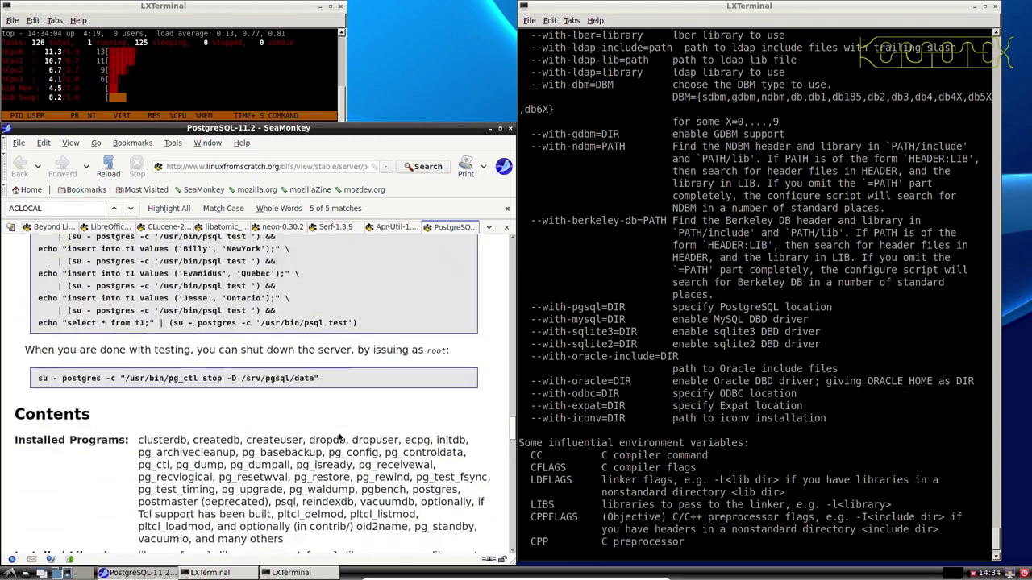
{"action": "scroll", "coordinate": [348, 436], "scroll_direction": "up", "scroll_amount": 3}
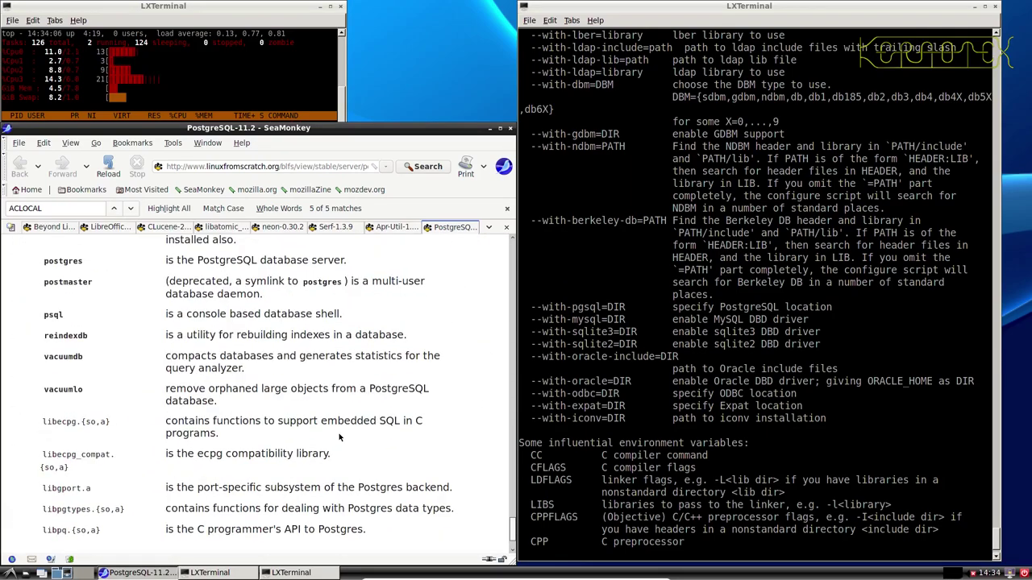
{"action": "scroll", "coordinate": [348, 436], "scroll_direction": "down", "scroll_amount": 1}
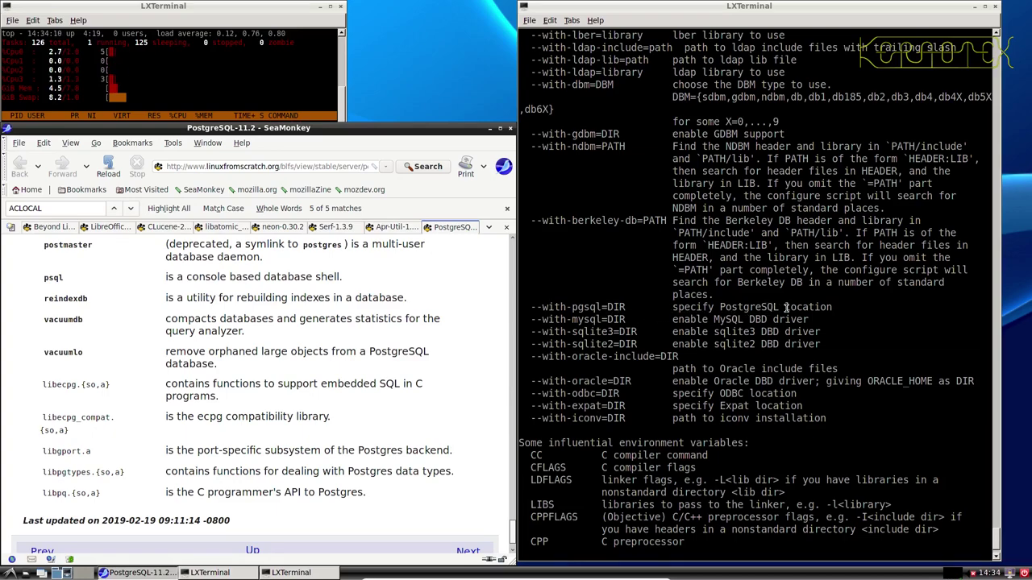
{"action": "scroll", "coordinate": [408, 362], "scroll_direction": "up", "scroll_amount": 4}
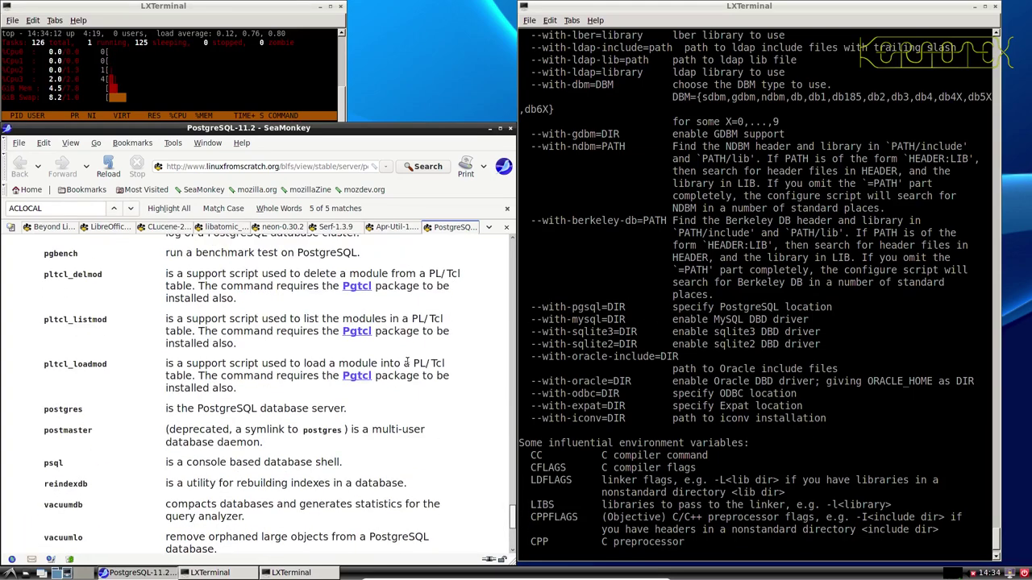
{"action": "scroll", "coordinate": [408, 362], "scroll_direction": "up", "scroll_amount": 4}
{"action": "scroll", "coordinate": [408, 364], "scroll_direction": "up", "scroll_amount": 10}
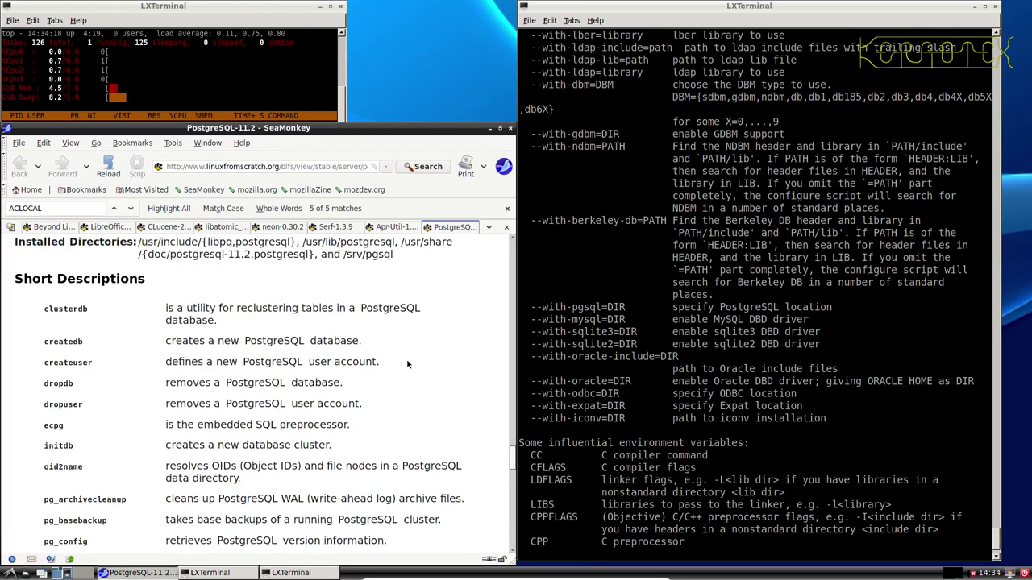
{"action": "scroll", "coordinate": [407, 365], "scroll_direction": "down", "scroll_amount": 3}
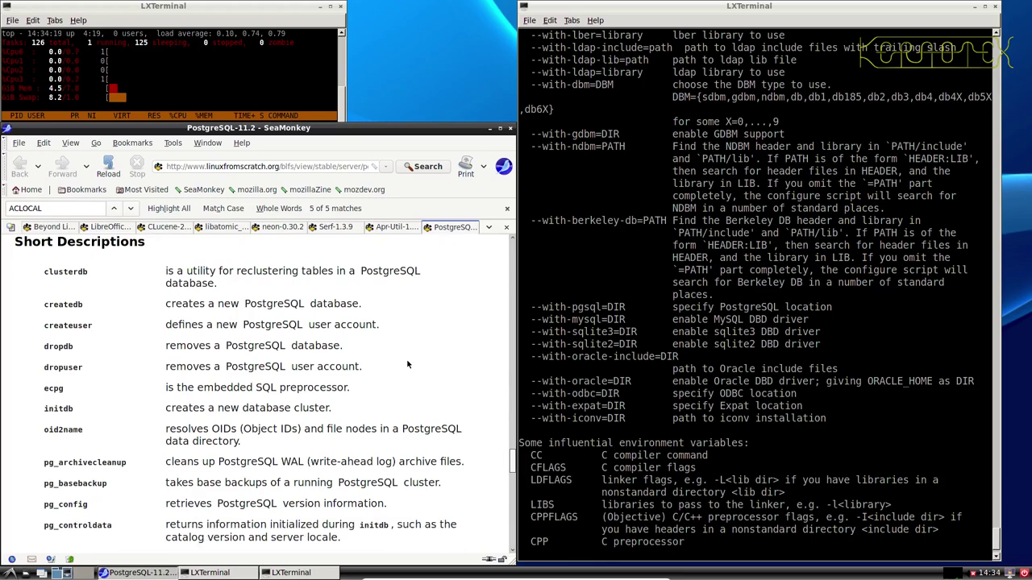
{"action": "scroll", "coordinate": [407, 364], "scroll_direction": "down", "scroll_amount": 6}
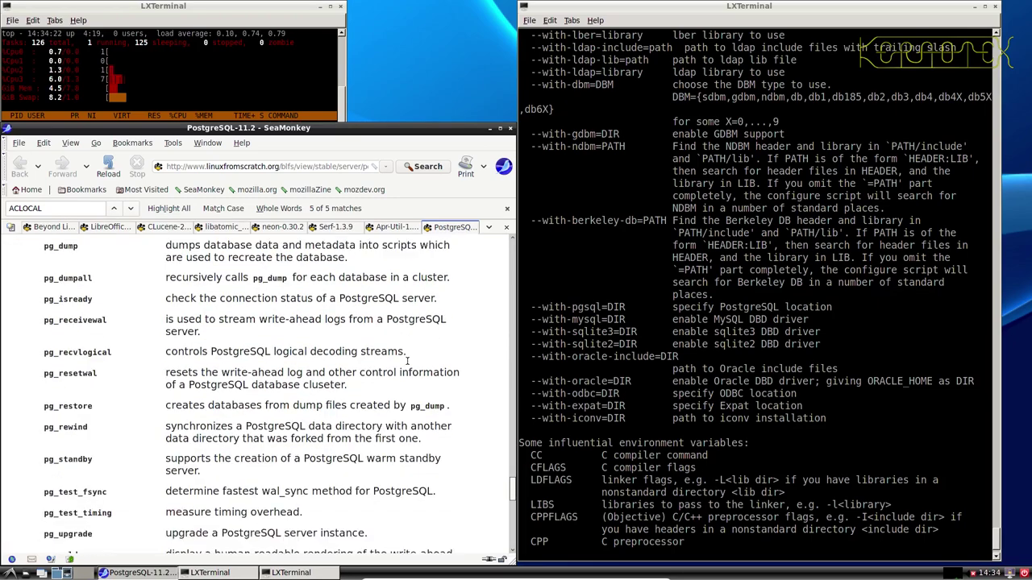
{"action": "scroll", "coordinate": [407, 365], "scroll_direction": "down", "scroll_amount": 2}
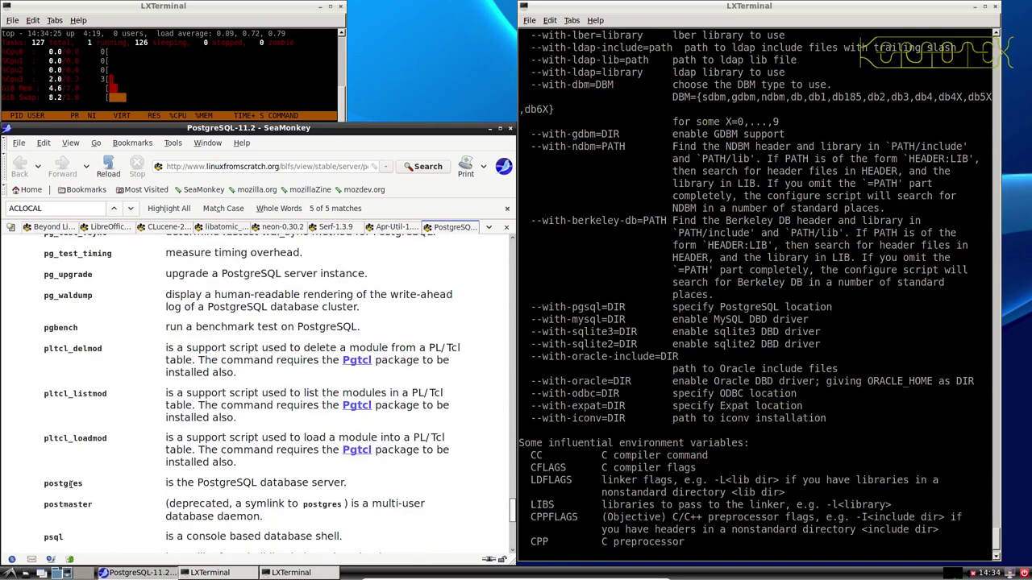
{"action": "scroll", "coordinate": [70, 483], "scroll_direction": "down", "scroll_amount": 2}
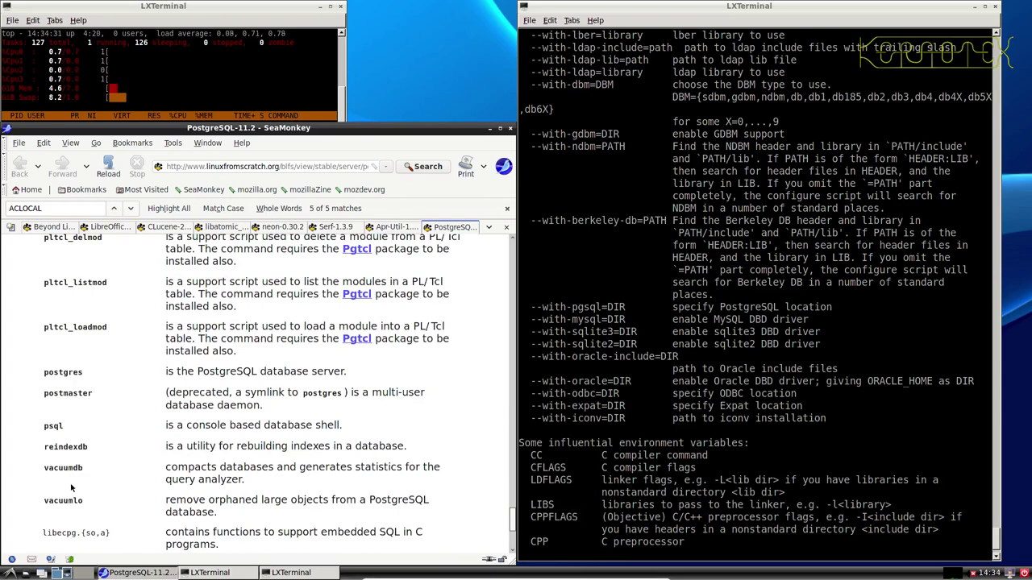
{"action": "double_click", "coordinate": [53, 426]}
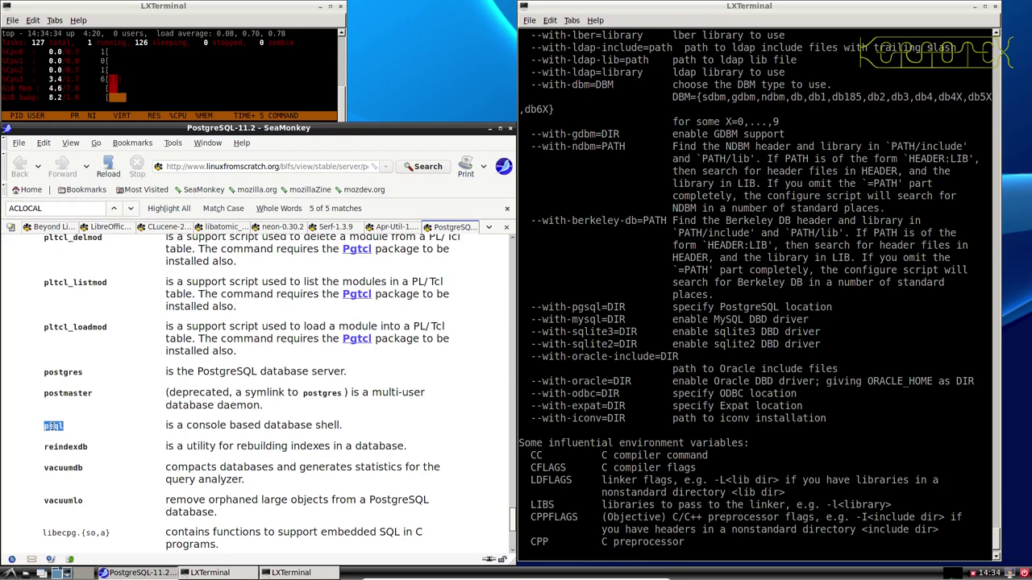
{"action": "double_click", "coordinate": [63, 372]}
{"action": "left_click", "coordinate": [701, 454]}
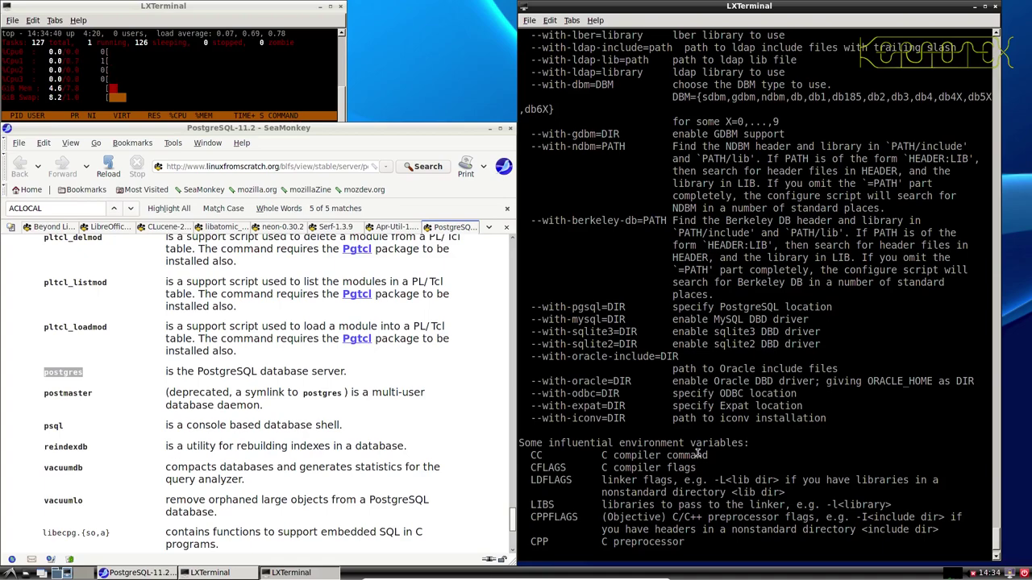
Refresh the file index with sudo updatedb and locate all postgres files
{"action": "type", "text": "sudo update"}
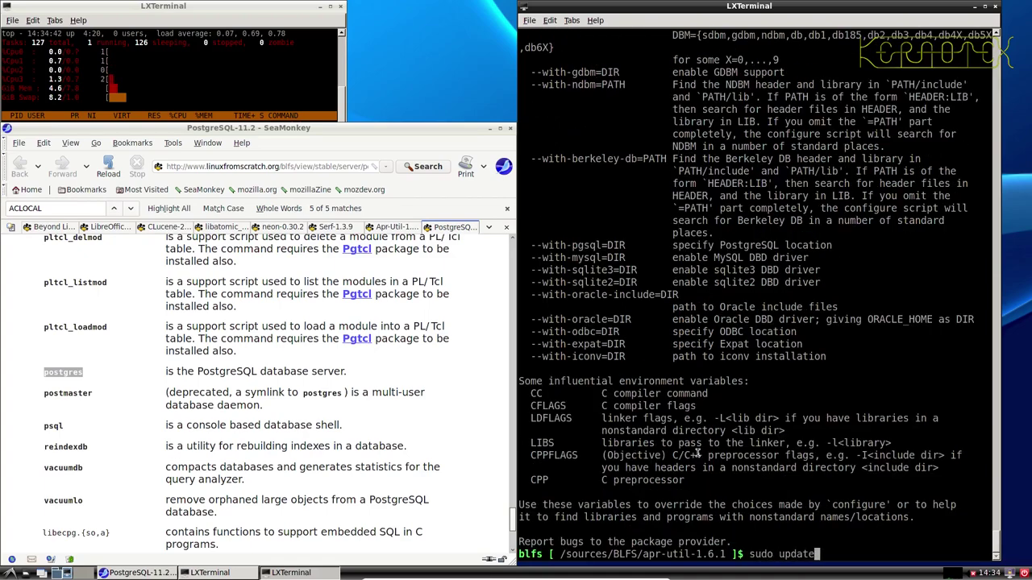
{"action": "type", "text": "db"}
{"action": "key", "text": "Return"}
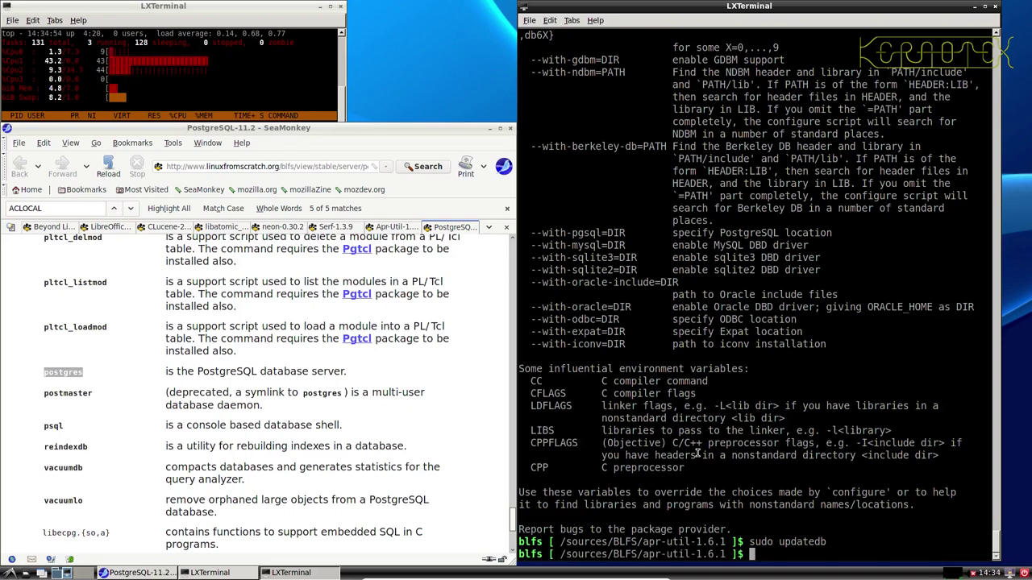
{"action": "type", "text": "locate  postgres"}
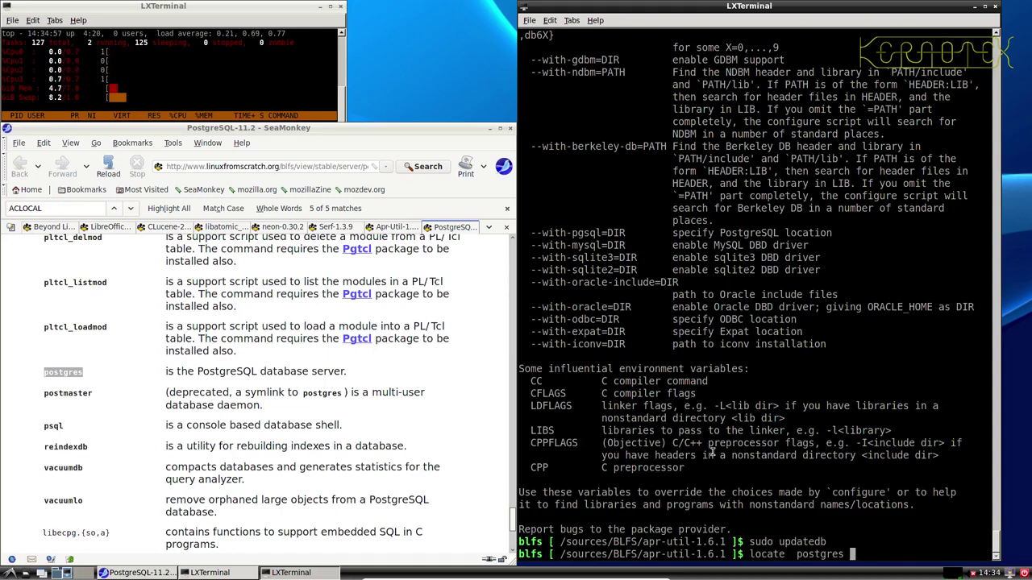
{"action": "key", "text": "Return"}
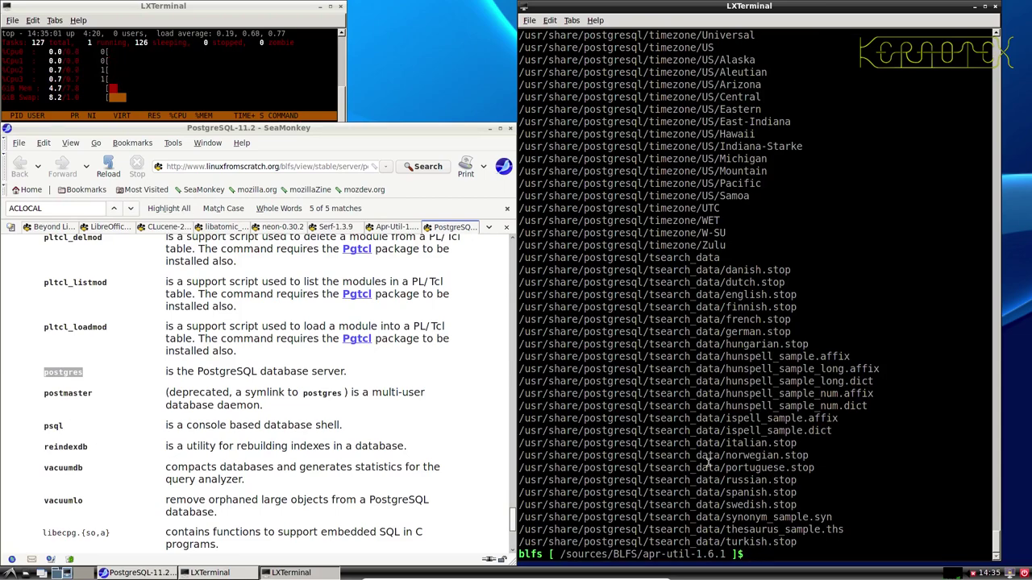
Page the locate postgres results through less and mark /usr/bin in /usr/bin/postgres
{"action": "key", "text": "Up"}
{"action": "type", "text": "| g"}
{"action": "key", "text": "BackSpace"}
{"action": "type", "text": "less"}
{"action": "key", "text": "Return"}
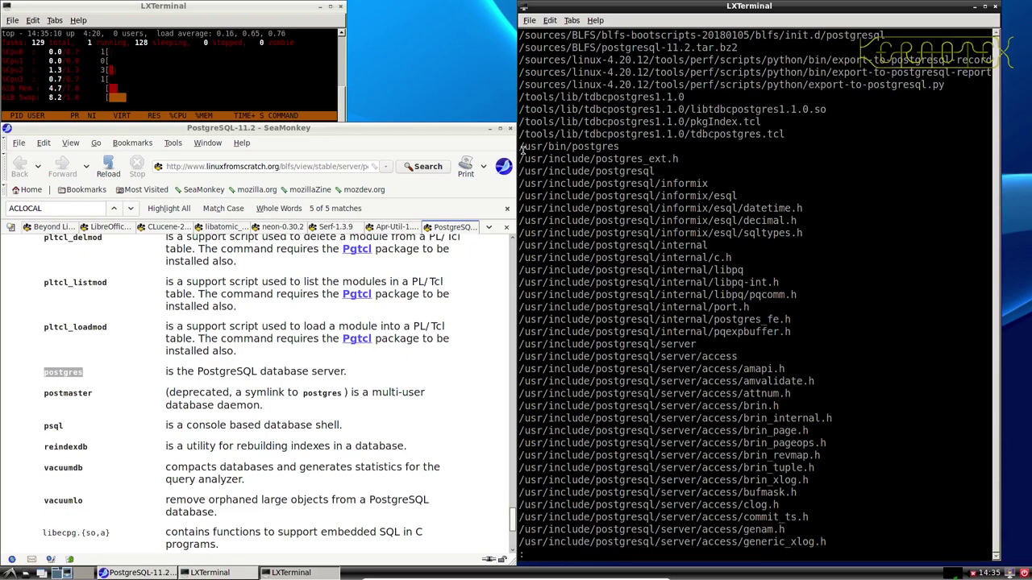
{"action": "left_click_drag", "start_coordinate": [520, 146], "coordinate": [569, 148]}
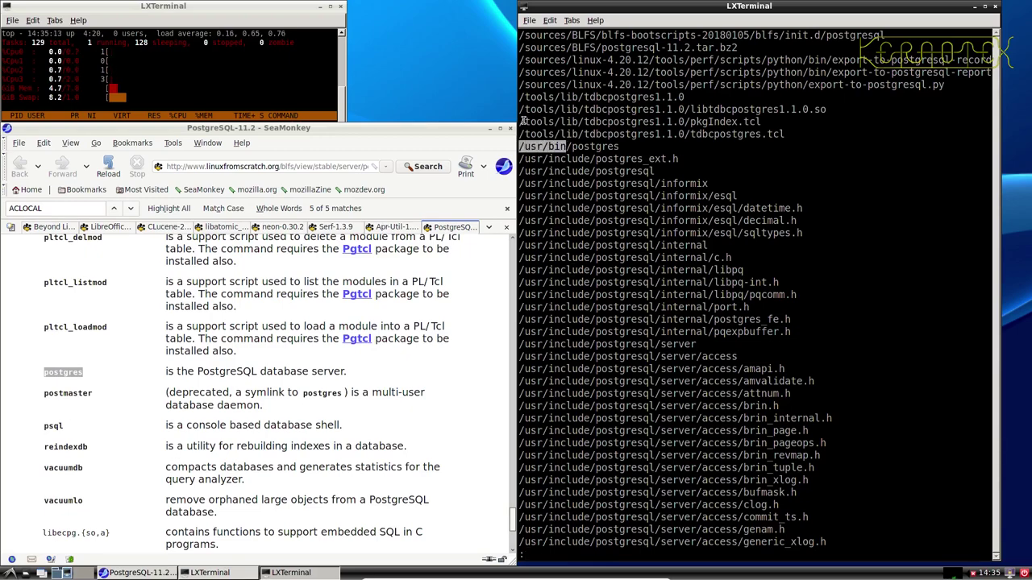
Quit less and filter Apr-Util's configure help for the postgre option
{"action": "key", "text": "q"}
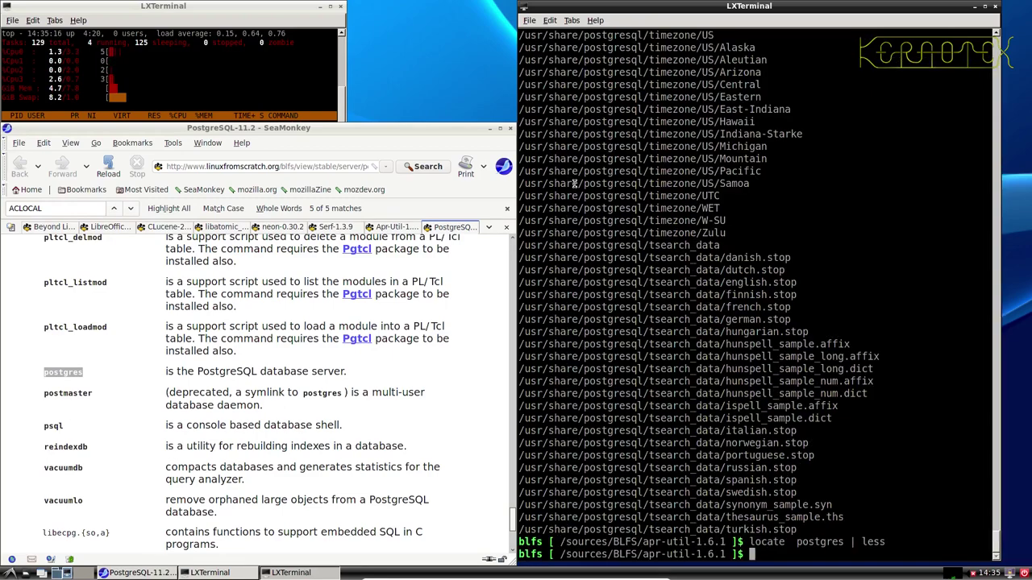
{"action": "key", "text": "Up"}
{"action": "key", "text": "Up"}
{"action": "key", "text": "Up"}
{"action": "key", "text": "Up"}
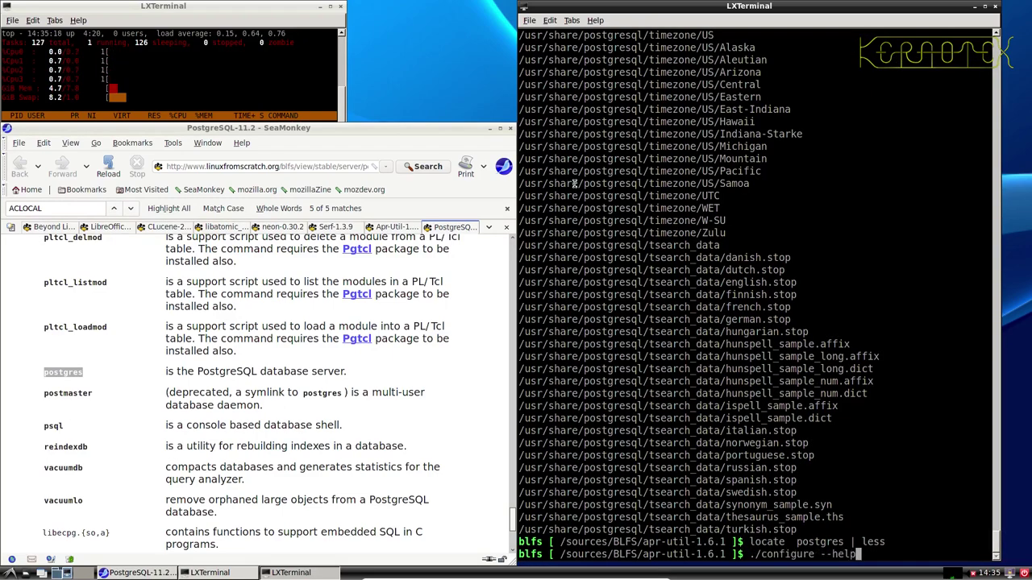
{"action": "key", "text": "Return"}
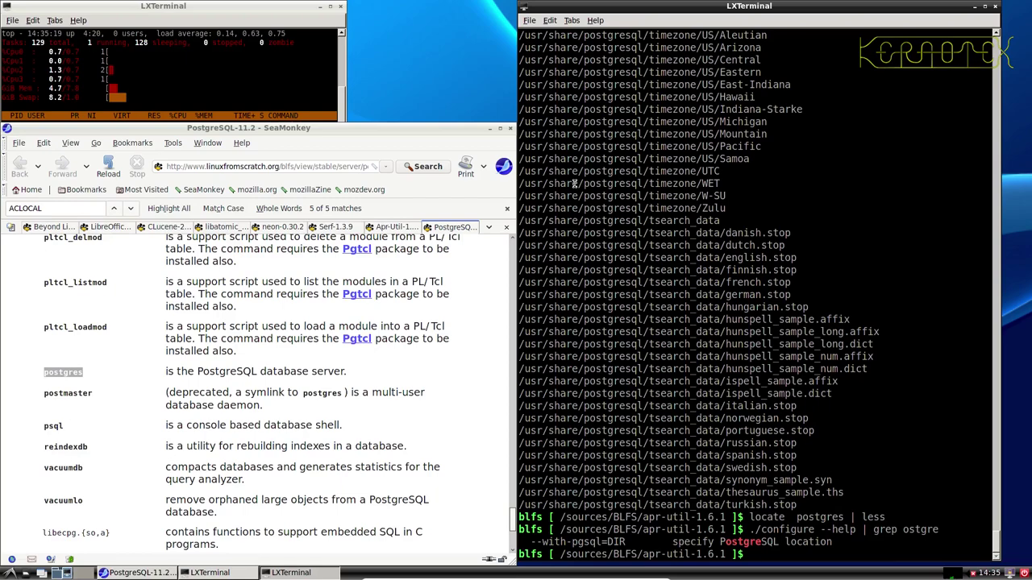
{"action": "key", "text": "Up"}
{"action": "key", "text": "Up"}
{"action": "key", "text": "Up"}
{"action": "key", "text": "Down"}
{"action": "key", "text": "Down"}
{"action": "key", "text": "BackSpace"}
{"action": "key", "text": "BackSpace"}
{"action": "key", "text": "BackSpace"}
{"action": "key", "text": "BackSpace"}
{"action": "key", "text": "BackSpace"}
{"action": "key", "text": "BackSpace"}
{"action": "type", "text": "postgre"}
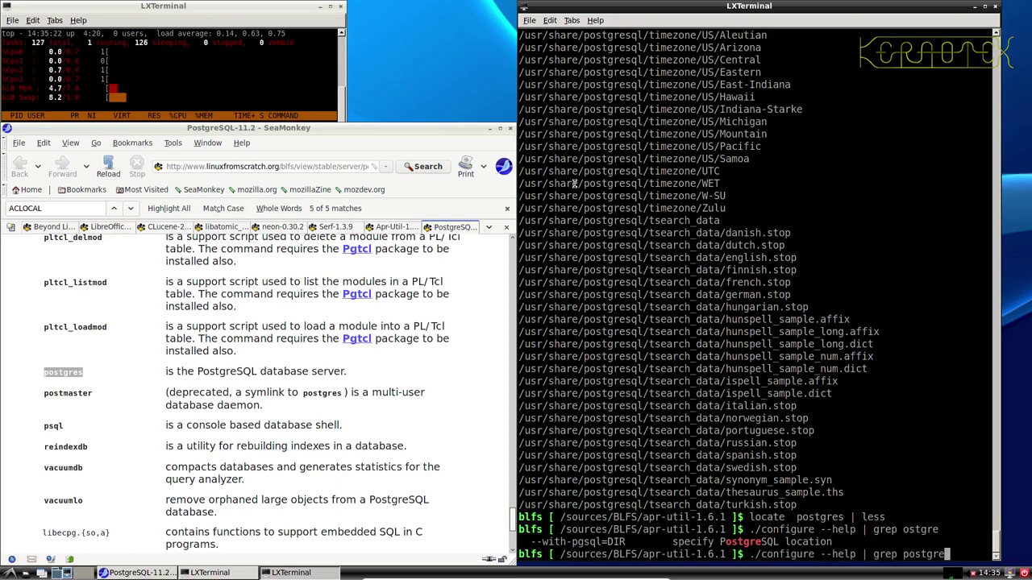
Rerun the Apr-Util configure command with --with-pgsql=/usr/bin added
{"action": "key", "text": "Up"}
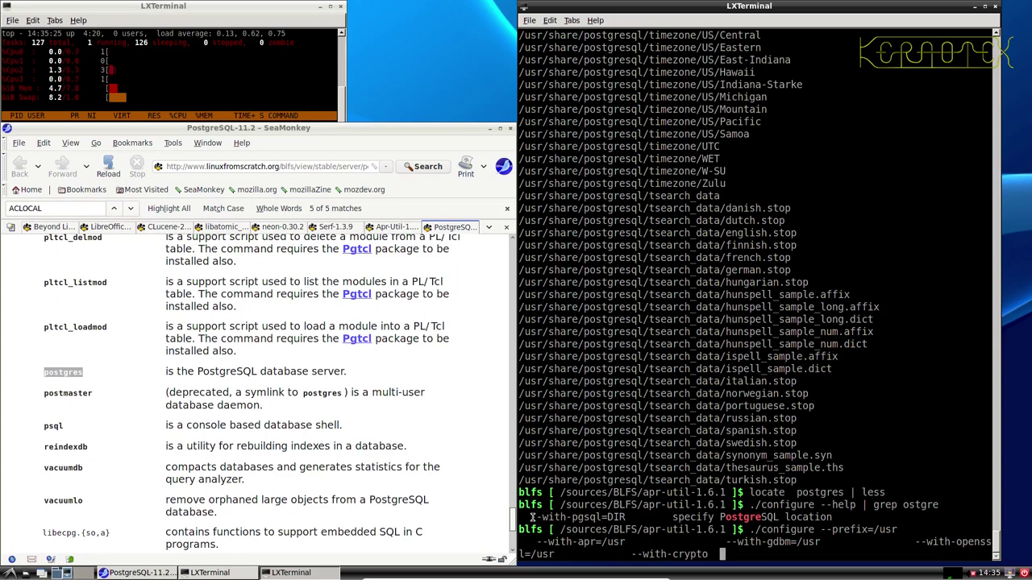
{"action": "left_click_drag", "start_coordinate": [531, 517], "coordinate": [600, 517]}
{"action": "middle_click", "coordinate": [600, 478]}
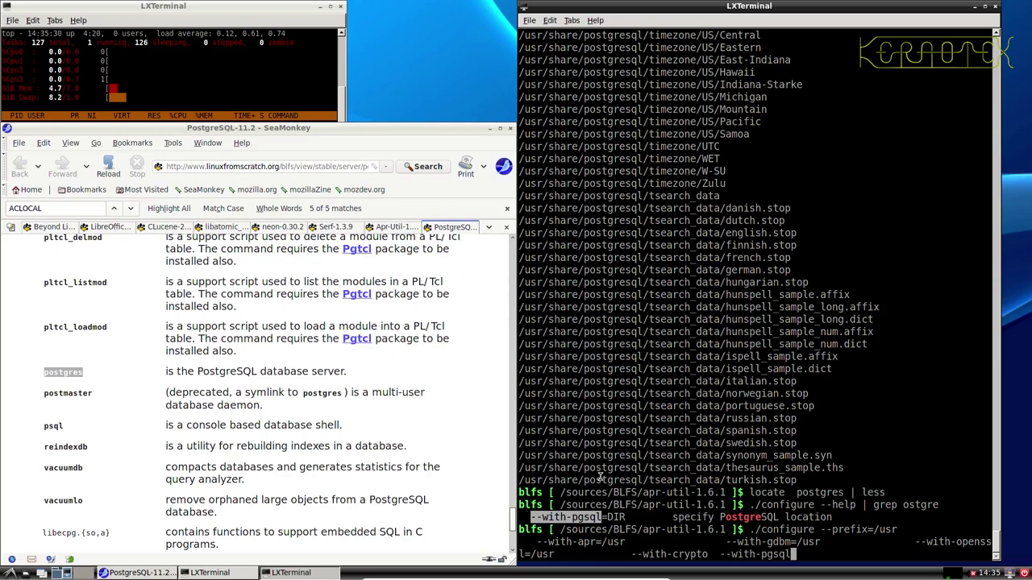
{"action": "type", "text": "="}
{"action": "scroll", "coordinate": [602, 486], "scroll_direction": "up", "scroll_amount": 20}
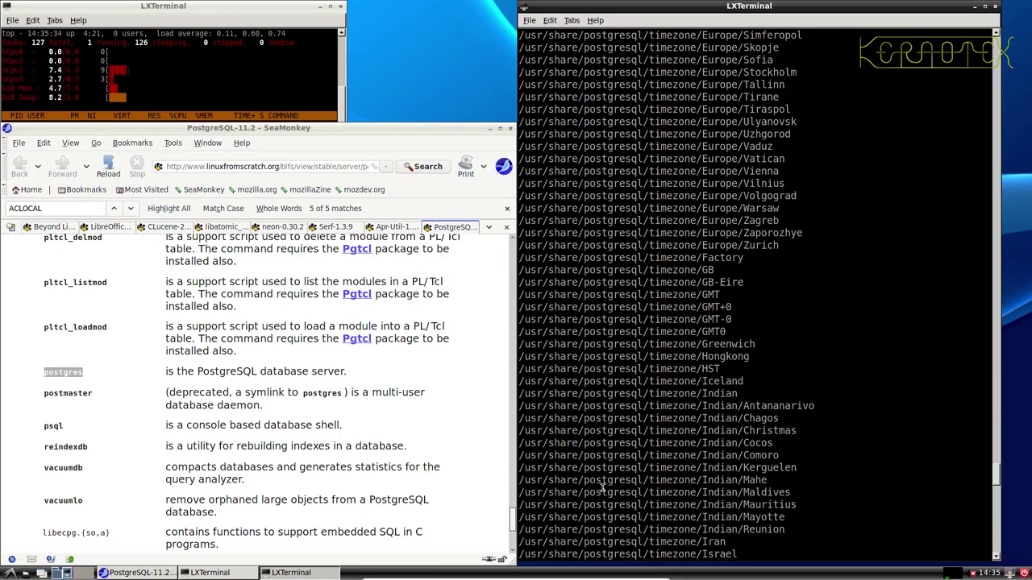
{"action": "scroll", "coordinate": [602, 486], "scroll_direction": "up", "scroll_amount": 20}
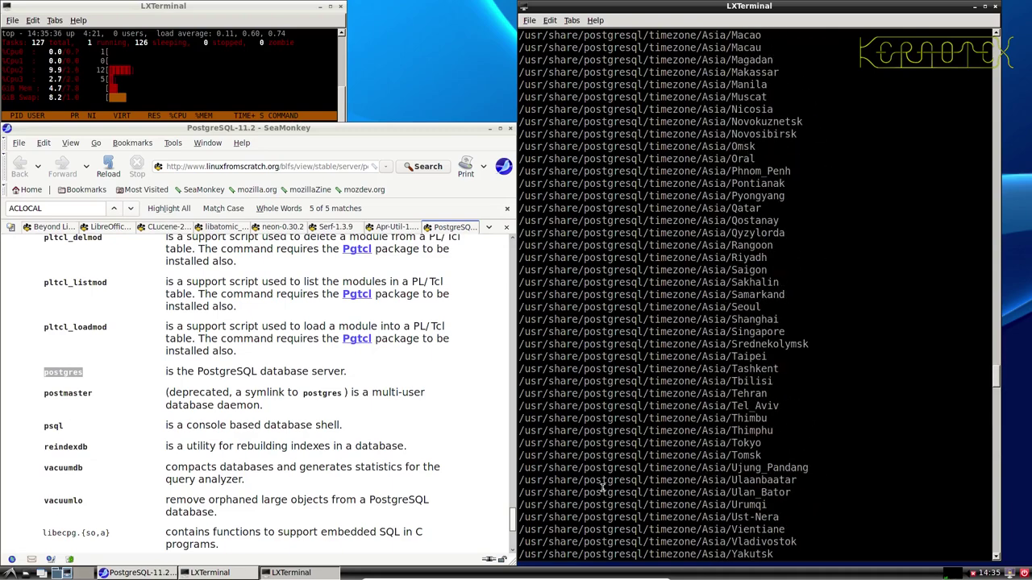
{"action": "type", "text": "/usr/bin"}
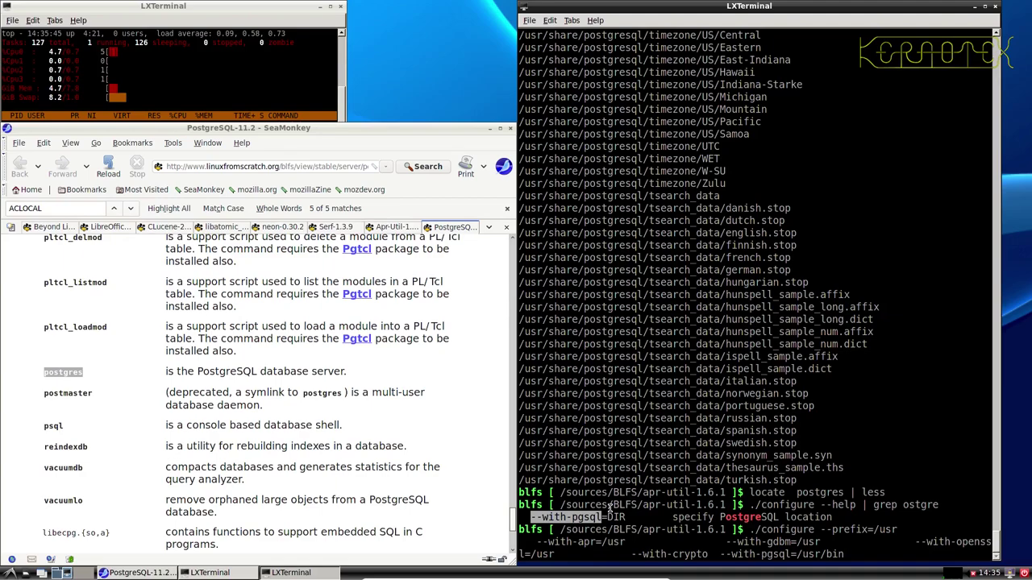
{"action": "key", "text": "Return"}
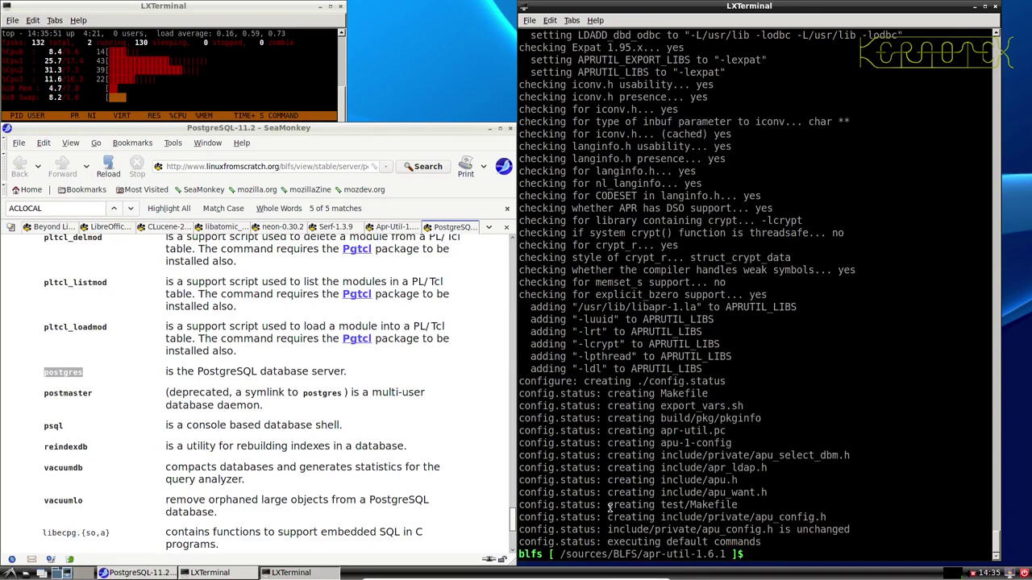
Scroll back through configure output to confirm libpq-fe.h was found and LDADD_dbd_pgsql uses -lpq
{"action": "scroll", "coordinate": [638, 392], "scroll_direction": "up", "scroll_amount": 2}
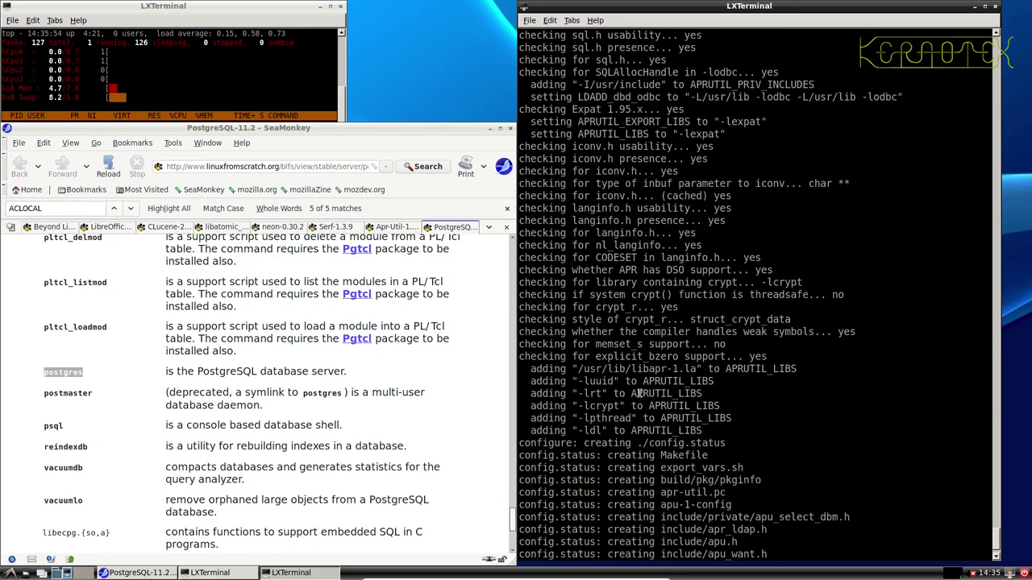
{"action": "scroll", "coordinate": [639, 393], "scroll_direction": "up", "scroll_amount": 4}
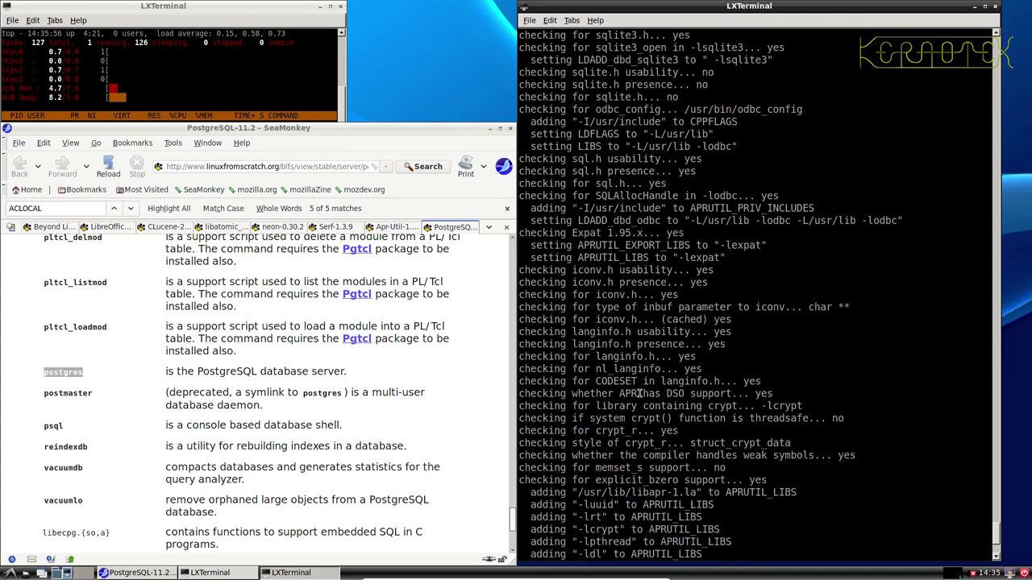
{"action": "scroll", "coordinate": [641, 393], "scroll_direction": "up", "scroll_amount": 4}
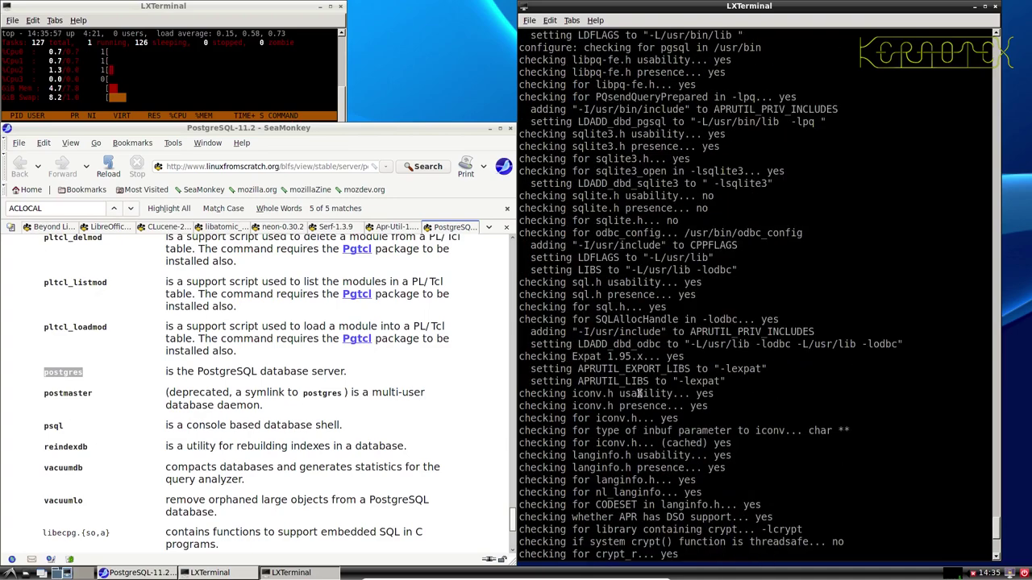
{"action": "scroll", "coordinate": [645, 343], "scroll_direction": "up", "scroll_amount": 2}
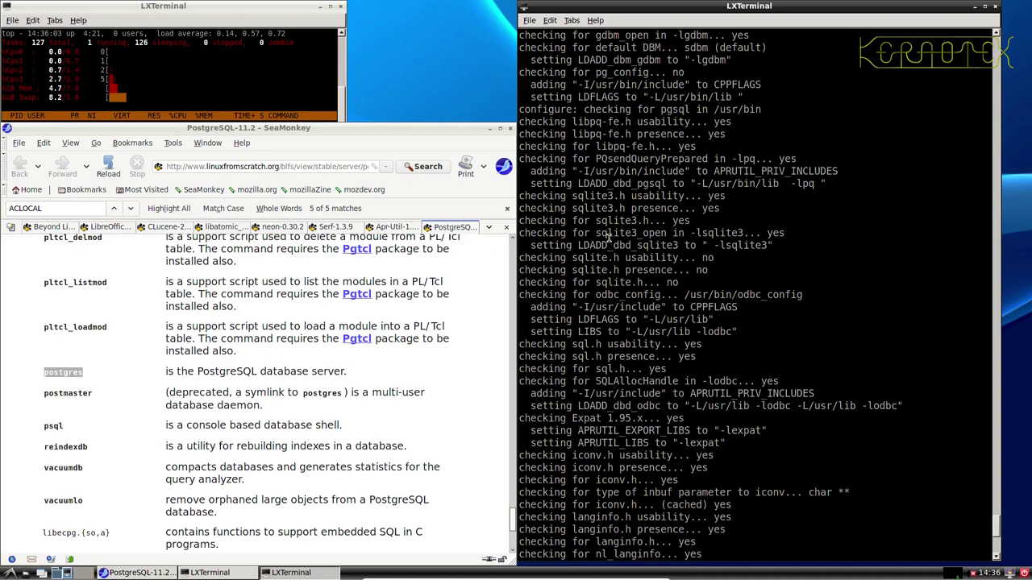
{"action": "scroll", "coordinate": [606, 235], "scroll_direction": "up", "scroll_amount": 3}
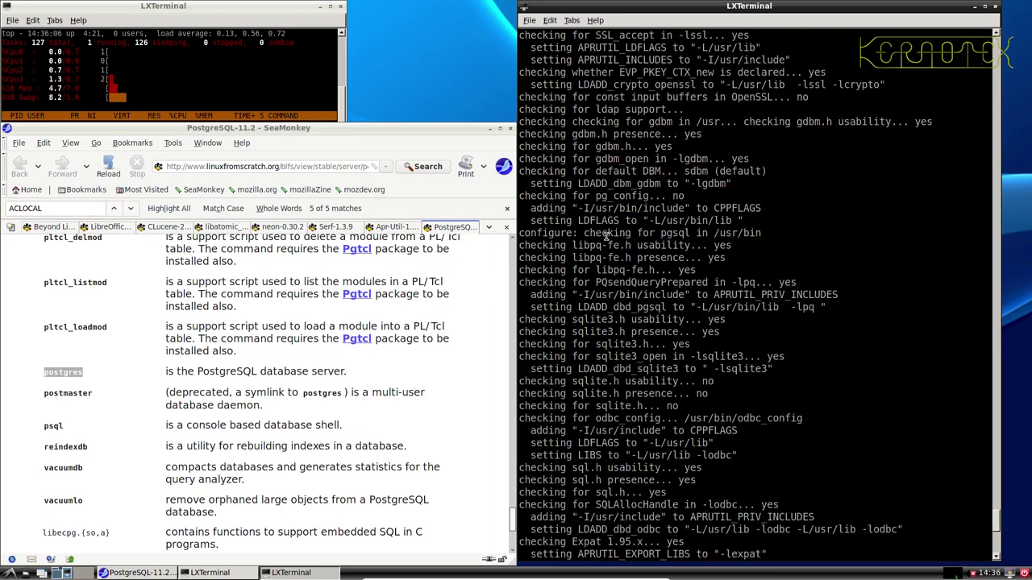
{"action": "scroll", "coordinate": [607, 235], "scroll_direction": "up", "scroll_amount": 3}
{"action": "scroll", "coordinate": [607, 234], "scroll_direction": "up", "scroll_amount": 2}
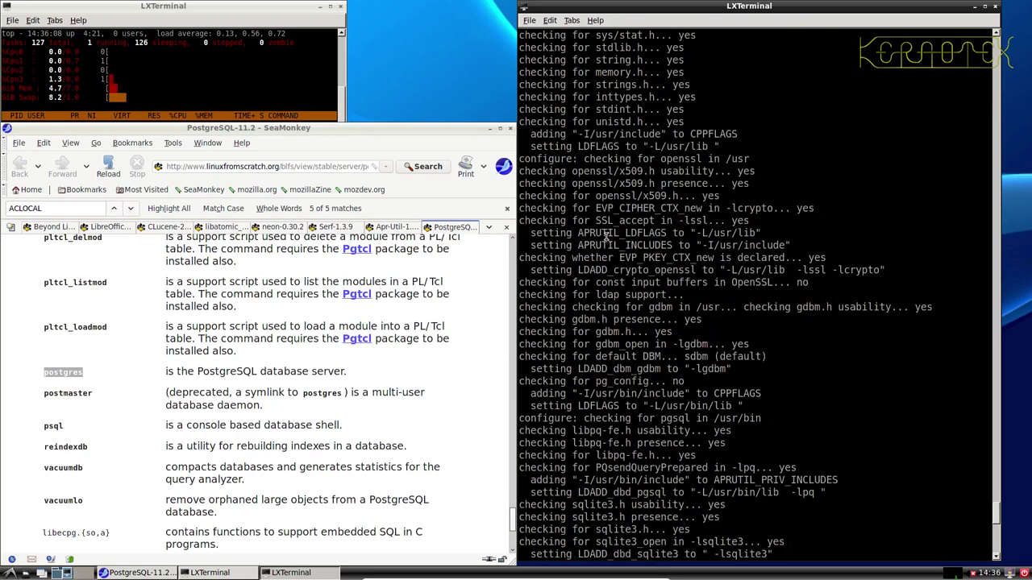
{"action": "scroll", "coordinate": [606, 235], "scroll_direction": "up", "scroll_amount": 2}
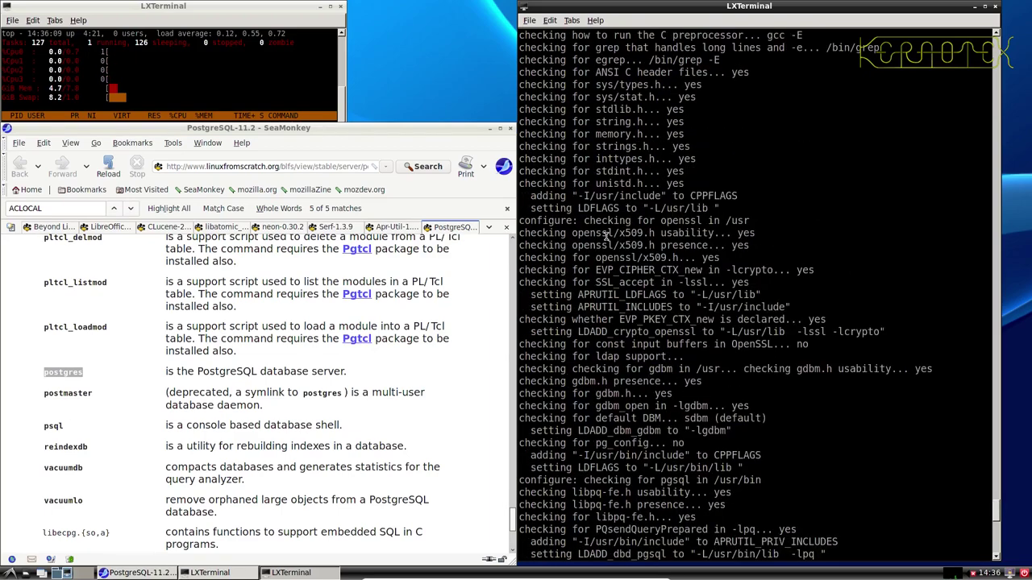
{"action": "scroll", "coordinate": [606, 235], "scroll_direction": "up", "scroll_amount": 2}
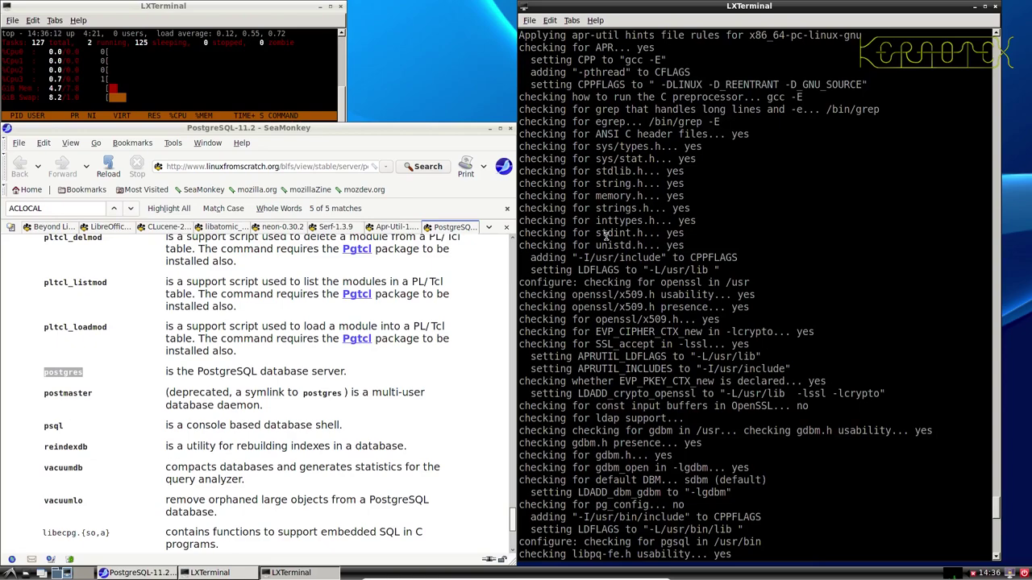
{"action": "scroll", "coordinate": [606, 234], "scroll_direction": "up", "scroll_amount": 2}
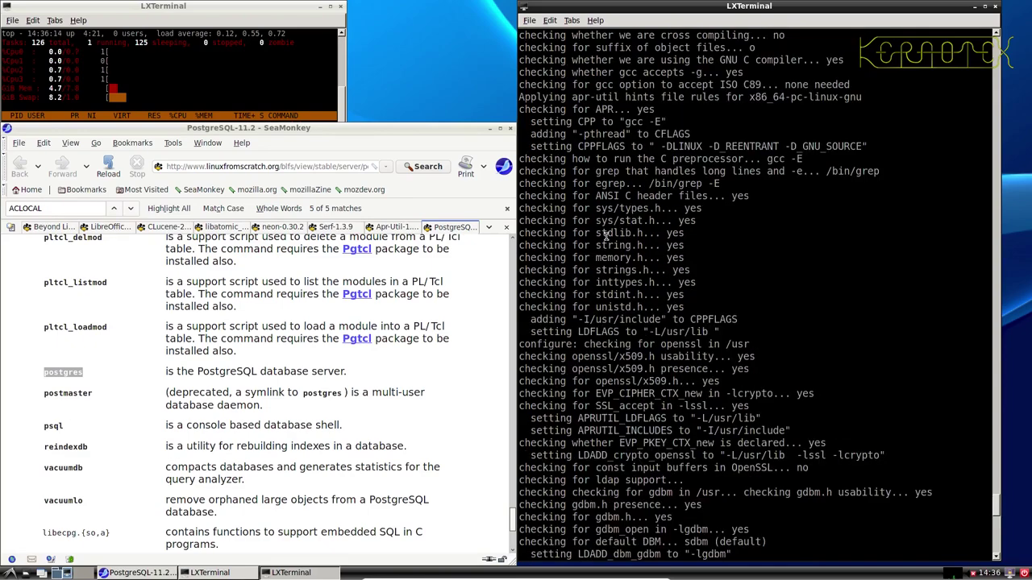
{"action": "scroll", "coordinate": [606, 234], "scroll_direction": "up", "scroll_amount": 2}
{"action": "scroll", "coordinate": [607, 235], "scroll_direction": "up", "scroll_amount": 4}
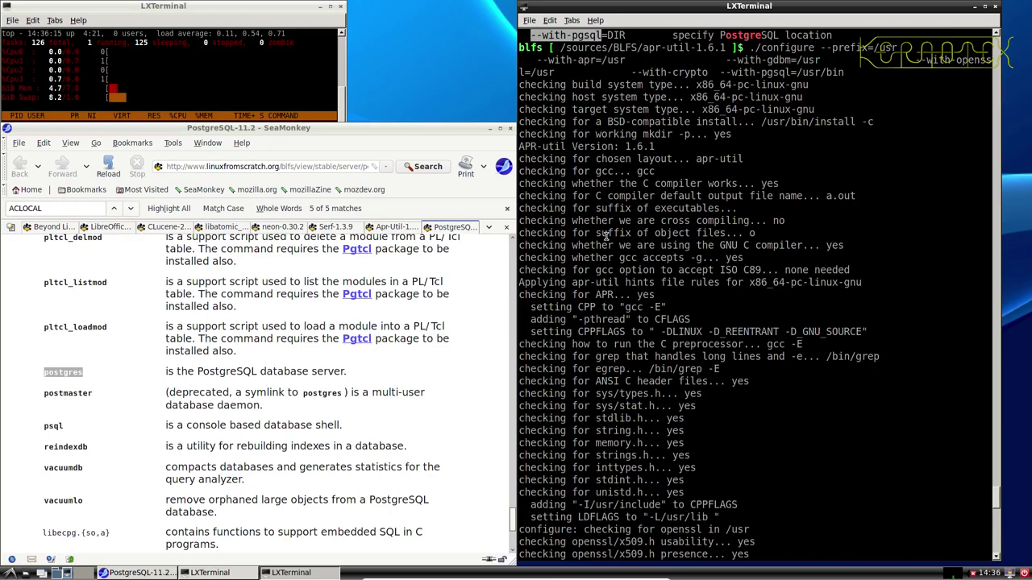
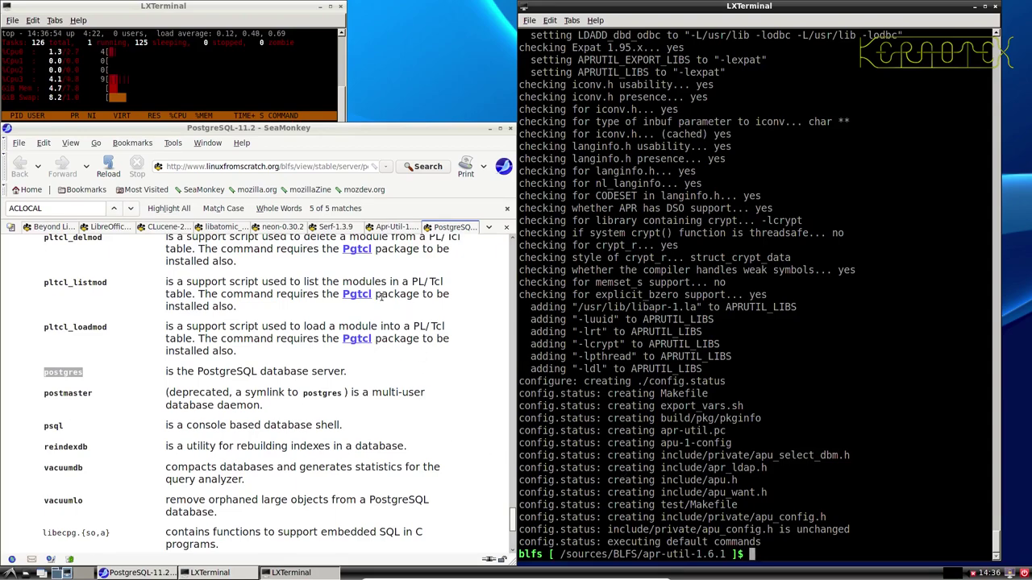
Build Apr-Util 1.6.1 with make and install it with sudo -E make install
{"action": "left_click", "coordinate": [506, 228]}
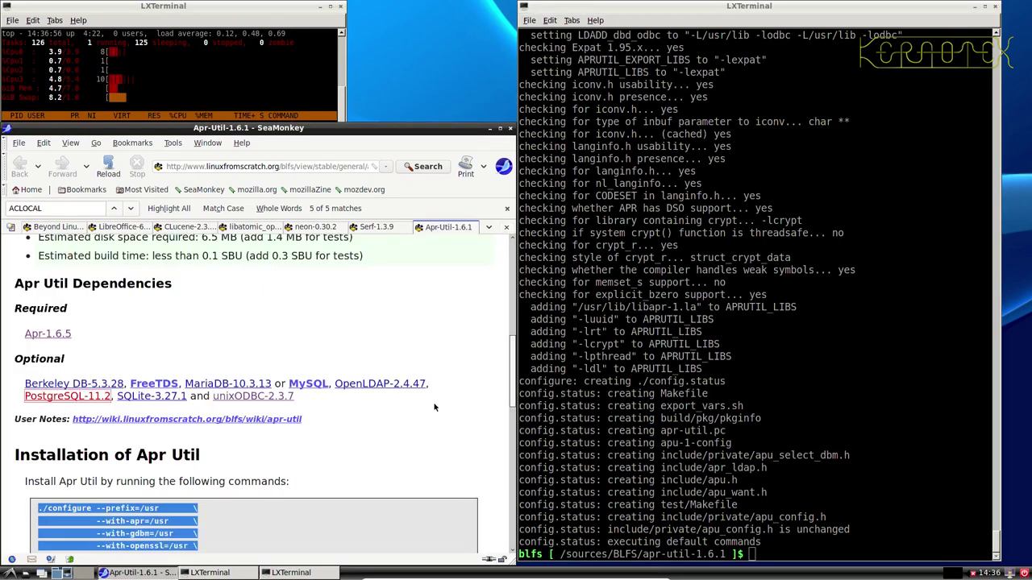
{"action": "scroll", "coordinate": [433, 407], "scroll_direction": "down", "scroll_amount": 3}
{"action": "left_click", "coordinate": [680, 466]}
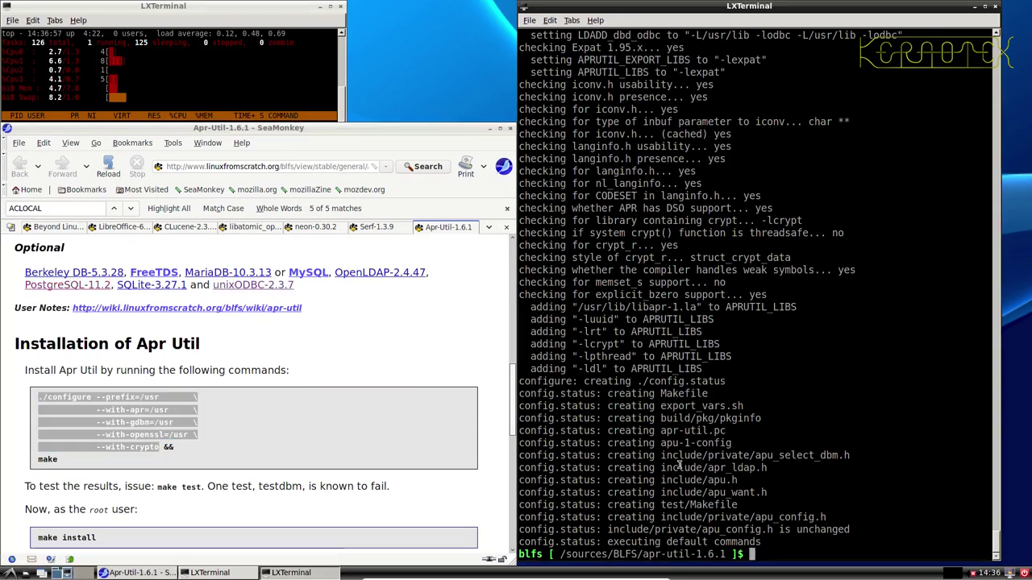
{"action": "type", "text": "ma"}
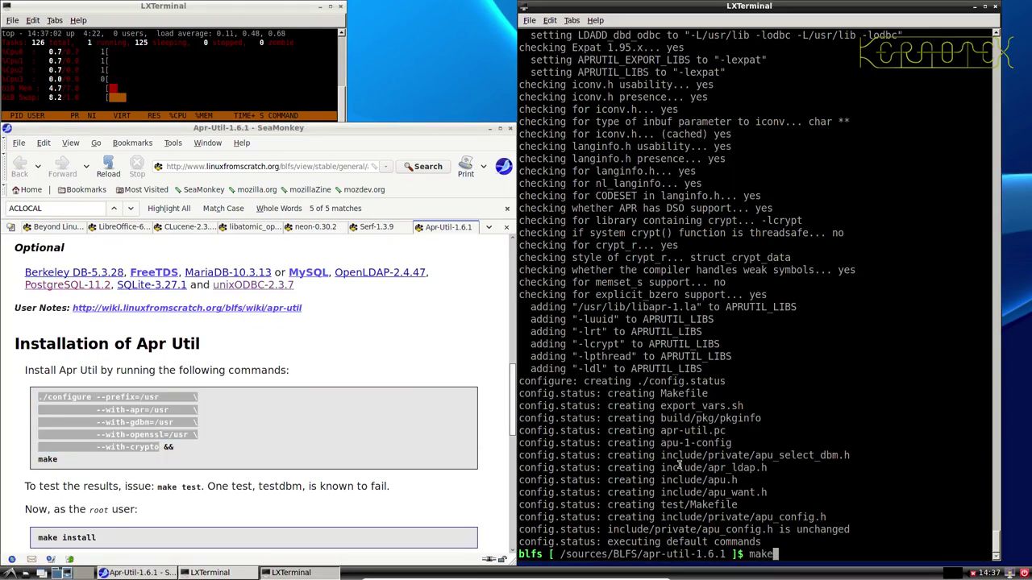
{"action": "type", "text": "ke"}
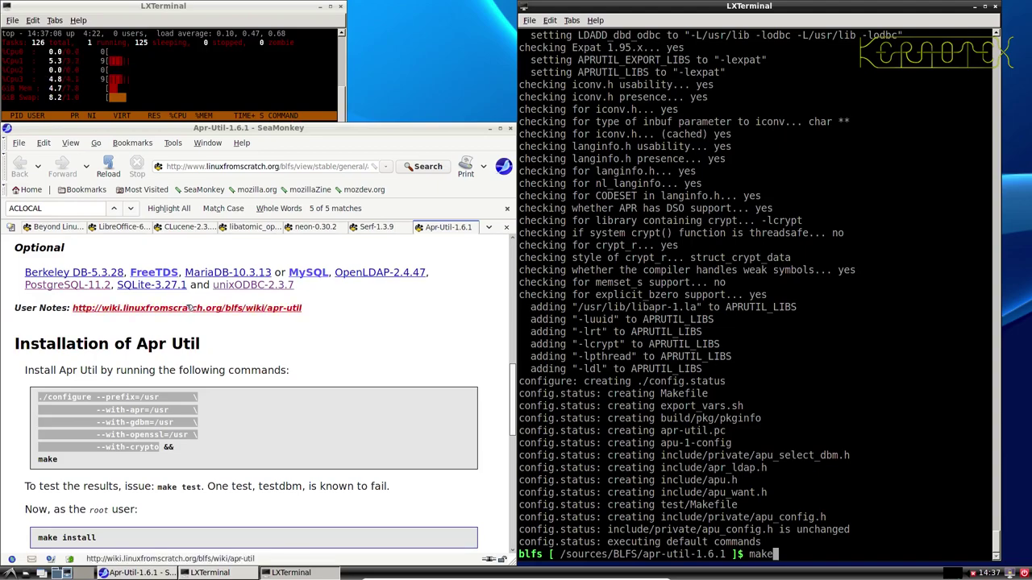
{"action": "key", "text": "Return"}
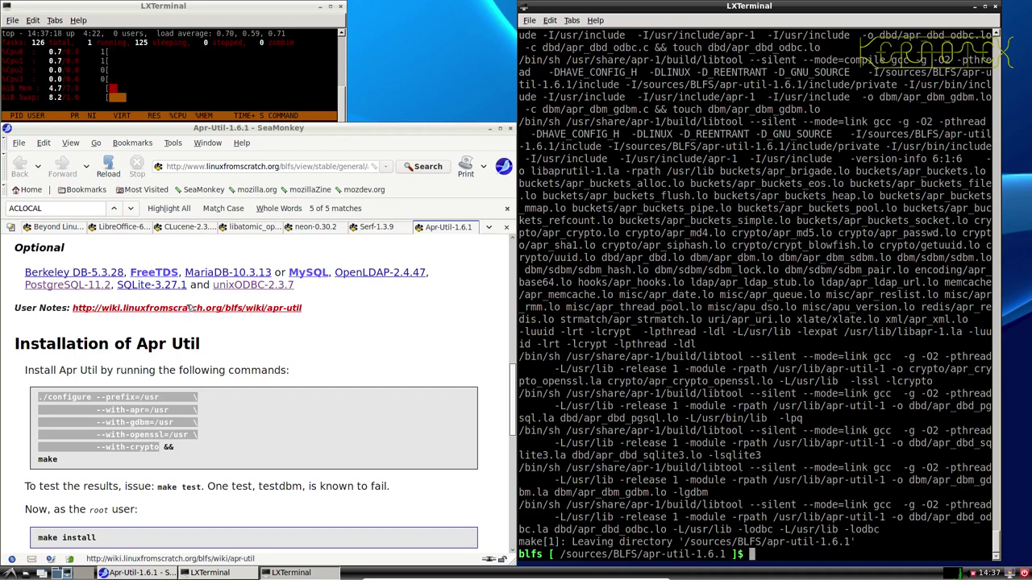
{"action": "type", "text": "do -"}
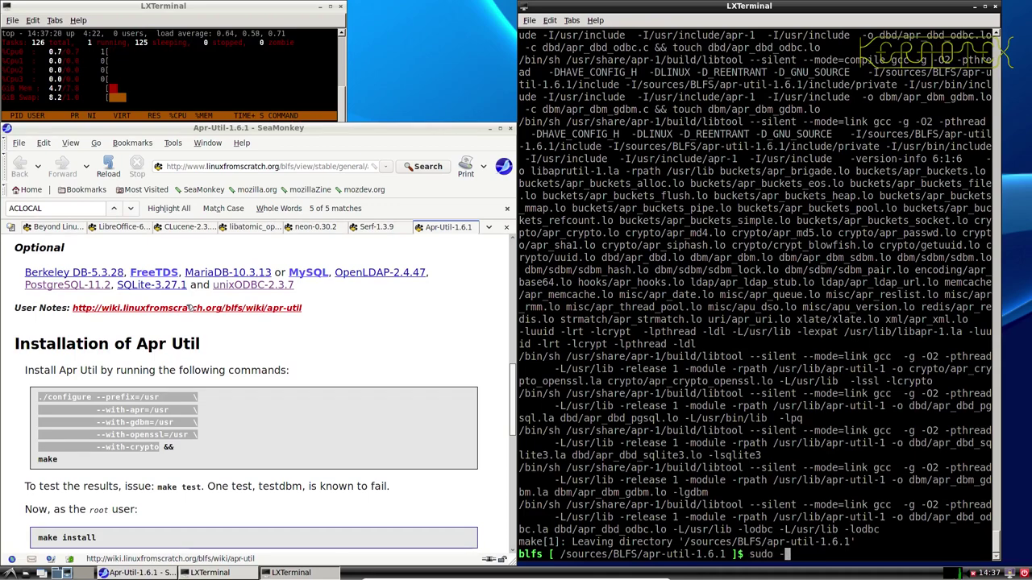
{"action": "type", "text": "E make install"}
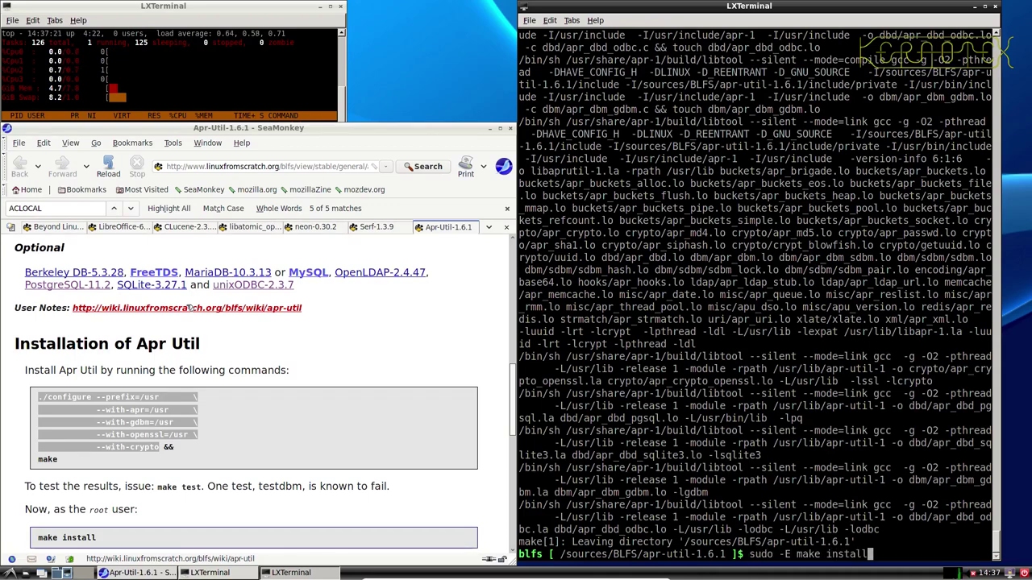
{"action": "key", "text": "Return"}
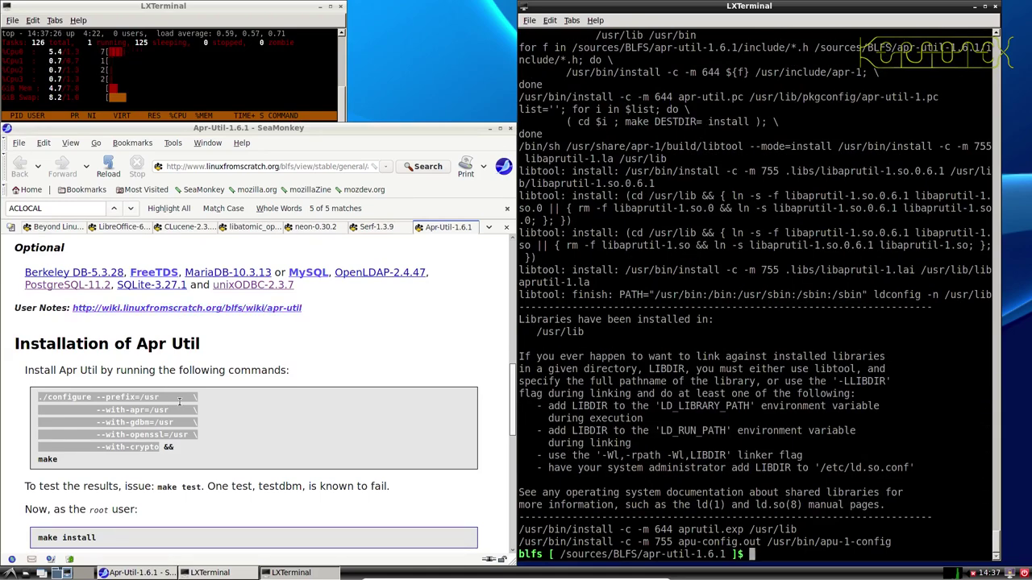
Delete the apr-util-1.6.1 source directory from /sources/BLFS and close the Apr-Util page
{"action": "scroll", "coordinate": [180, 403], "scroll_direction": "down", "scroll_amount": 3}
{"action": "scroll", "coordinate": [180, 406], "scroll_direction": "down", "scroll_amount": 15}
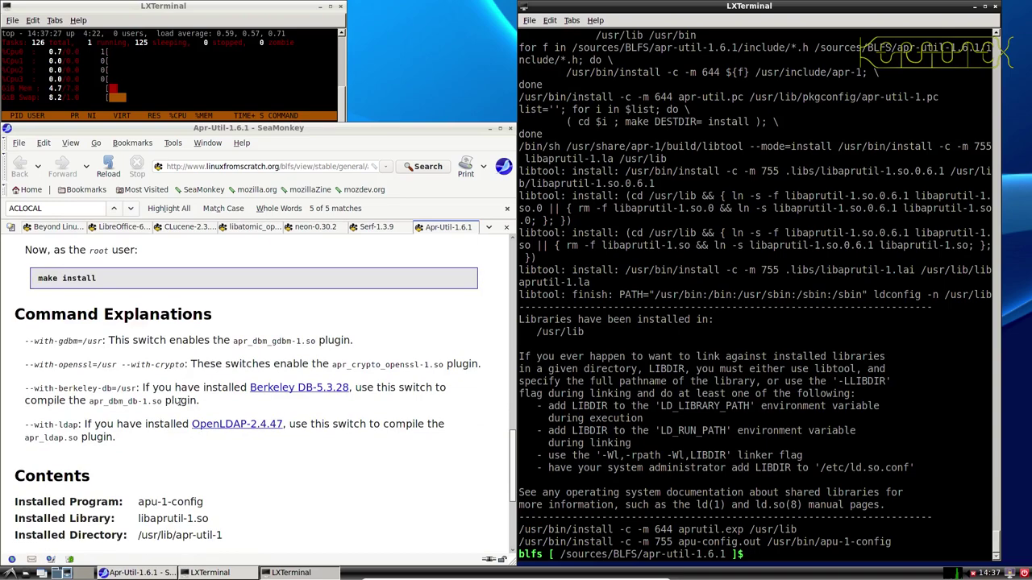
{"action": "scroll", "coordinate": [180, 405], "scroll_direction": "up", "scroll_amount": 9}
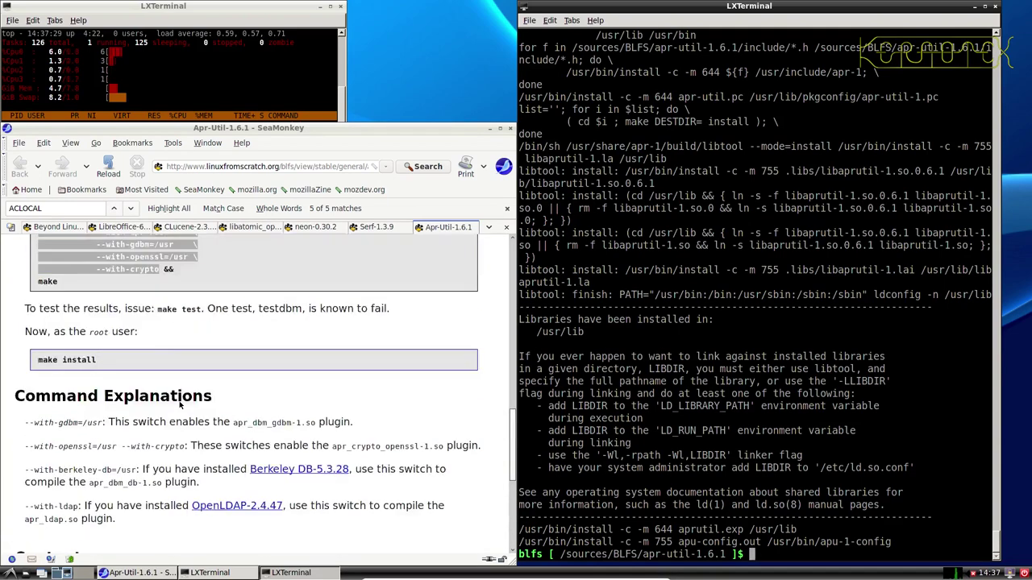
{"action": "type", "text": "cd .."}
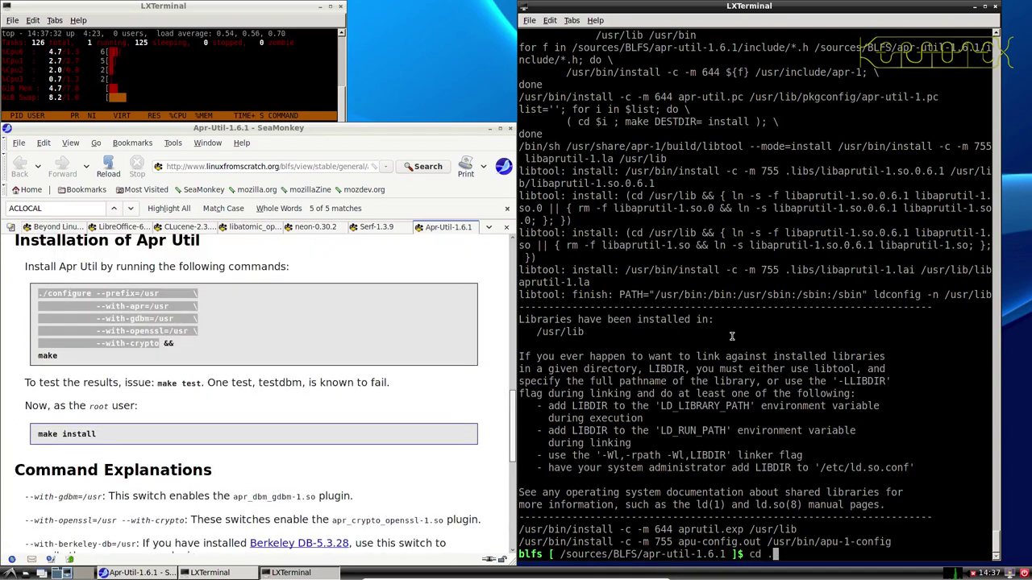
{"action": "key", "text": "Return"}
{"action": "type", "text": "rm -"}
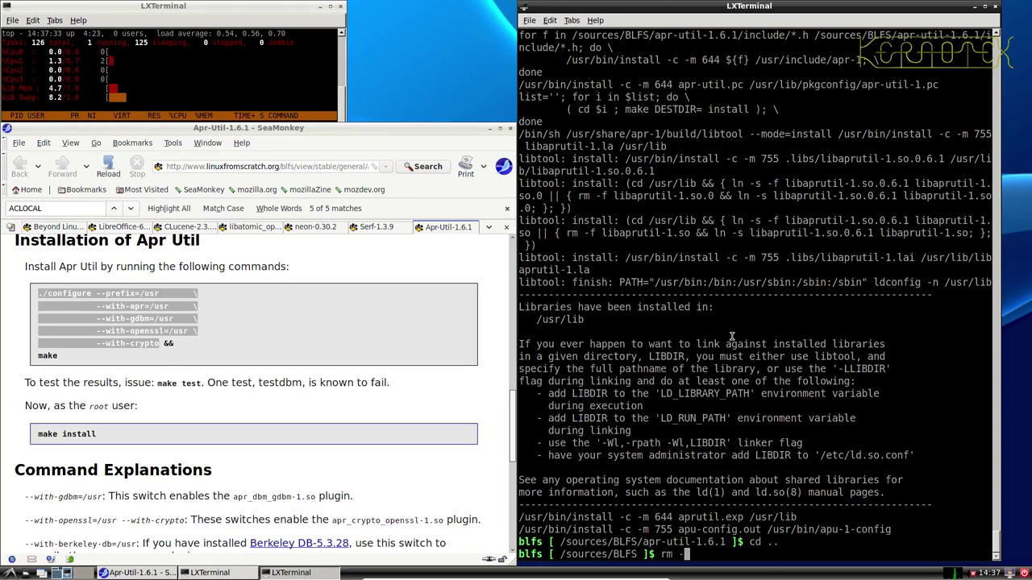
{"action": "type", "text": "Rf apr-ut"}
{"action": "key", "text": "Tab"}
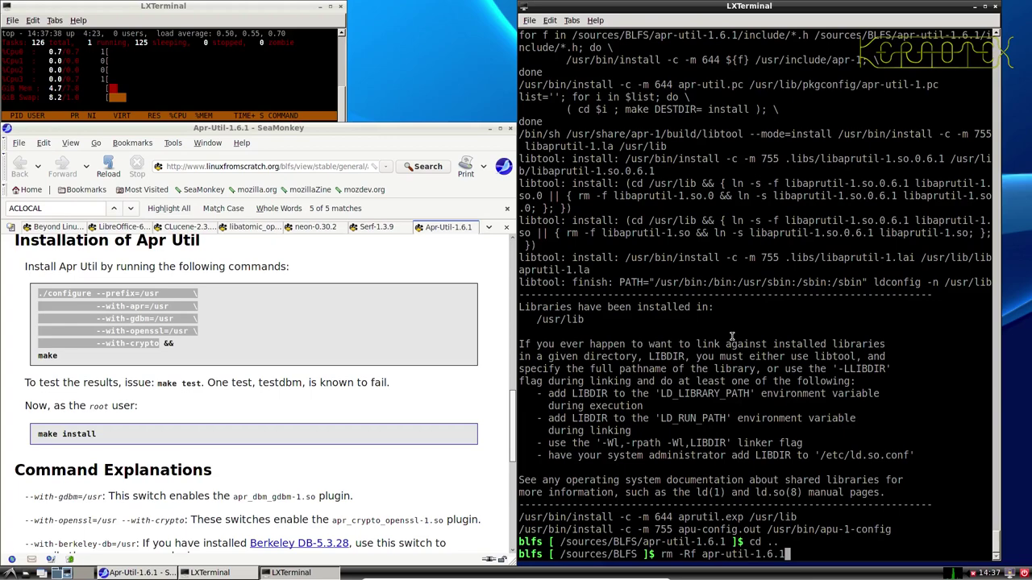
{"action": "key", "text": "Return"}
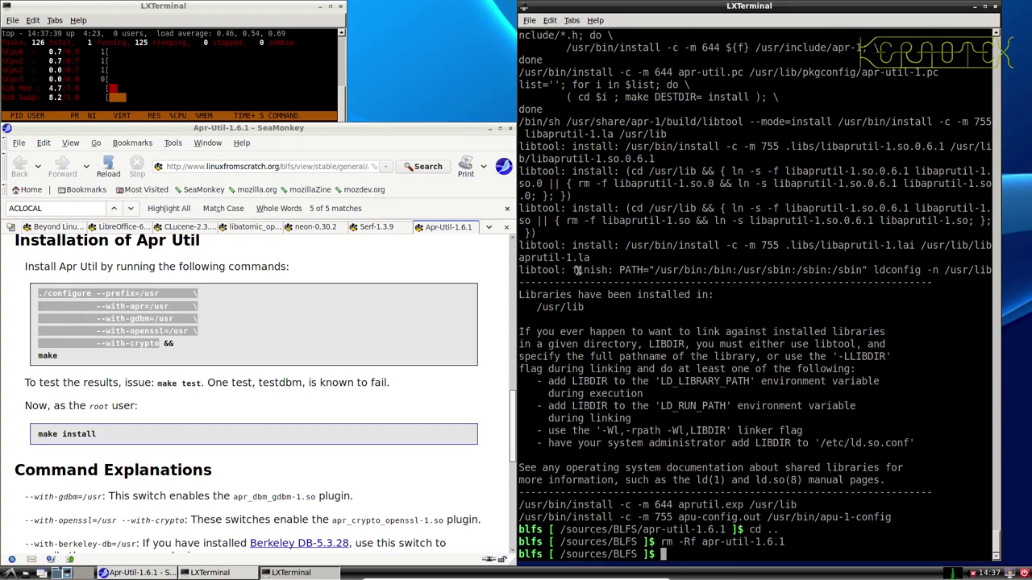
{"action": "left_click", "coordinate": [506, 229]}
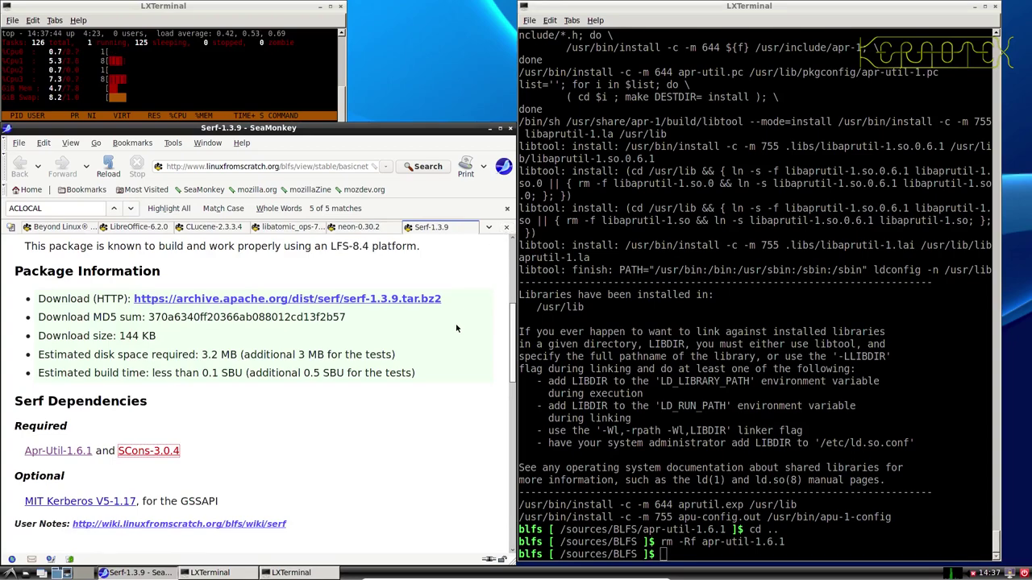
Download the serf-1.3.9.tar.bz2 tarball with wget using the copied link address
{"action": "right_click", "coordinate": [375, 302]}
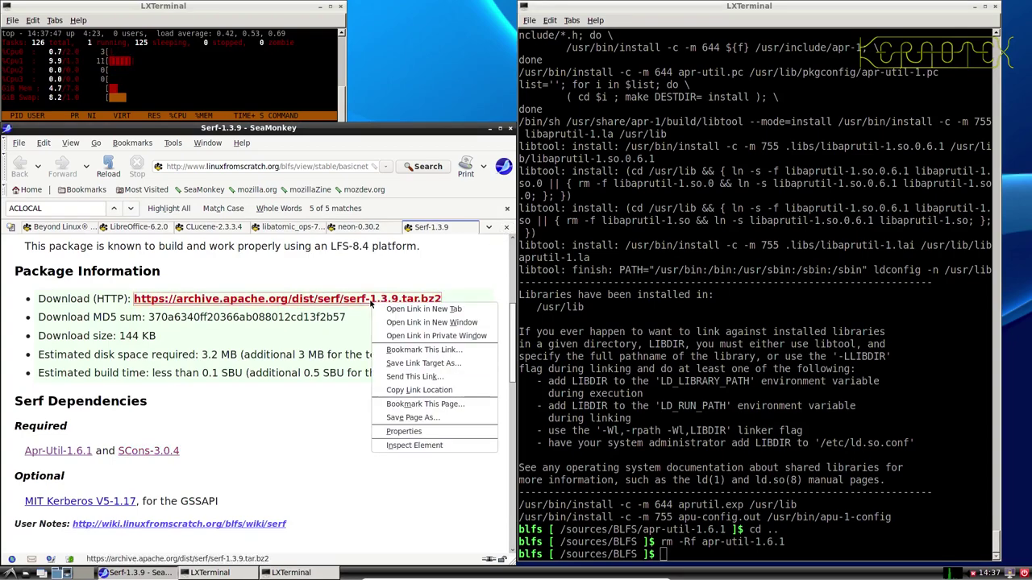
{"action": "left_click", "coordinate": [419, 391]}
{"action": "left_click", "coordinate": [640, 395]}
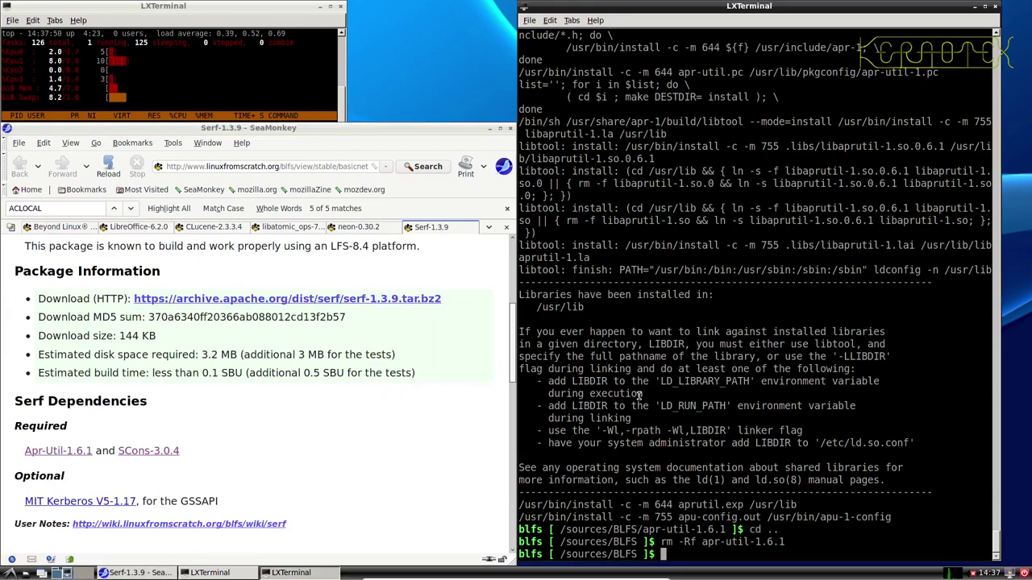
{"action": "type", "text": "wget"}
{"action": "key", "text": "ctrl+shift+v"}
{"action": "key", "text": "Return"}
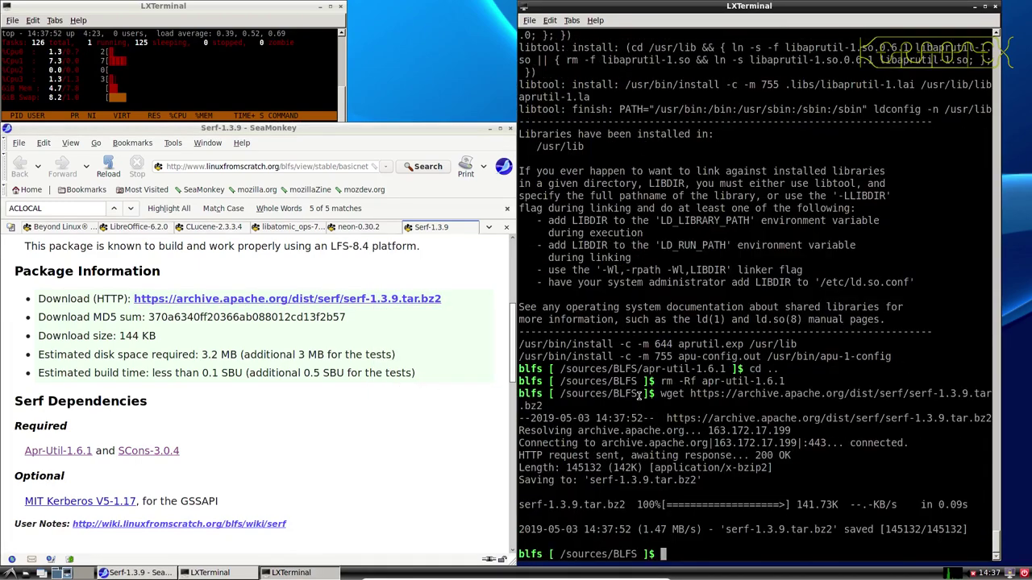
Extract the serf tarball with tar -xvf and change into serf-1.3.9
{"action": "type", "text": "tar -xvf serf"}
{"action": "key", "text": "Tab"}
{"action": "key", "text": "Return"}
{"action": "type", "text": "cd ser"}
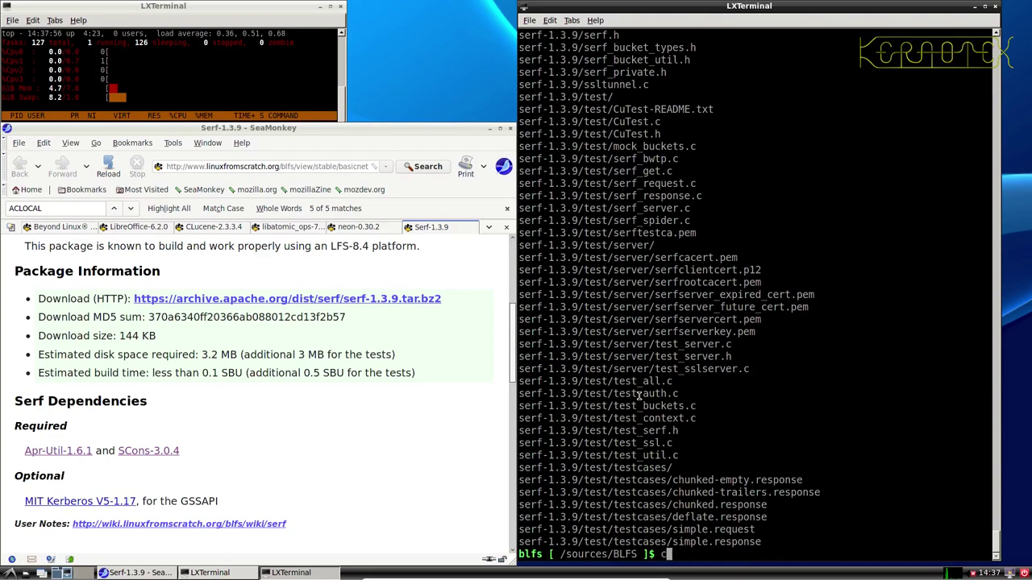
{"action": "key", "text": "Tab"}
{"action": "key", "text": "Return"}
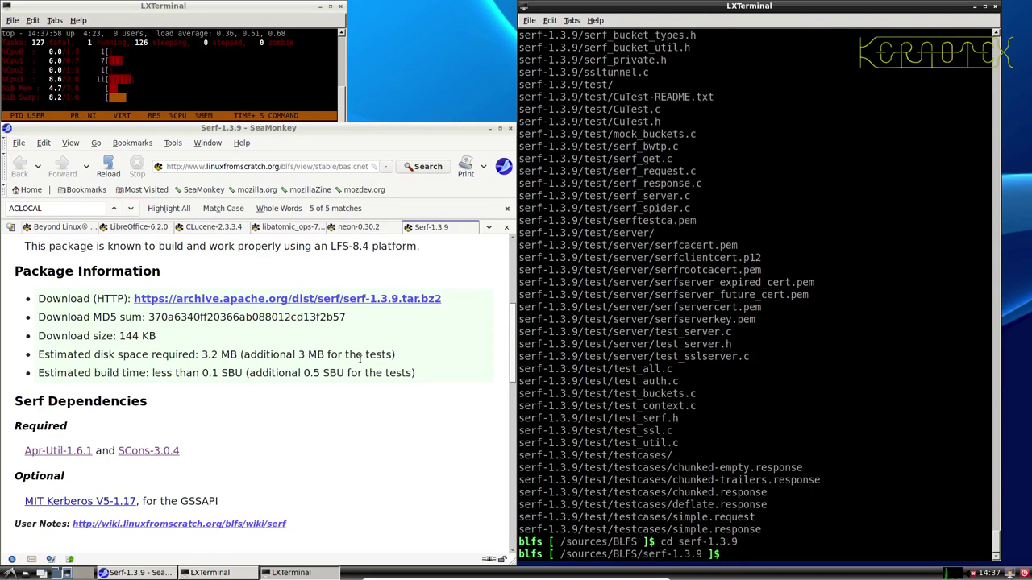
{"action": "scroll", "coordinate": [330, 385], "scroll_direction": "down", "scroll_amount": 8}
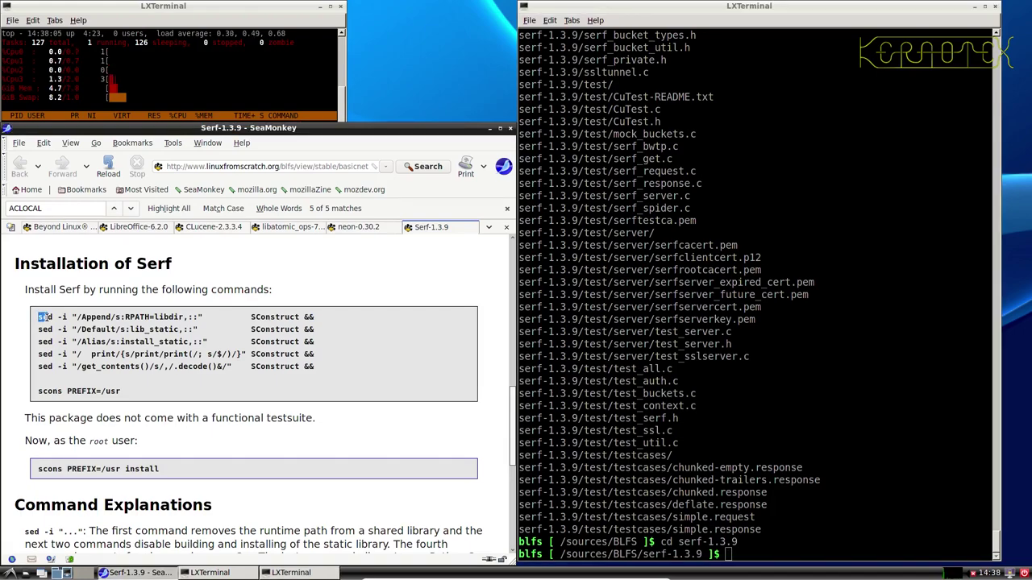
Run the Serf sed and scons build commands copied from the instructions page
{"action": "left_click_drag", "start_coordinate": [38, 319], "coordinate": [125, 393]}
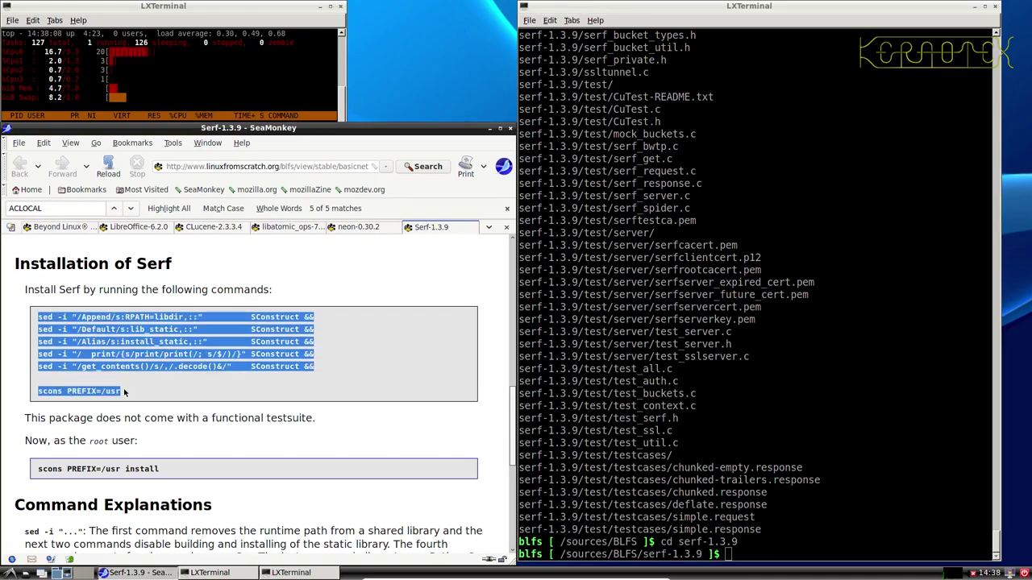
{"action": "middle_click", "coordinate": [681, 435]}
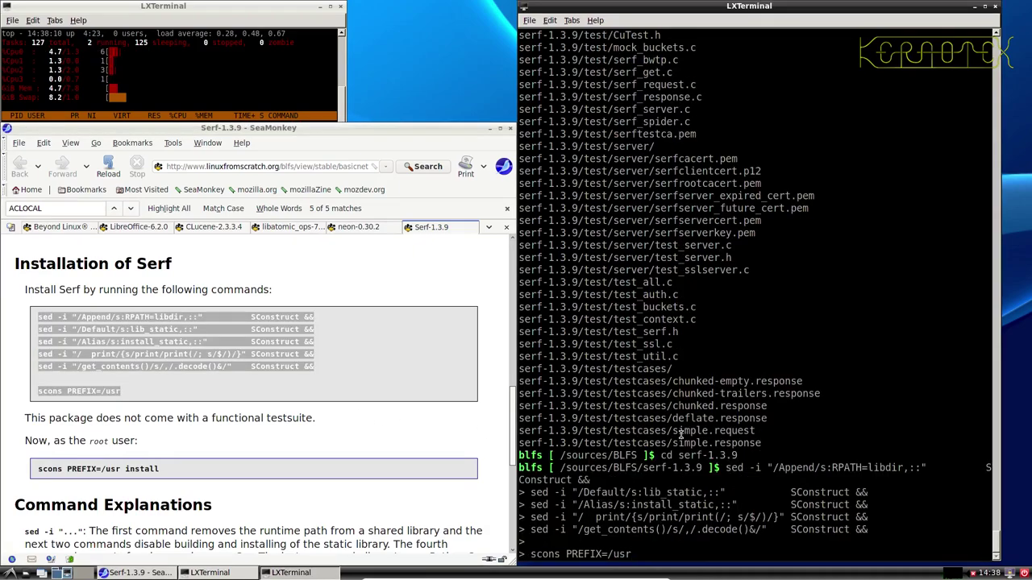
{"action": "key", "text": "Return"}
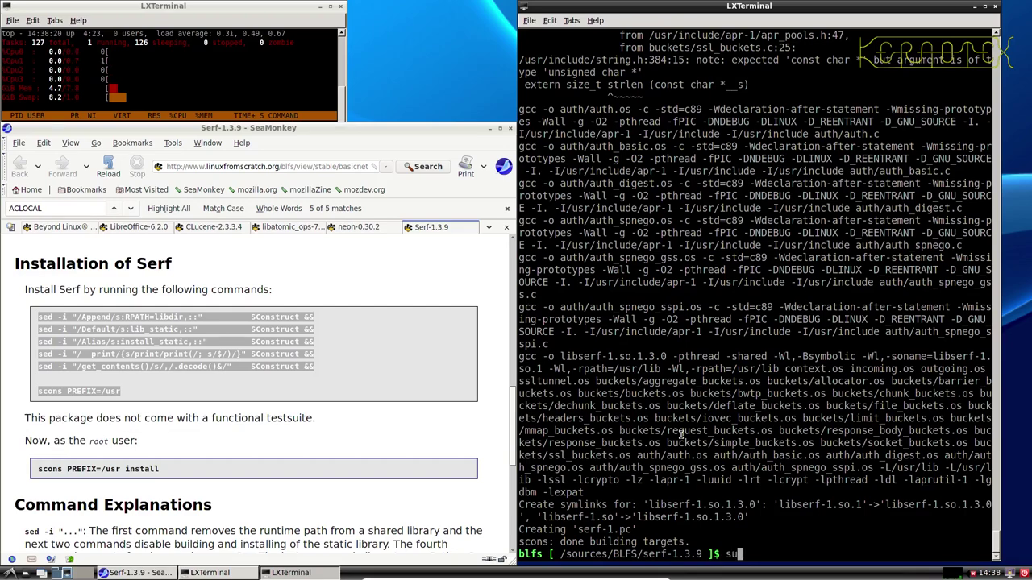
Install Serf as root with sudo -E scons PREFIX=/usr install
{"action": "type", "text": "do -"}
{"action": "type", "text": "iE"}
{"action": "key", "text": "BackSpace"}
{"action": "key", "text": "BackSpace"}
{"action": "key", "text": "BackSpace"}
{"action": "type", "text": "E"}
{"action": "scroll", "coordinate": [442, 397], "scroll_direction": "down", "scroll_amount": 3}
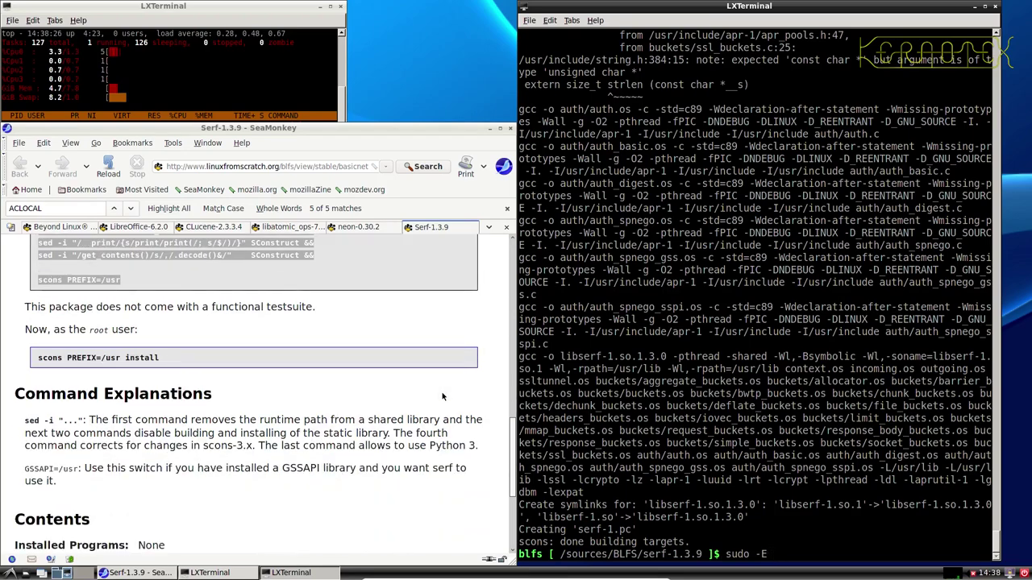
{"action": "left_click_drag", "start_coordinate": [35, 358], "coordinate": [159, 358]}
{"action": "middle_click", "coordinate": [691, 385]}
{"action": "key", "text": "Return"}
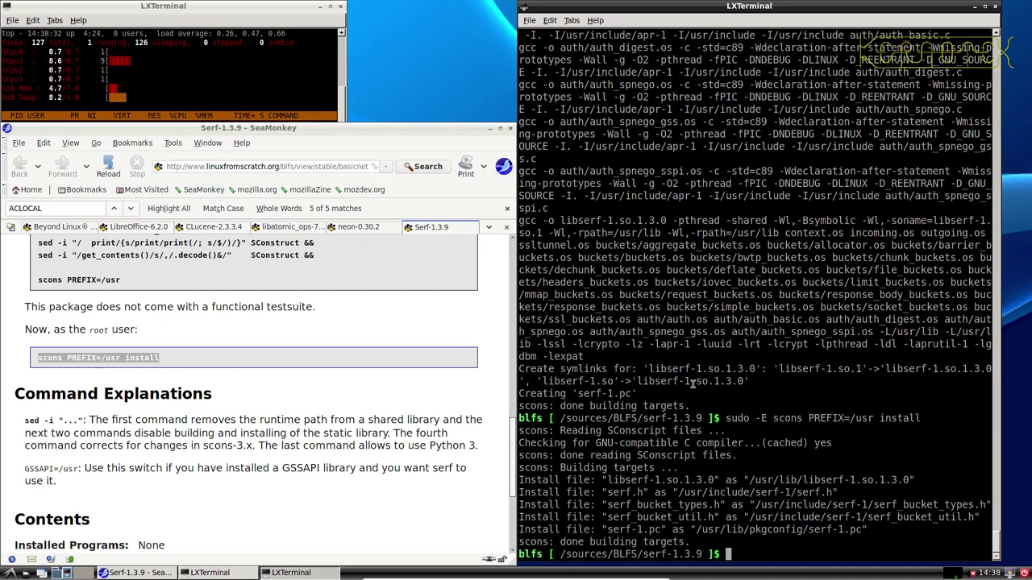
Delete the serf-1.3.9 source directory and close the Serf instructions page
{"action": "scroll", "coordinate": [456, 441], "scroll_direction": "down", "scroll_amount": 3}
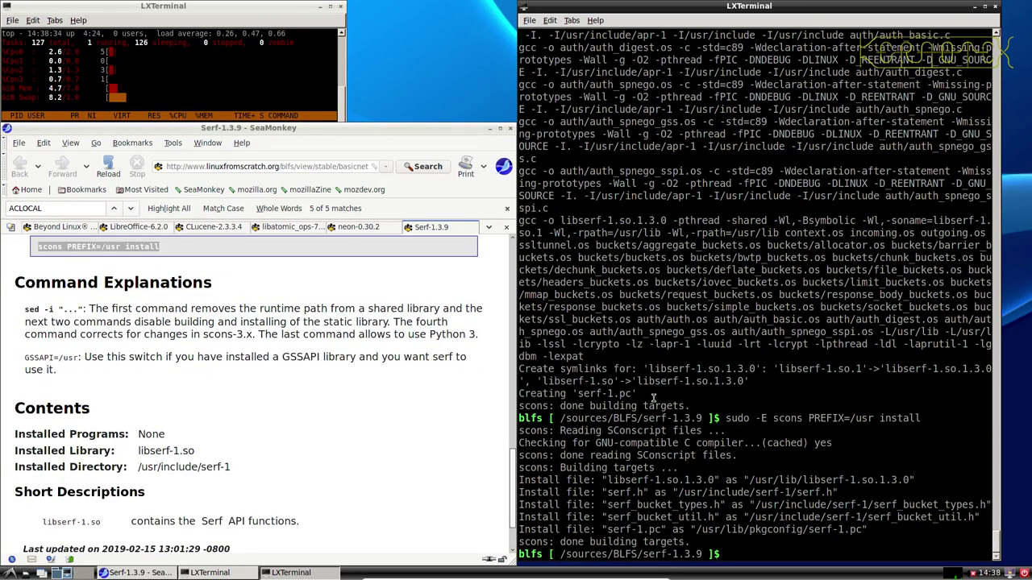
{"action": "type", "text": "cd .."}
{"action": "key", "text": "Return"}
{"action": "type", "text": "rm "}
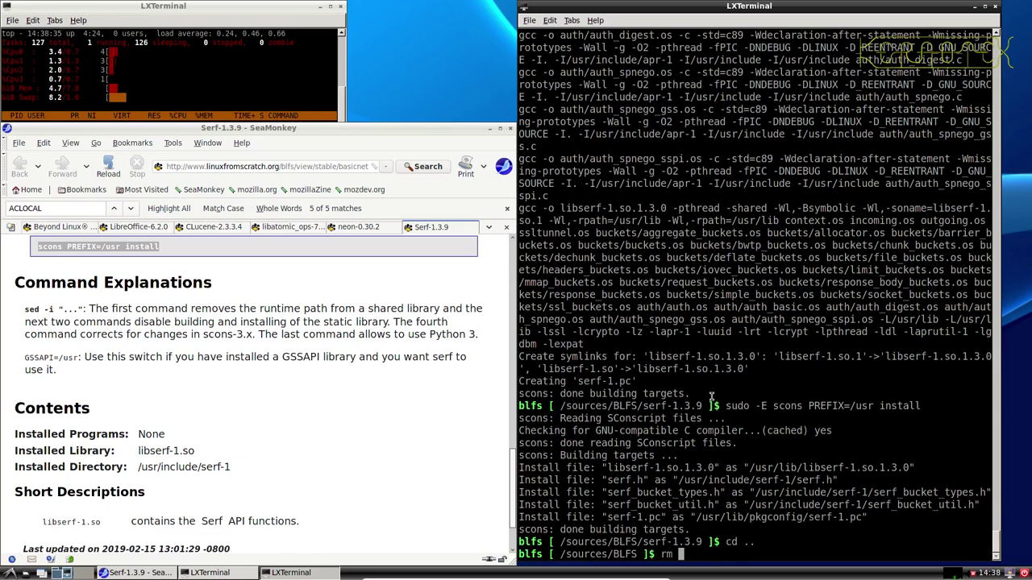
{"action": "type", "text": "-Rf serf-1.3.9"}
{"action": "key", "text": "Return"}
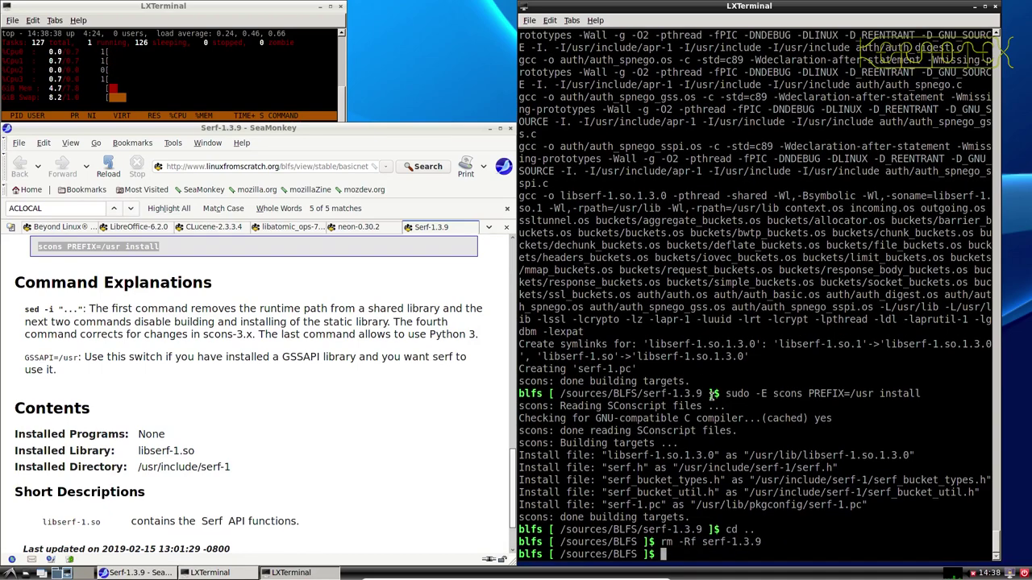
{"action": "left_click", "coordinate": [507, 227]}
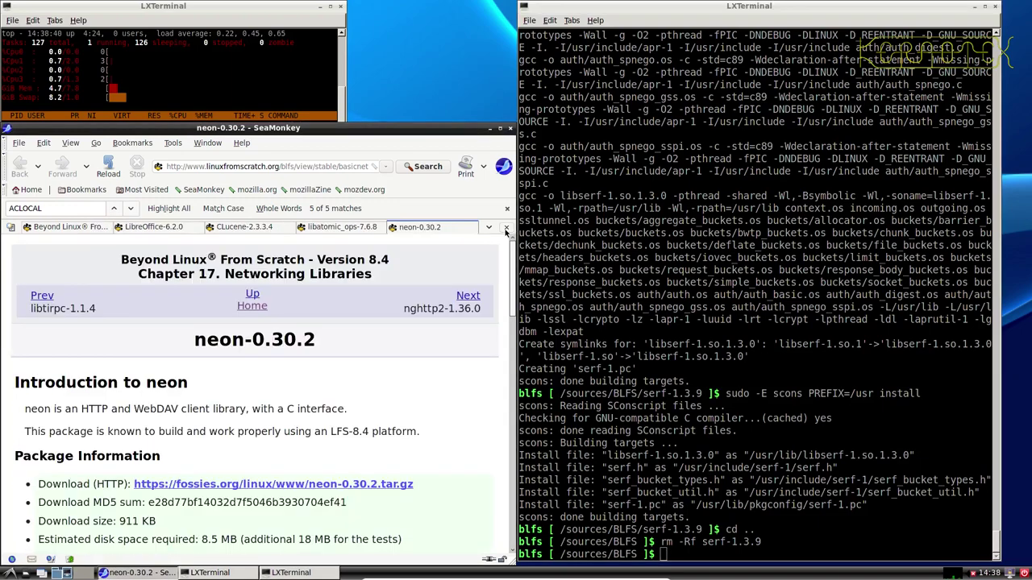
Download the neon-0.30.2 tarball with wget from the copied fossies link, fixing the wgwt typo
{"action": "scroll", "coordinate": [440, 283], "scroll_direction": "down", "scroll_amount": 3}
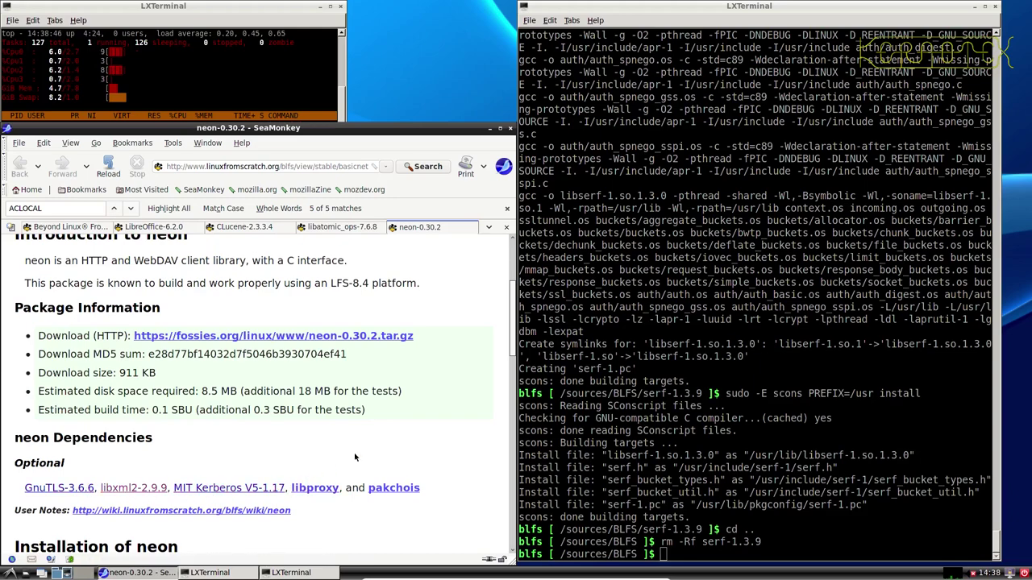
{"action": "scroll", "coordinate": [363, 454], "scroll_direction": "down", "scroll_amount": 3}
{"action": "scroll", "coordinate": [363, 454], "scroll_direction": "up", "scroll_amount": 2}
{"action": "scroll", "coordinate": [363, 454], "scroll_direction": "up", "scroll_amount": 1}
{"action": "right_click", "coordinate": [377, 336]}
{"action": "left_click", "coordinate": [405, 422]}
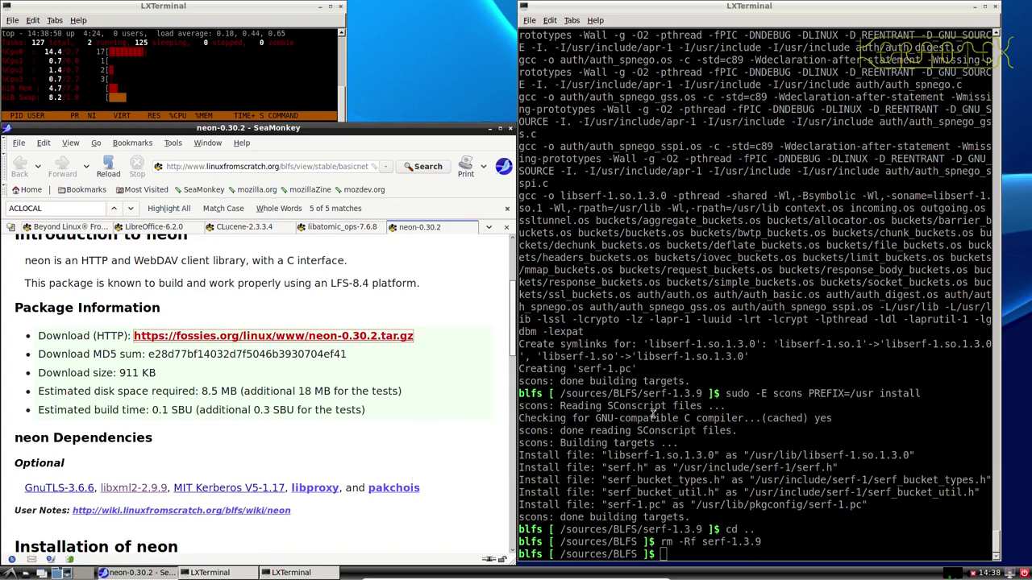
{"action": "left_click", "coordinate": [653, 412]}
{"action": "type", "text": "wgwt"}
{"action": "key", "text": "ctrl+shift+v"}
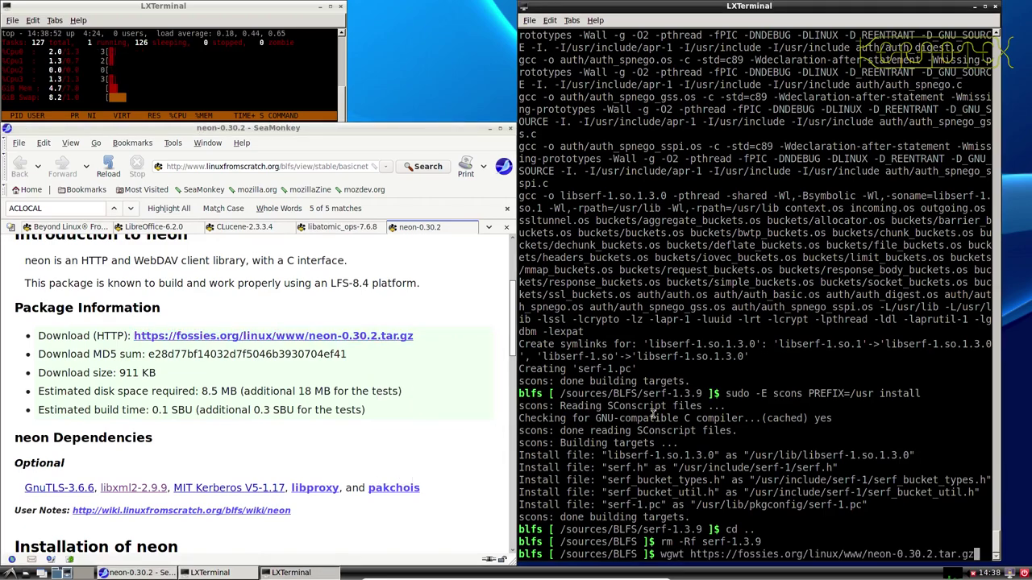
{"action": "key", "text": "Home"}
{"action": "key", "text": "Right"}
{"action": "key", "text": "Right"}
{"action": "key", "text": "Delete"}
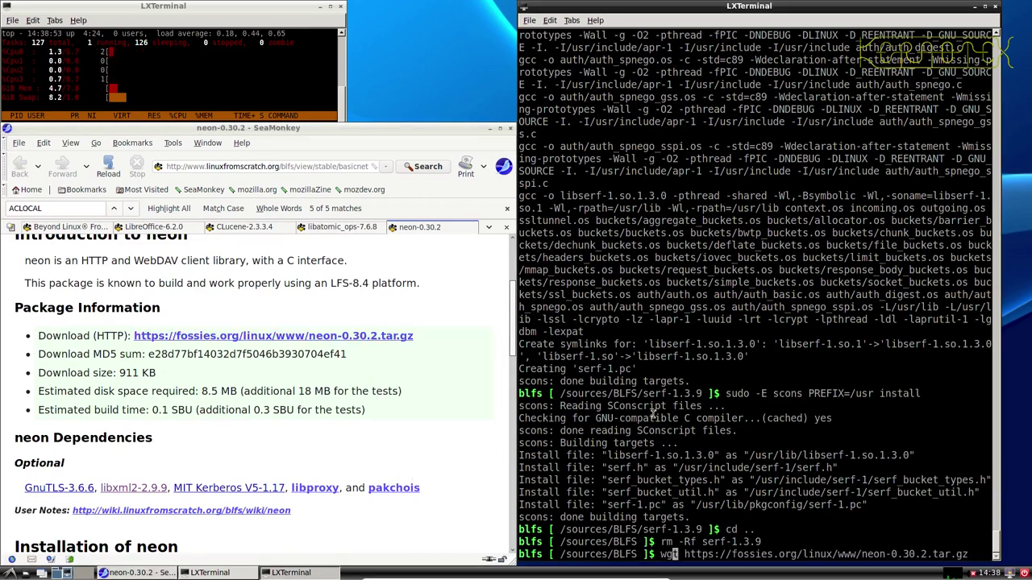
{"action": "type", "text": "e"}
{"action": "key", "text": "Return"}
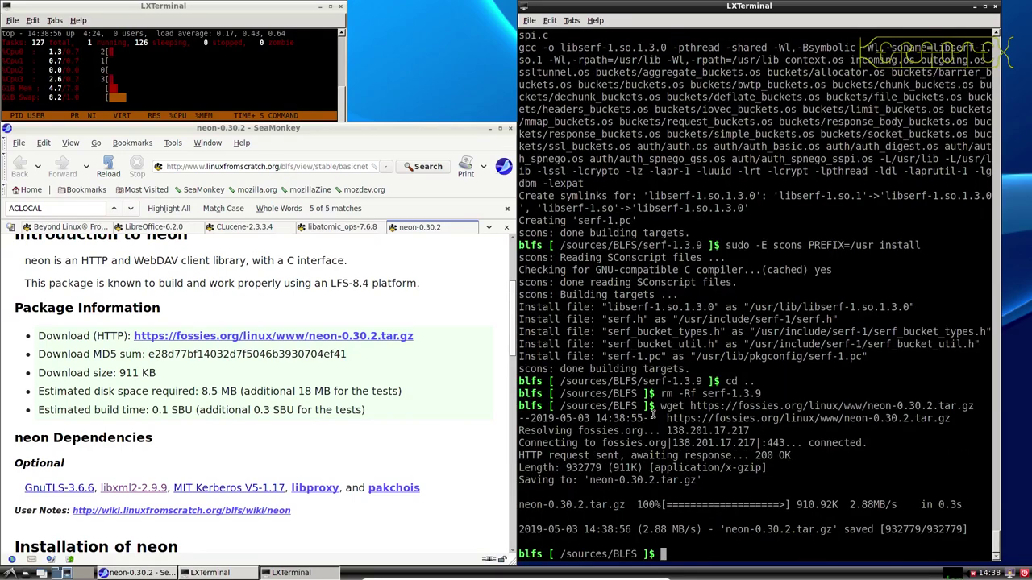
Unpack neon-0.30.2.tar.gz and change into the neon-0.30.2 directory
{"action": "type", "text": "tar -x"}
{"action": "type", "text": "x"}
{"action": "type", "text": "f "}
{"action": "type", "text": "ne"}
{"action": "key", "text": "Tab"}
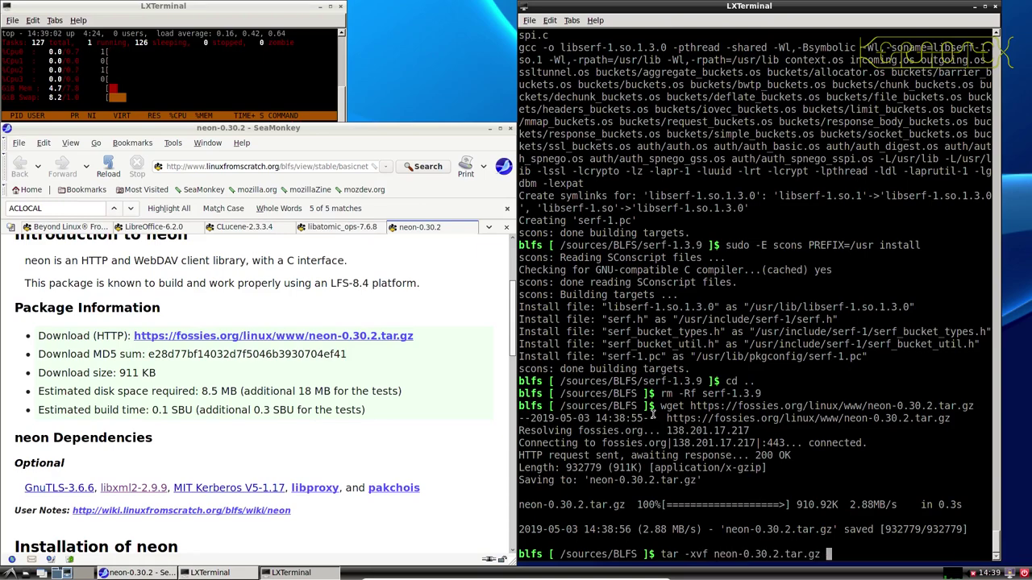
{"action": "key", "text": "Return"}
{"action": "type", "text": "cd neo"}
{"action": "key", "text": "Tab"}
{"action": "key", "text": "Return"}
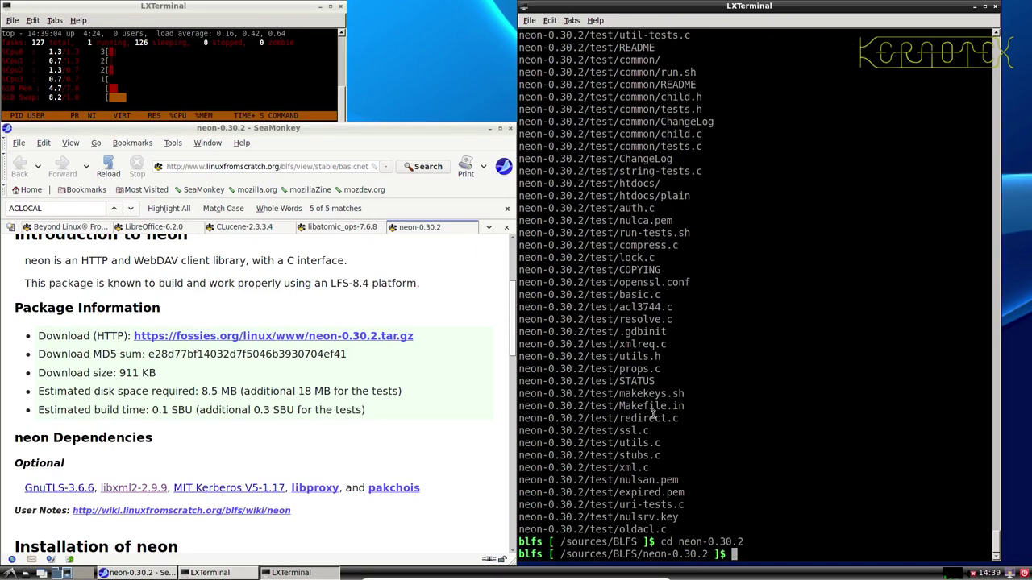
{"action": "scroll", "coordinate": [387, 392], "scroll_direction": "down", "scroll_amount": 6}
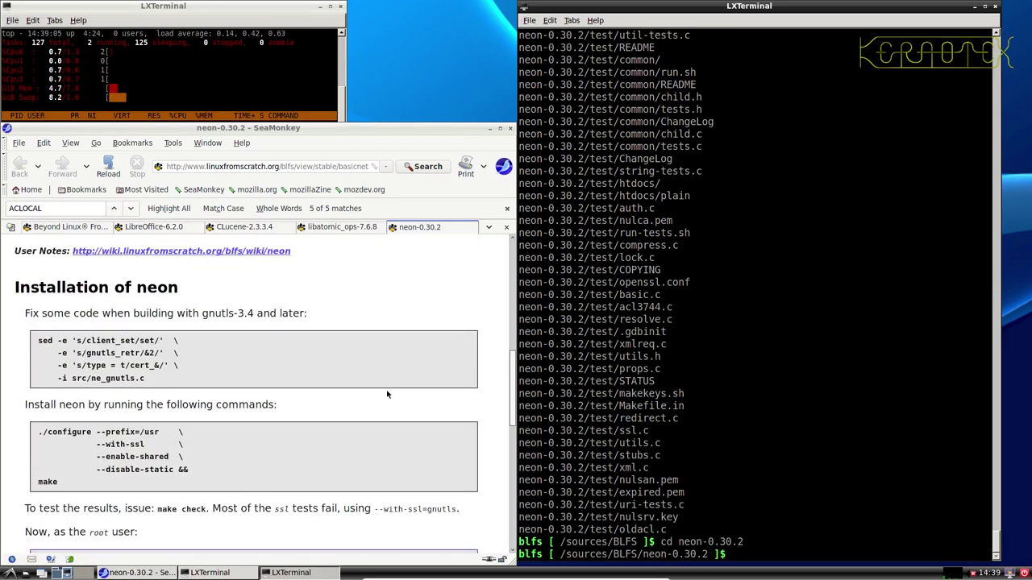
{"action": "left_click_drag", "start_coordinate": [38, 339], "coordinate": [203, 379]}
Apply the gnutls sed fix to src/ne_gnutls.c
{"action": "middle_click", "coordinate": [628, 373]}
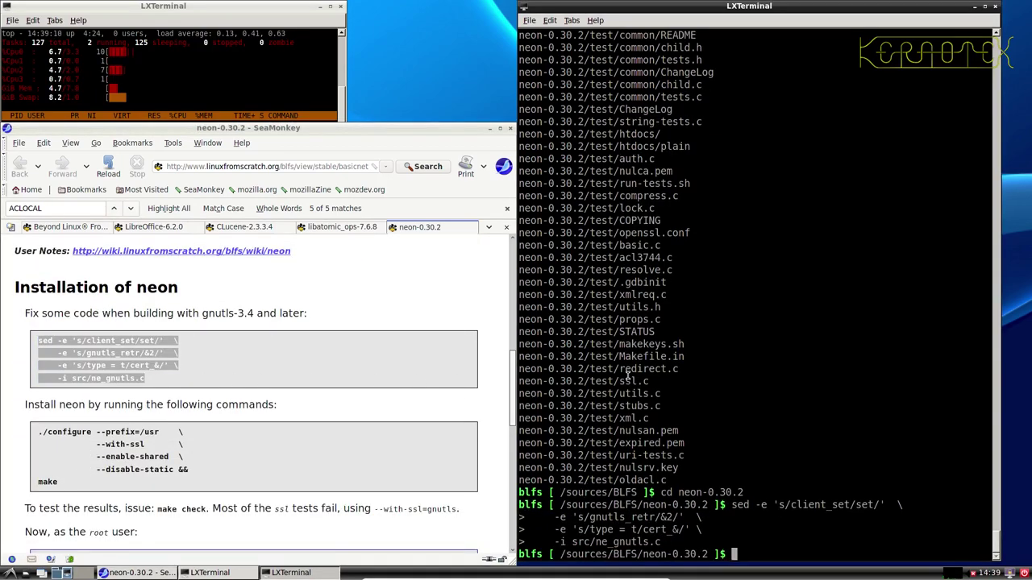
{"action": "scroll", "coordinate": [147, 444], "scroll_direction": "down", "scroll_amount": 5}
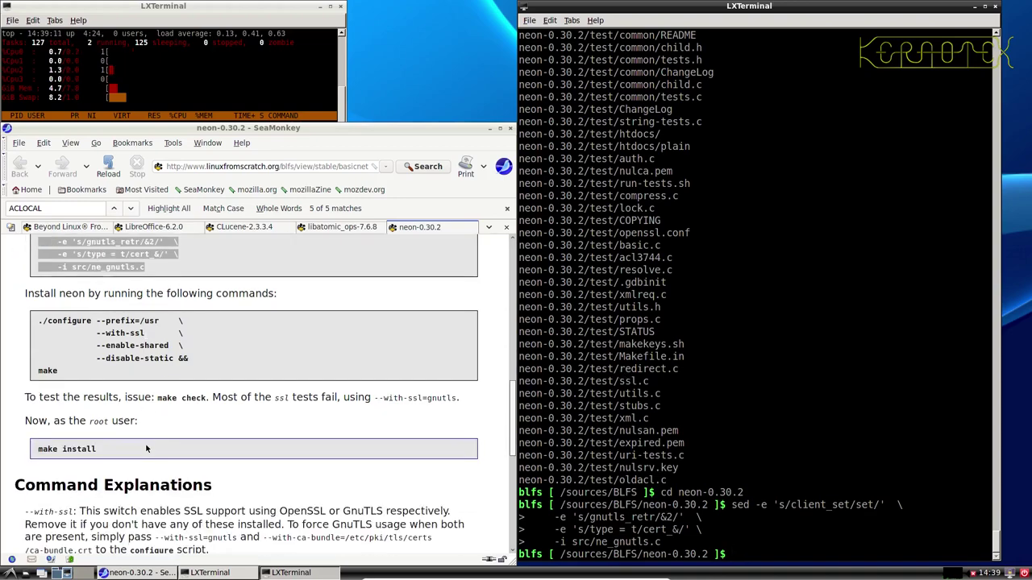
{"action": "scroll", "coordinate": [146, 449], "scroll_direction": "up", "scroll_amount": 1}
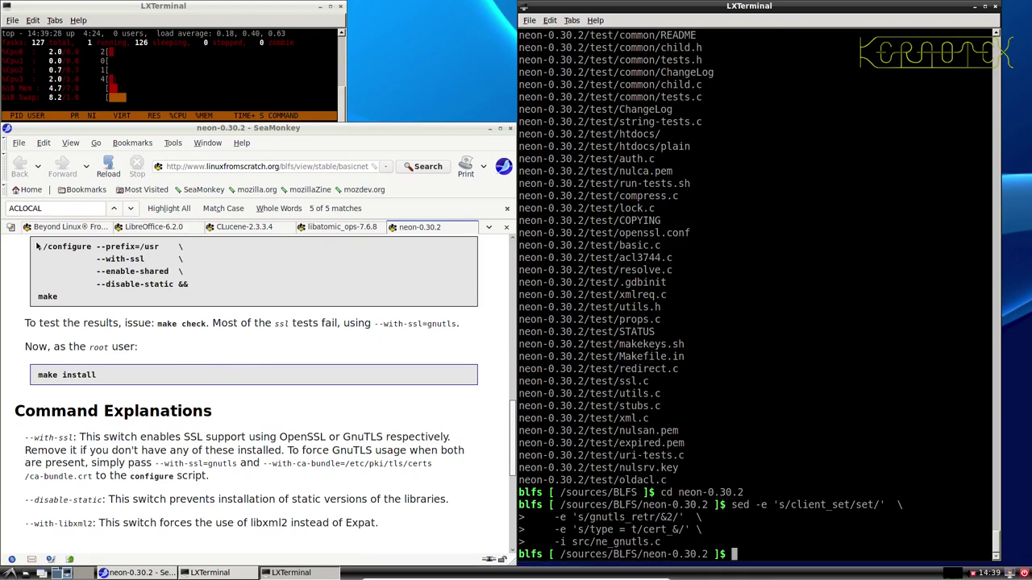
Configure and build neon, then install it with sudo -E make install
{"action": "left_click_drag", "start_coordinate": [38, 246], "coordinate": [79, 297]}
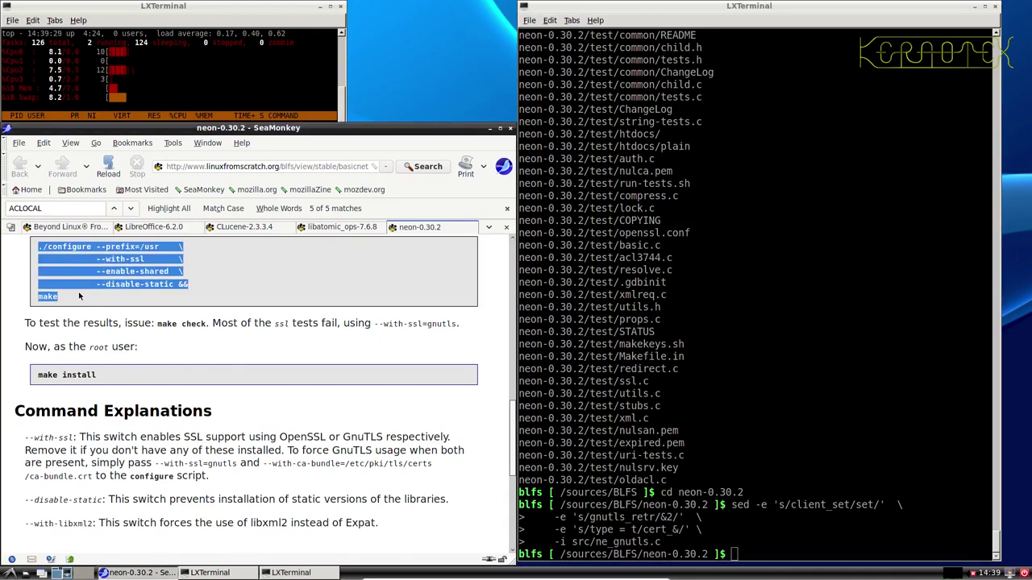
{"action": "middle_click", "coordinate": [697, 353]}
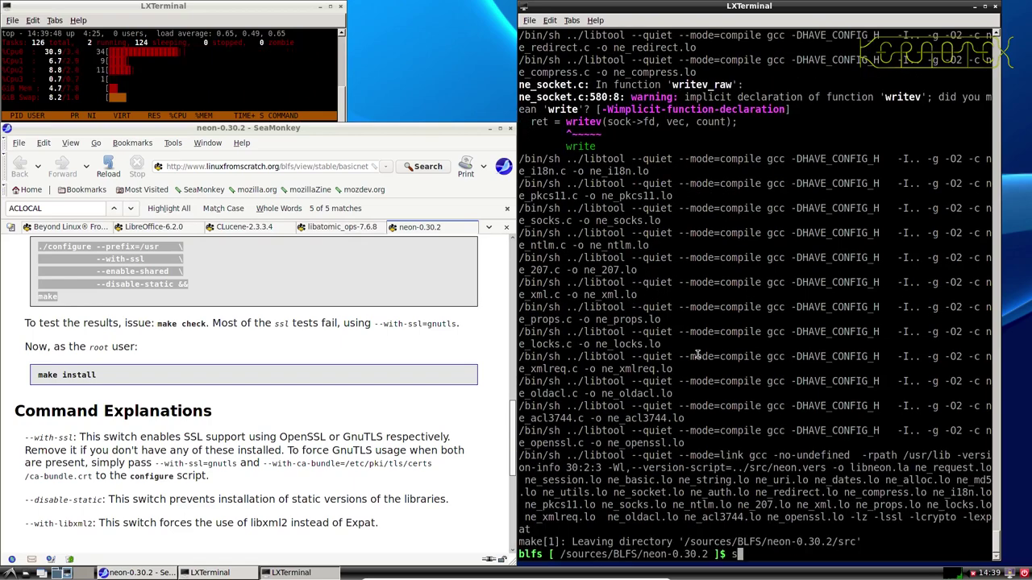
{"action": "type", "text": "udo -E ma"}
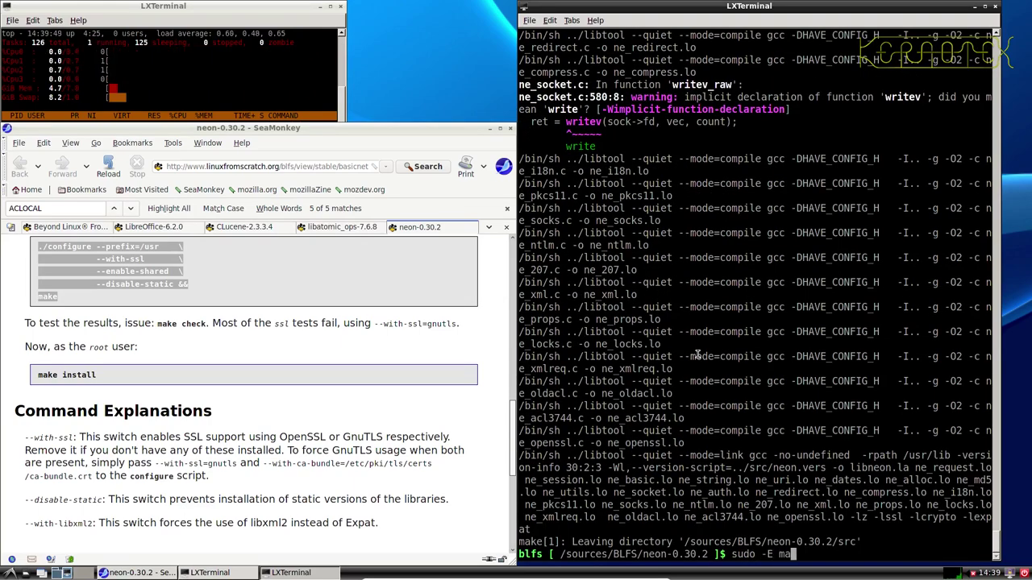
{"action": "type", "text": "ke install"}
{"action": "key", "text": "Return"}
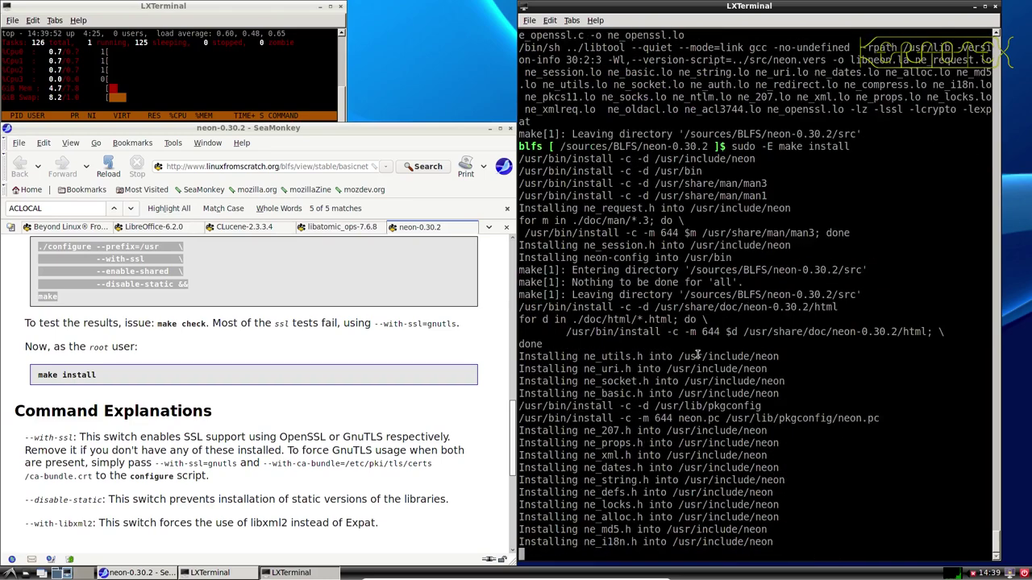
Delete the neon-0.30.2 source directory and close the neon instructions page
{"action": "type", "text": "cd .."}
{"action": "key", "text": "Return"}
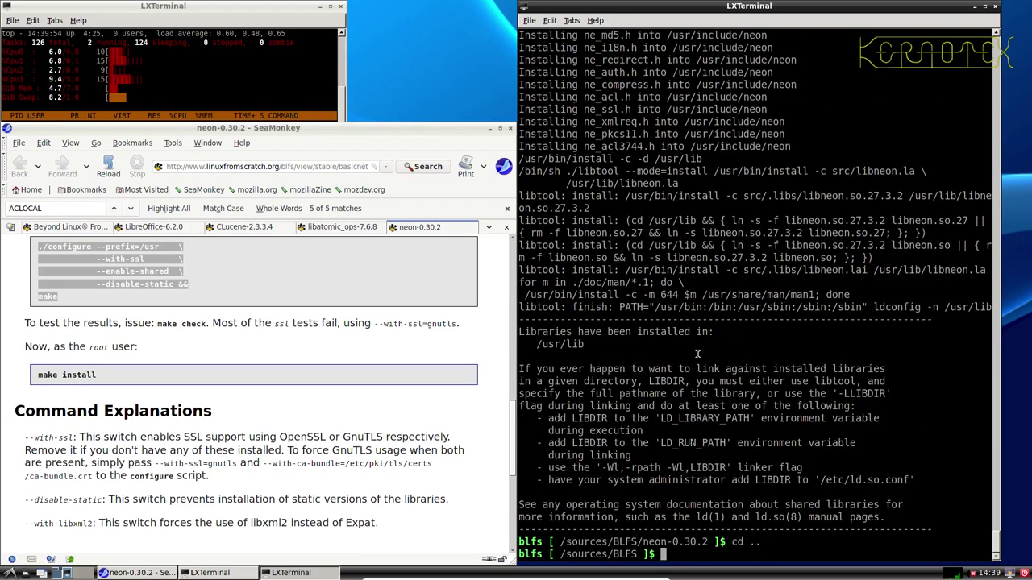
{"action": "type", "text": "rm -Rf neon-0.30.2"}
{"action": "key", "text": "Return"}
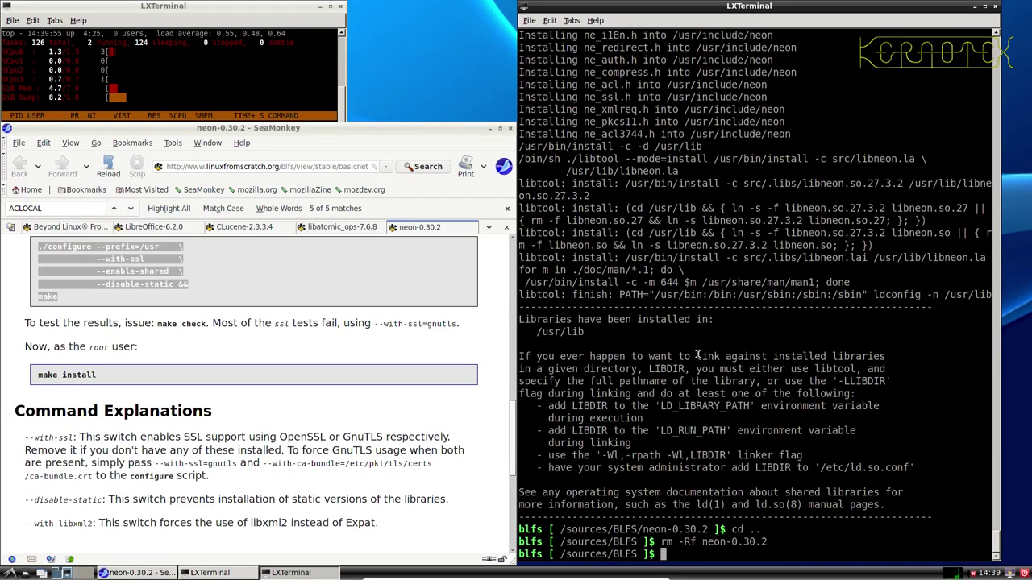
{"action": "left_click", "coordinate": [506, 226]}
Download the libatomic_ops tarball with wget using the copied link address
{"action": "scroll", "coordinate": [429, 372], "scroll_direction": "down", "scroll_amount": 5}
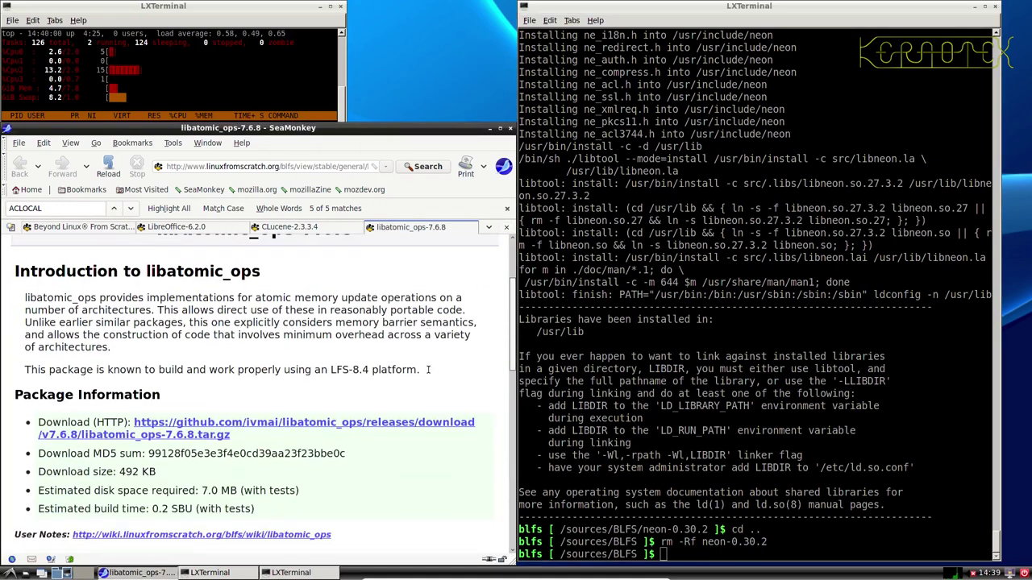
{"action": "scroll", "coordinate": [429, 372], "scroll_direction": "up", "scroll_amount": 2}
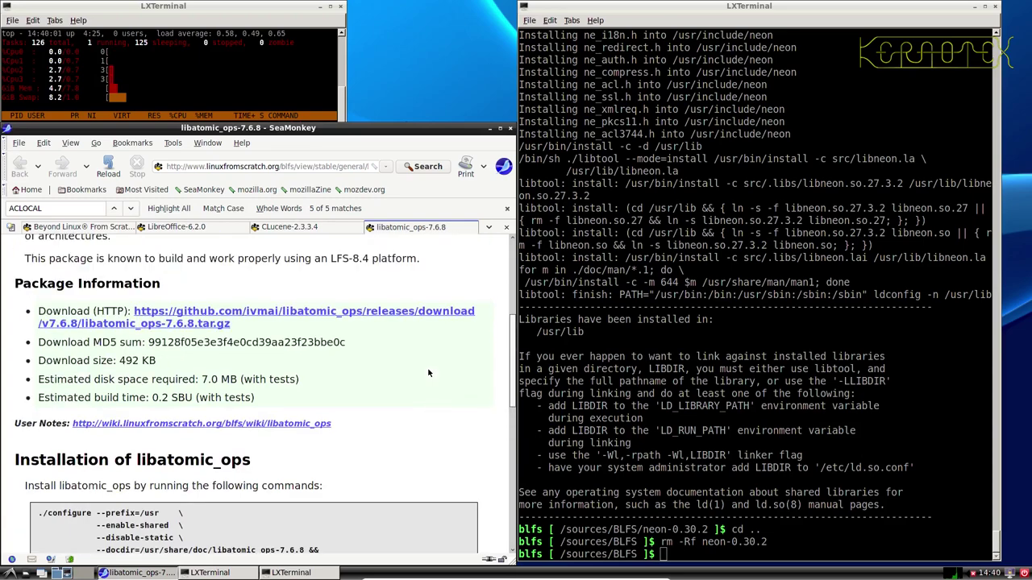
{"action": "right_click", "coordinate": [413, 313]}
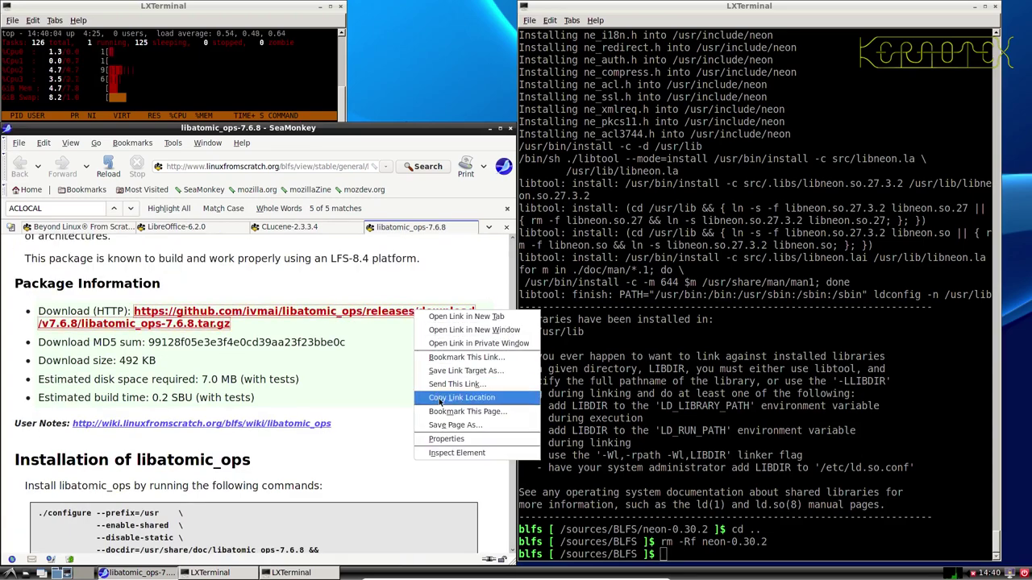
{"action": "left_click", "coordinate": [464, 395]}
{"action": "left_click", "coordinate": [654, 413]}
{"action": "type", "text": "wget"}
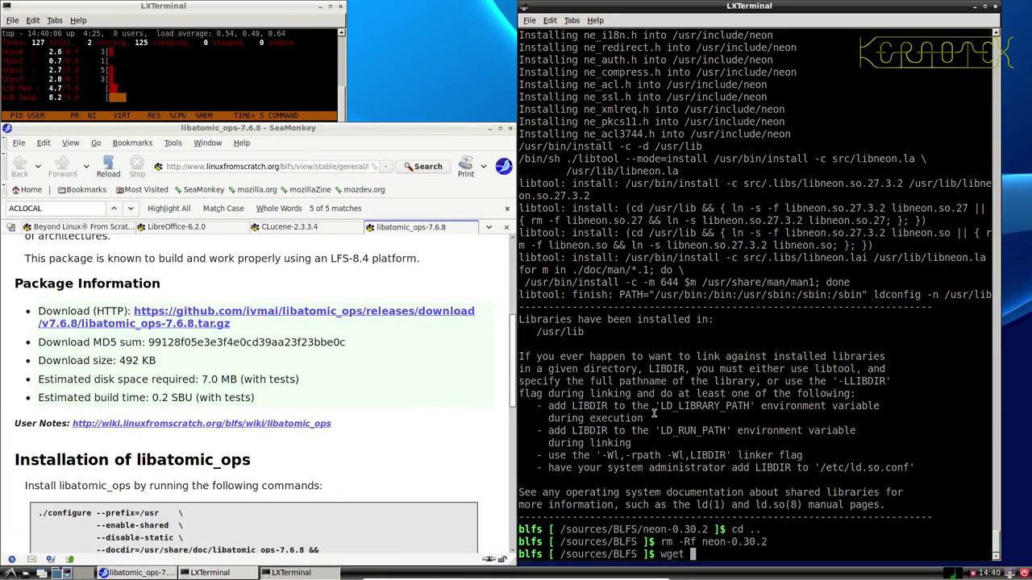
{"action": "key", "text": "ctrl+shift+v"}
{"action": "key", "text": "Return"}
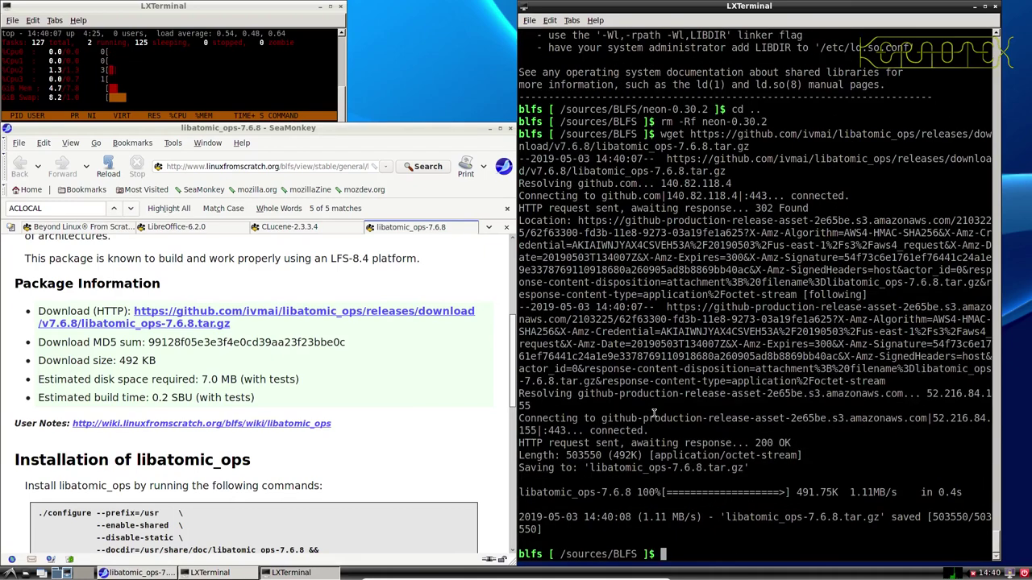
Unpack the libatomic_ops archive and change into libatomic_ops-7.6.8
{"action": "type", "text": "tar -xvf libat"}
{"action": "key", "text": "Tab"}
{"action": "key", "text": "Return"}
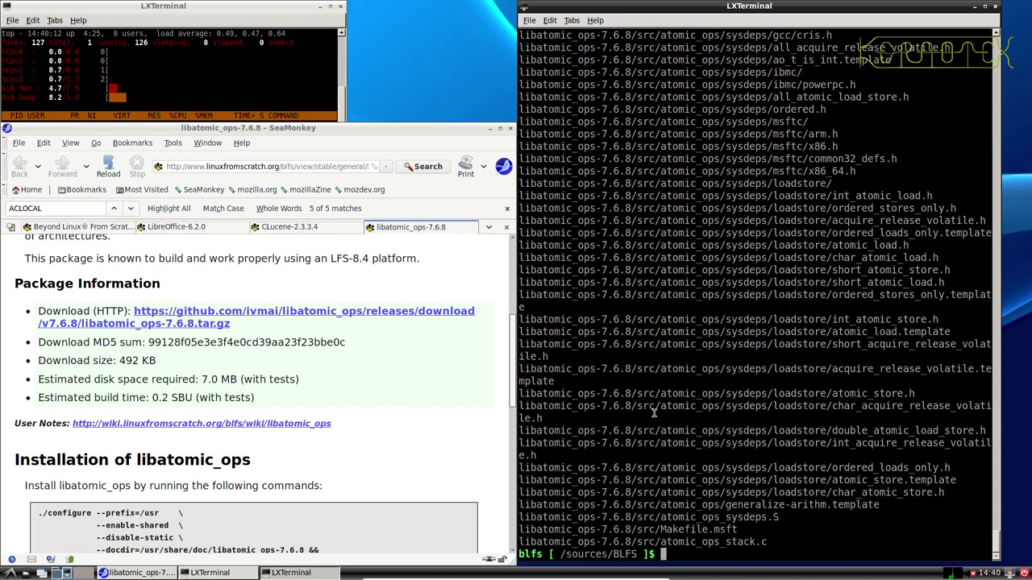
{"action": "type", "text": "cd libat"}
{"action": "key", "text": "Tab"}
{"action": "key", "text": "Tab"}
{"action": "key", "text": "Tab"}
{"action": "key", "text": "Tab"}
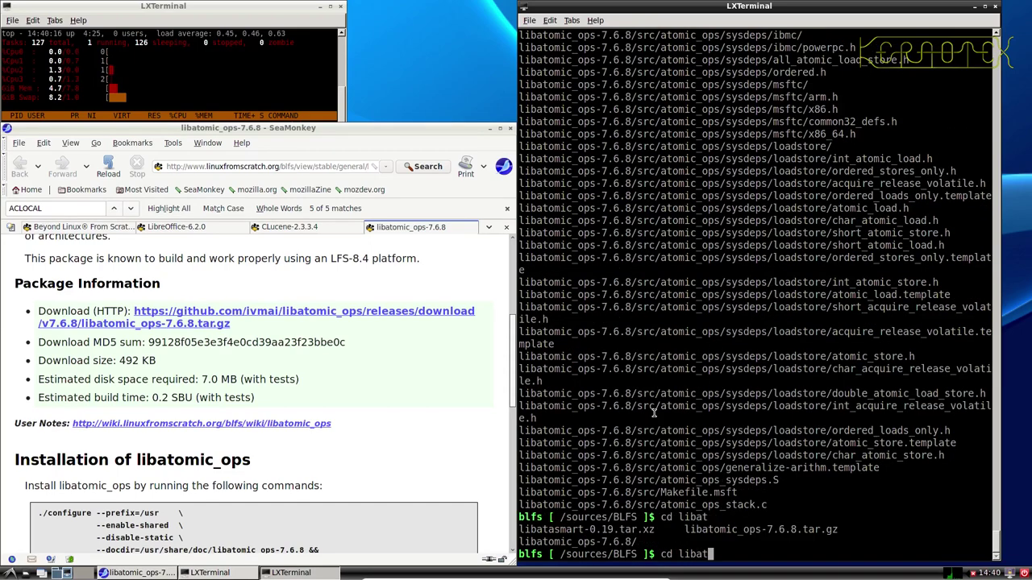
{"action": "type", "text": "o"}
{"action": "key", "text": "Tab"}
{"action": "key", "text": "Return"}
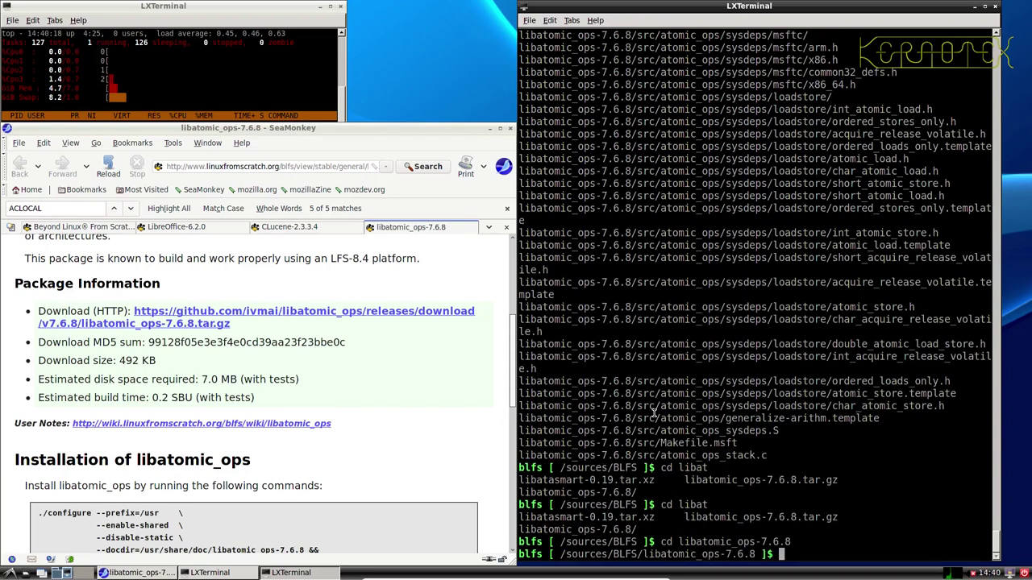
{"action": "type", "text": "cd libatom"}
{"action": "key", "text": "Return"}
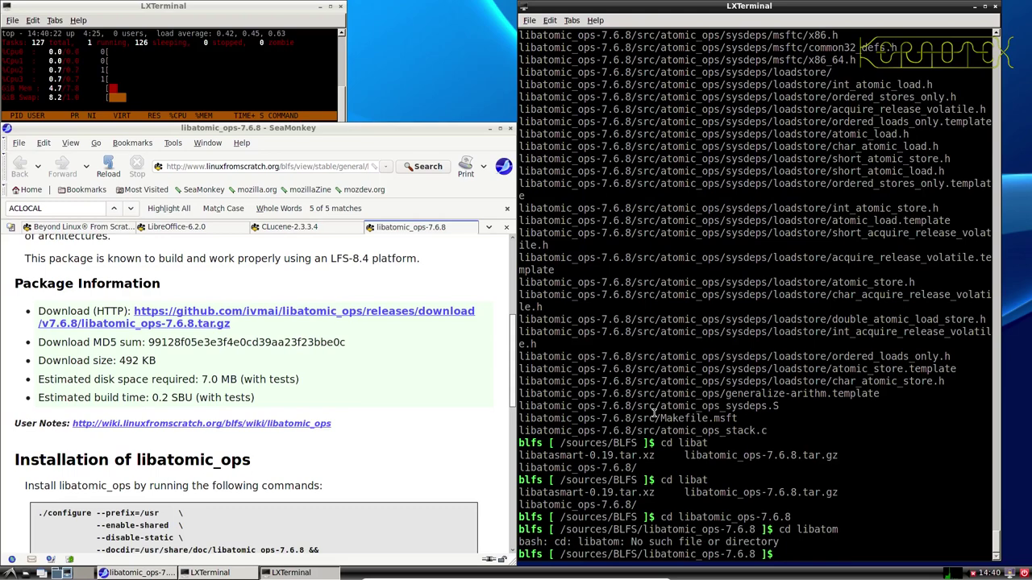
Run the libatomic_ops configure and make commands pasted from the instructions page
{"action": "scroll", "coordinate": [407, 430], "scroll_direction": "down", "scroll_amount": 3}
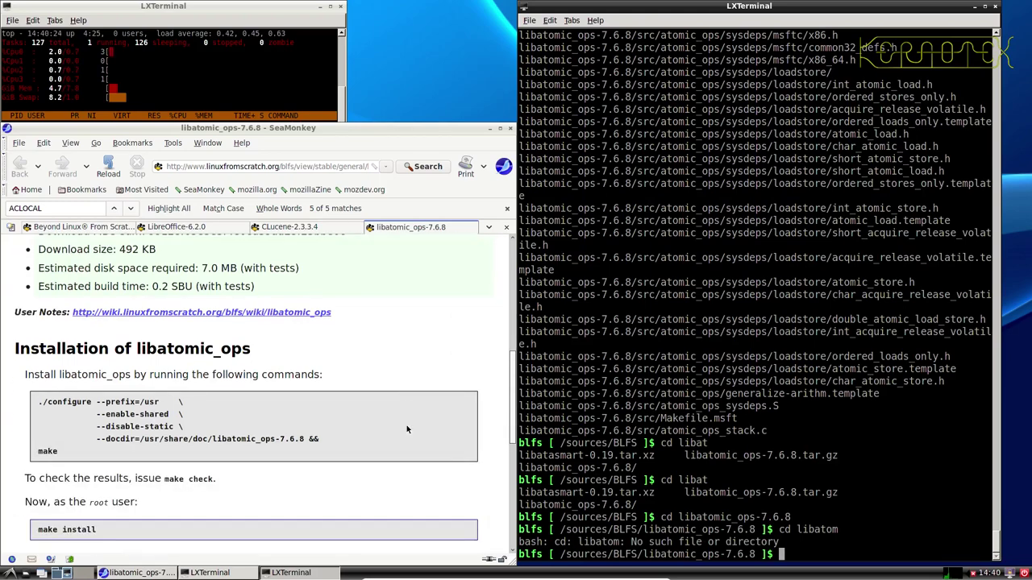
{"action": "scroll", "coordinate": [407, 430], "scroll_direction": "down", "scroll_amount": 3}
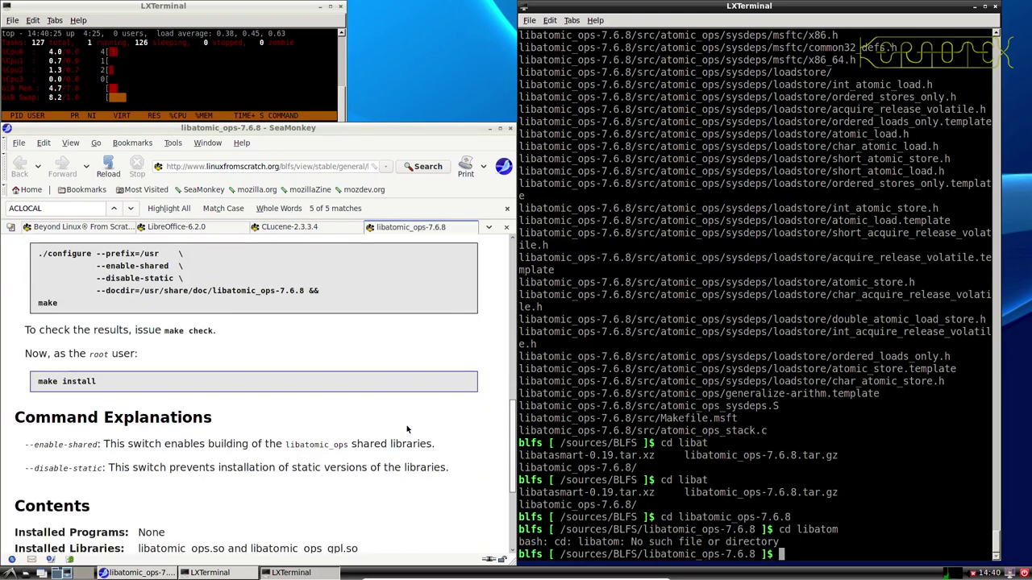
{"action": "scroll", "coordinate": [407, 430], "scroll_direction": "up", "scroll_amount": 2}
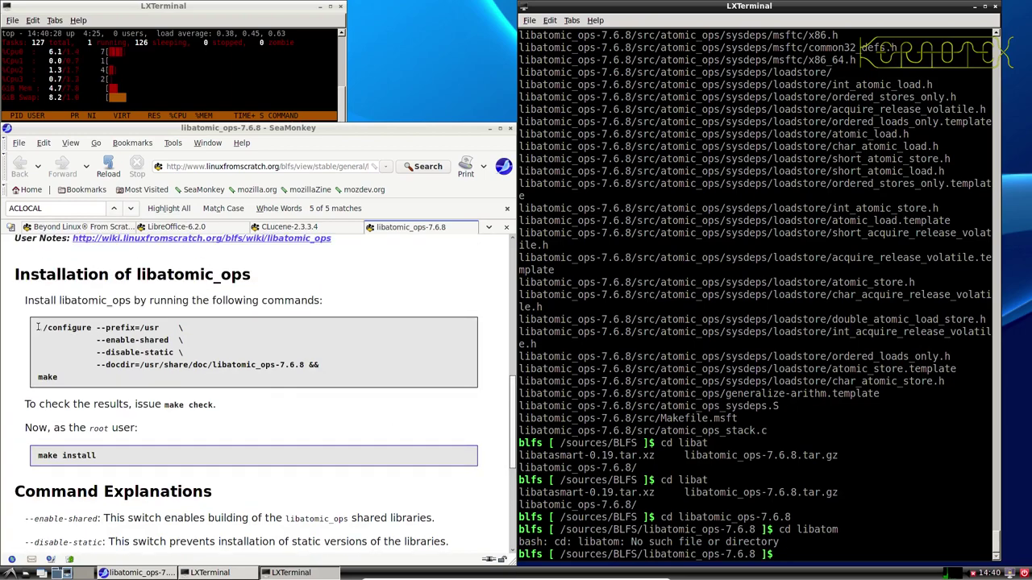
{"action": "left_click_drag", "start_coordinate": [38, 328], "coordinate": [72, 379]}
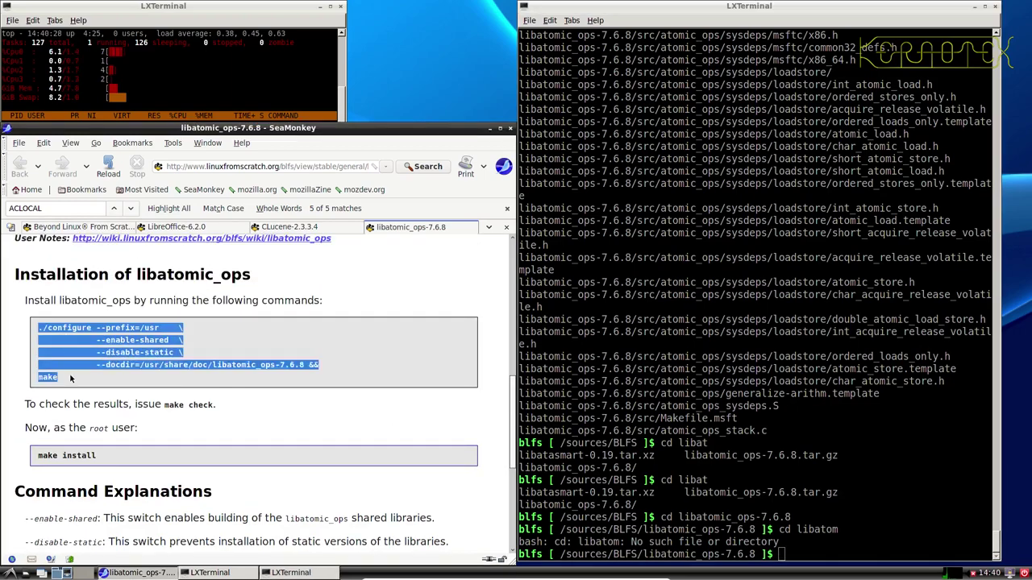
{"action": "middle_click", "coordinate": [637, 417]}
{"action": "key", "text": "Return"}
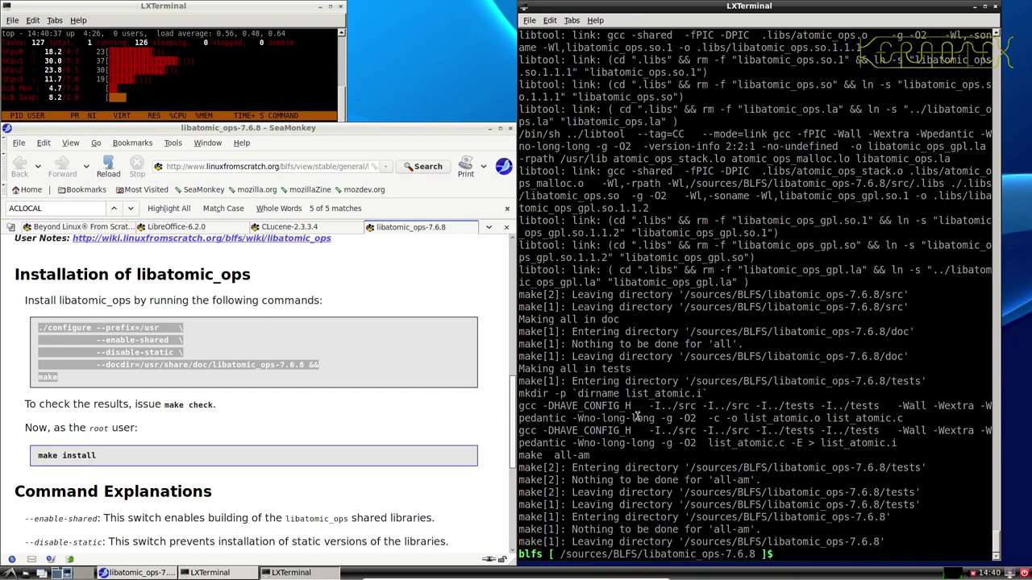
Rerun sudo -E make install, recalled via Ctrl+R history search
{"action": "key", "text": "ctrl+r"}
{"action": "type", "text": "install"}
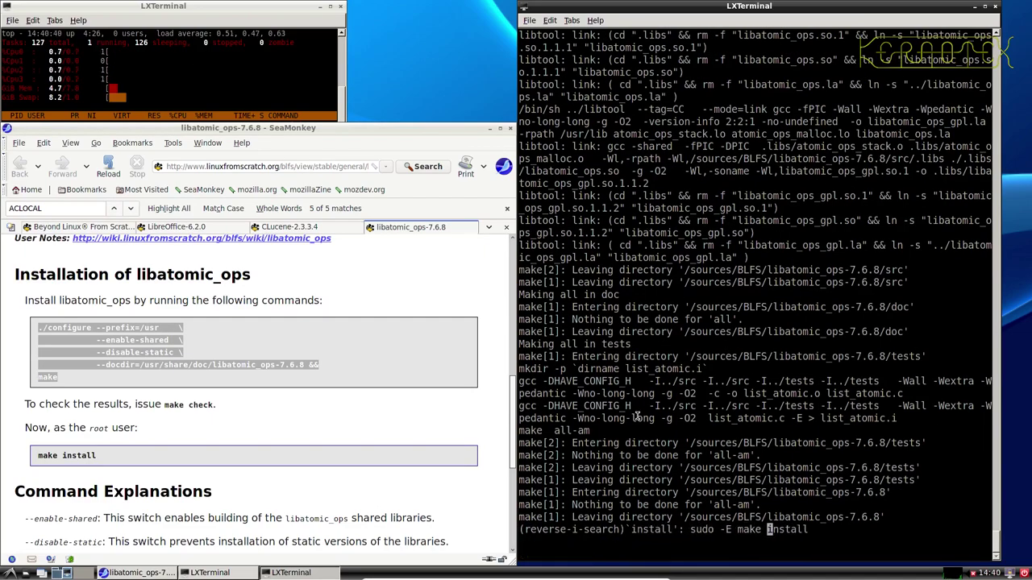
{"action": "key", "text": "Return"}
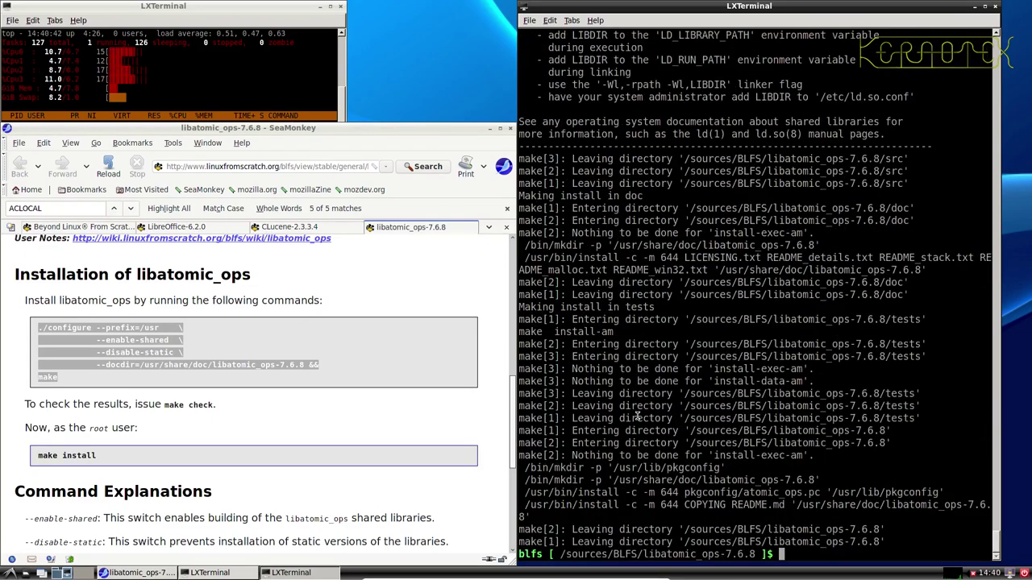
Delete the libatomic_ops-7.6.8 source folder from /sources/BLFS
{"action": "type", "text": "cd .."}
{"action": "key", "text": "Return"}
{"action": "type", "text": "rm -"}
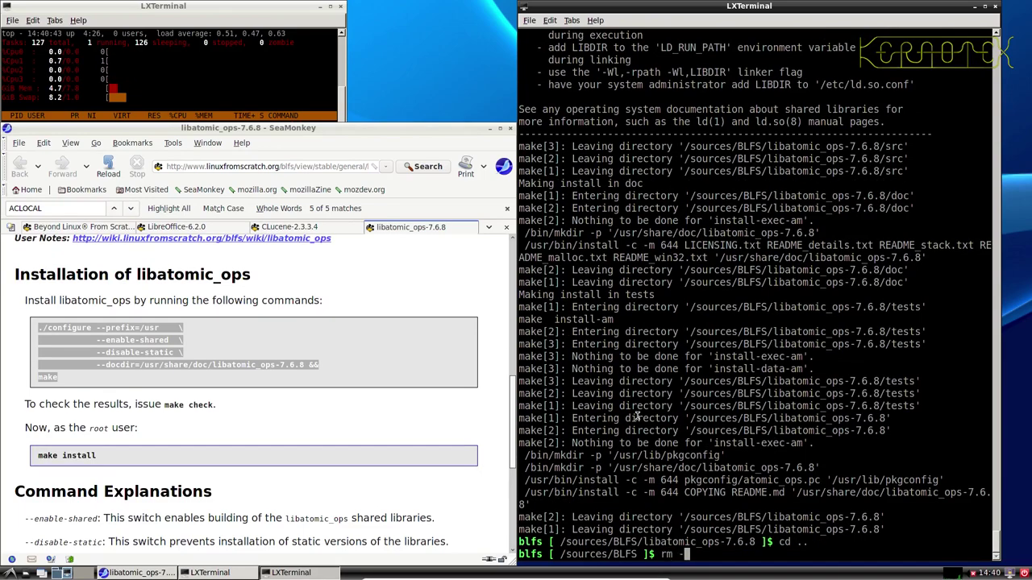
{"action": "type", "text": "Rf libato"}
{"action": "key", "text": "Tab"}
{"action": "key", "text": "Return"}
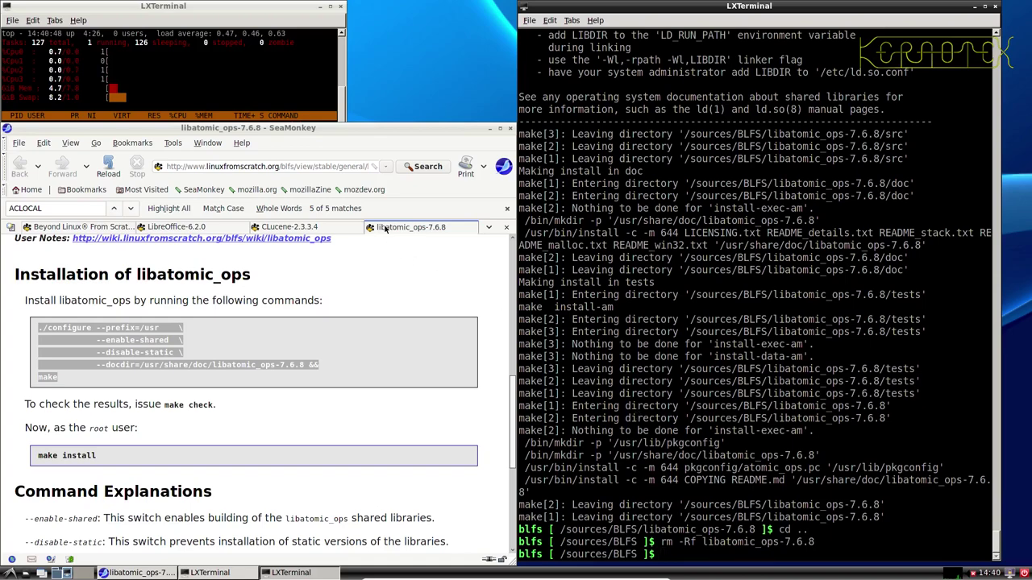
Download the clucene-core-2.3.3.4 tarball and contribs_lib-1 patch in one wget command
{"action": "left_click", "coordinate": [506, 228]}
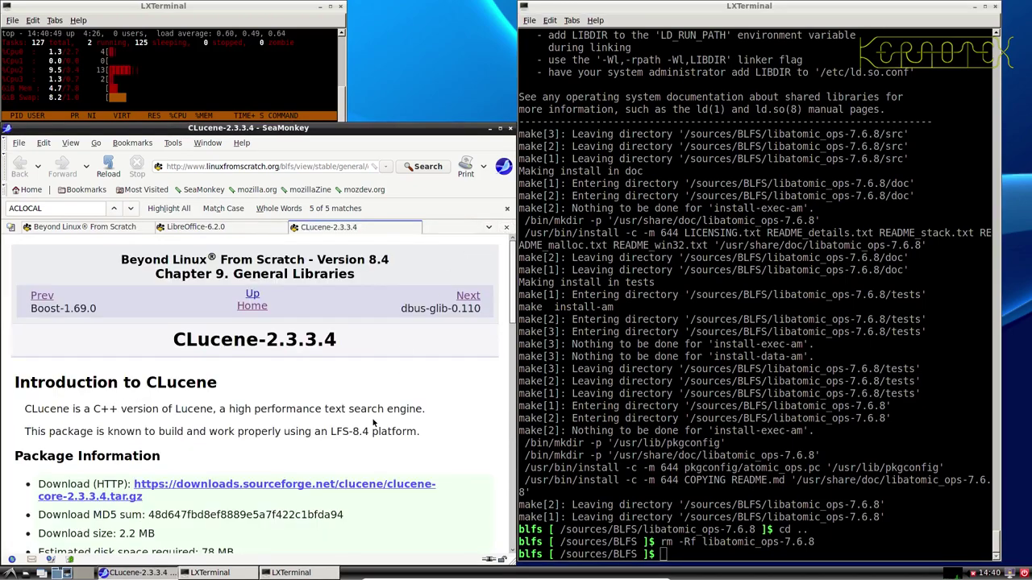
{"action": "scroll", "coordinate": [395, 393], "scroll_direction": "down", "scroll_amount": 3}
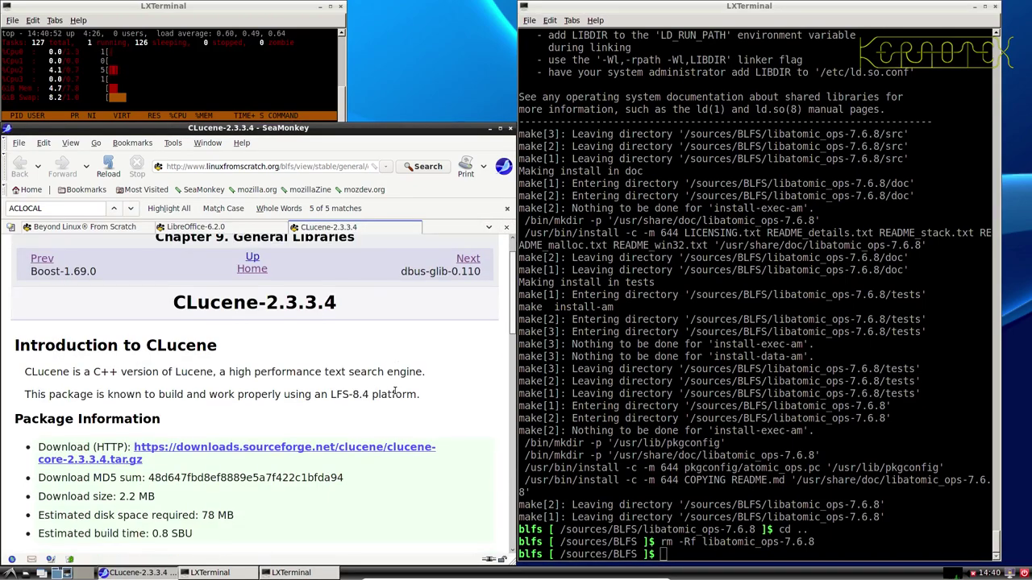
{"action": "scroll", "coordinate": [395, 394], "scroll_direction": "down", "scroll_amount": 4}
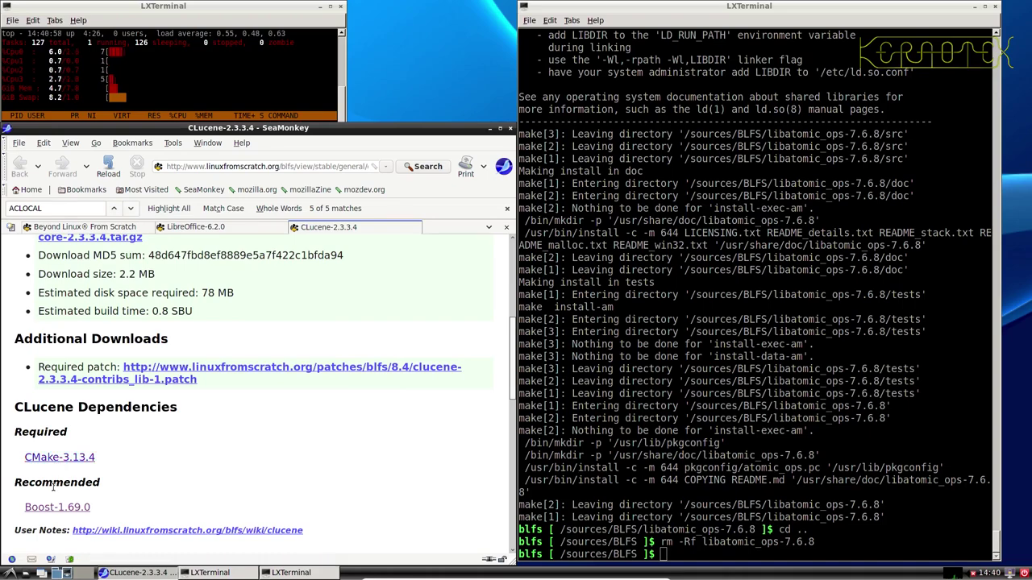
{"action": "scroll", "coordinate": [264, 468], "scroll_direction": "down", "scroll_amount": 3}
{"action": "scroll", "coordinate": [269, 463], "scroll_direction": "up", "scroll_amount": 6}
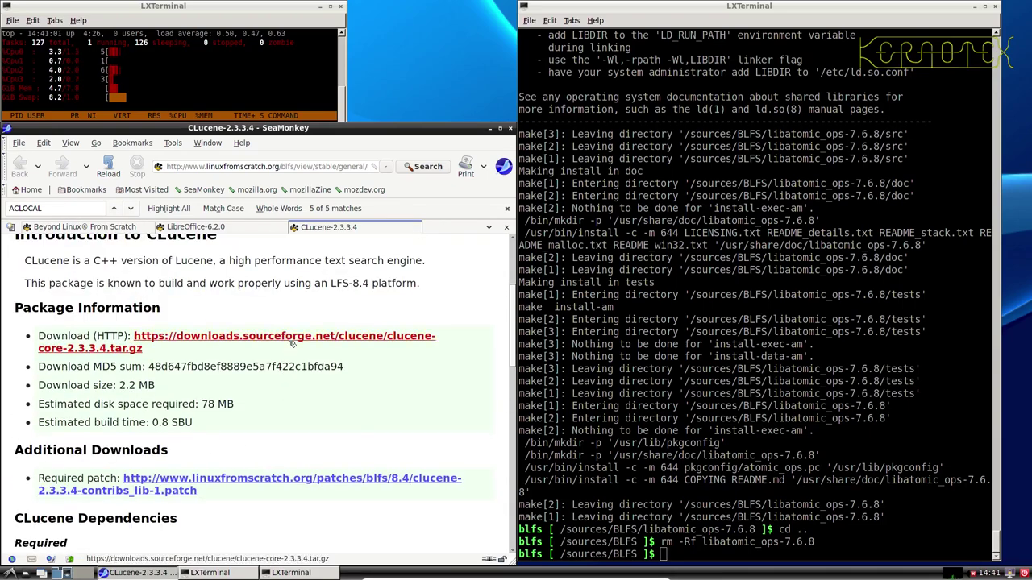
{"action": "right_click", "coordinate": [289, 340]}
{"action": "left_click", "coordinate": [339, 425]}
{"action": "left_click", "coordinate": [637, 439]}
{"action": "type", "text": "wget"}
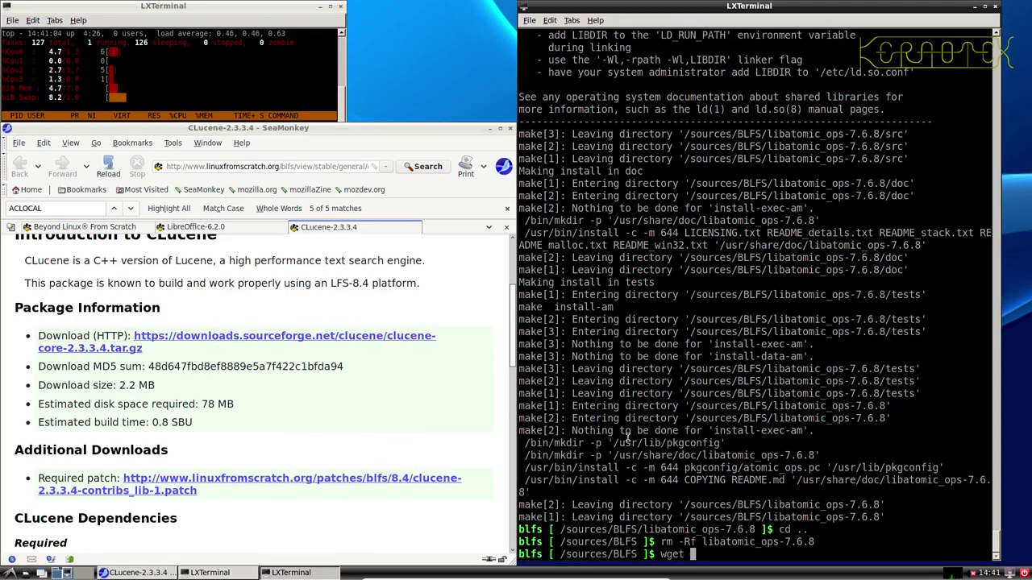
{"action": "type", "text": "https://downloads.sourceforge.net/clucene/clucene-core-2.3.3.4.tar.gz"}
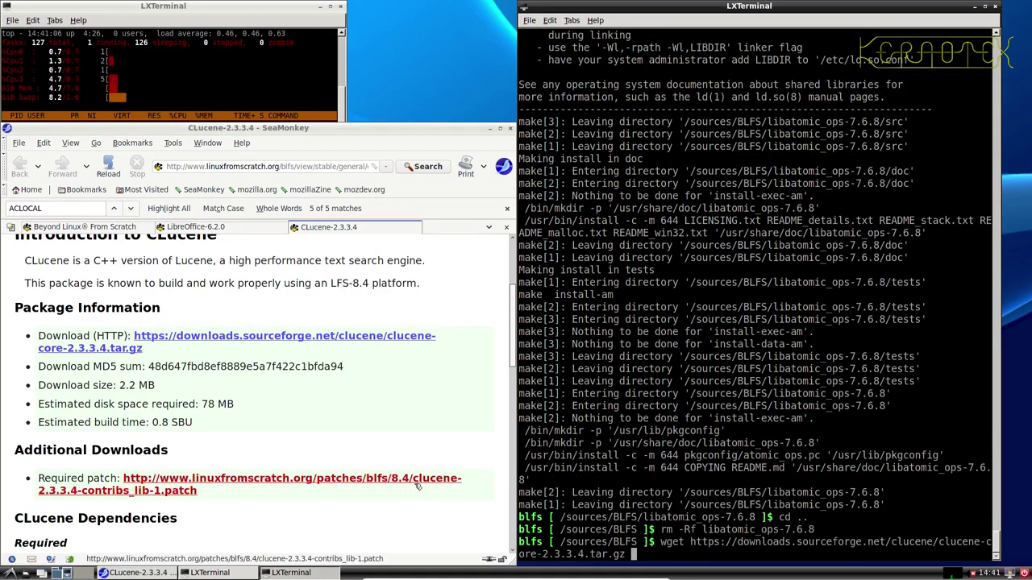
{"action": "right_click", "coordinate": [426, 481]}
{"action": "left_click", "coordinate": [448, 434]}
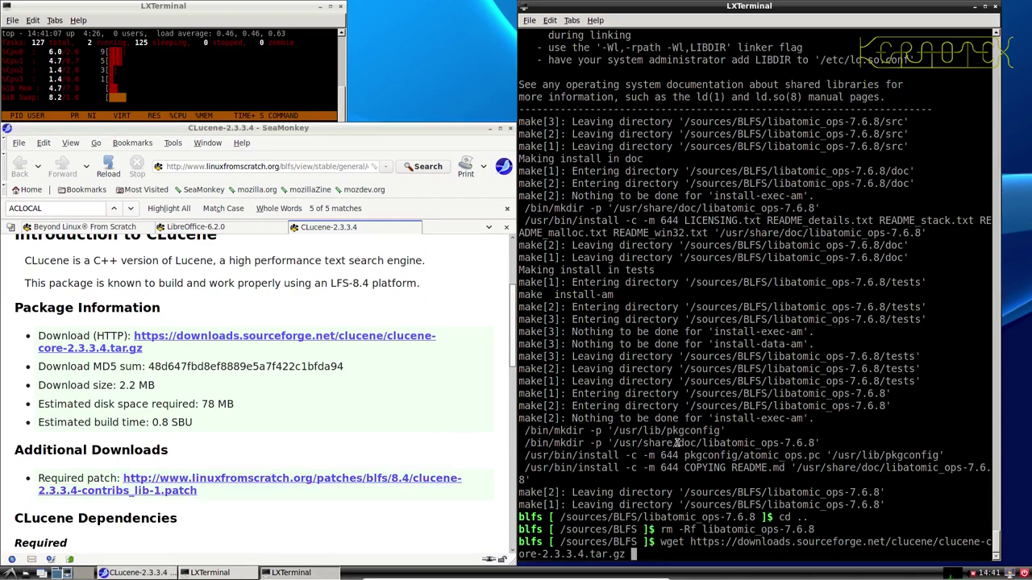
{"action": "key", "text": "ctrl+shift+v"}
{"action": "key", "text": "Return"}
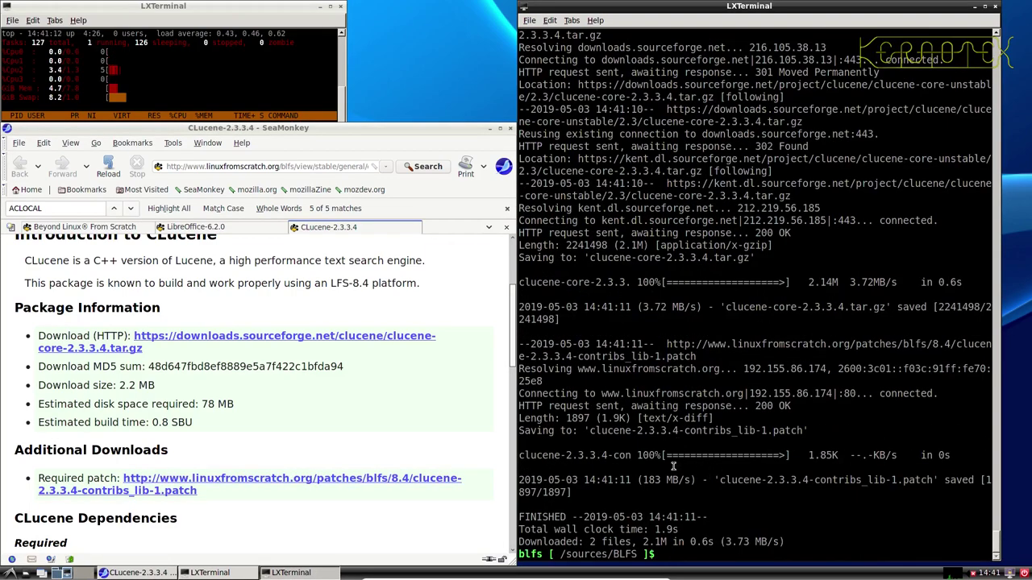
Try extracting the CLucene files with tar -xvf, then recall the command to correct the file name
{"action": "scroll", "coordinate": [433, 514], "scroll_direction": "down", "scroll_amount": 5}
{"action": "scroll", "coordinate": [432, 515], "scroll_direction": "down", "scroll_amount": 1}
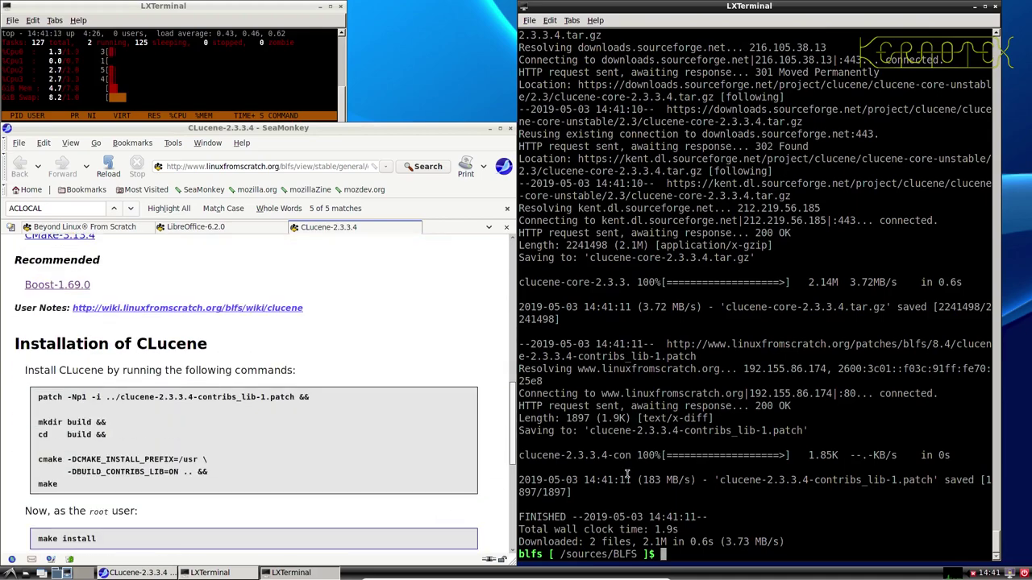
{"action": "type", "text": "tar -xvf cl"}
{"action": "key", "text": "Tab"}
{"action": "key", "text": "Tab"}
{"action": "key", "text": "Tab"}
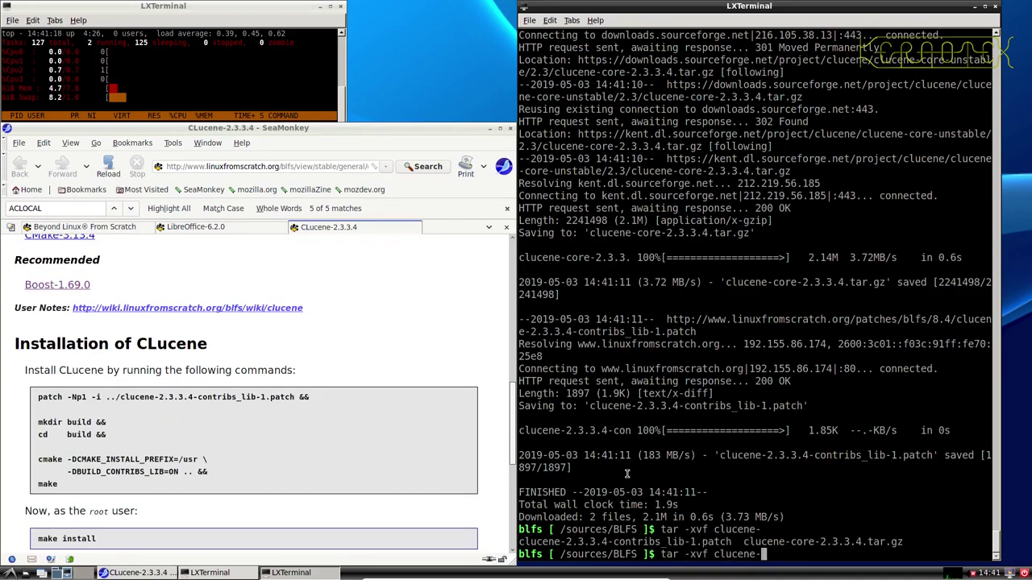
{"action": "type", "text": "2"}
{"action": "key", "text": "Tab"}
{"action": "key", "text": "Return"}
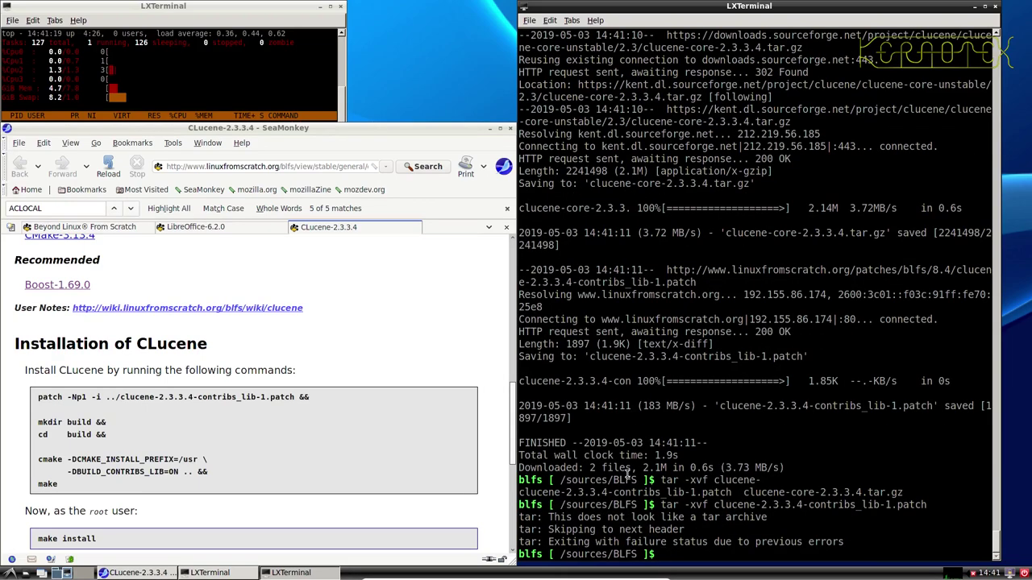
{"action": "key", "text": "Up"}
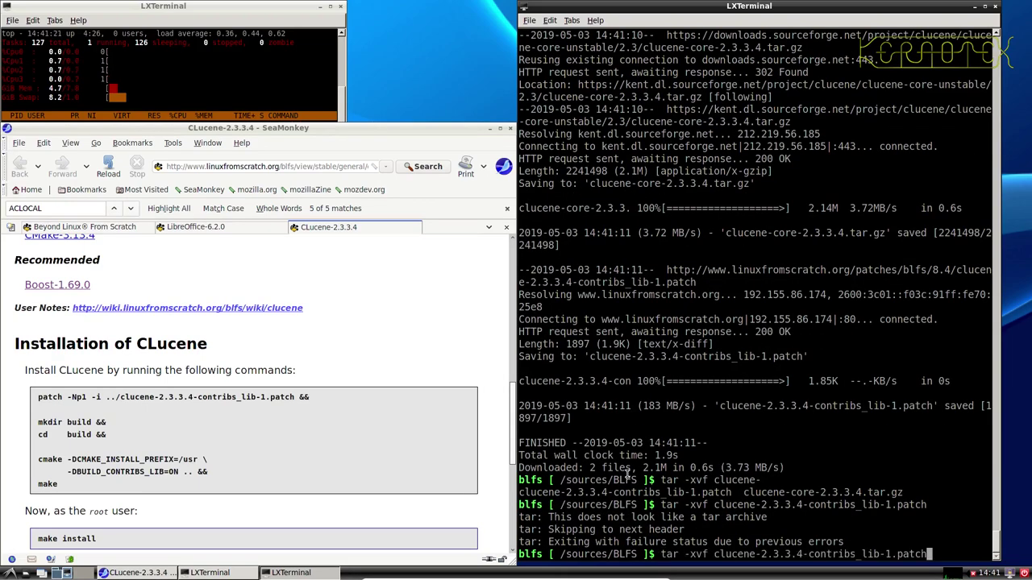
{"action": "key", "text": "BackSpace"}
{"action": "key", "text": "BackSpace"}
{"action": "key", "text": "BackSpace"}
{"action": "key", "text": "BackSpace"}
{"action": "key", "text": "BackSpace"}
{"action": "key", "text": "BackSpace"}
{"action": "key", "text": "BackSpace"}
{"action": "key", "text": "BackSpace"}
{"action": "key", "text": "BackSpace"}
{"action": "key", "text": "BackSpace"}
{"action": "key", "text": "BackSpace"}
{"action": "key", "text": "BackSpace"}
{"action": "key", "text": "BackSpace"}
{"action": "key", "text": "BackSpace"}
{"action": "key", "text": "BackSpace"}
{"action": "key", "text": "BackSpace"}
{"action": "key", "text": "BackSpace"}
{"action": "key", "text": "BackSpace"}
{"action": "key", "text": "BackSpace"}
{"action": "key", "text": "BackSpace"}
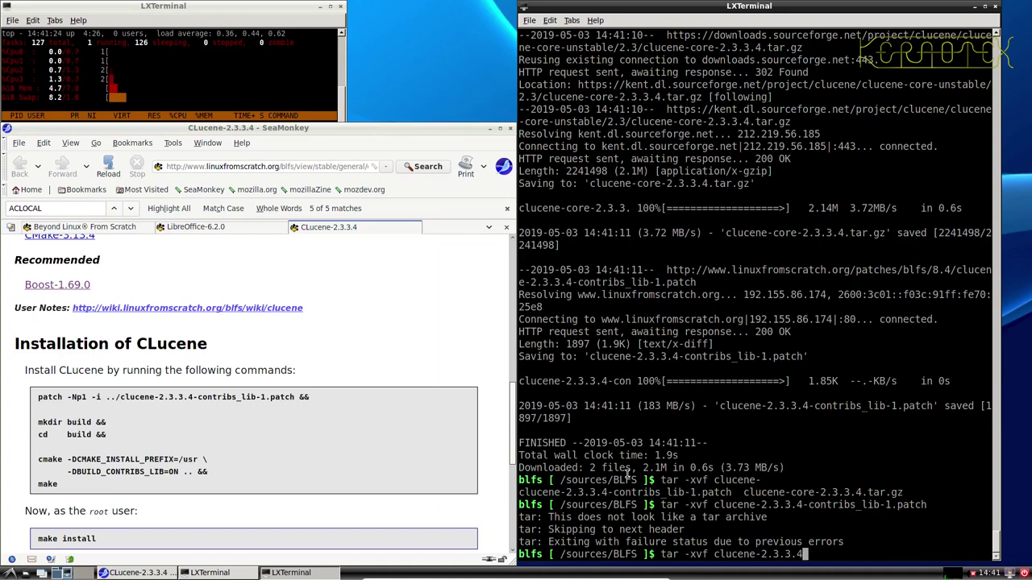
Extract clucene-core-2.3.3.4.tar.gz with tar -xvf
{"action": "key", "text": "BackSpace"}
{"action": "key", "text": "BackSpace"}
{"action": "key", "text": "BackSpace"}
{"action": "key", "text": "BackSpace"}
{"action": "key", "text": "BackSpace"}
{"action": "key", "text": "BackSpace"}
{"action": "key", "text": "BackSpace"}
{"action": "type", "text": "co"}
{"action": "key", "text": "Tab"}
{"action": "key", "text": "Return"}
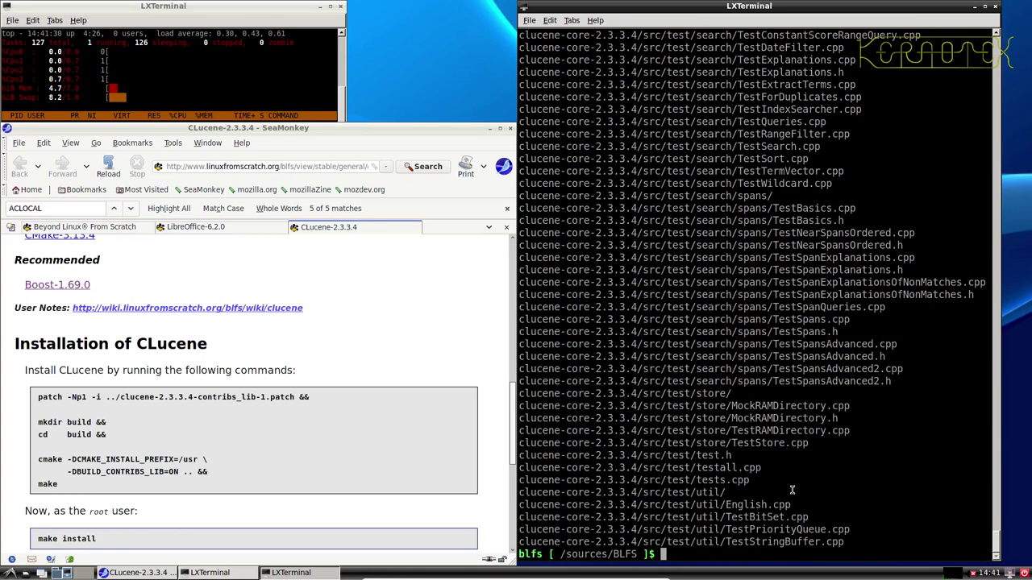
Change into the extracted clucene-core-2.3.3.4 directory
{"action": "type", "text": "cd clucene-"}
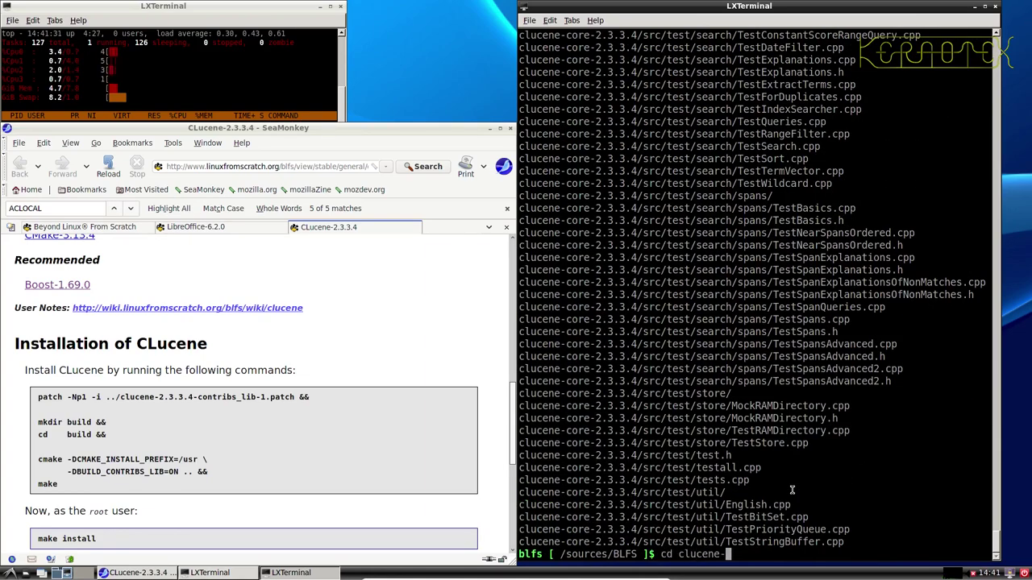
{"action": "key", "text": "Tab"}
{"action": "key", "text": "Return"}
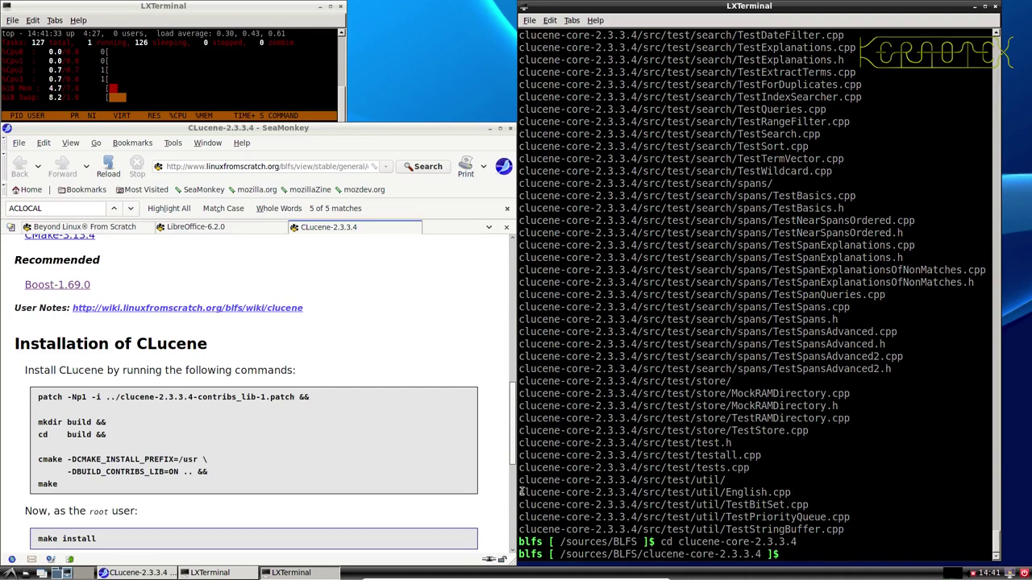
{"action": "scroll", "coordinate": [463, 474], "scroll_direction": "down", "scroll_amount": 1}
{"action": "scroll", "coordinate": [463, 471], "scroll_direction": "down", "scroll_amount": 2}
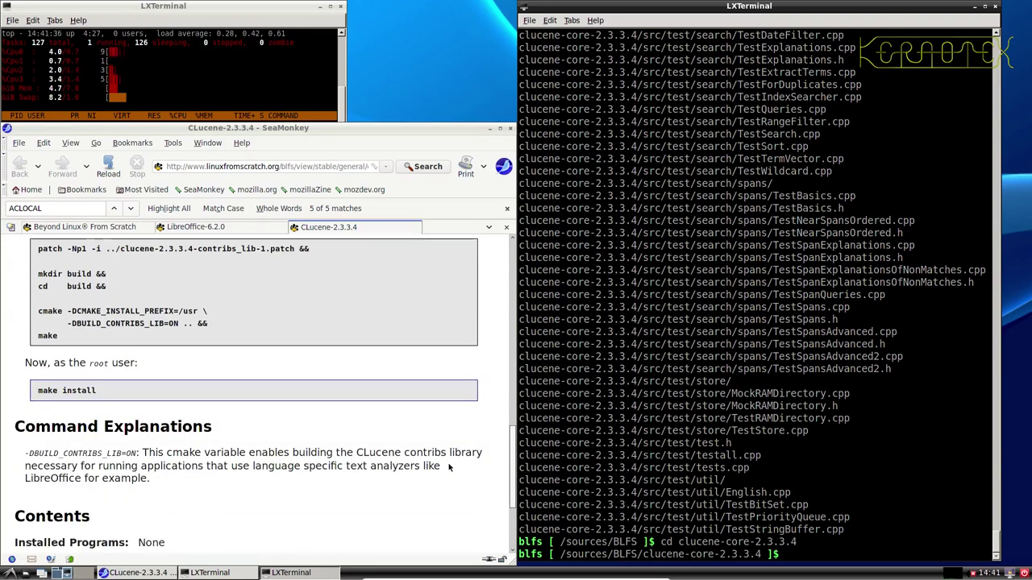
{"action": "scroll", "coordinate": [450, 466], "scroll_direction": "up", "scroll_amount": 1}
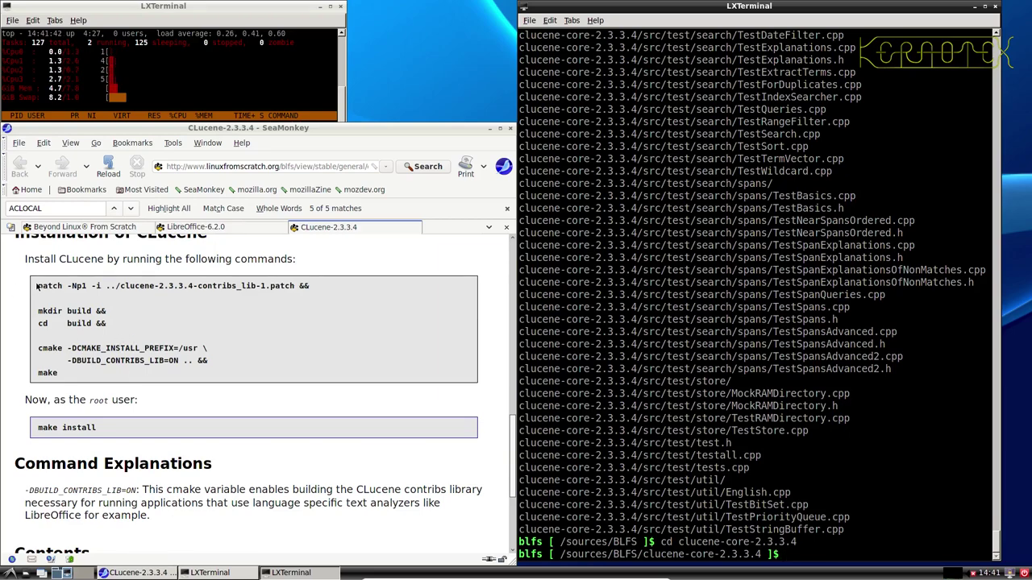
Paste and run the BLFS patch, mkdir, cmake and make block, building CLucene to 100%
{"action": "left_click_drag", "start_coordinate": [35, 285], "coordinate": [84, 379]}
{"action": "middle_click", "coordinate": [550, 402]}
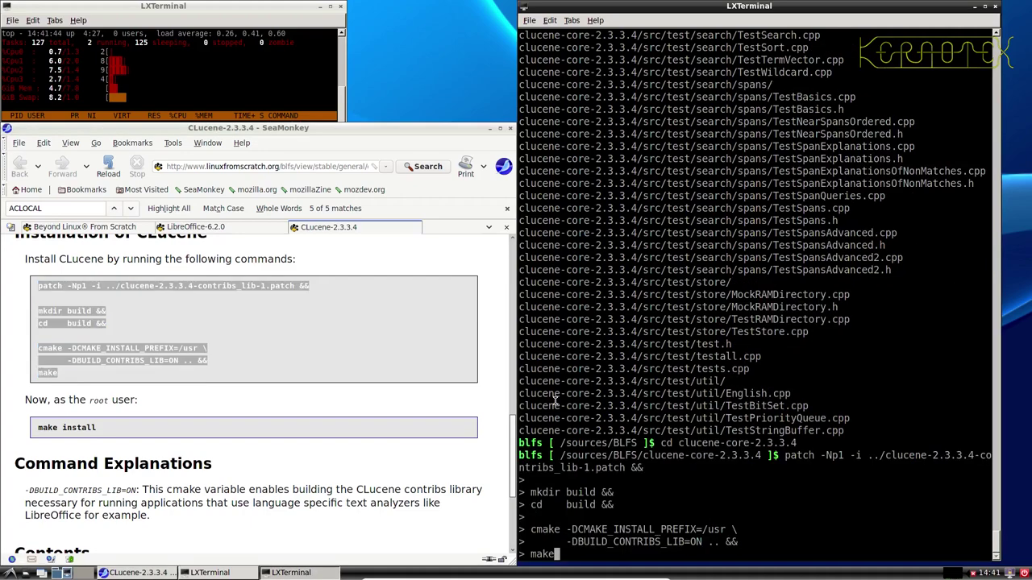
{"action": "key", "text": "Return"}
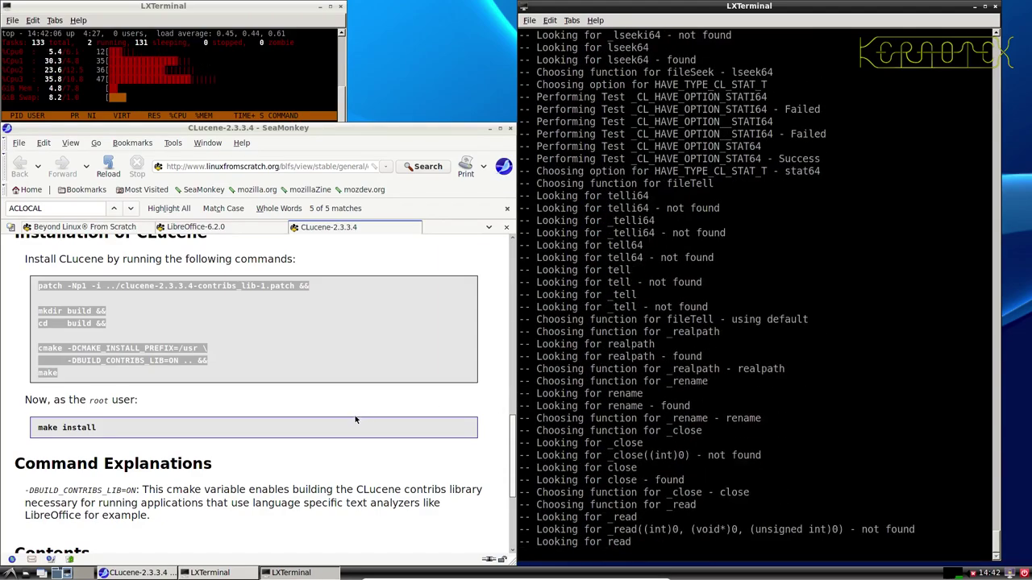
{"action": "scroll", "coordinate": [353, 420], "scroll_direction": "up", "scroll_amount": 3}
{"action": "scroll", "coordinate": [353, 420], "scroll_direction": "up", "scroll_amount": 5}
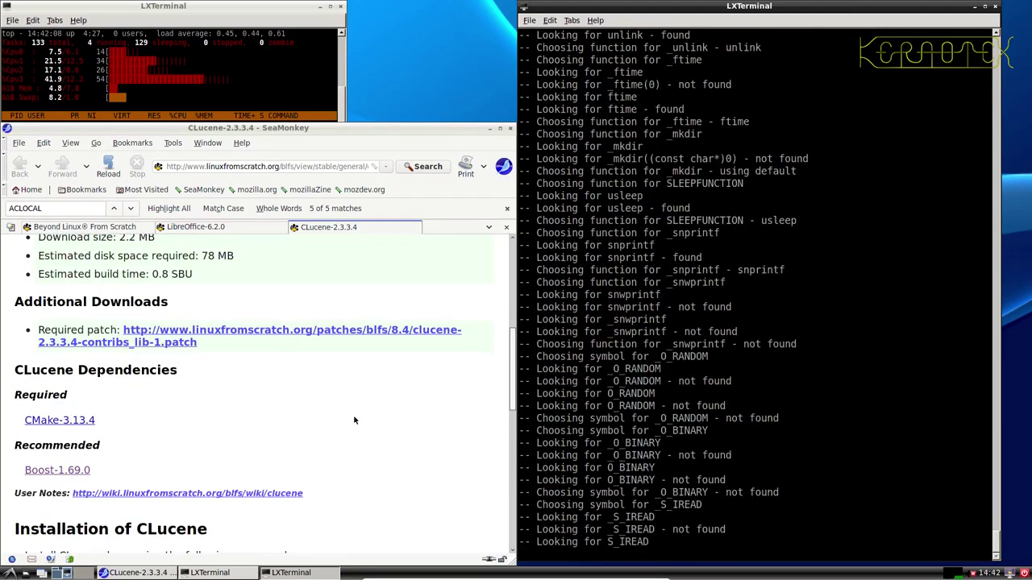
{"action": "scroll", "coordinate": [353, 420], "scroll_direction": "down", "scroll_amount": 7}
{"action": "scroll", "coordinate": [353, 420], "scroll_direction": "down", "scroll_amount": 1}
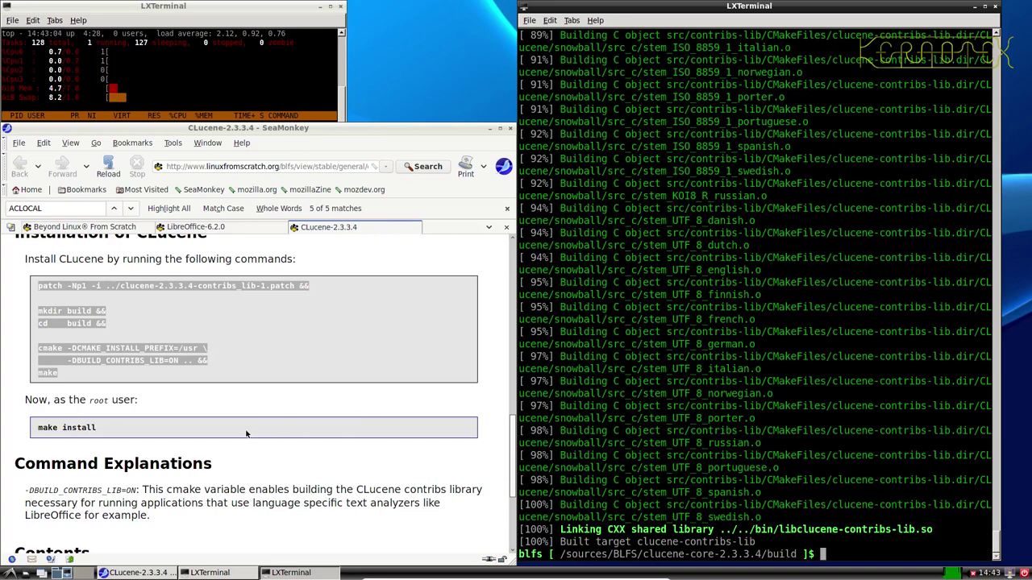
{"action": "key", "text": "ctrl+r"}
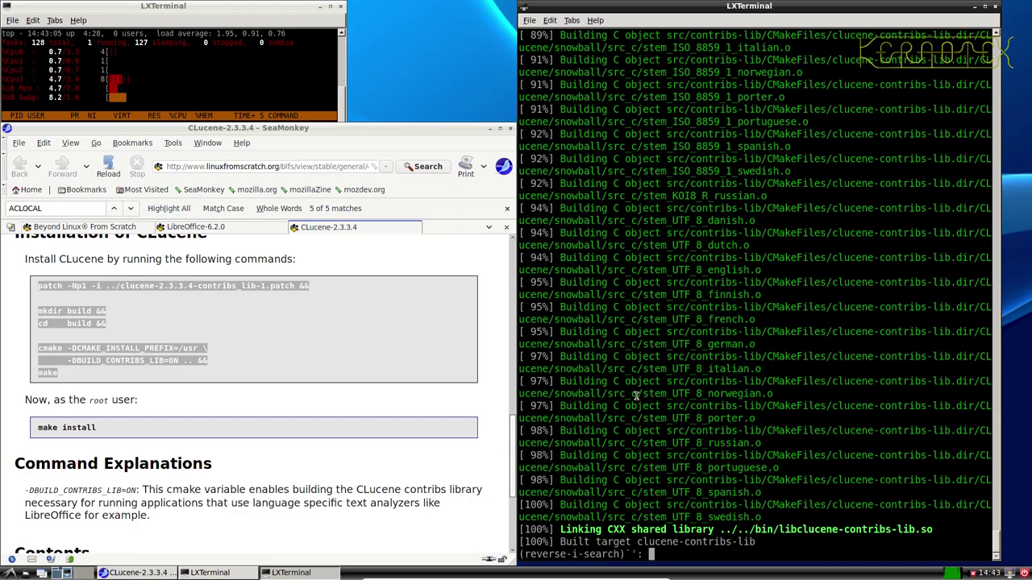
Install CLucene with sudo -E make install and return to /sources/BLFS with cd ../.
{"action": "type", "text": "install"}
{"action": "key", "text": "Return"}
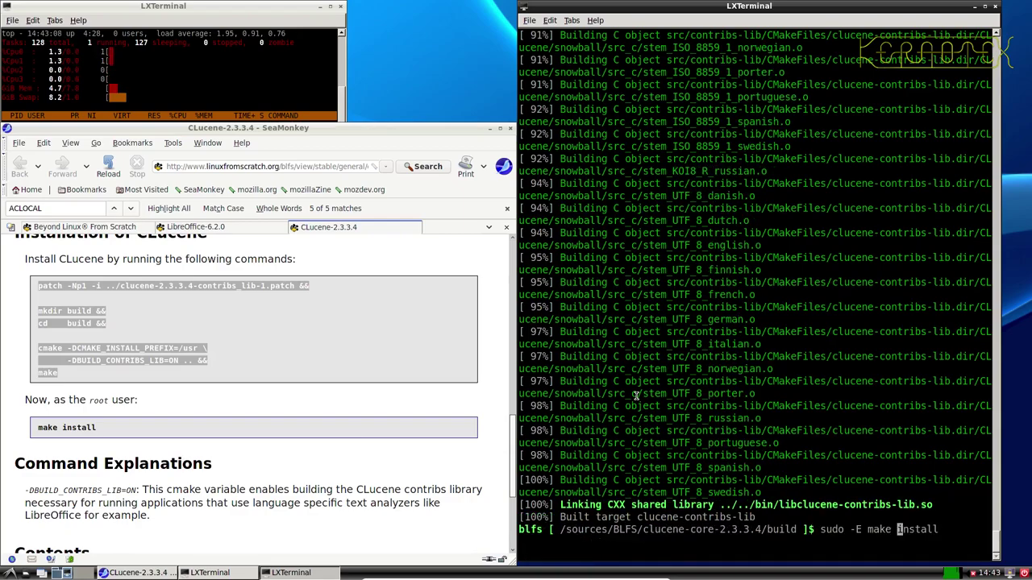
{"action": "scroll", "coordinate": [476, 256], "scroll_direction": "down", "scroll_amount": 4}
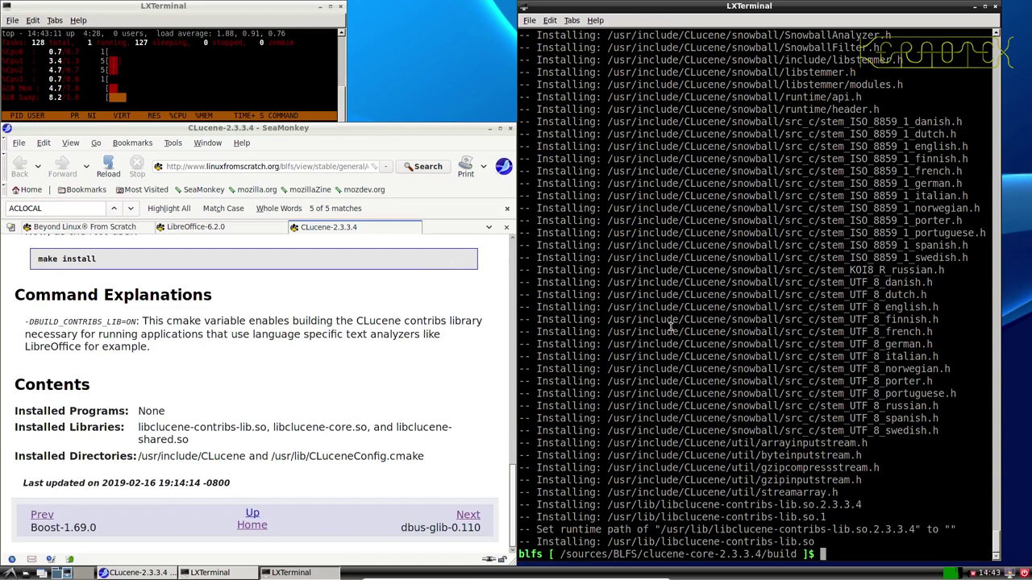
{"action": "type", "text": "cd ../.."}
{"action": "key", "text": "Return"}
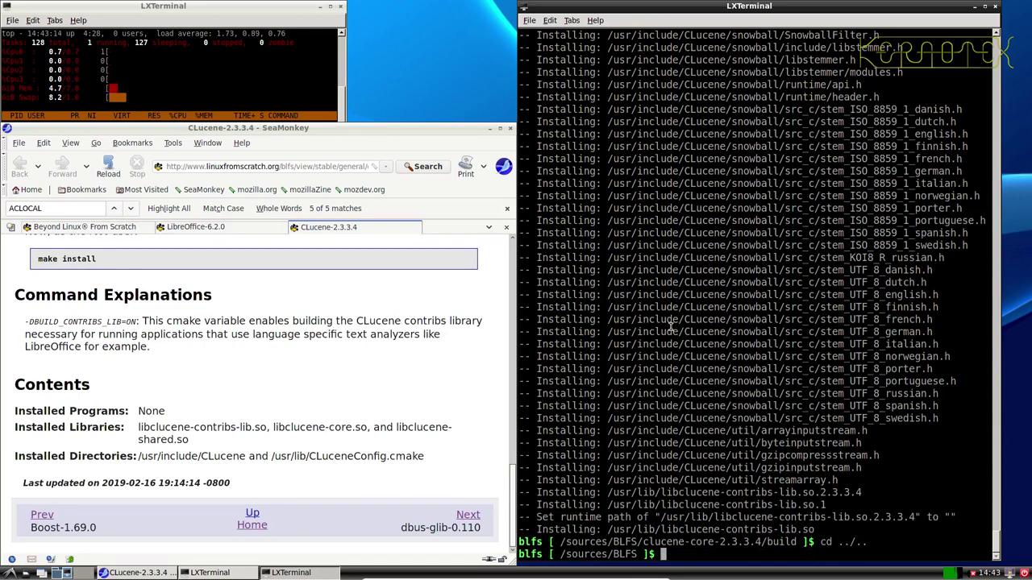
Delete the clucene-core-2.3.3.4 source directory with rm -Rf
{"action": "type", "text": "rm -Rrf"}
{"action": "key", "text": "BackSpace"}
{"action": "type", "text": "f clucene-"}
{"action": "type", "text": "c"}
{"action": "key", "text": "Tab"}
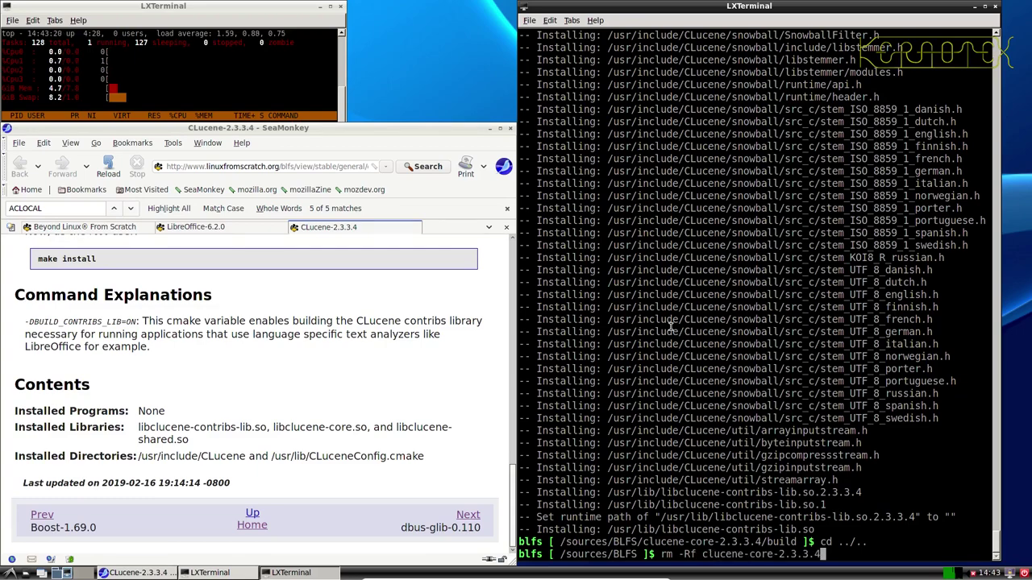
{"action": "key", "text": "Return"}
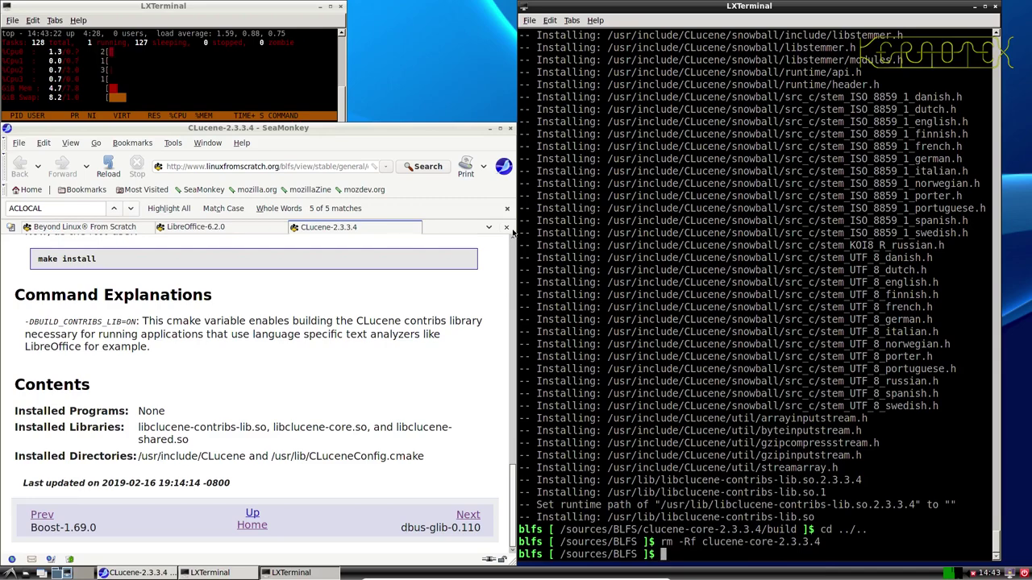
{"action": "left_click", "coordinate": [506, 229]}
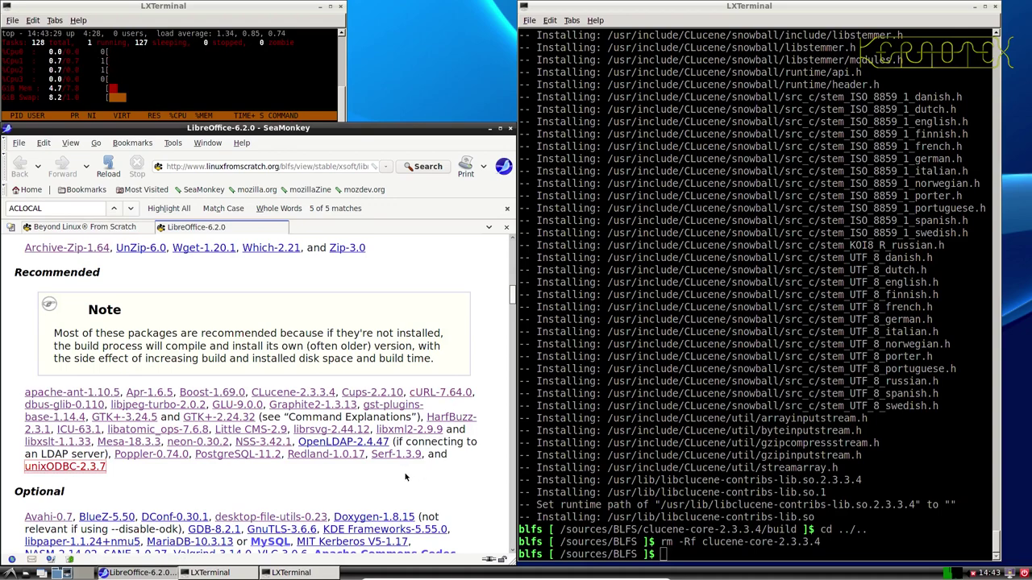
Scroll the LibreOffice-6.2.0 page down to the Installation of LibreOffice instructions
{"action": "scroll", "coordinate": [406, 478], "scroll_direction": "down", "scroll_amount": 1}
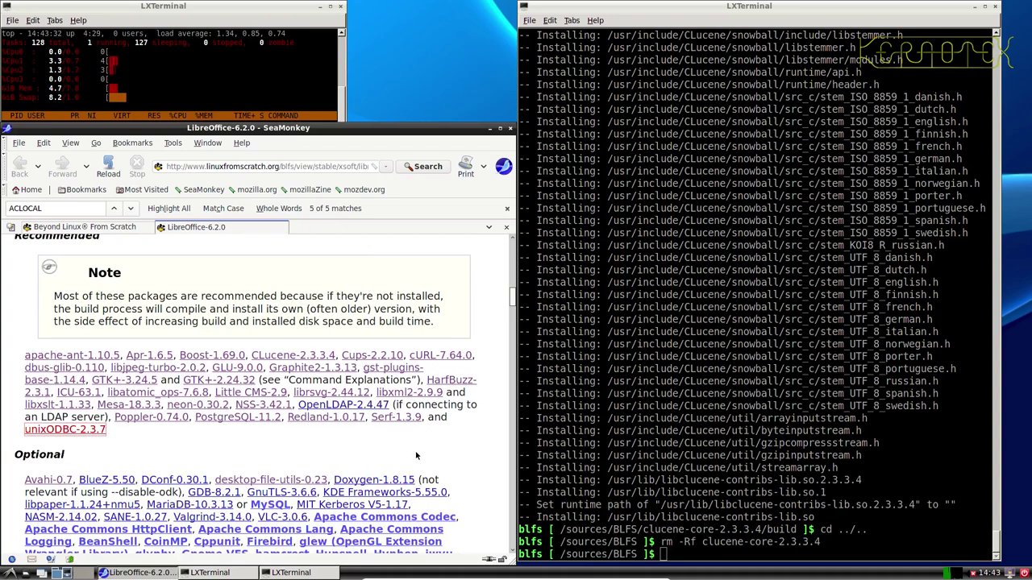
{"action": "scroll", "coordinate": [417, 456], "scroll_direction": "down", "scroll_amount": 2}
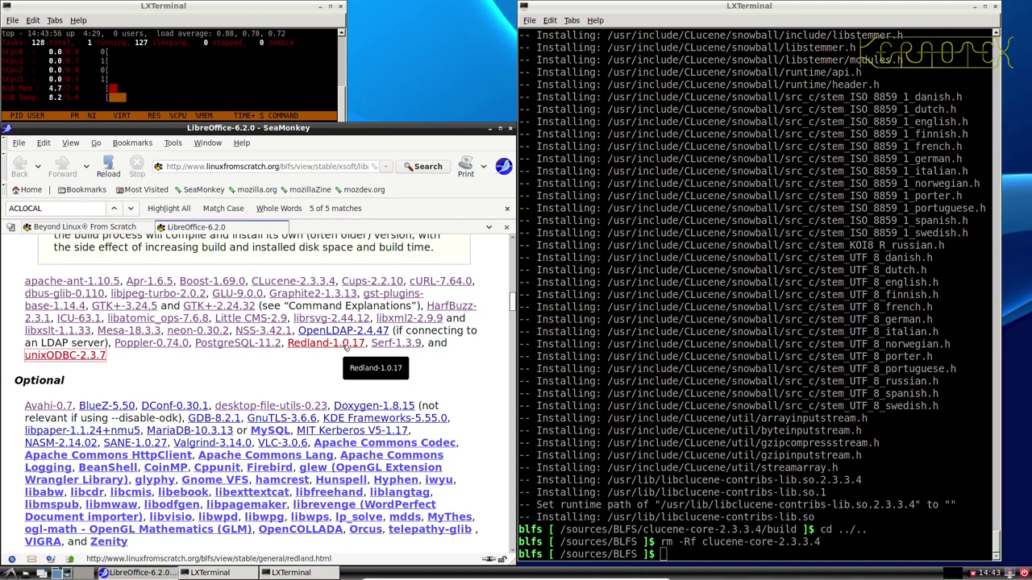
{"action": "scroll", "coordinate": [346, 347], "scroll_direction": "down", "scroll_amount": 6}
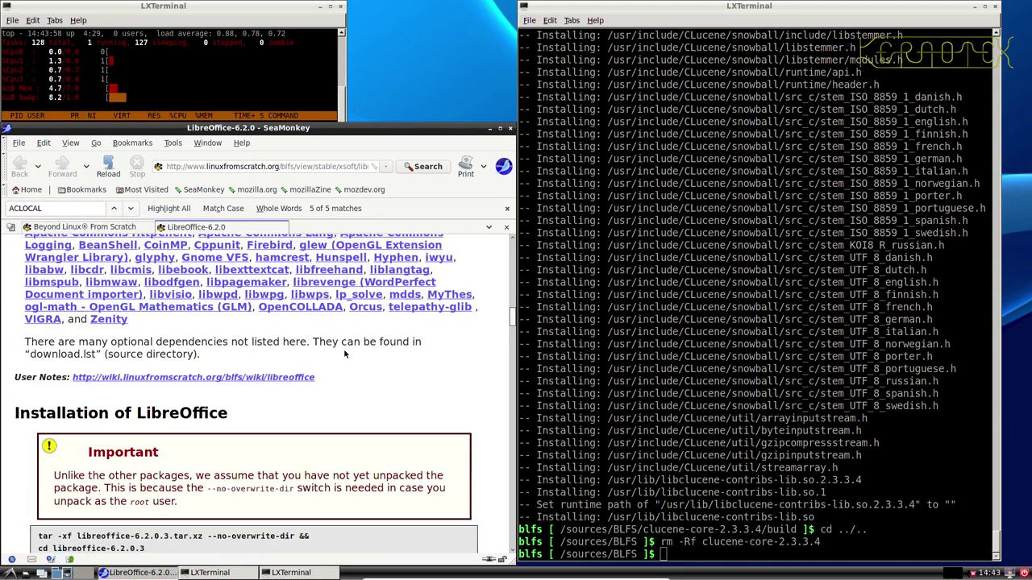
{"action": "scroll", "coordinate": [344, 354], "scroll_direction": "down", "scroll_amount": 1}
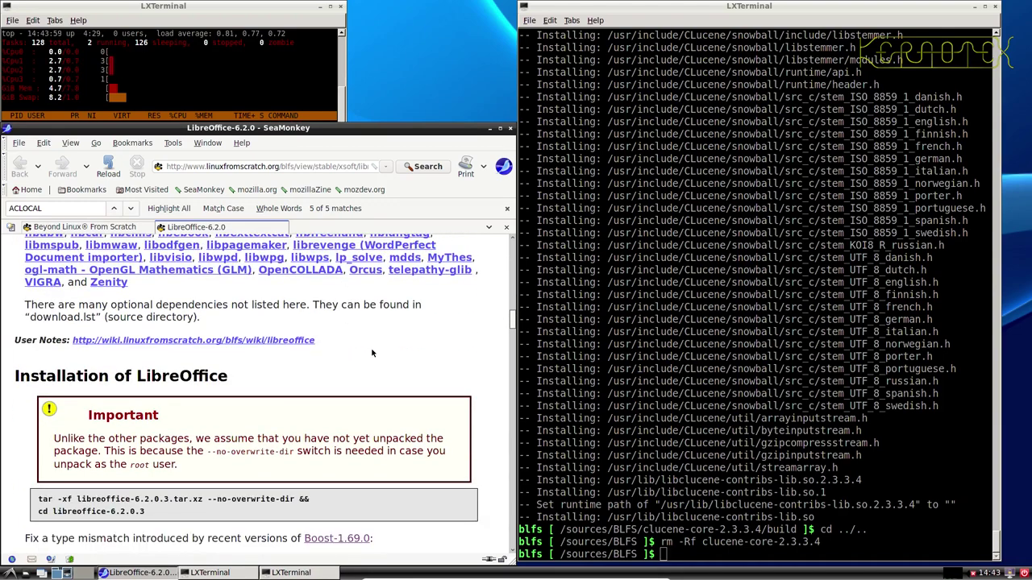
{"action": "left_click", "coordinate": [636, 351]}
Start extracting the libreoffice-6.2.0.3 tarball with tar -xvf, then abort it with Ctrl+C
{"action": "type", "text": "tar -xvf "}
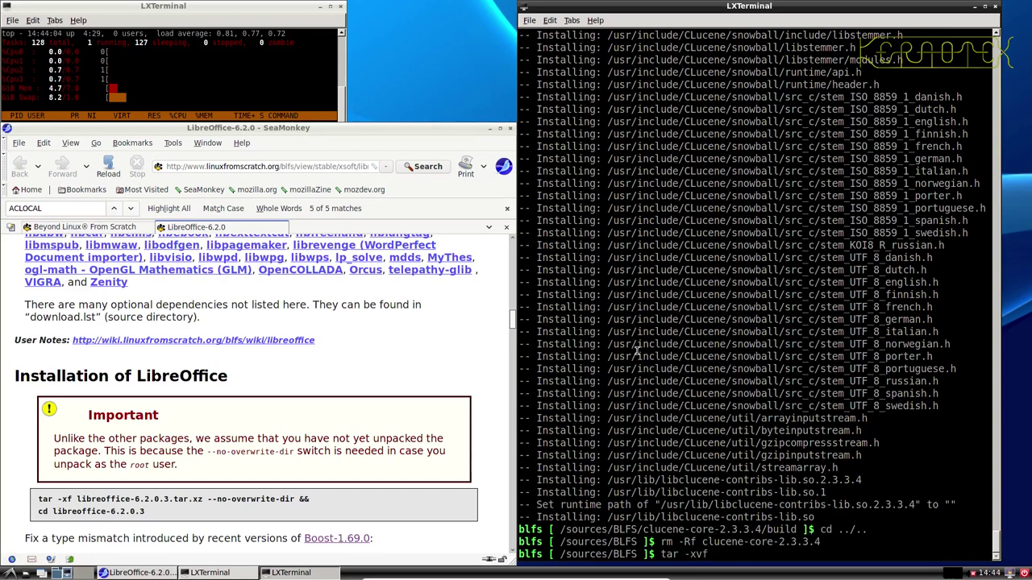
{"action": "type", "text": "libr"}
{"action": "key", "text": "Tab"}
{"action": "key", "text": "Tab"}
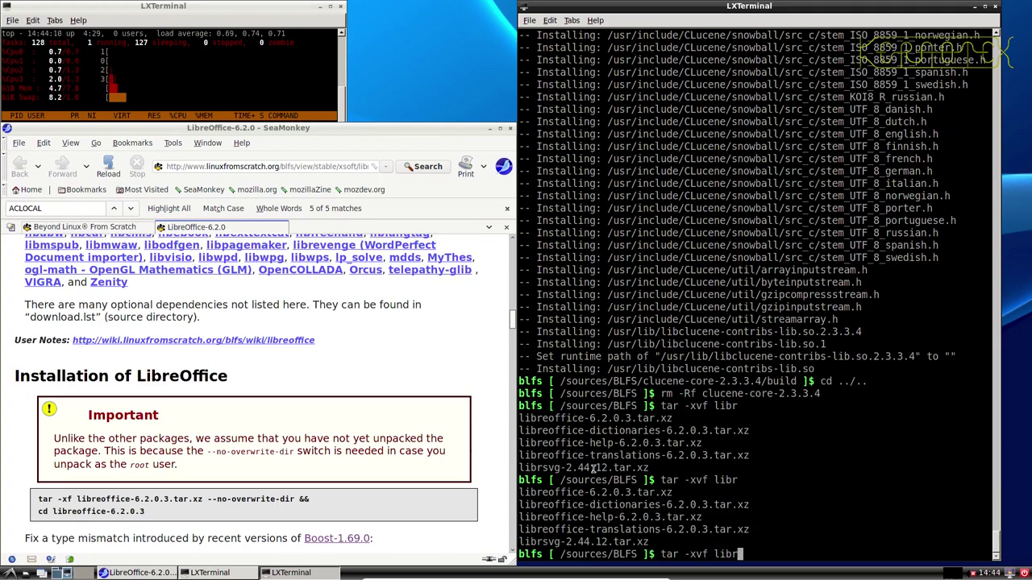
{"action": "type", "text": "e"}
{"action": "key", "text": "Tab"}
{"action": "type", "text": "6"}
{"action": "key", "text": "Tab"}
{"action": "key", "text": "Return"}
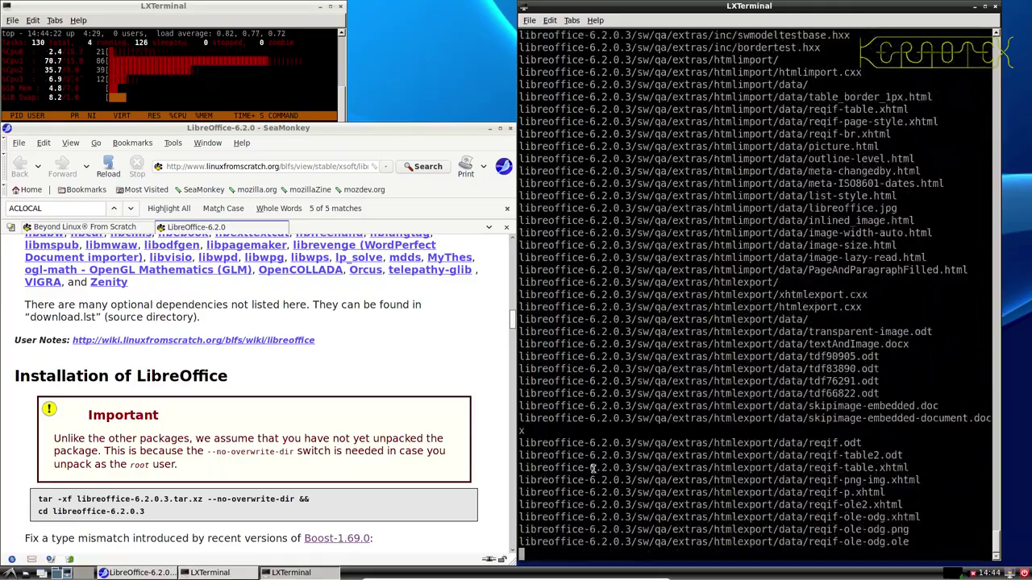
{"action": "key", "text": "ctrl+c"}
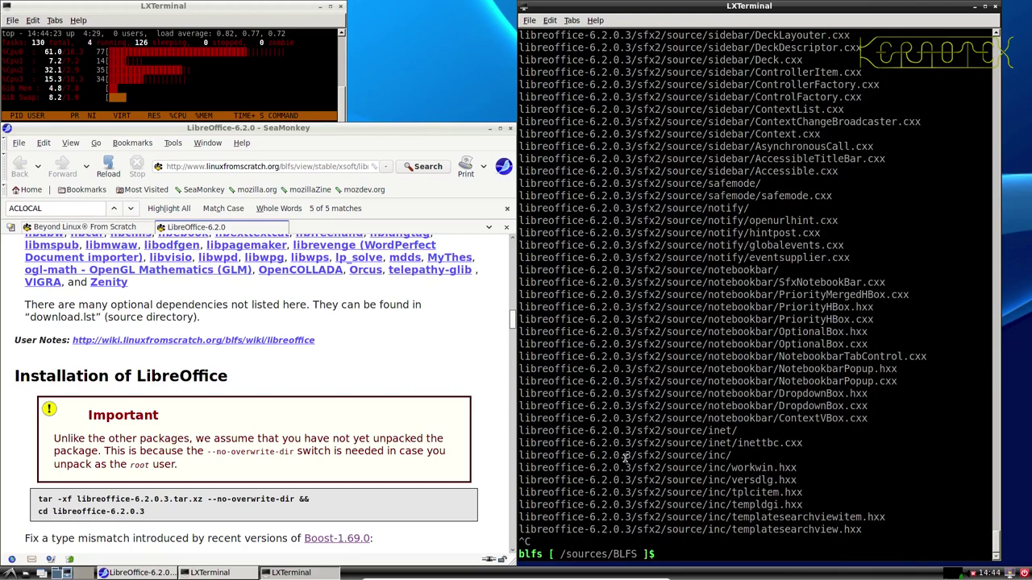
Remove the partially extracted libreoffice-6.2.0.3 directory with rm -Rf
{"action": "type", "text": "rm -Rf lib"}
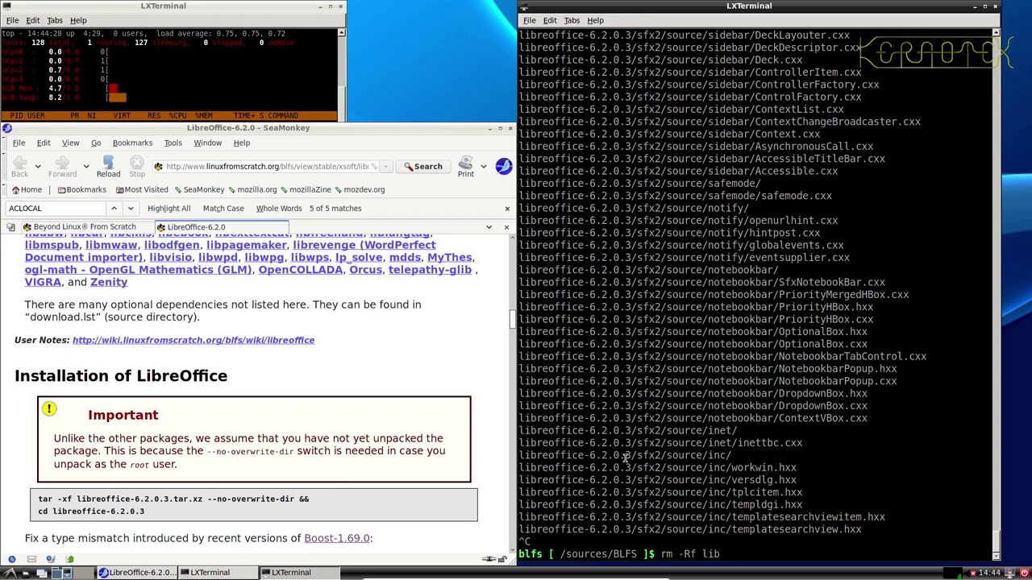
{"action": "type", "text": "reoffice-6"}
{"action": "key", "text": "Tab"}
{"action": "key", "text": "Return"}
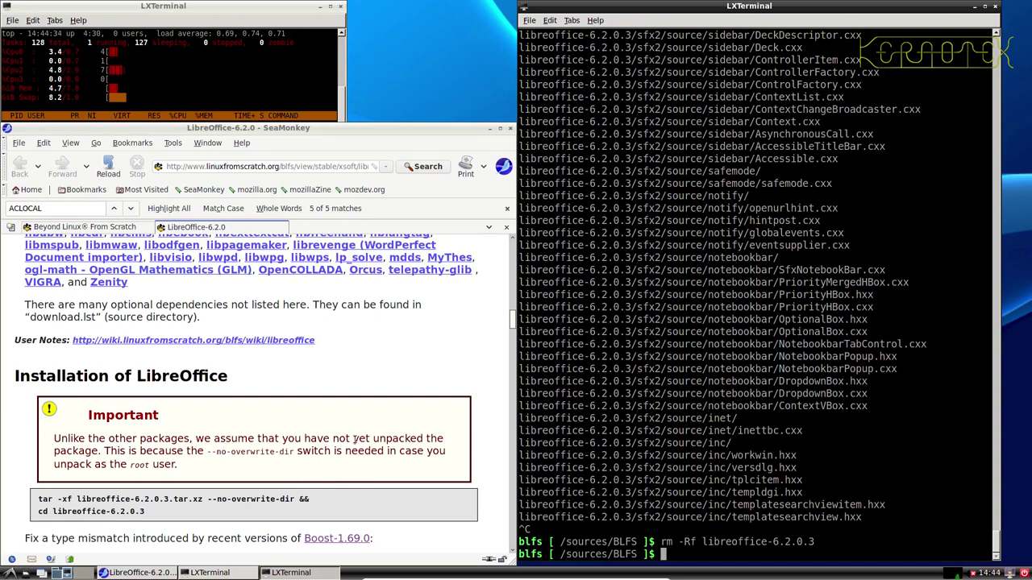
{"action": "scroll", "coordinate": [355, 439], "scroll_direction": "down", "scroll_amount": 2}
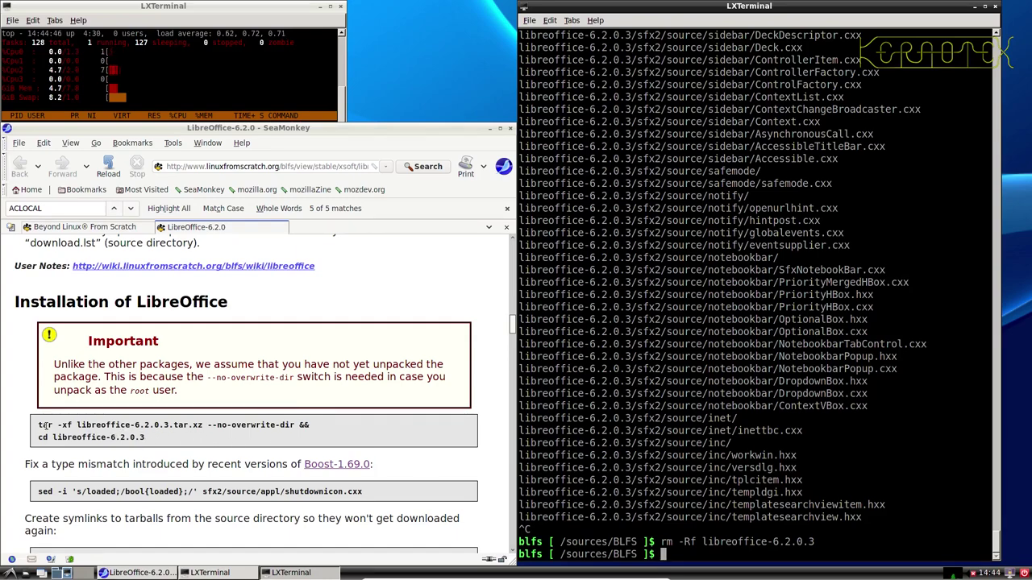
Paste and run the guide's tar --no-overwrite-dir and cd libreoffice-6.2.0.3 commands
{"action": "left_click_drag", "start_coordinate": [37, 428], "coordinate": [146, 436]}
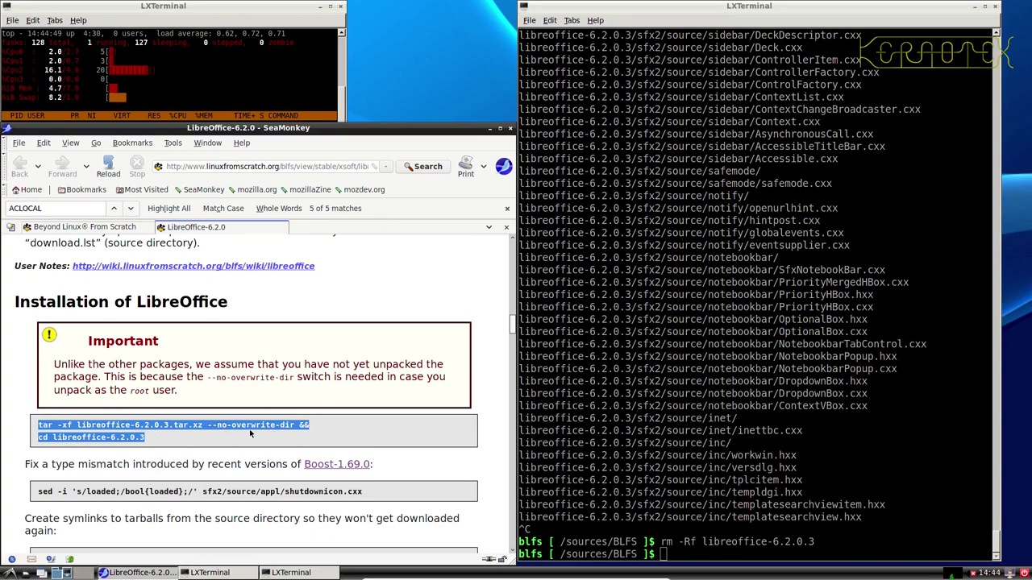
{"action": "middle_click", "coordinate": [673, 416]}
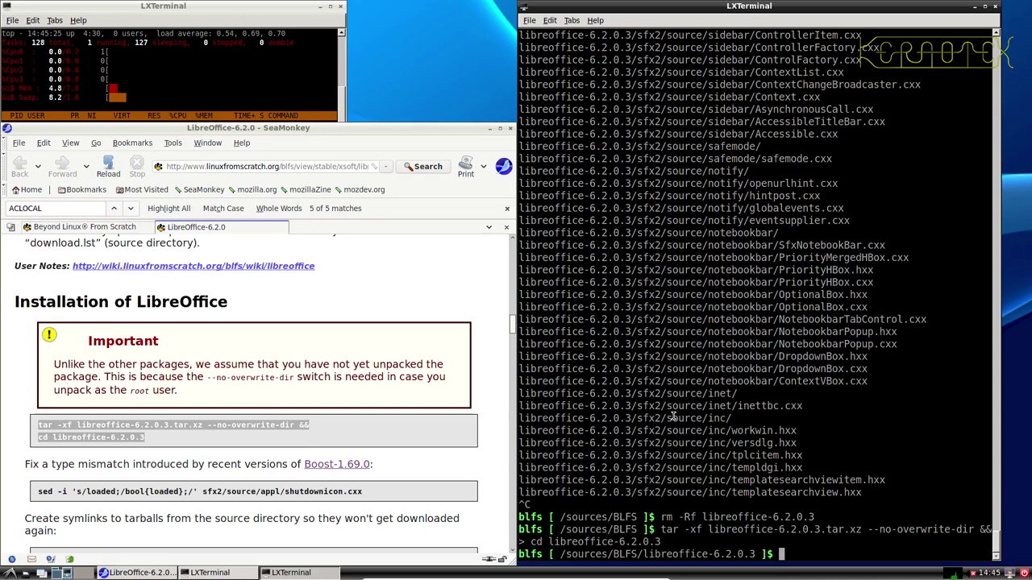
{"action": "scroll", "coordinate": [455, 445], "scroll_direction": "down", "scroll_amount": 3}
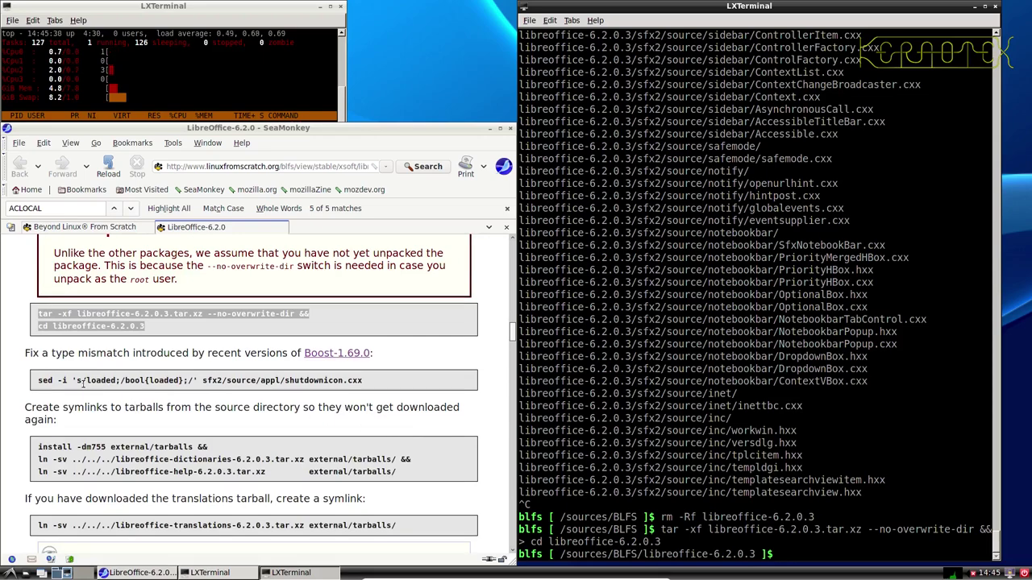
{"action": "left_click_drag", "start_coordinate": [37, 380], "coordinate": [349, 380]}
Apply the sed type-mismatch fix to shutdownicon.cxx
{"action": "middle_click", "coordinate": [591, 382]}
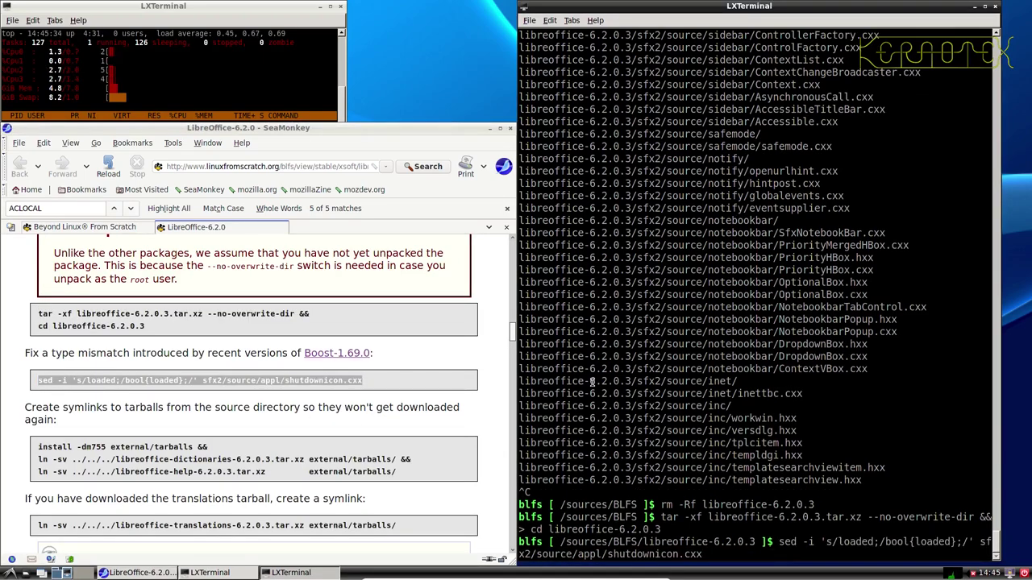
{"action": "key", "text": "Return"}
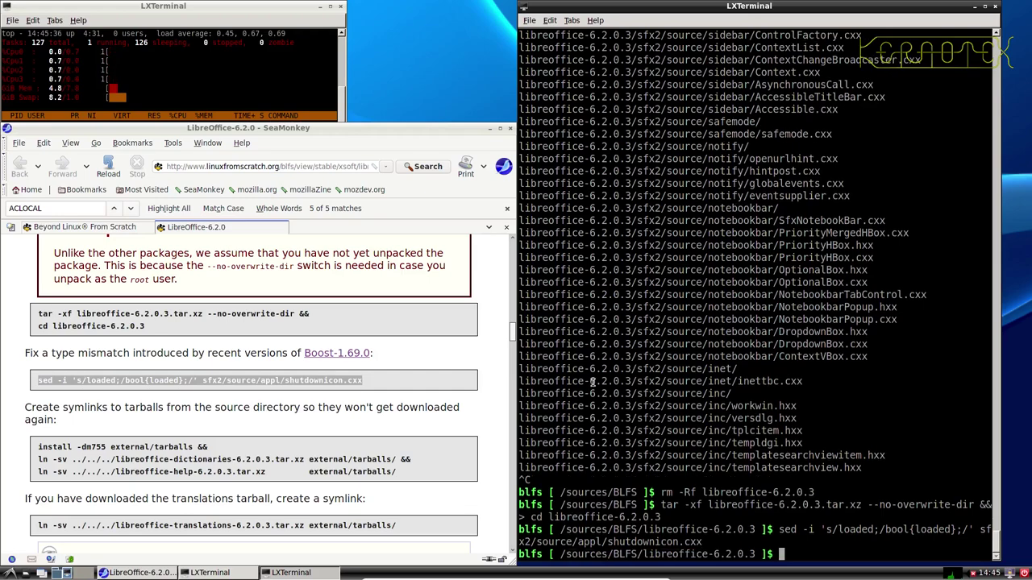
{"action": "scroll", "coordinate": [355, 403], "scroll_direction": "down", "scroll_amount": 3}
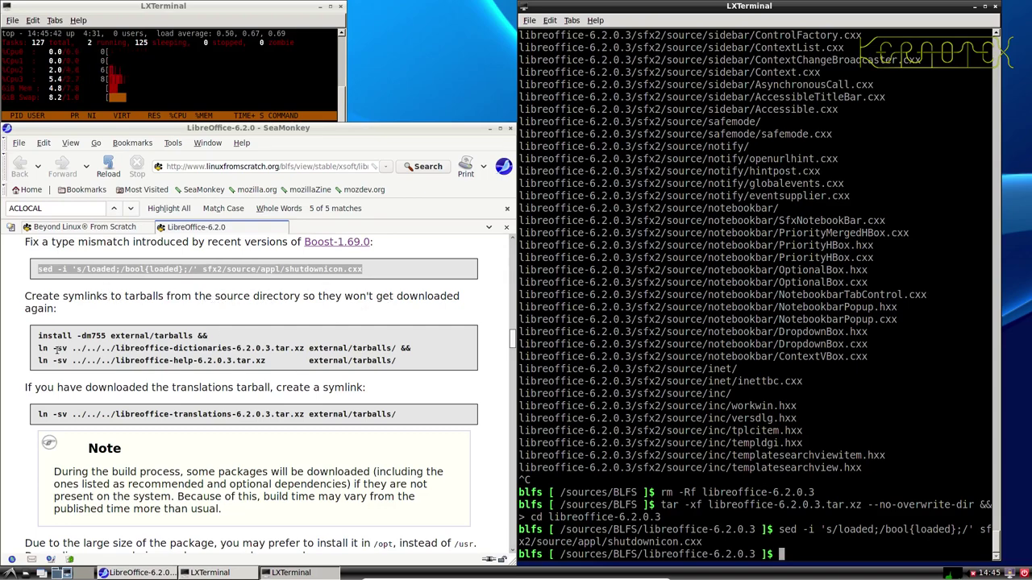
Create external/tarballs with symlinks to the dictionaries, help and translations tarballs
{"action": "left_click_drag", "start_coordinate": [35, 341], "coordinate": [399, 364]}
{"action": "middle_click", "coordinate": [695, 384]}
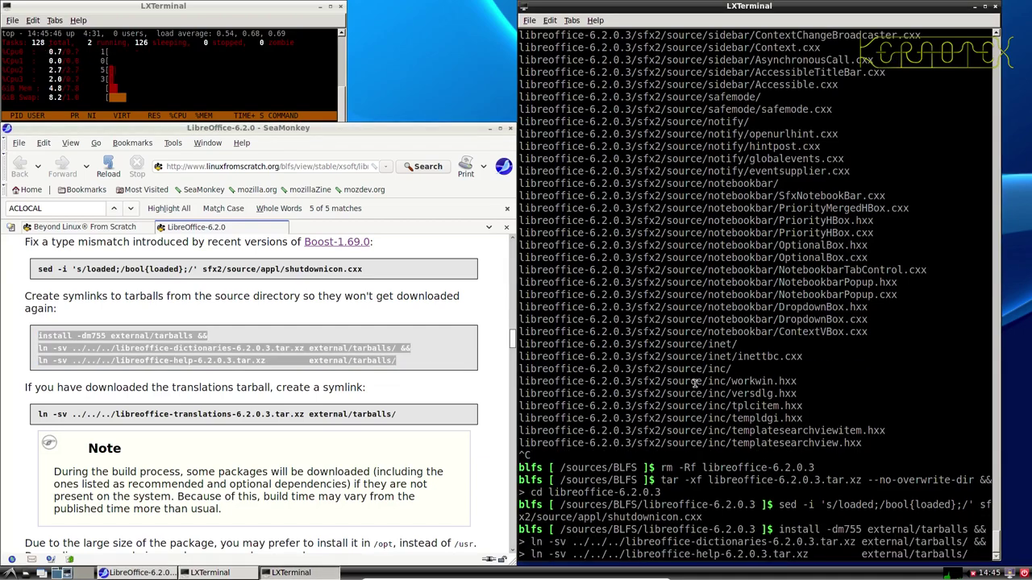
{"action": "key", "text": "Return"}
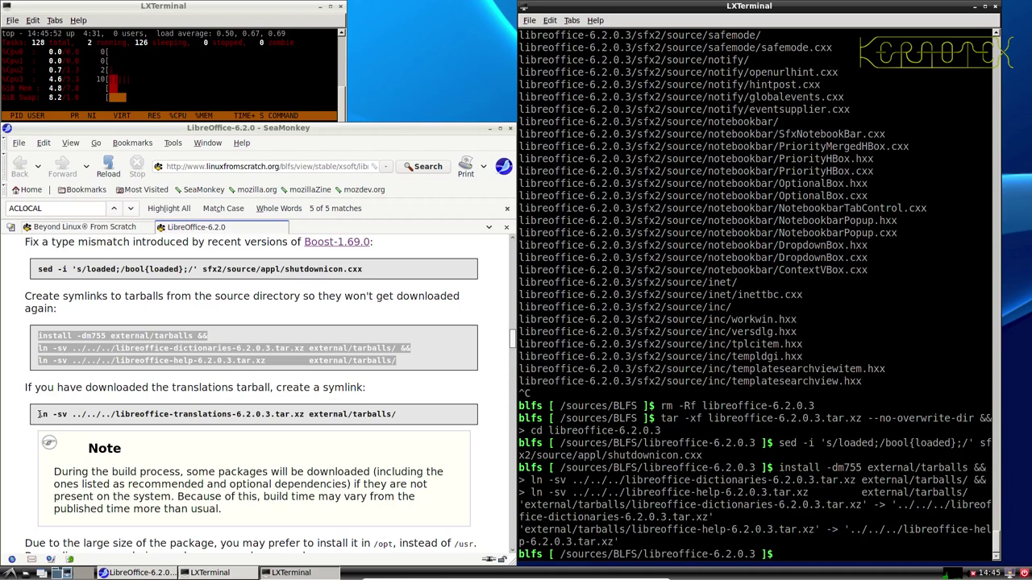
{"action": "left_click_drag", "start_coordinate": [38, 414], "coordinate": [399, 414]}
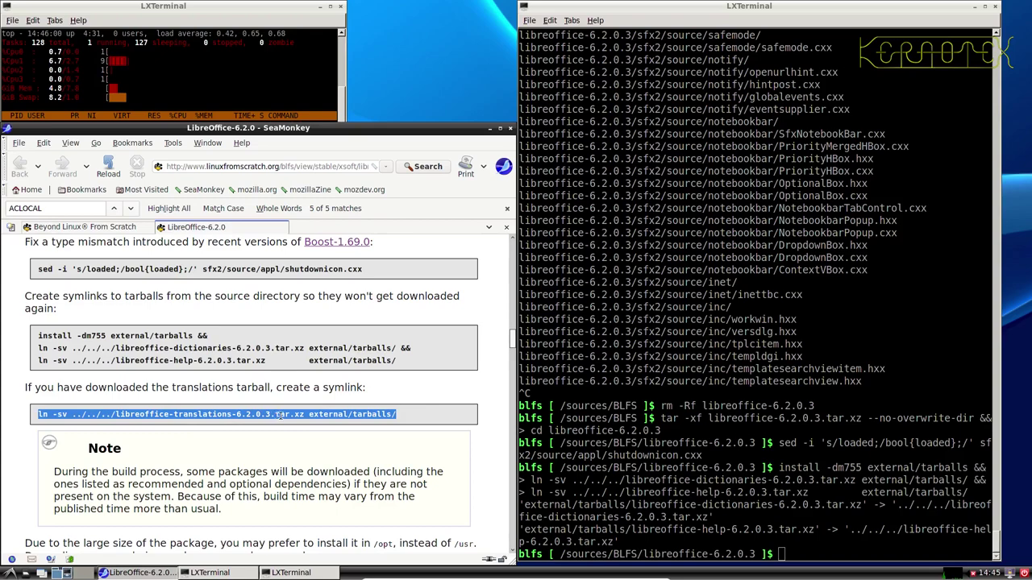
{"action": "middle_click", "coordinate": [582, 430]}
{"action": "key", "text": "Return"}
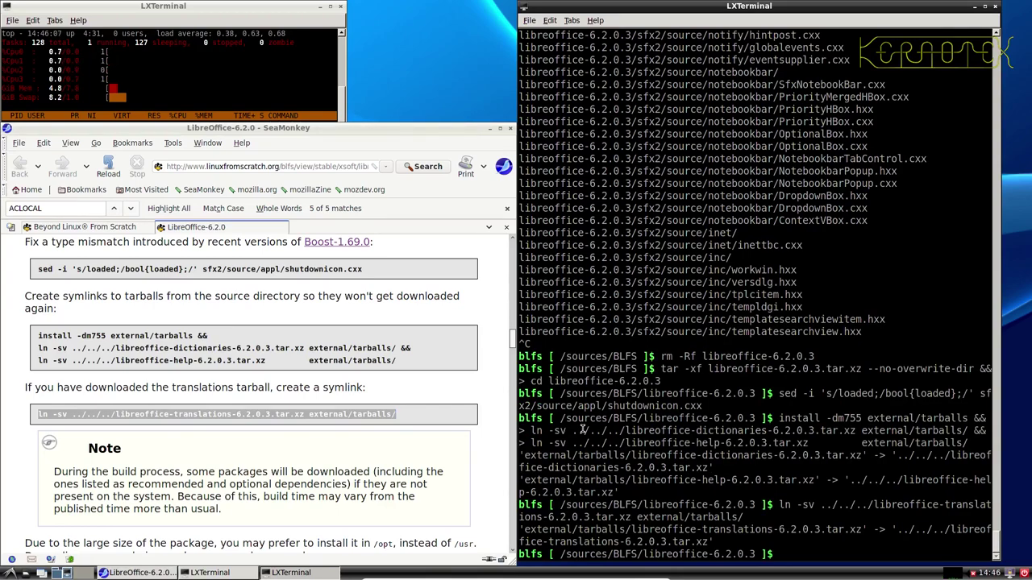
List external/tarballs with ls -l to confirm the three symlinks exist
{"action": "type", "text": "ls -l exte"}
{"action": "key", "text": "BackSpace"}
{"action": "key", "text": "Tab"}
{"action": "key", "text": "Tab"}
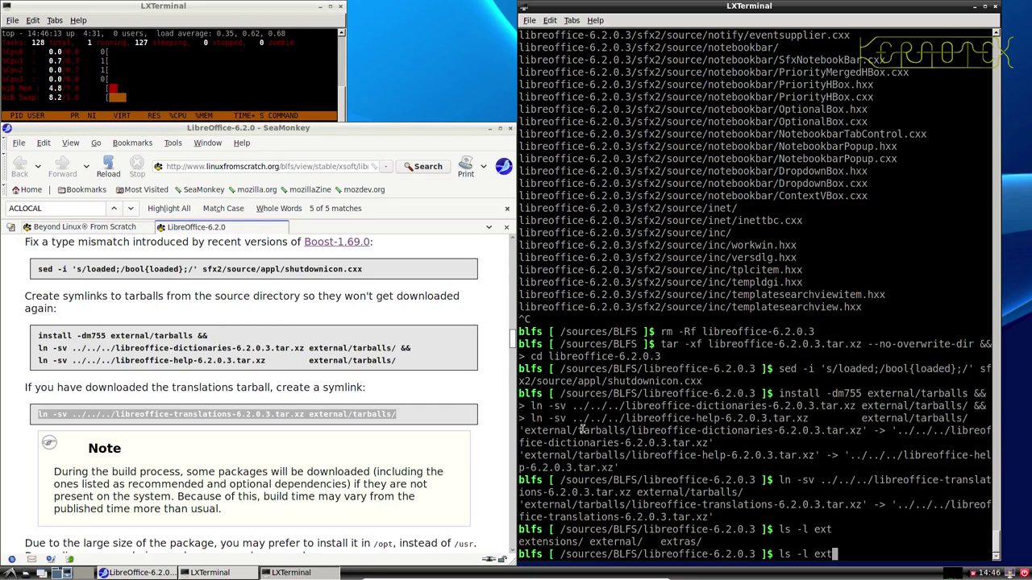
{"action": "type", "text": "er"}
{"action": "key", "text": "Tab"}
{"action": "type", "text": "tar"}
{"action": "key", "text": "Tab"}
{"action": "key", "text": "Return"}
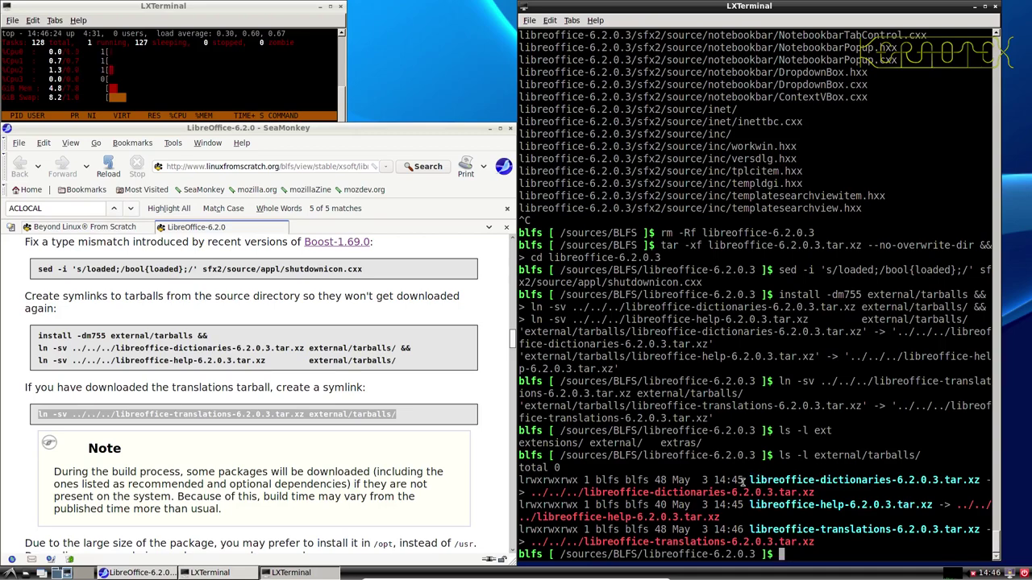
{"action": "left_click_drag", "start_coordinate": [749, 480], "coordinate": [979, 480]}
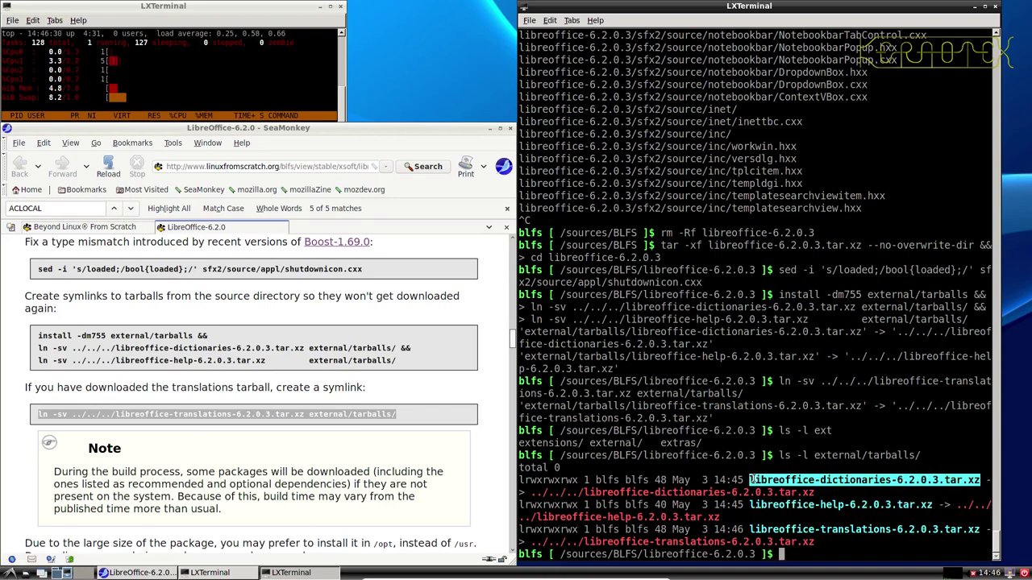
{"action": "left_click", "coordinate": [758, 453]}
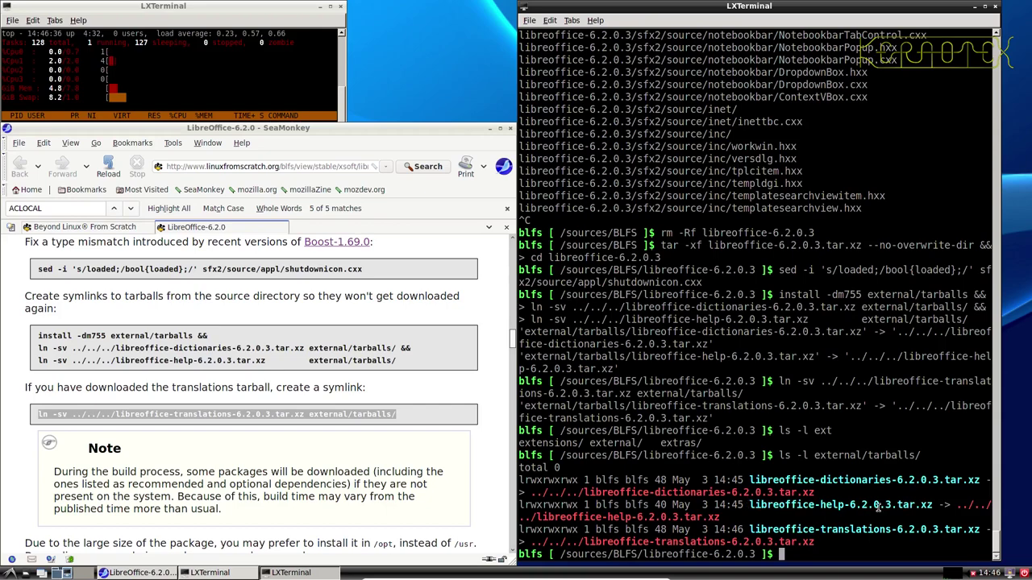
{"action": "left_click", "coordinate": [477, 473]}
Switch the shell into /opt with pushd /opt
{"action": "scroll", "coordinate": [477, 473], "scroll_direction": "down", "scroll_amount": 3}
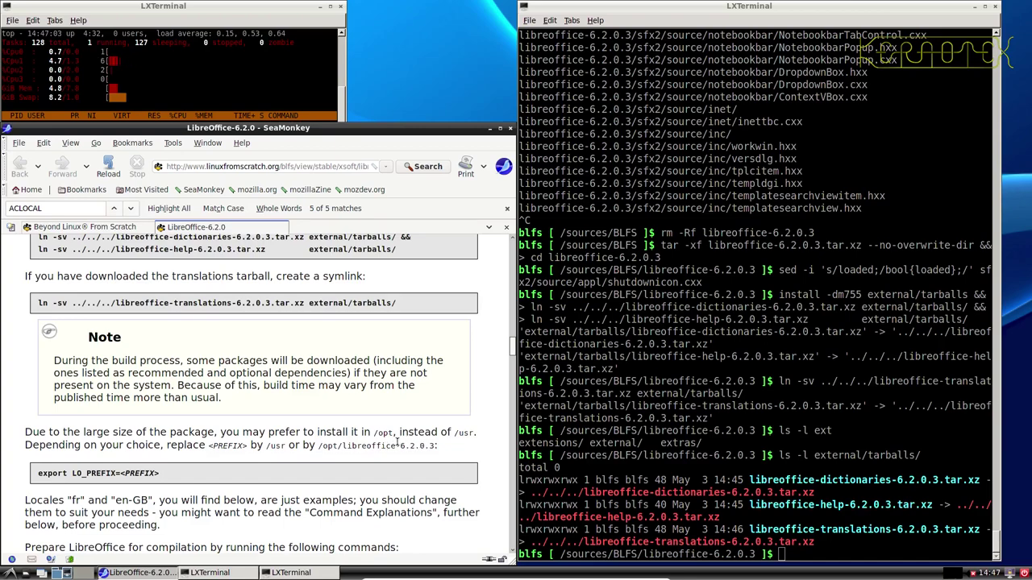
{"action": "scroll", "coordinate": [396, 442], "scroll_direction": "down", "scroll_amount": 2}
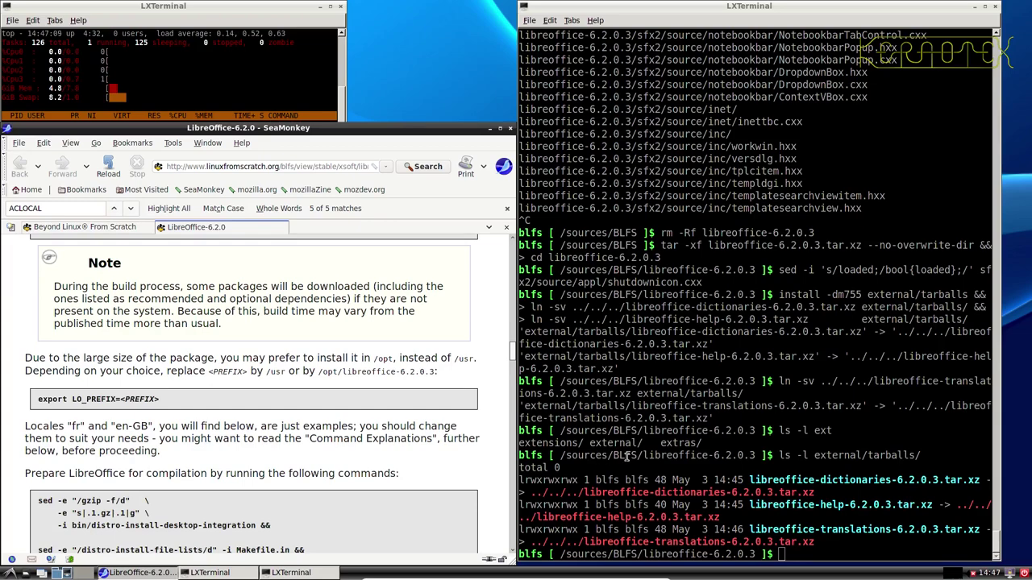
{"action": "type", "text": "p"}
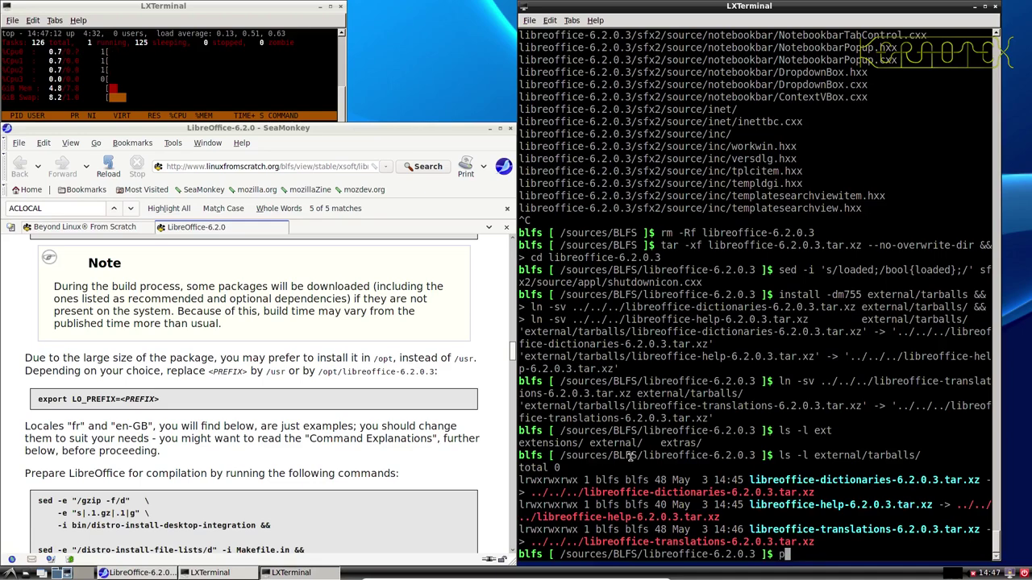
{"action": "type", "text": "ush /opt"}
{"action": "key", "text": "Left"}
{"action": "key", "text": "Left"}
{"action": "key", "text": "Left"}
{"action": "key", "text": "Left"}
{"action": "type", "text": "d"}
{"action": "key", "text": "Return"}
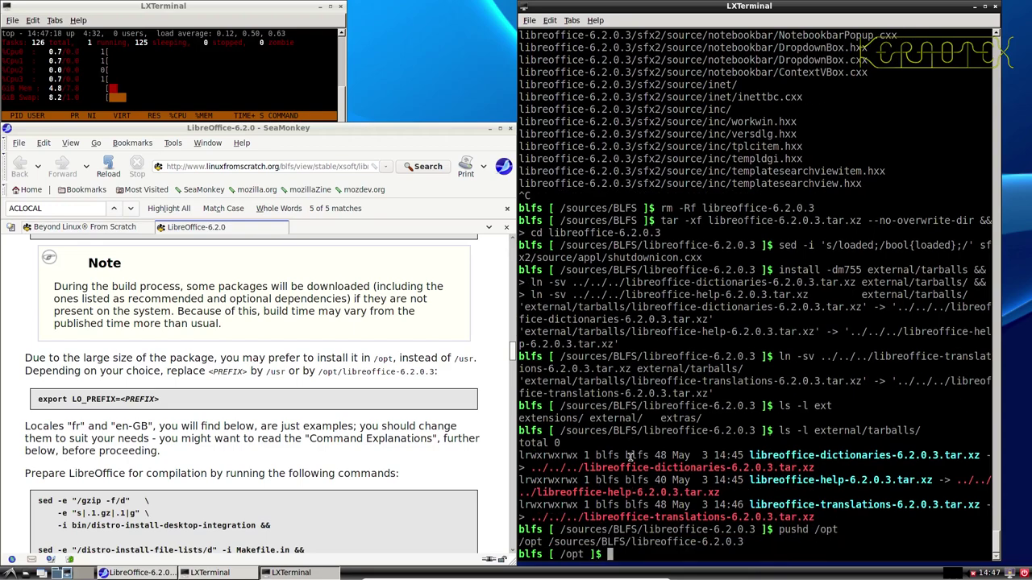
Close the terminal window with Ctrl+D
{"action": "type", "text": "su"}
{"action": "key", "text": "BackSpace"}
{"action": "key", "text": "BackSpace"}
{"action": "key", "text": "ctrl+d"}
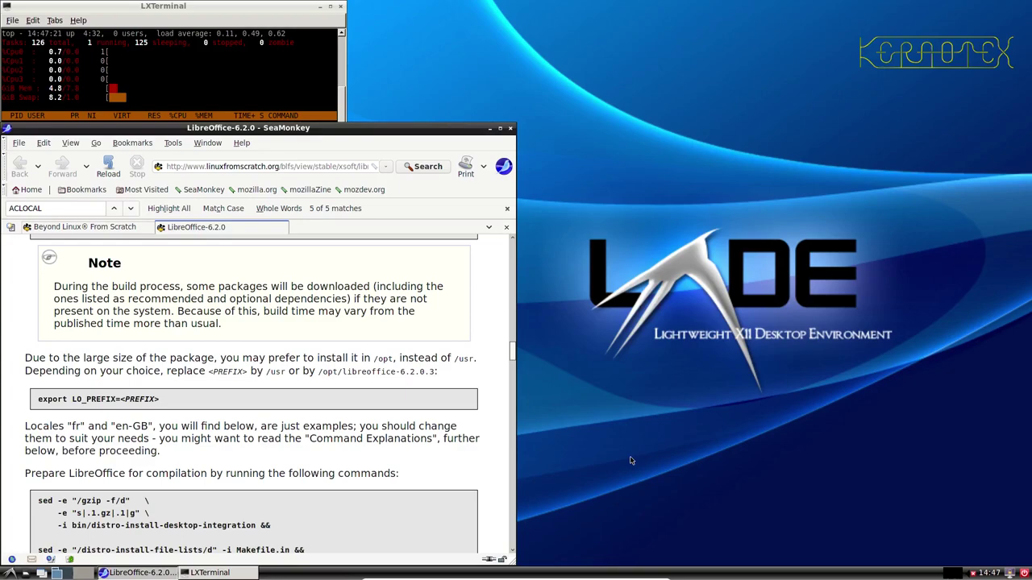
{"action": "left_click", "coordinate": [13, 20]}
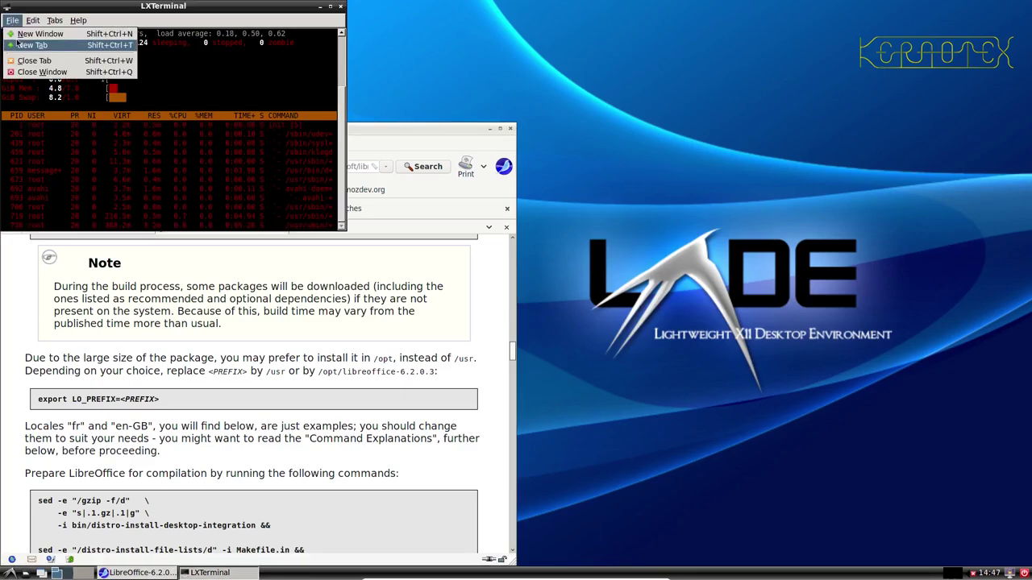
Open a new terminal window at the top of the screen and zoom its text in four times
{"action": "left_click", "coordinate": [22, 34]}
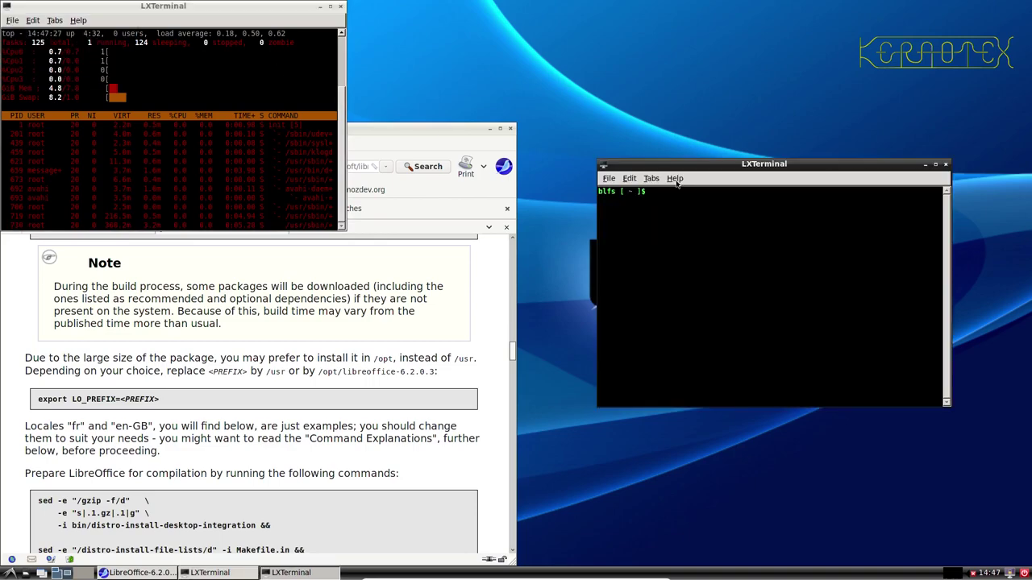
{"action": "left_click_drag", "start_coordinate": [713, 167], "coordinate": [633, 7]}
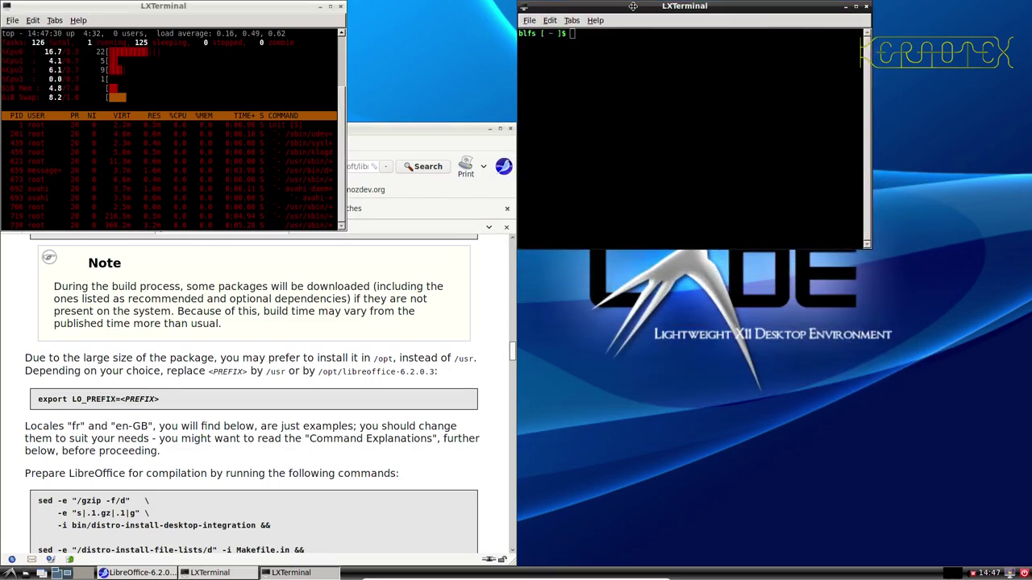
{"action": "left_click", "coordinate": [552, 21]}
{"action": "left_click", "coordinate": [568, 73]}
{"action": "left_click", "coordinate": [557, 24]}
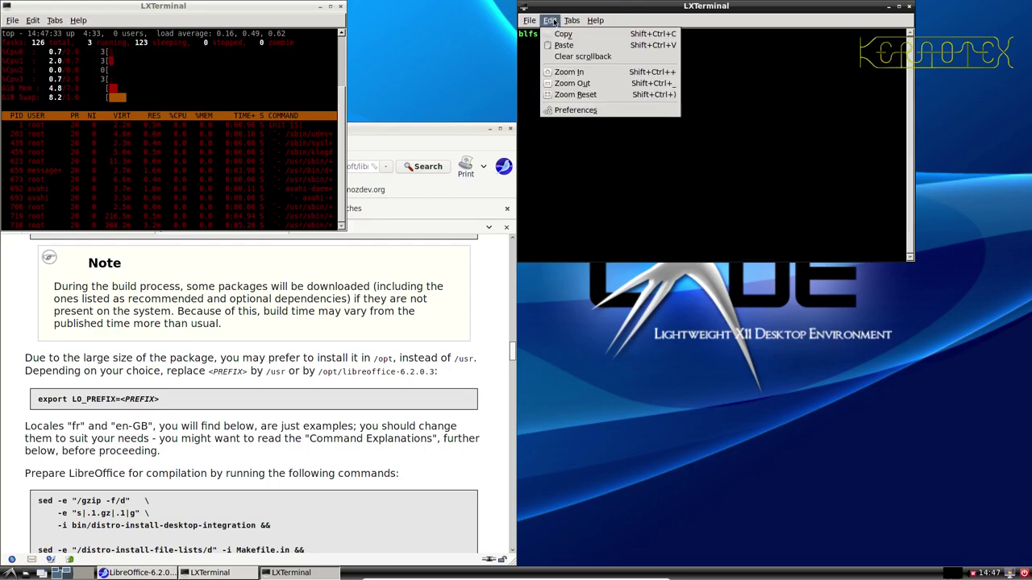
{"action": "left_click", "coordinate": [565, 73]}
{"action": "left_click", "coordinate": [549, 21]}
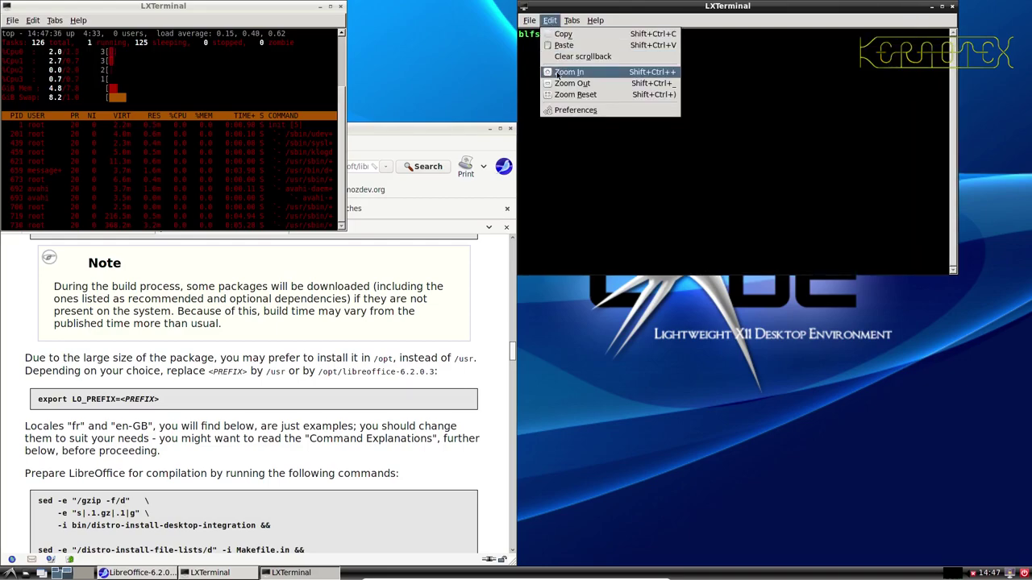
{"action": "left_click", "coordinate": [559, 72]}
{"action": "left_click", "coordinate": [548, 21]}
{"action": "left_click", "coordinate": [554, 71]}
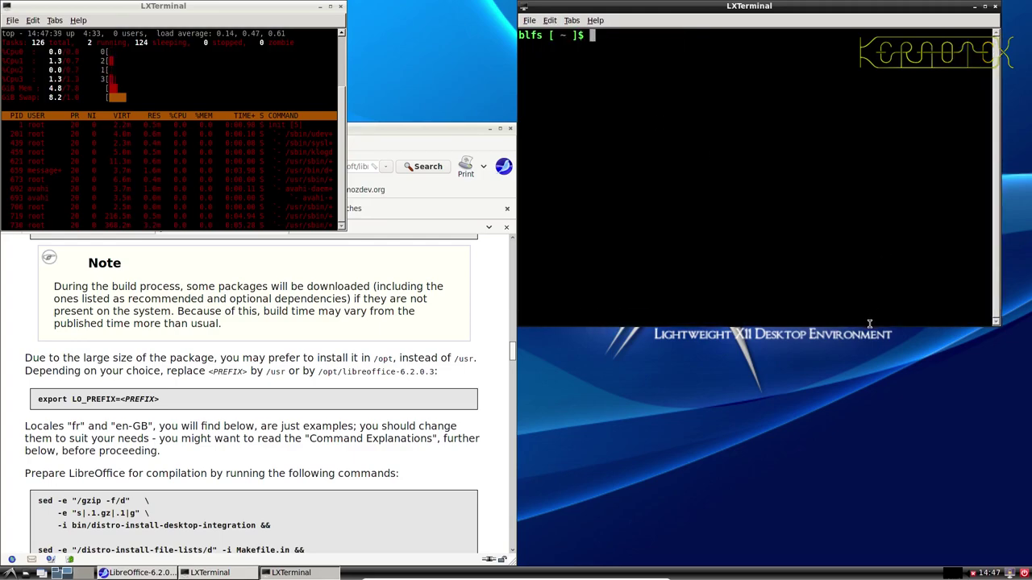
Make the window taller and enter cd /sources/BLFS/libreoffice-6 with Tab completion
{"action": "left_click_drag", "start_coordinate": [868, 324], "coordinate": [852, 553]}
{"action": "type", "text": "cd /"}
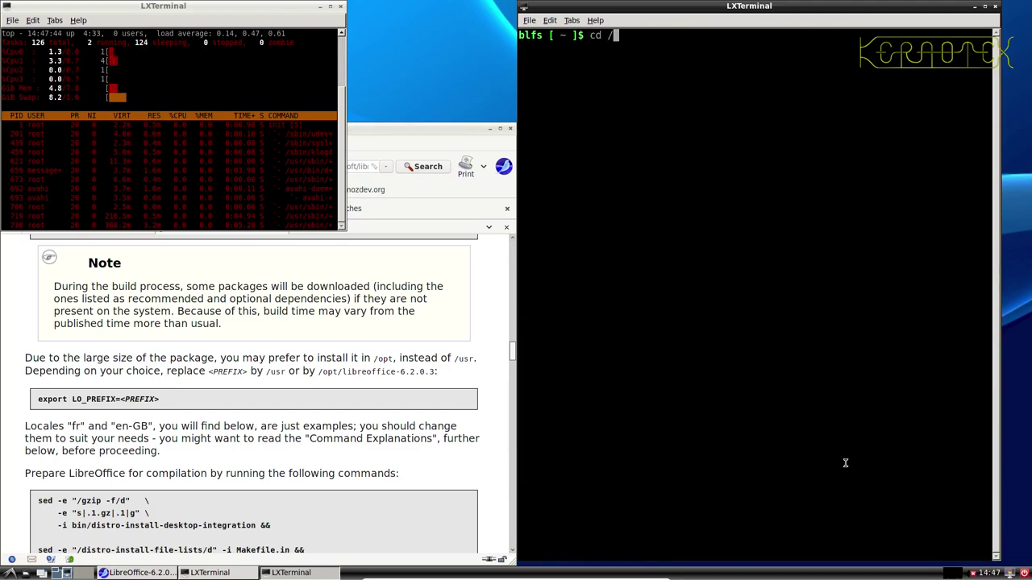
{"action": "type", "text": "sources/BLFS/lib"}
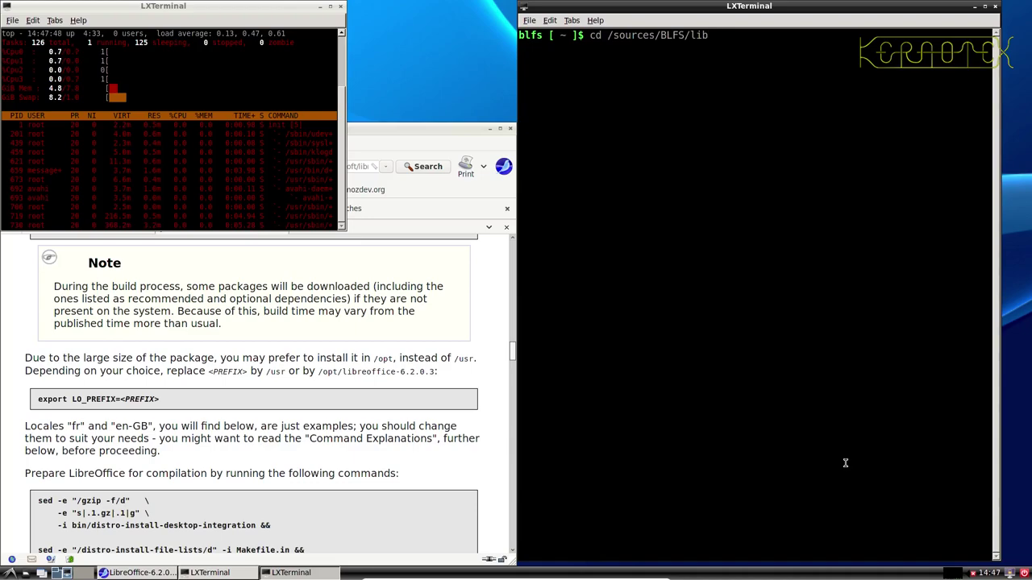
{"action": "type", "text": "reoffice-6"}
{"action": "key", "text": "Tab"}
Enter the libreoffice-6.2.0.3 folder and become root with sudo -E su
{"action": "key", "text": "Return"}
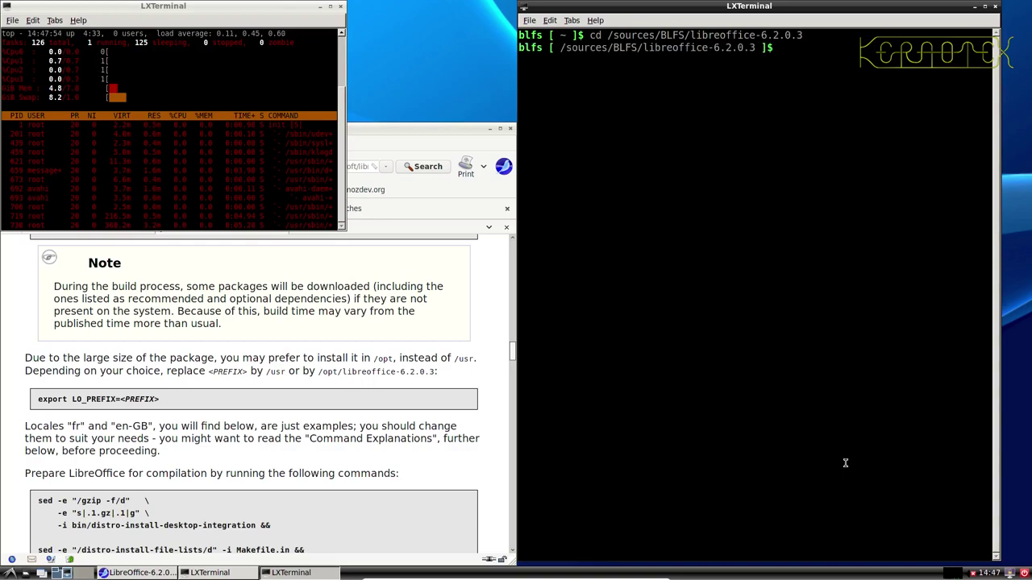
{"action": "type", "text": "sudo -E su"}
{"action": "key", "text": "Return"}
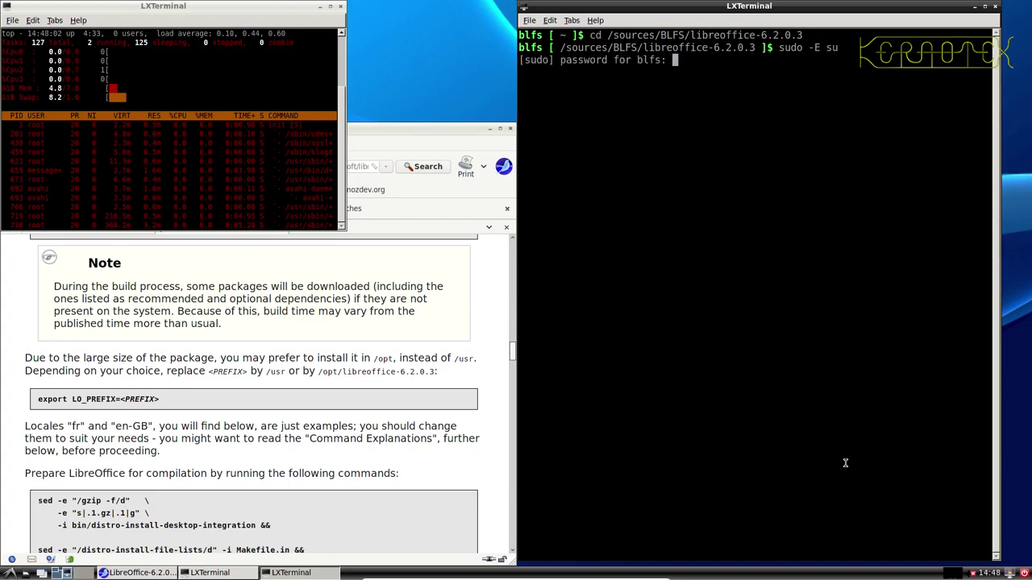
{"action": "key", "text": "Return"}
List the contents of /opt with ls -l from the root shell
{"action": "type", "text": "cd /opt"}
{"action": "key", "text": "Return"}
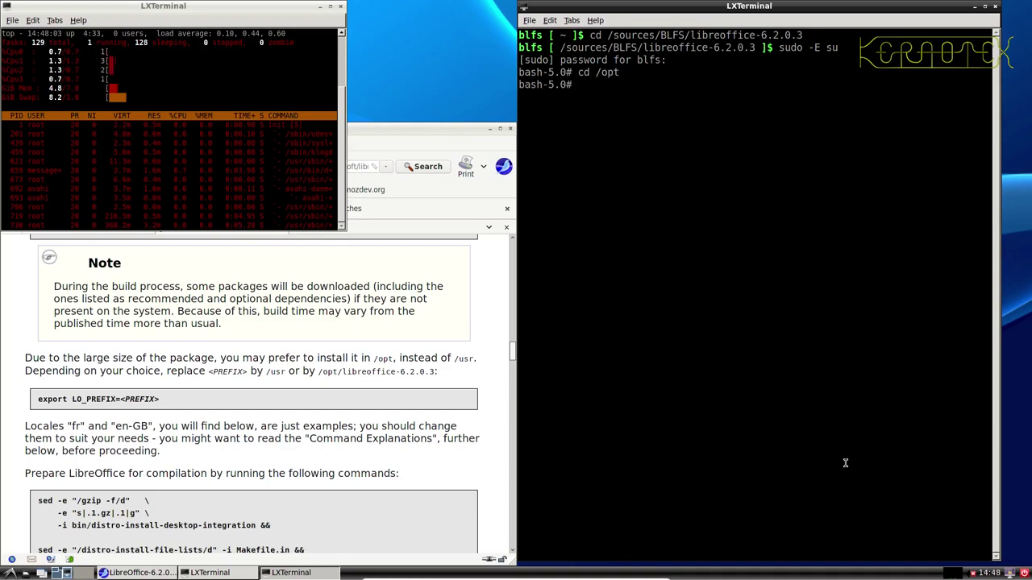
{"action": "type", "text": "ls -l"}
{"action": "key", "text": "Return"}
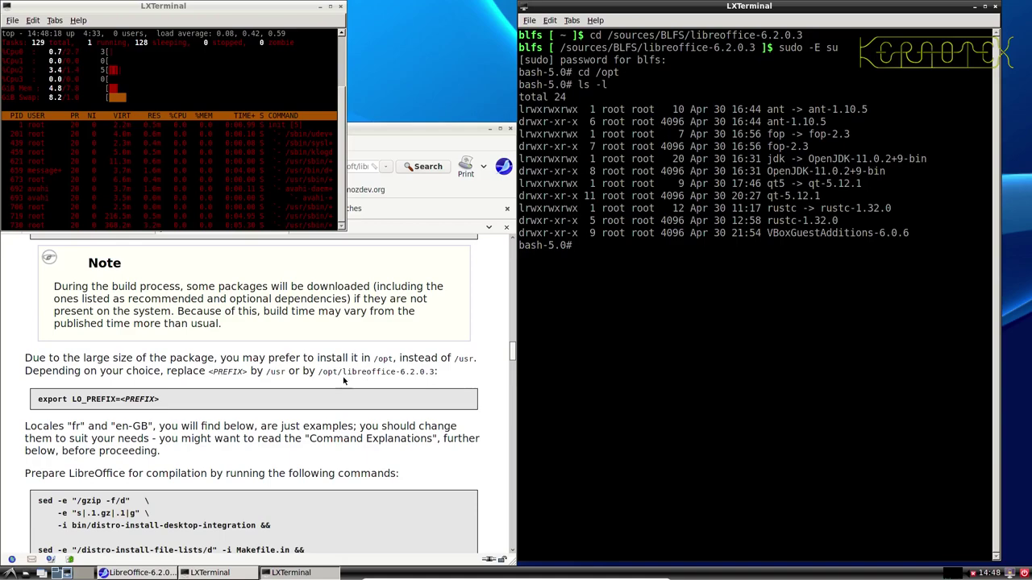
Create the /opt/libreoffice-6.2.0.3 directory with mkdir and list the result with ls -l
{"action": "left_click_drag", "start_coordinate": [319, 372], "coordinate": [431, 371]}
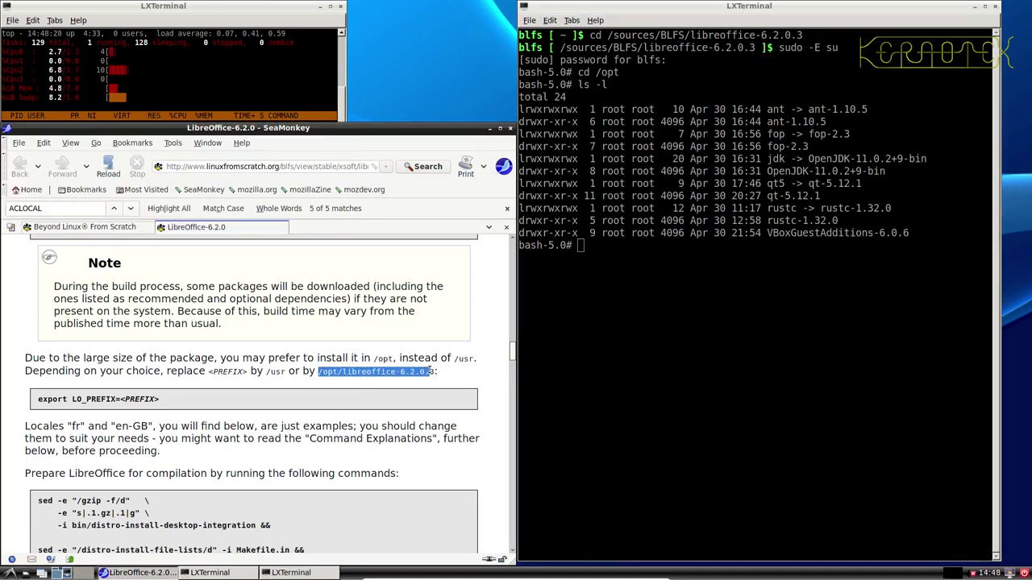
{"action": "left_click", "coordinate": [578, 276]}
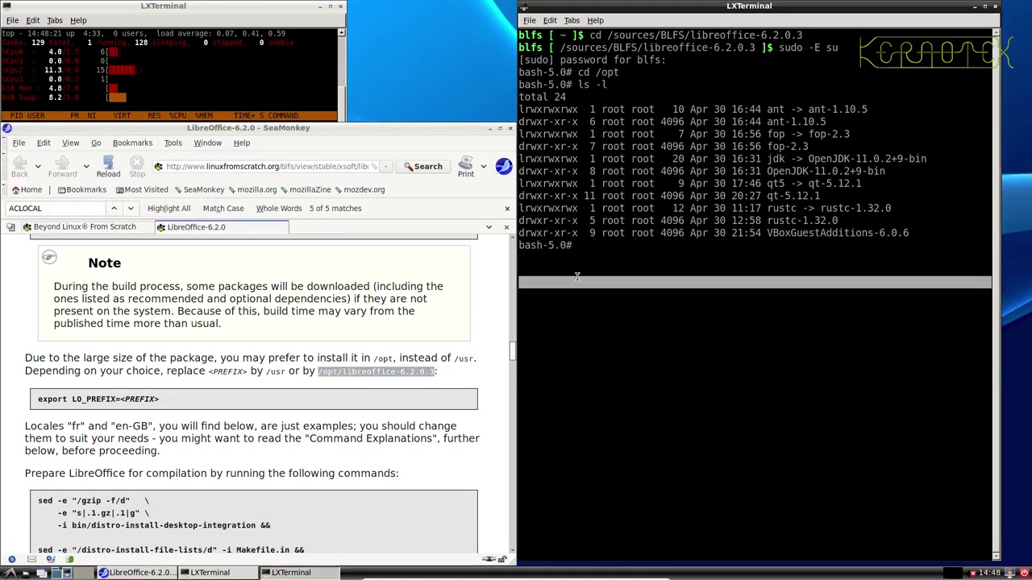
{"action": "type", "text": "mkdir"}
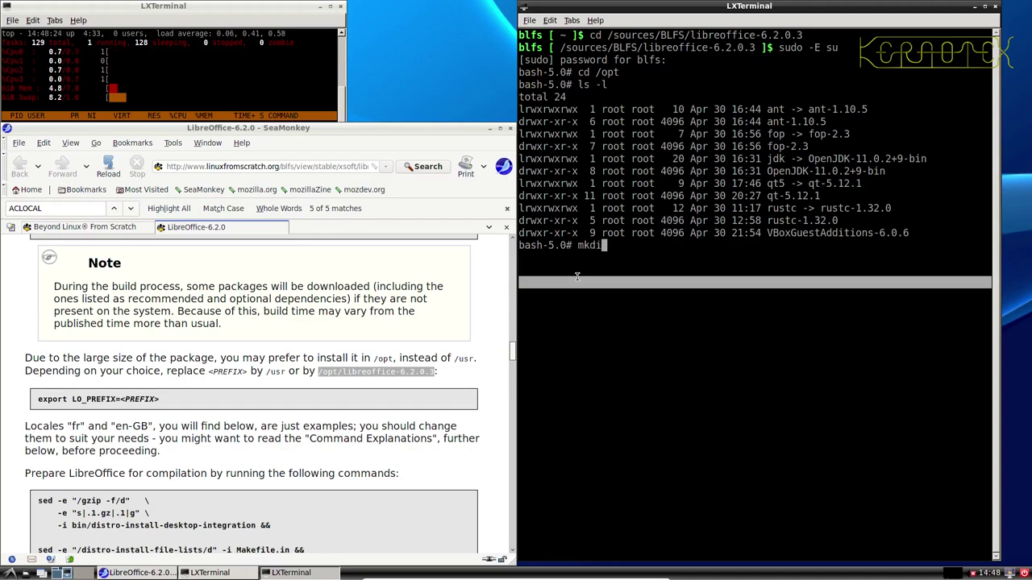
{"action": "left_click", "coordinate": [328, 371]}
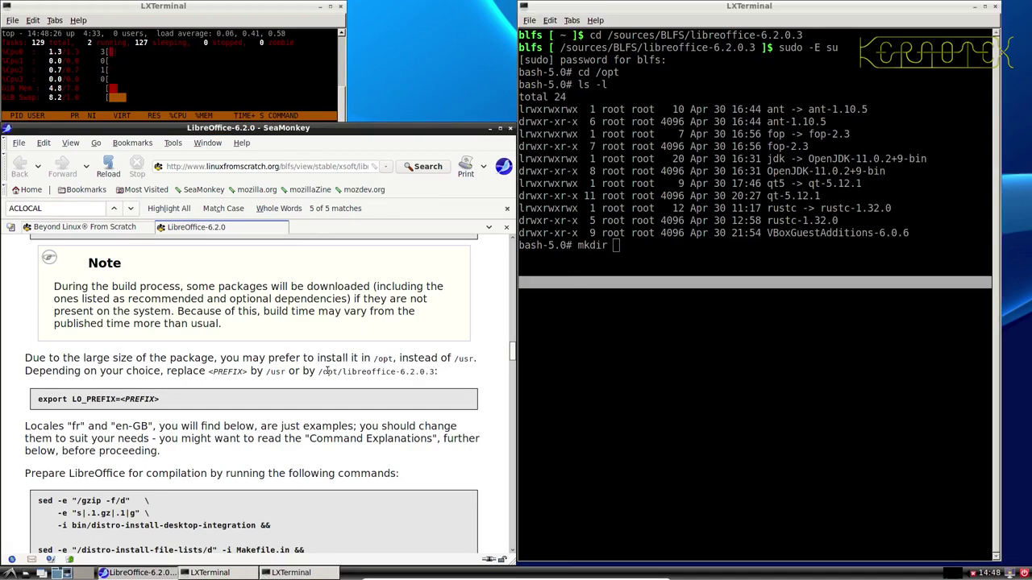
{"action": "left_click_drag", "start_coordinate": [318, 371], "coordinate": [435, 371]}
{"action": "middle_click", "coordinate": [592, 318]}
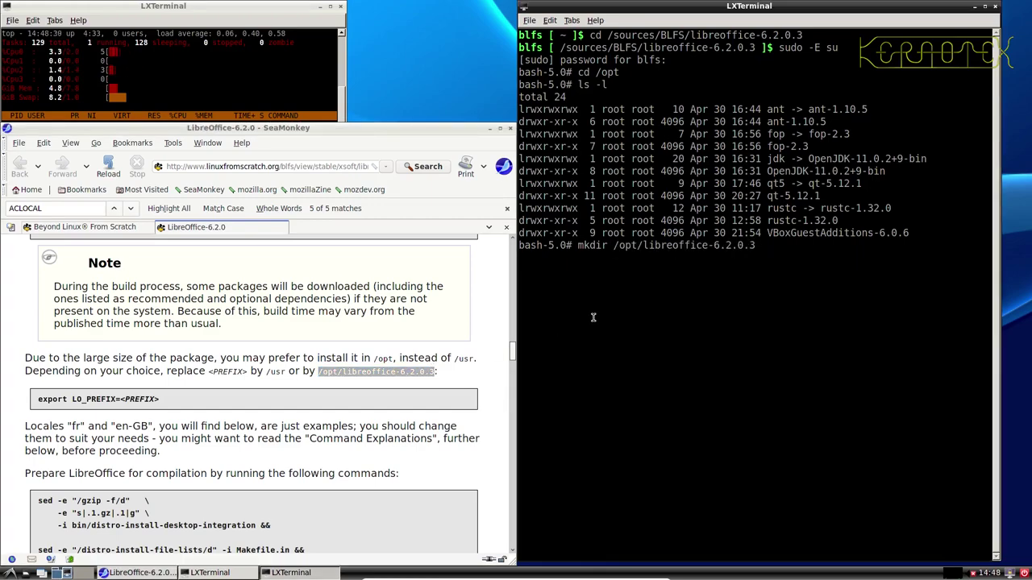
{"action": "key", "text": "Return"}
{"action": "type", "text": "ls -l"}
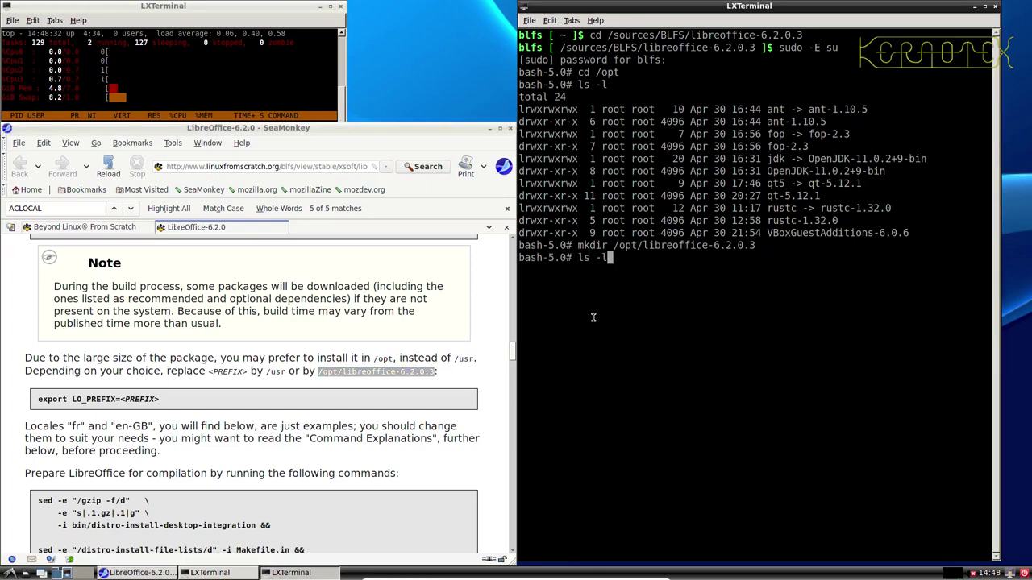
{"action": "key", "text": "Return"}
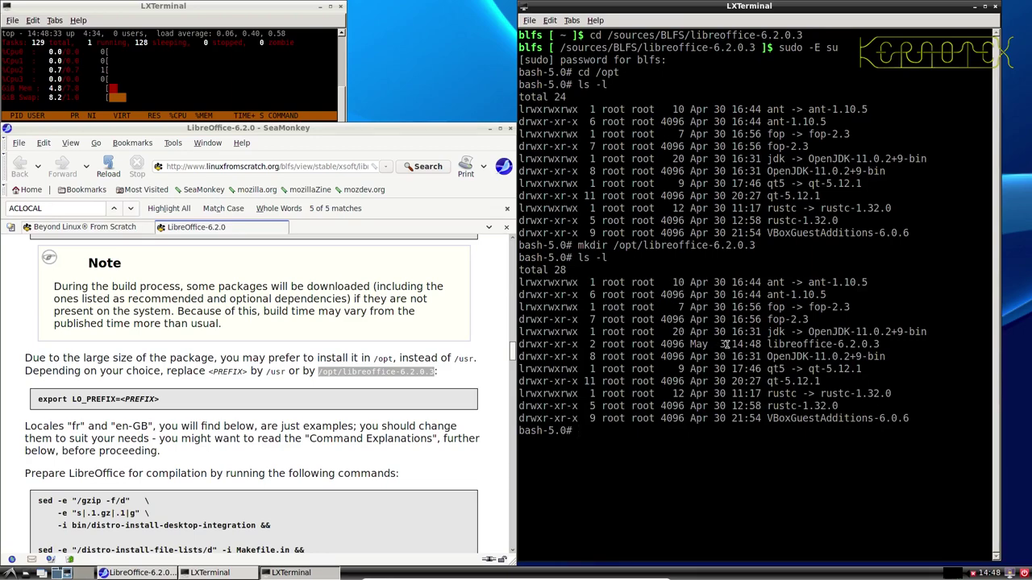
Become root with su -, change to /opt and list its contents
{"action": "left_click_drag", "start_coordinate": [767, 345], "coordinate": [882, 344]}
{"action": "type", "text": "su -"}
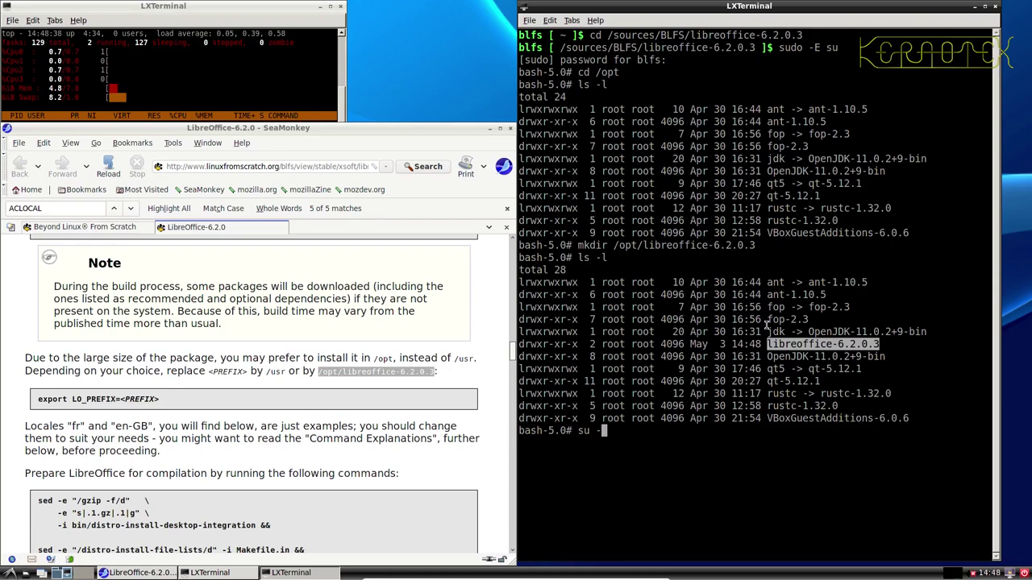
{"action": "key", "text": "Return"}
{"action": "type", "text": "cd "}
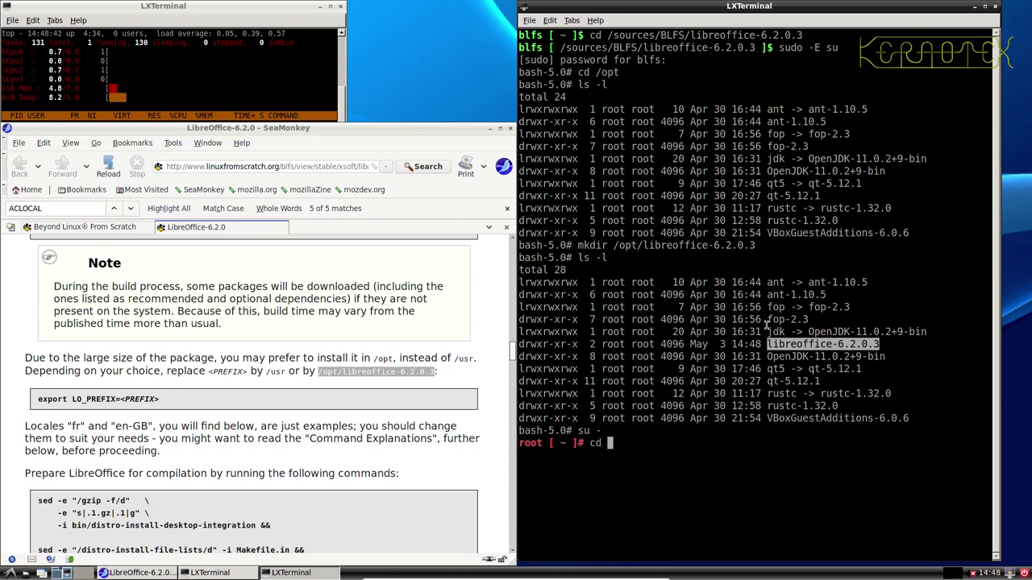
{"action": "type", "text": "/opt"}
{"action": "key", "text": "Return"}
{"action": "type", "text": "ls -l"}
{"action": "key", "text": "Return"}
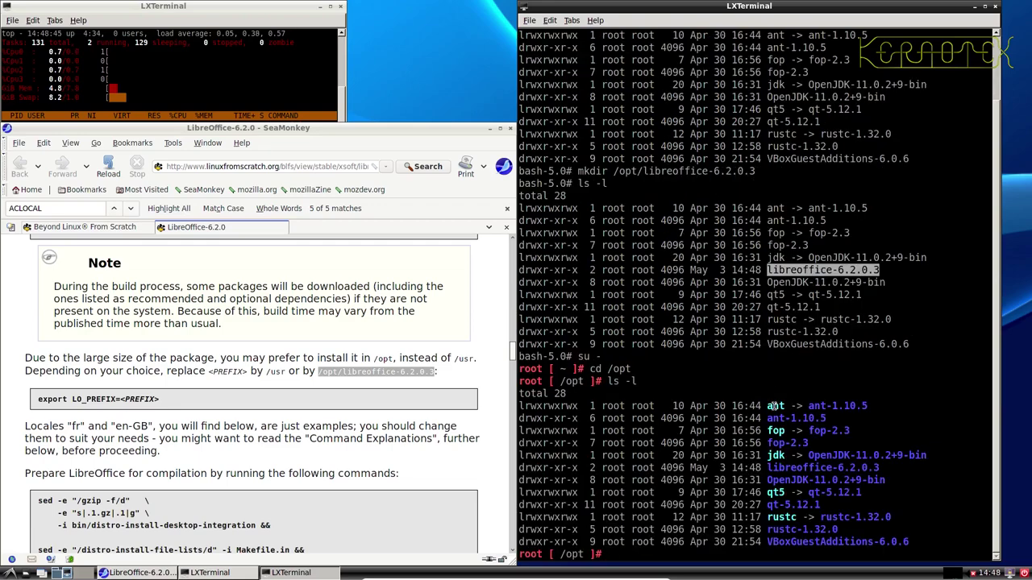
In /opt, create a libreoffice symlink pointing to libreoffice-6.2.0.3 with ln -s
{"action": "left_click_drag", "start_coordinate": [769, 405], "coordinate": [785, 432]}
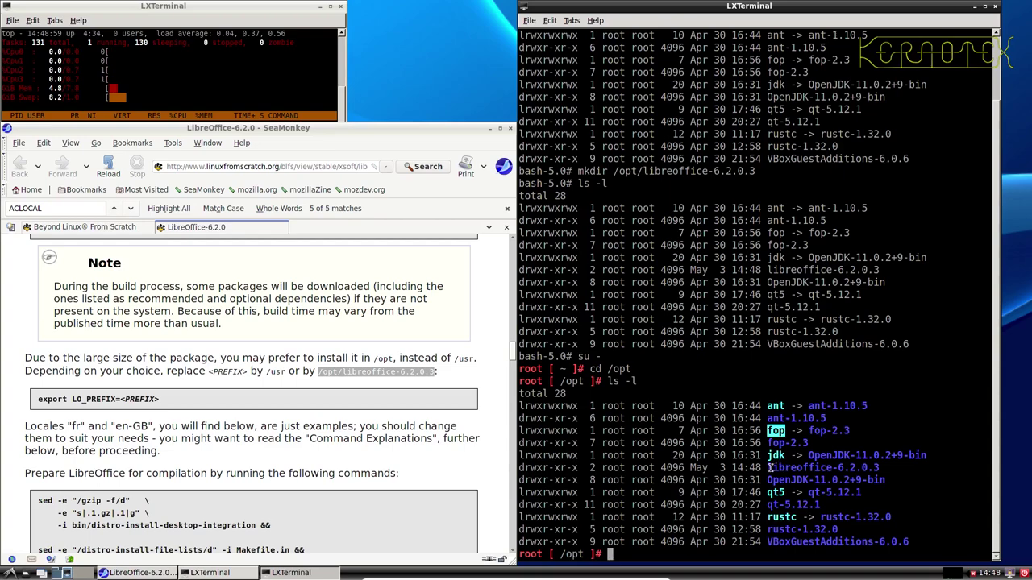
{"action": "left_click_drag", "start_coordinate": [769, 468], "coordinate": [880, 468]}
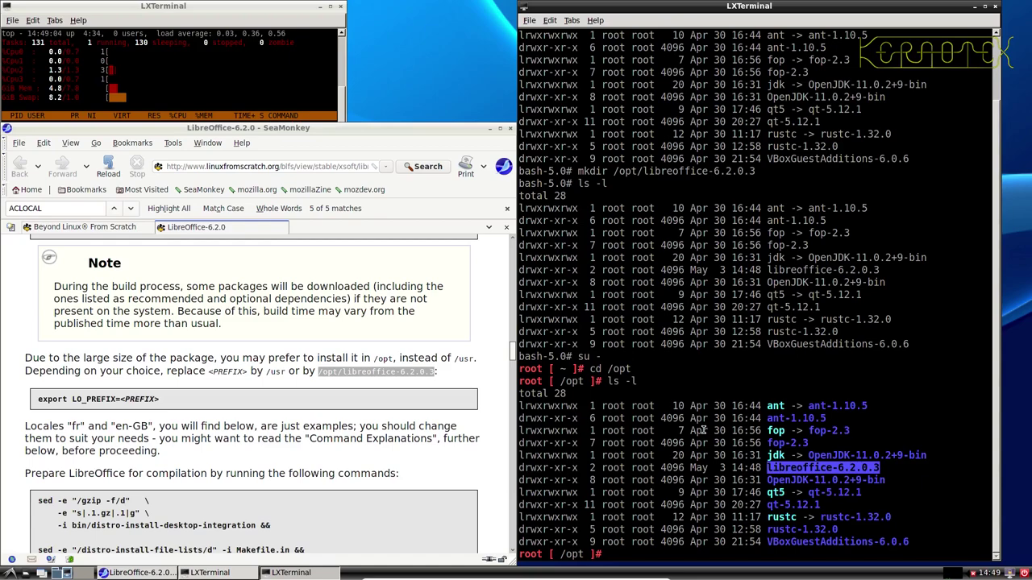
{"action": "type", "text": "ln -s lib"}
{"action": "key", "text": "Tab"}
{"action": "type", "text": "libreo"}
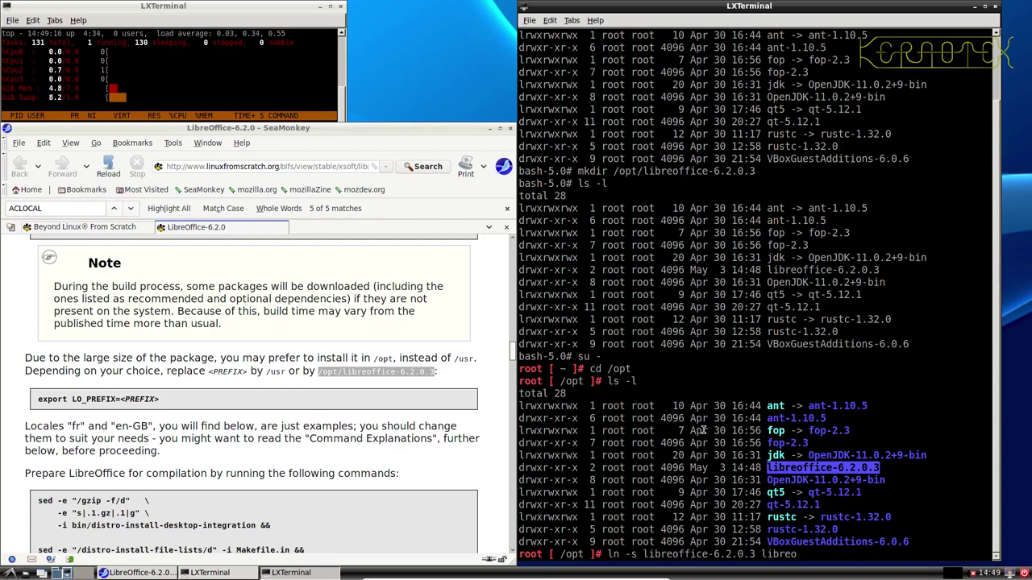
{"action": "type", "text": "ffice"}
{"action": "key", "text": "Return"}
Confirm the new symlink with ls -l, then log out of the root shell
{"action": "type", "text": "ls -l"}
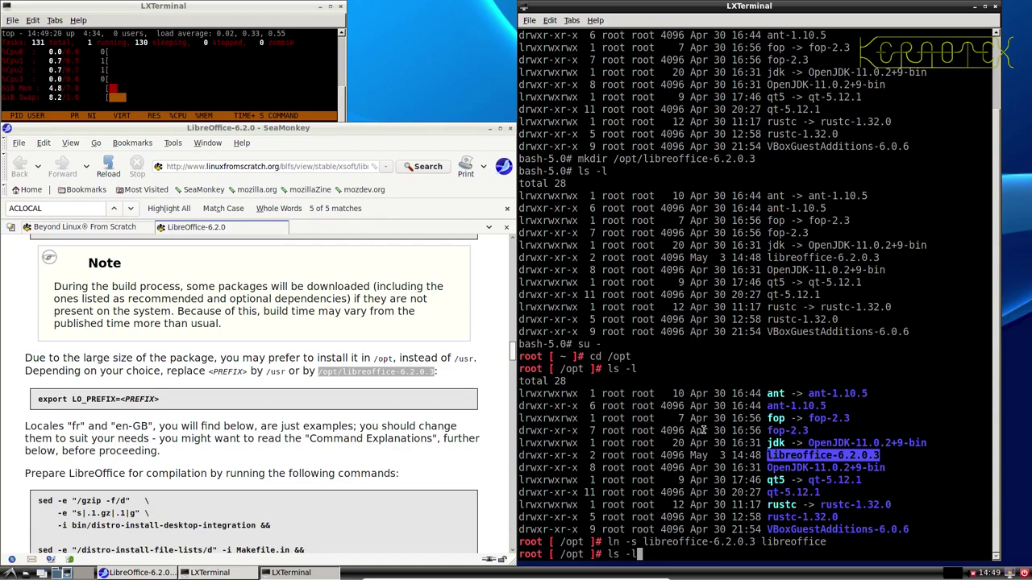
{"action": "key", "text": "Return"}
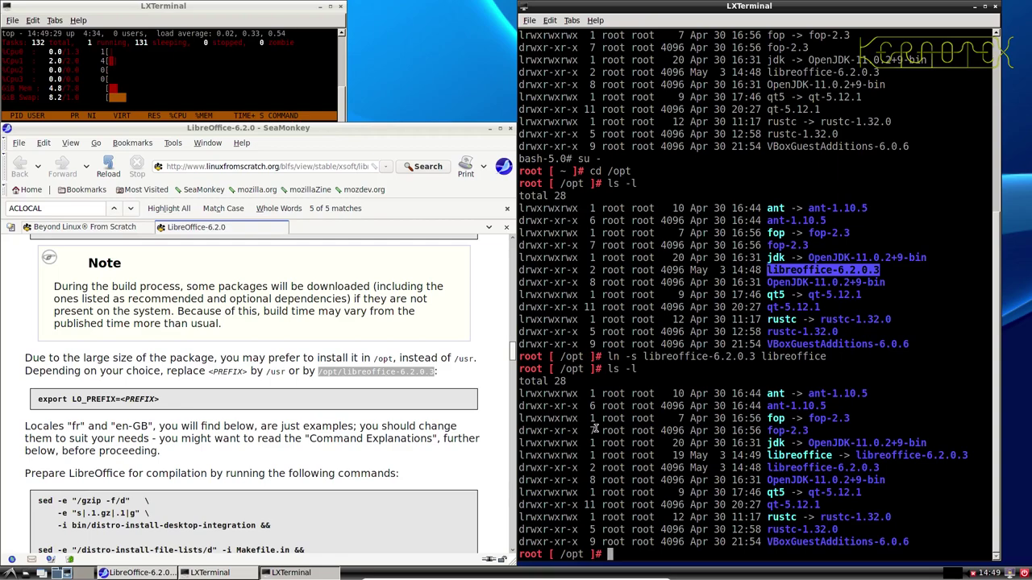
{"action": "key", "text": "ctrl+d"}
{"action": "key", "text": "ctrl+d"}
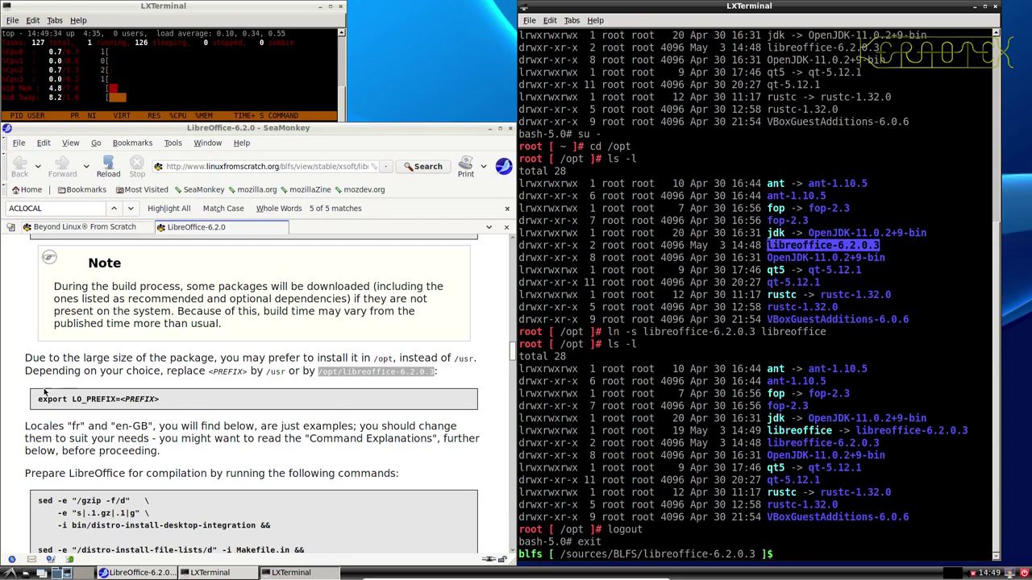
{"action": "left_click_drag", "start_coordinate": [38, 399], "coordinate": [122, 399]}
Export LO_PREFIX=/usr/libreoffice and echo $LO_PREFIX to verify the value
{"action": "middle_click", "coordinate": [545, 413]}
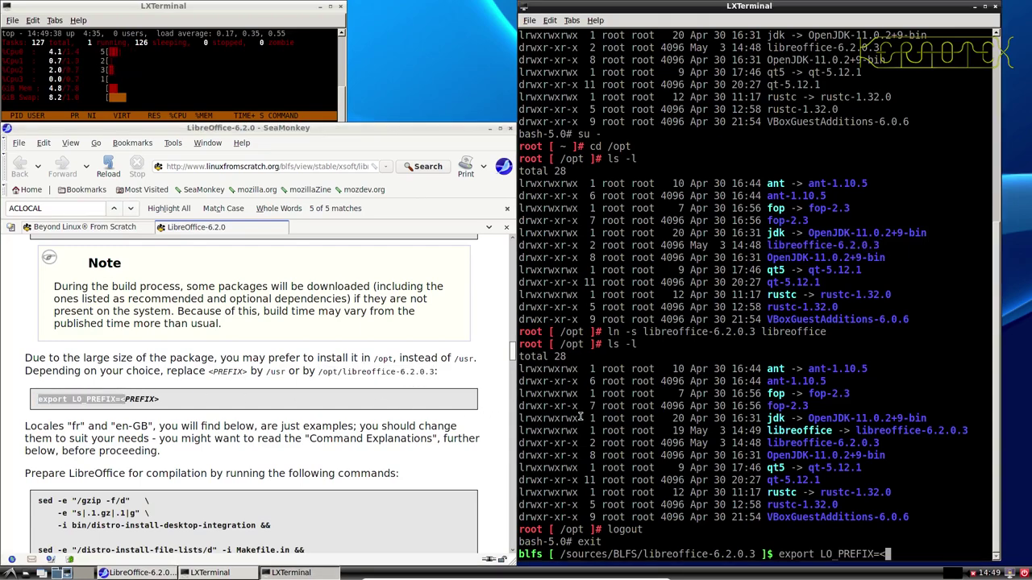
{"action": "type", "text": "/usr/"}
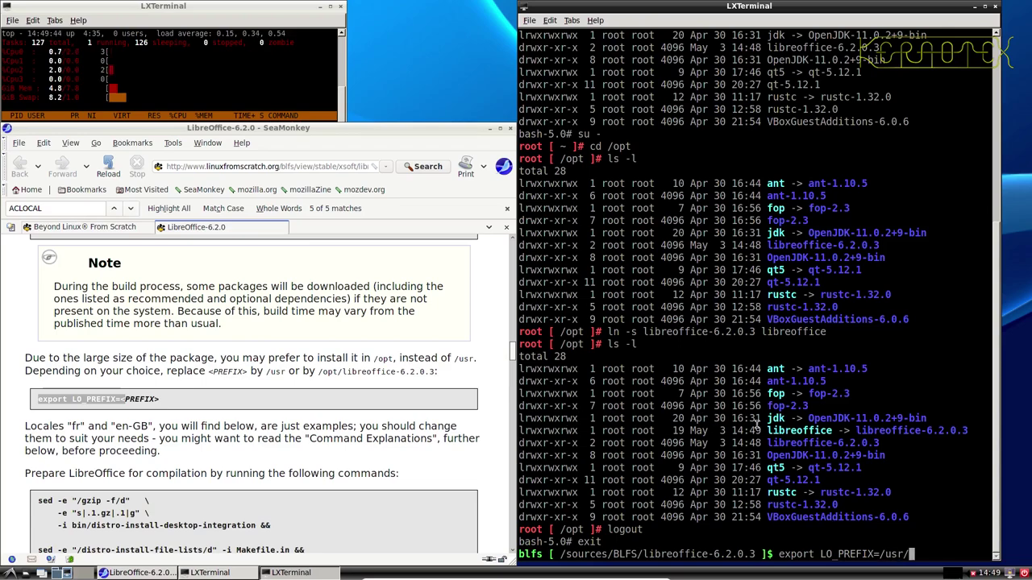
{"action": "double_click", "coordinate": [779, 428]}
{"action": "middle_click", "coordinate": [752, 419]}
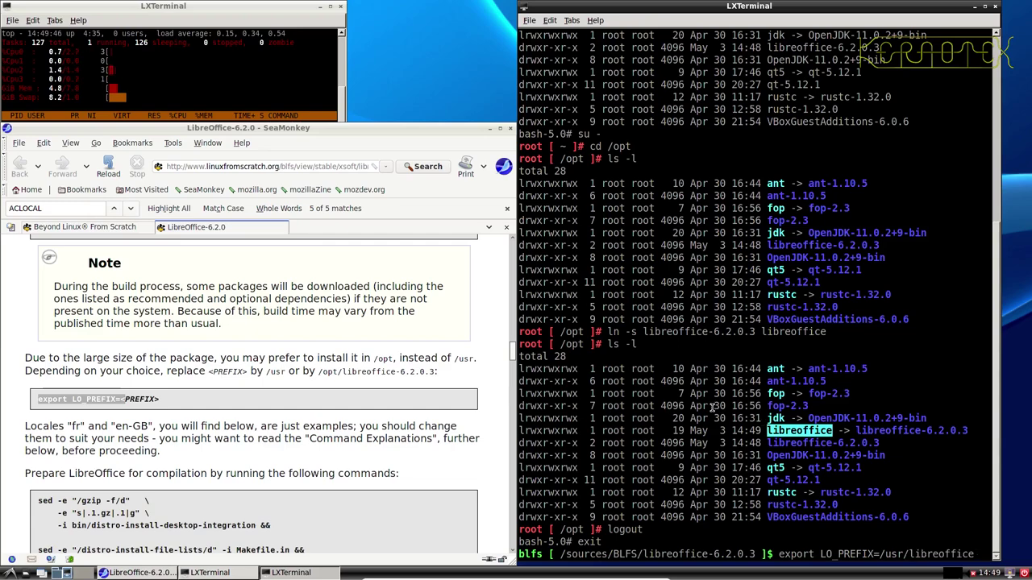
{"action": "key", "text": "Return"}
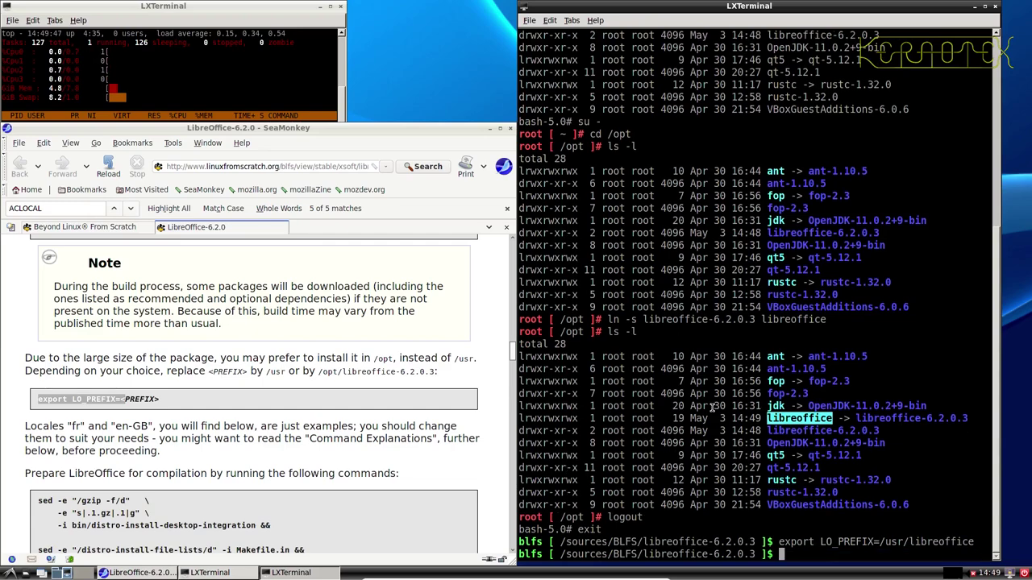
{"action": "type", "text": "echo $LO"}
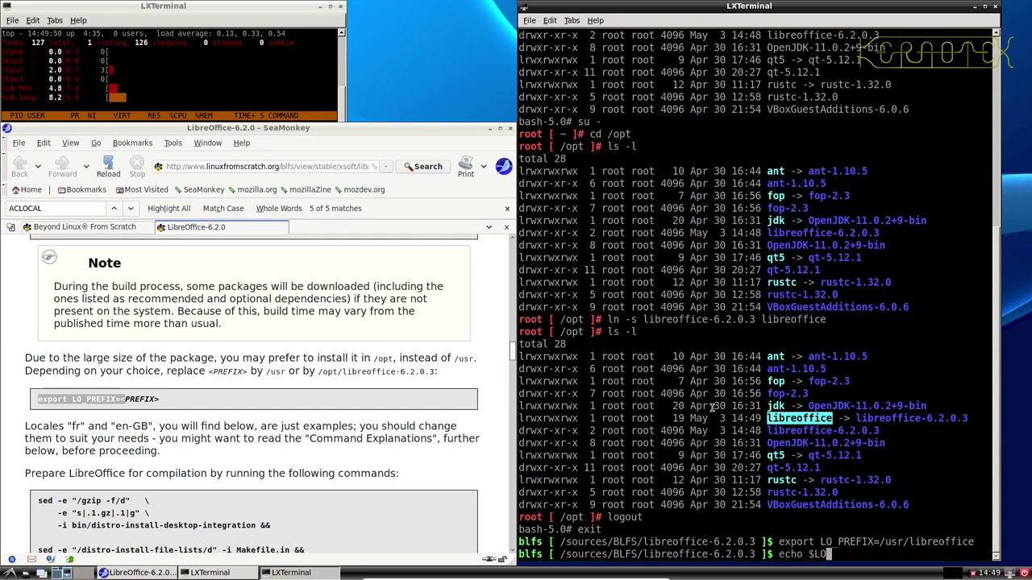
{"action": "type", "text": "_PREFIX"}
{"action": "key", "text": "Return"}
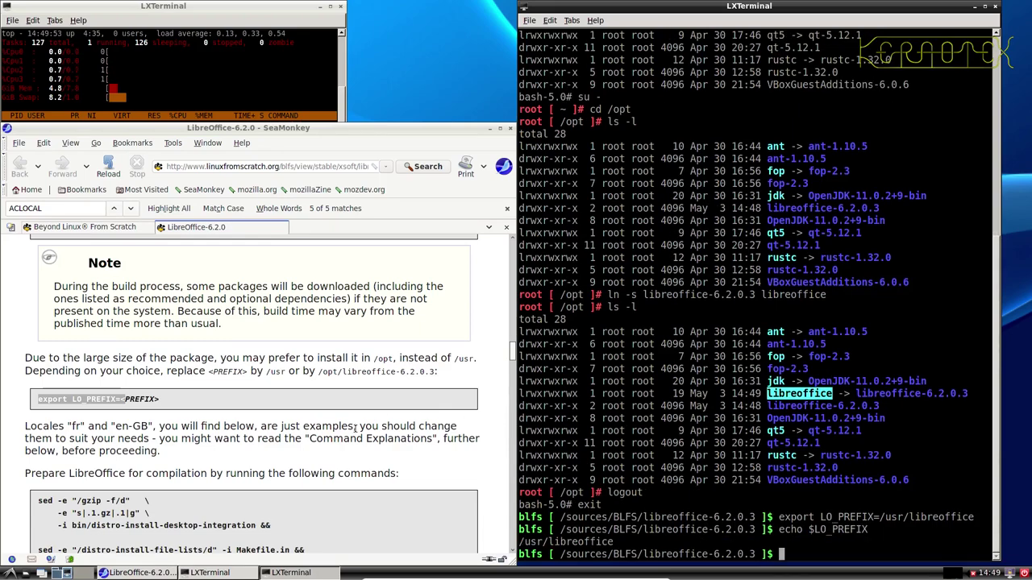
{"action": "scroll", "coordinate": [355, 429], "scroll_direction": "down", "scroll_amount": 2}
{"action": "scroll", "coordinate": [355, 431], "scroll_direction": "down", "scroll_amount": 3}
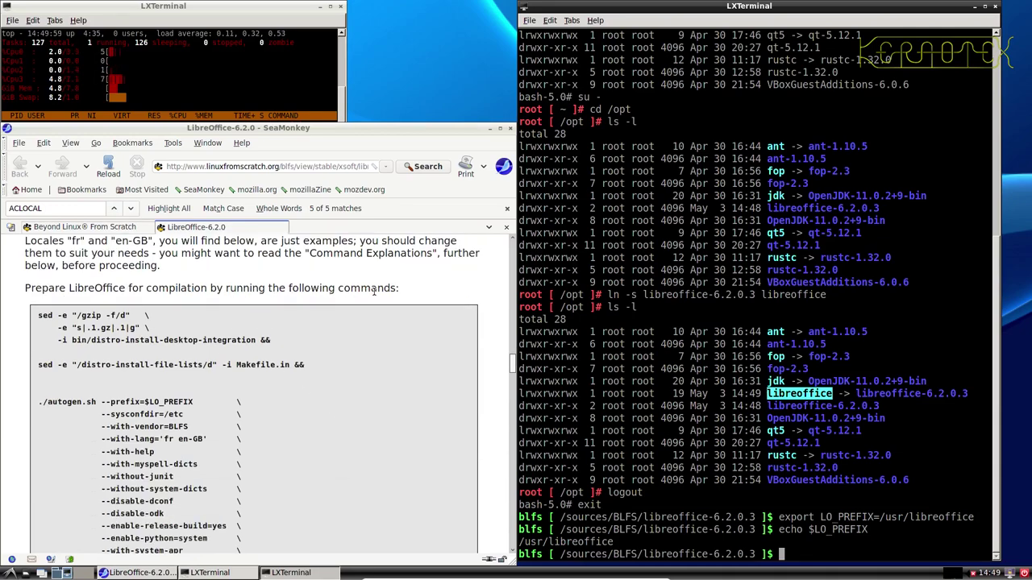
{"action": "scroll", "coordinate": [76, 322], "scroll_direction": "down", "scroll_amount": 8}
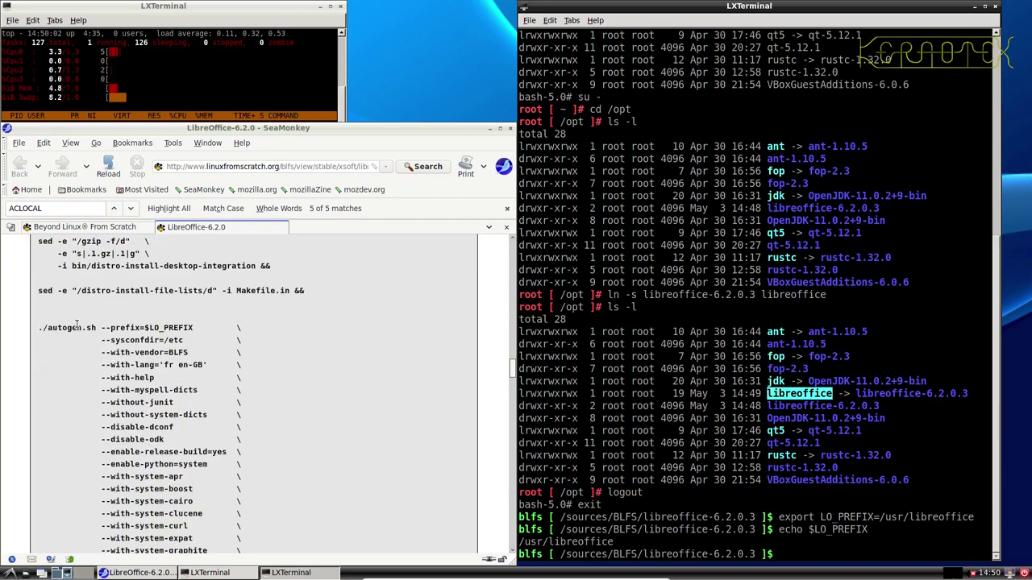
{"action": "scroll", "coordinate": [76, 324], "scroll_direction": "down", "scroll_amount": 2}
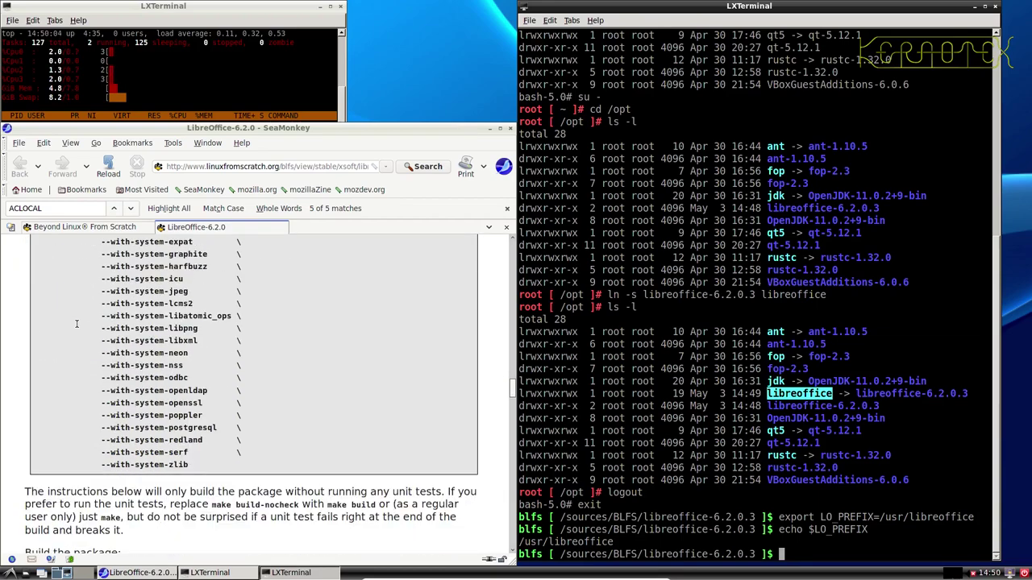
{"action": "scroll", "coordinate": [77, 323], "scroll_direction": "up", "scroll_amount": 9}
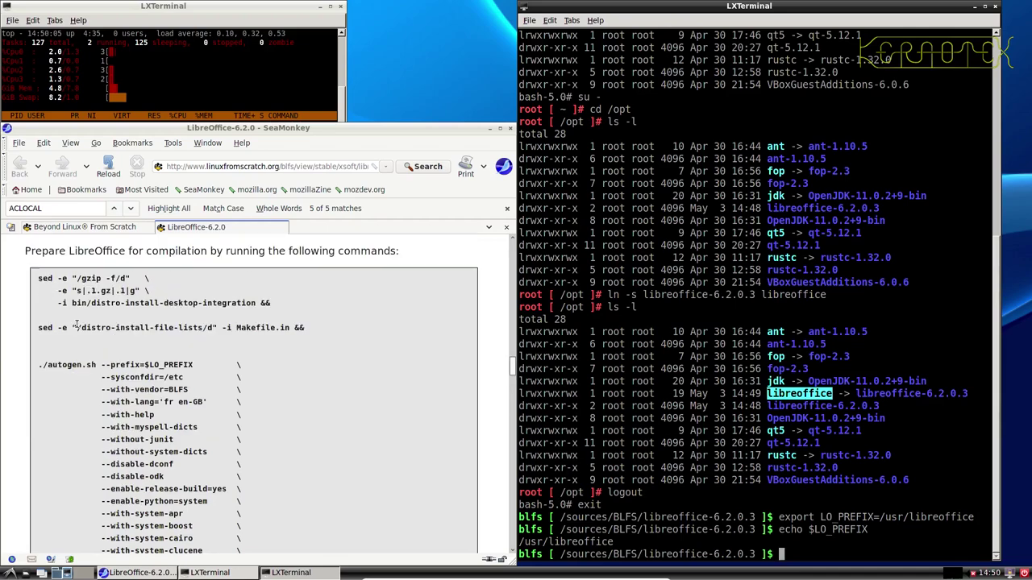
Run the two sed commands for the gzip and distro-install-file-lists edits
{"action": "left_click_drag", "start_coordinate": [37, 278], "coordinate": [298, 327]}
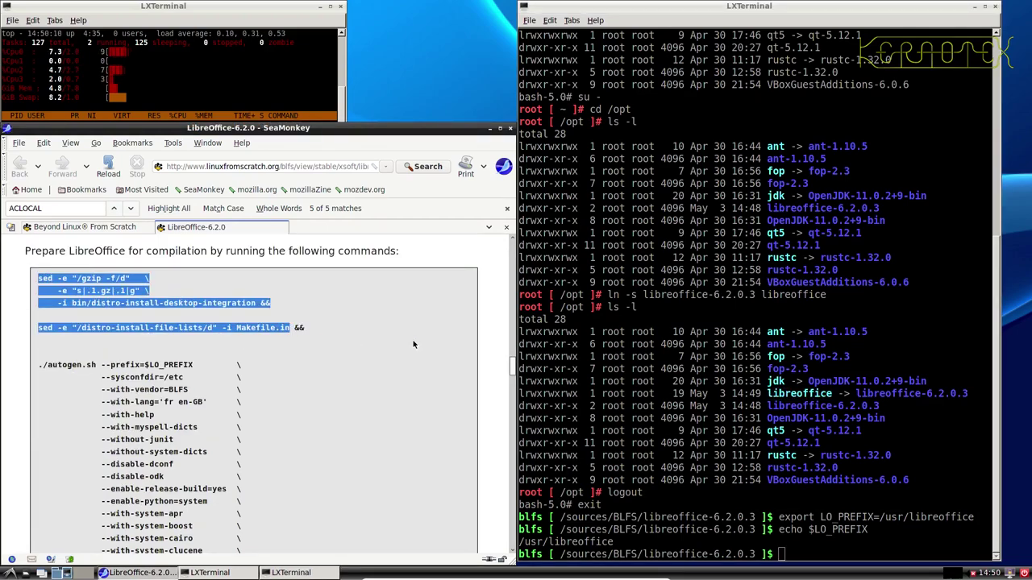
{"action": "middle_click", "coordinate": [591, 352]}
{"action": "key", "text": "Return"}
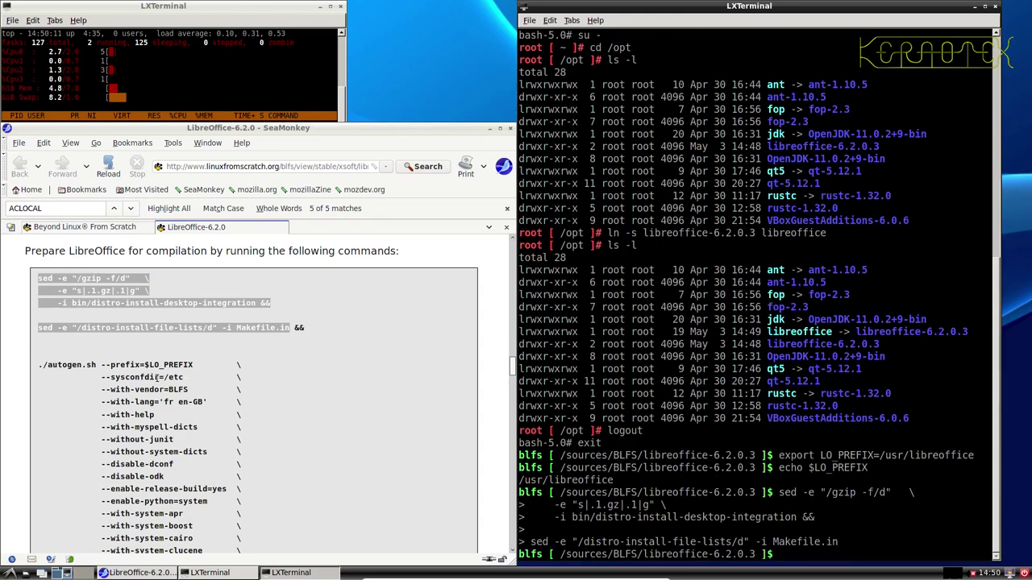
Enter ./autogen.sh --prefix=$LO_PREFIX with its options through --with-system-zlib, without running it
{"action": "left_click_drag", "start_coordinate": [37, 364], "coordinate": [236, 341]}
{"action": "scroll", "coordinate": [98, 390], "scroll_direction": "down", "scroll_amount": 8}
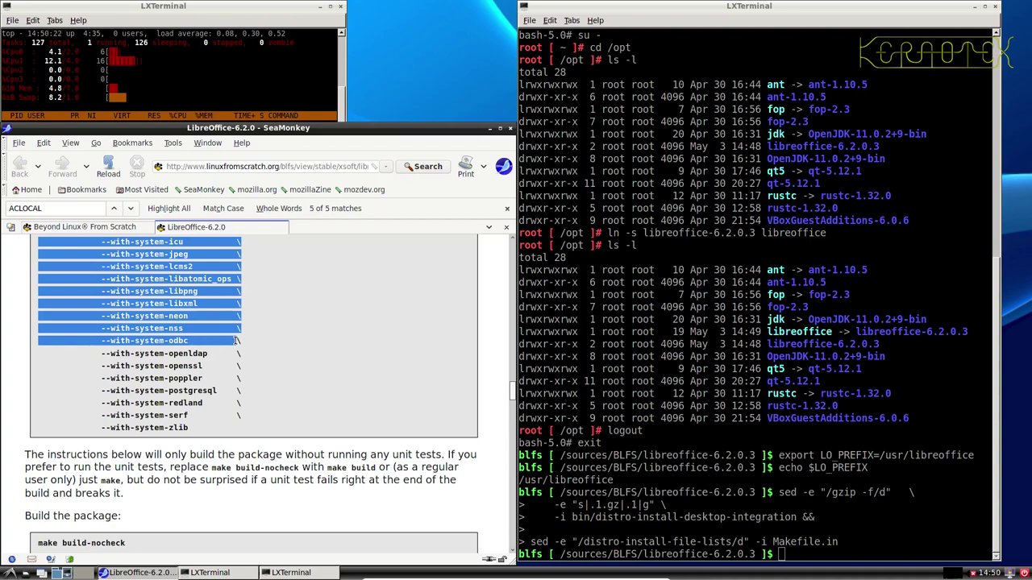
{"action": "middle_click", "coordinate": [615, 350]}
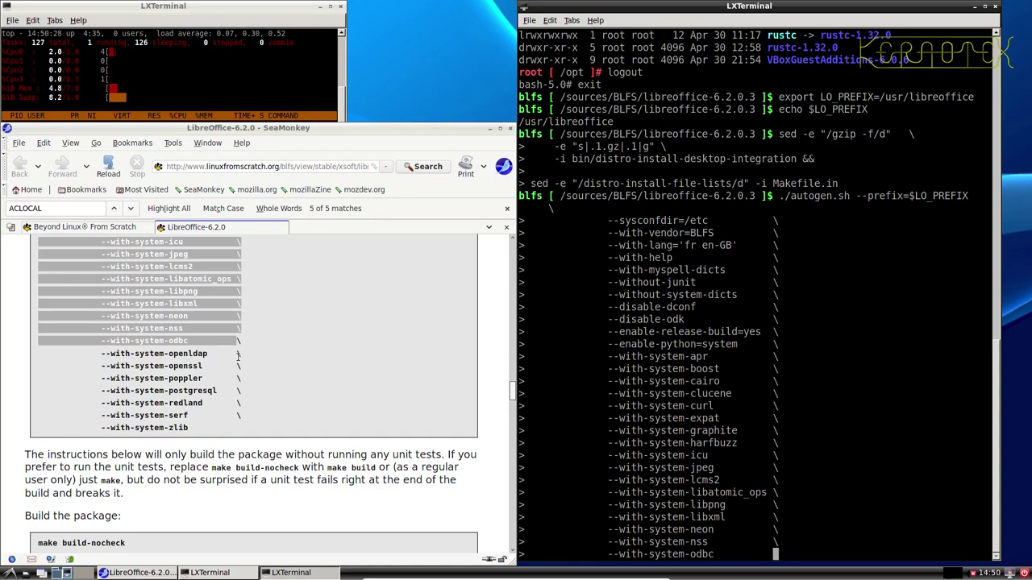
{"action": "left_click", "coordinate": [237, 352]}
{"action": "left_click_drag", "start_coordinate": [237, 353], "coordinate": [191, 429]}
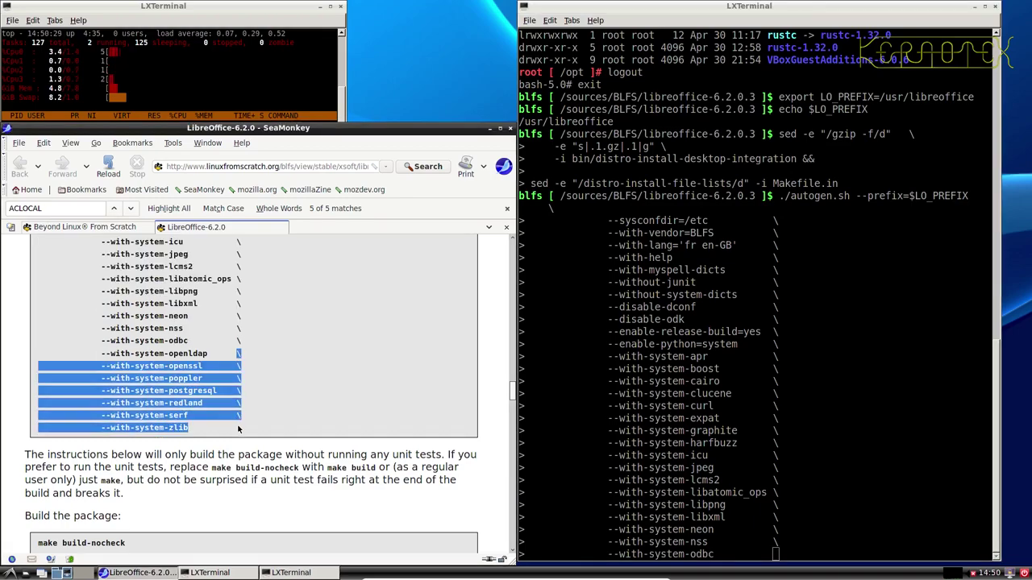
{"action": "middle_click", "coordinate": [689, 421]}
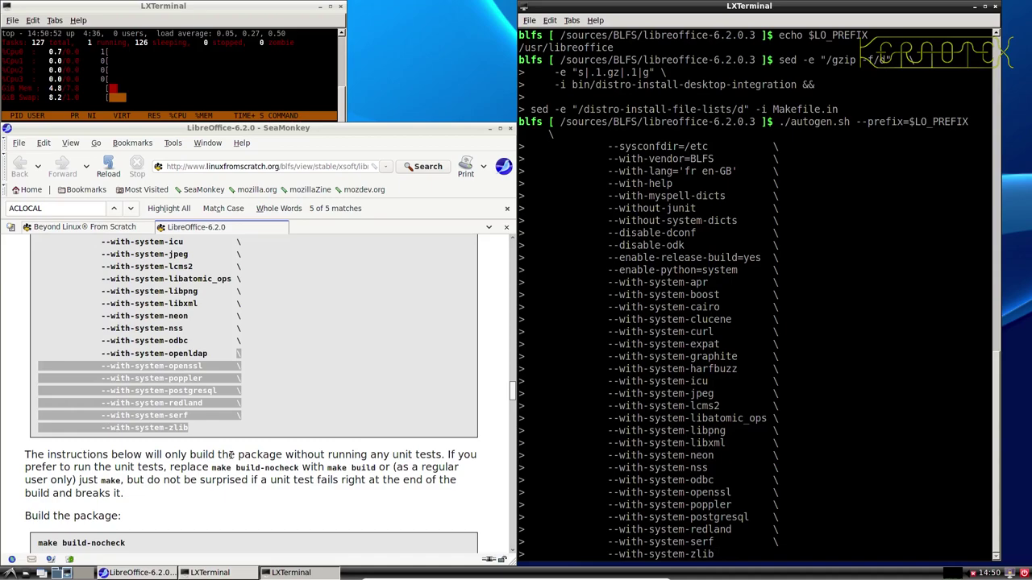
Run the ./autogen.sh --prefix=$LO_PREFIX configure command and let it finish
{"action": "key", "text": "Return"}
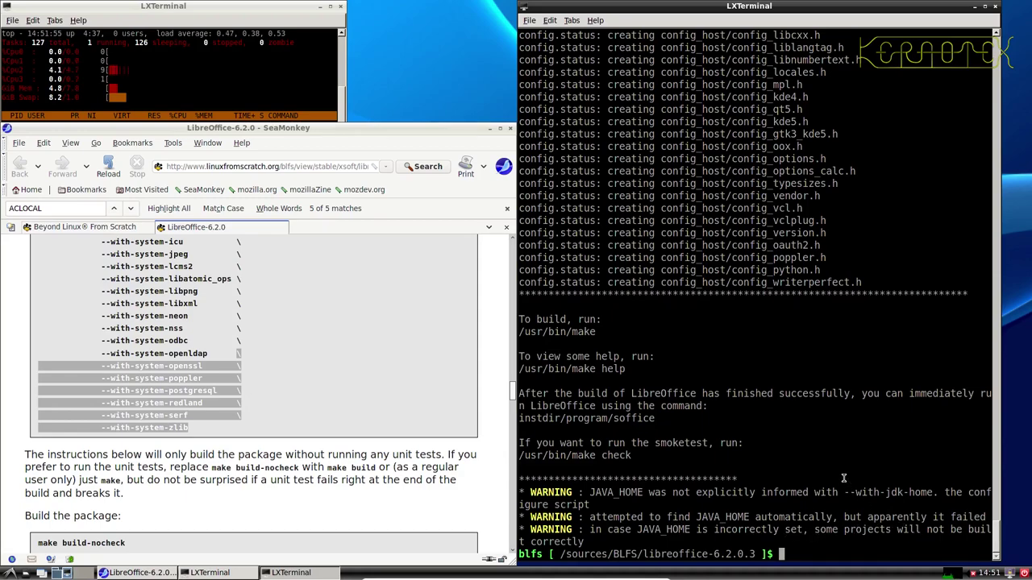
Print JAVA_HOME and show with ls -l that /opt/jdk links to OpenJDK-11.0.2+9-bin
{"action": "type", "text": "echo $JAVA_HOME/"}
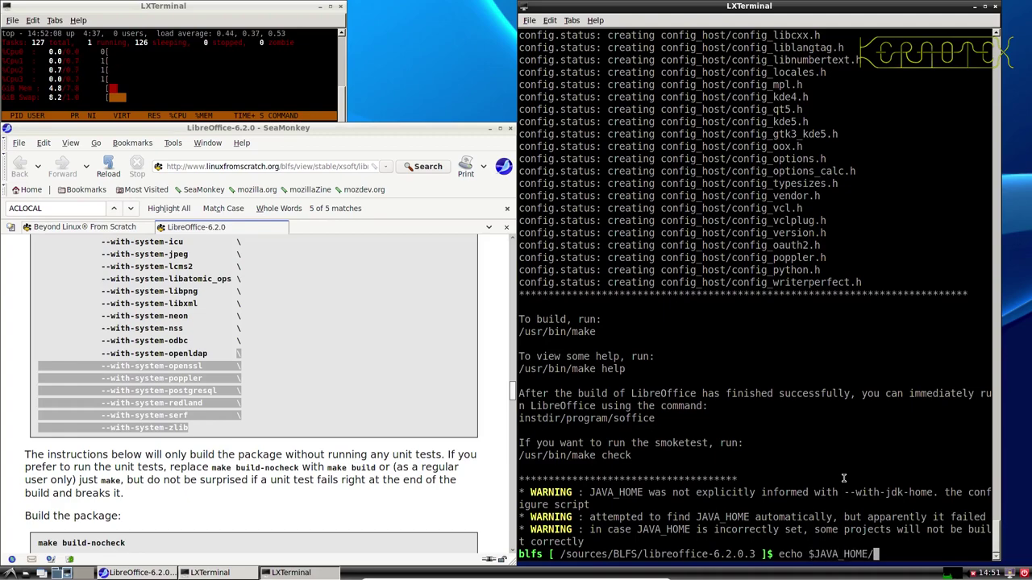
{"action": "key", "text": "Return"}
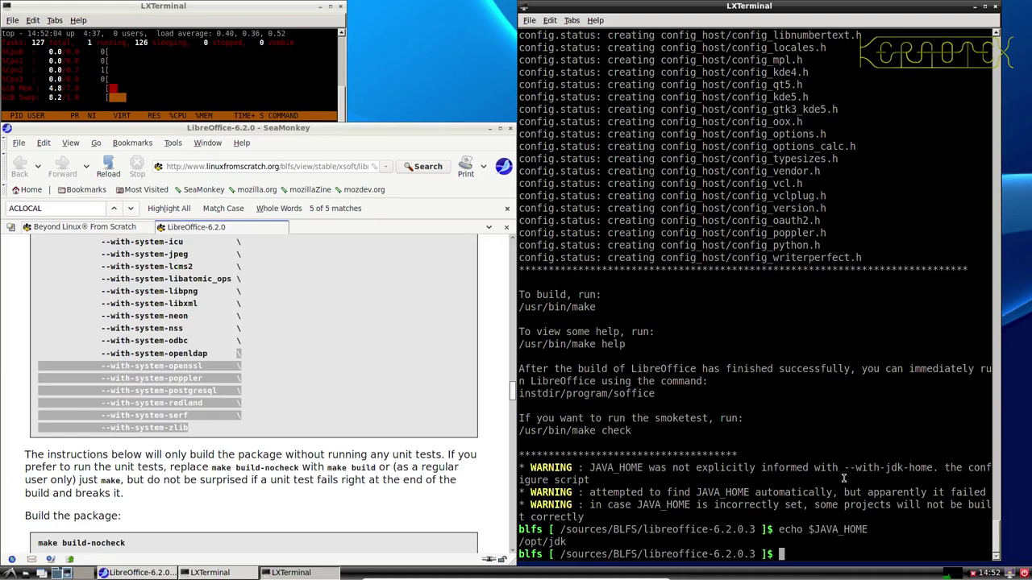
{"action": "key", "text": "Up"}
{"action": "key", "text": "Home"}
{"action": "key", "text": "Delete"}
{"action": "key", "text": "Delete"}
{"action": "key", "text": "Delete"}
{"action": "key", "text": "Delete"}
{"action": "key", "text": "Delete"}
{"action": "type", "text": "ls -l"}
{"action": "key", "text": "Return"}
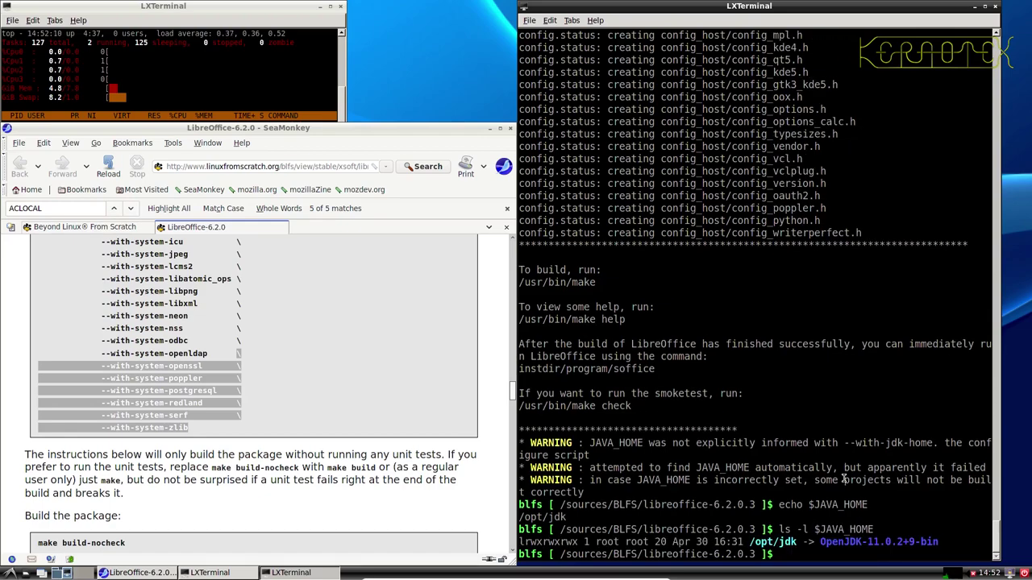
List the contents of $JAVA_HOME/ and its bin directory of JDK tools
{"action": "key", "text": "Up"}
{"action": "type", "text": "/"}
{"action": "key", "text": "Return"}
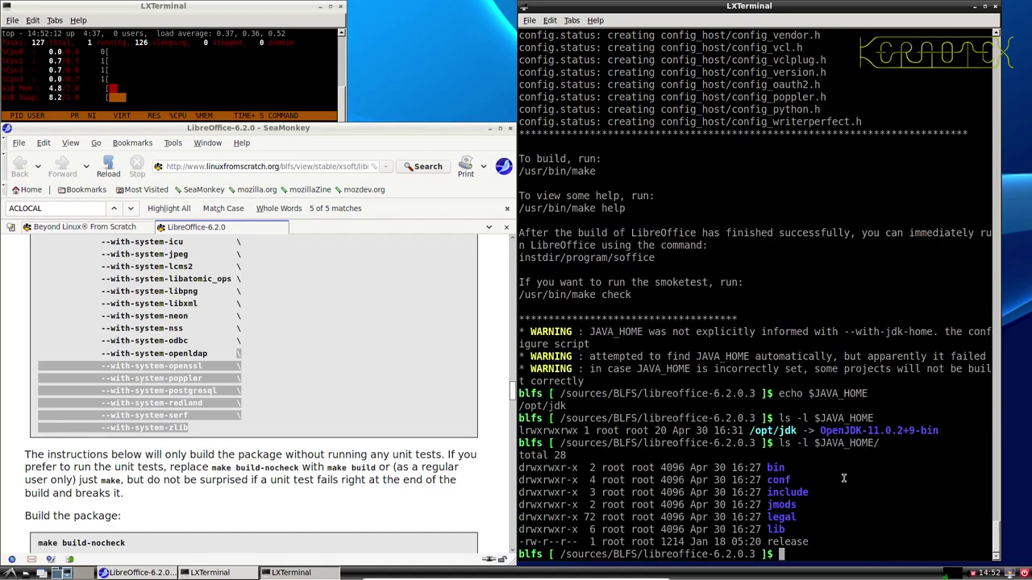
{"action": "key", "text": "Up"}
{"action": "type", "text": "bin"}
{"action": "key", "text": "Return"}
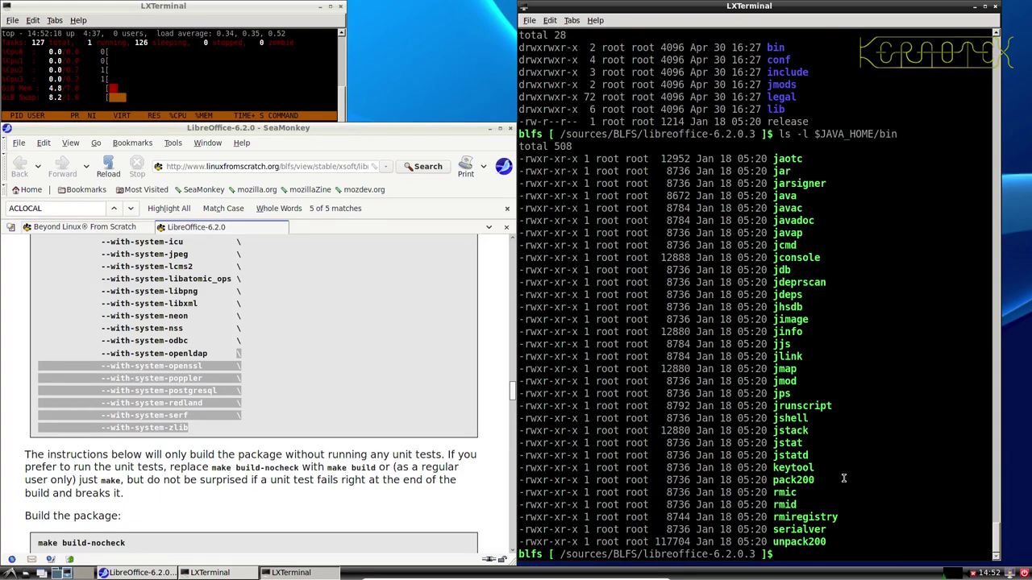
Recall the long ./autogen.sh configure command at the prompt from history
{"action": "scroll", "coordinate": [838, 480], "scroll_direction": "up", "scroll_amount": 10}
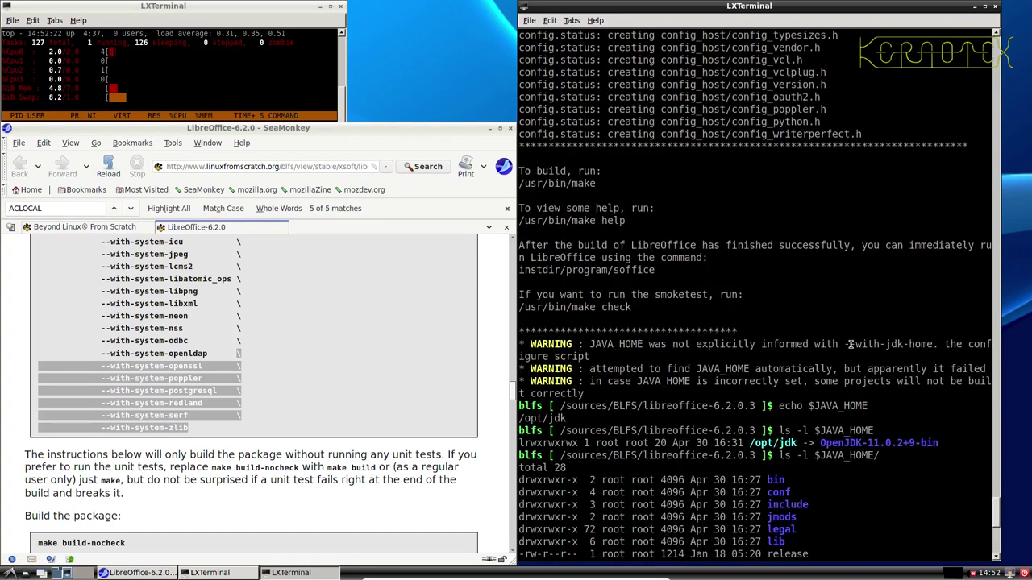
{"action": "left_click_drag", "start_coordinate": [846, 345], "coordinate": [932, 344]}
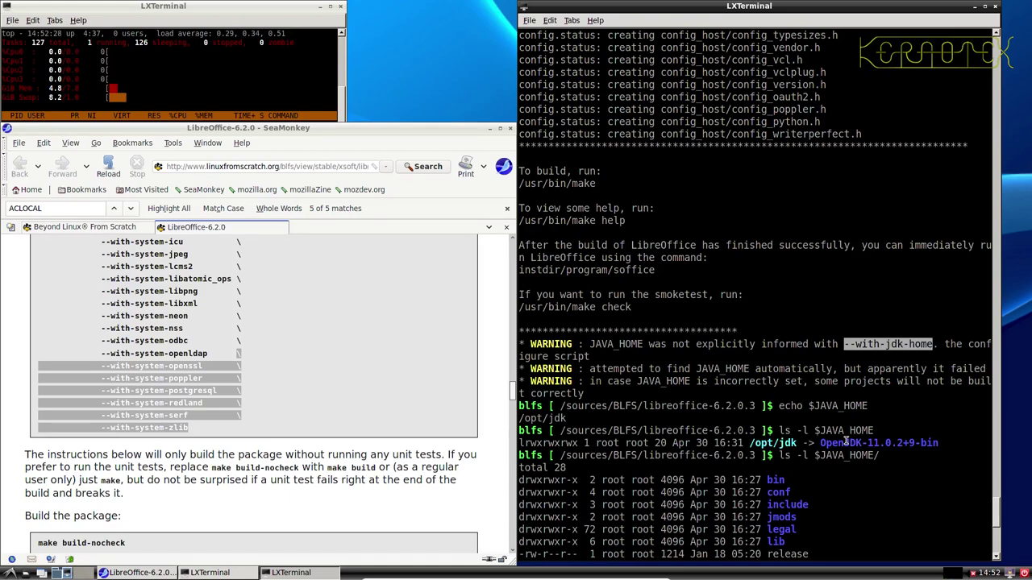
{"action": "key", "text": "Return"}
{"action": "key", "text": "Up"}
{"action": "key", "text": "Up"}
{"action": "key", "text": "Up"}
{"action": "key", "text": "Up"}
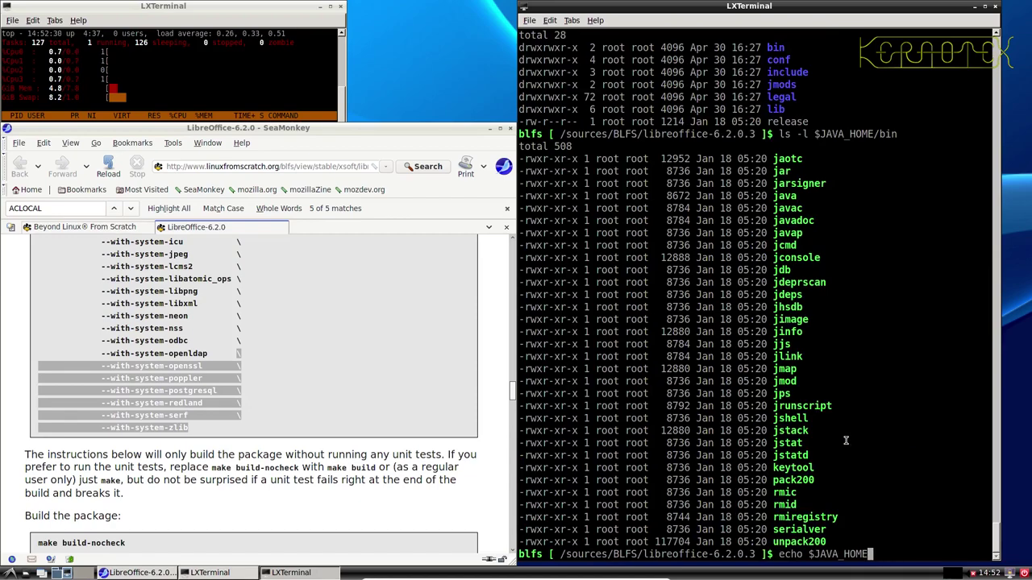
{"action": "key", "text": "Up"}
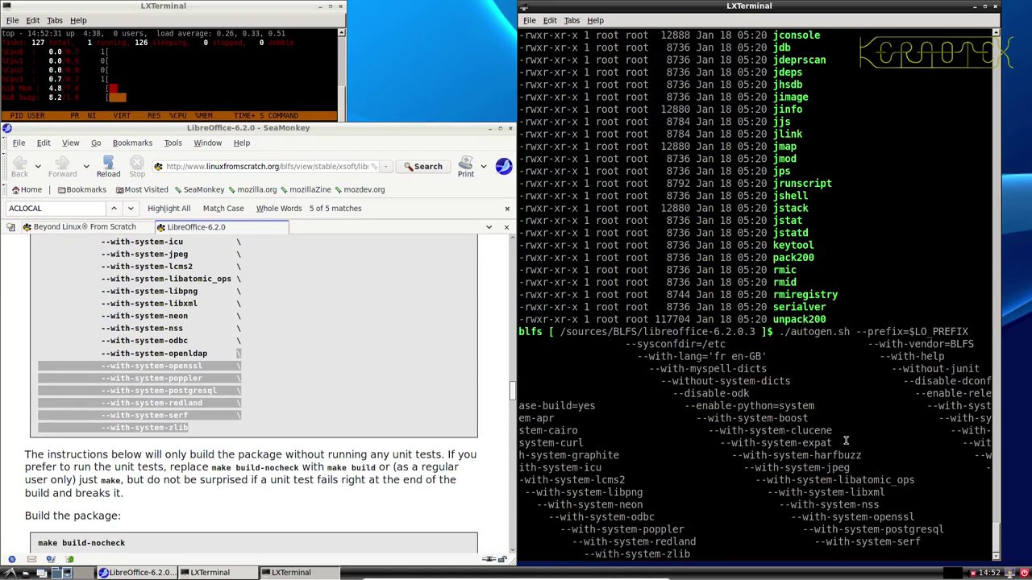
Append --with-jdk-home=$JAVA_HOME to autogen.sh, rerun configure, then close SeaMonkey
{"action": "type", "text": "--with-jdk-home=$JAVA_HOME"}
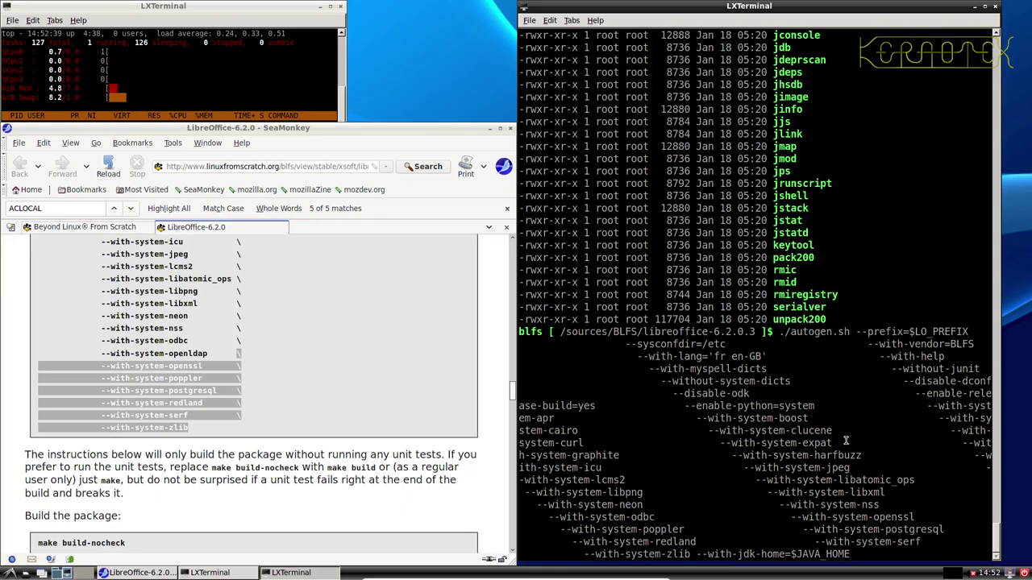
{"action": "key", "text": "Return"}
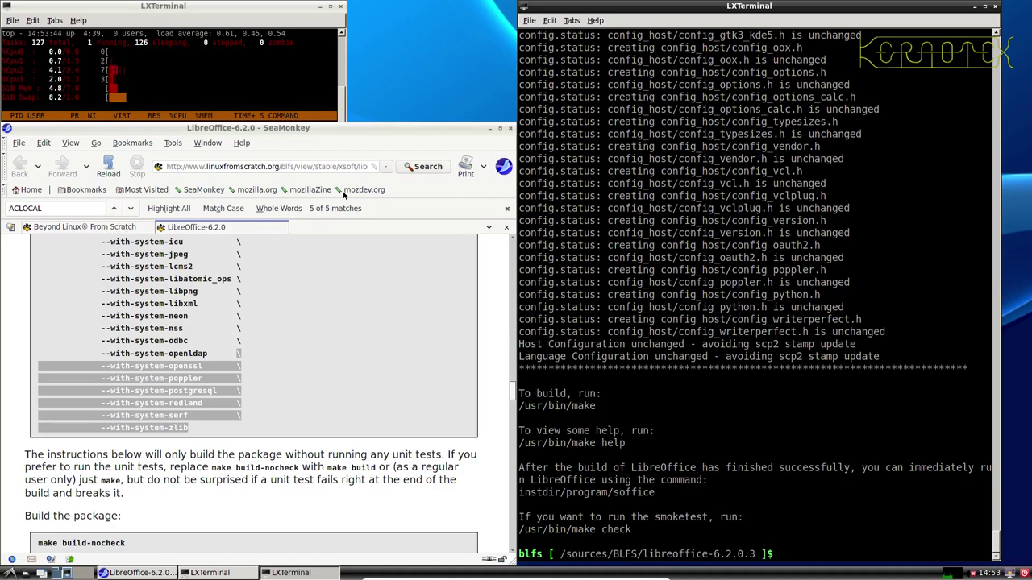
{"action": "left_click", "coordinate": [508, 129]}
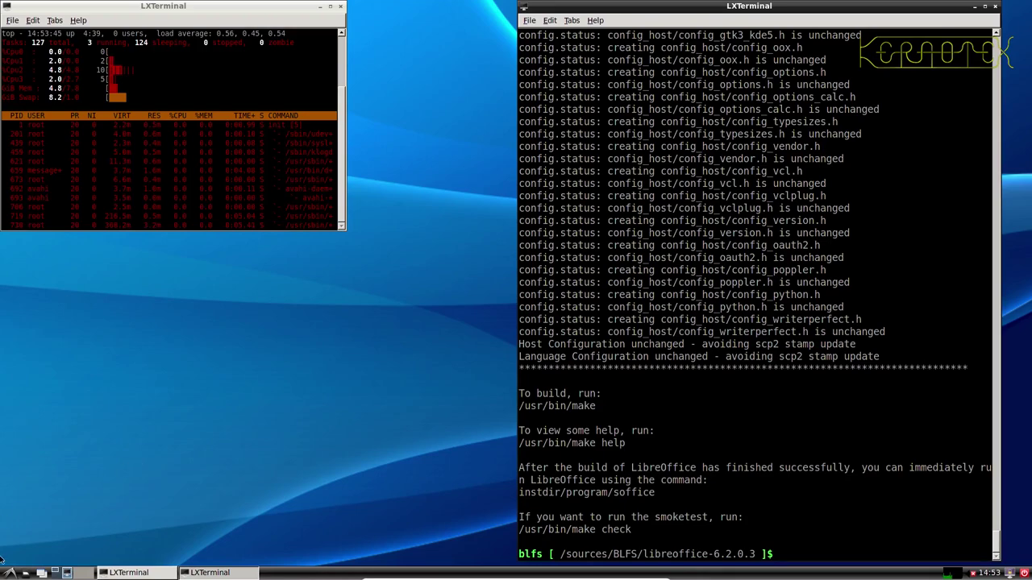
Relaunch SeaMonkey and find the make build-nocheck instruction in the guide
{"action": "left_click", "coordinate": [9, 572]}
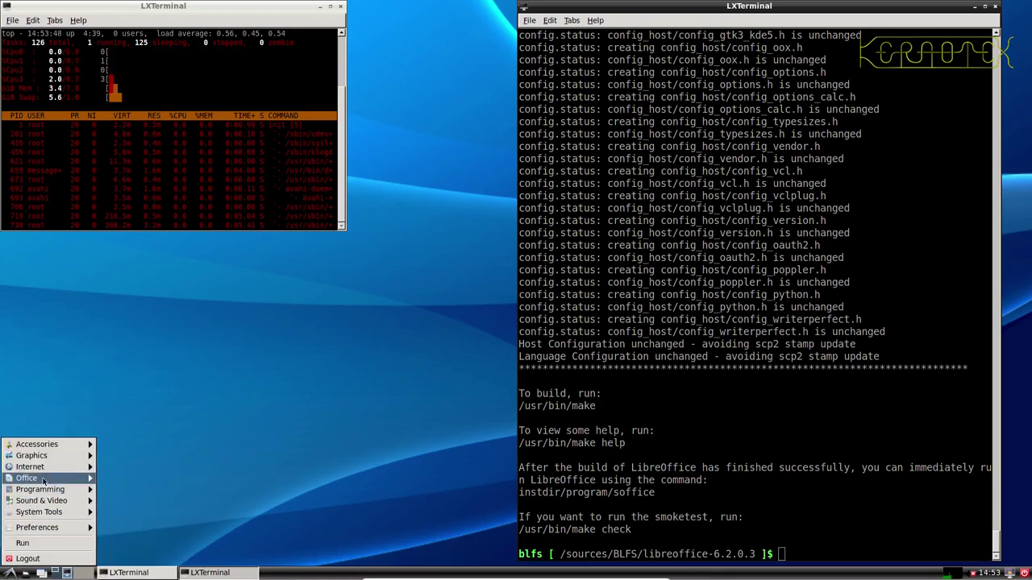
{"action": "mouse_move", "coordinate": [50, 468]}
{"action": "left_click", "coordinate": [119, 479]}
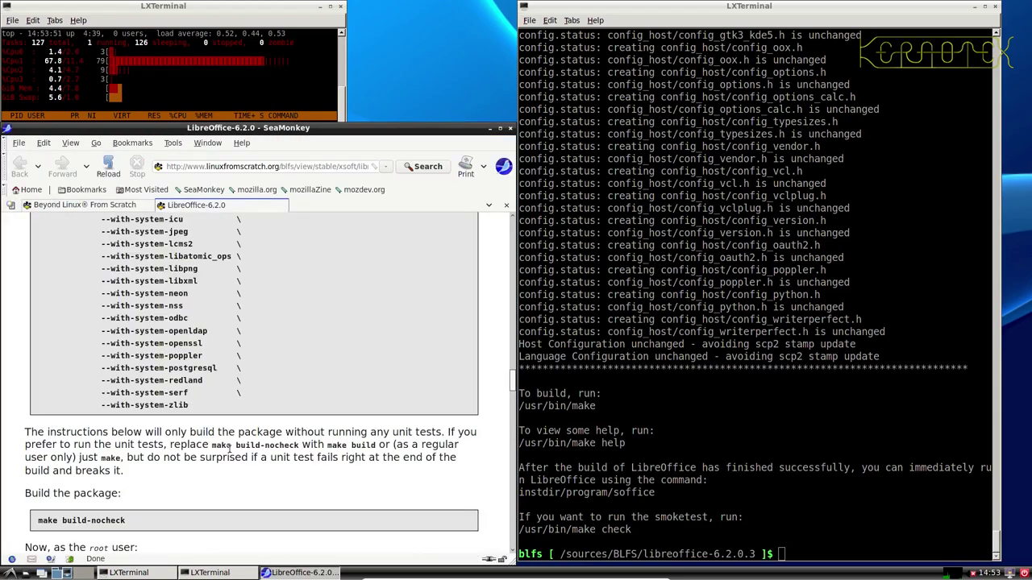
{"action": "scroll", "coordinate": [229, 451], "scroll_direction": "down", "scroll_amount": 3}
{"action": "scroll", "coordinate": [229, 453], "scroll_direction": "down", "scroll_amount": 1}
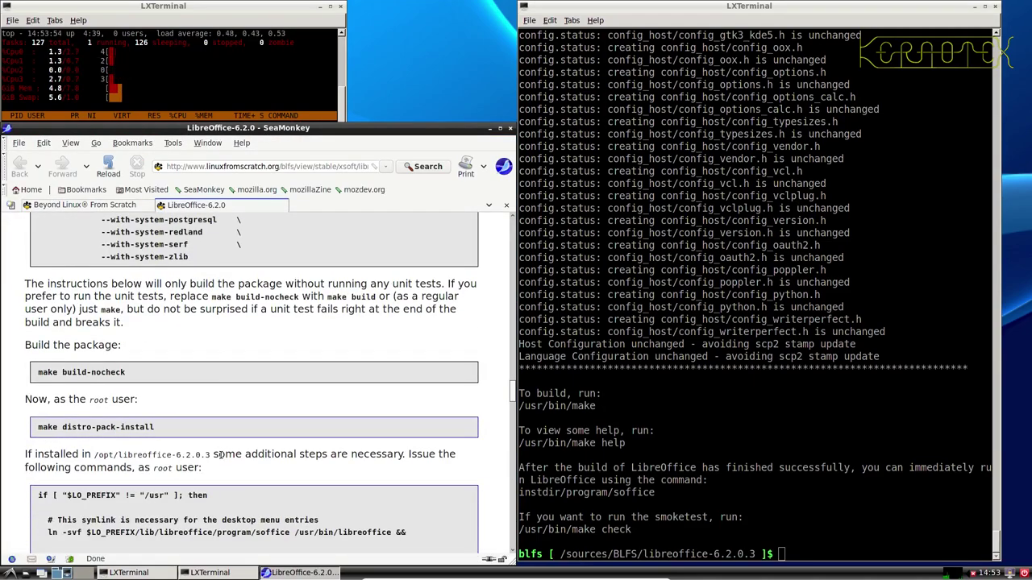
{"action": "scroll", "coordinate": [221, 458], "scroll_direction": "up", "scroll_amount": 10}
{"action": "scroll", "coordinate": [221, 458], "scroll_direction": "up", "scroll_amount": 20}
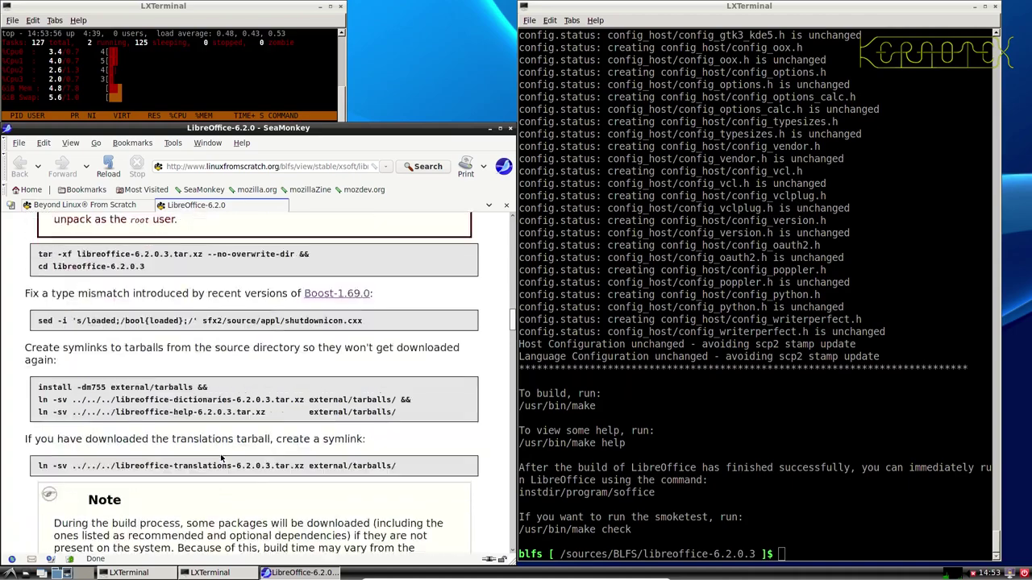
{"action": "scroll", "coordinate": [223, 458], "scroll_direction": "up", "scroll_amount": 12}
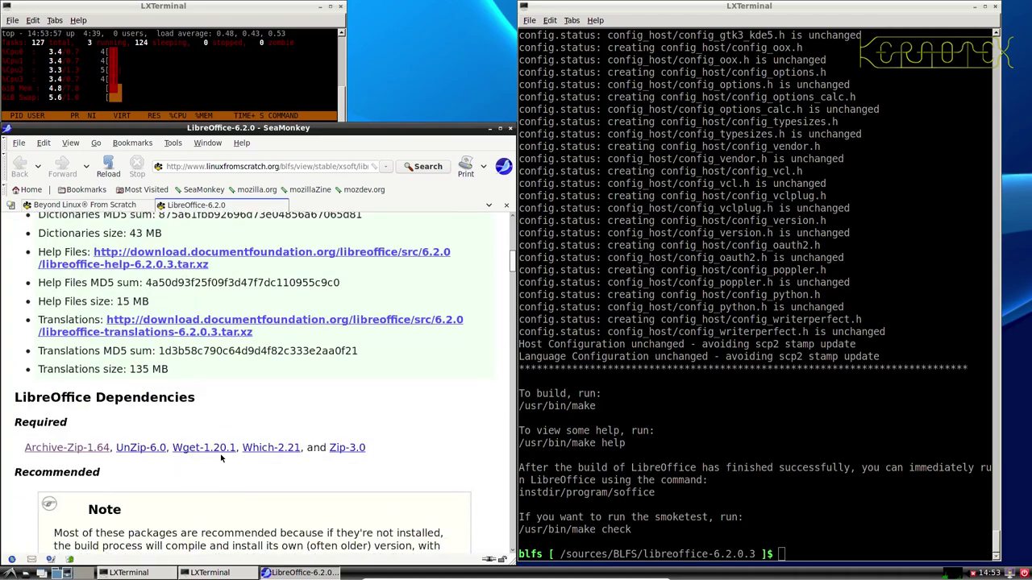
{"action": "scroll", "coordinate": [132, 368], "scroll_direction": "up", "scroll_amount": 8}
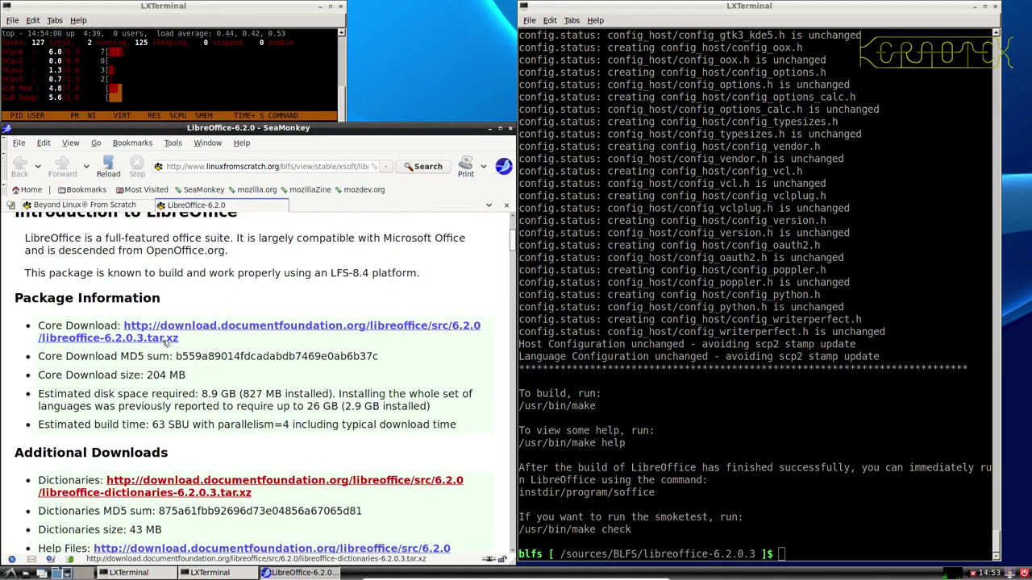
{"action": "scroll", "coordinate": [149, 428], "scroll_direction": "down", "scroll_amount": 6}
{"action": "scroll", "coordinate": [149, 427], "scroll_direction": "down", "scroll_amount": 20}
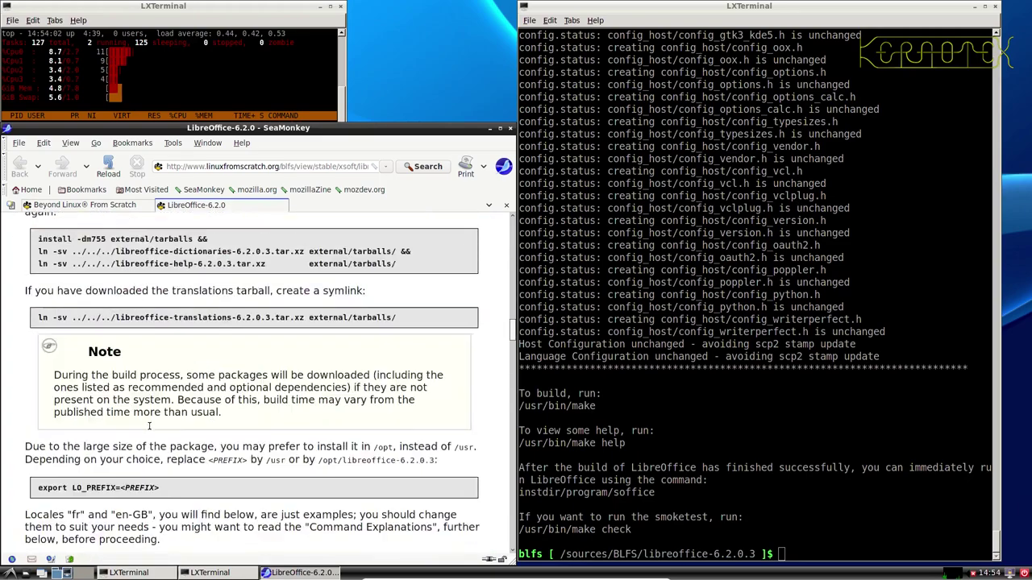
{"action": "scroll", "coordinate": [149, 429], "scroll_direction": "down", "scroll_amount": 5}
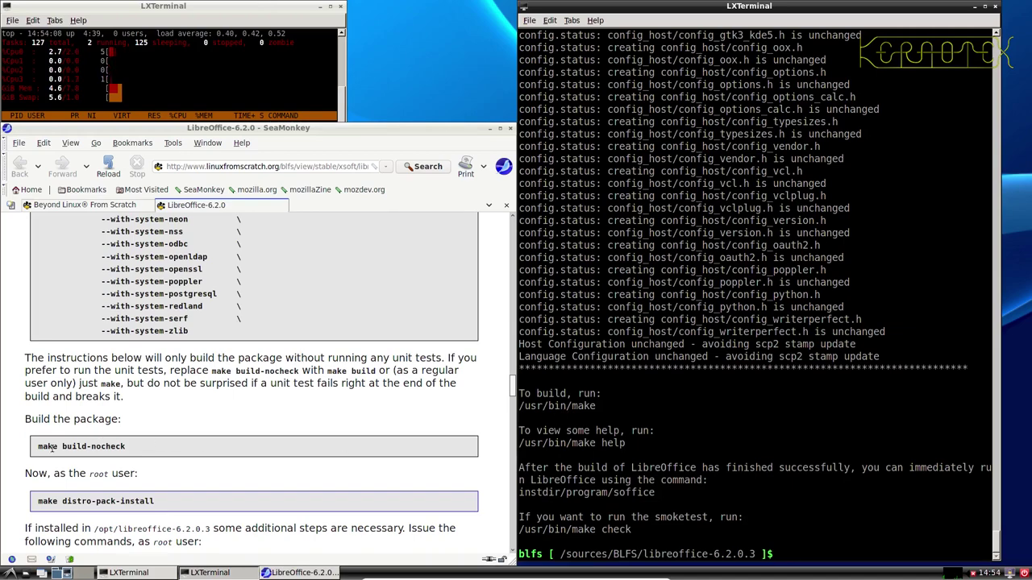
Run time make build-nocheck in the terminal to start the build
{"action": "left_click_drag", "start_coordinate": [35, 447], "coordinate": [137, 446]}
{"action": "left_click", "coordinate": [144, 444]}
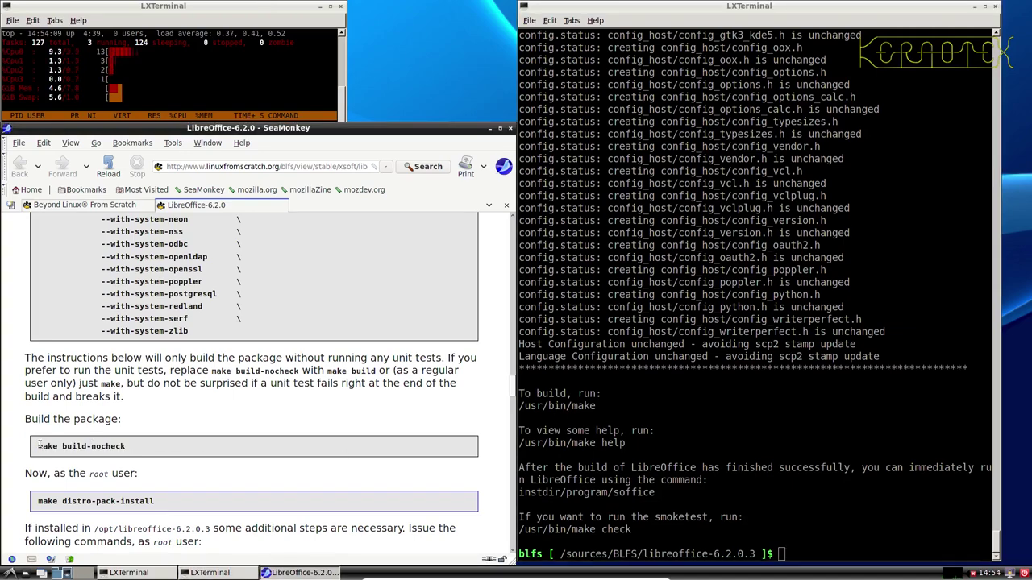
{"action": "left_click_drag", "start_coordinate": [37, 446], "coordinate": [138, 447]}
{"action": "key", "text": "ctrl+c"}
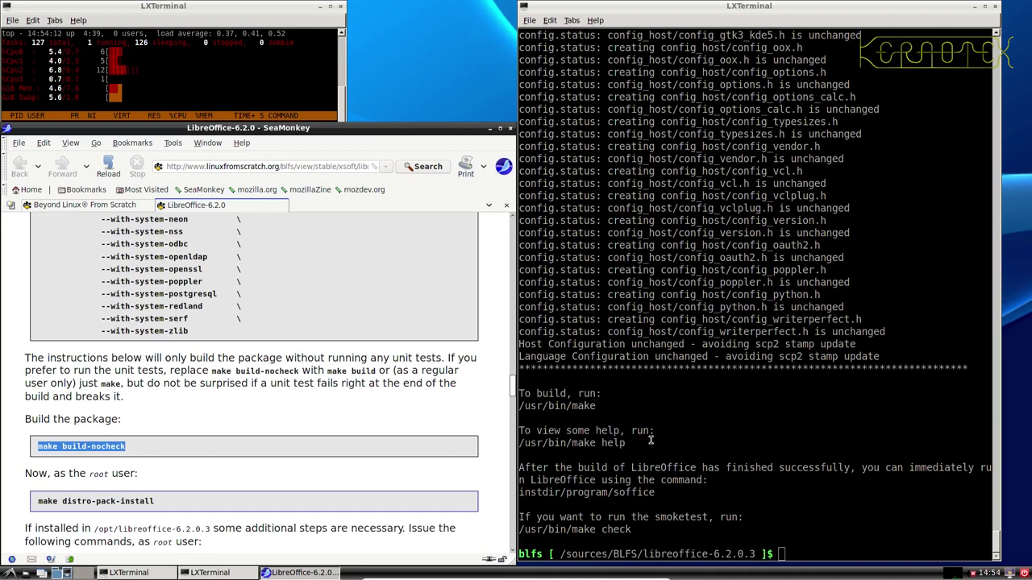
{"action": "left_click", "coordinate": [651, 441]}
{"action": "type", "text": "time"}
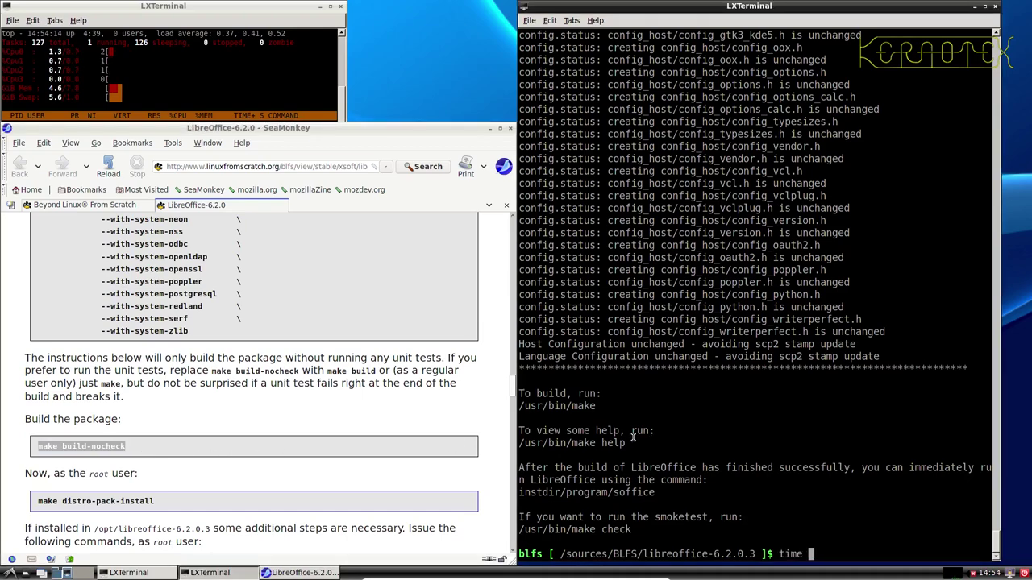
{"action": "middle_click", "coordinate": [701, 430]}
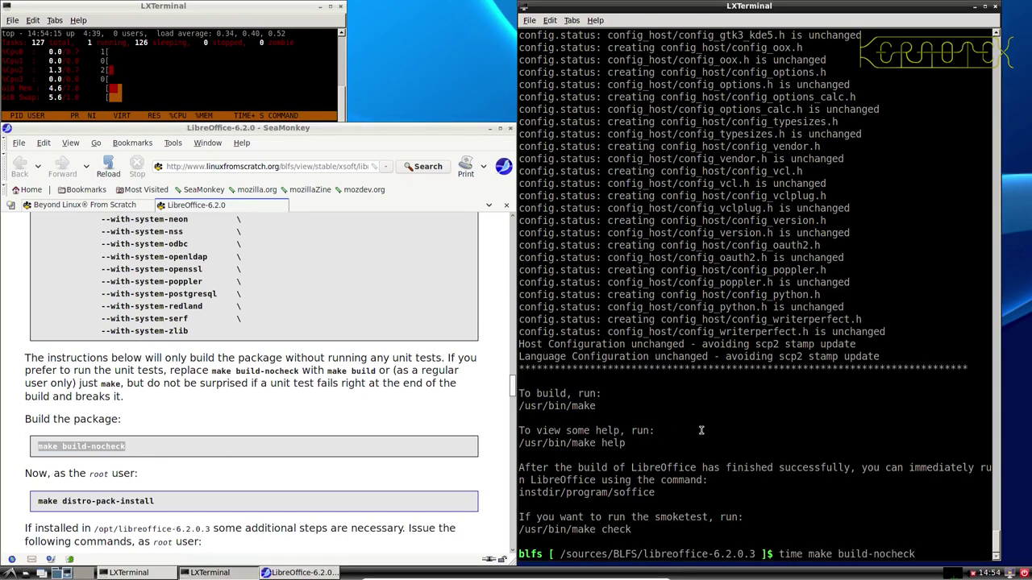
{"action": "key", "text": "Return"}
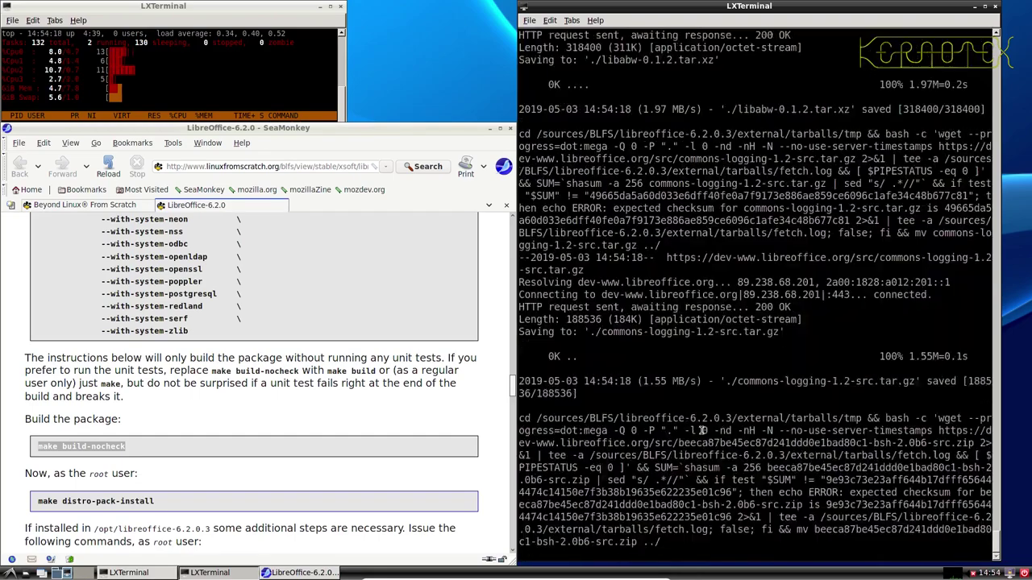
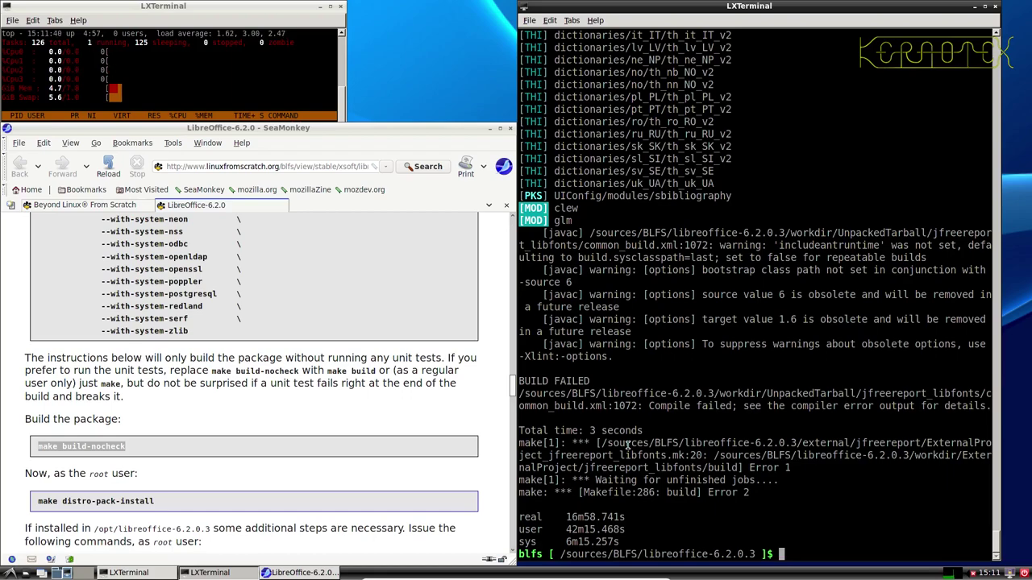
Rerun the 'time make build-nocheck' build from shell history after the jfreereport failure
{"action": "key", "text": "Up"}
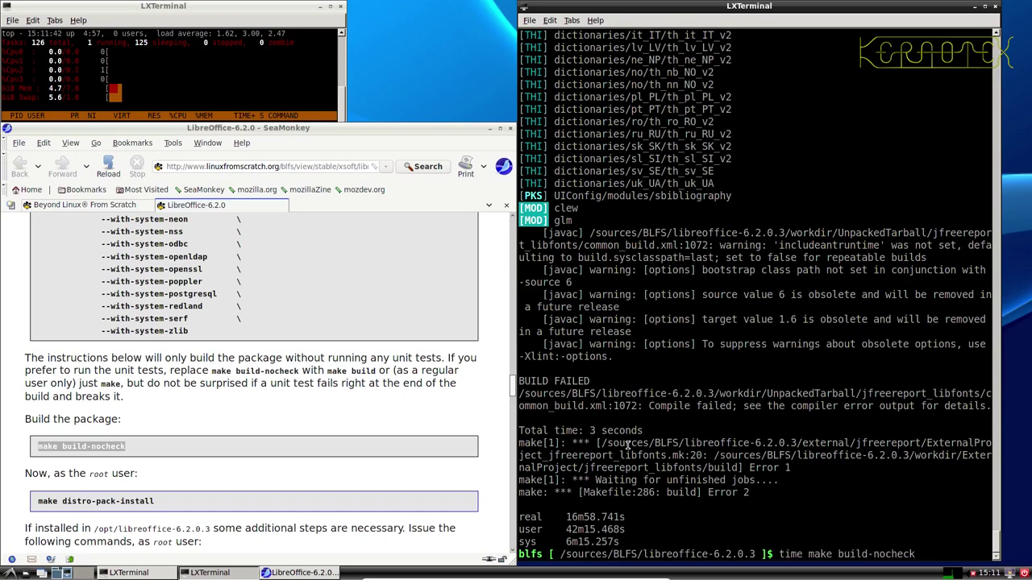
{"action": "key", "text": "Return"}
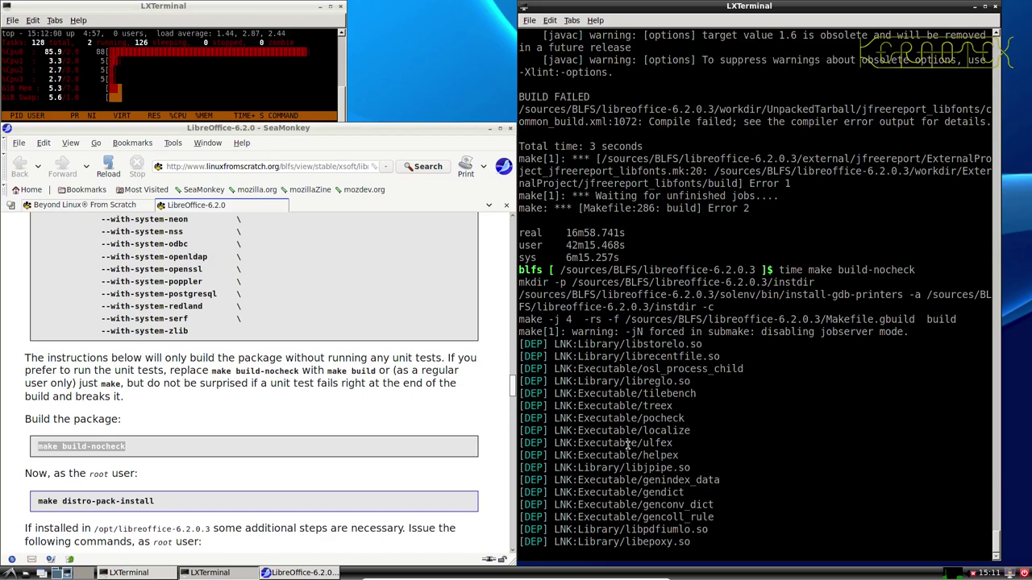
{"action": "scroll", "coordinate": [628, 442], "scroll_direction": "up", "scroll_amount": 10}
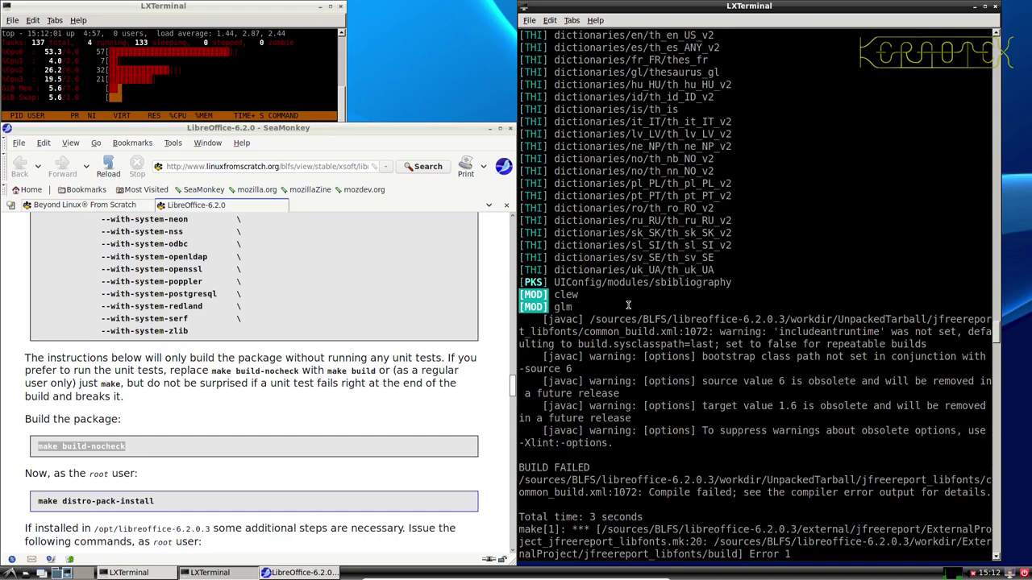
{"action": "scroll", "coordinate": [600, 300], "scroll_direction": "down", "scroll_amount": 15}
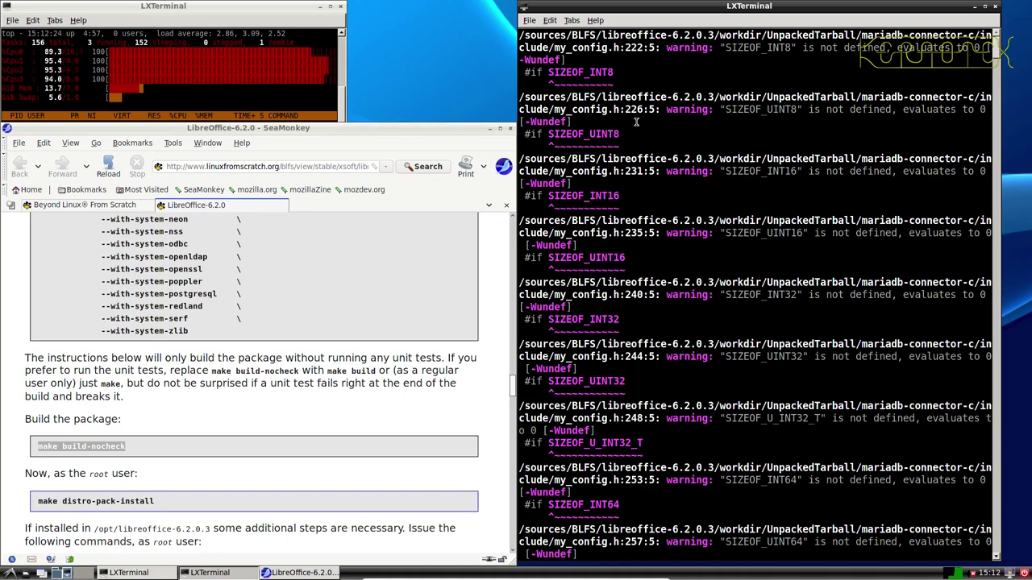
{"action": "type", "text": "sdfsd"}
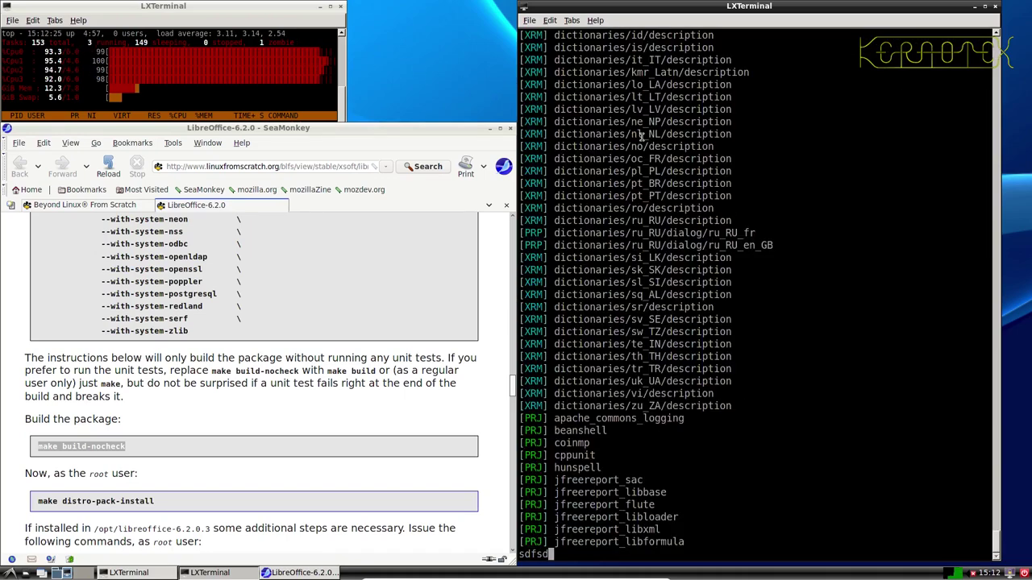
{"action": "key", "text": "BackSpace"}
{"action": "key", "text": "BackSpace"}
{"action": "key", "text": "BackSpace"}
{"action": "key", "text": "BackSpace"}
{"action": "key", "text": "BackSpace"}
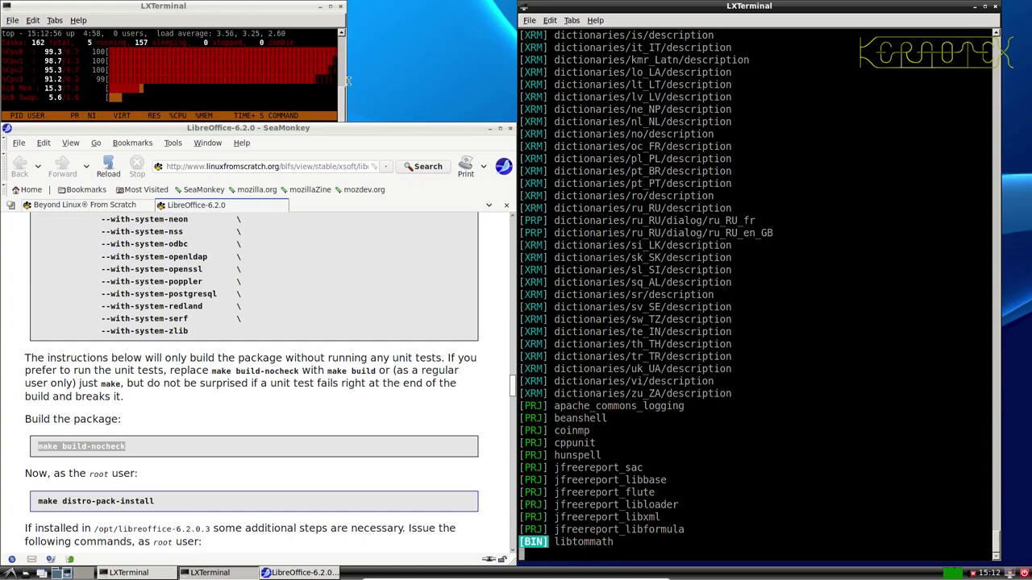
{"action": "type", "text": "ffff"}
{"action": "key", "text": "BackSpace"}
{"action": "key", "text": "BackSpace"}
{"action": "key", "text": "BackSpace"}
{"action": "key", "text": "BackSpace"}
{"action": "key", "text": "BackSpace"}
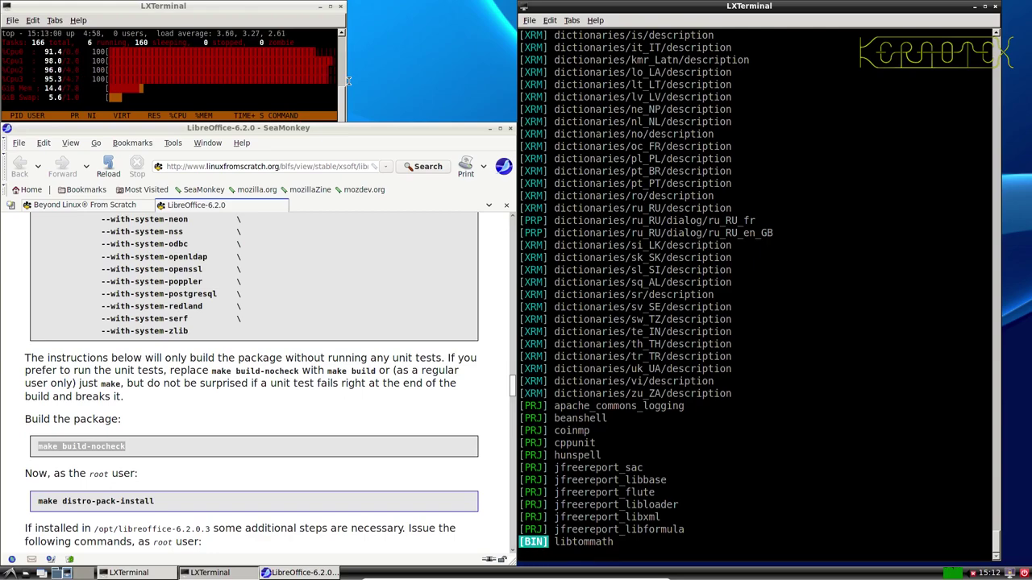
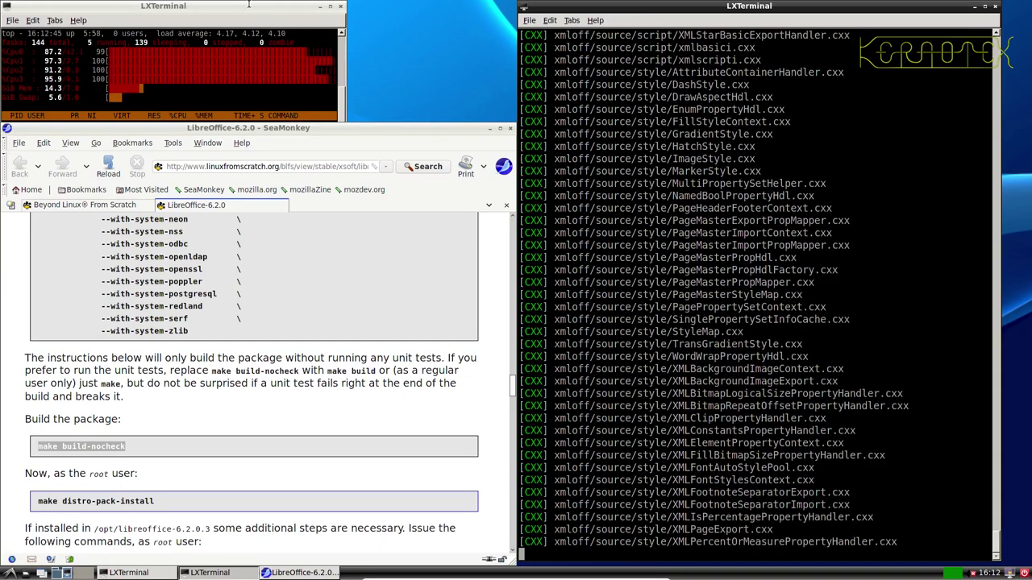
{"action": "key", "text": "Up"}
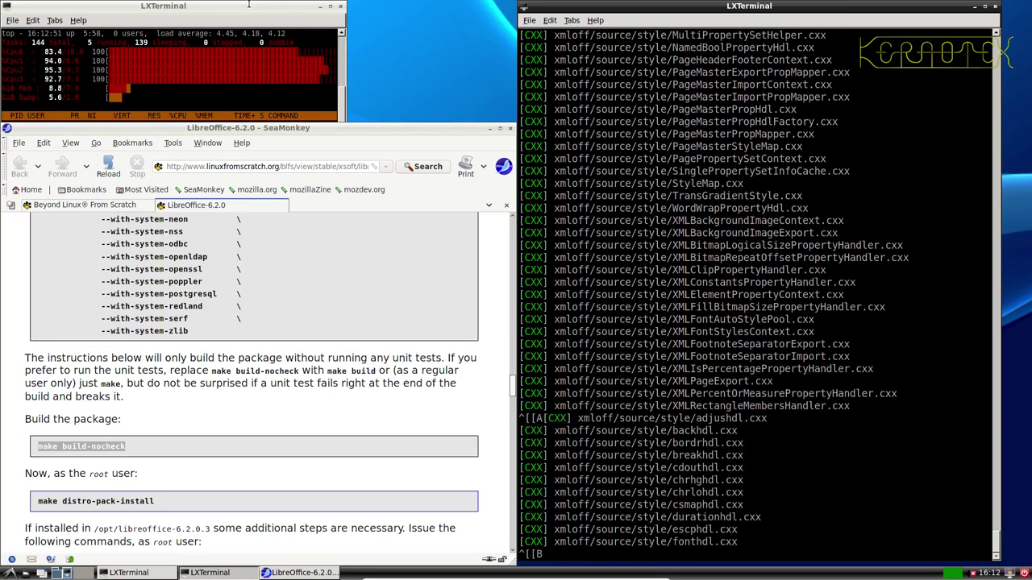
{"action": "key", "text": "Down"}
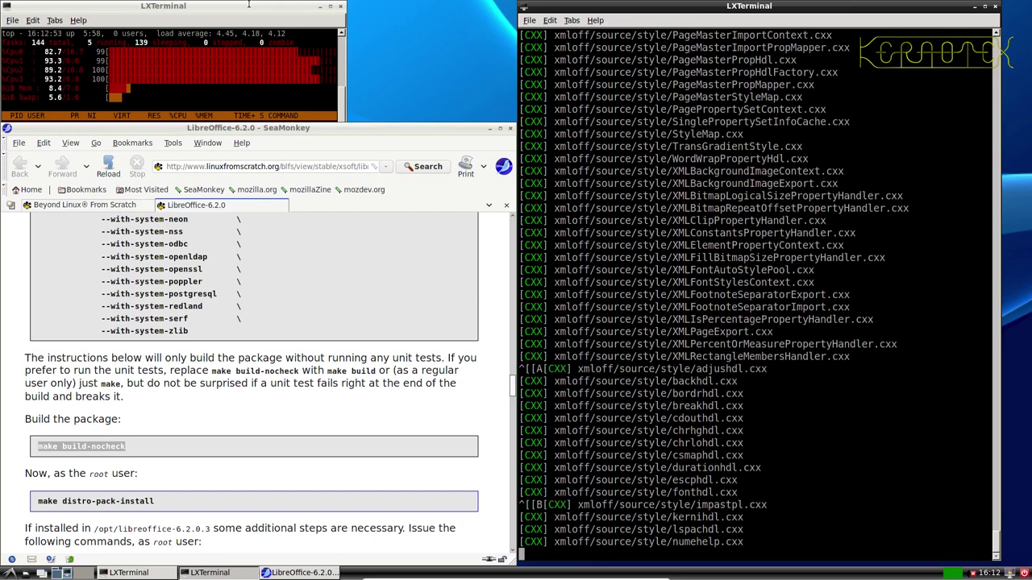
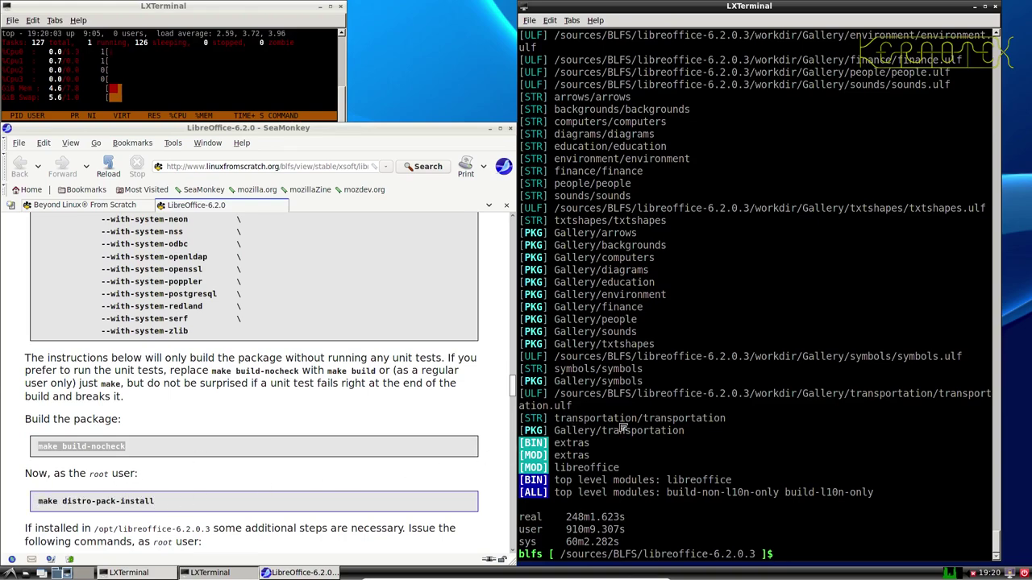
Install the built LibreOffice as root with sudo -E make distro-pack-install
{"action": "type", "text": "sudo -E s"}
{"action": "key", "text": "BackSpace"}
{"action": "type", "text": "make distr"}
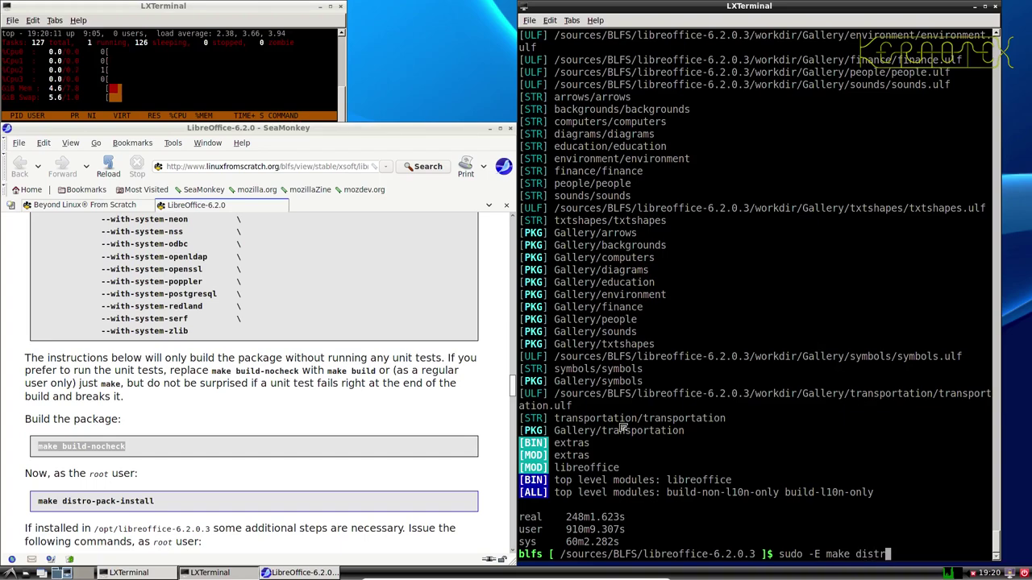
{"action": "type", "text": "o-pack-install"}
{"action": "key", "text": "Return"}
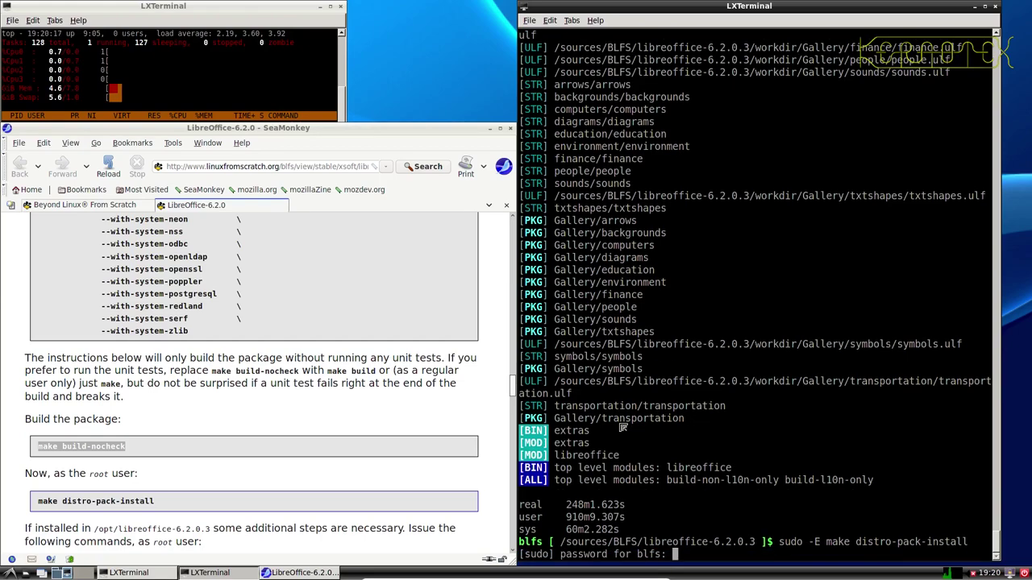
{"action": "key", "text": "Return"}
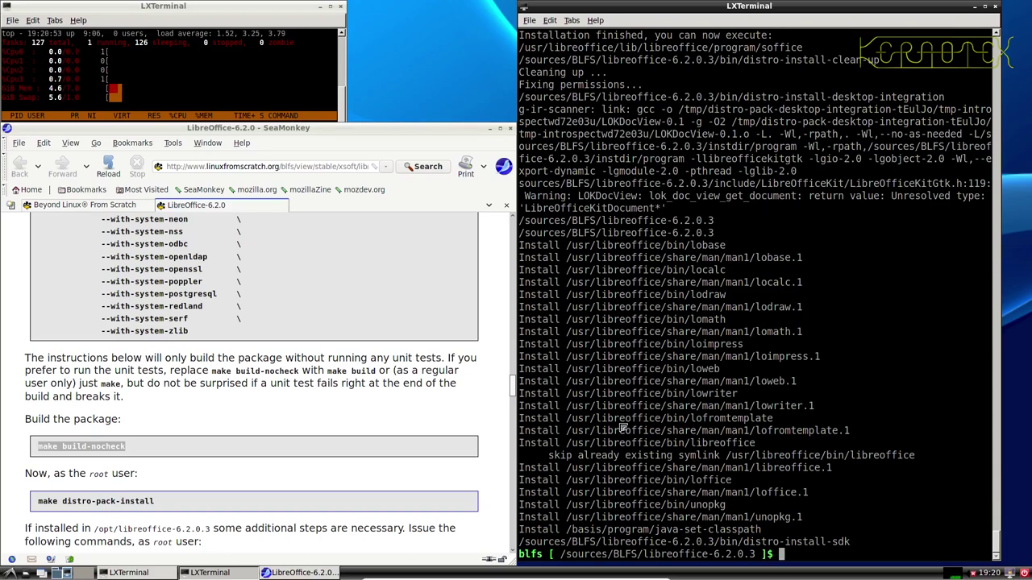
Power off the virtual machine with sudo shutdown -h now
{"action": "type", "text": "shutdown -"}
{"action": "key", "text": "BackSpace"}
{"action": "key", "text": "BackSpace"}
{"action": "key", "text": "BackSpace"}
{"action": "key", "text": "BackSpace"}
{"action": "key", "text": "BackSpace"}
{"action": "key", "text": "BackSpace"}
{"action": "key", "text": "BackSpace"}
{"action": "key", "text": "BackSpace"}
{"action": "key", "text": "BackSpace"}
{"action": "key", "text": "BackSpace"}
{"action": "type", "text": "s"}
{"action": "type", "text": "down -h now"}
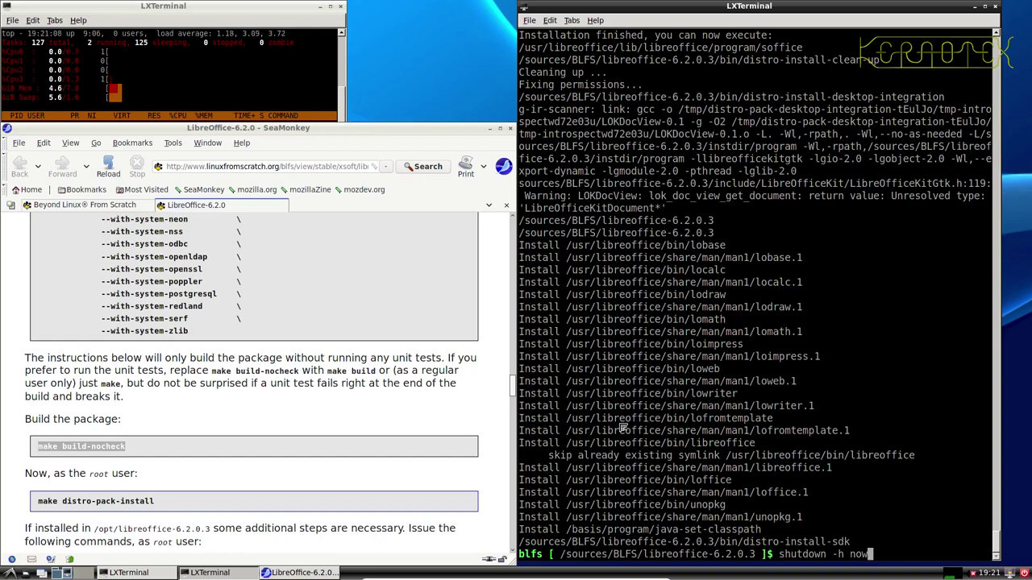
{"action": "key", "text": "Home"}
{"action": "type", "text": "sudo"}
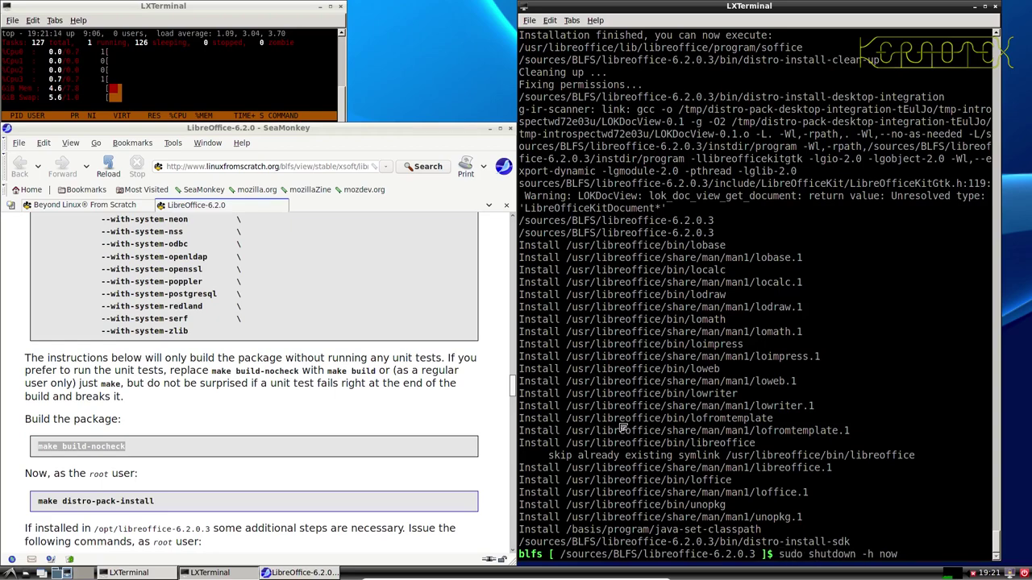
{"action": "key", "text": "Return"}
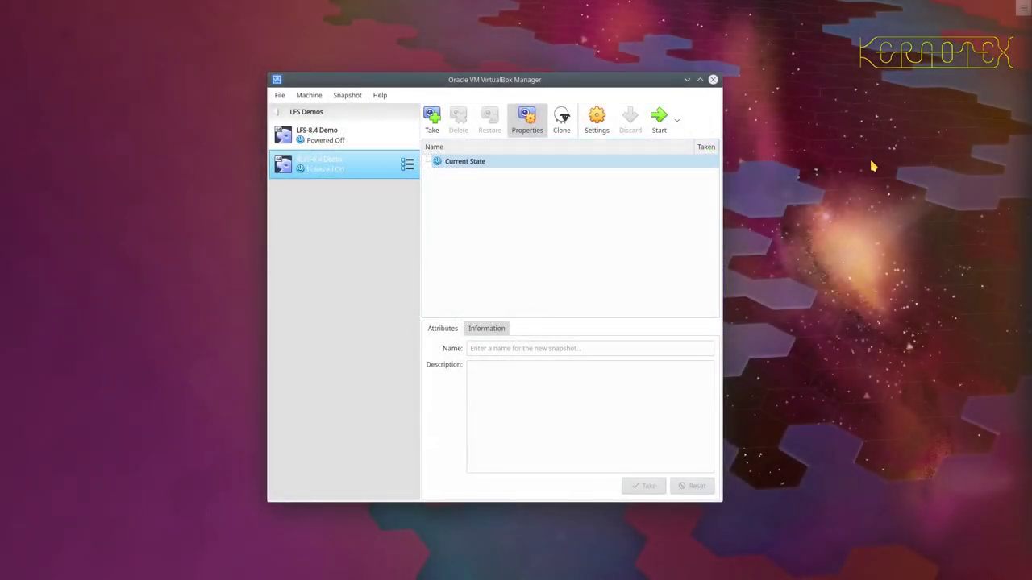
Start the powered-off BLFS-8.4 Demo VM again from VirtualBox Manager
{"action": "left_click", "coordinate": [989, 179]}
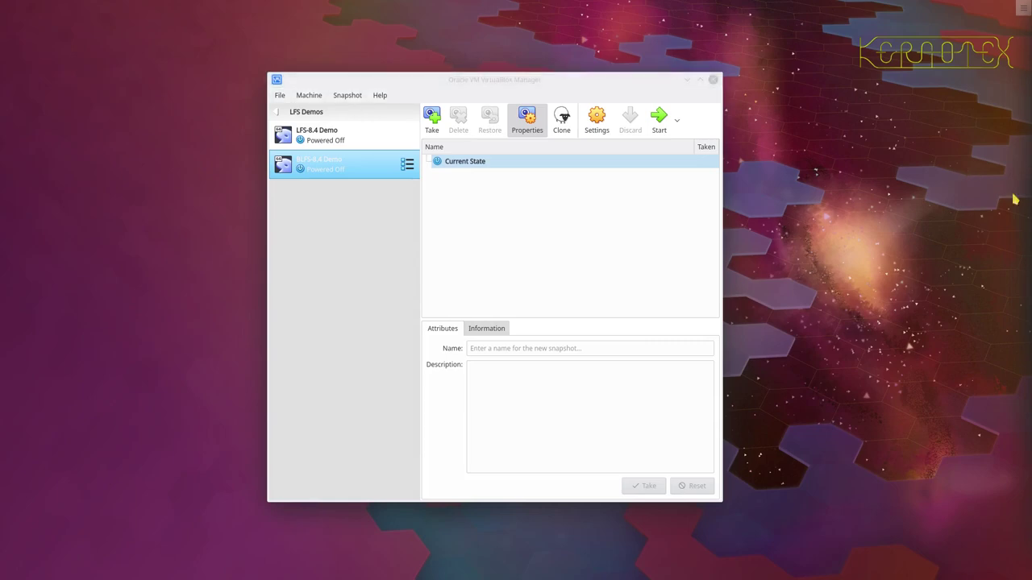
{"action": "left_click", "coordinate": [655, 214]}
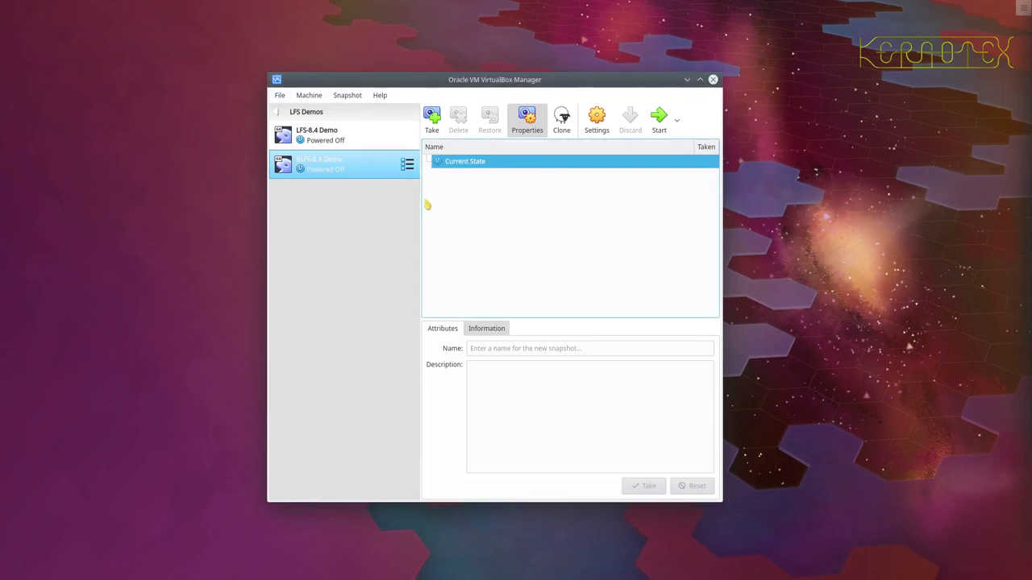
{"action": "double_click", "coordinate": [383, 167]}
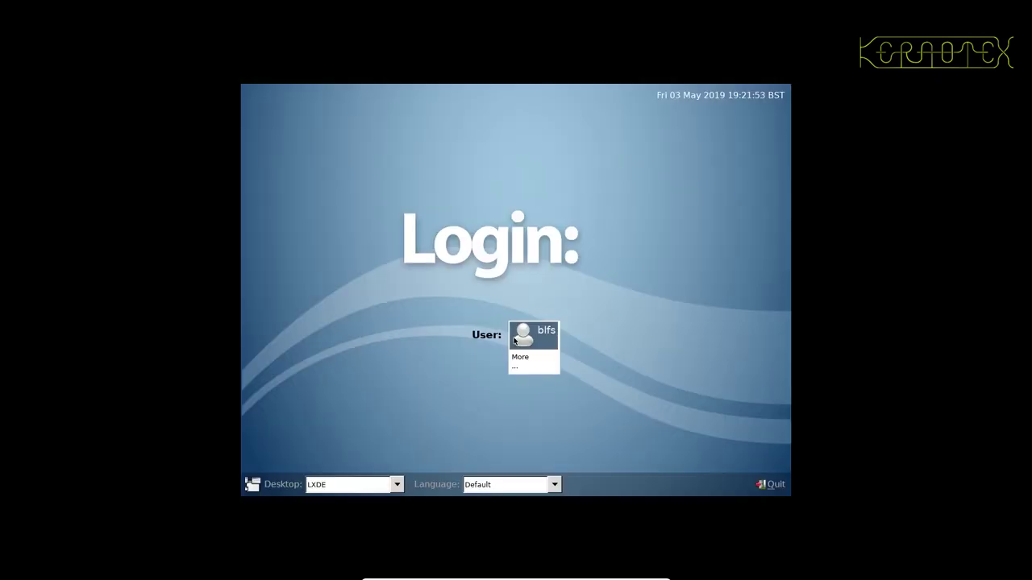
Log back in and reopen the BLFS LibreOffice instructions in SeaMonkey
{"action": "left_click", "coordinate": [516, 340]}
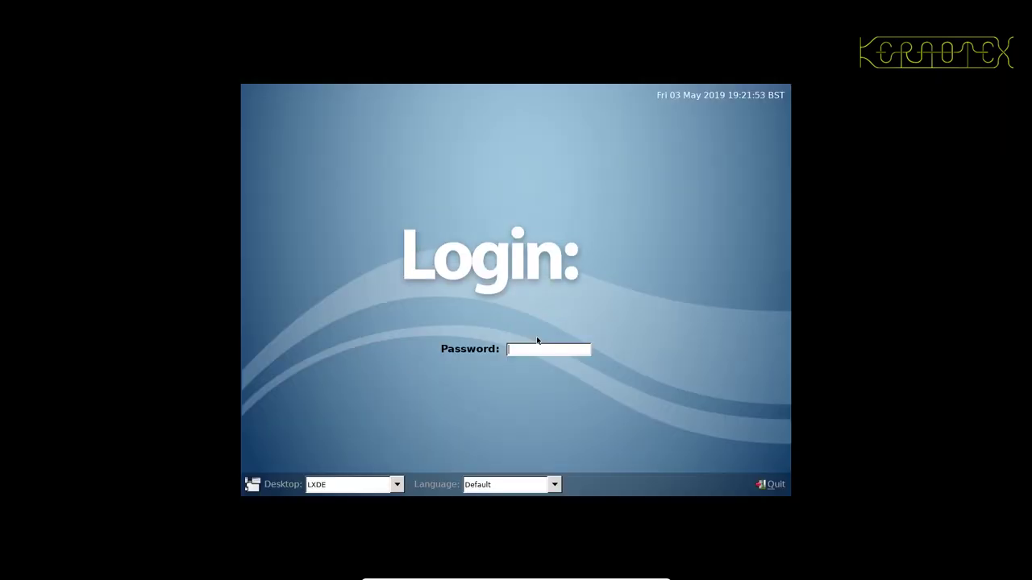
{"action": "key", "text": "Return"}
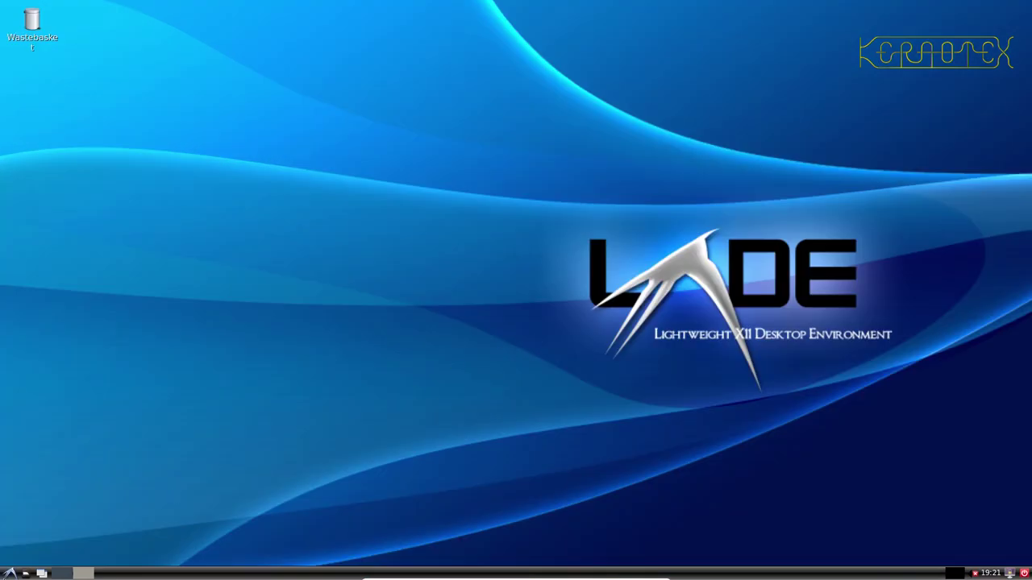
{"action": "left_click", "coordinate": [9, 573]}
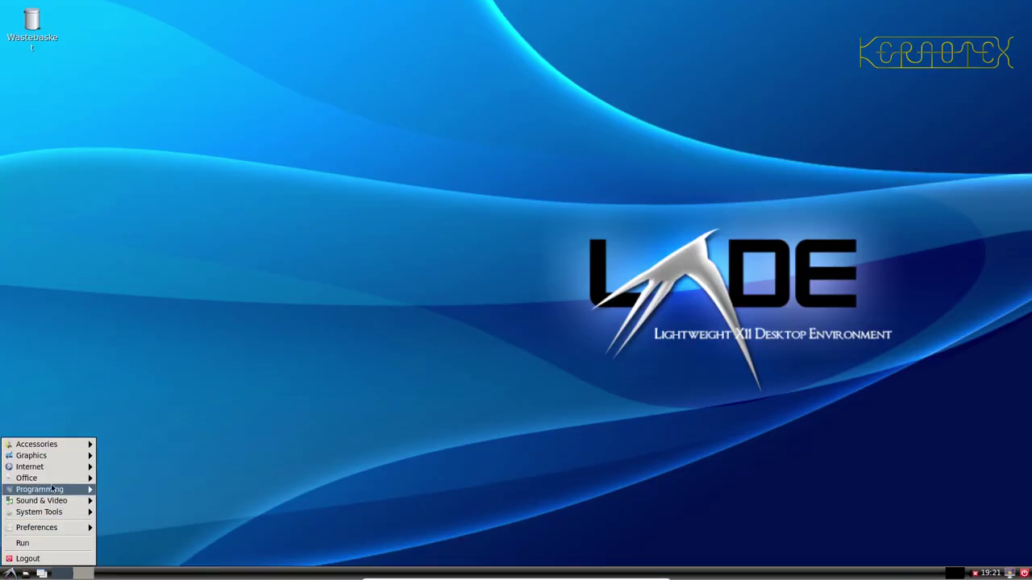
{"action": "mouse_move", "coordinate": [55, 467]}
{"action": "left_click", "coordinate": [121, 489]}
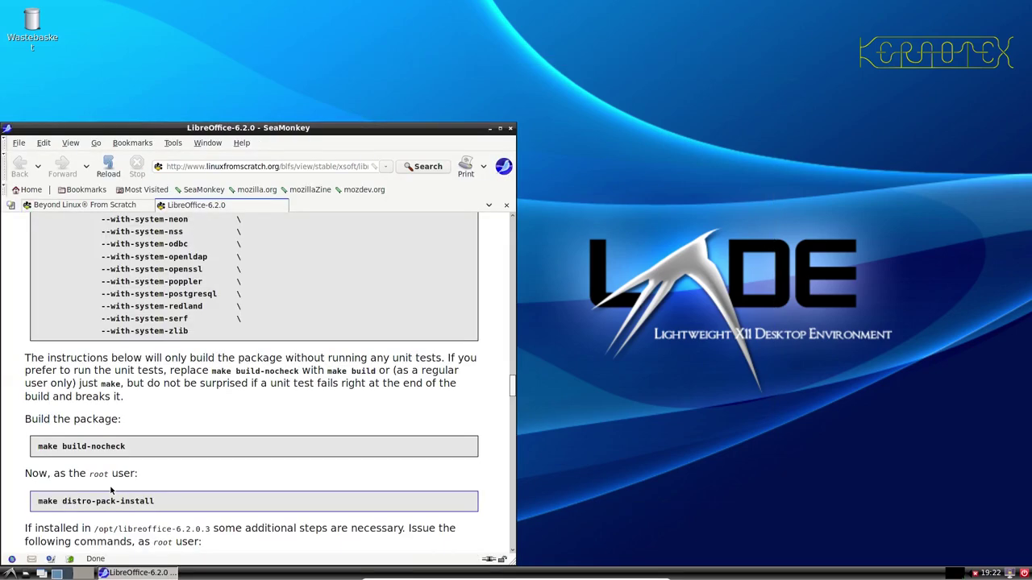
{"action": "scroll", "coordinate": [137, 500], "scroll_direction": "down", "scroll_amount": 6}
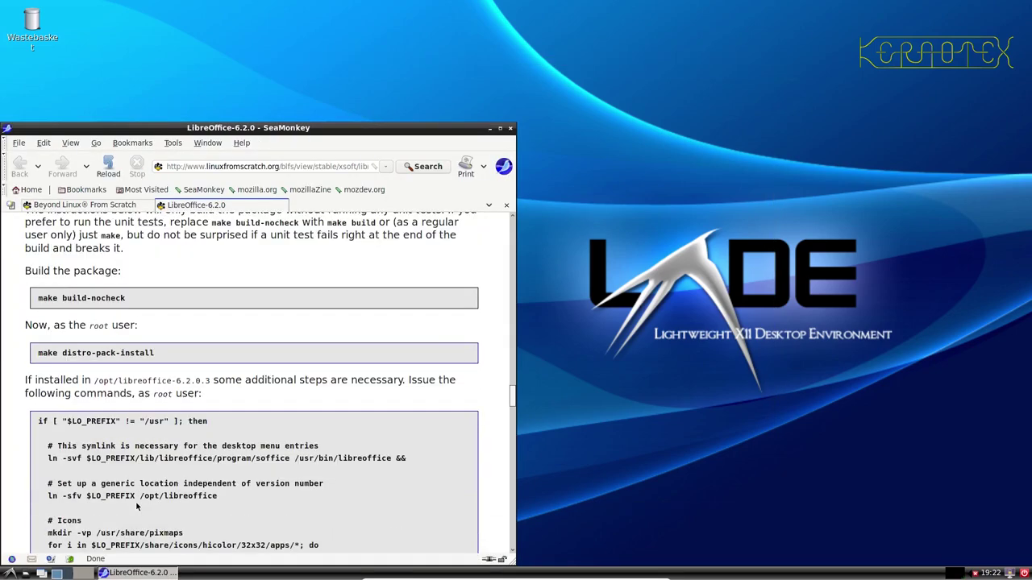
Open a new LXTerminal from System Tools
{"action": "left_click", "coordinate": [10, 574]}
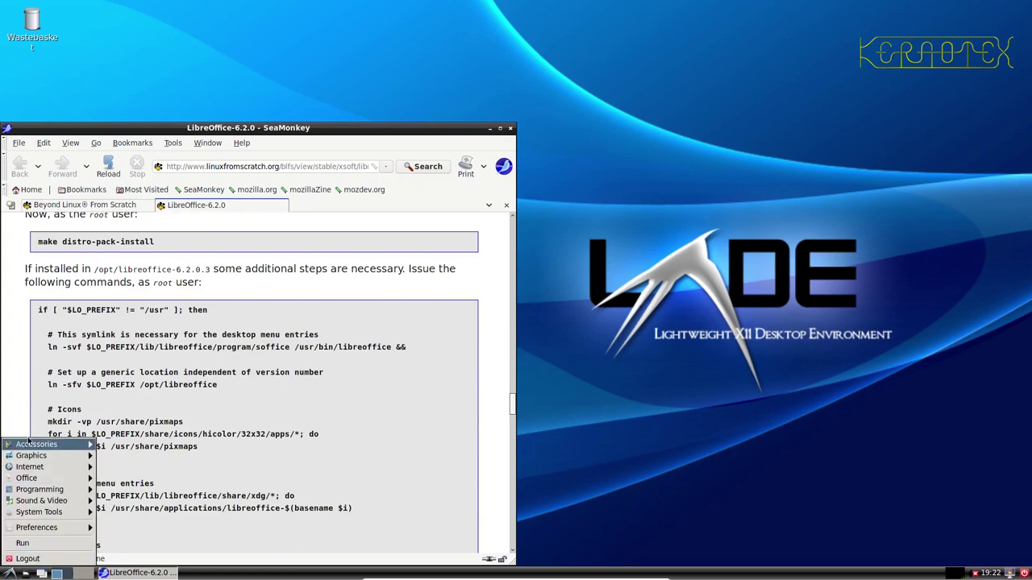
{"action": "mouse_move", "coordinate": [36, 512]}
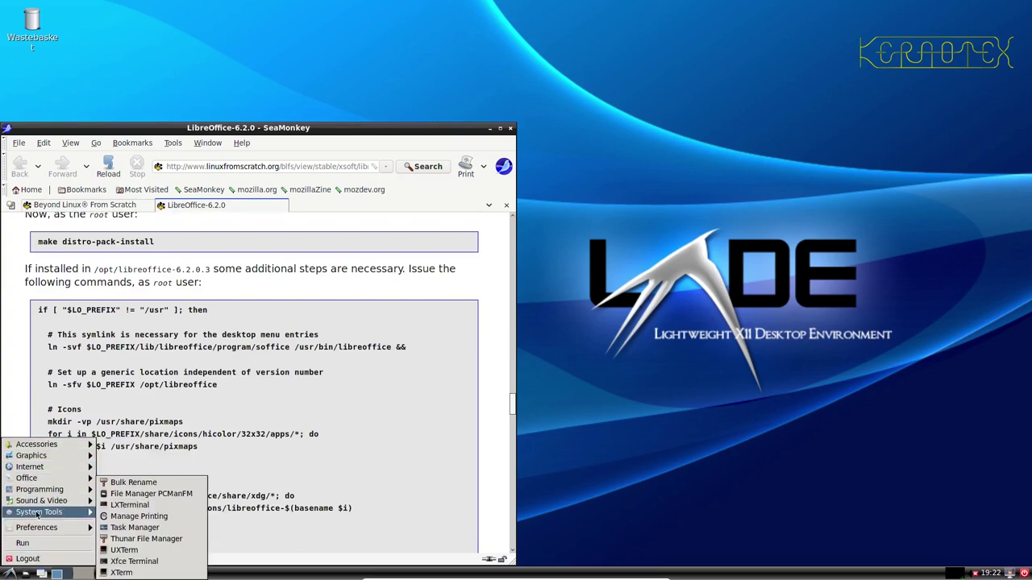
{"action": "left_click", "coordinate": [125, 506]}
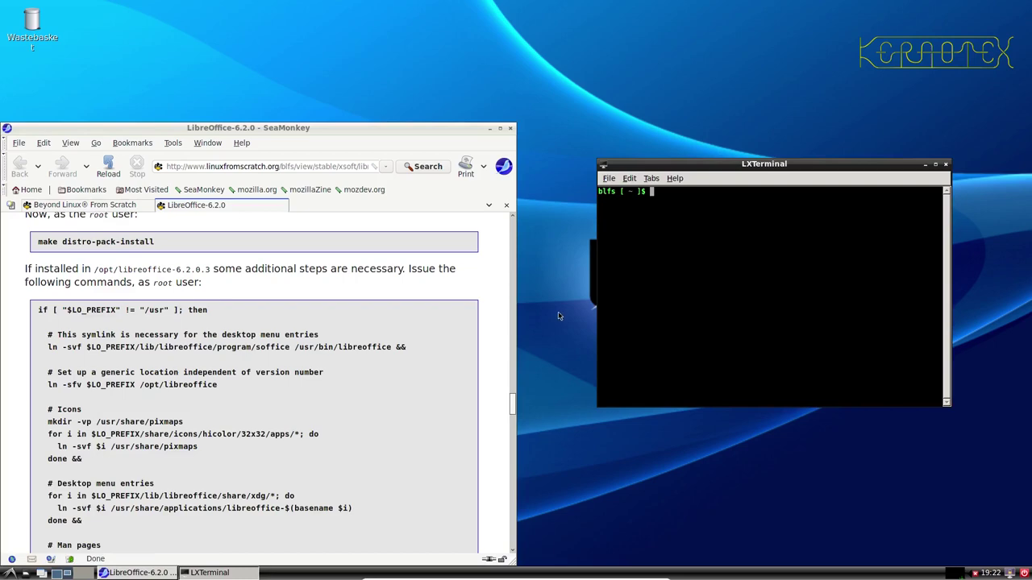
{"action": "left_click_drag", "start_coordinate": [763, 165], "coordinate": [687, 8]}
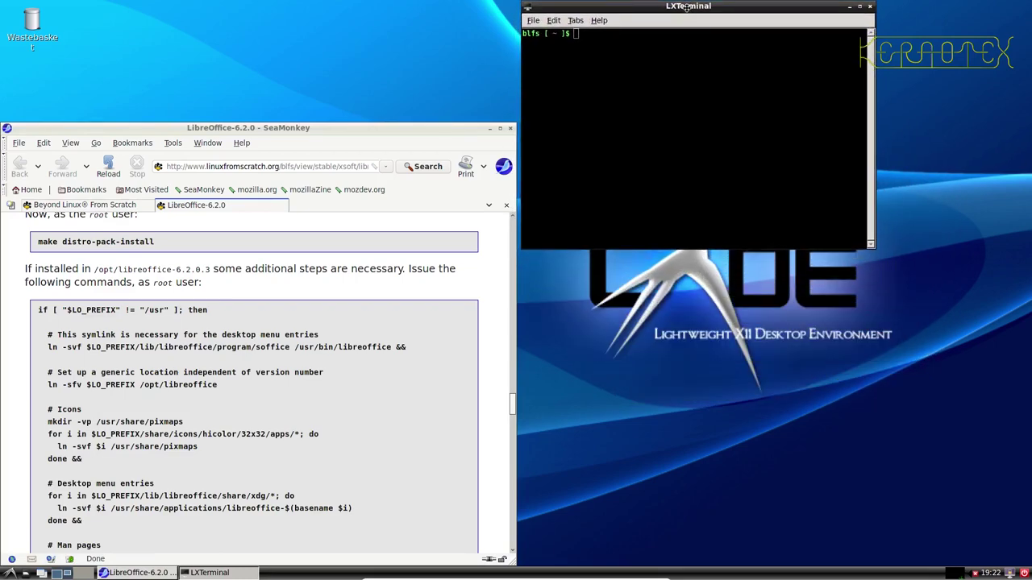
{"action": "left_click", "coordinate": [556, 21]}
{"action": "left_click", "coordinate": [573, 83]}
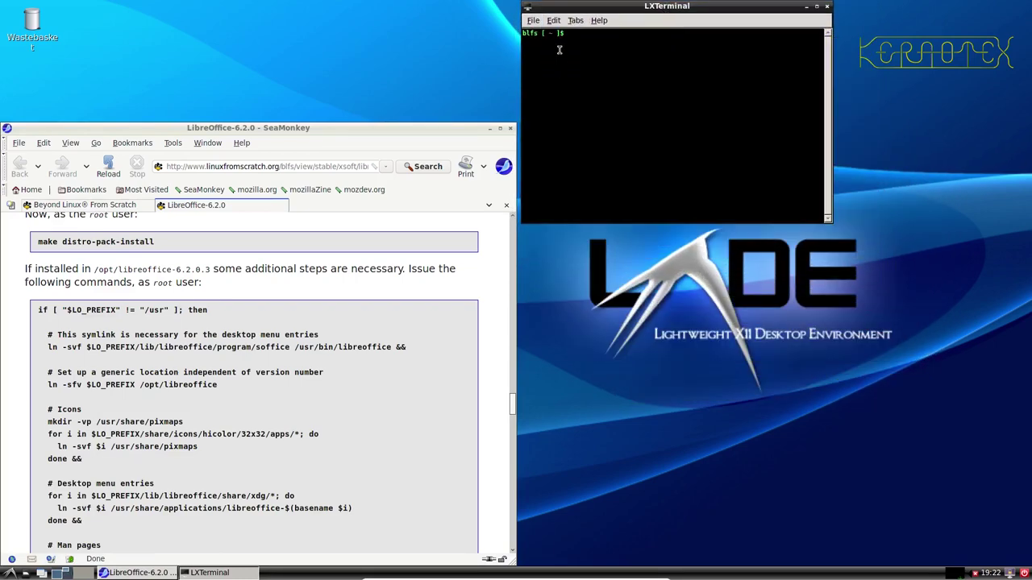
{"action": "left_click", "coordinate": [554, 20]}
{"action": "left_click", "coordinate": [568, 74]}
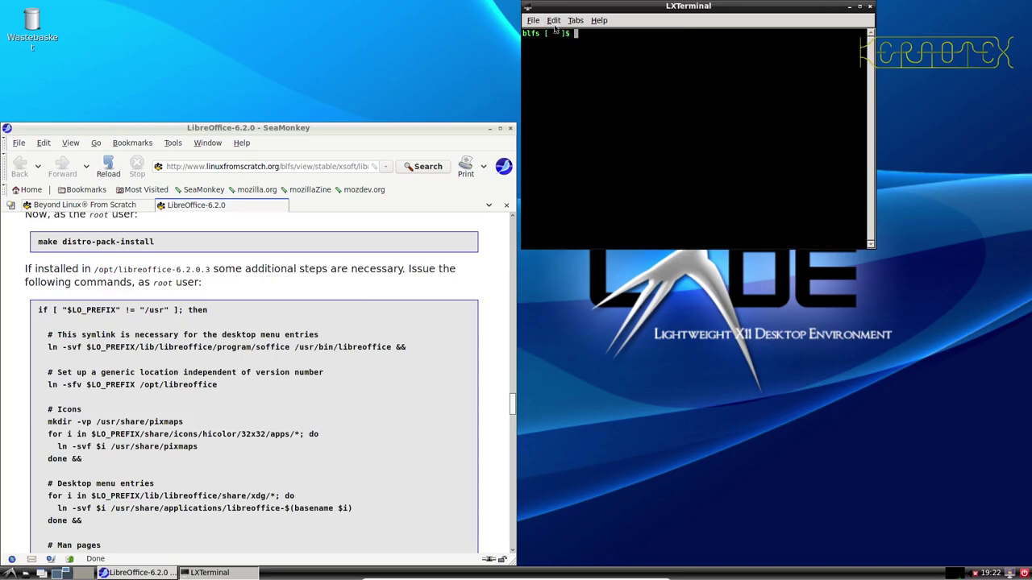
{"action": "left_click", "coordinate": [554, 20]}
{"action": "left_click", "coordinate": [567, 74]}
{"action": "left_click", "coordinate": [554, 20]}
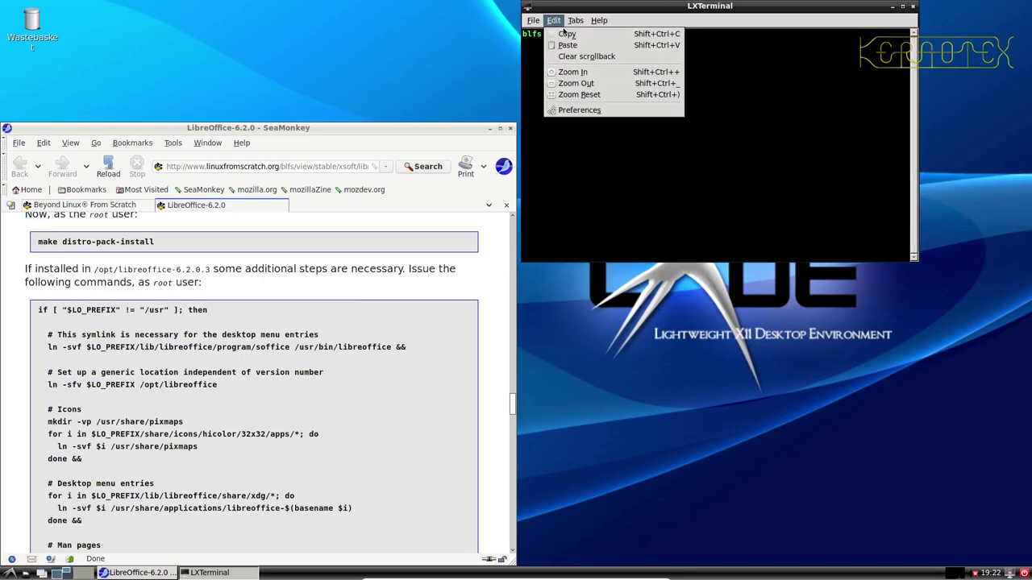
{"action": "left_click", "coordinate": [570, 73]}
{"action": "left_click", "coordinate": [554, 20]}
{"action": "left_click", "coordinate": [572, 72]}
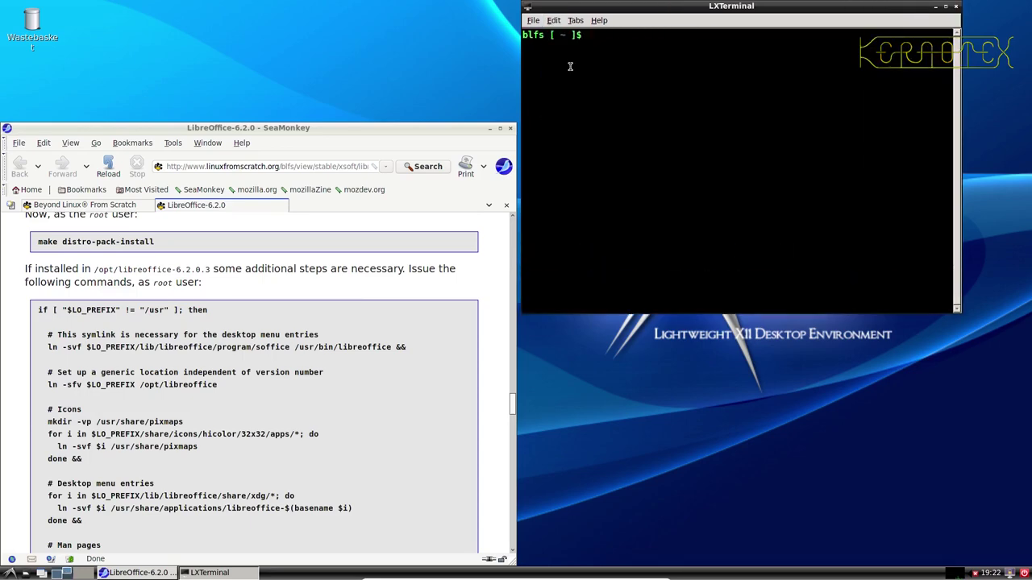
{"action": "left_click", "coordinate": [554, 20]}
{"action": "mouse_move", "coordinate": [575, 20]}
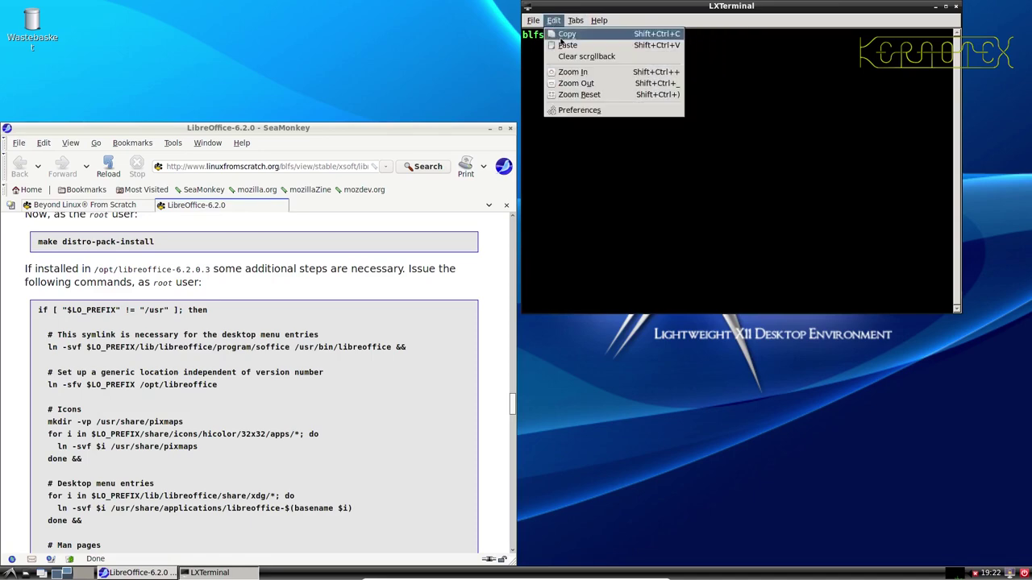
{"action": "left_click", "coordinate": [572, 72]}
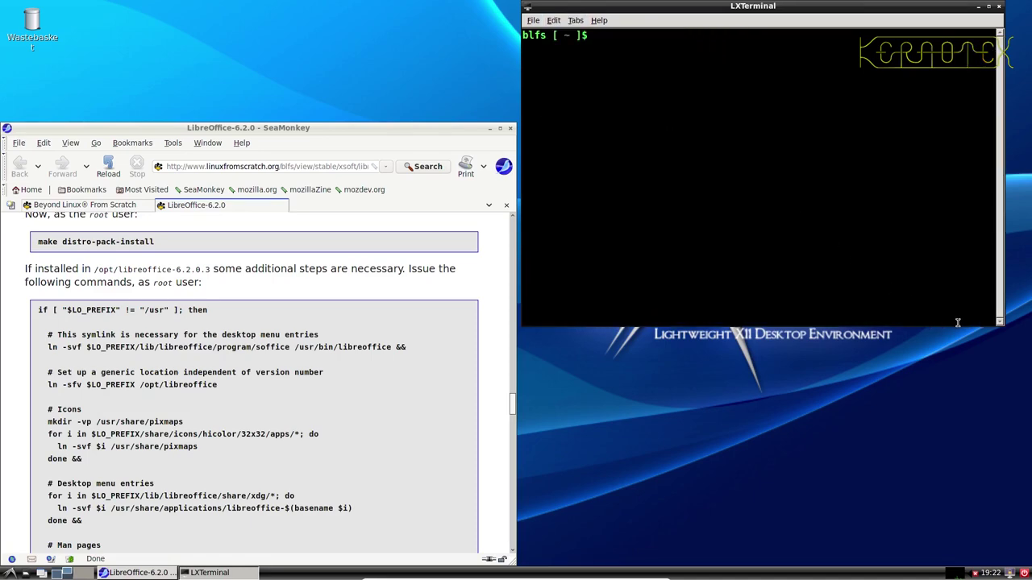
{"action": "left_click_drag", "start_coordinate": [958, 326], "coordinate": [930, 564]}
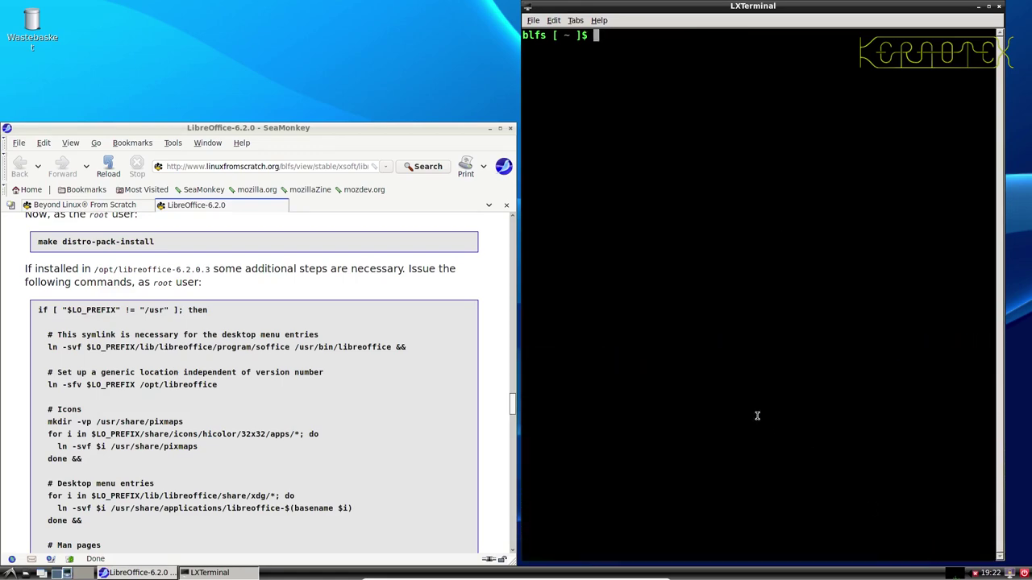
{"action": "left_click", "coordinate": [387, 378]}
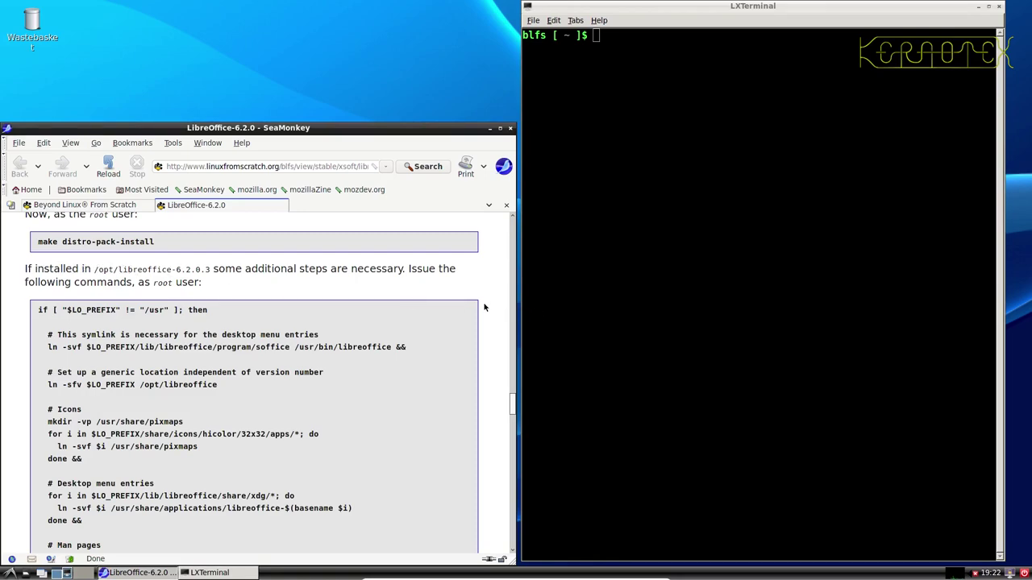
Become root in the terminal with sudo -E su
{"action": "left_click", "coordinate": [592, 305]}
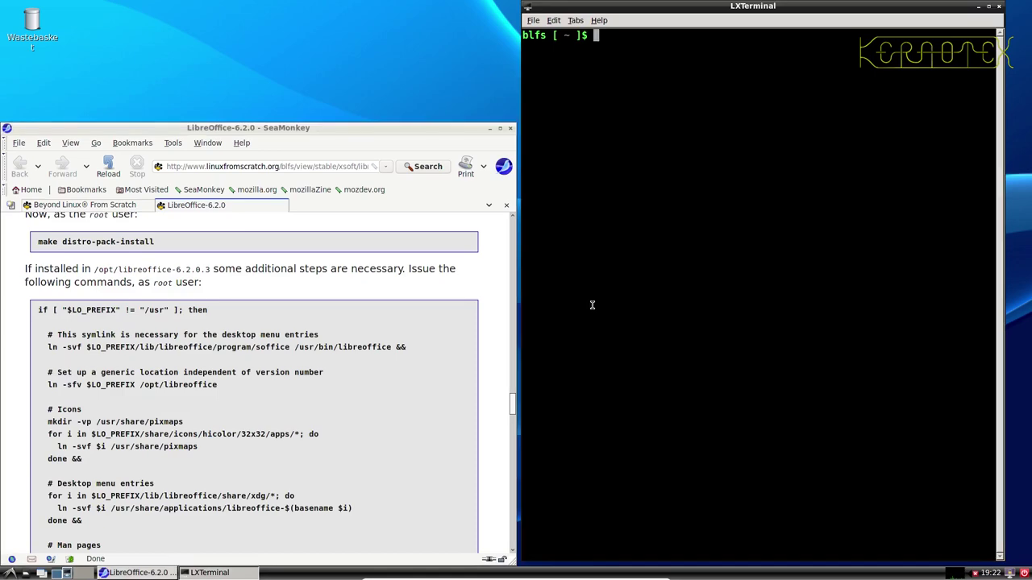
{"action": "type", "text": "sudo -E su"}
{"action": "key", "text": "Return"}
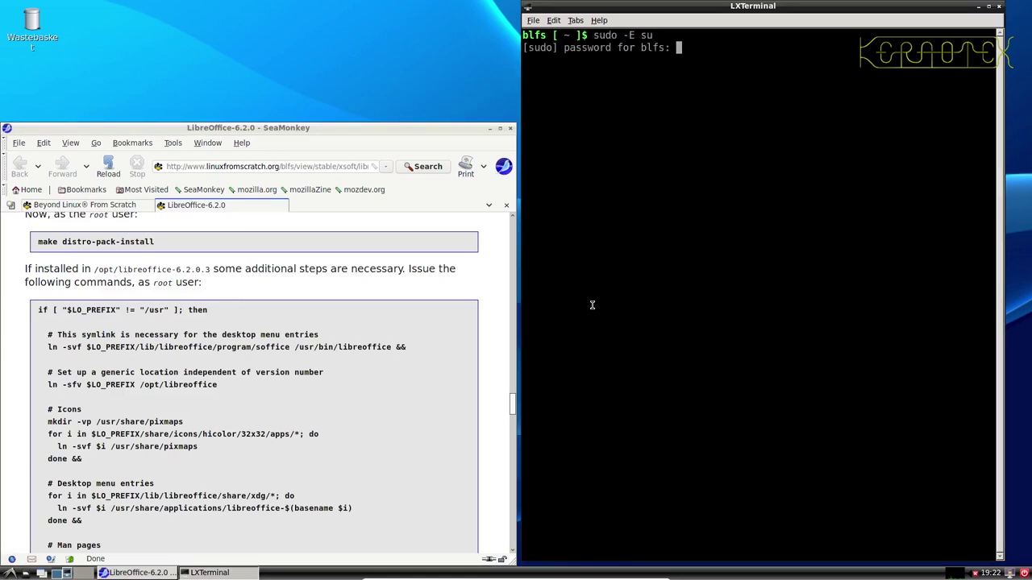
{"action": "key", "text": "Return"}
Export LO_PREFIX=/usr/libreoffice in the root shell
{"action": "scroll", "coordinate": [227, 337], "scroll_direction": "down", "scroll_amount": 1}
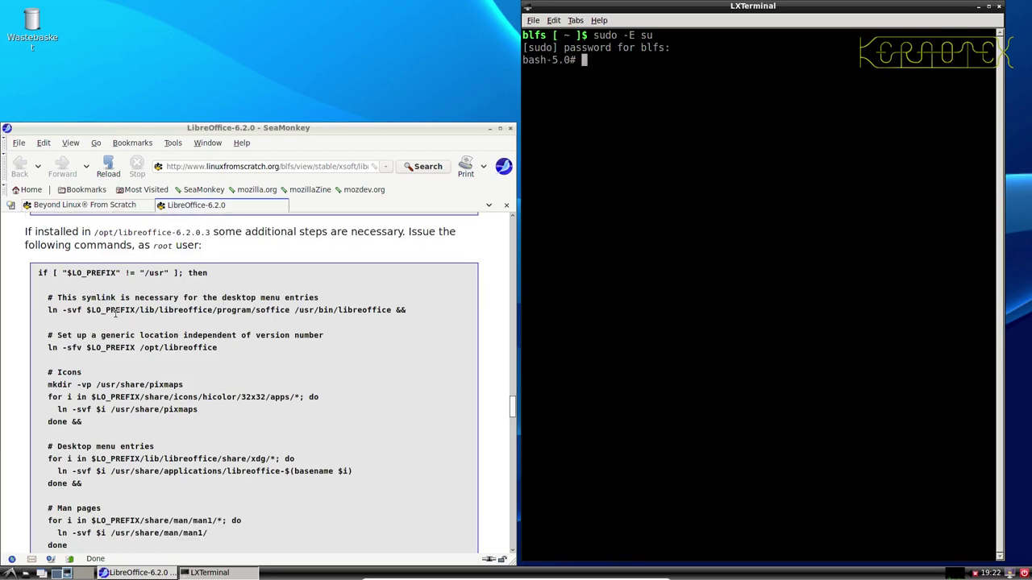
{"action": "left_click", "coordinate": [35, 275]}
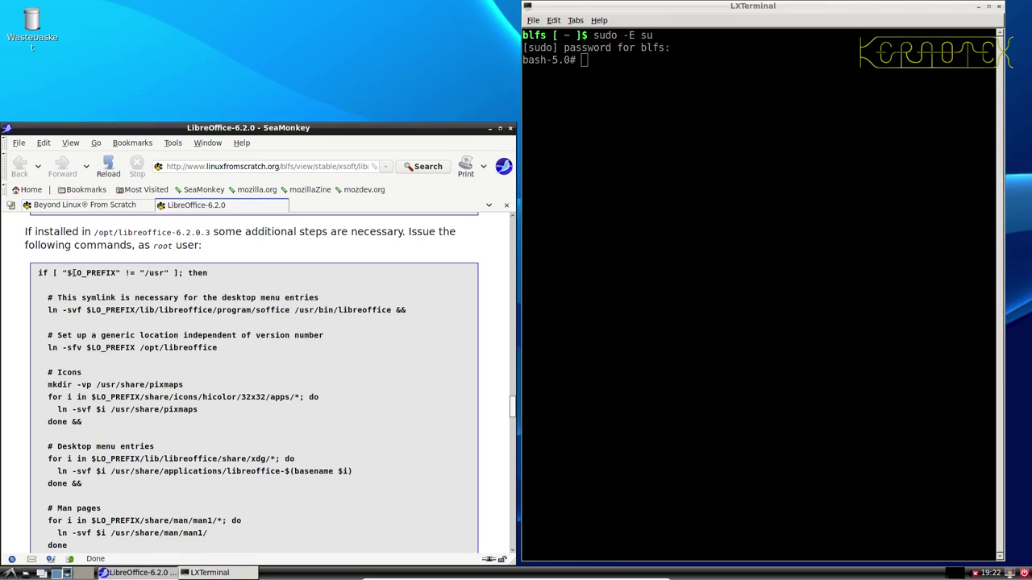
{"action": "left_click", "coordinate": [557, 266]}
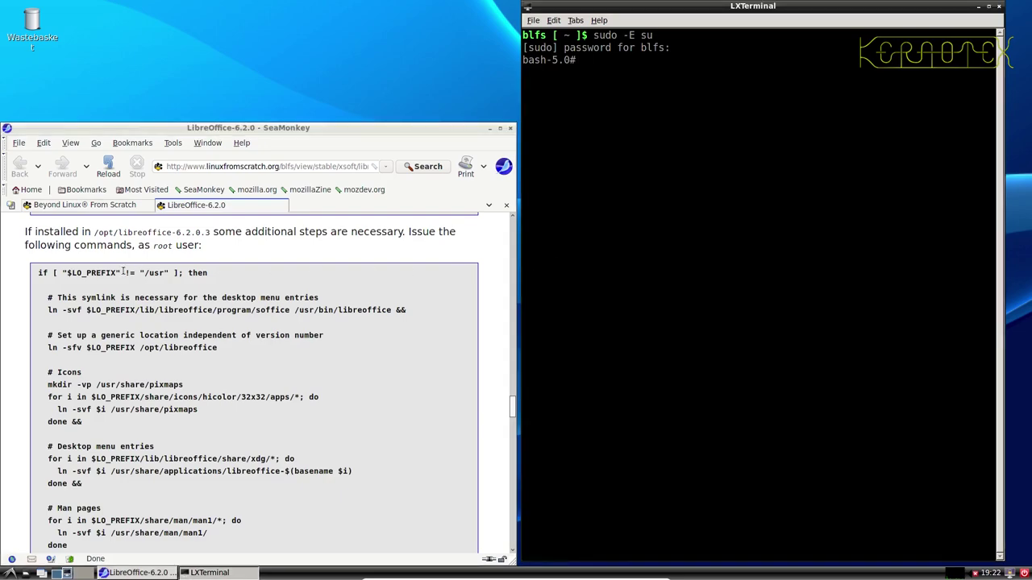
{"action": "left_click_drag", "start_coordinate": [72, 272], "coordinate": [118, 273]}
{"action": "left_click", "coordinate": [620, 297]}
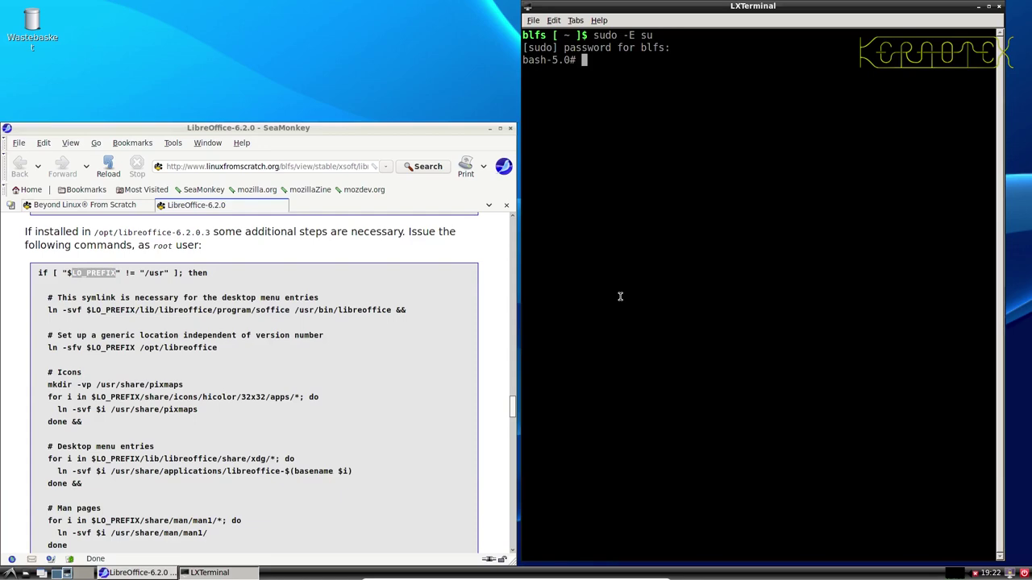
{"action": "type", "text": "export"}
{"action": "middle_click", "coordinate": [676, 295]}
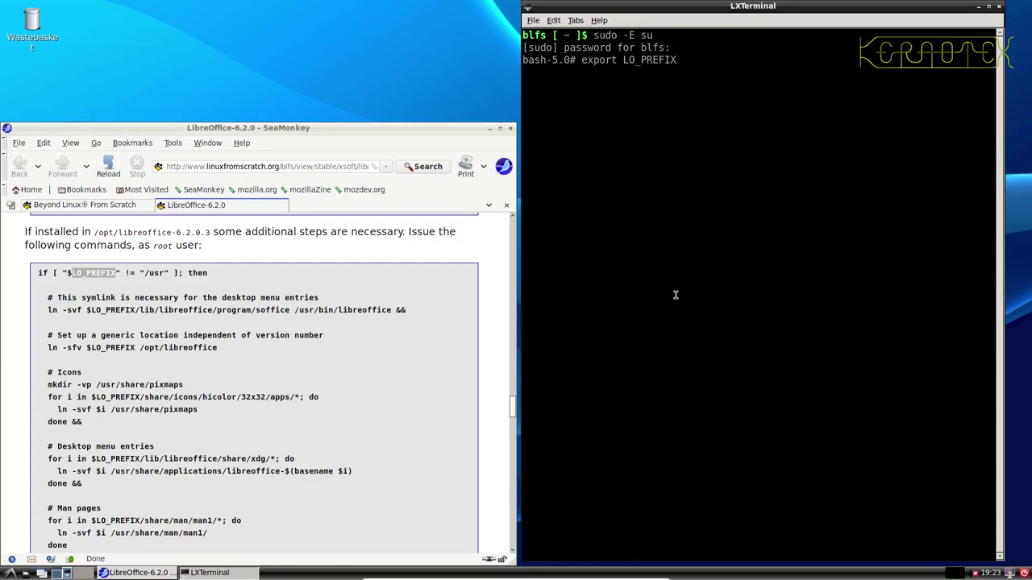
{"action": "type", "text": "=/usr/libv"}
{"action": "key", "text": "BackSpace"}
{"action": "key", "text": "Tab"}
{"action": "key", "text": "Tab"}
{"action": "key", "text": "Tab"}
{"action": "key", "text": "Tab"}
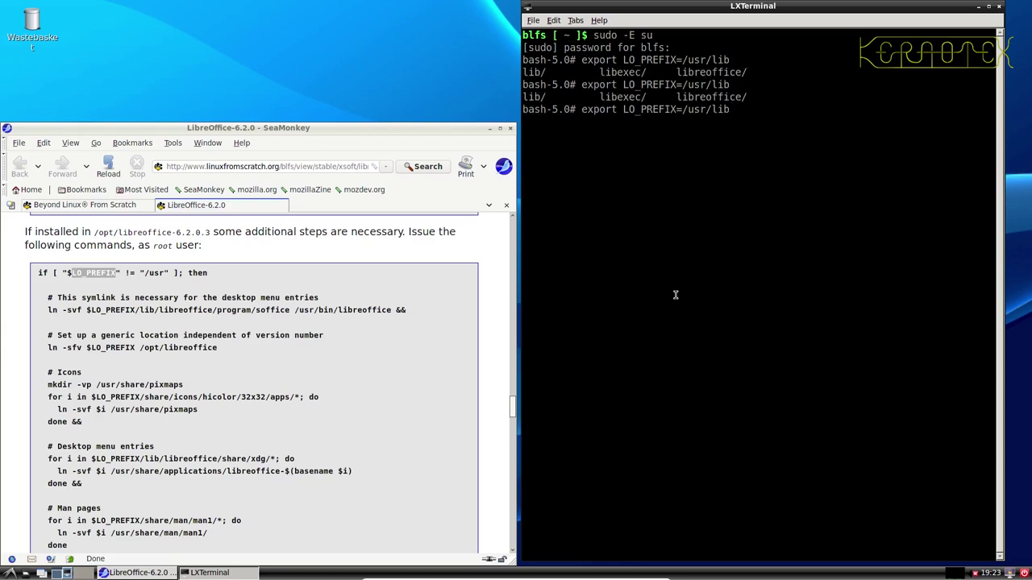
{"action": "type", "text": "r"}
{"action": "key", "text": "Tab"}
{"action": "key", "text": "BackSpace"}
{"action": "key", "text": "Return"}
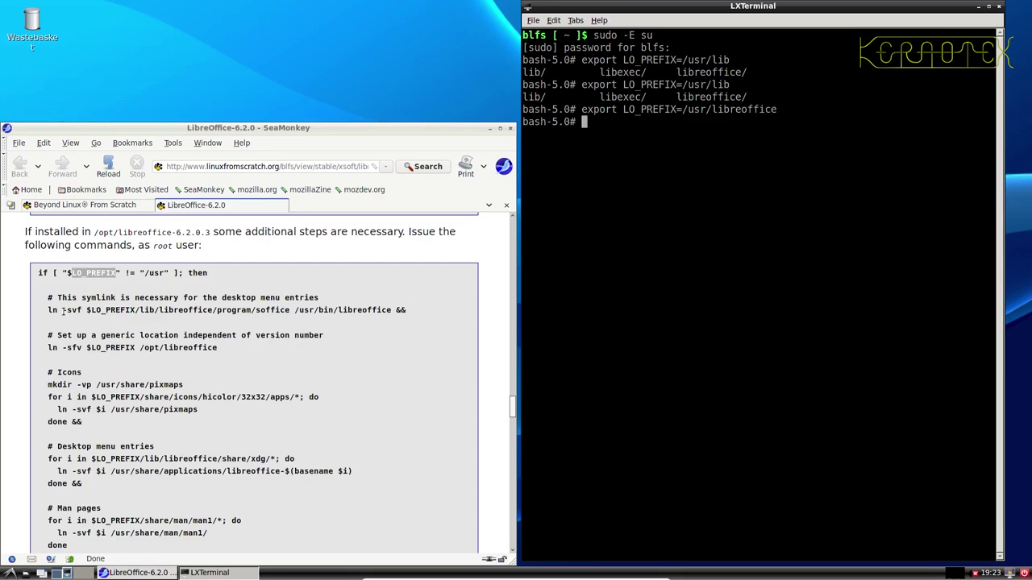
Paste and run the page's icon, desktop-file and man-page symlink script
{"action": "left_click_drag", "start_coordinate": [32, 271], "coordinate": [113, 294]}
{"action": "scroll", "coordinate": [105, 348], "scroll_direction": "down", "scroll_amount": 4}
{"action": "scroll", "coordinate": [105, 347], "scroll_direction": "down", "scroll_amount": 2}
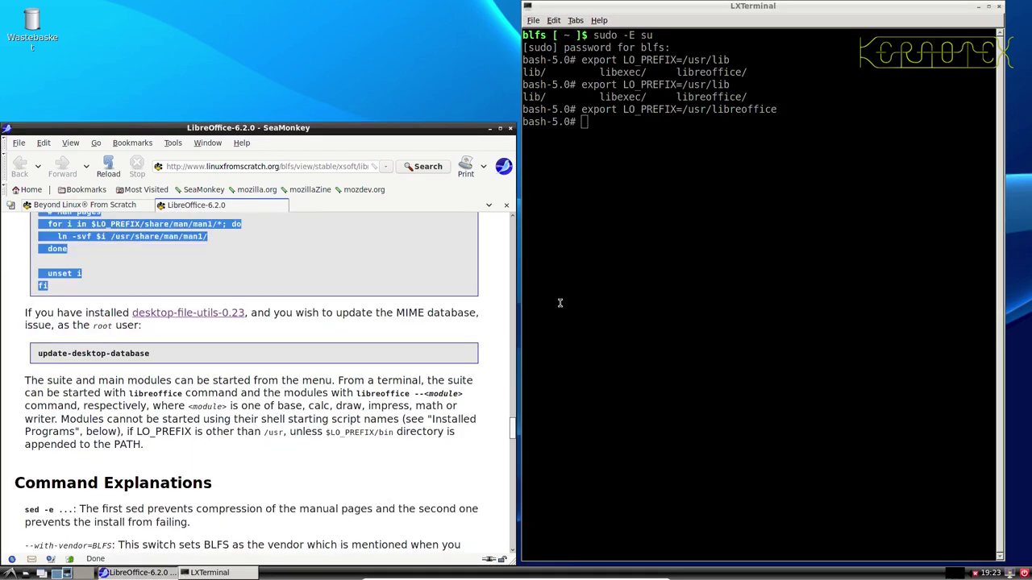
{"action": "middle_click", "coordinate": [679, 303]}
{"action": "key", "text": "Return"}
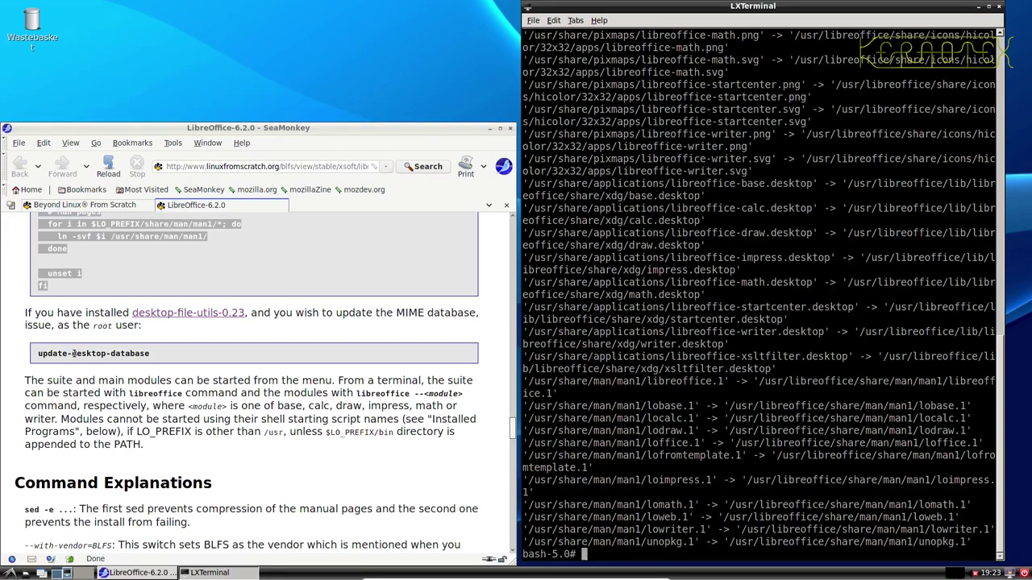
Paste the update-desktop-database command from the page at the root prompt
{"action": "left_click", "coordinate": [38, 354]}
{"action": "left_click_drag", "start_coordinate": [39, 353], "coordinate": [162, 358]}
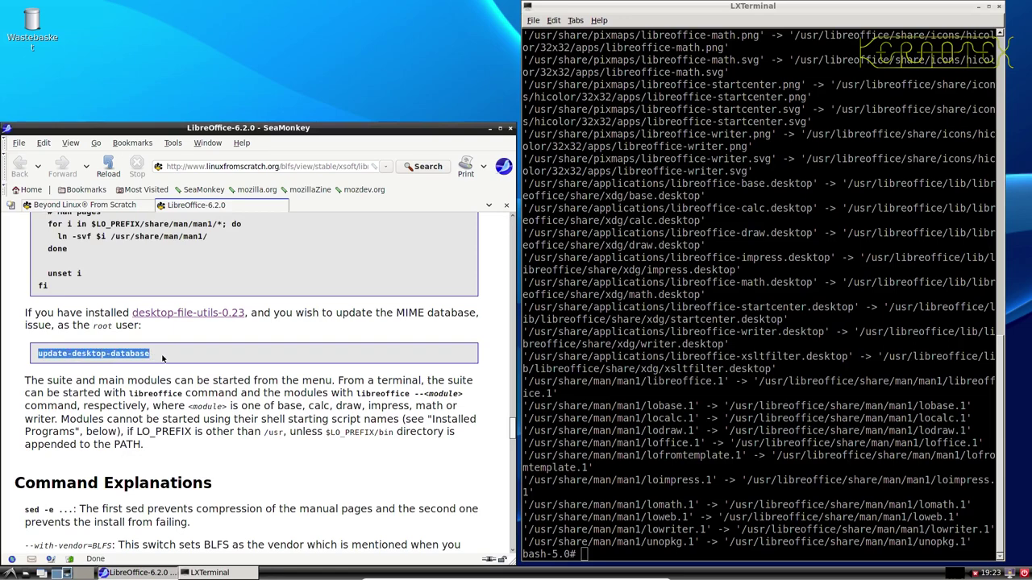
{"action": "middle_click", "coordinate": [608, 346]}
Run update-desktop-database, then read through the page's Command Explanations section
{"action": "key", "text": "Return"}
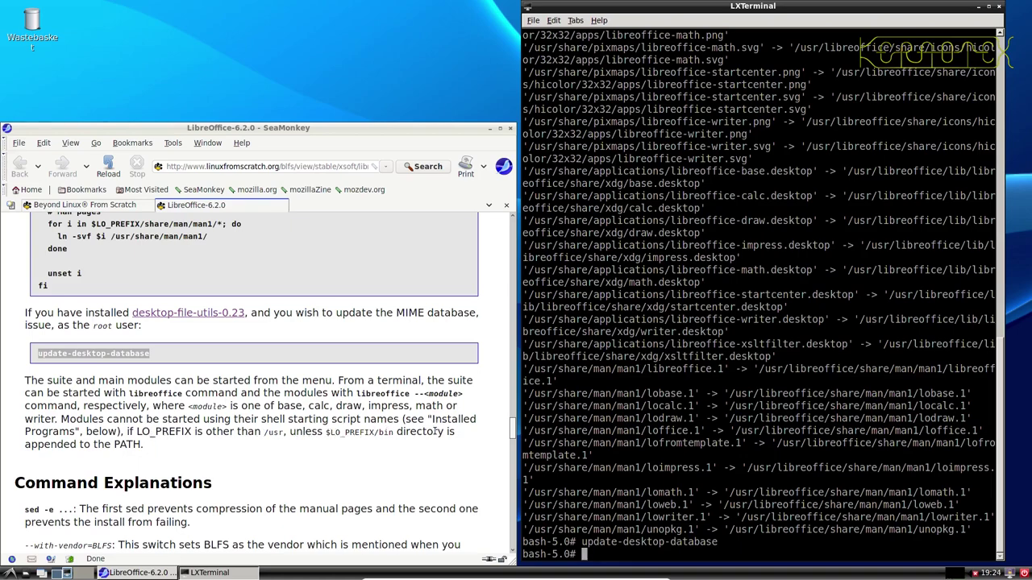
{"action": "scroll", "coordinate": [153, 452], "scroll_direction": "down", "scroll_amount": 3}
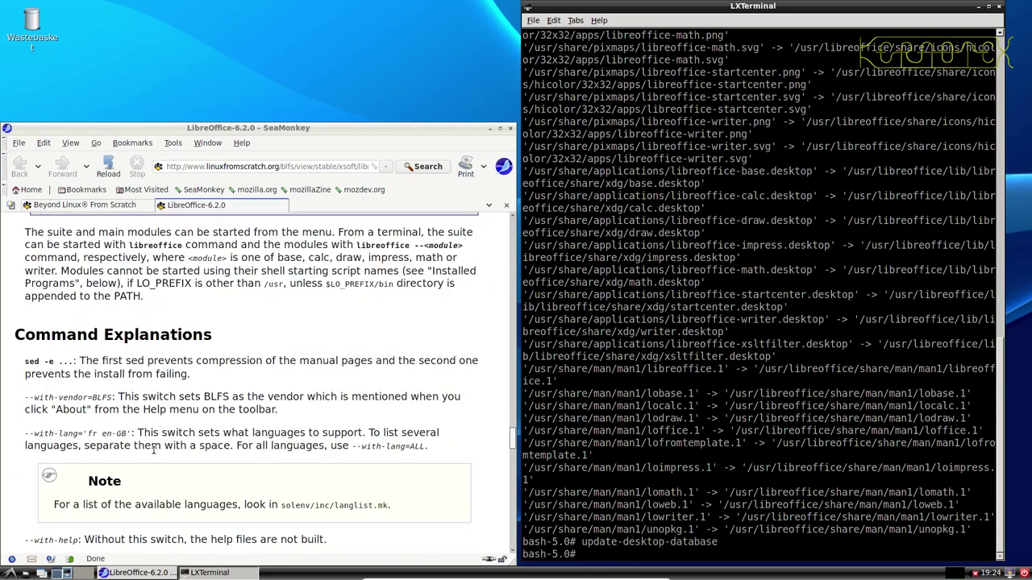
{"action": "scroll", "coordinate": [153, 452], "scroll_direction": "down", "scroll_amount": 1}
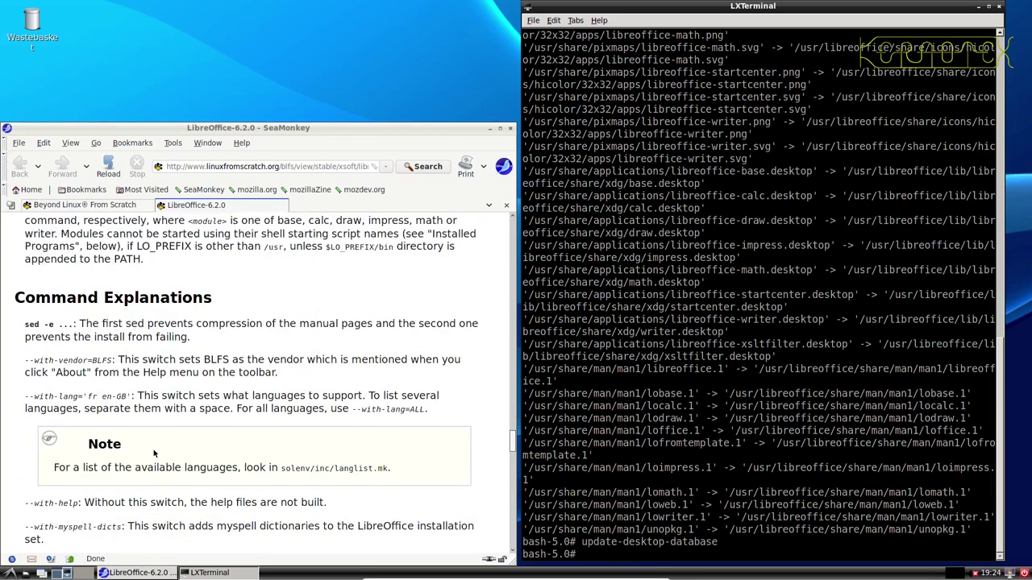
{"action": "scroll", "coordinate": [153, 452], "scroll_direction": "down", "scroll_amount": 2}
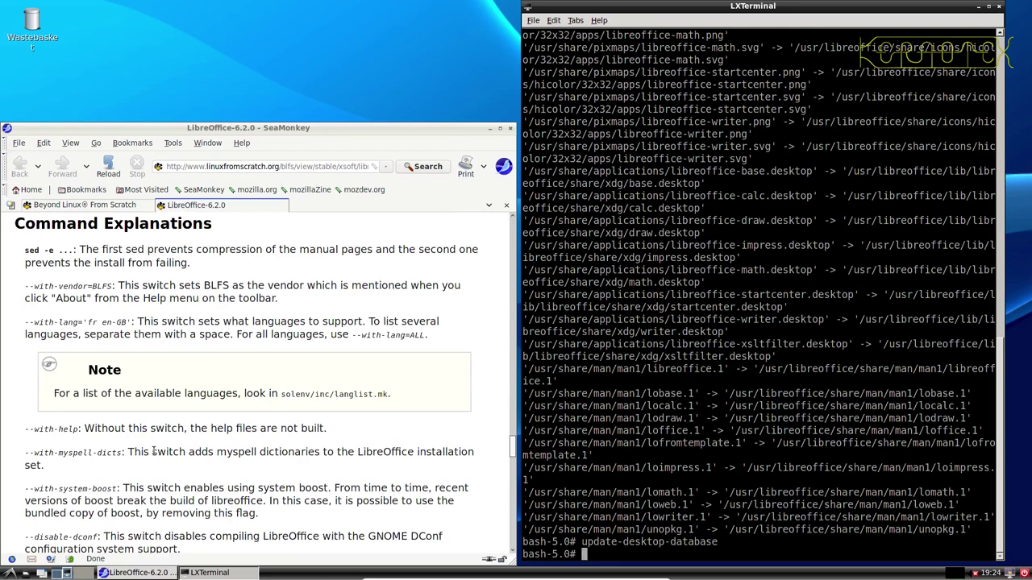
{"action": "scroll", "coordinate": [153, 452], "scroll_direction": "down", "scroll_amount": 1}
{"action": "scroll", "coordinate": [152, 451], "scroll_direction": "down", "scroll_amount": 2}
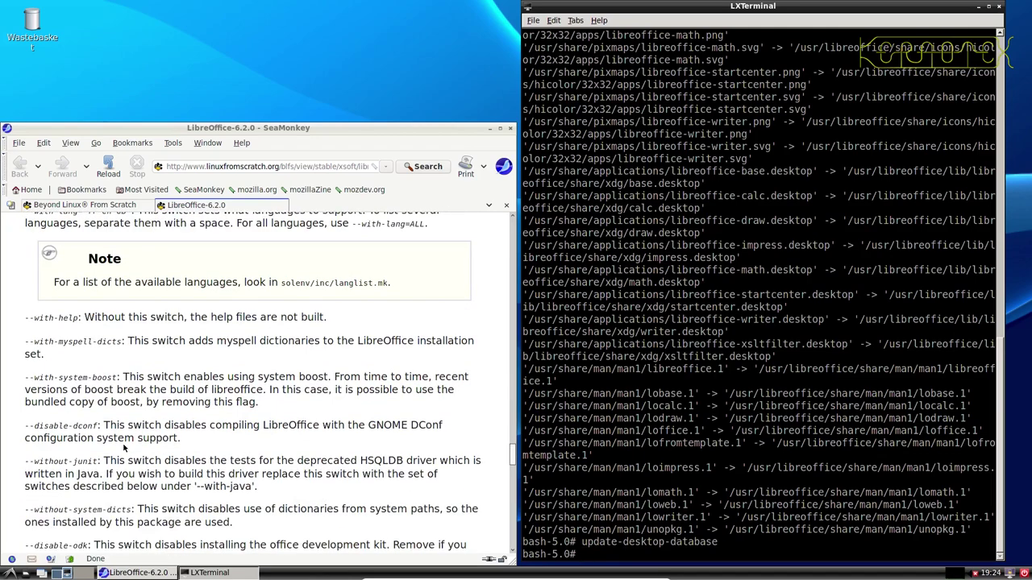
{"action": "scroll", "coordinate": [117, 448], "scroll_direction": "down", "scroll_amount": 1}
{"action": "scroll", "coordinate": [116, 448], "scroll_direction": "down", "scroll_amount": 2}
{"action": "scroll", "coordinate": [113, 435], "scroll_direction": "up", "scroll_amount": 1}
{"action": "scroll", "coordinate": [112, 423], "scroll_direction": "down", "scroll_amount": 3}
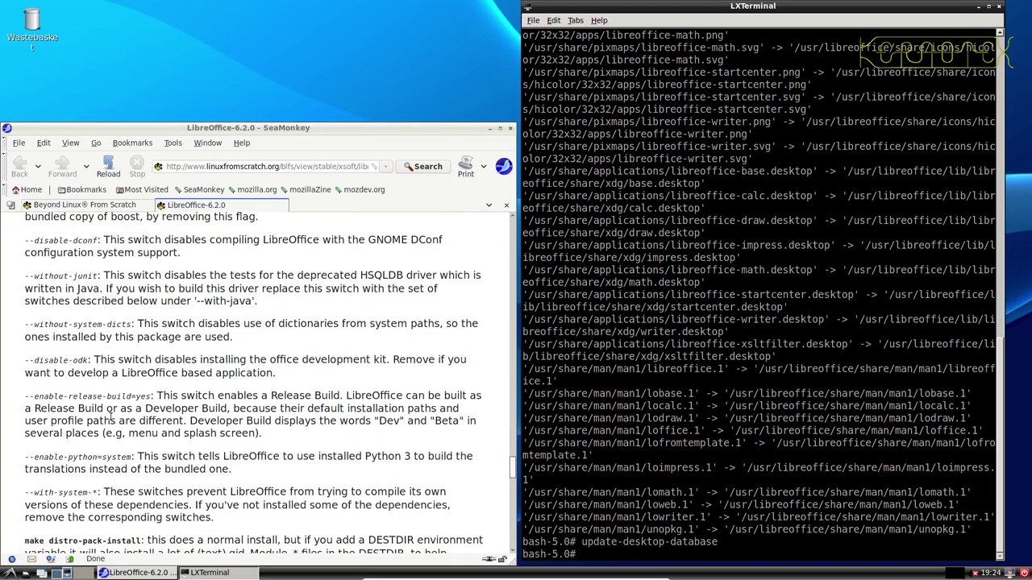
{"action": "scroll", "coordinate": [111, 417], "scroll_direction": "down", "scroll_amount": 1}
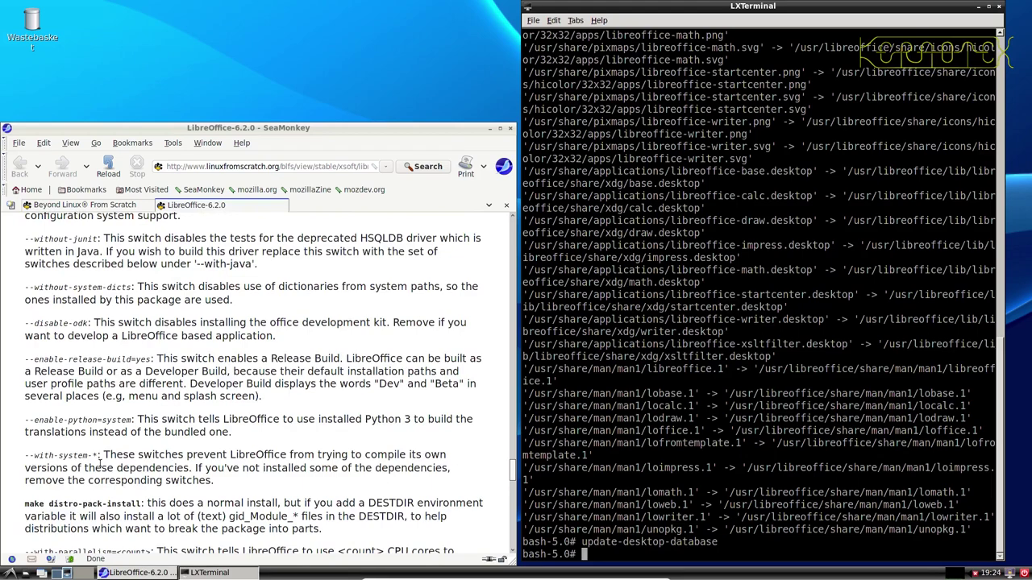
{"action": "scroll", "coordinate": [100, 463], "scroll_direction": "down", "scroll_amount": 4}
{"action": "scroll", "coordinate": [100, 465], "scroll_direction": "down", "scroll_amount": 3}
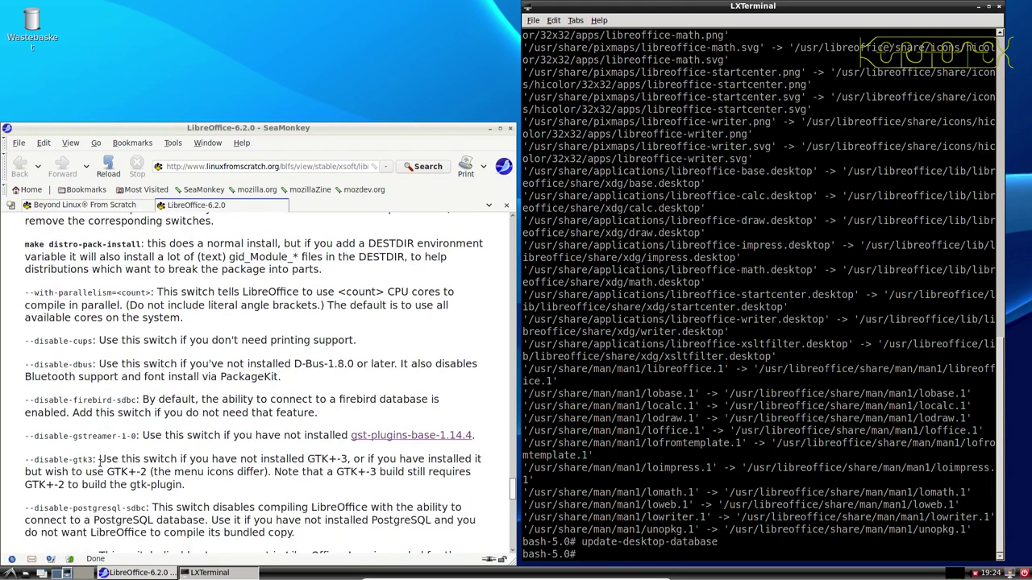
{"action": "scroll", "coordinate": [77, 449], "scroll_direction": "down", "scroll_amount": 4}
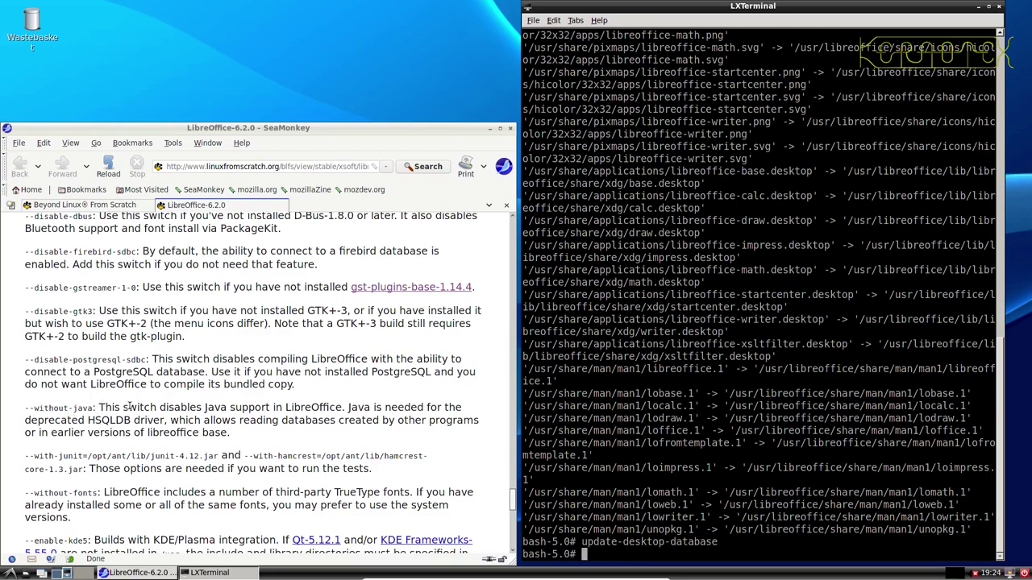
{"action": "scroll", "coordinate": [129, 408], "scroll_direction": "down", "scroll_amount": 3}
{"action": "scroll", "coordinate": [129, 409], "scroll_direction": "down", "scroll_amount": 1}
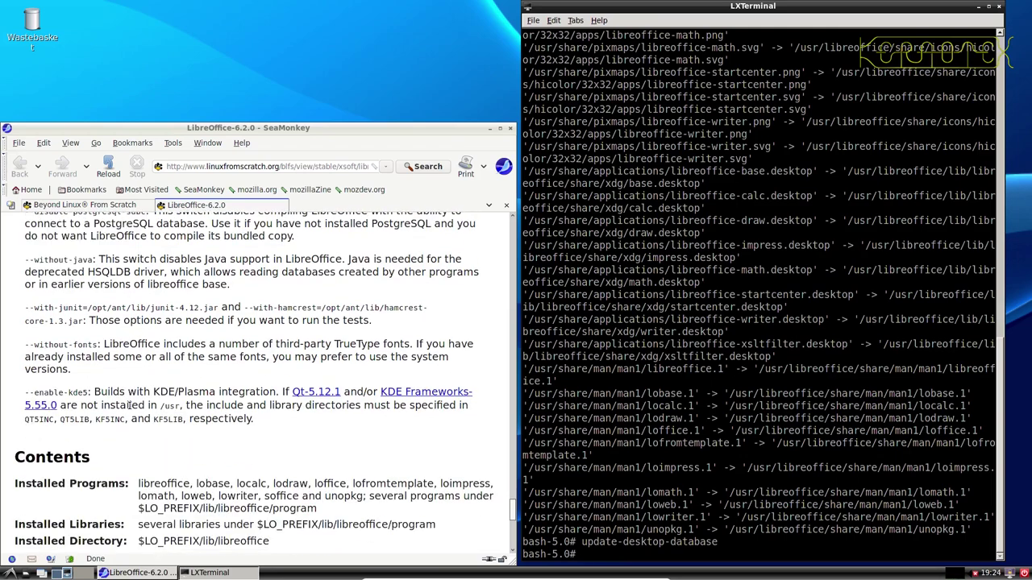
{"action": "scroll", "coordinate": [129, 407], "scroll_direction": "up", "scroll_amount": 4}
{"action": "scroll", "coordinate": [129, 406], "scroll_direction": "up", "scroll_amount": 2}
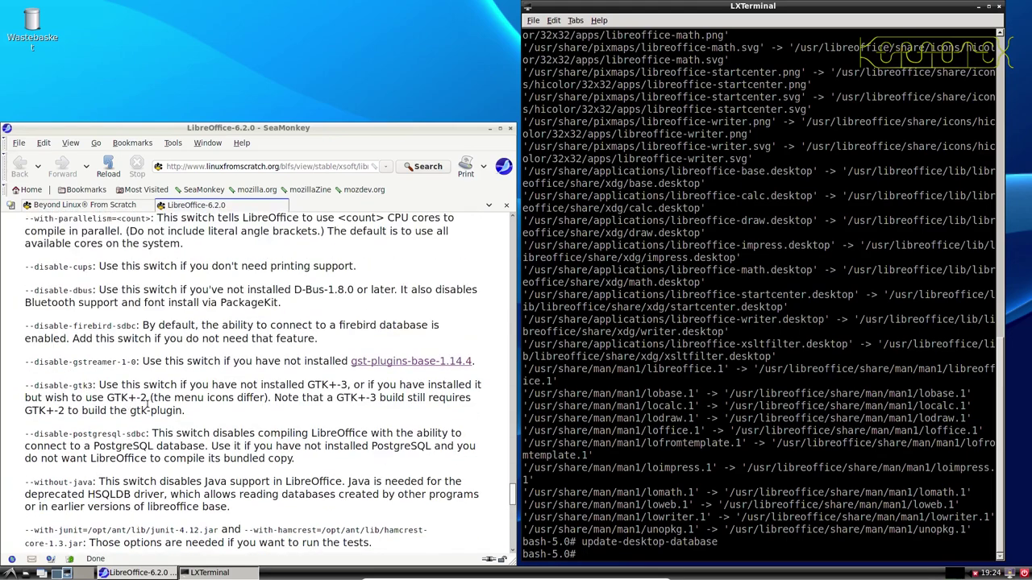
Launch LibreOffice and close its Start Center
{"action": "left_click", "coordinate": [11, 573]}
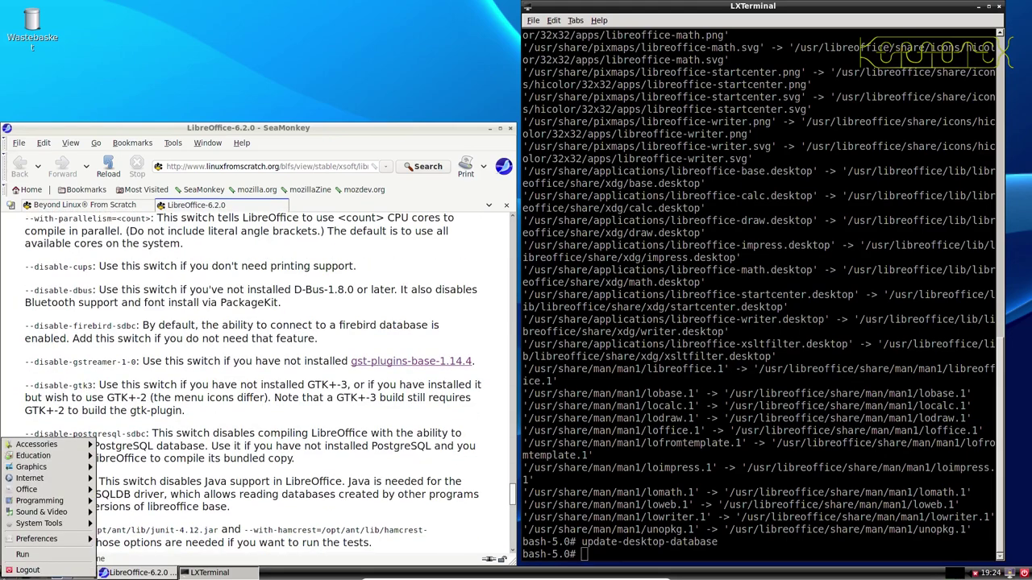
{"action": "mouse_move", "coordinate": [40, 489]}
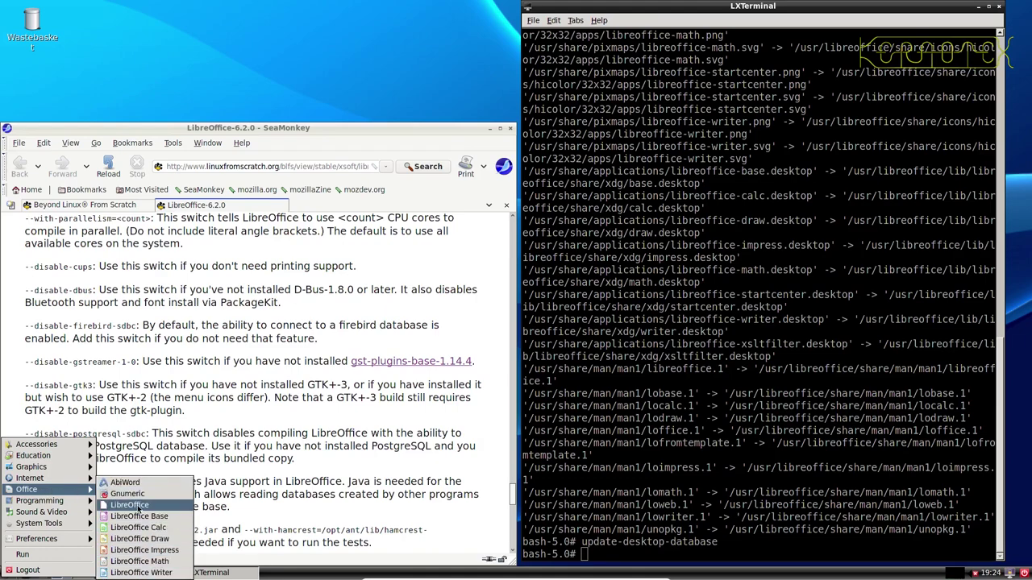
{"action": "left_click", "coordinate": [129, 505]}
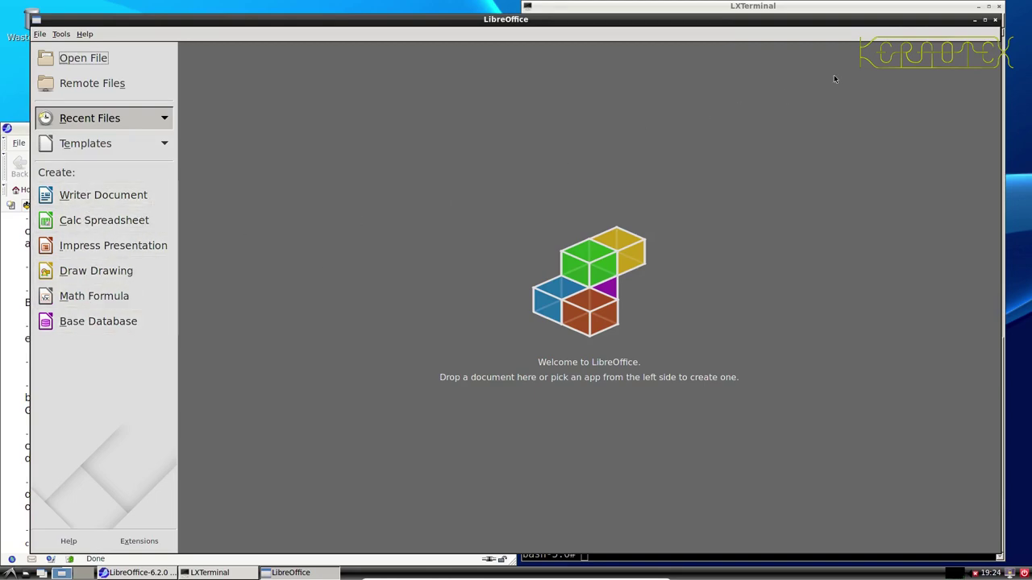
{"action": "left_click", "coordinate": [996, 20]}
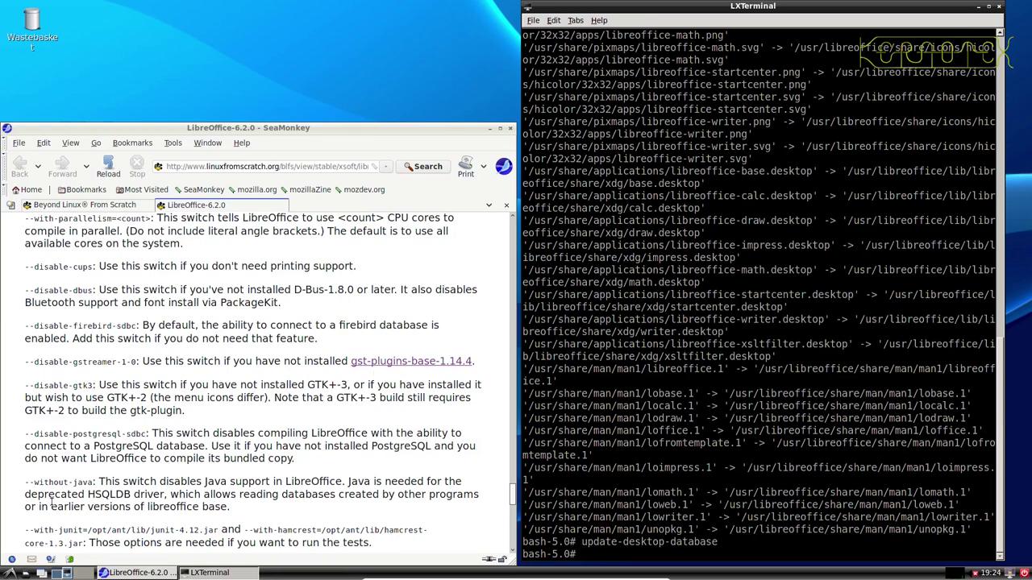
Launch LibreOffice Base, bringing up the Database Wizard
{"action": "left_click", "coordinate": [12, 572]}
{"action": "mouse_move", "coordinate": [60, 480]}
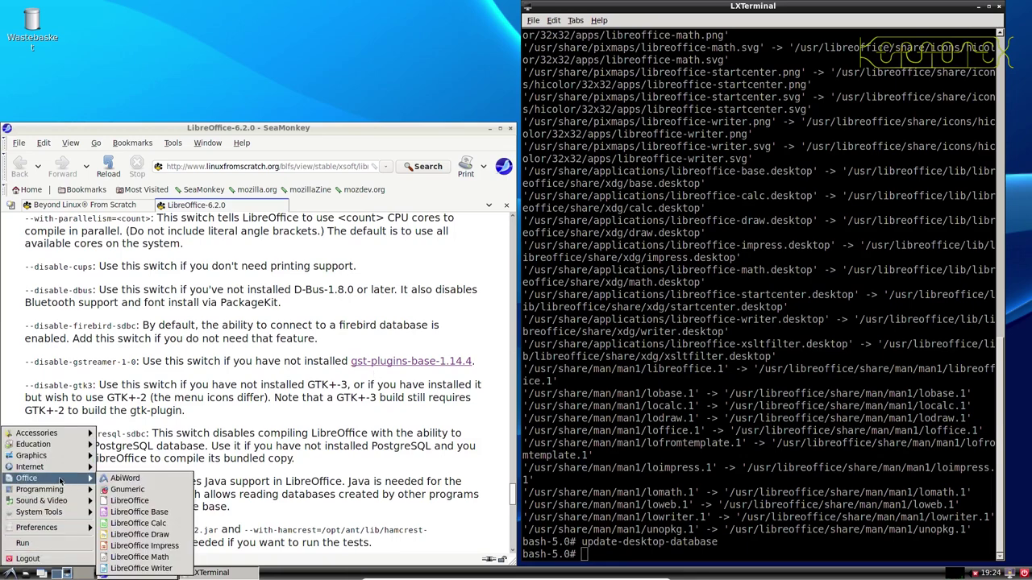
{"action": "left_click", "coordinate": [135, 513]}
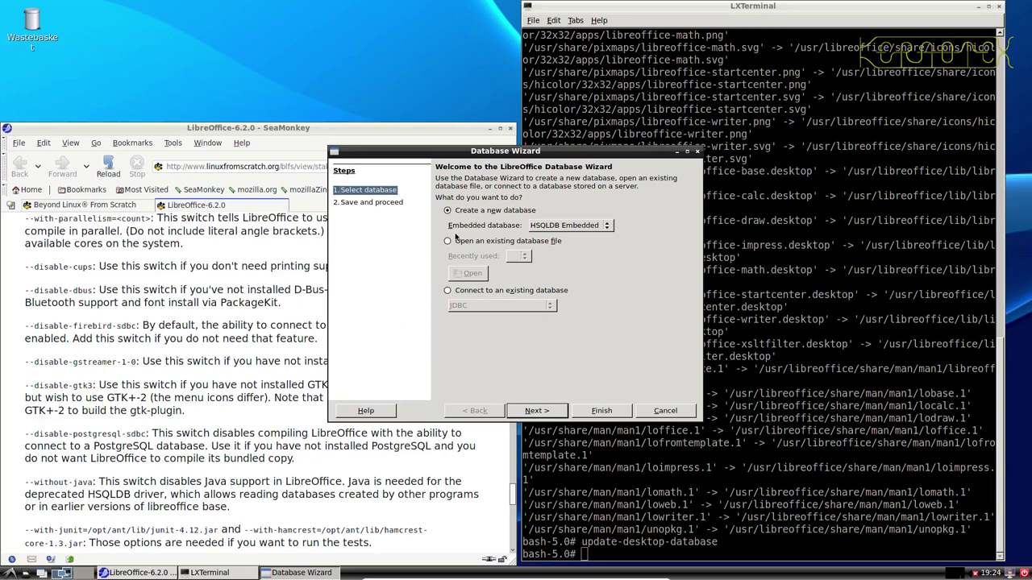
{"action": "left_click", "coordinate": [11, 572]}
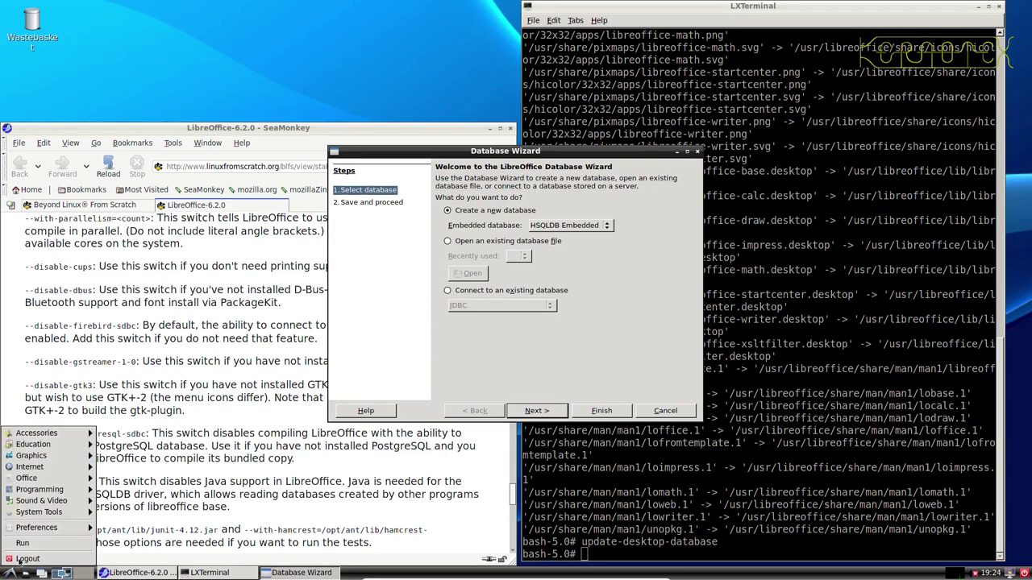
{"action": "mouse_move", "coordinate": [68, 489]}
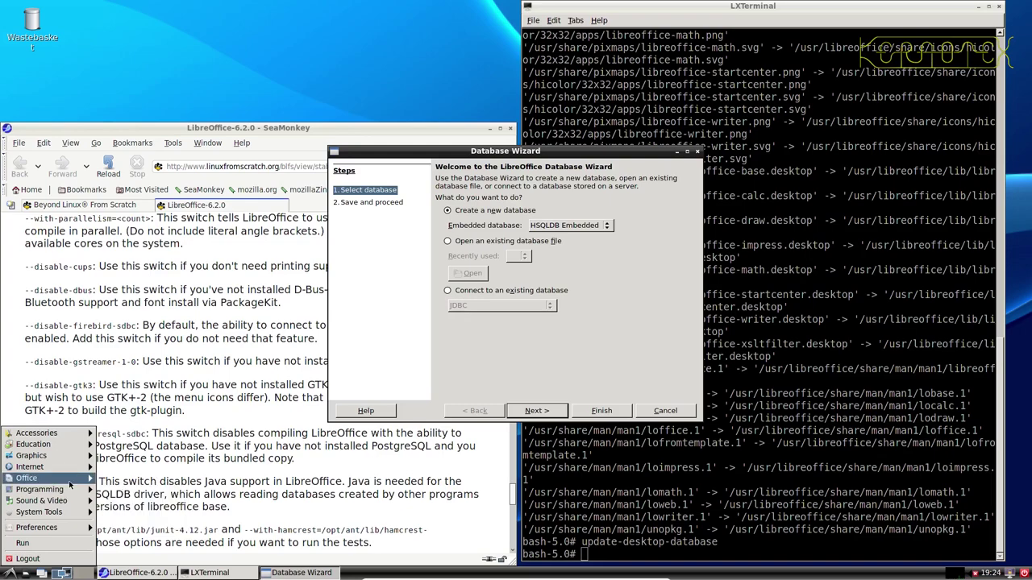
Launch Calc and enter 1, 2, 3, 4 down cells E11:E14
{"action": "left_click", "coordinate": [120, 524]}
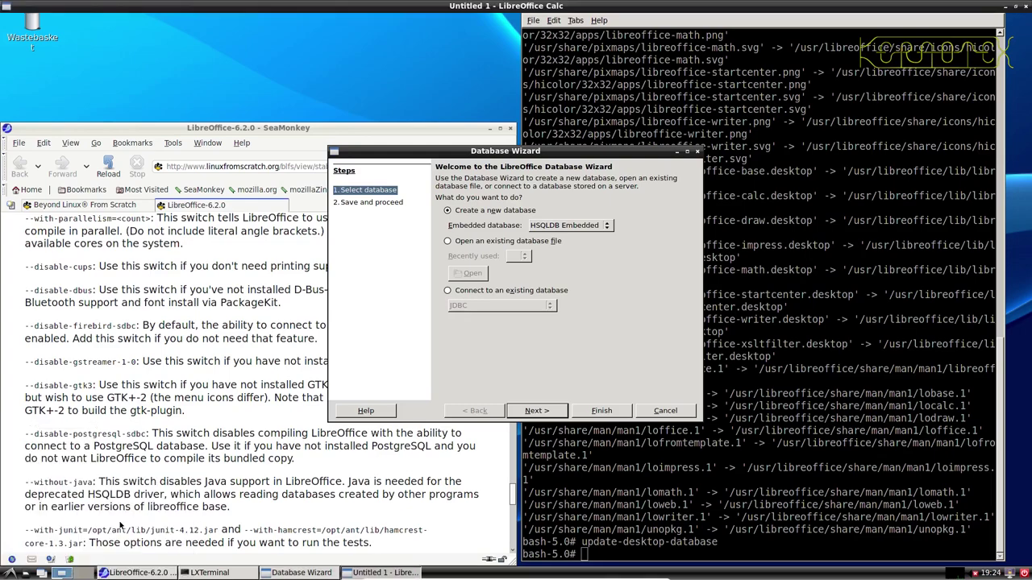
{"action": "left_click", "coordinate": [229, 196]}
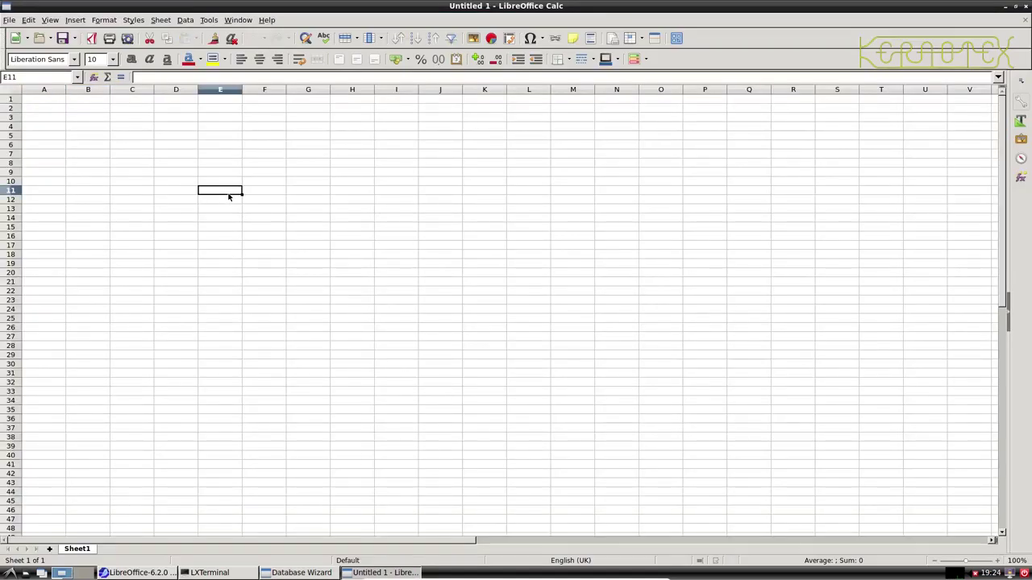
{"action": "type", "text": "1"}
{"action": "key", "text": "Return"}
{"action": "type", "text": "2"}
{"action": "key", "text": "Return"}
{"action": "type", "text": "3"}
{"action": "key", "text": "Return"}
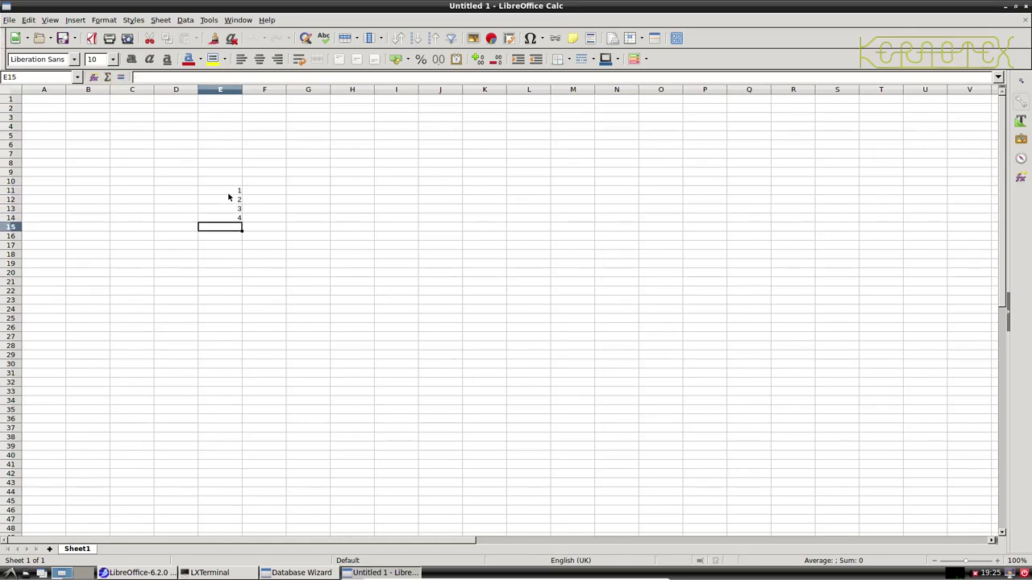
{"action": "type", "text": "4"}
{"action": "left_click", "coordinate": [229, 196]}
Enter the formula =E11+1 in F11, correcting the first mistyped attempt
{"action": "key", "text": "Right"}
{"action": "type", "text": "="}
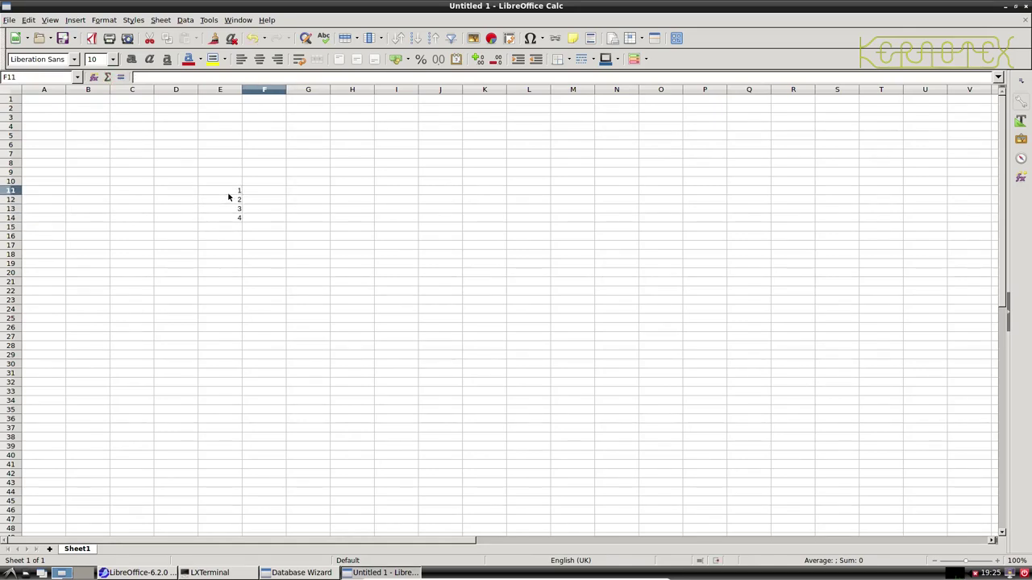
{"action": "left_click", "coordinate": [229, 196]}
{"action": "type", "text": "a"}
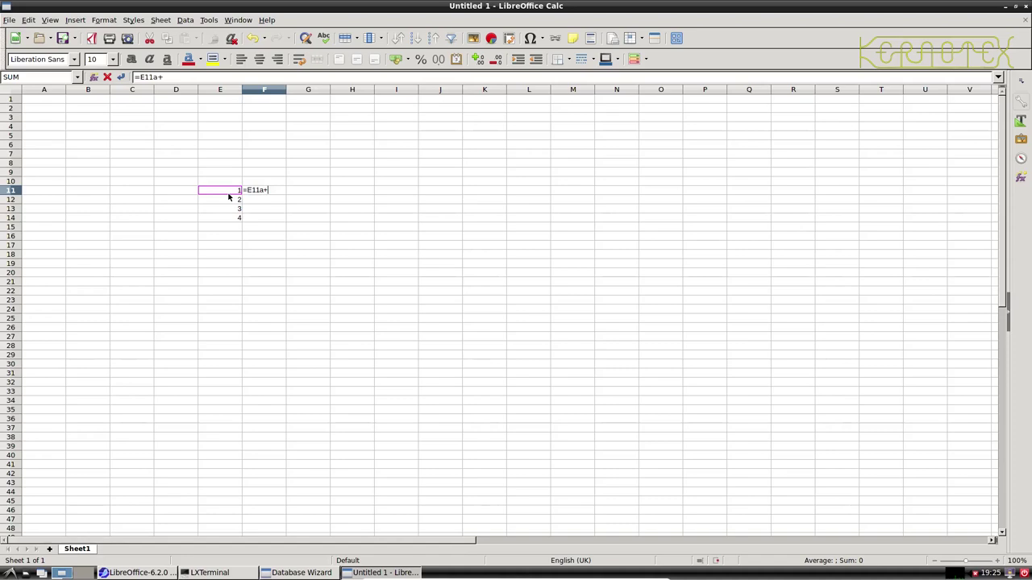
{"action": "type", "text": "+1"}
{"action": "key", "text": "Return"}
{"action": "key", "text": "Up"}
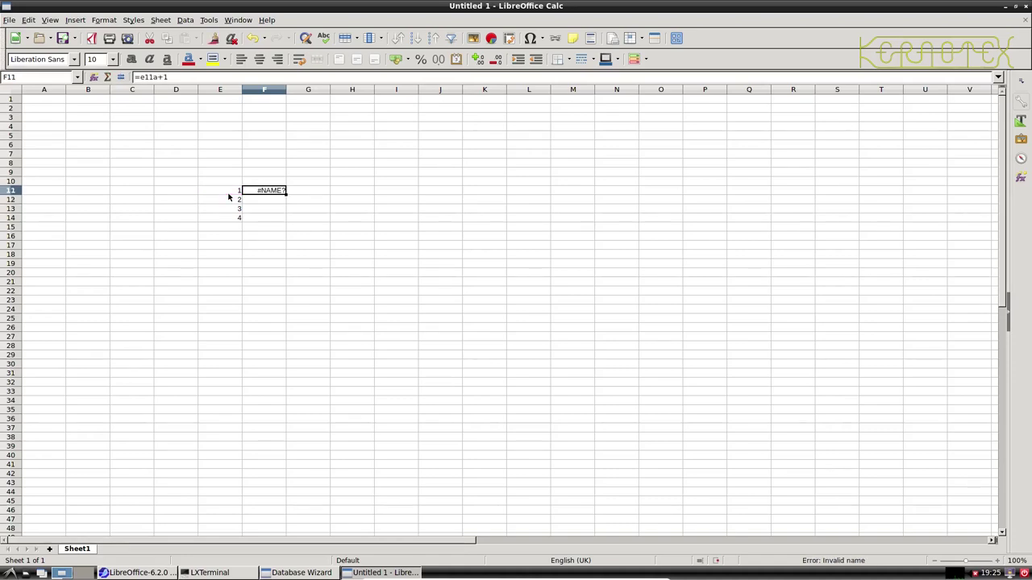
{"action": "type", "text": "="}
{"action": "left_click", "coordinate": [229, 196]}
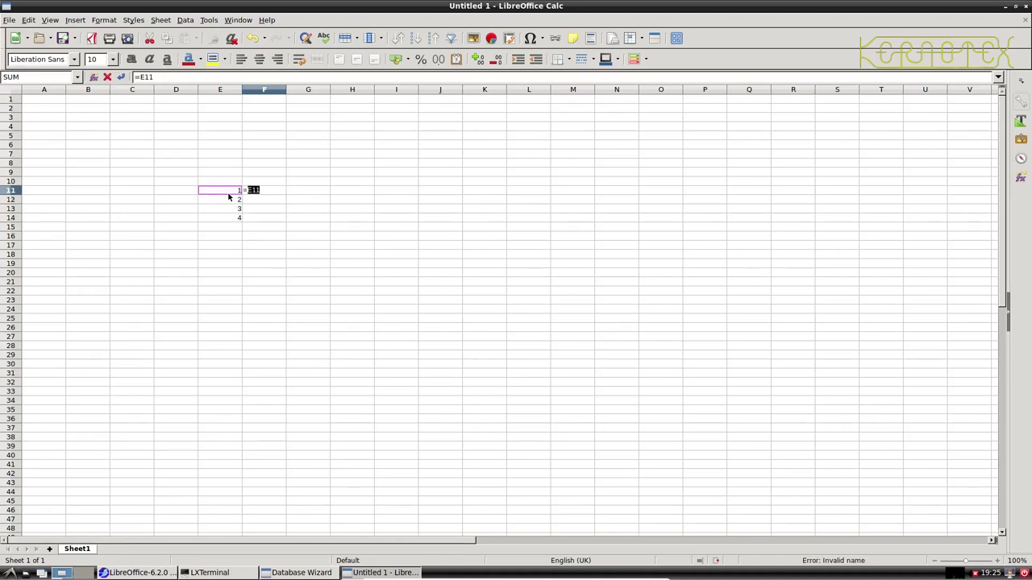
{"action": "type", "text": "+1"}
{"action": "key", "text": "Return"}
Copy the F11 formula down into F12:F14
{"action": "key", "text": "Up"}
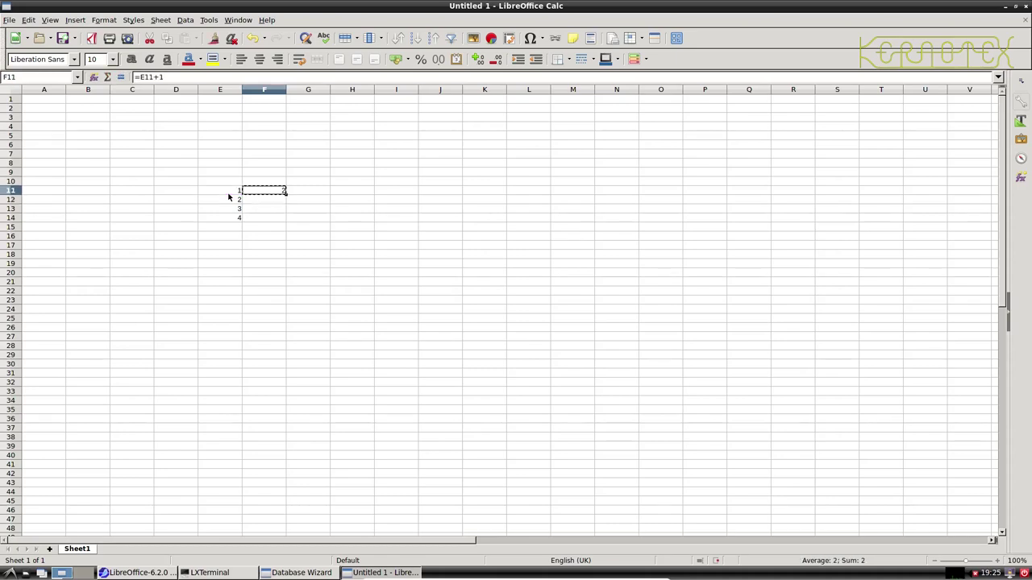
{"action": "key", "text": "Down"}
{"action": "key", "text": "shift+Down"}
{"action": "key", "text": "shift+Down"}
{"action": "type", "text": "3 4 5"}
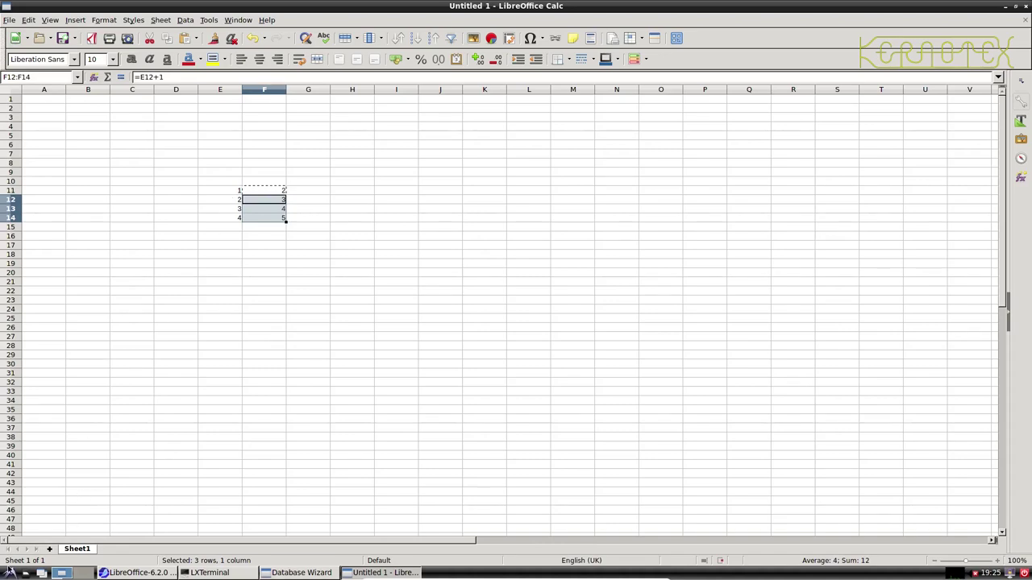
Launch LibreOffice Draw and show the dotted grid on the page
{"action": "left_click", "coordinate": [9, 573]}
{"action": "mouse_move", "coordinate": [40, 489]}
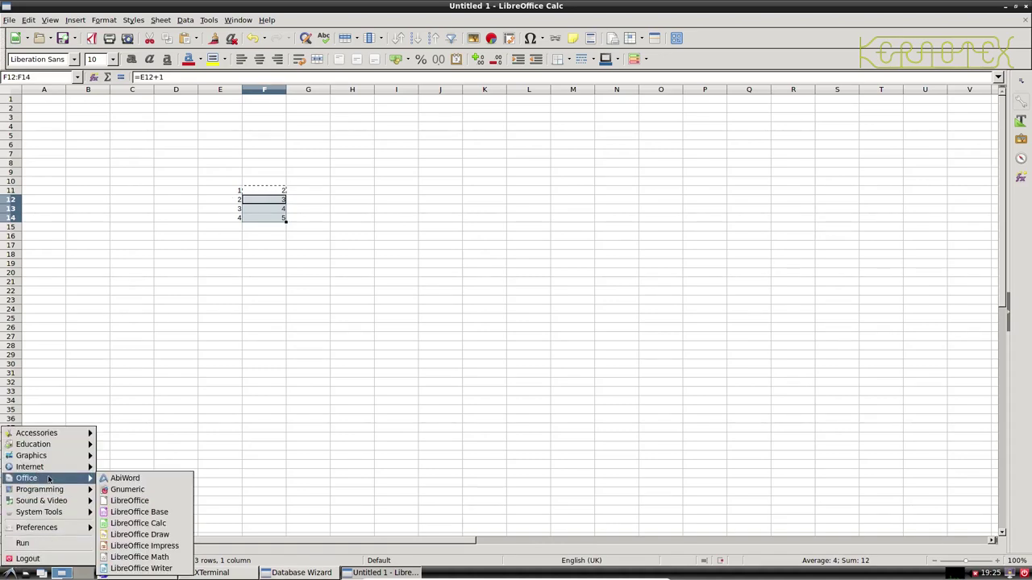
{"action": "left_click", "coordinate": [135, 540]}
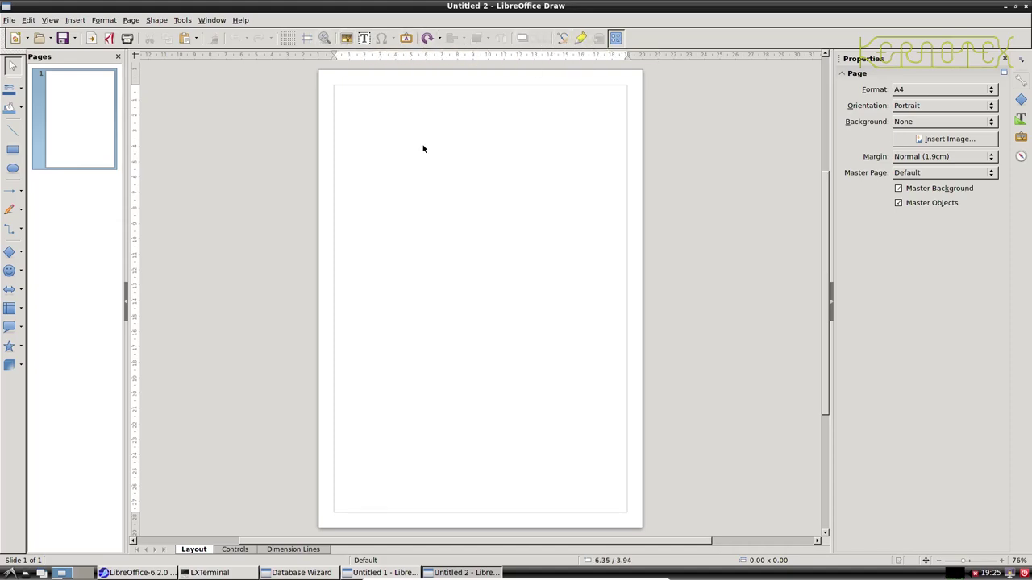
{"action": "left_click_drag", "start_coordinate": [420, 146], "coordinate": [515, 219]}
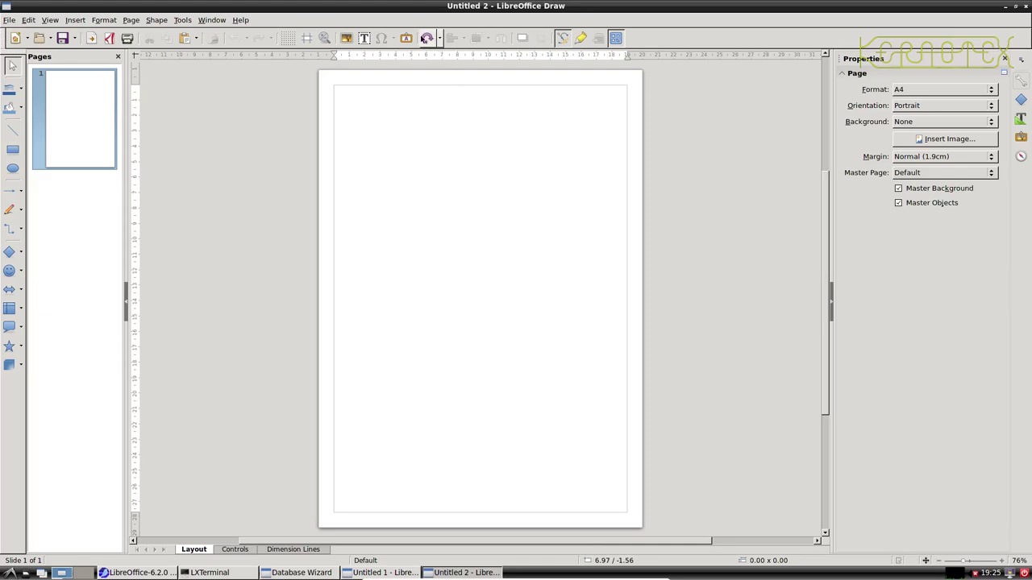
{"action": "left_click", "coordinate": [289, 39]}
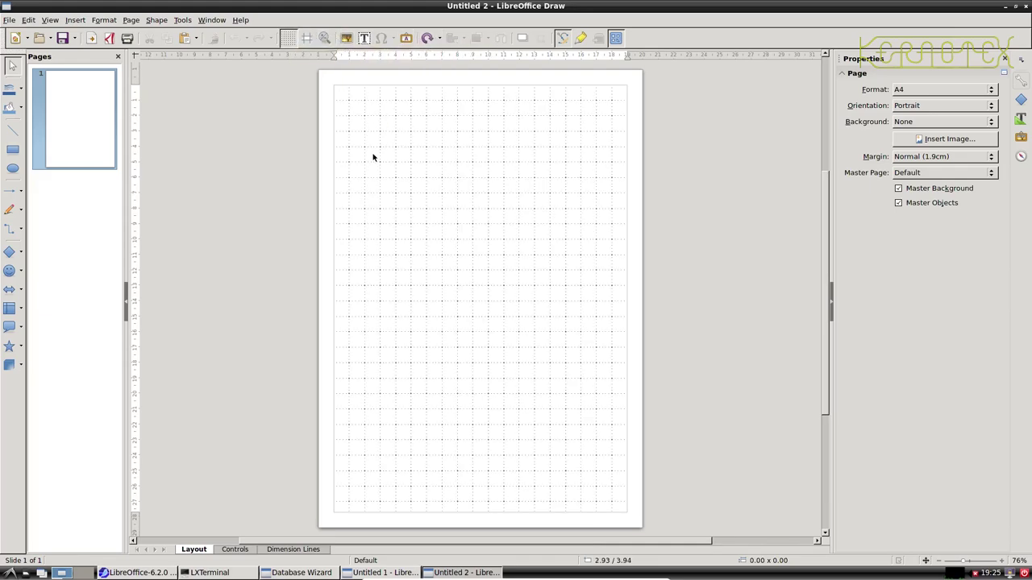
Draw a 4.50 cm circle in the upper middle of the page
{"action": "left_click", "coordinate": [22, 256]}
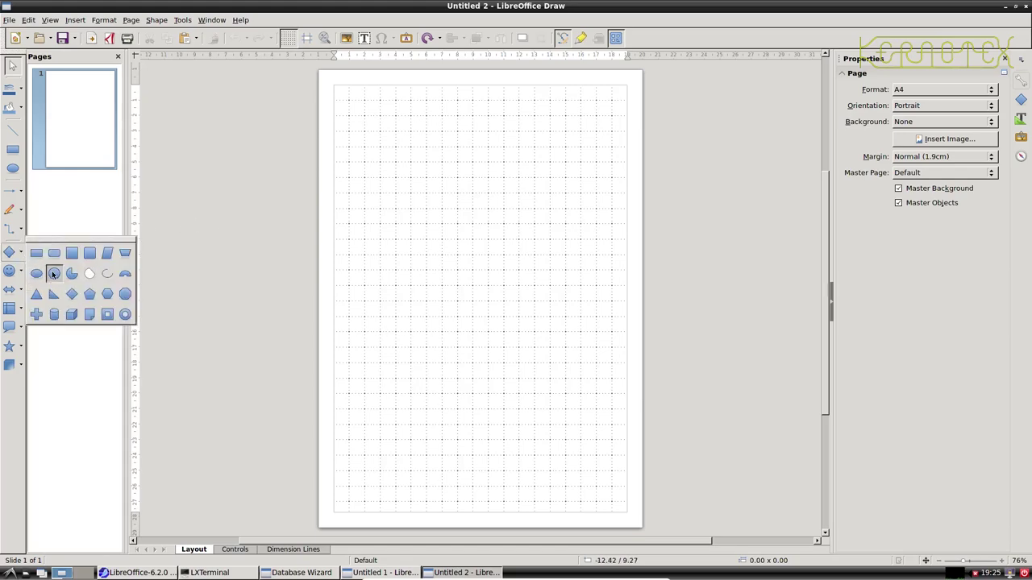
{"action": "left_click", "coordinate": [53, 272]}
{"action": "left_click_drag", "start_coordinate": [438, 202], "coordinate": [436, 265]}
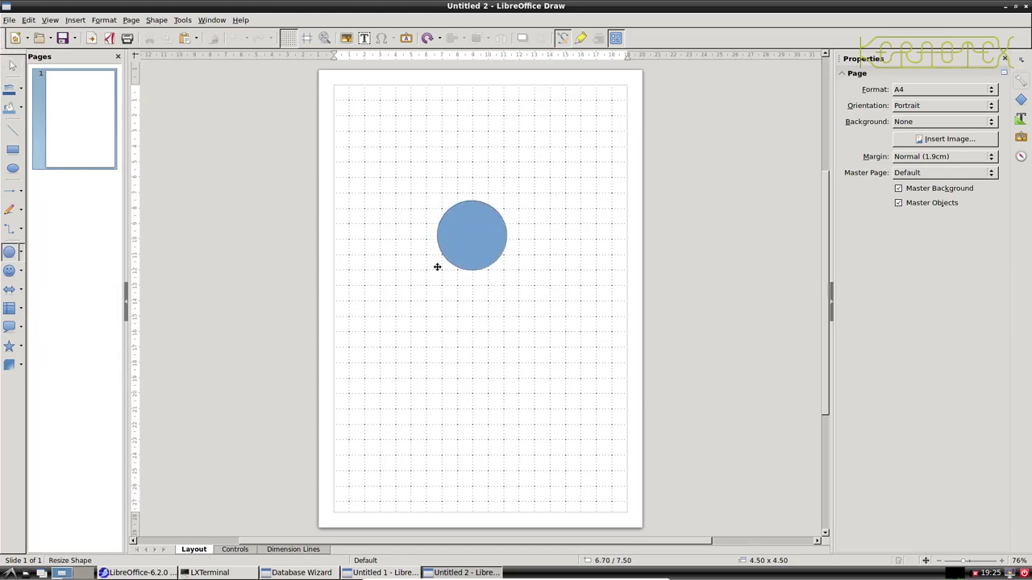
Draw a 3.91 × 2.01 cm cut-corner flowchart shape below the circle
{"action": "left_click", "coordinate": [21, 310]}
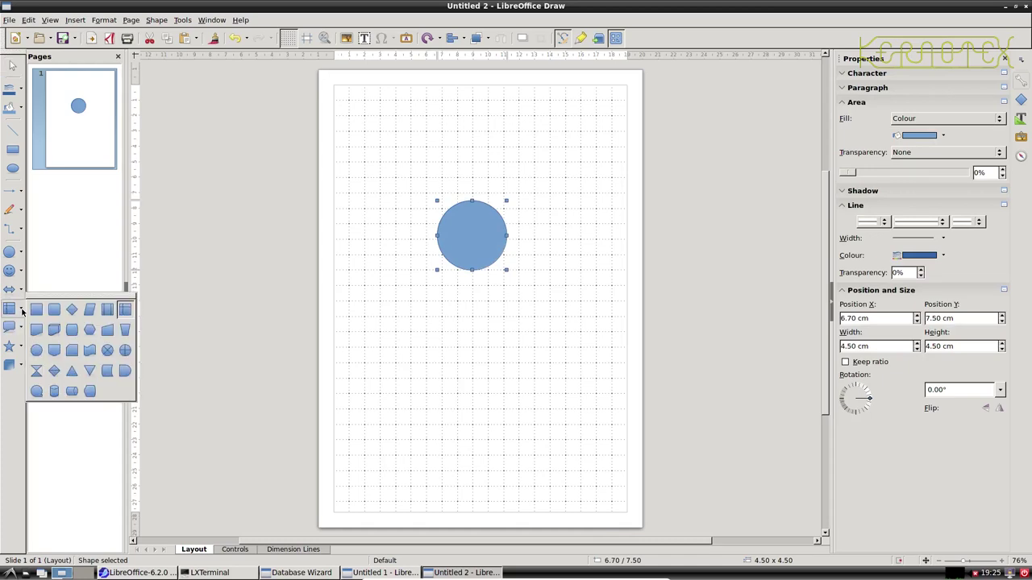
{"action": "left_click", "coordinate": [71, 351]}
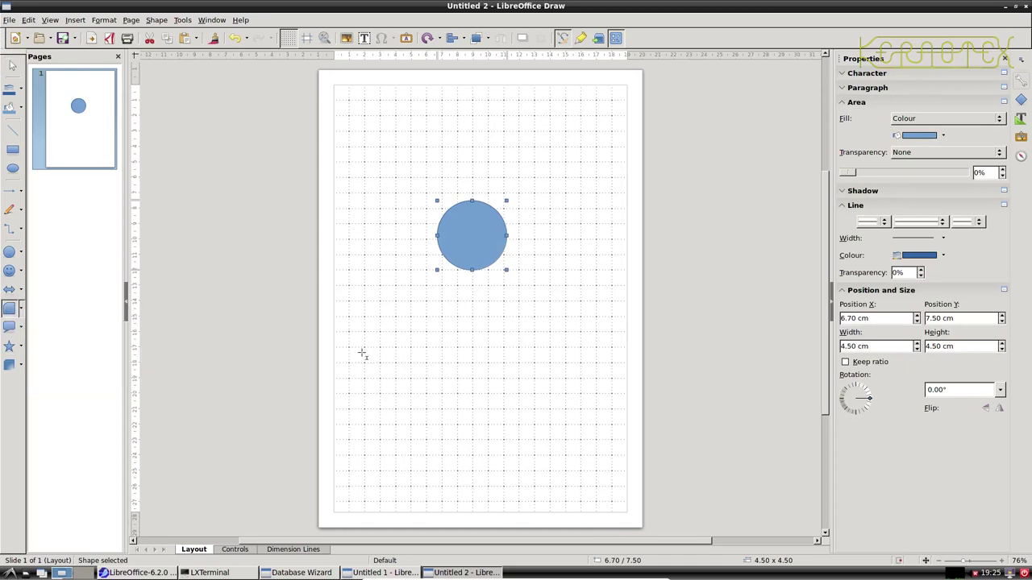
{"action": "left_click_drag", "start_coordinate": [423, 324], "coordinate": [484, 355]}
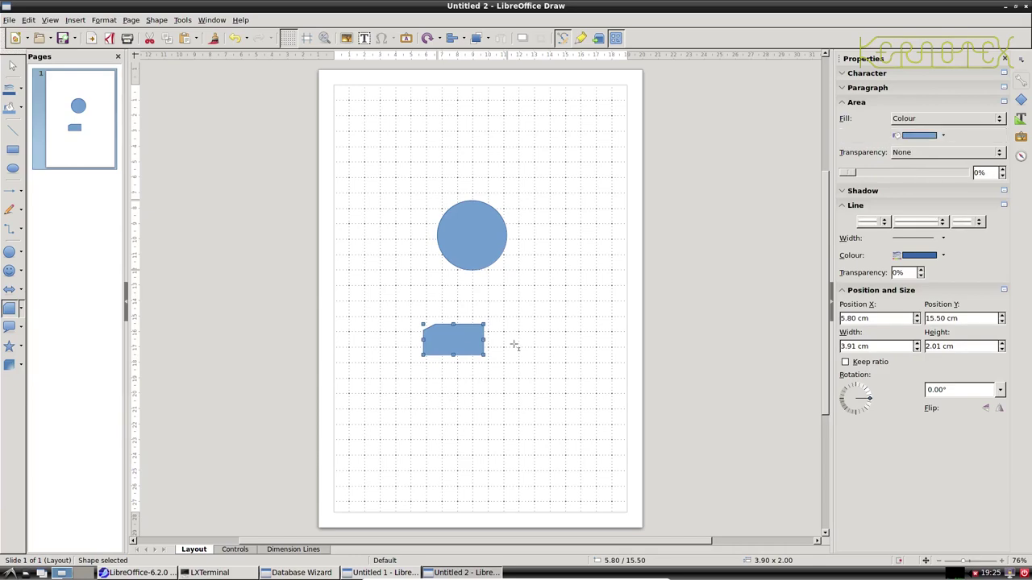
{"action": "left_click", "coordinate": [10, 573]}
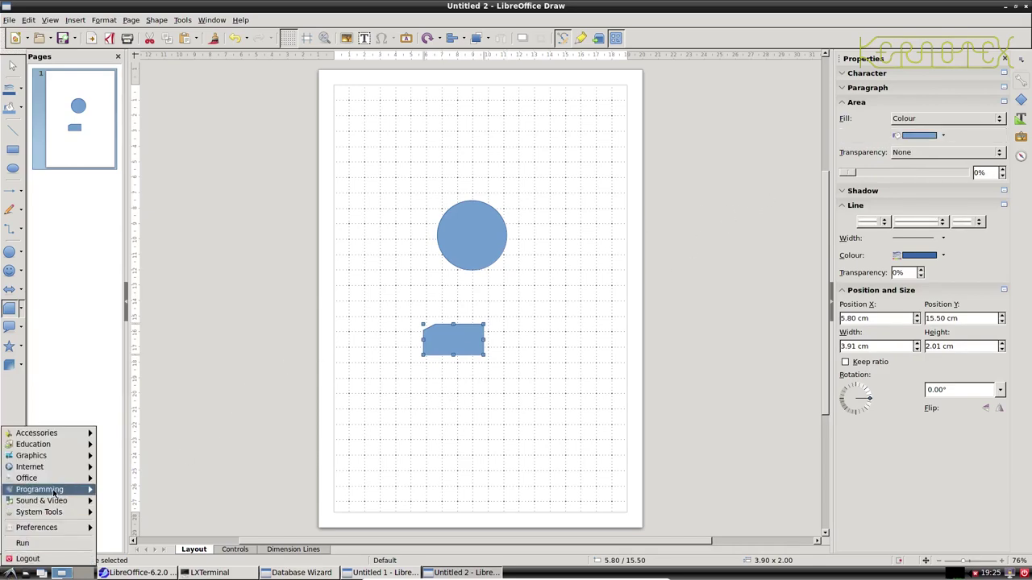
Create a new Impress presentation, Untitled 3, from the Beehive template
{"action": "mouse_move", "coordinate": [32, 478]}
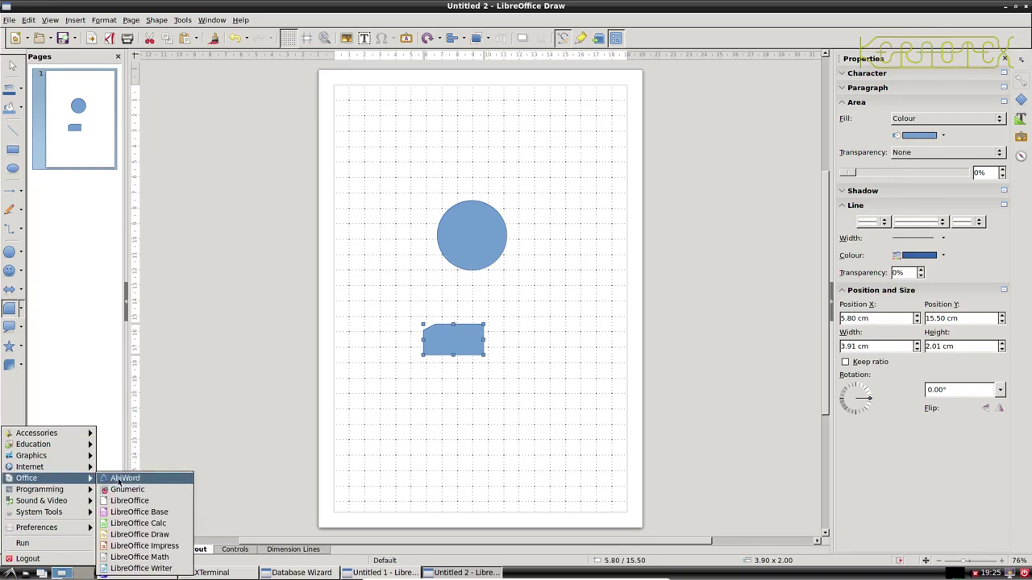
{"action": "left_click", "coordinate": [133, 546]}
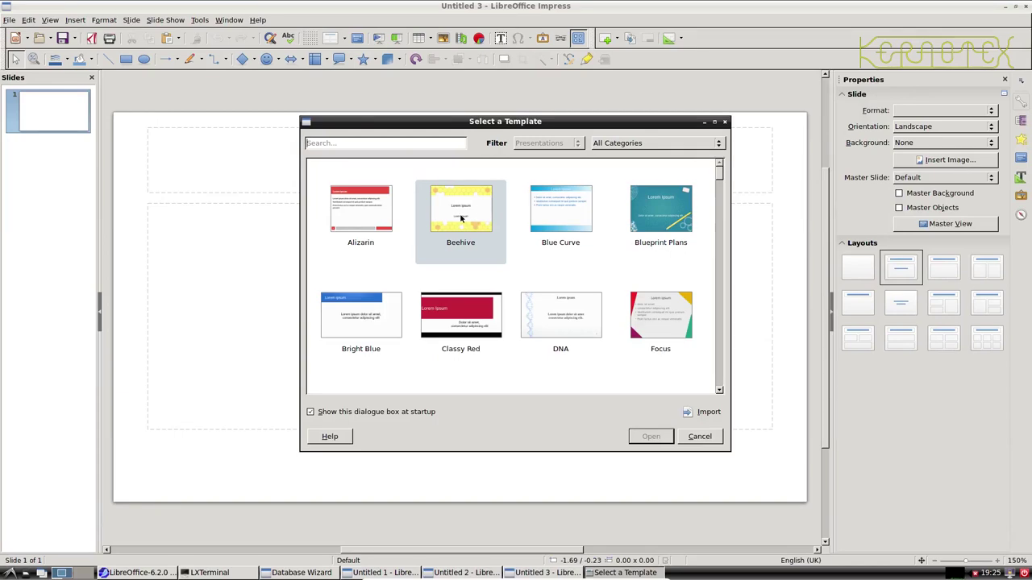
{"action": "left_click", "coordinate": [460, 218]}
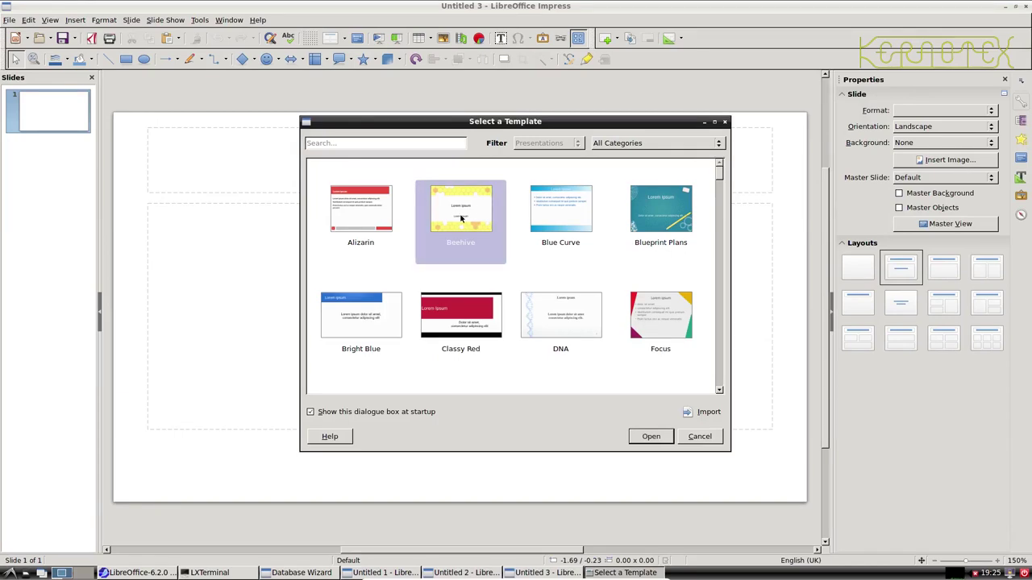
{"action": "left_click", "coordinate": [650, 440]}
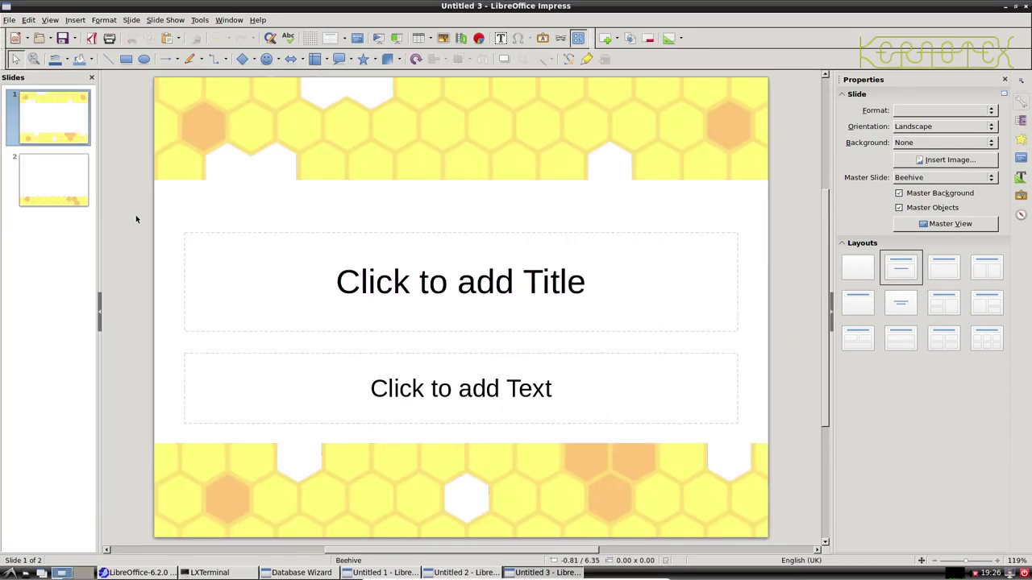
{"action": "left_click", "coordinate": [10, 572]}
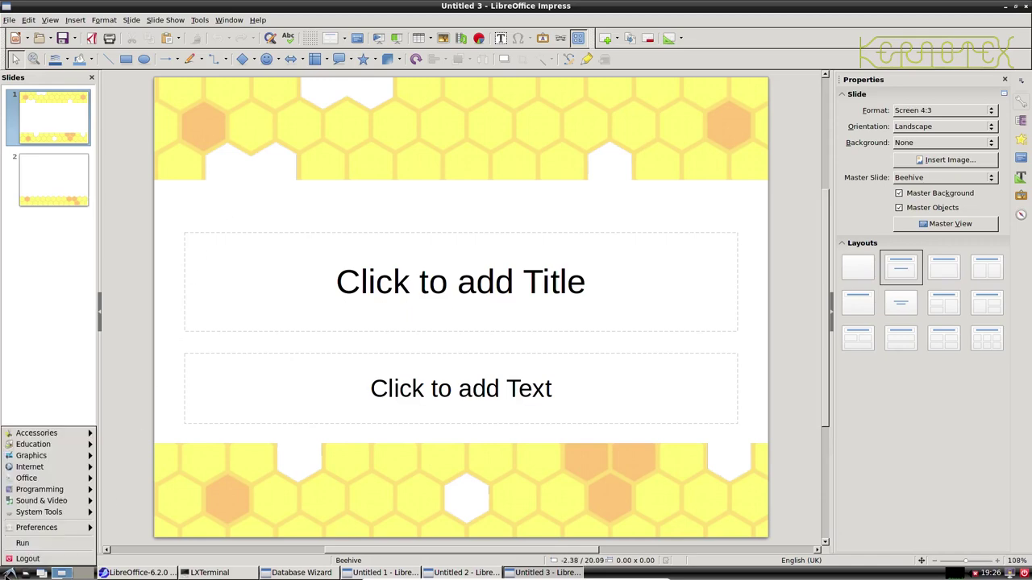
Launch Math and build the formula "x div 2", rendered as x ÷ 2
{"action": "mouse_move", "coordinate": [48, 480]}
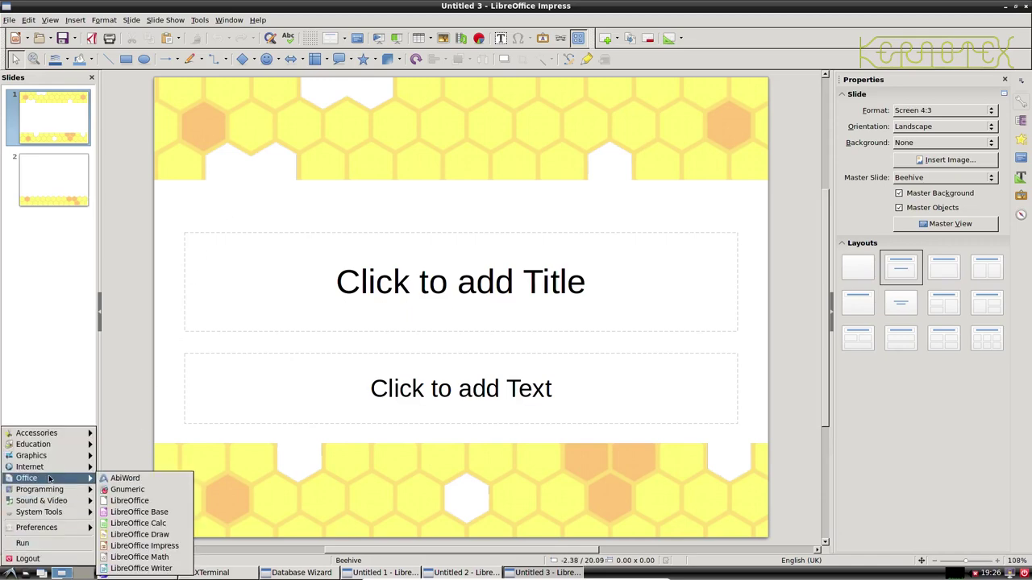
{"action": "left_click", "coordinate": [133, 557]}
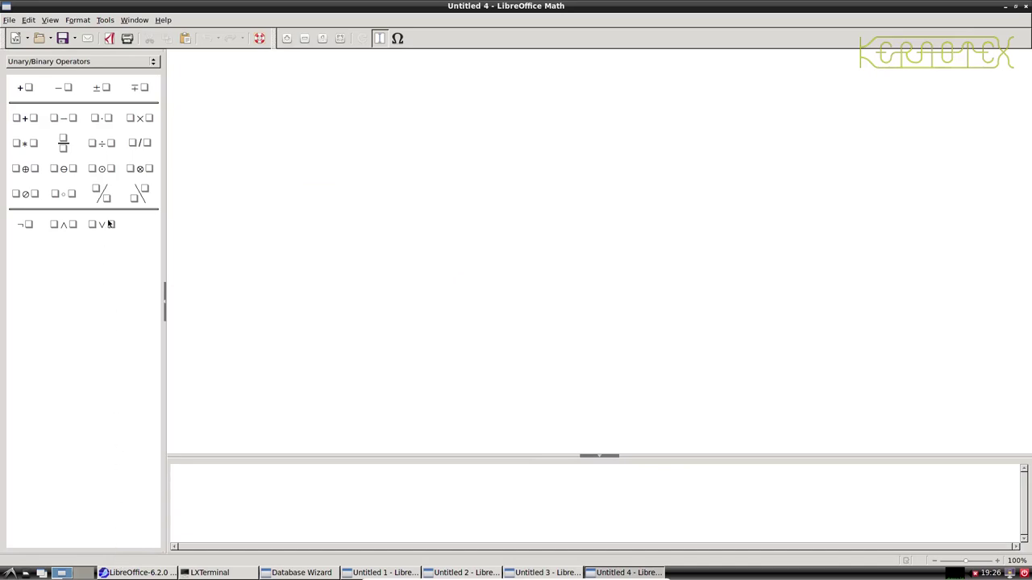
{"action": "left_click", "coordinate": [103, 146]}
{"action": "type", "text": "x"}
{"action": "left_click", "coordinate": [605, 253]}
{"action": "type", "text": "2"}
{"action": "left_click", "coordinate": [11, 572]}
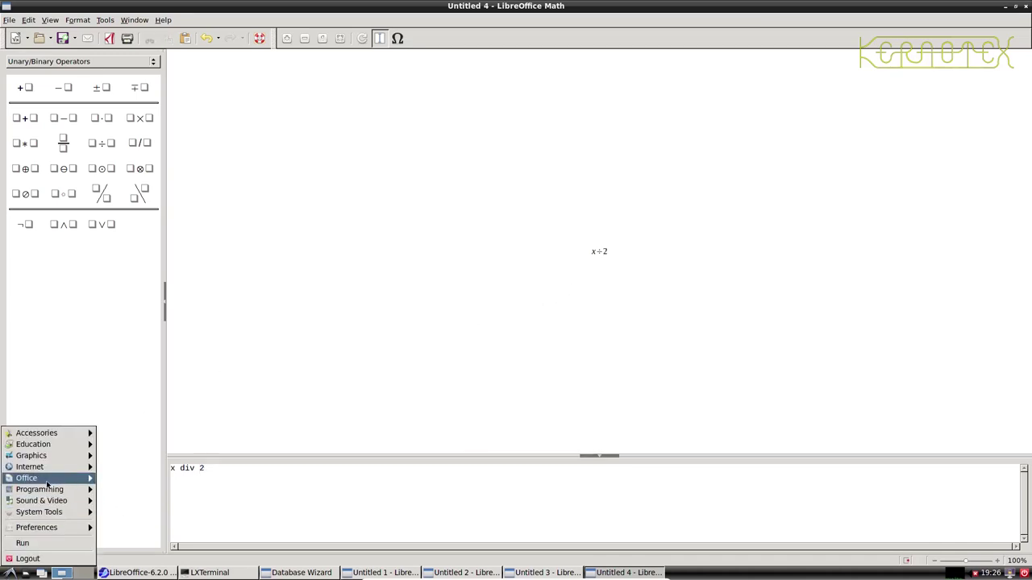
Launch LibreOffice Writer and type a test line ending 'they are working well'
{"action": "mouse_move", "coordinate": [47, 482]}
{"action": "left_click", "coordinate": [141, 569]}
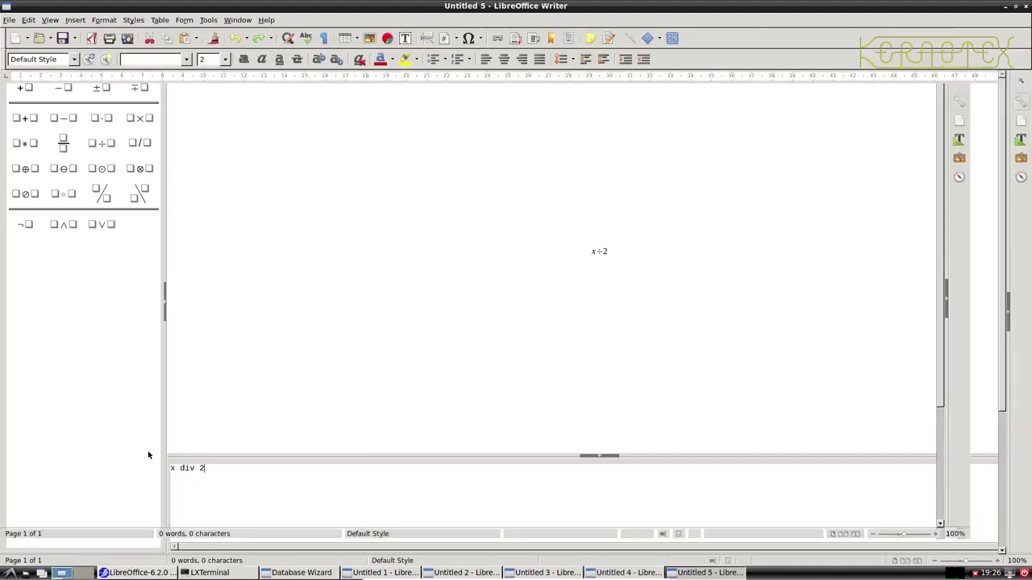
{"action": "type", "text": "sdfsd"}
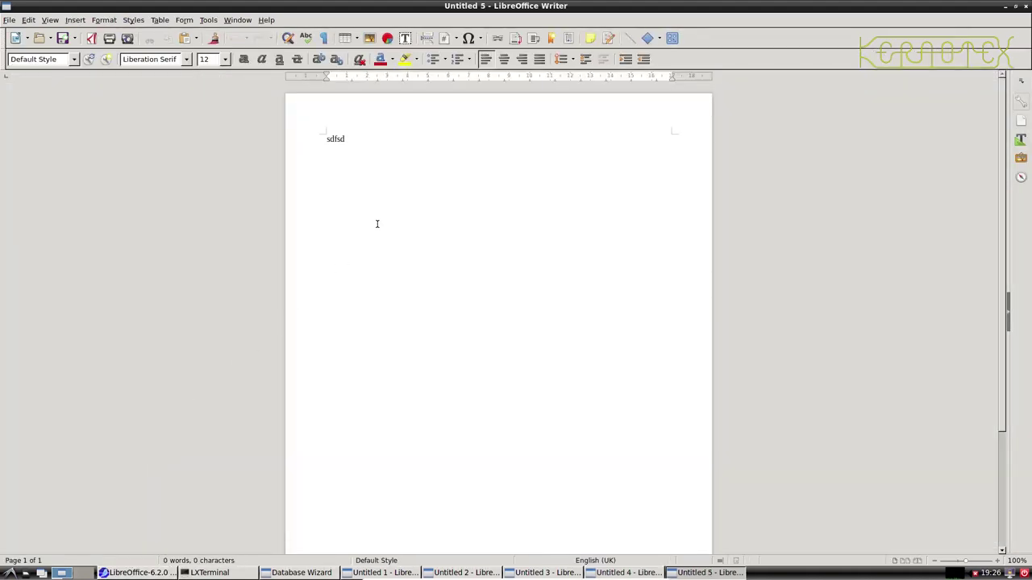
{"action": "type", "text": "fsdfs sdf dfsdf sdf they are w"}
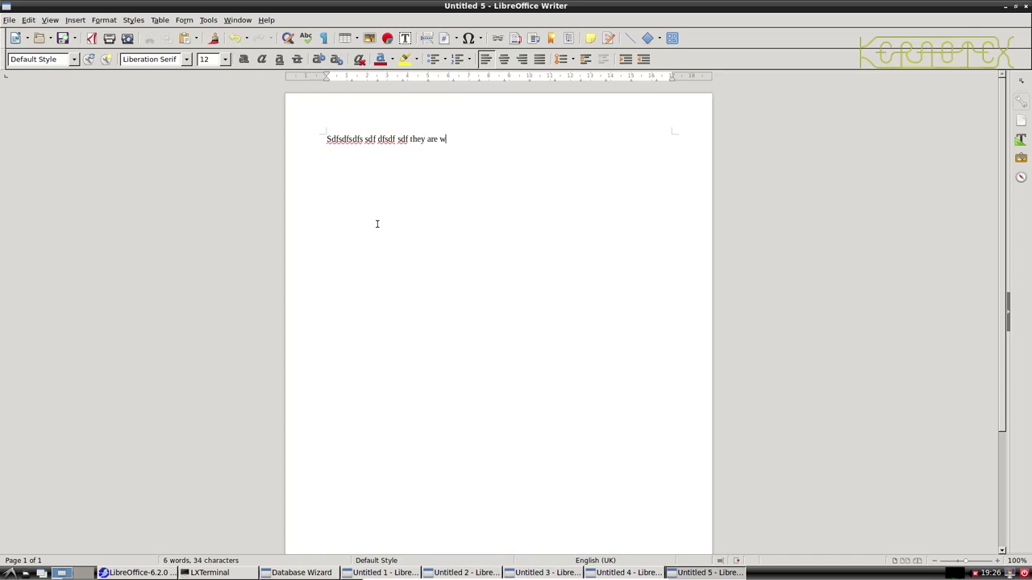
{"action": "type", "text": "ell"}
Colour 're work' red, highlight 'g well' yellow, and centre the line
{"action": "left_click_drag", "start_coordinate": [430, 139], "coordinate": [487, 139]}
{"action": "left_click", "coordinate": [422, 149]}
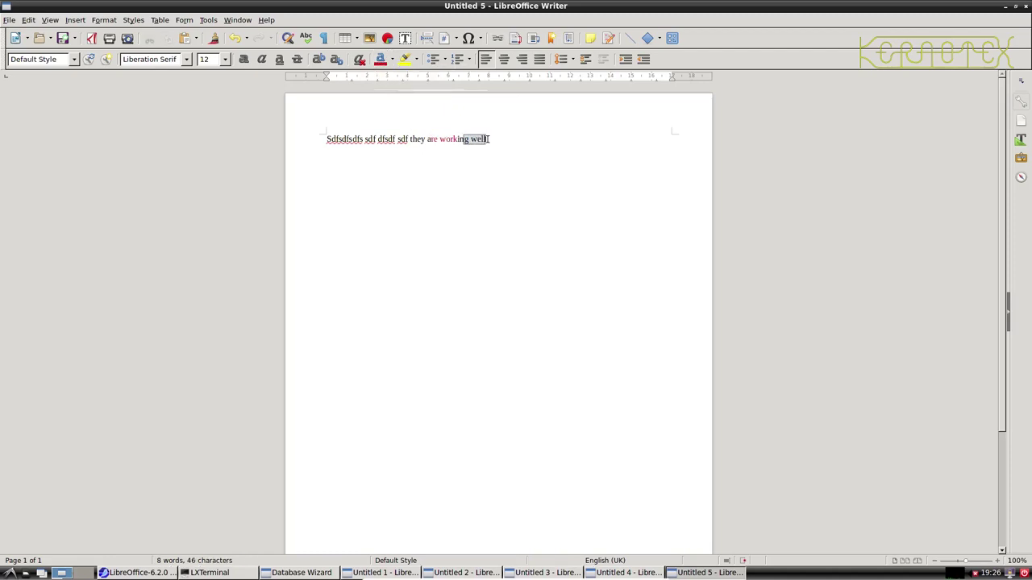
{"action": "left_click", "coordinate": [405, 59]}
{"action": "left_click", "coordinate": [412, 206]}
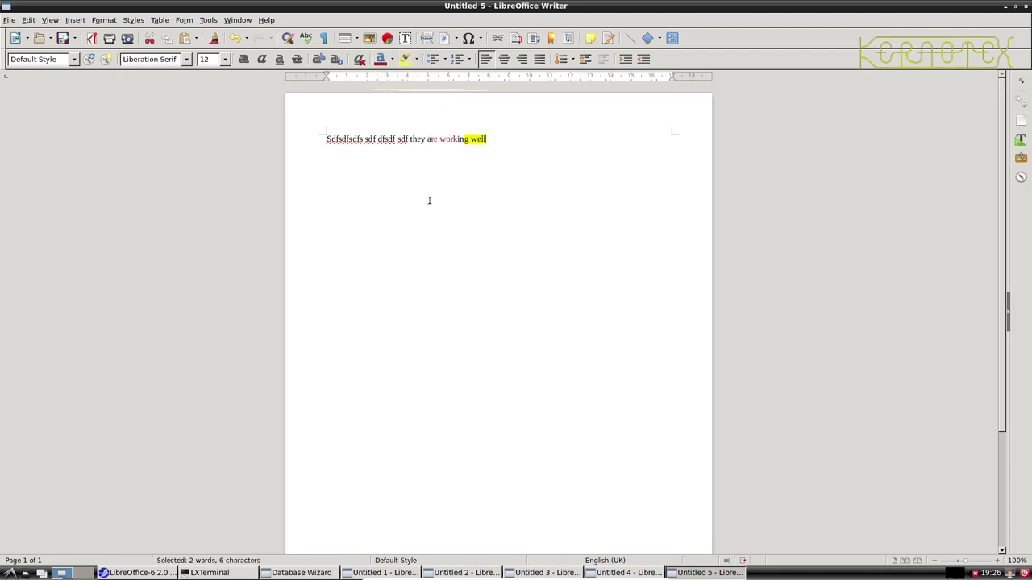
{"action": "left_click", "coordinate": [505, 60]}
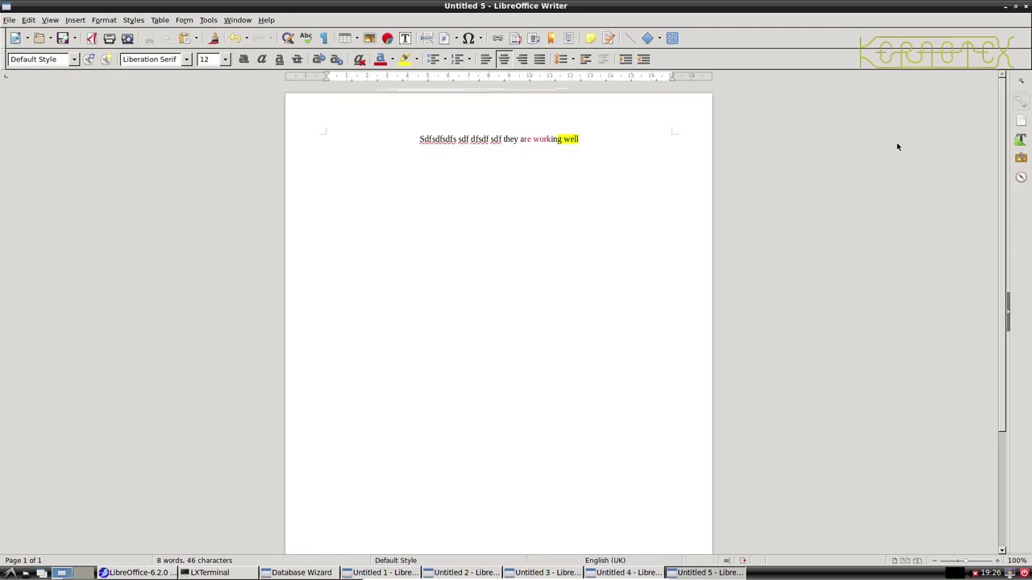
Close the Writer and Math documents without saving them
{"action": "left_click", "coordinate": [1024, 6]}
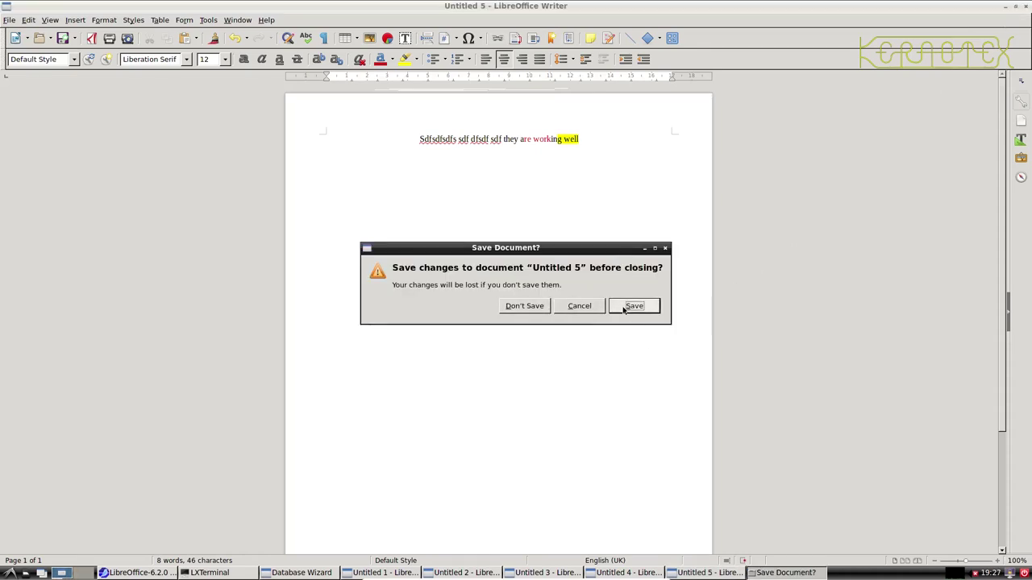
{"action": "left_click", "coordinate": [523, 309]}
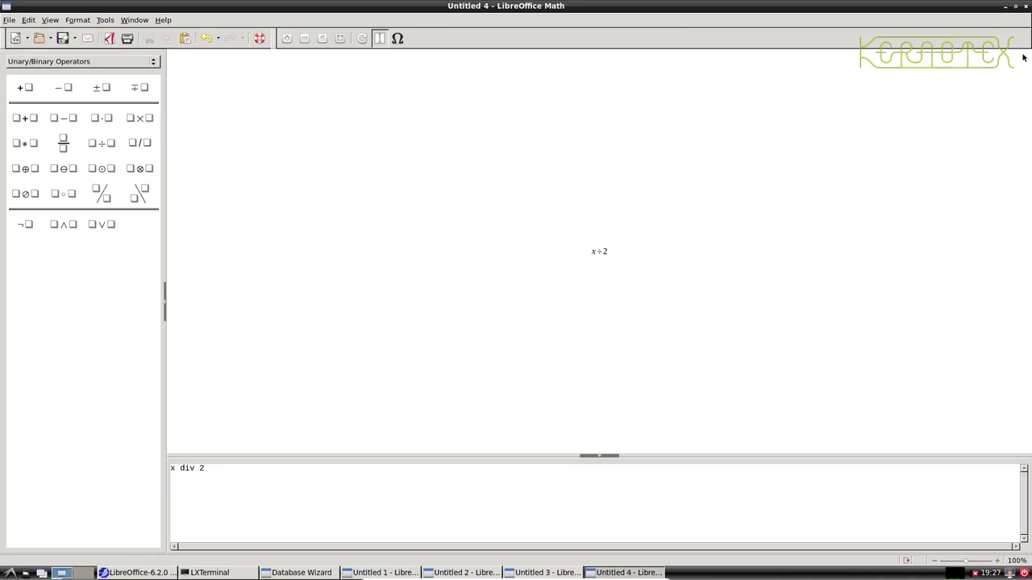
{"action": "left_click", "coordinate": [1023, 5]}
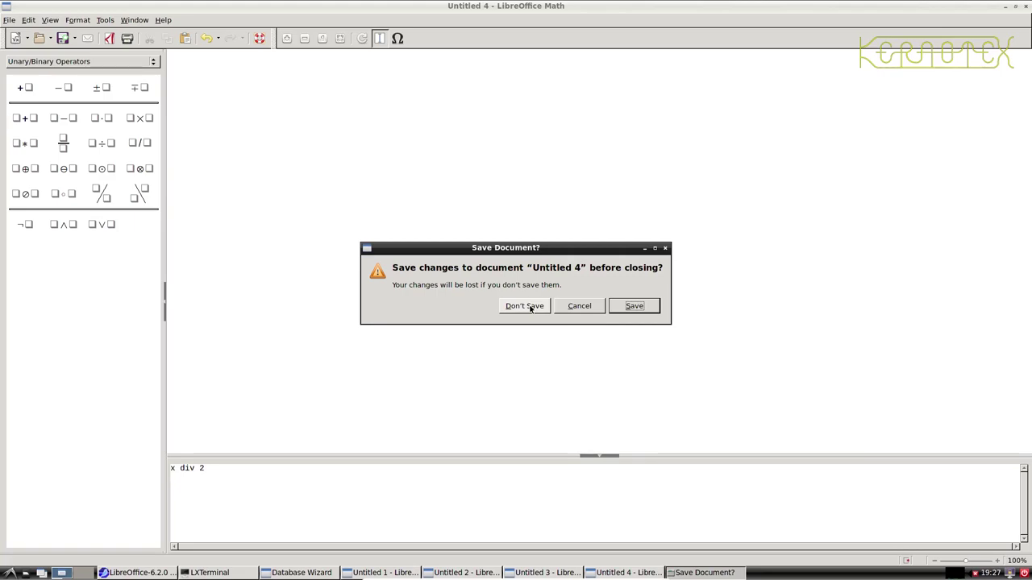
{"action": "left_click", "coordinate": [530, 308]}
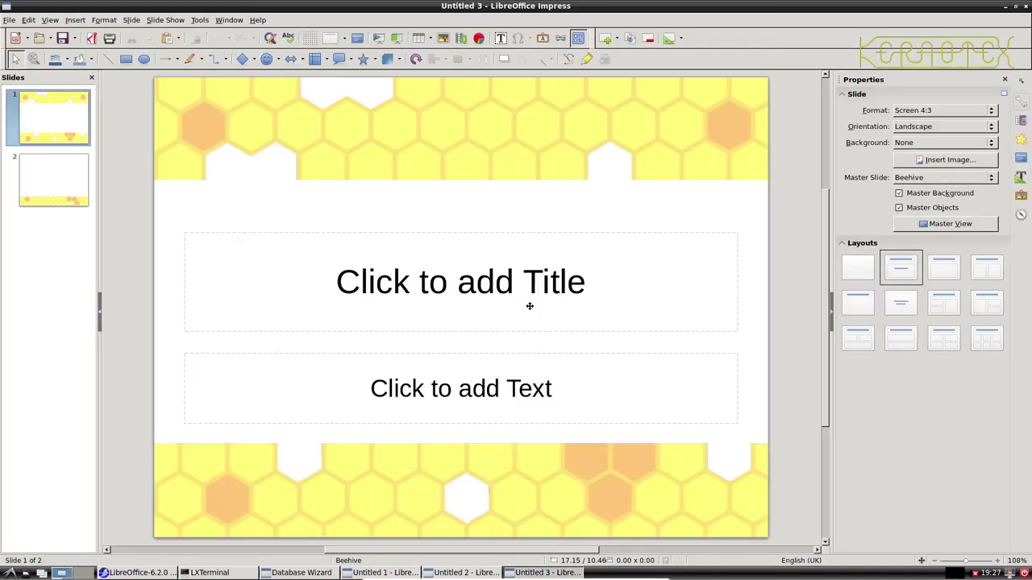
Close the Impress, Draw and Calc documents, discarding unsaved changes
{"action": "left_click", "coordinate": [1027, 6]}
{"action": "left_click", "coordinate": [1024, 6]}
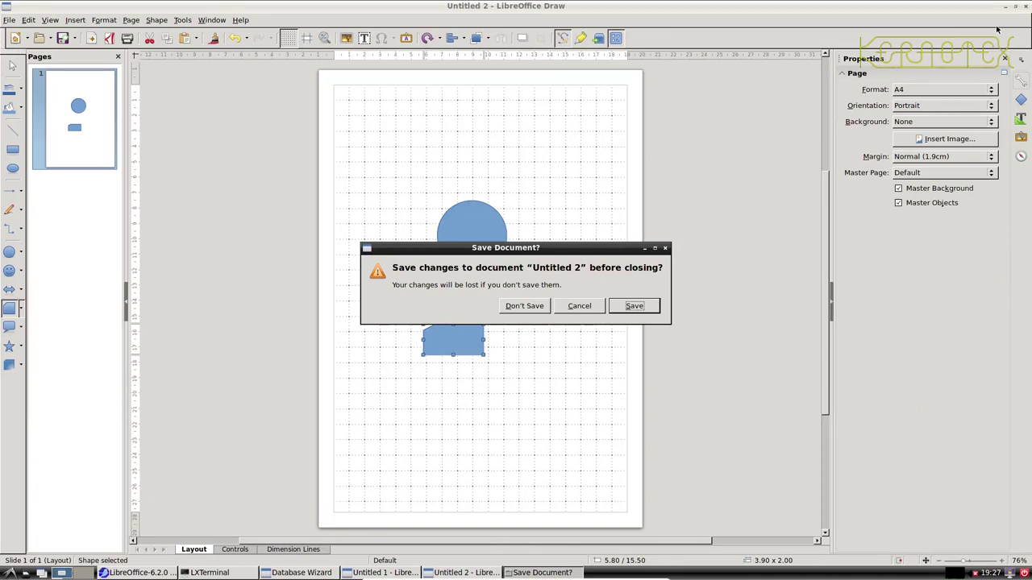
{"action": "left_click", "coordinate": [522, 308]}
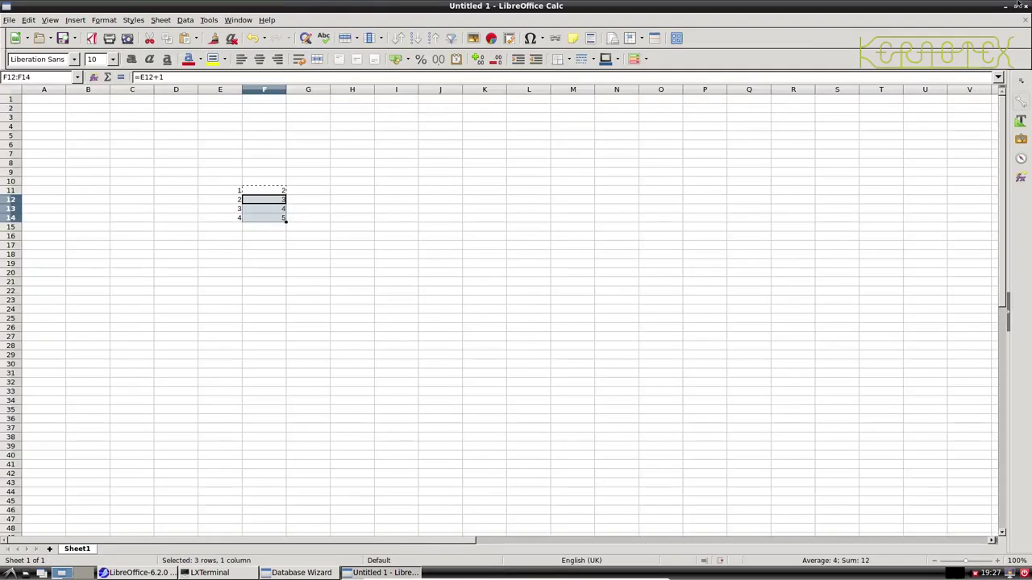
{"action": "left_click", "coordinate": [1026, 5]}
{"action": "left_click", "coordinate": [524, 307]}
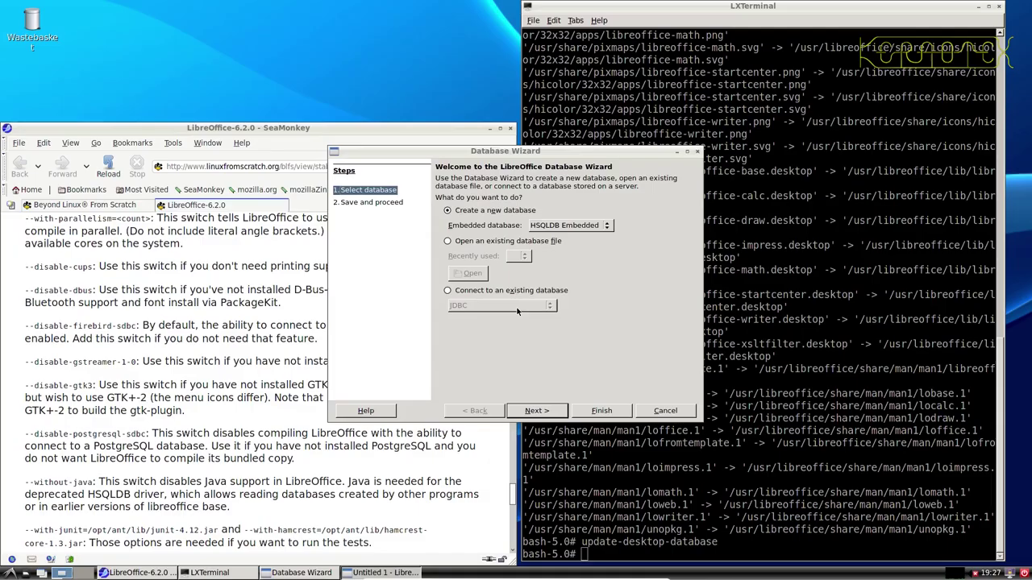